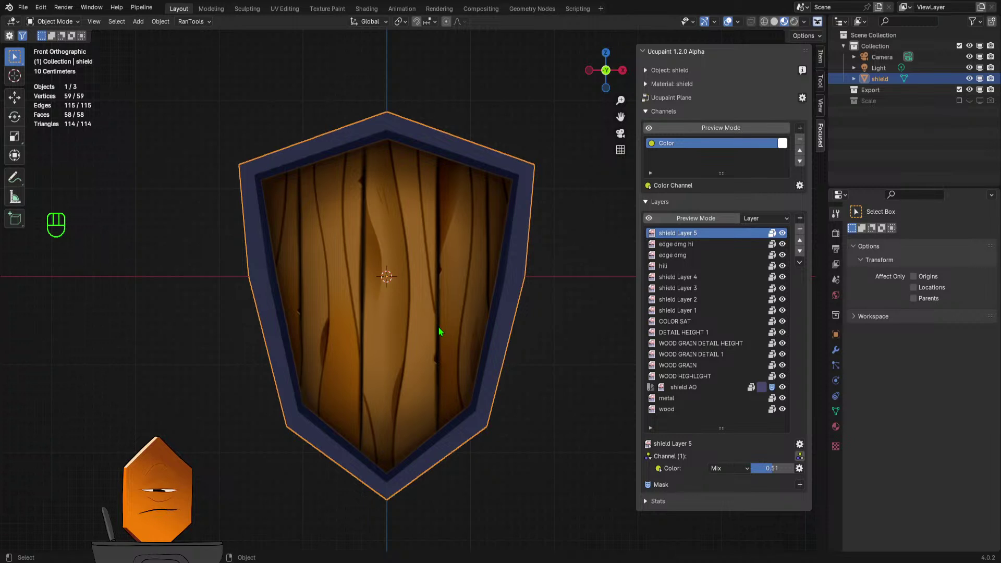
# - Inspect the shield's form from several angles in solid shading, and return the viewport to Material Preview
pyautogui.click(617, 347)
pyautogui.moveTo(564, 346); pyautogui.dragTo(372, 349, button='middle')
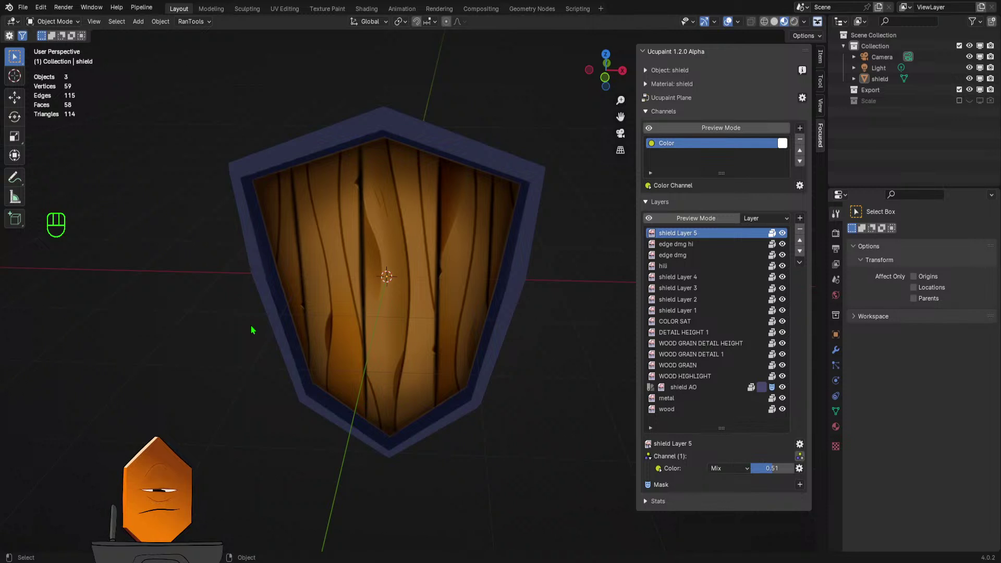
pyautogui.moveTo(357, 280)
pyautogui.mouseDown(button='middle')
pyautogui.moveTo(342, 295)
pyautogui.moveTo(358, 270)
pyautogui.mouseUp(button='middle')
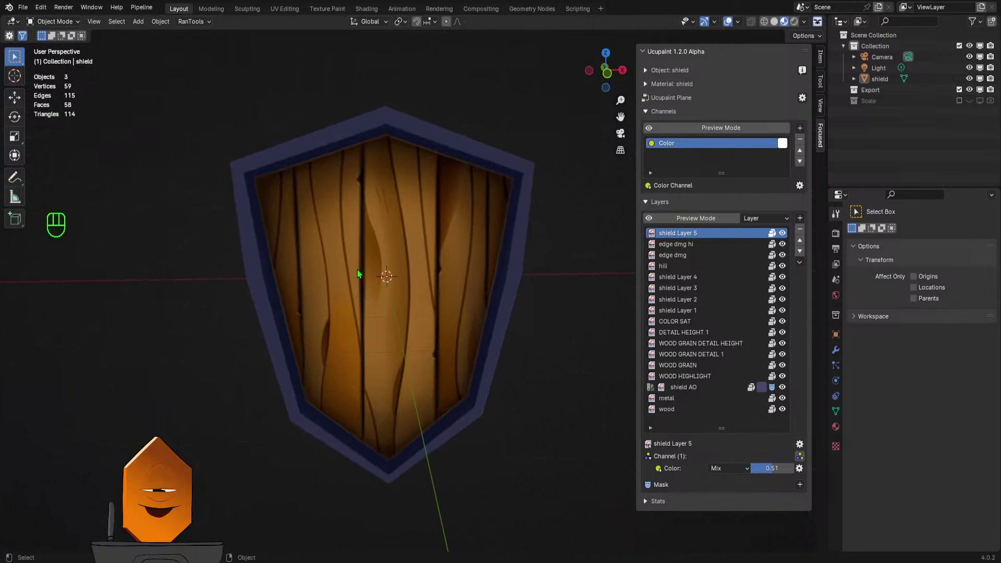
pyautogui.press('z')
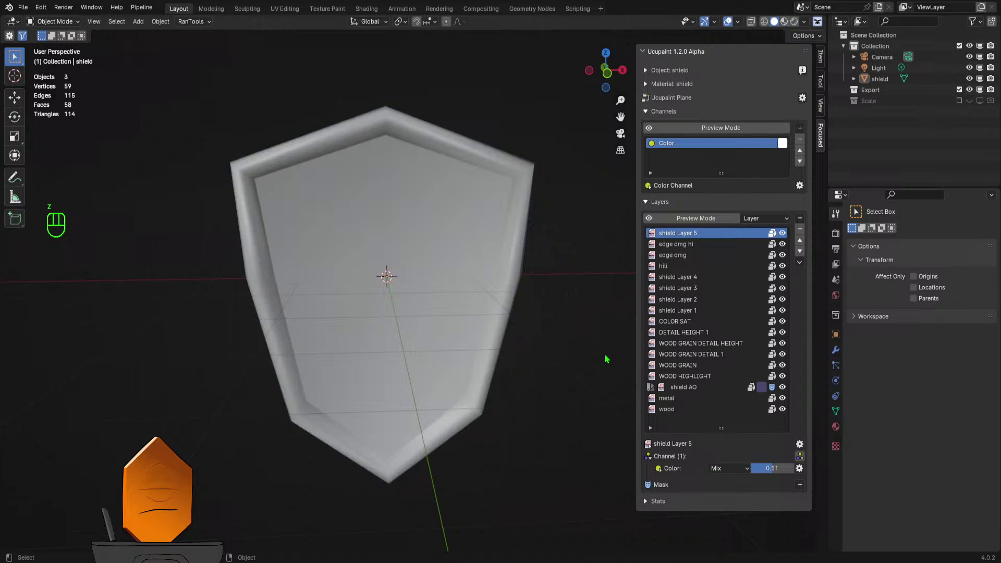
pyautogui.press('z')
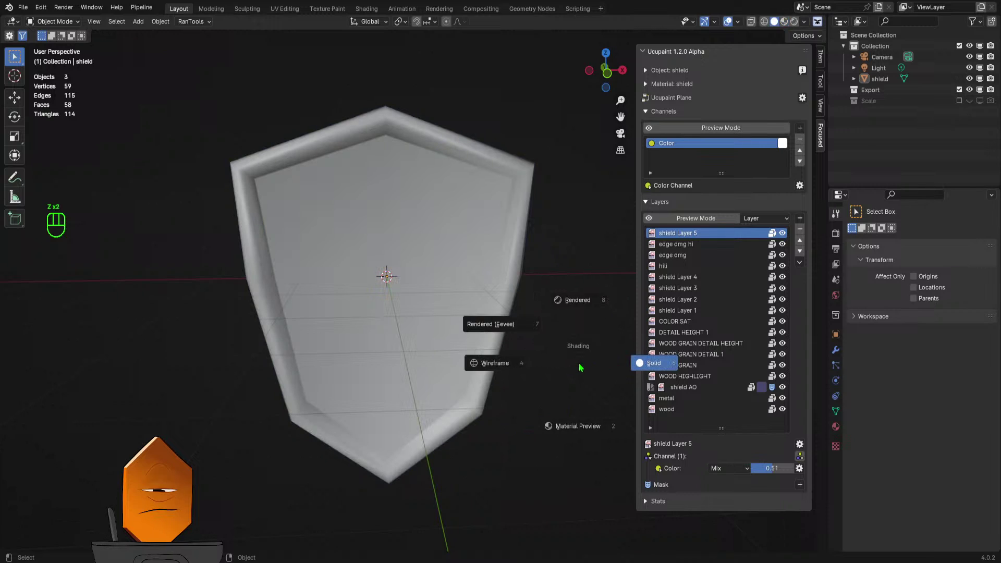
pyautogui.click(580, 429)
# - Select the shield and show it from the front
pyautogui.moveTo(553, 391); pyautogui.dragTo(402, 346, button='middle')
pyautogui.click(401, 342)
pyautogui.press('KP_1')
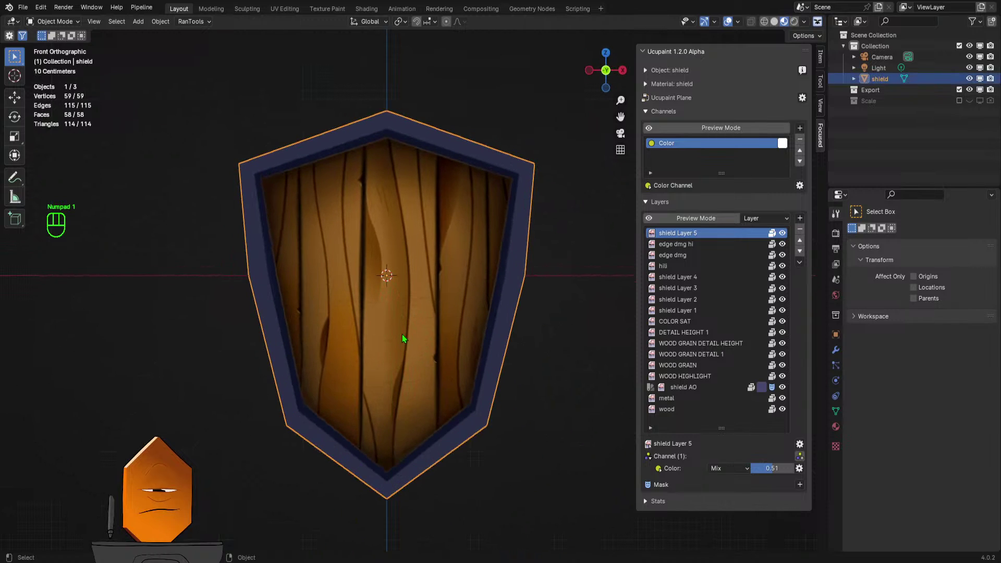
# - Examine the painted wood planks up close, including the grain lines, chipped edges and the two thin scratches near the shield's upper middle
pyautogui.scroll(5, 384, 247)
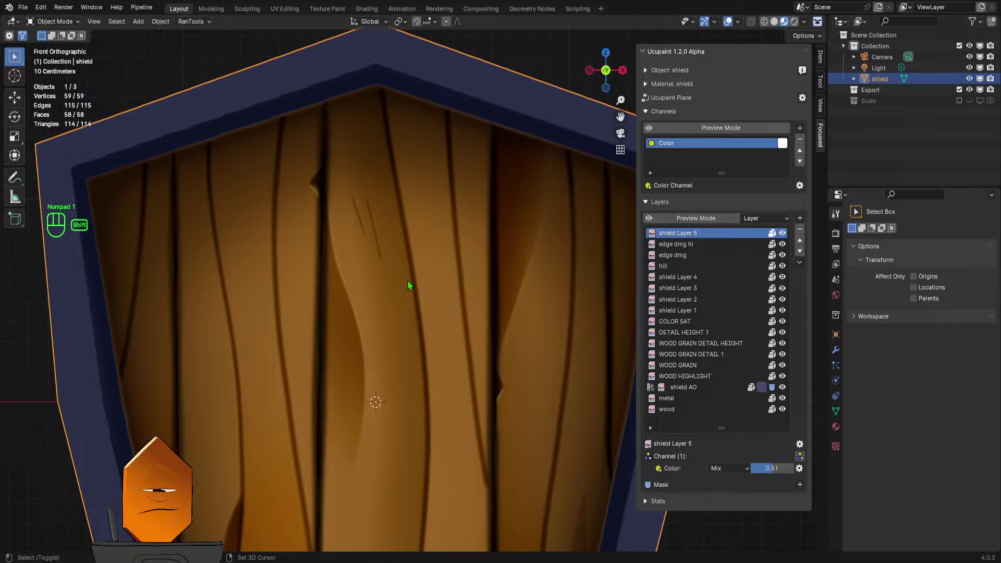
pyautogui.keyDown('shift'); pyautogui.moveTo(407, 280); pyautogui.dragTo(399, 263, button='middle'); pyautogui.keyUp('shift')
pyautogui.keyDown('ctrl'); pyautogui.moveTo(360, 218); pyautogui.dragTo(415, 242, button='middle'); pyautogui.keyUp('ctrl')
pyautogui.keyDown('ctrl'); pyautogui.moveTo(486, 211); pyautogui.dragTo(457, 301, button='middle'); pyautogui.keyUp('ctrl')
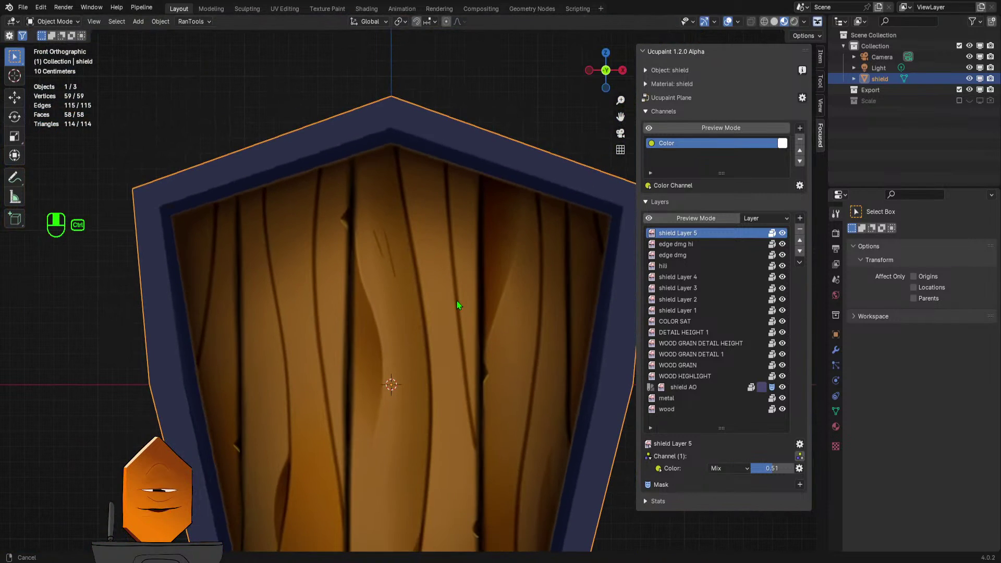
pyautogui.keyDown('shift'); pyautogui.scroll(-4, 432, 307); pyautogui.keyUp('shift')
pyautogui.scroll(-4, 426, 292)
pyautogui.keyDown('shift'); pyautogui.scroll(2, 420, 314); pyautogui.keyUp('shift')
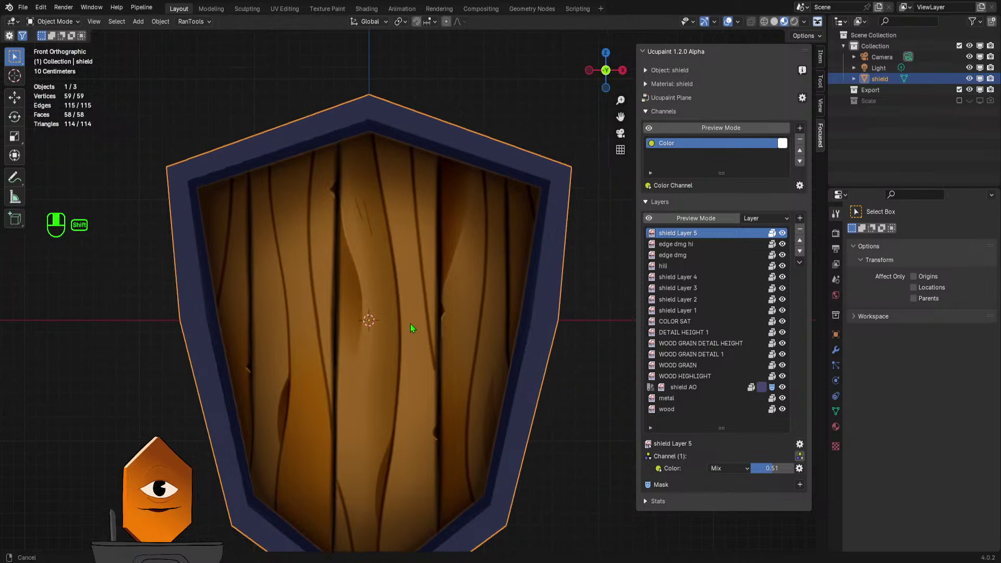
pyautogui.keyDown('shift'); pyautogui.moveTo(419, 336); pyautogui.dragTo(447, 324, button='middle'); pyautogui.keyUp('shift')
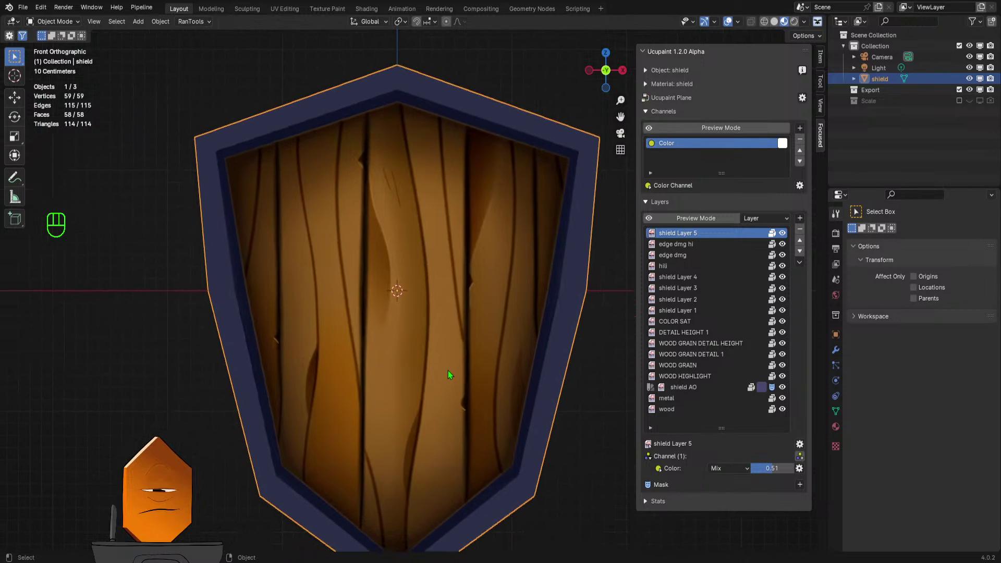
pyautogui.moveTo(430, 309)
pyautogui.keyDown('ctrl'); pyautogui.mouseDown(button='middle')
pyautogui.moveTo(414, 421)
pyautogui.moveTo(449, 312)
pyautogui.mouseUp(button='middle'); pyautogui.keyUp('ctrl')
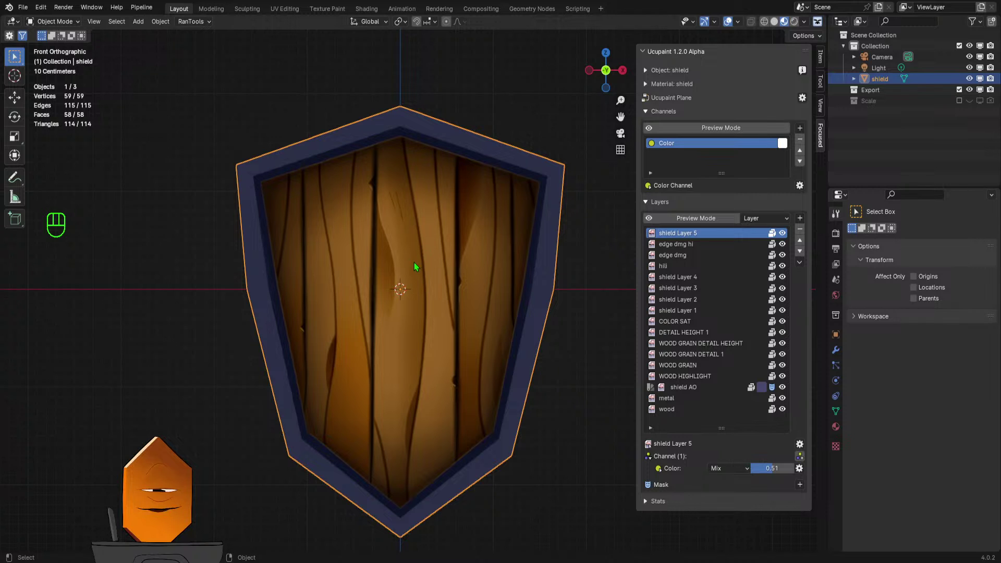
pyautogui.scroll(6, 414, 262)
pyautogui.scroll(-3, 417, 209)
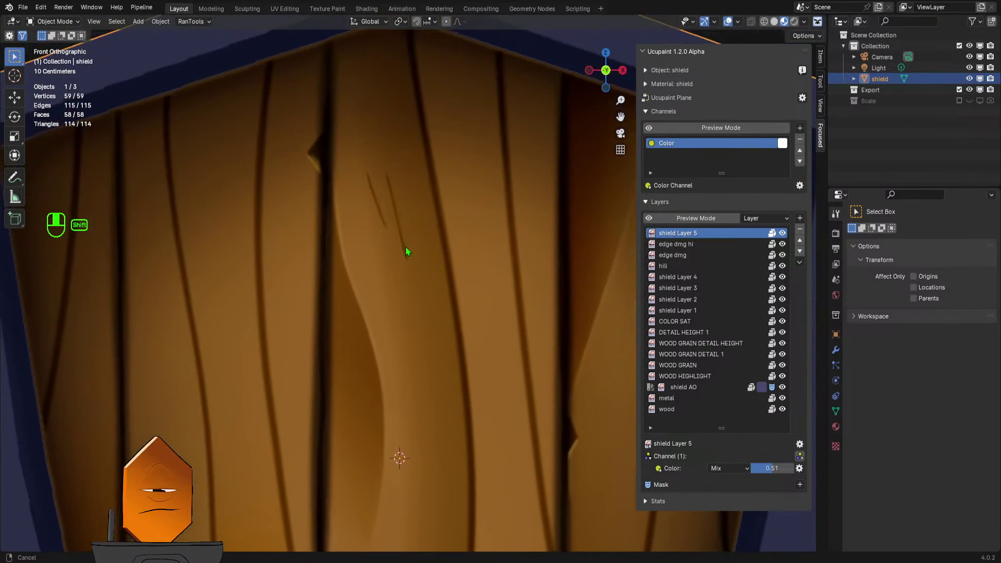
pyautogui.scroll(1, 385, 244)
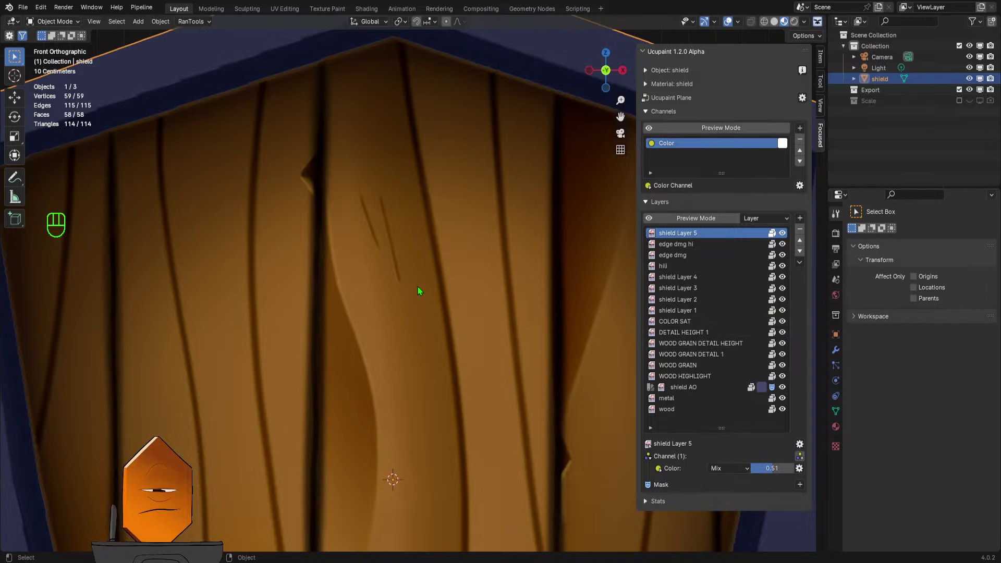
pyautogui.moveTo(417, 288); pyautogui.dragTo(464, 310, button='middle')
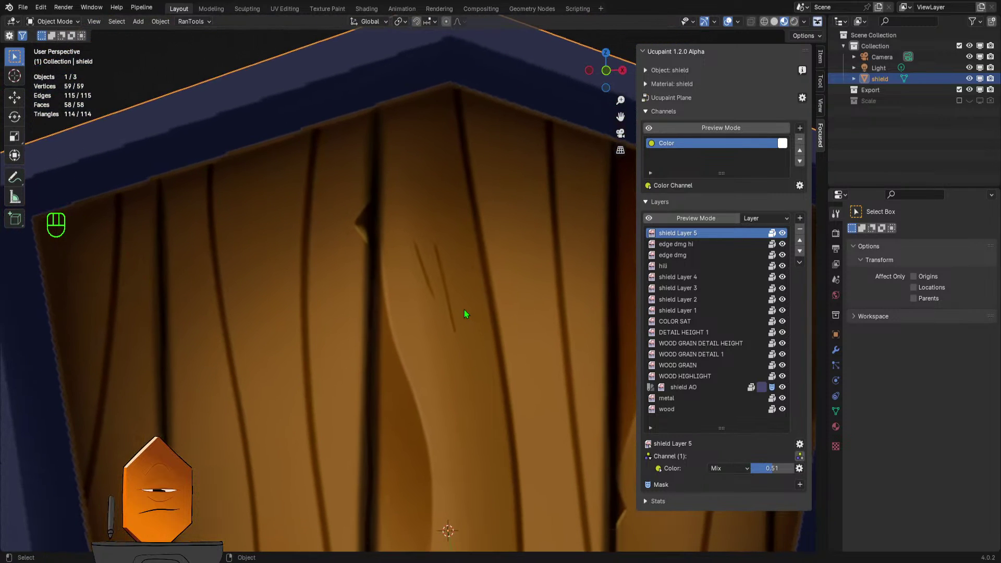
# - Switch the shield to Texture Paint mode in front view, with a 13 px brush radius and the eraser turned off
pyautogui.press('KP_1')
pyautogui.scroll(3, 489, 234)
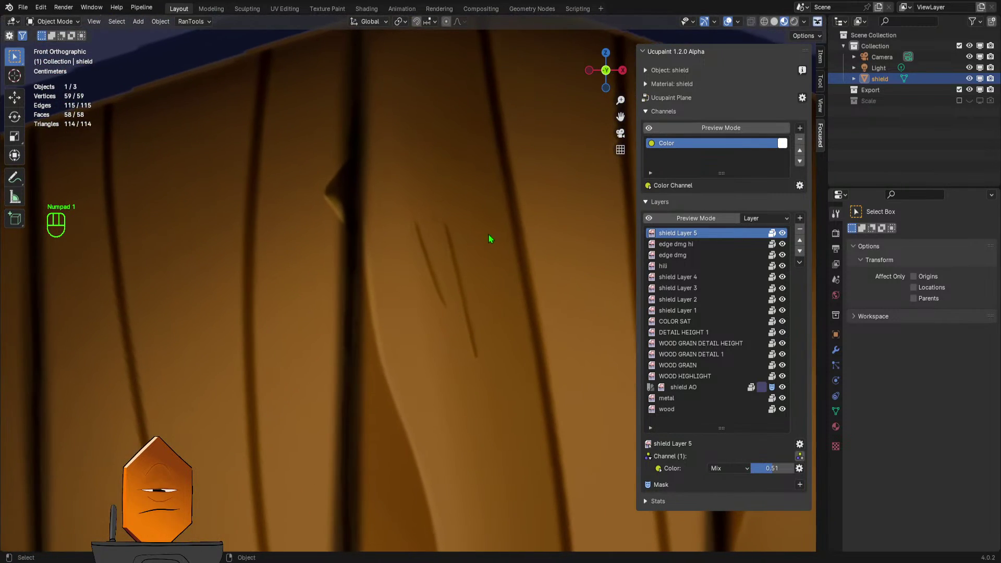
pyautogui.press('Tab')
pyautogui.click(465, 277)
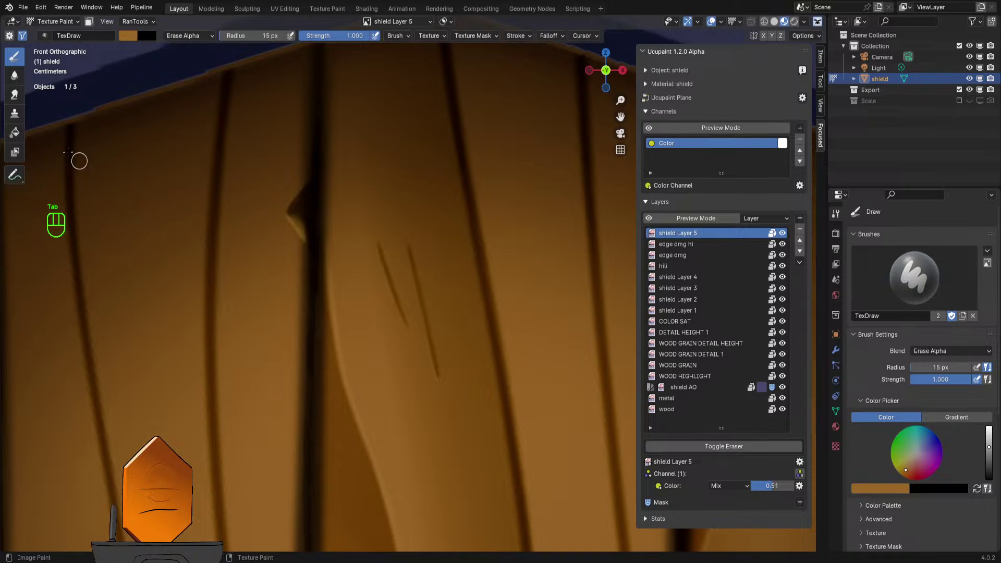
pyautogui.press('f')
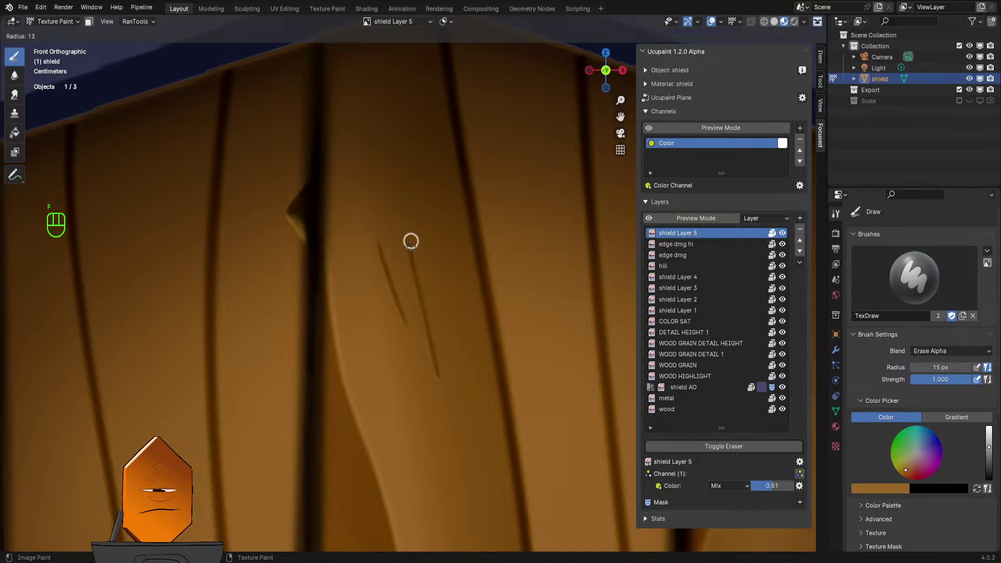
pyautogui.click(408, 245)
pyautogui.press('q')
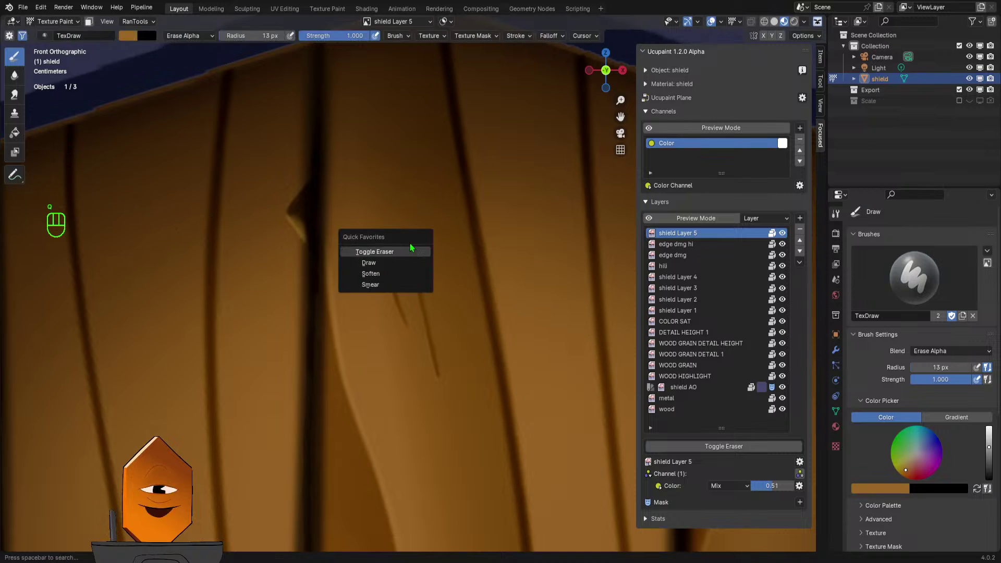
pyautogui.click(409, 253)
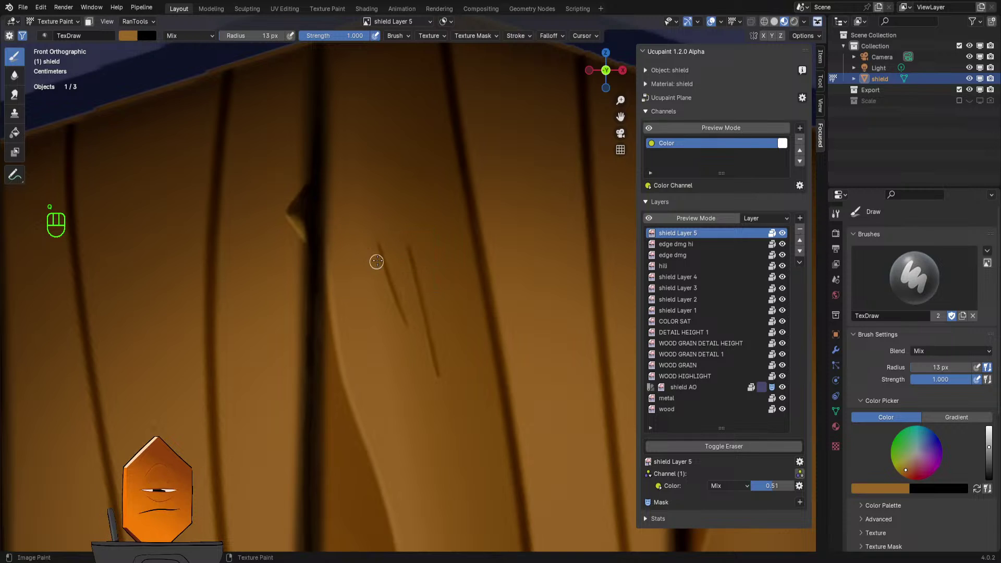
# - Try a paint stroke over the first scratch, undo it, and check what shield Layer 5 contributes by hiding and showing it
pyautogui.moveTo(377, 262); pyautogui.dragTo(380, 241)
pyautogui.hotkey('ctrl', 'z')
pyautogui.click(693, 244)
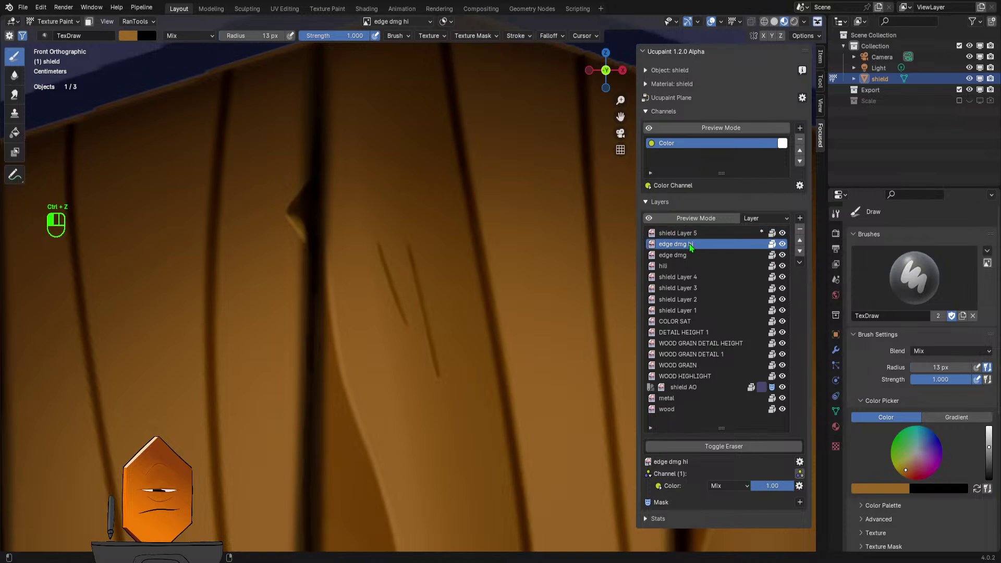
pyautogui.click(721, 235)
pyautogui.click(782, 234)
pyautogui.click(783, 234)
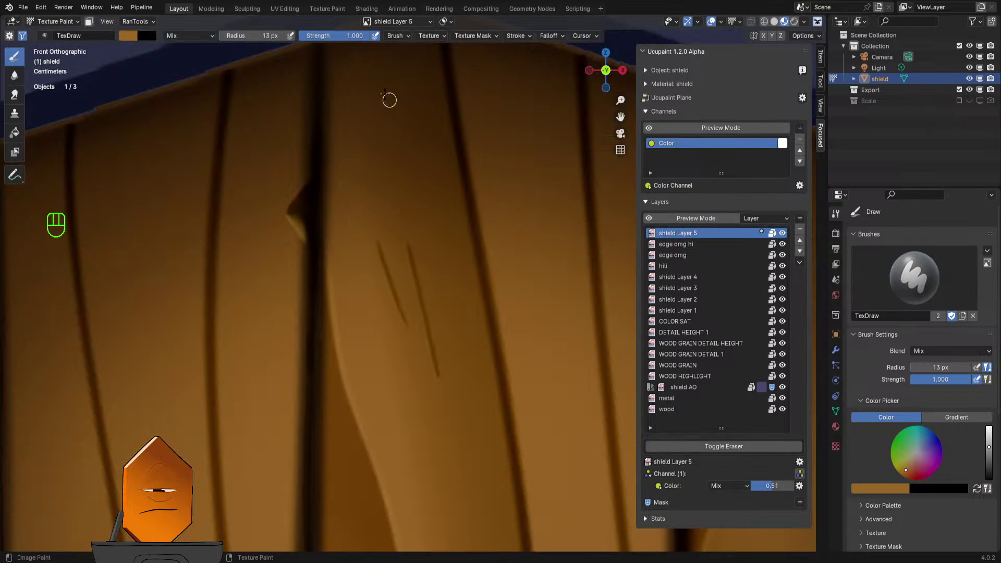
# - Set the brush radius to 42 px, try broad strokes around the scratches on shield Layer 5, and undo them
pyautogui.press('f')
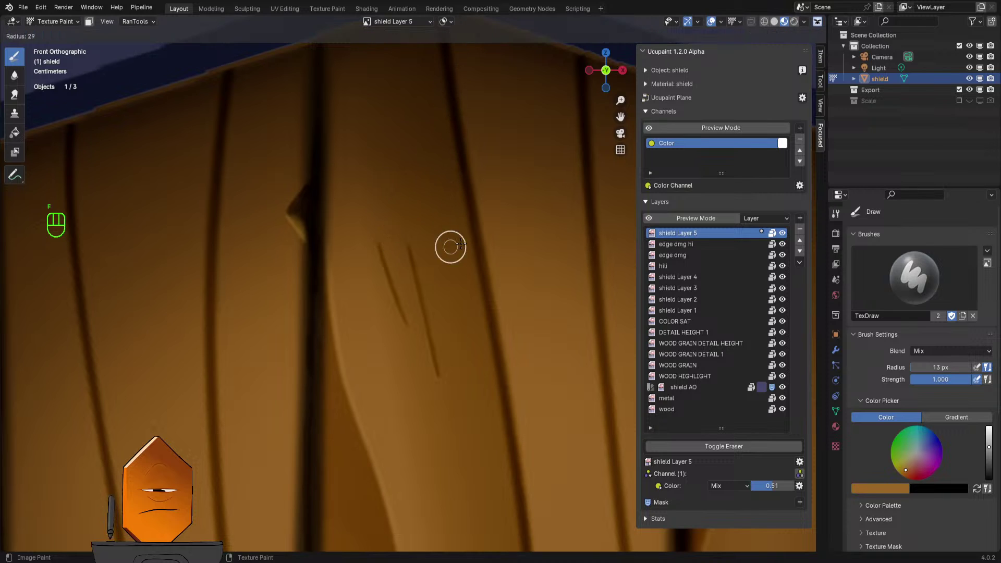
pyautogui.click(462, 241)
pyautogui.moveTo(370, 241)
pyautogui.mouseDown()
pyautogui.moveTo(373, 251)
pyautogui.moveTo(376, 235)
pyautogui.moveTo(402, 337)
pyautogui.moveTo(402, 229)
pyautogui.mouseUp()
pyautogui.moveTo(402, 192)
pyautogui.mouseDown()
pyautogui.moveTo(391, 273)
pyautogui.moveTo(398, 98)
pyautogui.mouseUp()
pyautogui.hotkey('ctrl', 'z')
pyautogui.hotkey('ctrl', 'z')
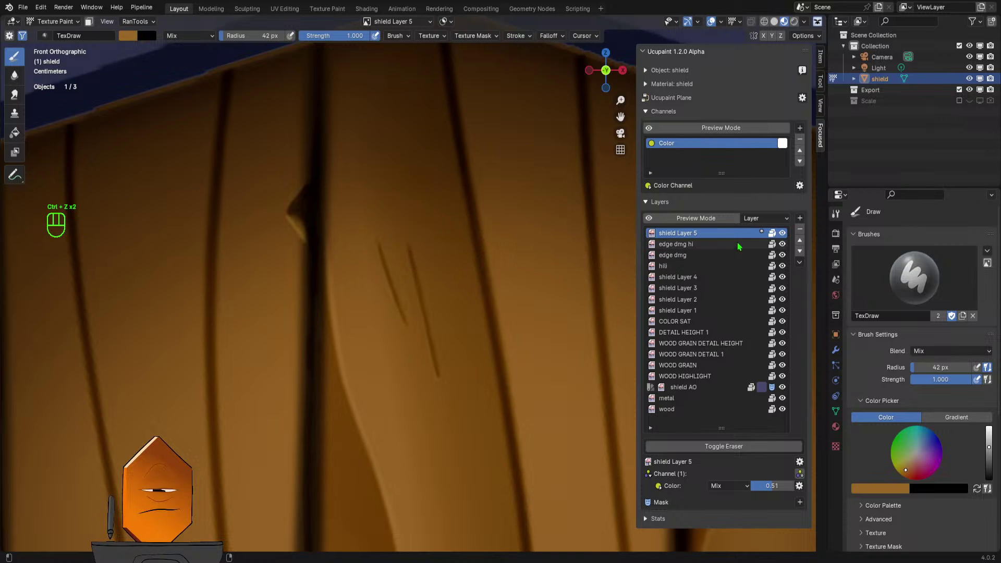
# - Check the scratches by hiding and showing shield Layer 5, and undo the last paint strokes over them
pyautogui.click(783, 234)
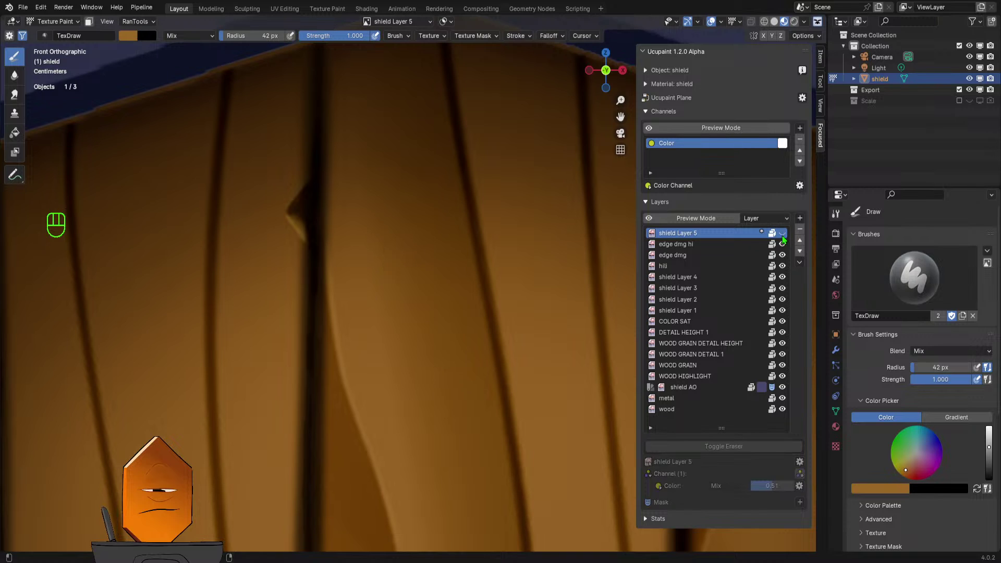
pyautogui.click(783, 234)
pyautogui.click(699, 241)
pyautogui.click(699, 236)
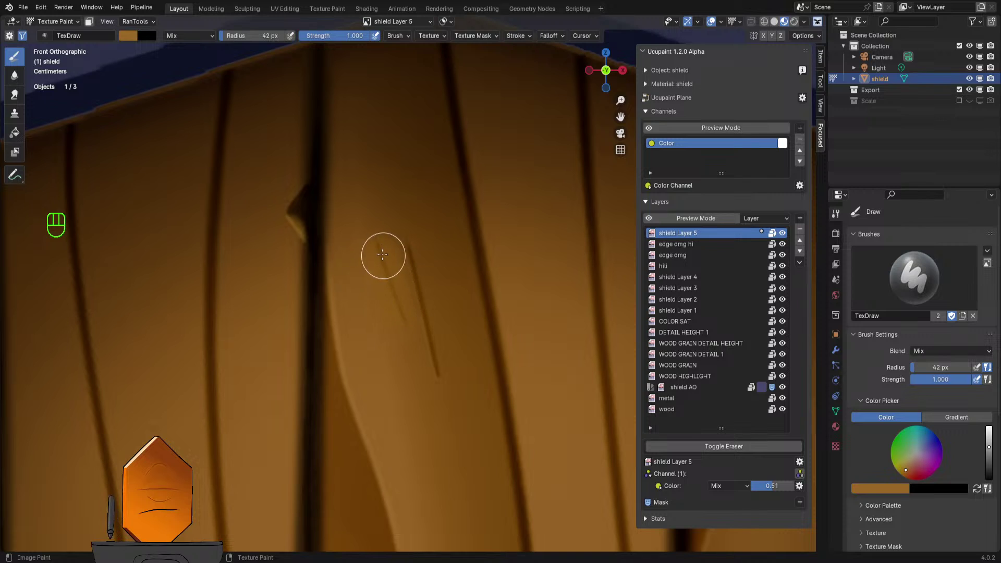
pyautogui.hotkey('ctrl', 'z')
pyautogui.hotkey('ctrl', 'z')
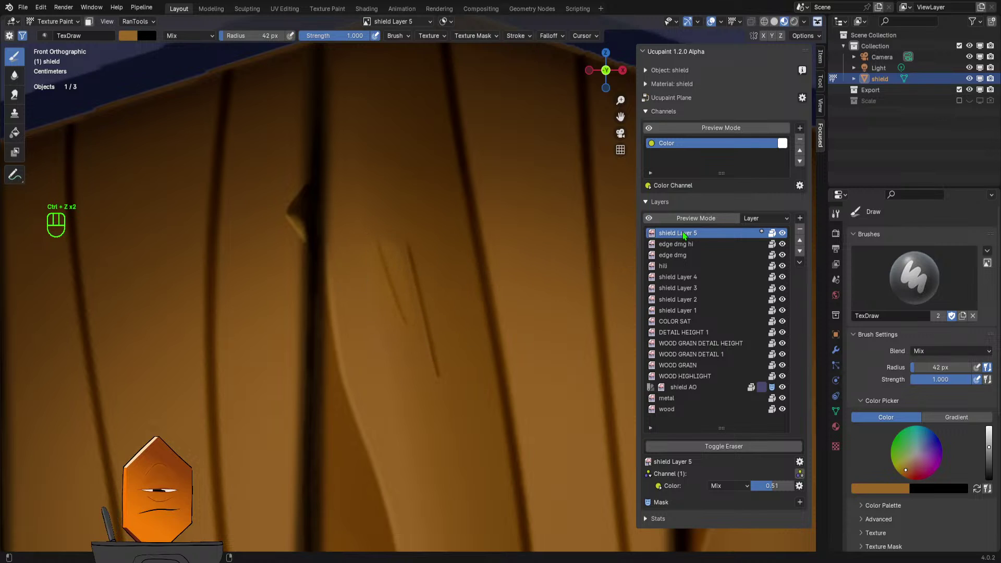
# - Delete shield Layer 5 with its scratch details from the layer stack
pyautogui.click(800, 229)
pyautogui.moveTo(516, 313)
pyautogui.keyDown('ctrl'); pyautogui.mouseDown(button='middle')
pyautogui.moveTo(484, 234)
pyautogui.moveTo(486, 360)
pyautogui.moveTo(478, 277)
pyautogui.mouseUp(button='middle'); pyautogui.keyUp('ctrl')
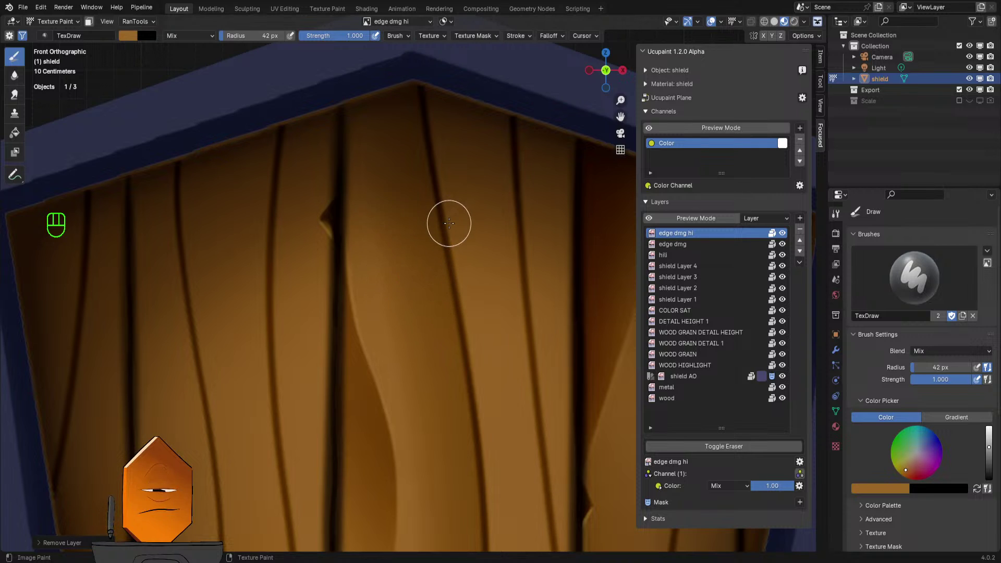
pyautogui.keyDown('ctrl'); pyautogui.moveTo(506, 290); pyautogui.dragTo(417, 225, button='middle'); pyautogui.keyUp('ctrl')
# - Add a new image layer above edge dmg hi for the Color channel, with width and height both set to 4096
pyautogui.click(800, 219)
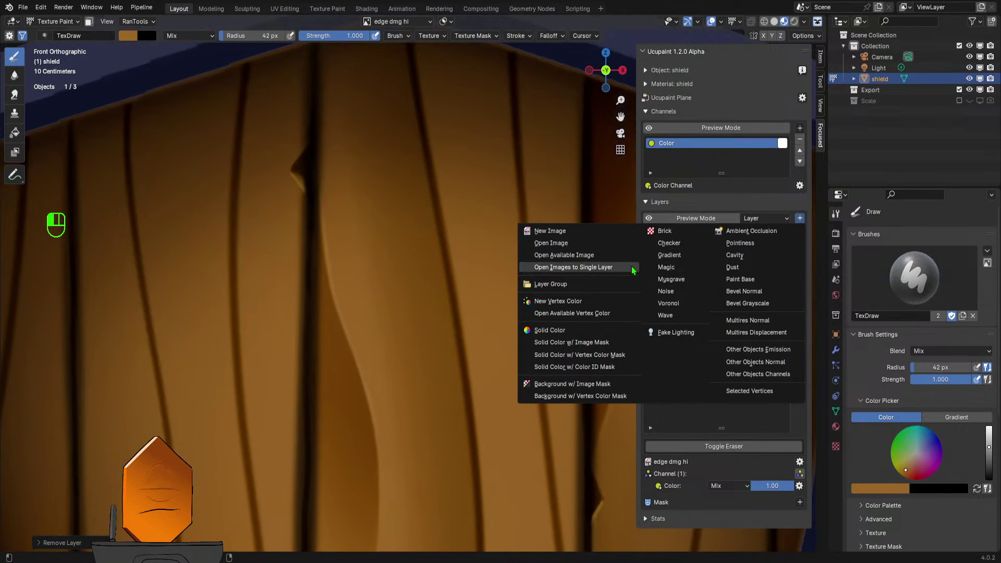
pyautogui.click(591, 232)
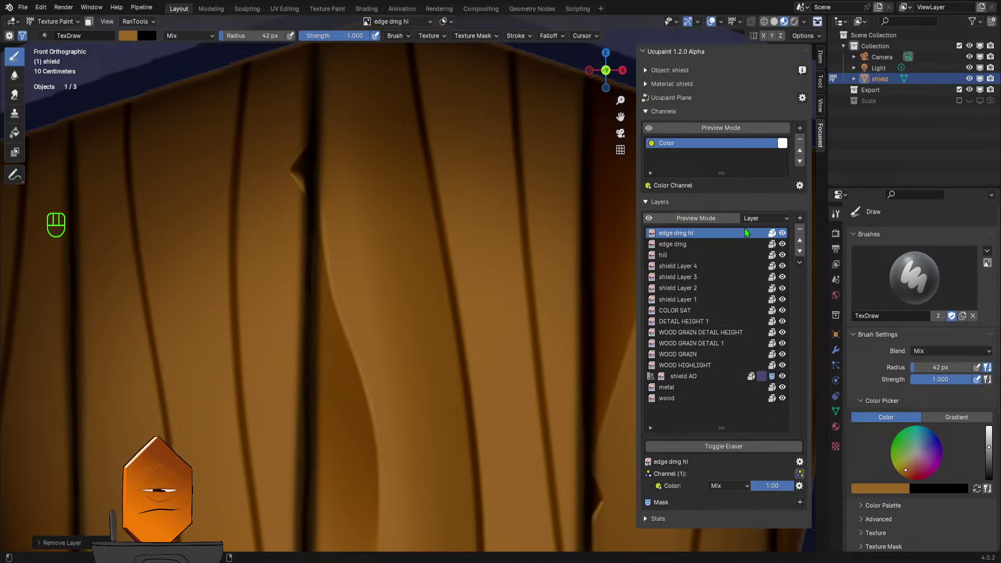
pyautogui.click(800, 218)
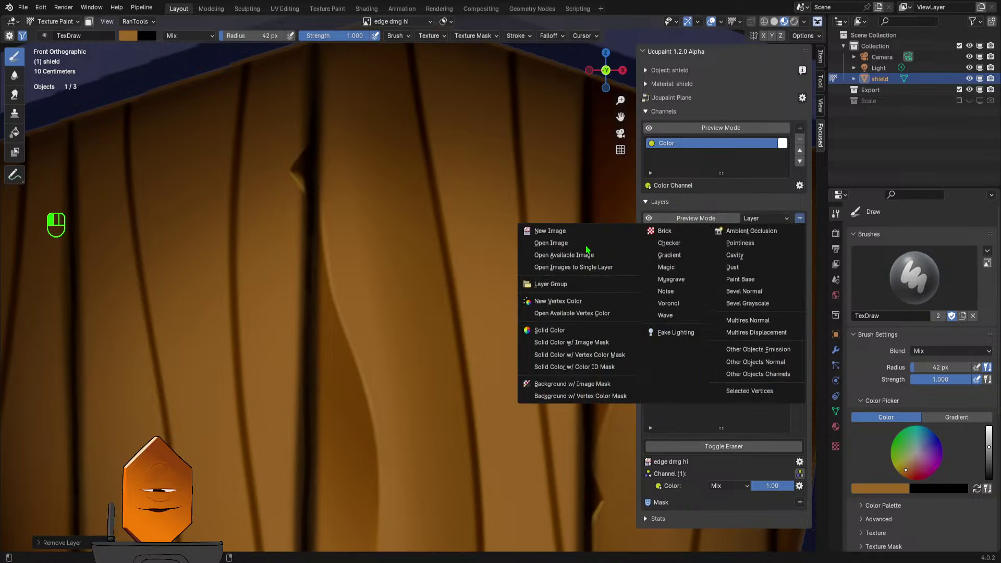
pyautogui.click(595, 233)
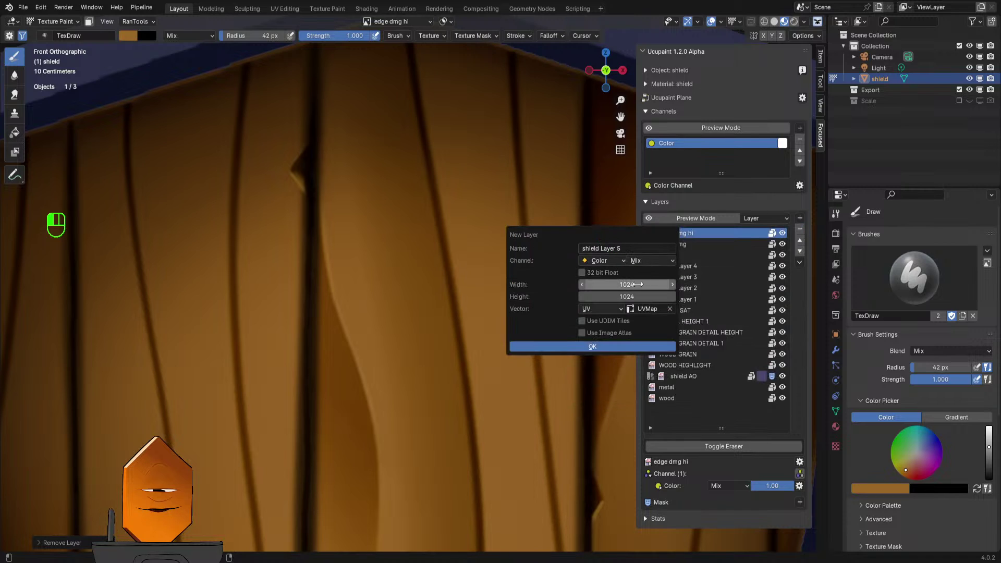
pyautogui.click(639, 286)
pyautogui.write('4096')
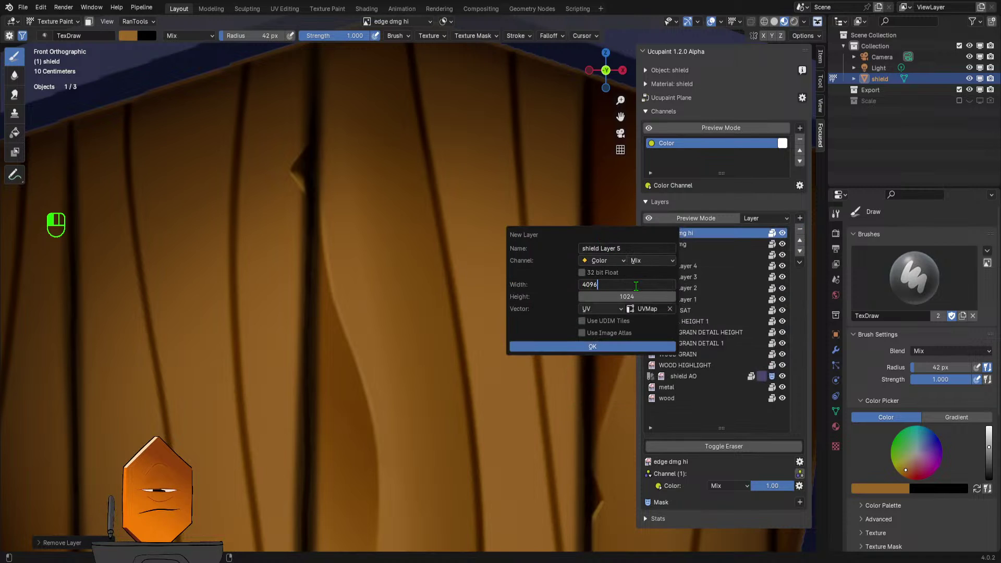
pyautogui.press('Return')
pyautogui.click(637, 296)
pyautogui.write('4')
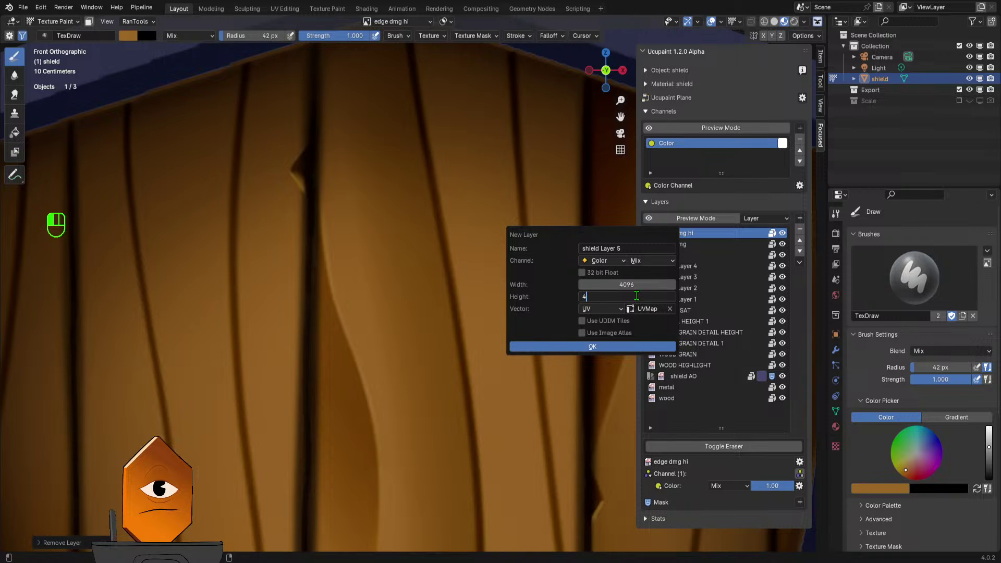
pyautogui.write('096')
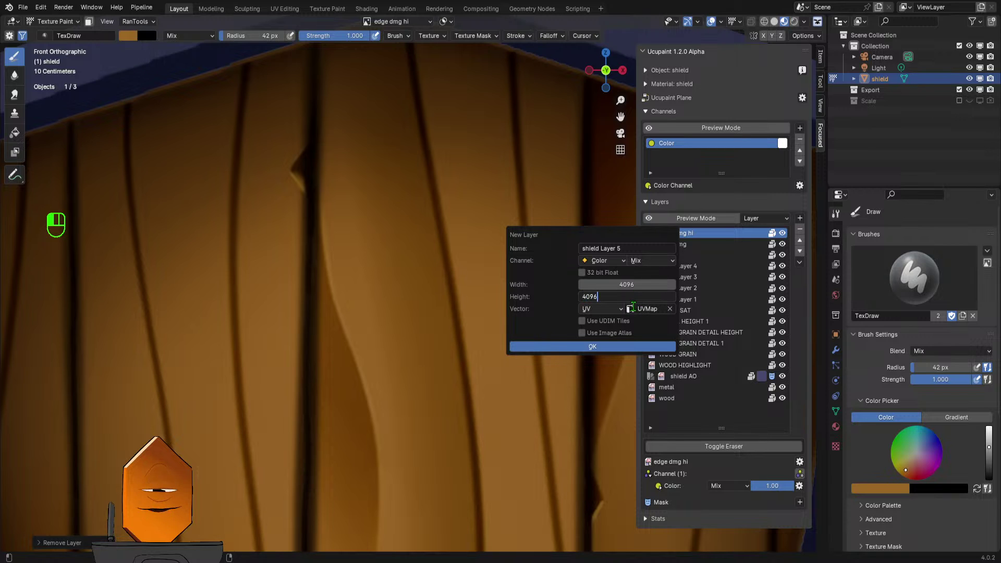
pyautogui.click(617, 346)
# - Prepare the Draw brush for shield Layer 5 with an 8 px radius and a very dark brown sampled from the shield
pyautogui.keyDown('ctrl'); pyautogui.moveTo(494, 278); pyautogui.dragTo(489, 316, button='middle'); pyautogui.keyUp('ctrl')
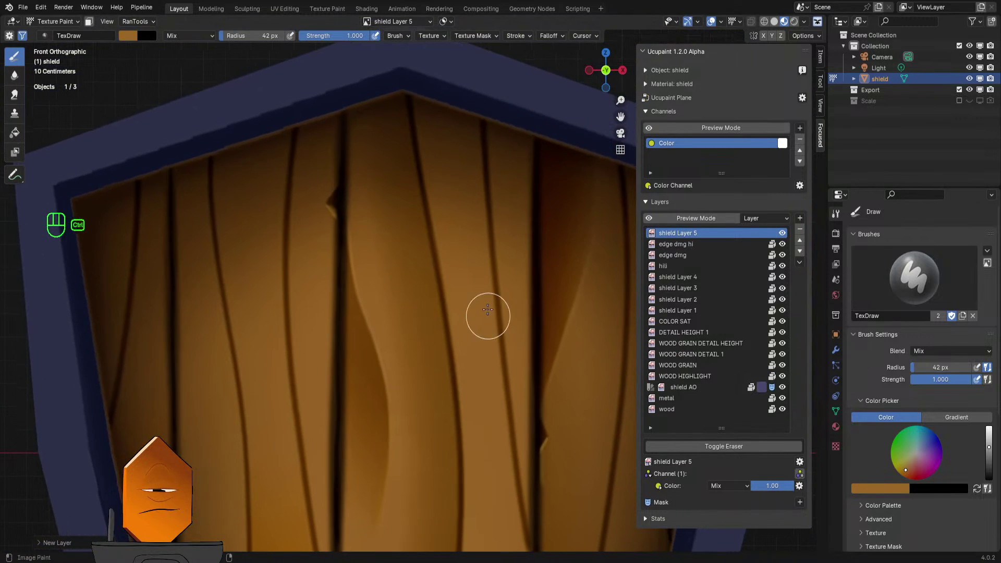
pyautogui.moveTo(473, 265)
pyautogui.keyDown('shift'); pyautogui.mouseDown(button='middle')
pyautogui.moveTo(501, 283)
pyautogui.moveTo(453, 245)
pyautogui.moveTo(463, 261)
pyautogui.mouseUp(button='middle'); pyautogui.keyUp('shift')
pyautogui.press('q')
pyautogui.click(448, 258)
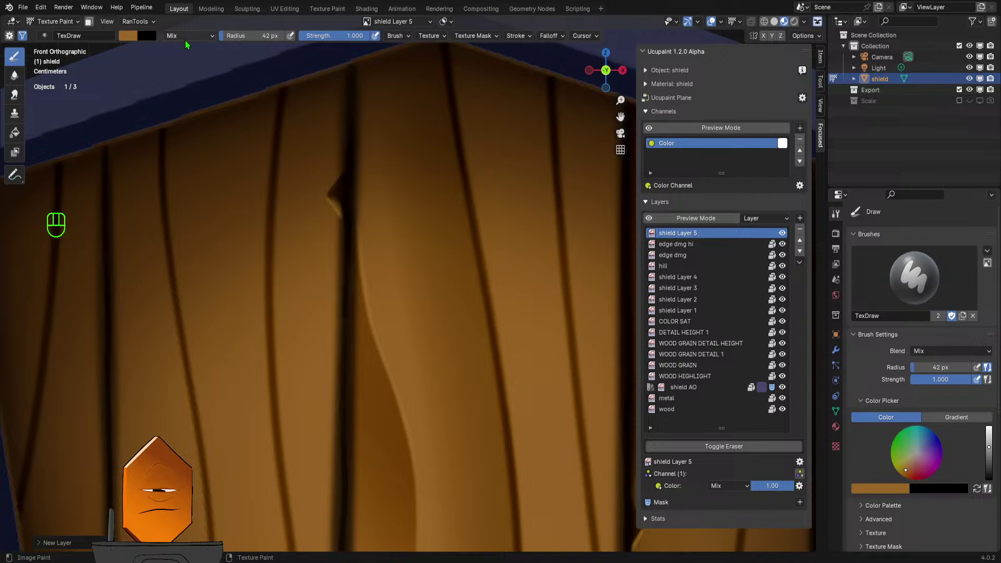
pyautogui.press('f')
pyautogui.click(466, 252)
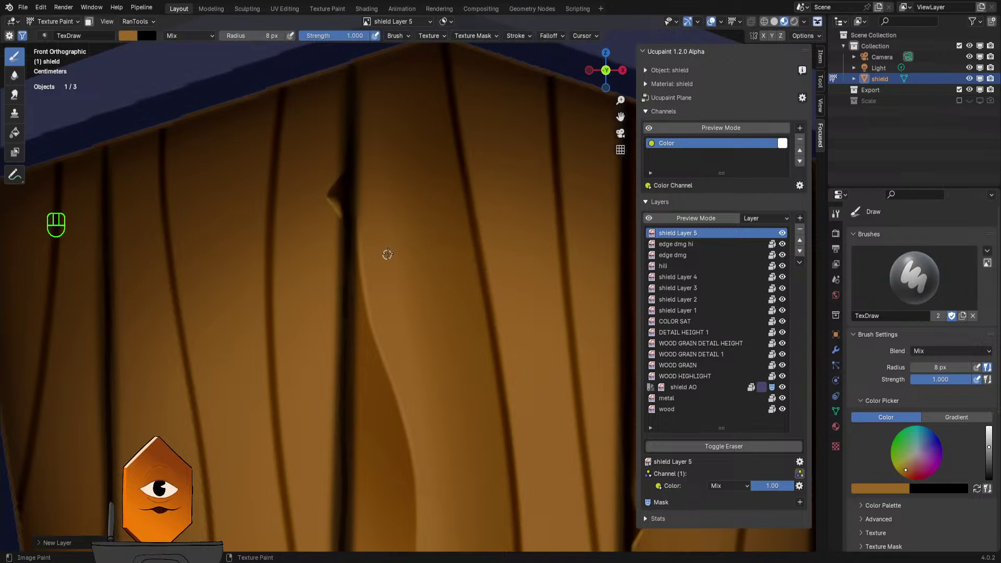
pyautogui.press('s')
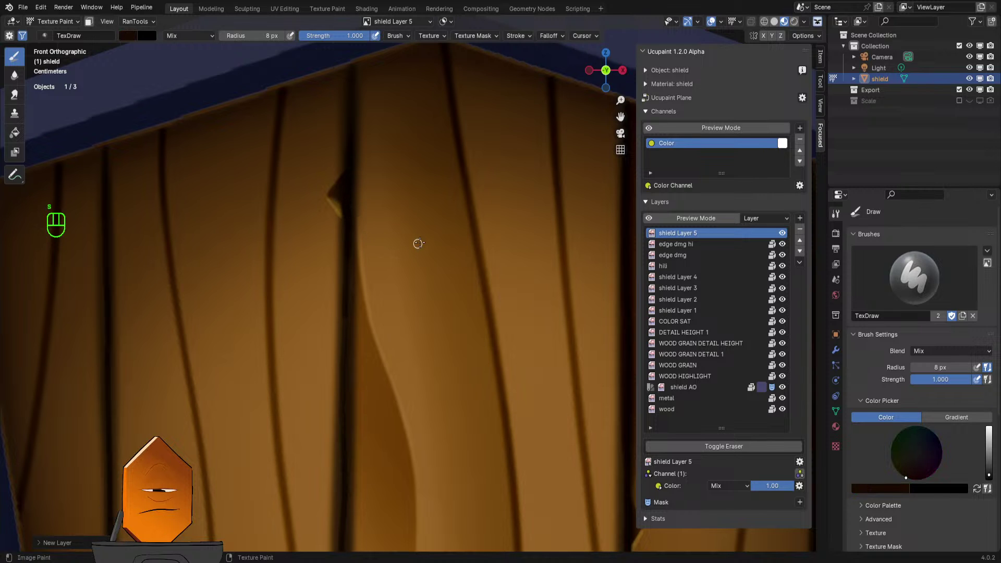
# - Examine the wood planks up close and across the whole shield, returning to the front view
pyautogui.keyDown('shift'); pyautogui.moveTo(416, 223); pyautogui.dragTo(409, 266, button='middle'); pyautogui.keyUp('shift')
pyautogui.keyDown('ctrl'); pyautogui.moveTo(409, 265); pyautogui.dragTo(404, 205, button='middle'); pyautogui.keyUp('ctrl')
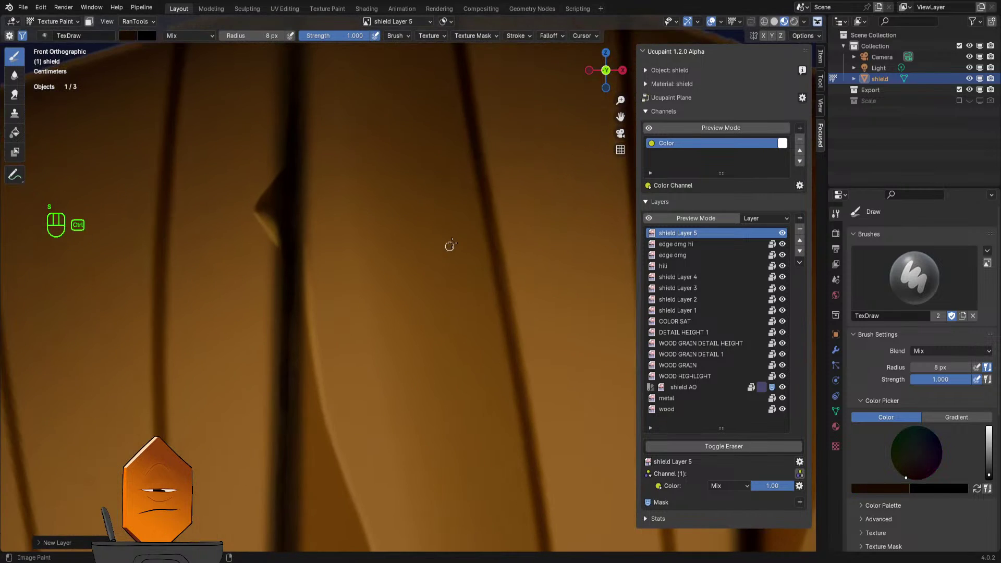
pyautogui.keyDown('ctrl'); pyautogui.moveTo(449, 246); pyautogui.dragTo(456, 273, button='middle'); pyautogui.keyUp('ctrl')
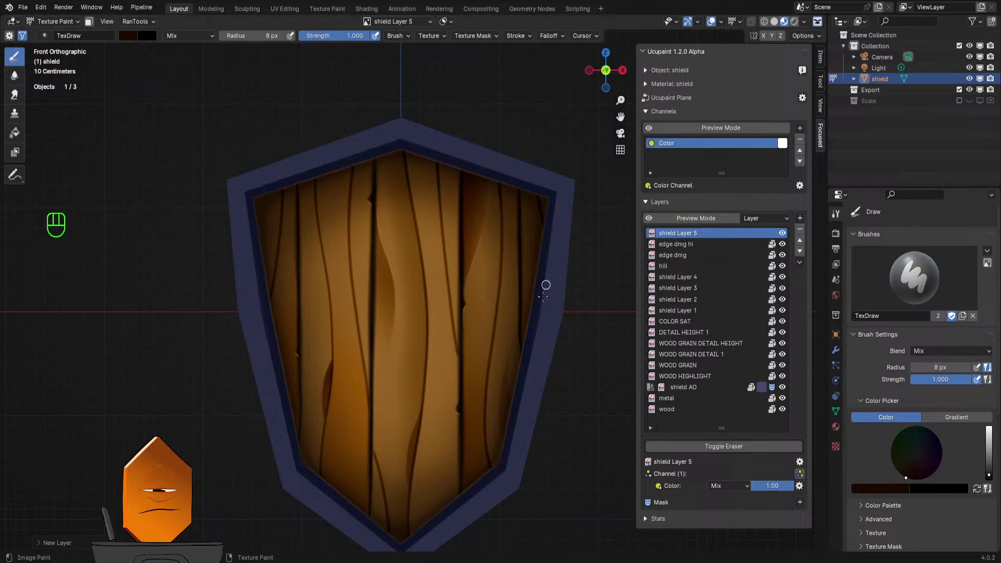
pyautogui.keyDown('shift'); pyautogui.moveTo(469, 333); pyautogui.dragTo(480, 296, button='middle'); pyautogui.keyUp('shift')
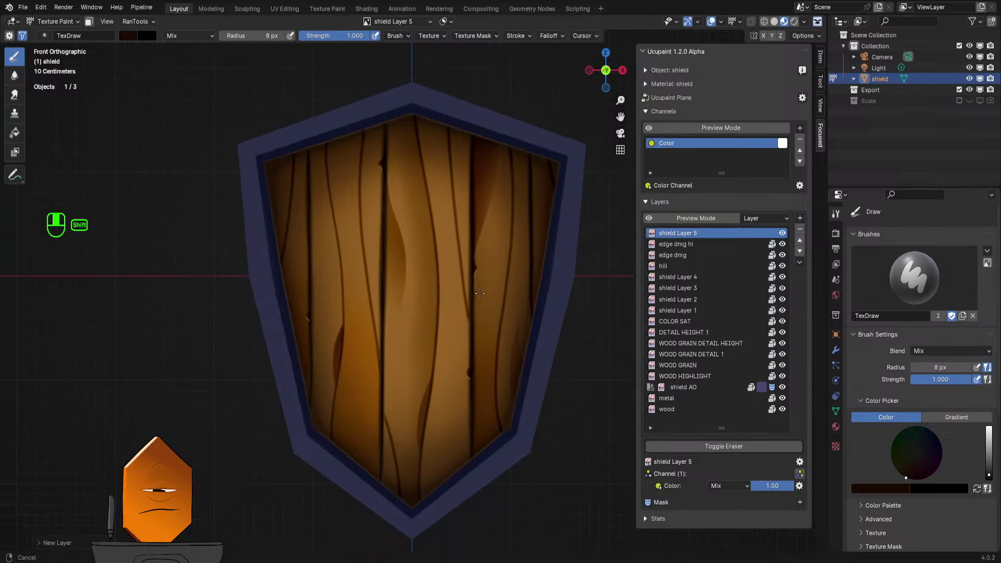
pyautogui.keyDown('ctrl'); pyautogui.moveTo(433, 248); pyautogui.dragTo(439, 201, button='middle'); pyautogui.keyUp('ctrl')
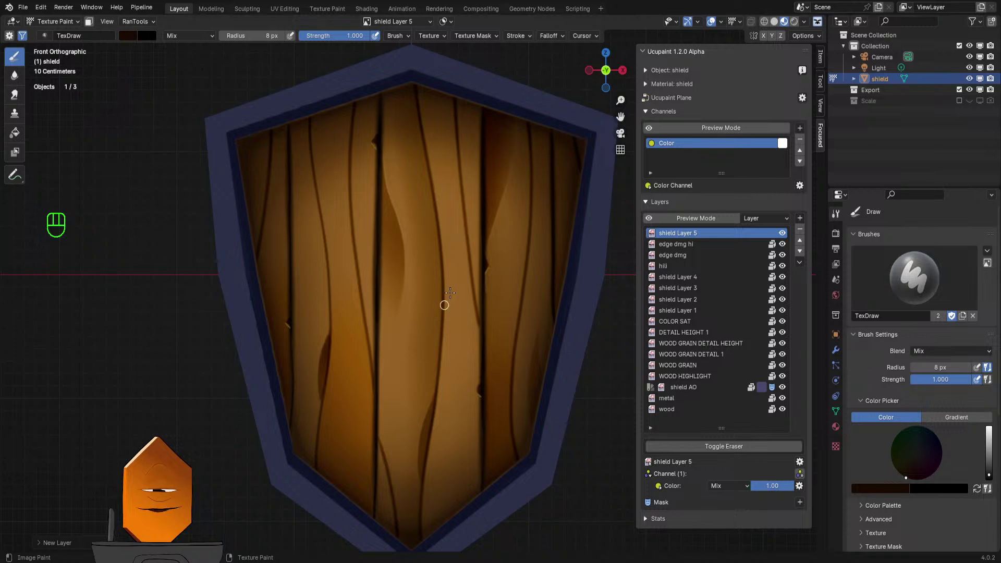
pyautogui.keyDown('ctrl'); pyautogui.moveTo(501, 247); pyautogui.dragTo(510, 281, button='middle'); pyautogui.keyUp('ctrl')
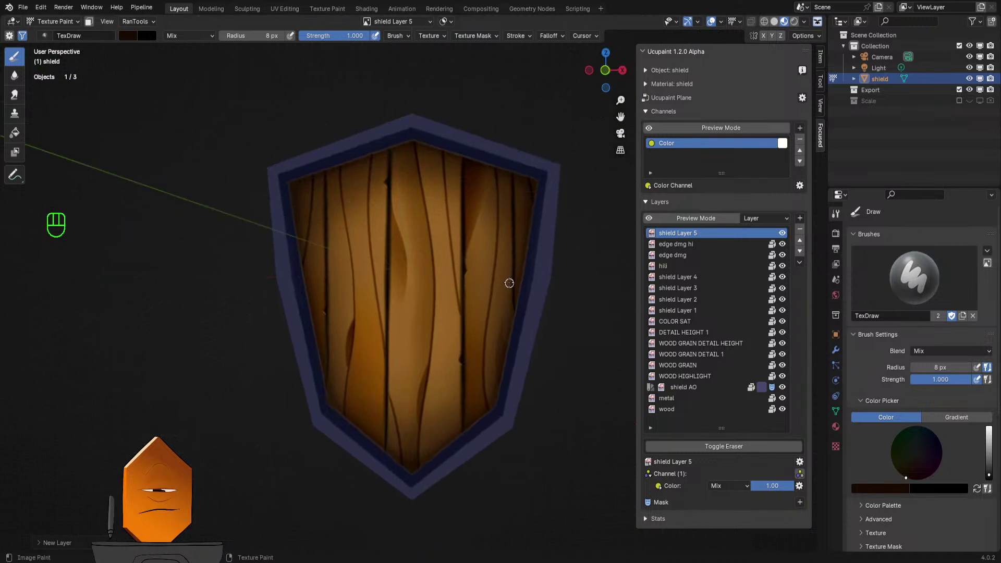
pyautogui.press('KP_1')
# - Set the Draw brush's stroke method to Line
pyautogui.scroll(6, 420, 243)
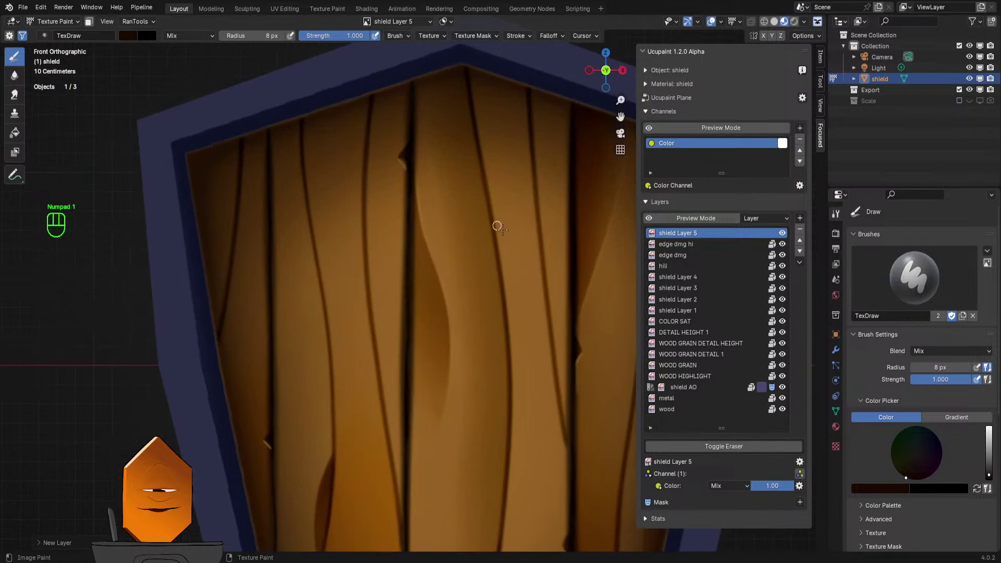
pyautogui.keyDown('shift'); pyautogui.moveTo(496, 226); pyautogui.dragTo(430, 237, button='middle'); pyautogui.keyUp('shift')
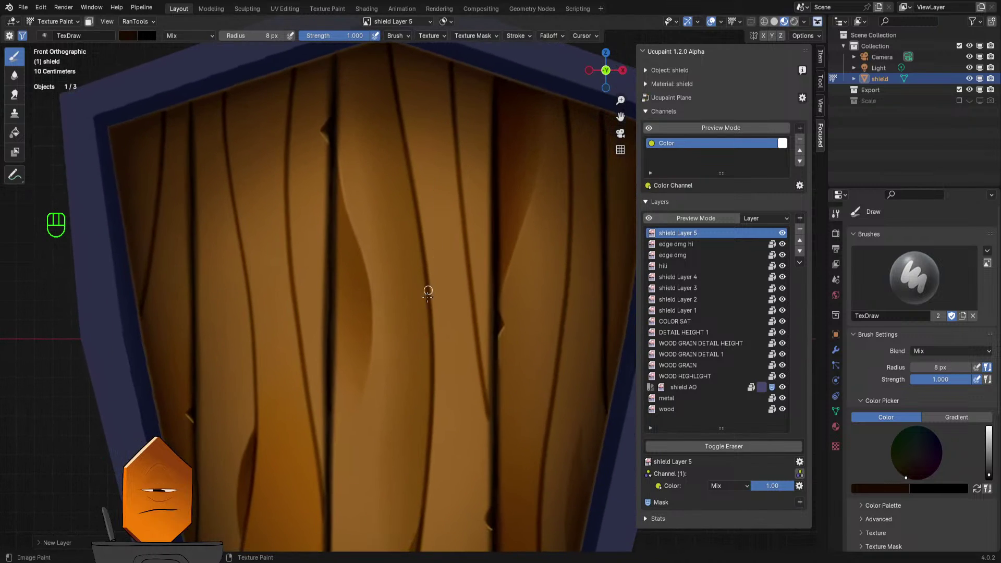
pyautogui.scroll(2, 425, 292)
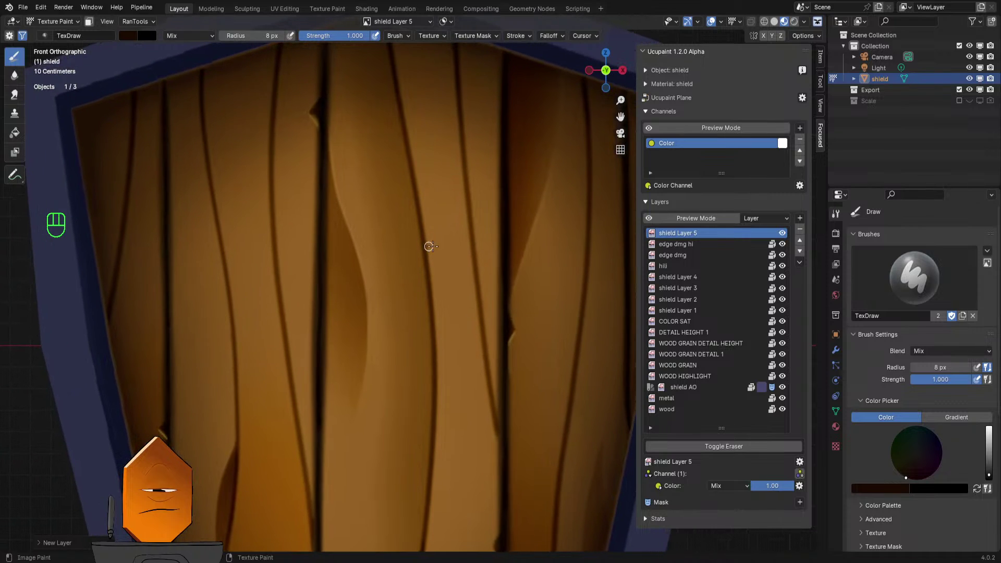
pyautogui.click(515, 36)
pyautogui.click(523, 57)
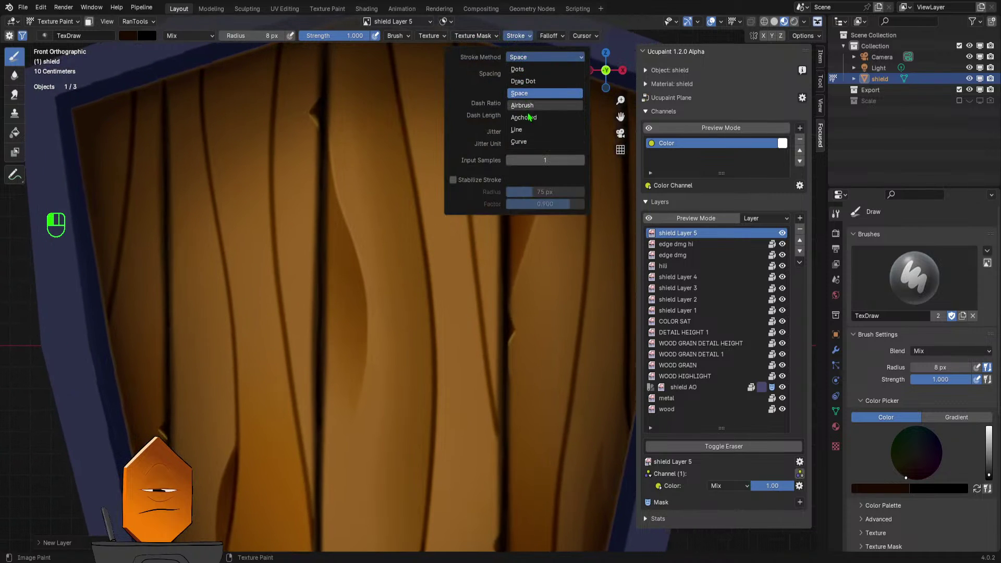
pyautogui.click(524, 130)
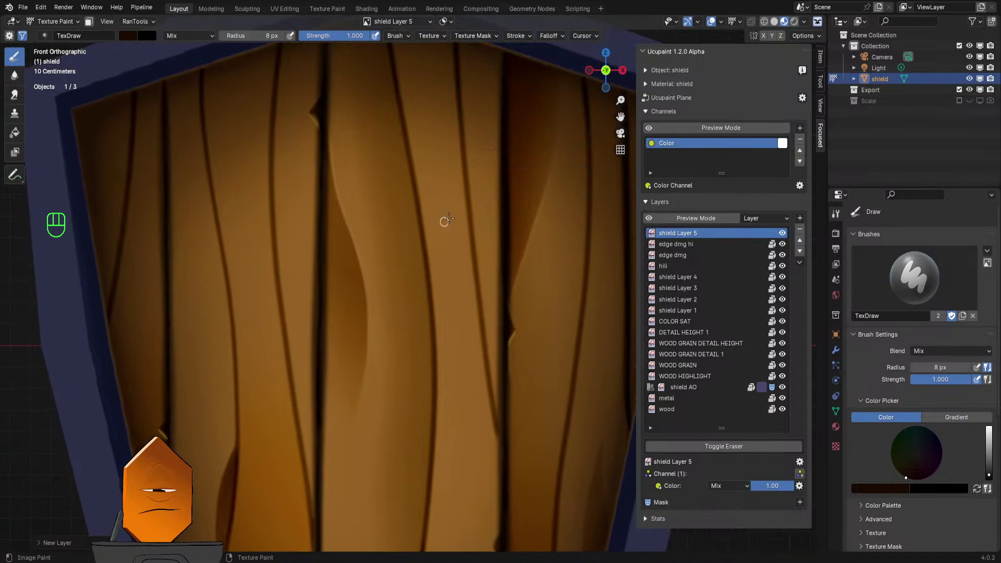
# - Set the brush radius to 2 px, try a long straight scratch across the middle plank groove, and undo it
pyautogui.press('f')
pyautogui.click(445, 178)
pyautogui.moveTo(445, 148); pyautogui.dragTo(418, 372)
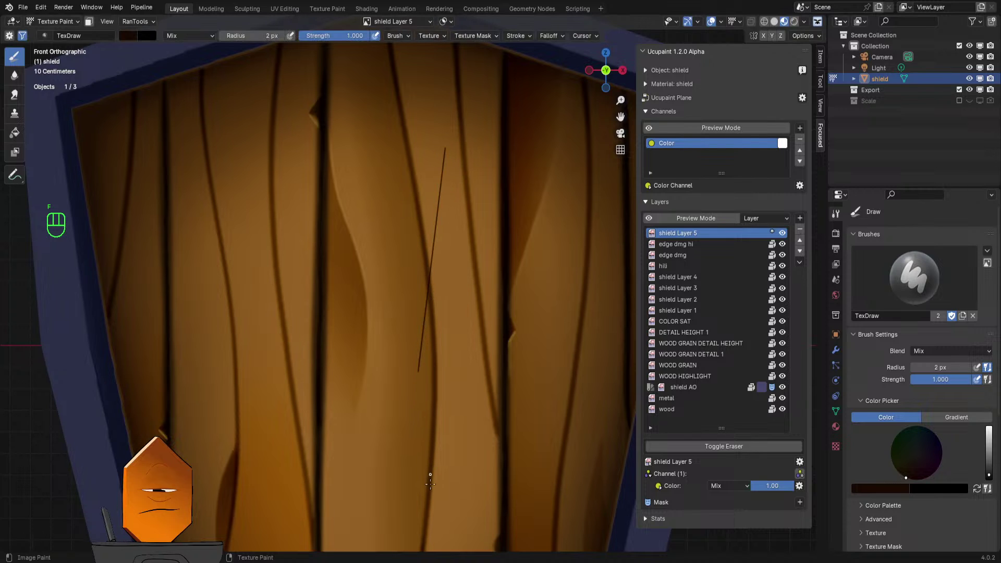
pyautogui.scroll(-5, 451, 303)
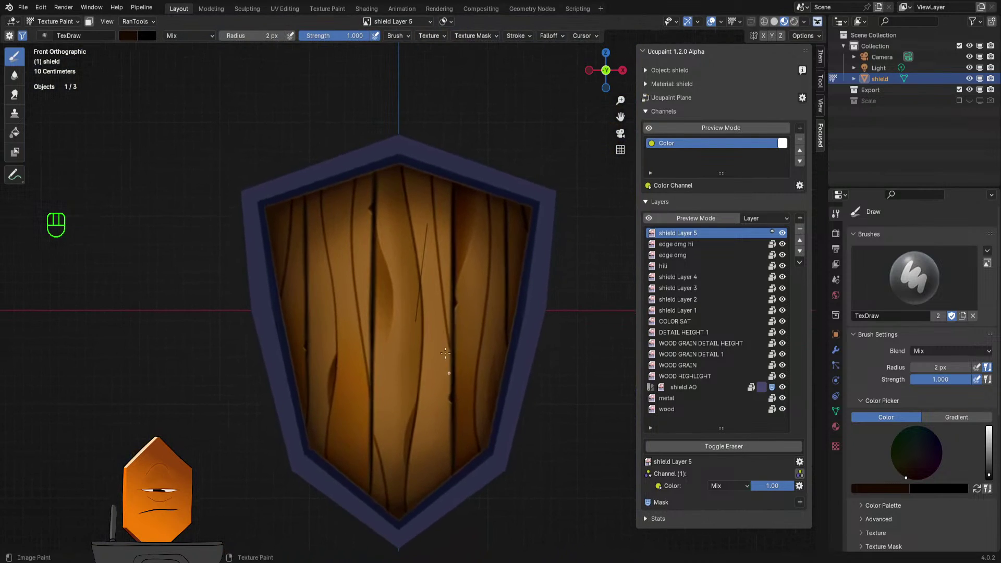
pyautogui.hotkey('ctrl', 'z')
# - Paint a thin straight dark scratch slanting down across the middle plank groove, undoing a first try slightly lower
pyautogui.scroll(4, 430, 306)
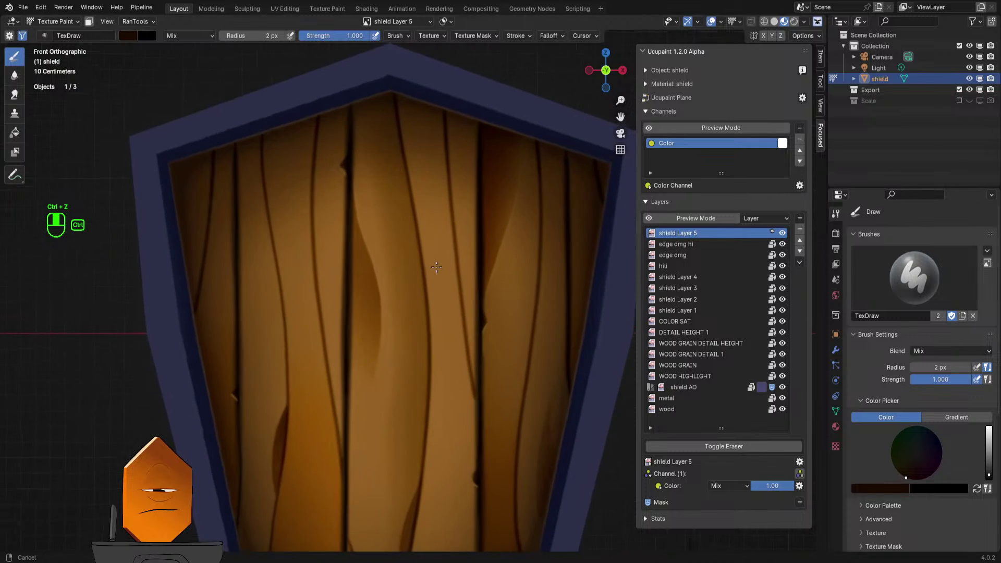
pyautogui.moveTo(433, 292); pyautogui.dragTo(416, 415)
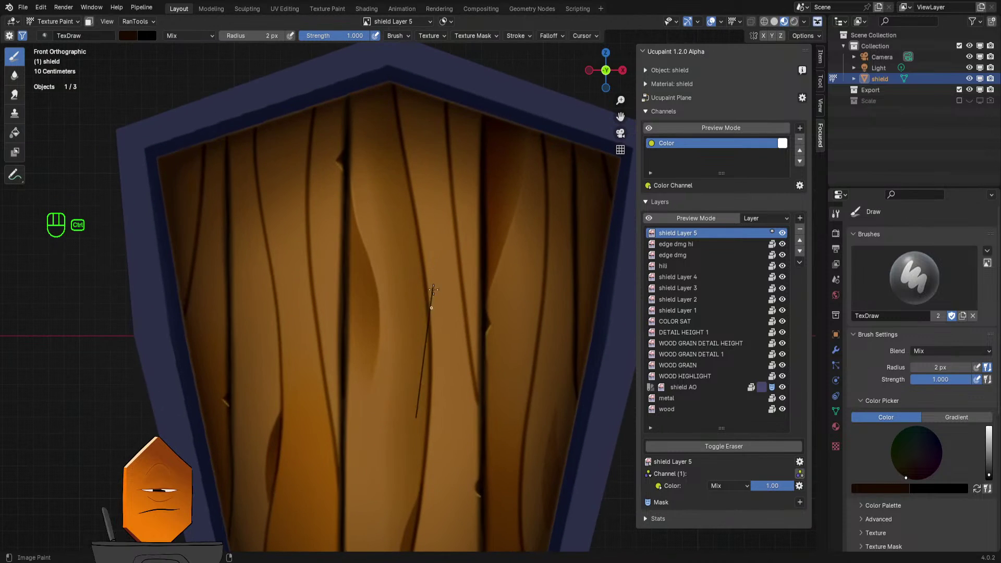
pyautogui.hotkey('ctrl', 'z')
pyautogui.moveTo(435, 236); pyautogui.dragTo(409, 387)
# - Smear along the dark scratch with the Smear brush at a 13 px radius to roughen and soften it
pyautogui.moveTo(457, 349)
pyautogui.keyDown('ctrl'); pyautogui.mouseDown(button='middle')
pyautogui.moveTo(487, 440)
pyautogui.moveTo(471, 233)
pyautogui.moveTo(467, 275)
pyautogui.mouseUp(button='middle'); pyautogui.keyUp('ctrl')
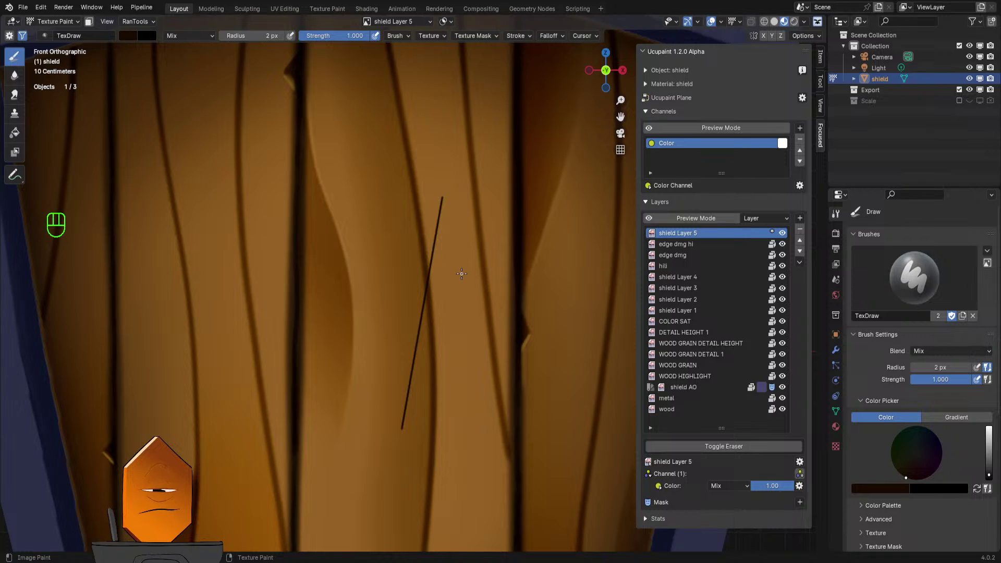
pyautogui.press('f')
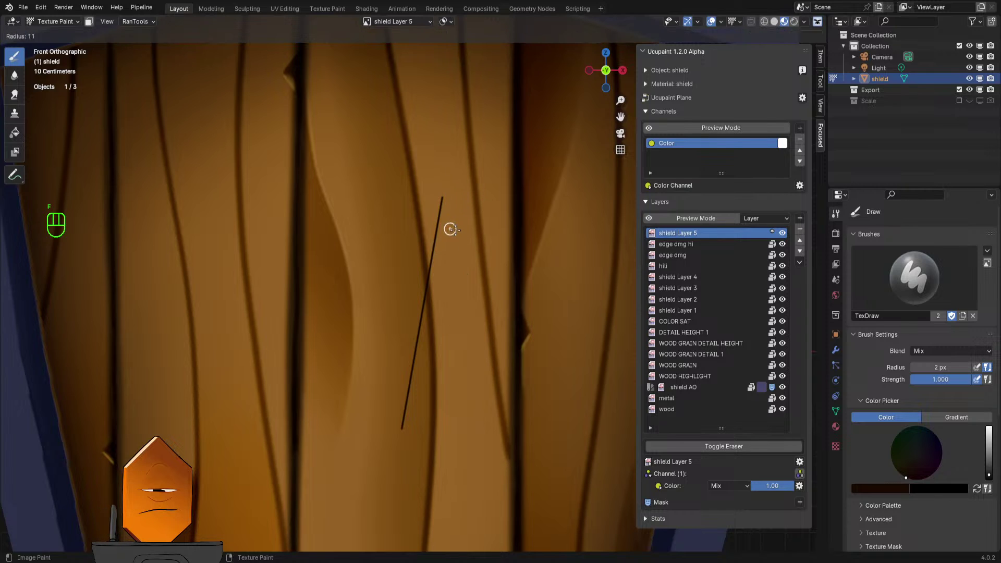
pyautogui.click(453, 226)
pyautogui.press('q')
pyautogui.click(447, 253)
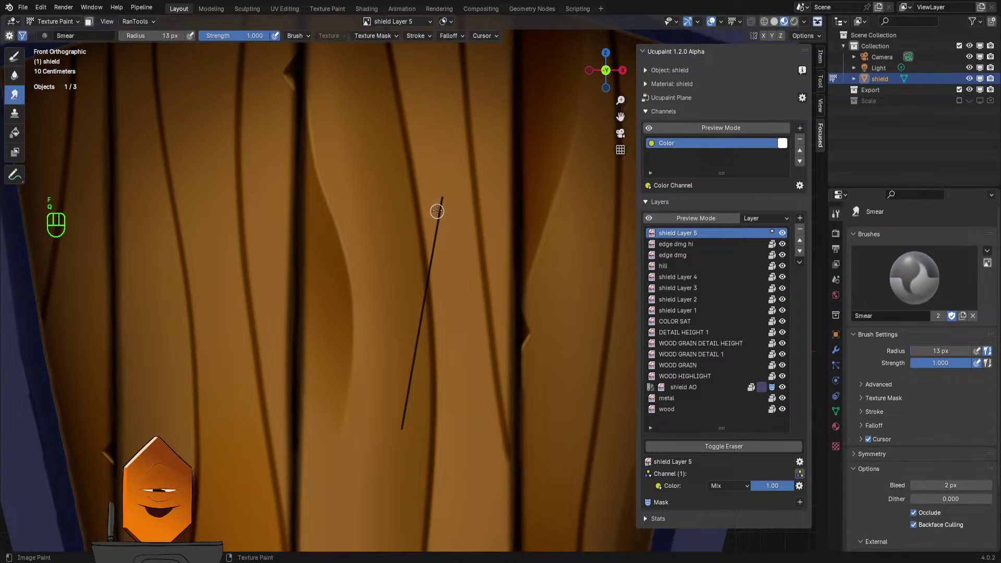
pyautogui.moveTo(439, 229); pyautogui.dragTo(398, 441)
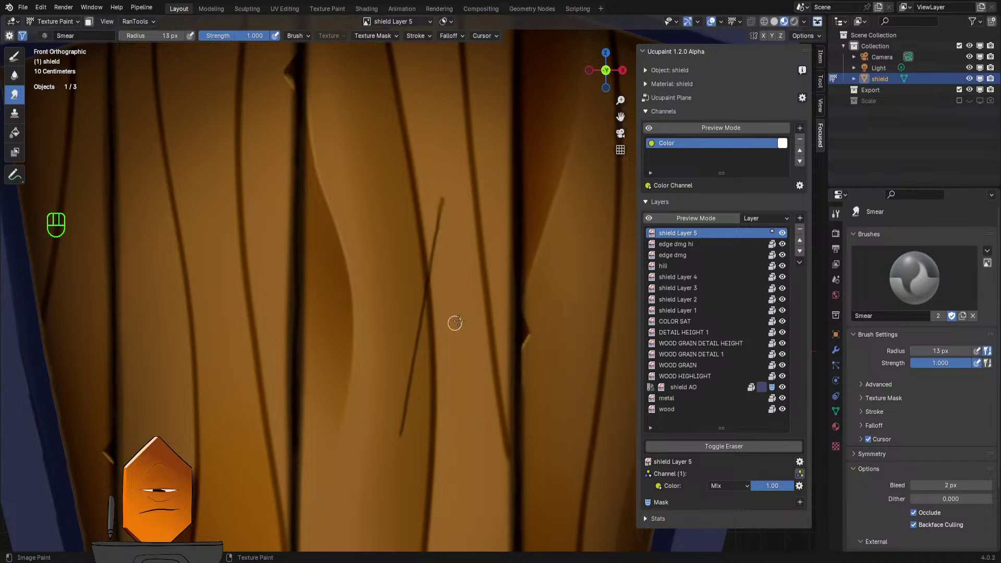
# - Return to the Draw brush with a sampled medium brown, try 5 px strokes along the scratch, and undo them
pyautogui.press('q')
pyautogui.click(484, 225)
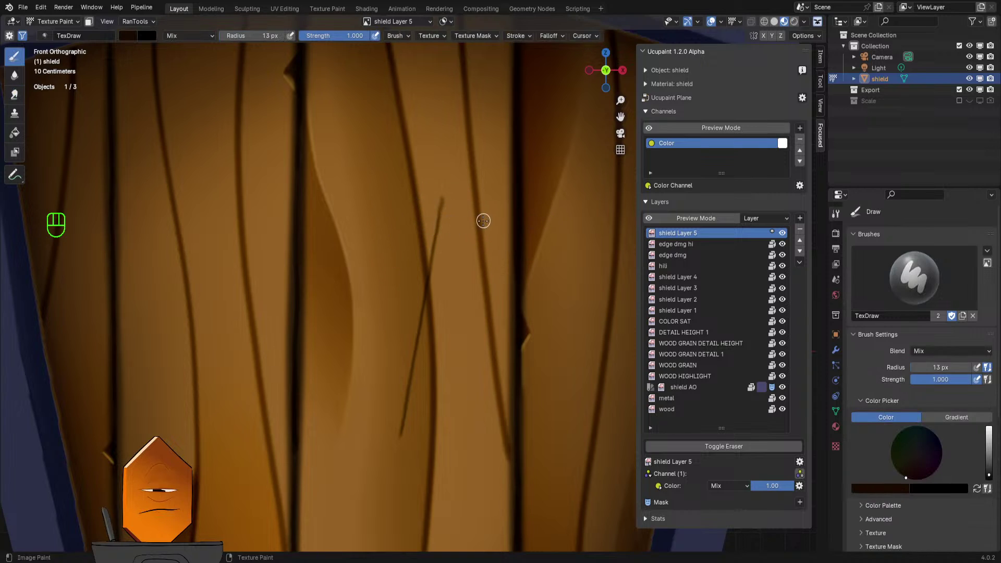
pyautogui.press('s')
pyautogui.press('f')
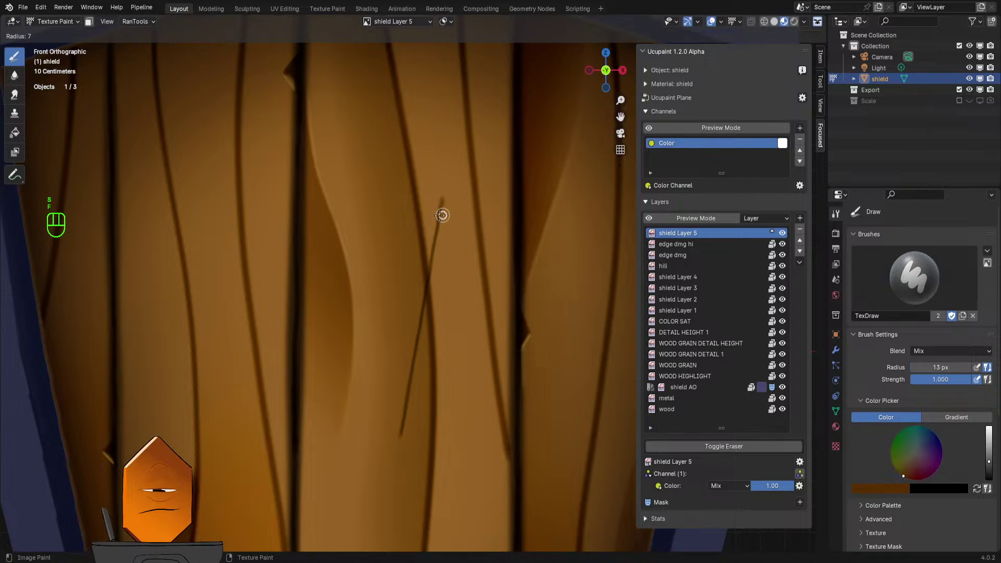
pyautogui.click(441, 230)
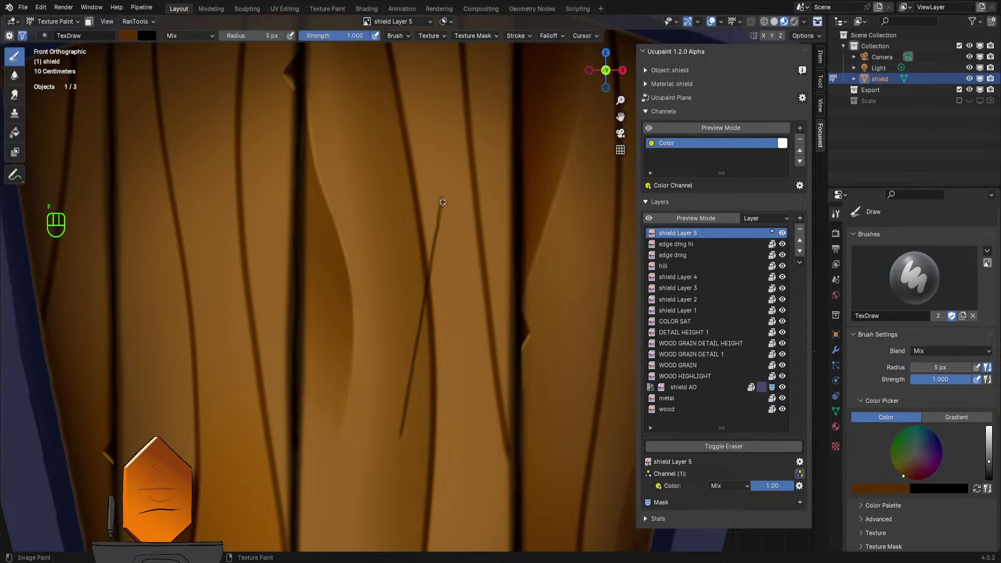
pyautogui.hotkey('ctrl', 'z')
pyautogui.moveTo(440, 243)
pyautogui.mouseDown()
pyautogui.moveTo(423, 290)
pyautogui.moveTo(404, 438)
pyautogui.mouseUp()
pyautogui.hotkey('ctrl', 'z')
# - Paint faint brown lines along both sides of the scratch with brush strength 0.309 and radius 11 px
pyautogui.hotkey('shift', 'f')
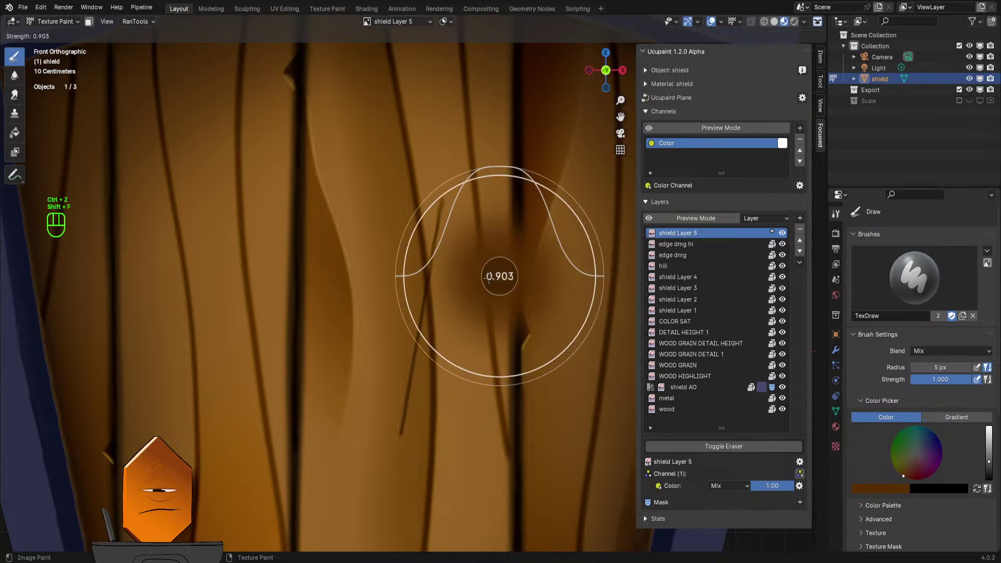
pyautogui.click(446, 272)
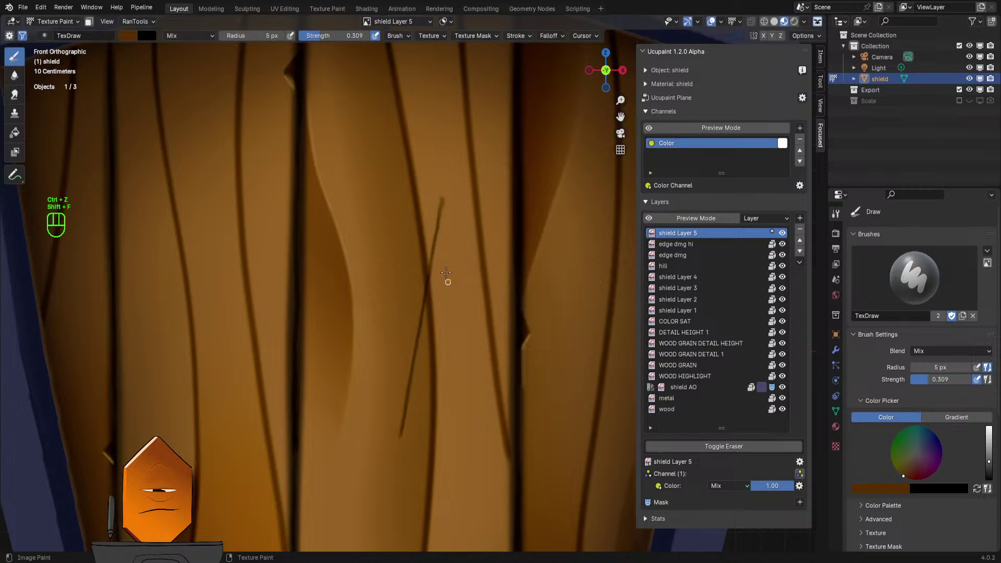
pyautogui.press('f')
pyautogui.click(443, 201)
pyautogui.moveTo(445, 199); pyautogui.dragTo(405, 438)
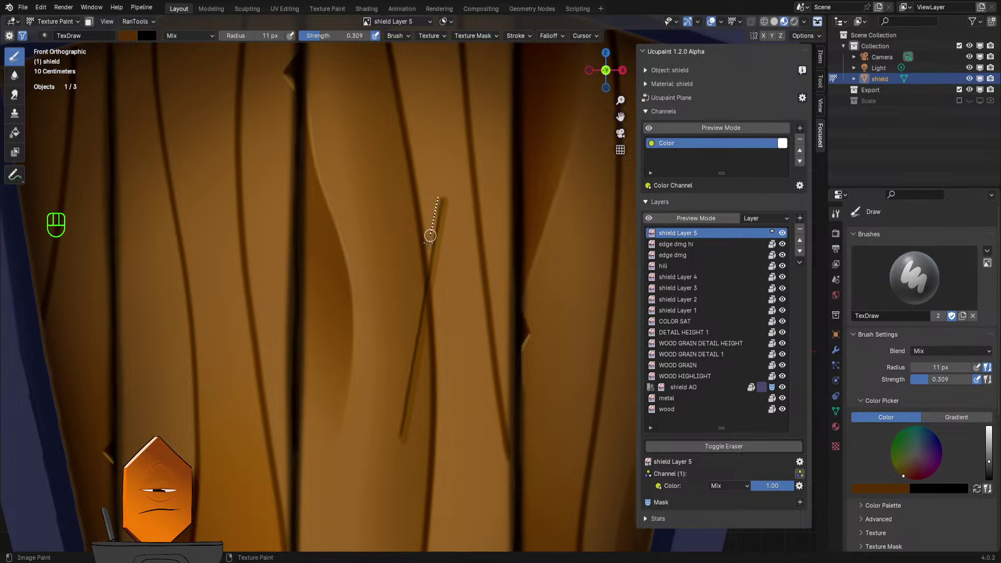
pyautogui.moveTo(429, 236); pyautogui.dragTo(394, 434)
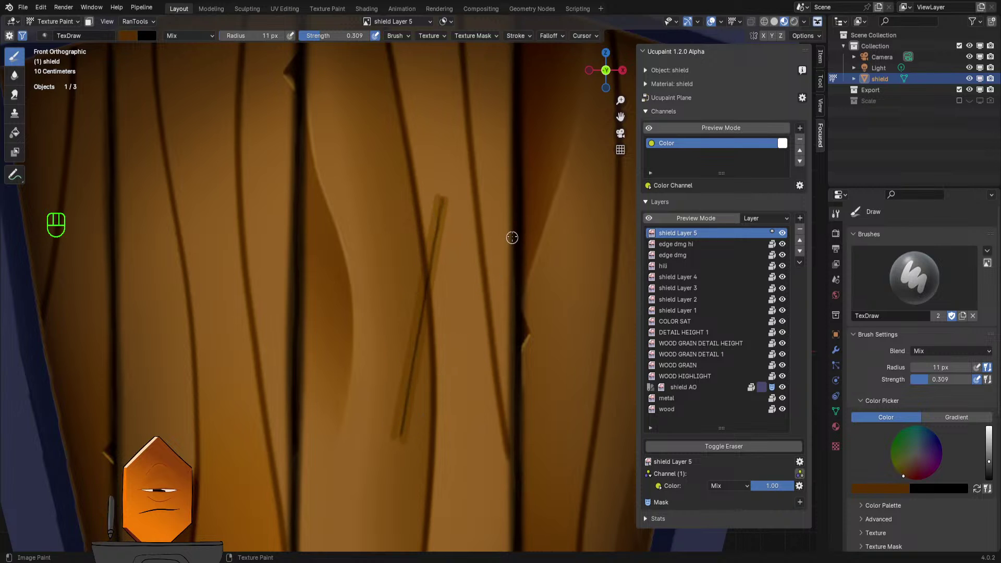
# - Sample a dark brown, set the brush radius to 5 px, and paint a straight line down the scratch's center
pyautogui.keyDown('ctrl'); pyautogui.moveTo(512, 237); pyautogui.dragTo(498, 209, button='middle'); pyautogui.keyUp('ctrl')
pyautogui.scroll(3, 458, 269)
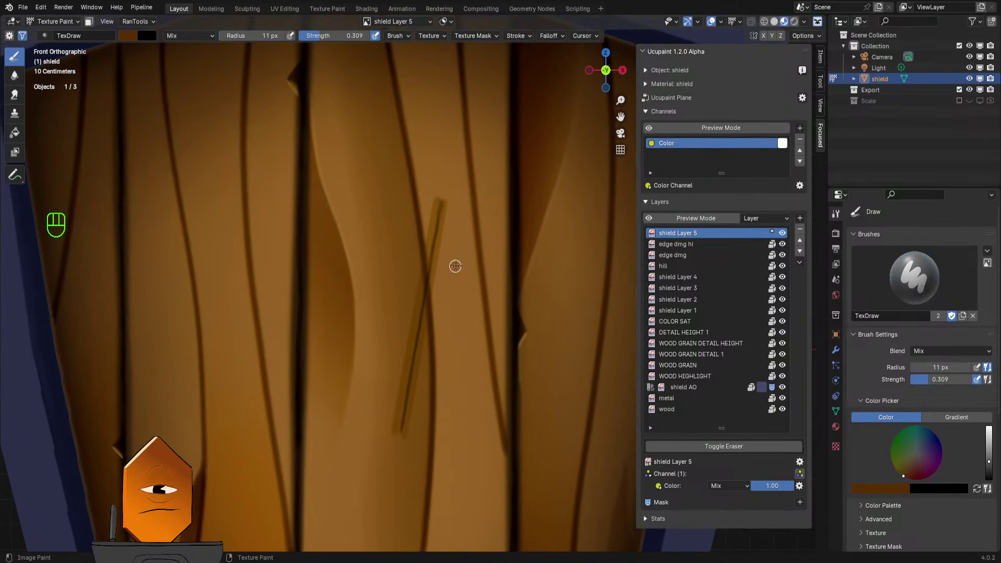
pyautogui.press('s')
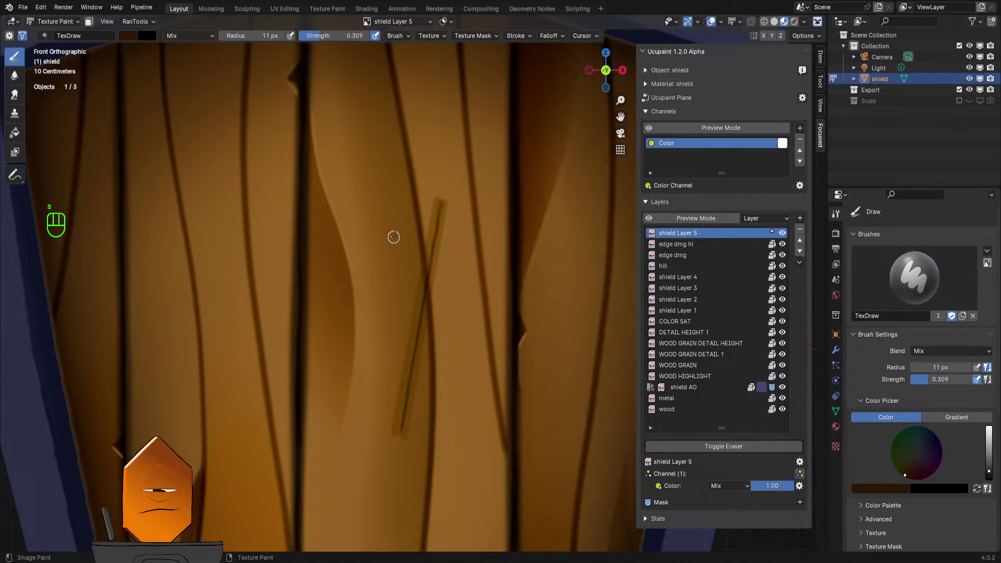
pyautogui.moveTo(390, 204)
pyautogui.keyDown('ctrl'); pyautogui.mouseDown(button='middle')
pyautogui.moveTo(455, 224)
pyautogui.moveTo(440, 186)
pyautogui.mouseUp(button='middle'); pyautogui.keyUp('ctrl')
pyautogui.press('f')
pyautogui.click(437, 165)
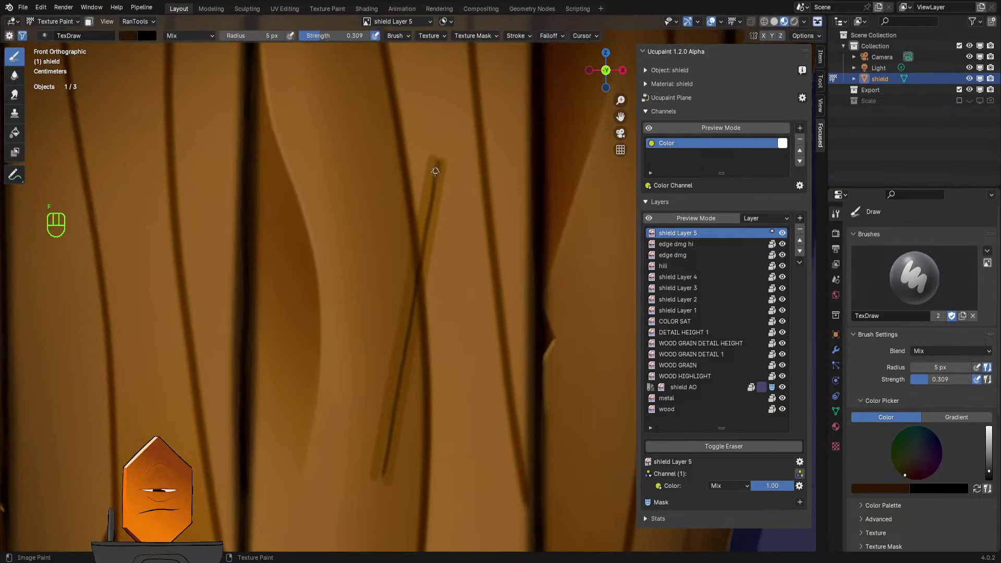
pyautogui.moveTo(437, 165); pyautogui.dragTo(412, 334)
# - Raise the brush strength to 1.000 and repaint the scratch's core as a solid dark line along its length
pyautogui.hotkey('shift', 'f')
pyautogui.hotkey('shift', 'f')
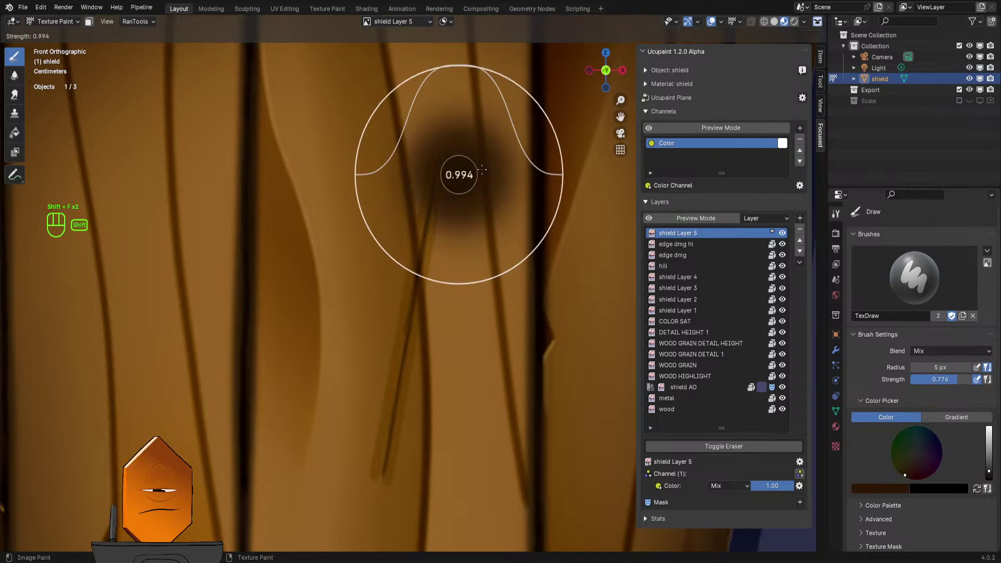
pyautogui.click(433, 148)
pyautogui.moveTo(437, 165)
pyautogui.mouseDown()
pyautogui.moveTo(384, 474)
pyautogui.moveTo(437, 164)
pyautogui.moveTo(398, 419)
pyautogui.mouseUp()
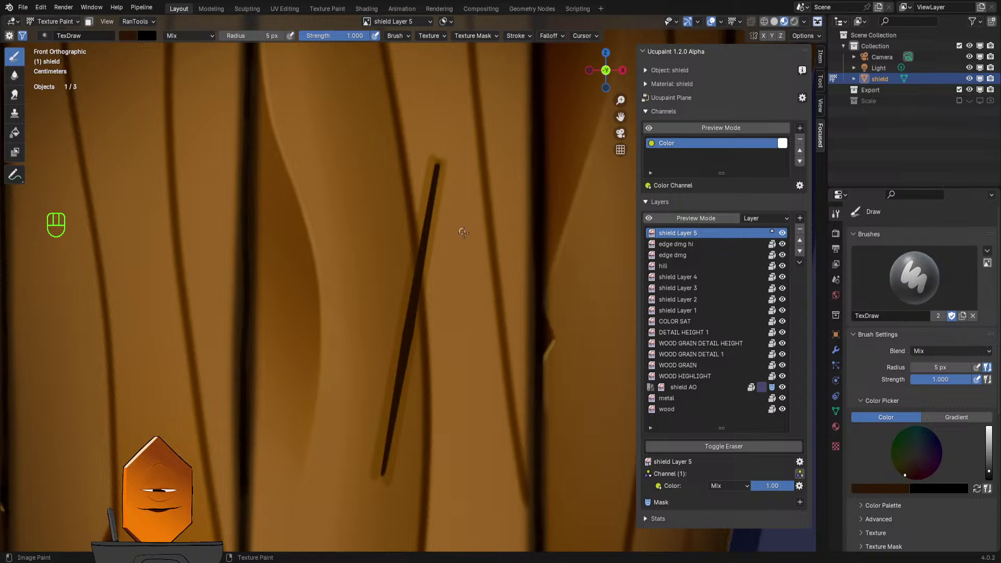
pyautogui.keyDown('ctrl'); pyautogui.moveTo(464, 232); pyautogui.dragTo(501, 256, button='middle'); pyautogui.keyUp('ctrl')
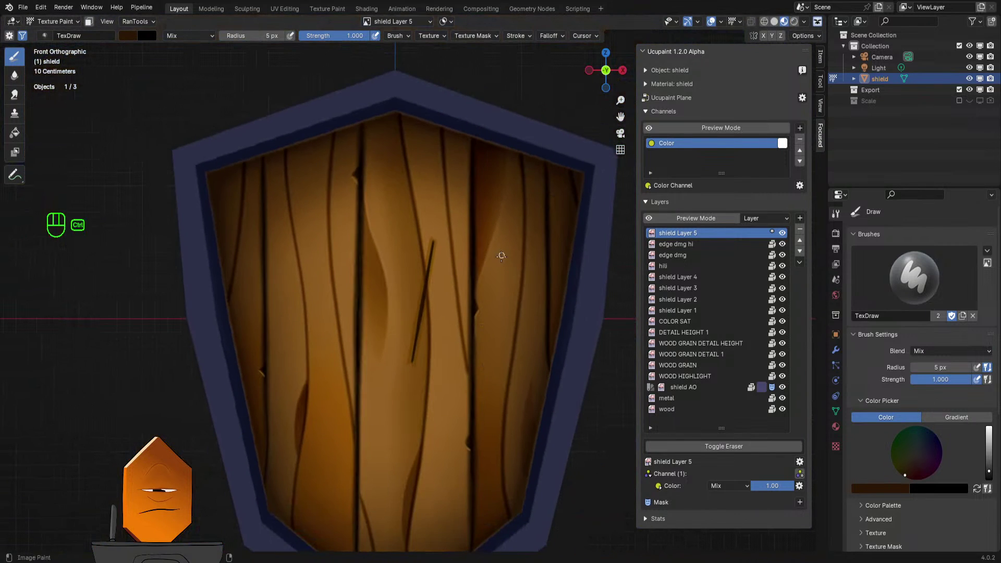
# - Try Multiply blending on shield Layer 5 with opacity 0.49, and restore it to Mix at 1.00
pyautogui.scroll(5, 501, 256)
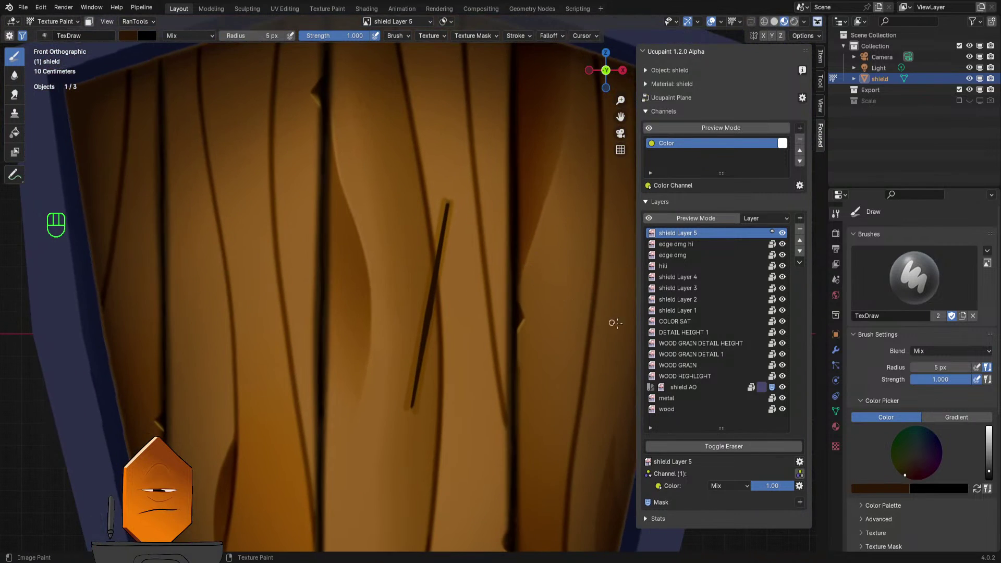
pyautogui.click(729, 486)
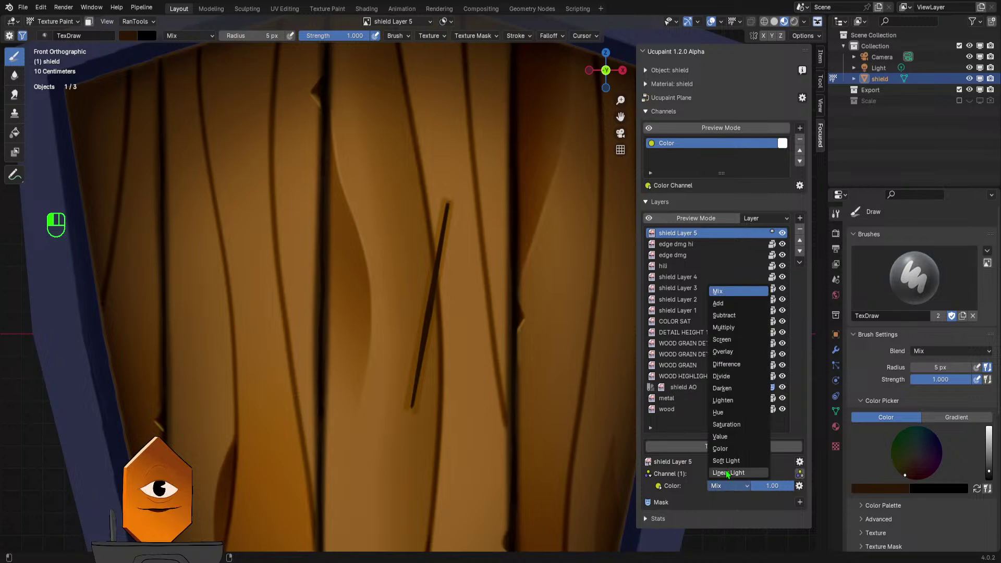
pyautogui.click(732, 331)
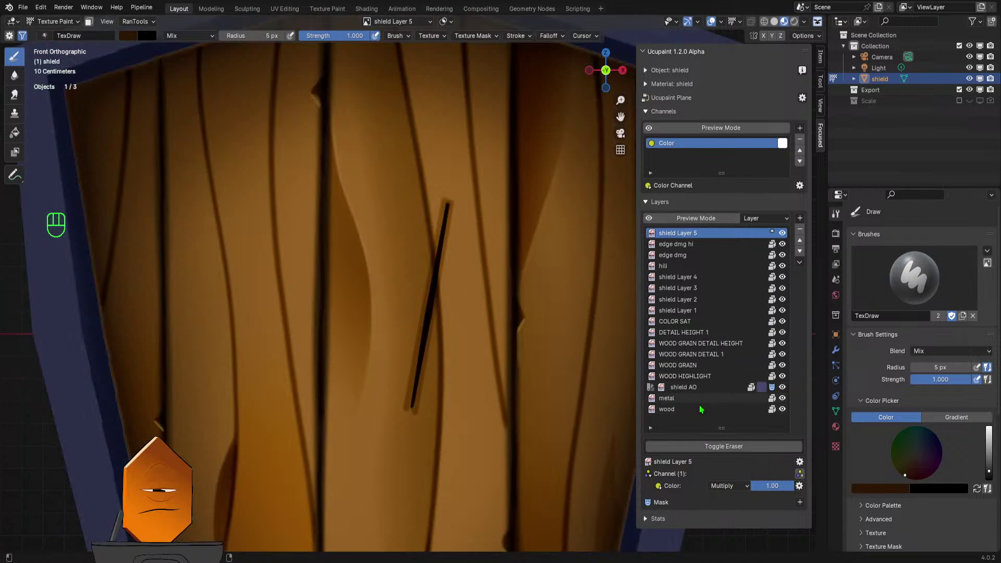
pyautogui.moveTo(780, 485); pyautogui.dragTo(749, 487)
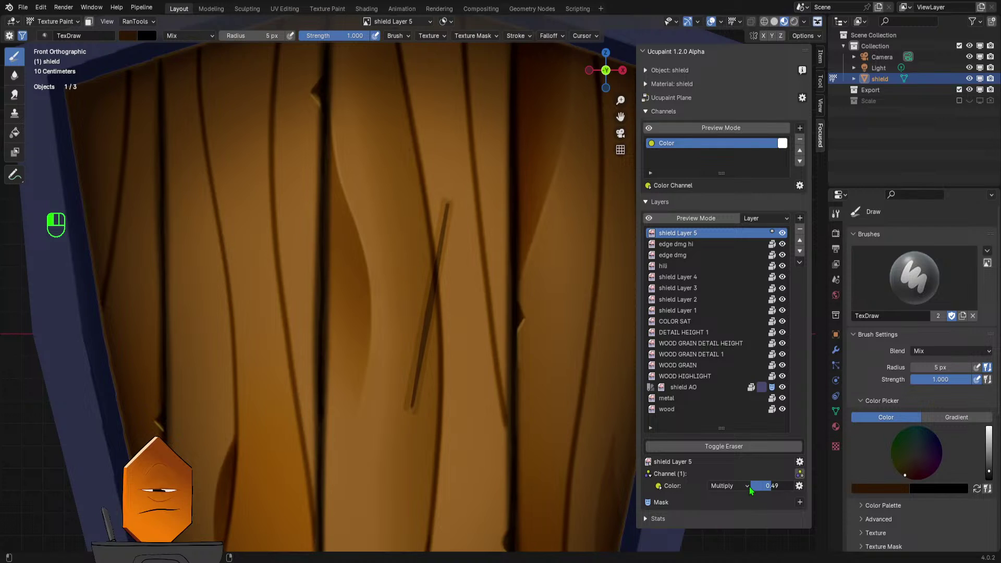
pyautogui.moveTo(749, 487); pyautogui.dragTo(788, 486)
pyautogui.click(728, 486)
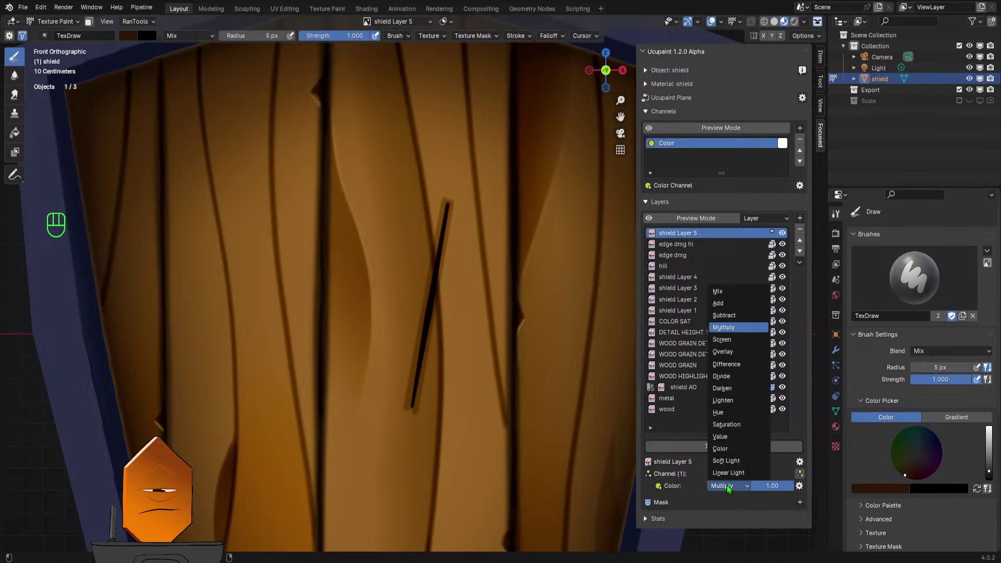
pyautogui.click(733, 292)
# - Sample a brown, set the brush to radius 8 px and strength 0.927, and paint straight lines outlining the scratch's left side
pyautogui.keyDown('ctrl'); pyautogui.moveTo(508, 253); pyautogui.dragTo(485, 380, button='middle'); pyautogui.keyUp('ctrl')
pyautogui.keyDown('ctrl'); pyautogui.moveTo(446, 341); pyautogui.dragTo(471, 219, button='middle'); pyautogui.keyUp('ctrl')
pyautogui.moveTo(468, 276)
pyautogui.keyDown('ctrl'); pyautogui.mouseDown(button='middle')
pyautogui.moveTo(467, 250)
pyautogui.moveTo(449, 271)
pyautogui.mouseUp(button='middle'); pyautogui.keyUp('ctrl')
pyautogui.scroll(1, 455, 253)
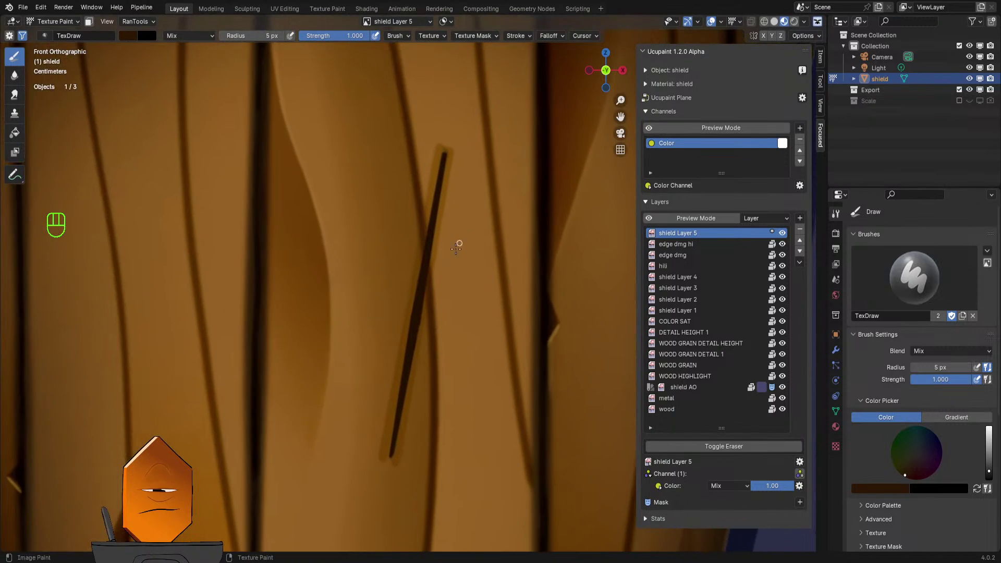
pyautogui.press('s')
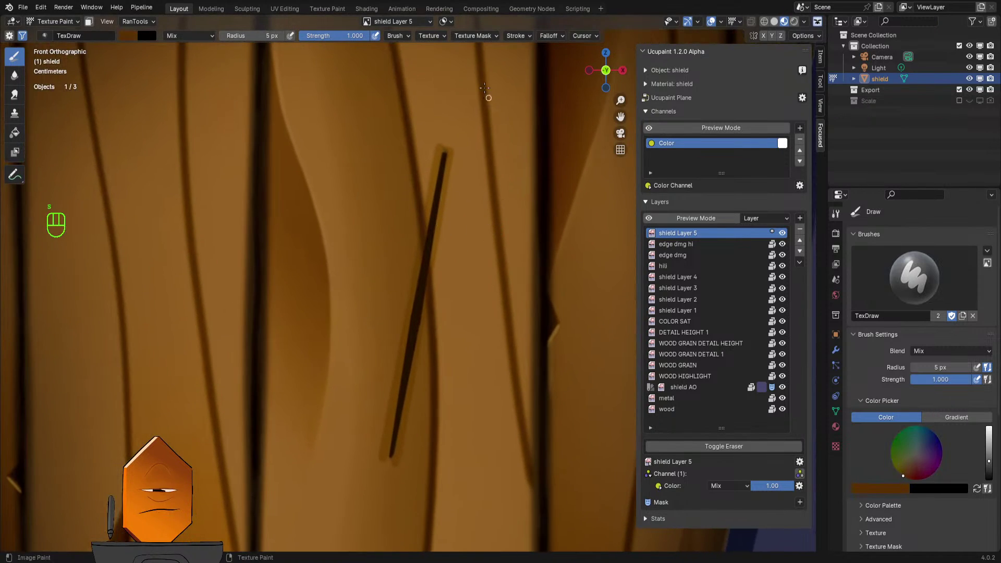
pyautogui.press('f')
pyautogui.click(440, 153)
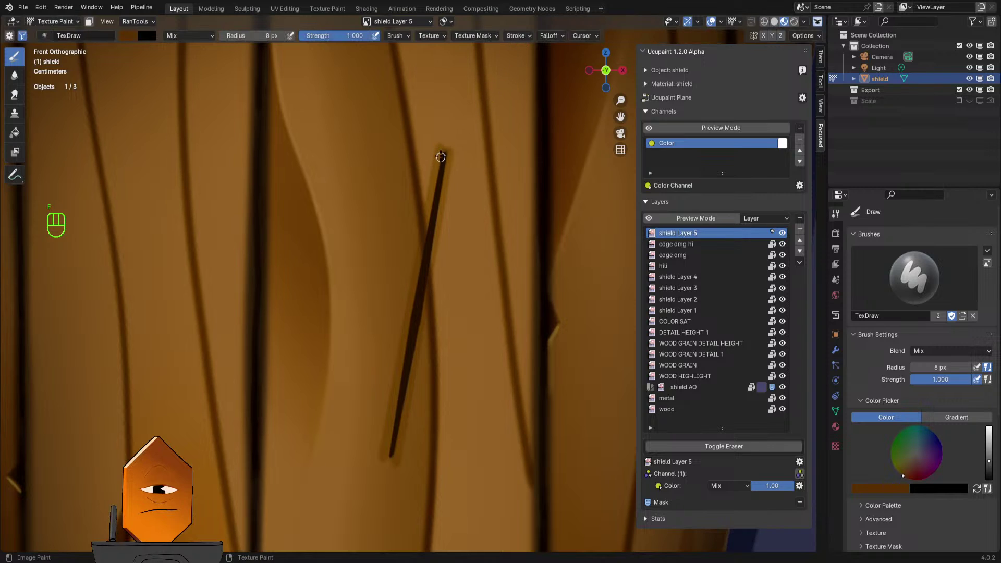
pyautogui.hotkey('shift', 'f')
pyautogui.moveTo(440, 150)
pyautogui.mouseDown()
pyautogui.moveTo(387, 375)
pyautogui.moveTo(401, 315)
pyautogui.moveTo(391, 450)
pyautogui.mouseUp()
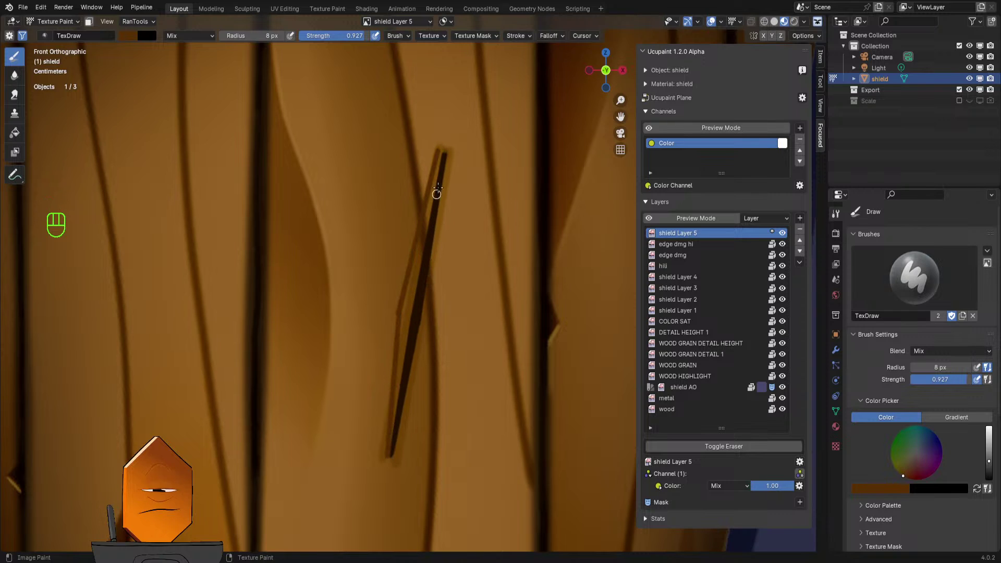
pyautogui.moveTo(443, 150); pyautogui.dragTo(386, 454)
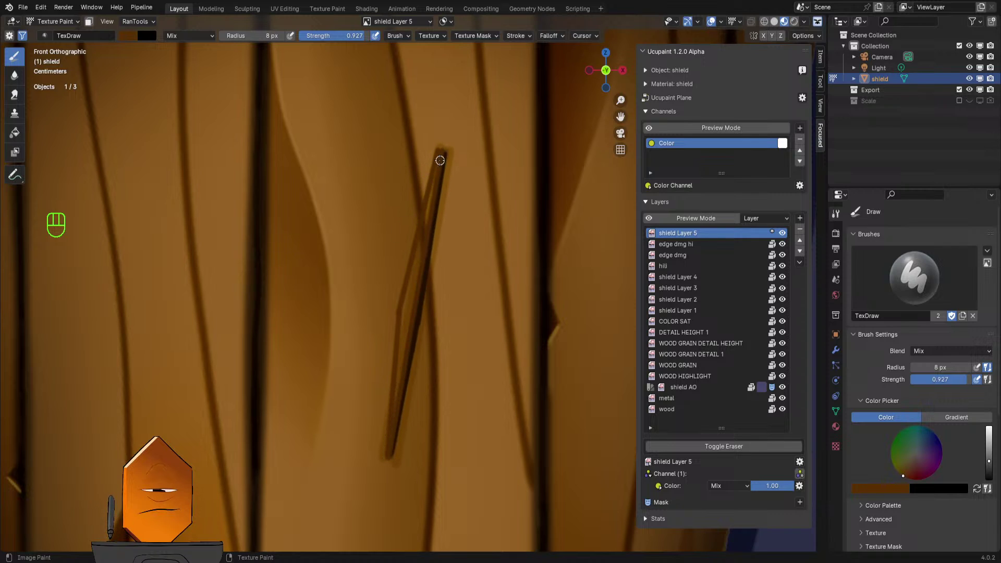
pyautogui.moveTo(441, 161); pyautogui.dragTo(397, 330)
# - Change the brush's stroke method from Line to Space and set its strength to 1.000
pyautogui.click(516, 35)
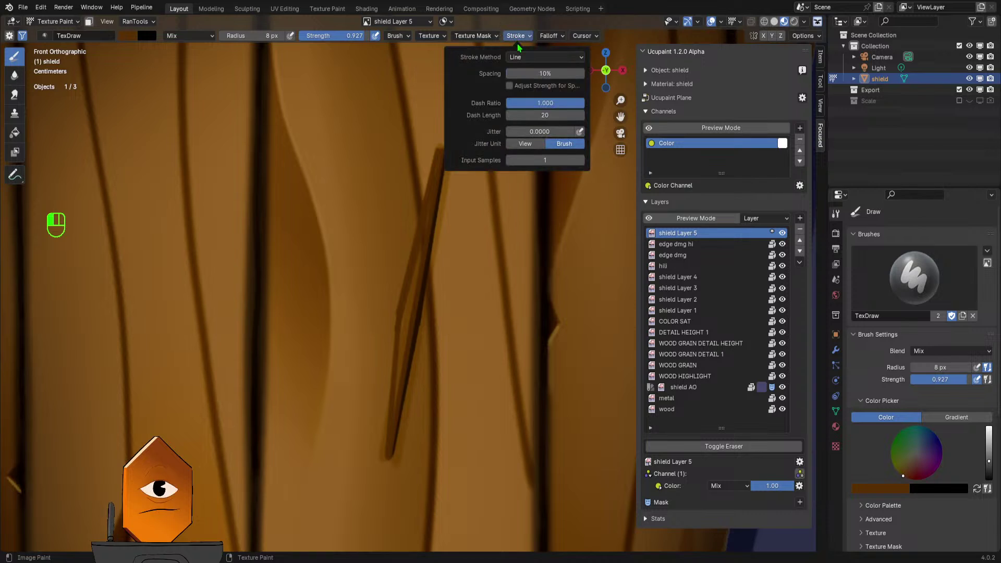
pyautogui.click(545, 57)
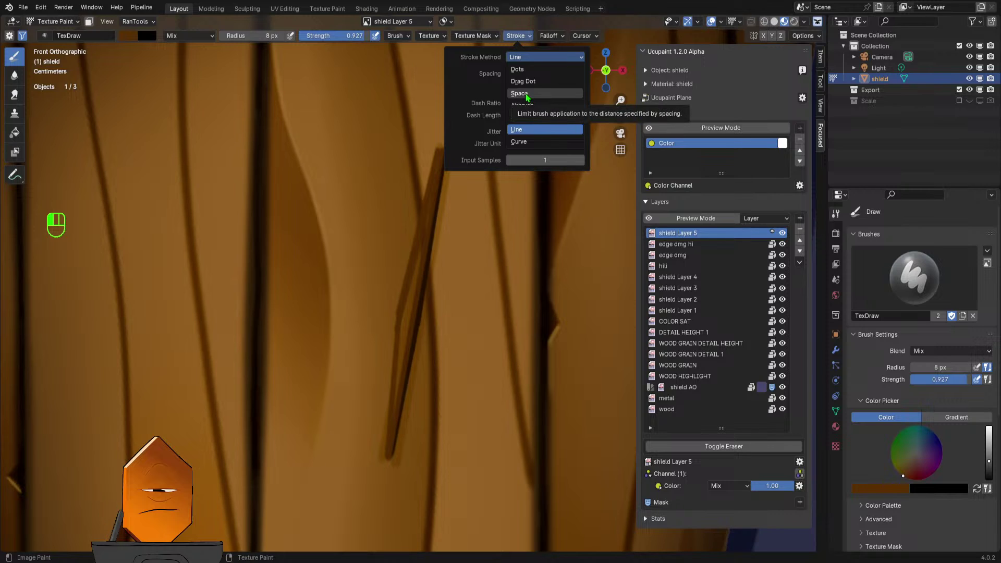
pyautogui.press('Escape')
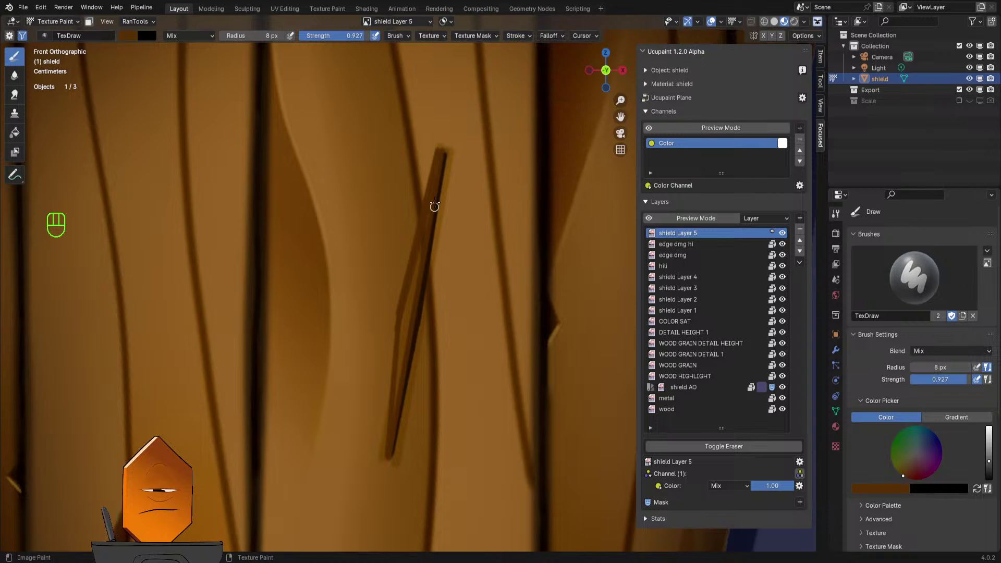
pyautogui.click(517, 36)
pyautogui.click(525, 57)
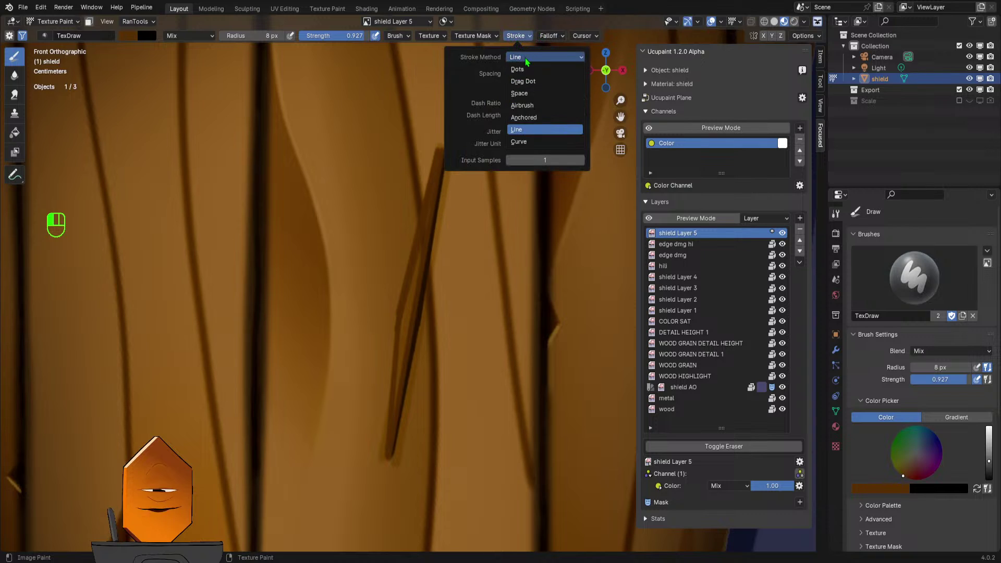
pyautogui.click(532, 92)
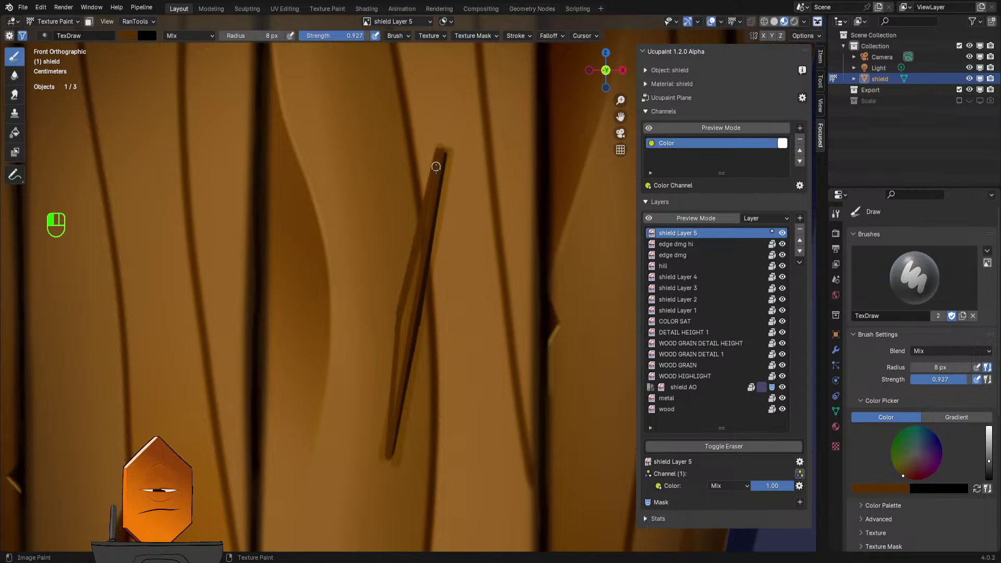
pyautogui.hotkey('shift', 'f')
pyautogui.click(457, 169)
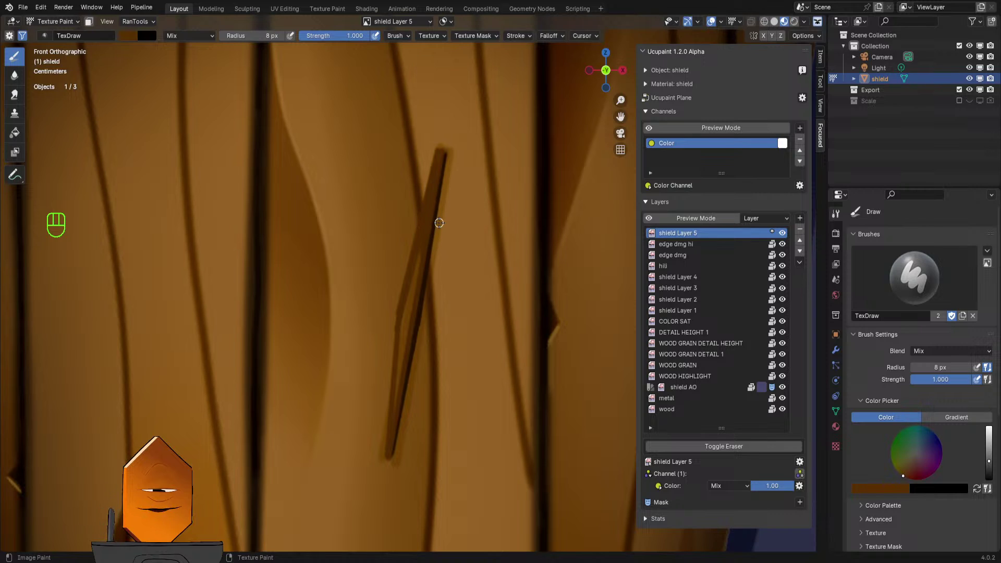
# - Fill the left side of the scratch with brown freehand strokes from the middle to the lower end
pyautogui.moveTo(429, 256); pyautogui.dragTo(423, 257)
pyautogui.scroll(-8, 459, 219)
pyautogui.keyDown('shift'); pyautogui.moveTo(459, 267); pyautogui.dragTo(458, 203, button='middle'); pyautogui.keyUp('shift')
pyautogui.moveTo(413, 245); pyautogui.dragTo(409, 275)
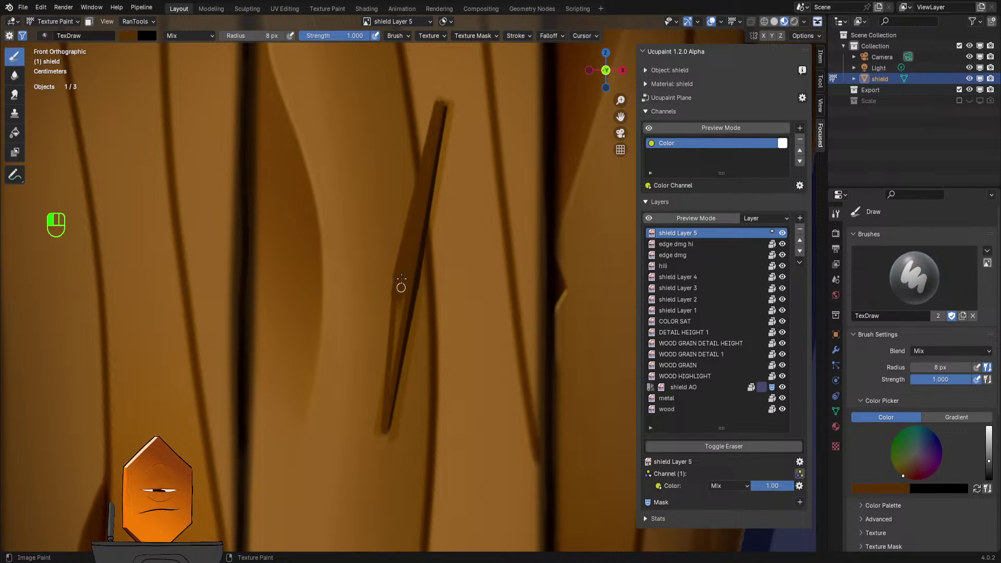
pyautogui.moveTo(414, 249); pyautogui.dragTo(390, 398)
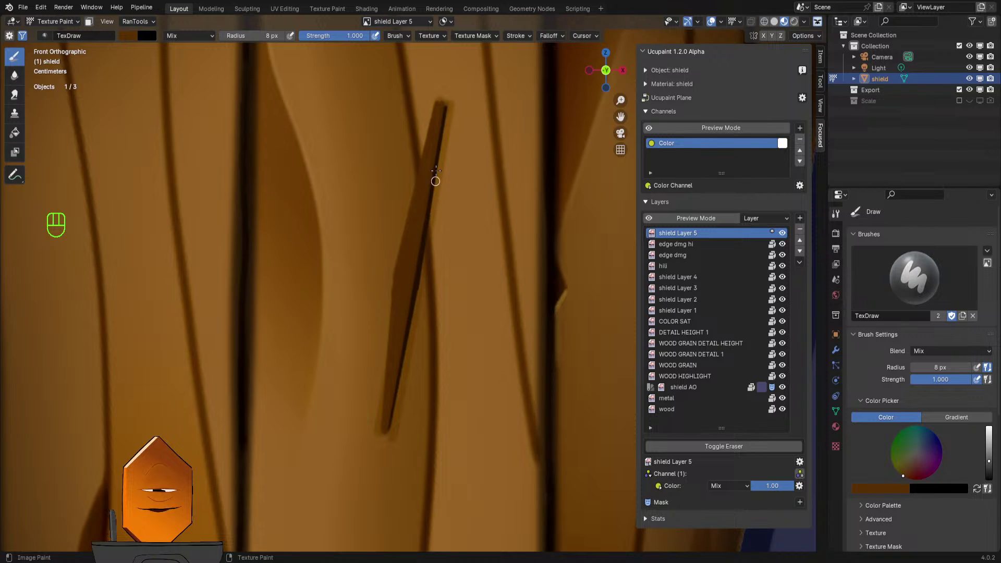
# - Paint brown strokes down the right side of the scratch's dark core and outline a bulge beside it
pyautogui.moveTo(447, 106); pyautogui.dragTo(445, 155)
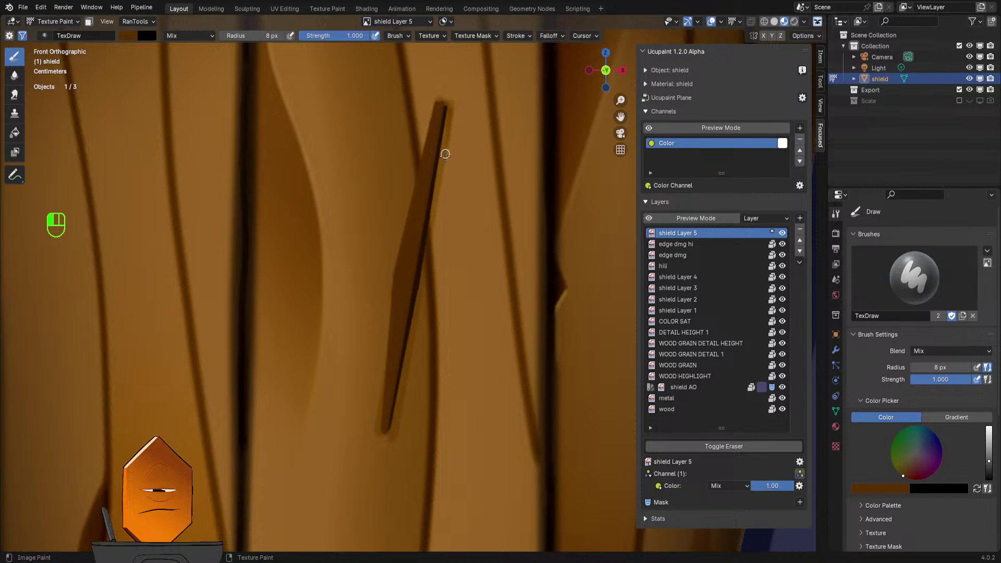
pyautogui.moveTo(440, 193)
pyautogui.mouseDown()
pyautogui.moveTo(447, 124)
pyautogui.moveTo(427, 256)
pyautogui.mouseUp()
pyautogui.moveTo(432, 217); pyautogui.dragTo(409, 356)
pyautogui.moveTo(403, 394); pyautogui.dragTo(398, 405)
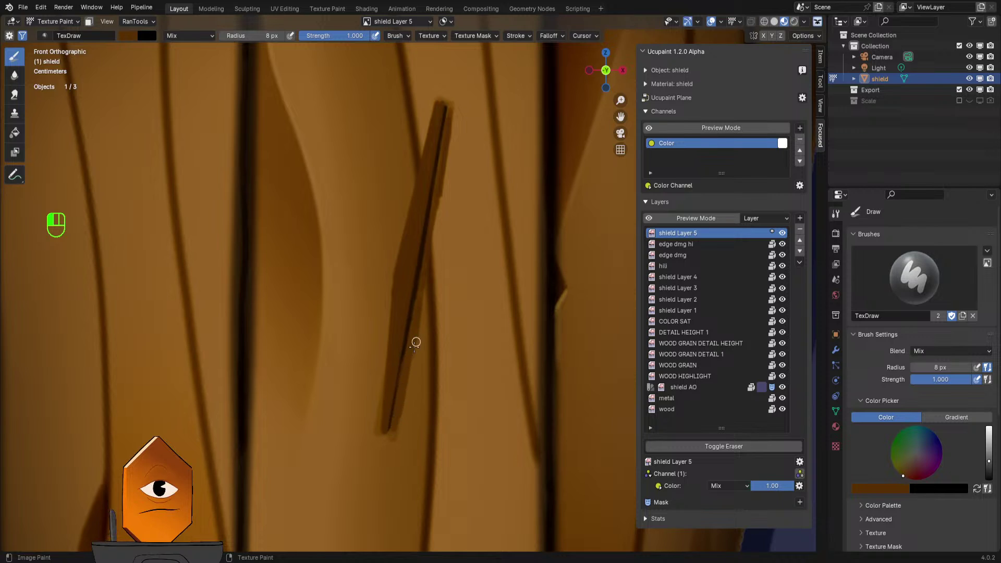
pyautogui.moveTo(431, 286)
pyautogui.mouseDown()
pyautogui.moveTo(449, 108)
pyautogui.moveTo(446, 245)
pyautogui.moveTo(448, 204)
pyautogui.mouseUp()
# - Fill the gap between the dark core and the right-hand outline with brown to form a solid gouge
pyautogui.hotkey('shift', 'c')
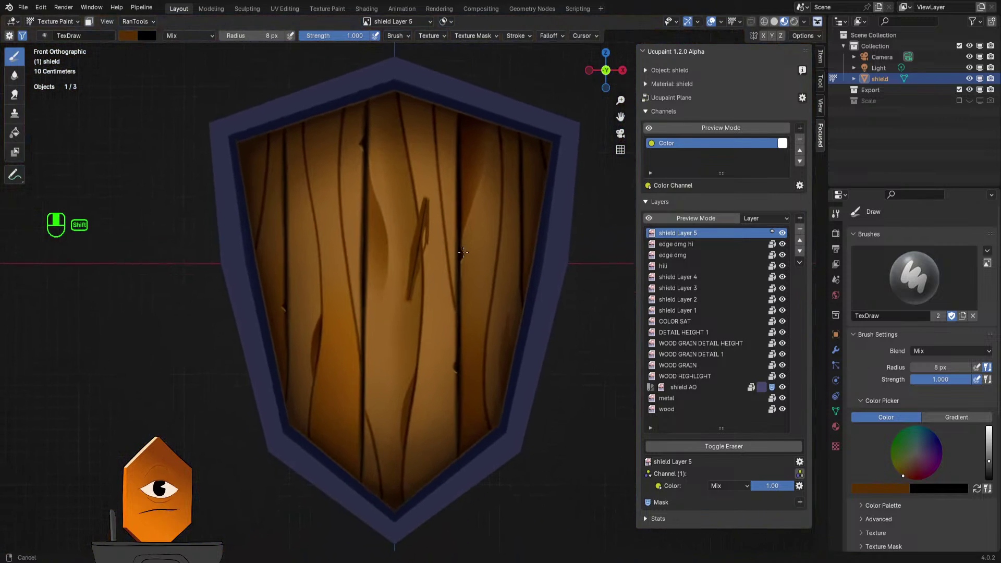
pyautogui.keyDown('shift'); pyautogui.moveTo(463, 252); pyautogui.dragTo(459, 263, button='middle'); pyautogui.keyUp('shift')
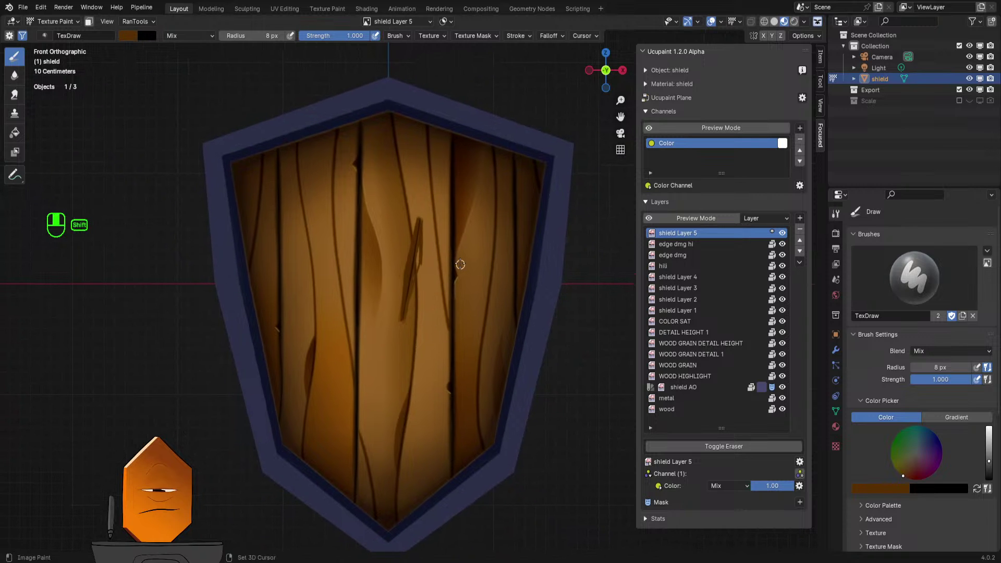
pyautogui.scroll(7, 458, 261)
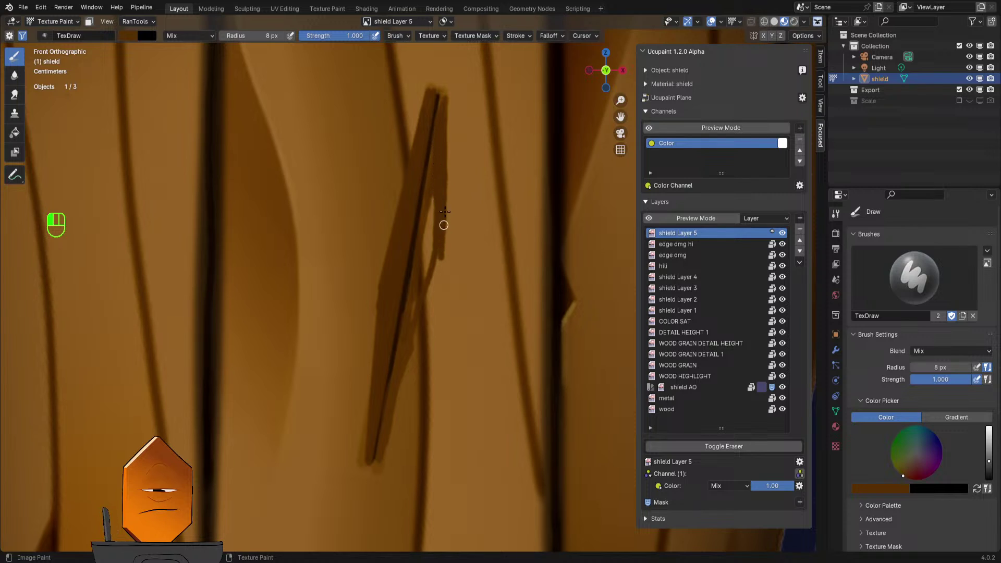
pyautogui.moveTo(442, 259); pyautogui.dragTo(439, 265)
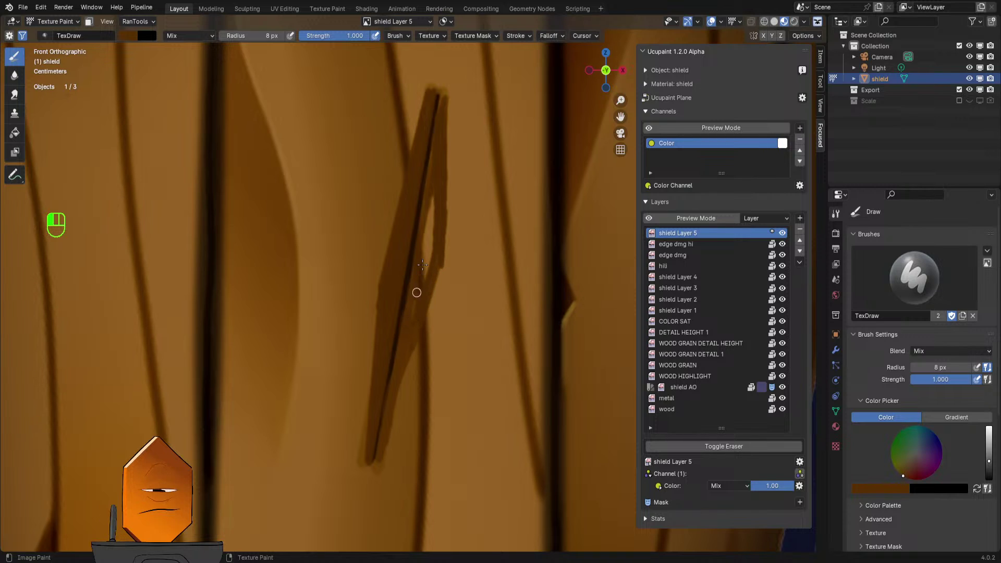
pyautogui.moveTo(423, 264)
pyautogui.mouseDown()
pyautogui.moveTo(430, 230)
pyautogui.moveTo(427, 286)
pyautogui.mouseUp()
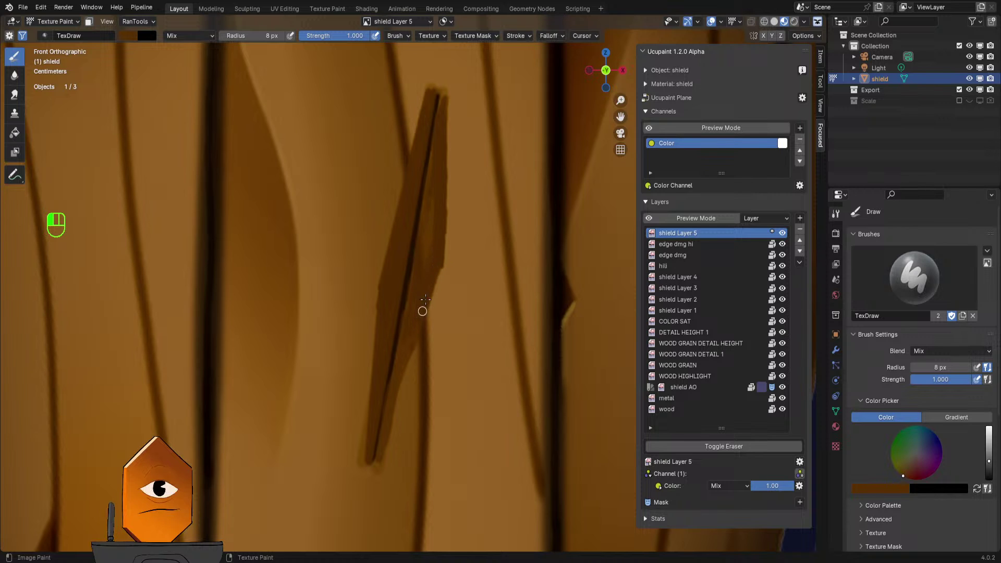
# - Extend the upper end of the gouge into a narrow point with short brown strokes
pyautogui.scroll(-8, 453, 269)
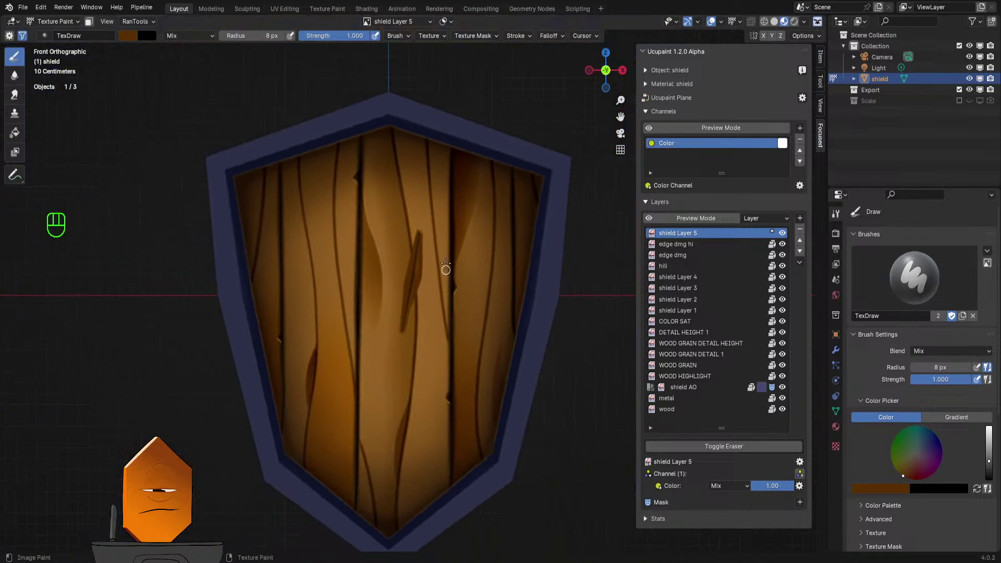
pyautogui.moveTo(476, 279)
pyautogui.keyDown('ctrl'); pyautogui.mouseDown(button='middle')
pyautogui.moveTo(425, 292)
pyautogui.moveTo(445, 213)
pyautogui.moveTo(436, 280)
pyautogui.moveTo(405, 253)
pyautogui.moveTo(414, 227)
pyautogui.mouseUp(button='middle'); pyautogui.keyUp('ctrl')
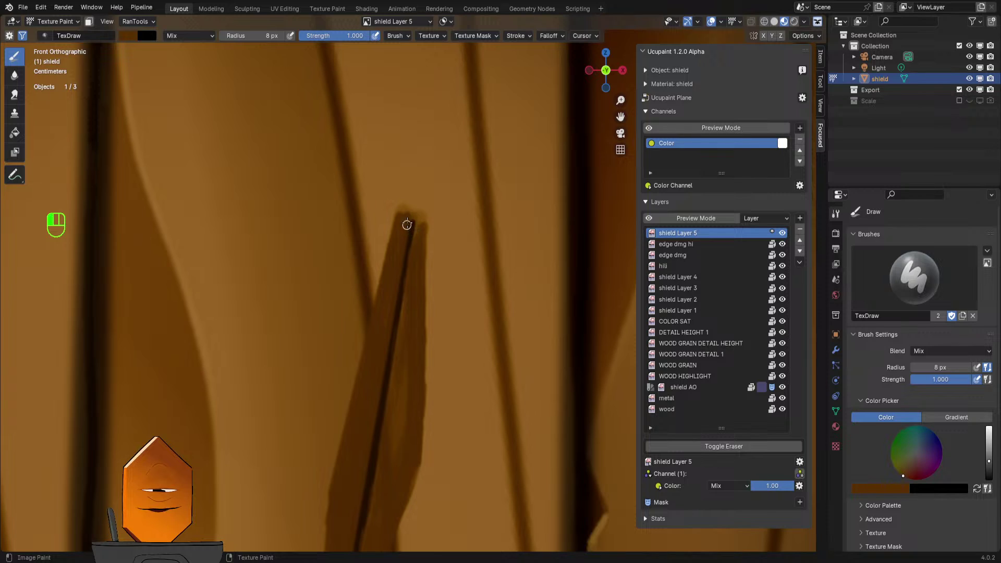
pyautogui.moveTo(415, 183); pyautogui.dragTo(407, 220)
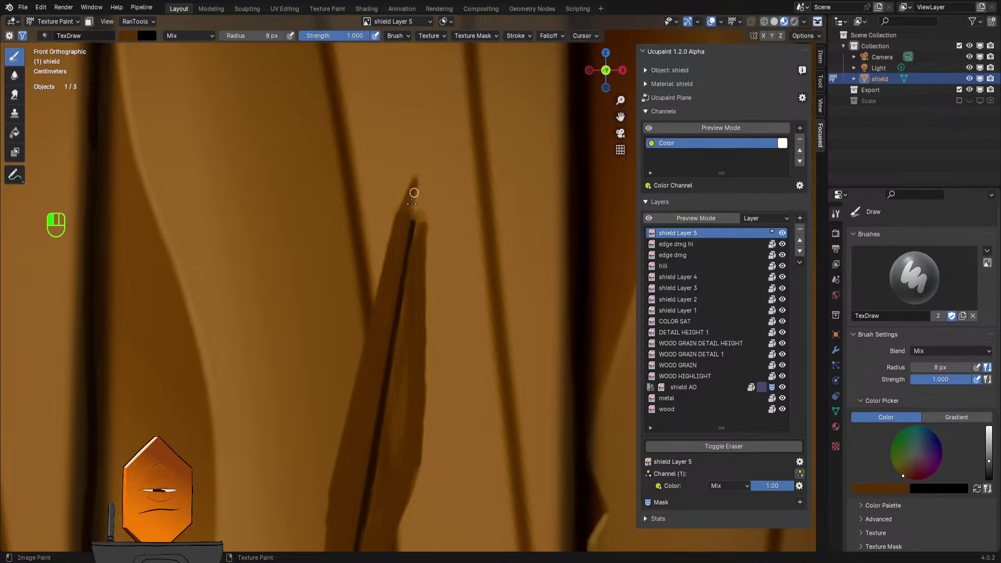
pyautogui.moveTo(404, 203)
pyautogui.mouseDown()
pyautogui.moveTo(413, 183)
pyautogui.moveTo(409, 202)
pyautogui.moveTo(424, 203)
pyautogui.moveTo(419, 230)
pyautogui.mouseUp()
pyautogui.moveTo(427, 172); pyautogui.dragTo(424, 220)
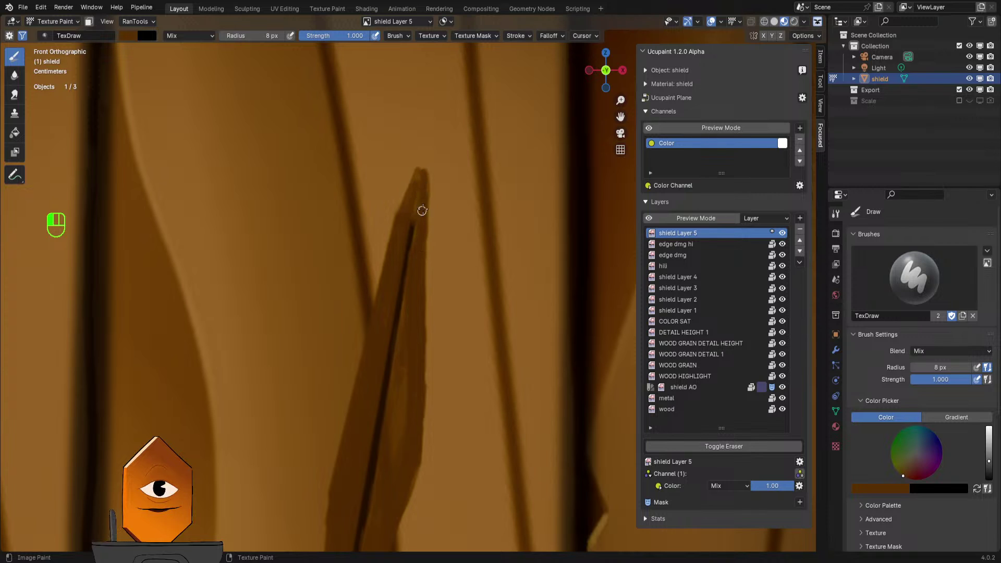
# - Touch up the lower end of the gouge with brown so it tapers to a point
pyautogui.scroll(-4, 410, 202)
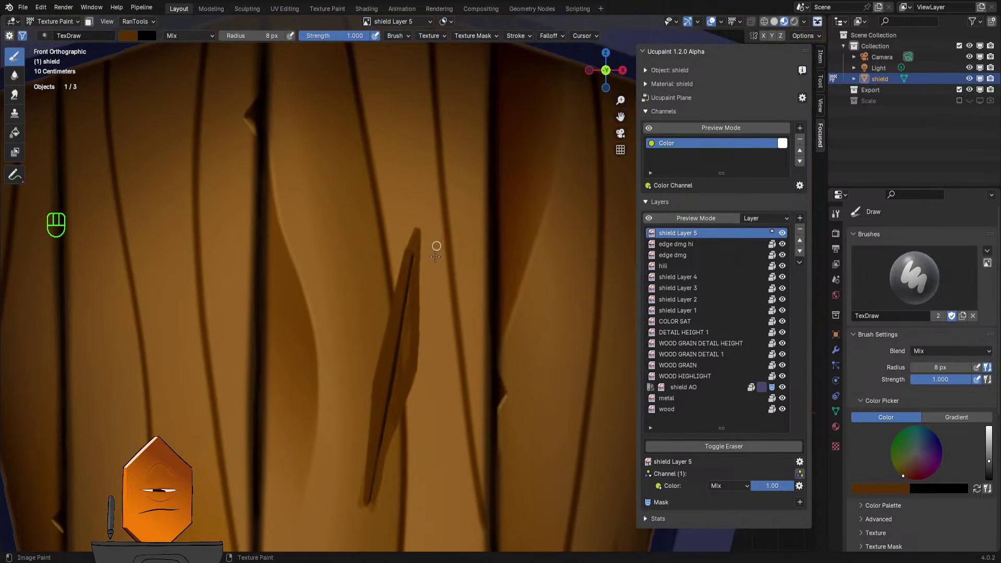
pyautogui.keyDown('ctrl'); pyautogui.moveTo(431, 277); pyautogui.dragTo(448, 230, button='middle'); pyautogui.keyUp('ctrl')
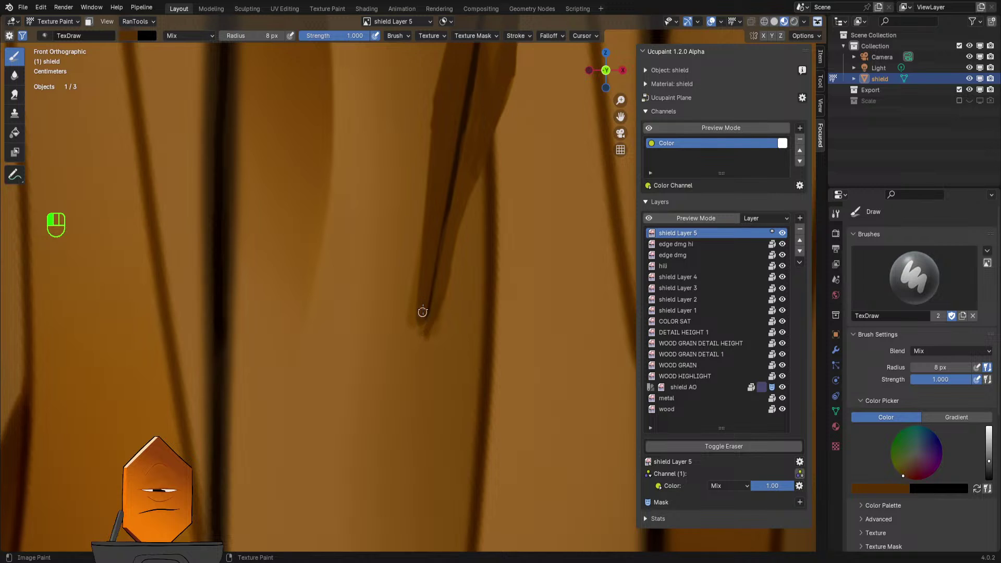
pyautogui.scroll(-8, 494, 214)
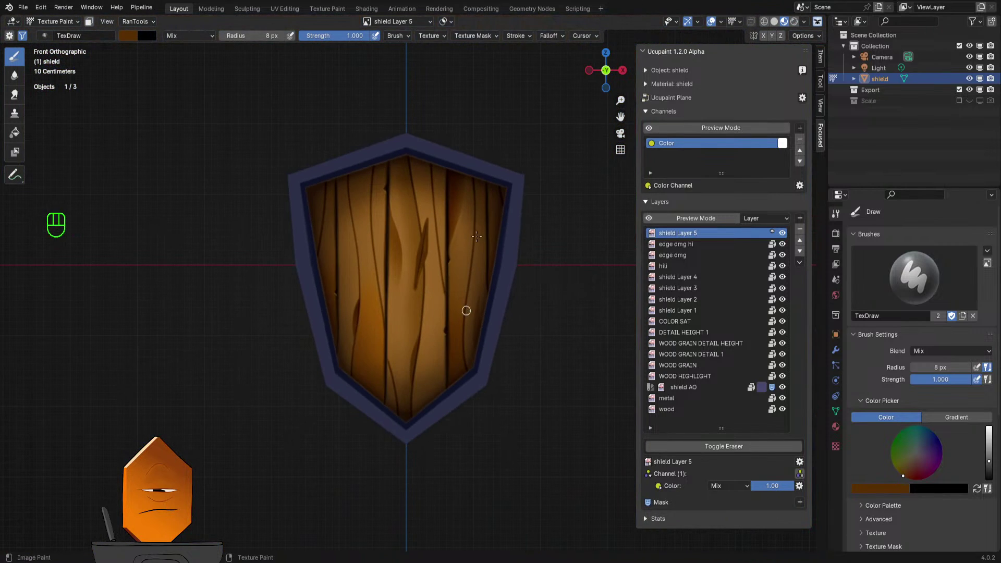
pyautogui.moveTo(477, 237)
pyautogui.keyDown('ctrl'); pyautogui.mouseDown(button='middle')
pyautogui.moveTo(449, 307)
pyautogui.moveTo(470, 226)
pyautogui.moveTo(491, 260)
pyautogui.mouseUp(button='middle'); pyautogui.keyUp('ctrl')
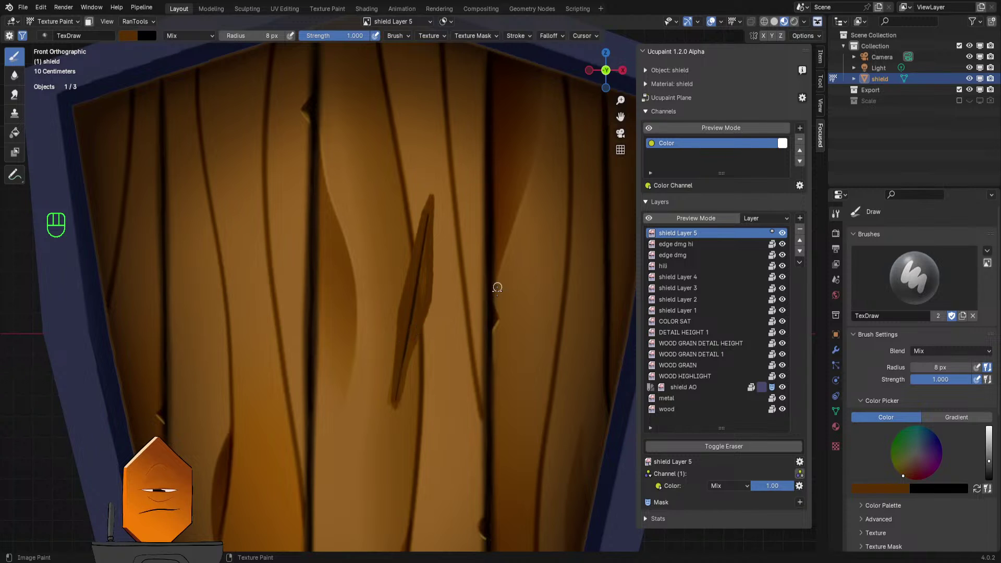
# - Examine the painted gouge up close and against the whole shield to judge its shape and edges
pyautogui.press('s')
pyautogui.scroll(-3, 454, 286)
pyautogui.scroll(5, 459, 292)
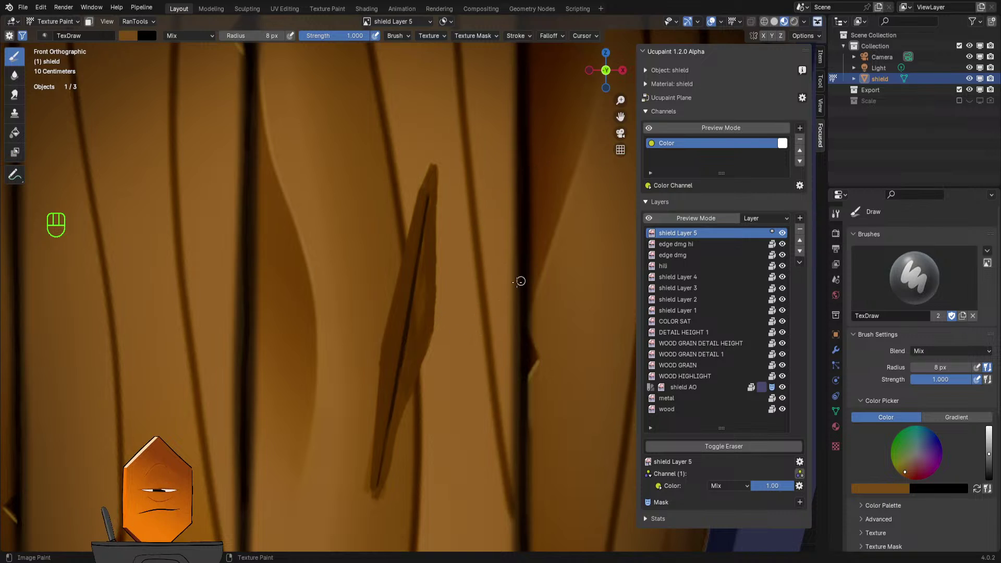
pyautogui.moveTo(487, 282)
pyautogui.keyDown('ctrl'); pyautogui.mouseDown(button='middle')
pyautogui.moveTo(493, 316)
pyautogui.moveTo(492, 300)
pyautogui.mouseUp(button='middle'); pyautogui.keyUp('ctrl')
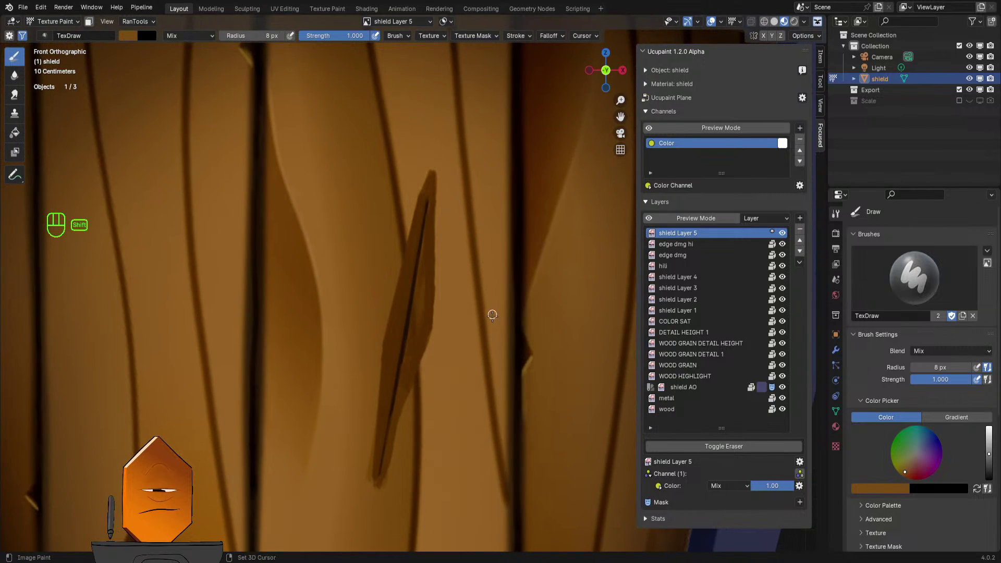
pyautogui.keyDown('shift'); pyautogui.moveTo(492, 313); pyautogui.dragTo(504, 298, button='middle'); pyautogui.keyUp('shift')
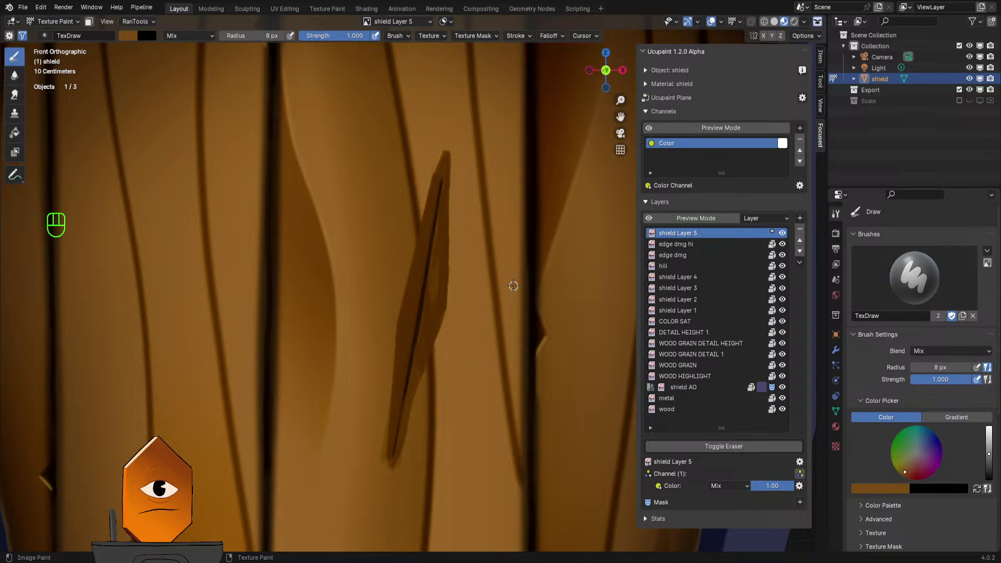
pyautogui.press('KP_Decimal')
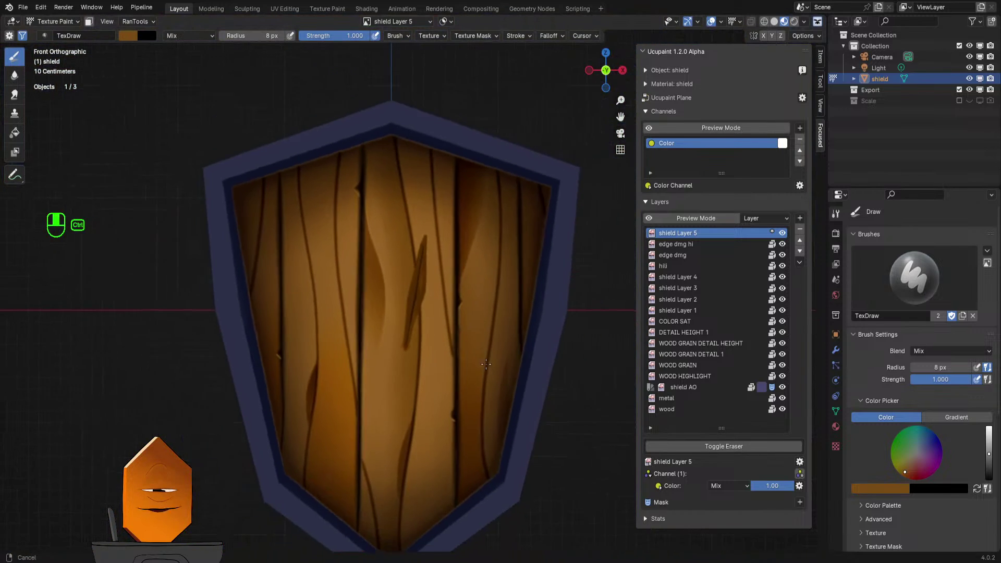
pyautogui.moveTo(495, 332); pyautogui.dragTo(523, 308, button='middle')
pyautogui.press('KP_1')
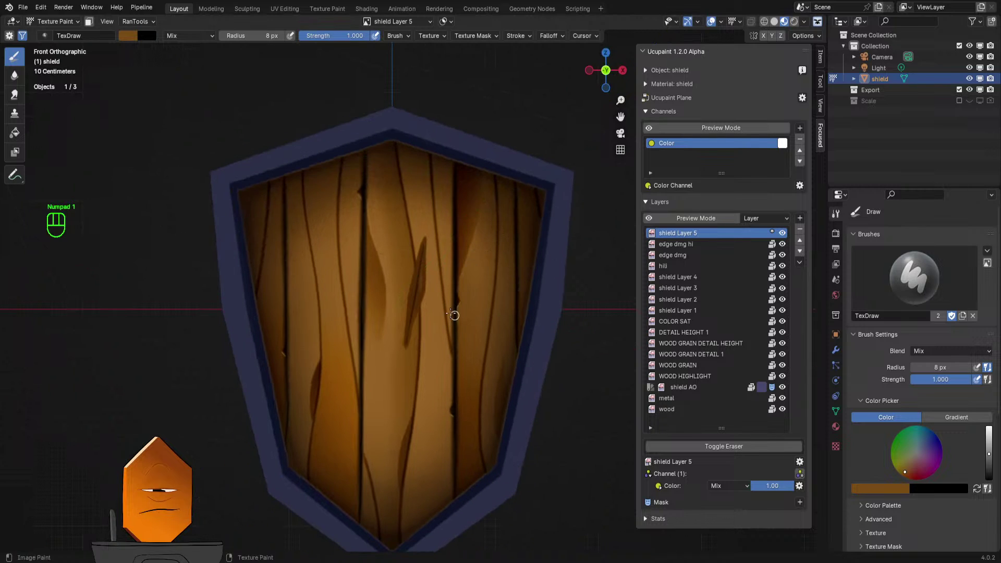
pyautogui.keyDown('shift'); pyautogui.moveTo(452, 313); pyautogui.dragTo(432, 345, button='middle'); pyautogui.keyUp('shift')
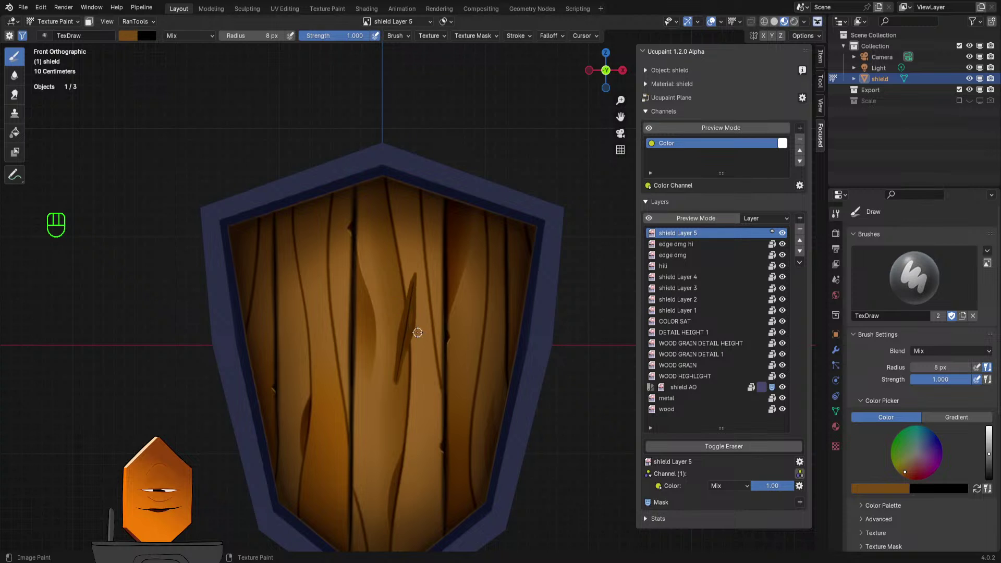
pyautogui.keyDown('shift'); pyautogui.moveTo(429, 352); pyautogui.dragTo(436, 310, button='middle'); pyautogui.keyUp('shift')
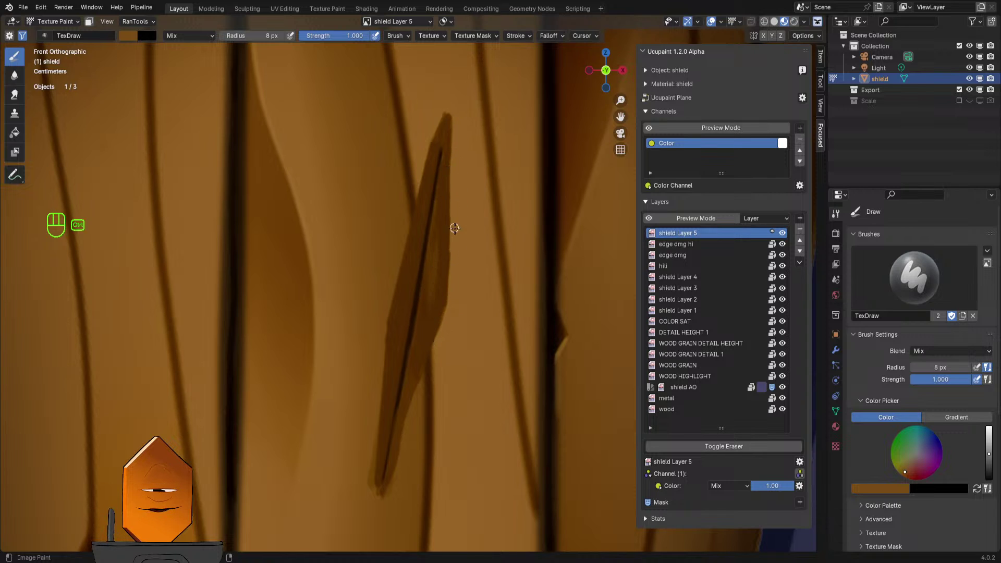
pyautogui.scroll(-7, 453, 226)
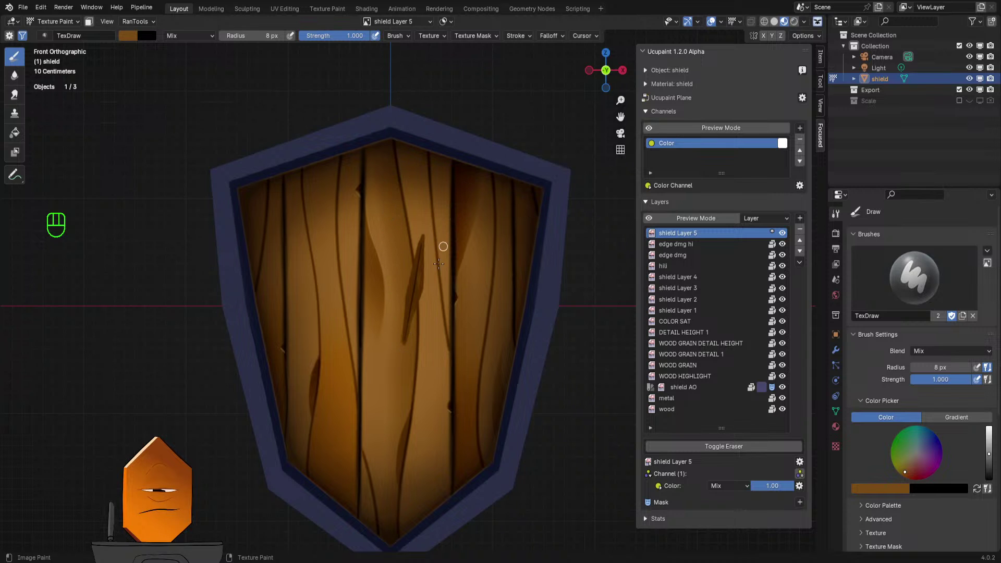
pyautogui.scroll(3, 422, 316)
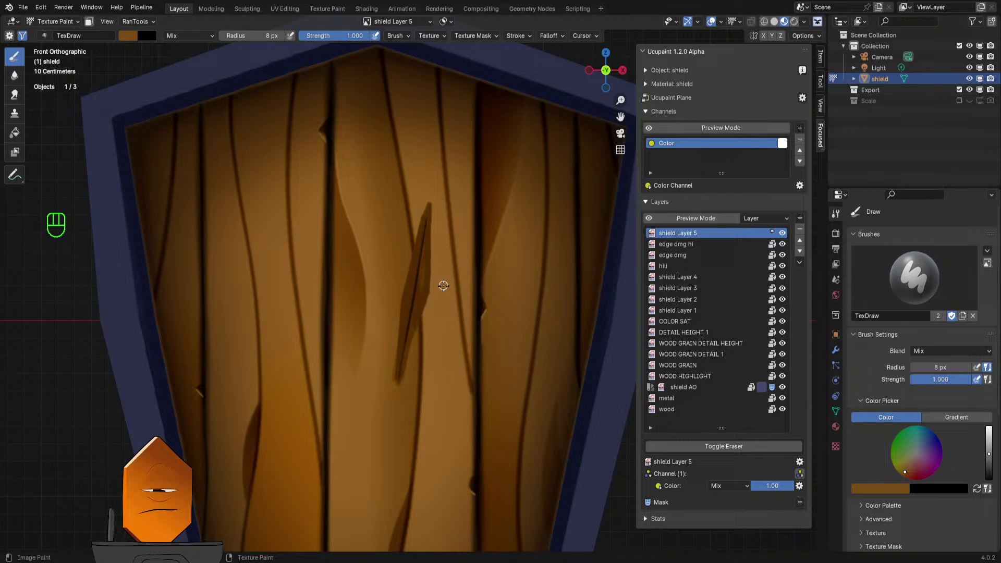
pyautogui.scroll(3, 430, 328)
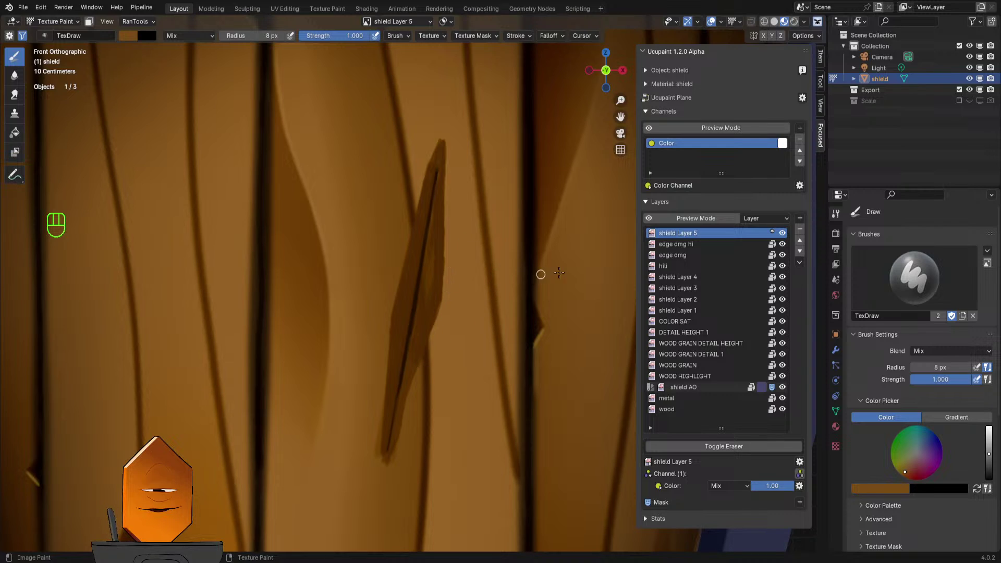
# - Set the brush to the Line stroke method with a 5 px radius and a dark brown sampled from the gouge
pyautogui.click(516, 36)
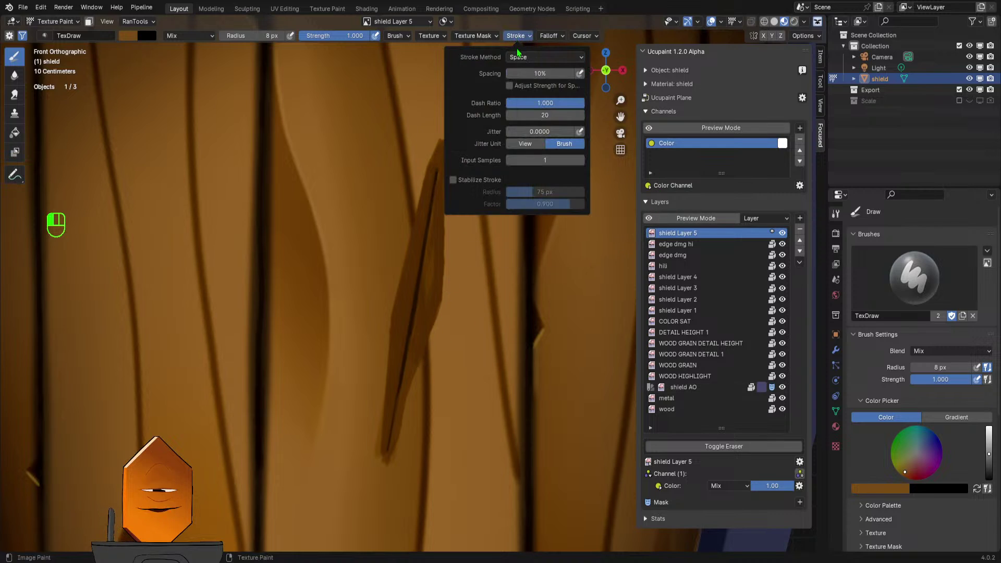
pyautogui.click(545, 60)
pyautogui.click(537, 138)
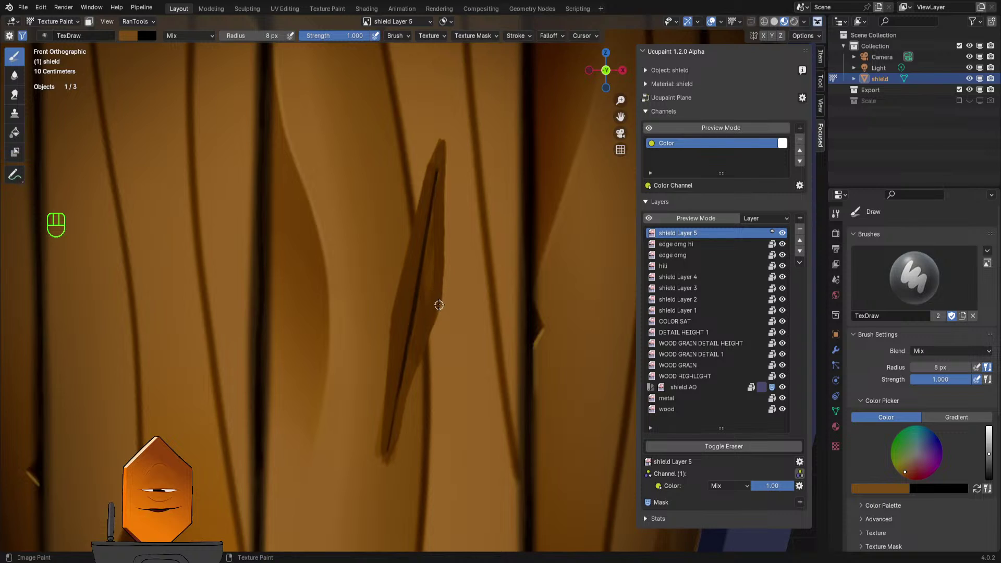
pyautogui.press('f')
pyautogui.click(435, 315)
pyautogui.press('s')
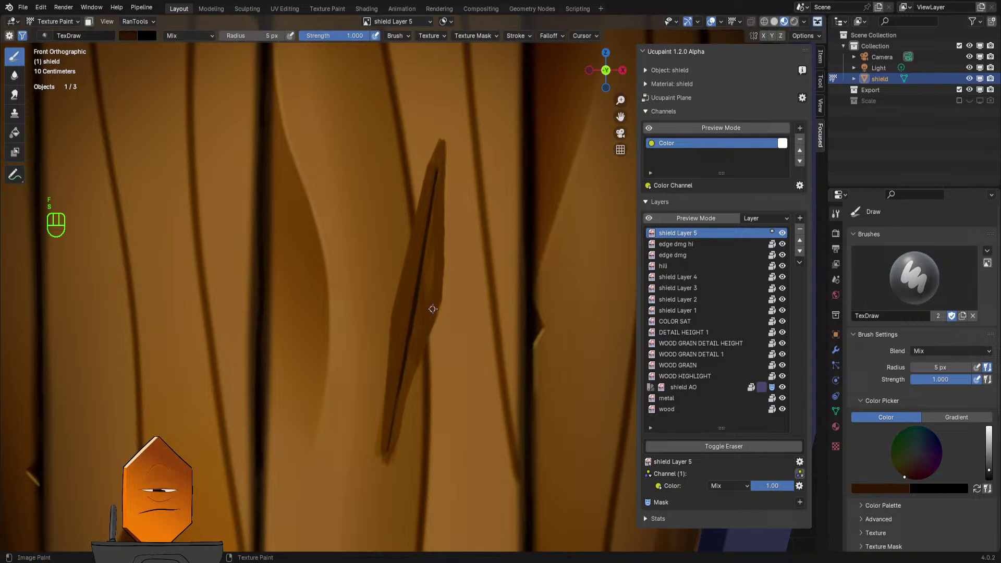
pyautogui.moveTo(441, 303); pyautogui.dragTo(388, 461)
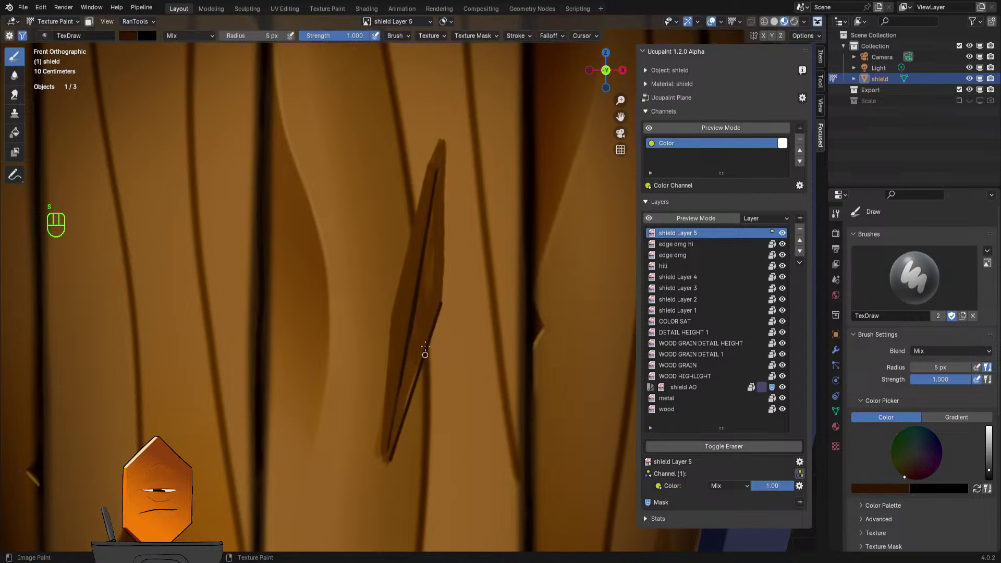
pyautogui.hotkey('ctrl', 'z')
pyautogui.press('s')
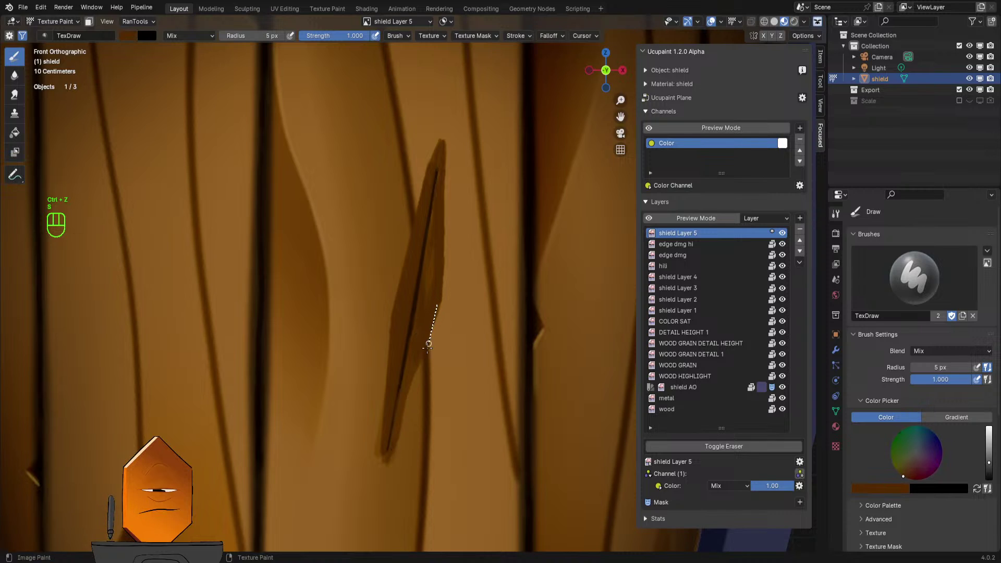
pyautogui.moveTo(437, 305); pyautogui.dragTo(388, 461)
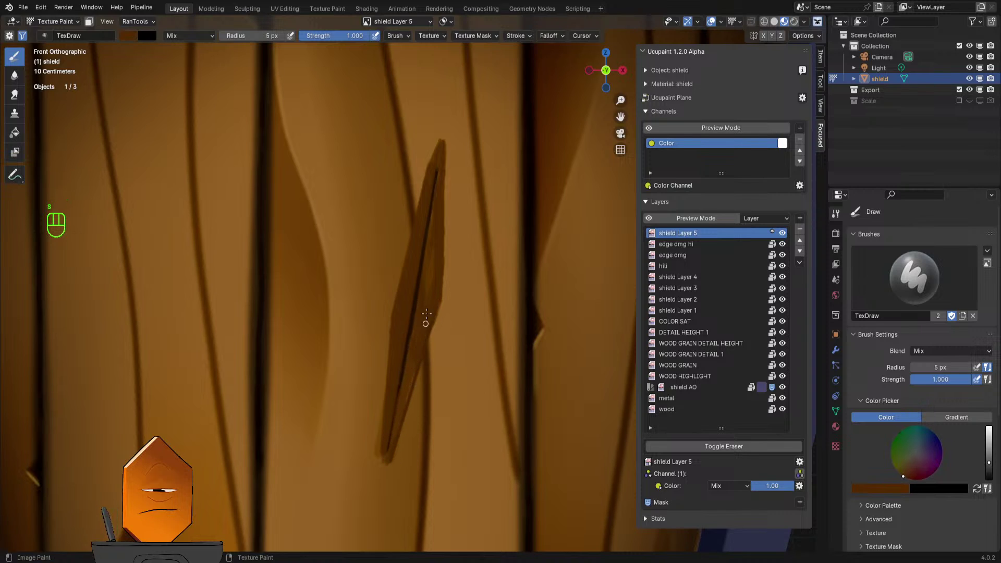
pyautogui.moveTo(442, 298)
pyautogui.mouseDown()
pyautogui.moveTo(443, 133)
pyautogui.moveTo(444, 144)
pyautogui.mouseUp()
pyautogui.hotkey('ctrl', 'z')
pyautogui.hotkey('ctrl', 'z')
pyautogui.hotkey('ctrl', 'z')
# - Paint straight dark brown lines along the gouge's upper and lower right edges at a brush strength of 0.570
pyautogui.hotkey('shift', 'f')
pyautogui.click(414, 223)
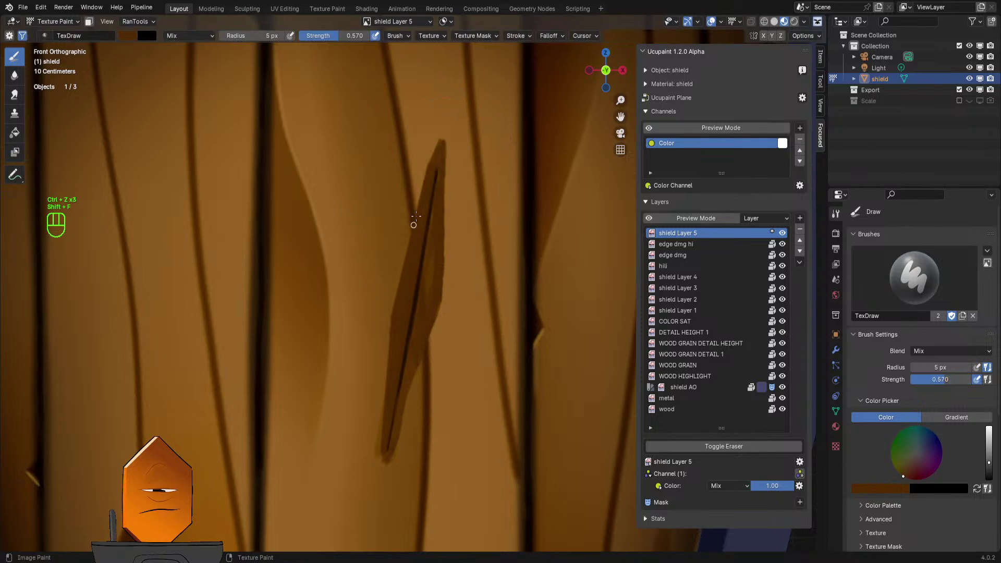
pyautogui.moveTo(443, 142); pyautogui.dragTo(441, 298)
pyautogui.moveTo(443, 140); pyautogui.dragTo(441, 313)
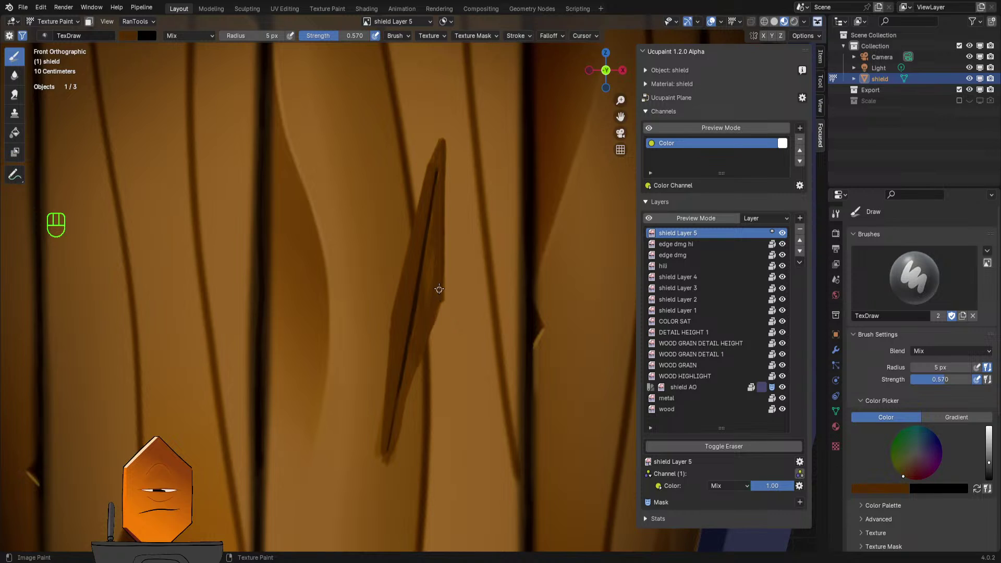
pyautogui.moveTo(443, 302); pyautogui.dragTo(387, 464)
pyautogui.moveTo(442, 303); pyautogui.dragTo(386, 461)
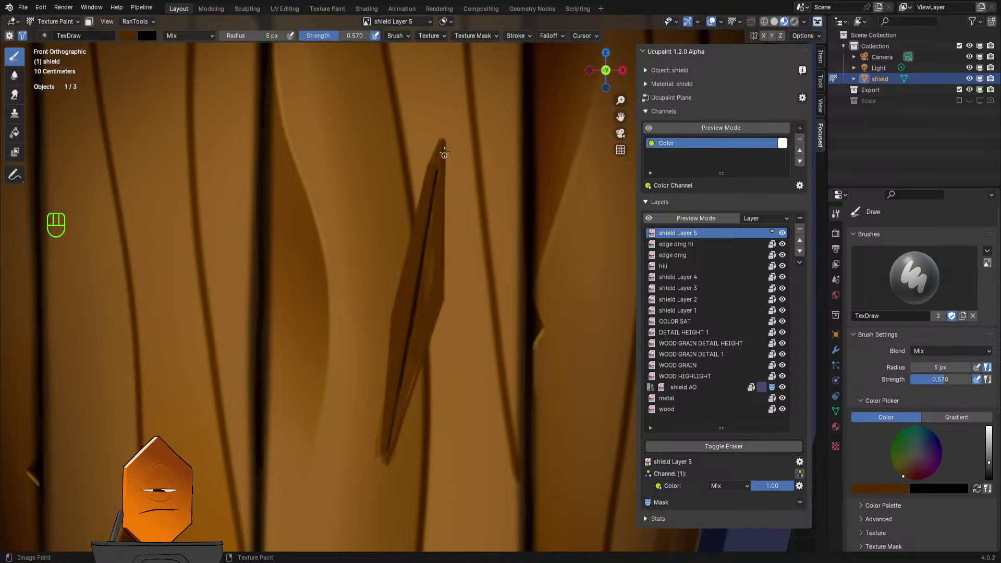
# - Sharpen the gouge's left edge with straight brown lines from the upper tip to the lower end, raising the brush strength to 1.000
pyautogui.moveTo(441, 142); pyautogui.dragTo(393, 297)
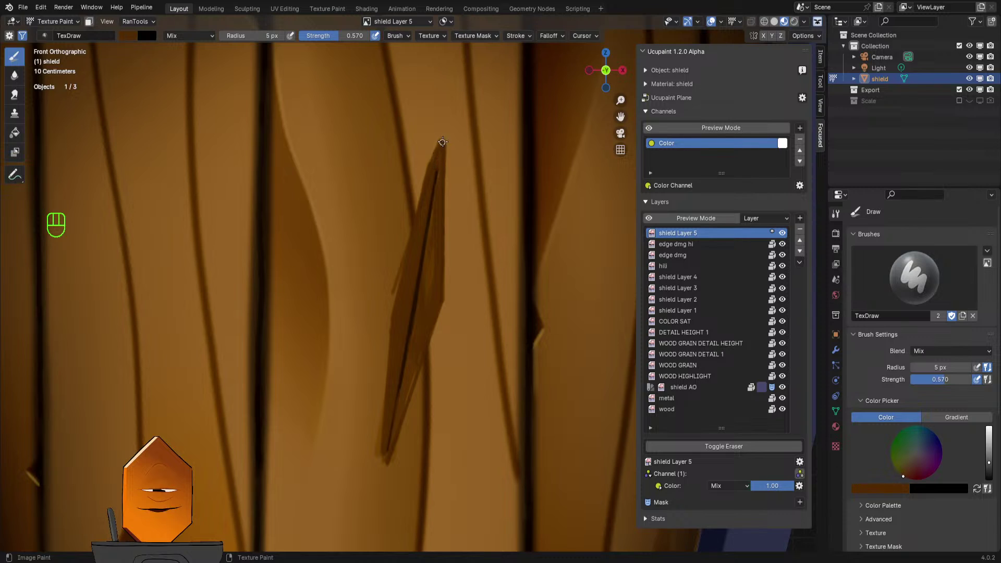
pyautogui.moveTo(443, 141); pyautogui.dragTo(389, 291)
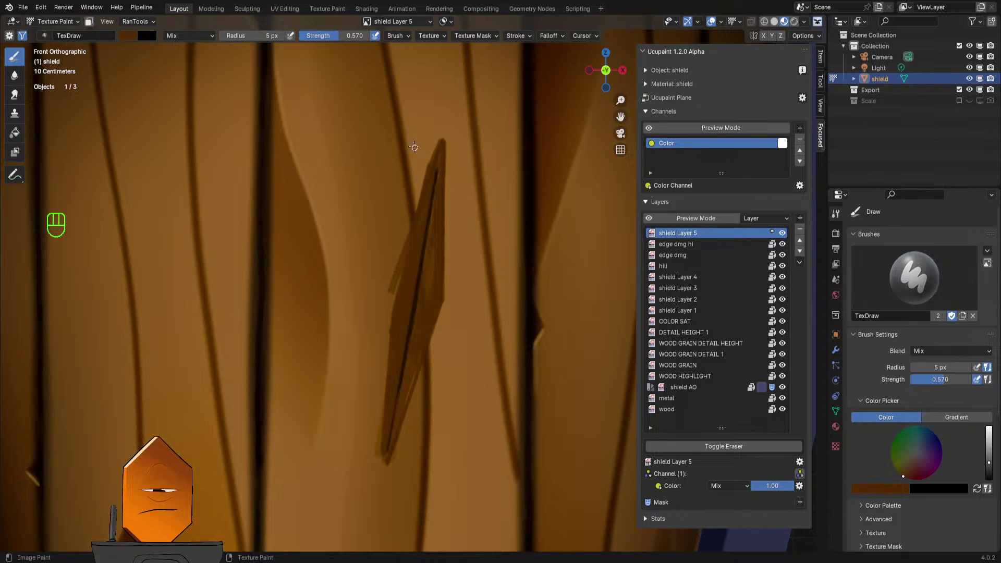
pyautogui.press('s')
pyautogui.press('s')
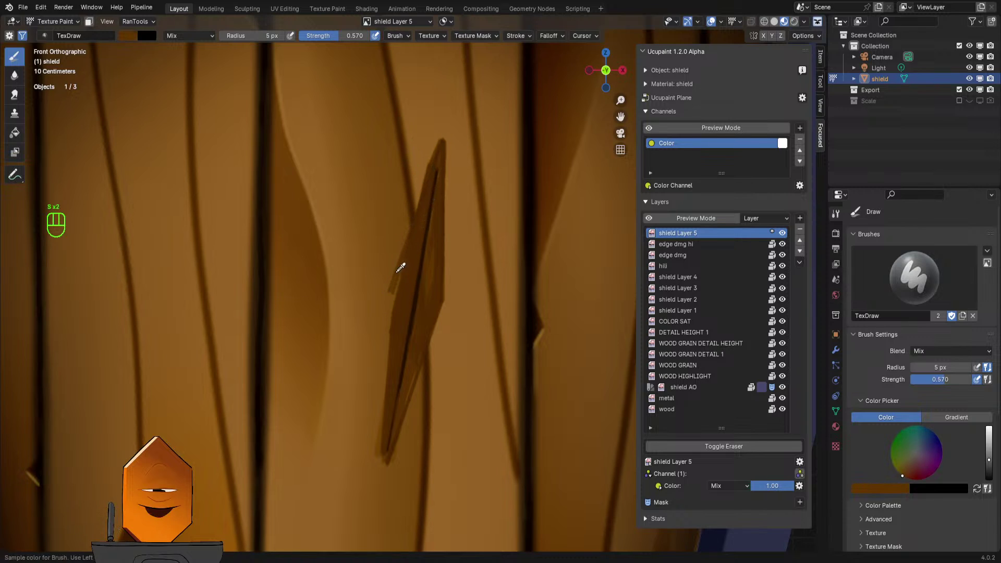
pyautogui.hotkey('shift', 'f')
pyautogui.click(477, 148)
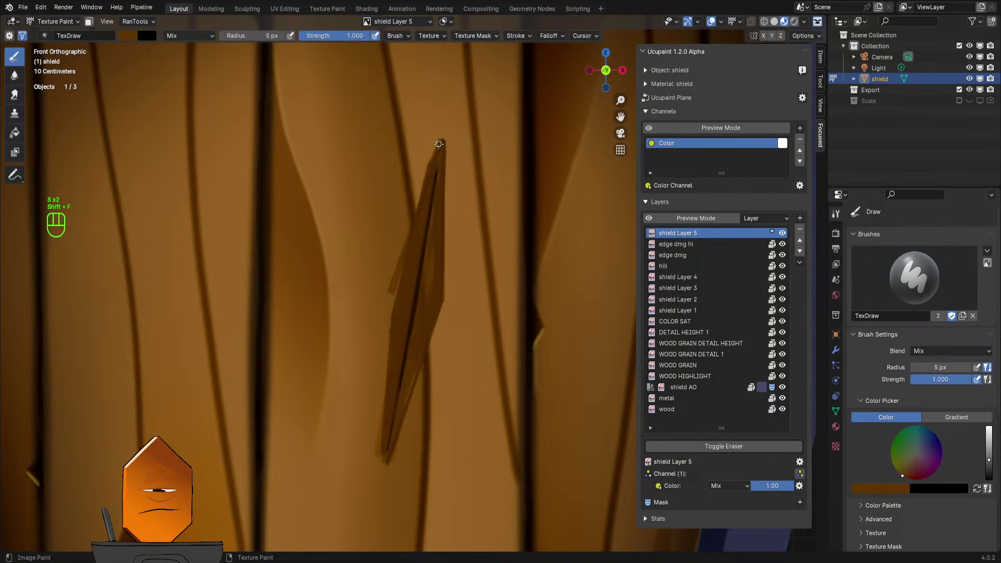
pyautogui.moveTo(438, 144)
pyautogui.mouseDown()
pyautogui.moveTo(392, 292)
pyautogui.moveTo(382, 455)
pyautogui.mouseUp()
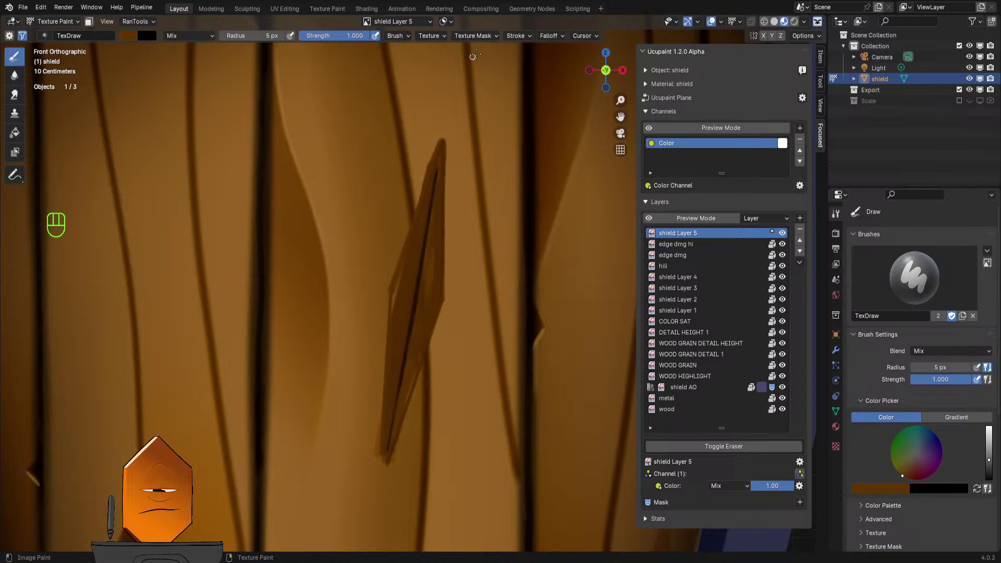
# - Return the brush to the Space stroke method with a 6 px radius and a strength of 1.000
pyautogui.click(517, 36)
pyautogui.click(515, 56)
pyautogui.click(519, 93)
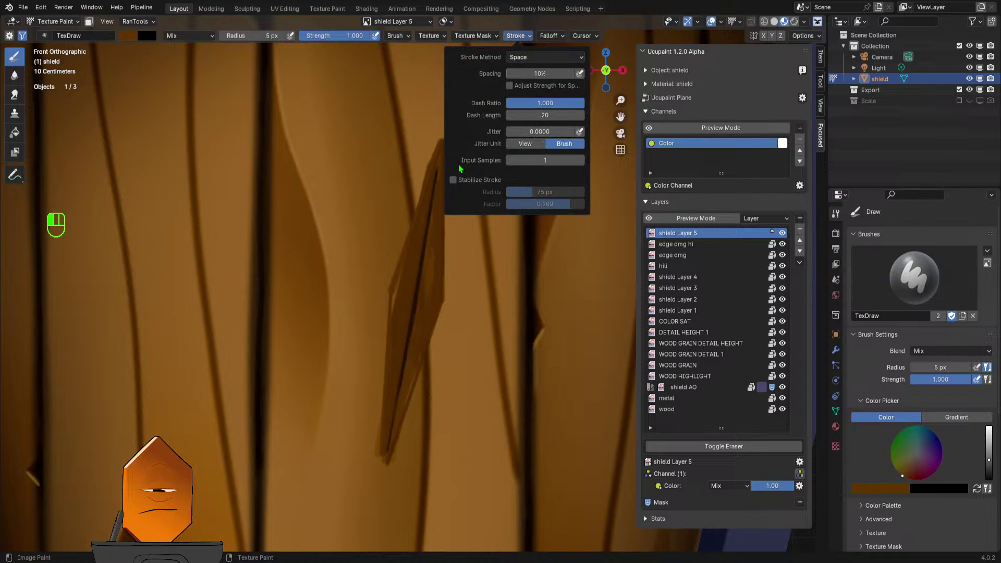
pyautogui.hotkey('shift', 'f')
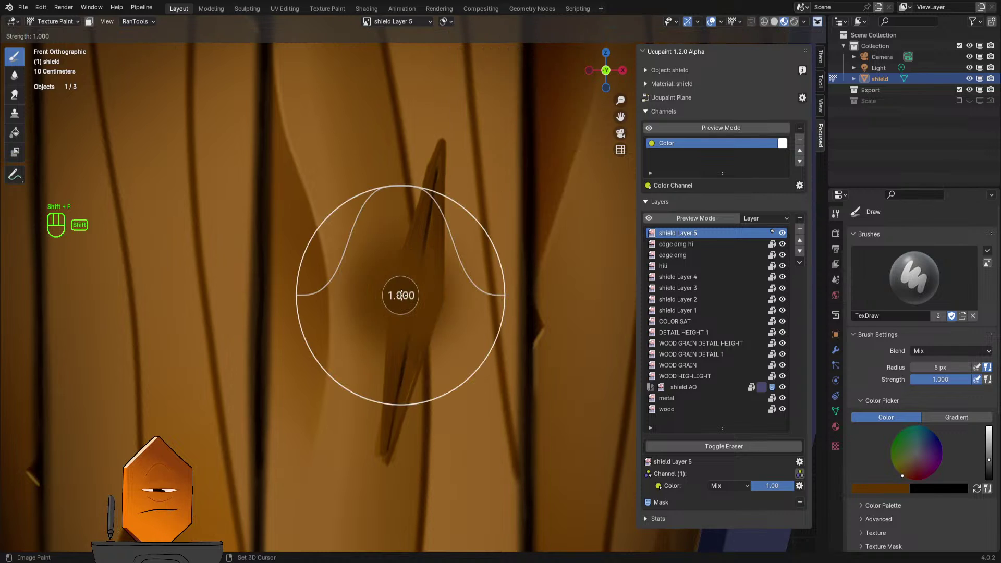
pyautogui.click(399, 295)
pyautogui.press('f')
pyautogui.click(399, 301)
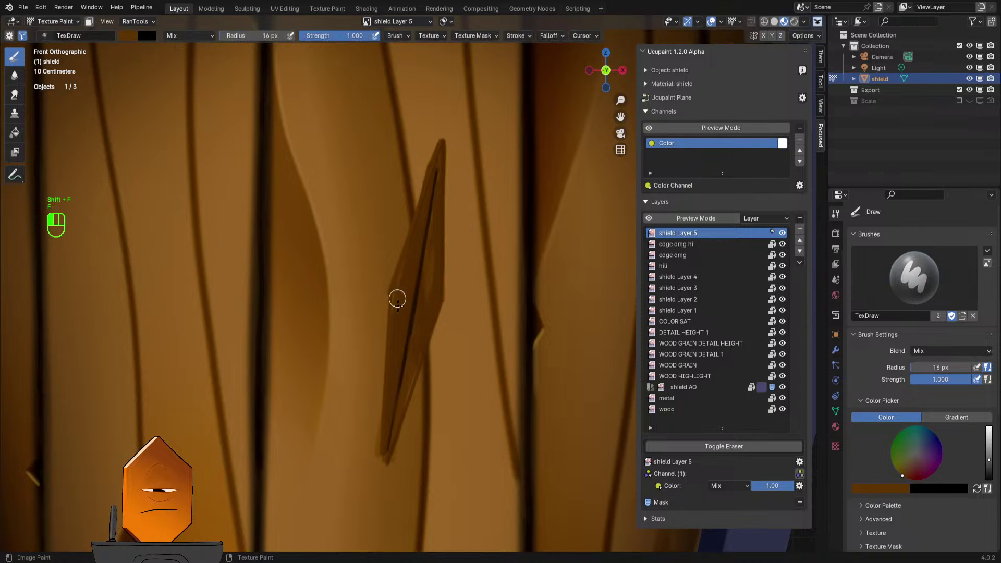
pyautogui.press('f')
pyautogui.click(403, 277)
# - Fill the gaps between the straight edge lines and the gouge's body with brown strokes and smooth its interior
pyautogui.click(399, 286)
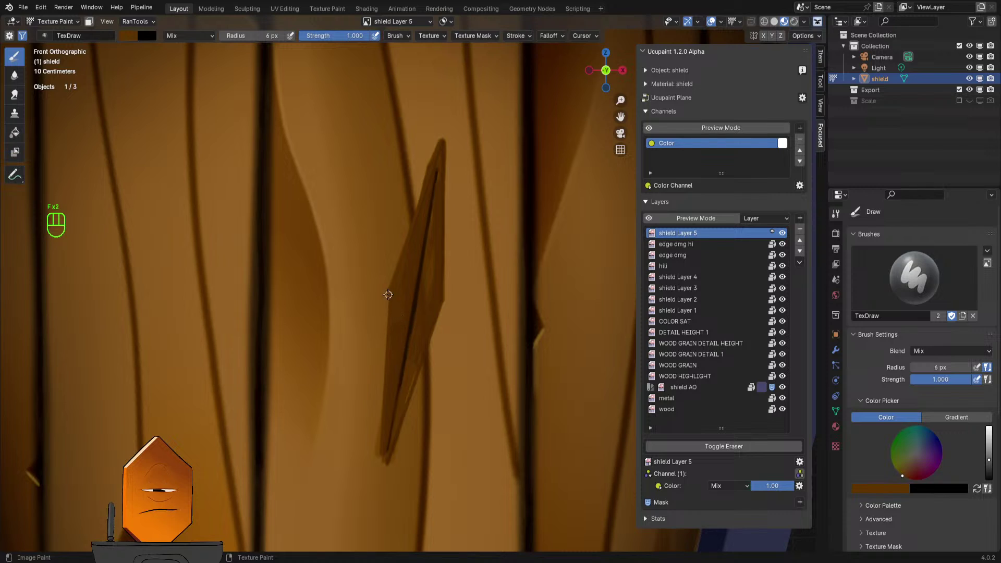
pyautogui.moveTo(394, 333)
pyautogui.mouseDown()
pyautogui.moveTo(406, 384)
pyautogui.moveTo(415, 376)
pyautogui.mouseUp()
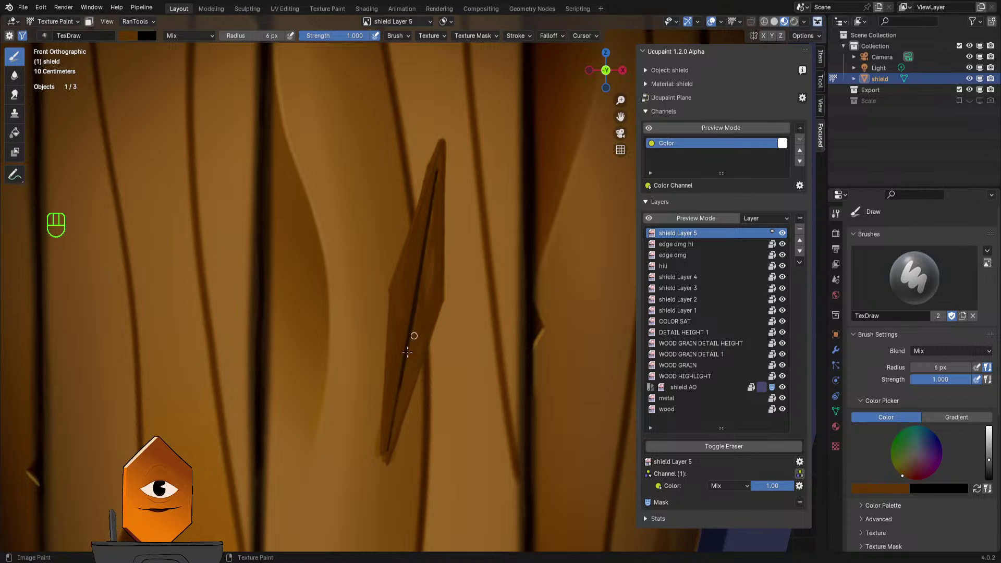
pyautogui.moveTo(424, 290)
pyautogui.mouseDown()
pyautogui.moveTo(429, 306)
pyautogui.moveTo(436, 257)
pyautogui.mouseUp()
pyautogui.moveTo(434, 223); pyautogui.dragTo(439, 160)
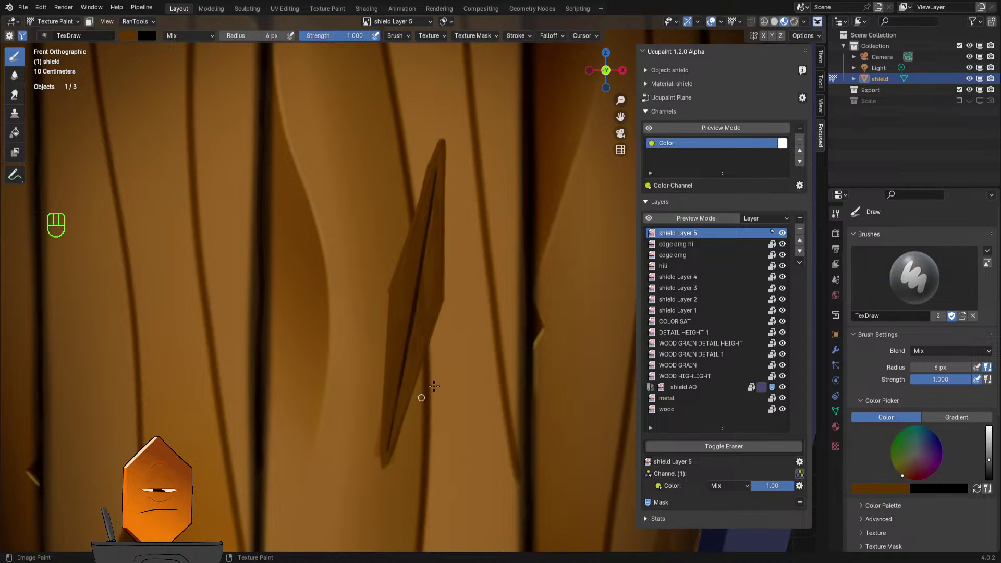
# - Review the sharpened gouge from several zoom distances to judge how it reads on the whole shield
pyautogui.keyDown('ctrl'); pyautogui.moveTo(433, 385); pyautogui.dragTo(477, 272, button='middle'); pyautogui.keyUp('ctrl')
pyautogui.keyDown('shift'); pyautogui.moveTo(433, 415); pyautogui.dragTo(472, 244, button='middle'); pyautogui.keyUp('shift')
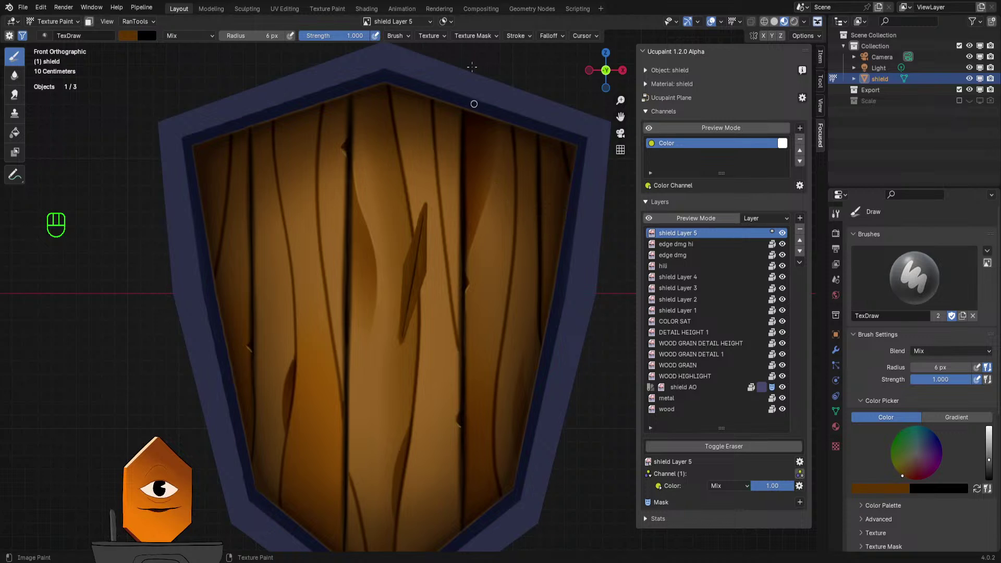
pyautogui.scroll(5, 480, 213)
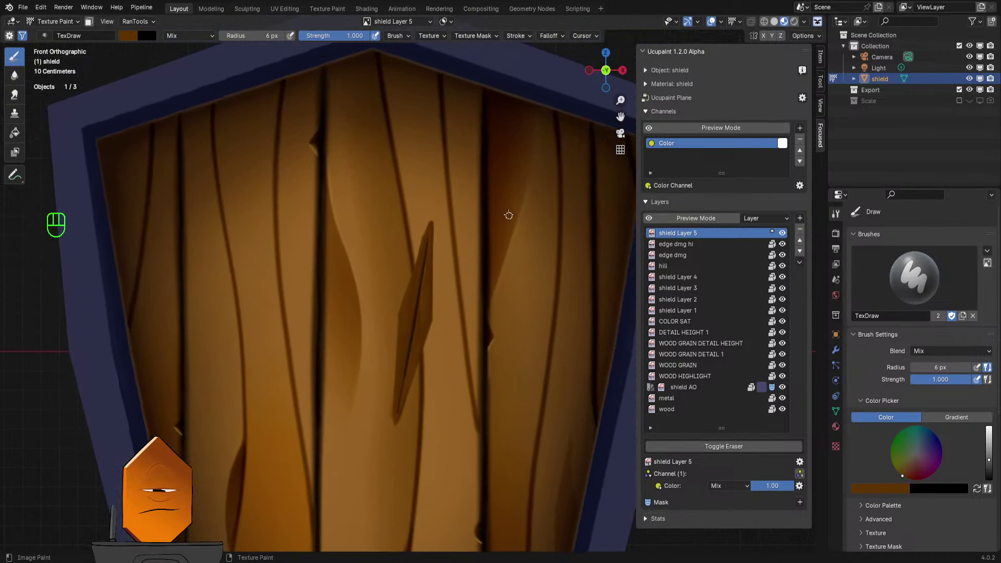
pyautogui.scroll(-5, 510, 216)
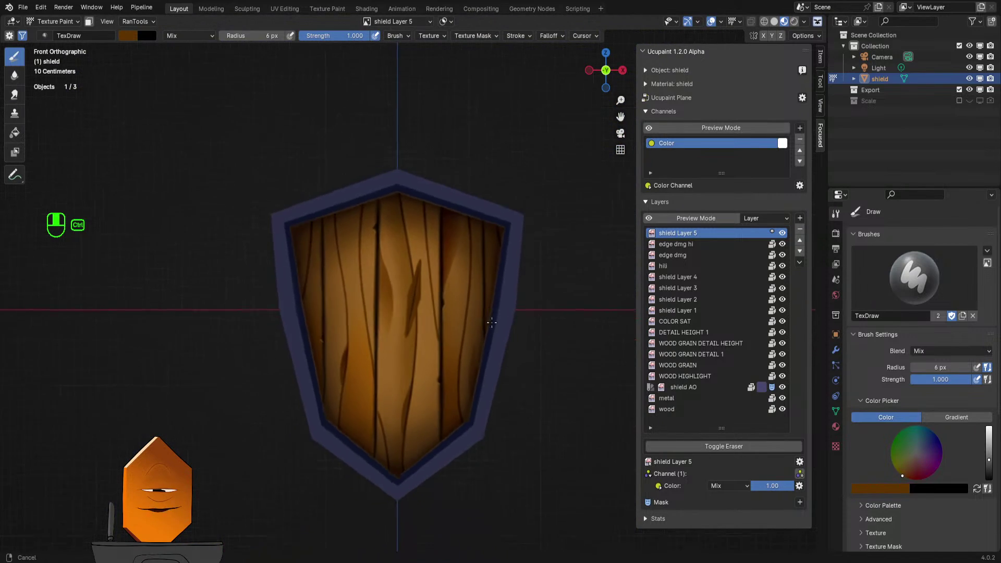
pyautogui.scroll(-3, 503, 288)
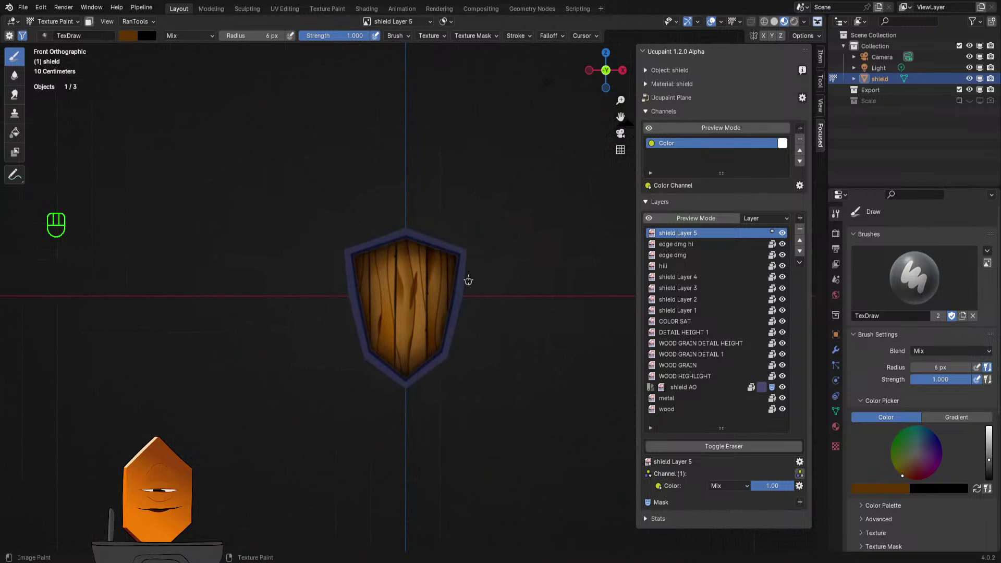
pyautogui.moveTo(449, 302)
pyautogui.keyDown('ctrl'); pyautogui.mouseDown(button='middle')
pyautogui.moveTo(470, 249)
pyautogui.moveTo(485, 284)
pyautogui.moveTo(489, 239)
pyautogui.moveTo(488, 327)
pyautogui.mouseUp(button='middle'); pyautogui.keyUp('ctrl')
pyautogui.moveTo(487, 327)
pyautogui.keyDown('ctrl'); pyautogui.mouseDown(button='middle')
pyautogui.moveTo(483, 263)
pyautogui.moveTo(456, 214)
pyautogui.mouseUp(button='middle'); pyautogui.keyUp('ctrl')
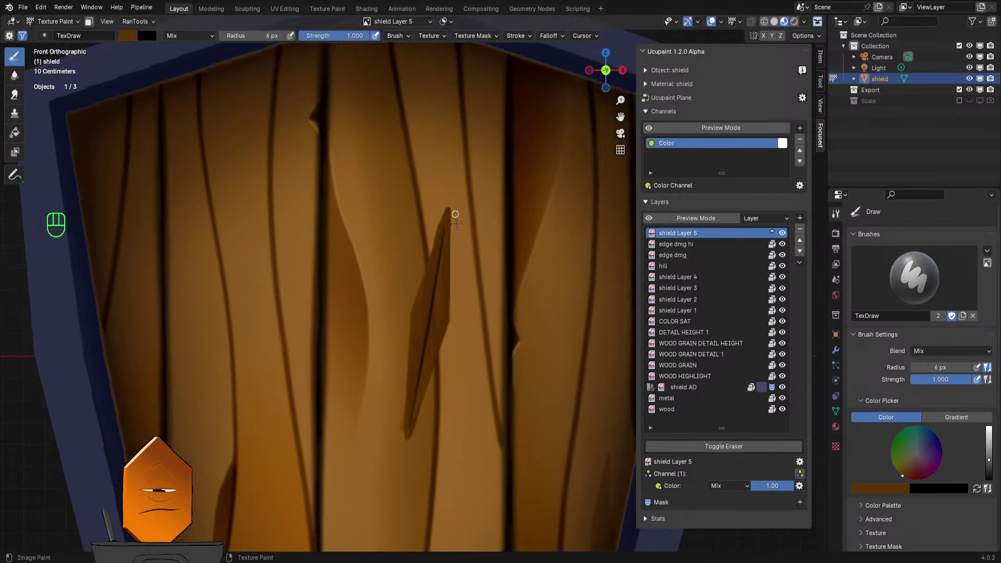
# - Sample dark brown from the gouge's core and set up the Smear tool with an 8 px radius and 0.333 strength
pyautogui.moveTo(477, 264)
pyautogui.keyDown('ctrl'); pyautogui.mouseDown(button='middle')
pyautogui.moveTo(475, 272)
pyautogui.moveTo(483, 256)
pyautogui.mouseUp(button='middle'); pyautogui.keyUp('ctrl')
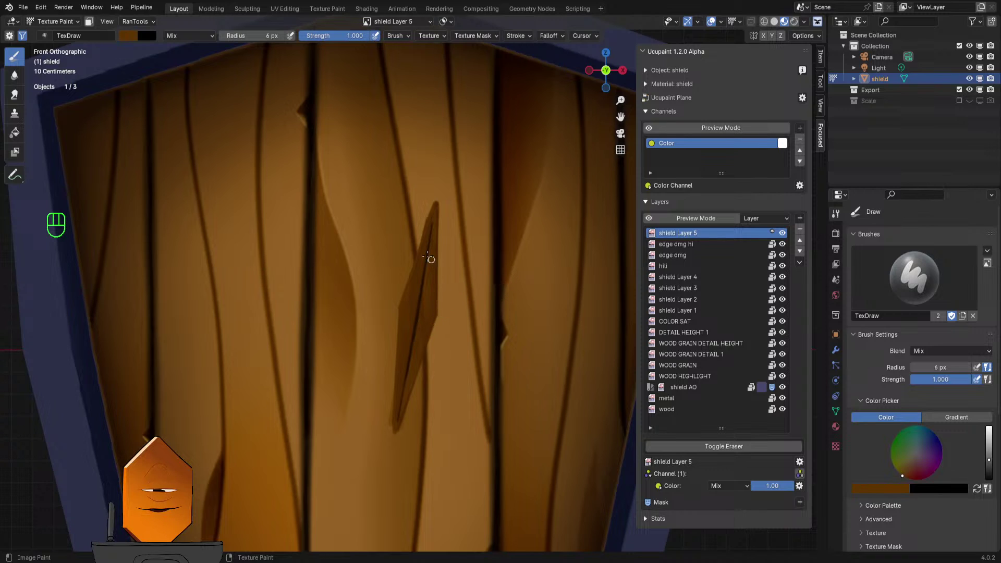
pyautogui.scroll(-3, 425, 271)
pyautogui.scroll(5, 430, 271)
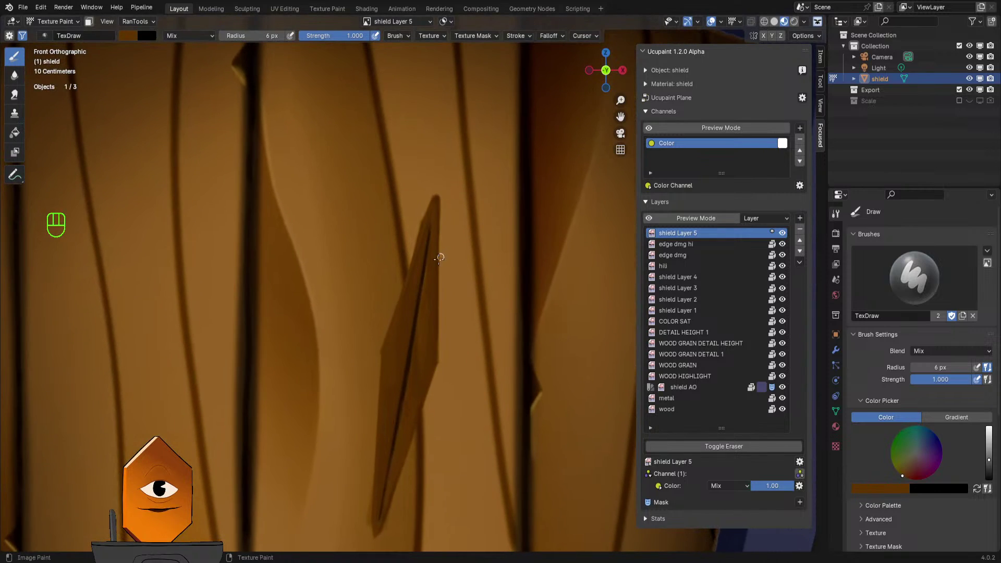
pyautogui.press('s')
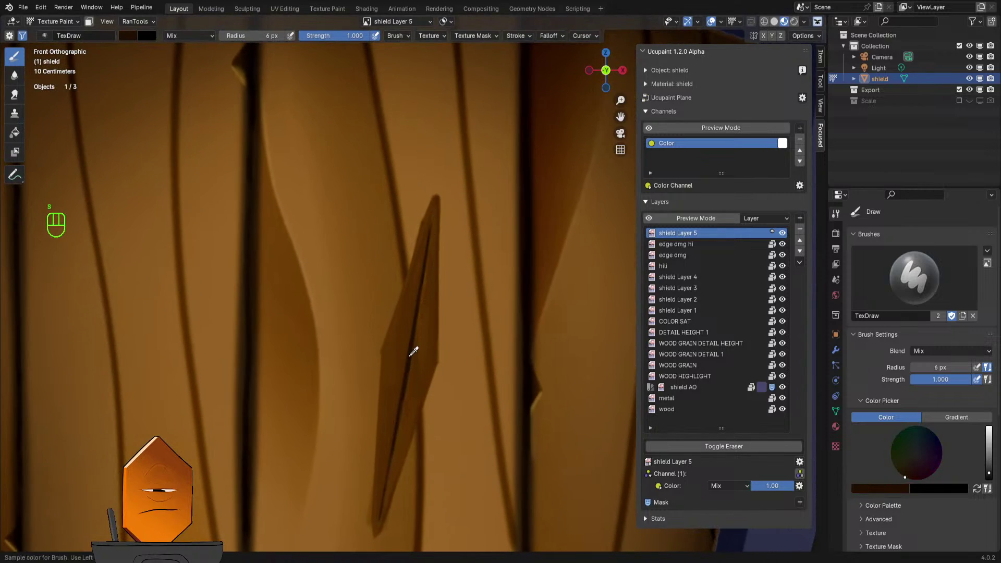
pyautogui.click(16, 97)
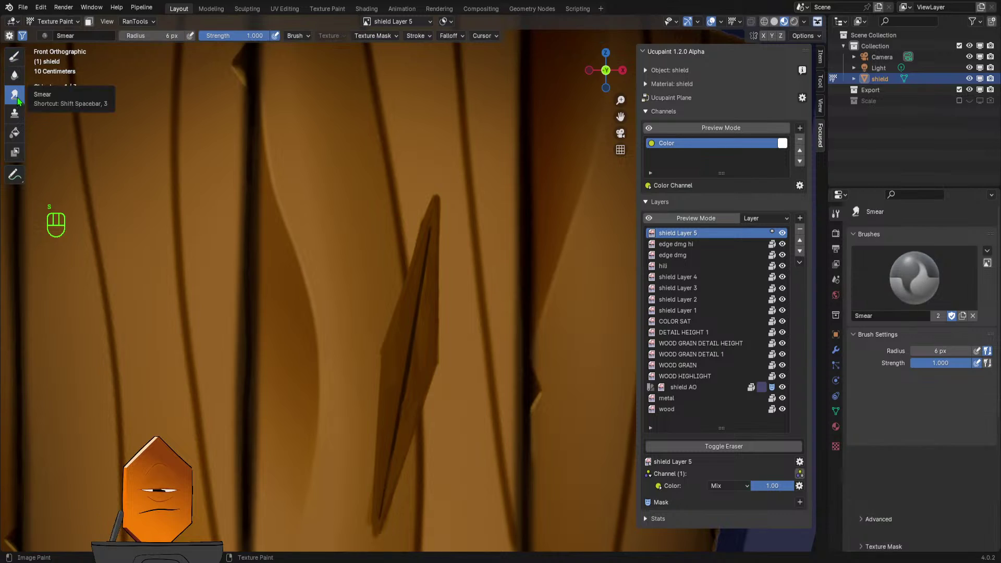
pyautogui.press('f')
pyautogui.click(431, 231)
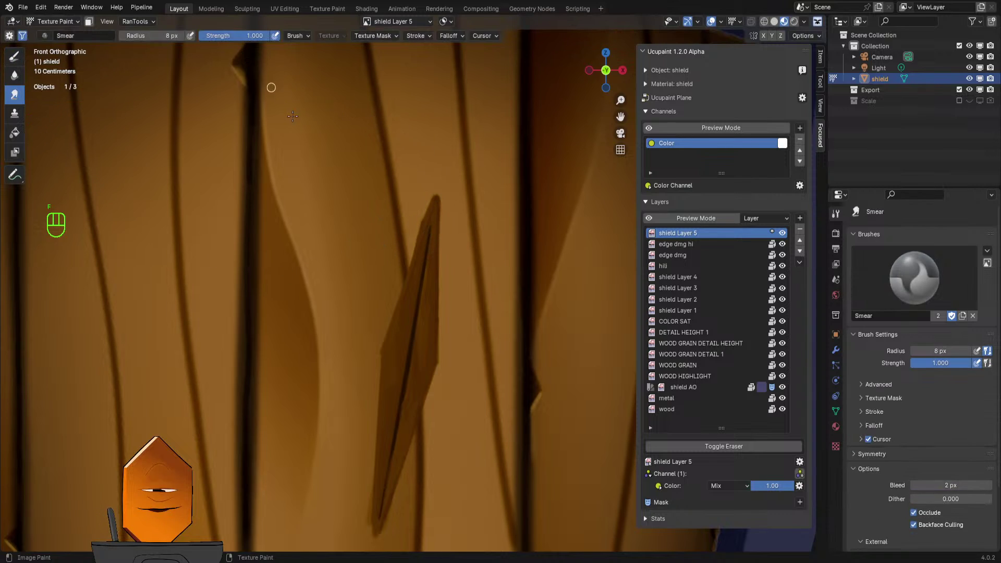
pyautogui.hotkey('shift', 'f')
pyautogui.click(355, 300)
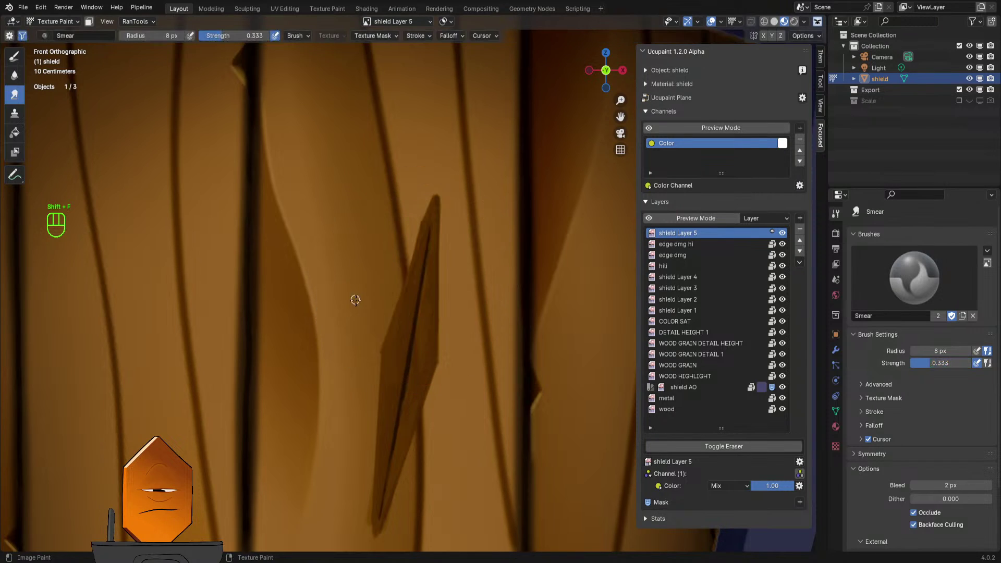
# - Smear the gouge's dark core up and down along its length, enlarging the brush radius to 16 px
pyautogui.moveTo(414, 349)
pyautogui.mouseDown()
pyautogui.moveTo(409, 299)
pyautogui.moveTo(436, 201)
pyautogui.moveTo(415, 291)
pyautogui.mouseUp()
pyautogui.press('f')
pyautogui.click(411, 344)
pyautogui.moveTo(413, 351)
pyautogui.mouseDown()
pyautogui.moveTo(402, 349)
pyautogui.moveTo(405, 367)
pyautogui.mouseUp()
pyautogui.moveTo(414, 313)
pyautogui.mouseDown()
pyautogui.moveTo(414, 280)
pyautogui.moveTo(436, 243)
pyautogui.mouseUp()
# - Resample the core's dark brown and shade the gouge's upper-left facet with the TexDraw brush at 0.358 strength
pyautogui.press('s')
pyautogui.press('q')
pyautogui.click(437, 292)
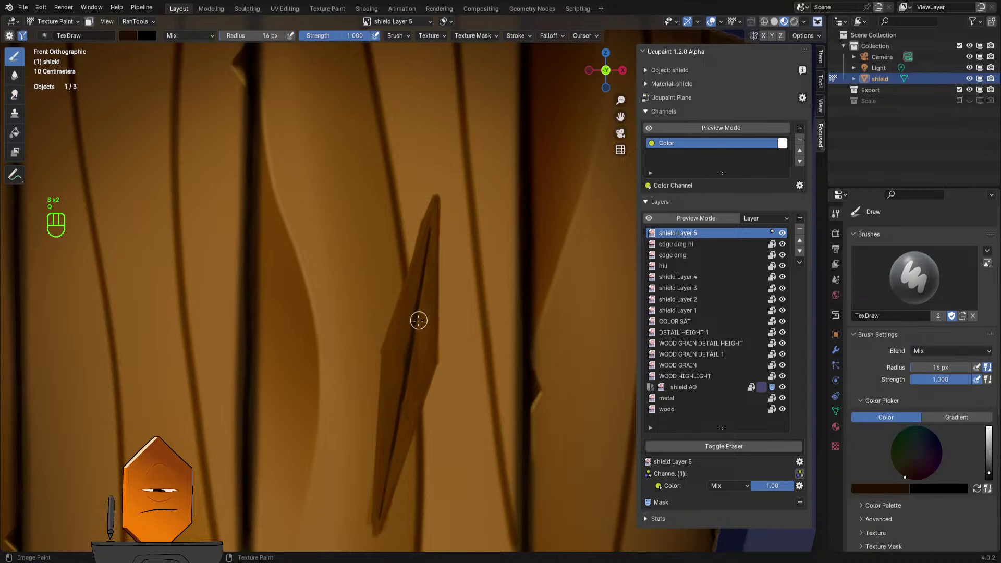
pyautogui.hotkey('shift', 'f')
pyautogui.click(397, 300)
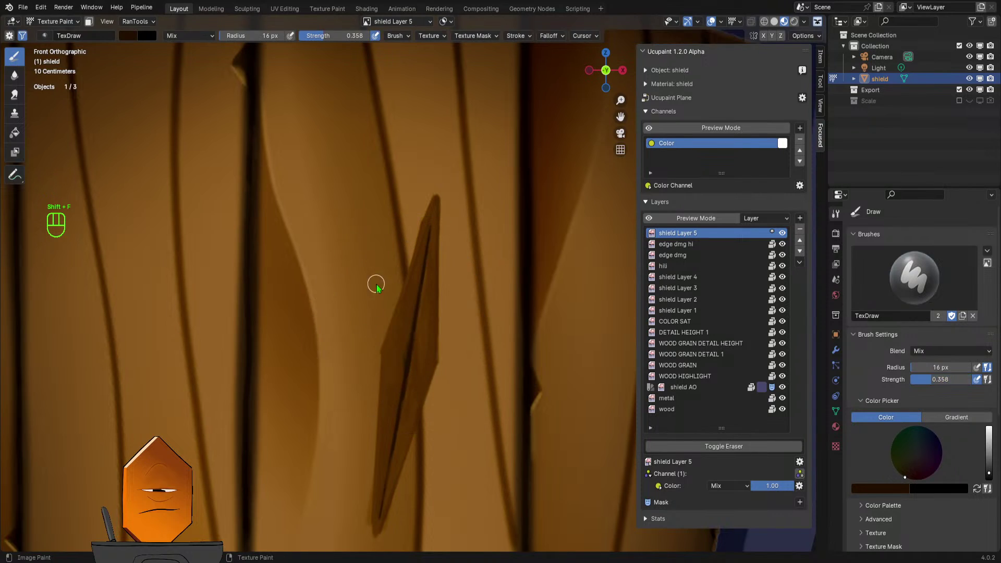
pyautogui.moveTo(399, 340)
pyautogui.mouseDown()
pyautogui.moveTo(419, 271)
pyautogui.moveTo(419, 324)
pyautogui.mouseUp()
# - Darken the gouge's left side just below the upper tip with fine strokes, setting the brush radius to 9 px
pyautogui.keyDown('ctrl'); pyautogui.moveTo(425, 276); pyautogui.dragTo(432, 213, button='middle'); pyautogui.keyUp('ctrl')
pyautogui.press('f')
pyautogui.click(441, 183)
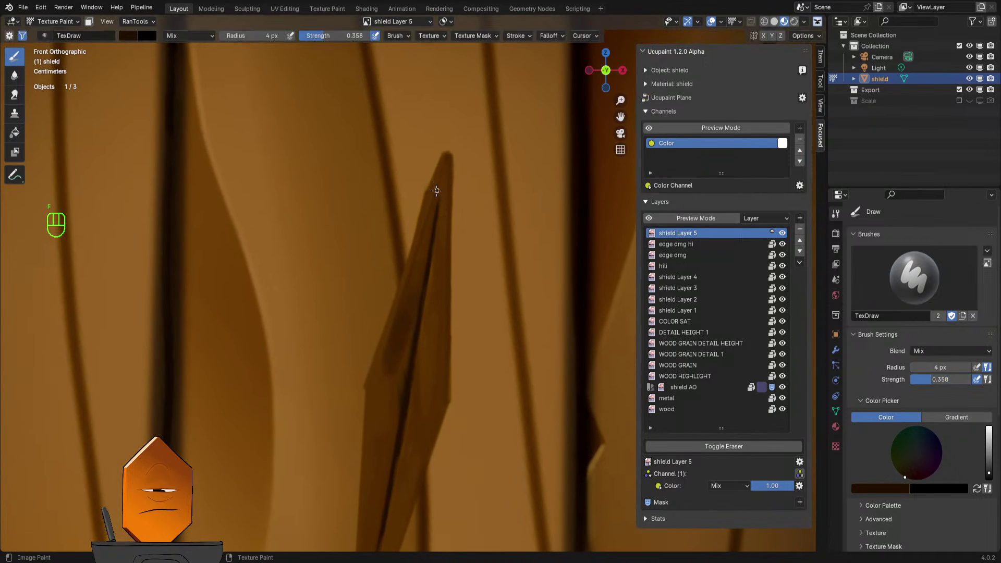
pyautogui.press('f')
pyautogui.click(442, 195)
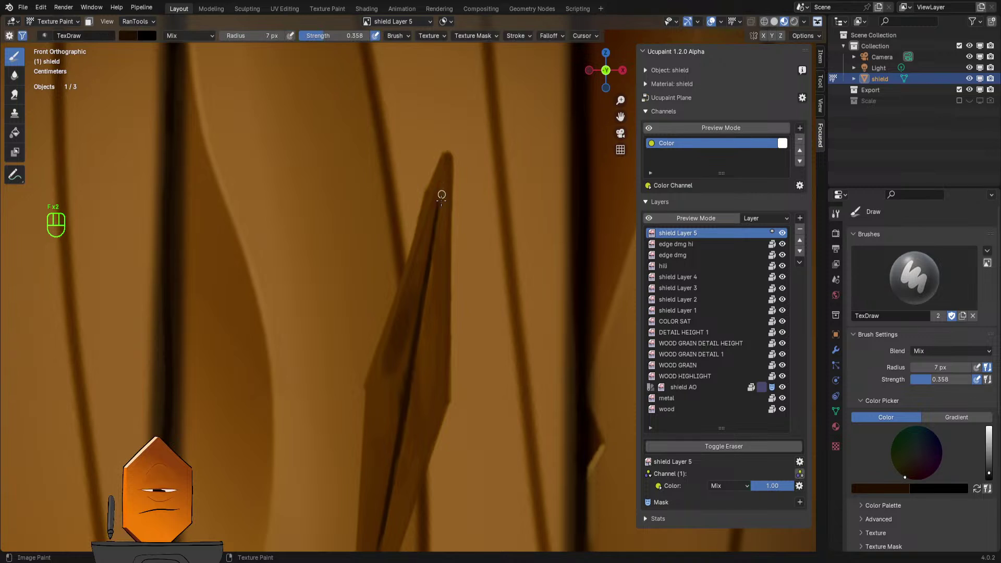
pyautogui.press('f')
pyautogui.click(444, 166)
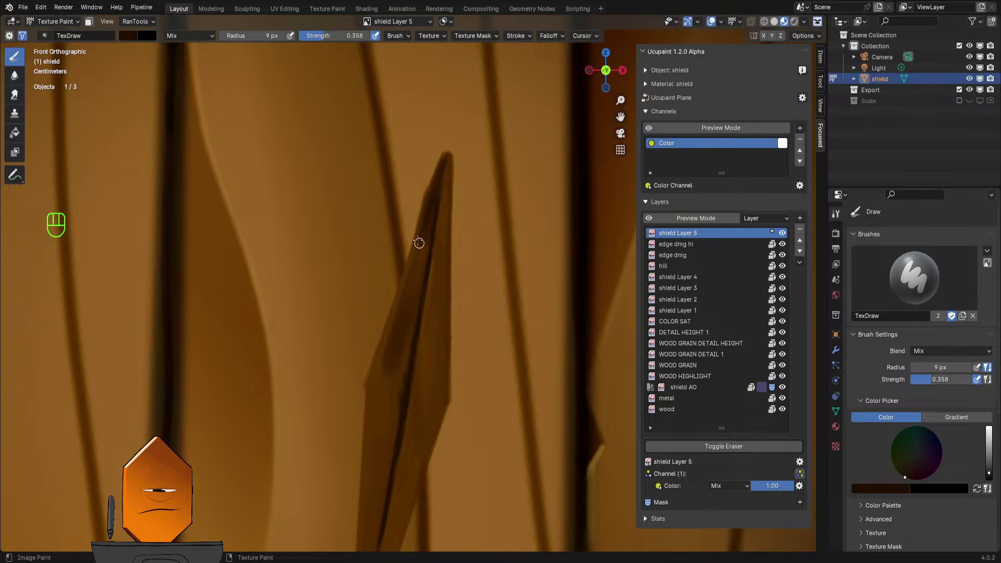
# - Raise the brush to 0.648 strength and a 14 px radius and shade down the upper-left facet to its lower corner
pyautogui.hotkey('shift', 'f')
pyautogui.click(436, 266)
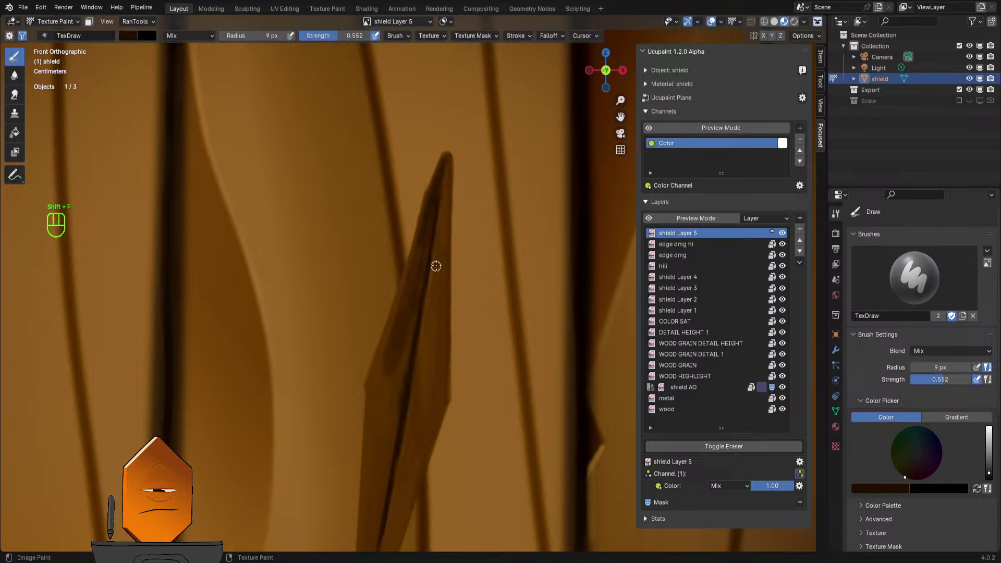
pyautogui.hotkey('shift', 'f')
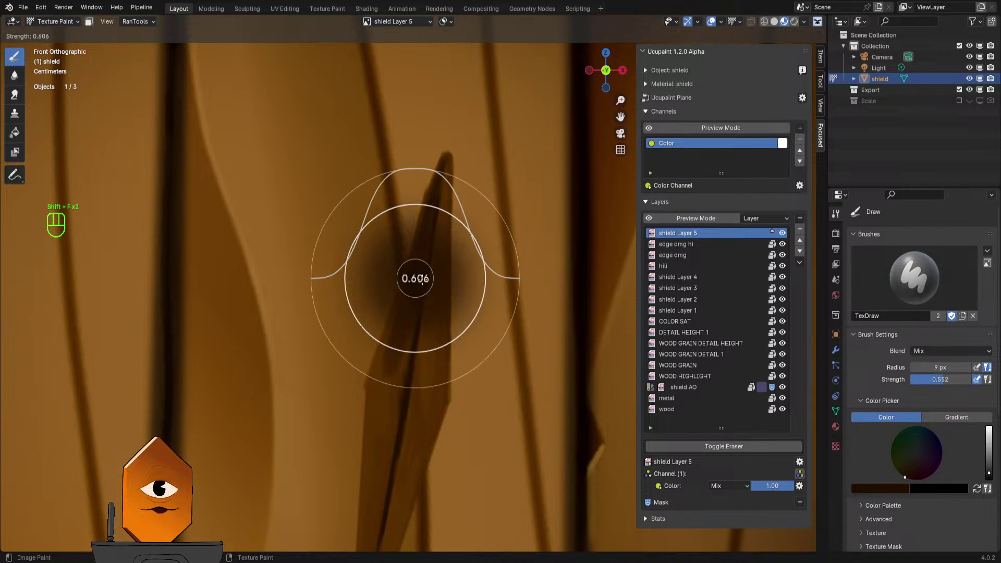
pyautogui.click(417, 267)
pyautogui.press('f')
pyautogui.click(418, 266)
pyautogui.moveTo(422, 231)
pyautogui.mouseDown()
pyautogui.moveTo(370, 377)
pyautogui.moveTo(405, 411)
pyautogui.mouseUp()
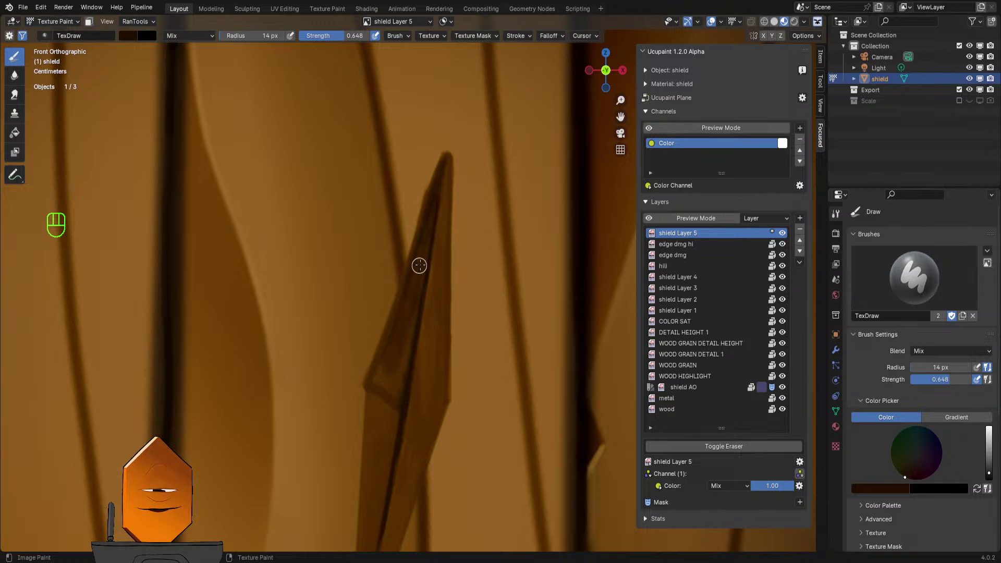
# - Fill the interior of the gouge's upper-left facet with overlapping dark brown strokes down to its lower edge
pyautogui.moveTo(416, 264)
pyautogui.mouseDown()
pyautogui.moveTo(400, 393)
pyautogui.moveTo(379, 381)
pyautogui.moveTo(416, 286)
pyautogui.moveTo(409, 298)
pyautogui.mouseUp()
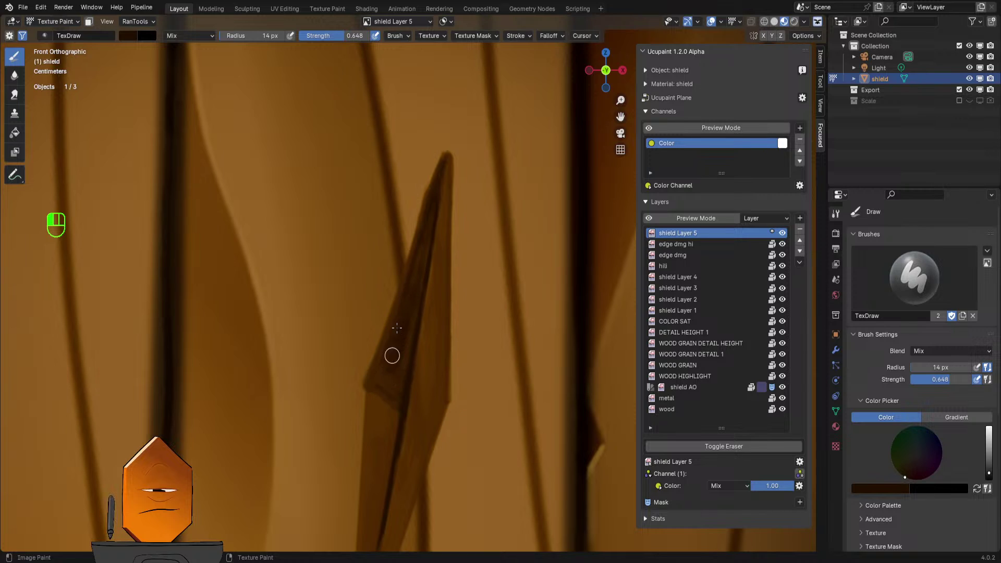
pyautogui.moveTo(389, 352); pyautogui.dragTo(390, 364)
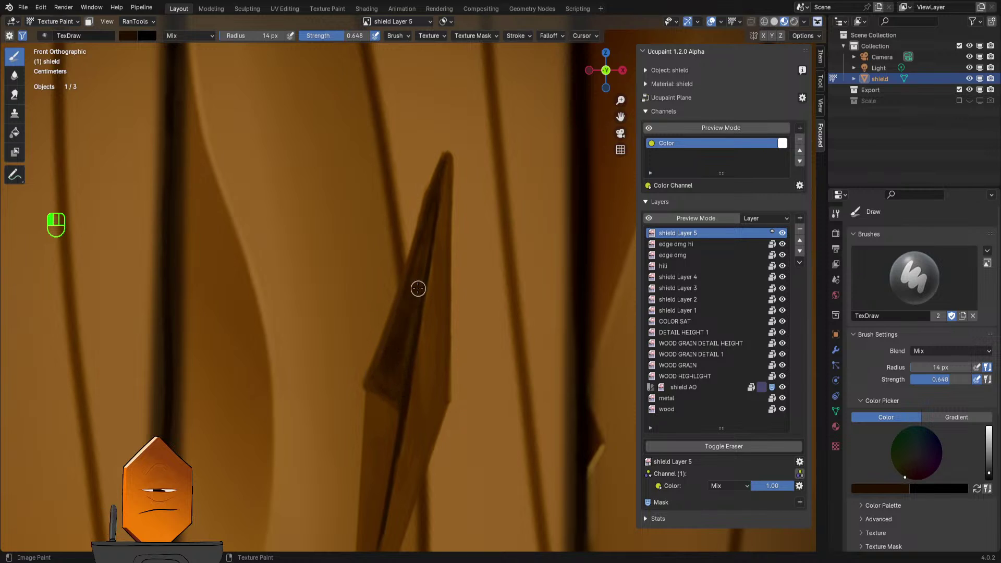
pyautogui.moveTo(418, 288)
pyautogui.mouseDown()
pyautogui.moveTo(407, 353)
pyautogui.moveTo(391, 324)
pyautogui.moveTo(381, 375)
pyautogui.mouseUp()
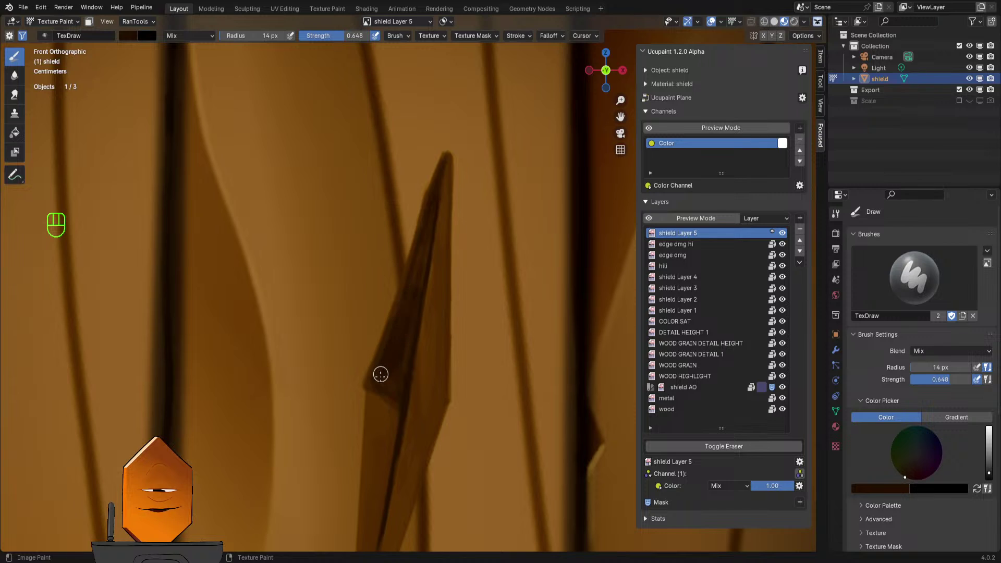
pyautogui.moveTo(417, 252)
pyautogui.mouseDown()
pyautogui.moveTo(434, 200)
pyautogui.moveTo(417, 360)
pyautogui.mouseUp()
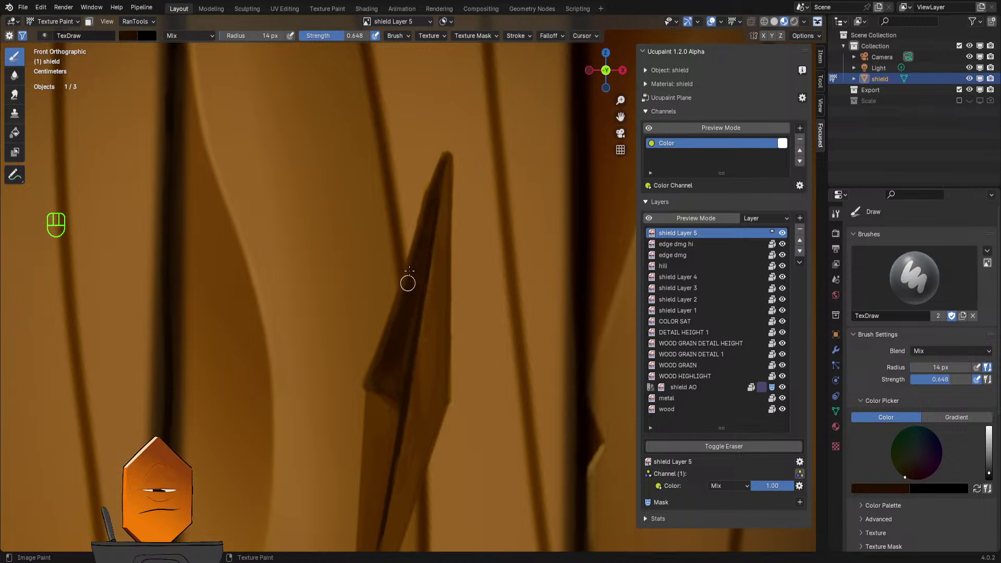
pyautogui.scroll(2, 407, 347)
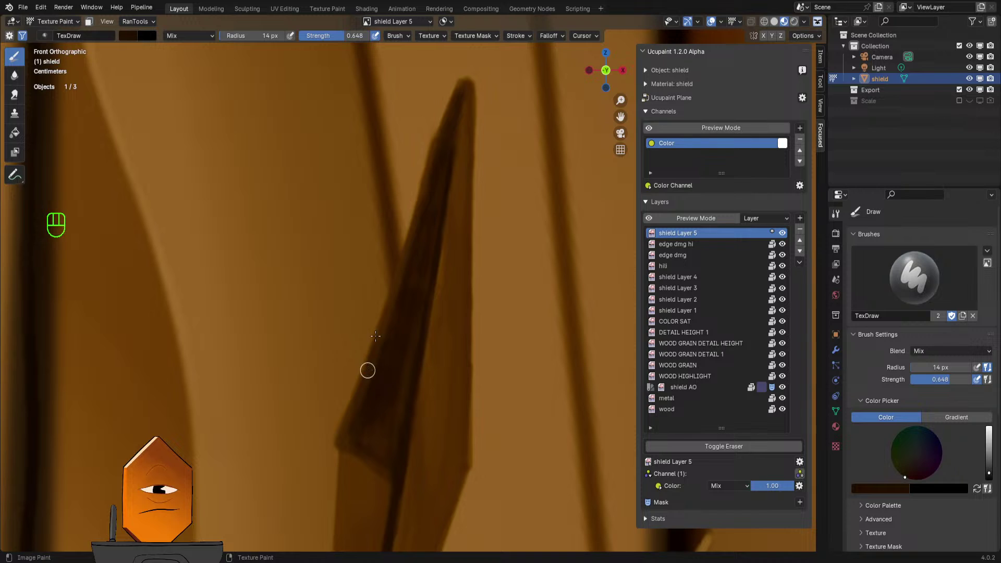
pyautogui.scroll(-2, 367, 371)
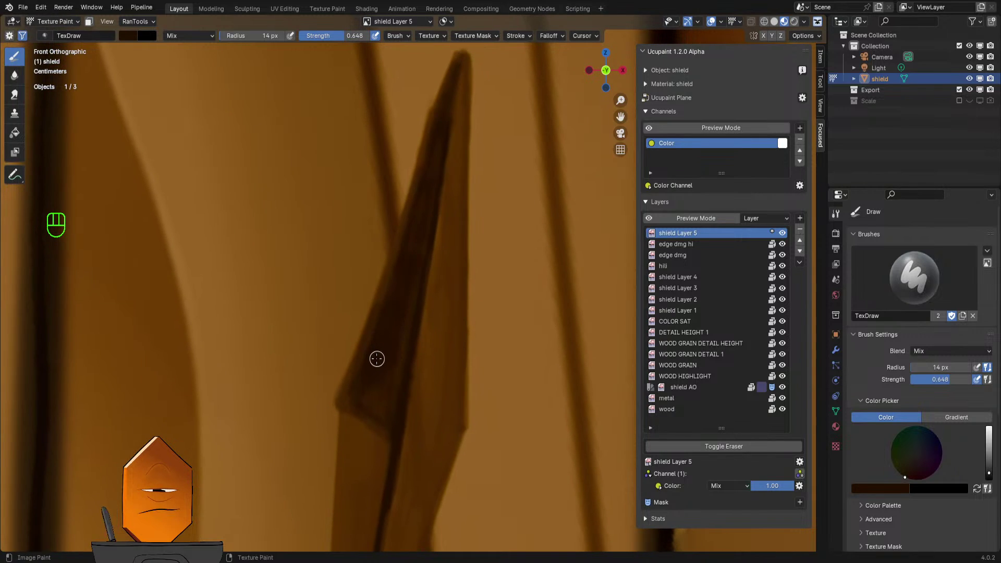
pyautogui.moveTo(359, 411)
pyautogui.mouseDown()
pyautogui.moveTo(375, 425)
pyautogui.moveTo(368, 409)
pyautogui.mouseUp()
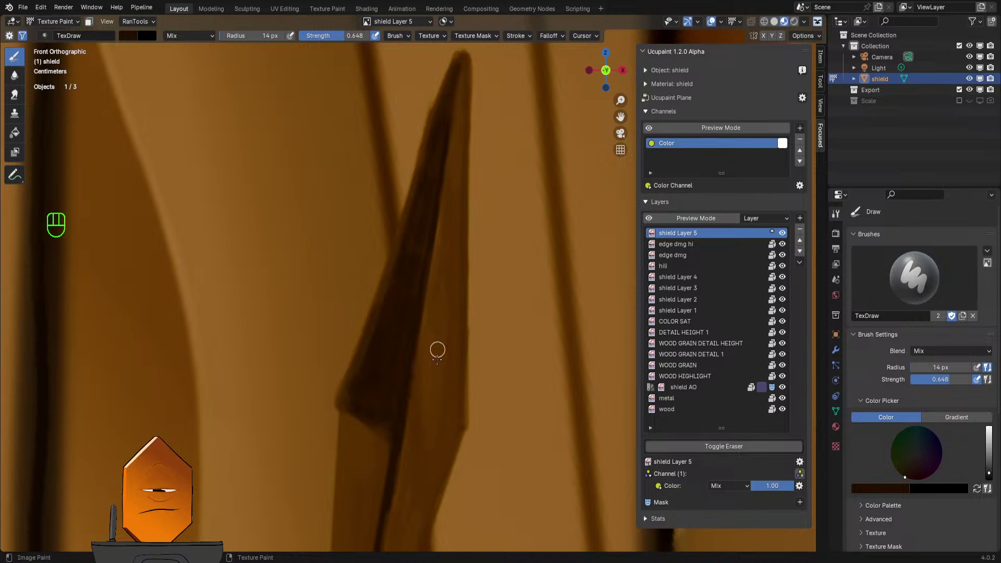
pyautogui.press('shift')
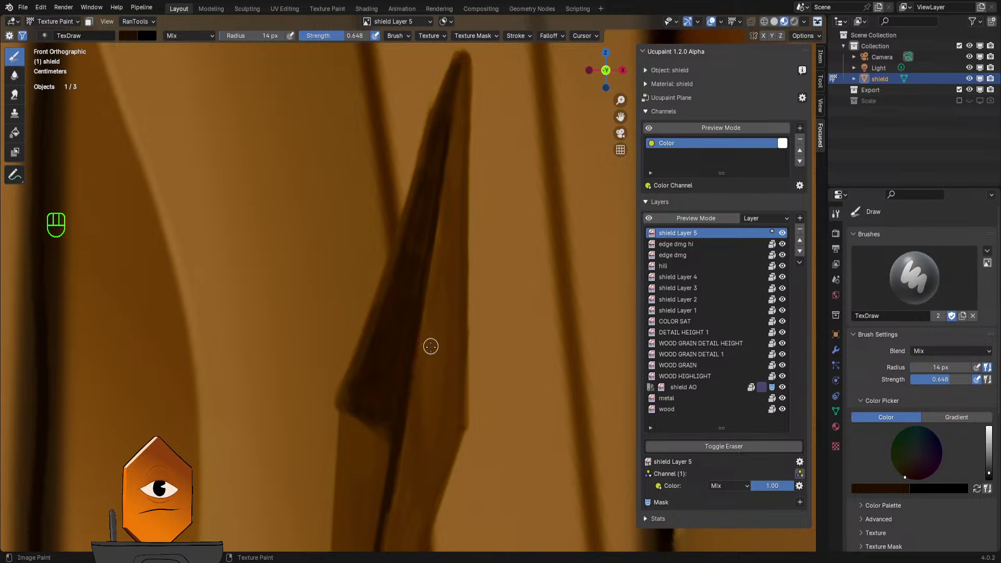
pyautogui.press('shift')
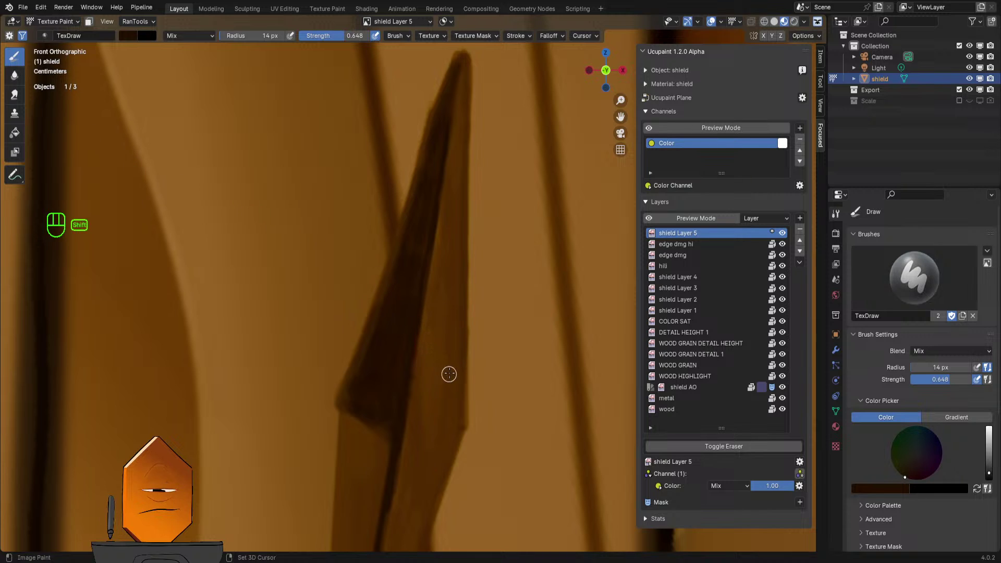
pyautogui.press('shift')
pyautogui.press('shift')
pyautogui.click(280, 256)
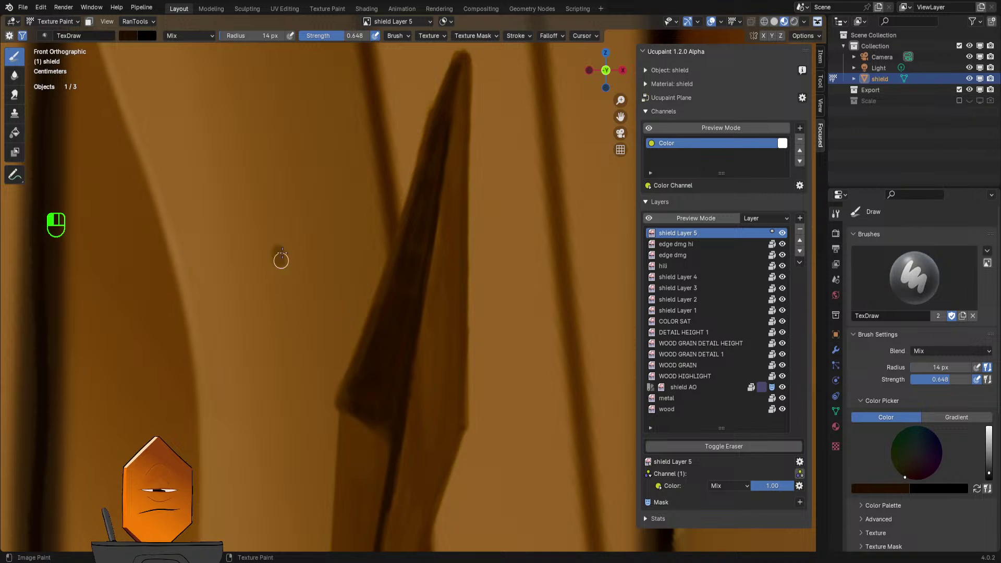
pyautogui.press('shift')
pyautogui.moveTo(282, 253)
pyautogui.keyDown('shift'); pyautogui.mouseDown()
pyautogui.moveTo(275, 244)
pyautogui.moveTo(284, 241)
pyautogui.mouseUp(); pyautogui.keyUp('shift')
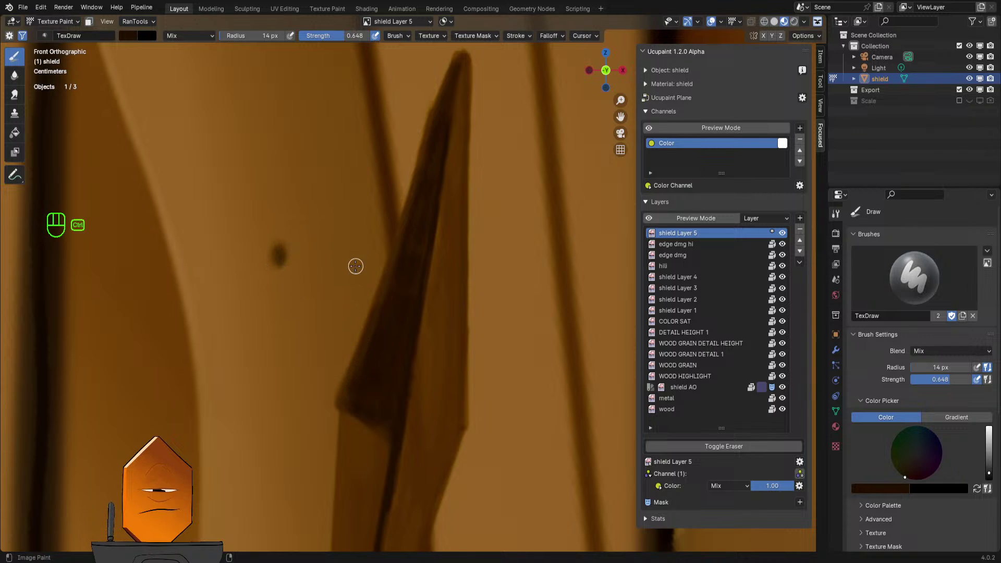
pyautogui.hotkey('ctrl', 'z')
pyautogui.hotkey('ctrl', 'z')
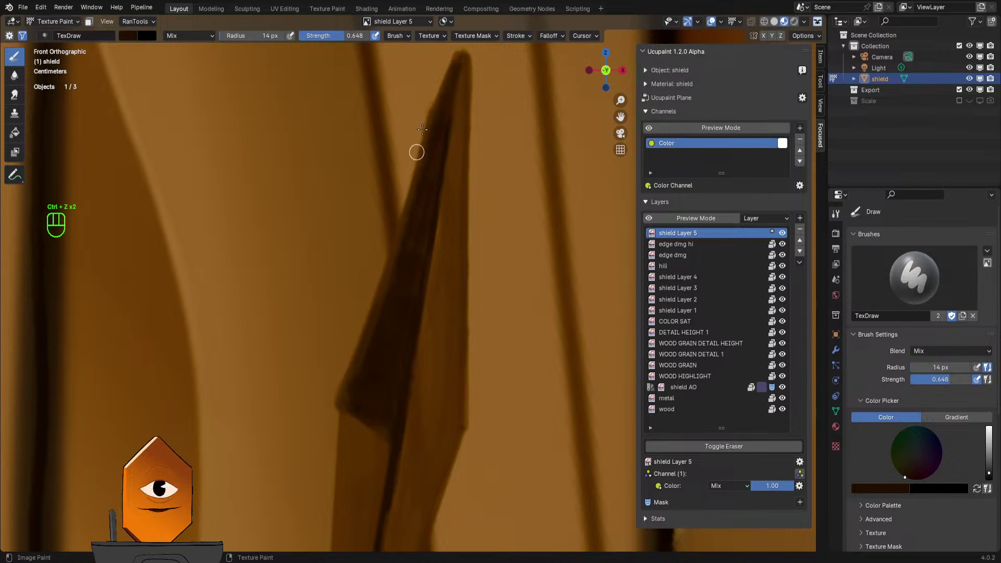
# - Darken the upper-left facet along its outer edge, then even out its interior with a 26 px brush
pyautogui.click(342, 396)
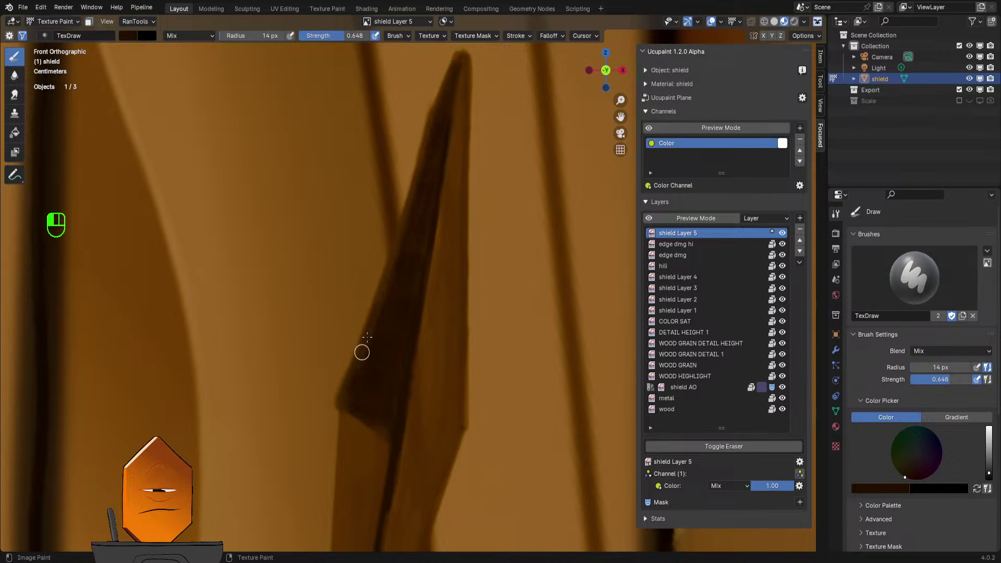
pyautogui.moveTo(367, 337)
pyautogui.mouseDown()
pyautogui.moveTo(363, 369)
pyautogui.moveTo(394, 266)
pyautogui.mouseUp()
pyautogui.moveTo(382, 317); pyautogui.dragTo(402, 238)
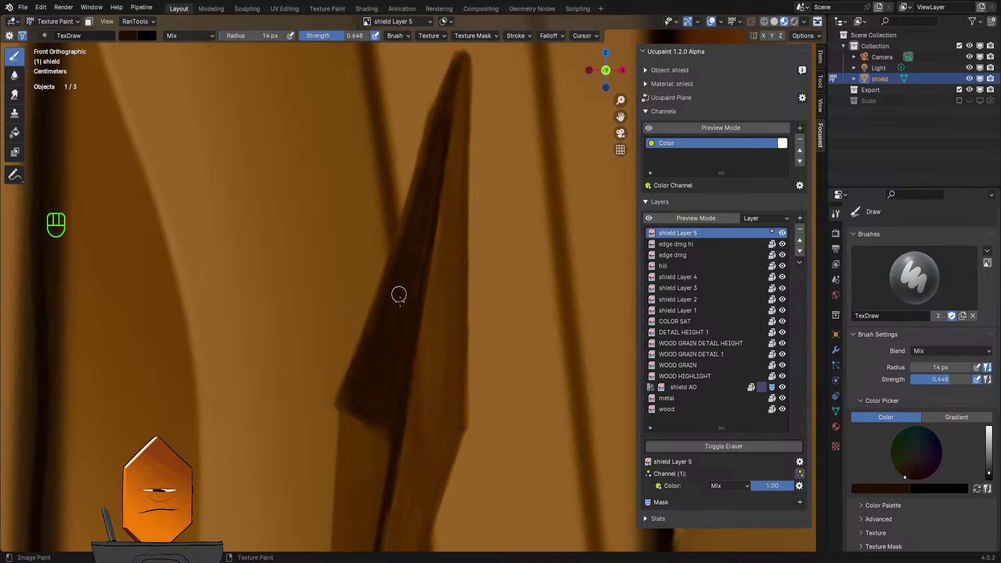
pyautogui.press('f')
pyautogui.click(401, 294)
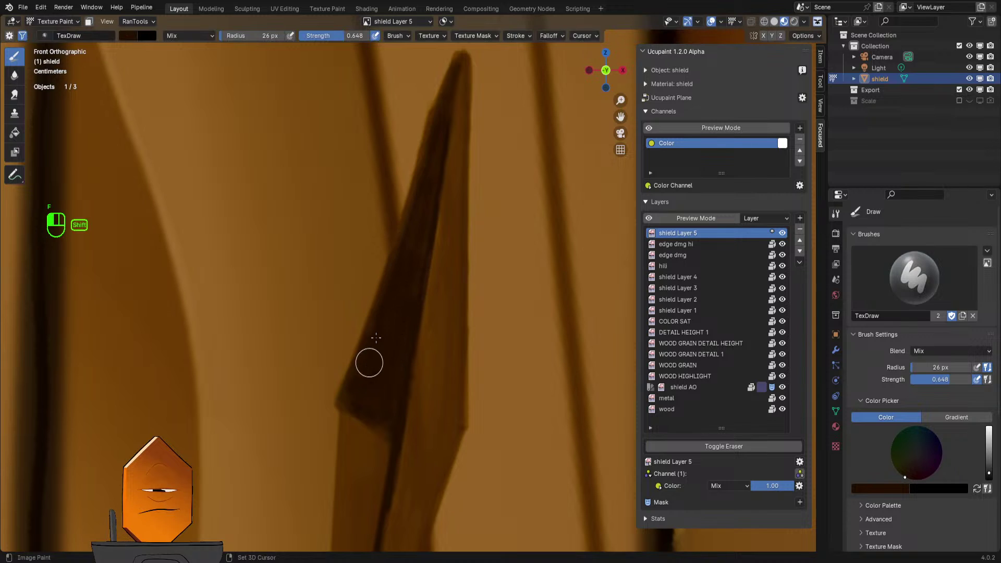
pyautogui.moveTo(376, 337)
pyautogui.keyDown('shift'); pyautogui.mouseDown()
pyautogui.moveTo(373, 425)
pyautogui.moveTo(400, 329)
pyautogui.moveTo(366, 374)
pyautogui.moveTo(371, 408)
pyautogui.moveTo(382, 410)
pyautogui.moveTo(420, 229)
pyautogui.moveTo(407, 297)
pyautogui.moveTo(408, 259)
pyautogui.mouseUp(); pyautogui.keyUp('shift')
pyautogui.hotkey('shift', 'f')
pyautogui.click(452, 237)
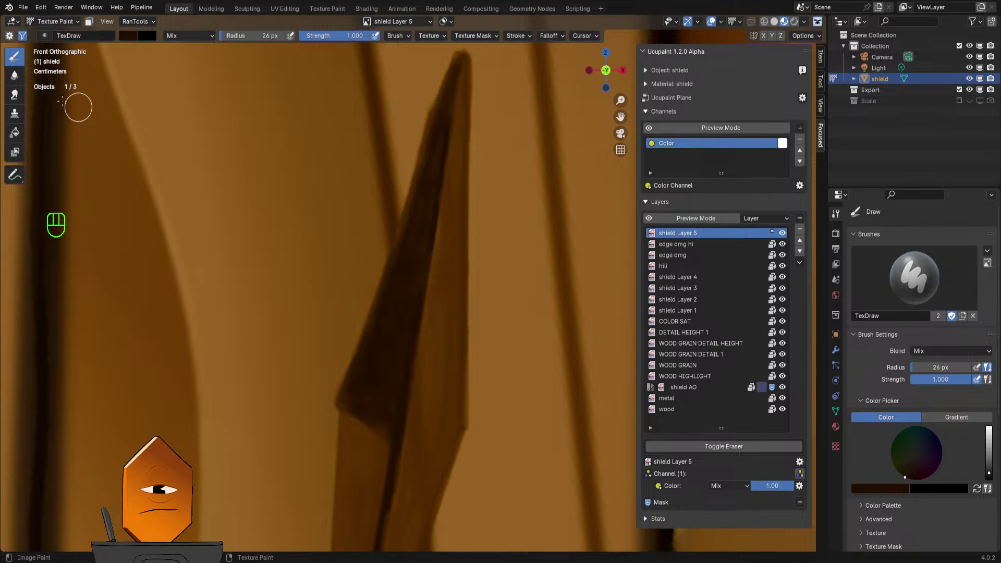
pyautogui.click(14, 75)
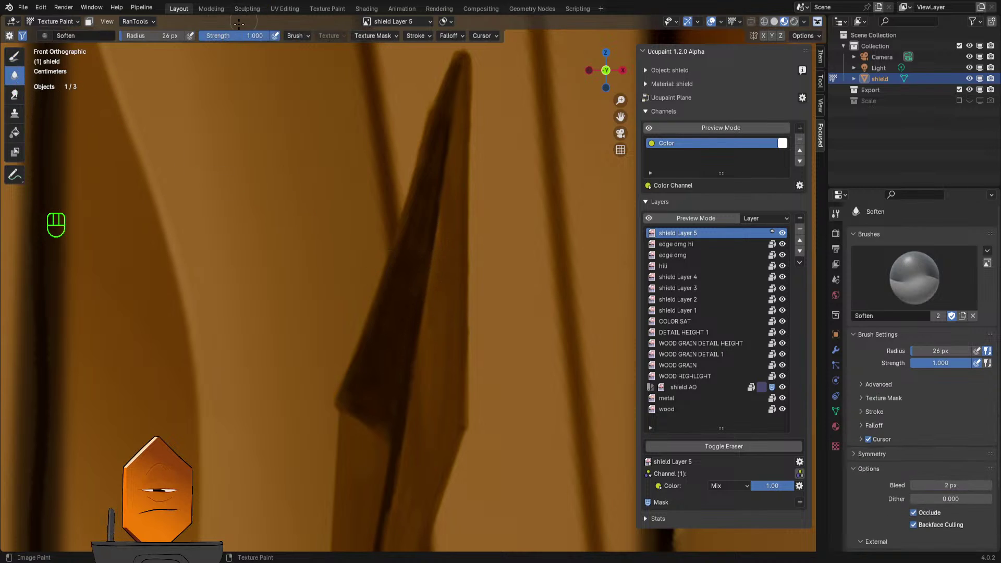
pyautogui.click(14, 56)
pyautogui.moveTo(384, 335); pyautogui.dragTo(398, 298)
pyautogui.hotkey('ctrl', 'z')
pyautogui.hotkey('ctrl', 'z')
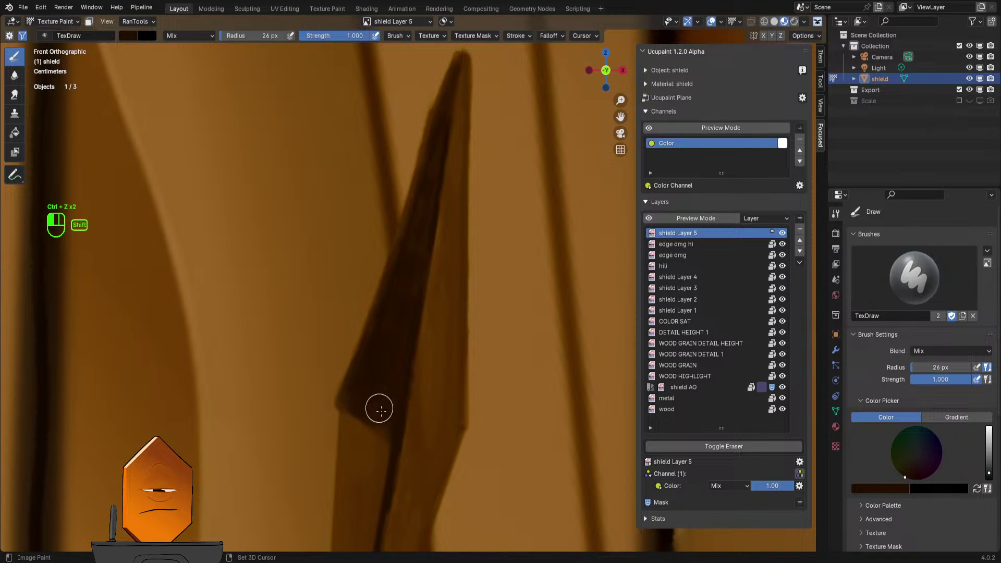
# - Try to sharpen the gouge's upper tip and left edge with fine dark strokes, using a 6 px radius and 0.491 strength
pyautogui.press('f')
pyautogui.press('f')
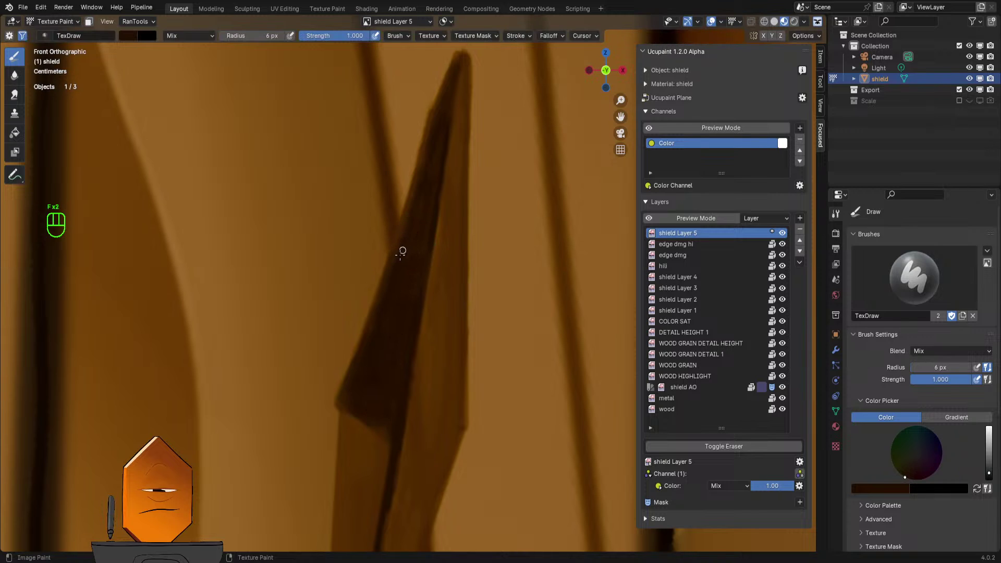
pyautogui.hotkey('ctrl', 'z')
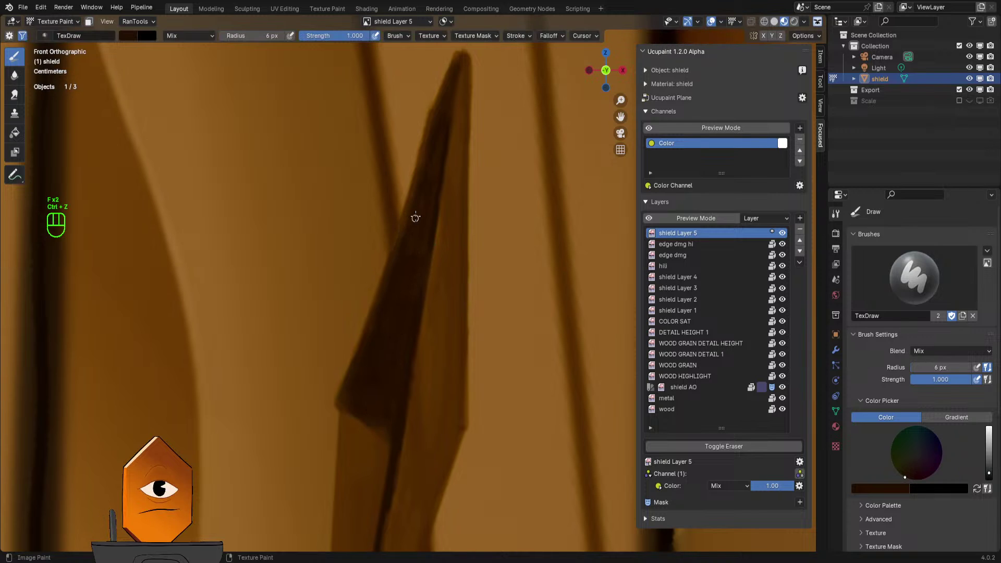
pyautogui.hotkey('shift', 'f')
pyautogui.click(373, 246)
pyautogui.hotkey('shift', 'f')
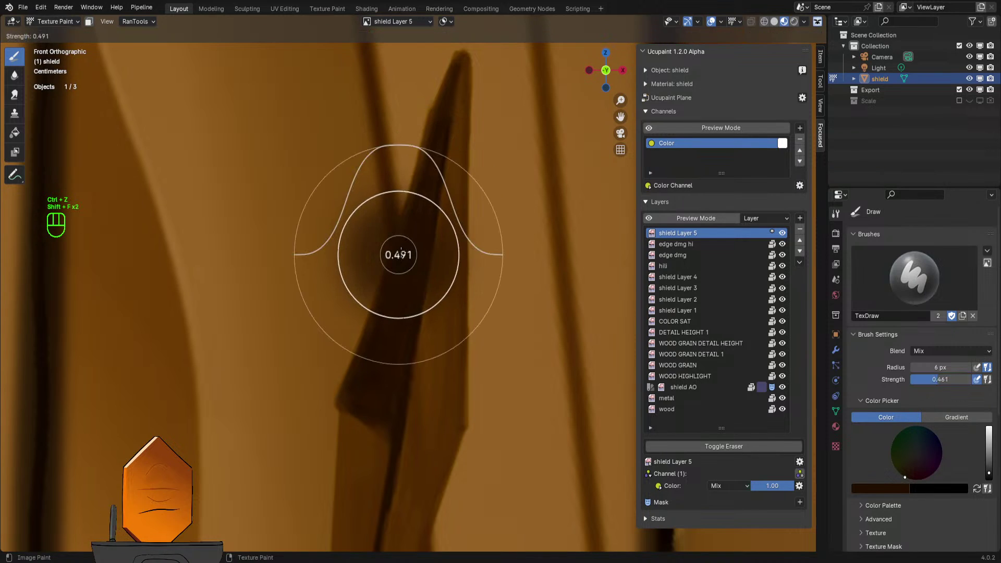
pyautogui.click(395, 265)
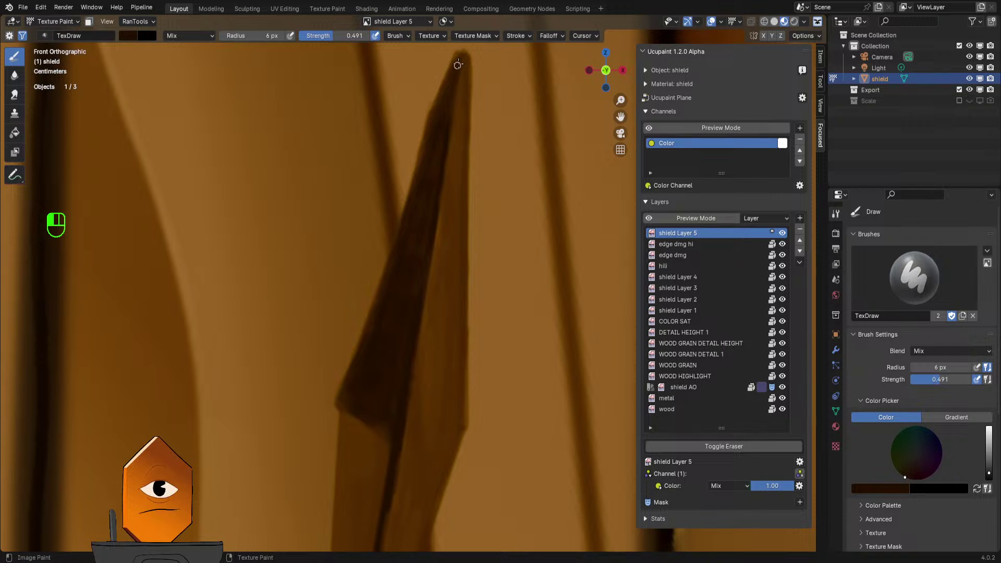
pyautogui.keyDown('shift'); pyautogui.moveTo(458, 66); pyautogui.dragTo(444, 207, button='middle'); pyautogui.keyUp('shift')
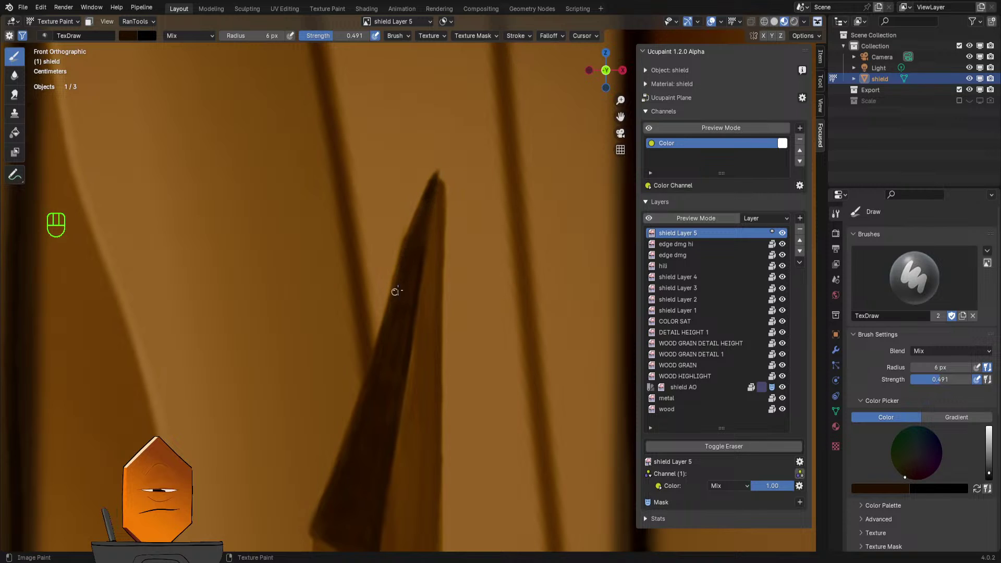
pyautogui.press('f')
pyautogui.keyDown('ctrl'); pyautogui.moveTo(398, 334); pyautogui.dragTo(413, 382, button='middle'); pyautogui.keyUp('ctrl')
pyautogui.keyDown('ctrl'); pyautogui.moveTo(432, 247); pyautogui.dragTo(435, 246, button='middle'); pyautogui.keyUp('ctrl')
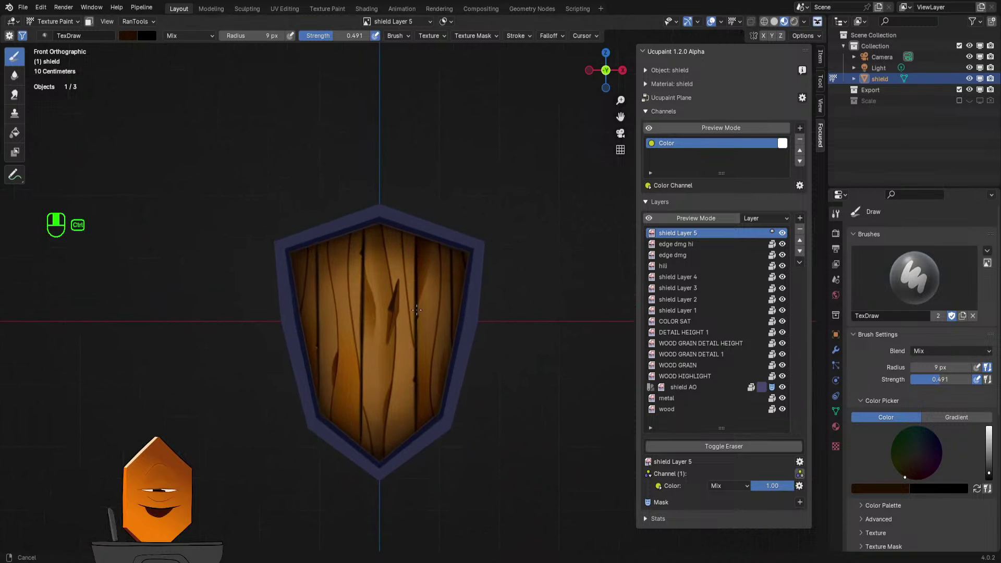
pyautogui.scroll(5, 433, 250)
pyautogui.scroll(4, 434, 260)
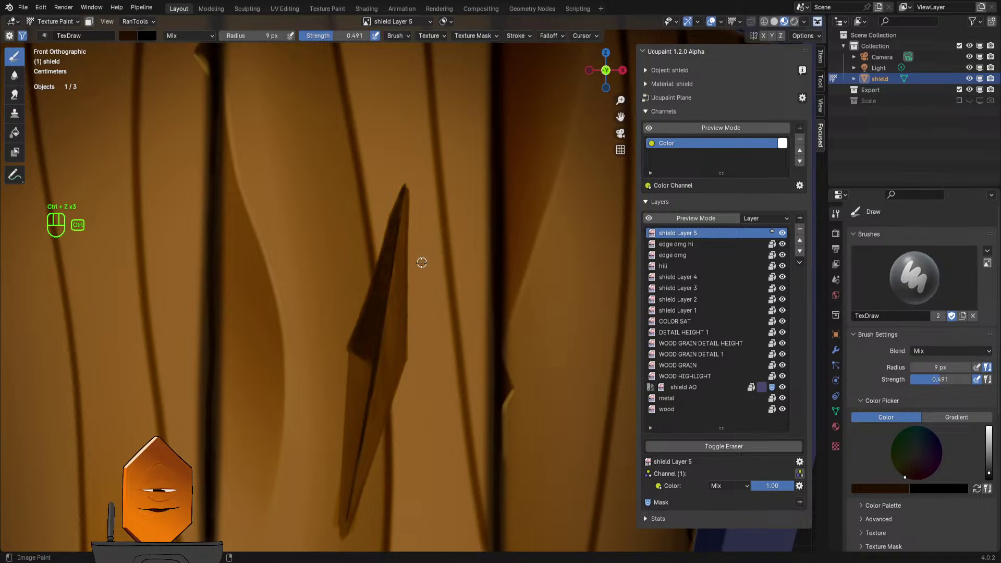
# - Undo the dark shading strokes on the gouge's upper-left facet, back to the flat brown shape with its central crack
pyautogui.hotkey('ctrl', 'z')
pyautogui.hotkey('ctrl', 'z')
pyautogui.hotkey('ctrl', 'z')
pyautogui.hotkey('ctrl', 'z')
pyautogui.hotkey('ctrl', 'z')
pyautogui.hotkey('ctrl', 'z')
pyautogui.hotkey('ctrl', 'z')
pyautogui.hotkey('ctrl', 'z')
pyautogui.hotkey('ctrl', 'z')
pyautogui.hotkey('ctrl', 'z')
pyautogui.hotkey('ctrl', 'z')
pyautogui.hotkey('ctrl', 'z')
pyautogui.hotkey('ctrl', 'z')
pyautogui.hotkey('ctrl', 'z')
pyautogui.hotkey('ctrl', 'z')
pyautogui.hotkey('ctrl', 'z')
pyautogui.hotkey('ctrl', 'z')
pyautogui.hotkey('ctrl', 'z')
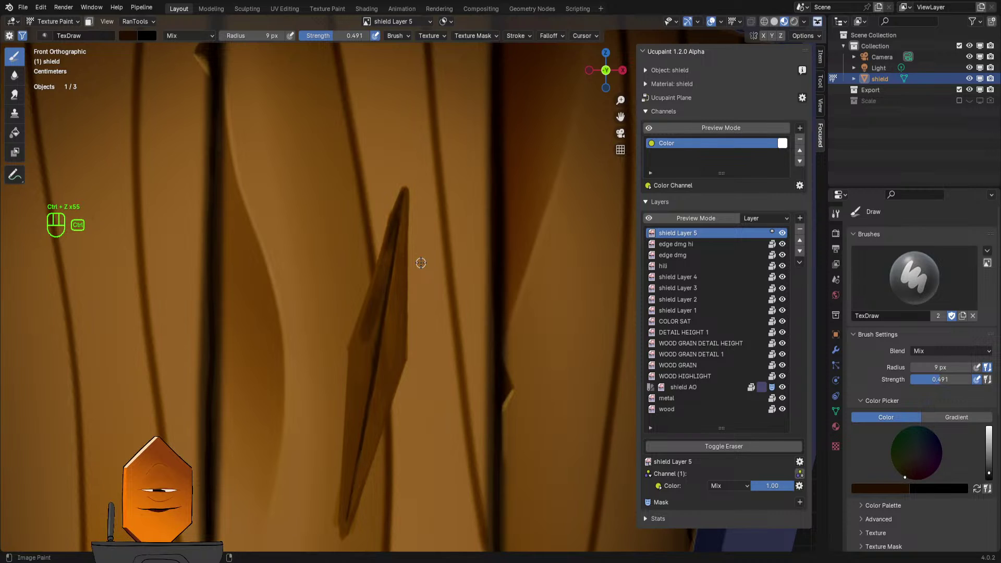
pyautogui.hotkey('ctrl', 'z')
pyautogui.hotkey('ctrl', 'z')
pyautogui.hotkey('ctrl', 'z')
pyautogui.hotkey('ctrl', 'z')
pyautogui.hotkey('ctrl', 'z')
pyautogui.hotkey('ctrl', 'z')
pyautogui.hotkey('ctrl', 'z')
pyautogui.hotkey('ctrl', 'z')
pyautogui.hotkey('ctrl', 'z')
pyautogui.hotkey('ctrl', 'z')
pyautogui.hotkey('ctrl', 'z')
pyautogui.hotkey('ctrl', 'z')
pyautogui.hotkey('ctrl', 'z')
pyautogui.hotkey('ctrl', 'z')
pyautogui.hotkey('ctrl', 'z')
pyautogui.hotkey('ctrl', 'z')
pyautogui.hotkey('ctrl', 'z')
pyautogui.hotkey('ctrl', 'z')
pyautogui.hotkey('ctrl', 'z')
pyautogui.hotkey('ctrl', 'z')
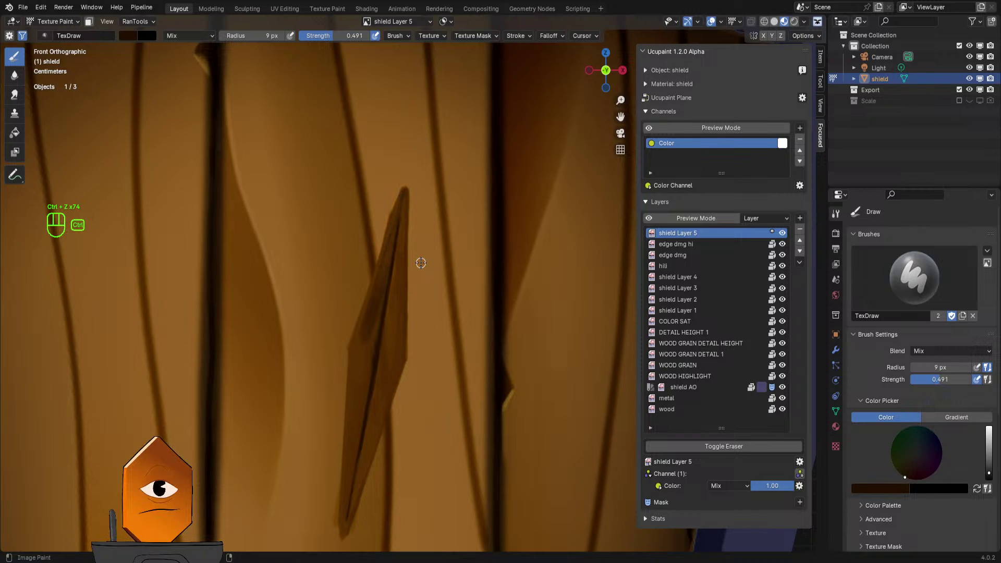
pyautogui.hotkey('ctrl', 'z')
pyautogui.hotkey('ctrl', 'z')
pyautogui.hotkey('ctrl', 'z')
pyautogui.hotkey('ctrl', 'z')
pyautogui.hotkey('ctrl', 'z')
pyautogui.hotkey('ctrl', 'z')
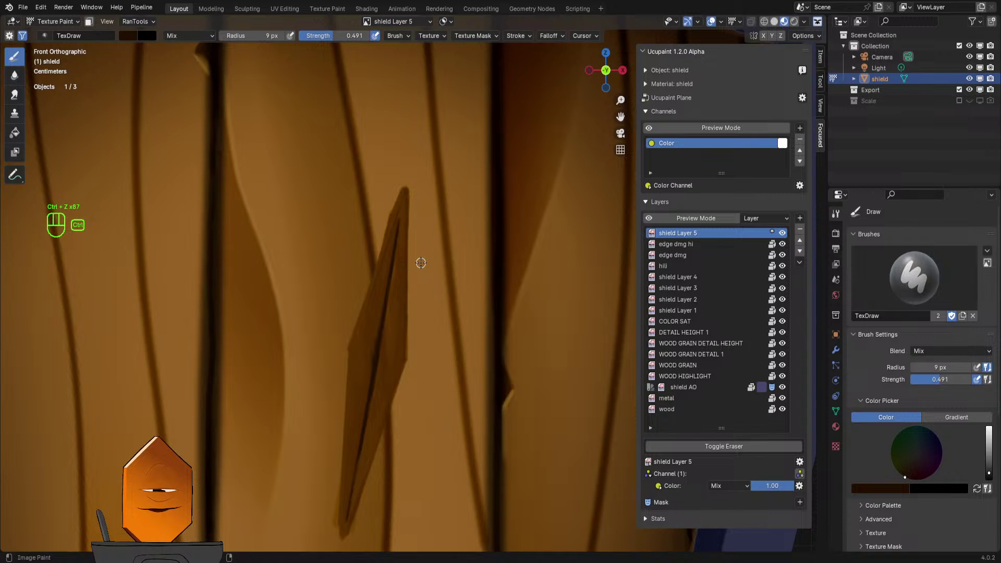
pyautogui.hotkey('ctrl', 'z')
pyautogui.hotkey('ctrl', 'z')
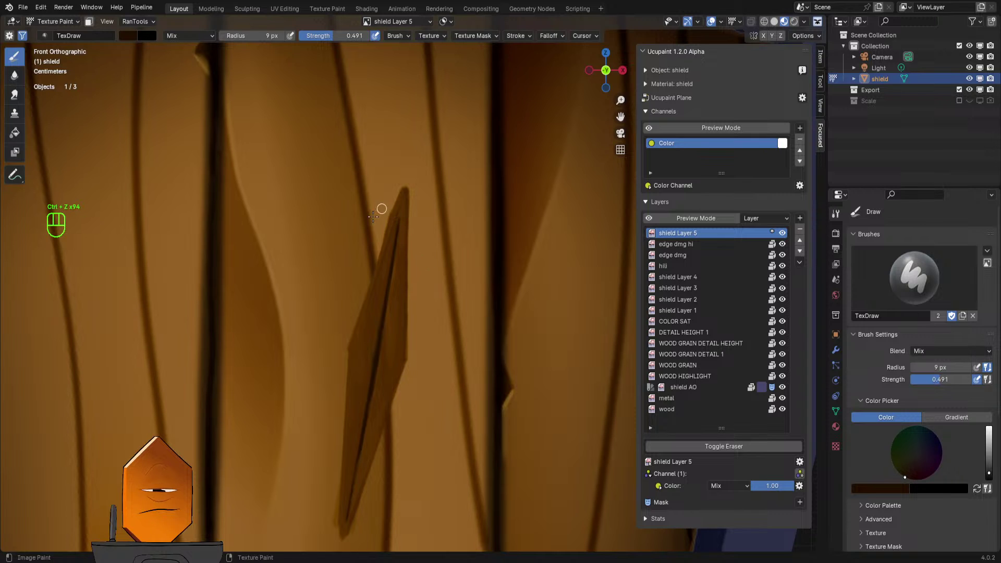
# - Soften the top of the central crack with a 12 px brush, then smear the upper-left facet at 15 px
pyautogui.keyDown('shift'); pyautogui.moveTo(374, 215); pyautogui.dragTo(399, 237, button='middle'); pyautogui.keyUp('shift')
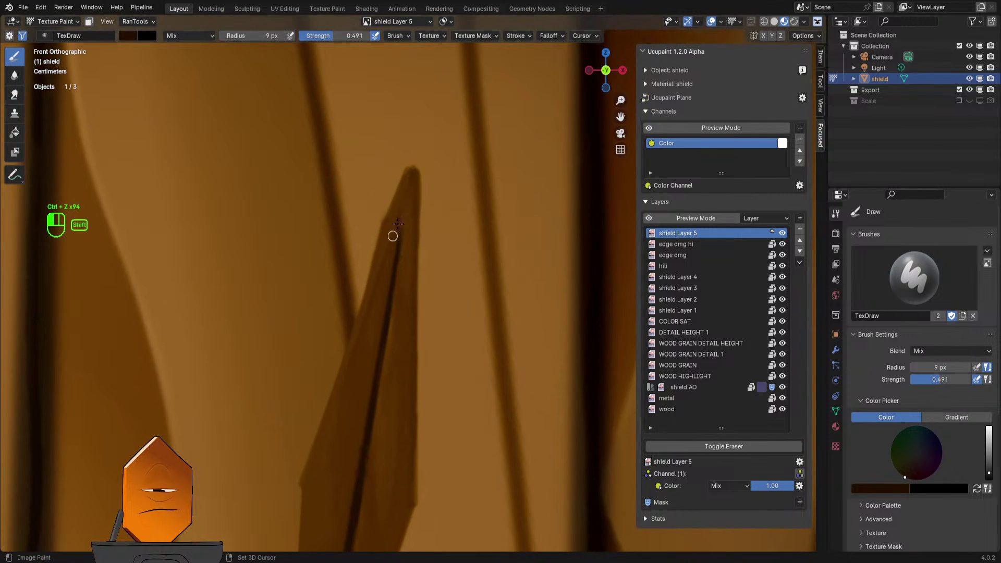
pyautogui.press('f')
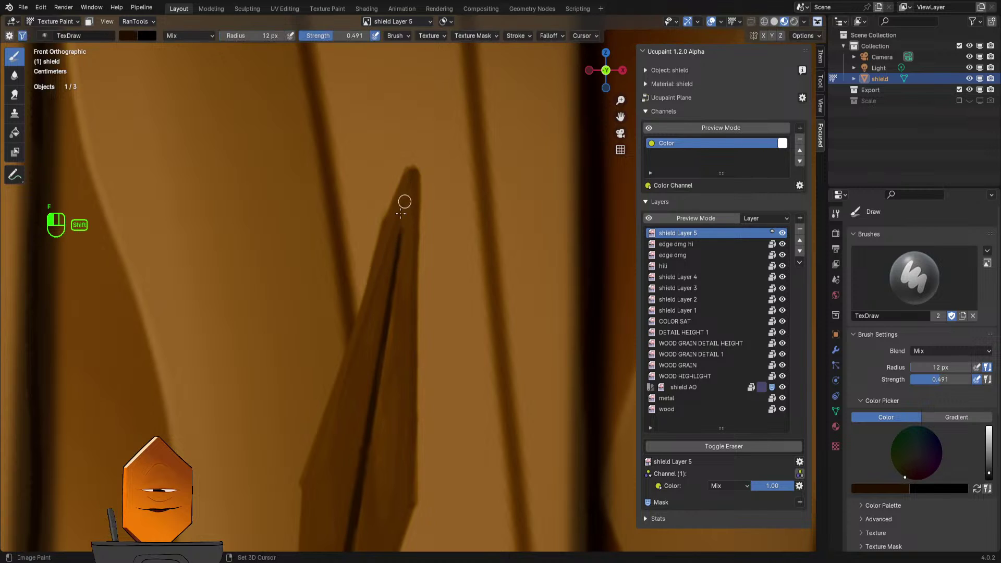
pyautogui.keyDown('shift'); pyautogui.moveTo(395, 215); pyautogui.dragTo(388, 257); pyautogui.keyUp('shift')
pyautogui.click(15, 94)
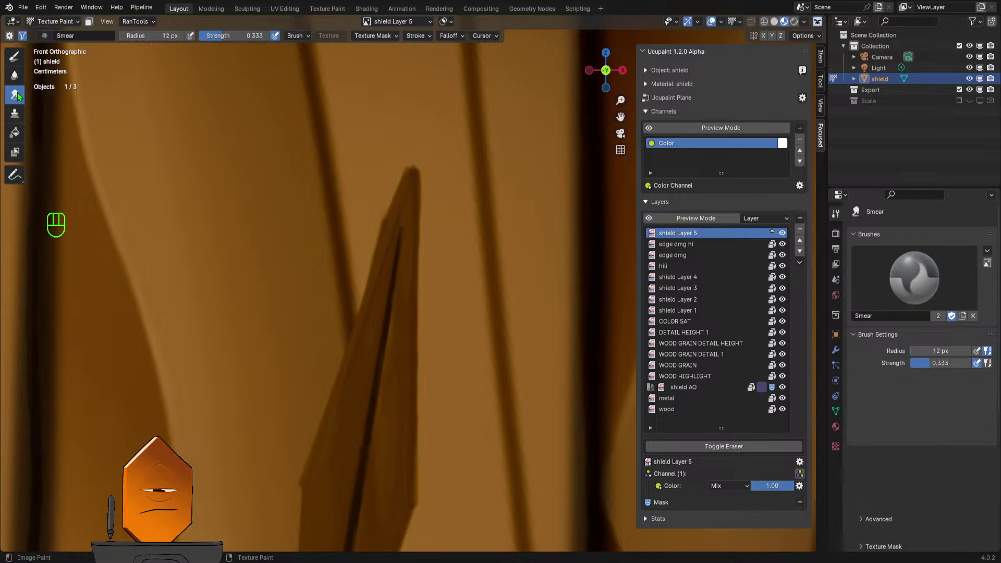
pyautogui.moveTo(406, 201)
pyautogui.mouseDown()
pyautogui.moveTo(376, 335)
pyautogui.moveTo(381, 282)
pyautogui.mouseUp()
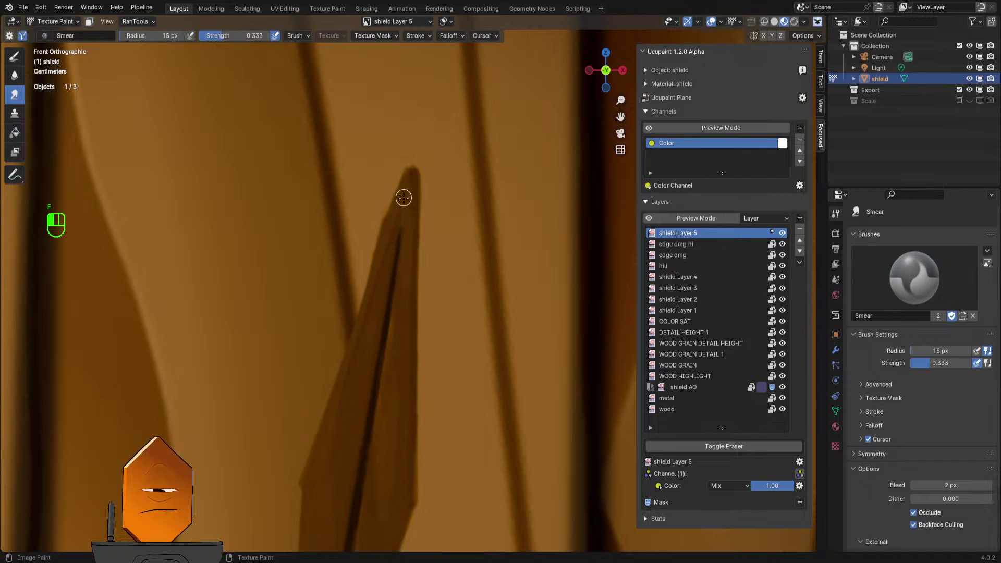
pyautogui.press('f')
pyautogui.click(395, 223)
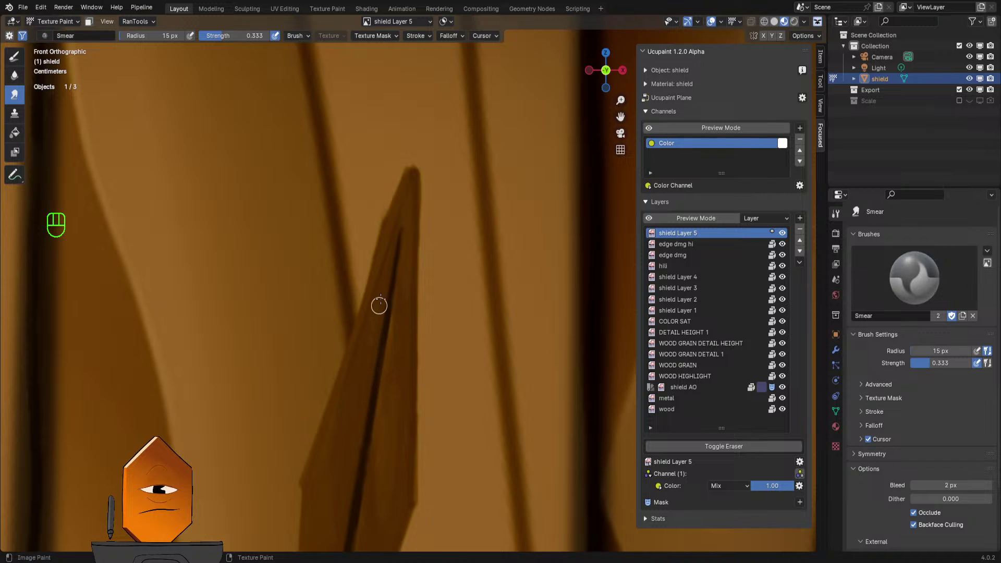
# - Sample the gouge's mid-brown and even out its upper-left facet with the Draw brush from the tip downward
pyautogui.click(14, 56)
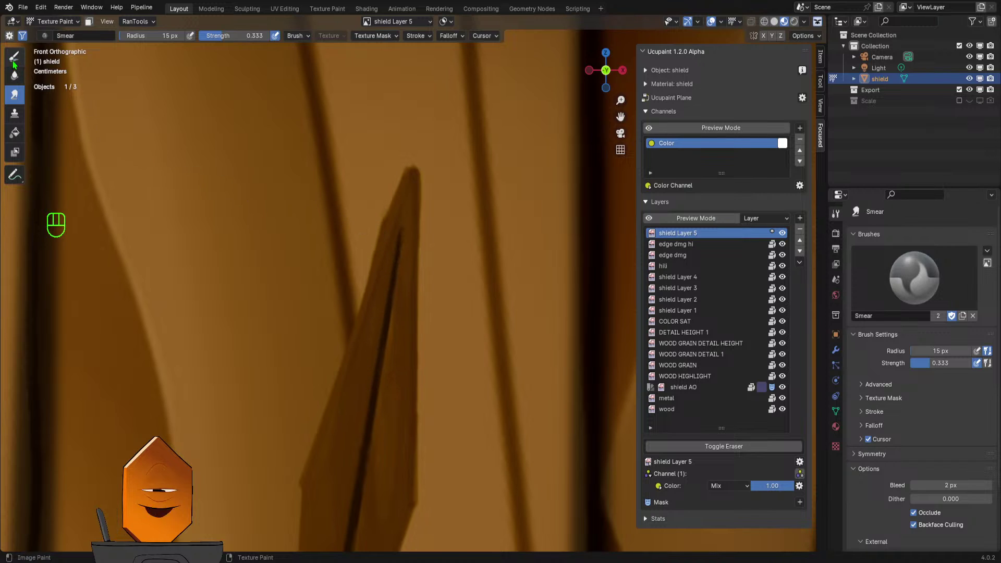
pyautogui.press('s')
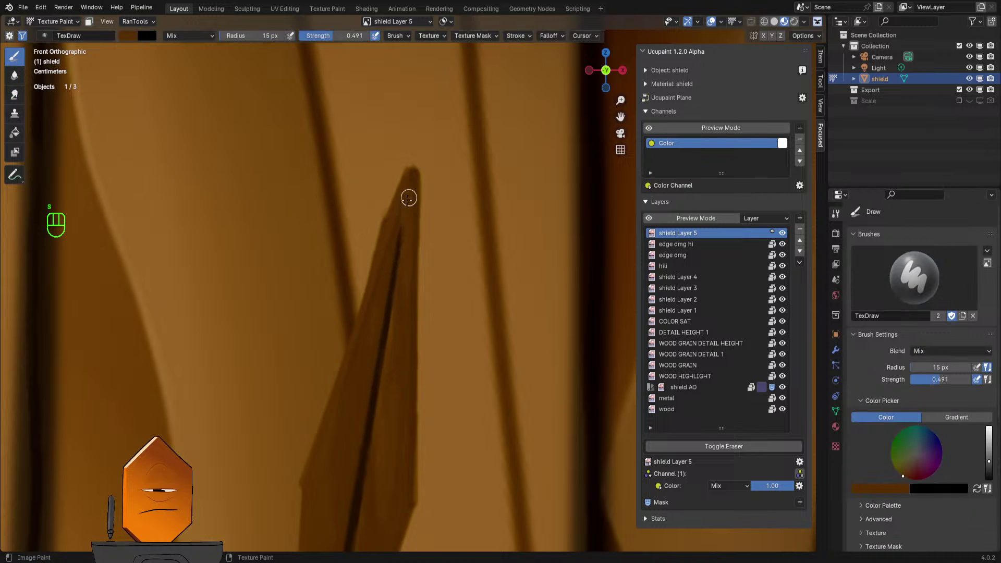
pyautogui.moveTo(389, 240); pyautogui.dragTo(348, 382)
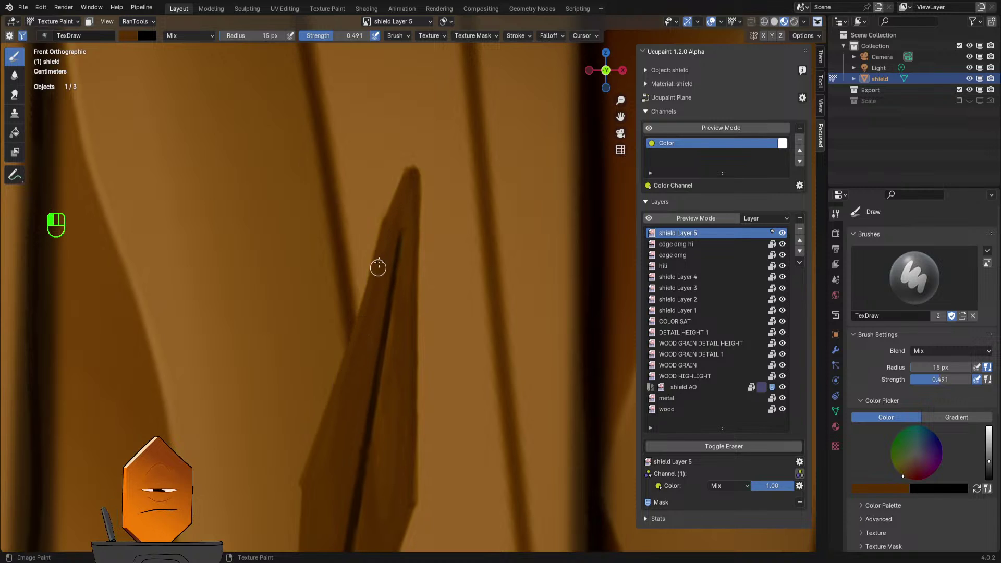
pyautogui.moveTo(365, 338); pyautogui.dragTo(359, 358)
pyautogui.moveTo(391, 239); pyautogui.dragTo(371, 307)
pyautogui.keyDown('ctrl'); pyautogui.moveTo(398, 301); pyautogui.dragTo(409, 410, button='middle'); pyautogui.keyUp('ctrl')
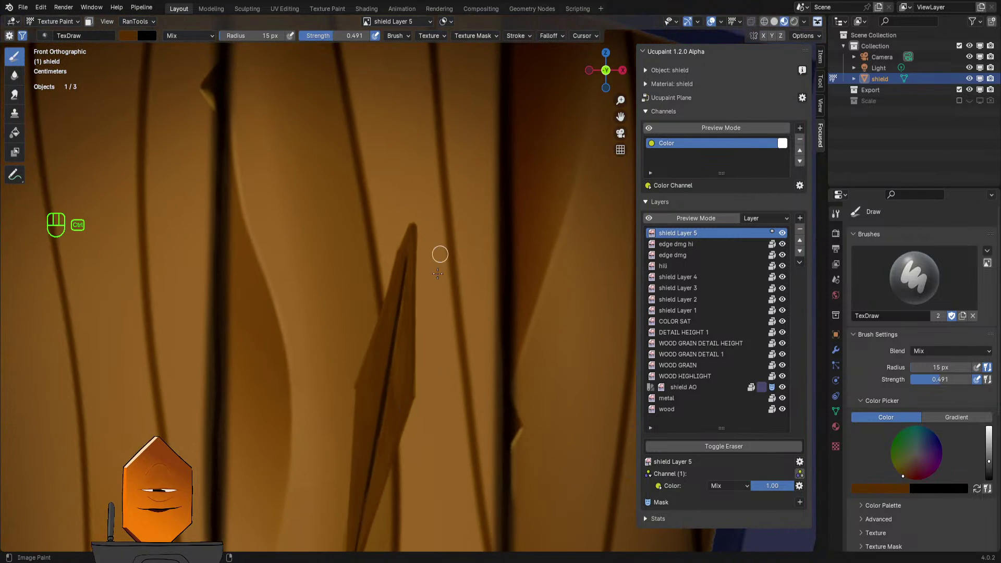
pyautogui.keyDown('ctrl'); pyautogui.moveTo(440, 254); pyautogui.dragTo(439, 333, button='middle'); pyautogui.keyUp('ctrl')
pyautogui.moveTo(437, 233)
pyautogui.keyDown('ctrl'); pyautogui.mouseDown(button='middle')
pyautogui.moveTo(438, 271)
pyautogui.moveTo(452, 219)
pyautogui.moveTo(414, 238)
pyautogui.mouseUp(button='middle'); pyautogui.keyUp('ctrl')
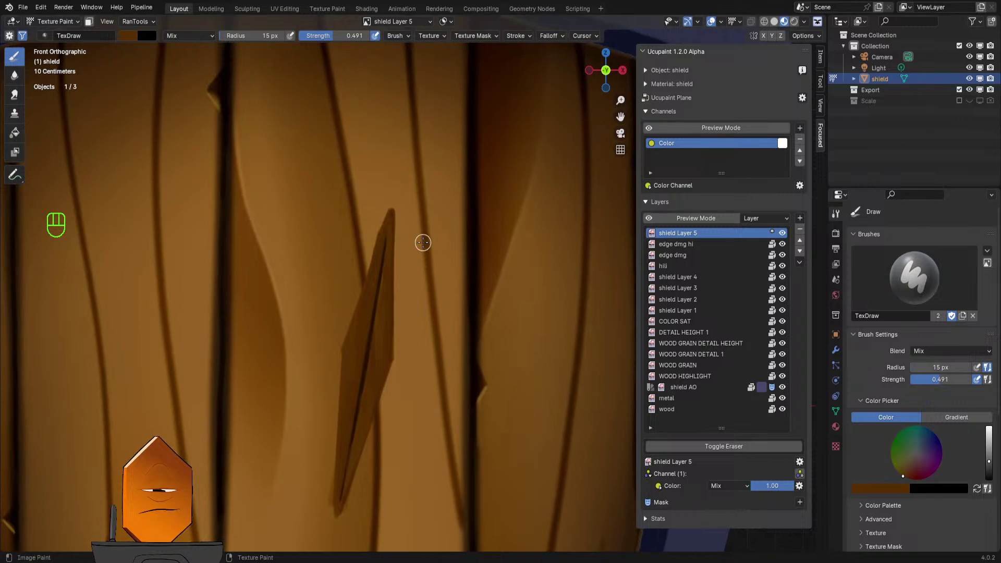
# - Configure the Draw brush for straight erasing: strength 1.000, Erase Alpha blending, Line stroke method and a 10 px radius
pyautogui.hotkey('shift', 'f')
pyautogui.click(496, 237)
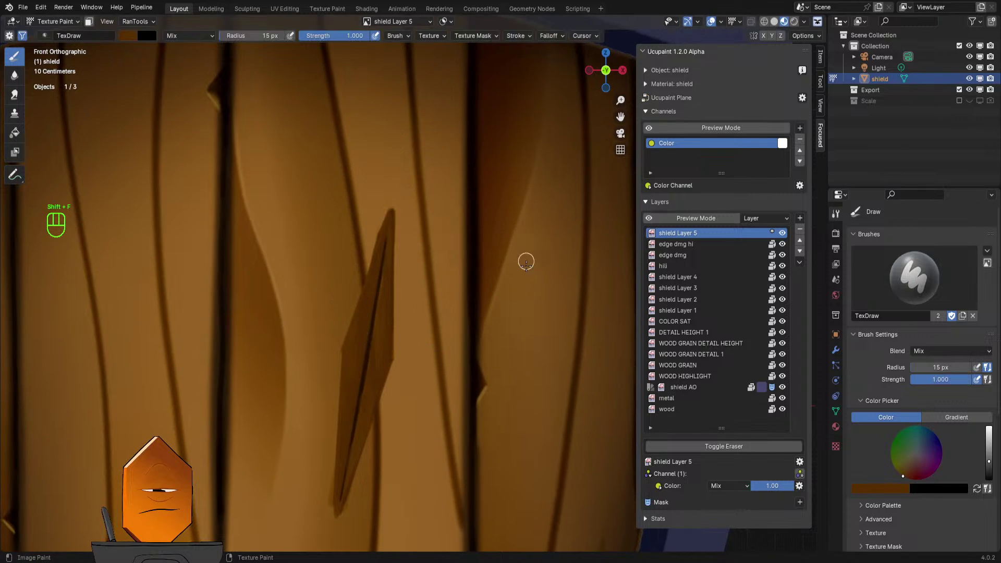
pyautogui.press('q')
pyautogui.click(526, 244)
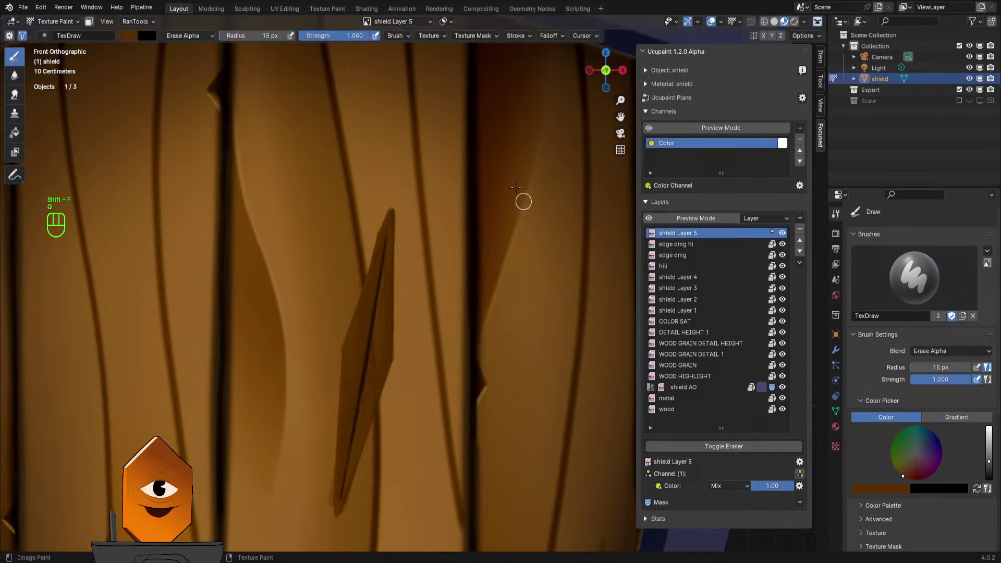
pyautogui.click(511, 36)
pyautogui.click(522, 57)
pyautogui.click(529, 131)
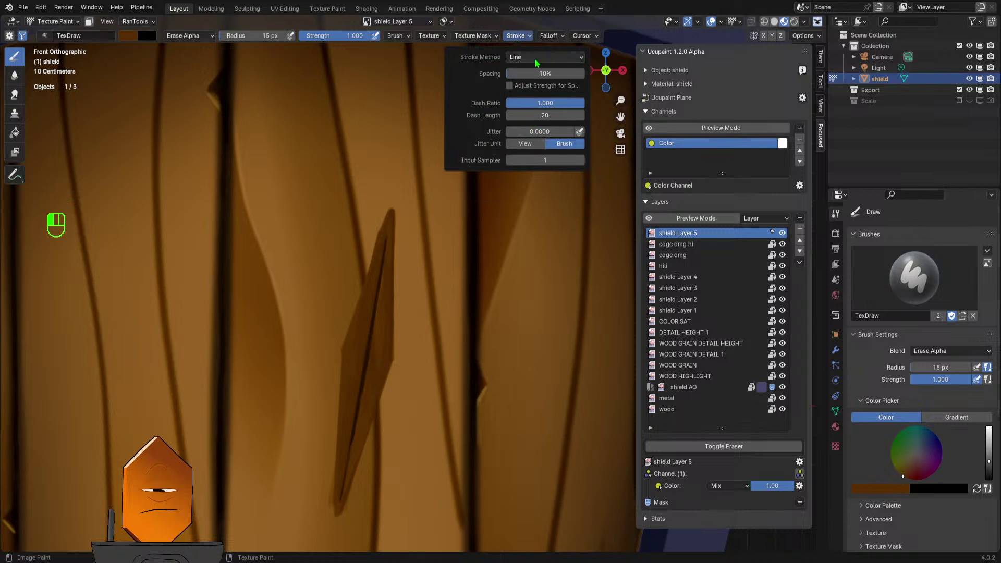
pyautogui.press('f')
pyautogui.click(364, 214)
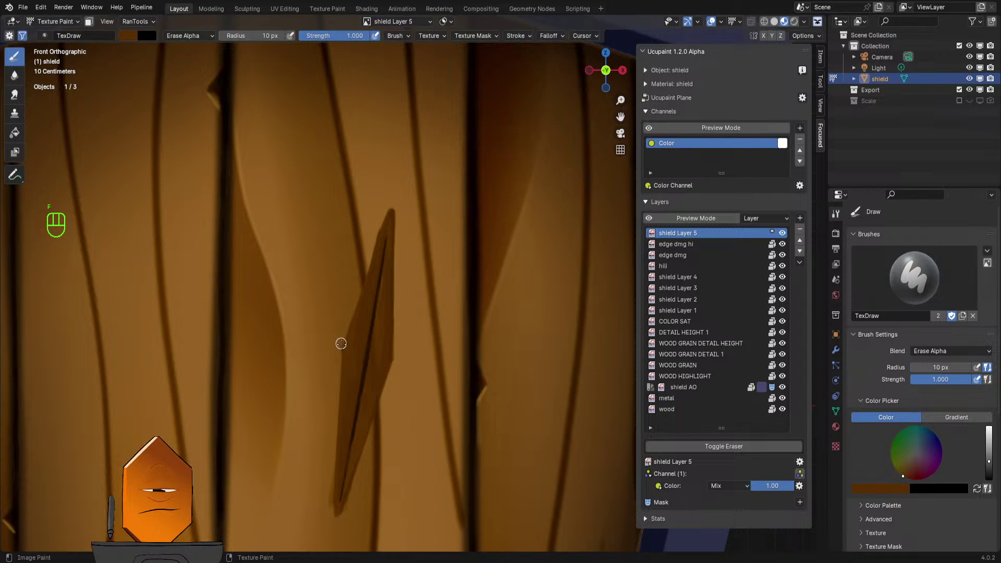
# - Trim the gouge's outer edges with straight erase lines, cutting crisp sides and sharp upper and lower tips
pyautogui.moveTo(337, 355)
pyautogui.mouseDown()
pyautogui.moveTo(400, 167)
pyautogui.moveTo(403, 429)
pyautogui.mouseUp()
pyautogui.keyDown('shift'); pyautogui.moveTo(416, 330); pyautogui.dragTo(427, 241, button='middle'); pyautogui.keyUp('shift')
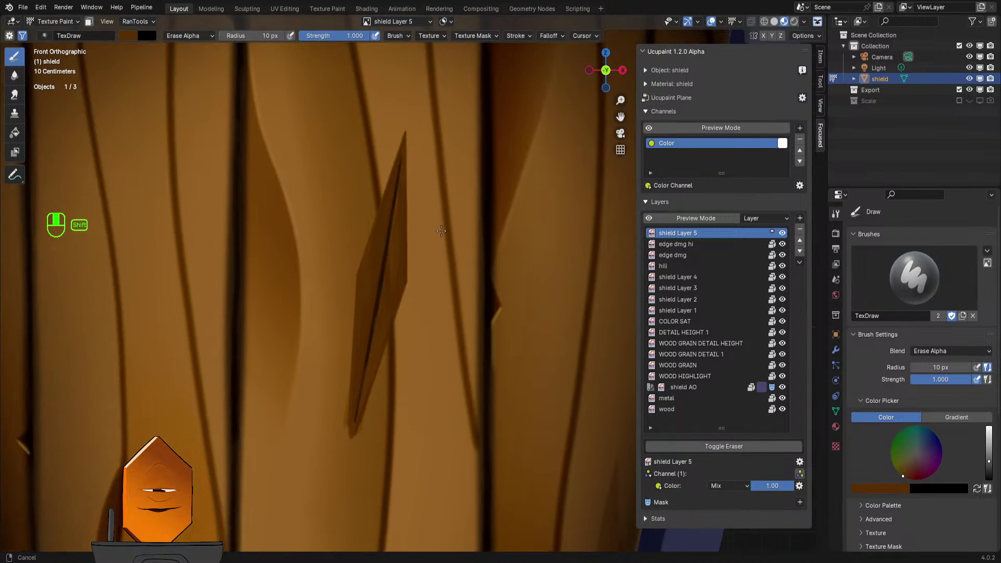
pyautogui.moveTo(427, 239); pyautogui.dragTo(343, 456)
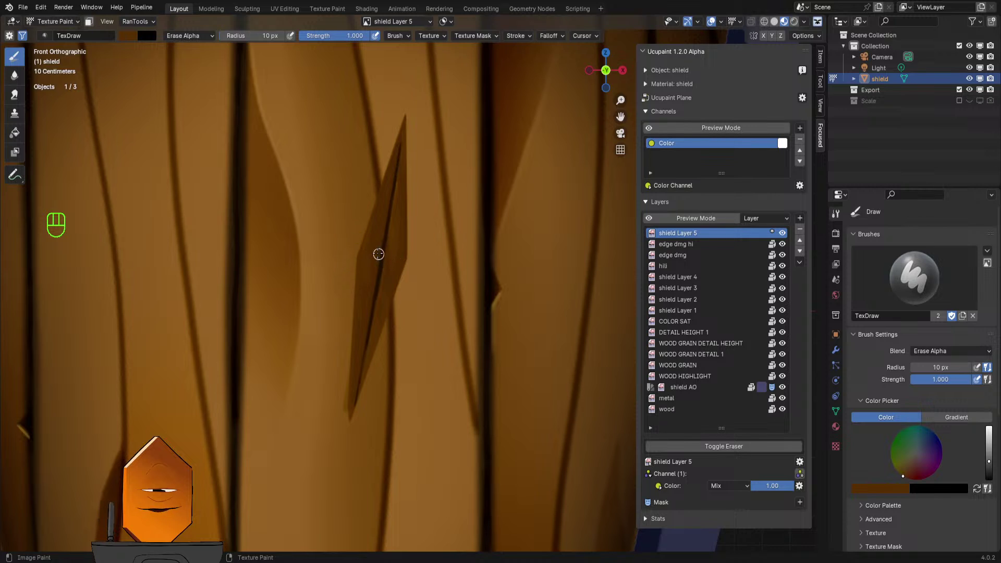
pyautogui.moveTo(354, 247); pyautogui.dragTo(353, 449)
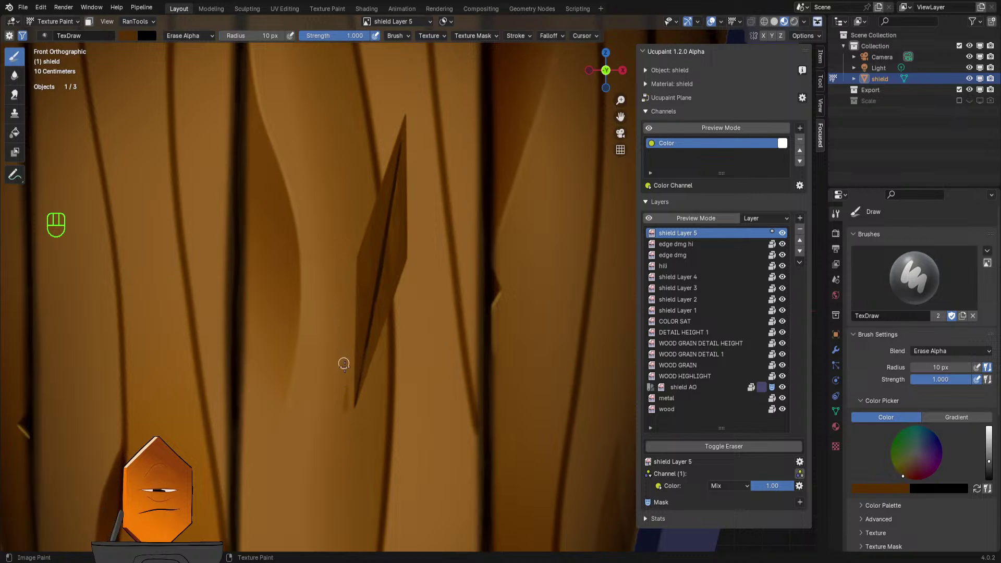
pyautogui.moveTo(357, 225); pyautogui.dragTo(351, 420)
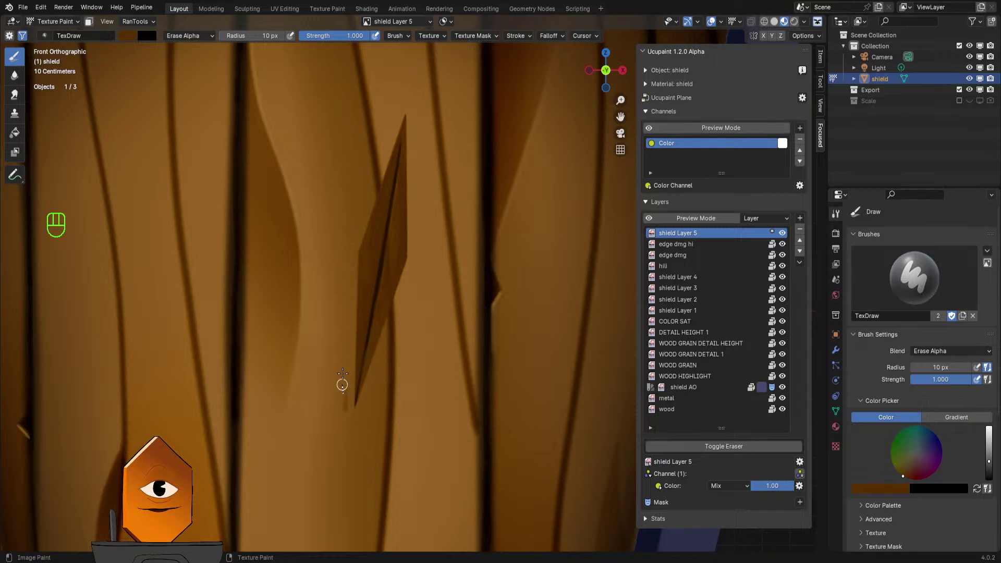
# - Examine the trimmed gouge up close and against the whole shield to judge its shape and contrast
pyautogui.scroll(-5, 457, 271)
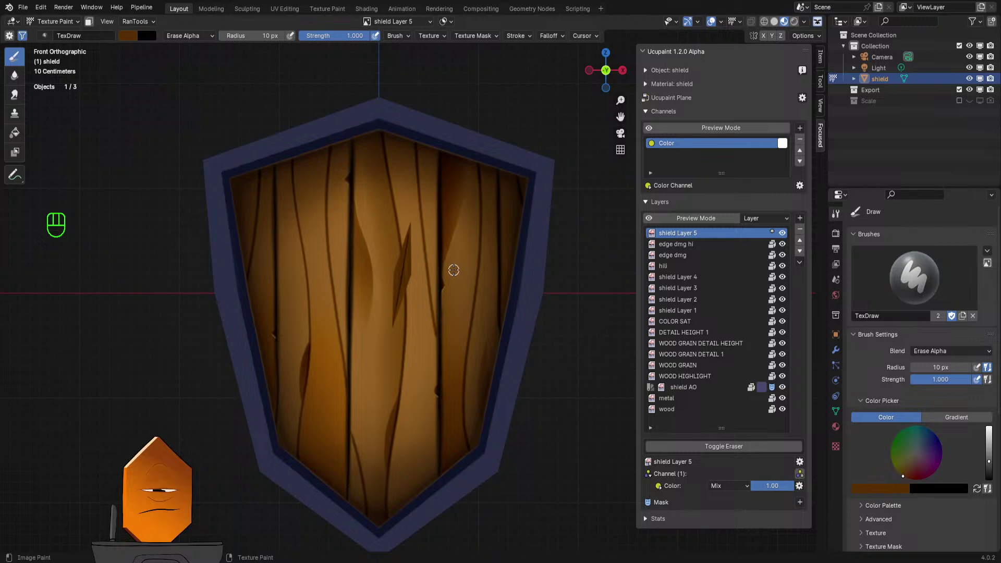
pyautogui.scroll(6, 448, 242)
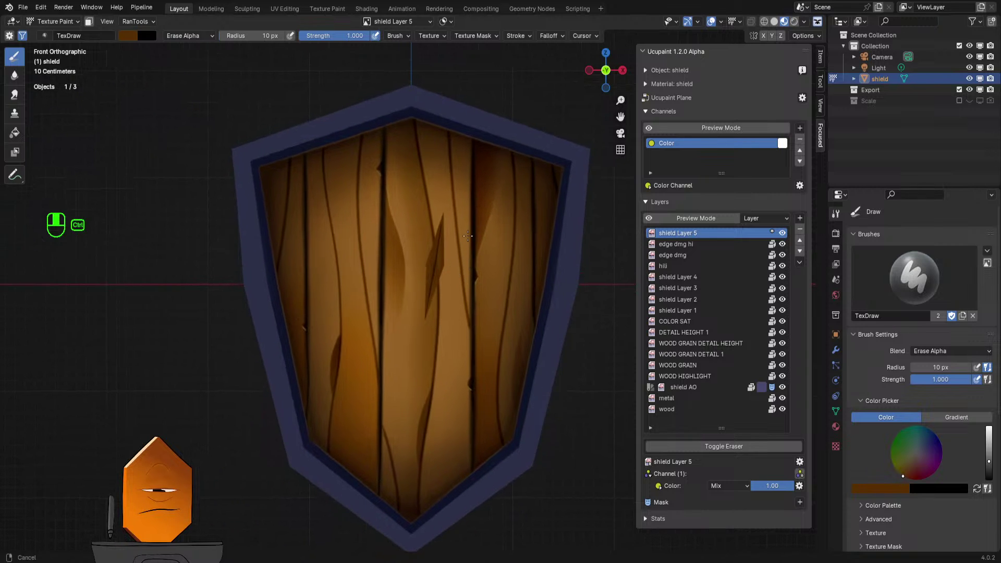
pyautogui.scroll(-4, 497, 168)
pyautogui.scroll(5, 412, 245)
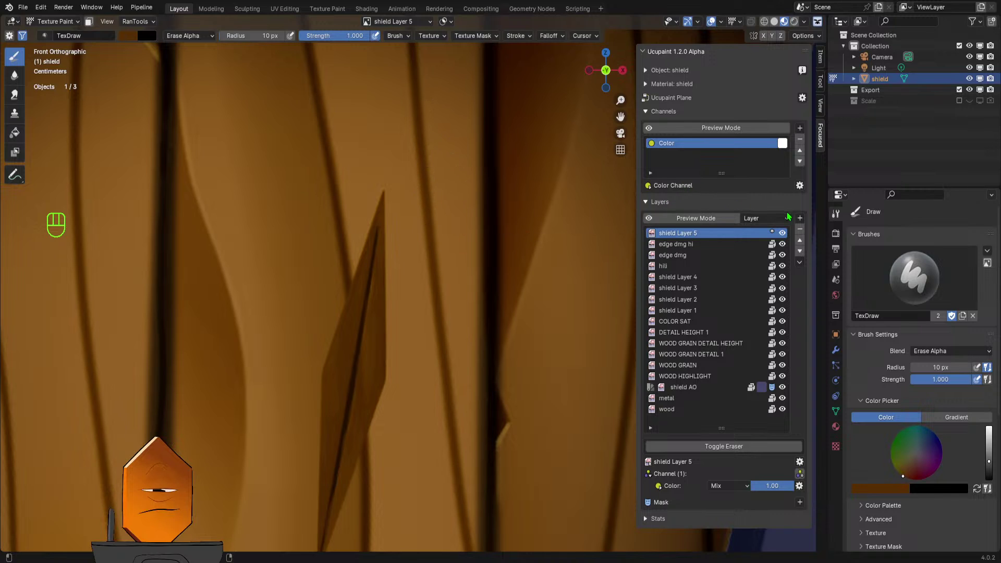
pyautogui.click(800, 219)
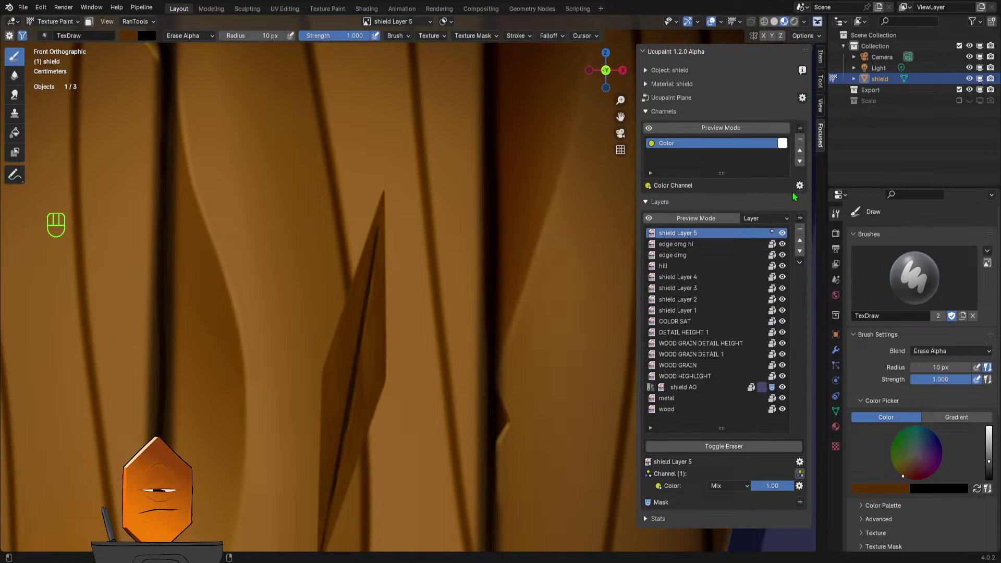
pyautogui.click(801, 219)
pyautogui.scroll(-6, 551, 258)
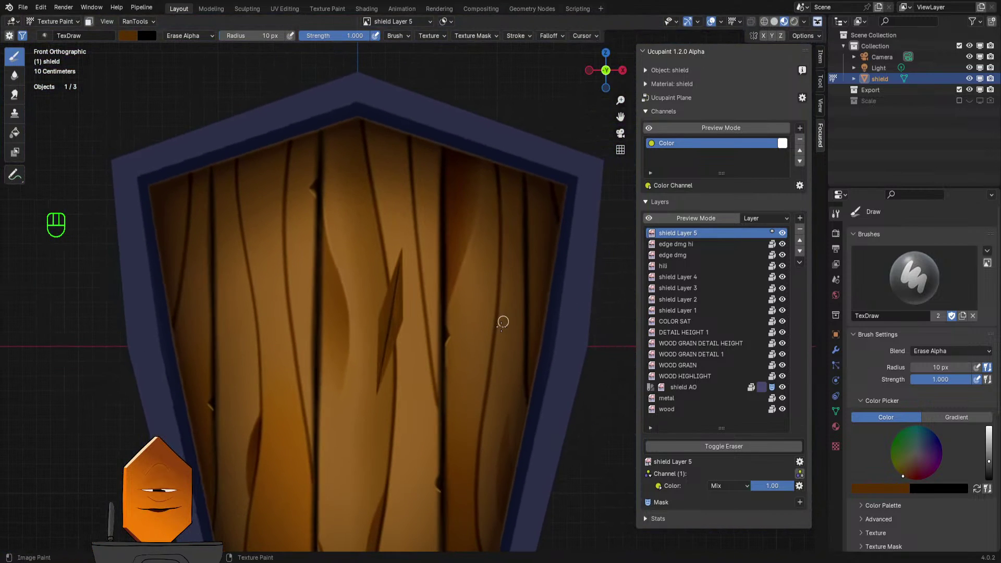
pyautogui.scroll(-3, 506, 318)
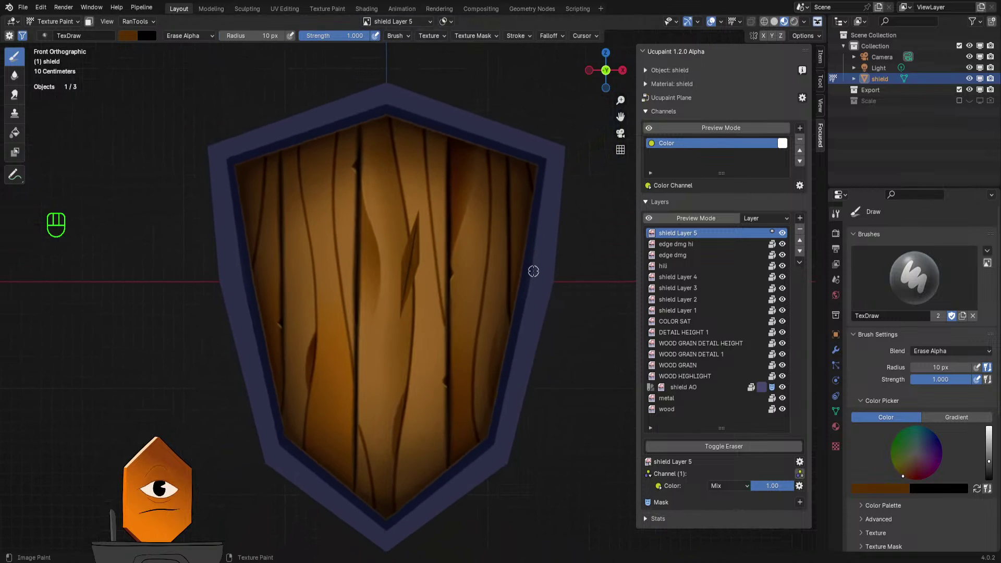
# - Inspect the Draw tool's External options, including the screen grab size and the Quick Edit and Apply commands
pyautogui.keyDown('shift'); pyautogui.moveTo(597, 337); pyautogui.dragTo(572, 333, button='middle'); pyautogui.keyUp('shift')
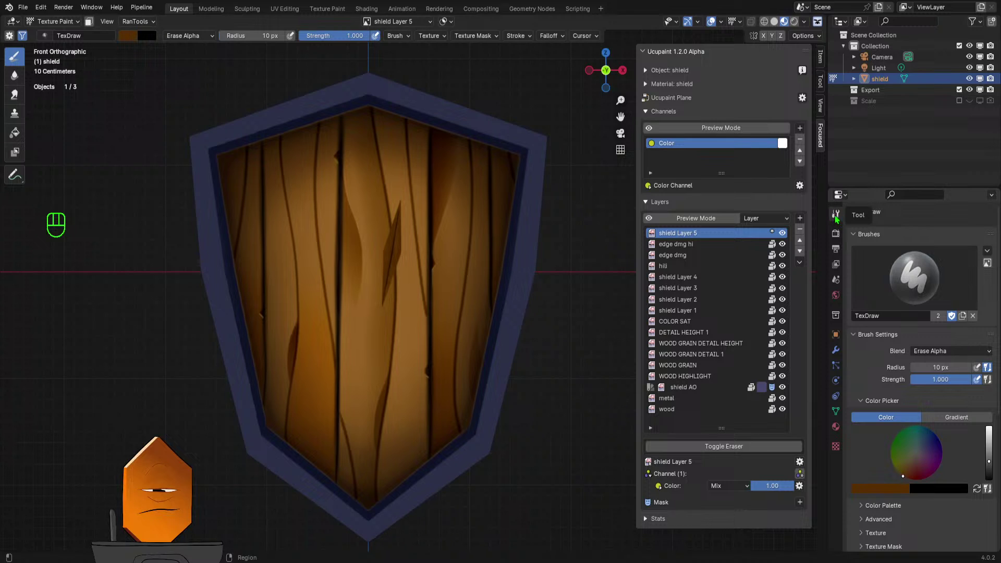
pyautogui.scroll(-1, 917, 287)
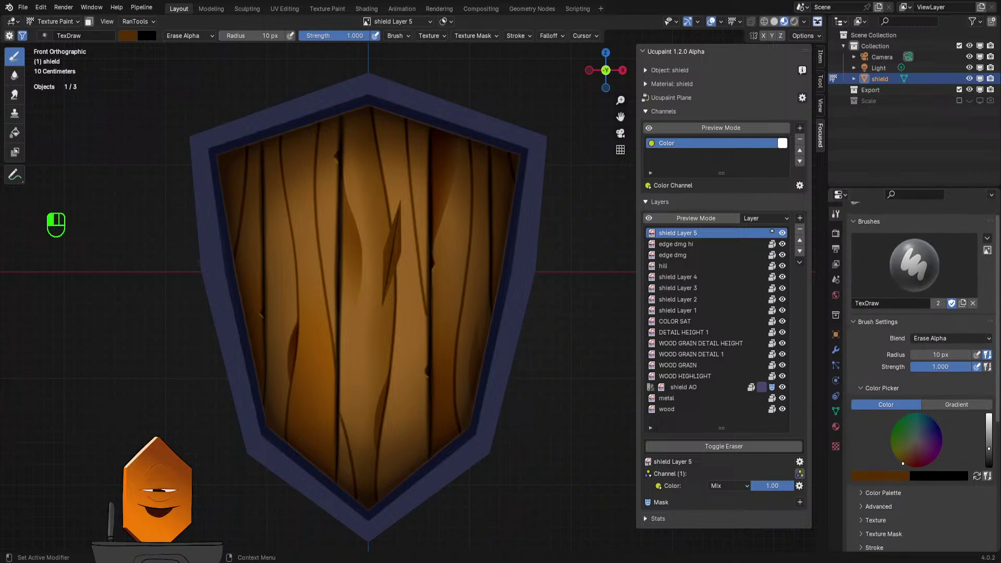
pyautogui.scroll(-10, 983, 400)
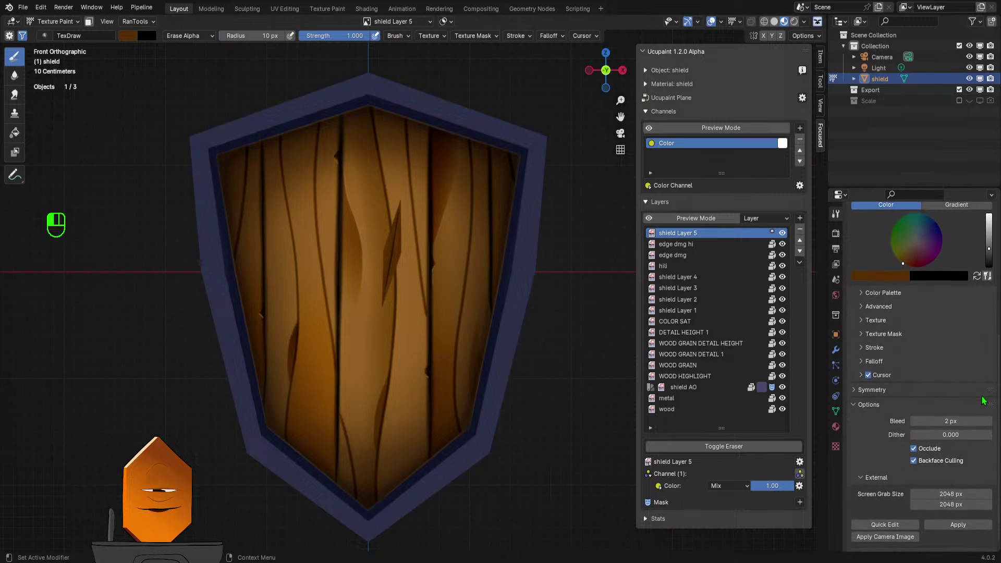
pyautogui.scroll(-1, 983, 400)
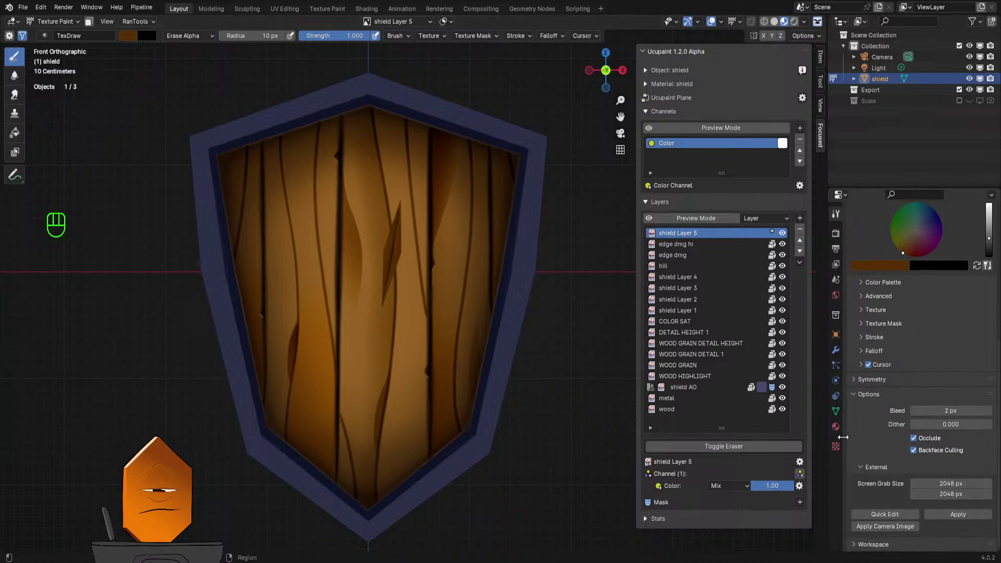
pyautogui.click(863, 470)
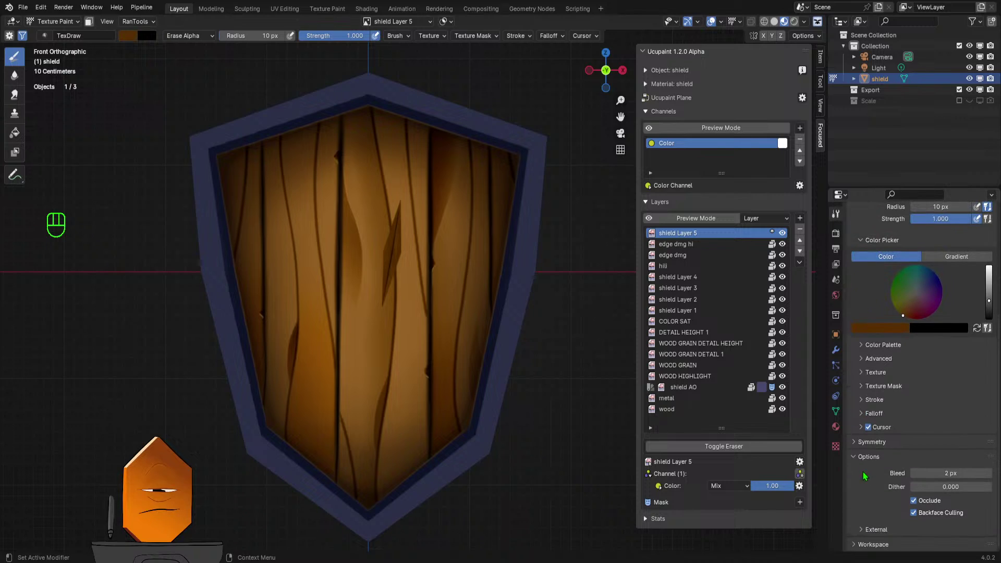
pyautogui.click(864, 529)
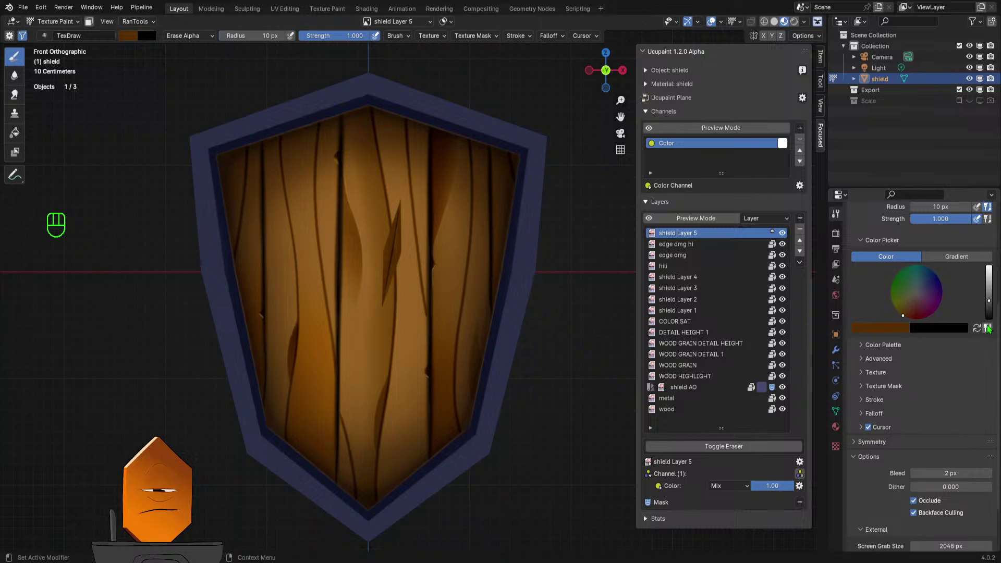
pyautogui.moveTo(999, 344); pyautogui.dragTo(998, 402)
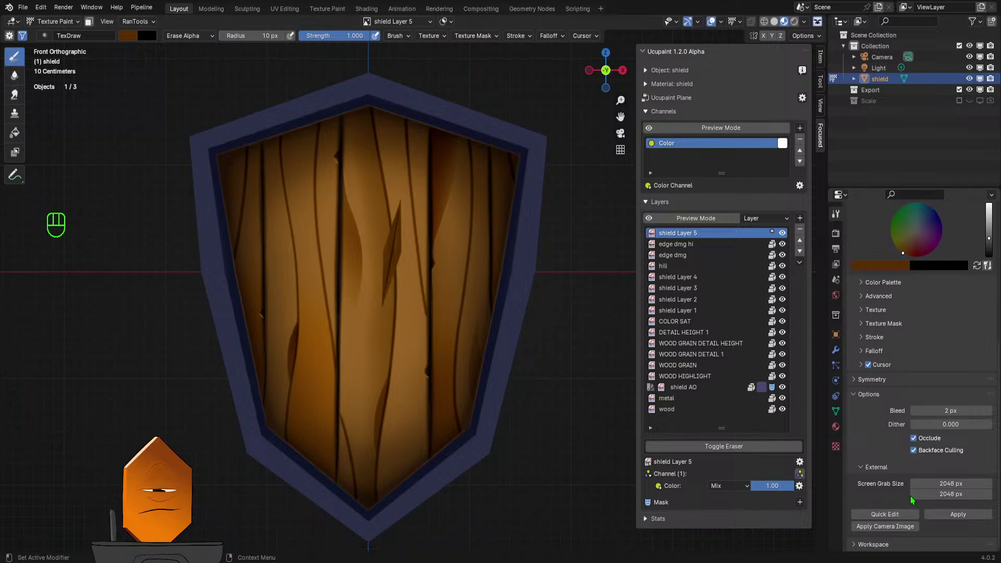
pyautogui.click(22, 8)
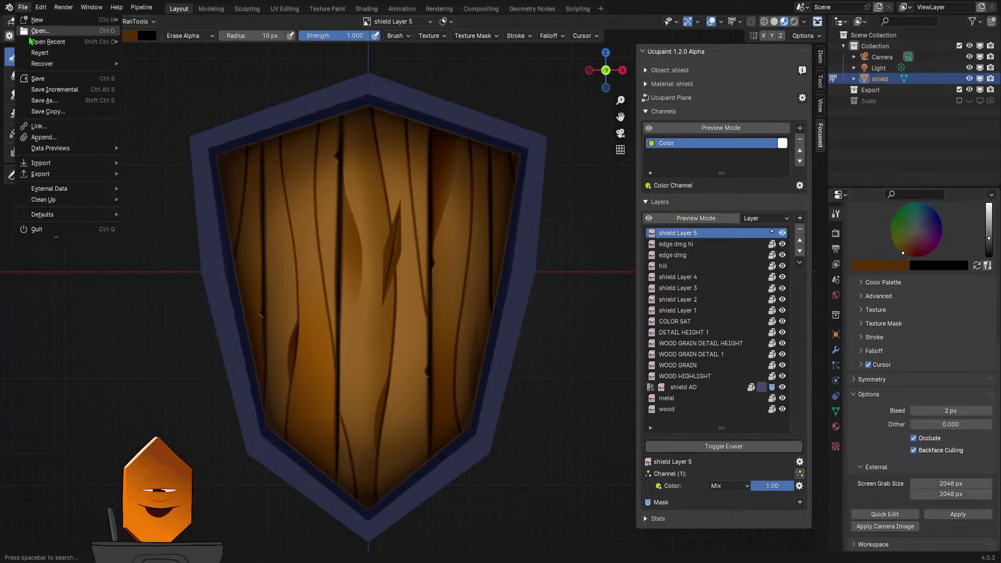
pyautogui.click(40, 7)
pyautogui.click(65, 150)
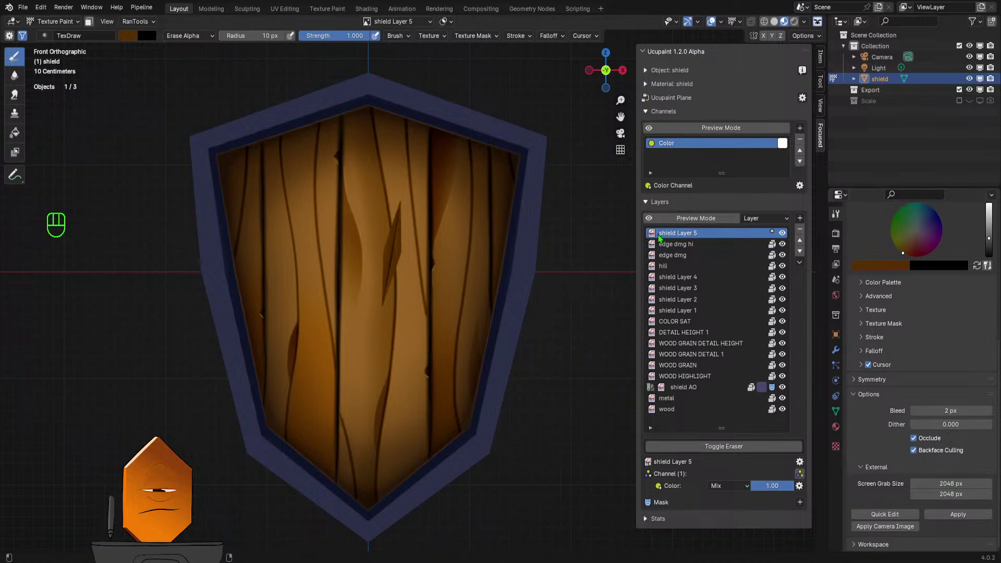
# - Rename the Ucupaint layer shield Layer 5 as "huge chunk"
pyautogui.click(782, 233)
pyautogui.doubleClick(691, 234)
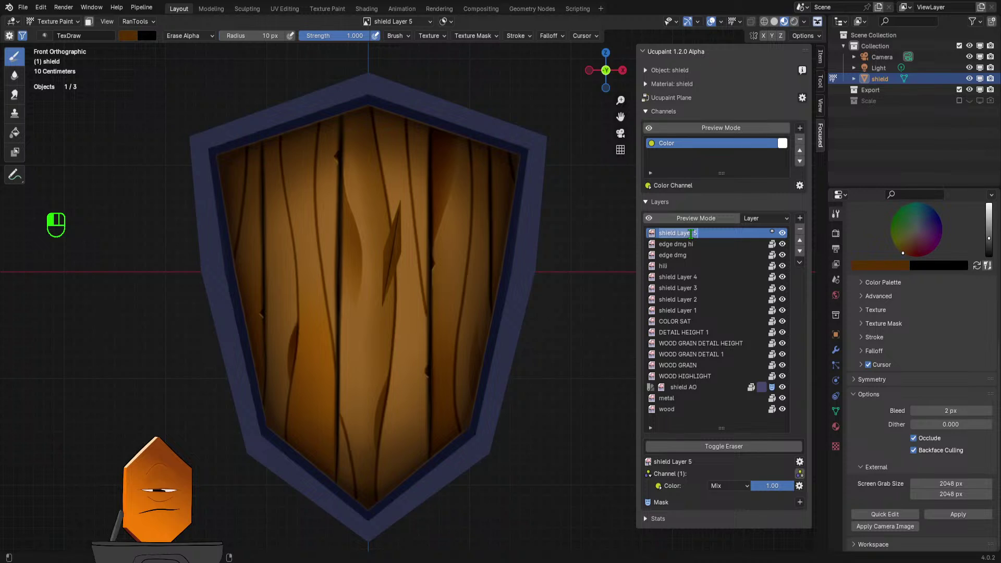
pyautogui.write('huge chunk')
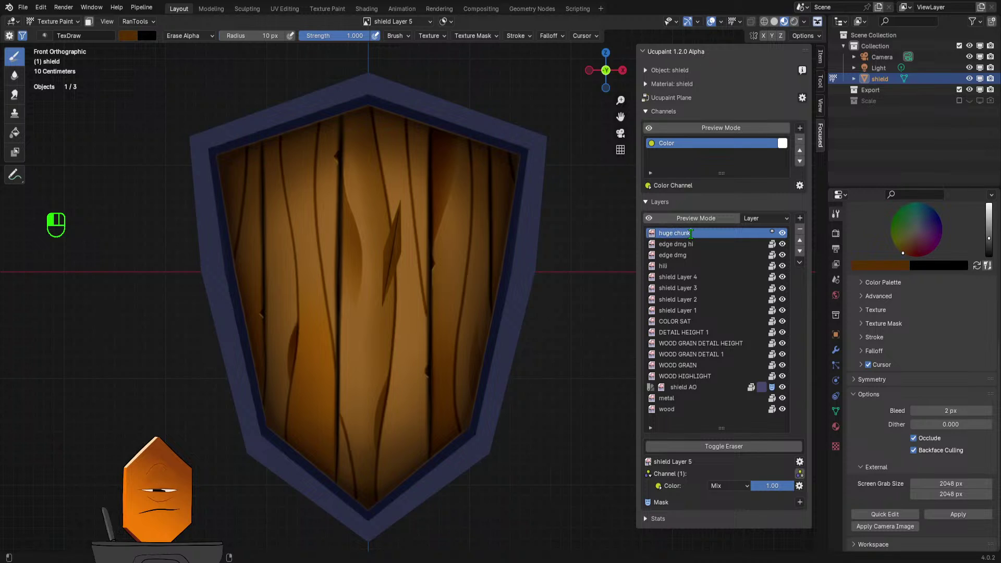
pyautogui.press('Return')
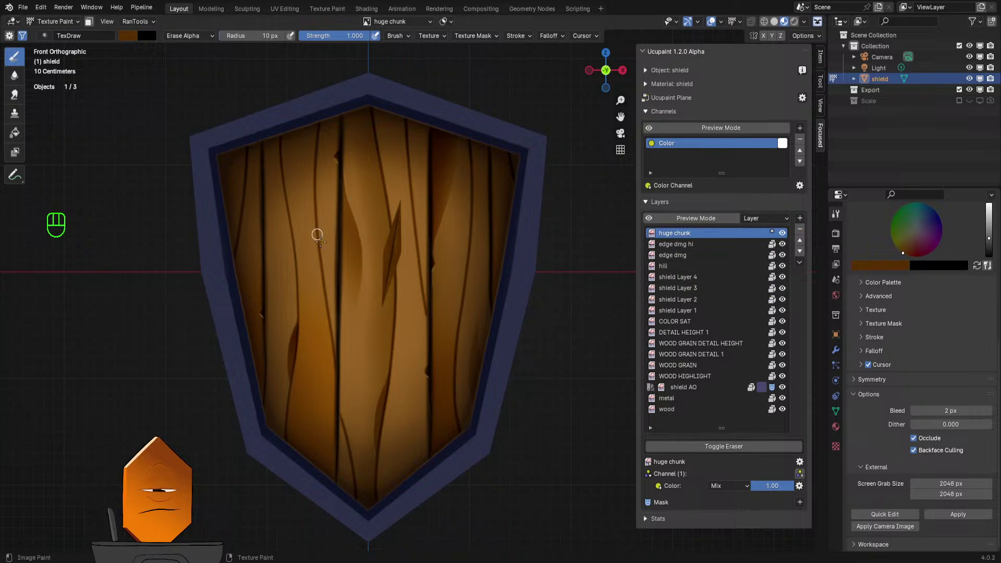
# - Add a new 2048 × 2048 image layer above the huge chunk layer in Ucupaint
pyautogui.click(800, 218)
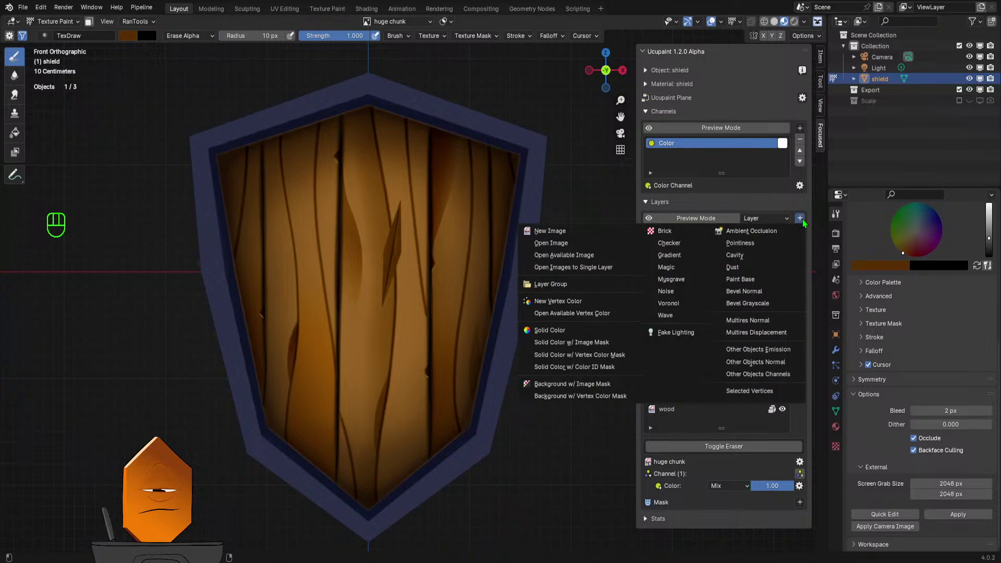
pyautogui.click(572, 231)
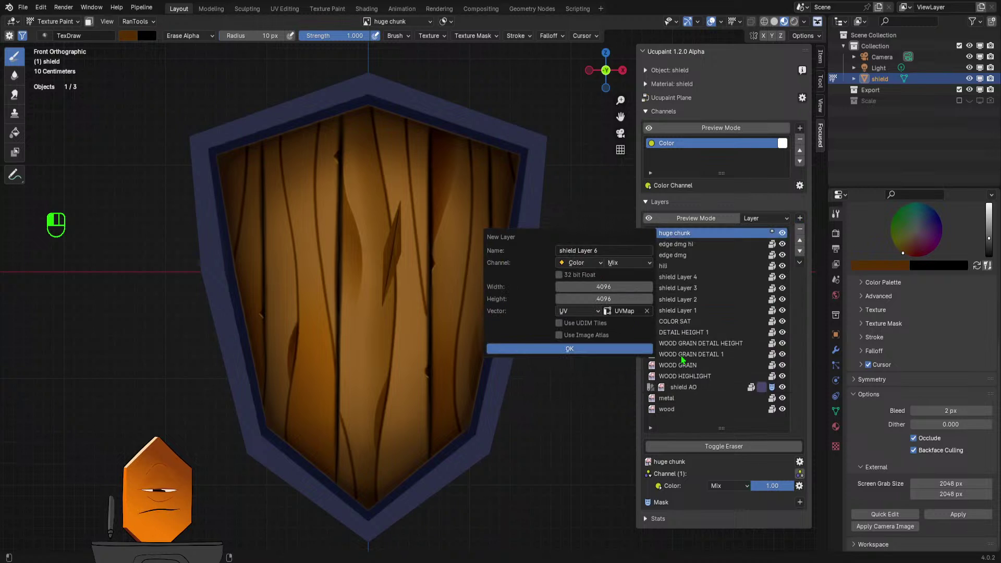
pyautogui.click(604, 288)
pyautogui.write('2')
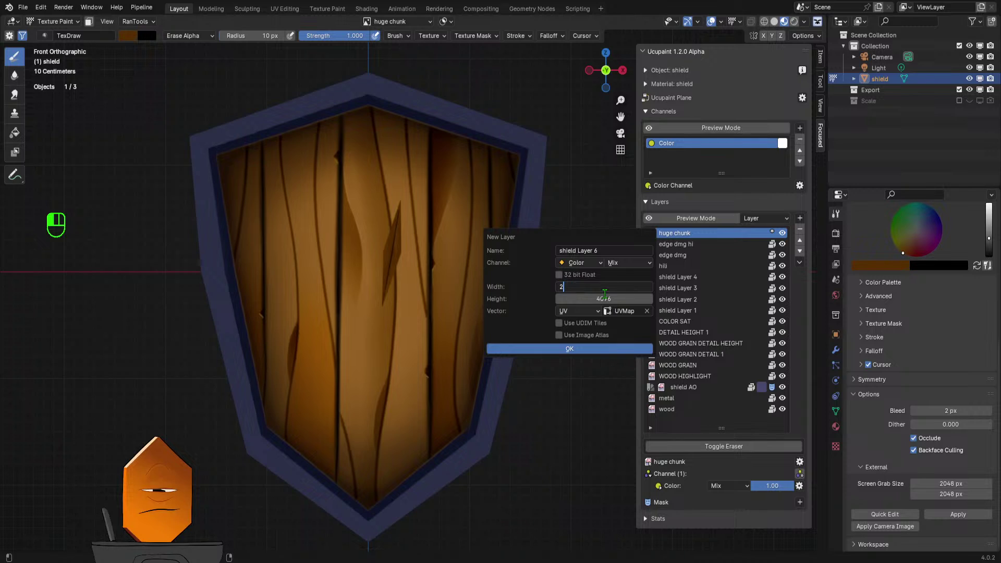
pyautogui.write('048')
pyautogui.click(596, 296)
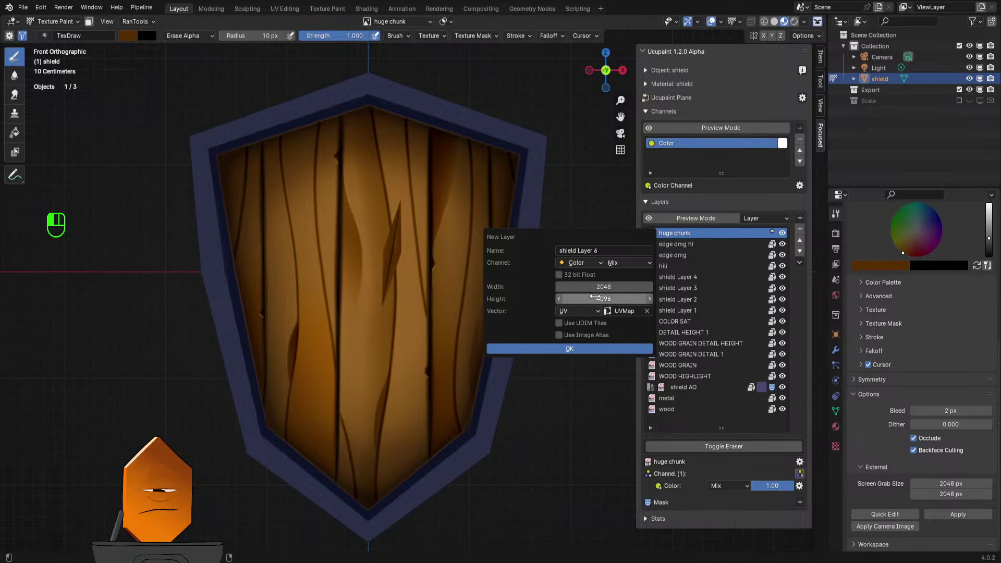
pyautogui.write('20')
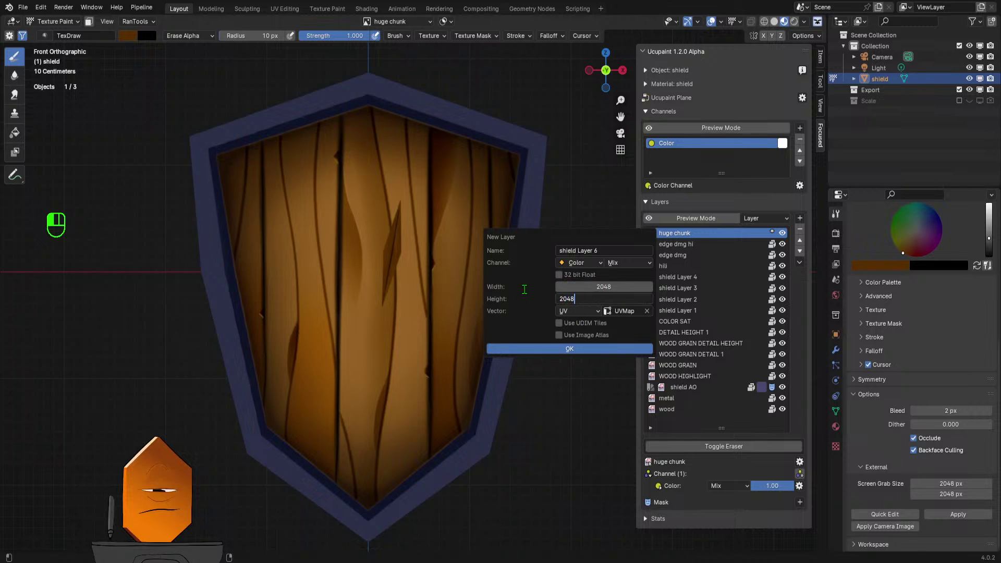
pyautogui.write('48')
pyautogui.press('Return')
pyautogui.click(569, 349)
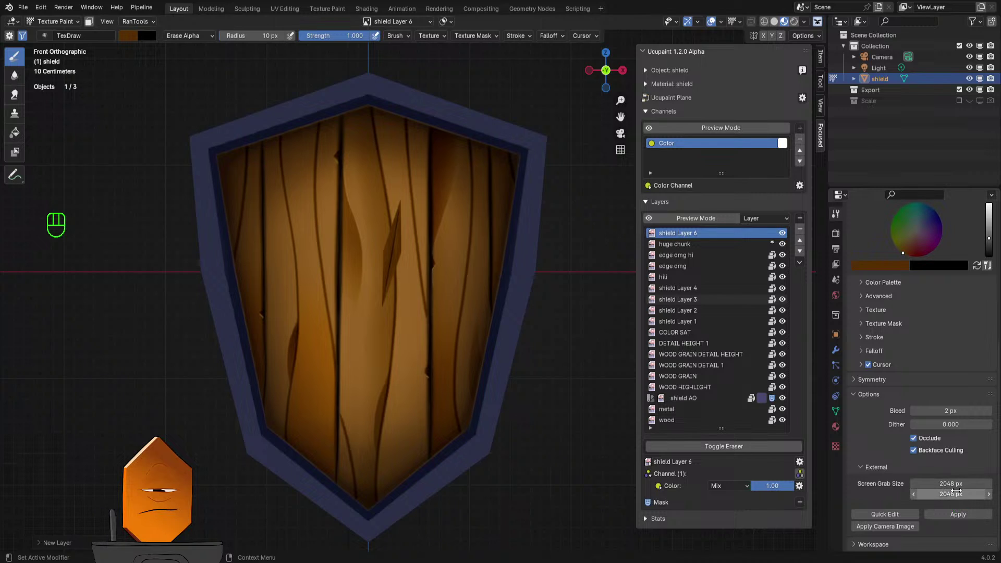
# - Send the front view of the shield to Photoshop with Quick Edit and add an empty layer above the captured image
pyautogui.click(887, 515)
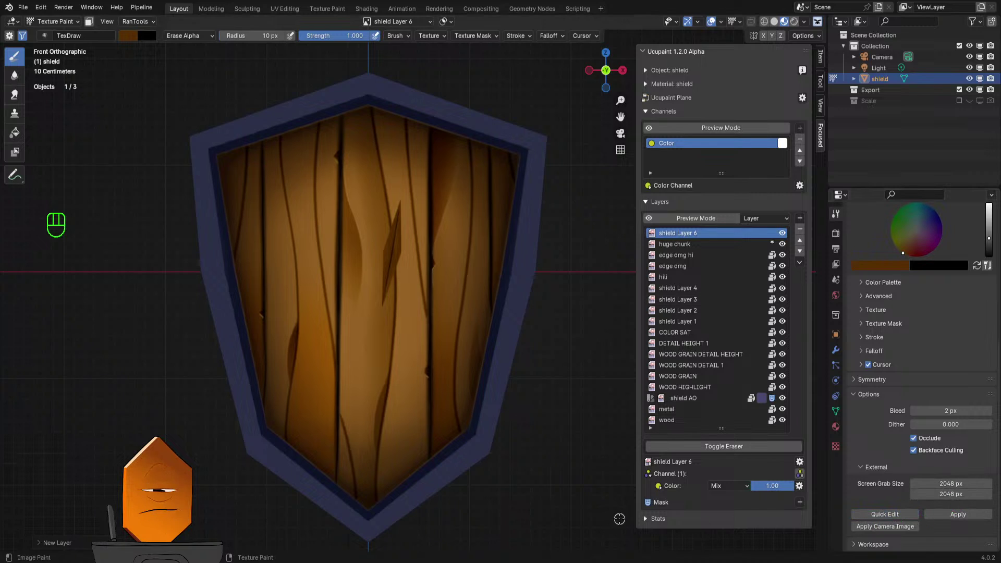
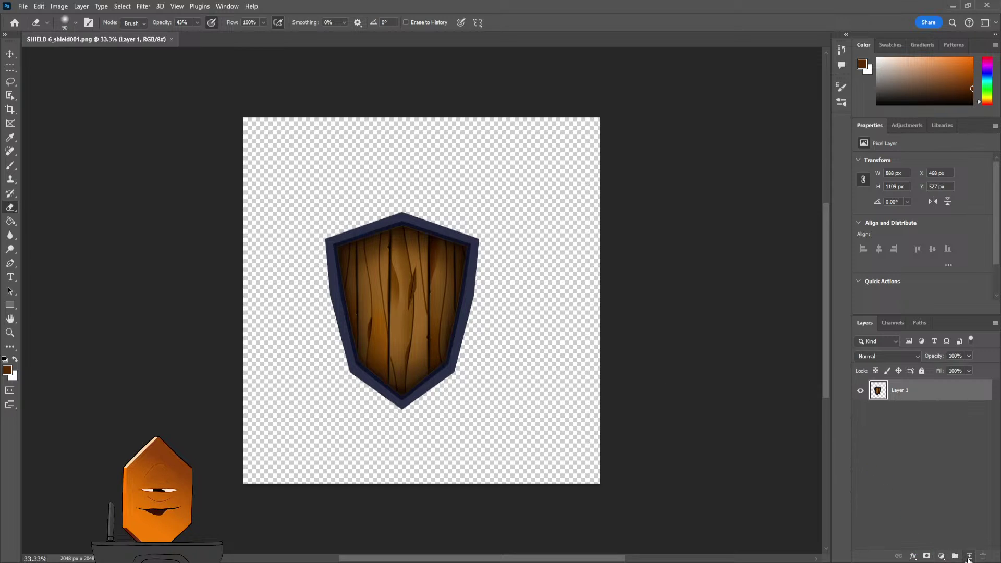
pyautogui.click(969, 556)
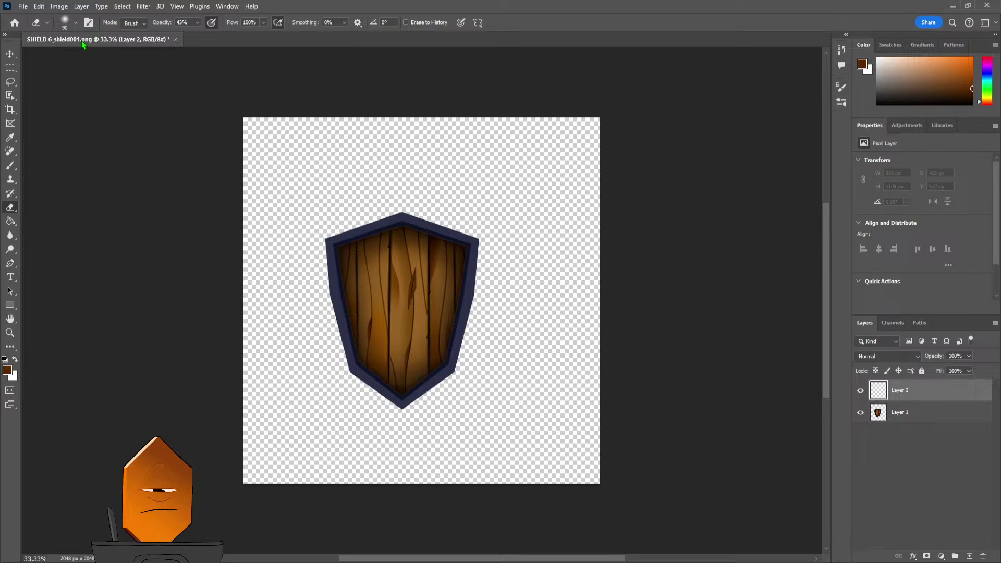
# - Switch to the Polygonal Lasso tool for outlining the gouge on the shield's middle plank
pyautogui.hotkey('shift', 'e')
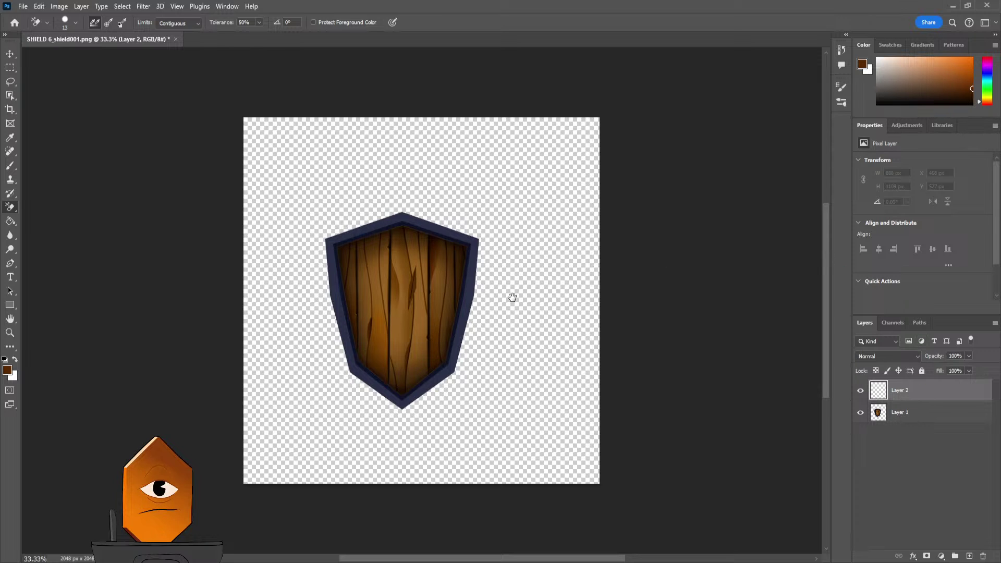
pyautogui.moveTo(512, 293); pyautogui.dragTo(556, 297)
pyautogui.moveTo(472, 274)
pyautogui.keyDown('ctrl'); pyautogui.mouseDown()
pyautogui.moveTo(548, 193)
pyautogui.moveTo(518, 232)
pyautogui.moveTo(610, 224)
pyautogui.moveTo(590, 268)
pyautogui.moveTo(602, 248)
pyautogui.mouseUp(); pyautogui.keyUp('ctrl')
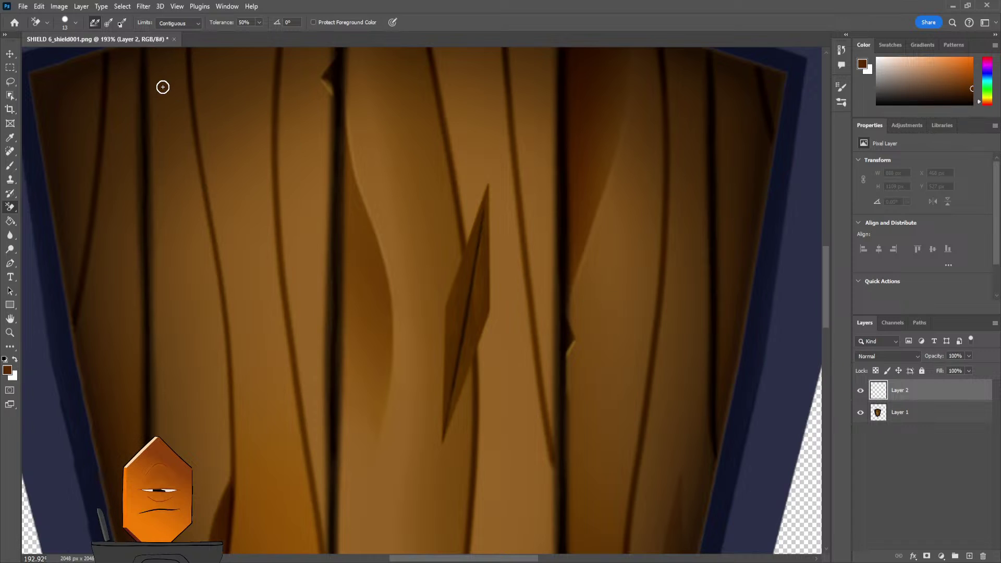
pyautogui.click(10, 82)
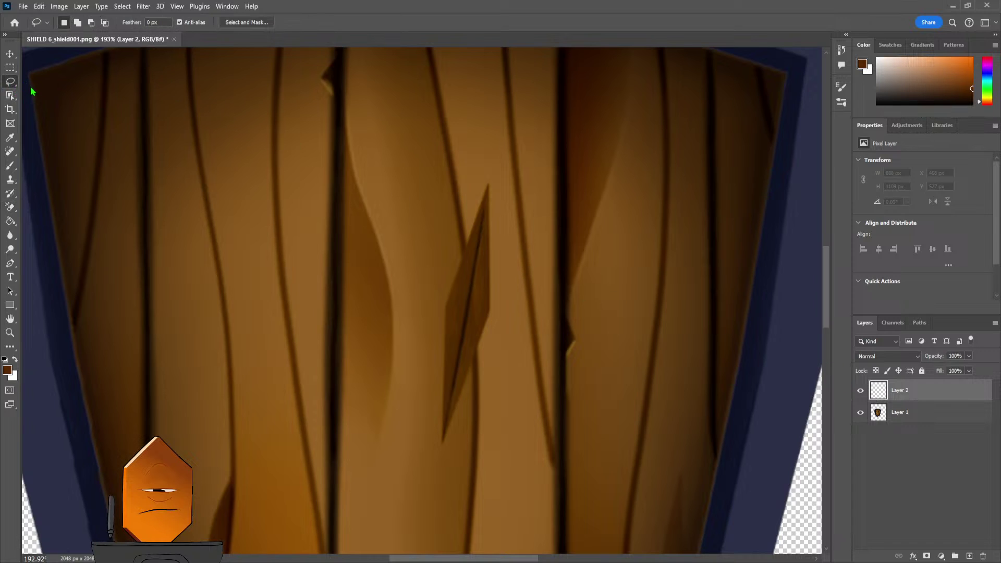
pyautogui.hotkey('shift', 'l')
pyautogui.click(490, 185)
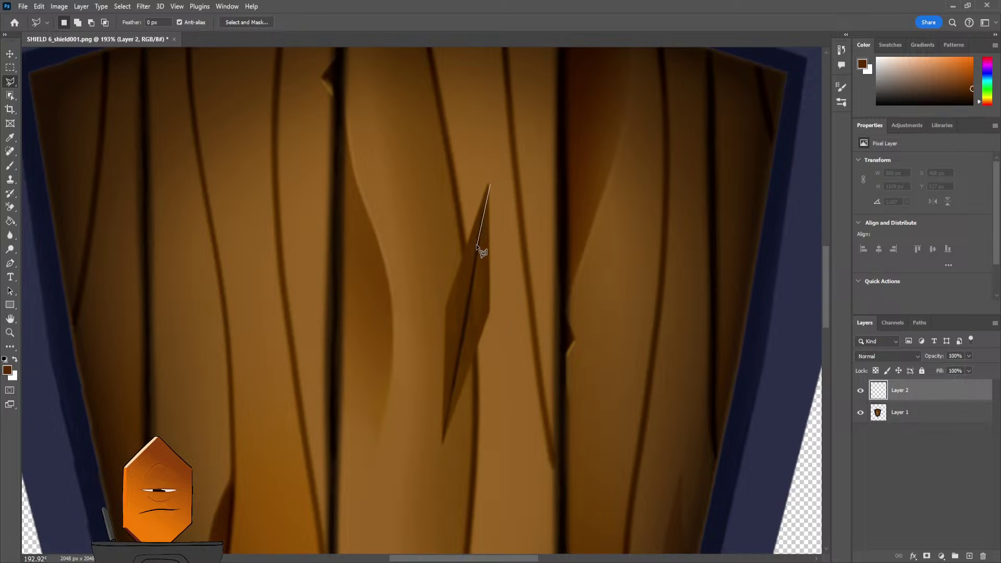
pyautogui.click(489, 184)
pyautogui.press('Escape')
# - Select the gouge's left facet with the Polygonal Lasso, following its outer edge and central crease between both tips
pyautogui.click(489, 186)
pyautogui.click(489, 183)
pyautogui.click(446, 304)
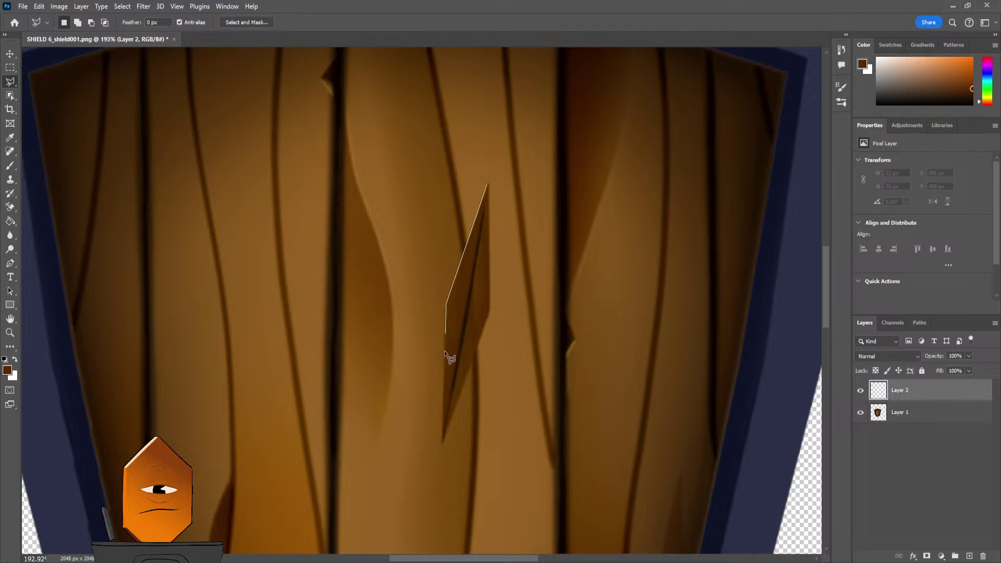
pyautogui.click(443, 440)
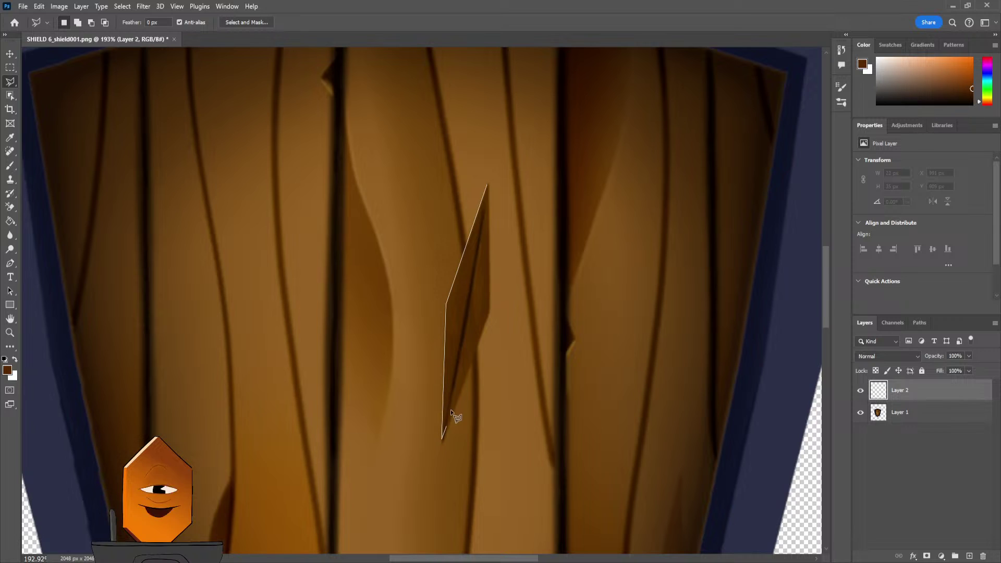
pyautogui.click(488, 185)
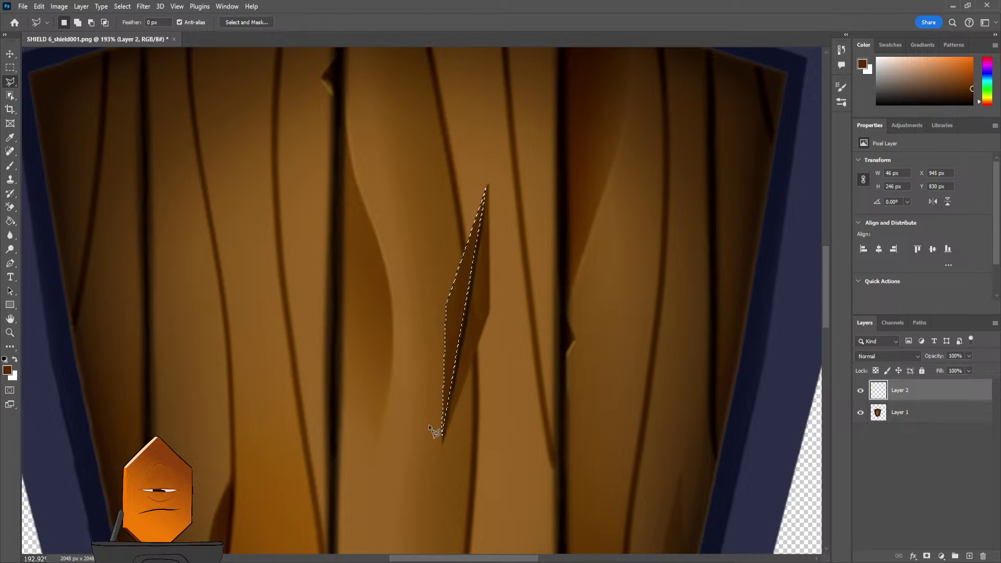
# - Sample the dark reddish brown beside the plank gap for the Brush and set Layer 2's blend mode to Multiply
pyautogui.press('b')
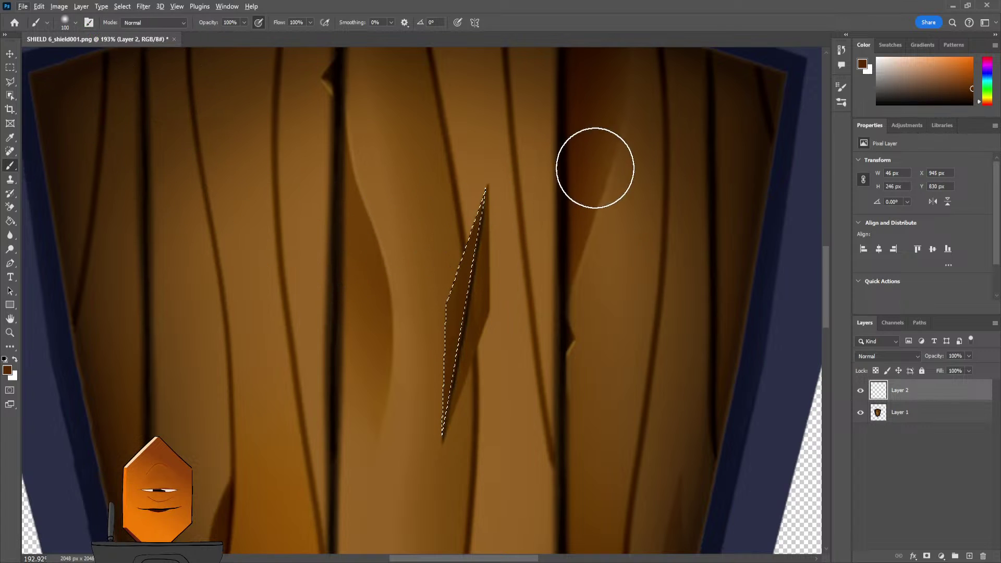
pyautogui.keyDown('alt'); pyautogui.click(577, 93); pyautogui.keyUp('alt')
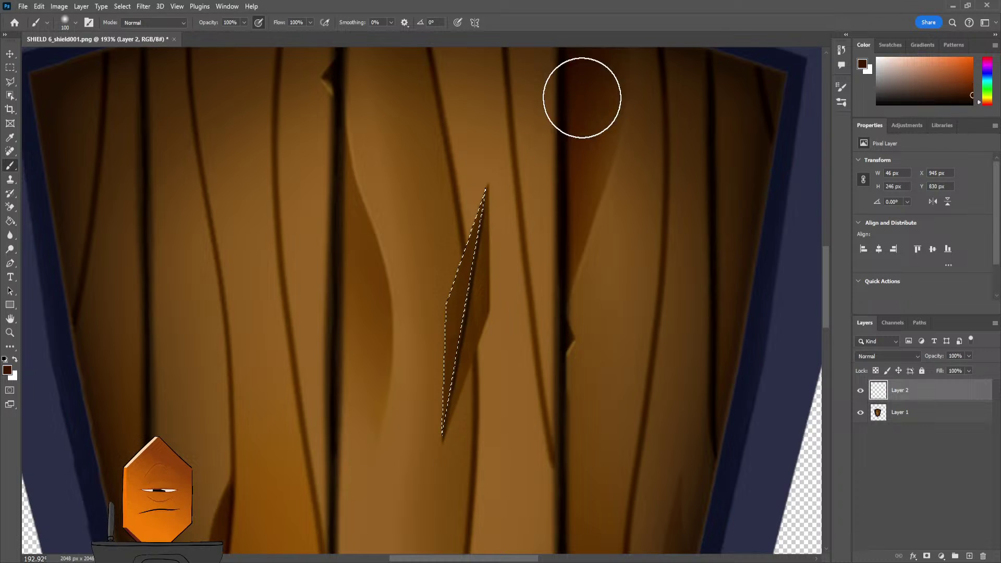
pyautogui.click(877, 357)
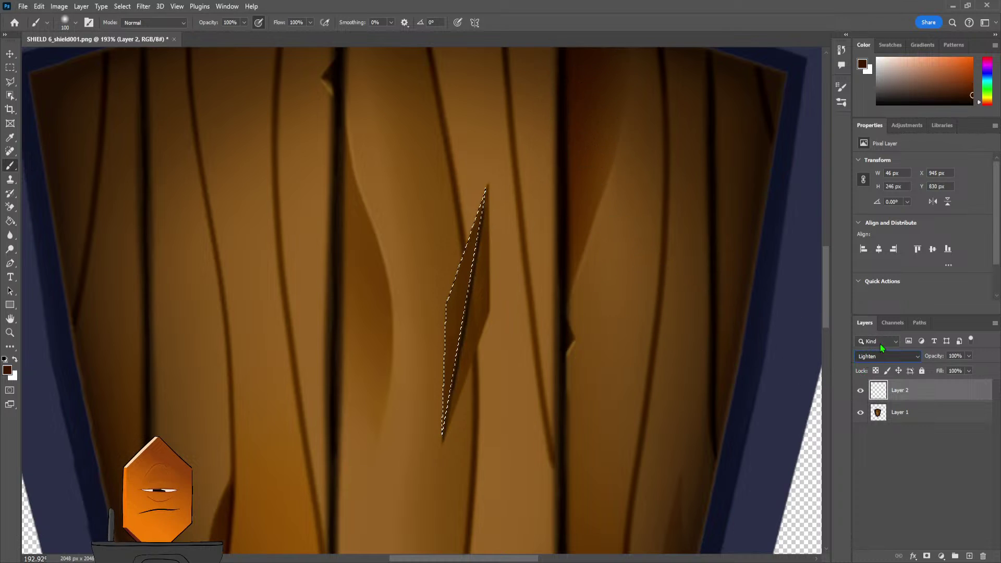
pyautogui.click(884, 308)
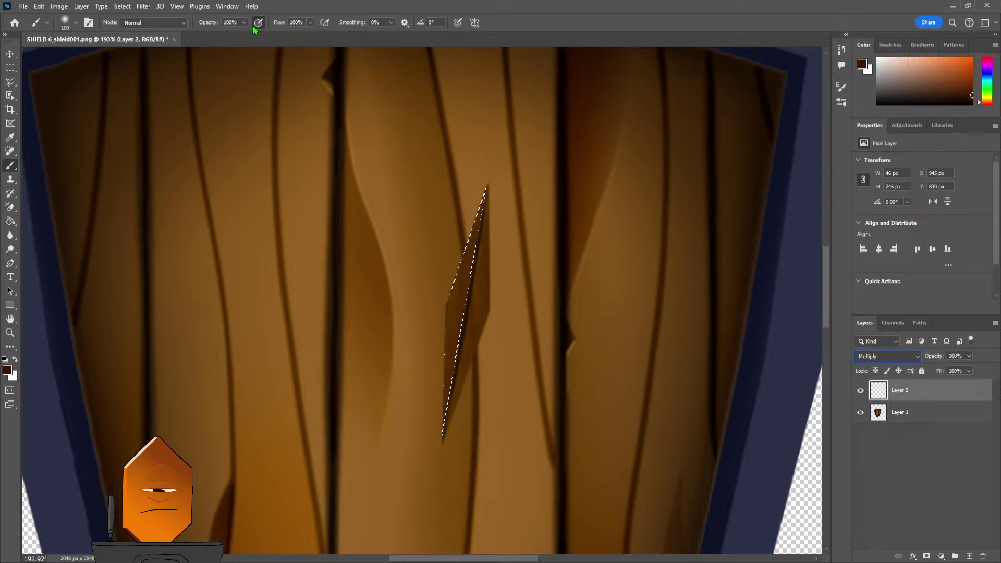
pyautogui.moveTo(444, 259); pyautogui.dragTo(481, 228)
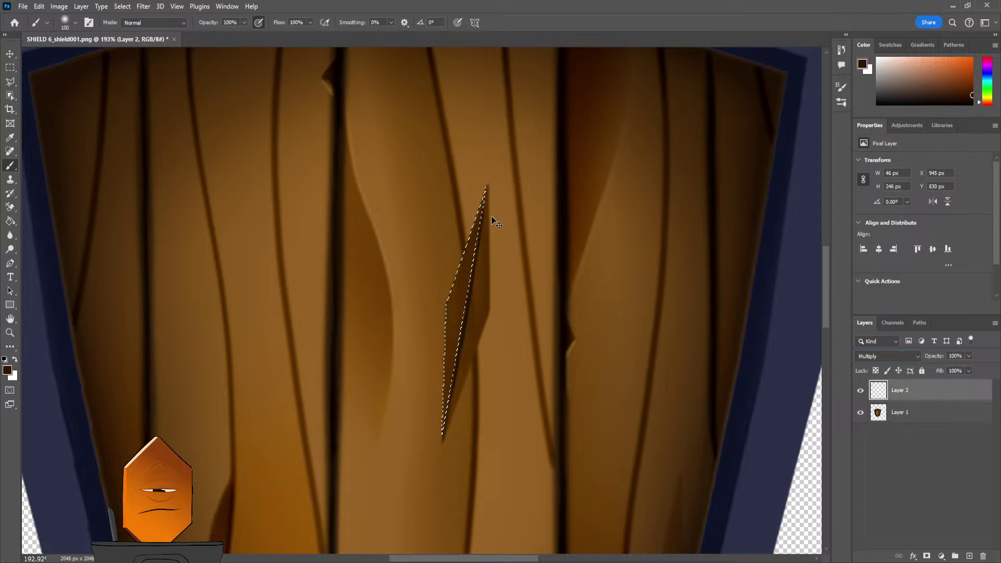
pyautogui.press('f')
pyautogui.press('f')
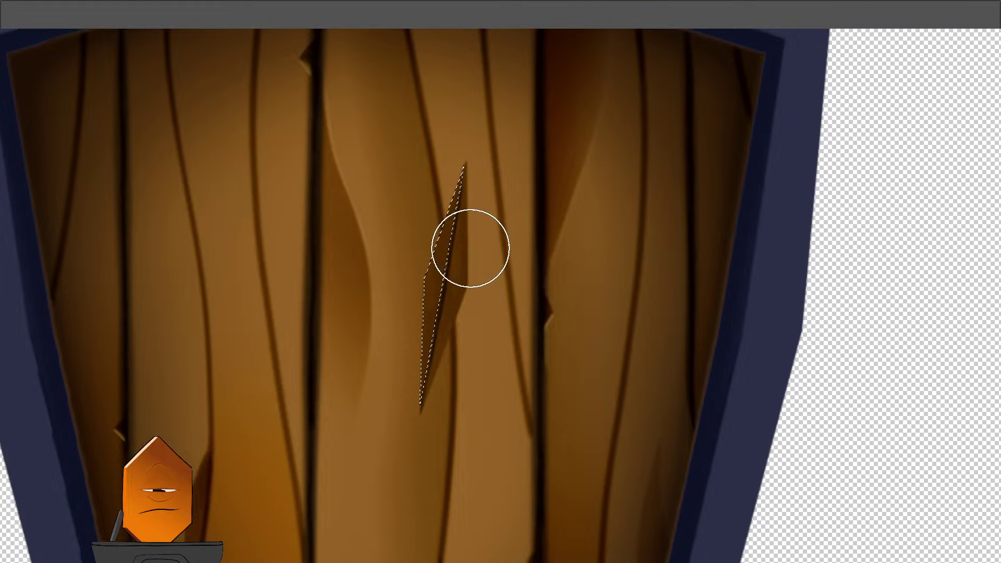
pyautogui.press('f')
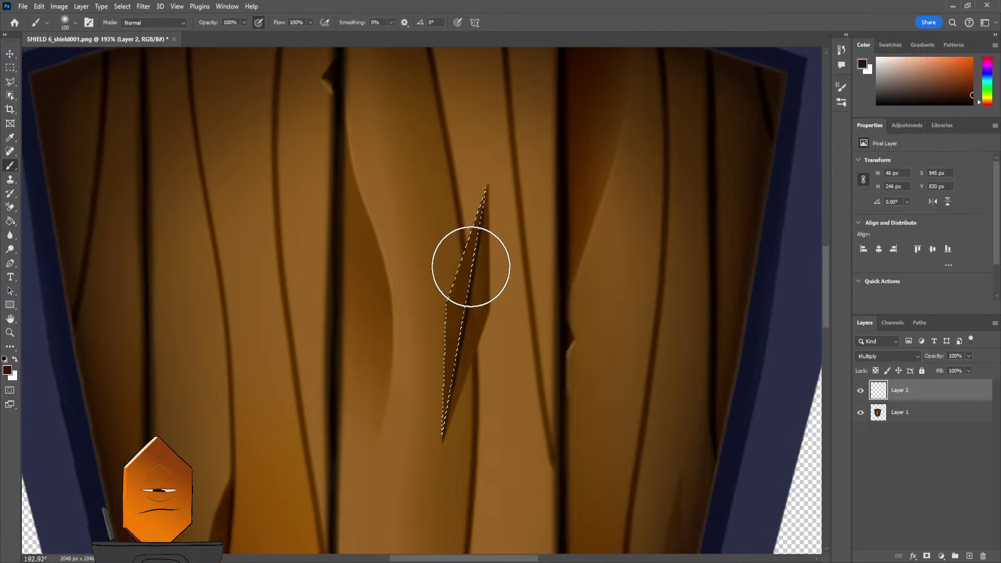
# - Shade the selected left facet of the gouge on Layer 2 with a 300 px brush and clear the selection
pyautogui.press(']')
pyautogui.press(']')
pyautogui.press(']')
pyautogui.press(']')
pyautogui.press(']')
pyautogui.press(']')
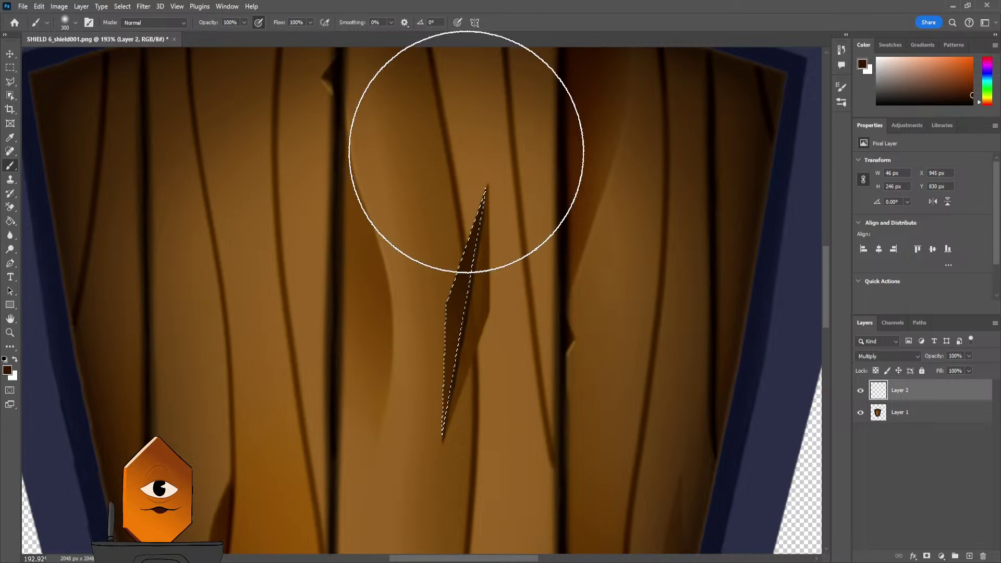
pyautogui.hotkey('ctrl', 'd')
pyautogui.keyDown('alt'); pyautogui.scroll(-5, 590, 230); pyautogui.keyUp('alt')
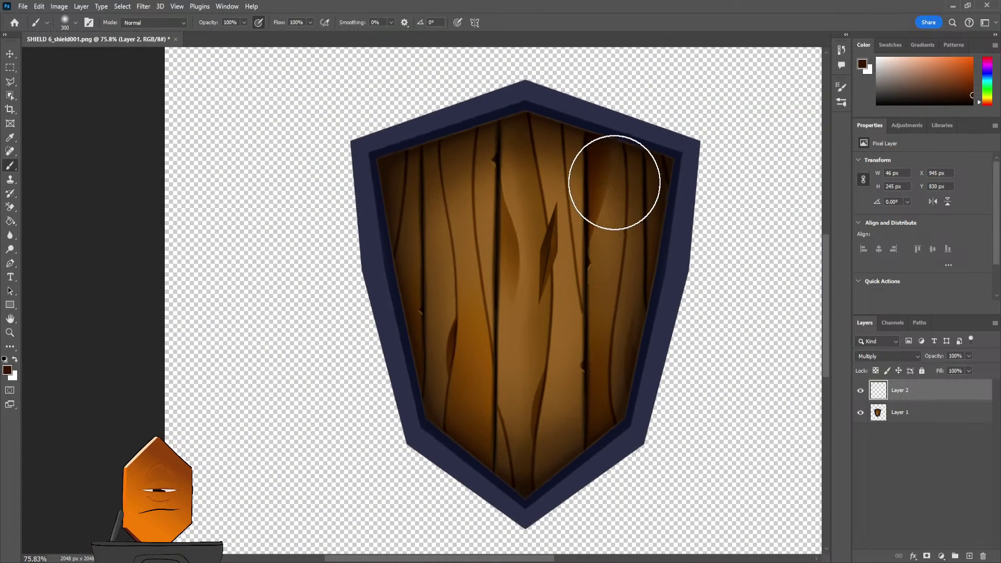
# - Undo the facet shading, Layer 2's Multiply blend mode and the earlier lasso selections
pyautogui.hotkey('ctrl', 'z')
pyautogui.keyDown('alt'); pyautogui.scroll(6, 605, 198); pyautogui.keyUp('alt')
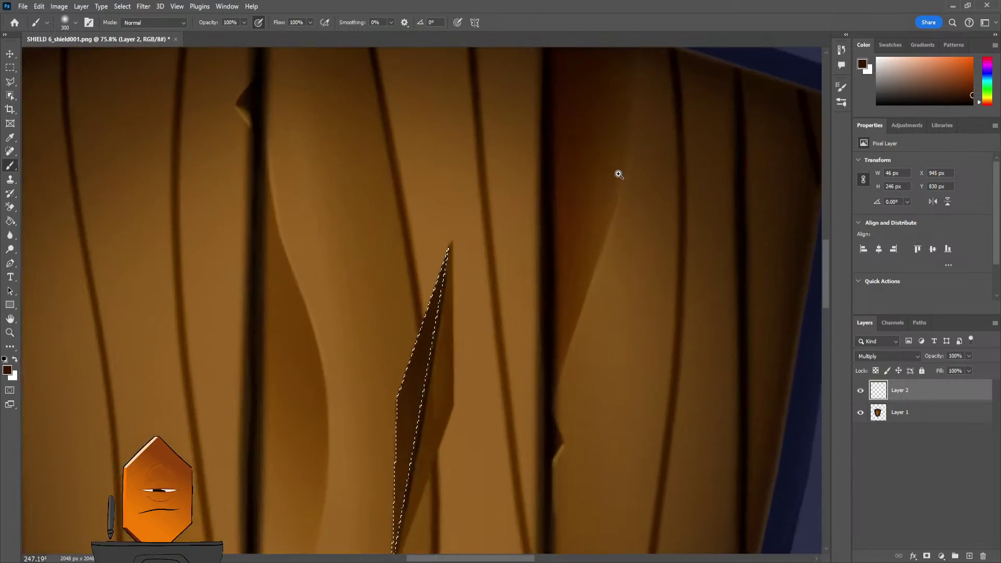
pyautogui.keyDown('alt'); pyautogui.scroll(1, 561, 214); pyautogui.keyUp('alt')
pyautogui.hotkey('ctrl', 'd')
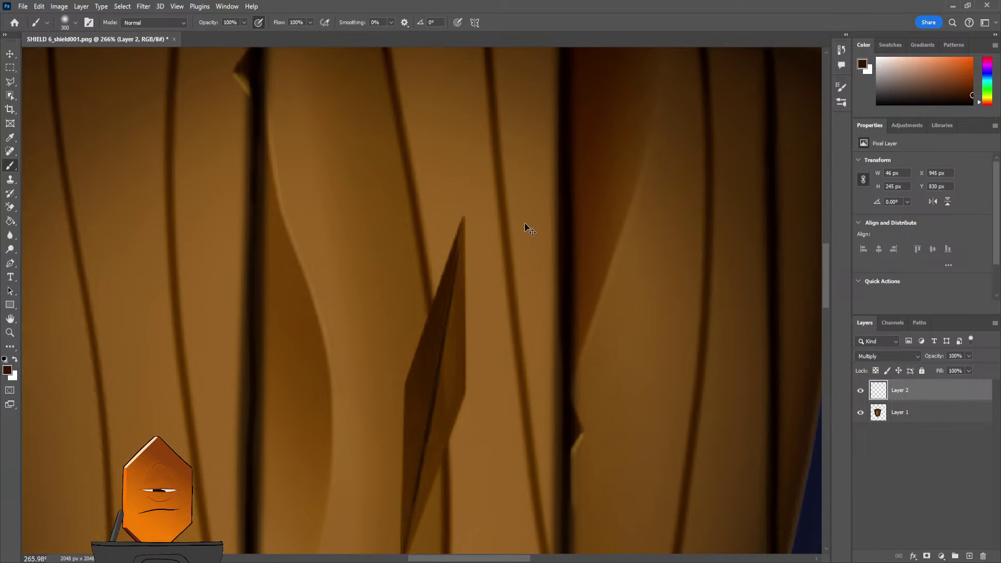
pyautogui.hotkey('ctrl', 'z')
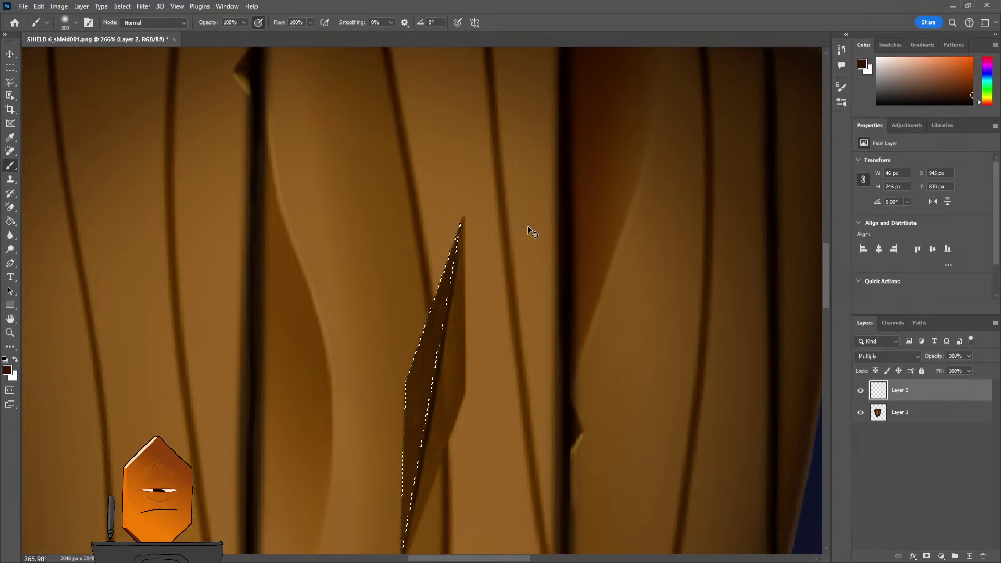
pyautogui.hotkey('ctrl', 'z')
pyautogui.hotkey('ctrl', 'z')
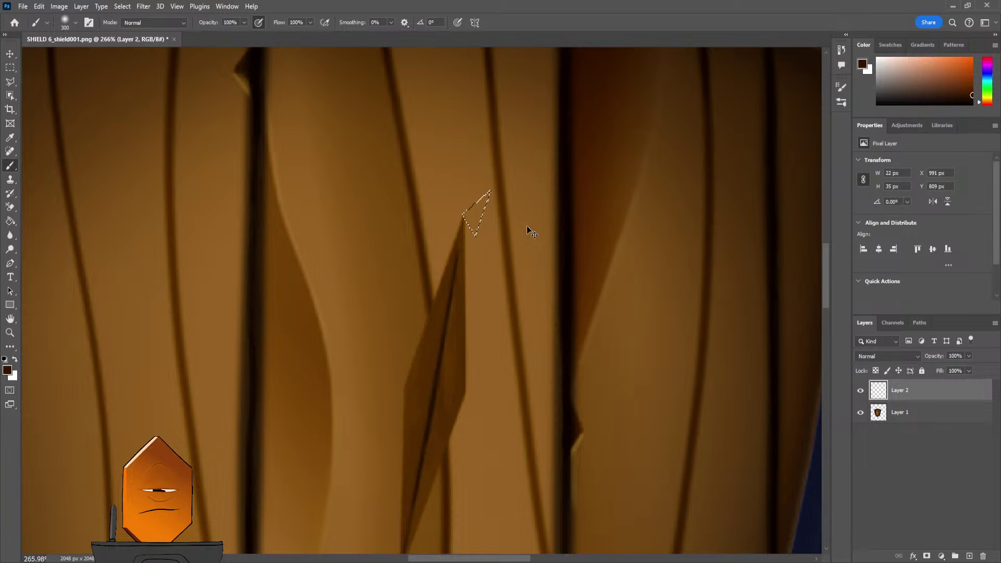
pyautogui.hotkey('ctrl', 'z')
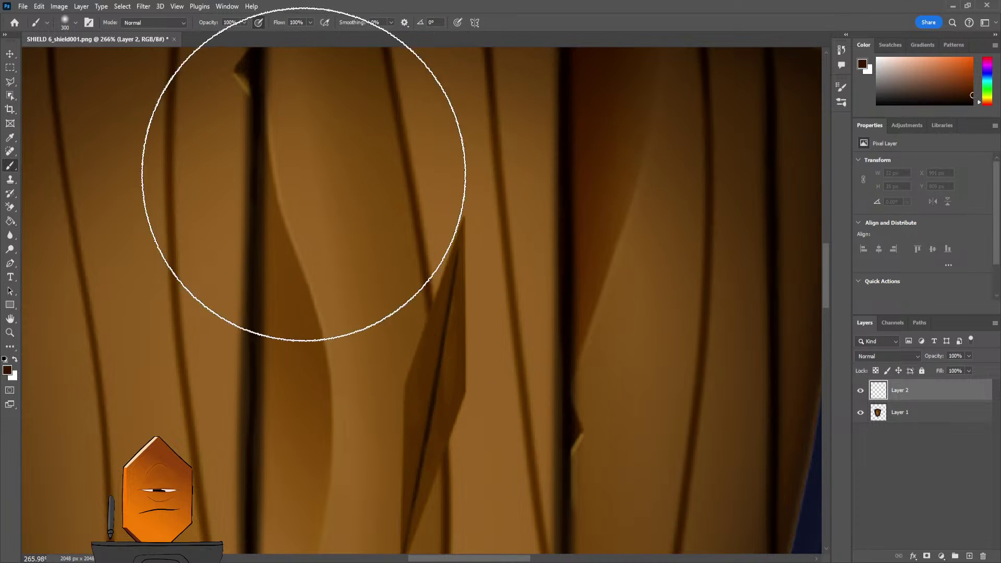
# - Reselect the gouge's left facet with the Polygonal Lasso, following its outer edge down and the central crease back to the upper tip
pyautogui.click(10, 82)
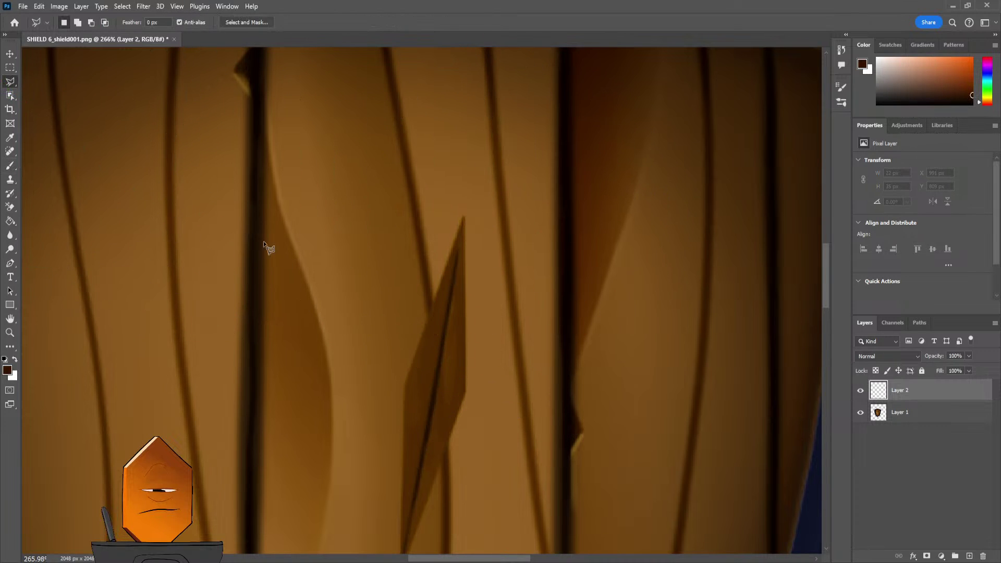
pyautogui.scroll(-3, 495, 219)
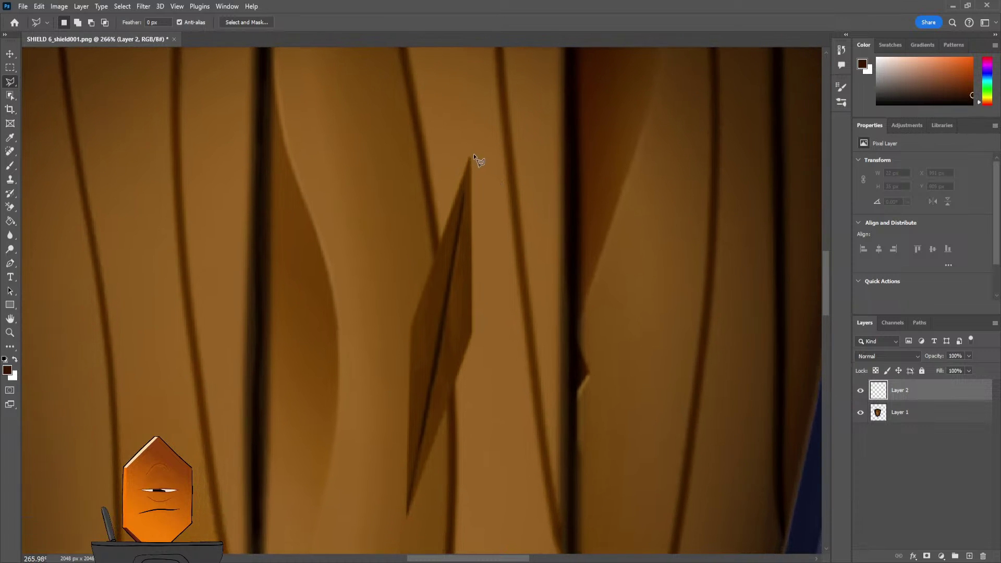
pyautogui.click(471, 157)
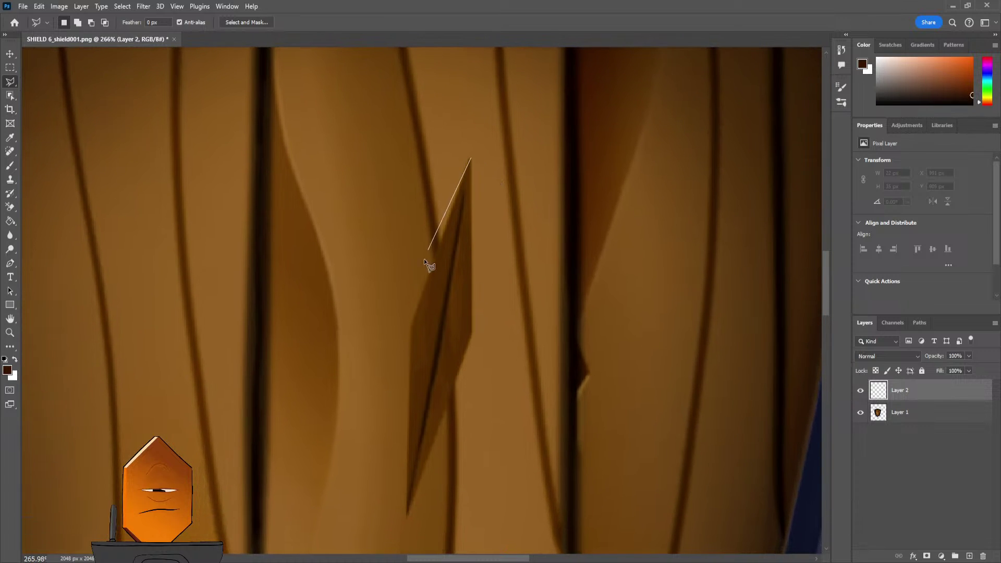
pyautogui.click(411, 325)
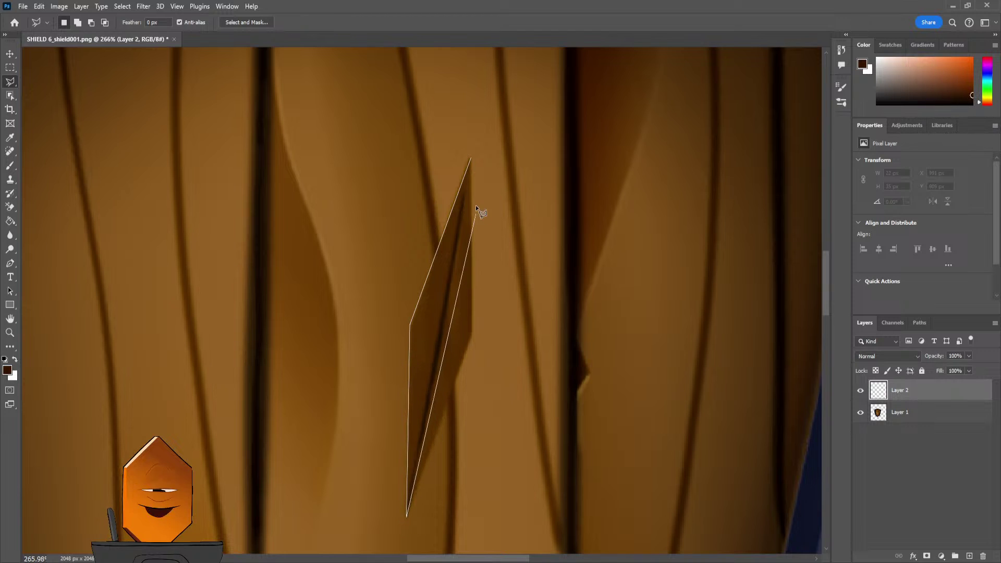
pyautogui.click(471, 164)
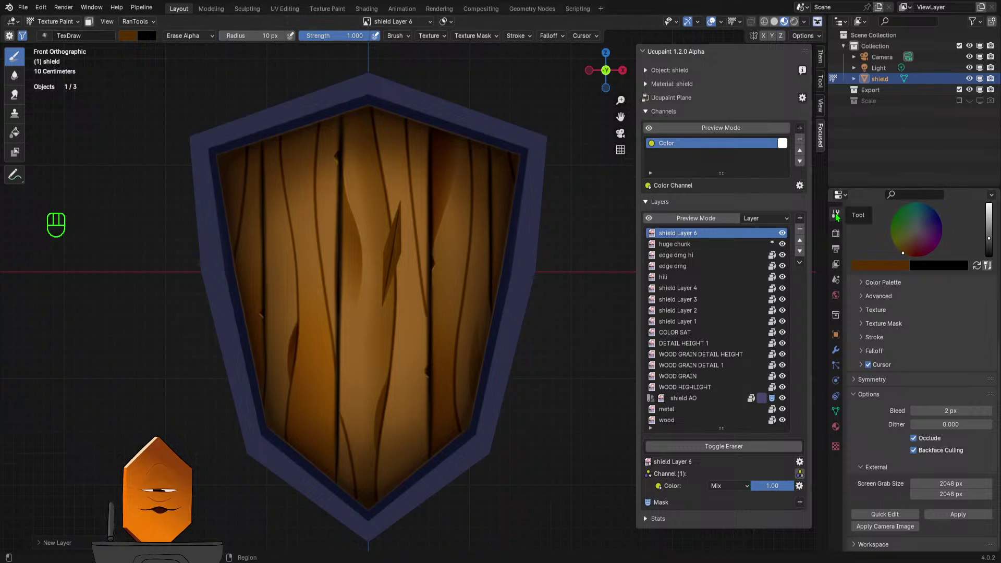
# - Switch to Blender and examine the Texture Paint tool's Options and External settings for the Quick Edit and Apply commands
pyautogui.press('Tab')
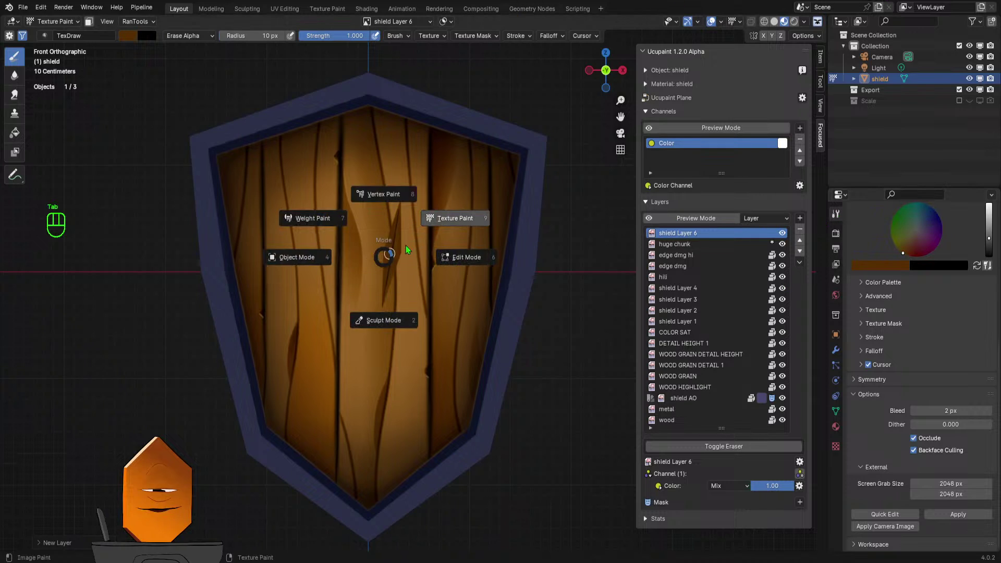
pyautogui.click(451, 216)
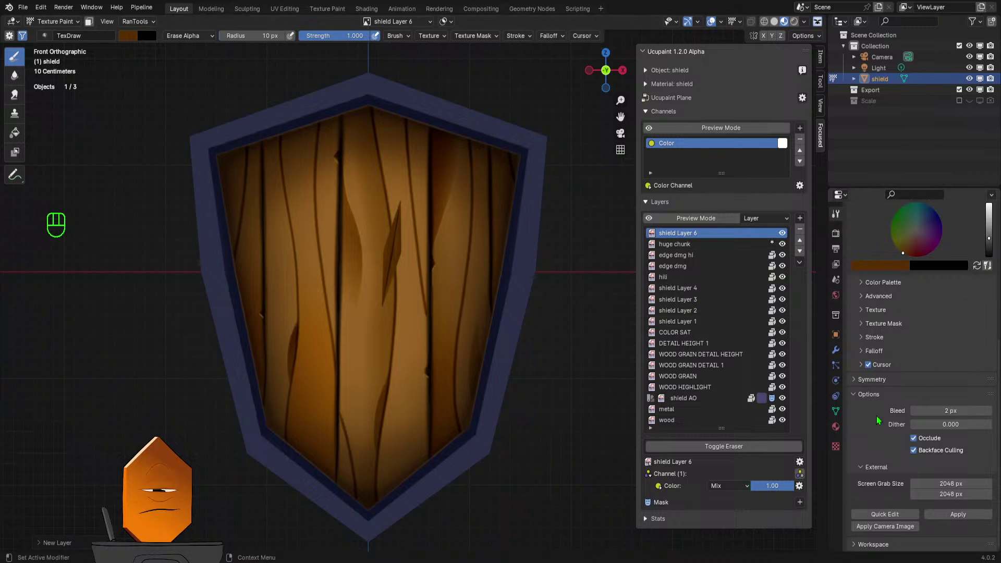
pyautogui.click(847, 396)
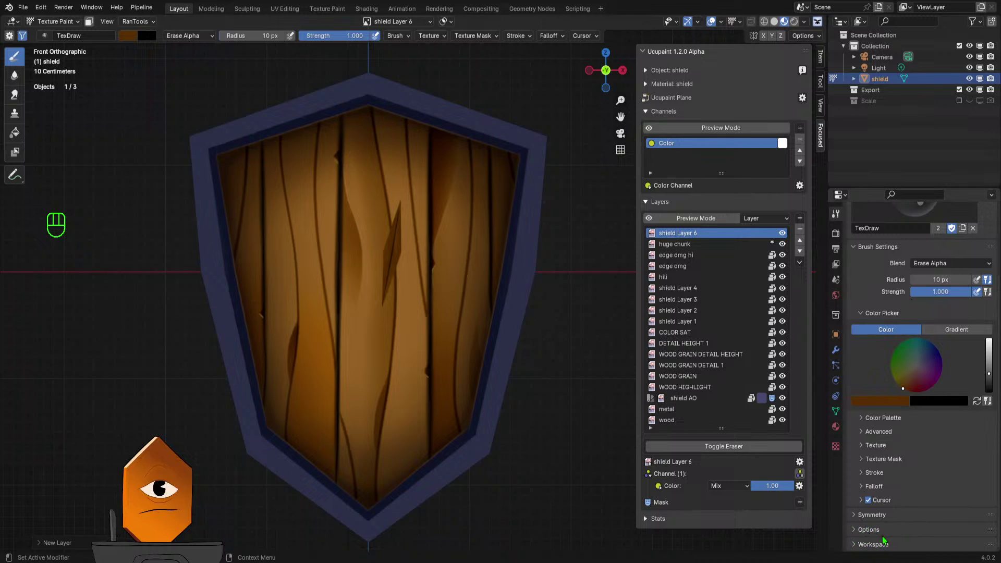
pyautogui.click(853, 530)
pyautogui.scroll(-5, 948, 529)
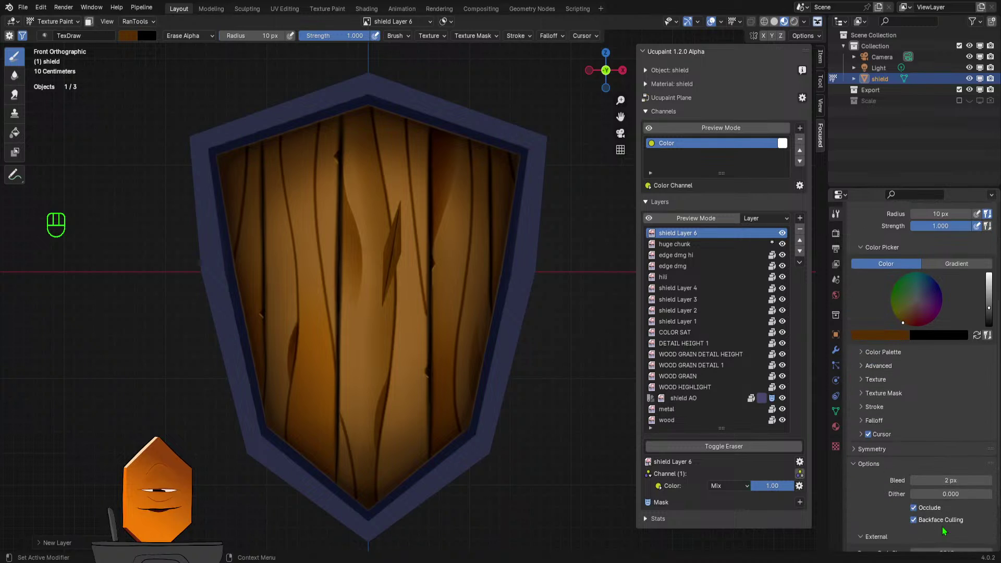
pyautogui.scroll(2, 859, 474)
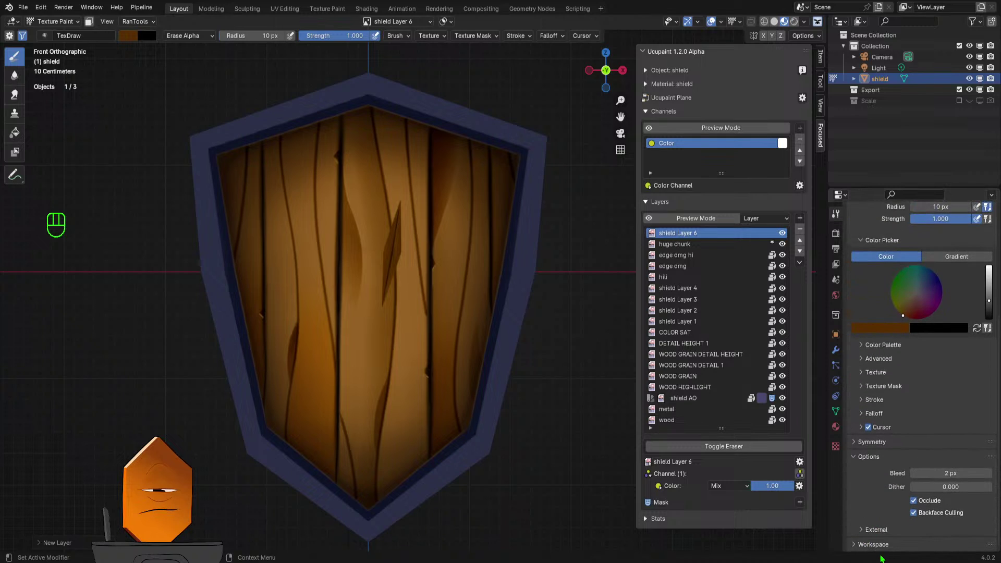
pyautogui.click(868, 530)
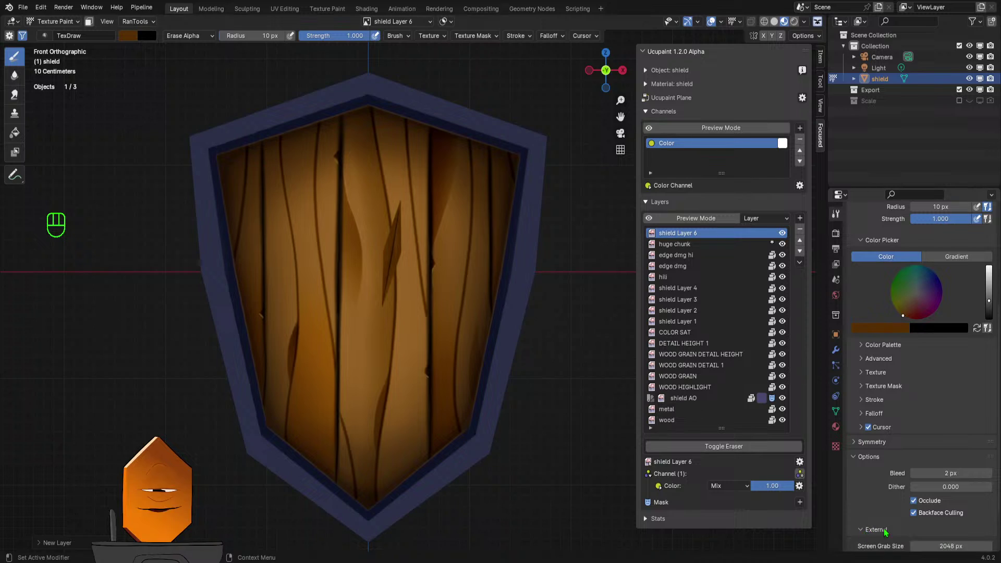
pyautogui.scroll(-3, 904, 487)
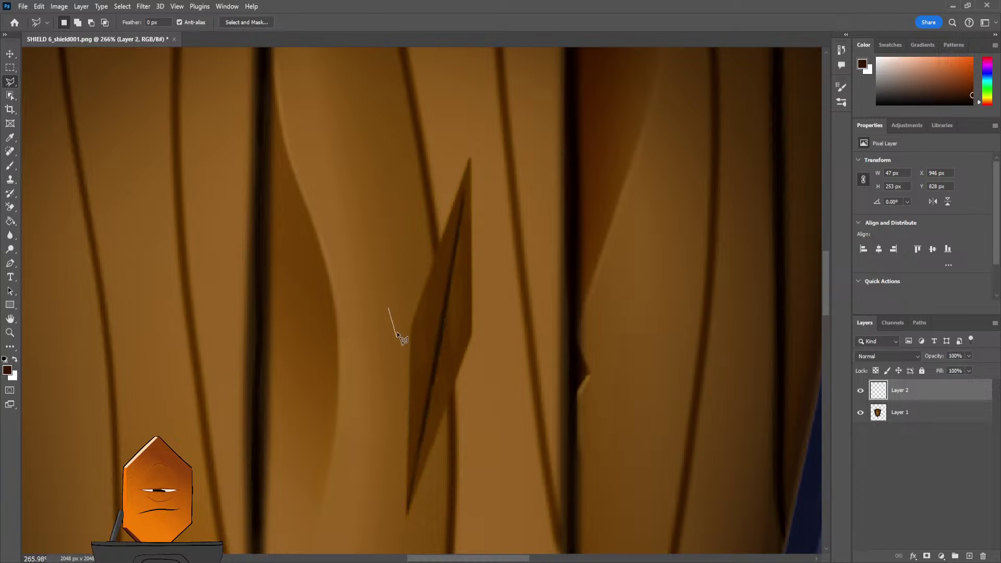
# - Switch back to Photoshop and shade the selected left facet dark brown on Layer 2 with a 175 px brush
pyautogui.press('b')
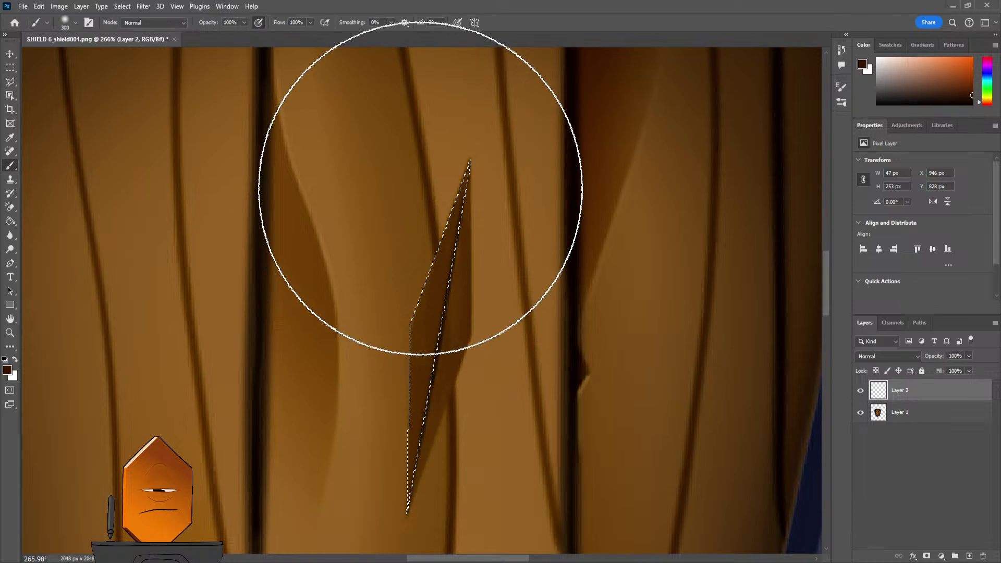
pyautogui.press('[')
pyautogui.press('[')
pyautogui.press('[')
pyautogui.press('[')
pyautogui.press('[')
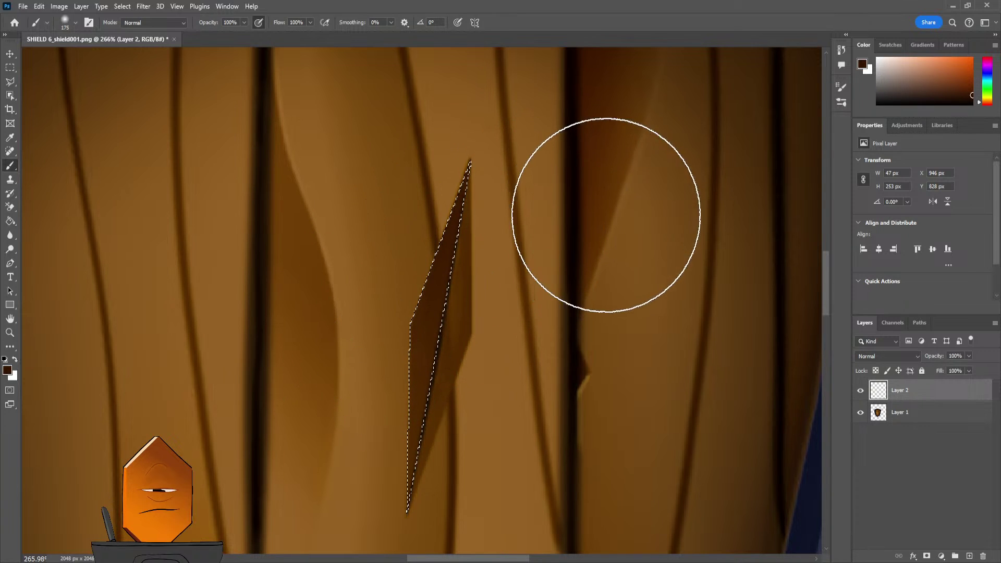
# - Merge Layer 2 down into Layer 1 and clear the facet selection
pyautogui.hotkey('ctrl', 'e')
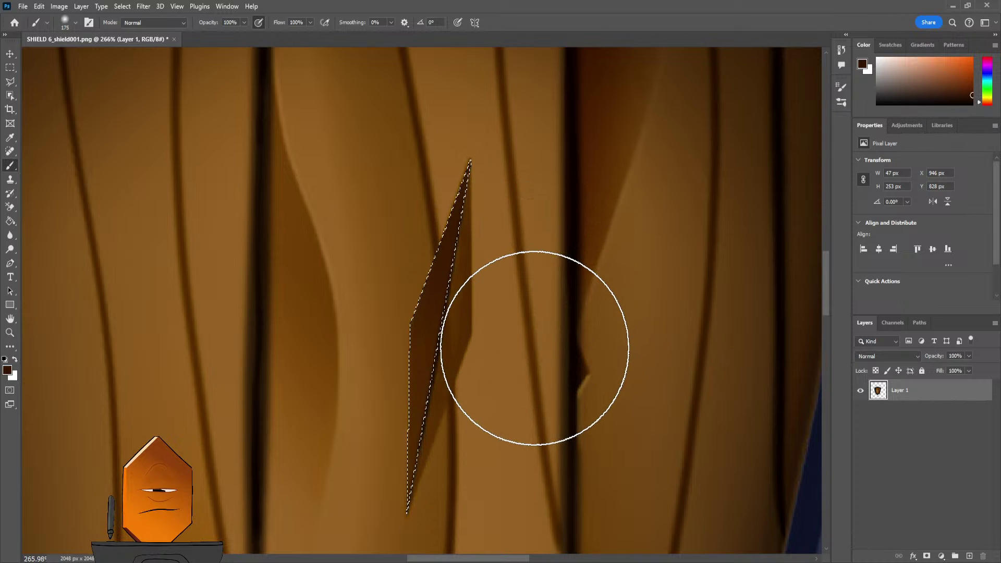
pyautogui.keyDown('alt'); pyautogui.scroll(-2, 571, 357); pyautogui.keyUp('alt')
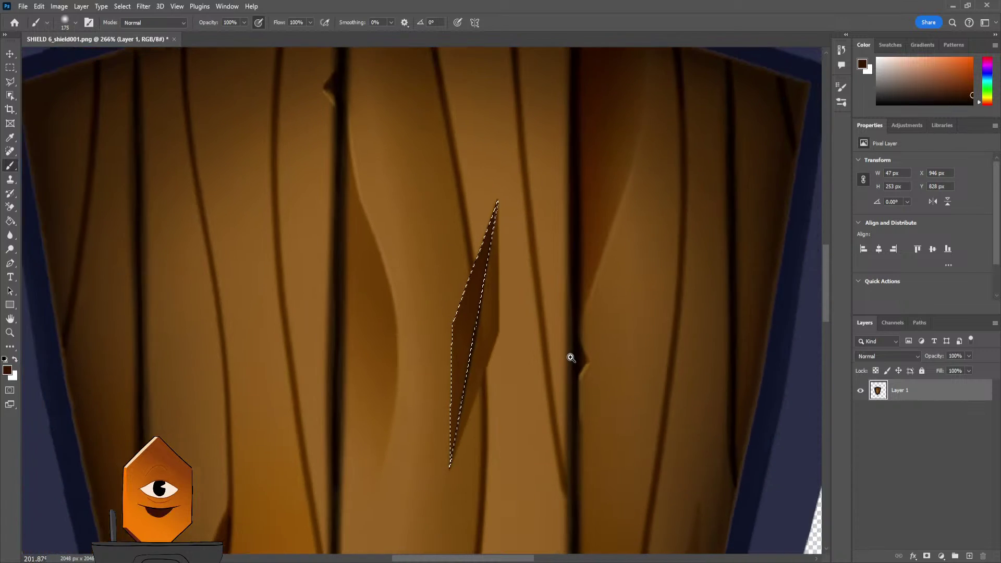
pyautogui.keyDown('alt'); pyautogui.scroll(-2, 570, 345); pyautogui.keyUp('alt')
pyautogui.keyDown('alt'); pyautogui.scroll(3, 562, 284); pyautogui.keyUp('alt')
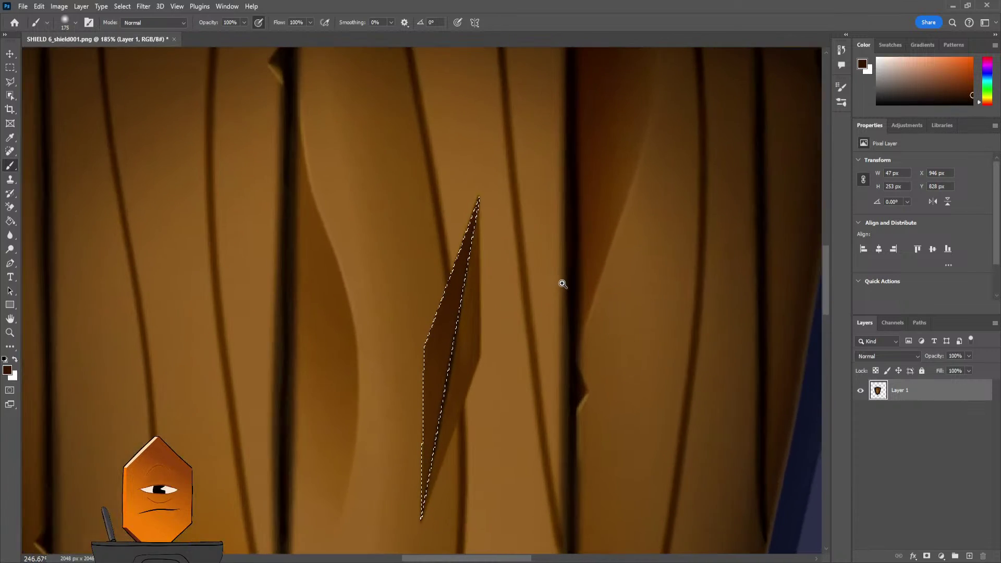
pyautogui.hotkey('ctrl', 'd')
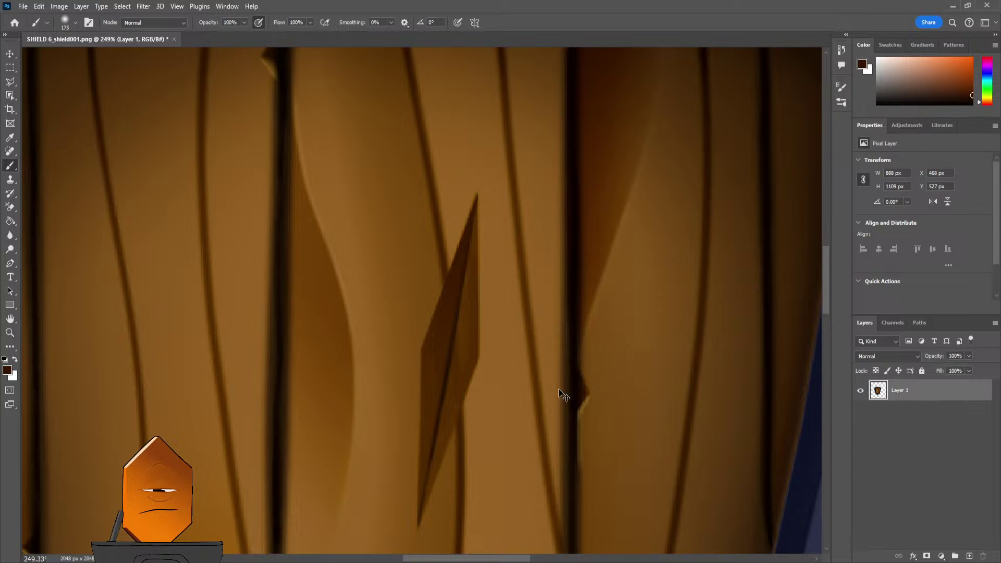
# - Try changing the merged Layer 1's blend mode from Dissolve through to Multiply
pyautogui.keyDown('alt'); pyautogui.scroll(-4, 577, 335); pyautogui.keyUp('alt')
pyautogui.moveTo(594, 312); pyautogui.dragTo(554, 324)
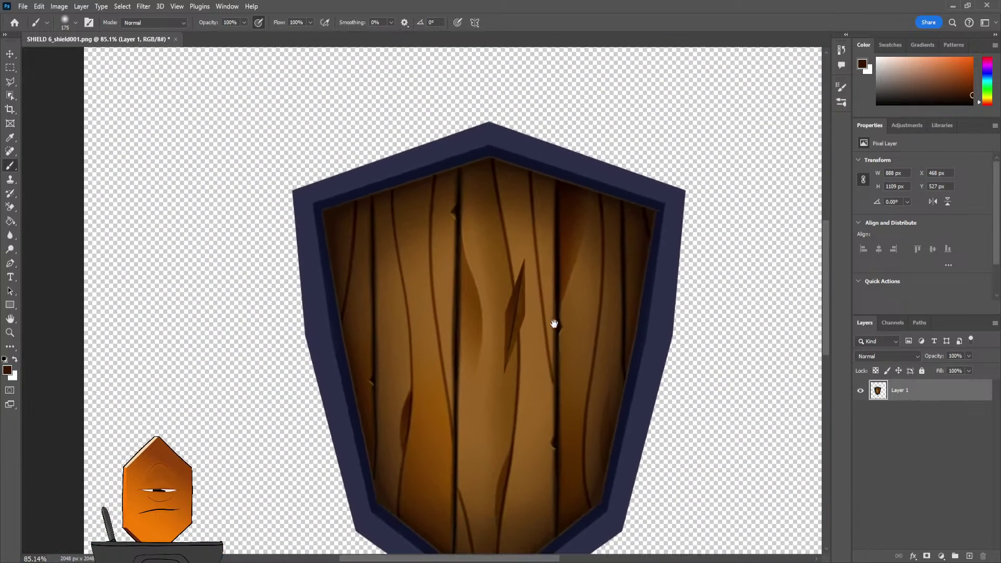
pyautogui.keyDown('alt'); pyautogui.scroll(-2, 586, 326); pyautogui.keyUp('alt')
pyautogui.moveTo(564, 384); pyautogui.dragTo(531, 343)
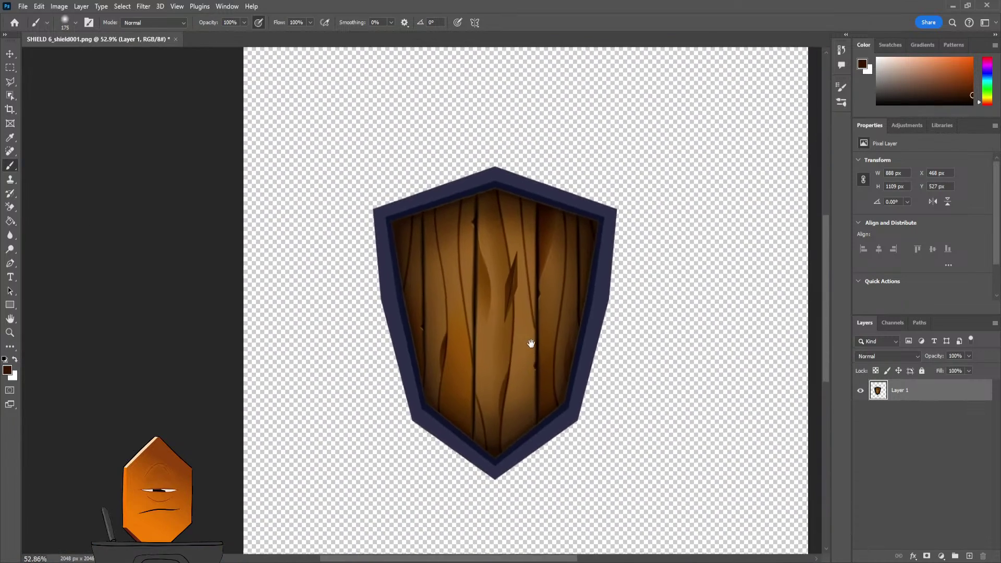
pyautogui.keyDown('alt'); pyautogui.scroll(2, 557, 287); pyautogui.keyUp('alt')
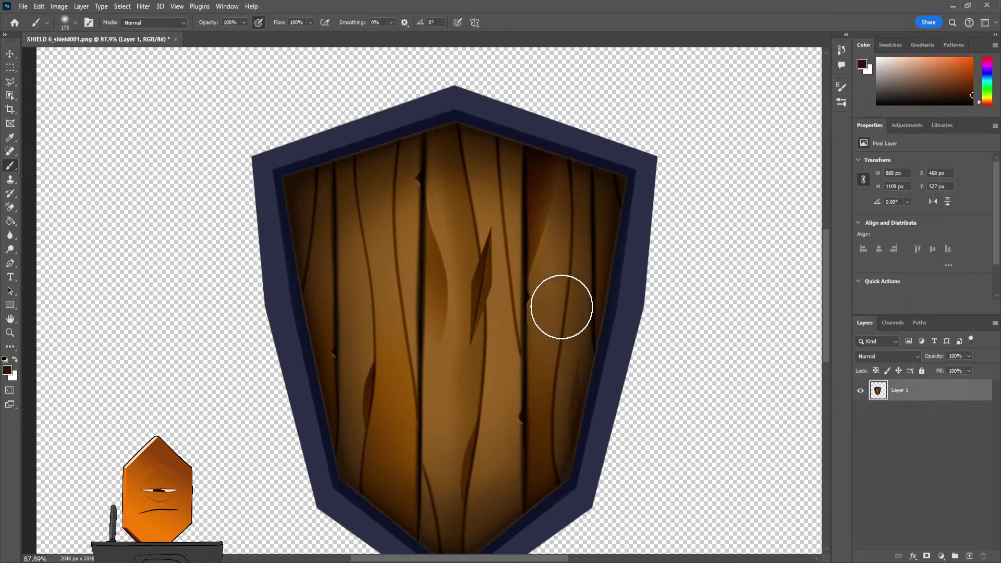
pyautogui.keyDown('alt'); pyautogui.scroll(1, 588, 277); pyautogui.keyUp('alt')
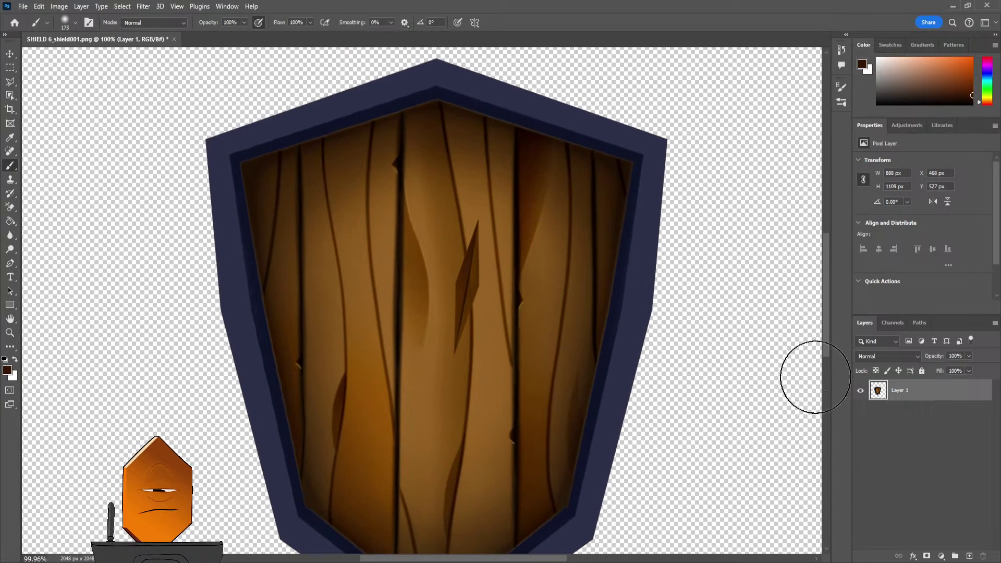
pyautogui.scroll(-2, 891, 355)
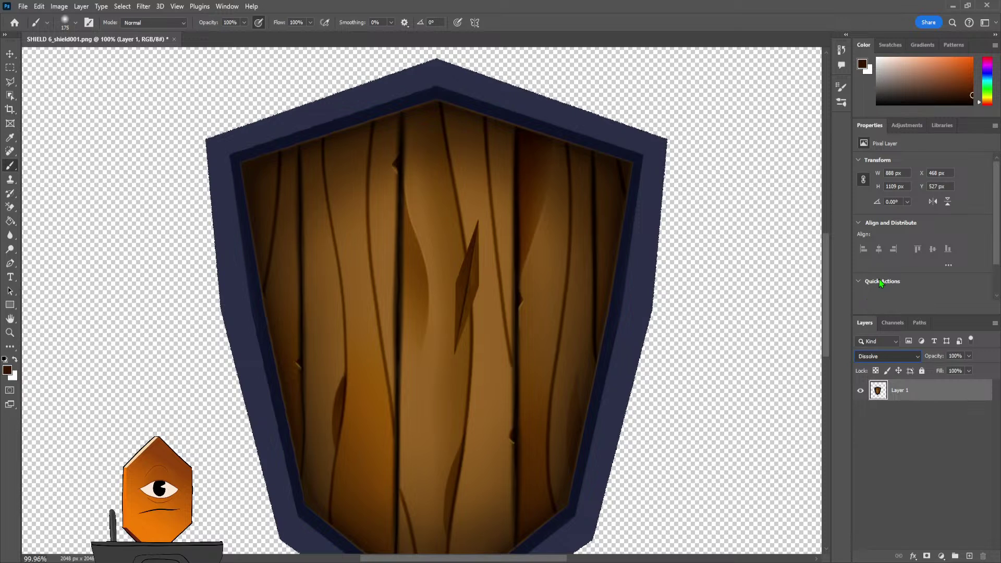
pyautogui.press('Down')
pyautogui.press('Down')
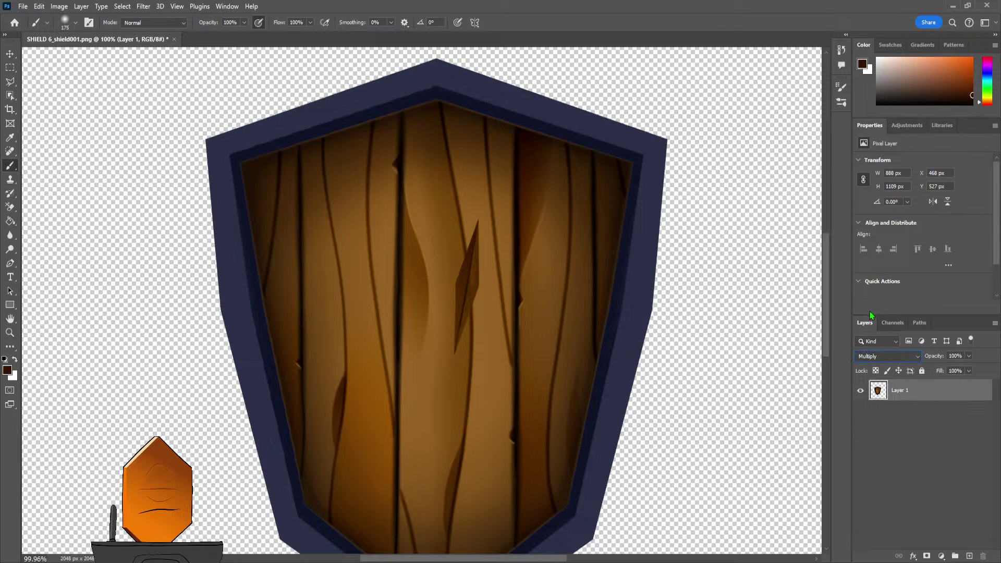
# - Undo the blend mode changes and the layer merge, restoring Layer 2 as a separate layer above Layer 1
pyautogui.hotkey('ctrl', 'z')
pyautogui.hotkey('ctrl', 'z')
pyautogui.hotkey('ctrl', 'z')
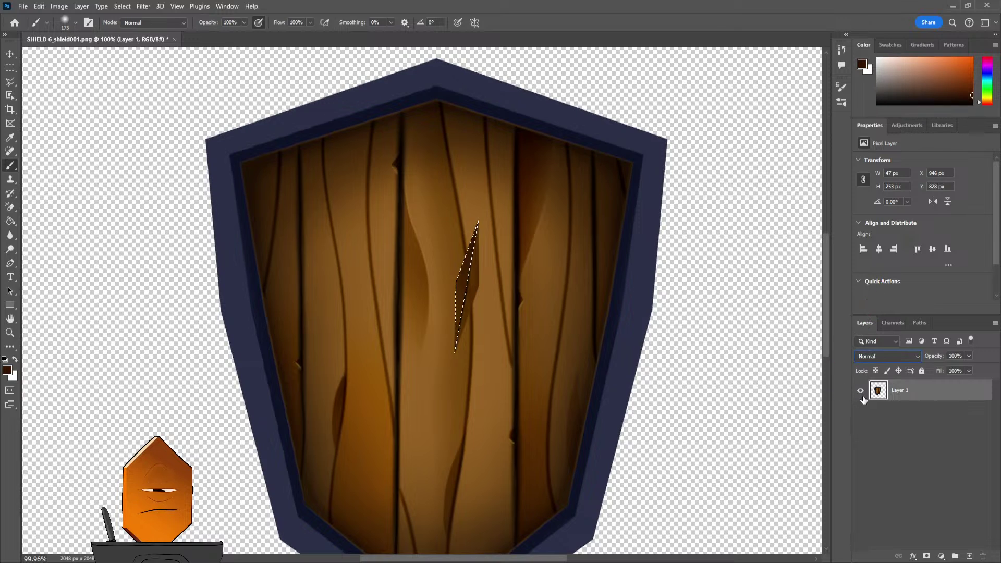
pyautogui.hotkey('ctrl', 'shift', 'alt', 'n')
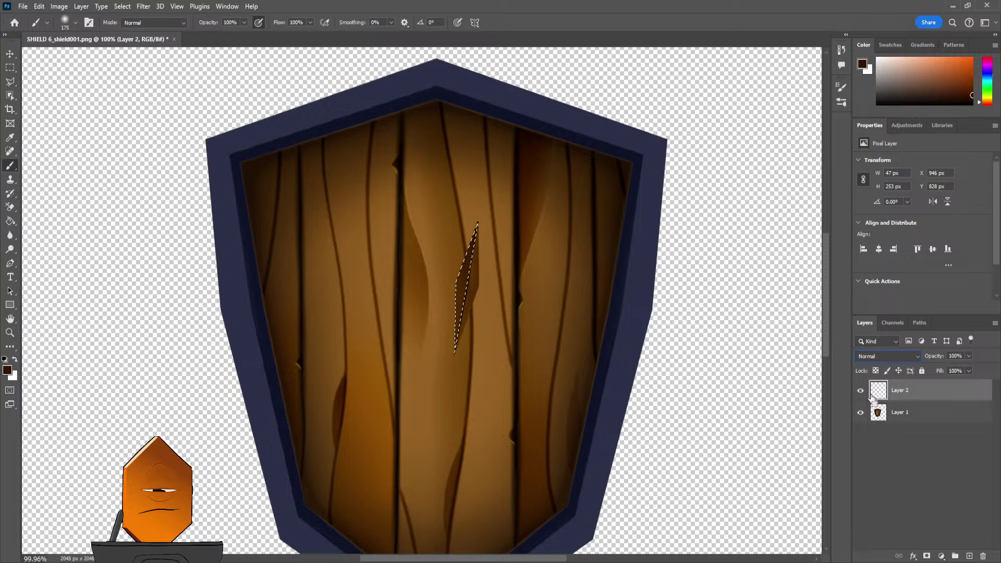
pyautogui.hotkey('ctrl', 'e')
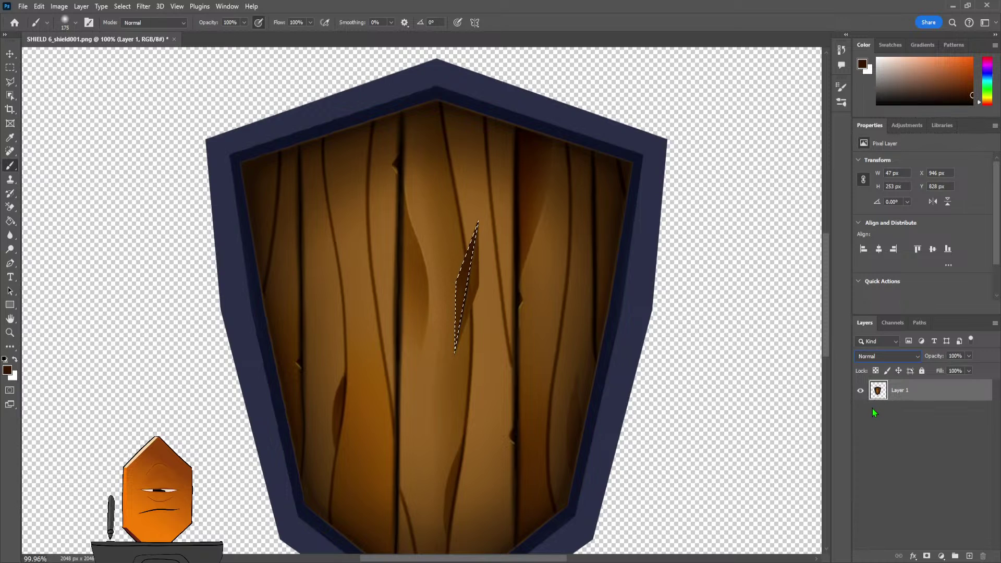
pyautogui.hotkey('ctrl', 'z')
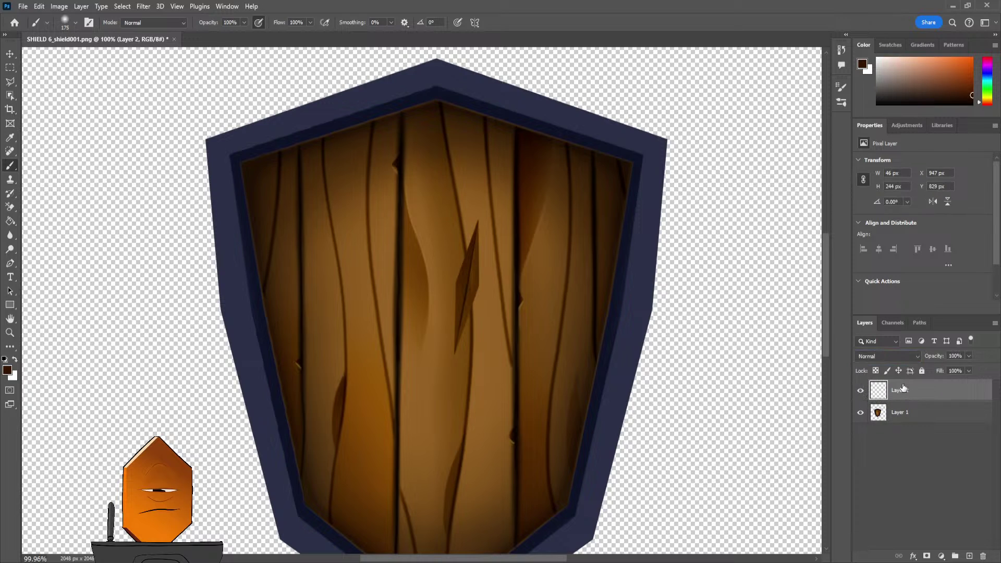
# - Set Layer 2's blend mode to Multiply and merge it down into Layer 1
pyautogui.click(881, 355)
pyautogui.click(872, 309)
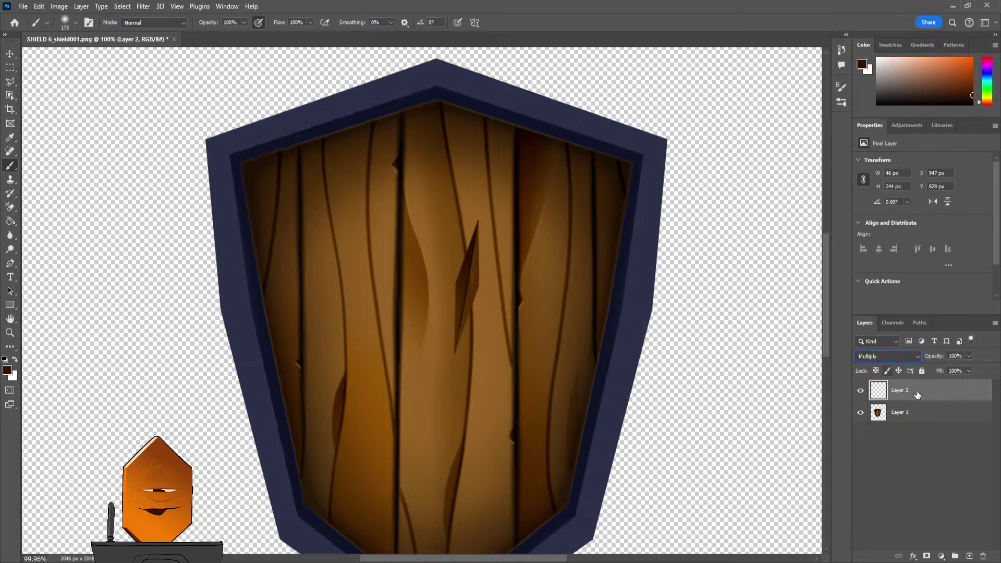
pyautogui.hotkey('ctrl', 'e')
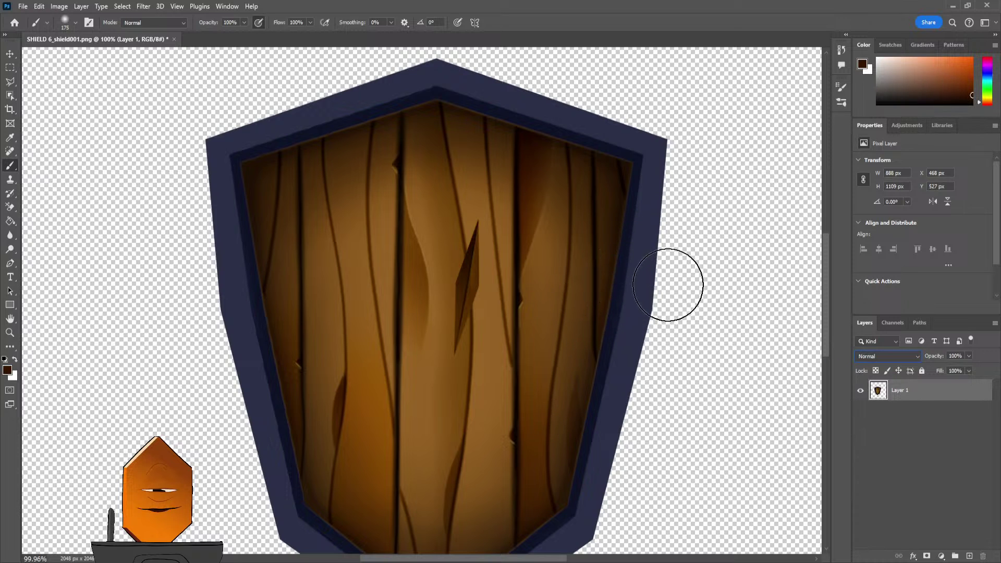
# - Undo the Multiply layer merge, redoing it once to compare, so that Layer 2 is separate again
pyautogui.keyDown('alt'); pyautogui.scroll(-5, 670, 286); pyautogui.keyUp('alt')
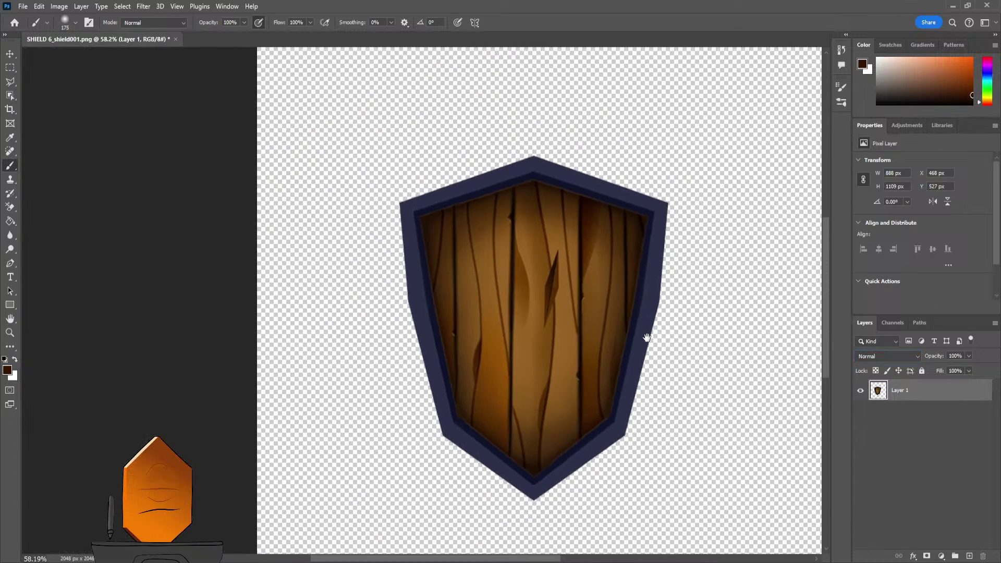
pyautogui.moveTo(646, 338); pyautogui.dragTo(574, 340)
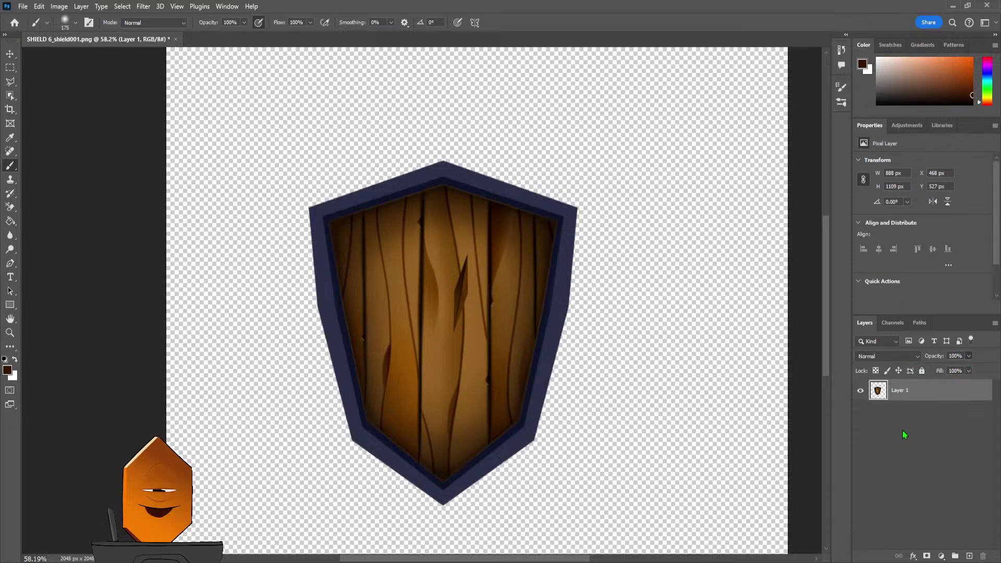
pyautogui.hotkey('ctrl', 'shift', 'alt', 'n')
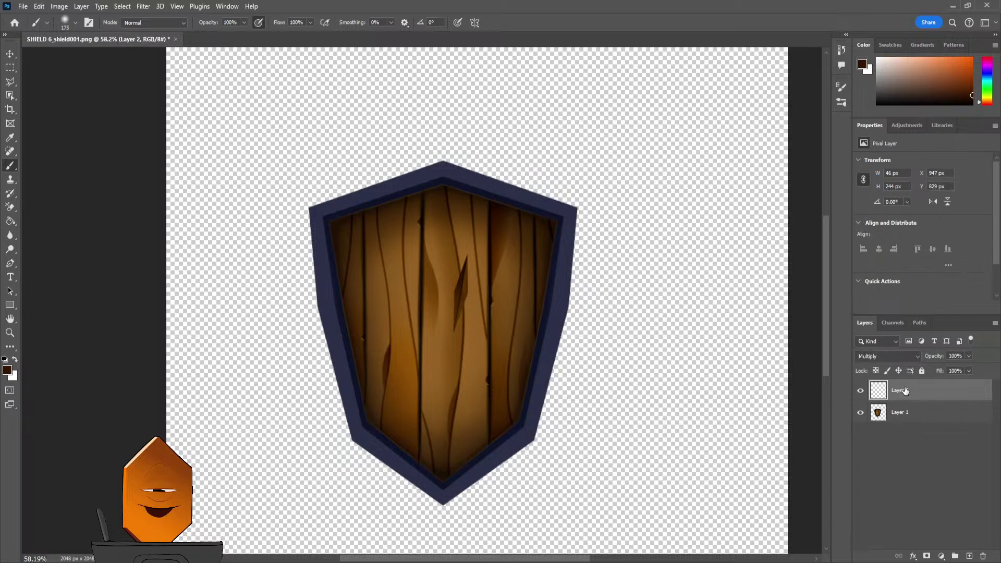
pyautogui.hotkey('ctrl', 'z')
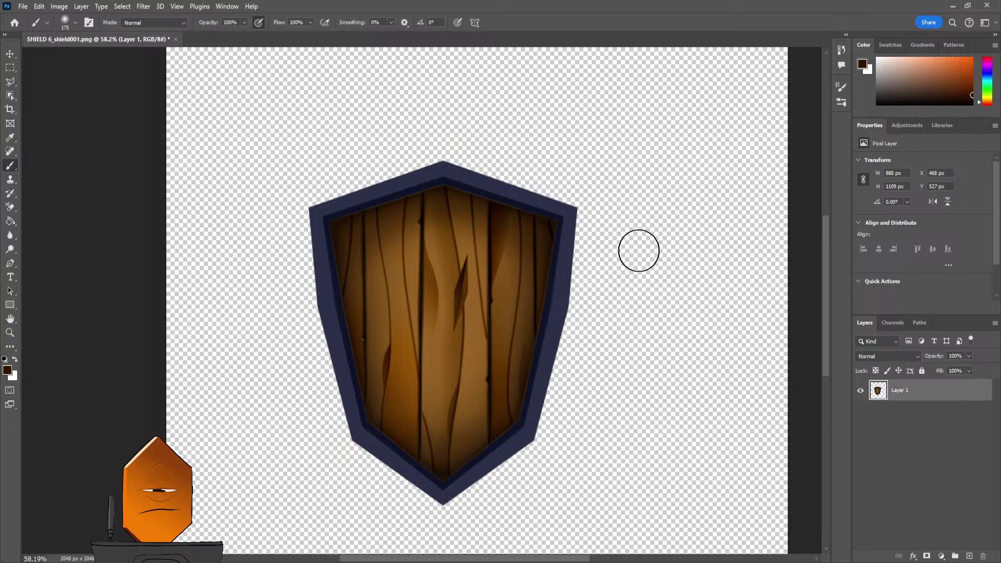
pyautogui.hotkey('ctrl', 'shift', 'z')
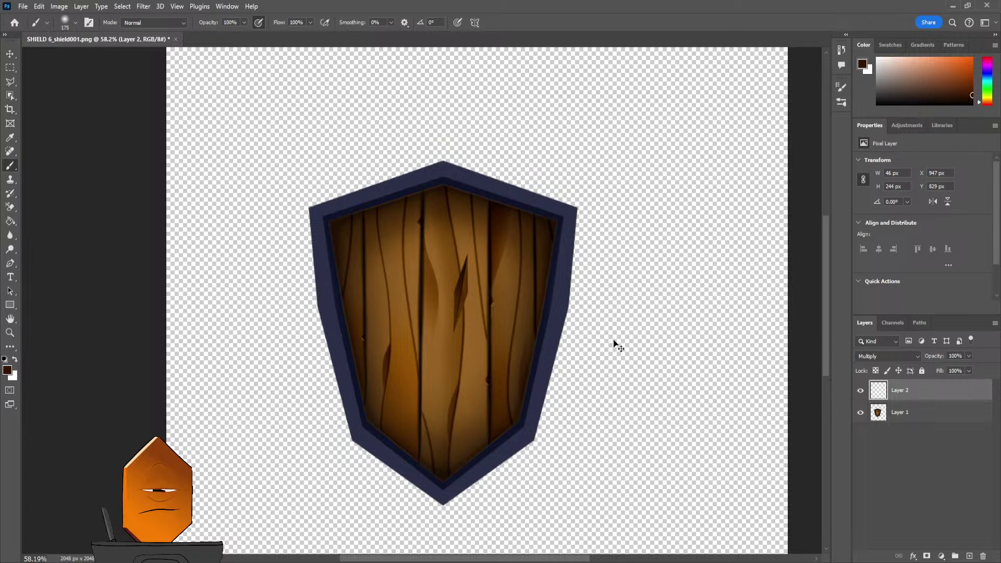
# - Try Layer 2 at 87% opacity and in Screen mode, and reset it to Normal at 100% opacity
pyautogui.keyDown('ctrl'); pyautogui.moveTo(615, 341); pyautogui.dragTo(662, 313); pyautogui.keyUp('ctrl')
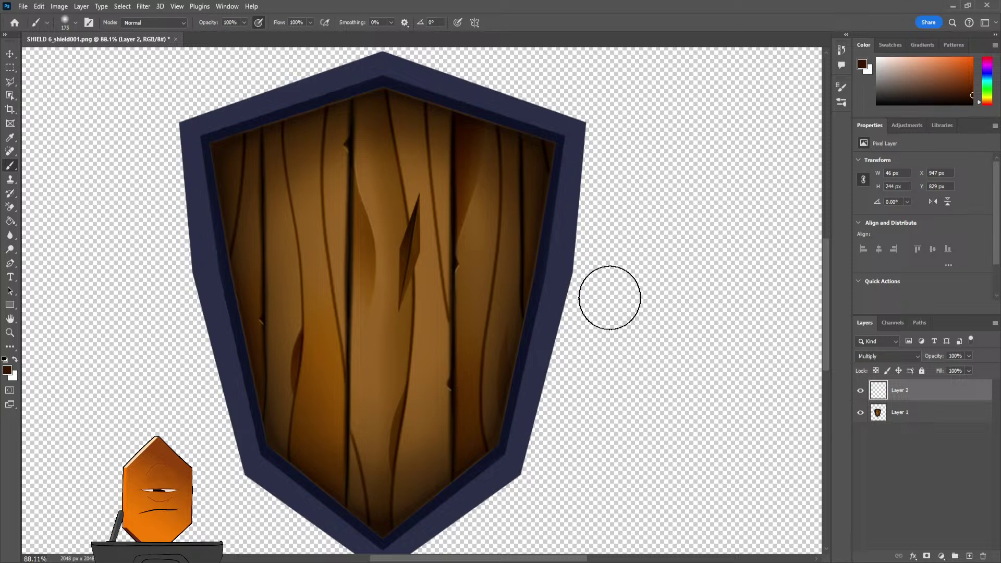
pyautogui.press('e')
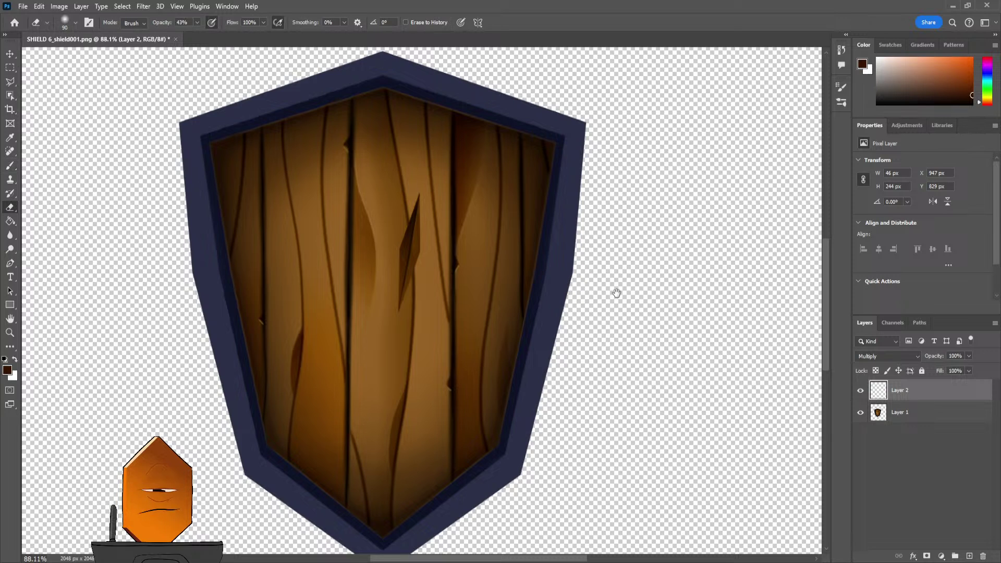
pyautogui.moveTo(631, 309); pyautogui.dragTo(649, 327)
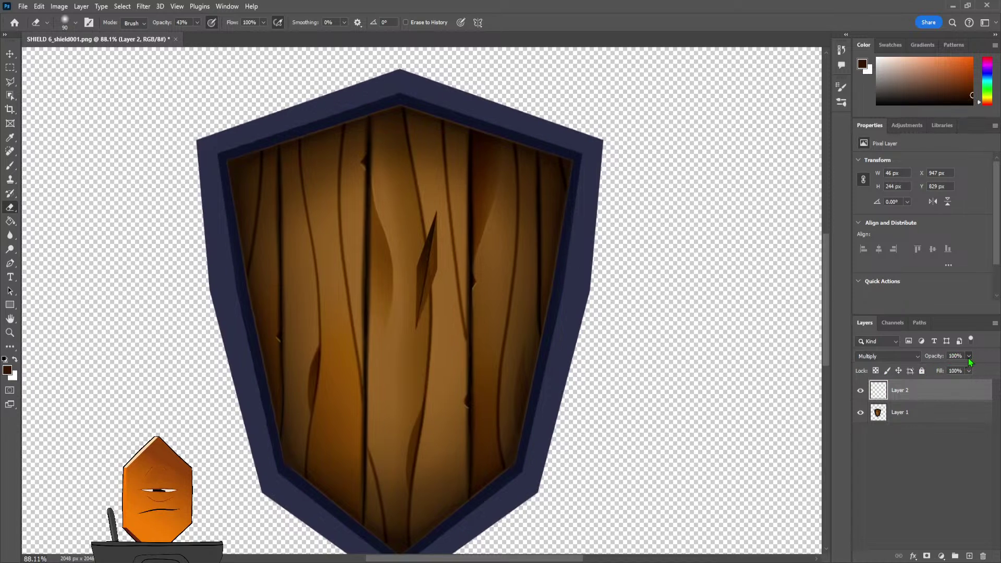
pyautogui.click(940, 365)
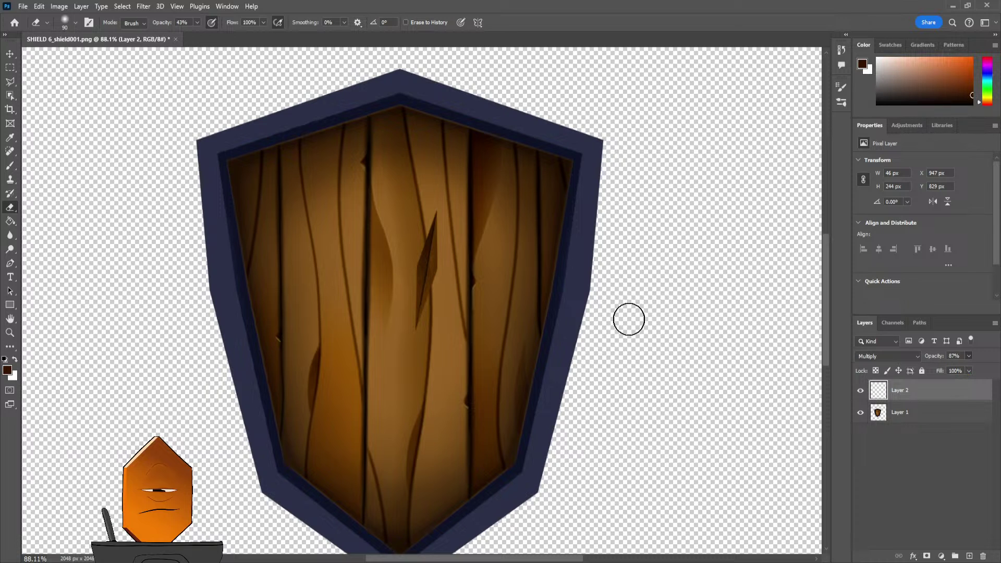
pyautogui.keyDown('ctrl'); pyautogui.moveTo(660, 295); pyautogui.dragTo(531, 359); pyautogui.keyUp('ctrl')
pyautogui.scroll(-5, 902, 359)
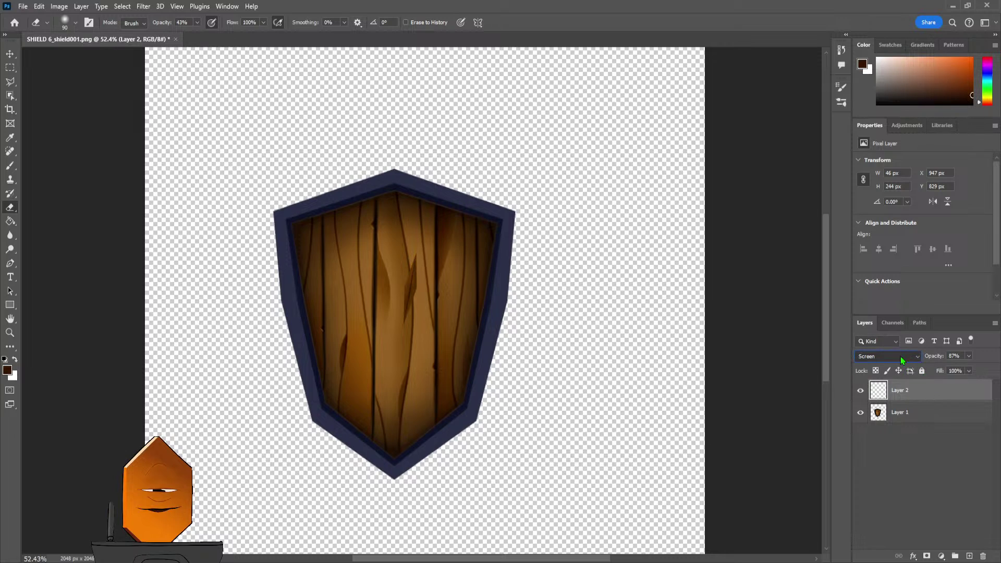
pyautogui.click(881, 274)
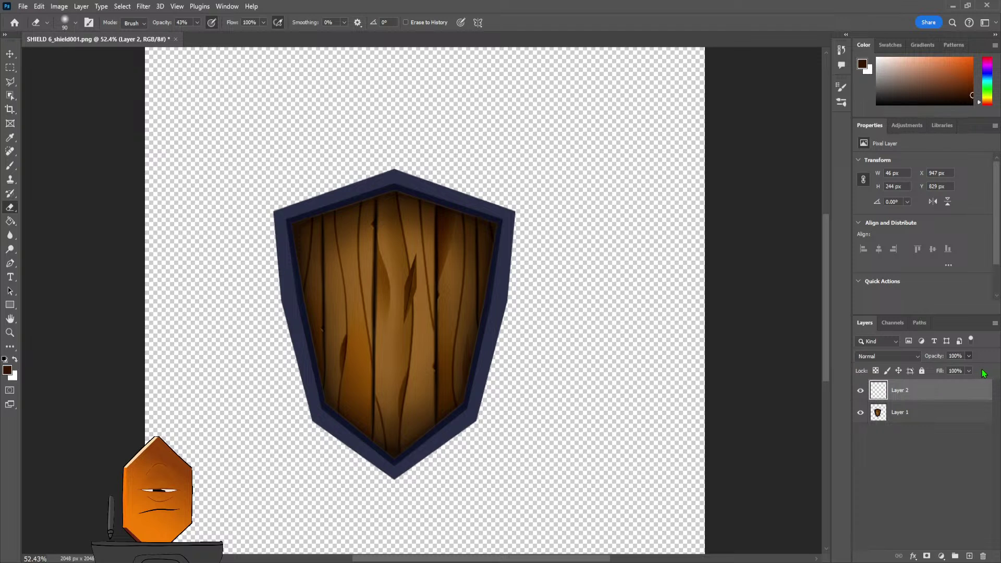
# - Delete Layer 1 with the shield image so only the Layer 2 shading remains, and save the PNG
pyautogui.moveTo(563, 297); pyautogui.dragTo(597, 317)
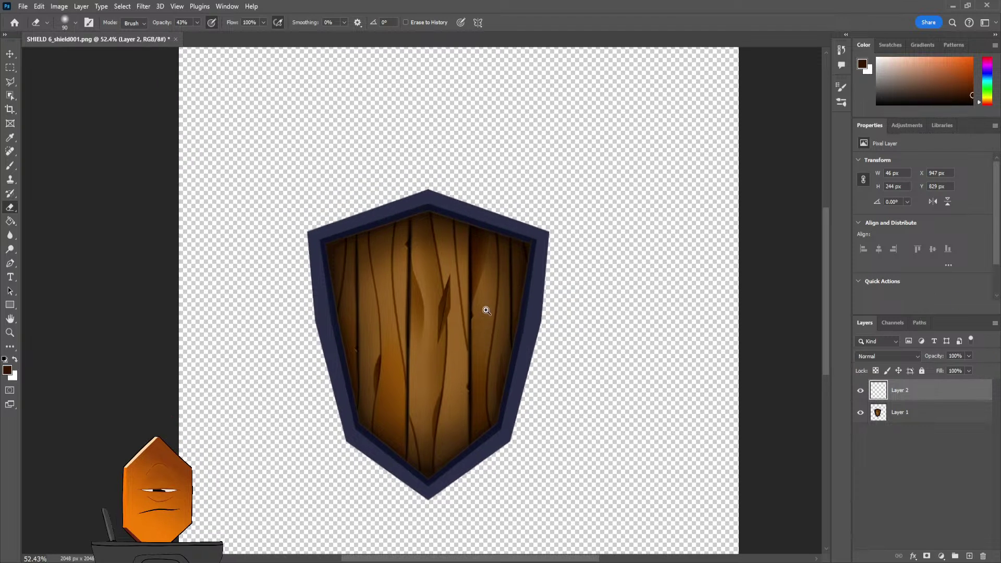
pyautogui.keyDown('ctrl'); pyautogui.moveTo(487, 311); pyautogui.dragTo(661, 307); pyautogui.keyUp('ctrl')
pyautogui.moveTo(549, 315); pyautogui.dragTo(568, 319)
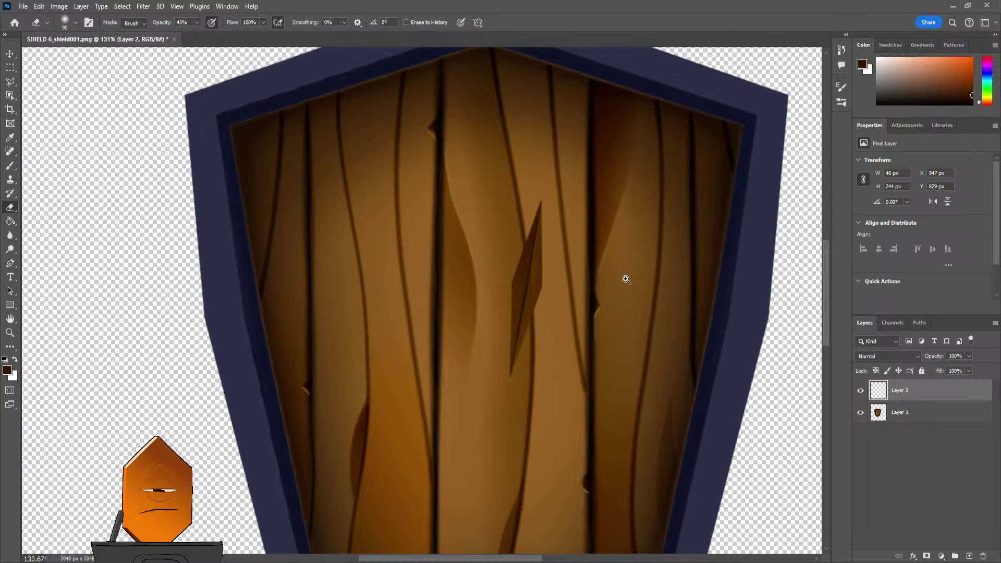
pyautogui.keyDown('ctrl'); pyautogui.moveTo(626, 279); pyautogui.dragTo(561, 304); pyautogui.keyUp('ctrl')
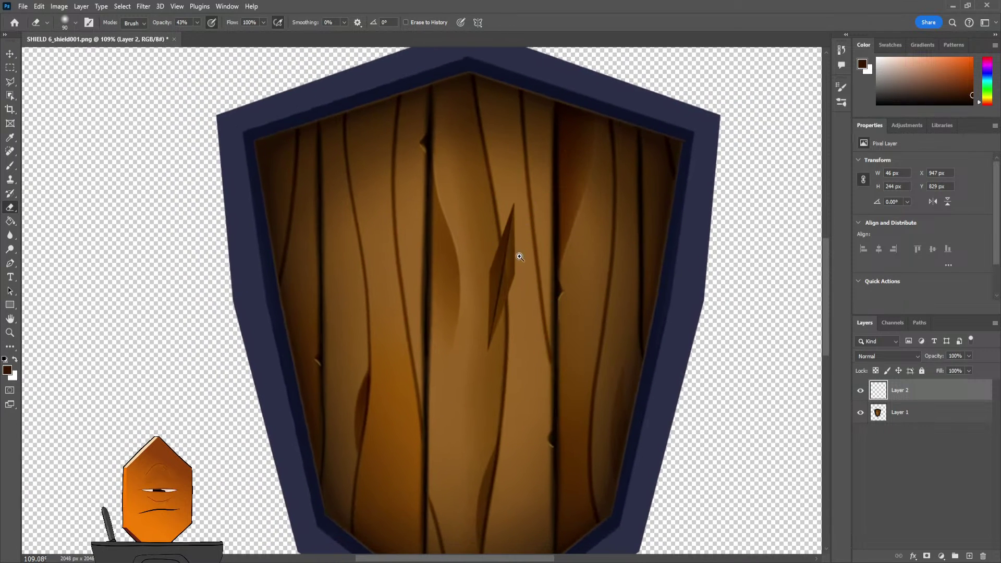
pyautogui.moveTo(520, 256)
pyautogui.keyDown('ctrl'); pyautogui.mouseDown()
pyautogui.moveTo(568, 194)
pyautogui.moveTo(537, 253)
pyautogui.mouseUp(); pyautogui.keyUp('ctrl')
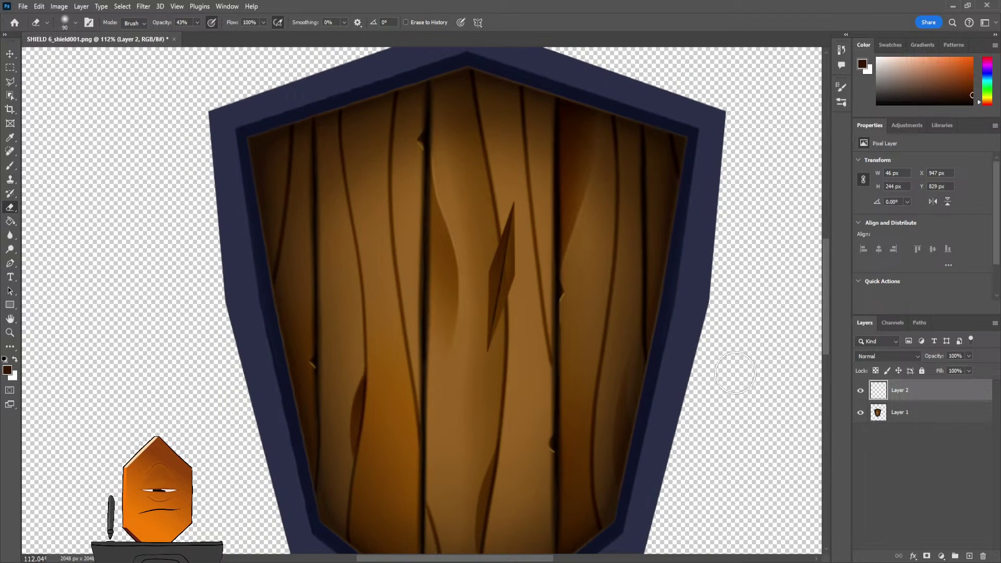
pyautogui.click(918, 412)
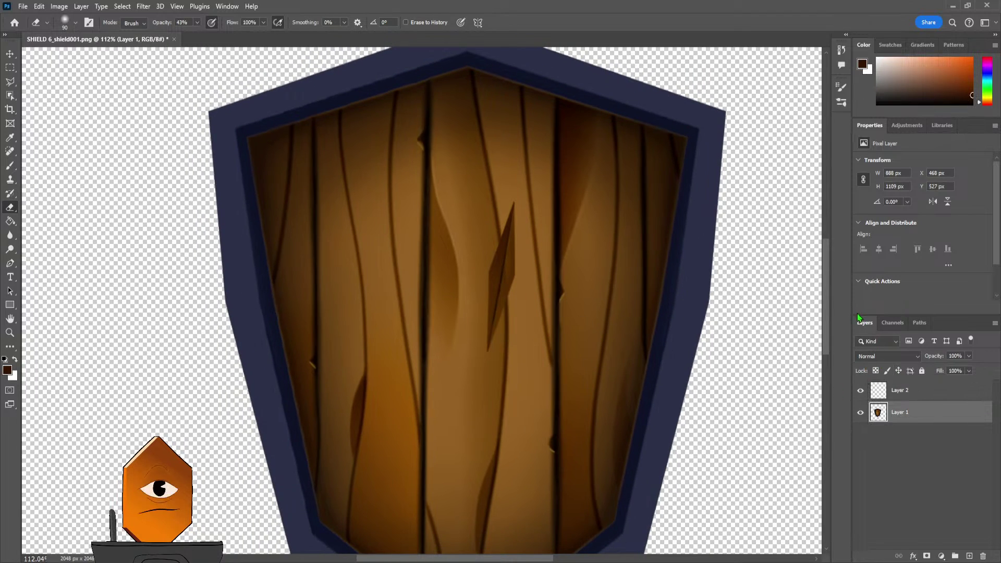
pyautogui.click(984, 556)
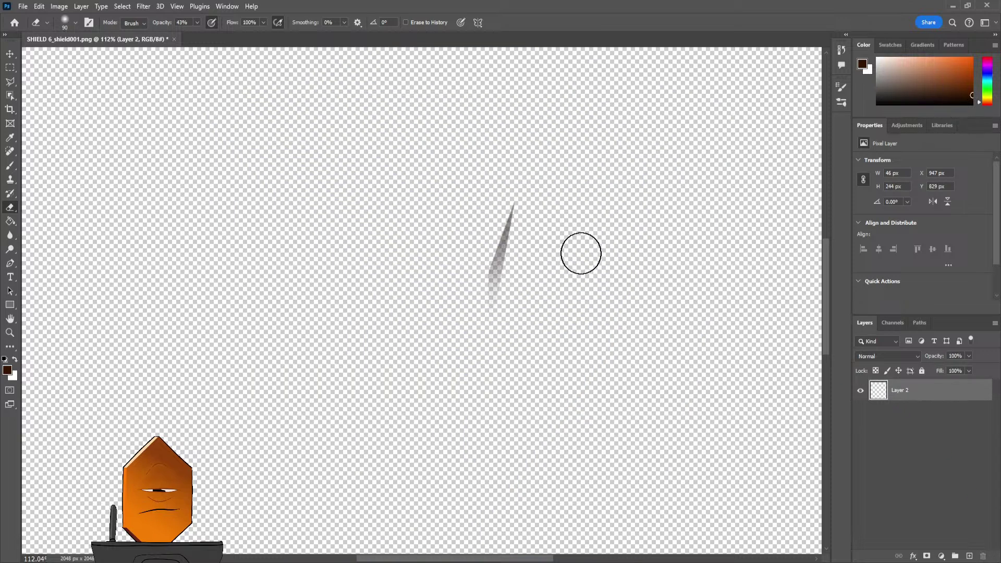
pyautogui.hotkey('ctrl', 's')
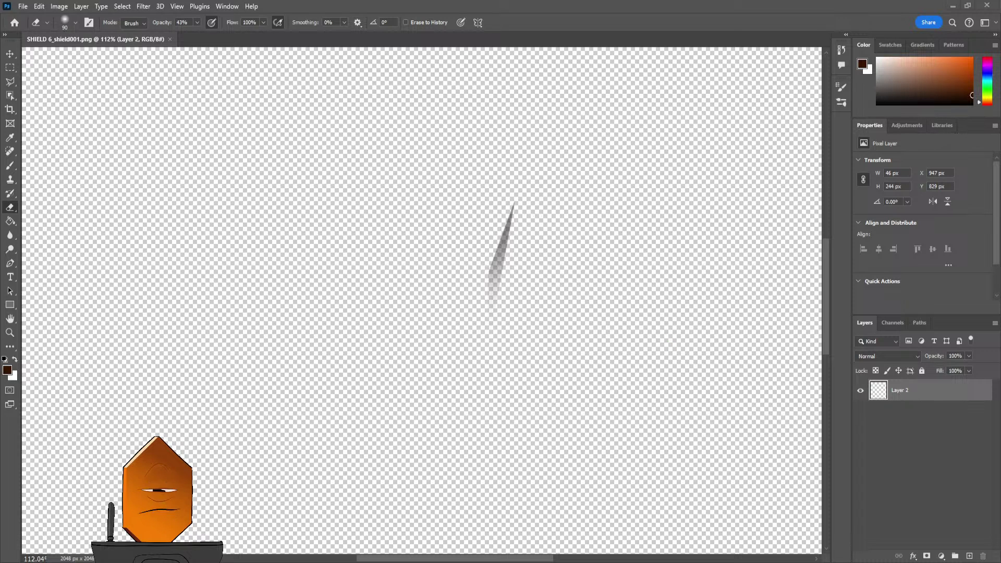
# - Switch to Blender and apply the edited image onto shield Layer 6
pyautogui.hotkey('alt', 'Tab')
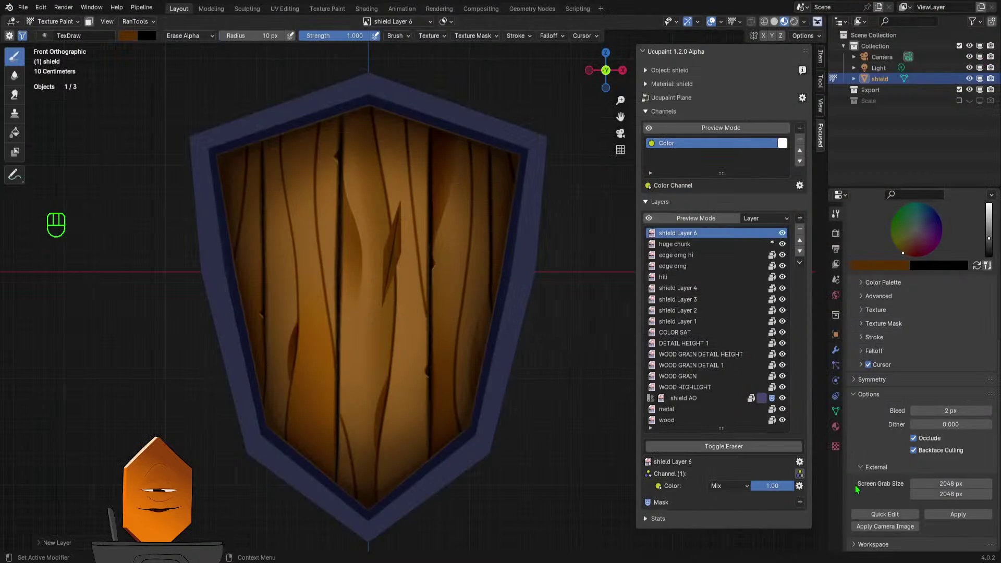
pyautogui.click(937, 515)
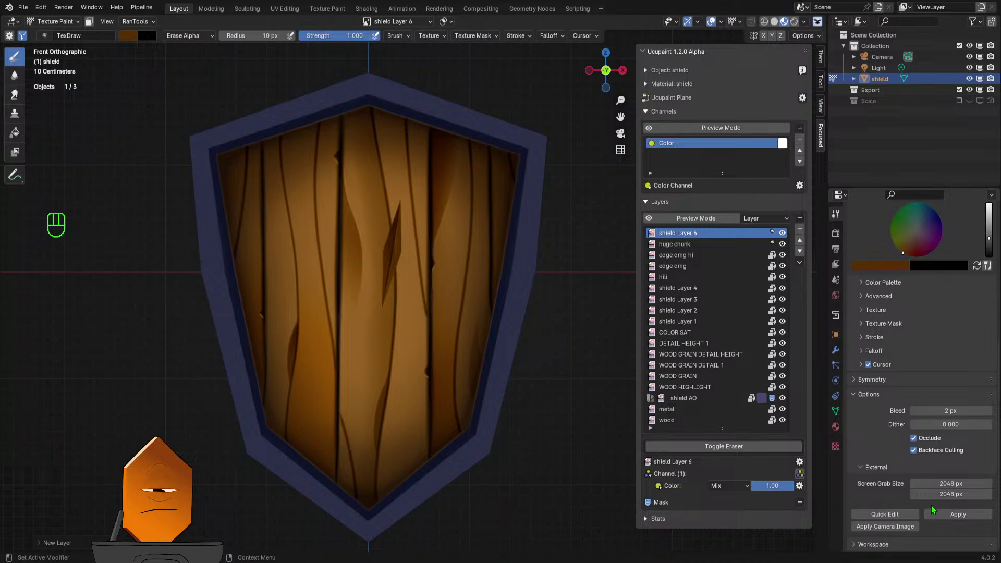
# - Toggle the visibility of shield Layer 6 repeatedly to compare the gouge with and without the applied shading
pyautogui.click(783, 234)
pyautogui.doubleClick(782, 235)
pyautogui.click(783, 237)
pyautogui.click(782, 238)
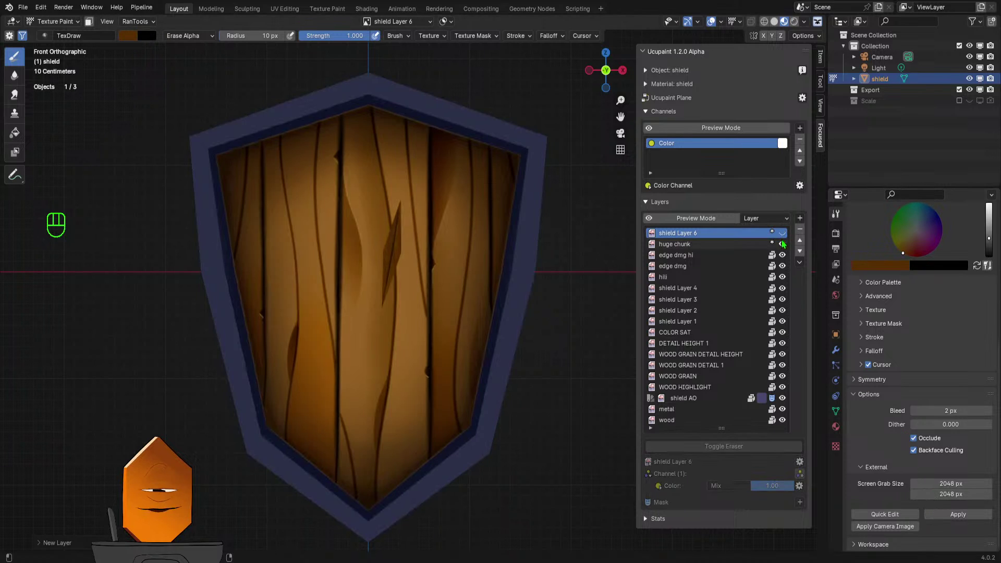
pyautogui.doubleClick(783, 240)
pyautogui.click(783, 239)
pyautogui.click(783, 239)
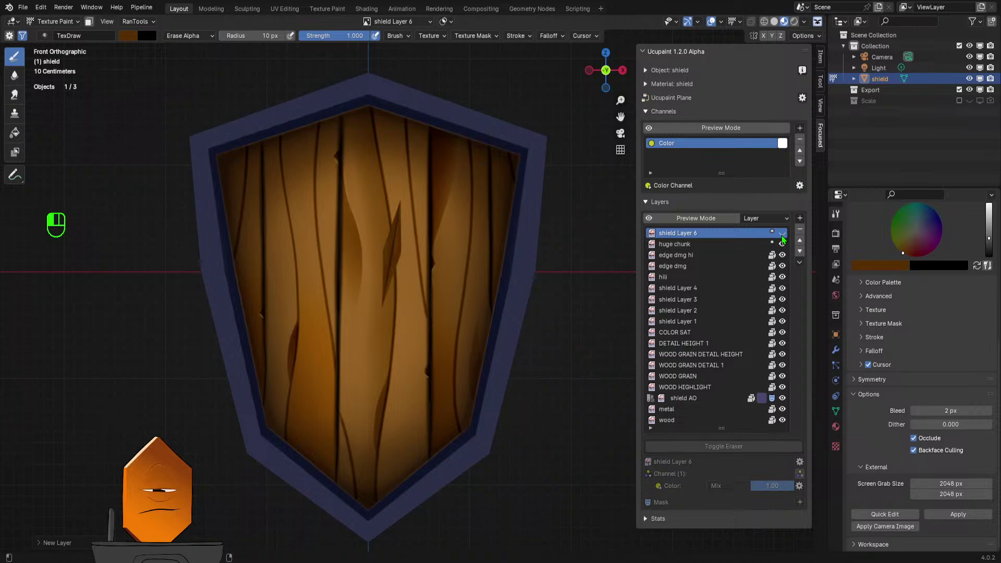
pyautogui.click(782, 239)
pyautogui.click(783, 239)
pyautogui.click(783, 239)
pyautogui.click(783, 239)
pyautogui.click(782, 239)
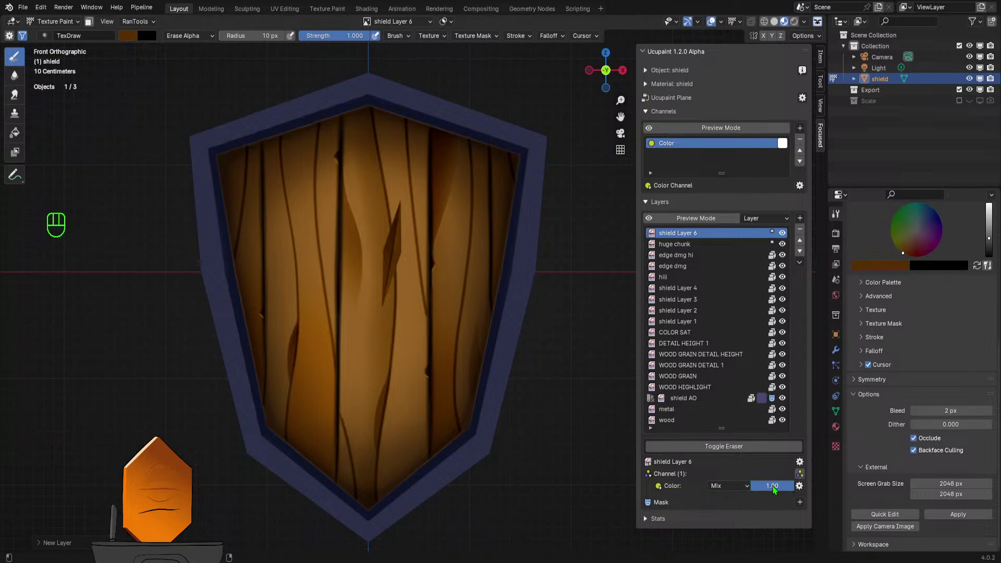
pyautogui.click(800, 485)
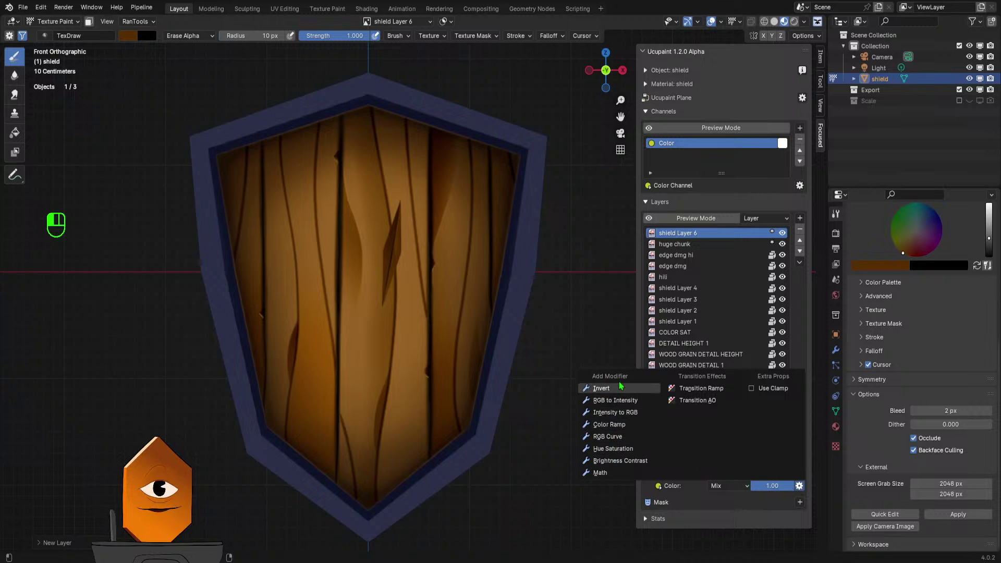
pyautogui.press('Escape')
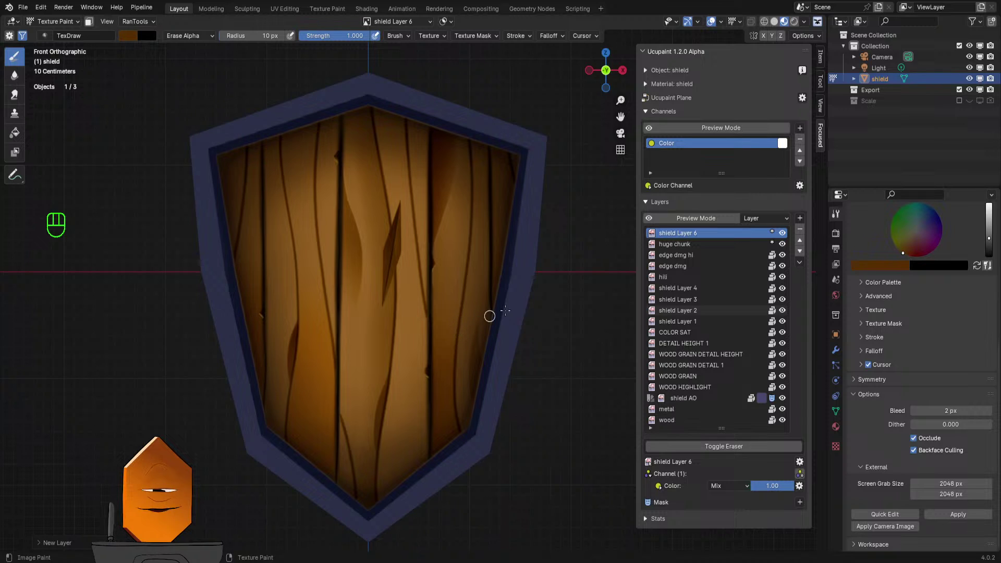
# - Merge shield Layer 6 with the huge chunk layer below it, using Color as the main channel
pyautogui.click(712, 243)
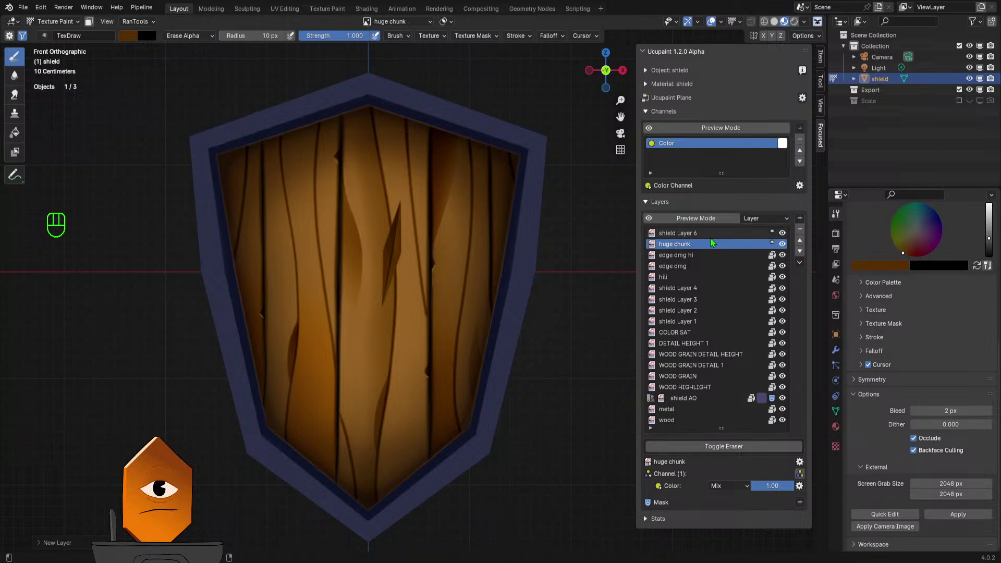
pyautogui.click(720, 233)
pyautogui.click(709, 246)
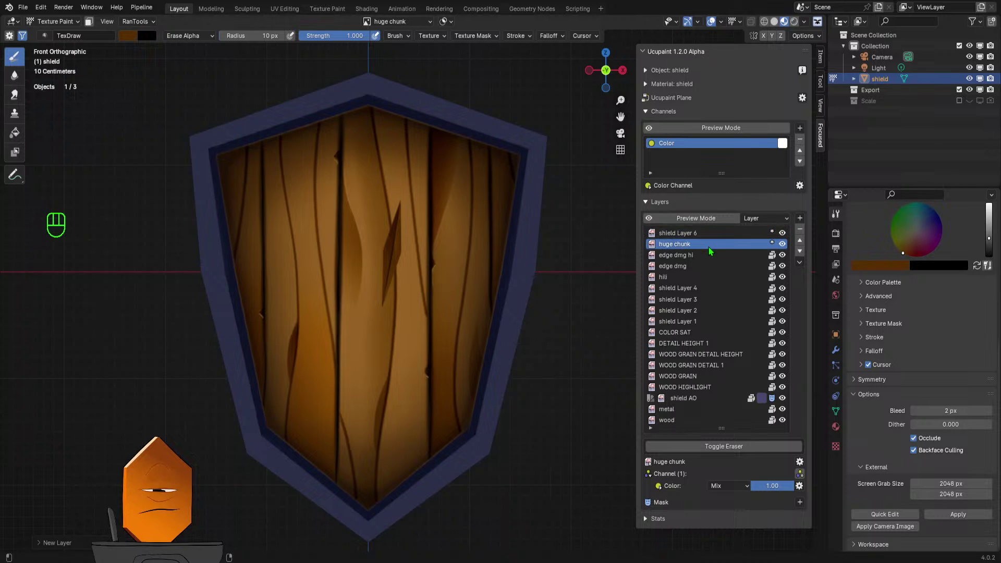
pyautogui.click(702, 233)
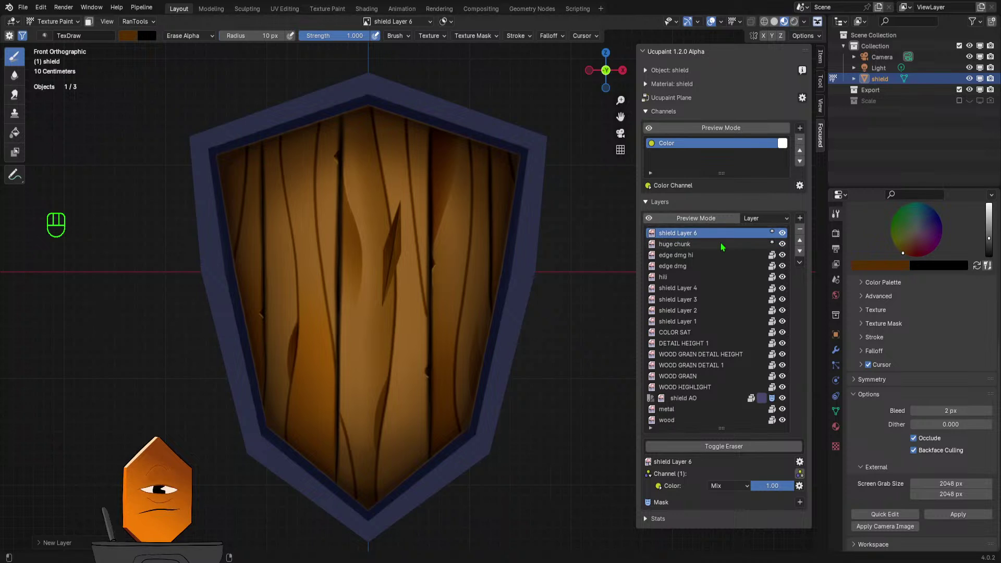
pyautogui.click(800, 264)
pyautogui.click(658, 289)
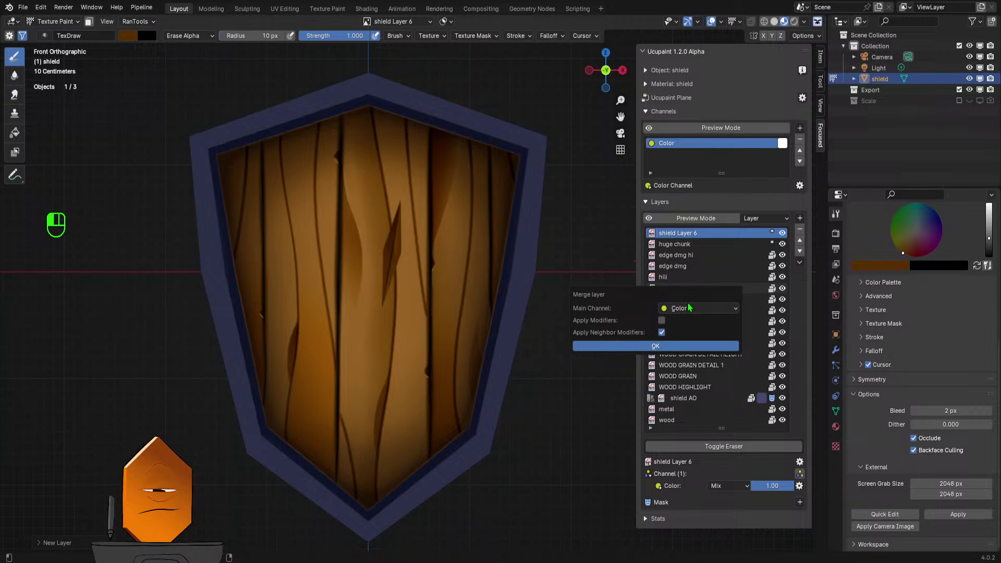
pyautogui.press('Return')
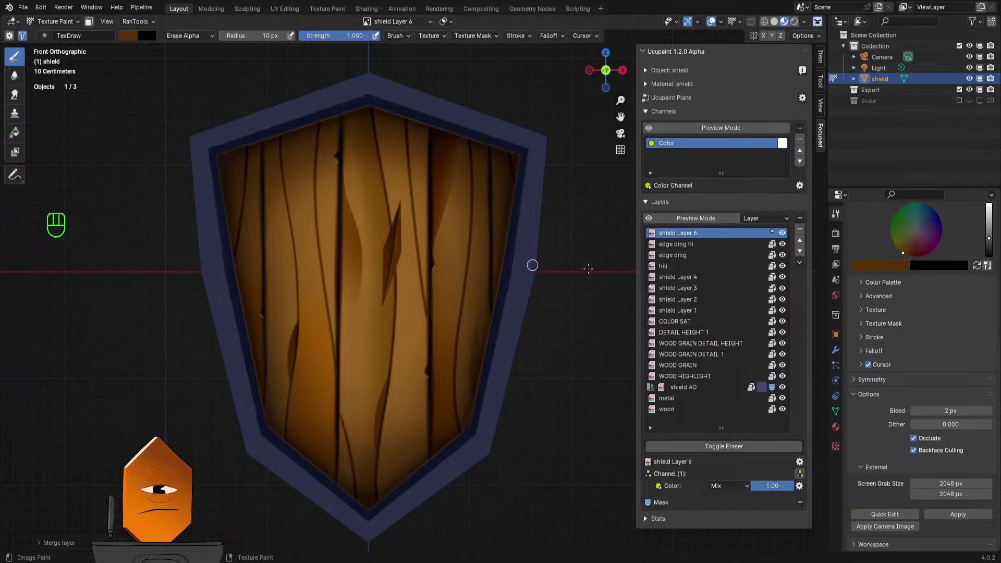
# - Toggle the merged shield Layer 6 on and off to examine the complete gouge on the shield, leaving it shown
pyautogui.click(784, 238)
pyautogui.click(783, 237)
pyautogui.click(784, 238)
pyautogui.click(784, 238)
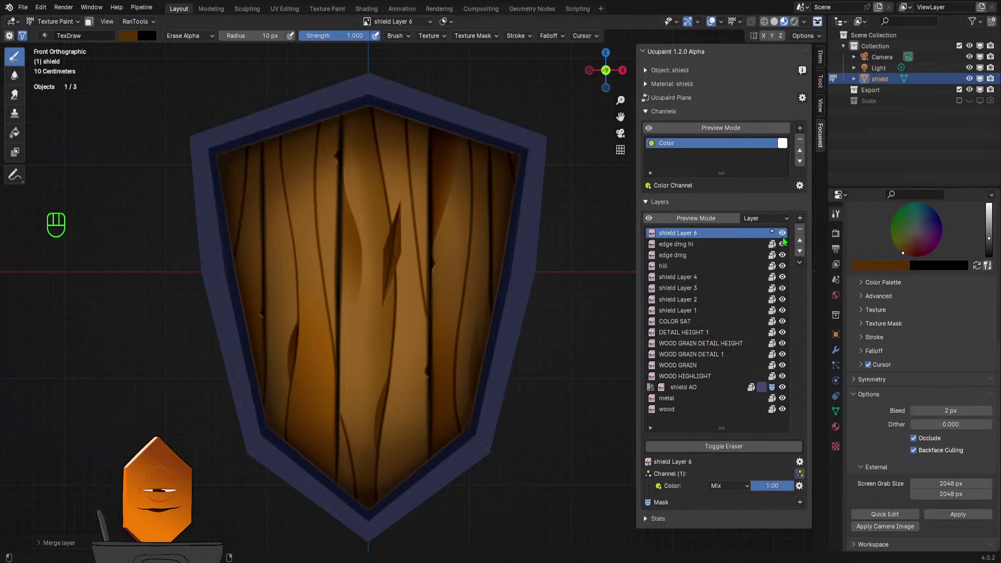
pyautogui.click(784, 238)
pyautogui.click(782, 234)
pyautogui.click(783, 233)
pyautogui.click(783, 233)
pyautogui.click(782, 234)
pyautogui.click(783, 234)
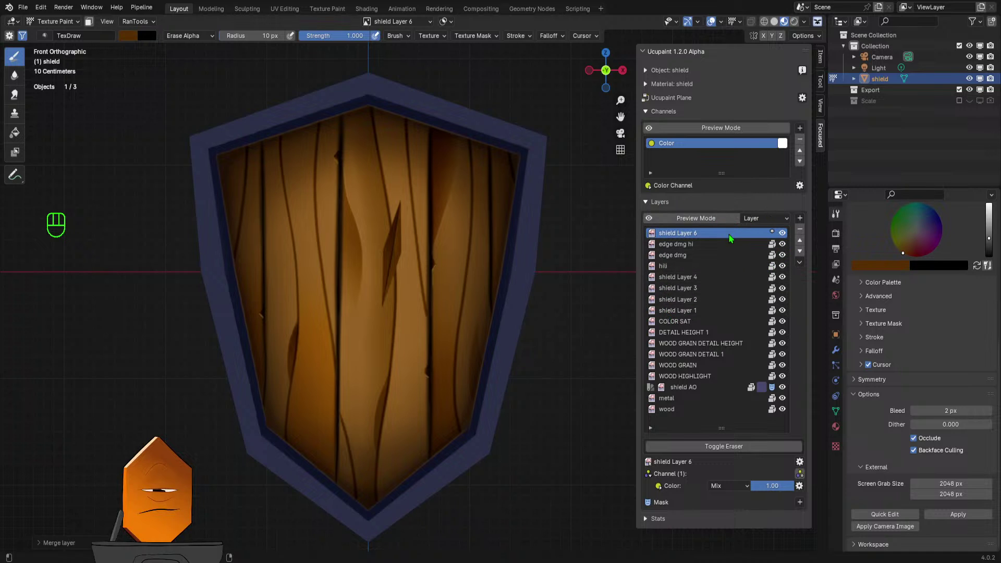
# - Add a new image layer above shield Layer 6 for further gouge detail
pyautogui.click(800, 219)
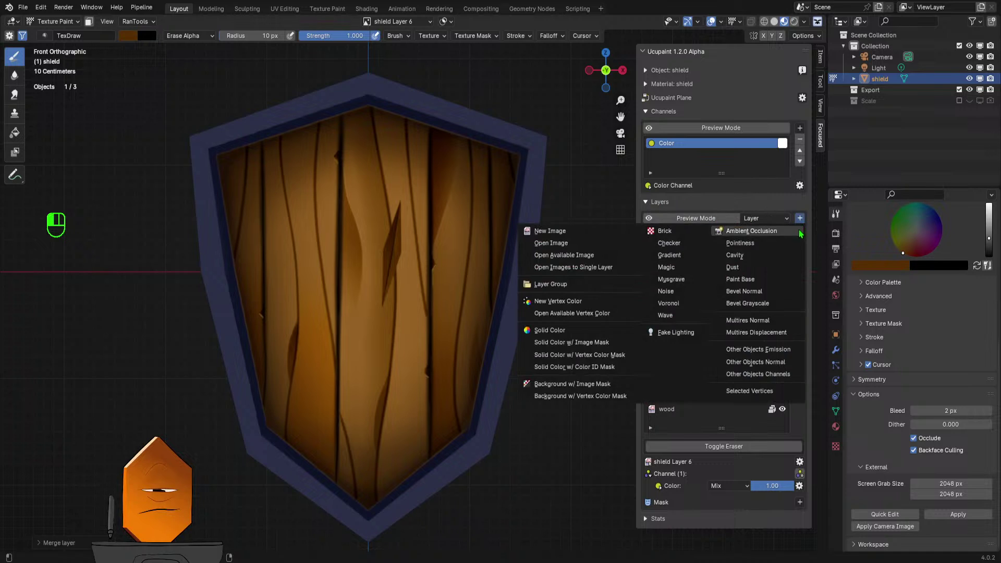
pyautogui.click(581, 232)
pyautogui.click(577, 350)
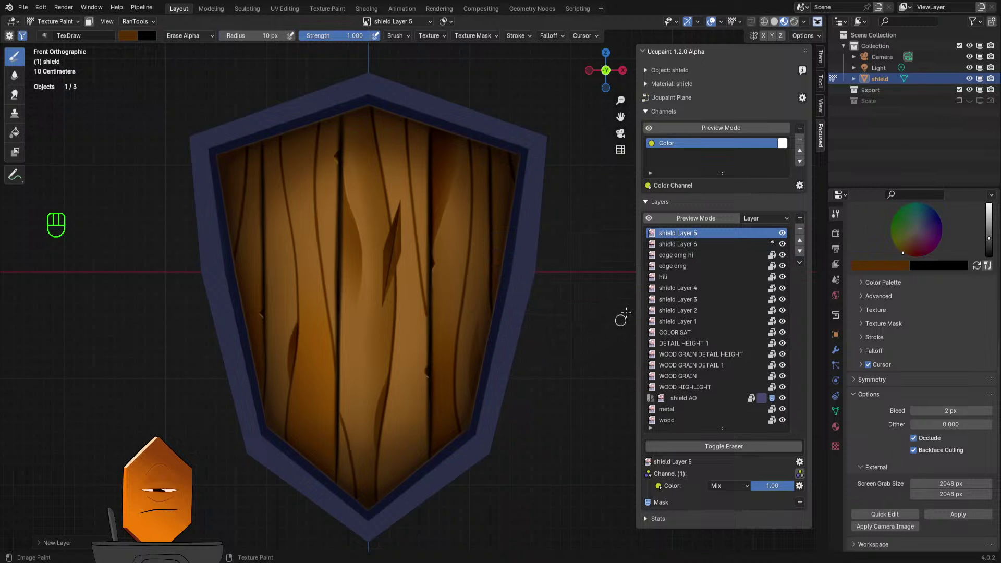
# - Sample the light wood brown near the gouge as the brush color and set the brush radius to 24 px
pyautogui.keyDown('shift'); pyautogui.moveTo(441, 258); pyautogui.dragTo(469, 269, button='middle'); pyautogui.keyUp('shift')
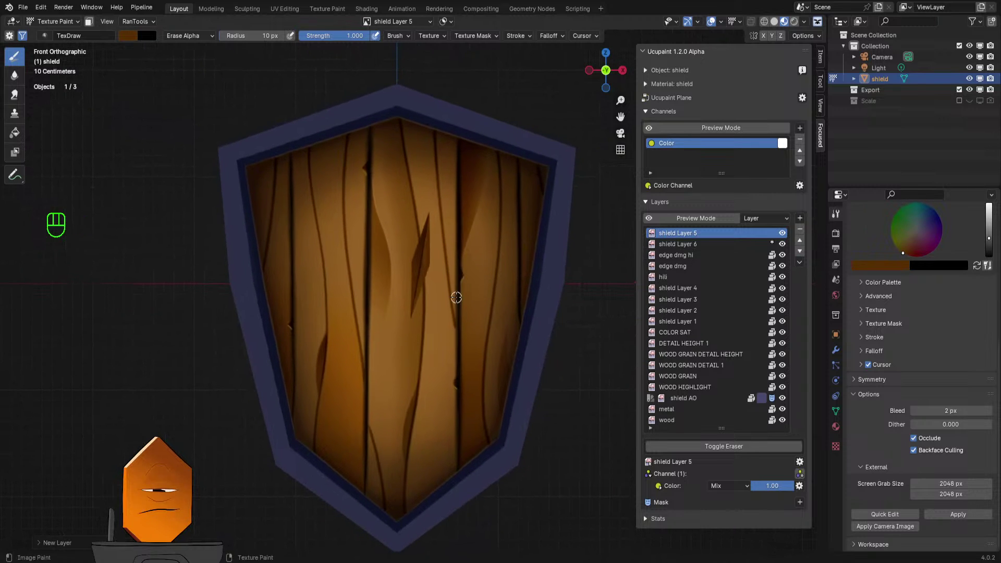
pyautogui.scroll(7, 480, 258)
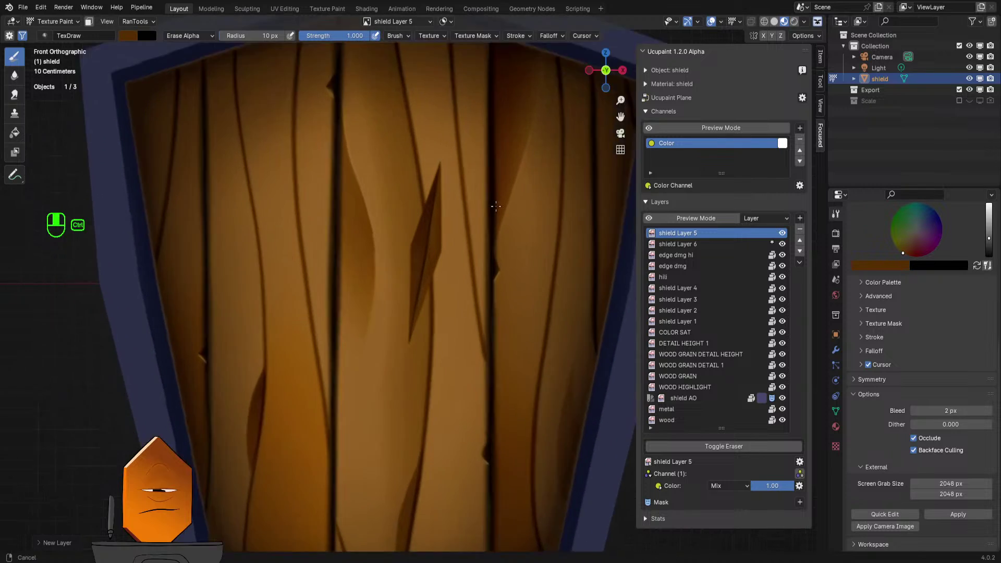
pyautogui.press('s')
pyautogui.scroll(2, 433, 276)
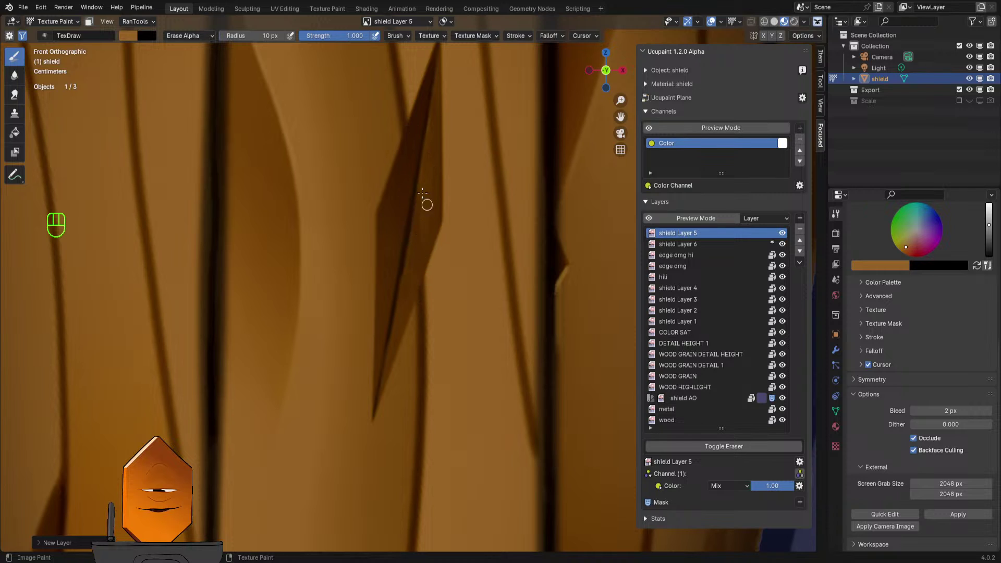
pyautogui.press('f')
pyautogui.click(434, 219)
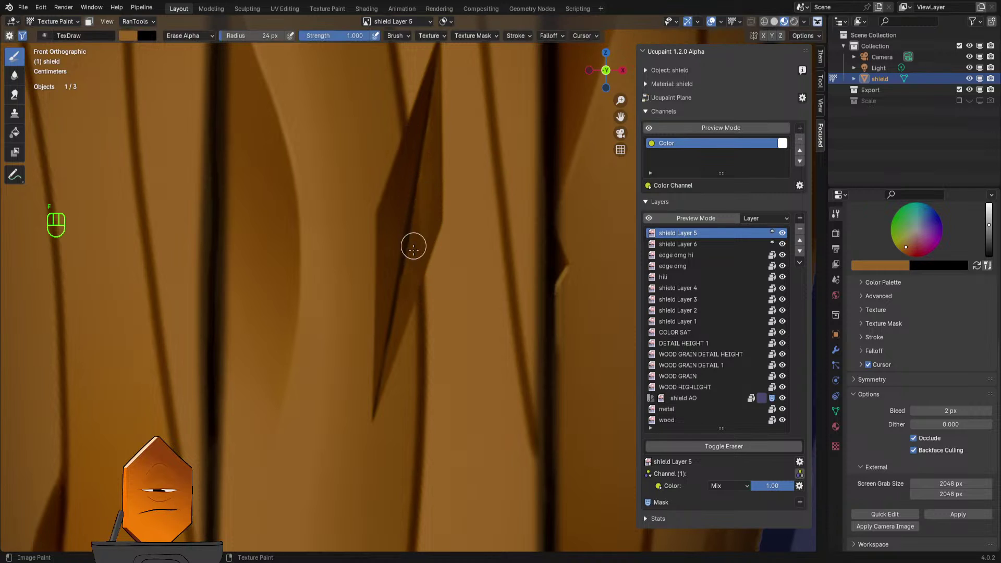
# - Switch the brush from the Line stroke method to a freehand one and set its blend mode to Mix
pyautogui.click(518, 35)
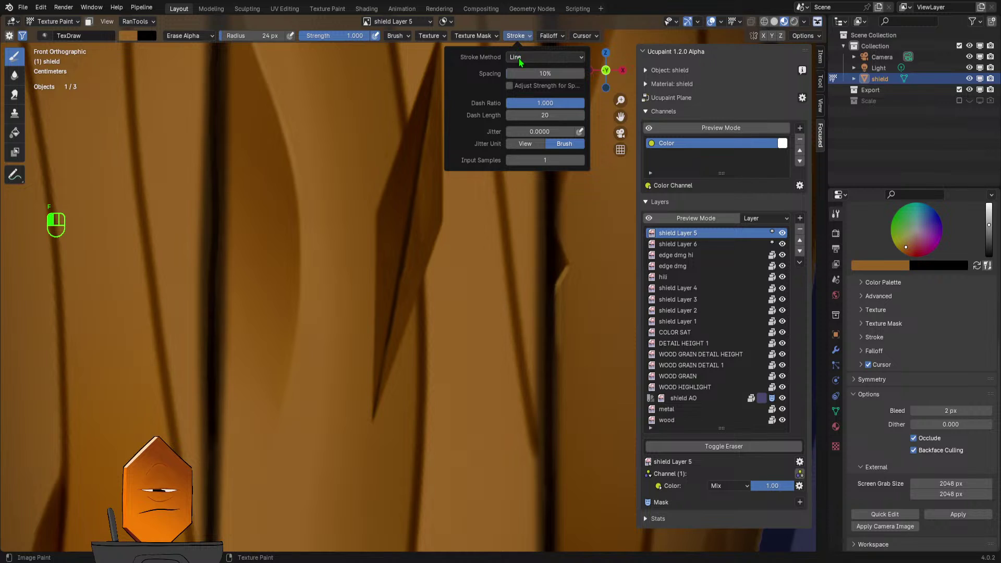
pyautogui.click(519, 57)
pyautogui.click(520, 94)
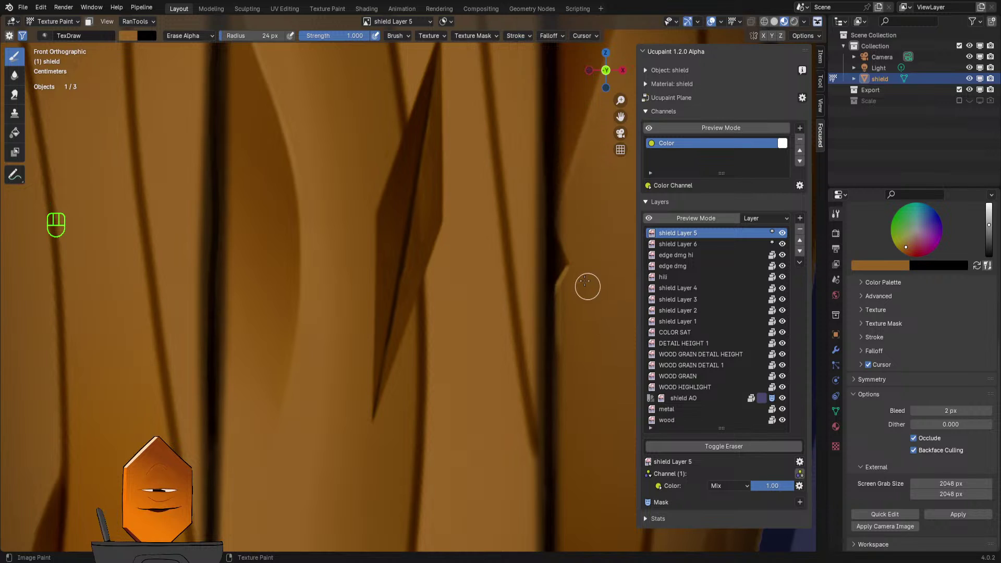
pyautogui.press('q')
pyautogui.click(486, 242)
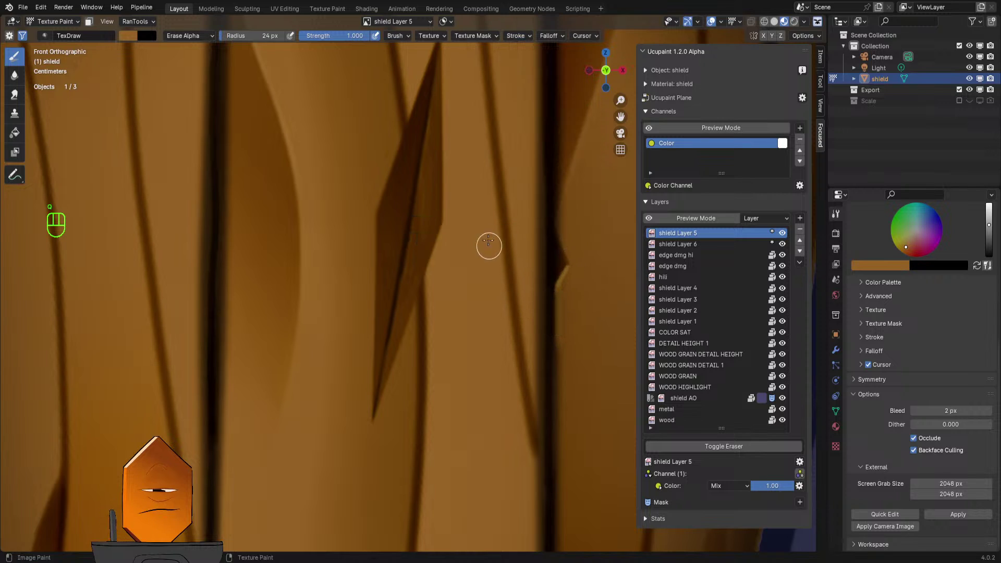
pyautogui.press('q')
pyautogui.click(514, 251)
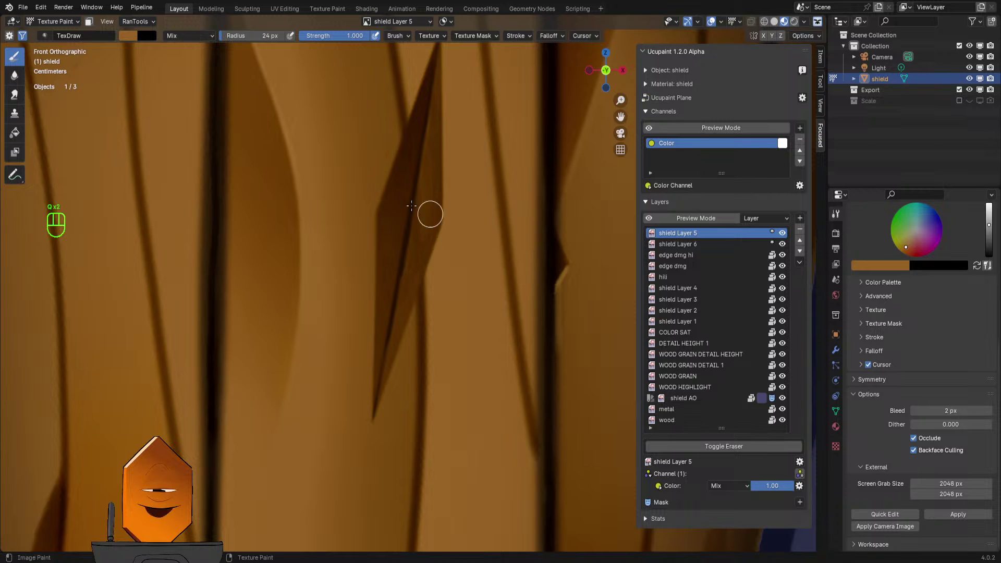
# - Undo the oversized stroke, reduce the brush radius to 12 px and paint a light brown highlight on the gouge's lower lit facet
pyautogui.moveTo(475, 236)
pyautogui.keyDown('ctrl'); pyautogui.mouseDown(button='middle')
pyautogui.moveTo(476, 212)
pyautogui.moveTo(473, 241)
pyautogui.mouseUp(button='middle'); pyautogui.keyUp('ctrl')
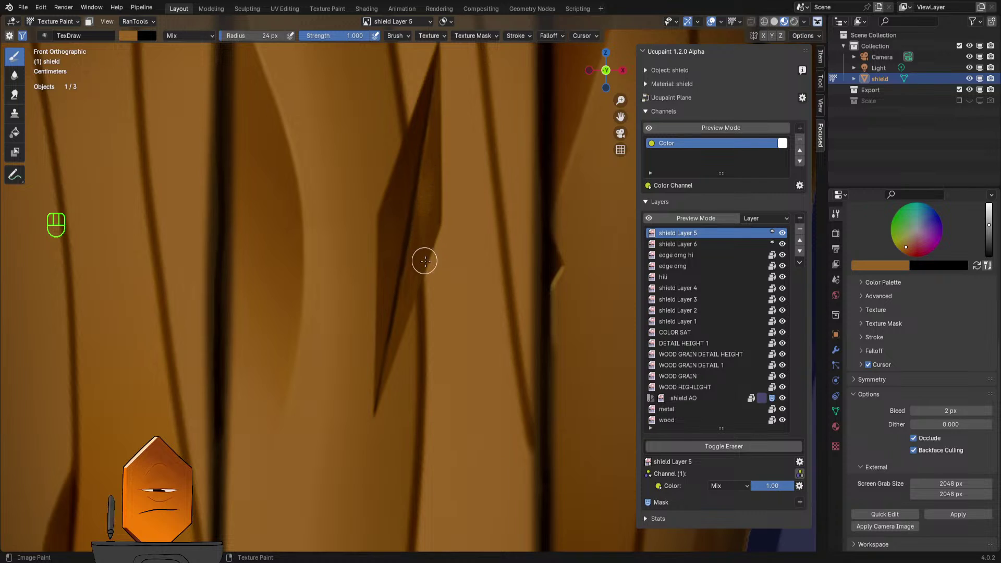
pyautogui.hotkey('ctrl', 'z')
pyautogui.hotkey('shift', 'f')
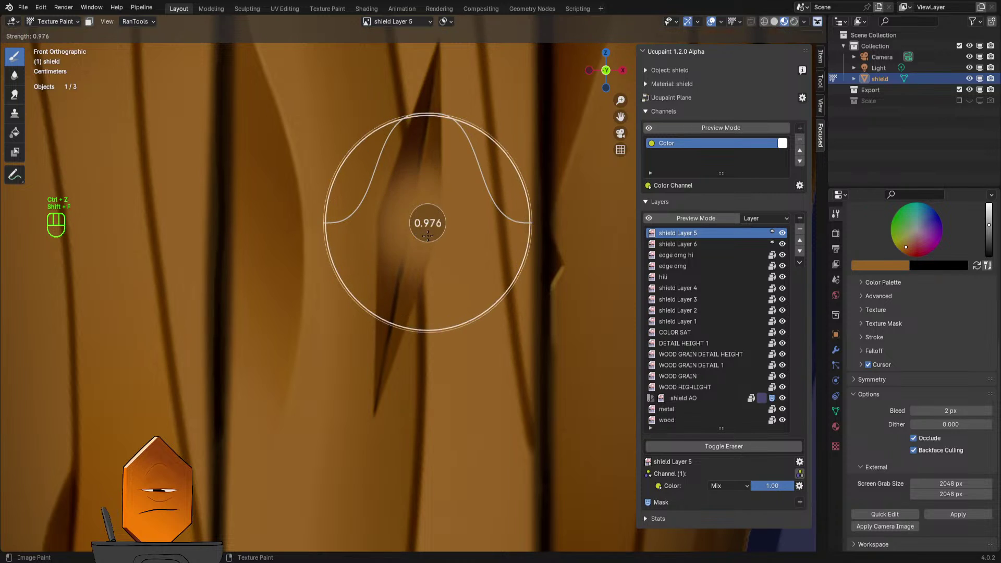
pyautogui.rightClick(444, 244)
pyautogui.press('f')
pyautogui.click(413, 246)
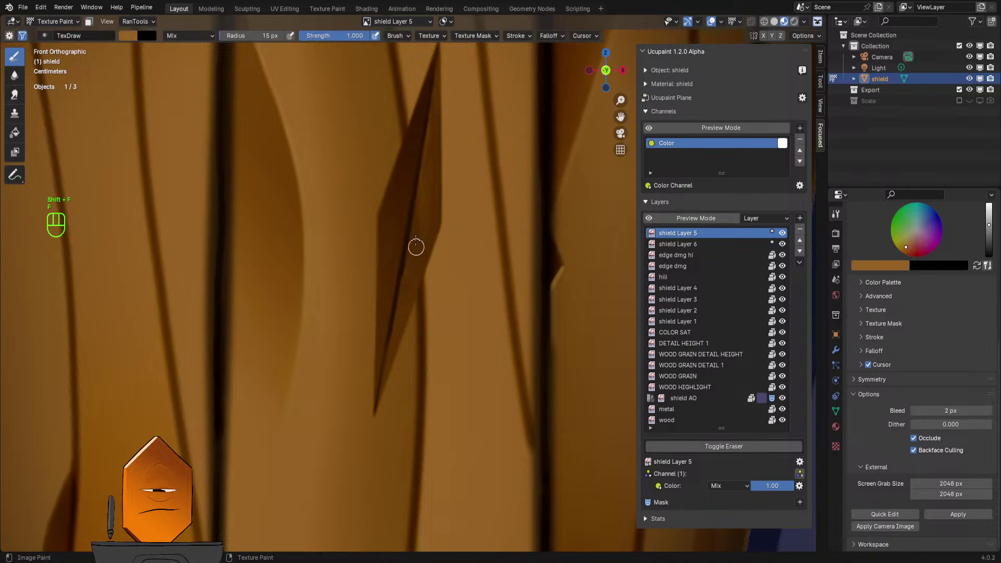
pyautogui.press('f')
pyautogui.click(419, 218)
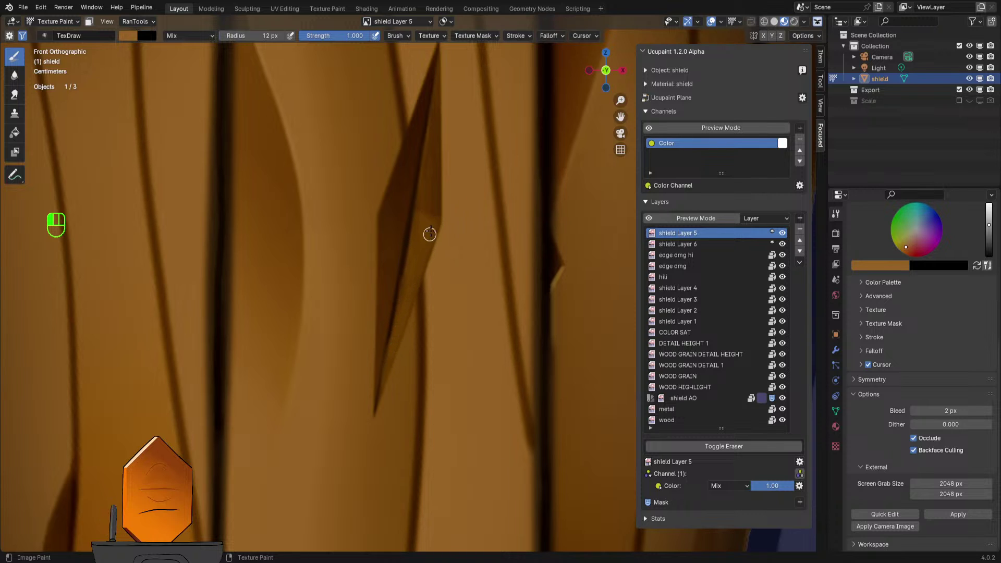
# - Make shield Layer 6 the active layer and sample a dark brown from the gouge as the brush color
pyautogui.scroll(-6, 501, 211)
pyautogui.keyDown('ctrl'); pyautogui.moveTo(452, 386); pyautogui.dragTo(452, 376, button='middle'); pyautogui.keyUp('ctrl')
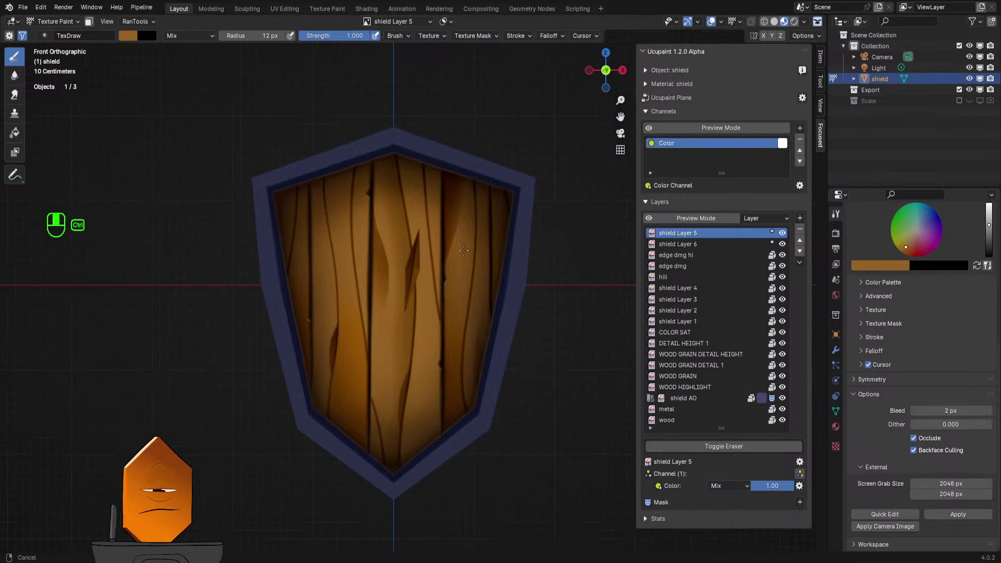
pyautogui.moveTo(449, 232)
pyautogui.keyDown('ctrl'); pyautogui.mouseDown(button='middle')
pyautogui.moveTo(450, 290)
pyautogui.moveTo(462, 201)
pyautogui.mouseUp(button='middle'); pyautogui.keyUp('ctrl')
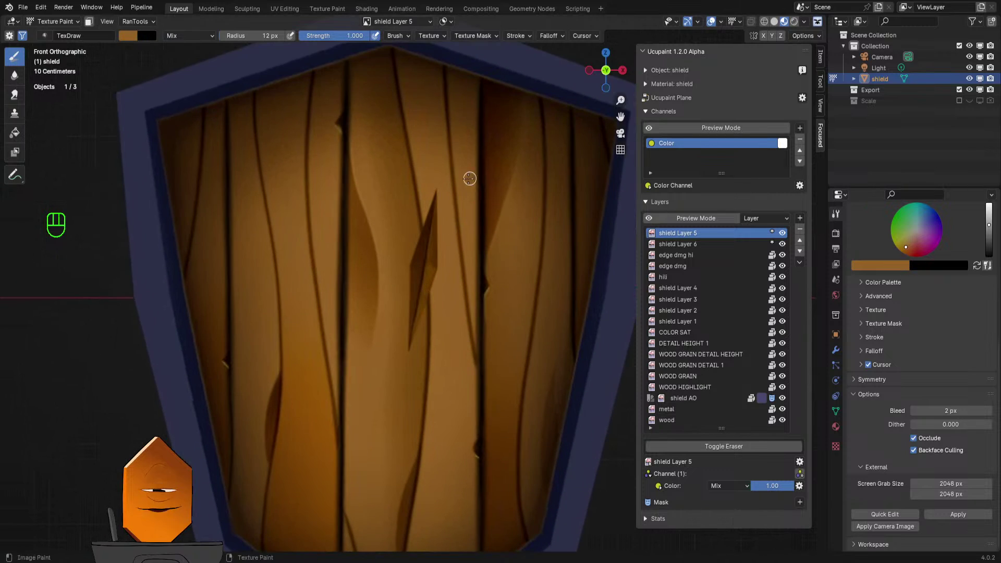
pyautogui.moveTo(453, 244)
pyautogui.keyDown('ctrl'); pyautogui.mouseDown(button='middle')
pyautogui.moveTo(454, 271)
pyautogui.moveTo(458, 217)
pyautogui.moveTo(452, 307)
pyautogui.moveTo(434, 199)
pyautogui.mouseUp(button='middle'); pyautogui.keyUp('ctrl')
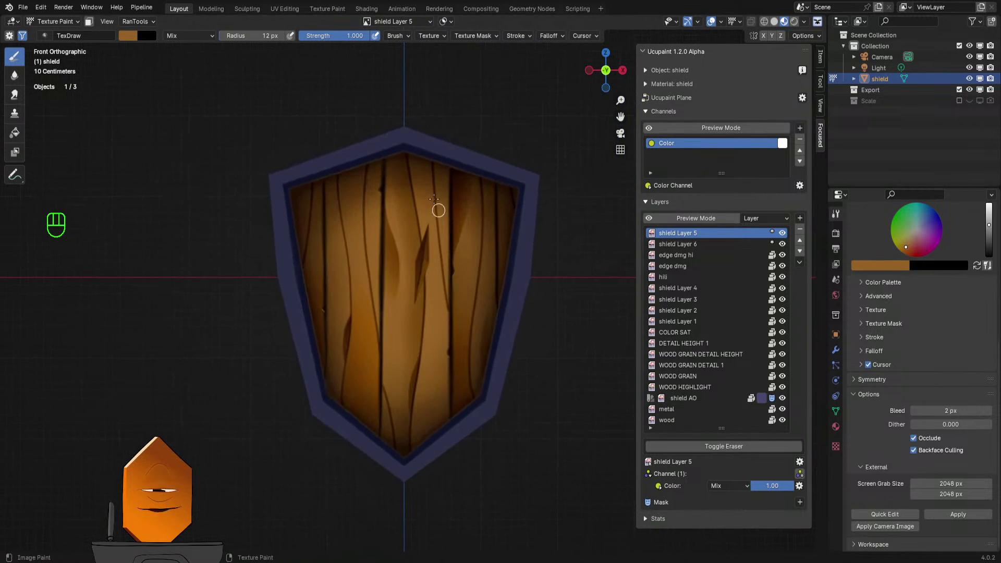
pyautogui.keyDown('ctrl'); pyautogui.moveTo(436, 258); pyautogui.dragTo(454, 242, button='middle'); pyautogui.keyUp('ctrl')
pyautogui.keyDown('ctrl'); pyautogui.moveTo(462, 188); pyautogui.dragTo(469, 230, button='middle'); pyautogui.keyUp('ctrl')
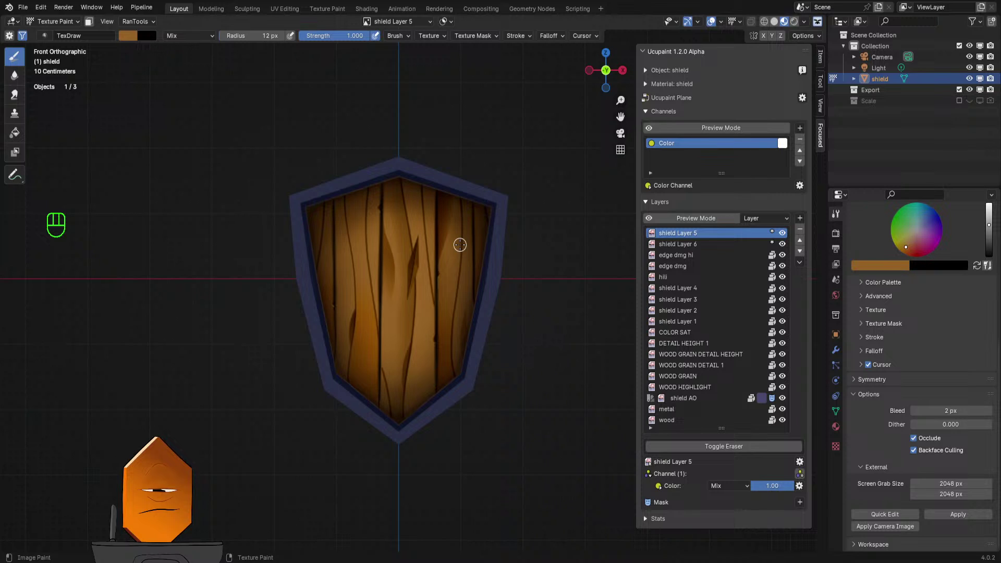
pyautogui.click(682, 244)
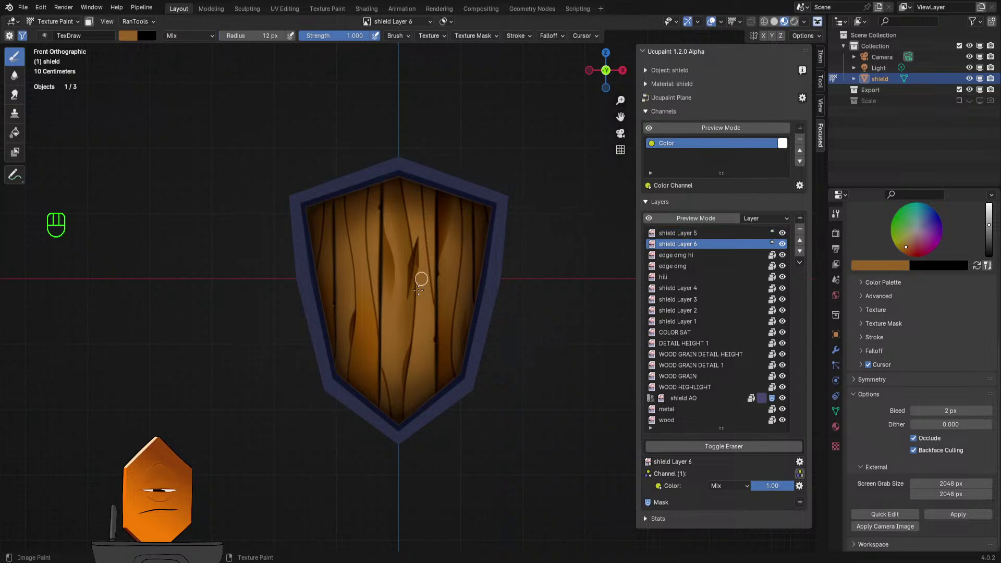
pyautogui.scroll(7, 421, 279)
pyautogui.press('s')
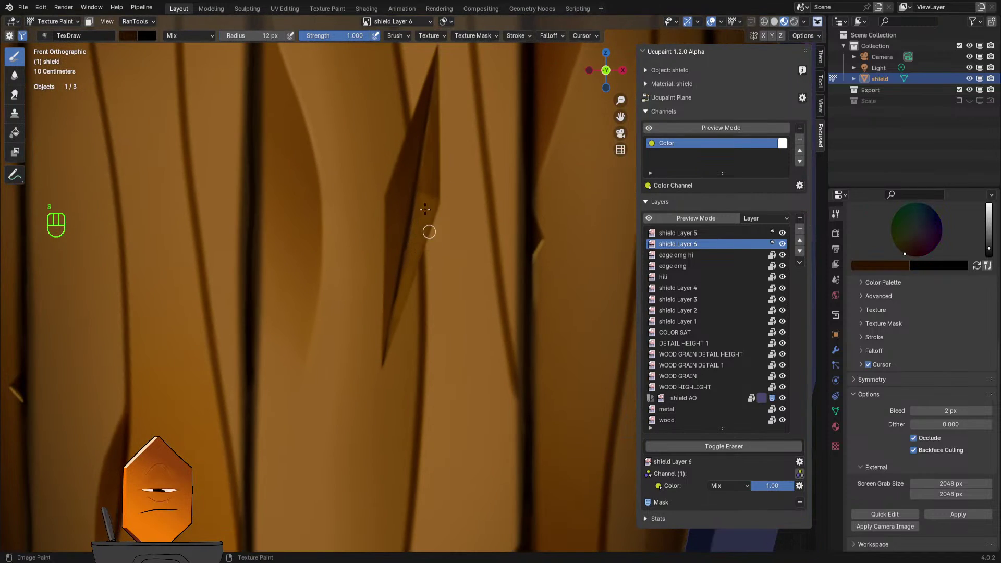
pyautogui.press('s')
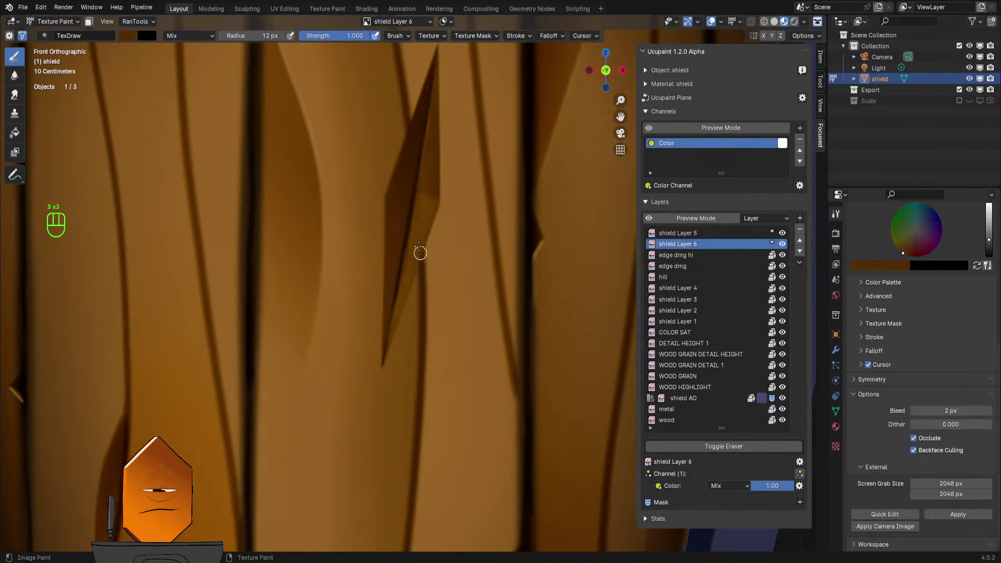
# - Set the brush radius to 5 px and paint a dark grain line into the gouge's lower facet, undoing the unwanted strokes
pyautogui.press('f')
pyautogui.click(421, 240)
pyautogui.press('f')
pyautogui.click(414, 220)
pyautogui.hotkey('ctrl', 'x')
pyautogui.hotkey('ctrl', 'z')
pyautogui.press('s')
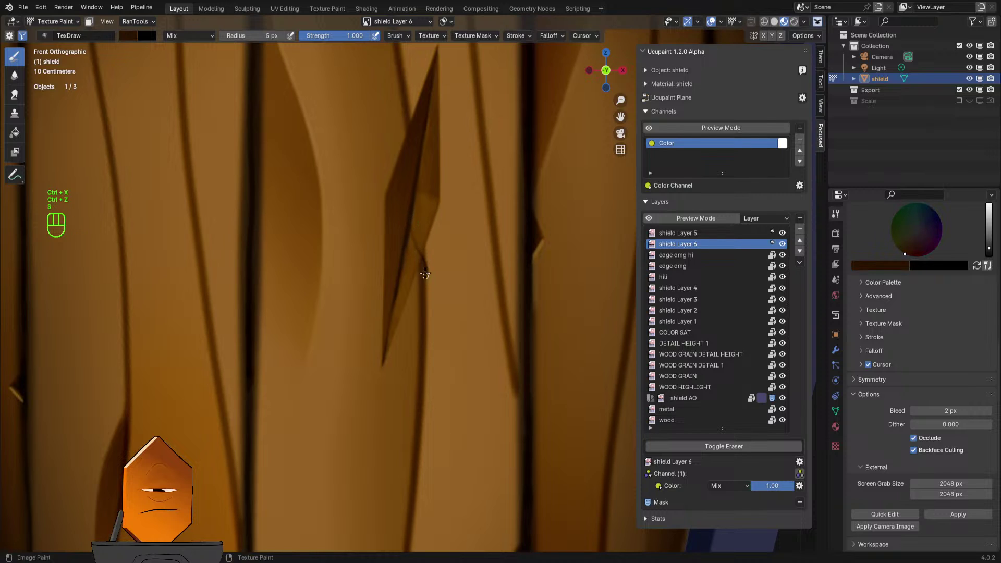
pyautogui.hotkey('ctrl', 'z')
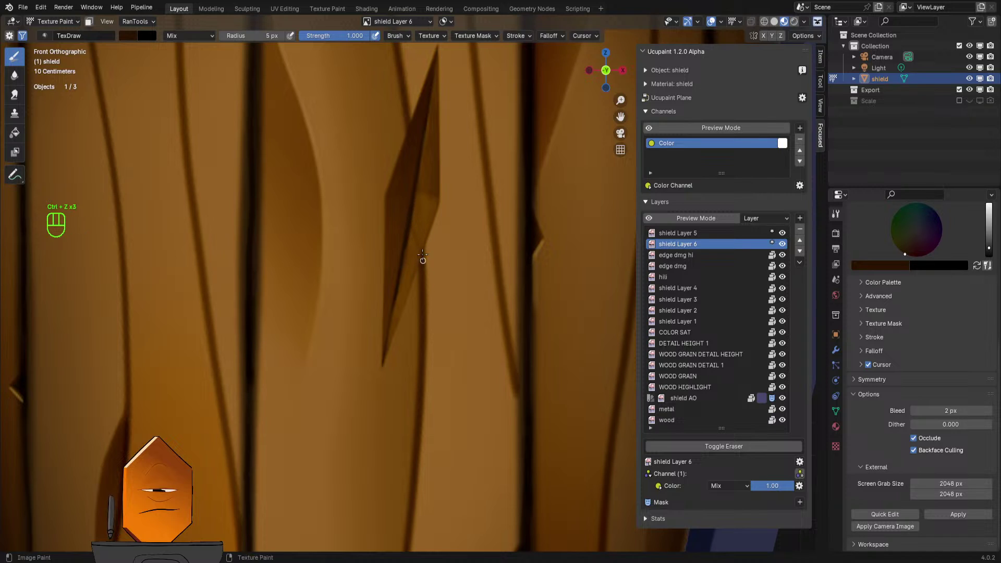
pyautogui.hotkey('ctrl', 'z')
pyautogui.press('shift')
# - Paint the wood grain line's dark continuation across the gouge's upper shadowed facet
pyautogui.scroll(-6, 439, 323)
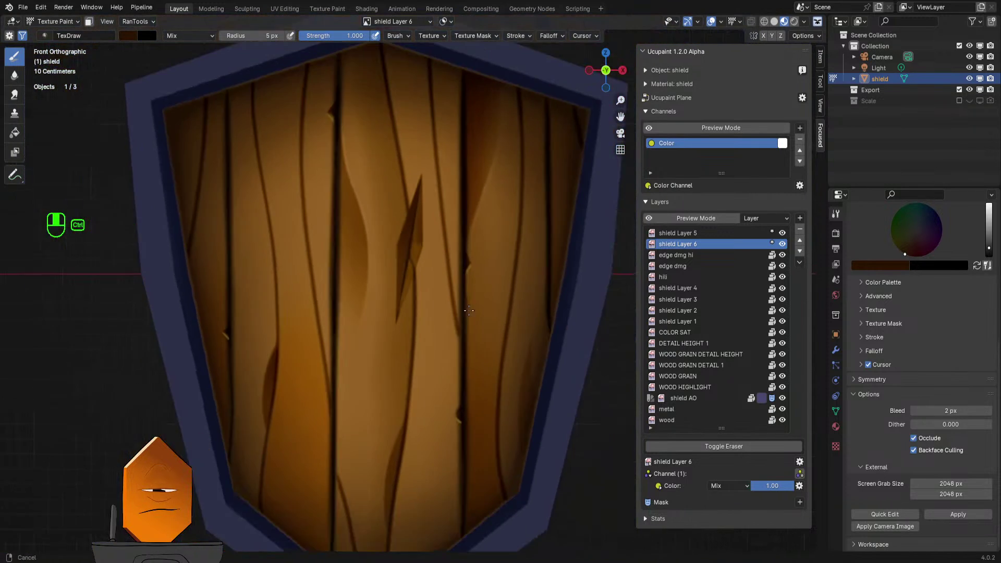
pyautogui.scroll(6, 469, 310)
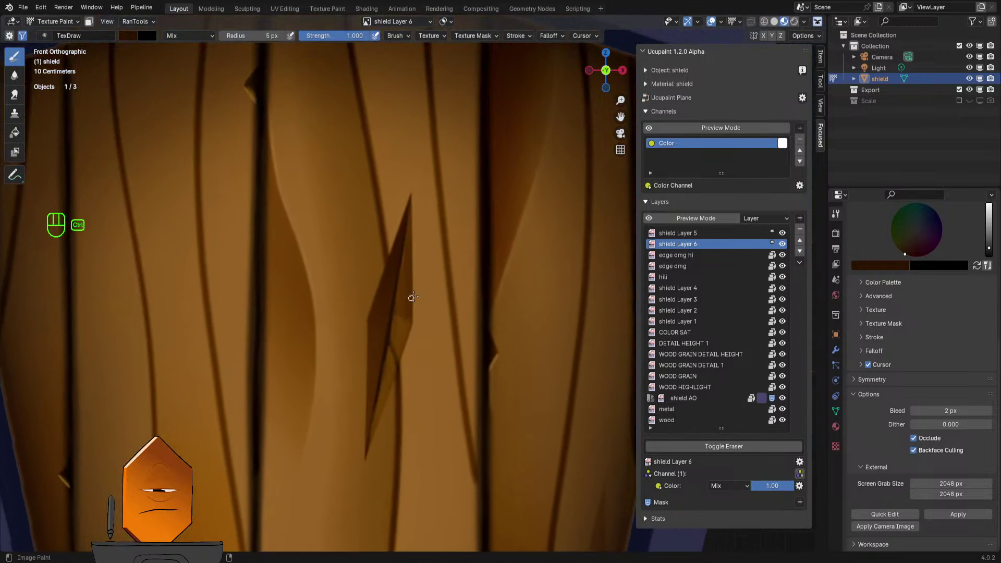
pyautogui.scroll(2, 412, 297)
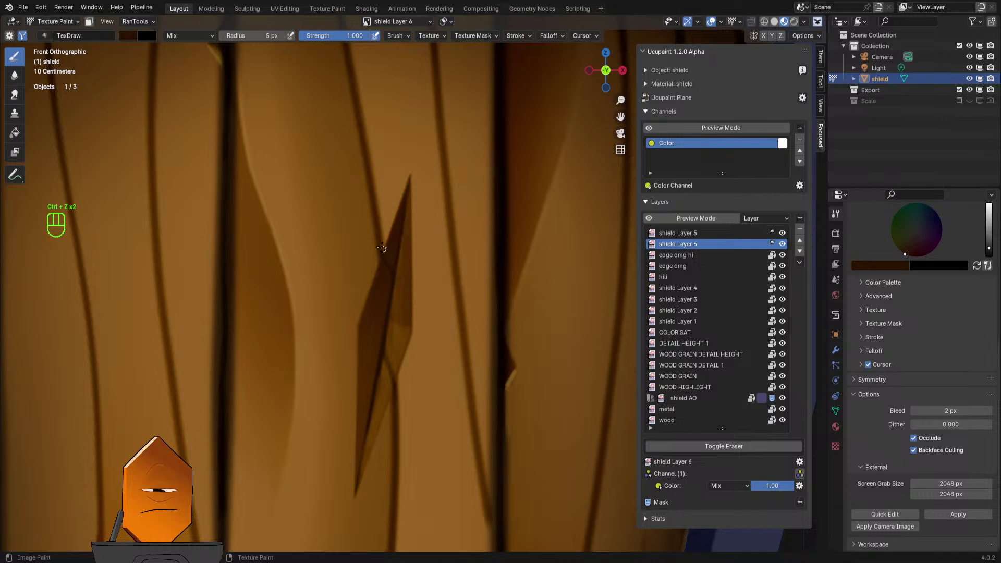
# - Sample a darker brown and deepen the grain line where it enters the gouge's upper edge
pyautogui.scroll(-8, 413, 301)
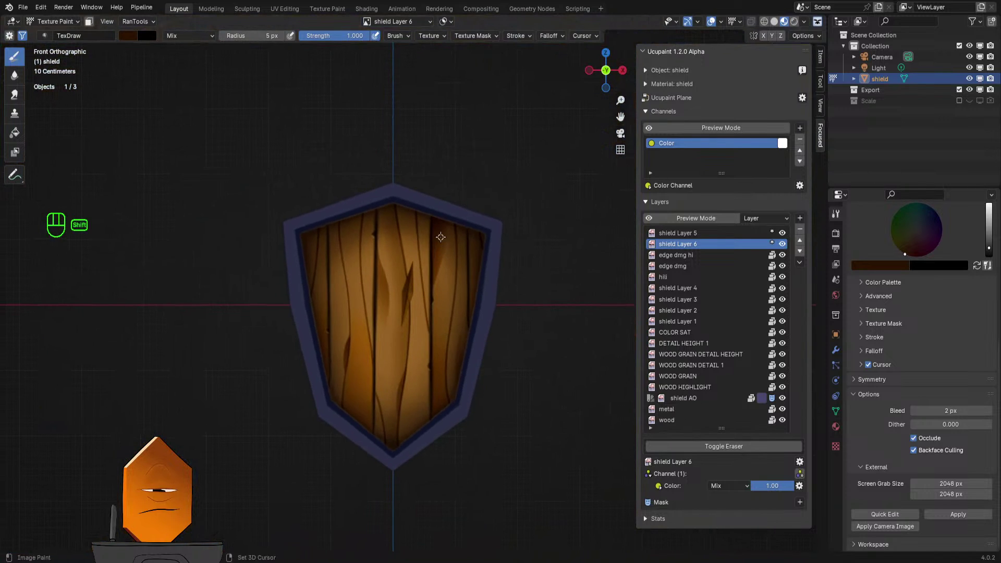
pyautogui.scroll(1, 464, 223)
pyautogui.scroll(-2, 464, 223)
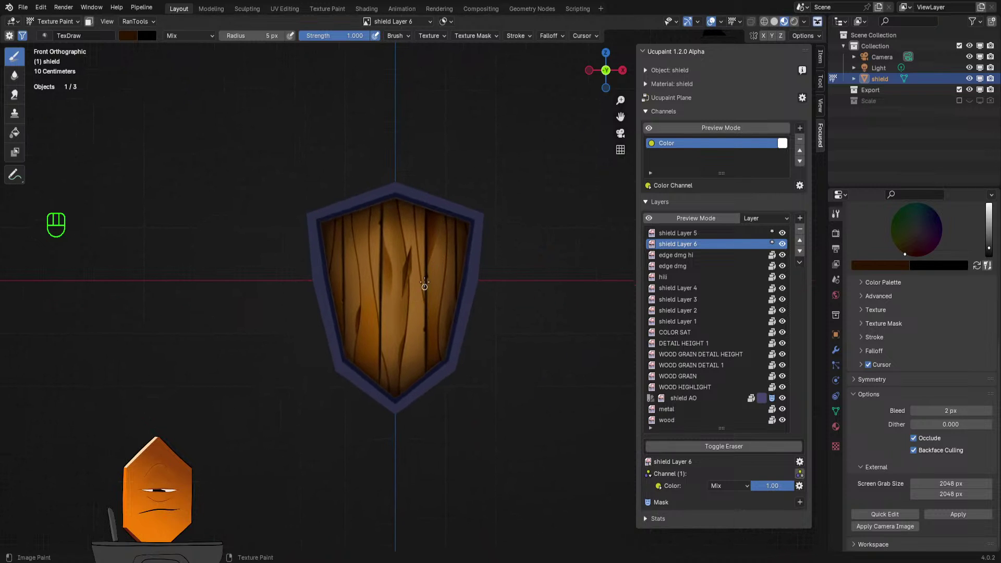
pyautogui.keyDown('ctrl'); pyautogui.moveTo(413, 283); pyautogui.dragTo(476, 326, button='middle'); pyautogui.keyUp('ctrl')
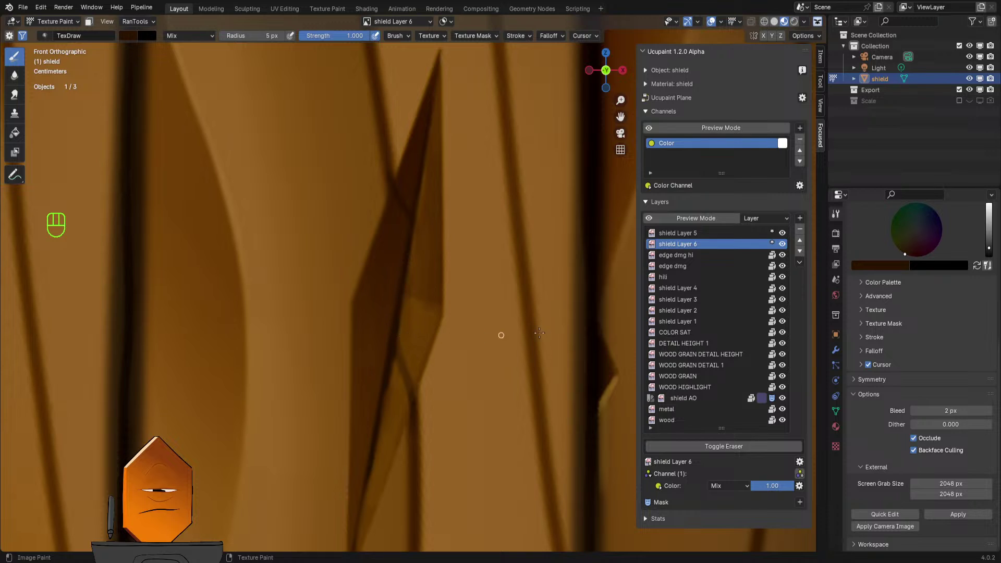
pyautogui.press('s')
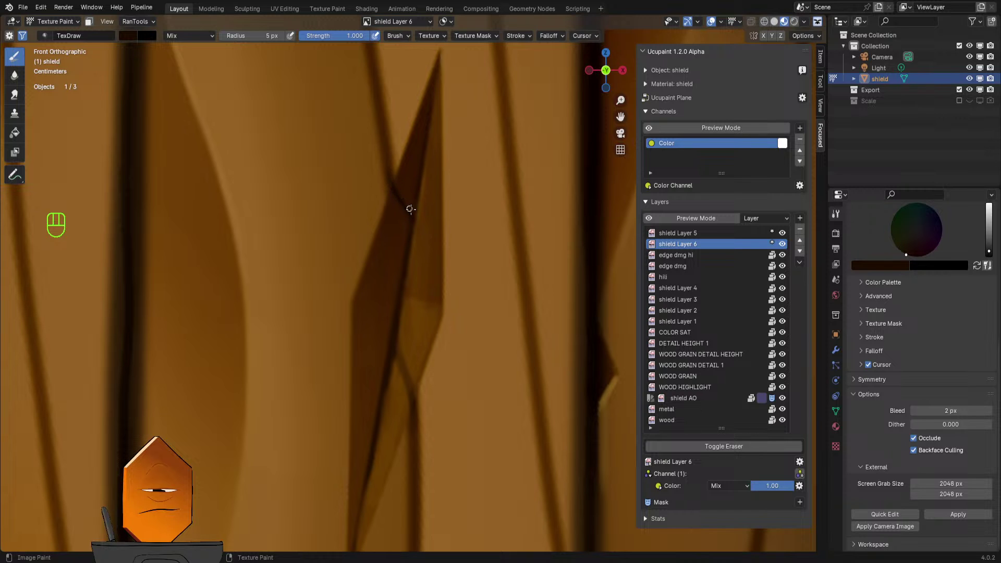
pyautogui.scroll(-5, 410, 209)
pyautogui.scroll(5, 419, 180)
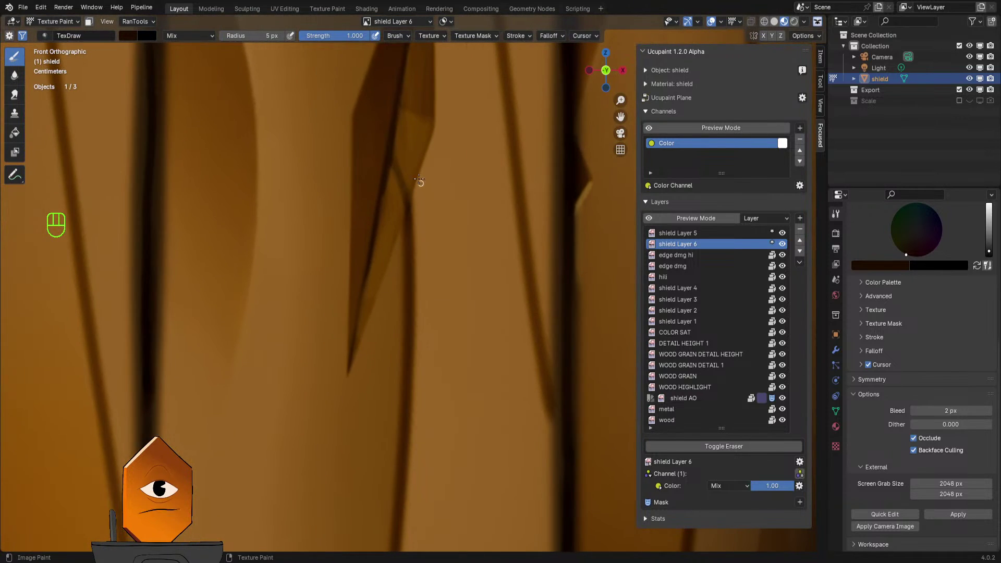
# - Select shield Layer 5 and set the brush to Erase Alpha with an 8 px radius at the split in the middle plank
pyautogui.keyDown('shift'); pyautogui.moveTo(420, 180); pyautogui.dragTo(408, 217, button='middle'); pyautogui.keyUp('shift')
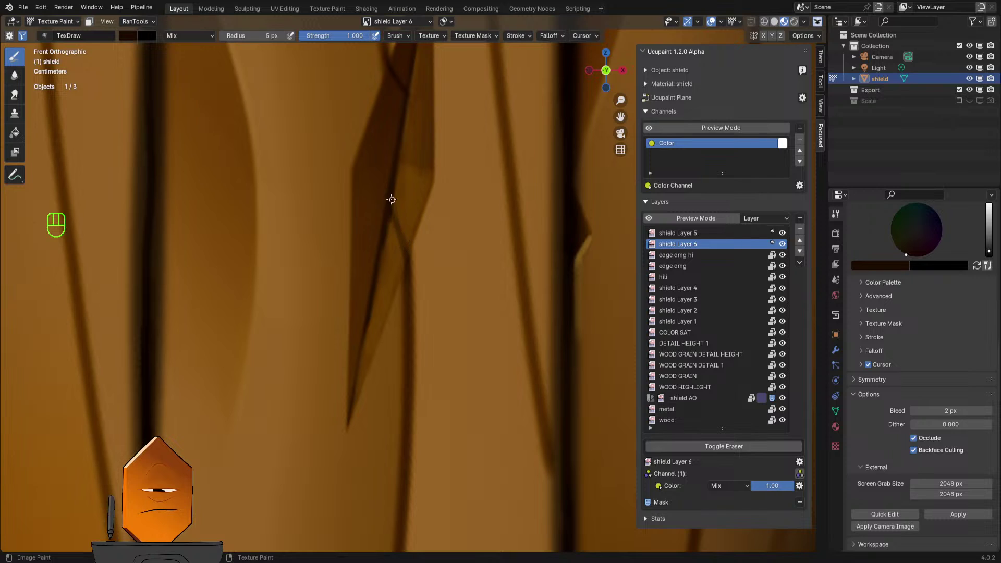
pyautogui.click(678, 234)
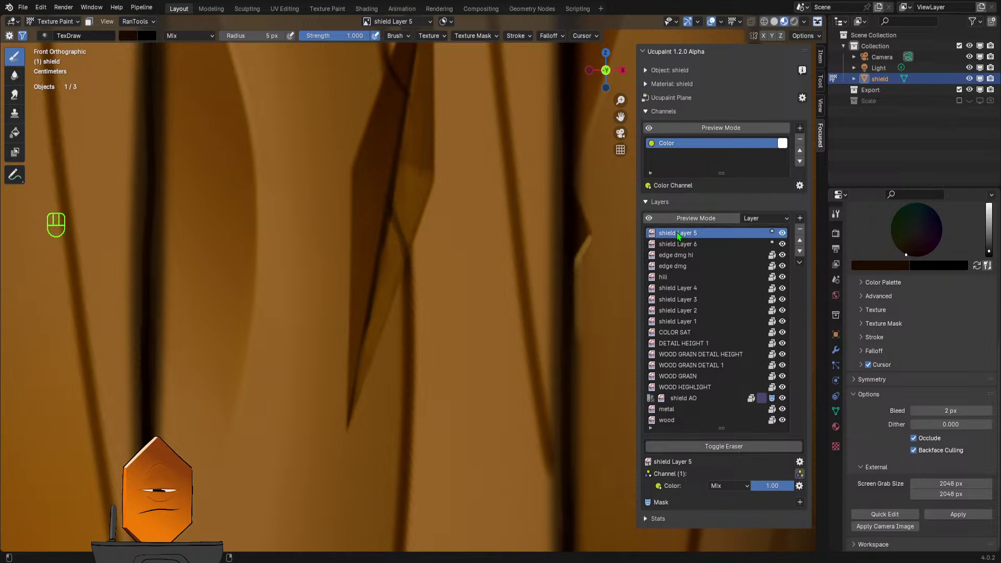
pyautogui.press('q')
pyautogui.click(406, 222)
pyautogui.press('f')
pyautogui.click(394, 217)
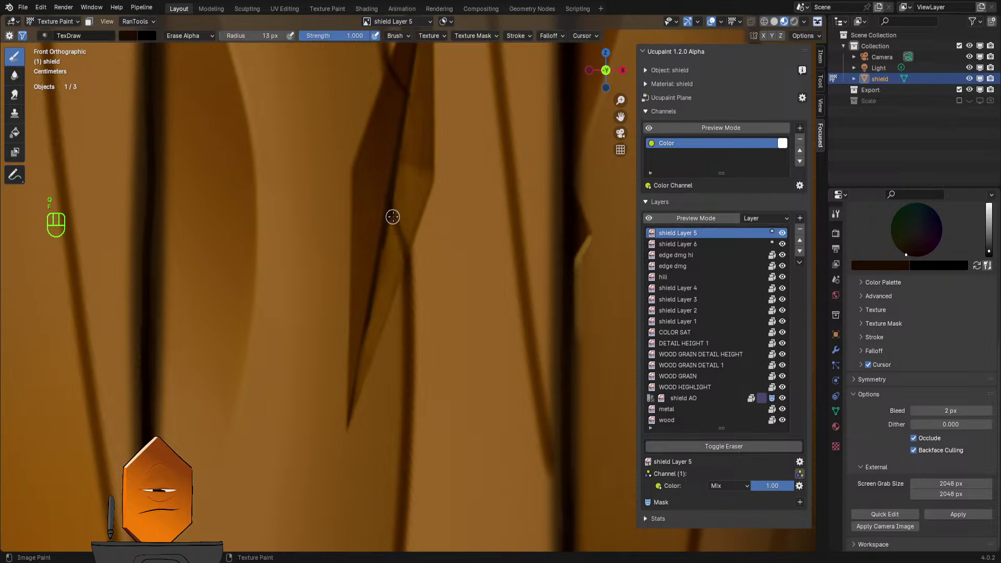
pyautogui.press('f')
pyautogui.click(393, 217)
# - Examine the whole painted shield at several distances and check what shield Layer 4 and shield Layer 3 contribute by toggling their visibility
pyautogui.scroll(-8, 454, 168)
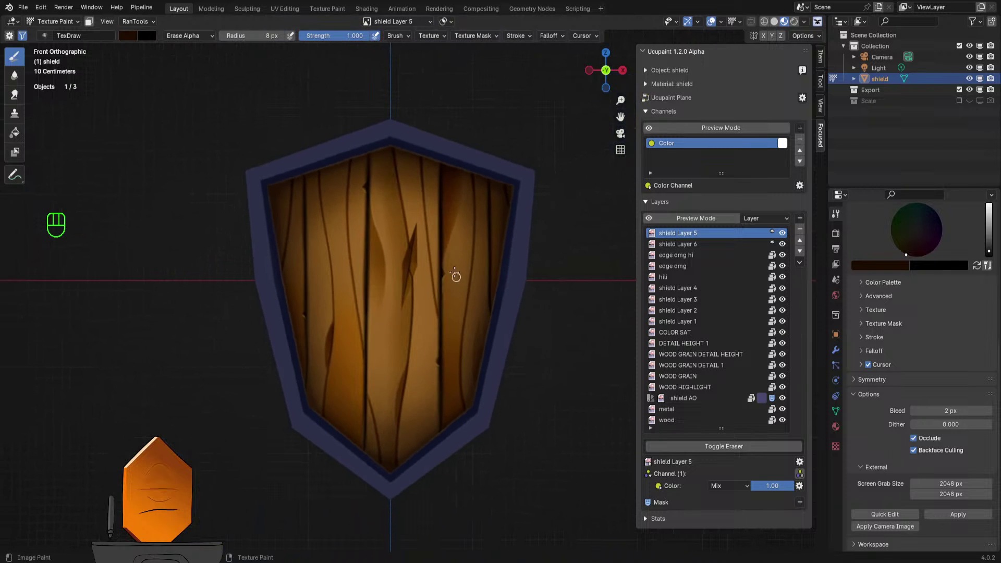
pyautogui.keyDown('shift'); pyautogui.moveTo(455, 277); pyautogui.dragTo(474, 234, button='middle'); pyautogui.keyUp('shift')
pyautogui.scroll(-5, 469, 264)
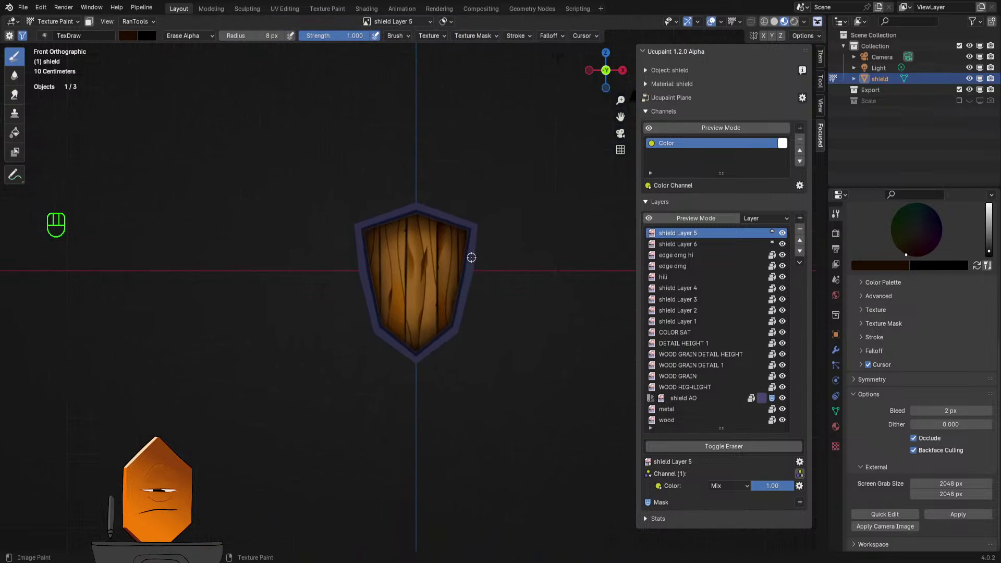
pyautogui.scroll(4, 469, 256)
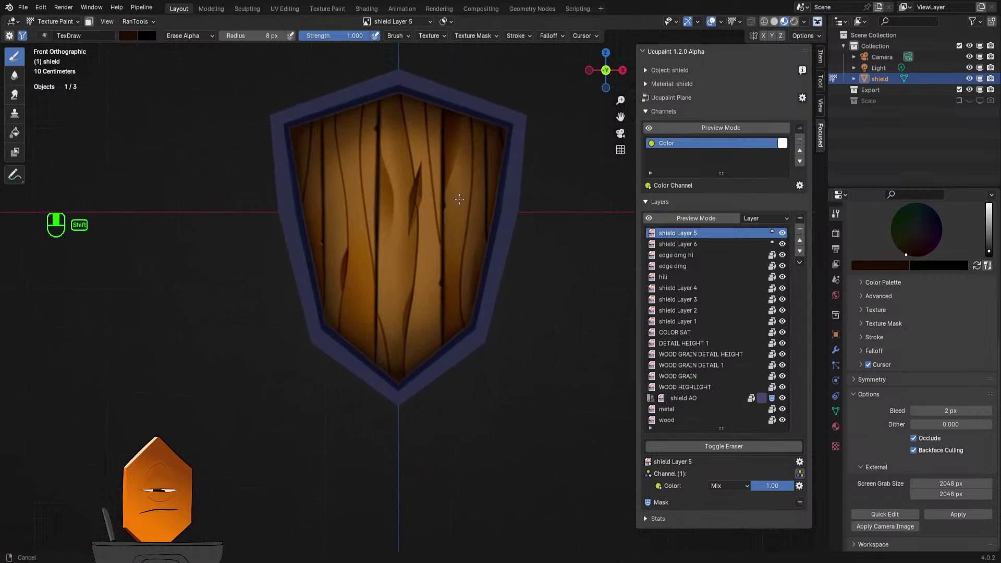
pyautogui.keyDown('shift'); pyautogui.moveTo(454, 253); pyautogui.dragTo(453, 245, button='middle'); pyautogui.keyUp('shift')
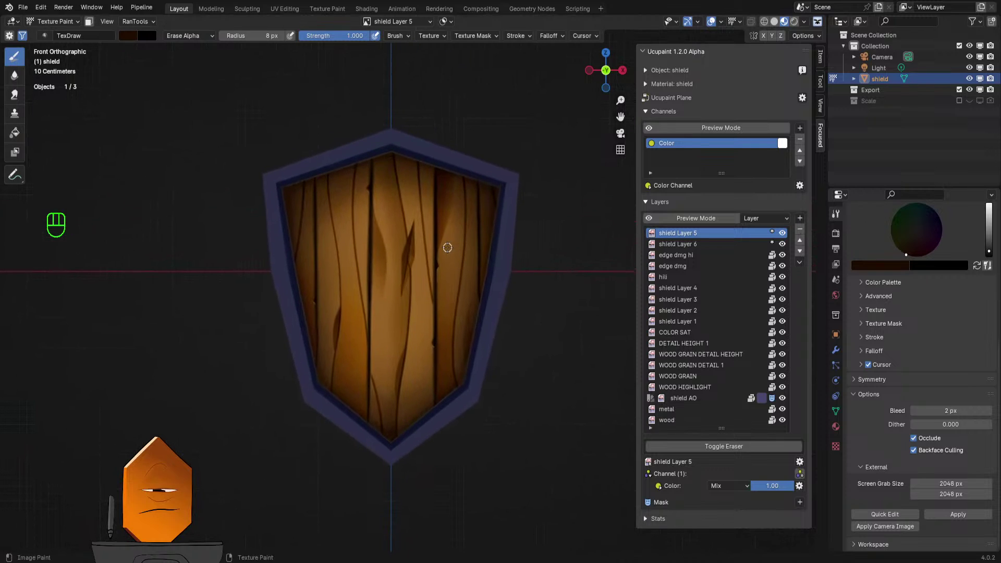
pyautogui.moveTo(505, 239)
pyautogui.keyDown('ctrl'); pyautogui.mouseDown(button='middle')
pyautogui.moveTo(481, 355)
pyautogui.moveTo(488, 248)
pyautogui.moveTo(469, 318)
pyautogui.mouseUp(button='middle'); pyautogui.keyUp('ctrl')
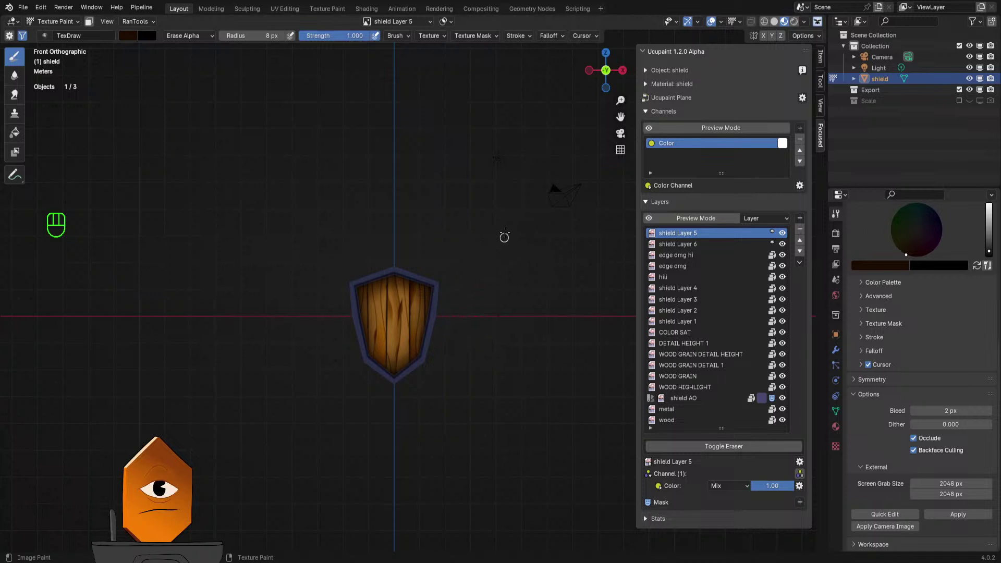
pyautogui.keyDown('ctrl'); pyautogui.moveTo(481, 302); pyautogui.dragTo(454, 269, button='middle'); pyautogui.keyUp('ctrl')
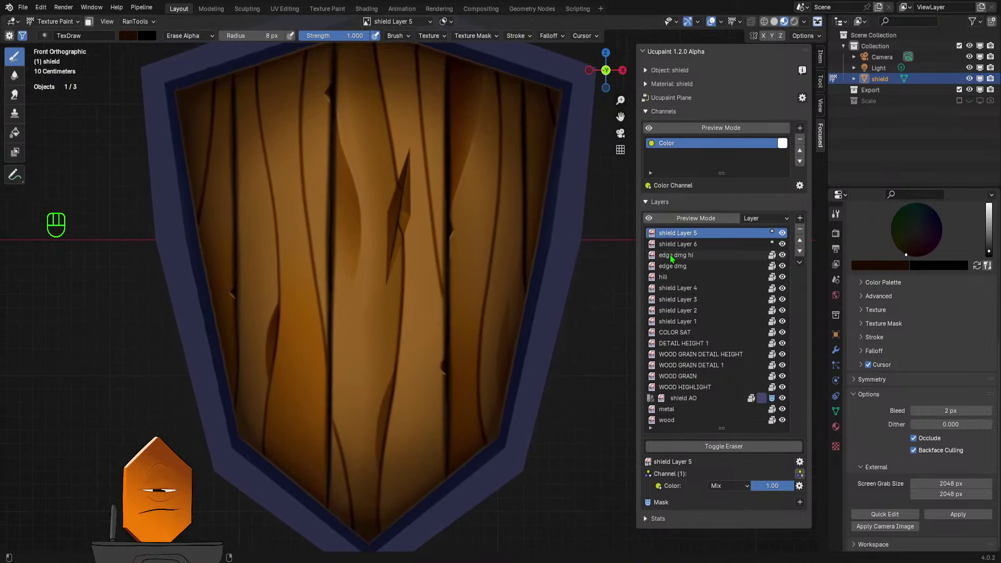
pyautogui.click(783, 288)
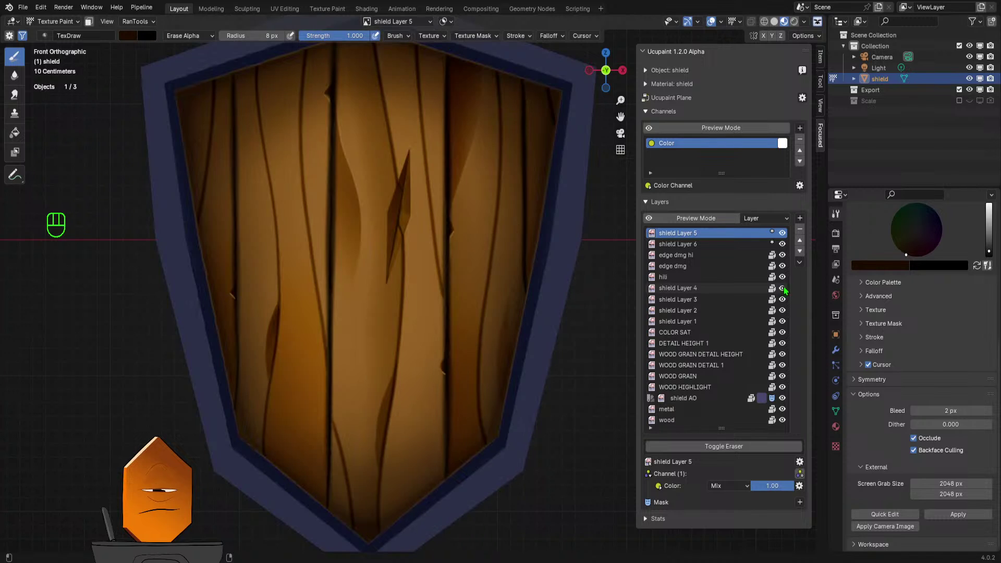
pyautogui.click(783, 299)
pyautogui.click(783, 299)
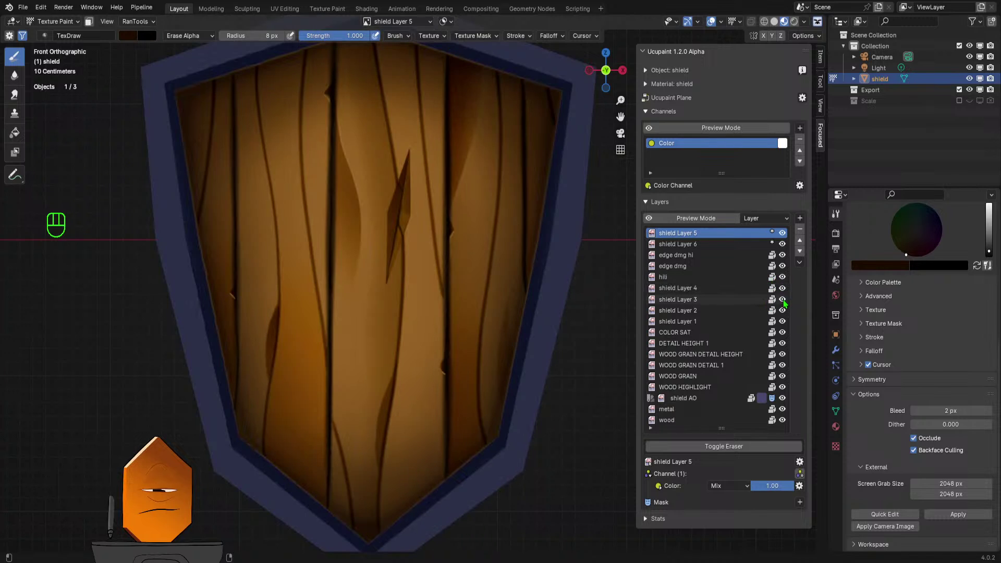
# - Rename shield Layer 3 as "shaded medium shapes"
pyautogui.click(678, 300)
pyautogui.doubleClick(678, 299)
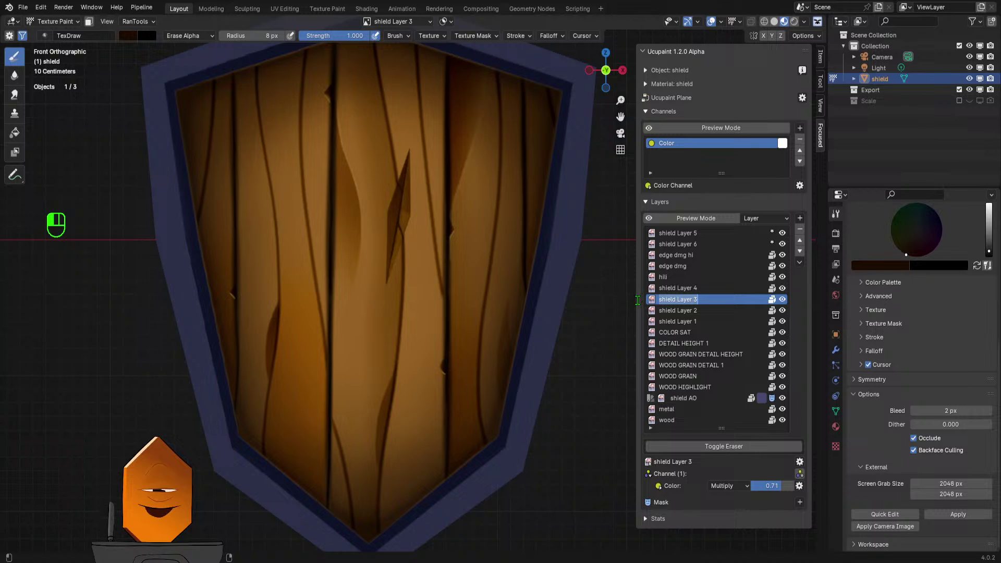
pyautogui.write('shaded')
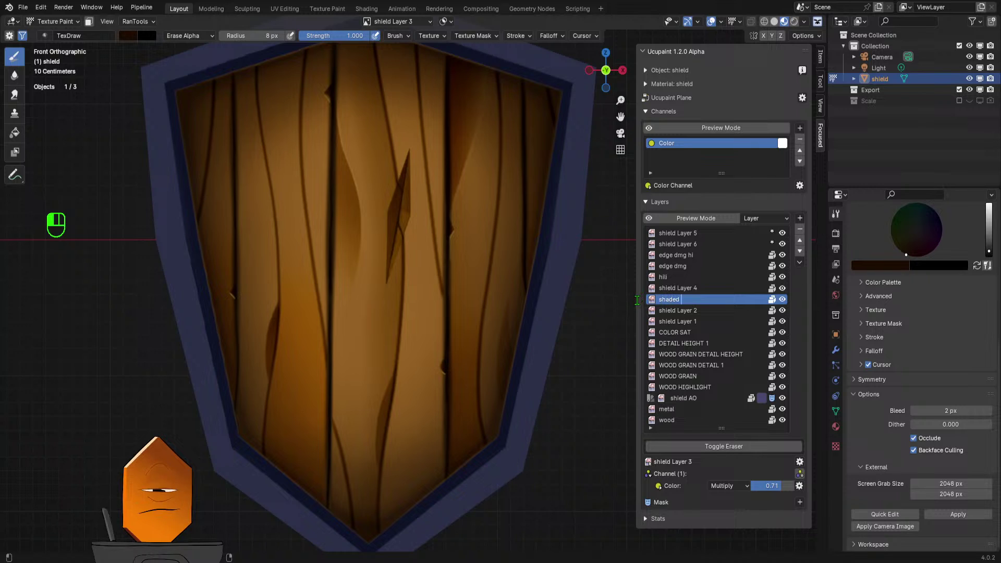
pyautogui.write(' medium shapes')
pyautogui.press('Return')
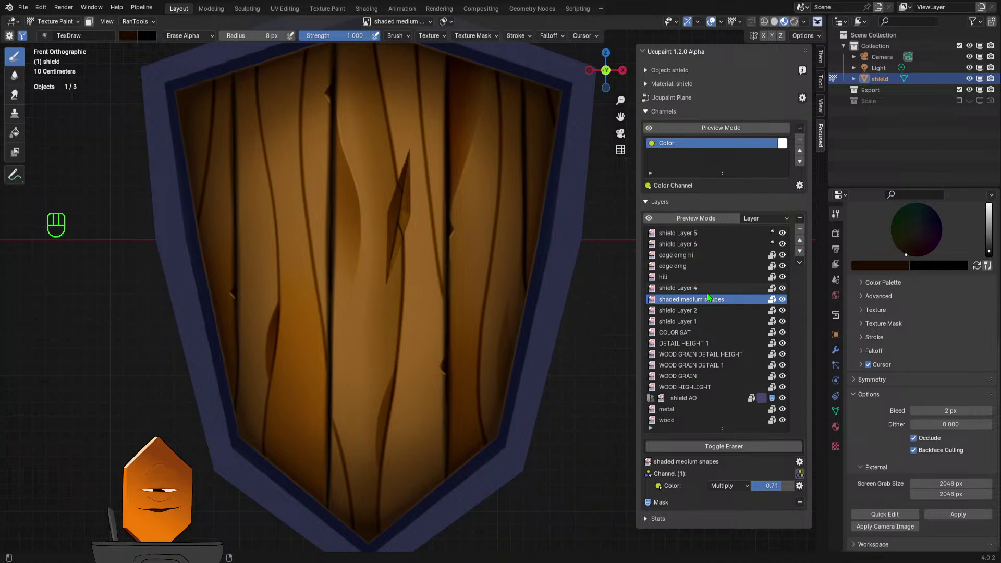
# - Erase the small dark chip beside the grain line on the lower left plank, using a 45 px Erase Alpha brush on the shaded medium shapes layer
pyautogui.press('q')
pyautogui.click(470, 305)
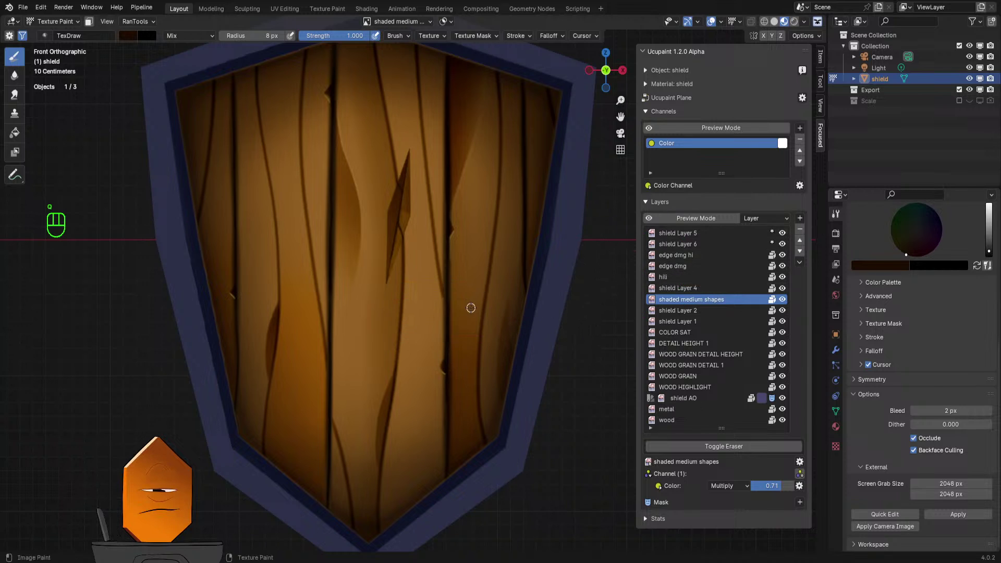
pyautogui.press('f')
pyautogui.click(432, 307)
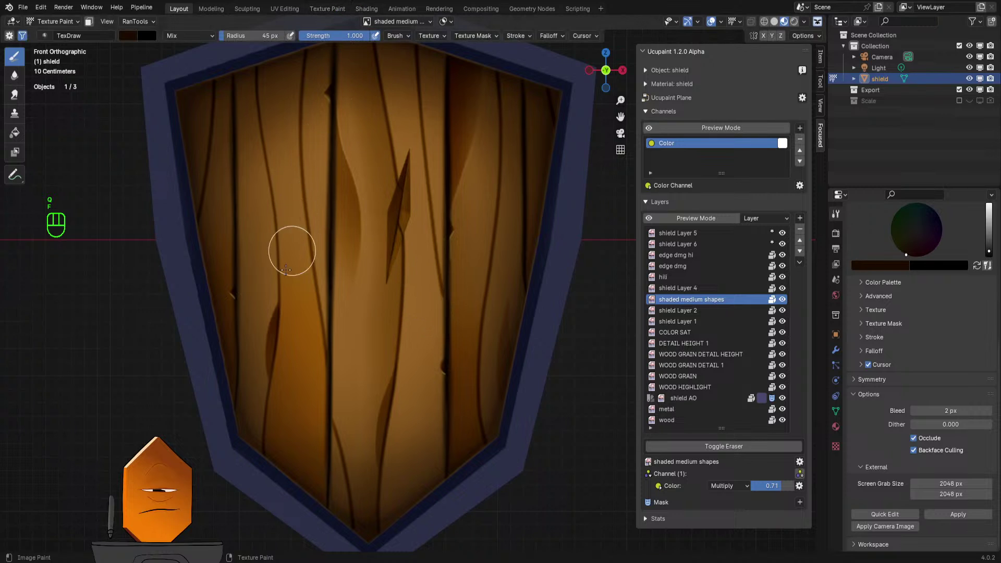
pyautogui.moveTo(275, 290); pyautogui.dragTo(275, 404)
pyautogui.hotkey('ctrl', 'z')
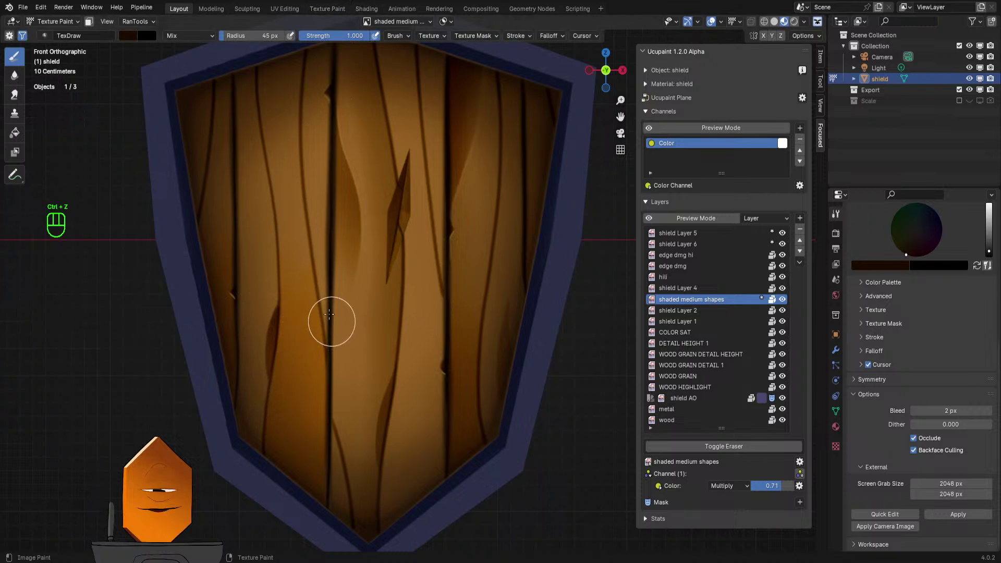
pyautogui.press('q')
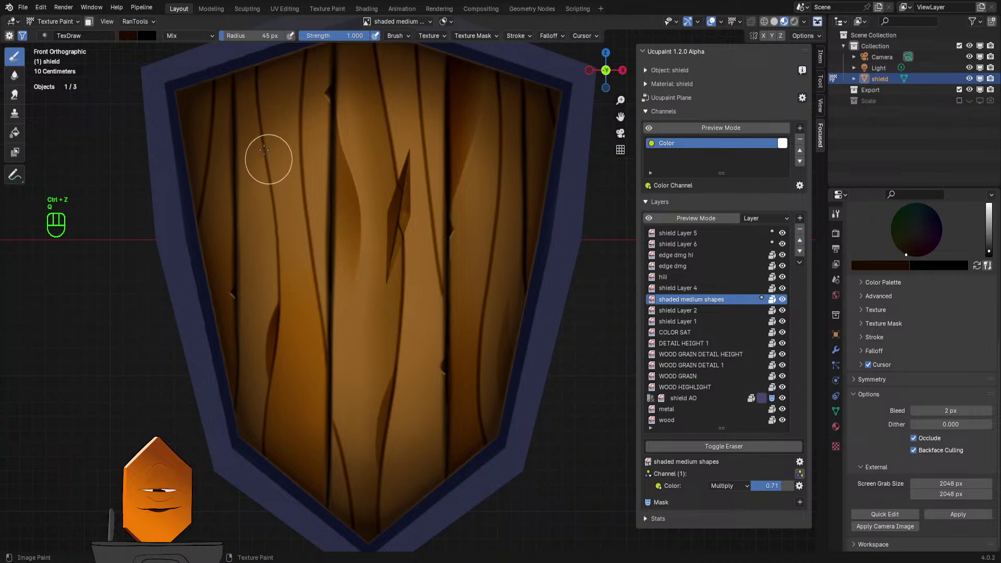
pyautogui.press('q')
pyautogui.click(317, 250)
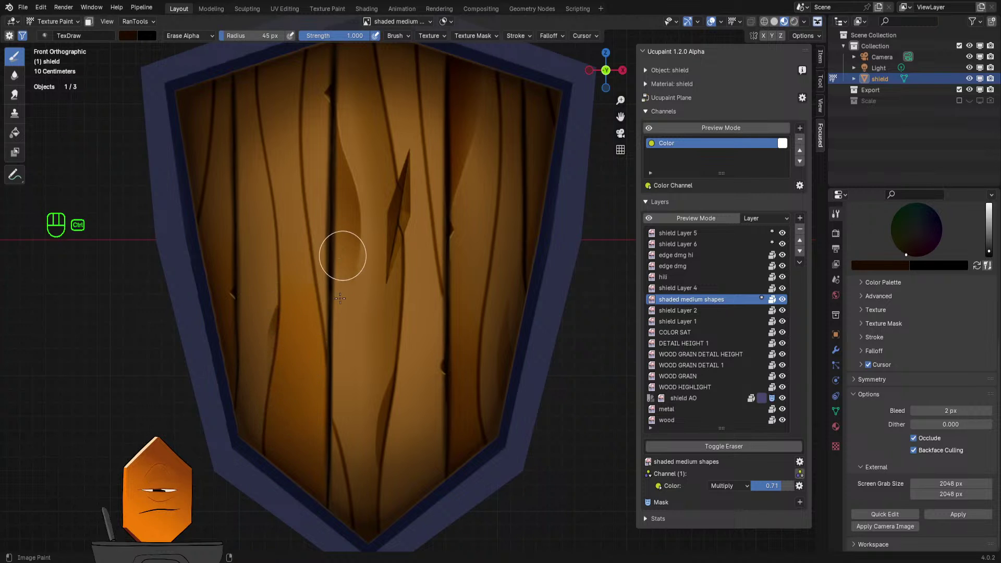
pyautogui.moveTo(317, 232)
pyautogui.keyDown('ctrl'); pyautogui.mouseDown(button='middle')
pyautogui.moveTo(313, 349)
pyautogui.moveTo(363, 298)
pyautogui.moveTo(290, 299)
pyautogui.mouseUp(button='middle'); pyautogui.keyUp('ctrl')
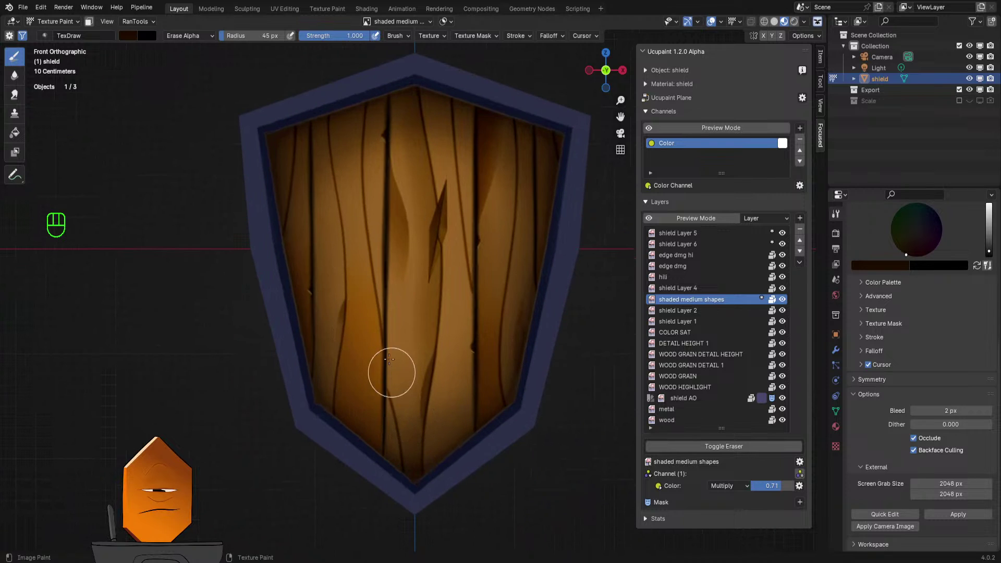
pyautogui.scroll(1, 373, 282)
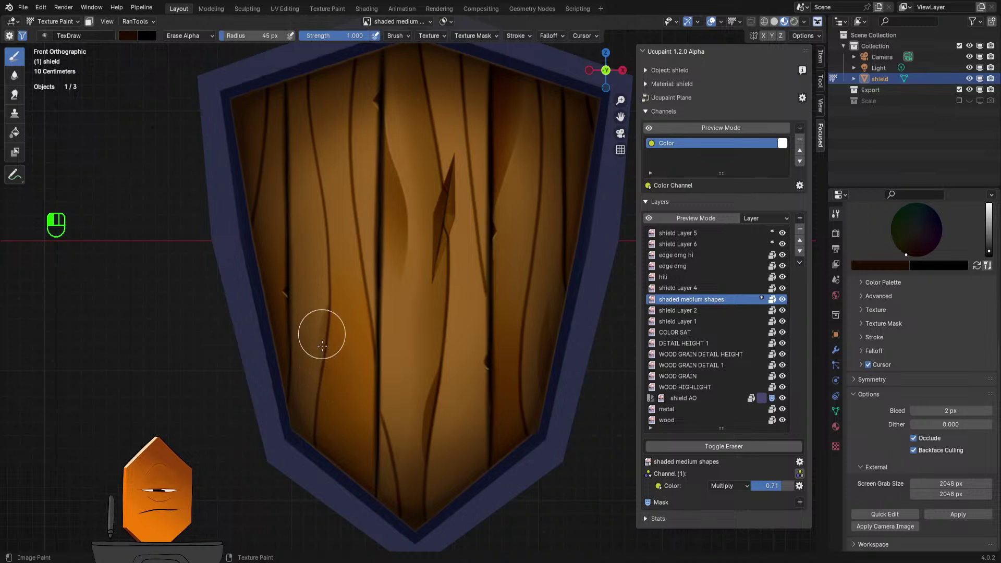
# - Erase the remaining shading at the same chip on shield Layer 4, and save the file
pyautogui.click(686, 291)
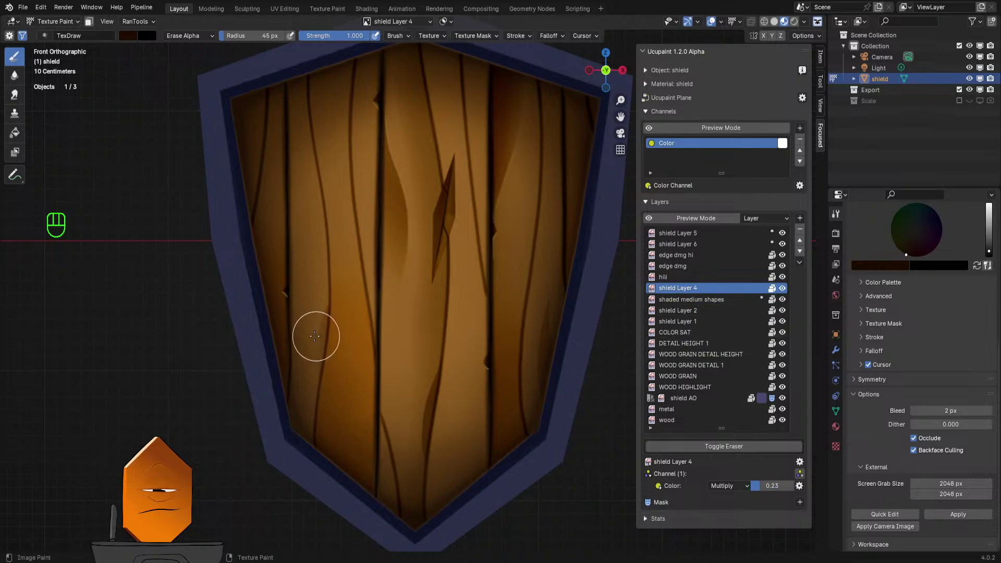
pyautogui.moveTo(315, 336)
pyautogui.mouseDown()
pyautogui.moveTo(329, 306)
pyautogui.moveTo(326, 355)
pyautogui.moveTo(328, 318)
pyautogui.mouseUp()
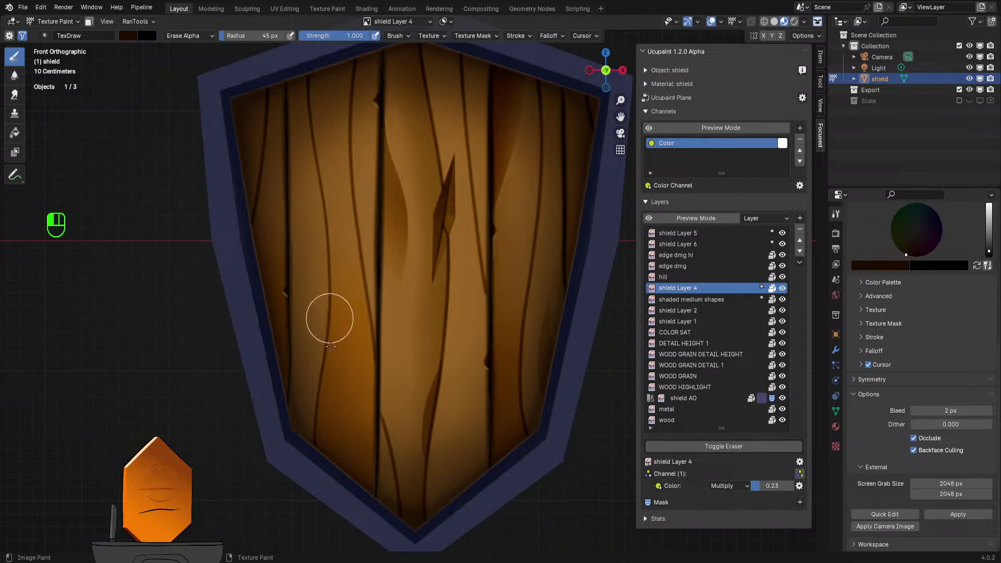
pyautogui.moveTo(421, 336)
pyautogui.keyDown('ctrl'); pyautogui.mouseDown(button='middle')
pyautogui.moveTo(469, 330)
pyautogui.moveTo(447, 279)
pyautogui.mouseUp(button='middle'); pyautogui.keyUp('ctrl')
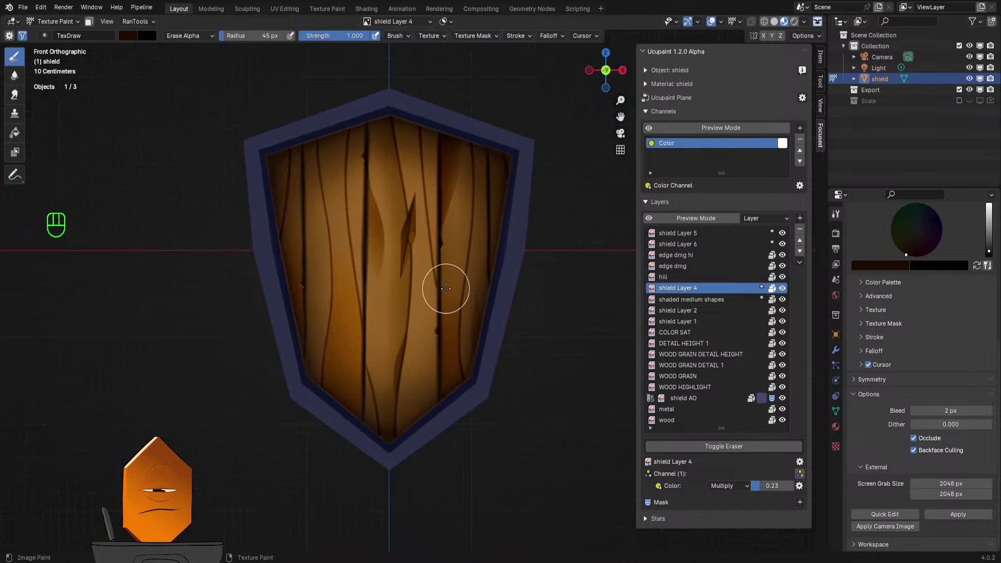
pyautogui.hotkey('ctrl', 's')
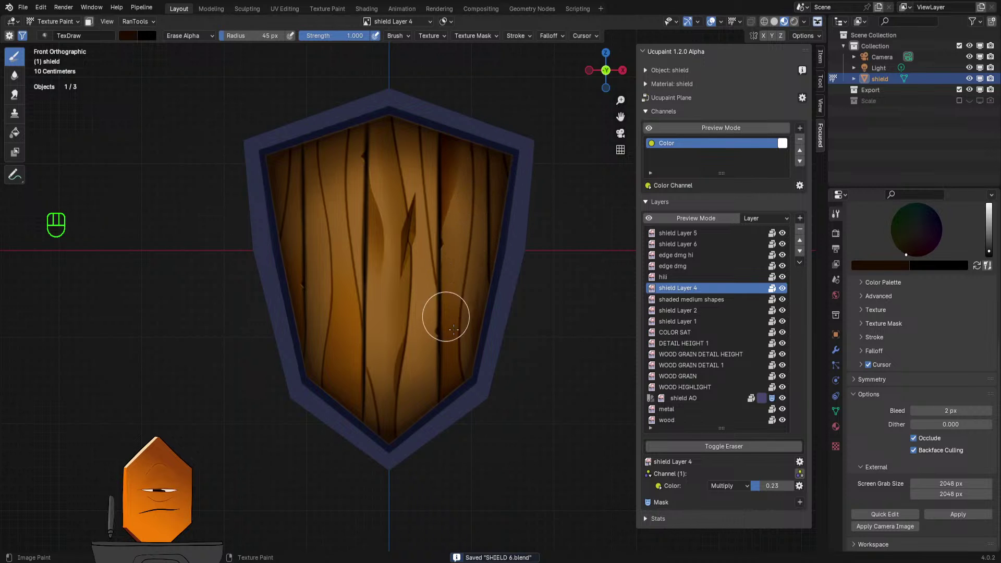
# - Rename shield Layer 6 as "big chunk"
pyautogui.moveTo(447, 313)
pyautogui.keyDown('ctrl'); pyautogui.mouseDown(button='middle')
pyautogui.moveTo(469, 193)
pyautogui.moveTo(427, 336)
pyautogui.moveTo(425, 302)
pyautogui.moveTo(438, 296)
pyautogui.moveTo(703, 231)
pyautogui.mouseUp(button='middle'); pyautogui.keyUp('ctrl')
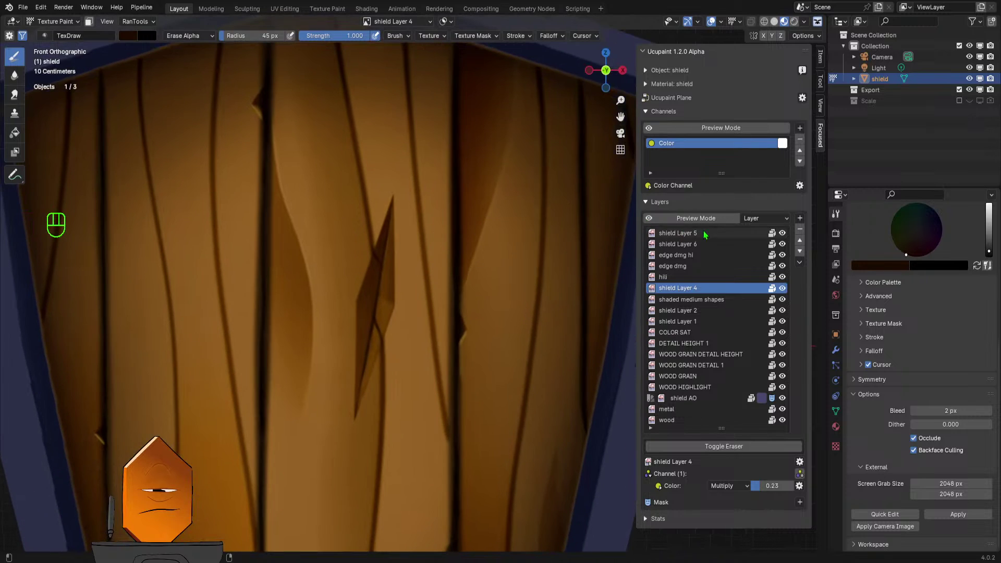
pyautogui.click(726, 234)
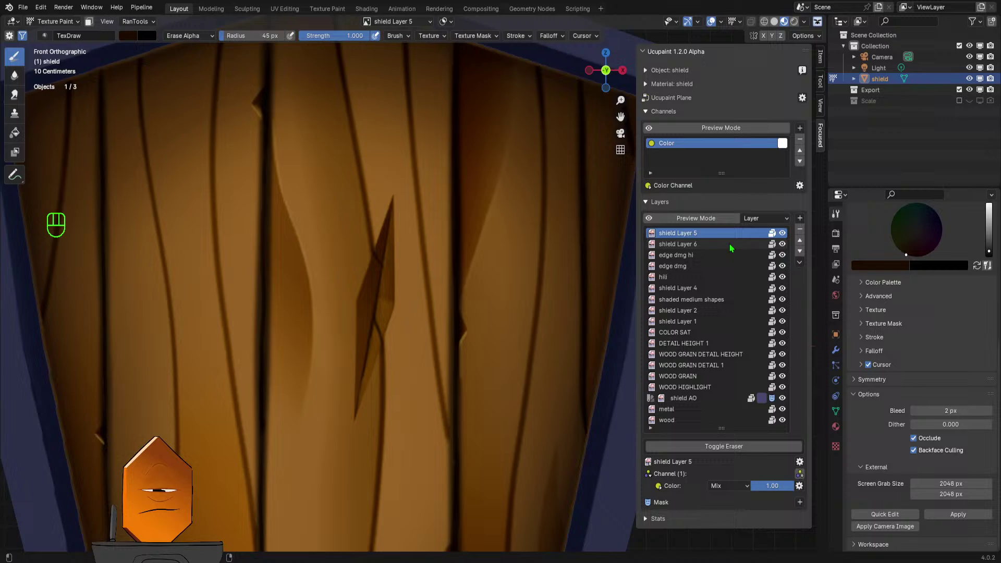
pyautogui.click(697, 244)
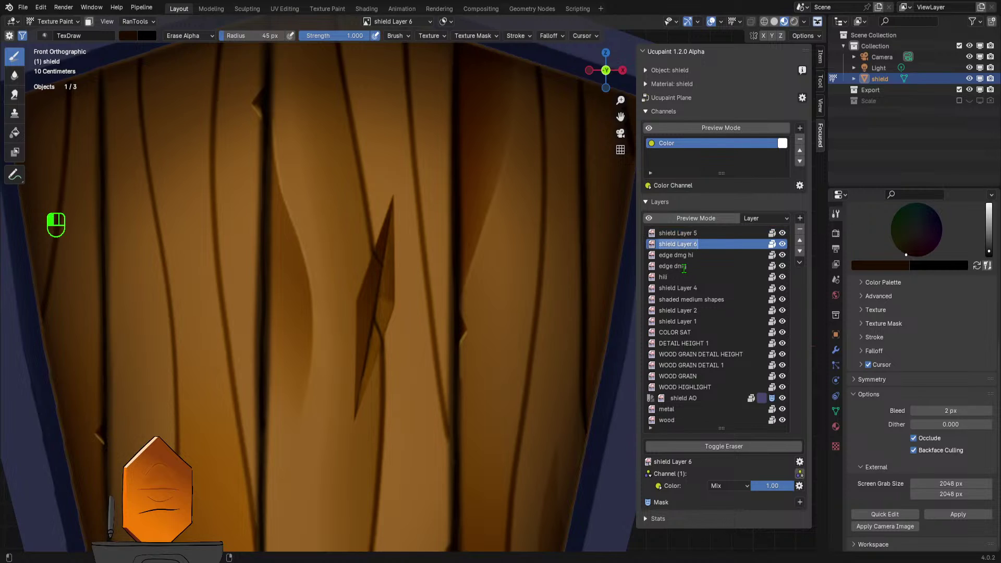
pyautogui.write('bl')
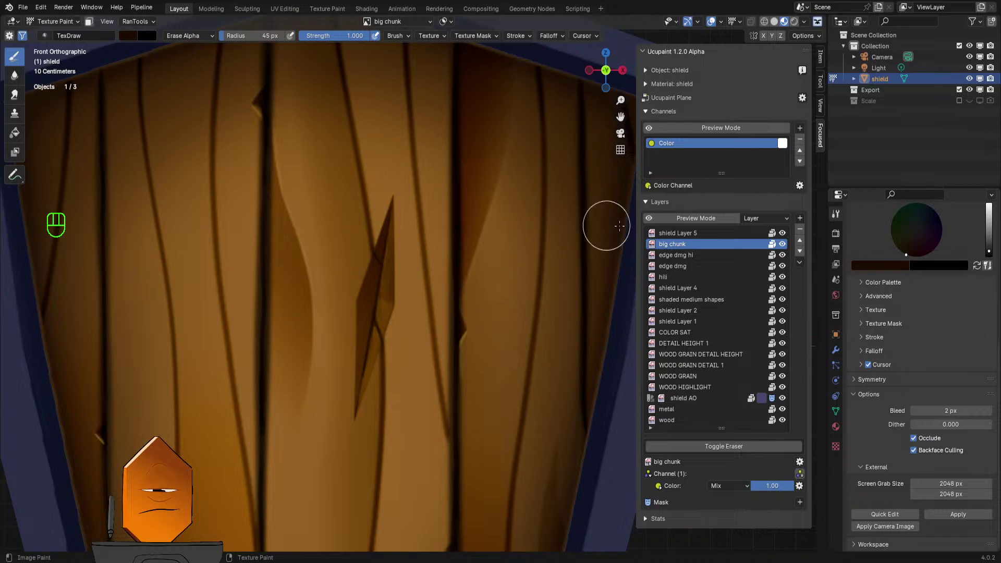
# - Rename shield Layer 5 as "big chunk highlights"
pyautogui.click(670, 234)
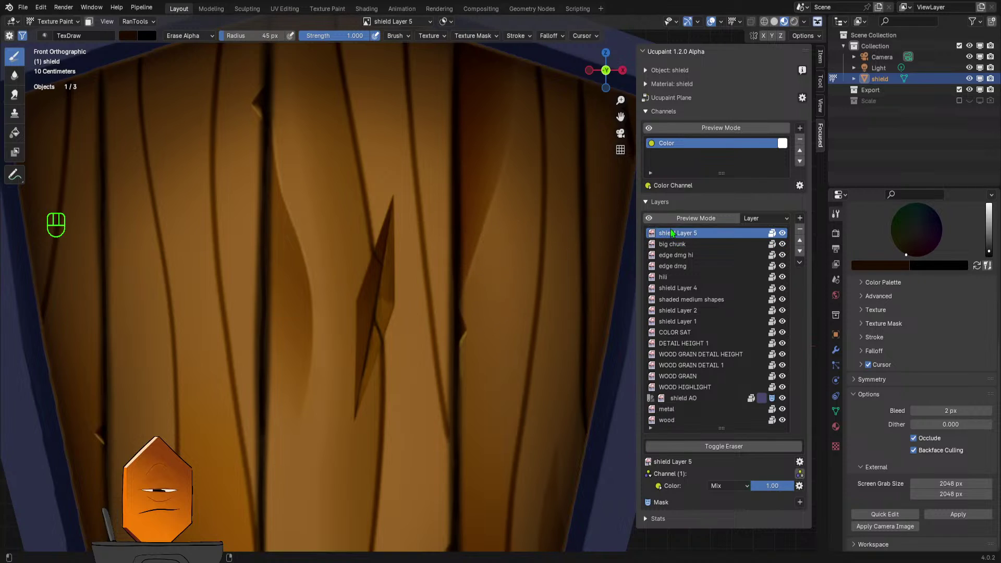
pyautogui.doubleClick(678, 233)
pyautogui.write('bl')
pyautogui.write('g chunk highlights')
pyautogui.press('Return')
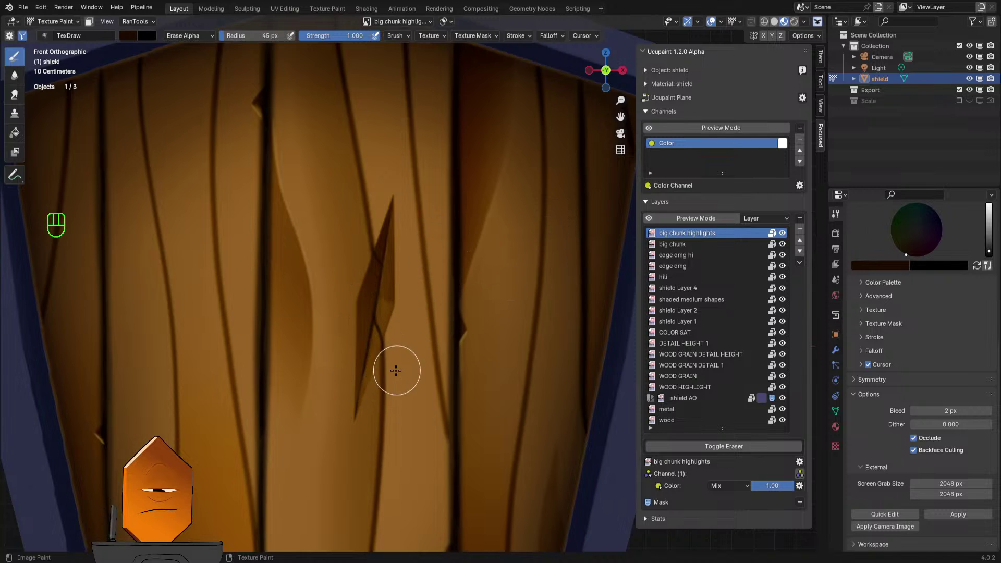
# - Sample a light wood brown near the central chunk and set a Mix brush to 23 px radius and 0.536 strength
pyautogui.scroll(3, 401, 365)
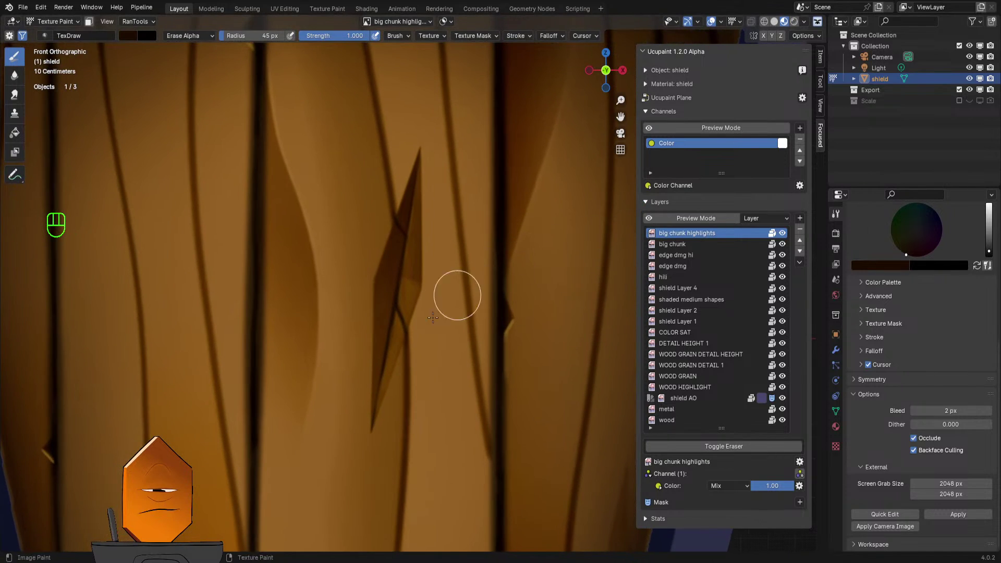
pyautogui.scroll(2, 458, 295)
pyautogui.press('s')
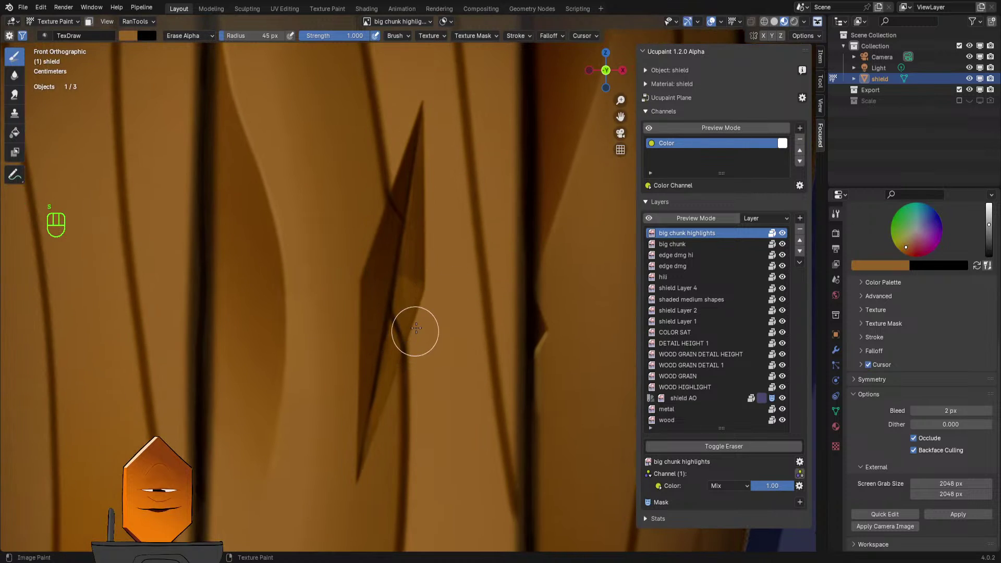
pyautogui.press('f')
pyautogui.click(402, 271)
pyautogui.press('q')
pyautogui.click(374, 294)
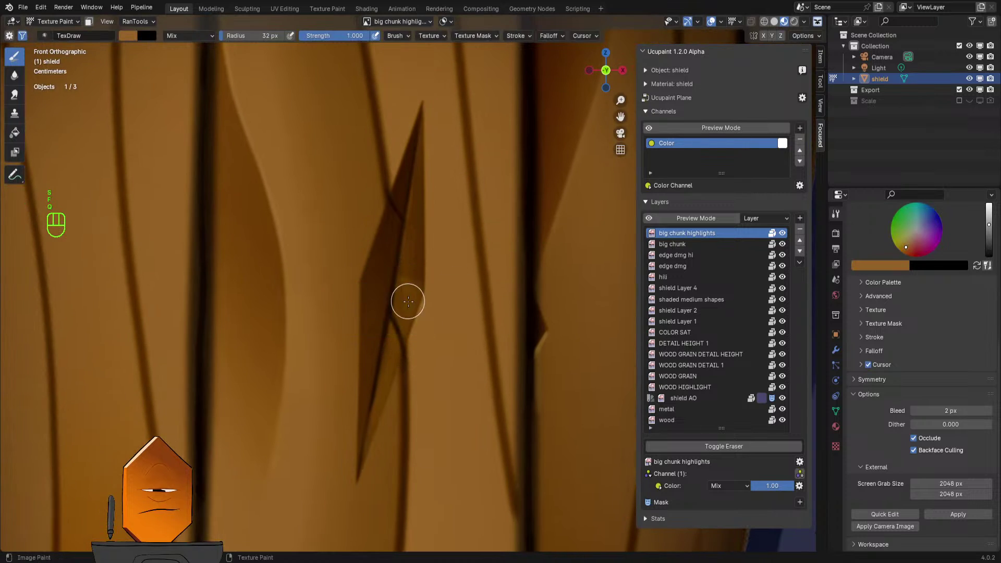
pyautogui.scroll(1, 441, 312)
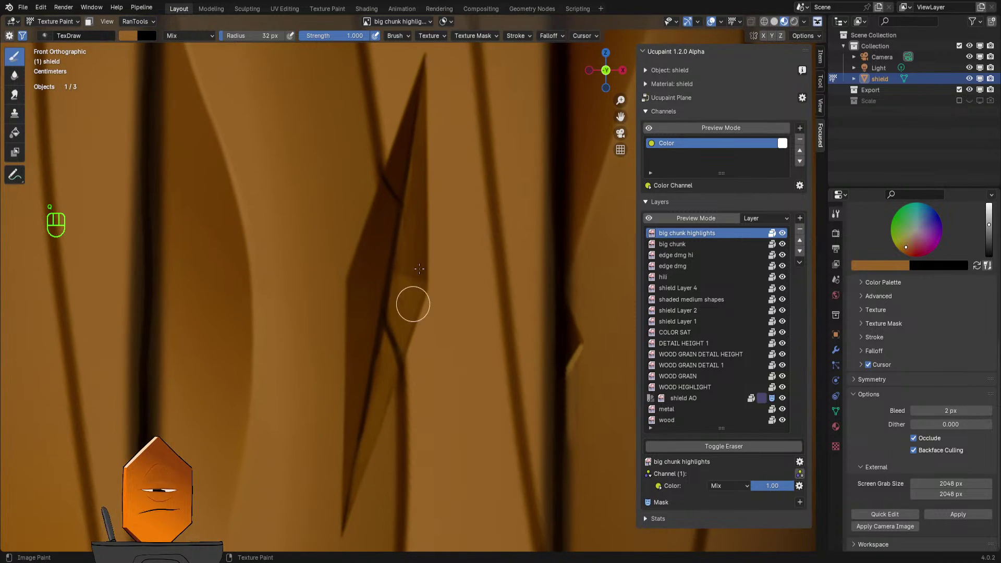
pyautogui.press('f')
pyautogui.click(405, 310)
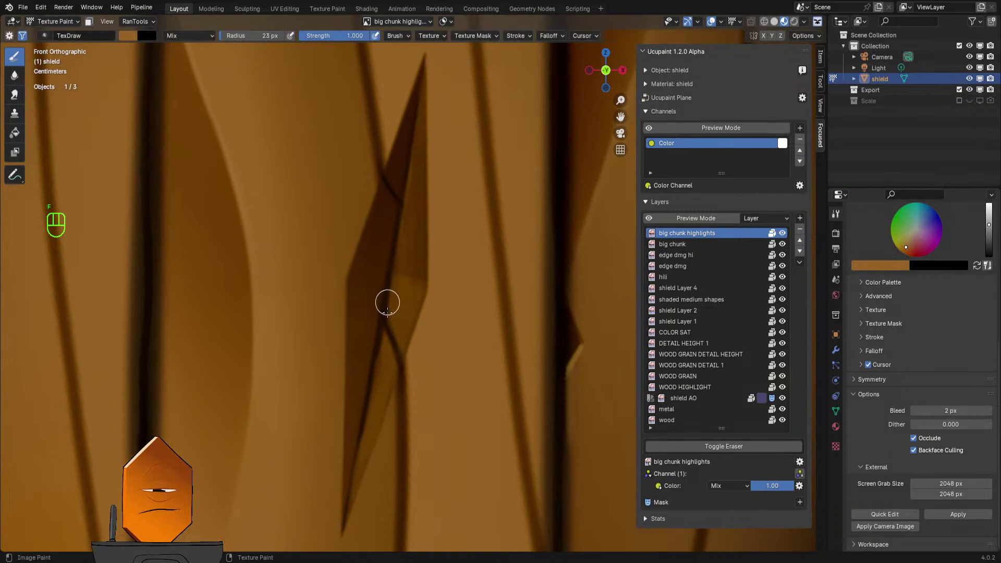
pyautogui.moveTo(351, 37); pyautogui.dragTo(328, 38)
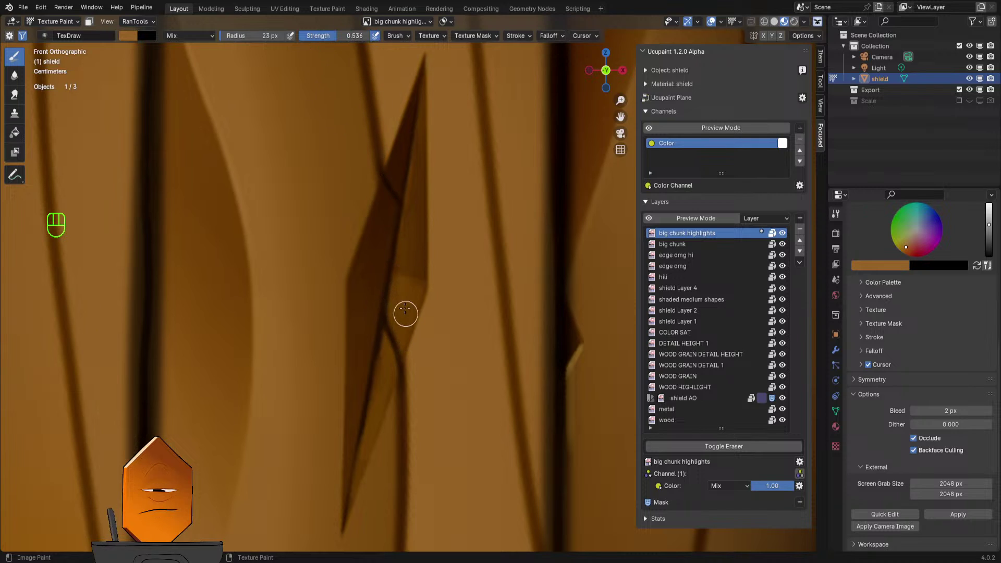
# - Paint a lighter tone over the chunk's lower right facet with a 13 px brush on the big chunk highlights layer
pyautogui.press('f')
pyautogui.click(401, 290)
pyautogui.moveTo(399, 285)
pyautogui.mouseDown()
pyautogui.moveTo(420, 286)
pyautogui.moveTo(408, 334)
pyautogui.mouseUp()
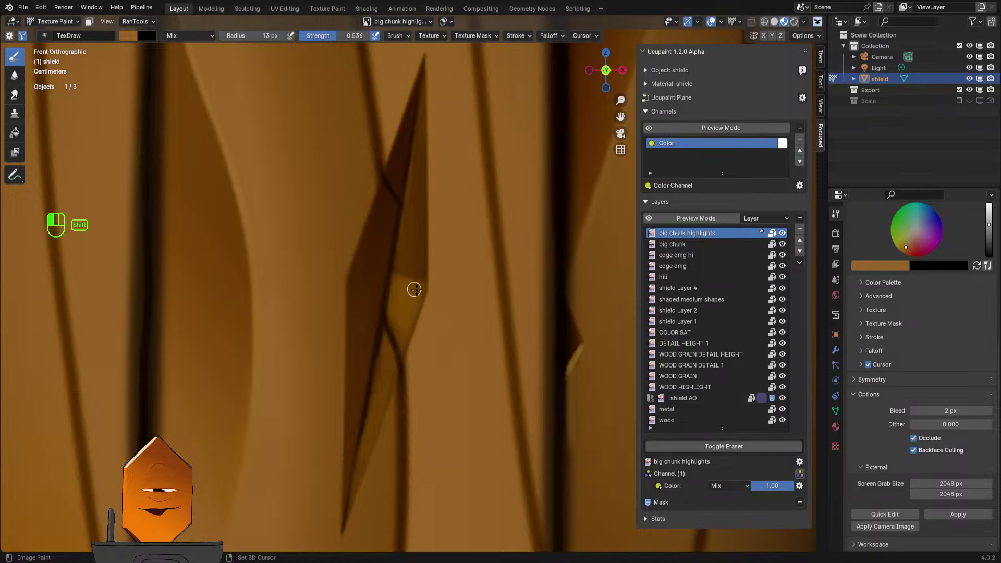
pyautogui.moveTo(415, 306); pyautogui.dragTo(405, 343)
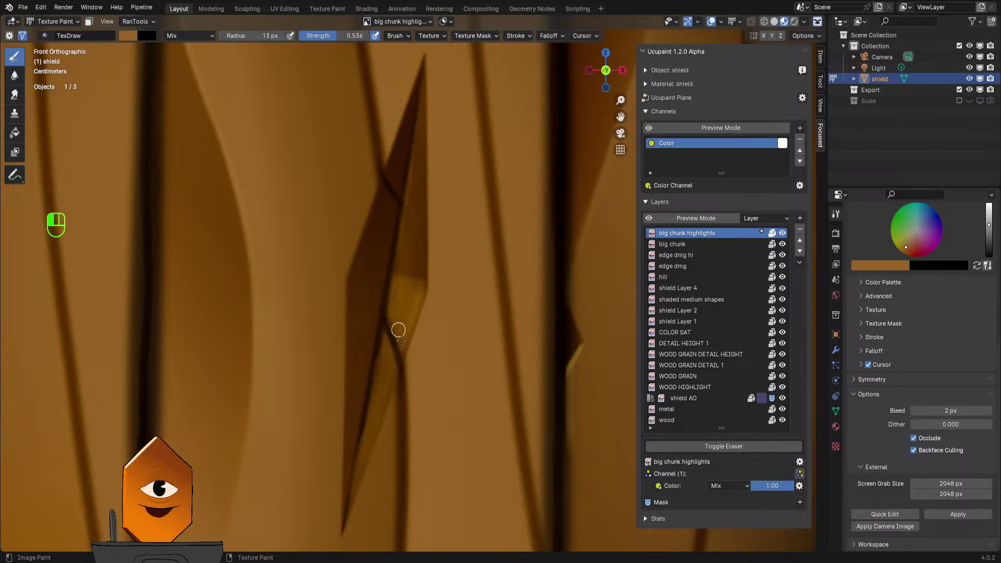
pyautogui.press('shift')
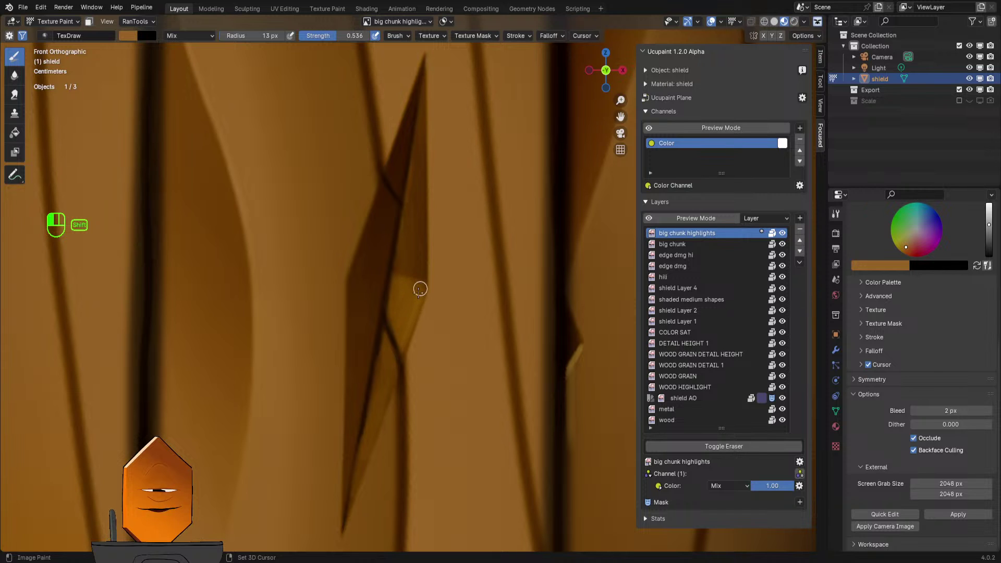
pyautogui.keyDown('shift'); pyautogui.moveTo(397, 325); pyautogui.dragTo(404, 346); pyautogui.keyUp('shift')
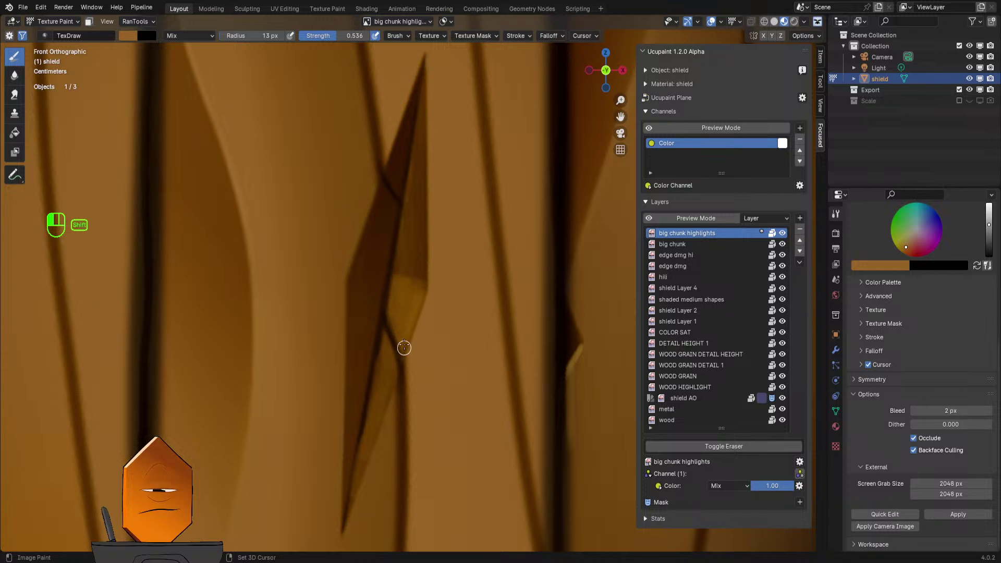
# - Lighten the chunk's upper right facet with a 21 px brush, reworking the blend at 0.246 strength
pyautogui.moveTo(439, 311)
pyautogui.keyDown('ctrl'); pyautogui.mouseDown(button='middle')
pyautogui.moveTo(423, 334)
pyautogui.moveTo(454, 251)
pyautogui.moveTo(434, 369)
pyautogui.mouseUp(button='middle'); pyautogui.keyUp('ctrl')
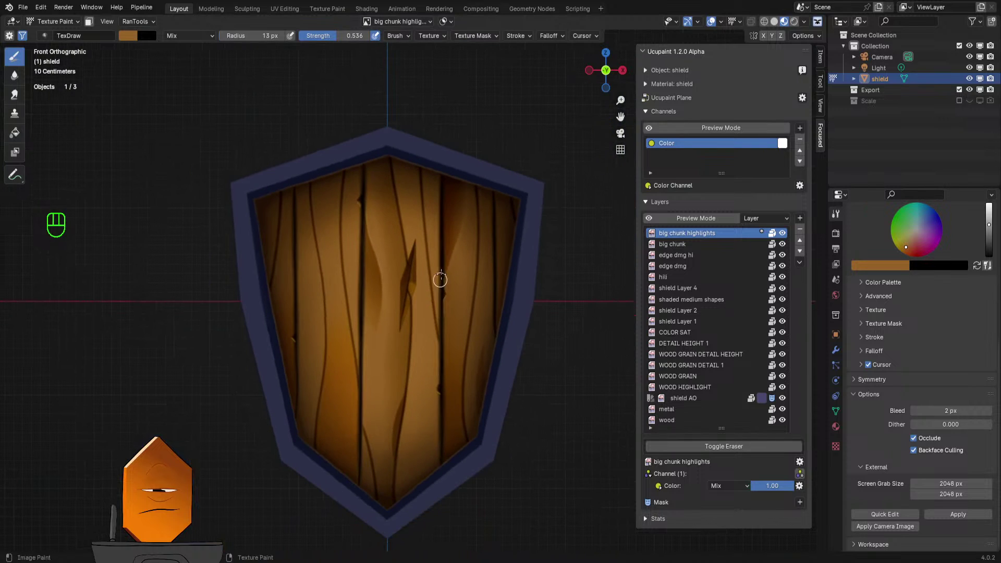
pyautogui.moveTo(440, 281)
pyautogui.keyDown('ctrl'); pyautogui.mouseDown(button='middle')
pyautogui.moveTo(429, 345)
pyautogui.moveTo(412, 344)
pyautogui.moveTo(434, 293)
pyautogui.moveTo(433, 303)
pyautogui.mouseUp(button='middle'); pyautogui.keyUp('ctrl')
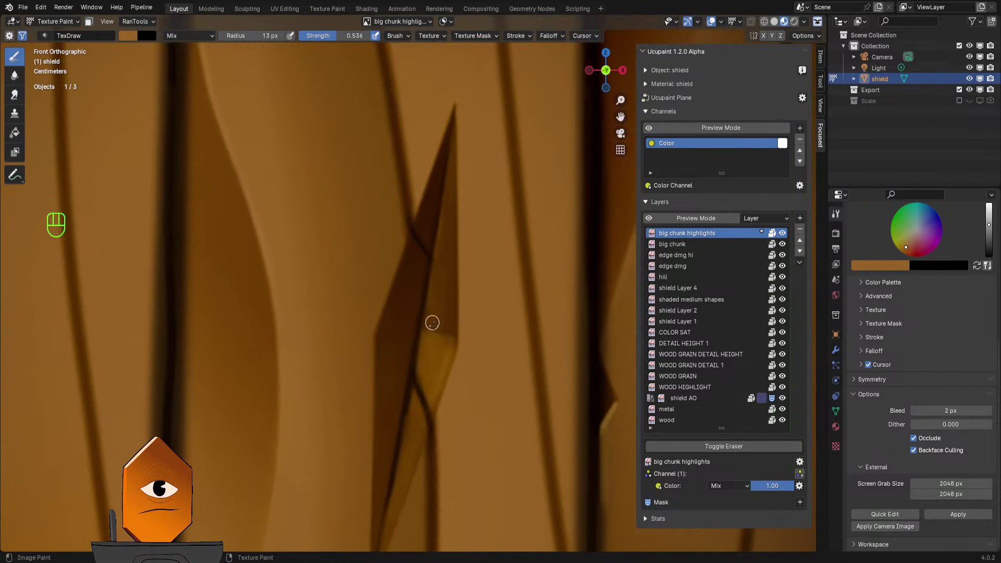
pyautogui.press('f')
pyautogui.click(437, 292)
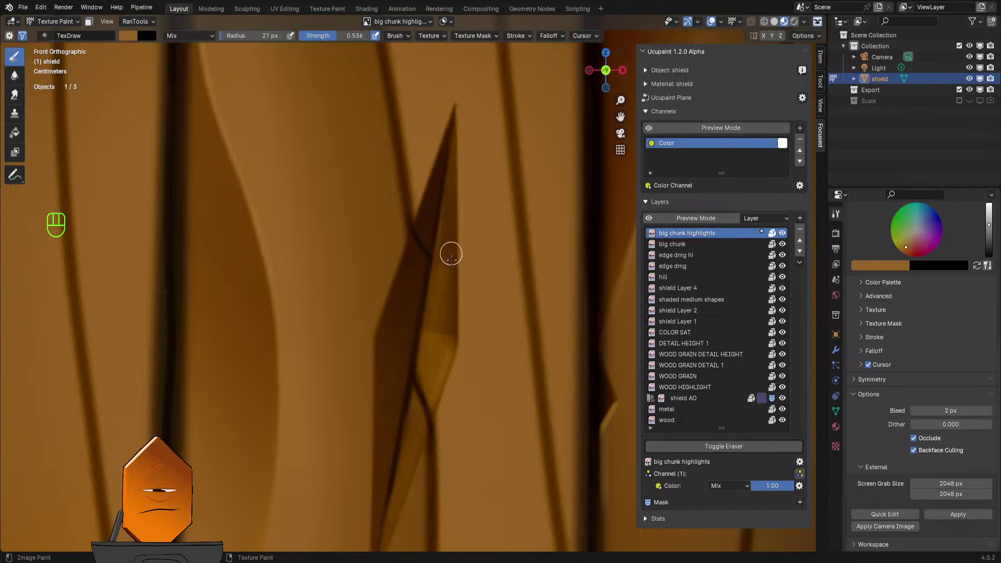
pyautogui.moveTo(452, 295)
pyautogui.mouseDown()
pyautogui.moveTo(452, 320)
pyautogui.moveTo(442, 314)
pyautogui.mouseUp()
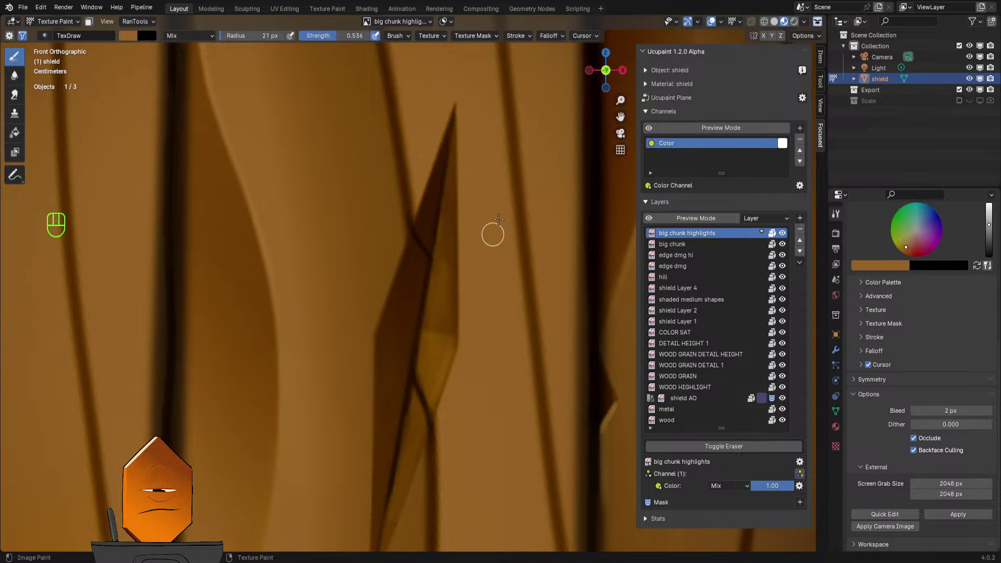
pyautogui.scroll(-2, 496, 224)
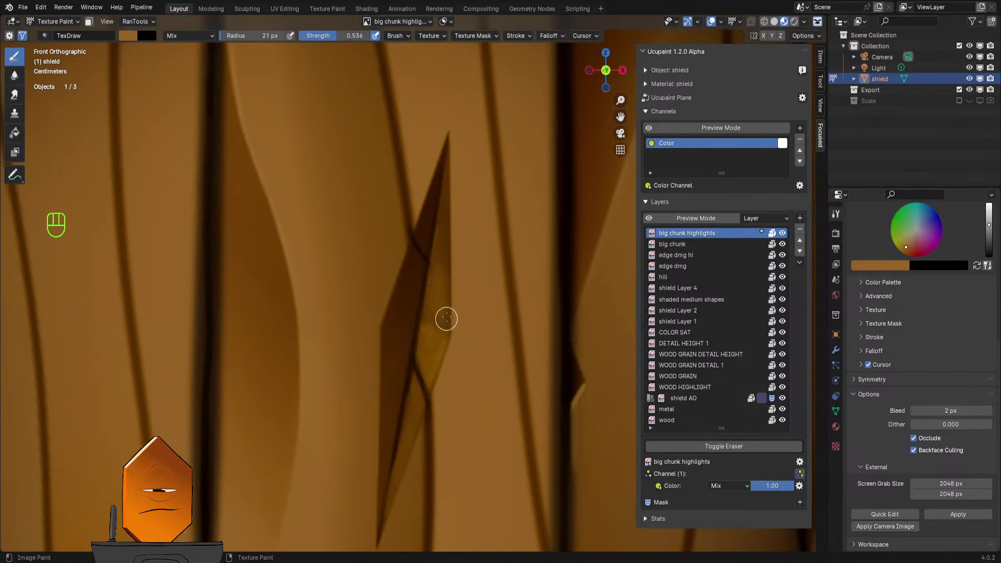
pyautogui.hotkey('ctrl', 'z')
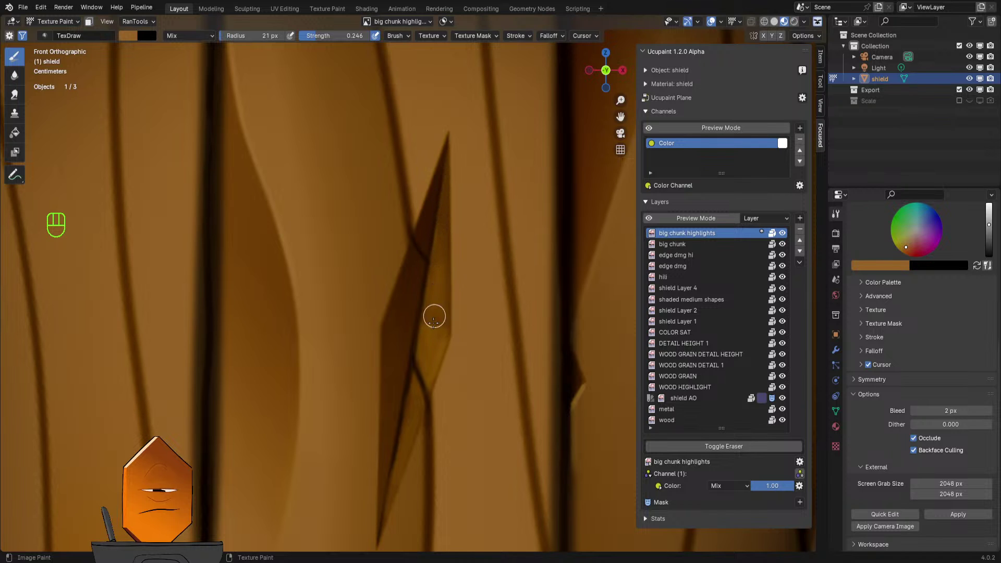
# - Review the chunk highlights against the whole shield from several distances, and save the file
pyautogui.scroll(-8, 443, 295)
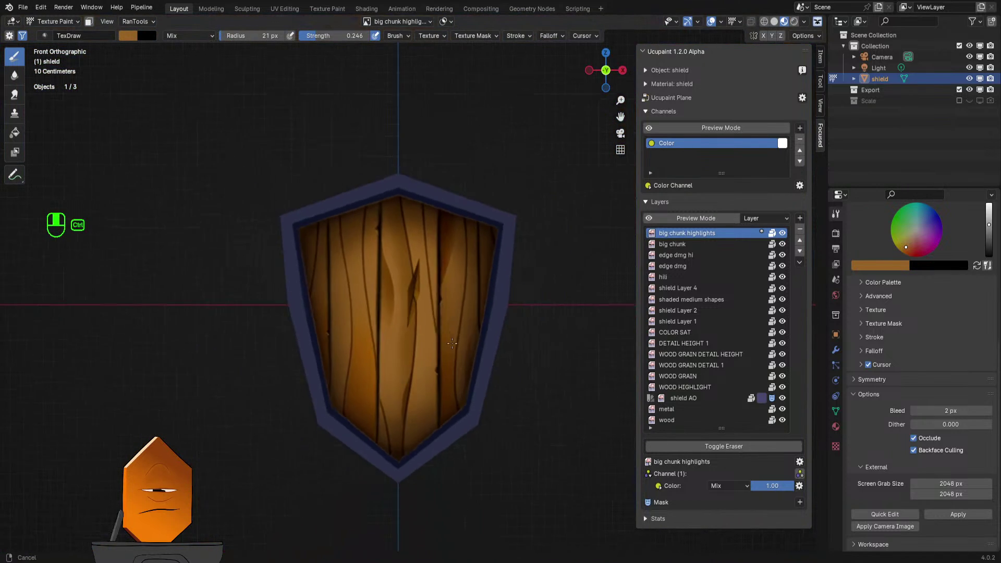
pyautogui.scroll(-3, 469, 205)
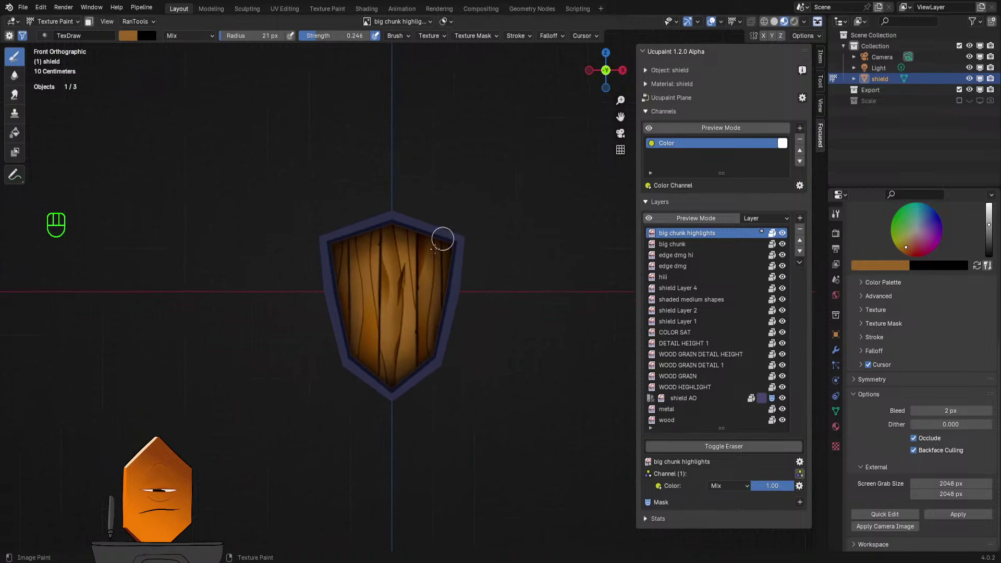
pyautogui.scroll(10, 443, 239)
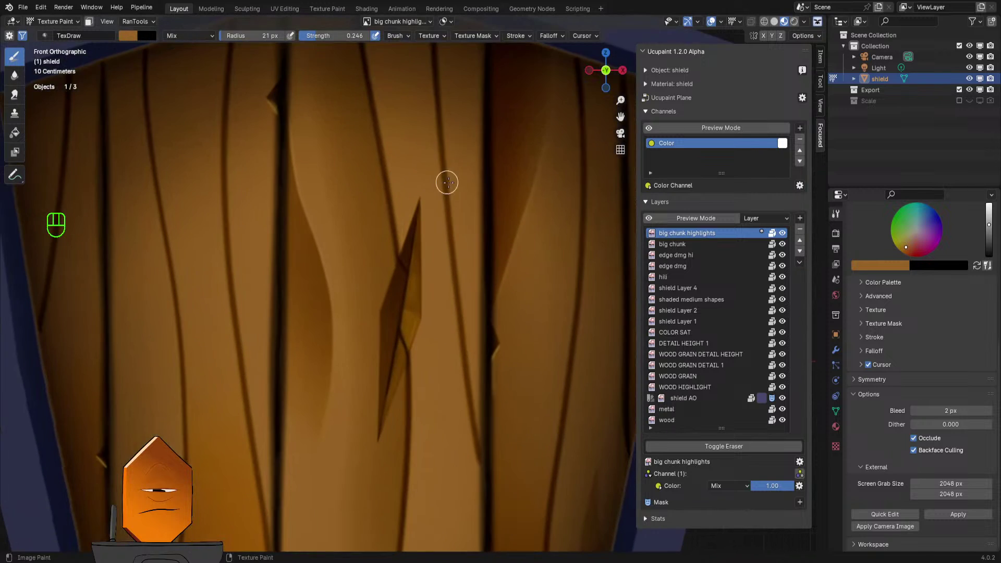
pyautogui.scroll(-8, 444, 208)
pyautogui.keyDown('ctrl'); pyautogui.moveTo(456, 228); pyautogui.dragTo(456, 291, button='middle'); pyautogui.keyUp('ctrl')
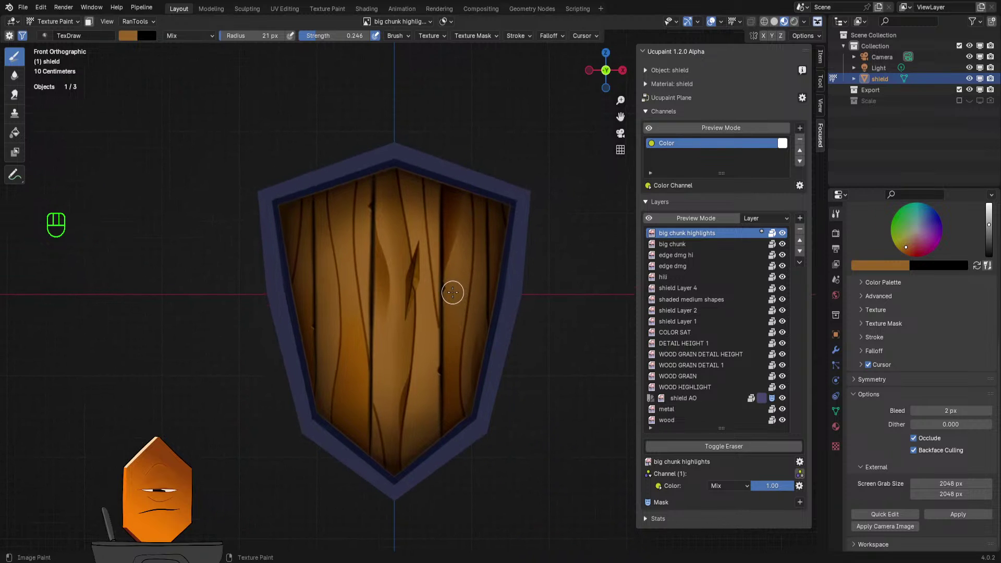
pyautogui.scroll(2, 452, 284)
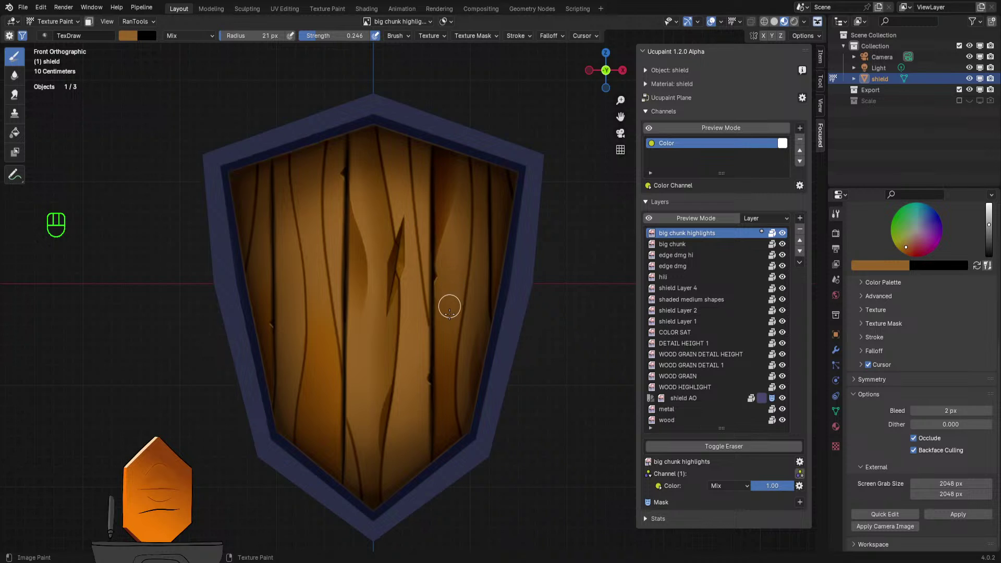
pyautogui.scroll(-4, 450, 317)
pyautogui.moveTo(450, 317)
pyautogui.mouseDown(button='middle')
pyautogui.moveTo(511, 301)
pyautogui.moveTo(485, 324)
pyautogui.moveTo(464, 304)
pyautogui.moveTo(477, 313)
pyautogui.moveTo(461, 308)
pyautogui.moveTo(461, 318)
pyautogui.moveTo(453, 275)
pyautogui.moveTo(464, 250)
pyautogui.moveTo(458, 266)
pyautogui.moveTo(530, 206)
pyautogui.moveTo(426, 284)
pyautogui.moveTo(443, 236)
pyautogui.moveTo(438, 187)
pyautogui.moveTo(466, 187)
pyautogui.moveTo(454, 258)
pyautogui.mouseUp(button='middle')
pyautogui.press('KP_1')
pyautogui.press('KP_1')
pyautogui.hotkey('ctrl', 's')
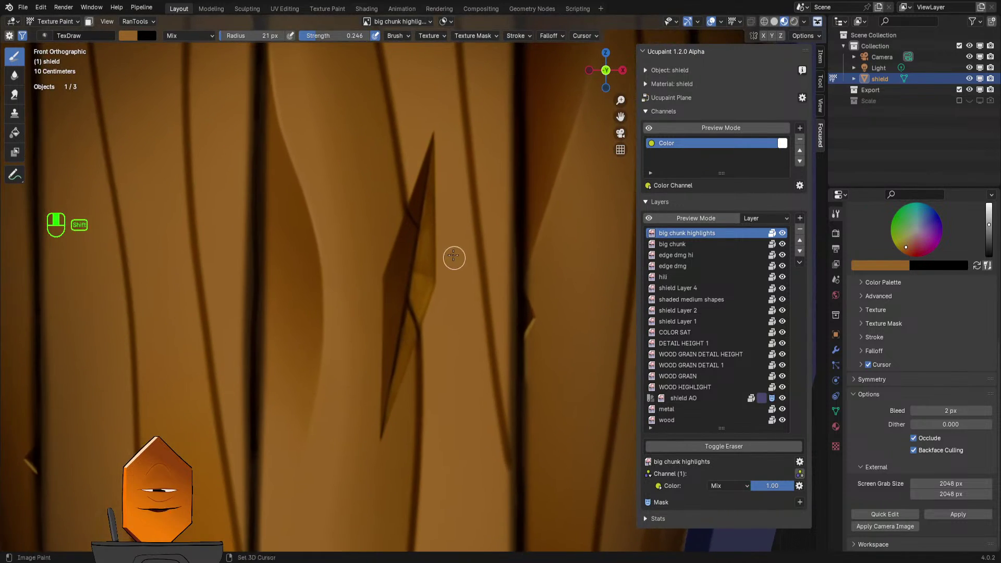
# - Sample a light wood tone around the curved plank edge beside the chunk as the base for a brighter highlight colour
pyautogui.press('s')
pyautogui.press('s')
pyautogui.press('s')
pyautogui.press('s')
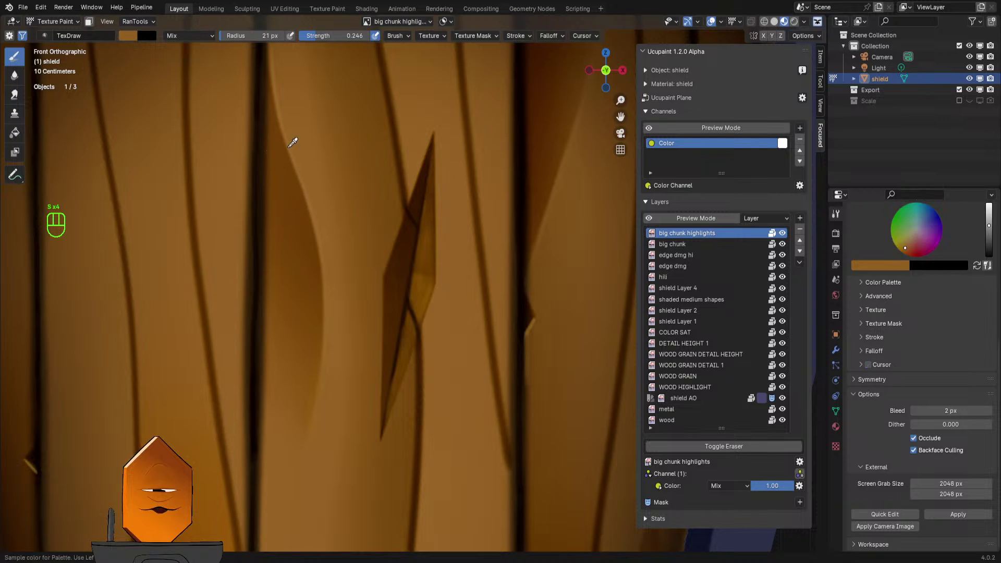
pyautogui.press('s')
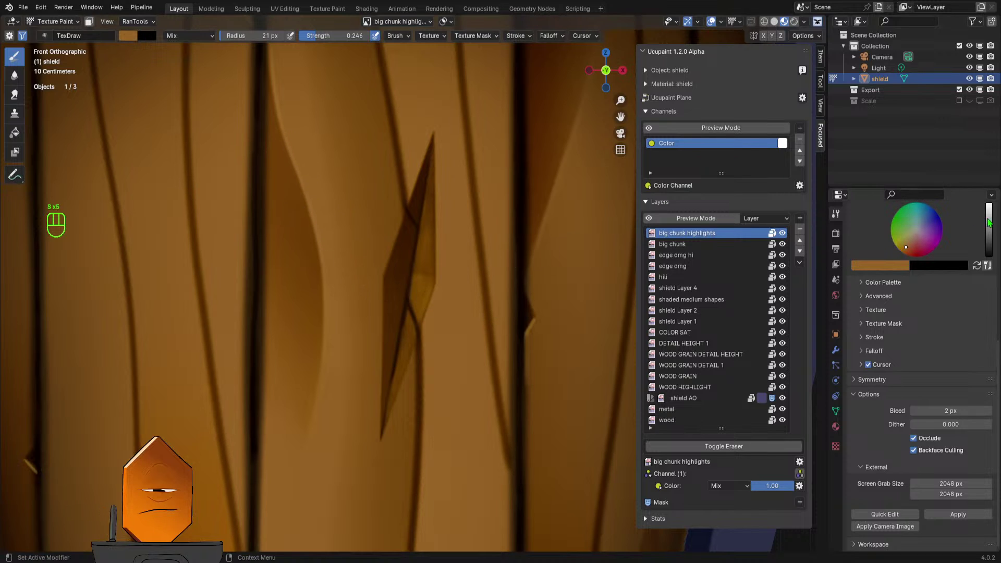
# - Set the brush to 5 px radius and 1.000 strength for fine edge highlights with a brighter orange-brown
pyautogui.press('f')
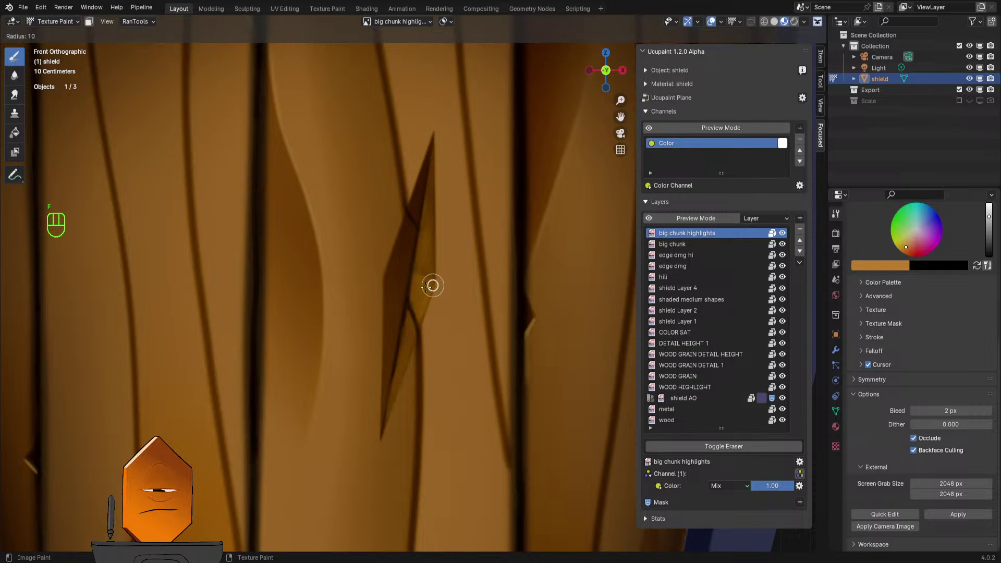
pyautogui.click(427, 288)
pyautogui.keyDown('shift'); pyautogui.moveTo(433, 324); pyautogui.dragTo(459, 320, button='middle'); pyautogui.keyUp('shift')
pyautogui.keyDown('ctrl'); pyautogui.moveTo(458, 320); pyautogui.dragTo(472, 242, button='middle'); pyautogui.keyUp('ctrl')
pyautogui.keyDown('shift'); pyautogui.moveTo(462, 286); pyautogui.dragTo(439, 286, button='middle'); pyautogui.keyUp('shift')
pyautogui.press('f')
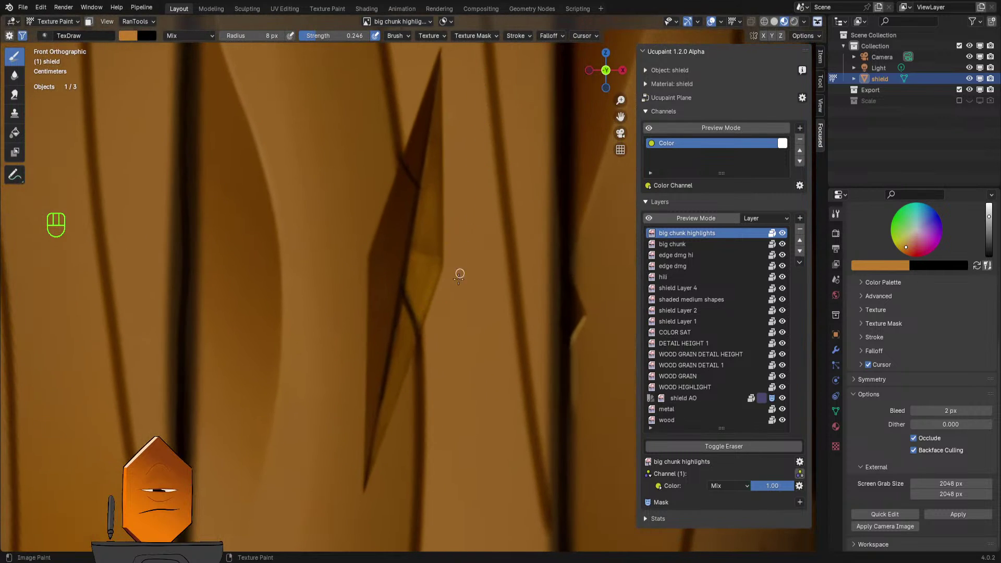
pyautogui.hotkey('shift', 'f')
pyautogui.click(481, 274)
pyautogui.press('f')
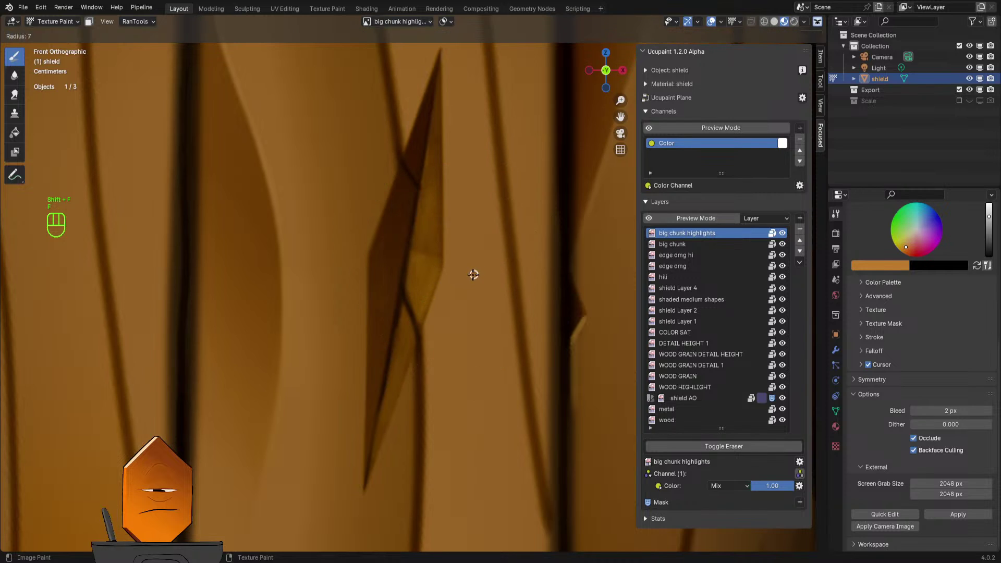
pyautogui.click(473, 274)
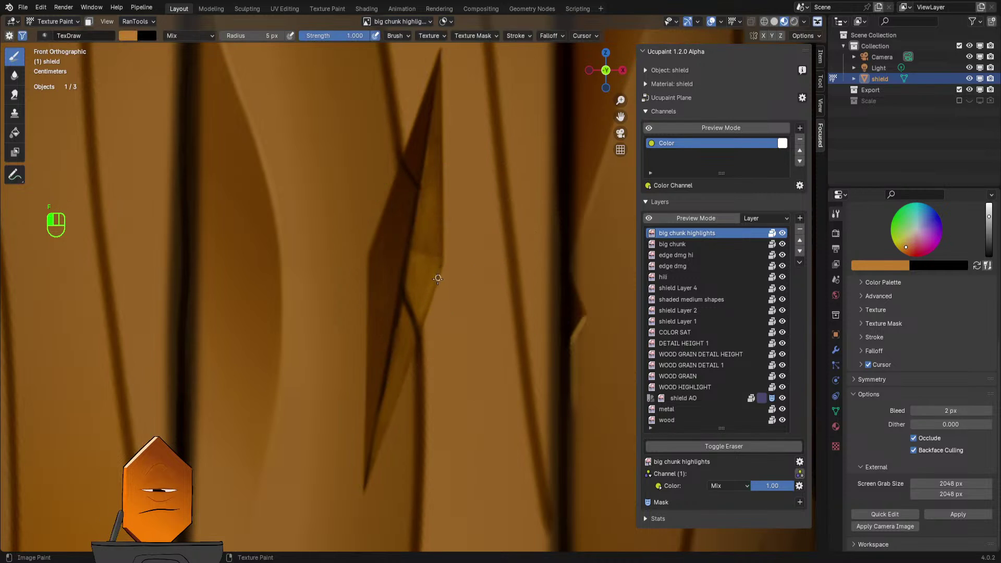
# - Paint a thin bright highlight along the chunk's lower right edge down to the grain line, redoing unsatisfactory strokes
pyautogui.hotkey('ctrl', 'z')
pyautogui.hotkey('ctrl', 'z')
pyautogui.click(437, 288)
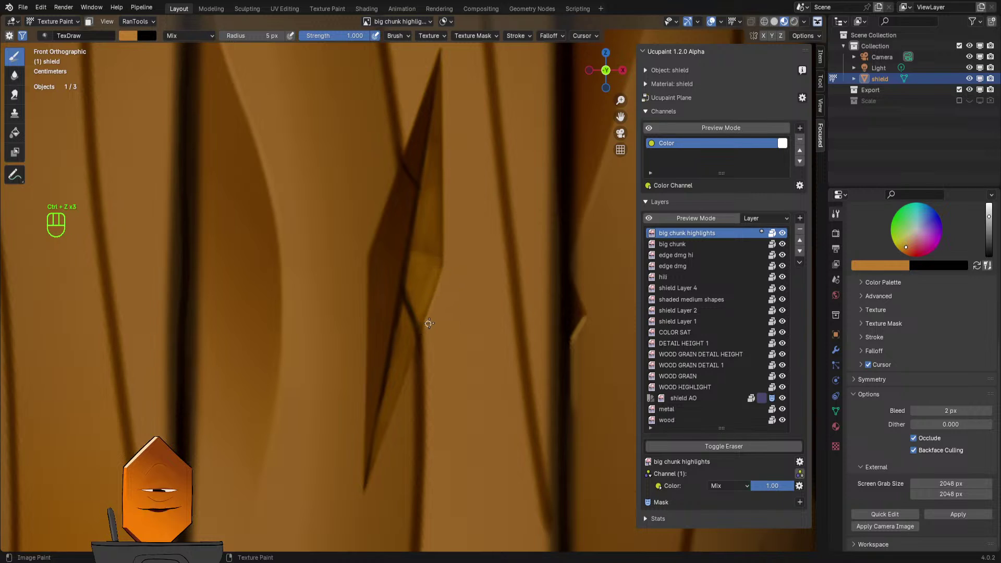
pyautogui.hotkey('ctrl', 'z')
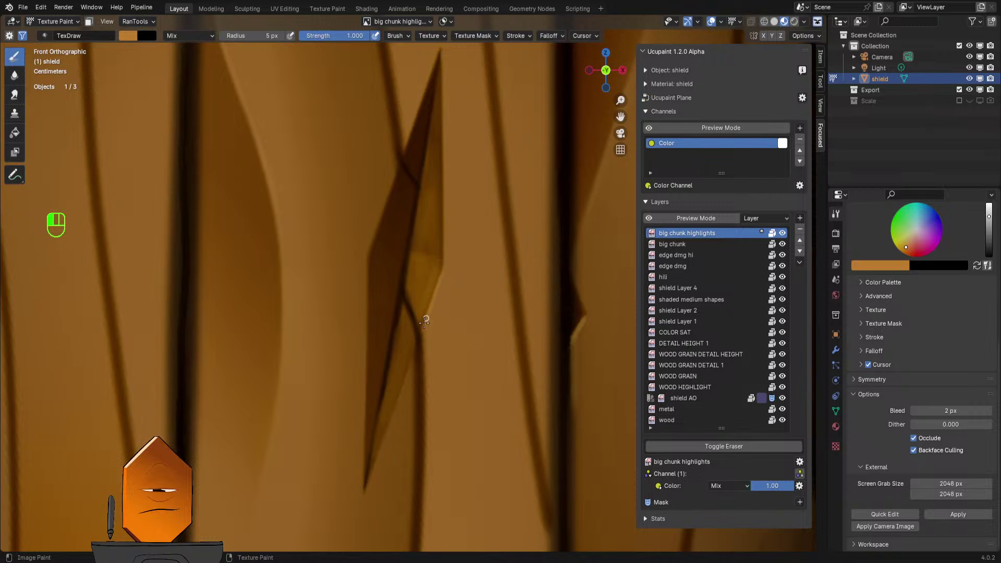
pyautogui.keyDown('shift'); pyautogui.click(437, 282); pyautogui.keyUp('shift')
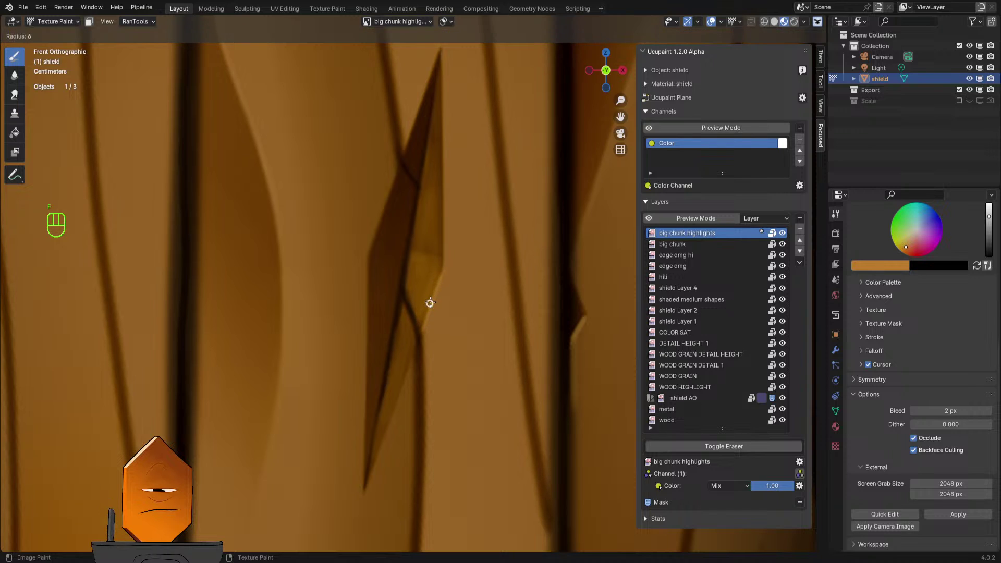
pyautogui.hotkey('shift', 'f')
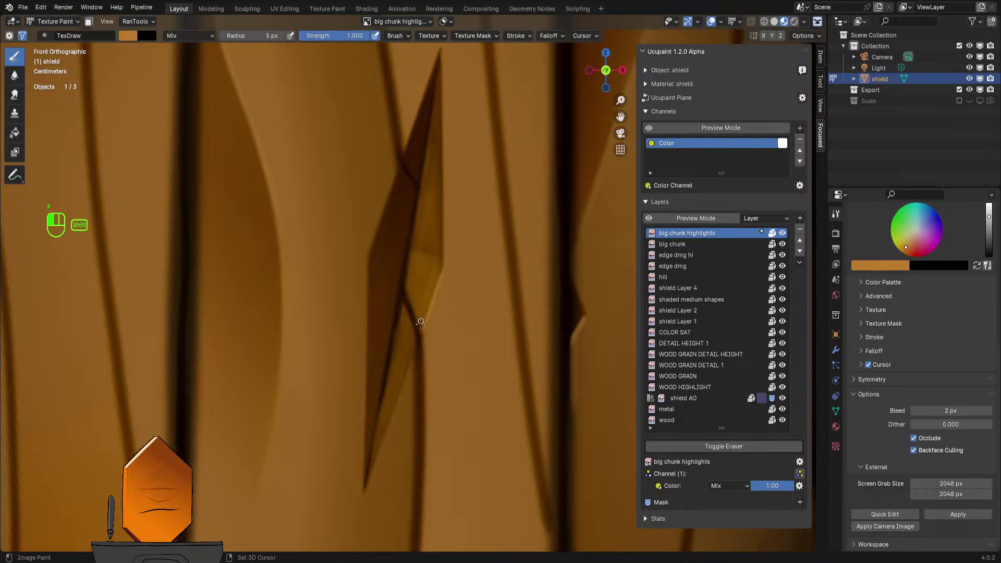
pyautogui.moveTo(431, 308); pyautogui.dragTo(424, 327)
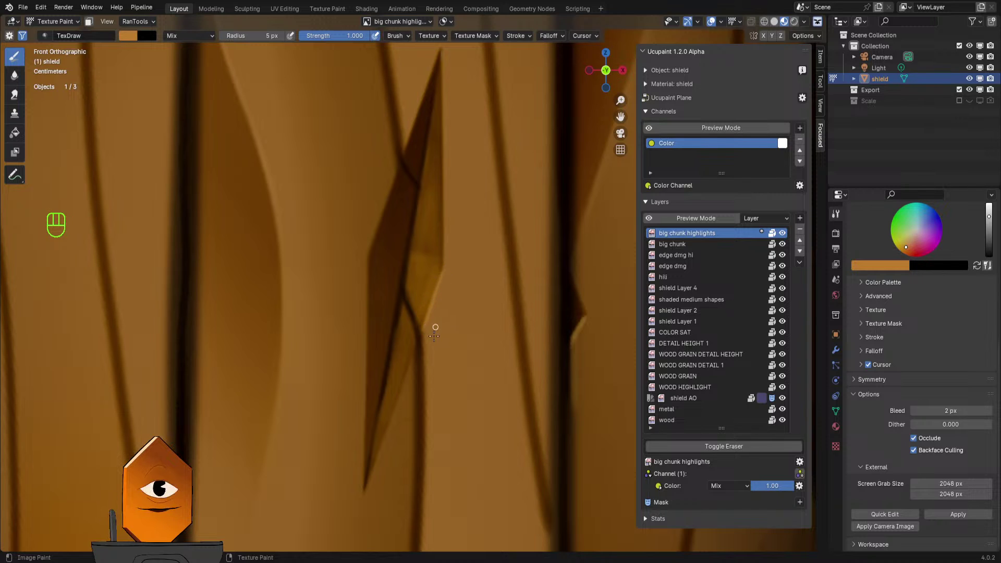
# - Undo the last stroke and paint a thin highlight with a 3 px brush along the chunk's lower facet edge down to the bottom tip
pyautogui.keyDown('shift'); pyautogui.moveTo(456, 309); pyautogui.dragTo(477, 243, button='middle'); pyautogui.keyUp('shift')
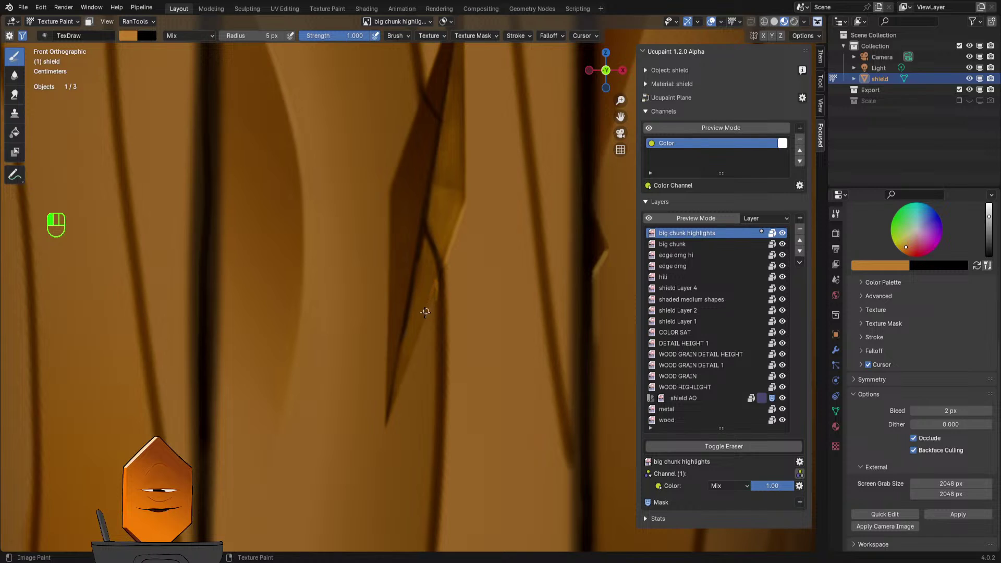
pyautogui.hotkey('ctrl', 'z')
pyautogui.press('f')
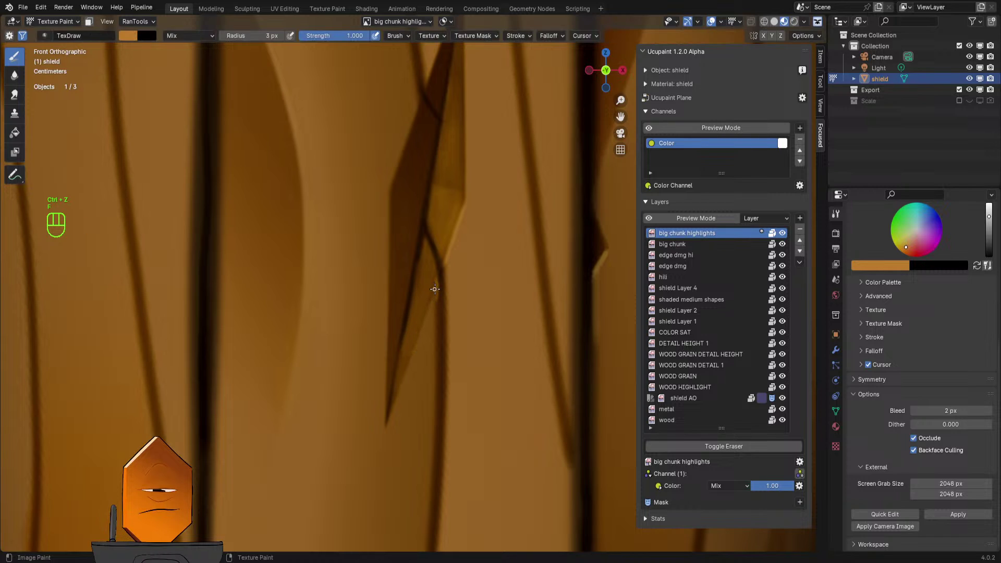
pyautogui.press('f')
pyautogui.click(437, 281)
pyautogui.moveTo(429, 301); pyautogui.dragTo(419, 332)
pyautogui.keyDown('ctrl'); pyautogui.click(385, 424); pyautogui.keyUp('ctrl')
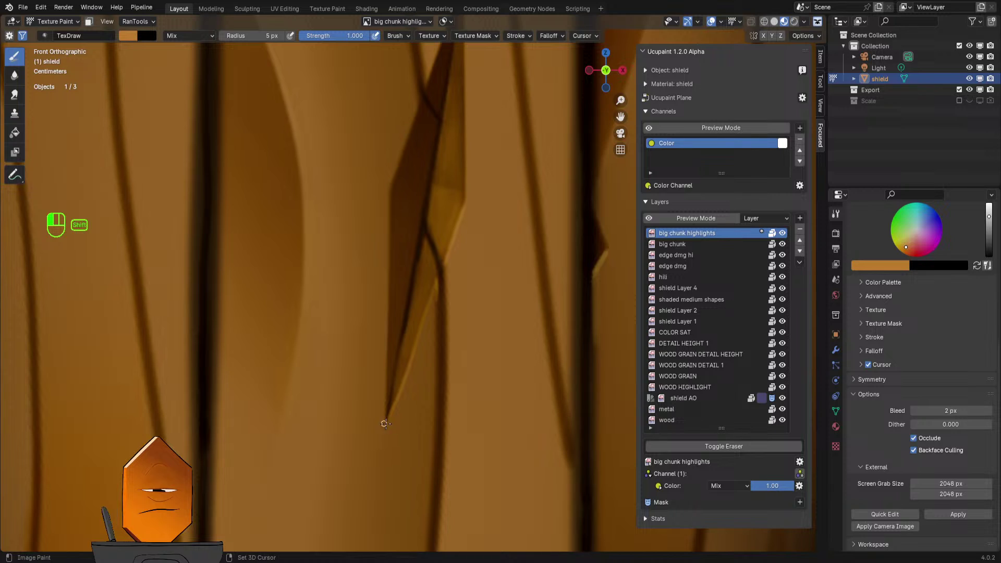
# - Strengthen the lower facet's edge highlight toward the bottom tip with slightly larger strokes, ending with an 8 px brush
pyautogui.press('f')
pyautogui.click(403, 400)
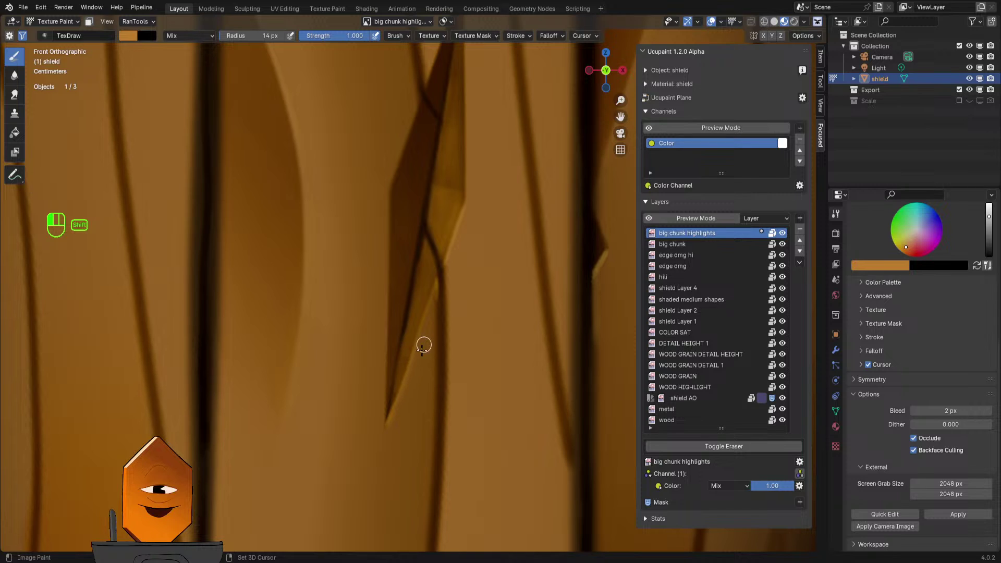
pyautogui.press('f')
pyautogui.click(432, 308)
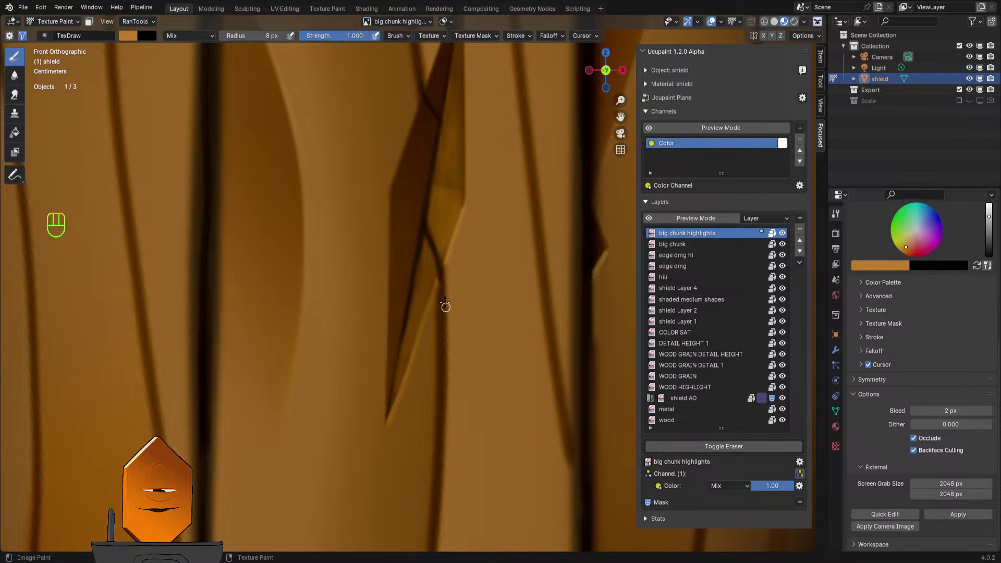
pyautogui.keyDown('ctrl'); pyautogui.moveTo(453, 282); pyautogui.dragTo(447, 380, button='middle'); pyautogui.keyUp('ctrl')
pyautogui.moveTo(451, 315)
pyautogui.keyDown('ctrl'); pyautogui.mouseDown(button='middle')
pyautogui.moveTo(454, 347)
pyautogui.moveTo(479, 250)
pyautogui.moveTo(466, 267)
pyautogui.mouseUp(button='middle'); pyautogui.keyUp('ctrl')
pyautogui.scroll(3, 477, 219)
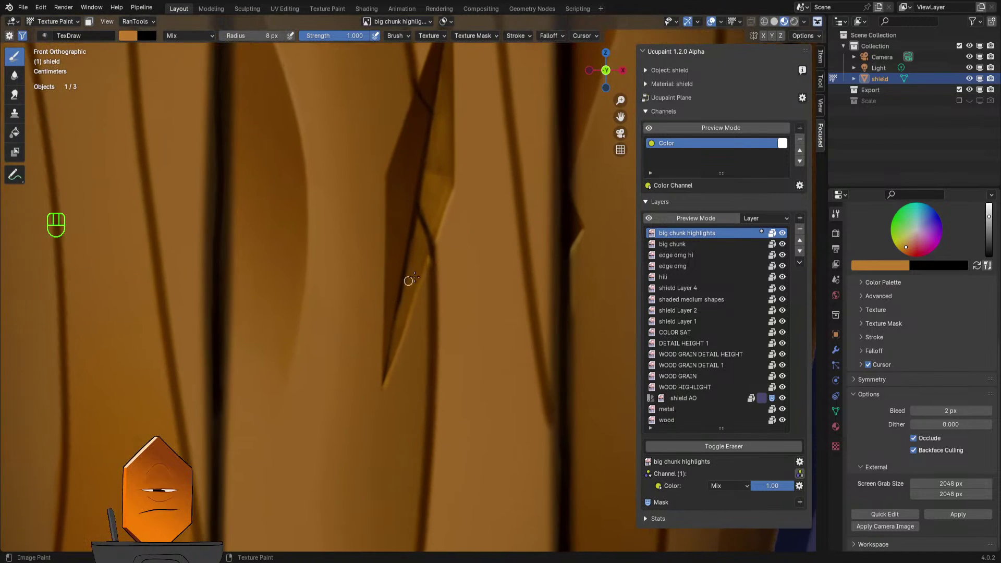
pyautogui.press('f')
pyautogui.click(426, 272)
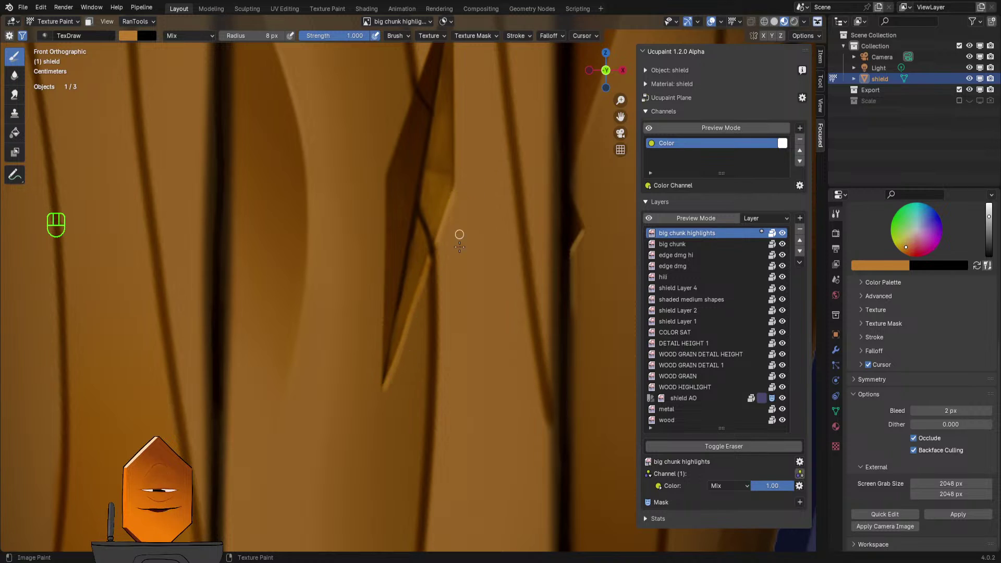
# - Add fine edge highlights to the chunk's upper right side with a 3 to 4 px brush, checking them against the whole shield
pyautogui.scroll(2, 456, 157)
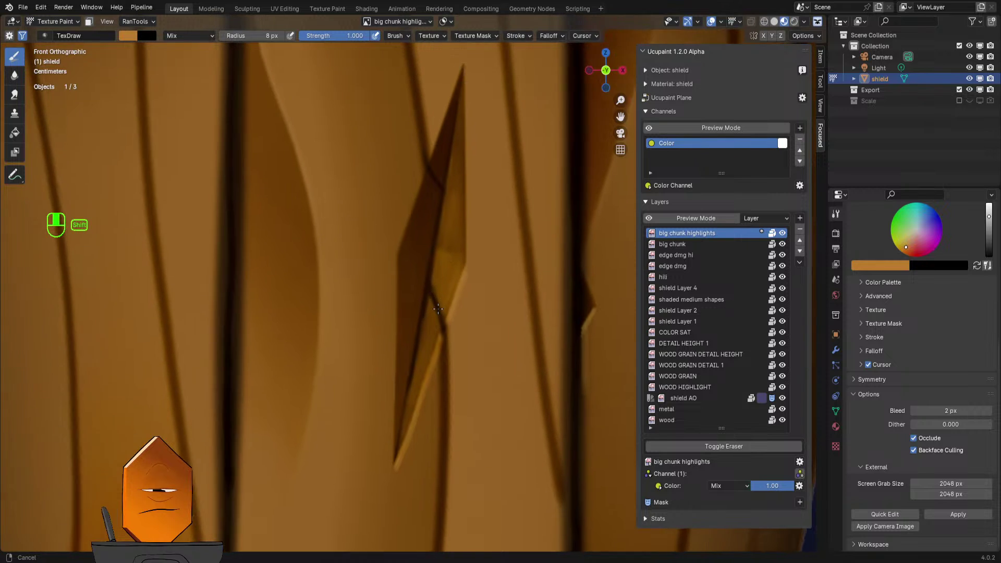
pyautogui.click(445, 184)
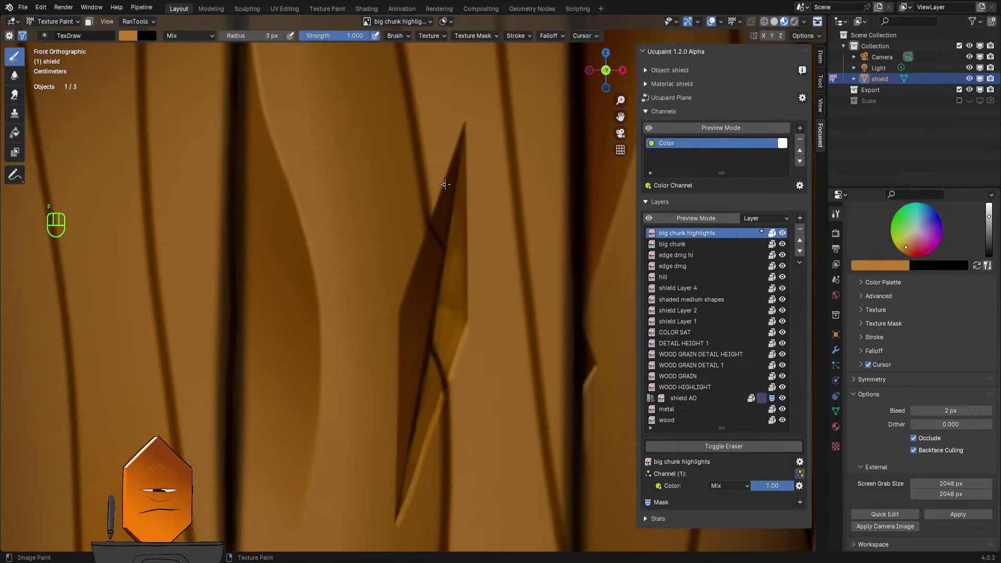
pyautogui.scroll(-4, 466, 157)
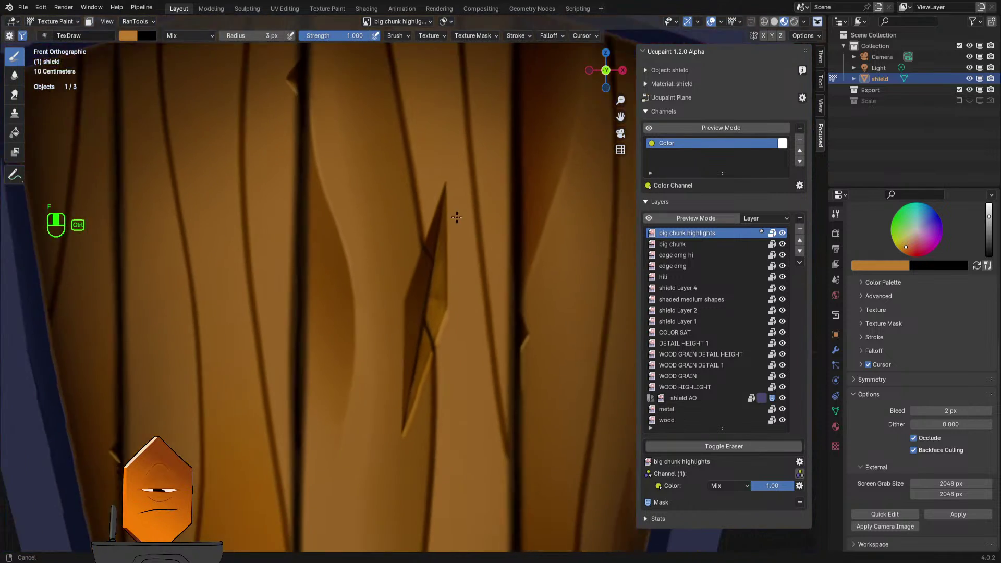
pyautogui.scroll(4, 459, 264)
pyautogui.scroll(1, 457, 321)
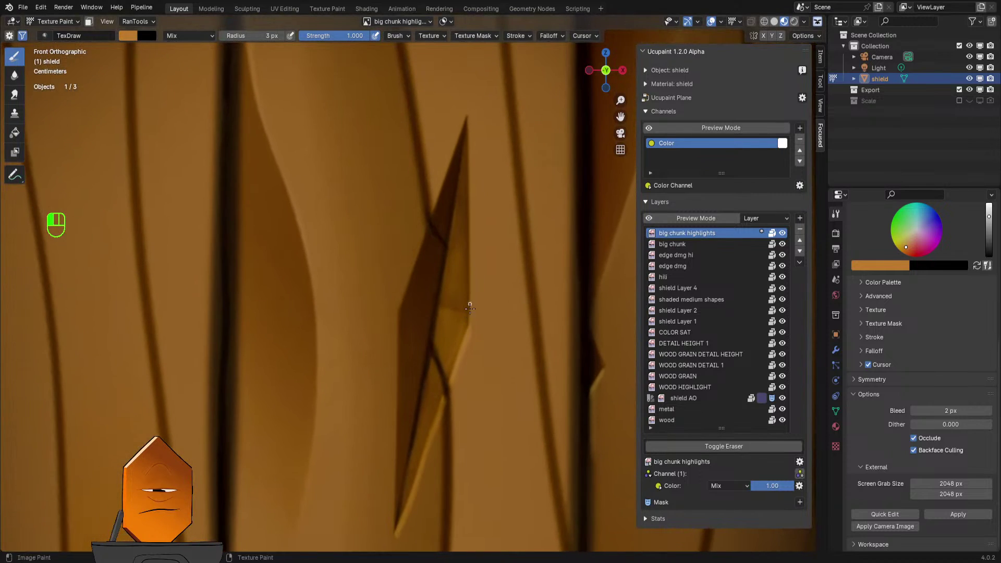
pyautogui.press('f')
pyautogui.click(470, 333)
pyautogui.scroll(-6, 500, 258)
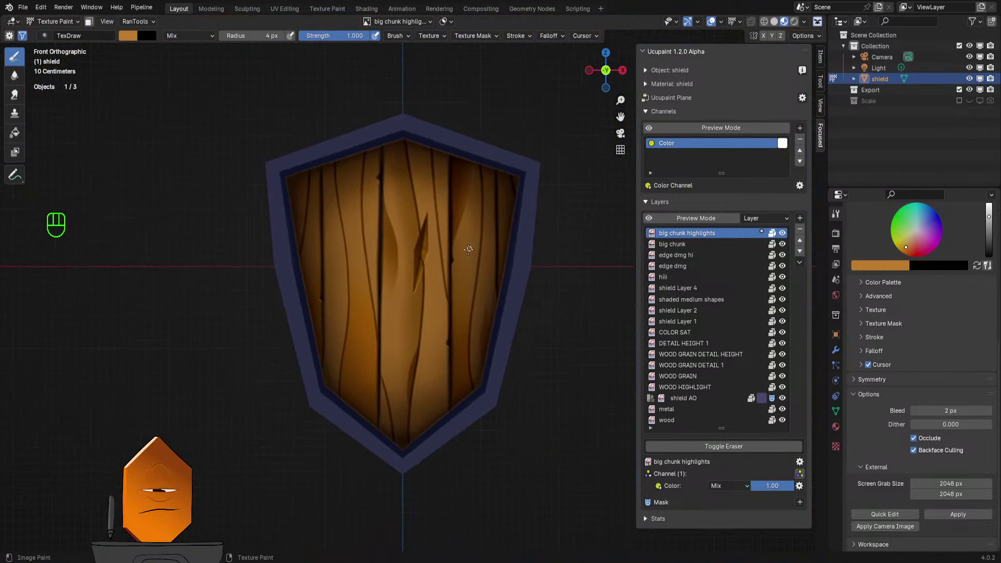
pyautogui.scroll(8, 444, 302)
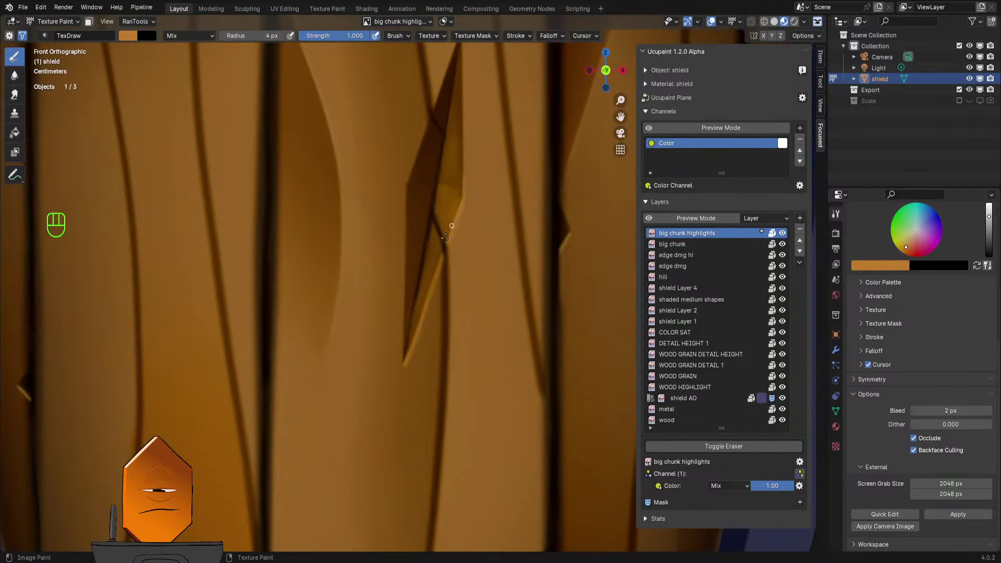
# - Lower the brush strength to 0.248 and blend soft highlight strokes over the chunk's lower facet with 16 px and 9 px radii
pyautogui.scroll(2, 430, 244)
pyautogui.hotkey('shift', 'f')
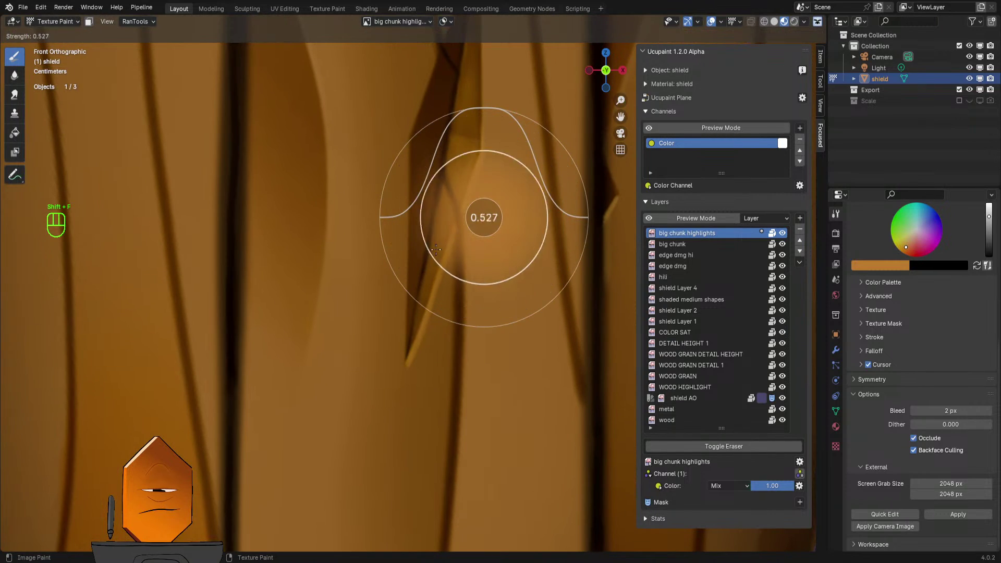
pyautogui.click(440, 230)
pyautogui.press('f')
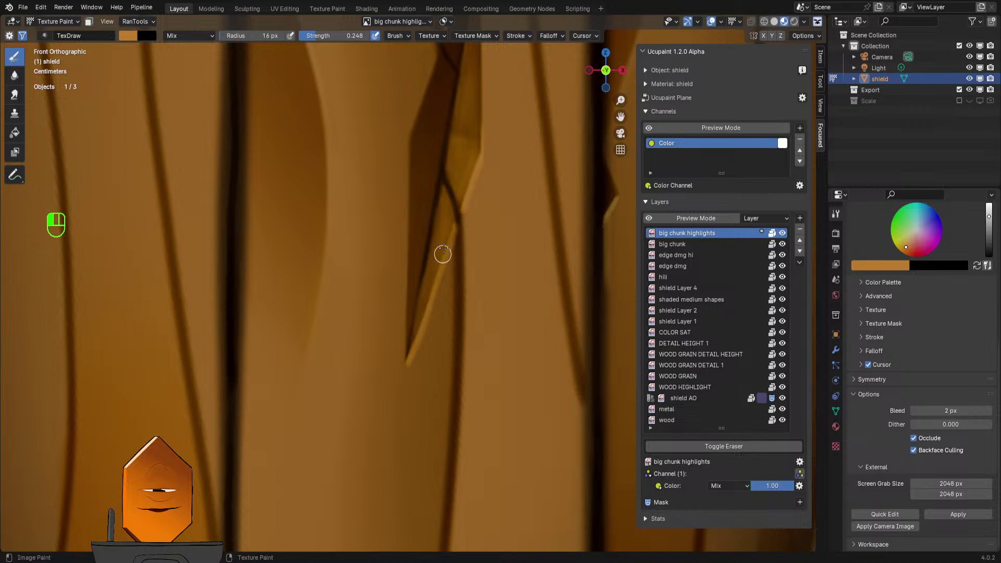
pyautogui.moveTo(445, 249)
pyautogui.mouseDown()
pyautogui.moveTo(443, 199)
pyautogui.moveTo(423, 306)
pyautogui.moveTo(436, 254)
pyautogui.mouseUp()
pyautogui.press('f')
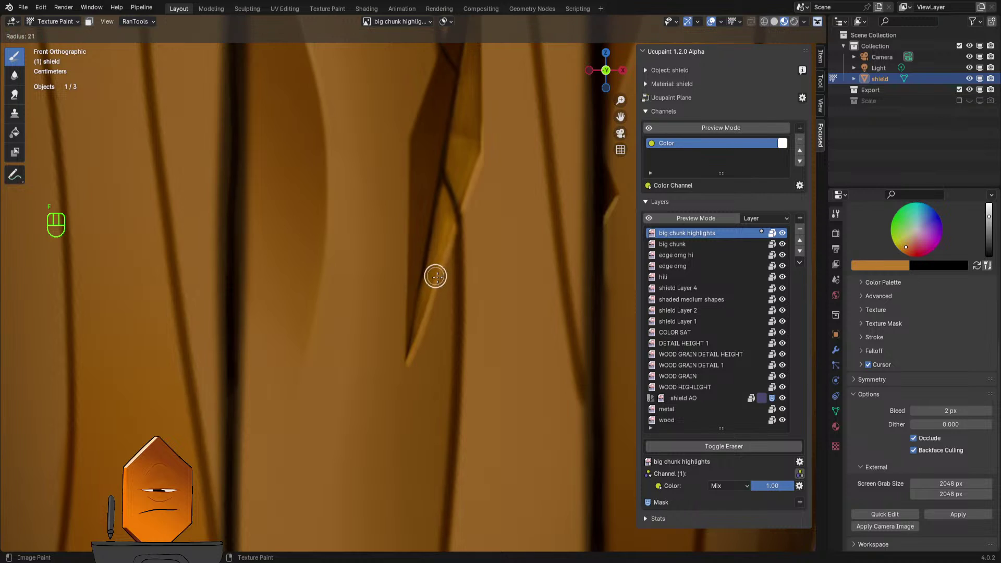
pyautogui.click(432, 284)
pyautogui.press('f')
pyautogui.click(434, 280)
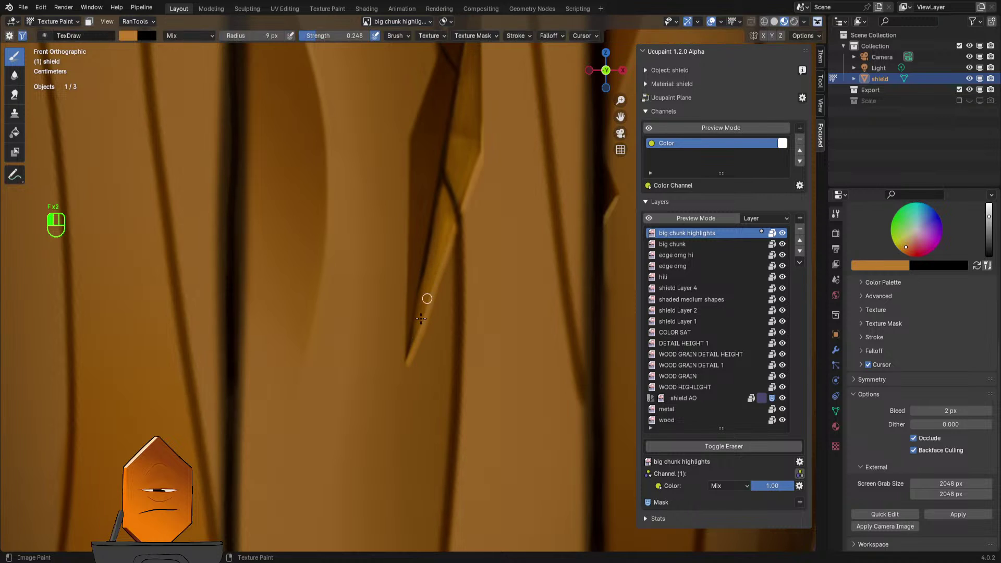
pyautogui.moveTo(437, 275); pyautogui.dragTo(428, 307)
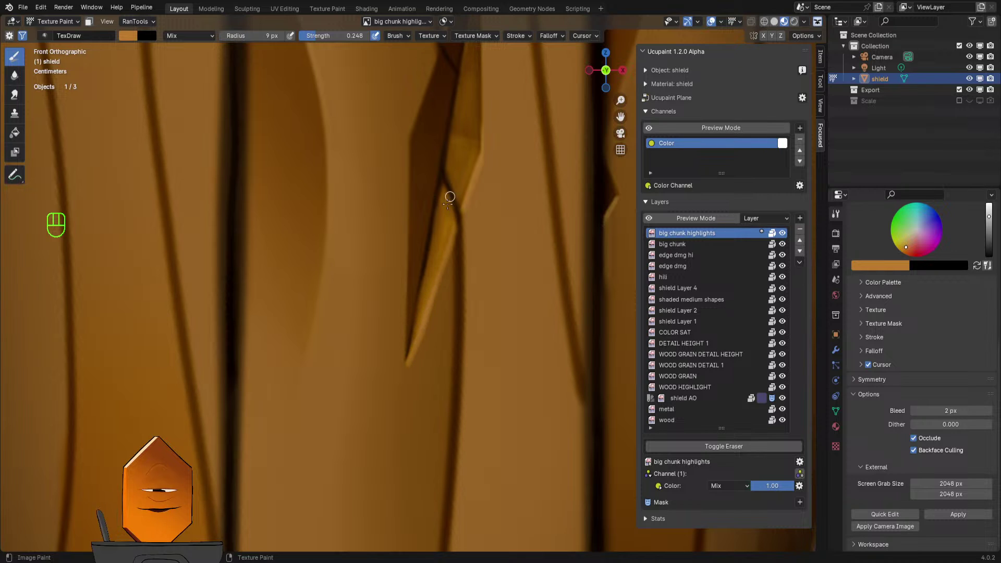
# - Examine the chunk's lit and shaded facets from near and far to judge how they read on the shield
pyautogui.hotkey('shift', 'c')
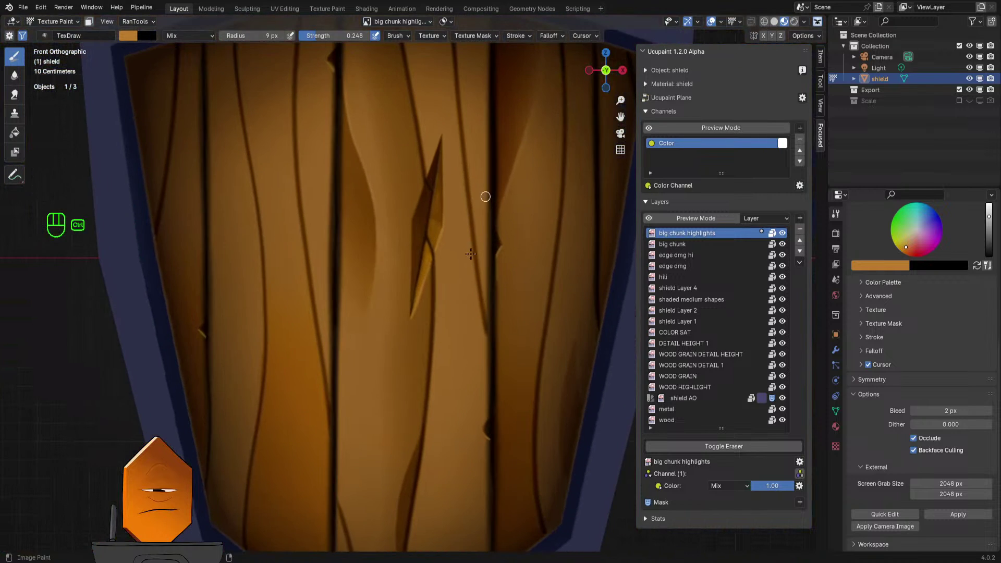
pyautogui.keyDown('shift'); pyautogui.moveTo(447, 255); pyautogui.dragTo(380, 276, button='middle'); pyautogui.keyUp('shift')
pyautogui.keyDown('ctrl'); pyautogui.moveTo(361, 310); pyautogui.dragTo(447, 242, button='middle'); pyautogui.keyUp('ctrl')
pyautogui.keyDown('ctrl'); pyautogui.moveTo(424, 297); pyautogui.dragTo(435, 226, button='middle'); pyautogui.keyUp('ctrl')
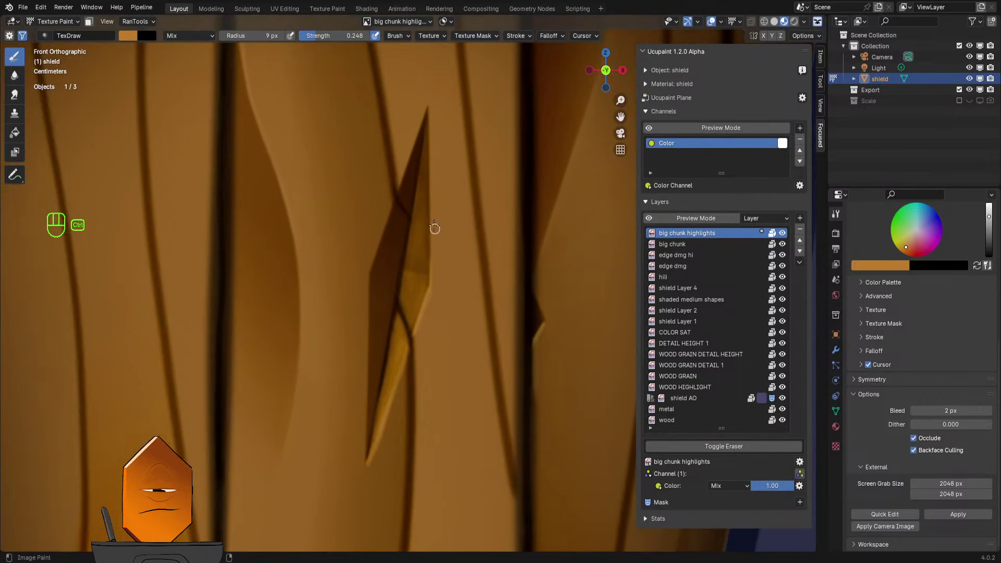
pyautogui.press('f')
pyautogui.click(391, 286)
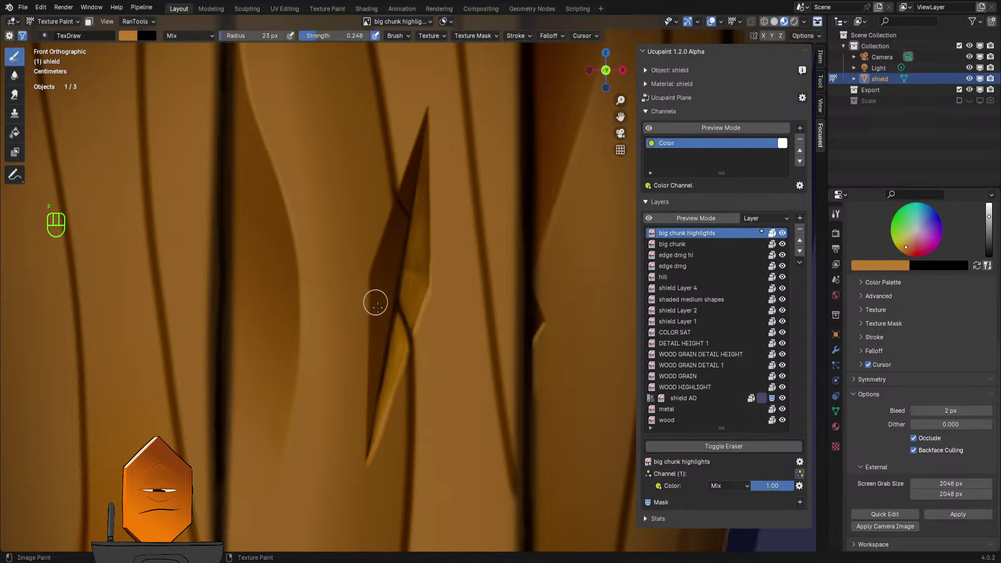
pyautogui.scroll(2, 393, 299)
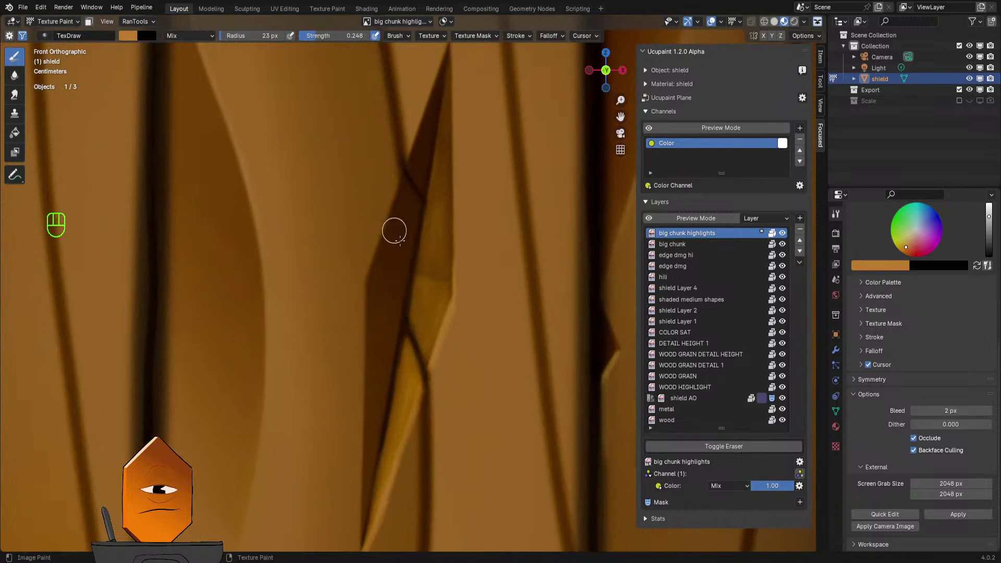
pyautogui.scroll(-3, 439, 328)
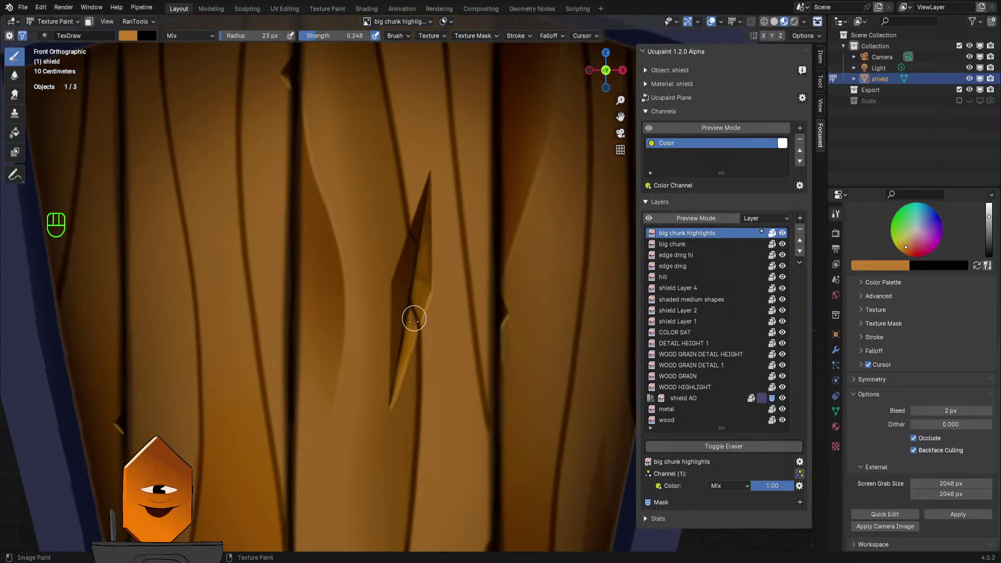
pyautogui.scroll(3, 401, 306)
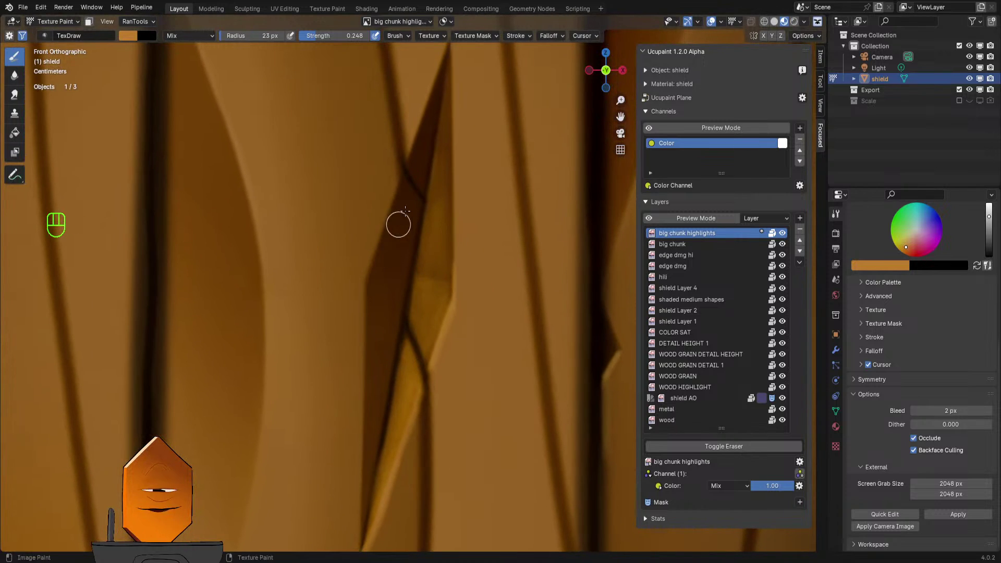
# - Set the brush strength to 0.103 and softly lighten the chunk's dark left facet with a 28 px brush
pyautogui.press('f')
pyautogui.click(407, 253)
pyautogui.hotkey('shift', 'f')
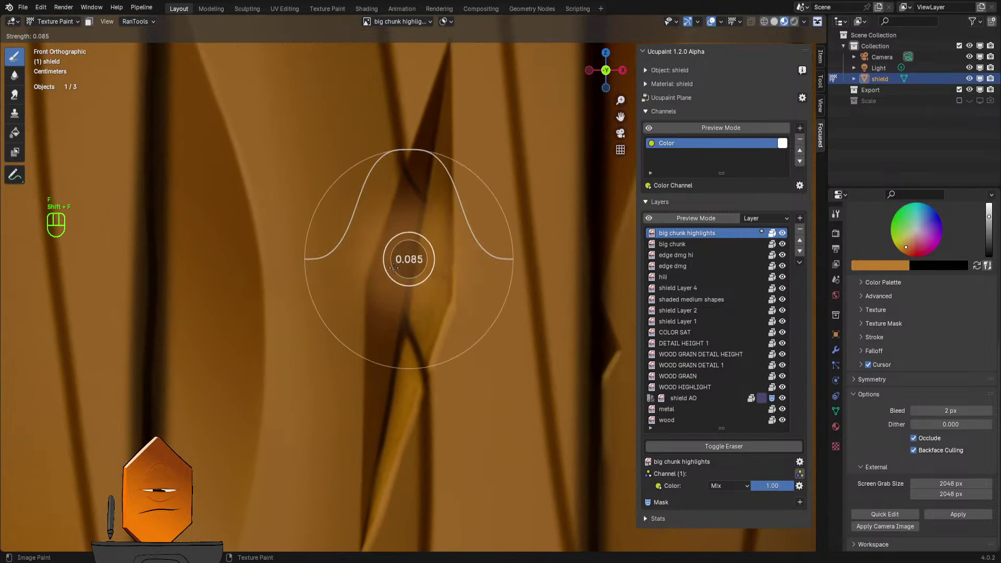
pyautogui.click(396, 272)
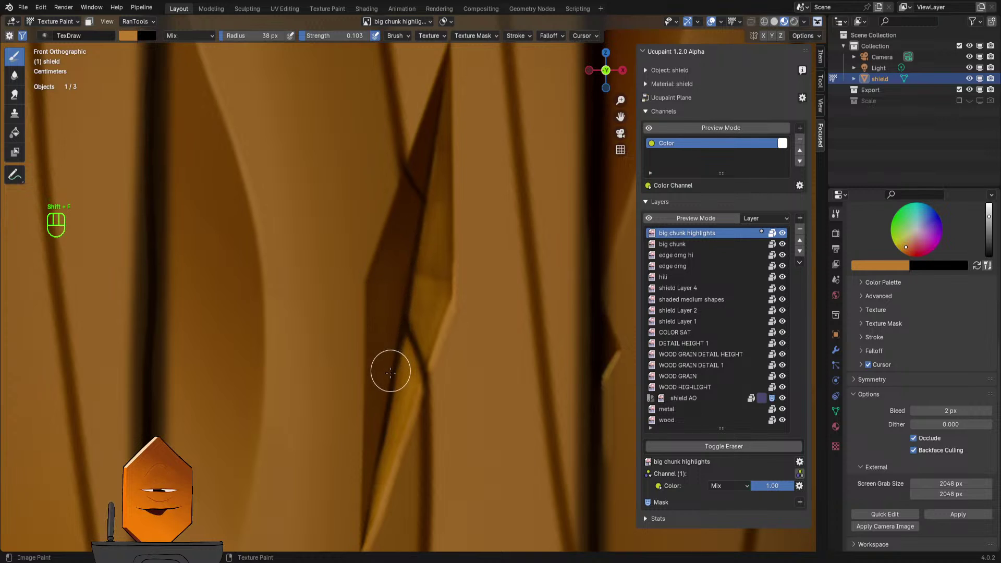
pyautogui.press('f')
pyautogui.click(394, 278)
pyautogui.moveTo(406, 225); pyautogui.dragTo(395, 283)
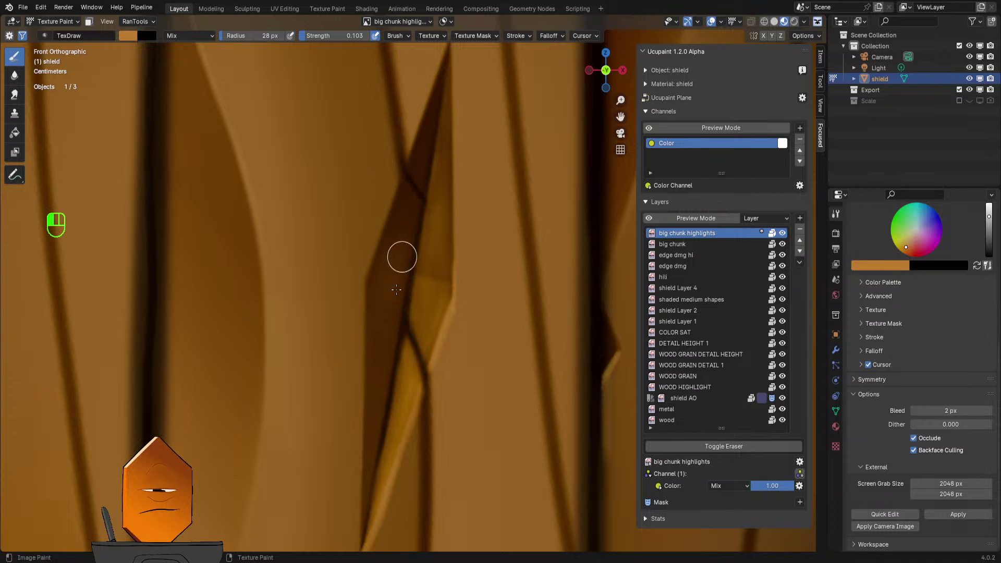
pyautogui.scroll(-5, 411, 261)
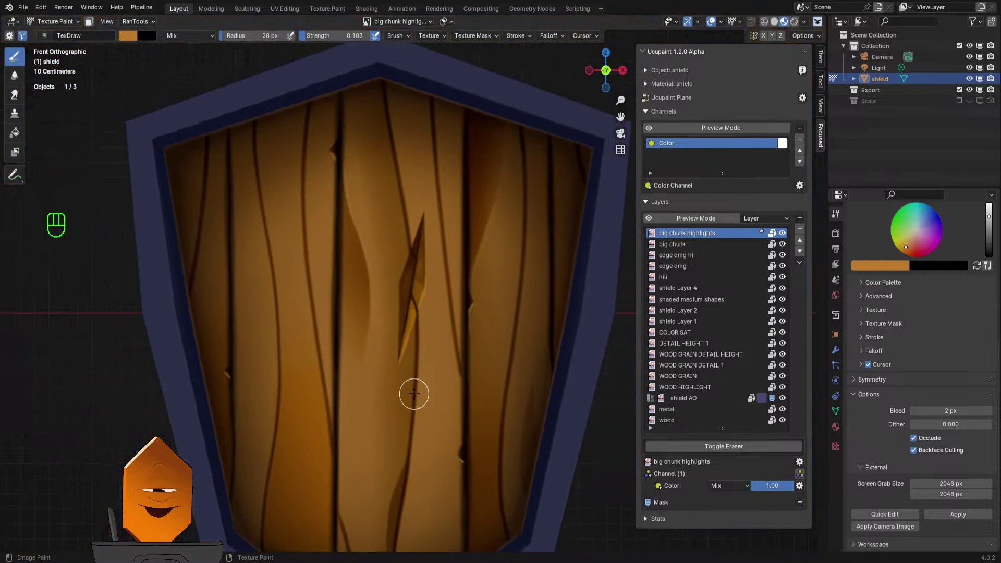
pyautogui.scroll(5, 423, 285)
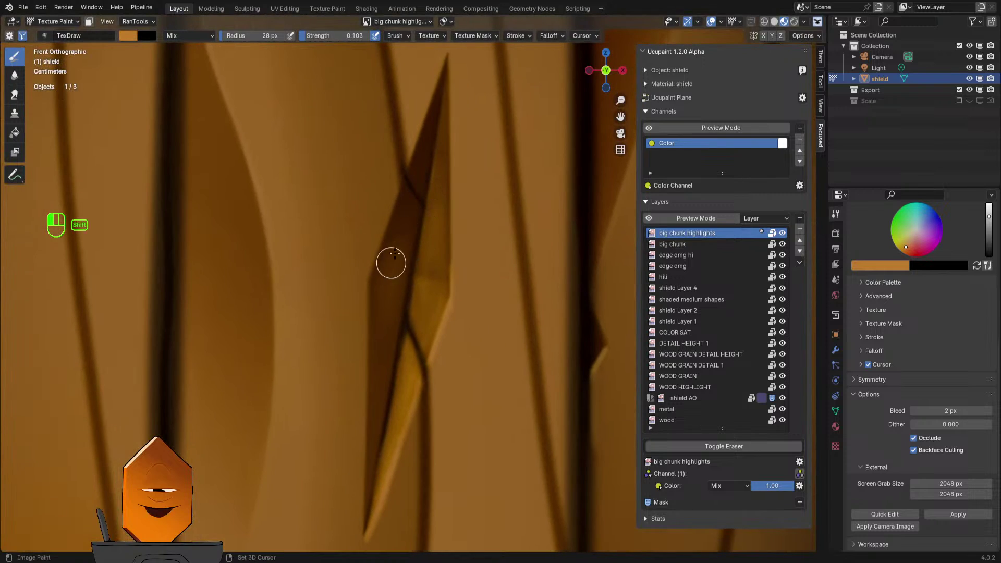
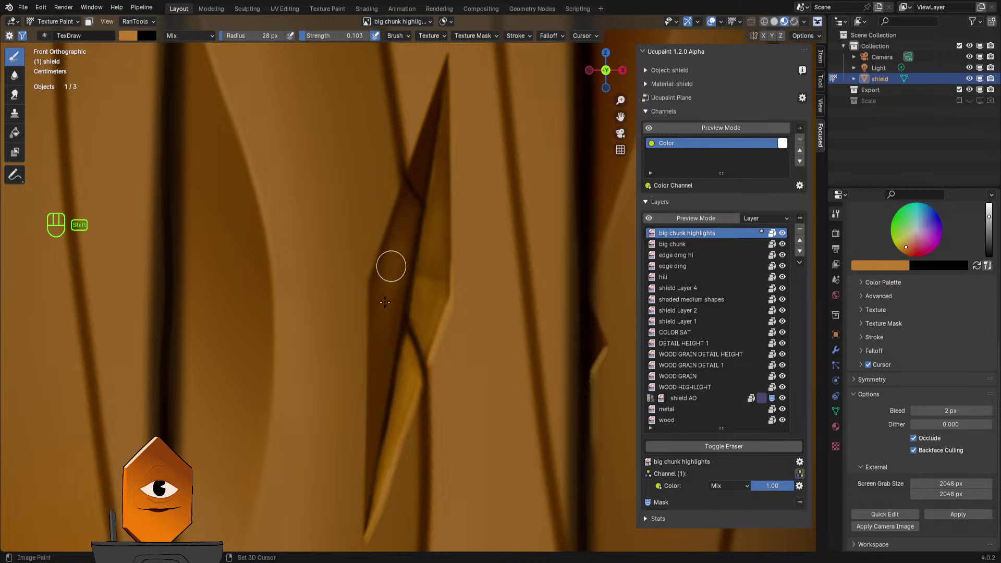
pyautogui.scroll(-4, 383, 318)
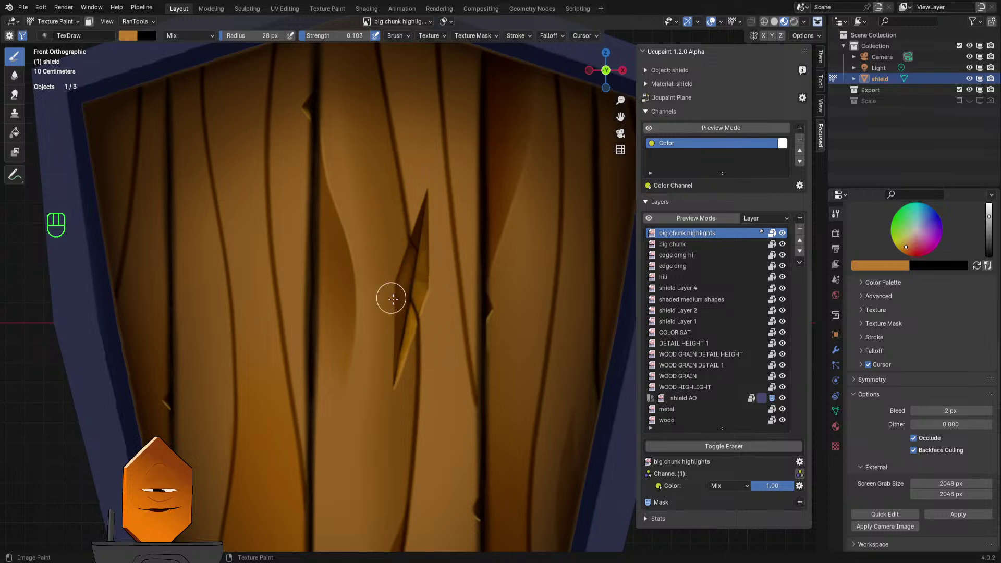
# - Make the big chunk layer active, sample a paint colour, set the stroke method to Line and raise the brush strength to 0.378
pyautogui.keyDown('ctrl'); pyautogui.moveTo(391, 296); pyautogui.dragTo(432, 230, button='middle'); pyautogui.keyUp('ctrl')
pyautogui.click(675, 243)
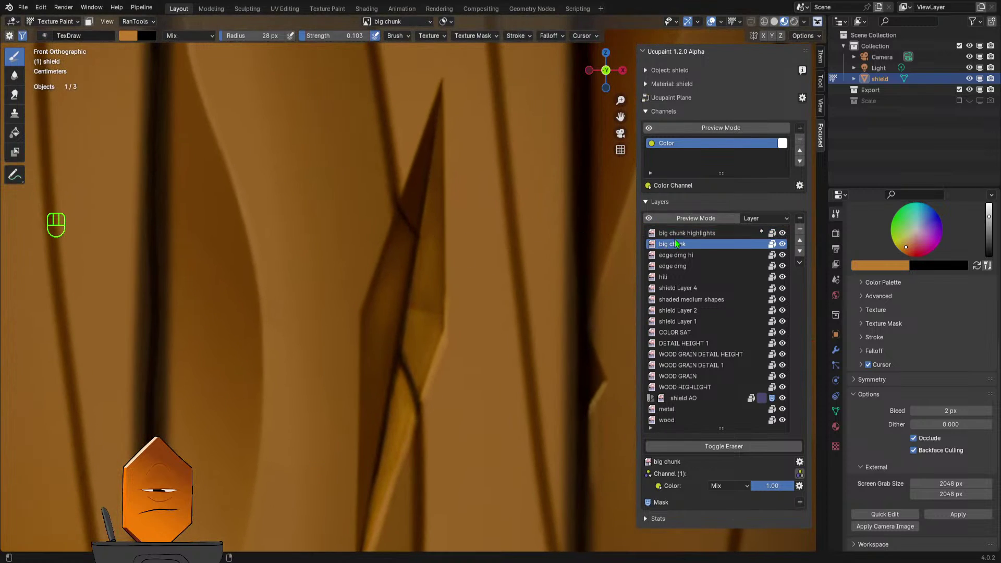
pyautogui.press('s')
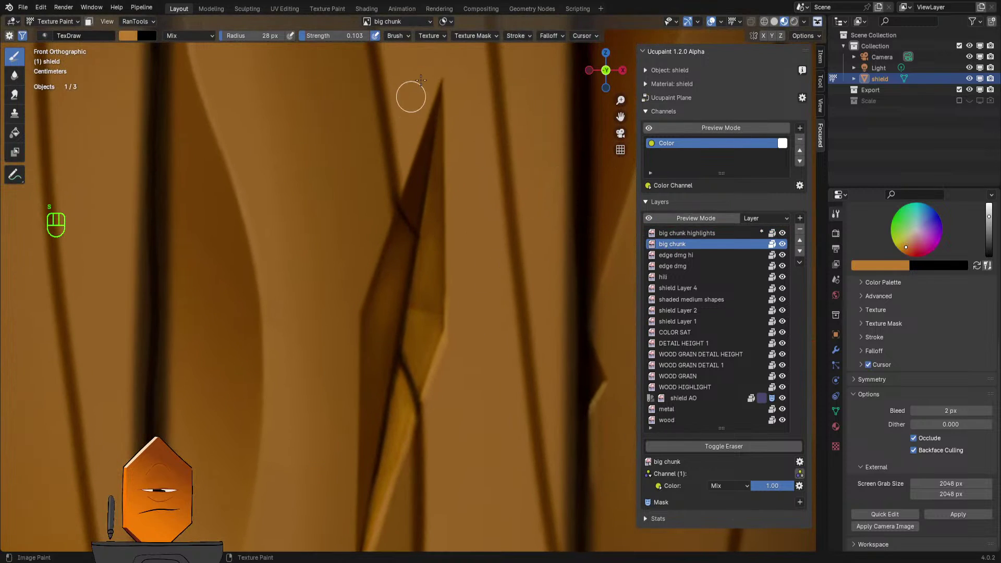
pyautogui.click(527, 34)
pyautogui.click(524, 58)
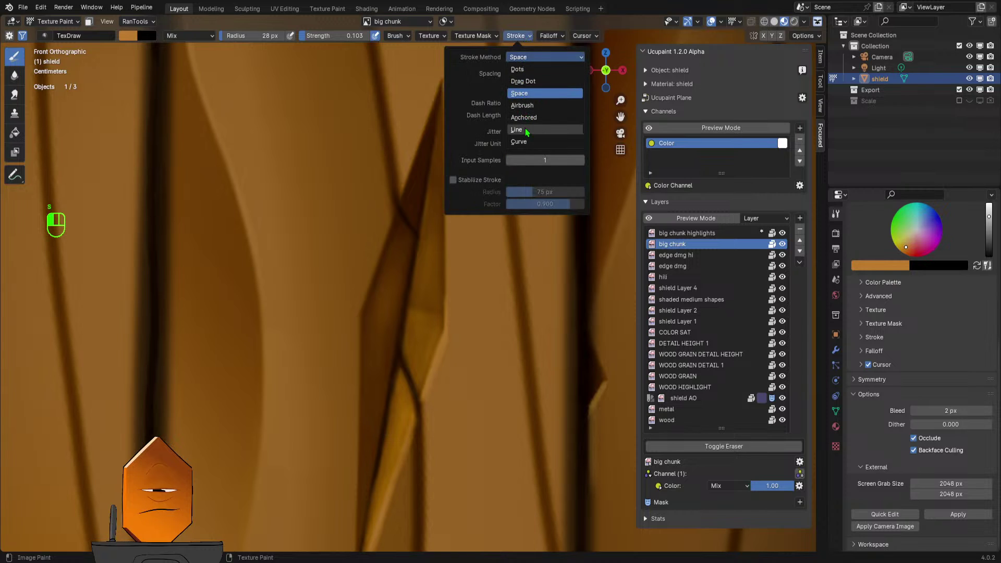
pyautogui.moveTo(344, 37); pyautogui.dragTo(372, 36)
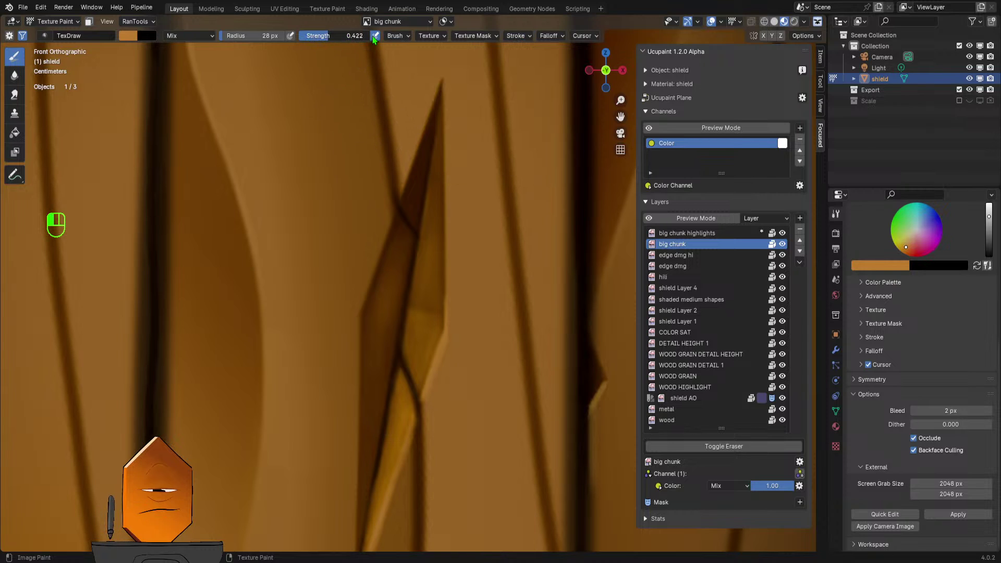
# - Try a straight line along the chunk's upper left edge with a 4 px brush
pyautogui.press('f')
pyautogui.click(434, 102)
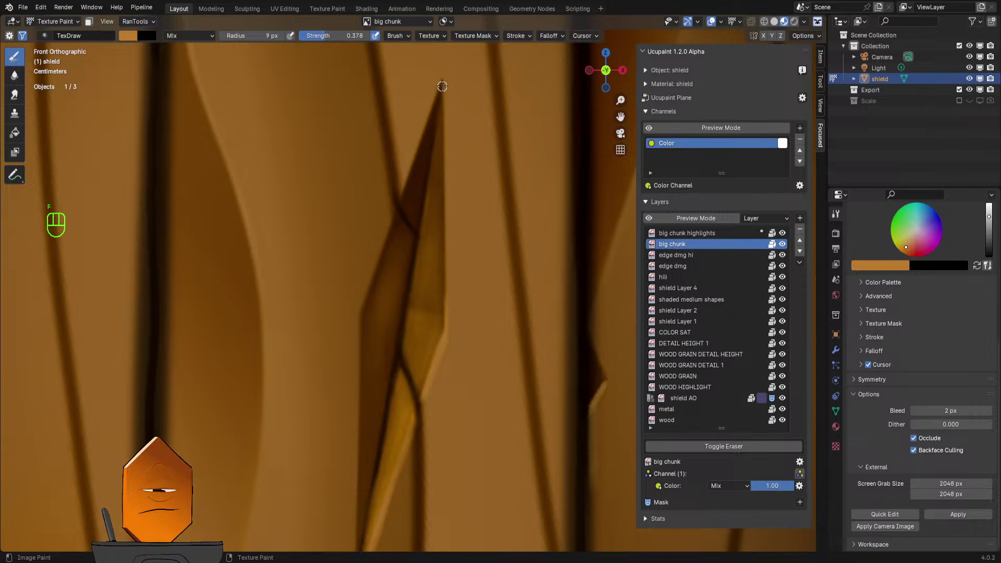
pyautogui.press('f')
pyautogui.moveTo(428, 134); pyautogui.dragTo(427, 136)
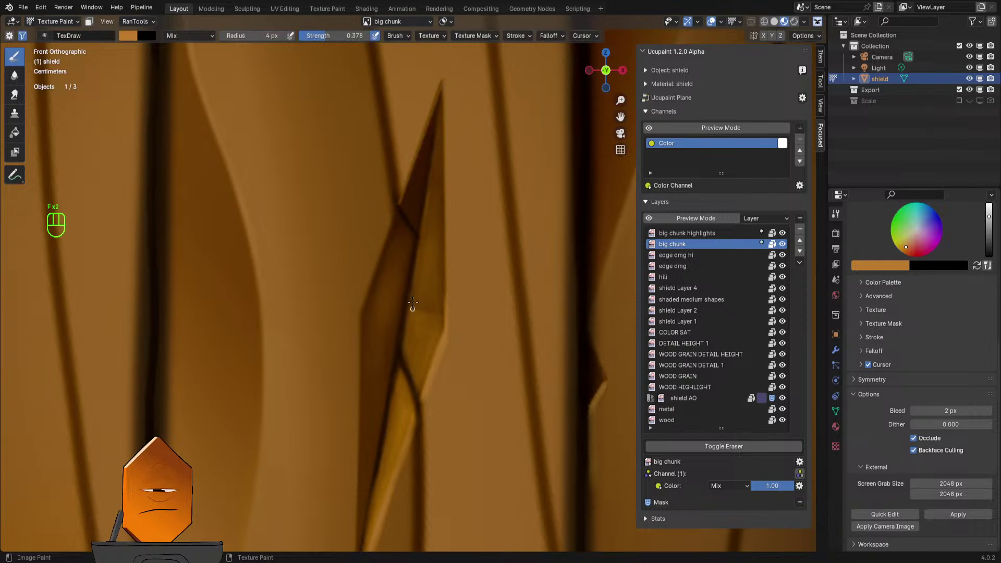
pyautogui.hotkey('ctrl', 'z')
# - Sample a dark brown and try a straight 4 px line from the chunk's upper tip to its left corner
pyautogui.press('s')
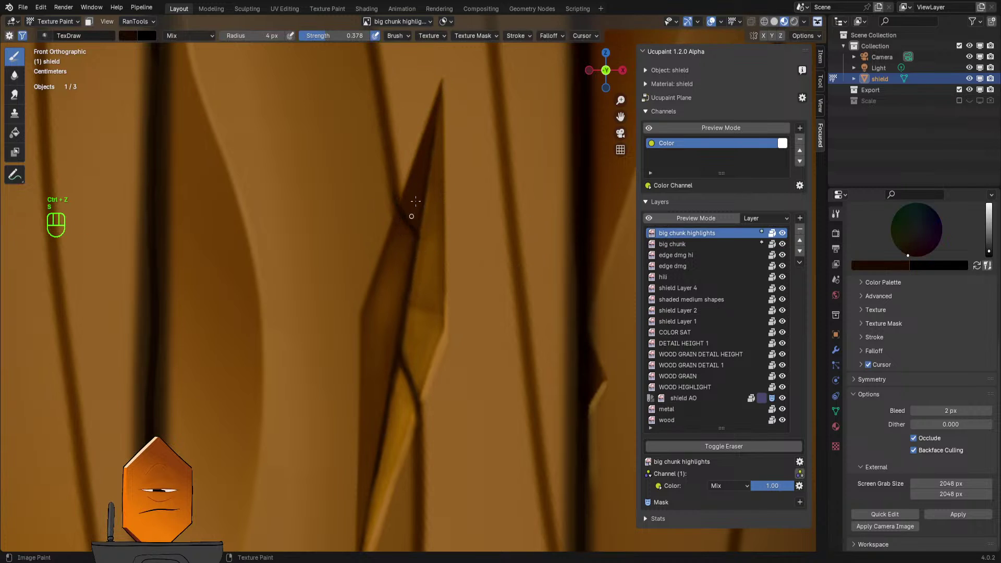
pyautogui.moveTo(441, 81)
pyautogui.mouseDown()
pyautogui.moveTo(403, 219)
pyautogui.moveTo(365, 277)
pyautogui.moveTo(363, 312)
pyautogui.moveTo(364, 304)
pyautogui.mouseUp()
pyautogui.hotkey('ctrl', 'z')
pyautogui.hotkey('ctrl', 'z')
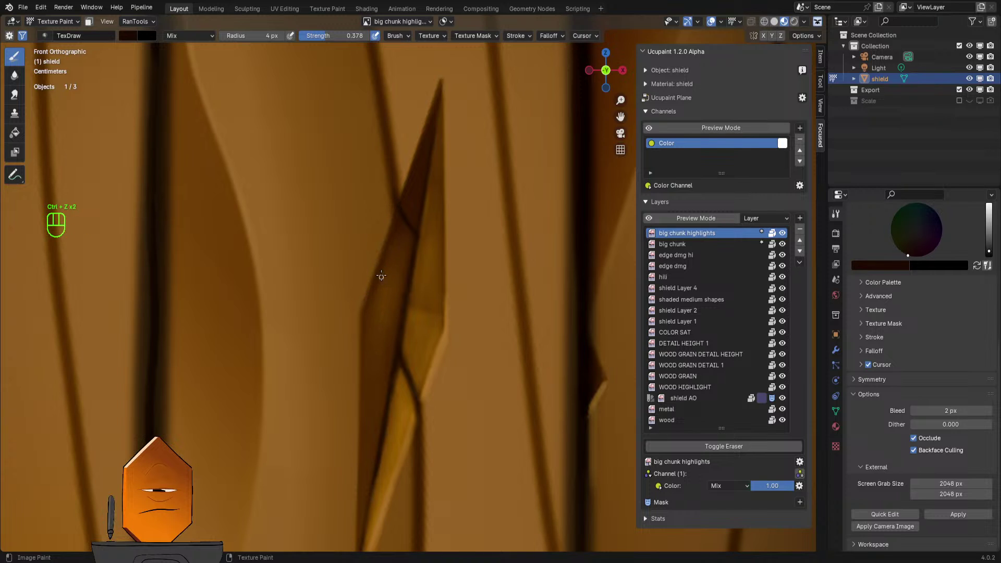
# - Try straight dark lines along the outer edge of the chunk's left facet with a 6 px brush
pyautogui.press('f')
pyautogui.click(380, 269)
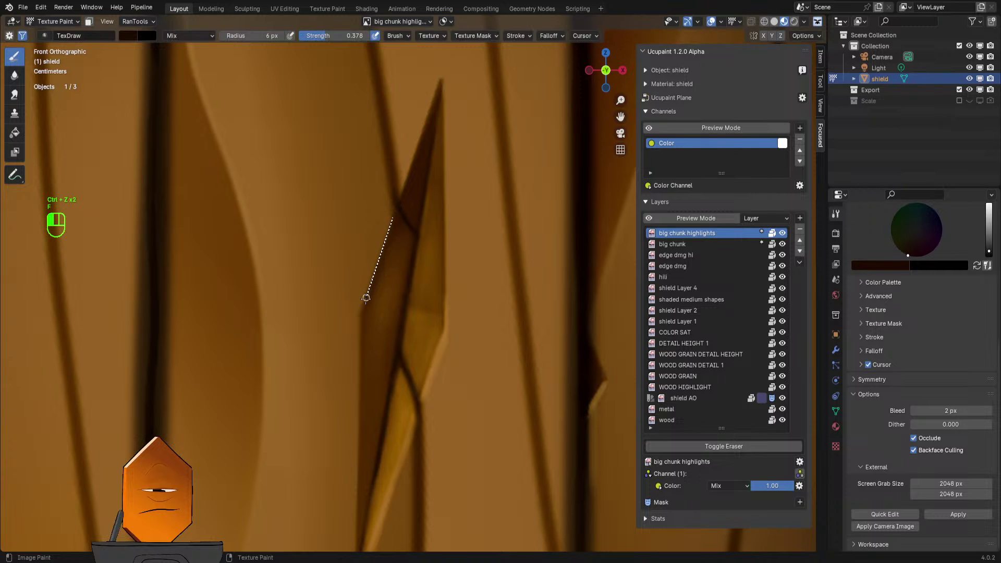
pyautogui.moveTo(366, 297); pyautogui.dragTo(367, 301)
pyautogui.keyDown('ctrl'); pyautogui.moveTo(383, 313); pyautogui.dragTo(405, 236, button='middle'); pyautogui.keyUp('ctrl')
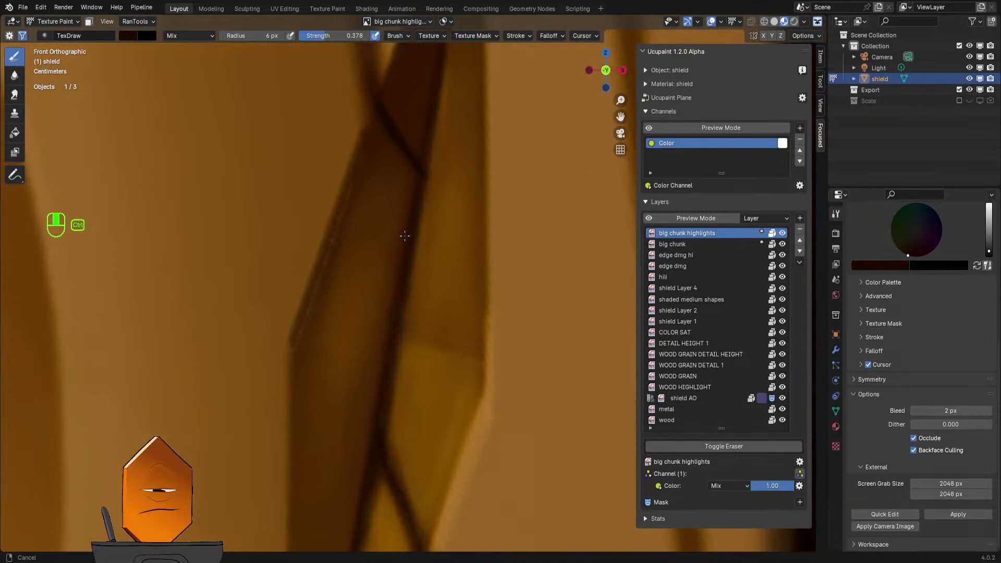
pyautogui.hotkey('ctrl', 'z')
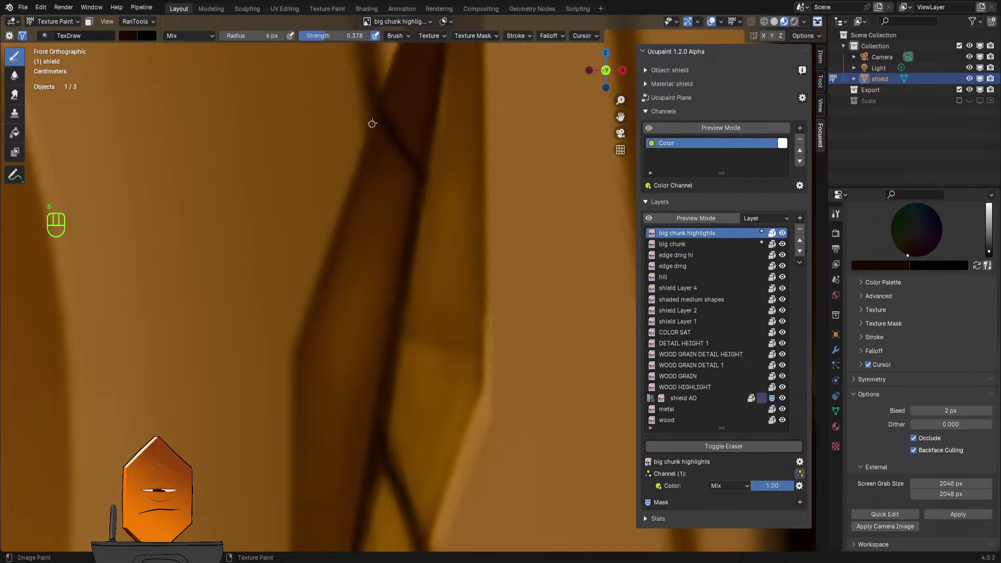
pyautogui.moveTo(376, 110); pyautogui.dragTo(306, 342)
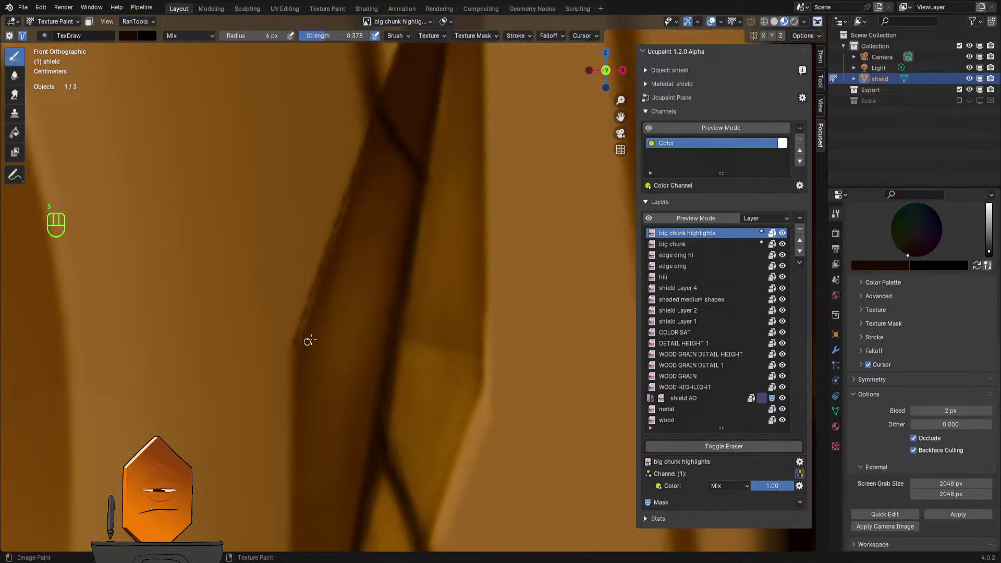
pyautogui.hotkey('ctrl', 'z')
# - Try straight dark lines on the left facet's outer edge again with an 8 px brush
pyautogui.press('f')
pyautogui.click(375, 203)
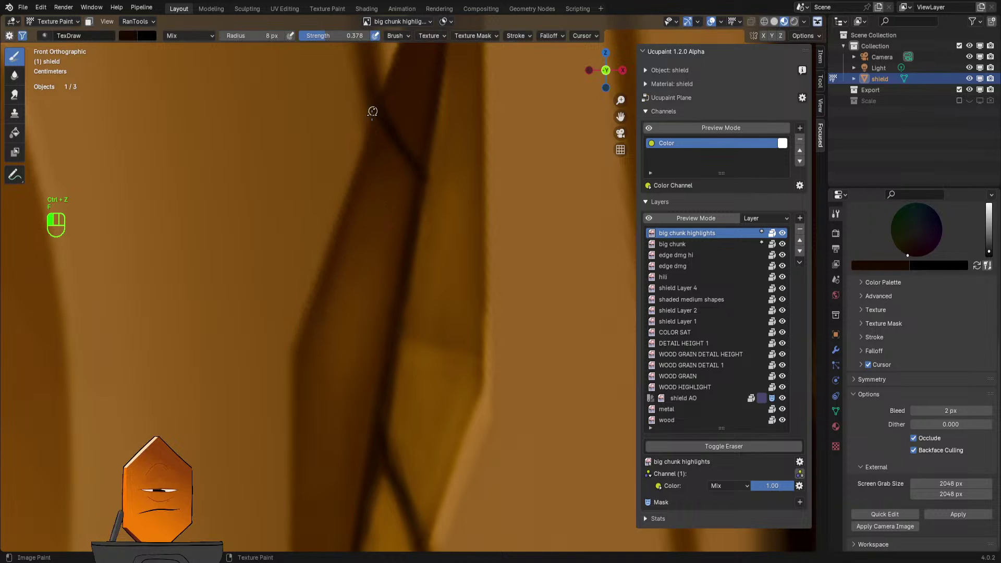
pyautogui.moveTo(372, 111); pyautogui.dragTo(305, 339)
pyautogui.hotkey('ctrl', 'z')
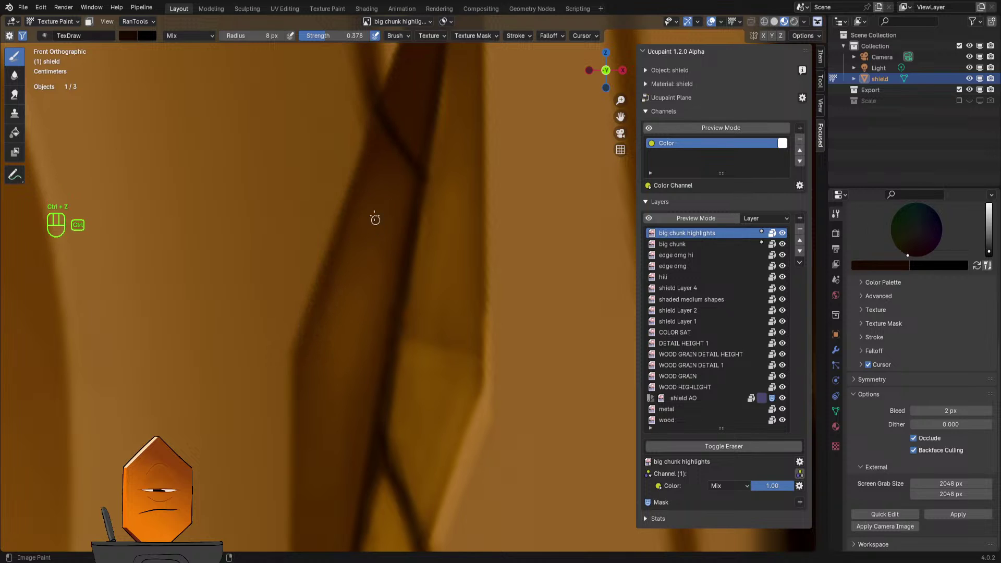
pyautogui.moveTo(373, 112)
pyautogui.mouseDown()
pyautogui.moveTo(358, 335)
pyautogui.moveTo(357, 296)
pyautogui.mouseUp()
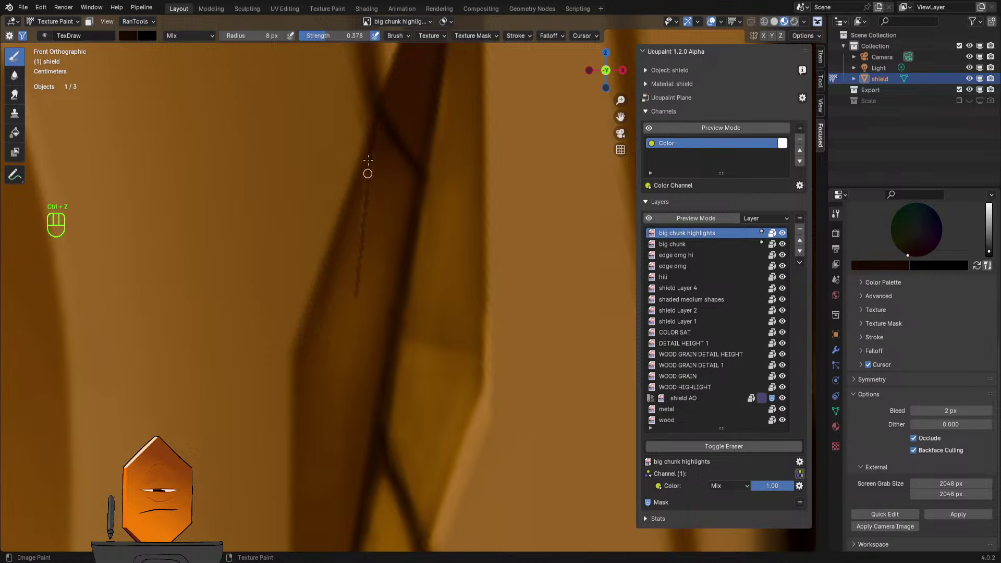
pyautogui.hotkey('ctrl', 'z')
# - Return the stroke method to Space and darken the left facet's outer edge freehand with the 8 px brush
pyautogui.moveTo(396, 207)
pyautogui.keyDown('ctrl'); pyautogui.mouseDown(button='middle')
pyautogui.moveTo(400, 297)
pyautogui.moveTo(386, 204)
pyautogui.moveTo(369, 215)
pyautogui.mouseUp(button='middle'); pyautogui.keyUp('ctrl')
pyautogui.scroll(1, 423, 197)
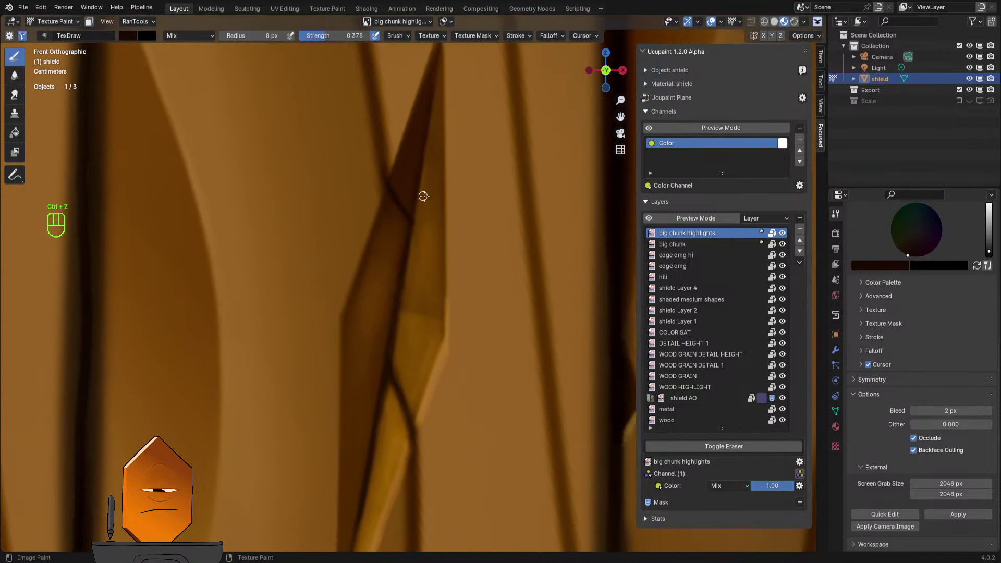
pyautogui.click(517, 36)
pyautogui.click(545, 57)
pyautogui.click(543, 87)
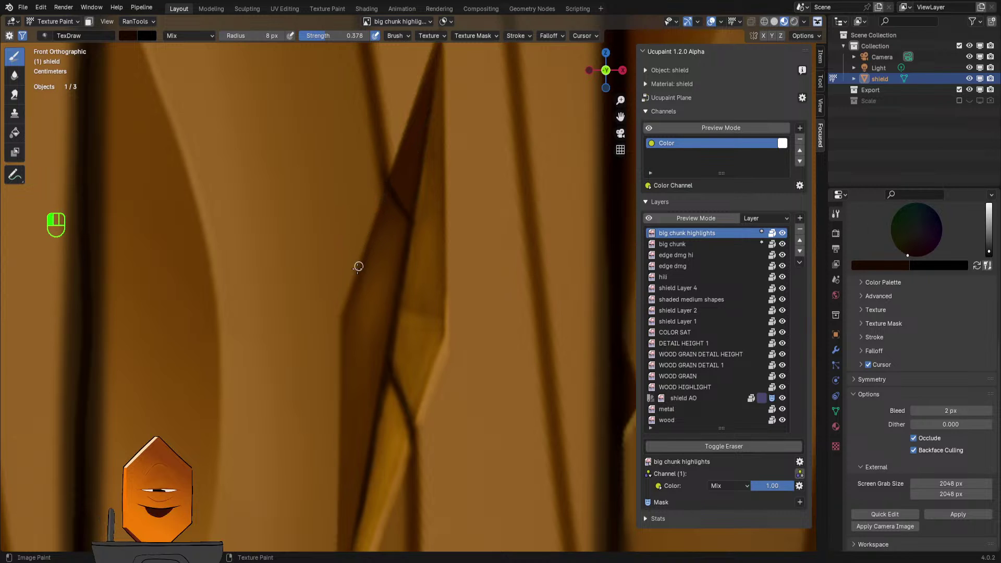
pyautogui.keyDown('ctrl'); pyautogui.moveTo(376, 243); pyautogui.dragTo(378, 212, button='middle'); pyautogui.keyUp('ctrl')
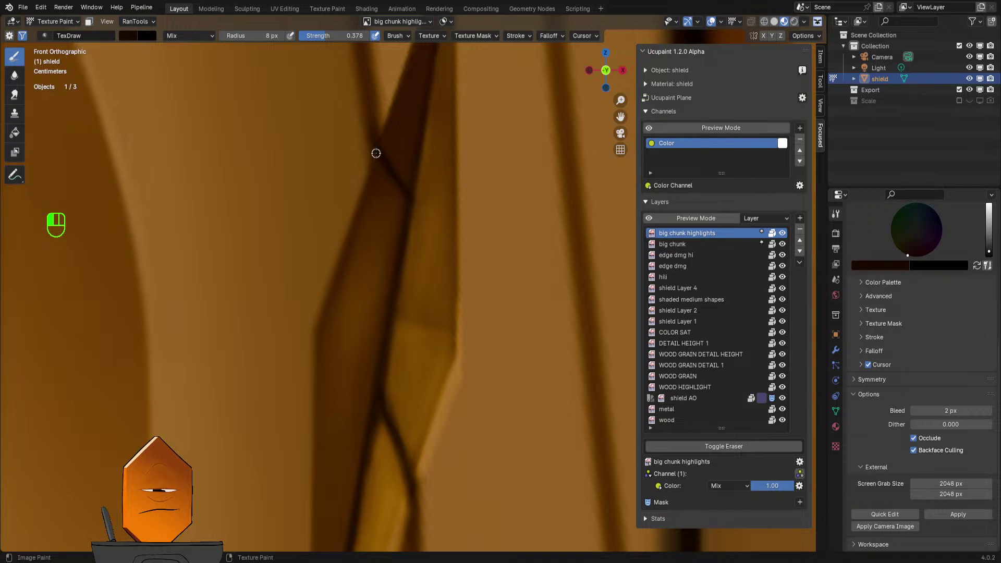
pyautogui.hotkey('ctrl', 'z')
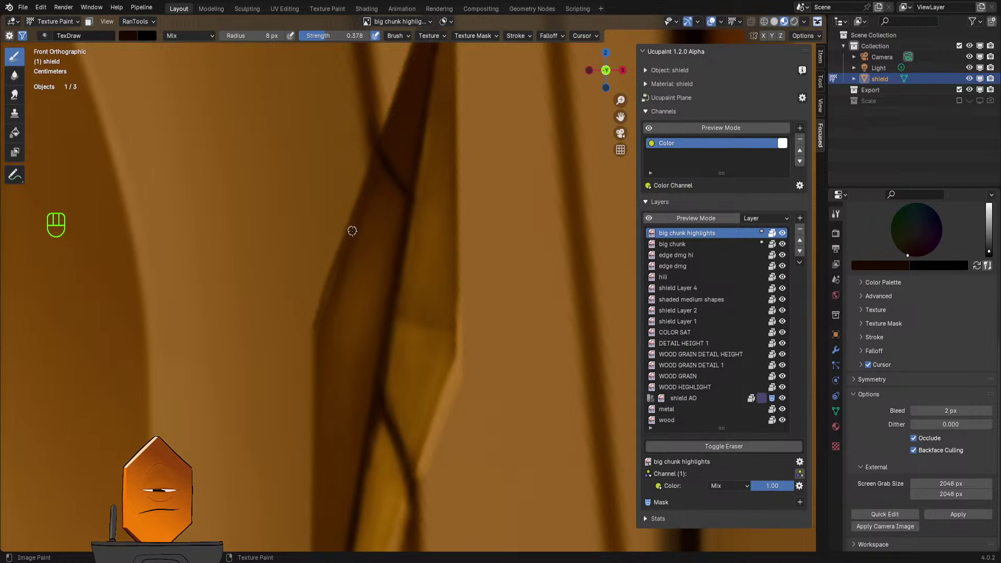
# - Lower the brush colour's value to 0.068 and refine the left facet's dark edge with a 5 px brush
pyautogui.press('f')
pyautogui.click(367, 193)
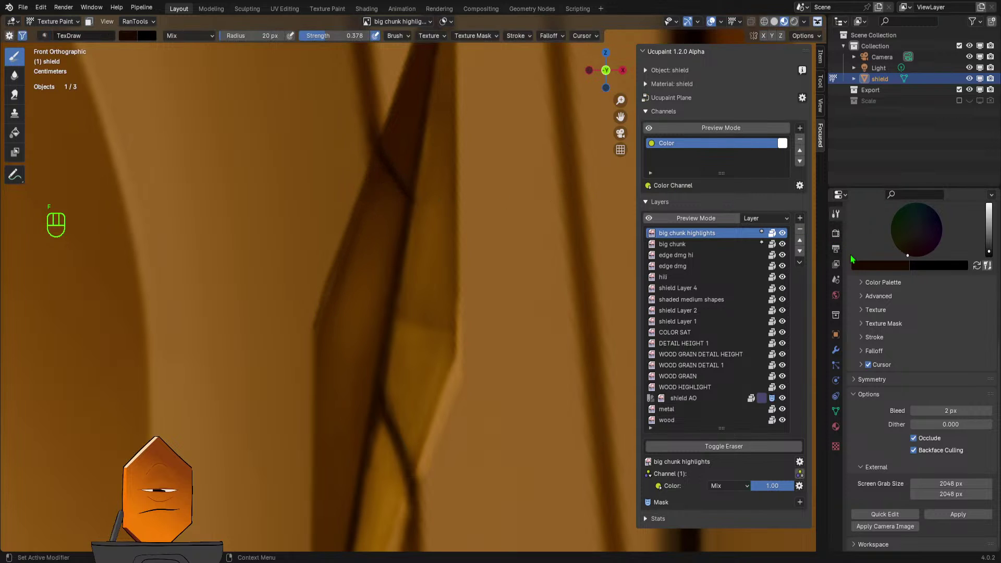
pyautogui.click(874, 268)
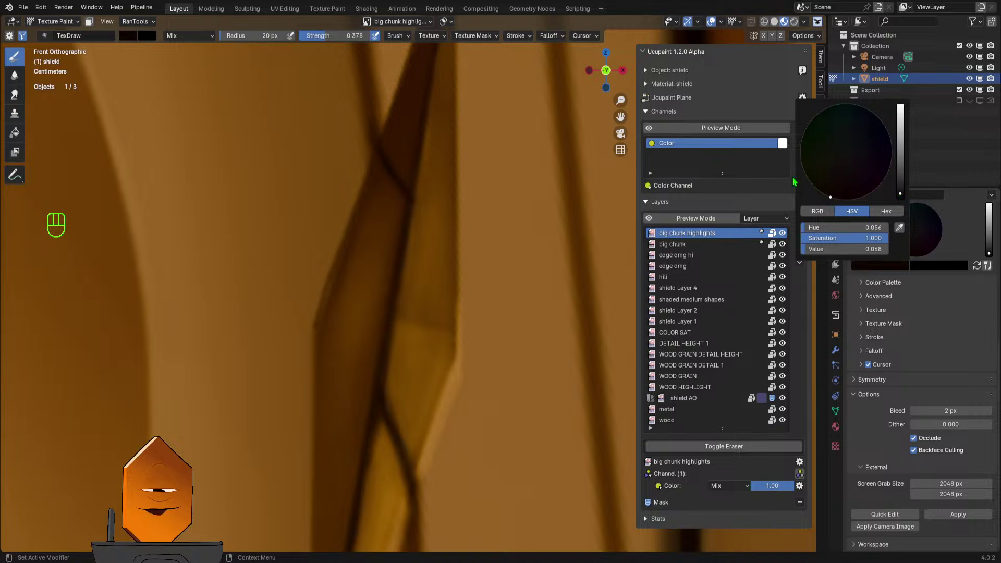
pyautogui.press('f')
pyautogui.click(366, 163)
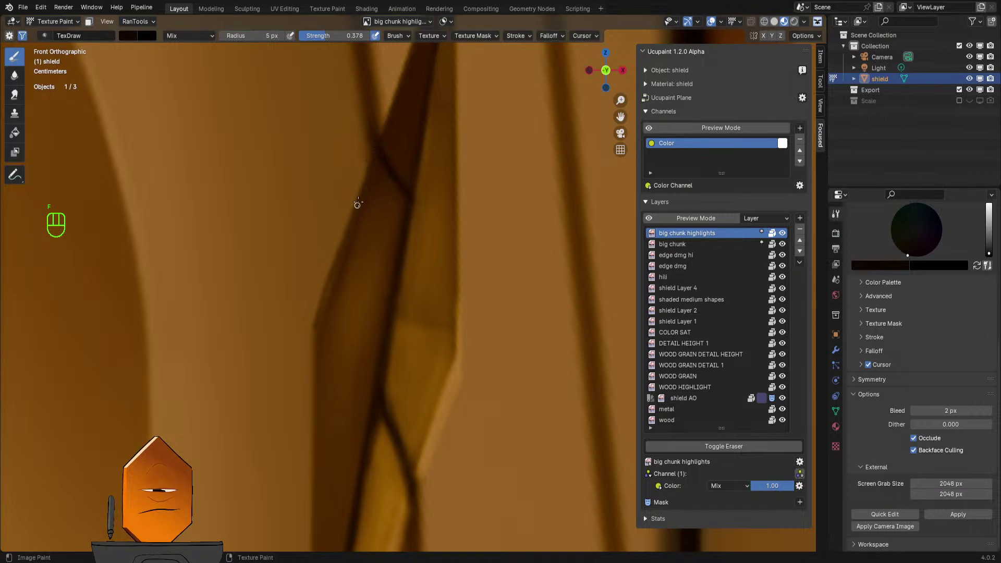
# - Try to build up the left facet's dark outline with 16 px and 9 px brush radii
pyautogui.press('f')
pyautogui.click(336, 286)
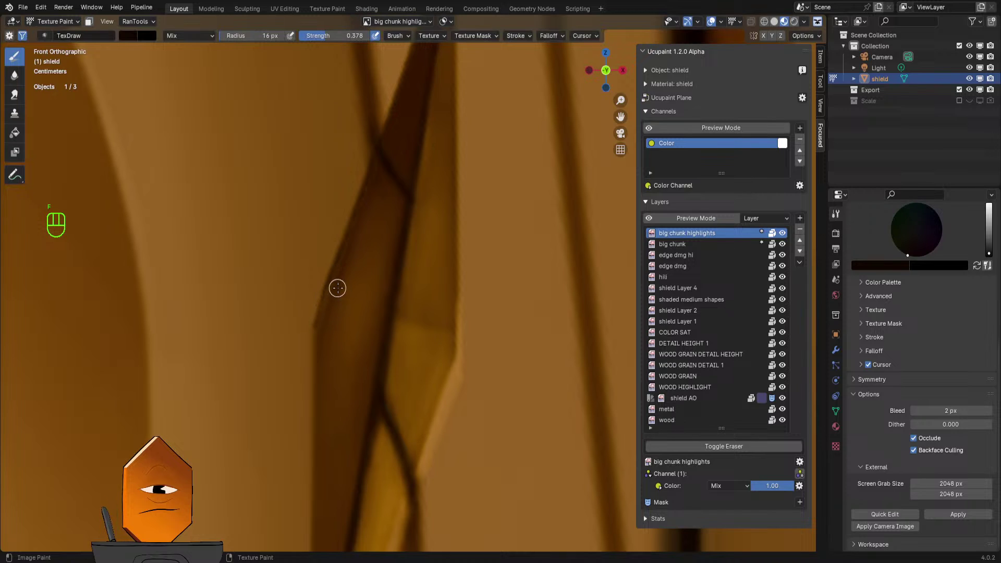
pyautogui.press('f')
pyautogui.click(337, 261)
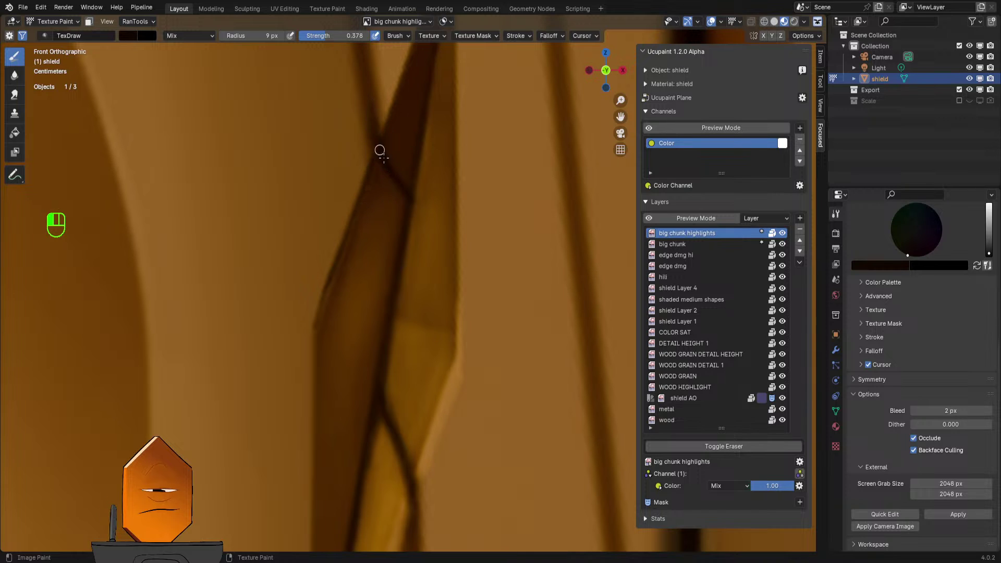
pyautogui.scroll(-5, 389, 168)
pyautogui.hotkey('ctrl', 'z')
pyautogui.hotkey('ctrl', 'z')
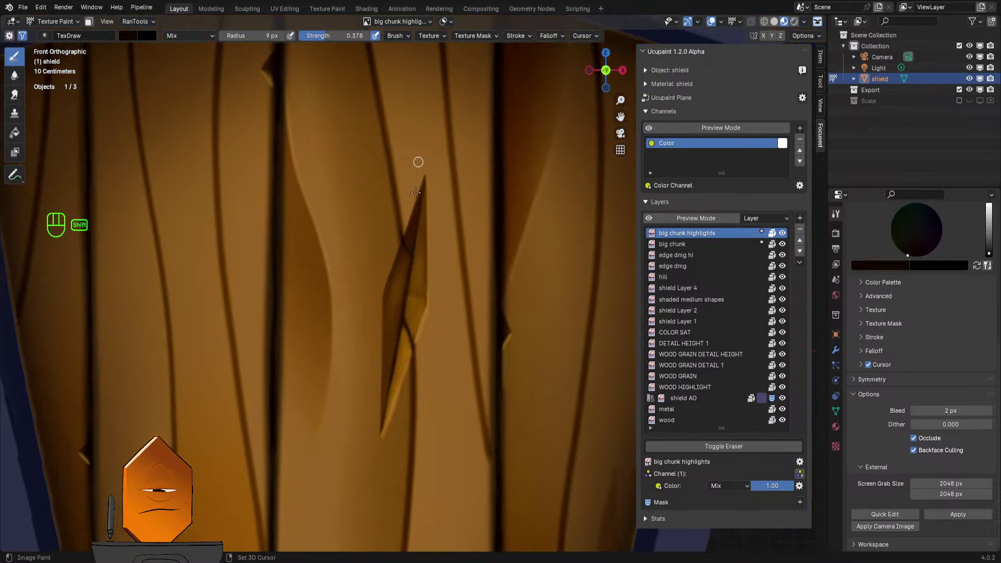
# - Try darkening the grain line that runs into the chunk with the 9 px brush, judging it against the whole shield
pyautogui.scroll(5, 417, 161)
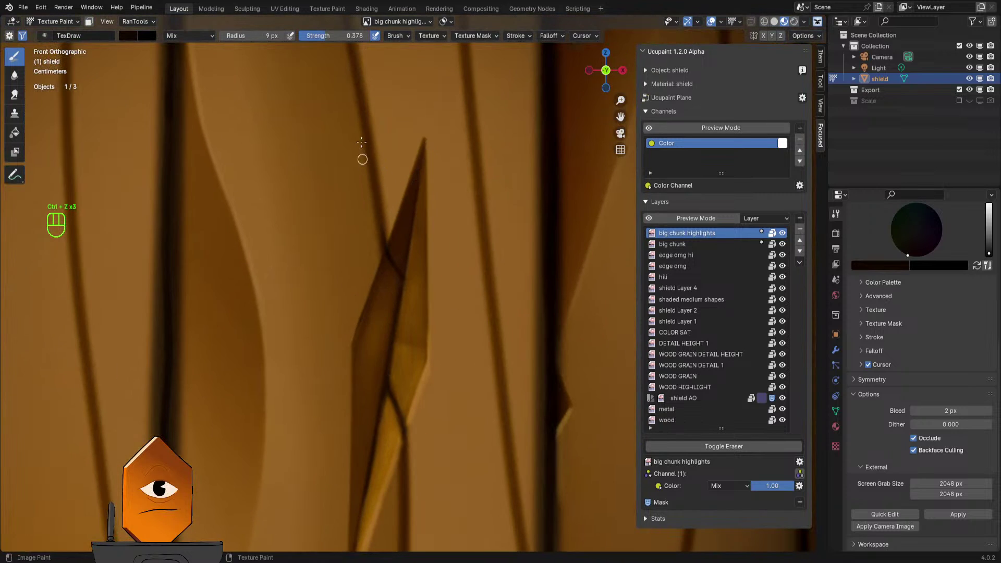
pyautogui.moveTo(369, 126); pyautogui.dragTo(389, 249)
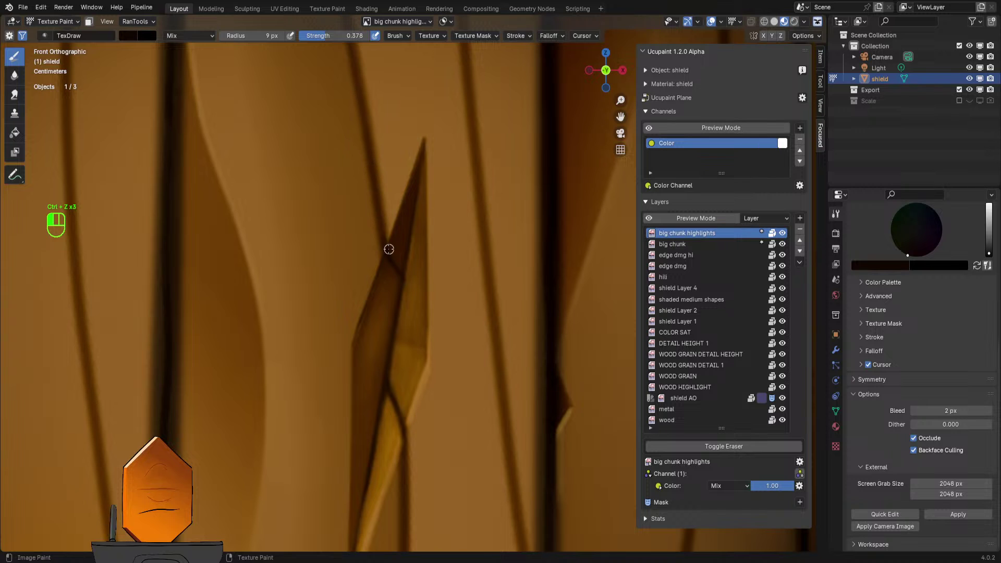
pyautogui.scroll(-5, 423, 195)
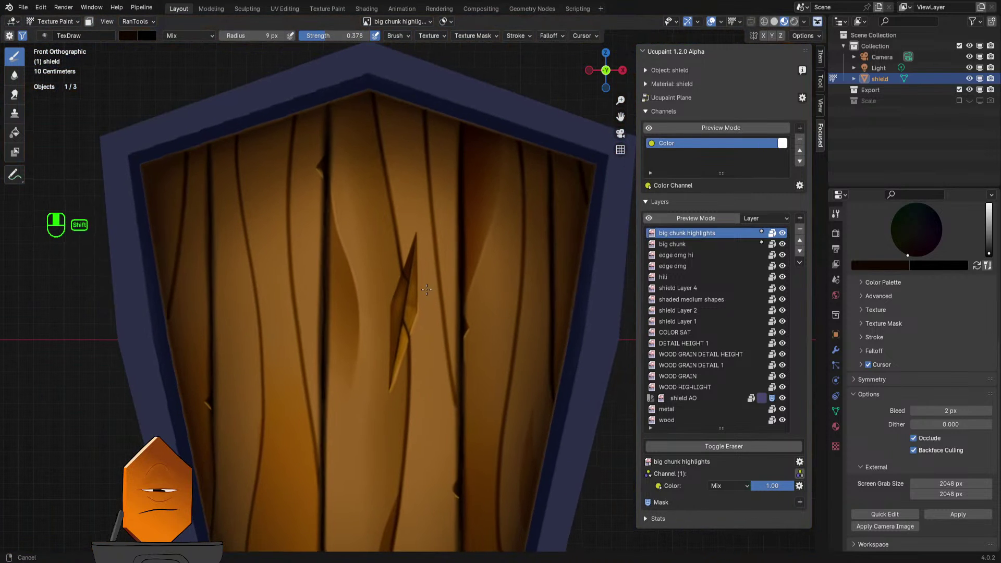
pyautogui.scroll(-3, 437, 166)
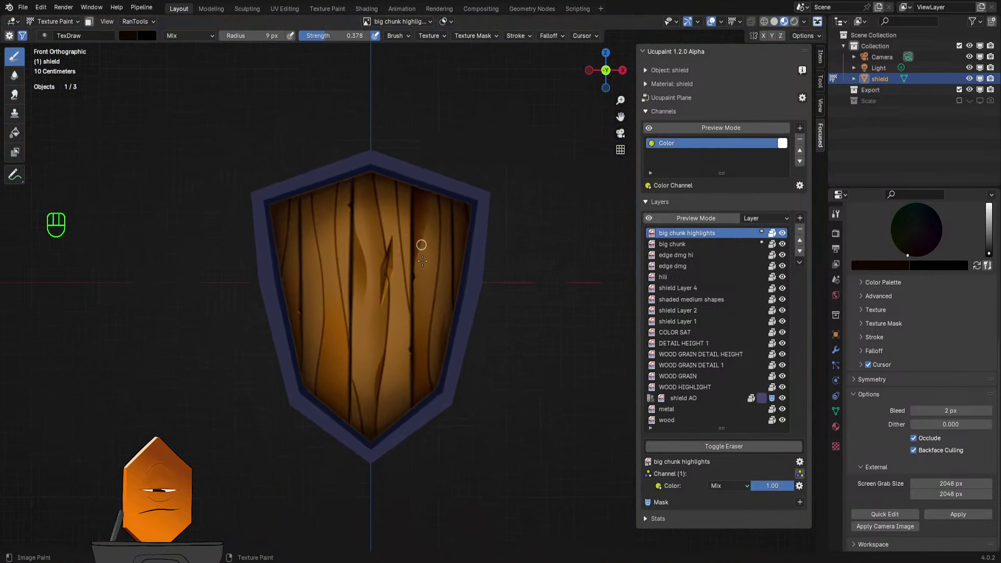
pyautogui.scroll(4, 429, 203)
pyautogui.scroll(1, 412, 251)
pyautogui.hotkey('ctrl', 'z')
pyautogui.hotkey('ctrl', 'z')
pyautogui.hotkey('ctrl', 'z')
pyautogui.hotkey('ctrl', 'z')
pyautogui.hotkey('ctrl', 'z')
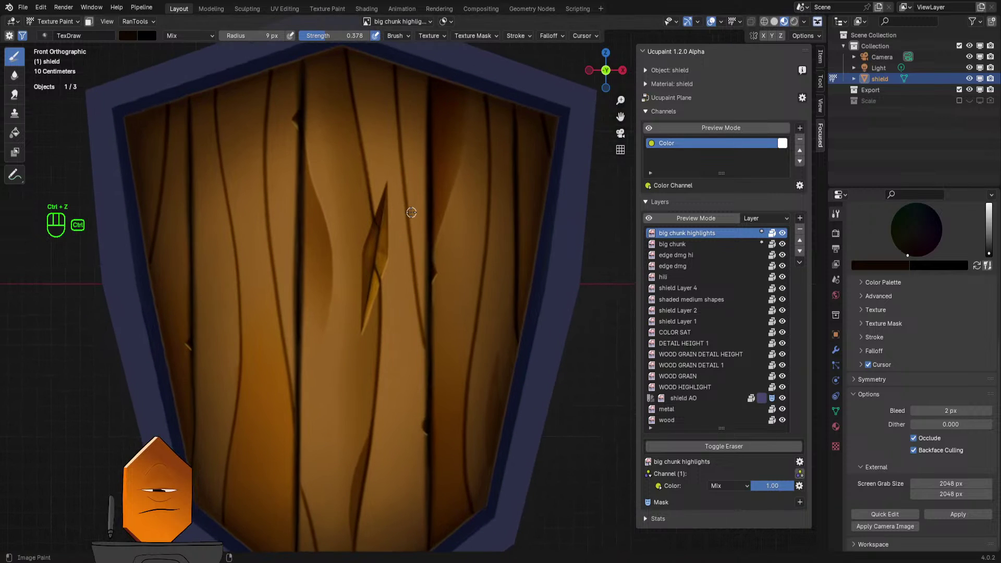
# - Shade the outer edge of the chunk's dark left facet with a 29 px brush
pyautogui.scroll(5, 425, 252)
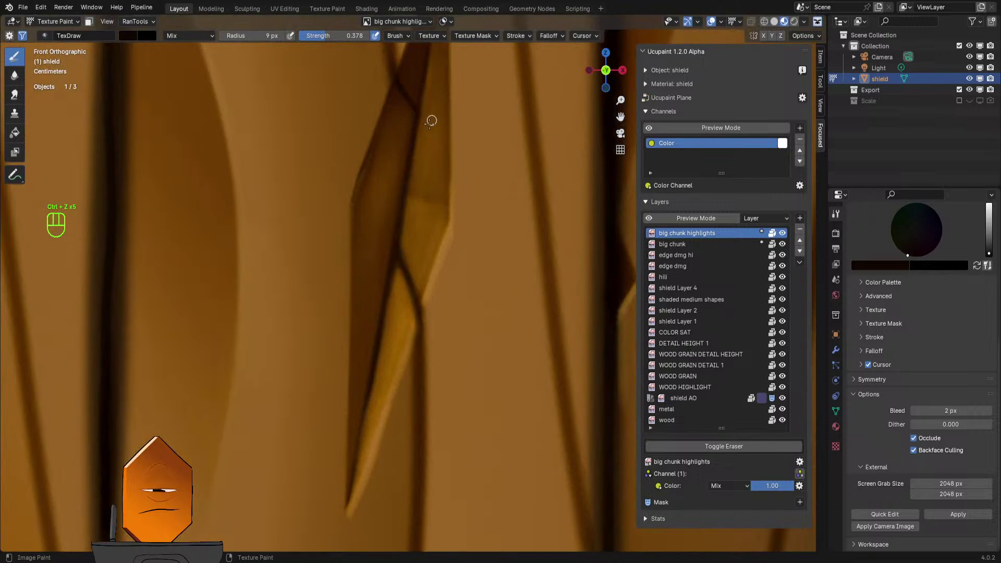
pyautogui.press('f')
pyautogui.click(378, 233)
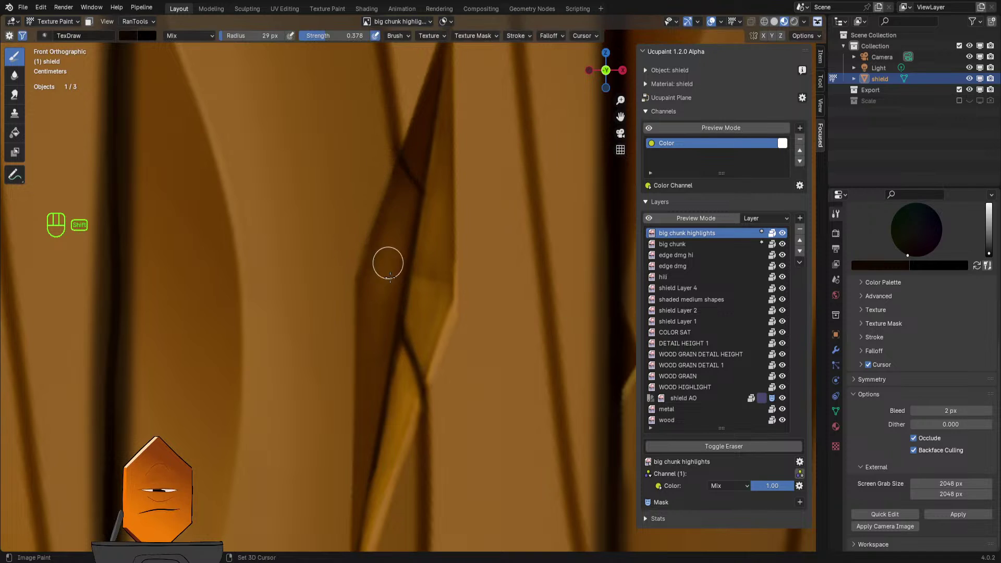
pyautogui.keyDown('shift'); pyautogui.moveTo(353, 297); pyautogui.dragTo(364, 383); pyautogui.keyUp('shift')
pyautogui.moveTo(425, 234)
pyautogui.keyDown('shift'); pyautogui.mouseDown(button='middle')
pyautogui.moveTo(410, 219)
pyautogui.moveTo(422, 237)
pyautogui.mouseUp(button='middle'); pyautogui.keyUp('shift')
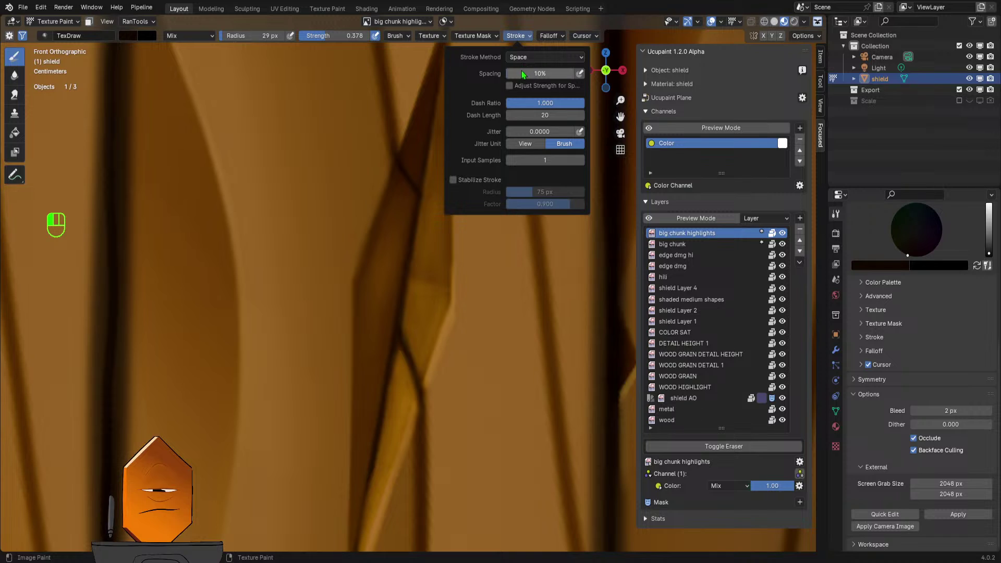
# - Switch the brush to erasing with the Line stroke method and a 22 px radius, framing the chunk's upper part
pyautogui.press('q')
pyautogui.click(422, 223)
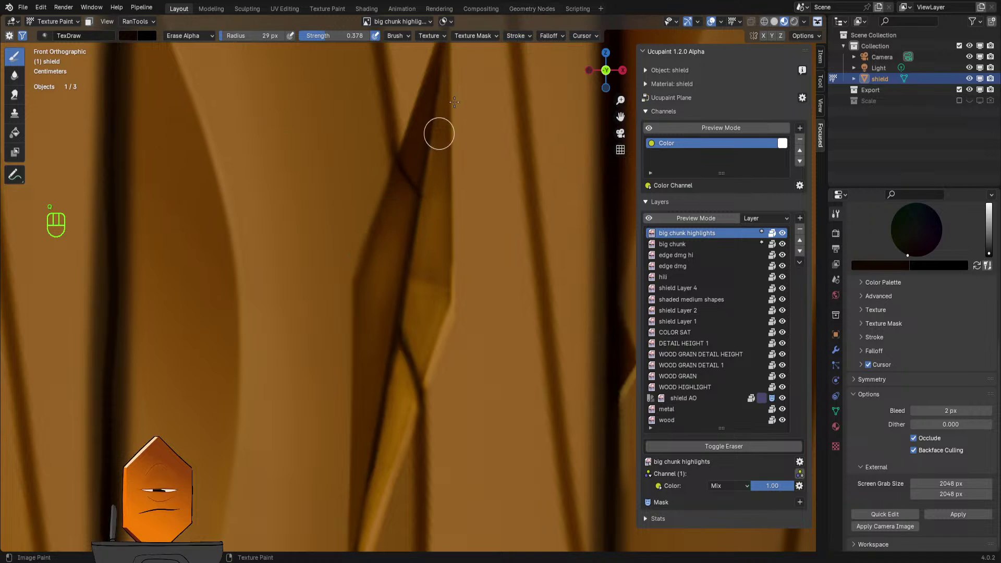
pyautogui.click(516, 35)
pyautogui.click(527, 57)
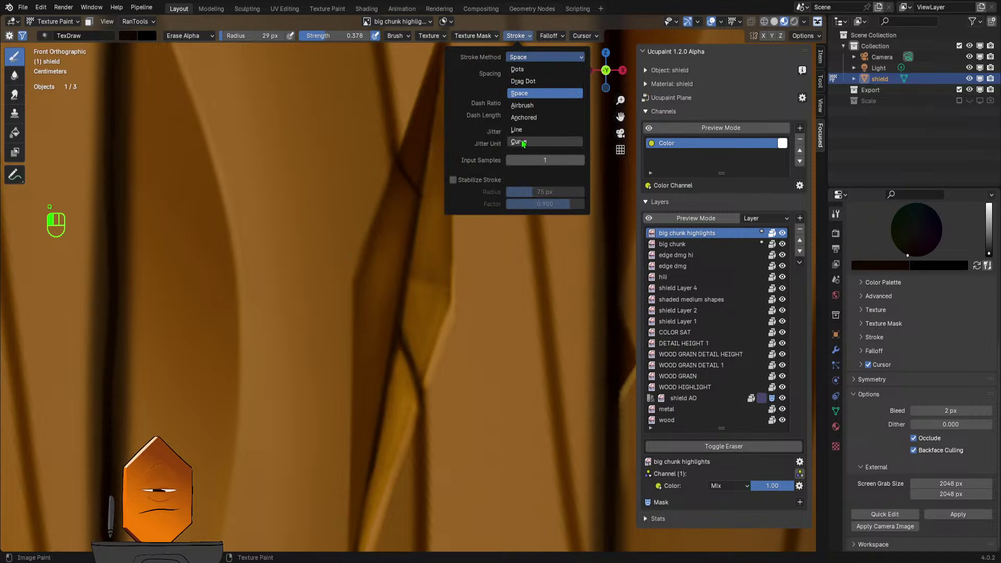
pyautogui.click(524, 118)
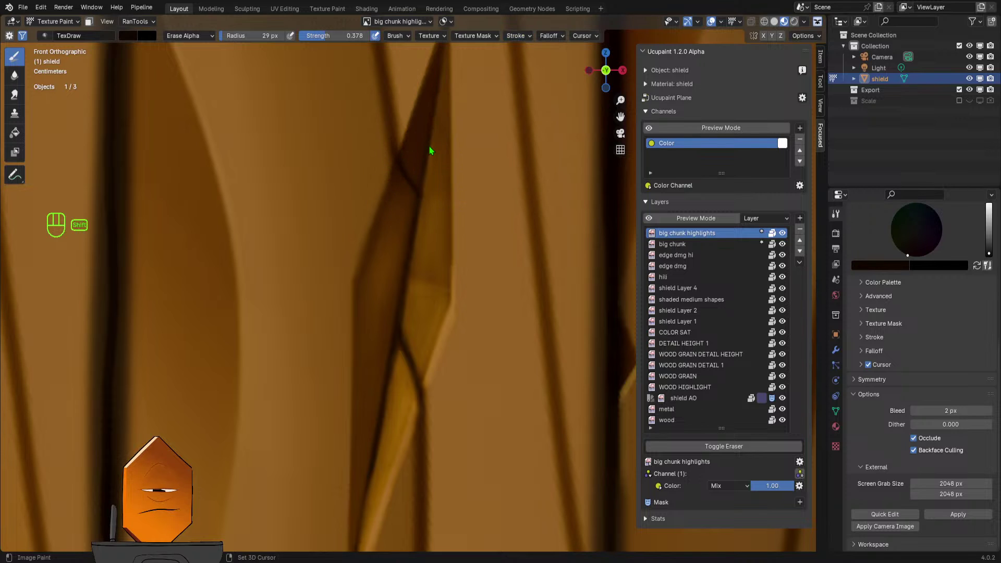
pyautogui.moveTo(431, 152)
pyautogui.keyDown('ctrl'); pyautogui.mouseDown(button='middle')
pyautogui.moveTo(423, 217)
pyautogui.moveTo(414, 205)
pyautogui.mouseUp(button='middle'); pyautogui.keyUp('ctrl')
pyautogui.press('f')
pyautogui.click(405, 198)
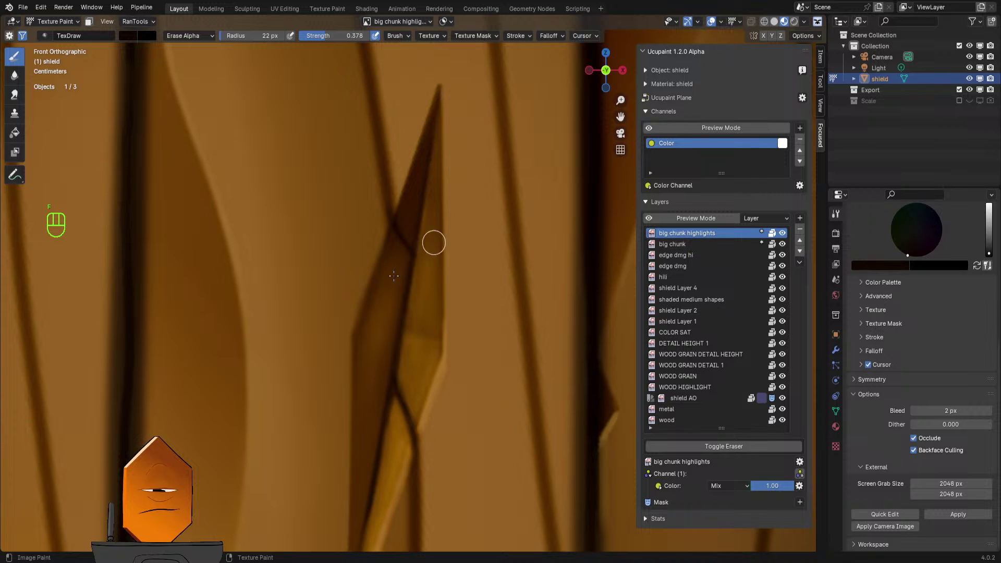
# - Erase the overspill along the left facet's outer edge with straight strokes on the big chunk and big chunk highlights layers
pyautogui.click(689, 244)
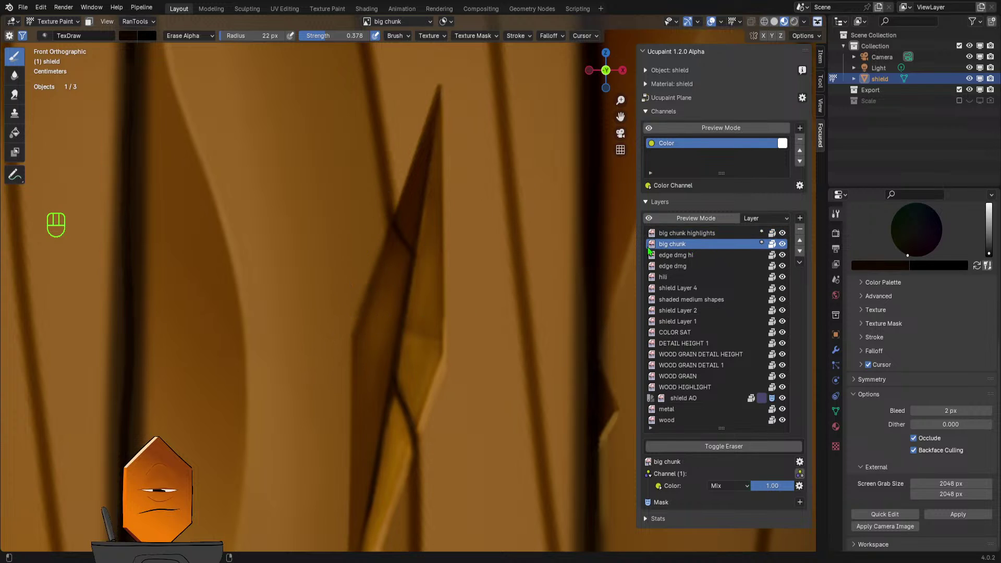
pyautogui.moveTo(391, 186); pyautogui.dragTo(318, 372)
pyautogui.moveTo(397, 204); pyautogui.dragTo(340, 344)
pyautogui.moveTo(386, 219)
pyautogui.mouseDown()
pyautogui.moveTo(330, 381)
pyautogui.moveTo(338, 388)
pyautogui.mouseUp()
pyautogui.click(716, 232)
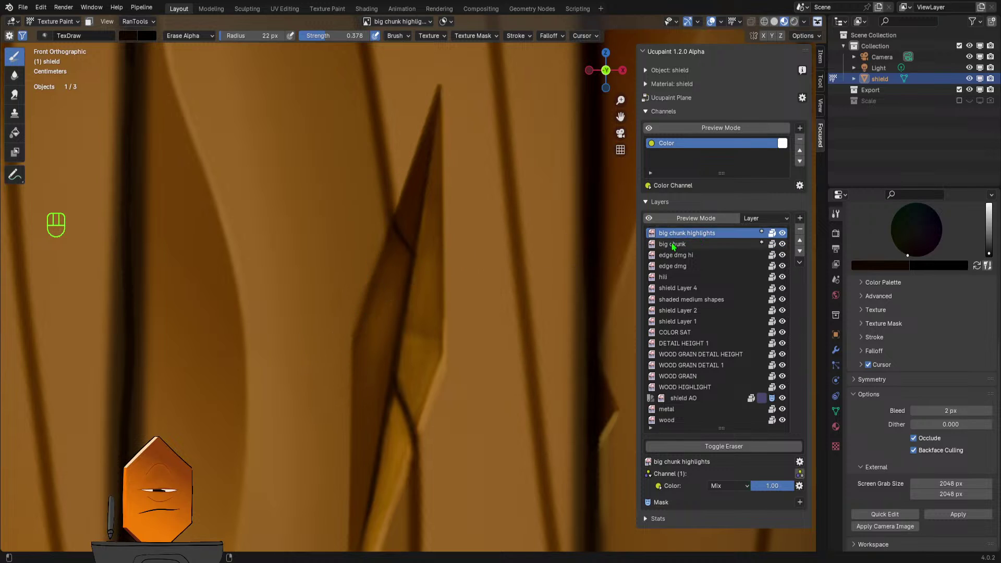
pyautogui.moveTo(389, 202)
pyautogui.mouseDown()
pyautogui.moveTo(315, 384)
pyautogui.moveTo(322, 409)
pyautogui.moveTo(326, 396)
pyautogui.mouseUp()
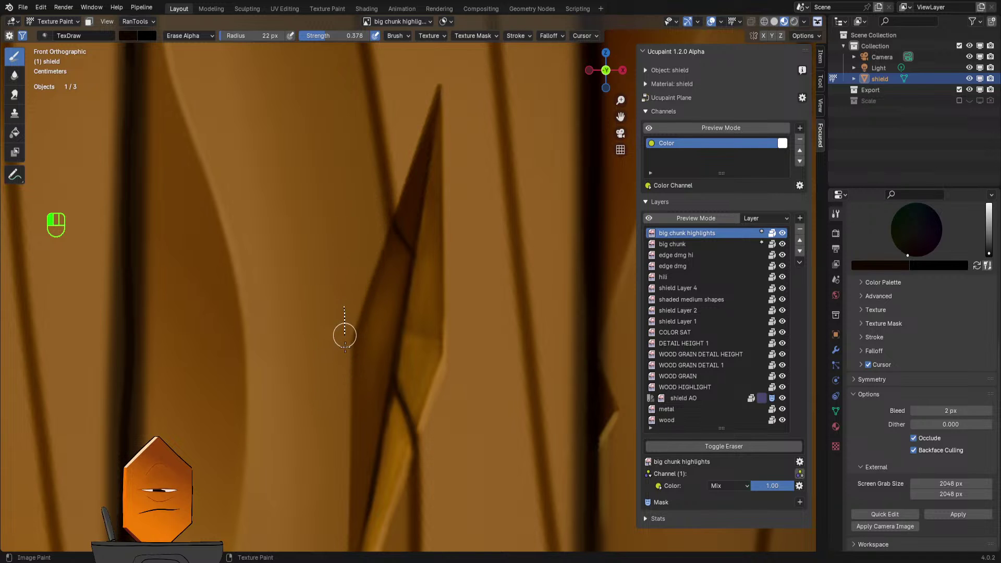
# - Examine the chunk's cleaned outline against the whole shield and up close
pyautogui.scroll(-4, 363, 329)
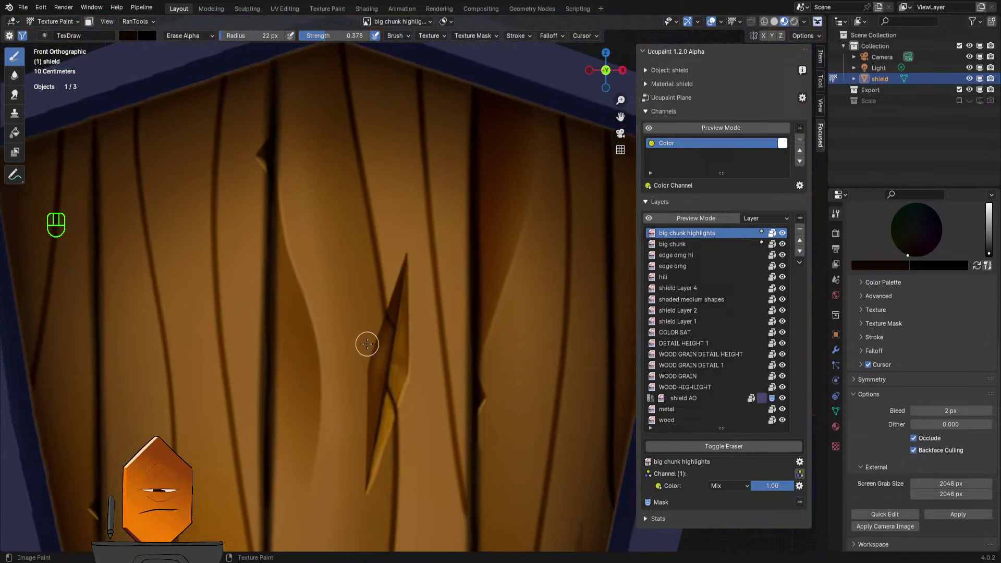
pyautogui.scroll(-2, 367, 343)
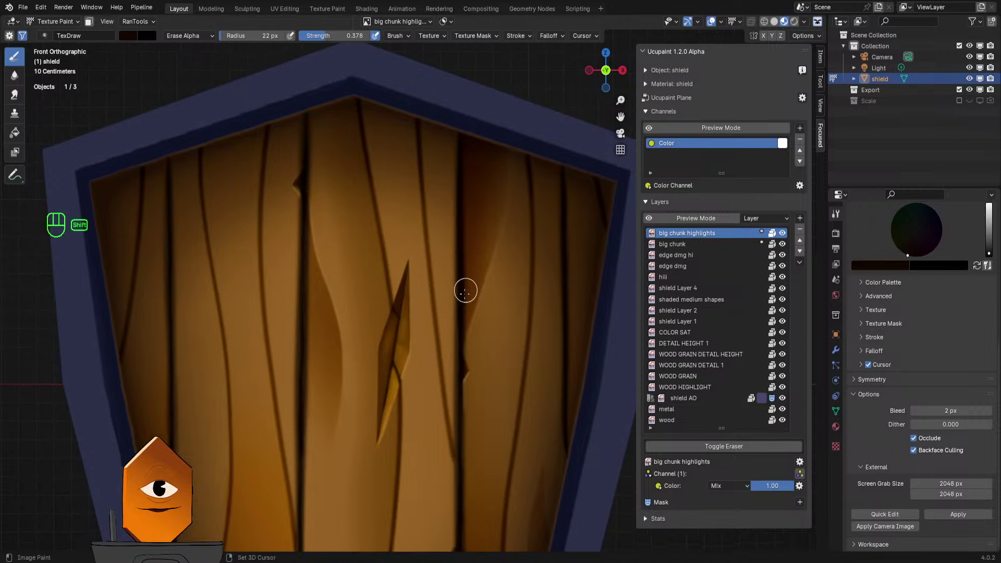
pyautogui.keyDown('shift'); pyautogui.moveTo(465, 291); pyautogui.dragTo(452, 241, button='middle'); pyautogui.keyUp('shift')
pyautogui.scroll(-8, 407, 275)
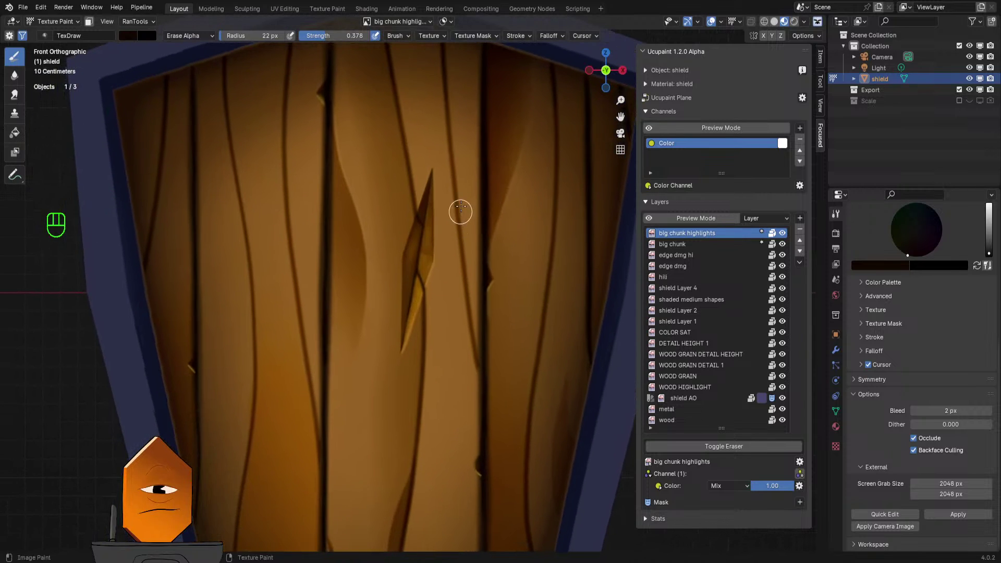
pyautogui.keyDown('shift'); pyautogui.moveTo(444, 245); pyautogui.dragTo(443, 273, button='middle'); pyautogui.keyUp('shift')
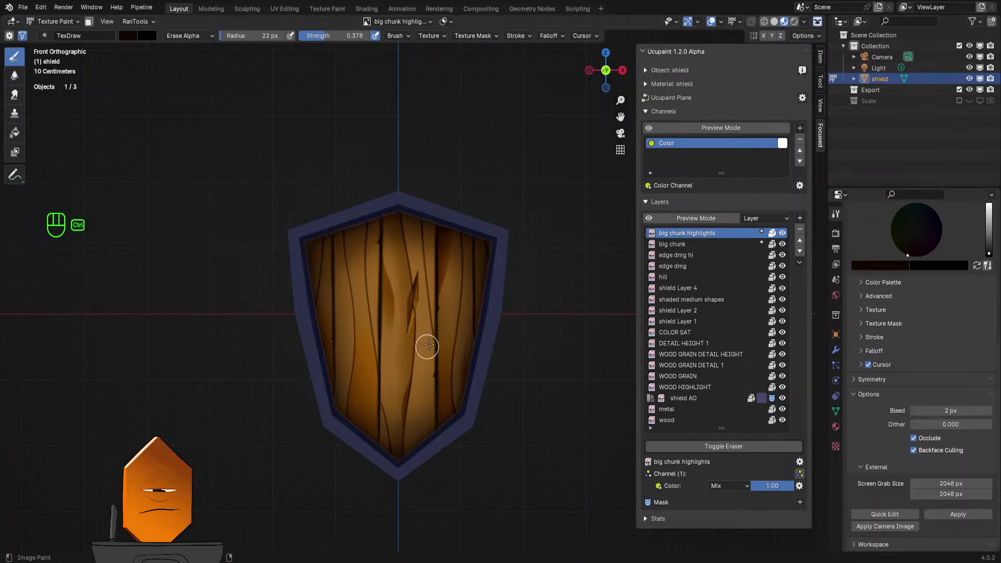
pyautogui.keyDown('ctrl'); pyautogui.moveTo(427, 347); pyautogui.dragTo(425, 278, button='middle'); pyautogui.keyUp('ctrl')
pyautogui.keyDown('ctrl'); pyautogui.moveTo(427, 303); pyautogui.dragTo(429, 265, button='middle'); pyautogui.keyUp('ctrl')
pyautogui.keyDown('shift'); pyautogui.moveTo(399, 322); pyautogui.dragTo(440, 264, button='middle'); pyautogui.keyUp('shift')
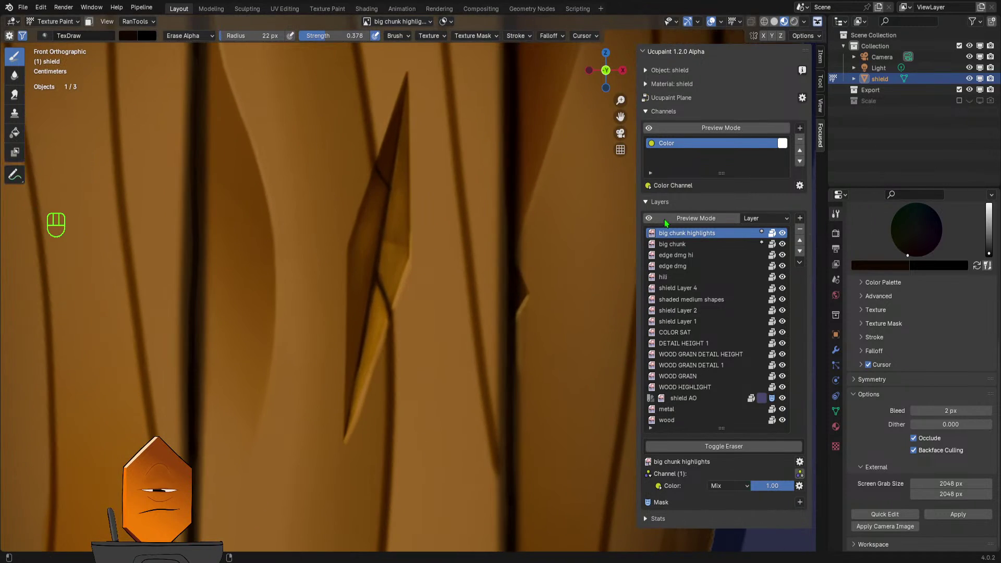
# - Return the brush to the Space stroke method and reduce its radius to 8 px
pyautogui.press('s')
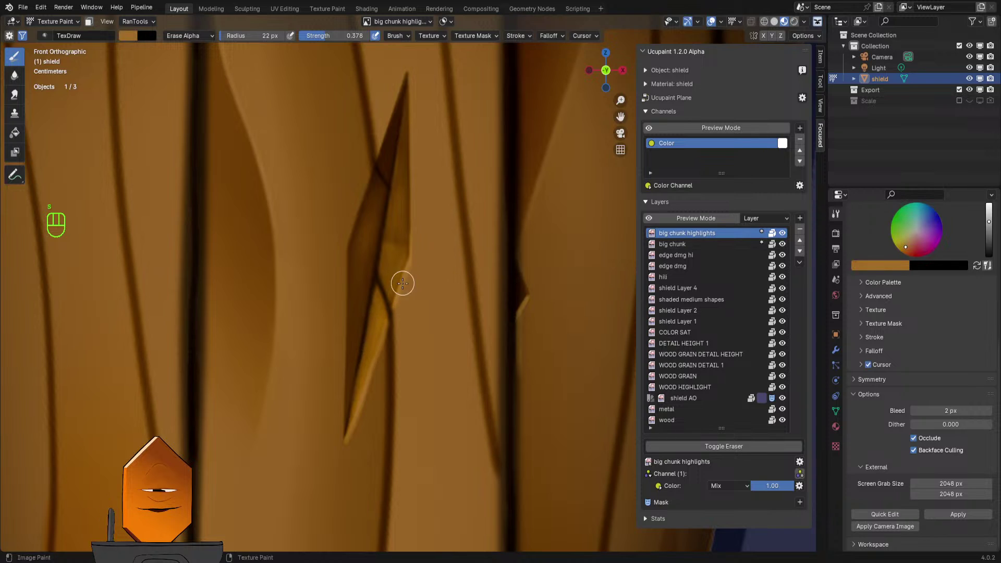
pyautogui.press('f')
pyautogui.click(404, 327)
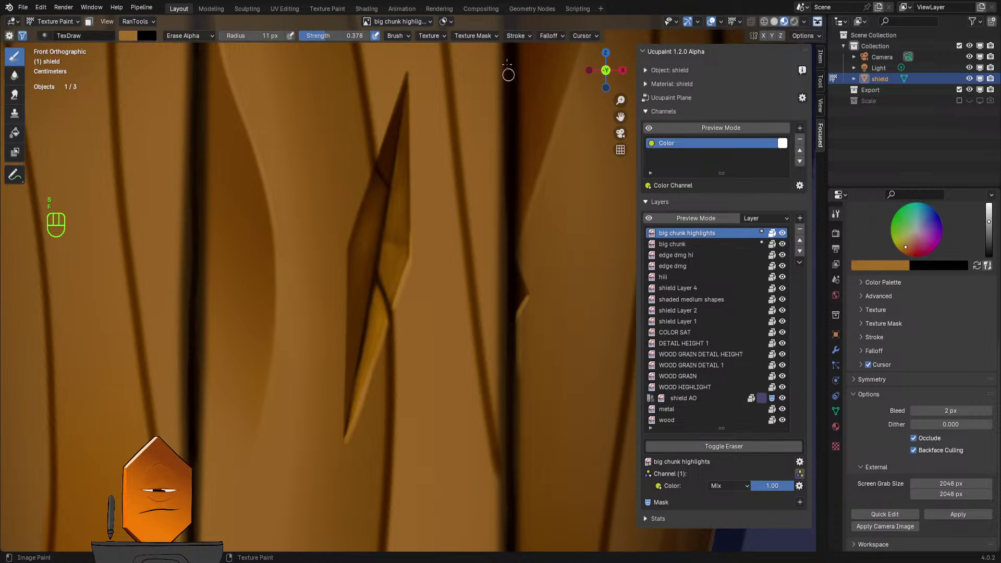
pyautogui.click(516, 35)
pyautogui.click(545, 57)
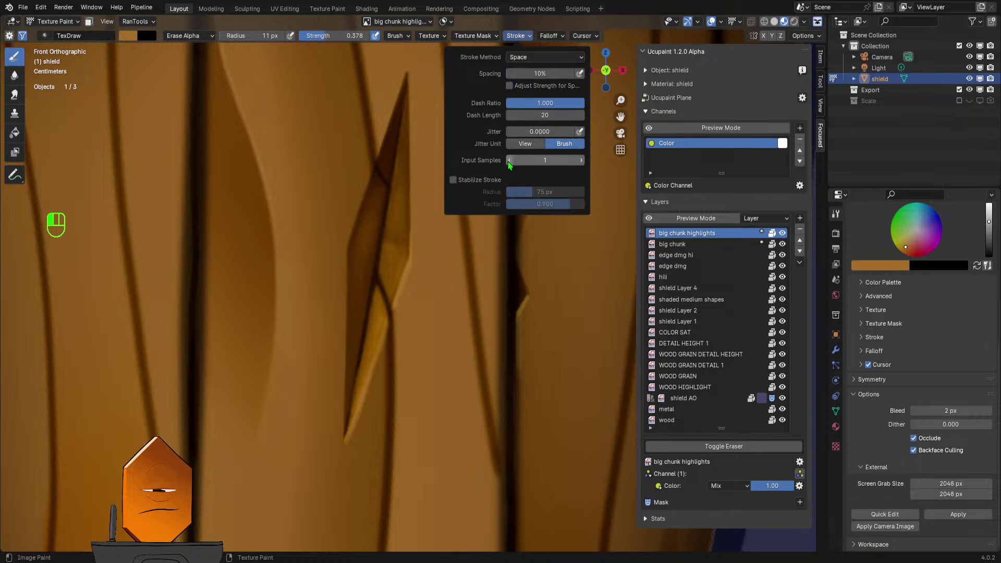
pyautogui.press('f')
pyautogui.click(406, 289)
# - Sample the wood colour beside the chunk, raise its value to 0.722 and set the brush strength to 1.000
pyautogui.press('s')
pyautogui.moveTo(408, 315)
pyautogui.keyDown('shift'); pyautogui.mouseDown(button='middle')
pyautogui.moveTo(428, 321)
pyautogui.moveTo(414, 290)
pyautogui.moveTo(393, 314)
pyautogui.mouseUp(button='middle'); pyautogui.keyUp('shift')
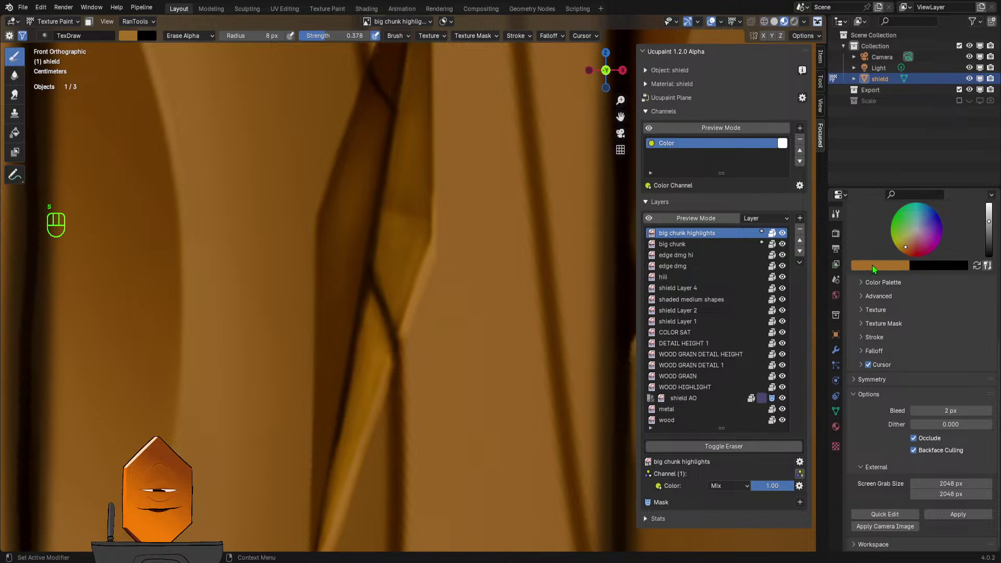
pyautogui.click(889, 270)
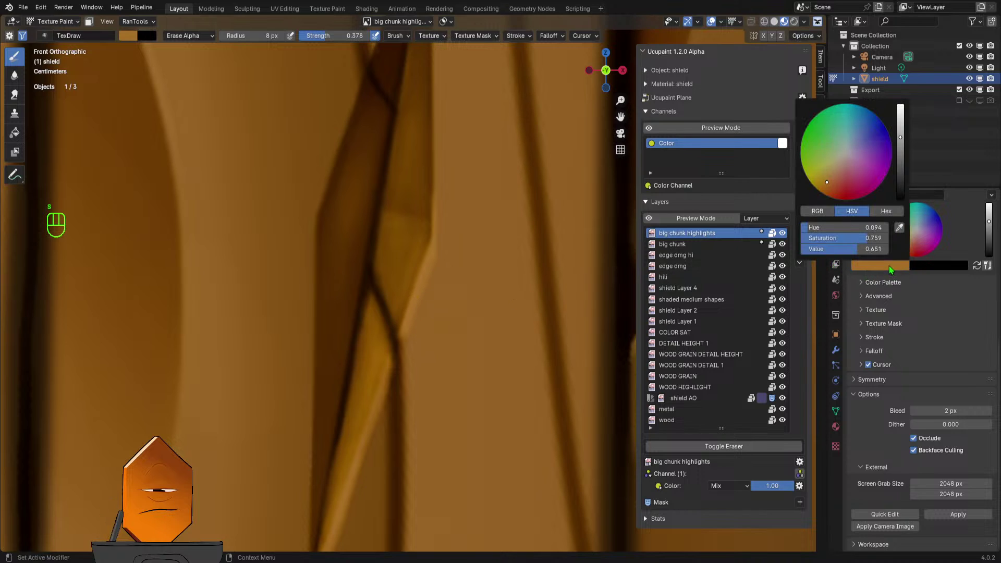
pyautogui.click(901, 135)
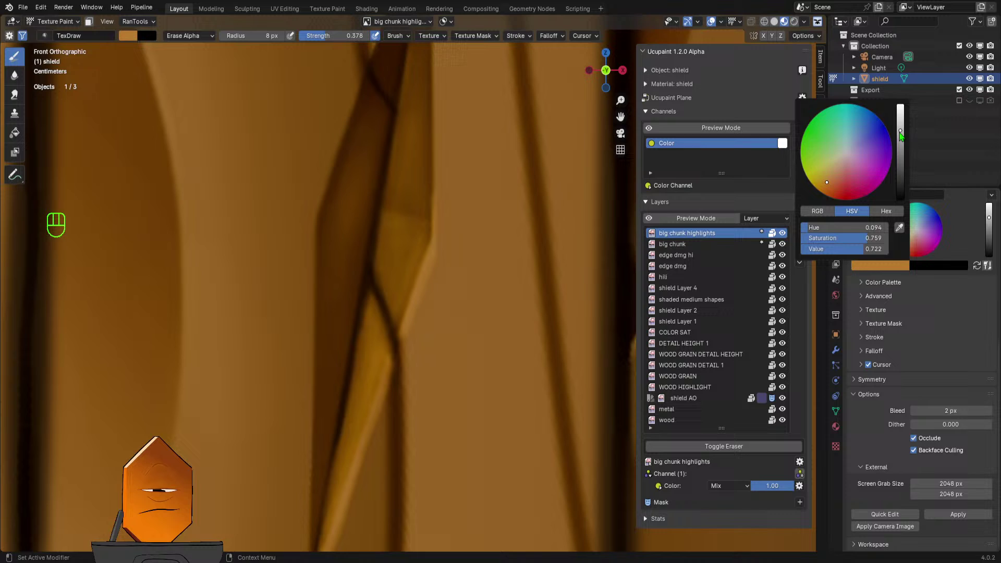
pyautogui.hotkey('shift', 'f')
pyautogui.click(382, 305)
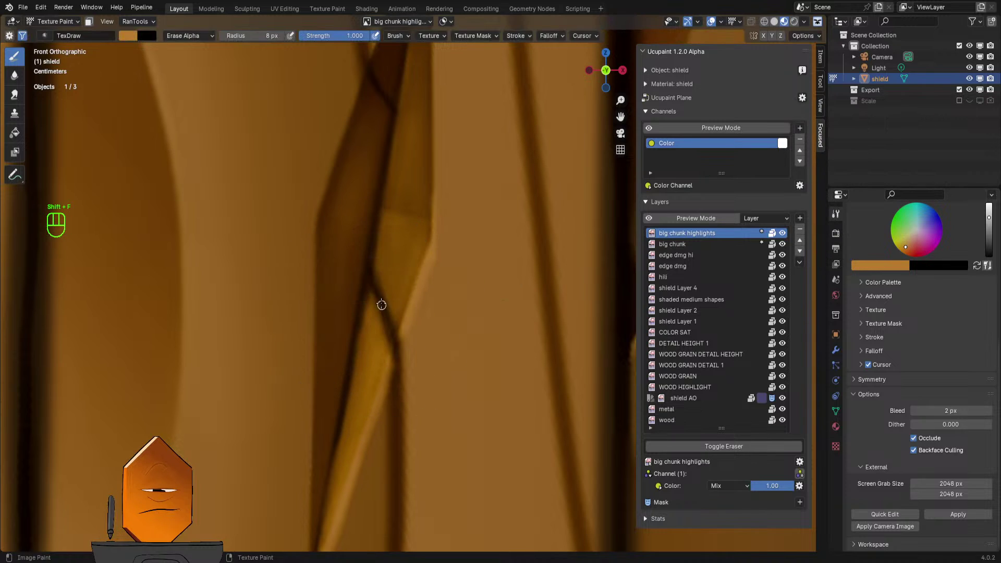
# - Try touching up the crease between the lower facets with sampled browns and 8 px and 54 px brushes, undoing the strokes
pyautogui.hotkey('ctrl', 'z')
pyautogui.press('s')
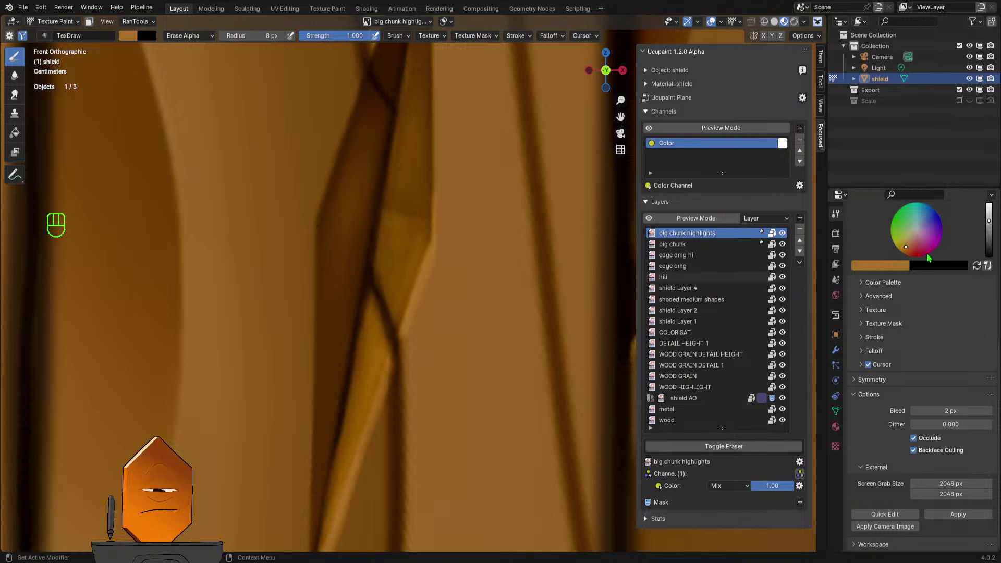
pyautogui.press('s')
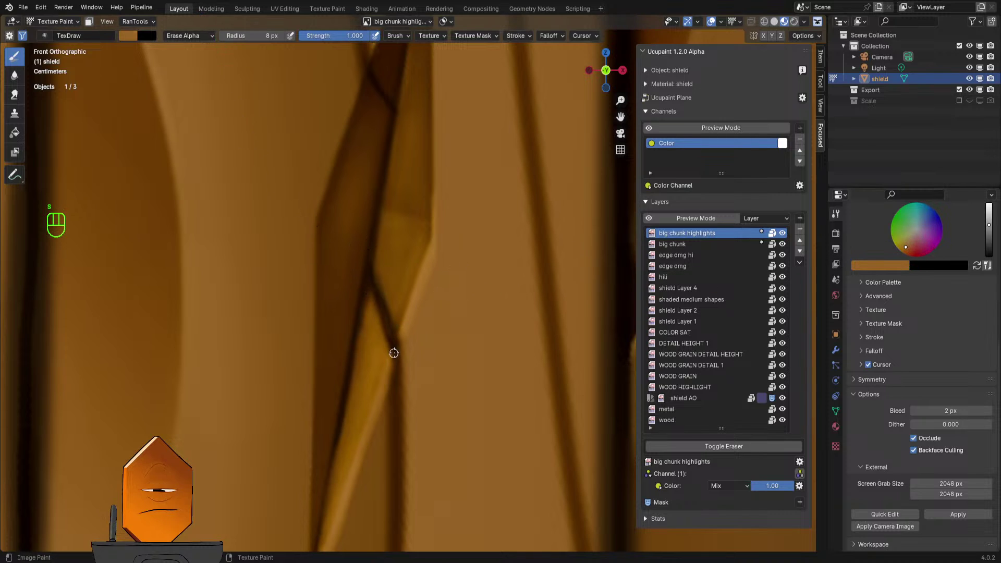
pyautogui.moveTo(393, 351); pyautogui.dragTo(386, 326)
pyautogui.hotkey('ctrl', 'z')
pyautogui.hotkey('ctrl', 'z')
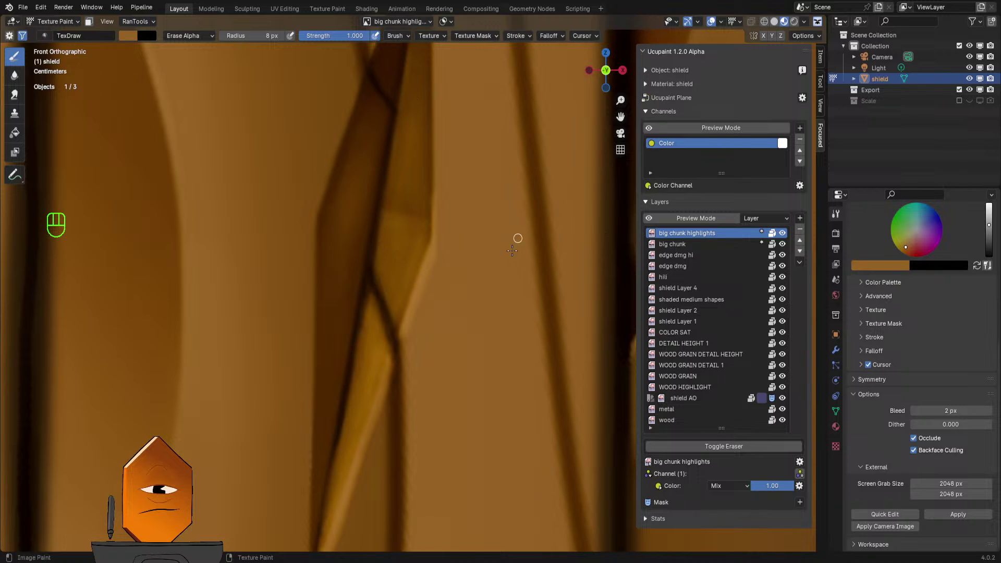
pyautogui.press('f')
pyautogui.click(482, 261)
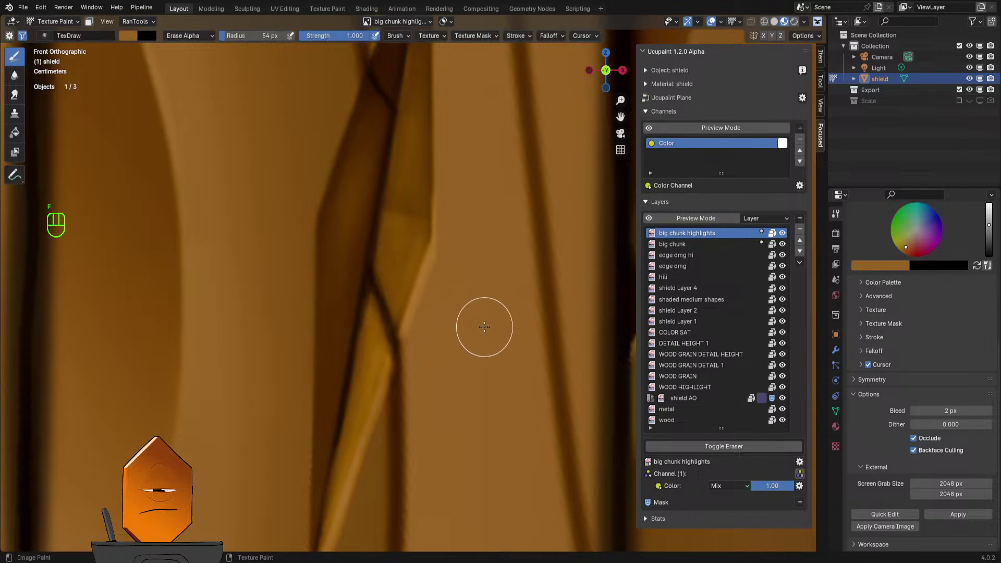
pyautogui.hotkey('ctrl', 'z')
# - Switch the brush back to Mix painting, sample the crease's dark brown and set the radius to 12 px
pyautogui.press('q')
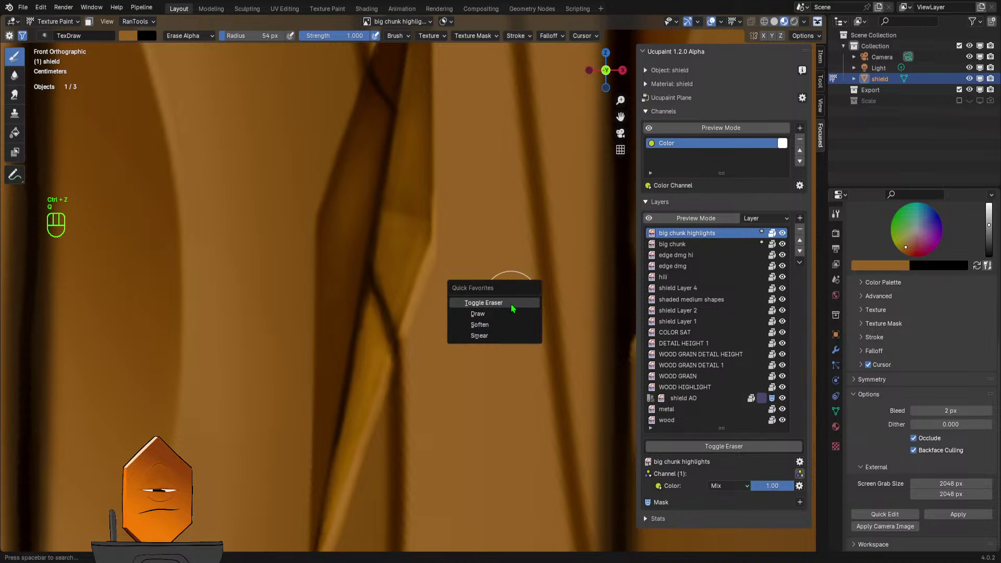
pyautogui.click(511, 308)
pyautogui.press('f')
pyautogui.click(375, 296)
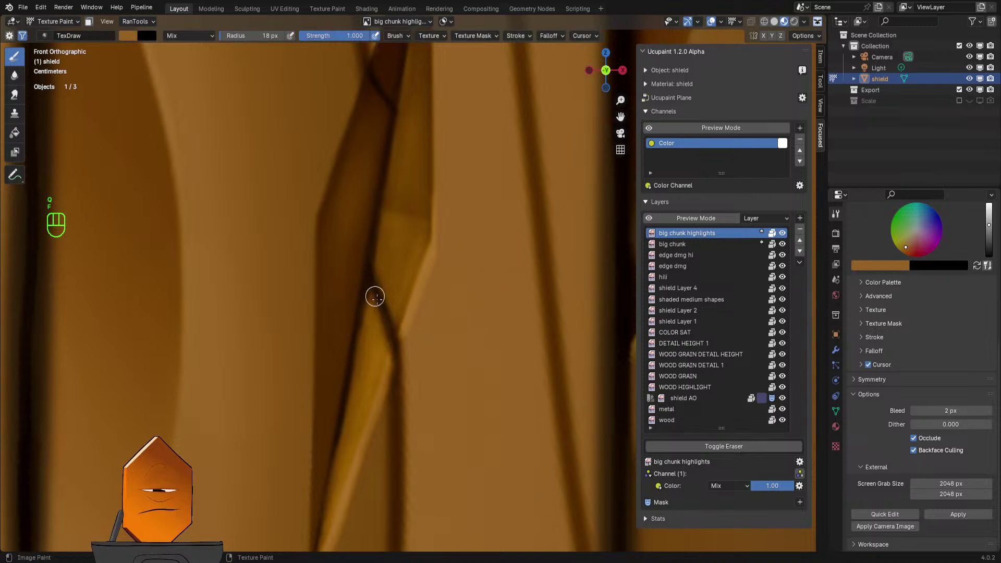
pyautogui.press('f')
pyautogui.click(425, 285)
pyautogui.press('s')
pyautogui.press('s')
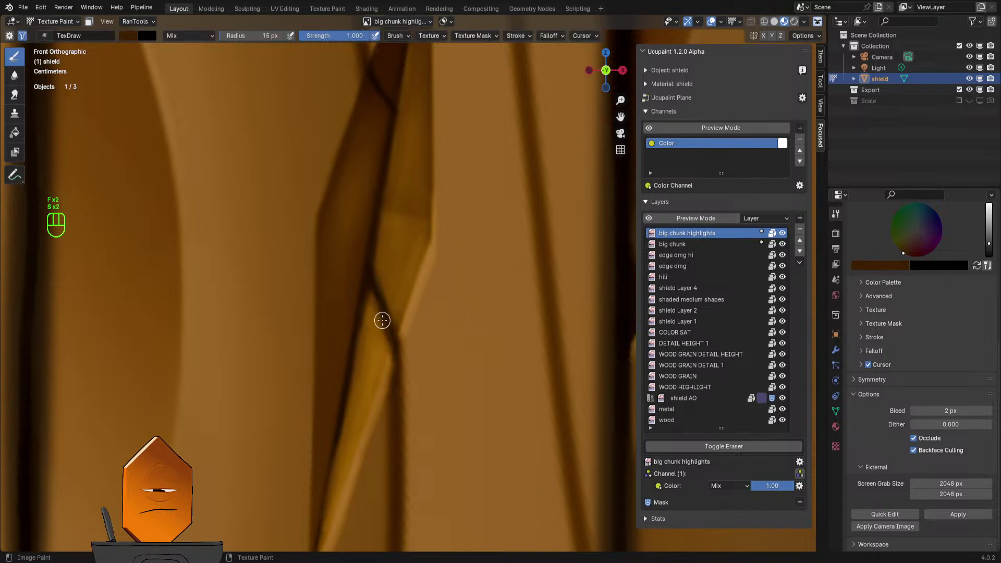
pyautogui.press('f')
pyautogui.click(381, 322)
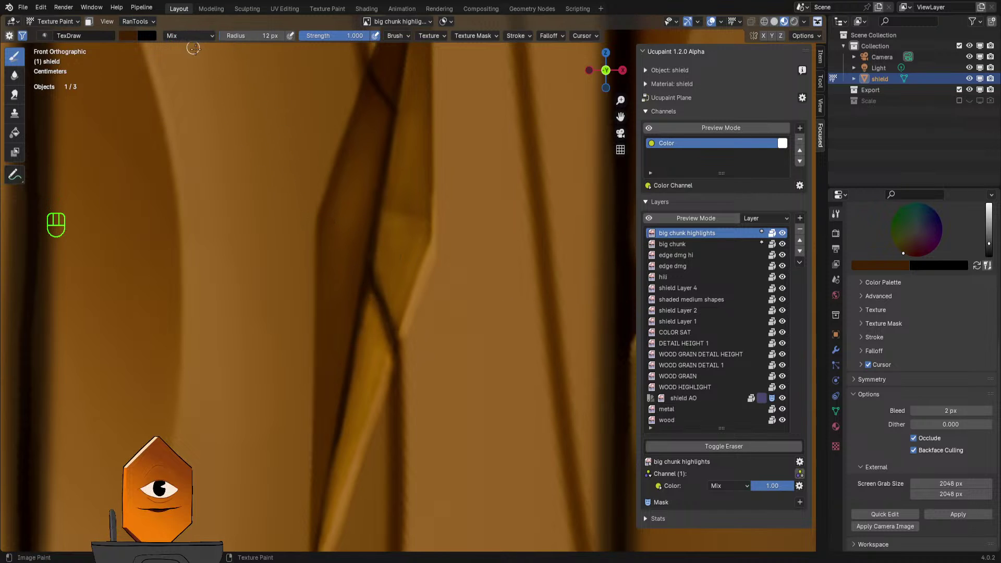
# - Try redrawing the dark crease above the lower facet with the 12 px brush, toggling between erasing and painting
pyautogui.press('q')
pyautogui.click(242, 93)
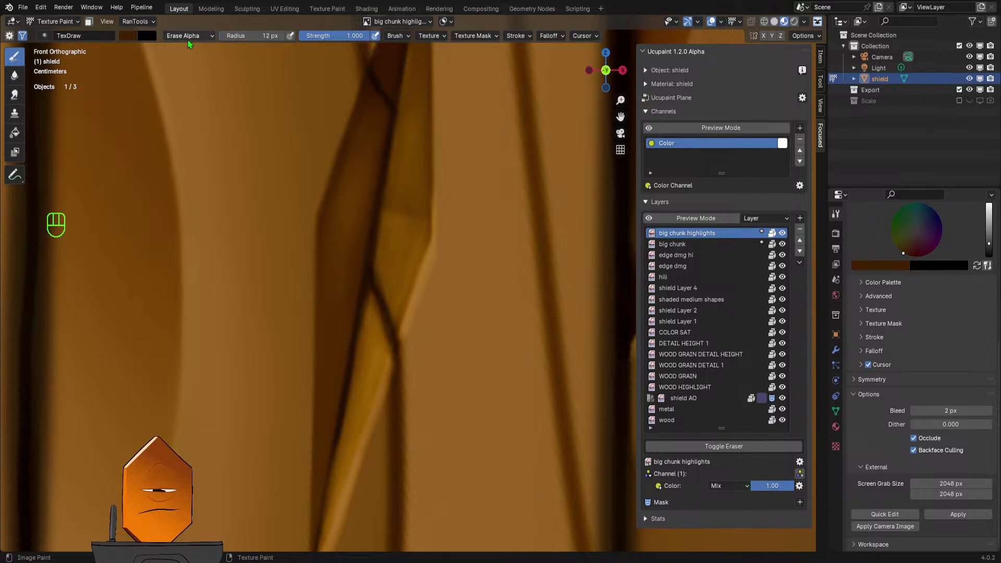
pyautogui.press('q')
pyautogui.click(242, 93)
pyautogui.scroll(2, 363, 276)
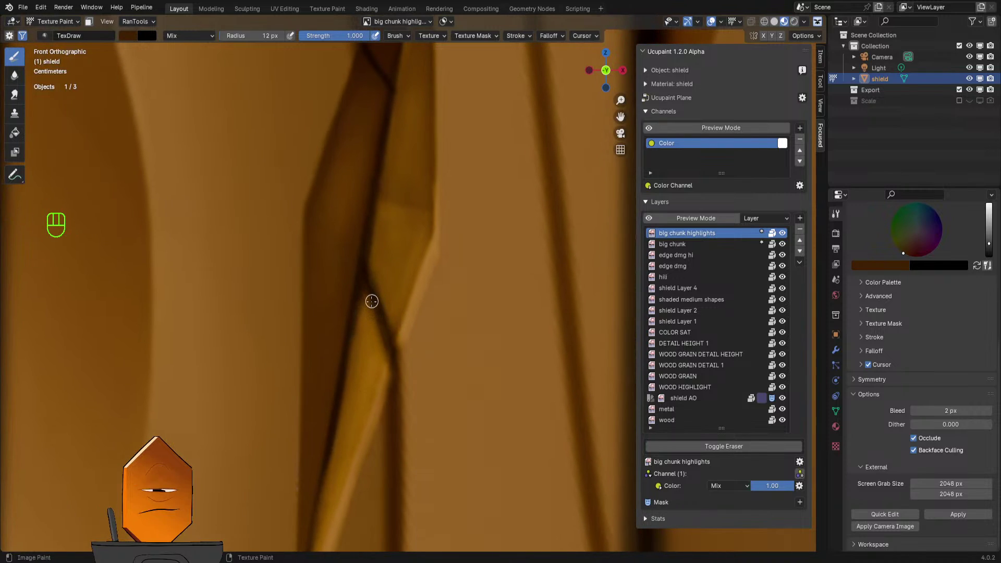
pyautogui.press('q')
pyautogui.click(373, 233)
pyautogui.press('q')
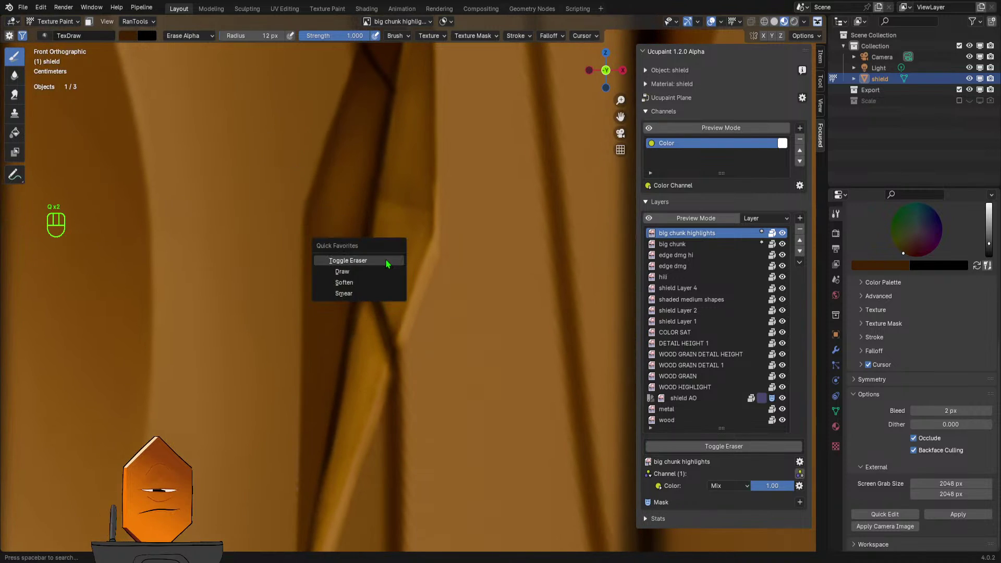
pyautogui.click(387, 262)
pyautogui.moveTo(373, 312); pyautogui.dragTo(390, 379)
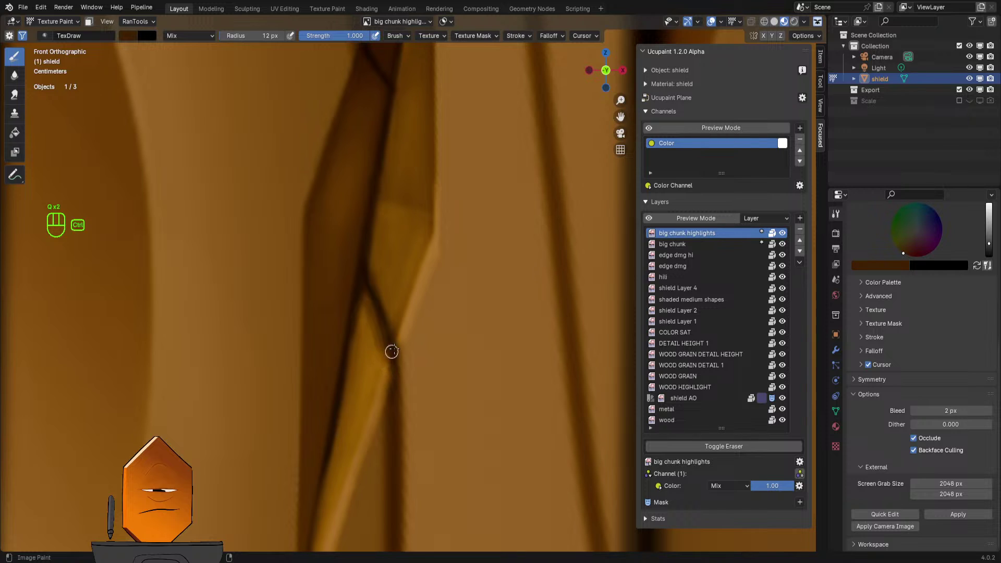
pyautogui.hotkey('ctrl', 'z')
# - Sample a lighter facet brown and touch up the lower facet's tip beside the dark crease with the 12 px brush
pyautogui.press('s')
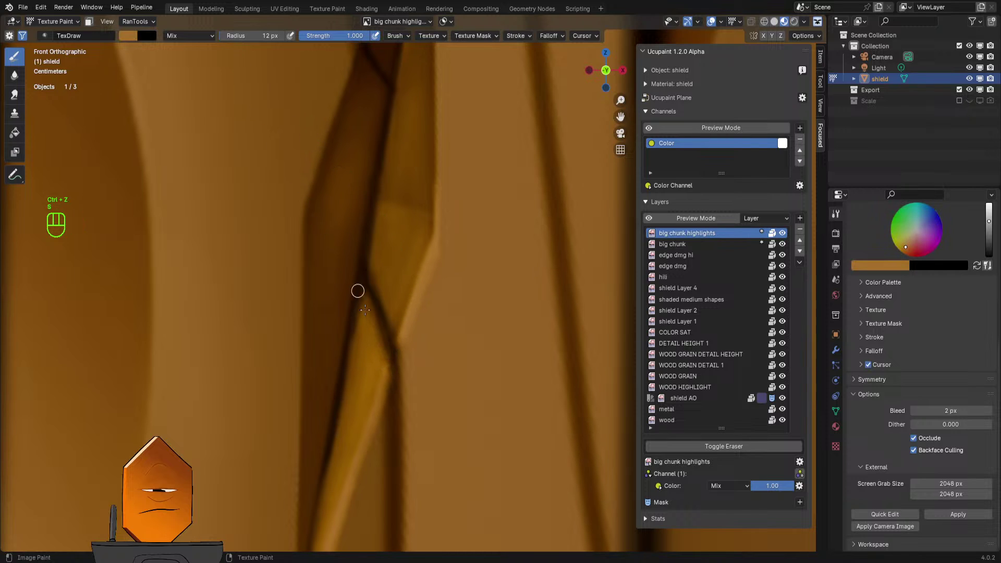
pyautogui.press('s')
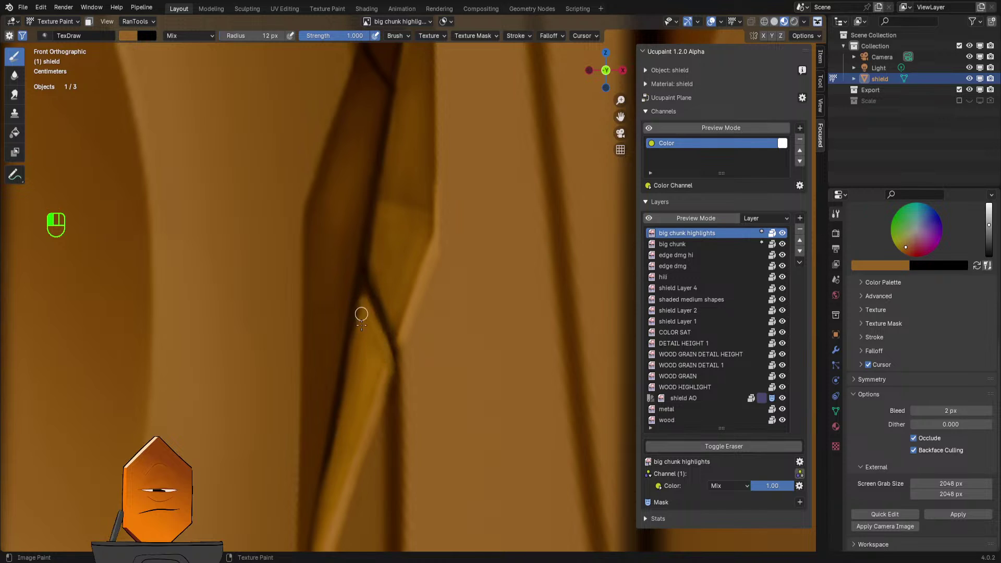
pyautogui.press('shift')
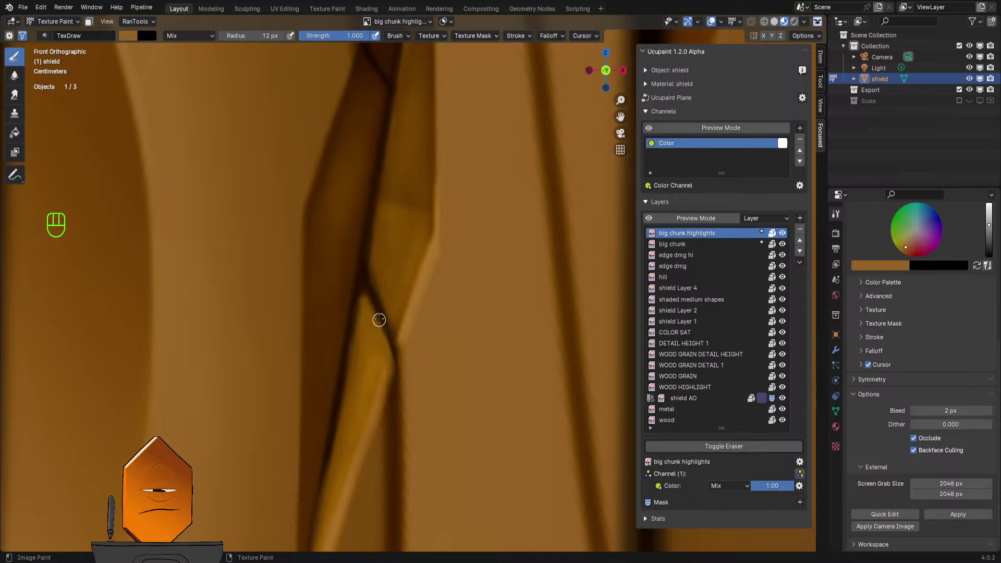
pyautogui.scroll(-3, 509, 209)
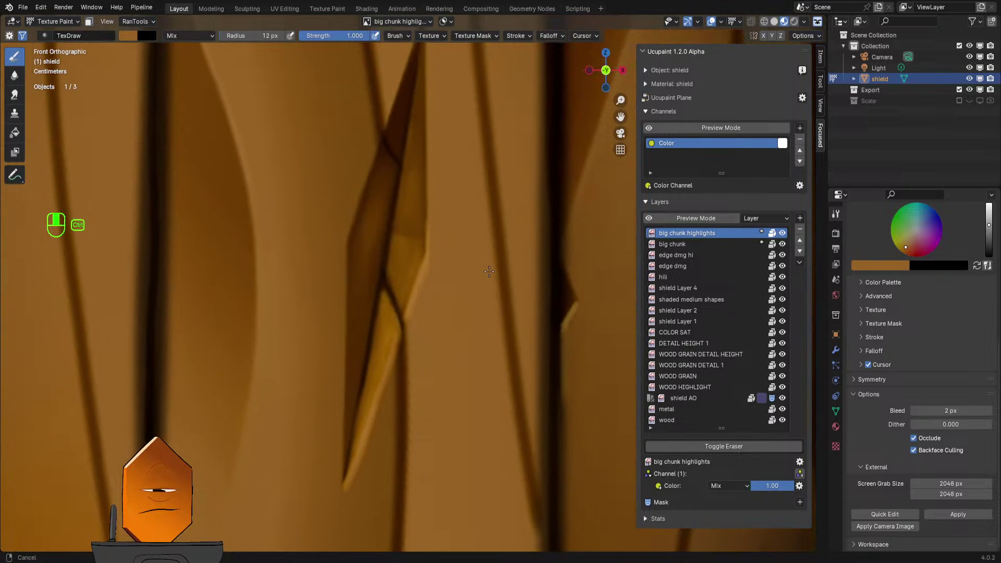
# - On the big chunk highlights layer, switch the brush to Erase Alpha and trim the lower facet's corner beside the dark crease
pyautogui.scroll(1, 472, 278)
pyautogui.moveTo(494, 228)
pyautogui.keyDown('ctrl'); pyautogui.mouseDown(button='middle')
pyautogui.moveTo(489, 293)
pyautogui.moveTo(476, 223)
pyautogui.moveTo(463, 224)
pyautogui.mouseUp(button='middle'); pyautogui.keyUp('ctrl')
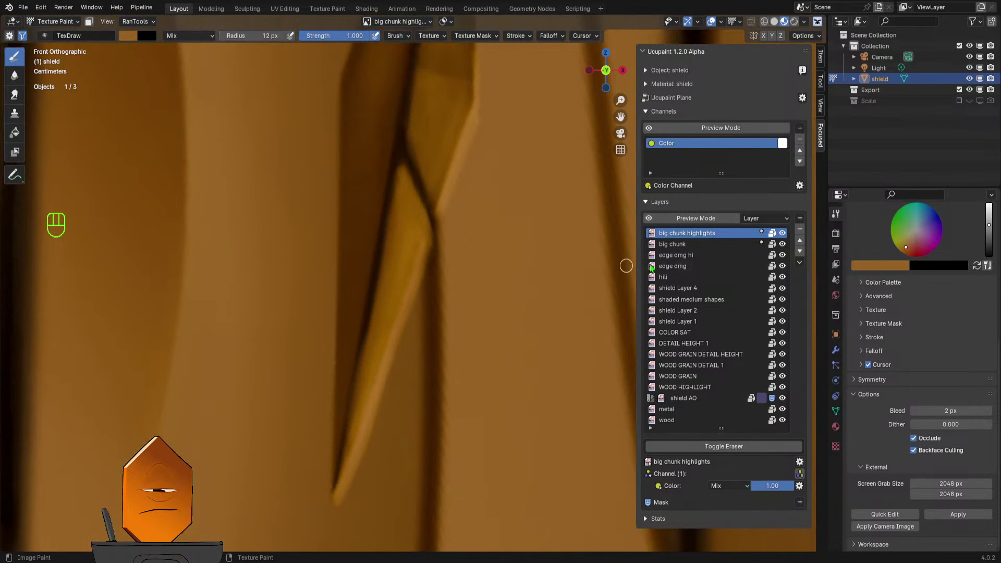
pyautogui.click(682, 244)
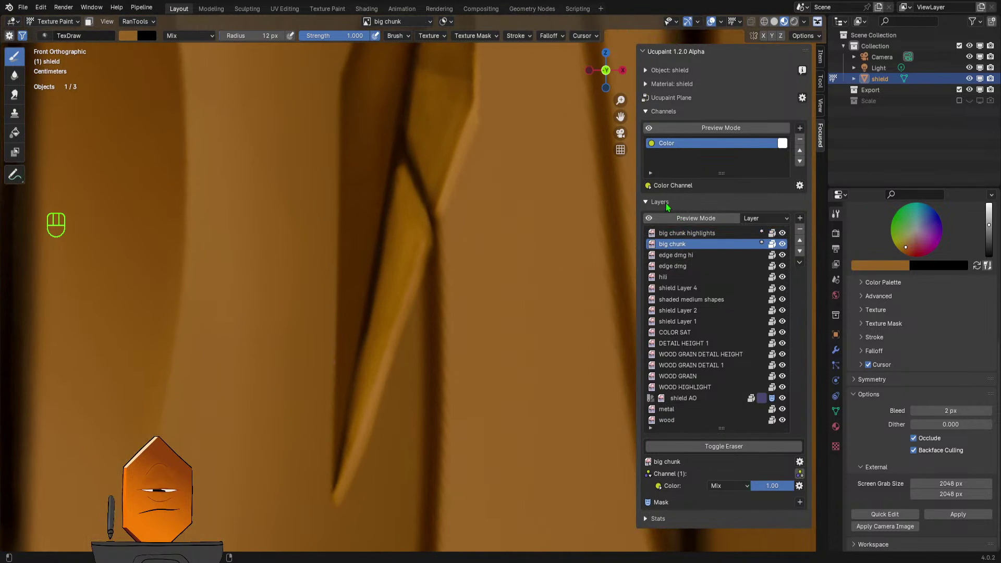
pyautogui.click(696, 233)
pyautogui.press('e')
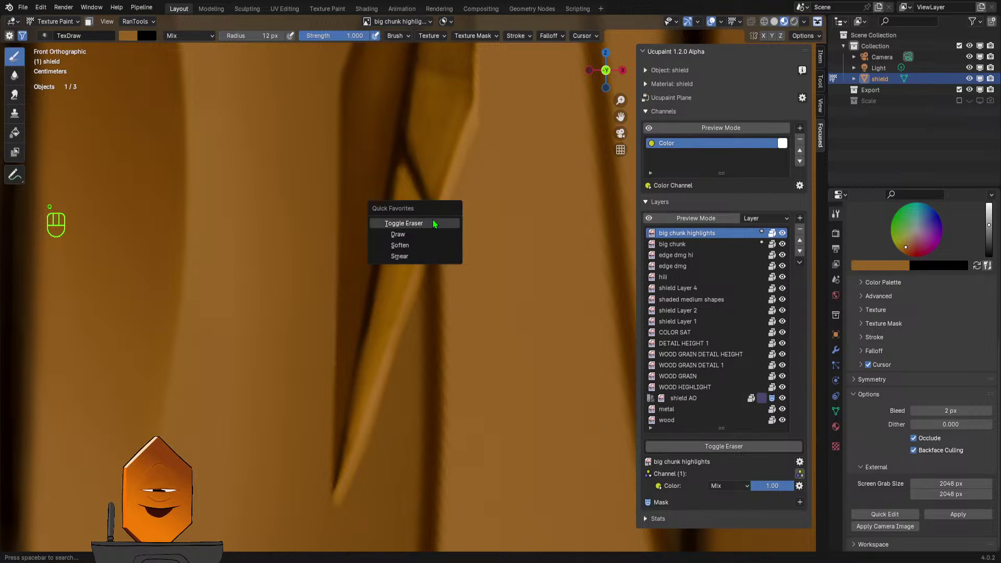
pyautogui.click(432, 220)
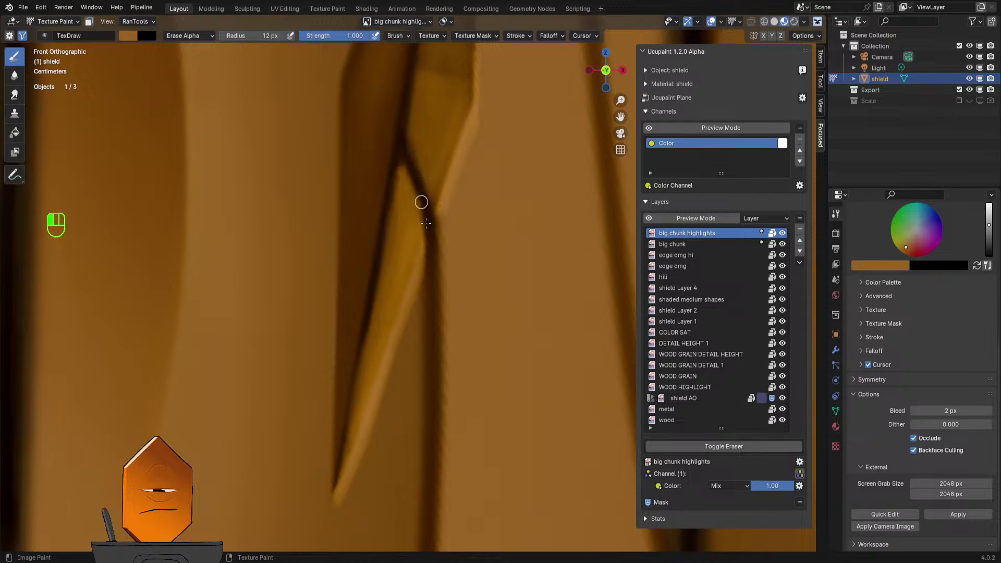
pyautogui.scroll(-8, 442, 280)
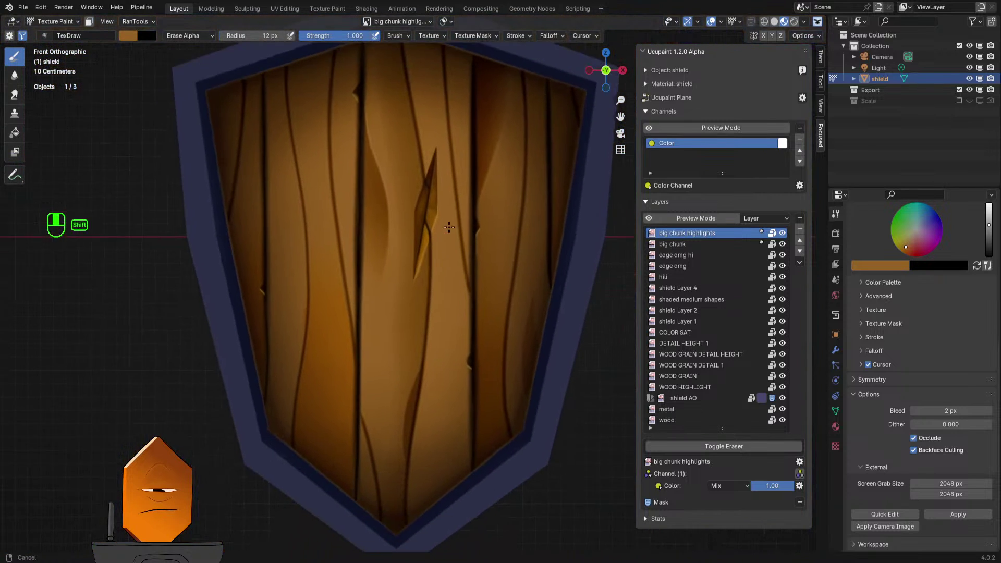
pyautogui.scroll(8, 449, 227)
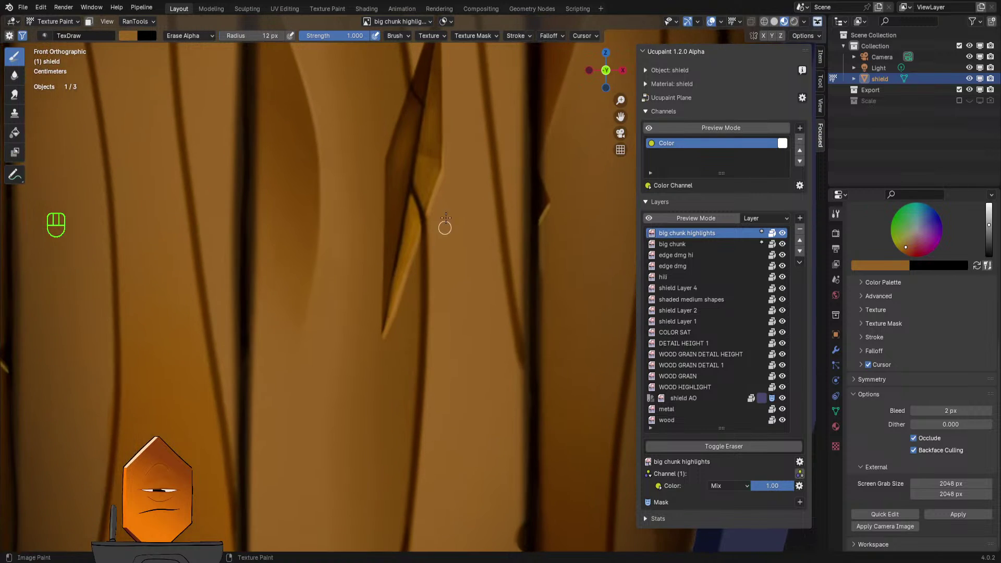
# - Change the eraser's stroke method and trim the highlight along the lower facets' outer edge with long 12 px strokes
pyautogui.keyDown('shift'); pyautogui.moveTo(445, 219); pyautogui.dragTo(419, 266, button='middle'); pyautogui.keyUp('shift')
pyautogui.click(516, 35)
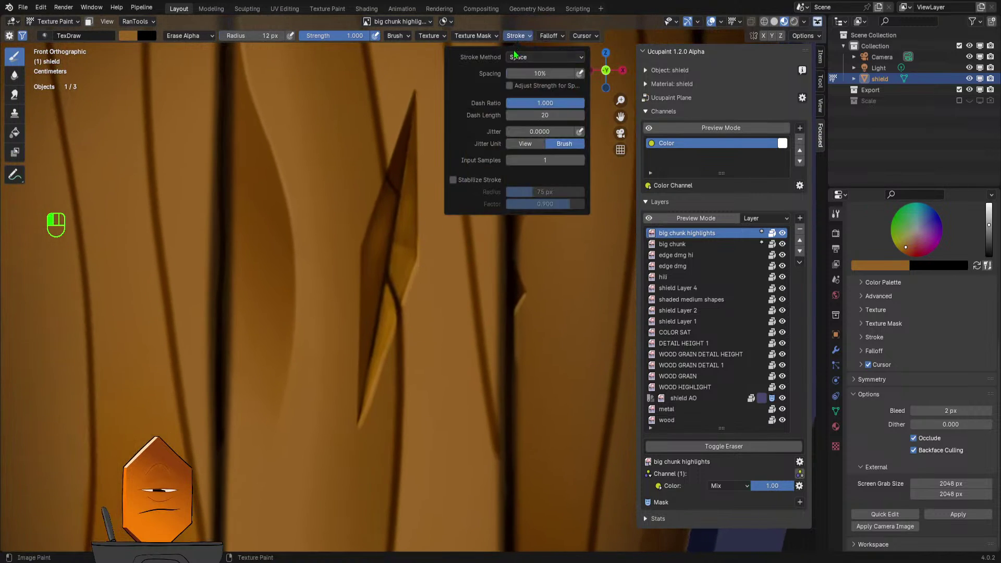
pyautogui.click(545, 57)
pyautogui.click(545, 130)
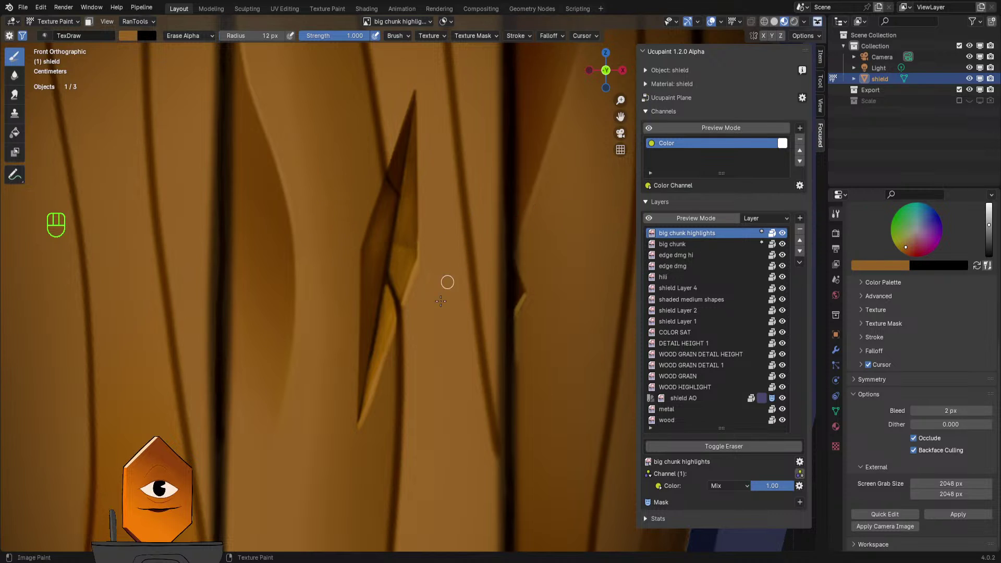
pyautogui.moveTo(432, 234)
pyautogui.mouseDown()
pyautogui.moveTo(385, 363)
pyautogui.moveTo(374, 433)
pyautogui.moveTo(346, 471)
pyautogui.moveTo(358, 468)
pyautogui.mouseUp()
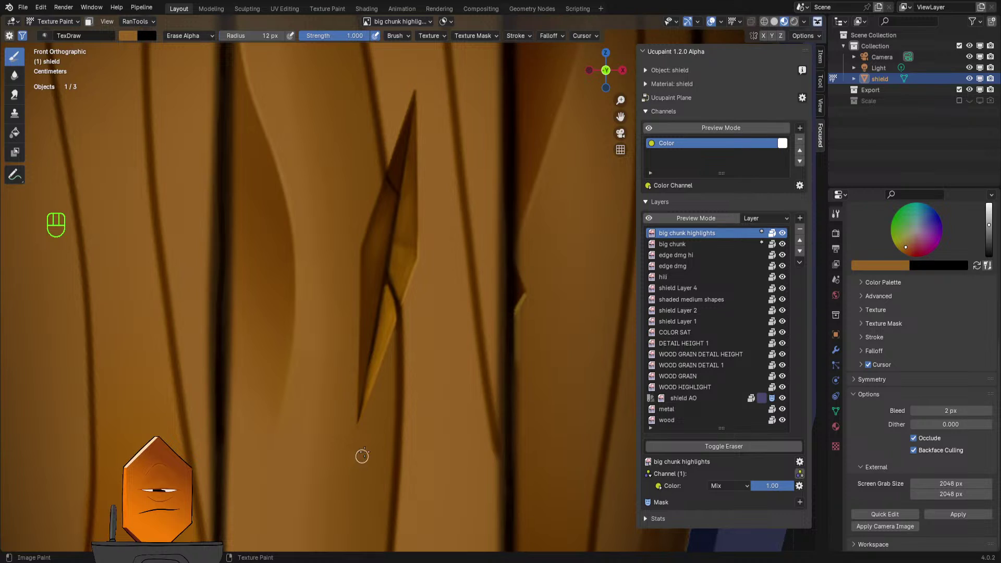
pyautogui.hotkey('ctrl', 'z')
pyautogui.moveTo(393, 371)
pyautogui.mouseDown()
pyautogui.moveTo(353, 451)
pyautogui.moveTo(364, 441)
pyautogui.mouseUp()
pyautogui.moveTo(429, 254)
pyautogui.mouseDown()
pyautogui.moveTo(351, 454)
pyautogui.moveTo(359, 463)
pyautogui.mouseUp()
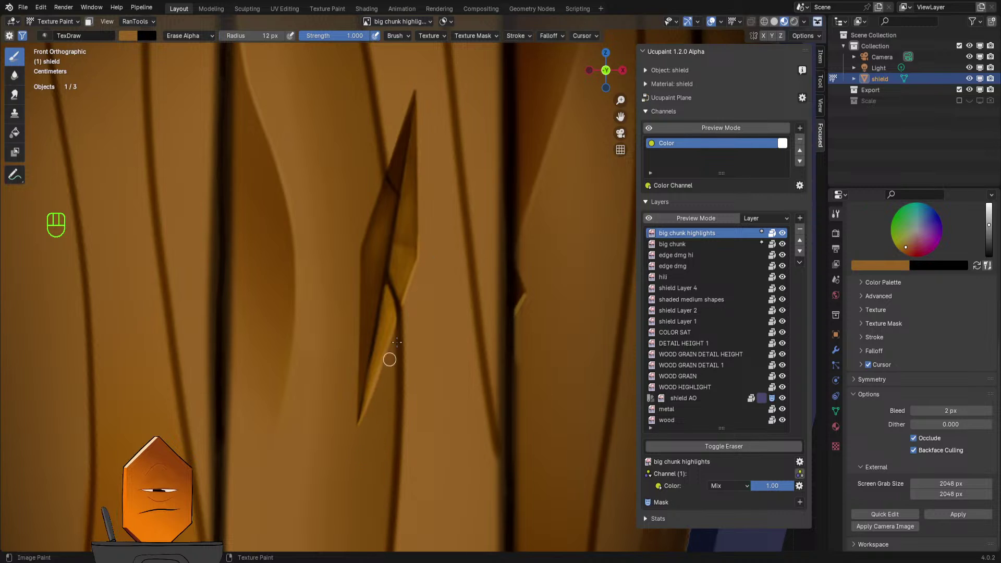
pyautogui.moveTo(430, 243)
pyautogui.mouseDown()
pyautogui.moveTo(364, 424)
pyautogui.moveTo(371, 436)
pyautogui.mouseUp()
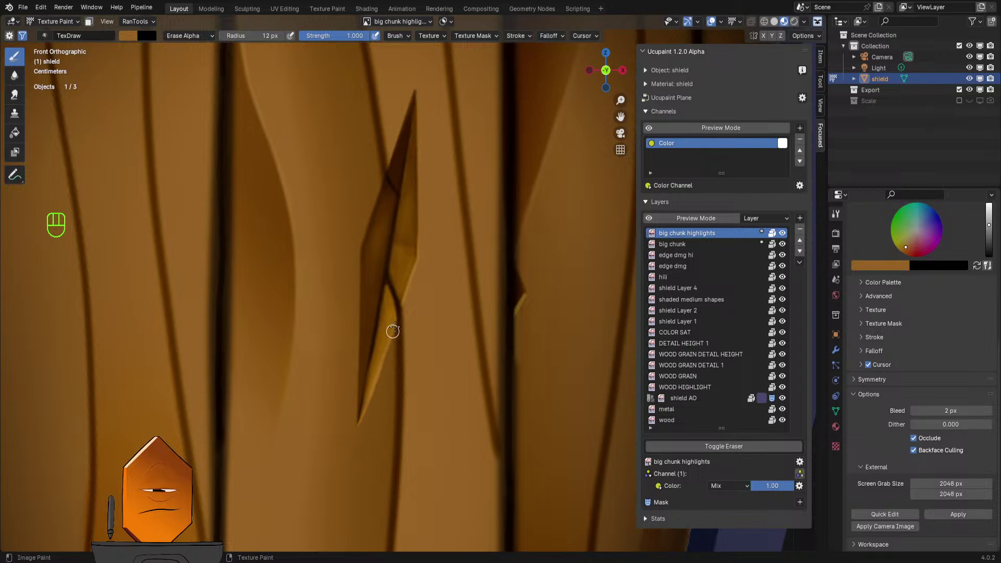
pyautogui.moveTo(390, 373)
pyautogui.mouseDown()
pyautogui.moveTo(357, 437)
pyautogui.moveTo(374, 431)
pyautogui.mouseUp()
pyautogui.scroll(-4, 444, 256)
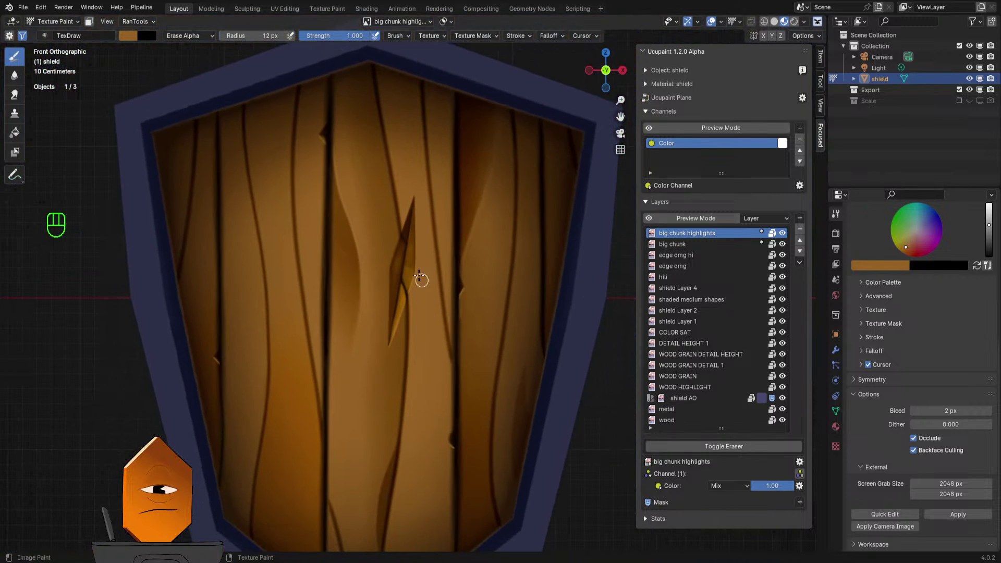
# - Change the eraser's stroke method again and touch up both edges and the tip of the lower facet with 12 px strokes
pyautogui.scroll(6, 460, 244)
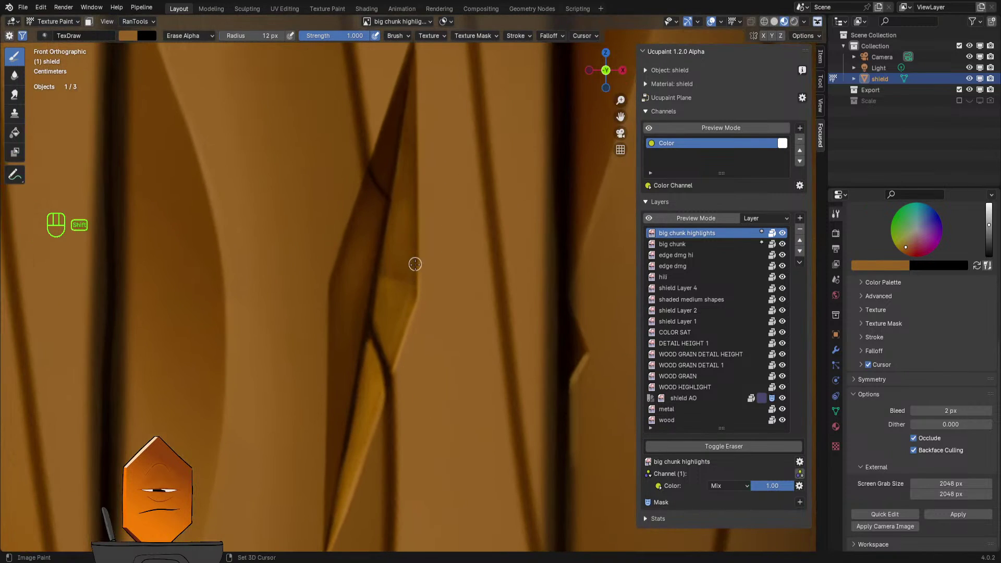
pyautogui.click(517, 36)
pyautogui.click(527, 56)
pyautogui.click(532, 98)
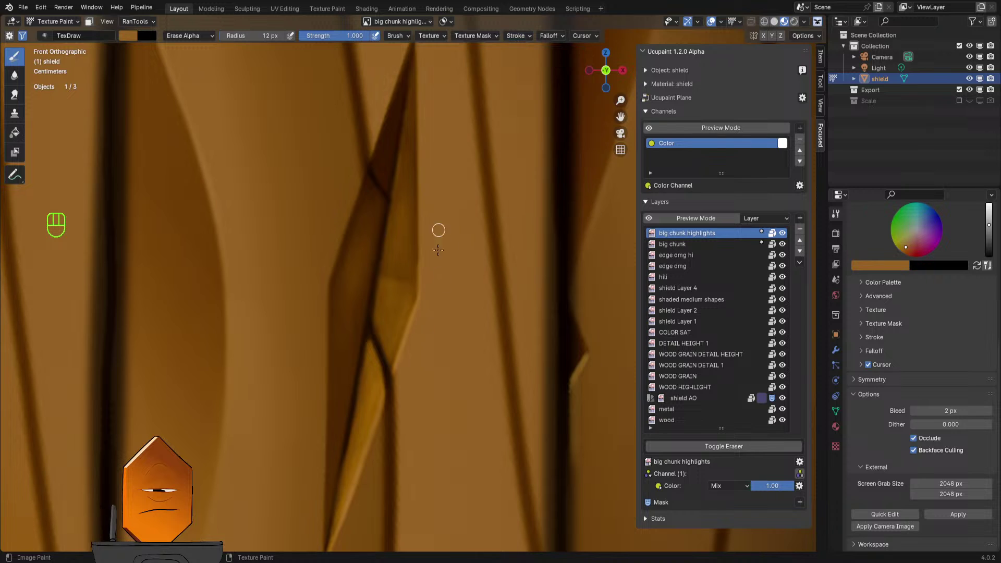
pyautogui.moveTo(411, 353)
pyautogui.keyDown('shift'); pyautogui.mouseDown(button='middle')
pyautogui.moveTo(467, 259)
pyautogui.moveTo(417, 306)
pyautogui.moveTo(419, 287)
pyautogui.moveTo(445, 342)
pyautogui.mouseUp(button='middle'); pyautogui.keyUp('shift')
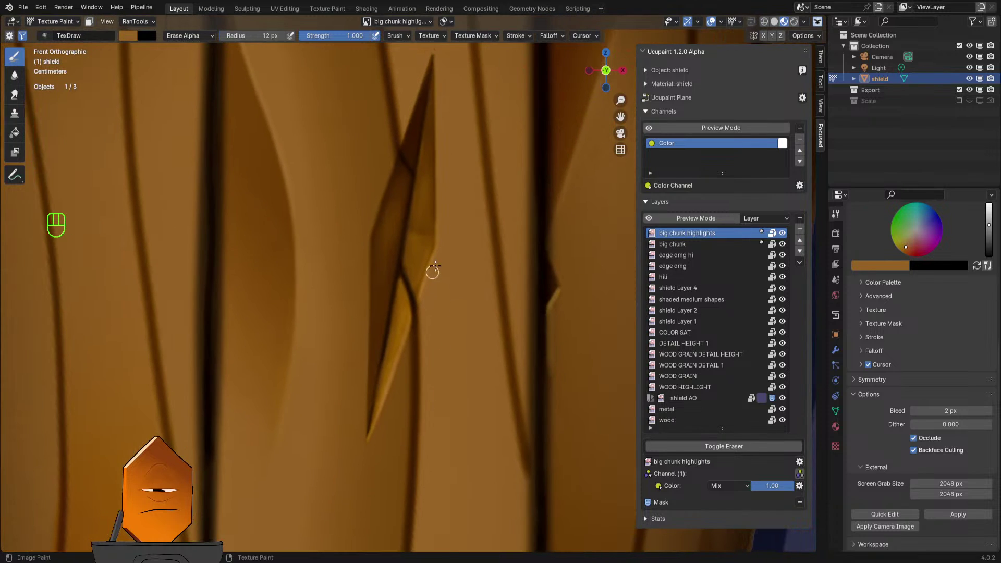
pyautogui.keyDown('ctrl'); pyautogui.moveTo(432, 273); pyautogui.dragTo(443, 219, button='middle'); pyautogui.keyUp('ctrl')
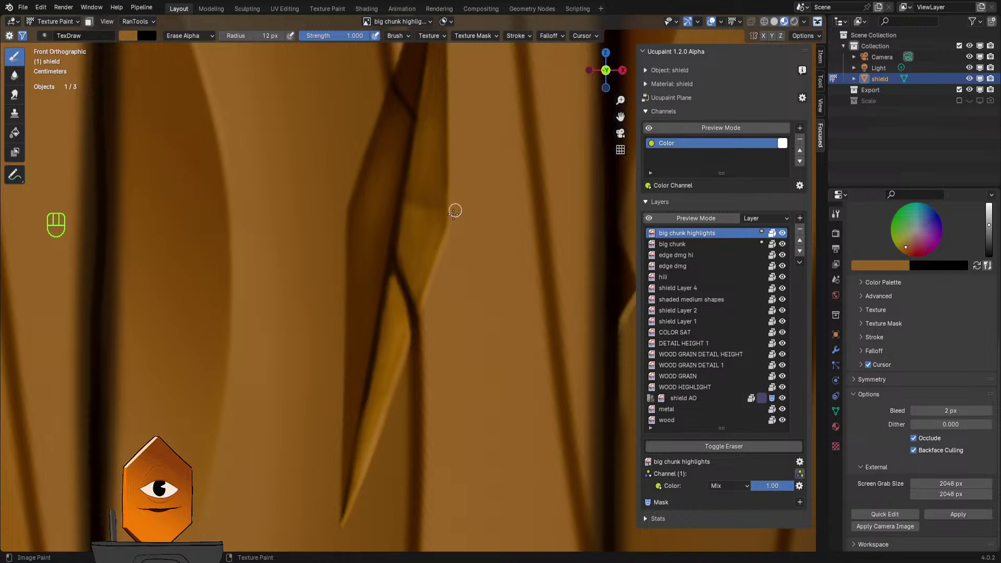
pyautogui.moveTo(478, 245)
pyautogui.keyDown('ctrl'); pyautogui.mouseDown(button='middle')
pyautogui.moveTo(463, 286)
pyautogui.moveTo(454, 266)
pyautogui.moveTo(461, 234)
pyautogui.mouseUp(button='middle'); pyautogui.keyUp('ctrl')
pyautogui.moveTo(433, 257)
pyautogui.keyDown('shift'); pyautogui.mouseDown()
pyautogui.moveTo(391, 355)
pyautogui.moveTo(429, 249)
pyautogui.moveTo(415, 297)
pyautogui.mouseUp(); pyautogui.keyUp('shift')
pyautogui.keyDown('shift'); pyautogui.moveTo(417, 216); pyautogui.dragTo(412, 230); pyautogui.keyUp('shift')
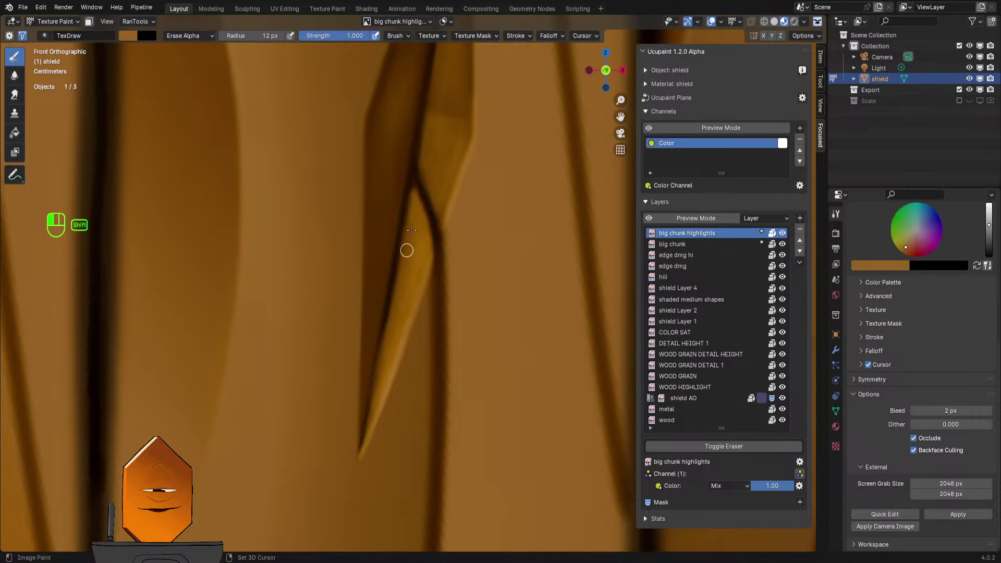
pyautogui.keyDown('shift'); pyautogui.moveTo(424, 320); pyautogui.dragTo(383, 409); pyautogui.keyUp('shift')
pyautogui.keyDown('shift'); pyautogui.moveTo(353, 477); pyautogui.dragTo(377, 412); pyautogui.keyUp('shift')
# - Even out the shading across the lower facet's face down towards its tip with short 12 px strokes
pyautogui.moveTo(402, 375)
pyautogui.keyDown('ctrl'); pyautogui.mouseDown(button='middle')
pyautogui.moveTo(413, 405)
pyautogui.moveTo(432, 303)
pyautogui.moveTo(403, 341)
pyautogui.mouseUp(button='middle'); pyautogui.keyUp('ctrl')
pyautogui.keyDown('shift'); pyautogui.moveTo(404, 341); pyautogui.dragTo(386, 382); pyautogui.keyUp('shift')
pyautogui.keyDown('shift'); pyautogui.moveTo(410, 322); pyautogui.dragTo(406, 318); pyautogui.keyUp('shift')
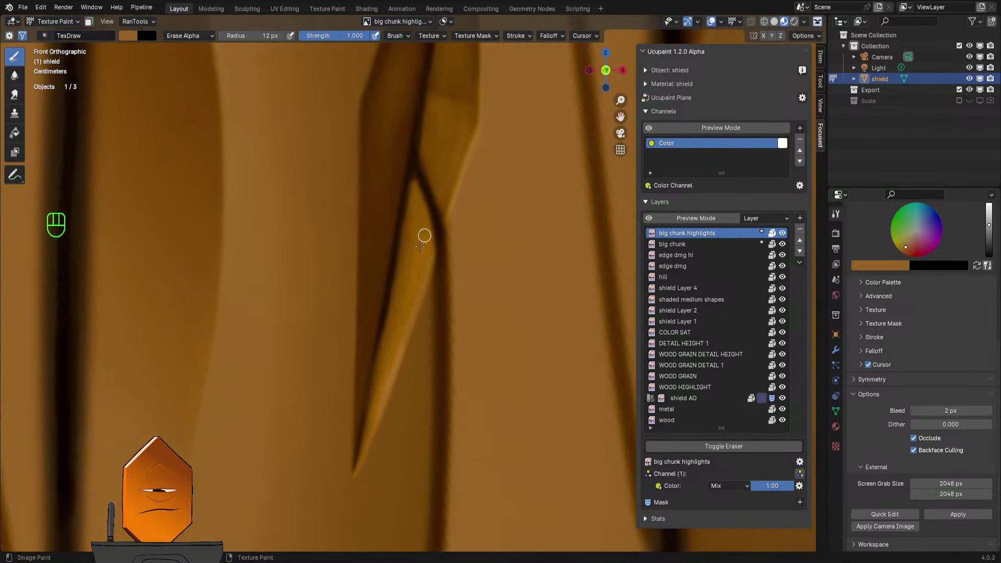
pyautogui.keyDown('shift'); pyautogui.moveTo(422, 253); pyautogui.dragTo(402, 329); pyautogui.keyUp('shift')
pyautogui.keyDown('shift'); pyautogui.moveTo(384, 370); pyautogui.dragTo(370, 432); pyautogui.keyUp('shift')
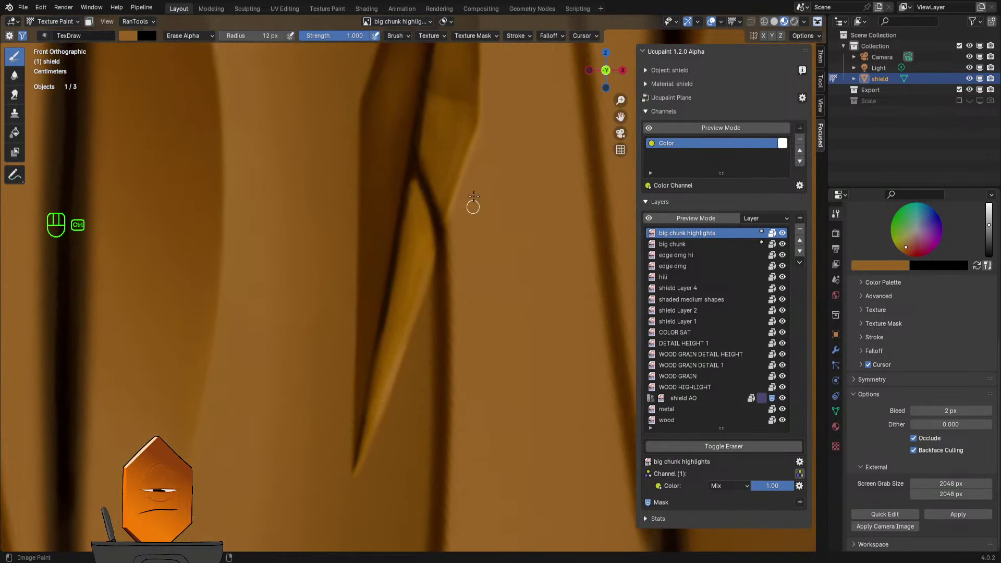
pyautogui.keyDown('ctrl'); pyautogui.moveTo(473, 205); pyautogui.dragTo(448, 295, button='middle'); pyautogui.keyUp('ctrl')
pyautogui.keyDown('shift'); pyautogui.moveTo(438, 243); pyautogui.dragTo(421, 317, button='middle'); pyautogui.keyUp('shift')
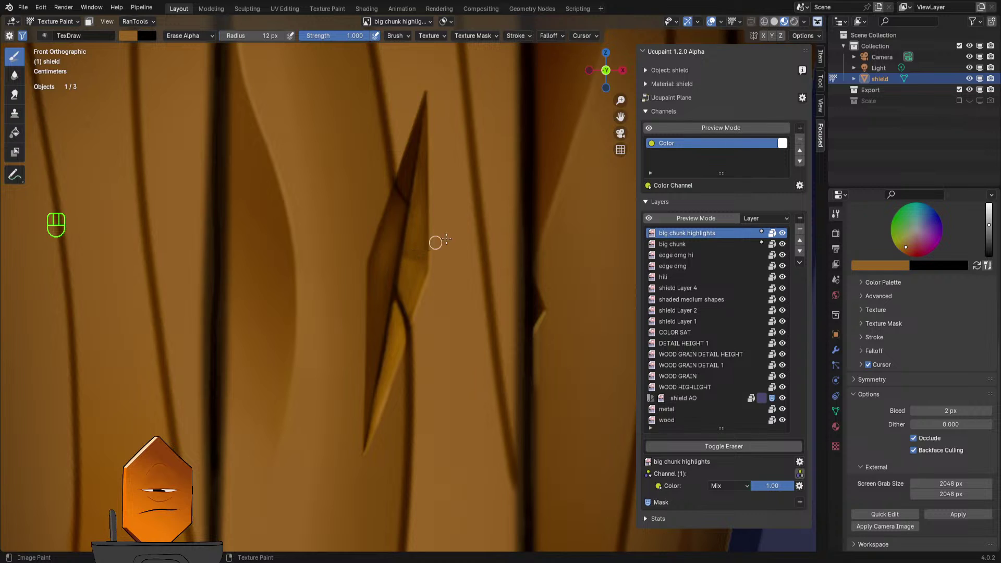
pyautogui.keyDown('shift'); pyautogui.moveTo(399, 182); pyautogui.dragTo(429, 221, button='middle'); pyautogui.keyUp('shift')
pyautogui.keyDown('shift'); pyautogui.moveTo(528, 256); pyautogui.dragTo(471, 254, button='middle'); pyautogui.keyUp('shift')
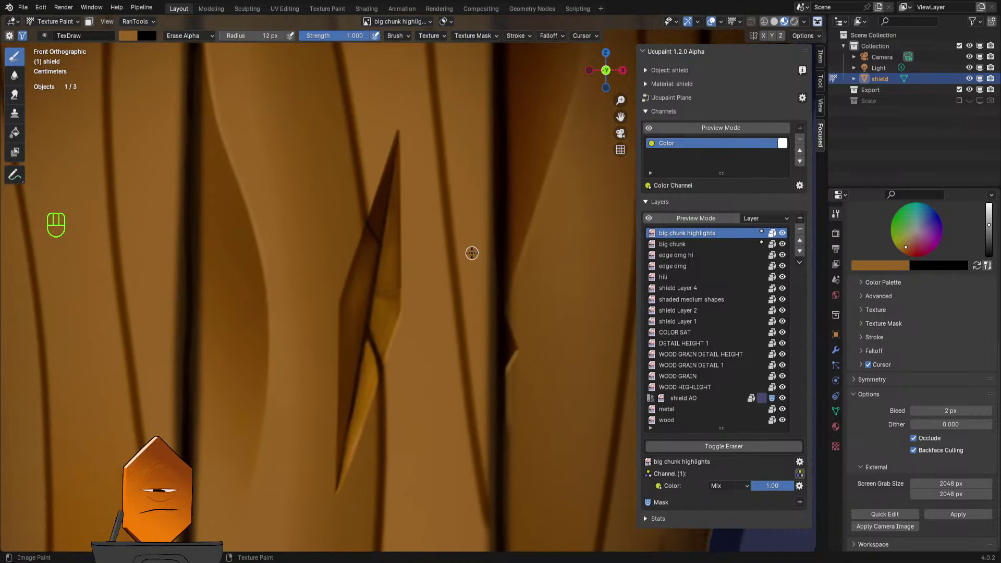
pyautogui.click(188, 36)
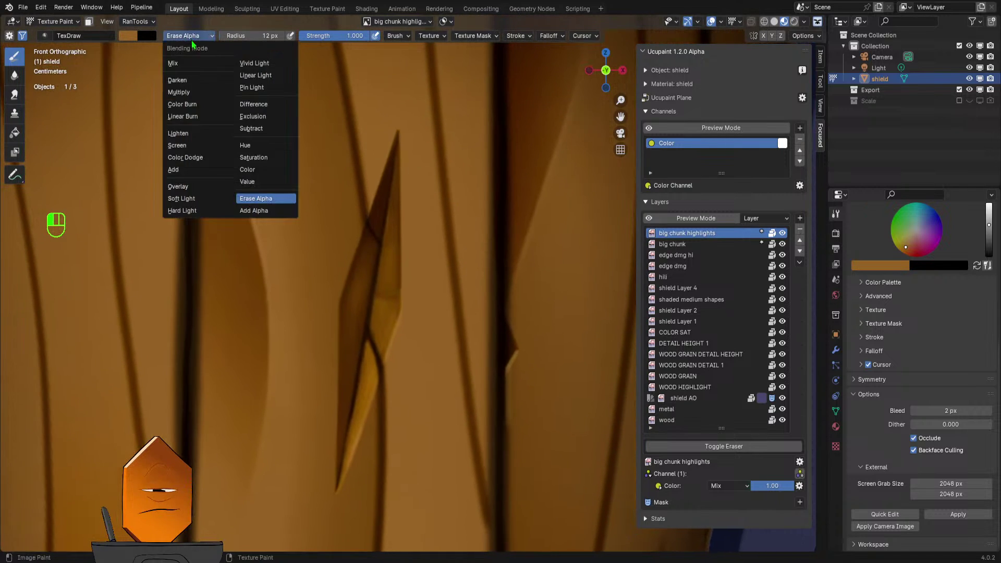
pyautogui.click(196, 38)
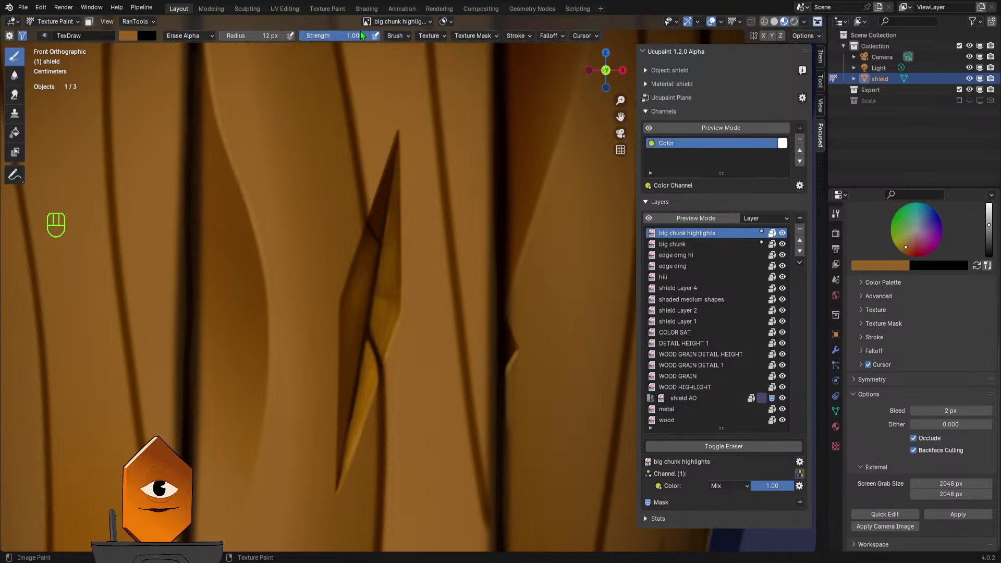
pyautogui.click(185, 36)
# - Make the big chunk layer active and touch up the lower facet's face beside the dark crease with the 12 px eraser
pyautogui.click(669, 246)
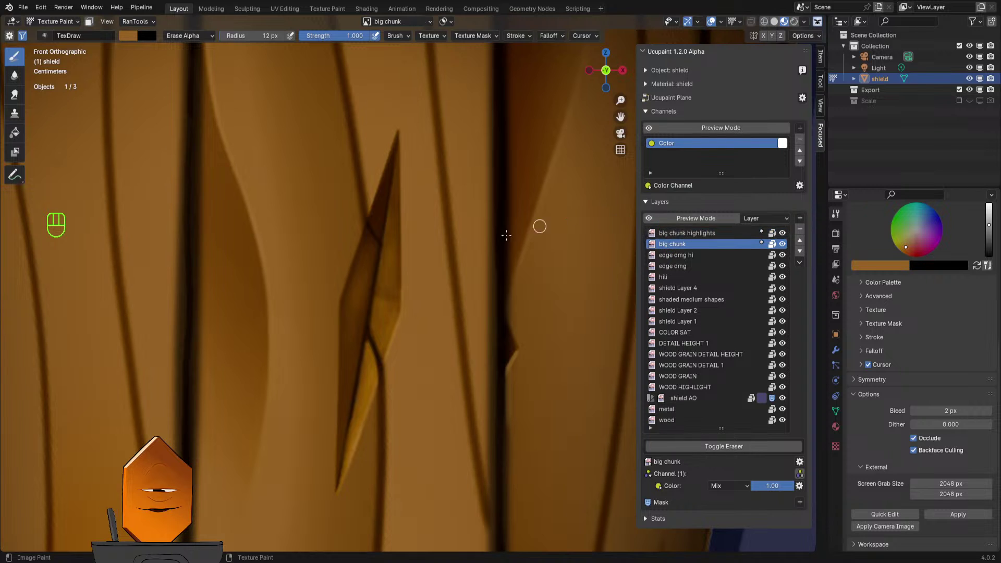
pyautogui.keyDown('shift'); pyautogui.moveTo(369, 252); pyautogui.dragTo(389, 274, button='middle'); pyautogui.keyUp('shift')
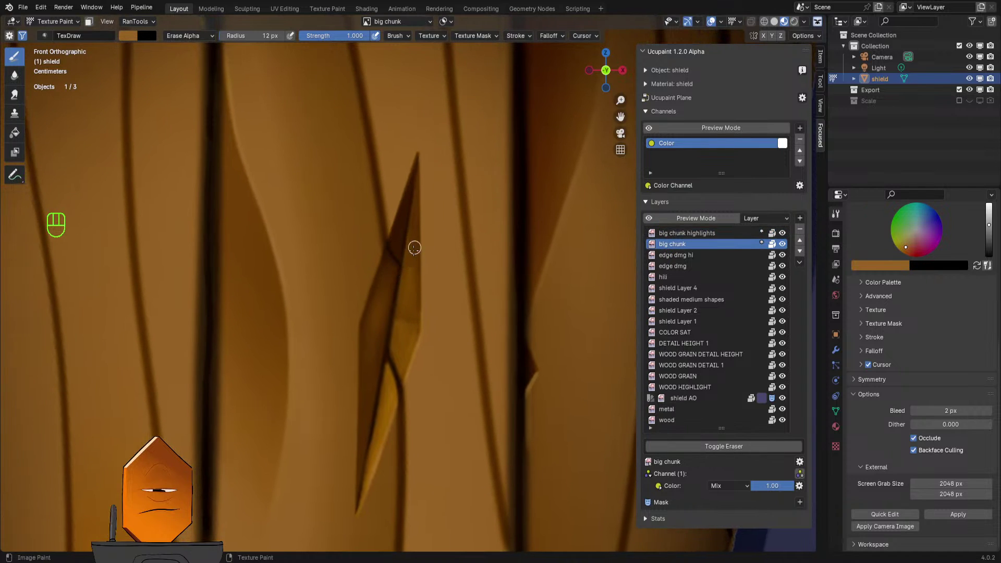
pyautogui.scroll(5, 412, 248)
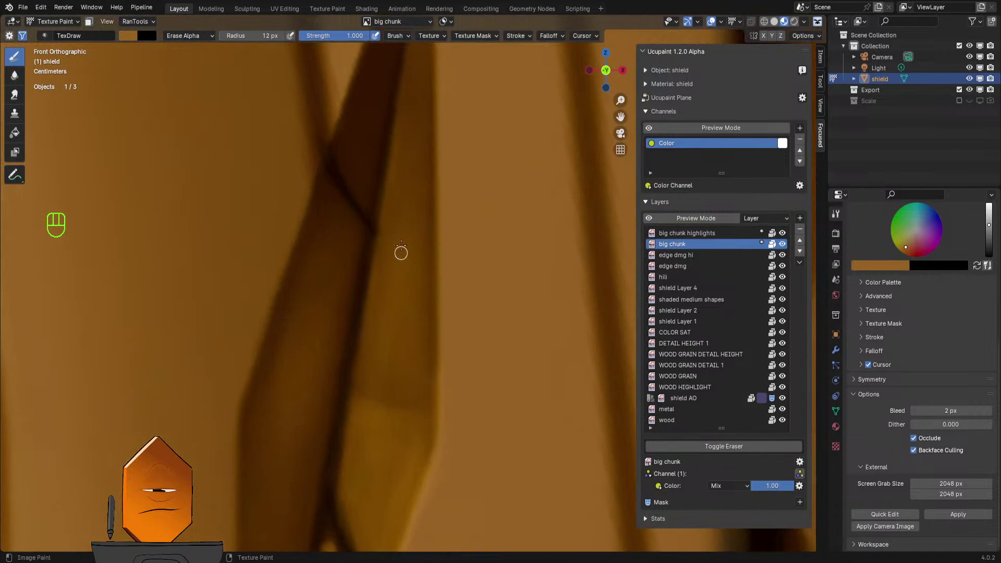
pyautogui.keyDown('ctrl'); pyautogui.moveTo(408, 157); pyautogui.dragTo(402, 346, button='middle'); pyautogui.keyUp('ctrl')
pyautogui.keyDown('shift'); pyautogui.moveTo(422, 214); pyautogui.dragTo(428, 199, button='middle'); pyautogui.keyUp('shift')
pyautogui.scroll(4, 405, 305)
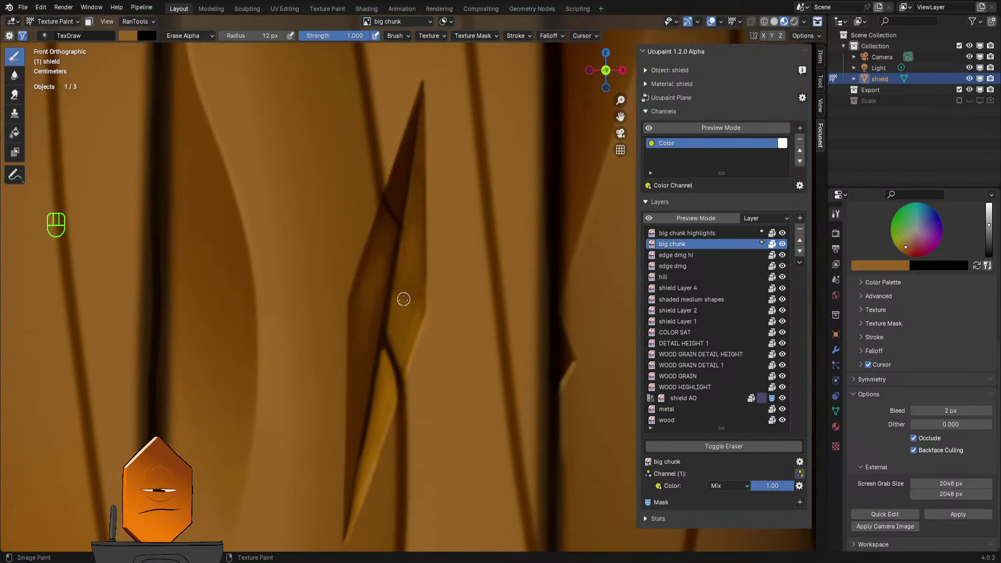
pyautogui.scroll(-8, 450, 194)
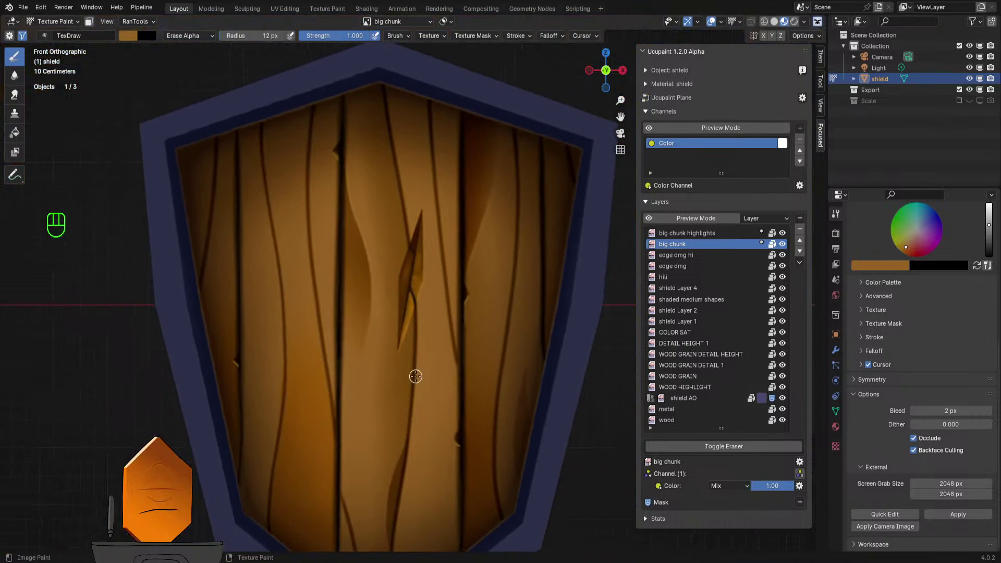
pyautogui.keyDown('shift'); pyautogui.moveTo(433, 241); pyautogui.dragTo(428, 244, button='middle'); pyautogui.keyUp('shift')
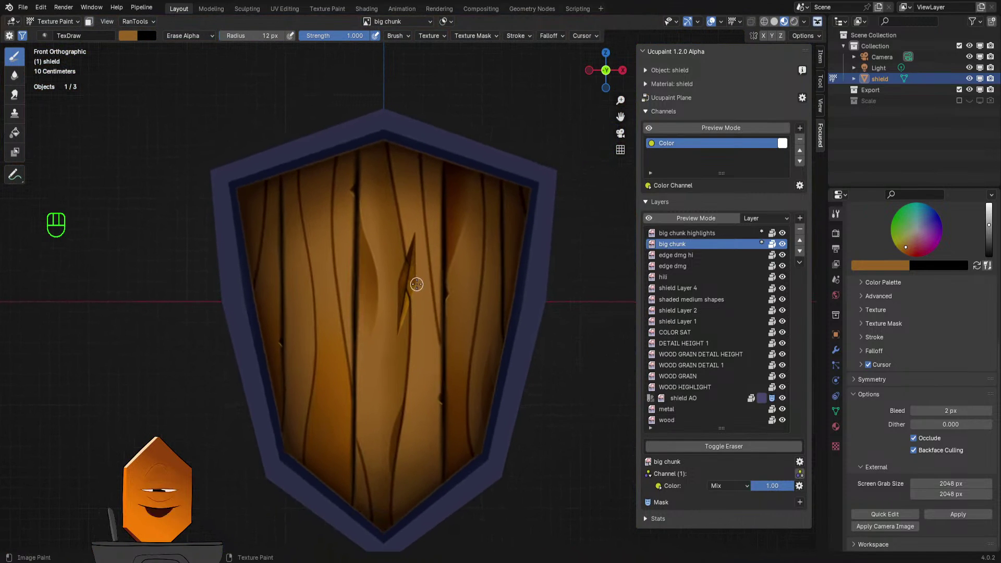
pyautogui.keyDown('shift'); pyautogui.moveTo(417, 285); pyautogui.dragTo(400, 282, button='middle'); pyautogui.keyUp('shift')
pyautogui.scroll(6, 399, 285)
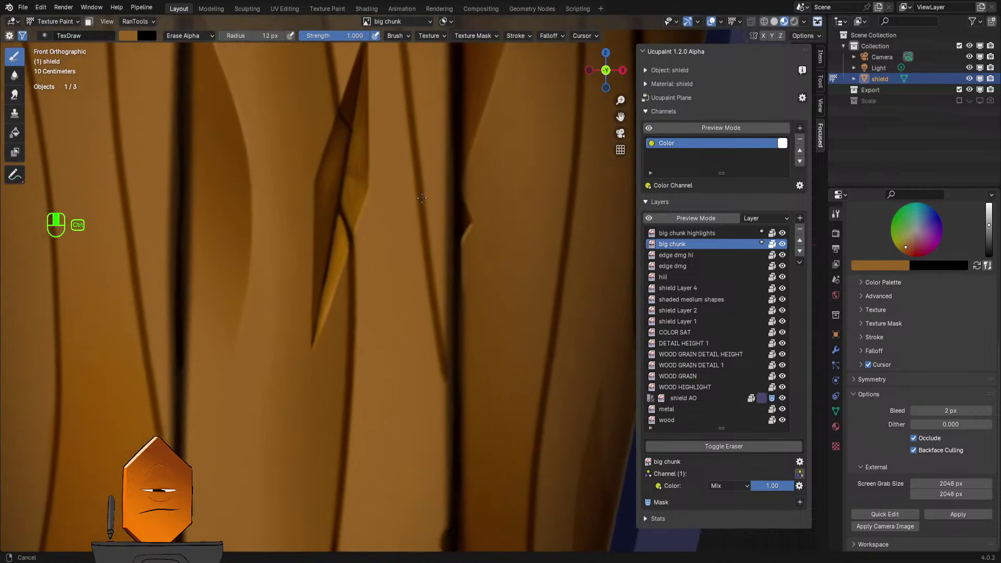
pyautogui.scroll(2, 443, 310)
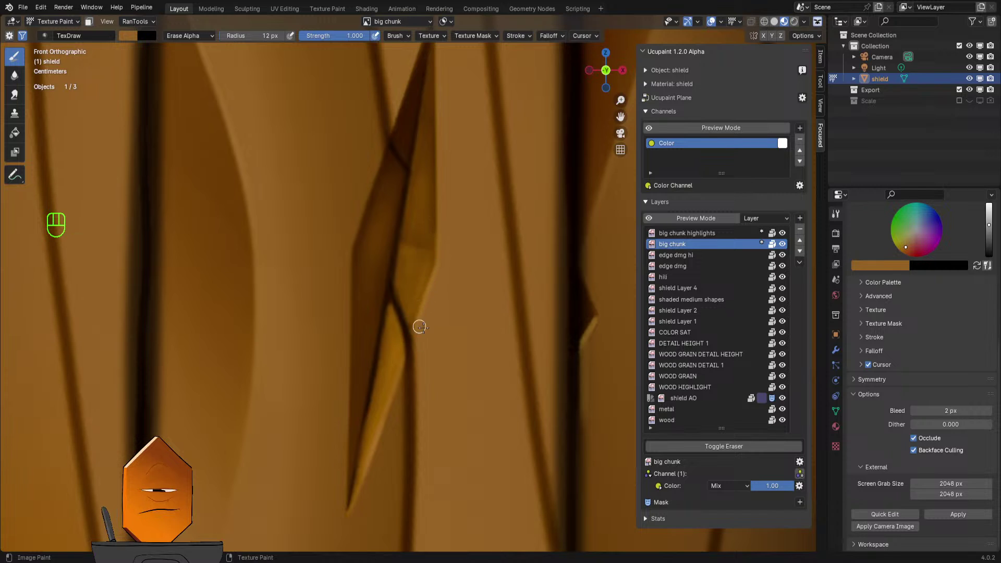
pyautogui.keyDown('shift'); pyautogui.scroll(-3, 412, 329); pyautogui.keyUp('shift')
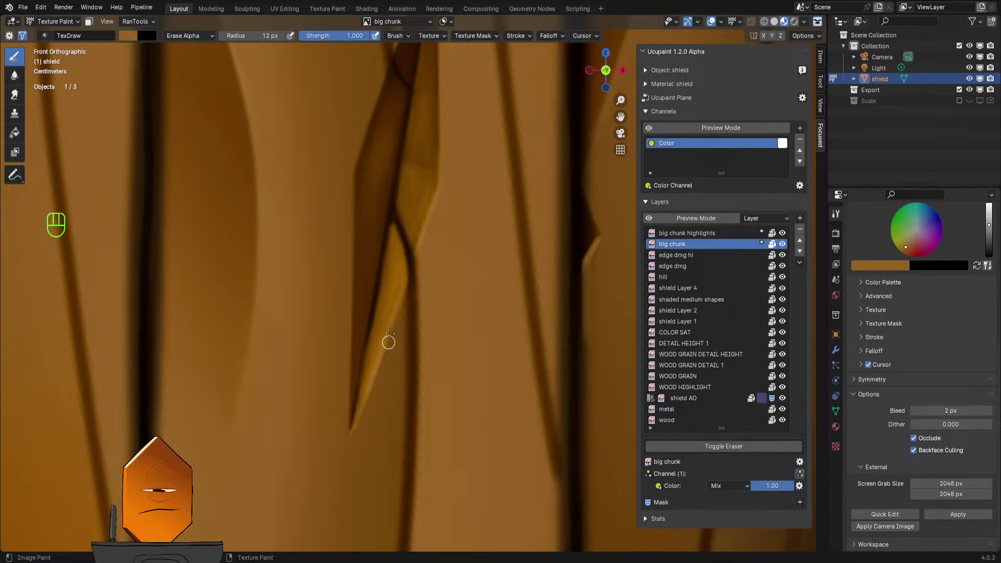
pyautogui.moveTo(390, 276)
pyautogui.keyDown('shift'); pyautogui.mouseDown()
pyautogui.moveTo(400, 257)
pyautogui.moveTo(403, 274)
pyautogui.mouseUp(); pyautogui.keyUp('shift')
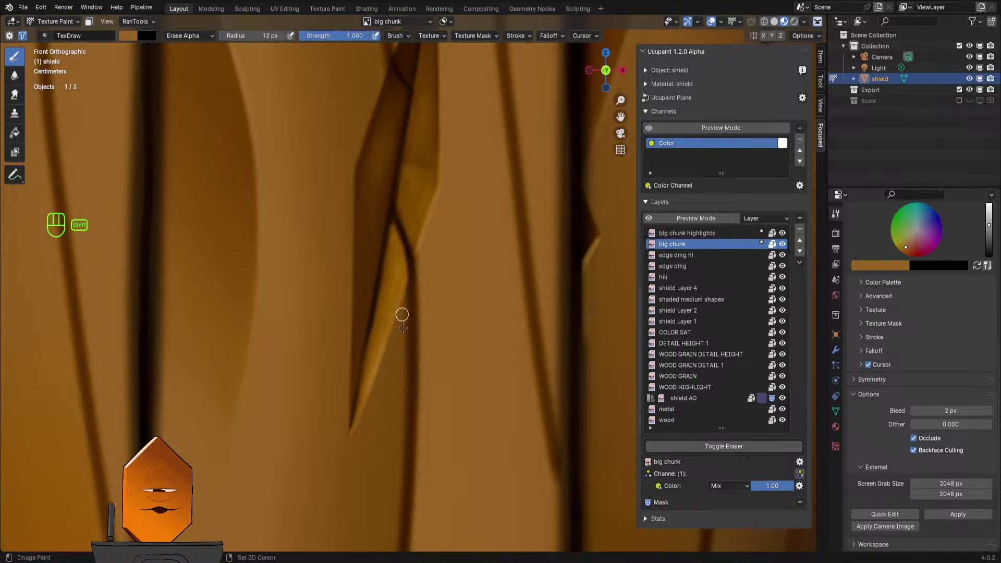
# - Examine how the central chunk reads within the whole shield, both from a distance and closer up
pyautogui.scroll(-8, 447, 219)
pyautogui.moveTo(441, 259)
pyautogui.keyDown('ctrl'); pyautogui.mouseDown(button='middle')
pyautogui.moveTo(439, 312)
pyautogui.moveTo(425, 307)
pyautogui.moveTo(431, 324)
pyautogui.moveTo(432, 286)
pyautogui.moveTo(443, 275)
pyautogui.mouseUp(button='middle'); pyautogui.keyUp('ctrl')
pyautogui.keyDown('ctrl'); pyautogui.moveTo(443, 278); pyautogui.dragTo(451, 328, button='middle'); pyautogui.keyUp('ctrl')
pyautogui.keyDown('shift'); pyautogui.moveTo(451, 288); pyautogui.dragTo(450, 279, button='middle'); pyautogui.keyUp('shift')
pyautogui.keyDown('ctrl'); pyautogui.moveTo(449, 277); pyautogui.dragTo(452, 228, button='middle'); pyautogui.keyUp('ctrl')
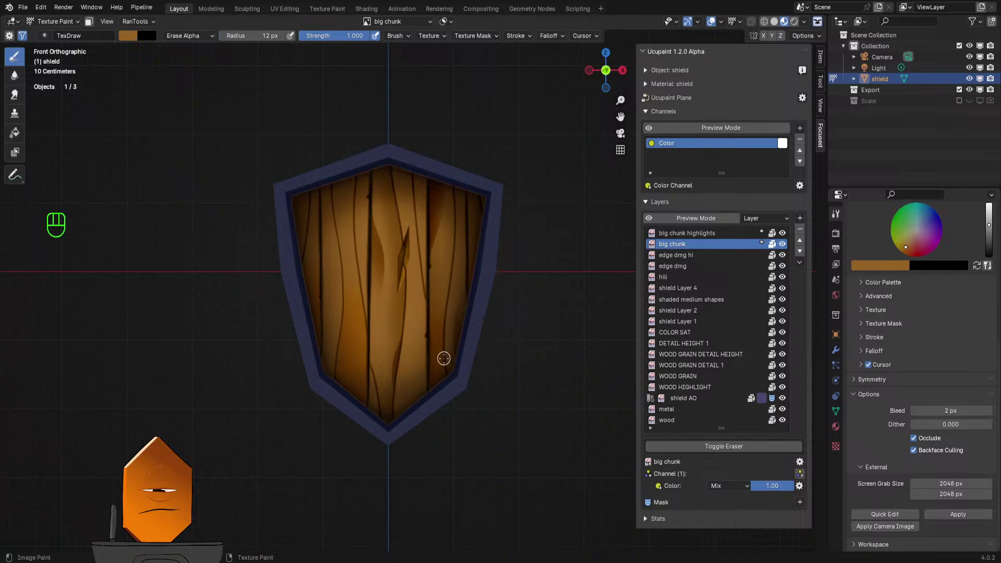
pyautogui.scroll(5, 427, 252)
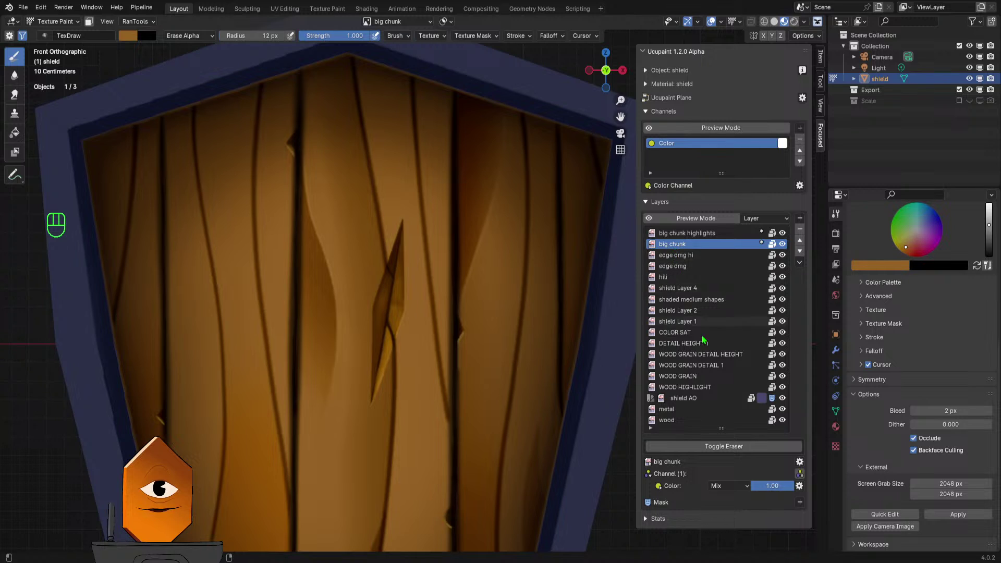
# - Lower the big chunk layer's color opacity to 0.98 and check the effect on the whole shield
pyautogui.moveTo(782, 486); pyautogui.dragTo(763, 486)
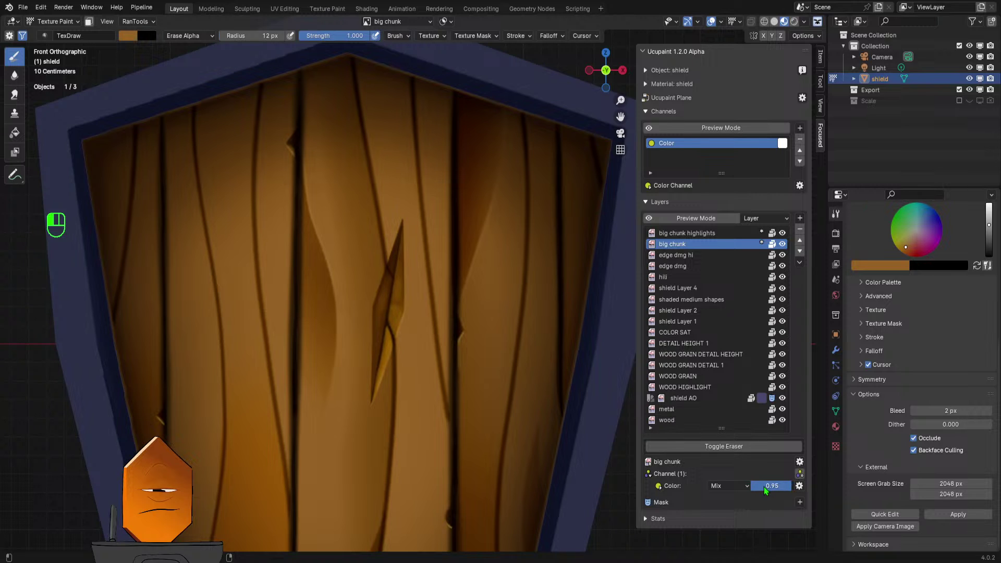
pyautogui.moveTo(764, 487); pyautogui.dragTo(768, 487)
pyautogui.scroll(-5, 508, 313)
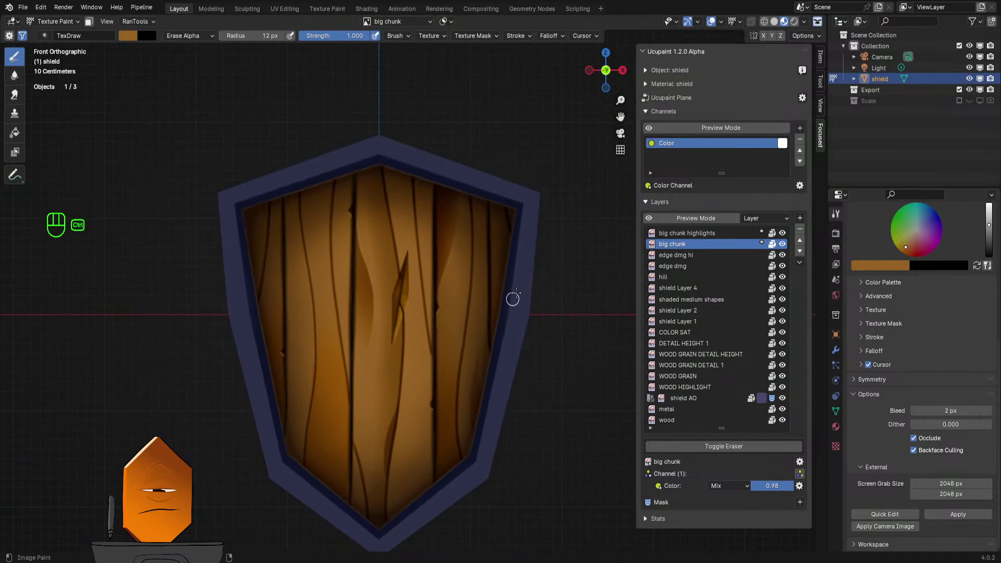
pyautogui.scroll(-2, 502, 337)
pyautogui.keyDown('shift'); pyautogui.moveTo(514, 306); pyautogui.dragTo(508, 355, button='middle'); pyautogui.keyUp('shift')
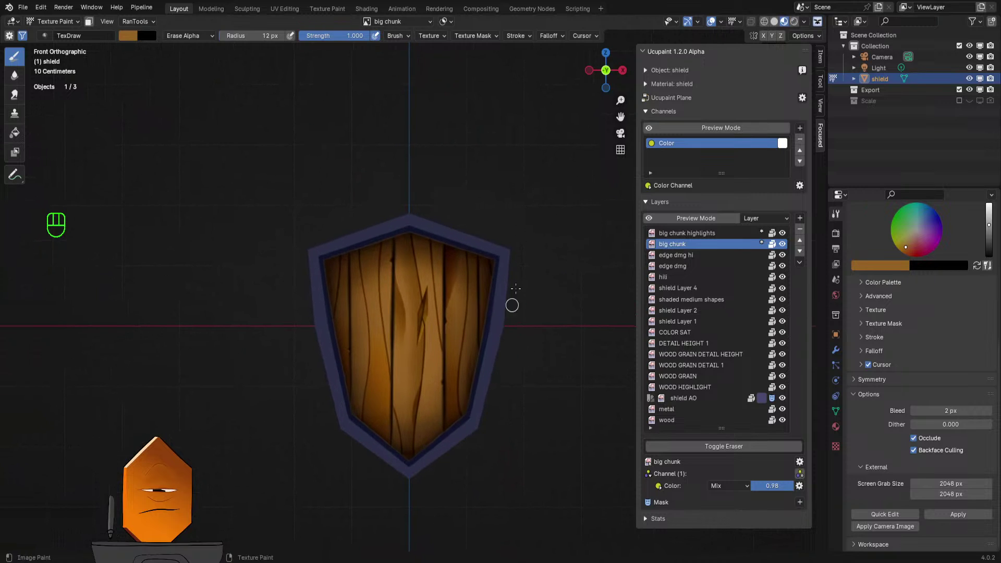
pyautogui.moveTo(512, 302)
pyautogui.keyDown('ctrl'); pyautogui.mouseDown(button='middle')
pyautogui.moveTo(519, 290)
pyautogui.moveTo(500, 315)
pyautogui.mouseUp(button='middle'); pyautogui.keyUp('ctrl')
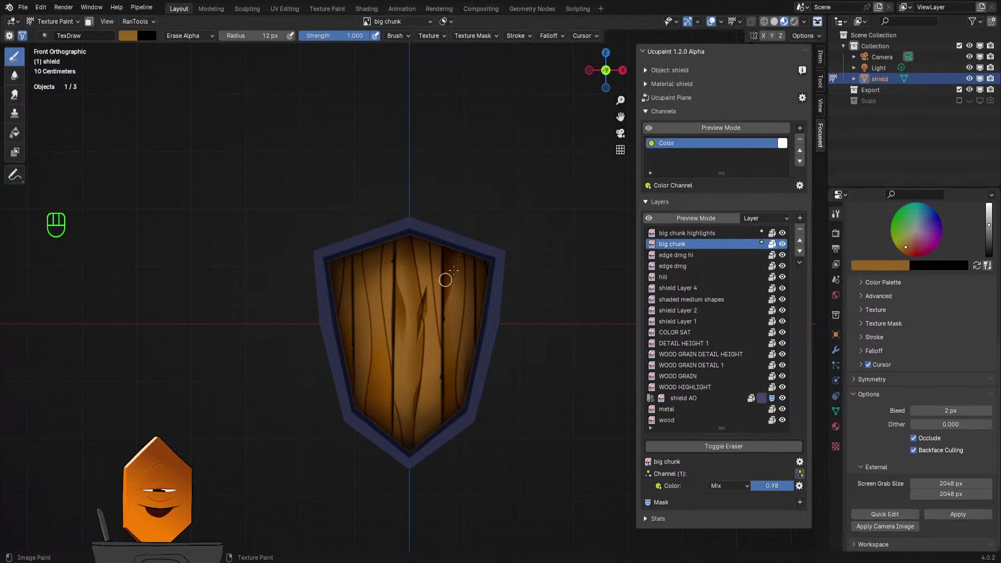
# - Examine the chunk and surrounding wood planks on the whole shield, straight on and from slight angles
pyautogui.scroll(3, 480, 310)
pyautogui.keyDown('shift'); pyautogui.moveTo(478, 301); pyautogui.dragTo(440, 292, button='middle'); pyautogui.keyUp('shift')
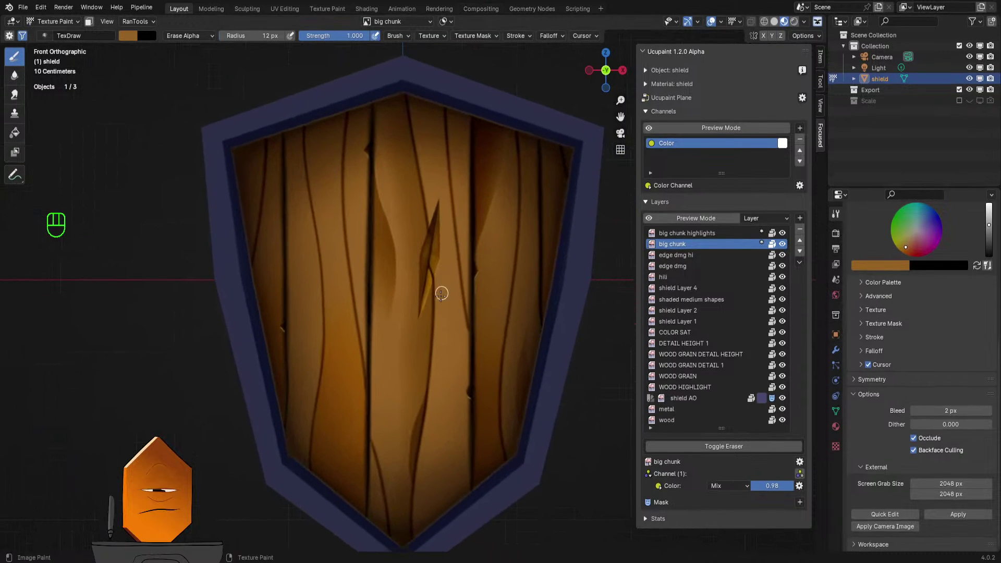
pyautogui.keyDown('shift'); pyautogui.moveTo(460, 326); pyautogui.dragTo(433, 320, button='middle'); pyautogui.keyUp('shift')
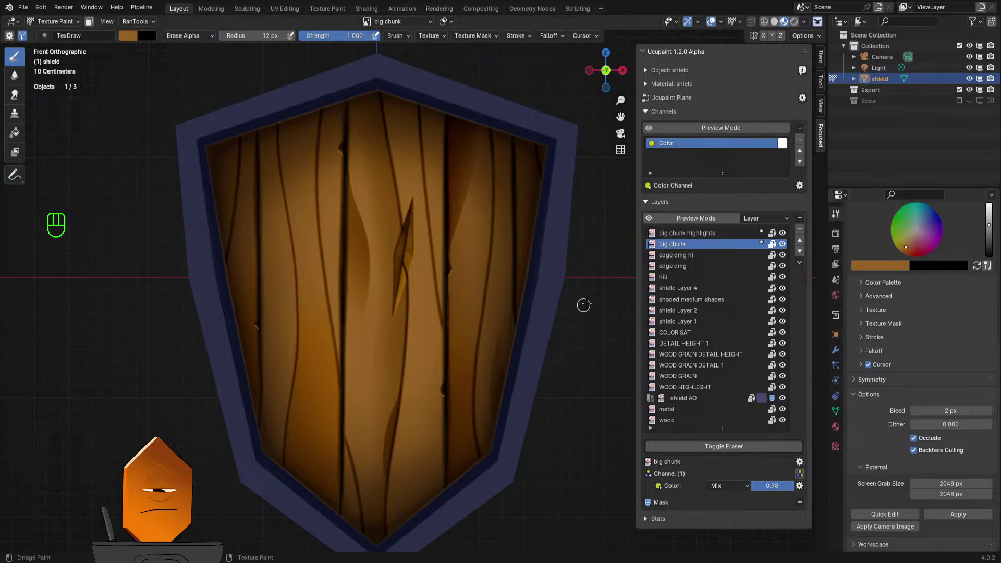
pyautogui.moveTo(581, 305); pyautogui.dragTo(507, 347, button='middle')
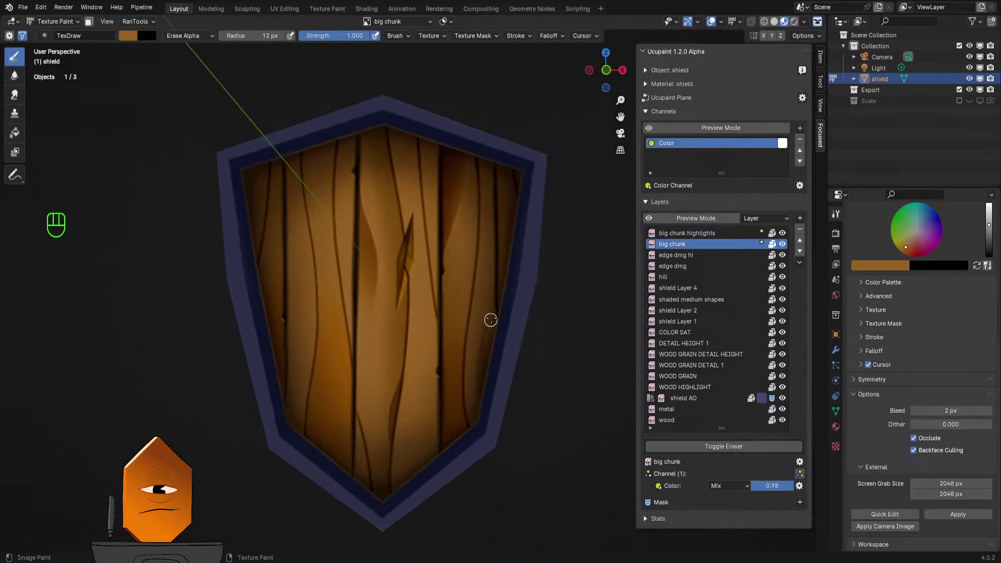
pyautogui.press('KP_1')
pyautogui.scroll(2, 510, 246)
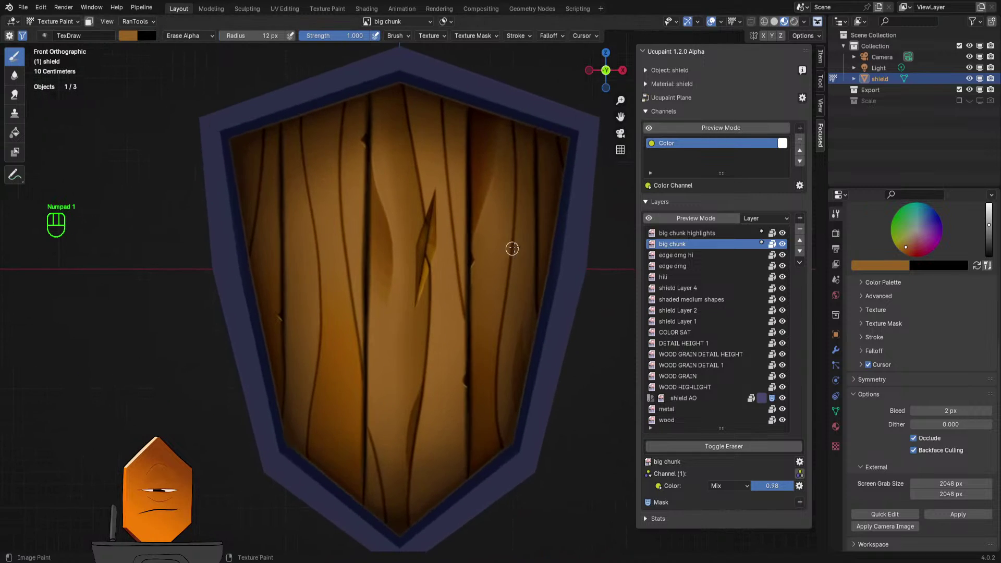
pyautogui.keyDown('shift'); pyautogui.moveTo(510, 247); pyautogui.dragTo(490, 286, button='middle'); pyautogui.keyUp('shift')
pyautogui.scroll(-1, 500, 283)
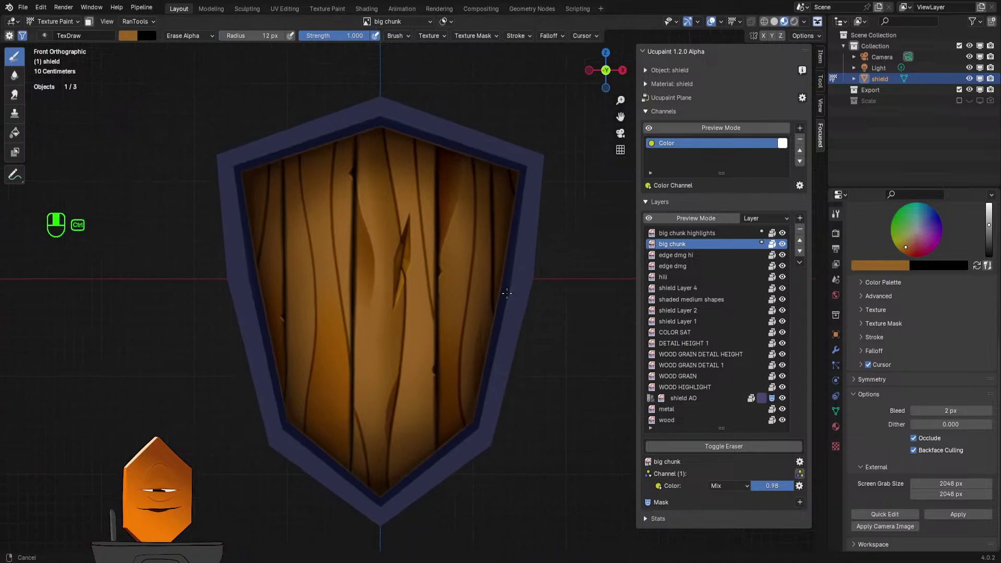
pyautogui.moveTo(554, 301)
pyautogui.keyDown('ctrl'); pyautogui.mouseDown(button='middle')
pyautogui.moveTo(530, 300)
pyautogui.moveTo(525, 315)
pyautogui.moveTo(543, 307)
pyautogui.moveTo(530, 324)
pyautogui.mouseUp(button='middle'); pyautogui.keyUp('ctrl')
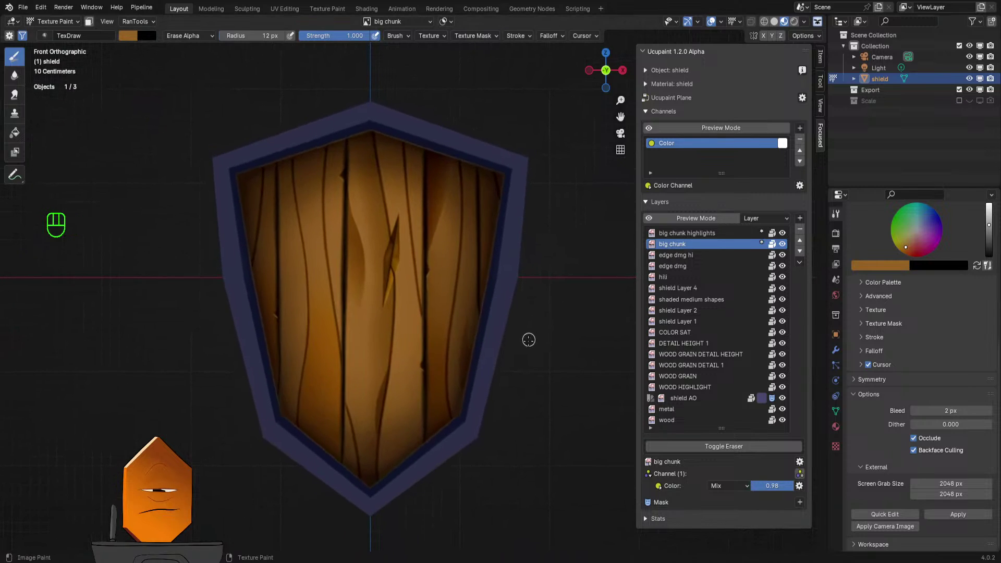
pyautogui.moveTo(534, 287)
pyautogui.keyDown('ctrl'); pyautogui.mouseDown(button='middle')
pyautogui.moveTo(542, 282)
pyautogui.moveTo(487, 298)
pyautogui.mouseUp(button='middle'); pyautogui.keyUp('ctrl')
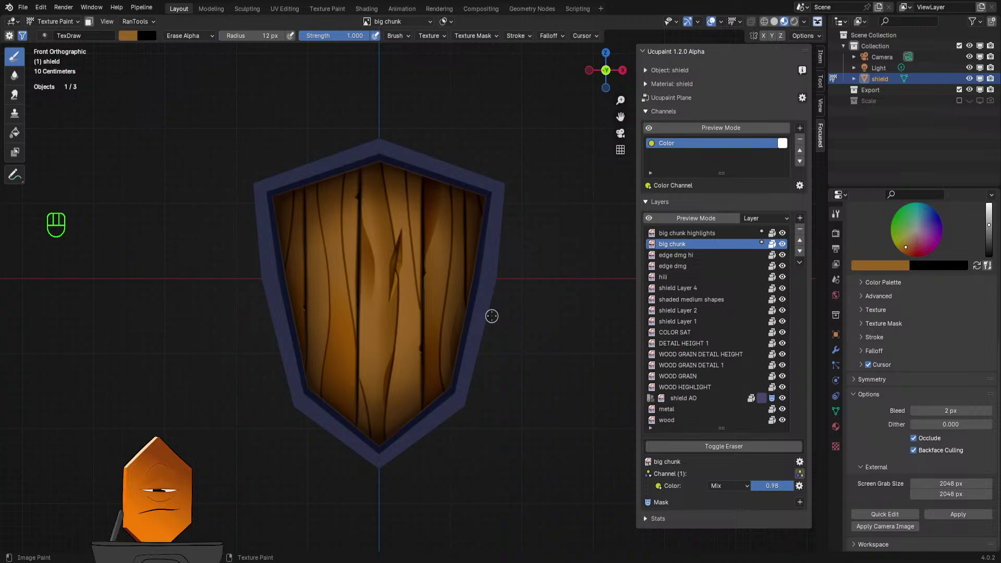
pyautogui.scroll(5, 478, 313)
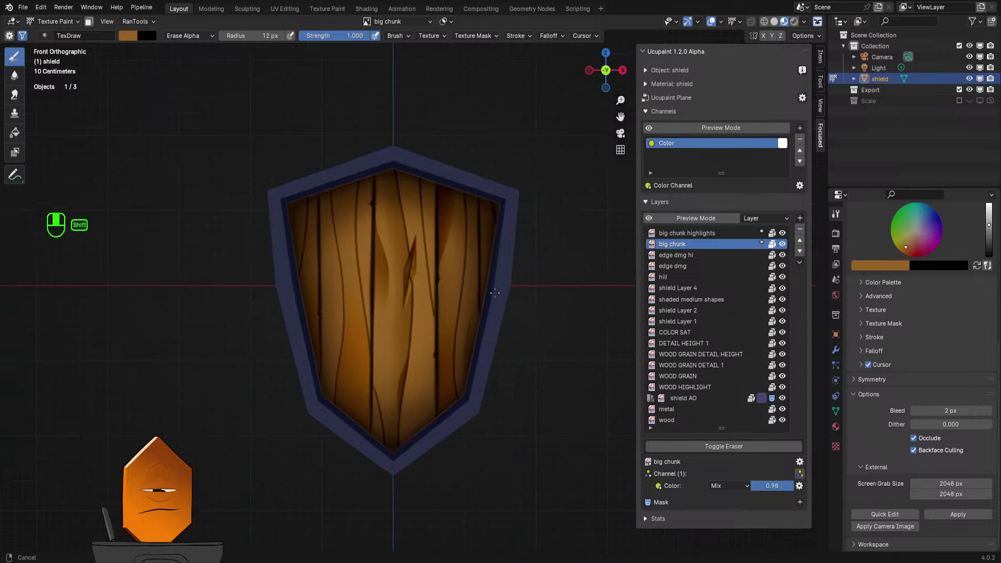
pyautogui.scroll(-5, 499, 256)
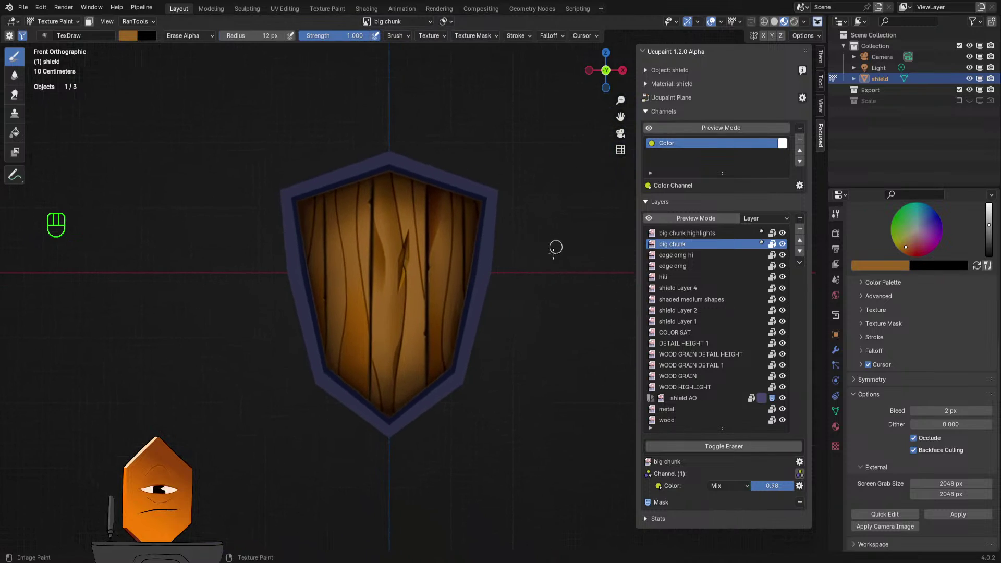
pyautogui.moveTo(555, 246)
pyautogui.mouseDown(button='middle')
pyautogui.moveTo(516, 271)
pyautogui.moveTo(558, 282)
pyautogui.moveTo(496, 298)
pyautogui.moveTo(543, 283)
pyautogui.moveTo(533, 286)
pyautogui.mouseUp(button='middle')
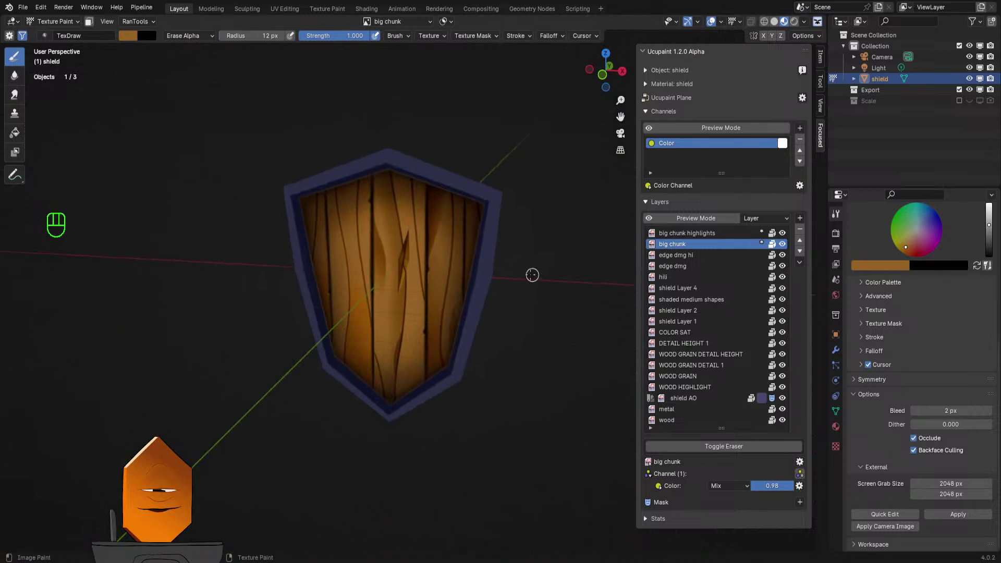
pyautogui.press('KP_1')
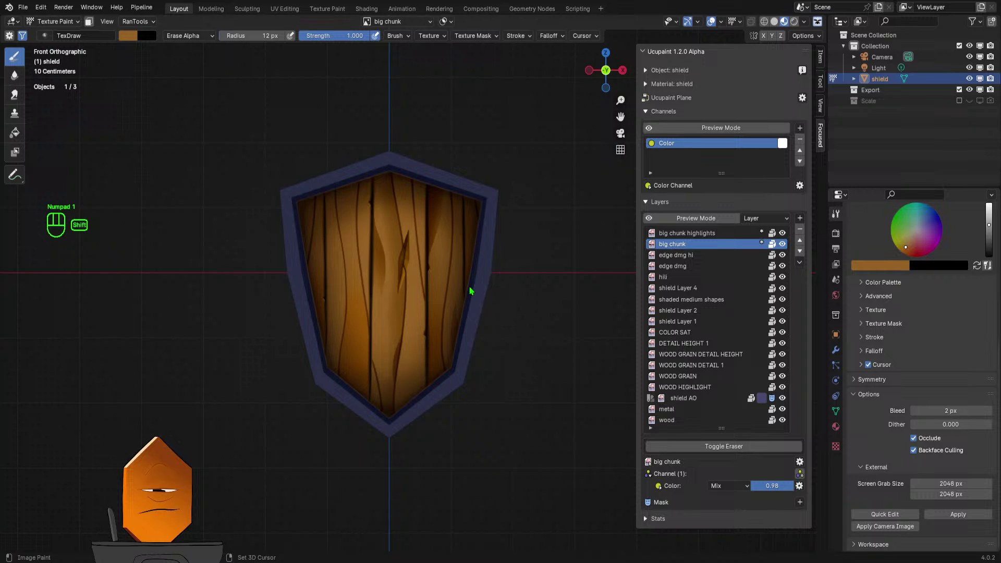
# - Compare how the painted wood reads when the shield is far away and when it fills the view
pyautogui.scroll(2, 501, 270)
pyautogui.scroll(-3, 507, 263)
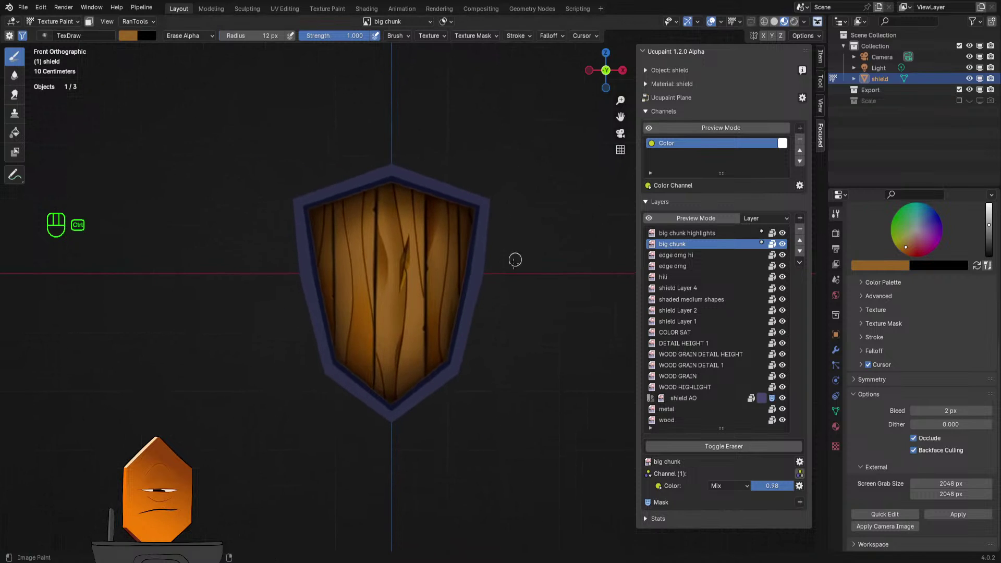
pyautogui.moveTo(487, 327)
pyautogui.keyDown('shift'); pyautogui.mouseDown(button='middle')
pyautogui.moveTo(488, 337)
pyautogui.moveTo(543, 259)
pyautogui.mouseUp(button='middle'); pyautogui.keyUp('shift')
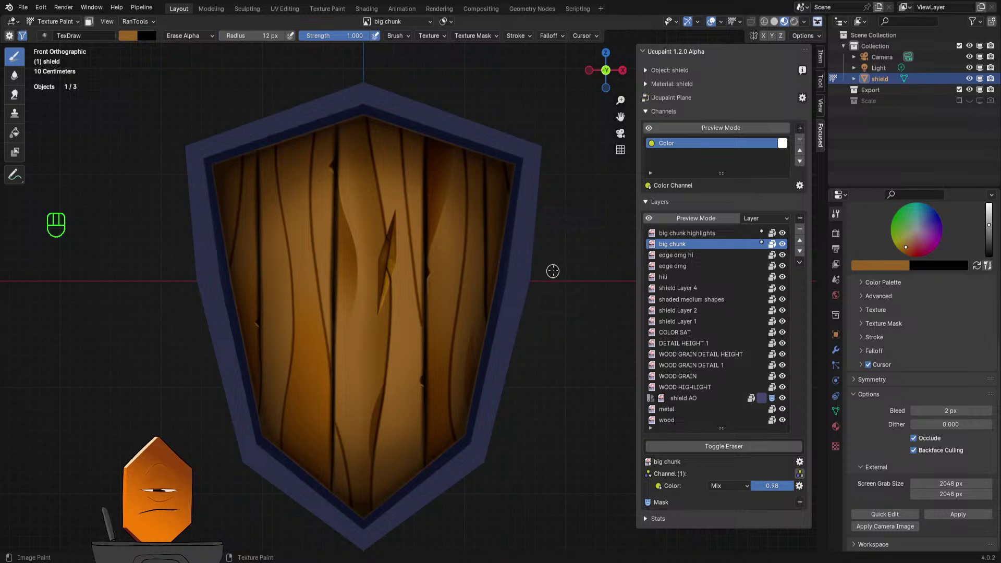
pyautogui.keyDown('ctrl'); pyautogui.moveTo(552, 270); pyautogui.dragTo(532, 371, button='middle'); pyautogui.keyUp('ctrl')
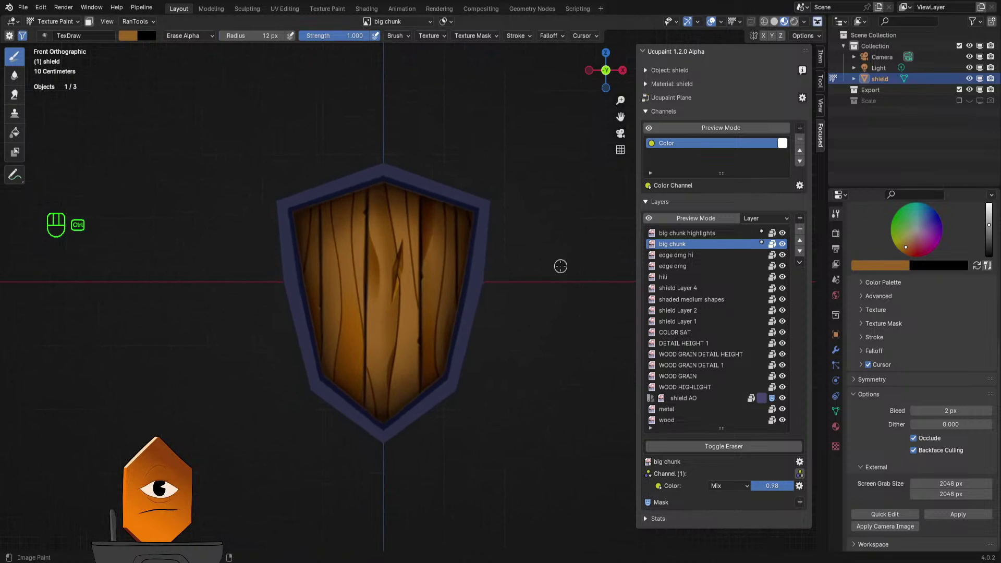
pyautogui.keyDown('ctrl'); pyautogui.moveTo(554, 264); pyautogui.dragTo(541, 330, button='middle'); pyautogui.keyUp('ctrl')
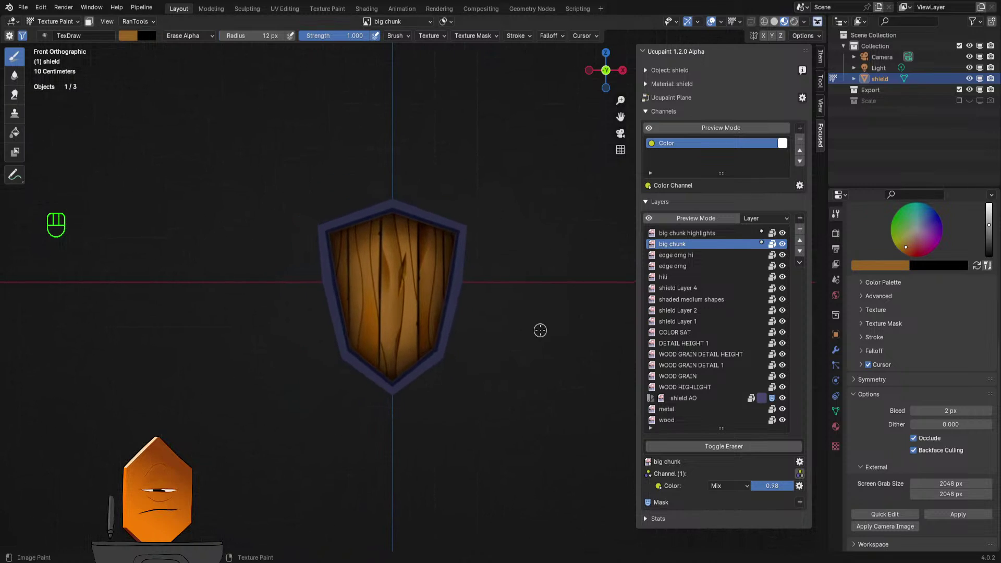
pyautogui.keyDown('ctrl'); pyautogui.moveTo(559, 230); pyautogui.dragTo(525, 322, button='middle'); pyautogui.keyUp('ctrl')
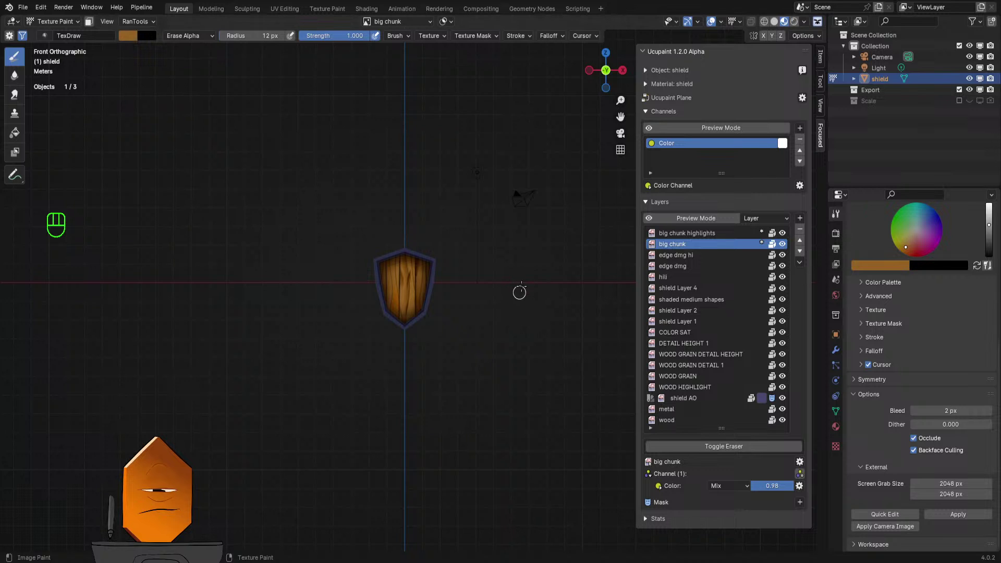
pyautogui.press('shift')
pyautogui.keyDown('shift'); pyautogui.moveTo(483, 304); pyautogui.dragTo(482, 200, button='middle'); pyautogui.keyUp('shift')
pyautogui.keyDown('shift'); pyautogui.moveTo(412, 333); pyautogui.dragTo(423, 267, button='middle'); pyautogui.keyUp('shift')
pyautogui.keyDown('ctrl'); pyautogui.moveTo(401, 323); pyautogui.dragTo(410, 273, button='middle'); pyautogui.keyUp('ctrl')
pyautogui.keyDown('shift'); pyautogui.moveTo(351, 401); pyautogui.dragTo(370, 347, button='middle'); pyautogui.keyUp('shift')
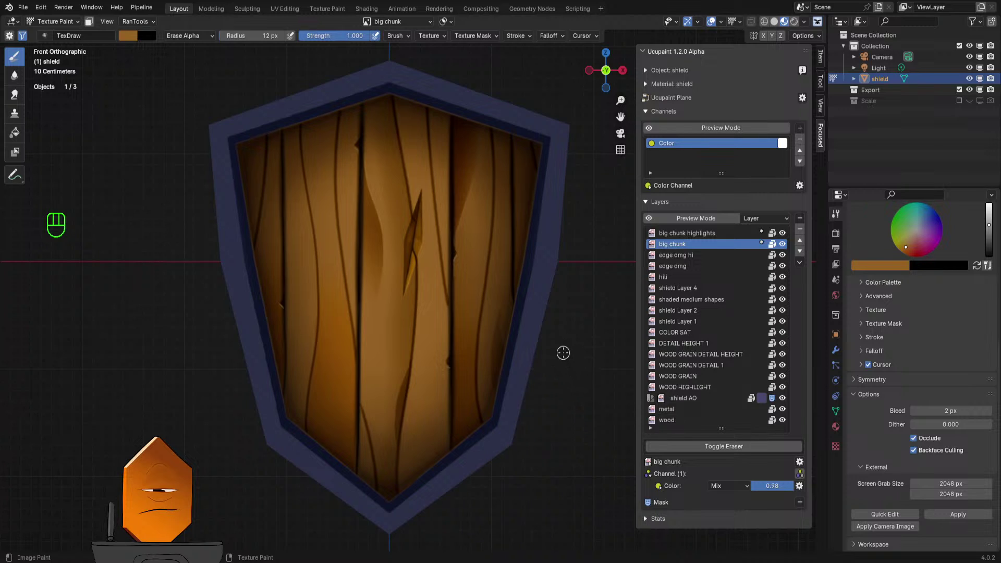
pyautogui.press('shift')
pyautogui.moveTo(577, 291)
pyautogui.keyDown('shift'); pyautogui.mouseDown(button='middle')
pyautogui.moveTo(548, 328)
pyautogui.moveTo(579, 278)
pyautogui.mouseUp(button='middle'); pyautogui.keyUp('shift')
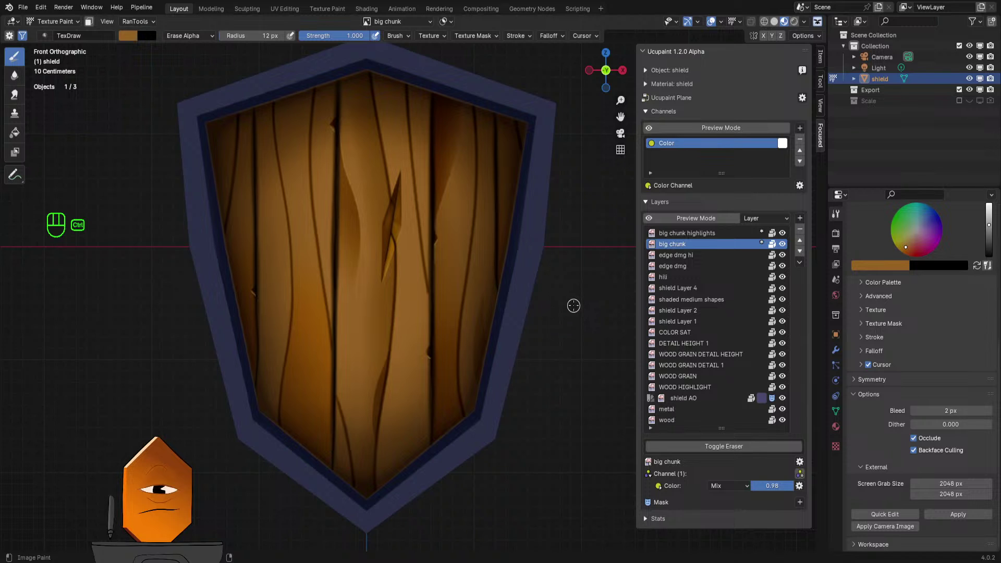
pyautogui.keyDown('ctrl'); pyautogui.moveTo(574, 305); pyautogui.dragTo(576, 339, button='middle'); pyautogui.keyUp('ctrl')
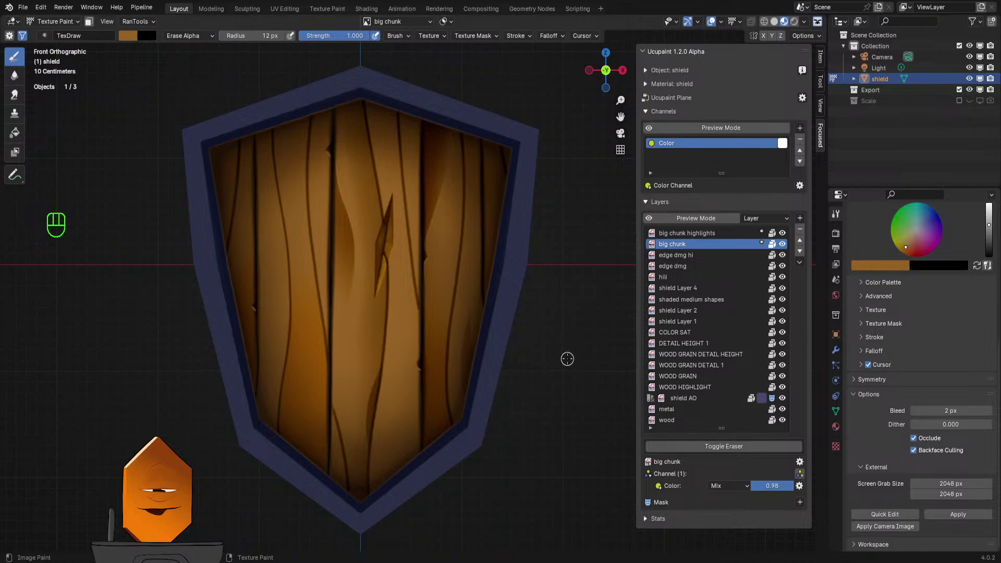
pyautogui.keyDown('shift'); pyautogui.moveTo(540, 325); pyautogui.dragTo(540, 337, button='middle'); pyautogui.keyUp('shift')
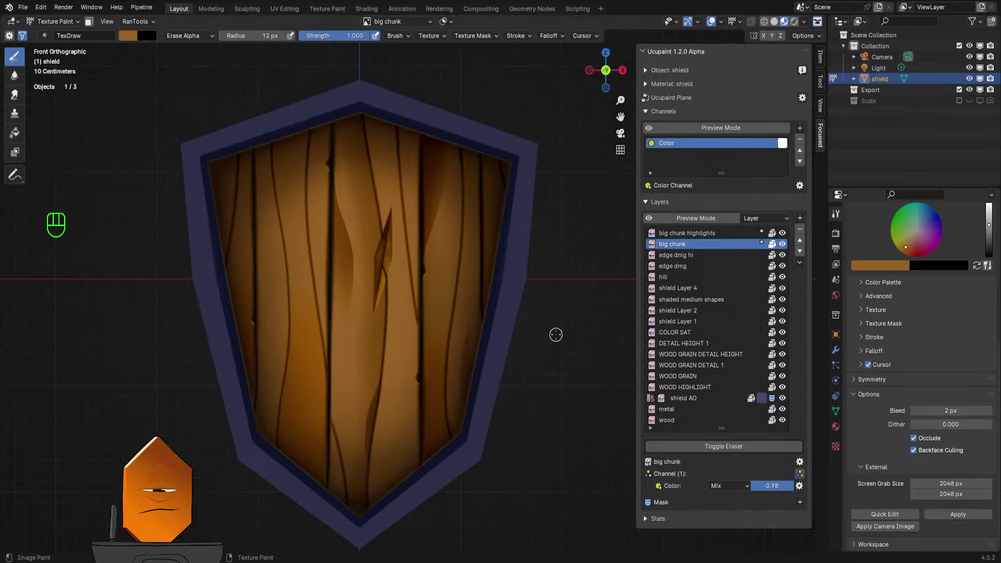
pyautogui.keyDown('shift'); pyautogui.moveTo(573, 315); pyautogui.dragTo(565, 307, button='middle'); pyautogui.keyUp('shift')
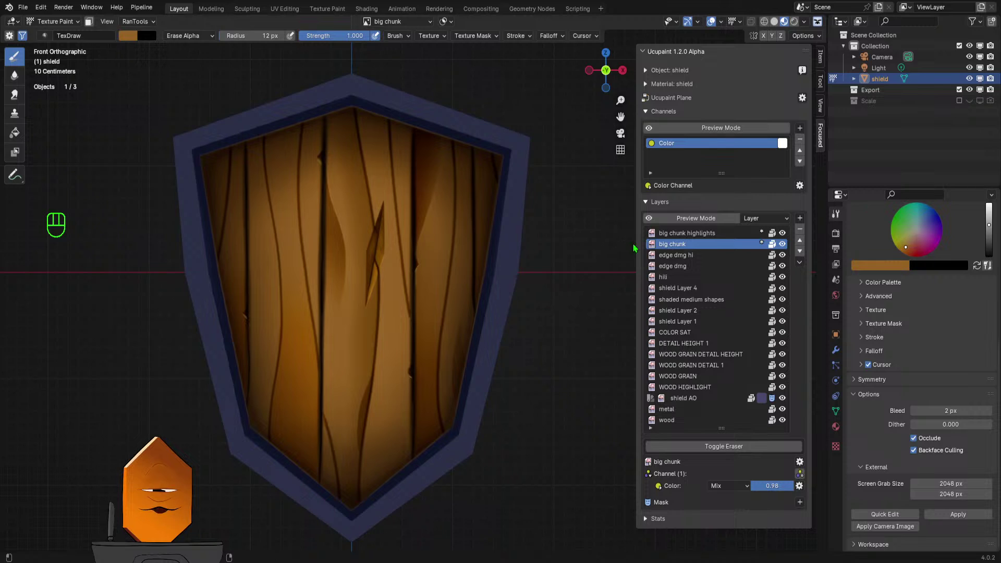
# - Switch the shield to Edit Mode with face selection and select the four wood faces on its front
pyautogui.press('Tab')
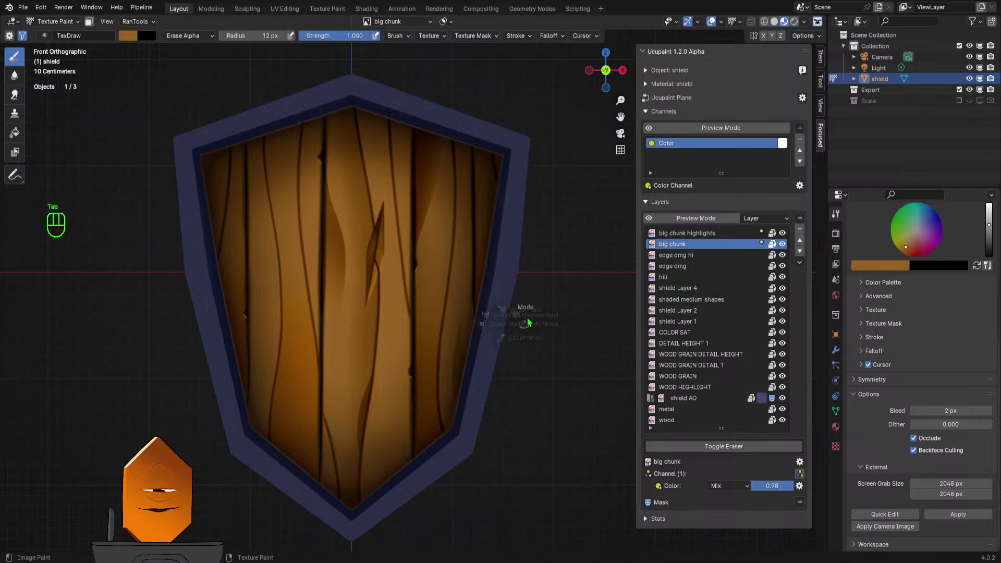
pyautogui.click(564, 337)
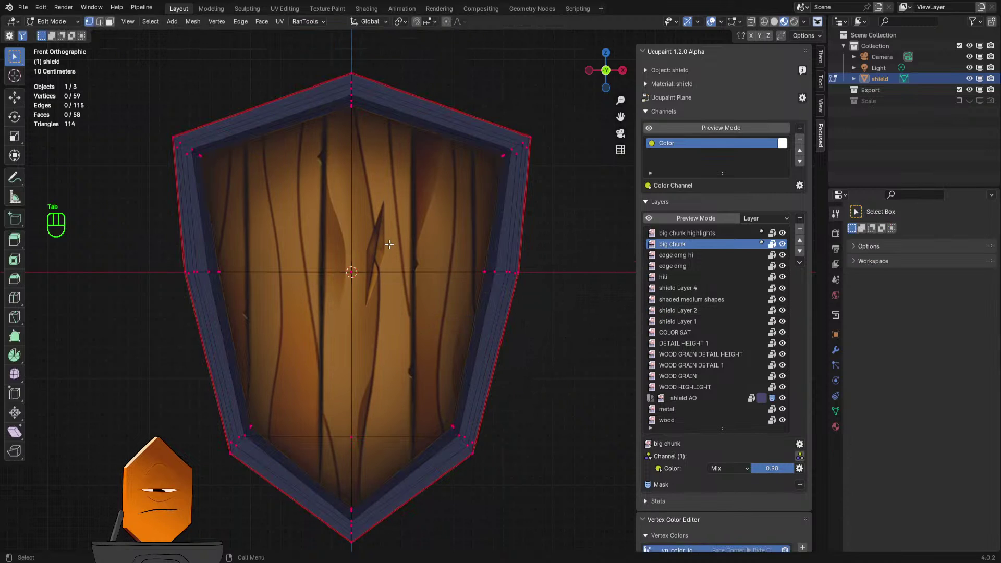
pyautogui.moveTo(389, 244); pyautogui.dragTo(365, 264, button='middle')
pyautogui.press('3')
pyautogui.click(308, 223)
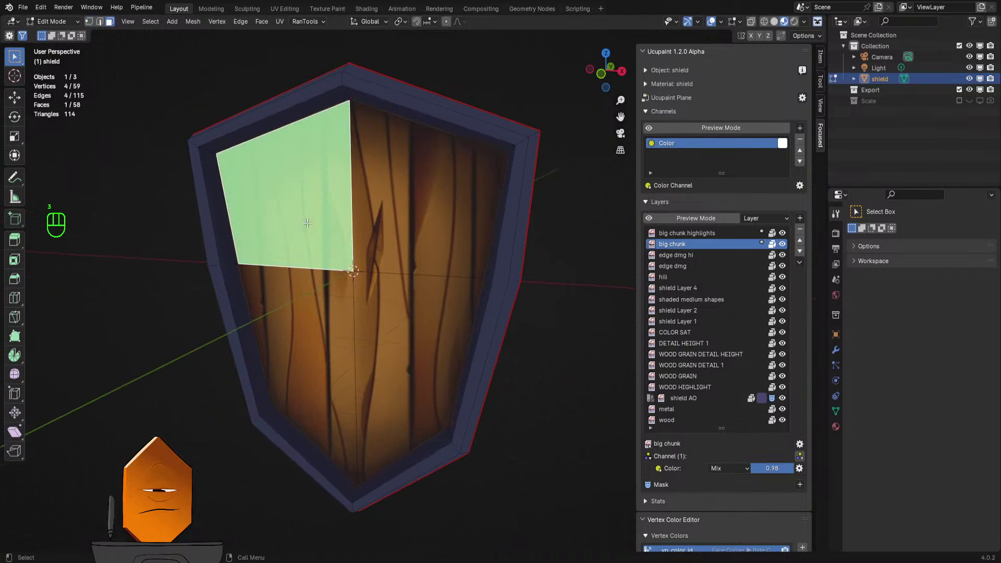
pyautogui.keyDown('shift'); pyautogui.click(428, 198); pyautogui.keyUp('shift')
pyautogui.keyDown('shift'); pyautogui.click(294, 360); pyautogui.keyUp('shift')
pyautogui.keyDown('shift'); pyautogui.click(389, 367); pyautogui.keyUp('shift')
# - Add the six wood faces on the shield's back, then invert the selection to leave only the rim faces selected
pyautogui.moveTo(389, 367); pyautogui.dragTo(284, 292, button='middle')
pyautogui.keyDown('shift'); pyautogui.click(318, 219); pyautogui.keyUp('shift')
pyautogui.keyDown('shift'); pyautogui.click(394, 206); pyautogui.keyUp('shift')
pyautogui.keyDown('shift'); pyautogui.click(333, 315); pyautogui.keyUp('shift')
pyautogui.keyDown('shift'); pyautogui.click(381, 319); pyautogui.keyUp('shift')
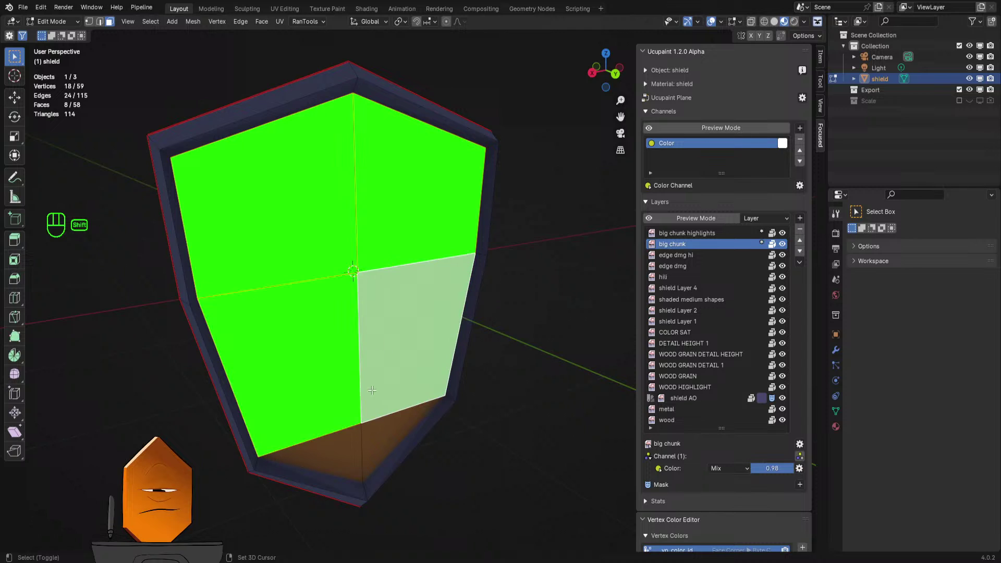
pyautogui.keyDown('shift'); pyautogui.click(338, 436); pyautogui.keyUp('shift')
pyautogui.keyDown('shift'); pyautogui.click(394, 436); pyautogui.keyUp('shift')
pyautogui.hotkey('ctrl', 'i')
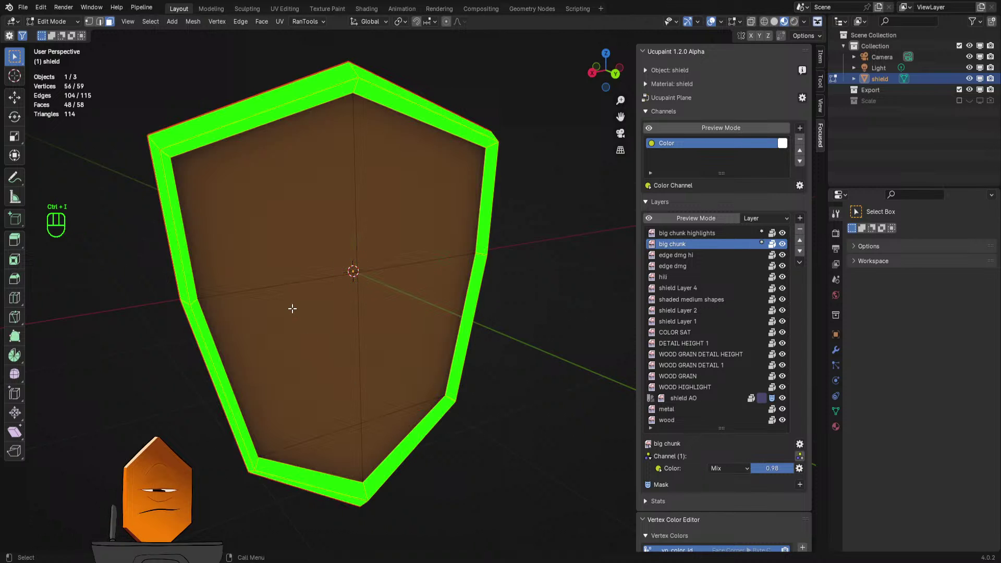
# - Return to Texture Paint mode and enable the face selection paint mask to limit painting to the selected rim
pyautogui.moveTo(292, 309); pyautogui.dragTo(500, 304, button='middle')
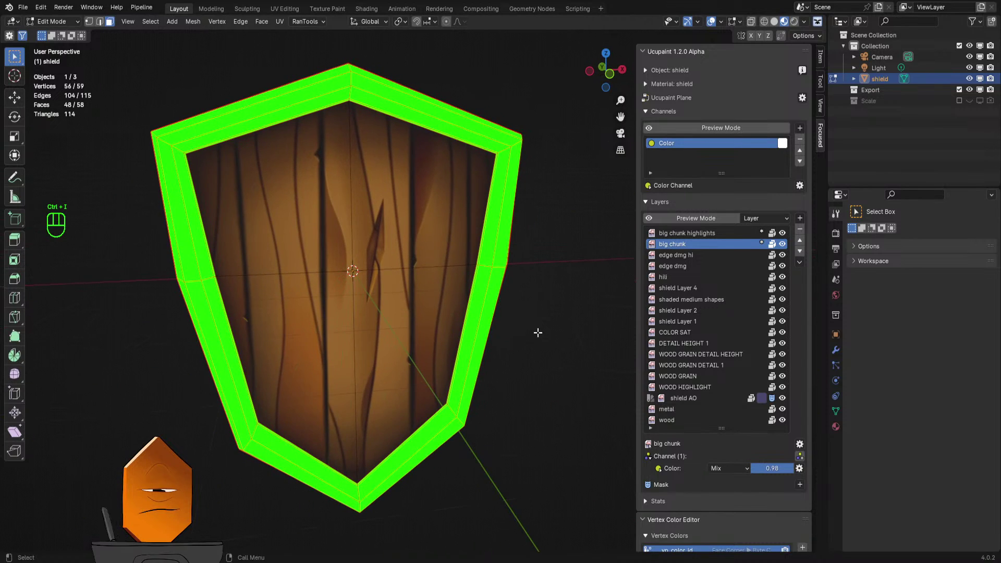
pyautogui.press('Tab')
pyautogui.click(536, 289)
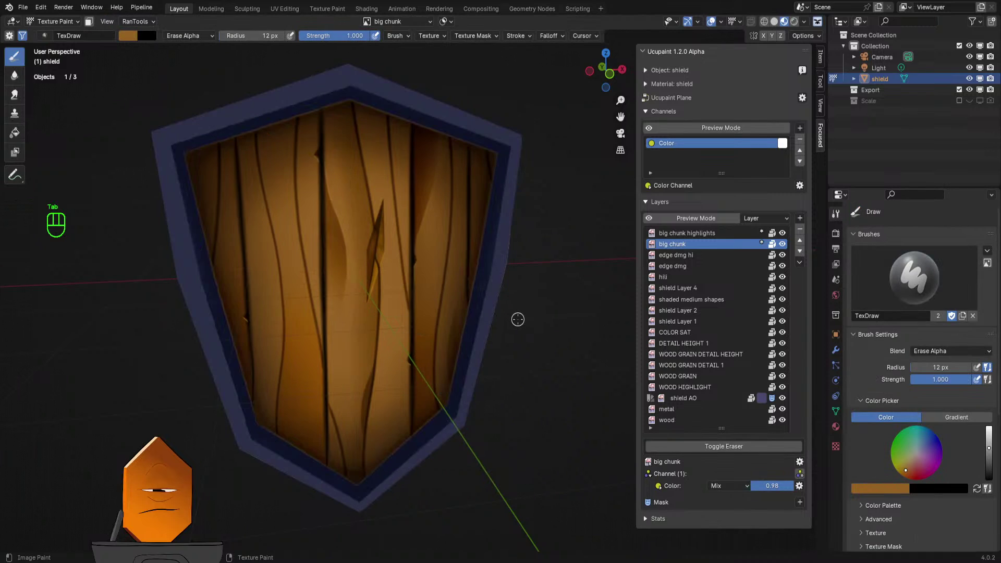
pyautogui.click(89, 21)
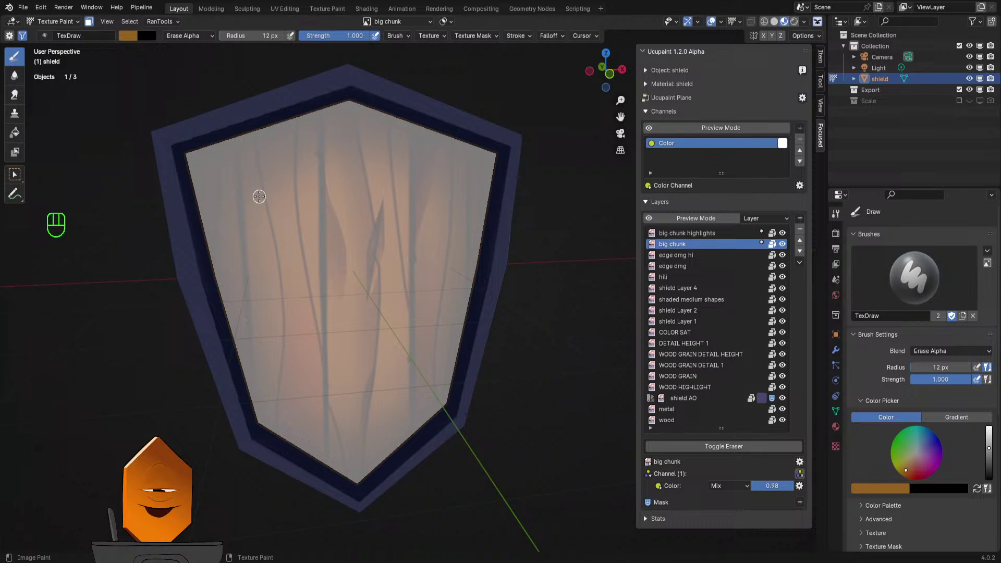
# - Go back to Edit Mode and inspect the rim face selection from the front and the back
pyautogui.press('Tab')
pyautogui.click(393, 312)
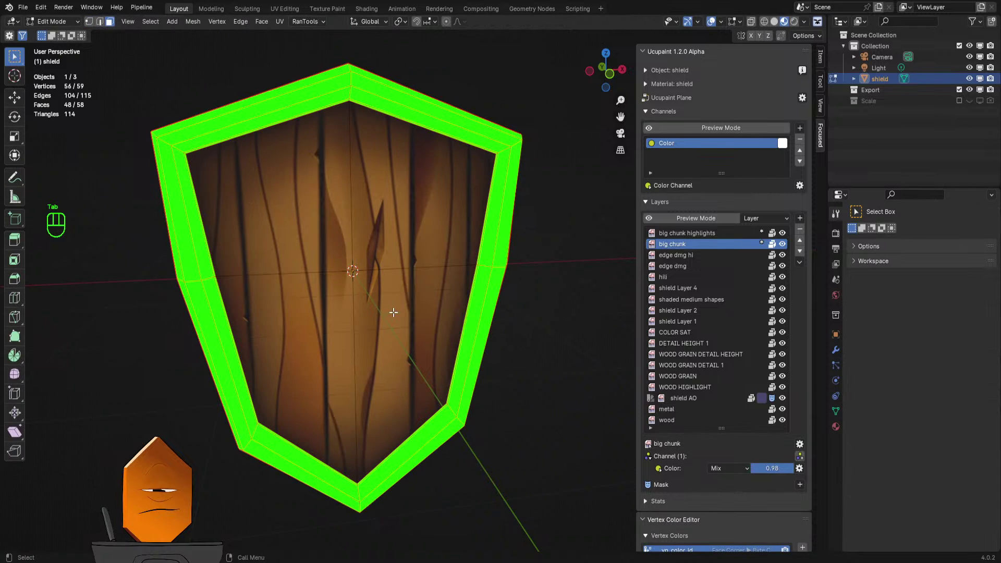
pyautogui.moveTo(420, 308); pyautogui.dragTo(232, 306, button='middle')
pyautogui.moveTo(233, 190); pyautogui.dragTo(423, 241, button='middle')
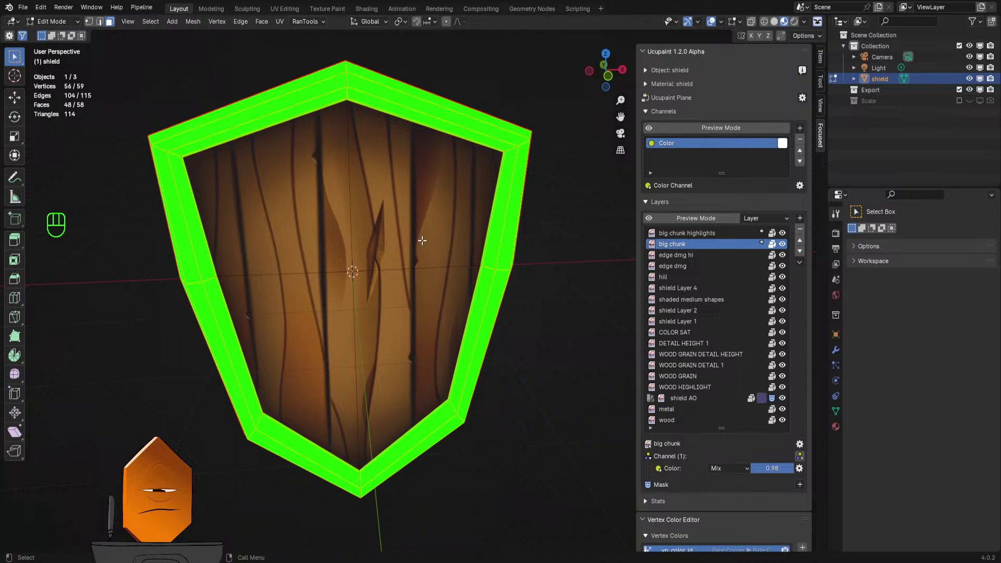
# - Check the masked shield in Texture Paint mode, then switch to Object Mode
pyautogui.press('Tab')
pyautogui.click(442, 209)
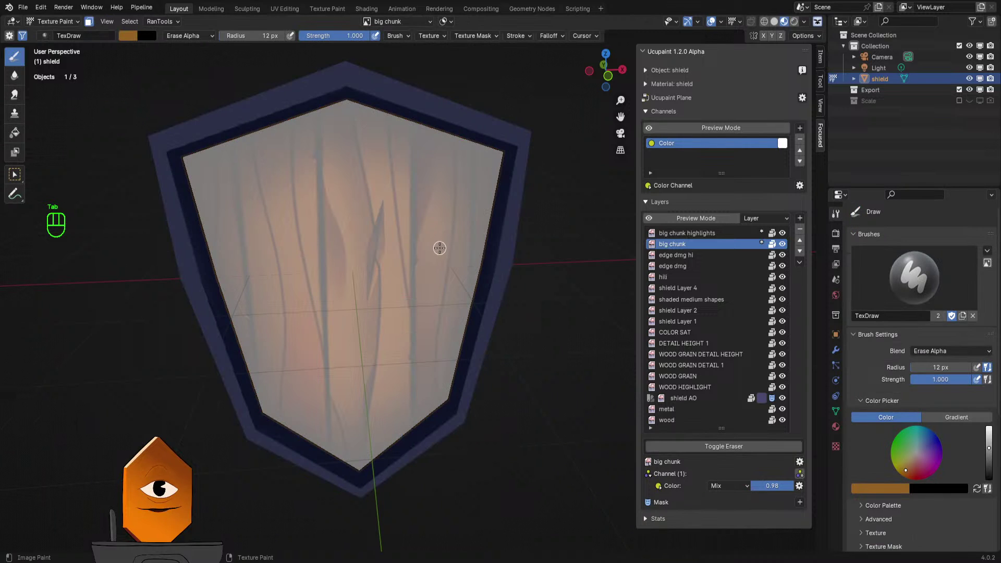
pyautogui.moveTo(469, 227)
pyautogui.mouseDown(button='middle')
pyautogui.moveTo(470, 260)
pyautogui.moveTo(456, 241)
pyautogui.mouseUp(button='middle')
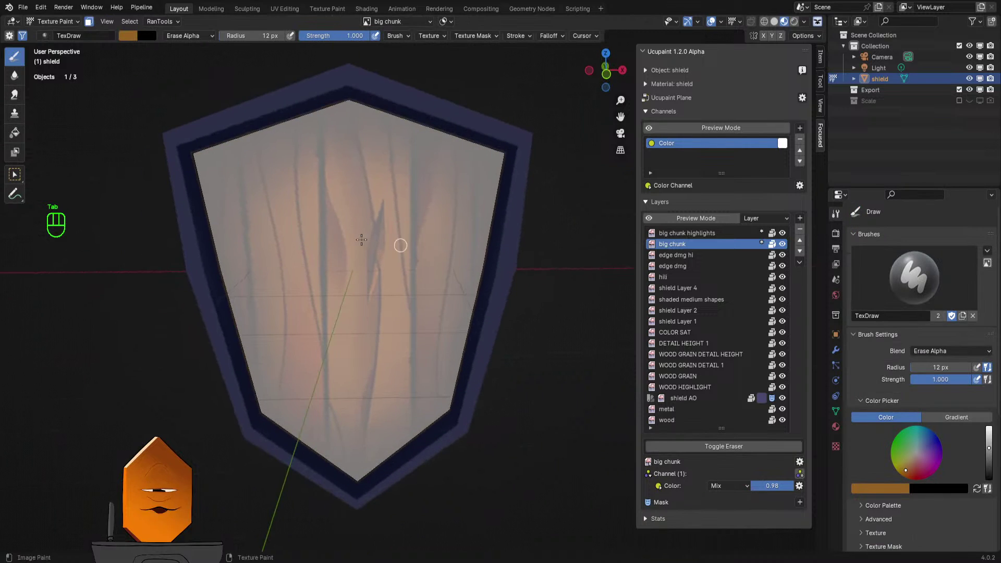
pyautogui.press('Tab')
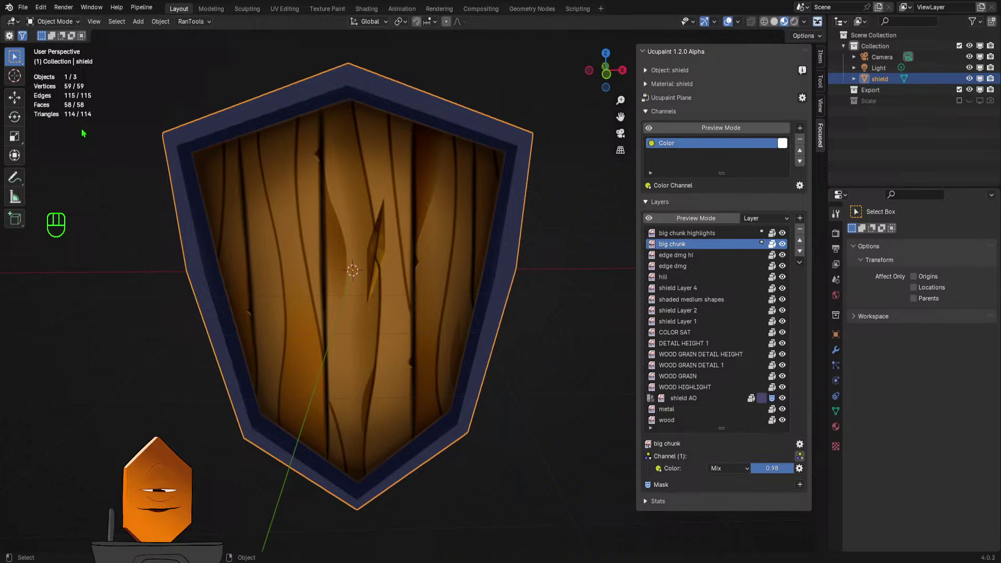
pyautogui.moveTo(114, 189); pyautogui.dragTo(301, 185, button='middle')
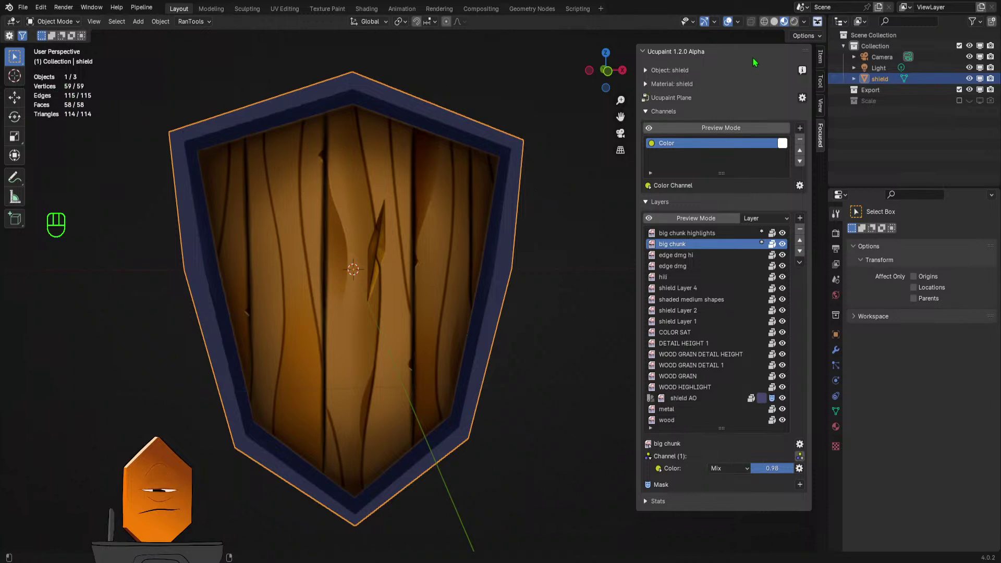
# - Show the Statistics option in the viewport overlay settings
pyautogui.click(738, 22)
pyautogui.click(739, 21)
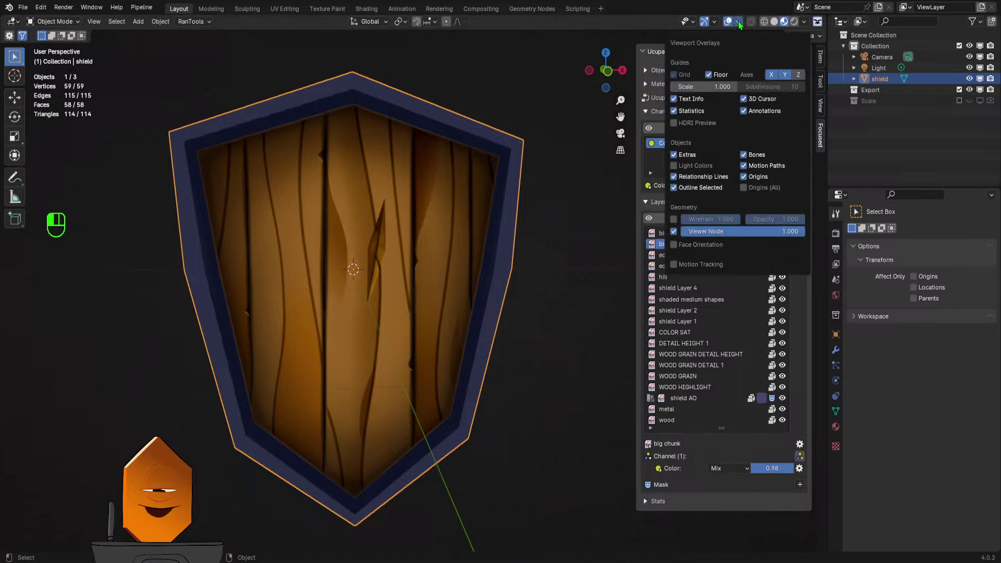
pyautogui.click(694, 112)
pyautogui.click(688, 112)
pyautogui.click(683, 113)
pyautogui.click(679, 114)
pyautogui.click(675, 111)
pyautogui.click(675, 112)
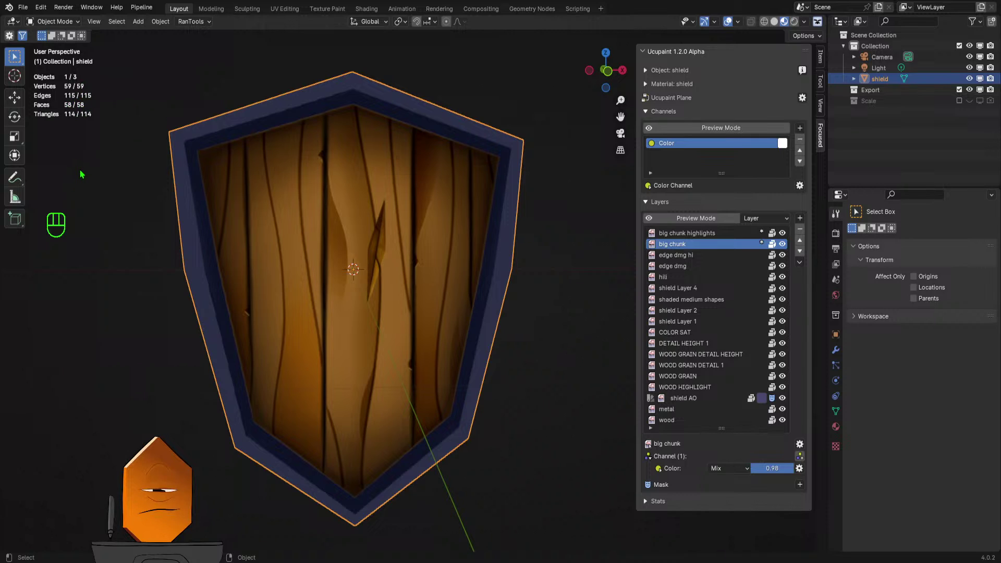
# - Deselect and reselect the shield in Object Mode to compare the viewport statistics
pyautogui.click(114, 179)
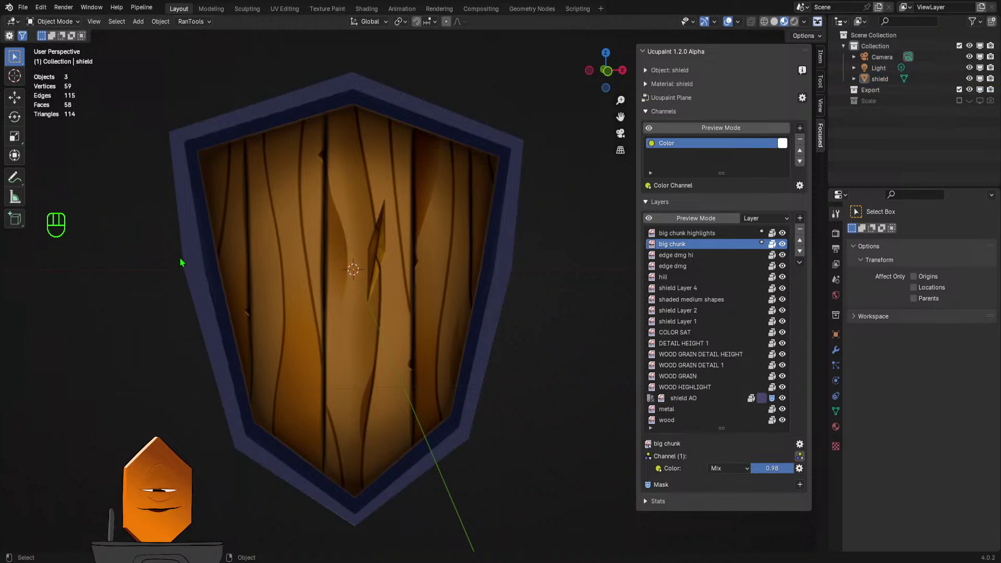
pyautogui.click(278, 326)
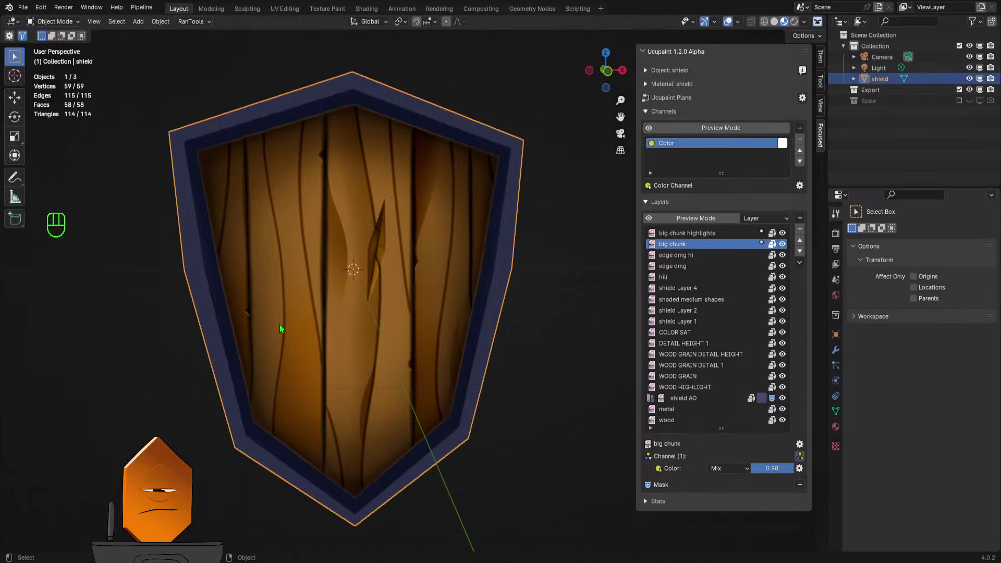
pyautogui.moveTo(225, 280); pyautogui.dragTo(377, 313, button='middle')
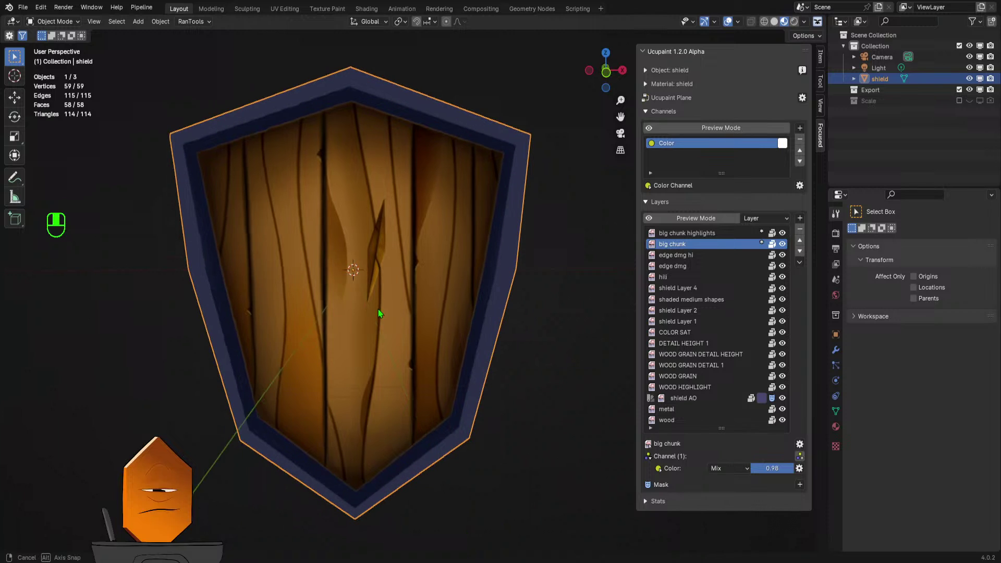
# - Set the viewport to Solid shading, enter Edit Mode, select all of the shield's geometry and switch to vertex selection
pyautogui.press('z')
pyautogui.click(459, 308)
pyautogui.press('Tab')
pyautogui.moveTo(522, 292)
pyautogui.mouseDown(button='middle')
pyautogui.moveTo(566, 286)
pyautogui.moveTo(539, 335)
pyautogui.moveTo(516, 313)
pyautogui.moveTo(326, 321)
pyautogui.moveTo(405, 286)
pyautogui.mouseUp(button='middle')
pyautogui.press('2')
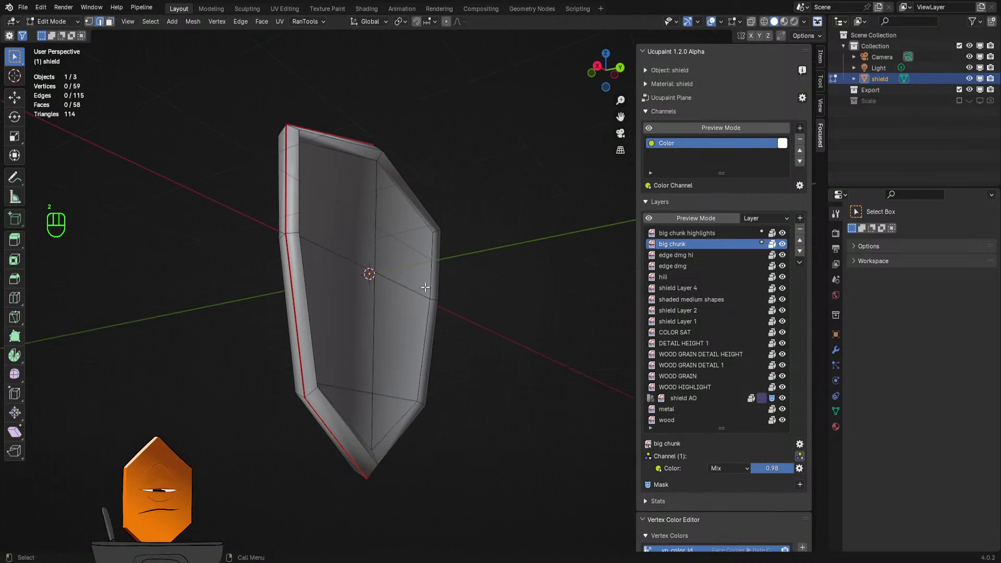
pyautogui.press('a')
pyautogui.moveTo(503, 279); pyautogui.dragTo(209, 244, button='middle')
pyautogui.press('1')
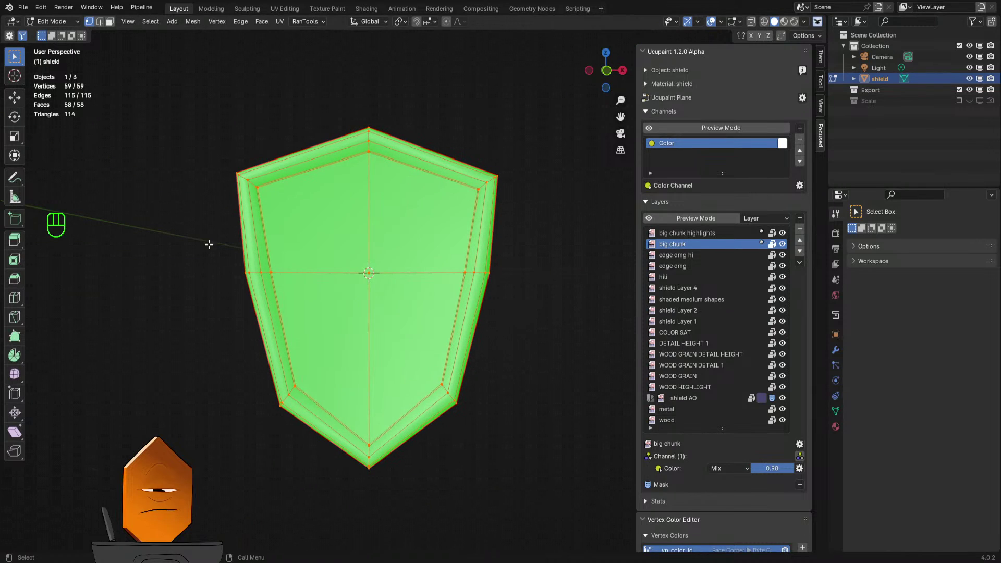
# - Switch the shield to Texture Paint mode and view the big chunk layer on its own in Solid shading
pyautogui.press('Tab')
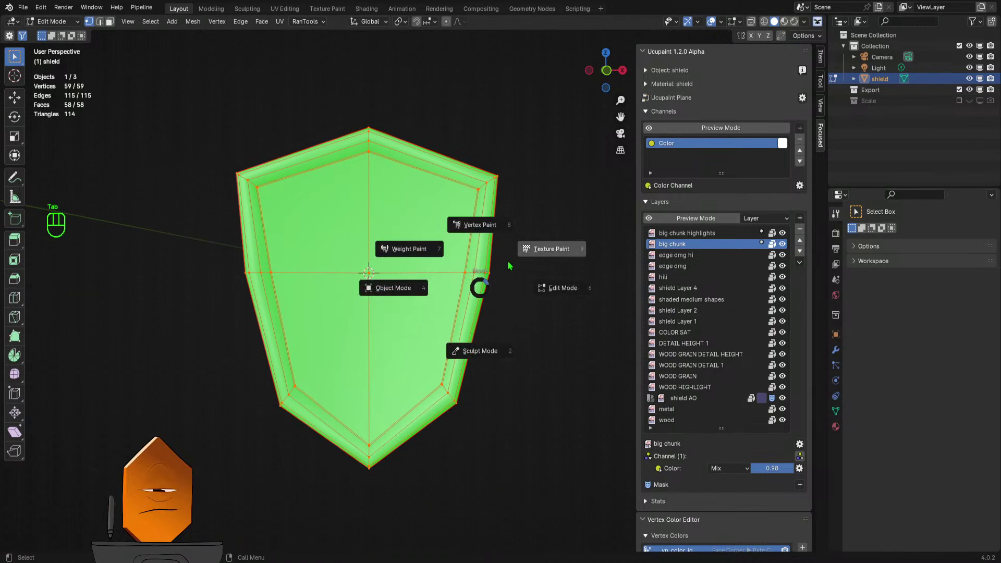
pyautogui.press('Tab')
pyautogui.press('Tab')
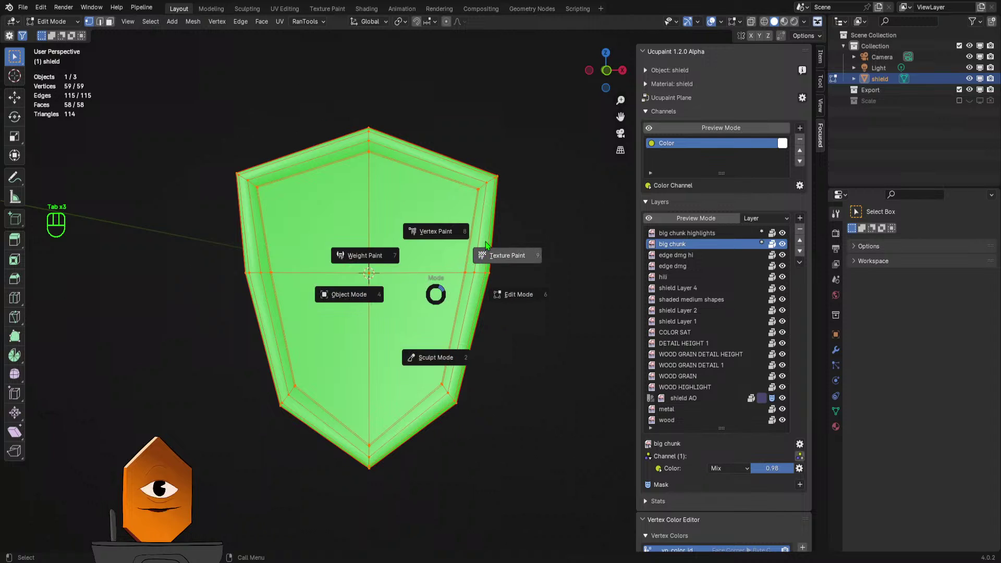
pyautogui.moveTo(494, 248)
pyautogui.mouseDown(button='middle')
pyautogui.moveTo(546, 319)
pyautogui.moveTo(478, 279)
pyautogui.moveTo(504, 218)
pyautogui.moveTo(496, 273)
pyautogui.moveTo(503, 249)
pyautogui.moveTo(477, 275)
pyautogui.mouseUp(button='middle')
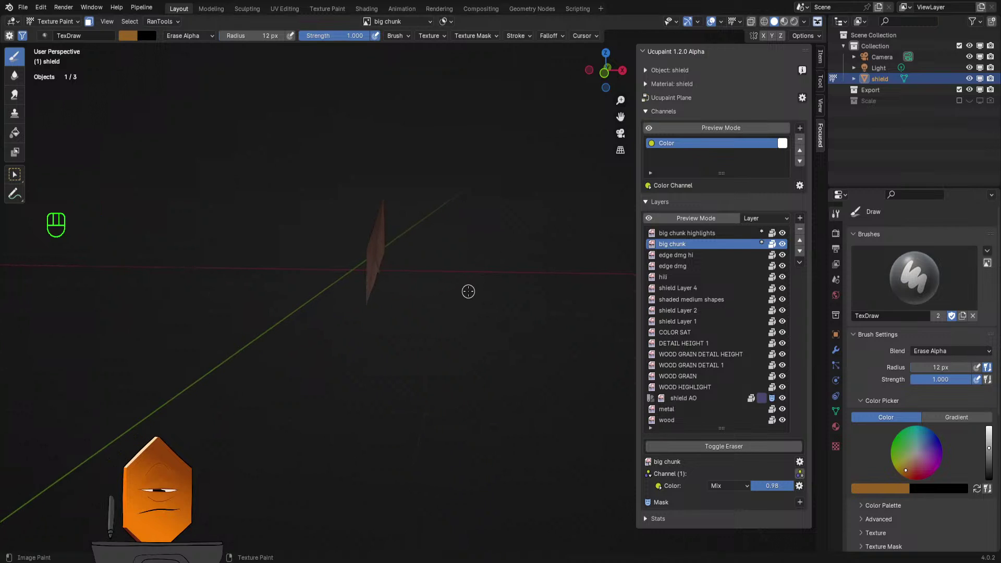
pyautogui.moveTo(468, 291)
pyautogui.mouseDown(button='middle')
pyautogui.moveTo(447, 298)
pyautogui.moveTo(449, 370)
pyautogui.moveTo(440, 315)
pyautogui.moveTo(498, 287)
pyautogui.mouseUp(button='middle')
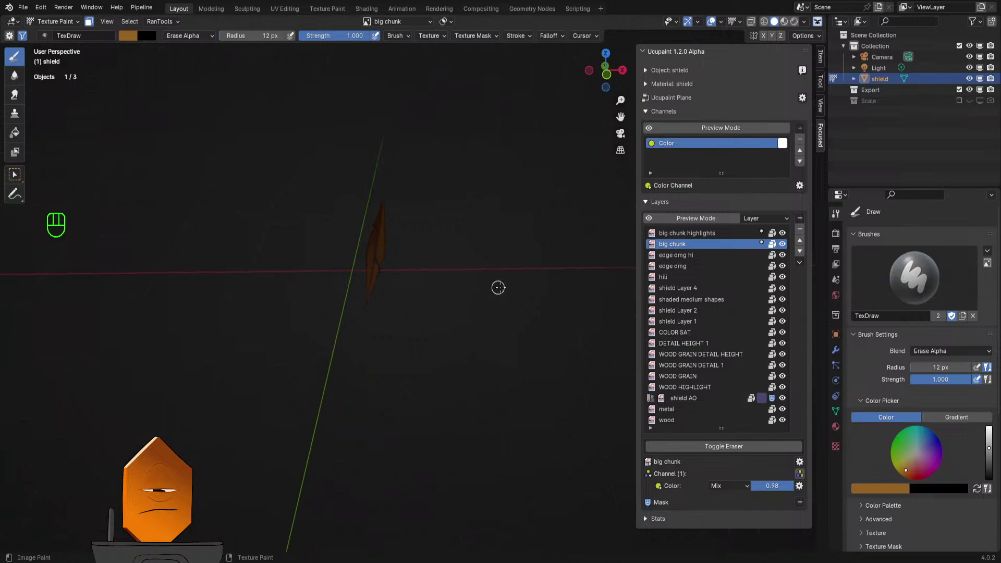
# - Go through the paint layers between big chunk highlights and COLOR SAT in Solid shading, ending on big chunk highlights
pyautogui.click(694, 233)
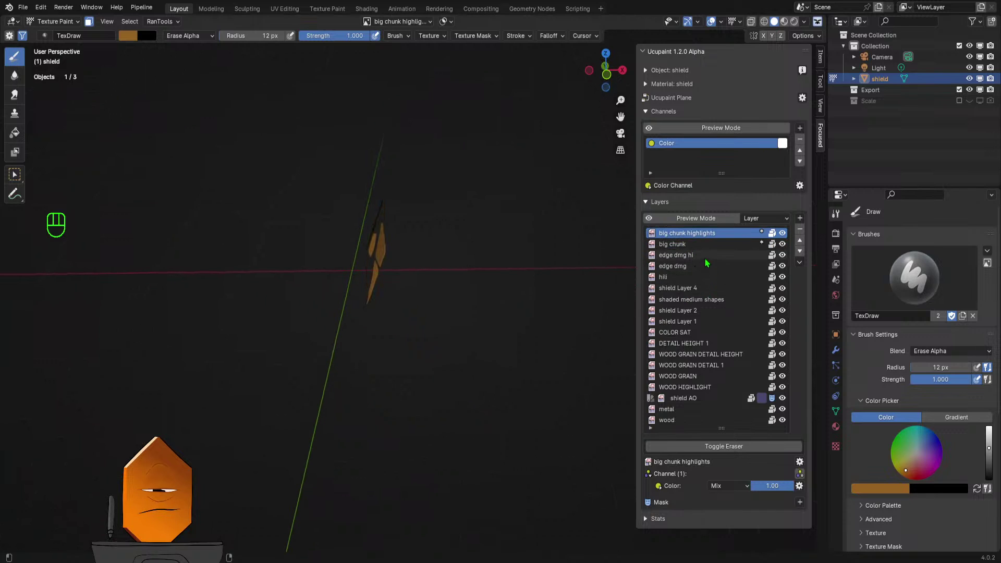
pyautogui.click(689, 255)
pyautogui.click(682, 266)
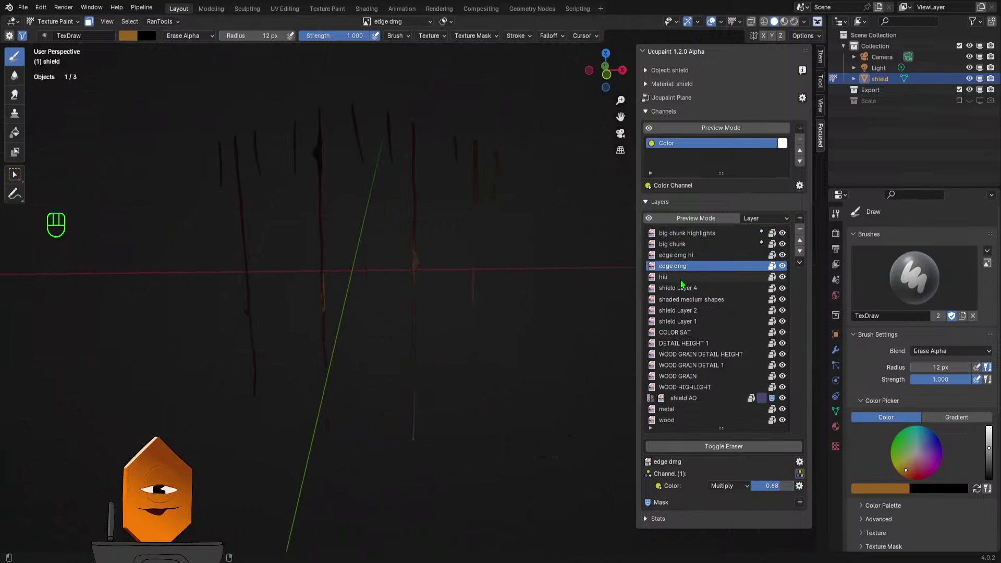
pyautogui.click(681, 281)
pyautogui.click(679, 288)
pyautogui.click(681, 300)
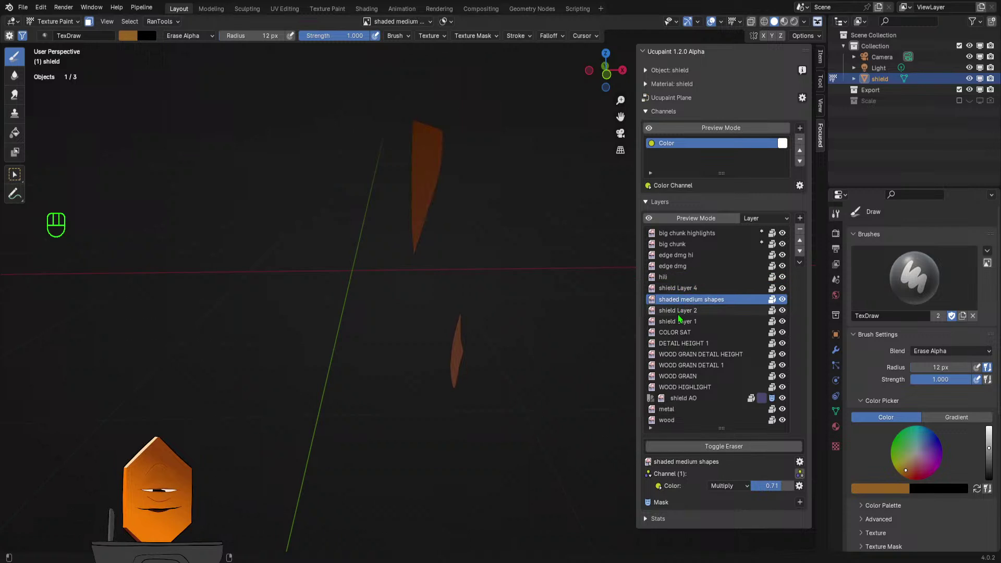
pyautogui.click(678, 310)
pyautogui.click(677, 322)
pyautogui.click(677, 332)
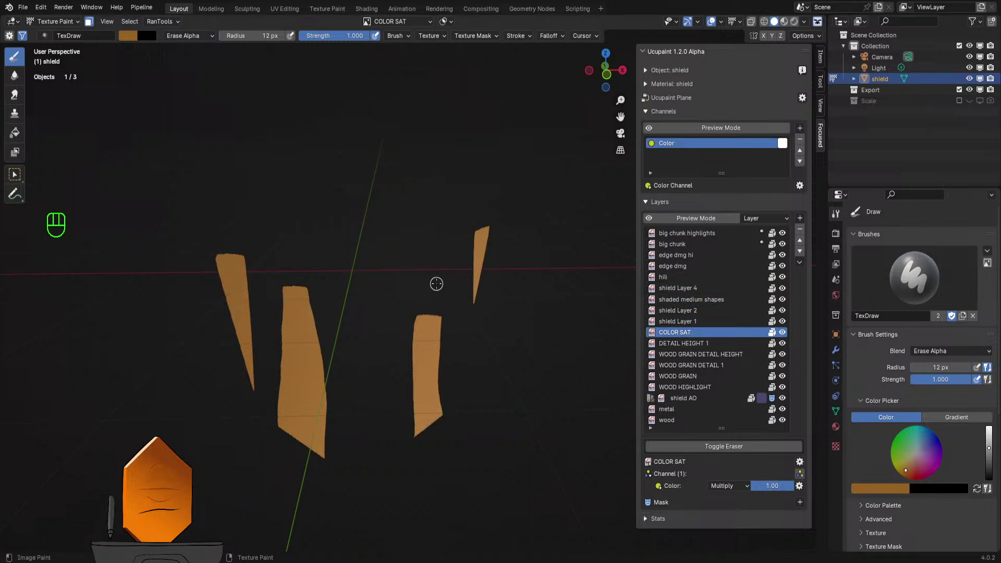
pyautogui.press('z')
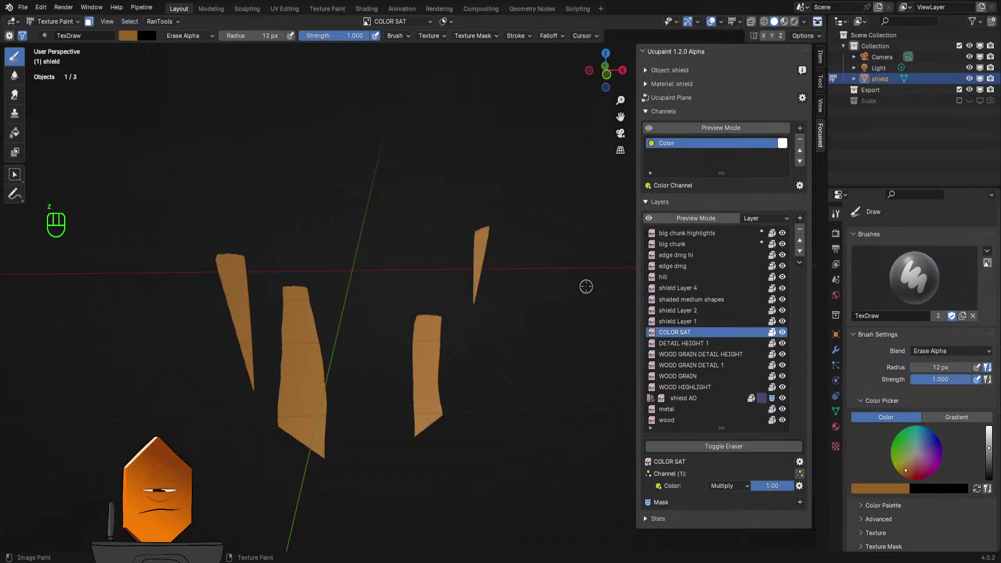
pyautogui.click(678, 321)
pyautogui.click(673, 277)
pyautogui.click(678, 244)
pyautogui.click(675, 266)
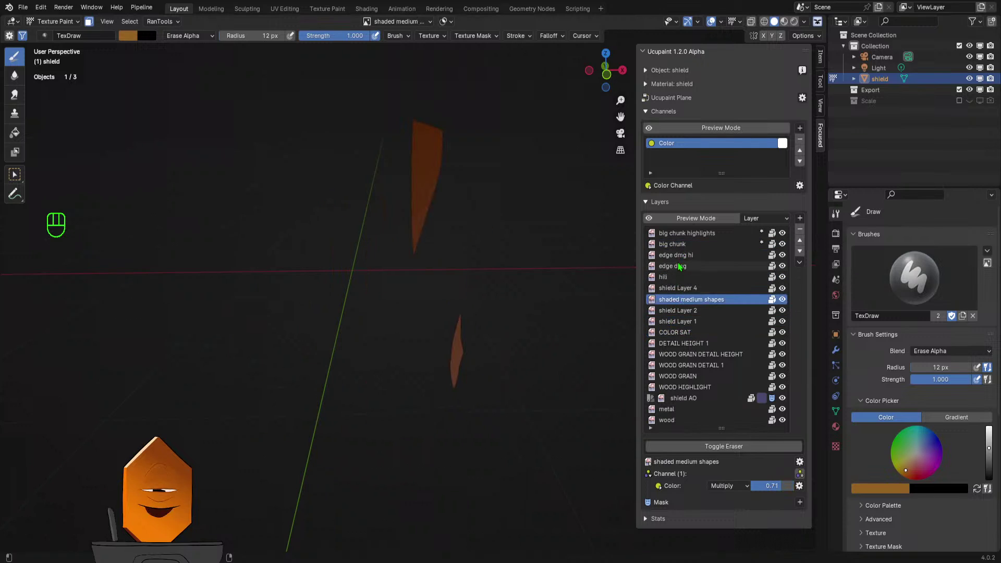
pyautogui.click(686, 233)
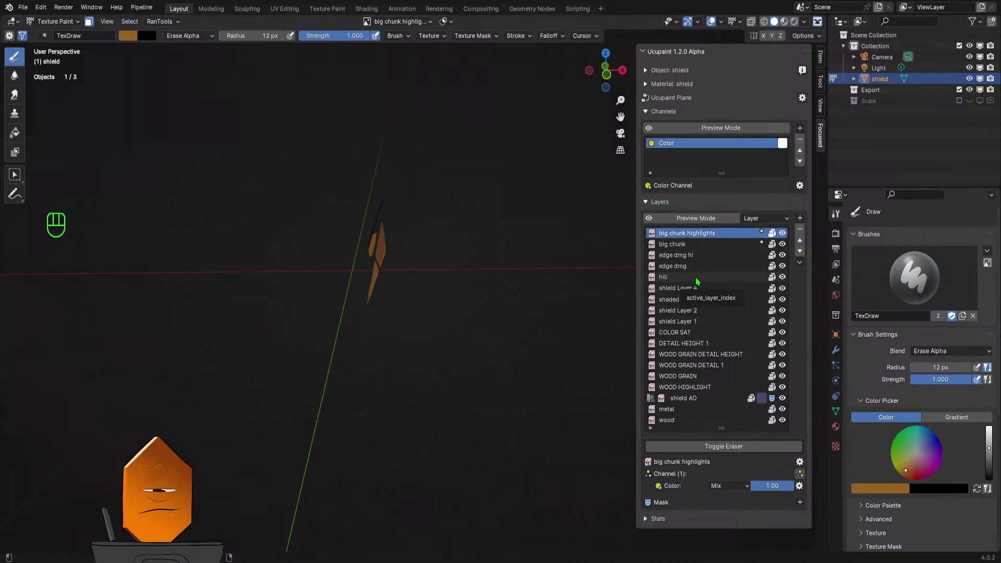
# - Switch the viewport to Material Preview and examine the whole painted shield from the front
pyautogui.press('z')
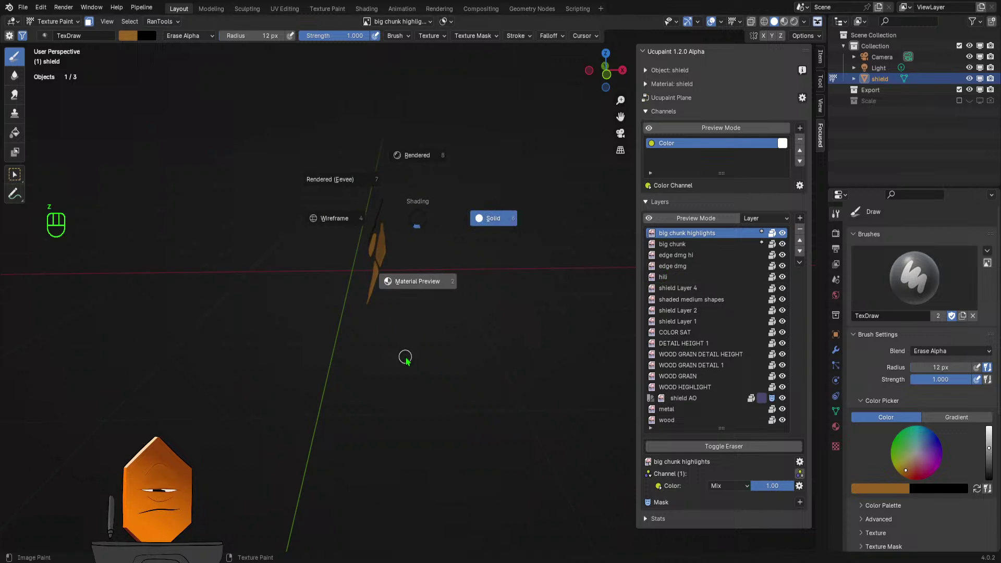
pyautogui.click(407, 356)
pyautogui.moveTo(469, 292)
pyautogui.keyDown('shift'); pyautogui.mouseDown(button='middle')
pyautogui.moveTo(473, 334)
pyautogui.moveTo(508, 341)
pyautogui.mouseUp(button='middle'); pyautogui.keyUp('shift')
pyautogui.scroll(-2, 488, 350)
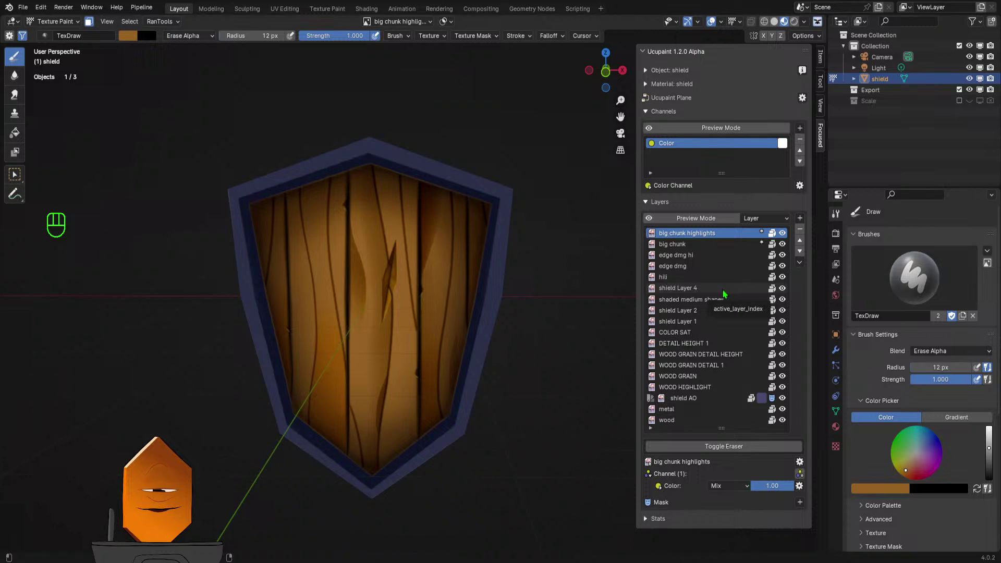
pyautogui.moveTo(469, 143)
pyautogui.mouseDown(button='middle')
pyautogui.moveTo(485, 402)
pyautogui.moveTo(459, 334)
pyautogui.moveTo(464, 301)
pyautogui.mouseUp(button='middle')
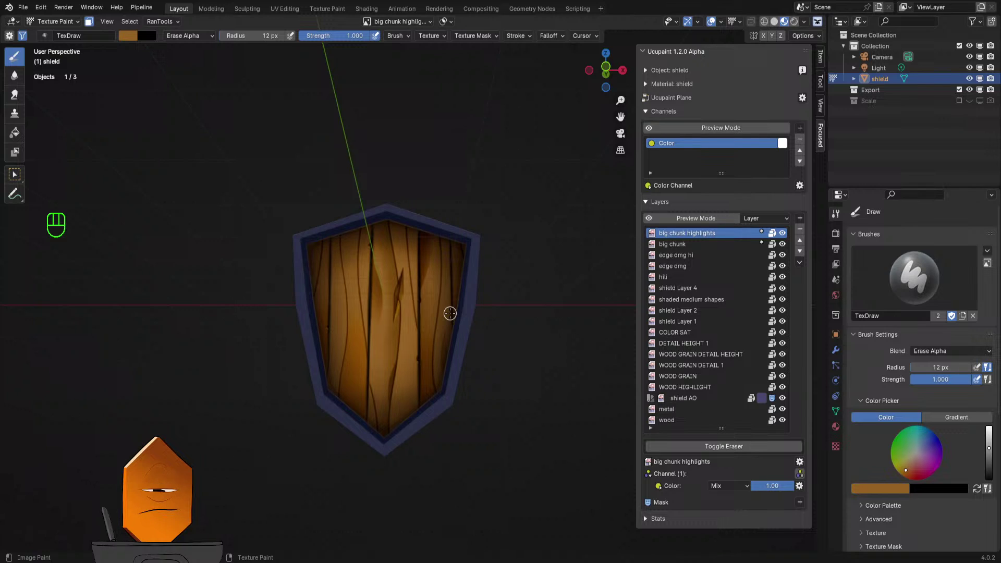
# - Align the view to the shield's front and enter Edit Mode with face selection
pyautogui.press('KP_1')
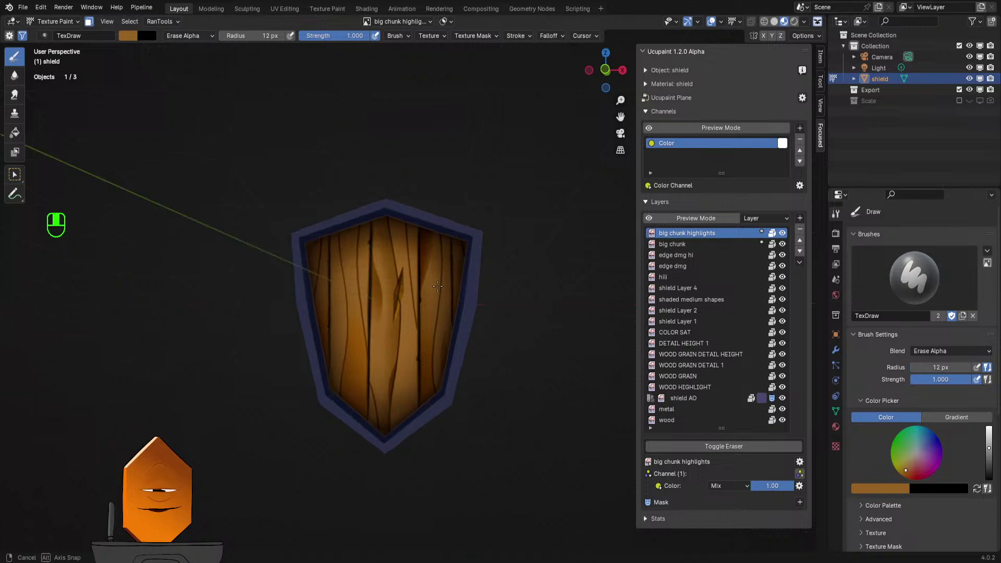
pyautogui.scroll(1, 446, 308)
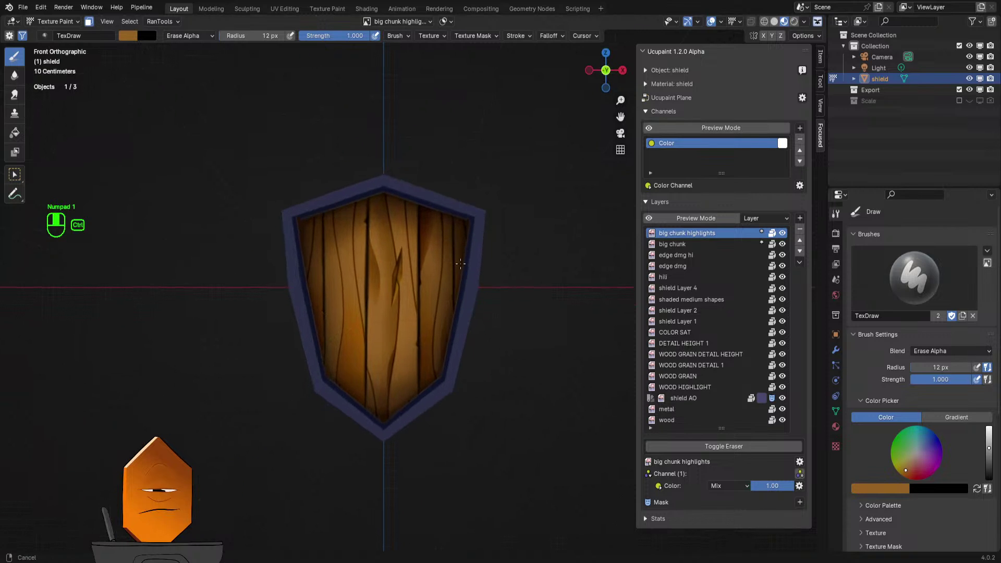
pyautogui.press('Tab')
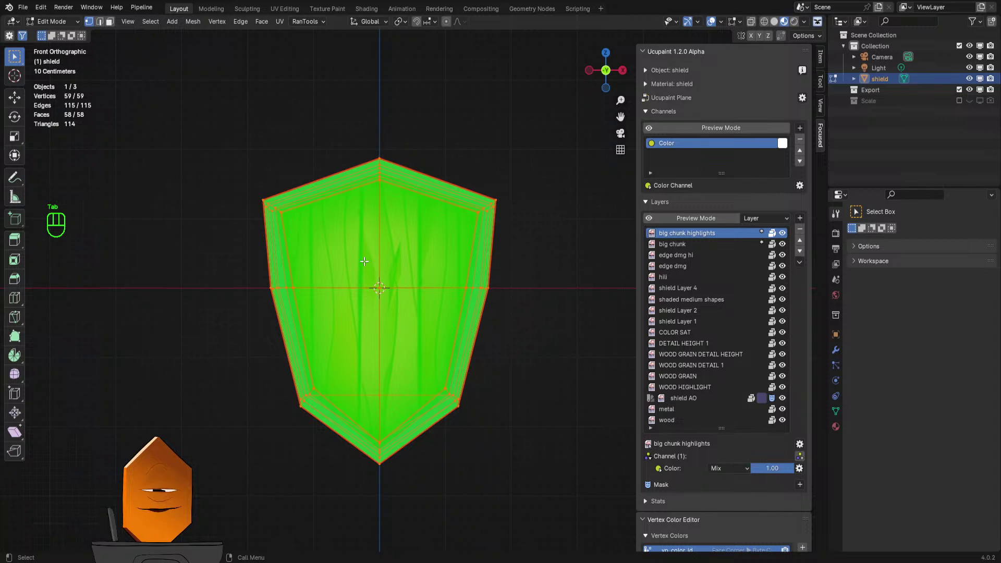
pyautogui.click(364, 261)
pyautogui.press('3')
pyautogui.click(346, 262)
pyautogui.keyDown('shift'); pyautogui.click(414, 251); pyautogui.keyUp('shift')
pyautogui.keyDown('shift'); pyautogui.click(347, 320); pyautogui.keyUp('shift')
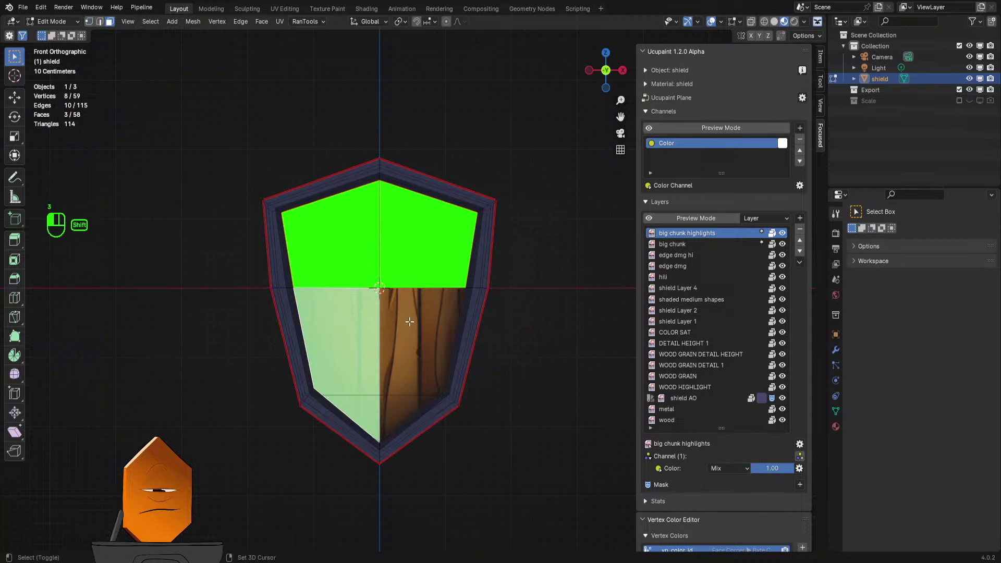
pyautogui.keyDown('shift'); pyautogui.click(410, 322); pyautogui.keyUp('shift')
pyautogui.click(480, 360)
pyautogui.moveTo(480, 360); pyautogui.dragTo(438, 259, button='middle')
pyautogui.moveTo(501, 328); pyautogui.dragTo(360, 313, button='middle')
# - Select the four wood faces on the shield's front
pyautogui.click(334, 235)
pyautogui.keyDown('shift'); pyautogui.click(427, 235); pyautogui.keyUp('shift')
pyautogui.keyDown('shift'); pyautogui.click(337, 355); pyautogui.keyUp('shift')
pyautogui.keyDown('shift'); pyautogui.click(417, 339); pyautogui.keyUp('shift')
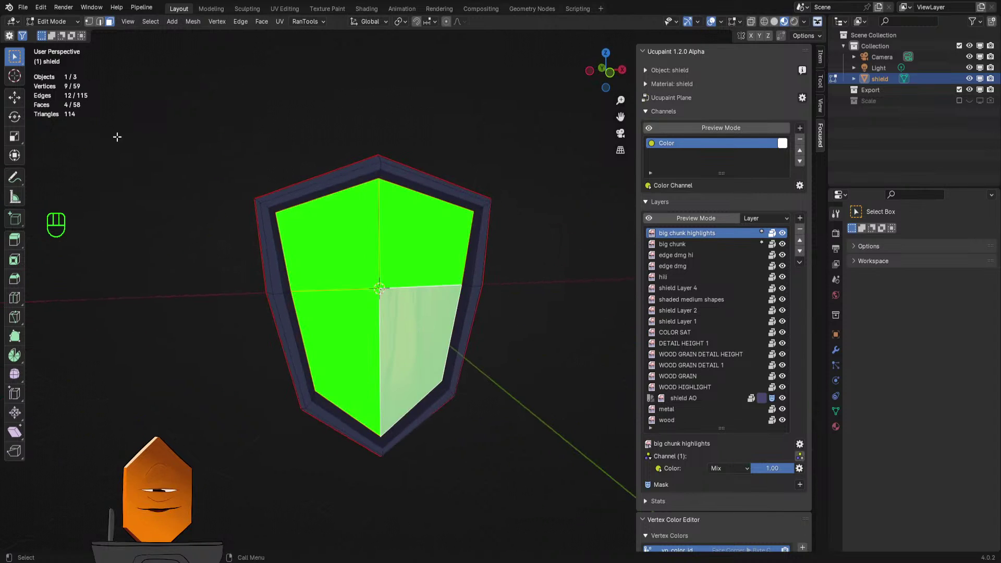
# - Add the wood faces on the shield's back to the selection, then invert it to leave only the rim selected
pyautogui.moveTo(339, 318); pyautogui.dragTo(342, 281, button='middle')
pyautogui.moveTo(513, 295); pyautogui.dragTo(295, 302, button='middle')
pyautogui.keyDown('shift'); pyautogui.click(339, 240); pyautogui.keyUp('shift')
pyautogui.keyDown('shift'); pyautogui.click(418, 244); pyautogui.keyUp('shift')
pyautogui.keyDown('shift'); pyautogui.click(373, 365); pyautogui.keyUp('shift')
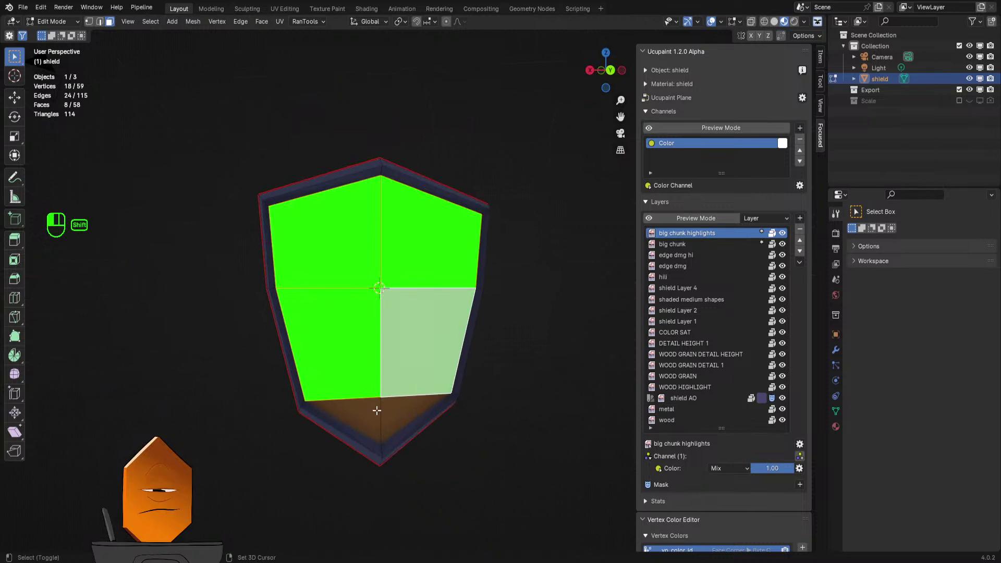
pyautogui.keyDown('shift'); pyautogui.click(391, 401); pyautogui.keyUp('shift')
pyautogui.moveTo(376, 286); pyautogui.dragTo(412, 313, button='middle')
pyautogui.hotkey('ctrl', 'i')
# - Return to Texture Paint mode with the face selection mask active and frame the shield in the front view
pyautogui.press('Tab')
pyautogui.click(469, 272)
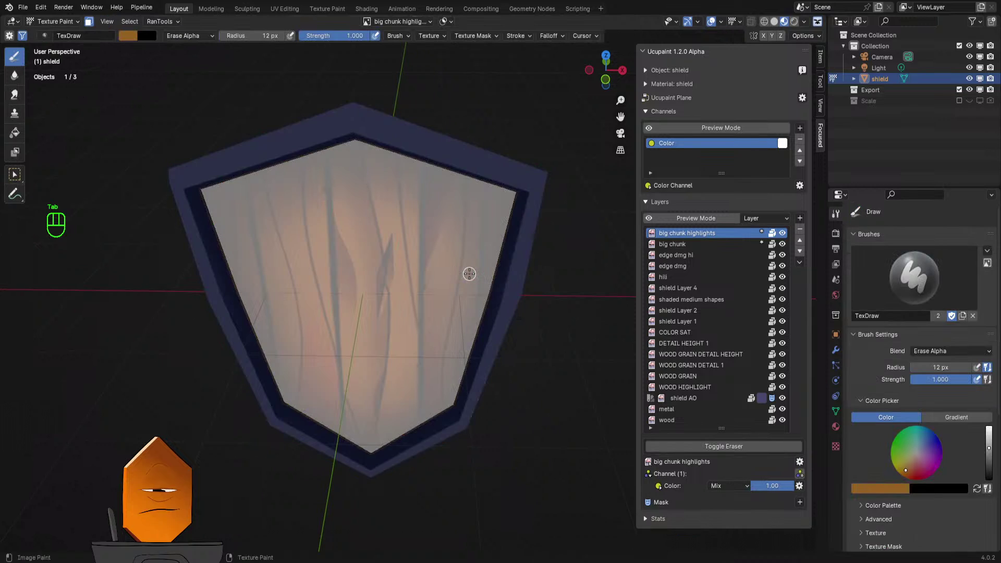
pyautogui.moveTo(470, 272)
pyautogui.mouseDown(button='middle')
pyautogui.moveTo(435, 325)
pyautogui.moveTo(446, 307)
pyautogui.mouseUp(button='middle')
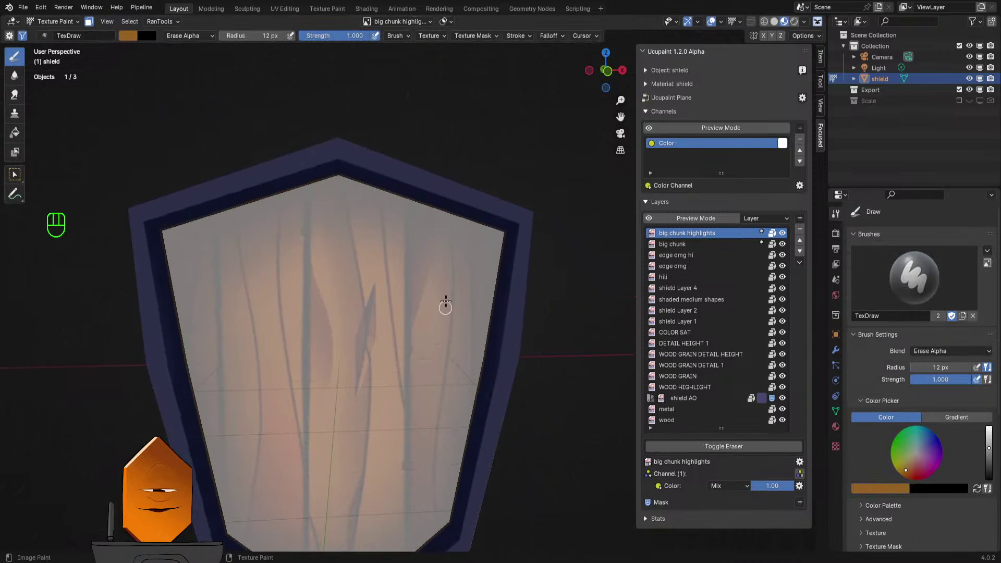
pyautogui.click(89, 24)
pyautogui.press('KP_1')
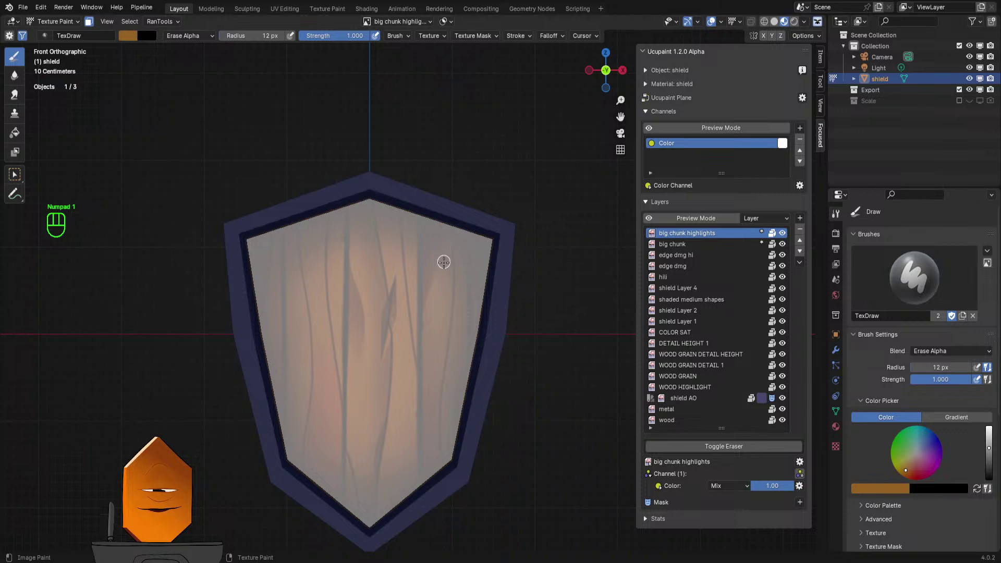
pyautogui.keyDown('shift'); pyautogui.moveTo(443, 262); pyautogui.dragTo(368, 247, button='middle'); pyautogui.keyUp('shift')
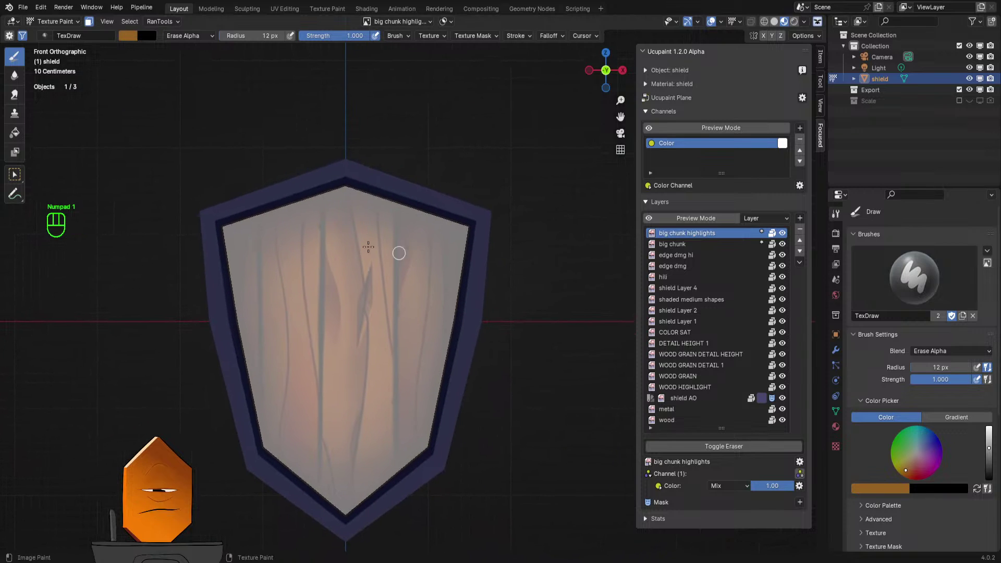
# - Switch to the Fill tool in linear gradient mode and set the gradient's first stop to a dark blue sampled from the shield's rim
pyautogui.click(20, 134)
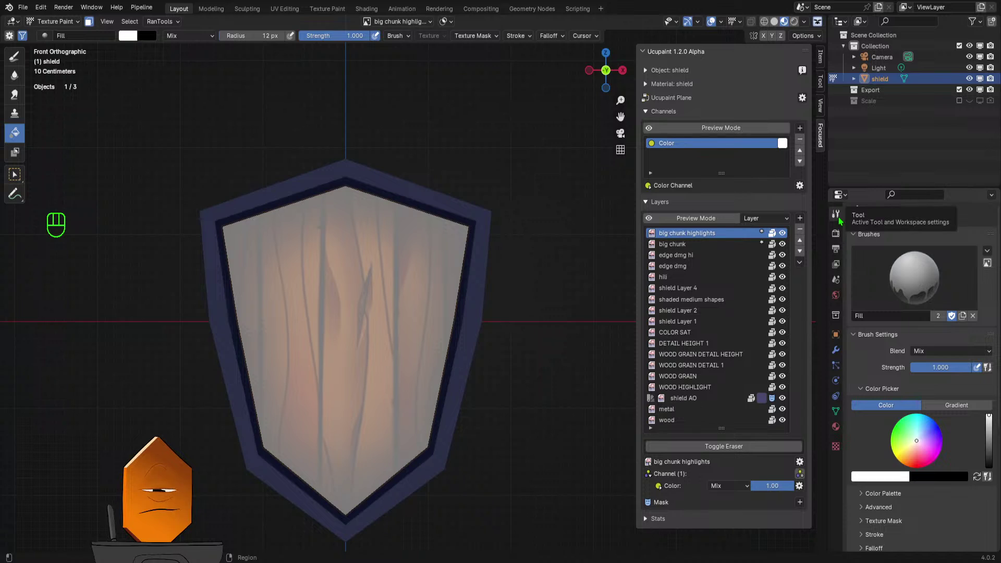
pyautogui.click(953, 405)
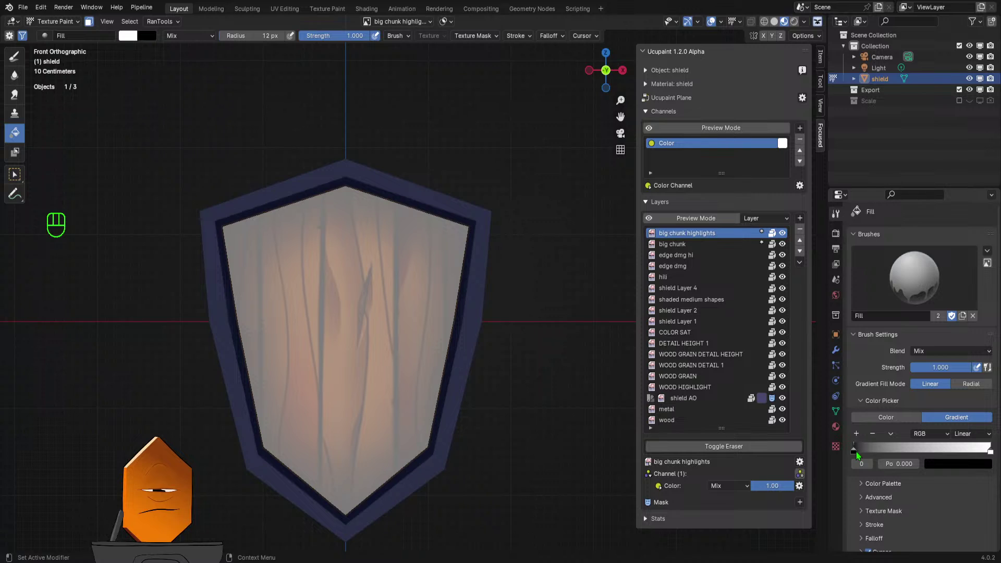
pyautogui.click(956, 468)
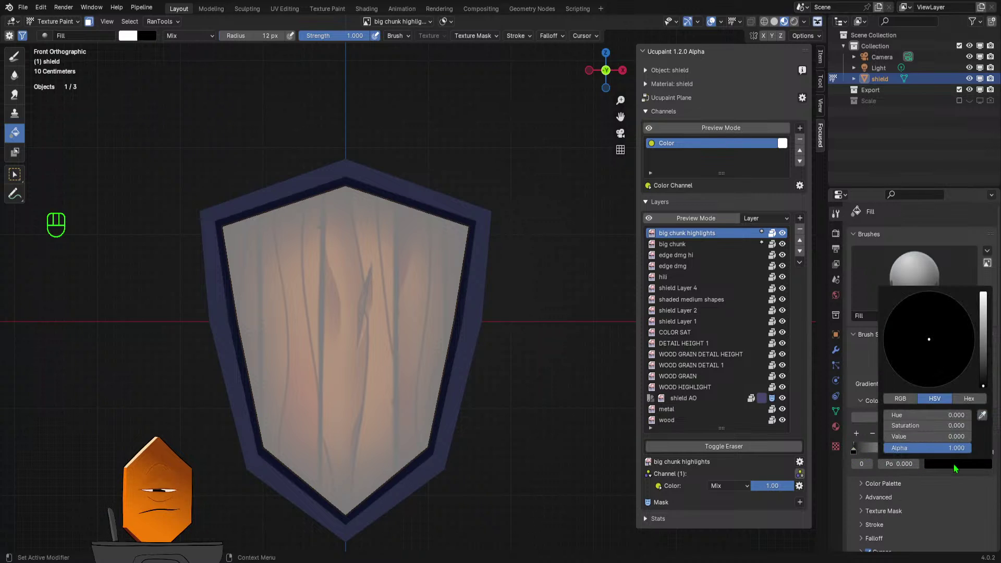
pyautogui.click(982, 415)
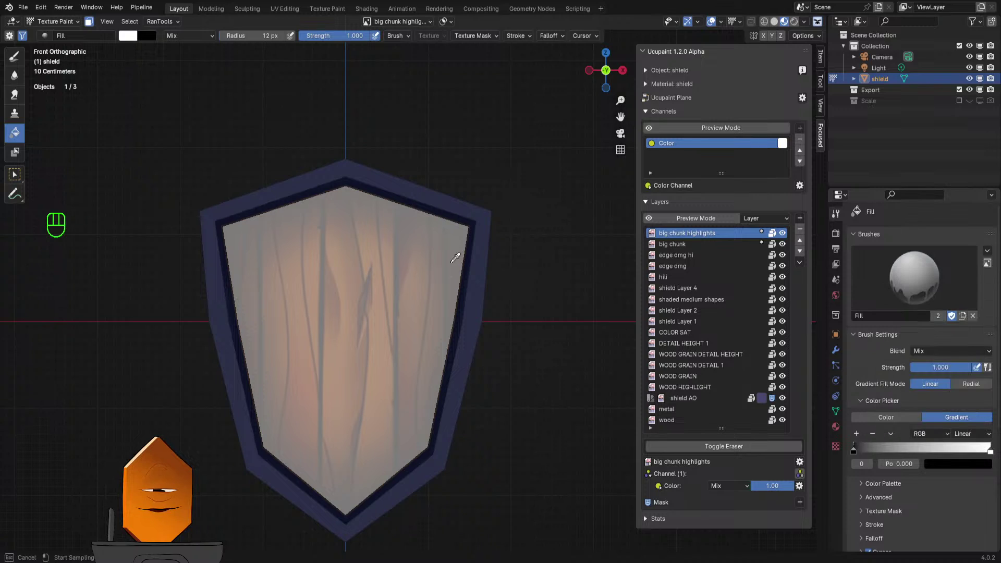
pyautogui.click(474, 282)
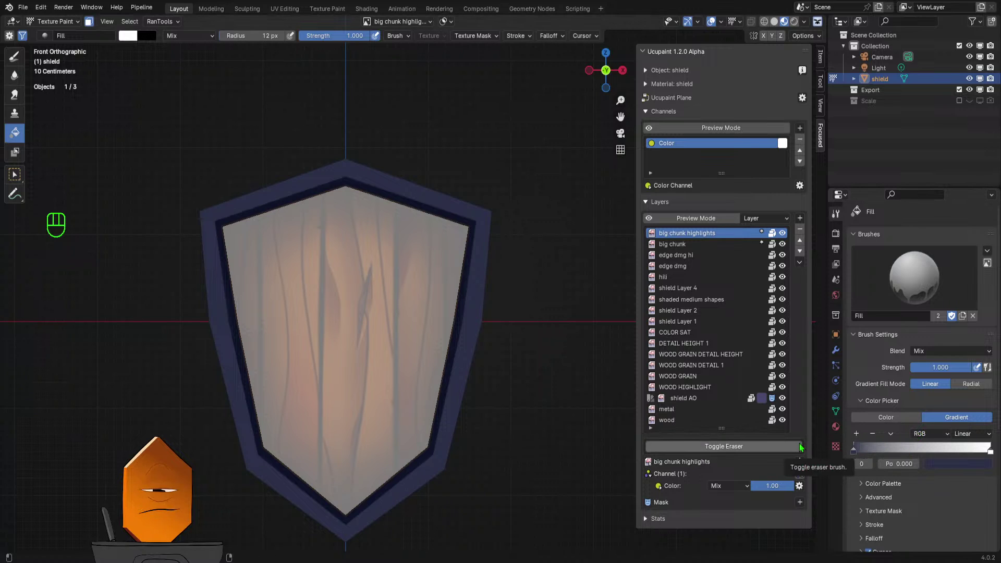
# - Set the gradient's end stop to a blue sampled from the upper rim and brighten it to a lighter blue
pyautogui.click(991, 451)
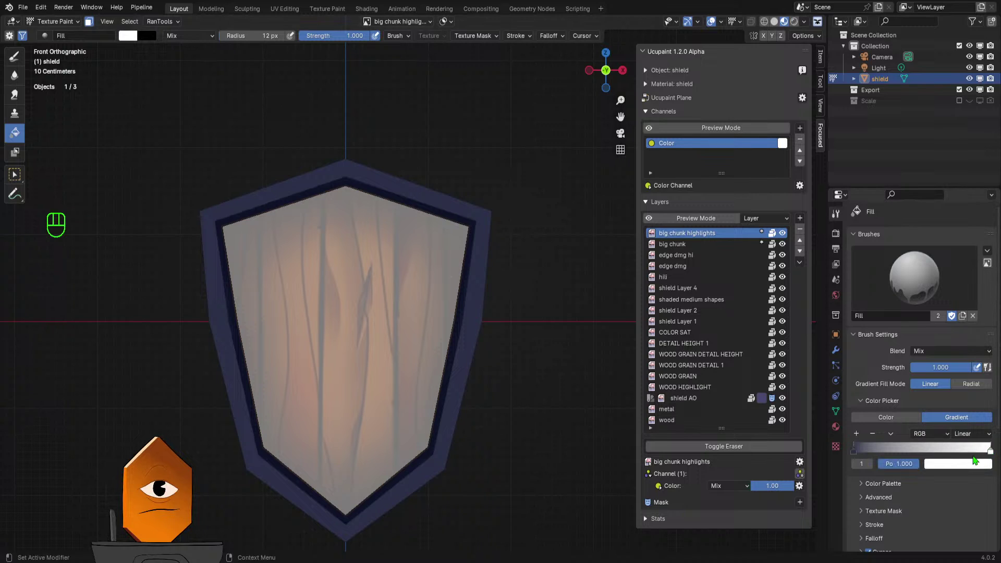
pyautogui.click(965, 465)
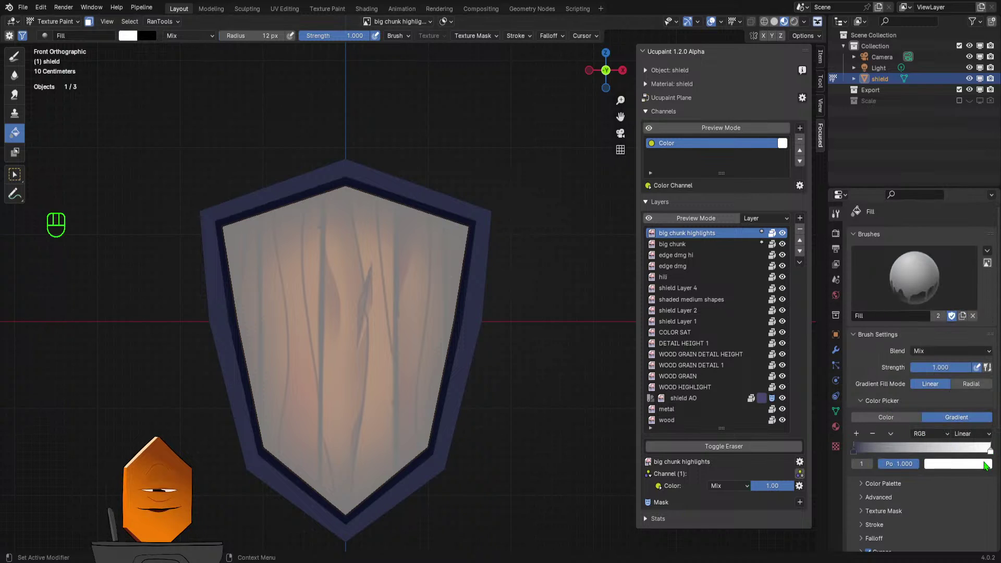
pyautogui.click(984, 468)
pyautogui.click(982, 415)
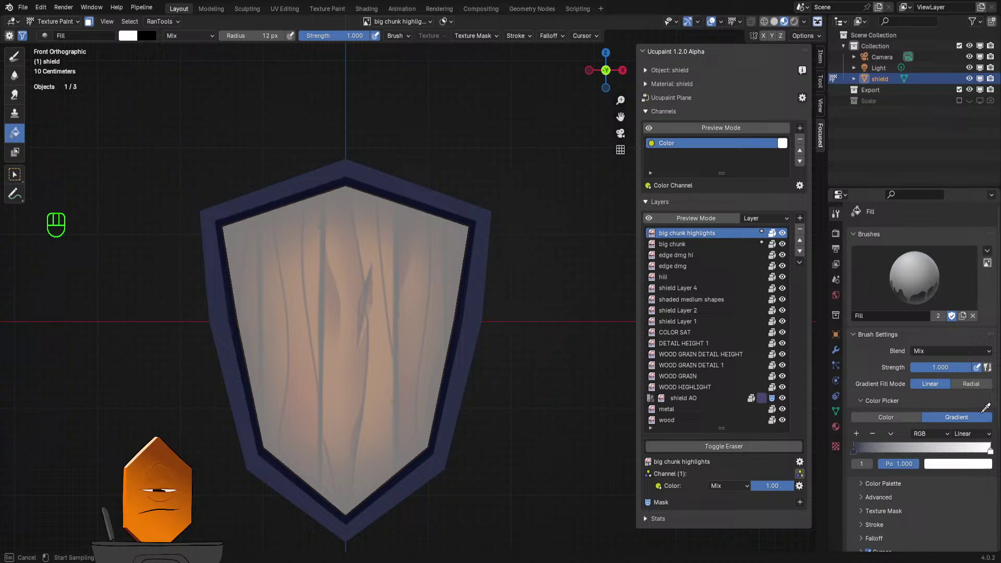
pyautogui.click(403, 193)
pyautogui.click(949, 462)
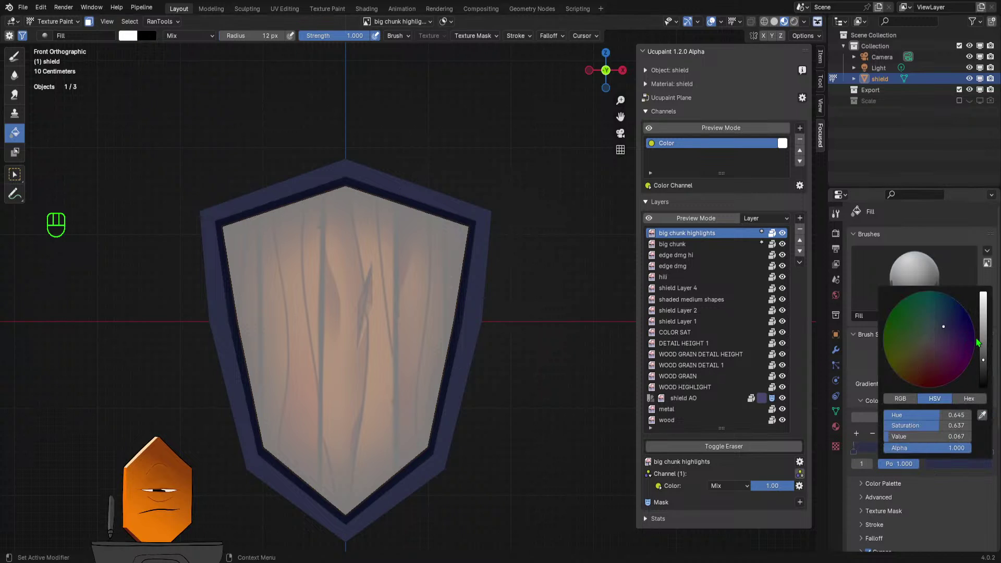
pyautogui.moveTo(978, 343); pyautogui.dragTo(984, 331)
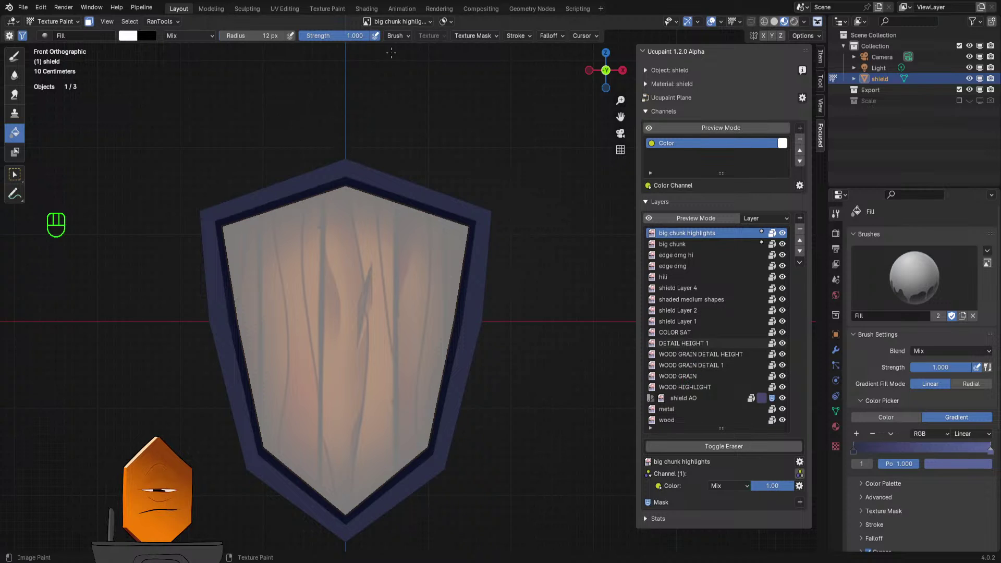
# - Try vertical gradient fills of different lengths on the shield's rim, undoing each one
pyautogui.moveTo(345, 130); pyautogui.dragTo(345, 107)
pyautogui.hotkey('ctrl', 'z')
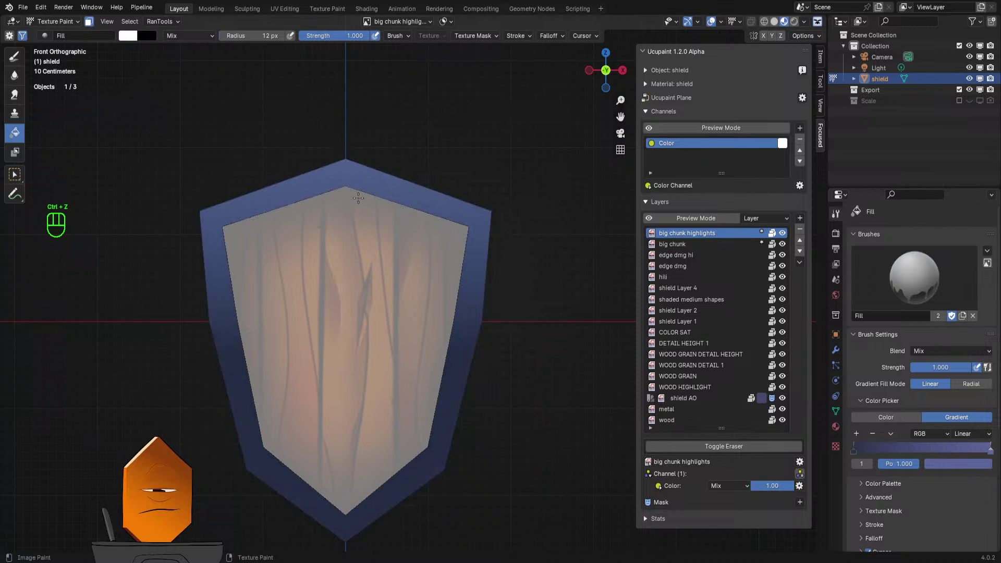
pyautogui.hotkey('ctrl', 'z')
pyautogui.moveTo(346, 189); pyautogui.dragTo(347, 107)
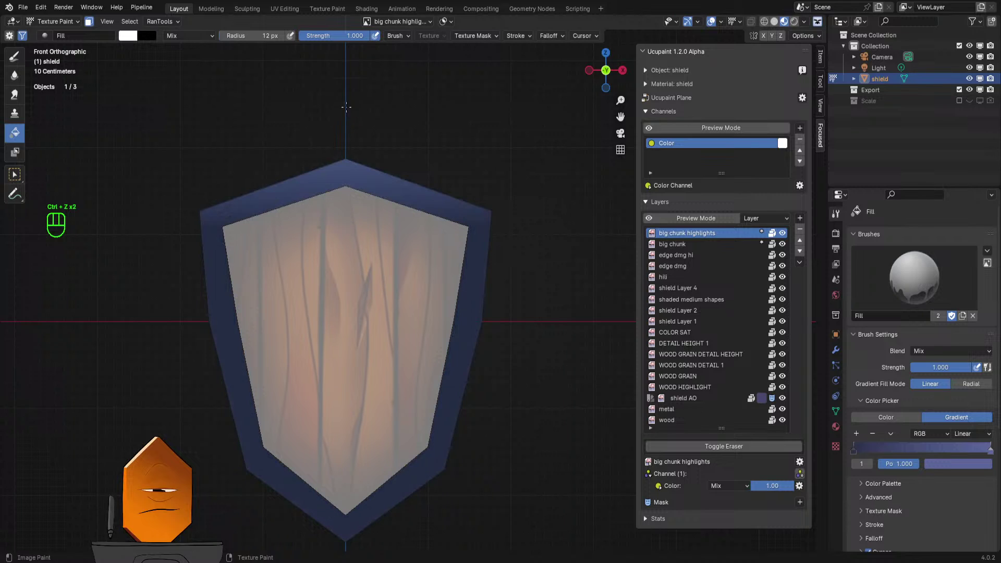
pyautogui.hotkey('ctrl', 'z')
pyautogui.moveTo(360, 545); pyautogui.dragTo(373, 109)
pyautogui.hotkey('ctrl', 'z')
pyautogui.moveTo(350, 256); pyautogui.dragTo(345, 121)
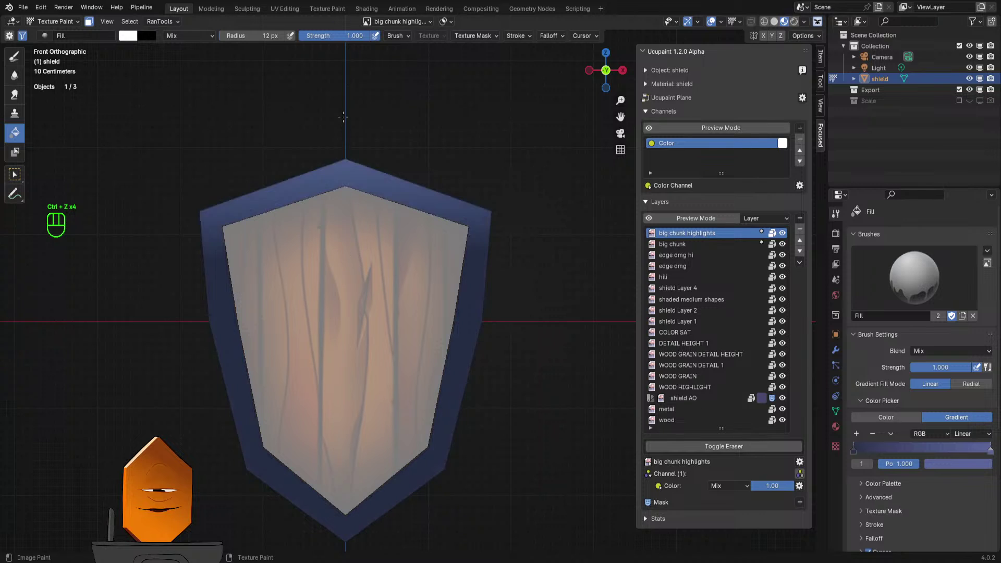
pyautogui.hotkey('ctrl', 'z')
pyautogui.moveTo(353, 251); pyautogui.dragTo(344, 124)
pyautogui.hotkey('ctrl', 'z')
# - Fill the rim in front view with a linear gradient running upward from just below the shield's center to above its peak
pyautogui.scroll(-2, 367, 164)
pyautogui.moveTo(376, 235); pyautogui.dragTo(388, 269, button='middle')
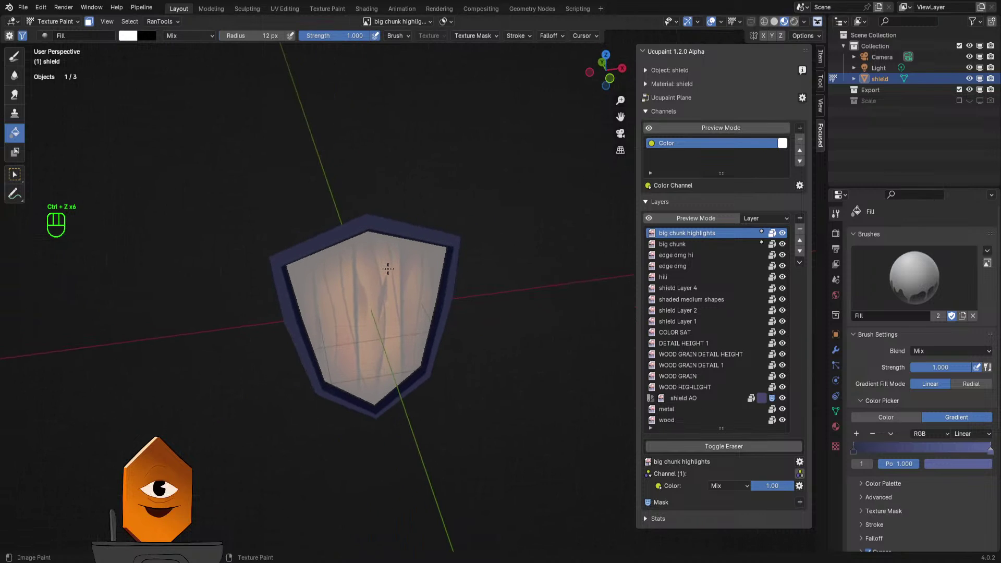
pyautogui.press('KP_1')
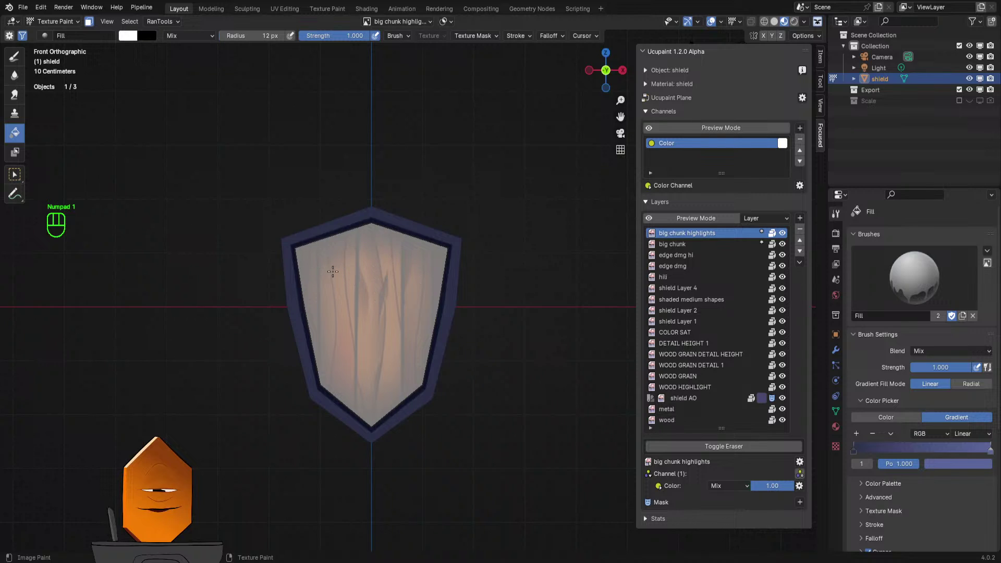
pyautogui.moveTo(374, 285); pyautogui.dragTo(370, 172)
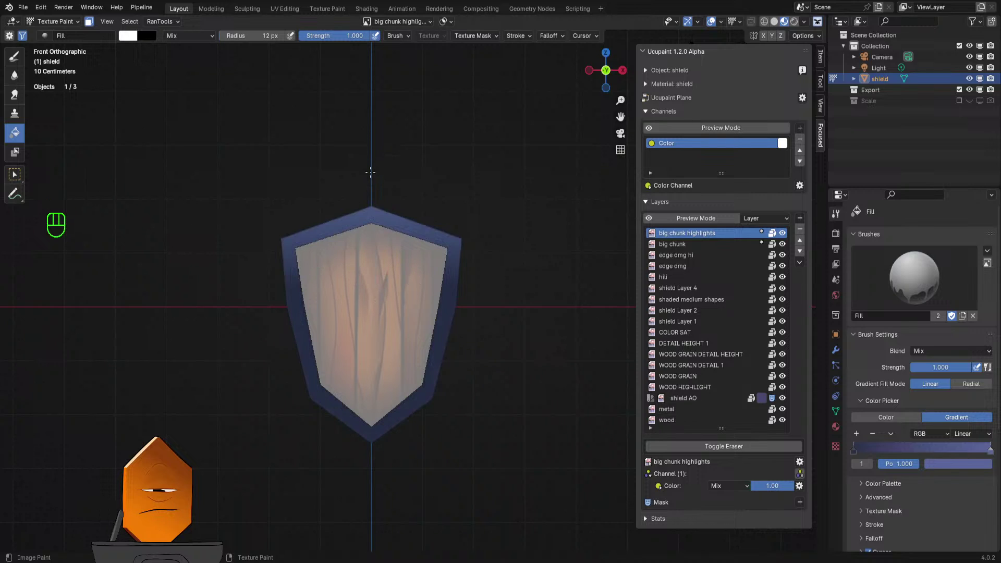
pyautogui.hotkey('ctrl', 'z')
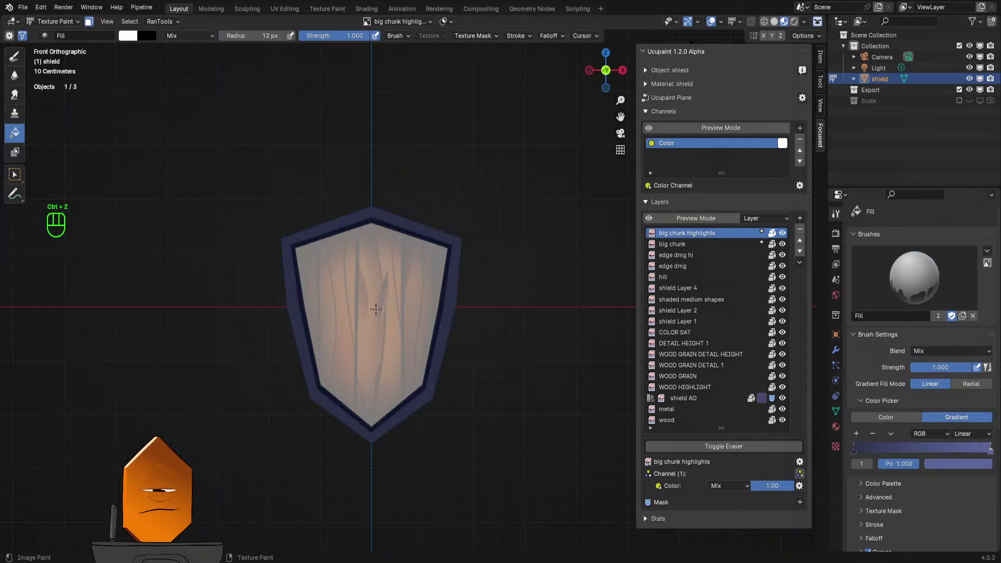
pyautogui.moveTo(376, 333); pyautogui.dragTo(371, 175)
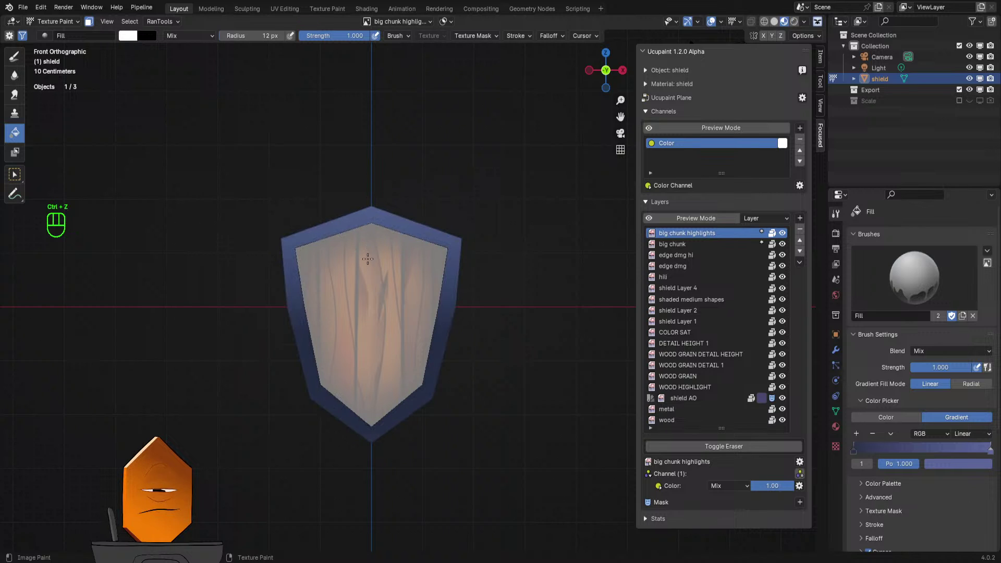
pyautogui.moveTo(374, 181); pyautogui.dragTo(384, 320, button='middle')
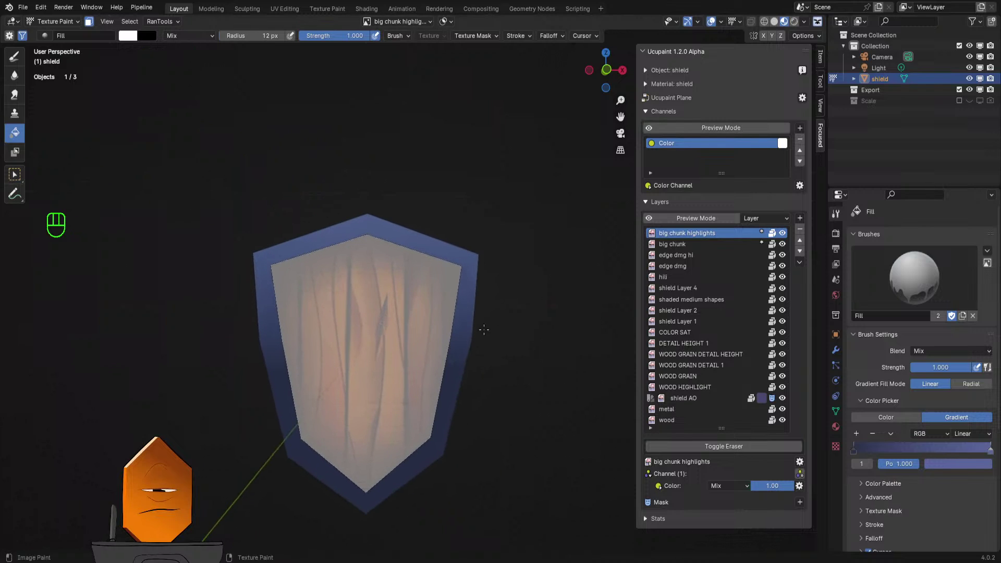
pyautogui.moveTo(484, 329); pyautogui.dragTo(296, 232, button='middle')
pyautogui.moveTo(358, 367); pyautogui.dragTo(667, 537, button='middle')
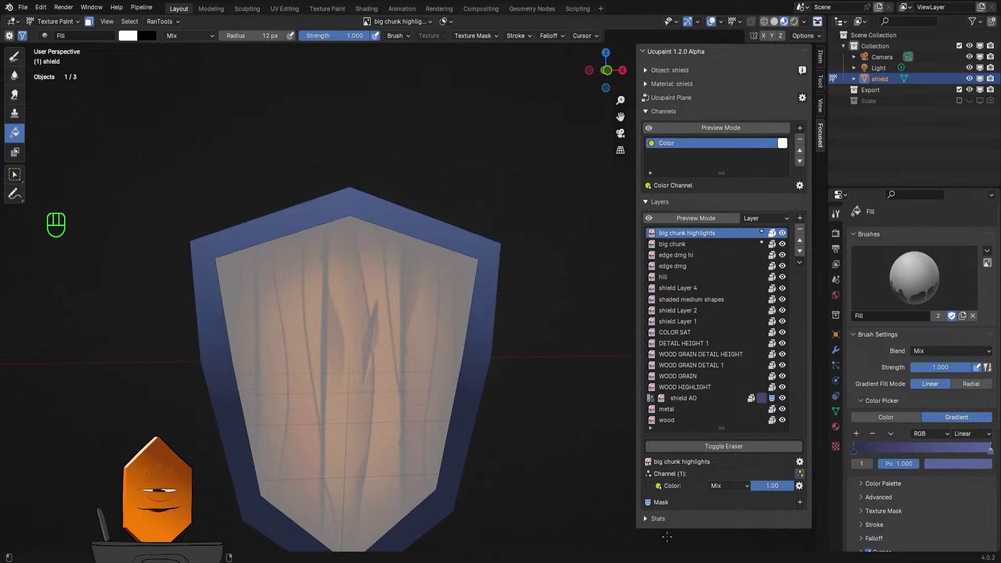
# - Try the Overlay blend mode and a lowered opacity on the big chunk highlights layer, restoring Mix at 1.00
pyautogui.click(715, 493)
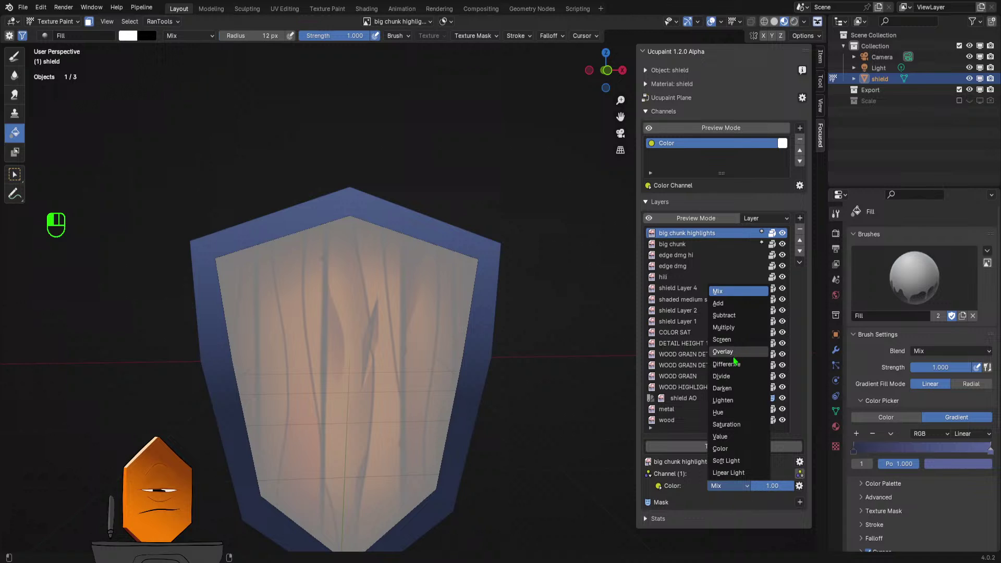
pyautogui.click(733, 356)
pyautogui.moveTo(600, 375); pyautogui.dragTo(556, 387, button='middle')
pyautogui.moveTo(770, 489)
pyautogui.mouseDown()
pyautogui.moveTo(736, 489)
pyautogui.moveTo(793, 486)
pyautogui.moveTo(752, 486)
pyautogui.mouseUp()
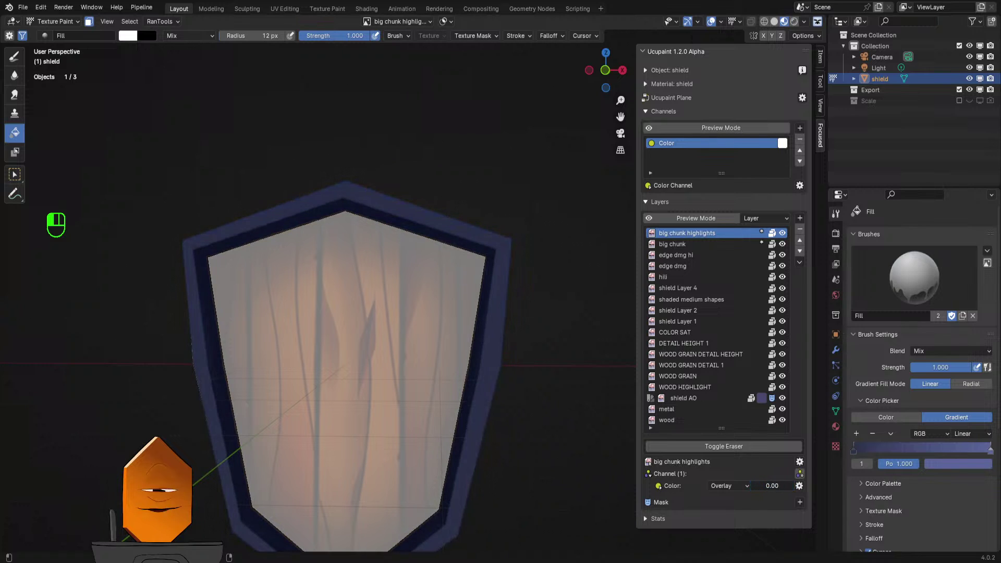
pyautogui.click(729, 486)
pyautogui.click(738, 290)
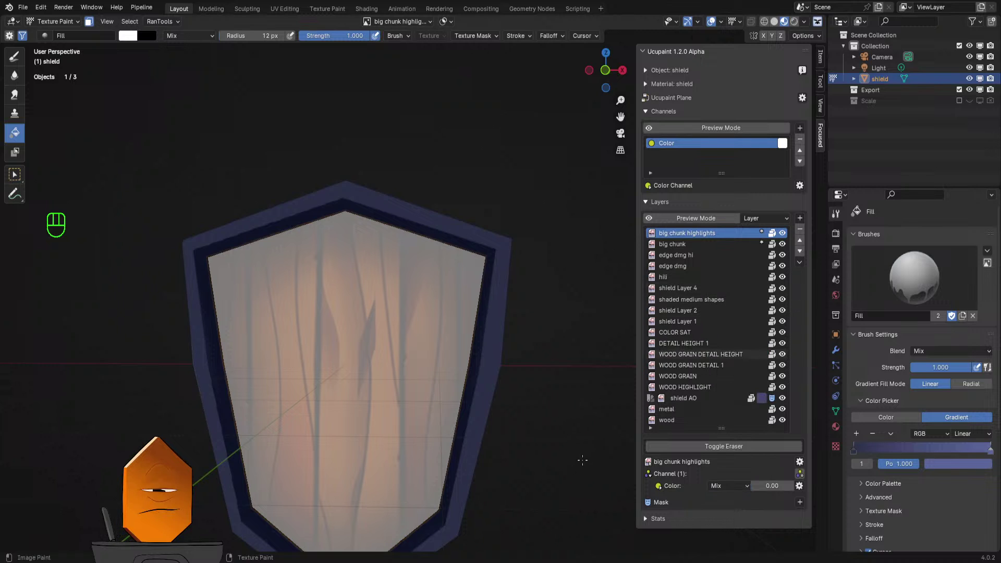
pyautogui.moveTo(755, 485); pyautogui.dragTo(793, 485)
pyautogui.moveTo(548, 350)
pyautogui.keyDown('ctrl'); pyautogui.mouseDown(button='middle')
pyautogui.moveTo(532, 447)
pyautogui.moveTo(341, 447)
pyautogui.moveTo(429, 408)
pyautogui.moveTo(483, 423)
pyautogui.moveTo(445, 405)
pyautogui.moveTo(456, 440)
pyautogui.moveTo(471, 441)
pyautogui.mouseUp(button='middle'); pyautogui.keyUp('ctrl')
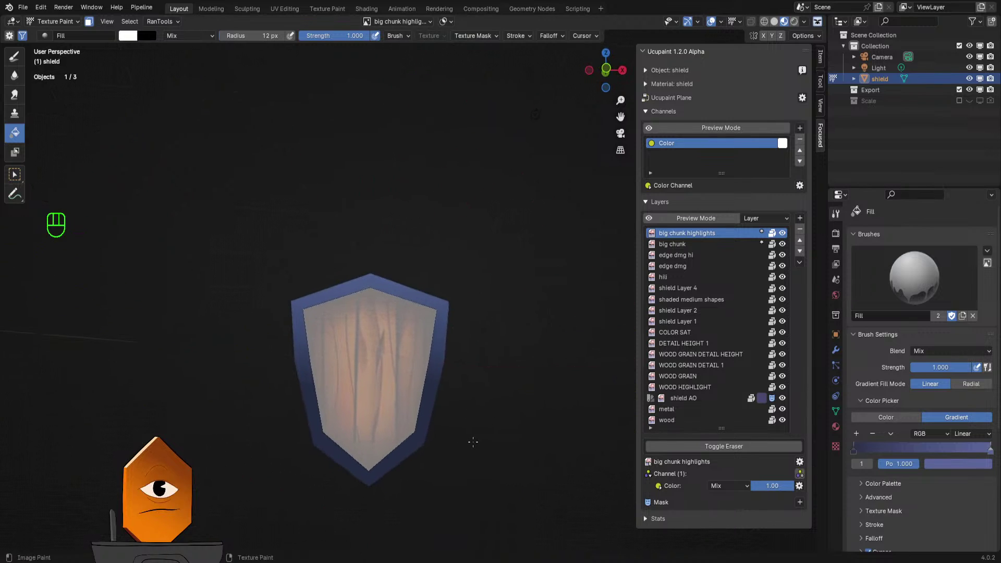
pyautogui.hotkey('ctrl', 'a')
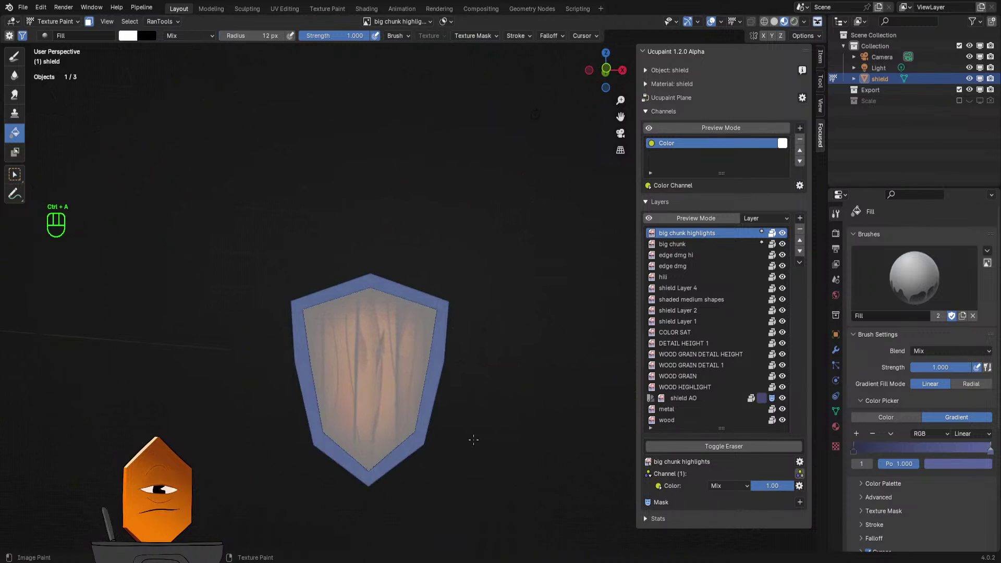
pyautogui.moveTo(493, 439); pyautogui.dragTo(526, 415, button='middle')
pyautogui.hotkey('ctrl', 'z')
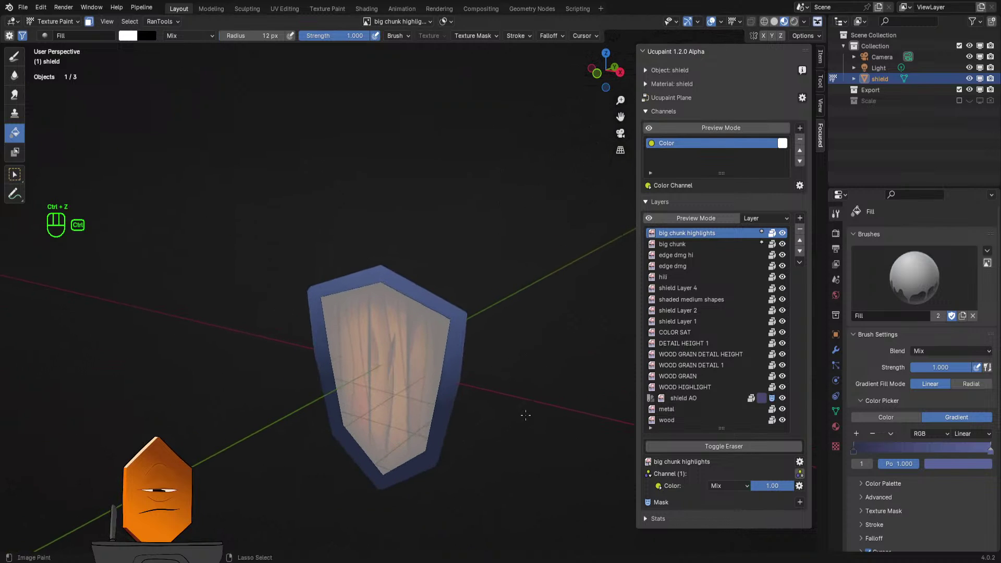
# - Save the shield file with its new rim gradient
pyautogui.hotkey('ctrl', 's')
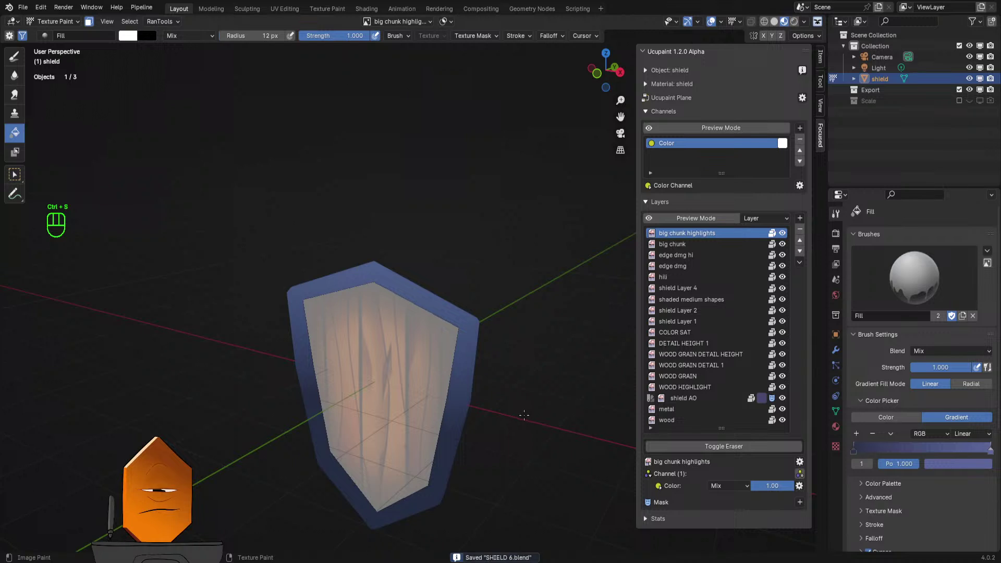
pyautogui.moveTo(531, 426)
pyautogui.mouseDown(button='middle')
pyautogui.moveTo(548, 394)
pyautogui.moveTo(508, 374)
pyautogui.moveTo(518, 391)
pyautogui.moveTo(469, 397)
pyautogui.moveTo(352, 371)
pyautogui.moveTo(371, 398)
pyautogui.moveTo(476, 402)
pyautogui.moveTo(480, 415)
pyautogui.moveTo(509, 396)
pyautogui.moveTo(525, 400)
pyautogui.mouseUp(button='middle')
pyautogui.hotkey('ctrl', 's')
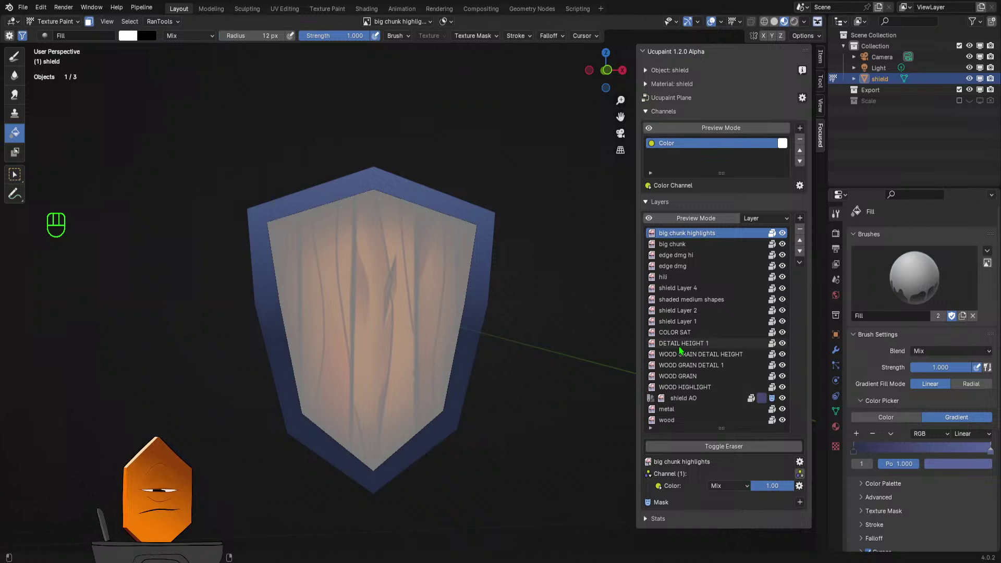
# - Start a new Solid Color layer and name it "ao metal"
pyautogui.click(805, 220)
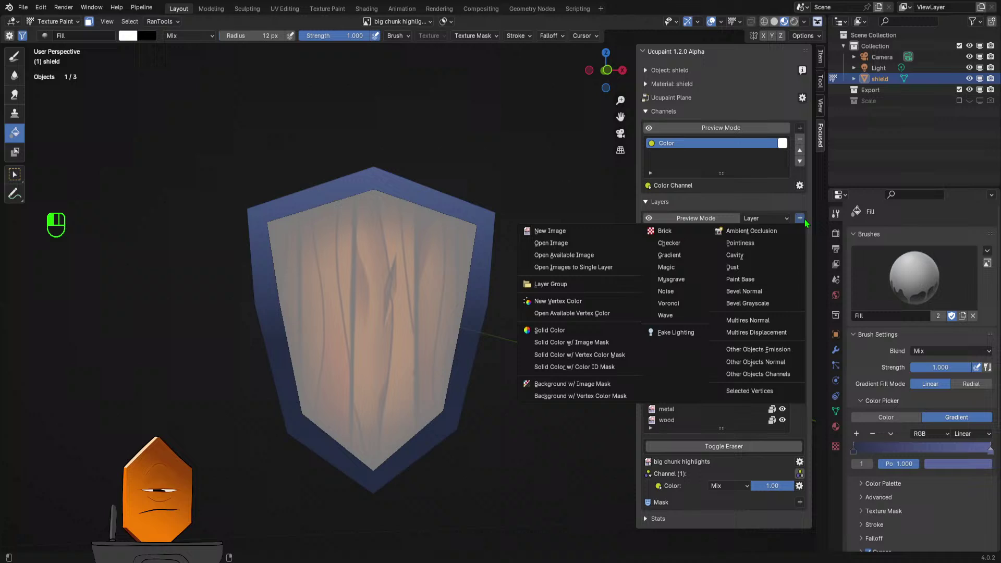
pyautogui.click(591, 335)
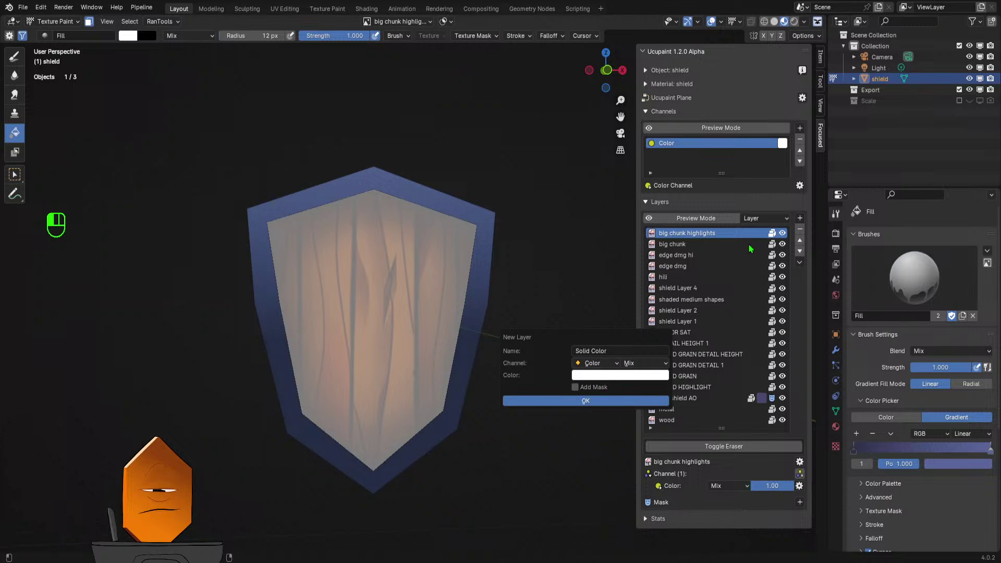
pyautogui.click(626, 351)
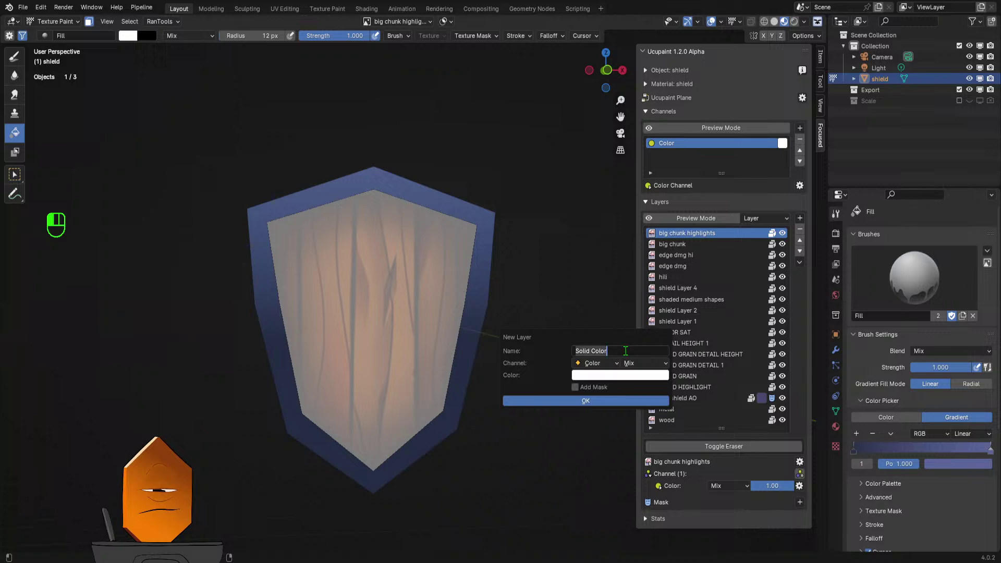
pyautogui.write('ao')
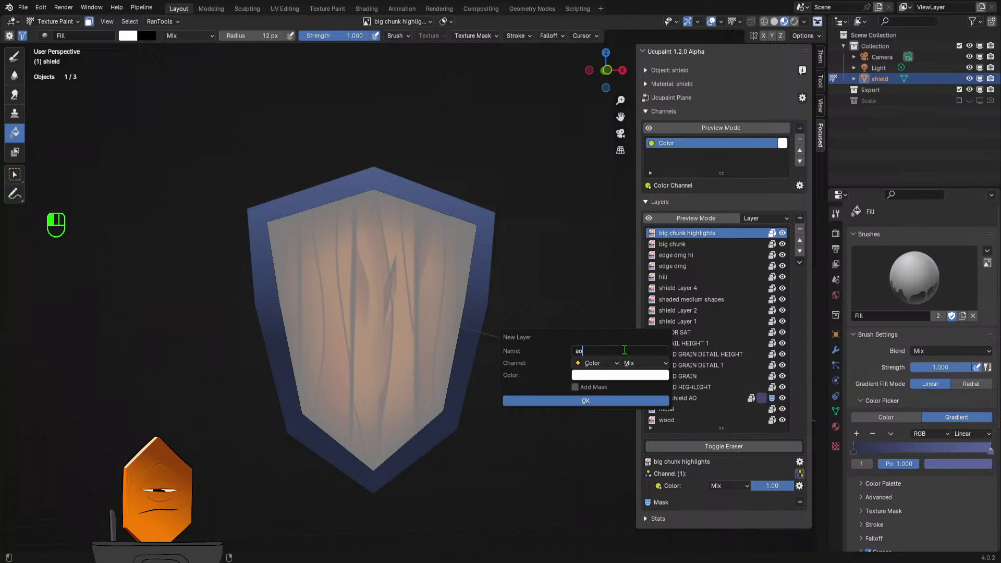
pyautogui.write(' metal')
pyautogui.press('Return')
# - Set the new layer's color to a dark blue sampled from the shield's rim
pyautogui.click(593, 376)
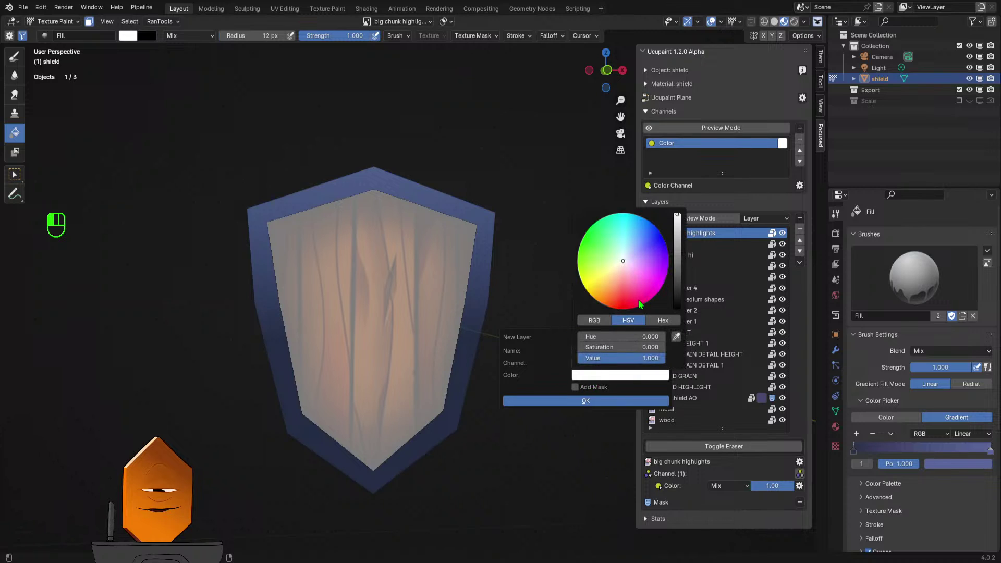
pyautogui.click(656, 269)
pyautogui.moveTo(655, 270); pyautogui.dragTo(661, 261)
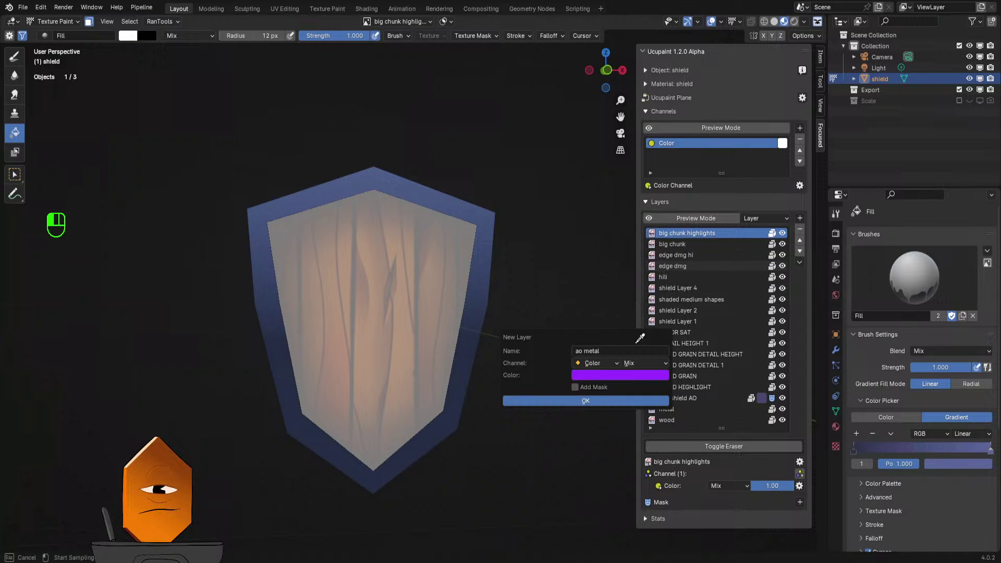
pyautogui.click(677, 336)
pyautogui.click(469, 330)
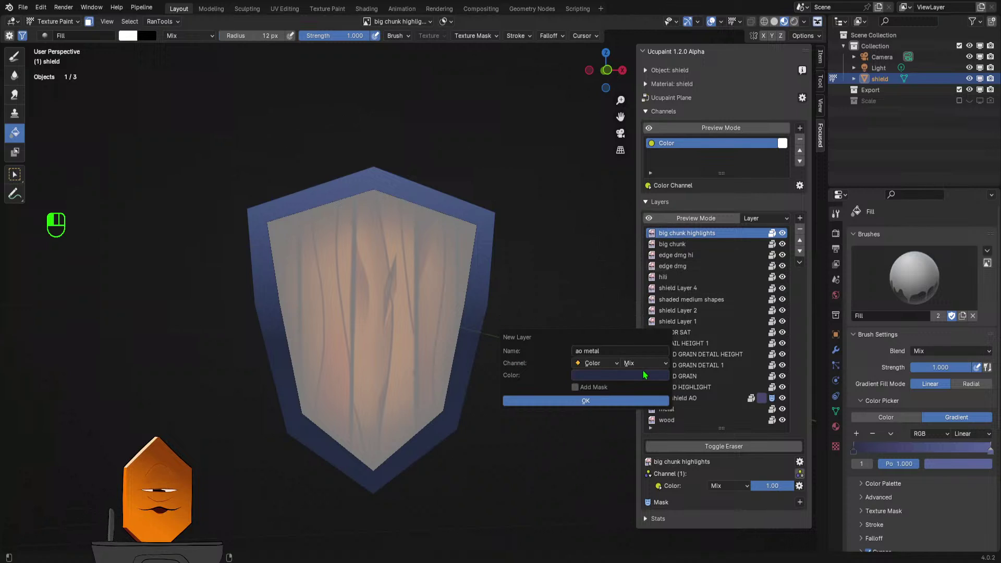
# - Create the ao metal solid color layer and start an Ambient Occlusion mask bake for it
pyautogui.click(611, 399)
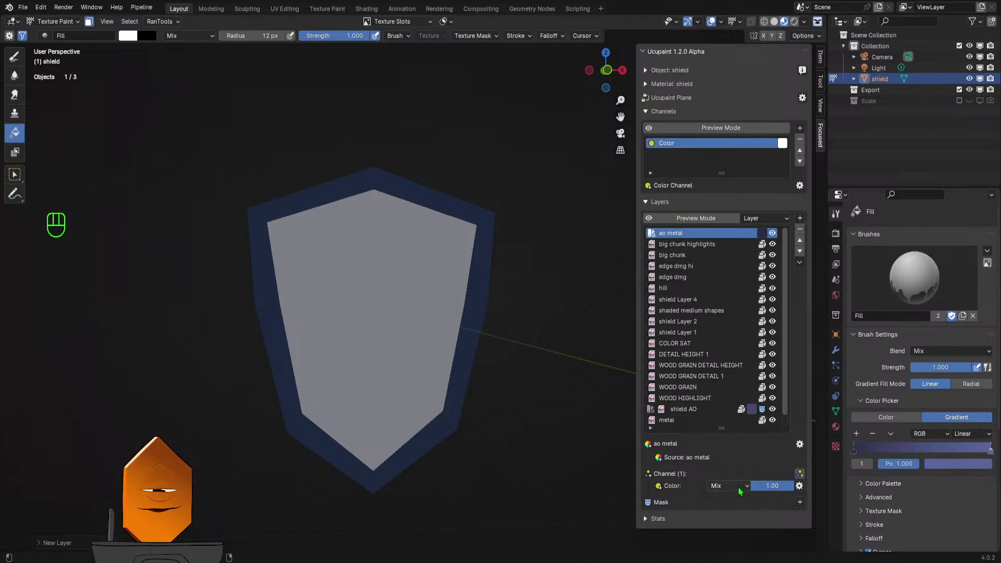
pyautogui.click(800, 503)
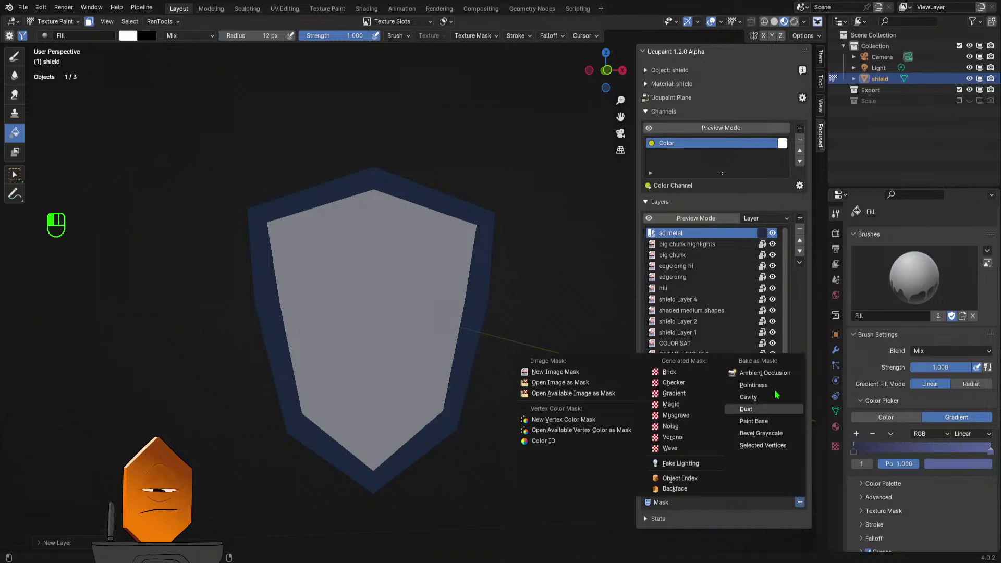
pyautogui.click(771, 373)
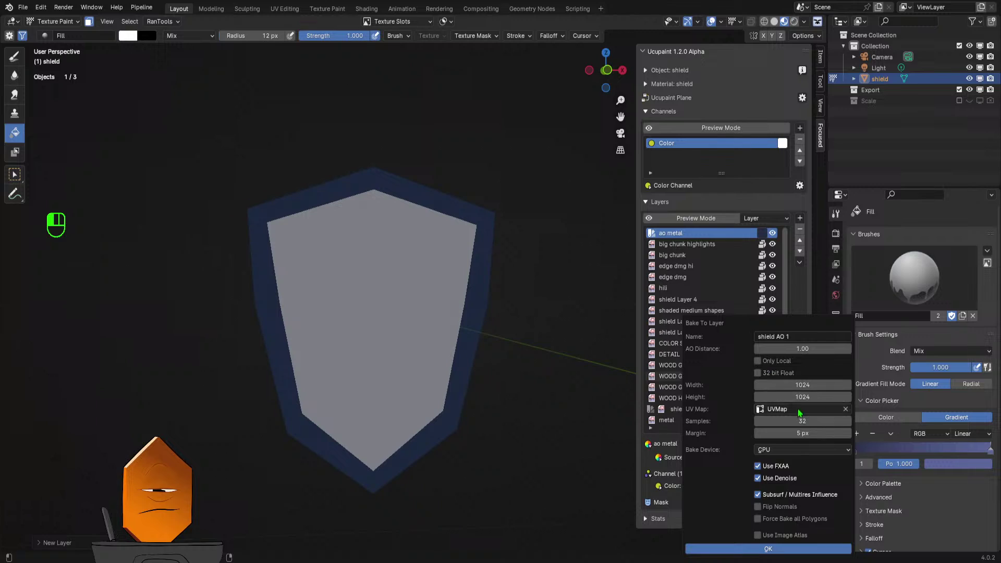
# - Set the ambient occlusion mask's bake resolution to 2048 by 2048
pyautogui.click(812, 385)
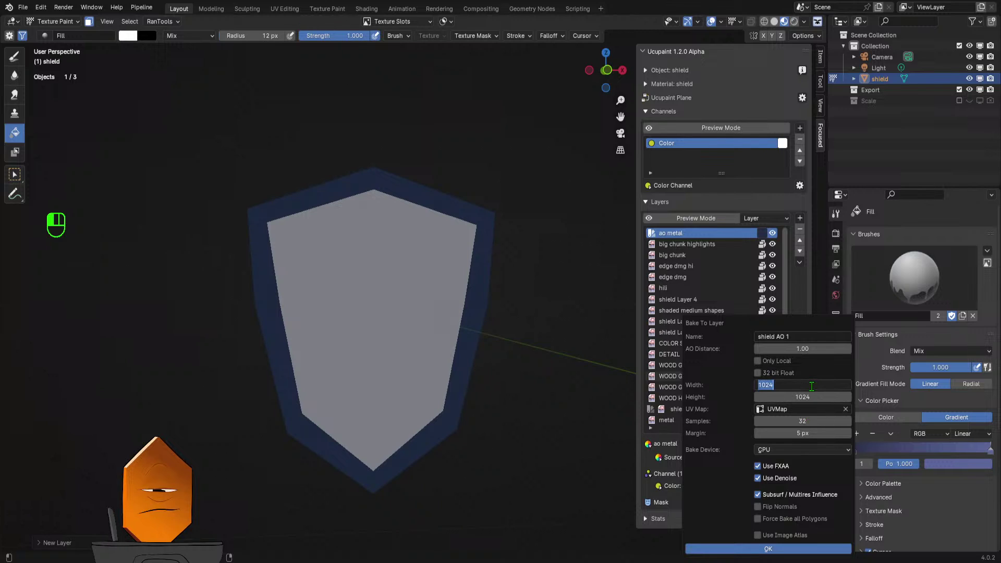
pyautogui.write('20')
pyautogui.write('96')
pyautogui.press('BackSpace')
pyautogui.press('BackSpace')
pyautogui.press('BackSpace')
pyautogui.press('BackSpace')
pyautogui.write('2048')
pyautogui.press('Return')
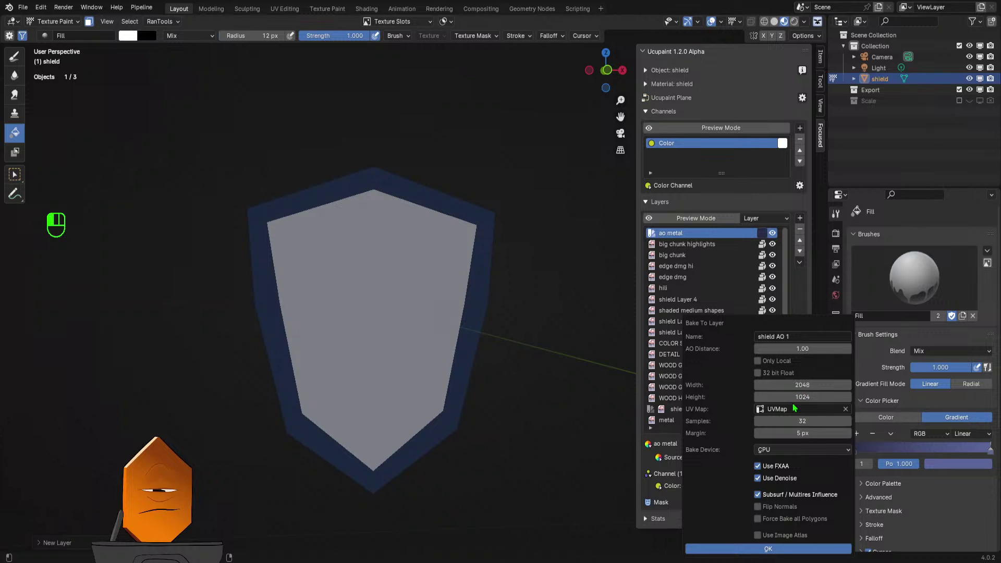
pyautogui.click(792, 397)
pyautogui.write('2048')
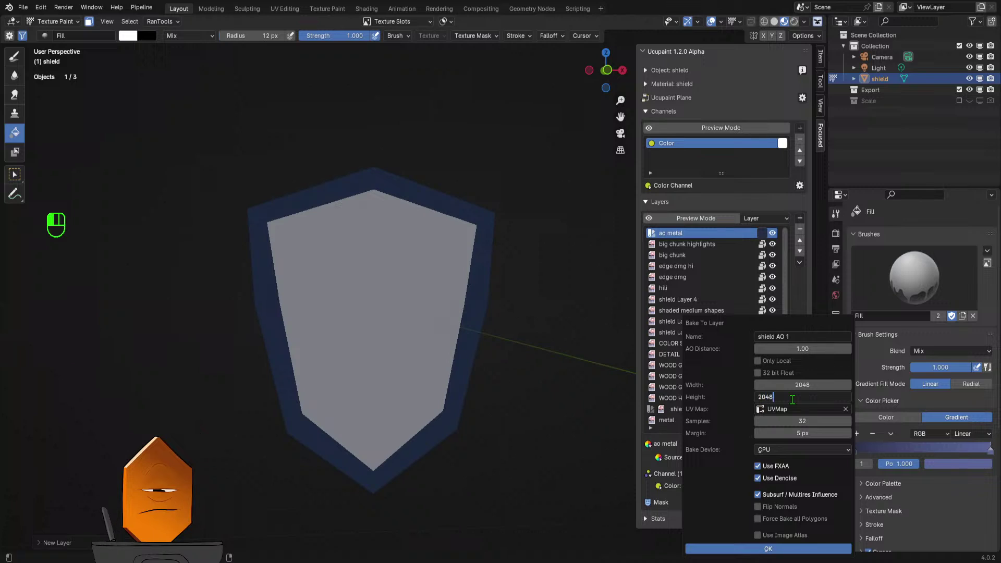
pyautogui.press('Return')
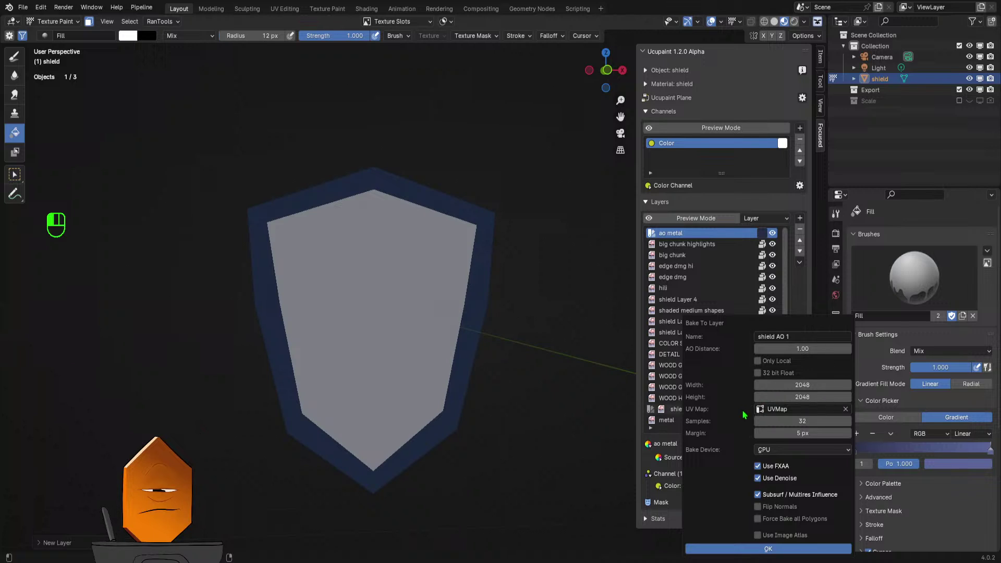
# - Configure the mask bake with 64 samples, GPU Compute as the bake device and an AO distance of 1.2
pyautogui.click(804, 420)
pyautogui.write('64')
pyautogui.press('Return')
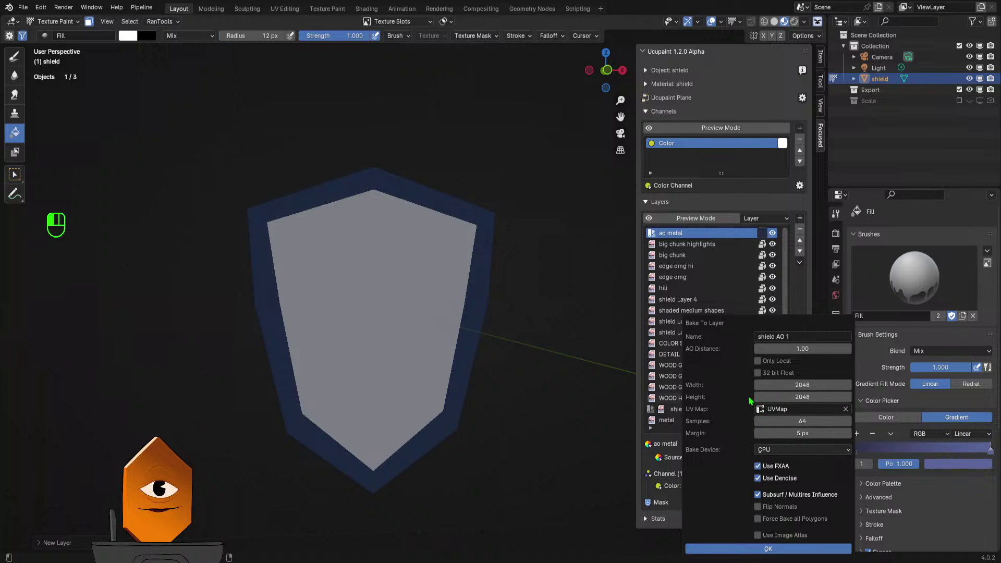
pyautogui.click(787, 449)
pyautogui.click(774, 479)
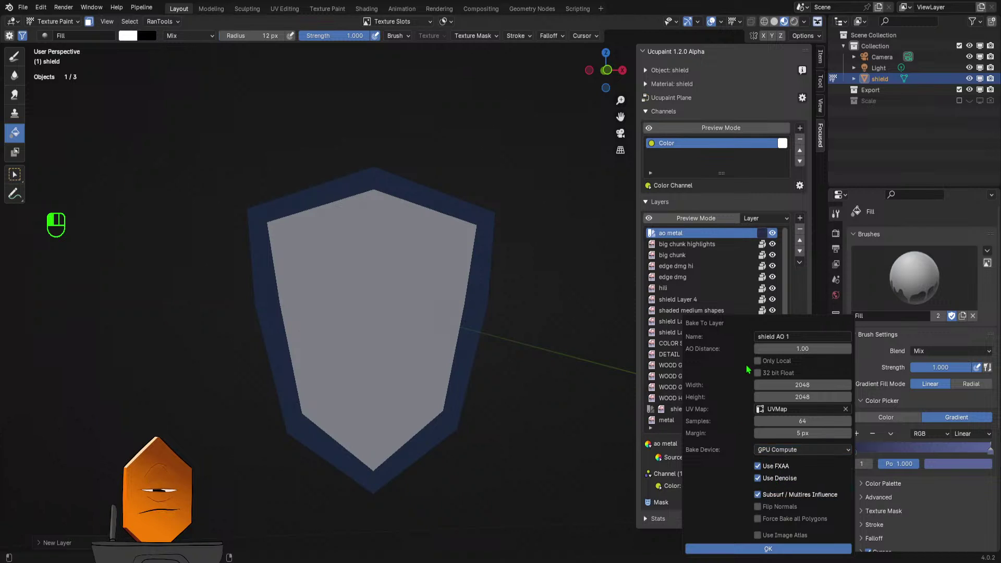
pyautogui.click(777, 349)
pyautogui.write('1.2')
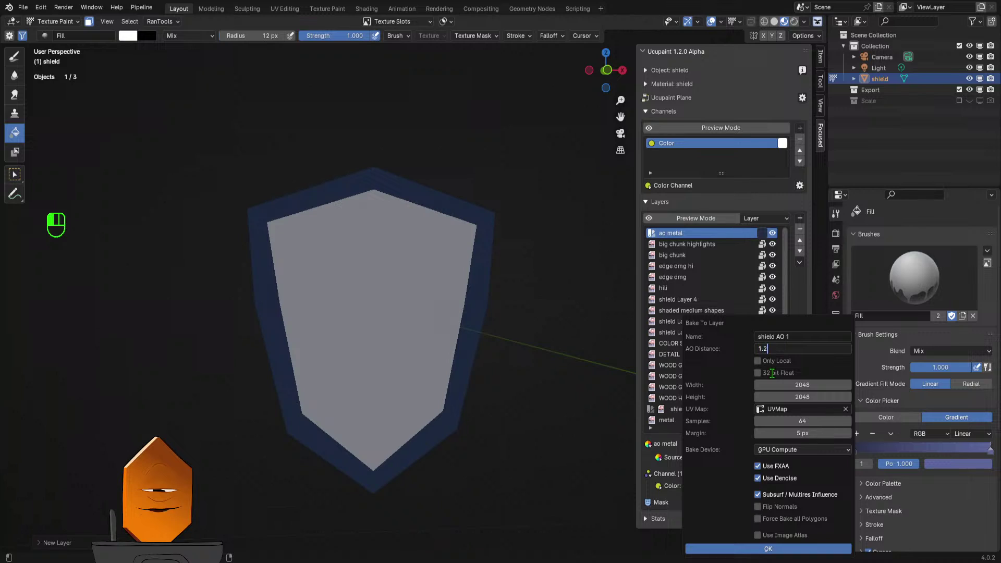
pyautogui.press('Return')
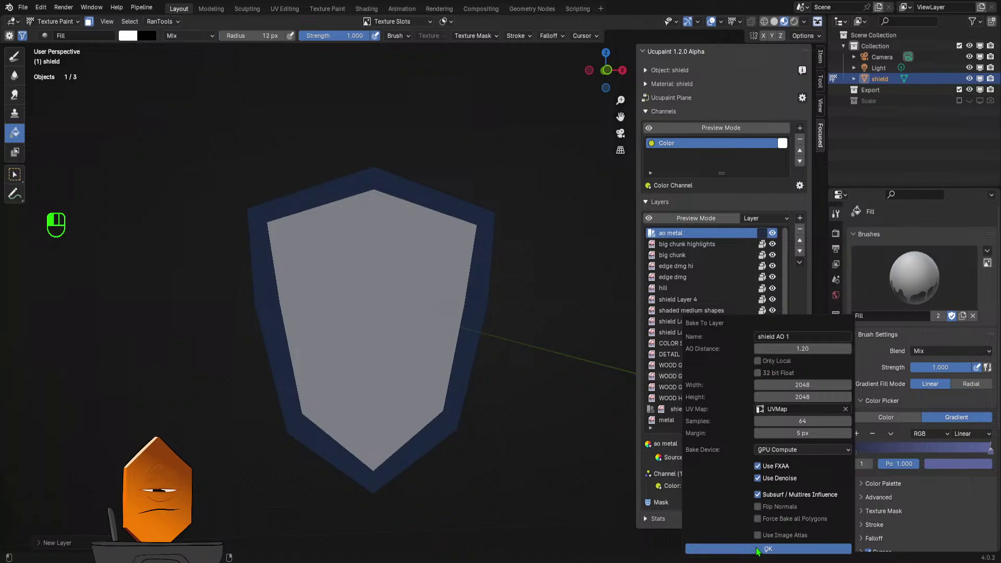
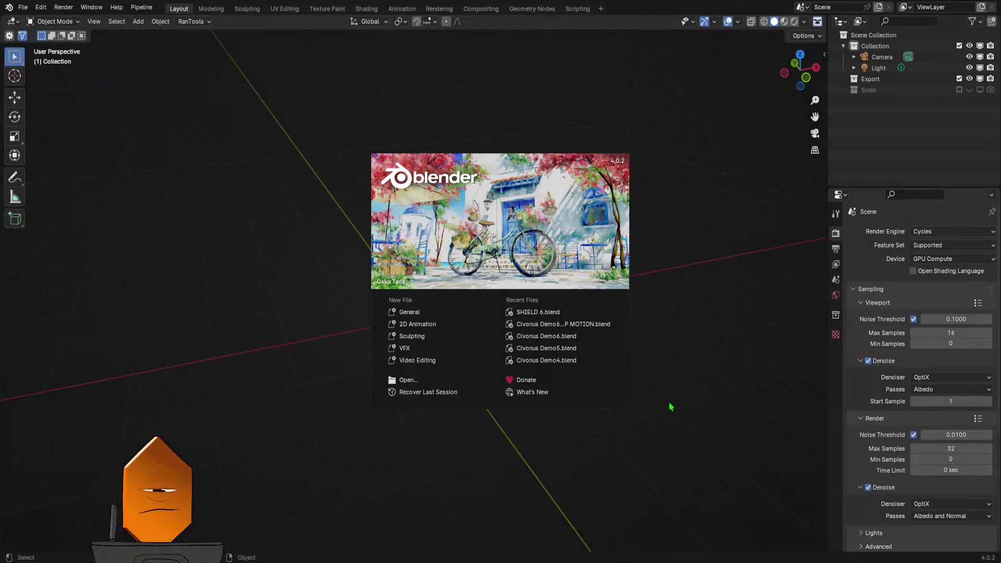
# - Reopen the recent file SHIELD 6.blend and focus the sidebar on the Ucupaint tools
pyautogui.click(538, 312)
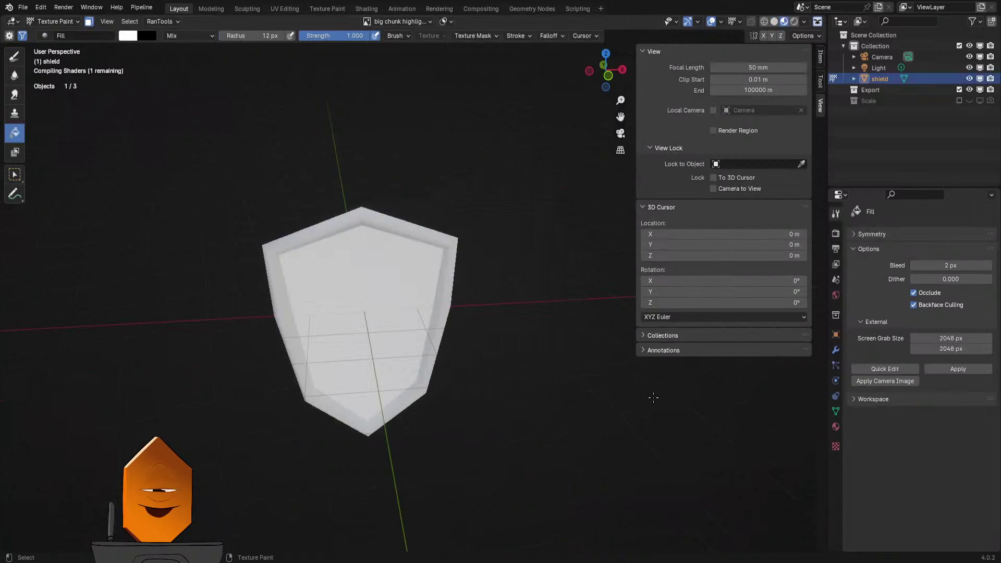
pyautogui.moveTo(492, 348)
pyautogui.mouseDown(button='middle')
pyautogui.moveTo(566, 357)
pyautogui.moveTo(530, 376)
pyautogui.moveTo(646, 378)
pyautogui.moveTo(558, 387)
pyautogui.moveTo(530, 375)
pyautogui.mouseUp(button='middle')
pyautogui.hotkey('alt', 'j')
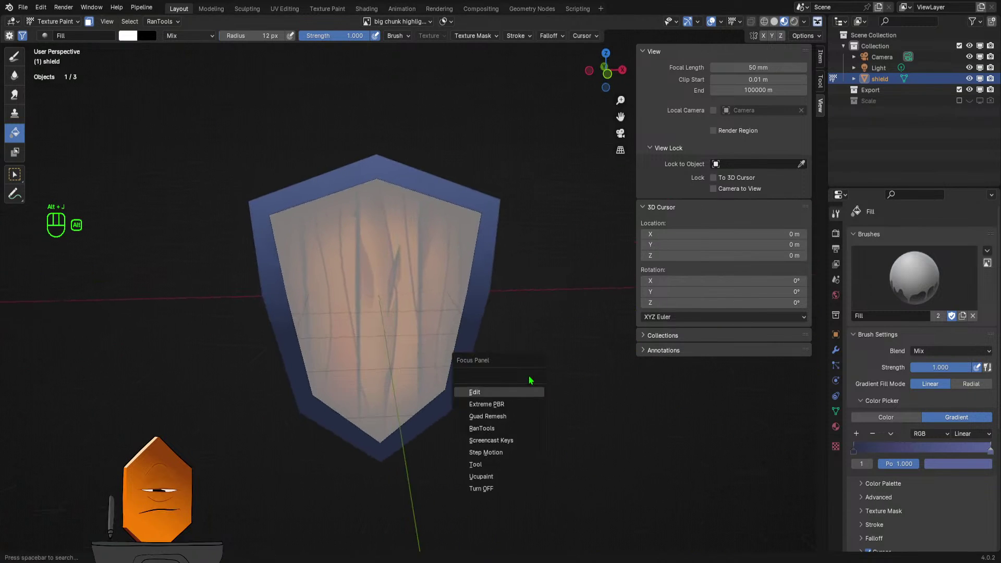
pyautogui.click(491, 476)
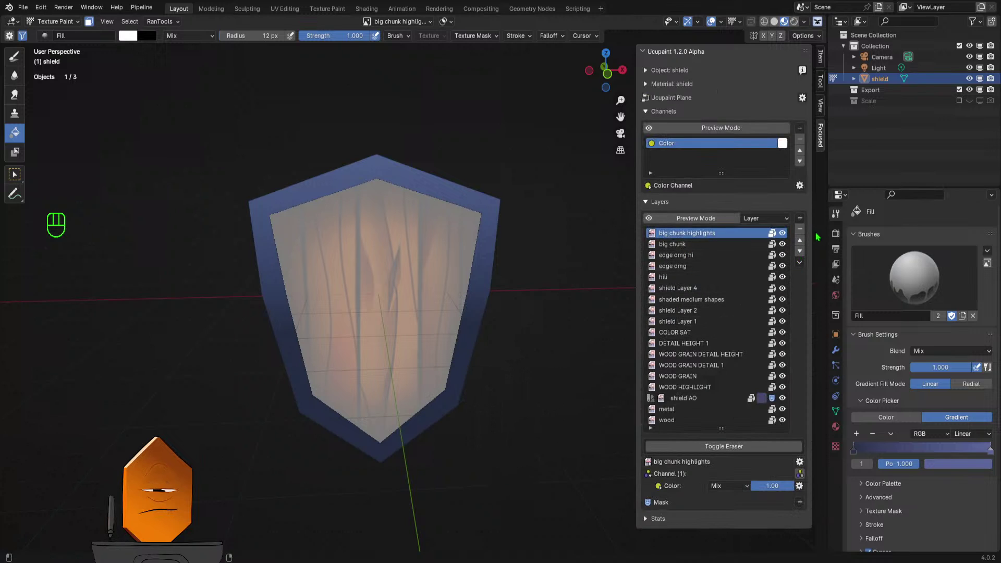
pyautogui.moveTo(556, 270); pyautogui.dragTo(521, 284, button='middle')
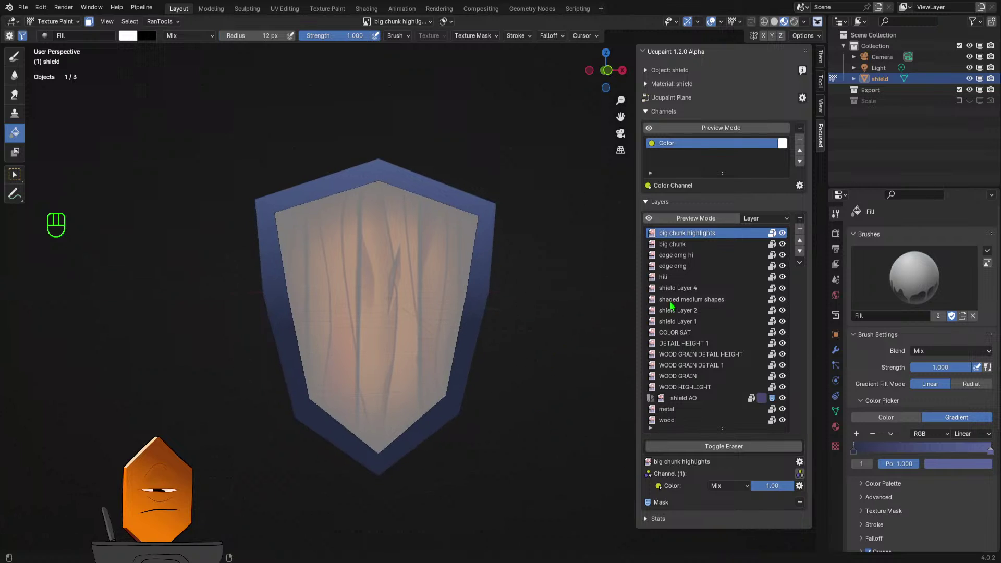
# - Add a Solid Color layer in dark blue sampled from the shield's rim and name it "ao metal"
pyautogui.click(800, 219)
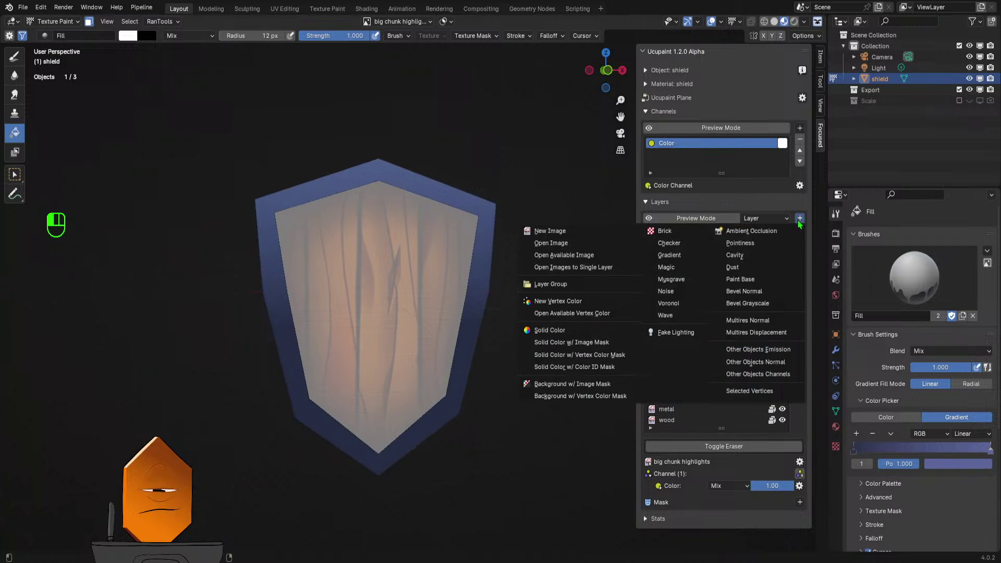
pyautogui.click(798, 220)
pyautogui.click(799, 219)
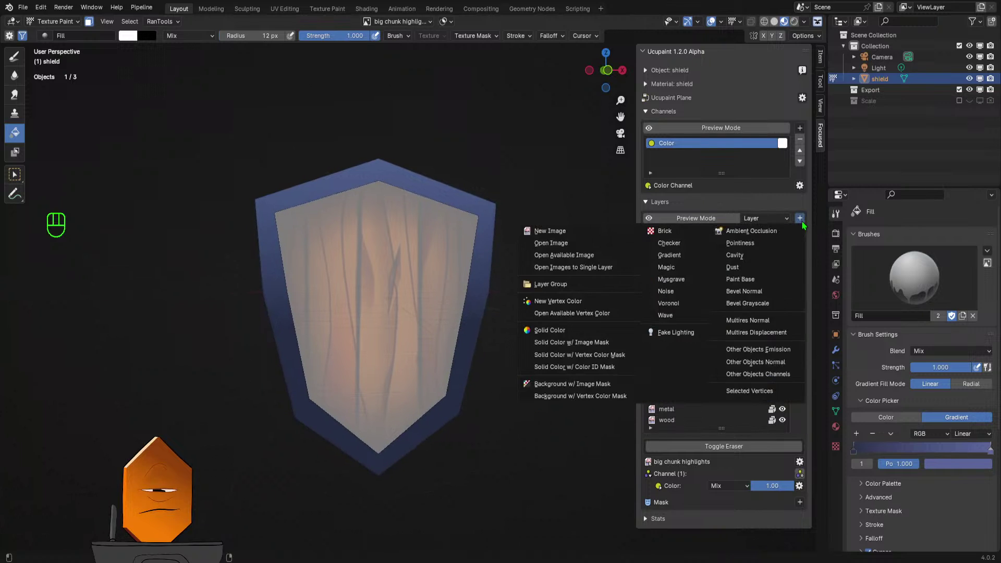
pyautogui.click(542, 336)
pyautogui.click(553, 380)
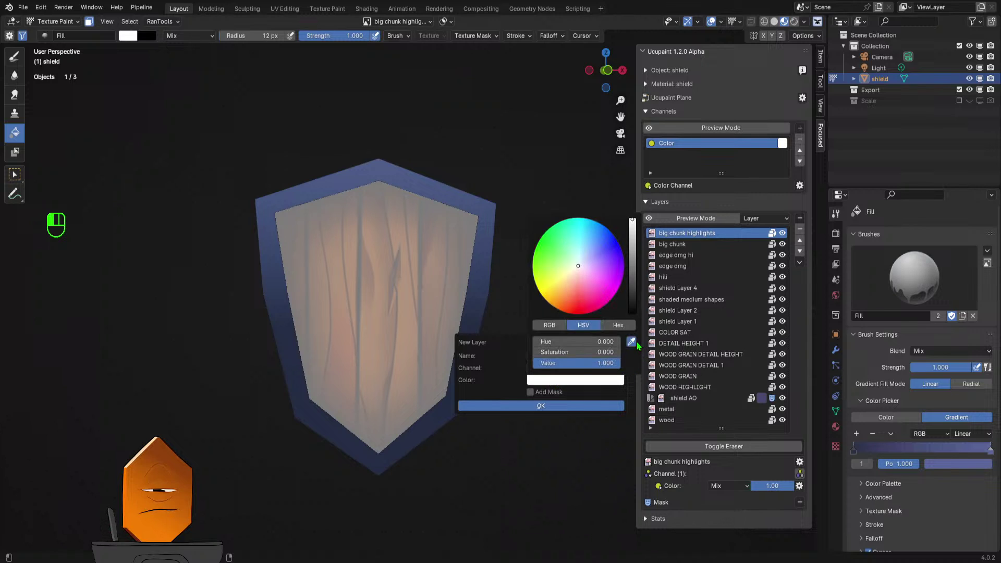
pyautogui.click(541, 406)
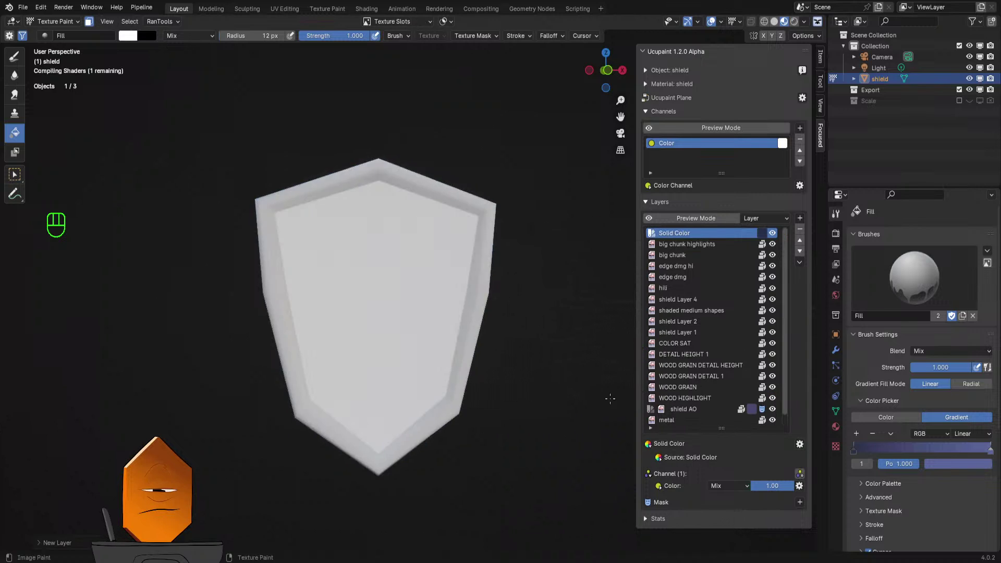
pyautogui.write('ao metal')
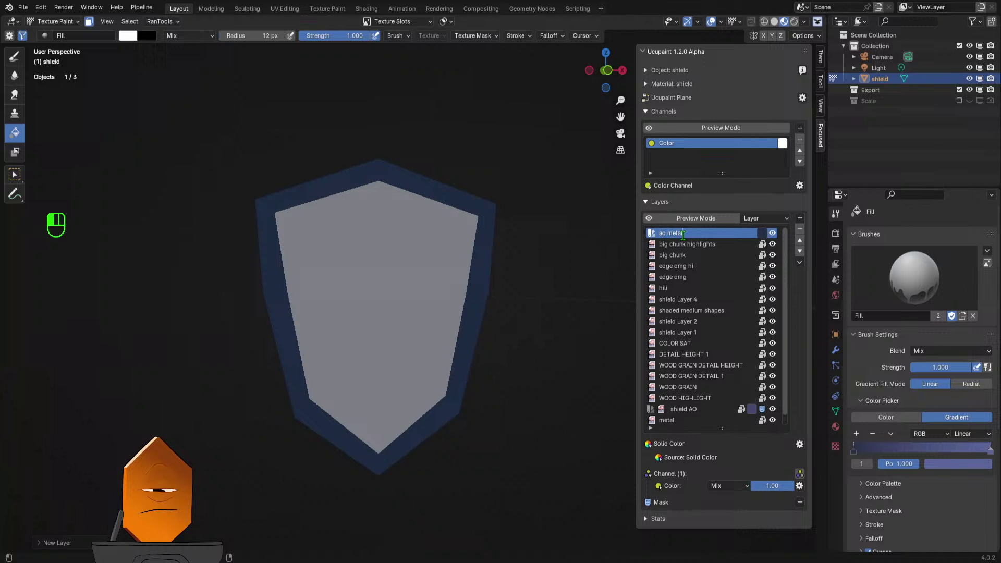
pyautogui.press('Return')
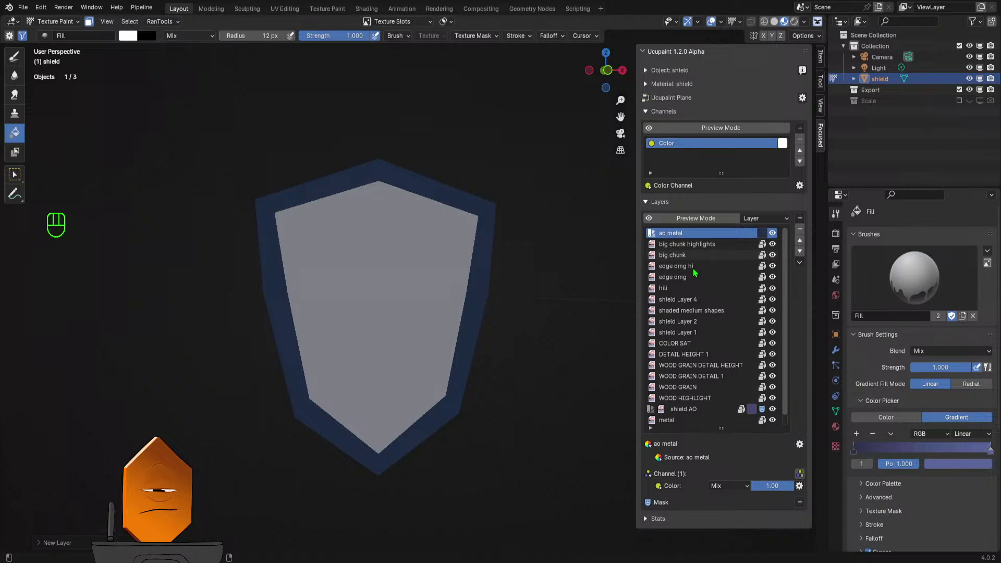
# - Toggle the ao metal layer's visibility to compare the shield with and without it, leaving the layer shown
pyautogui.moveTo(576, 334); pyautogui.dragTo(532, 339, button='middle')
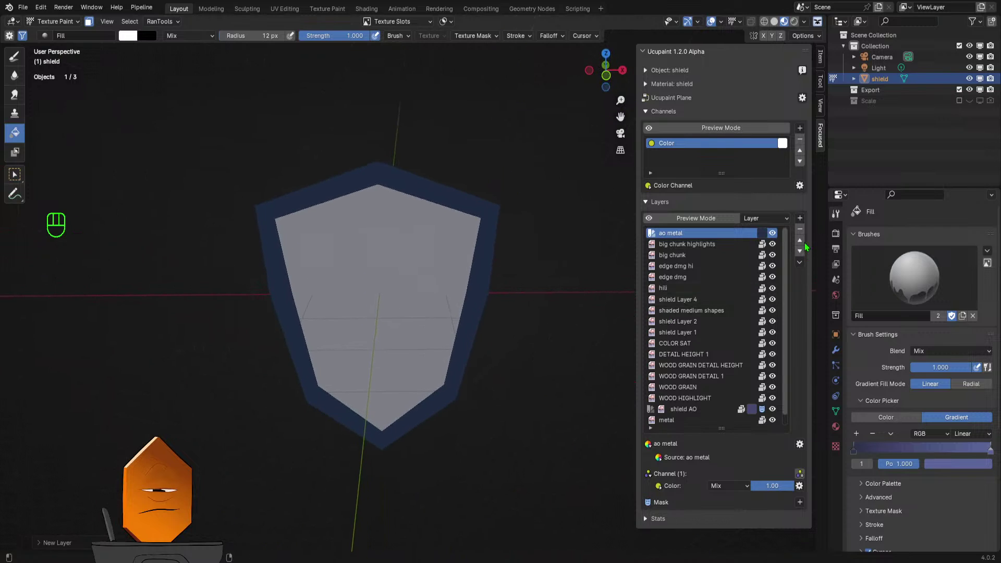
pyautogui.click(773, 233)
pyautogui.click(773, 233)
pyautogui.click(772, 233)
pyautogui.click(773, 234)
pyautogui.click(773, 233)
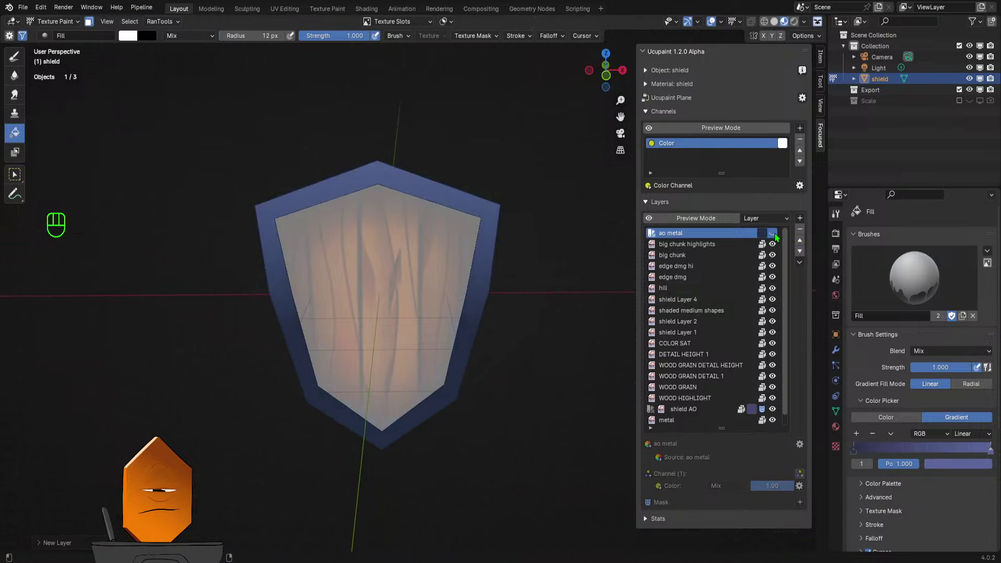
pyautogui.click(773, 233)
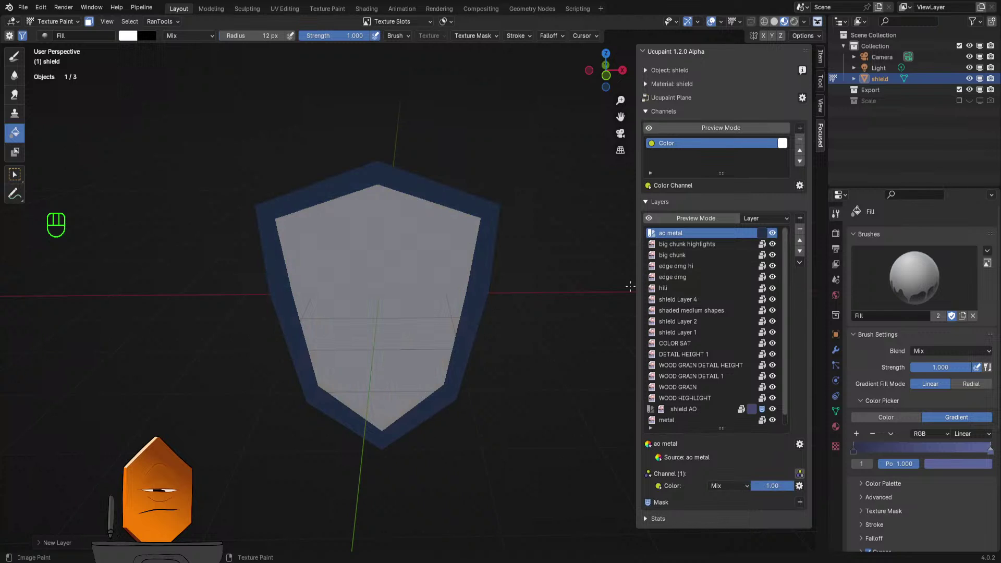
pyautogui.moveTo(584, 224); pyautogui.dragTo(551, 263, button='middle')
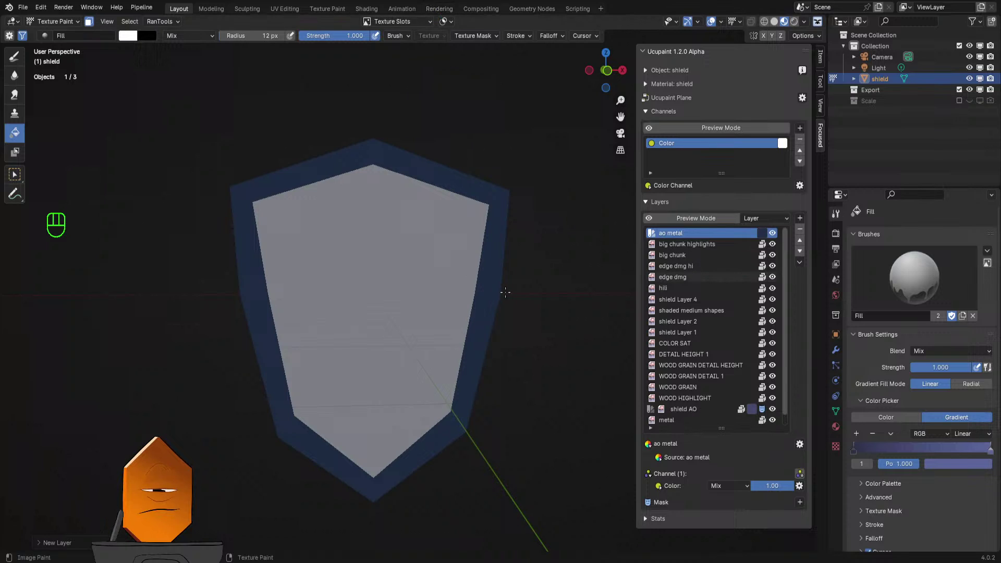
# - Face the shield from the front and start an Ambient Occlusion mask bake on the ao metal layer
pyautogui.press('KP_1')
pyautogui.keyDown('shift'); pyautogui.moveTo(544, 359); pyautogui.dragTo(548, 372, button='middle'); pyautogui.keyUp('shift')
pyautogui.keyDown('ctrl'); pyautogui.moveTo(550, 417); pyautogui.dragTo(557, 365, button='middle'); pyautogui.keyUp('ctrl')
pyautogui.moveTo(558, 365)
pyautogui.keyDown('shift'); pyautogui.mouseDown(button='middle')
pyautogui.moveTo(565, 322)
pyautogui.moveTo(553, 380)
pyautogui.mouseUp(button='middle'); pyautogui.keyUp('shift')
pyautogui.keyDown('shift'); pyautogui.moveTo(553, 380); pyautogui.dragTo(537, 383, button='middle'); pyautogui.keyUp('shift')
pyautogui.keyDown('ctrl'); pyautogui.moveTo(536, 384); pyautogui.dragTo(557, 378, button='middle'); pyautogui.keyUp('ctrl')
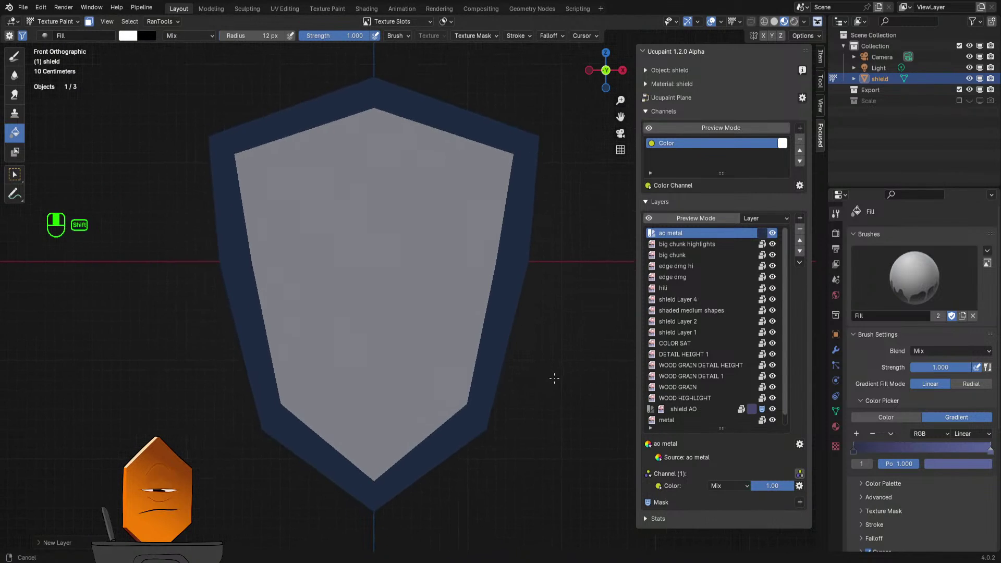
pyautogui.click(800, 503)
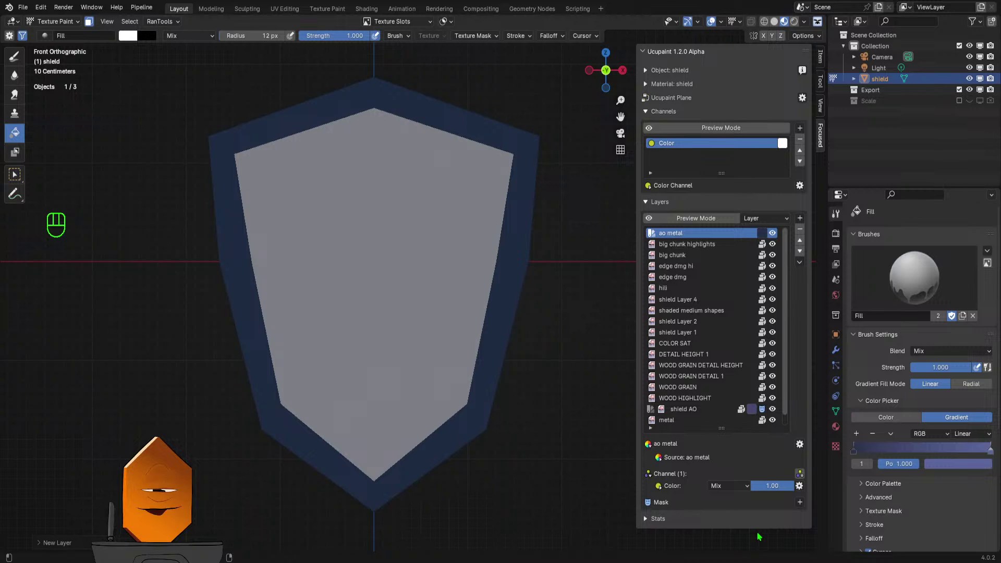
pyautogui.click(799, 504)
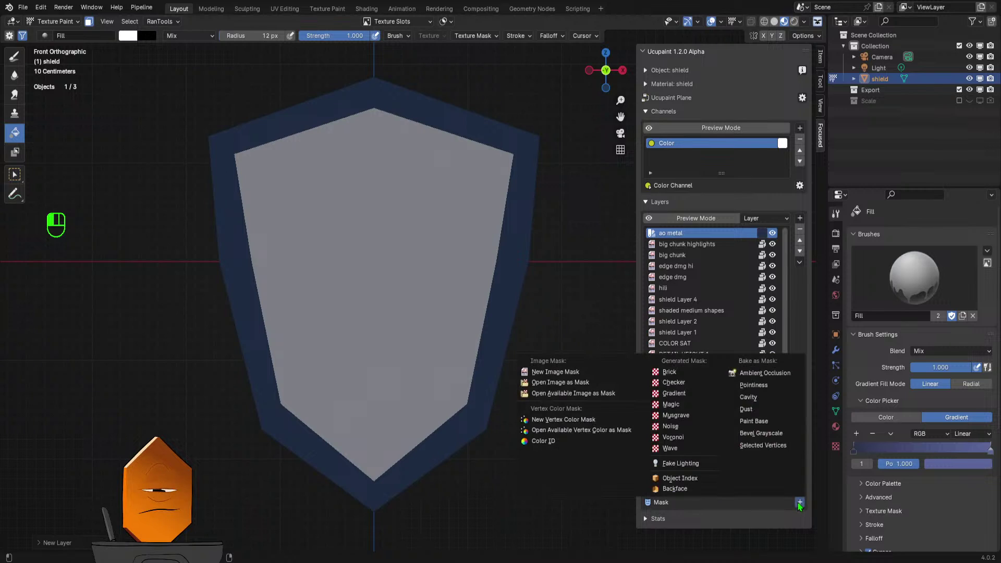
pyautogui.click(799, 503)
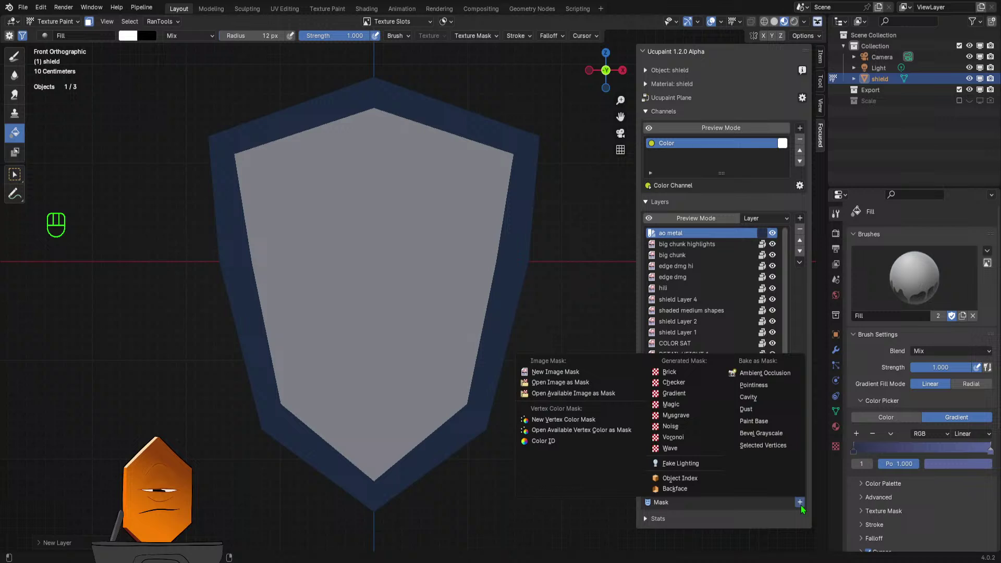
pyautogui.click(782, 373)
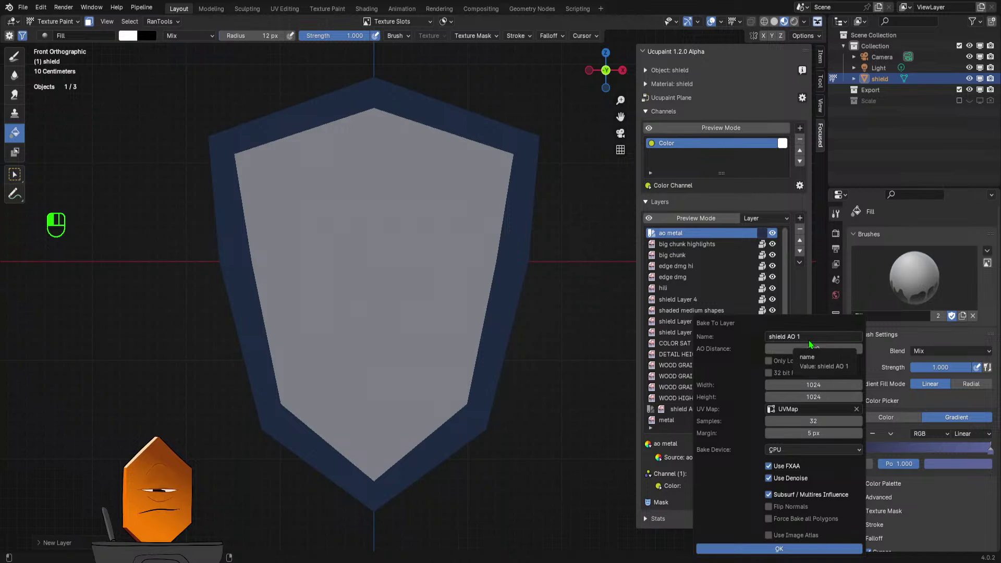
# - Bake the ao metal layer's ambient occlusion mask with width and height set to 2048
pyautogui.click(814, 385)
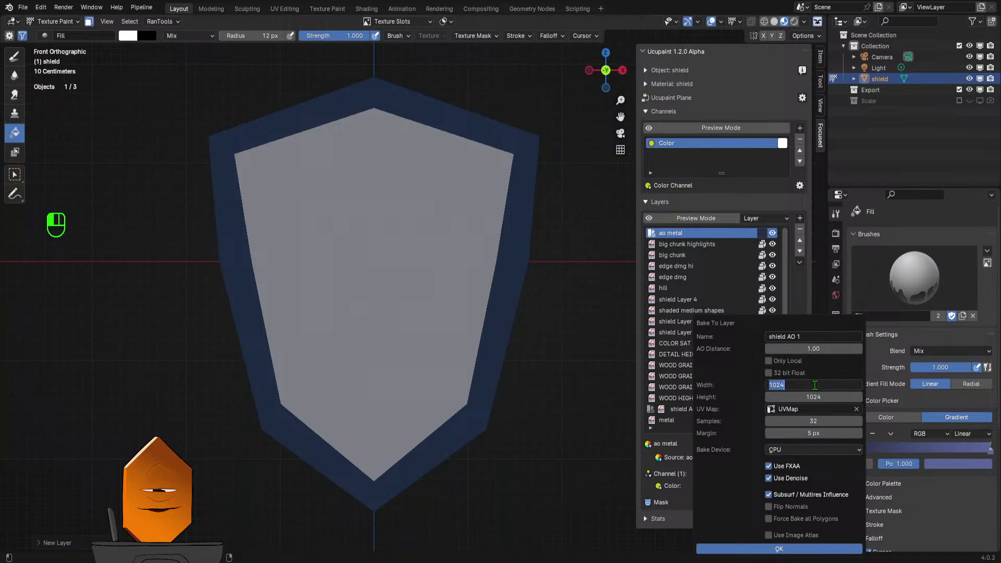
pyautogui.write('2048')
pyautogui.press('Return')
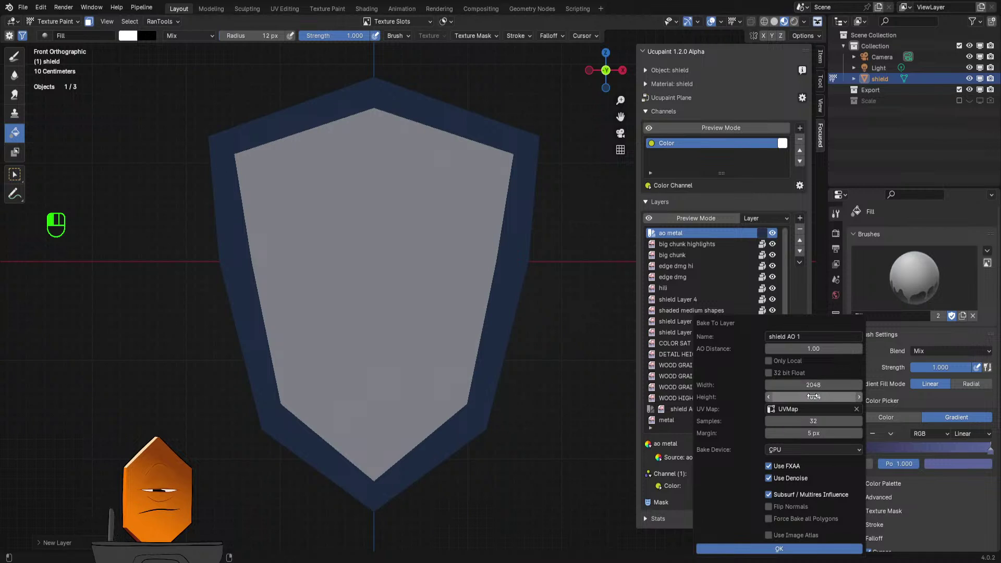
pyautogui.click(814, 397)
pyautogui.write('2048')
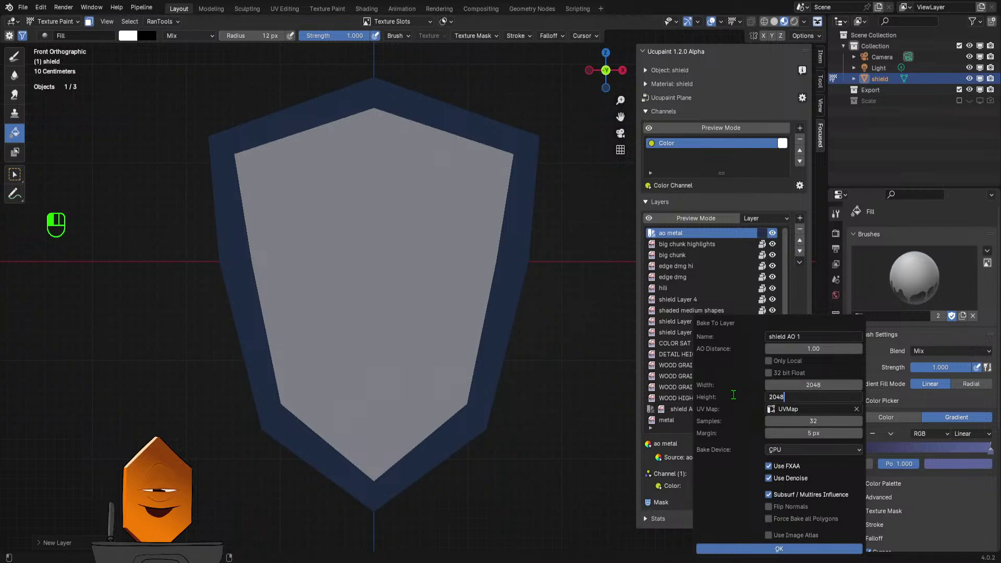
pyautogui.press('Return')
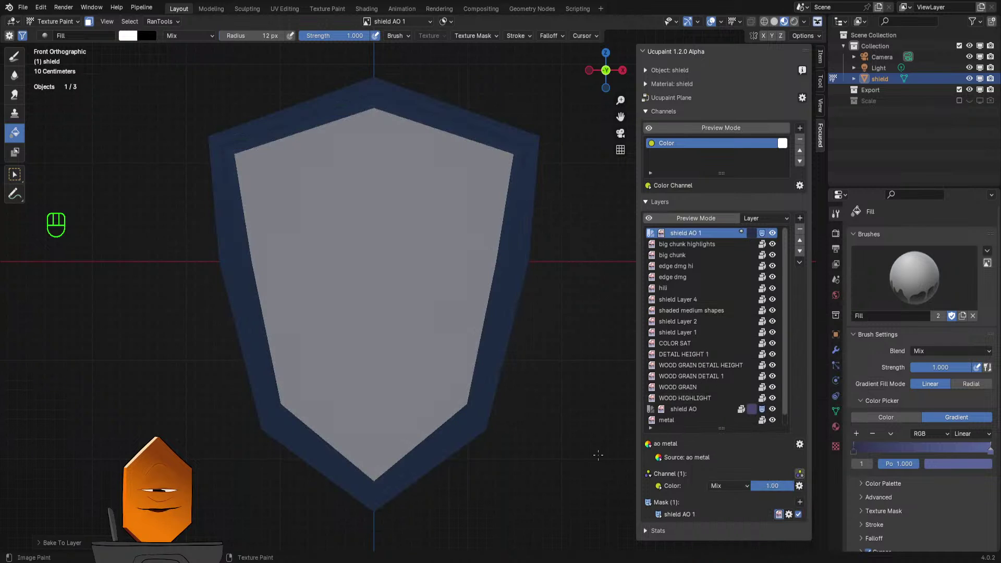
# - Tint the shield AO 1 layer dark crimson with hue 0.976, saturation 0.890 and value 0.063
pyautogui.moveTo(489, 286); pyautogui.dragTo(491, 312, button='middle')
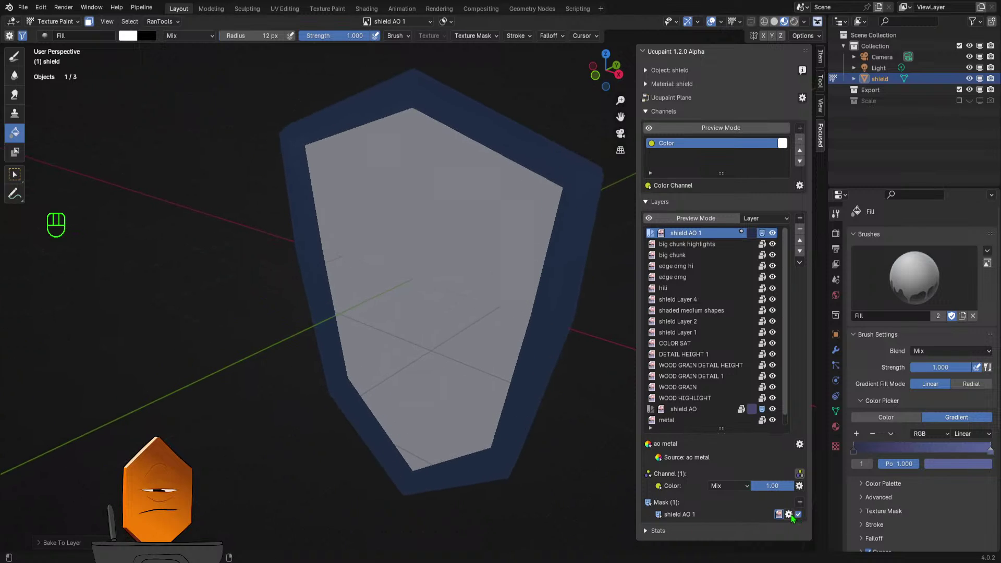
pyautogui.click(752, 234)
pyautogui.moveTo(799, 142)
pyautogui.mouseDown()
pyautogui.moveTo(808, 155)
pyautogui.moveTo(807, 142)
pyautogui.mouseUp()
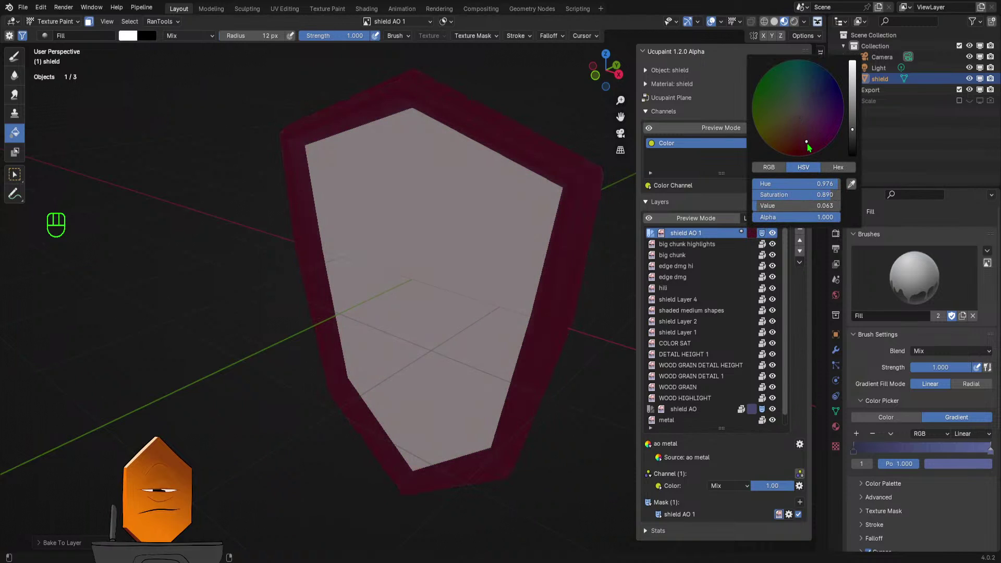
# - Add a Ramp modifier to the shield AO 1 layer's mask
pyautogui.click(789, 515)
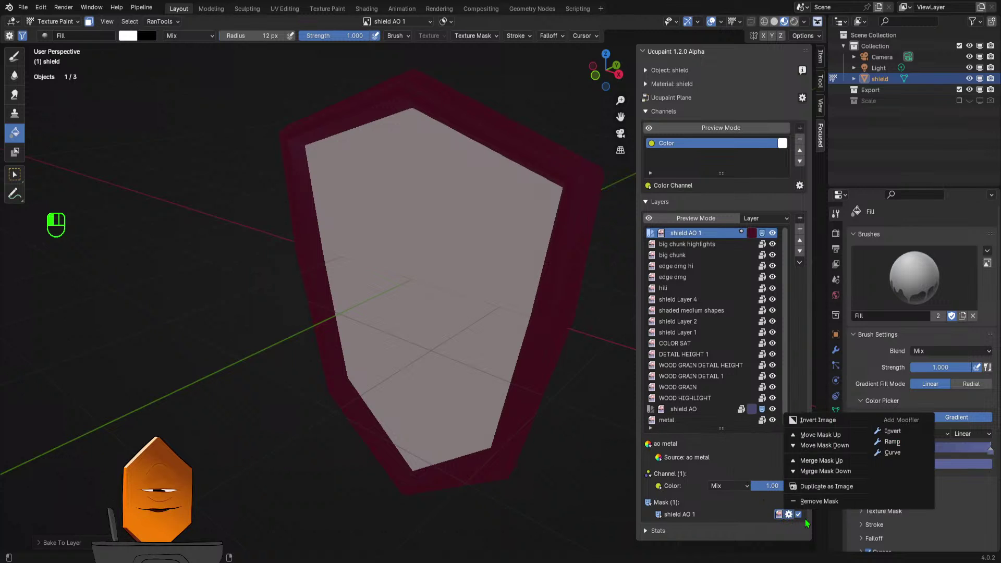
pyautogui.click(921, 444)
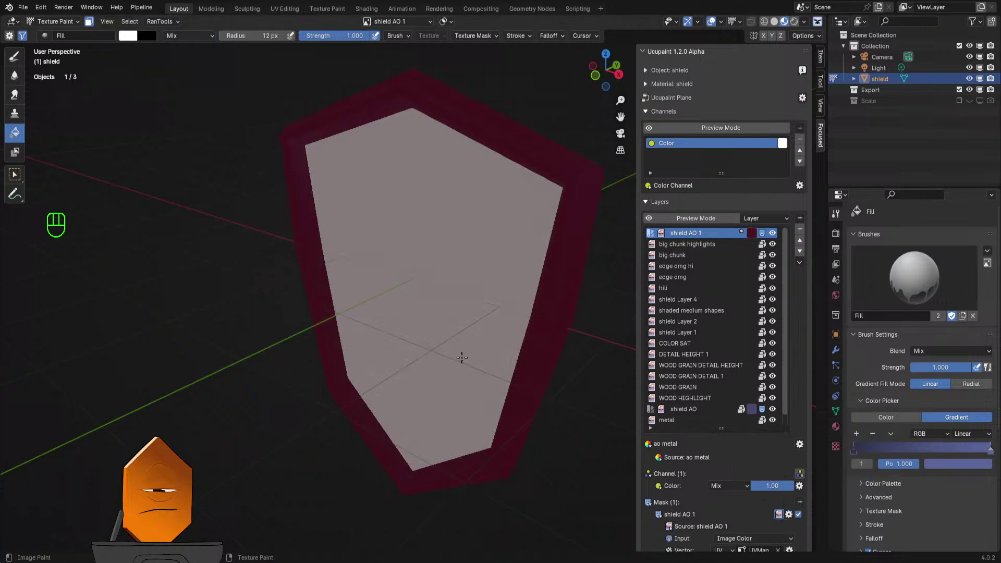
pyautogui.scroll(-3, 751, 477)
pyautogui.scroll(-3, 751, 477)
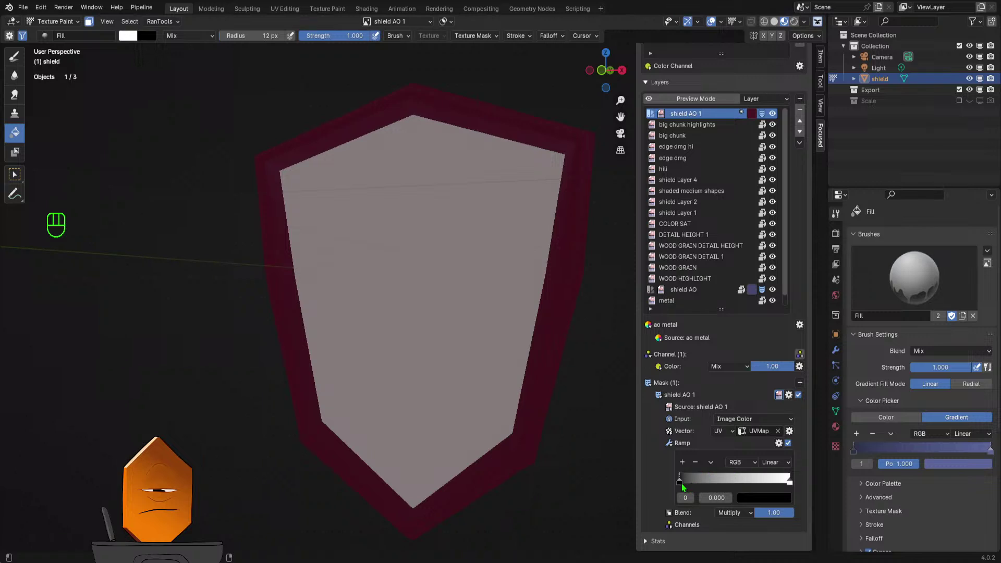
# - Try moving the black stop of the mask's ramp to 0.814
pyautogui.moveTo(681, 483); pyautogui.dragTo(776, 480)
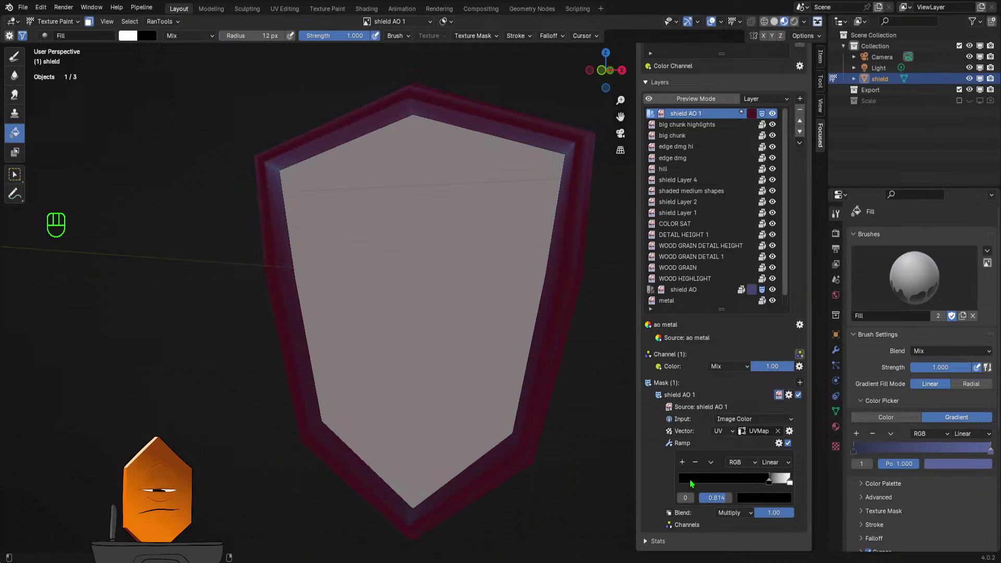
pyautogui.hotkey('ctrl', 'z')
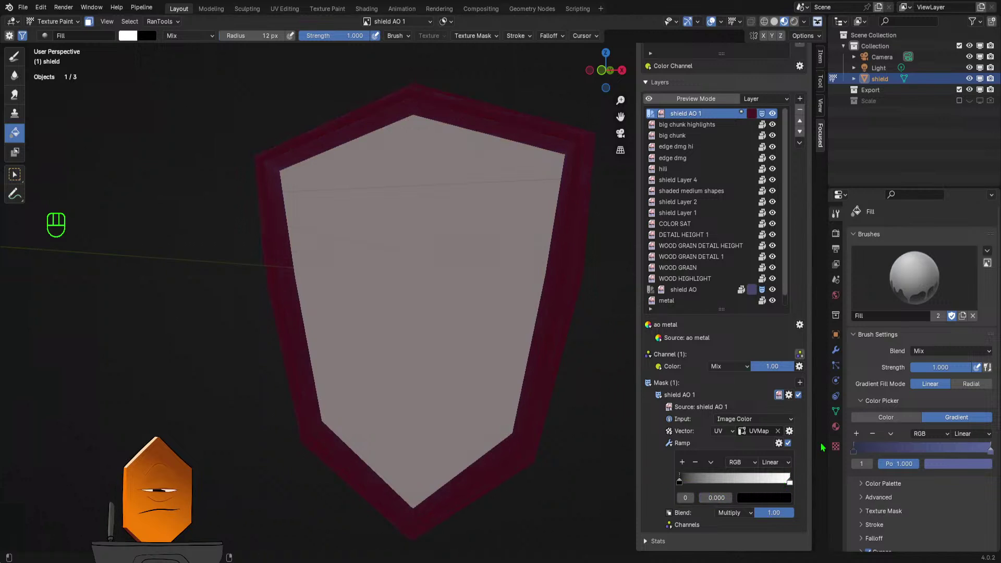
# - Add an Invert modifier to the shield AO 1 mask and move the ramp's black stop to 0.750
pyautogui.click(790, 431)
pyautogui.click(789, 395)
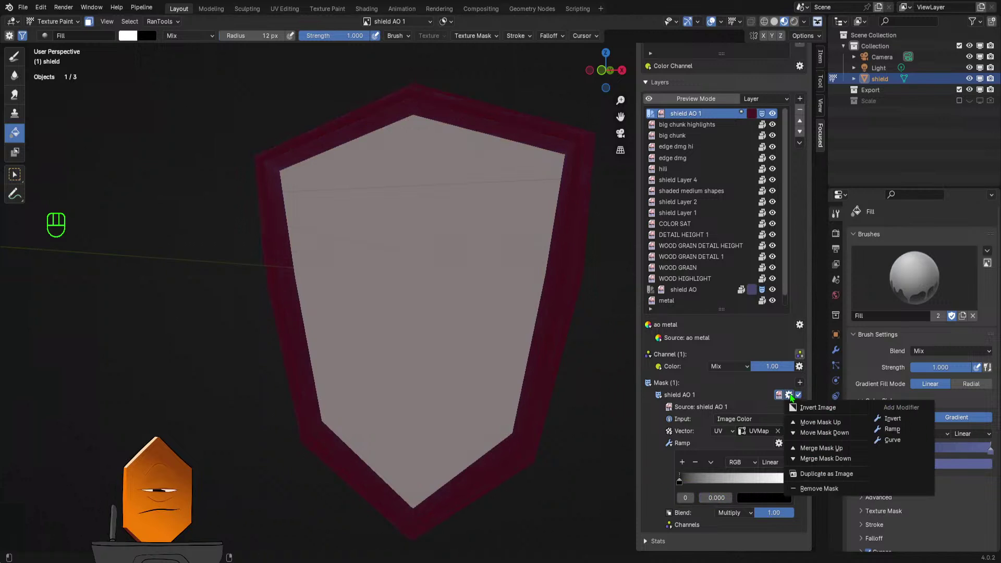
pyautogui.click(892, 418)
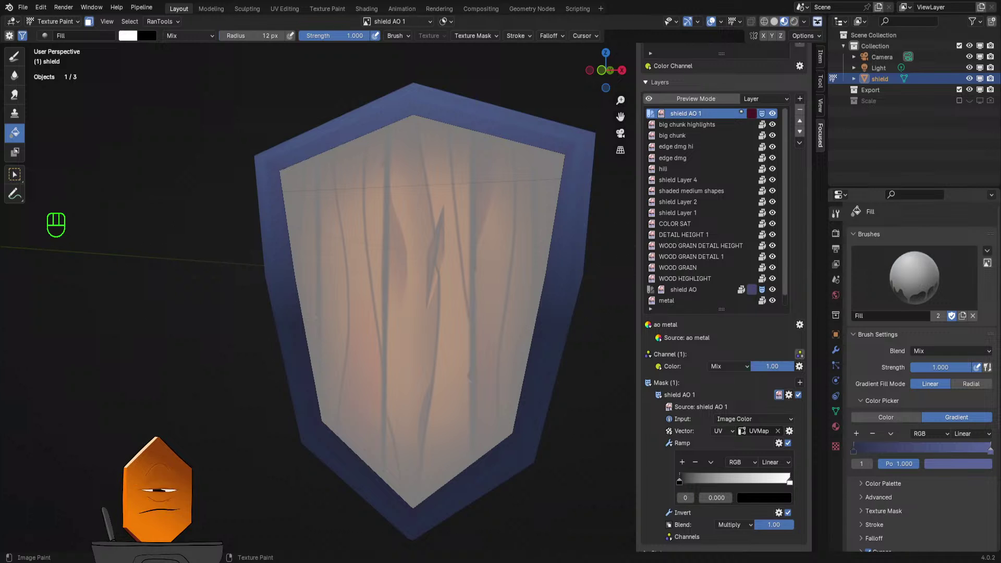
pyautogui.moveTo(253, 246); pyautogui.dragTo(367, 99, button='middle')
pyautogui.moveTo(681, 486); pyautogui.dragTo(768, 484)
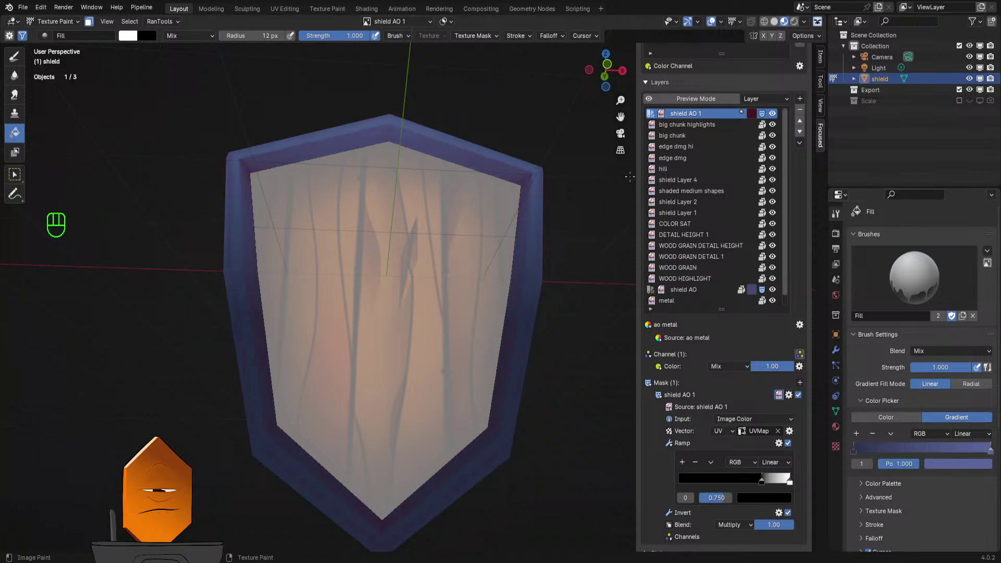
# - Sample the blue of the shield's frame as the shield AO 1 layer colour and darken it to a value of 0.040
pyautogui.click(751, 113)
pyautogui.click(851, 250)
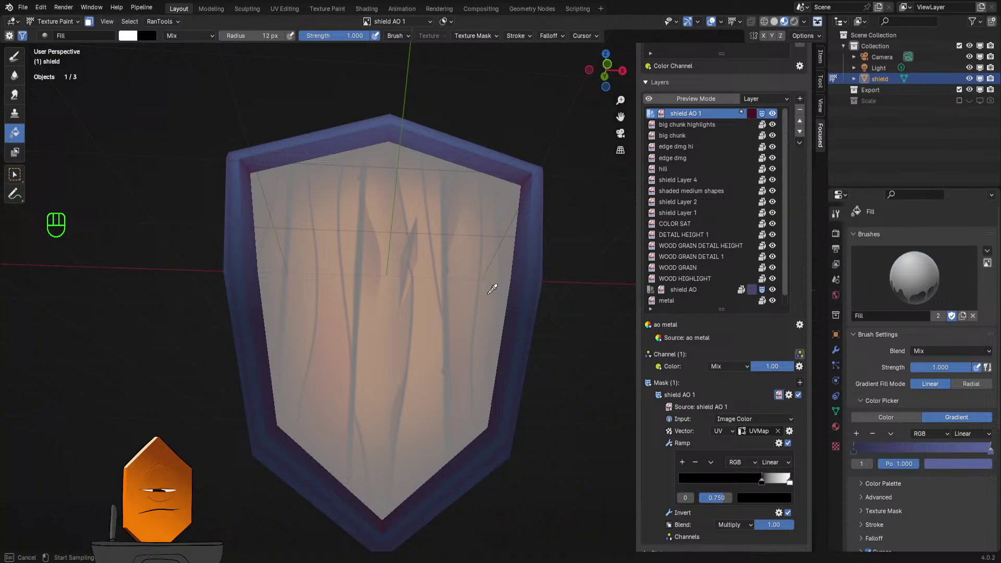
pyautogui.click(529, 297)
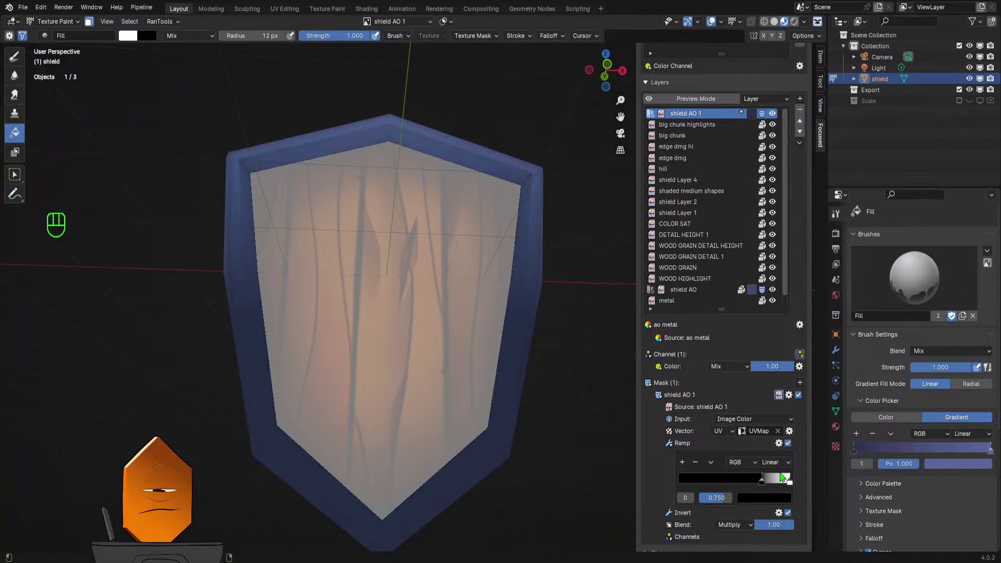
pyautogui.click(751, 113)
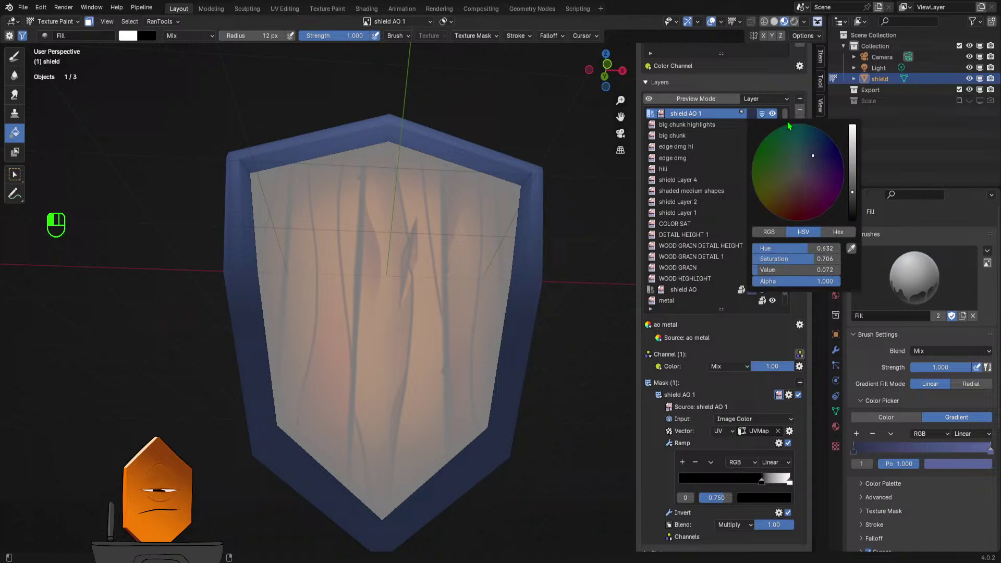
pyautogui.moveTo(853, 198); pyautogui.dragTo(852, 210)
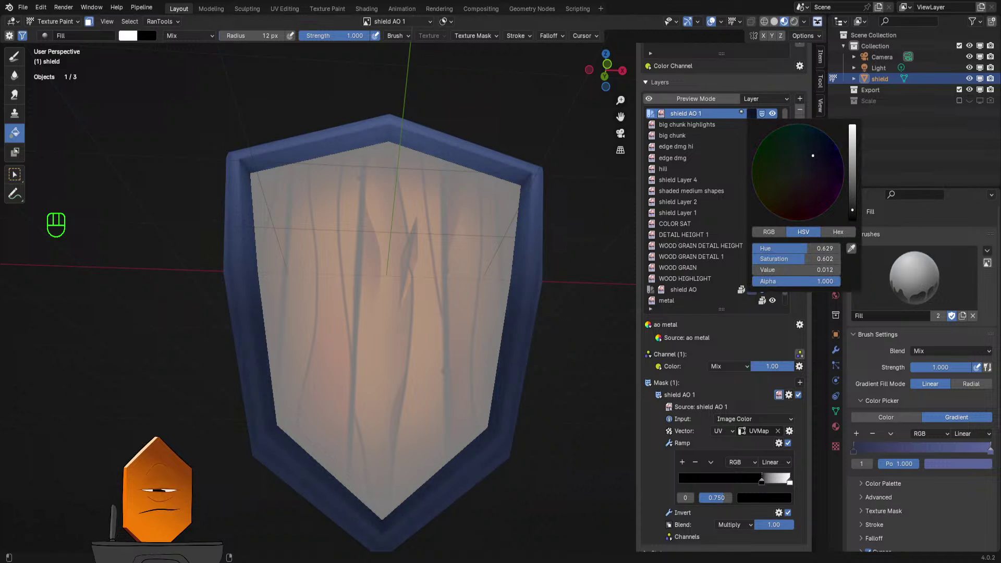
# - Shift the shield AO 1 layer colour to purple with hue 0.824 and set its value to 0.055
pyautogui.moveTo(470, 333)
pyautogui.mouseDown(button='middle')
pyautogui.moveTo(219, 342)
pyautogui.moveTo(563, 358)
pyautogui.moveTo(505, 380)
pyautogui.moveTo(442, 334)
pyautogui.mouseUp(button='middle')
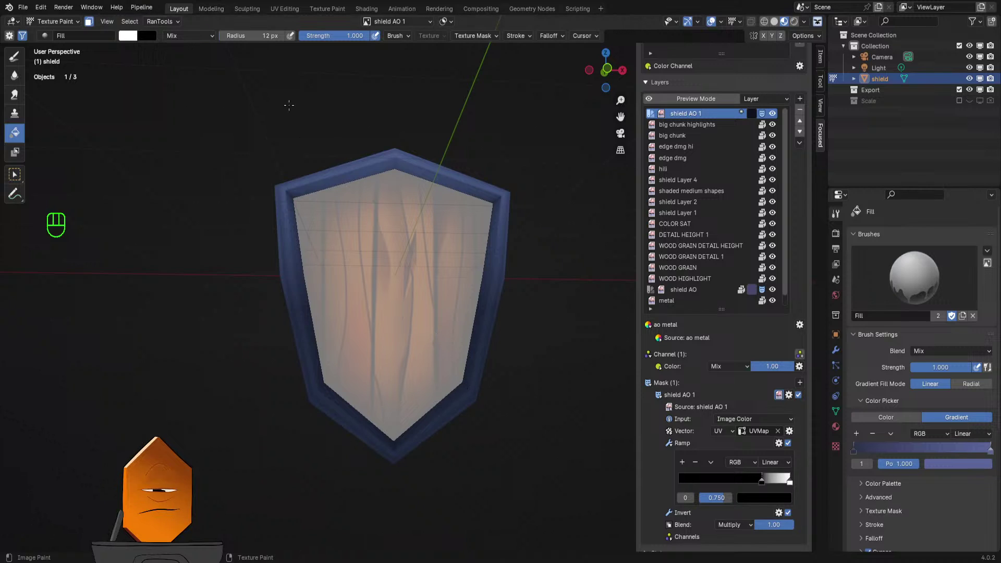
pyautogui.keyDown('shift'); pyautogui.moveTo(396, 268); pyautogui.dragTo(440, 286, button='middle'); pyautogui.keyUp('shift')
pyautogui.scroll(1, 407, 318)
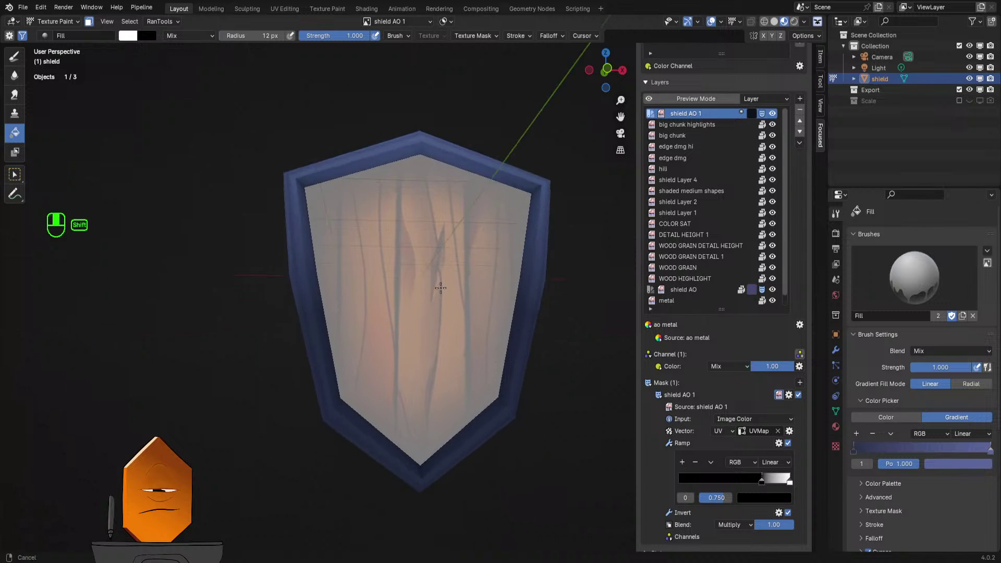
pyautogui.scroll(1, 454, 308)
pyautogui.moveTo(464, 324)
pyautogui.mouseDown(button='middle')
pyautogui.moveTo(452, 345)
pyautogui.moveTo(516, 355)
pyautogui.moveTo(487, 468)
pyautogui.moveTo(490, 313)
pyautogui.moveTo(483, 333)
pyautogui.moveTo(472, 332)
pyautogui.mouseUp(button='middle')
pyautogui.click(752, 114)
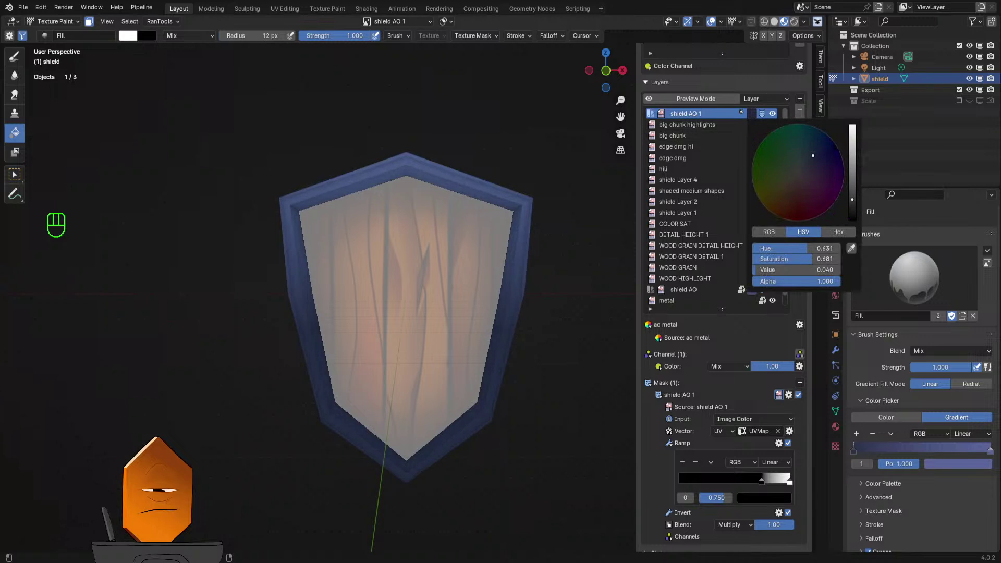
pyautogui.moveTo(794, 250)
pyautogui.mouseDown()
pyautogui.moveTo(838, 249)
pyautogui.moveTo(825, 249)
pyautogui.mouseUp()
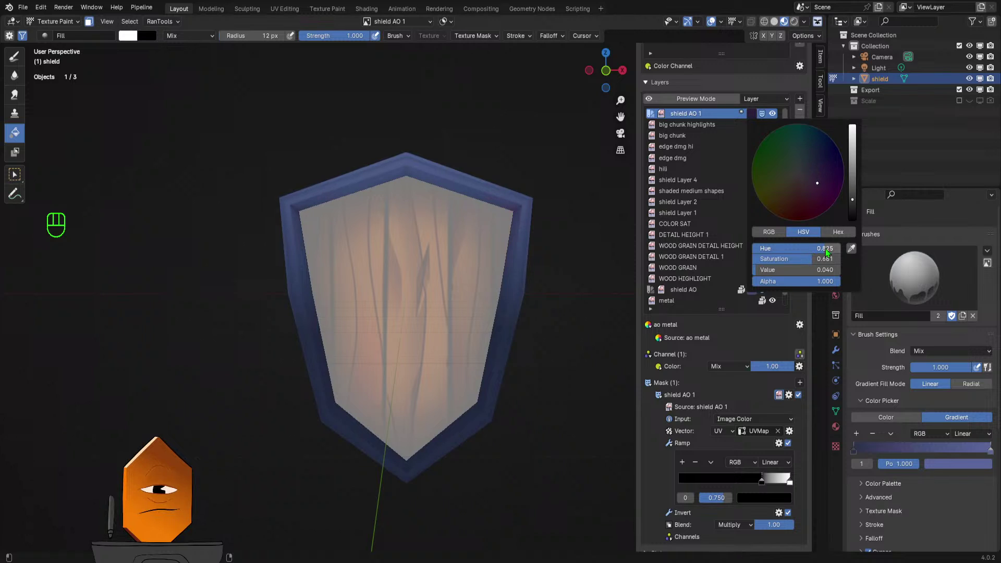
pyautogui.moveTo(853, 210)
pyautogui.mouseDown()
pyautogui.moveTo(853, 169)
pyautogui.moveTo(854, 193)
pyautogui.mouseUp()
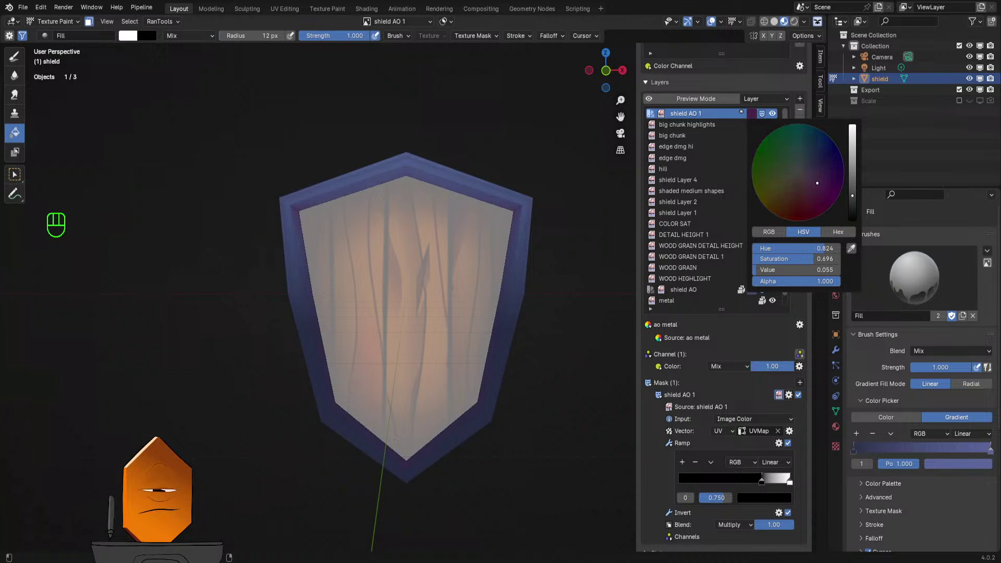
# - Select all of the shield's faces in Edit Mode, returning to Texture Paint mode with face selection masking turned off
pyautogui.press('Tab')
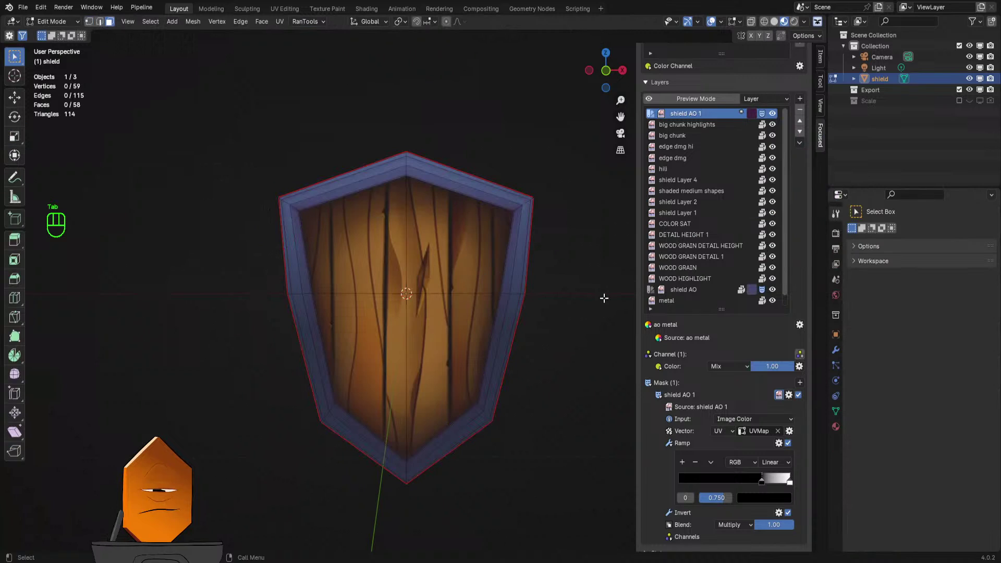
pyautogui.press('Tab')
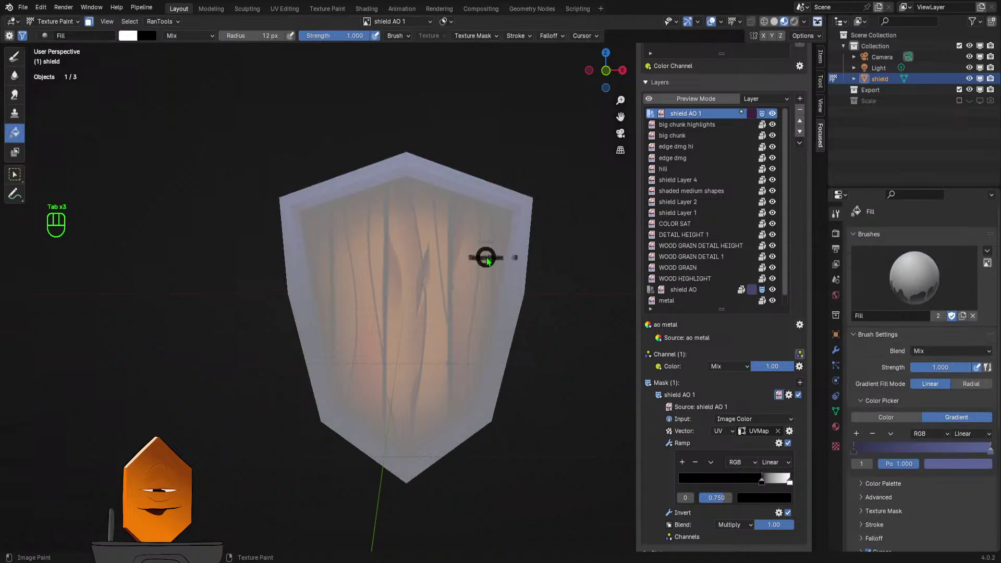
pyautogui.press('Tab')
pyautogui.press('a')
pyautogui.press('Tab')
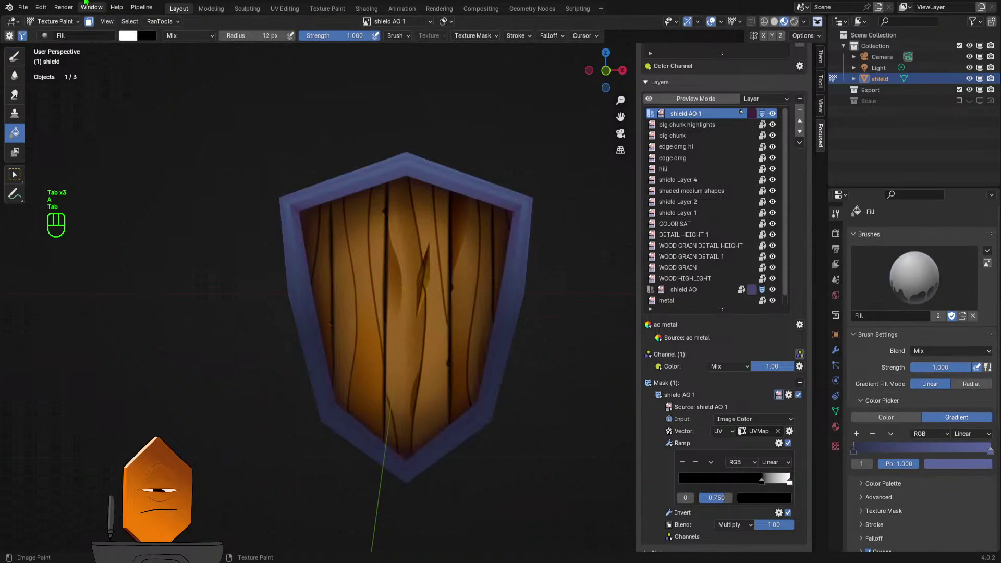
pyautogui.click(89, 21)
# - Examine the tinted ambient occlusion on the shield's frame and wood from several angles and distances
pyautogui.moveTo(234, 294); pyautogui.dragTo(259, 297, button='middle')
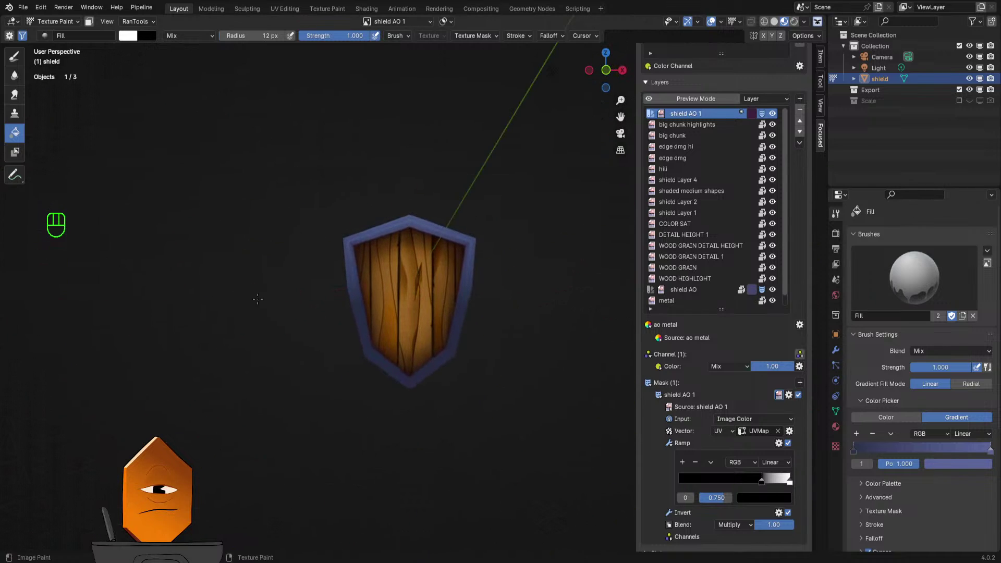
pyautogui.keyDown('shift'); pyautogui.moveTo(313, 315); pyautogui.dragTo(234, 376, button='middle'); pyautogui.keyUp('shift')
pyautogui.scroll(5, 261, 334)
pyautogui.keyDown('shift'); pyautogui.moveTo(312, 224); pyautogui.dragTo(249, 318, button='middle'); pyautogui.keyUp('shift')
pyautogui.scroll(-4, 356, 271)
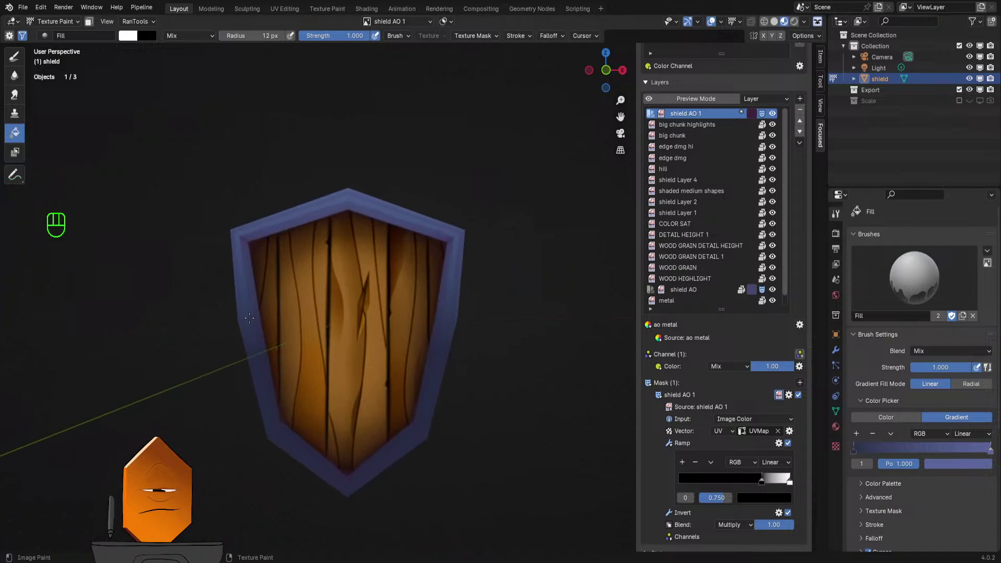
pyautogui.moveTo(249, 318); pyautogui.dragTo(343, 316, button='middle')
pyautogui.keyDown('ctrl'); pyautogui.moveTo(343, 316); pyautogui.dragTo(350, 384, button='middle'); pyautogui.keyUp('ctrl')
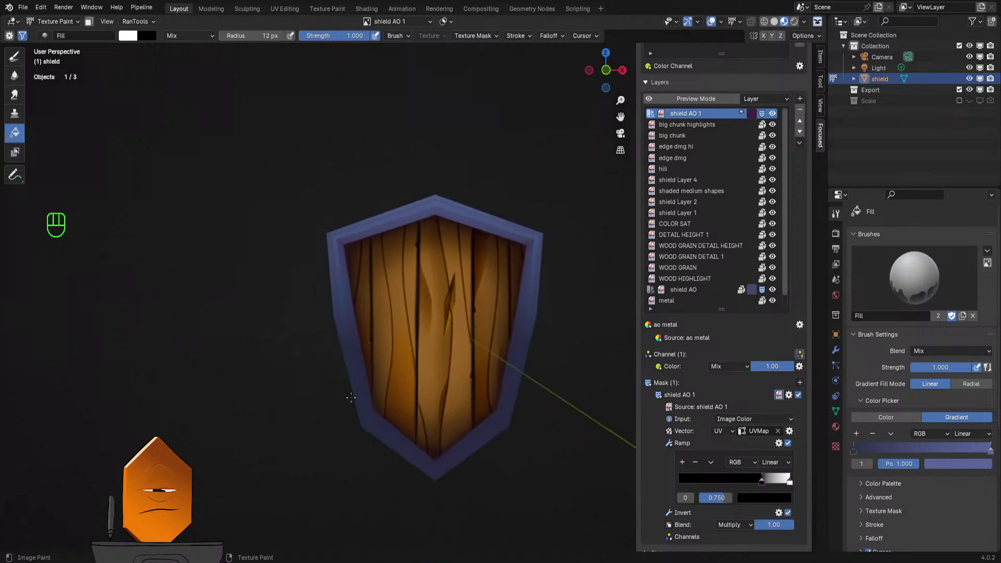
# - Enter Edit Mode in front view and select the four wood faces on the shield's front
pyautogui.press('KP_1')
pyautogui.scroll(1, 396, 373)
pyautogui.press('Tab')
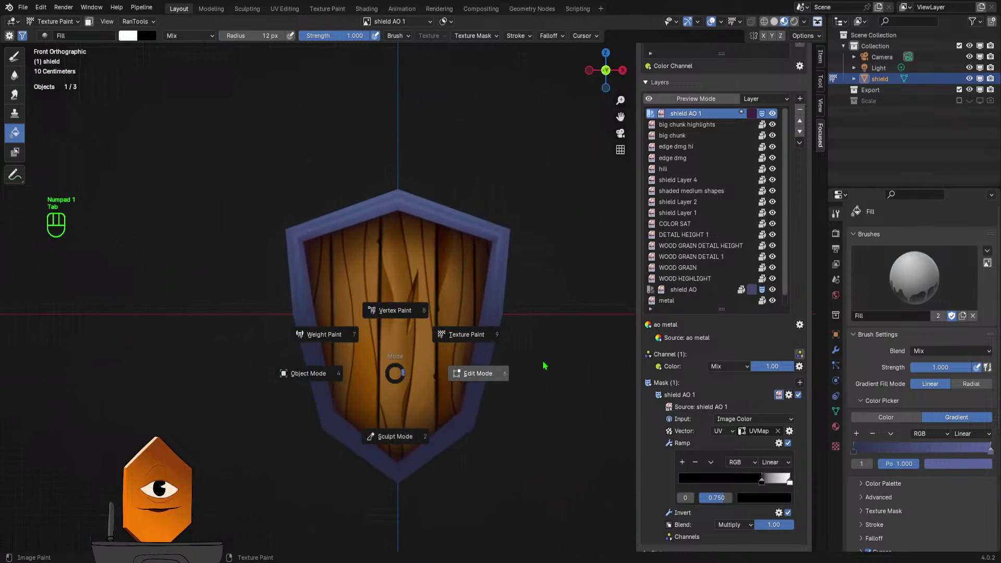
pyautogui.click(543, 366)
pyautogui.click(365, 278)
pyautogui.keyDown('shift'); pyautogui.click(431, 284); pyautogui.keyUp('shift')
pyautogui.keyDown('shift'); pyautogui.click(366, 353); pyautogui.keyUp('shift')
pyautogui.keyDown('shift'); pyautogui.click(428, 350); pyautogui.keyUp('shift')
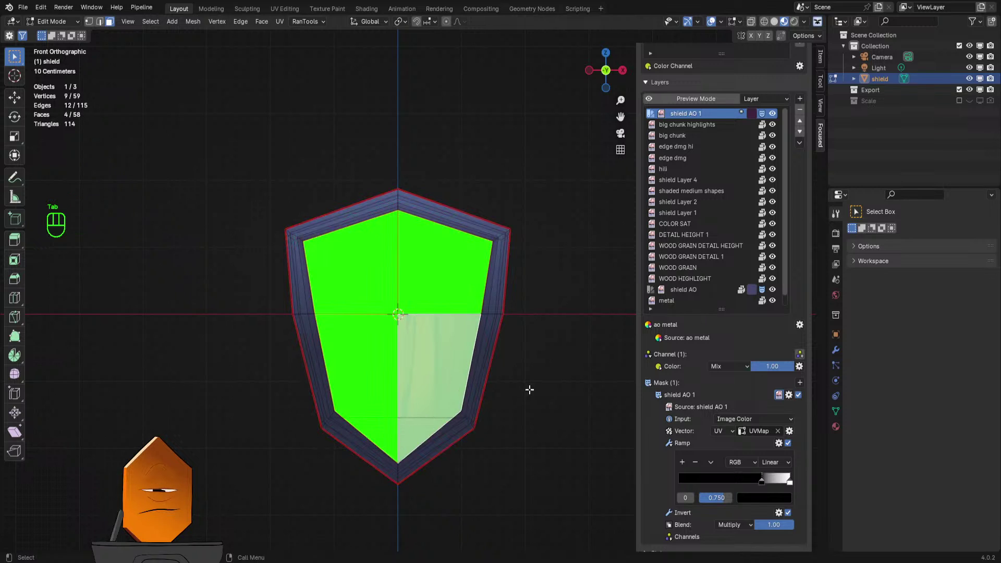
# - Add the six wood faces on the shield's back to the selection
pyautogui.moveTo(530, 390); pyautogui.dragTo(362, 386, button='middle')
pyautogui.keyDown('shift'); pyautogui.click(360, 261); pyautogui.keyUp('shift')
pyautogui.keyDown('shift'); pyautogui.click(438, 268); pyautogui.keyUp('shift')
pyautogui.keyDown('shift'); pyautogui.click(365, 365); pyautogui.keyUp('shift')
pyautogui.keyDown('shift'); pyautogui.click(425, 360); pyautogui.keyUp('shift')
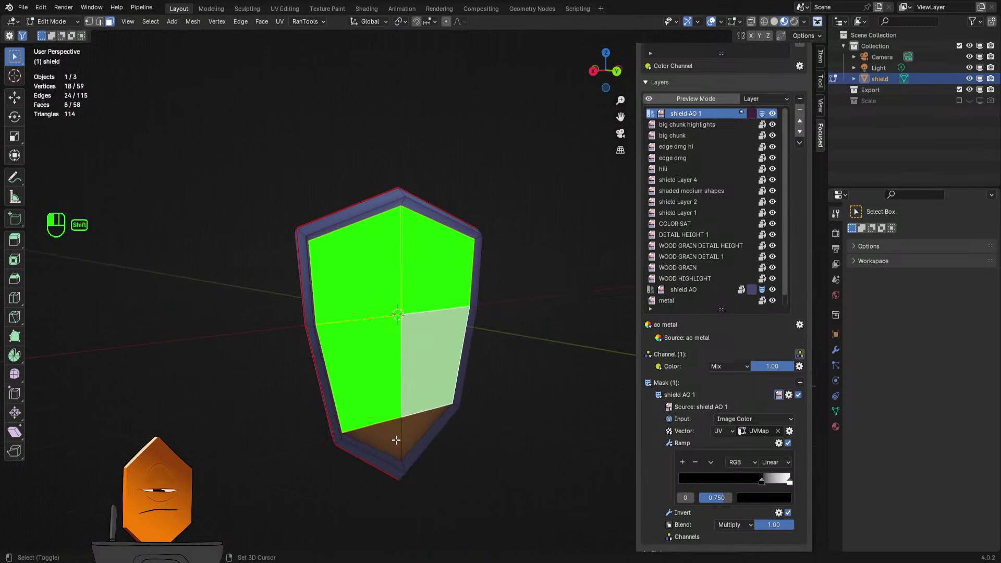
pyautogui.keyDown('shift'); pyautogui.click(396, 441); pyautogui.keyUp('shift')
pyautogui.keyDown('shift'); pyautogui.click(423, 433); pyautogui.keyUp('shift')
# - Invert the face selection to the metal frame and return to Texture Paint mode with face selection masking turned on
pyautogui.hotkey('ctrl', 'i')
pyautogui.moveTo(492, 398)
pyautogui.mouseDown(button='middle')
pyautogui.moveTo(583, 379)
pyautogui.moveTo(553, 365)
pyautogui.mouseUp(button='middle')
pyautogui.press('Tab')
pyautogui.click(512, 232)
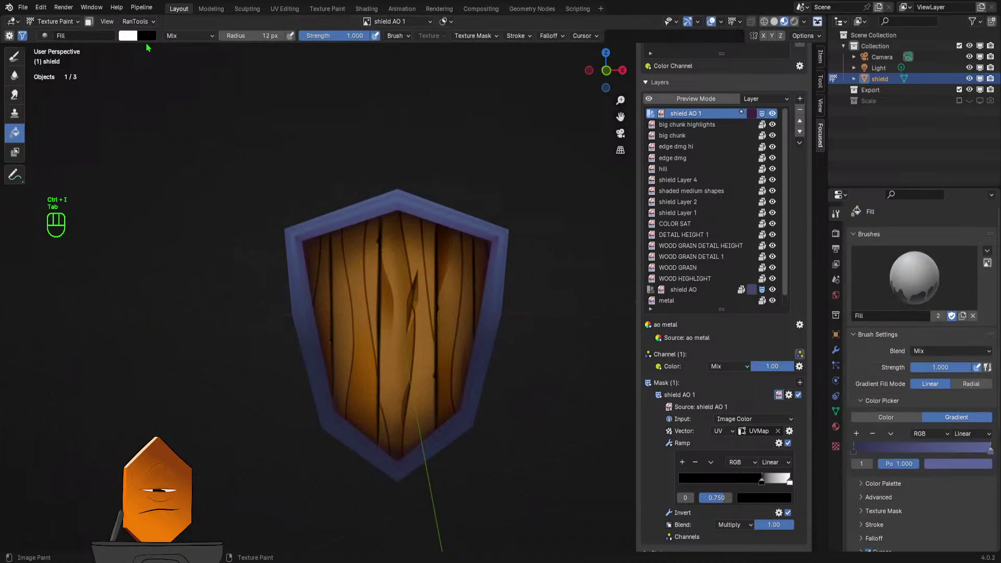
pyautogui.click(89, 22)
# - Add a Solid Color layer named "bottom grad" to the Color channel in Mix mode, without a mask
pyautogui.press('KP_1')
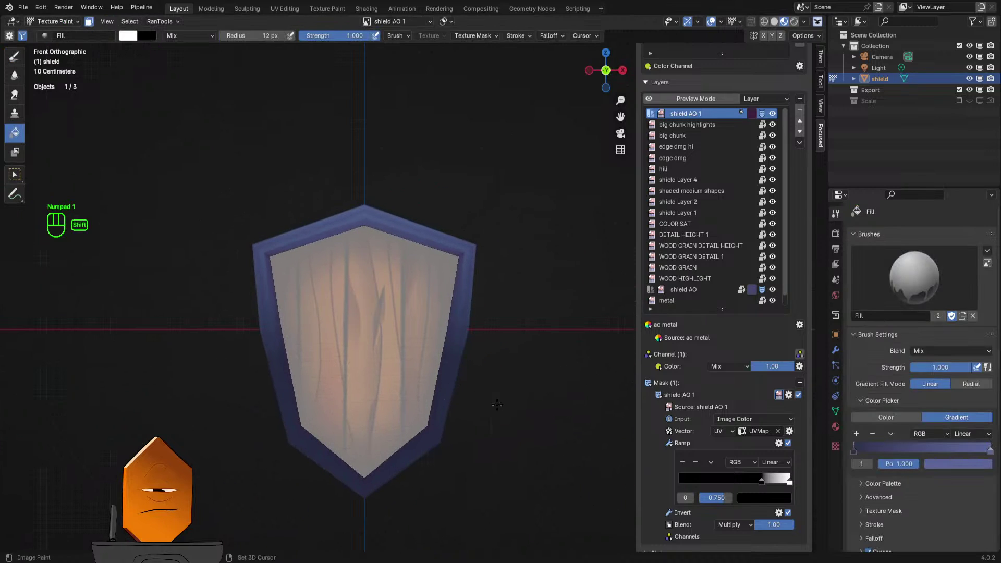
pyautogui.keyDown('shift'); pyautogui.moveTo(497, 404); pyautogui.dragTo(516, 366, button='middle'); pyautogui.keyUp('shift')
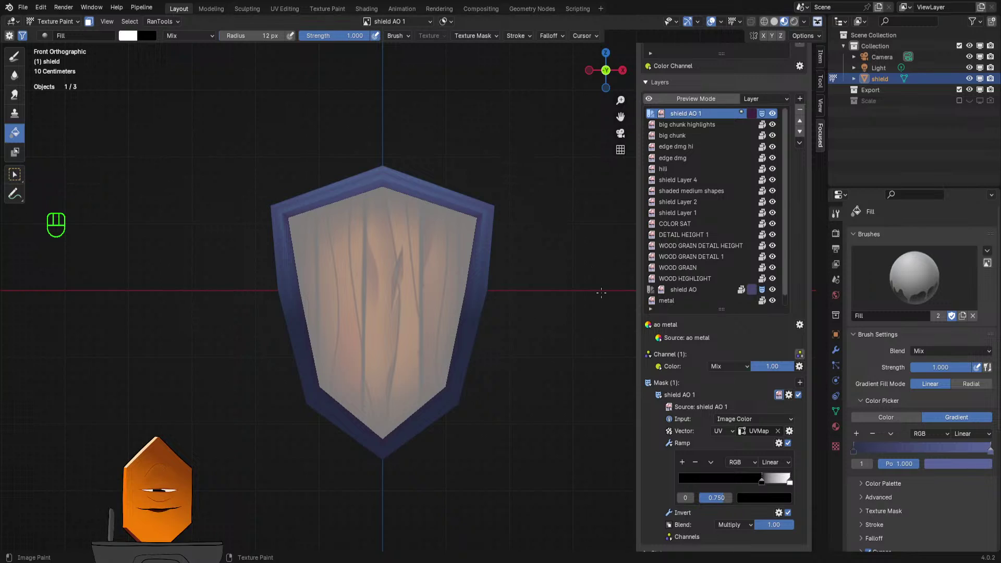
pyautogui.click(800, 99)
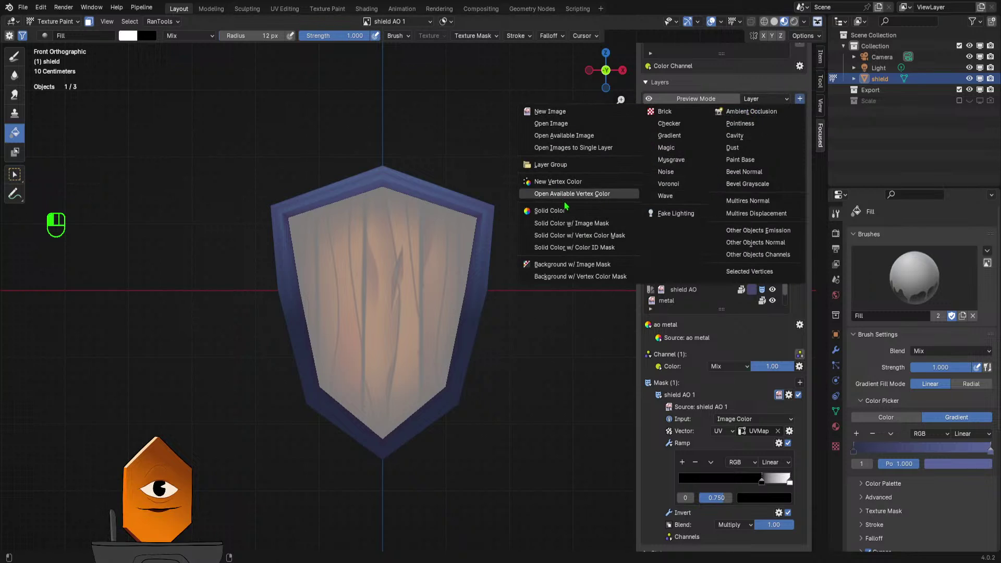
pyautogui.click(583, 216)
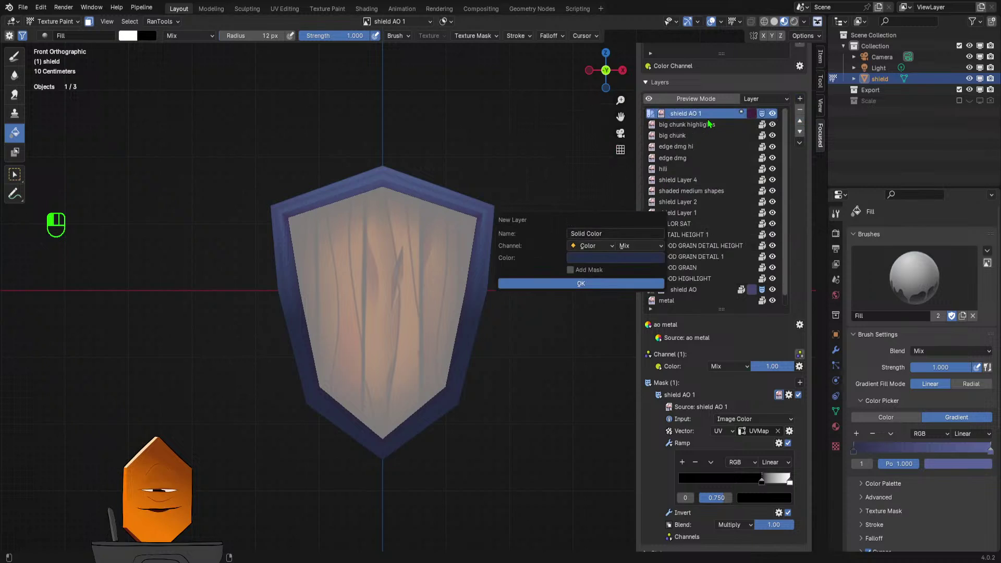
pyautogui.click(620, 230)
pyautogui.write('bottom grad')
pyautogui.press('Return')
pyautogui.click(581, 283)
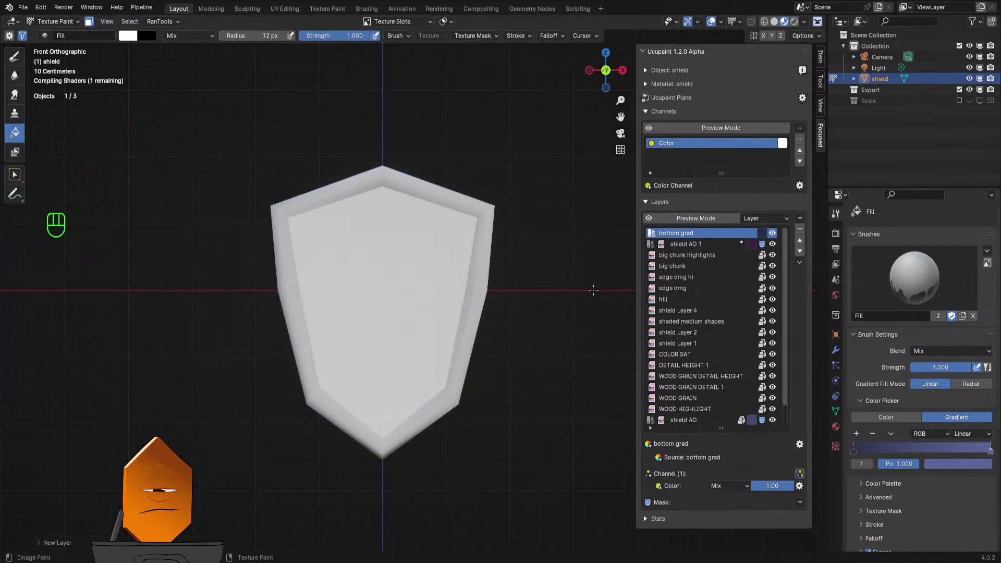
# - Add a Gradient mask to the bottom grad layer and try shifting the mask's third Offset value to -2.610
pyautogui.click(800, 502)
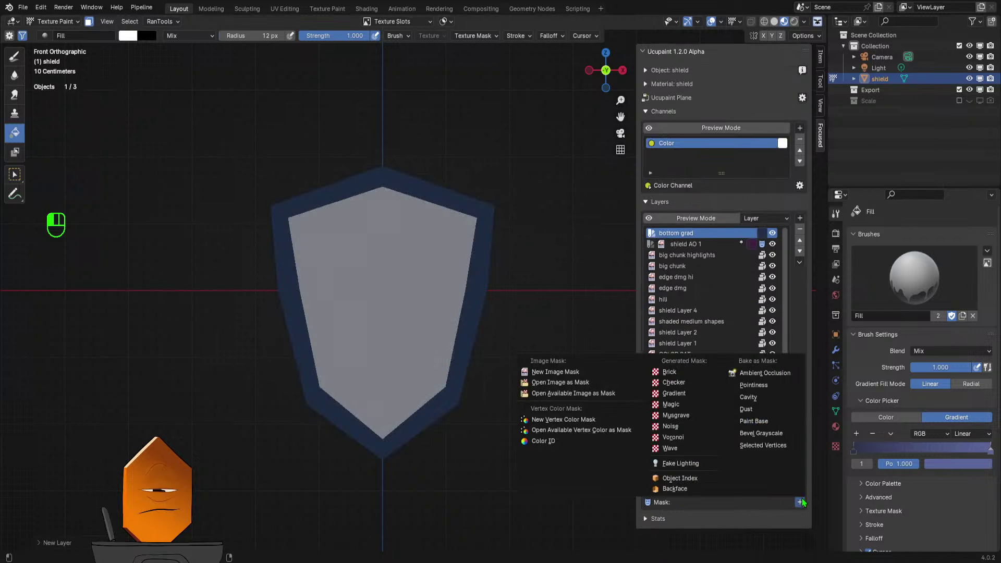
pyautogui.click(673, 394)
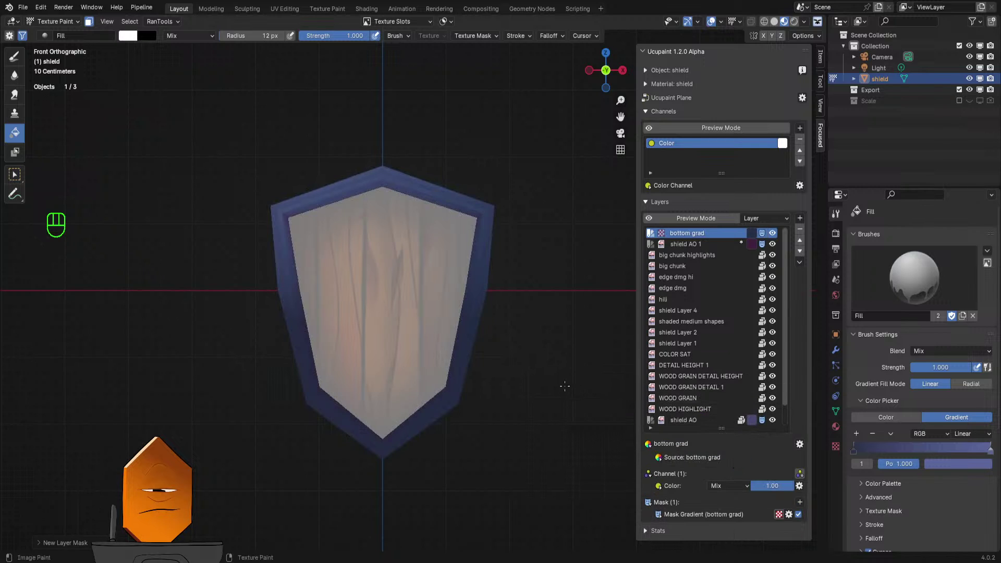
pyautogui.click(664, 517)
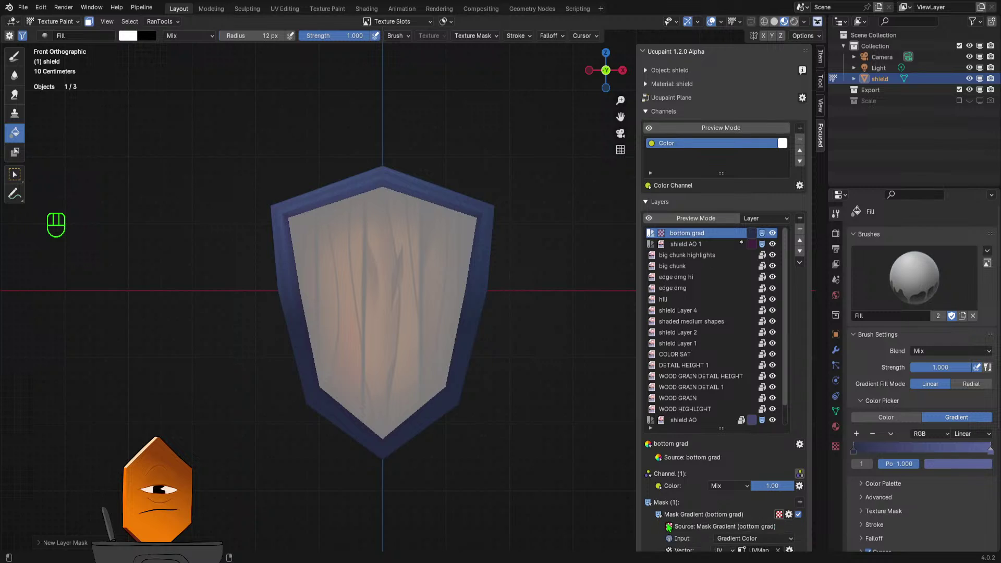
pyautogui.scroll(-3, 673, 527)
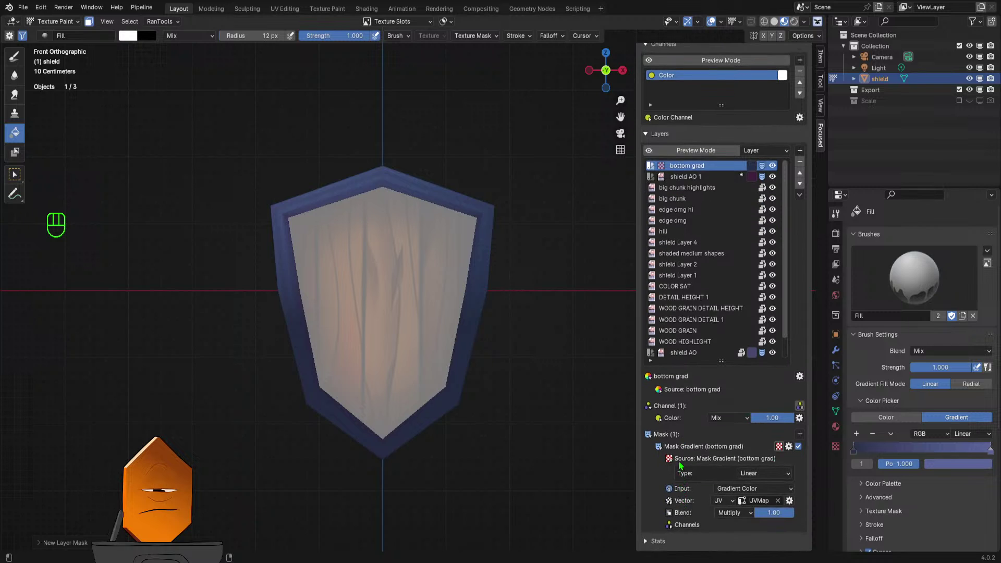
pyautogui.click(673, 462)
pyautogui.click(674, 503)
pyautogui.scroll(-4, 674, 503)
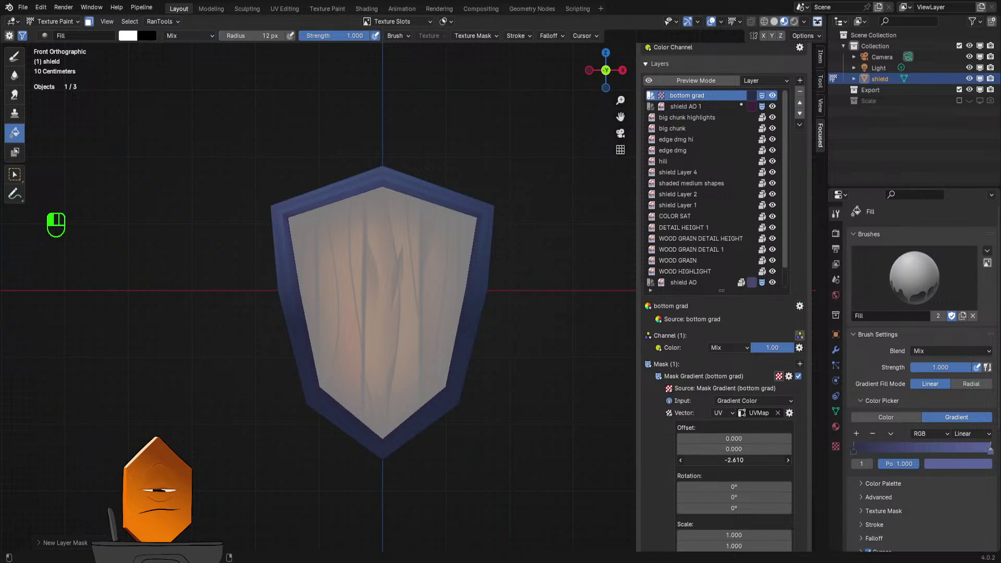
# - Undo the gradient mask and the creation of the bottom grad layer
pyautogui.hotkey('ctrl', 'z')
pyautogui.hotkey('ctrl', 'z')
pyautogui.hotkey('ctrl', 'z')
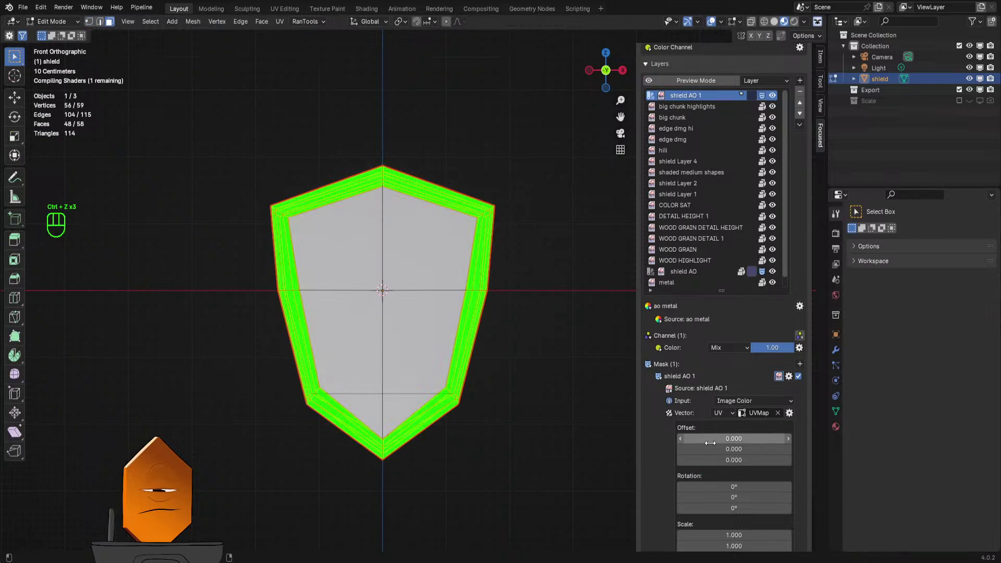
pyautogui.press('Tab')
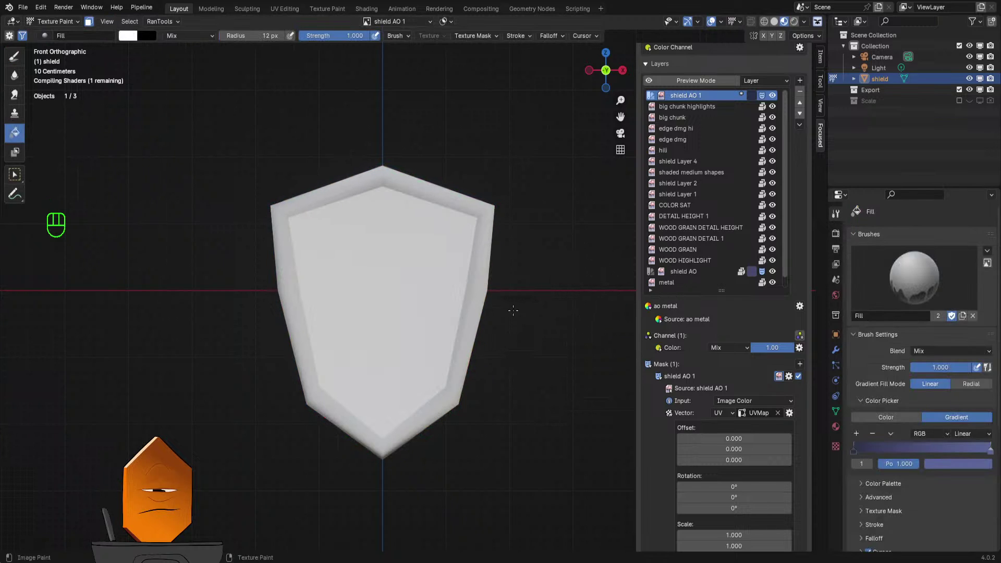
pyautogui.moveTo(513, 311)
pyautogui.mouseDown(button='middle')
pyautogui.moveTo(579, 334)
pyautogui.moveTo(552, 315)
pyautogui.mouseUp(button='middle')
pyautogui.hotkey('ctrl', 'z')
pyautogui.press('z')
pyautogui.press('z')
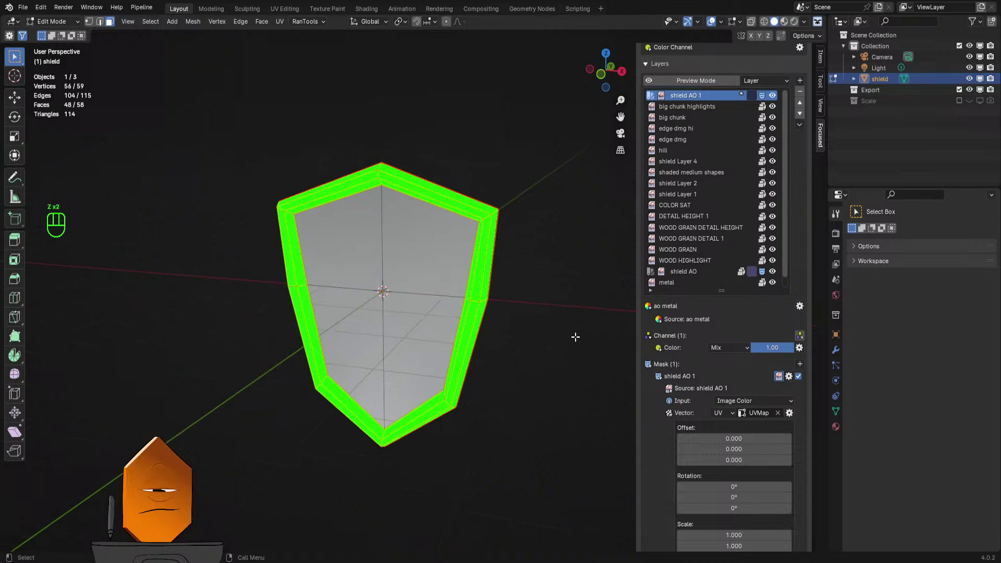
# - Switch the shield to Object Mode and try to redo the undone layer changes
pyautogui.press('Tab')
pyautogui.press('z')
pyautogui.click(550, 341)
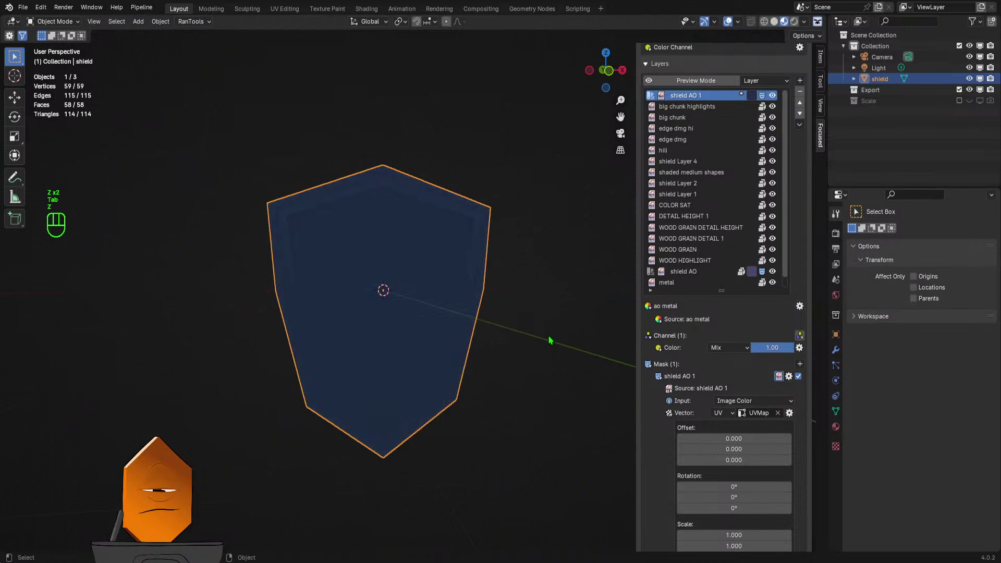
pyautogui.moveTo(549, 341); pyautogui.dragTo(533, 351, button='middle')
pyautogui.hotkey('ctrl', 'shift', 'z')
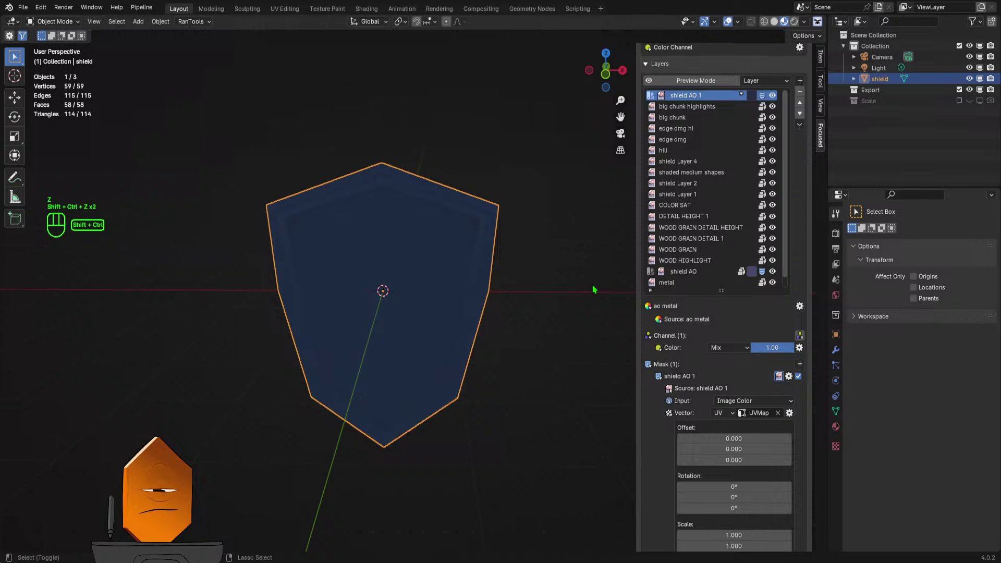
pyautogui.hotkey('ctrl', 'shift', 'z')
pyautogui.hotkey('ctrl', 'shift', 'z')
pyautogui.hotkey('ctrl', 'shift', 'z')
# - Enter Edit Mode on the shield and undo the inversion of the face selection
pyautogui.press('Tab')
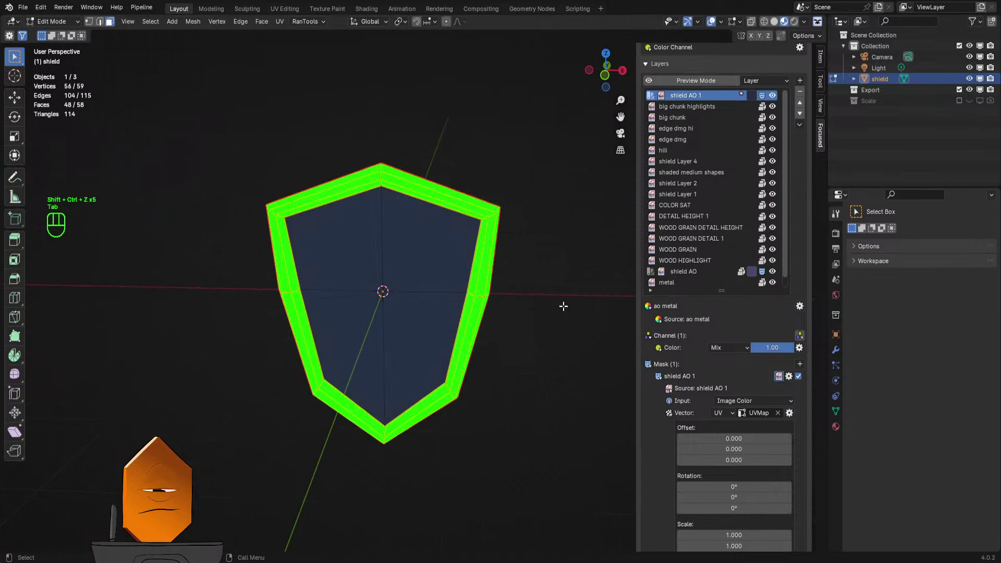
pyautogui.scroll(1, 563, 306)
pyautogui.moveTo(563, 306); pyautogui.dragTo(562, 283, button='middle')
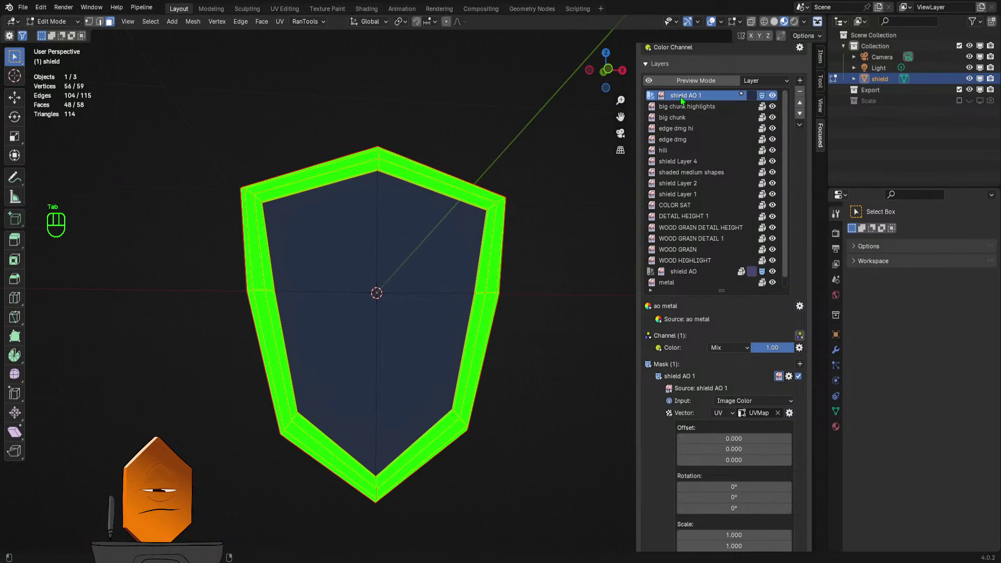
pyautogui.click(581, 310)
pyautogui.hotkey('ctrl', 'z')
pyautogui.hotkey('ctrl', 'z')
pyautogui.hotkey('ctrl', 'z')
pyautogui.hotkey('ctrl', 'z')
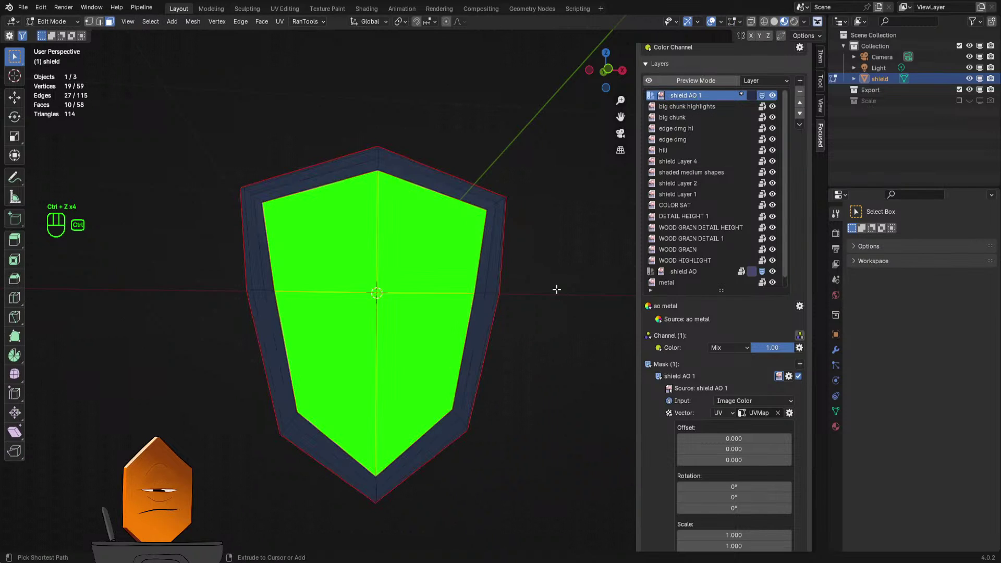
# - Return to Texture Paint mode and remove the ao metal layer with its shield AO 1 mask
pyautogui.press('Tab')
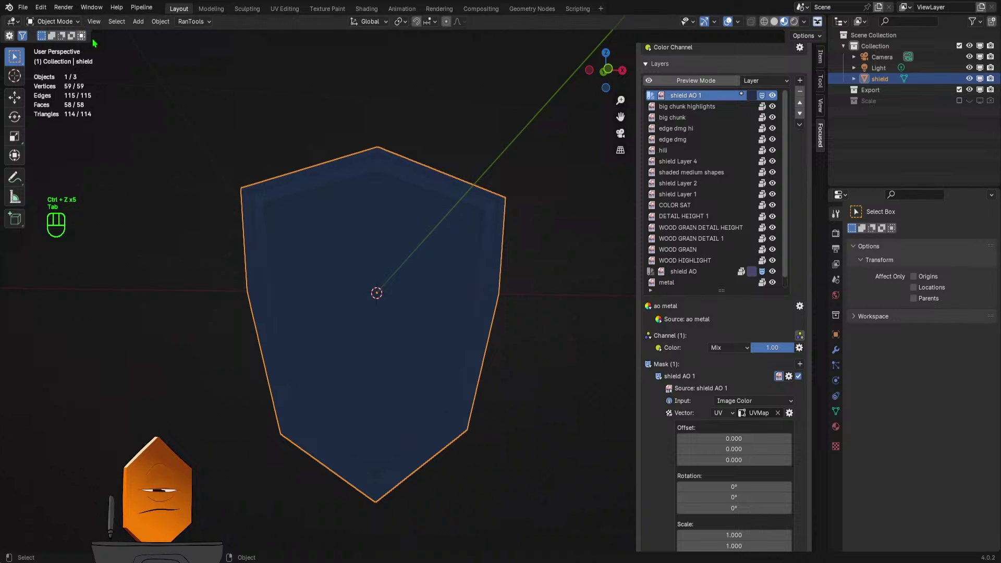
pyautogui.press('Tab')
pyautogui.moveTo(128, 75); pyautogui.dragTo(493, 171, button='middle')
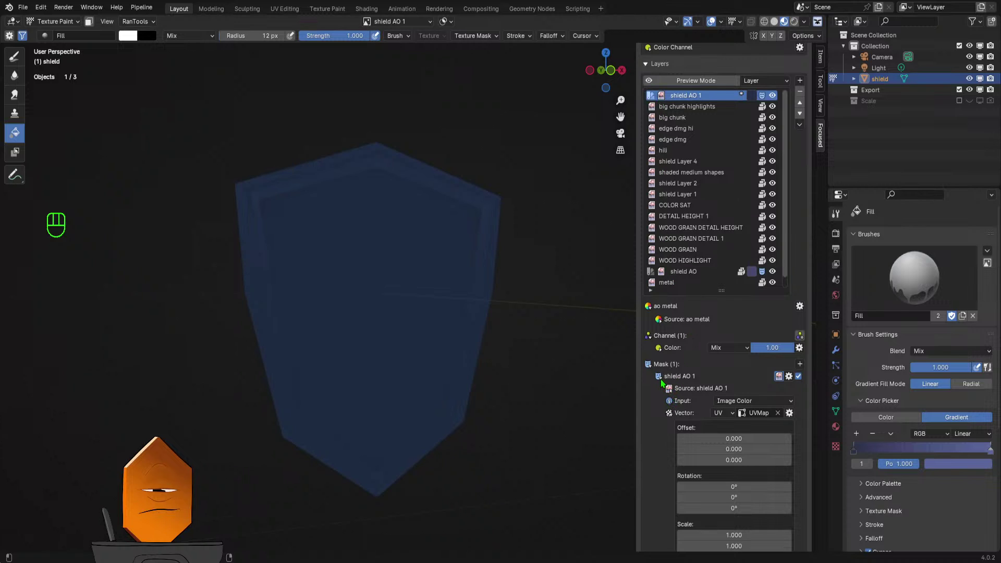
pyautogui.scroll(5, 662, 383)
pyautogui.moveTo(574, 339); pyautogui.dragTo(548, 359, button='middle')
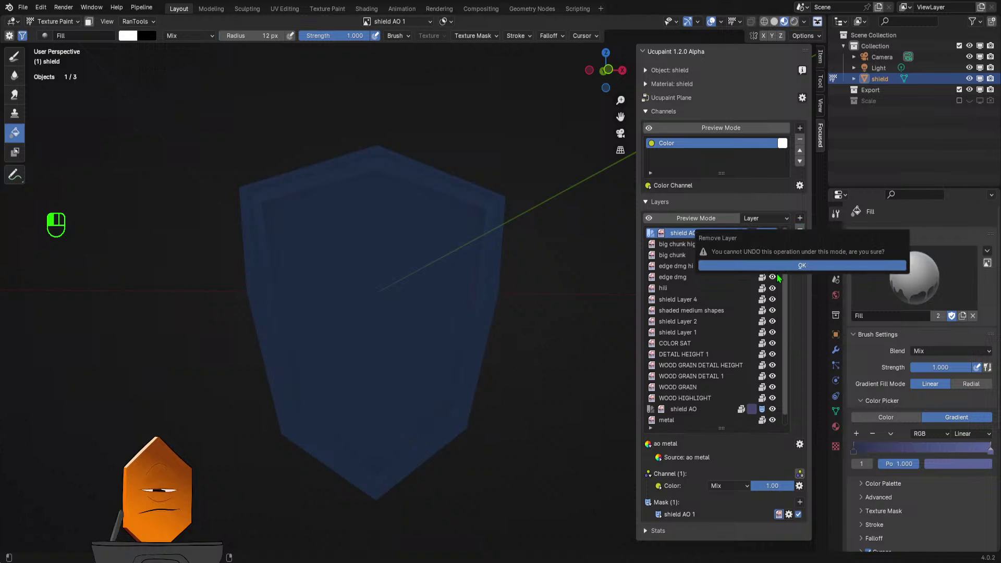
pyautogui.click(800, 230)
pyautogui.moveTo(598, 302)
pyautogui.mouseDown(button='middle')
pyautogui.moveTo(576, 360)
pyautogui.moveTo(541, 397)
pyautogui.moveTo(558, 357)
pyautogui.mouseUp(button='middle')
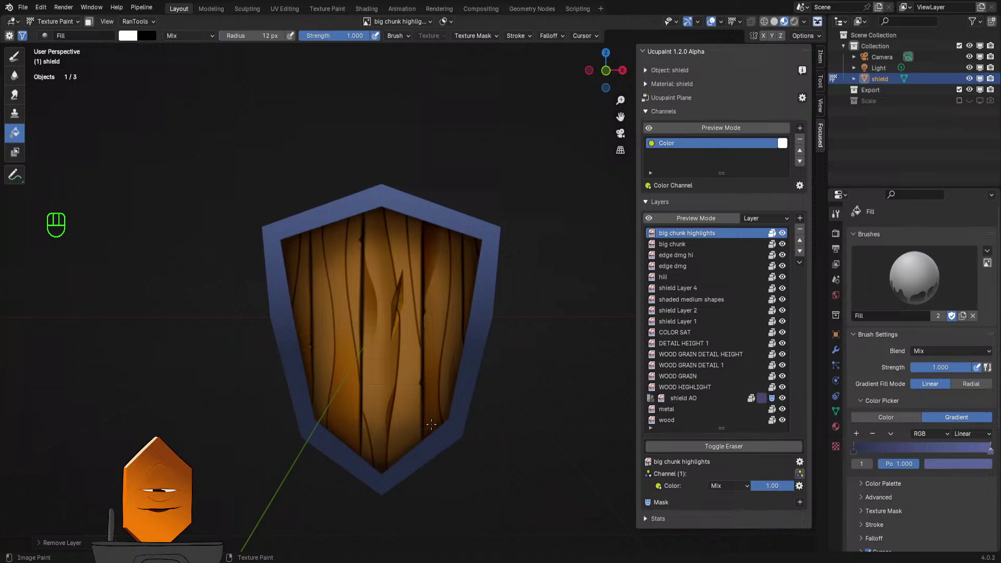
pyautogui.keyDown('ctrl'); pyautogui.moveTo(304, 233); pyautogui.dragTo(400, 232, button='middle'); pyautogui.keyUp('ctrl')
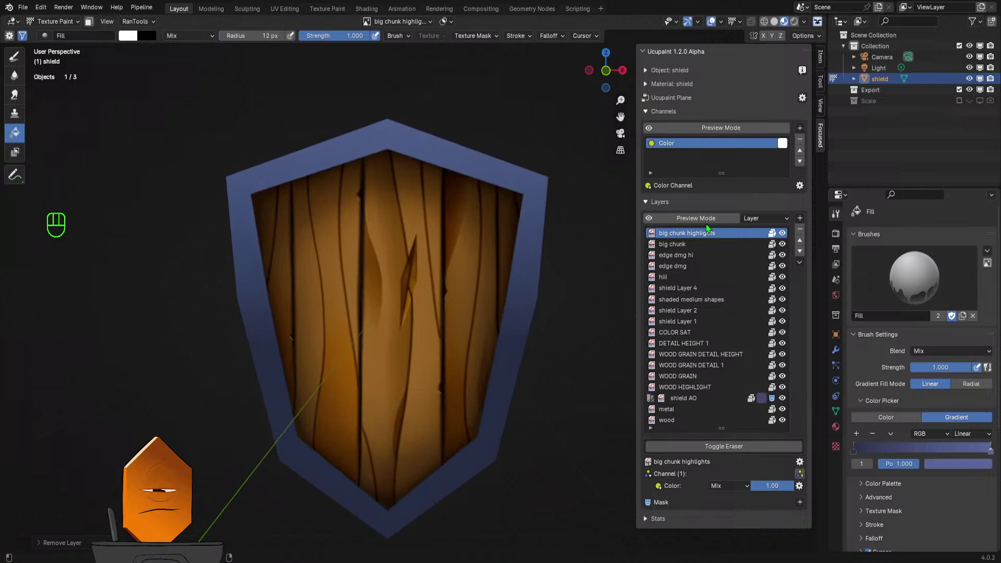
# - Add a Solid Color layer in Mix mode above the big chunk highlights layer
pyautogui.click(801, 219)
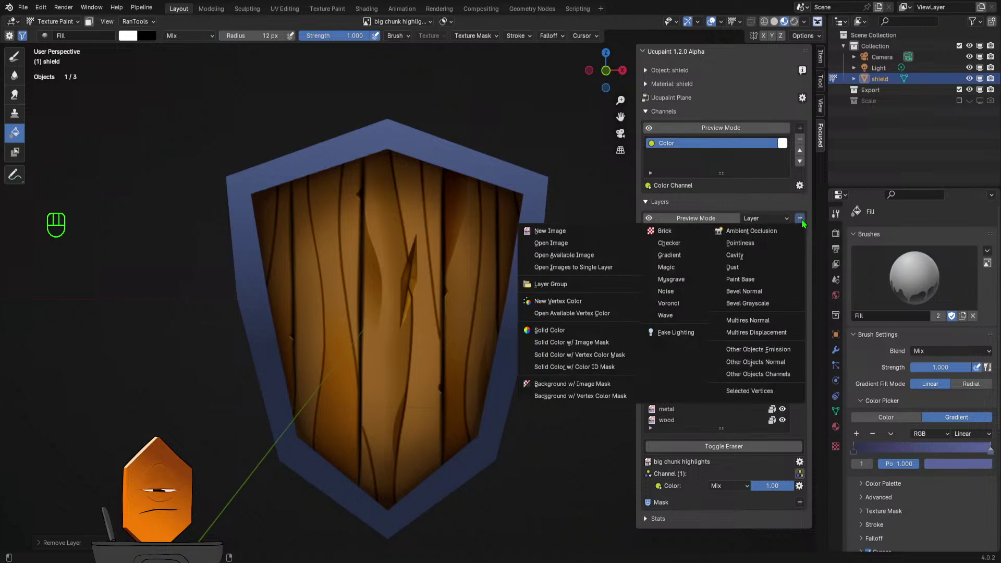
pyautogui.click(574, 330)
pyautogui.click(620, 401)
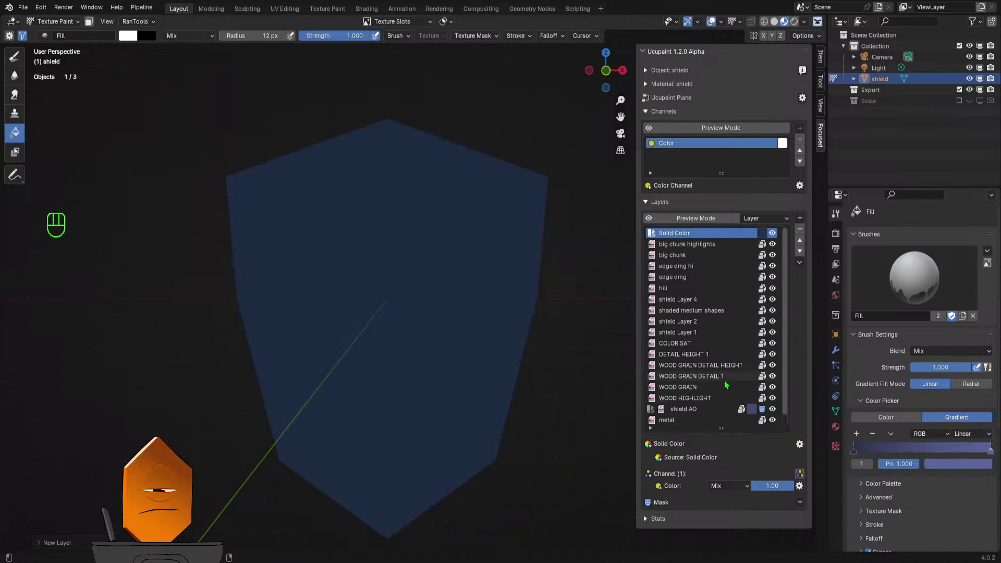
# - Bake a 2048 × 2048 ambient occlusion mask named "shield AO 1" for the Solid Color layer, and remove that mask again
pyautogui.click(800, 502)
pyautogui.click(770, 462)
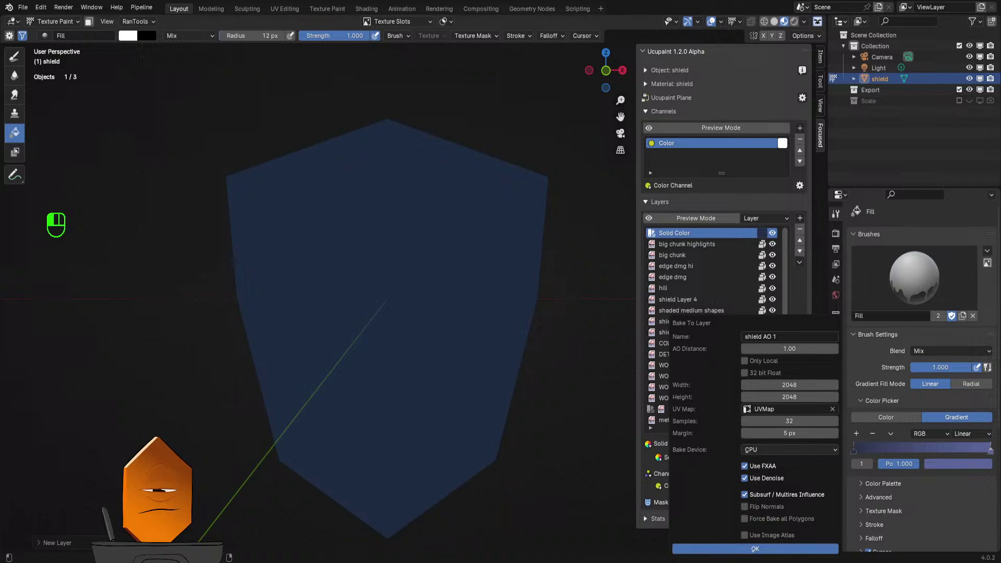
pyautogui.press('Return')
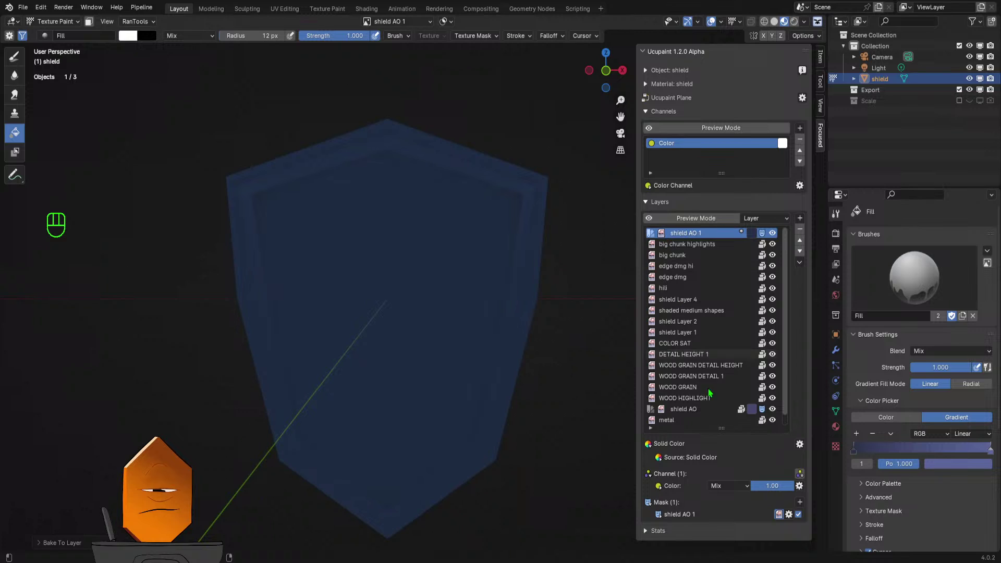
pyautogui.click(789, 514)
pyautogui.click(811, 508)
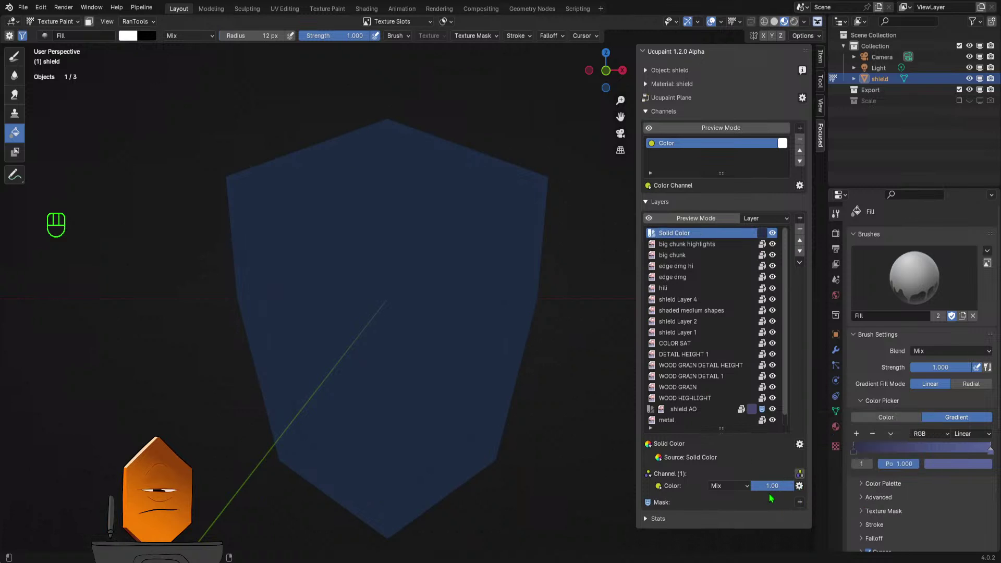
# - Add the lower wood face to the selection, invert it to the metal frame, and turn on face selection masking in Texture Paint mode
pyautogui.press('Tab')
pyautogui.moveTo(440, 295); pyautogui.dragTo(466, 346, button='middle')
pyautogui.keyDown('shift'); pyautogui.click(397, 471); pyautogui.keyUp('shift')
pyautogui.hotkey('ctrl', 'i')
pyautogui.press('Tab')
pyautogui.click(537, 307)
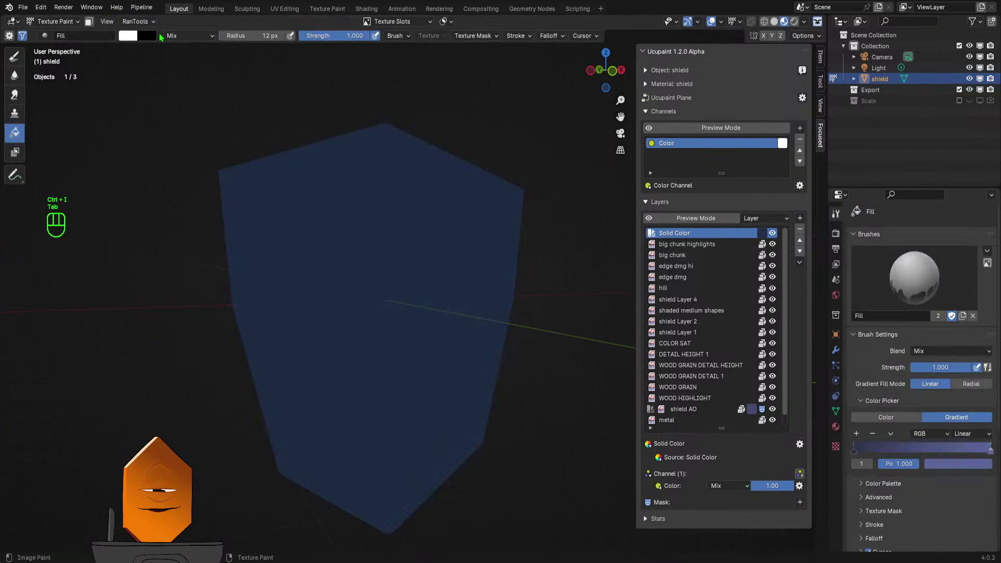
pyautogui.click(353, 206)
# - Remove the unmasked Solid Color layer from the layer stack
pyautogui.scroll(2, 321, 285)
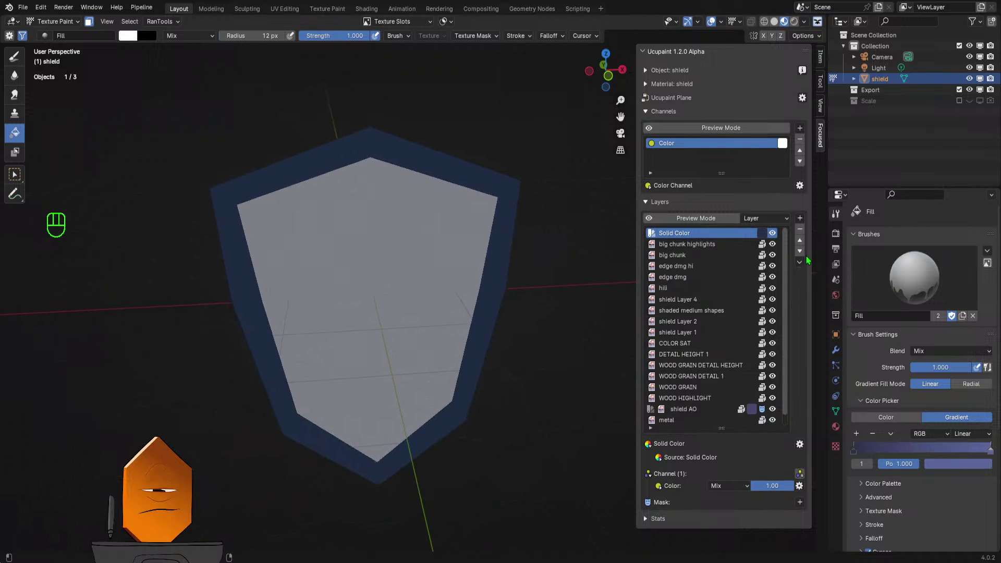
pyautogui.click(800, 229)
pyautogui.click(798, 265)
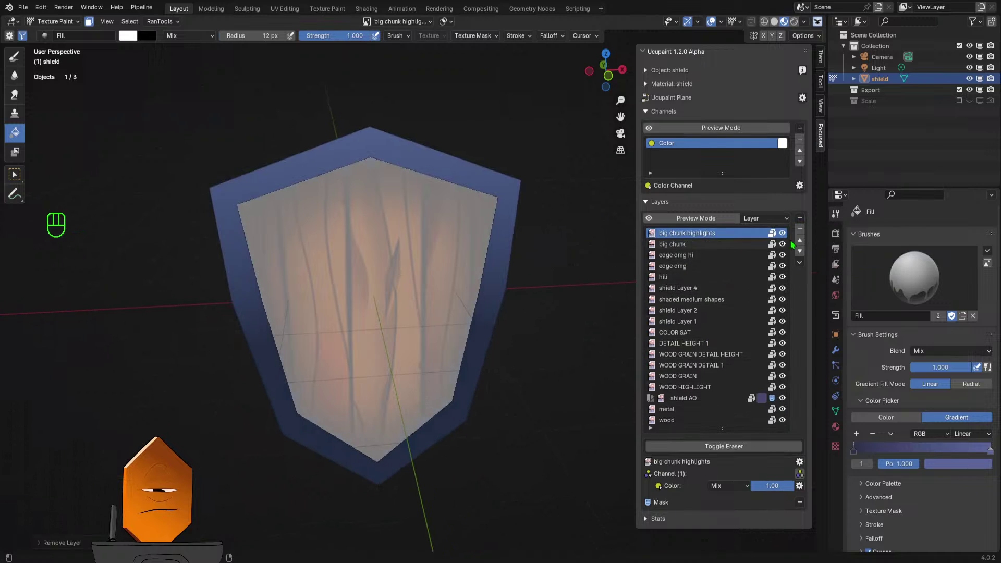
# - Add a fresh Solid Color layer without a mask above the big chunk highlights layer, in Mix mode
pyautogui.click(800, 218)
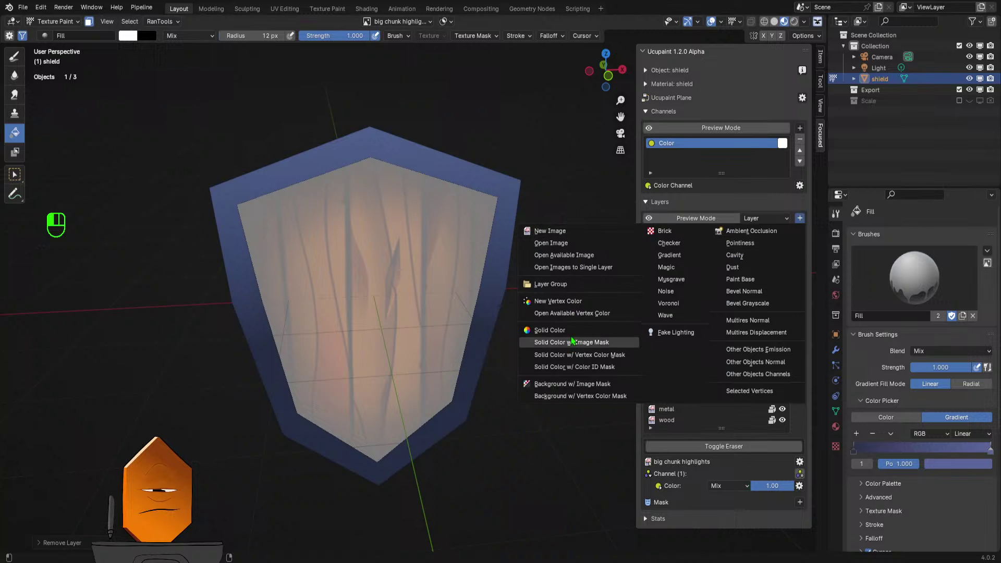
pyautogui.click(572, 342)
pyautogui.click(800, 218)
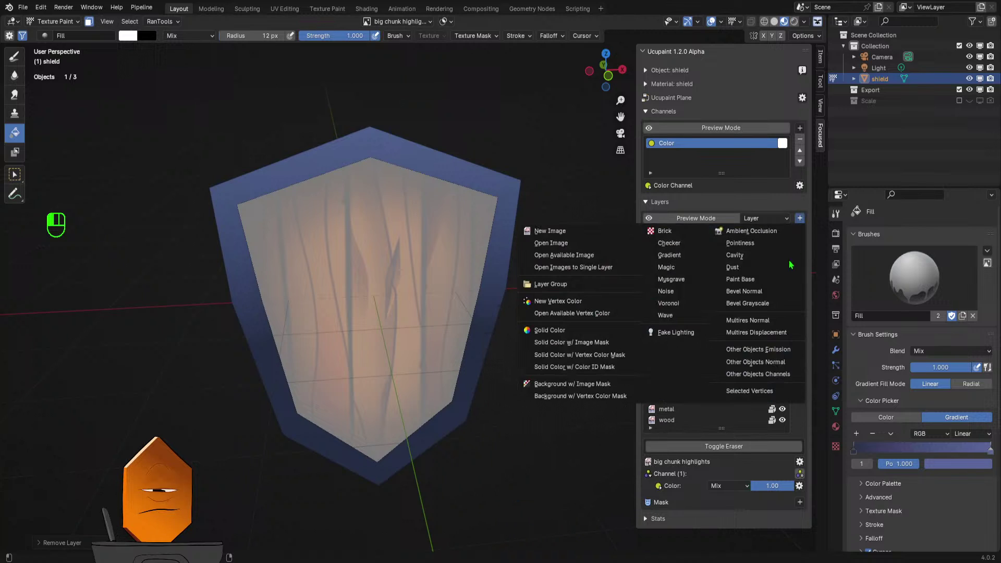
pyautogui.click(576, 331)
pyautogui.click(588, 392)
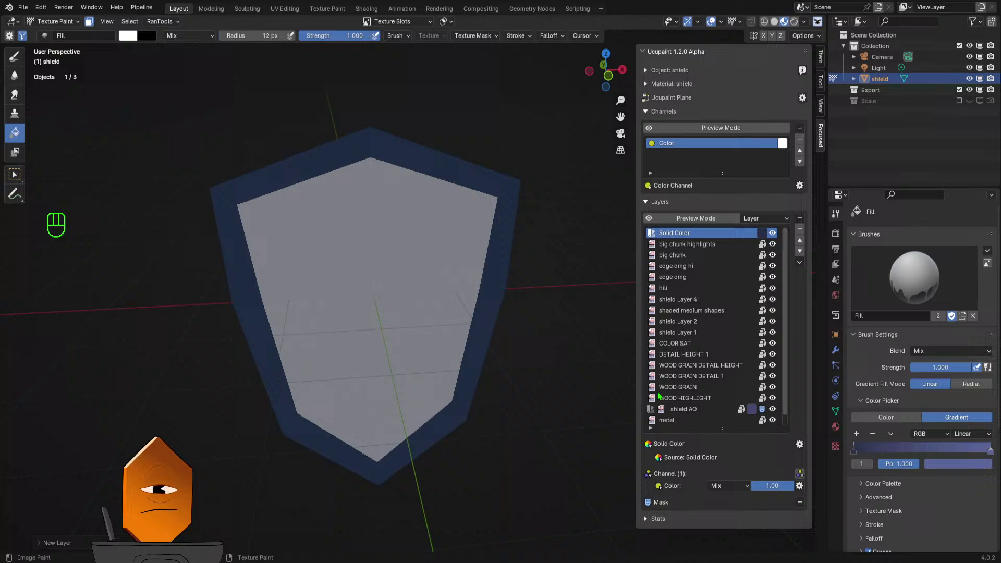
# - Bake an ambient occlusion mask for the new Solid Color layer and add a Ramp modifier to the mask
pyautogui.click(800, 502)
pyautogui.click(771, 376)
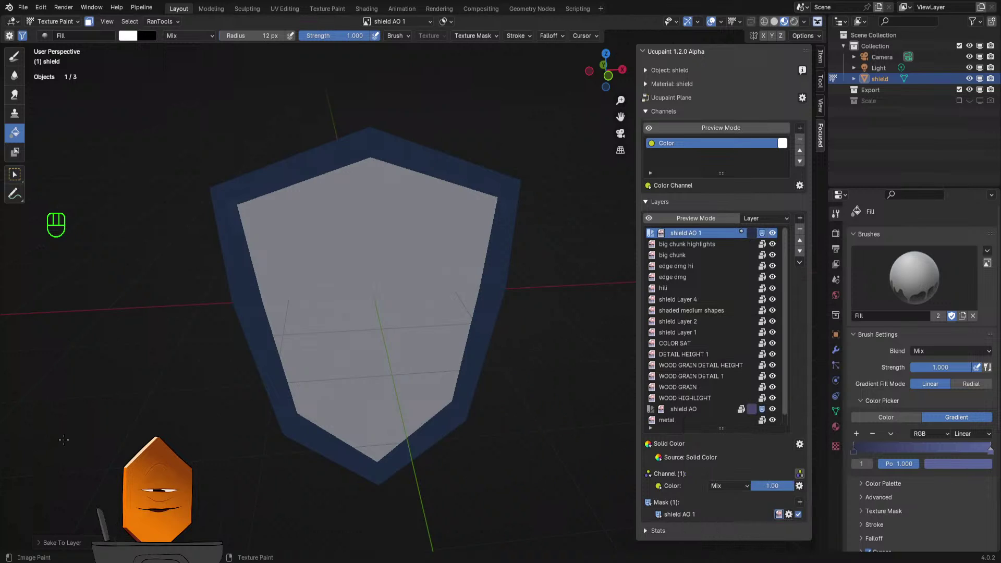
pyautogui.moveTo(585, 441); pyautogui.dragTo(583, 410, button='middle')
pyautogui.scroll(-1, 584, 412)
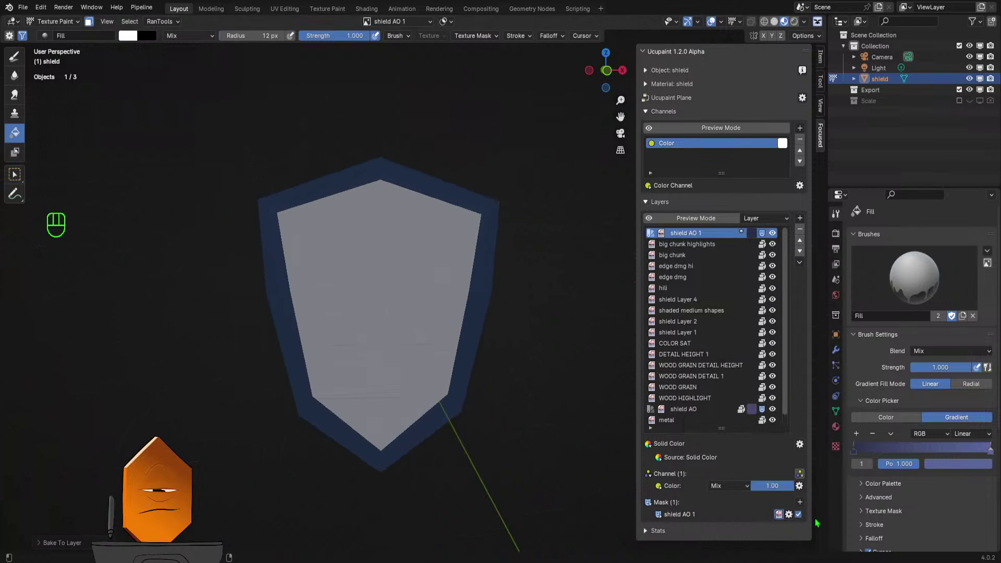
pyautogui.click(789, 515)
pyautogui.click(892, 452)
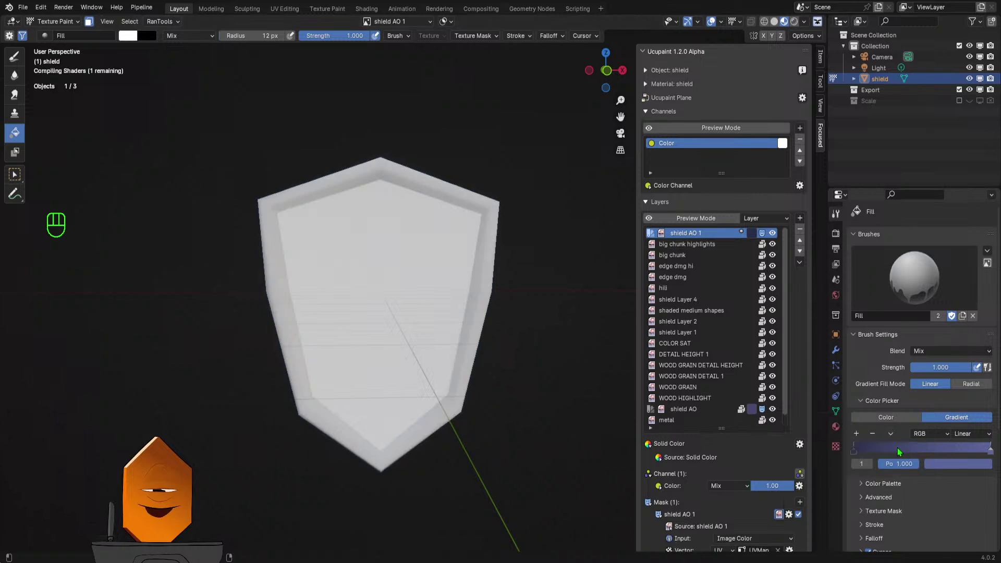
# - Add an Invert modifier to the shield AO 1 mask, after its Ramp
pyautogui.scroll(-2, 667, 429)
pyautogui.scroll(-4, 667, 430)
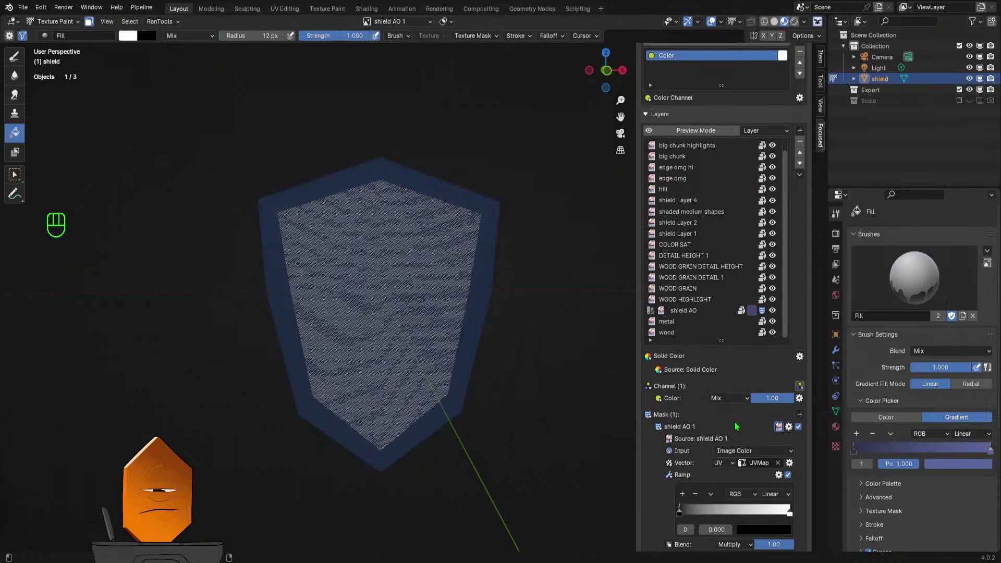
pyautogui.scroll(2, 527, 331)
pyautogui.scroll(-1, 730, 427)
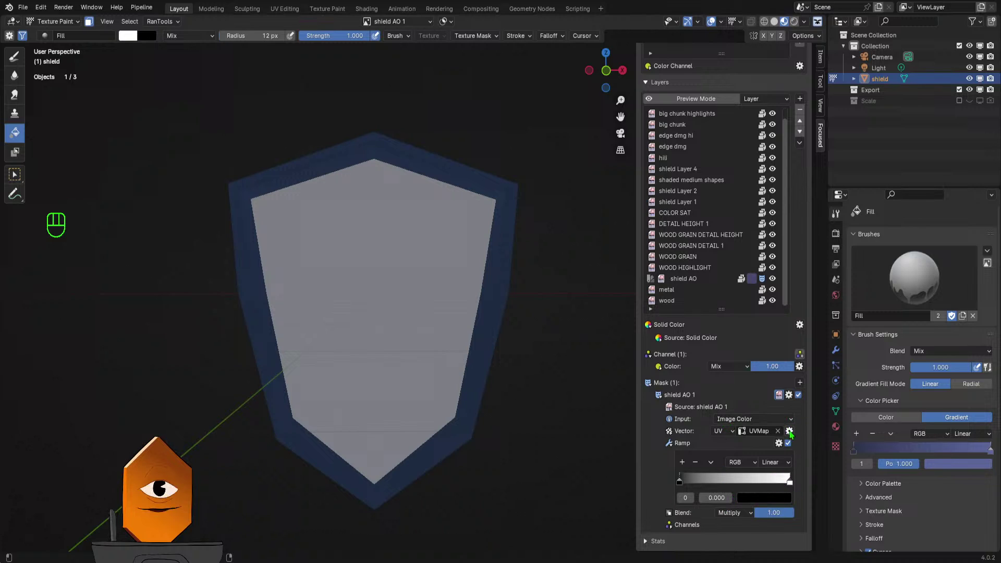
pyautogui.click(789, 396)
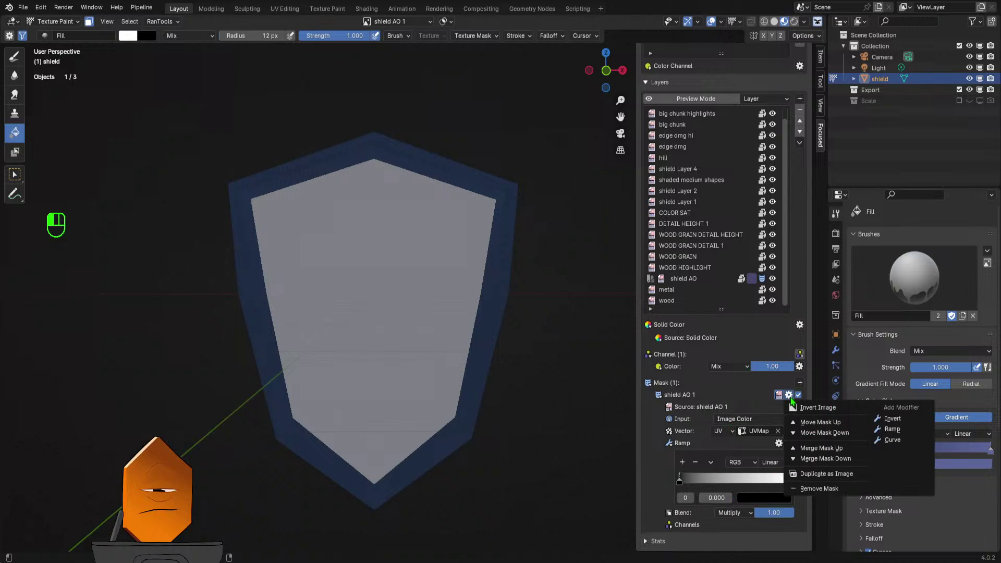
pyautogui.click(898, 421)
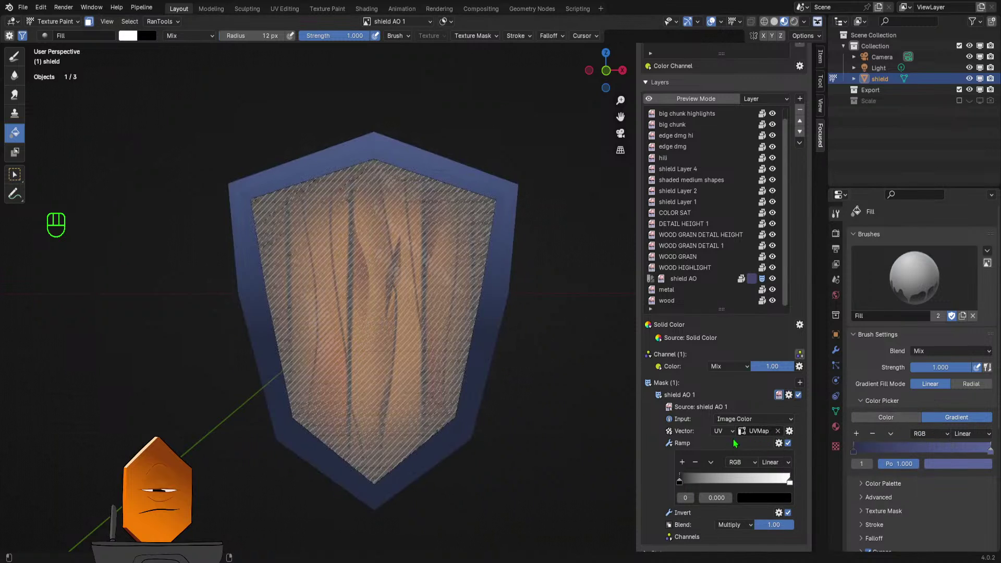
# - Move the black stop of the shield AO 1 mask's ramp to 0.800 and save the file
pyautogui.moveTo(585, 425)
pyautogui.mouseDown(button='middle')
pyautogui.moveTo(552, 409)
pyautogui.moveTo(570, 414)
pyautogui.mouseUp(button='middle')
pyautogui.scroll(1, 576, 419)
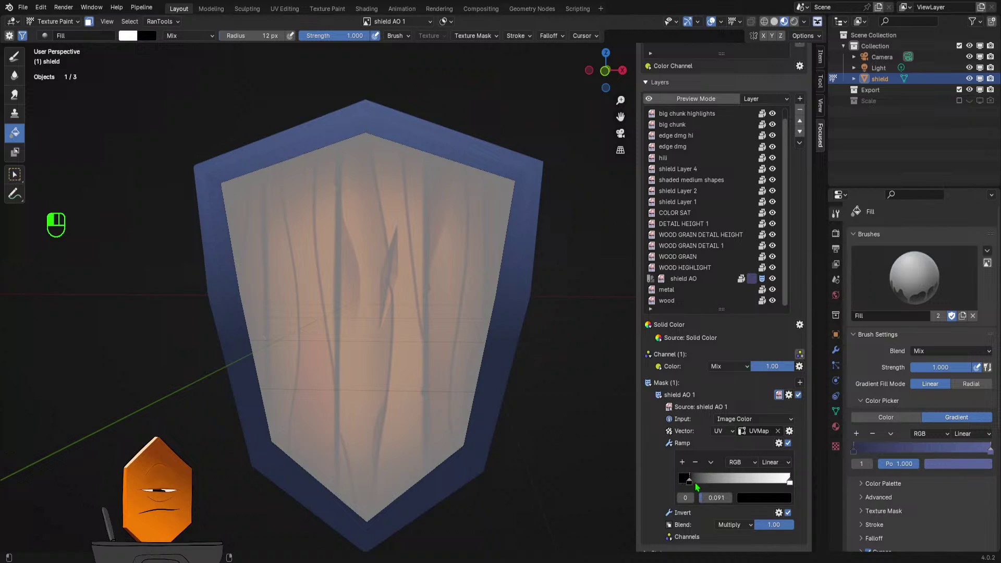
pyautogui.moveTo(696, 483); pyautogui.dragTo(773, 482)
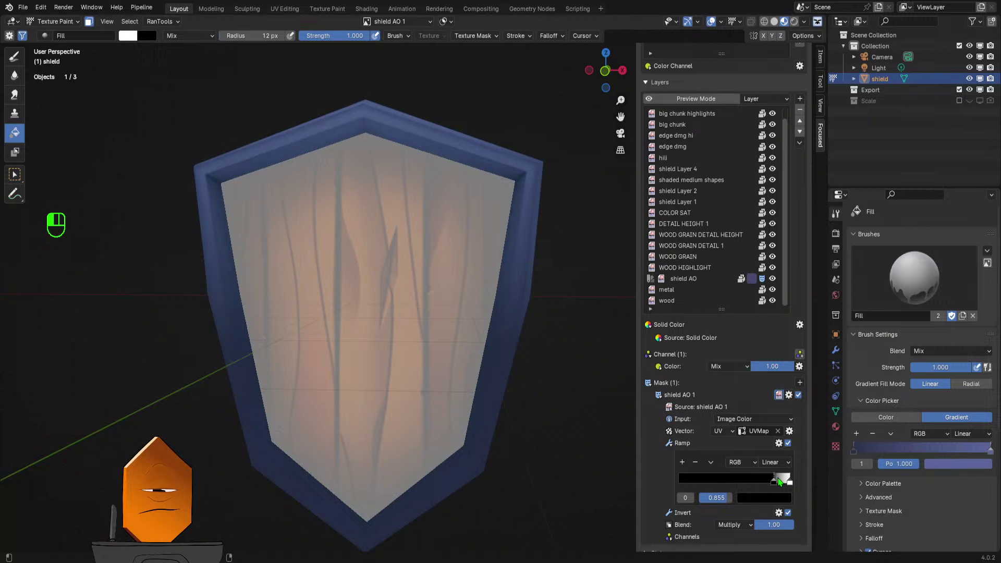
pyautogui.moveTo(779, 480); pyautogui.dragTo(768, 480)
pyautogui.scroll(-3, 250, 313)
pyautogui.moveTo(251, 313); pyautogui.dragTo(500, 398, button='middle')
pyautogui.hotkey('ctrl', 's')
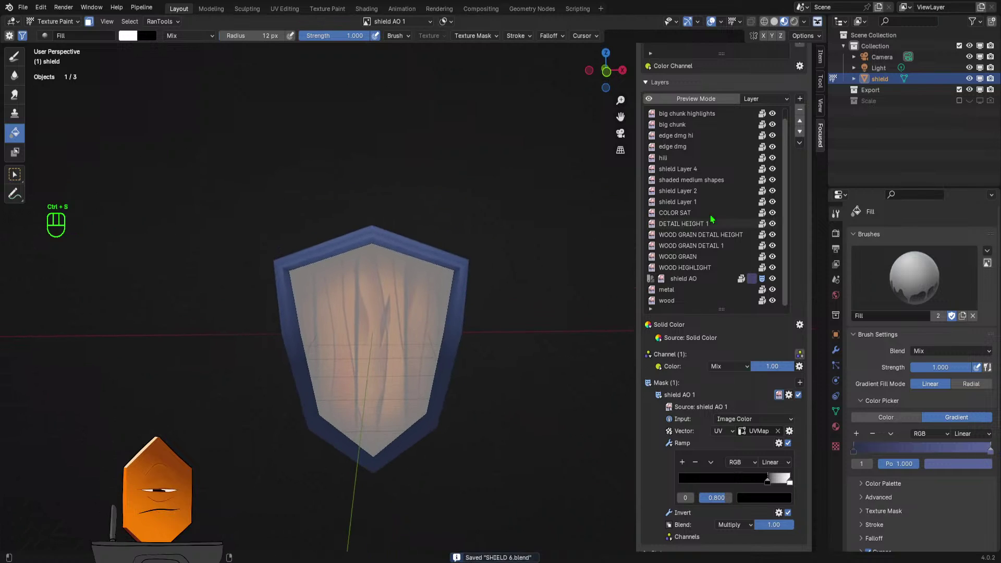
# - Add a Solid Color layer named Solid Color 2 above shield AO 1, in Mix mode without a mask
pyautogui.click(800, 99)
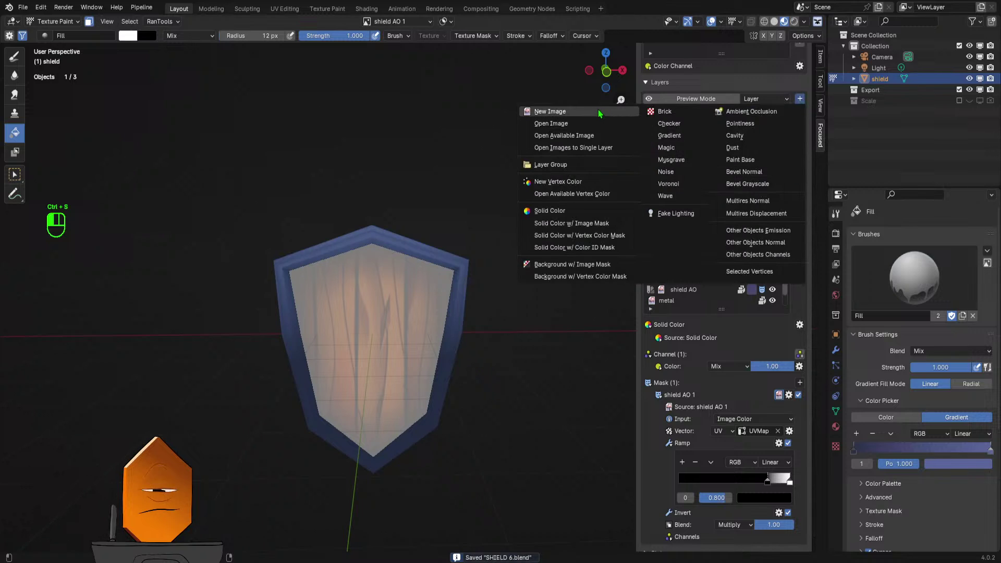
pyautogui.click(610, 210)
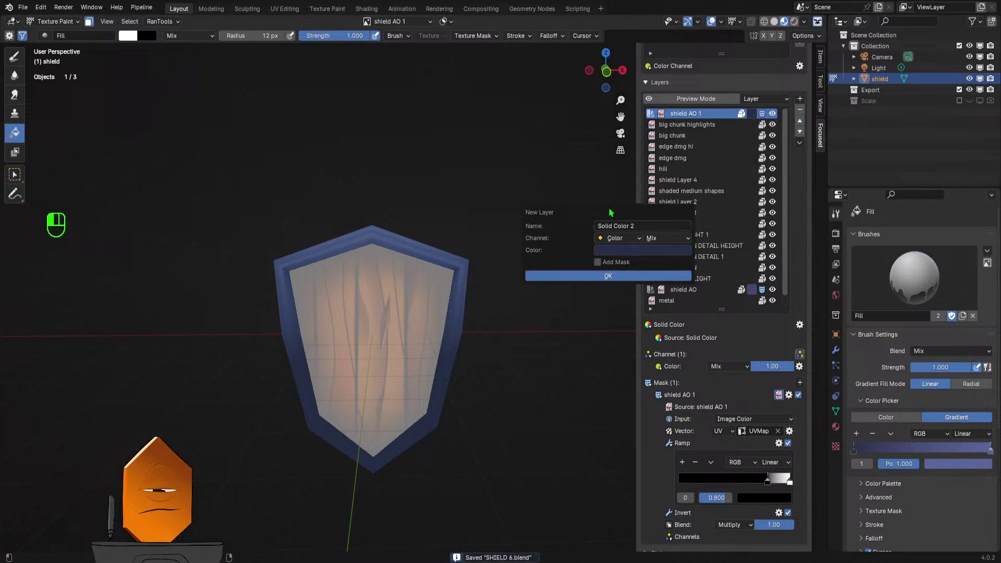
pyautogui.click(639, 276)
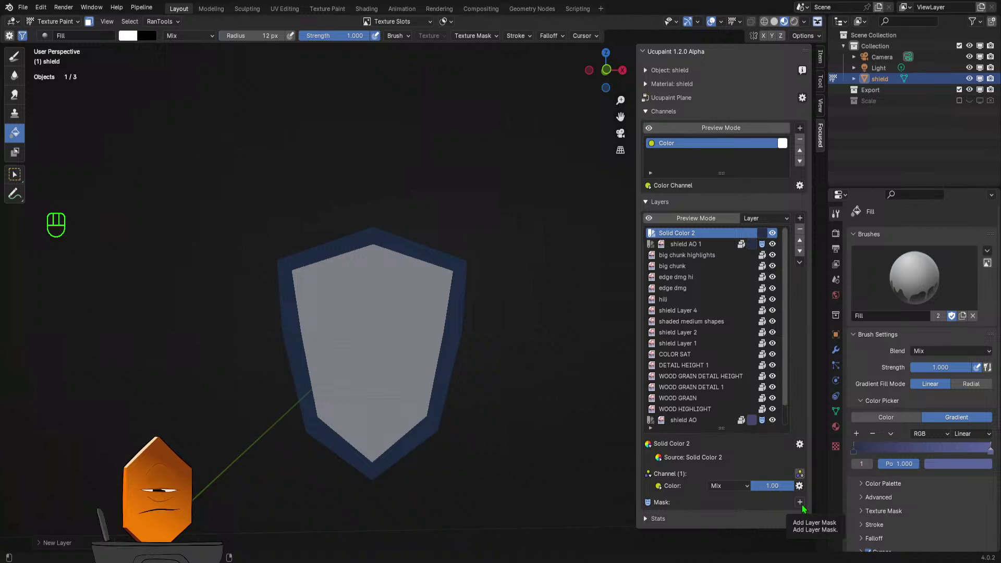
# - Add a generated Gradient mask to Solid Color 2 with Object as its vector
pyautogui.click(801, 503)
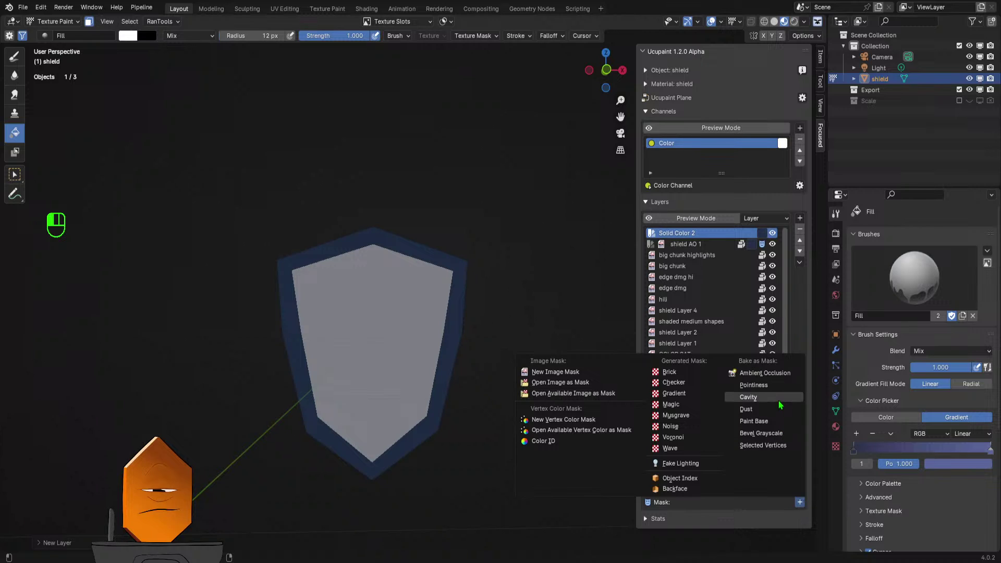
pyautogui.click(696, 395)
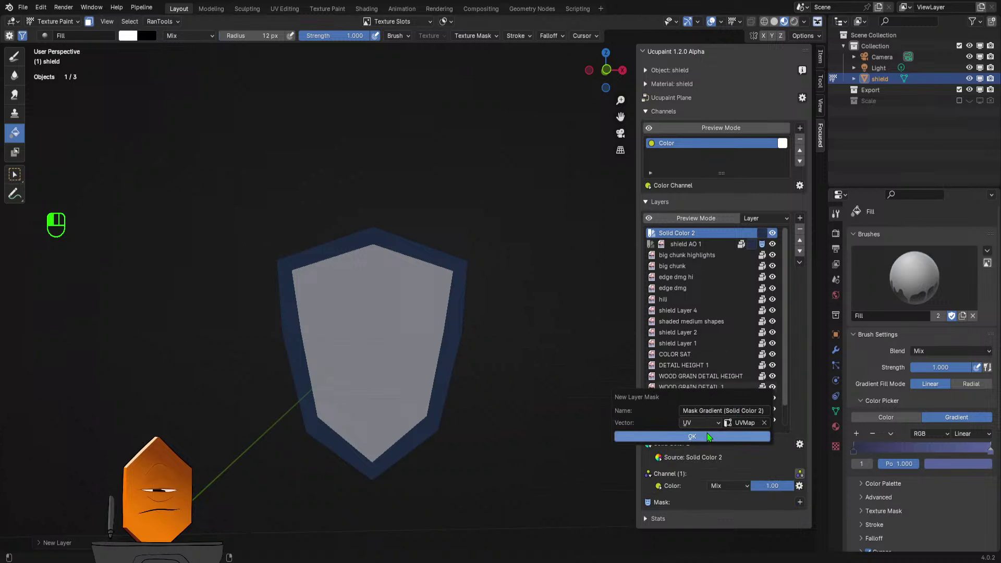
pyautogui.click(698, 424)
pyautogui.click(696, 486)
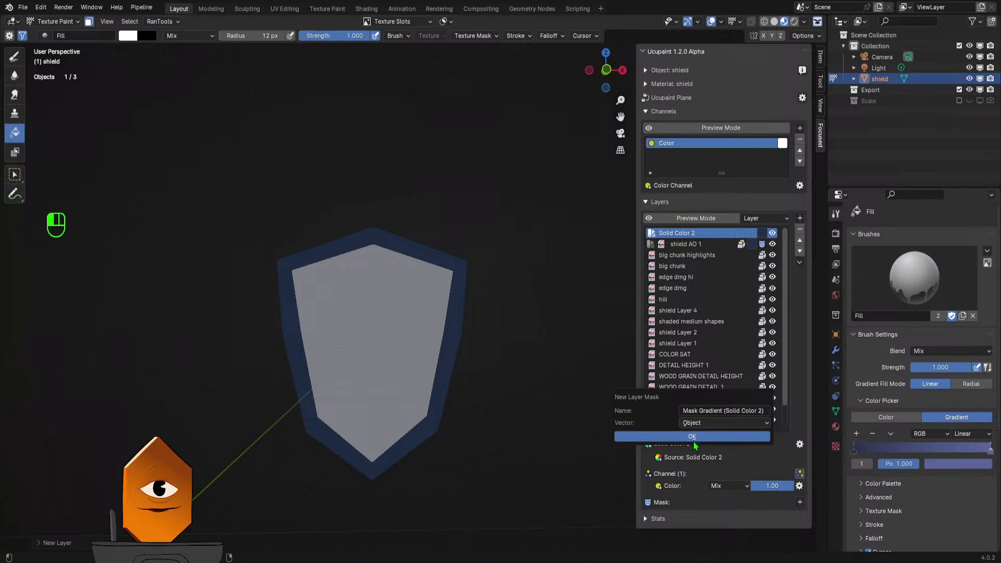
pyautogui.click(647, 437)
pyautogui.moveTo(570, 415); pyautogui.dragTo(566, 418, button='middle')
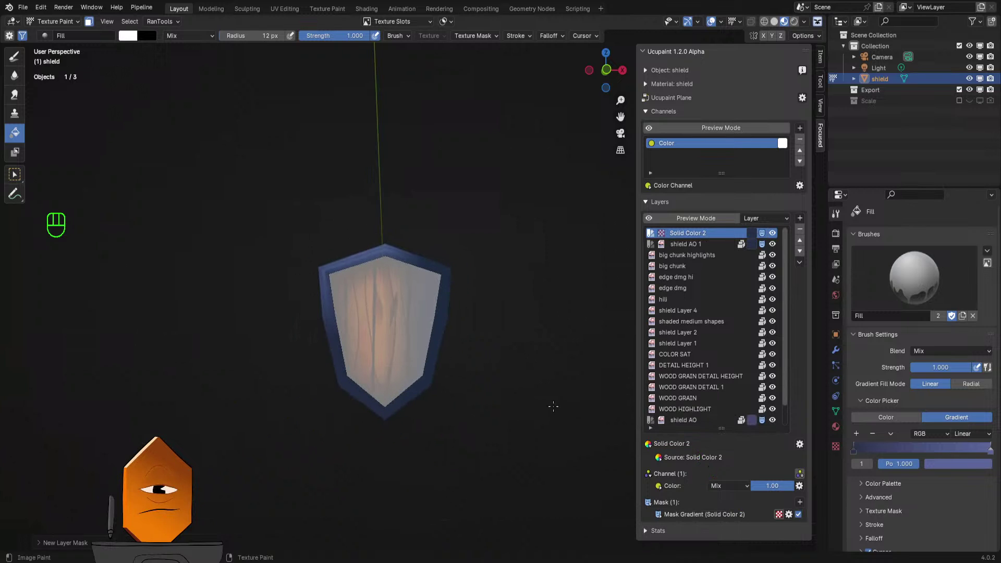
# - In front view, expand the gradient mask's vector settings and set its Y rotation to -90°
pyautogui.press('KP_1')
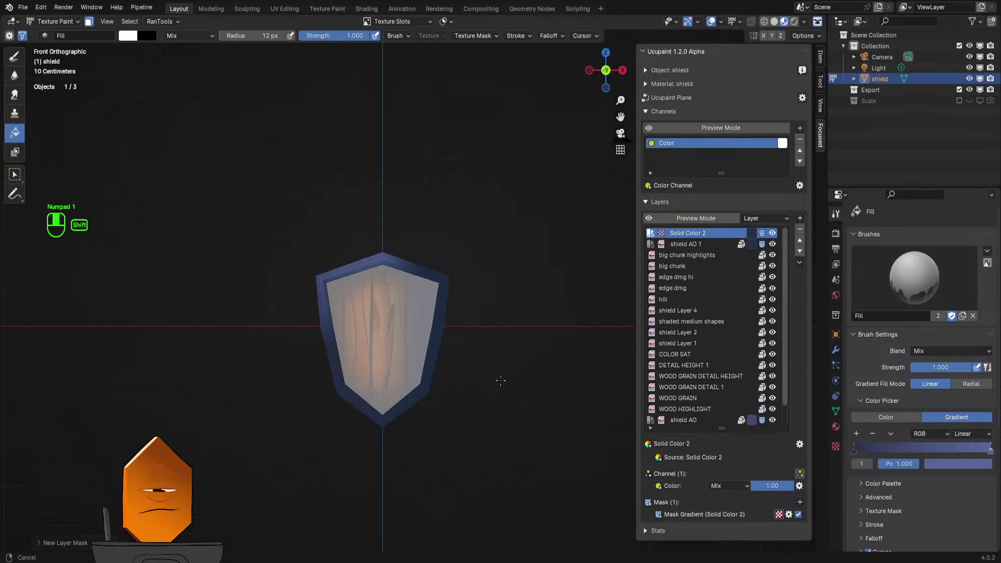
pyautogui.keyDown('shift'); pyautogui.moveTo(500, 381); pyautogui.dragTo(492, 404, button='middle'); pyautogui.keyUp('shift')
pyautogui.keyDown('ctrl'); pyautogui.moveTo(492, 404); pyautogui.dragTo(495, 384, button='middle'); pyautogui.keyUp('ctrl')
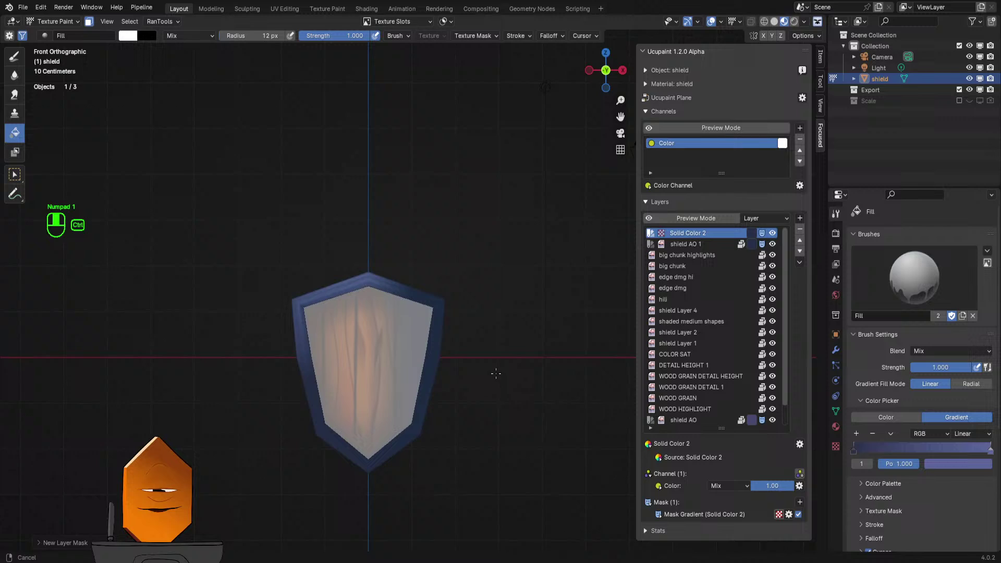
pyautogui.click(661, 518)
pyautogui.scroll(-1, 696, 504)
pyautogui.scroll(-2, 695, 504)
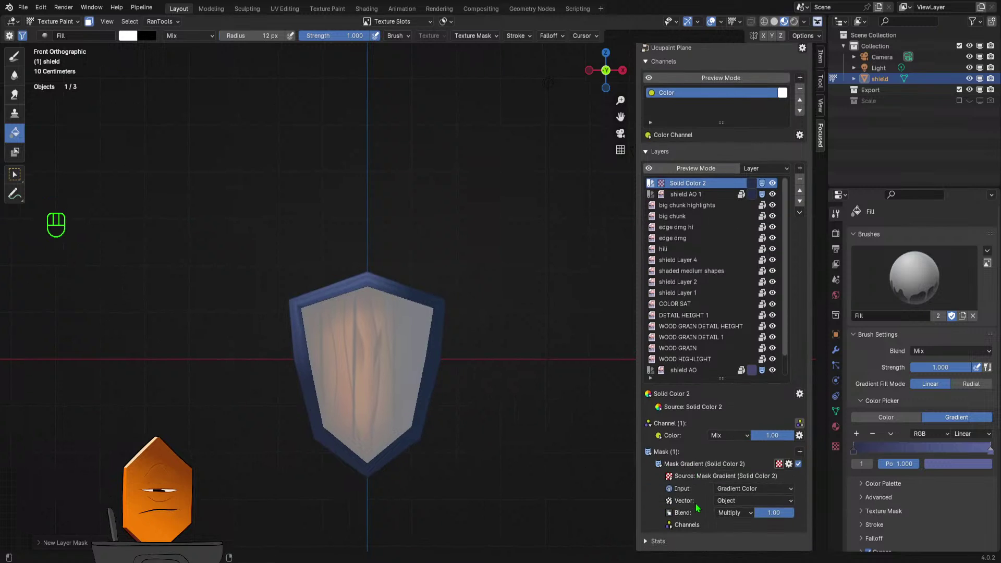
pyautogui.click(670, 505)
pyautogui.scroll(-5, 669, 505)
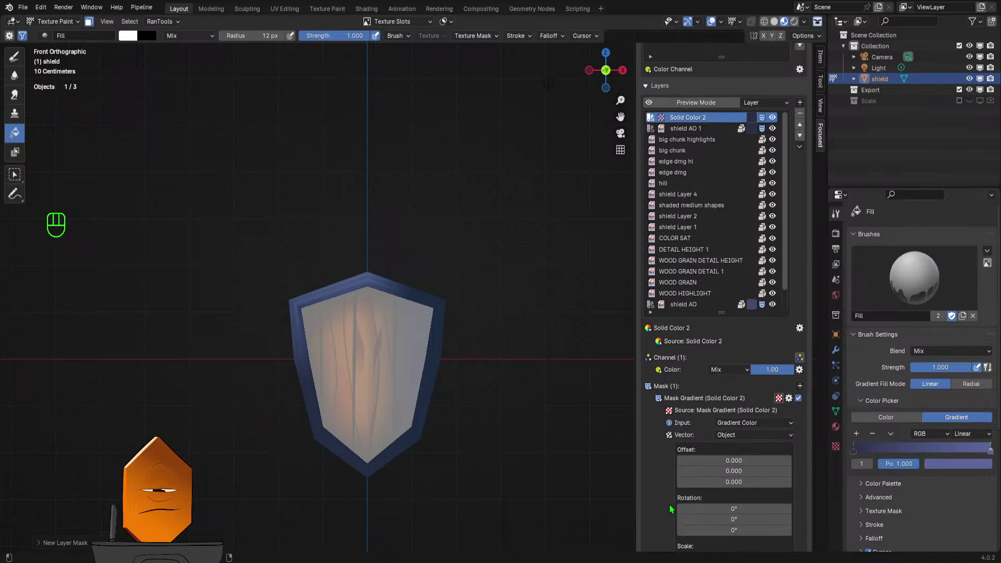
pyautogui.click(709, 475)
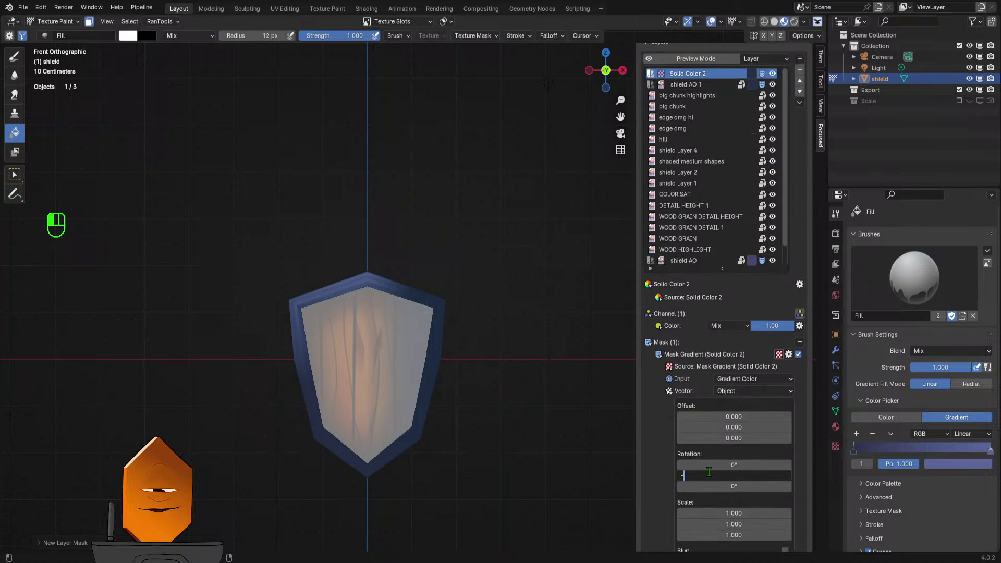
pyautogui.write('-90')
pyautogui.press('Return')
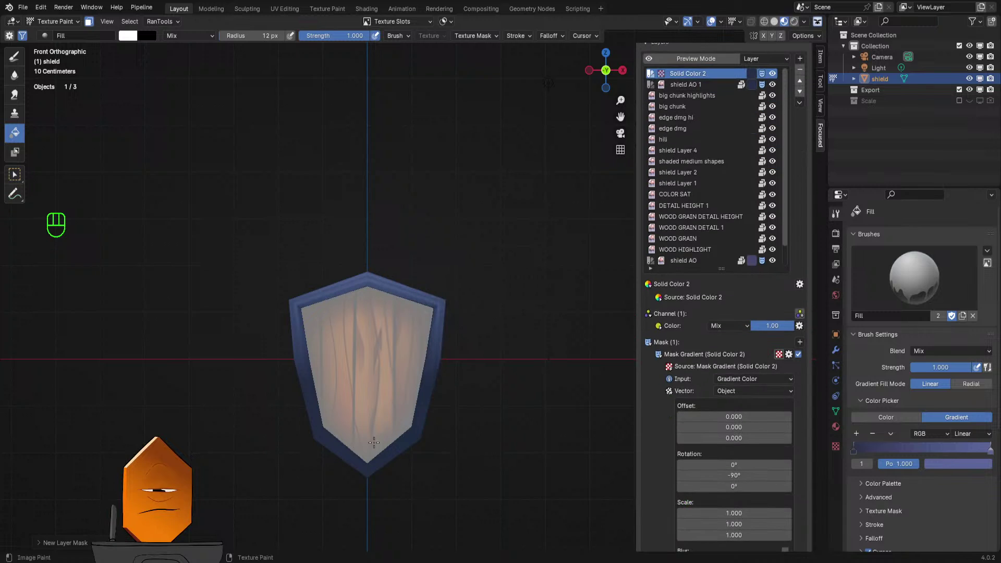
# - Set Solid Color 2's color blend mode to Multiply and the gradient mask's X offset to 0.180
pyautogui.click(740, 328)
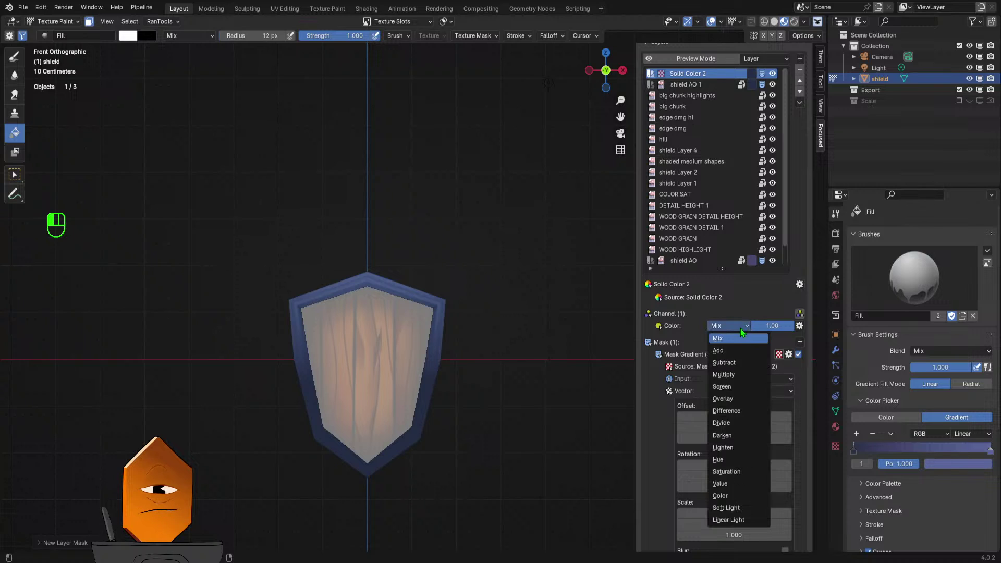
pyautogui.click(735, 377)
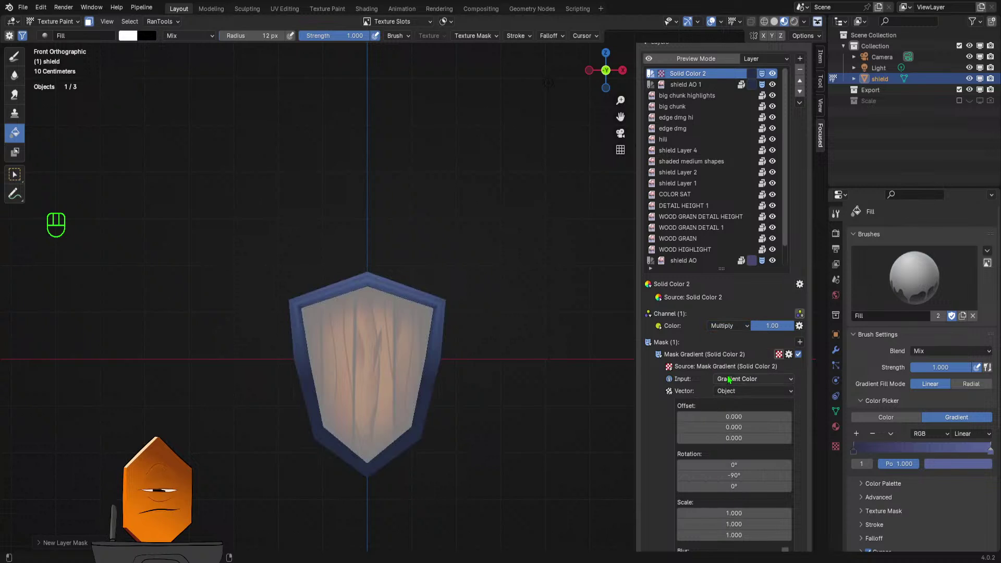
pyautogui.moveTo(730, 420)
pyautogui.mouseDown()
pyautogui.moveTo(718, 420)
pyautogui.moveTo(738, 420)
pyautogui.moveTo(730, 417)
pyautogui.mouseUp()
pyautogui.scroll(-3, 733, 417)
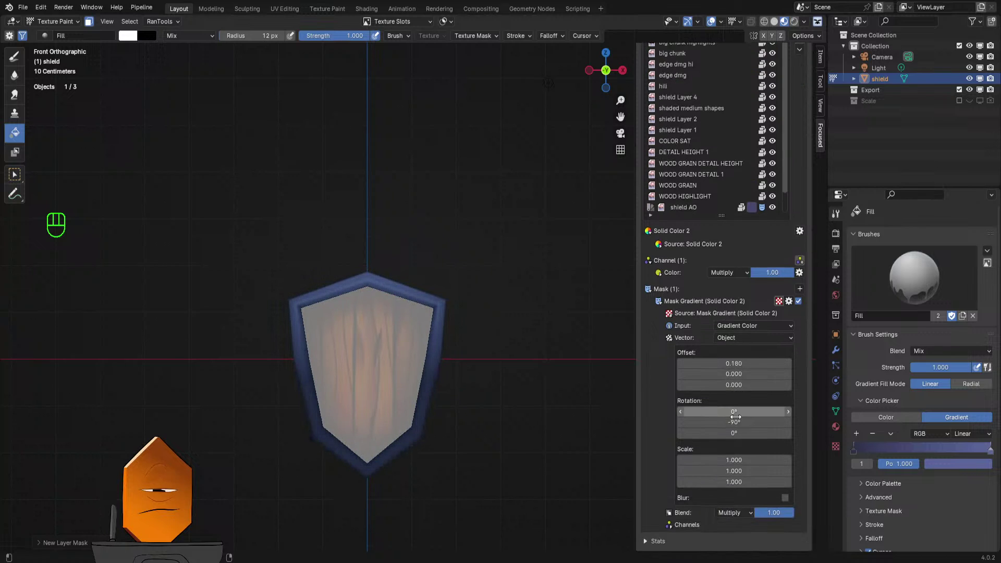
# - Add a Ramp modifier to the gradient mask and move its white stop to 0.391
pyautogui.click(789, 301)
pyautogui.moveTo(814, 326)
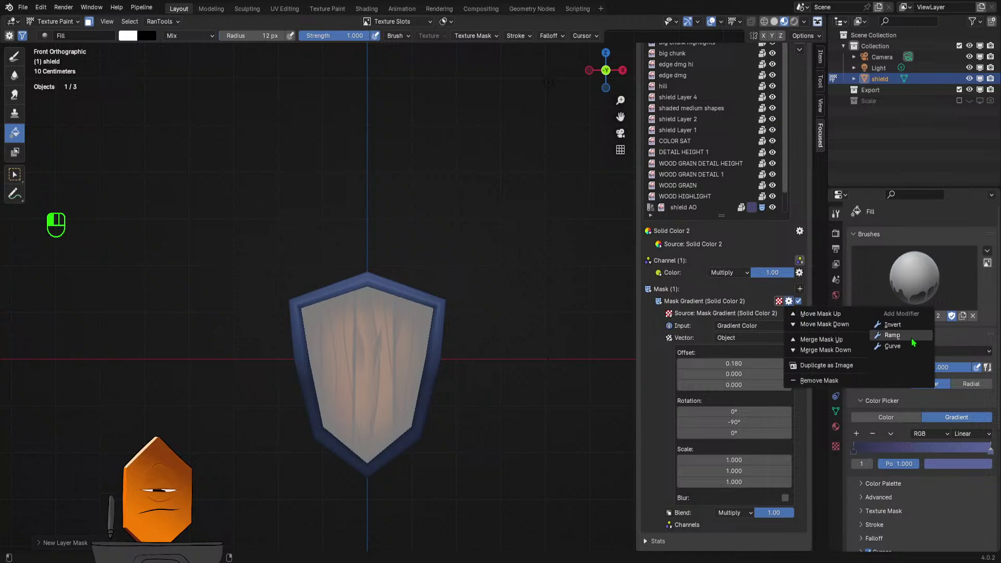
pyautogui.click(897, 339)
pyautogui.scroll(-2, 733, 509)
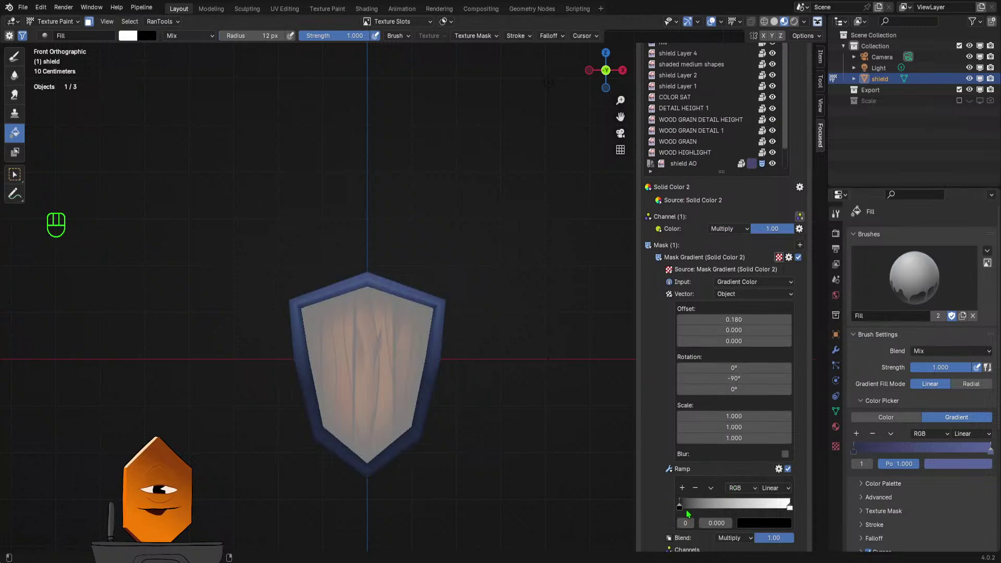
pyautogui.moveTo(683, 510)
pyautogui.mouseDown()
pyautogui.moveTo(742, 508)
pyautogui.moveTo(677, 504)
pyautogui.mouseUp()
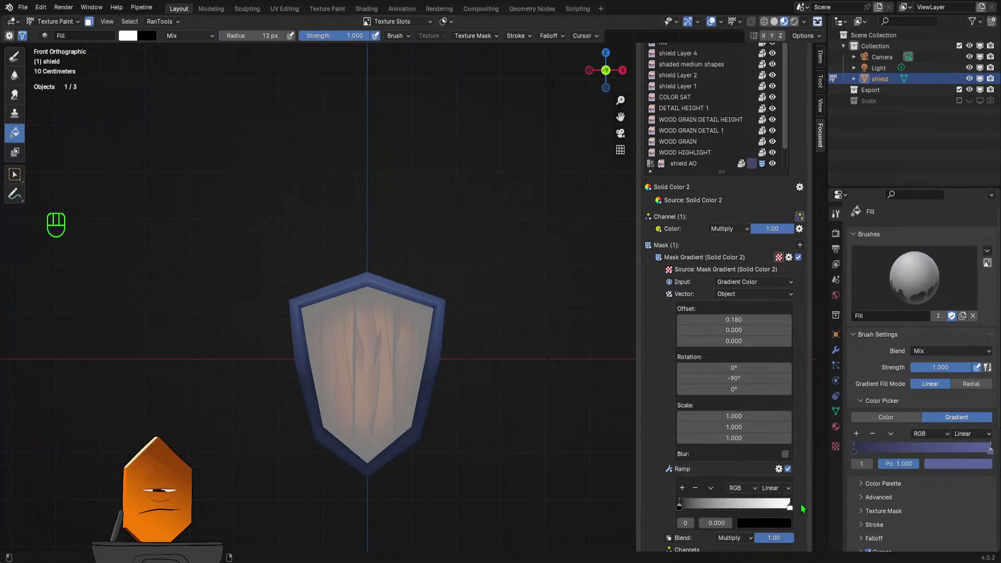
pyautogui.moveTo(791, 506)
pyautogui.mouseDown()
pyautogui.moveTo(683, 508)
pyautogui.moveTo(721, 508)
pyautogui.mouseUp()
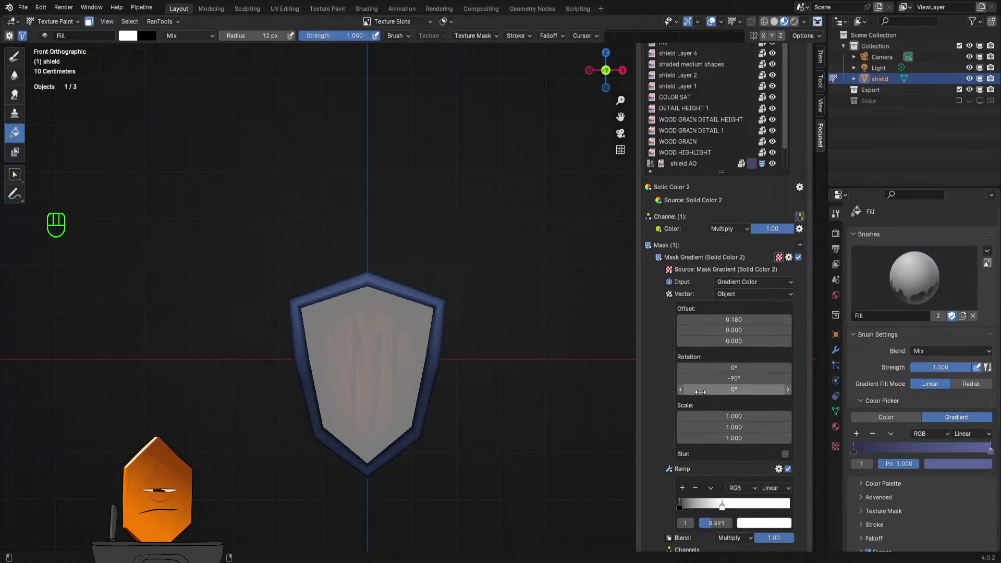
# - Try a Y rotation of 0° on the gradient mask, checking the shield from the side, and restore it to -90°
pyautogui.moveTo(334, 401); pyautogui.dragTo(438, 412, button='middle')
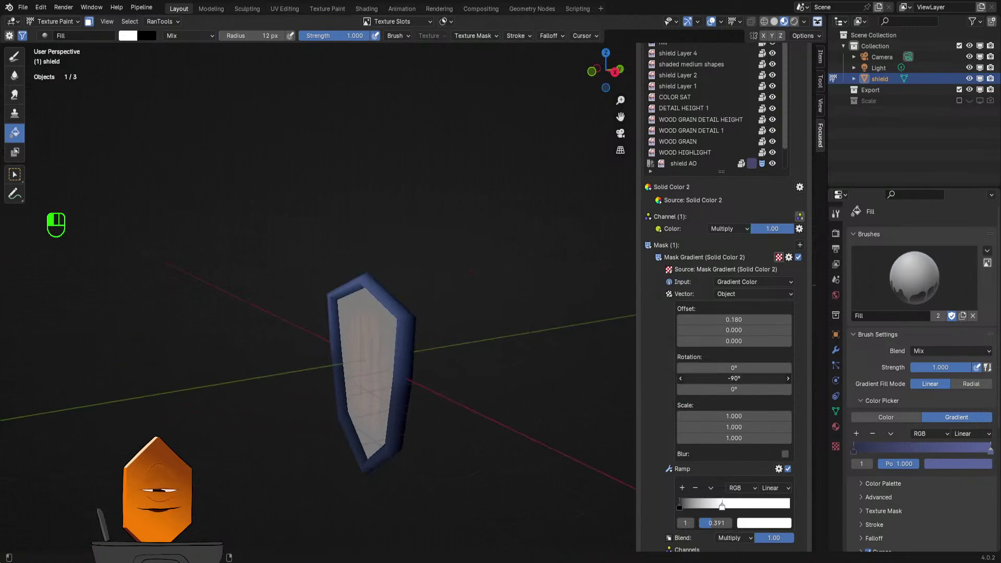
pyautogui.doubleClick(727, 379)
pyautogui.write('0')
pyautogui.press('Return')
pyautogui.moveTo(592, 368); pyautogui.dragTo(596, 369, button='middle')
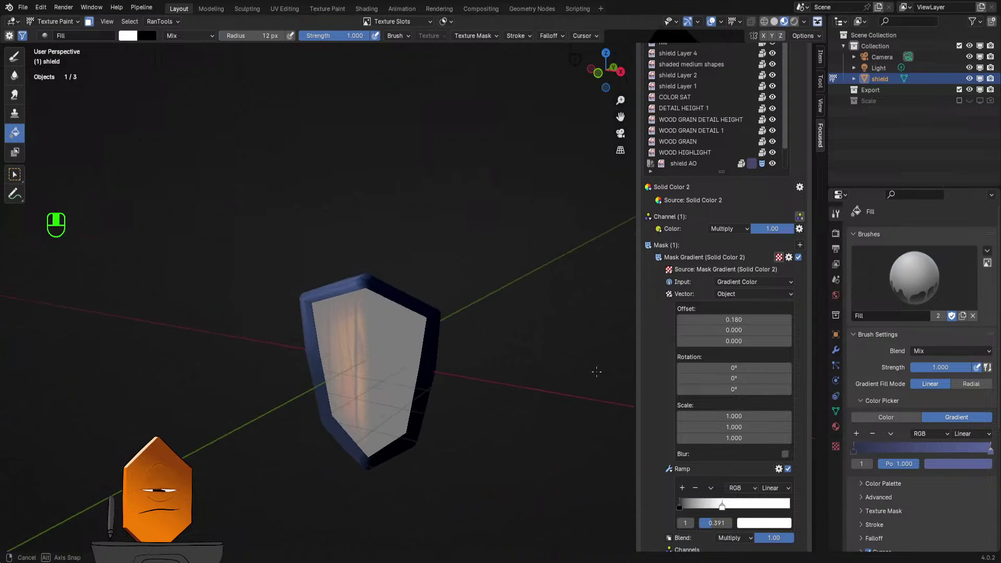
pyautogui.doubleClick(747, 380)
pyautogui.write('-90')
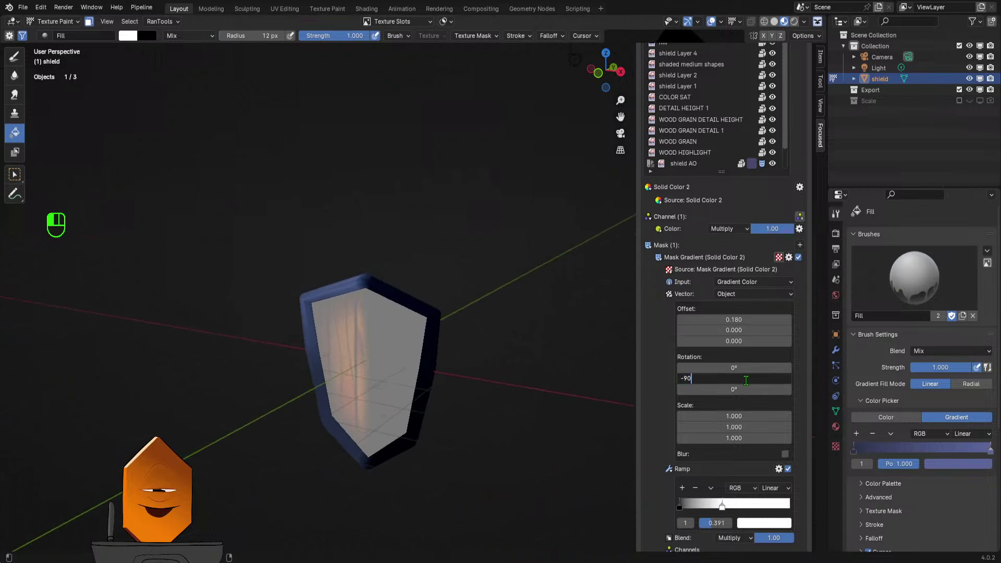
pyautogui.press('Return')
pyautogui.moveTo(501, 459)
pyautogui.mouseDown(button='middle')
pyautogui.moveTo(388, 392)
pyautogui.moveTo(553, 406)
pyautogui.moveTo(514, 396)
pyautogui.mouseUp(button='middle')
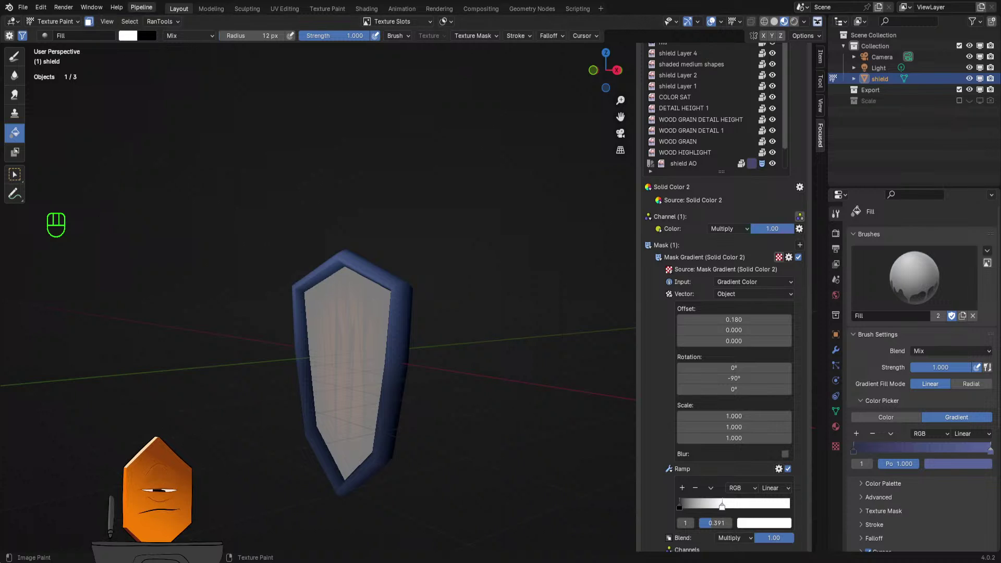
# - Move the white stop of the gradient mask's ramp to 0.327
pyautogui.moveTo(172, 224); pyautogui.dragTo(251, 262, button='middle')
pyautogui.moveTo(279, 393); pyautogui.dragTo(532, 365, button='middle')
pyautogui.moveTo(727, 510); pyautogui.dragTo(718, 505)
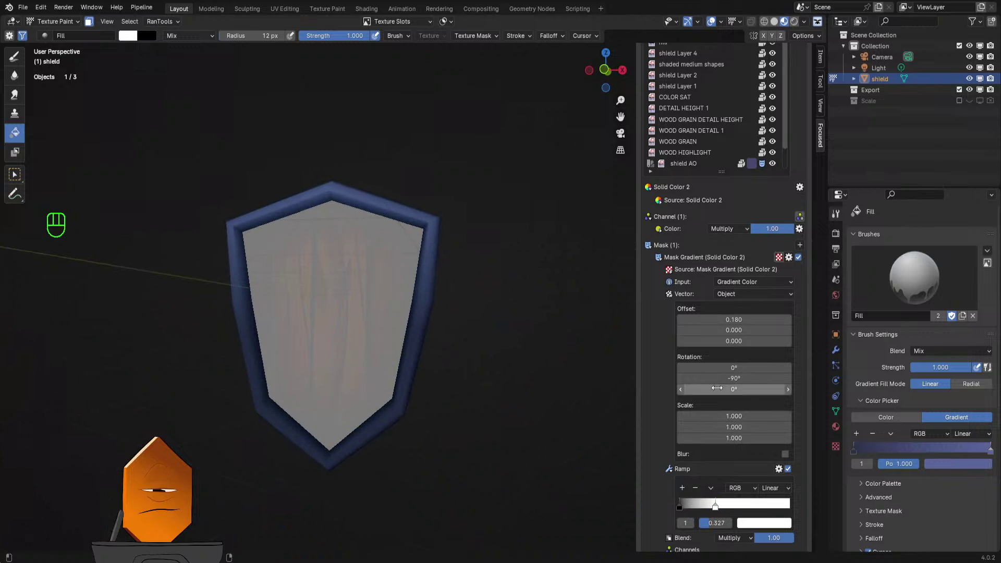
pyautogui.press('BackSpace')
pyautogui.hotkey('ctrl', 'z')
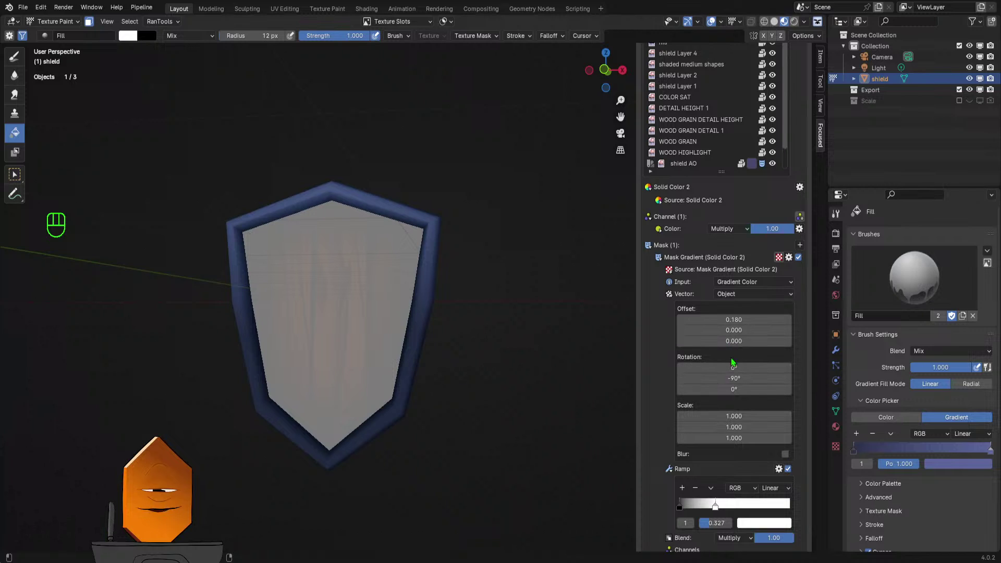
# - Adjust the gradient mask's X rotation to 90°, checking the gradient direction from the shield's side
pyautogui.moveTo(730, 368); pyautogui.dragTo(735, 368)
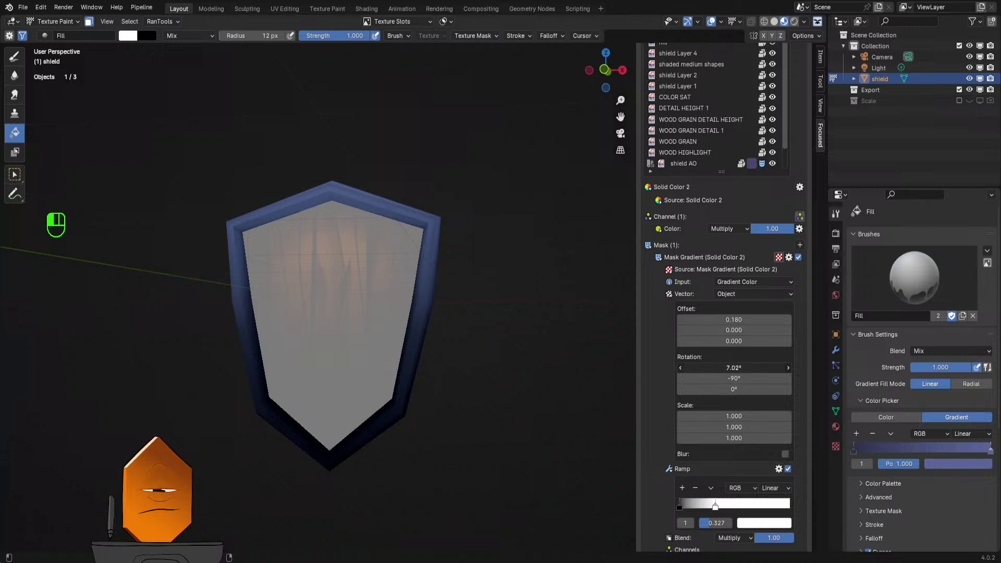
pyautogui.moveTo(735, 367); pyautogui.dragTo(736, 367)
pyautogui.moveTo(276, 335); pyautogui.dragTo(417, 335, button='middle')
pyautogui.moveTo(720, 367)
pyautogui.mouseDown()
pyautogui.moveTo(751, 368)
pyautogui.moveTo(709, 371)
pyautogui.mouseUp()
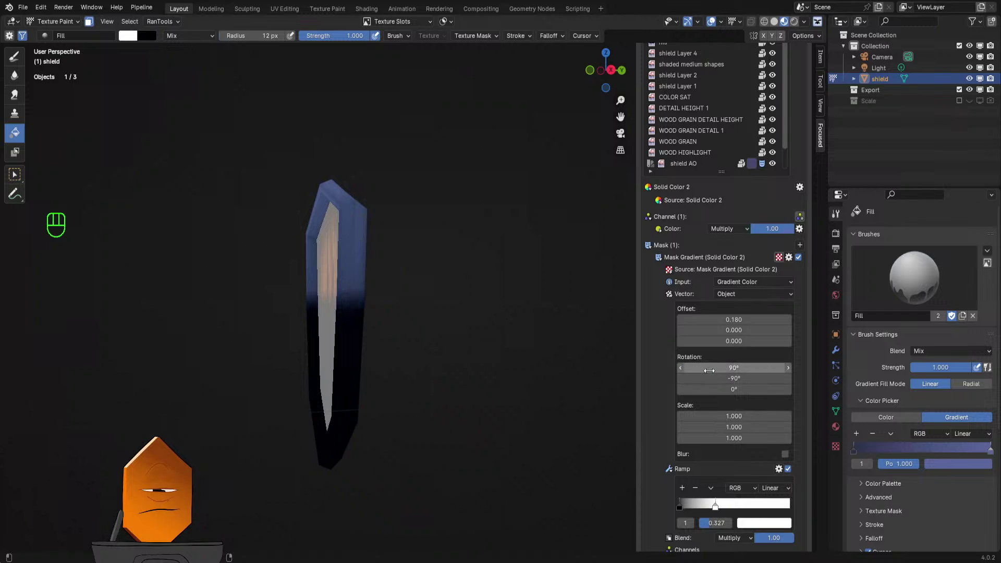
# - Move the ramp's white stop on the gradient mask to 1.000 and enable the mask's blur at 100
pyautogui.moveTo(715, 505); pyautogui.dragTo(789, 505)
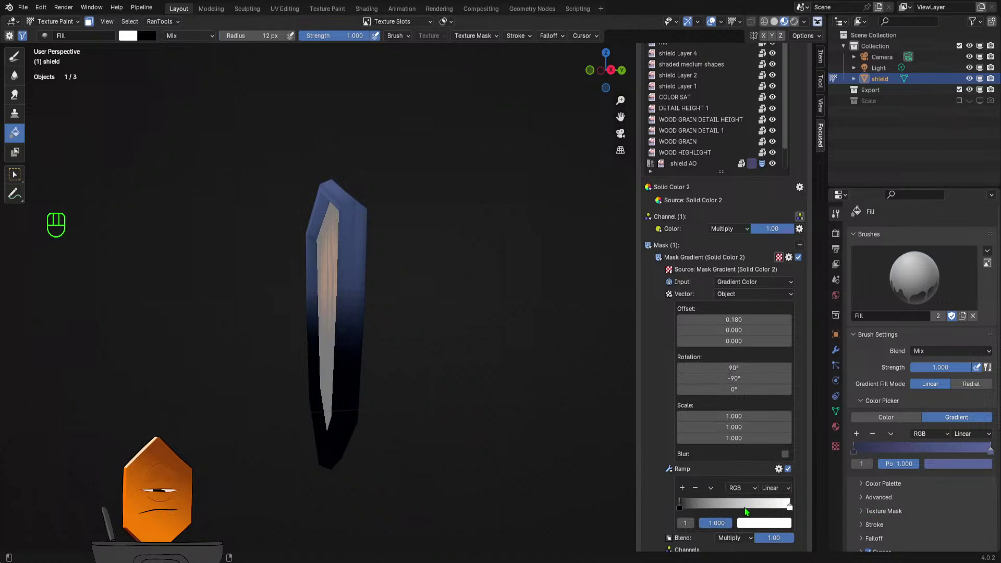
pyautogui.scroll(-2, 705, 529)
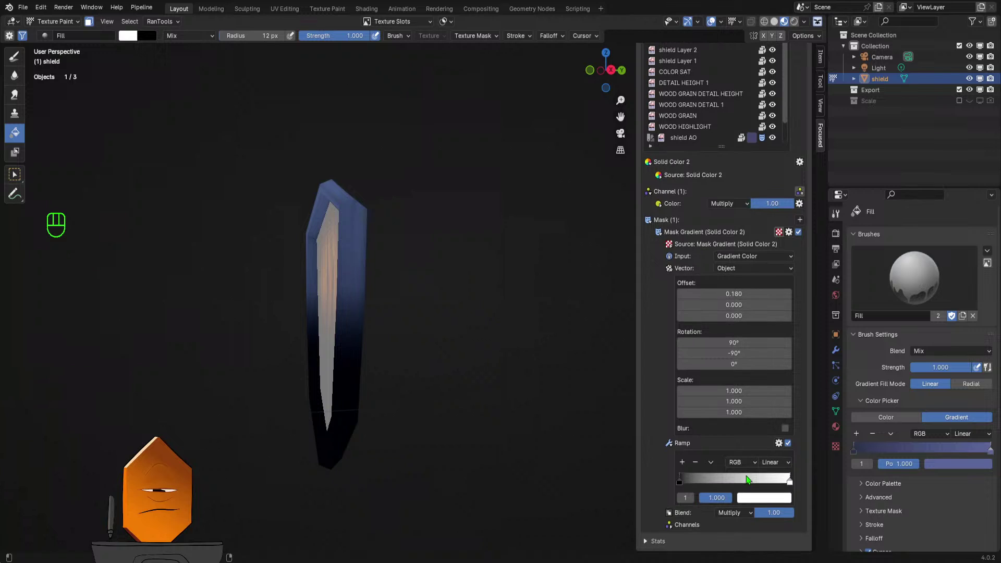
pyautogui.click(785, 428)
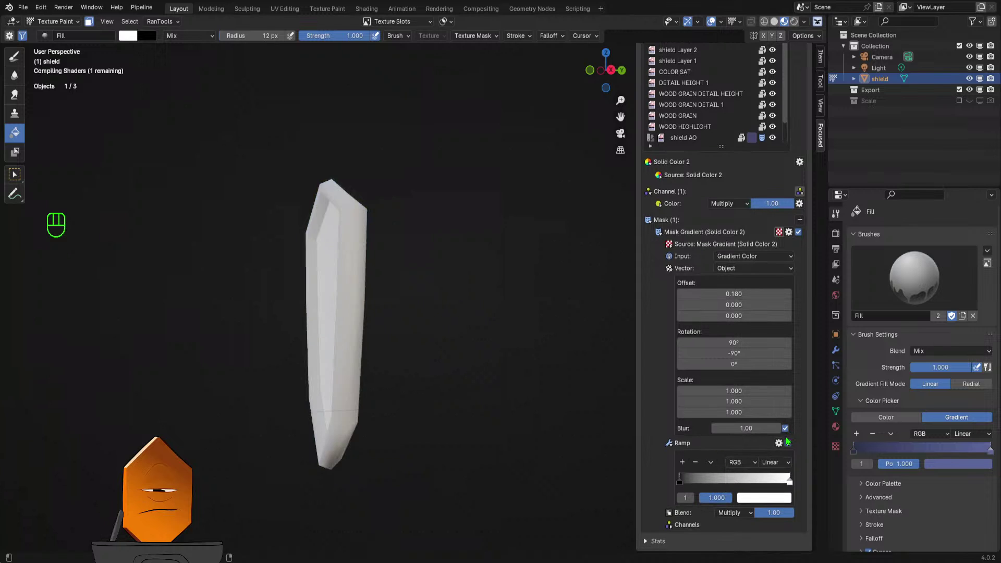
pyautogui.click(756, 429)
pyautogui.write('100')
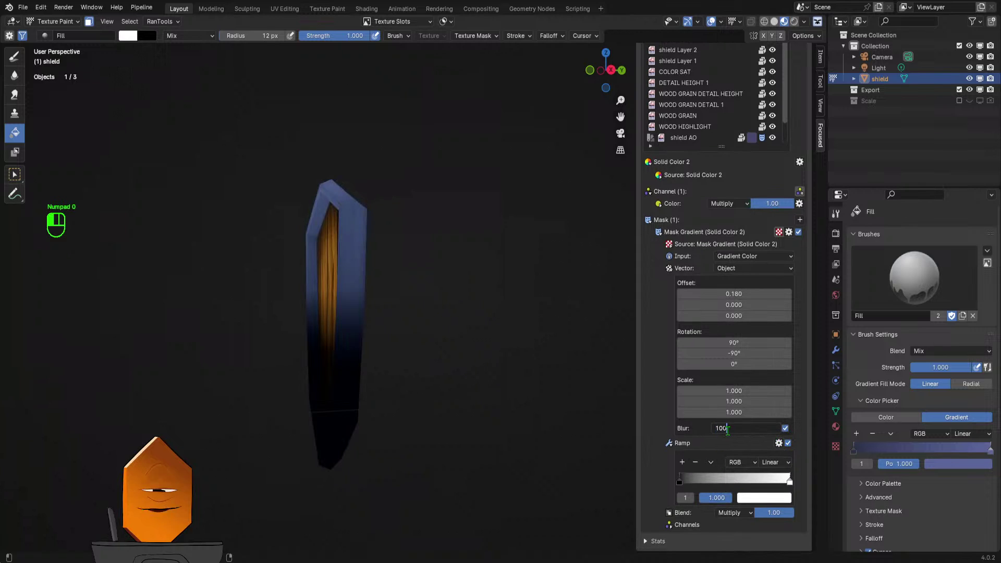
pyautogui.press('Return')
pyautogui.moveTo(492, 367); pyautogui.dragTo(589, 371, button='middle')
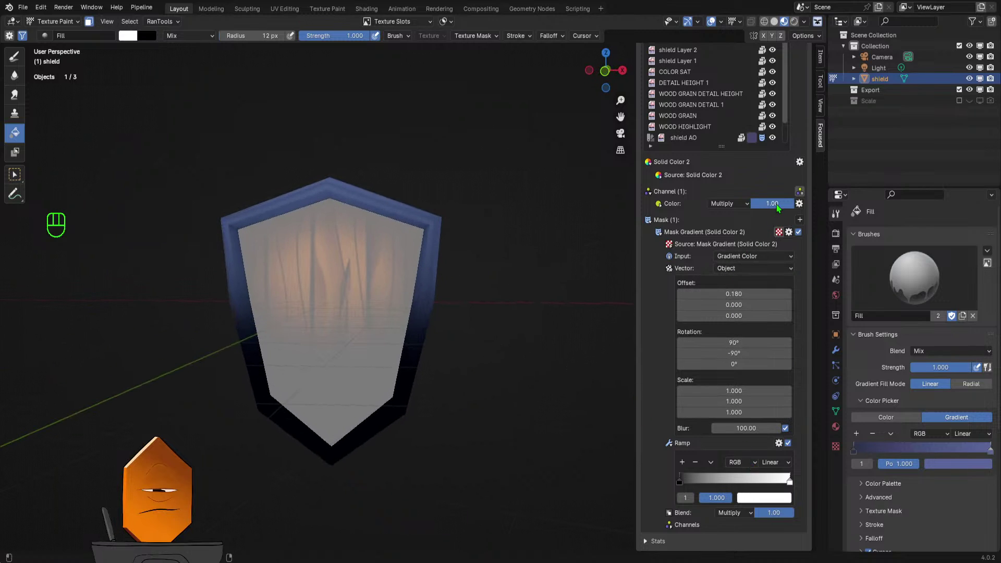
# - Try an X offset of -0.630 on the gradient mask, comparing the Solid Color 2 layer's Multiply opacity at 0.56 and 1.00
pyautogui.moveTo(778, 208); pyautogui.dragTo(755, 207)
pyautogui.moveTo(746, 293); pyautogui.dragTo(693, 294)
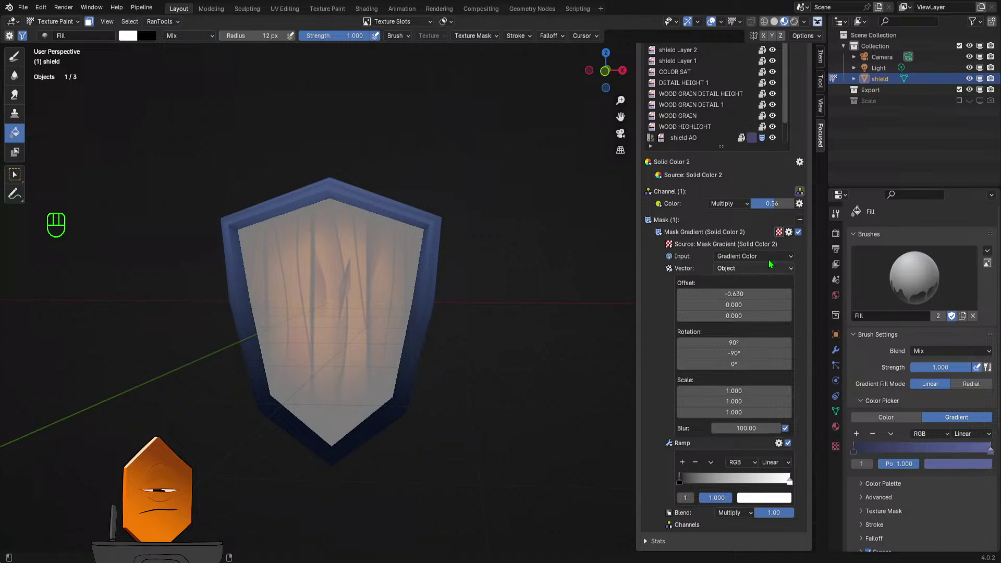
pyautogui.moveTo(776, 203); pyautogui.dragTo(794, 203)
pyautogui.moveTo(469, 339); pyautogui.dragTo(510, 364, button='middle')
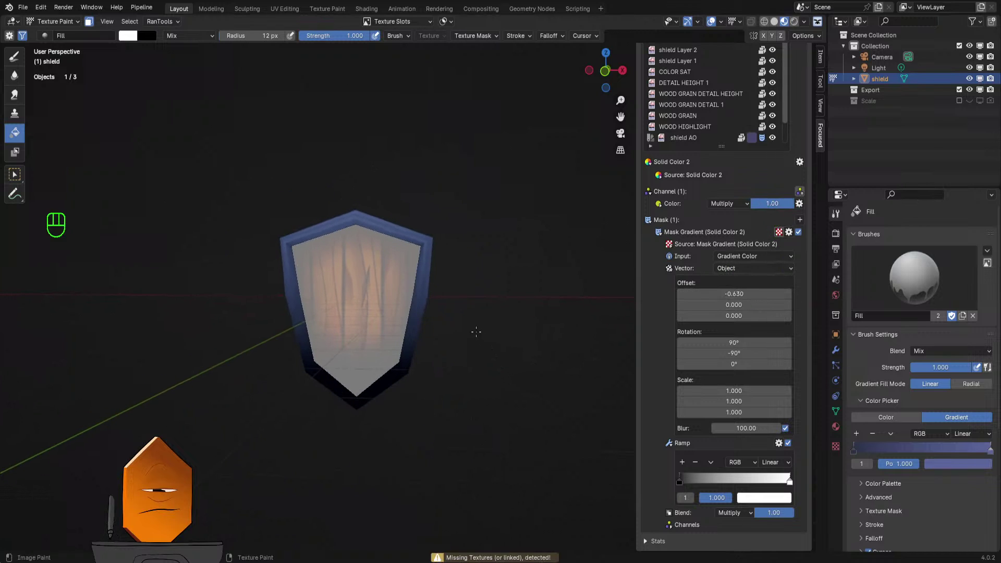
pyautogui.moveTo(474, 331); pyautogui.dragTo(490, 349, button='middle')
# - Set the Solid Color 2 layer's opacity to 0.38 and its gradient mask's X offset to -0.810, and save the file
pyautogui.moveTo(773, 203)
pyautogui.mouseDown()
pyautogui.moveTo(759, 204)
pyautogui.moveTo(768, 205)
pyautogui.mouseUp()
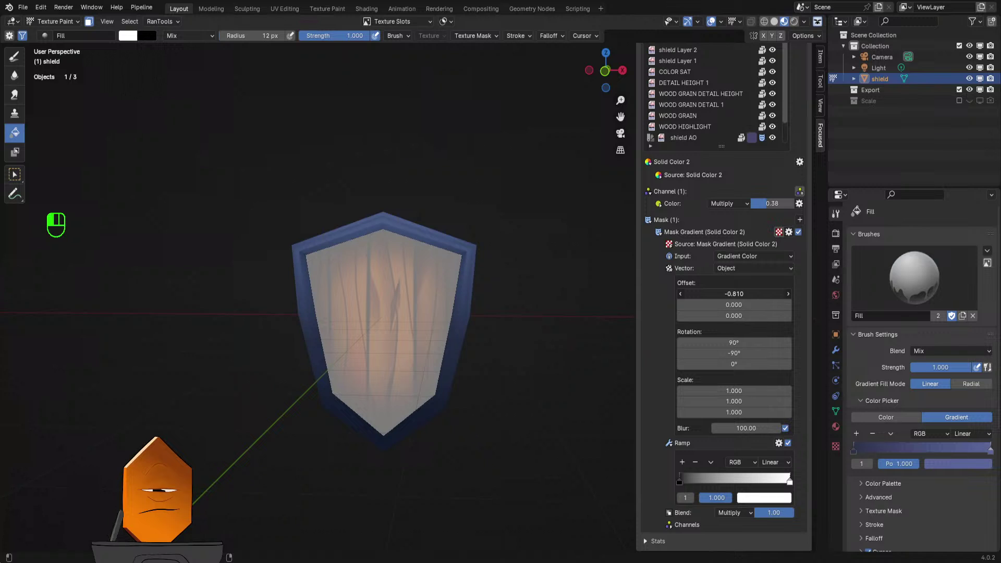
pyautogui.moveTo(553, 355)
pyautogui.mouseDown(button='middle')
pyautogui.moveTo(458, 398)
pyautogui.moveTo(496, 373)
pyautogui.moveTo(568, 368)
pyautogui.moveTo(470, 284)
pyautogui.moveTo(596, 350)
pyautogui.moveTo(487, 398)
pyautogui.moveTo(415, 386)
pyautogui.moveTo(539, 362)
pyautogui.moveTo(507, 366)
pyautogui.moveTo(504, 303)
pyautogui.moveTo(502, 358)
pyautogui.mouseUp(button='middle')
pyautogui.hotkey('ctrl', 's')
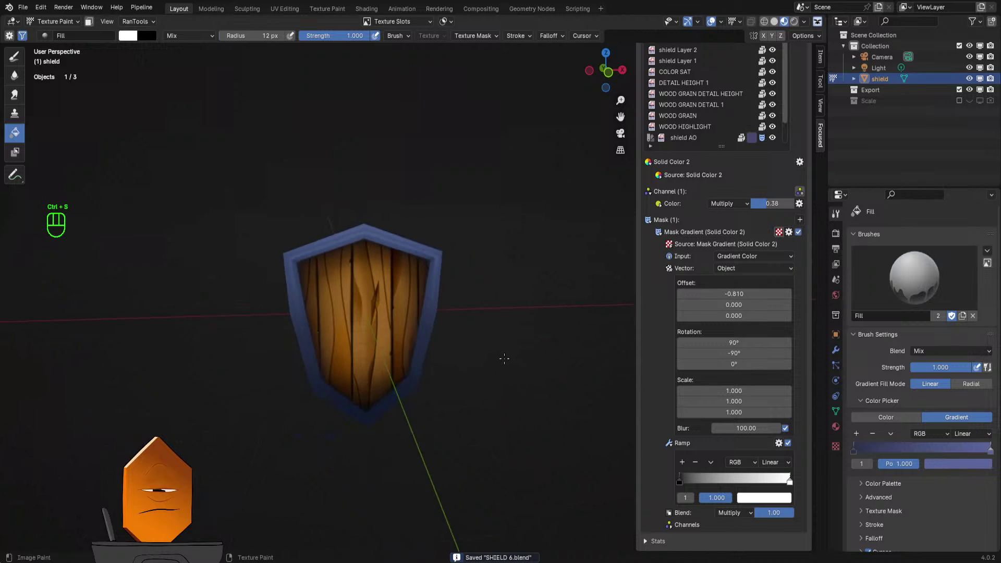
# - Set the gradient mask's X offset to 0.210 and lower the Solid Color 2 layer's Multiply opacity to 0.20
pyautogui.moveTo(728, 294)
pyautogui.mouseDown()
pyautogui.moveTo(775, 294)
pyautogui.moveTo(734, 295)
pyautogui.mouseUp()
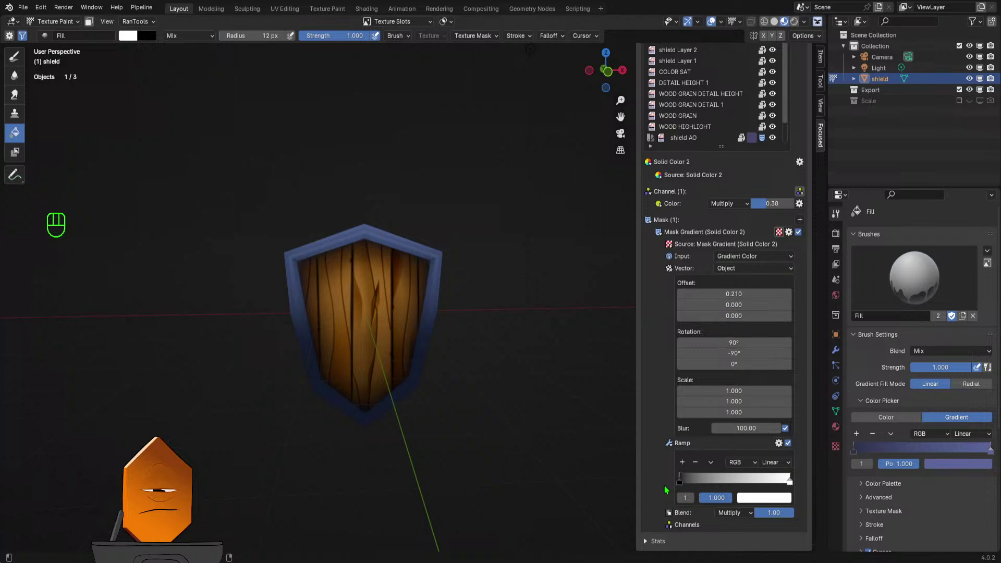
pyautogui.moveTo(680, 482); pyautogui.dragTo(650, 489)
pyautogui.moveTo(790, 482)
pyautogui.mouseDown()
pyautogui.moveTo(726, 486)
pyautogui.moveTo(790, 485)
pyautogui.mouseUp()
pyautogui.moveTo(773, 204); pyautogui.dragTo(773, 203)
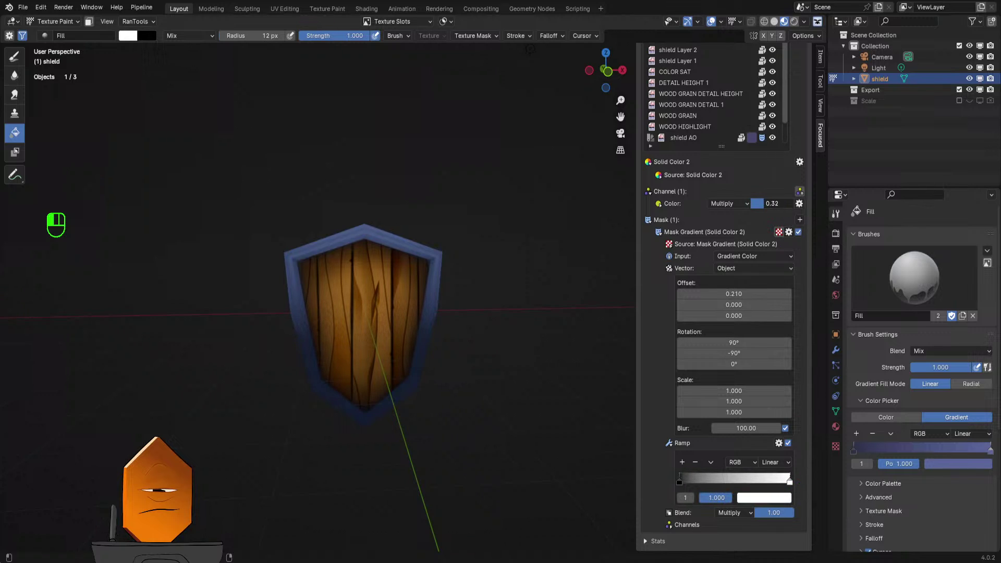
pyautogui.moveTo(773, 203); pyautogui.dragTo(777, 204)
pyautogui.moveTo(773, 204); pyautogui.dragTo(772, 203)
pyautogui.moveTo(483, 299); pyautogui.dragTo(489, 331, button='middle')
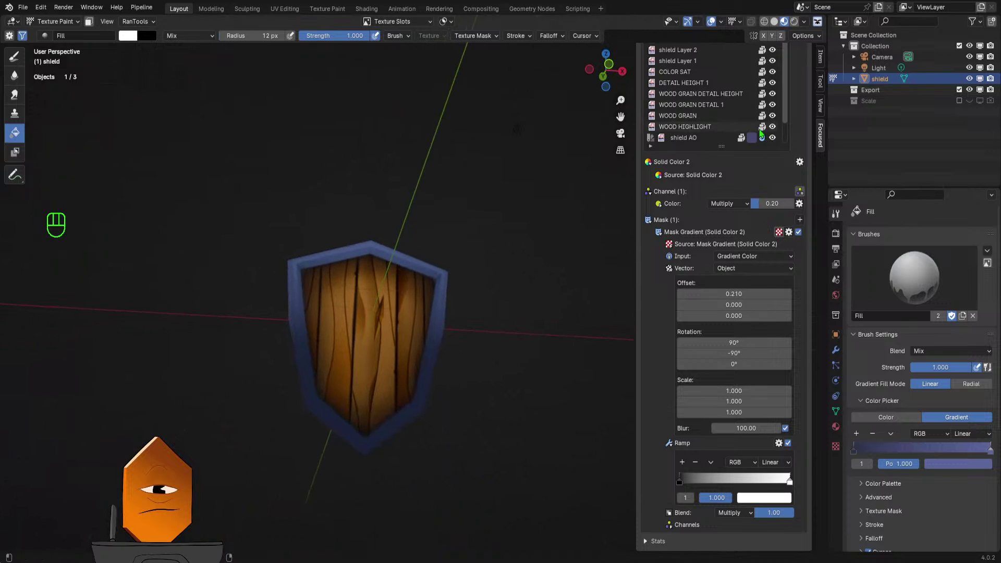
# - Examine the modifier and mask options available for the Solid Color 2 layer, collapsing its mask settings
pyautogui.scroll(3, 792, 132)
pyautogui.scroll(8, 802, 131)
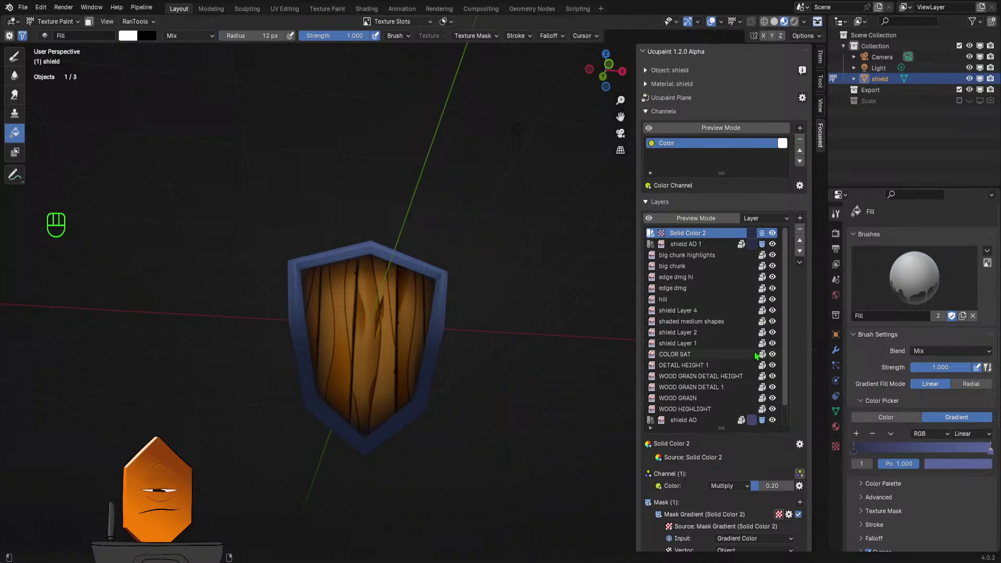
pyautogui.scroll(-4, 788, 424)
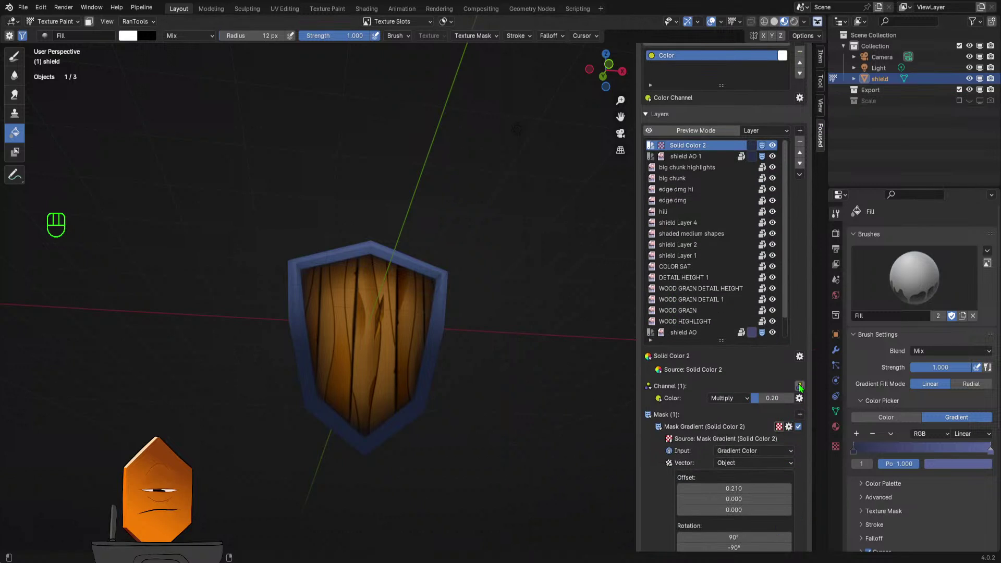
pyautogui.scroll(2, 800, 385)
pyautogui.scroll(-5, 797, 365)
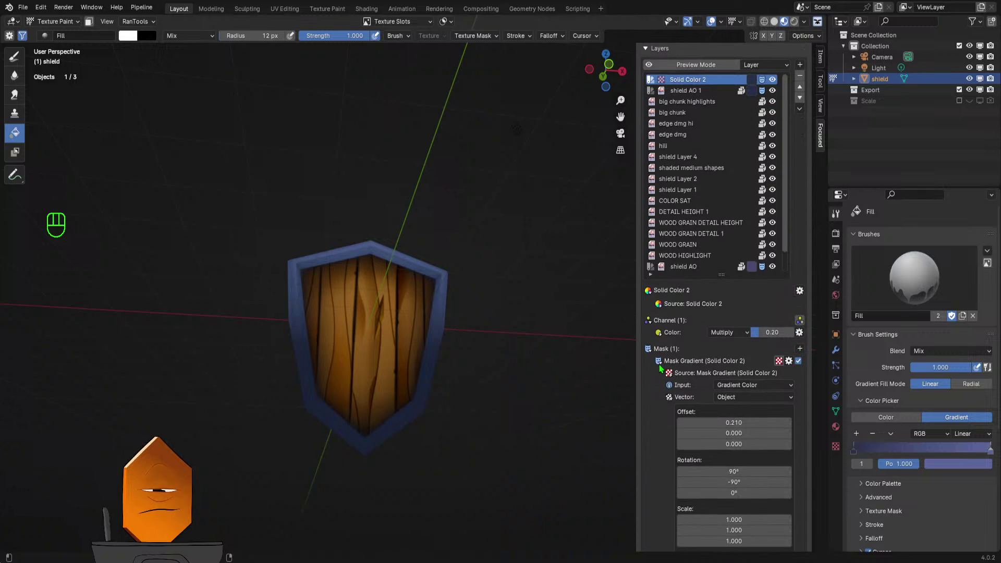
pyautogui.click(645, 348)
pyautogui.click(799, 486)
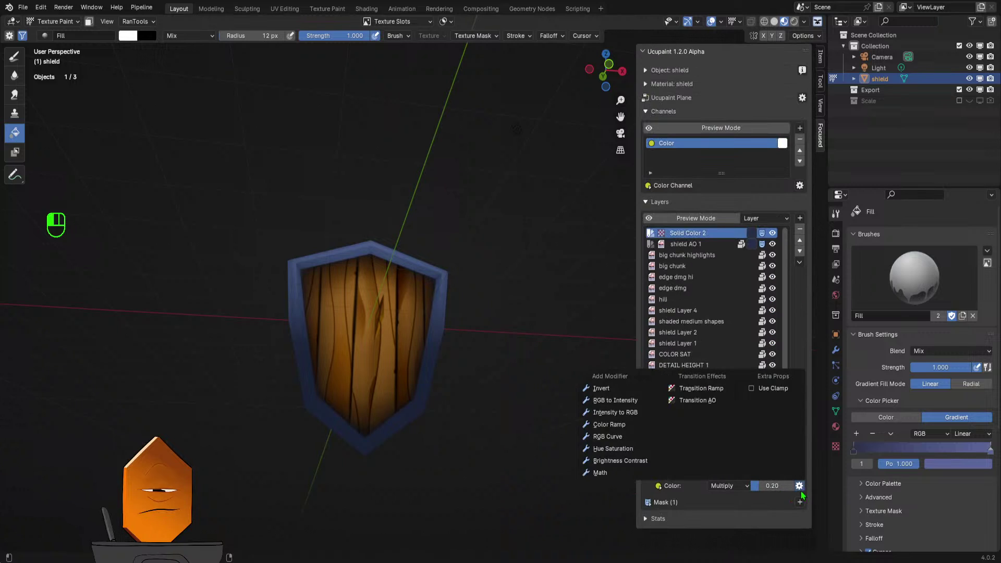
pyautogui.click(800, 503)
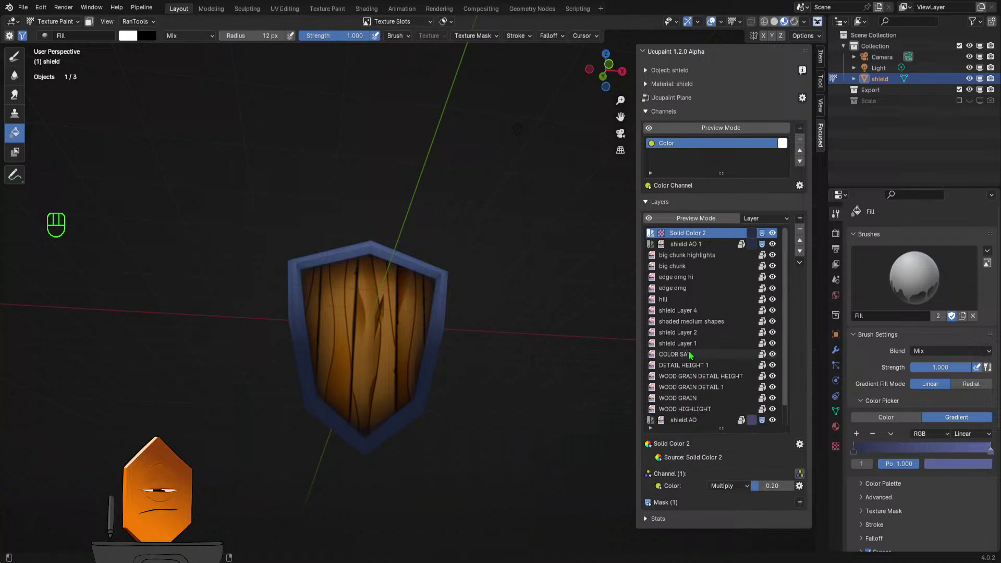
pyautogui.click(800, 486)
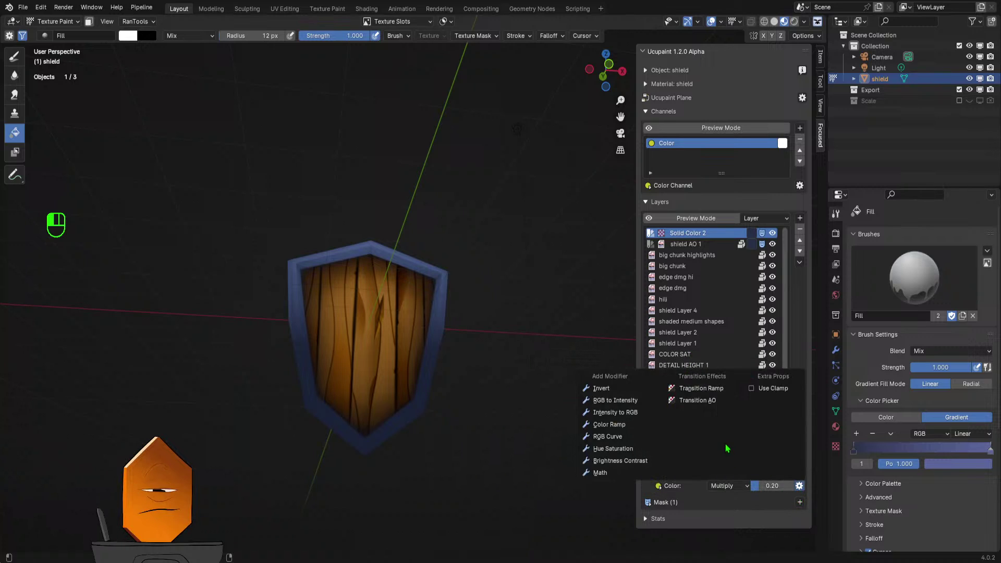
pyautogui.click(799, 503)
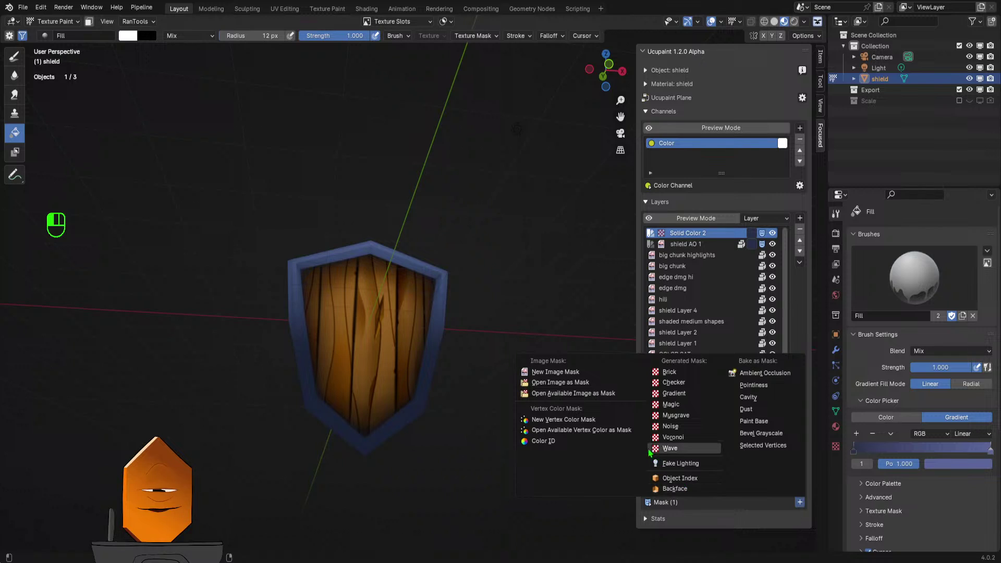
pyautogui.click(713, 533)
# - Try to merge the Solid Color 2 layer down into shield AO 1, using Color as the main channel
pyautogui.moveTo(488, 313); pyautogui.dragTo(466, 345, button='middle')
pyautogui.scroll(2, 423, 367)
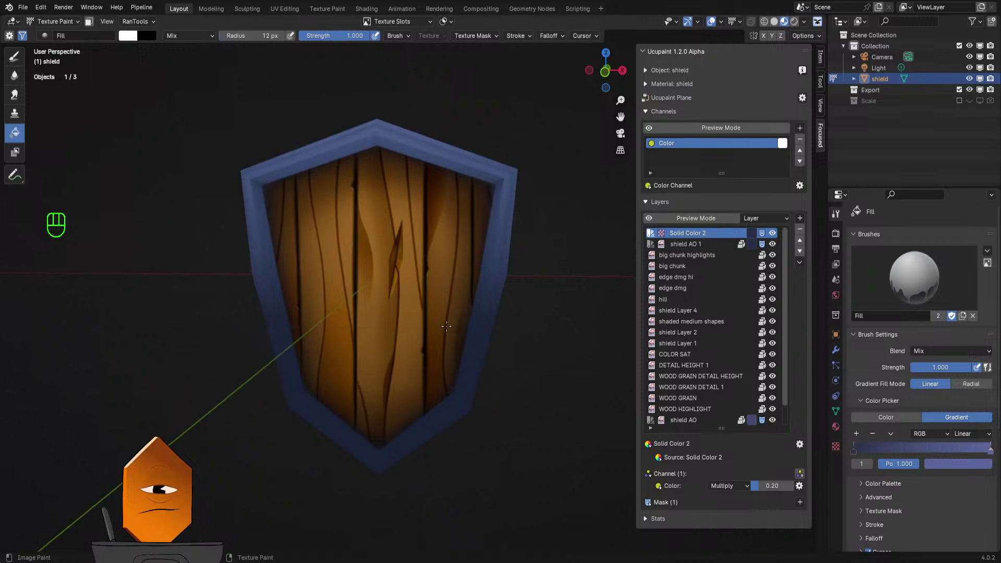
pyautogui.moveTo(447, 326); pyautogui.dragTo(579, 365, button='middle')
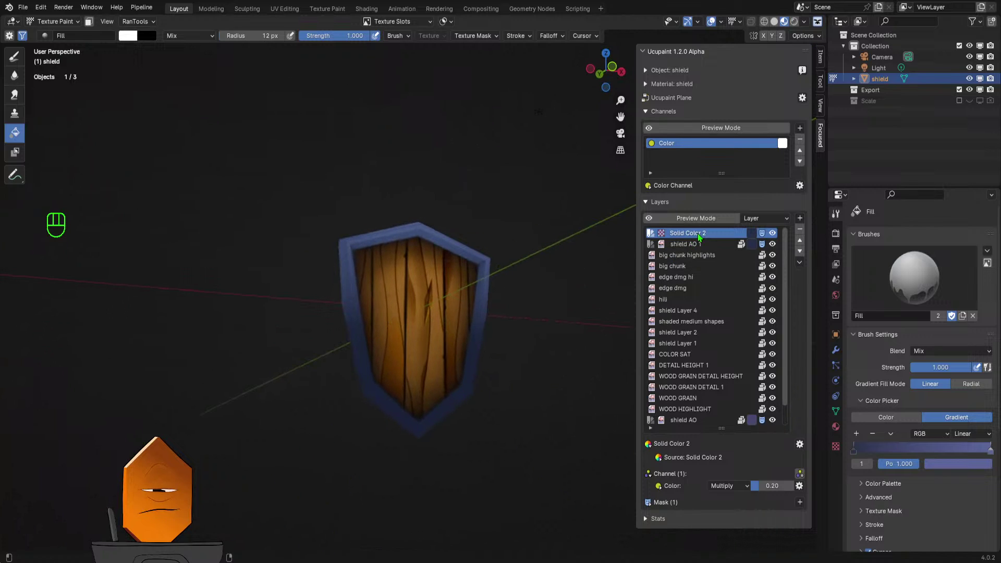
pyautogui.click(799, 262)
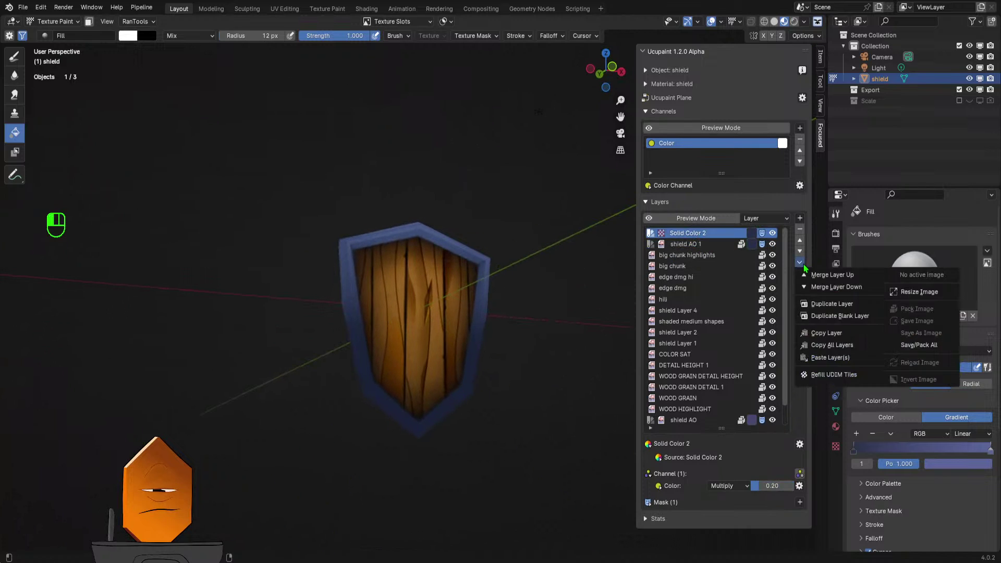
pyautogui.click(829, 287)
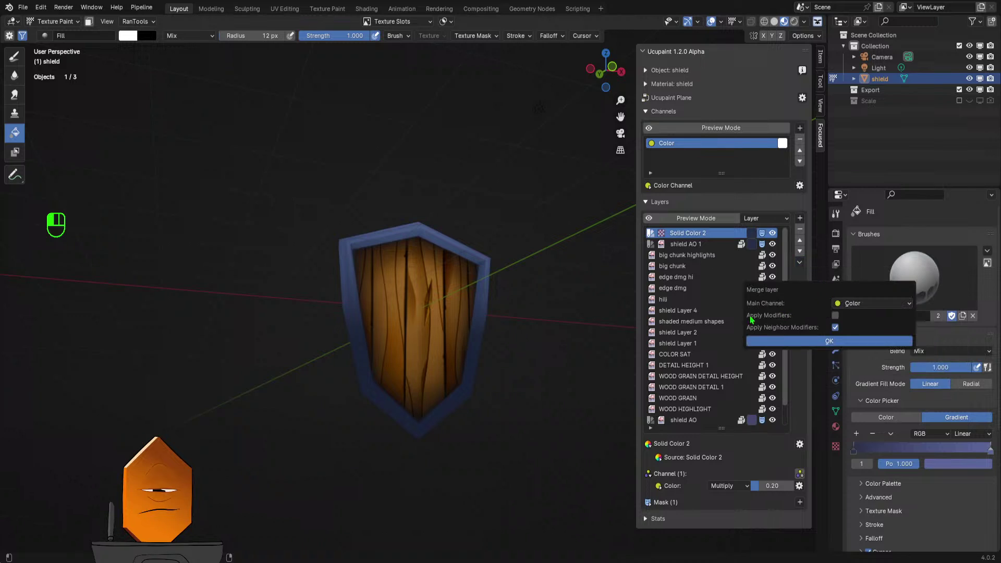
pyautogui.click(801, 341)
pyautogui.moveTo(599, 323)
pyautogui.mouseDown(button='middle')
pyautogui.moveTo(521, 447)
pyautogui.moveTo(532, 411)
pyautogui.moveTo(521, 417)
pyautogui.moveTo(521, 476)
pyautogui.moveTo(481, 424)
pyautogui.moveTo(488, 384)
pyautogui.moveTo(417, 391)
pyautogui.moveTo(485, 386)
pyautogui.moveTo(430, 411)
pyautogui.moveTo(555, 447)
pyautogui.moveTo(565, 405)
pyautogui.moveTo(547, 396)
pyautogui.moveTo(527, 411)
pyautogui.mouseUp(button='middle')
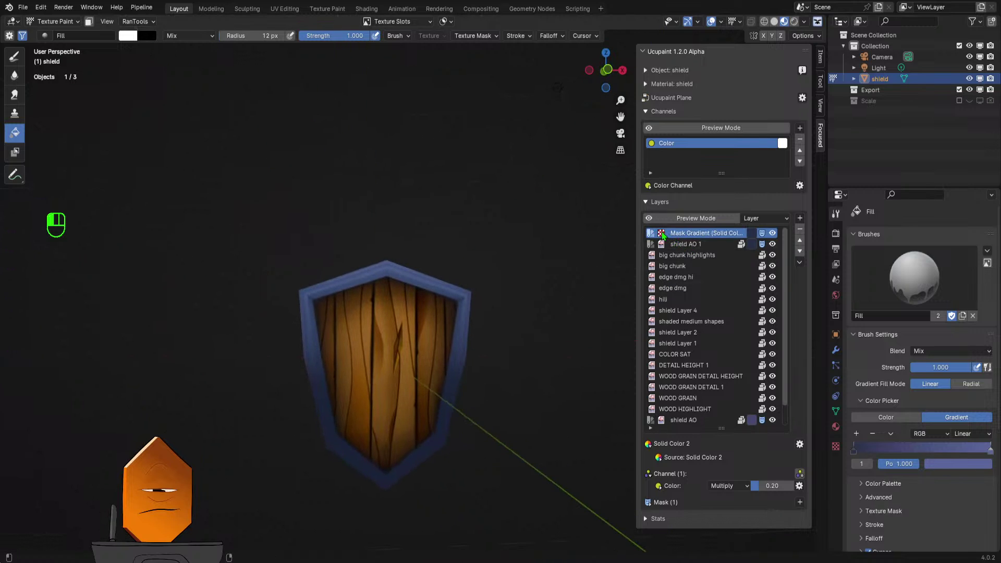
# - Duplicate the Solid Color 2 gradient mask as a 1024 by 1024 image with FXAA, disabling the current mask
pyautogui.rightClick(678, 233)
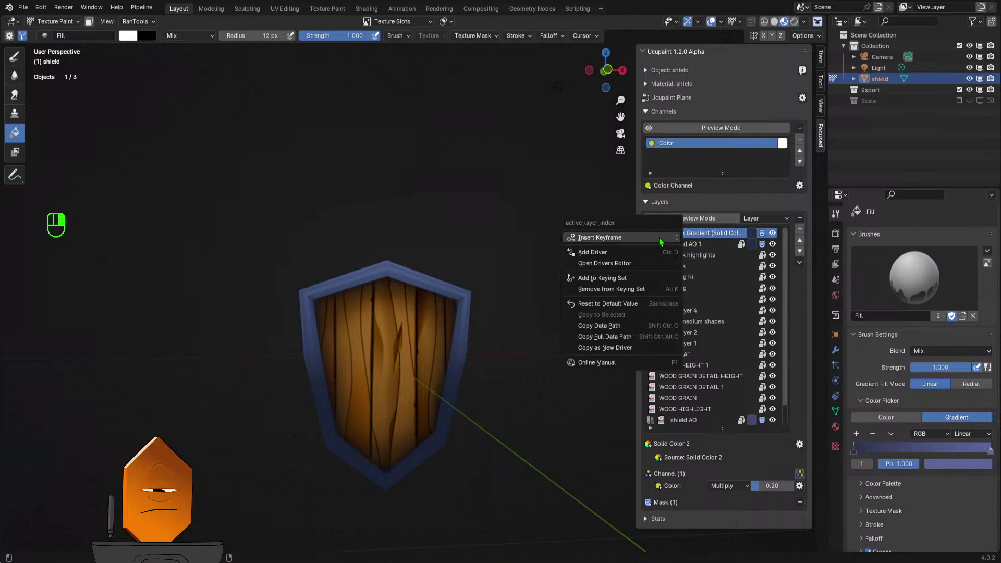
pyautogui.click(656, 503)
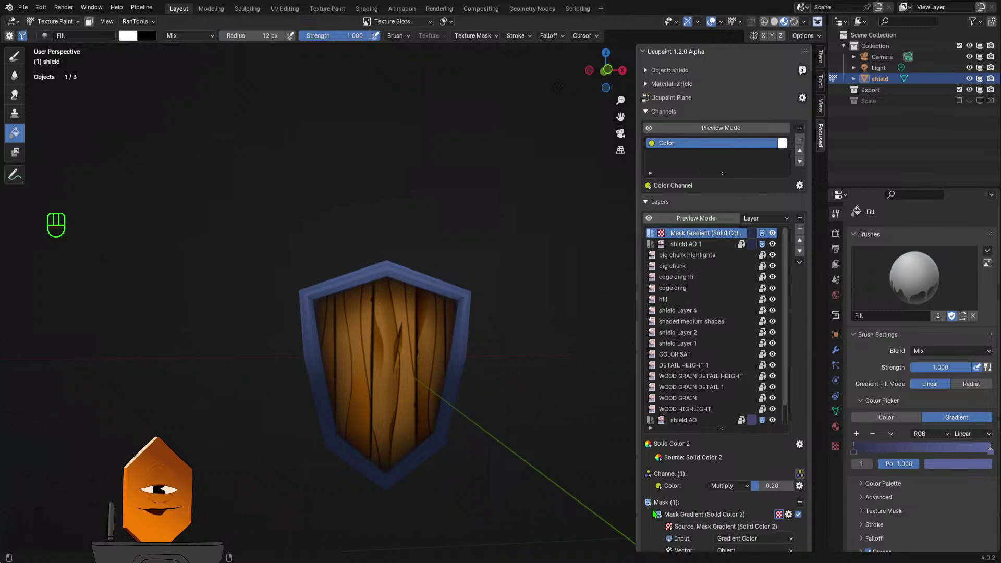
pyautogui.scroll(-3, 730, 485)
pyautogui.click(789, 449)
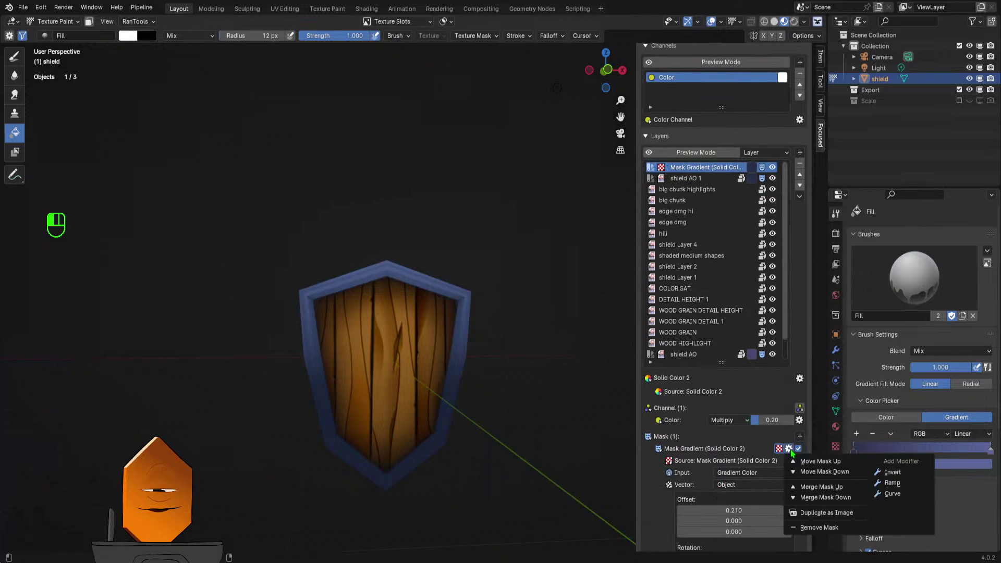
pyautogui.click(817, 514)
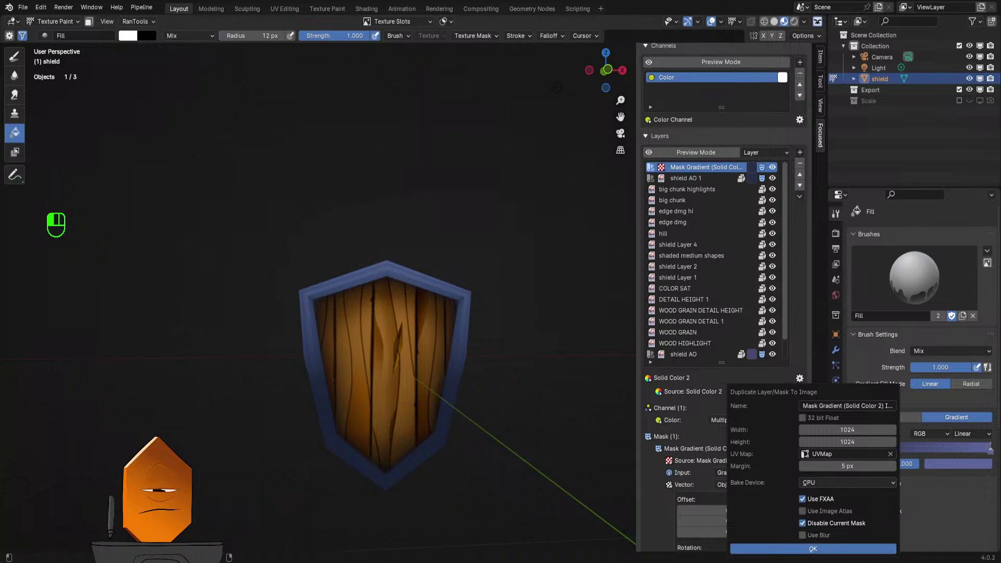
pyautogui.click(813, 549)
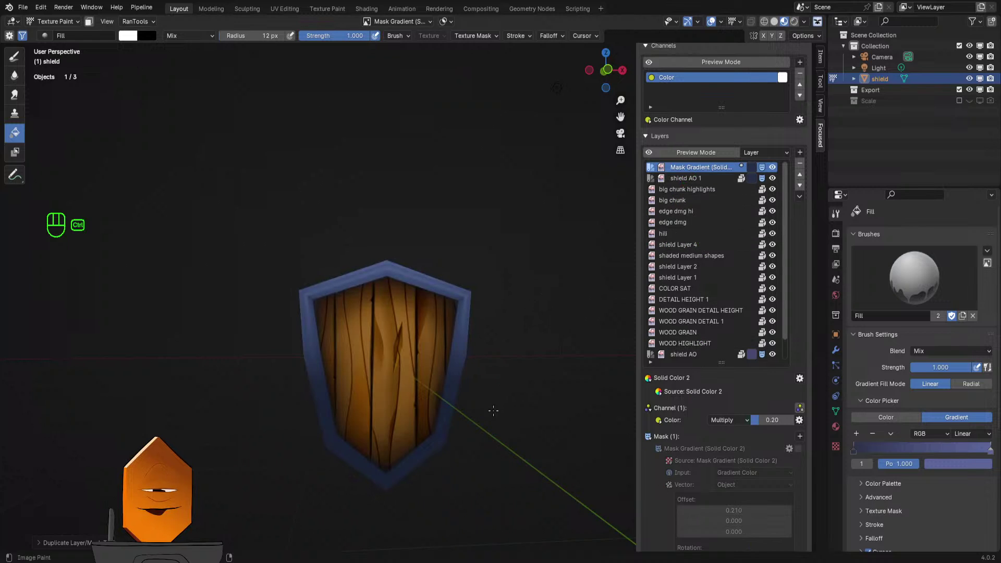
# - Check the selected frame faces in Edit Mode, and return to Texture Paint with face selection masking enabled
pyautogui.moveTo(493, 411); pyautogui.dragTo(609, 388, button='middle')
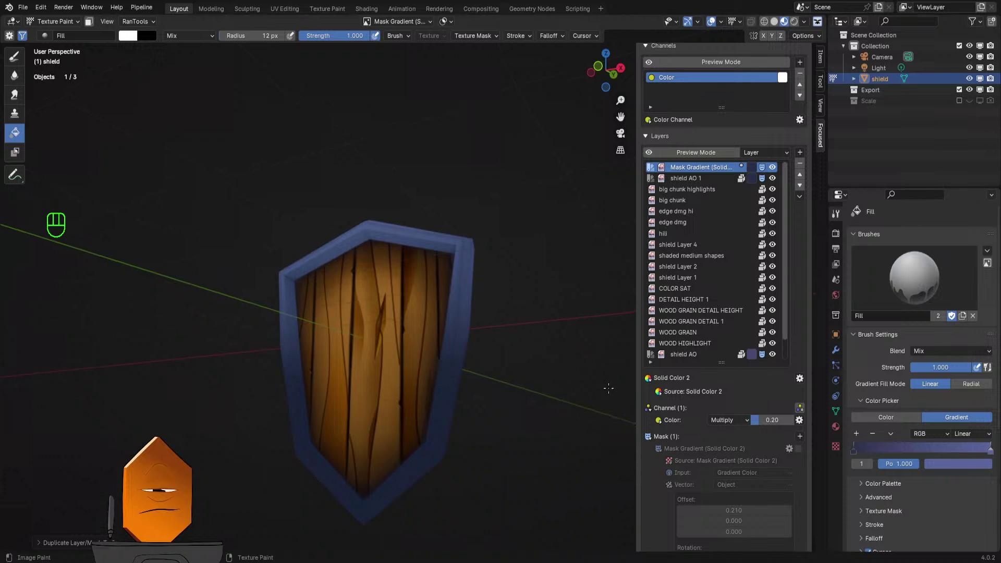
pyautogui.moveTo(363, 323); pyautogui.dragTo(383, 341, button='middle')
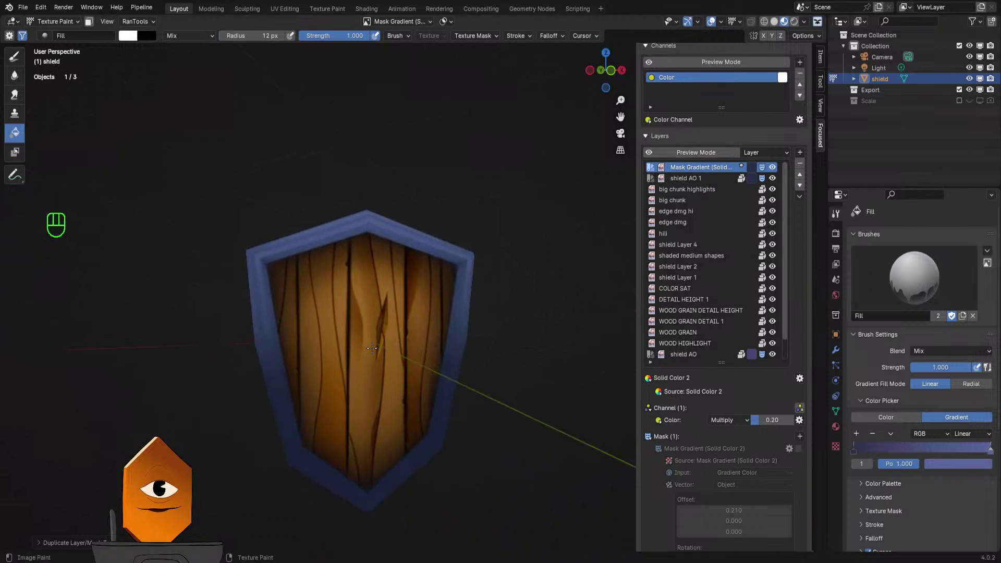
pyautogui.press('Tab')
pyautogui.press('Tab')
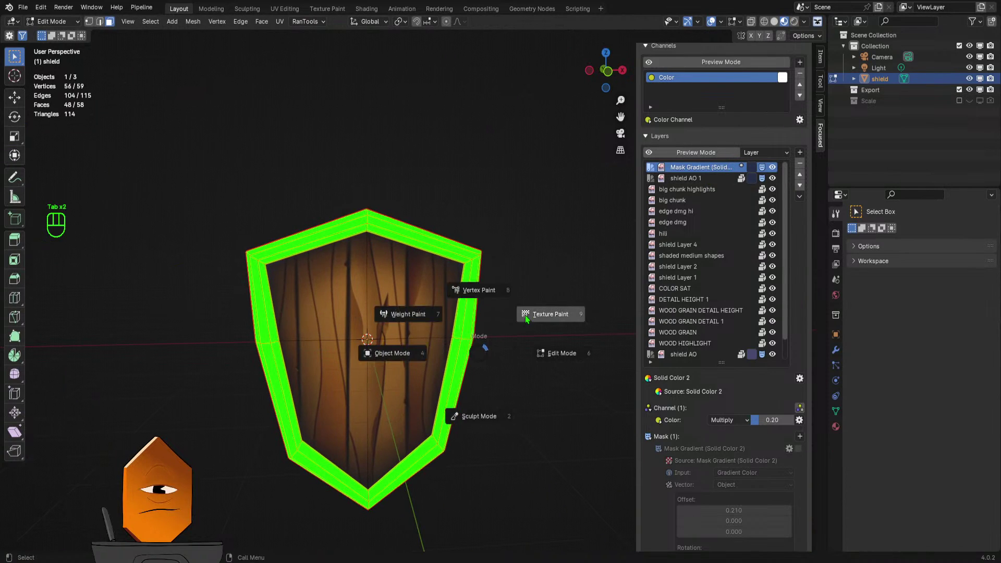
pyautogui.click(89, 21)
pyautogui.moveTo(365, 260)
pyautogui.mouseDown(button='middle')
pyautogui.moveTo(565, 277)
pyautogui.moveTo(351, 254)
pyautogui.moveTo(406, 292)
pyautogui.moveTo(533, 322)
pyautogui.mouseUp(button='middle')
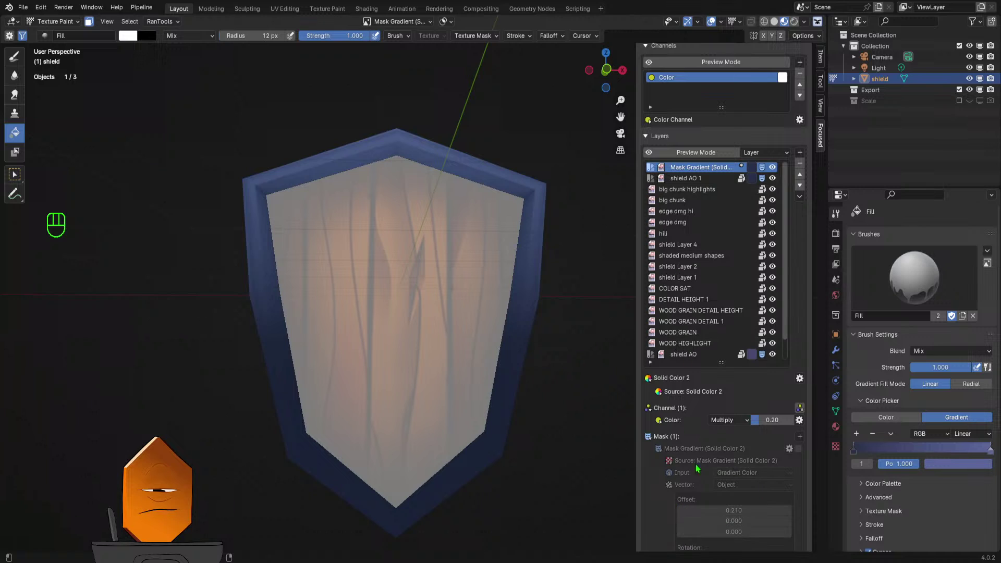
pyautogui.rightClick(441, 406)
pyautogui.rightClick(548, 485)
pyautogui.rightClick(125, 396)
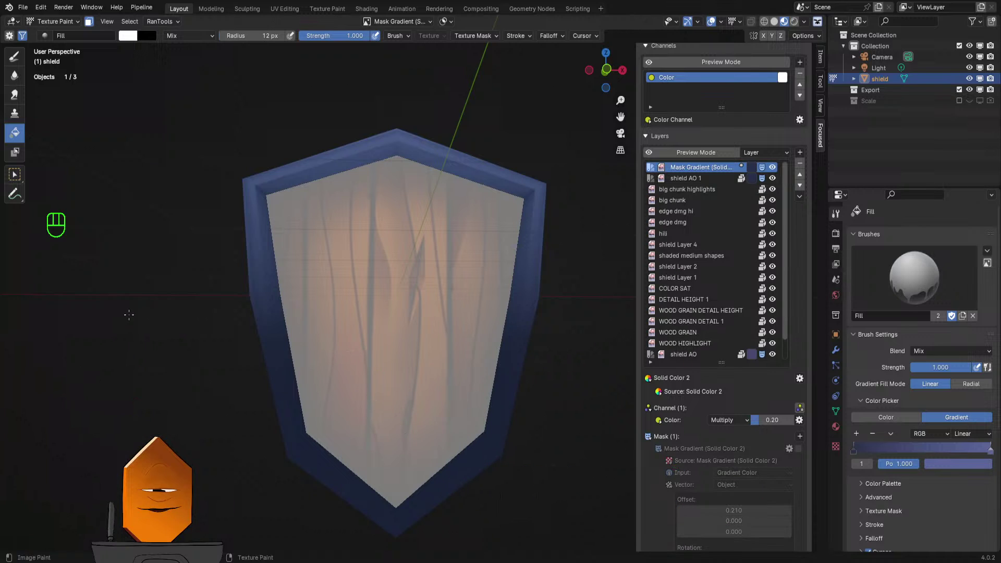
pyautogui.moveTo(195, 408); pyautogui.dragTo(251, 364, button='middle')
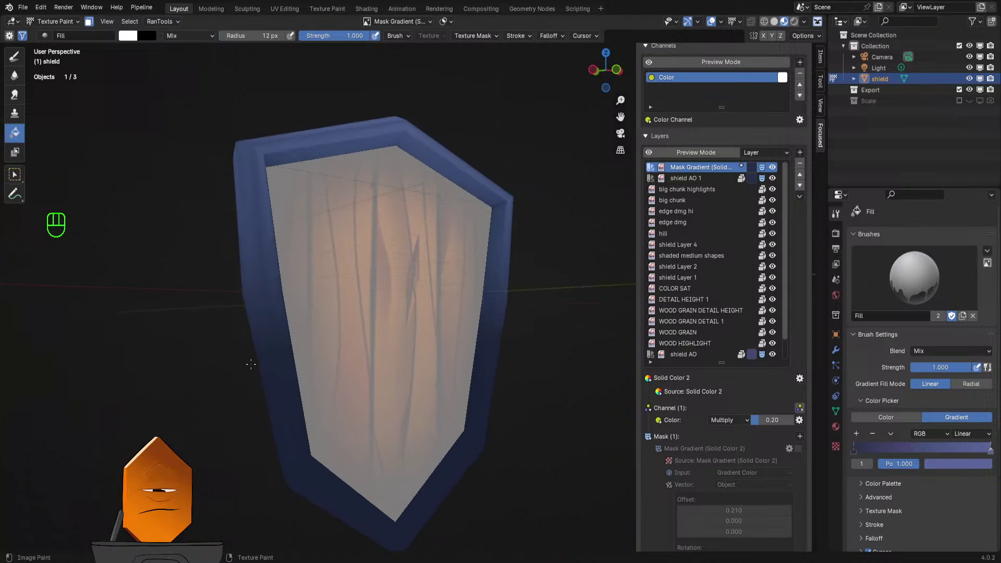
# - Switch to the Smear brush and try a stroke on the shield, then undo it
pyautogui.moveTo(167, 346); pyautogui.dragTo(172, 342, button='middle')
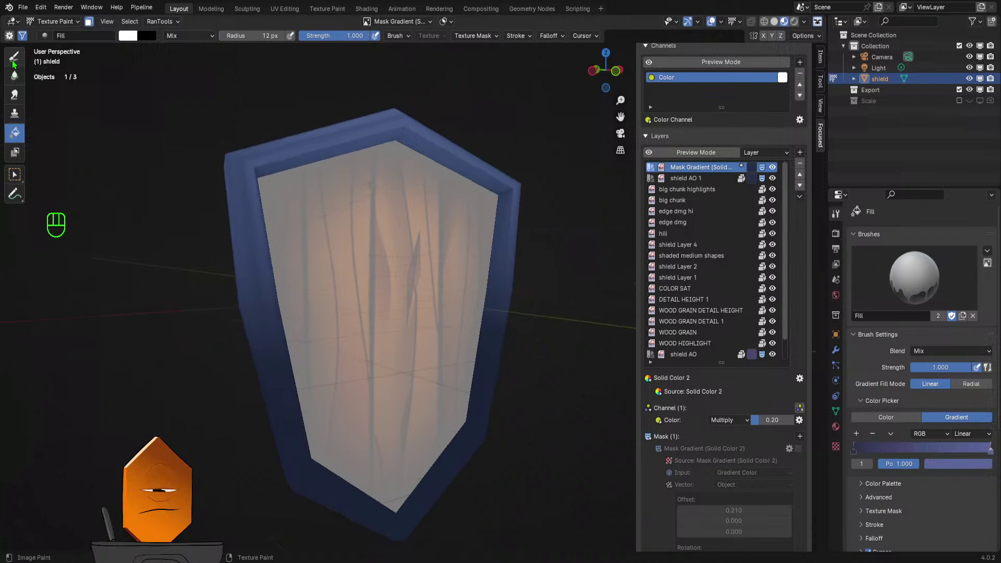
pyautogui.click(15, 94)
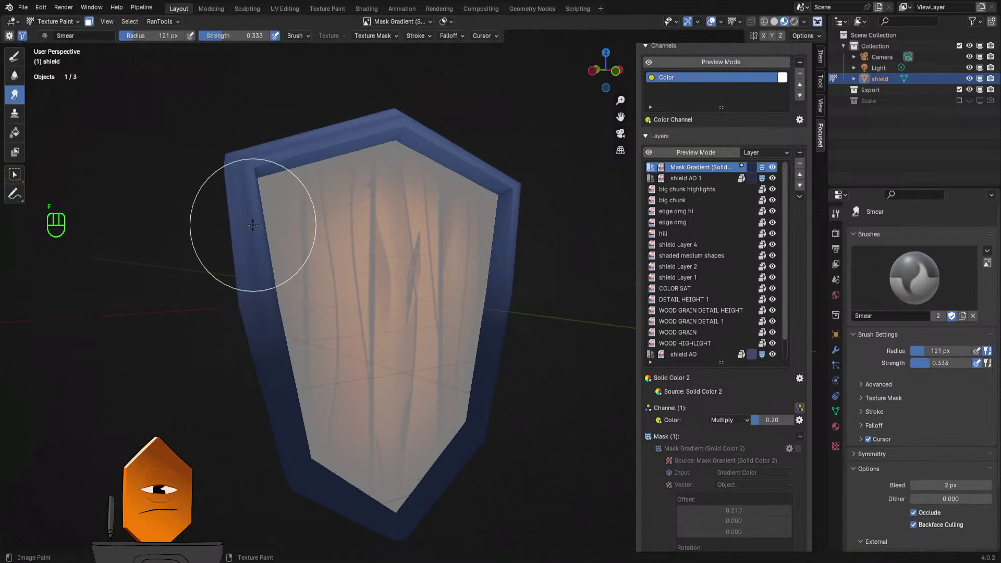
pyautogui.moveTo(250, 257); pyautogui.dragTo(356, 318, button='middle')
pyautogui.moveTo(357, 318); pyautogui.dragTo(291, 324)
pyautogui.hotkey('ctrl', 'z')
pyautogui.hotkey('ctrl', 'z')
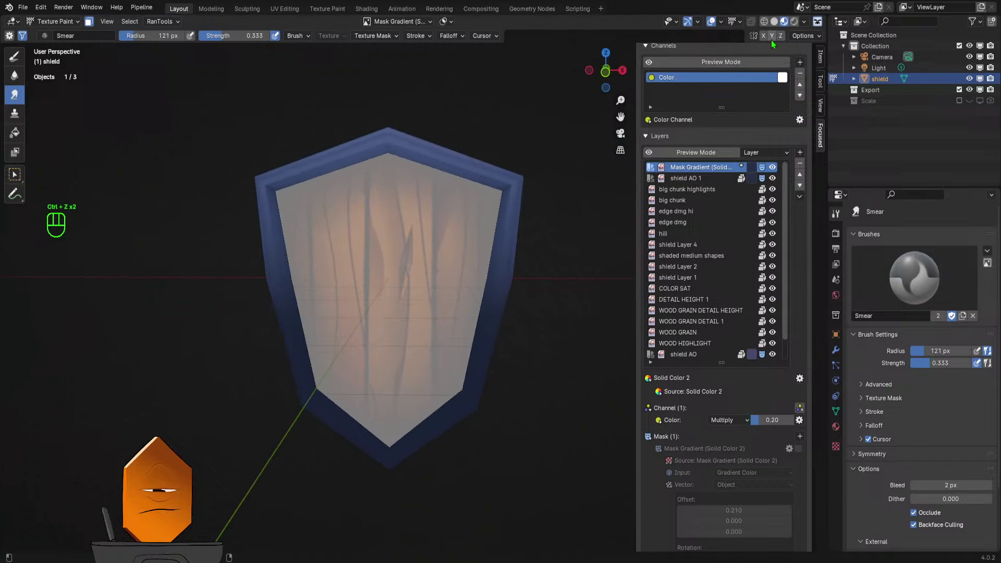
# - Enable X symmetry and smear the gradient mask along the side of the shield's frame
pyautogui.moveTo(394, 313); pyautogui.dragTo(503, 250, button='middle')
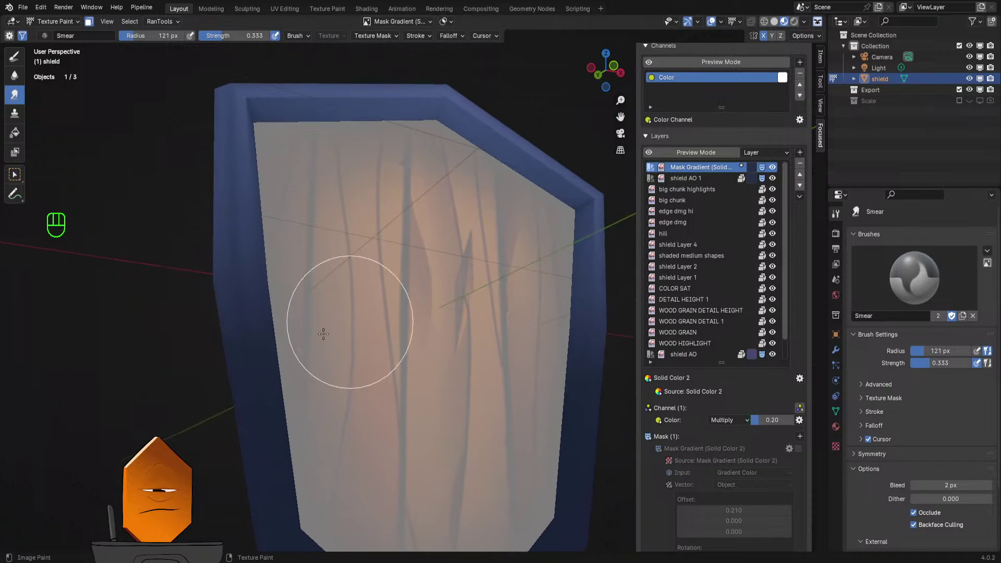
pyautogui.moveTo(232, 319)
pyautogui.mouseDown()
pyautogui.moveTo(241, 161)
pyautogui.moveTo(239, 286)
pyautogui.mouseUp()
pyautogui.moveTo(239, 286)
pyautogui.mouseDown(button='middle')
pyautogui.moveTo(297, 330)
pyautogui.moveTo(390, 348)
pyautogui.moveTo(291, 313)
pyautogui.mouseUp(button='middle')
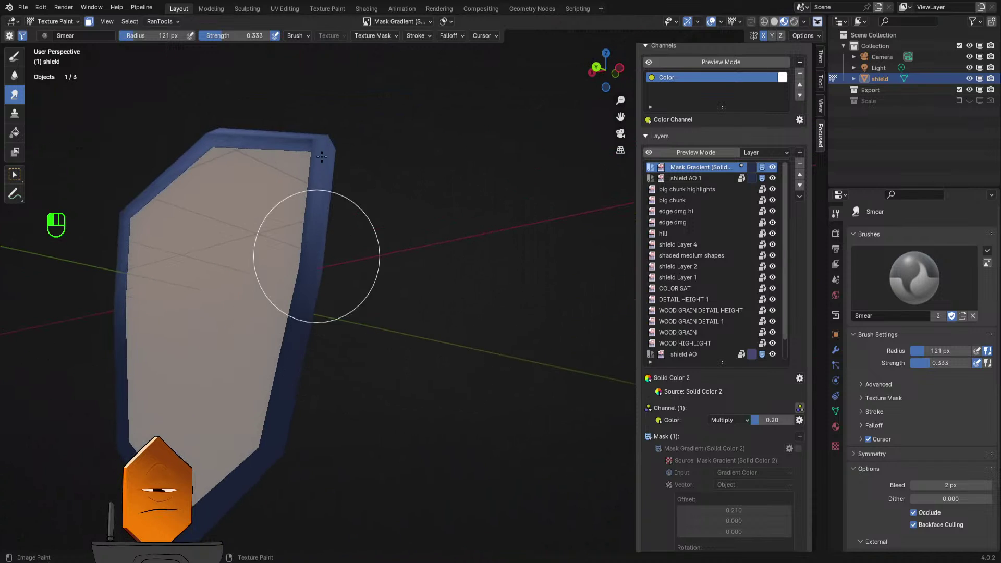
pyautogui.moveTo(297, 253)
pyautogui.mouseDown(button='middle')
pyautogui.moveTo(348, 272)
pyautogui.moveTo(335, 331)
pyautogui.mouseUp(button='middle')
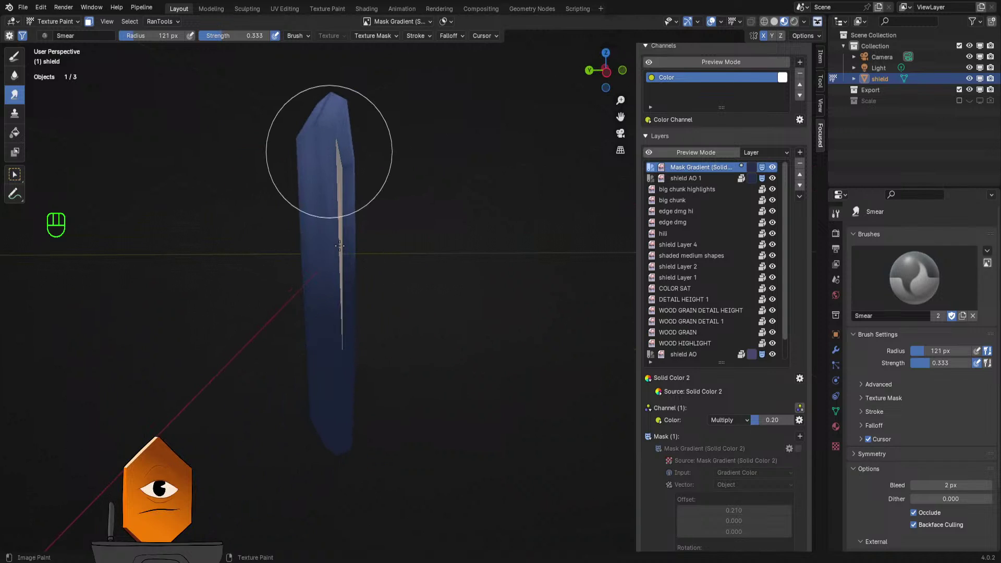
pyautogui.moveTo(345, 285); pyautogui.dragTo(224, 269, button='middle')
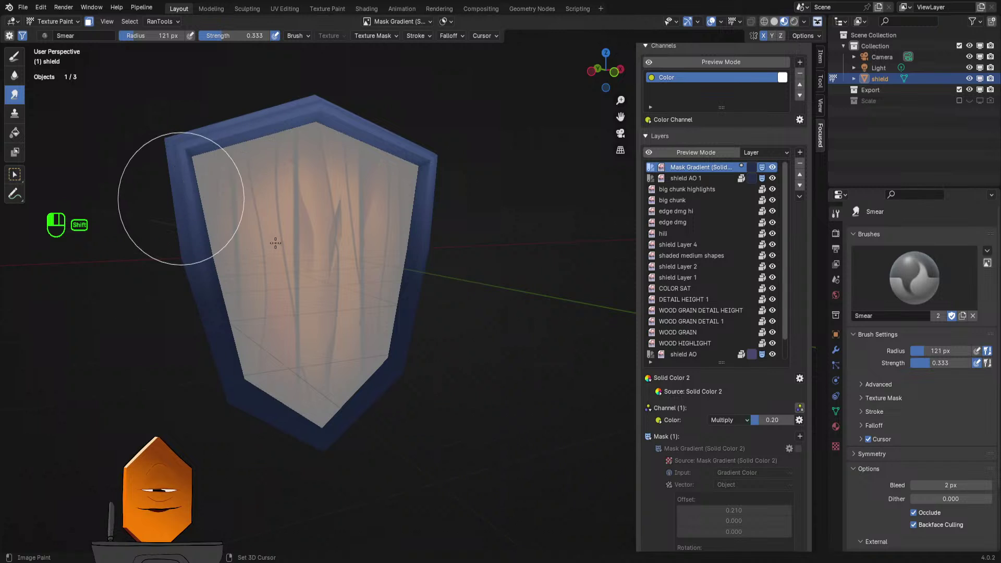
pyautogui.moveTo(322, 209)
pyautogui.mouseDown(button='middle')
pyautogui.moveTo(272, 305)
pyautogui.moveTo(313, 250)
pyautogui.moveTo(346, 330)
pyautogui.moveTo(305, 331)
pyautogui.moveTo(351, 336)
pyautogui.moveTo(342, 309)
pyautogui.mouseUp(button='middle')
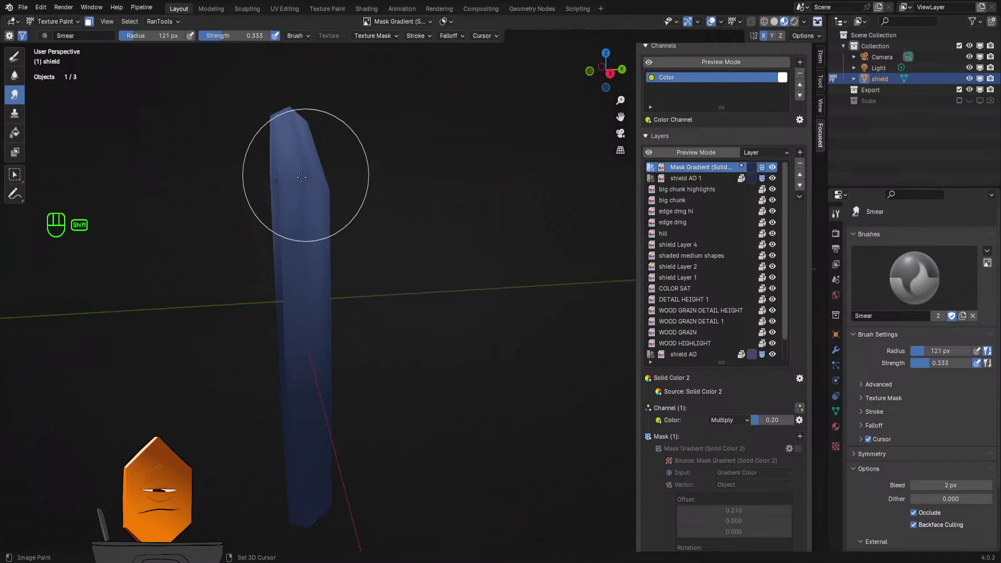
pyautogui.moveTo(321, 186); pyautogui.dragTo(409, 313, button='middle')
# - Reduce the Smear brush radius to 24 px for working on the frame's upper surface
pyautogui.press('f')
pyautogui.click(384, 252)
pyautogui.press('f')
pyautogui.click(369, 290)
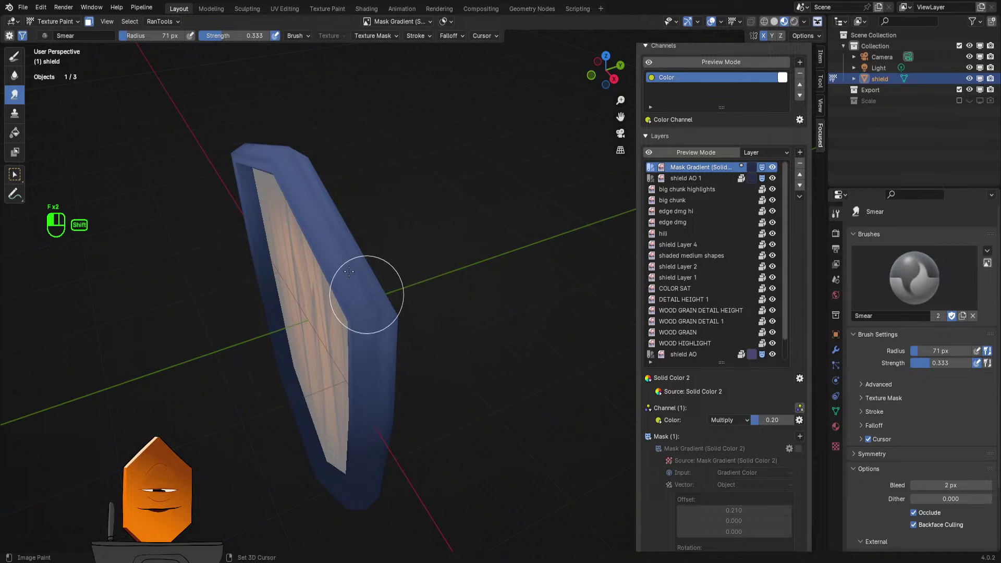
pyautogui.scroll(5, 404, 343)
pyautogui.moveTo(509, 340)
pyautogui.mouseDown(button='middle')
pyautogui.moveTo(450, 318)
pyautogui.moveTo(424, 431)
pyautogui.moveTo(443, 324)
pyautogui.mouseUp(button='middle')
pyautogui.press('f')
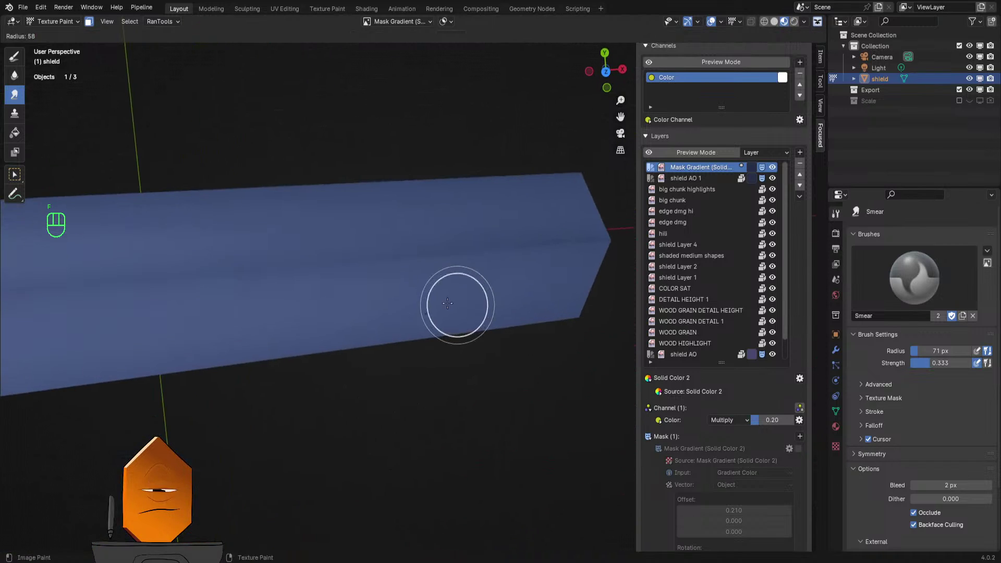
pyautogui.click(422, 313)
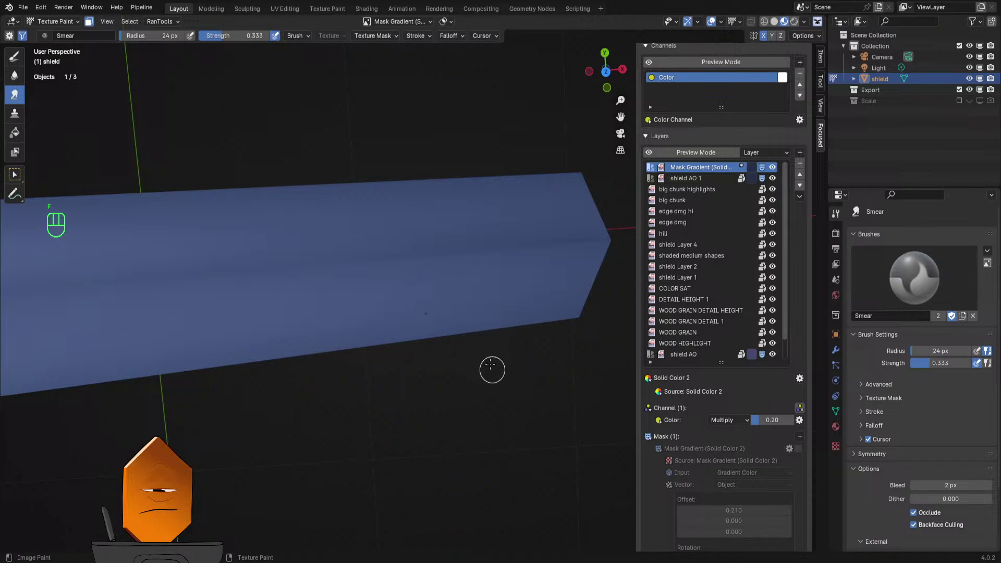
# - Toggle the visibility of the shield AO 1 and big chunk highlights layers to trace the dark speck on the frame
pyautogui.moveTo(489, 369); pyautogui.dragTo(605, 257, button='middle')
pyautogui.click(773, 179)
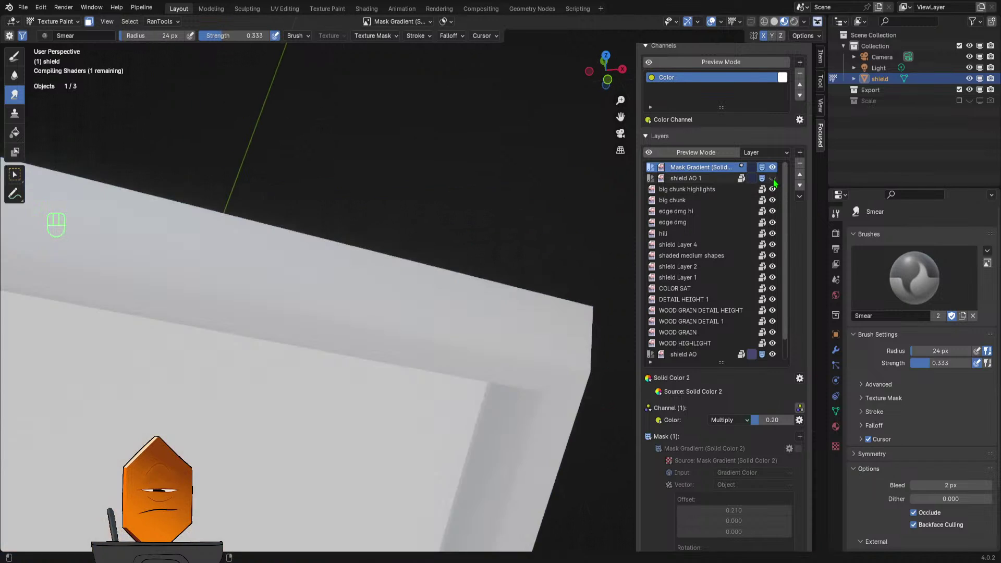
pyautogui.click(774, 179)
pyautogui.click(774, 178)
pyautogui.click(773, 178)
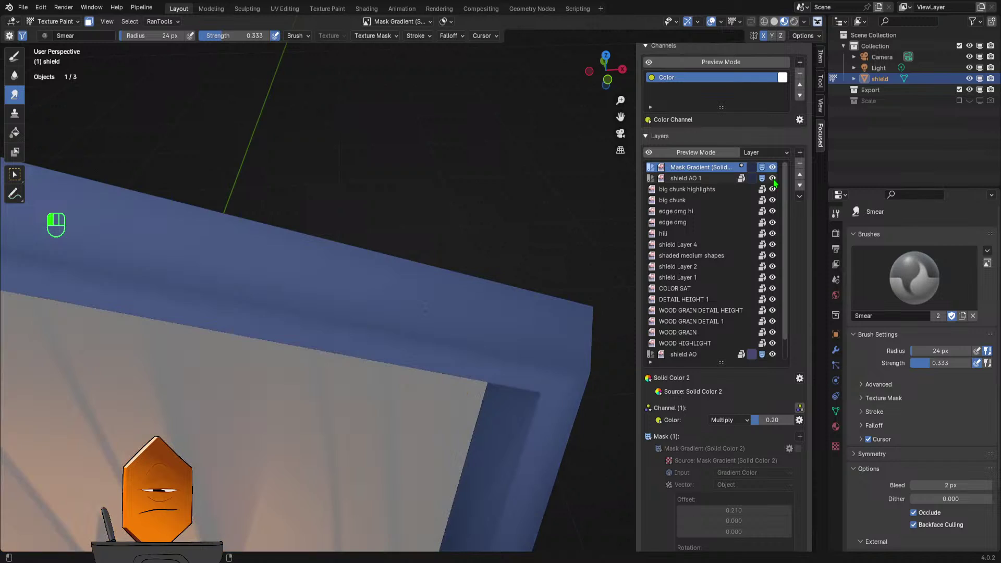
pyautogui.click(775, 178)
pyautogui.click(773, 175)
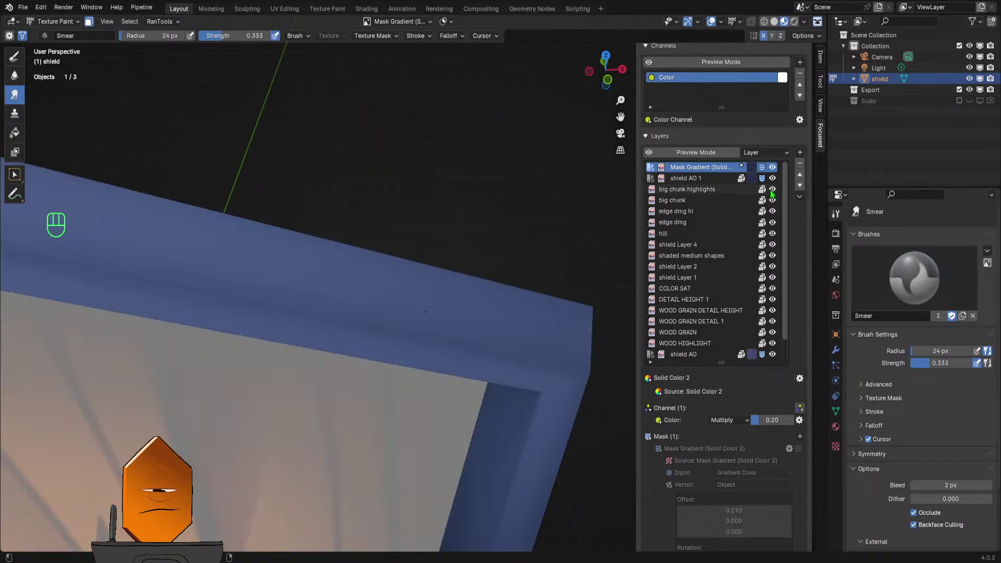
pyautogui.click(772, 190)
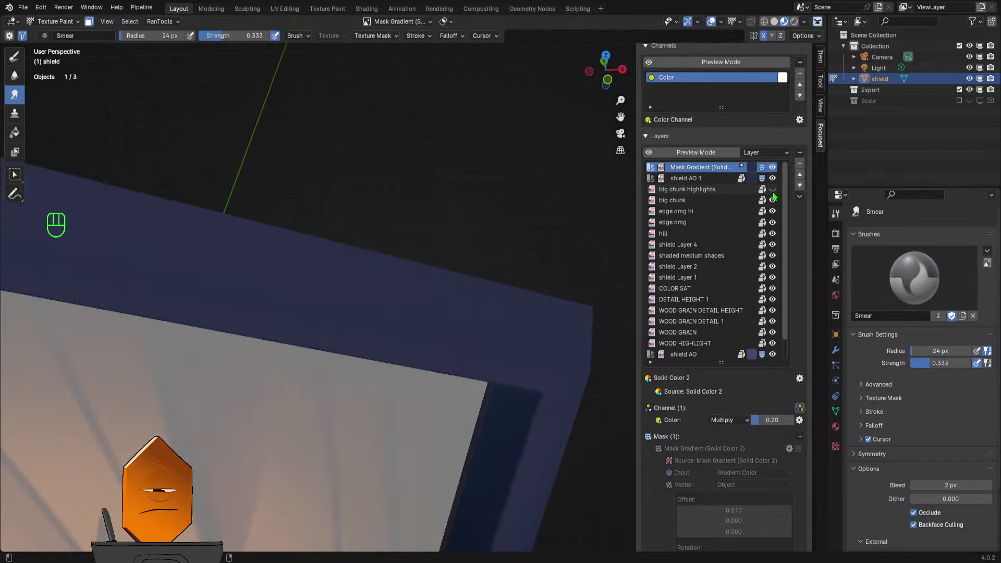
pyautogui.click(774, 194)
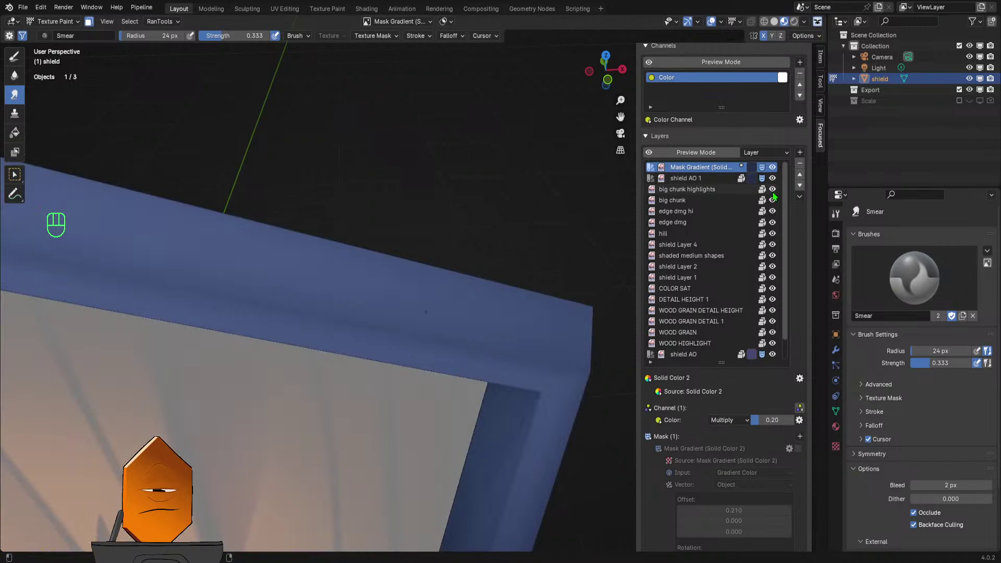
# - Make big chunk highlights the active layer and save the file
pyautogui.click(728, 192)
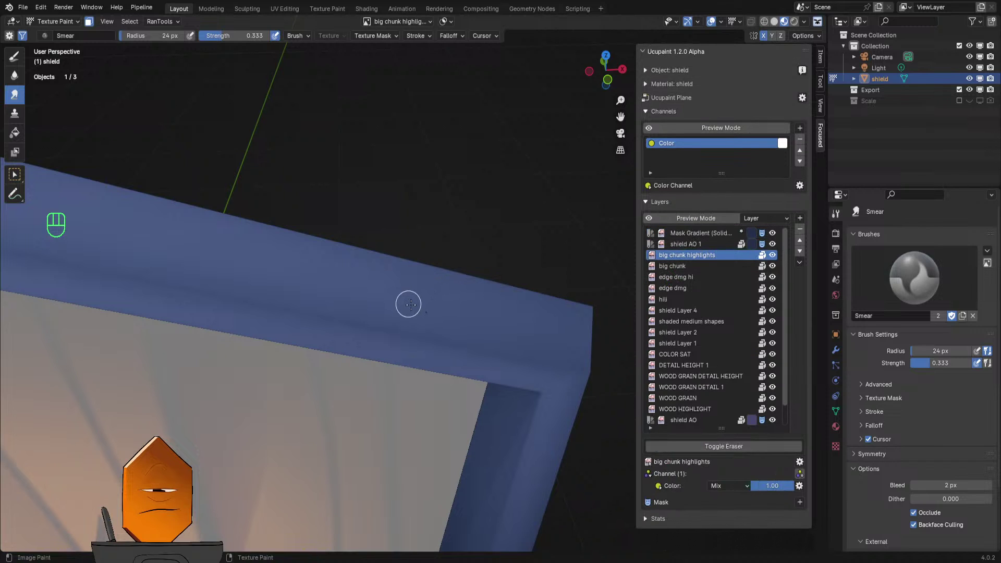
pyautogui.scroll(-6, 515, 316)
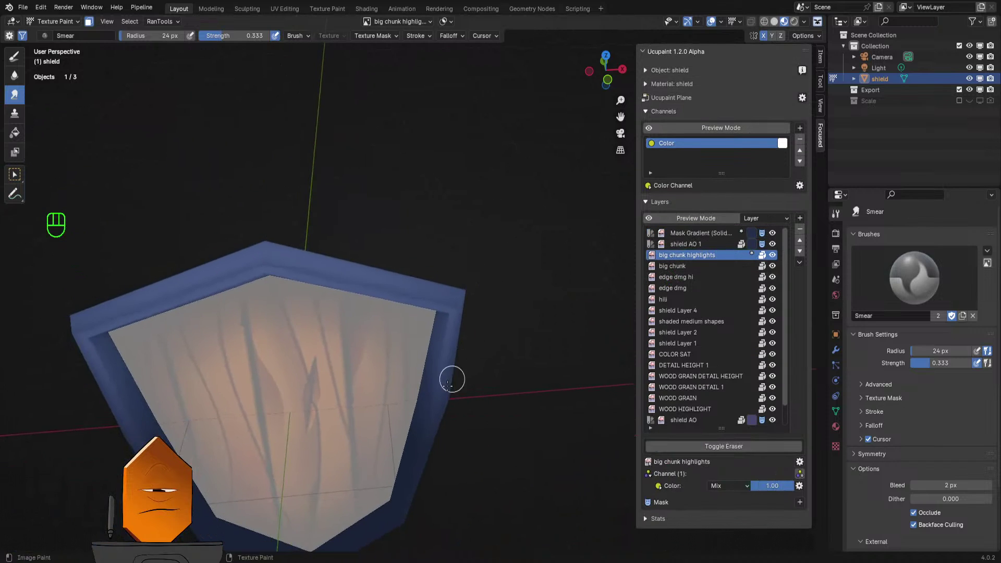
pyautogui.moveTo(450, 376); pyautogui.dragTo(497, 335, button='middle')
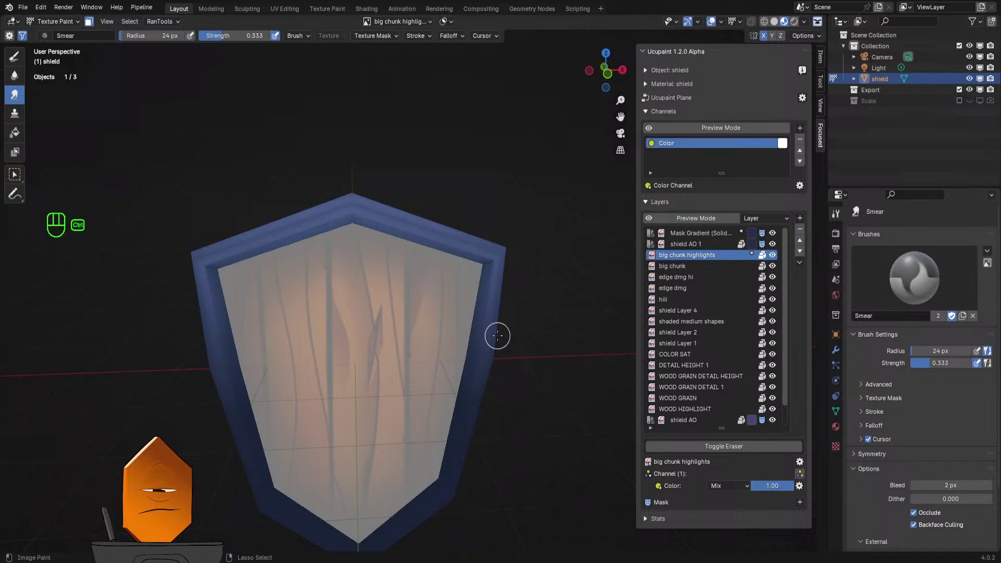
pyautogui.hotkey('ctrl', 's')
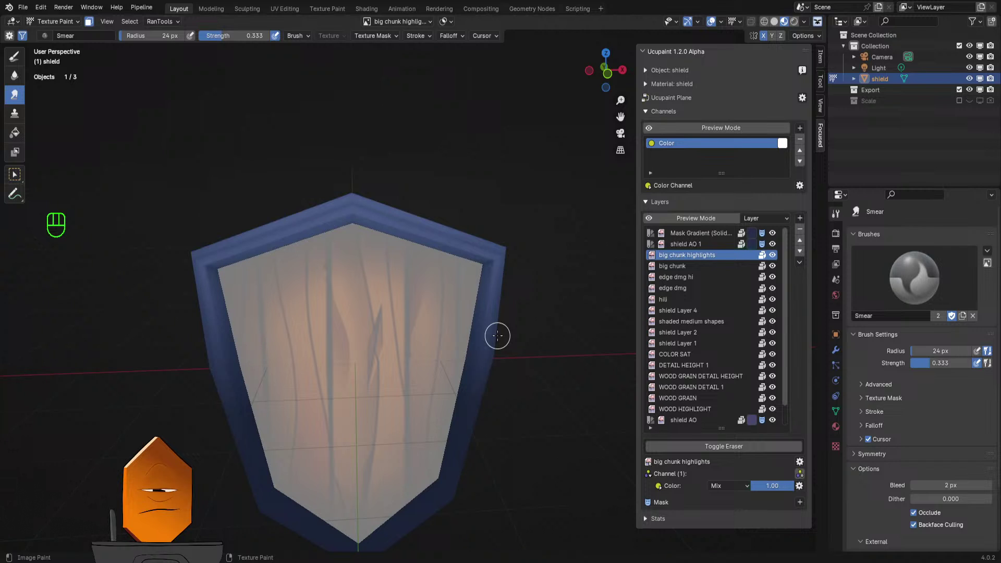
pyautogui.moveTo(456, 331); pyautogui.dragTo(286, 291, button='middle')
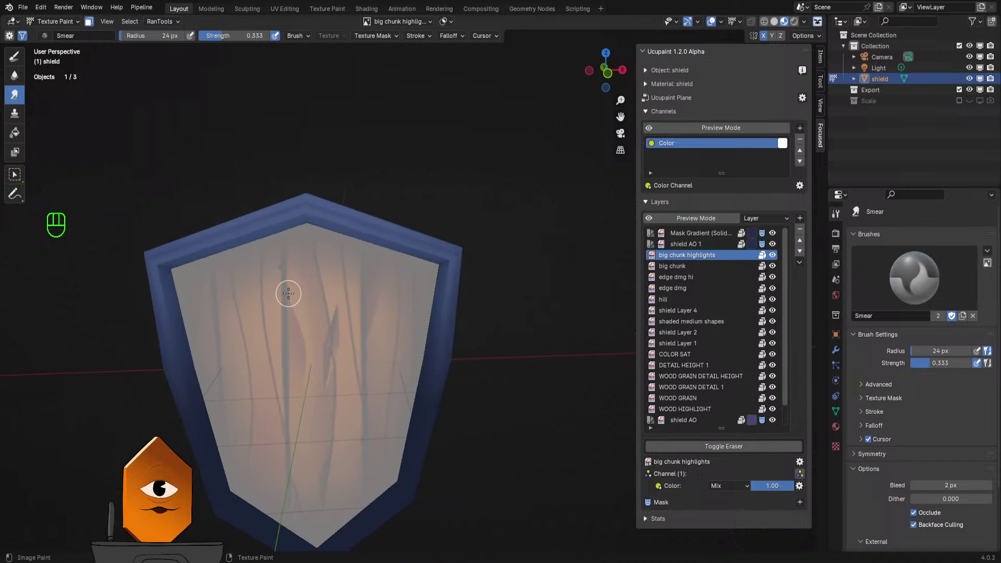
pyautogui.press('KP_1')
pyautogui.press('KP_7')
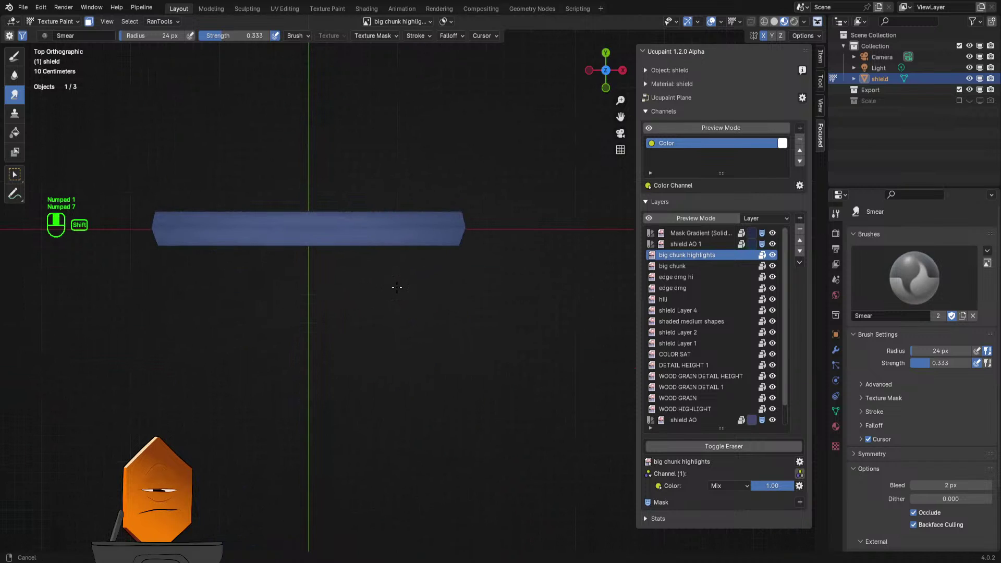
pyautogui.moveTo(342, 326)
pyautogui.mouseDown(button='middle')
pyautogui.moveTo(394, 344)
pyautogui.moveTo(395, 307)
pyautogui.mouseUp(button='middle')
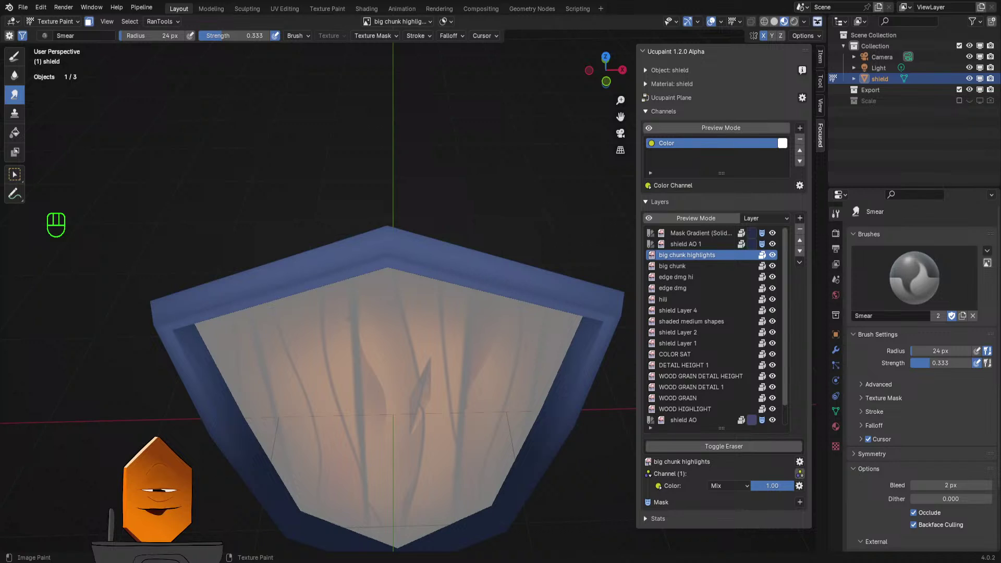
# - Switch to Photoshop, leave its home screen for the blank Untitled-1 canvas, and set up the Brush tool at 400 px
pyautogui.hotkey('alt', 'Tab')
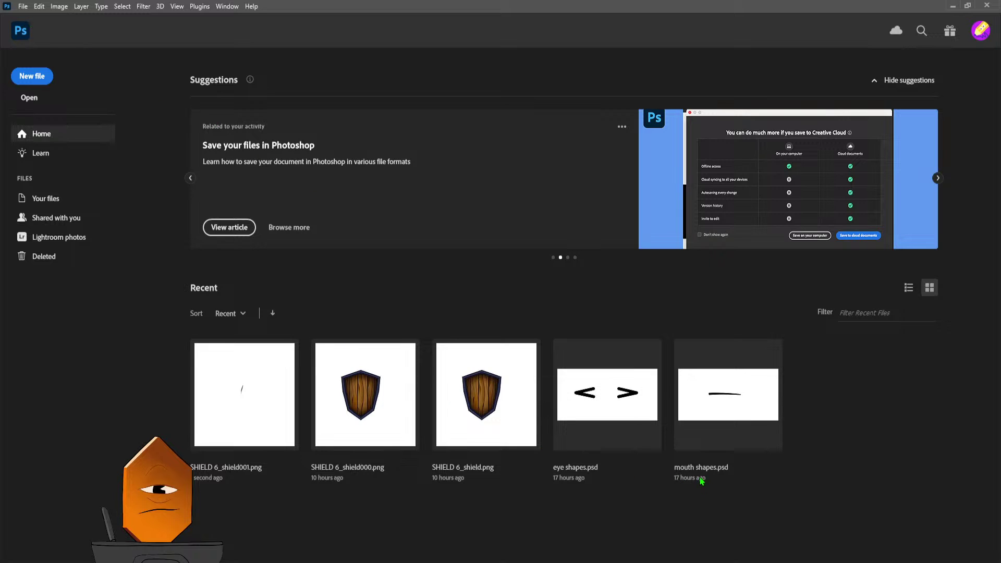
pyautogui.press('Escape')
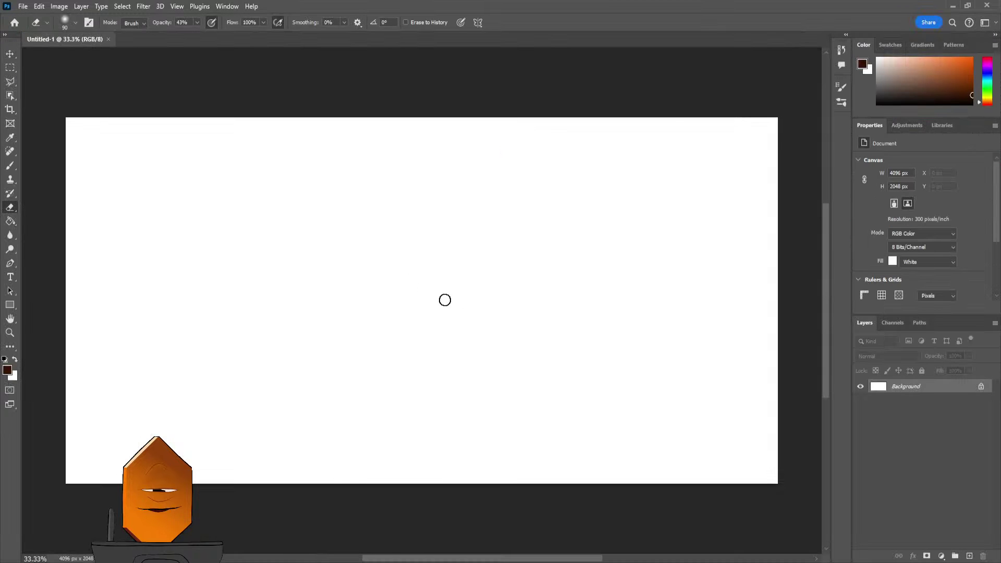
pyautogui.keyDown('alt'); pyautogui.scroll(-1, 429, 316); pyautogui.keyUp('alt')
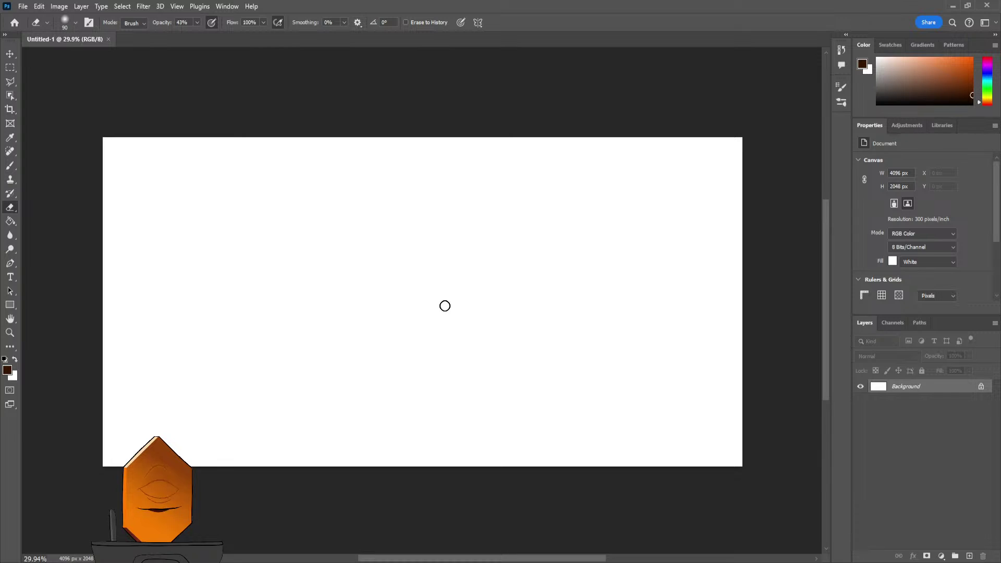
pyautogui.press('b')
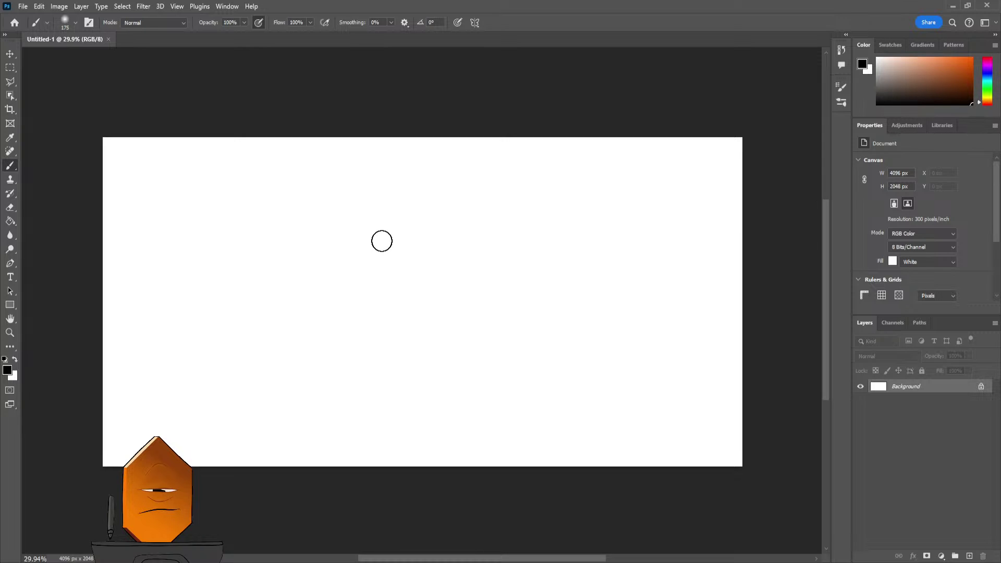
pyautogui.press(']')
pyautogui.press(']')
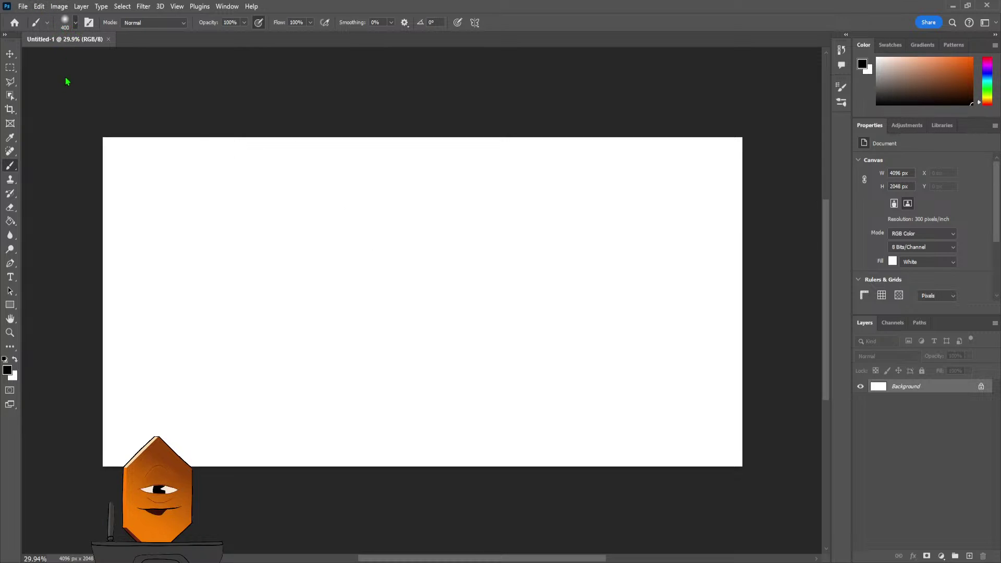
# - Try covering the canvas with large black brush strokes, and undo them
pyautogui.moveTo(290, 213)
pyautogui.mouseDown()
pyautogui.moveTo(283, 337)
pyautogui.moveTo(322, 337)
pyautogui.moveTo(339, 281)
pyautogui.moveTo(288, 205)
pyautogui.moveTo(283, 112)
pyautogui.mouseUp()
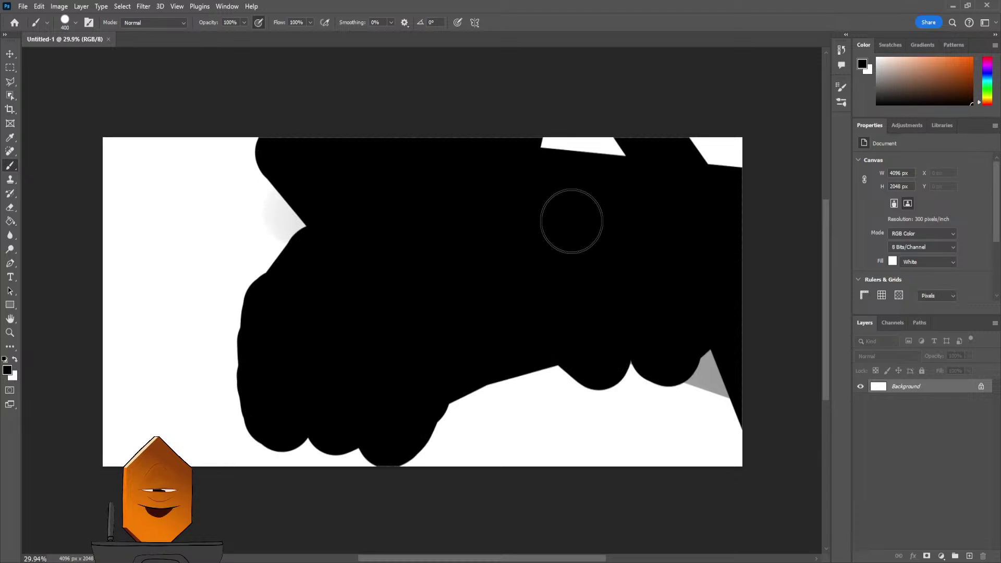
pyautogui.moveTo(589, 268); pyautogui.dragTo(313, 233)
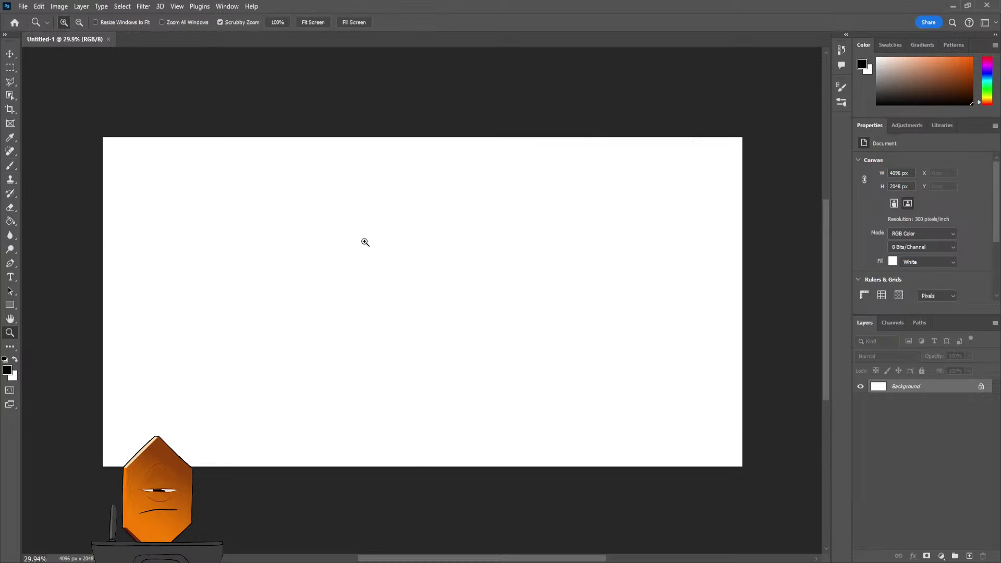
pyautogui.press('b')
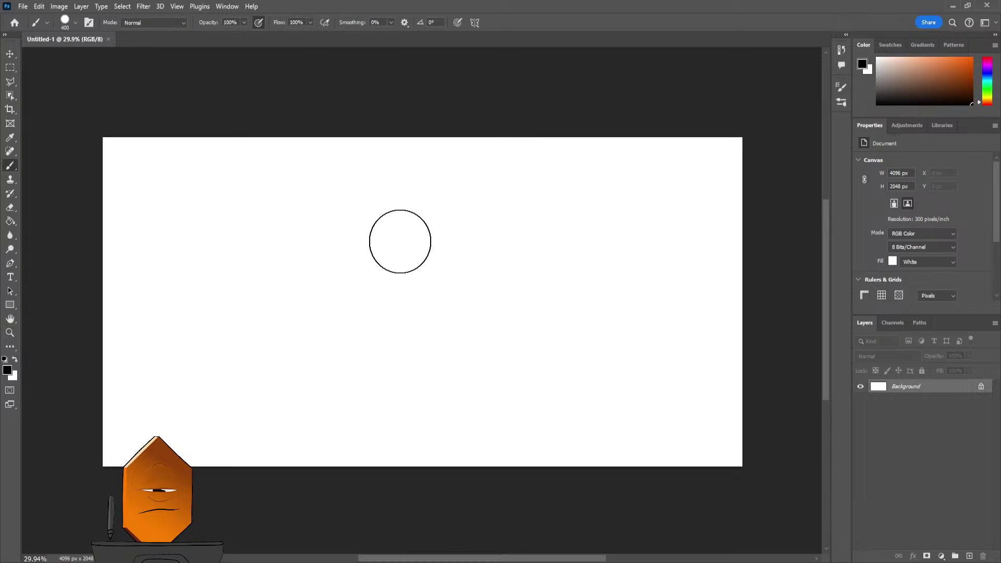
pyautogui.moveTo(344, 265); pyautogui.dragTo(347, 375)
pyautogui.hotkey('ctrl', 'z')
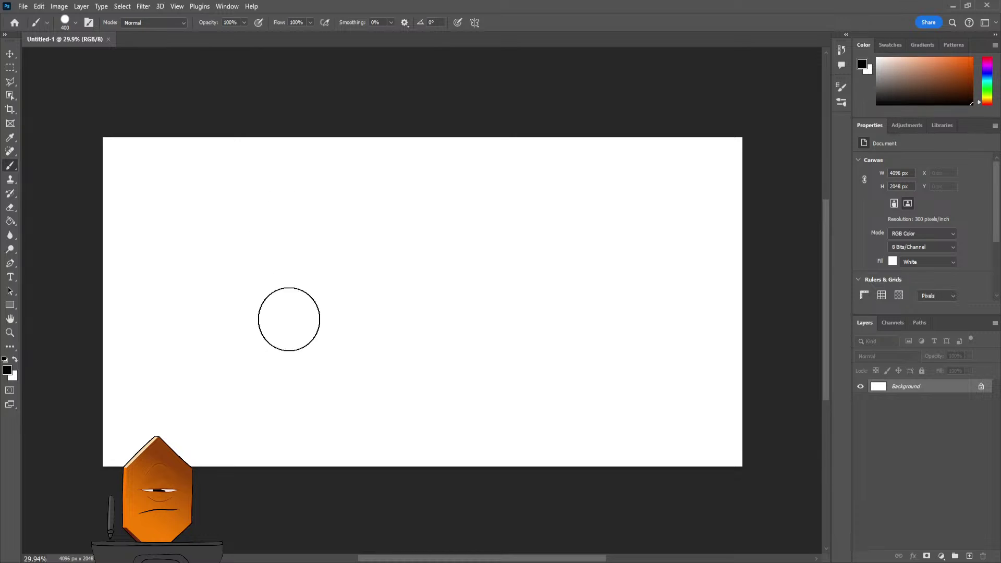
# - Set the brush size to 250 px and paint a solid black block on the canvas
pyautogui.press('[')
pyautogui.press('[')
pyautogui.press('[')
pyautogui.press('[')
pyautogui.press('[')
pyautogui.press('[')
pyautogui.press(']')
pyautogui.press(']')
pyautogui.press(']')
pyautogui.press(']')
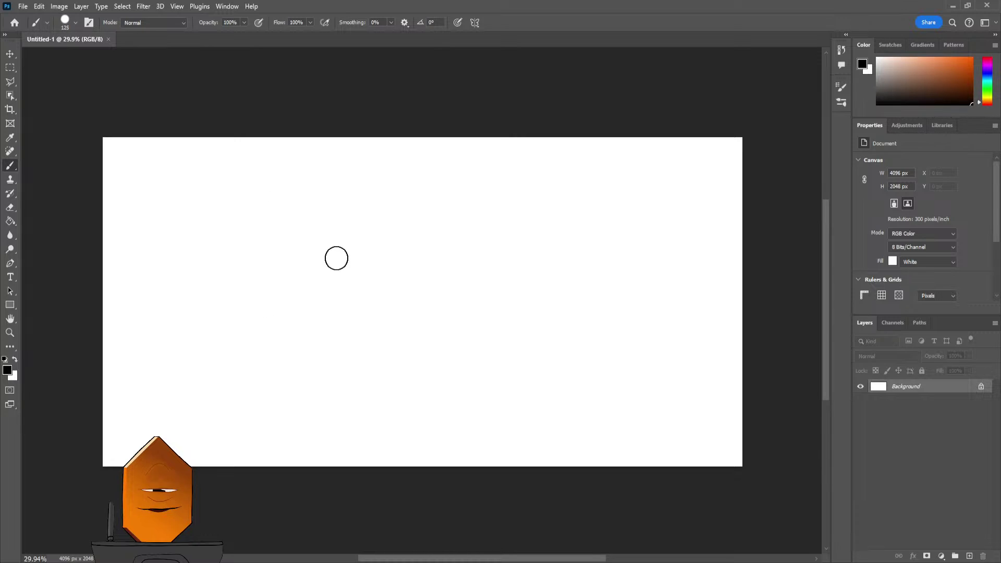
pyautogui.click(329, 237)
pyautogui.moveTo(328, 247)
pyautogui.mouseDown()
pyautogui.moveTo(354, 280)
pyautogui.moveTo(376, 259)
pyautogui.moveTo(382, 334)
pyautogui.moveTo(385, 313)
pyautogui.mouseUp()
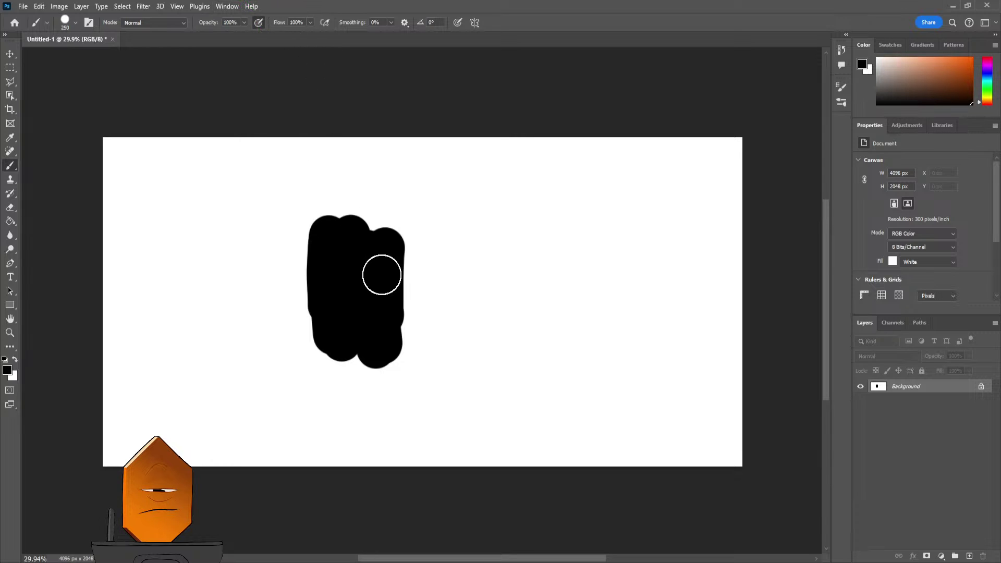
# - Paint overlapping strokes with pressure-controlled opacity that fade from the black block to the canvas's right edge
pyautogui.moveTo(380, 275)
pyautogui.mouseDown()
pyautogui.moveTo(391, 258)
pyautogui.moveTo(398, 284)
pyautogui.moveTo(425, 236)
pyautogui.moveTo(447, 308)
pyautogui.moveTo(472, 344)
pyautogui.moveTo(532, 283)
pyautogui.moveTo(431, 257)
pyautogui.moveTo(449, 333)
pyautogui.moveTo(469, 296)
pyautogui.moveTo(544, 282)
pyautogui.mouseUp()
pyautogui.moveTo(575, 323)
pyautogui.mouseDown()
pyautogui.moveTo(597, 289)
pyautogui.moveTo(633, 291)
pyautogui.moveTo(664, 319)
pyautogui.moveTo(698, 322)
pyautogui.moveTo(726, 284)
pyautogui.moveTo(743, 313)
pyautogui.mouseUp()
pyautogui.moveTo(437, 257); pyautogui.dragTo(445, 286)
pyautogui.keyDown('shift'); pyautogui.click(631, 319); pyautogui.keyUp('shift')
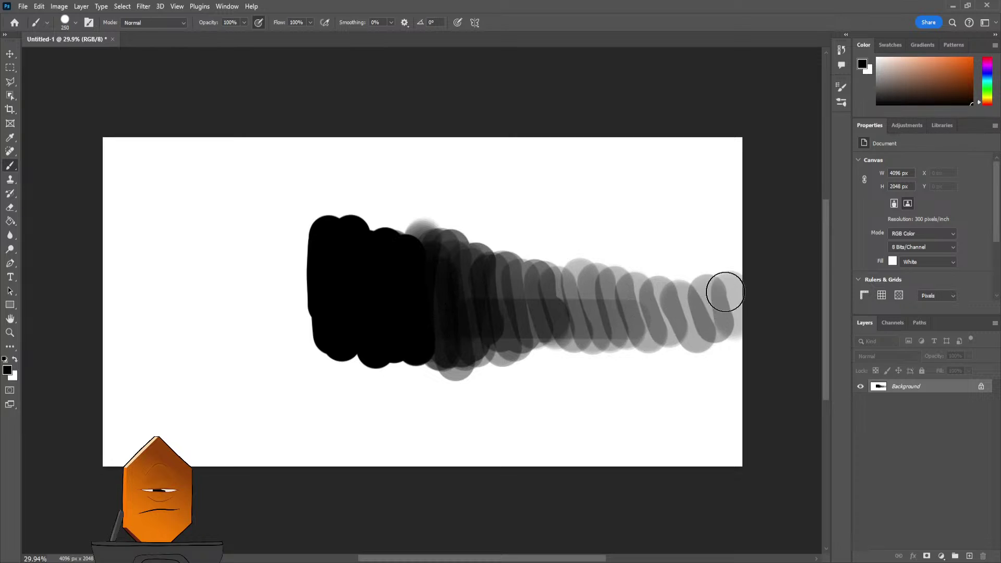
# - Undo the fading strokes back to the solid black block
pyautogui.hotkey('ctrl', 'z')
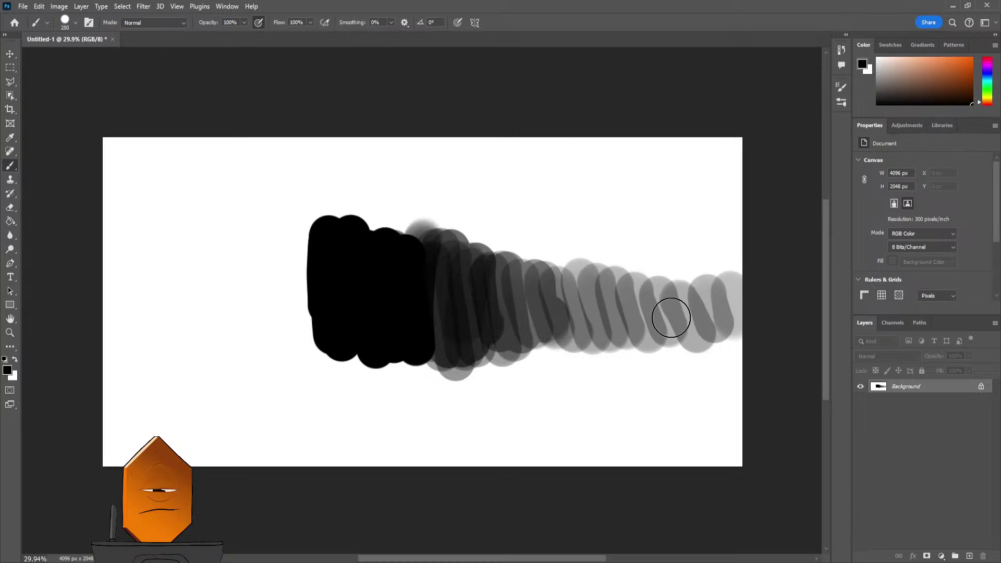
pyautogui.hotkey('ctrl', 'z')
pyautogui.hotkey('ctrl', 'z')
pyautogui.hotkey('ctrl', 'z')
pyautogui.hotkey('ctrl', 'z')
pyautogui.hotkey('ctrl', 'z')
pyautogui.hotkey('ctrl', 'z')
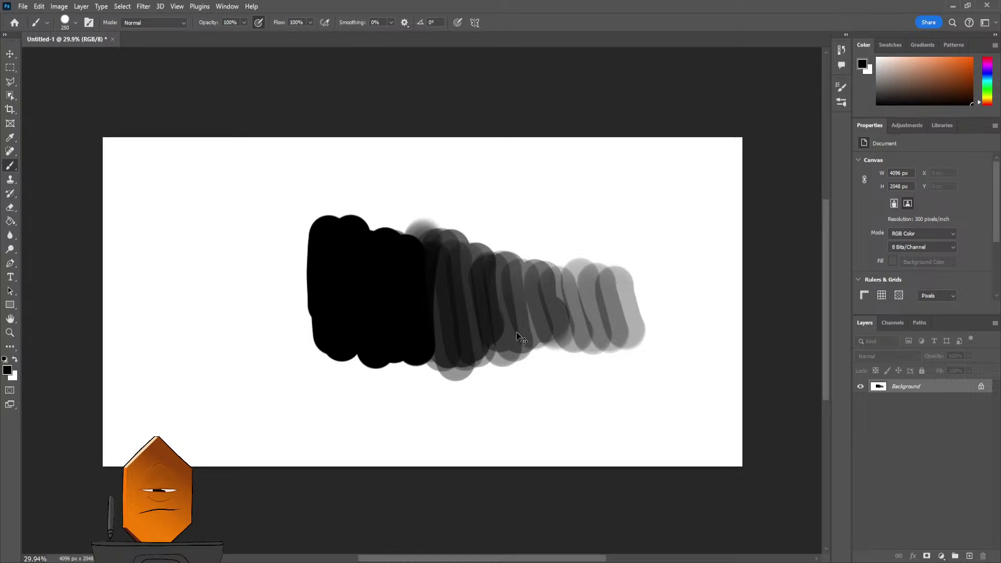
pyautogui.hotkey('ctrl', 'z')
pyautogui.hotkey('ctrl', 'z')
pyautogui.hotkey('ctrl', 'z')
pyautogui.hotkey('ctrl', 'z')
pyautogui.hotkey('ctrl', 'z')
pyautogui.hotkey('ctrl', 'z')
pyautogui.hotkey('ctrl', 'z')
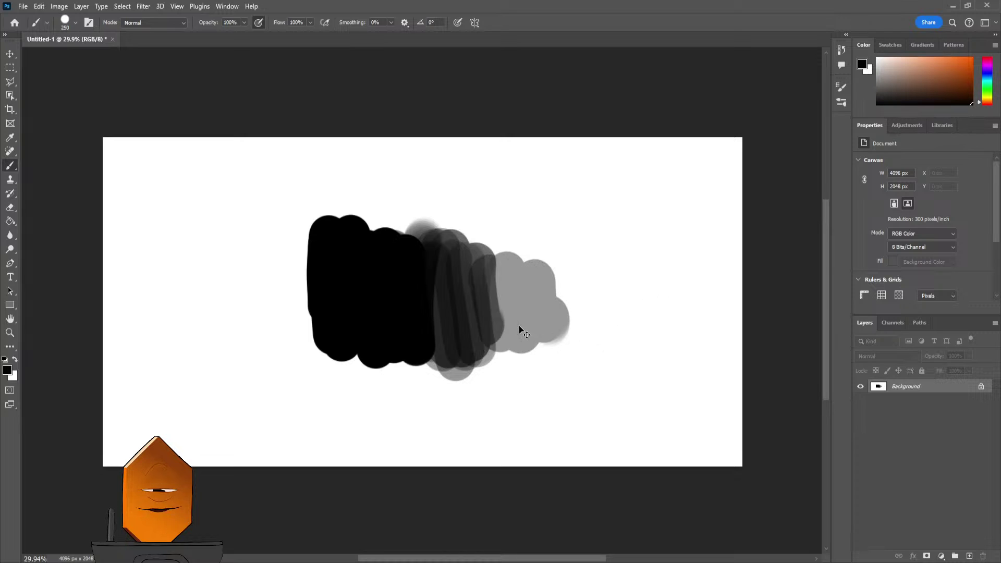
pyautogui.hotkey('ctrl', 'z')
pyautogui.hotkey('ctrl', 'z')
pyautogui.hotkey('ctrl', 'z')
pyautogui.hotkey('ctrl', 'z')
pyautogui.hotkey('ctrl', 'z')
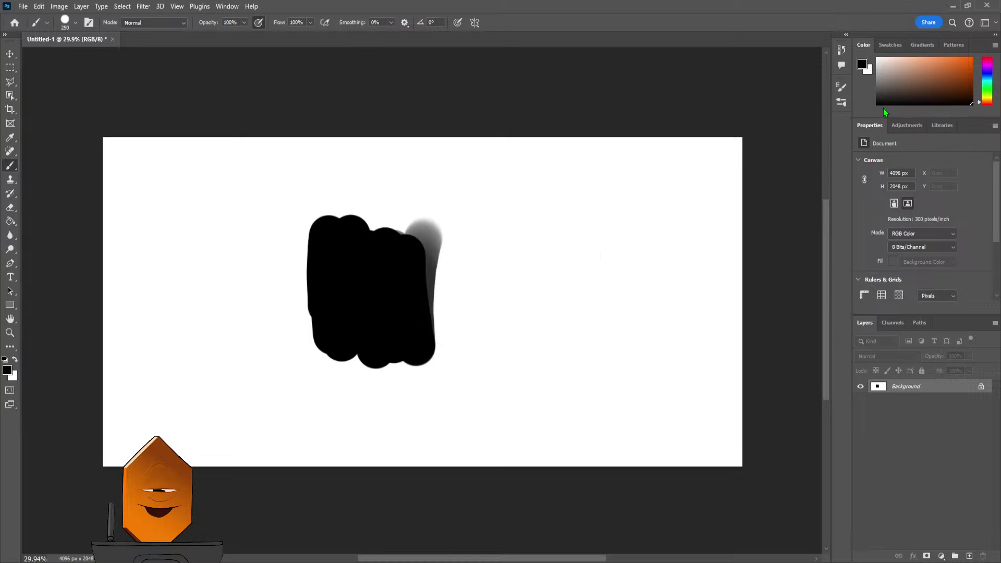
# - Paint a light grey vertical band at the black block's right edge, and add a second black block beyond it using sampled black
pyautogui.moveTo(874, 52); pyautogui.dragTo(871, 51)
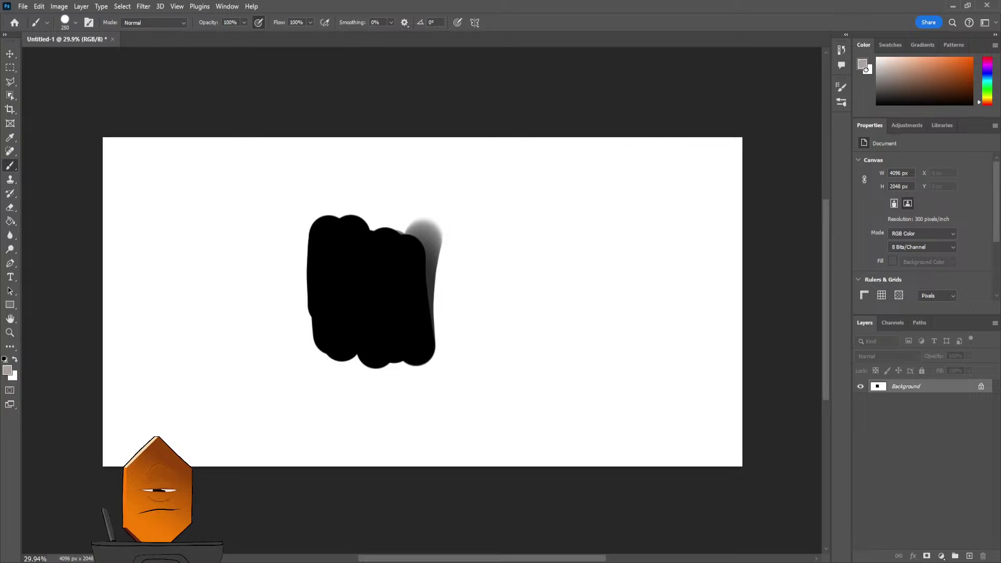
pyautogui.moveTo(425, 286)
pyautogui.mouseDown()
pyautogui.moveTo(430, 349)
pyautogui.moveTo(424, 308)
pyautogui.mouseUp()
pyautogui.keyDown('alt'); pyautogui.click(394, 288); pyautogui.keyUp('alt')
pyautogui.moveTo(449, 251)
pyautogui.mouseDown()
pyautogui.moveTo(463, 254)
pyautogui.moveTo(465, 326)
pyautogui.moveTo(487, 302)
pyautogui.moveTo(496, 262)
pyautogui.moveTo(520, 290)
pyautogui.moveTo(543, 290)
pyautogui.moveTo(566, 242)
pyautogui.mouseUp()
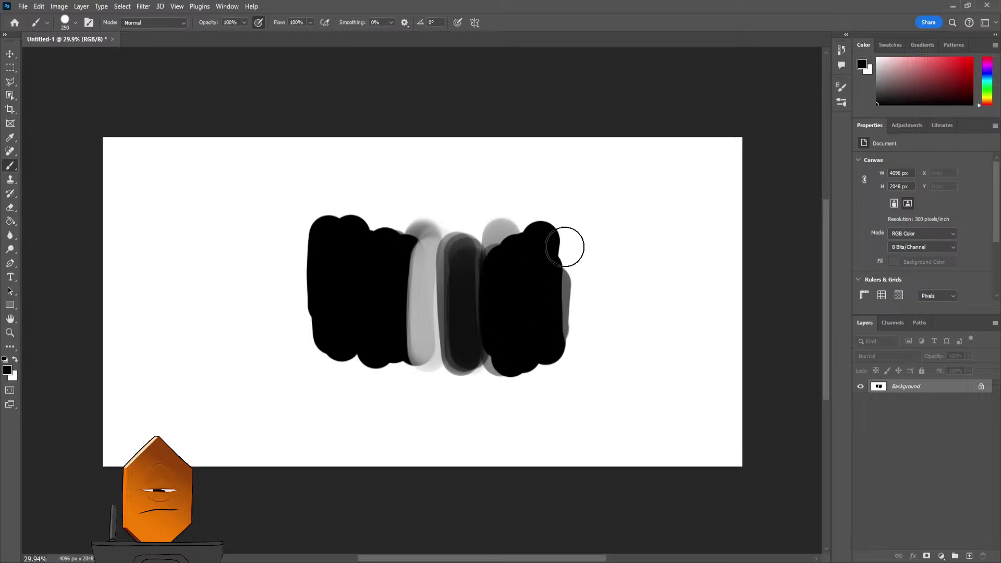
# - Widen the light grey band with sampled grey, darken the gap beside it with black, and brighten its centre with white
pyautogui.keyDown('alt'); pyautogui.click(421, 286); pyautogui.keyUp('alt')
pyautogui.moveTo(469, 271)
pyautogui.mouseDown()
pyautogui.moveTo(485, 287)
pyautogui.moveTo(493, 248)
pyautogui.mouseUp()
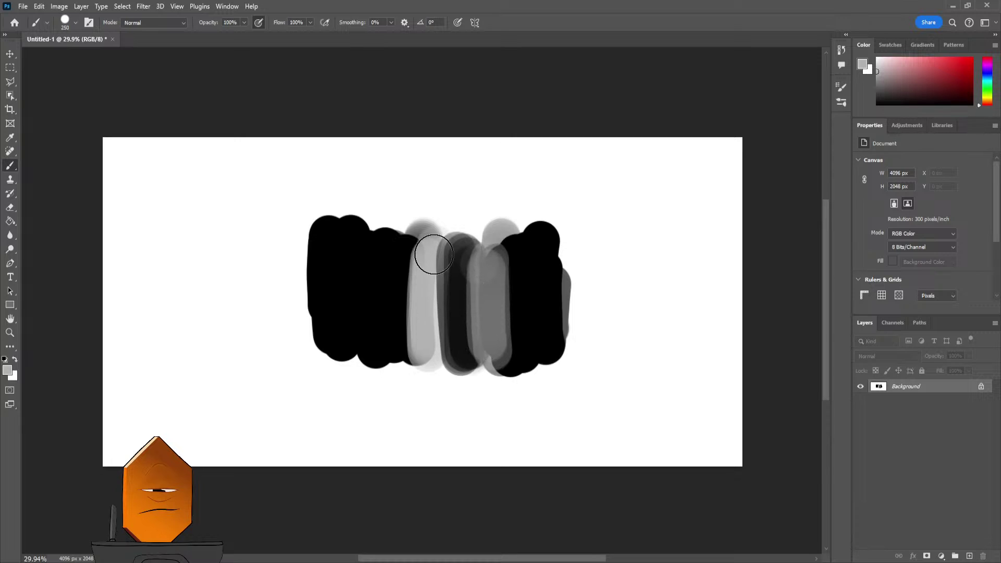
pyautogui.moveTo(434, 254); pyautogui.dragTo(431, 344)
pyautogui.press('d')
pyautogui.moveTo(478, 249)
pyautogui.mouseDown()
pyautogui.moveTo(485, 340)
pyautogui.moveTo(499, 313)
pyautogui.moveTo(495, 245)
pyautogui.mouseUp()
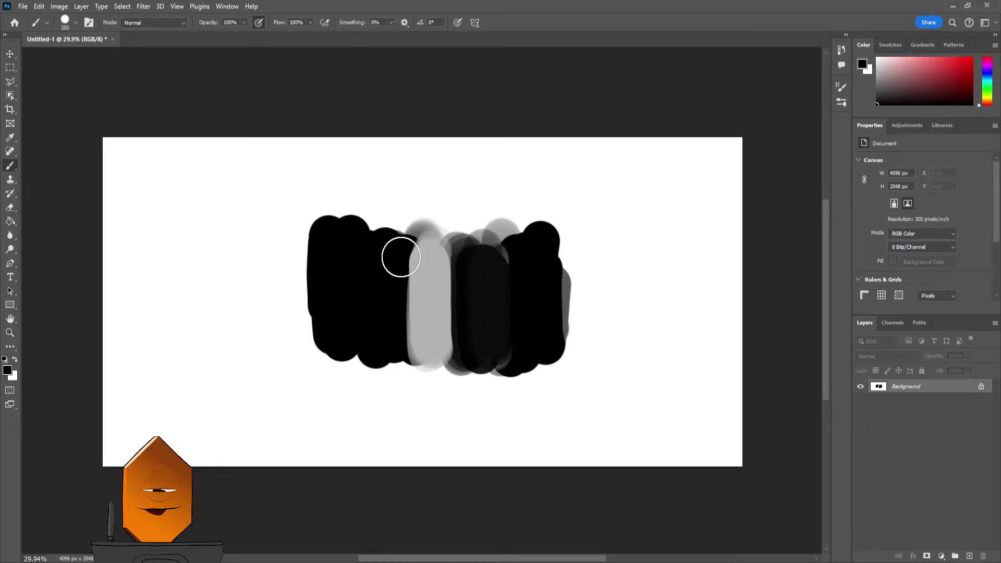
pyautogui.keyDown('alt'); pyautogui.click(642, 235); pyautogui.keyUp('alt')
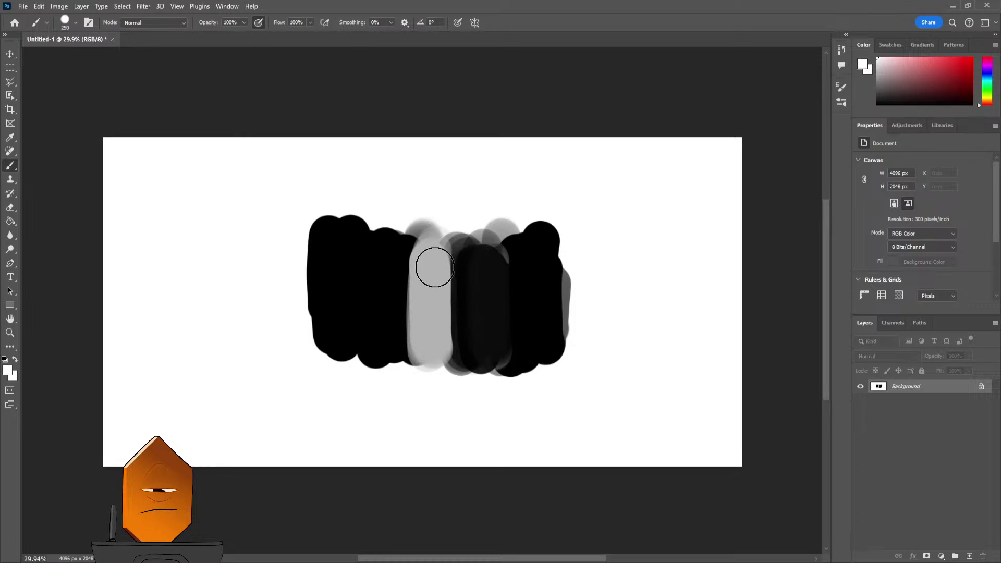
pyautogui.moveTo(433, 272); pyautogui.dragTo(431, 363)
# - Fade the left side of the black block with the Eraser, enlarged to 300 px
pyautogui.press('e')
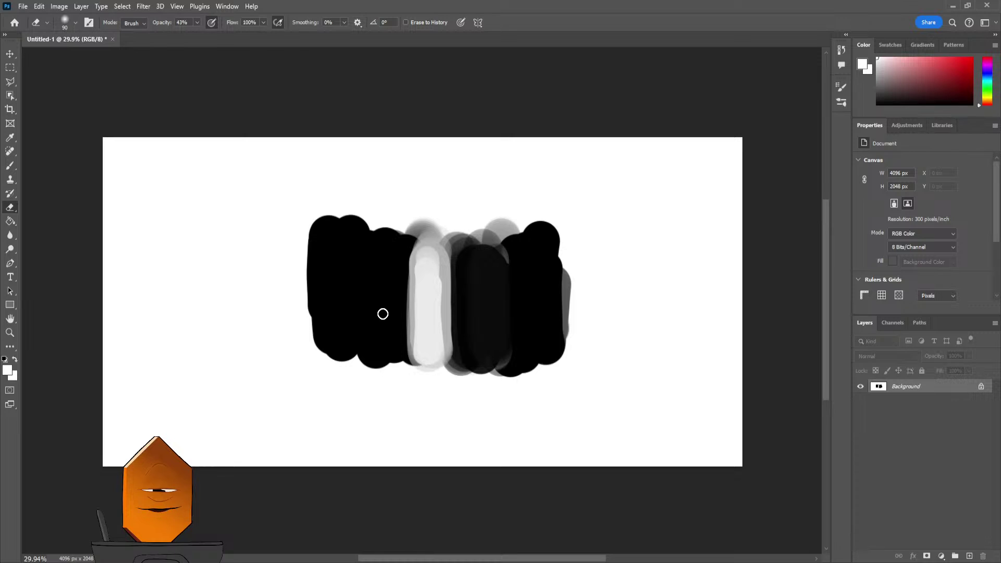
pyautogui.moveTo(322, 246); pyautogui.dragTo(331, 342)
pyautogui.press(']')
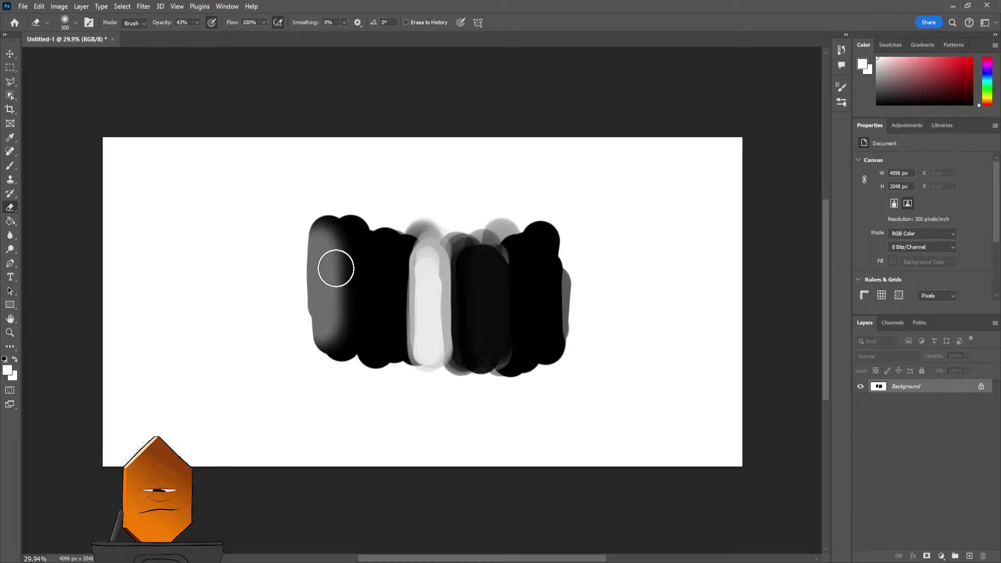
# - With the Brush at 150 px and sampled black, repaint the left side and square off the shape into one black rectangle around the light band
pyautogui.press('b')
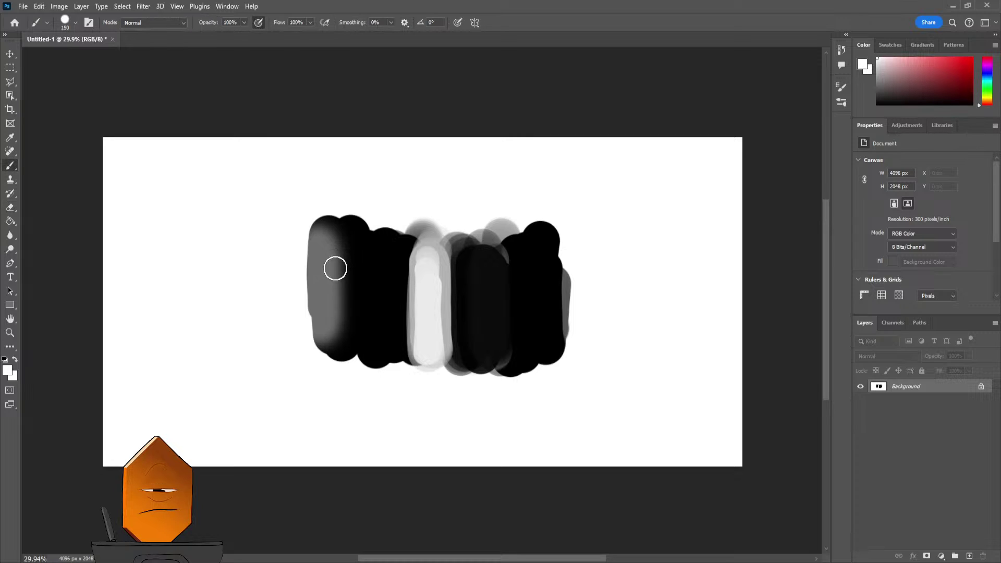
pyautogui.moveTo(336, 268)
pyautogui.mouseDown()
pyautogui.moveTo(340, 351)
pyautogui.moveTo(346, 287)
pyautogui.moveTo(339, 326)
pyautogui.moveTo(329, 230)
pyautogui.moveTo(335, 313)
pyautogui.moveTo(352, 335)
pyautogui.moveTo(313, 280)
pyautogui.moveTo(326, 223)
pyautogui.moveTo(311, 242)
pyautogui.moveTo(310, 350)
pyautogui.moveTo(350, 347)
pyautogui.mouseUp()
pyautogui.keyDown('alt'); pyautogui.click(349, 271); pyautogui.keyUp('alt')
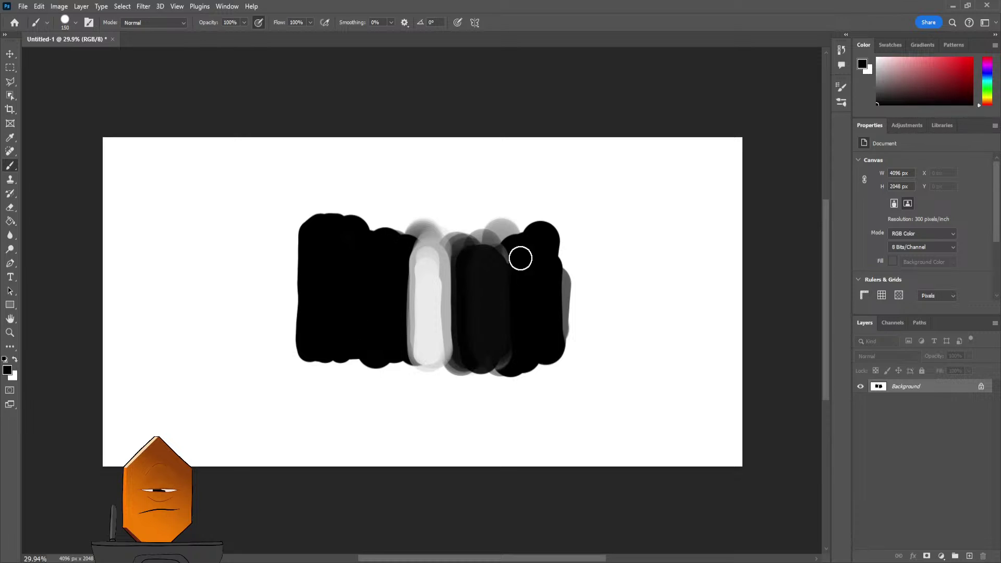
pyautogui.moveTo(464, 235)
pyautogui.mouseDown()
pyautogui.moveTo(513, 238)
pyautogui.moveTo(556, 305)
pyautogui.moveTo(549, 353)
pyautogui.moveTo(486, 356)
pyautogui.moveTo(496, 256)
pyautogui.moveTo(473, 239)
pyautogui.moveTo(462, 255)
pyautogui.mouseUp()
pyautogui.moveTo(407, 230)
pyautogui.mouseDown()
pyautogui.moveTo(361, 229)
pyautogui.moveTo(550, 230)
pyautogui.mouseUp()
pyautogui.moveTo(556, 267)
pyautogui.mouseDown()
pyautogui.moveTo(550, 353)
pyautogui.moveTo(313, 358)
pyautogui.mouseUp()
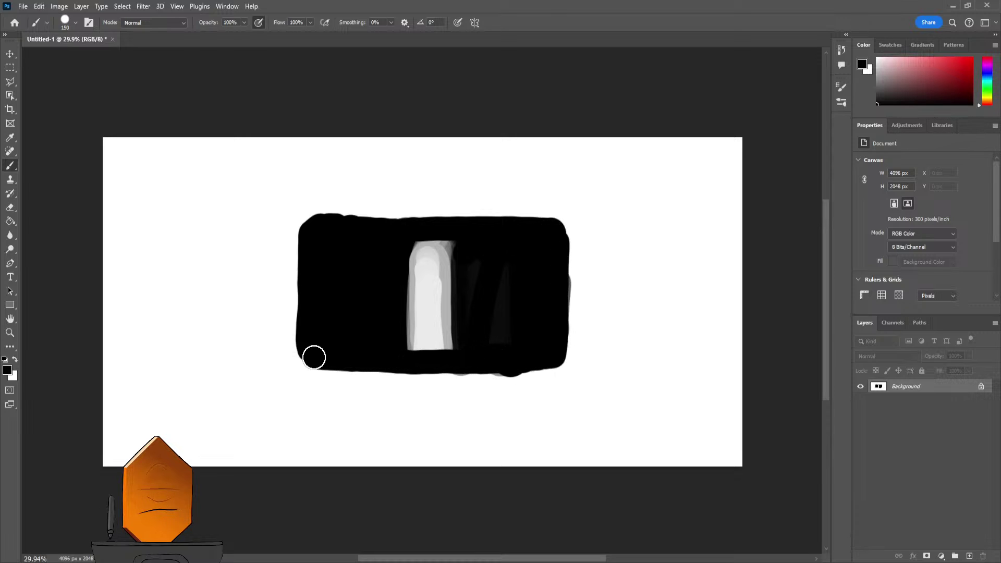
# - Extend the light band through the rectangle's full height with its sampled light grey, and set the brush size to 250 px
pyautogui.keyDown('alt'); pyautogui.click(432, 302); pyautogui.keyUp('alt')
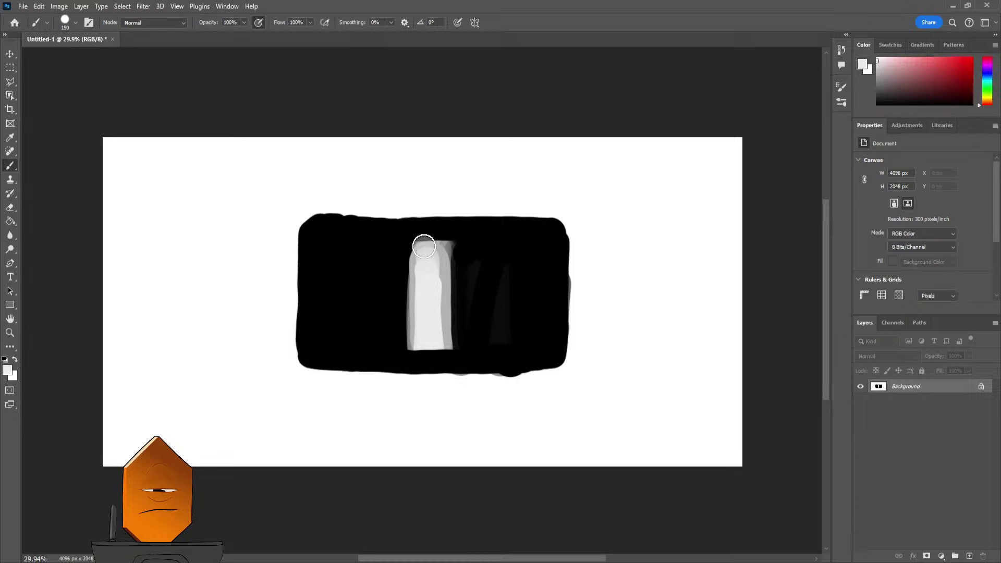
pyautogui.moveTo(424, 246)
pyautogui.mouseDown()
pyautogui.moveTo(425, 227)
pyautogui.moveTo(441, 235)
pyautogui.moveTo(421, 338)
pyautogui.moveTo(434, 359)
pyautogui.mouseUp()
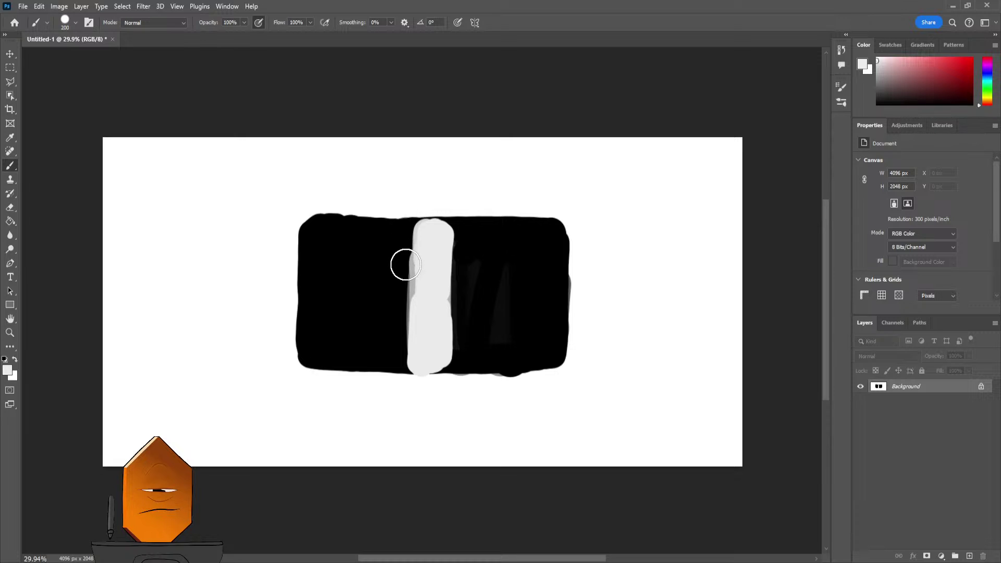
pyautogui.press(']')
# - Try faint light grey strokes along both sides of the light band, and undo them
pyautogui.moveTo(401, 225); pyautogui.dragTo(400, 387)
pyautogui.moveTo(453, 224); pyautogui.dragTo(452, 387)
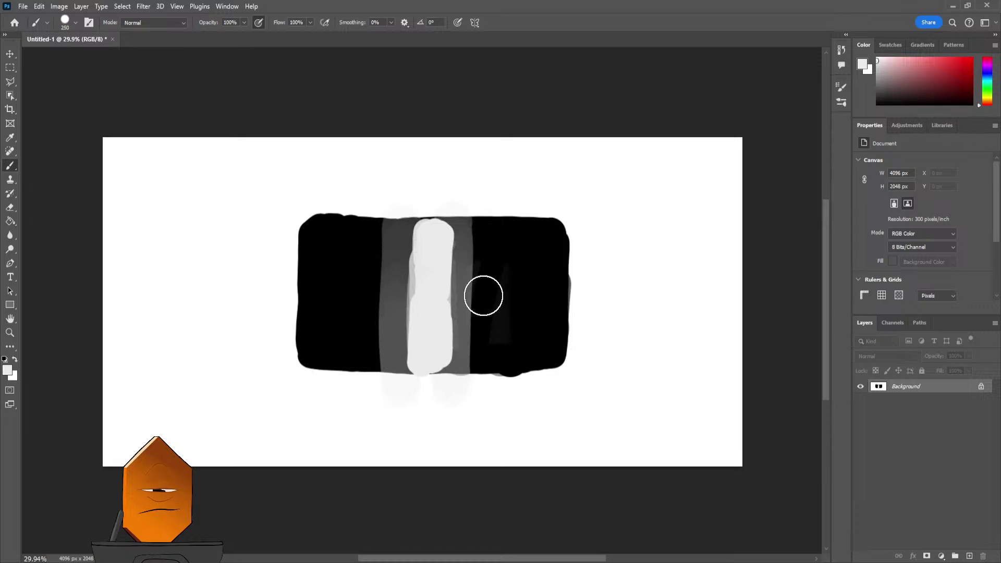
pyautogui.hotkey('ctrl', 'z')
pyautogui.moveTo(461, 227); pyautogui.dragTo(468, 425)
pyautogui.hotkey('ctrl', 'z')
pyautogui.hotkey('ctrl', 'z')
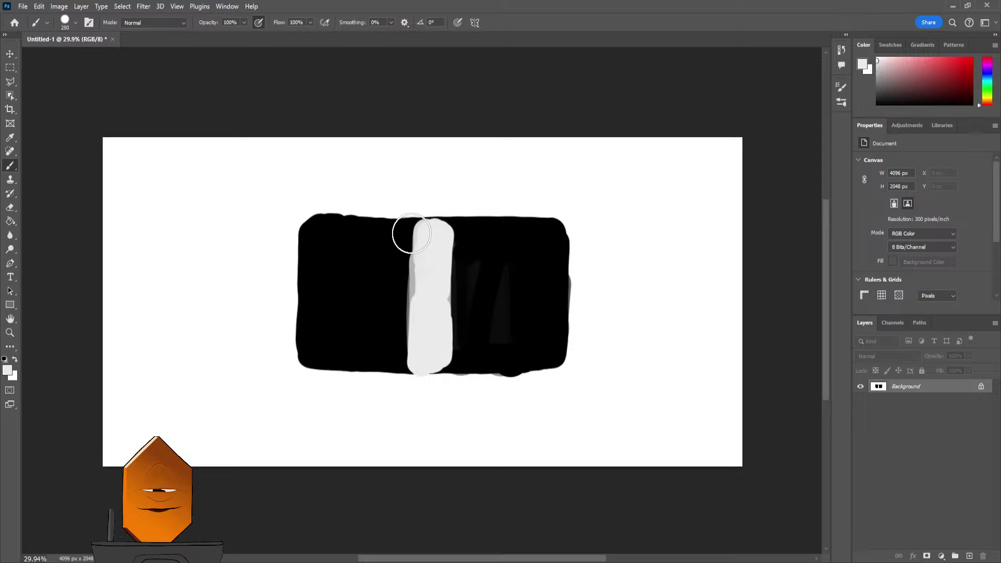
# - Paint faint light grey strokes along both sides of the light band, and darken their outer edges with sampled black
pyautogui.moveTo(411, 233); pyautogui.dragTo(417, 369)
pyautogui.moveTo(446, 227); pyautogui.dragTo(451, 399)
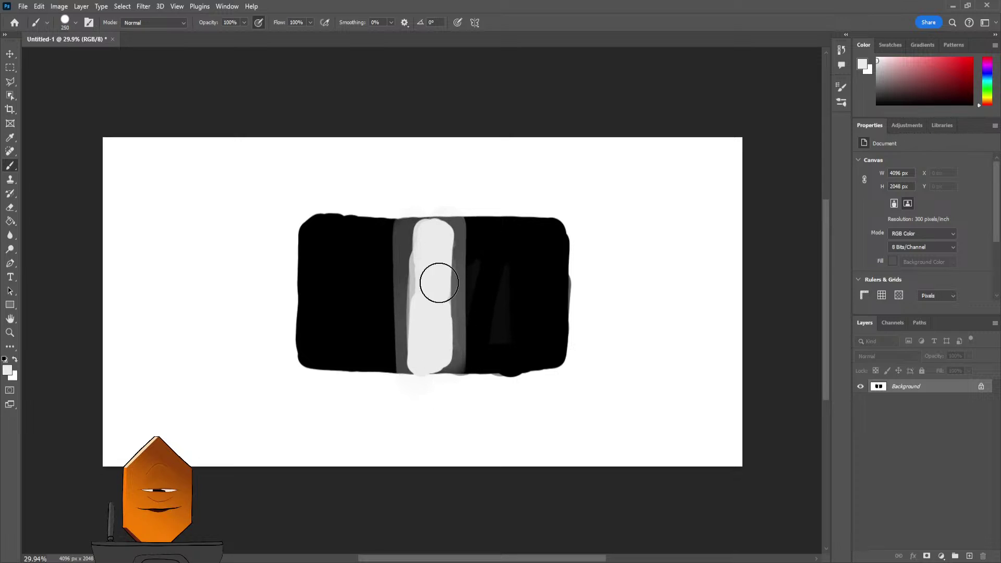
pyautogui.keyDown('alt'); pyautogui.click(376, 279); pyautogui.keyUp('alt')
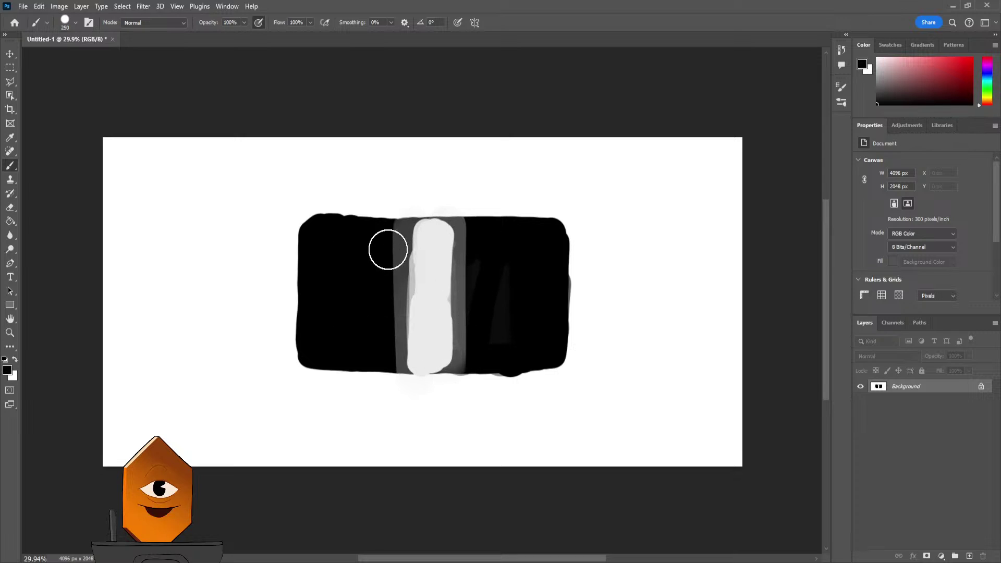
pyautogui.moveTo(389, 236); pyautogui.dragTo(395, 360)
pyautogui.moveTo(465, 225); pyautogui.dragTo(465, 364)
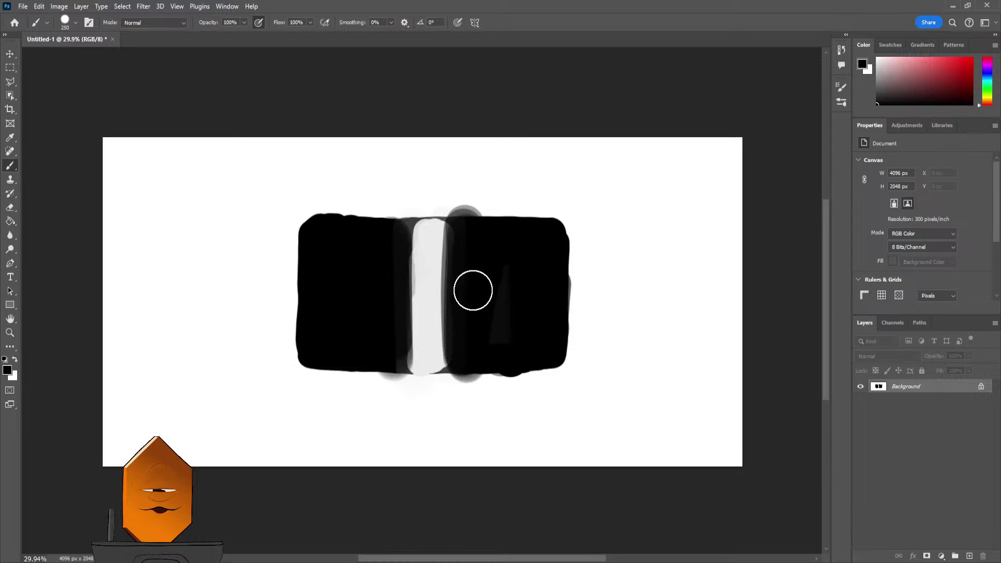
# - Build stepped grey transitions on both sides of the light band with overlapping low-pressure strokes of its sampled light grey
pyautogui.keyDown('alt'); pyautogui.click(421, 257); pyautogui.keyUp('alt')
pyautogui.moveTo(398, 222); pyautogui.dragTo(399, 355)
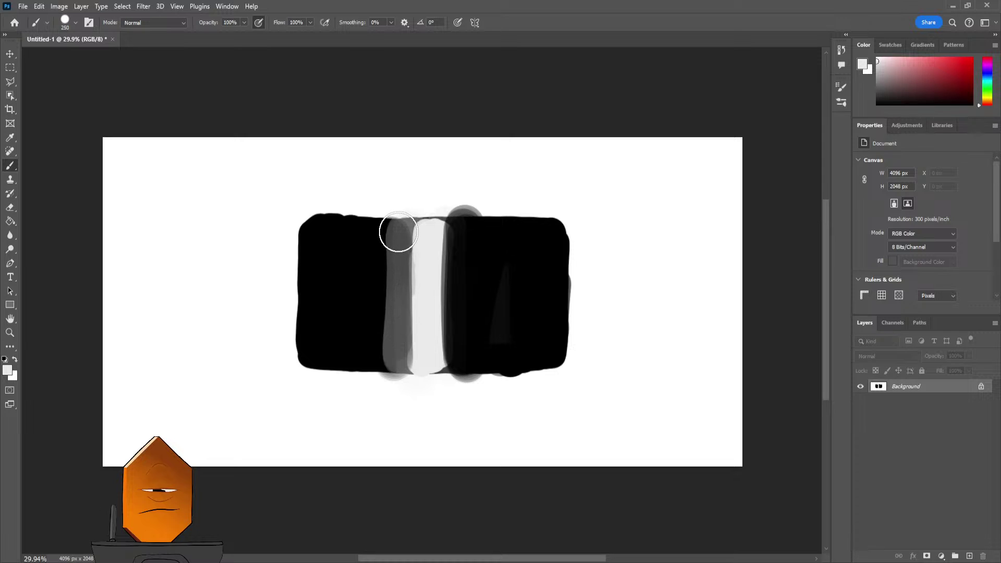
pyautogui.moveTo(397, 234)
pyautogui.mouseDown()
pyautogui.moveTo(390, 377)
pyautogui.moveTo(382, 297)
pyautogui.moveTo(379, 362)
pyautogui.mouseUp()
pyautogui.moveTo(366, 243); pyautogui.dragTo(377, 375)
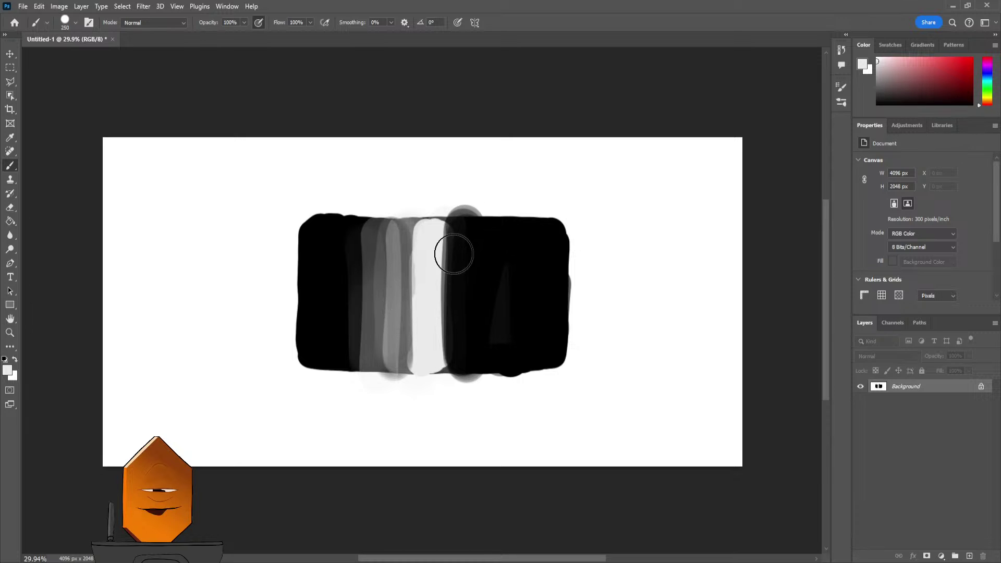
pyautogui.moveTo(454, 232)
pyautogui.mouseDown()
pyautogui.moveTo(454, 375)
pyautogui.moveTo(476, 235)
pyautogui.moveTo(477, 372)
pyautogui.mouseUp()
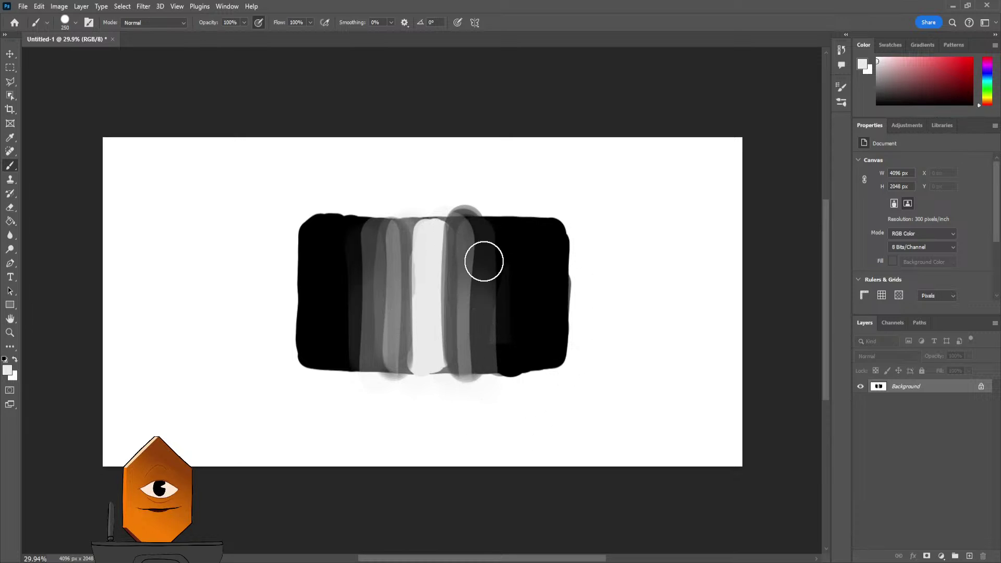
pyautogui.moveTo(461, 226); pyautogui.dragTo(458, 371)
pyautogui.moveTo(405, 230); pyautogui.dragTo(405, 336)
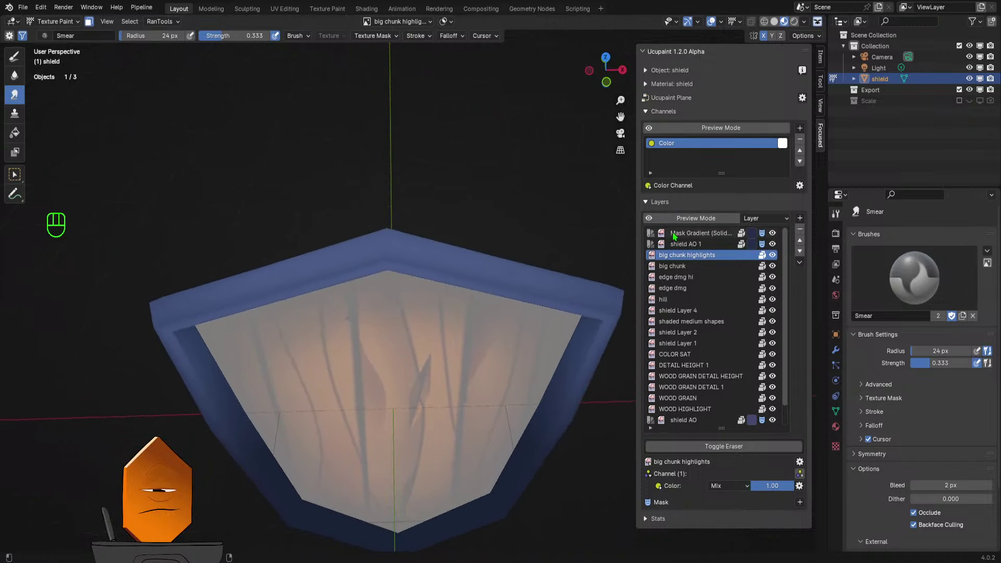
# - Switch to Blender and add a new 2048 × 2048 image layer above the Mask Gradient layer in Ucupaint
pyautogui.click(722, 234)
pyautogui.click(800, 220)
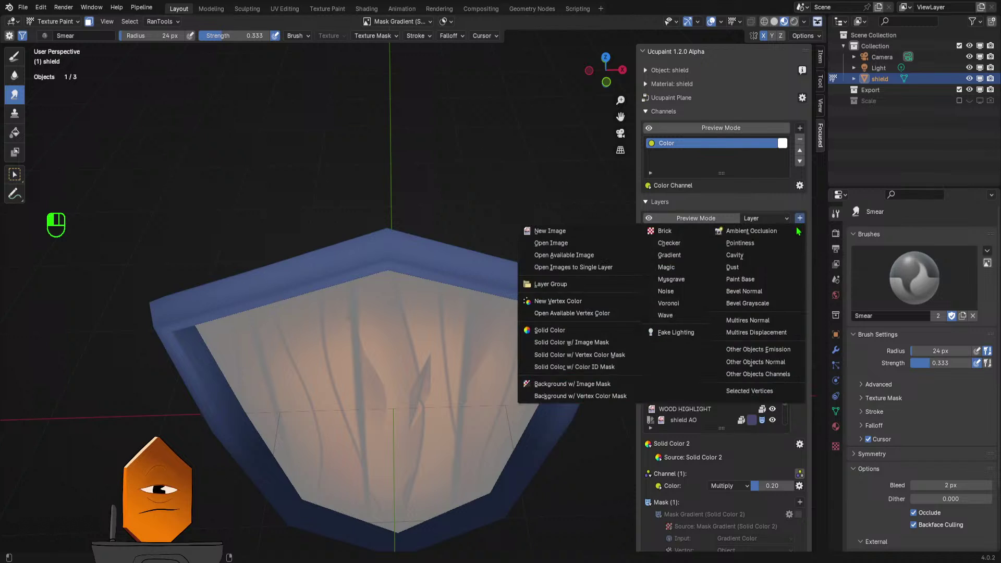
pyautogui.click(552, 230)
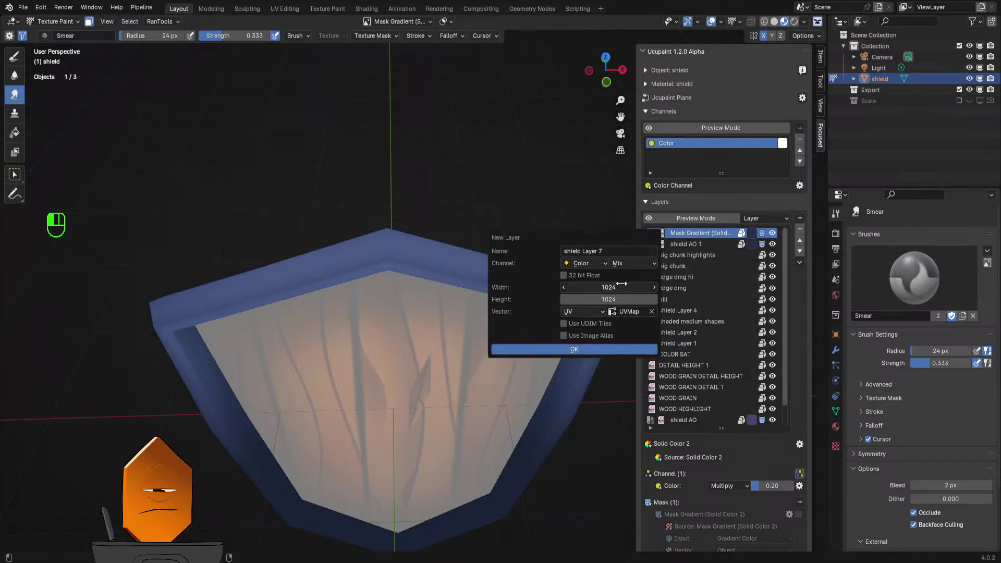
pyautogui.write('8')
pyautogui.press('Return')
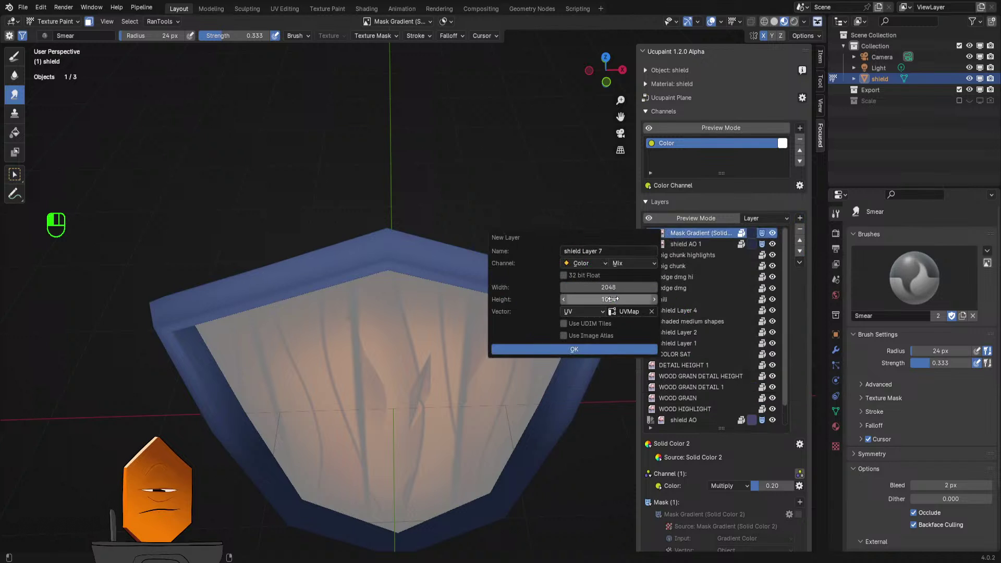
pyautogui.click(619, 297)
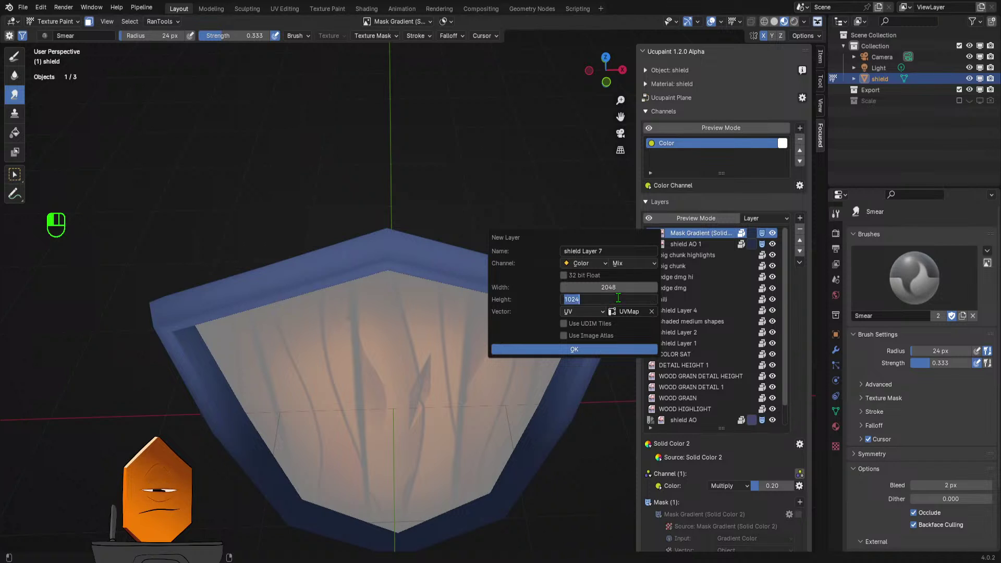
pyautogui.write('2048')
pyautogui.press('Return')
pyautogui.click(605, 350)
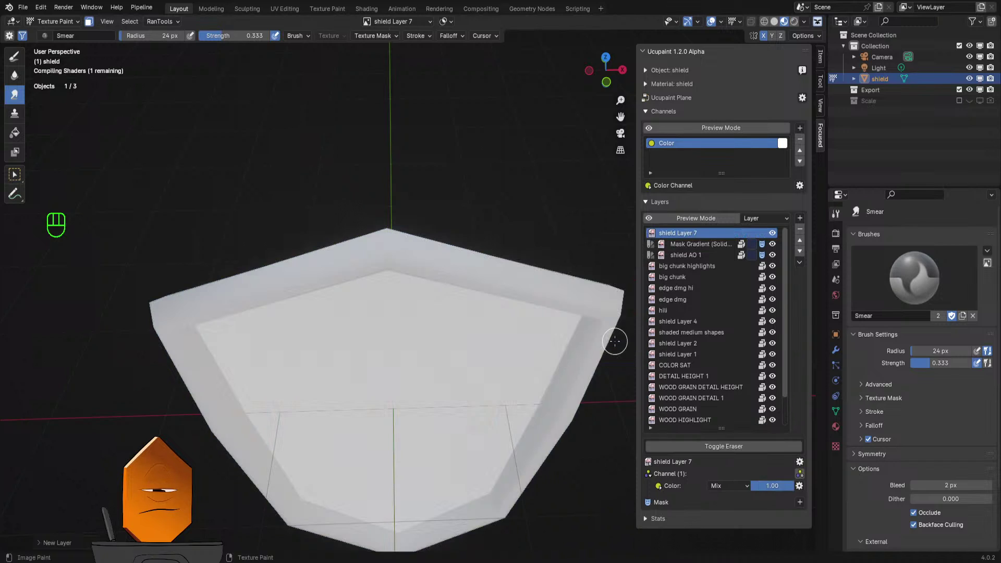
# - Switch to the Draw brush, sample the frame's blue in top view, and darken the brush color to dark navy
pyautogui.press('KP_7')
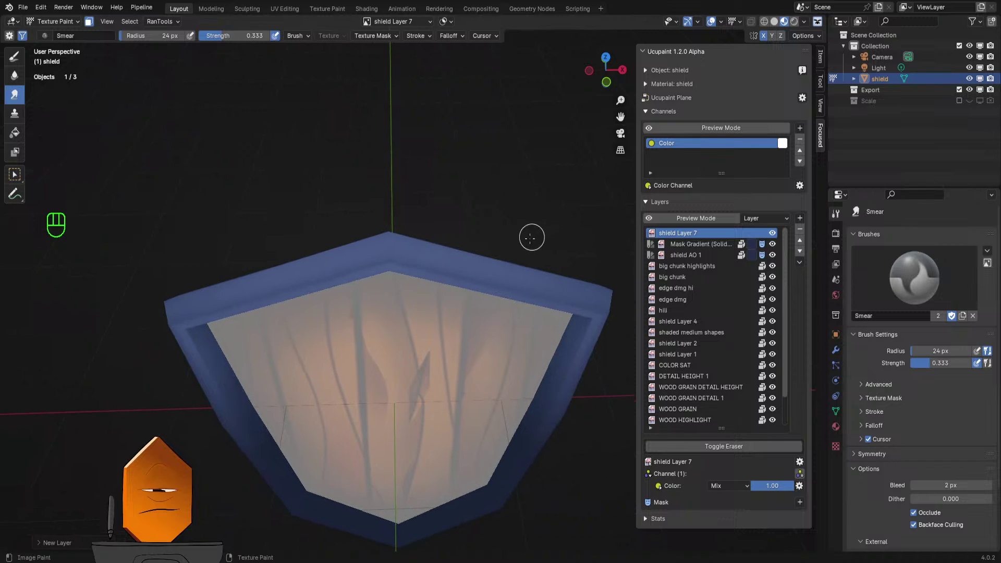
pyautogui.keyDown('shift'); pyautogui.moveTo(502, 302); pyautogui.dragTo(477, 150, button='middle'); pyautogui.keyUp('shift')
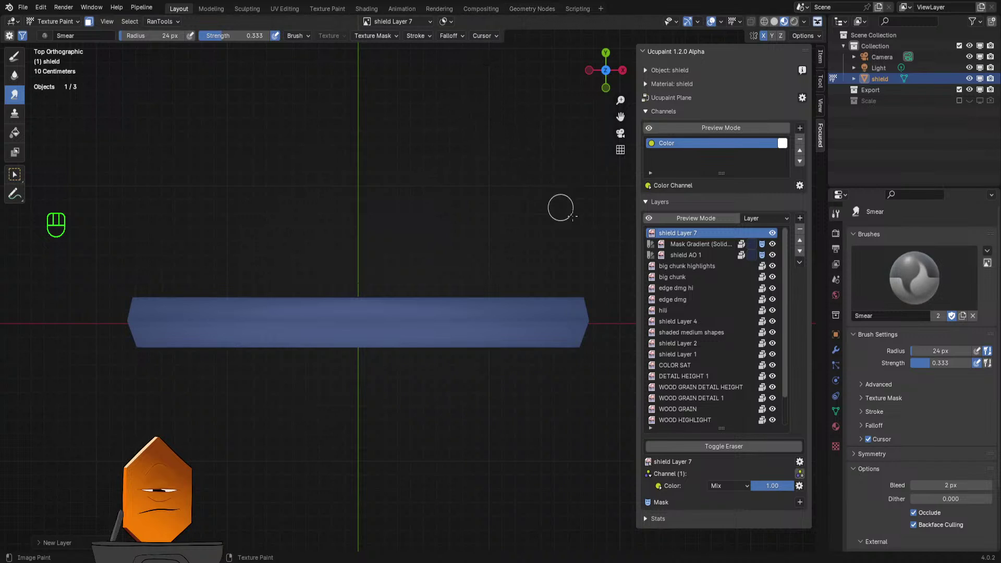
pyautogui.press('Tab')
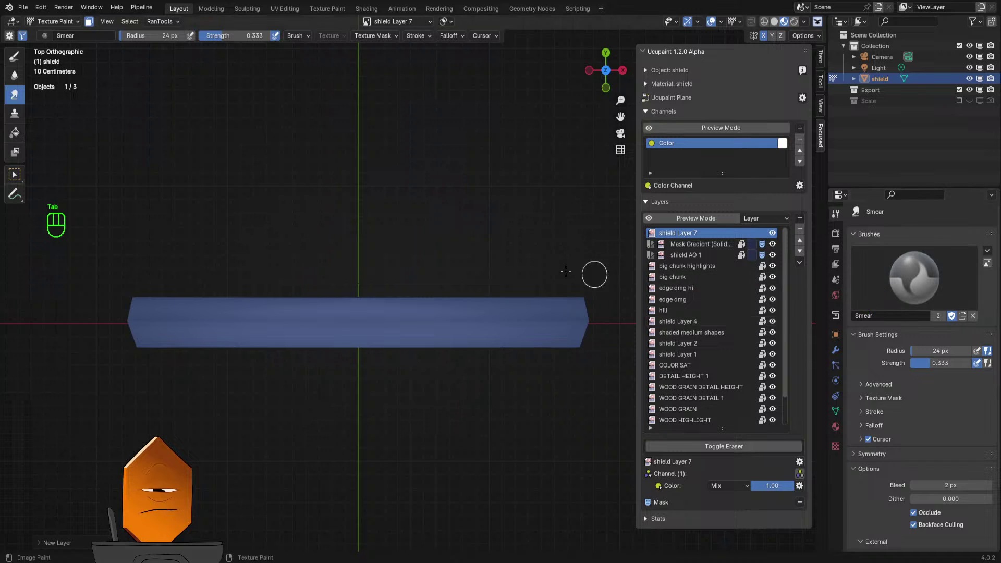
pyautogui.click(14, 56)
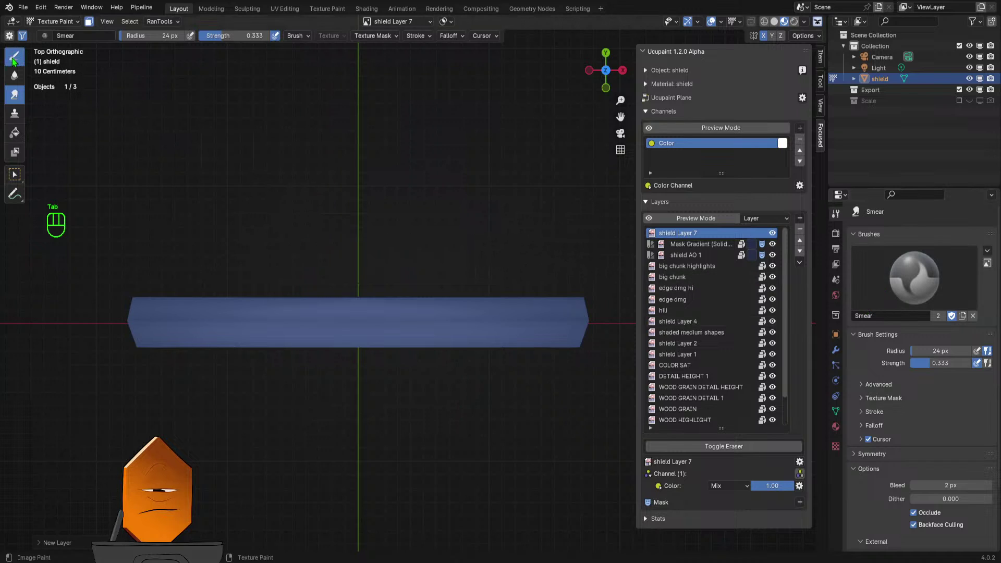
pyautogui.rightClick(450, 261)
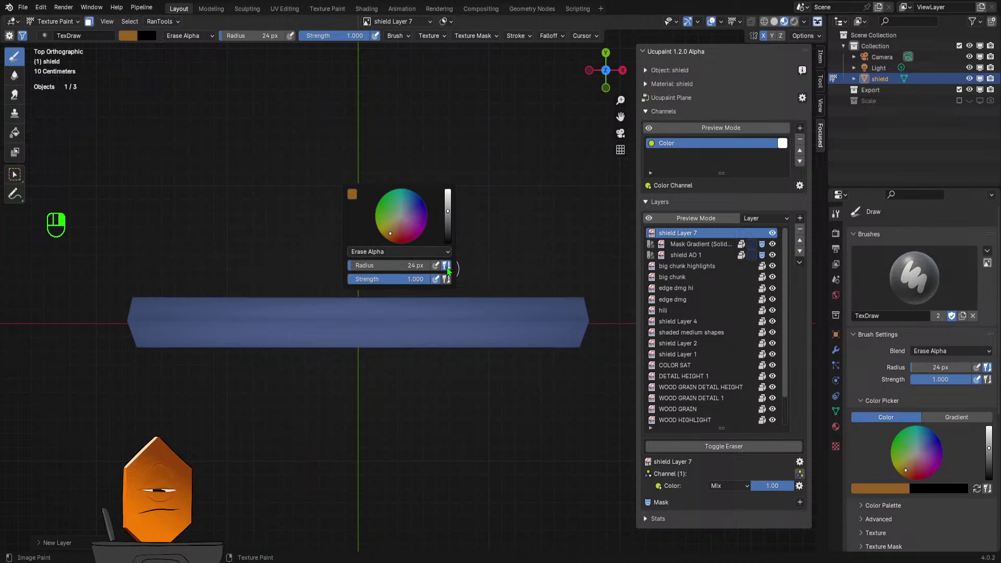
pyautogui.press('s')
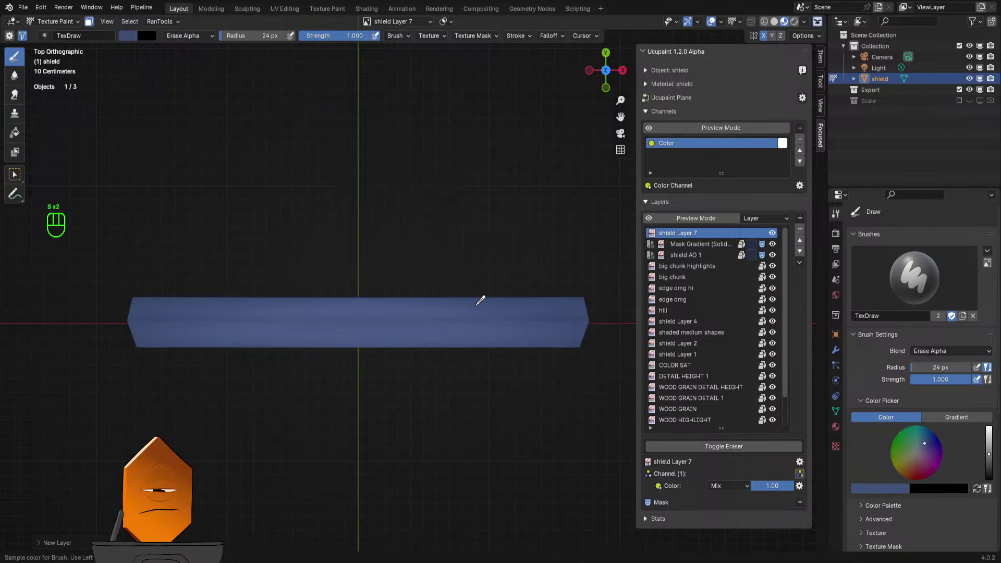
pyautogui.press('s')
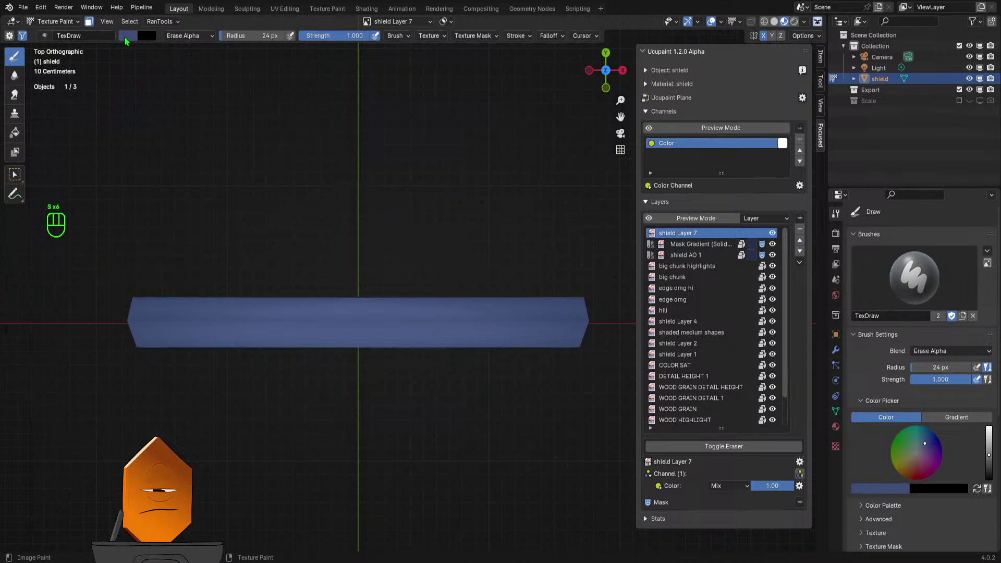
pyautogui.click(125, 37)
pyautogui.moveTo(231, 112); pyautogui.dragTo(226, 137)
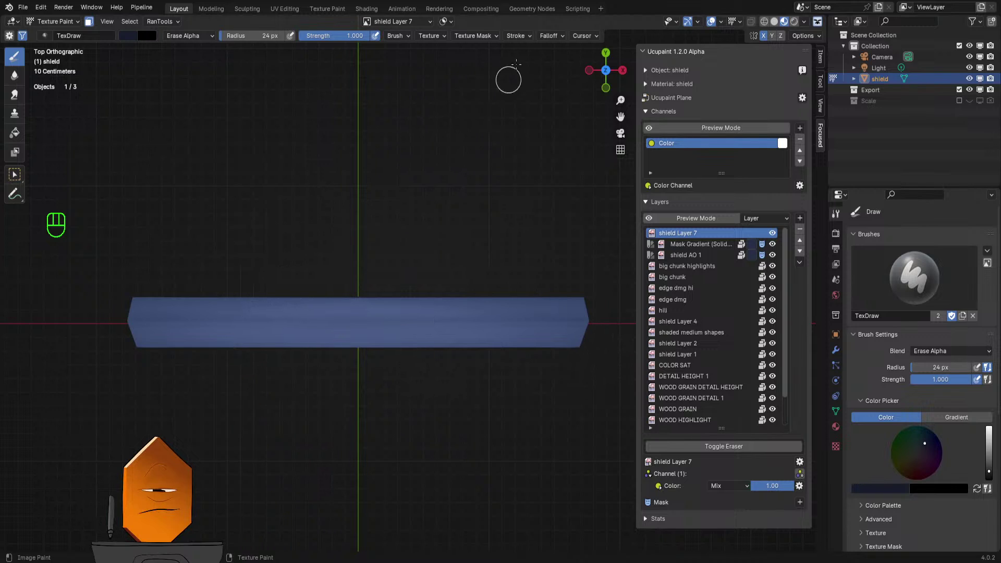
# - Set the brush to the Line stroke method with a 12 px radius and Mix blending, undoing the test stroke
pyautogui.click(549, 35)
pyautogui.click(545, 92)
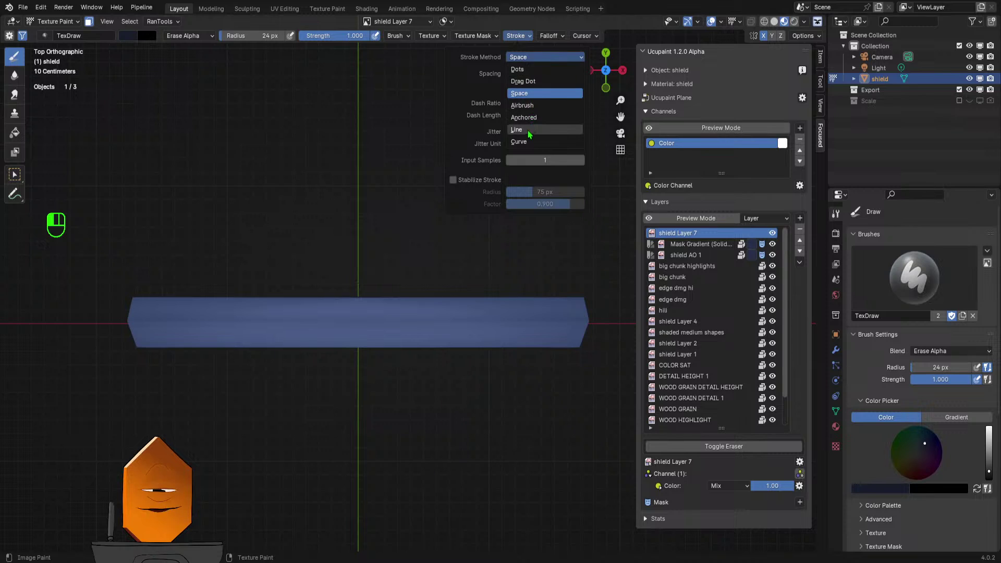
pyautogui.click(545, 130)
pyautogui.press('f')
pyautogui.click(299, 295)
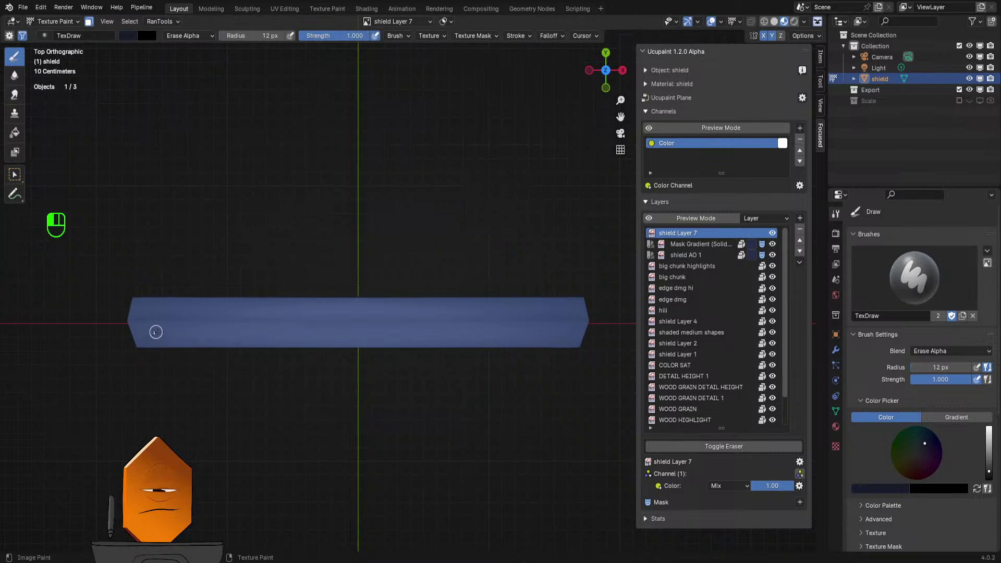
pyautogui.moveTo(271, 337); pyautogui.dragTo(344, 336)
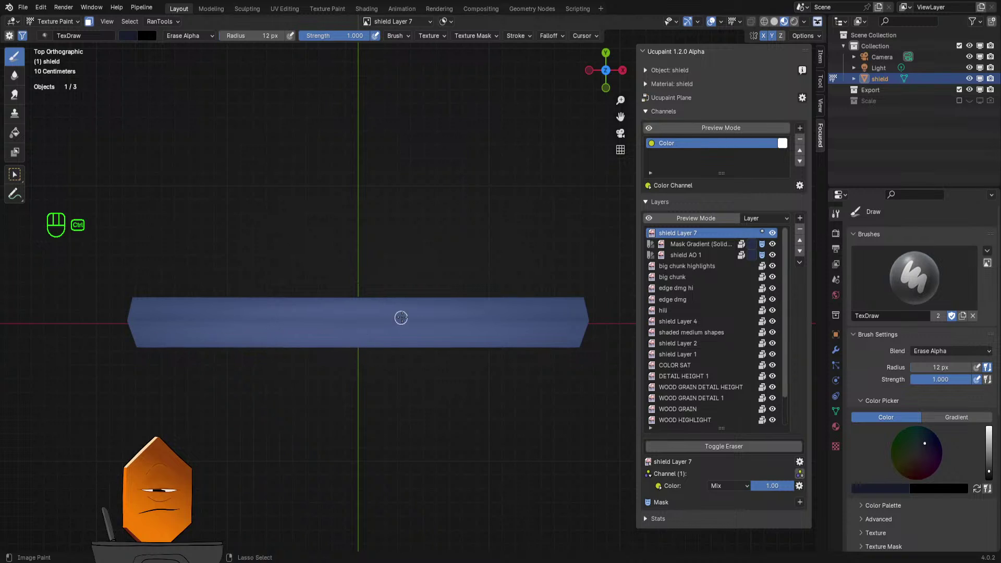
pyautogui.press('q')
pyautogui.click(309, 211)
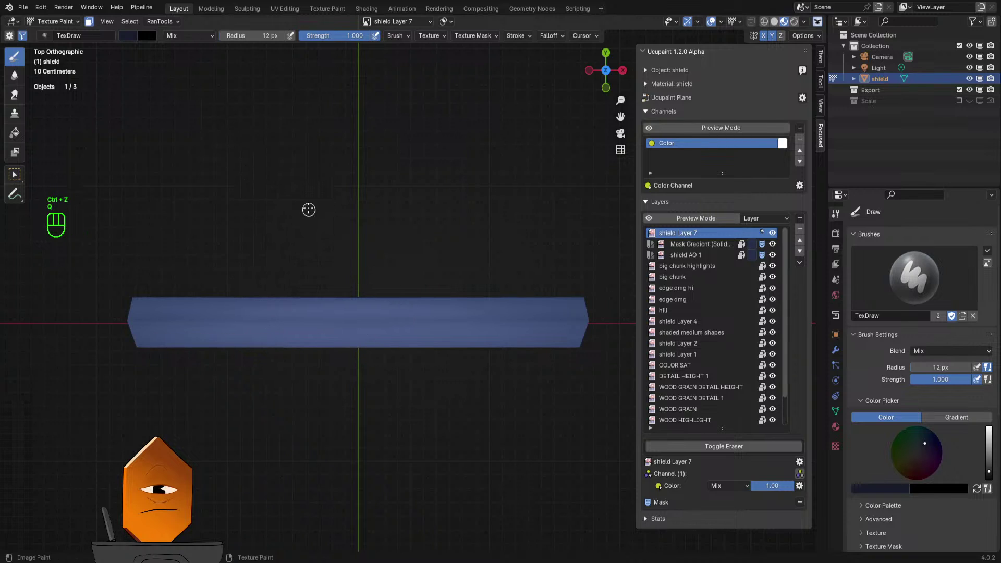
# - Draw two parallel straight dark navy lines along the full length of the frame's top face, undoing a misplaced first line
pyautogui.moveTo(149, 335); pyautogui.dragTo(377, 336)
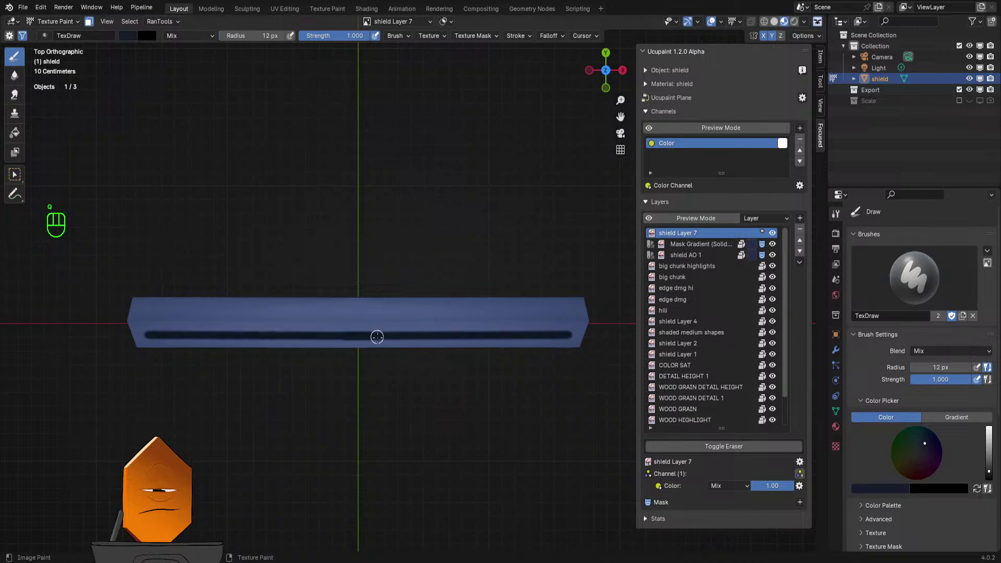
pyautogui.hotkey('ctrl', 'z')
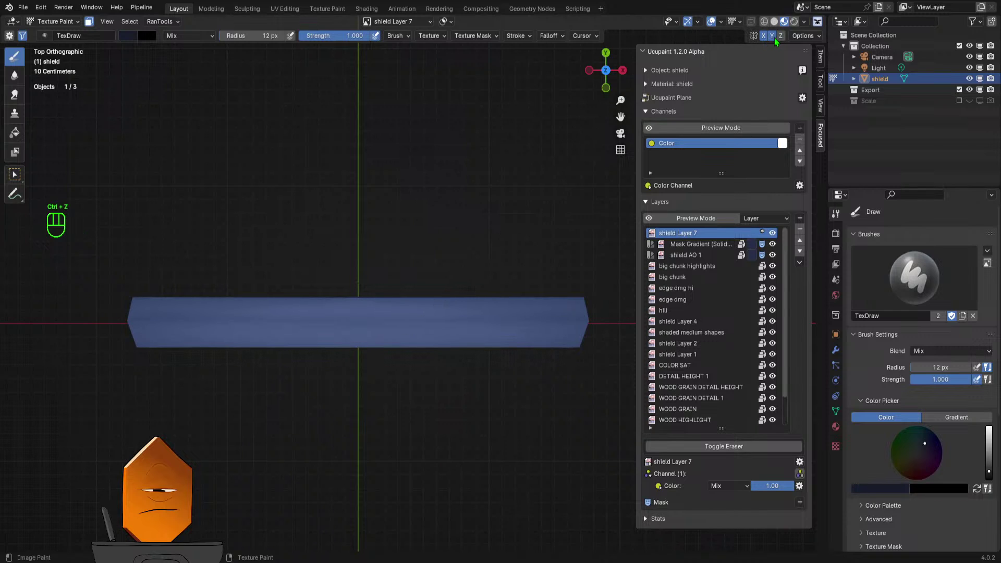
pyautogui.moveTo(144, 332); pyautogui.dragTo(577, 334)
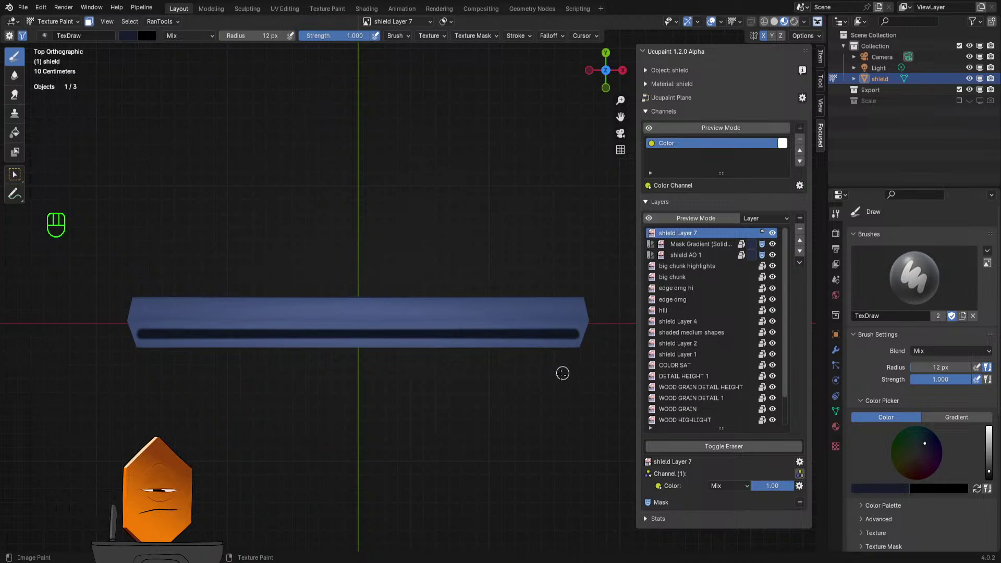
pyautogui.moveTo(547, 391)
pyautogui.mouseDown(button='middle')
pyautogui.moveTo(540, 289)
pyautogui.moveTo(541, 348)
pyautogui.mouseUp(button='middle')
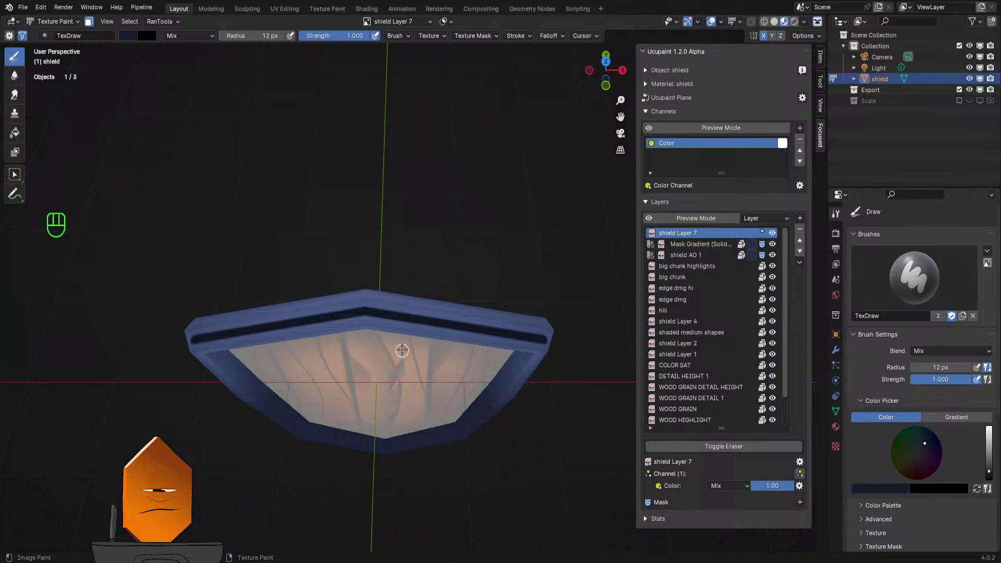
pyautogui.press('KP_1')
pyautogui.press('KP_7')
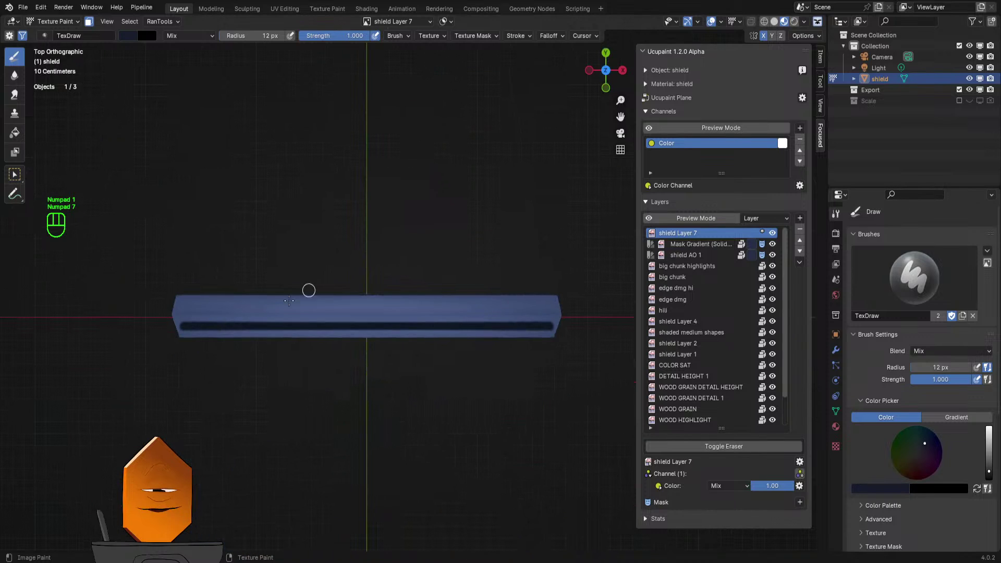
pyautogui.moveTo(241, 304); pyautogui.dragTo(552, 306)
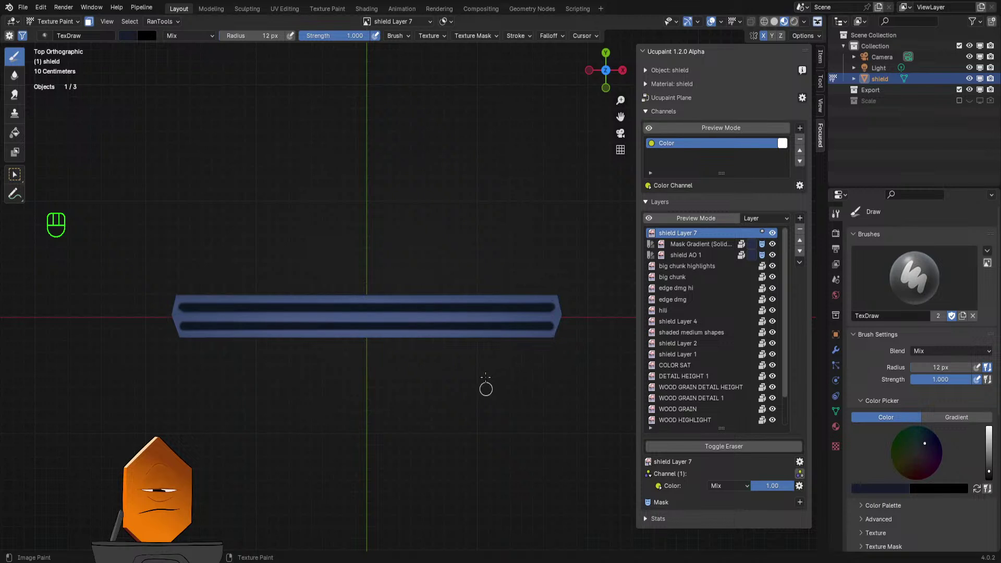
# - Bring the shield into front view and set the brush radius to 9 px for the frame's front face
pyautogui.moveTo(442, 335); pyautogui.dragTo(451, 244, button='middle')
pyautogui.scroll(3, 450, 243)
pyautogui.press('f')
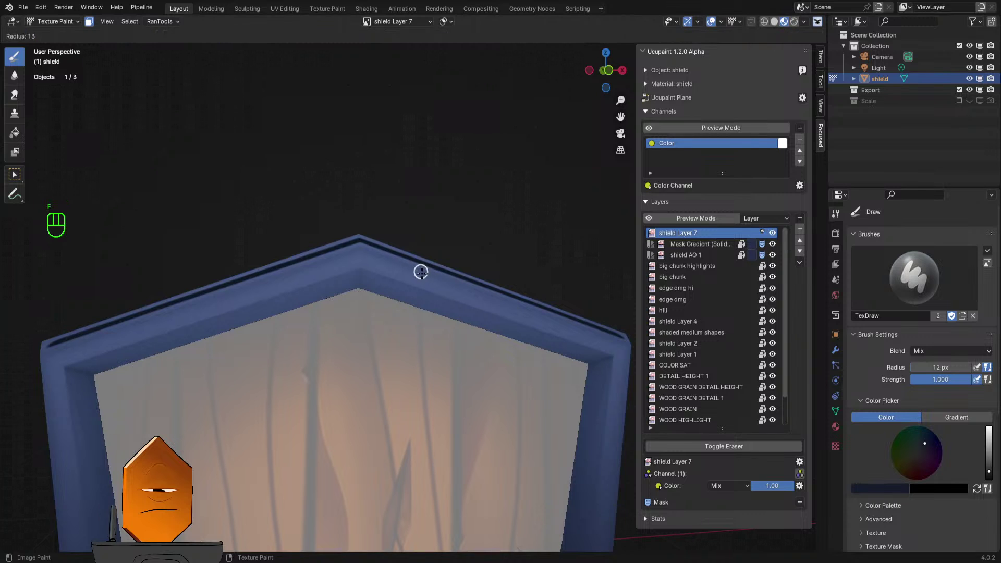
pyautogui.click(419, 277)
pyautogui.press('KP_1')
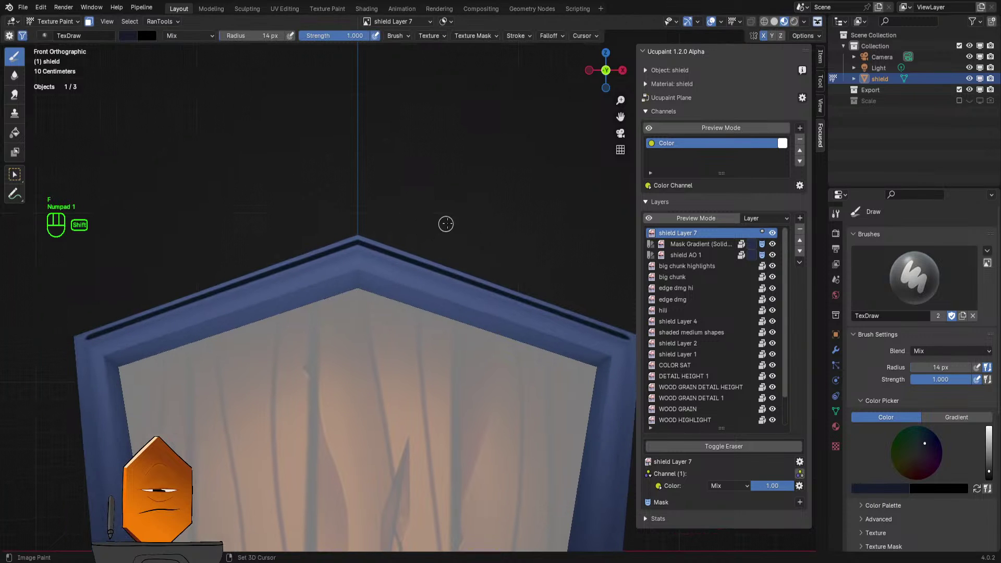
pyautogui.scroll(-3, 436, 136)
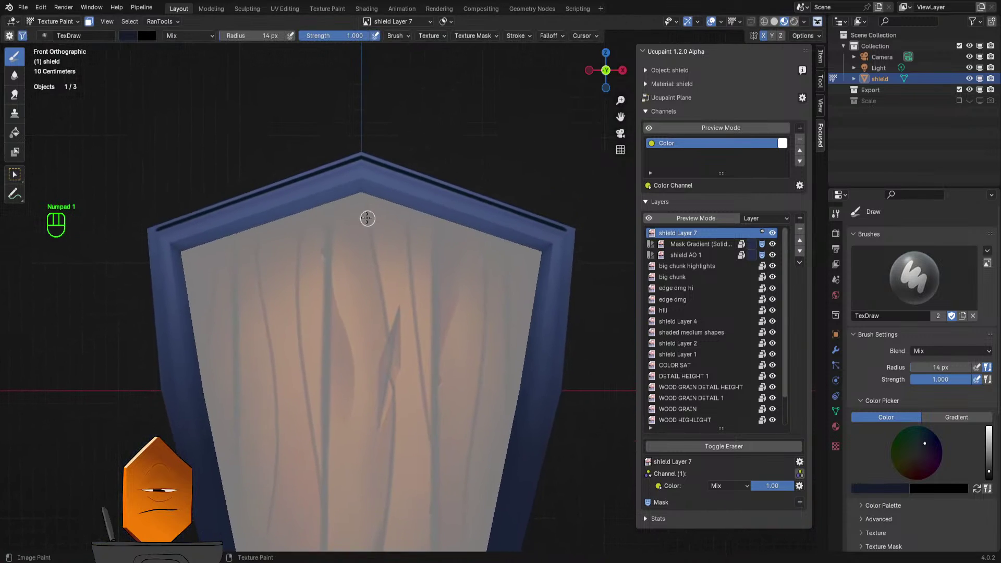
pyautogui.press('f')
pyautogui.click(319, 218)
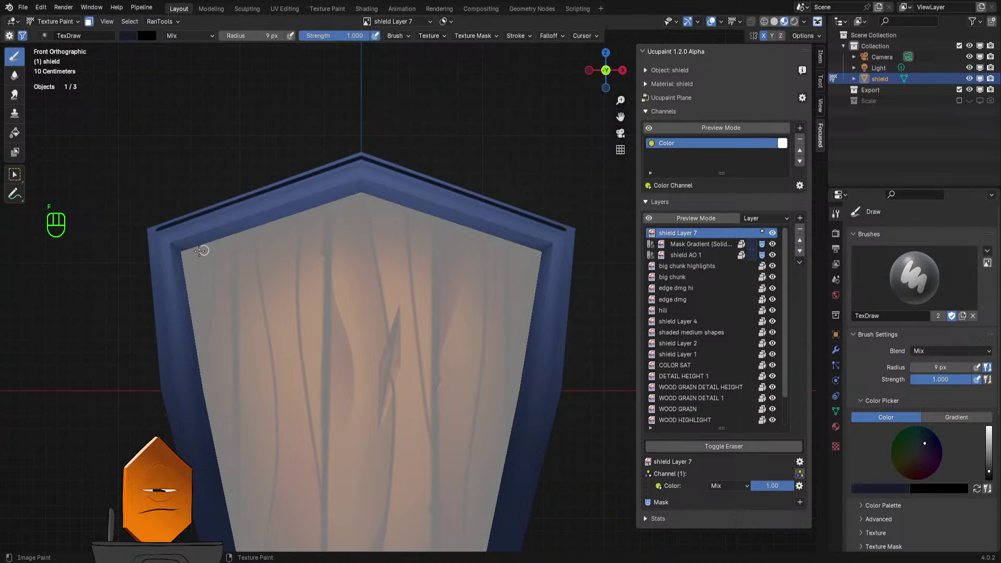
# - Draw a straight dark navy line along the front of the frame's upper edges, undoing and redrawing the misplaced strokes
pyautogui.moveTo(195, 225); pyautogui.dragTo(360, 167)
pyautogui.keyDown('shift'); pyautogui.moveTo(346, 262); pyautogui.dragTo(249, 234, button='middle'); pyautogui.keyUp('shift')
pyautogui.hotkey('ctrl', 'z')
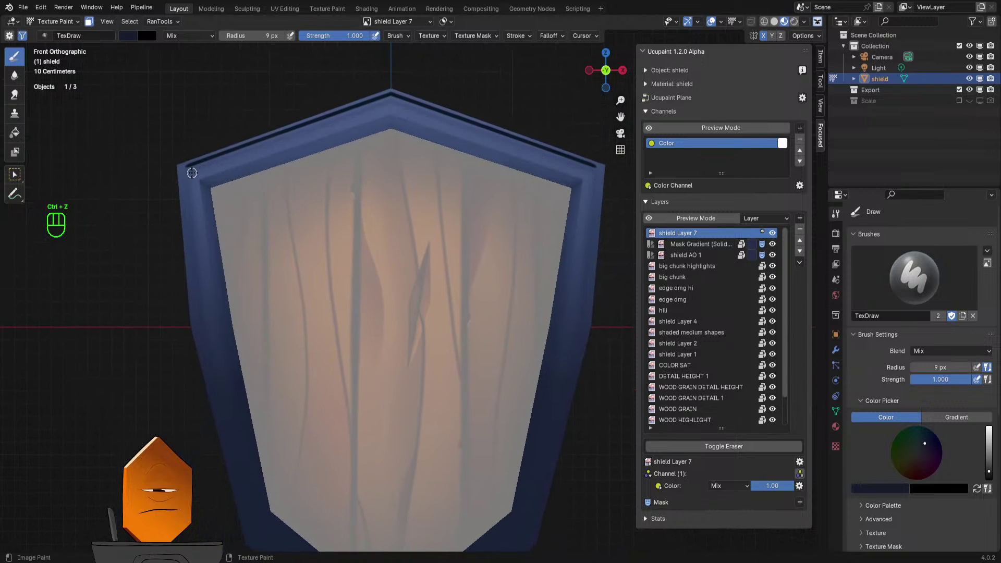
pyautogui.moveTo(324, 124); pyautogui.dragTo(387, 106)
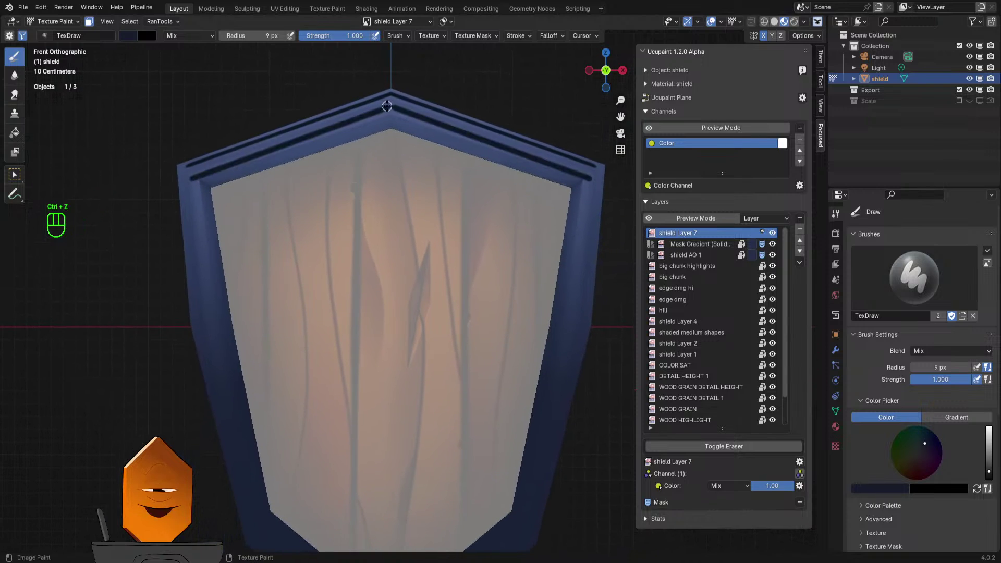
pyautogui.hotkey('ctrl', 'z')
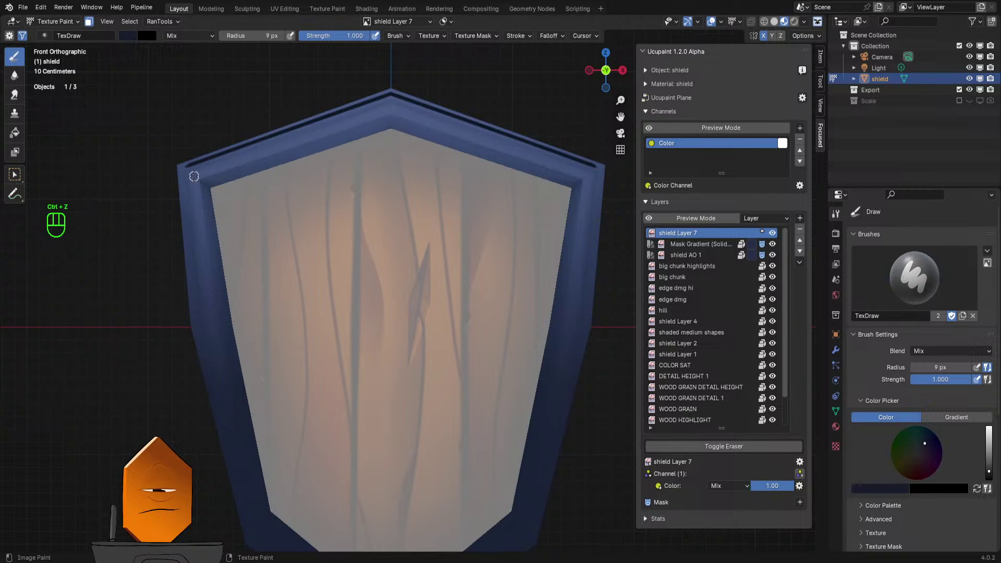
pyautogui.moveTo(194, 176); pyautogui.dragTo(392, 114)
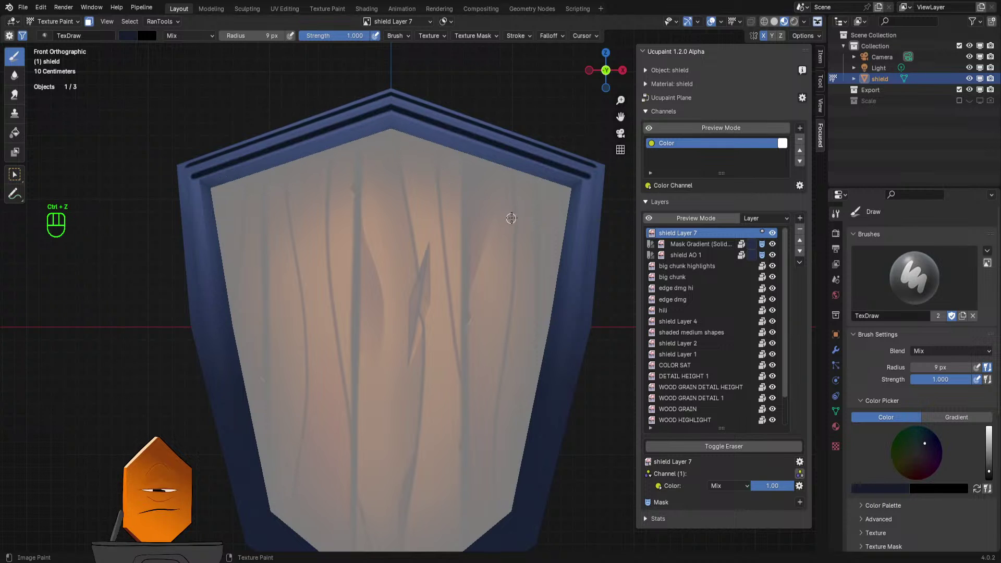
# - Return to the Space stroke method with a 22 px radius and darken the area between the top face's two lines
pyautogui.moveTo(496, 186); pyautogui.dragTo(453, 283, button='middle')
pyautogui.moveTo(448, 248)
pyautogui.keyDown('shift'); pyautogui.mouseDown(button='middle')
pyautogui.moveTo(447, 324)
pyautogui.moveTo(447, 185)
pyautogui.moveTo(450, 258)
pyautogui.mouseUp(button='middle'); pyautogui.keyUp('shift')
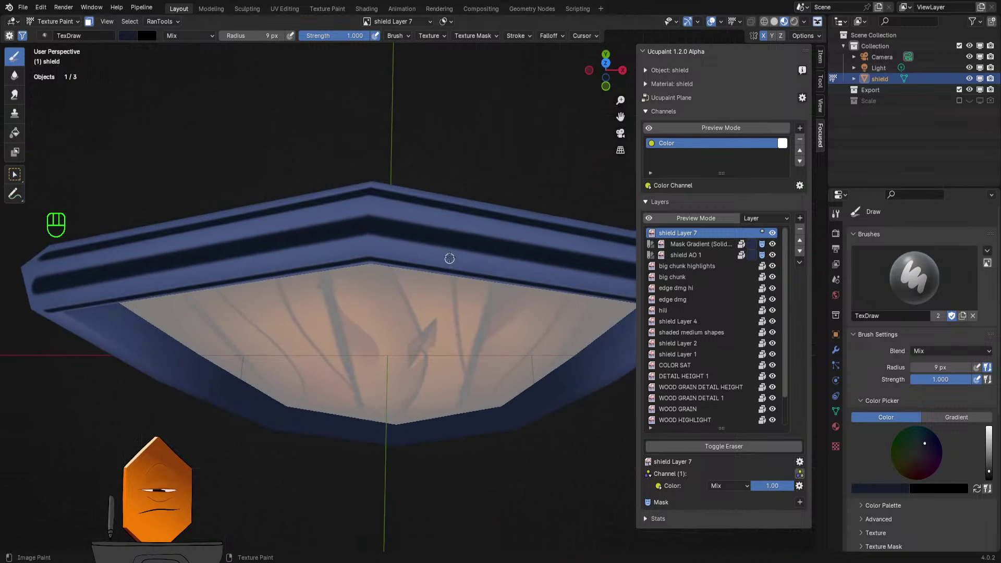
pyautogui.press('KP_7')
pyautogui.keyDown('ctrl'); pyautogui.moveTo(451, 220); pyautogui.dragTo(432, 258, button='middle'); pyautogui.keyUp('ctrl')
pyautogui.click(517, 36)
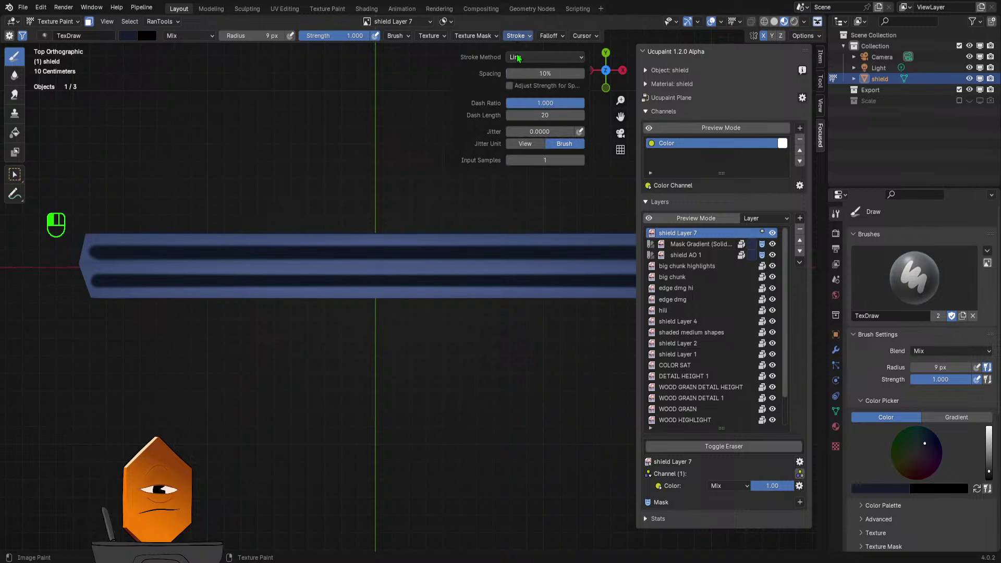
pyautogui.click(523, 59)
pyautogui.click(528, 95)
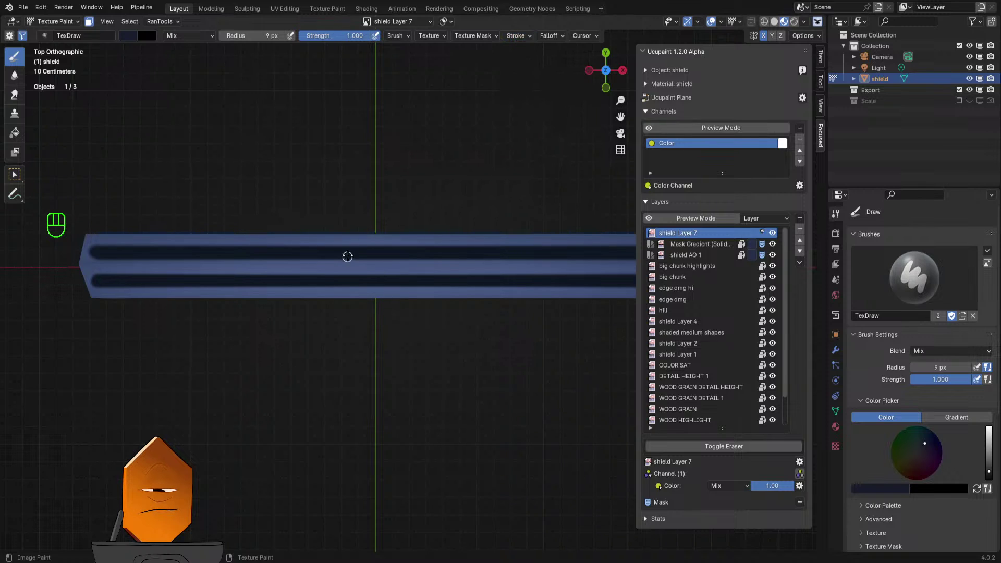
pyautogui.press('f')
pyautogui.click(340, 267)
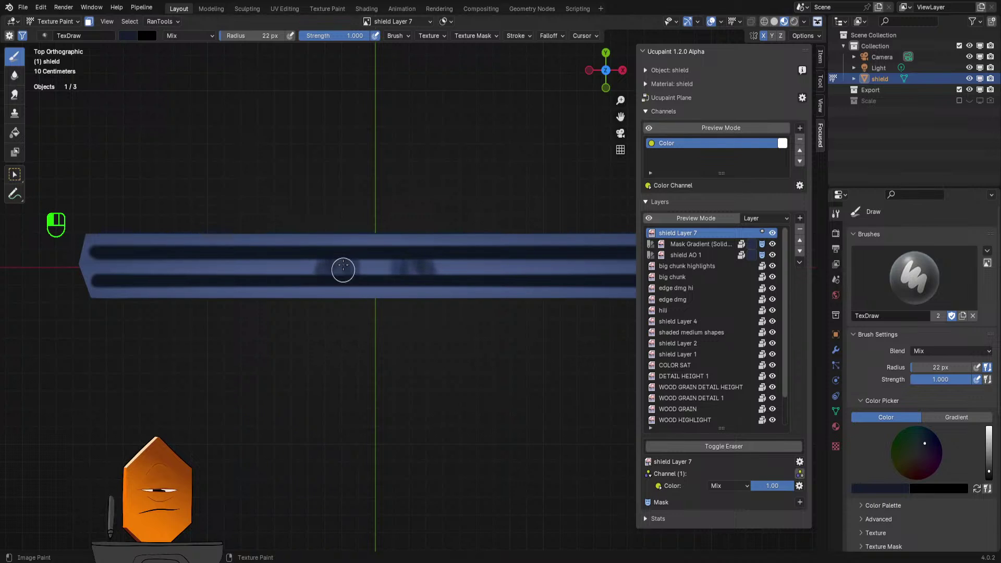
pyautogui.moveTo(315, 278)
pyautogui.mouseDown()
pyautogui.moveTo(290, 255)
pyautogui.moveTo(105, 254)
pyautogui.moveTo(159, 269)
pyautogui.moveTo(233, 271)
pyautogui.moveTo(273, 259)
pyautogui.moveTo(300, 272)
pyautogui.mouseUp()
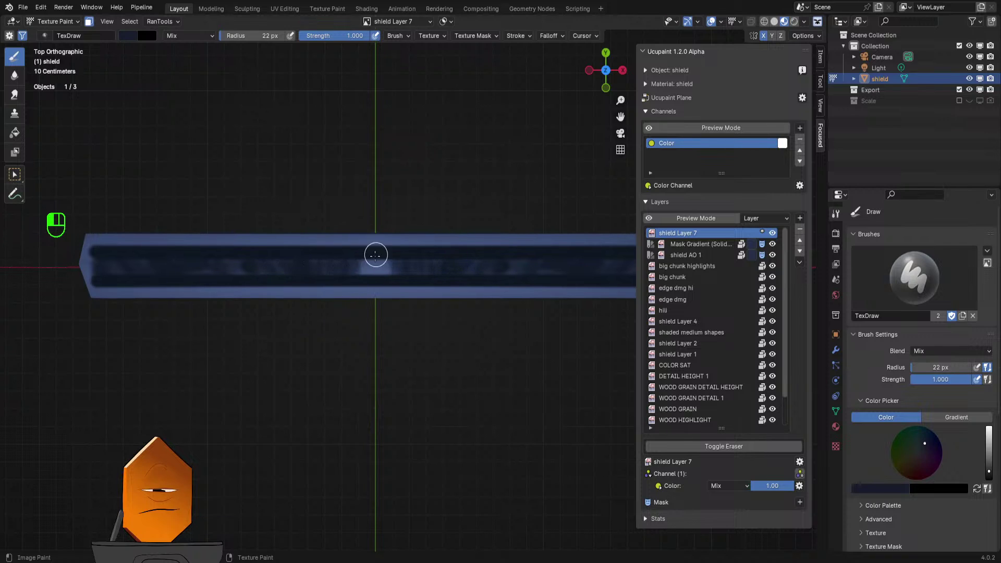
# - Darken the band between the top face's front line and the line on the frame's front with overlapping navy strokes
pyautogui.moveTo(409, 282)
pyautogui.mouseDown(button='middle')
pyautogui.moveTo(418, 179)
pyautogui.moveTo(412, 262)
pyautogui.moveTo(403, 184)
pyautogui.moveTo(425, 256)
pyautogui.mouseUp(button='middle')
pyautogui.moveTo(425, 257)
pyautogui.keyDown('ctrl'); pyautogui.mouseDown(button='middle')
pyautogui.moveTo(411, 185)
pyautogui.moveTo(430, 198)
pyautogui.moveTo(424, 213)
pyautogui.mouseUp(button='middle'); pyautogui.keyUp('ctrl')
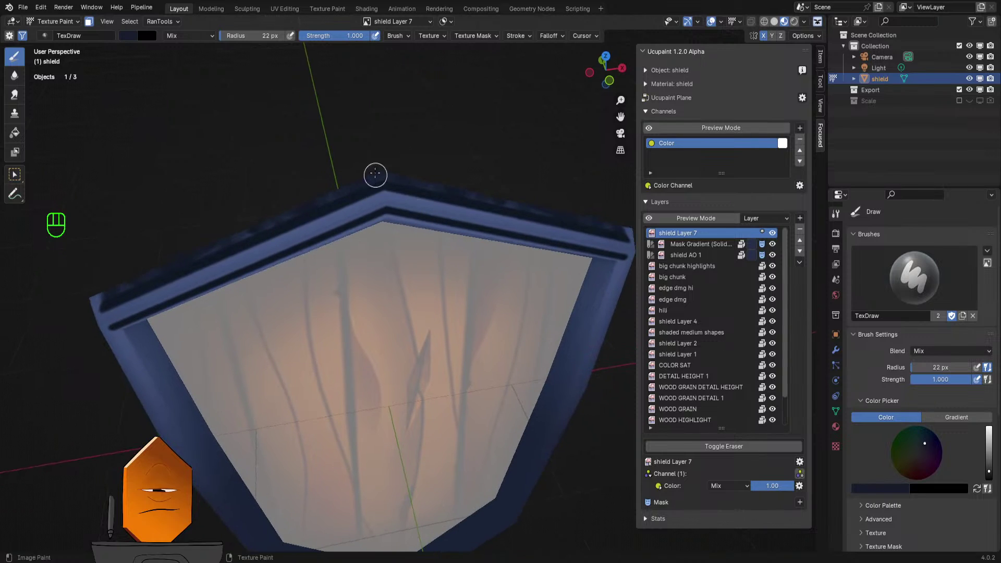
pyautogui.moveTo(379, 197); pyautogui.dragTo(225, 256)
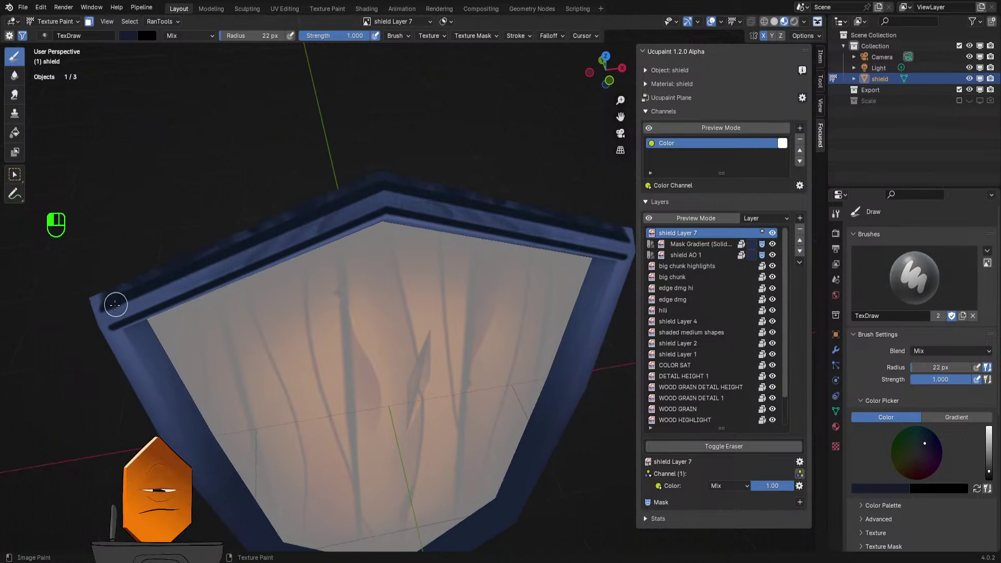
pyautogui.moveTo(115, 304); pyautogui.dragTo(136, 312)
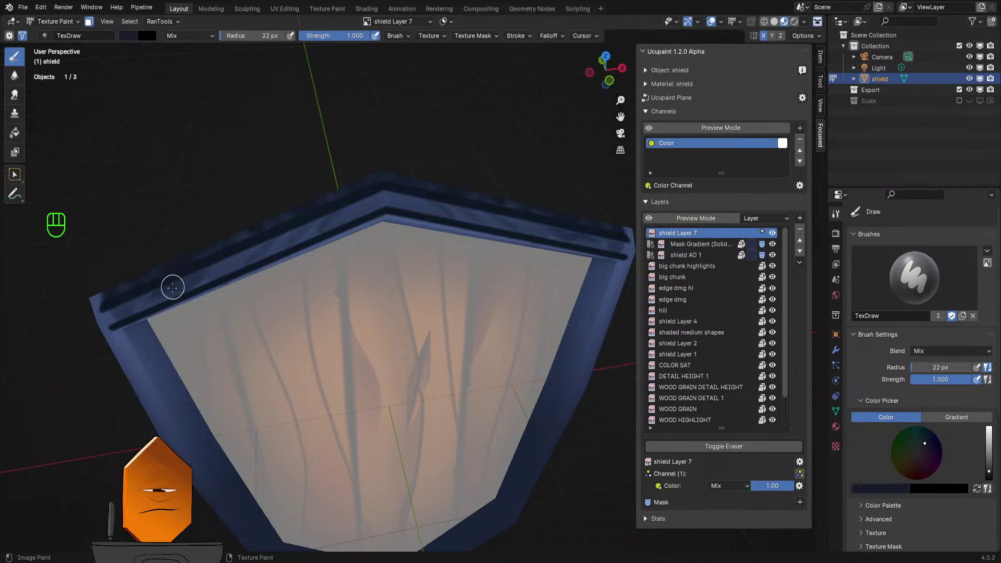
pyautogui.moveTo(333, 213); pyautogui.dragTo(389, 208)
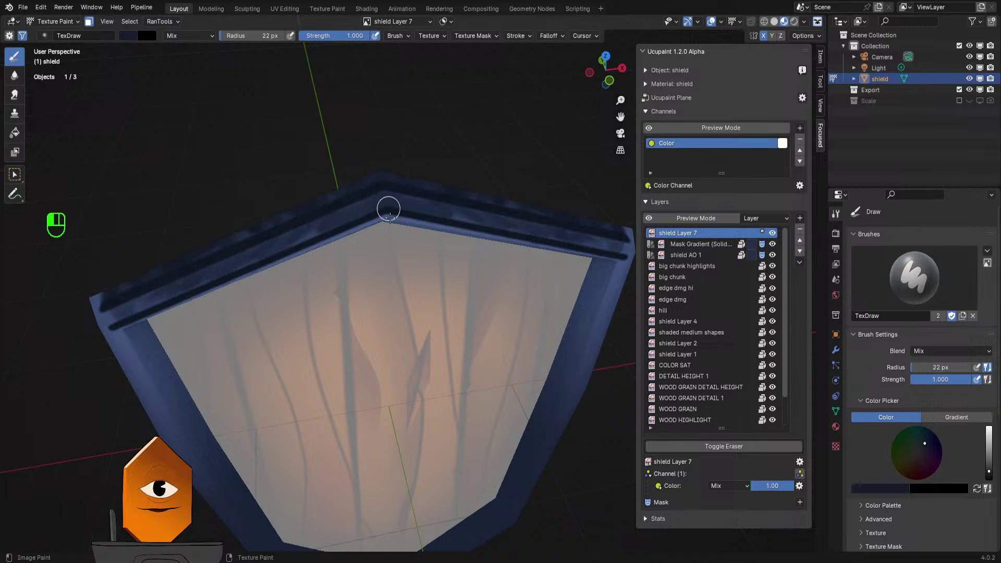
# - Darken the front face of the frame's upper edges with navy strokes at a 56 px brush radius
pyautogui.moveTo(390, 208)
pyautogui.mouseDown(button='middle')
pyautogui.moveTo(391, 221)
pyautogui.moveTo(412, 169)
pyautogui.moveTo(402, 165)
pyautogui.moveTo(412, 181)
pyautogui.moveTo(393, 164)
pyautogui.moveTo(281, 266)
pyautogui.moveTo(186, 295)
pyautogui.mouseUp(button='middle')
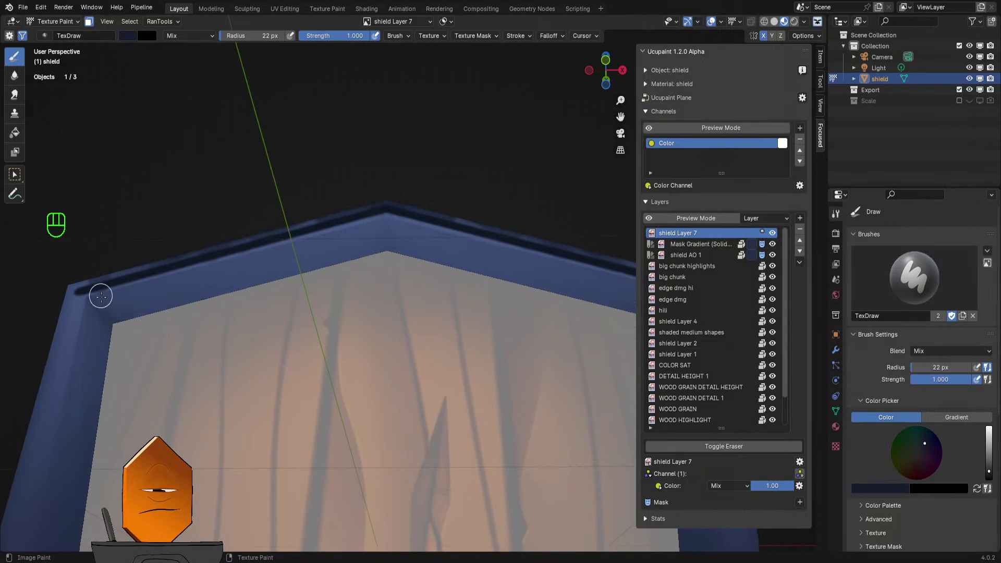
pyautogui.press('f')
pyautogui.click(136, 308)
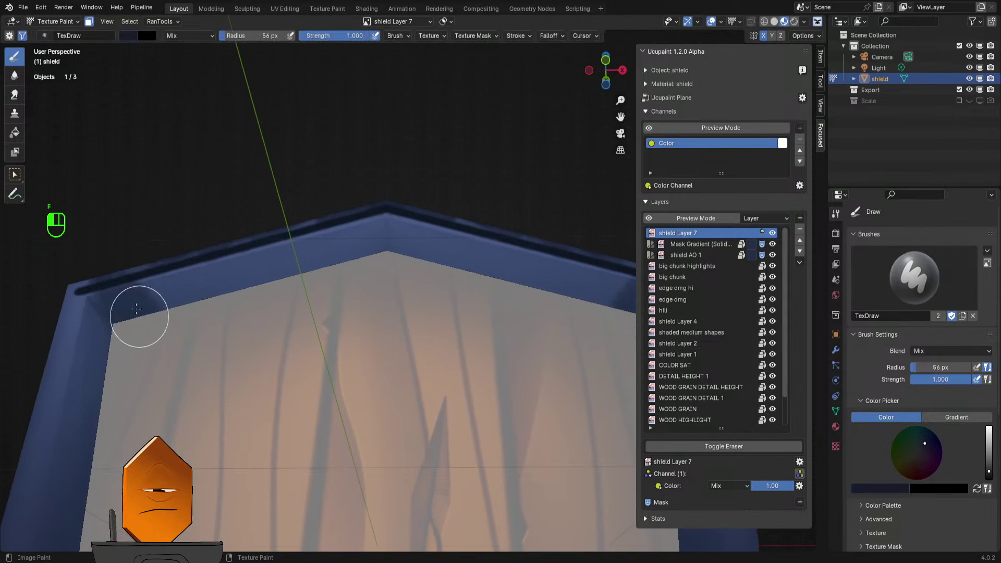
pyautogui.moveTo(137, 308)
pyautogui.mouseDown()
pyautogui.moveTo(194, 252)
pyautogui.moveTo(236, 235)
pyautogui.moveTo(327, 268)
pyautogui.moveTo(398, 151)
pyautogui.mouseUp()
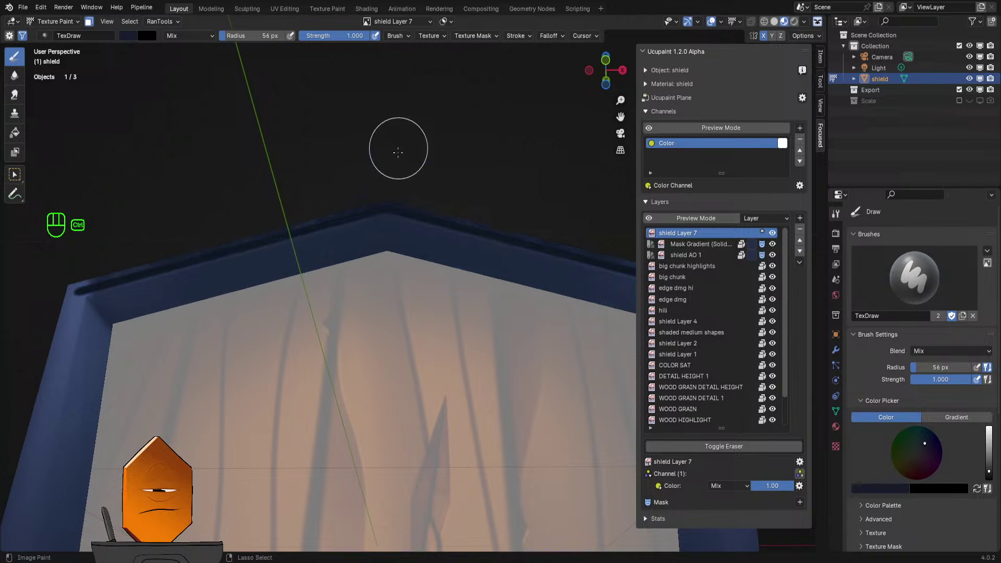
# - Touch up the dark band on the frame's top face and reduce the brush radius to 35 px
pyautogui.keyDown('ctrl'); pyautogui.moveTo(398, 152); pyautogui.dragTo(465, 165, button='middle'); pyautogui.keyUp('ctrl')
pyautogui.moveTo(417, 214)
pyautogui.mouseDown(button='middle')
pyautogui.moveTo(485, 199)
pyautogui.moveTo(431, 264)
pyautogui.moveTo(439, 219)
pyautogui.moveTo(413, 246)
pyautogui.mouseUp(button='middle')
pyautogui.moveTo(365, 300)
pyautogui.mouseDown(button='middle')
pyautogui.moveTo(402, 306)
pyautogui.moveTo(391, 307)
pyautogui.mouseUp(button='middle')
pyautogui.moveTo(294, 342); pyautogui.dragTo(295, 338)
pyautogui.press('f')
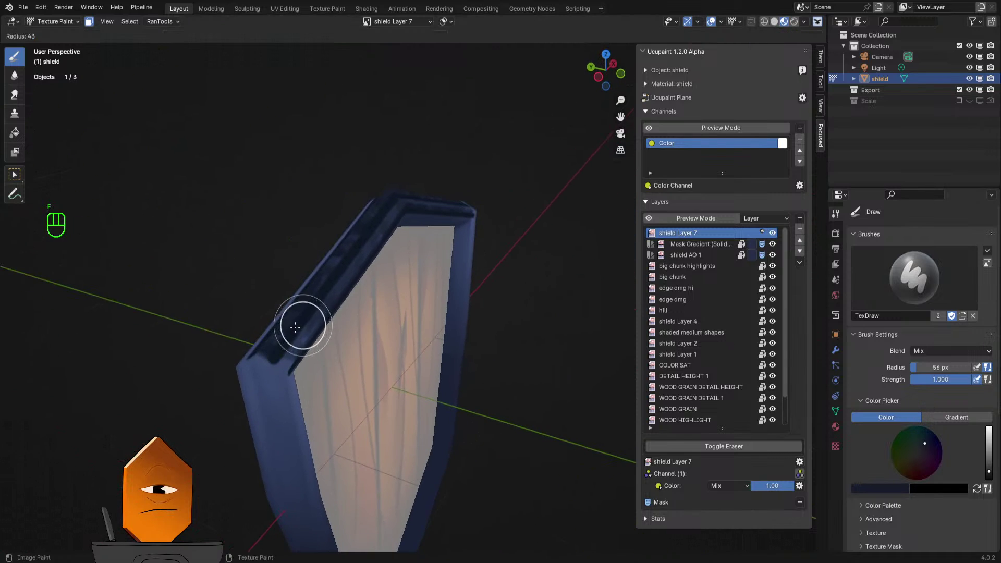
pyautogui.click(296, 327)
pyautogui.keyDown('shift'); pyautogui.moveTo(297, 338); pyautogui.dragTo(330, 296, button='middle'); pyautogui.keyUp('shift')
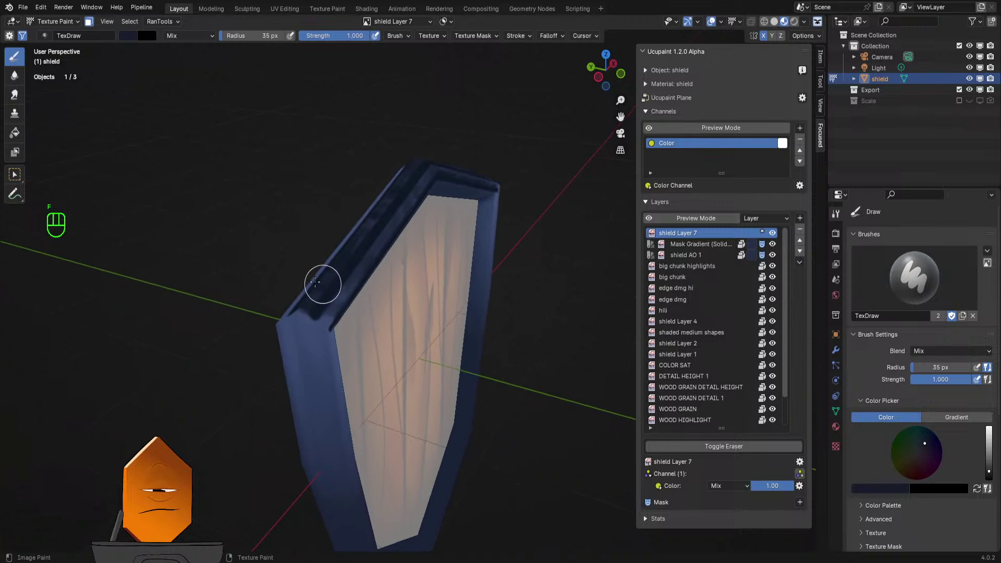
# - Smear the dark paint near the outer corner of the top face and set the Smear brush radius to 23 px
pyautogui.click(19, 91)
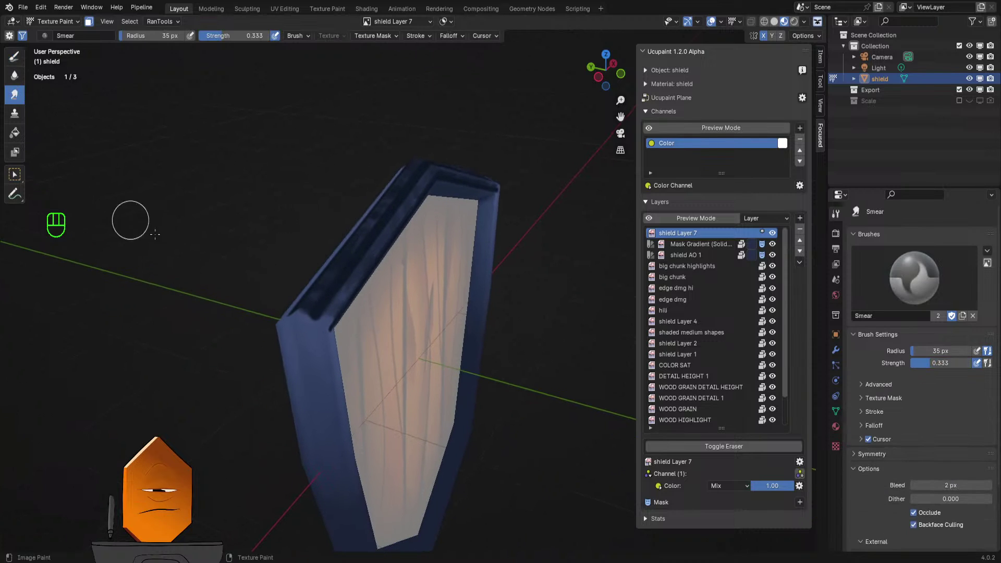
pyautogui.moveTo(323, 309); pyautogui.dragTo(330, 326)
pyautogui.keyDown('ctrl'); pyautogui.moveTo(338, 329); pyautogui.dragTo(337, 301, button='middle'); pyautogui.keyUp('ctrl')
pyautogui.press('f')
pyautogui.click(330, 301)
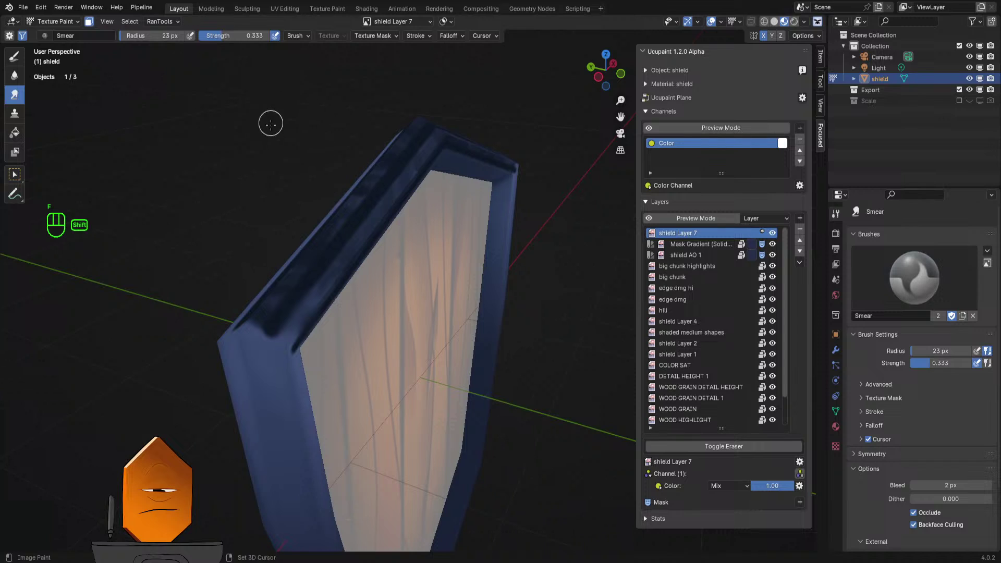
# - Try smearing at full strength, undo it, and blend the top face's dark strokes with the Smear strength at 0.345
pyautogui.hotkey('shift', 'f')
pyautogui.click(356, 164)
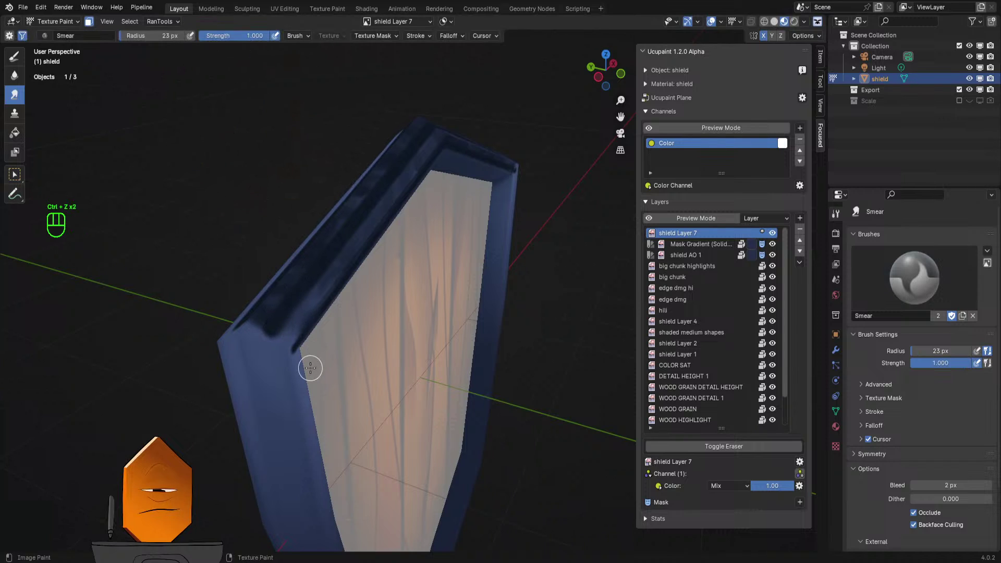
pyautogui.hotkey('shift', 'f')
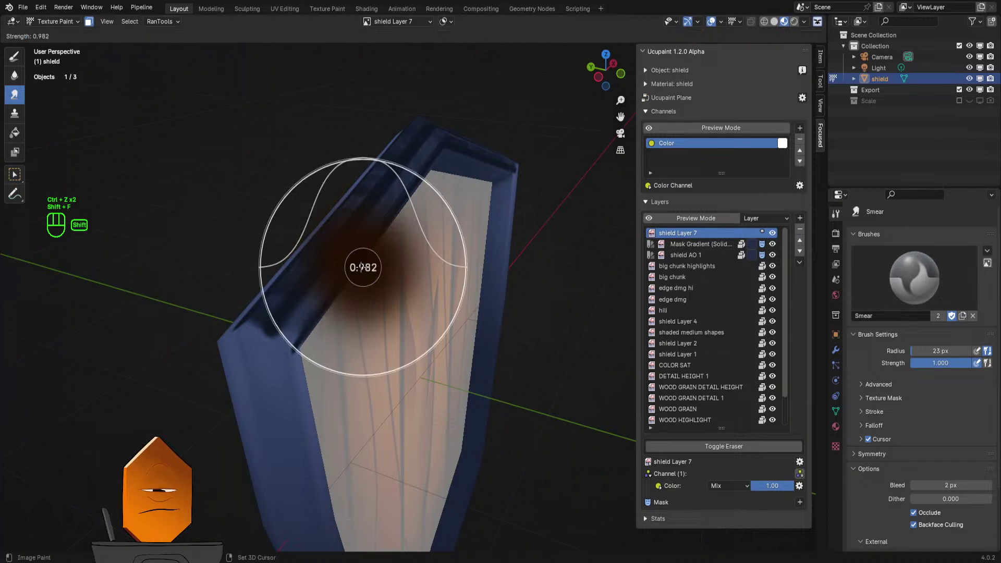
pyautogui.click(334, 282)
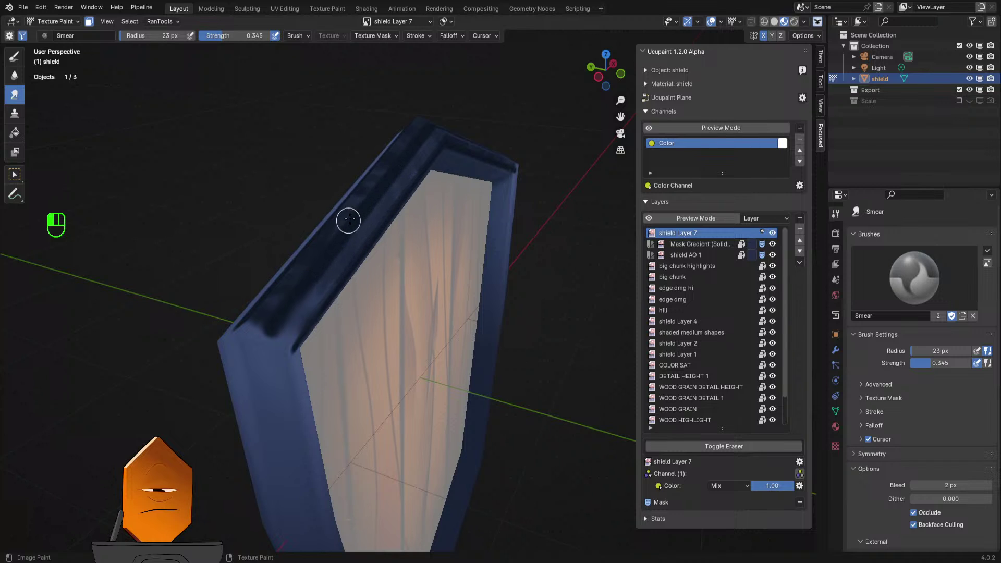
pyautogui.moveTo(399, 181); pyautogui.dragTo(351, 293, button='middle')
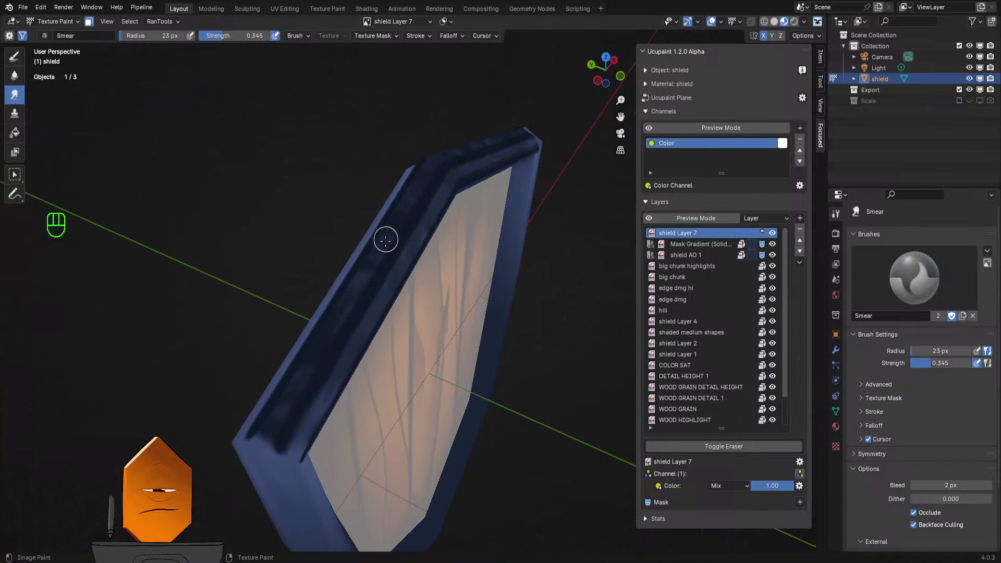
pyautogui.keyDown('shift'); pyautogui.rightClick(359, 282); pyautogui.keyUp('shift')
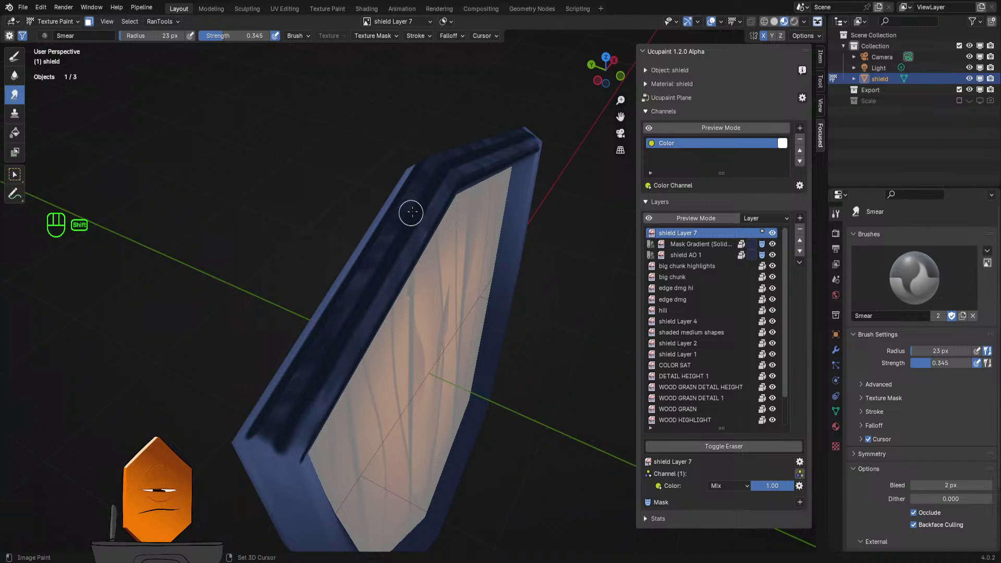
# - Return to the Draw brush and paint navy over the upper corner of the frame's back face
pyautogui.moveTo(411, 213)
pyautogui.mouseDown(button='middle')
pyautogui.moveTo(405, 195)
pyautogui.moveTo(516, 217)
pyautogui.moveTo(463, 271)
pyautogui.moveTo(499, 286)
pyautogui.mouseUp(button='middle')
pyautogui.press('q')
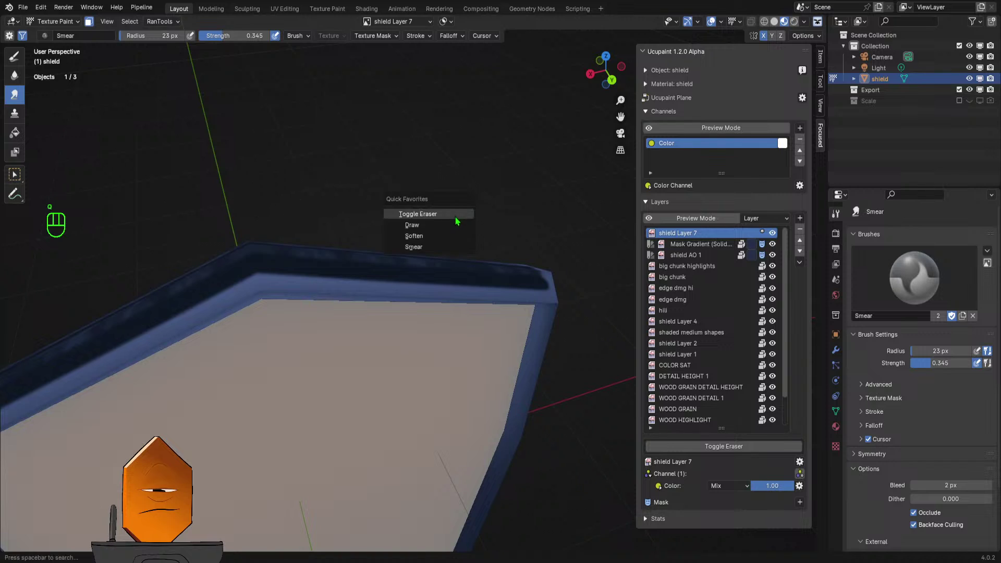
pyautogui.click(438, 217)
pyautogui.moveTo(535, 298); pyautogui.dragTo(531, 323)
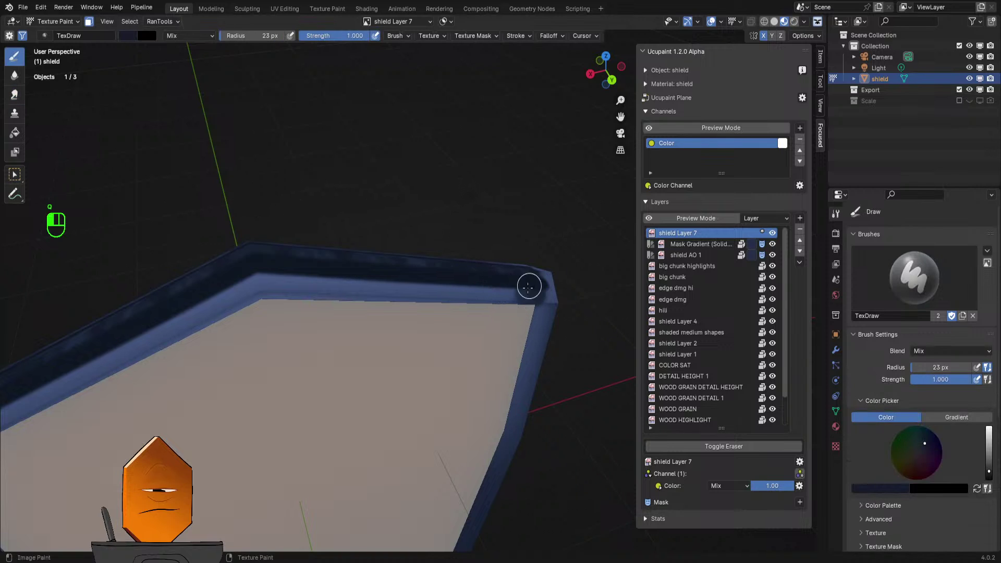
# - Darken the back face's upper edges and the adjoining upper corners with navy strokes at a 69 px radius
pyautogui.moveTo(529, 287)
pyautogui.mouseDown(button='middle')
pyautogui.moveTo(538, 285)
pyautogui.moveTo(516, 291)
pyautogui.mouseUp(button='middle')
pyautogui.press('f')
pyautogui.click(503, 279)
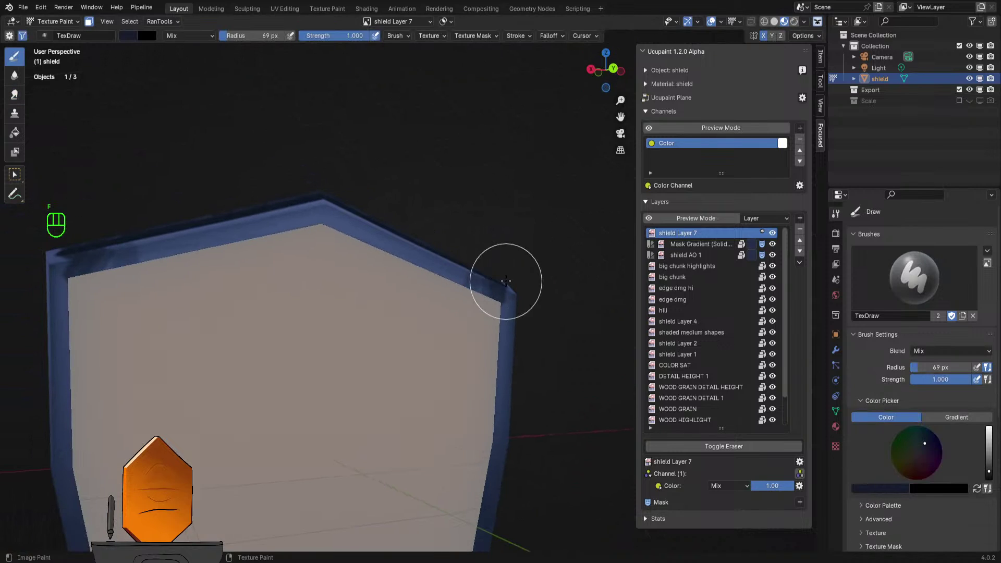
pyautogui.moveTo(341, 223)
pyautogui.mouseDown()
pyautogui.moveTo(335, 205)
pyautogui.moveTo(360, 204)
pyautogui.moveTo(380, 260)
pyautogui.moveTo(433, 246)
pyautogui.moveTo(470, 268)
pyautogui.moveTo(469, 297)
pyautogui.moveTo(391, 270)
pyautogui.moveTo(373, 217)
pyautogui.moveTo(485, 245)
pyautogui.moveTo(469, 280)
pyautogui.moveTo(493, 313)
pyautogui.mouseUp()
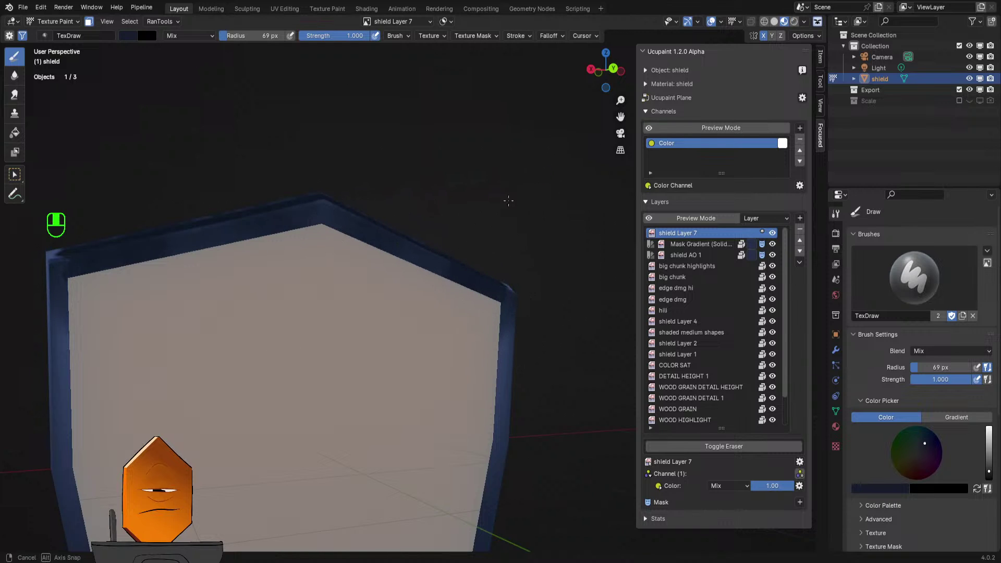
pyautogui.moveTo(492, 313); pyautogui.dragTo(338, 282, button='middle')
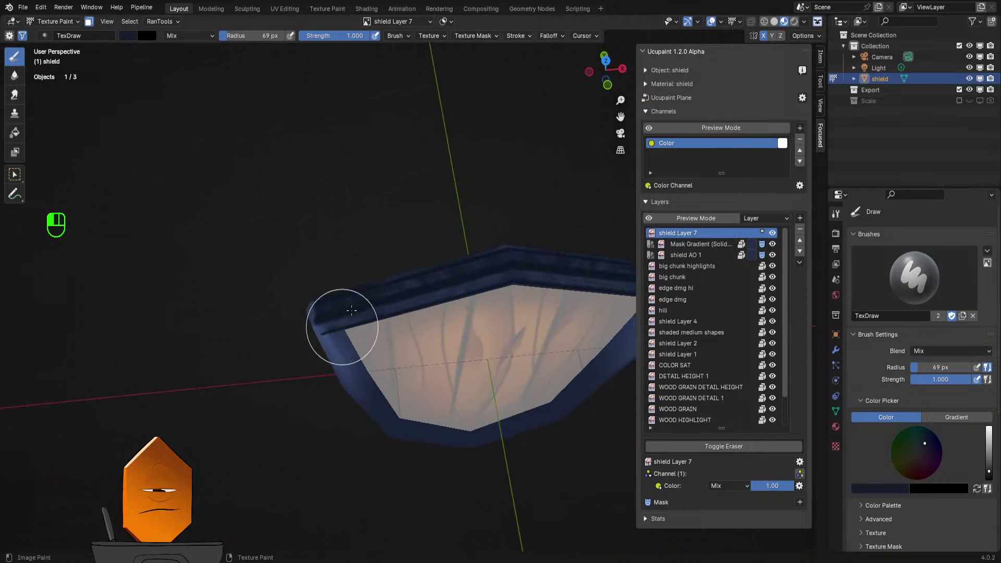
pyautogui.moveTo(527, 240); pyautogui.dragTo(465, 258, button='middle')
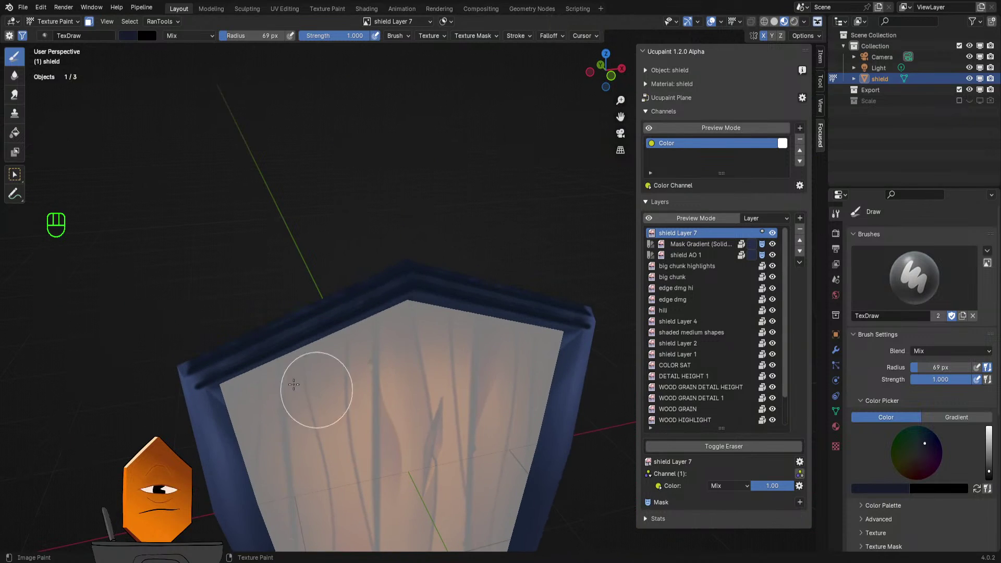
# - Sample a lighter blue from the frame and paint a short stroke across the top face's peak at 38 px radius
pyautogui.press('s')
pyautogui.press('f')
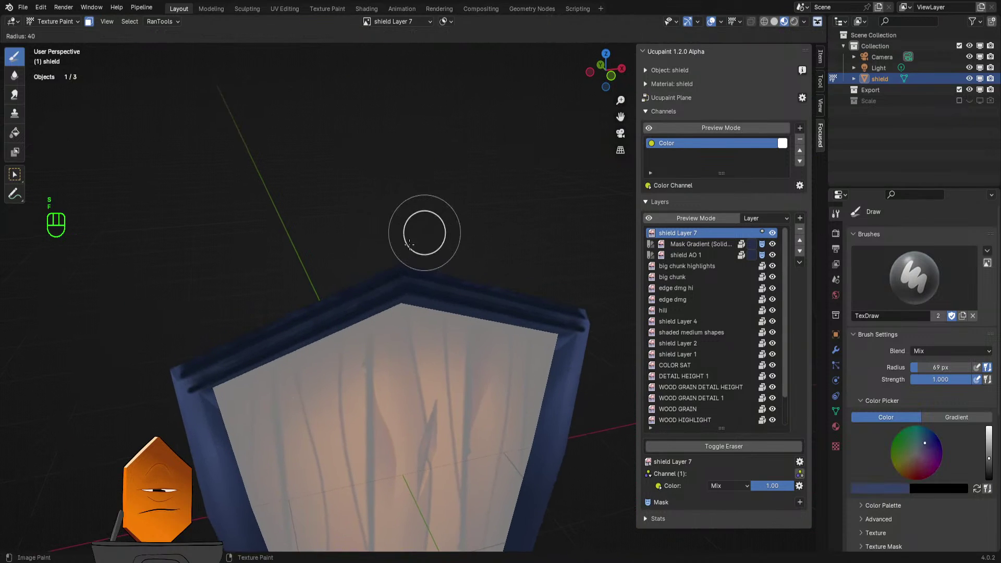
pyautogui.click(417, 231)
pyautogui.moveTo(418, 230)
pyautogui.mouseDown(button='middle')
pyautogui.moveTo(402, 252)
pyautogui.moveTo(372, 254)
pyautogui.mouseUp(button='middle')
pyautogui.scroll(4, 407, 225)
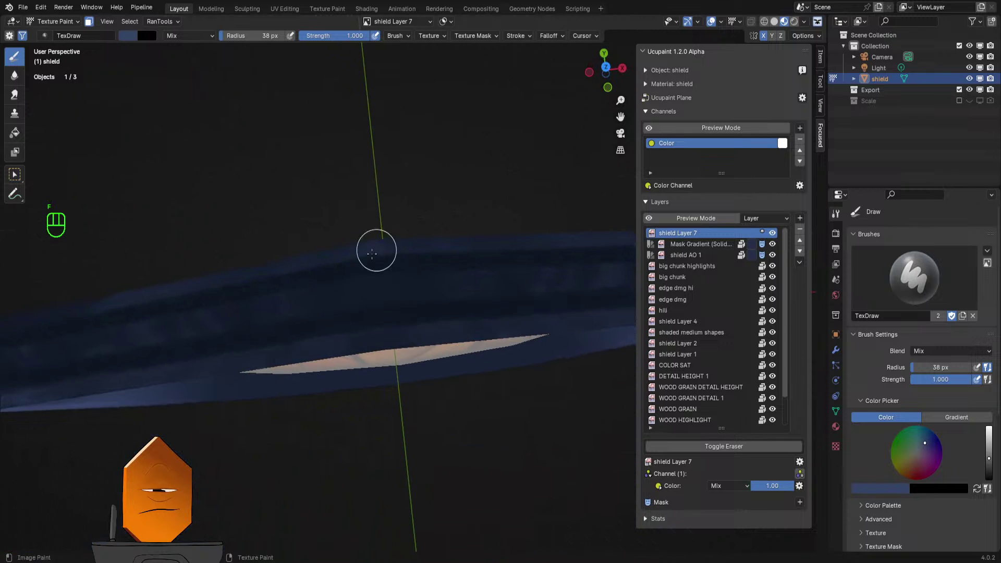
pyautogui.moveTo(372, 282); pyautogui.dragTo(375, 315)
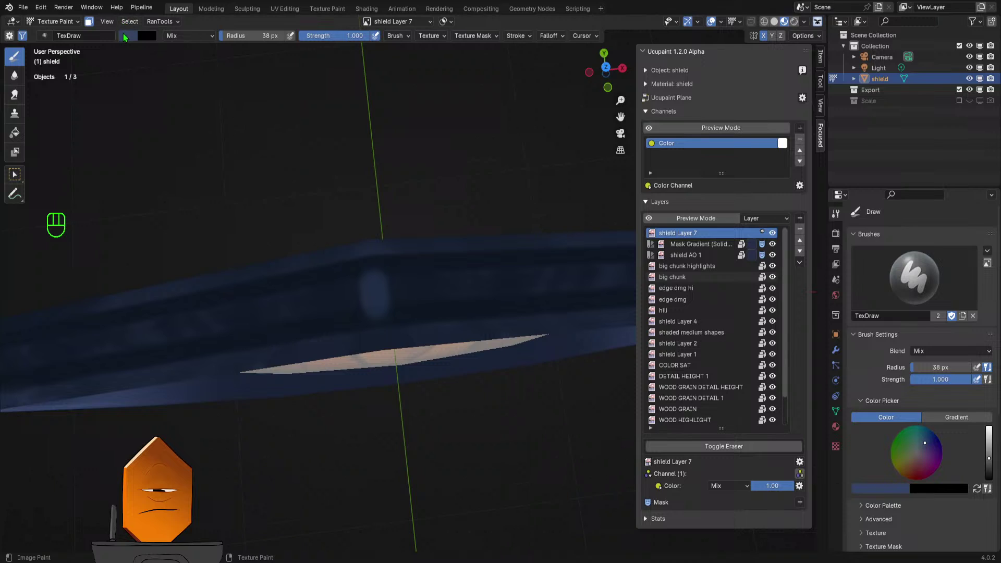
# - Brighten the brush colour to light blue and paint a narrow highlight across the top face's peak, reducing the radius to 7 px
pyautogui.click(126, 37)
pyautogui.click(222, 73)
pyautogui.press('f')
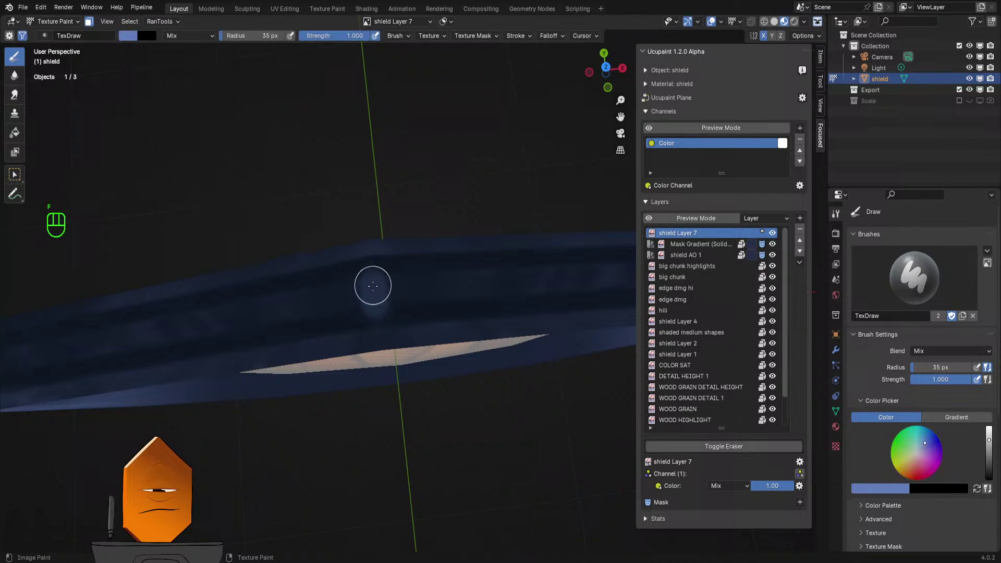
pyautogui.press('f')
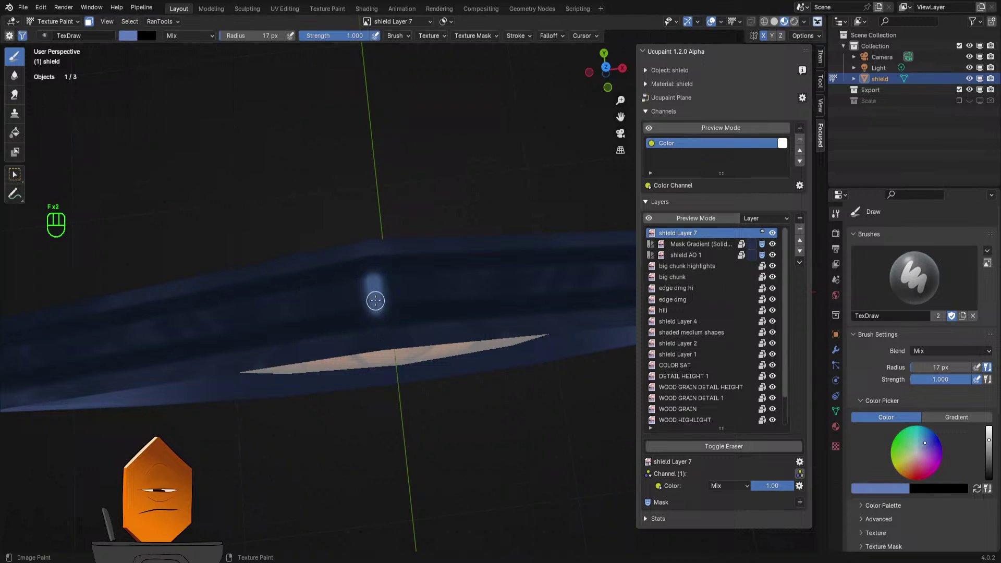
pyautogui.press('f')
pyautogui.click(371, 290)
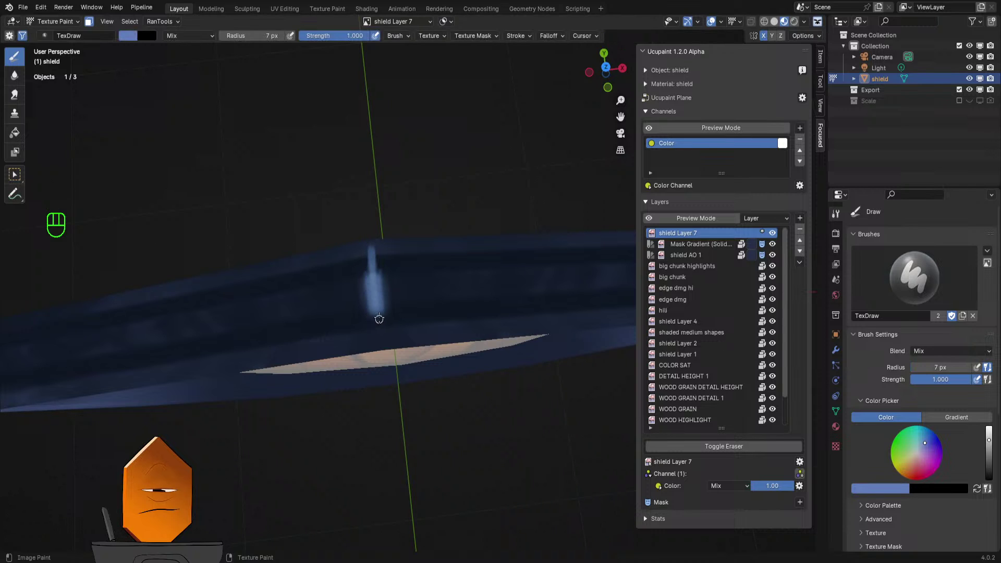
# - Extend the light blue highlight over the front of the frame's peak with a 14 px radius
pyautogui.moveTo(381, 314); pyautogui.dragTo(380, 196, button='middle')
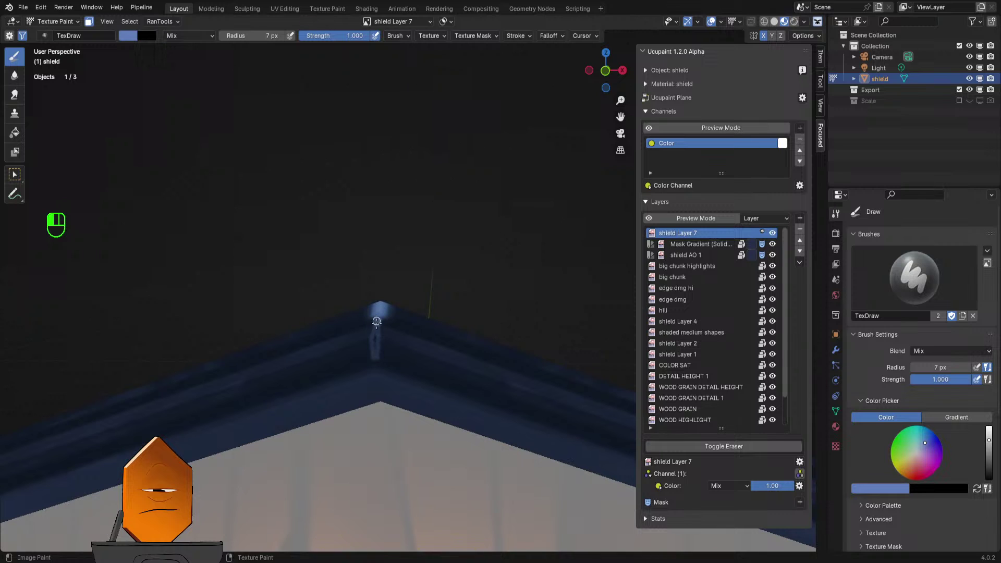
pyautogui.press('f')
pyautogui.click(375, 351)
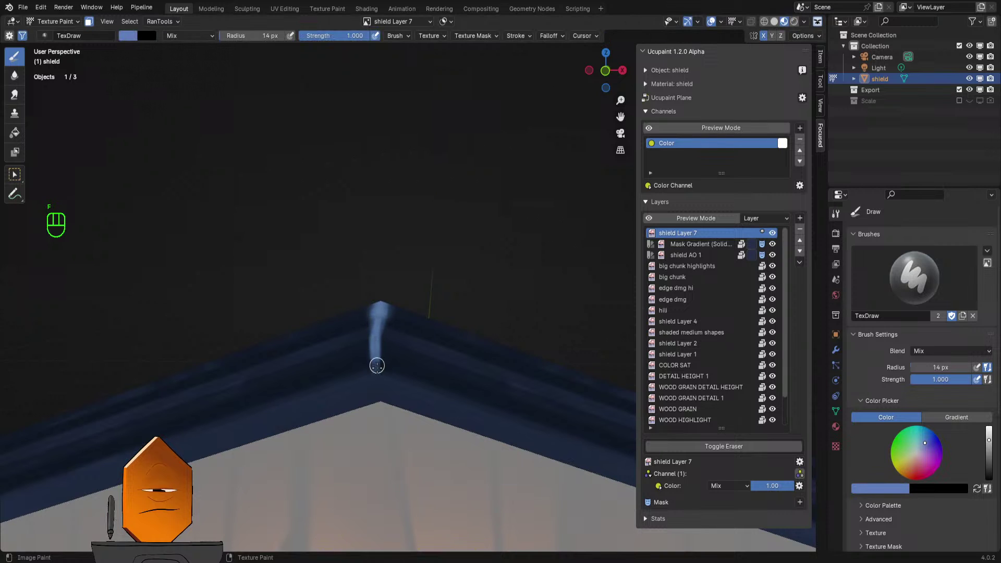
pyautogui.keyDown('ctrl'); pyautogui.moveTo(387, 360); pyautogui.dragTo(389, 449, button='middle'); pyautogui.keyUp('ctrl')
# - Paint light blue highlights along the edges of the frame's upper outer corner, from the front around to the back
pyautogui.keyDown('shift'); pyautogui.moveTo(394, 334); pyautogui.dragTo(466, 343, button='middle'); pyautogui.keyUp('shift')
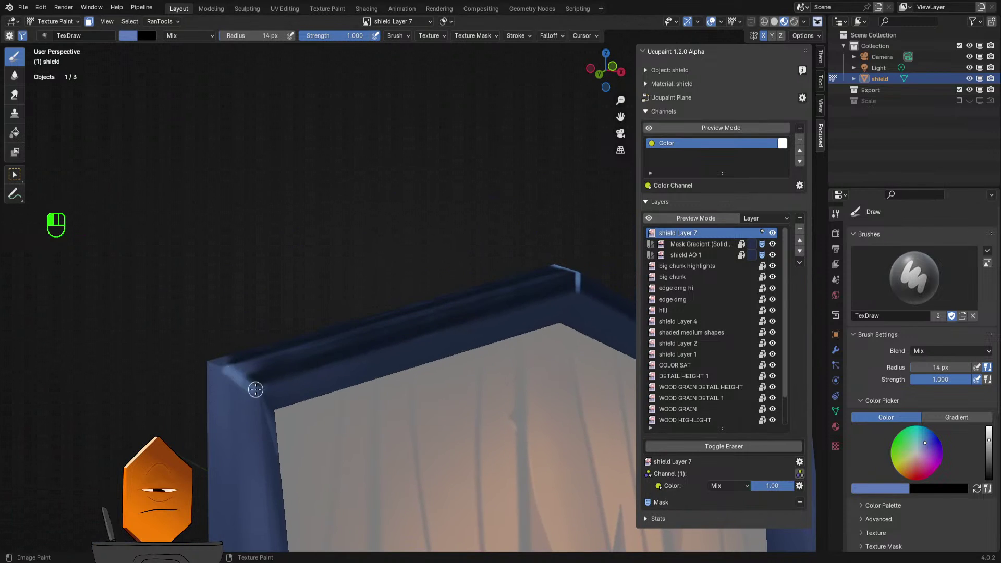
pyautogui.moveTo(265, 382); pyautogui.dragTo(197, 392, button='middle')
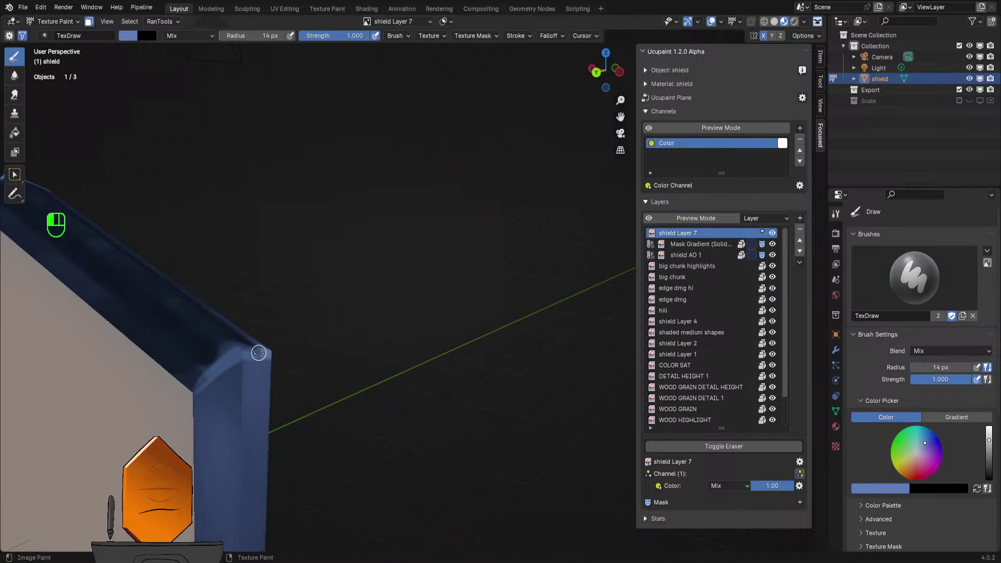
pyautogui.moveTo(197, 384); pyautogui.dragTo(300, 335, button='middle')
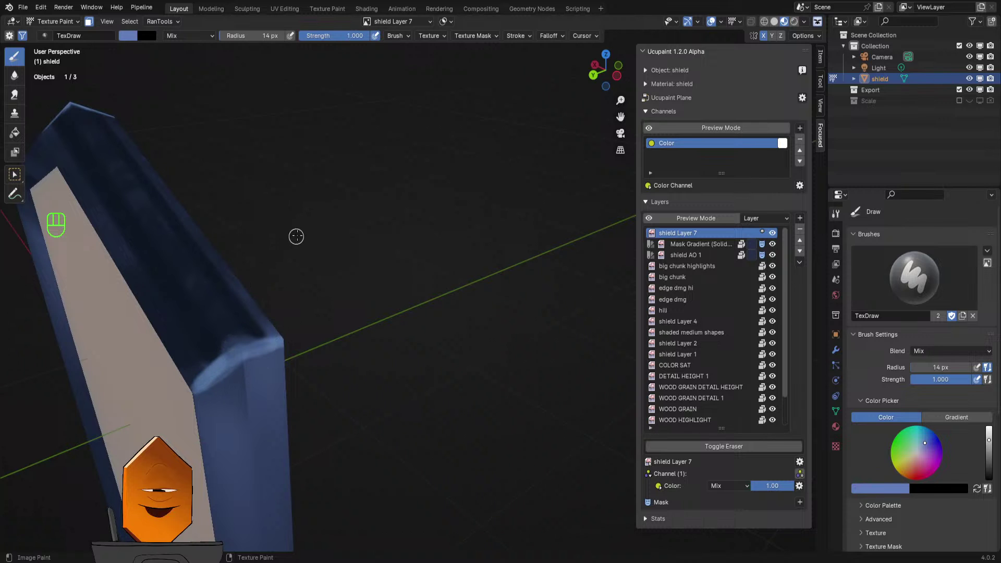
# - In top orthographic view, paint an even light blue highlight across the full width of the frame's peak
pyautogui.scroll(-2, 313, 236)
pyautogui.moveTo(355, 233); pyautogui.dragTo(310, 325, button='middle')
pyautogui.keyDown('shift'); pyautogui.moveTo(310, 324); pyautogui.dragTo(349, 313, button='middle'); pyautogui.keyUp('shift')
pyautogui.press('KP_7')
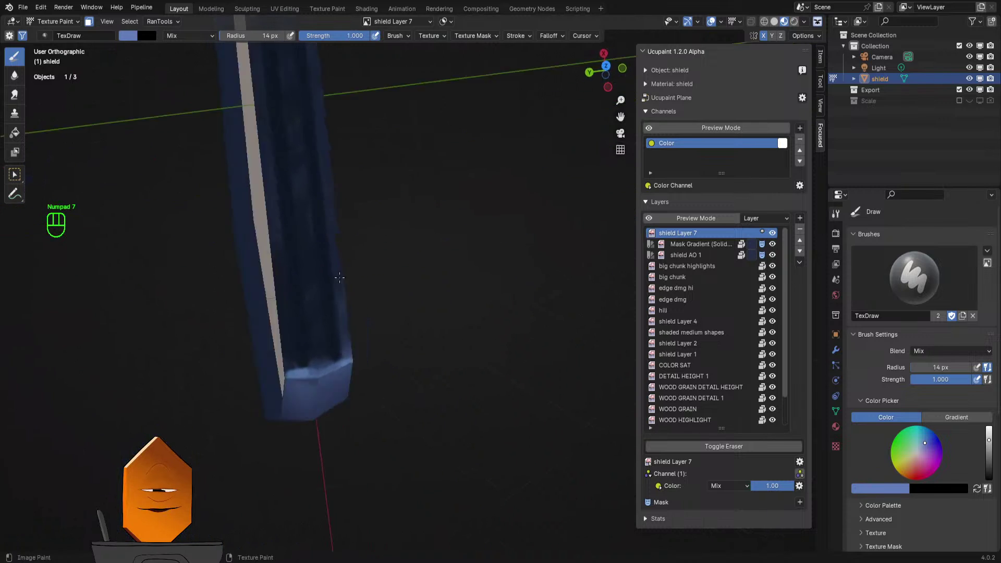
pyautogui.scroll(4, 463, 260)
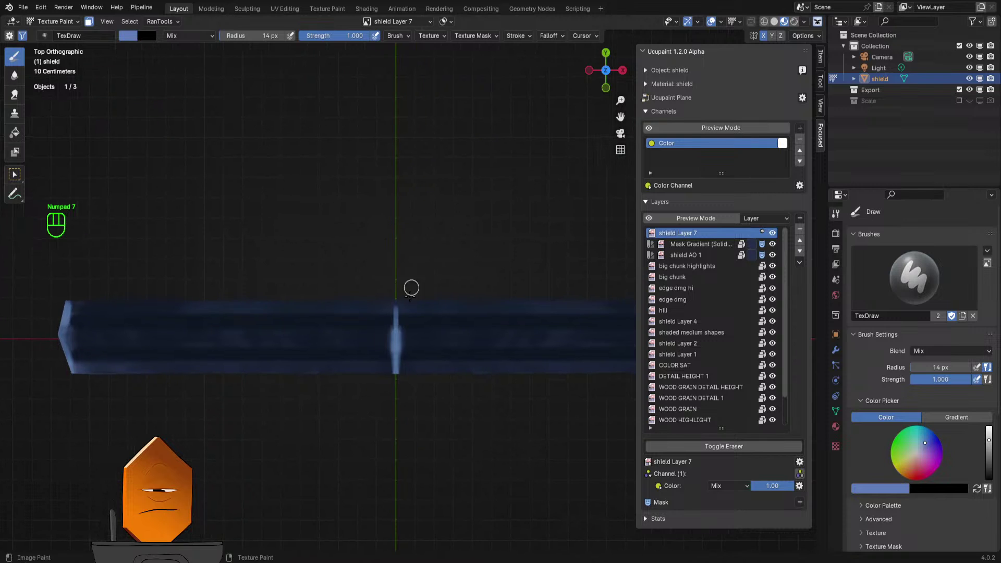
pyautogui.moveTo(411, 288)
pyautogui.mouseDown()
pyautogui.moveTo(396, 302)
pyautogui.moveTo(398, 383)
pyautogui.mouseUp()
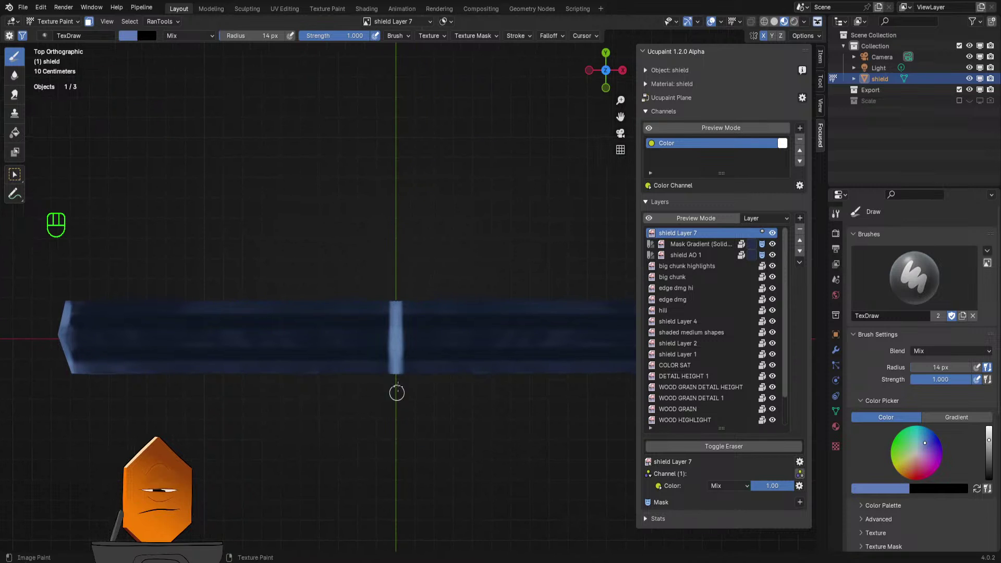
# - Switch to the Line stroke method with a 9 px radius and draw a straight light blue highlight along the top face's central ridge
pyautogui.keyDown('ctrl'); pyautogui.moveTo(435, 237); pyautogui.dragTo(401, 295, button='middle'); pyautogui.keyUp('ctrl')
pyautogui.keyDown('ctrl'); pyautogui.moveTo(411, 299); pyautogui.dragTo(421, 278, button='middle'); pyautogui.keyUp('ctrl')
pyautogui.click(514, 35)
pyautogui.click(524, 60)
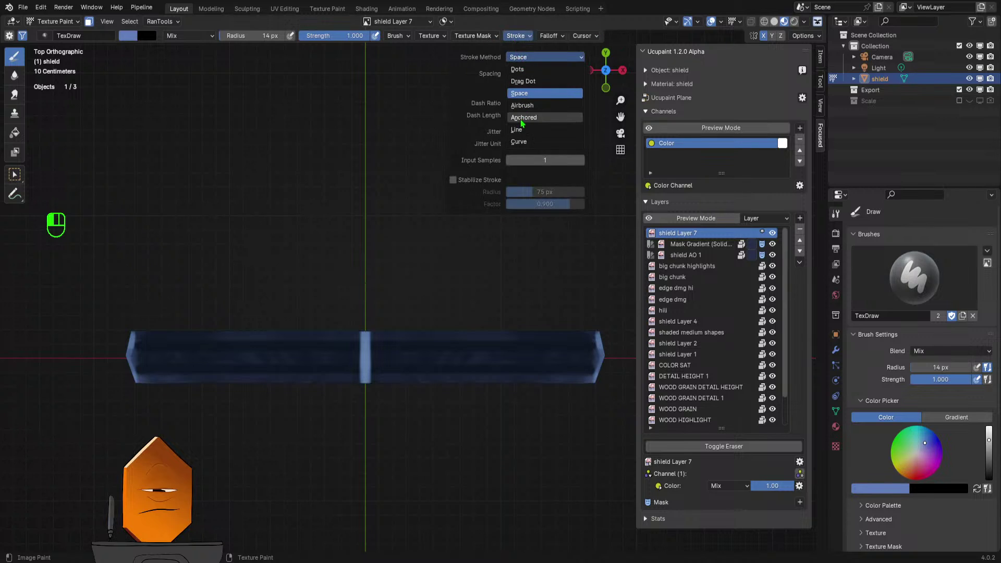
pyautogui.click(523, 123)
pyautogui.press('f')
pyautogui.click(134, 353)
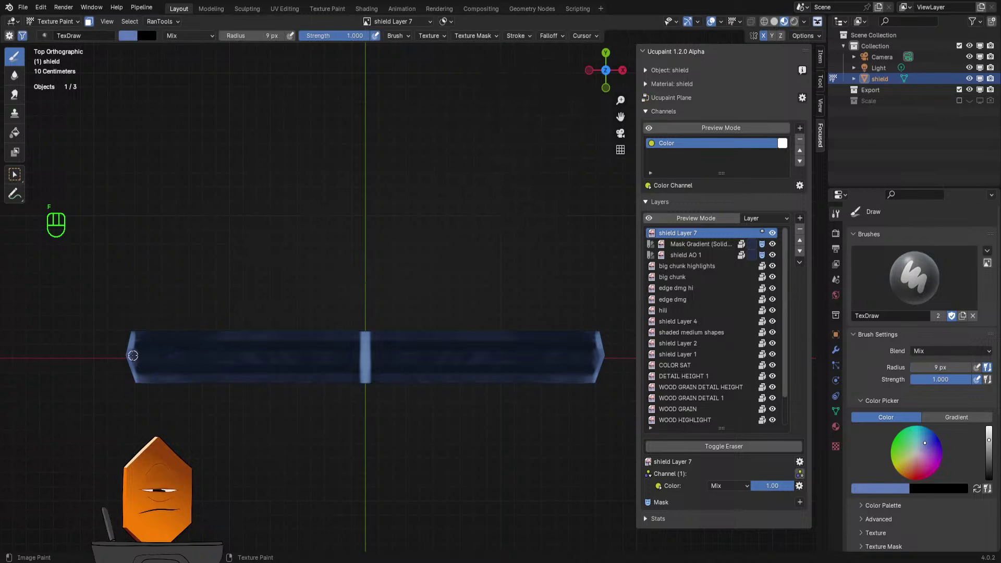
pyautogui.moveTo(125, 356); pyautogui.dragTo(600, 357)
pyautogui.moveTo(487, 382); pyautogui.dragTo(485, 249, button='middle')
pyautogui.scroll(3, 405, 256)
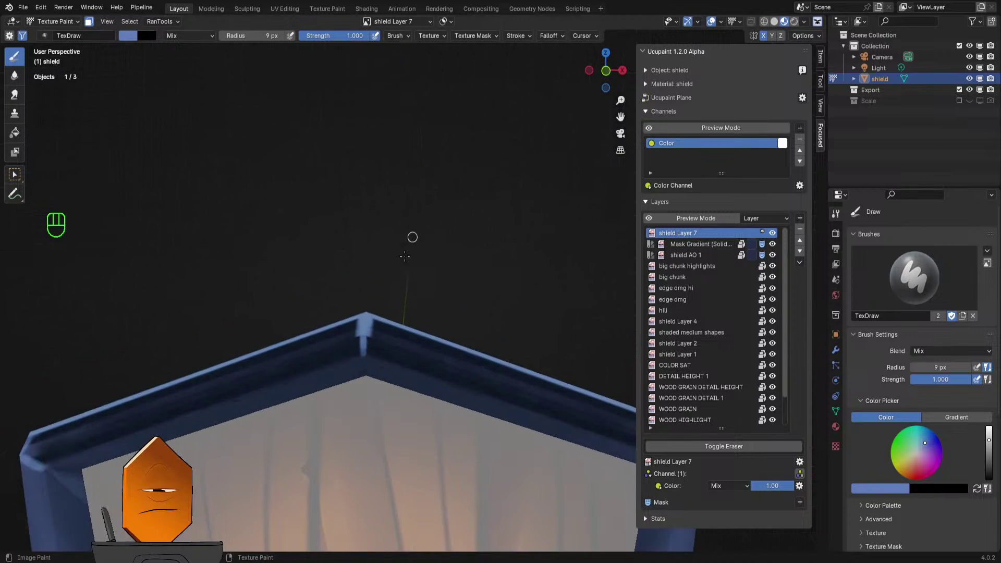
# - Switch the stroke method back to Space and refine the light blue highlight over the front and top of the frame's peak
pyautogui.click(517, 36)
pyautogui.click(521, 57)
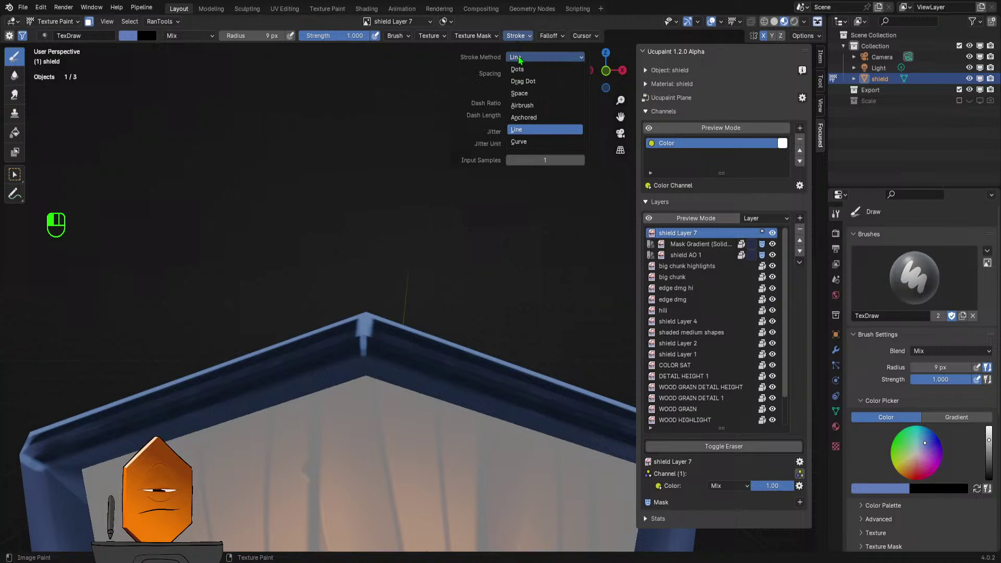
pyautogui.click(523, 96)
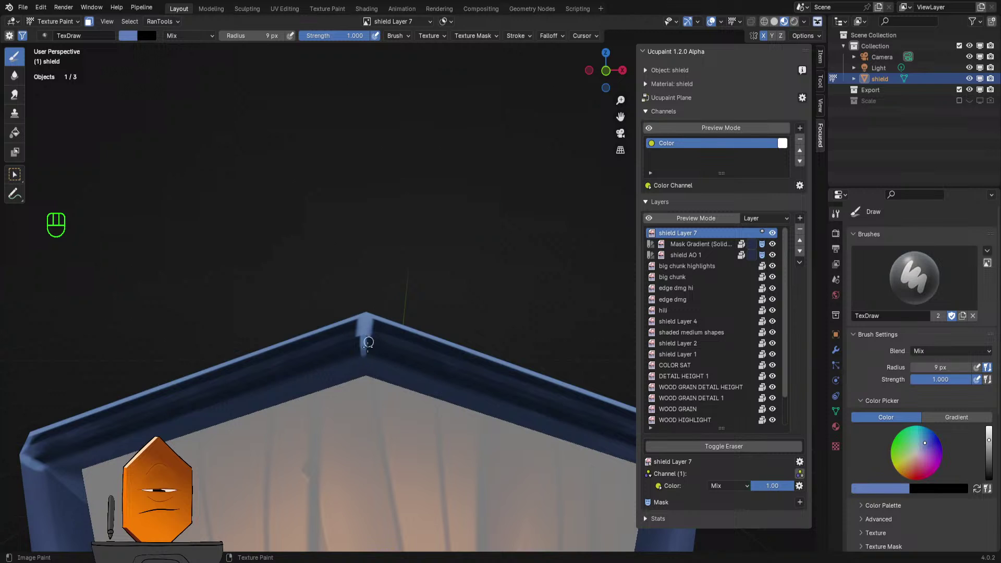
pyautogui.moveTo(371, 329); pyautogui.dragTo(394, 288, button='middle')
pyautogui.keyDown('ctrl'); pyautogui.moveTo(394, 287); pyautogui.dragTo(399, 275, button='middle'); pyautogui.keyUp('ctrl')
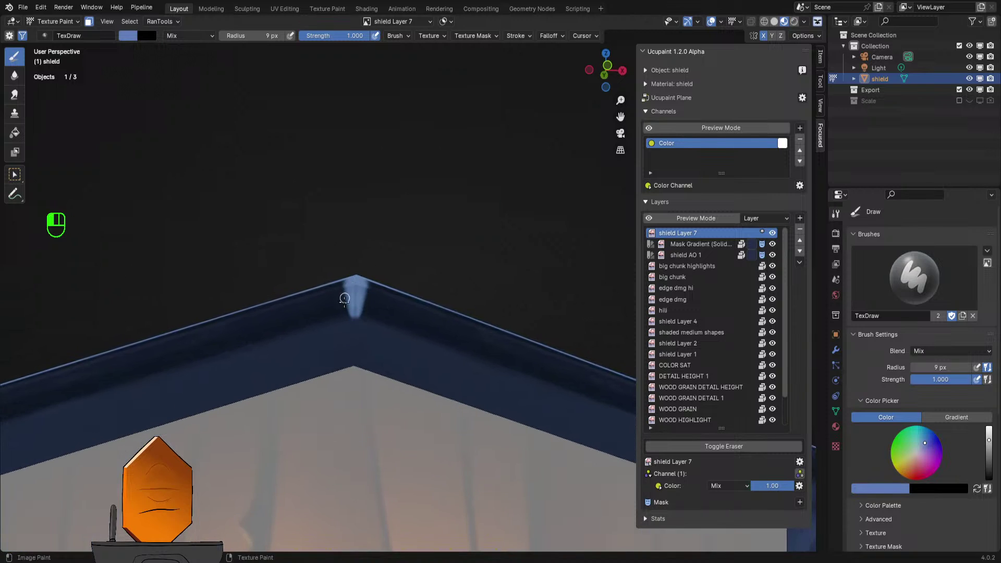
pyautogui.moveTo(356, 286)
pyautogui.mouseDown(button='middle')
pyautogui.moveTo(407, 314)
pyautogui.moveTo(409, 261)
pyautogui.moveTo(405, 273)
pyautogui.moveTo(411, 299)
pyautogui.moveTo(427, 234)
pyautogui.moveTo(391, 250)
pyautogui.moveTo(426, 199)
pyautogui.moveTo(424, 311)
pyautogui.moveTo(411, 233)
pyautogui.moveTo(400, 239)
pyautogui.moveTo(438, 201)
pyautogui.moveTo(413, 294)
pyautogui.moveTo(423, 250)
pyautogui.moveTo(414, 239)
pyautogui.mouseUp(button='middle')
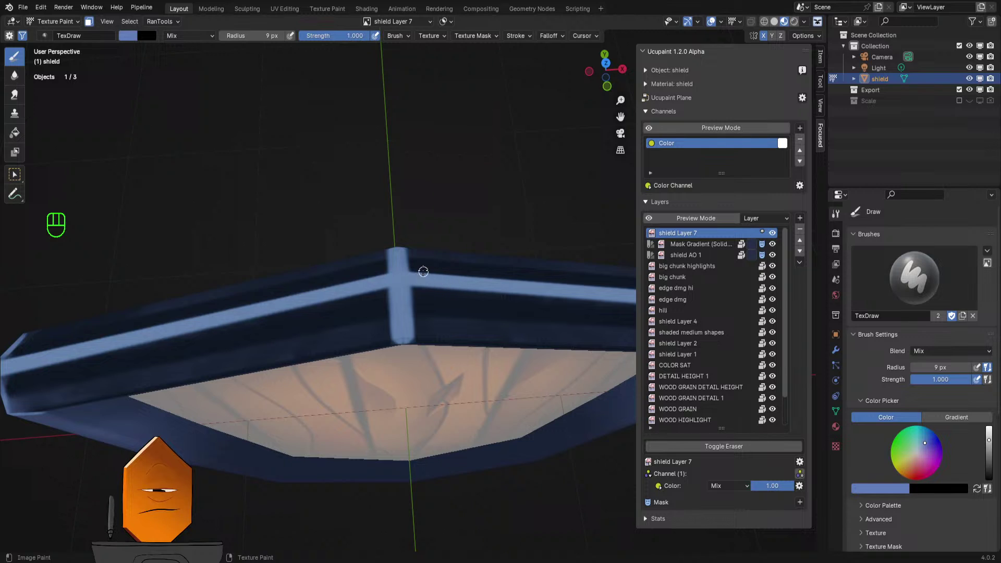
pyautogui.moveTo(419, 292); pyautogui.dragTo(436, 230, button='middle')
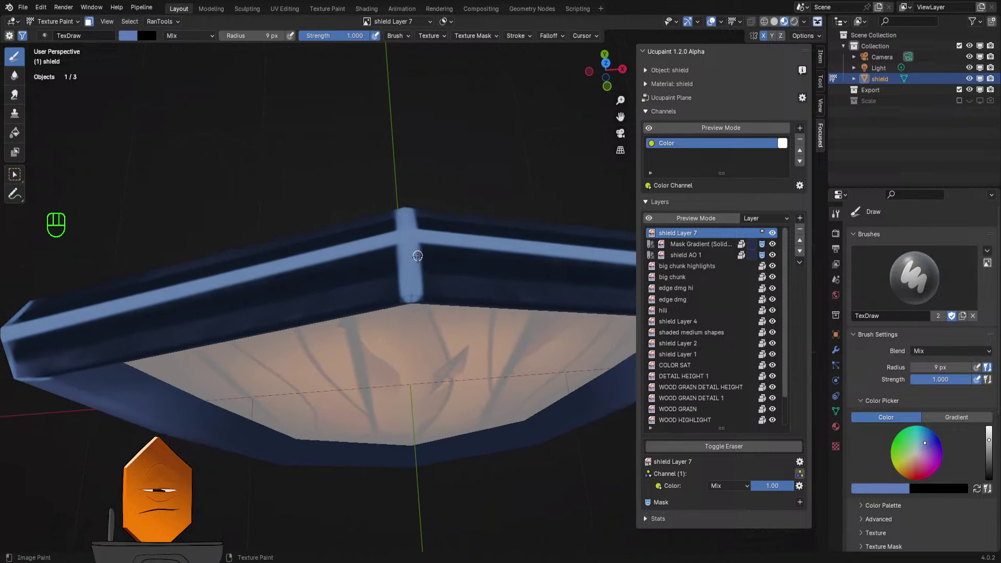
# - Switch to the Smear brush and blend the light blue highlights at the peak and along the top face's central ridge
pyautogui.keyDown('ctrl'); pyautogui.moveTo(451, 257); pyautogui.dragTo(422, 263, button='middle'); pyautogui.keyUp('ctrl')
pyautogui.press('q')
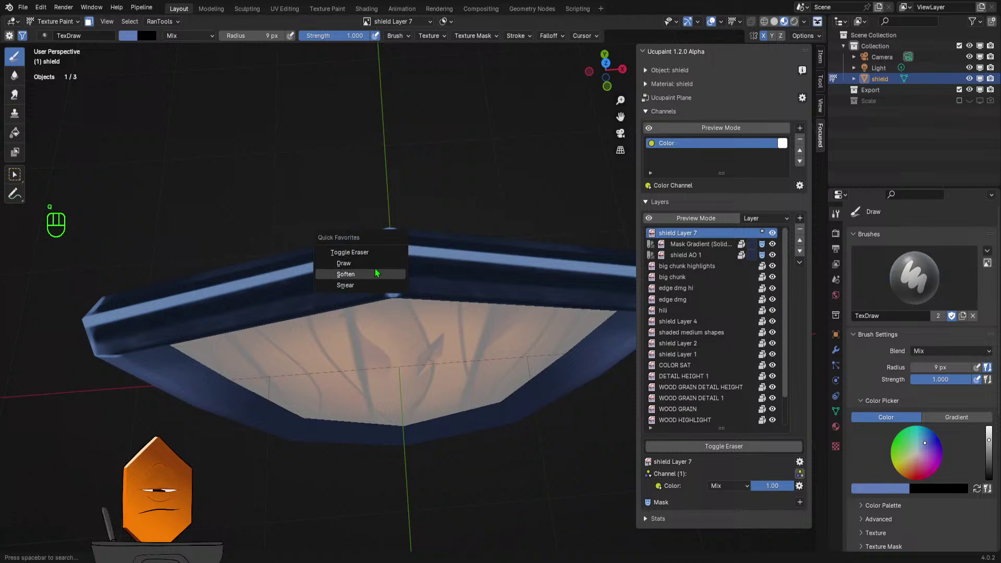
pyautogui.click(375, 286)
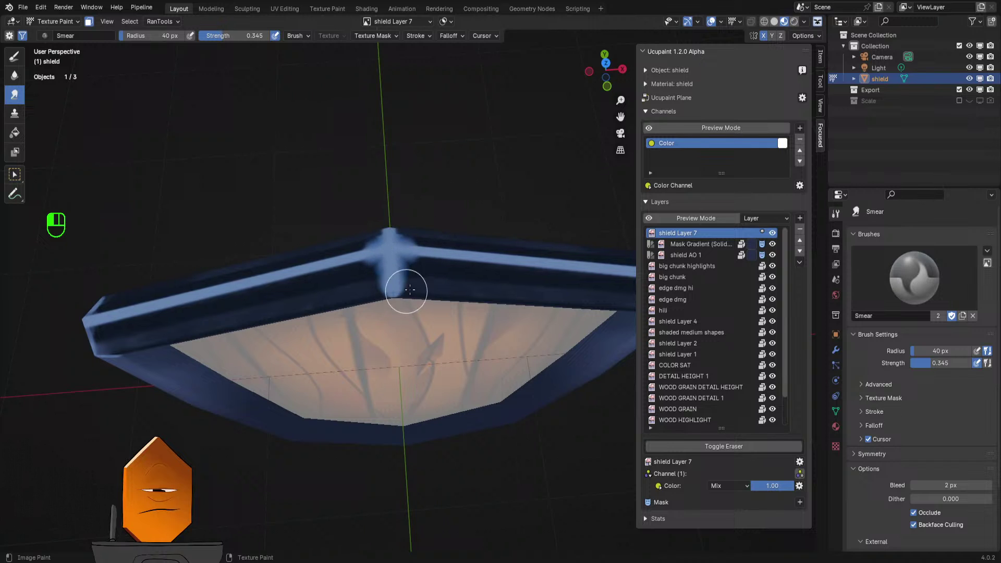
pyautogui.moveTo(410, 290); pyautogui.dragTo(465, 256, button='middle')
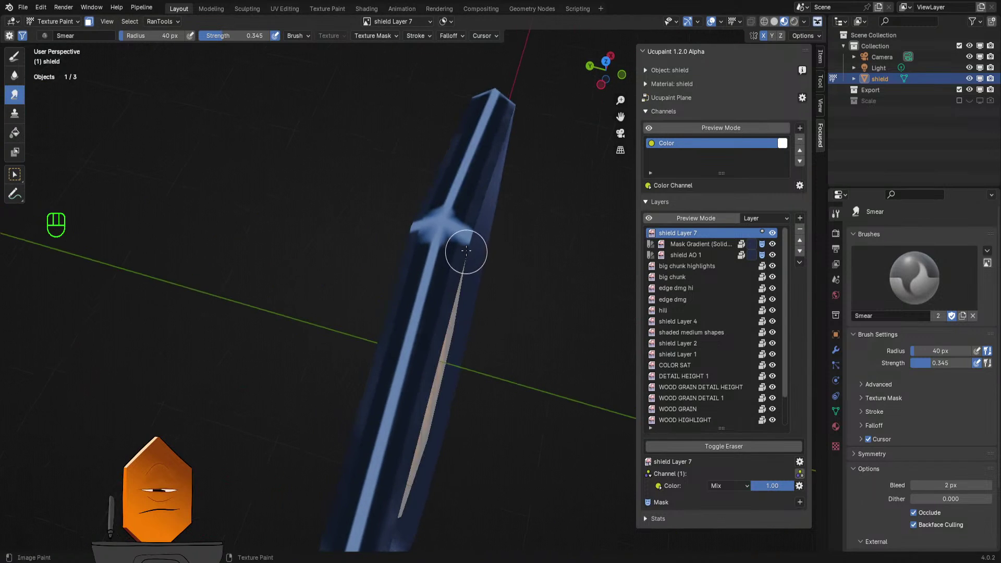
pyautogui.press('KP_7')
pyautogui.moveTo(506, 206)
pyautogui.keyDown('shift'); pyautogui.mouseDown(button='middle')
pyautogui.moveTo(383, 279)
pyautogui.moveTo(412, 264)
pyautogui.moveTo(320, 289)
pyautogui.mouseUp(button='middle'); pyautogui.keyUp('shift')
pyautogui.moveTo(263, 292); pyautogui.dragTo(470, 299)
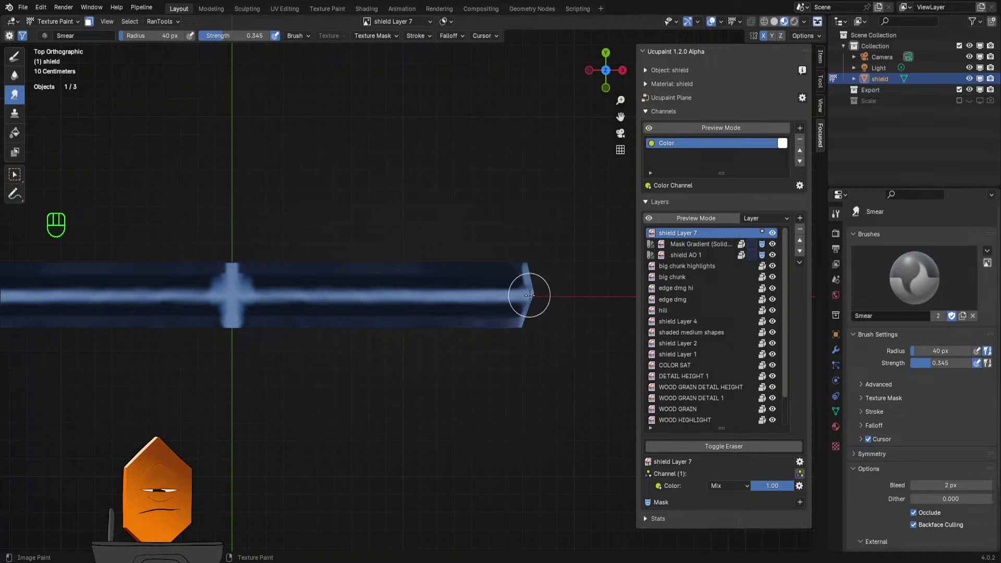
# - Smear the highlights at the upper outer corner and feather the ridge highlight between the peak and that corner
pyautogui.moveTo(529, 296); pyautogui.dragTo(500, 305, button='middle')
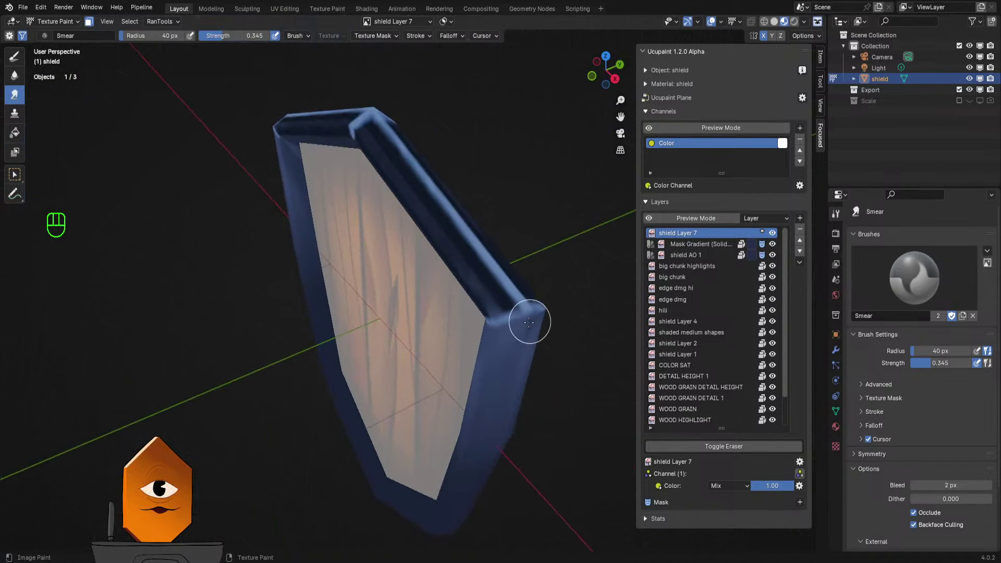
pyautogui.moveTo(526, 314); pyautogui.dragTo(492, 294, button='middle')
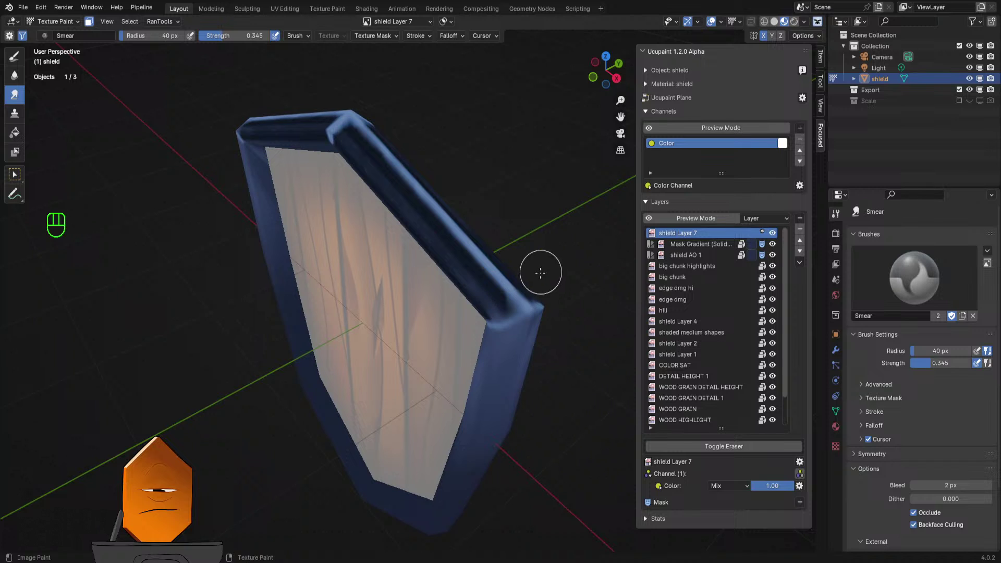
pyautogui.moveTo(537, 268); pyautogui.dragTo(355, 347, button='middle')
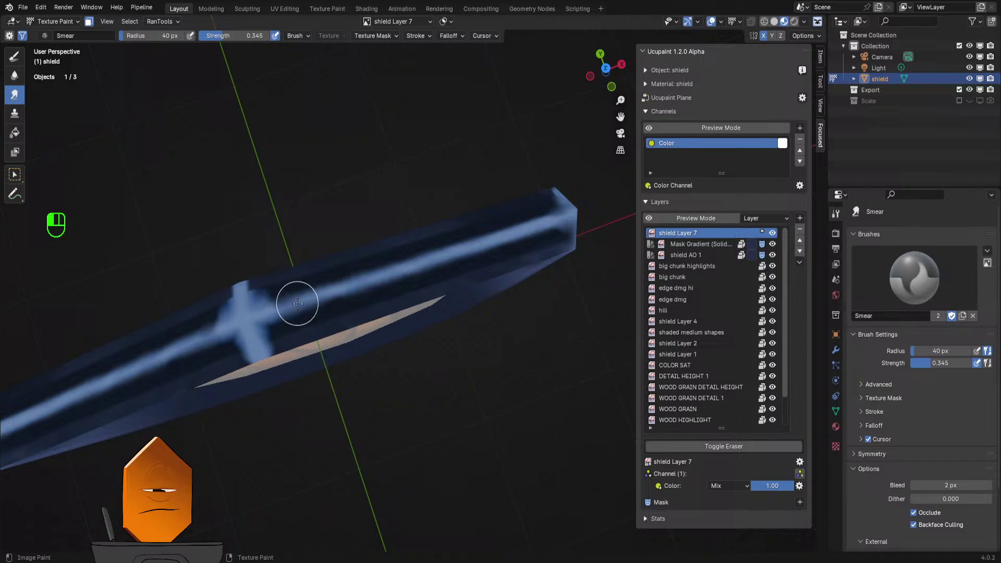
pyautogui.moveTo(298, 304)
pyautogui.mouseDown()
pyautogui.moveTo(306, 292)
pyautogui.moveTo(359, 275)
pyautogui.moveTo(377, 282)
pyautogui.moveTo(429, 254)
pyautogui.mouseUp()
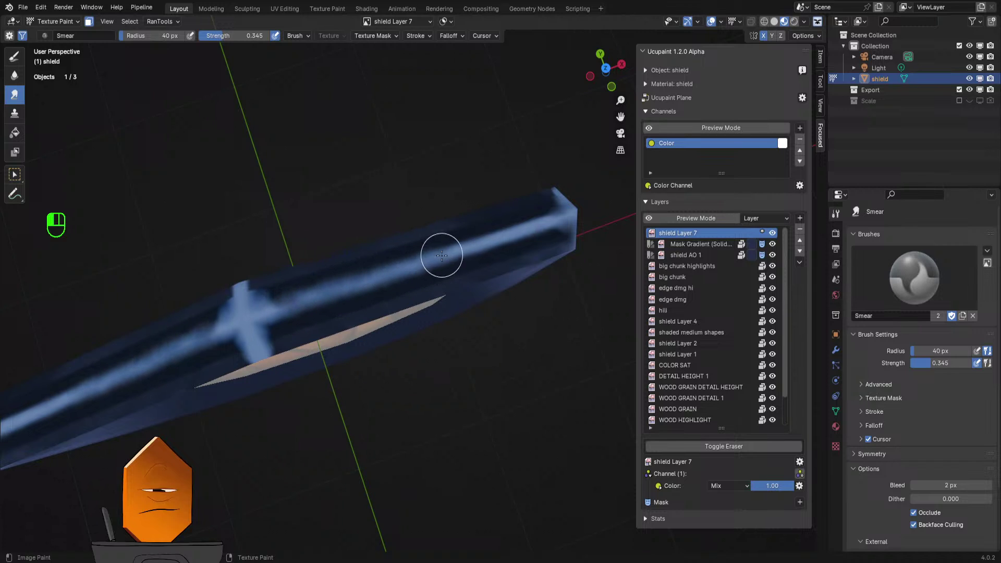
pyautogui.moveTo(524, 224); pyautogui.dragTo(530, 245)
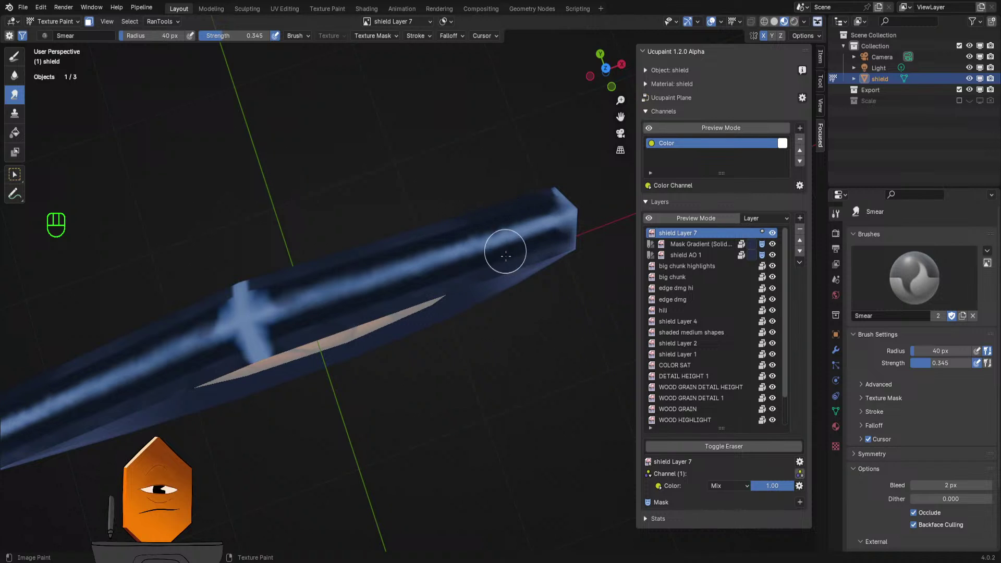
# - In top orthographic view, set up the Draw brush with the Line stroke method and 0.388 strength
pyautogui.press('KP_7')
pyautogui.press('KP_7')
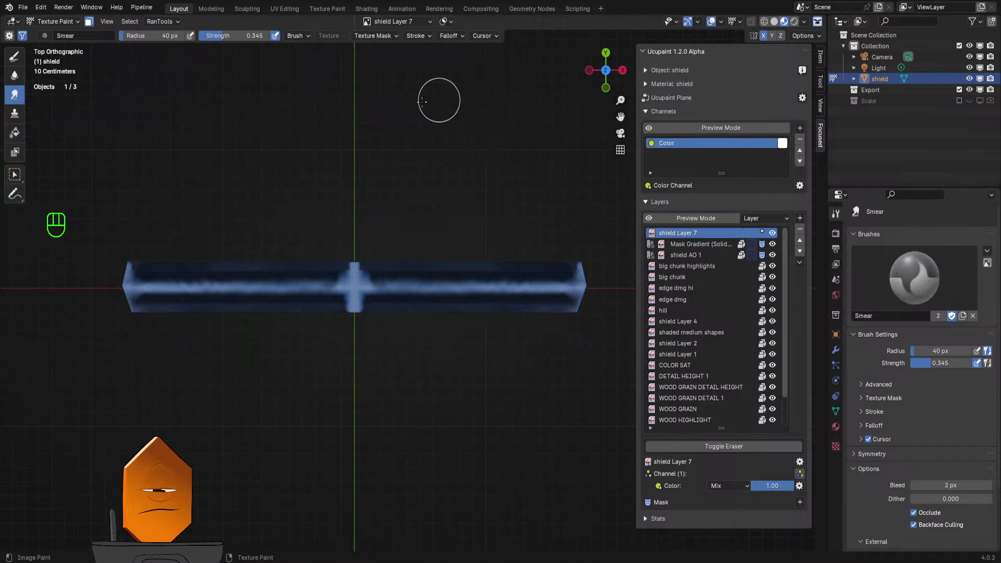
pyautogui.press('q')
pyautogui.click(452, 162)
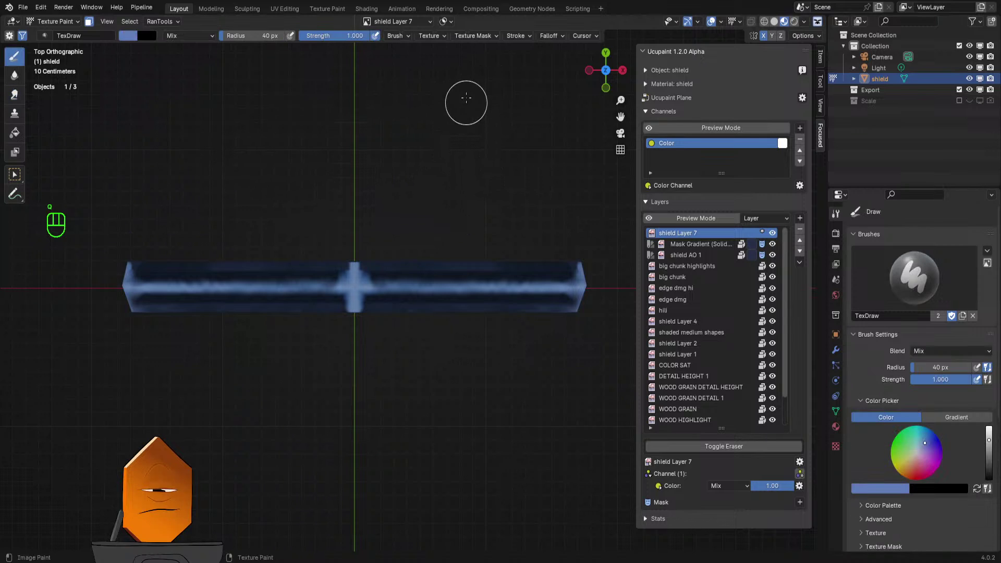
pyautogui.click(518, 36)
pyautogui.click(519, 57)
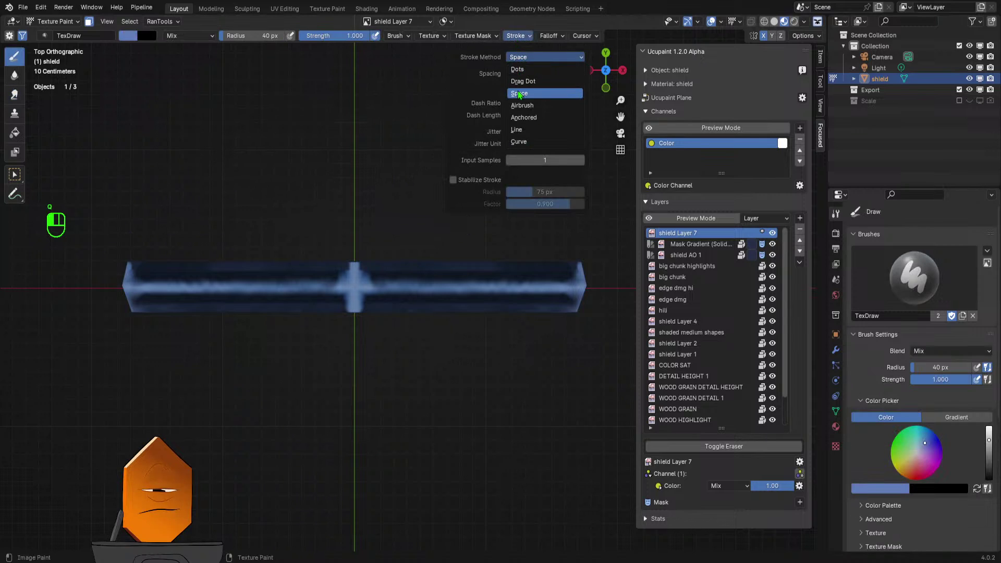
pyautogui.click(518, 131)
pyautogui.hotkey('shift', 'f')
pyautogui.click(443, 234)
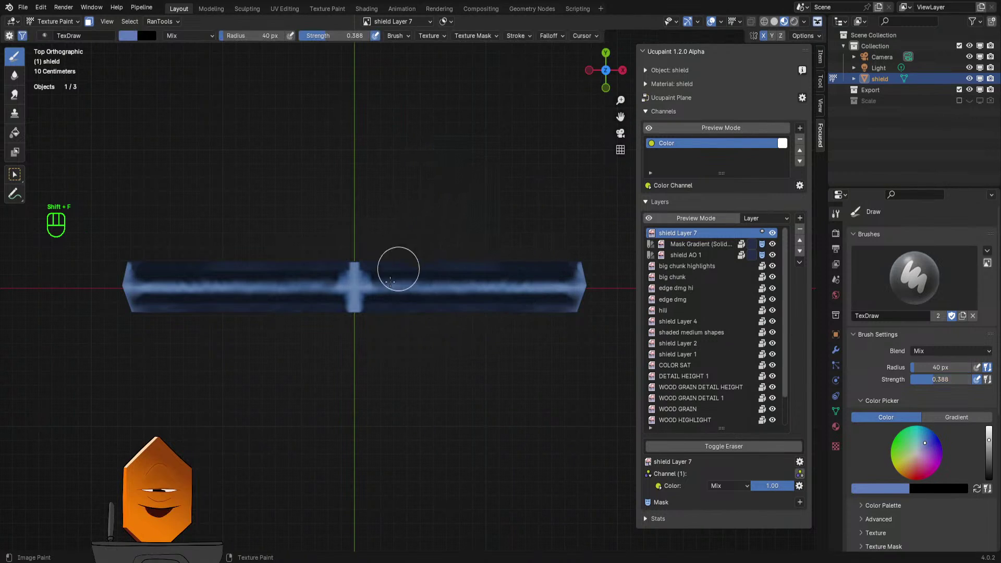
# - Try a straight 40 px line in a sampled light blue along the full length of the top face
pyautogui.press('s')
pyautogui.click(359, 281)
pyautogui.moveTo(135, 276); pyautogui.dragTo(573, 277)
pyautogui.hotkey('ctrl', 'z')
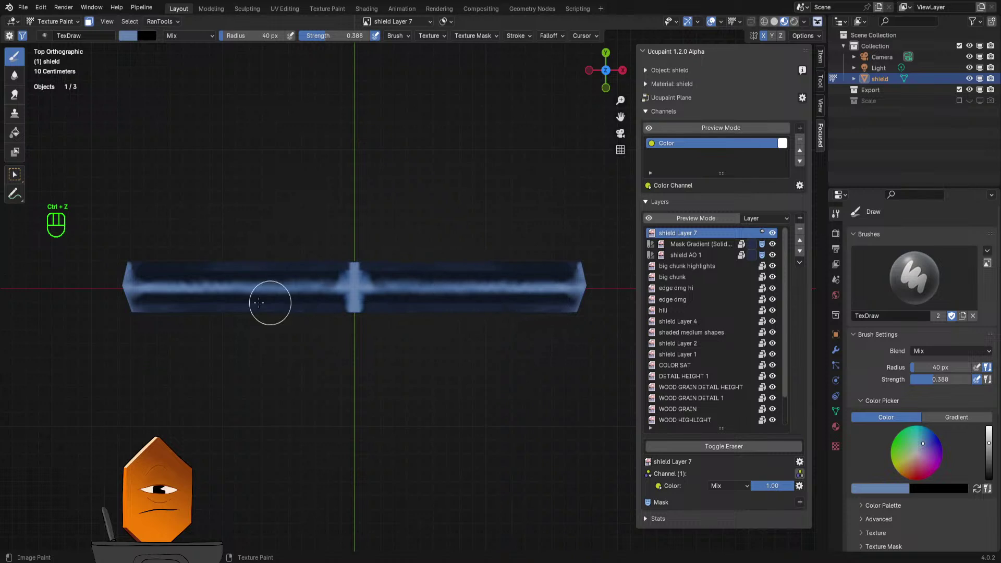
# - Sample a mid blue from the top face and paint a straight 18 px line along the back band beside the ridge
pyautogui.press('s')
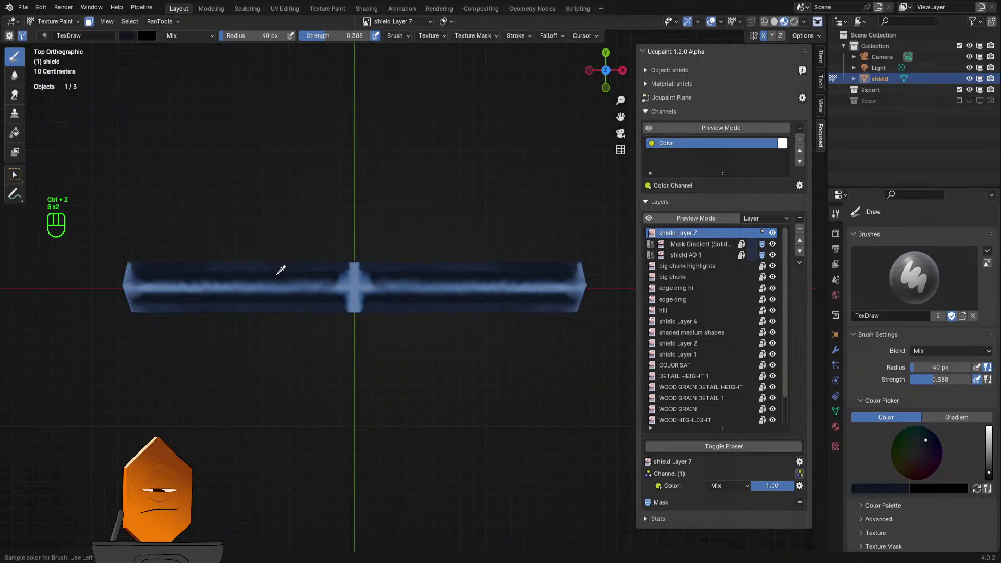
pyautogui.press('s')
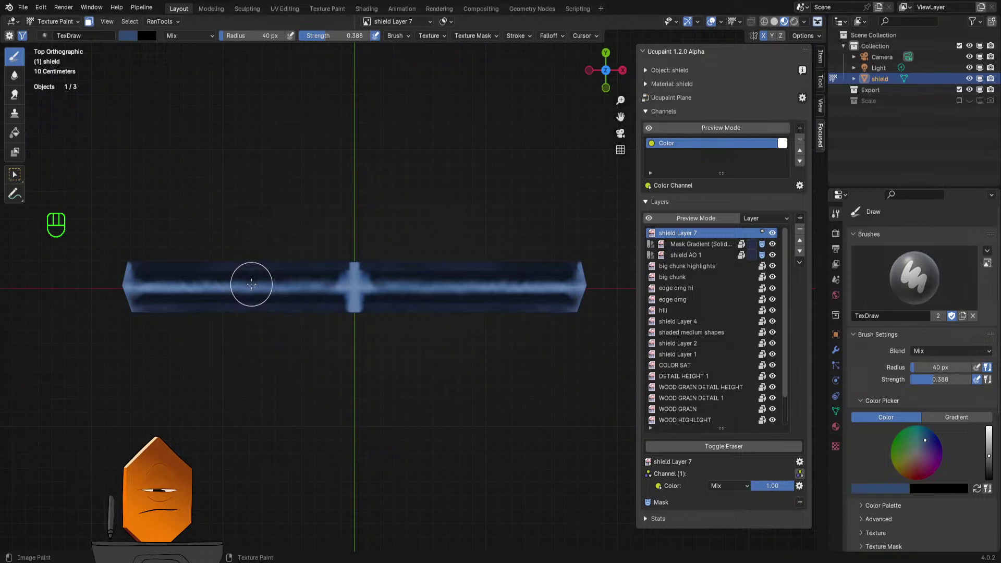
pyautogui.press('f')
pyautogui.click(248, 288)
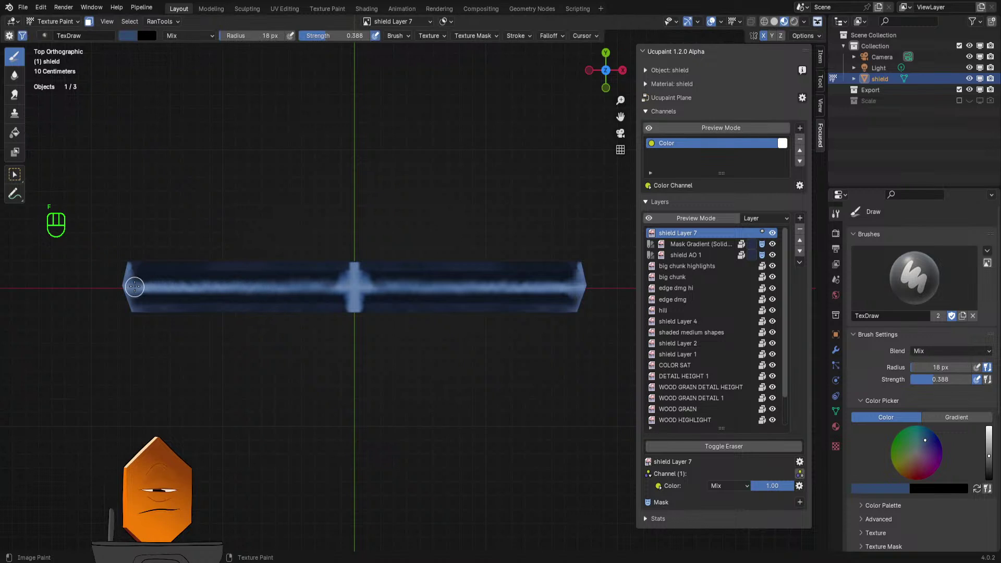
pyautogui.moveTo(134, 286); pyautogui.dragTo(571, 292)
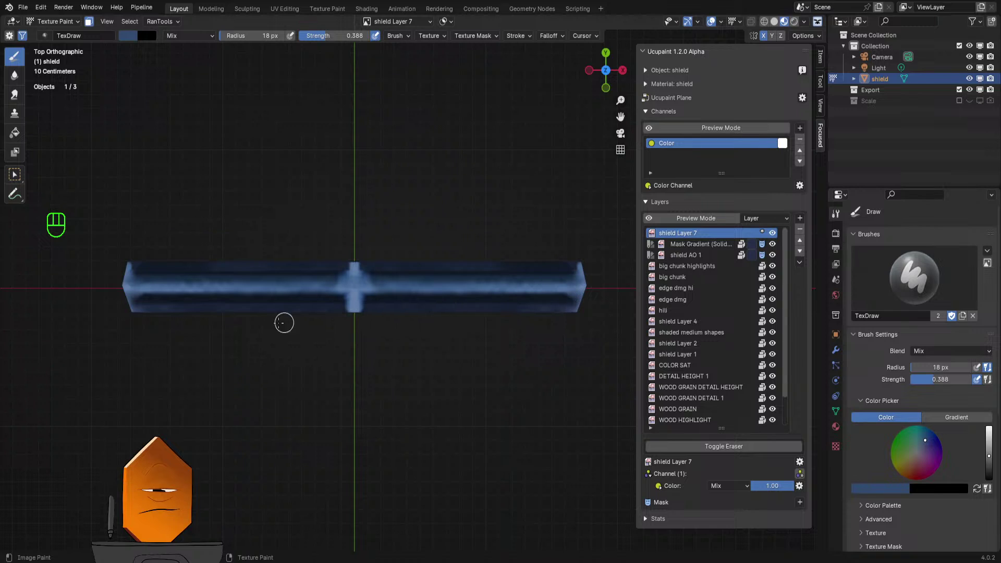
pyautogui.hotkey('ctrl', 'z')
pyautogui.moveTo(132, 275)
pyautogui.mouseDown()
pyautogui.moveTo(580, 274)
pyautogui.moveTo(578, 296)
pyautogui.mouseUp()
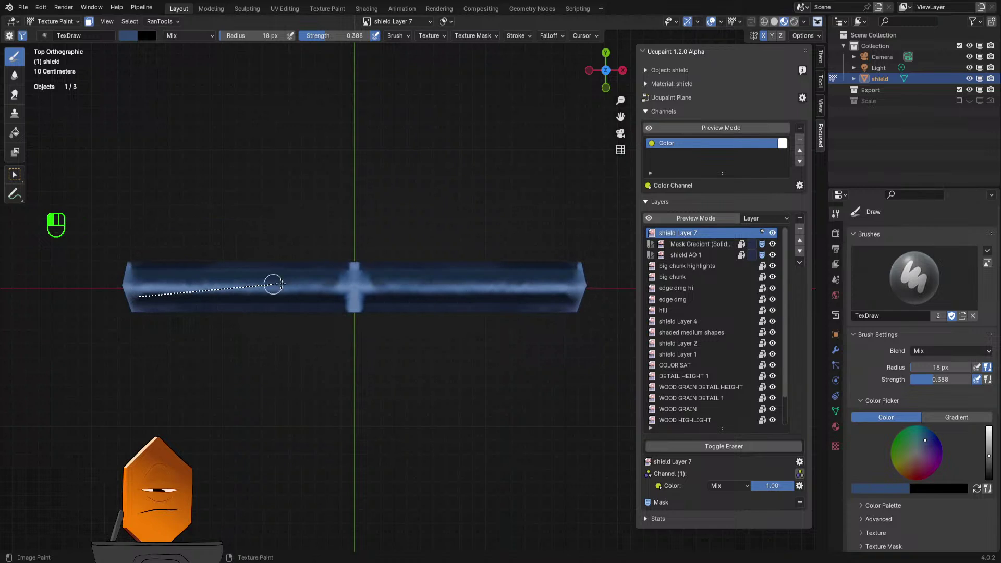
# - Try straight 18 px mid blue lines along the top face's front band
pyautogui.moveTo(274, 284)
pyautogui.mouseDown()
pyautogui.moveTo(586, 293)
pyautogui.moveTo(582, 303)
pyautogui.mouseUp()
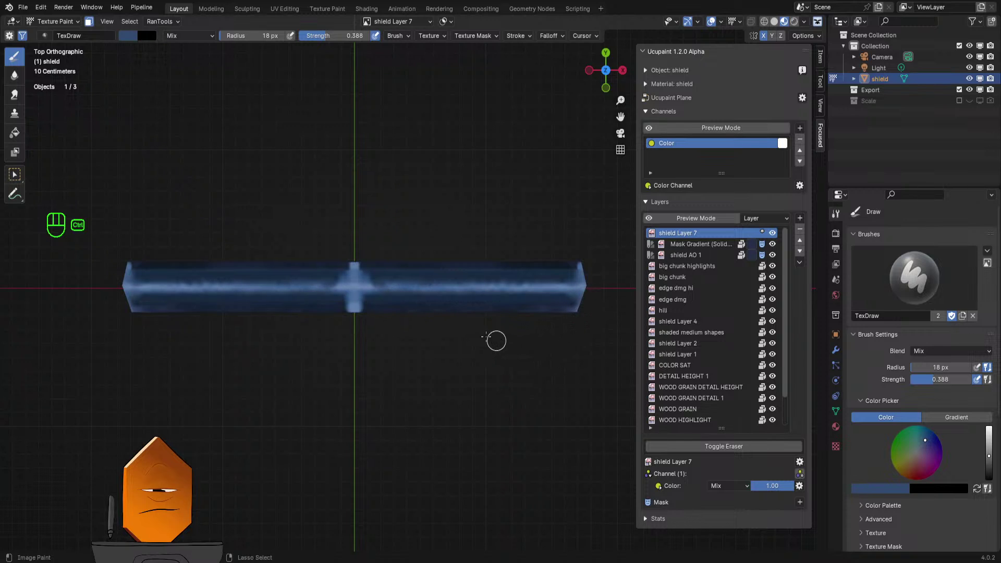
pyautogui.hotkey('ctrl', 'z')
pyautogui.moveTo(231, 301); pyautogui.dragTo(573, 310)
pyautogui.hotkey('ctrl', 'z')
# - Set the brush radius to 9 px and strength to 0.236, and paint a faint straight mid blue line along the top face's front edge
pyautogui.press('f')
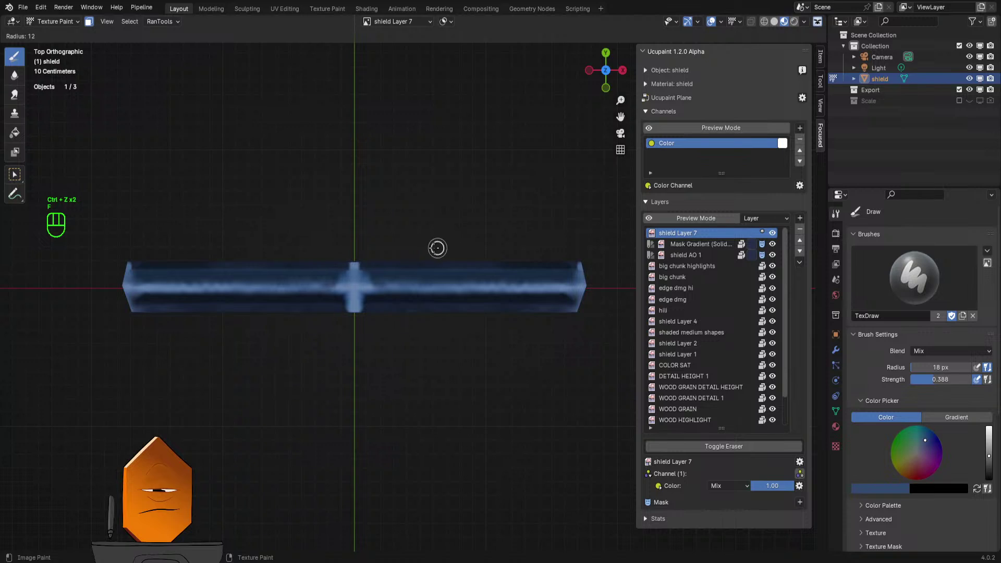
pyautogui.click(434, 247)
pyautogui.hotkey('shift', 'f')
pyautogui.click(420, 256)
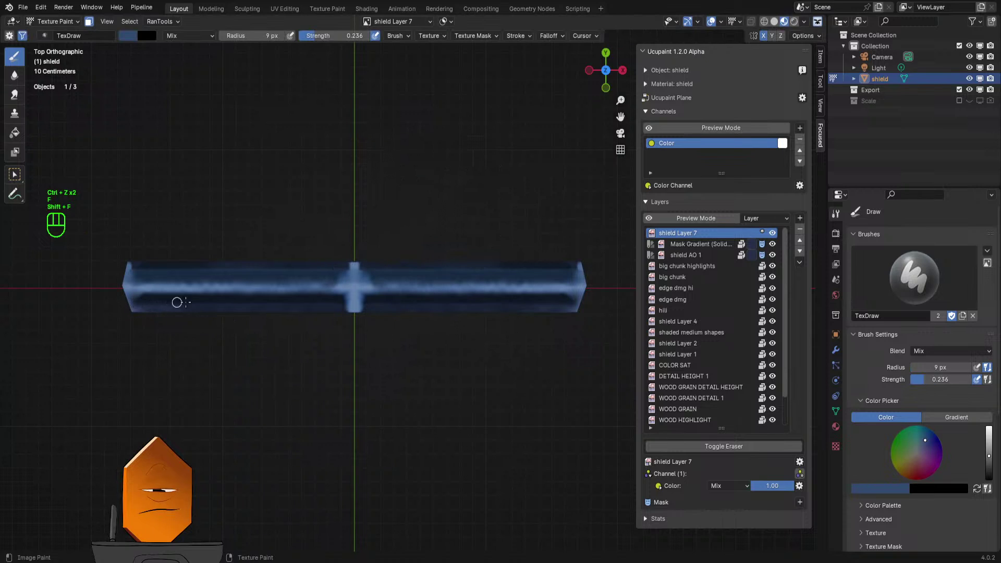
pyautogui.moveTo(519, 310); pyautogui.dragTo(574, 310)
pyautogui.hotkey('ctrl', 'z')
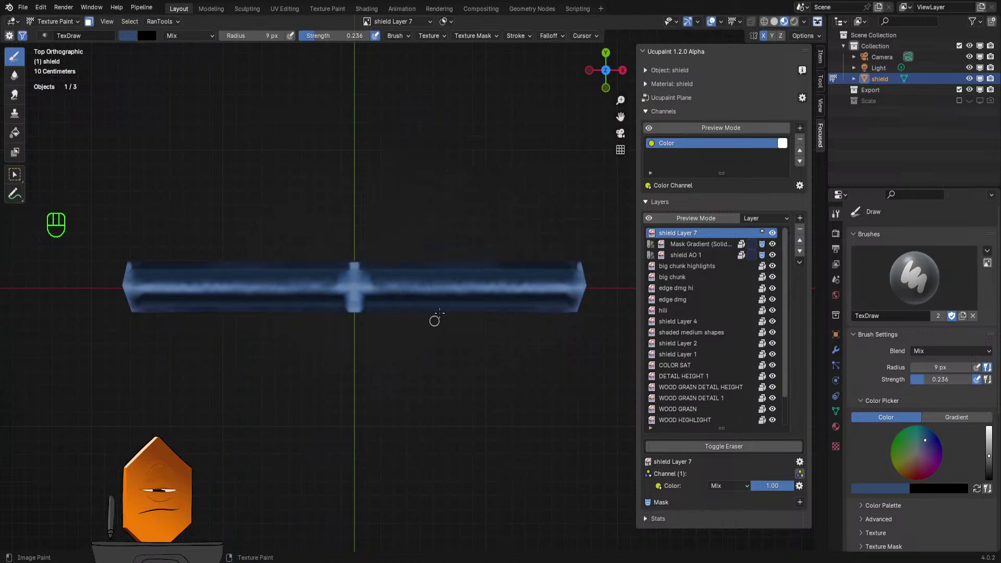
pyautogui.hotkey('ctrl', 'z')
pyautogui.moveTo(138, 307); pyautogui.dragTo(578, 307)
# - Switch to the Smear brush with a 31 px radius and blend the highlights along the frame's upper front edge and outer corner
pyautogui.scroll(-3, 537, 319)
pyautogui.moveTo(537, 319); pyautogui.dragTo(521, 257, button='middle')
pyautogui.scroll(2, 513, 233)
pyautogui.press('q')
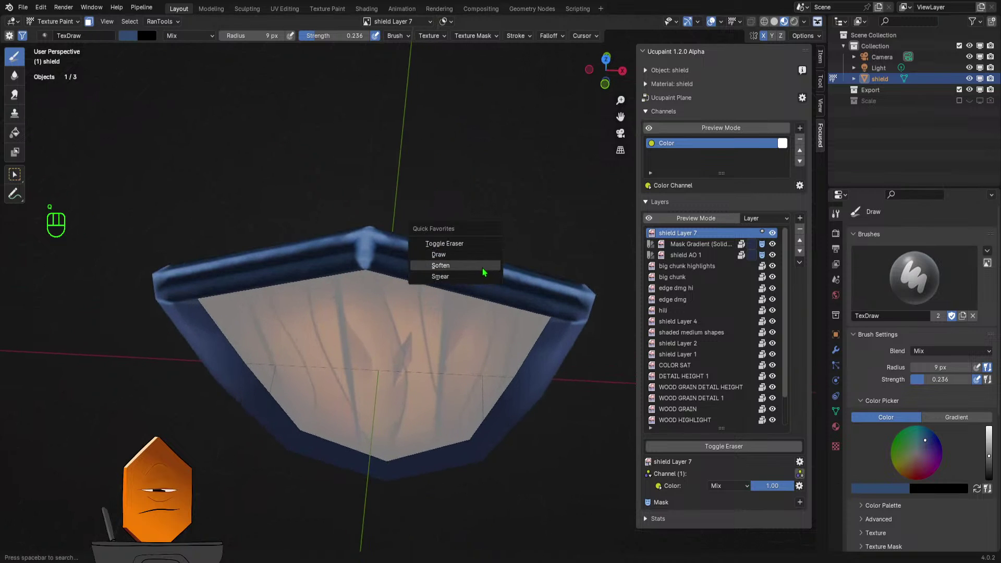
pyautogui.click(479, 278)
pyautogui.moveTo(456, 239)
pyautogui.mouseDown(button='middle')
pyautogui.moveTo(462, 271)
pyautogui.moveTo(448, 244)
pyautogui.mouseUp(button='middle')
pyautogui.press('f')
pyautogui.click(349, 259)
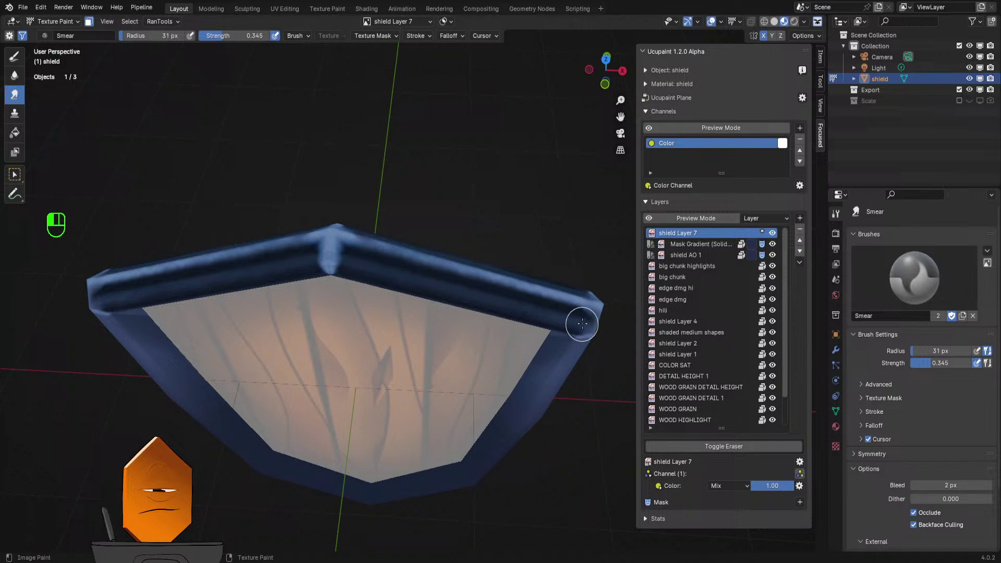
# - Smear the light blue highlight at the frame's peak from the front and from above, softening it into the navy
pyautogui.moveTo(575, 274)
pyautogui.mouseDown(button='middle')
pyautogui.moveTo(496, 301)
pyautogui.moveTo(509, 340)
pyautogui.moveTo(435, 290)
pyautogui.mouseUp(button='middle')
pyautogui.scroll(3, 463, 278)
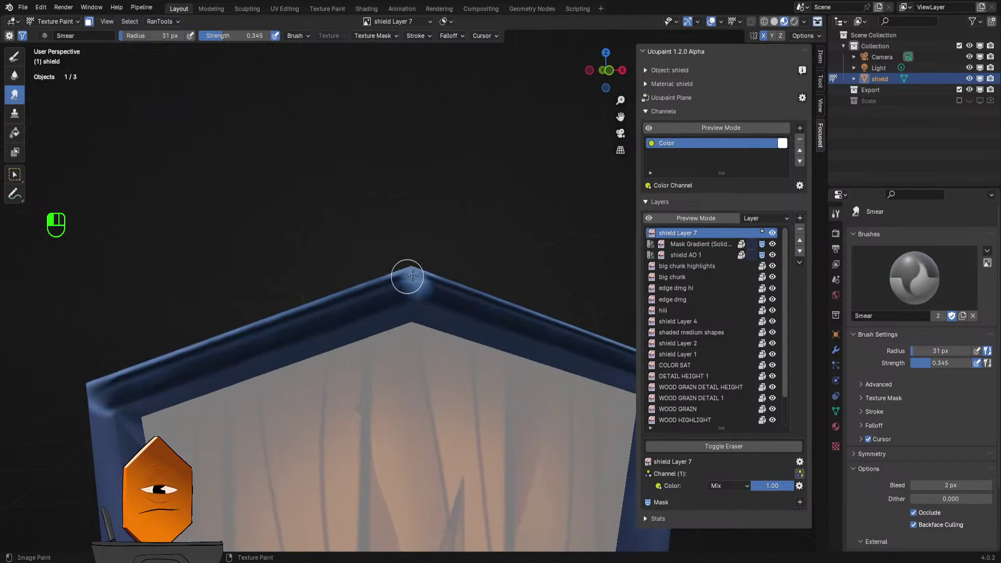
pyautogui.moveTo(413, 275); pyautogui.dragTo(452, 339, button='middle')
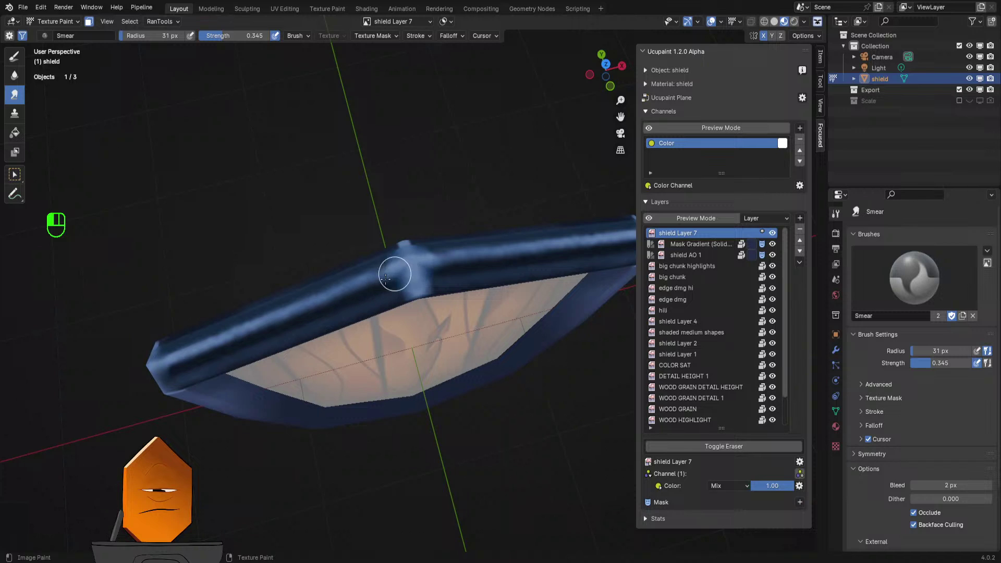
pyautogui.moveTo(371, 297)
pyautogui.mouseDown(button='middle')
pyautogui.moveTo(447, 277)
pyautogui.moveTo(438, 279)
pyautogui.mouseUp(button='middle')
pyautogui.press('f')
pyautogui.moveTo(352, 277)
pyautogui.mouseDown()
pyautogui.moveTo(335, 331)
pyautogui.moveTo(372, 338)
pyautogui.mouseUp()
pyautogui.moveTo(371, 338)
pyautogui.mouseDown(button='middle')
pyautogui.moveTo(421, 315)
pyautogui.moveTo(365, 287)
pyautogui.mouseUp(button='middle')
pyautogui.moveTo(363, 314)
pyautogui.mouseDown()
pyautogui.moveTo(346, 358)
pyautogui.moveTo(347, 429)
pyautogui.moveTo(336, 436)
pyautogui.mouseUp()
# - Set the Smear radius to 45 px and blend the peak and outer corner highlights on the back of the frame
pyautogui.moveTo(336, 436); pyautogui.dragTo(335, 463, button='middle')
pyautogui.moveTo(441, 330)
pyautogui.mouseDown(button='middle')
pyautogui.moveTo(440, 311)
pyautogui.moveTo(431, 331)
pyautogui.moveTo(436, 316)
pyautogui.moveTo(447, 334)
pyautogui.moveTo(480, 305)
pyautogui.moveTo(498, 316)
pyautogui.moveTo(578, 275)
pyautogui.moveTo(515, 308)
pyautogui.moveTo(313, 346)
pyautogui.moveTo(376, 330)
pyautogui.moveTo(404, 347)
pyautogui.mouseUp(button='middle')
pyautogui.press('f')
pyautogui.press('f')
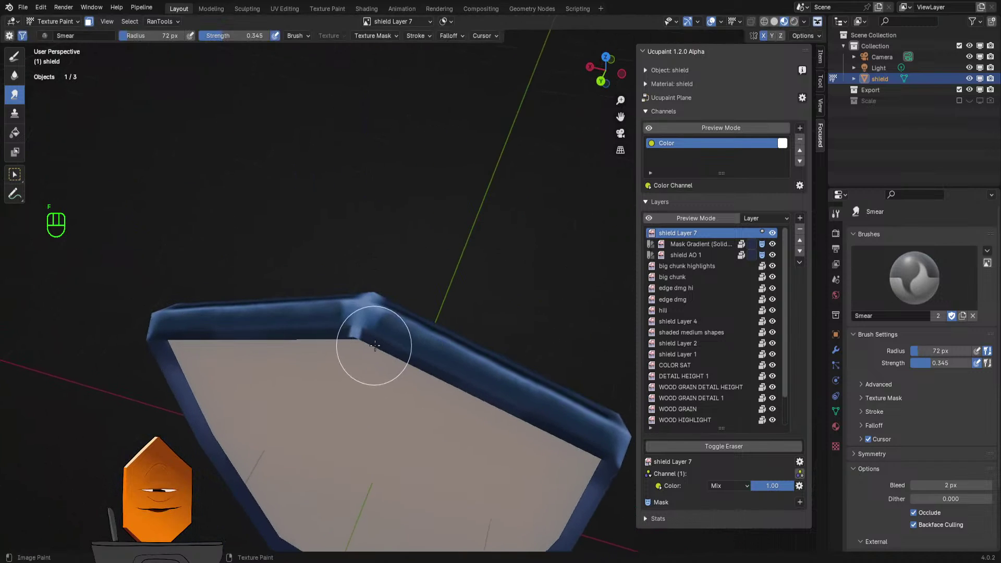
pyautogui.click(355, 337)
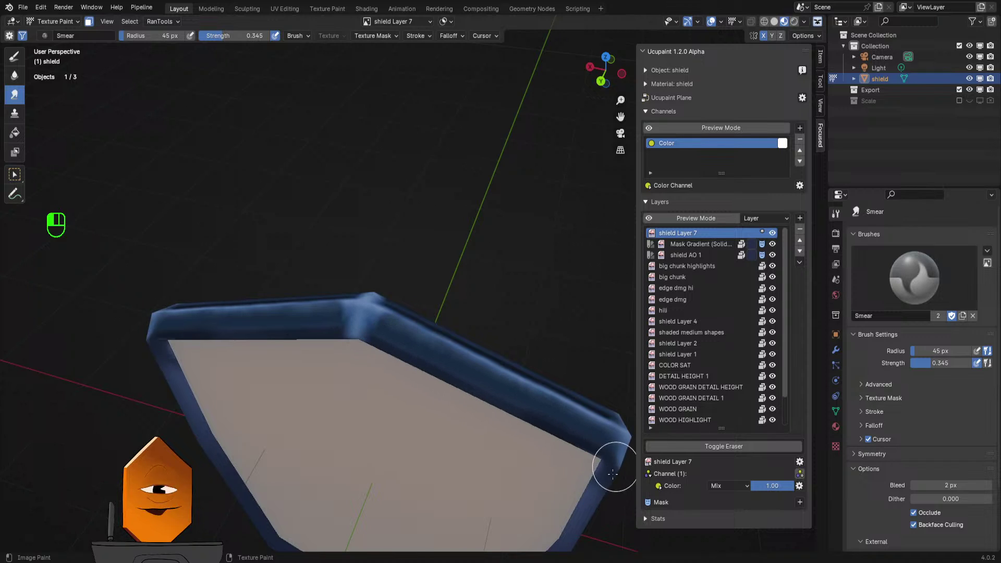
# - Smear the peak highlight on the frame's top face outward into the ridge highlight and the dark bands on both sides
pyautogui.moveTo(480, 351); pyautogui.dragTo(507, 401, button='middle')
pyautogui.scroll(4, 485, 332)
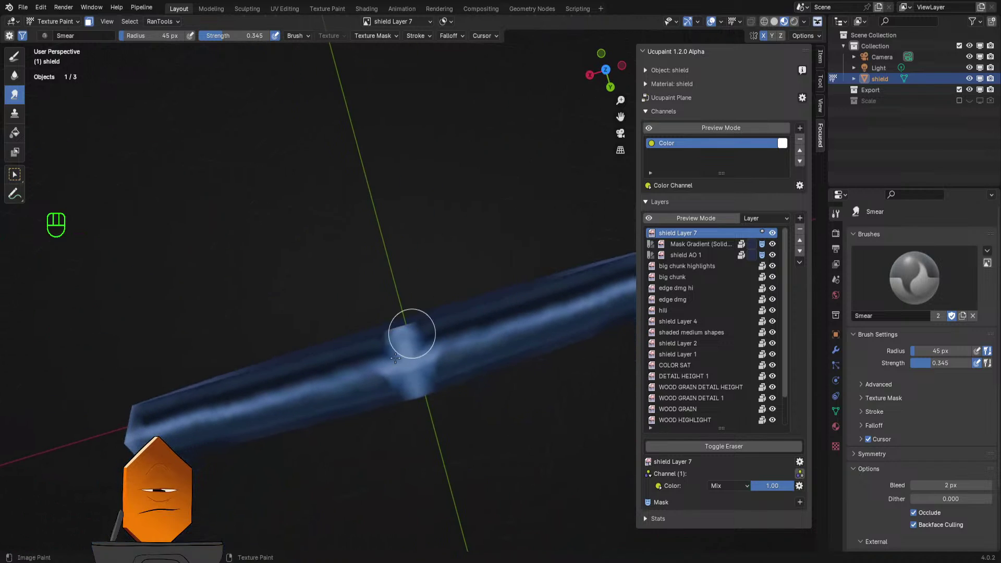
pyautogui.moveTo(385, 359); pyautogui.dragTo(389, 369)
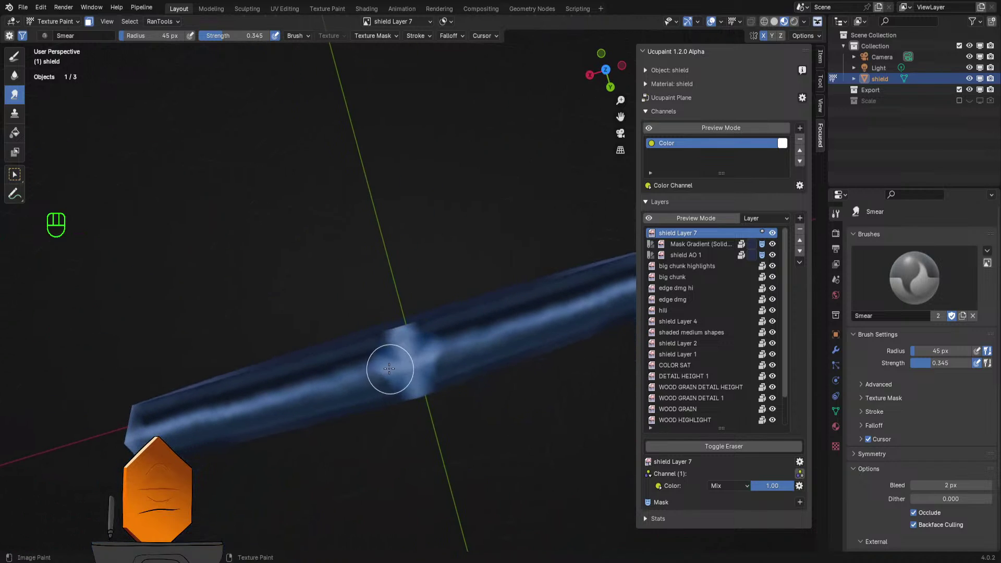
pyautogui.press('shift')
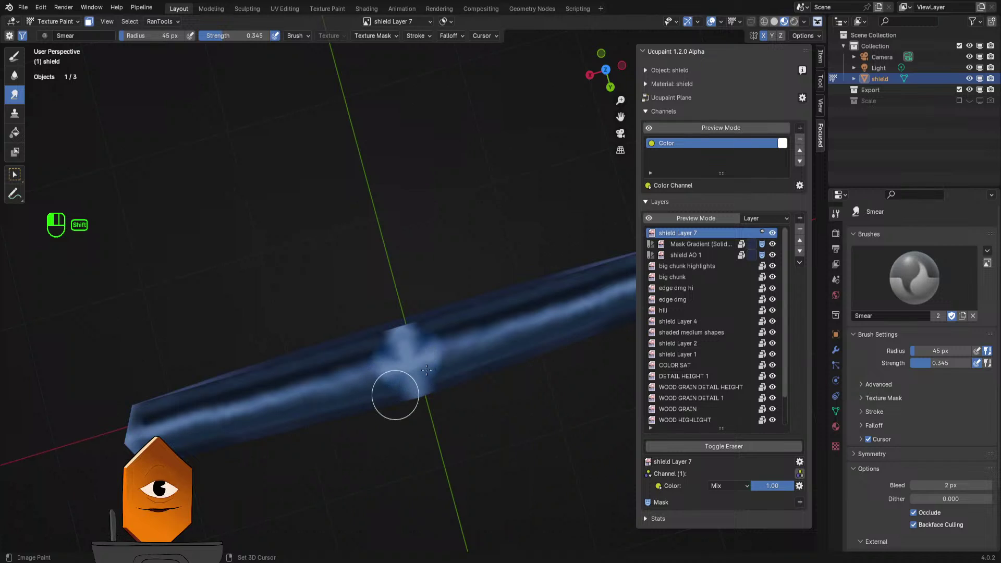
pyautogui.scroll(2, 440, 328)
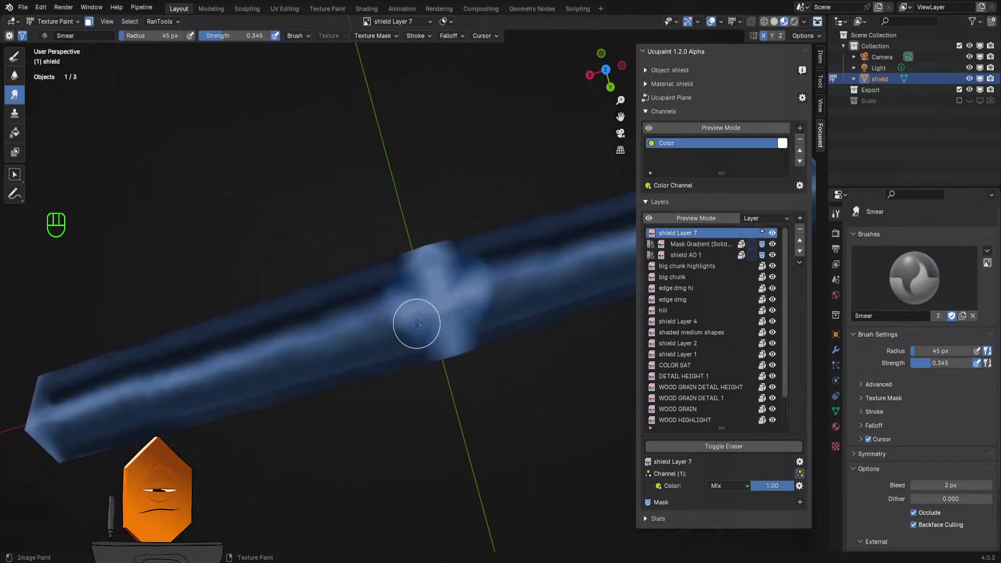
pyautogui.scroll(1, 418, 339)
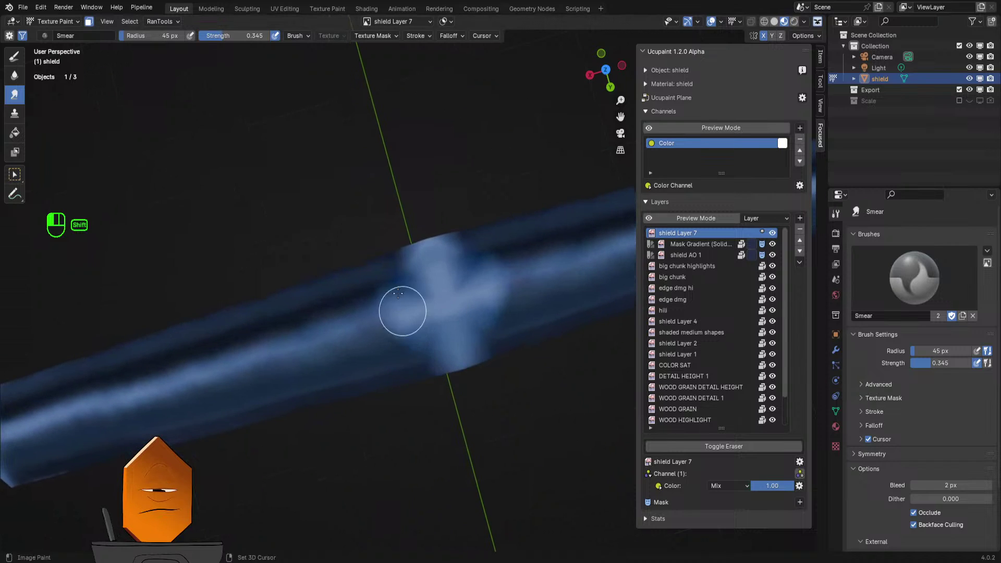
pyautogui.moveTo(412, 285)
pyautogui.keyDown('shift'); pyautogui.mouseDown()
pyautogui.moveTo(469, 250)
pyautogui.moveTo(488, 289)
pyautogui.moveTo(485, 331)
pyautogui.mouseUp(); pyautogui.keyUp('shift')
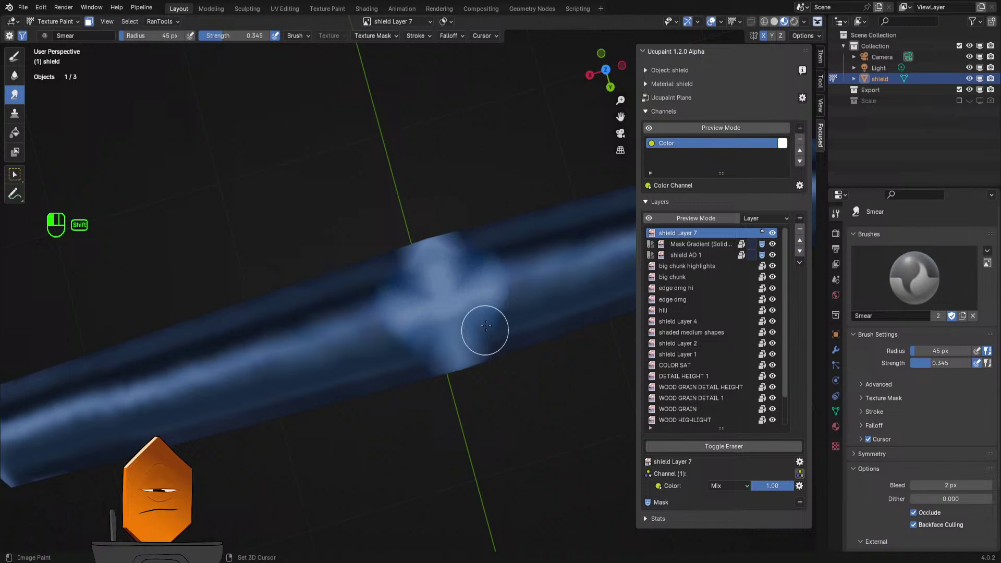
# - Turn off the face selection mask to examine the fully textured shield, and turn the mask back on
pyautogui.moveTo(538, 311)
pyautogui.keyDown('ctrl'); pyautogui.mouseDown(button='middle')
pyautogui.moveTo(539, 323)
pyautogui.moveTo(537, 302)
pyautogui.moveTo(512, 347)
pyautogui.moveTo(423, 298)
pyautogui.moveTo(412, 313)
pyautogui.moveTo(396, 307)
pyautogui.moveTo(443, 299)
pyautogui.moveTo(465, 306)
pyautogui.moveTo(464, 286)
pyautogui.mouseUp(button='middle'); pyautogui.keyUp('ctrl')
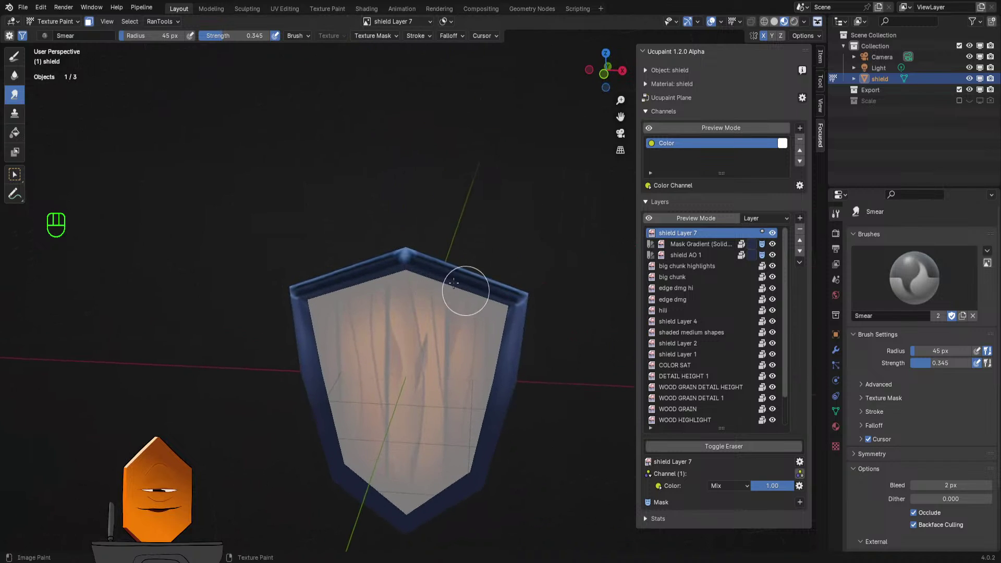
pyautogui.click(89, 21)
pyautogui.moveTo(187, 167)
pyautogui.mouseDown(button='middle')
pyautogui.moveTo(467, 203)
pyautogui.moveTo(500, 243)
pyautogui.moveTo(476, 230)
pyautogui.moveTo(470, 188)
pyautogui.moveTo(470, 279)
pyautogui.moveTo(175, 65)
pyautogui.mouseUp(button='middle')
pyautogui.click(89, 20)
pyautogui.moveTo(154, 101)
pyautogui.mouseDown(button='middle')
pyautogui.moveTo(441, 218)
pyautogui.moveTo(459, 284)
pyautogui.moveTo(477, 208)
pyautogui.mouseUp(button='middle')
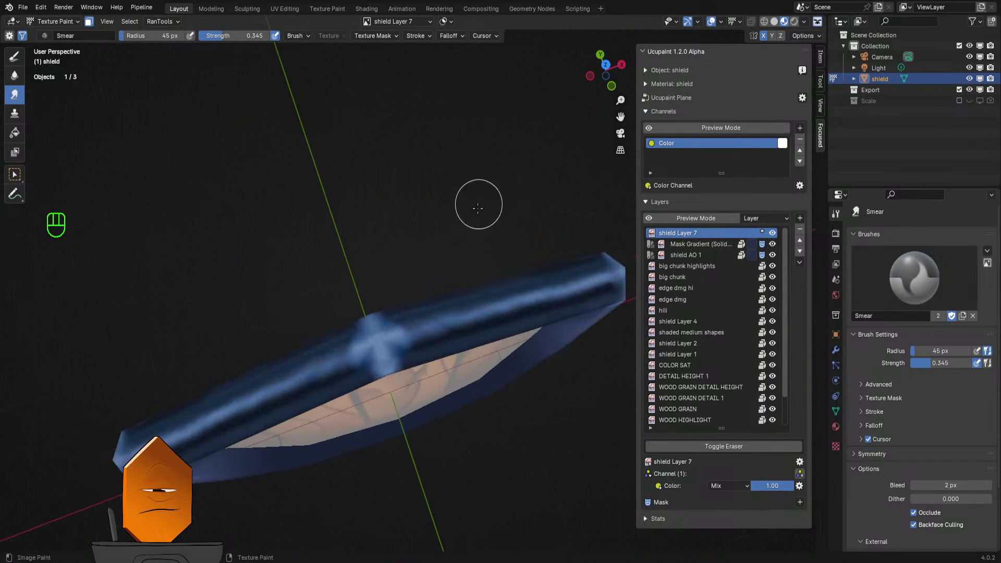
# - Switch to the Draw brush at strength 1.000, undo the trial stroke, and sample dark navy for the frame's inner faces
pyautogui.moveTo(469, 324); pyautogui.dragTo(488, 204, button='middle')
pyautogui.scroll(5, 447, 97)
pyautogui.keyDown('ctrl'); pyautogui.moveTo(402, 264); pyautogui.dragTo(379, 241, button='middle'); pyautogui.keyUp('ctrl')
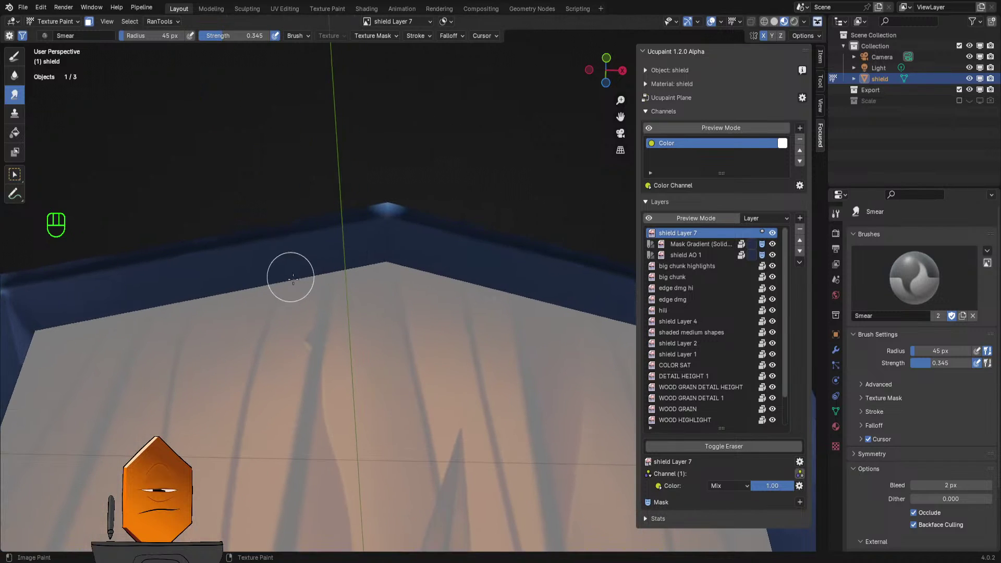
pyautogui.keyDown('shift'); pyautogui.moveTo(311, 263); pyautogui.dragTo(371, 251, button='middle'); pyautogui.keyUp('shift')
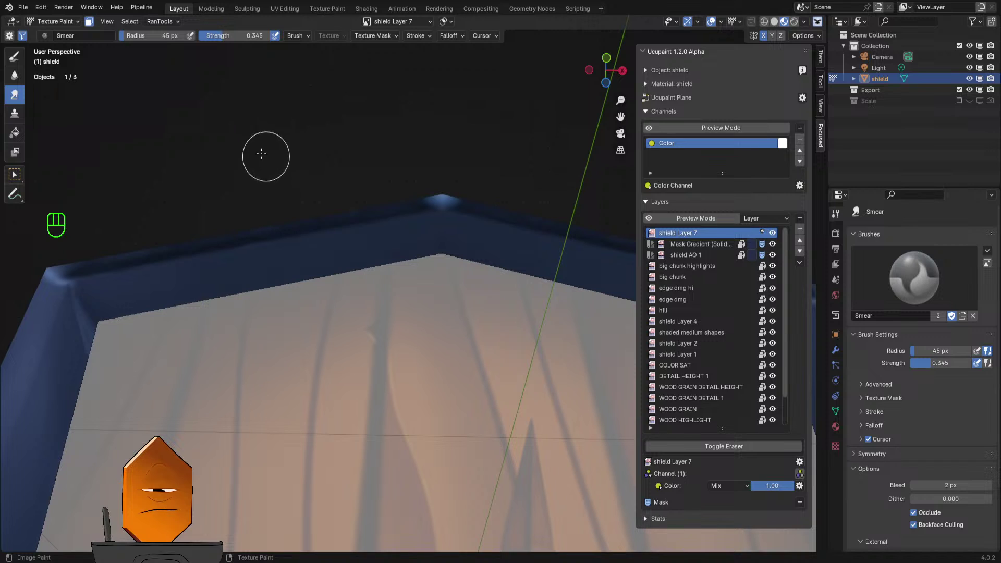
pyautogui.press('q')
pyautogui.click(248, 136)
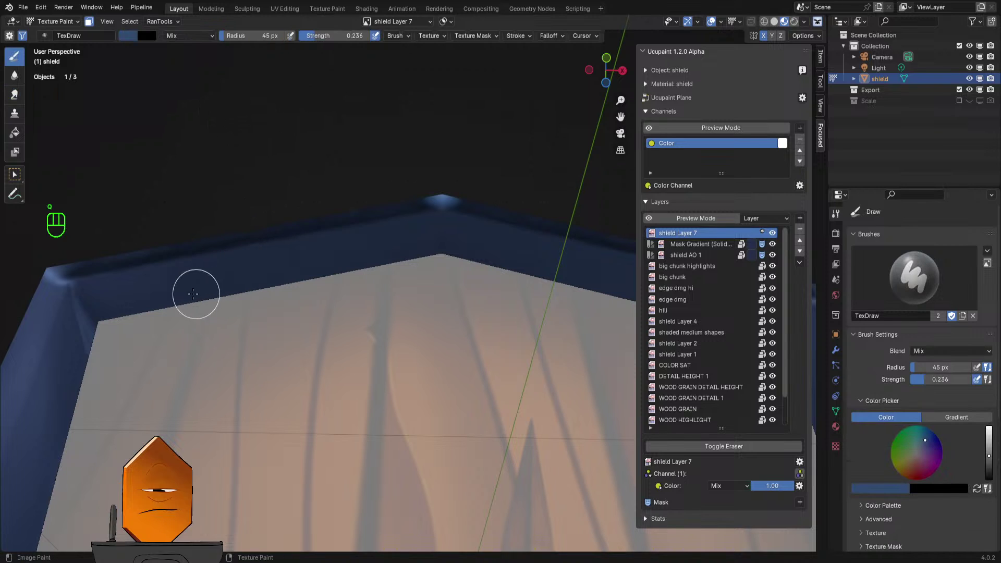
pyautogui.hotkey('shift', 'f')
pyautogui.click(136, 265)
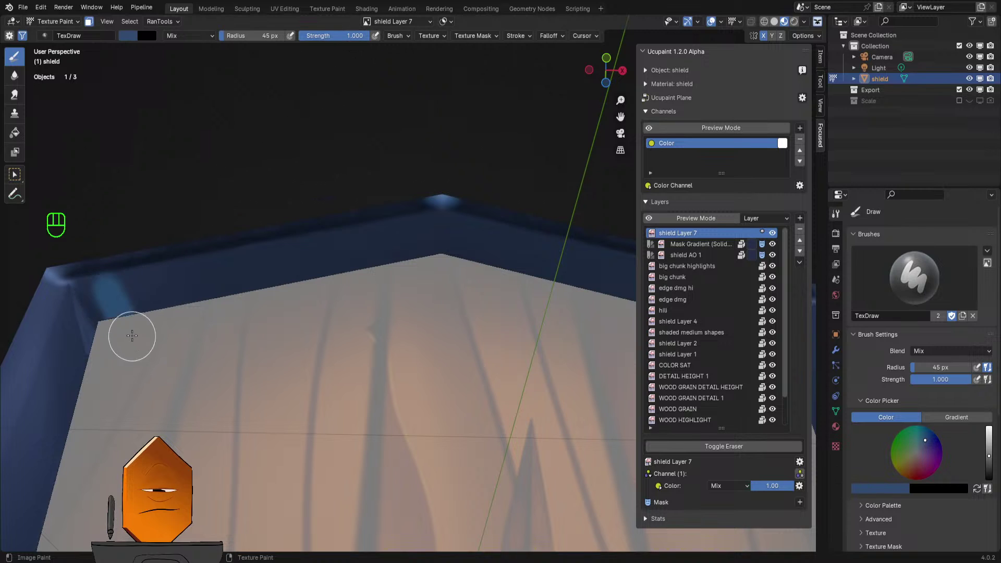
pyautogui.hotkey('ctrl', 'z')
pyautogui.press('s')
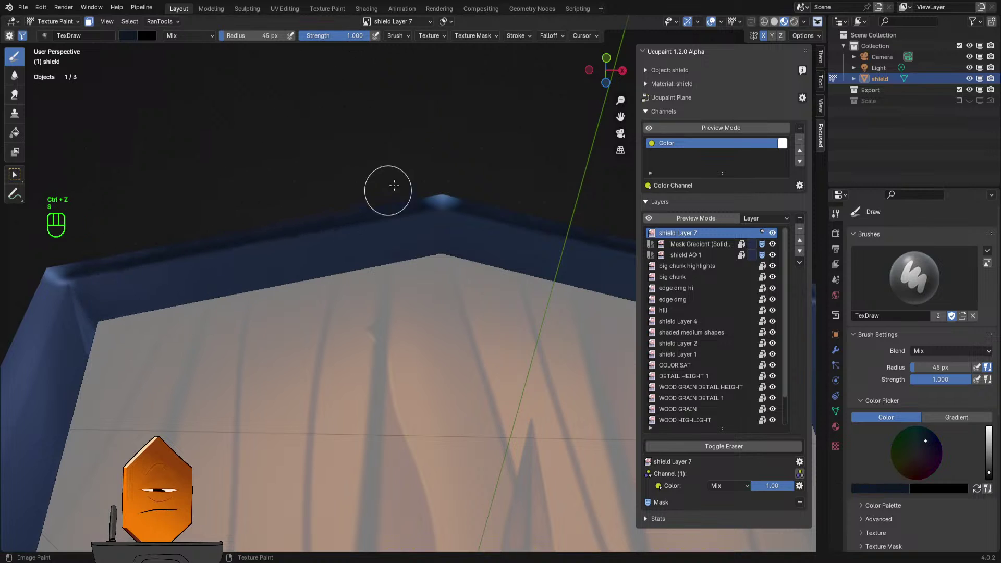
# - Set the stroke method to Space, paint the frame's upper inner faces dark navy, and reduce the brush radius to 22 px
pyautogui.click(512, 37)
pyautogui.click(512, 55)
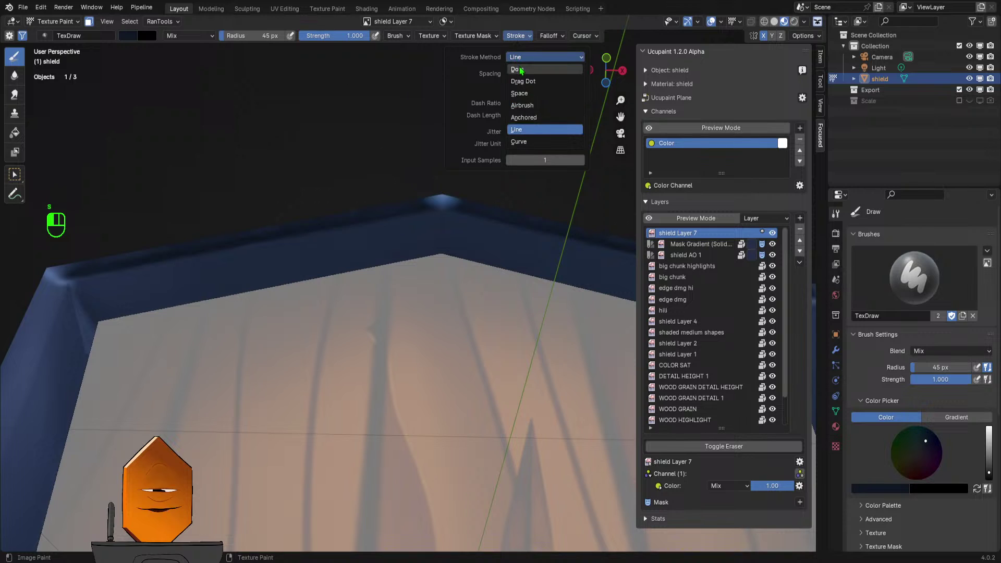
pyautogui.click(520, 93)
pyautogui.moveTo(117, 289)
pyautogui.mouseDown()
pyautogui.moveTo(107, 324)
pyautogui.moveTo(138, 276)
pyautogui.moveTo(282, 277)
pyautogui.moveTo(320, 268)
pyautogui.moveTo(362, 237)
pyautogui.moveTo(414, 221)
pyautogui.moveTo(435, 231)
pyautogui.mouseUp()
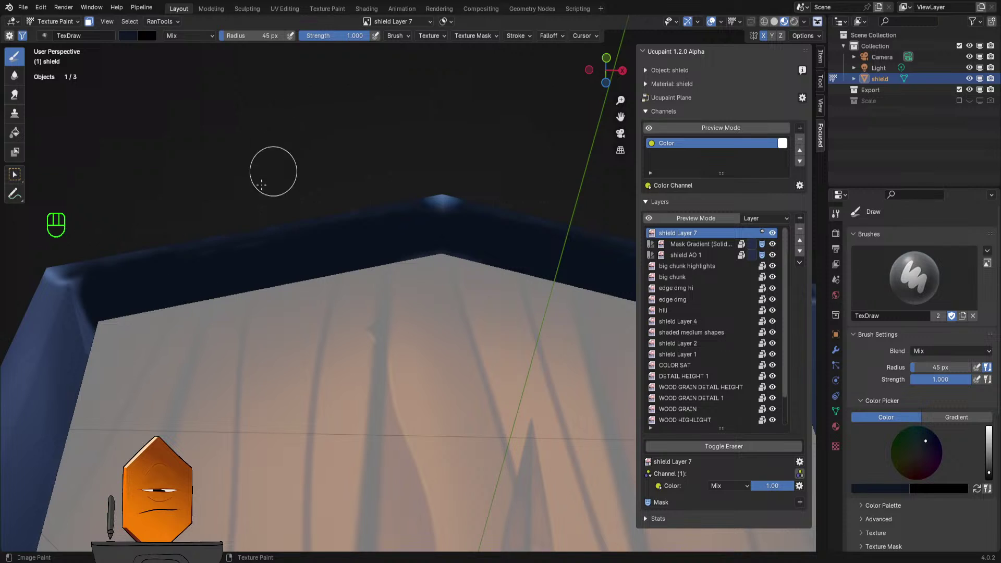
pyautogui.press('f')
pyautogui.click(84, 297)
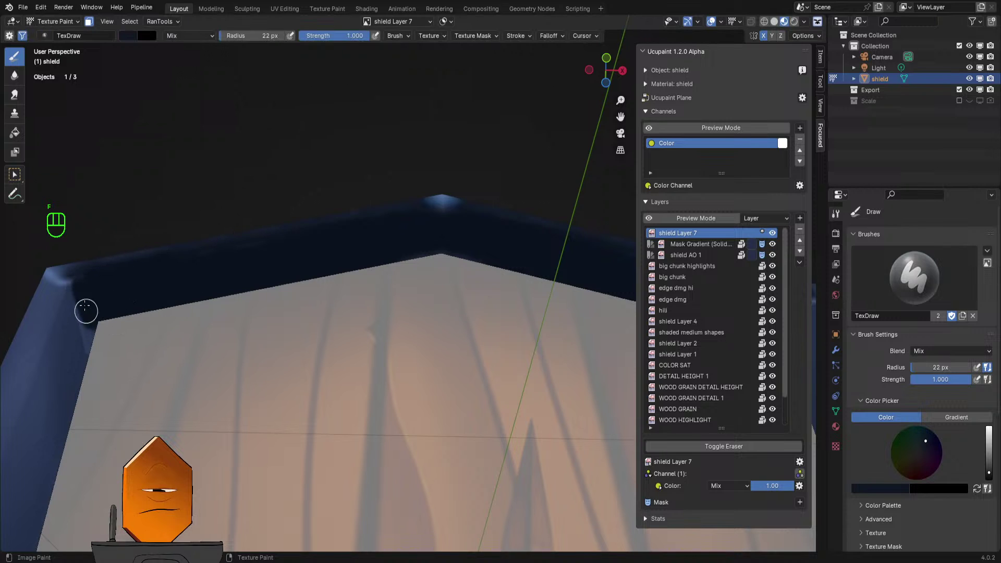
# - Set the stroke method to Line and the radius to 13 px, and try a straight dark navy line beside the top face's highlight
pyautogui.moveTo(96, 342)
pyautogui.mouseDown(button='middle')
pyautogui.moveTo(119, 396)
pyautogui.moveTo(202, 361)
pyautogui.moveTo(246, 245)
pyautogui.moveTo(386, 257)
pyautogui.mouseUp(button='middle')
pyautogui.keyDown('shift'); pyautogui.moveTo(399, 302); pyautogui.dragTo(433, 349, button='middle'); pyautogui.keyUp('shift')
pyautogui.keyDown('ctrl'); pyautogui.moveTo(299, 220); pyautogui.dragTo(314, 150, button='middle'); pyautogui.keyUp('ctrl')
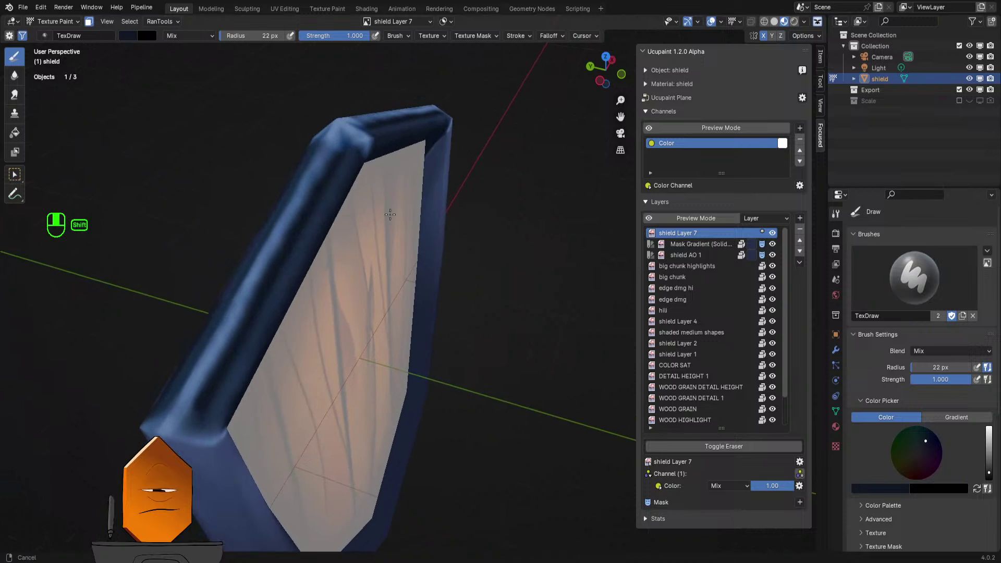
pyautogui.keyDown('shift'); pyautogui.moveTo(421, 204); pyautogui.dragTo(477, 216, button='middle'); pyautogui.keyUp('shift')
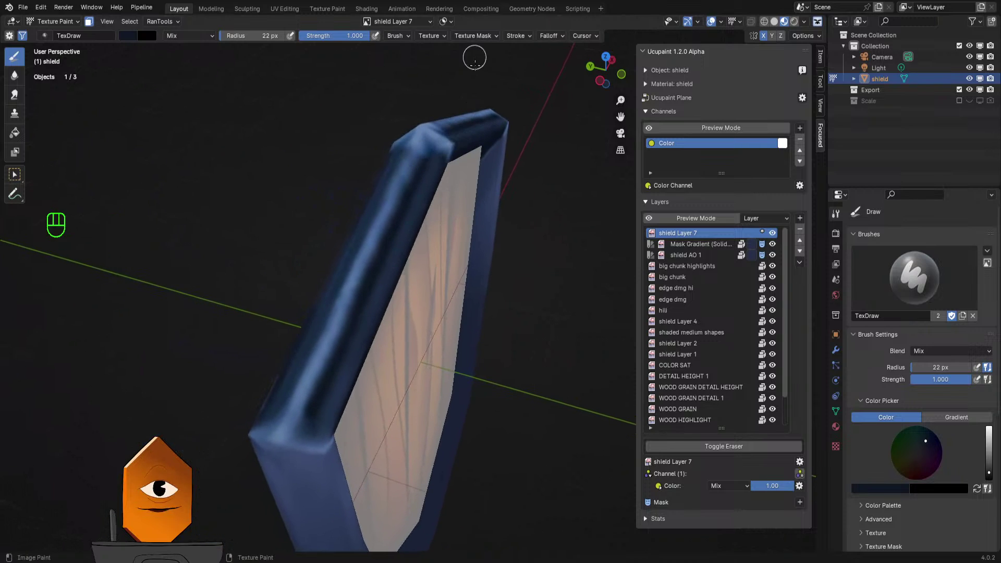
pyautogui.click(517, 35)
pyautogui.click(521, 57)
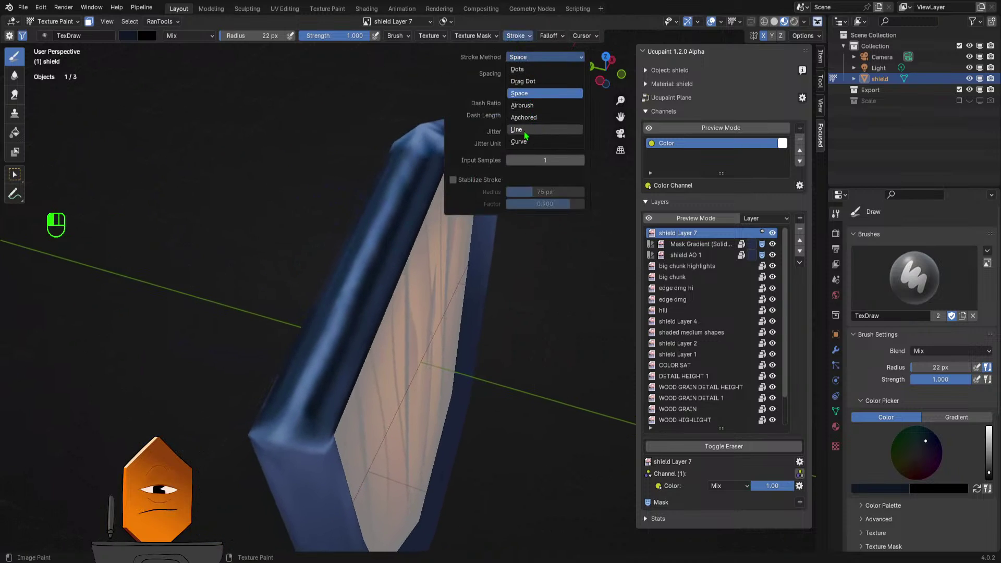
pyautogui.click(522, 134)
pyautogui.press('f')
pyautogui.click(421, 180)
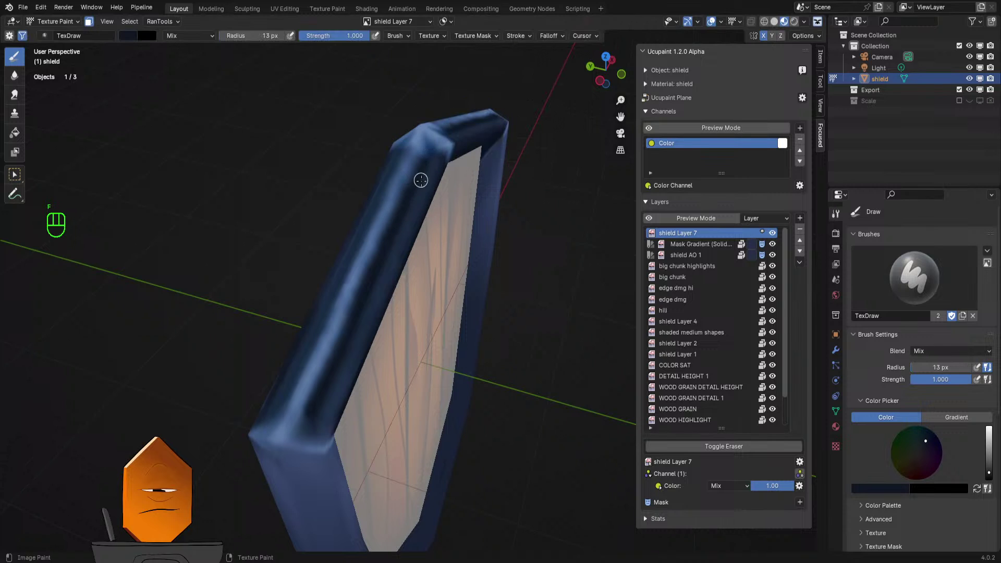
pyautogui.moveTo(393, 233); pyautogui.dragTo(318, 433)
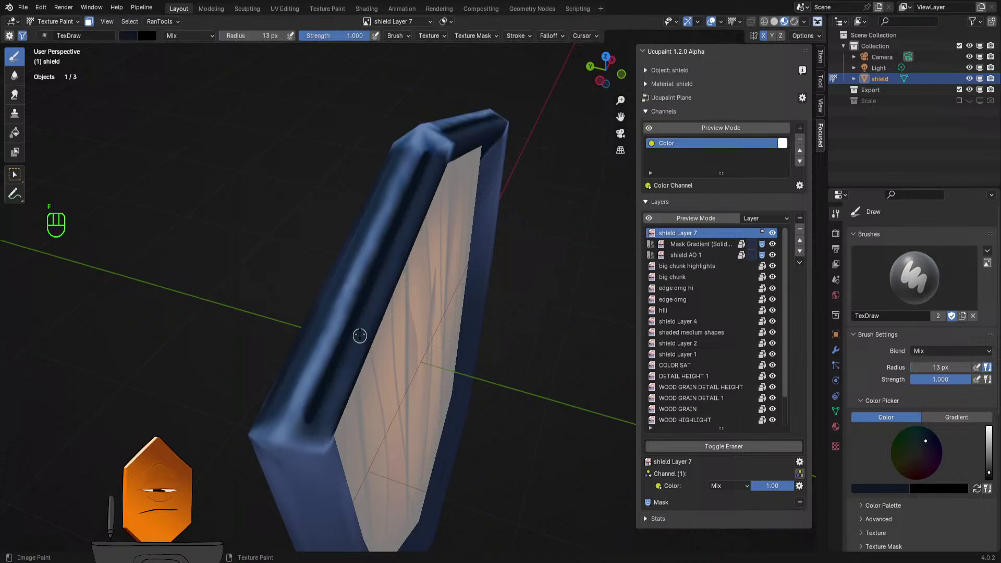
pyautogui.hotkey('ctrl', 'z')
pyautogui.moveTo(427, 150); pyautogui.dragTo(310, 412)
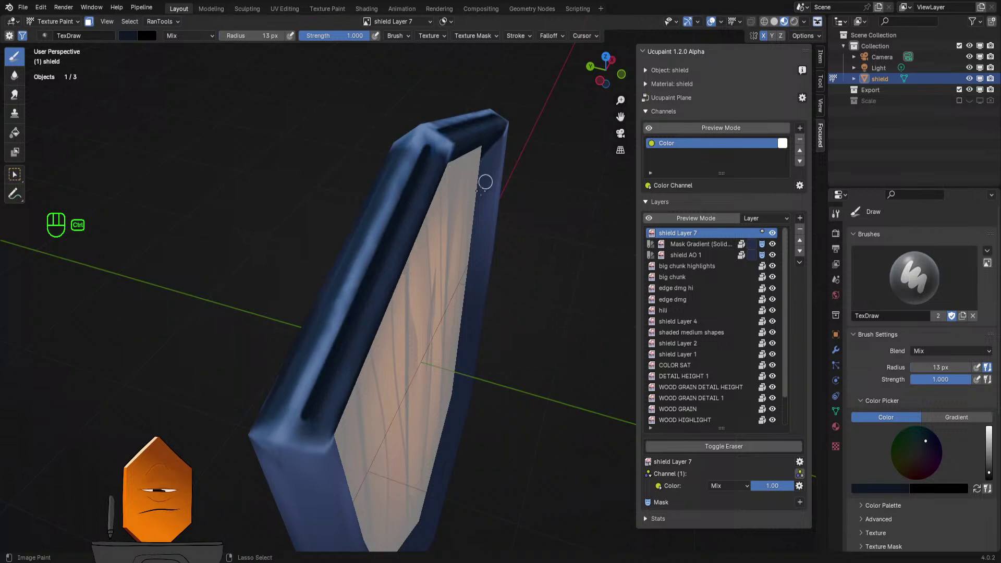
# - Set the strength to 0.673, try another dark navy line along the same face, and undo the last two strokes
pyautogui.moveTo(481, 191)
pyautogui.keyDown('ctrl'); pyautogui.mouseDown(button='middle')
pyautogui.moveTo(472, 214)
pyautogui.moveTo(425, 182)
pyautogui.mouseUp(button='middle'); pyautogui.keyUp('ctrl')
pyautogui.hotkey('shift', 'f')
pyautogui.click(416, 137)
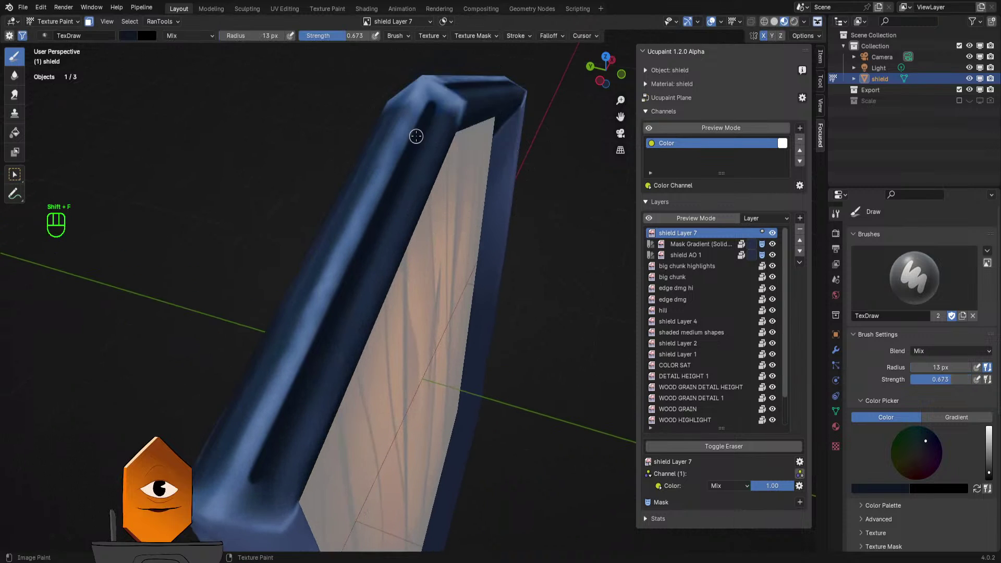
pyautogui.moveTo(422, 107)
pyautogui.mouseDown()
pyautogui.moveTo(374, 275)
pyautogui.moveTo(264, 479)
pyautogui.mouseUp()
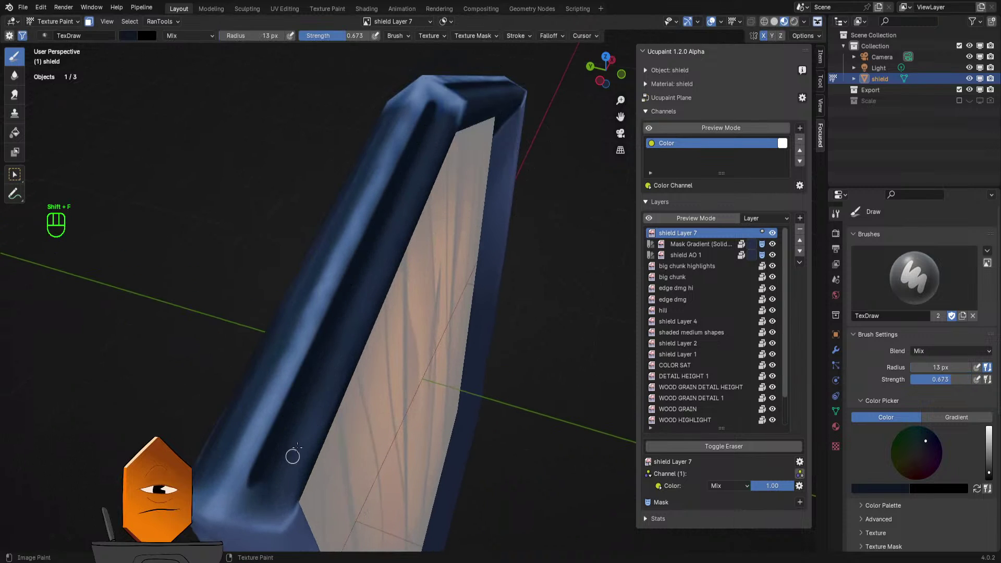
pyautogui.hotkey('ctrl', 'z')
pyautogui.moveTo(436, 118)
pyautogui.mouseDown()
pyautogui.moveTo(315, 418)
pyautogui.moveTo(265, 477)
pyautogui.mouseUp()
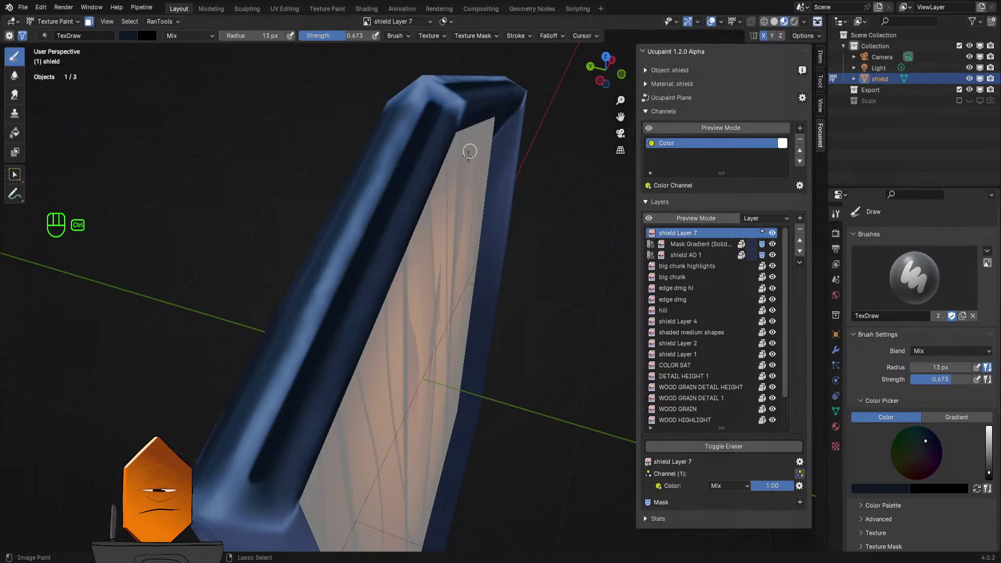
pyautogui.keyDown('ctrl'); pyautogui.moveTo(469, 149); pyautogui.dragTo(422, 304, button='middle'); pyautogui.keyUp('ctrl')
pyautogui.moveTo(472, 255); pyautogui.dragTo(499, 224, button='middle')
pyautogui.hotkey('ctrl', 'z')
pyautogui.hotkey('ctrl', 'z')
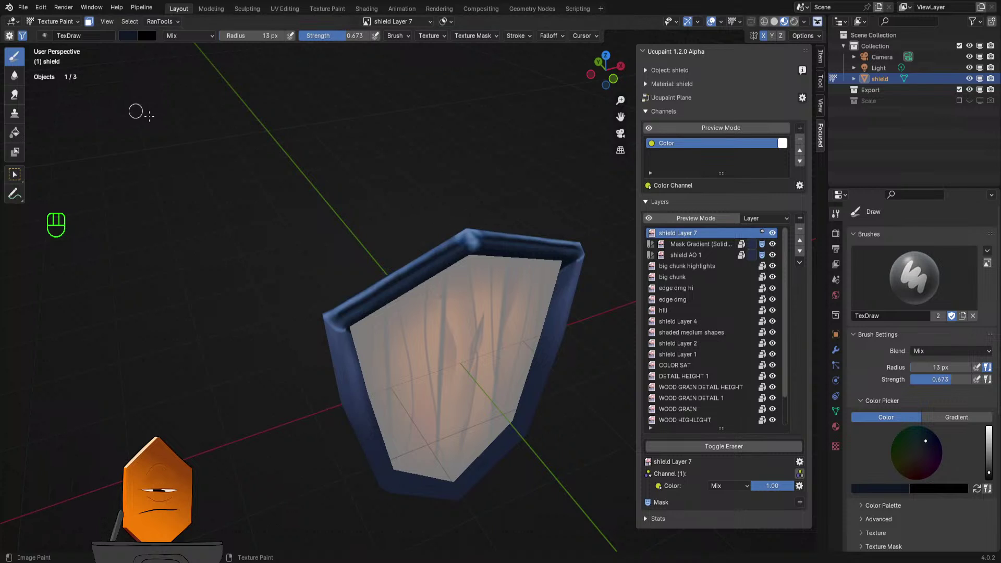
# - Turn off the face selection mask and save the file
pyautogui.click(88, 21)
pyautogui.moveTo(205, 169); pyautogui.dragTo(177, 182, button='middle')
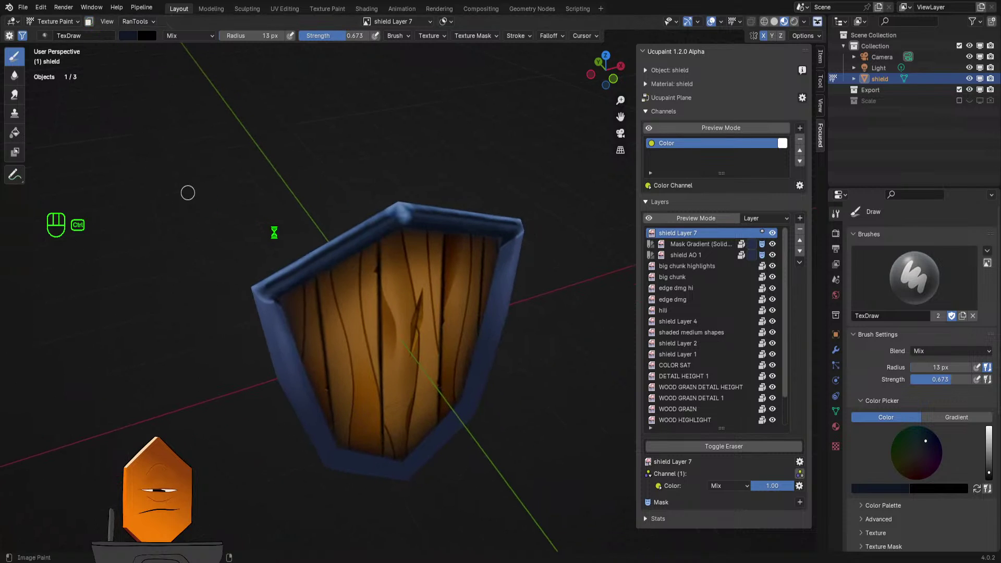
pyautogui.hotkey('ctrl', 's')
pyautogui.moveTo(297, 260)
pyautogui.mouseDown(button='middle')
pyautogui.moveTo(221, 164)
pyautogui.moveTo(198, 163)
pyautogui.moveTo(162, 190)
pyautogui.mouseUp(button='middle')
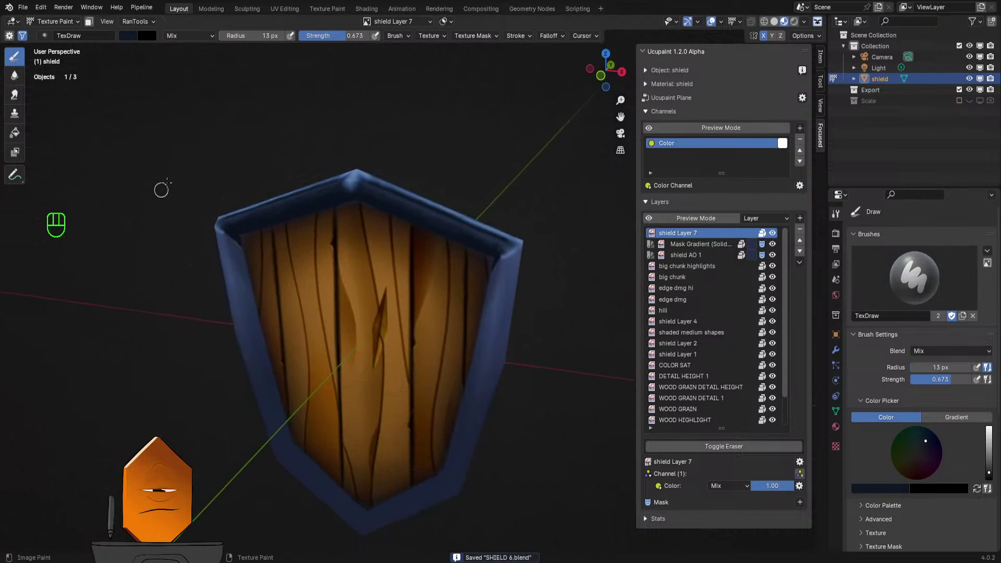
# - Hide the viewport overlays and examine the frame's shading on the front and back of the shield
pyautogui.scroll(-3, 162, 190)
pyautogui.moveTo(179, 224)
pyautogui.mouseDown(button='middle')
pyautogui.moveTo(197, 264)
pyautogui.moveTo(493, 221)
pyautogui.moveTo(501, 203)
pyautogui.moveTo(355, 224)
pyautogui.moveTo(217, 228)
pyautogui.moveTo(277, 225)
pyautogui.moveTo(265, 168)
pyautogui.moveTo(402, 167)
pyautogui.moveTo(462, 152)
pyautogui.moveTo(449, 184)
pyautogui.moveTo(474, 178)
pyautogui.moveTo(469, 187)
pyautogui.mouseUp(button='middle')
pyautogui.hotkey('shift', 'alt', 'z')
pyautogui.scroll(2, 464, 152)
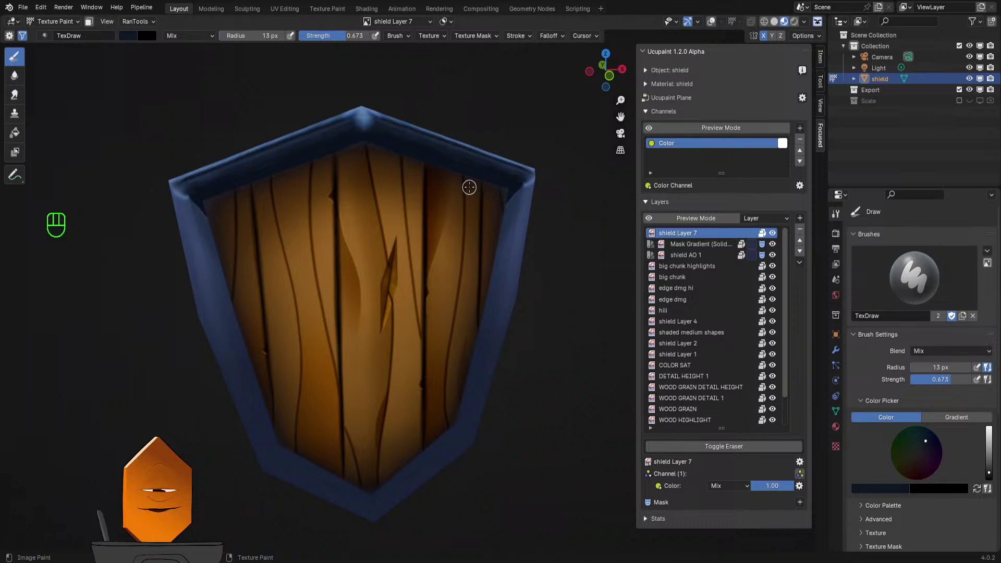
pyautogui.moveTo(502, 239)
pyautogui.mouseDown(button='middle')
pyautogui.moveTo(335, 355)
pyautogui.moveTo(305, 307)
pyautogui.mouseUp(button='middle')
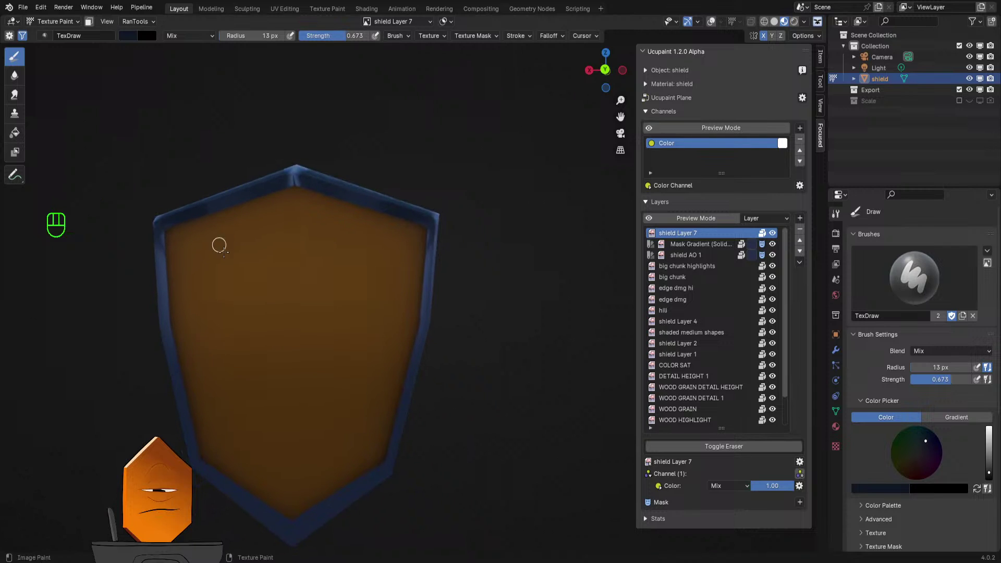
pyautogui.moveTo(259, 330)
pyautogui.mouseDown(button='middle')
pyautogui.moveTo(412, 345)
pyautogui.moveTo(438, 333)
pyautogui.moveTo(457, 344)
pyautogui.mouseUp(button='middle')
pyautogui.moveTo(522, 329); pyautogui.dragTo(295, 340, button='middle')
pyautogui.scroll(4, 295, 340)
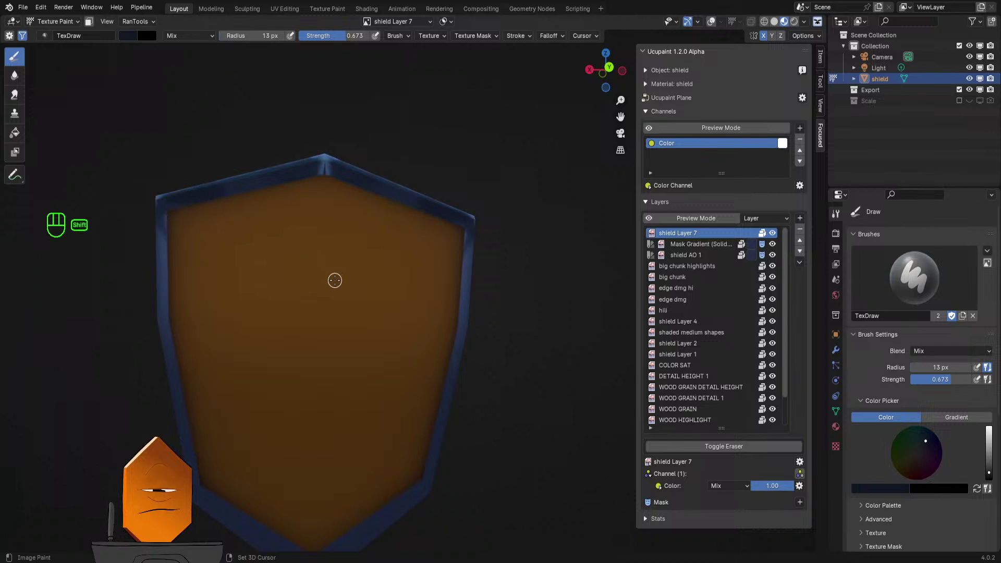
pyautogui.moveTo(334, 280); pyautogui.dragTo(270, 211, button='middle')
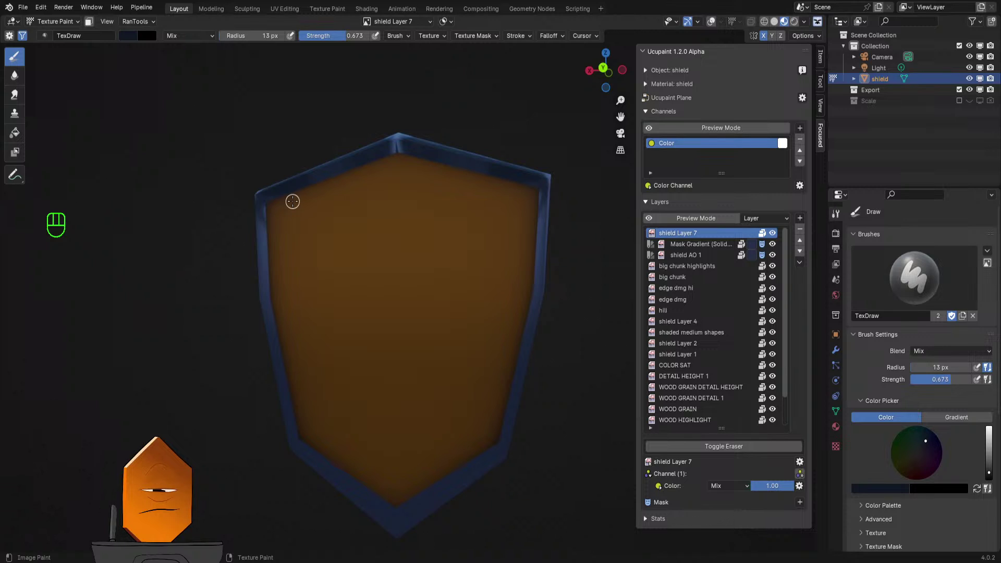
pyautogui.moveTo(349, 293); pyautogui.dragTo(384, 309, button='middle')
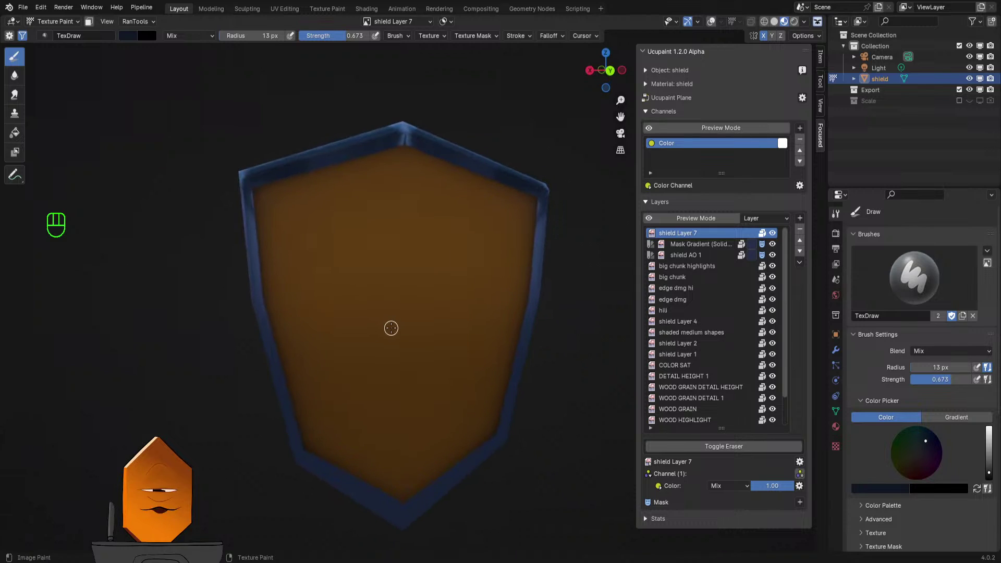
pyautogui.moveTo(391, 328); pyautogui.dragTo(473, 372, button='middle')
pyautogui.moveTo(349, 300); pyautogui.dragTo(306, 282, button='middle')
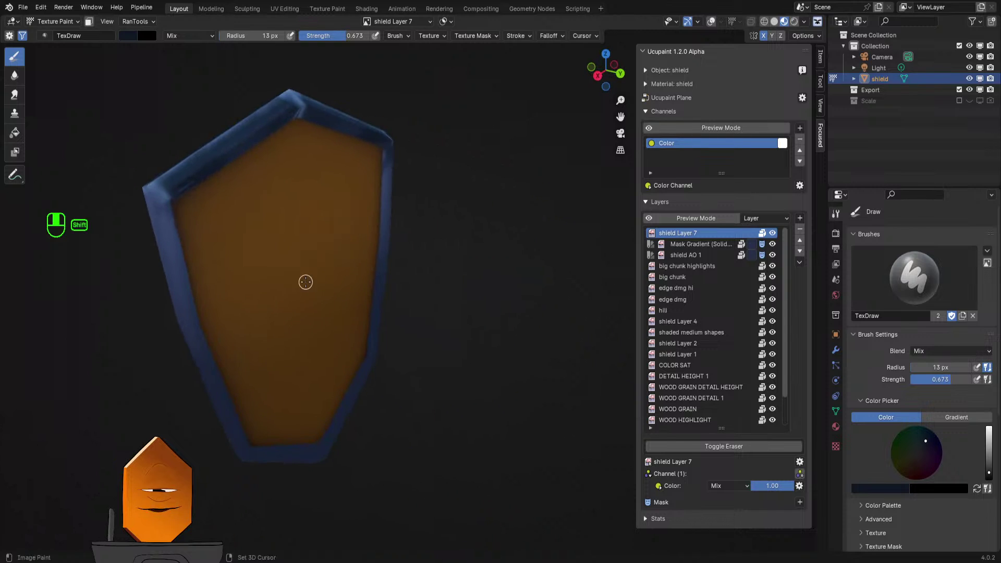
pyautogui.moveTo(312, 317)
pyautogui.mouseDown(button='middle')
pyautogui.moveTo(481, 306)
pyautogui.moveTo(483, 384)
pyautogui.moveTo(351, 400)
pyautogui.moveTo(499, 398)
pyautogui.moveTo(483, 380)
pyautogui.moveTo(241, 371)
pyautogui.moveTo(384, 365)
pyautogui.moveTo(350, 369)
pyautogui.moveTo(392, 327)
pyautogui.moveTo(530, 319)
pyautogui.moveTo(441, 313)
pyautogui.mouseUp(button='middle')
pyautogui.hotkey('shift', 'space')
pyautogui.press('d')
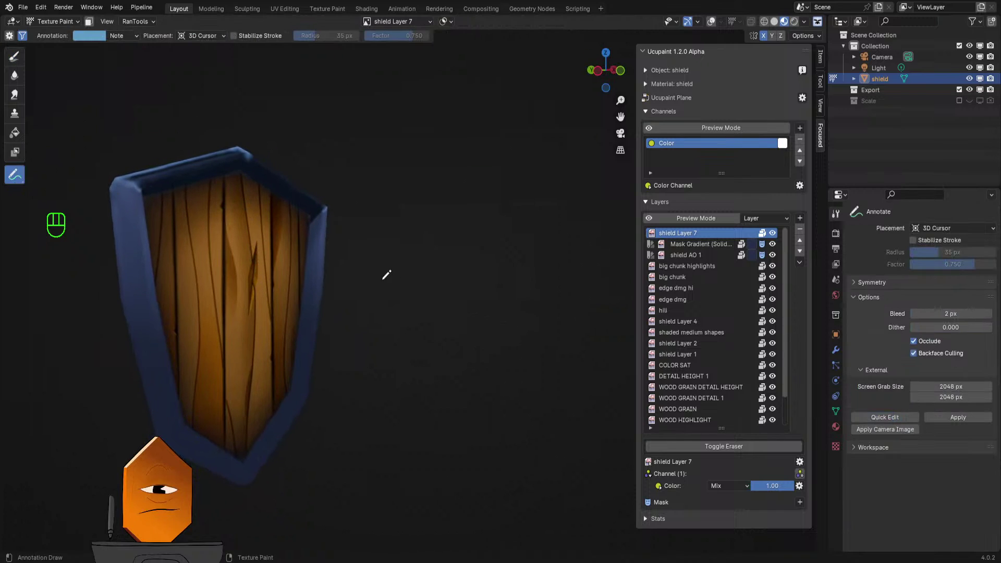
pyautogui.hotkey('ctrl', 'z')
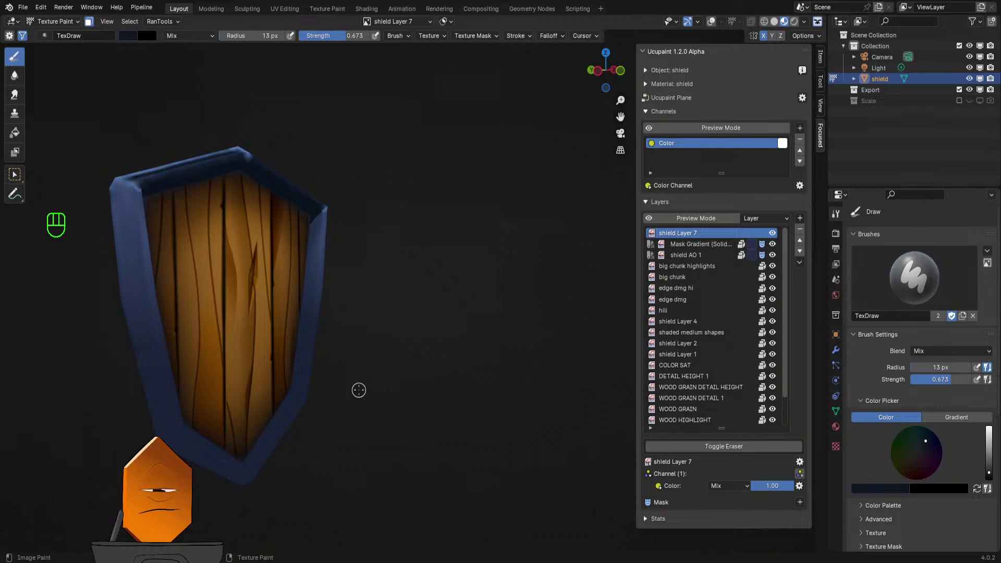
# - Save the file and change the stroke method of the TexDraw brush
pyautogui.moveTo(308, 263); pyautogui.dragTo(365, 207, button='middle')
pyautogui.hotkey('ctrl', 's')
pyautogui.scroll(2, 365, 206)
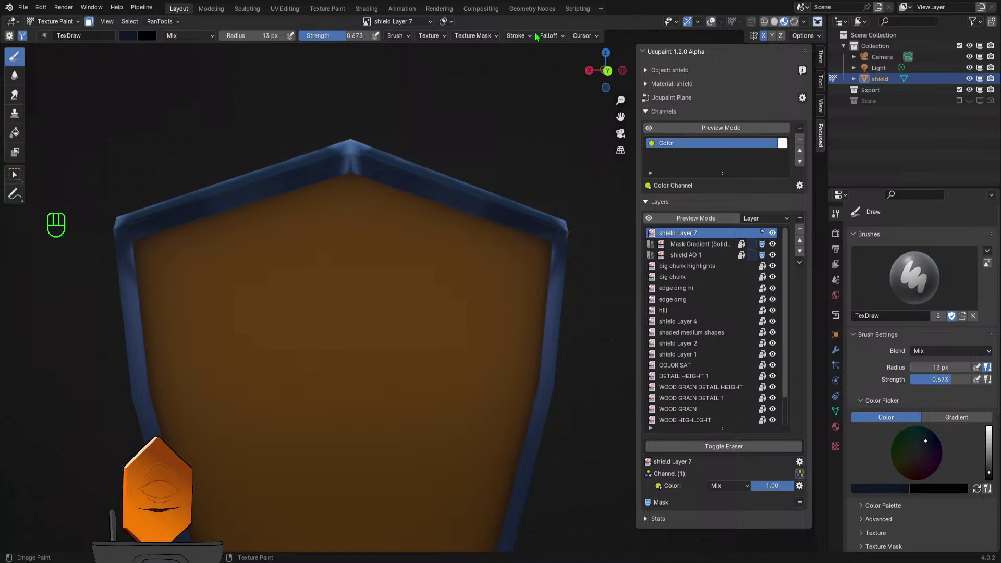
pyautogui.click(516, 35)
pyautogui.click(545, 57)
pyautogui.click(522, 93)
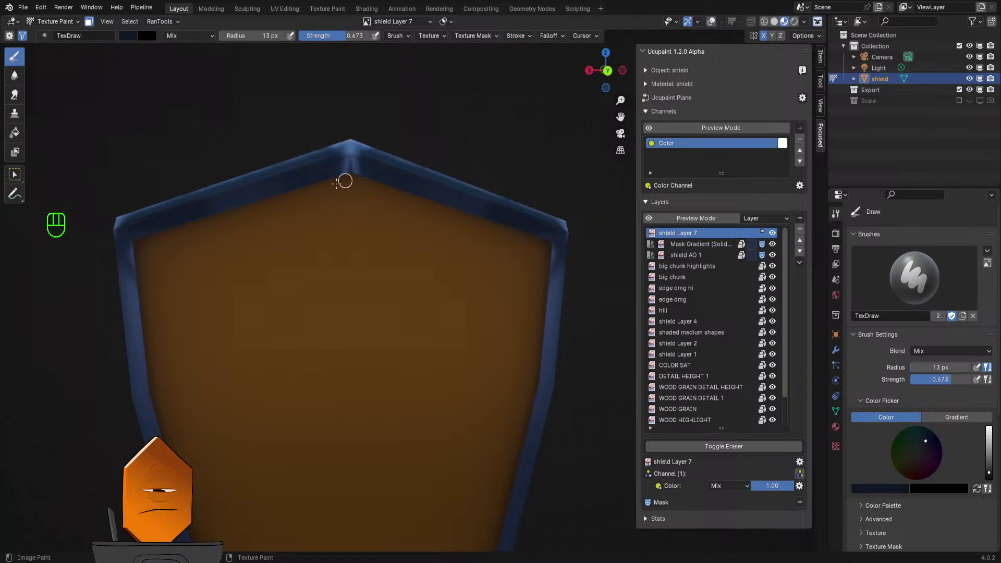
# - Try to blend the light blue highlight at the top peak of the rim on the shield's back
pyautogui.scroll(4, 370, 140)
pyautogui.scroll(-4, 368, 127)
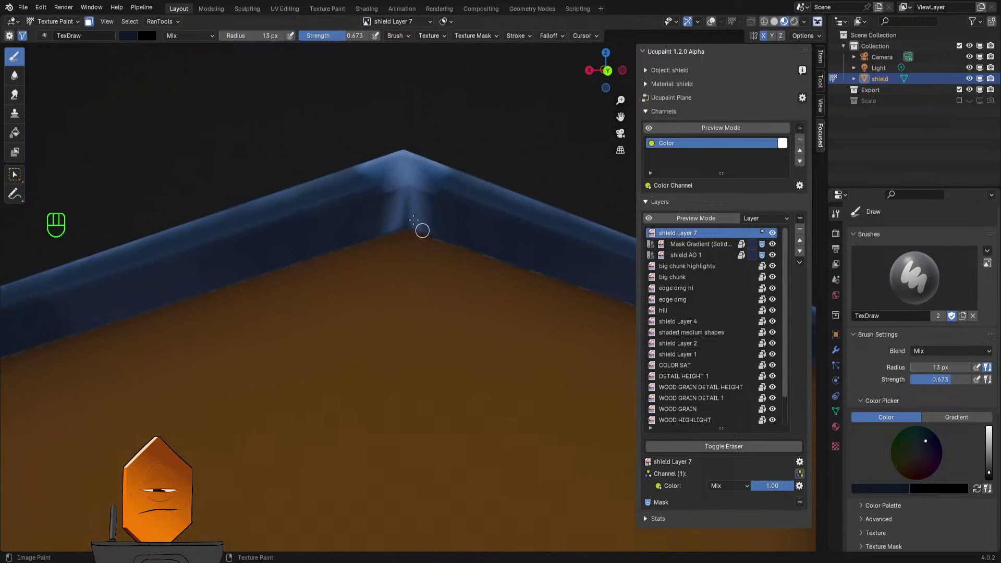
pyautogui.hotkey('ctrl', 'z')
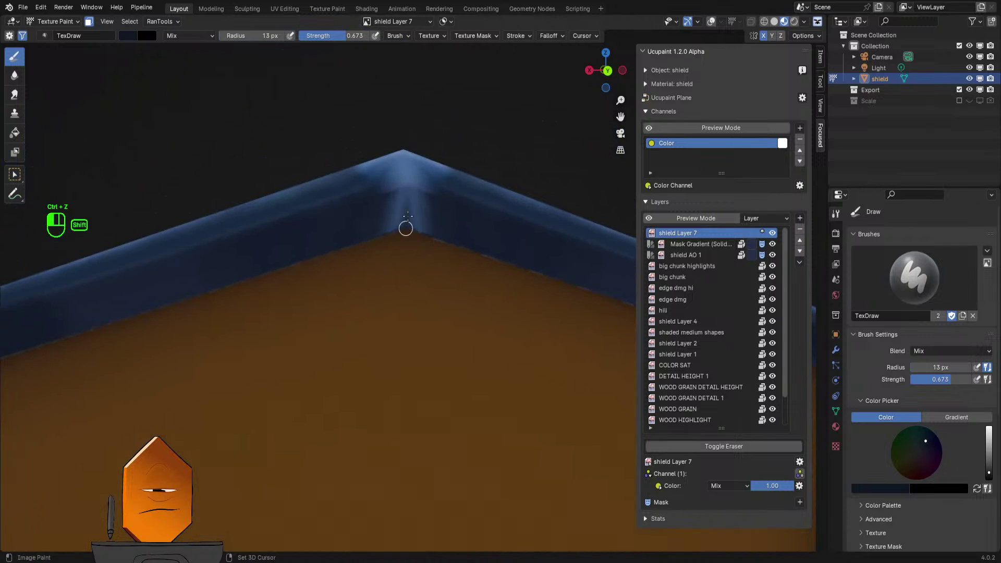
pyautogui.keyDown('shift'); pyautogui.moveTo(410, 201); pyautogui.dragTo(426, 225); pyautogui.keyUp('shift')
pyautogui.scroll(-6, 426, 226)
pyautogui.moveTo(449, 225)
pyautogui.mouseDown(button='middle')
pyautogui.moveTo(514, 295)
pyautogui.moveTo(568, 270)
pyautogui.moveTo(466, 278)
pyautogui.moveTo(483, 280)
pyautogui.moveTo(453, 205)
pyautogui.moveTo(456, 277)
pyautogui.moveTo(417, 264)
pyautogui.mouseUp(button='middle')
pyautogui.scroll(3, 483, 279)
pyautogui.hotkey('ctrl', 'z')
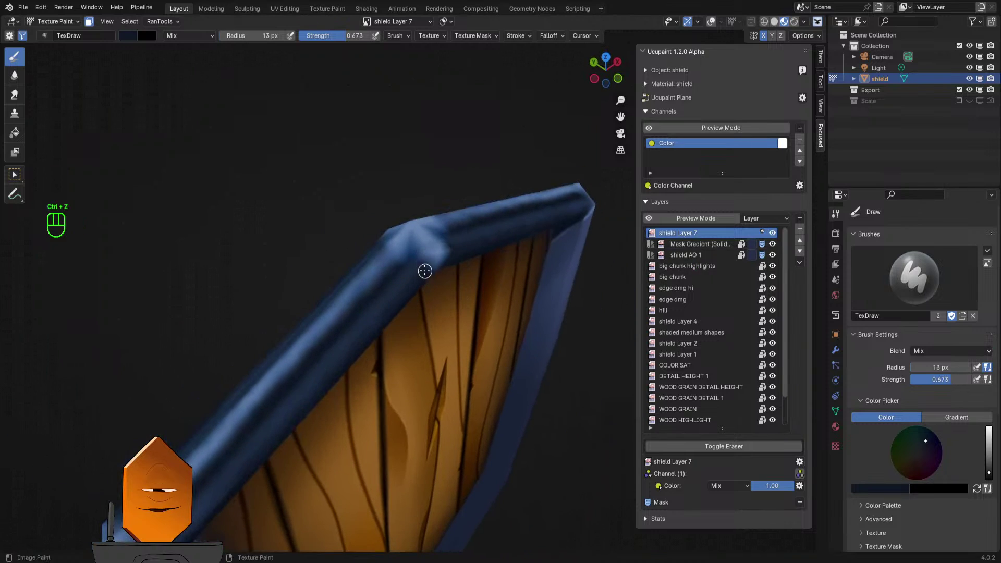
# - Switch to the Smear brush and set its radius to 30 px
pyautogui.press('q')
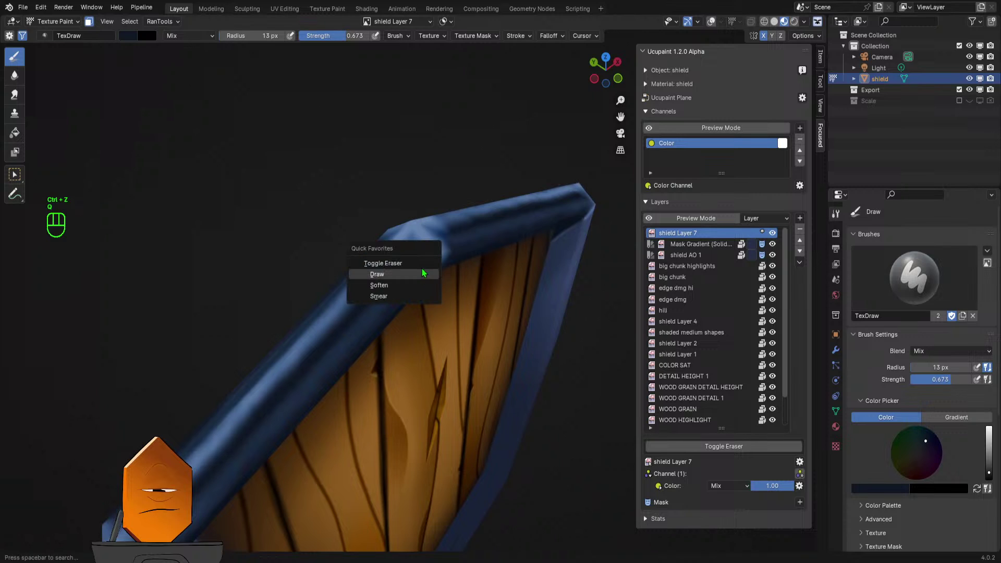
pyautogui.click(416, 294)
pyautogui.press('f')
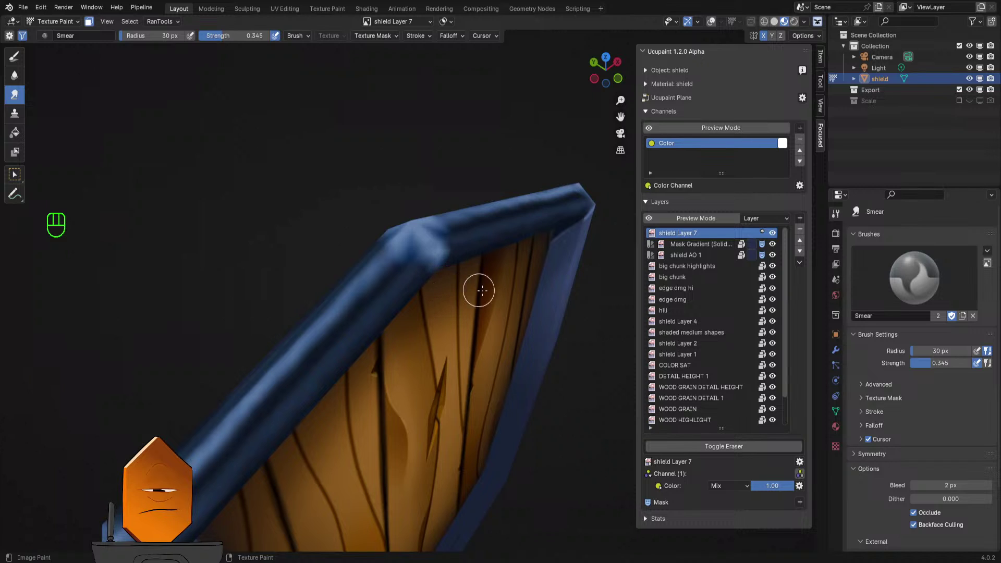
pyautogui.moveTo(525, 291); pyautogui.dragTo(514, 246, button='middle')
pyautogui.moveTo(551, 348); pyautogui.dragTo(497, 320, button='middle')
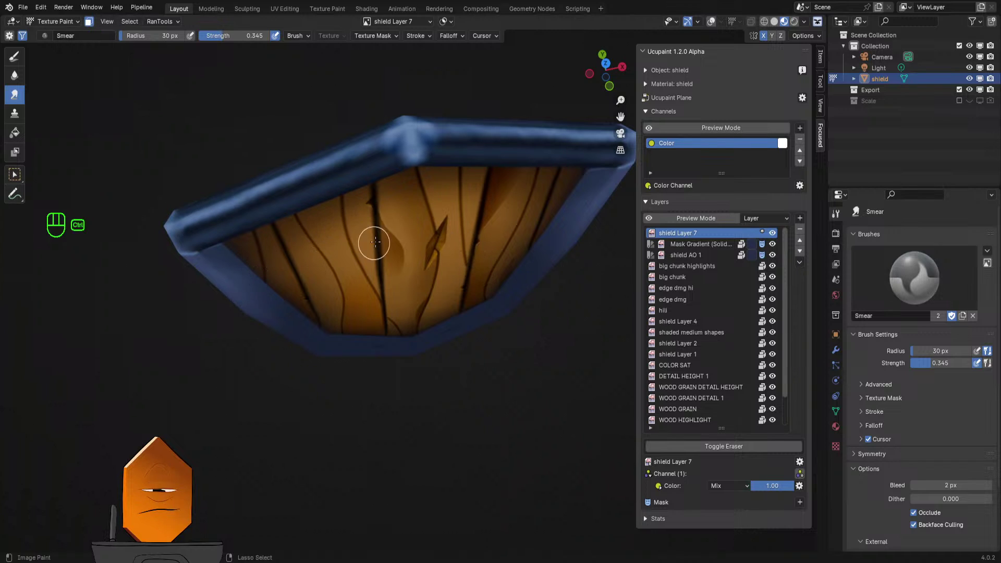
# - Show the viewport overlays, restore the rim face selection in Edit Mode and return to Texture Paint
pyautogui.moveTo(373, 239); pyautogui.dragTo(417, 292, button='middle')
pyautogui.press('Tab')
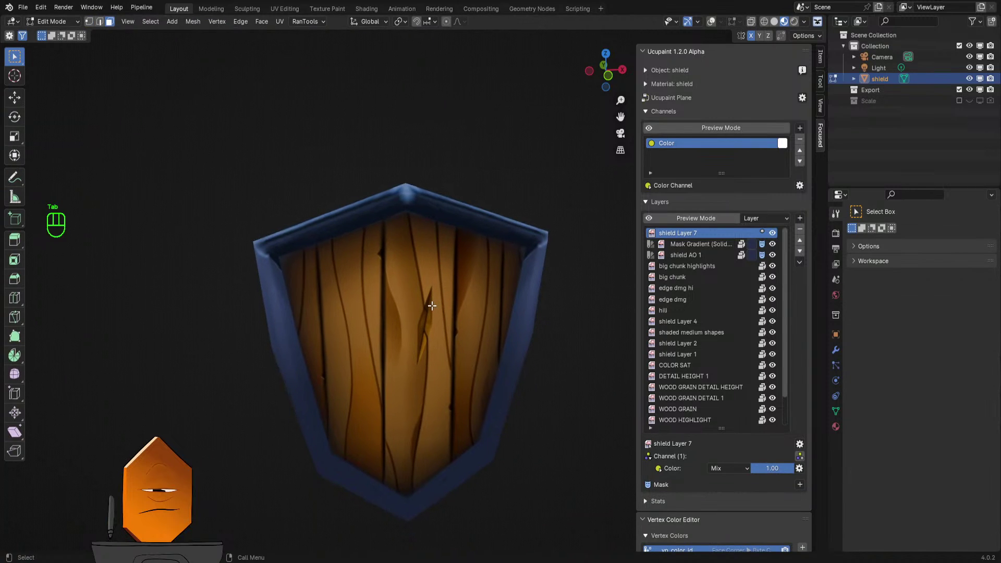
pyautogui.hotkey('shift', 'alt', 'z')
pyautogui.hotkey('ctrl', 'z')
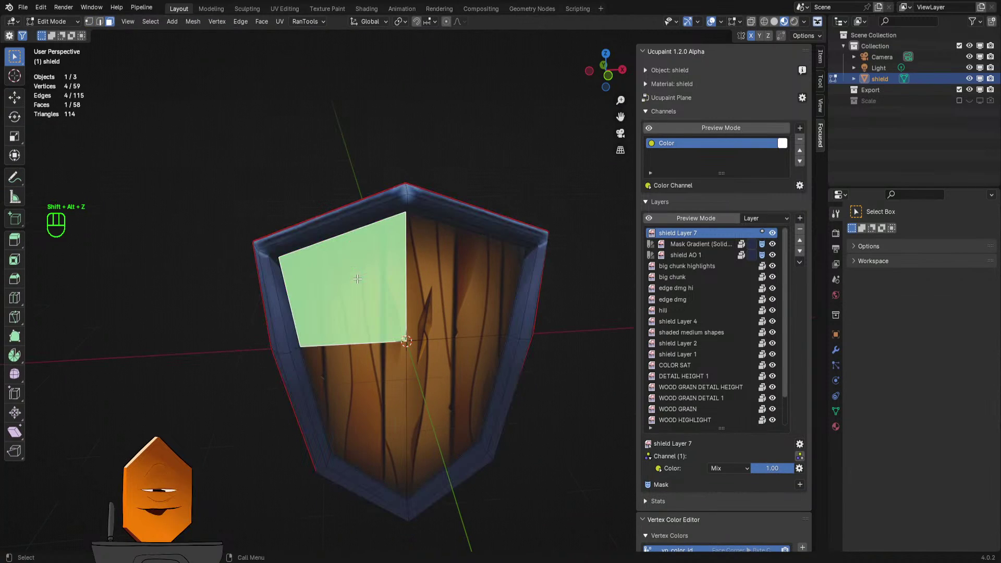
pyautogui.hotkey('ctrl', 'z')
pyautogui.press('Tab')
pyautogui.press('Tab')
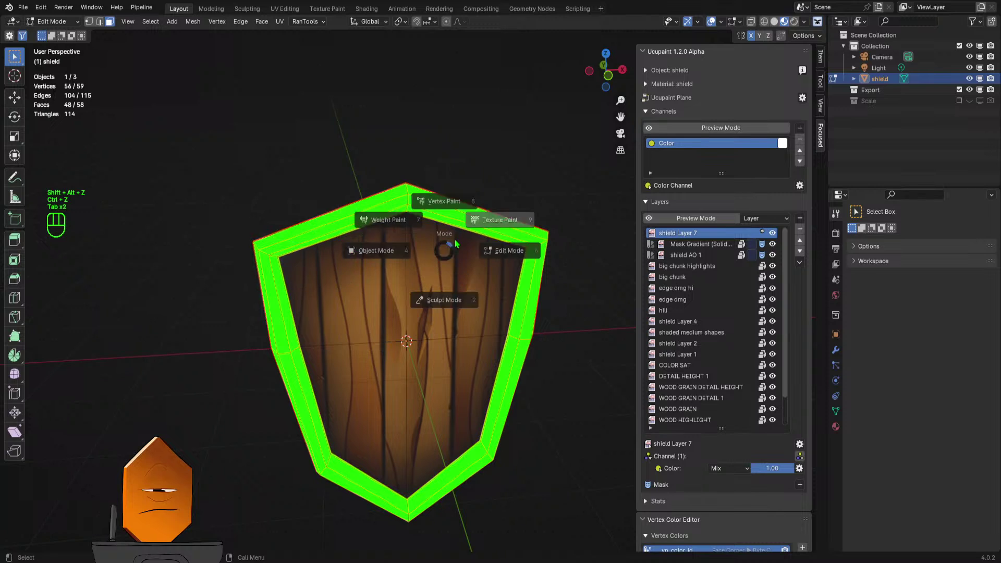
pyautogui.moveTo(488, 222)
pyautogui.mouseDown(button='middle')
pyautogui.moveTo(470, 343)
pyautogui.moveTo(464, 271)
pyautogui.moveTo(493, 221)
pyautogui.moveTo(479, 328)
pyautogui.moveTo(378, 237)
pyautogui.mouseUp(button='middle')
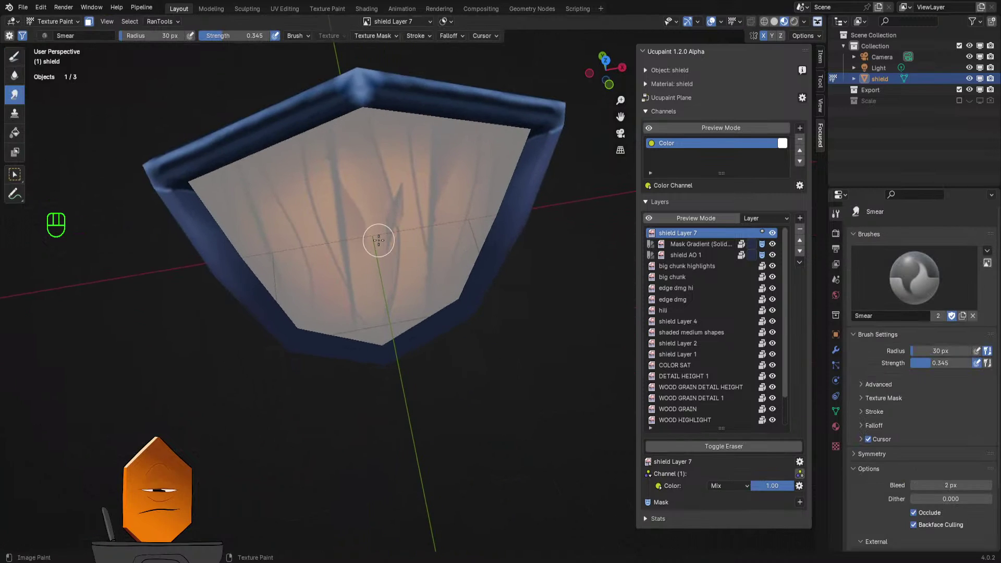
# - Switch back to the Draw brush and sample a light blue as the paint colour
pyautogui.press('q')
pyautogui.click(368, 154)
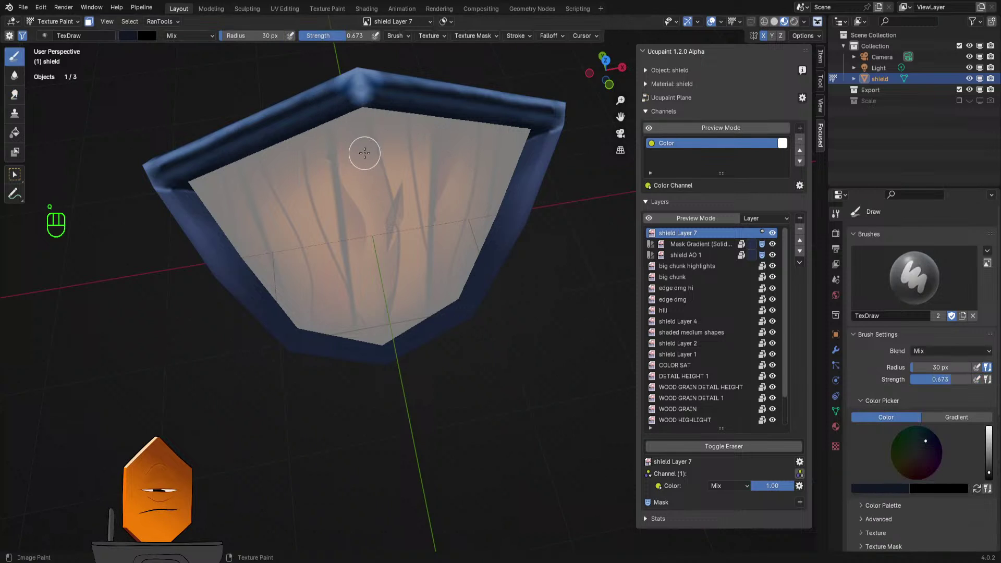
pyautogui.click(519, 36)
pyautogui.press('s')
pyautogui.click(309, 341)
pyautogui.hotkey('ctrl', 'z')
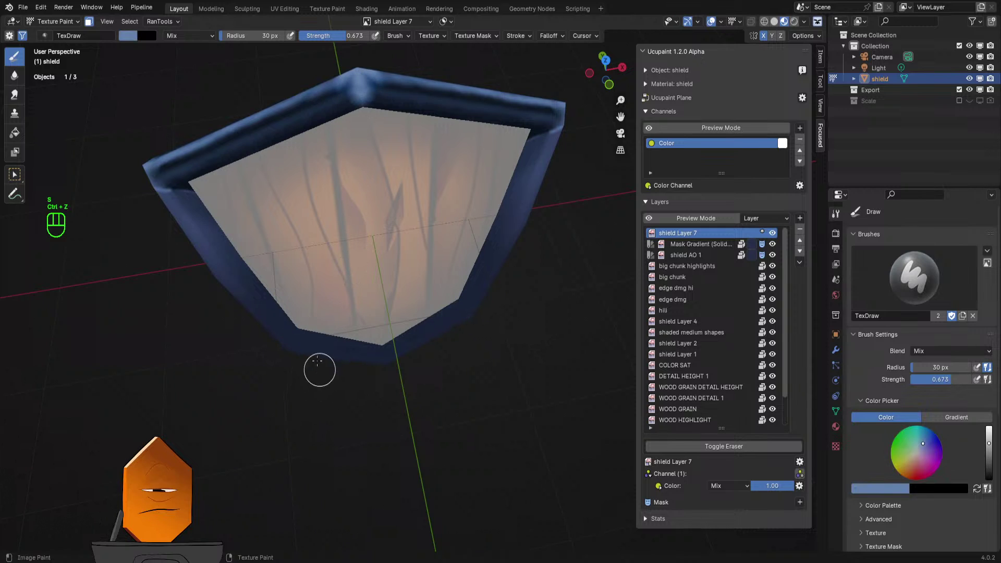
pyautogui.click(312, 344)
pyautogui.click(332, 341)
pyautogui.hotkey('ctrl', 'z')
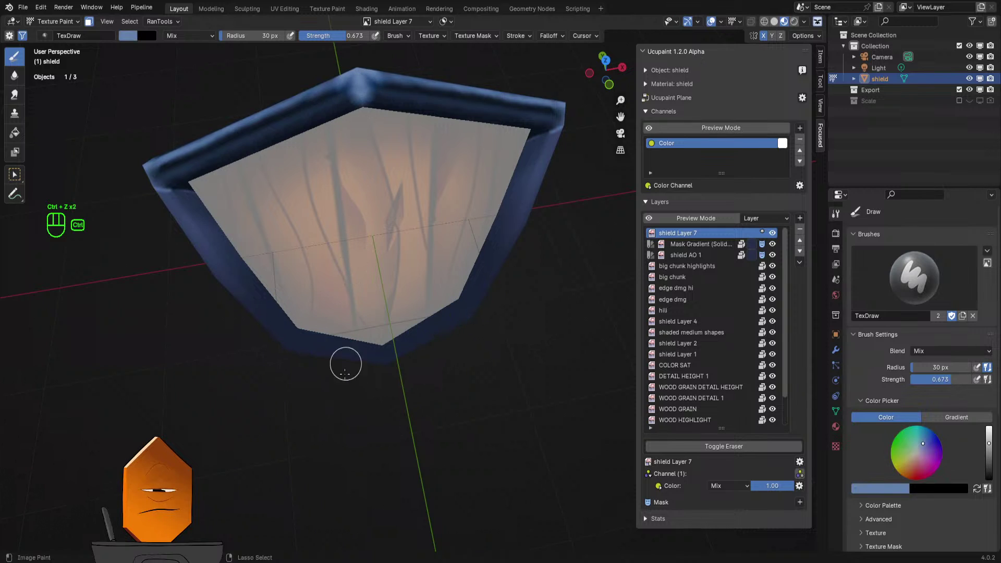
# - Paint light blue highlight bands across the rim beside the bottom tip and break them up with a sampled dark blue
pyautogui.click(335, 347)
pyautogui.moveTo(336, 361)
pyautogui.mouseDown()
pyautogui.moveTo(324, 409)
pyautogui.moveTo(362, 339)
pyautogui.moveTo(353, 369)
pyautogui.moveTo(357, 323)
pyautogui.moveTo(374, 431)
pyautogui.mouseUp()
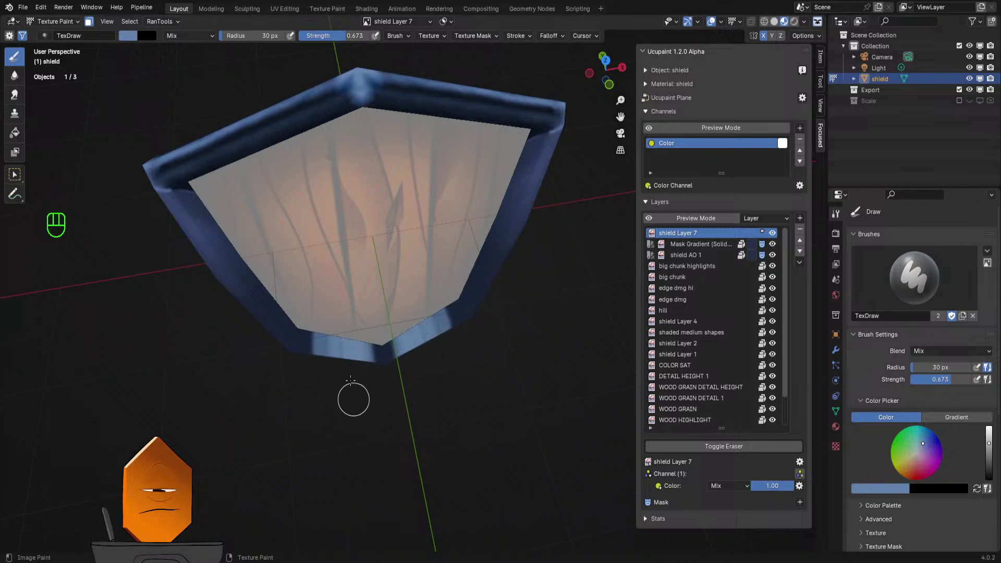
pyautogui.press('s')
pyautogui.moveTo(317, 325); pyautogui.dragTo(320, 403)
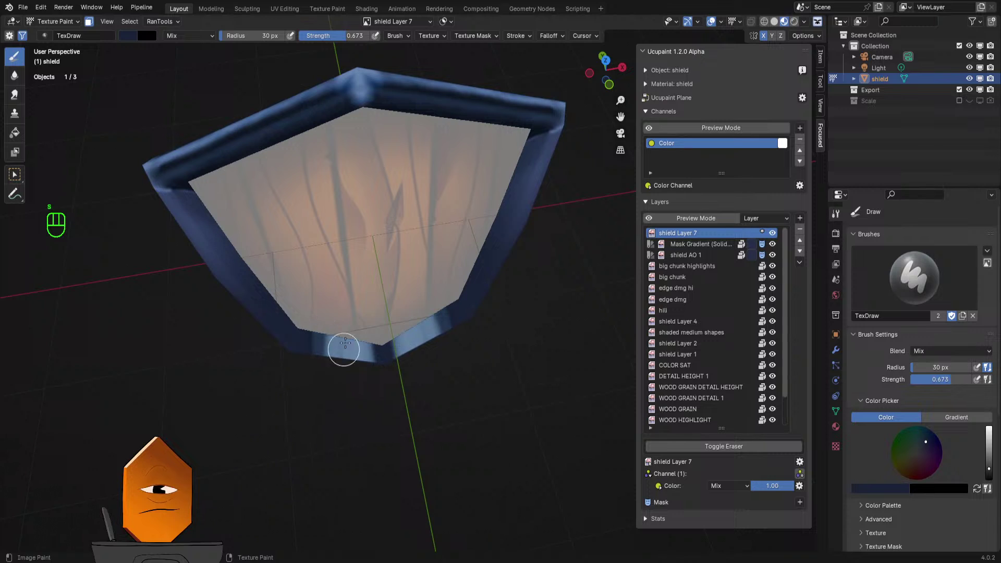
pyautogui.moveTo(347, 337)
pyautogui.mouseDown()
pyautogui.moveTo(350, 387)
pyautogui.moveTo(351, 340)
pyautogui.moveTo(364, 377)
pyautogui.moveTo(366, 439)
pyautogui.mouseUp()
# - Sample a lighter blue from the rim and set the brush radius to 21 px
pyautogui.press('s')
pyautogui.press('f')
pyautogui.click(364, 351)
# - Enter Edit Mode on the shield and clear the face selection
pyautogui.press('a')
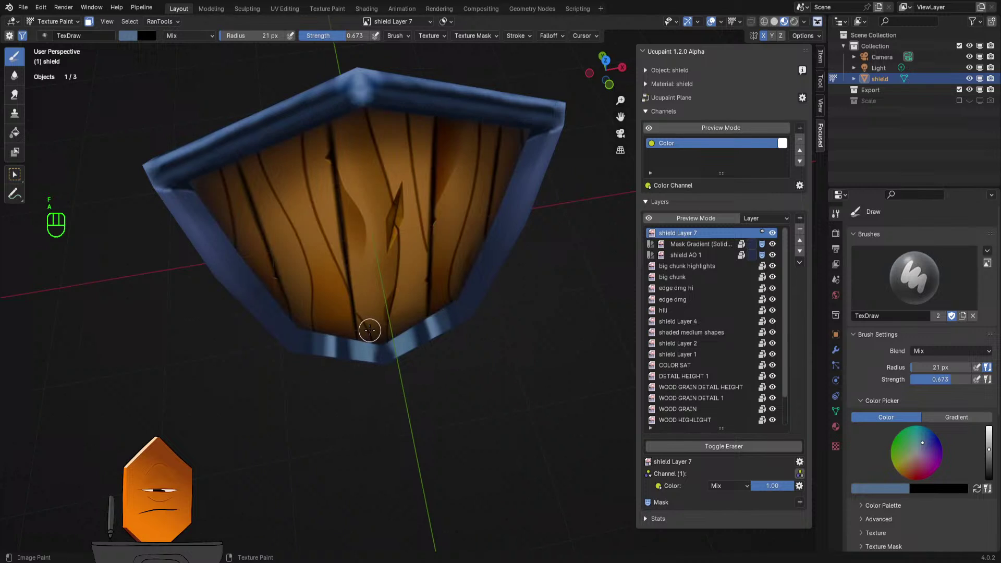
pyautogui.press('Tab')
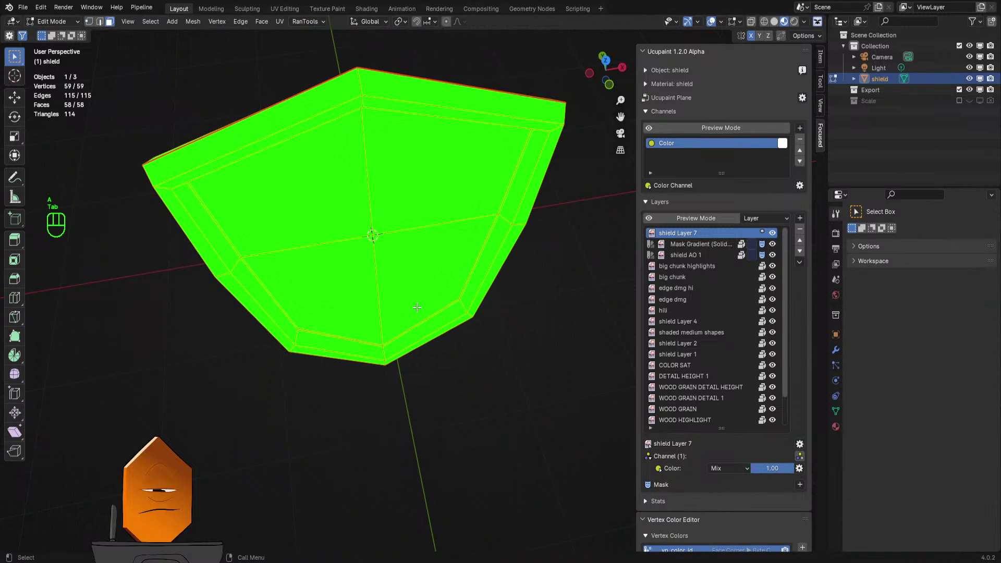
pyautogui.hotkey('ctrl', 'z')
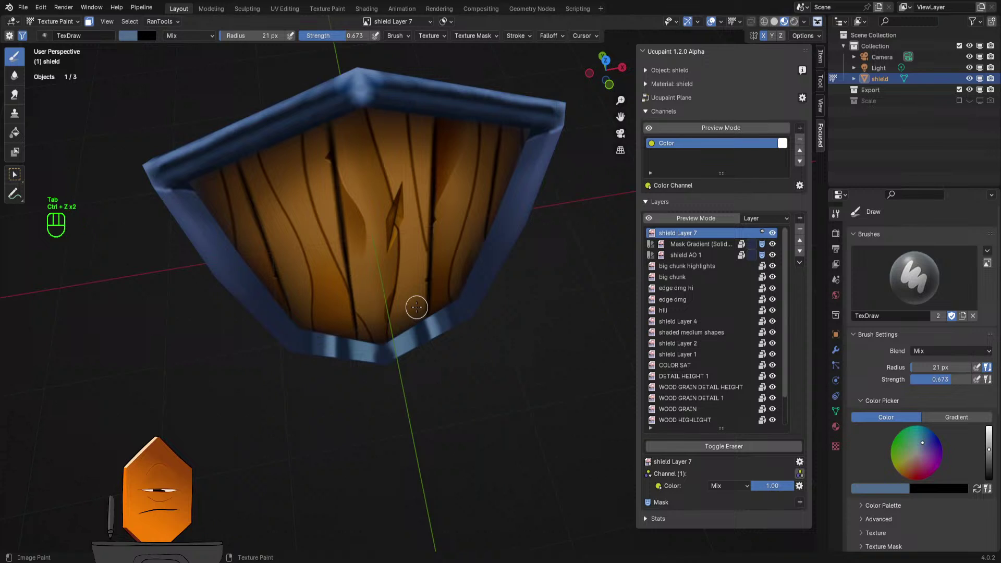
pyautogui.hotkey('ctrl', 'z')
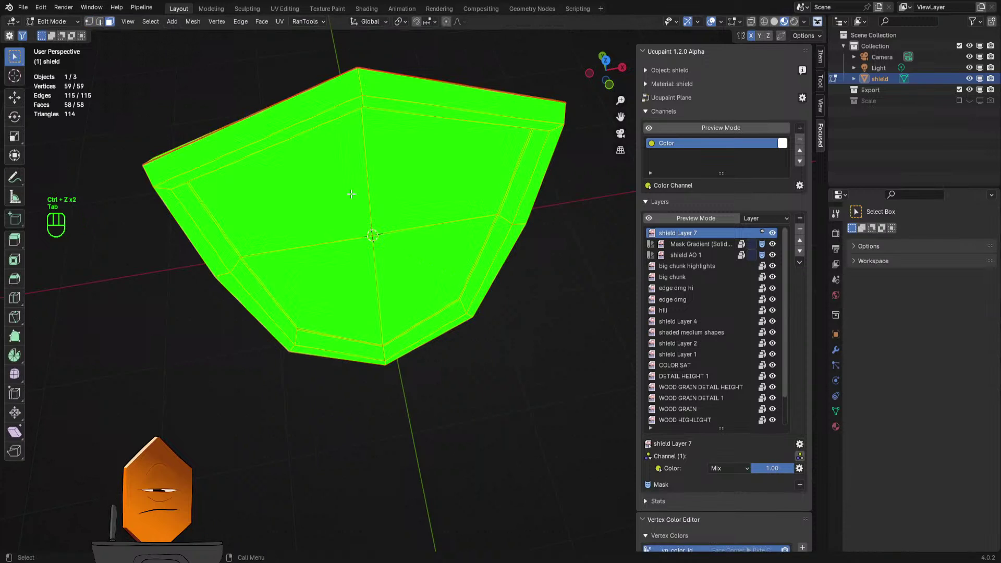
pyautogui.keyDown('shift'); pyautogui.click(398, 182); pyautogui.keyUp('shift')
pyautogui.click(325, 222)
pyautogui.click(545, 395)
# - Select the four wood panel faces on the front of the shield
pyautogui.moveTo(545, 396); pyautogui.dragTo(543, 320, button='middle')
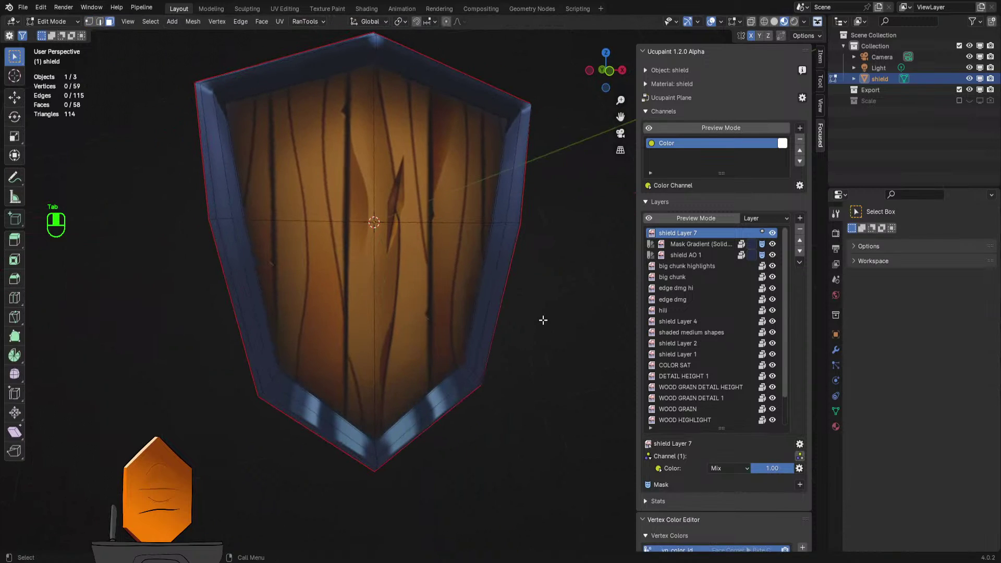
pyautogui.click(334, 180)
pyautogui.keyDown('shift'); pyautogui.click(429, 170); pyautogui.keyUp('shift')
pyautogui.keyDown('shift'); pyautogui.click(356, 303); pyautogui.keyUp('shift')
pyautogui.keyDown('shift'); pyautogui.click(424, 324); pyautogui.keyUp('shift')
# - Add the six inner panel faces on the back of the shield to the selection
pyautogui.moveTo(547, 396); pyautogui.dragTo(299, 430, button='middle')
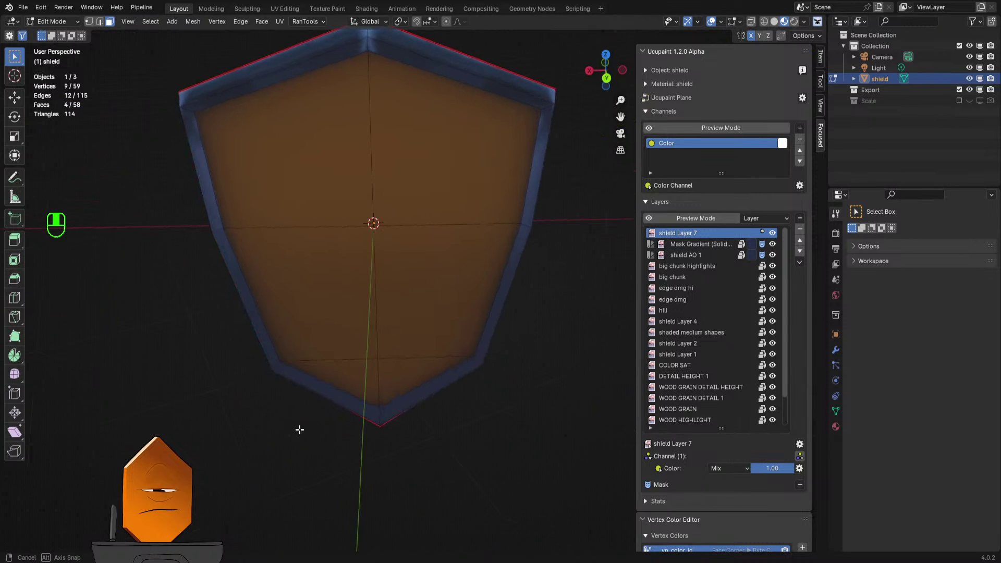
pyautogui.click(340, 180)
pyautogui.moveTo(351, 224); pyautogui.dragTo(302, 207, button='middle')
pyautogui.hotkey('ctrl', 'z')
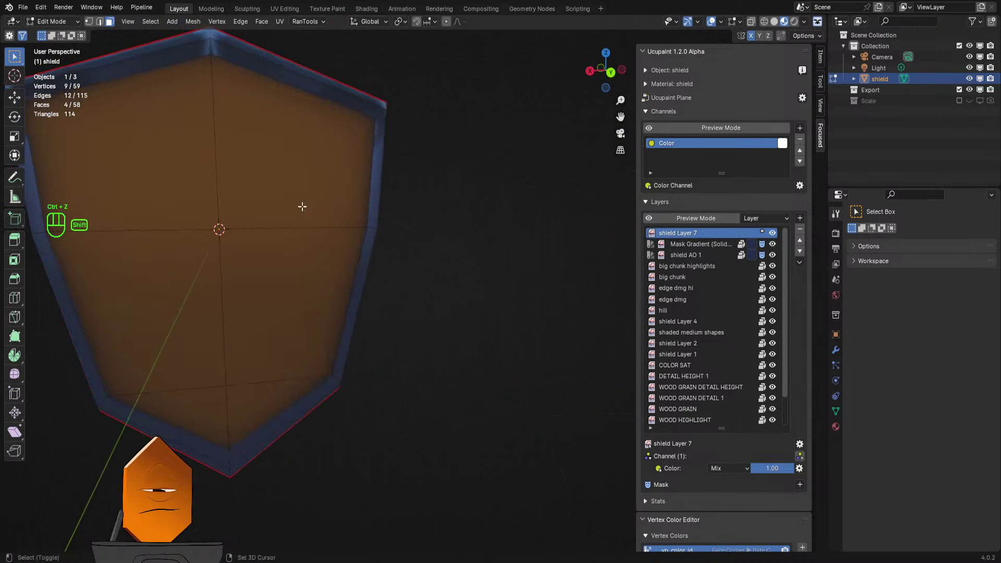
pyautogui.keyDown('shift'); pyautogui.click(180, 175); pyautogui.keyUp('shift')
pyautogui.keyDown('shift'); pyautogui.click(286, 162); pyautogui.keyUp('shift')
pyautogui.keyDown('shift'); pyautogui.click(156, 300); pyautogui.keyUp('shift')
pyautogui.keyDown('shift'); pyautogui.click(291, 297); pyautogui.keyUp('shift')
pyautogui.keyDown('shift'); pyautogui.click(211, 409); pyautogui.keyUp('shift')
pyautogui.keyDown('shift'); pyautogui.click(243, 403); pyautogui.keyUp('shift')
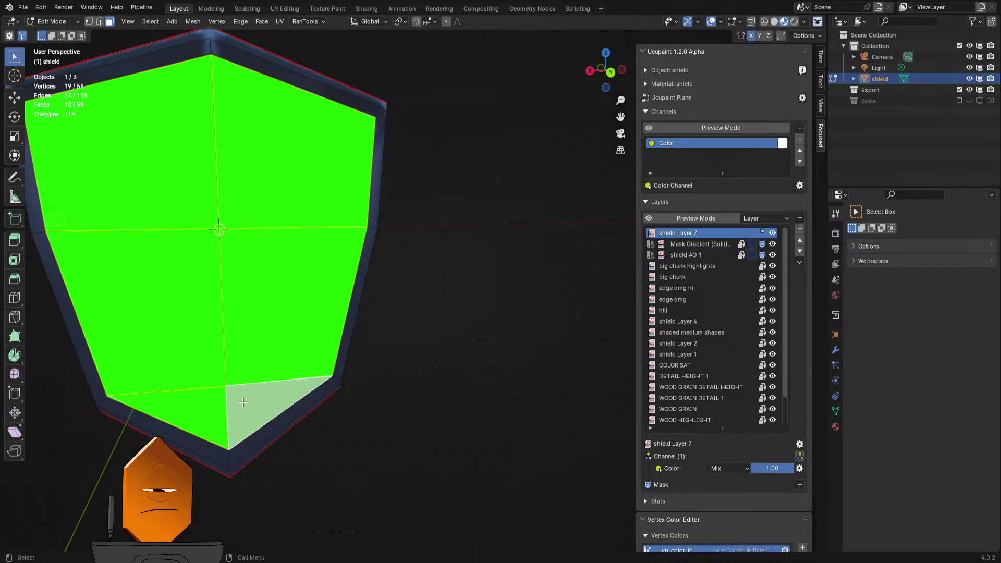
pyautogui.moveTo(244, 402)
pyautogui.mouseDown(button='middle')
pyautogui.moveTo(445, 353)
pyautogui.moveTo(568, 384)
pyautogui.moveTo(530, 307)
pyautogui.mouseUp(button='middle')
pyautogui.hotkey('ctrl', 'Tab')
pyautogui.click(523, 305)
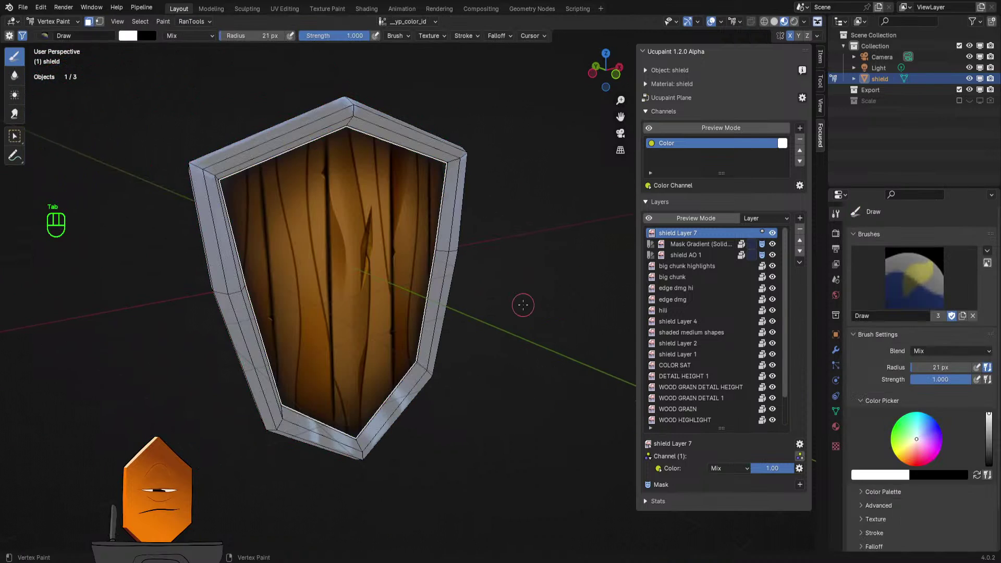
pyautogui.press('Tab')
pyautogui.press('Tab')
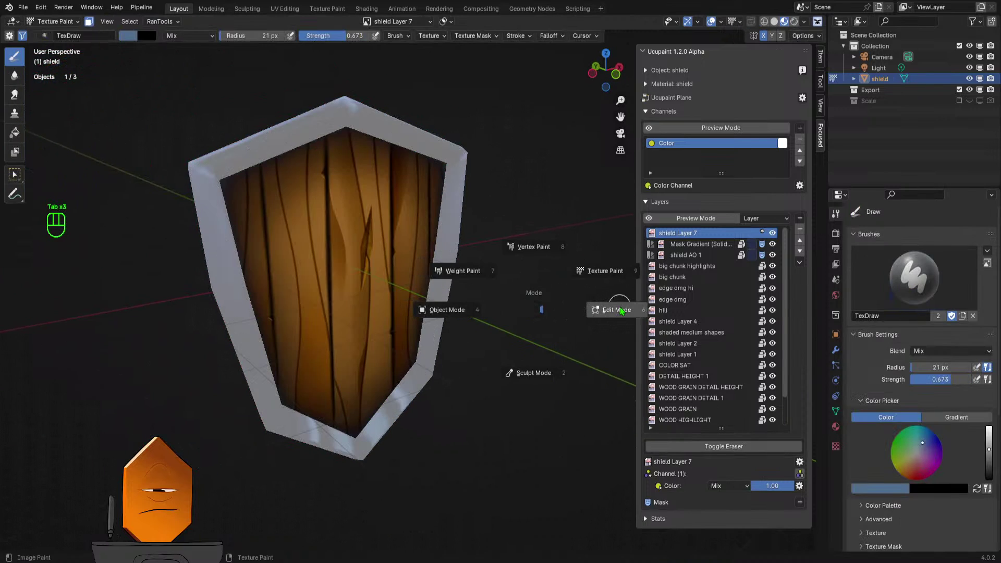
pyautogui.press('Tab')
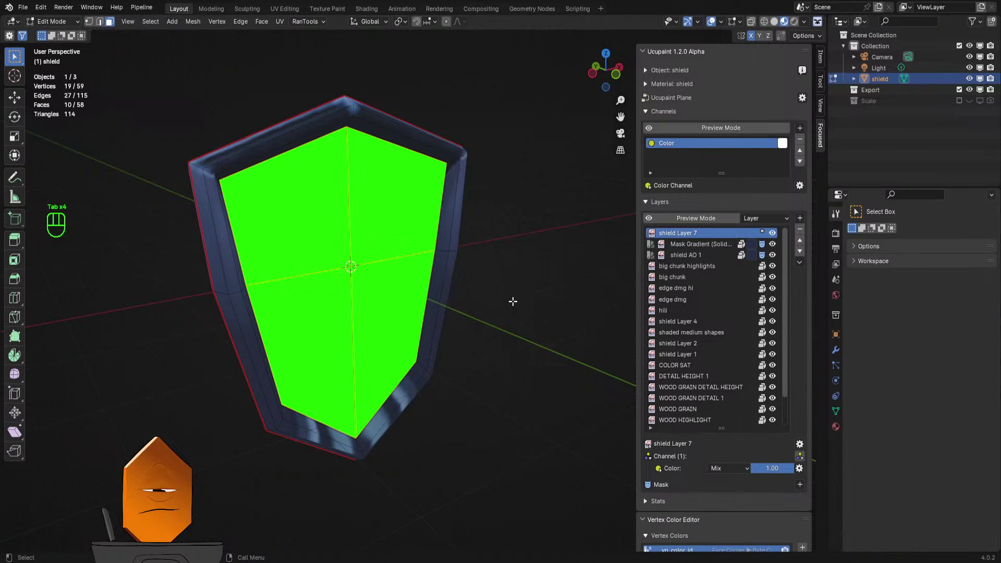
# - Invert the face selection to the shield's rim and return to Texture Paint with only those faces paintable
pyautogui.press('Tab')
pyautogui.hotkey('ctrl', 'Tab')
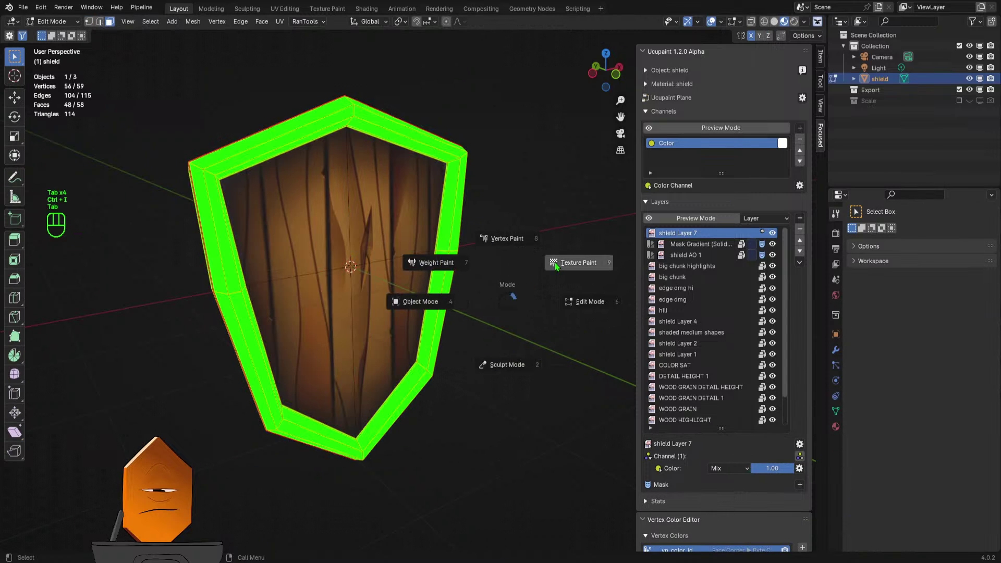
pyautogui.moveTo(405, 246); pyautogui.dragTo(372, 295, button='middle')
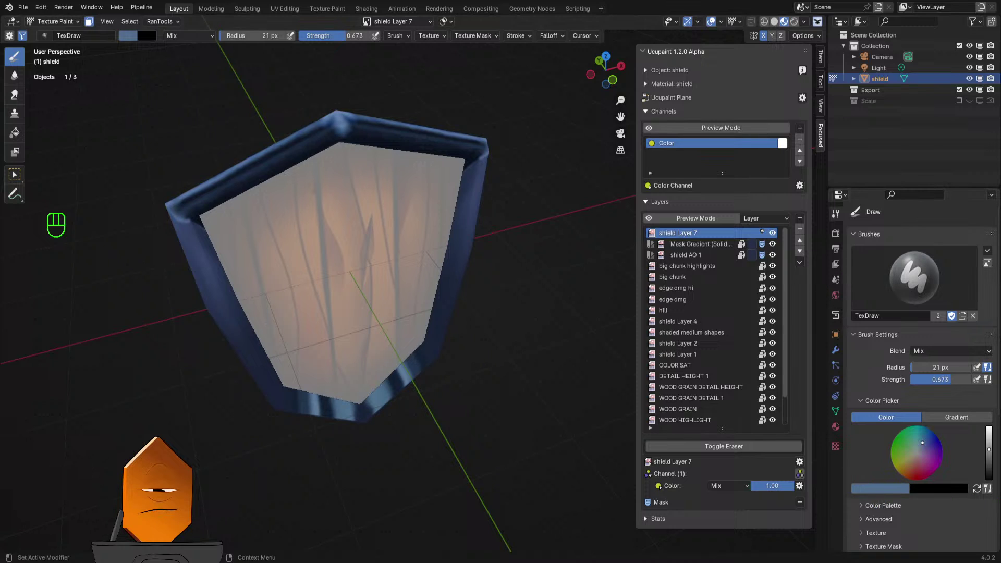
pyautogui.moveTo(996, 277); pyautogui.dragTo(996, 441)
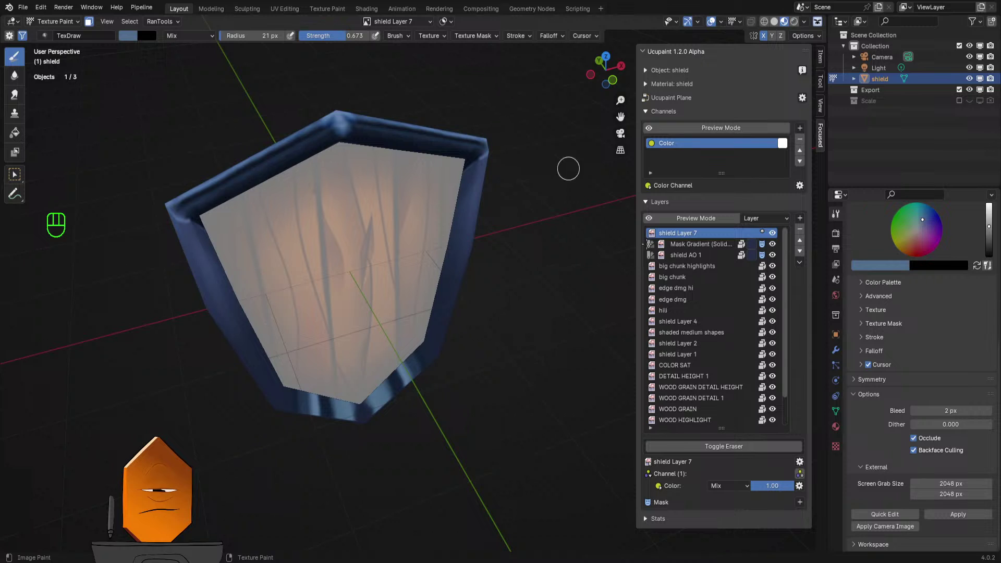
pyautogui.moveTo(547, 241); pyautogui.dragTo(519, 258, button='middle')
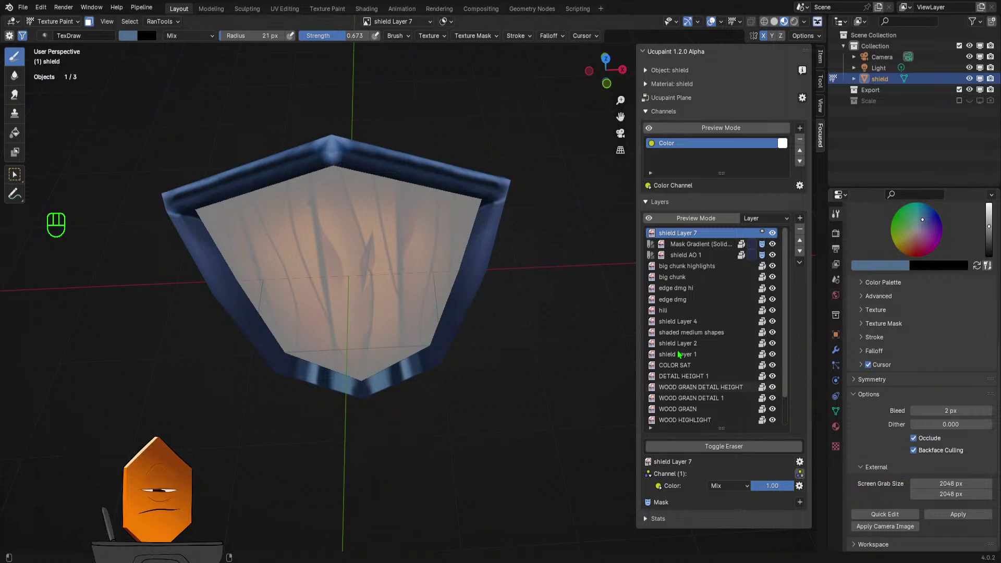
# - Save the shield file, then start a new General scene
pyautogui.hotkey('ctrl', 's')
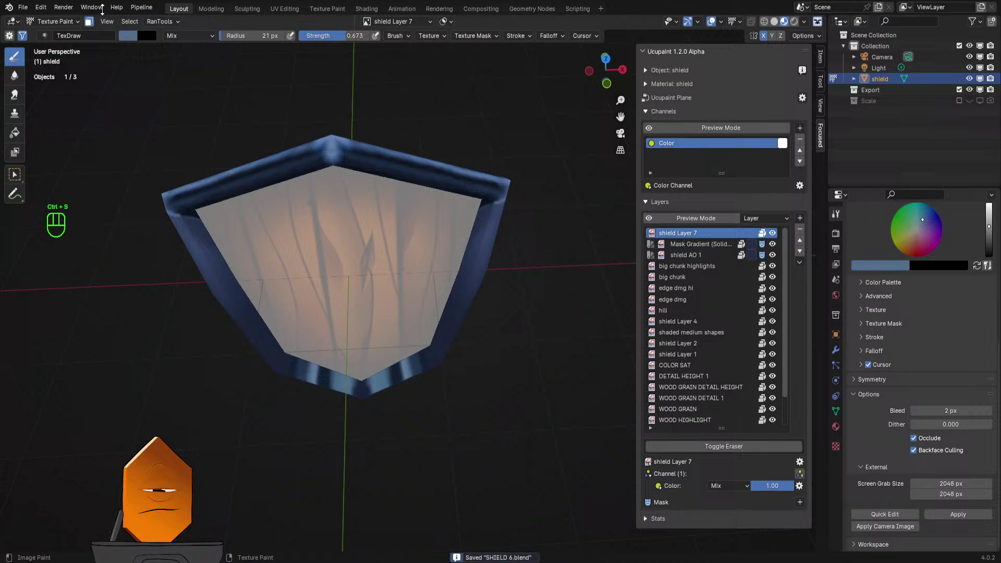
pyautogui.click(23, 7)
pyautogui.moveTo(78, 20)
pyautogui.click(149, 24)
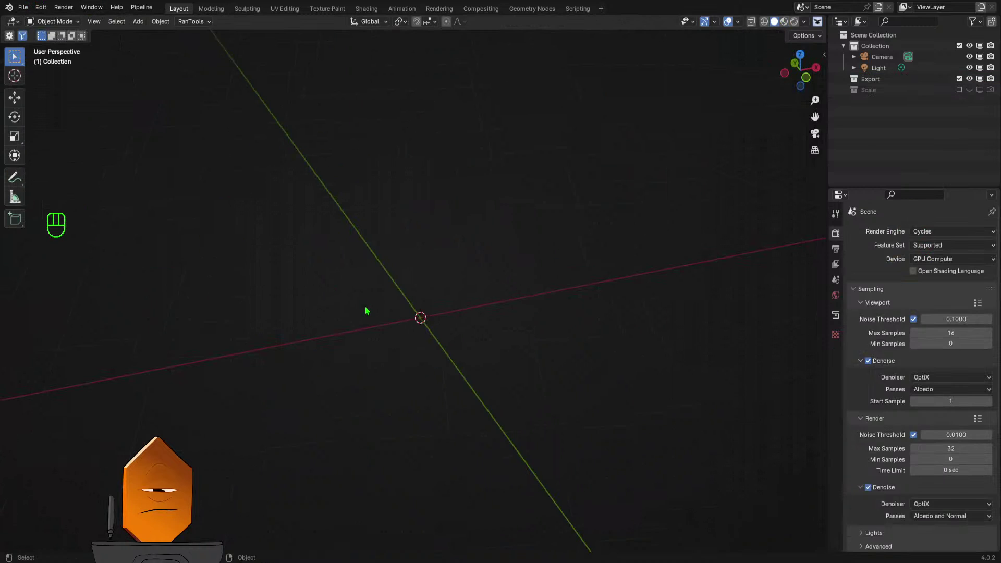
# - Add a UV sphere at the world origin and switch it to Texture Paint
pyautogui.hotkey('shift', 'a')
pyautogui.moveTo(435, 334)
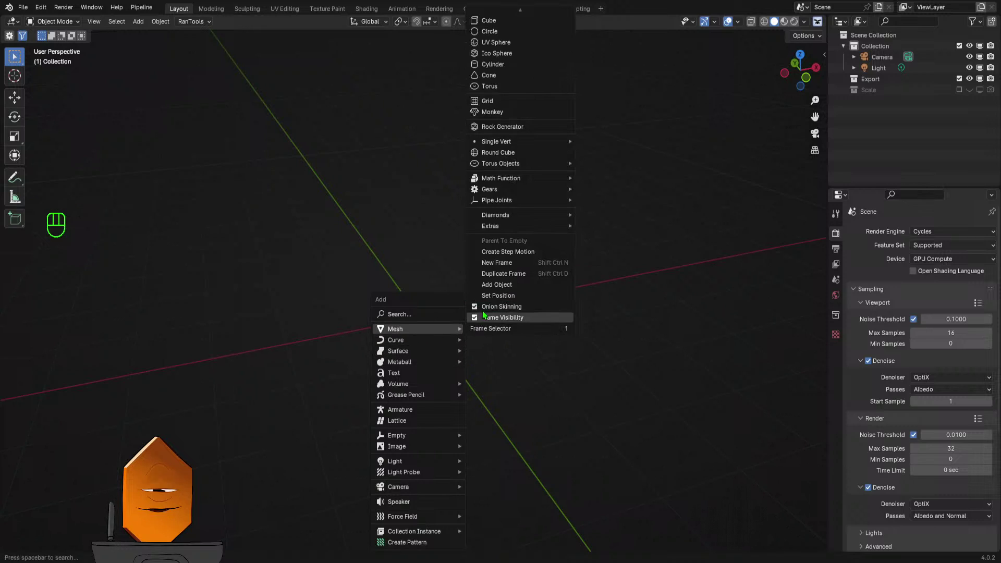
pyautogui.click(522, 50)
pyautogui.moveTo(494, 151)
pyautogui.mouseDown(button='middle')
pyautogui.moveTo(387, 308)
pyautogui.moveTo(398, 284)
pyautogui.moveTo(421, 317)
pyautogui.moveTo(405, 346)
pyautogui.mouseUp(button='middle')
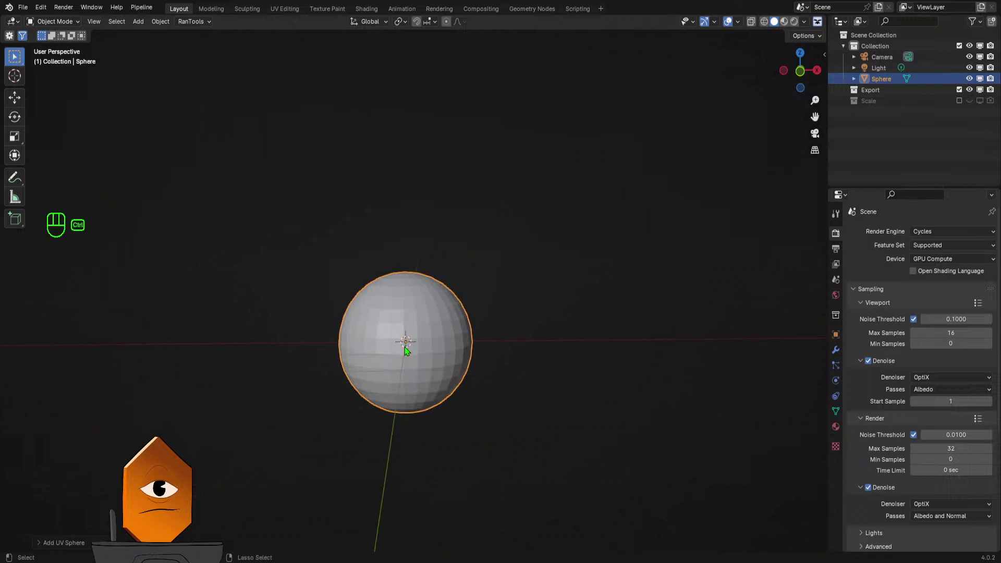
pyautogui.press('Tab')
pyautogui.click(475, 287)
pyautogui.moveTo(476, 266); pyautogui.dragTo(485, 294, button='middle')
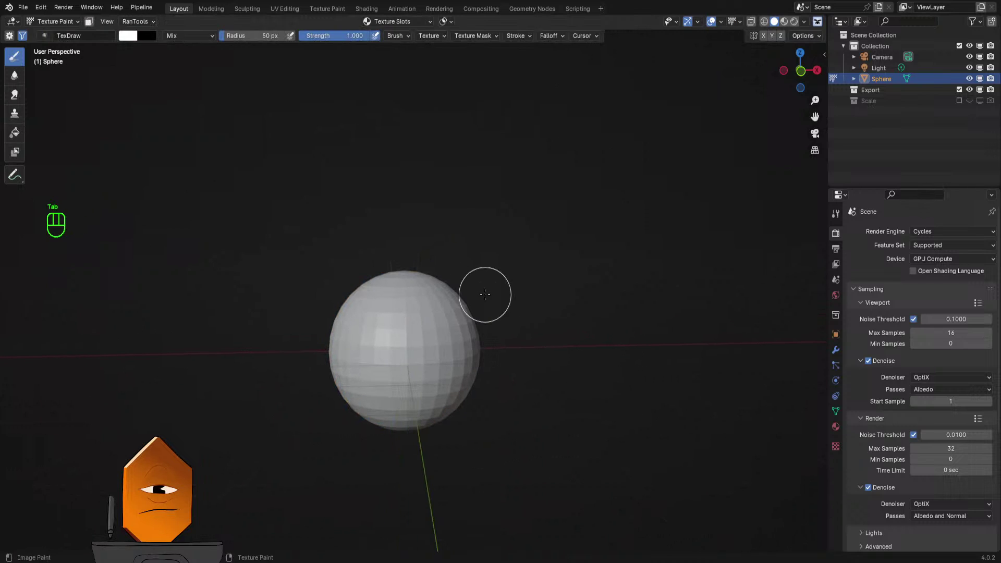
pyautogui.hotkey('alt', 'j')
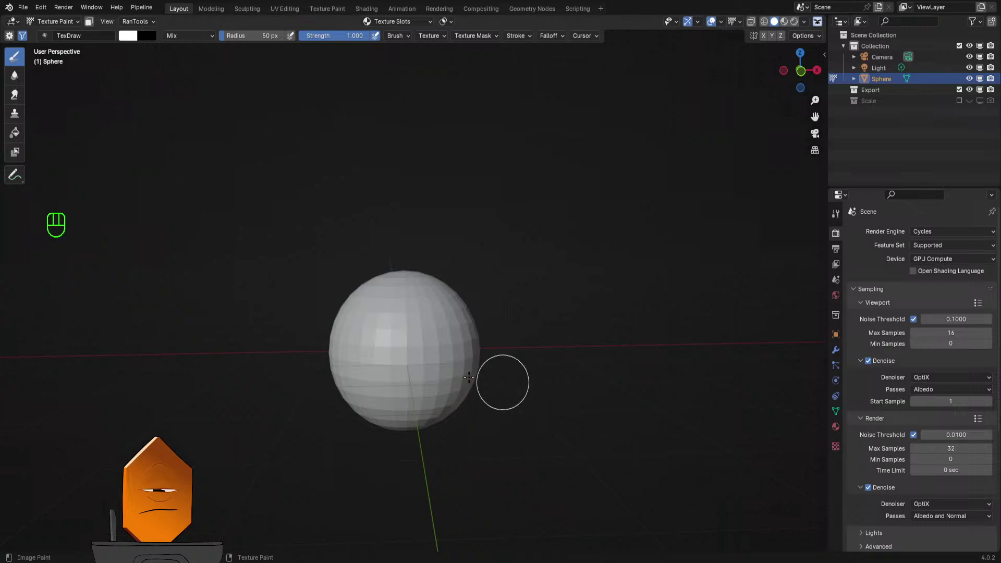
pyautogui.press('Tab')
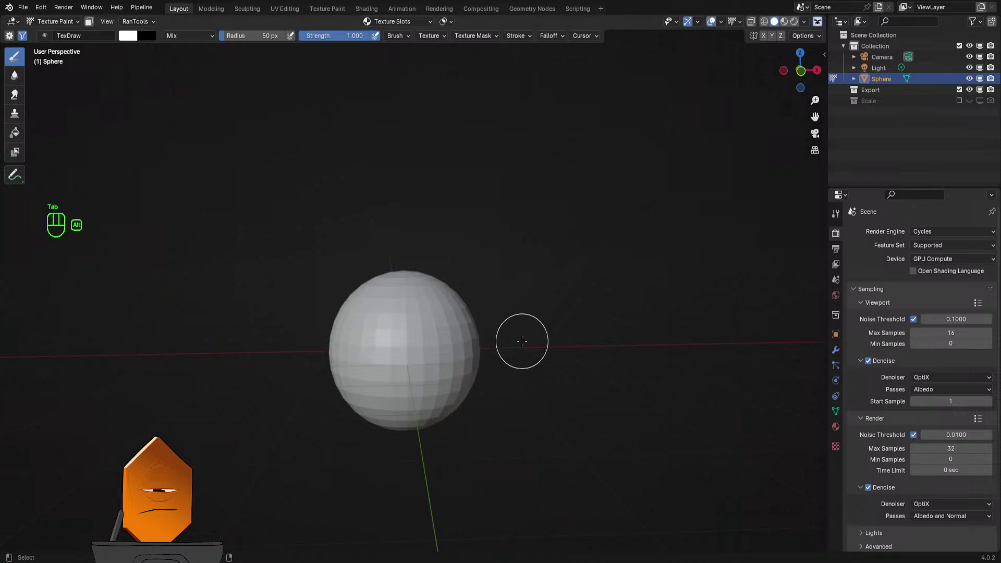
pyautogui.hotkey('alt', 'j')
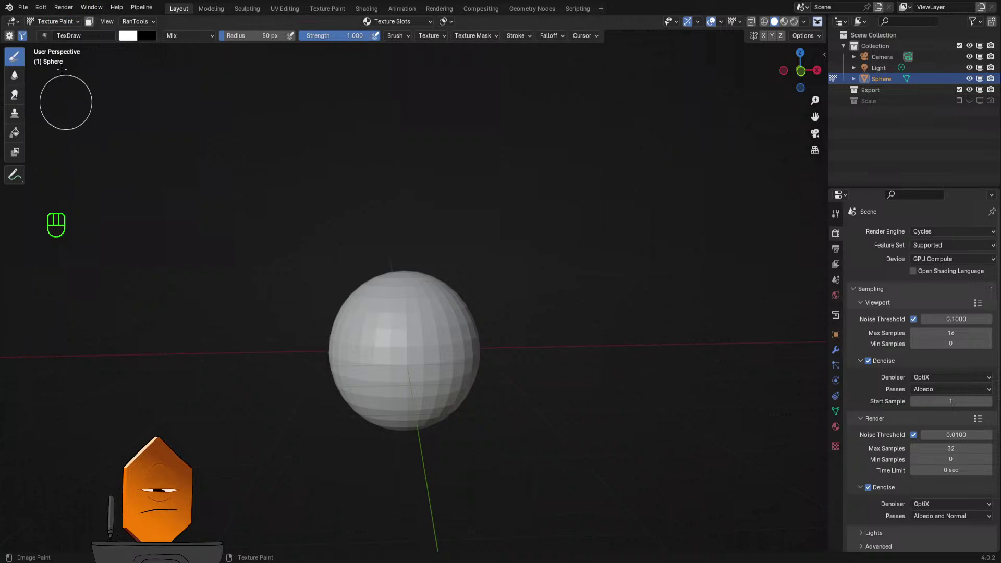
pyautogui.click(40, 7)
pyautogui.click(68, 150)
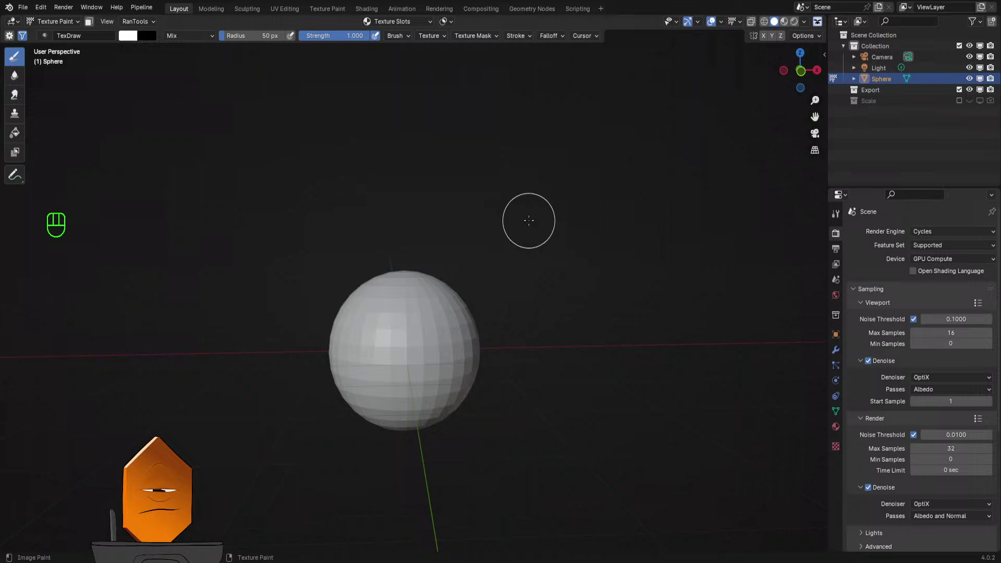
pyautogui.hotkey('alt', 'j')
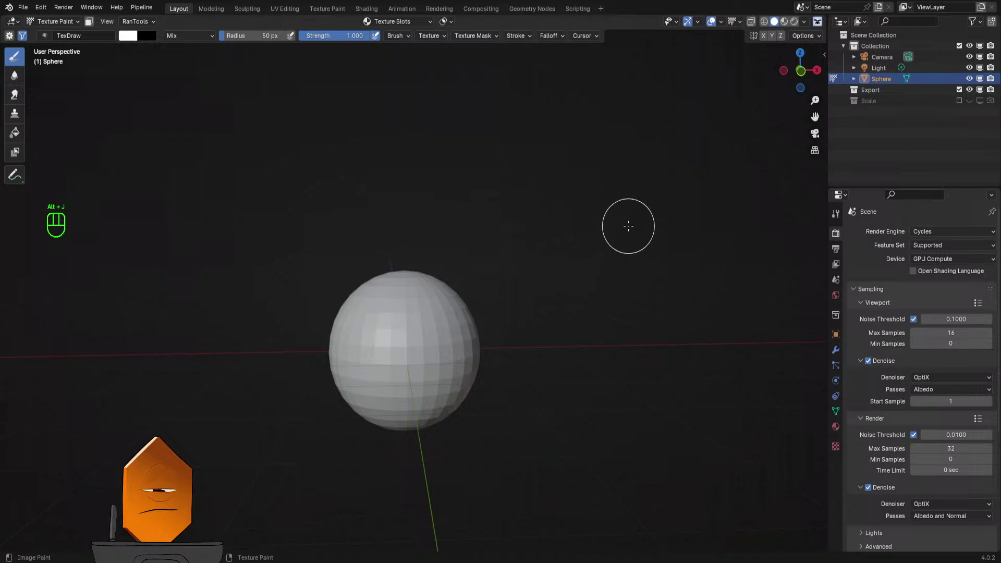
# - Show the Ucupaint settings for the sphere
pyautogui.press('n')
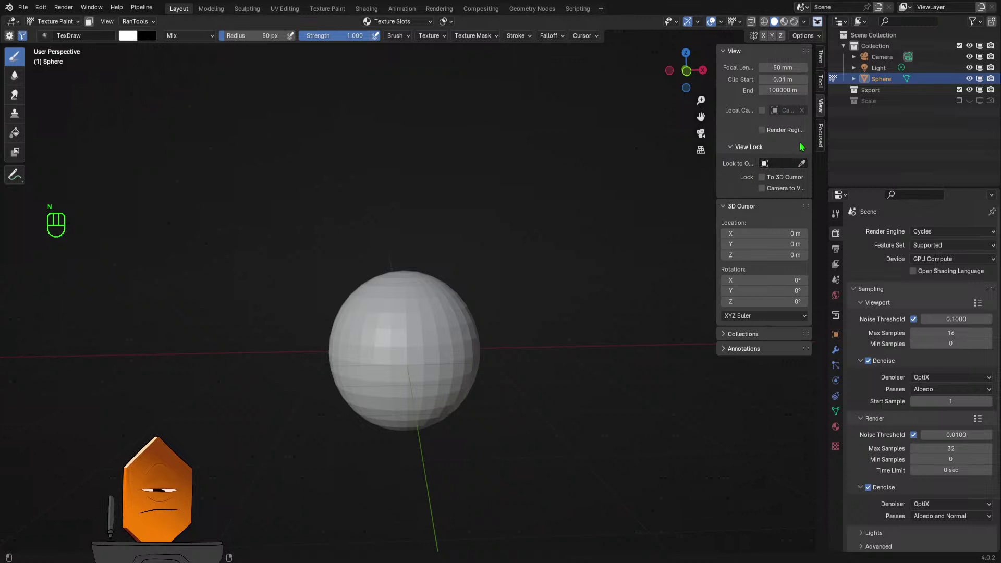
pyautogui.click(821, 141)
pyautogui.press('Tab')
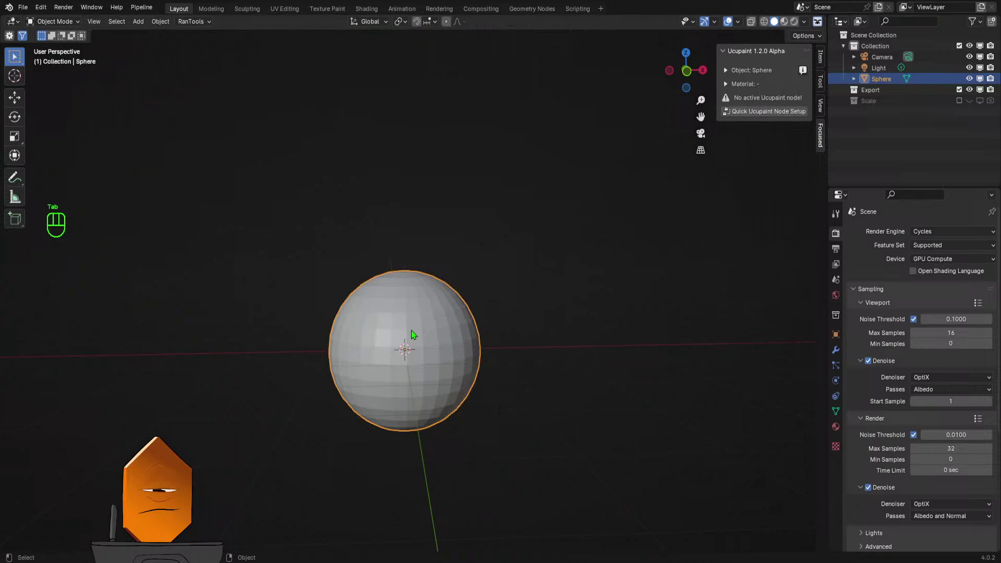
pyautogui.press('Tab')
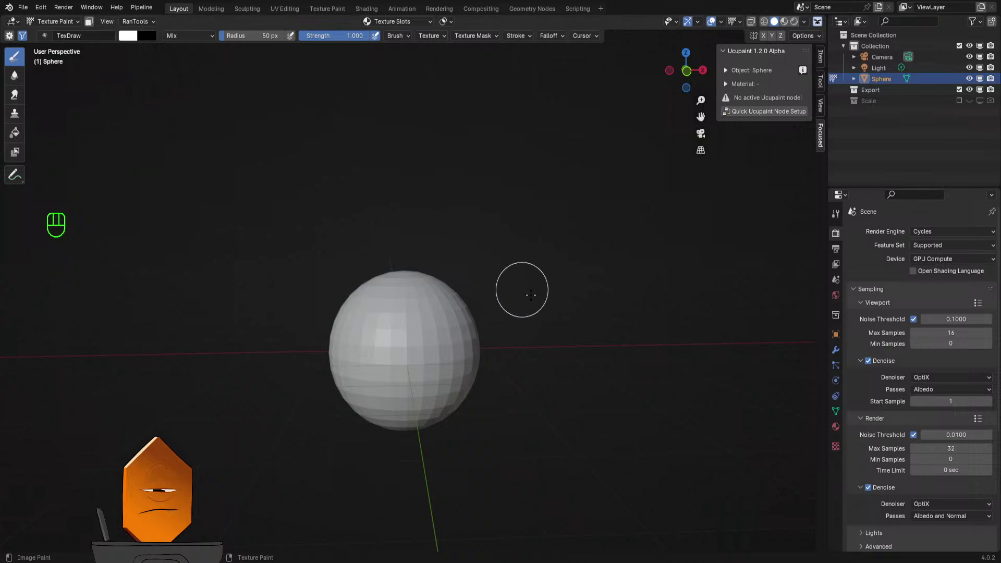
pyautogui.keyDown('shift'); pyautogui.moveTo(556, 293); pyautogui.dragTo(570, 326, button='middle'); pyautogui.keyUp('shift')
pyautogui.scroll(1, 562, 326)
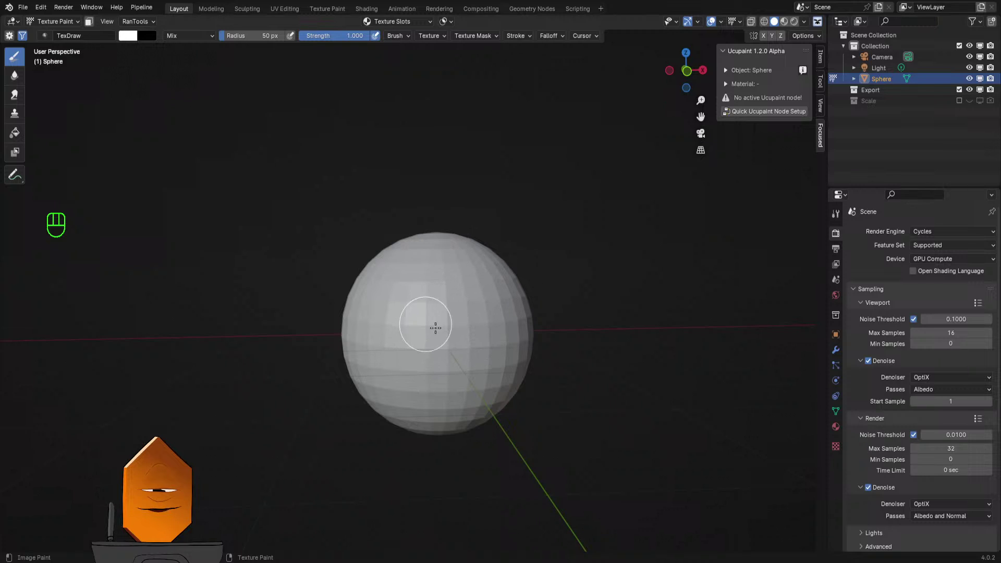
pyautogui.moveTo(420, 324)
pyautogui.mouseDown(button='middle')
pyautogui.moveTo(493, 387)
pyautogui.moveTo(537, 389)
pyautogui.mouseUp(button='middle')
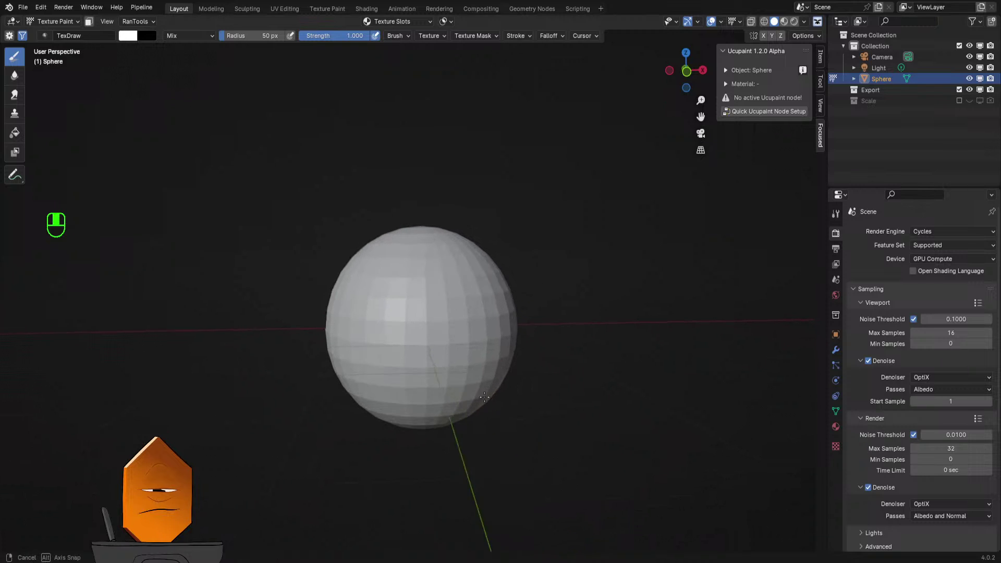
# - Return to Object Mode and turn on the statistics overlay, with the sphere selected
pyautogui.press('Tab')
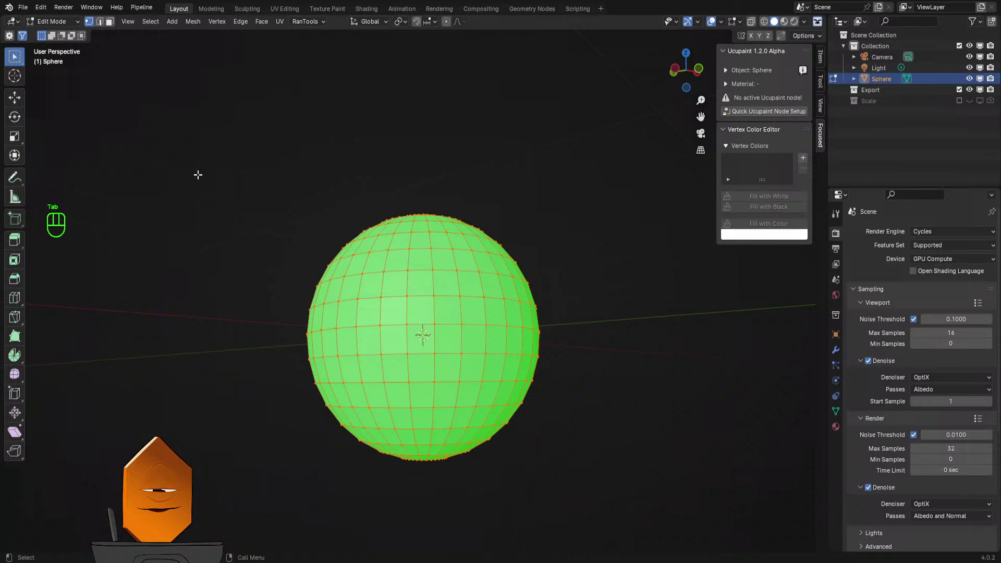
pyautogui.press('Tab')
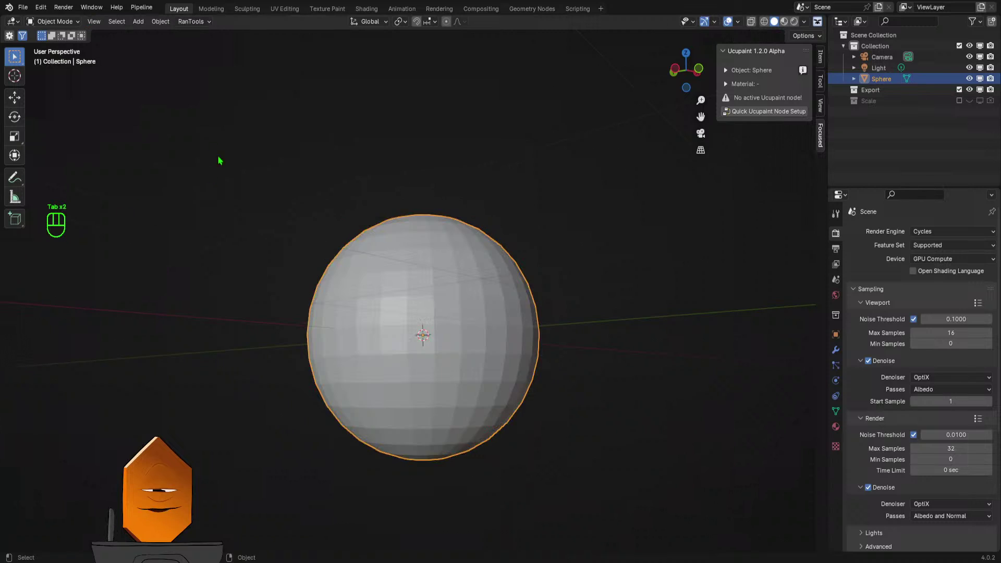
pyautogui.click(738, 22)
pyautogui.click(685, 111)
pyautogui.click(482, 188)
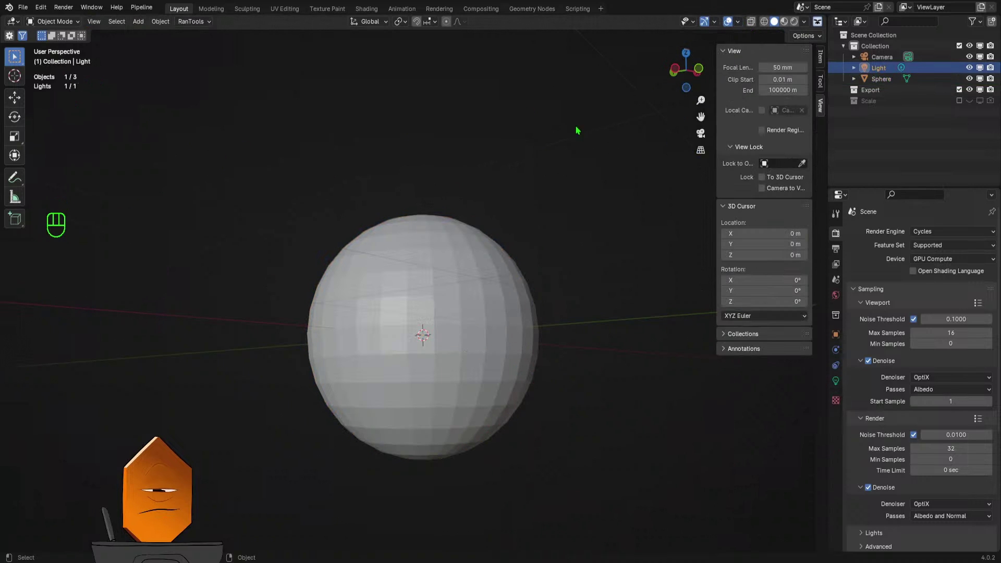
pyautogui.click(421, 284)
pyautogui.moveTo(436, 230); pyautogui.dragTo(100, 152, button='middle')
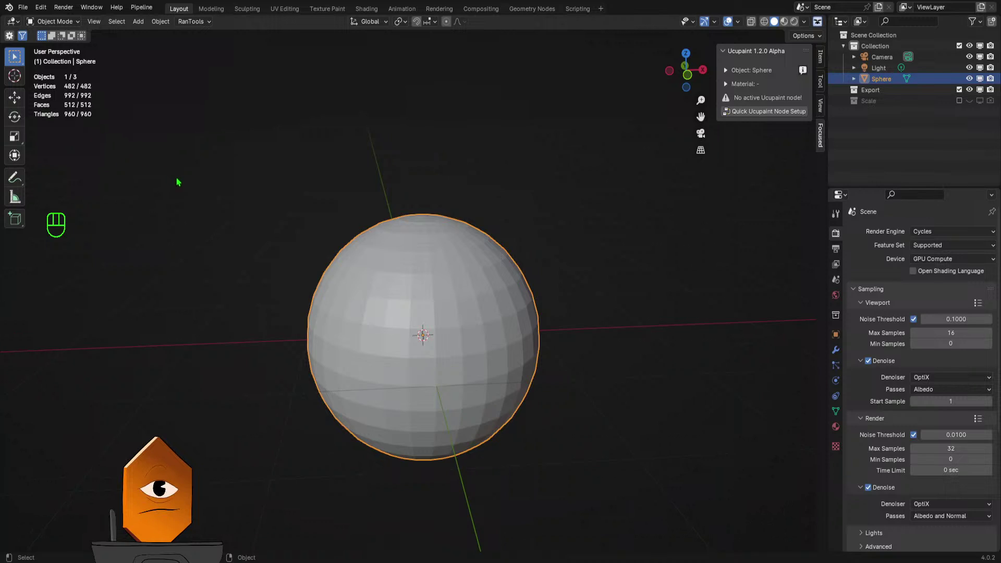
# - Add a level 3 subdivision surface to the sphere
pyautogui.hotkey('ctrl', '3')
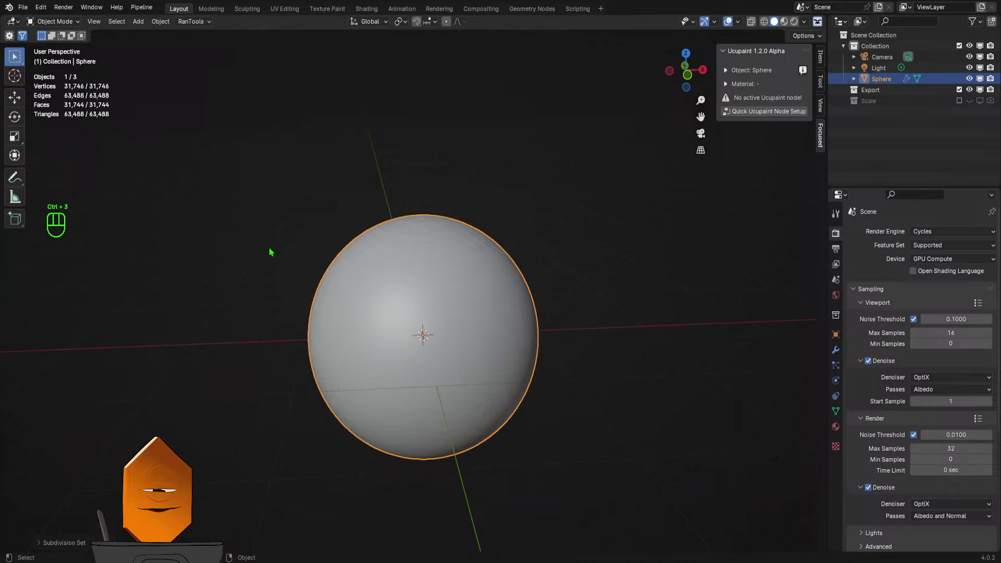
pyautogui.moveTo(600, 396); pyautogui.dragTo(542, 355, button='middle')
pyautogui.press('Tab')
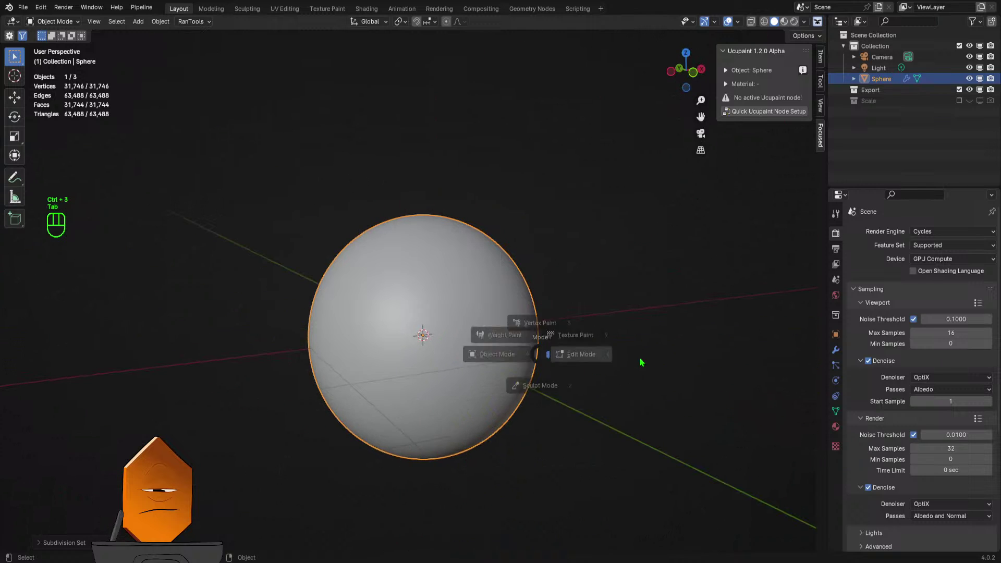
pyautogui.press('Tab')
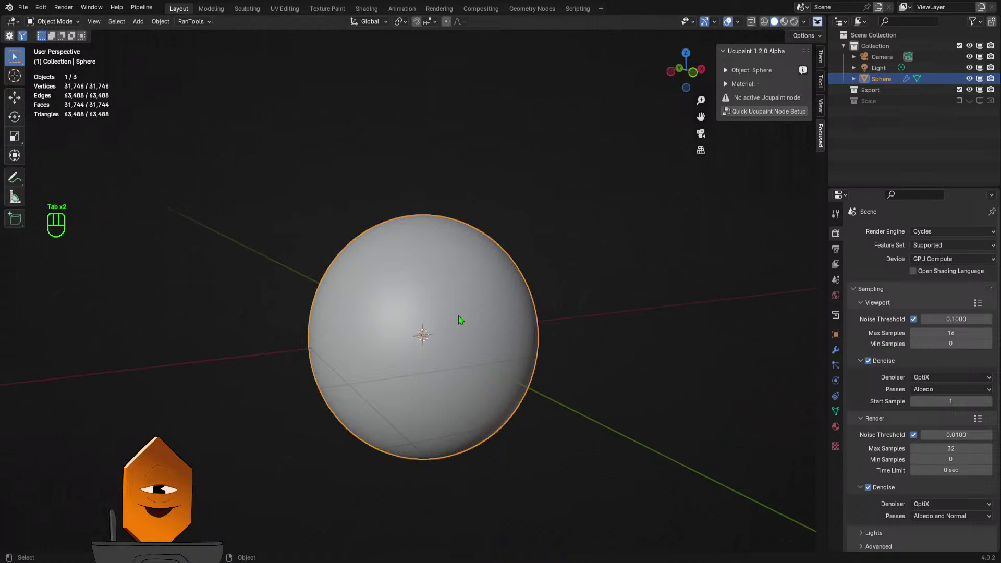
pyautogui.press('q')
pyautogui.click(448, 319)
pyautogui.press('Tab')
pyautogui.moveTo(641, 342); pyautogui.dragTo(617, 317, button='middle')
pyautogui.hotkey('ctrl', 'z')
pyautogui.hotkey('ctrl', 'z')
pyautogui.hotkey('ctrl', 'z')
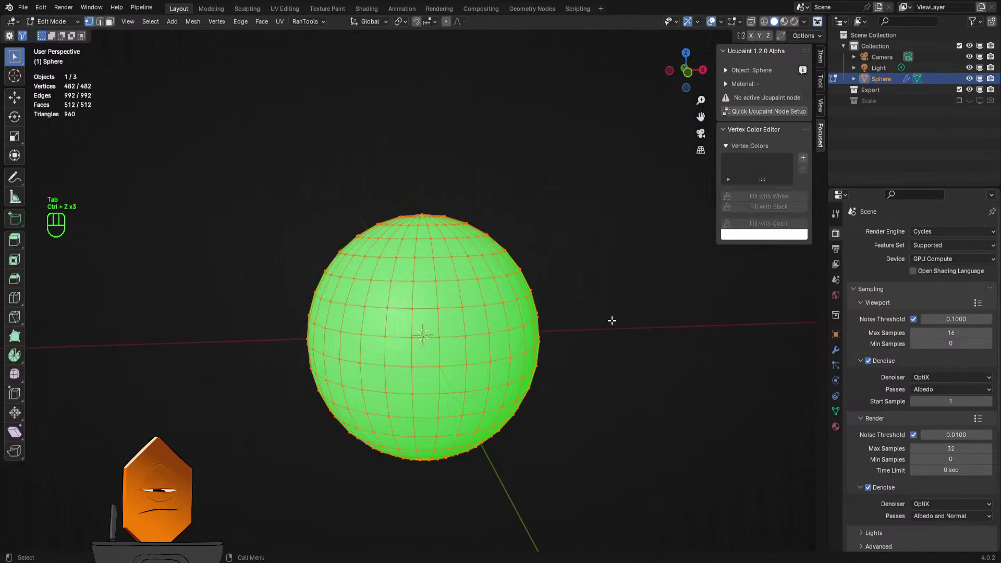
pyautogui.hotkey('ctrl', 'z')
pyautogui.hotkey('ctrl', 'z')
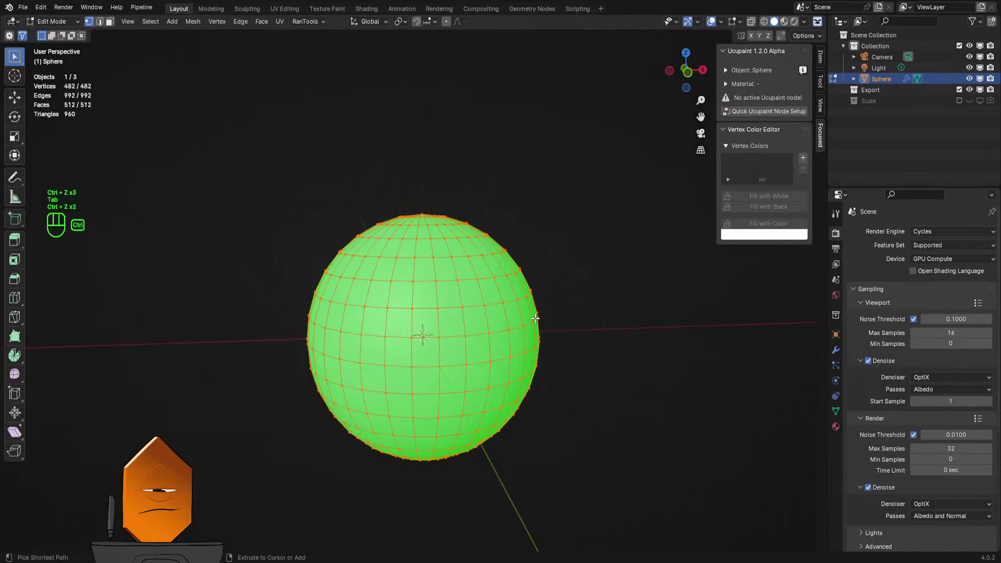
# - Return to Object Mode and remove the Subdivision modifier from the sphere
pyautogui.press('Tab')
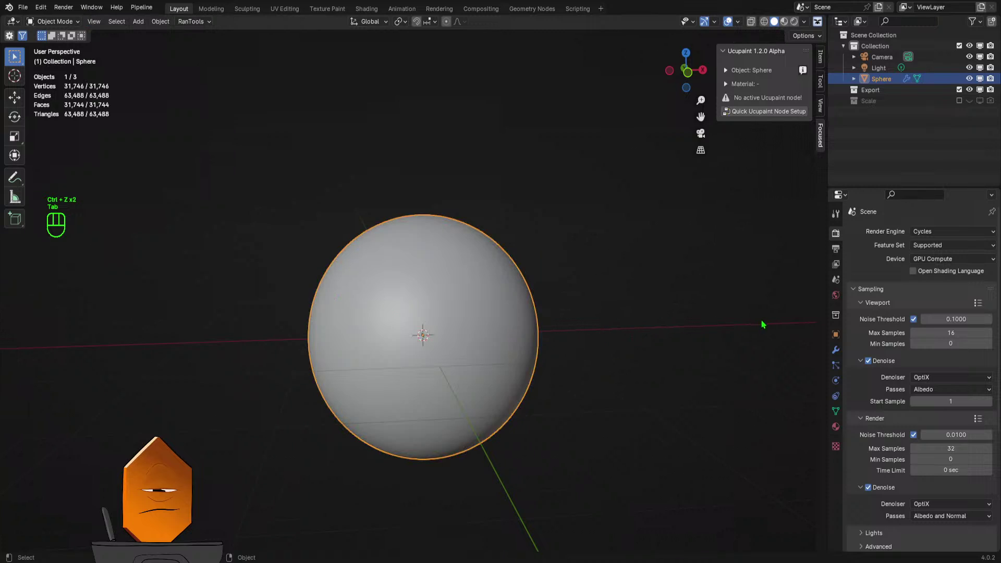
pyautogui.click(836, 349)
pyautogui.click(976, 285)
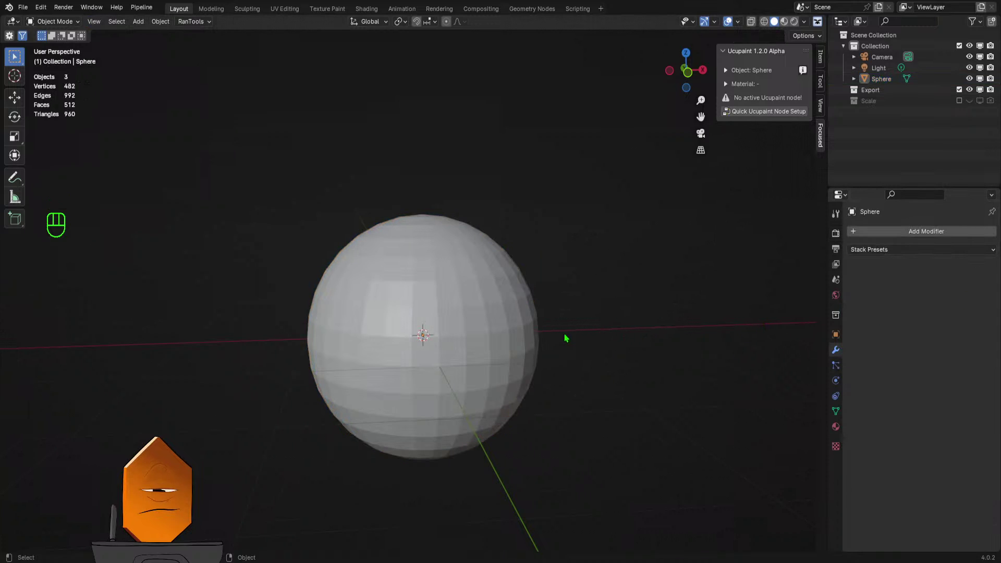
# - Put the sphere in Texture Paint from the front view and create a quick Ucupaint node setup for it
pyautogui.moveTo(565, 315); pyautogui.dragTo(535, 361, button='middle')
pyautogui.press('KP_1')
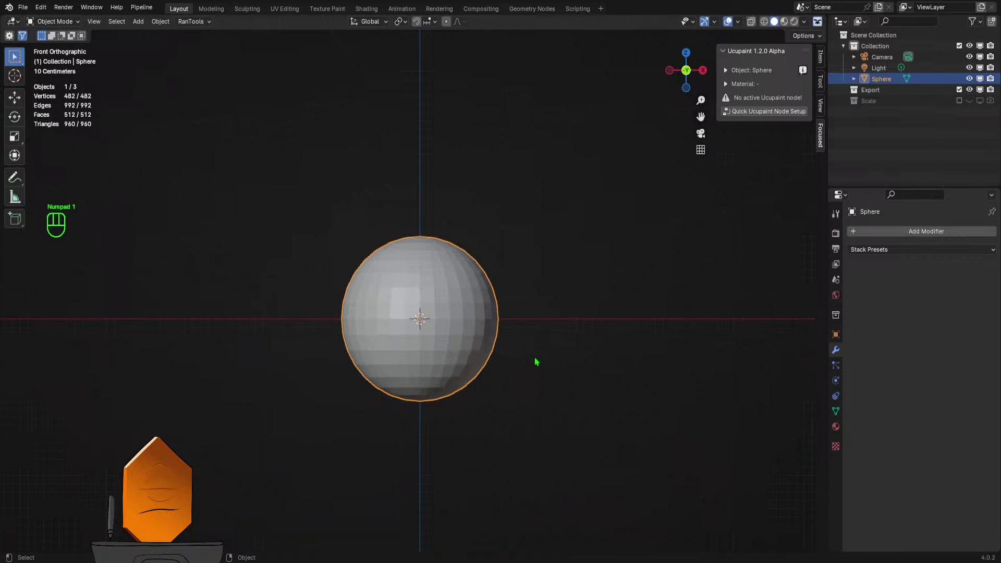
pyautogui.press('Tab')
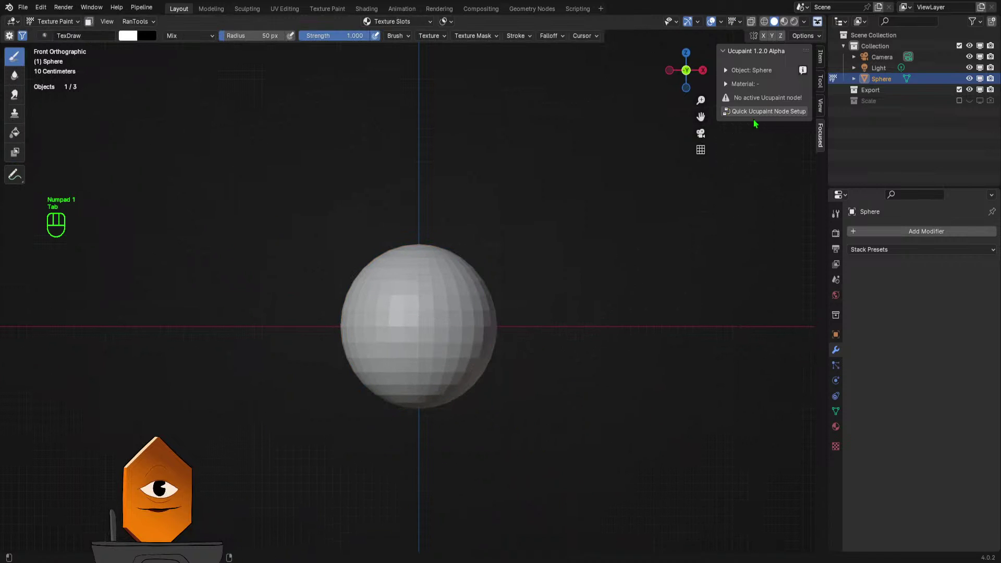
pyautogui.click(764, 111)
pyautogui.click(762, 209)
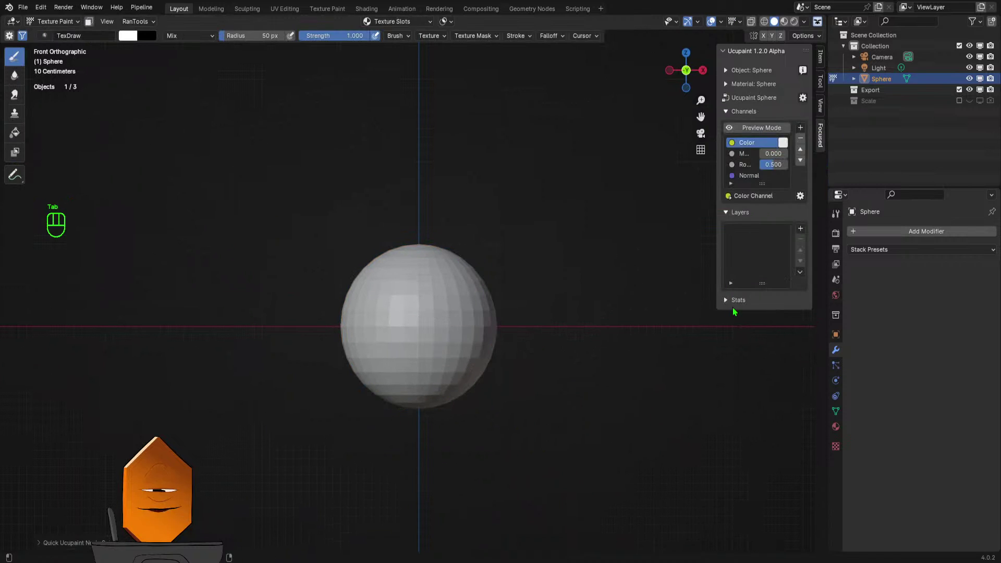
# - Add a new image layer named Sphere Layer to the sphere and shade the viewport in Material Preview
pyautogui.click(800, 230)
pyautogui.click(563, 240)
pyautogui.click(613, 362)
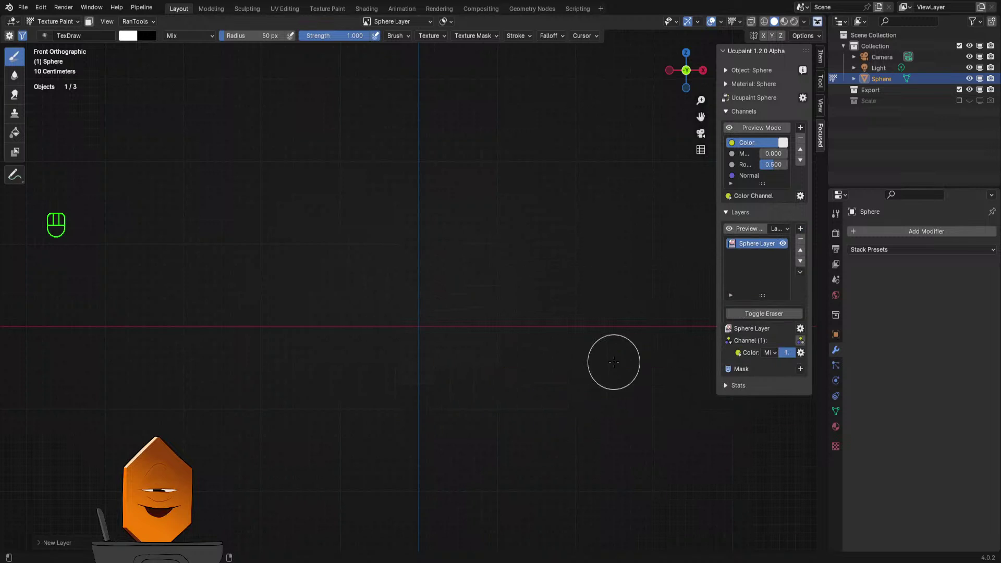
pyautogui.press('z')
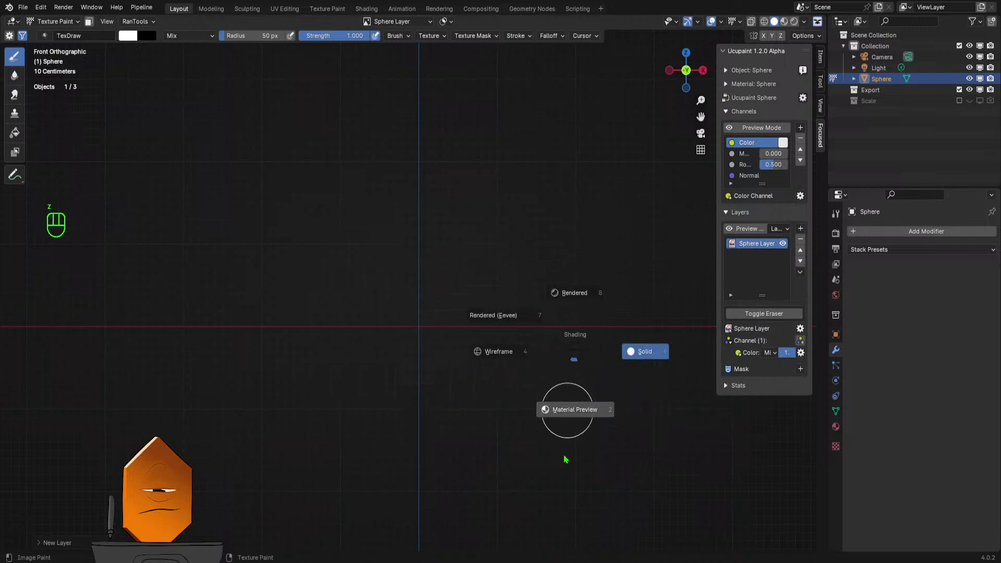
pyautogui.click(566, 459)
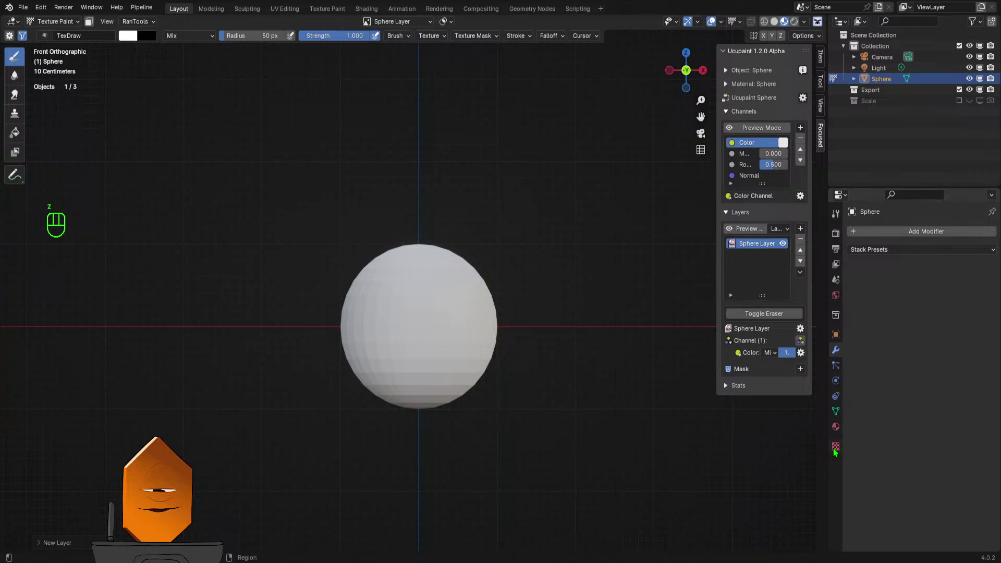
# - Set the TexDraw brush radius to 12 px and its primary colour to black, sampled from the secondary colour swatch
pyautogui.click(836, 214)
pyautogui.press('f')
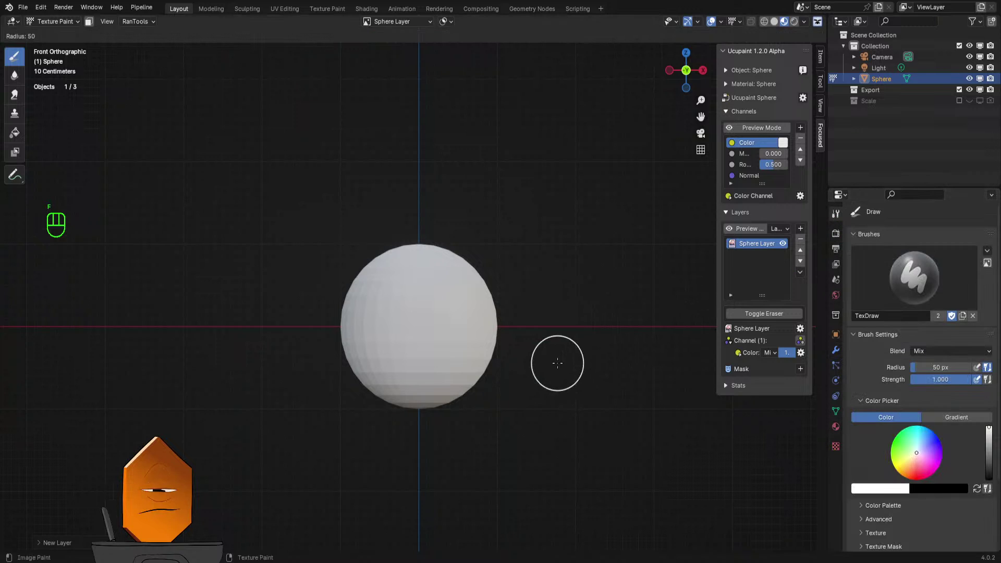
pyautogui.click(537, 364)
pyautogui.click(135, 36)
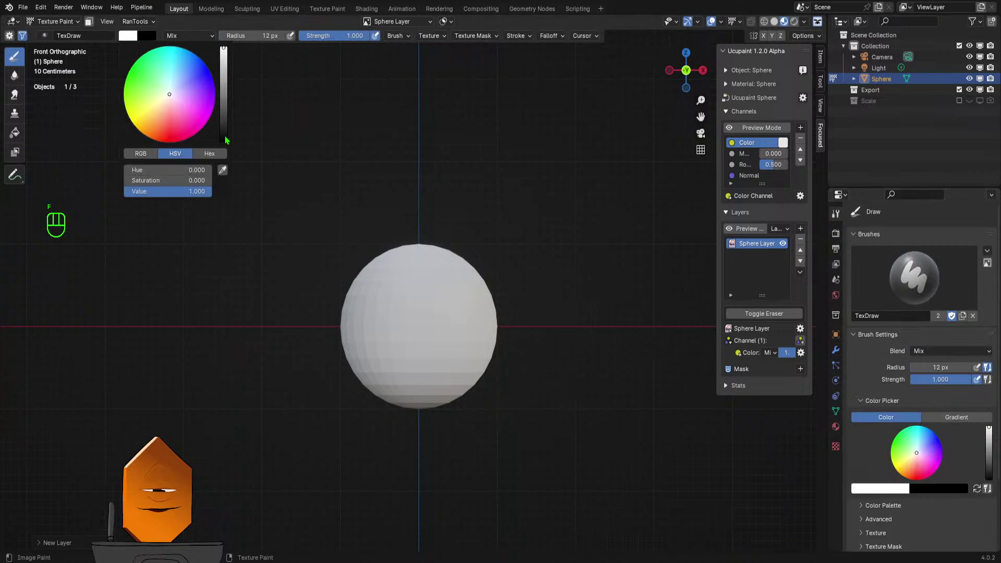
pyautogui.press('e')
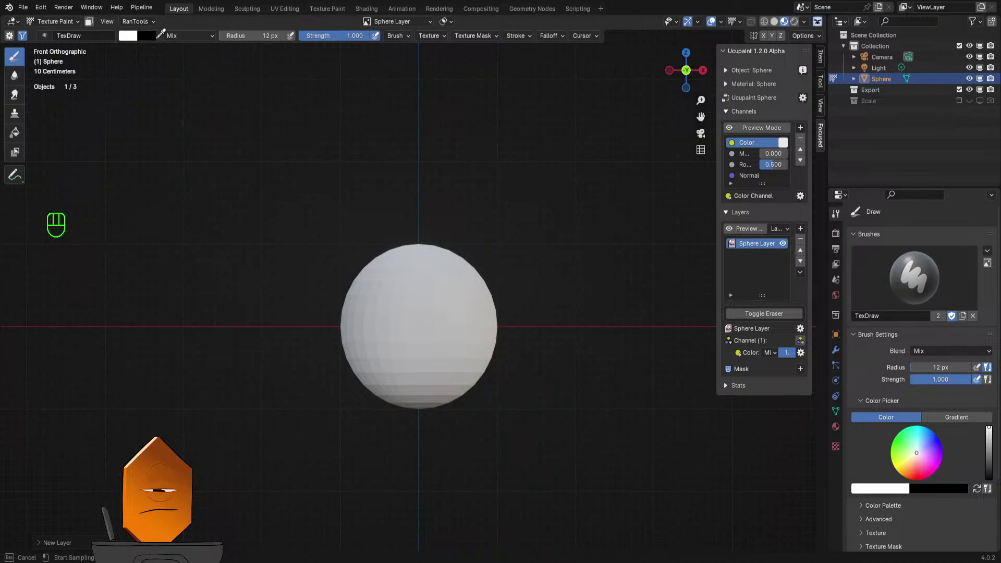
pyautogui.click(143, 37)
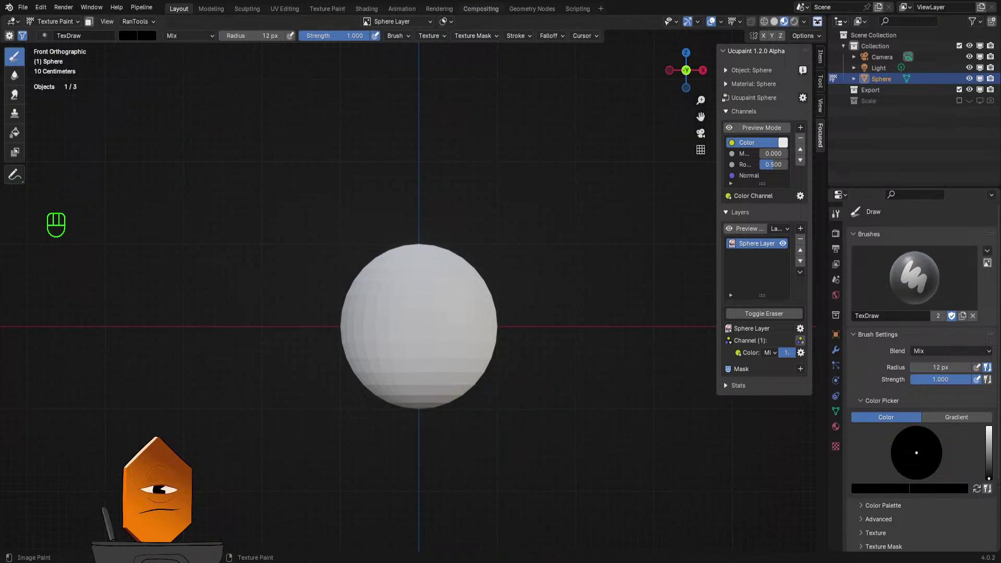
# - Set the brush stroke method to Line, try a horizontal stroke across the sphere and undo it
pyautogui.click(519, 36)
pyautogui.click(528, 58)
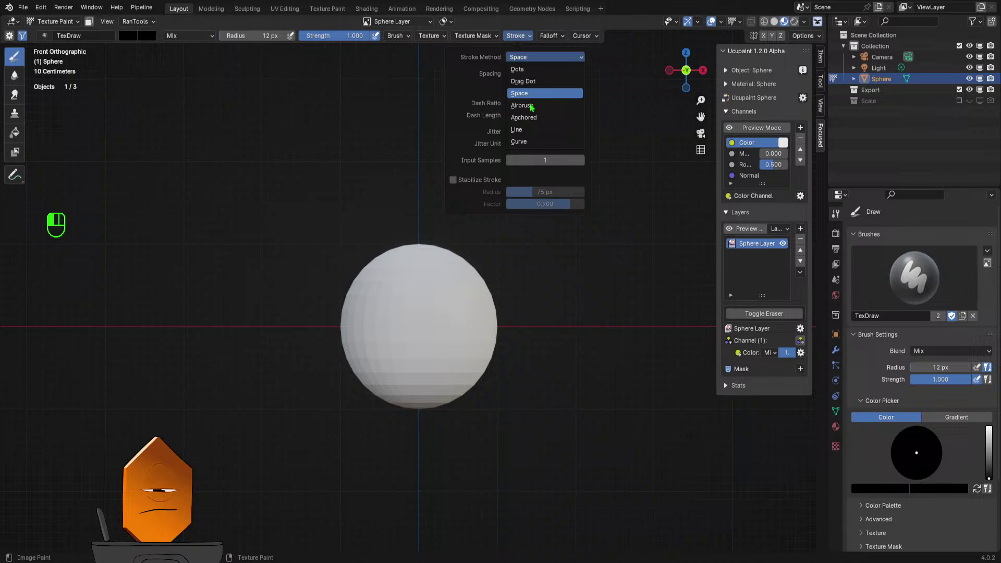
pyautogui.click(522, 130)
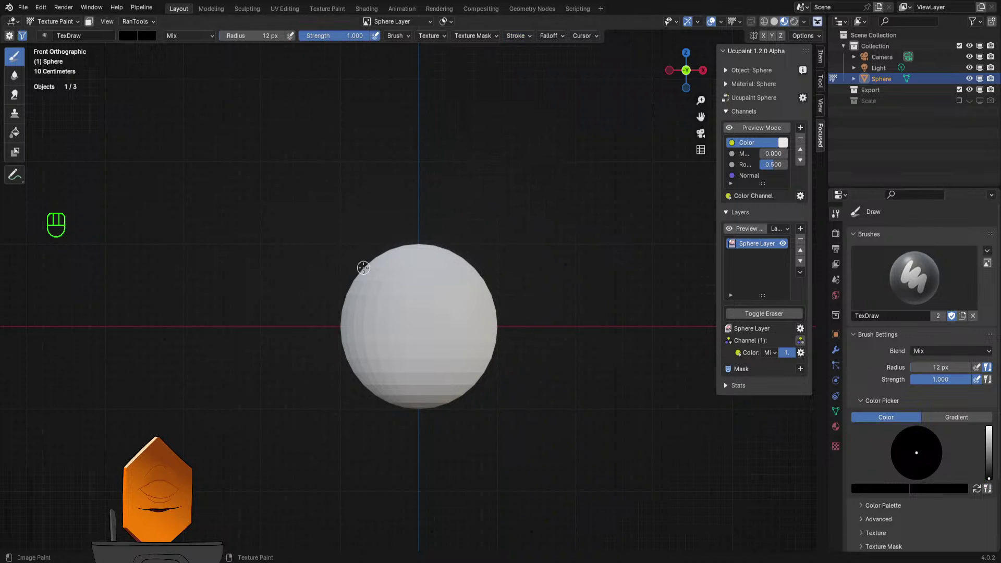
pyautogui.moveTo(313, 323); pyautogui.dragTo(557, 338)
pyautogui.hotkey('ctrl', 'z')
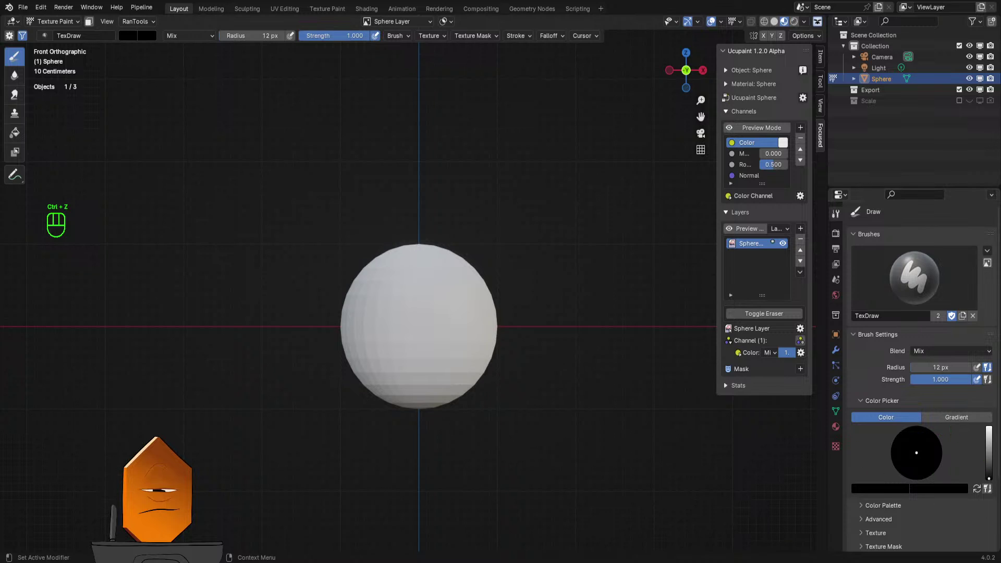
# - Turn off Occlude and Backface Culling in the texture paint options
pyautogui.moveTo(998, 448); pyautogui.dragTo(997, 536)
pyautogui.click(854, 530)
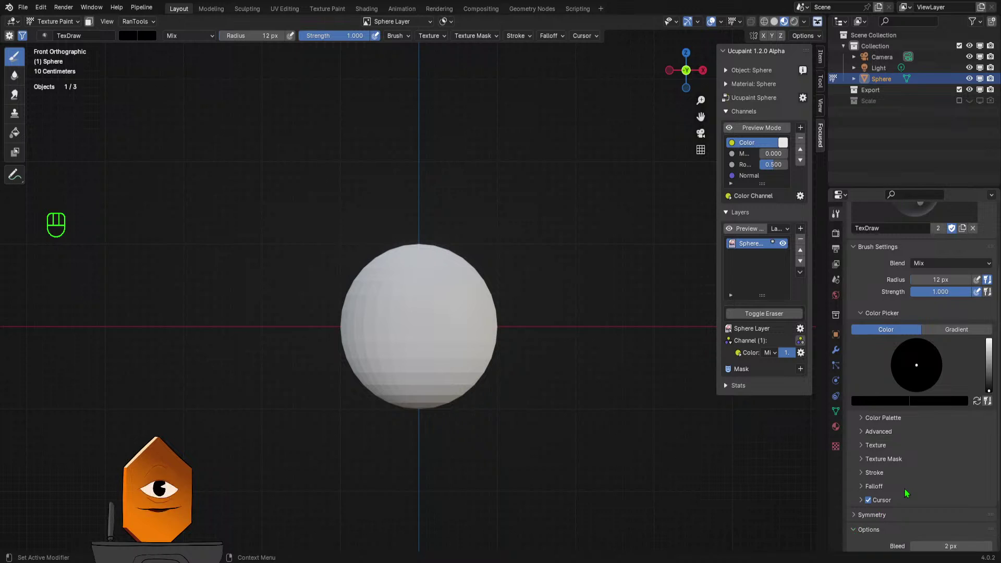
pyautogui.scroll(-3, 906, 492)
pyautogui.click(914, 514)
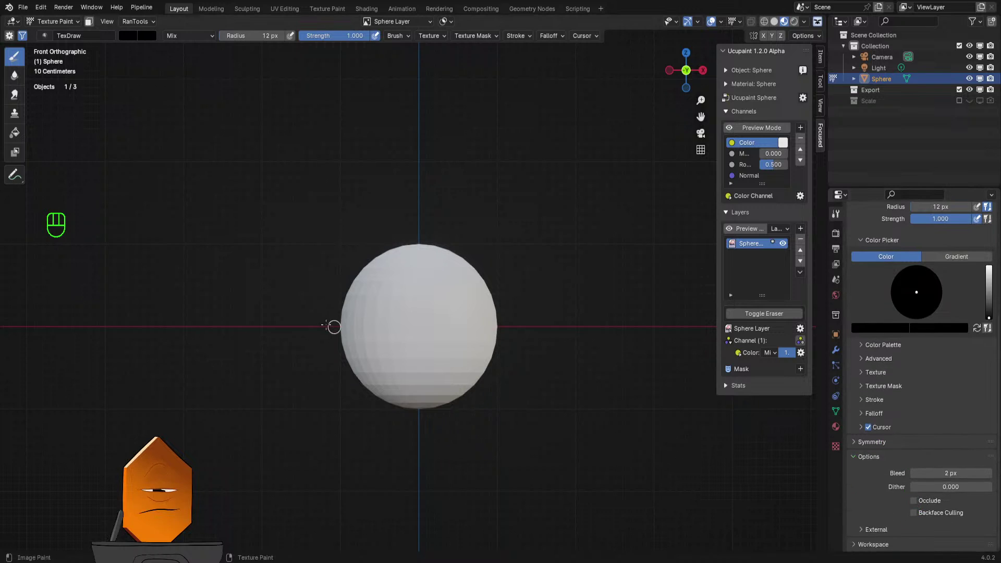
# - Paint a test line straight through the sphere's middle from the front, inspect its sides and undo the stroke
pyautogui.moveTo(319, 329)
pyautogui.mouseDown()
pyautogui.moveTo(537, 337)
pyautogui.moveTo(577, 328)
pyautogui.moveTo(576, 338)
pyautogui.mouseUp()
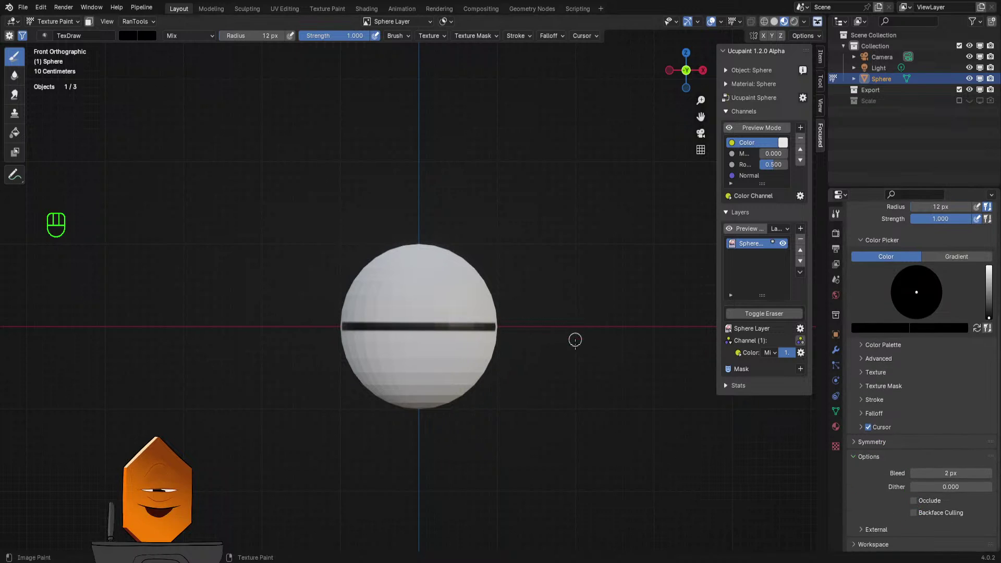
pyautogui.moveTo(582, 353)
pyautogui.mouseDown(button='middle')
pyautogui.moveTo(252, 353)
pyautogui.moveTo(393, 355)
pyautogui.moveTo(466, 369)
pyautogui.mouseUp(button='middle')
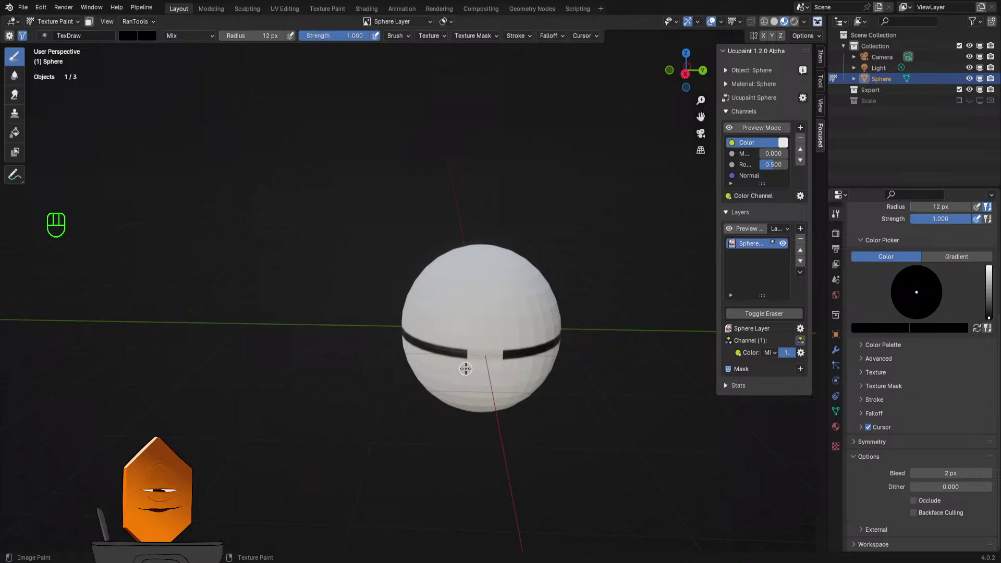
pyautogui.moveTo(511, 353); pyautogui.dragTo(523, 355, button='middle')
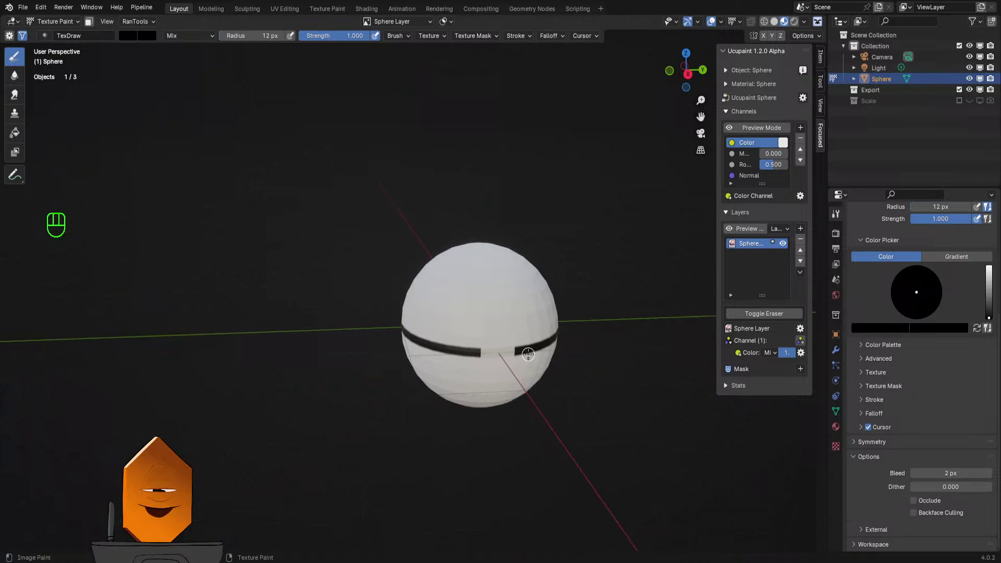
pyautogui.hotkey('ctrl', 'z')
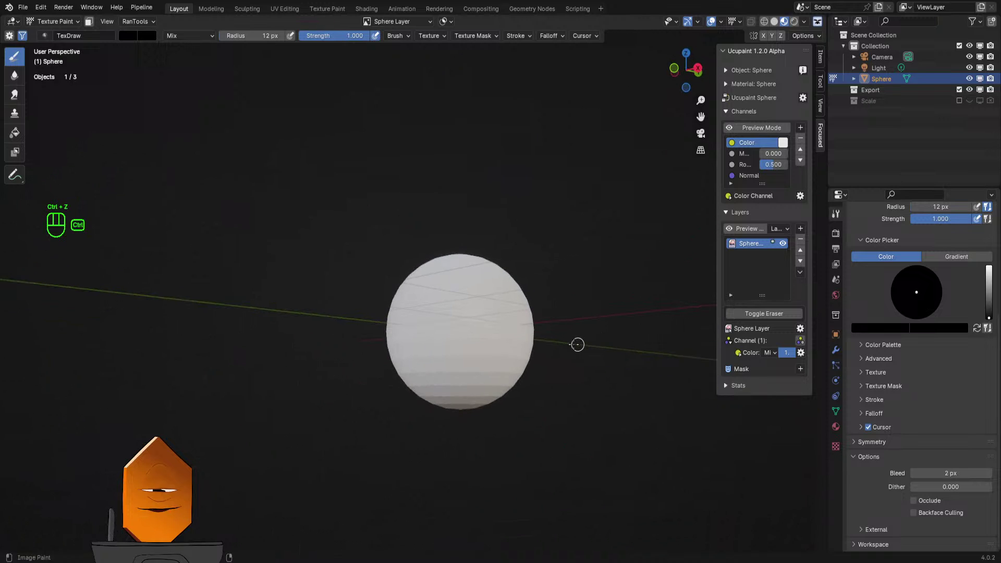
# - Add a level 3 Subdivision modifier to the sphere in Object Mode, and undo a trial conversion to mesh
pyautogui.press('Tab')
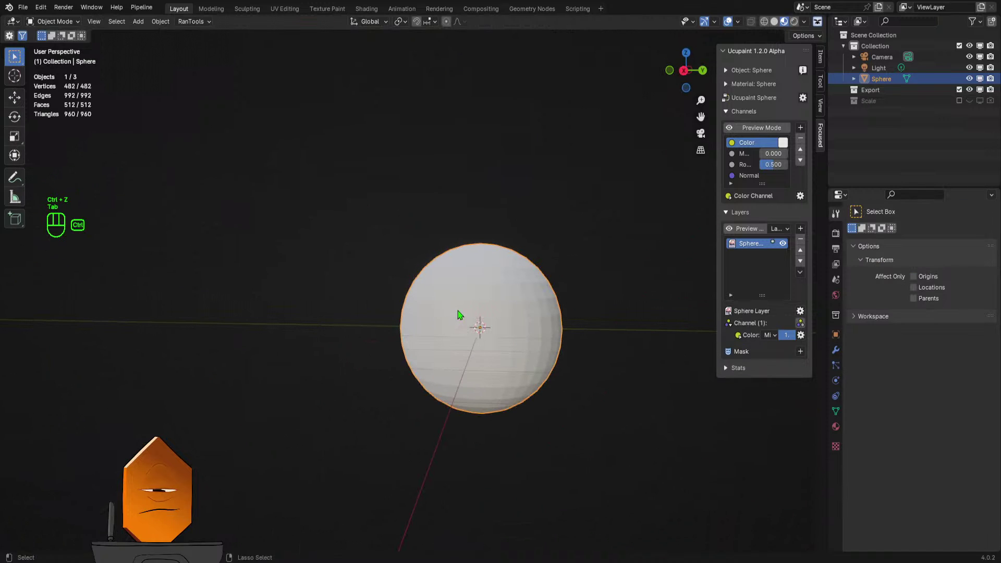
pyautogui.hotkey('ctrl', '3')
pyautogui.press('q')
pyautogui.click(458, 314)
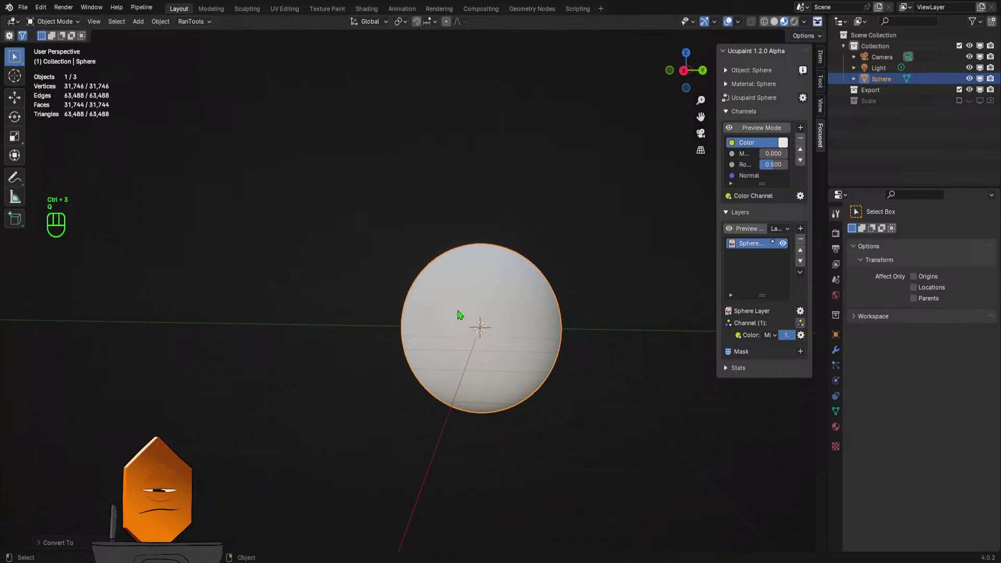
pyautogui.hotkey('ctrl', 'z')
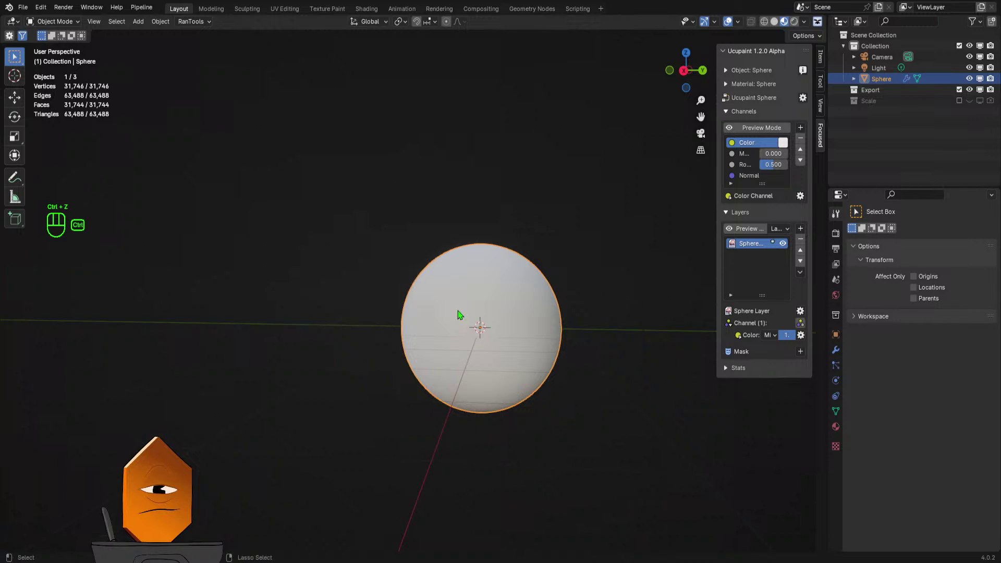
# - Apply the sphere's Subdivision modifier in Object Mode and check the denser mesh in Edit Mode
pyautogui.click(836, 350)
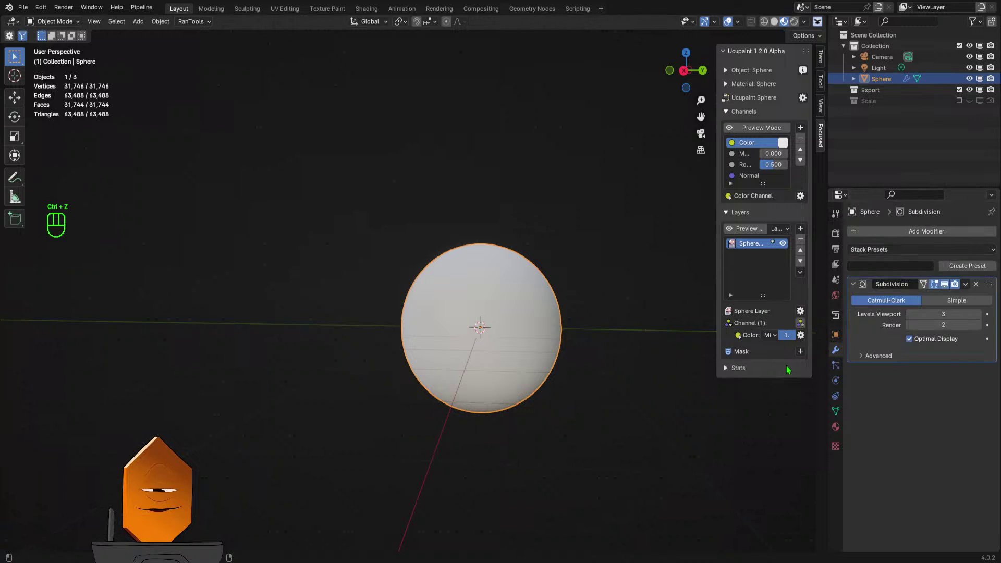
pyautogui.moveTo(699, 360); pyautogui.dragTo(540, 343, button='middle')
pyautogui.press('Tab')
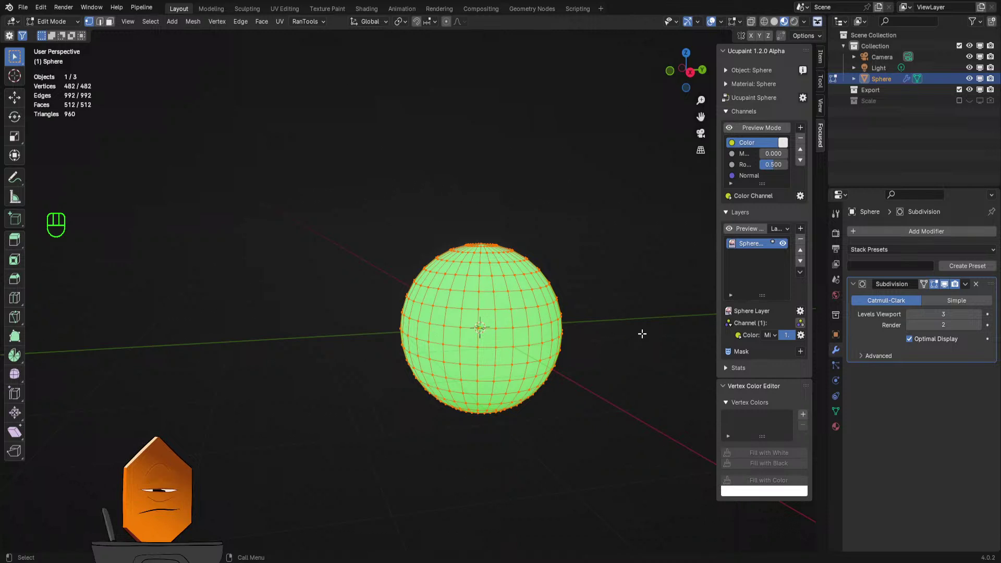
pyautogui.click(965, 284)
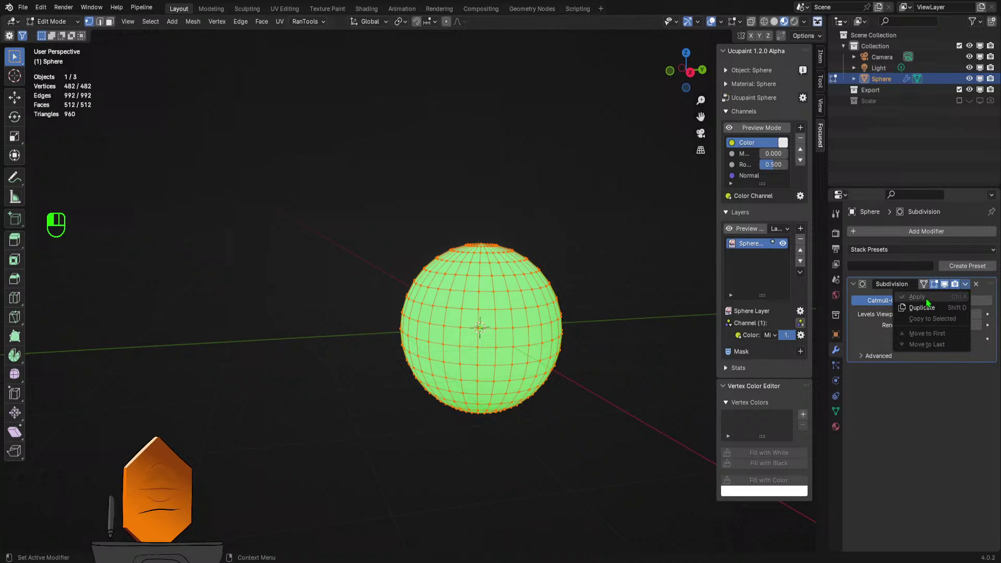
pyautogui.press('Tab')
pyautogui.click(965, 284)
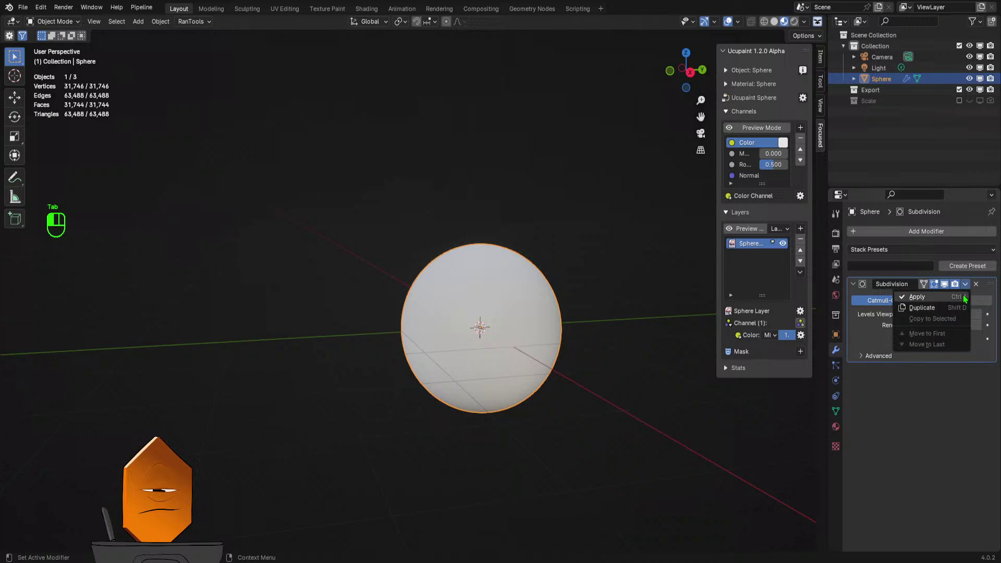
pyautogui.click(963, 295)
pyautogui.press('Tab')
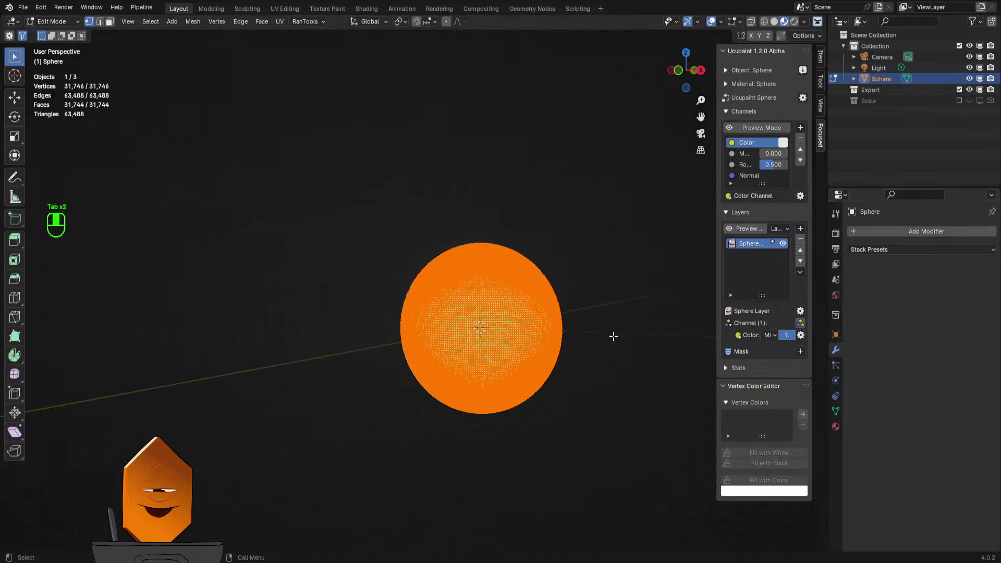
# - Put the sphere back in Texture Paint from the front view and display the brush's paint options
pyautogui.hotkey('ctrl', 'Tab')
pyautogui.click(545, 323)
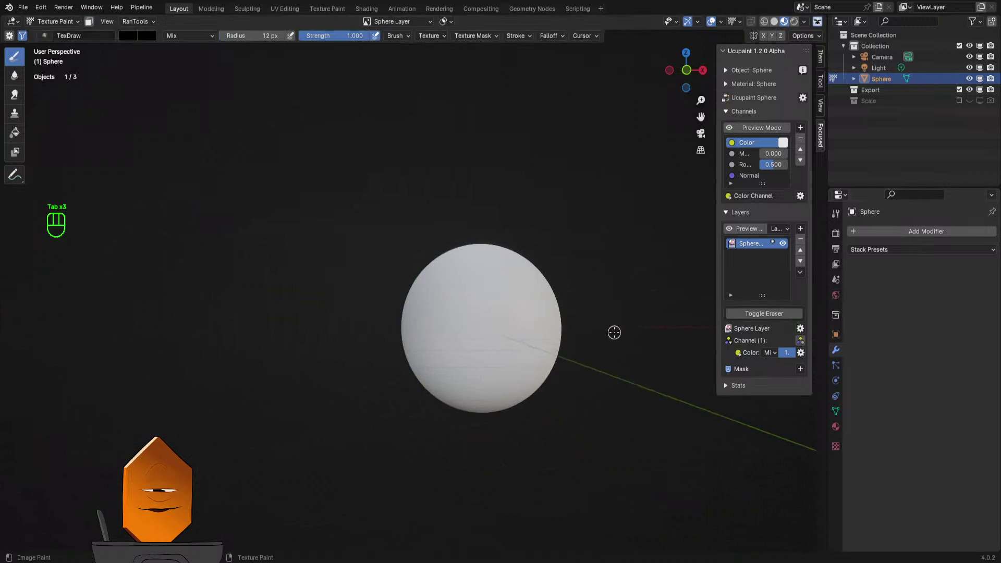
pyautogui.press('KP_1')
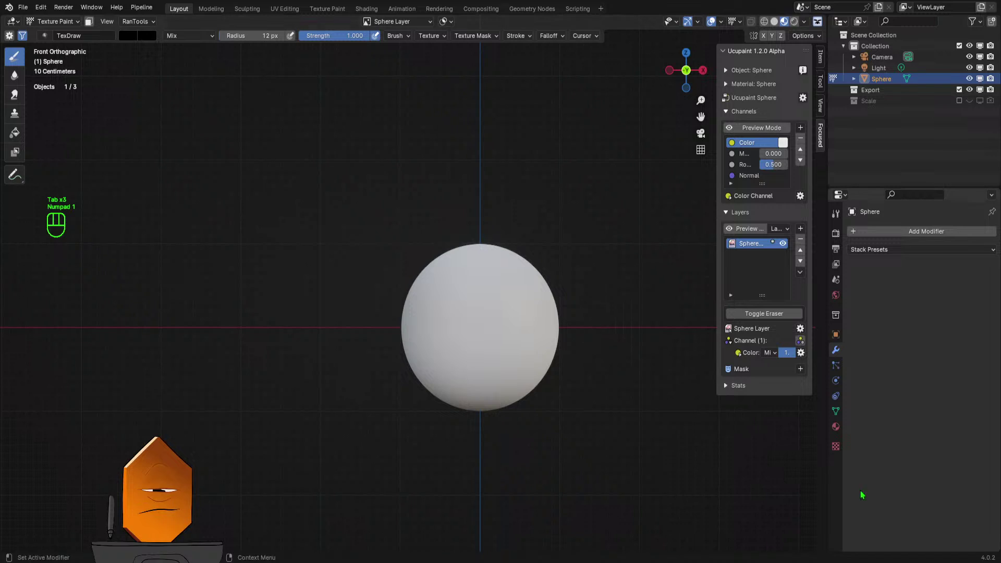
pyautogui.click(836, 214)
pyautogui.scroll(-1, 899, 461)
pyautogui.scroll(-6, 898, 459)
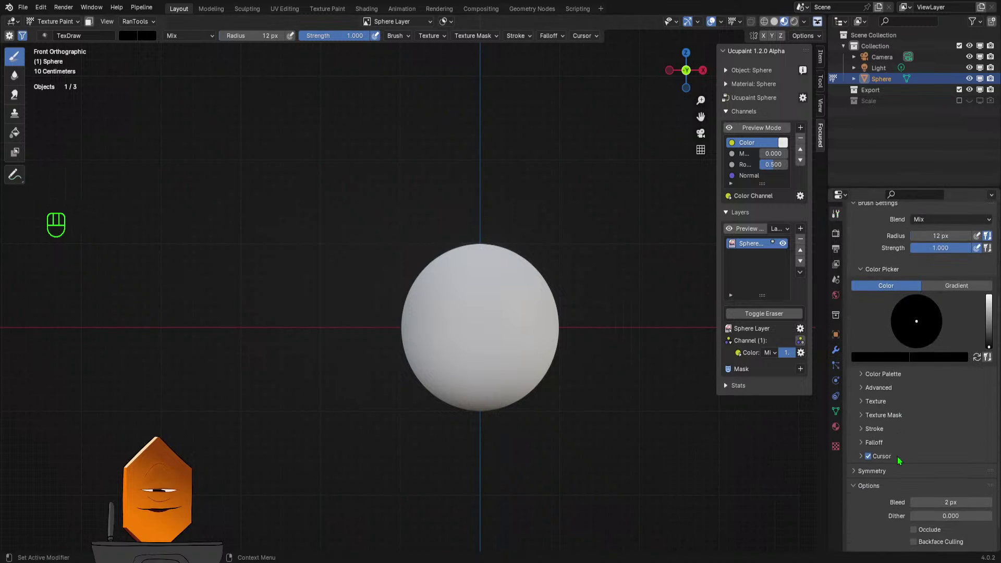
# - Try a horizontal line across the smoothed sphere without mirroring, inspect it from the side and undo it
pyautogui.moveTo(371, 327); pyautogui.dragTo(630, 326)
pyautogui.moveTo(610, 361)
pyautogui.mouseDown(button='middle')
pyautogui.moveTo(541, 376)
pyautogui.moveTo(464, 372)
pyautogui.moveTo(709, 364)
pyautogui.mouseUp(button='middle')
pyautogui.hotkey('ctrl', 'z')
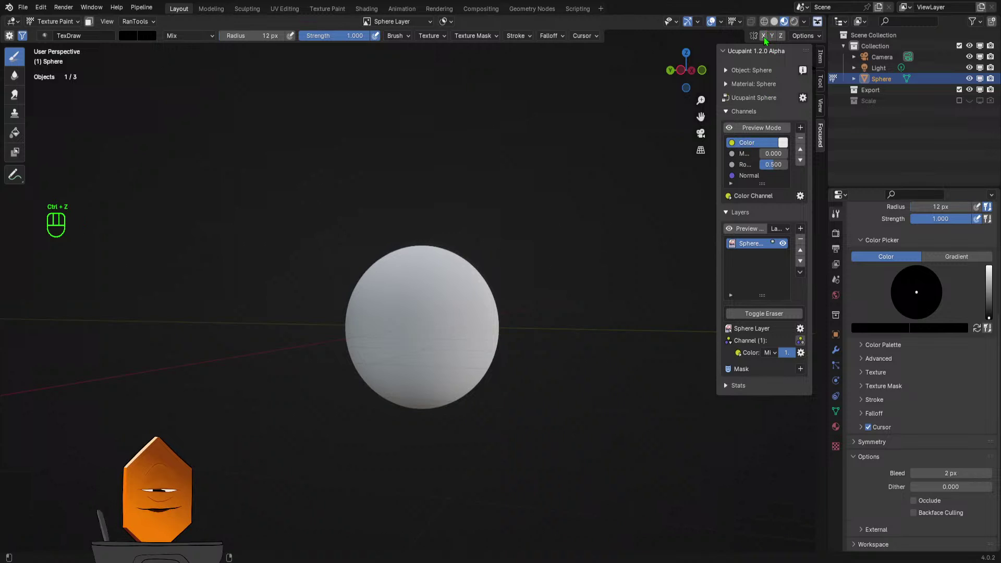
# - Enable X and Y mirroring, paint a horizontal black line across the sphere's middle from the front, and inspect its side gap
pyautogui.press('KP_1')
pyautogui.moveTo(380, 327)
pyautogui.mouseDown()
pyautogui.moveTo(603, 320)
pyautogui.moveTo(613, 328)
pyautogui.mouseUp()
pyautogui.moveTo(613, 328)
pyautogui.mouseDown(button='middle')
pyautogui.moveTo(517, 327)
pyautogui.moveTo(565, 320)
pyautogui.mouseUp(button='middle')
pyautogui.hotkey('ctrl', 'z')
pyautogui.press('KP_1')
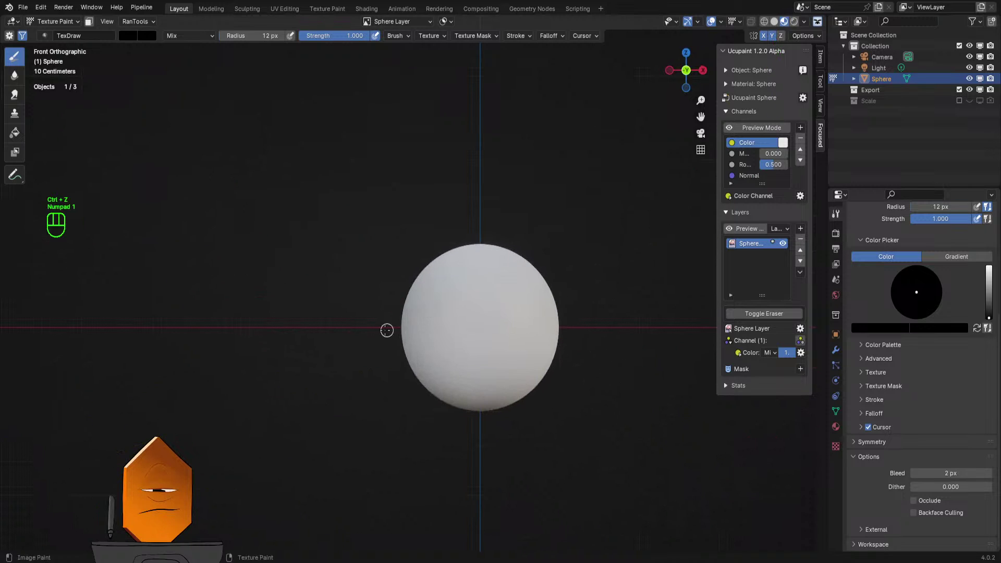
pyautogui.moveTo(364, 326); pyautogui.dragTo(629, 327)
pyautogui.moveTo(629, 327); pyautogui.dragTo(510, 340, button='middle')
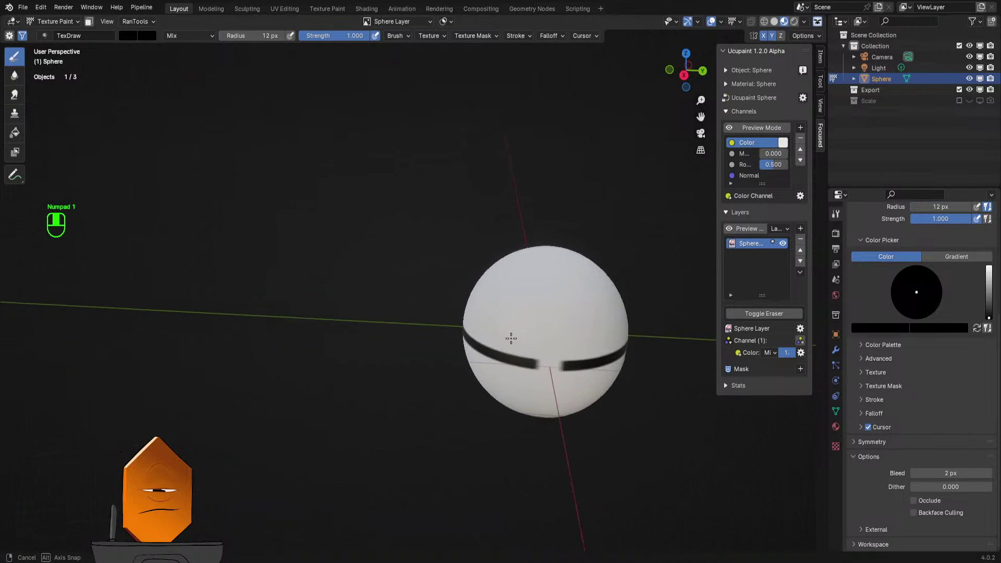
pyautogui.keyDown('shift'); pyautogui.moveTo(569, 361); pyautogui.dragTo(474, 266, button='middle'); pyautogui.keyUp('shift')
pyautogui.scroll(4, 474, 266)
pyautogui.scroll(-3, 476, 277)
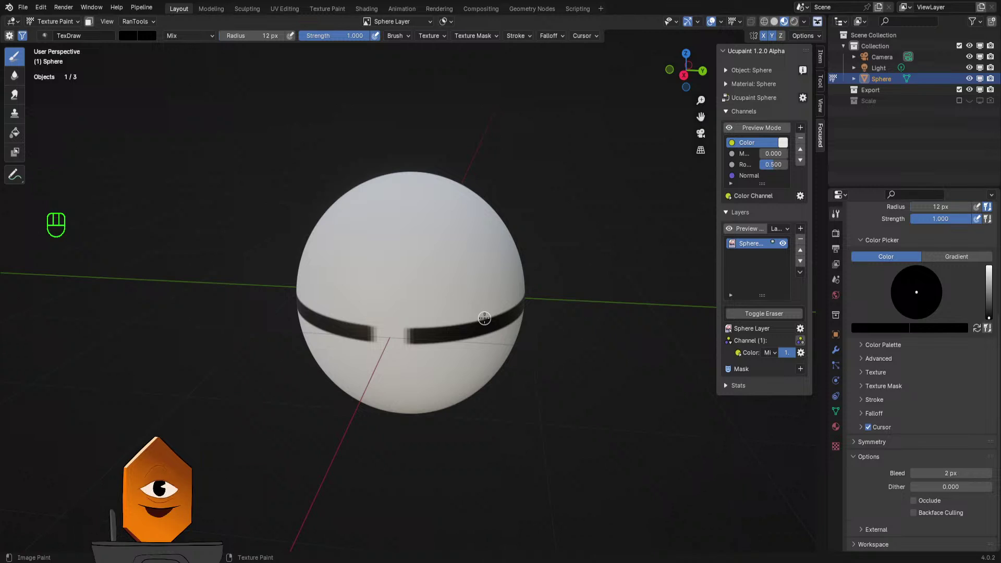
pyautogui.moveTo(500, 313)
pyautogui.mouseDown(button='middle')
pyautogui.moveTo(507, 306)
pyautogui.moveTo(485, 440)
pyautogui.moveTo(586, 371)
pyautogui.mouseUp(button='middle')
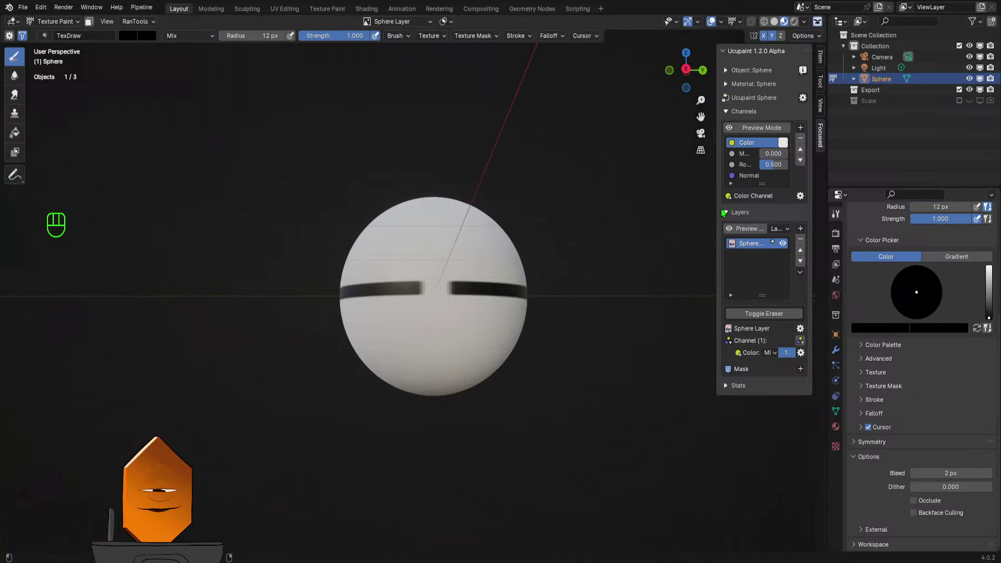
# - Widen the sidebar and bridge the gap in the black band with a horizontal line painted from the right view, redoing misaligned strokes
pyautogui.moveTo(716, 209); pyautogui.dragTo(621, 213)
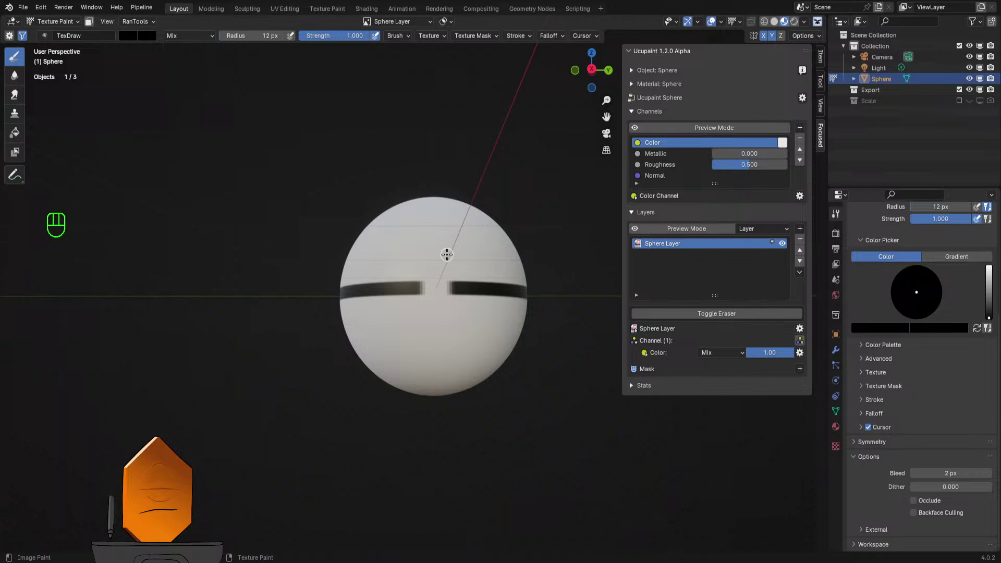
pyautogui.moveTo(447, 255)
pyautogui.mouseDown(button='middle')
pyautogui.moveTo(463, 286)
pyautogui.moveTo(457, 264)
pyautogui.mouseUp(button='middle')
pyautogui.press('KP_3')
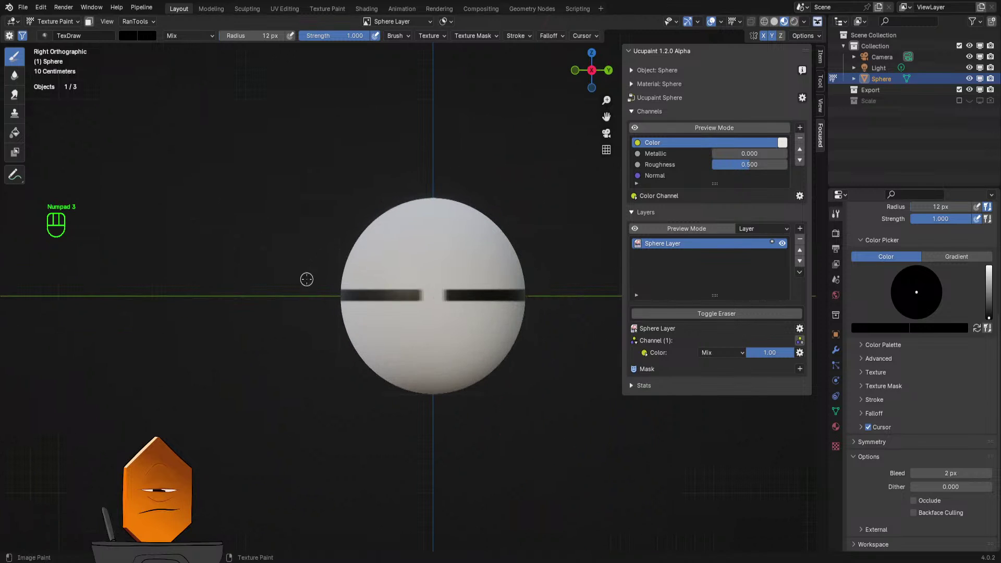
pyautogui.moveTo(309, 298); pyautogui.dragTo(545, 293)
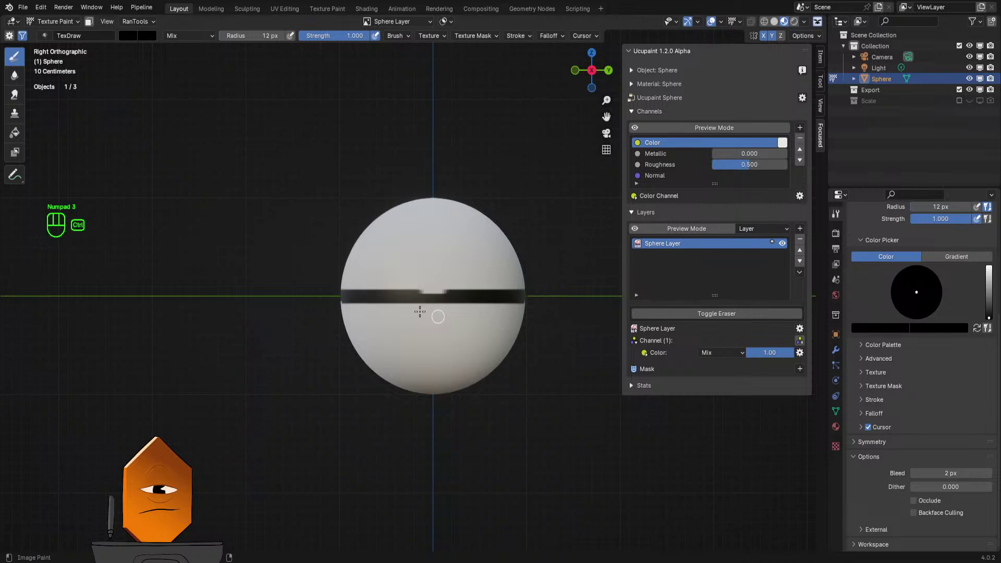
pyautogui.hotkey('ctrl', 'z')
pyautogui.moveTo(308, 296)
pyautogui.mouseDown()
pyautogui.moveTo(549, 295)
pyautogui.moveTo(558, 304)
pyautogui.mouseUp()
pyautogui.hotkey('ctrl', 'z')
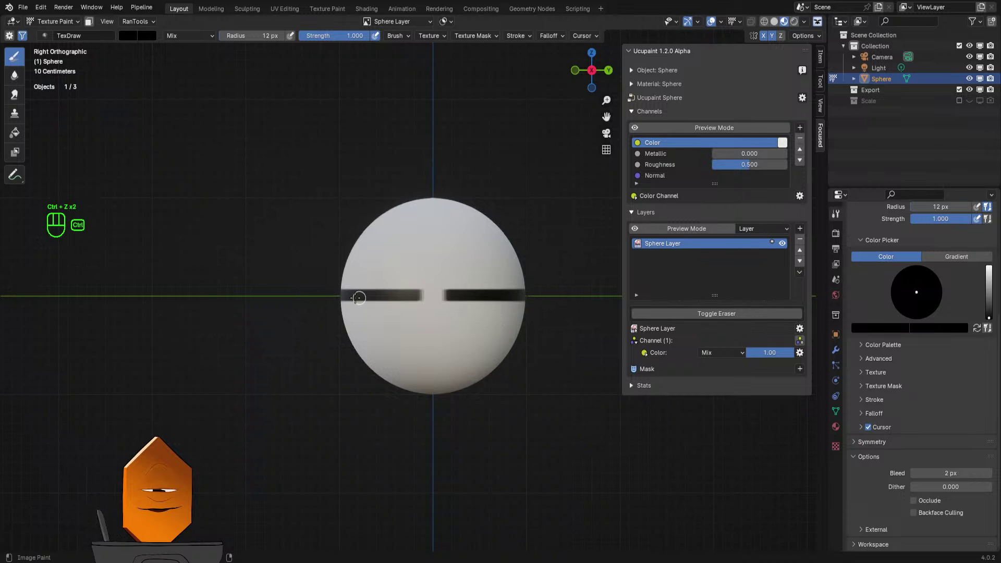
pyautogui.moveTo(317, 295); pyautogui.dragTo(571, 295)
pyautogui.hotkey('ctrl', 'z')
pyautogui.moveTo(315, 296); pyautogui.dragTo(578, 299)
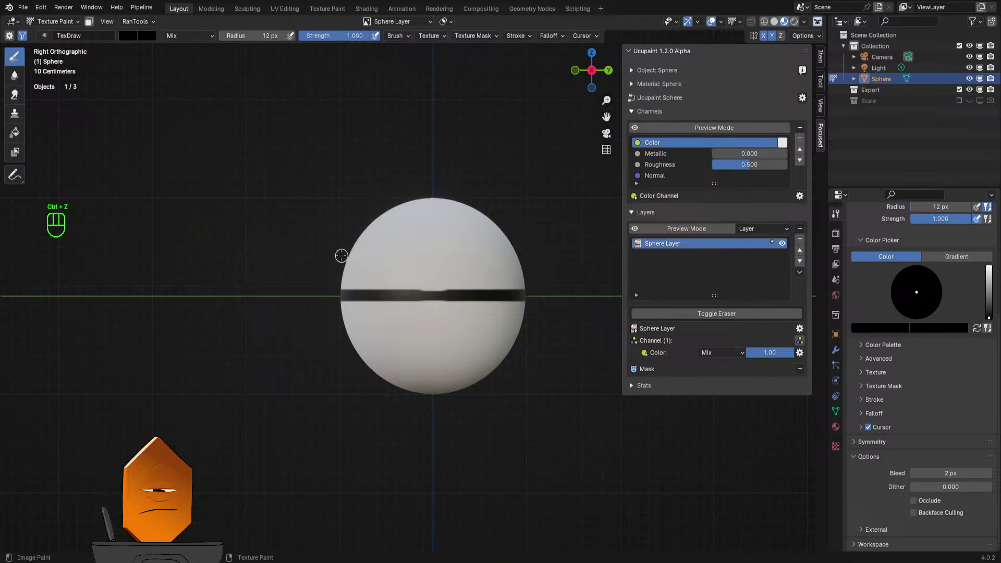
# - Return the sphere to Object Mode and show it from the right view
pyautogui.press('Tab')
pyautogui.moveTo(341, 255); pyautogui.dragTo(364, 281, button='middle')
pyautogui.press('Tab')
pyautogui.press('KP_3')
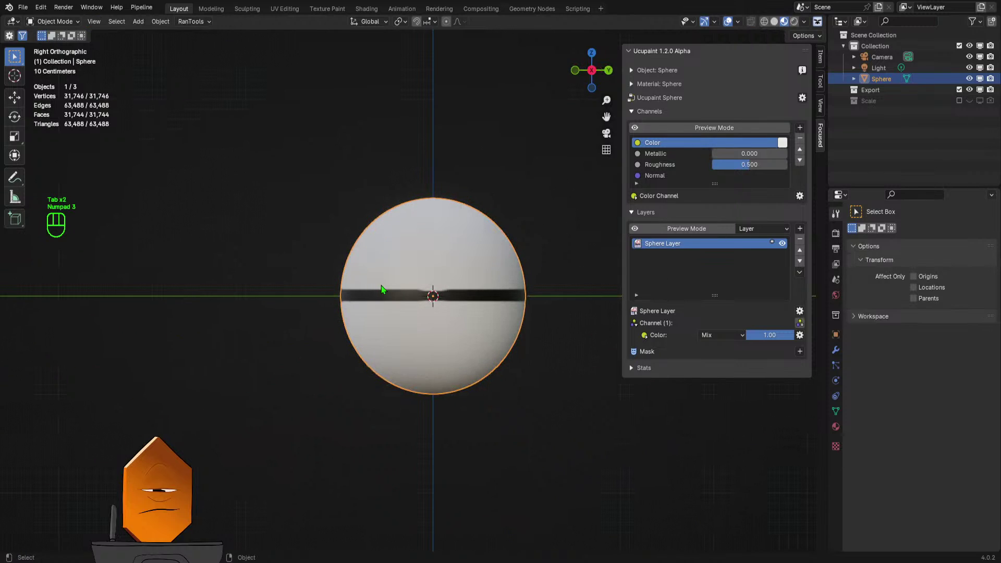
# - Undo the painted black band, return the sphere to Object Mode and check its modifiers from the front view
pyautogui.hotkey('ctrl', 'z')
pyautogui.hotkey('ctrl', 'z')
pyautogui.hotkey('ctrl', 'z')
pyautogui.hotkey('ctrl', 'z')
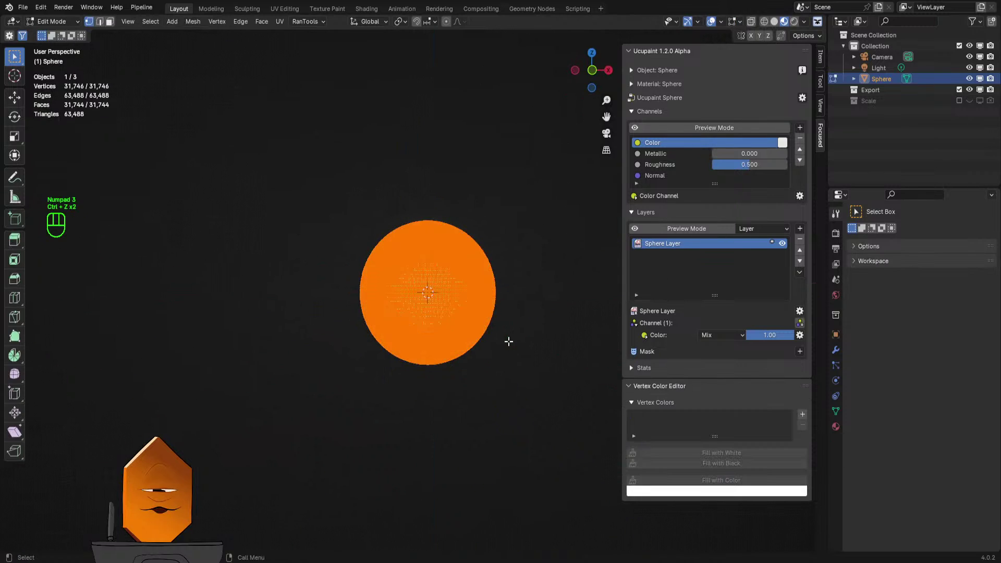
pyautogui.press('Tab')
pyautogui.moveTo(297, 306)
pyautogui.mouseDown(button='middle')
pyautogui.moveTo(487, 387)
pyautogui.moveTo(481, 335)
pyautogui.moveTo(517, 339)
pyautogui.moveTo(491, 369)
pyautogui.moveTo(514, 361)
pyautogui.mouseUp(button='middle')
pyautogui.click(834, 350)
pyautogui.press('KP_1')
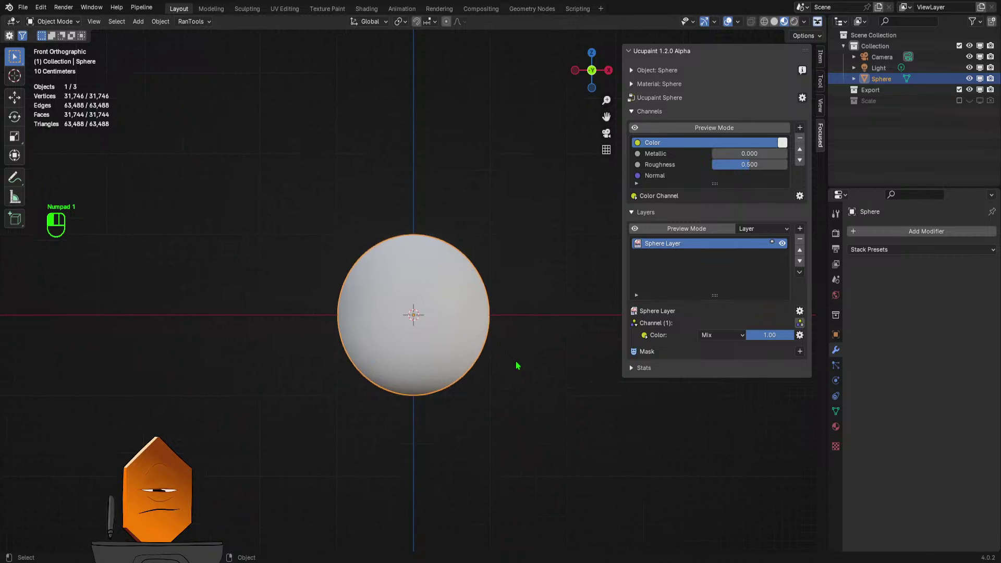
# - Delete the existing demo sphere and add a new UV sphere in its place
pyautogui.click(515, 362)
pyautogui.click(474, 345)
pyautogui.click(525, 339)
pyautogui.click(462, 336)
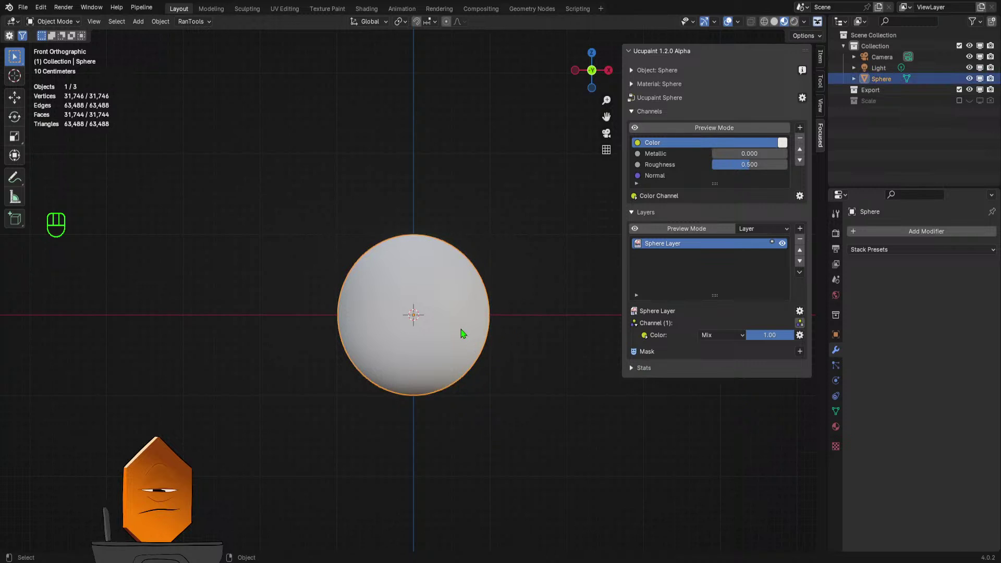
pyautogui.press('Delete')
pyautogui.hotkey('shift', 'a')
pyautogui.moveTo(462, 332)
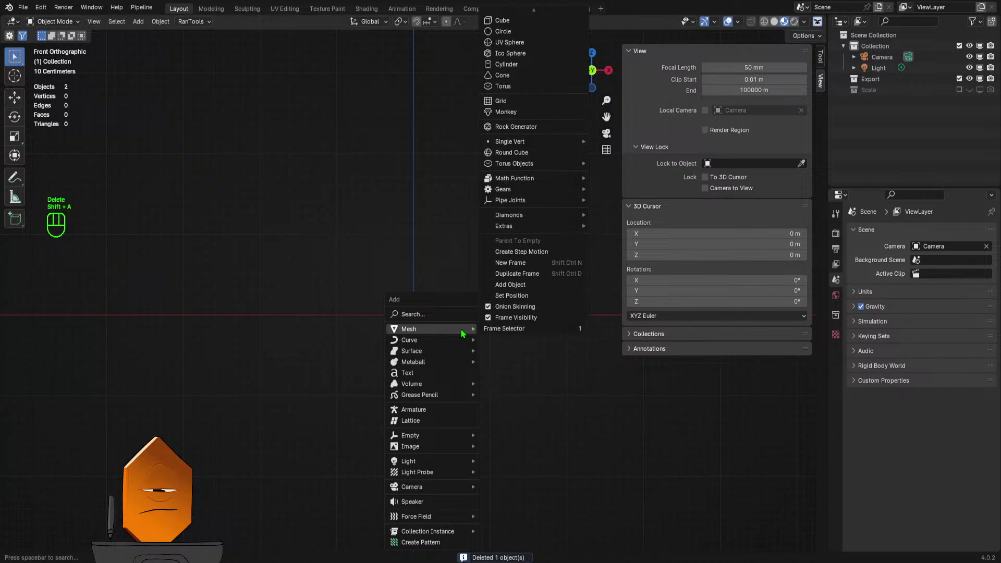
pyautogui.click(524, 42)
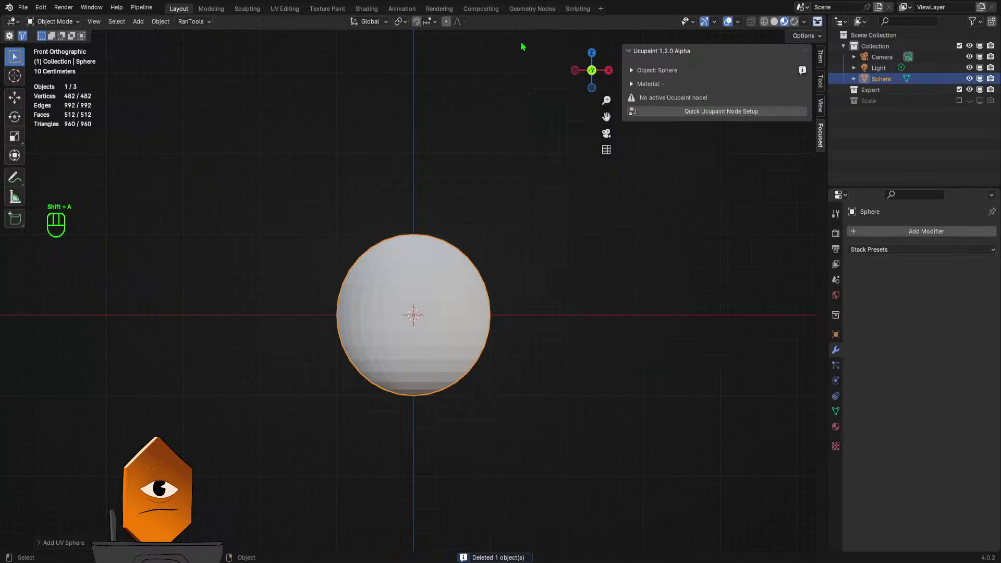
# - Add a level 3 Subdivision modifier to the new sphere and convert the result to a mesh
pyautogui.hotkey('ctrl', '3')
pyautogui.press('q')
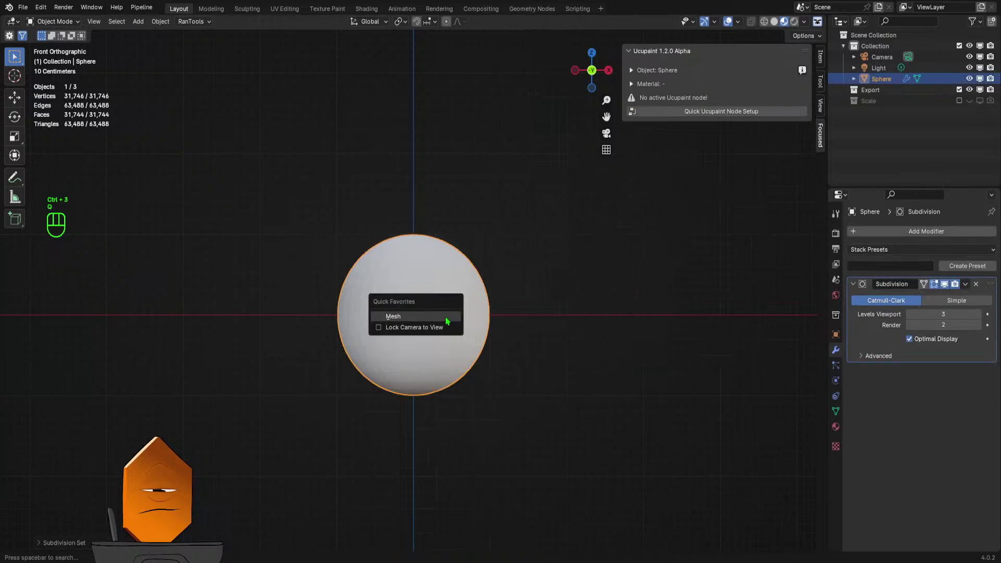
pyautogui.click(446, 320)
# - Set up a Principled Ucupaint node on the sphere and add a 1024 × 1024 image layer on the Color channel
pyautogui.click(694, 112)
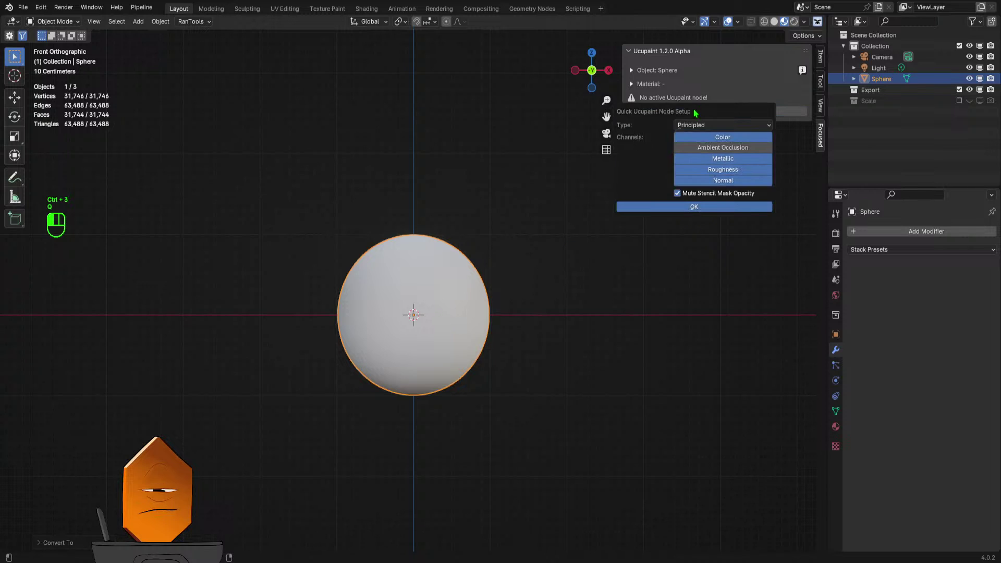
pyautogui.click(679, 207)
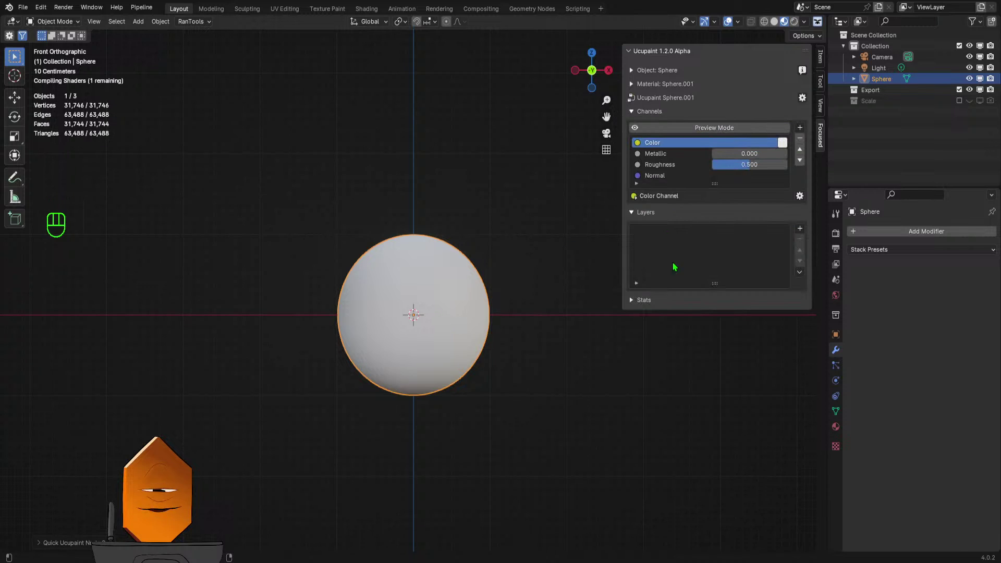
pyautogui.click(800, 228)
pyautogui.click(542, 366)
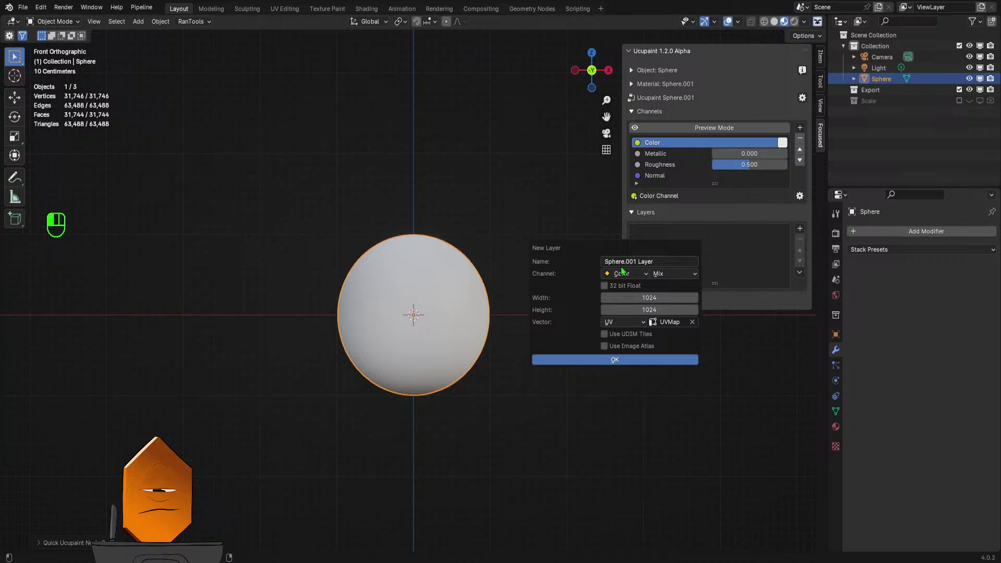
pyautogui.click(635, 359)
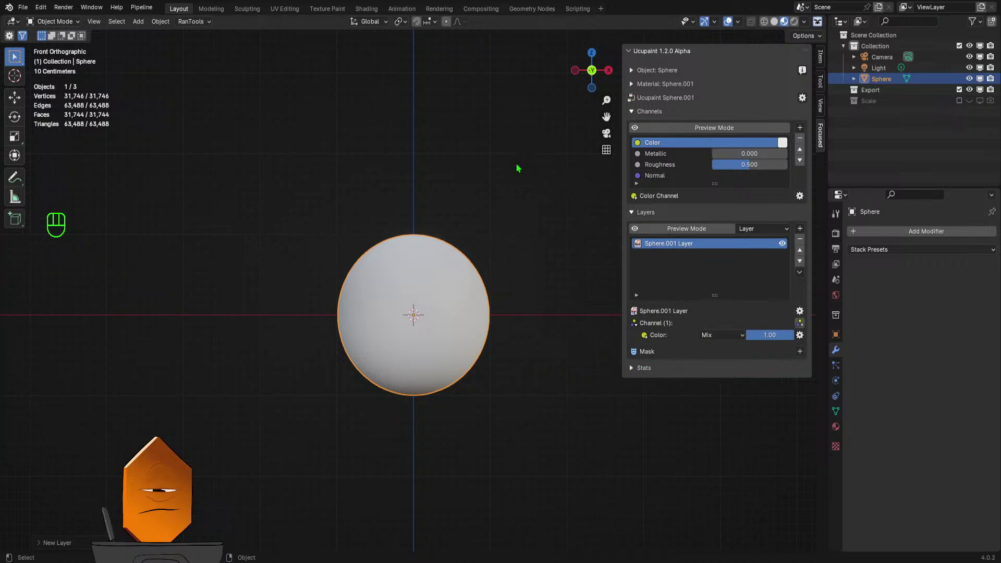
# - Switch the sphere to Texture Paint mode and try horizontal black lines across it from the front, inspecting and undoing each one
pyautogui.press('Tab')
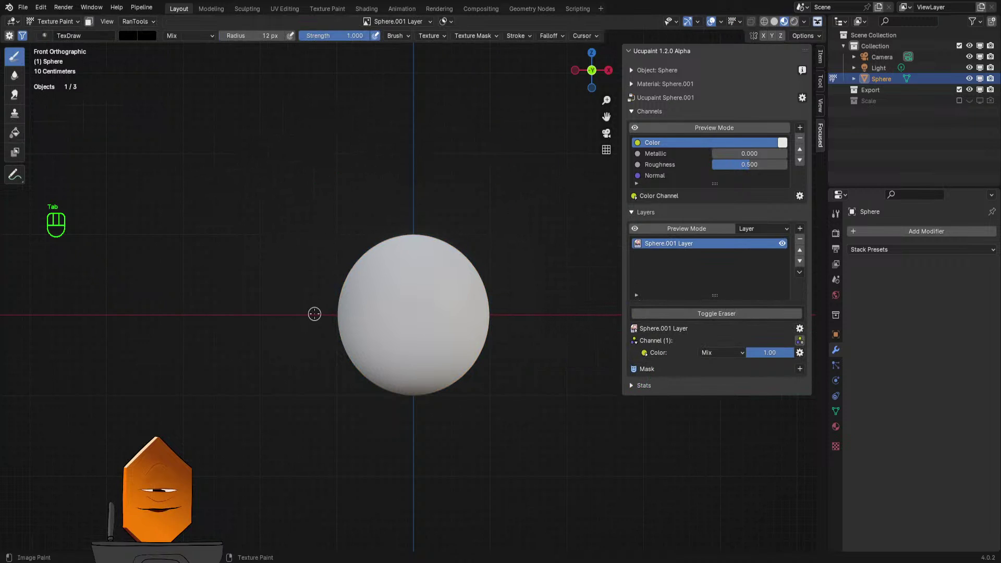
pyautogui.moveTo(316, 313); pyautogui.dragTo(521, 313)
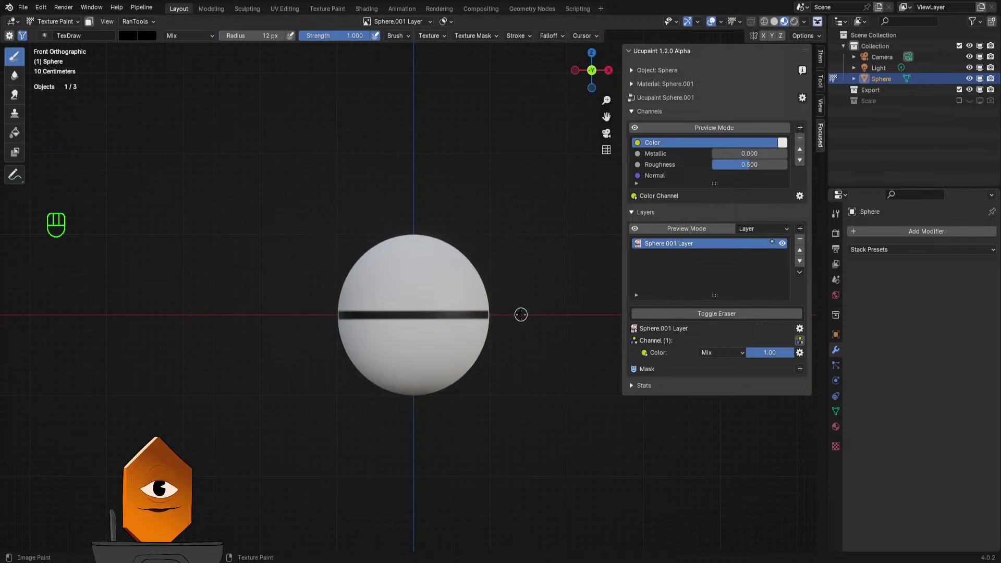
pyautogui.moveTo(555, 333); pyautogui.dragTo(465, 341, button='middle')
pyautogui.hotkey('ctrl', 'z')
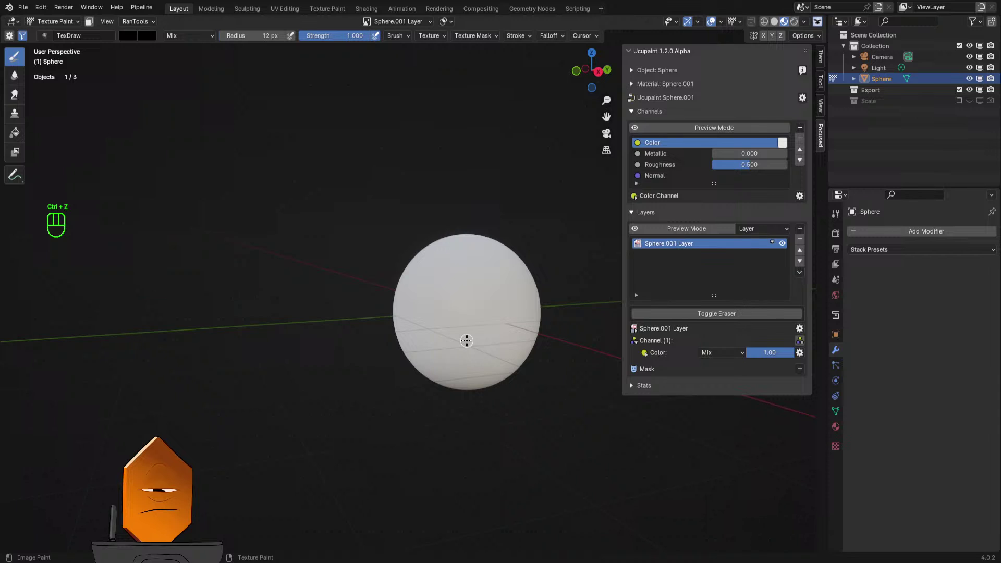
pyautogui.press('KP_1')
pyautogui.moveTo(138, 315); pyautogui.dragTo(616, 314)
pyautogui.moveTo(615, 314)
pyautogui.mouseDown(button='middle')
pyautogui.moveTo(599, 326)
pyautogui.moveTo(519, 316)
pyautogui.moveTo(481, 336)
pyautogui.moveTo(449, 417)
pyautogui.moveTo(474, 509)
pyautogui.moveTo(607, 338)
pyautogui.mouseUp(button='middle')
pyautogui.hotkey('ctrl', 'z')
pyautogui.press('KP_1')
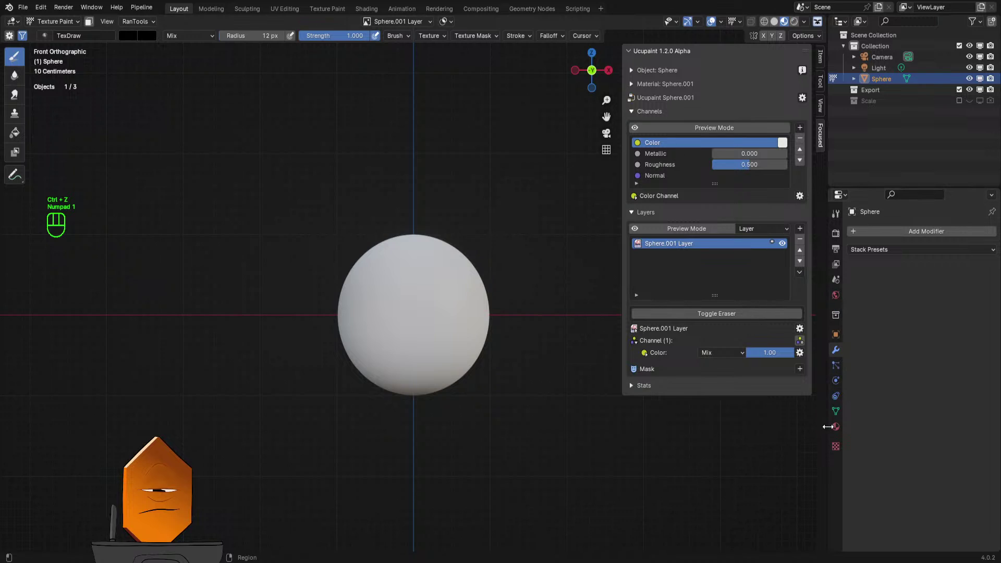
# - Set the paint Bleed to 4 px, try a horizontal line across the sphere from the front and undo it
pyautogui.click(836, 213)
pyautogui.scroll(-5, 870, 410)
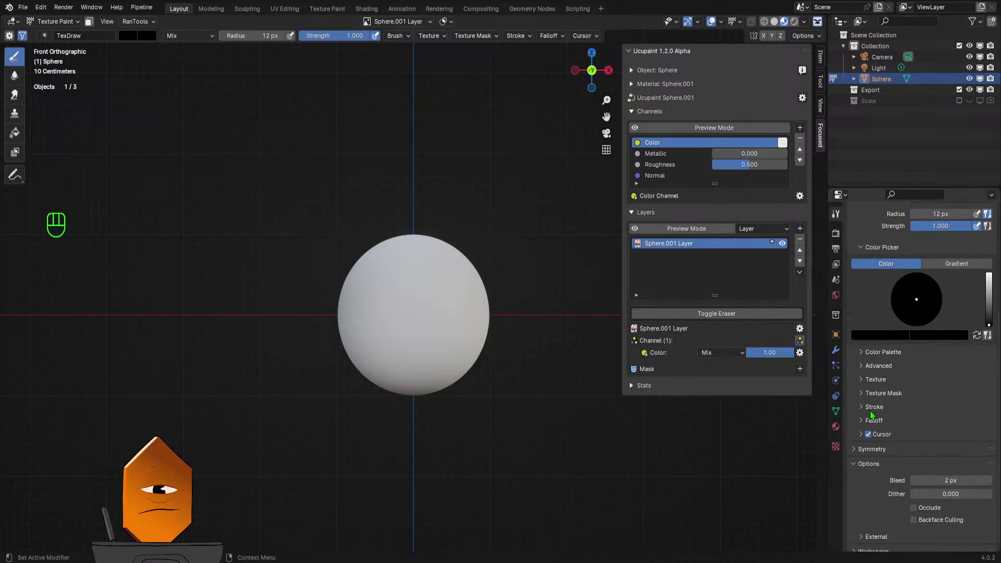
pyautogui.click(941, 472)
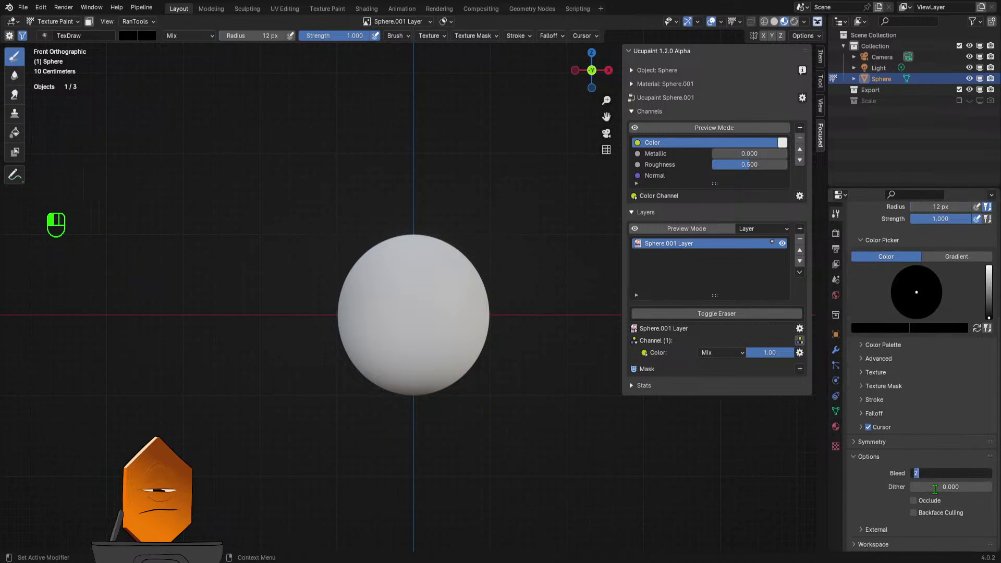
pyautogui.write('4')
pyautogui.press('Return')
pyautogui.moveTo(304, 308); pyautogui.dragTo(522, 315)
pyautogui.moveTo(522, 315)
pyautogui.mouseDown(button='middle')
pyautogui.moveTo(465, 304)
pyautogui.moveTo(526, 335)
pyautogui.moveTo(581, 331)
pyautogui.mouseUp(button='middle')
pyautogui.hotkey('ctrl', 'z')
# - Set the paint Bleed to 12 px, test it with a horizontal line across the sphere's front and undo the line
pyautogui.click(959, 475)
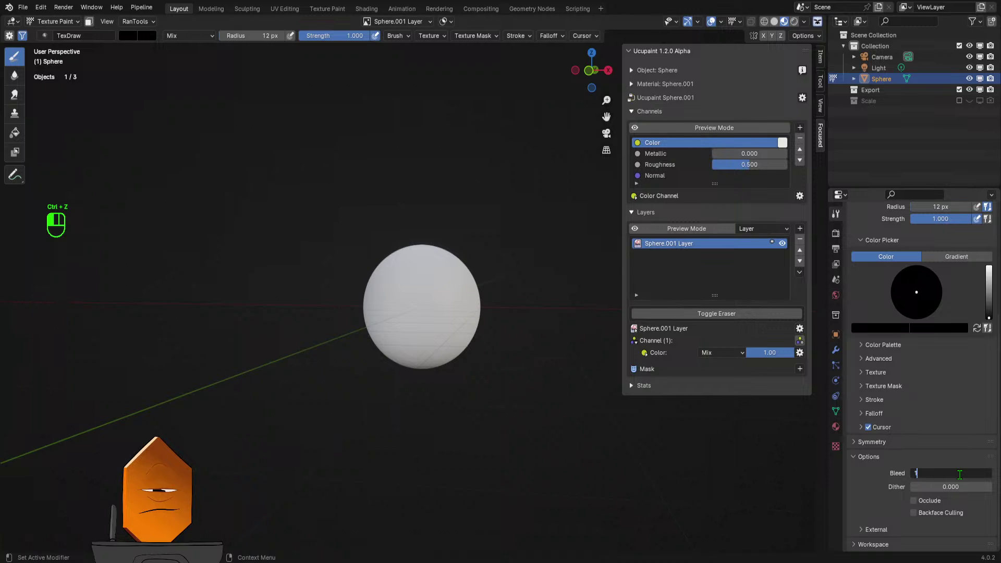
pyautogui.press('Return')
pyautogui.moveTo(561, 425); pyautogui.dragTo(548, 364, button='middle')
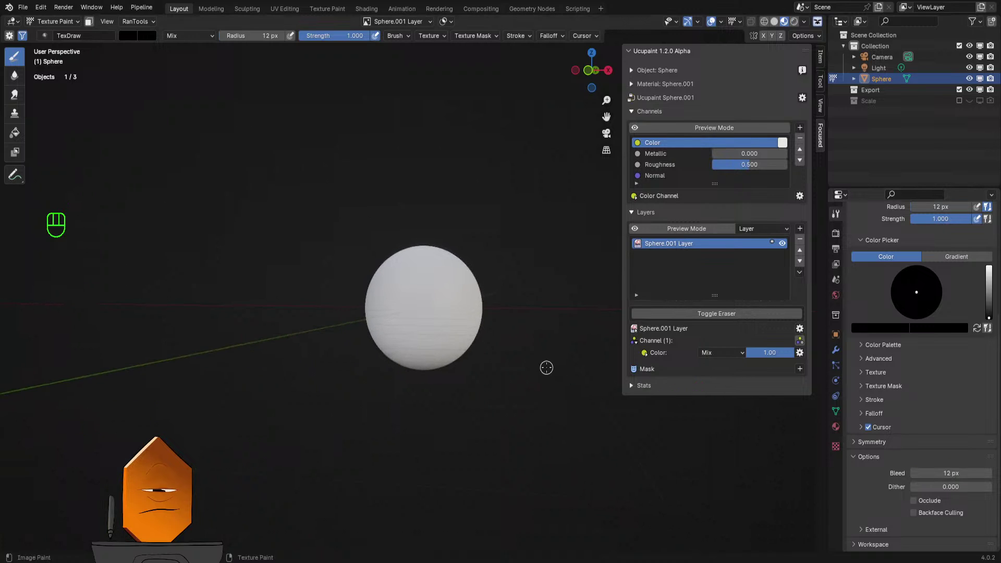
pyautogui.press('KP_1')
pyautogui.moveTo(314, 310); pyautogui.dragTo(553, 313)
pyautogui.moveTo(553, 313)
pyautogui.mouseDown(button='middle')
pyautogui.moveTo(400, 377)
pyautogui.moveTo(561, 364)
pyautogui.mouseUp(button='middle')
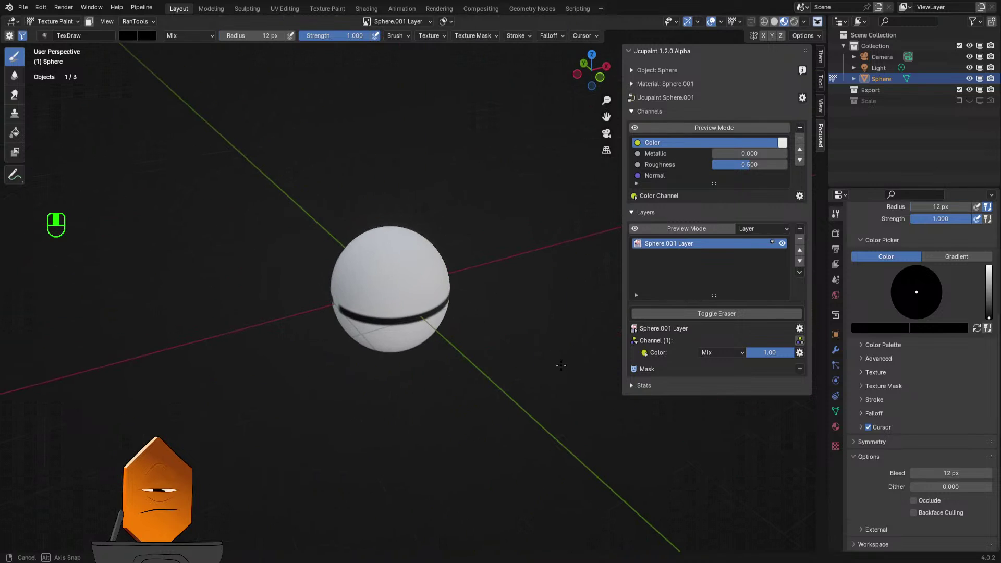
pyautogui.hotkey('ctrl', 'z')
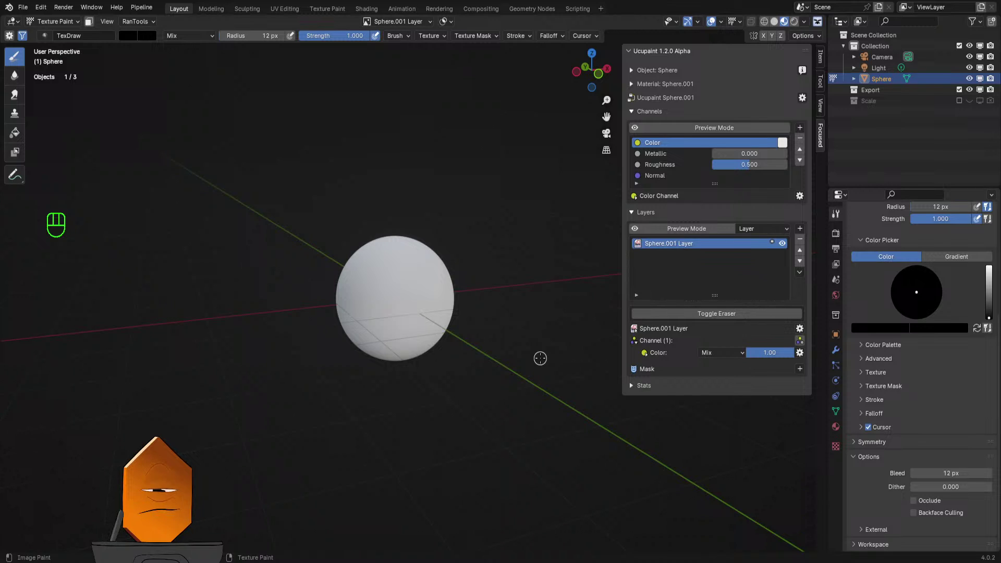
# - Enable Backface Culling, try a horizontal line across the sphere from the front, inspect it and undo it
pyautogui.moveTo(548, 425); pyautogui.dragTo(518, 387, button='middle')
pyautogui.press('KP_1')
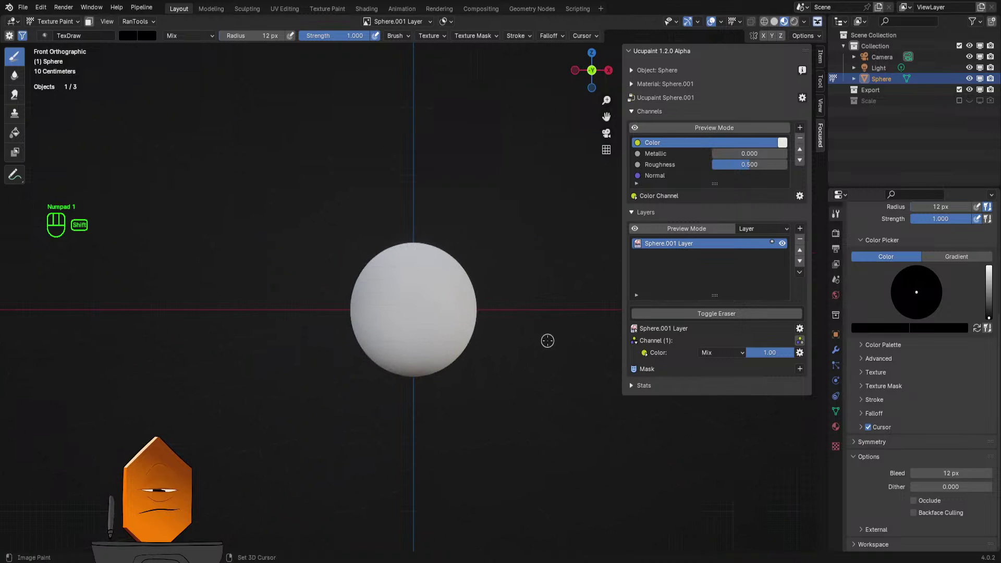
pyautogui.click(914, 513)
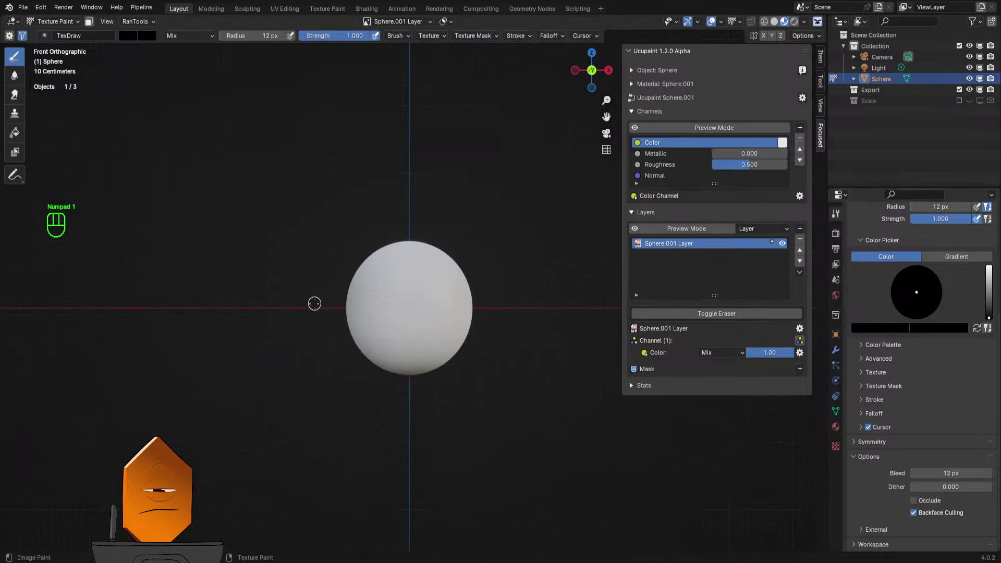
pyautogui.moveTo(308, 308); pyautogui.dragTo(534, 308)
pyautogui.moveTo(535, 308)
pyautogui.mouseDown(button='middle')
pyautogui.moveTo(493, 387)
pyautogui.moveTo(348, 385)
pyautogui.moveTo(471, 398)
pyautogui.moveTo(553, 388)
pyautogui.mouseUp(button='middle')
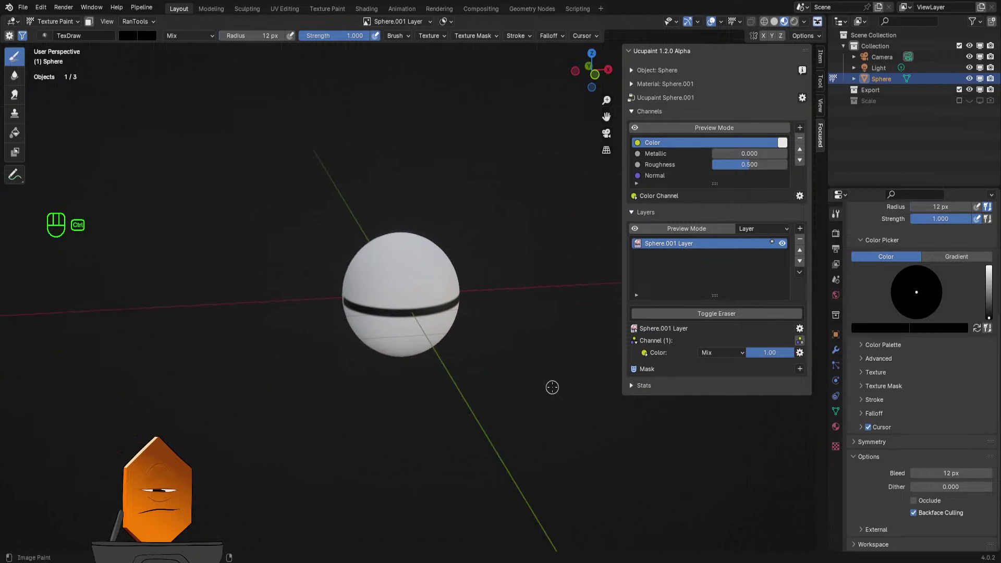
pyautogui.hotkey('ctrl', 'z')
pyautogui.press('KP_1')
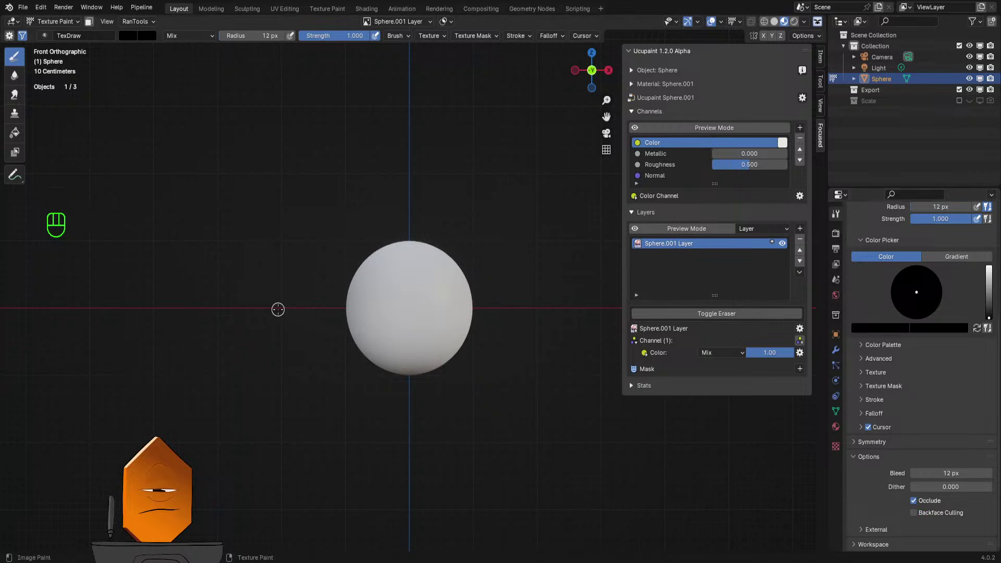
# - Try painting the horizontal line with Occlude enabled, inspect the sphere's side and undo the line
pyautogui.moveTo(278, 309)
pyautogui.mouseDown()
pyautogui.moveTo(532, 317)
pyautogui.moveTo(563, 308)
pyautogui.mouseUp()
pyautogui.moveTo(563, 308)
pyautogui.mouseDown(button='middle')
pyautogui.moveTo(380, 364)
pyautogui.moveTo(522, 376)
pyautogui.mouseUp(button='middle')
pyautogui.hotkey('ctrl', 'z')
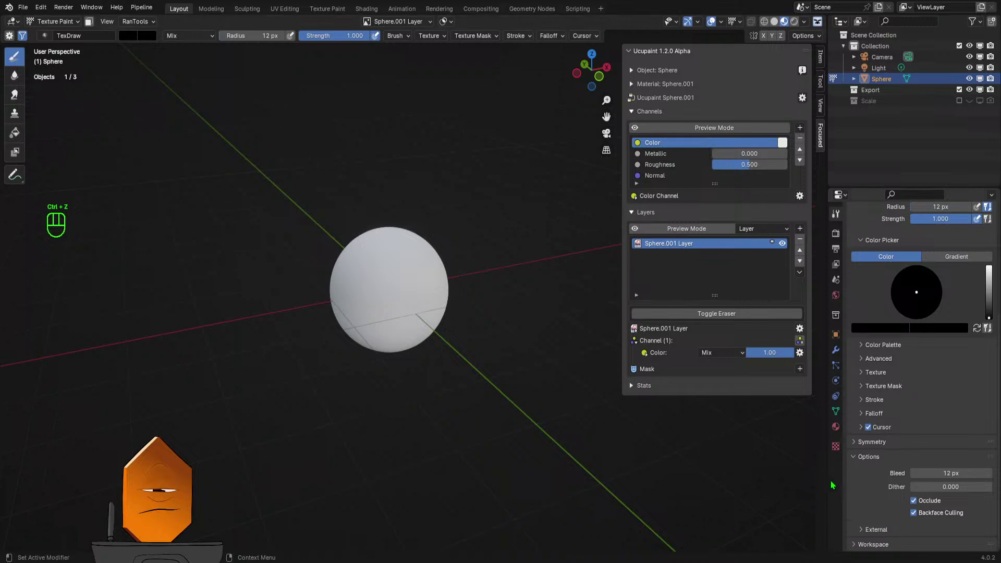
pyautogui.hotkey('ctrl', 'z')
# - Disable Occlude and Backface Culling, paint a horizontal black line across the sphere's middle from the front, and inspect its side
pyautogui.click(914, 513)
pyautogui.press('KP_1')
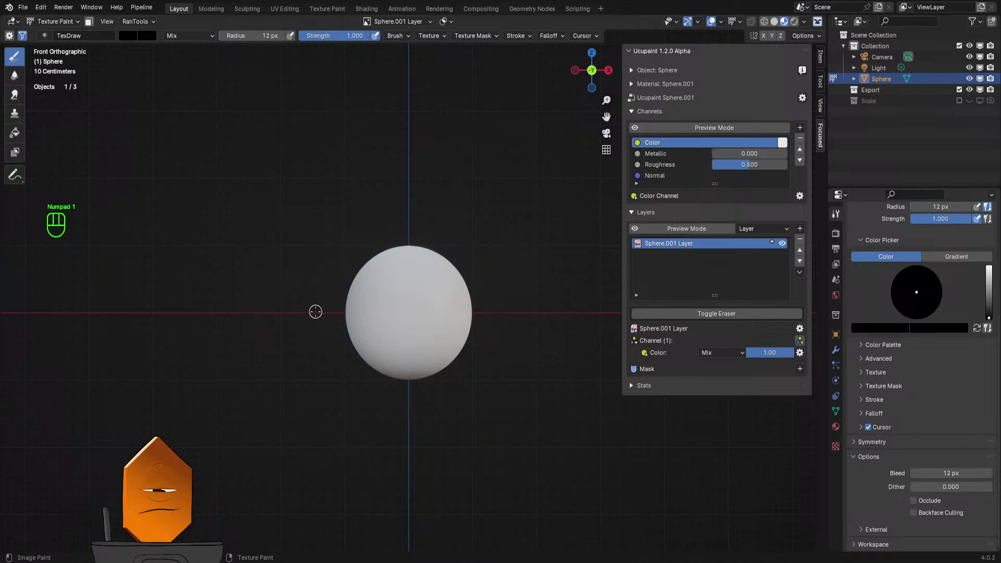
pyautogui.moveTo(313, 313); pyautogui.dragTo(524, 309)
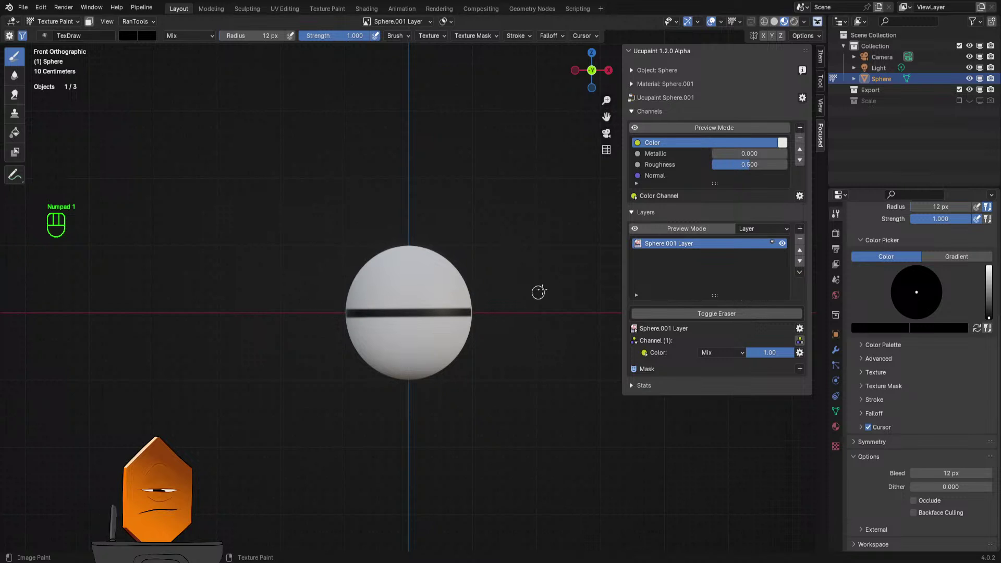
pyautogui.moveTo(539, 290); pyautogui.dragTo(487, 301, button='middle')
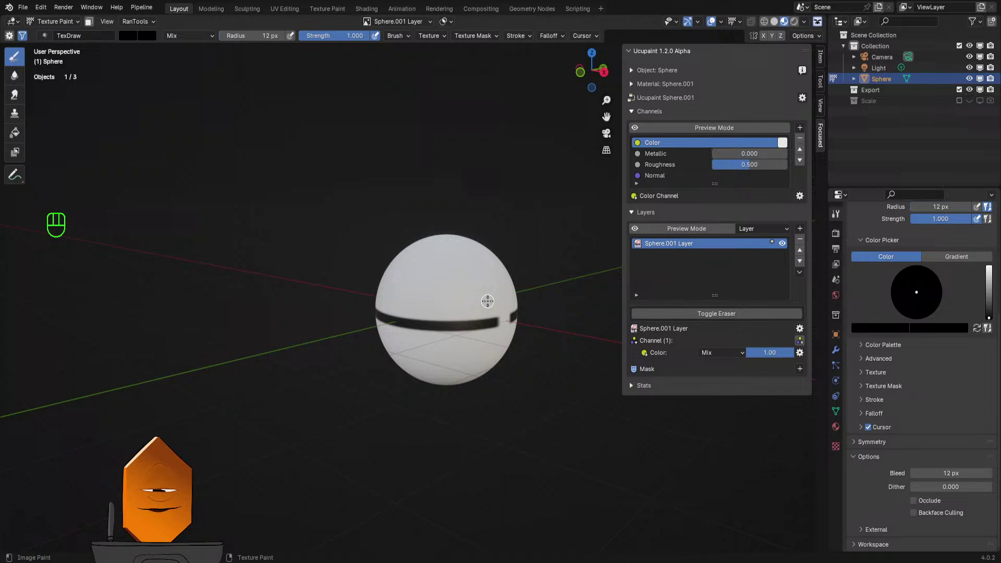
# - Check the brush's stroke settings and compare the painted line from the front and from the side
pyautogui.click(515, 36)
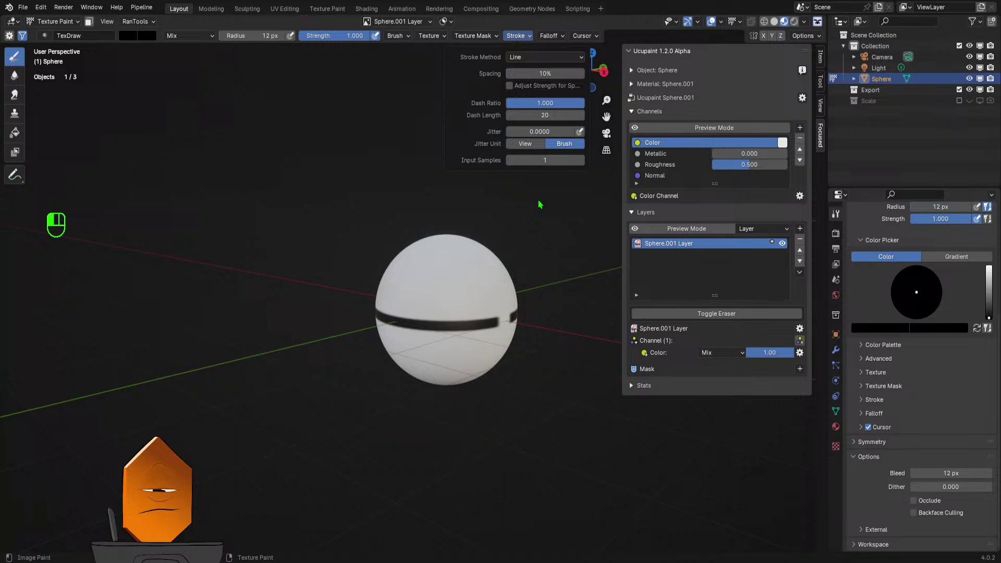
pyautogui.press('KP_1')
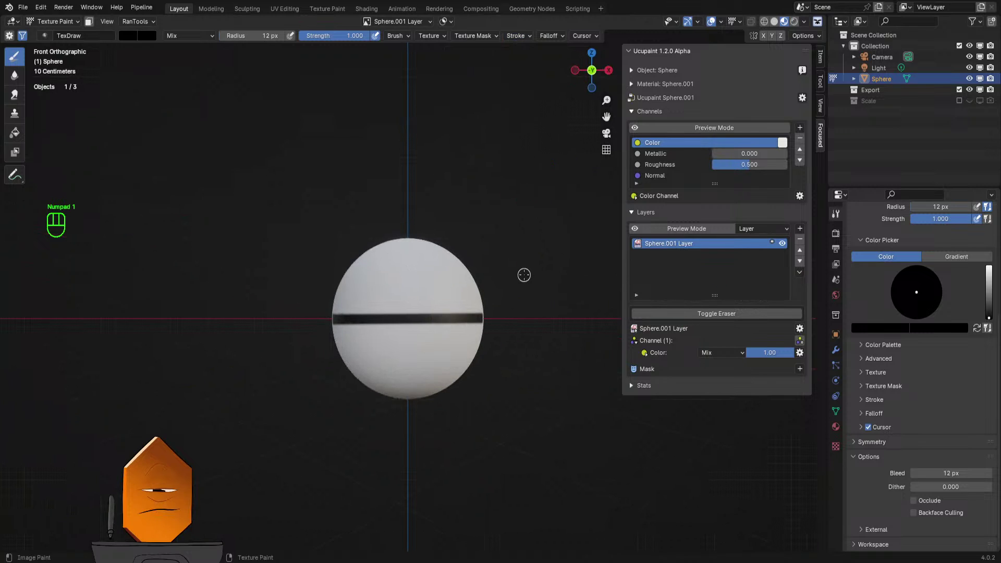
pyautogui.moveTo(525, 275); pyautogui.dragTo(471, 372, button='middle')
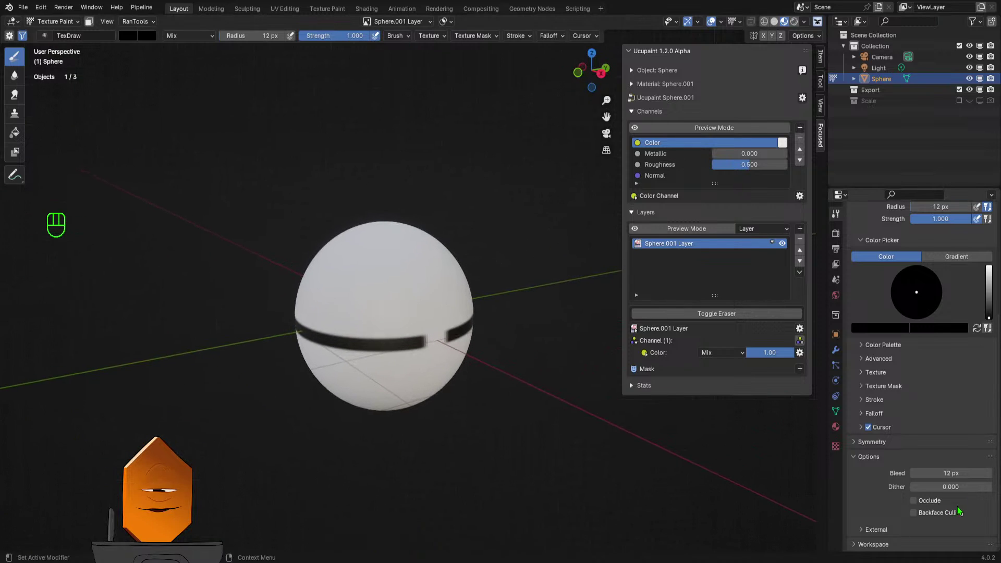
# - Try to bridge the side gap in the black band with a short horizontal line and undo it
pyautogui.moveTo(526, 413); pyautogui.dragTo(507, 396, button='middle')
pyautogui.scroll(2, 507, 396)
pyautogui.moveTo(305, 339); pyautogui.dragTo(365, 340)
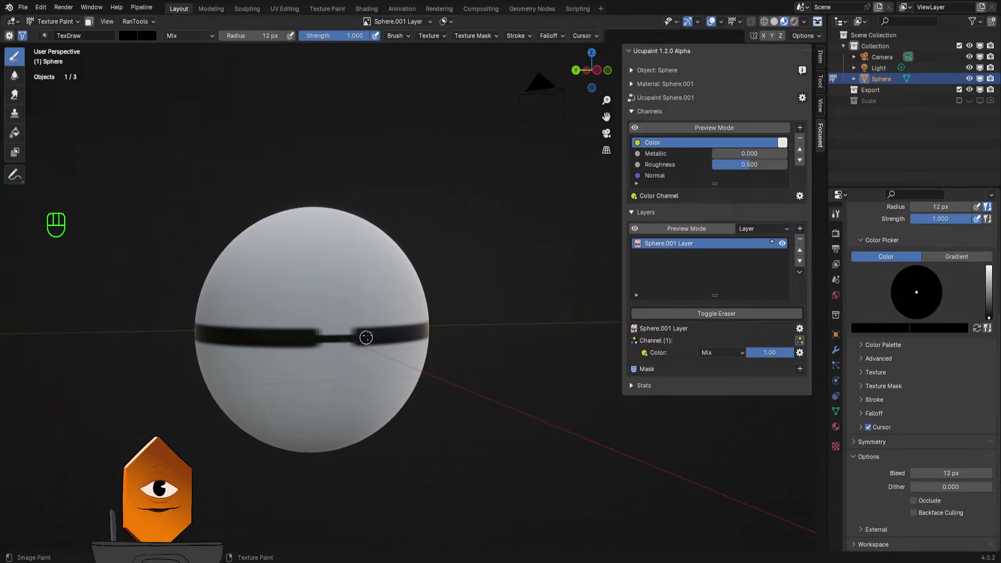
pyautogui.hotkey('ctrl', 'z')
# - Inspect the black band from different distances and angles and return to the front view
pyautogui.moveTo(364, 340)
pyautogui.mouseDown(button='middle')
pyautogui.moveTo(514, 367)
pyautogui.moveTo(501, 409)
pyautogui.moveTo(443, 414)
pyautogui.moveTo(510, 375)
pyautogui.mouseUp(button='middle')
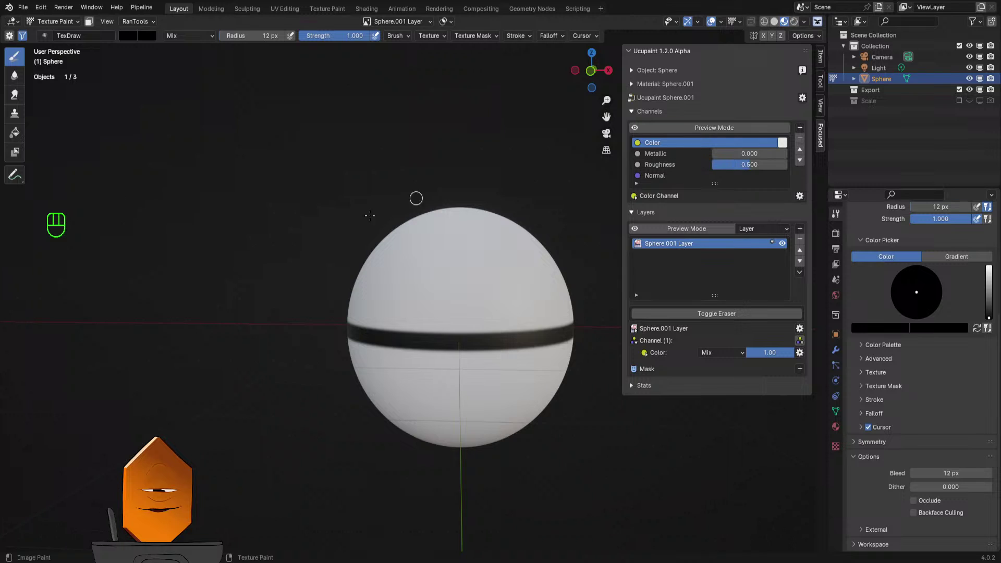
pyautogui.scroll(-4, 343, 334)
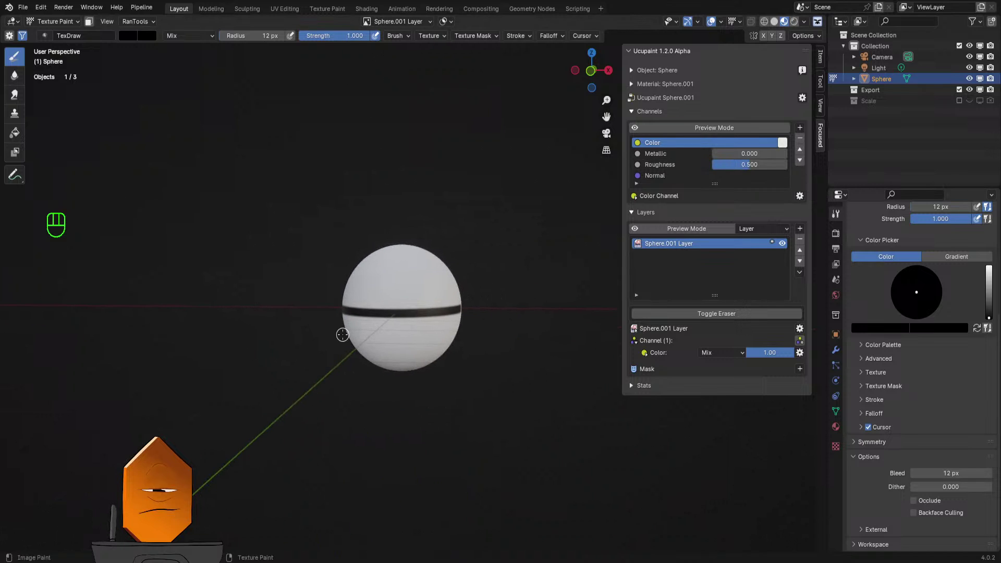
pyautogui.scroll(3, 358, 353)
pyautogui.moveTo(369, 308); pyautogui.dragTo(368, 293, button='middle')
pyautogui.press('KP_1')
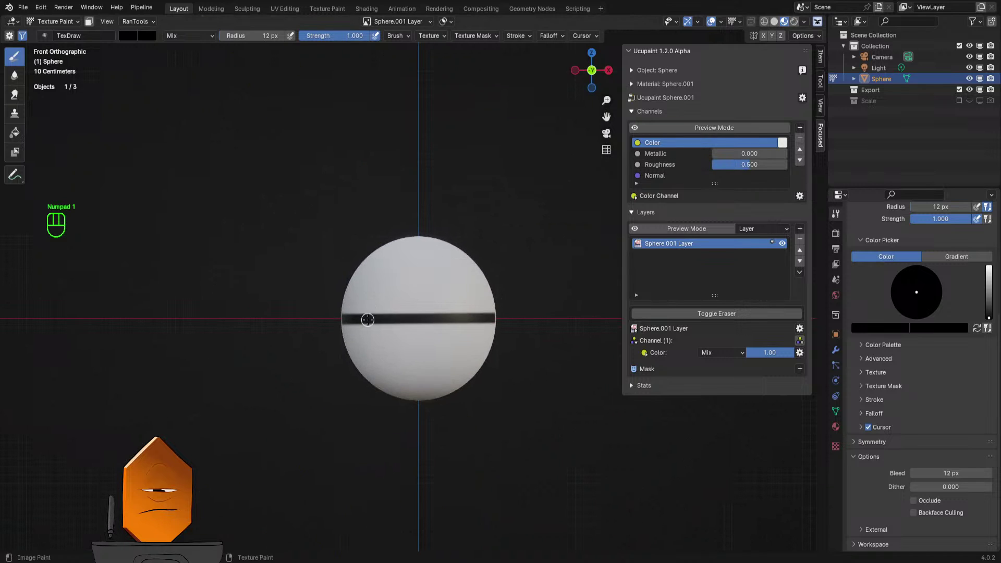
# - Paint a horizontal black line across the sphere's middle from the right side view to bridge the band's gap, and inspect the joint
pyautogui.keyDown('shift'); pyautogui.moveTo(474, 346); pyautogui.dragTo(438, 380, button='middle'); pyautogui.keyUp('shift')
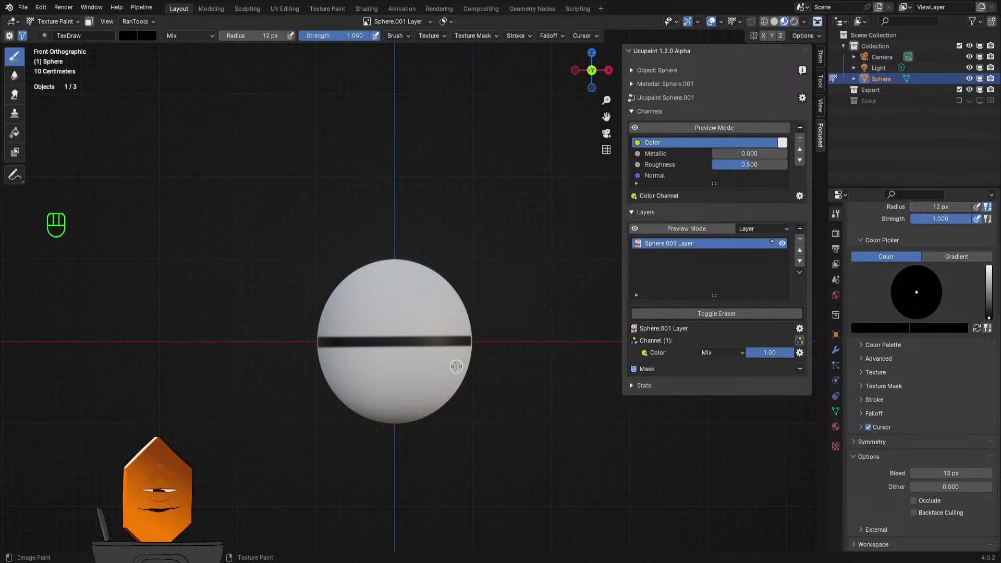
pyautogui.press('KP_3')
pyautogui.keyDown('shift'); pyautogui.moveTo(318, 358); pyautogui.dragTo(387, 391, button='middle'); pyautogui.keyUp('shift')
pyautogui.scroll(2, 387, 391)
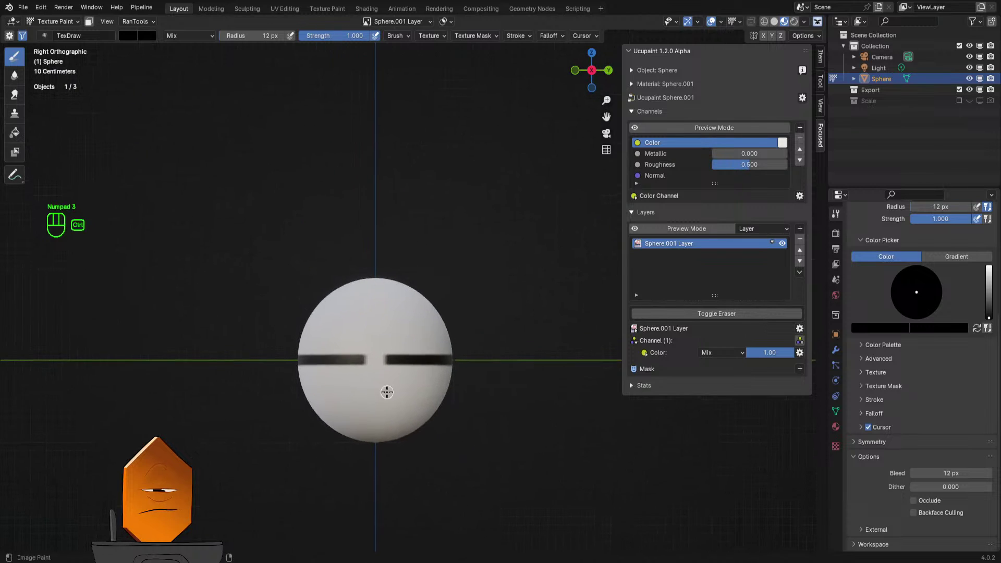
pyautogui.moveTo(259, 379); pyautogui.dragTo(501, 377)
pyautogui.moveTo(597, 404)
pyautogui.mouseDown(button='middle')
pyautogui.moveTo(522, 365)
pyautogui.moveTo(405, 273)
pyautogui.moveTo(286, 279)
pyautogui.mouseUp(button='middle')
pyautogui.press('KP_3')
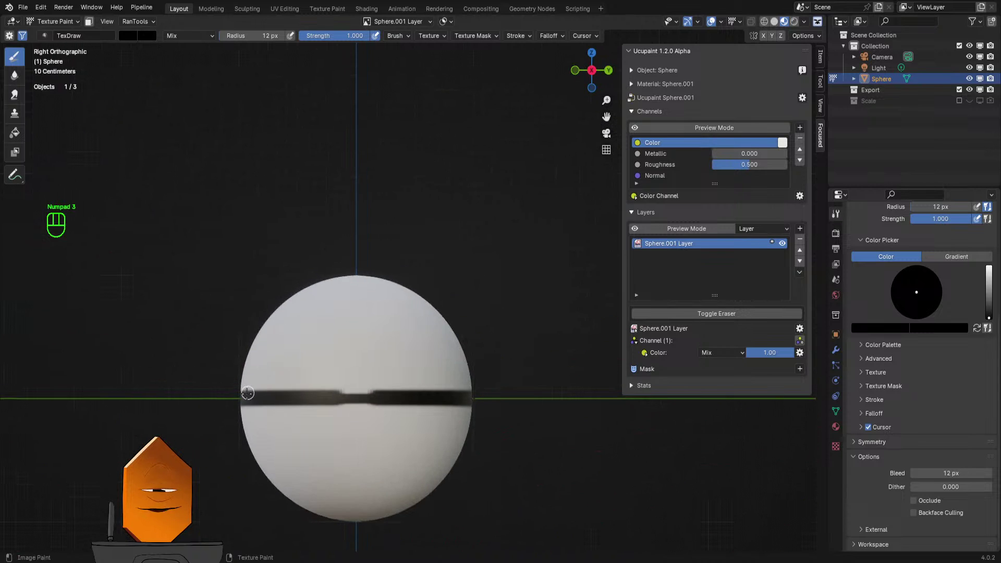
# - Set the brush radius to 14 px and paint repeated horizontal black lines over the band from the right side view
pyautogui.press('f')
pyautogui.moveTo(229, 402); pyautogui.dragTo(476, 398)
pyautogui.moveTo(223, 400); pyautogui.dragTo(478, 400)
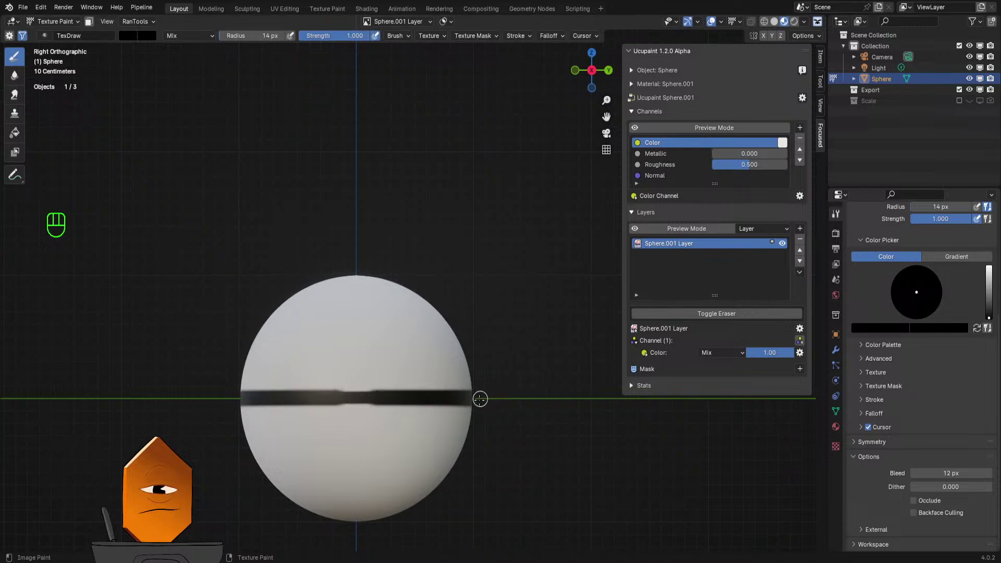
pyautogui.moveTo(238, 402); pyautogui.dragTo(495, 399)
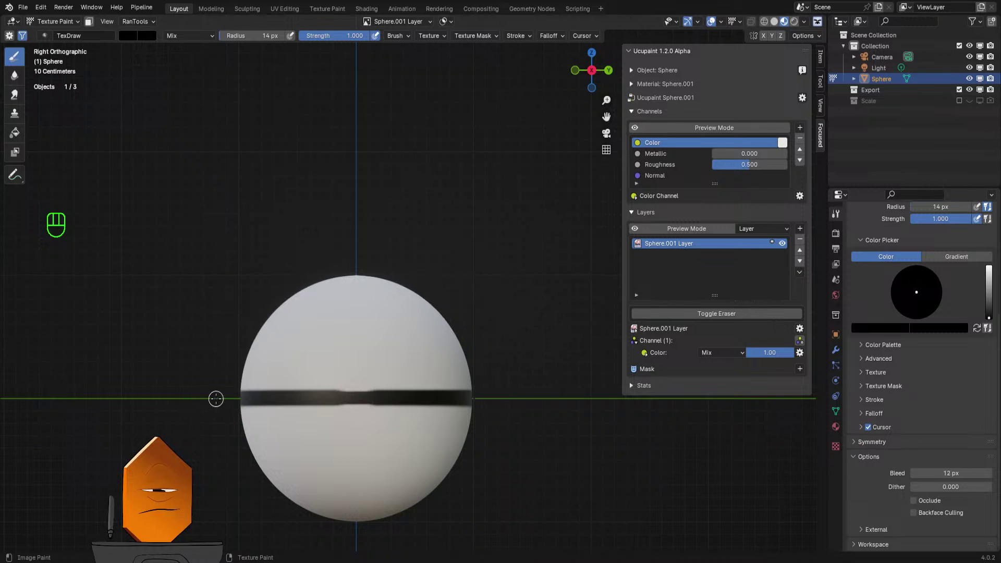
pyautogui.moveTo(221, 400); pyautogui.dragTo(502, 401)
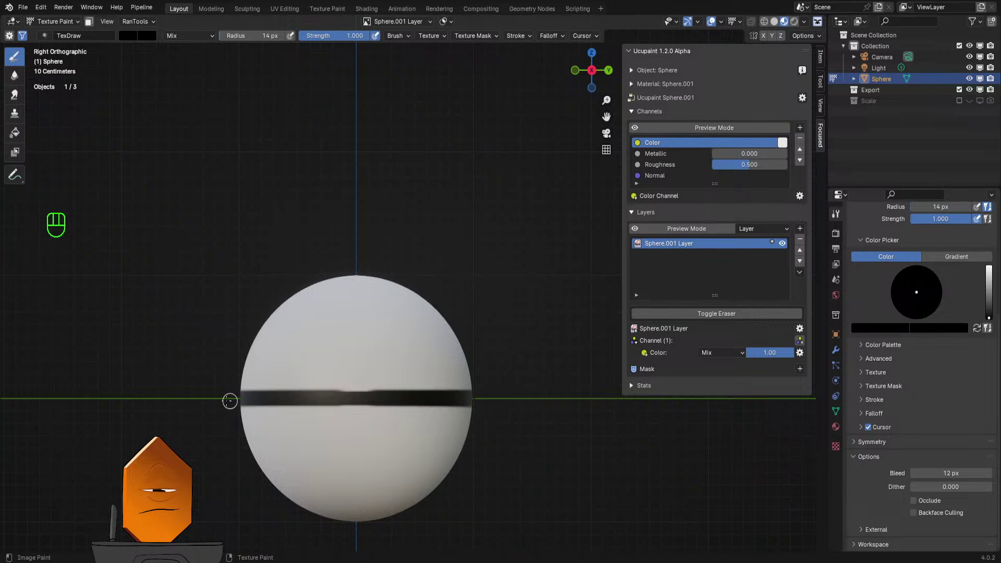
# - Try a short slanted line on the band and undo it, paint a full horizontal line slightly higher, and inspect the band
pyautogui.moveTo(261, 390); pyautogui.dragTo(393, 401)
pyautogui.hotkey('ctrl', 'z')
pyautogui.moveTo(226, 395); pyautogui.dragTo(498, 395)
pyautogui.moveTo(498, 395)
pyautogui.mouseDown(button='middle')
pyautogui.moveTo(424, 409)
pyautogui.moveTo(522, 422)
pyautogui.moveTo(589, 446)
pyautogui.moveTo(458, 420)
pyautogui.moveTo(355, 439)
pyautogui.mouseUp(button='middle')
pyautogui.scroll(1, 425, 432)
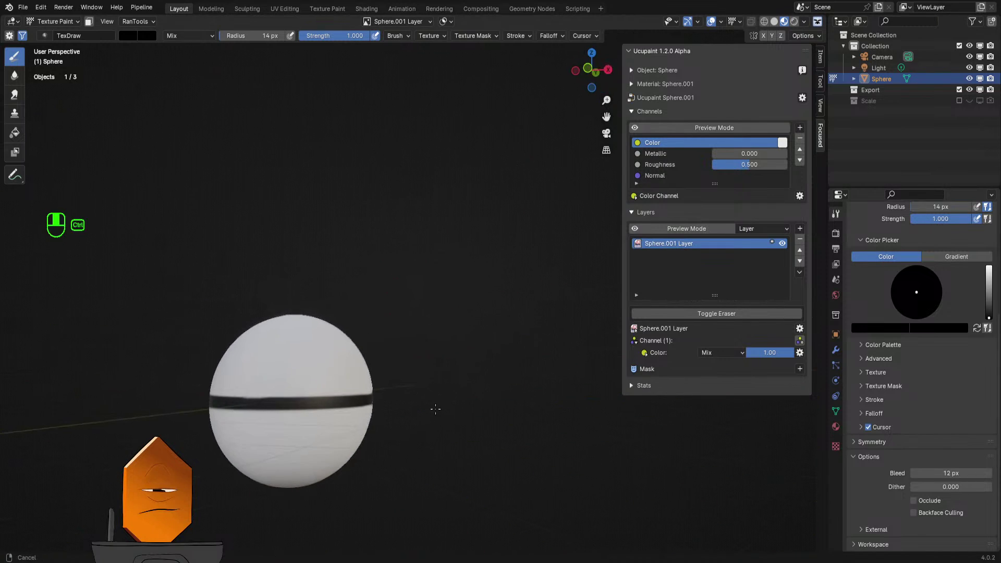
# - Reopen the recent project file SHIELD 6.blend and bring the shield's face into view
pyautogui.click(23, 7)
pyautogui.moveTo(52, 42)
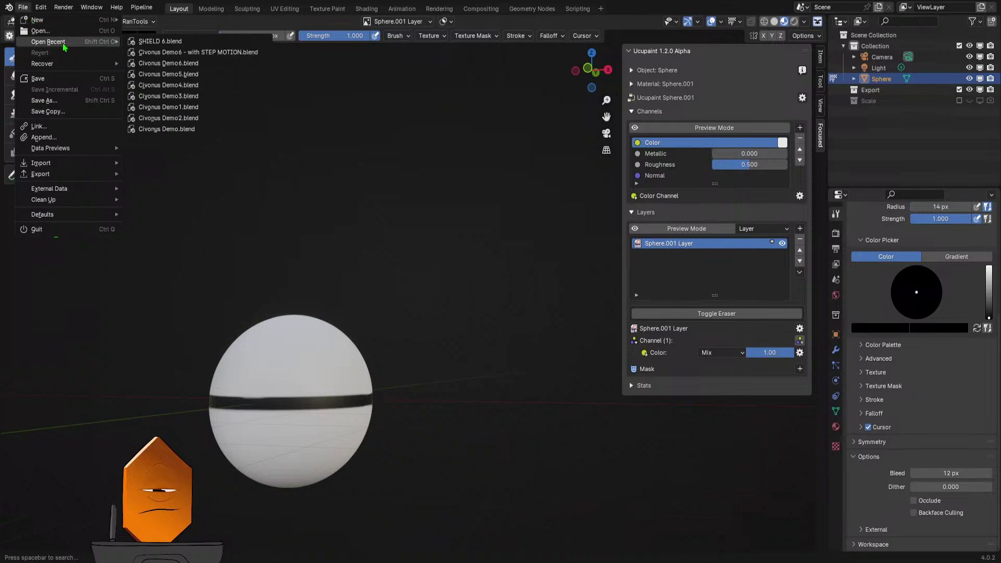
pyautogui.click(156, 42)
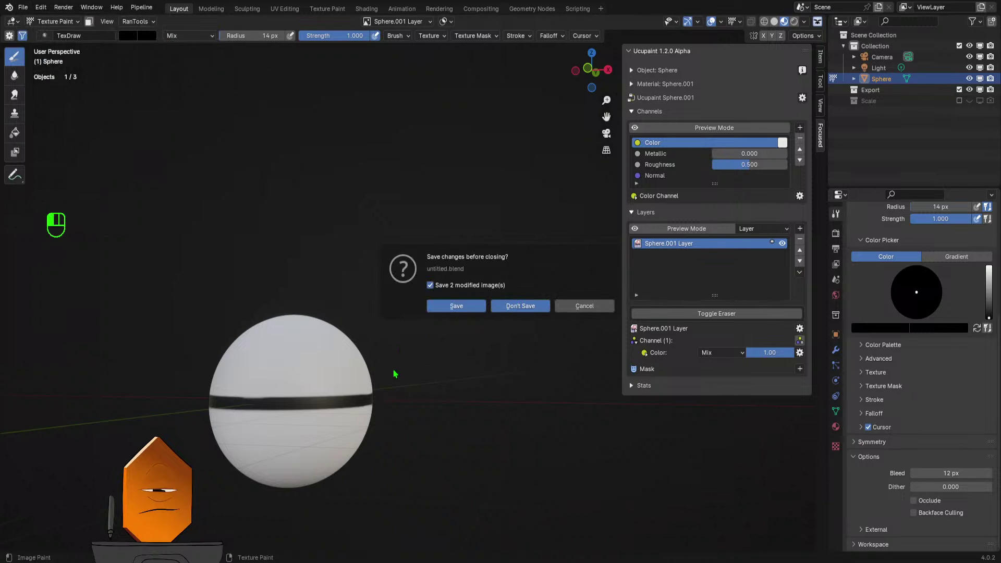
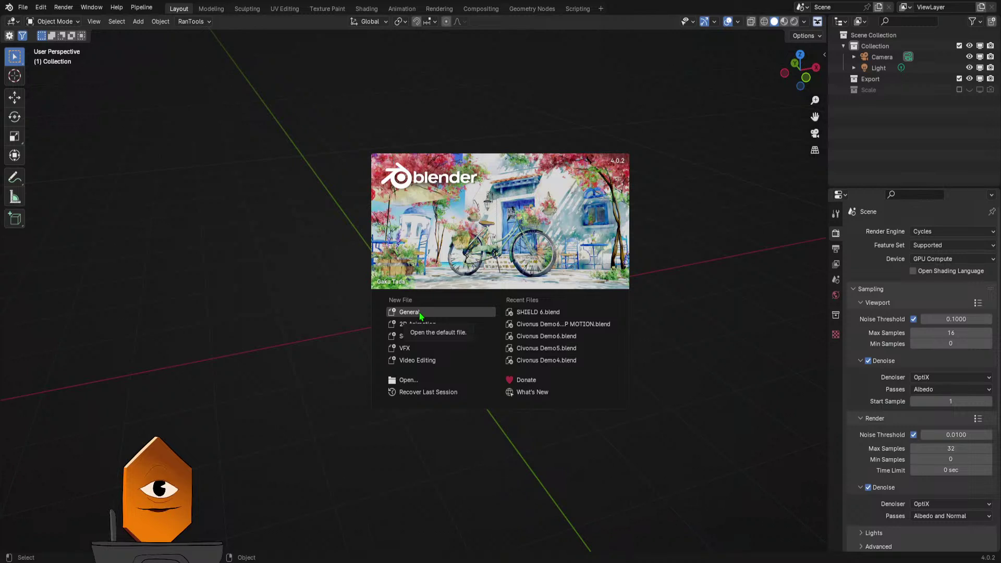
pyautogui.click(563, 313)
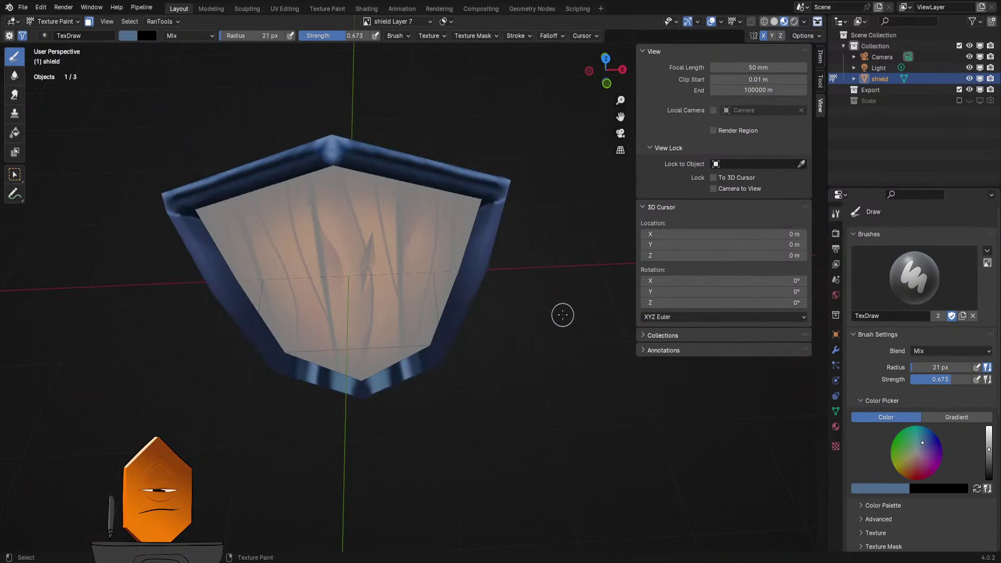
pyautogui.moveTo(483, 241)
pyautogui.mouseDown(button='middle')
pyautogui.moveTo(504, 294)
pyautogui.moveTo(486, 309)
pyautogui.moveTo(476, 357)
pyautogui.mouseUp(button='middle')
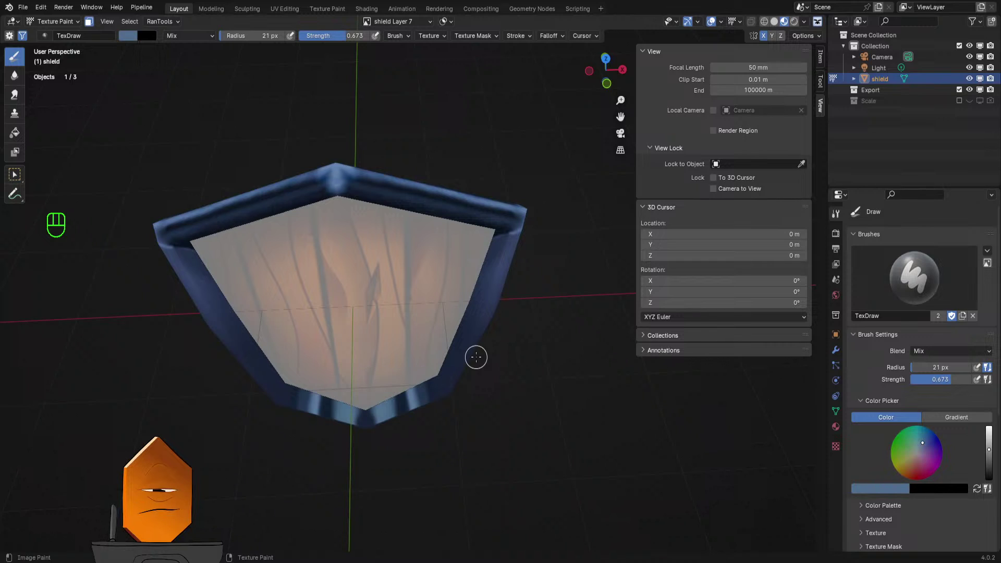
pyautogui.keyDown('shift'); pyautogui.moveTo(265, 405); pyautogui.dragTo(409, 423, button='middle'); pyautogui.keyUp('shift')
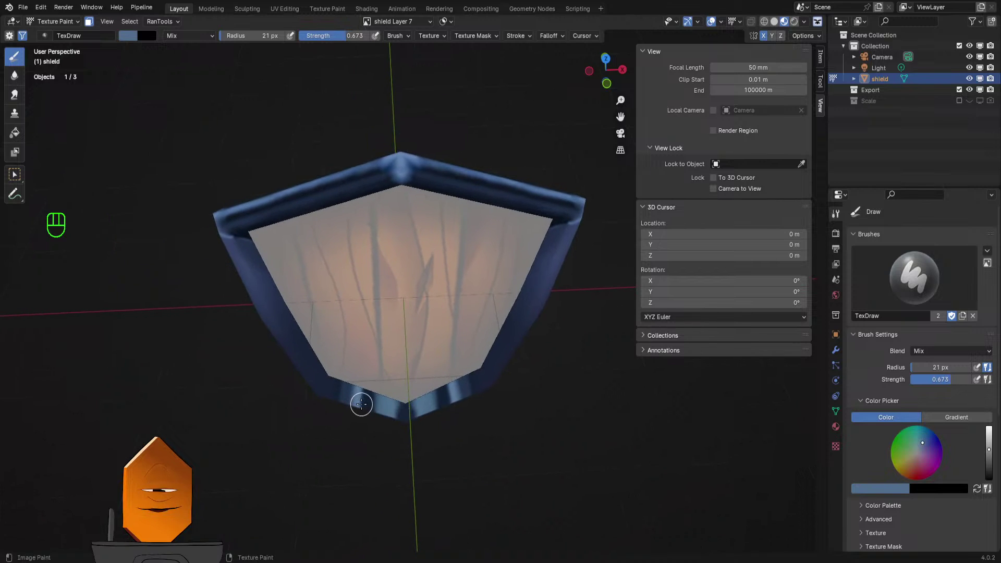
# - Focus the sidebar on the Ucupaint add-on so the shield's paint layers are shown
pyautogui.press('Tab')
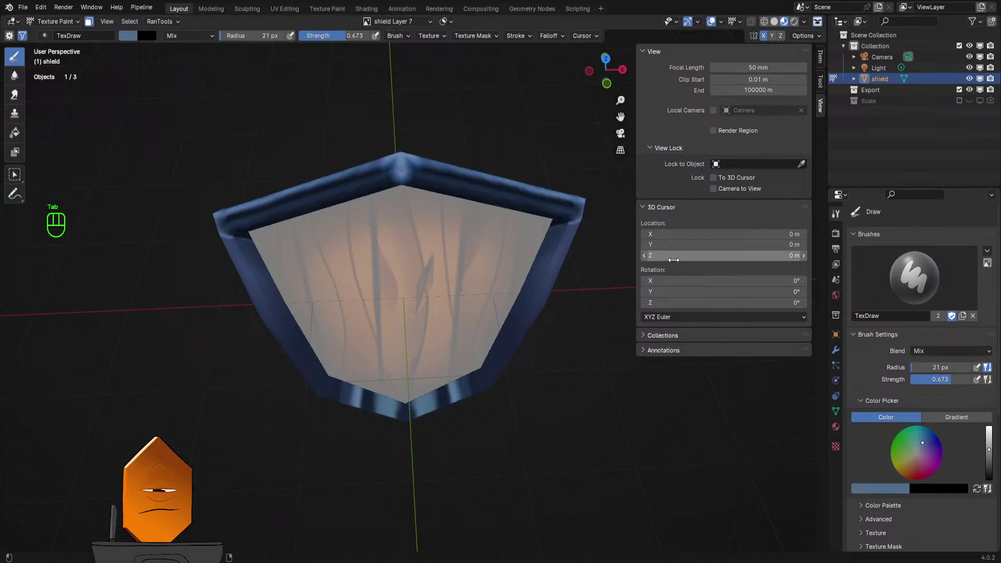
pyautogui.hotkey('alt', 'j')
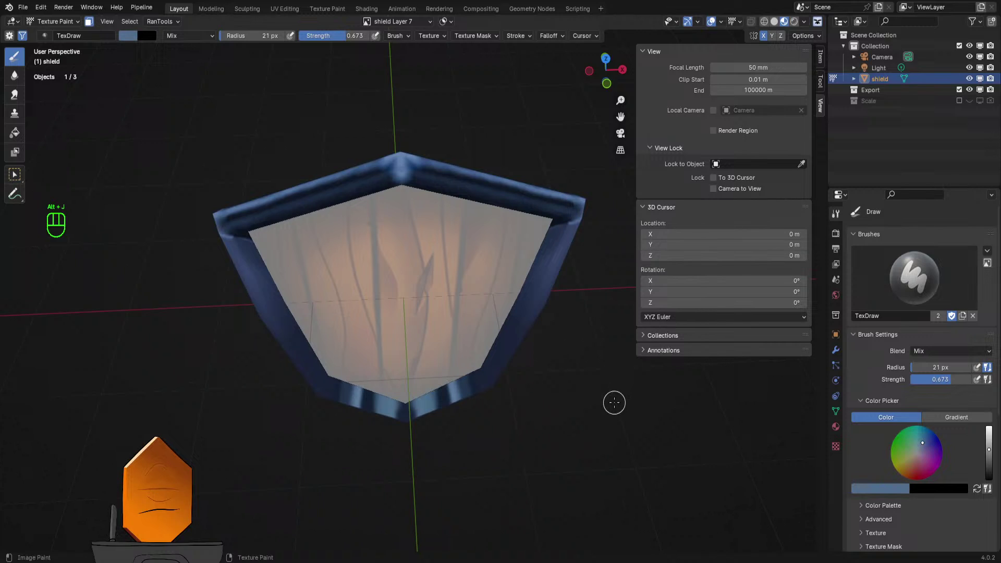
pyautogui.hotkey('alt', 'j')
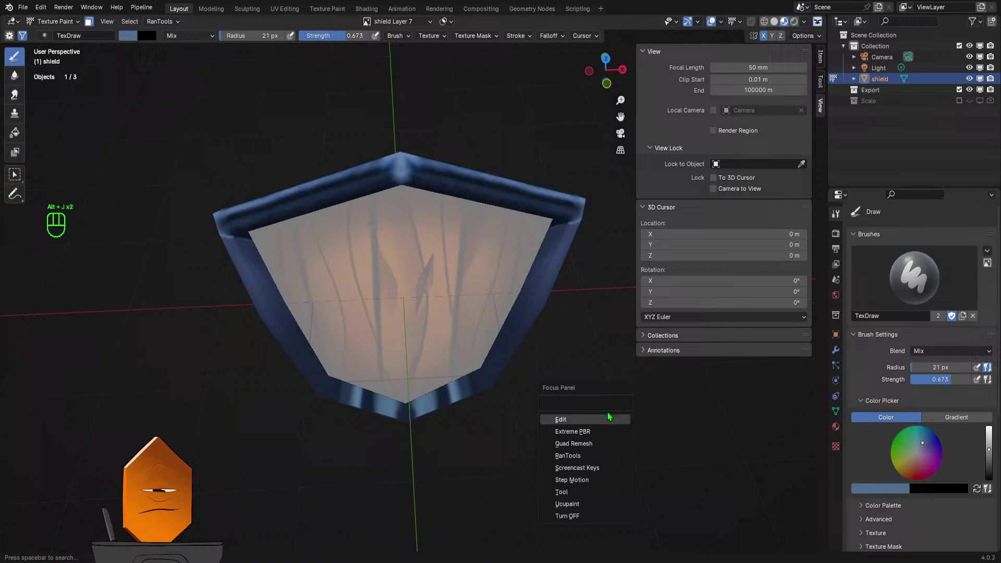
pyautogui.click(574, 500)
pyautogui.scroll(4, 595, 404)
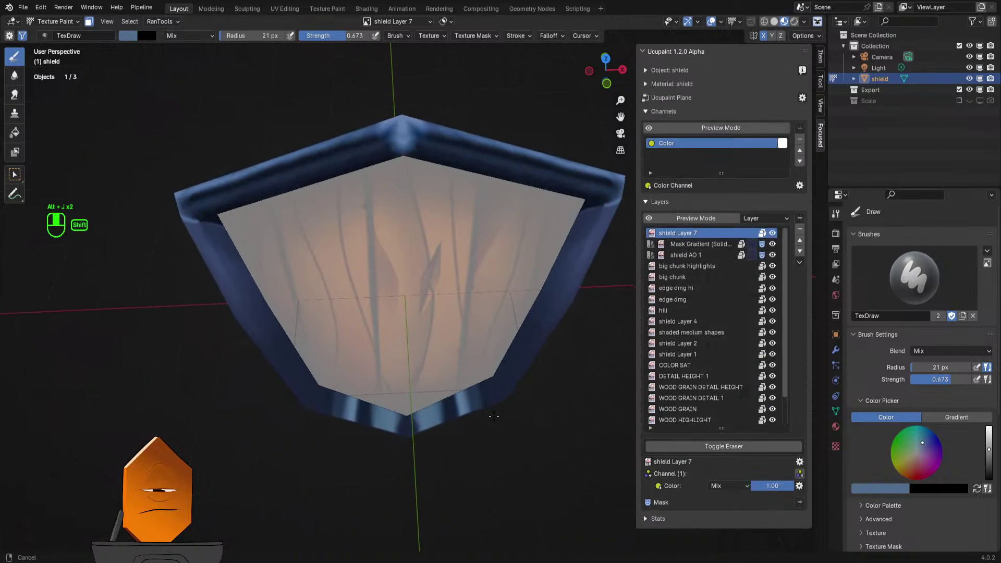
# - Sample the blue of the shield's bottom rim, brighten it to a light blue, and set the brush radius to 11 px
pyautogui.press('s')
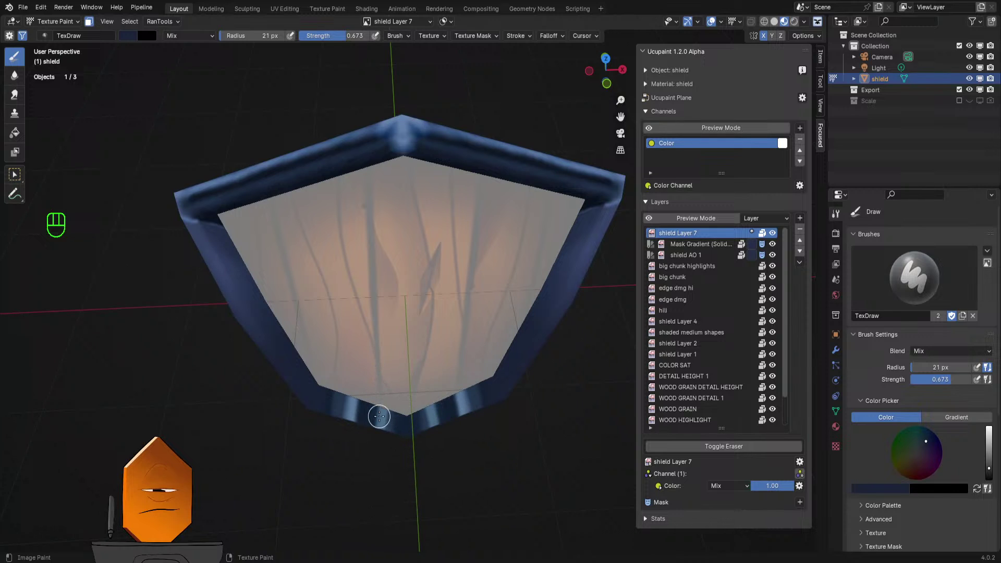
pyautogui.press('s')
pyautogui.click(128, 35)
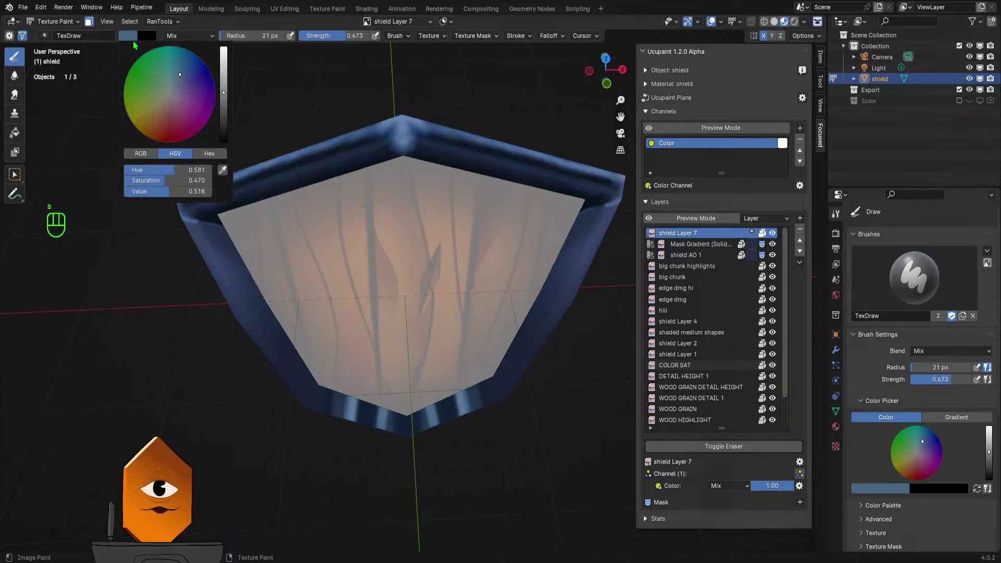
pyautogui.press('f')
pyautogui.click(387, 415)
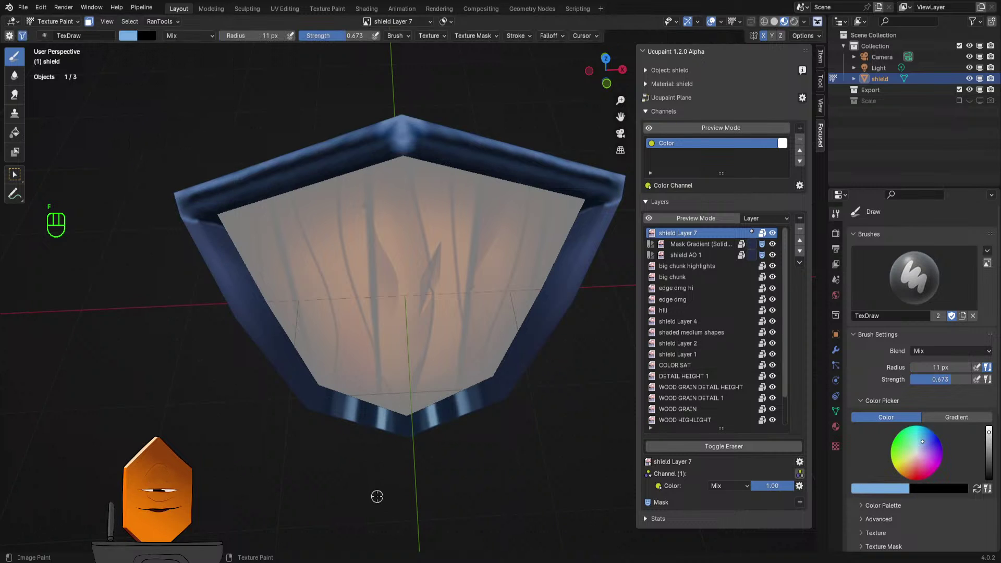
# - Try vertical light blue highlight lines across the bottom rim with a 7 px brush and undo them
pyautogui.hotkey('ctrl', 'z')
pyautogui.press('f')
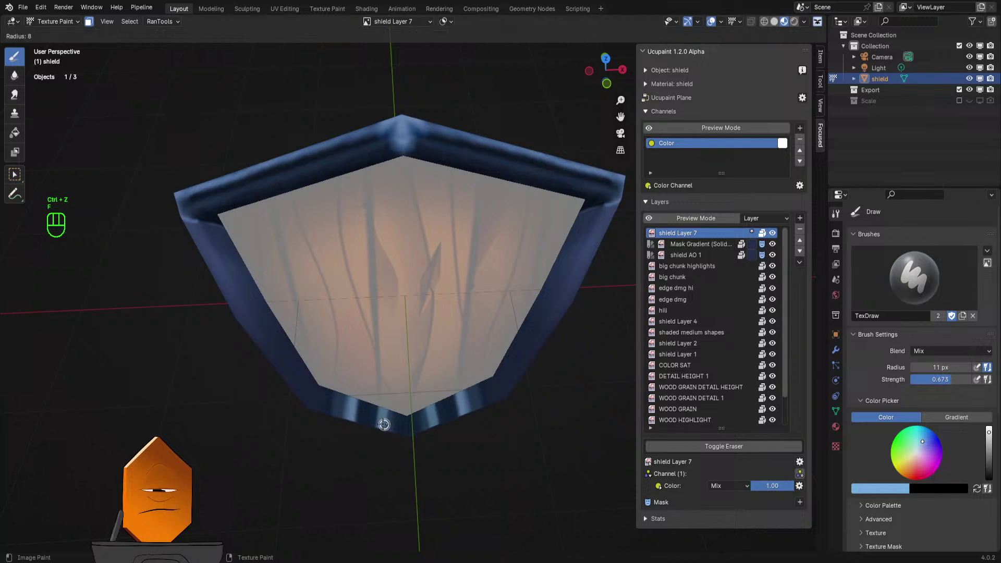
pyautogui.click(379, 395)
pyautogui.moveTo(380, 394); pyautogui.dragTo(370, 482)
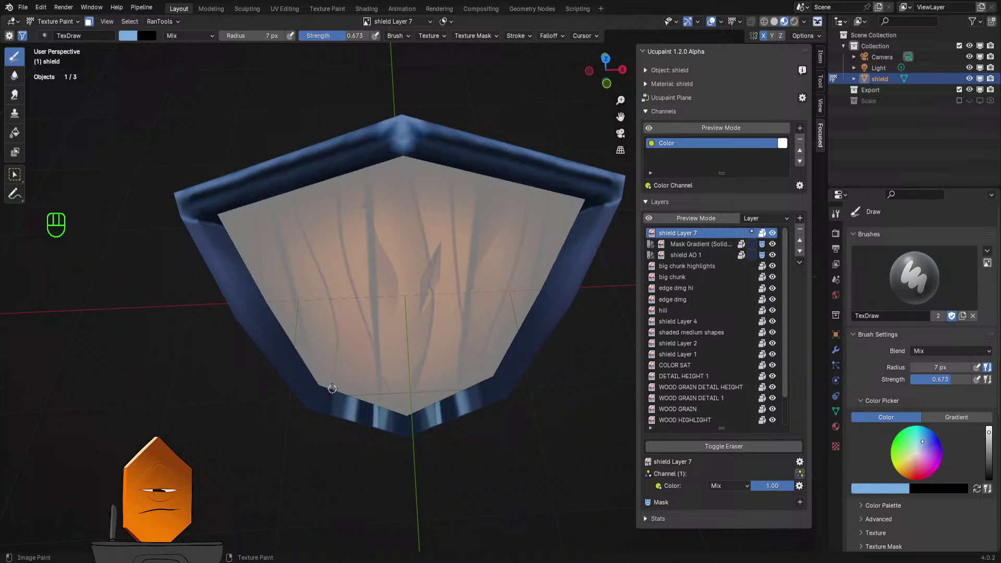
pyautogui.moveTo(332, 388); pyautogui.dragTo(324, 464)
pyautogui.hotkey('ctrl', 'z')
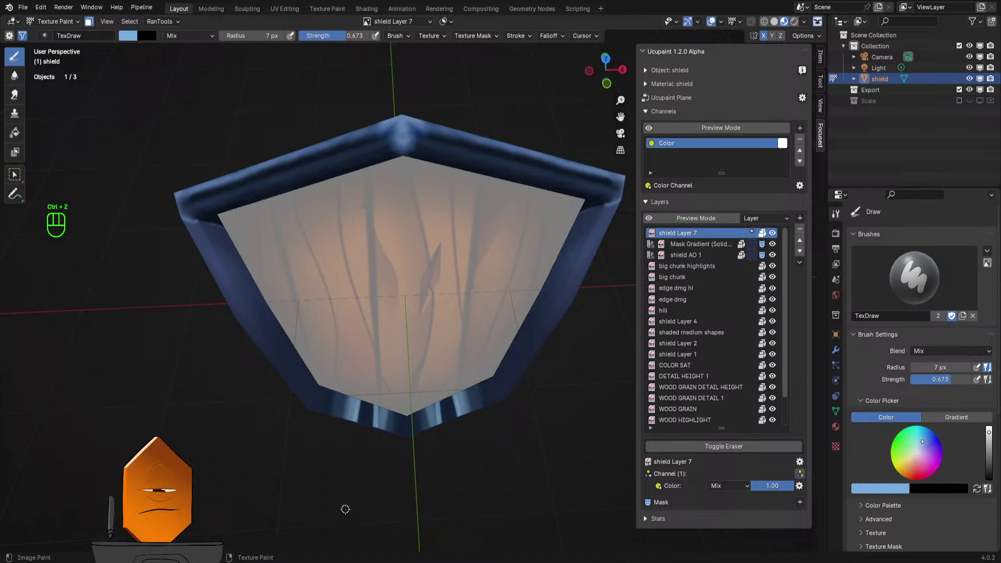
pyautogui.scroll(-2, 355, 496)
pyautogui.hotkey('ctrl', 'z')
pyautogui.scroll(1, 392, 428)
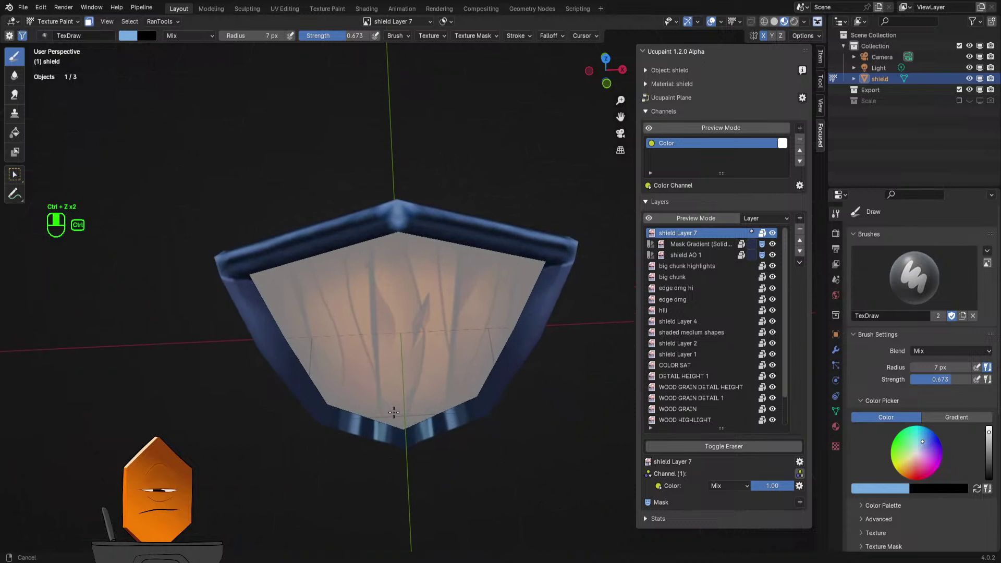
pyautogui.hotkey('ctrl', 'z')
# - Set the brush strength to 0.612 and paint a vertical light blue line across the top rim's central peak from the top view
pyautogui.hotkey('shift', 'f')
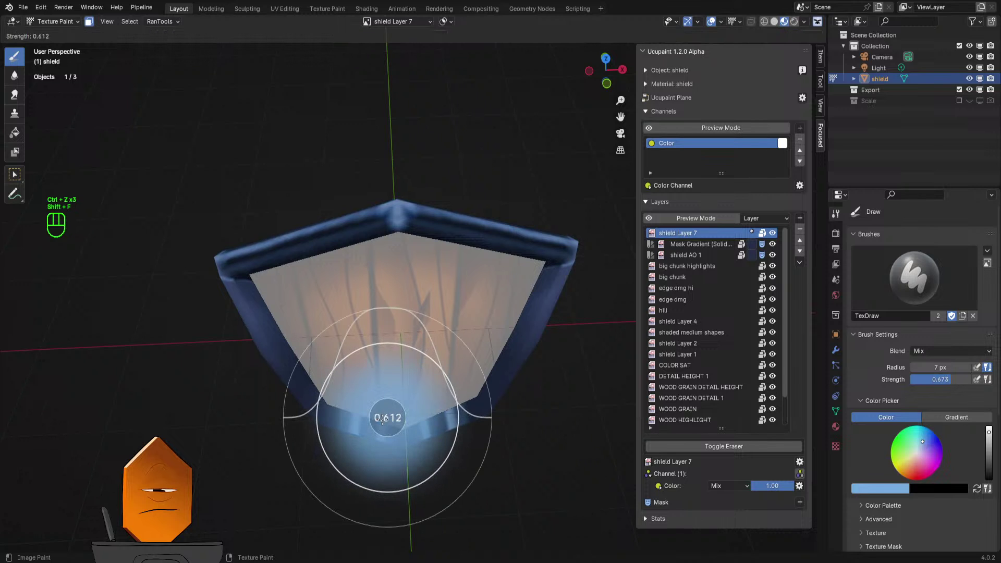
pyautogui.click(382, 419)
pyautogui.moveTo(374, 503); pyautogui.dragTo(418, 361, button='middle')
pyautogui.press('KP_7')
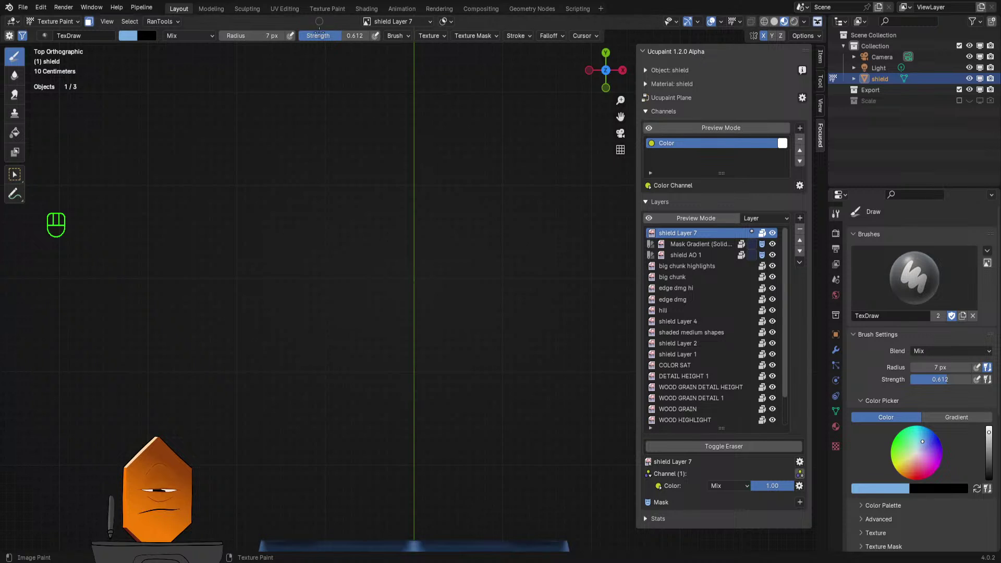
pyautogui.keyDown('shift'); pyautogui.moveTo(354, 369); pyautogui.dragTo(345, 209, button='middle'); pyautogui.keyUp('shift')
pyautogui.keyDown('shift'); pyautogui.moveTo(343, 348); pyautogui.dragTo(339, 296, button='middle'); pyautogui.keyUp('shift')
pyautogui.scroll(1, 351, 249)
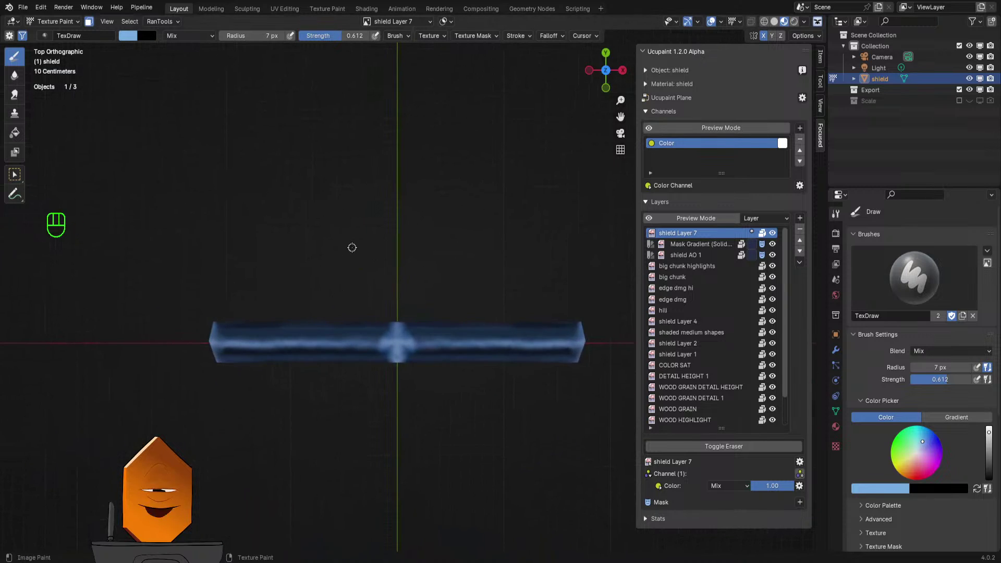
pyautogui.scroll(-1, 352, 250)
pyautogui.keyDown('shift'); pyautogui.moveTo(353, 261); pyautogui.dragTo(318, 266, button='middle'); pyautogui.keyUp('shift')
pyautogui.keyDown('ctrl'); pyautogui.moveTo(339, 282); pyautogui.dragTo(342, 259, button='middle'); pyautogui.keyUp('ctrl')
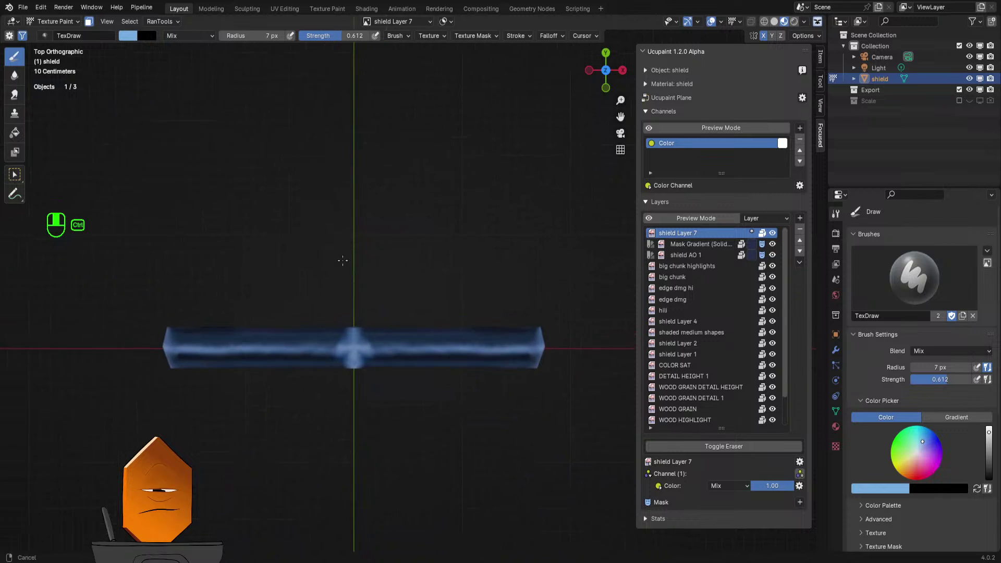
pyautogui.keyDown('shift'); pyautogui.moveTo(352, 312); pyautogui.dragTo(373, 299, button='middle'); pyautogui.keyUp('shift')
pyautogui.moveTo(375, 312); pyautogui.dragTo(376, 373)
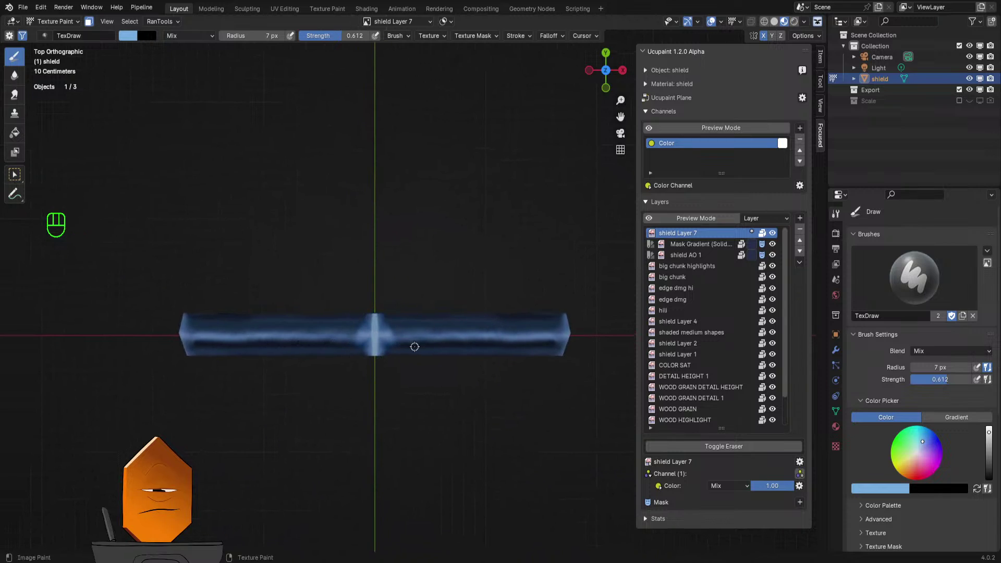
# - Set the stroke method to Line and the radius to 5 px, then try a horizontal highlight along the top rim and undo it
pyautogui.click(524, 36)
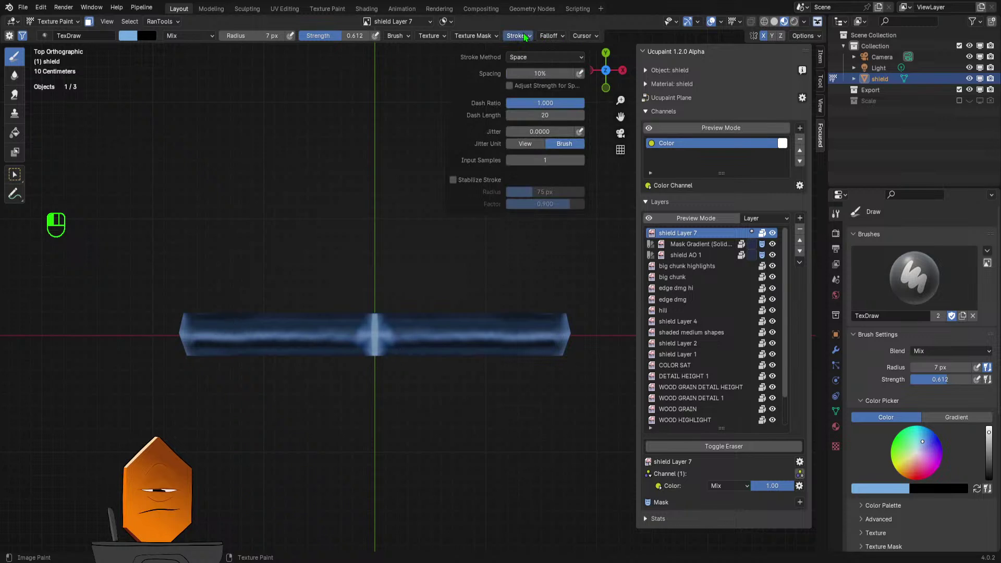
pyautogui.click(529, 59)
pyautogui.click(536, 131)
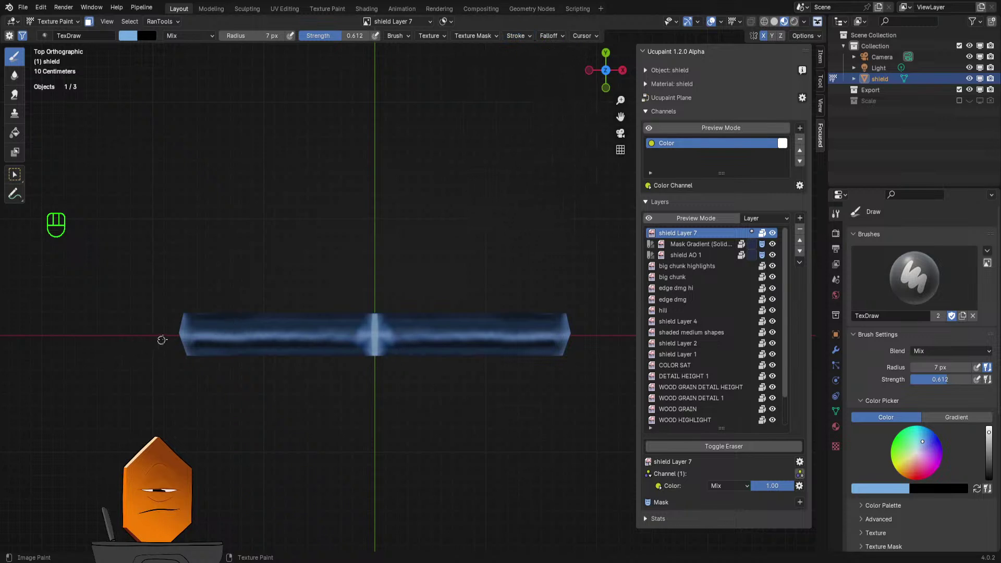
pyautogui.press('f')
pyautogui.click(160, 335)
pyautogui.moveTo(158, 339); pyautogui.dragTo(605, 340)
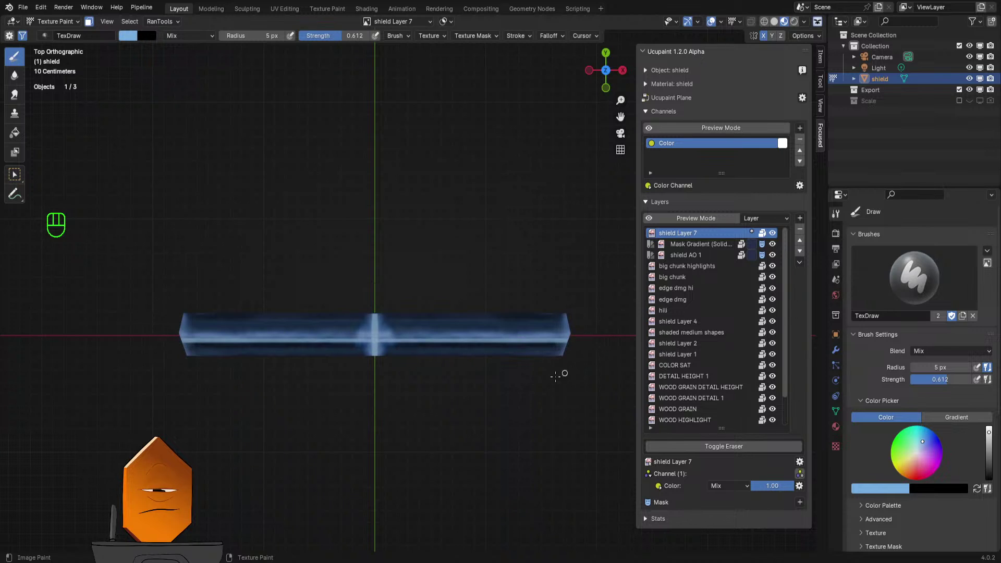
pyautogui.hotkey('ctrl', 'z')
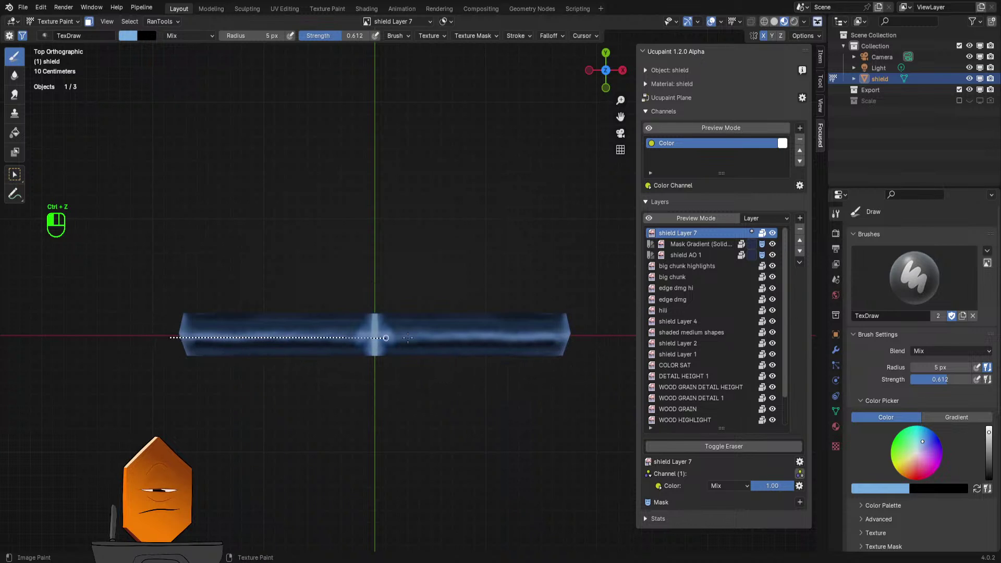
# - Try another straight highlight along the full top rim, check it in perspective, and undo the last two strokes
pyautogui.moveTo(408, 338); pyautogui.dragTo(577, 340)
pyautogui.moveTo(577, 340)
pyautogui.mouseDown(button='middle')
pyautogui.moveTo(432, 385)
pyautogui.moveTo(455, 284)
pyautogui.moveTo(421, 314)
pyautogui.moveTo(410, 345)
pyautogui.moveTo(416, 409)
pyautogui.moveTo(385, 356)
pyautogui.moveTo(235, 373)
pyautogui.mouseUp(button='middle')
pyautogui.scroll(3, 419, 317)
pyautogui.hotkey('ctrl', 'z')
pyautogui.hotkey('ctrl', 'z')
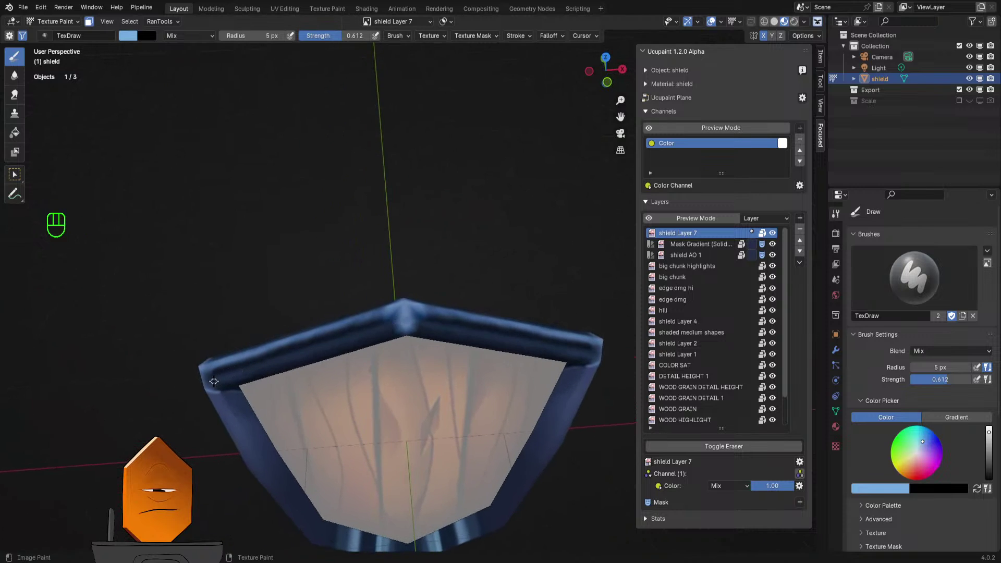
# - Try a straight highlight from the top rim's corner to its central peak at 3 px radius and 0.273 strength, and undo it
pyautogui.press('f')
pyautogui.click(224, 379)
pyautogui.hotkey('shift', 'f')
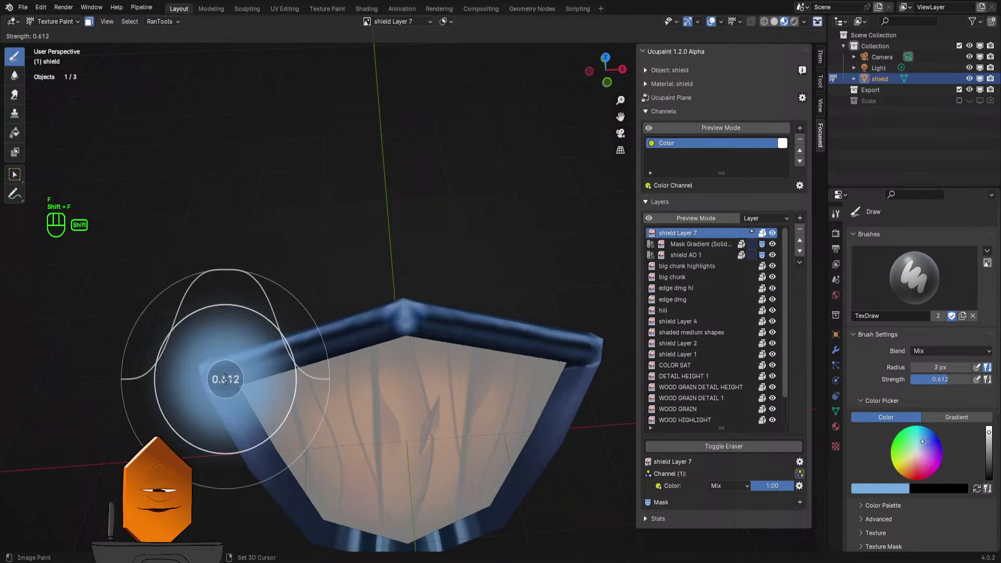
pyautogui.click(204, 383)
pyautogui.moveTo(203, 383); pyautogui.dragTo(399, 322)
pyautogui.hotkey('ctrl', 'z')
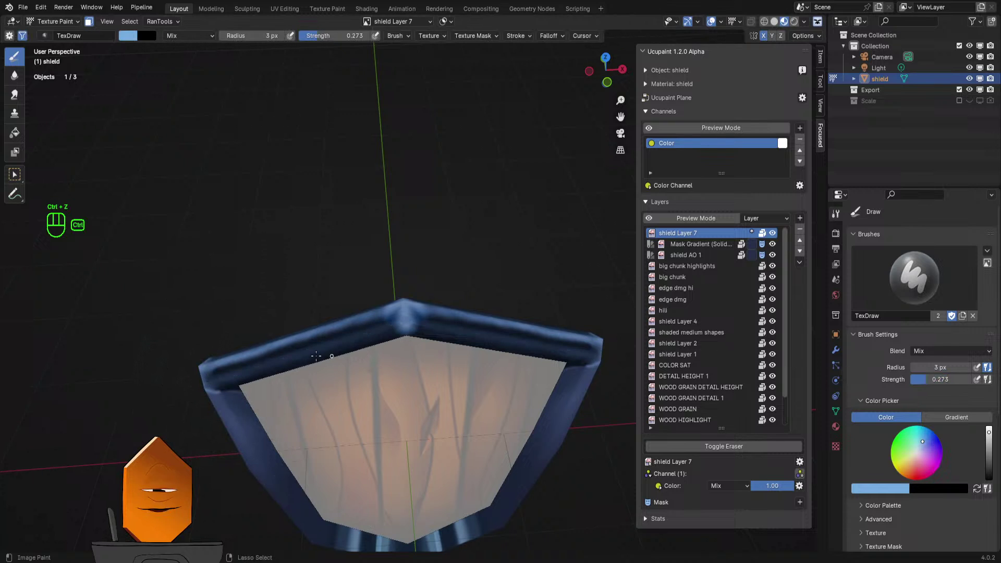
# - Set the brush strength to 0.091 and the radius to 5 px, and paint a faint straight highlight from the top rim's corner to its peak
pyautogui.hotkey('shift', 'f')
pyautogui.click(224, 384)
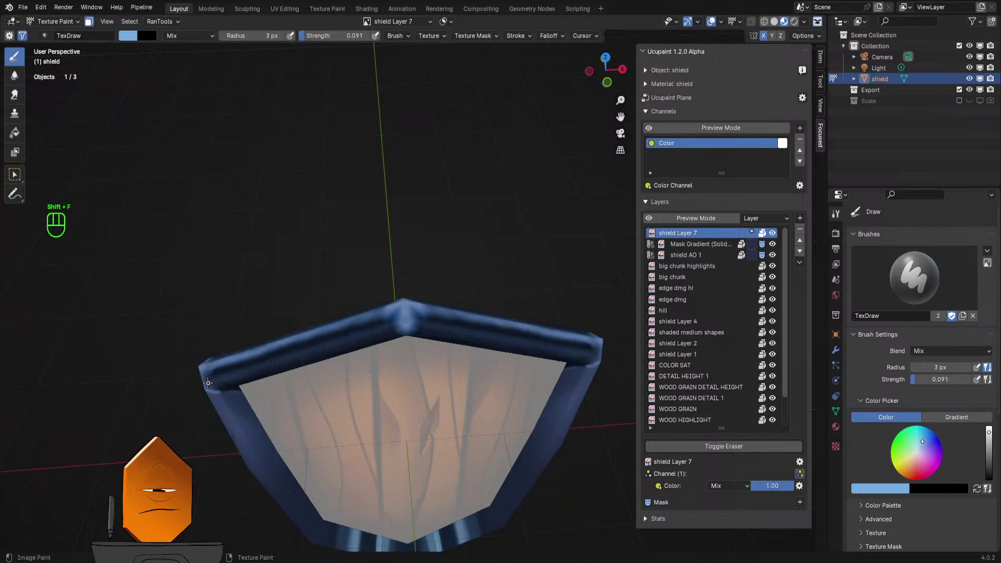
pyautogui.press('f')
pyautogui.click(208, 383)
pyautogui.moveTo(208, 383); pyautogui.dragTo(401, 320)
pyautogui.moveTo(401, 320)
pyautogui.mouseDown(button='middle')
pyautogui.moveTo(380, 365)
pyautogui.moveTo(377, 446)
pyautogui.mouseUp(button='middle')
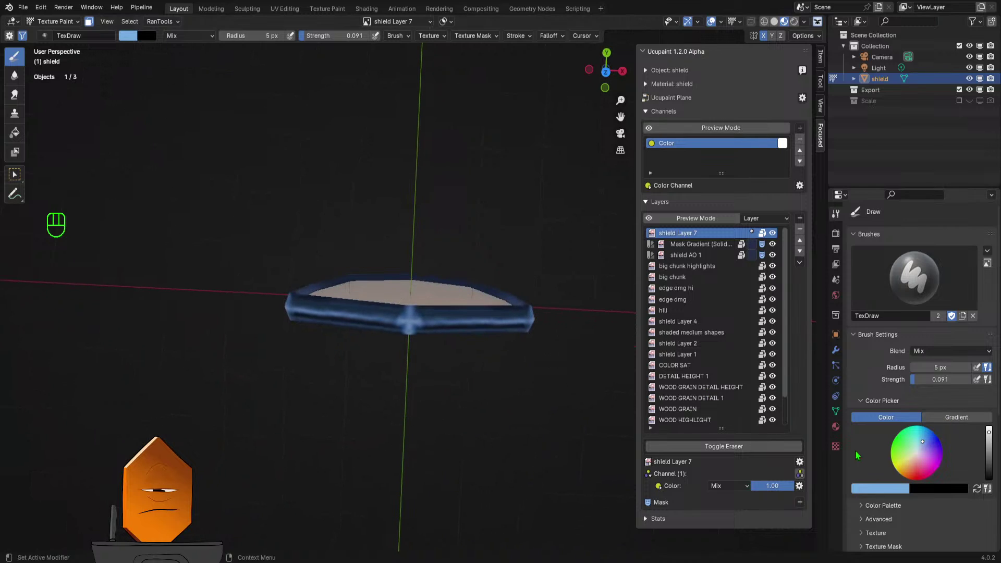
pyautogui.moveTo(395, 447)
pyautogui.mouseDown(button='middle')
pyautogui.moveTo(381, 464)
pyautogui.moveTo(494, 462)
pyautogui.moveTo(447, 370)
pyautogui.moveTo(480, 288)
pyautogui.moveTo(415, 341)
pyautogui.mouseUp(button='middle')
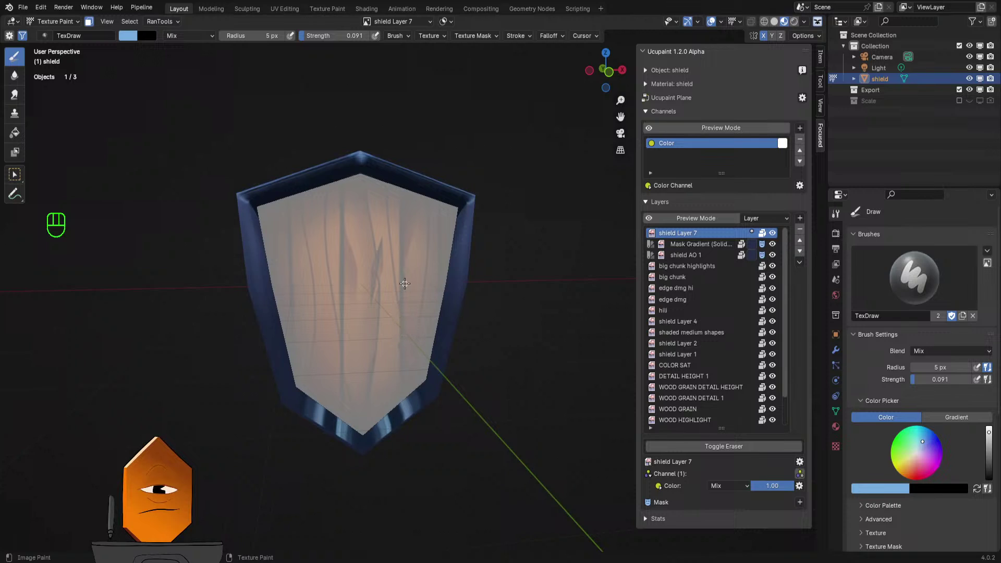
pyautogui.moveTo(395, 323)
pyautogui.mouseDown(button='middle')
pyautogui.moveTo(346, 297)
pyautogui.moveTo(398, 245)
pyautogui.moveTo(535, 323)
pyautogui.moveTo(363, 337)
pyautogui.moveTo(412, 347)
pyautogui.moveTo(373, 349)
pyautogui.mouseUp(button='middle')
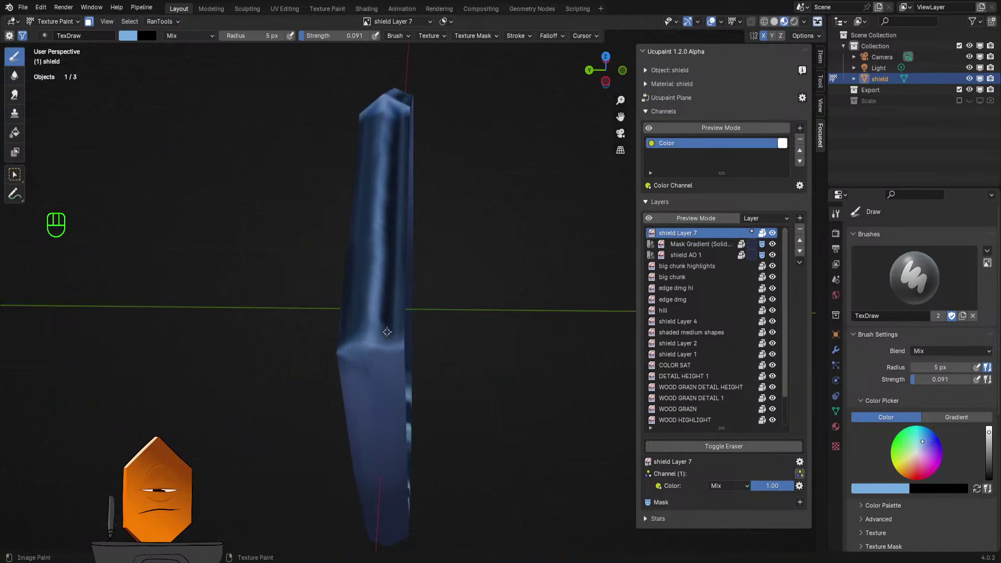
# - Change the stroke method from Line to freehand painting, set the radius to 22 px, and softly lighten the corner where the top and side rims meet
pyautogui.click(517, 36)
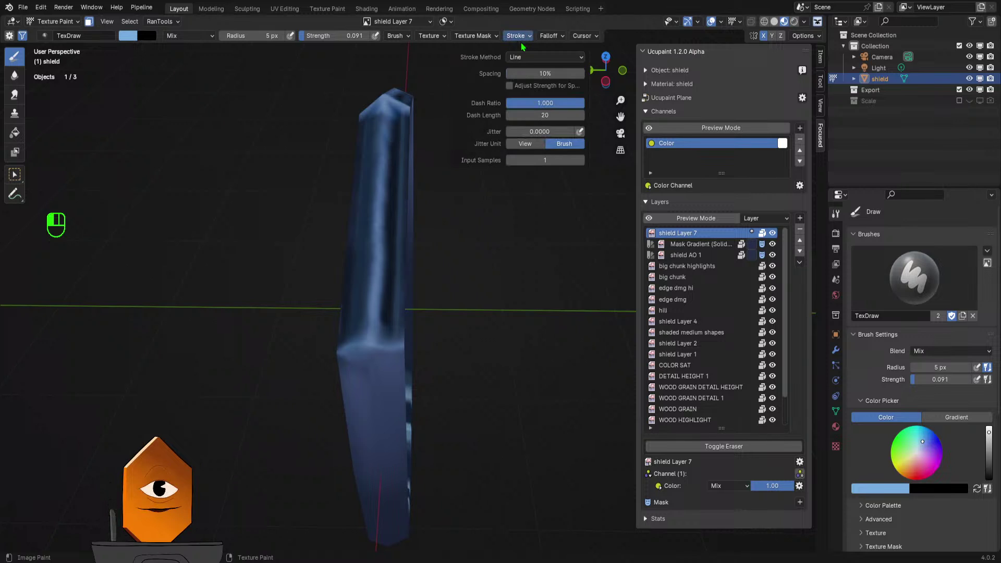
pyautogui.click(527, 57)
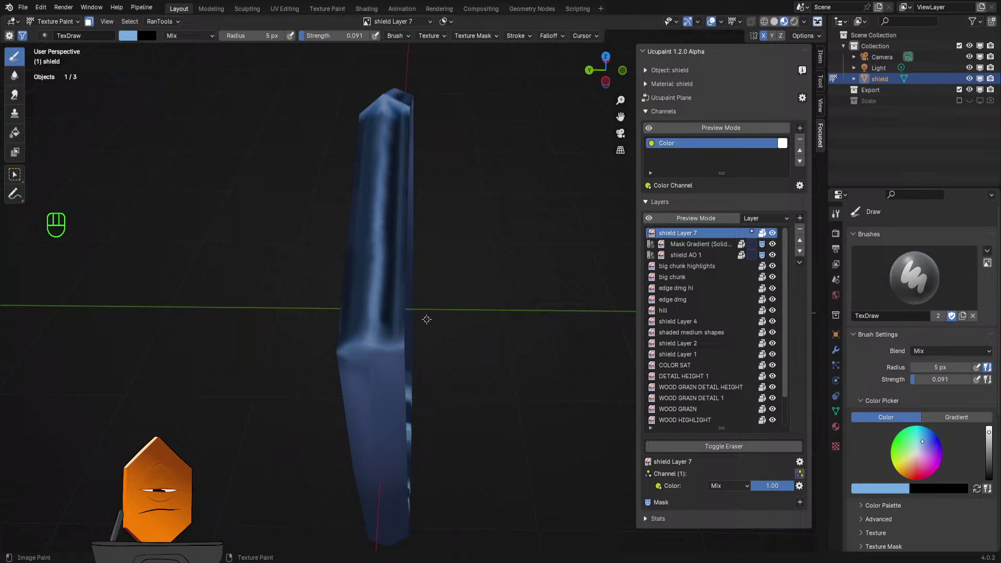
pyautogui.moveTo(456, 272); pyautogui.dragTo(442, 243, button='middle')
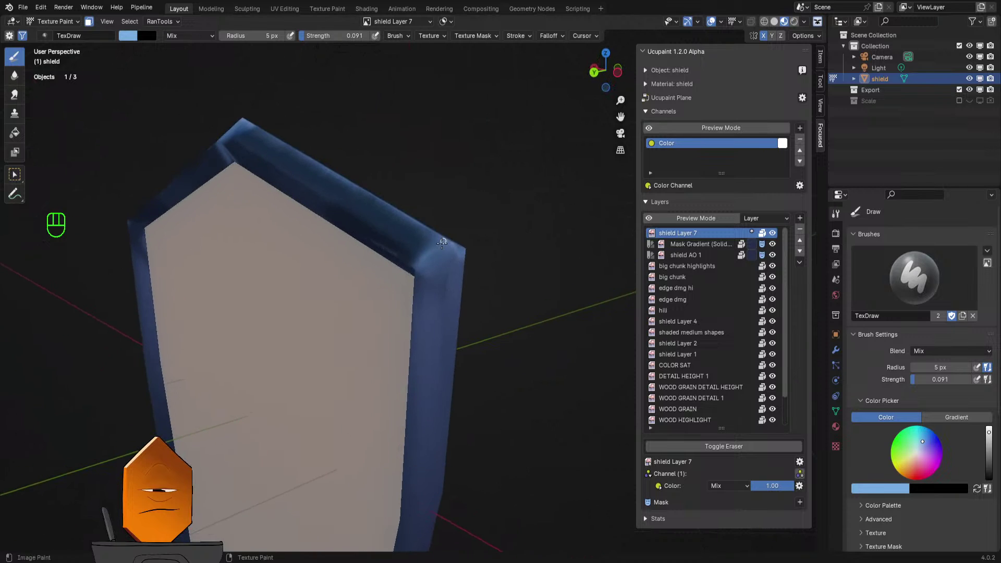
pyautogui.scroll(2, 420, 263)
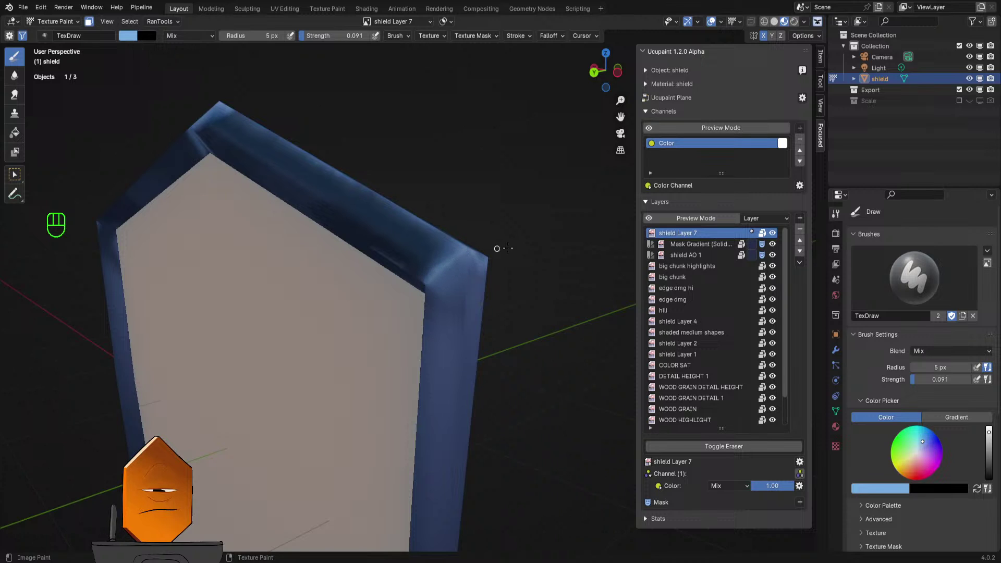
pyautogui.moveTo(497, 248); pyautogui.dragTo(481, 254, button='middle')
pyautogui.press('f')
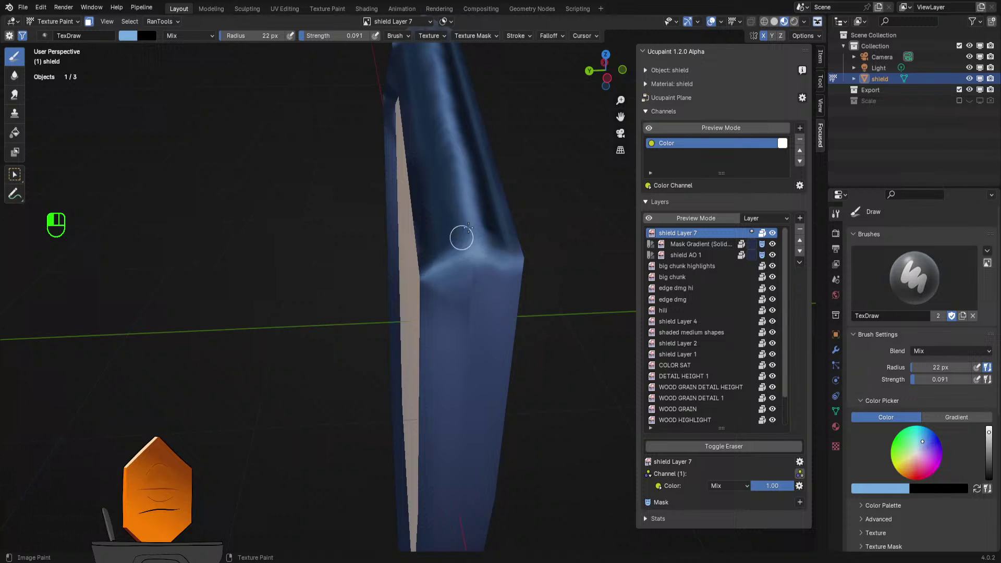
pyautogui.moveTo(532, 217); pyautogui.dragTo(469, 353, button='middle')
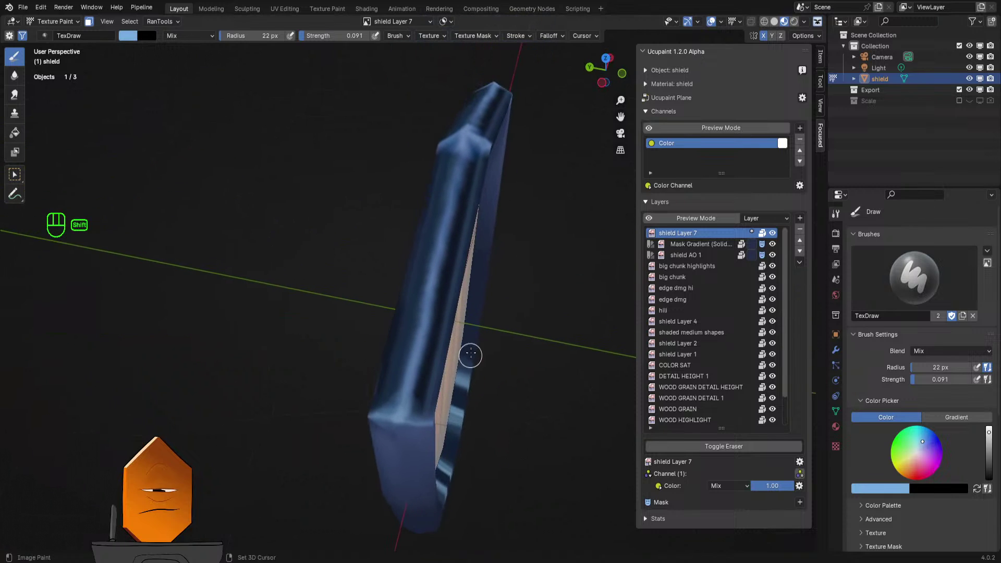
# - Sample the rim's blue, brighten it, and paint a soft highlight over the top rim's central peak, reducing the radius to 9 px
pyautogui.press('s')
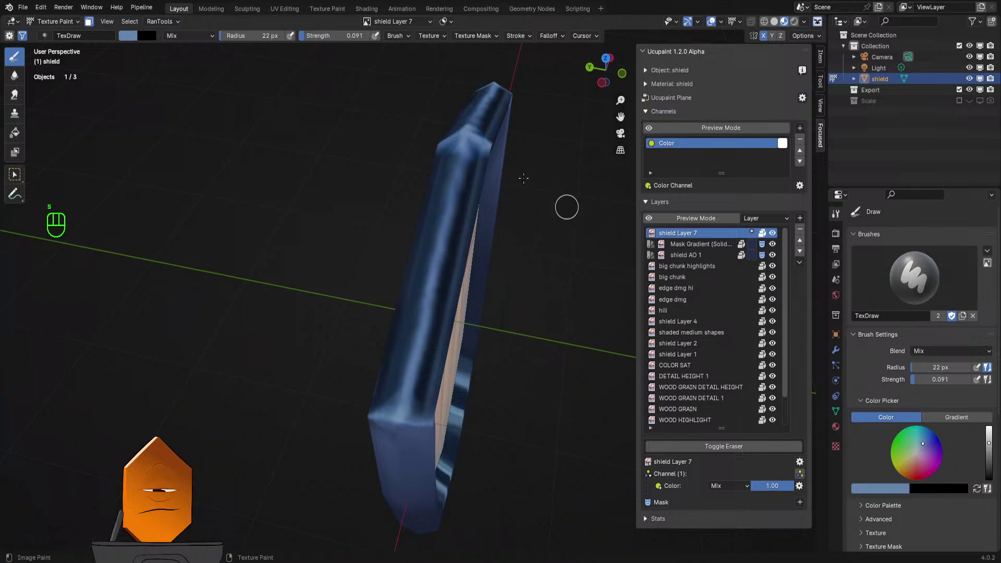
pyautogui.click(135, 36)
pyautogui.moveTo(226, 63); pyautogui.dragTo(226, 56)
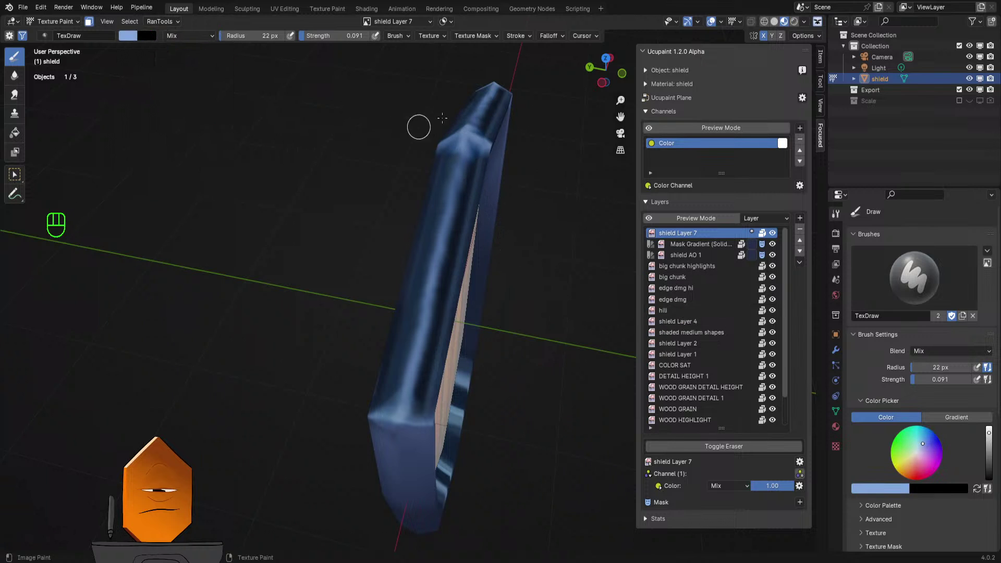
pyautogui.moveTo(418, 125)
pyautogui.mouseDown(button='middle')
pyautogui.moveTo(492, 192)
pyautogui.moveTo(407, 345)
pyautogui.mouseUp(button='middle')
pyautogui.moveTo(407, 344); pyautogui.dragTo(447, 339)
pyautogui.press('f')
pyautogui.click(412, 308)
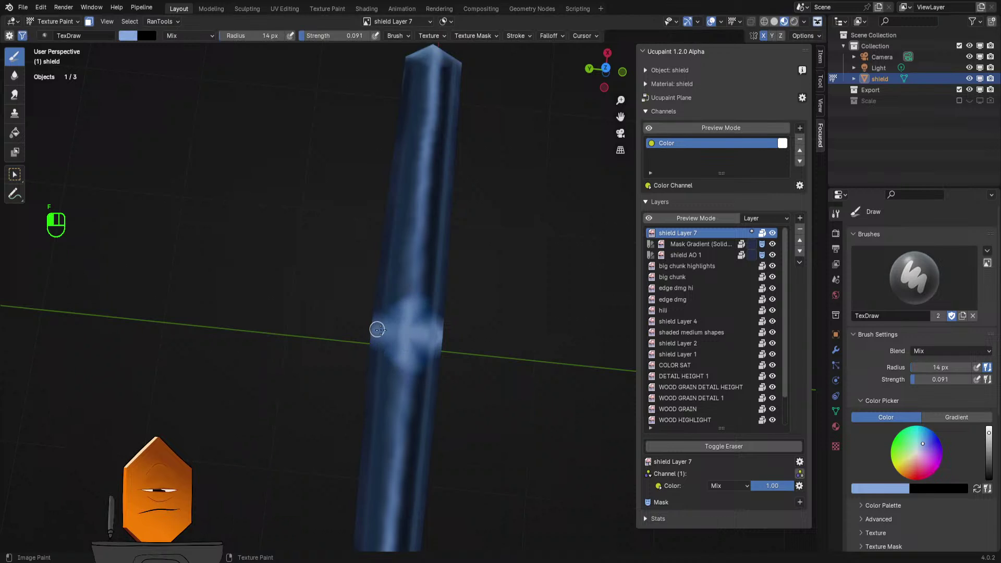
pyautogui.press('f')
pyautogui.click(397, 330)
# - Try highlight strokes on the top rim's central peak at strengths 1.000 and 0.515, and undo them
pyautogui.hotkey('shift', 'f')
pyautogui.click(420, 330)
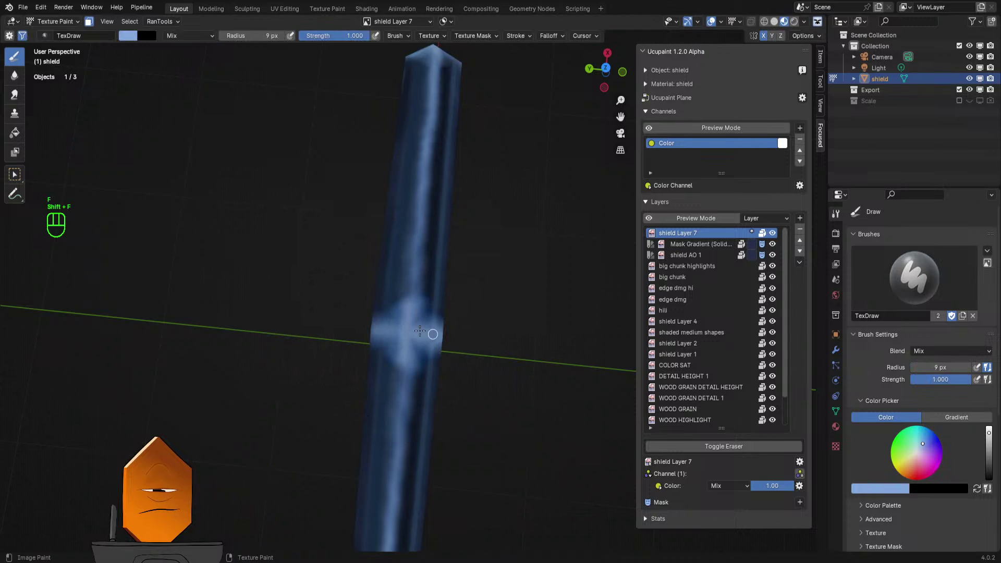
pyautogui.hotkey('ctrl', 'z')
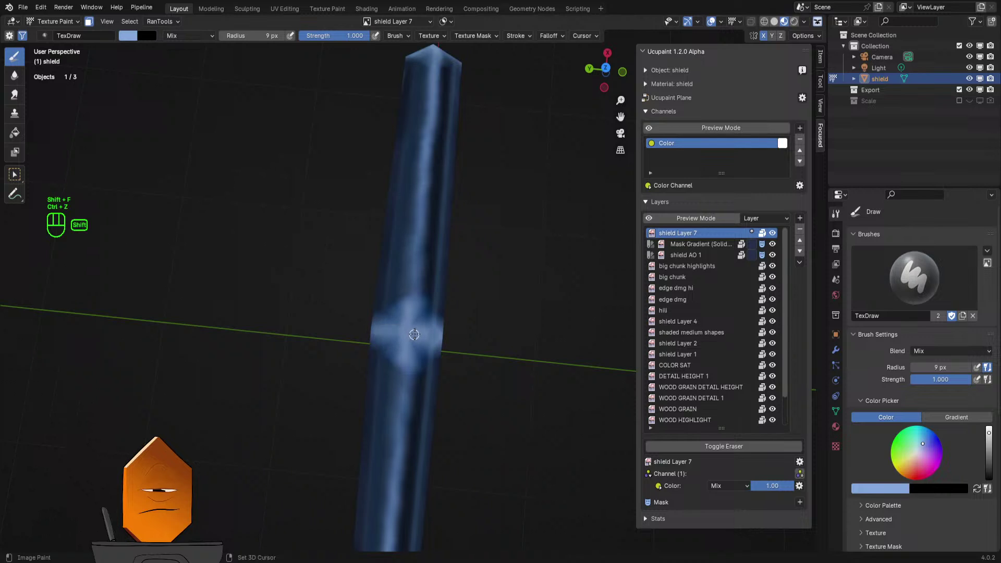
pyautogui.hotkey('shift', 'f')
pyautogui.click(381, 316)
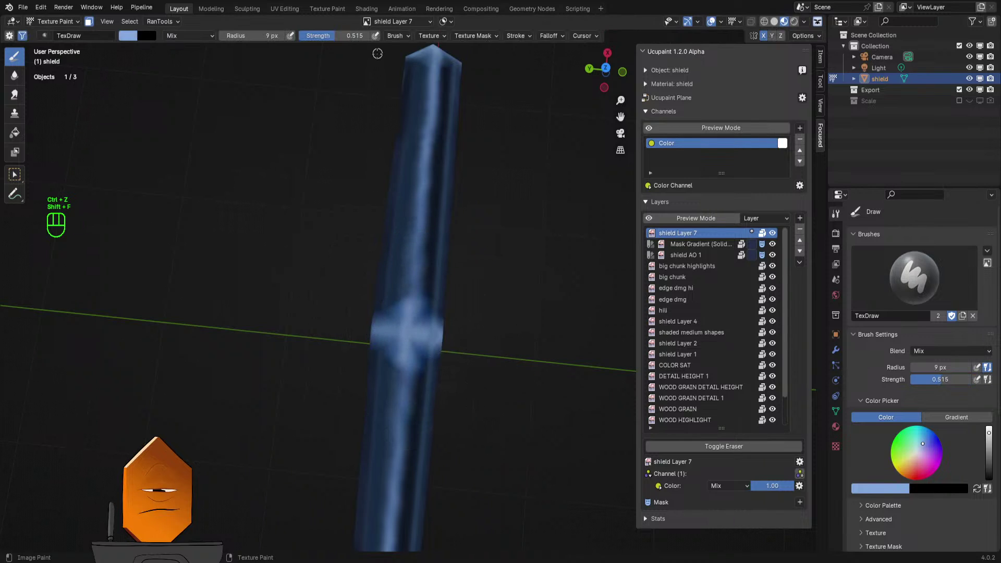
pyautogui.hotkey('shift', 'f')
pyautogui.click(501, 346)
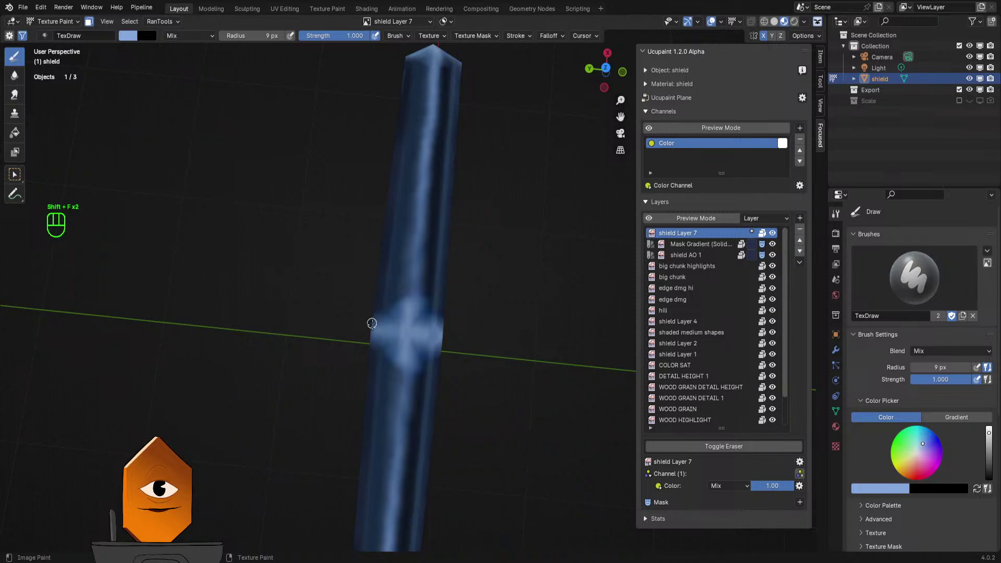
pyautogui.hotkey('ctrl', 'z')
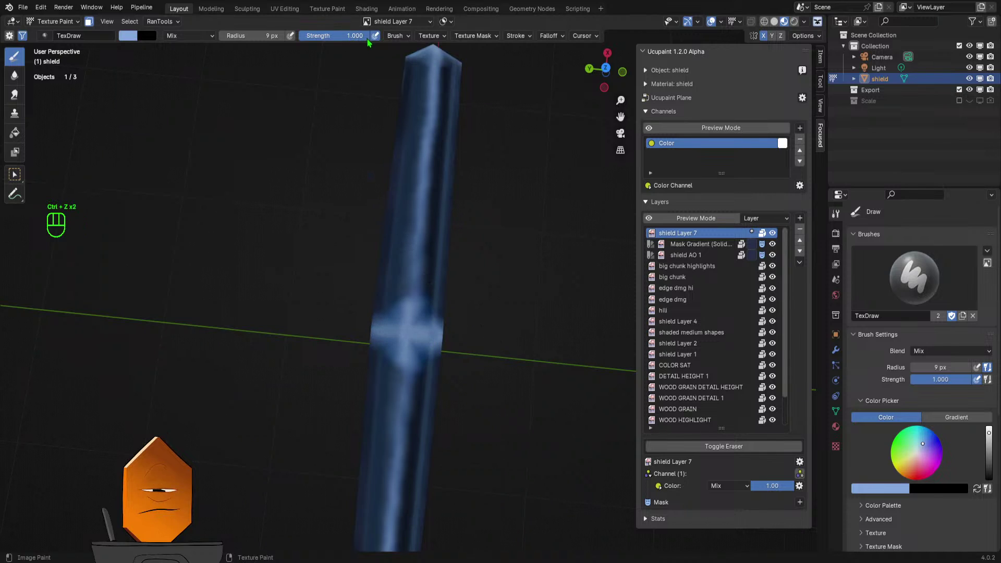
# - Set the brush strength to 0.529 and paint a crisp cross-shaped highlight on the top rim's central peak
pyautogui.moveTo(362, 36); pyautogui.dragTo(329, 37)
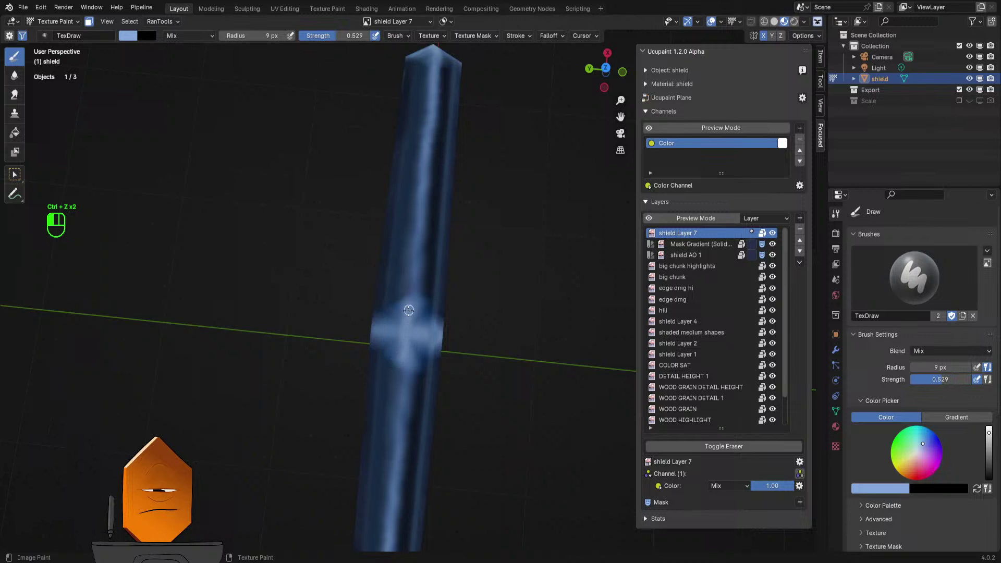
pyautogui.moveTo(446, 382); pyautogui.dragTo(405, 316, button='middle')
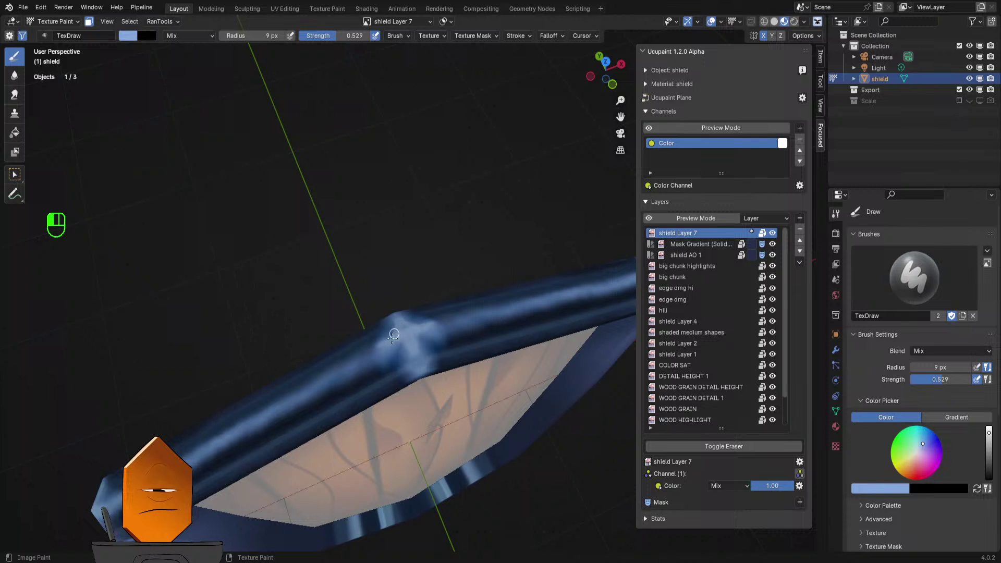
pyautogui.moveTo(431, 350); pyautogui.dragTo(436, 406, button='middle')
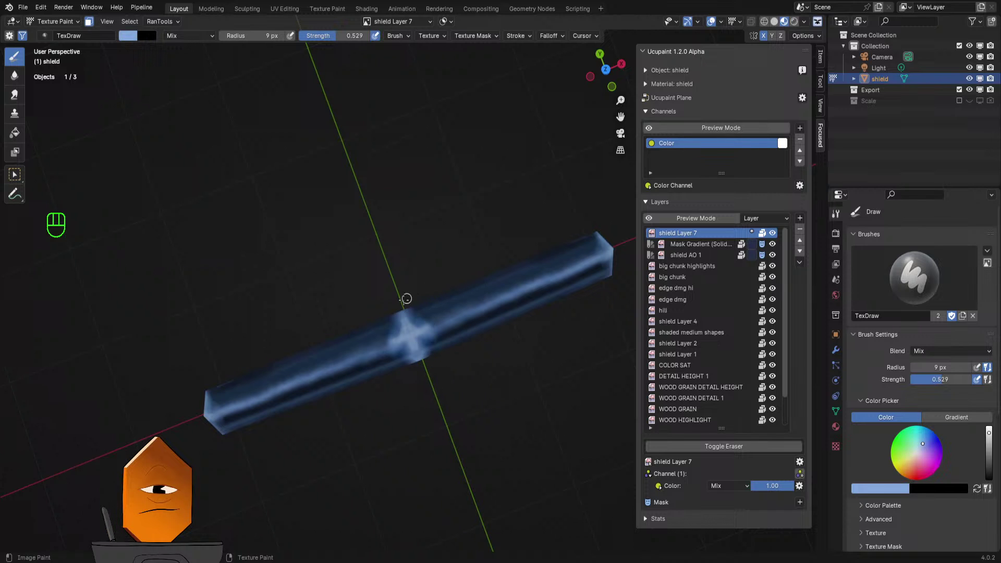
# - Paint a light blue highlight at the outer corner of the top rim, running a short way down the side rim
pyautogui.moveTo(406, 299); pyautogui.dragTo(389, 341, button='middle')
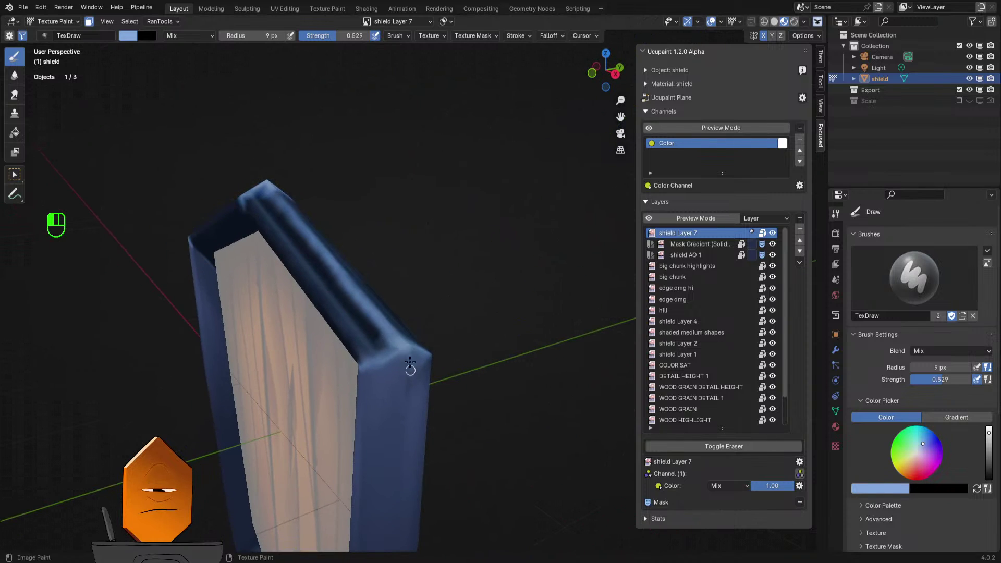
pyautogui.moveTo(408, 396); pyautogui.dragTo(395, 377, button='middle')
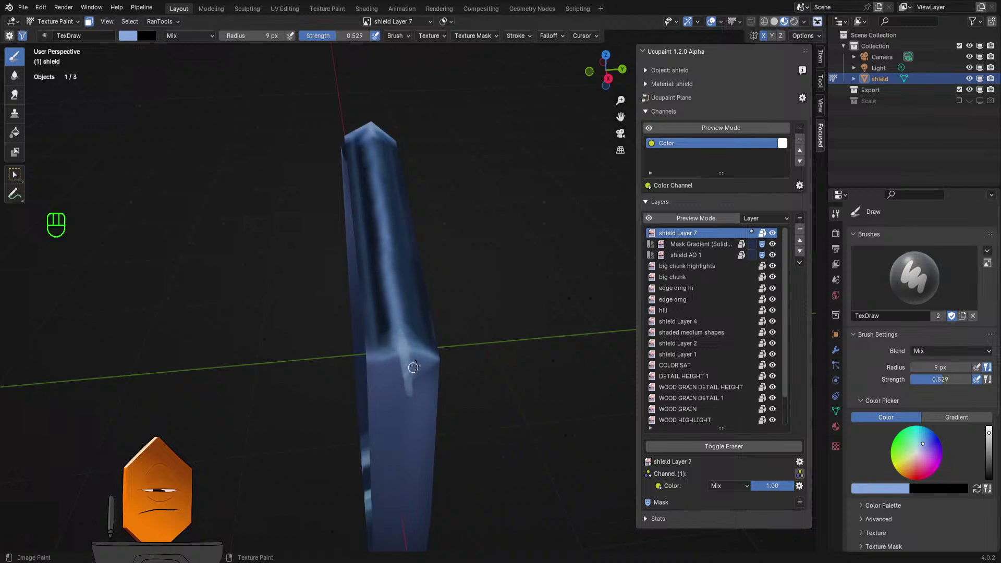
pyautogui.moveTo(518, 266); pyautogui.dragTo(455, 325, button='middle')
pyautogui.scroll(2, 449, 292)
pyautogui.keyDown('shift'); pyautogui.moveTo(447, 269); pyautogui.dragTo(453, 293, button='middle'); pyautogui.keyUp('shift')
pyautogui.scroll(1, 455, 277)
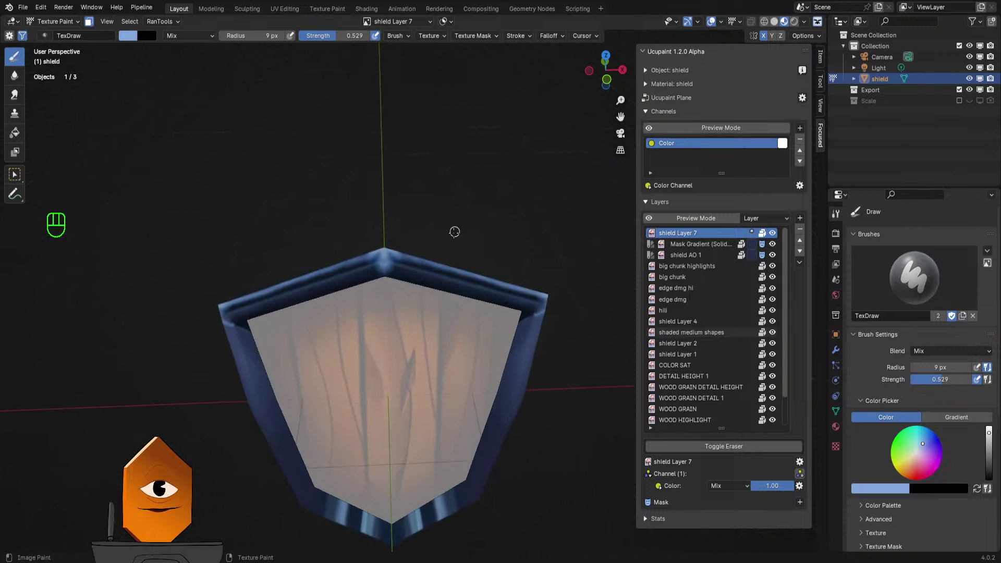
# - Set the brush radius to 34 px and check the top rim's highlights from several angles
pyautogui.press('f')
pyautogui.click(414, 264)
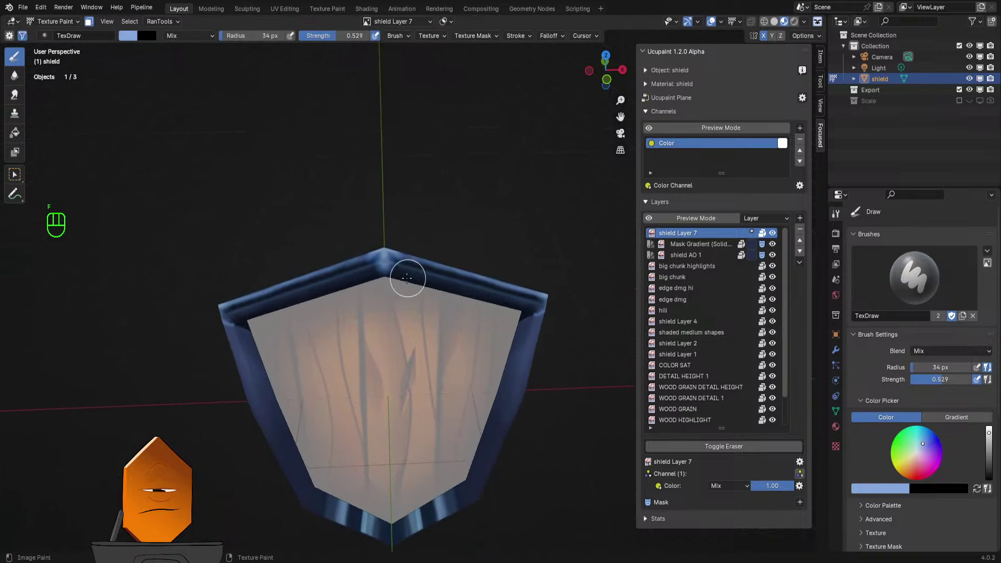
pyautogui.moveTo(407, 278); pyautogui.dragTo(407, 260)
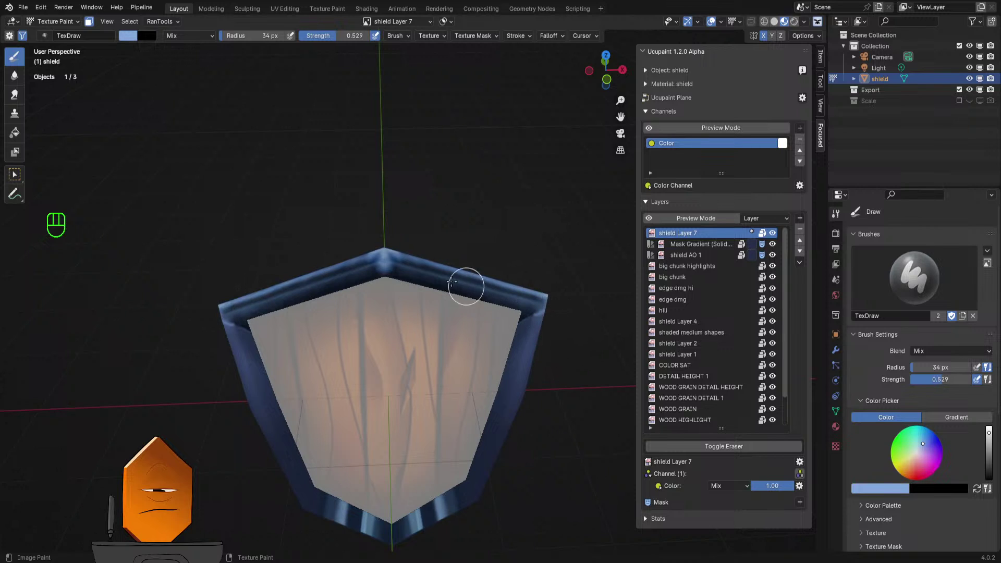
pyautogui.moveTo(454, 212)
pyautogui.mouseDown(button='middle')
pyautogui.moveTo(592, 299)
pyautogui.moveTo(442, 279)
pyautogui.mouseUp(button='middle')
pyautogui.moveTo(441, 289); pyautogui.dragTo(545, 342)
pyautogui.moveTo(519, 294)
pyautogui.mouseDown(button='middle')
pyautogui.moveTo(440, 273)
pyautogui.moveTo(439, 295)
pyautogui.mouseUp(button='middle')
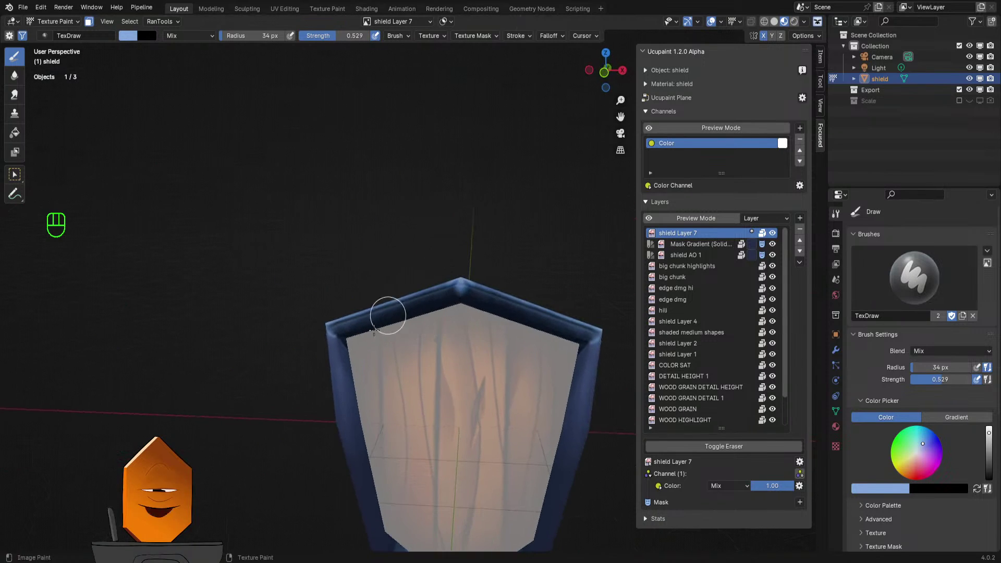
# - Turn off X symmetry, toggle the eraser on, and partly erase the vertical light blue highlights across the bottom rim
pyautogui.moveTo(389, 316)
pyautogui.keyDown('ctrl'); pyautogui.mouseDown(button='middle')
pyautogui.moveTo(407, 351)
pyautogui.moveTo(389, 313)
pyautogui.mouseUp(button='middle'); pyautogui.keyUp('ctrl')
pyautogui.keyDown('shift'); pyautogui.moveTo(431, 353); pyautogui.dragTo(358, 331, button='middle'); pyautogui.keyUp('shift')
pyautogui.moveTo(380, 379); pyautogui.dragTo(384, 268, button='middle')
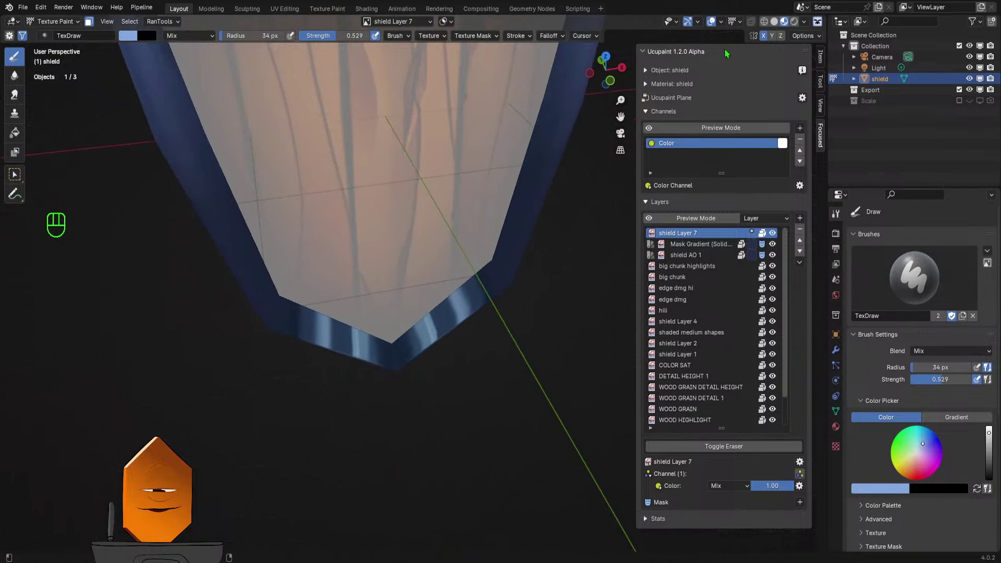
pyautogui.click(767, 37)
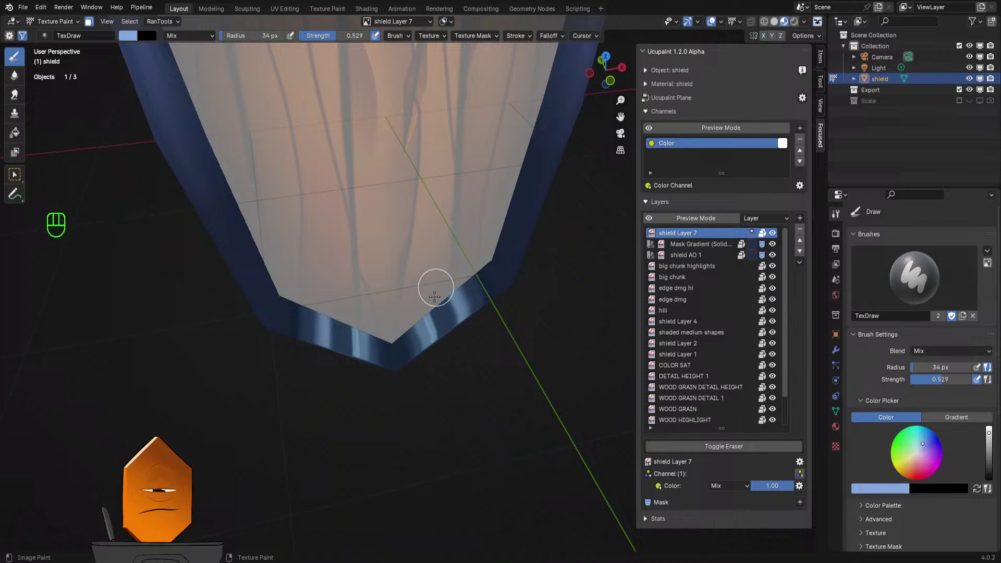
pyautogui.press('q')
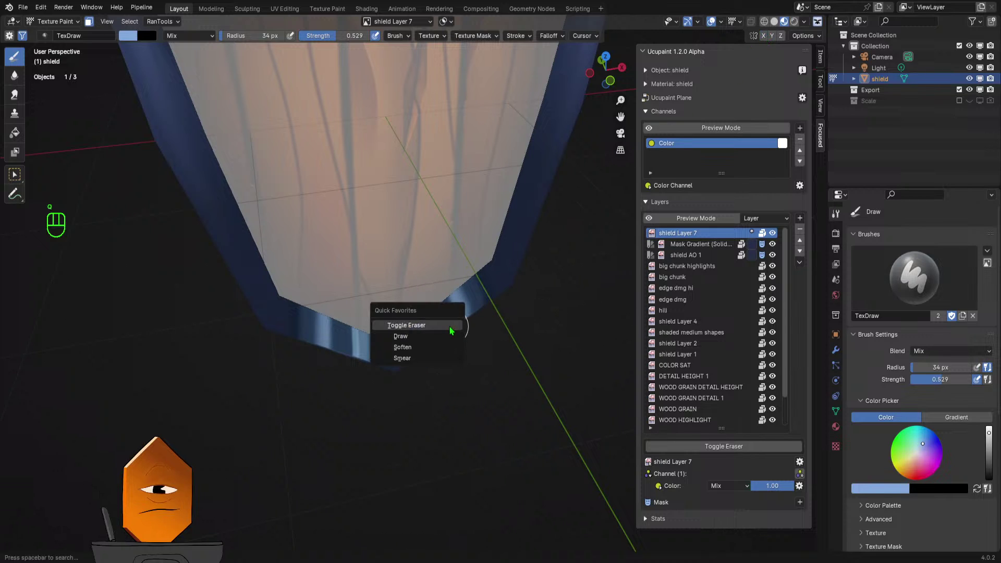
pyautogui.click(450, 327)
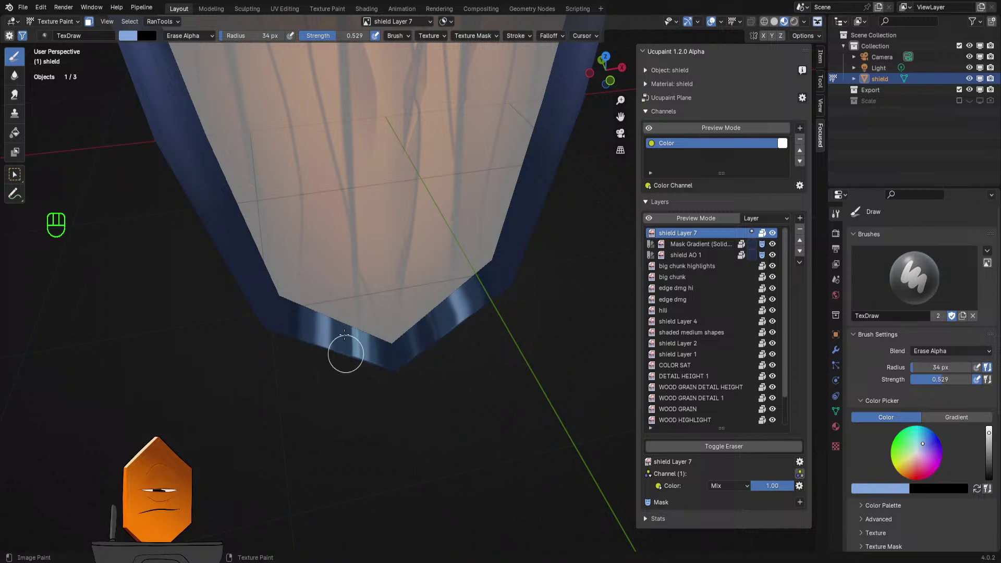
pyautogui.moveTo(345, 335)
pyautogui.mouseDown()
pyautogui.moveTo(339, 383)
pyautogui.moveTo(357, 324)
pyautogui.moveTo(360, 441)
pyautogui.mouseUp()
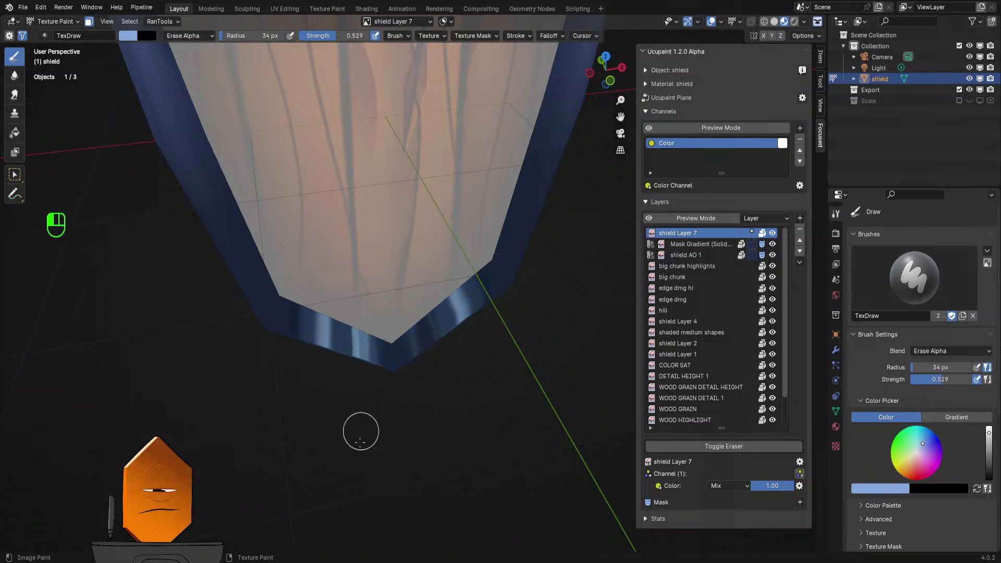
pyautogui.moveTo(330, 289)
pyautogui.mouseDown()
pyautogui.moveTo(302, 286)
pyautogui.moveTo(318, 389)
pyautogui.moveTo(422, 292)
pyautogui.moveTo(455, 308)
pyautogui.moveTo(463, 284)
pyautogui.moveTo(478, 313)
pyautogui.moveTo(313, 313)
pyautogui.moveTo(317, 378)
pyautogui.moveTo(330, 394)
pyautogui.mouseUp()
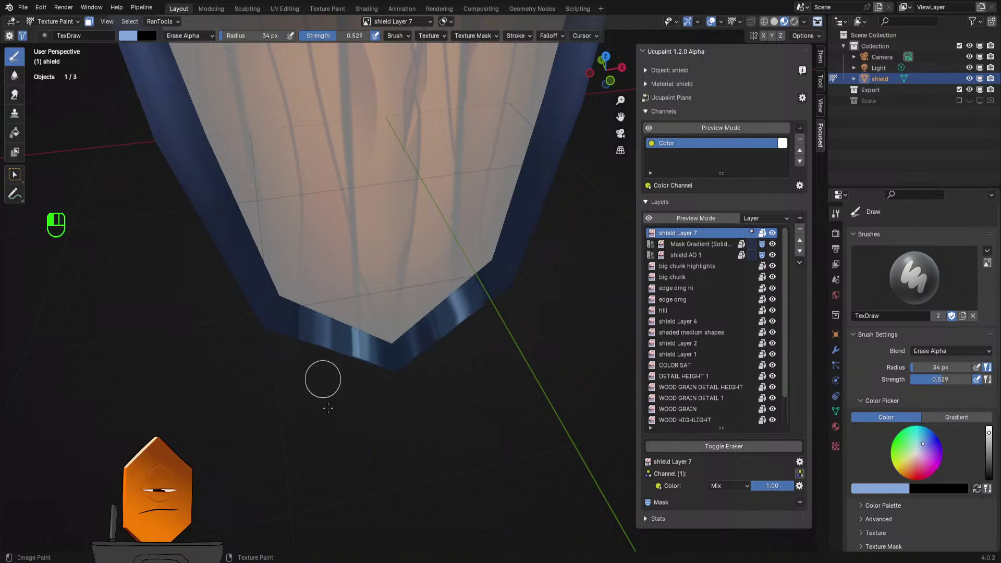
# - Switch to the Smear brush, undo the last change, and enter Edit Mode on the shield
pyautogui.press('KP_Decimal')
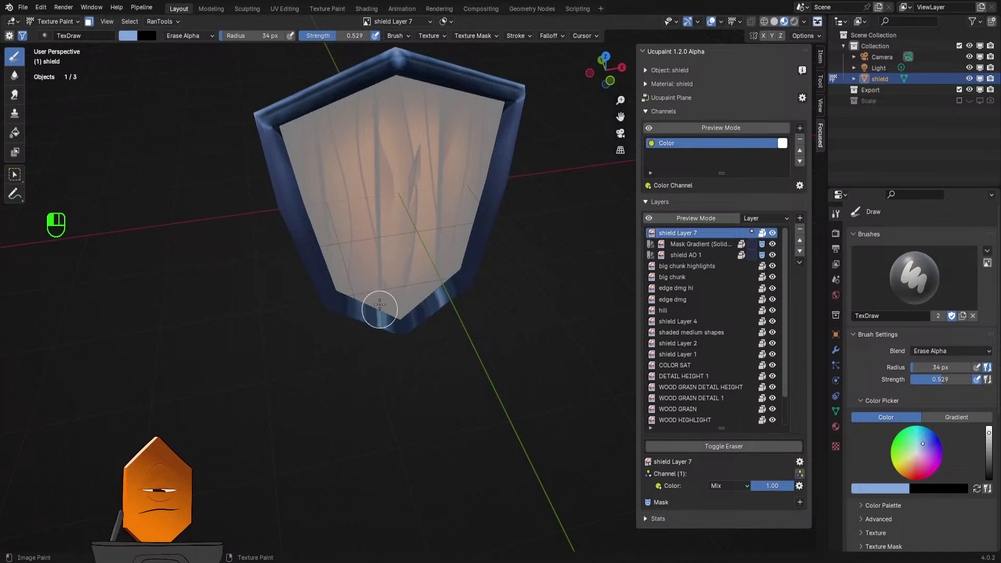
pyautogui.moveTo(380, 304); pyautogui.dragTo(414, 281, button='middle')
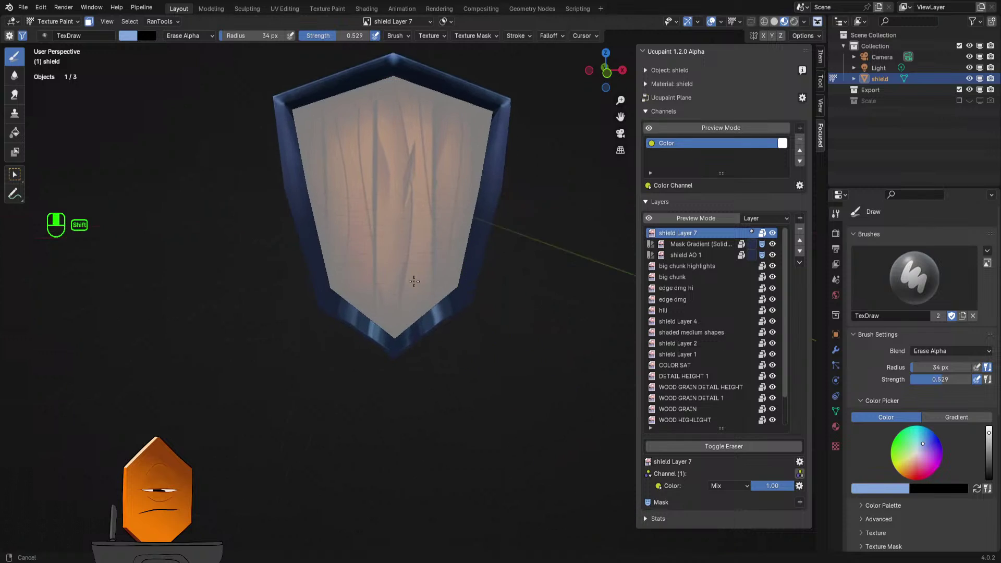
pyautogui.scroll(2, 401, 304)
pyautogui.press('q')
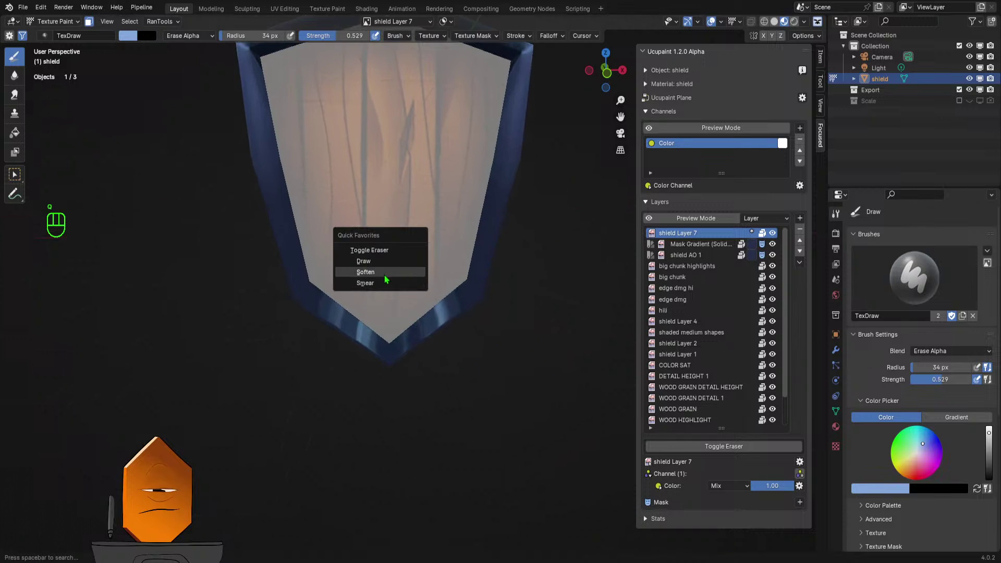
pyautogui.click(384, 275)
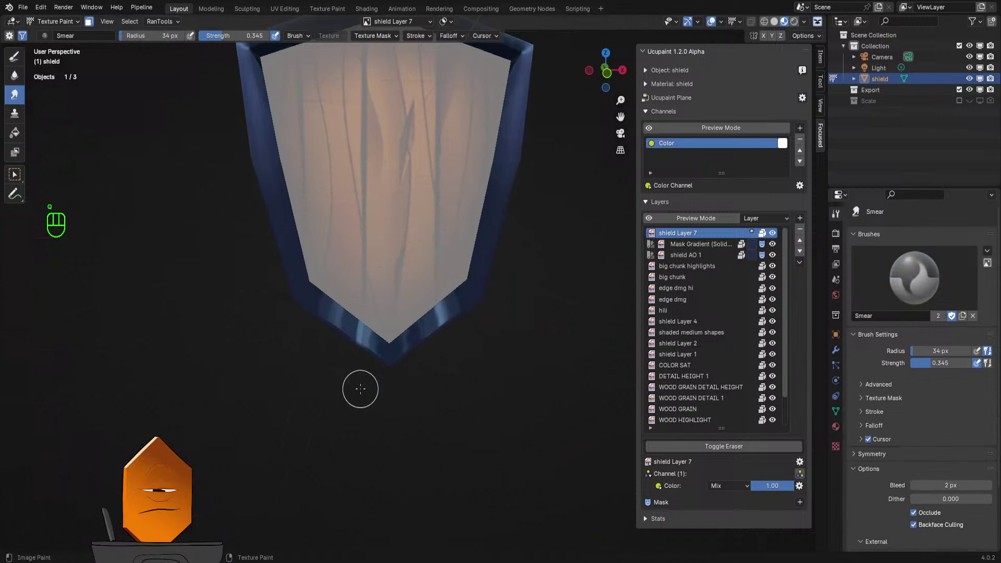
pyautogui.hotkey('ctrl', 'z')
pyautogui.moveTo(372, 331); pyautogui.dragTo(384, 388, button='middle')
pyautogui.scroll(2, 384, 365)
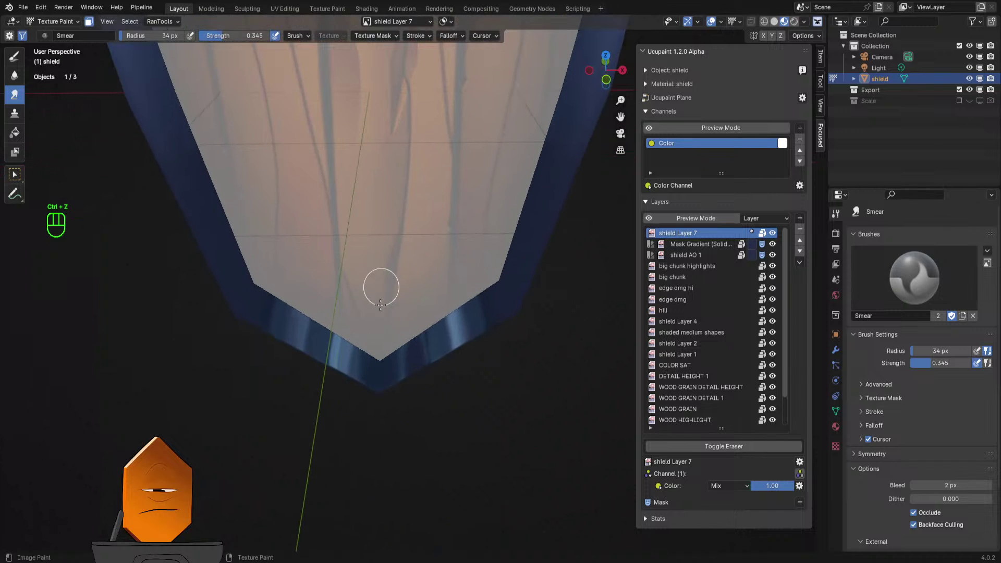
pyautogui.press('Tab')
pyautogui.click(429, 349)
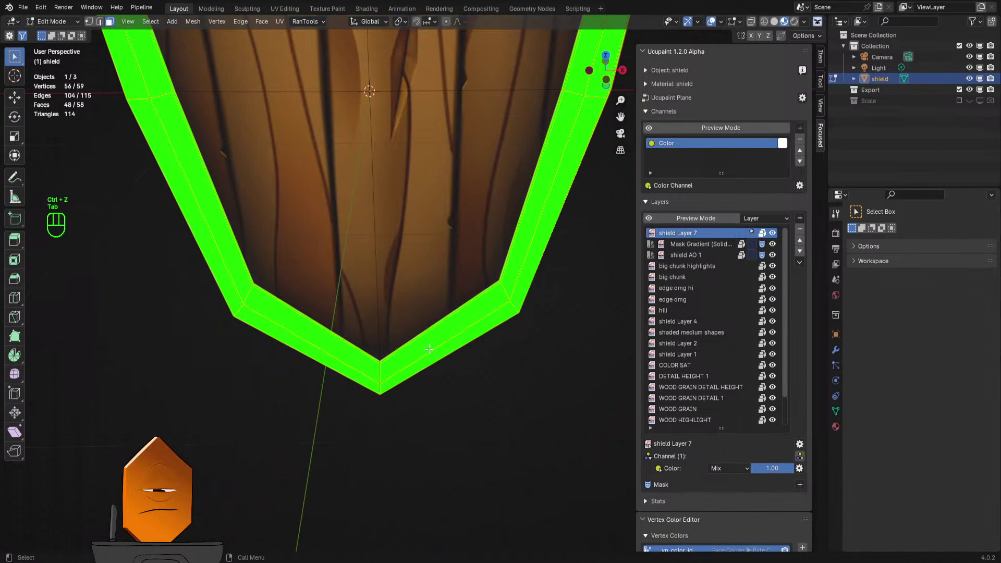
pyautogui.click(307, 316)
pyautogui.click(299, 329)
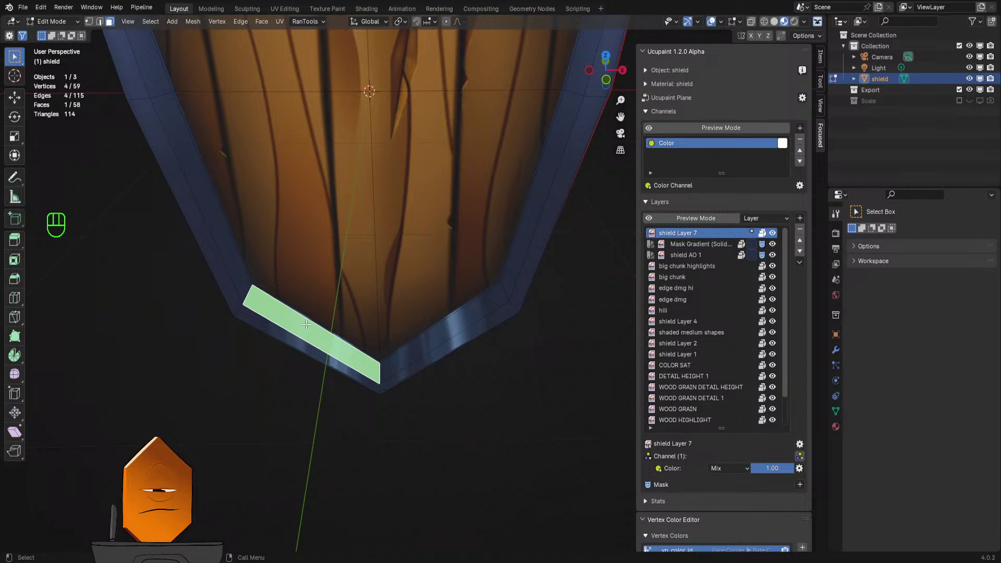
pyautogui.click(308, 318)
pyautogui.keyDown('shift'); pyautogui.click(307, 328); pyautogui.keyUp('shift')
pyautogui.keyDown('shift'); pyautogui.click(302, 342); pyautogui.keyUp('shift')
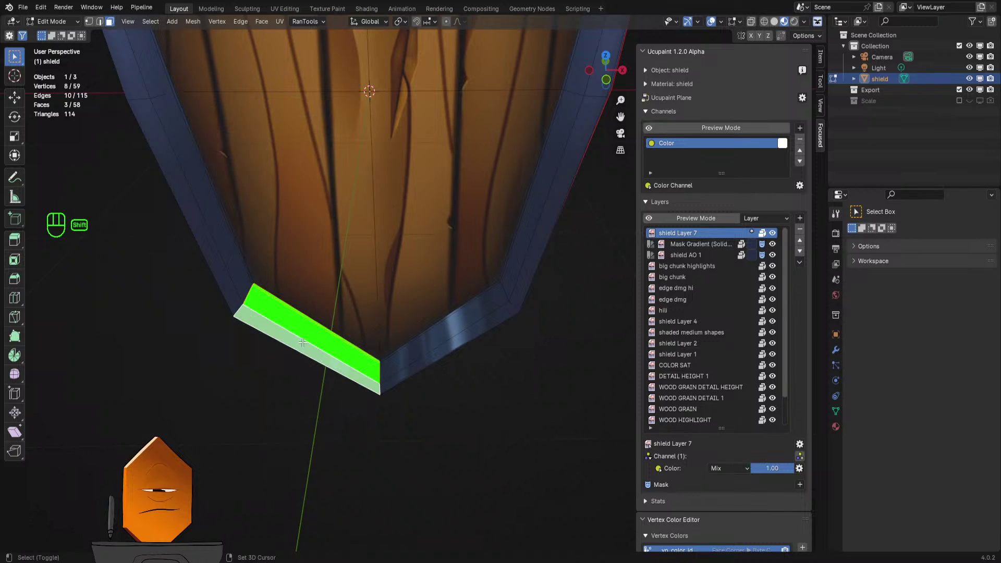
# - Select the rim faces along both segments of the shield's bottom point and return to Texture Paint mode to mask painting to them
pyautogui.click(418, 338)
pyautogui.click(408, 342)
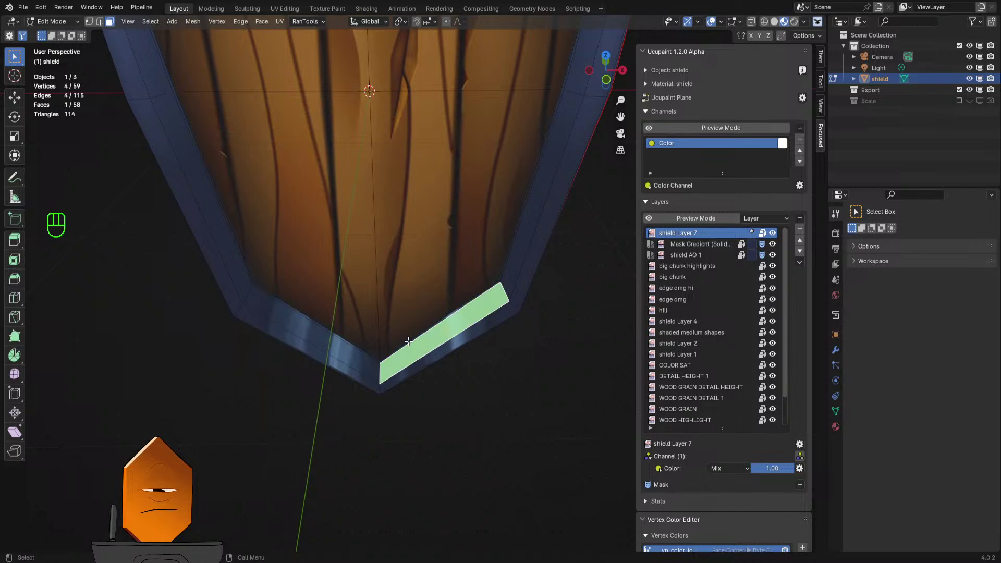
pyautogui.click(407, 343)
pyautogui.keyDown('shift'); pyautogui.click(410, 354); pyautogui.keyUp('shift')
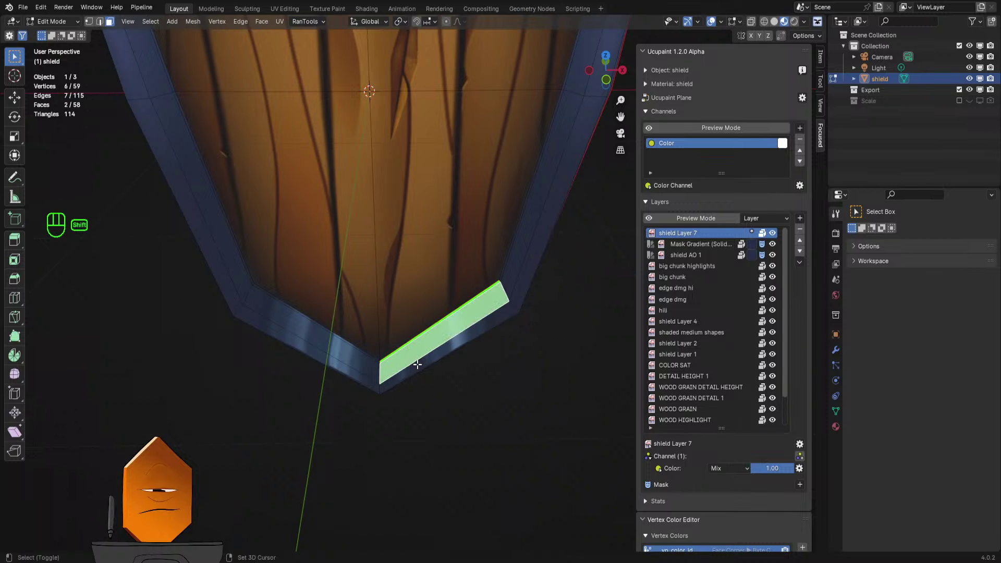
pyautogui.keyDown('shift'); pyautogui.click(417, 365); pyautogui.keyUp('shift')
pyautogui.keyDown('shift'); pyautogui.click(336, 335); pyautogui.keyUp('shift')
pyautogui.keyDown('shift'); pyautogui.click(338, 347); pyautogui.keyUp('shift')
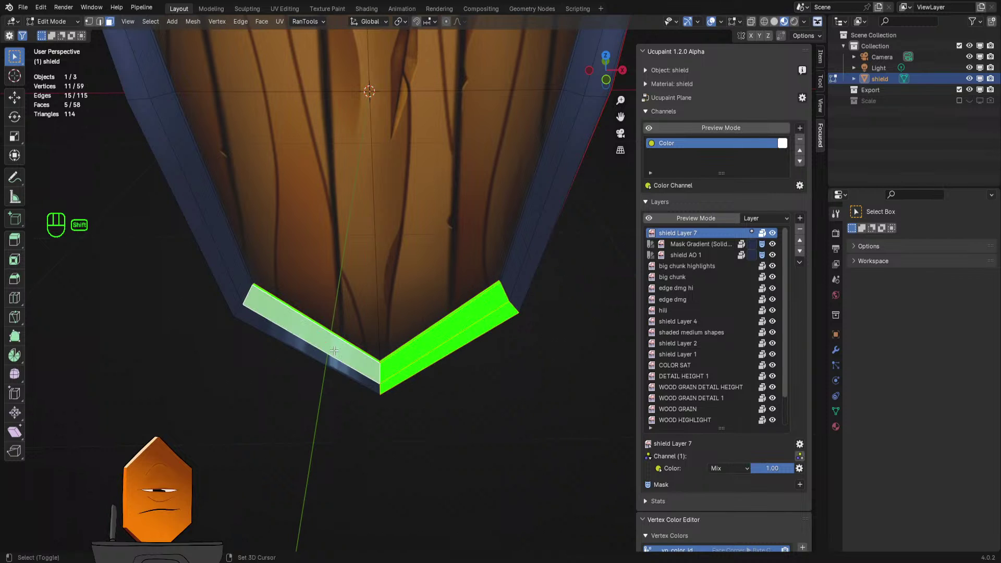
pyautogui.keyDown('shift'); pyautogui.click(336, 364); pyautogui.keyUp('shift')
pyautogui.press('Tab')
# - Try to smear the light blue highlight on the bottom rim's left segment downward
pyautogui.click(399, 311)
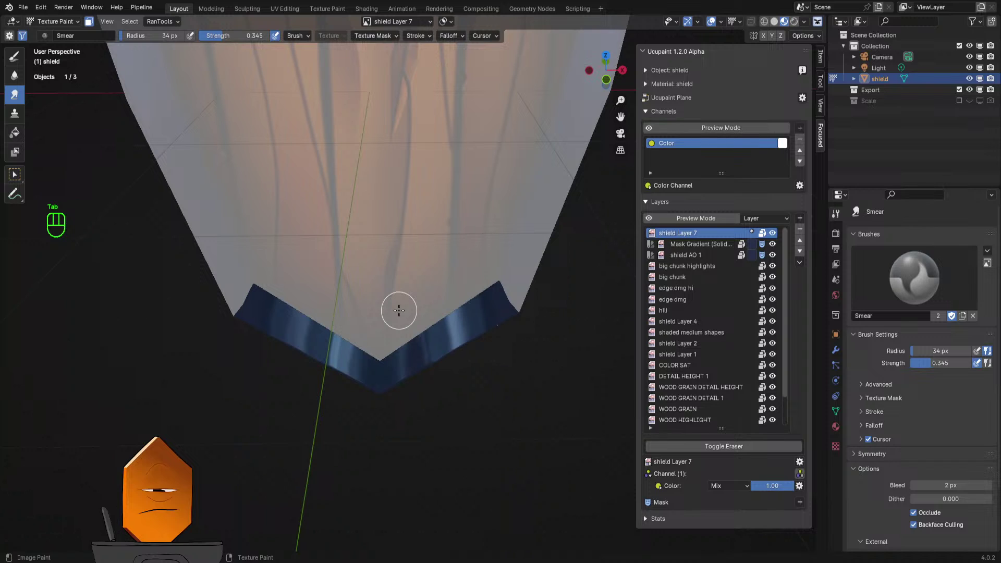
pyautogui.moveTo(337, 327)
pyautogui.mouseDown()
pyautogui.moveTo(329, 346)
pyautogui.moveTo(339, 405)
pyautogui.mouseUp()
pyautogui.moveTo(335, 331)
pyautogui.mouseDown()
pyautogui.moveTo(327, 388)
pyautogui.moveTo(335, 389)
pyautogui.moveTo(336, 358)
pyautogui.moveTo(360, 382)
pyautogui.mouseUp()
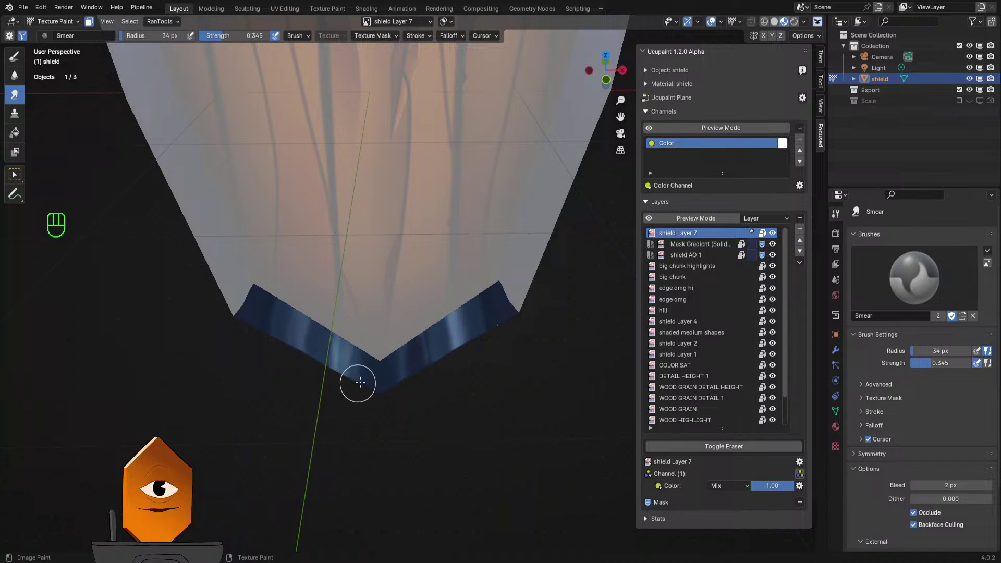
# - Set the Smear brush's strength to 0.770 and undo the trial smears on the bottom rim
pyautogui.hotkey('shift', 'f')
pyautogui.click(342, 330)
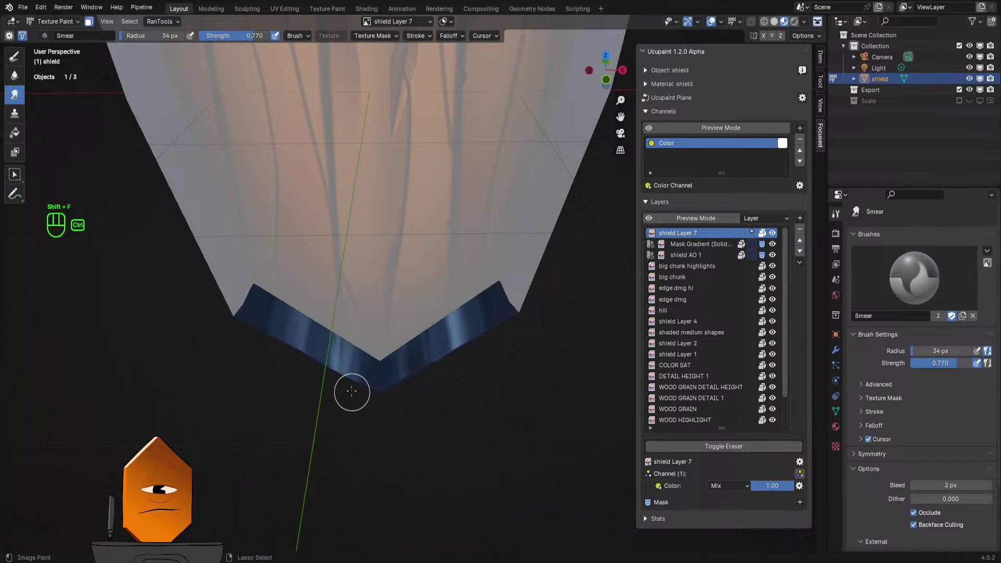
pyautogui.hotkey('ctrl', 'z')
pyautogui.hotkey('ctrl', 'z')
pyautogui.hotkey('ctrl', 'z')
# - Try stronger smears on the bottom rim's left highlights and near its lower tip, and undo each attempt
pyautogui.moveTo(349, 361)
pyautogui.mouseDown()
pyautogui.moveTo(335, 352)
pyautogui.moveTo(393, 400)
pyautogui.mouseUp()
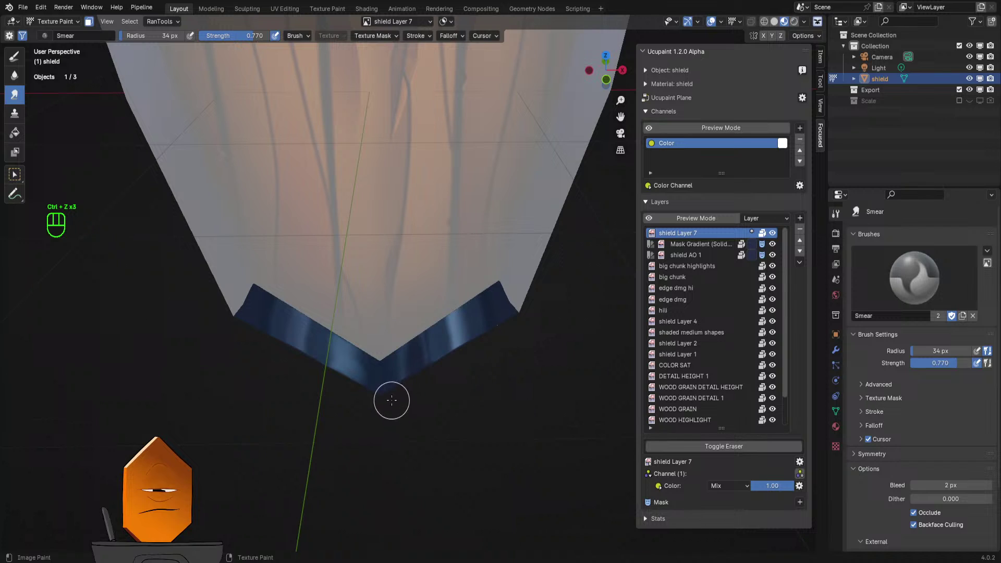
pyautogui.hotkey('ctrl', 'z')
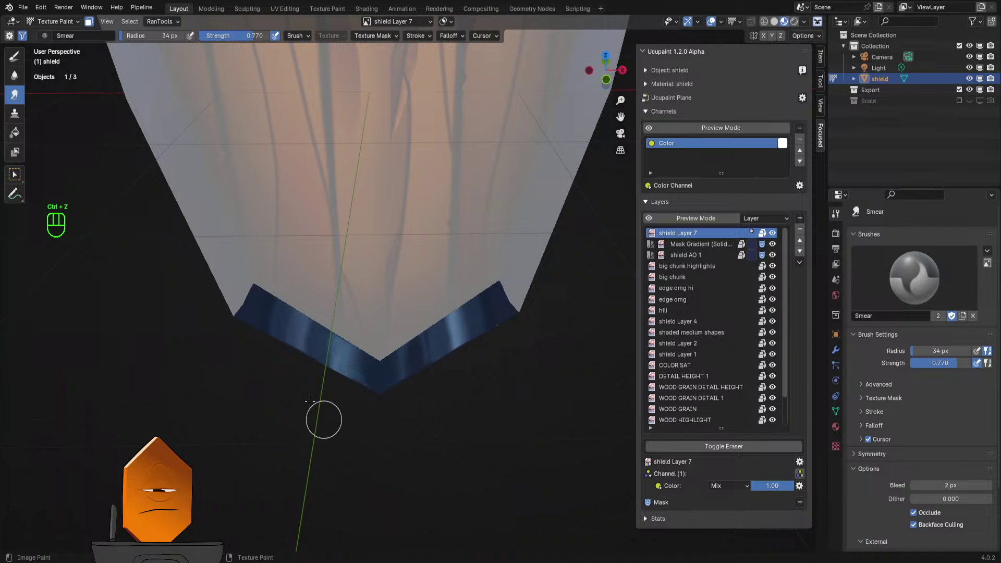
pyautogui.moveTo(307, 331)
pyautogui.mouseDown()
pyautogui.moveTo(271, 301)
pyautogui.moveTo(273, 335)
pyautogui.mouseUp()
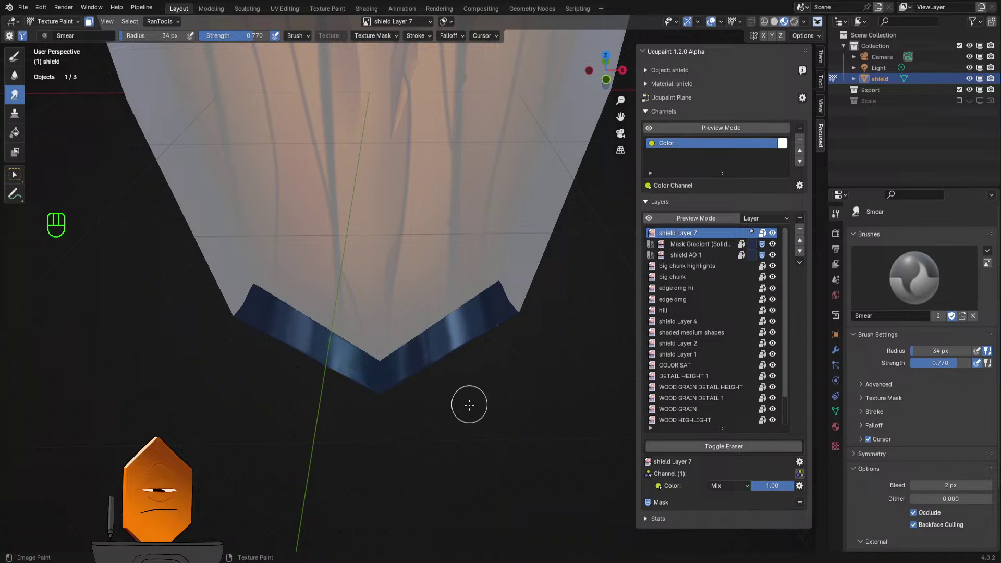
pyautogui.moveTo(364, 391)
pyautogui.mouseDown()
pyautogui.moveTo(364, 374)
pyautogui.moveTo(368, 397)
pyautogui.mouseUp()
pyautogui.hotkey('ctrl', 'z')
pyautogui.hotkey('ctrl', 'z')
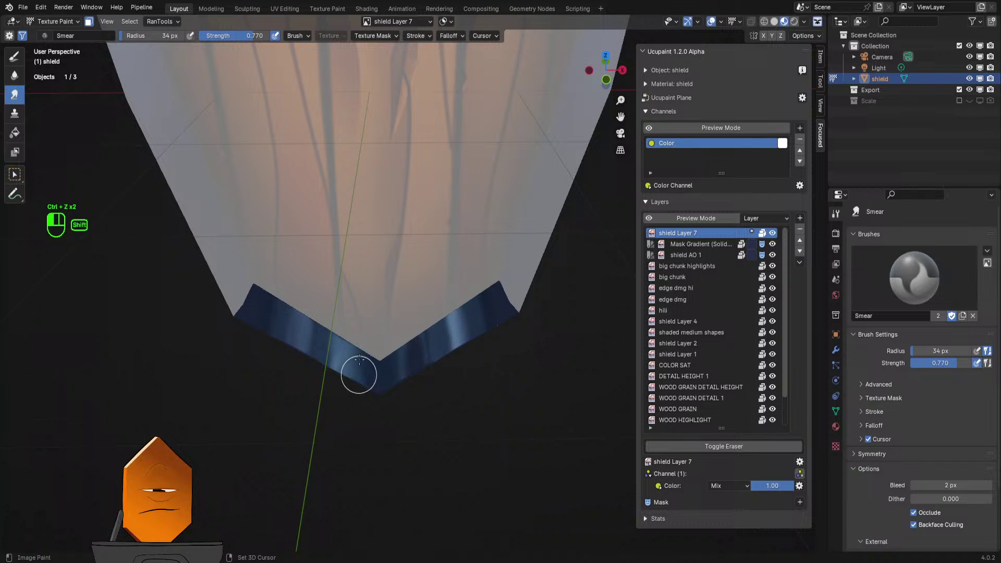
# - Set the Smear radius to 18 px and smear the highlights across the bottom rim
pyautogui.press('f')
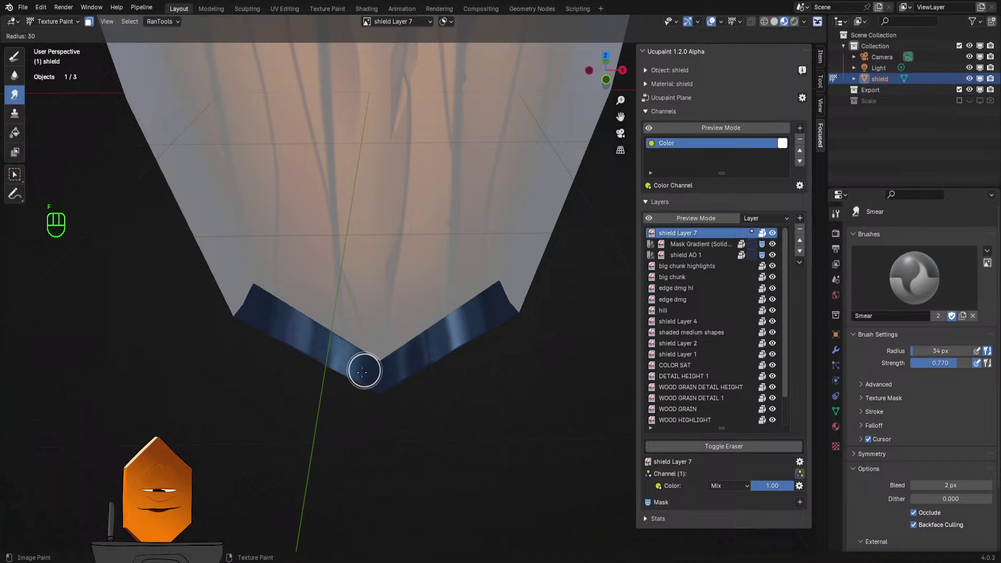
pyautogui.click(359, 387)
pyautogui.press('shift')
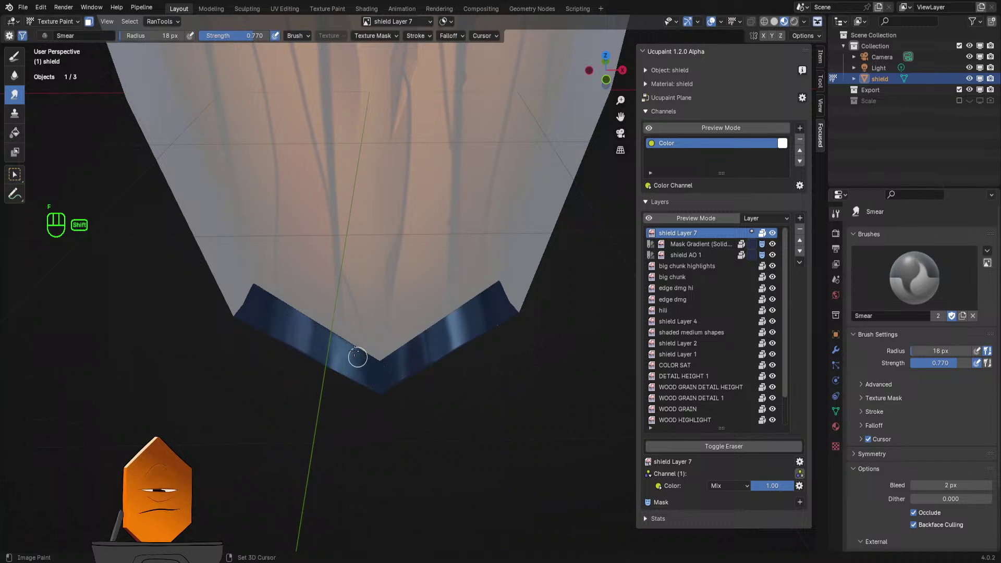
pyautogui.keyDown('ctrl'); pyautogui.moveTo(337, 400); pyautogui.dragTo(373, 301, button='middle'); pyautogui.keyUp('ctrl')
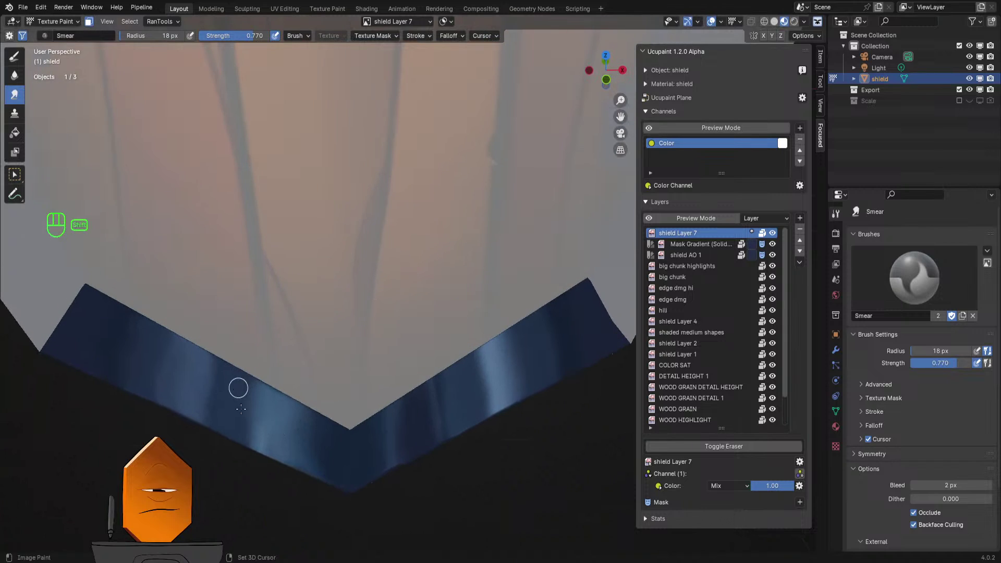
pyautogui.moveTo(244, 436)
pyautogui.keyDown('shift'); pyautogui.mouseDown()
pyautogui.moveTo(257, 397)
pyautogui.moveTo(250, 467)
pyautogui.moveTo(242, 465)
pyautogui.mouseUp(); pyautogui.keyUp('shift')
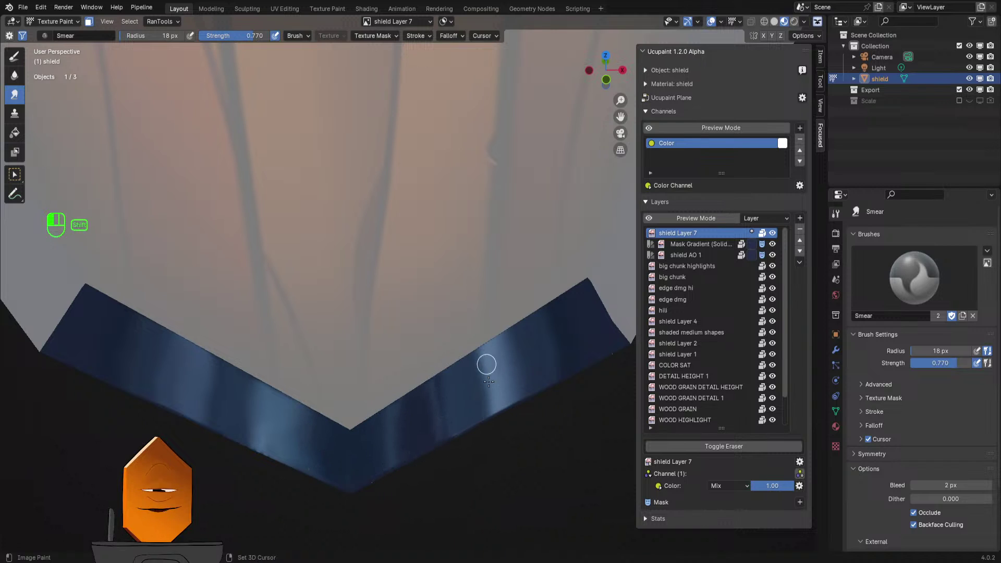
# - Set the Smear radius to 31 px and blend the bottom rim's highlights further
pyautogui.press('f')
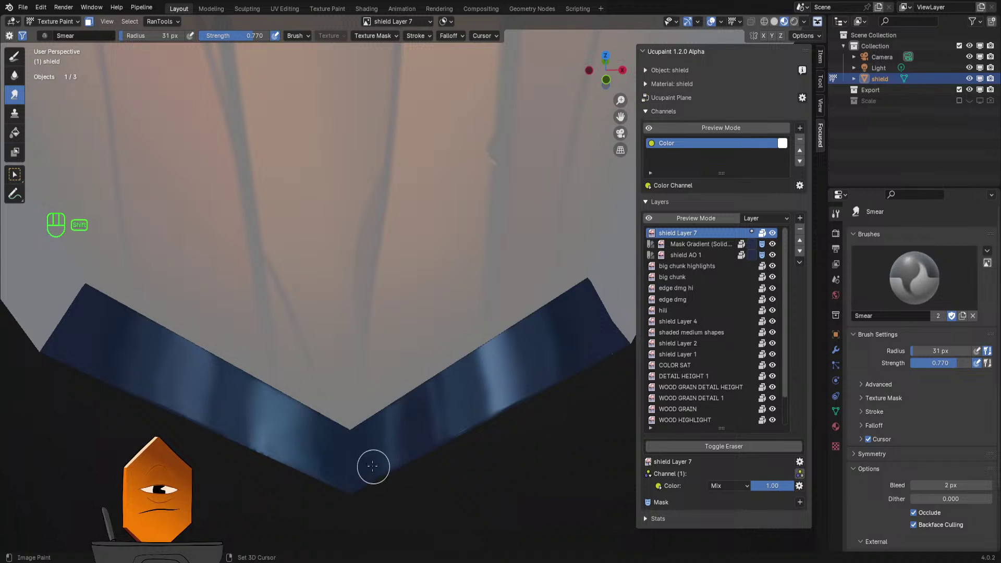
pyautogui.moveTo(368, 448)
pyautogui.keyDown('ctrl'); pyautogui.mouseDown(button='middle')
pyautogui.moveTo(445, 360)
pyautogui.moveTo(302, 436)
pyautogui.mouseUp(button='middle'); pyautogui.keyUp('ctrl')
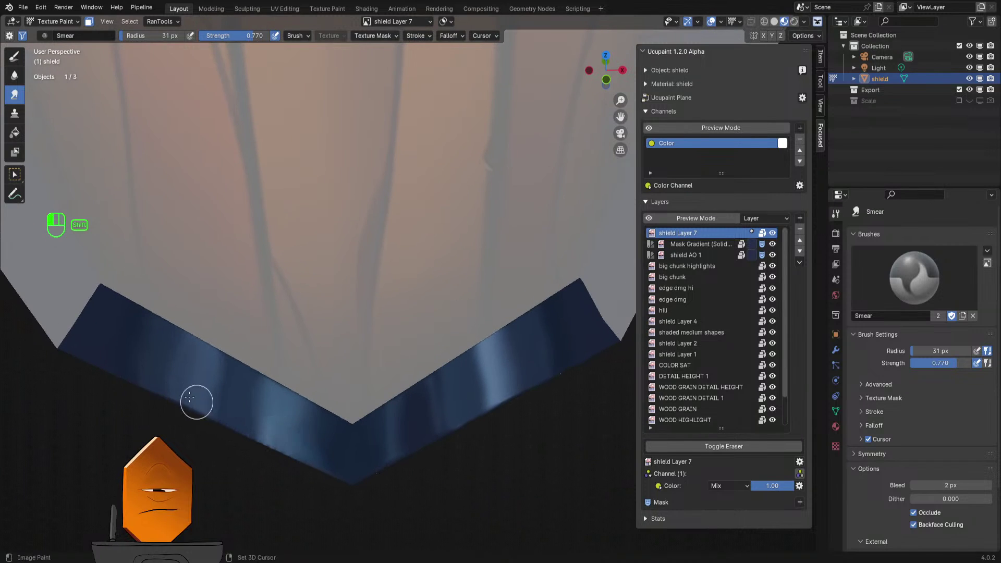
pyautogui.moveTo(396, 289)
pyautogui.keyDown('ctrl'); pyautogui.mouseDown(button='middle')
pyautogui.moveTo(409, 414)
pyautogui.moveTo(421, 332)
pyautogui.moveTo(424, 344)
pyautogui.moveTo(364, 369)
pyautogui.mouseUp(button='middle'); pyautogui.keyUp('ctrl')
# - Switch back to the Draw brush and toggle the eraser off so it paints with Mix blending
pyautogui.press('q')
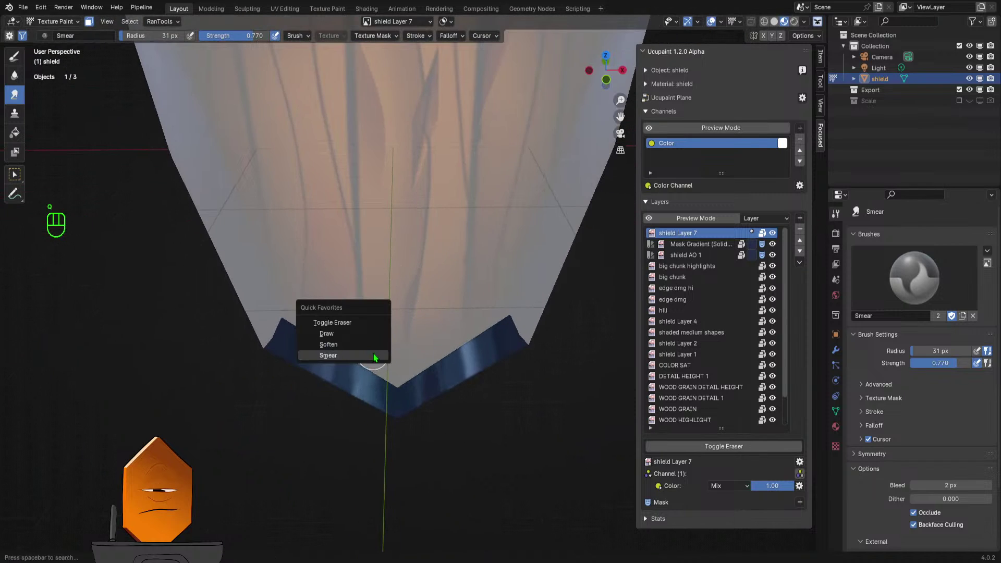
pyautogui.click(355, 334)
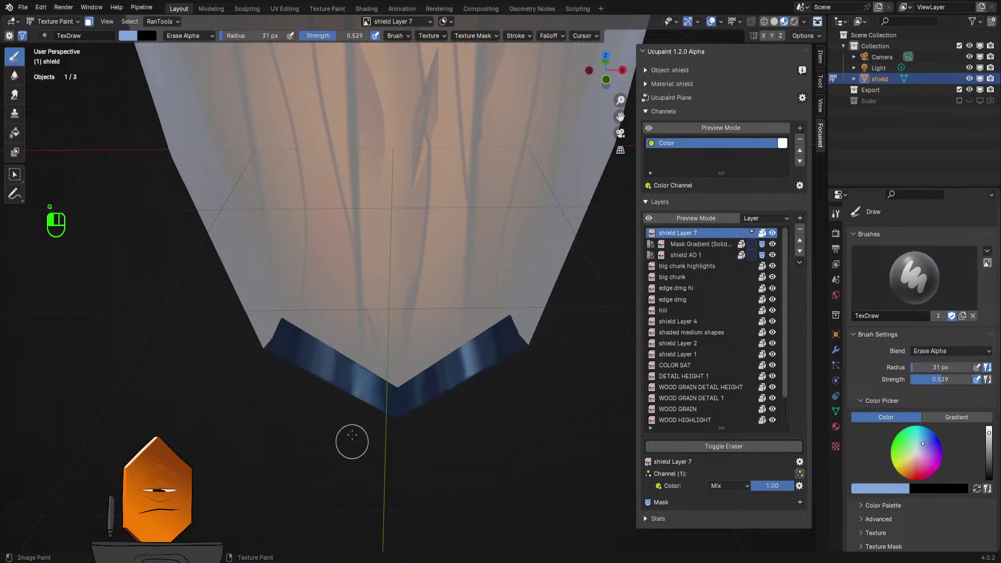
pyautogui.press('q')
pyautogui.click(408, 355)
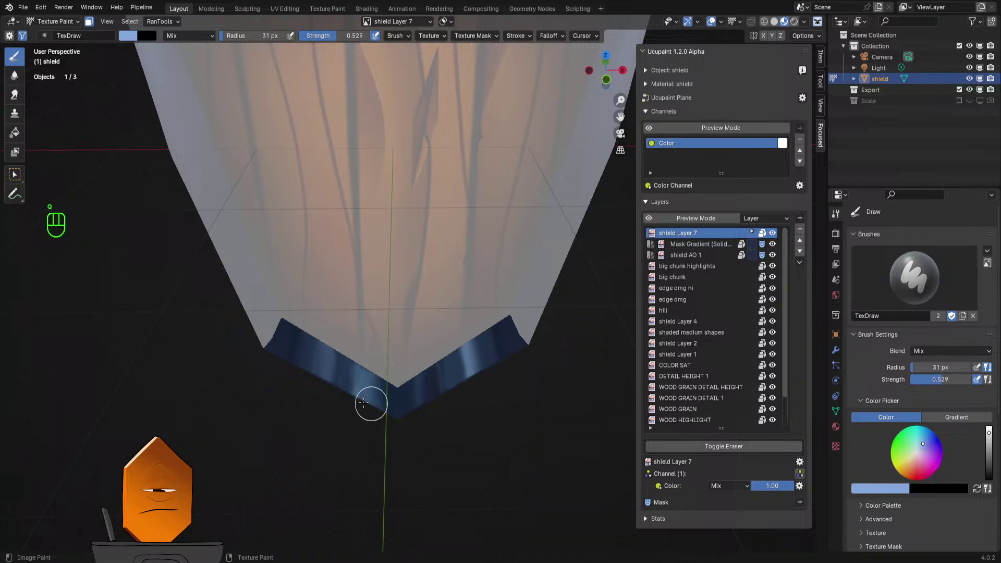
# - Set the brush radius to 9 px and paint over the bottom rim's left highlight with a blue sampled from it
pyautogui.press('f')
pyautogui.click(358, 385)
pyautogui.press('s')
pyautogui.moveTo(347, 377)
pyautogui.mouseDown()
pyautogui.moveTo(353, 346)
pyautogui.moveTo(347, 392)
pyautogui.moveTo(354, 385)
pyautogui.moveTo(369, 402)
pyautogui.mouseUp()
pyautogui.press('s')
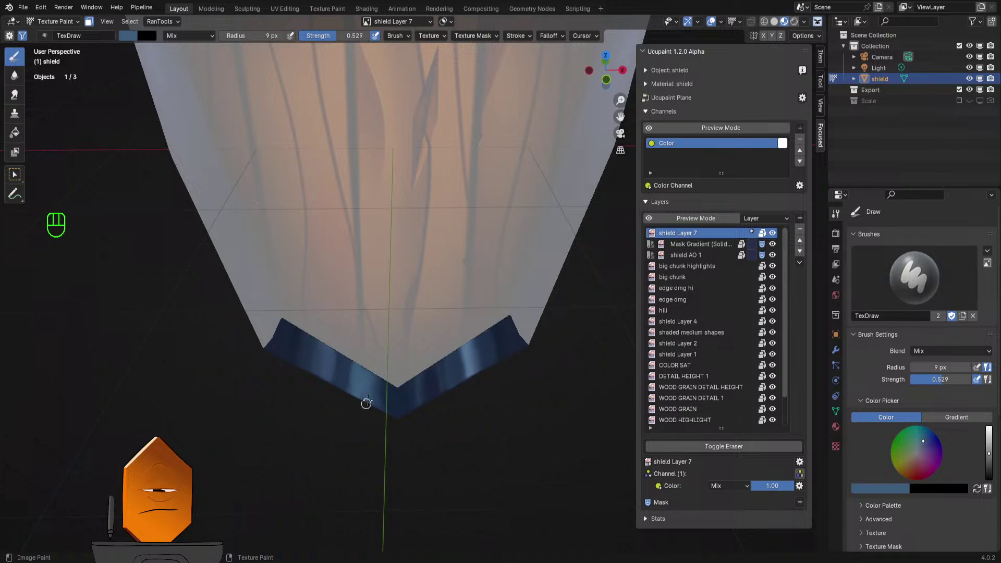
# - Brighten the sampled blue, paint thin light streaks across the bottom rim's left segment, and check them from a distance
pyautogui.rightClick(443, 448)
pyautogui.rightClick(438, 450)
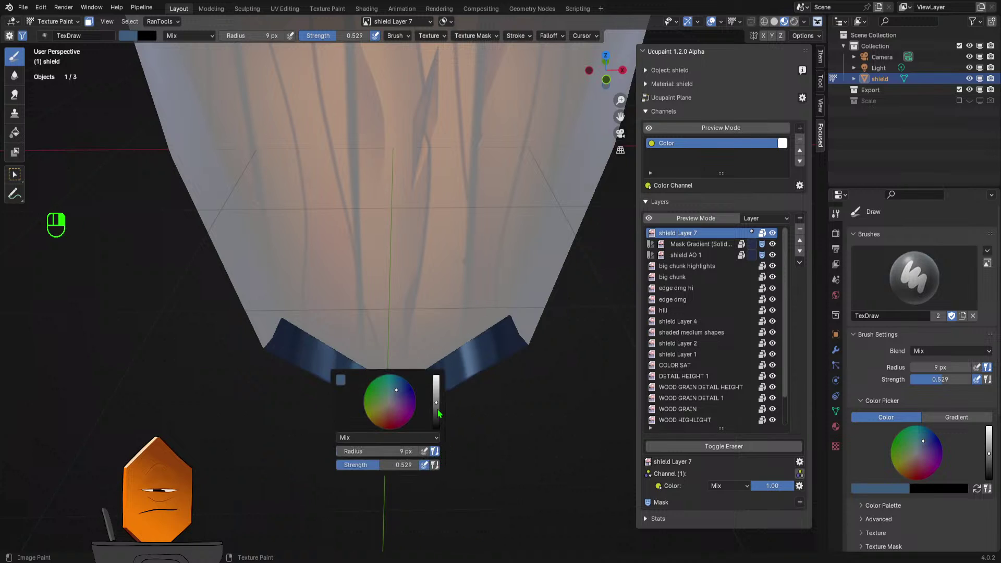
pyautogui.click(437, 384)
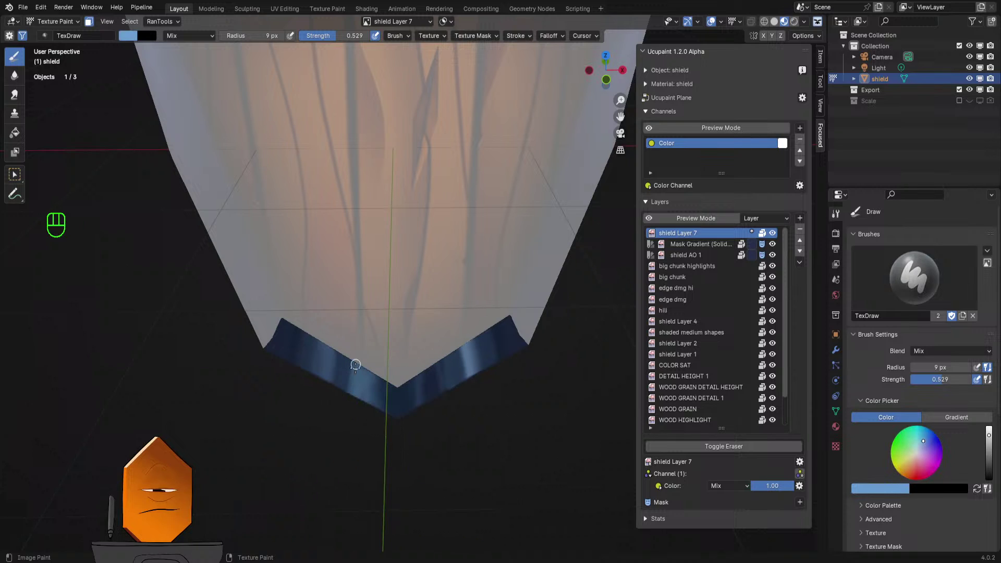
pyautogui.click(354, 365)
pyautogui.moveTo(347, 396)
pyautogui.mouseDown()
pyautogui.moveTo(356, 343)
pyautogui.moveTo(349, 414)
pyautogui.mouseUp()
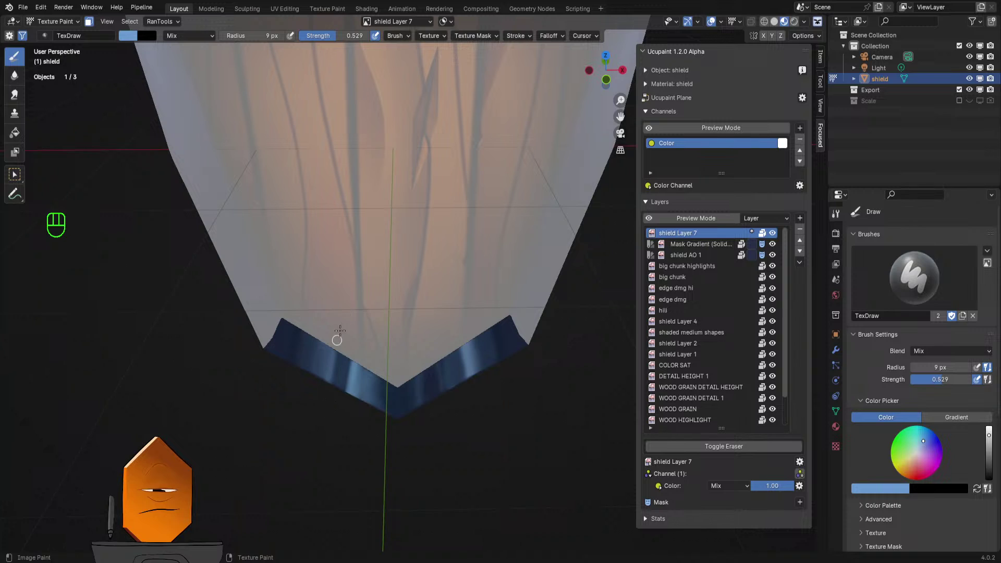
pyautogui.click(324, 403)
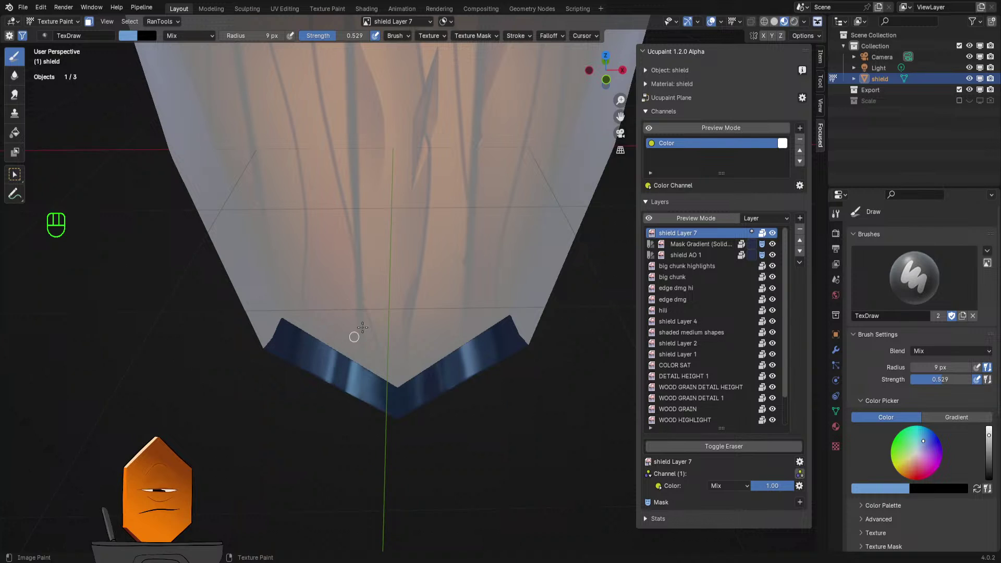
pyautogui.keyDown('ctrl'); pyautogui.moveTo(351, 336); pyautogui.dragTo(423, 313, button='middle'); pyautogui.keyUp('ctrl')
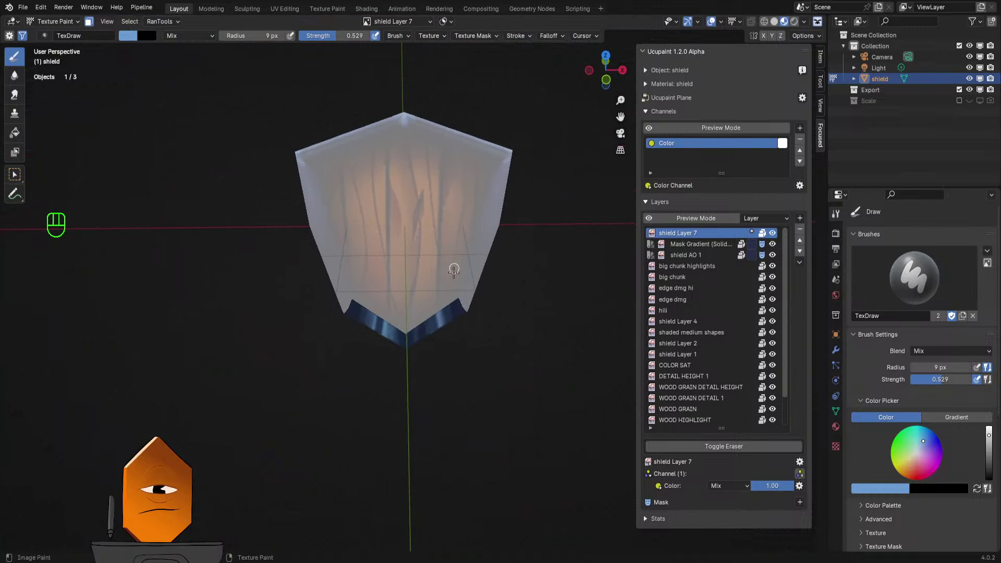
pyautogui.moveTo(454, 270)
pyautogui.keyDown('ctrl'); pyautogui.mouseDown(button='middle')
pyautogui.moveTo(384, 320)
pyautogui.moveTo(452, 377)
pyautogui.mouseUp(button='middle'); pyautogui.keyUp('ctrl')
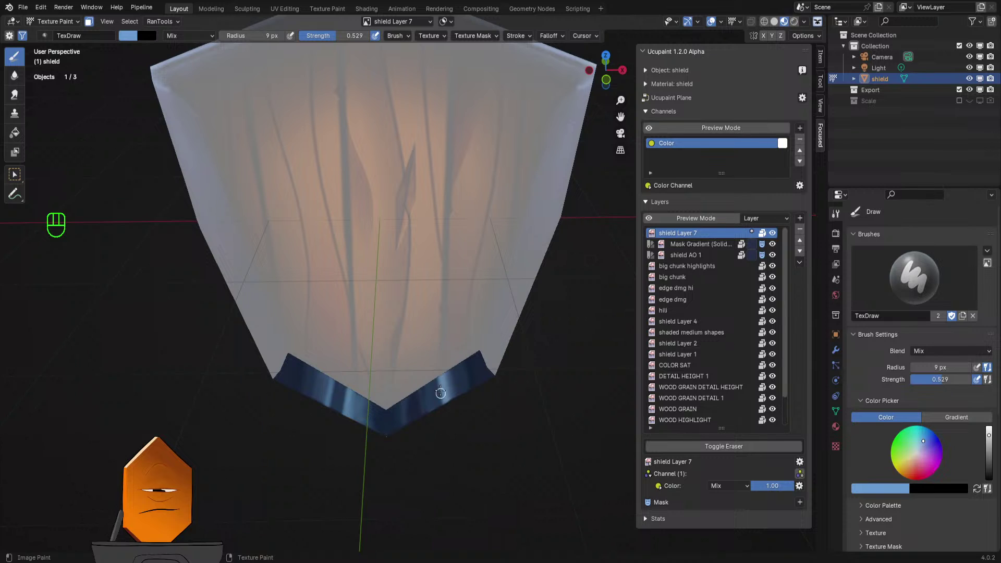
pyautogui.moveTo(459, 312)
pyautogui.keyDown('ctrl'); pyautogui.mouseDown(button='middle')
pyautogui.moveTo(445, 235)
pyautogui.moveTo(407, 245)
pyautogui.moveTo(443, 365)
pyautogui.moveTo(427, 401)
pyautogui.moveTo(458, 300)
pyautogui.mouseUp(button='middle'); pyautogui.keyUp('ctrl')
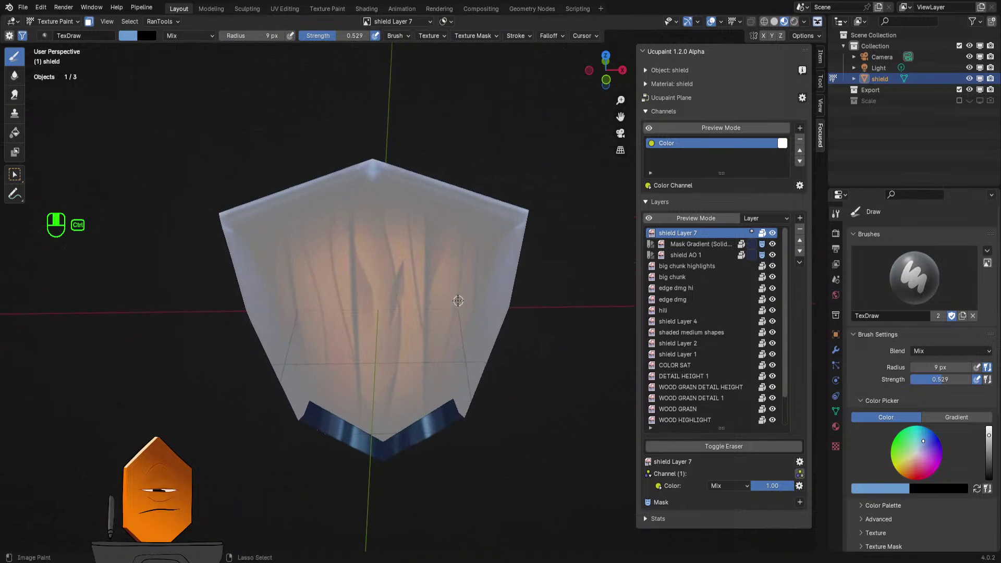
# - Undo the latest light streaks painted on the bottom rim
pyautogui.hotkey('ctrl', 'z')
pyautogui.hotkey('ctrl', 'z')
pyautogui.hotkey('ctrl', 'z')
pyautogui.hotkey('ctrl', 'z')
pyautogui.hotkey('ctrl', 'z')
pyautogui.hotkey('ctrl', 'z')
pyautogui.hotkey('ctrl', 'z')
pyautogui.hotkey('ctrl', 'z')
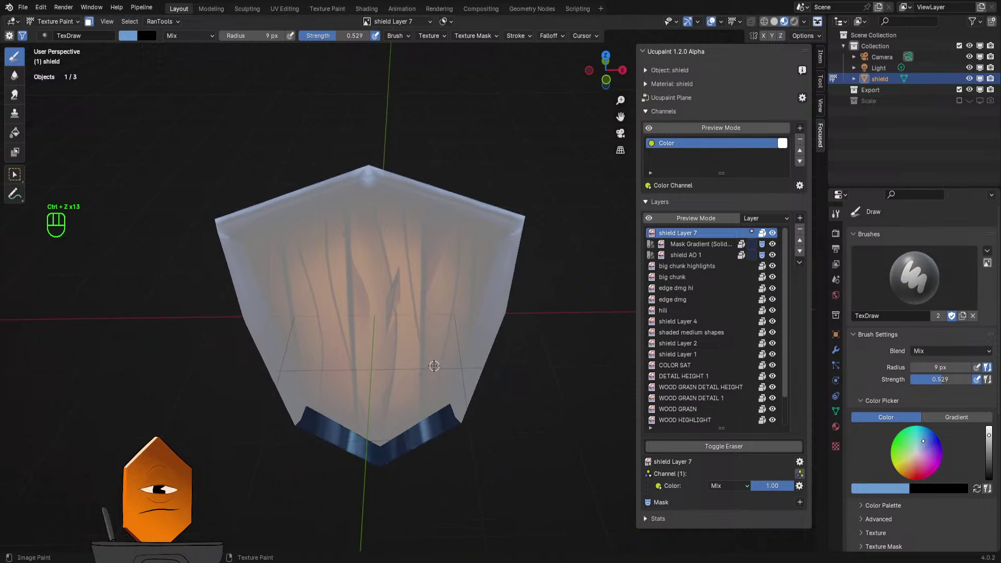
# - In Edit Mode, clear the selection and select the four wood faces on the shield's front
pyautogui.press('Tab')
pyautogui.press('a')
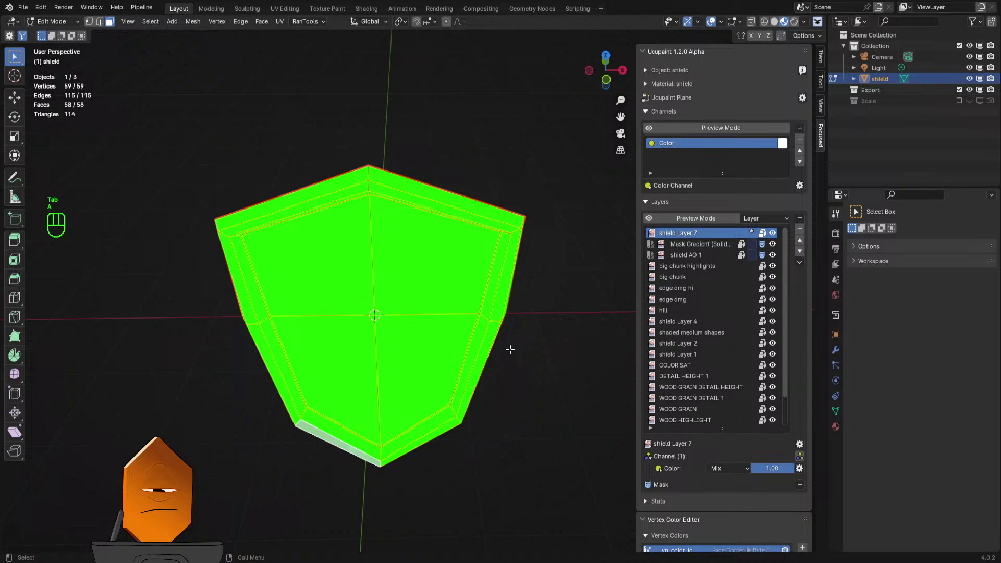
pyautogui.press('a')
pyautogui.click(363, 280)
pyautogui.keyDown('shift'); pyautogui.click(415, 275); pyautogui.keyUp('shift')
pyautogui.keyDown('shift'); pyautogui.click(362, 339); pyautogui.keyUp('shift')
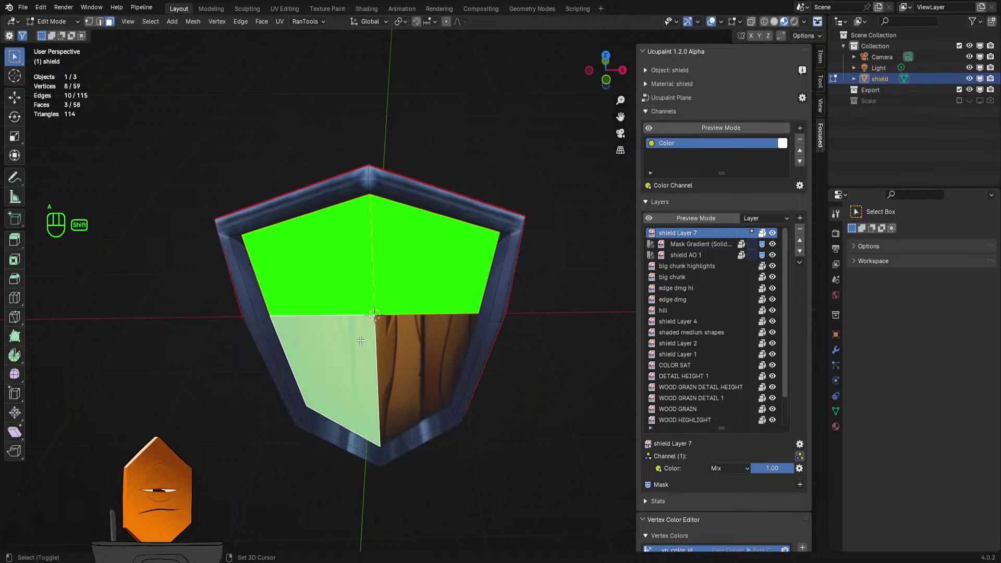
pyautogui.keyDown('shift'); pyautogui.click(410, 355); pyautogui.keyUp('shift')
# - Add all the wood faces on the shield's back to the selection
pyautogui.moveTo(541, 437); pyautogui.dragTo(297, 336, button='middle')
pyautogui.keyDown('shift'); pyautogui.click(333, 282); pyautogui.keyUp('shift')
pyautogui.keyDown('shift'); pyautogui.click(447, 266); pyautogui.keyUp('shift')
pyautogui.keyDown('shift'); pyautogui.click(316, 360); pyautogui.keyUp('shift')
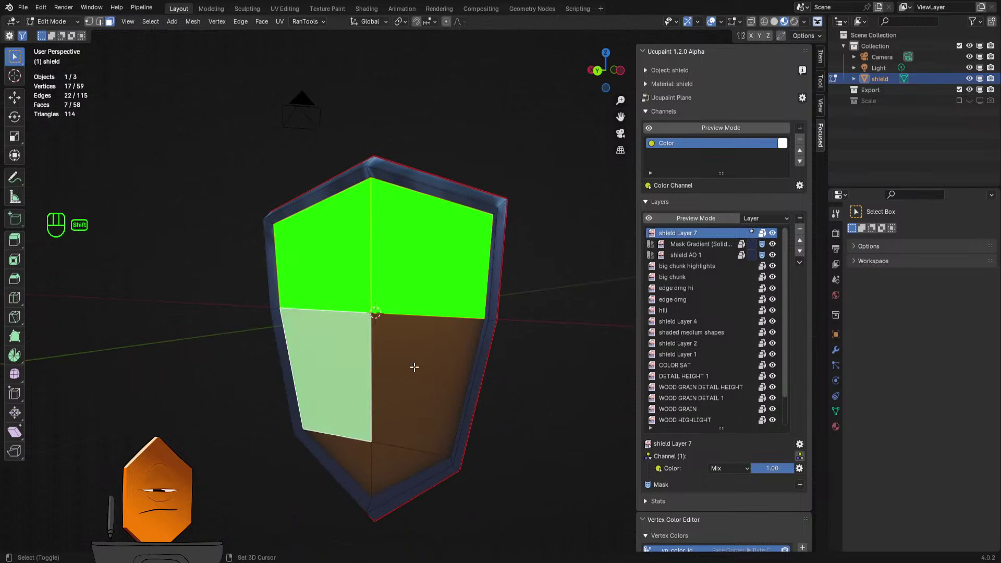
pyautogui.keyDown('shift'); pyautogui.click(415, 368); pyautogui.keyUp('shift')
pyautogui.keyDown('shift'); pyautogui.click(355, 469); pyautogui.keyUp('shift')
pyautogui.keyDown('shift'); pyautogui.click(394, 465); pyautogui.keyUp('shift')
# - Create a vertex group named "wood" and assign the selected front and back wood faces to it
pyautogui.moveTo(395, 465); pyautogui.dragTo(735, 433, button='middle')
pyautogui.click(836, 411)
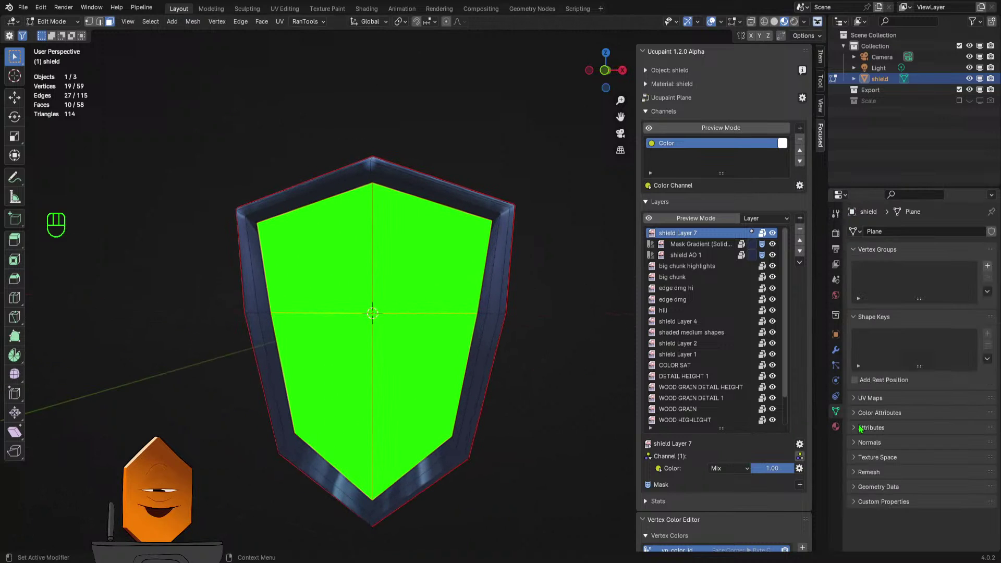
pyautogui.click(988, 267)
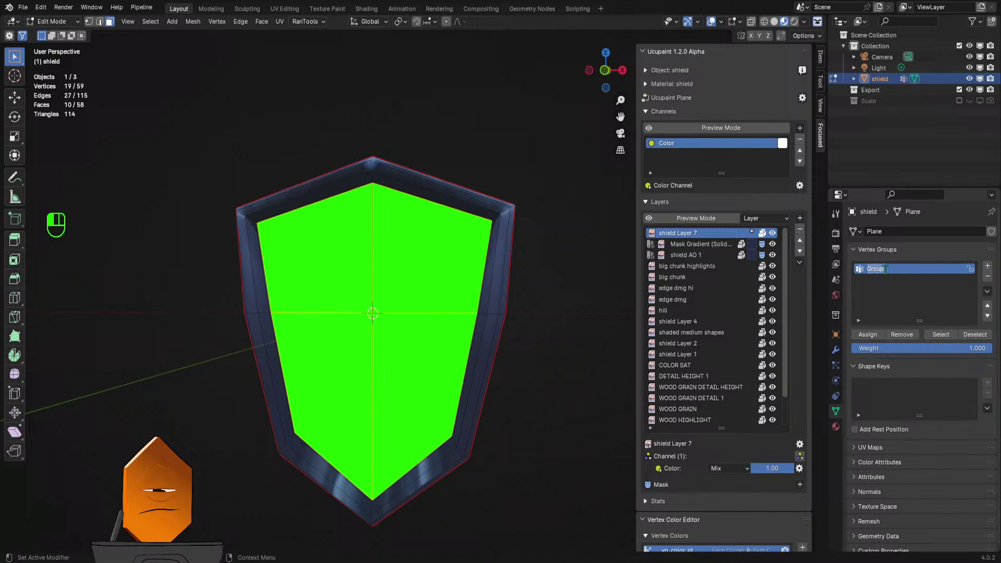
pyautogui.doubleClick(886, 269)
pyautogui.write('wood')
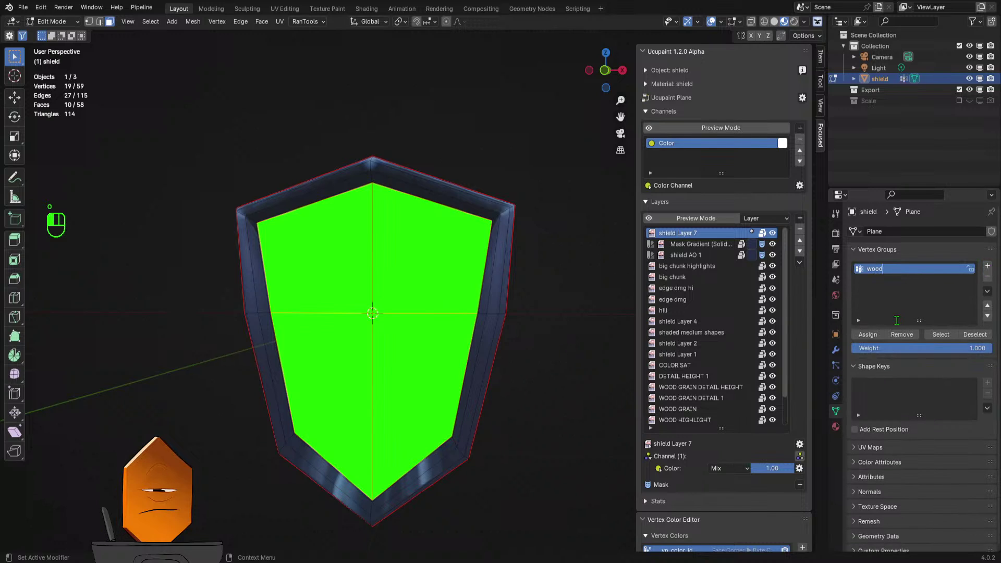
pyautogui.click(870, 334)
pyautogui.press('Tab')
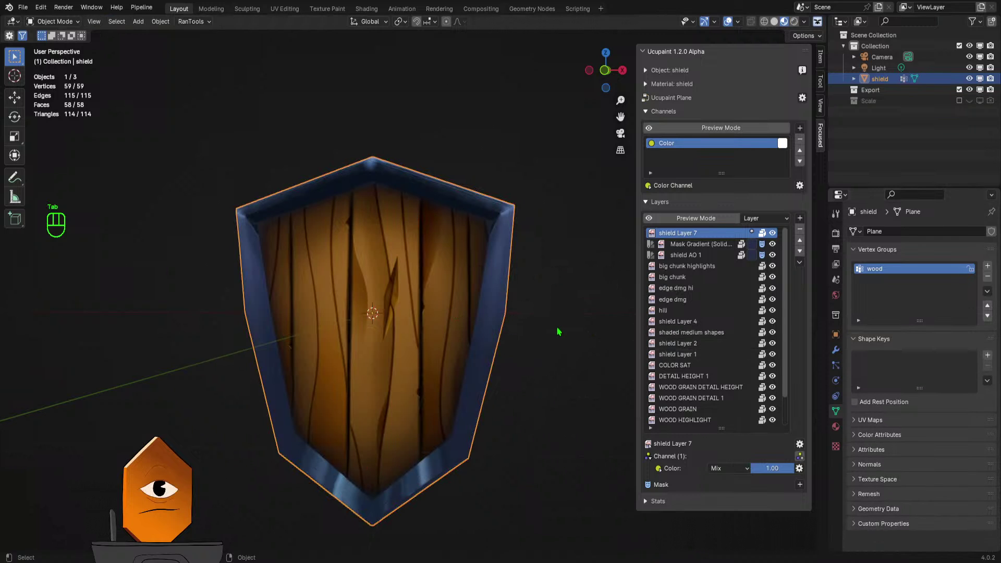
# - Invert the selection to the rim, assign it to a new vertex group named "metal", and return to Texture Paint mode
pyautogui.press('Tab')
pyautogui.moveTo(546, 331); pyautogui.dragTo(515, 332, button='middle')
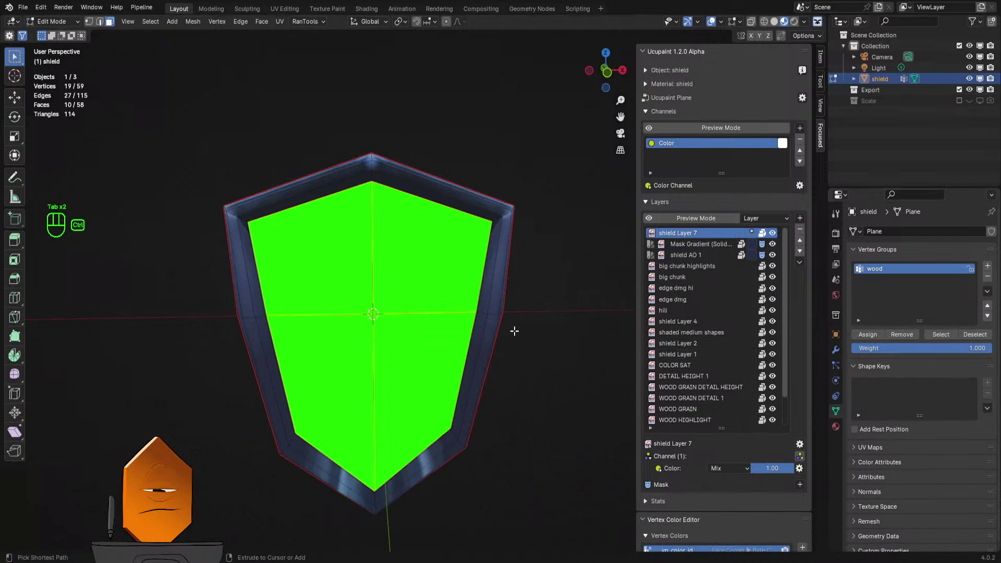
pyautogui.hotkey('ctrl', 'i')
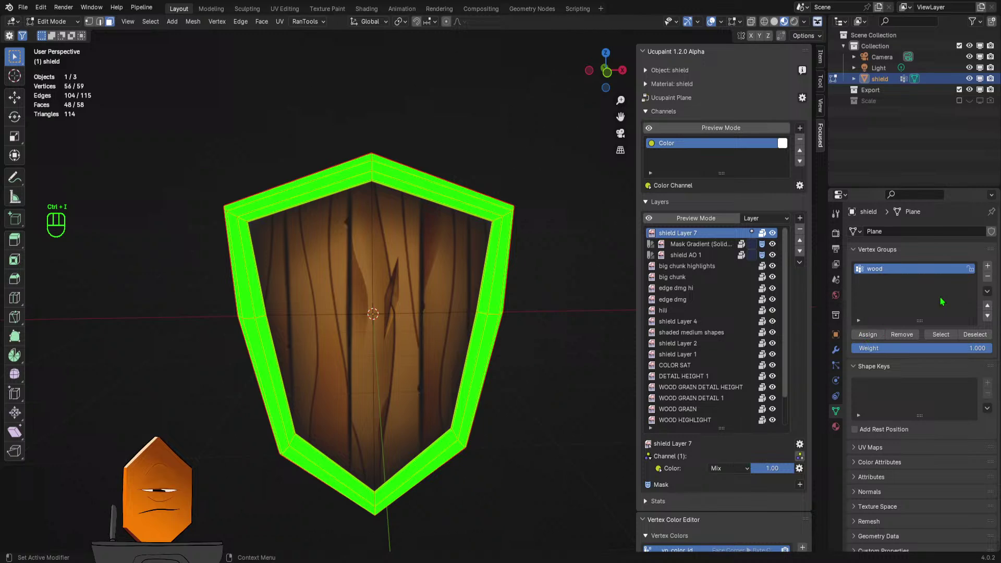
pyautogui.click(988, 266)
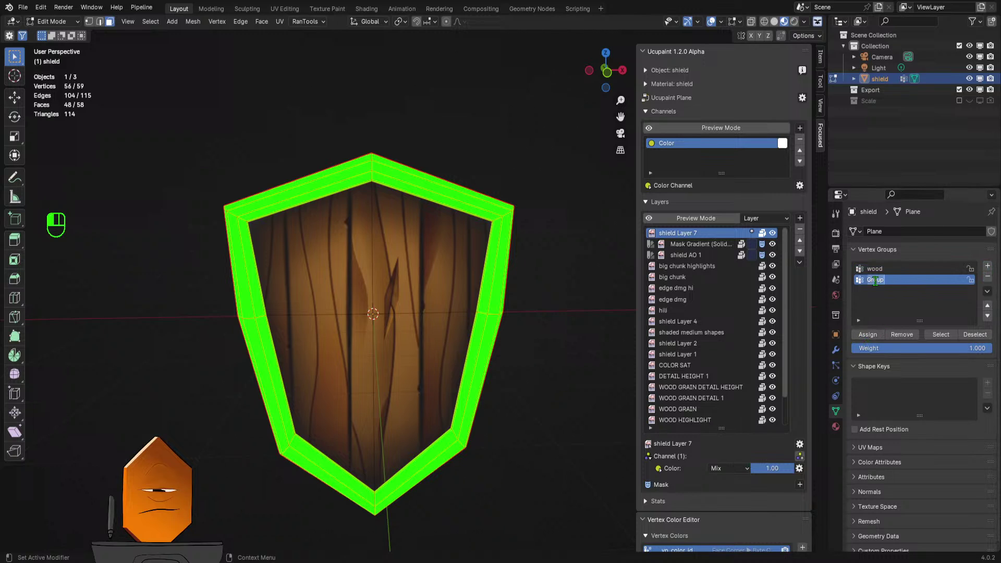
pyautogui.write('metal')
pyautogui.click(882, 298)
pyautogui.click(871, 337)
pyautogui.press('Tab')
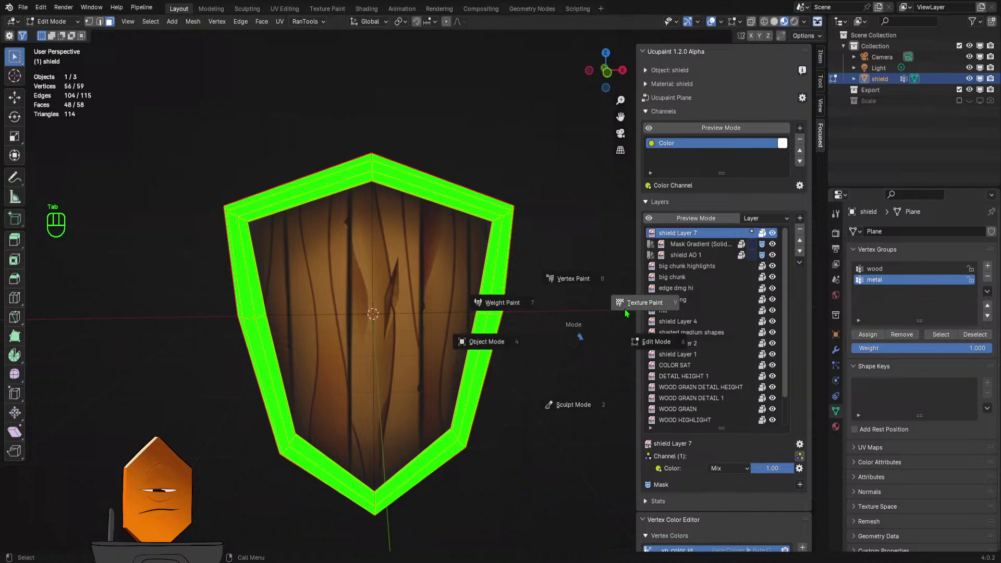
pyautogui.click(644, 304)
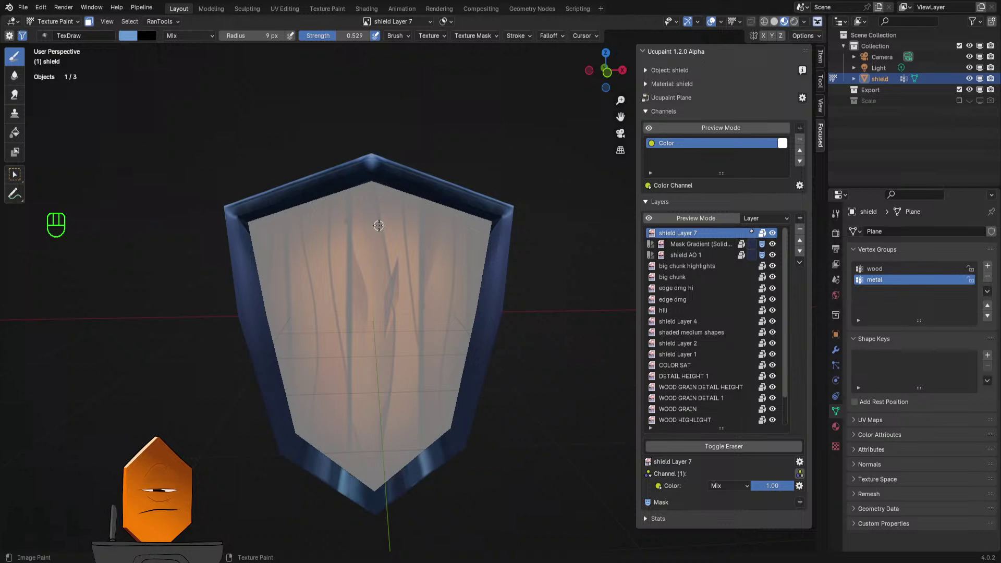
# - Inspect the brush's normal falloff settings and examine the masked rim from the front
pyautogui.moveTo(409, 294); pyautogui.dragTo(427, 353, button='middle')
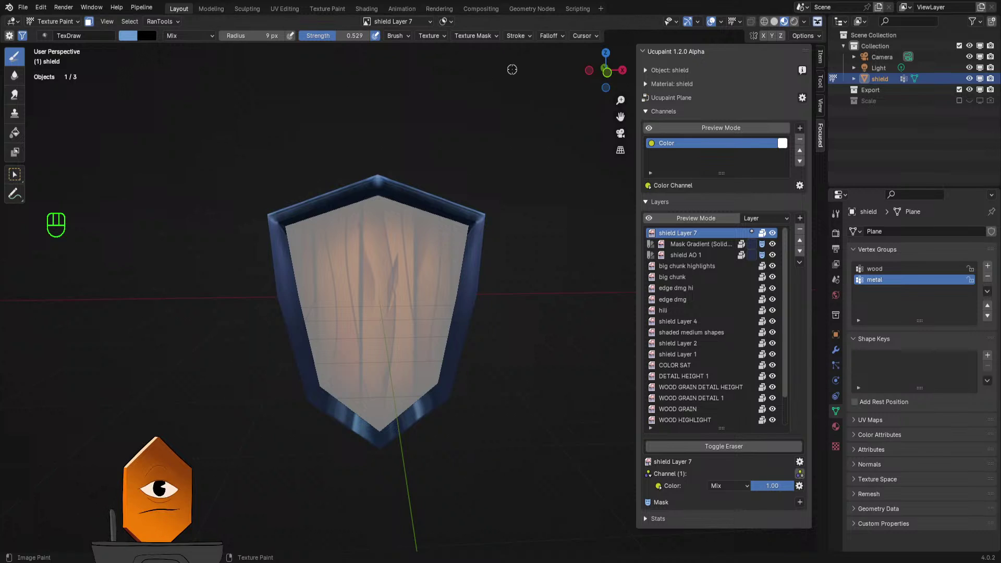
pyautogui.click(516, 36)
pyautogui.moveTo(546, 39)
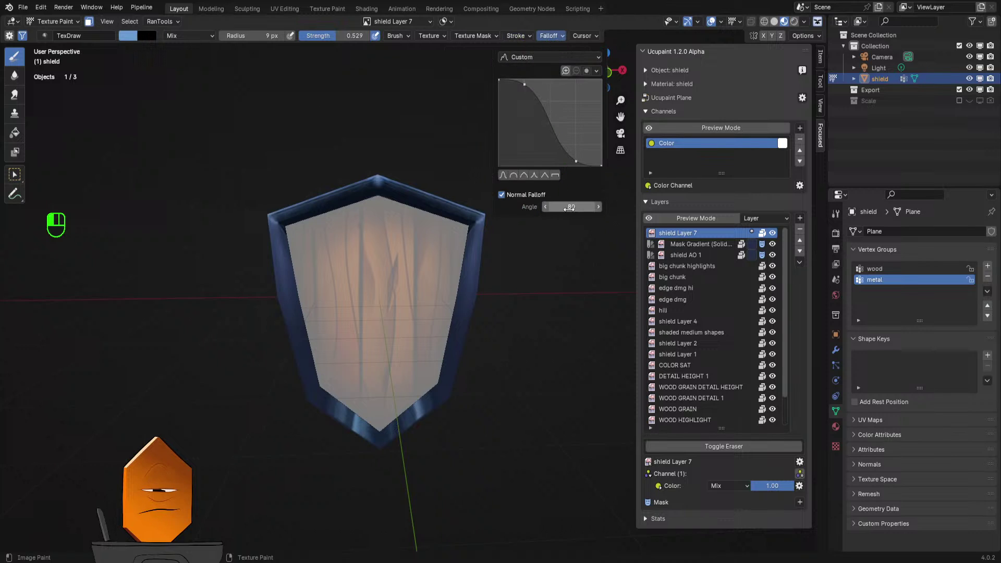
pyautogui.moveTo(504, 174)
pyautogui.keyDown('shift'); pyautogui.mouseDown(button='middle')
pyautogui.moveTo(481, 254)
pyautogui.moveTo(435, 252)
pyautogui.mouseUp(button='middle'); pyautogui.keyUp('shift')
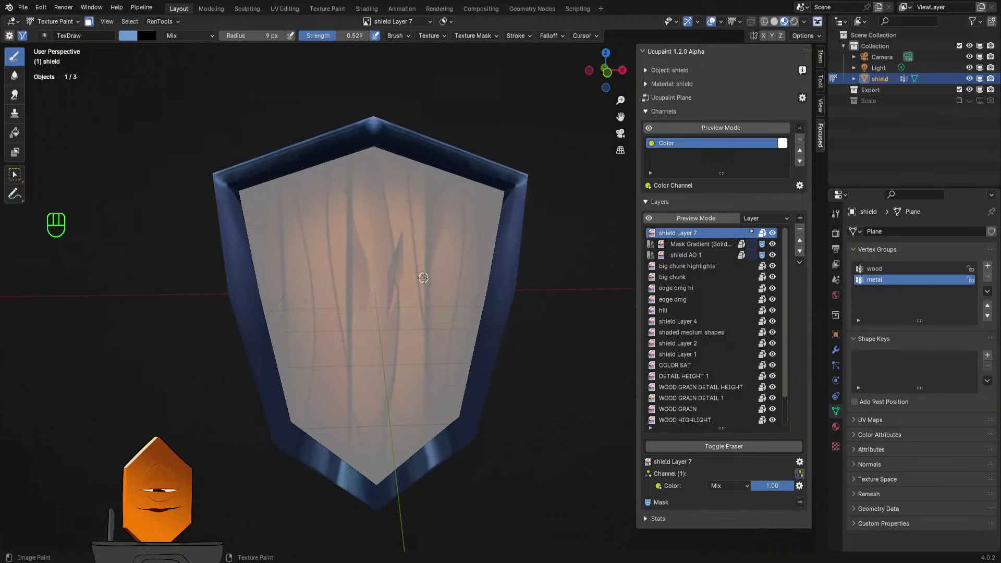
pyautogui.moveTo(423, 278); pyautogui.dragTo(345, 261, button='middle')
pyautogui.press('KP_1')
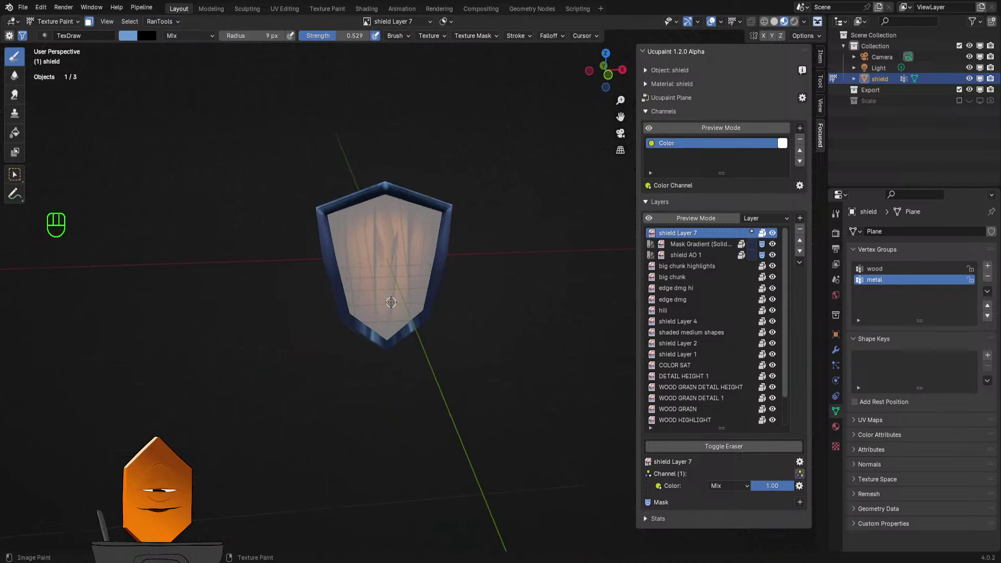
pyautogui.keyDown('ctrl'); pyautogui.moveTo(391, 302); pyautogui.dragTo(403, 279, button='middle'); pyautogui.keyUp('ctrl')
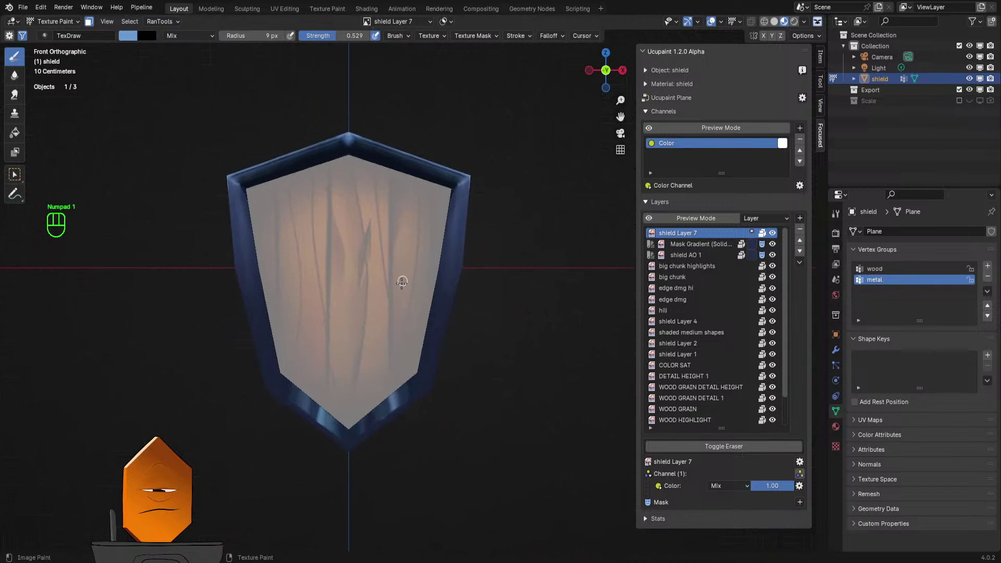
pyautogui.scroll(2, 400, 280)
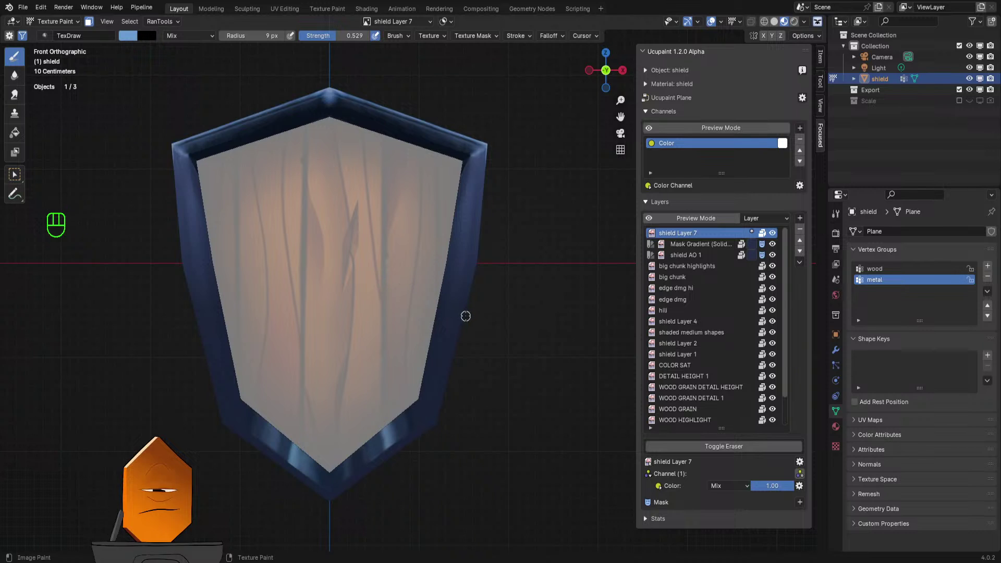
# - Set the brush radius to 20 px, try a light blue streak across the right rim, and undo it
pyautogui.hotkey('ctrl', 'z')
pyautogui.press('f')
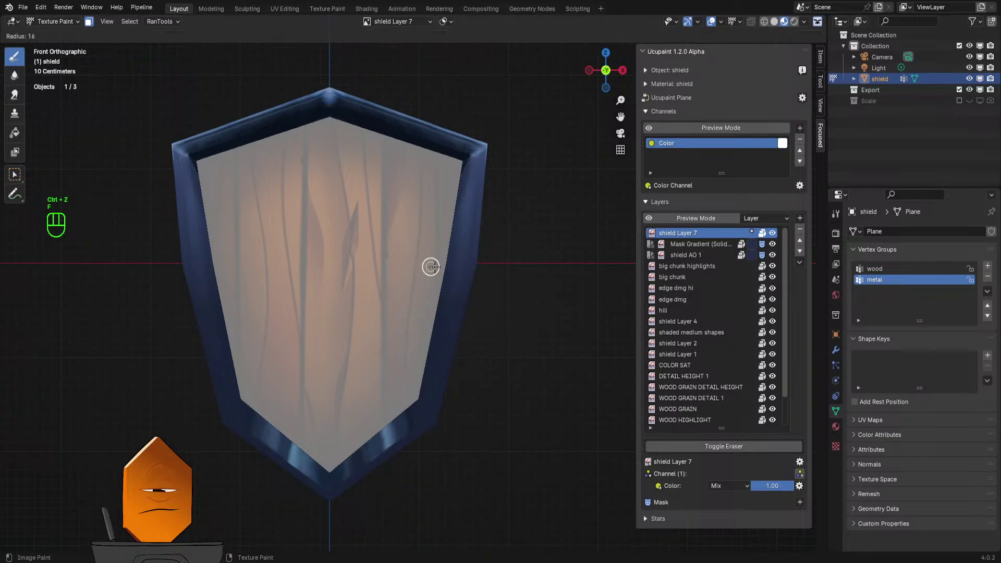
pyautogui.click(432, 267)
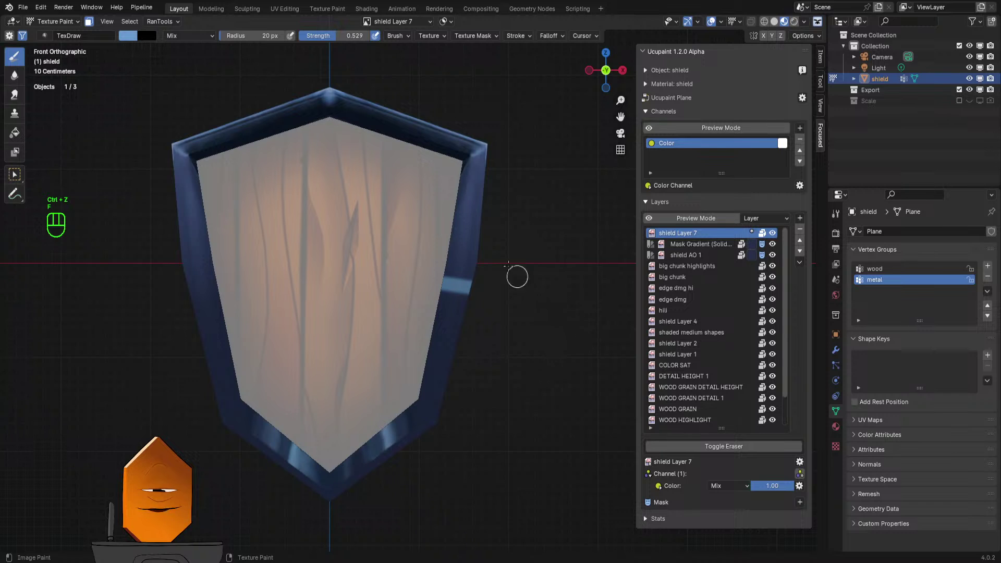
pyautogui.scroll(-3, 518, 276)
pyautogui.moveTo(469, 275)
pyautogui.mouseDown(button='middle')
pyautogui.moveTo(466, 377)
pyautogui.moveTo(511, 339)
pyautogui.moveTo(472, 319)
pyautogui.mouseUp(button='middle')
pyautogui.hotkey('ctrl', 'z')
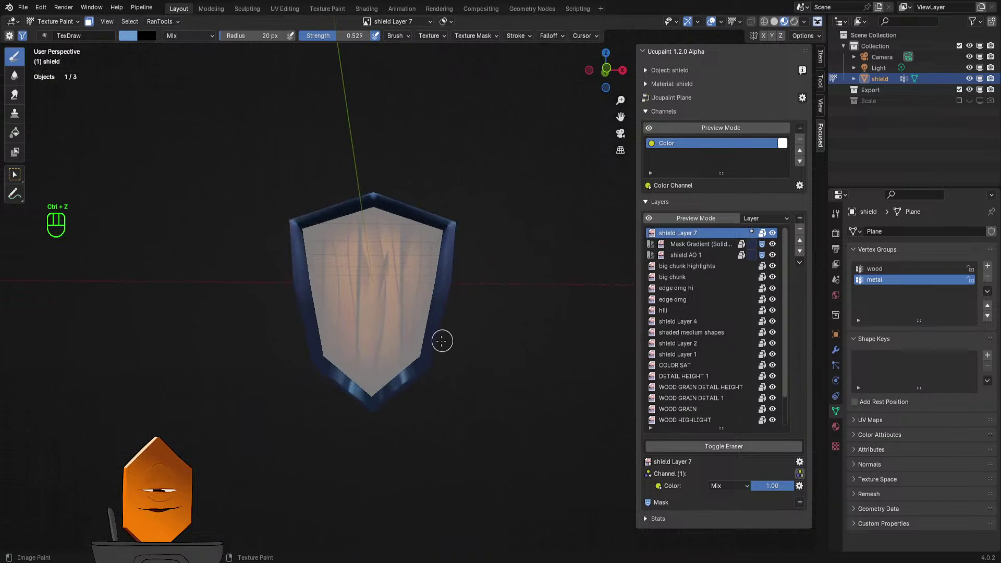
# - Switch to Edit Mode and select the four inner bevel faces along the shield's right rim
pyautogui.press('Tab')
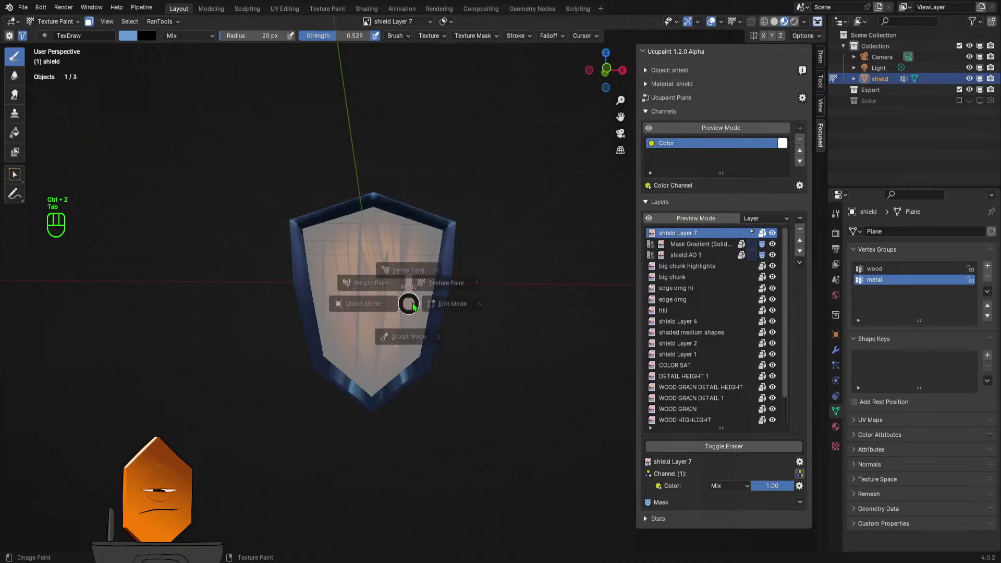
pyautogui.click(412, 306)
pyautogui.keyDown('ctrl'); pyautogui.moveTo(413, 307); pyautogui.dragTo(546, 306, button='middle'); pyautogui.keyUp('ctrl')
pyautogui.click(410, 216)
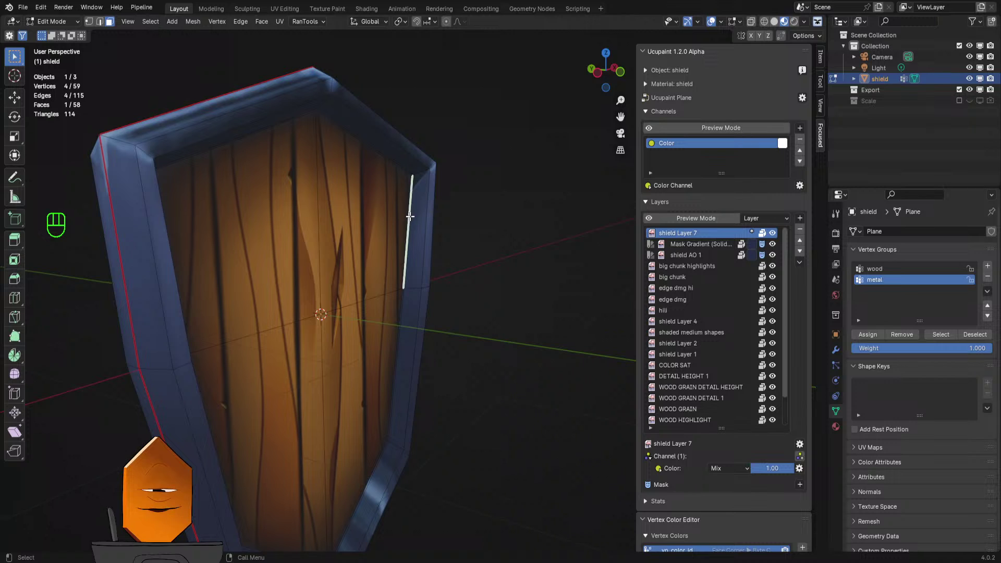
pyautogui.keyDown('shift'); pyautogui.click(418, 222); pyautogui.keyUp('shift')
pyautogui.keyDown('shift'); pyautogui.click(404, 309); pyautogui.keyUp('shift')
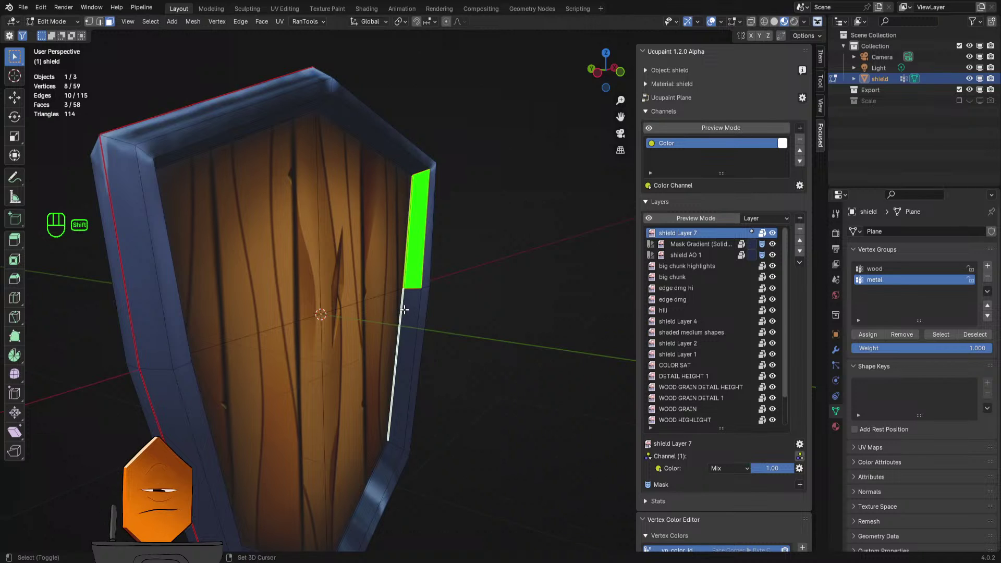
pyautogui.keyDown('shift'); pyautogui.click(398, 375); pyautogui.keyUp('shift')
# - Add the four matching inner bevel faces of the left rim to the selection
pyautogui.moveTo(440, 448); pyautogui.dragTo(357, 379, button='middle')
pyautogui.scroll(6, 548, 402)
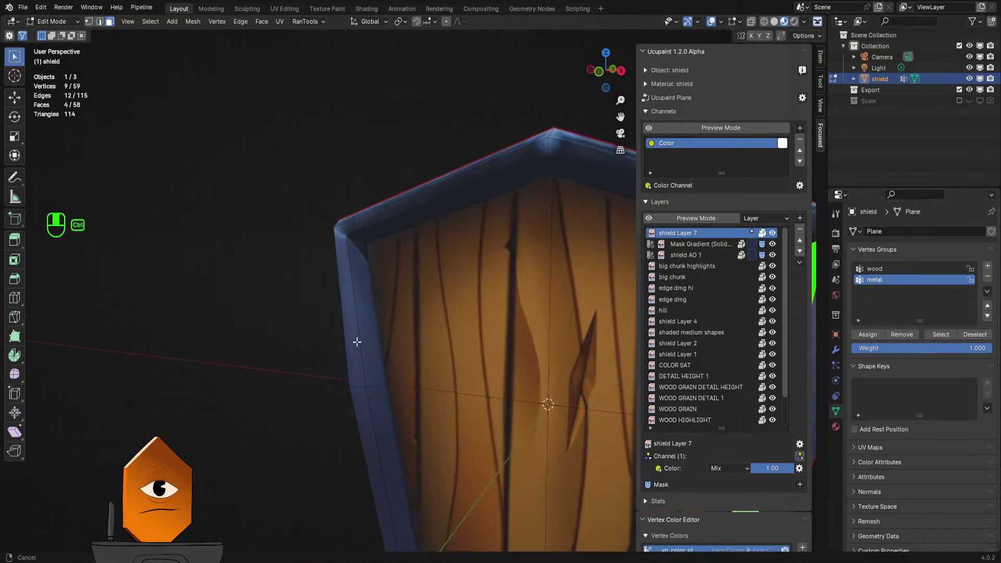
pyautogui.keyDown('alt'); pyautogui.keyDown('shift'); pyautogui.click(323, 408); pyautogui.keyUp('shift'); pyautogui.keyUp('alt')
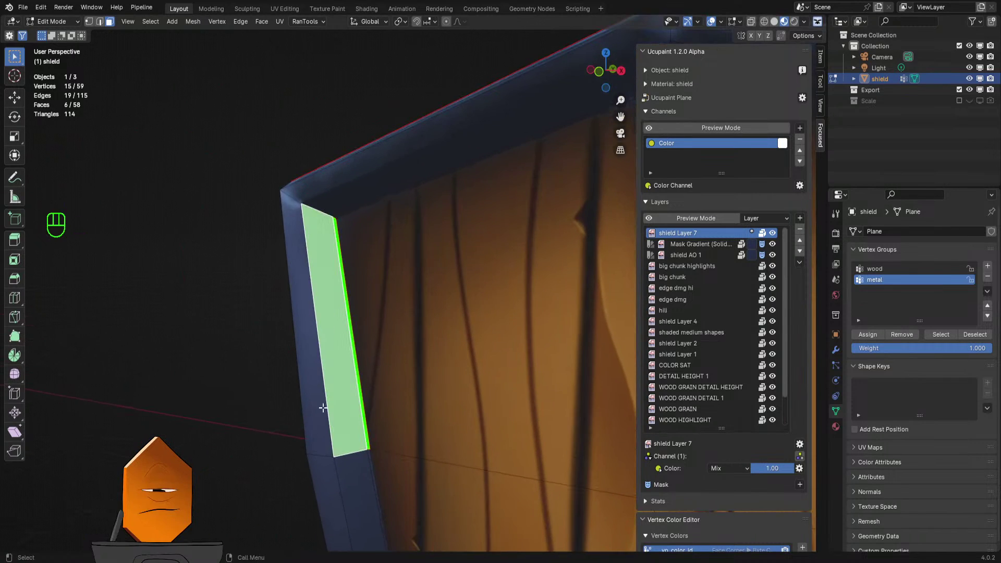
pyautogui.keyDown('alt'); pyautogui.keyDown('shift'); pyautogui.click(372, 462); pyautogui.keyUp('shift'); pyautogui.keyUp('alt')
pyautogui.scroll(-5, 429, 373)
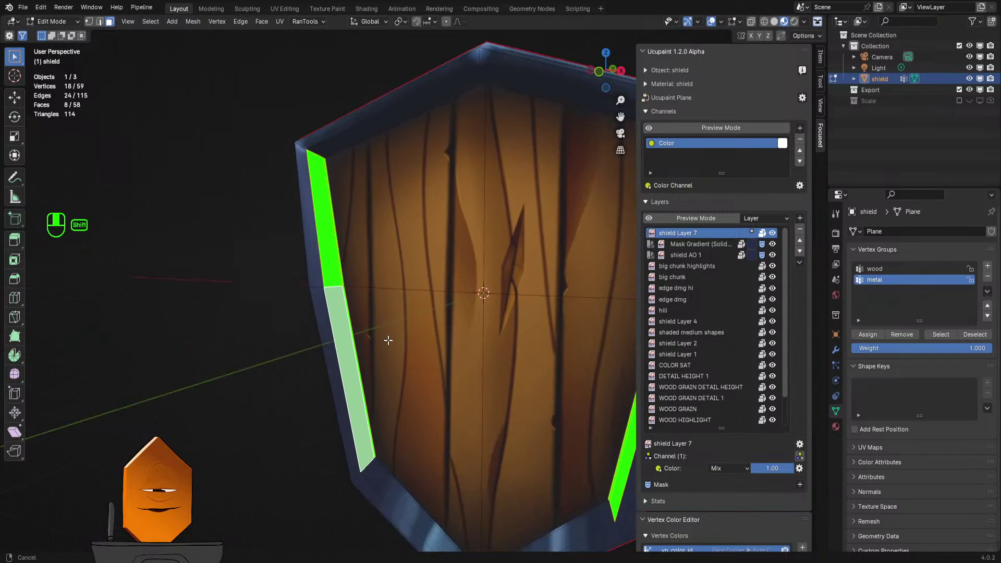
pyautogui.scroll(-3, 354, 284)
pyautogui.moveTo(441, 261)
pyautogui.mouseDown(button='middle')
pyautogui.moveTo(313, 334)
pyautogui.moveTo(340, 336)
pyautogui.mouseUp(button='middle')
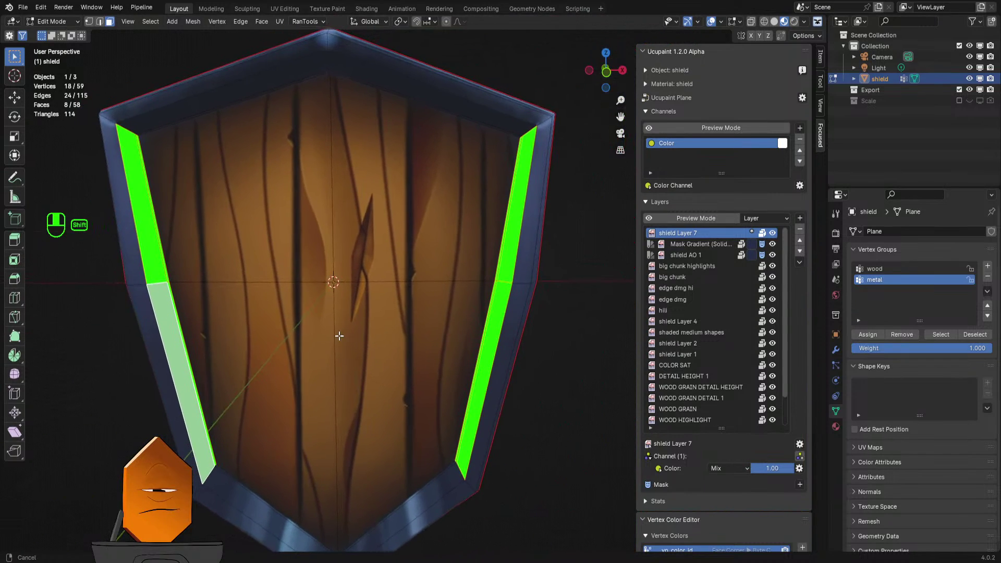
# - Return to Texture Paint mode with painting limited to the selected inner rim faces, viewing the shield from the front
pyautogui.press('Tab')
pyautogui.moveTo(476, 243); pyautogui.dragTo(465, 315, button='middle')
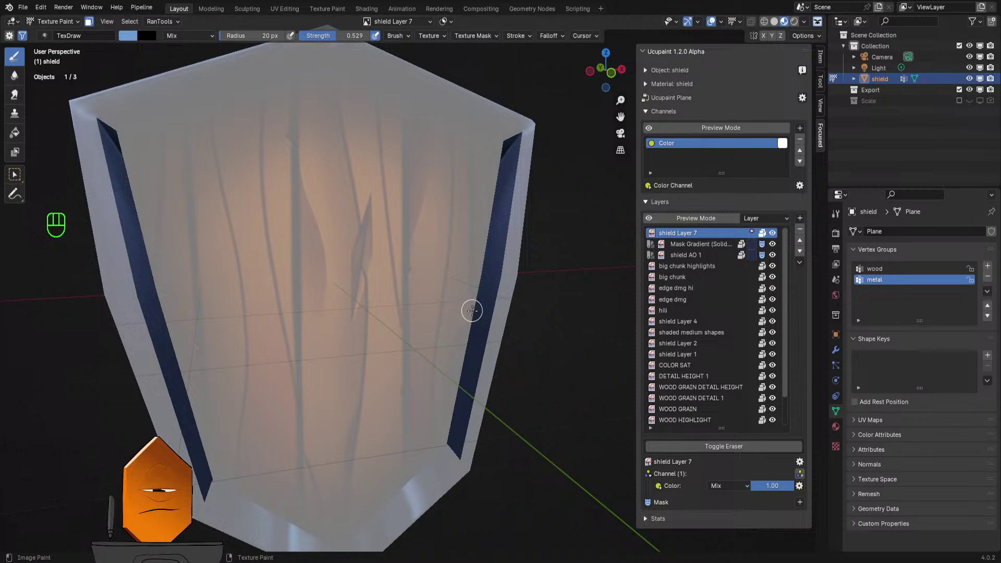
pyautogui.scroll(-2, 472, 311)
pyautogui.moveTo(506, 346); pyautogui.dragTo(472, 400, button='middle')
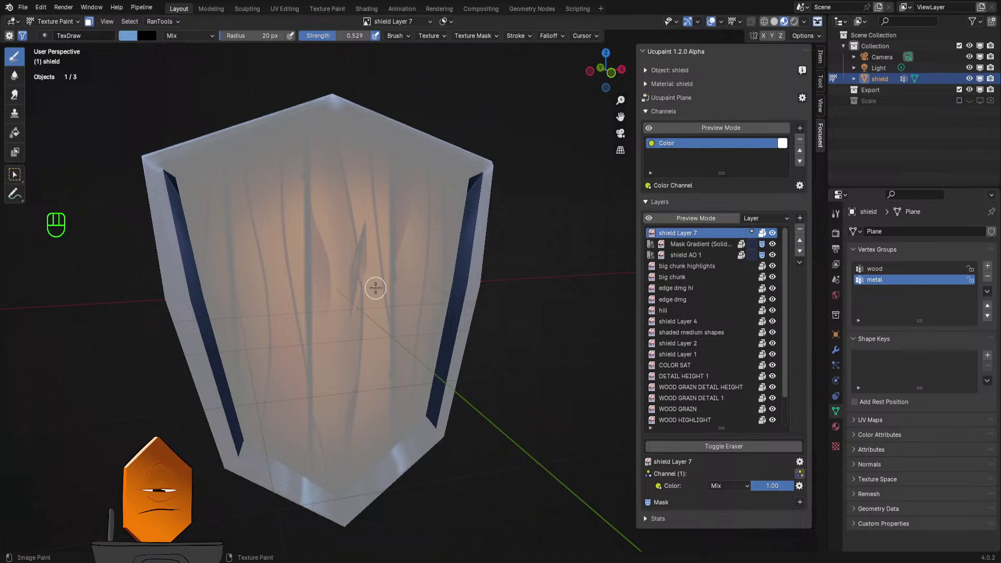
pyautogui.press('KP_1')
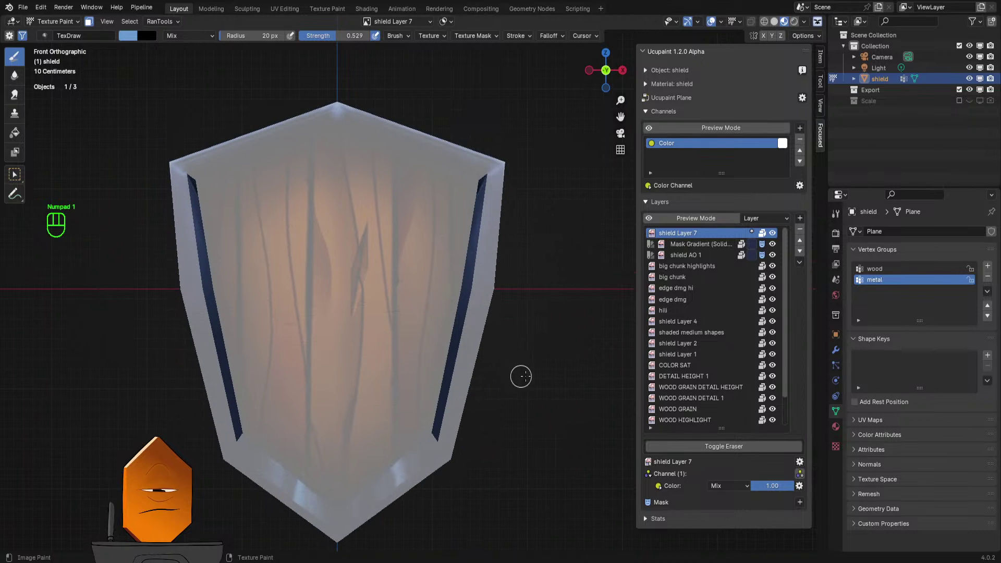
# - Undo the trial strokes on the inner rim and paint a light blue highlight near the middle of the right inner bevel
pyautogui.hotkey('ctrl', 'z')
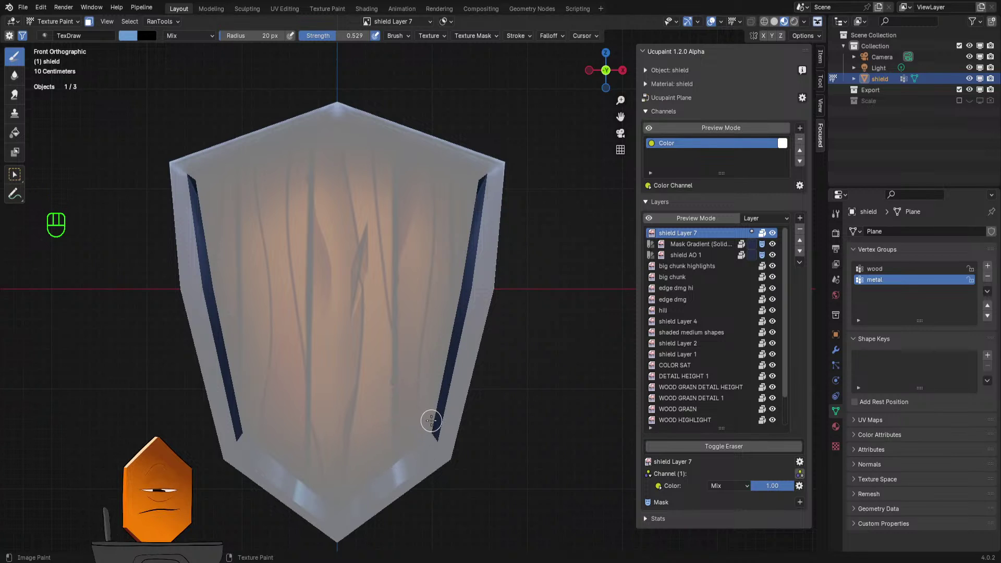
pyautogui.hotkey('ctrl', 'z')
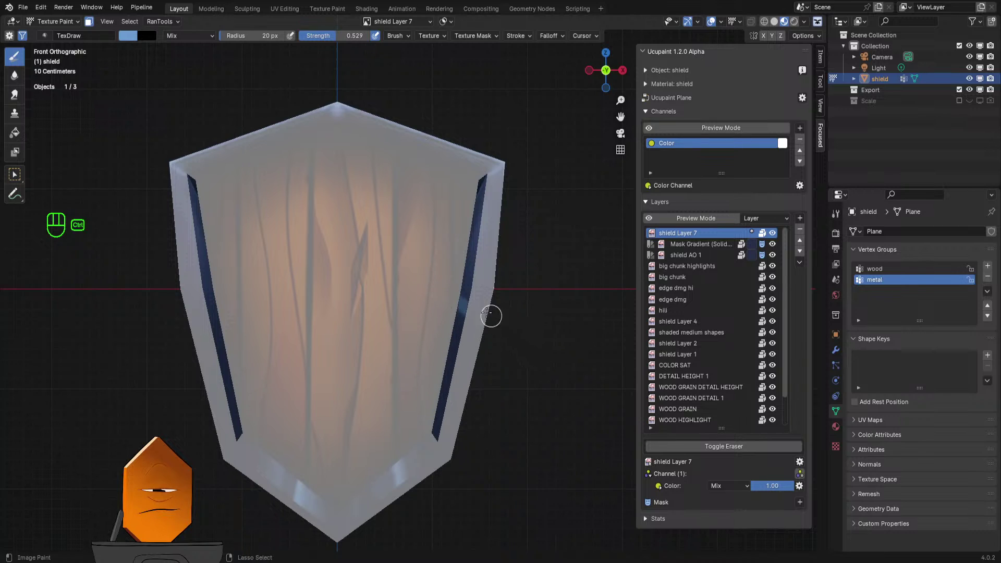
pyautogui.hotkey('ctrl', 'z')
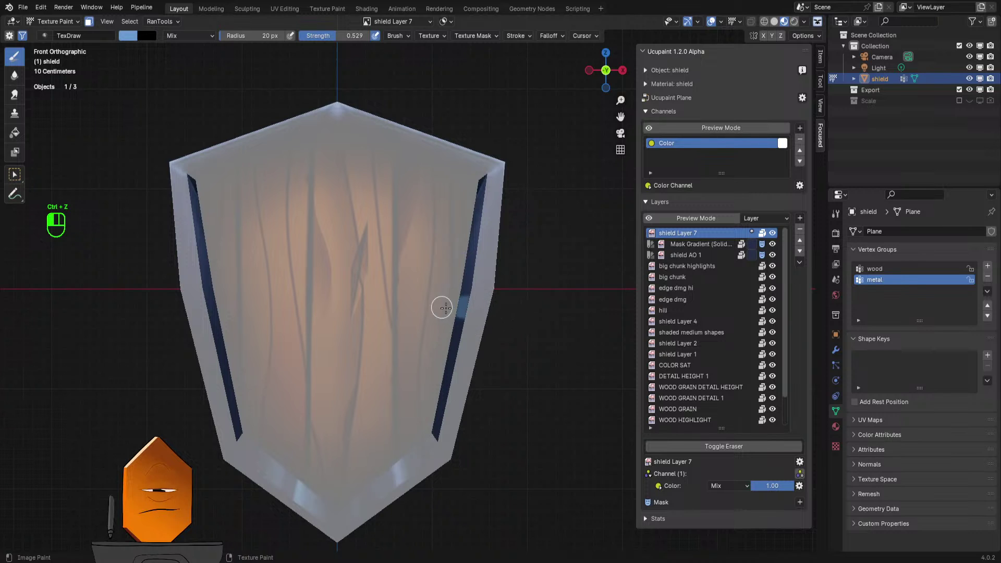
pyautogui.scroll(-3, 527, 250)
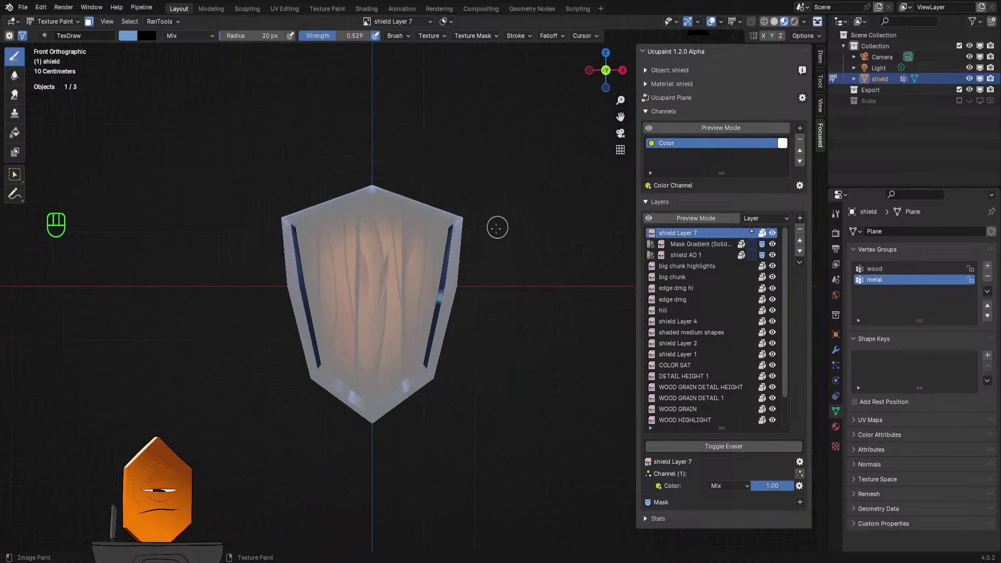
pyautogui.scroll(2, 472, 270)
# - Soften the right bevel's middle highlight with a 59 px brush, then refine its edges with sampled rim colour at 18 px
pyautogui.press('f')
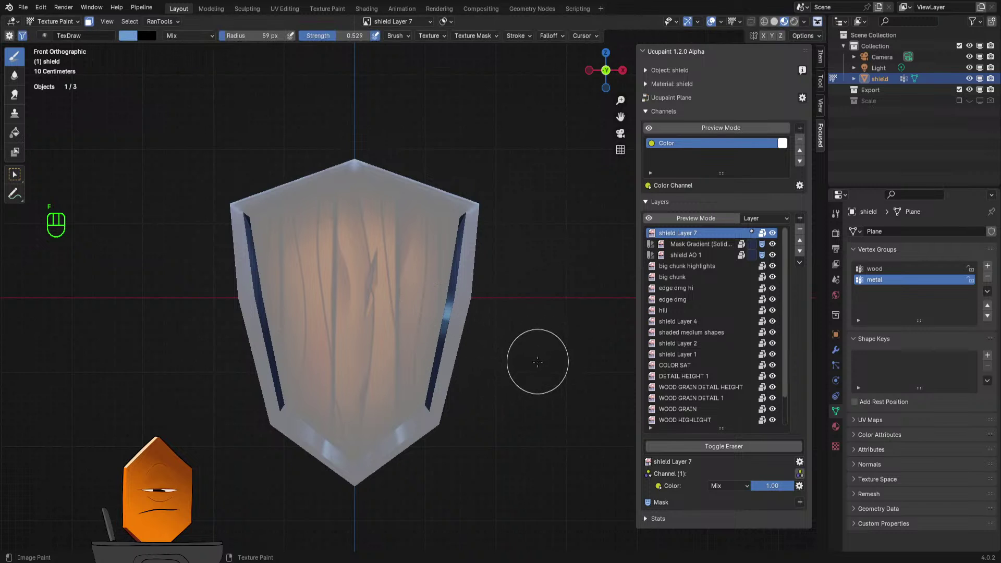
pyautogui.scroll(2, 449, 342)
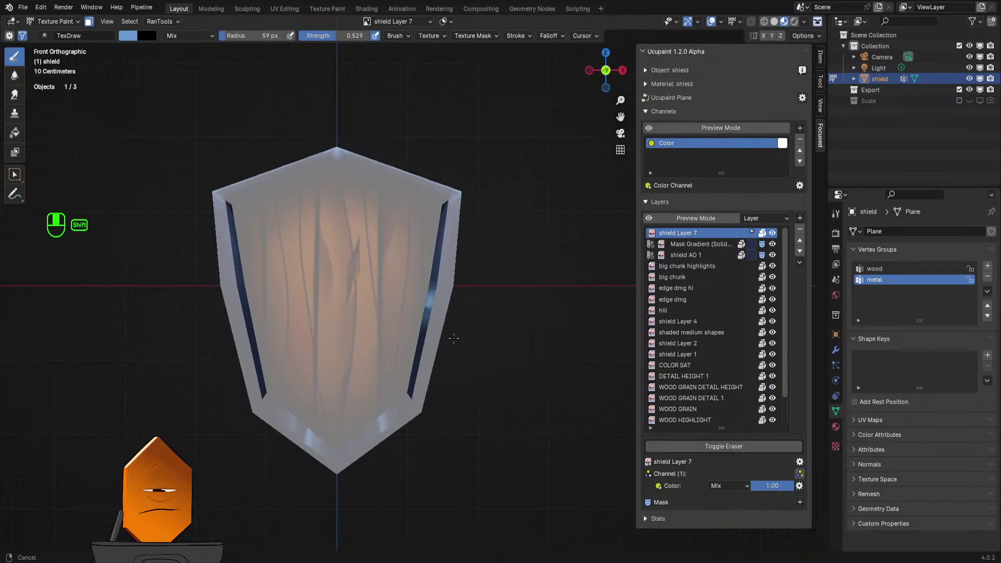
pyautogui.press('s')
pyautogui.press('f')
pyautogui.click(429, 350)
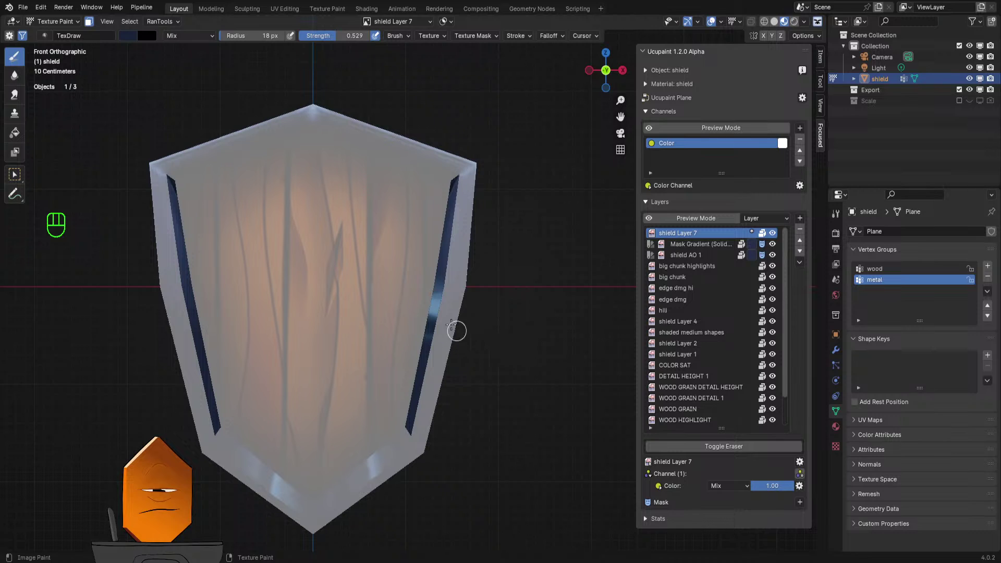
# - Paint a second light blue highlight on the lower right inner bevel and blend both highlights using colours sampled from the rim
pyautogui.press('s')
pyautogui.moveTo(420, 346)
pyautogui.mouseDown()
pyautogui.moveTo(435, 367)
pyautogui.moveTo(405, 367)
pyautogui.moveTo(423, 389)
pyautogui.moveTo(457, 403)
pyautogui.mouseUp()
pyautogui.moveTo(397, 374)
pyautogui.mouseDown()
pyautogui.moveTo(428, 408)
pyautogui.moveTo(417, 412)
pyautogui.mouseUp()
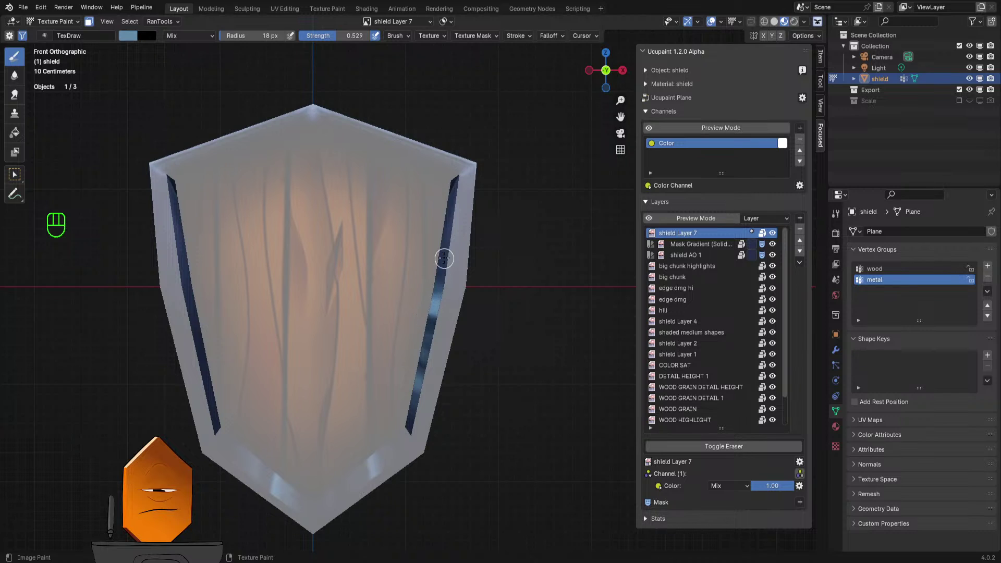
pyautogui.press('s')
pyautogui.moveTo(426, 316); pyautogui.dragTo(448, 340)
pyautogui.moveTo(440, 338); pyautogui.dragTo(432, 323)
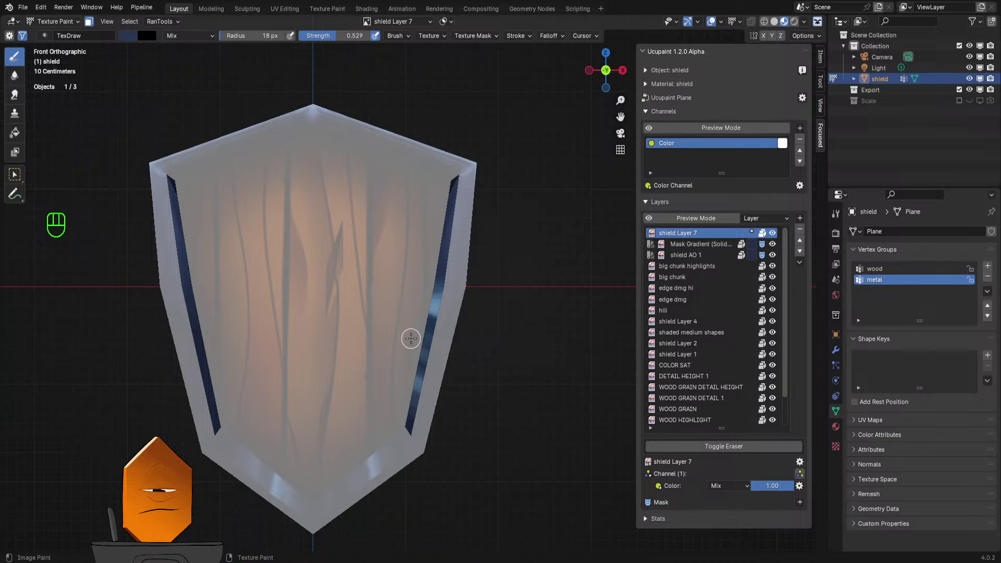
# - Reset the brush's Normal Falloff angle to its default value
pyautogui.click(529, 37)
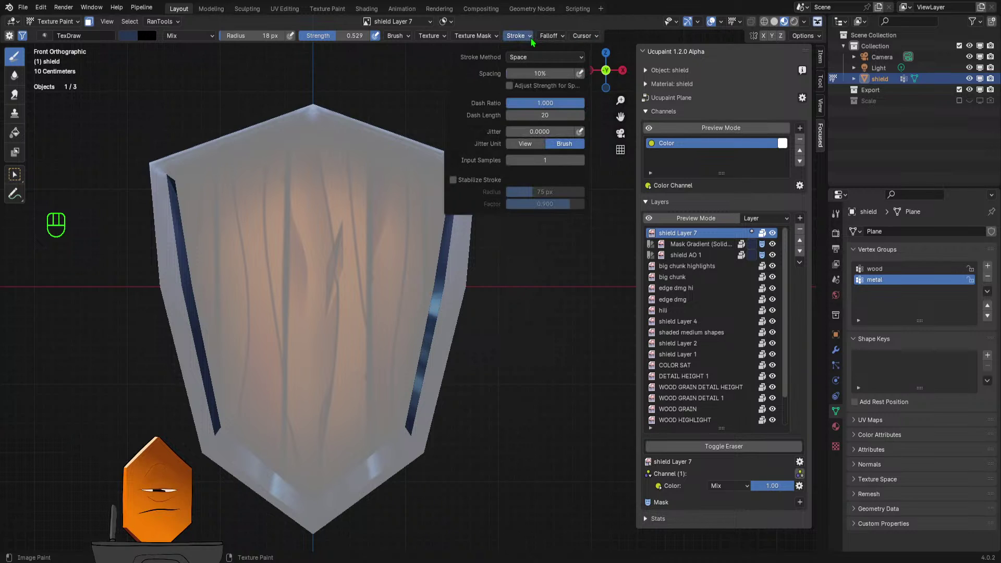
pyautogui.moveTo(556, 38)
pyautogui.click(570, 208)
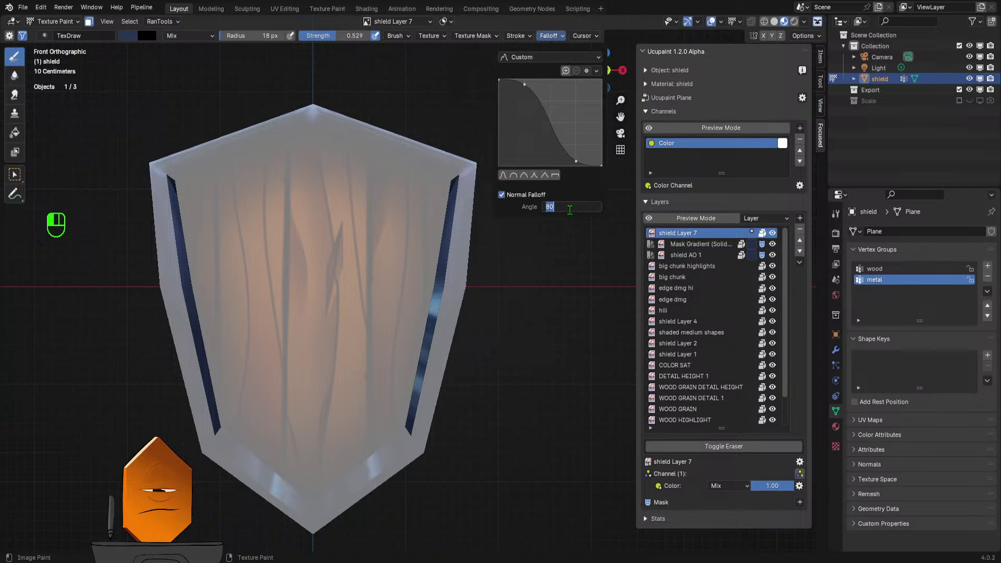
pyautogui.rightClick(570, 209)
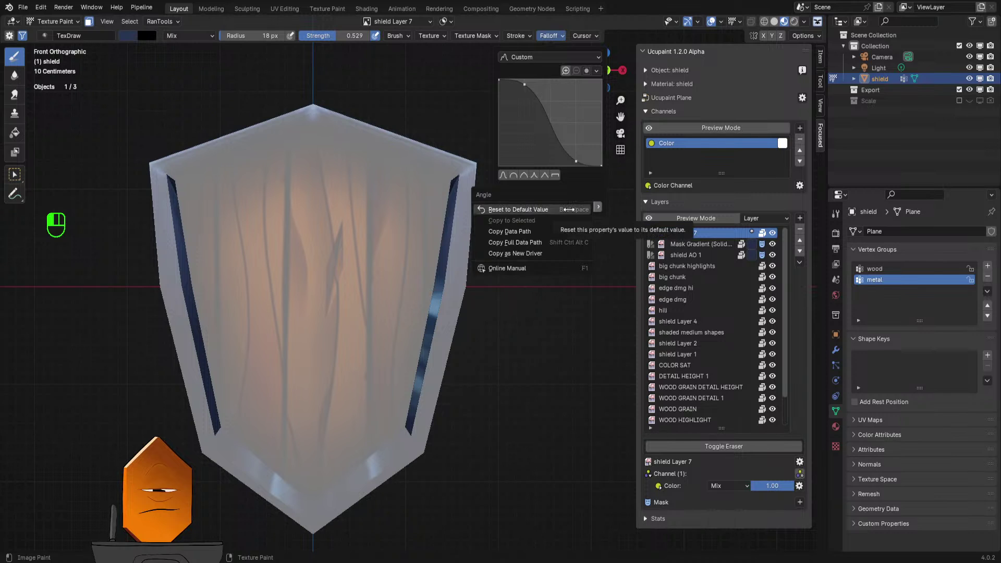
pyautogui.click(564, 210)
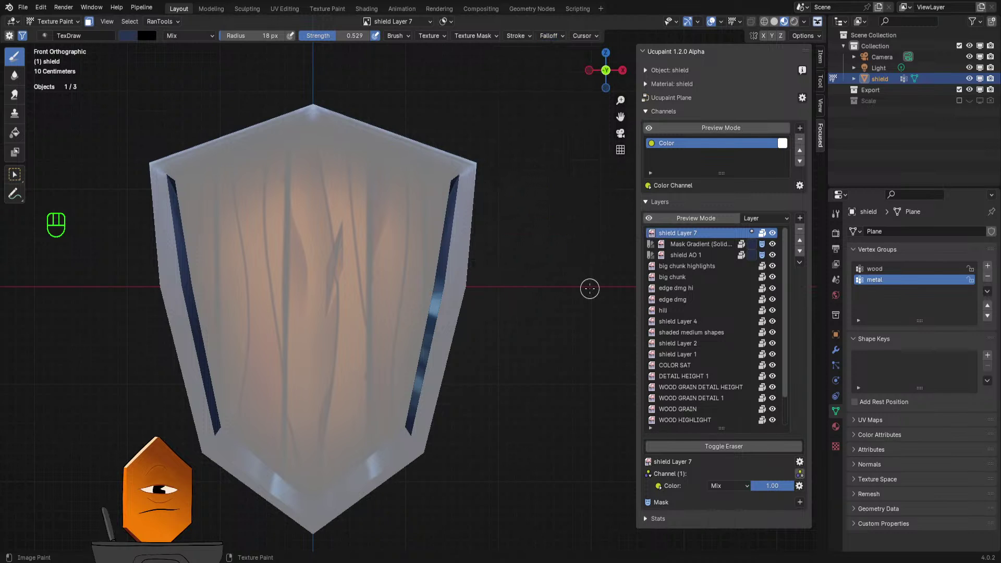
pyautogui.click(552, 37)
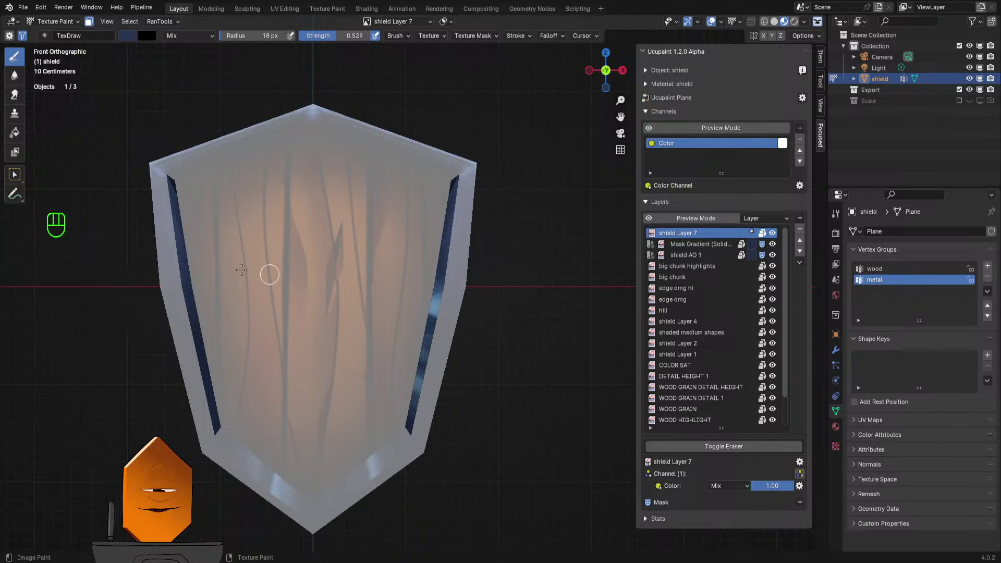
# - Sample the light blue highlight colour and paint matching highlights on the upper and lower left inner bevel
pyautogui.keyDown('shift'); pyautogui.moveTo(232, 309); pyautogui.dragTo(293, 312, button='middle'); pyautogui.keyUp('shift')
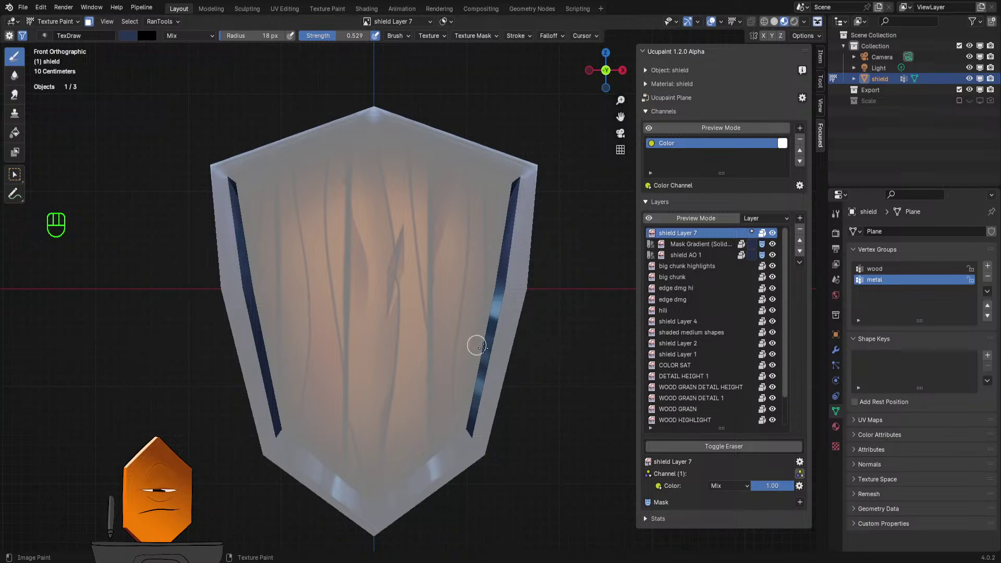
pyautogui.press('s')
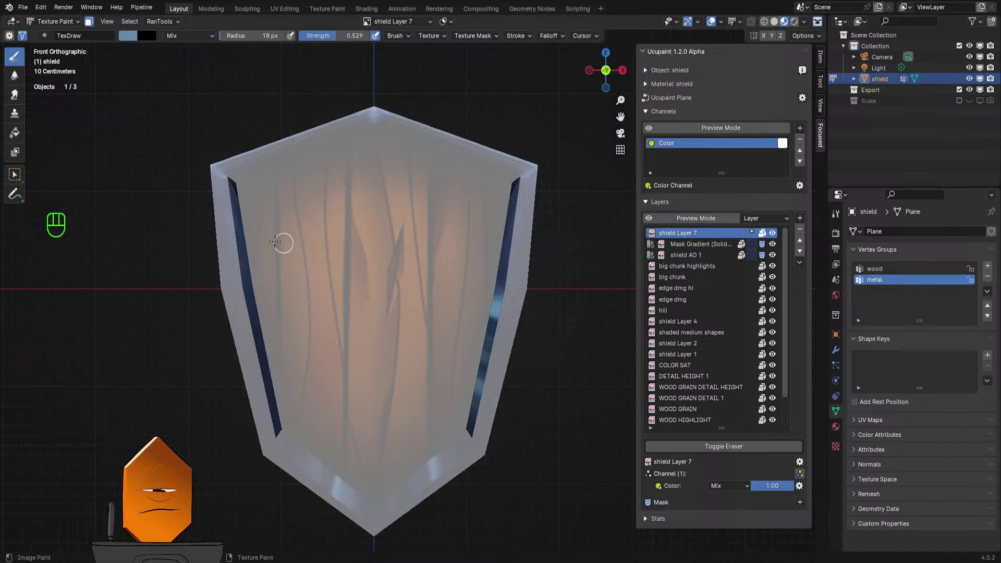
pyautogui.click(235, 230)
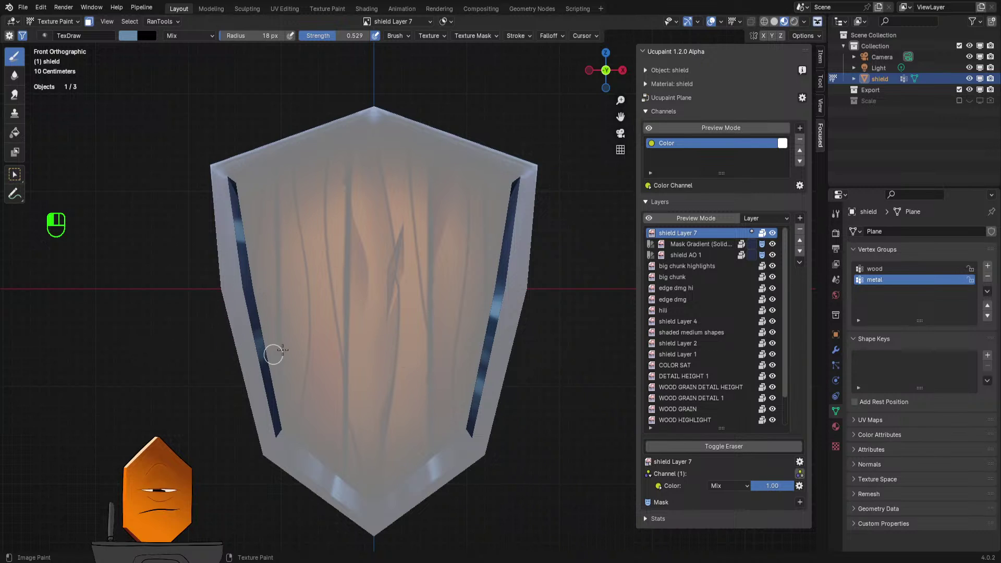
pyautogui.moveTo(271, 351)
pyautogui.mouseDown()
pyautogui.moveTo(259, 391)
pyautogui.moveTo(306, 377)
pyautogui.moveTo(251, 380)
pyautogui.moveTo(302, 353)
pyautogui.moveTo(246, 377)
pyautogui.moveTo(294, 367)
pyautogui.moveTo(476, 368)
pyautogui.moveTo(585, 320)
pyautogui.moveTo(562, 295)
pyautogui.moveTo(516, 306)
pyautogui.mouseUp()
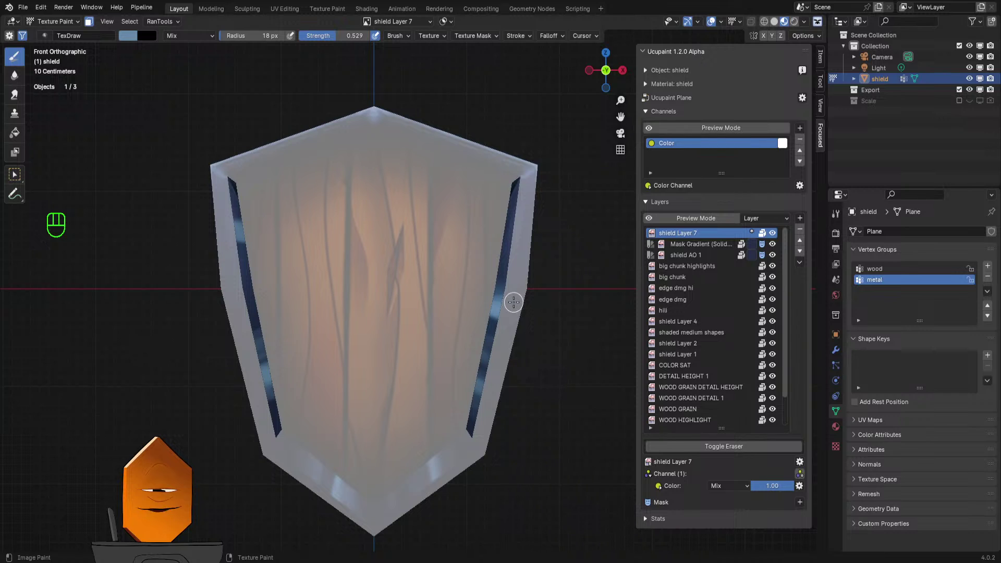
pyautogui.press('f')
pyautogui.click(197, 219)
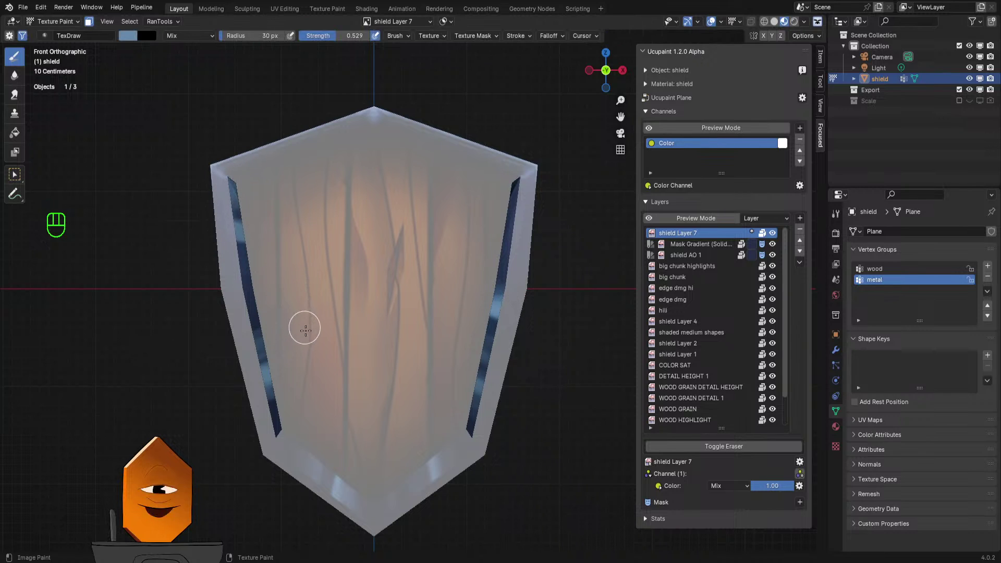
pyautogui.hotkey('ctrl', 'z')
pyautogui.hotkey('ctrl', 'z')
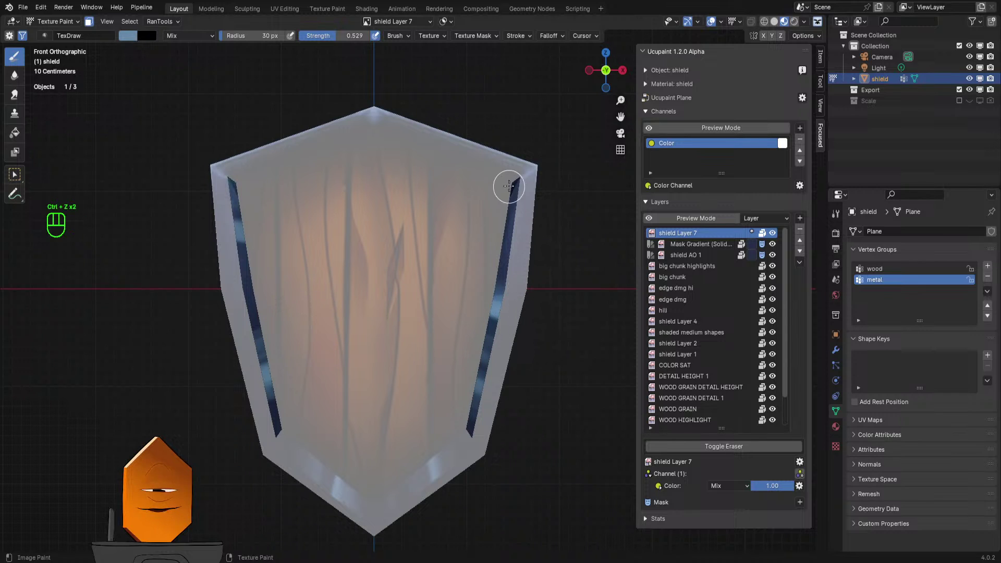
# - Set the brush radius to 16 px, sample the highlight blue from the right rim, and make the colour brighter
pyautogui.press('f')
pyautogui.click(499, 364)
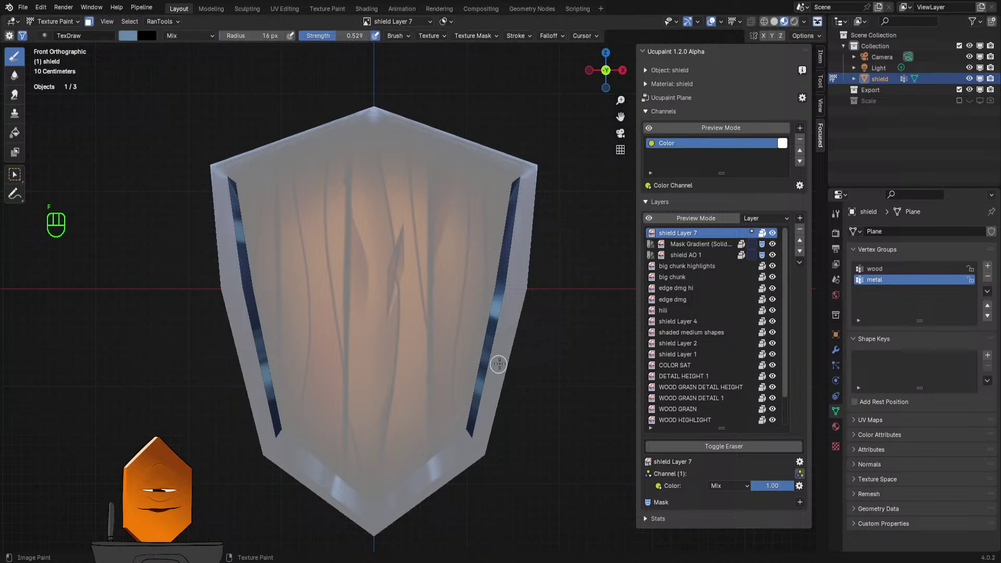
pyautogui.press('s')
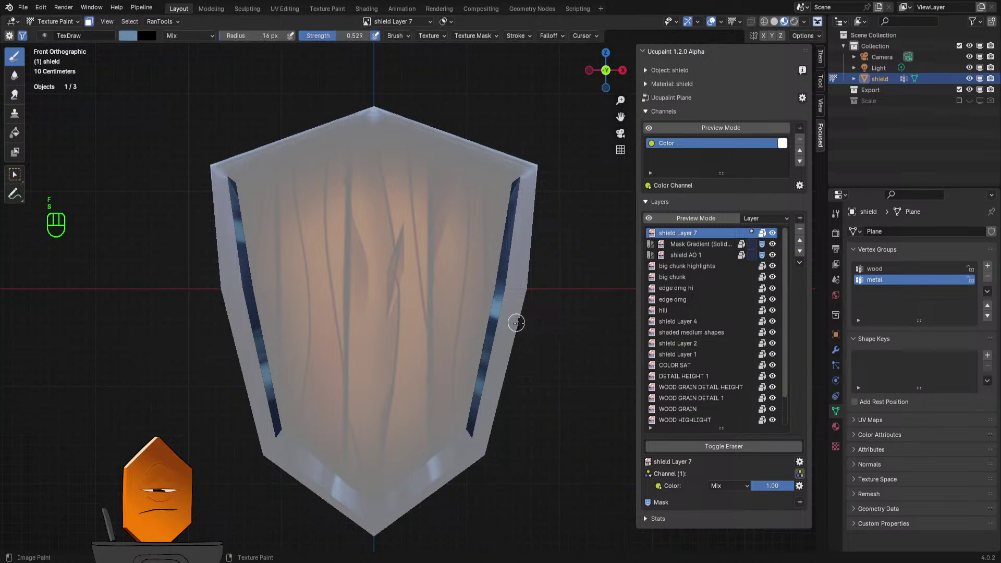
pyautogui.rightClick(568, 361)
pyautogui.moveTo(568, 311); pyautogui.dragTo(570, 301)
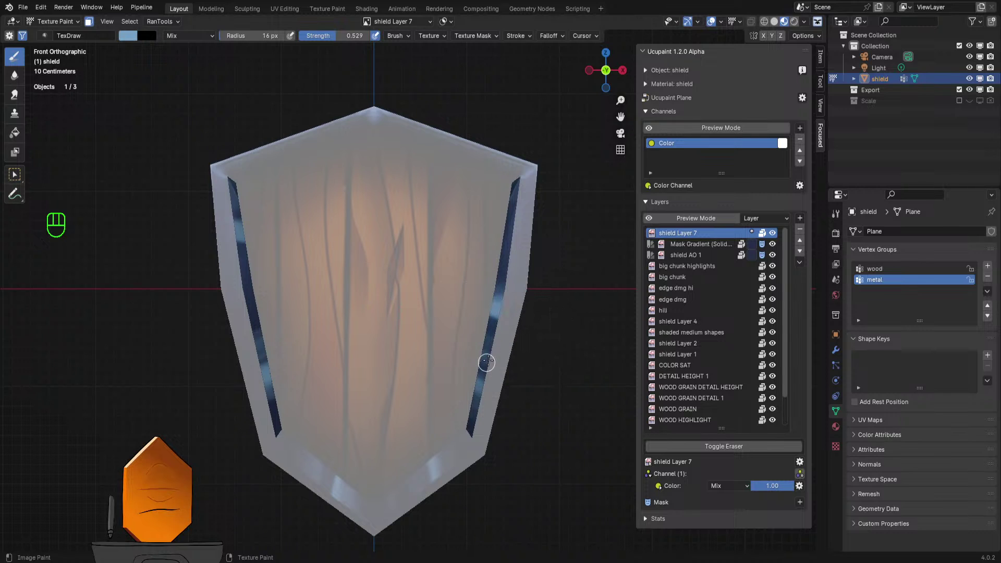
# - Set the brush radius to 10 px and paint brighter cores inside the inner rim highlights, undoing the unwanted stroke
pyautogui.press('f')
pyautogui.click(487, 379)
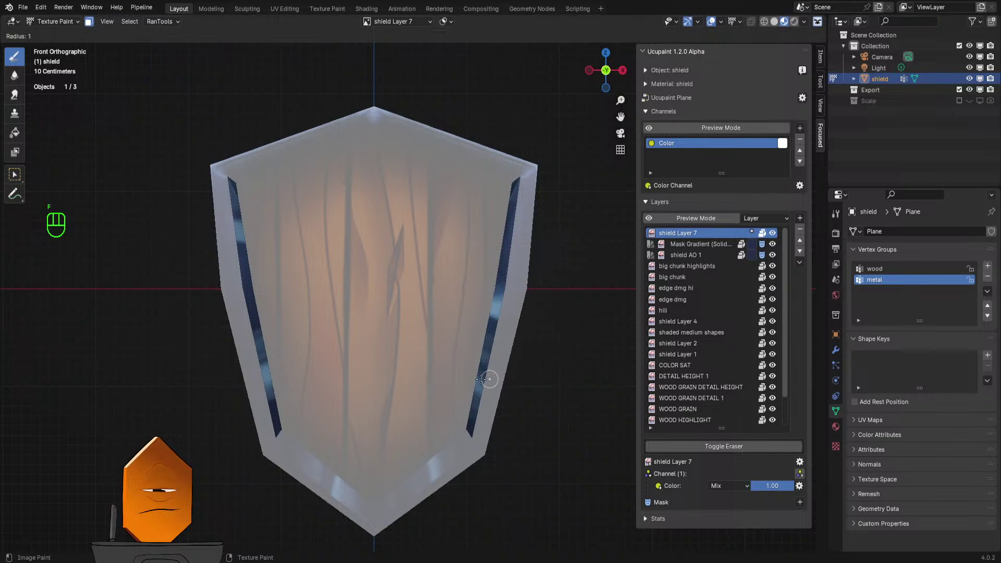
pyautogui.hotkey('ctrl', 'z')
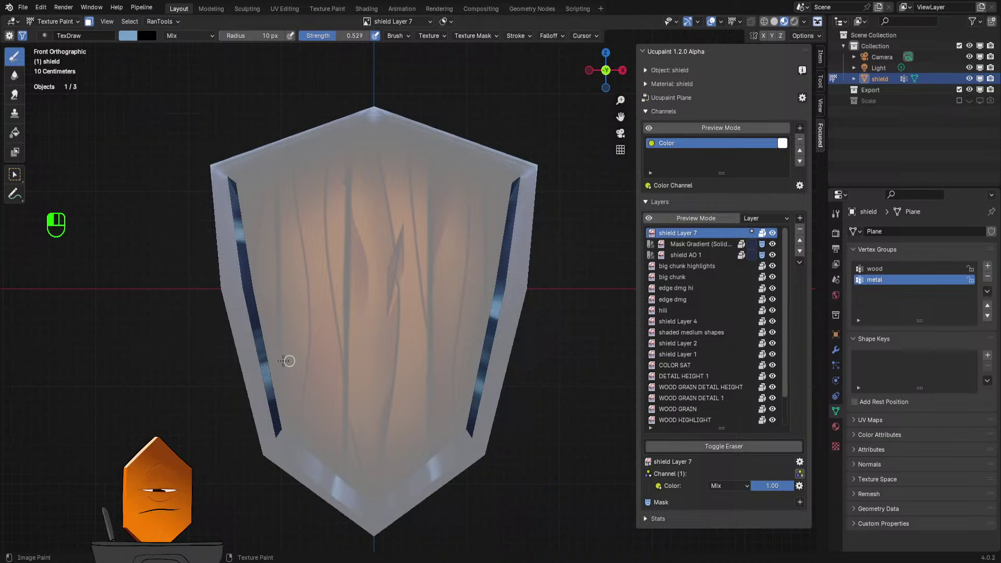
# - Resample the highlight blue, raise its brightness, and strengthen the centres of the inner rim highlights
pyautogui.press('s')
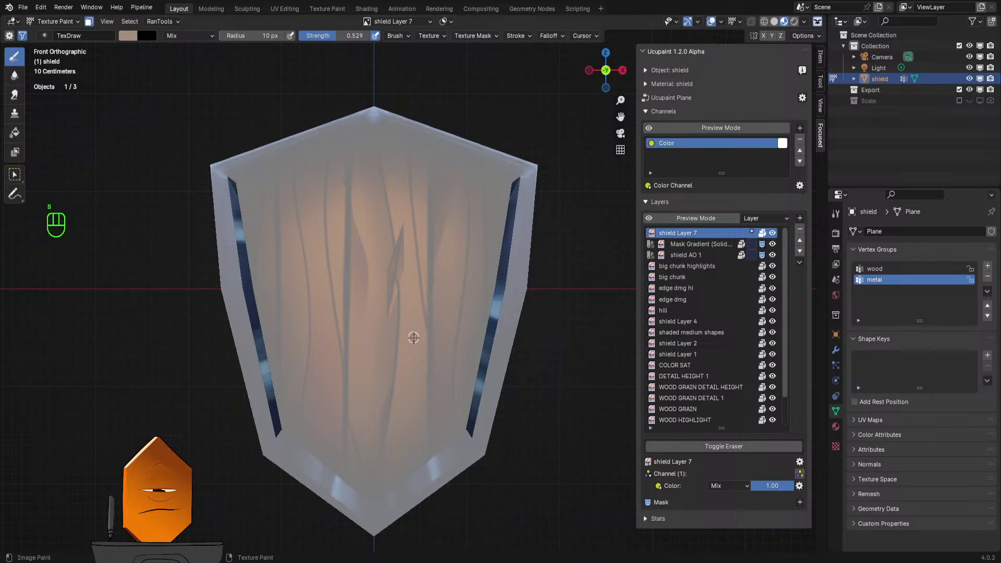
pyautogui.press('s')
pyautogui.press('s')
pyautogui.rightClick(198, 410)
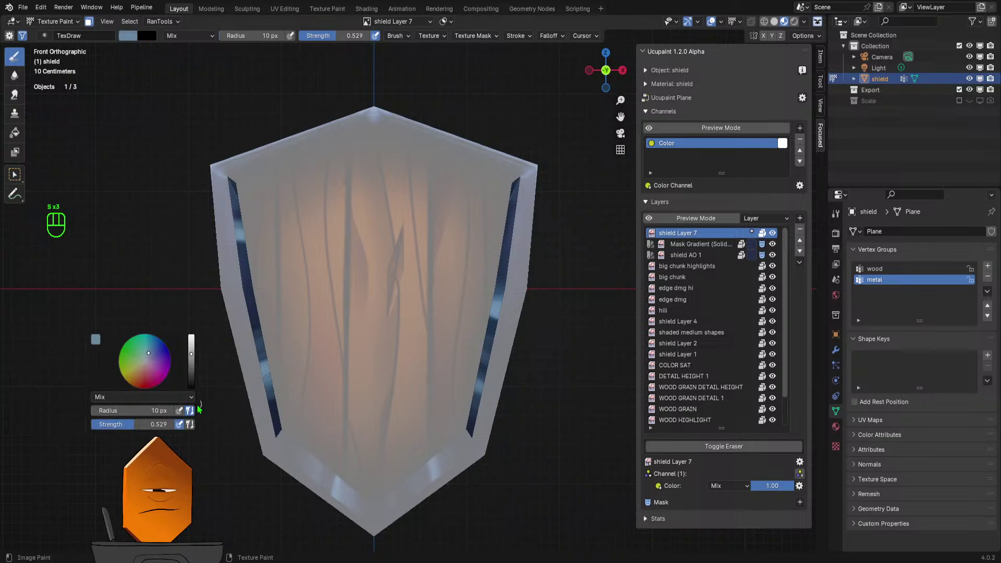
pyautogui.click(192, 345)
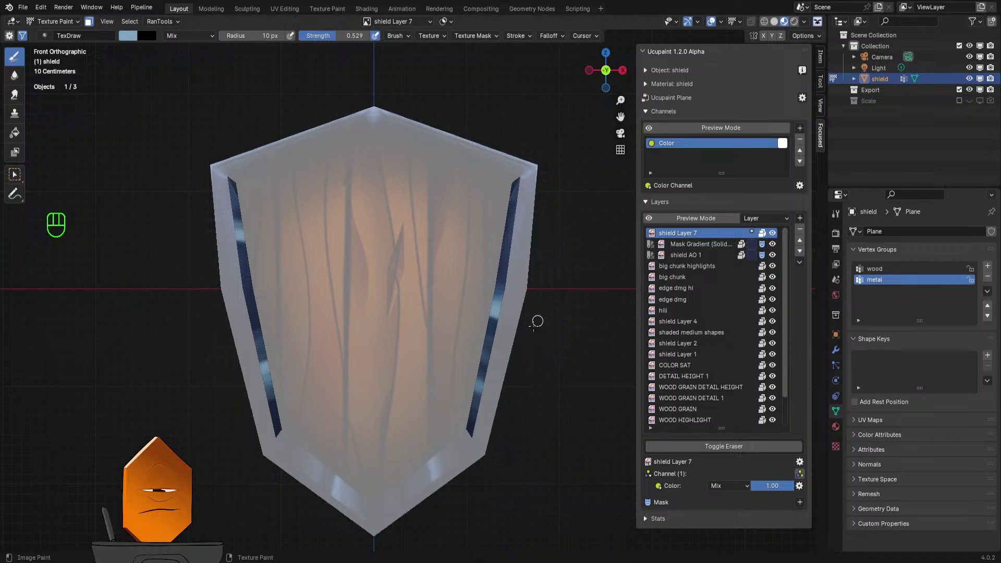
pyautogui.scroll(-3, 535, 313)
pyautogui.scroll(1, 532, 334)
pyautogui.press('f')
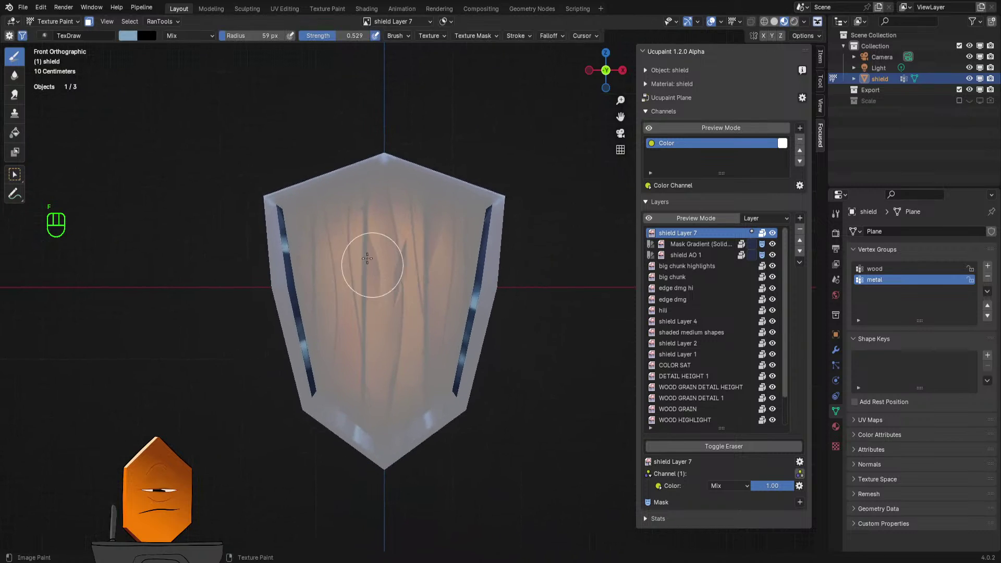
pyautogui.moveTo(309, 259); pyautogui.dragTo(350, 272)
pyautogui.hotkey('ctrl', 'z')
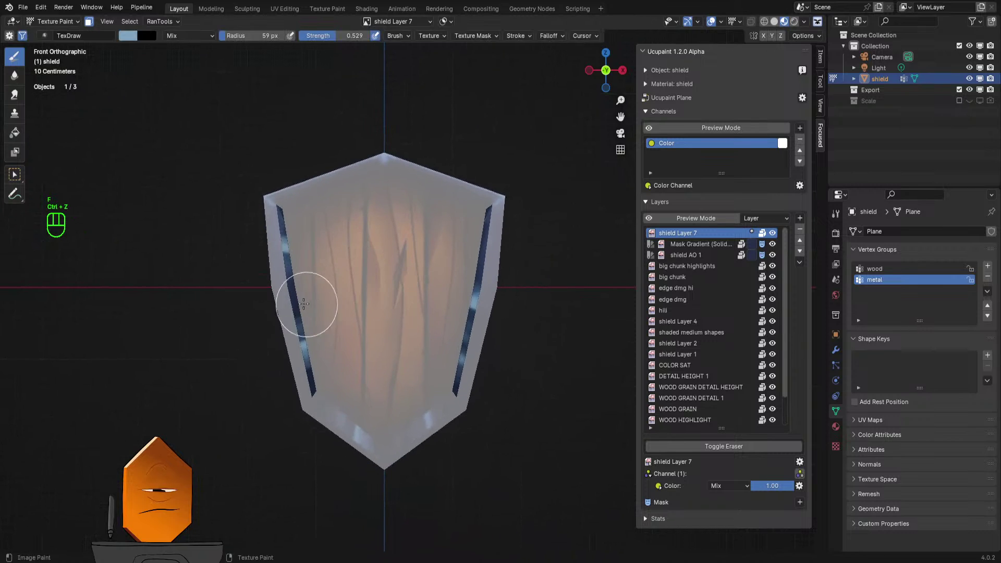
pyautogui.moveTo(304, 304); pyautogui.dragTo(364, 297)
pyautogui.hotkey('ctrl', 'z')
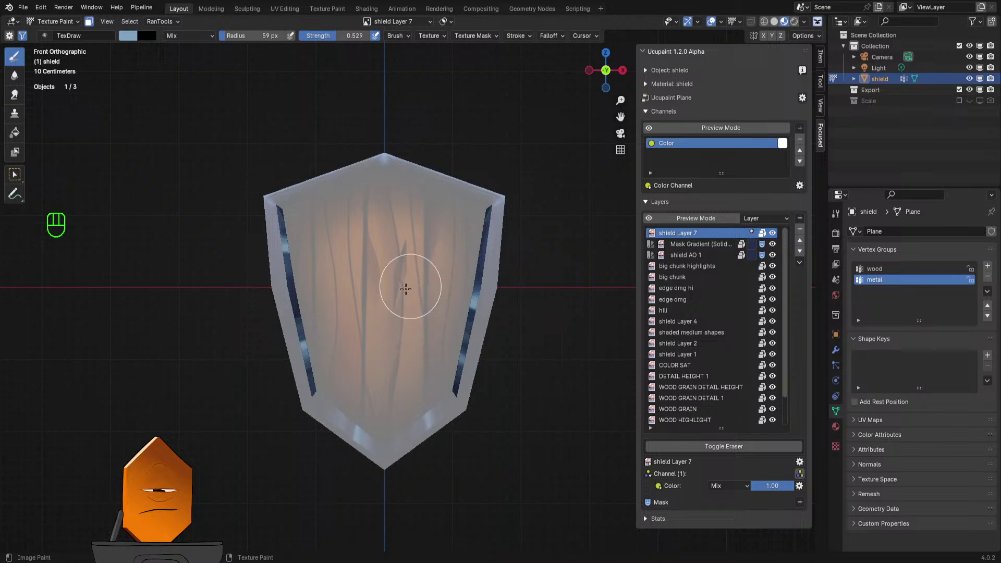
# - Sample the dark blue of the rim and reduce the brush to 26 px for the gap between the left bevel's highlights
pyautogui.press('s')
pyautogui.press('s')
pyautogui.press('f')
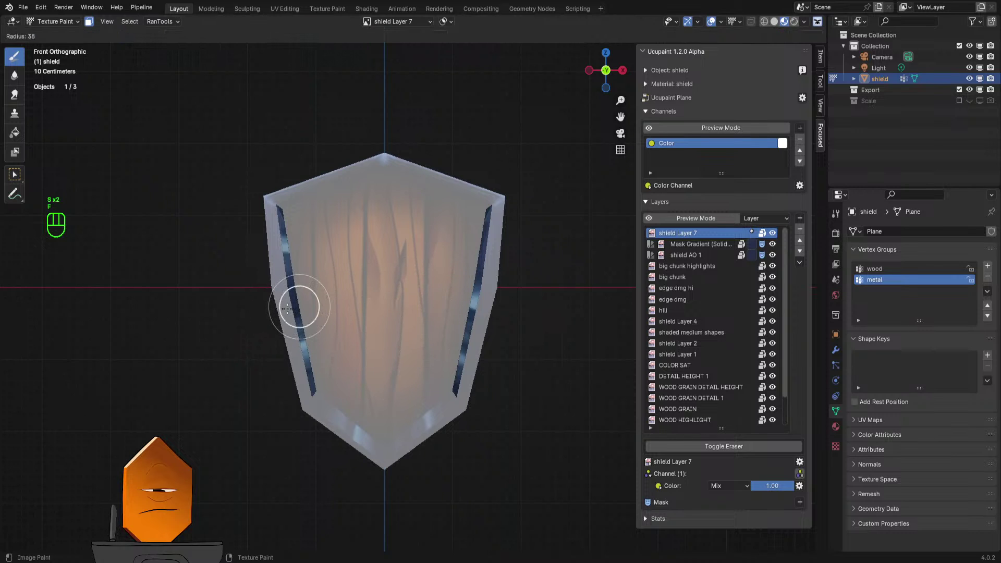
pyautogui.click(286, 309)
pyautogui.keyDown('ctrl'); pyautogui.moveTo(301, 323); pyautogui.dragTo(306, 263, button='middle'); pyautogui.keyUp('ctrl')
pyautogui.press('s')
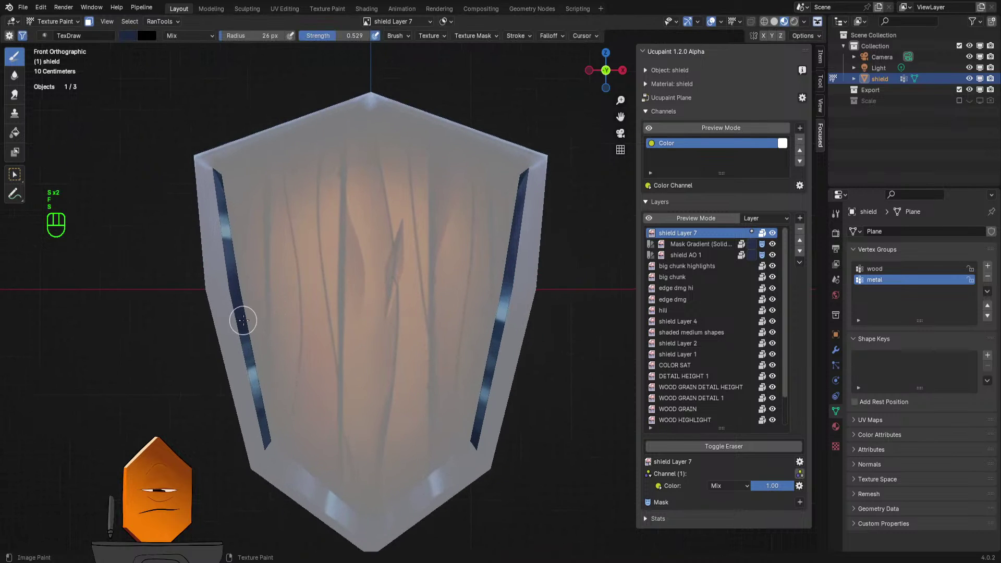
# - Replace the current face selection with the metal vertex group and return to texture painting with only the rim unmasked
pyautogui.press('a')
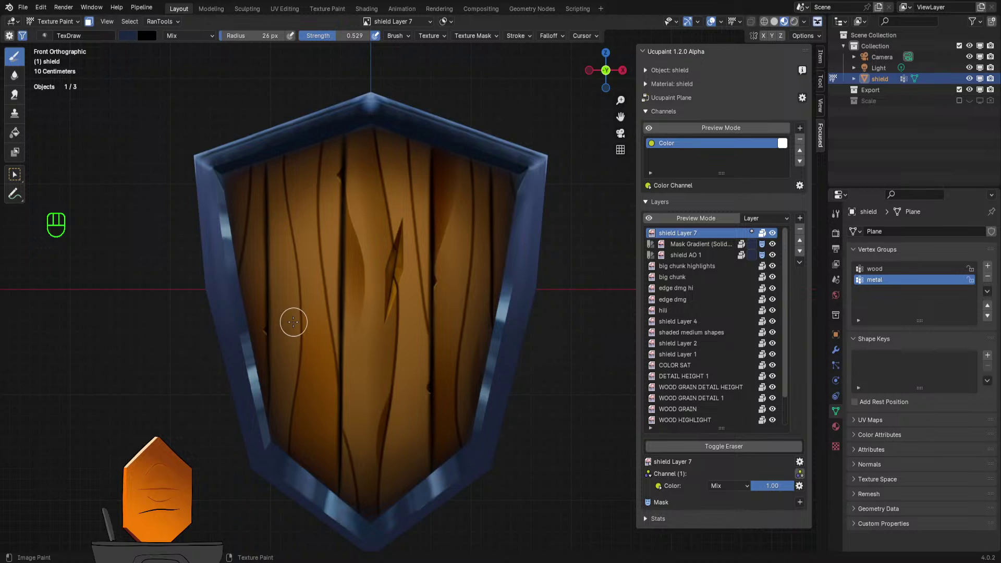
pyautogui.press('Tab')
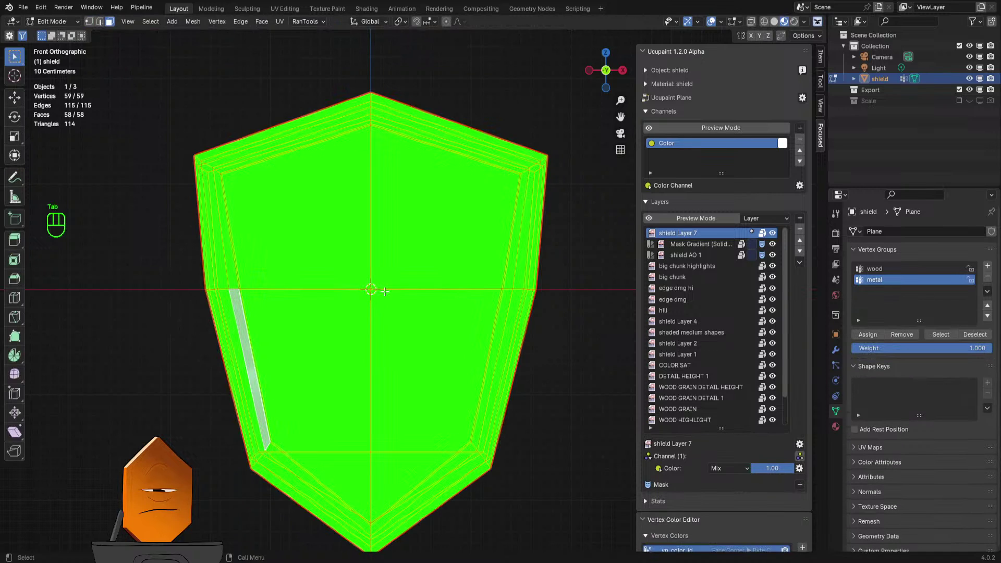
pyautogui.click(577, 331)
pyautogui.click(938, 335)
pyautogui.press('Tab')
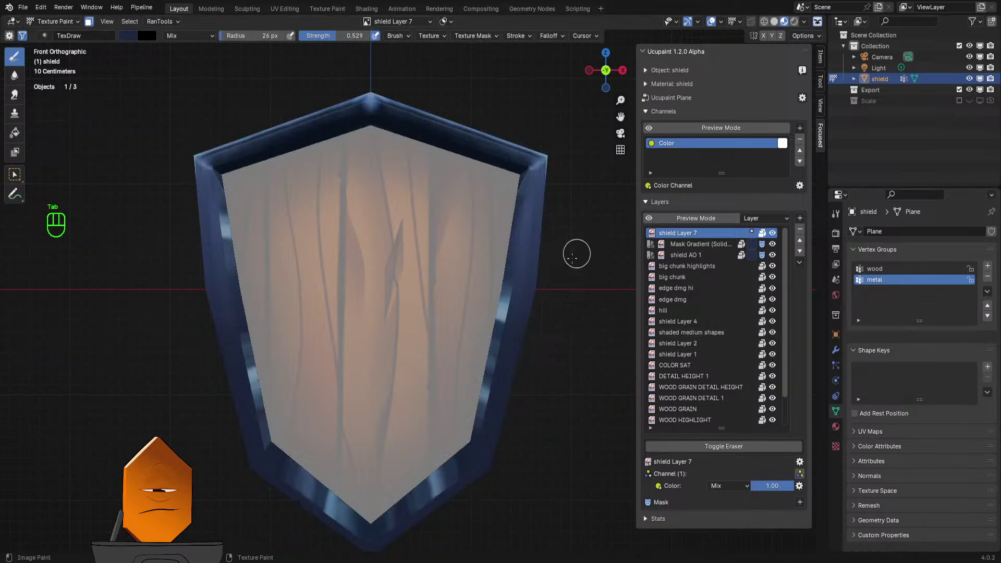
pyautogui.moveTo(511, 313)
pyautogui.mouseDown(button='middle')
pyautogui.moveTo(532, 447)
pyautogui.moveTo(519, 340)
pyautogui.moveTo(552, 331)
pyautogui.moveTo(504, 421)
pyautogui.moveTo(514, 335)
pyautogui.moveTo(485, 423)
pyautogui.moveTo(519, 331)
pyautogui.moveTo(520, 290)
pyautogui.moveTo(467, 339)
pyautogui.moveTo(418, 358)
pyautogui.mouseUp(button='middle')
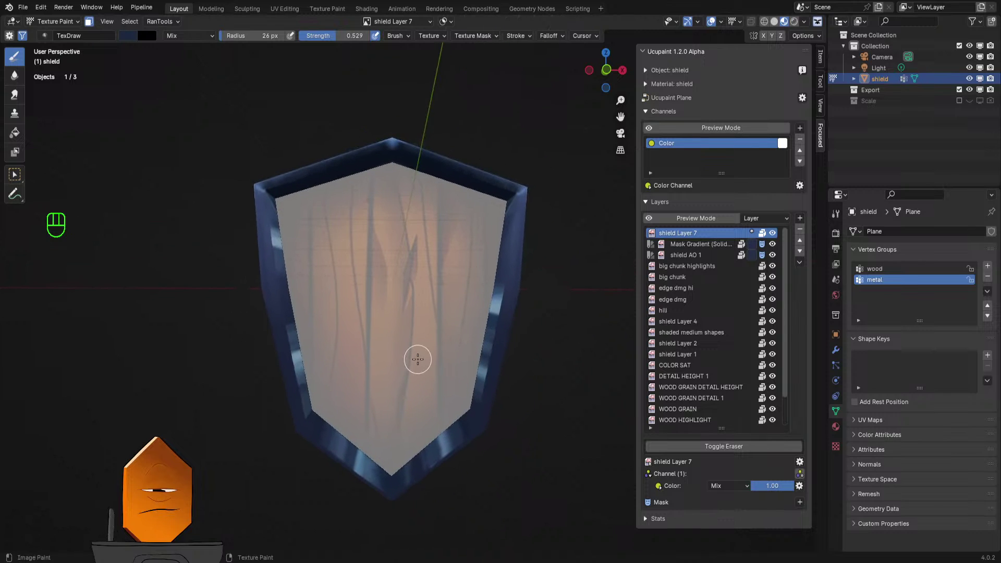
# - Clear the face selection and select the upper and lower inner bevel faces on the shield's right side
pyautogui.press('Tab')
pyautogui.click(557, 340)
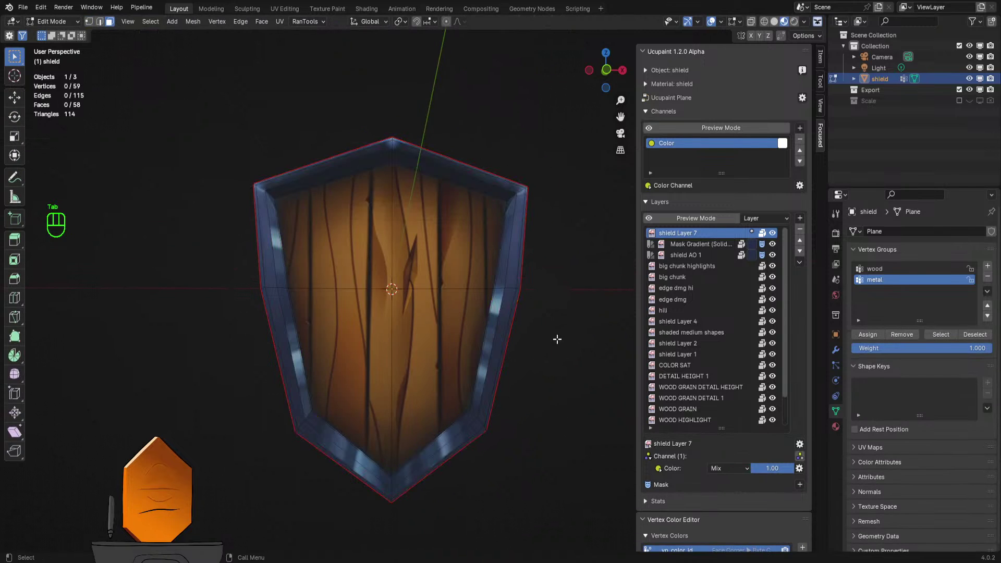
pyautogui.moveTo(534, 302); pyautogui.dragTo(539, 339, button='middle')
pyautogui.scroll(6, 501, 342)
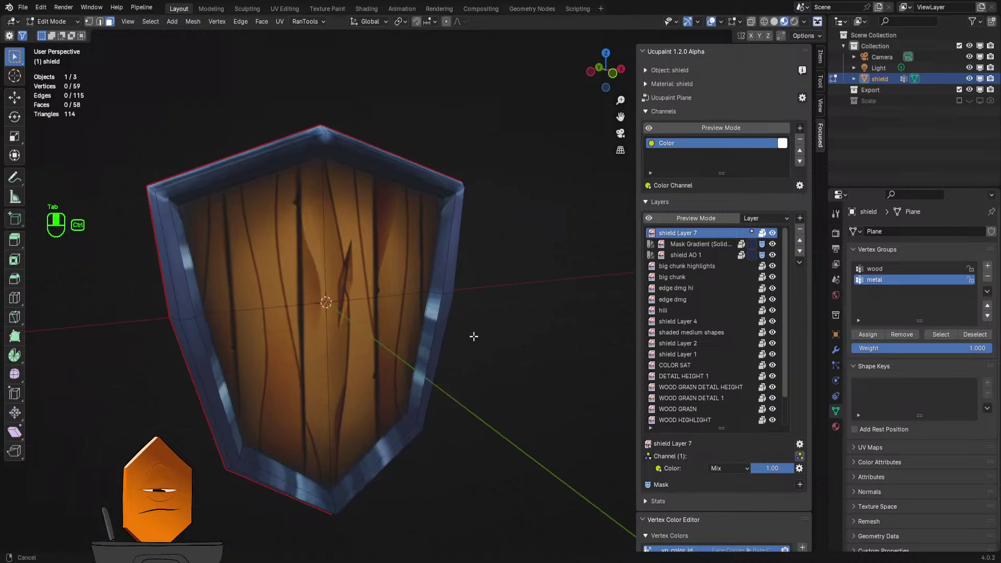
pyautogui.keyDown('shift'); pyautogui.click(457, 251); pyautogui.keyUp('shift')
pyautogui.keyDown('shift'); pyautogui.click(466, 251); pyautogui.keyUp('shift')
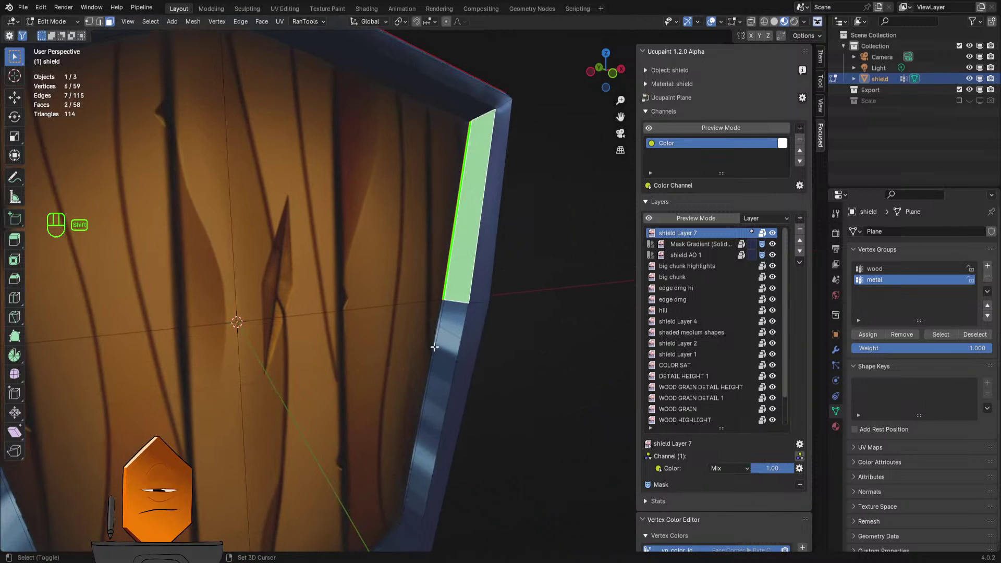
pyautogui.keyDown('shift'); pyautogui.click(435, 347); pyautogui.keyUp('shift')
pyautogui.keyDown('shift'); pyautogui.click(442, 348); pyautogui.keyUp('shift')
pyautogui.keyDown('ctrl'); pyautogui.moveTo(442, 349); pyautogui.dragTo(412, 402, button='middle'); pyautogui.keyUp('ctrl')
pyautogui.keyDown('shift'); pyautogui.moveTo(412, 402); pyautogui.dragTo(483, 380, button='middle'); pyautogui.keyUp('shift')
pyautogui.keyDown('ctrl'); pyautogui.moveTo(379, 402); pyautogui.dragTo(391, 473, button='middle'); pyautogui.keyUp('ctrl')
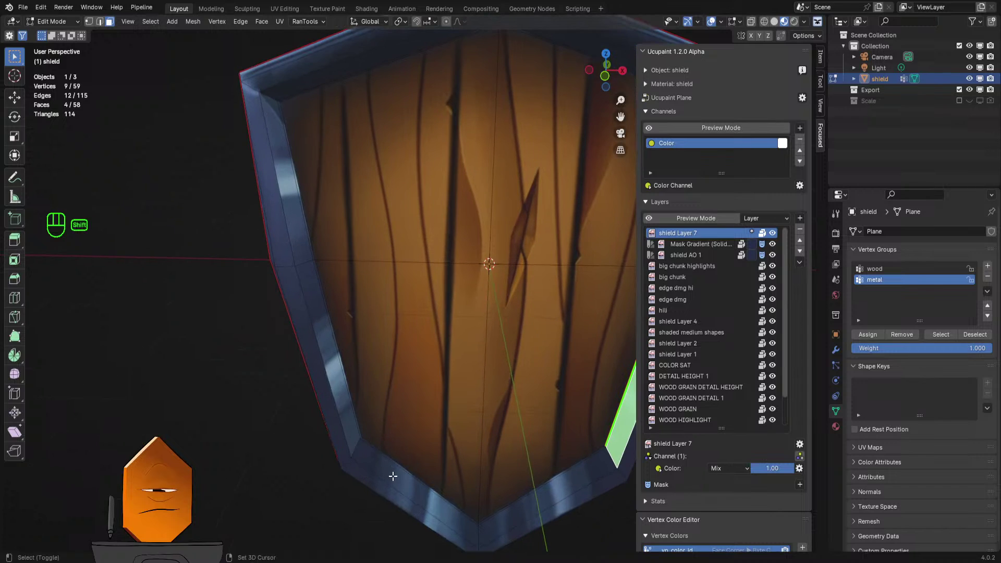
# - Add the bottom and left inner bevel faces of the rim to the selection, undoing stray picks
pyautogui.keyDown('shift'); pyautogui.click(591, 455); pyautogui.keyUp('shift')
pyautogui.hotkey('ctrl', 'z')
pyautogui.keyDown('shift'); pyautogui.click(592, 456); pyautogui.keyUp('shift')
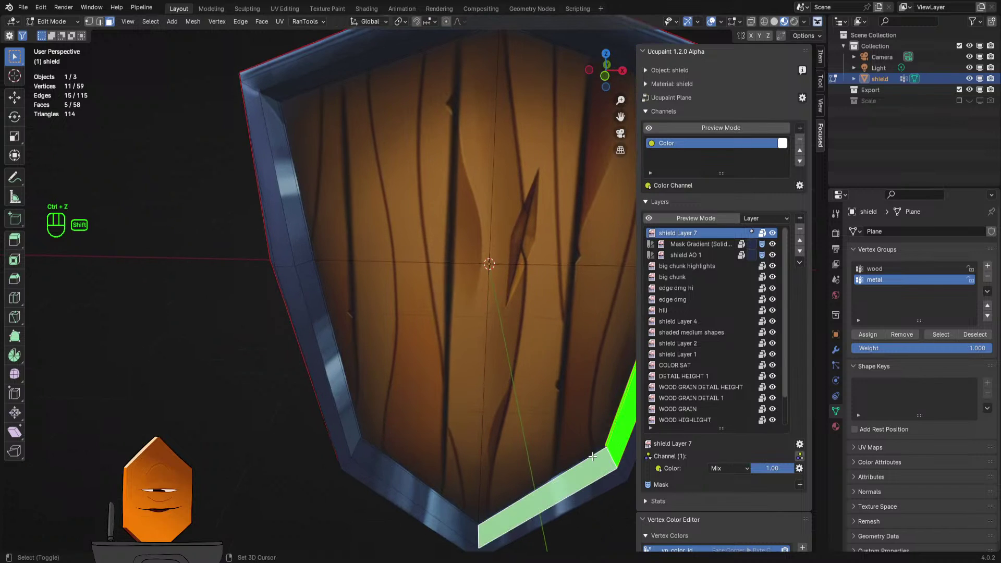
pyautogui.keyDown('shift'); pyautogui.click(593, 455); pyautogui.keyUp('shift')
pyautogui.keyDown('shift'); pyautogui.click(380, 466); pyautogui.keyUp('shift')
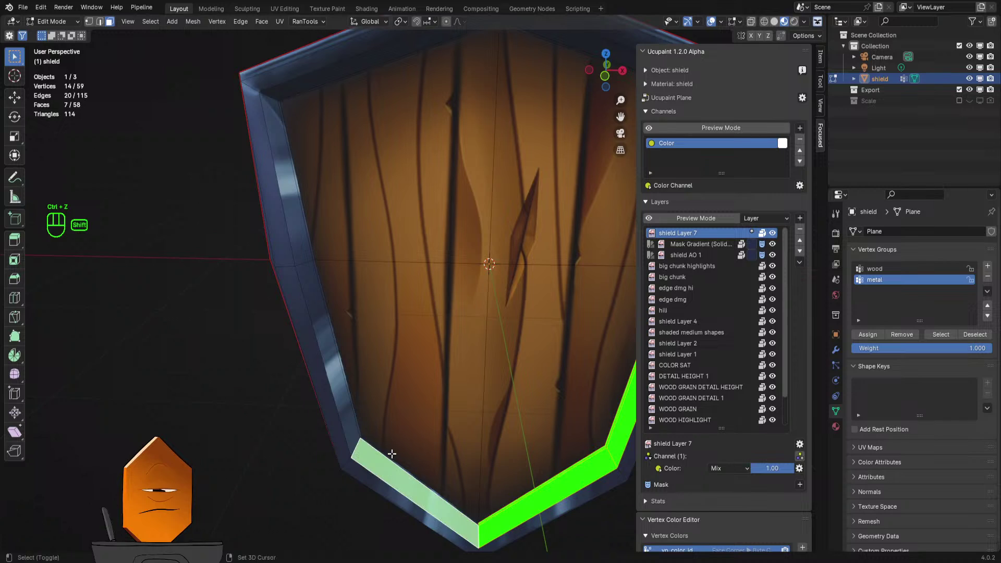
pyautogui.keyDown('shift'); pyautogui.click(389, 456); pyautogui.keyUp('shift')
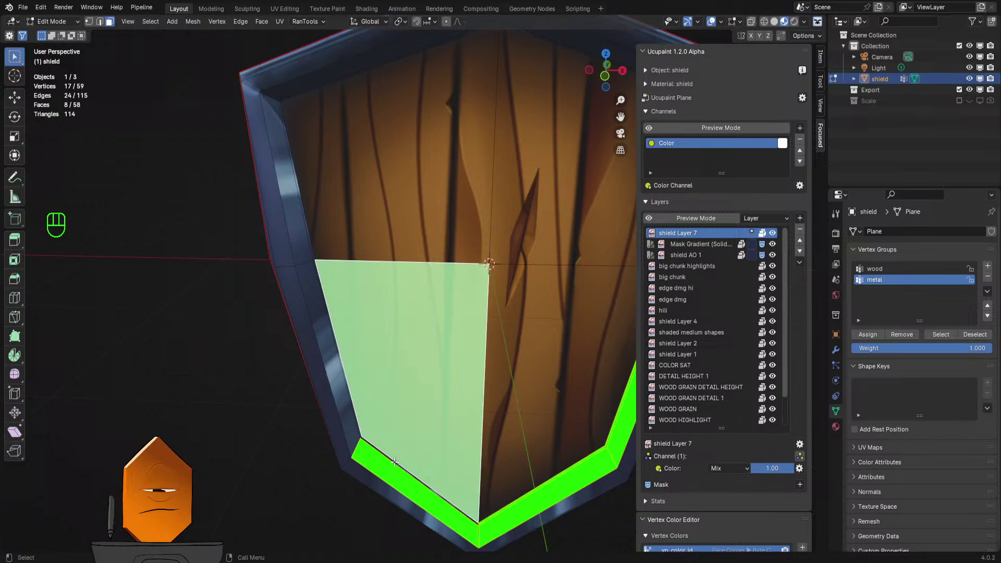
pyautogui.hotkey('ctrl', 'z')
pyautogui.keyDown('shift'); pyautogui.click(393, 461); pyautogui.keyUp('shift')
pyautogui.keyDown('shift'); pyautogui.click(342, 417); pyautogui.keyUp('shift')
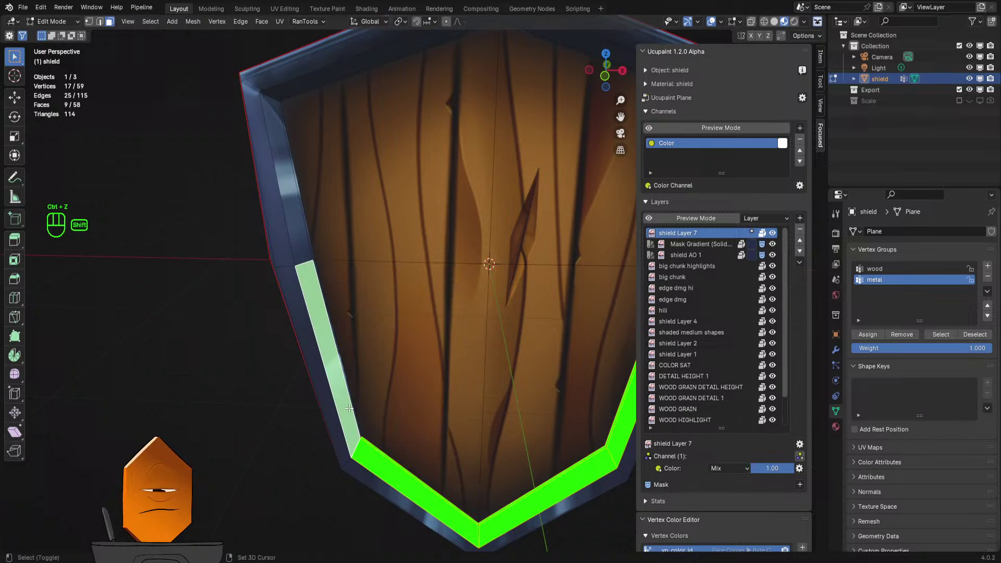
pyautogui.keyDown('shift'); pyautogui.click(350, 408); pyautogui.keyUp('shift')
pyautogui.keyDown('shift'); pyautogui.click(297, 226); pyautogui.keyUp('shift')
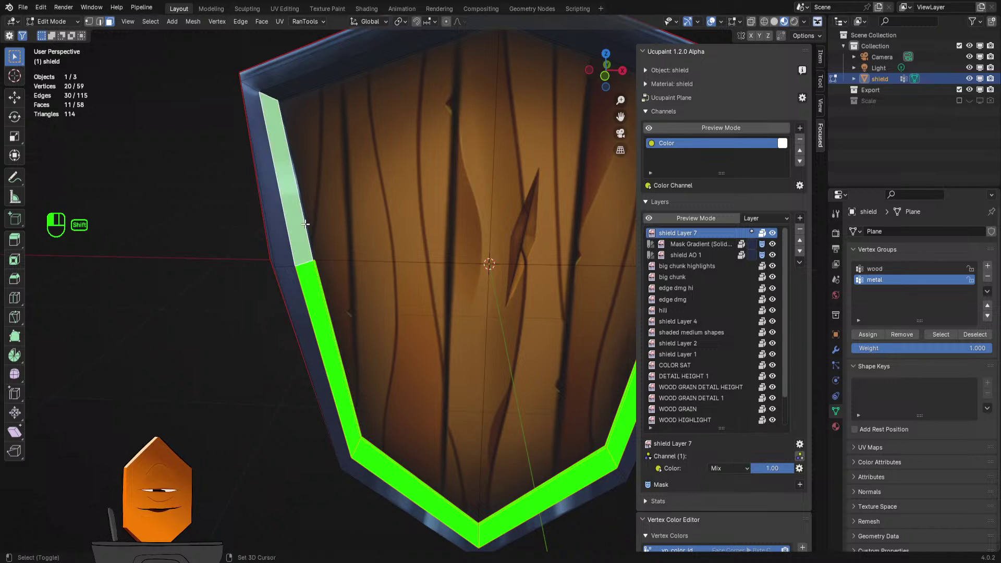
pyautogui.keyDown('shift'); pyautogui.click(313, 222); pyautogui.keyUp('shift')
# - Return to texture painting with only the side and bottom inner bevel faces as the paint mask
pyautogui.scroll(-4, 358, 323)
pyautogui.moveTo(359, 324); pyautogui.dragTo(418, 321, button='middle')
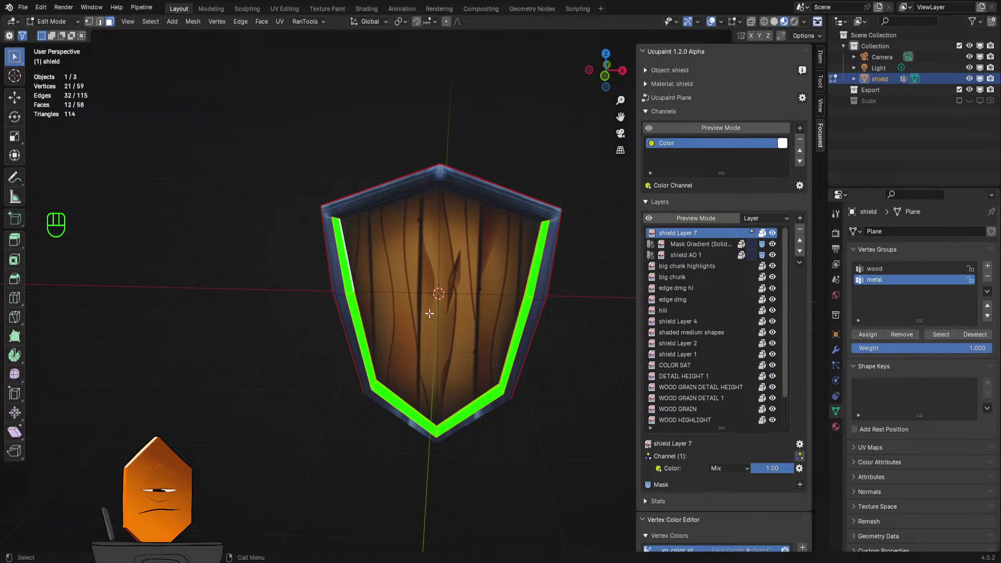
pyautogui.scroll(4, 443, 344)
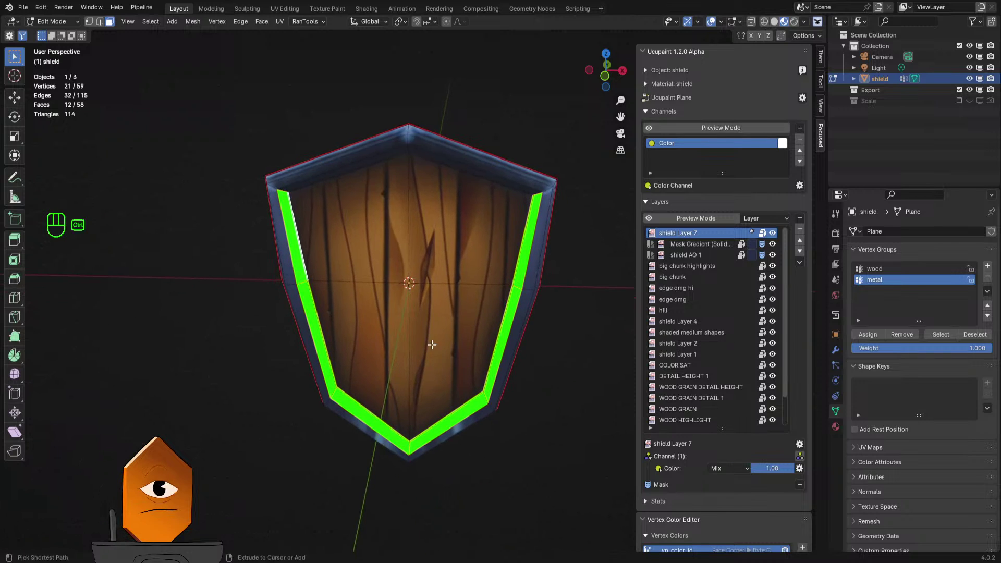
pyautogui.moveTo(439, 315)
pyautogui.mouseDown(button='middle')
pyautogui.moveTo(426, 393)
pyautogui.moveTo(413, 368)
pyautogui.mouseUp(button='middle')
pyautogui.press('Tab')
pyautogui.click(519, 278)
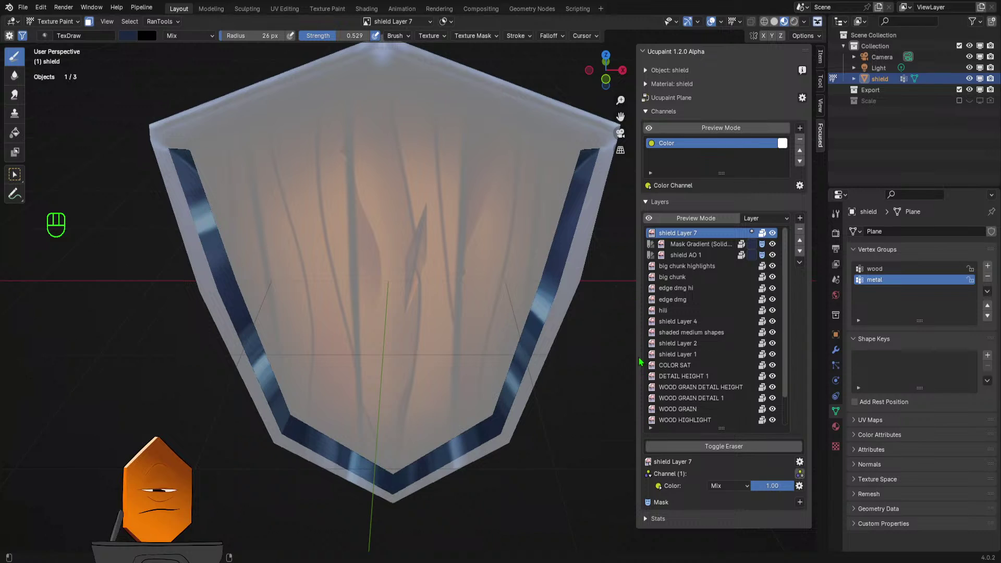
# - Sample the rim's dark blue, darken it, and paint between the lower bevel highlights with a 17 px brush radius
pyautogui.press('s')
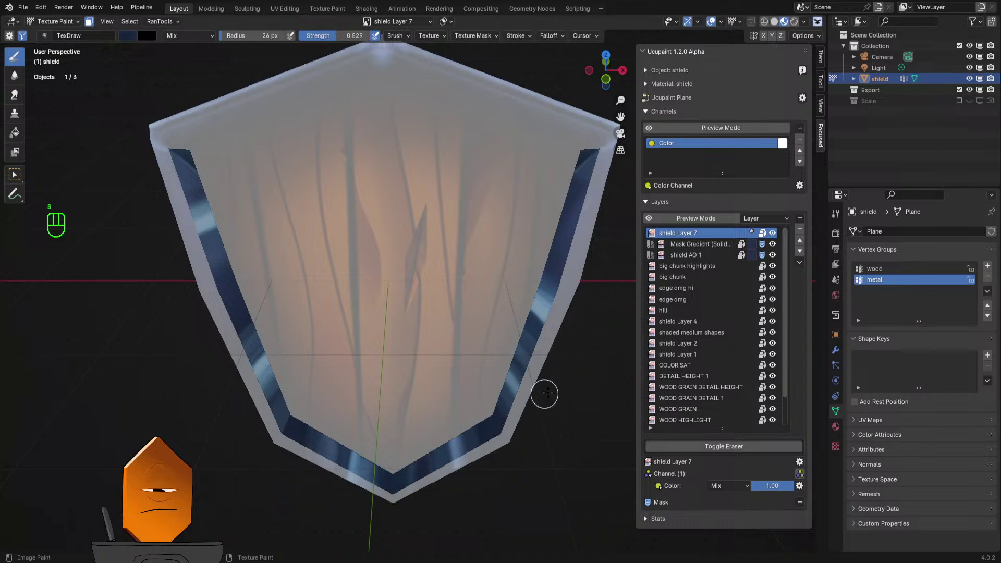
pyautogui.rightClick(561, 404)
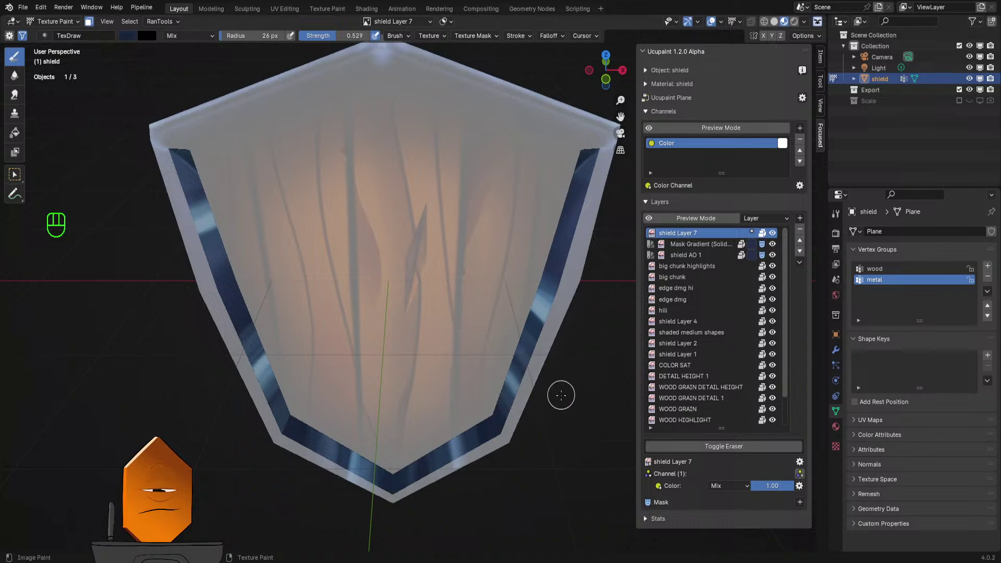
pyautogui.rightClick(561, 396)
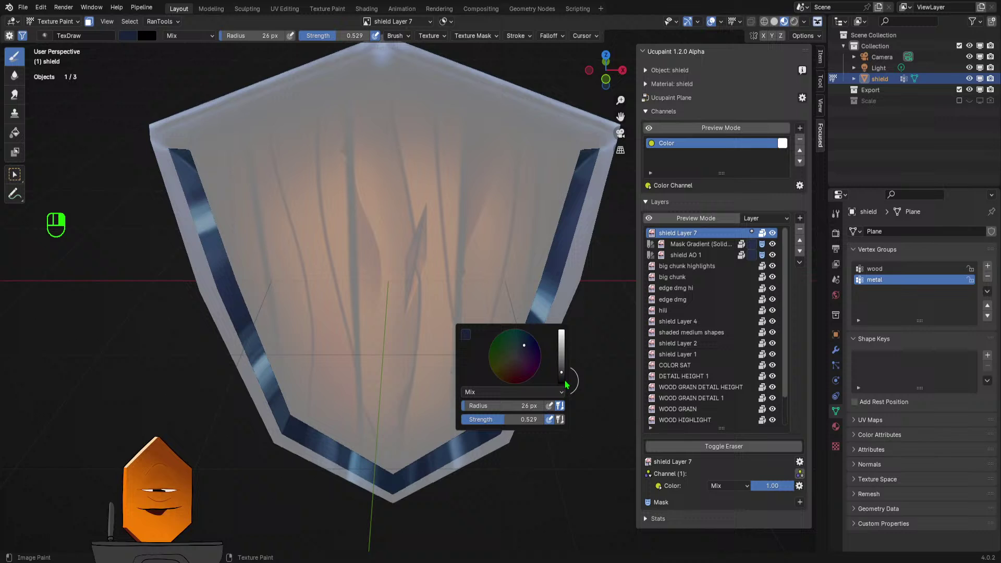
pyautogui.press('f')
pyautogui.click(436, 460)
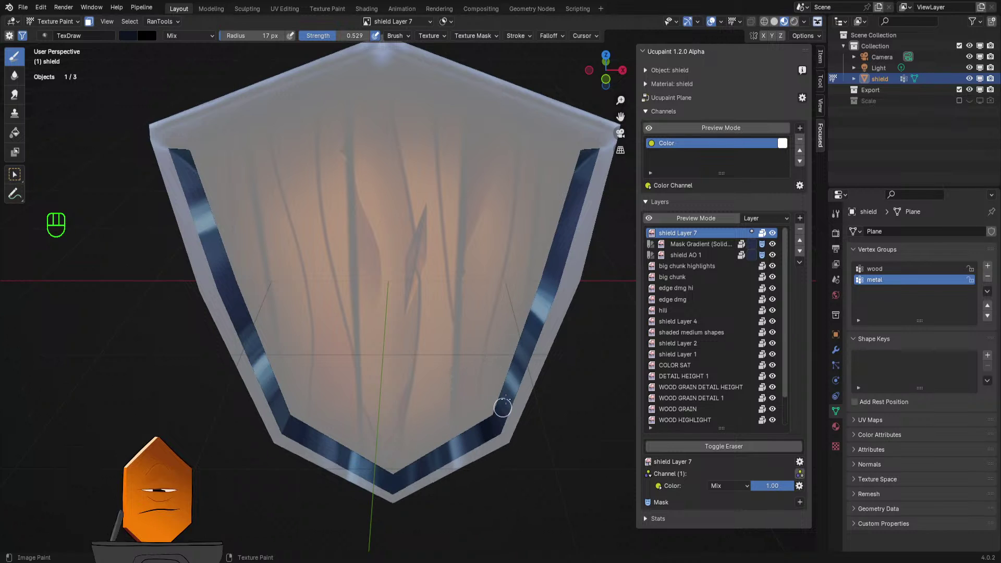
# - Set the brush radius to 25 px and deepen the dark areas between the right inner bevel's highlights
pyautogui.rightClick(543, 398)
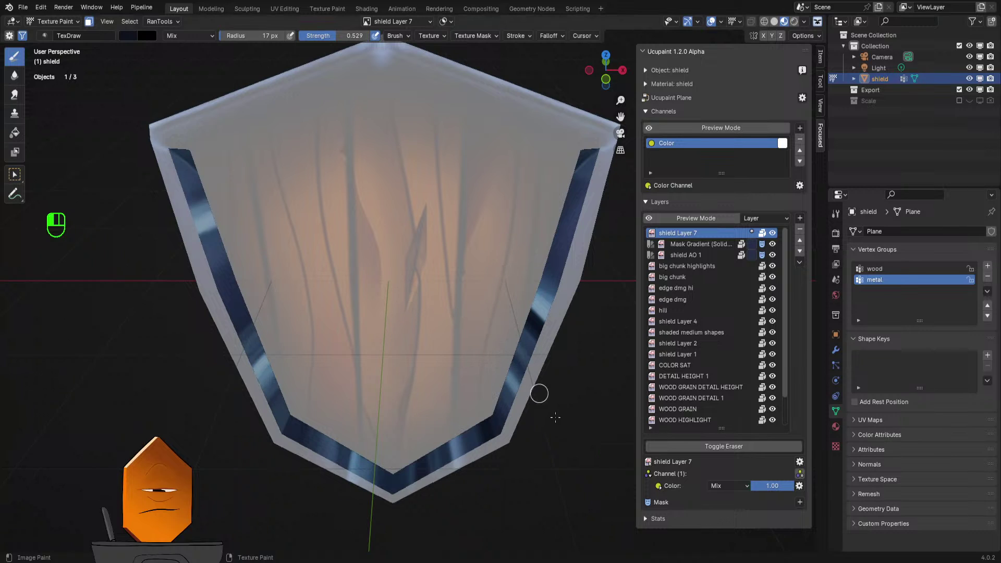
pyautogui.press('f')
pyautogui.click(501, 384)
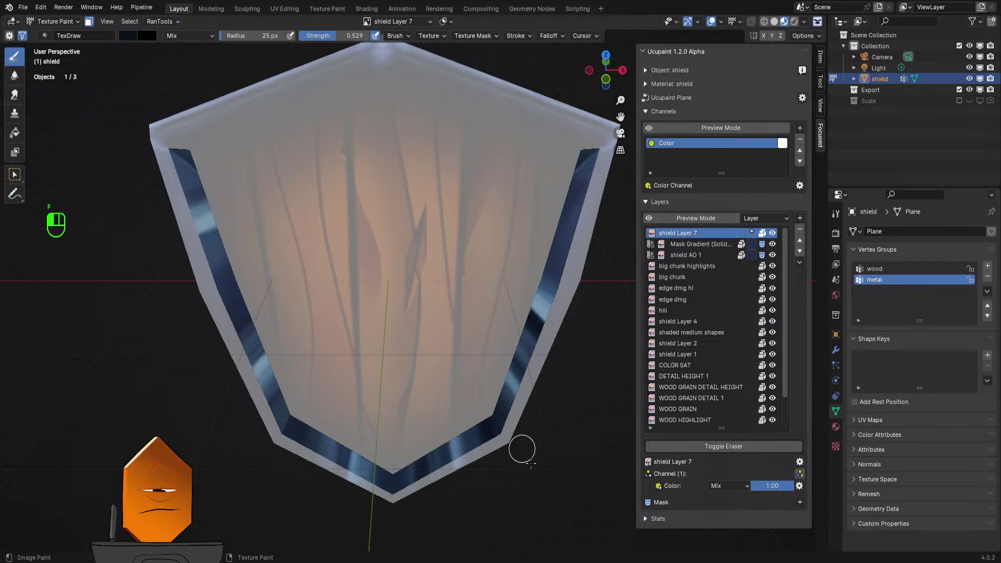
pyautogui.moveTo(521, 445)
pyautogui.keyDown('ctrl'); pyautogui.mouseDown(button='middle')
pyautogui.moveTo(505, 263)
pyautogui.moveTo(513, 302)
pyautogui.moveTo(532, 197)
pyautogui.mouseUp(button='middle'); pyautogui.keyUp('ctrl')
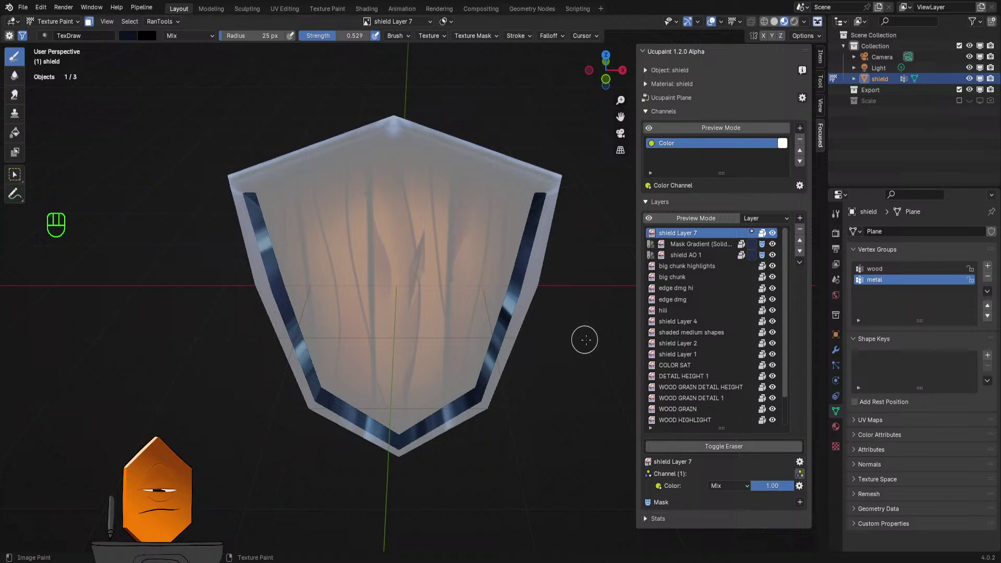
# - Set the brush radius to 11 px and darken the gaps around the left inner bevel's highlights
pyautogui.scroll(-5, 485, 245)
pyautogui.scroll(4, 496, 292)
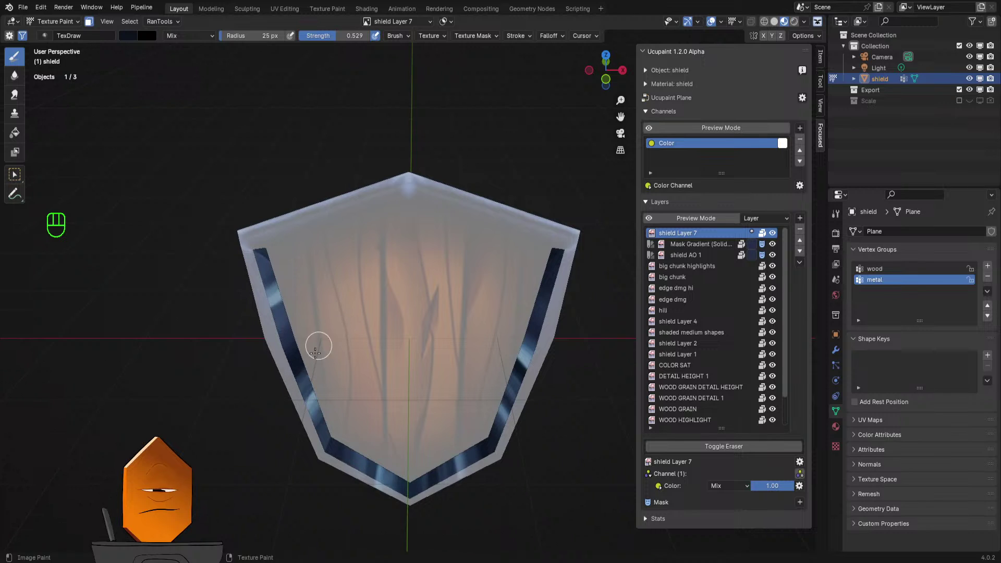
pyautogui.press('f')
pyautogui.click(323, 415)
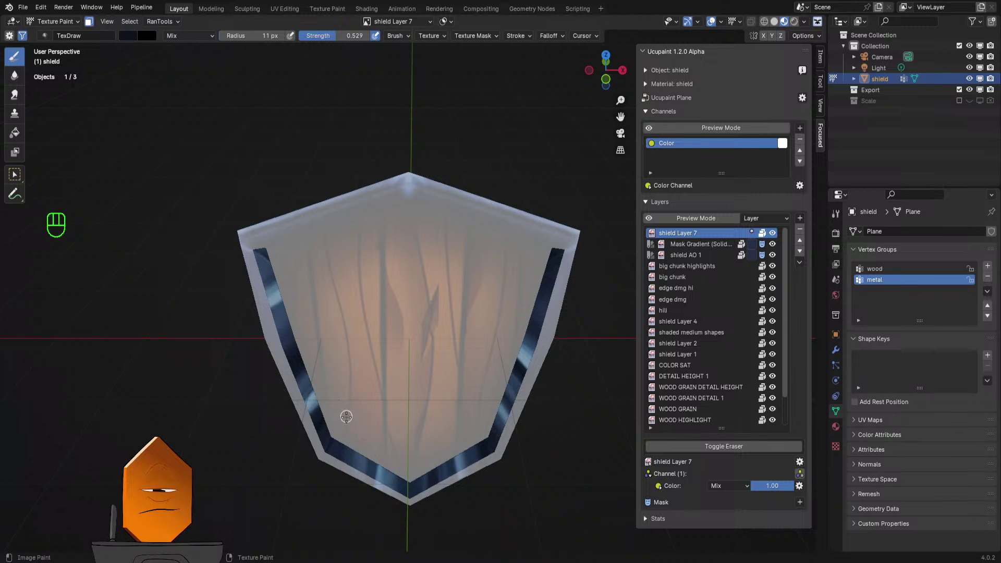
# - Examine the contrast between the inner bevel's highlights and dark gaps from a distance and from several angles
pyautogui.scroll(-4, 336, 406)
pyautogui.scroll(2, 375, 402)
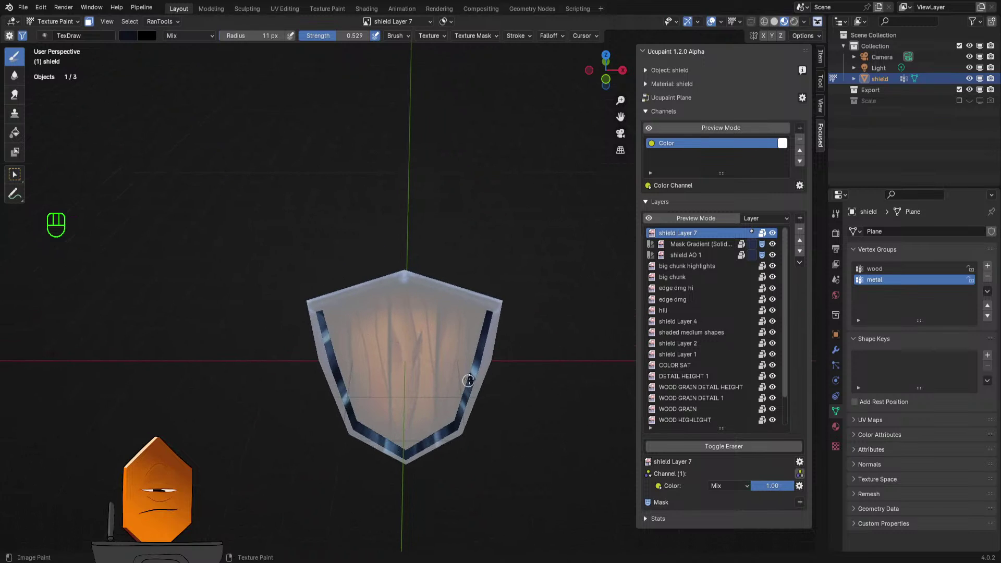
pyautogui.keyDown('ctrl'); pyautogui.moveTo(478, 384); pyautogui.dragTo(471, 367, button='middle'); pyautogui.keyUp('ctrl')
pyautogui.moveTo(469, 379)
pyautogui.keyDown('shift'); pyautogui.mouseDown(button='middle')
pyautogui.moveTo(476, 348)
pyautogui.moveTo(442, 391)
pyautogui.moveTo(494, 321)
pyautogui.mouseUp(button='middle'); pyautogui.keyUp('shift')
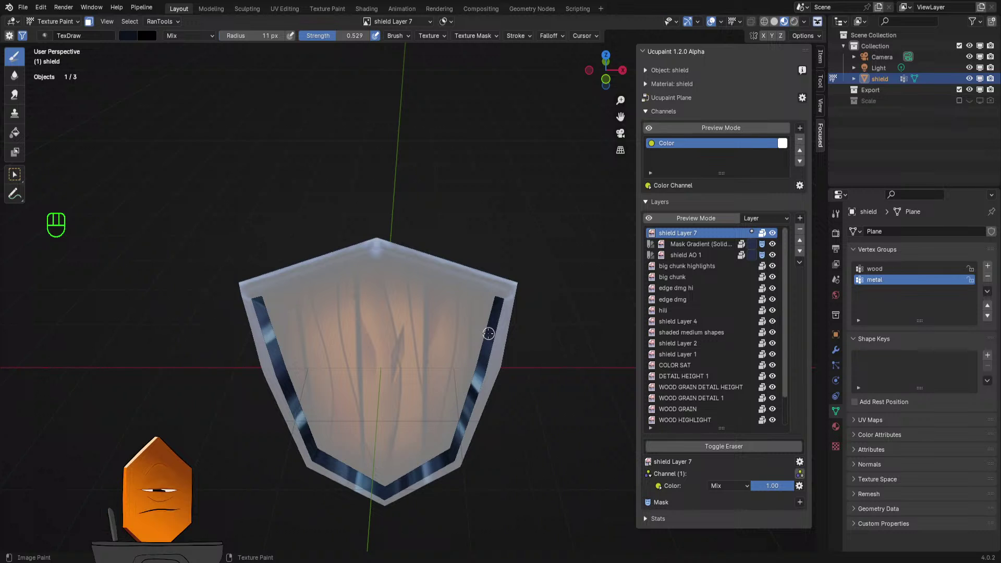
pyautogui.moveTo(489, 333)
pyautogui.mouseDown(button='middle')
pyautogui.moveTo(477, 282)
pyautogui.moveTo(480, 315)
pyautogui.mouseUp(button='middle')
pyautogui.keyDown('ctrl'); pyautogui.moveTo(552, 289); pyautogui.dragTo(513, 250, button='middle'); pyautogui.keyUp('ctrl')
pyautogui.moveTo(504, 316)
pyautogui.keyDown('ctrl'); pyautogui.mouseDown(button='middle')
pyautogui.moveTo(527, 266)
pyautogui.moveTo(522, 315)
pyautogui.mouseUp(button='middle'); pyautogui.keyUp('ctrl')
pyautogui.moveTo(535, 279)
pyautogui.keyDown('ctrl'); pyautogui.mouseDown(button='middle')
pyautogui.moveTo(529, 331)
pyautogui.moveTo(531, 273)
pyautogui.mouseUp(button='middle'); pyautogui.keyUp('ctrl')
pyautogui.moveTo(526, 315)
pyautogui.keyDown('ctrl'); pyautogui.mouseDown(button='middle')
pyautogui.moveTo(530, 289)
pyautogui.moveTo(521, 324)
pyautogui.moveTo(516, 306)
pyautogui.mouseUp(button='middle'); pyautogui.keyUp('ctrl')
pyautogui.moveTo(516, 306)
pyautogui.keyDown('shift'); pyautogui.mouseDown(button='middle')
pyautogui.moveTo(516, 277)
pyautogui.moveTo(523, 291)
pyautogui.moveTo(512, 291)
pyautogui.moveTo(513, 274)
pyautogui.mouseUp(button='middle'); pyautogui.keyUp('shift')
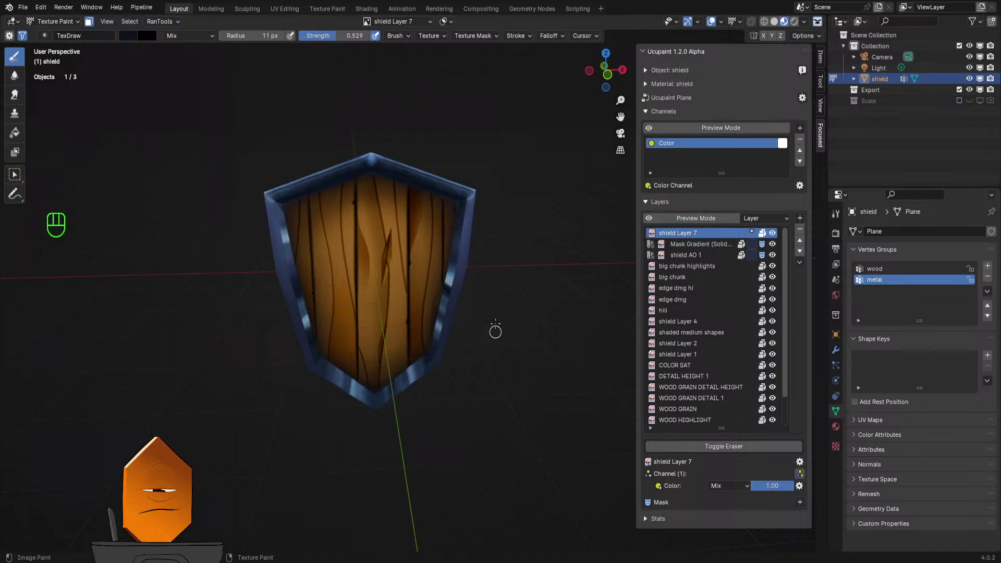
# - Save SHIELD 6.blend and review the whole painted shield from several angles
pyautogui.press('ctrl')
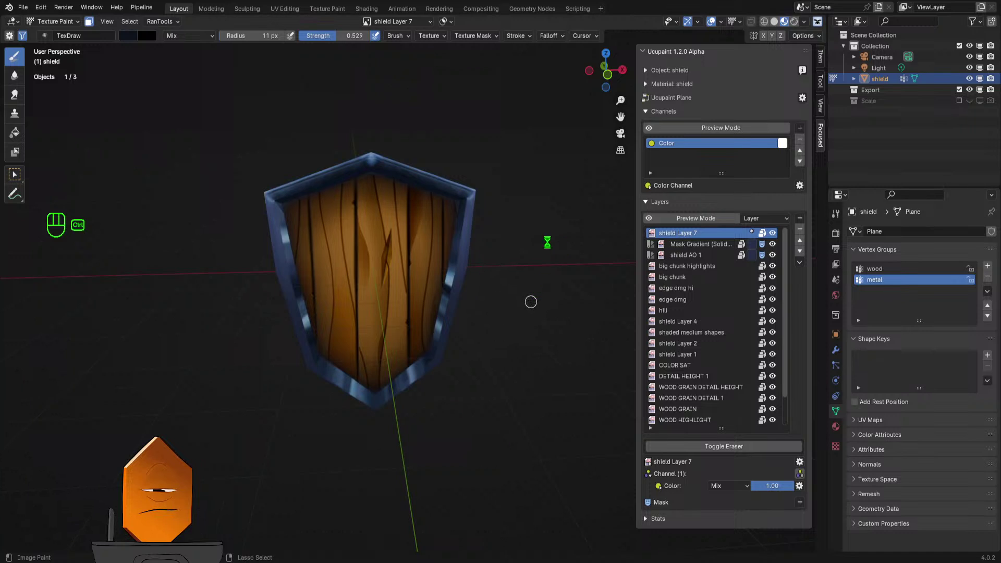
pyautogui.hotkey('ctrl', 's')
pyautogui.moveTo(525, 248); pyautogui.dragTo(511, 290, button='middle')
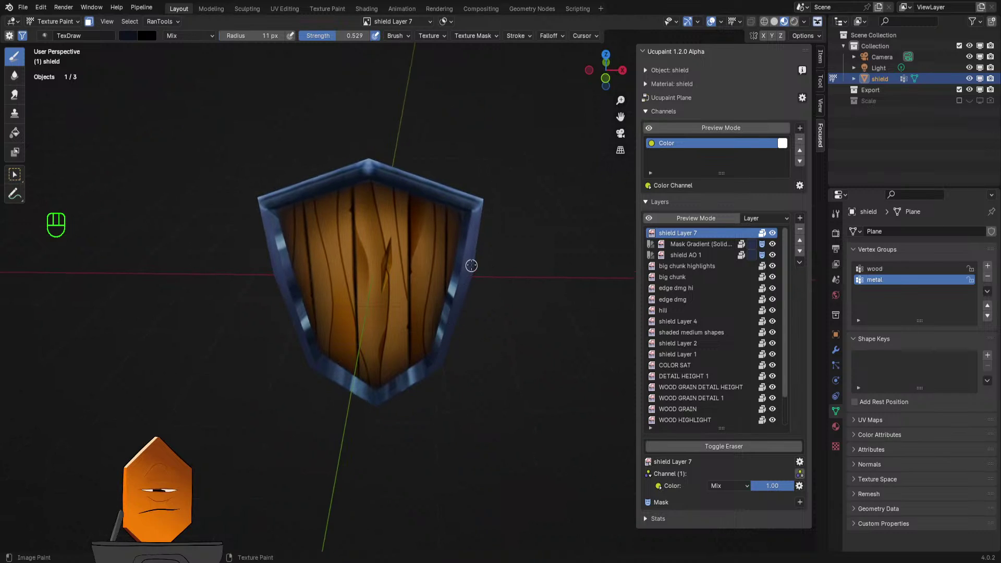
pyautogui.moveTo(488, 291); pyautogui.dragTo(444, 328, button='middle')
pyautogui.hotkey('ctrl', 's')
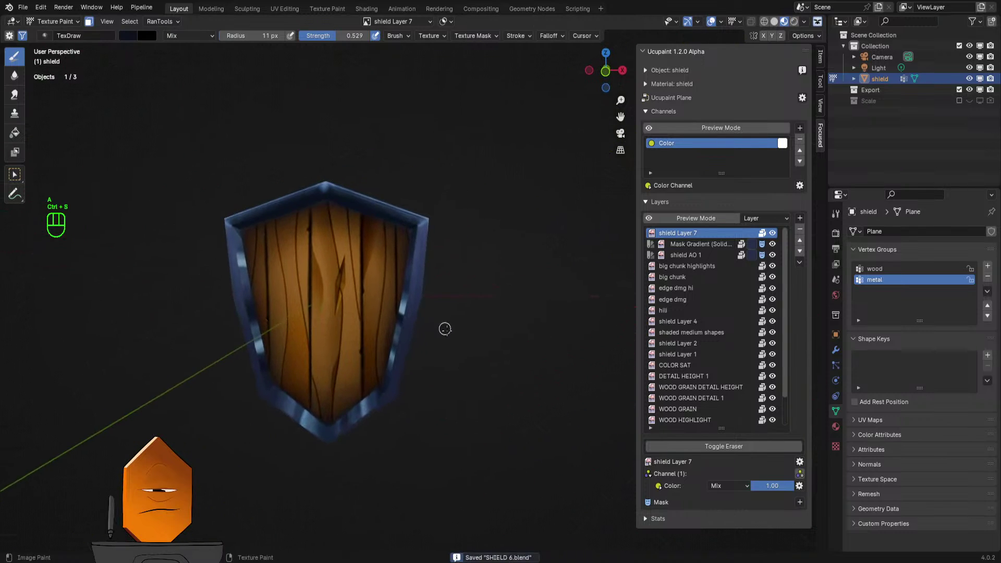
# - Enter Edit Mode on the shield, clear the selection and select the four outer and bevel faces along the metal rim's right side
pyautogui.scroll(3, 445, 328)
pyautogui.hotkey('ctrl', 'Tab')
pyautogui.press('Tab')
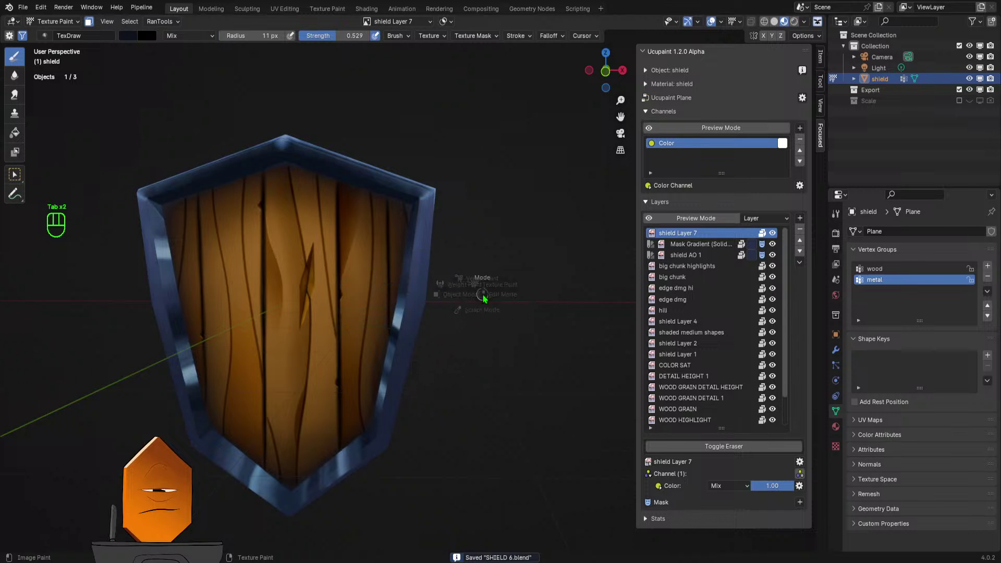
pyautogui.scroll(-2, 471, 288)
pyautogui.moveTo(471, 288); pyautogui.dragTo(432, 269, button='middle')
pyautogui.hotkey('alt', 'a')
pyautogui.click(386, 275)
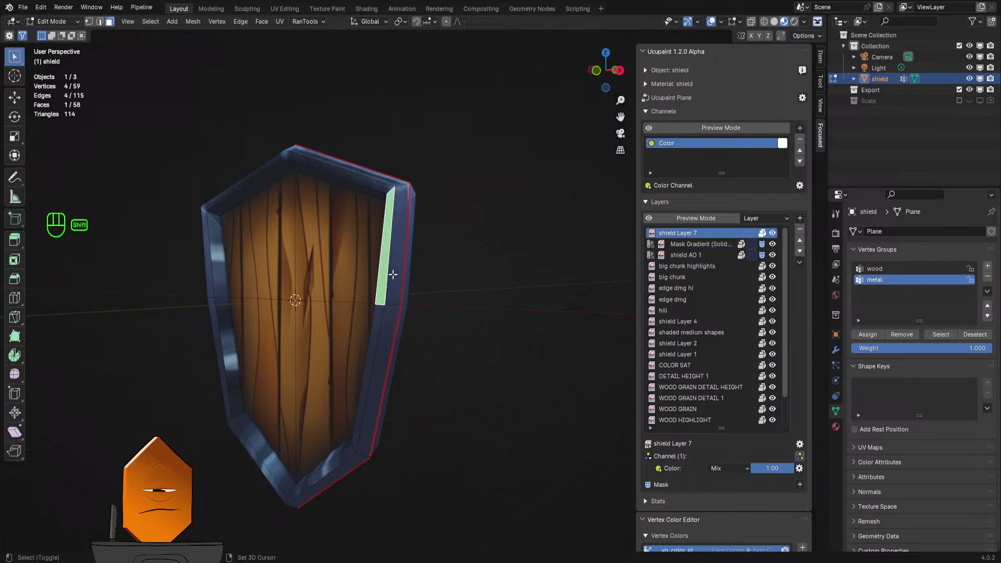
pyautogui.keyDown('shift'); pyautogui.click(395, 275); pyautogui.keyUp('shift')
pyautogui.keyDown('shift'); pyautogui.click(376, 326); pyautogui.keyUp('shift')
pyautogui.keyDown('shift'); pyautogui.click(387, 337); pyautogui.keyUp('shift')
pyautogui.moveTo(405, 373); pyautogui.dragTo(470, 349, button='middle')
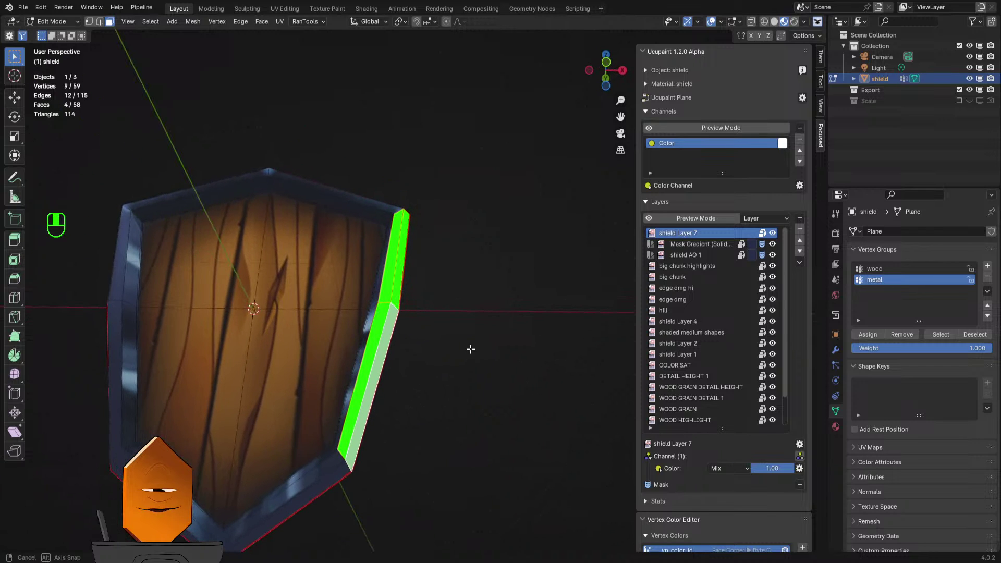
# - Add the outer metal rim faces along the bottom and left side to the face selection, and return to Texture Paint mode
pyautogui.keyDown('shift'); pyautogui.click(334, 474); pyautogui.keyUp('shift')
pyautogui.moveTo(334, 475); pyautogui.dragTo(430, 353, button='middle')
pyautogui.keyDown('shift'); pyautogui.click(450, 332); pyautogui.keyUp('shift')
pyautogui.keyDown('shift'); pyautogui.click(357, 312); pyautogui.keyUp('shift')
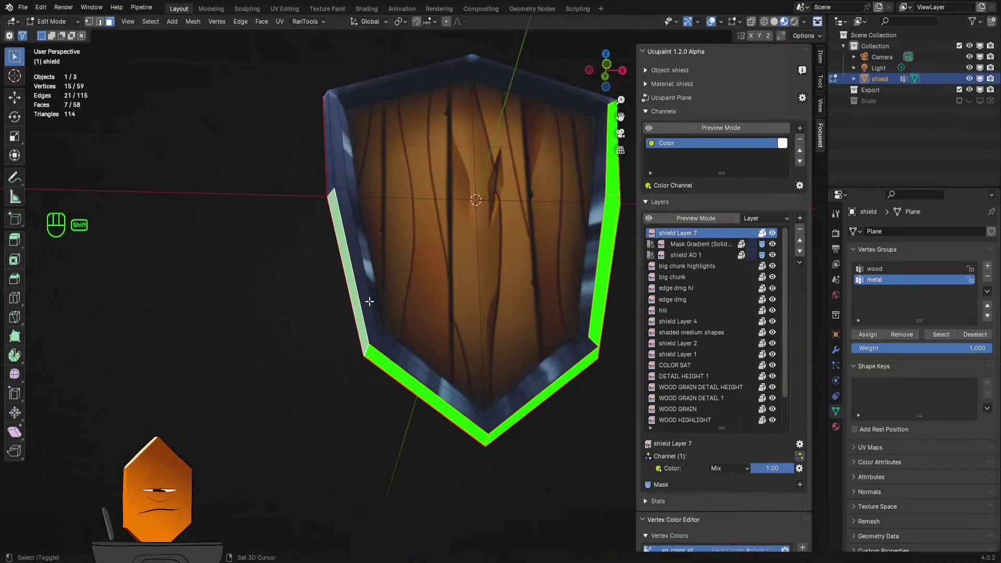
pyautogui.keyDown('shift'); pyautogui.click(365, 204); pyautogui.keyUp('shift')
pyautogui.moveTo(365, 203)
pyautogui.mouseDown(button='middle')
pyautogui.moveTo(379, 234)
pyautogui.moveTo(364, 207)
pyautogui.moveTo(520, 177)
pyautogui.moveTo(452, 239)
pyautogui.moveTo(402, 252)
pyautogui.mouseUp(button='middle')
pyautogui.keyDown('shift'); pyautogui.click(364, 207); pyautogui.keyUp('shift')
pyautogui.press('Tab')
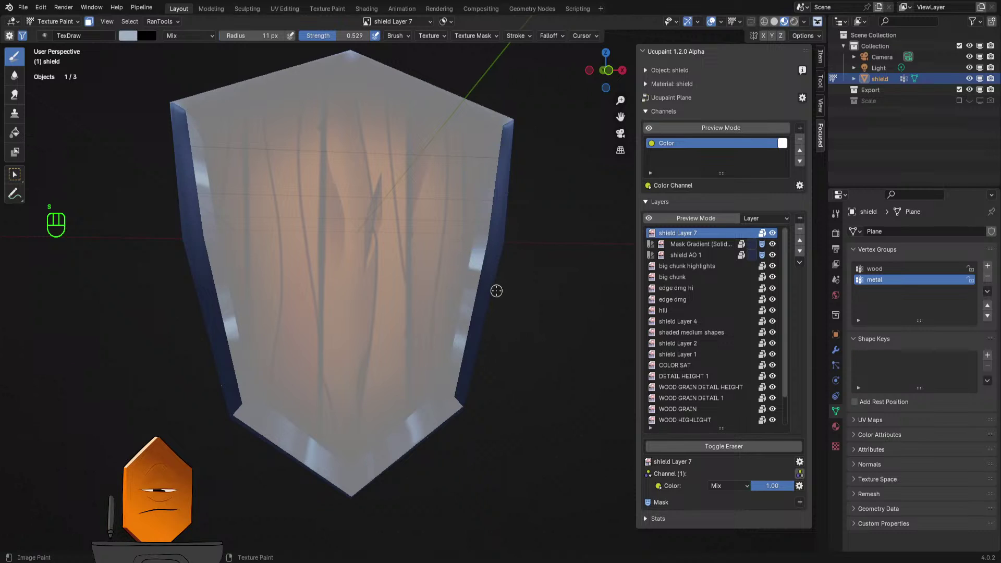
# - Turn off the face selection mask, sample a light blue from the metal rim's highlights, and turn the mask back on
pyautogui.click(90, 22)
pyautogui.press('s')
pyautogui.click(480, 261)
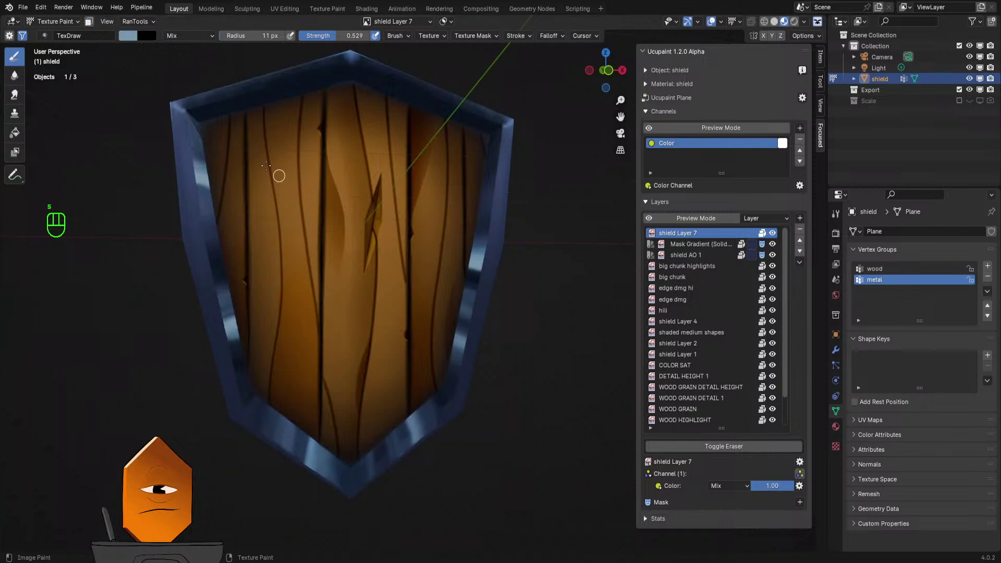
pyautogui.click(90, 22)
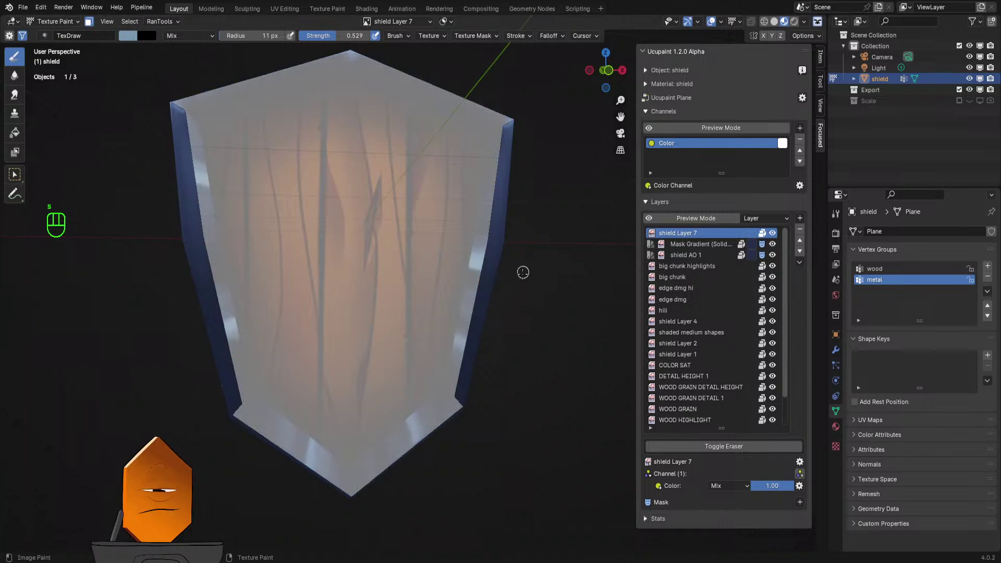
# - Paint light blue reflection bands across the masked outer rim from the front, using brush radii of 25 and 21 px
pyautogui.press('KP_1')
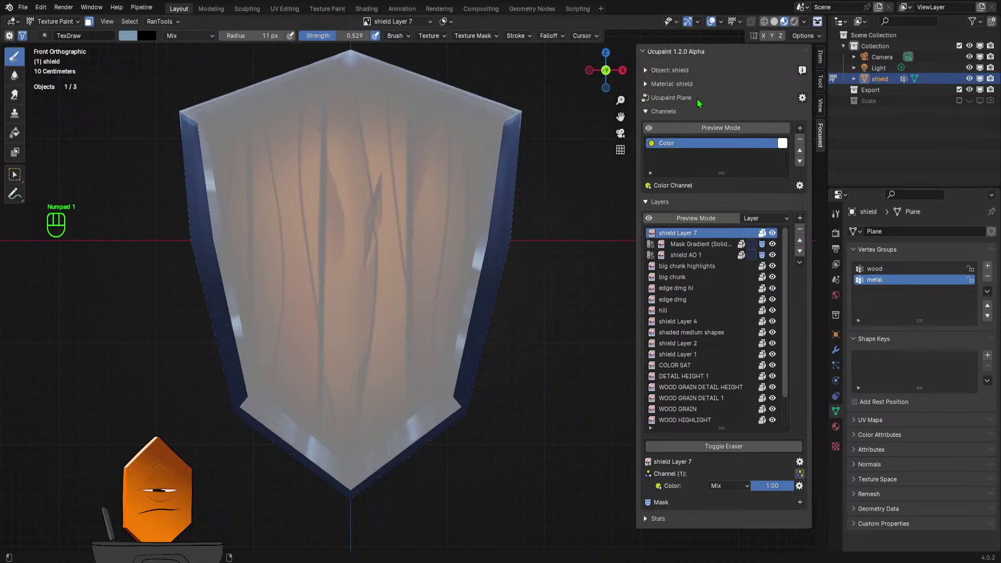
pyautogui.press('f')
pyautogui.click(478, 253)
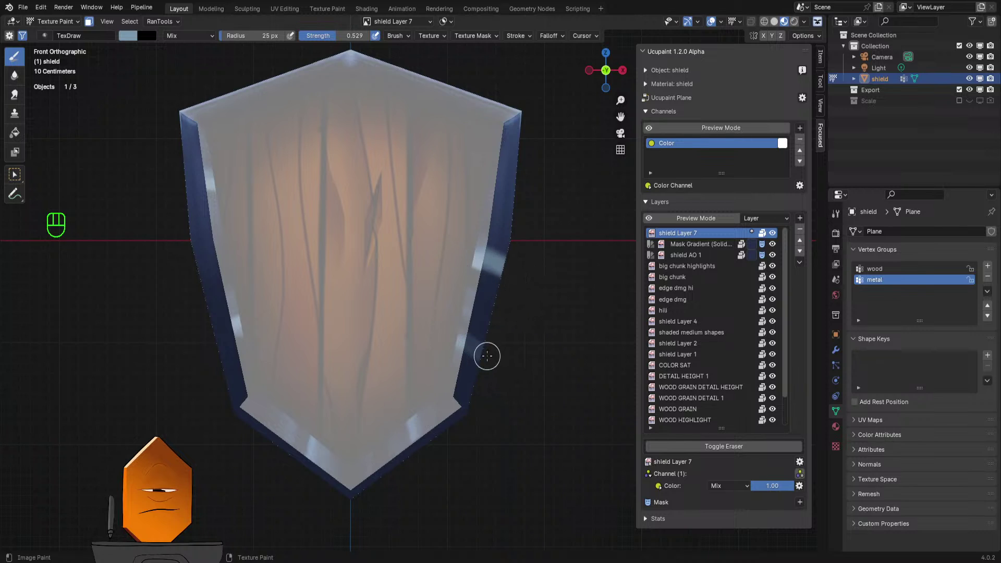
pyautogui.hotkey('ctrl', 'z')
pyautogui.press('f')
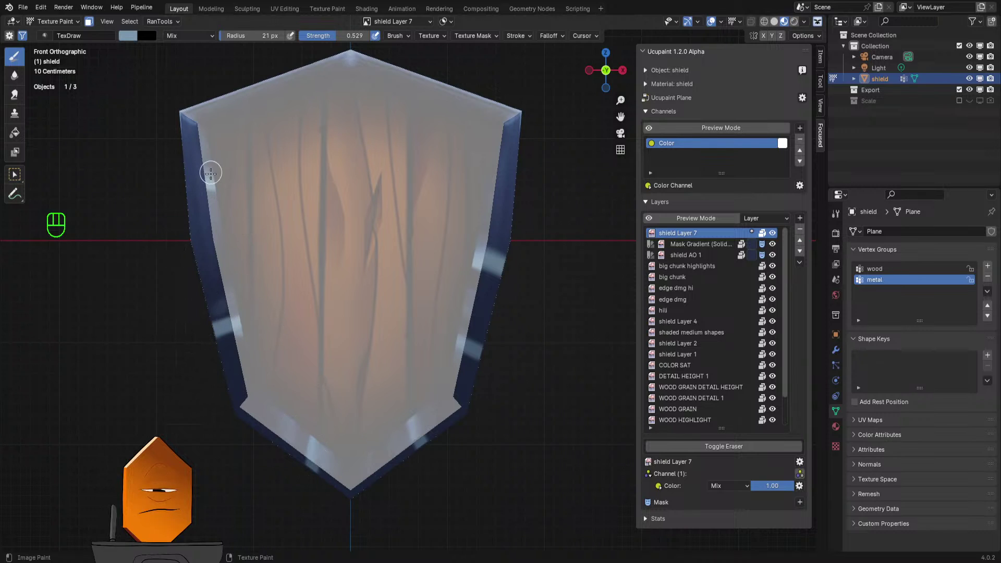
pyautogui.moveTo(210, 173)
pyautogui.mouseDown()
pyautogui.moveTo(164, 187)
pyautogui.moveTo(219, 175)
pyautogui.mouseUp()
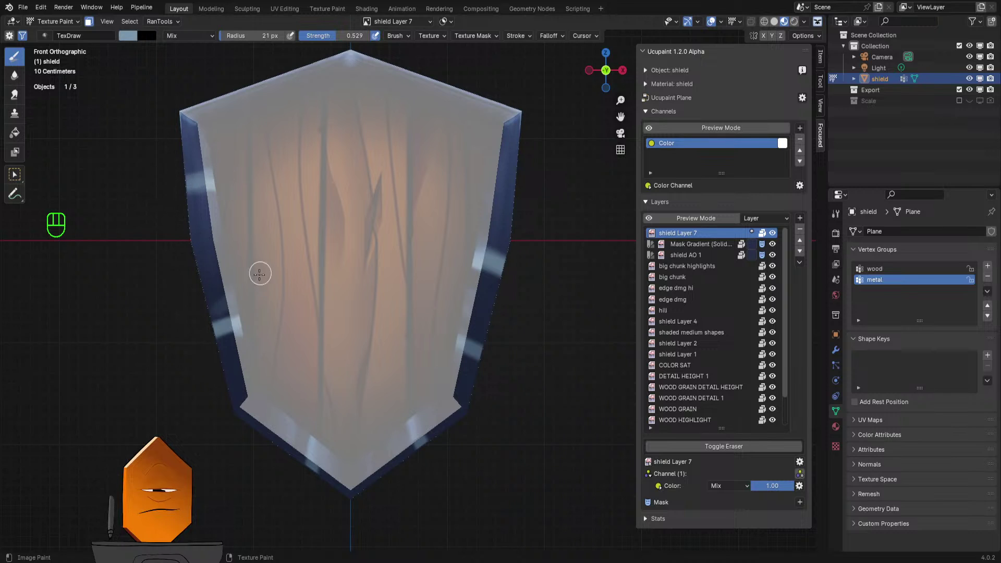
# - Sample a dark blue with the face mask off, re-enable the mask and paint a dark stroke on the left outer rim
pyautogui.click(91, 24)
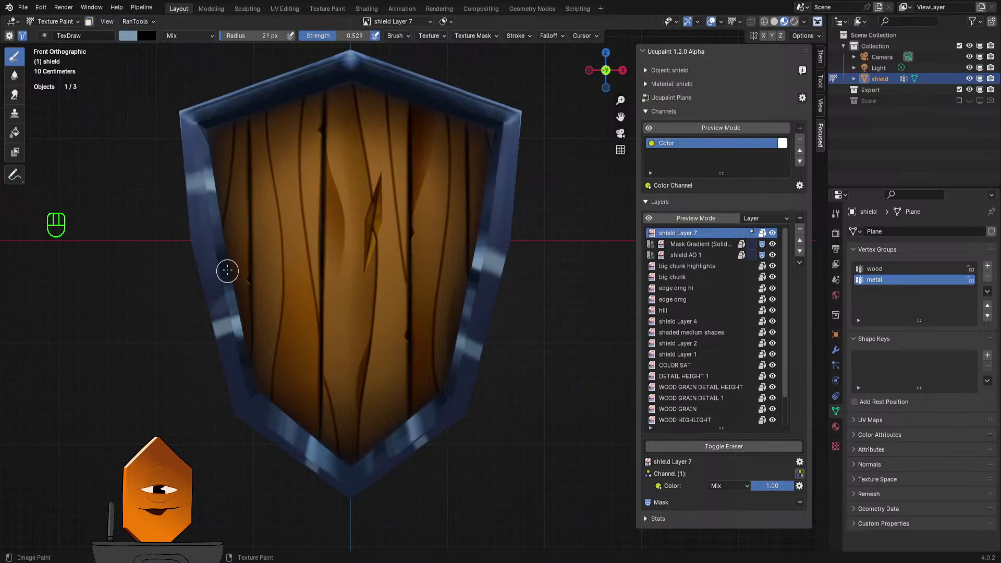
pyautogui.press('s')
pyautogui.click(90, 22)
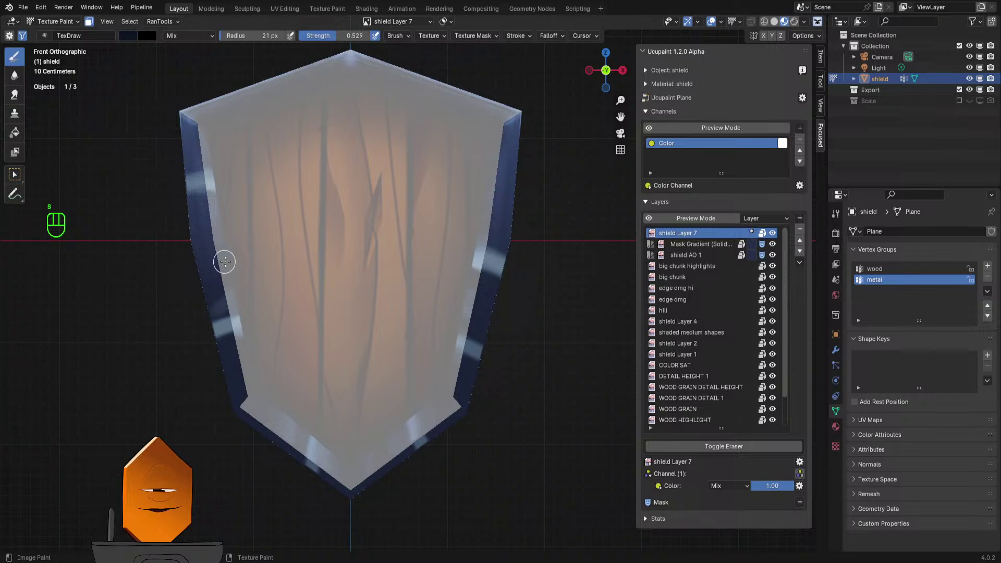
pyautogui.moveTo(197, 265)
pyautogui.mouseDown()
pyautogui.moveTo(197, 277)
pyautogui.moveTo(244, 261)
pyautogui.moveTo(204, 273)
pyautogui.mouseUp()
# - Disable the face mask and paint dark blue shading along the rim's lower edges and both sides, reducing the brush radius to 19 px
pyautogui.click(88, 22)
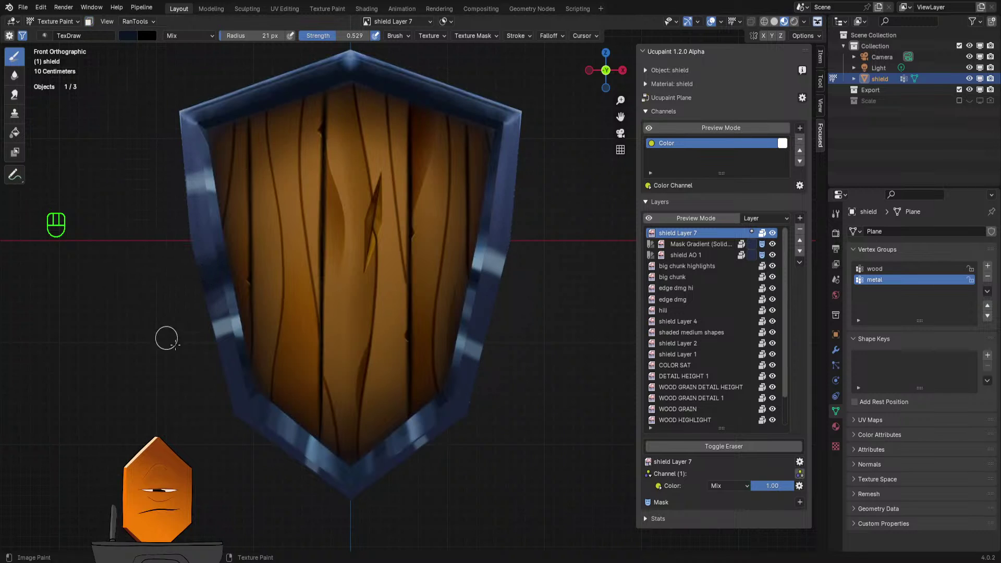
pyautogui.moveTo(237, 366)
pyautogui.mouseDown()
pyautogui.moveTo(219, 381)
pyautogui.moveTo(306, 426)
pyautogui.moveTo(383, 486)
pyautogui.mouseUp()
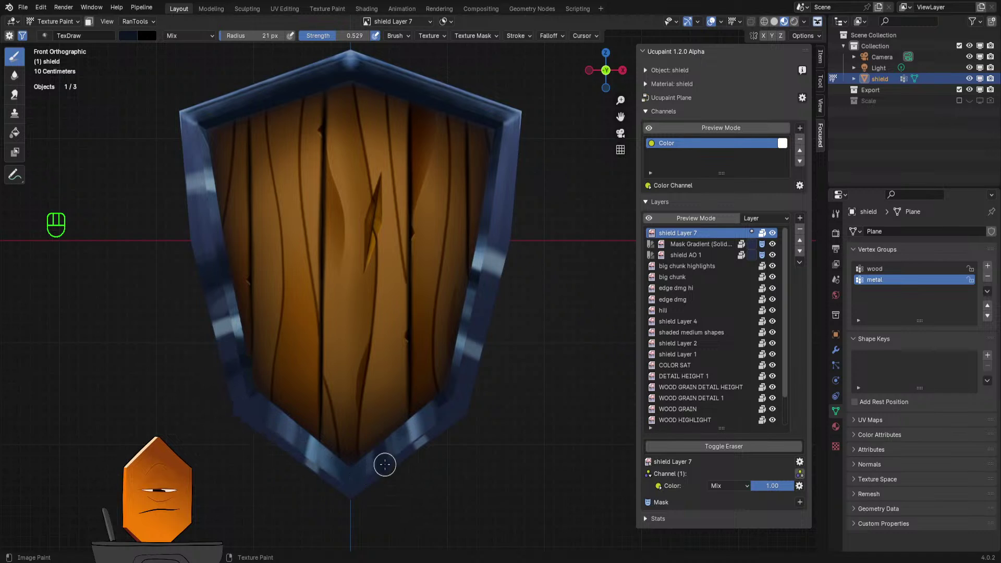
pyautogui.moveTo(450, 438); pyautogui.dragTo(449, 409)
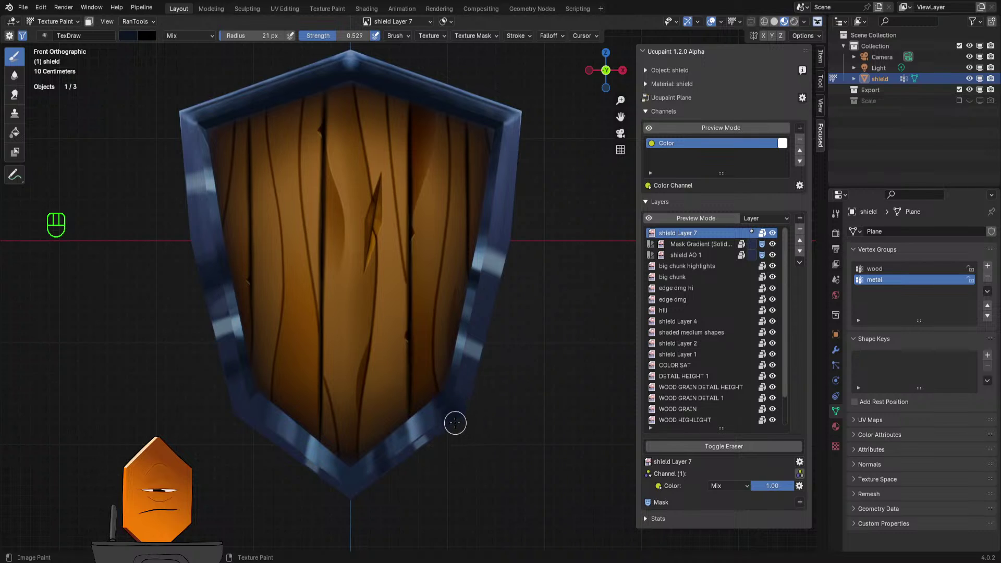
pyautogui.moveTo(490, 400)
pyautogui.mouseDown()
pyautogui.moveTo(478, 337)
pyautogui.moveTo(486, 284)
pyautogui.mouseUp()
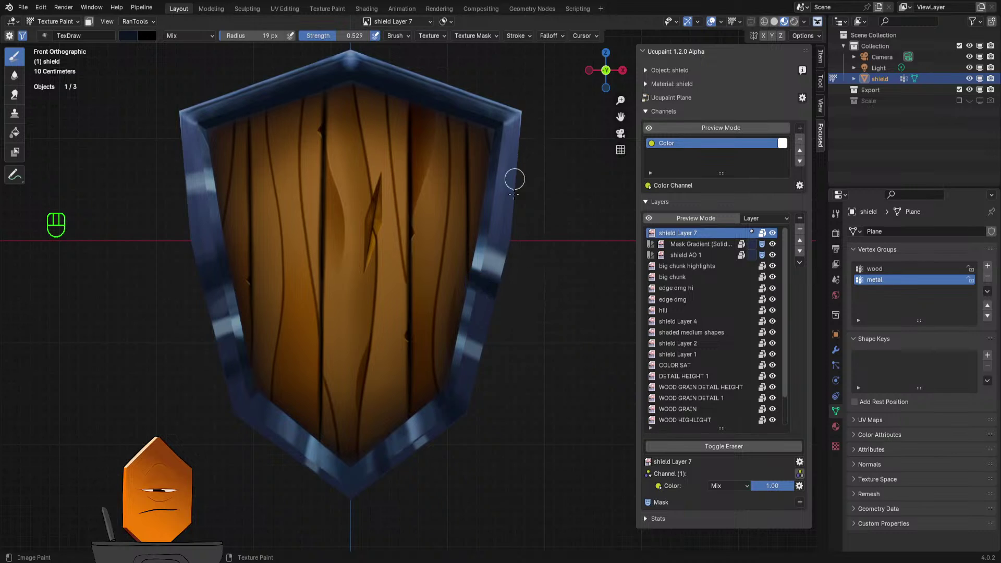
pyautogui.moveTo(212, 256)
pyautogui.mouseDown()
pyautogui.moveTo(190, 259)
pyautogui.moveTo(200, 256)
pyautogui.mouseUp()
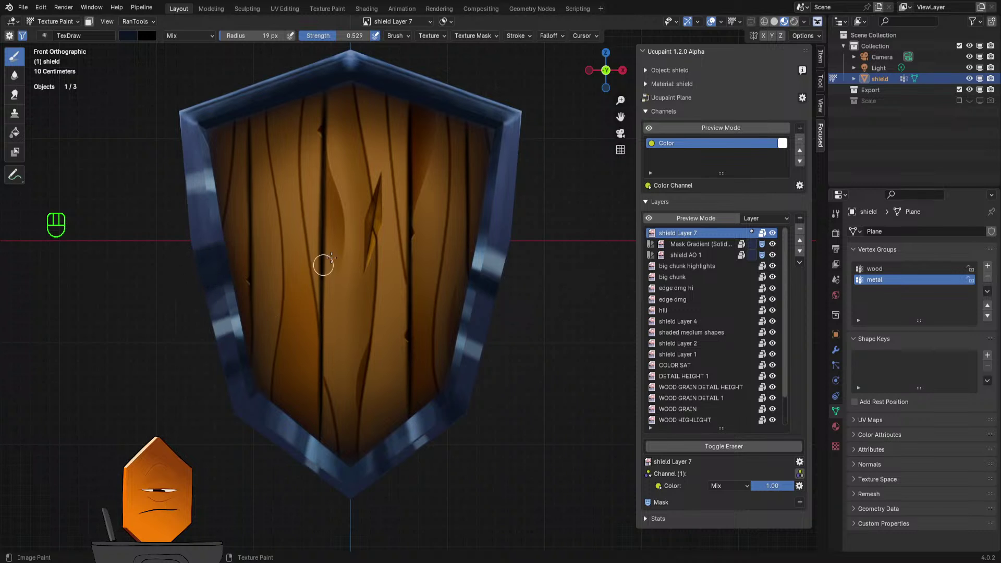
# - Check the painted rim from a distance and save the file
pyautogui.scroll(-7, 353, 414)
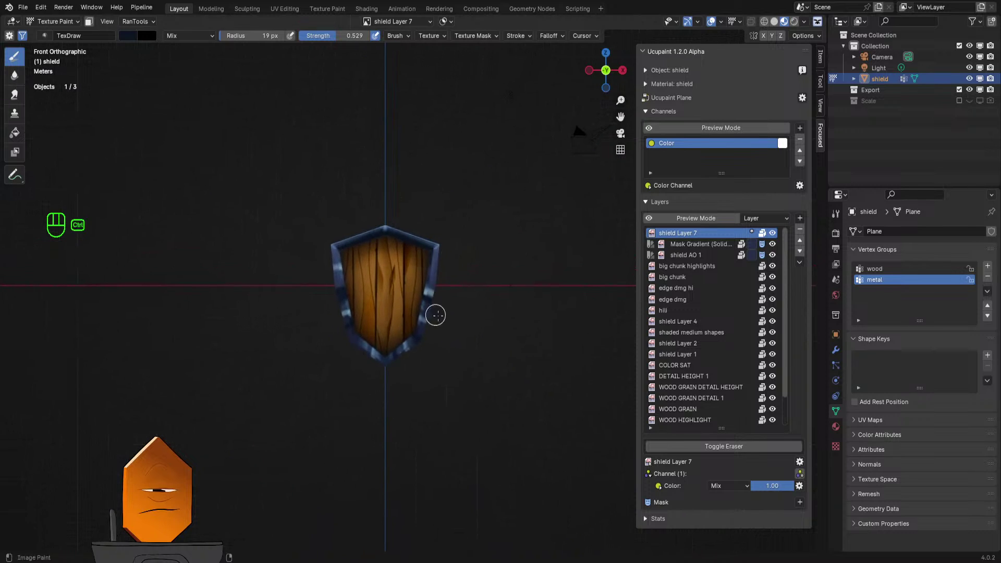
pyautogui.moveTo(436, 315)
pyautogui.mouseDown(button='middle')
pyautogui.moveTo(456, 241)
pyautogui.moveTo(465, 351)
pyautogui.moveTo(494, 224)
pyautogui.moveTo(548, 222)
pyautogui.moveTo(440, 237)
pyautogui.mouseUp(button='middle')
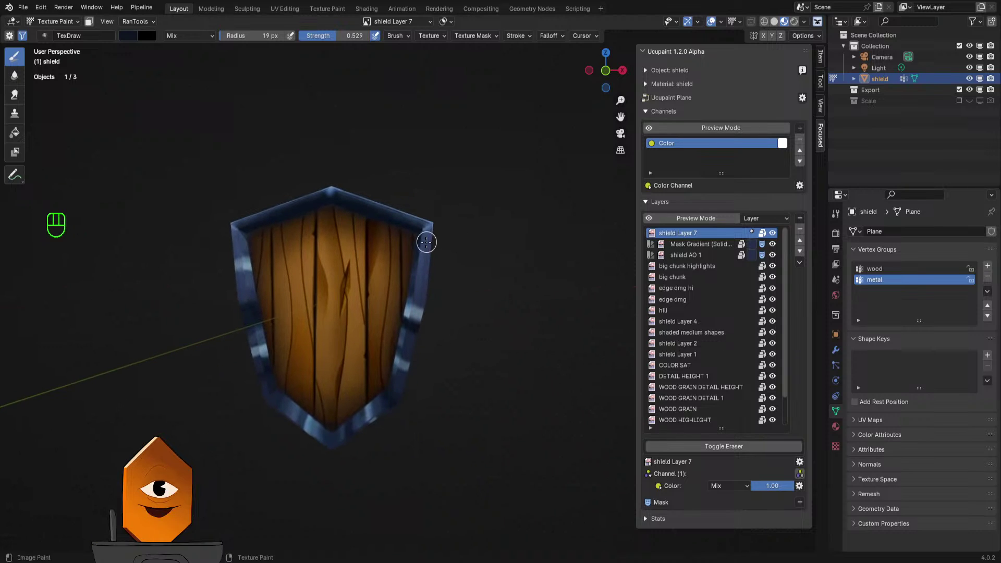
pyautogui.press('ctrl')
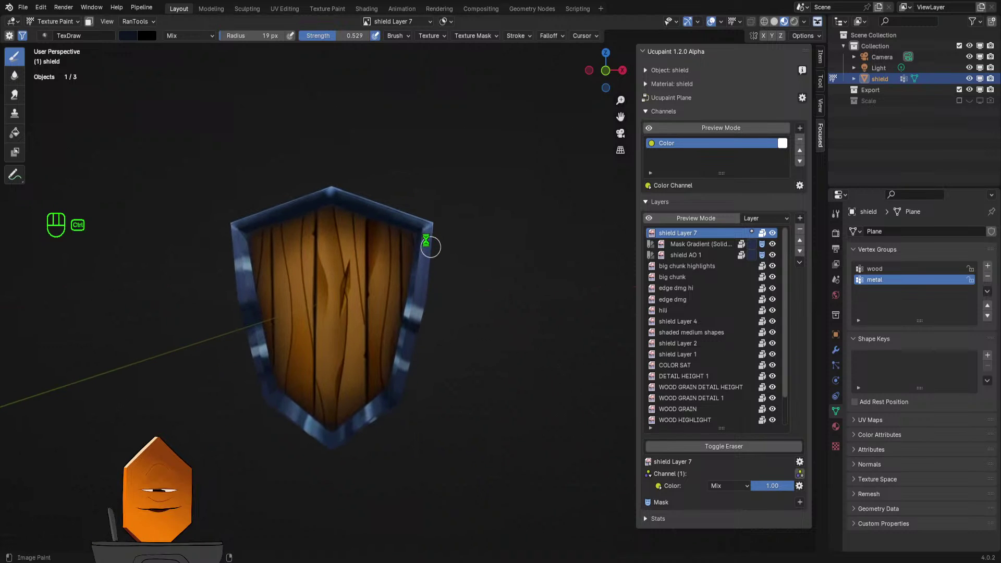
pyautogui.hotkey('ctrl', 's')
# - Sample a dark blue from the shield's metal rim and check the rim from the front and at an angle
pyautogui.scroll(5, 433, 253)
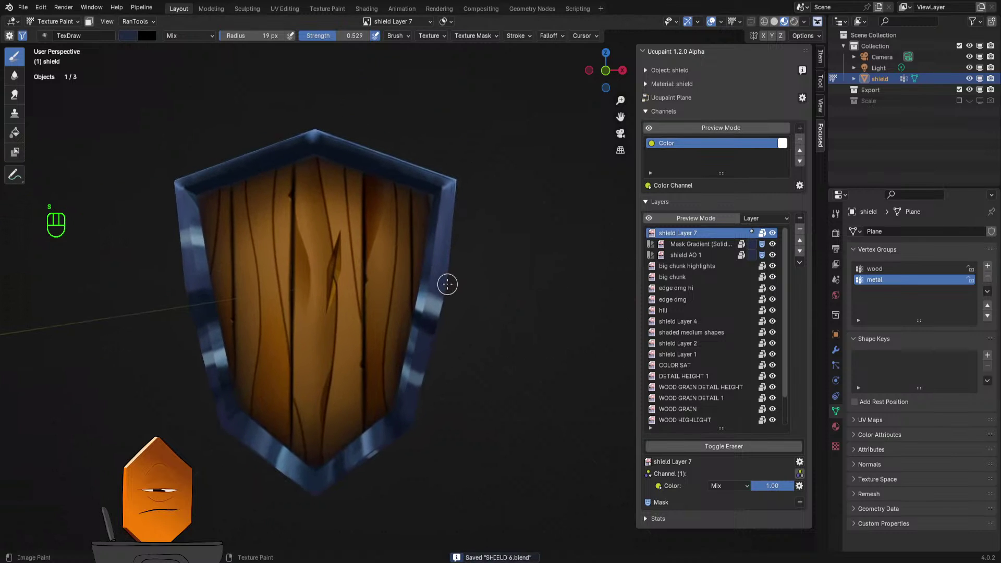
pyautogui.press('KP_1')
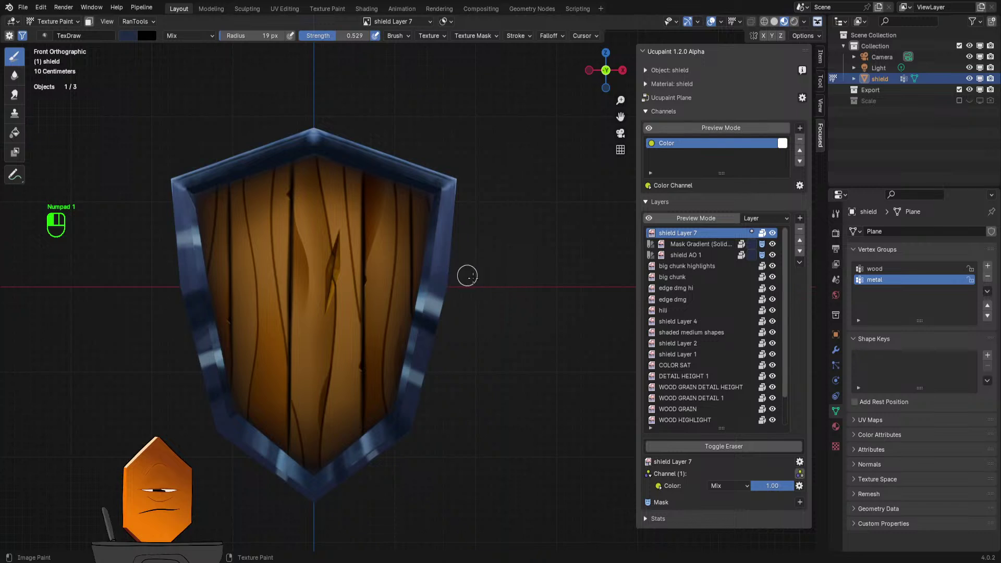
pyautogui.press('s')
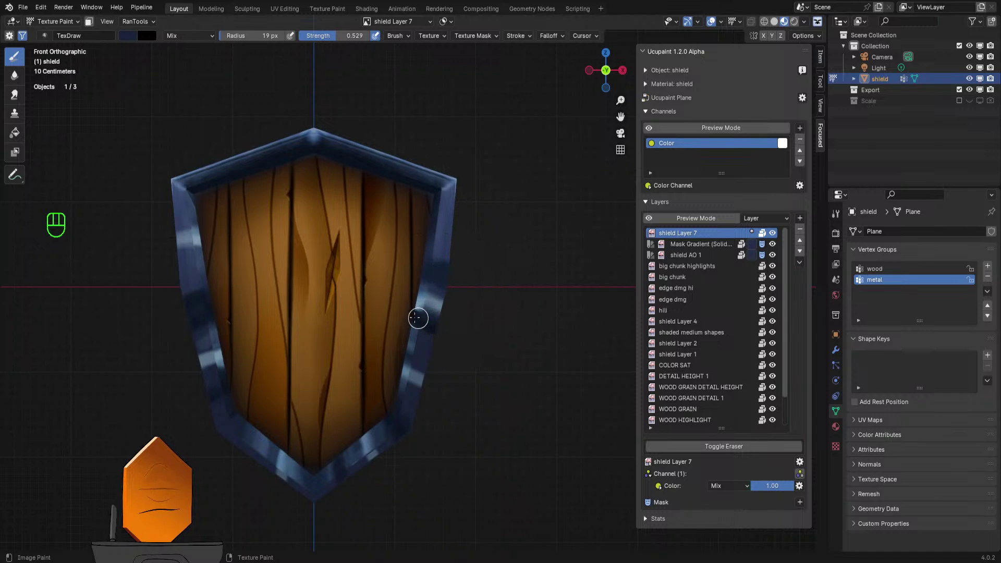
pyautogui.scroll(-3, 453, 292)
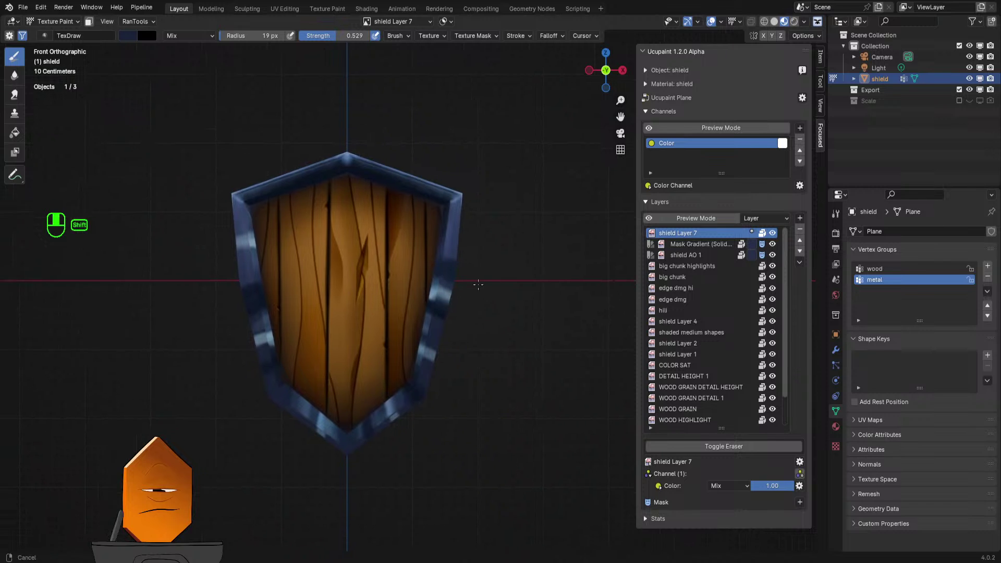
pyautogui.moveTo(481, 258)
pyautogui.mouseDown(button='middle')
pyautogui.moveTo(480, 292)
pyautogui.moveTo(454, 297)
pyautogui.moveTo(486, 289)
pyautogui.moveTo(485, 250)
pyautogui.mouseUp(button='middle')
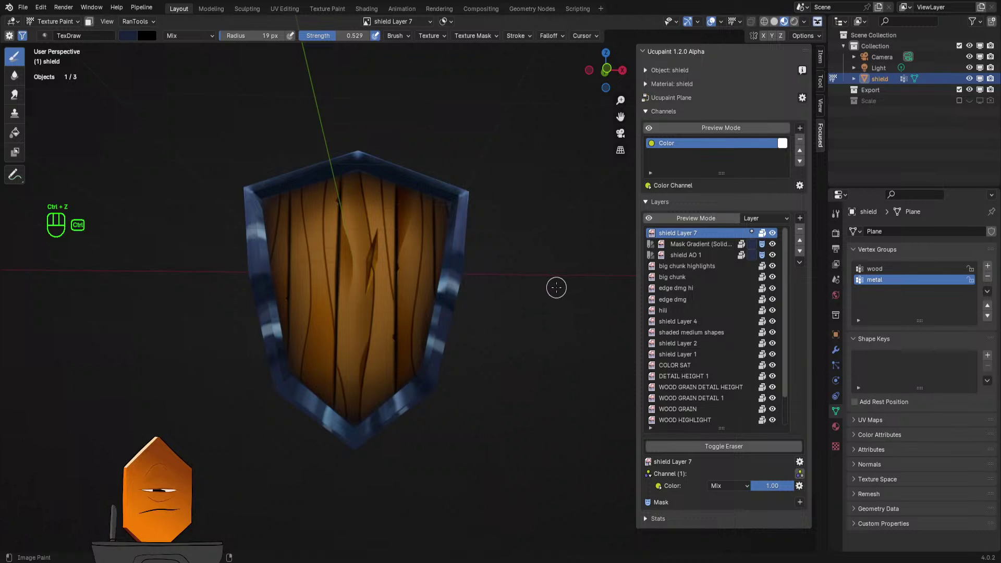
# - Undo all the rim highlight and shading strokes, going back to before the outer rim face selection was completed
pyautogui.hotkey('ctrl', 'z')
pyautogui.hotkey('ctrl', 'z')
pyautogui.hotkey('ctrl', 'z')
pyautogui.hotkey('ctrl', 'z')
pyautogui.hotkey('ctrl', 'z')
pyautogui.hotkey('ctrl', 'z')
pyautogui.hotkey('ctrl', 'z')
pyautogui.hotkey('ctrl', 'z')
pyautogui.hotkey('ctrl', 'z')
pyautogui.hotkey('ctrl', 'z')
pyautogui.hotkey('ctrl', 'z')
pyautogui.hotkey('ctrl', 'z')
pyautogui.hotkey('ctrl', 'z')
pyautogui.hotkey('ctrl', 'z')
pyautogui.hotkey('ctrl', 'z')
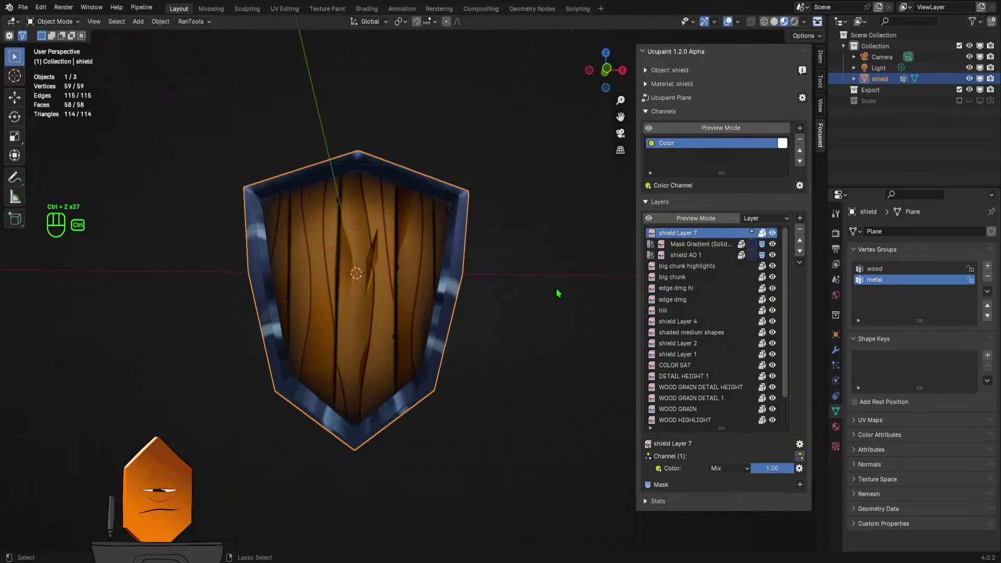
pyautogui.hotkey('ctrl', 'z')
pyautogui.hotkey('ctrl', 'z')
pyautogui.hotkey('ctrl', 'z')
pyautogui.hotkey('ctrl', 'z')
pyautogui.hotkey('ctrl', 'z')
pyautogui.hotkey('ctrl', 'z')
pyautogui.hotkey('ctrl', 'z')
pyautogui.hotkey('ctrl', 'z')
pyautogui.hotkey('ctrl', 'z')
pyautogui.hotkey('ctrl', 'z')
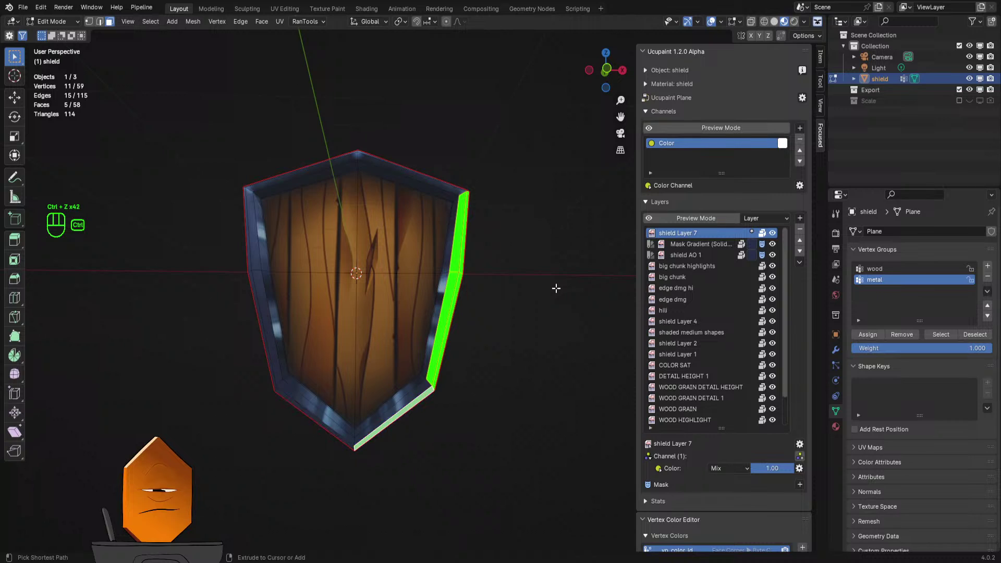
# - Switch the shield to Object Mode and save the file
pyautogui.hotkey('ctrl', 'Tab')
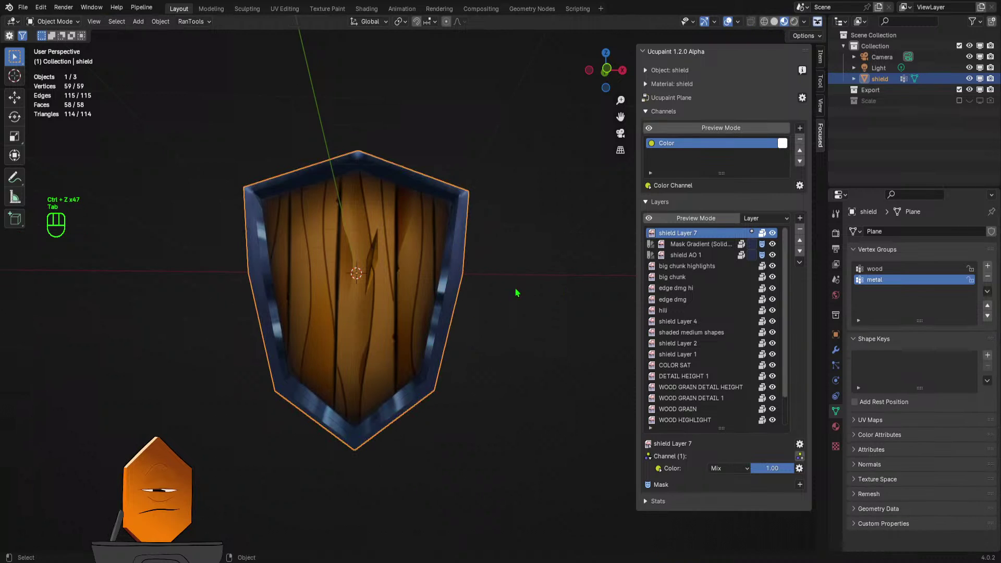
pyautogui.hotkey('ctrl', 's')
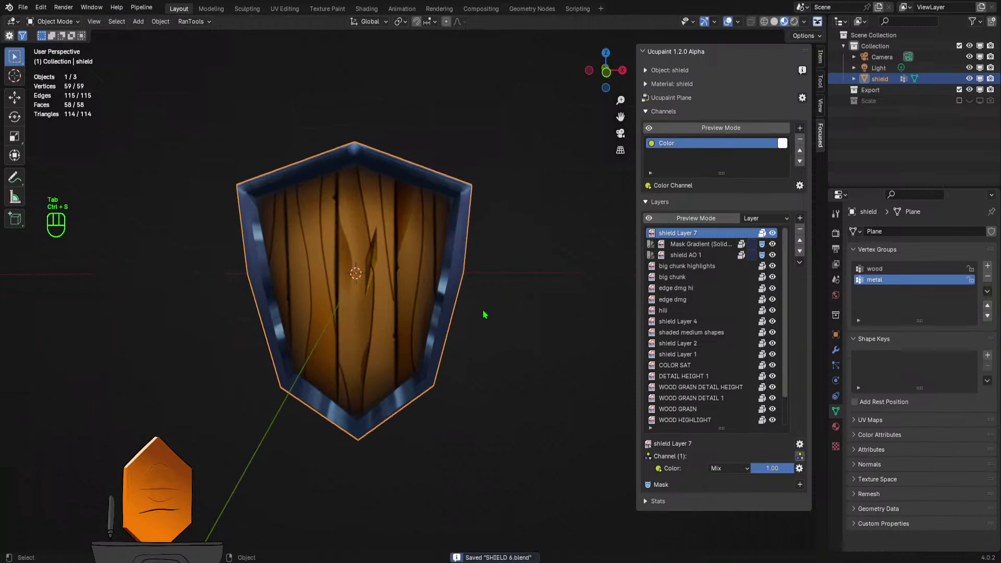
# - Select the faces of the metal vertex group in Edit Mode and switch the shield to Texture Paint mode
pyautogui.moveTo(485, 267); pyautogui.dragTo(460, 307, button='middle')
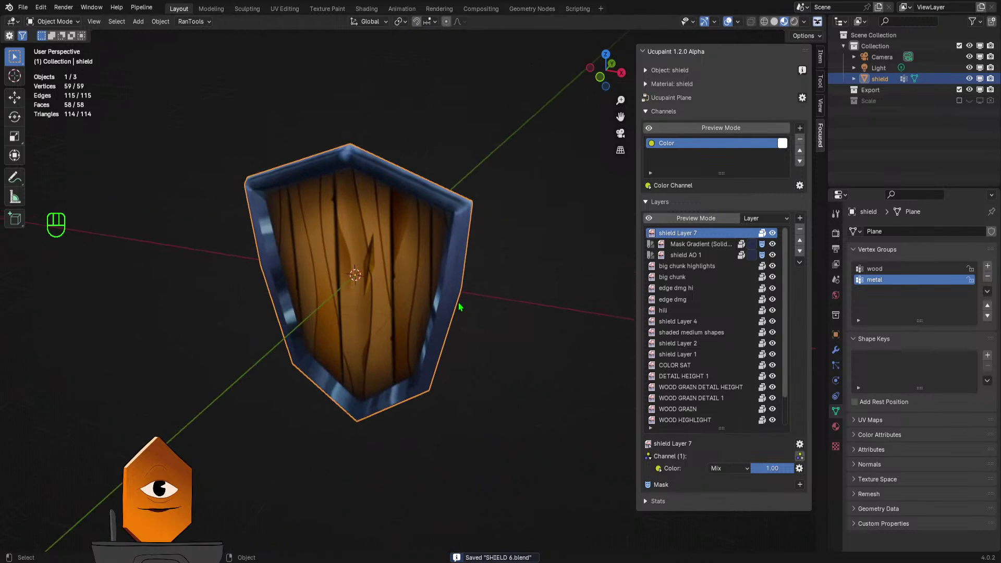
pyautogui.moveTo(306, 278); pyautogui.dragTo(452, 270, button='middle')
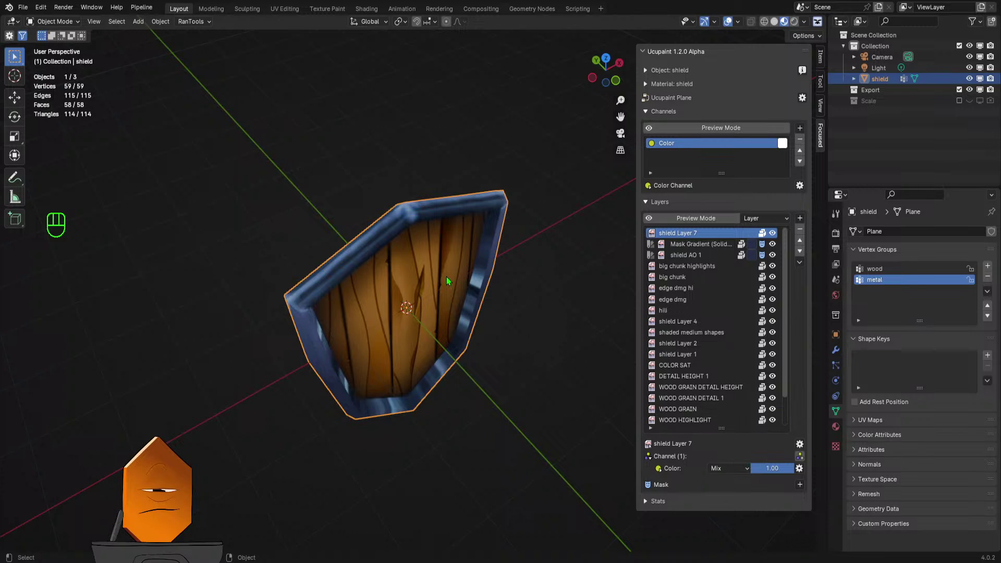
pyautogui.moveTo(477, 271); pyautogui.dragTo(487, 205, button='middle')
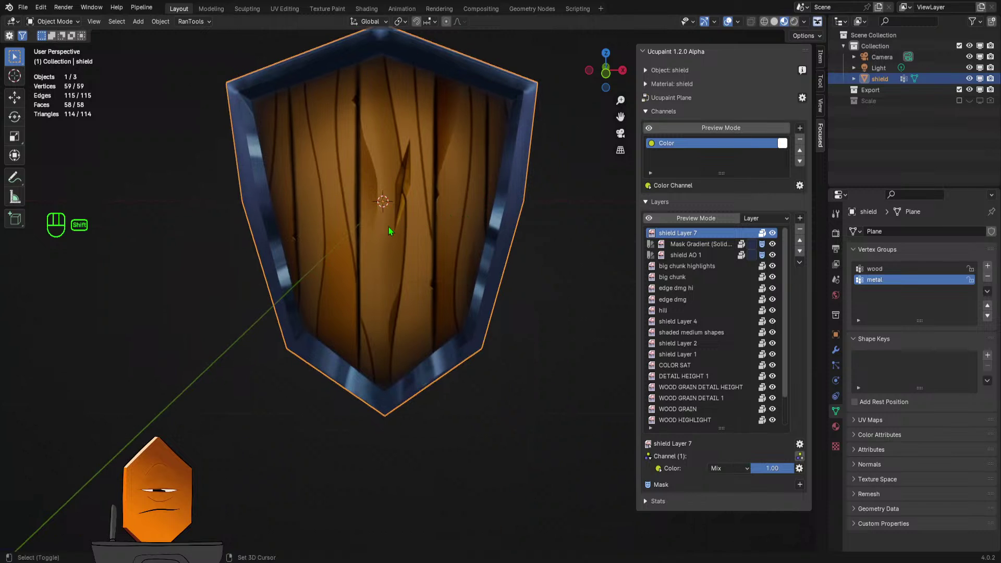
pyautogui.keyDown('shift'); pyautogui.moveTo(389, 228); pyautogui.dragTo(403, 311, button='middle'); pyautogui.keyUp('shift')
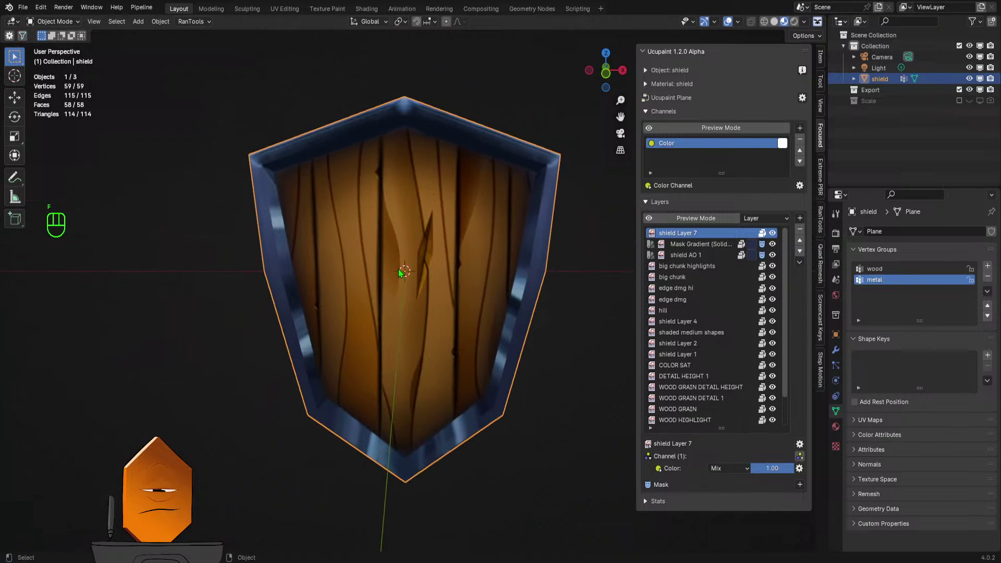
pyautogui.press('f')
pyautogui.press('Tab')
pyautogui.press('Tab')
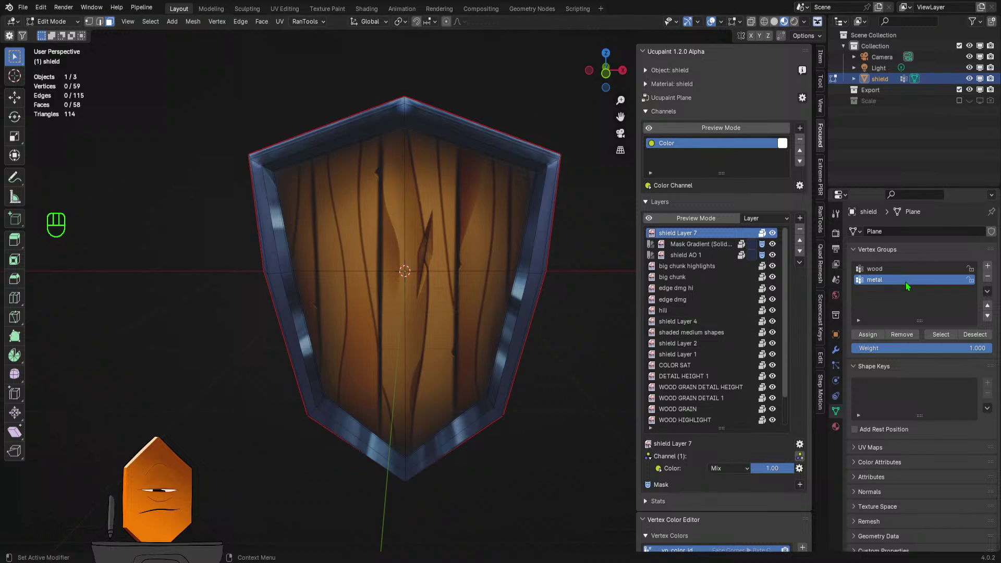
pyautogui.click(942, 334)
pyautogui.press('Tab')
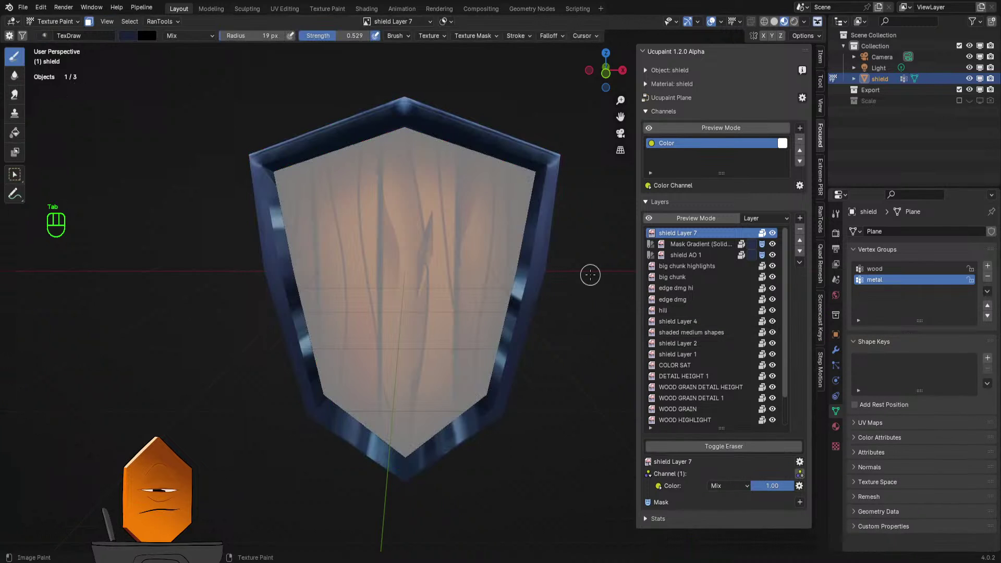
# - Set the brush radius to 33 px and soften the upper reflection on the rim's left inner face
pyautogui.press('f')
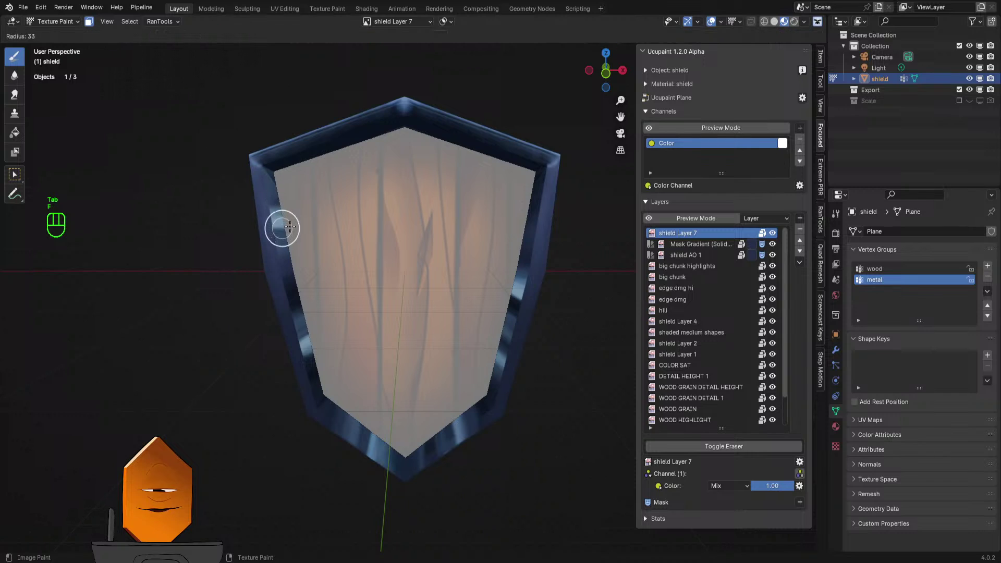
pyautogui.click(272, 207)
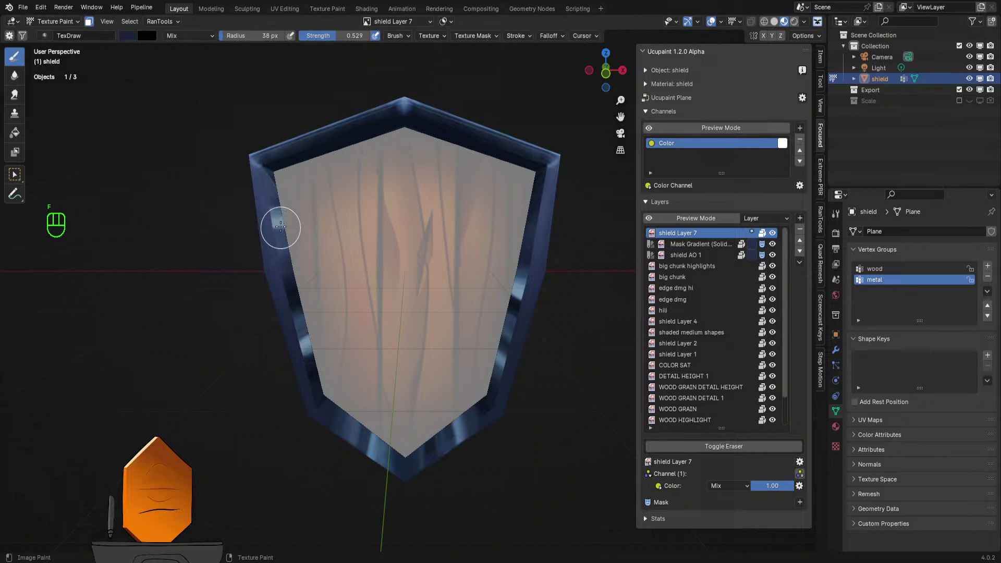
pyautogui.press('f')
pyautogui.click(278, 226)
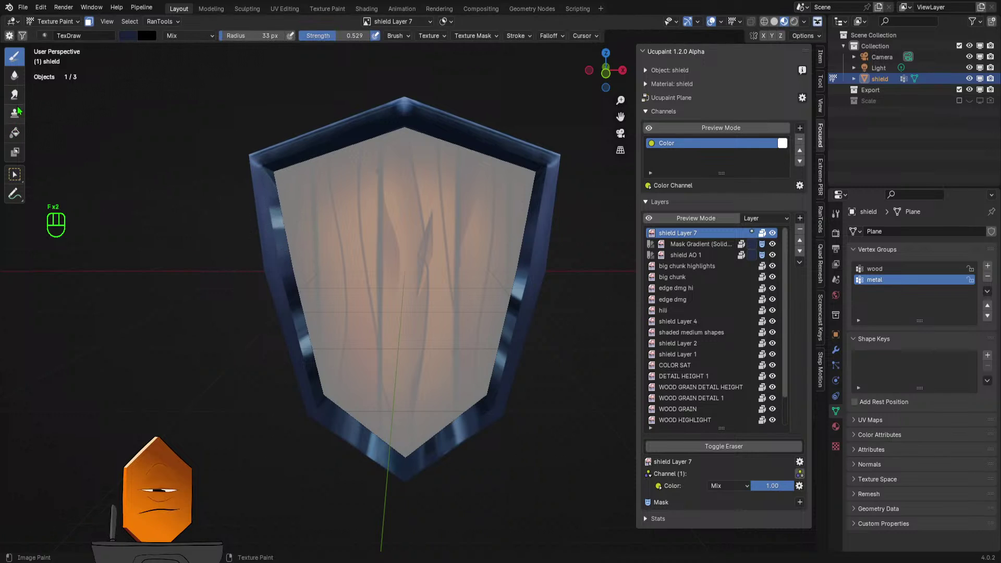
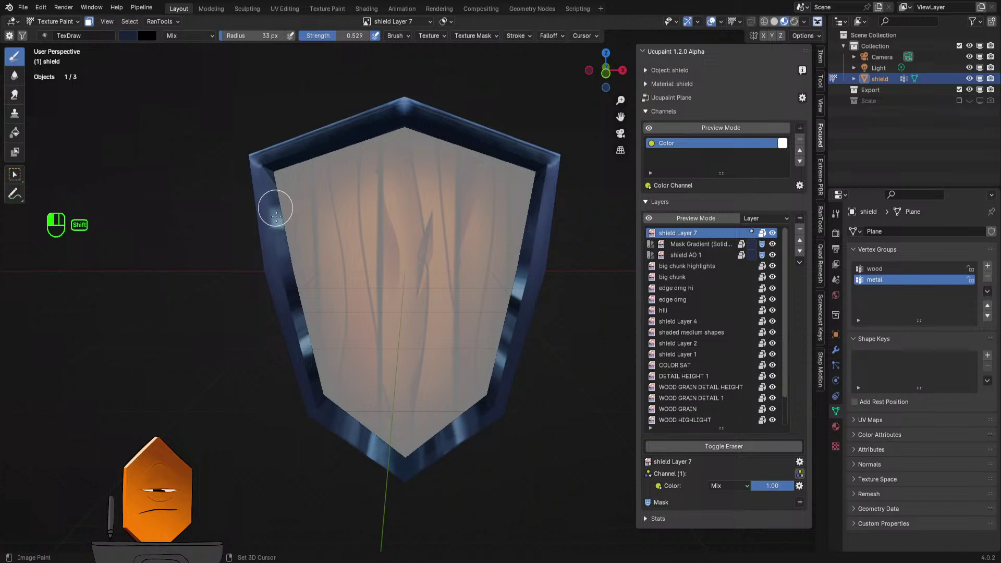
pyautogui.scroll(1, 281, 227)
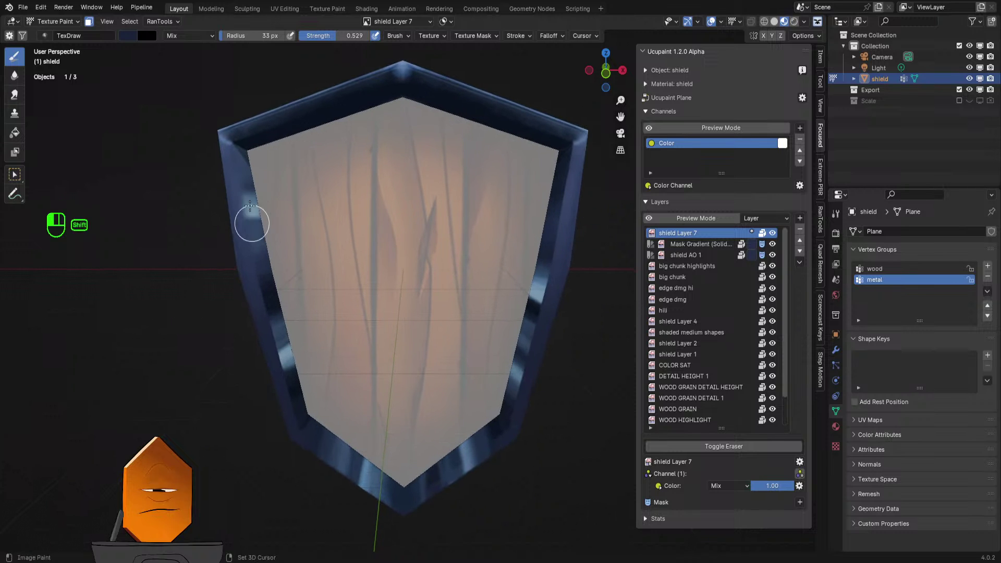
pyautogui.keyDown('shift'); pyautogui.moveTo(251, 202); pyautogui.dragTo(270, 277); pyautogui.keyUp('shift')
pyautogui.moveTo(324, 264)
pyautogui.keyDown('shift'); pyautogui.mouseDown(button='middle')
pyautogui.moveTo(347, 276)
pyautogui.moveTo(341, 240)
pyautogui.mouseUp(button='middle'); pyautogui.keyUp('shift')
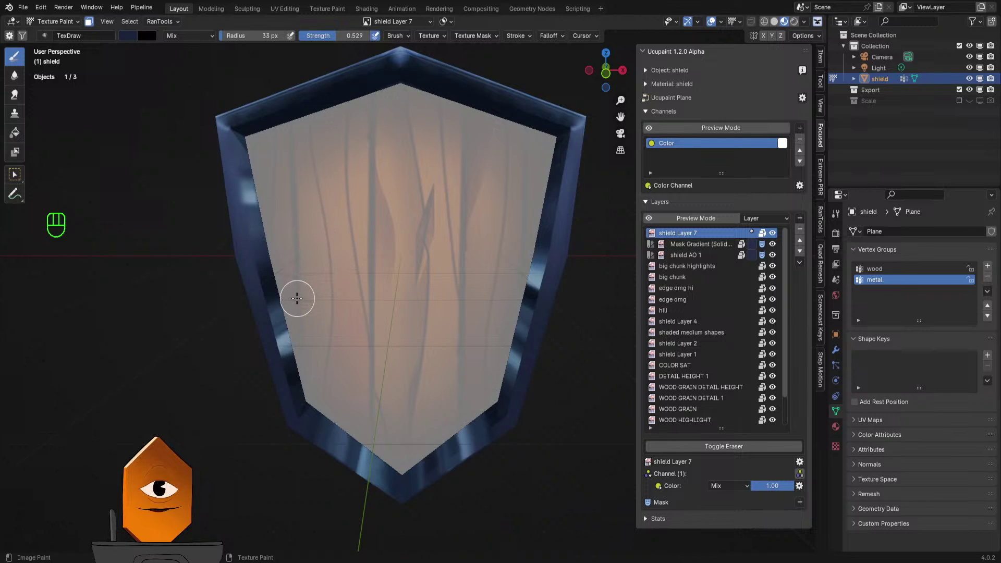
# - Soften the lower reflection on the rim's left inner face, using a 23 px brush radius and a strength of 1.000
pyautogui.press('f')
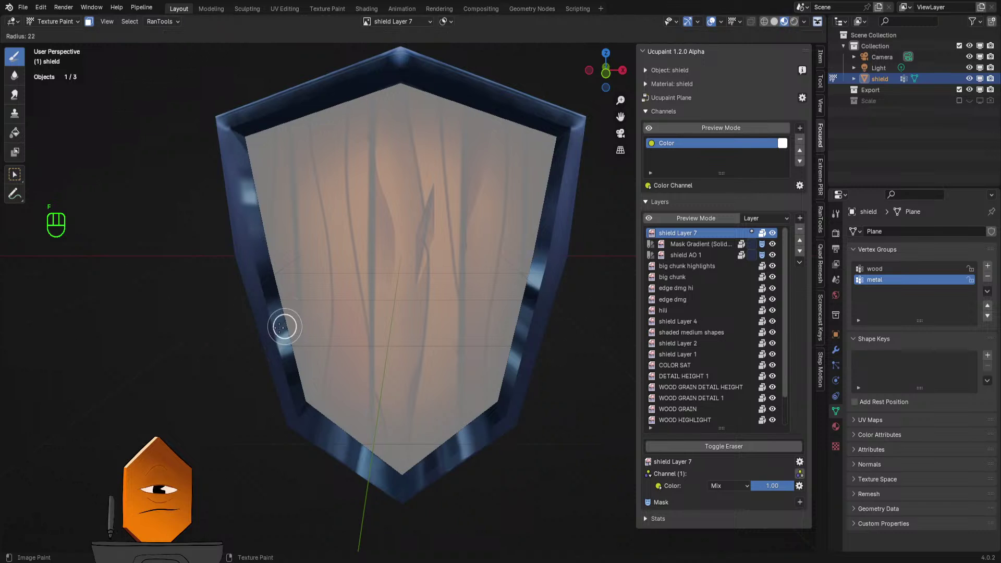
pyautogui.click(291, 341)
pyautogui.scroll(2, 290, 341)
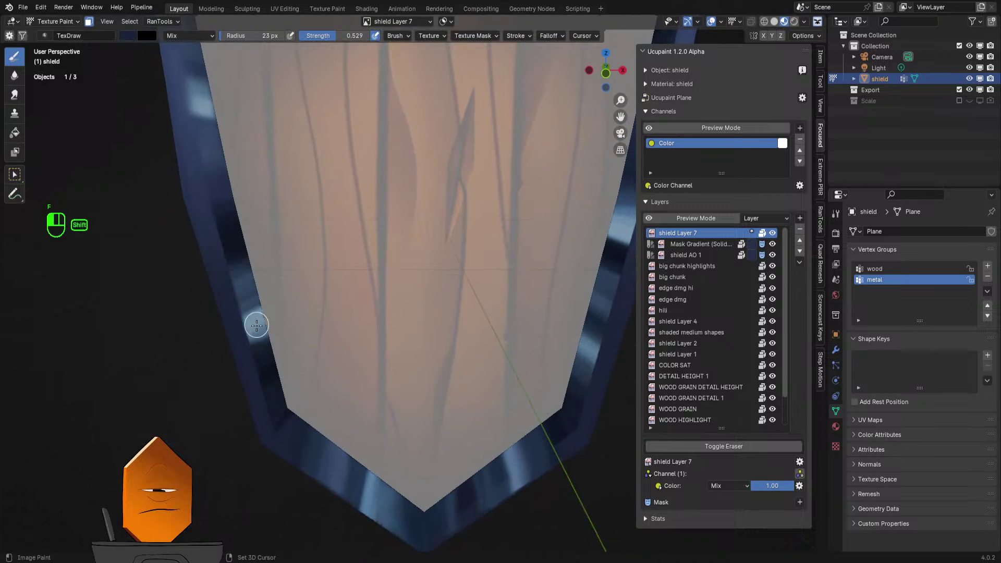
pyautogui.keyDown('shift'); pyautogui.rightClick(250, 288); pyautogui.keyUp('shift')
pyautogui.hotkey('shift', 'f')
pyautogui.click(376, 264)
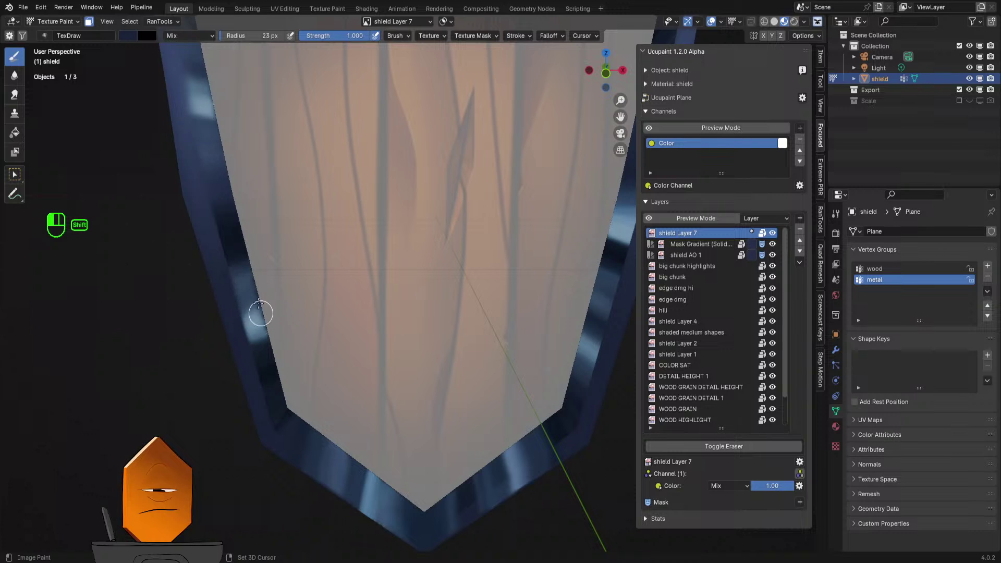
# - Smear the upper reflection on the rim's left inner face with the Smear tool at a radius of 42 px
pyautogui.keyDown('ctrl'); pyautogui.moveTo(306, 323); pyautogui.dragTo(354, 287, button='middle'); pyautogui.keyUp('ctrl')
pyautogui.keyDown('shift'); pyautogui.moveTo(445, 216); pyautogui.dragTo(433, 231, button='middle'); pyautogui.keyUp('shift')
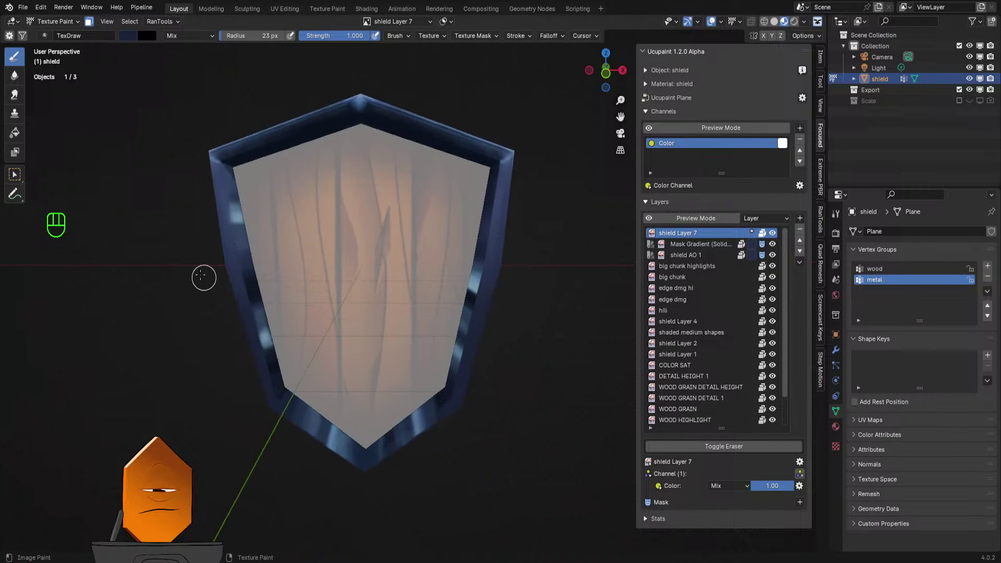
pyautogui.keyDown('shift'); pyautogui.moveTo(209, 246); pyautogui.dragTo(253, 253, button='middle'); pyautogui.keyUp('shift')
pyautogui.keyDown('ctrl'); pyautogui.moveTo(375, 276); pyautogui.dragTo(405, 206, button='middle'); pyautogui.keyUp('ctrl')
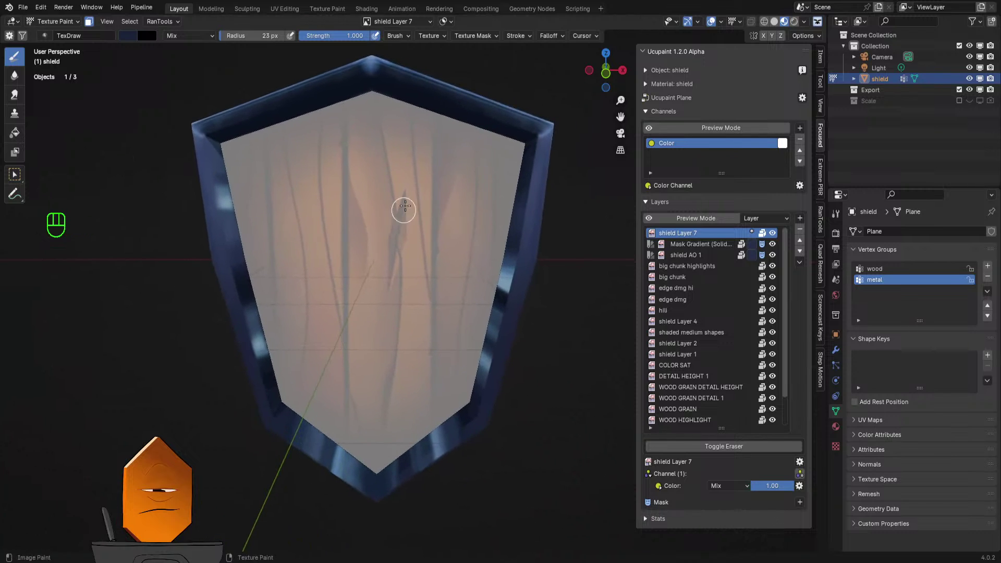
pyautogui.click(15, 113)
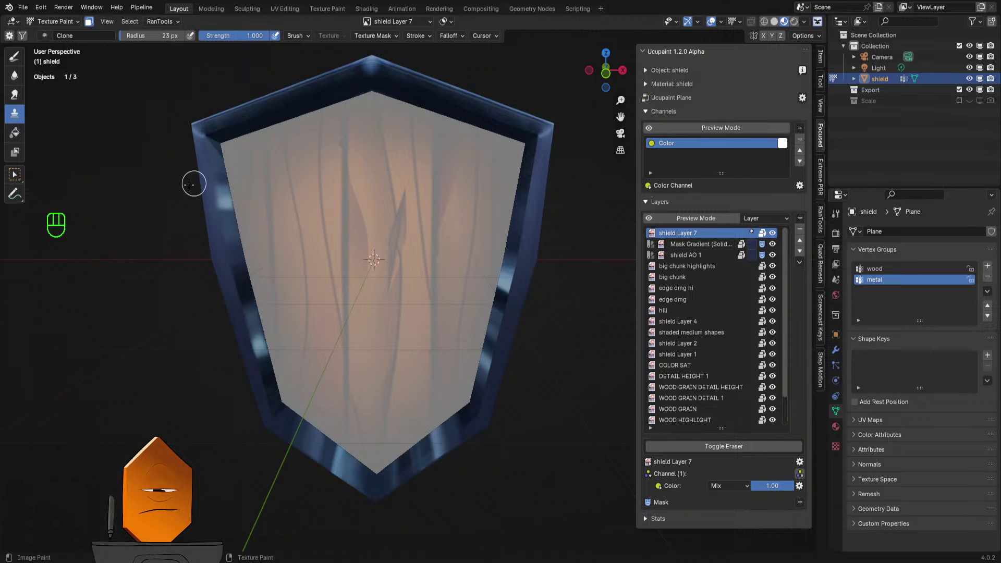
pyautogui.click(14, 95)
pyautogui.press('f')
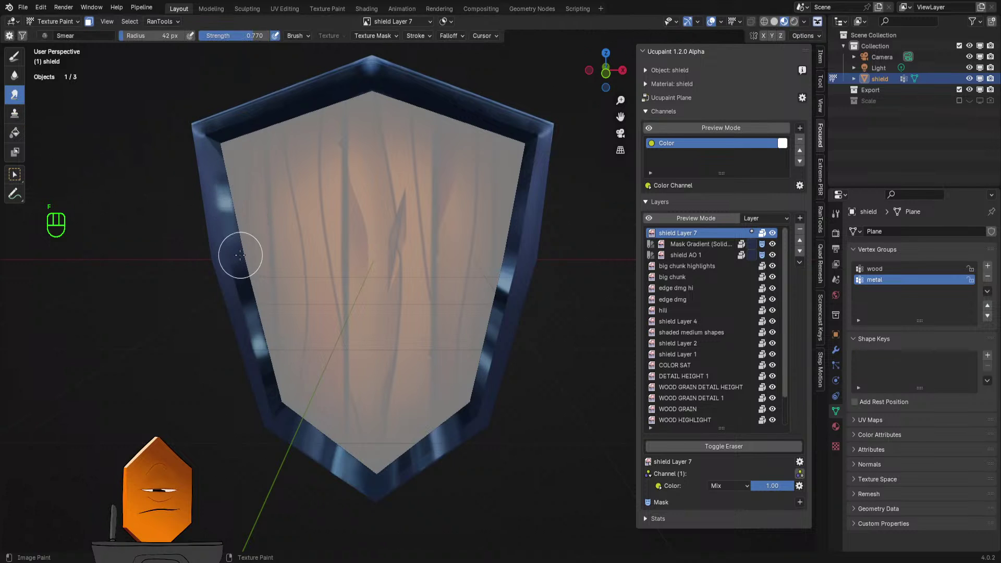
pyautogui.scroll(4, 234, 225)
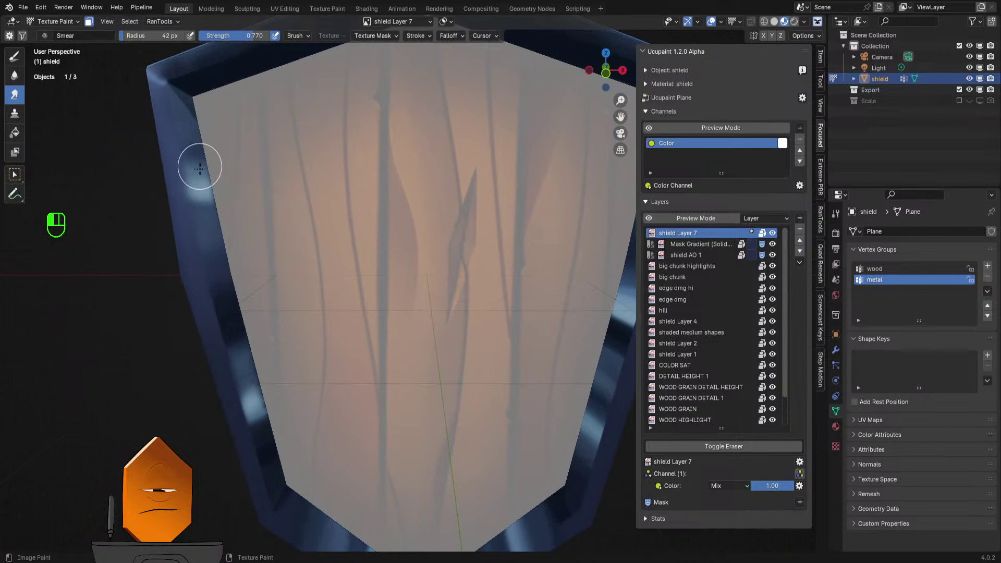
pyautogui.moveTo(208, 228)
pyautogui.mouseDown()
pyautogui.moveTo(196, 188)
pyautogui.moveTo(209, 217)
pyautogui.mouseUp()
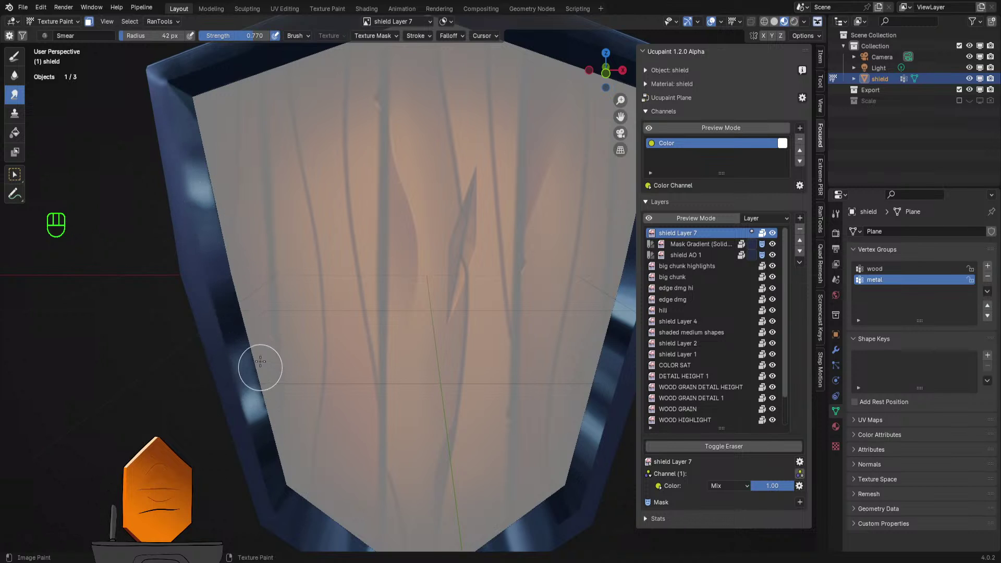
pyautogui.scroll(-2, 281, 335)
pyautogui.scroll(1, 296, 292)
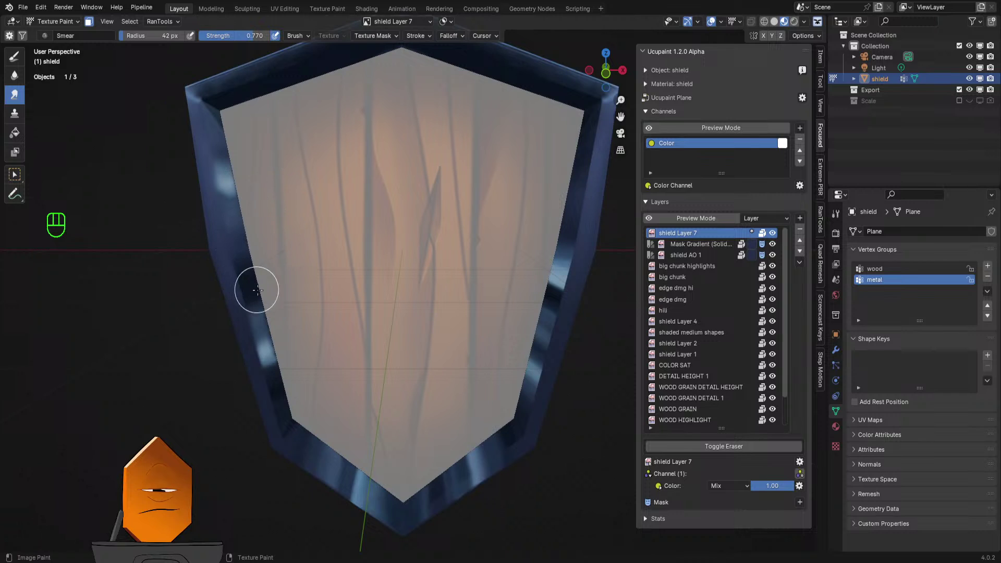
# - Switch back to the TexDraw brush and set its radius to 57 px
pyautogui.press('q')
pyautogui.click(224, 264)
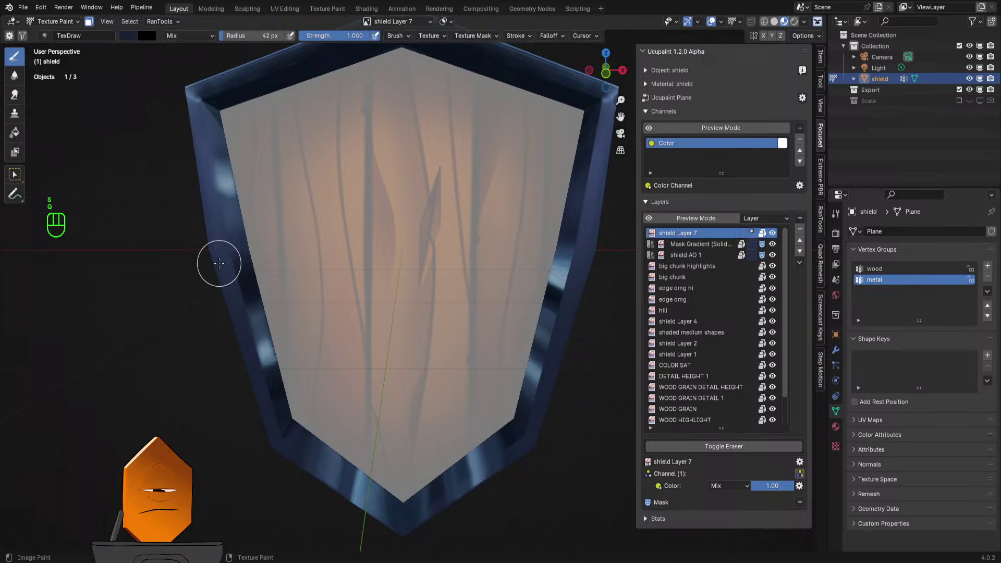
pyautogui.press('f')
pyautogui.click(271, 252)
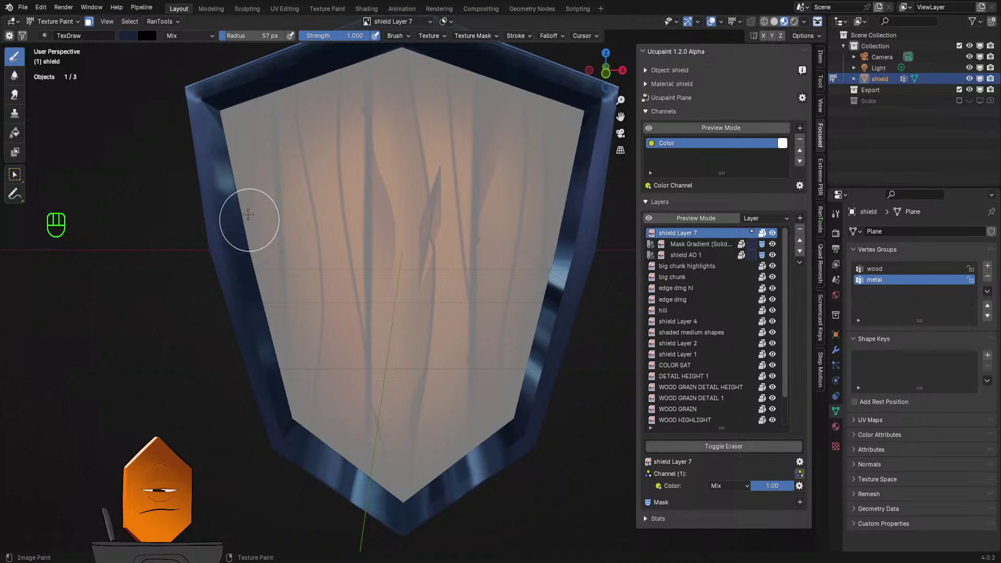
# - Check the rim from a distance and an angle, and undo the latest softening strokes on its reflections
pyautogui.scroll(-3, 344, 294)
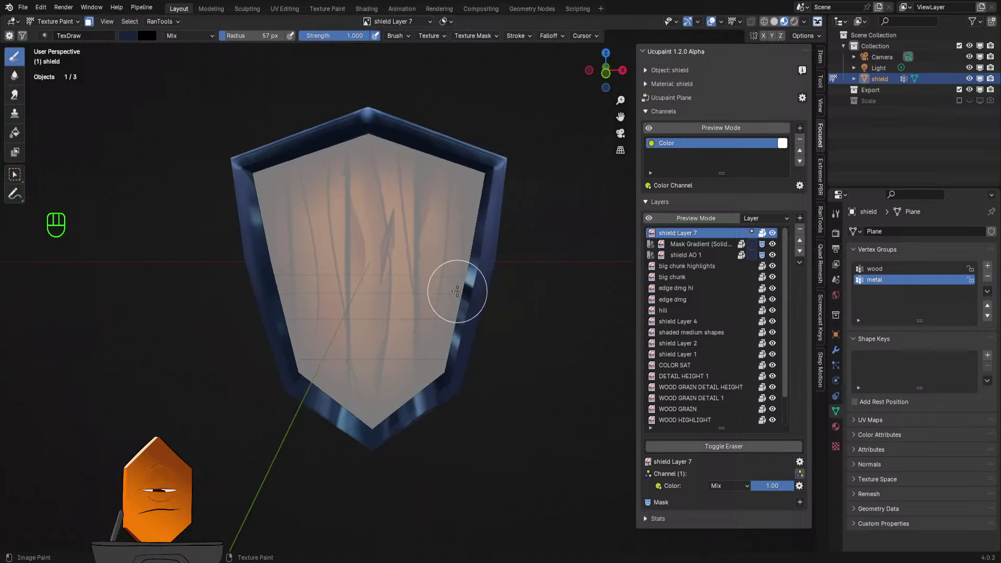
pyautogui.moveTo(456, 290)
pyautogui.mouseDown(button='middle')
pyautogui.moveTo(481, 312)
pyautogui.moveTo(469, 243)
pyautogui.mouseUp(button='middle')
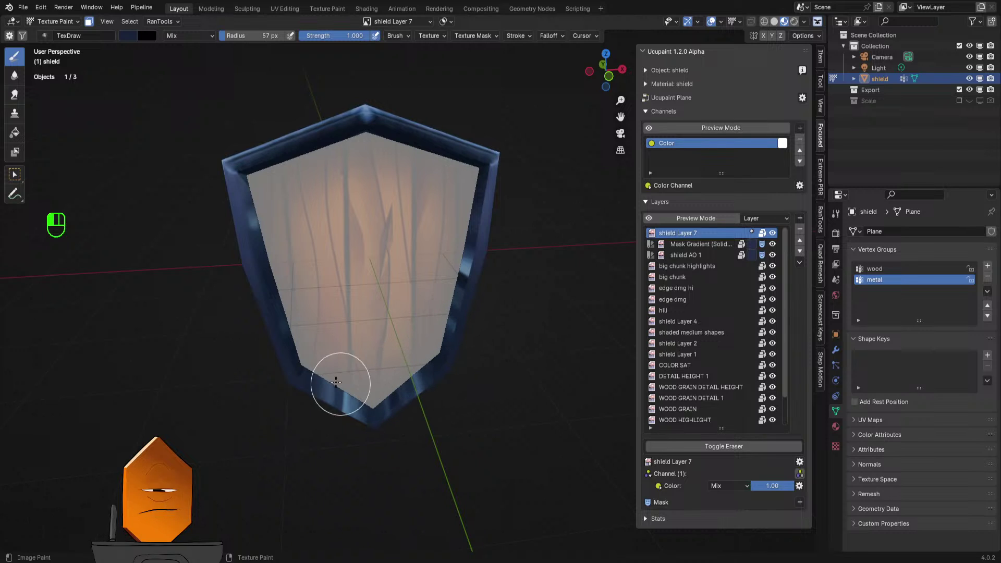
pyautogui.scroll(-2, 469, 335)
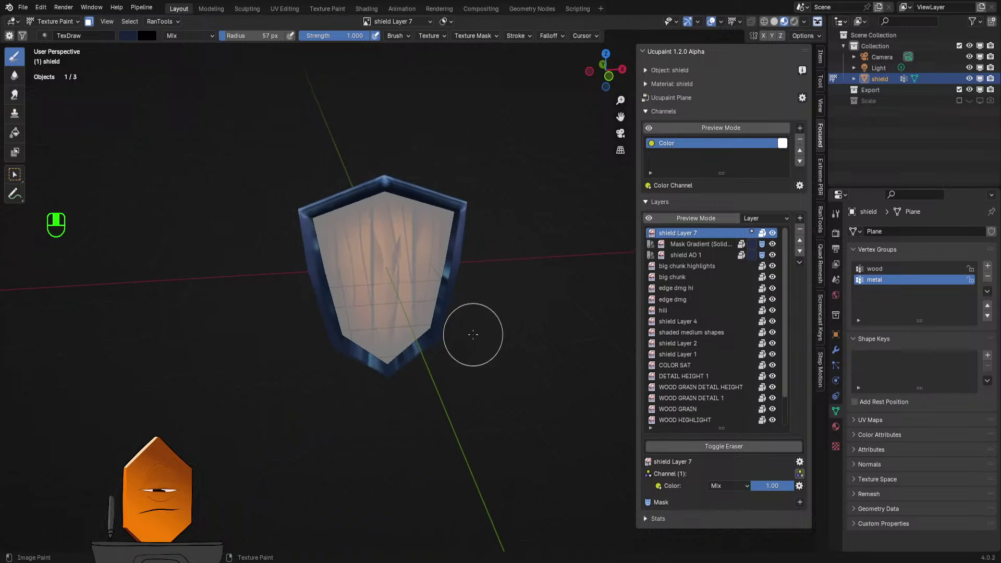
pyautogui.moveTo(469, 335); pyautogui.dragTo(464, 324, button='middle')
pyautogui.hotkey('ctrl', 'z')
pyautogui.hotkey('ctrl', 'z')
pyautogui.hotkey('ctrl', 'z')
pyautogui.hotkey('ctrl', 'z')
pyautogui.hotkey('ctrl', 'z')
pyautogui.hotkey('ctrl', 'z')
pyautogui.hotkey('ctrl', 'z')
pyautogui.hotkey('ctrl', 'z')
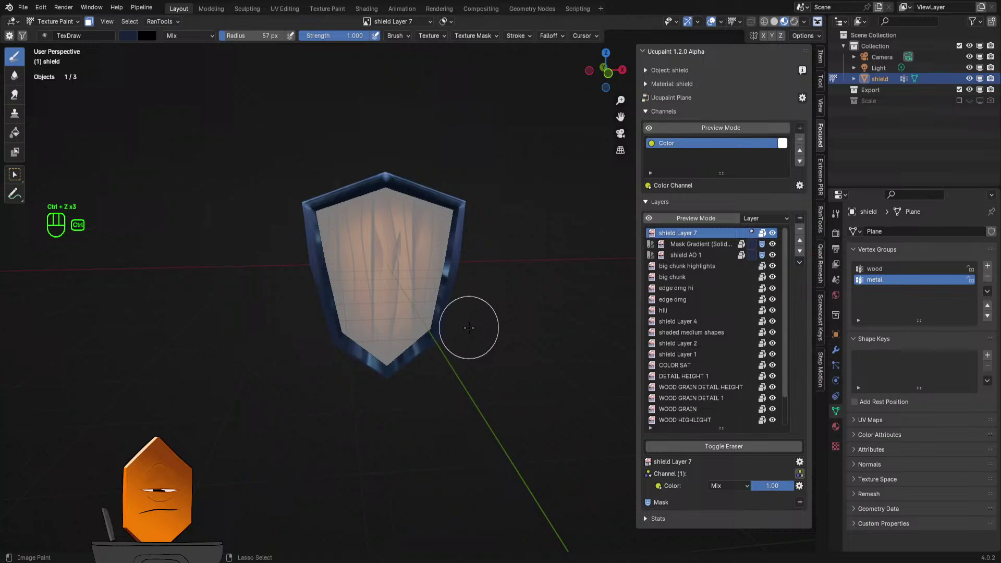
pyautogui.hotkey('ctrl', 'z')
pyautogui.hotkey('ctrl', 'z')
pyautogui.hotkey('ctrl', 'z')
pyautogui.hotkey('ctrl', 'z')
pyautogui.hotkey('ctrl', 'z')
pyautogui.hotkey('ctrl', 'z')
pyautogui.hotkey('ctrl', 'z')
pyautogui.hotkey('ctrl', 'z')
pyautogui.hotkey('ctrl', 'z')
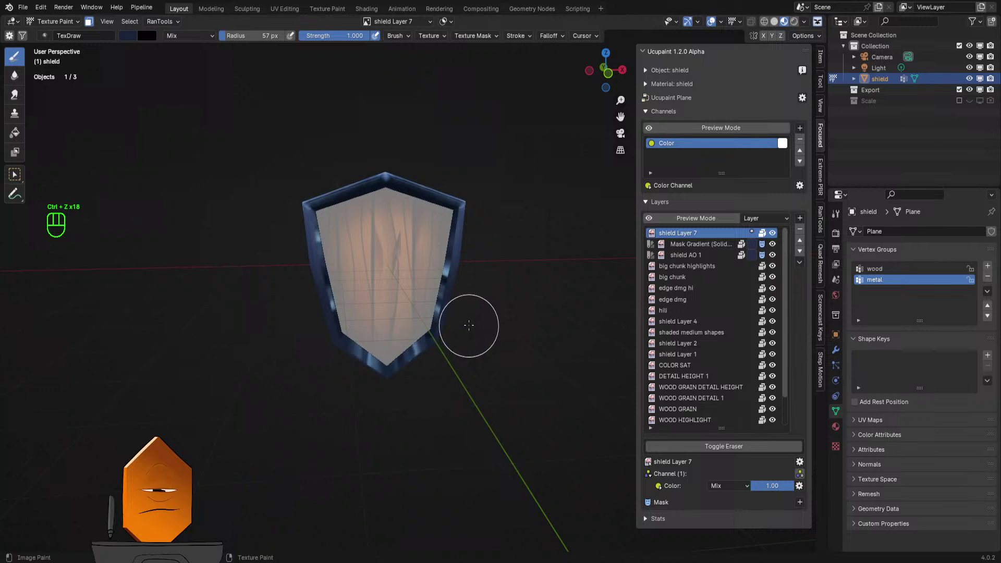
# - Soften the reflections along the rim's lower and side inner faces, and check the rim's upper edge
pyautogui.moveTo(466, 329)
pyautogui.mouseDown(button='middle')
pyautogui.moveTo(478, 327)
pyautogui.moveTo(476, 309)
pyautogui.mouseUp(button='middle')
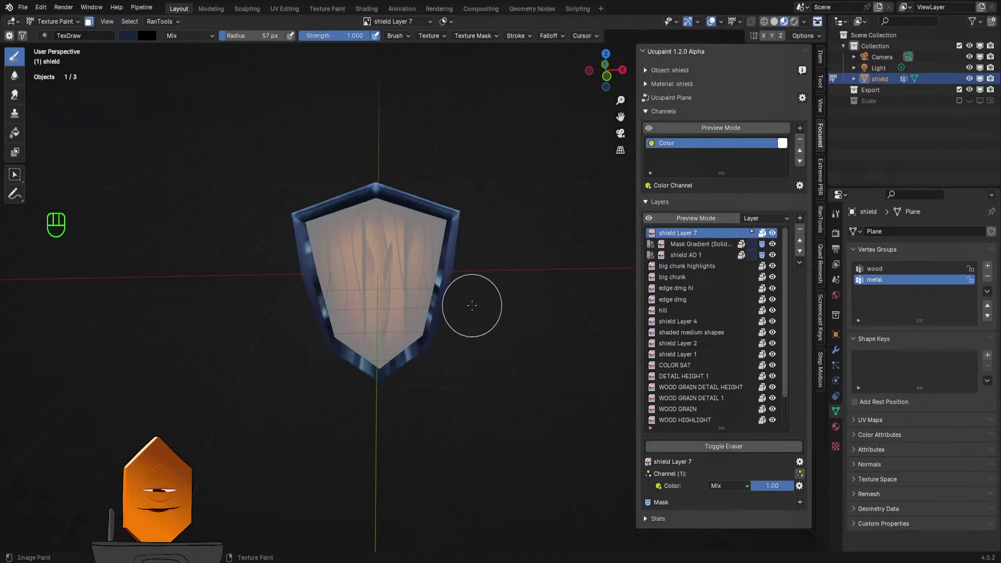
pyautogui.moveTo(485, 212); pyautogui.dragTo(475, 221, button='middle')
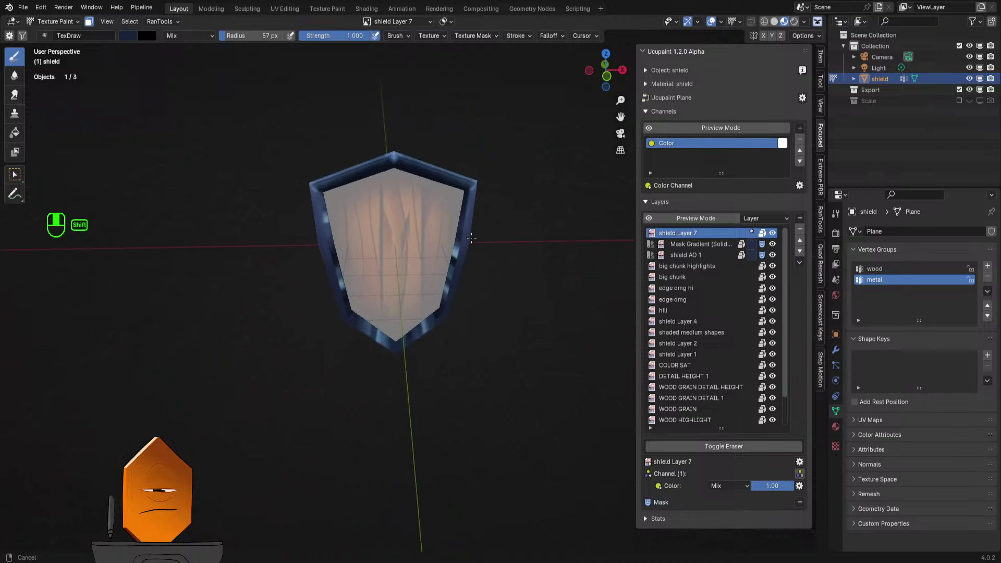
pyautogui.scroll(5, 474, 221)
pyautogui.moveTo(351, 398); pyautogui.dragTo(351, 440)
pyautogui.moveTo(406, 384)
pyautogui.mouseDown()
pyautogui.moveTo(453, 398)
pyautogui.moveTo(480, 342)
pyautogui.moveTo(462, 282)
pyautogui.moveTo(512, 293)
pyautogui.moveTo(503, 292)
pyautogui.mouseUp()
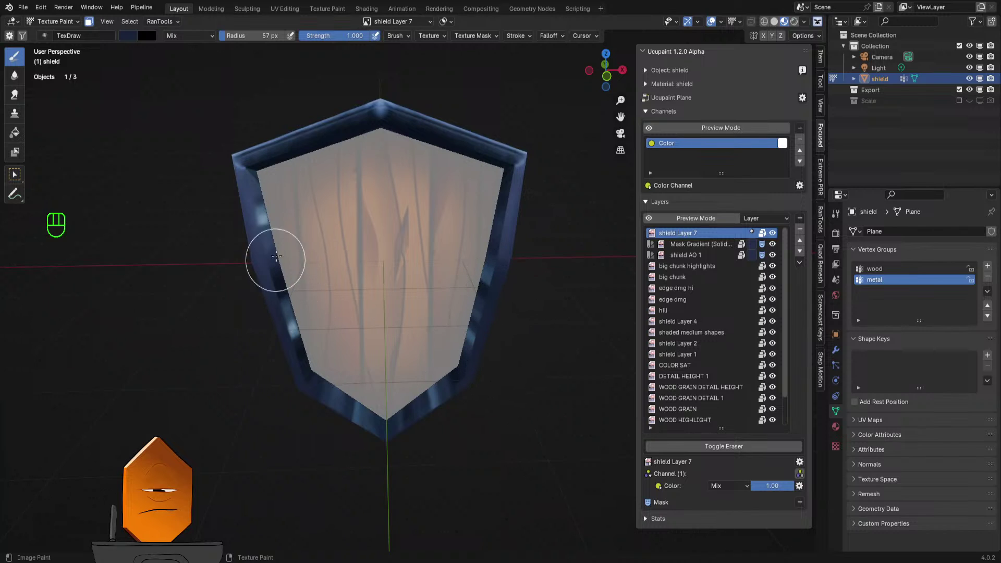
pyautogui.moveTo(272, 258)
pyautogui.mouseDown()
pyautogui.moveTo(273, 219)
pyautogui.moveTo(240, 219)
pyautogui.moveTo(264, 291)
pyautogui.moveTo(299, 277)
pyautogui.moveTo(279, 336)
pyautogui.moveTo(304, 320)
pyautogui.mouseUp()
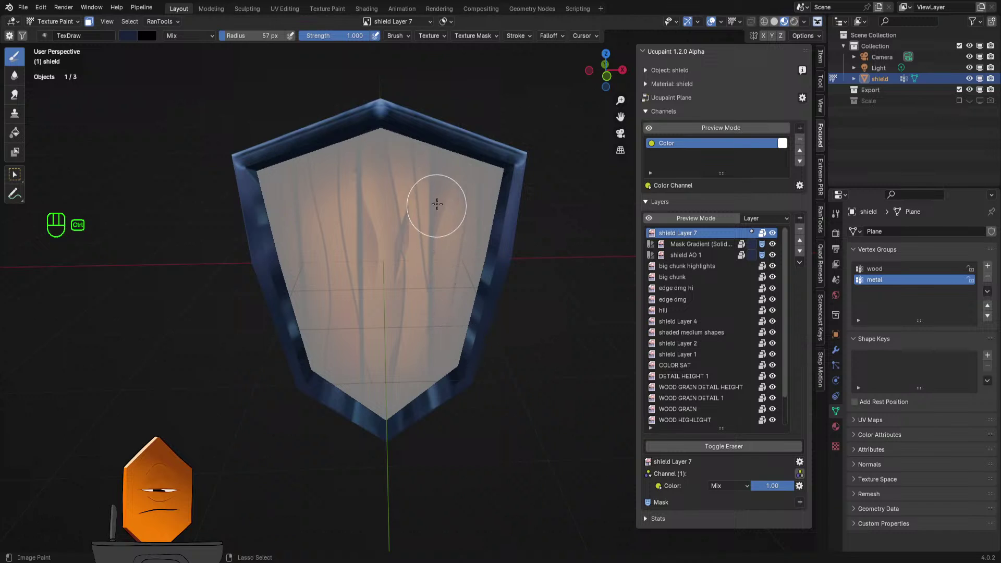
pyautogui.moveTo(436, 201); pyautogui.dragTo(438, 330, button='middle')
pyautogui.scroll(5, 425, 224)
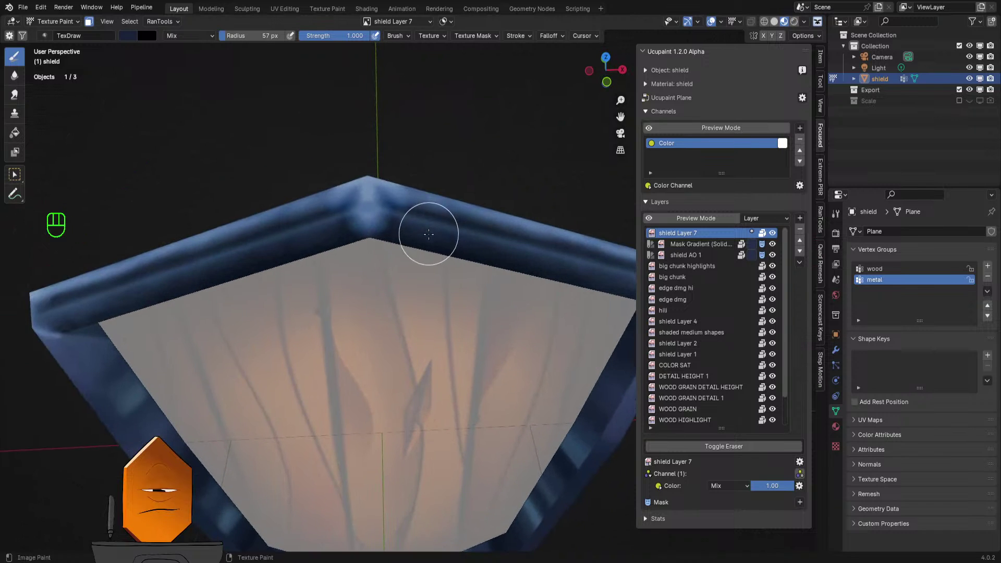
pyautogui.scroll(-3, 414, 243)
pyautogui.moveTo(415, 243); pyautogui.dragTo(415, 217, button='middle')
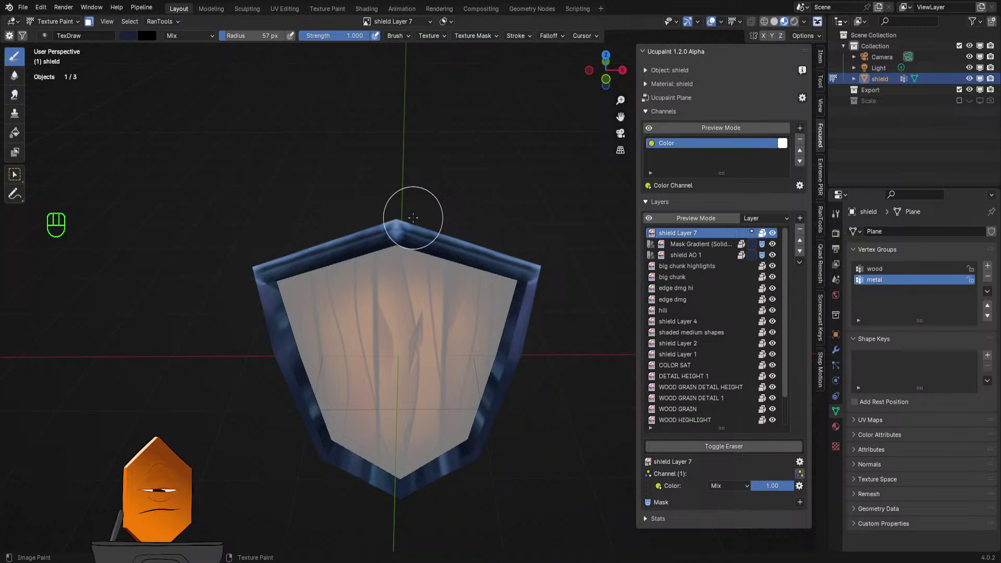
# - Set the brush radius to 14 px and pick a light blue brush colour for highlighting the rim's top corner
pyautogui.moveTo(391, 233)
pyautogui.mouseDown(button='middle')
pyautogui.moveTo(492, 240)
pyautogui.moveTo(421, 261)
pyautogui.moveTo(348, 305)
pyautogui.moveTo(315, 264)
pyautogui.mouseUp(button='middle')
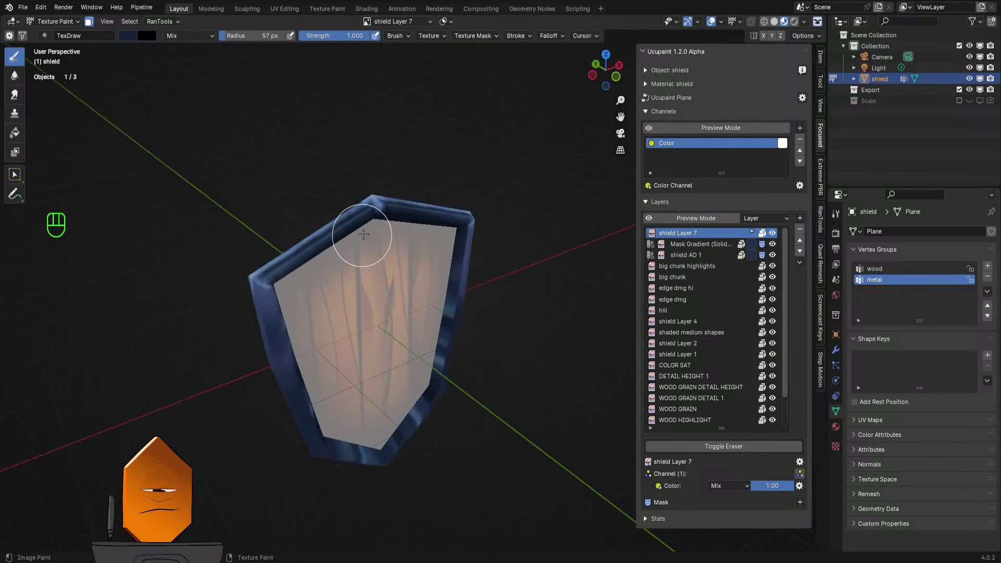
pyautogui.moveTo(365, 230); pyautogui.dragTo(367, 294, button='middle')
pyautogui.scroll(4, 367, 294)
pyautogui.moveTo(391, 207)
pyautogui.mouseDown(button='middle')
pyautogui.moveTo(373, 245)
pyautogui.moveTo(418, 272)
pyautogui.mouseUp(button='middle')
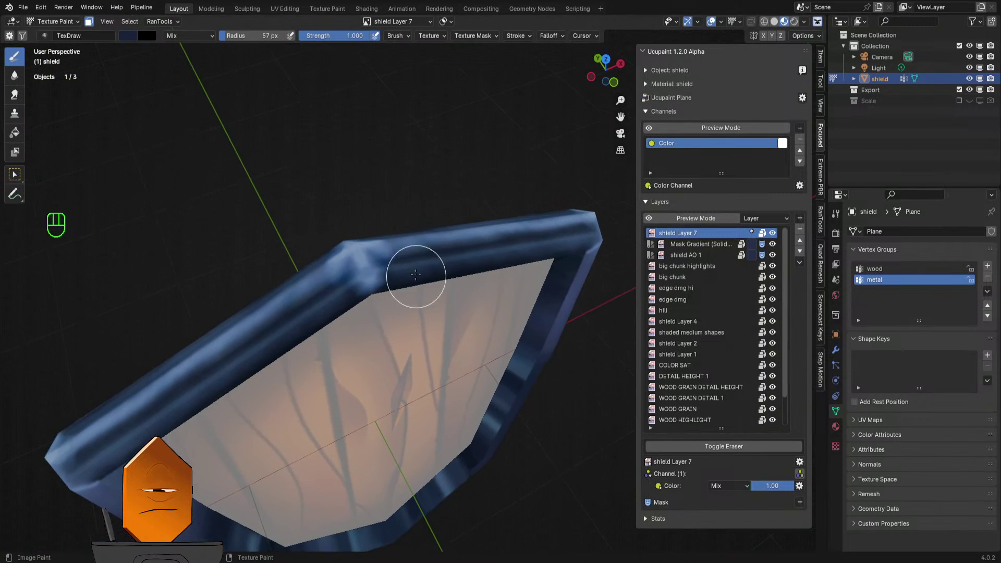
pyautogui.press('f')
pyautogui.click(425, 255)
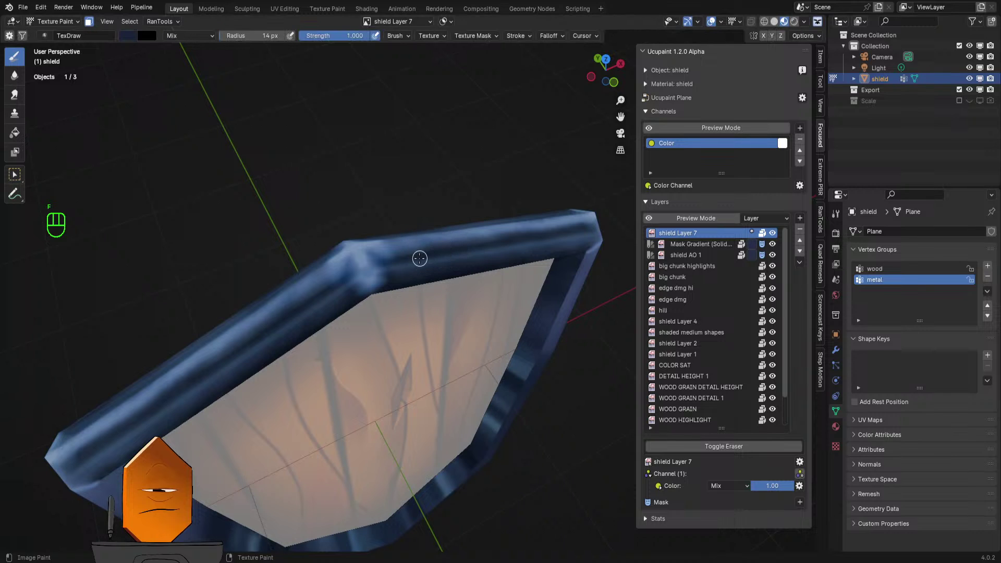
pyautogui.press('s')
pyautogui.rightClick(354, 210)
pyautogui.click(351, 135)
# - Set the brush radius to 8 px, choose a pale cyan colour, and highlight the peak of the rim's top corner
pyautogui.moveTo(349, 202); pyautogui.dragTo(391, 280, button='middle')
pyautogui.press('f')
pyautogui.click(398, 283)
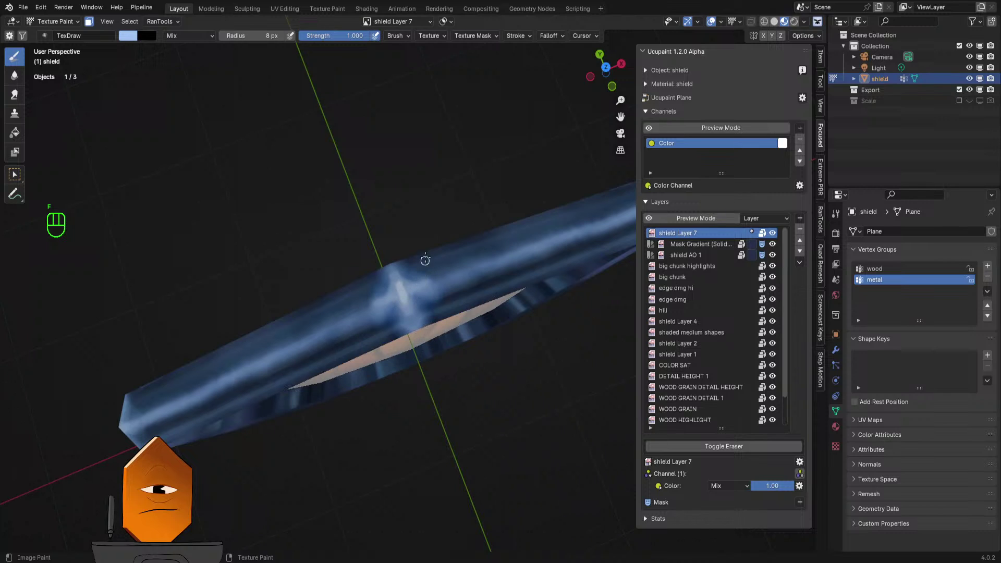
pyautogui.rightClick(425, 221)
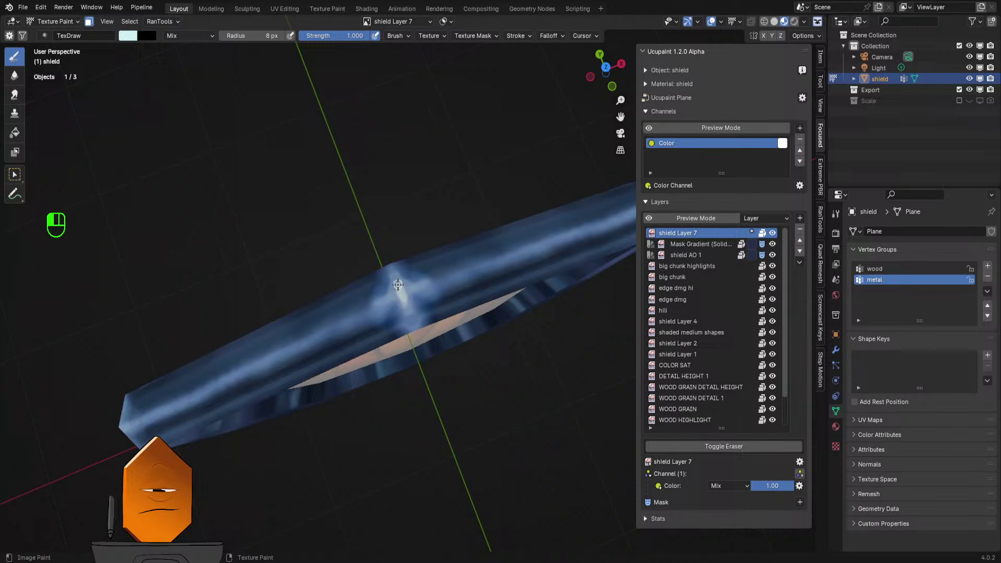
pyautogui.moveTo(406, 305)
pyautogui.mouseDown(button='middle')
pyautogui.moveTo(425, 263)
pyautogui.moveTo(459, 233)
pyautogui.moveTo(424, 262)
pyautogui.mouseUp(button='middle')
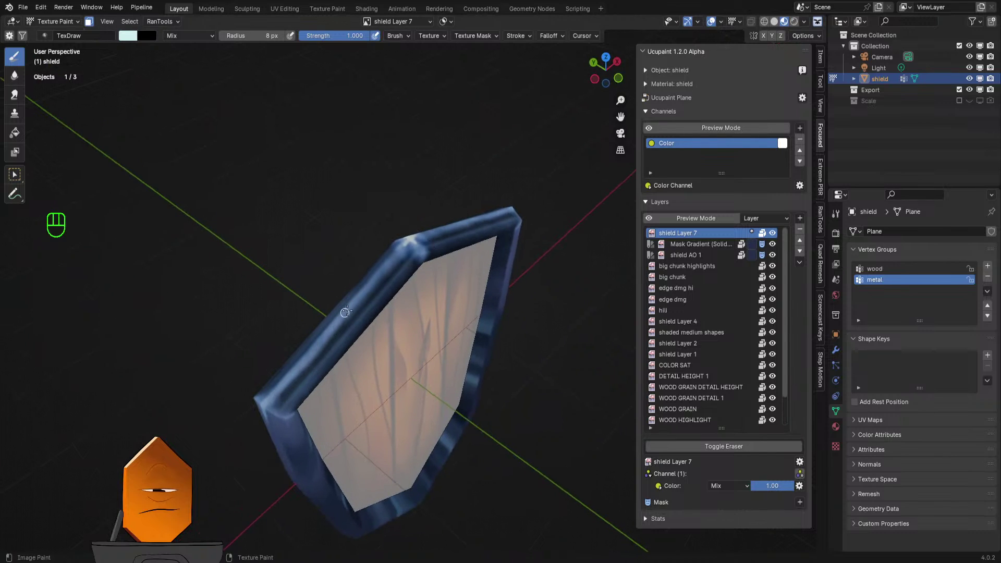
pyautogui.moveTo(329, 331); pyautogui.dragTo(369, 284)
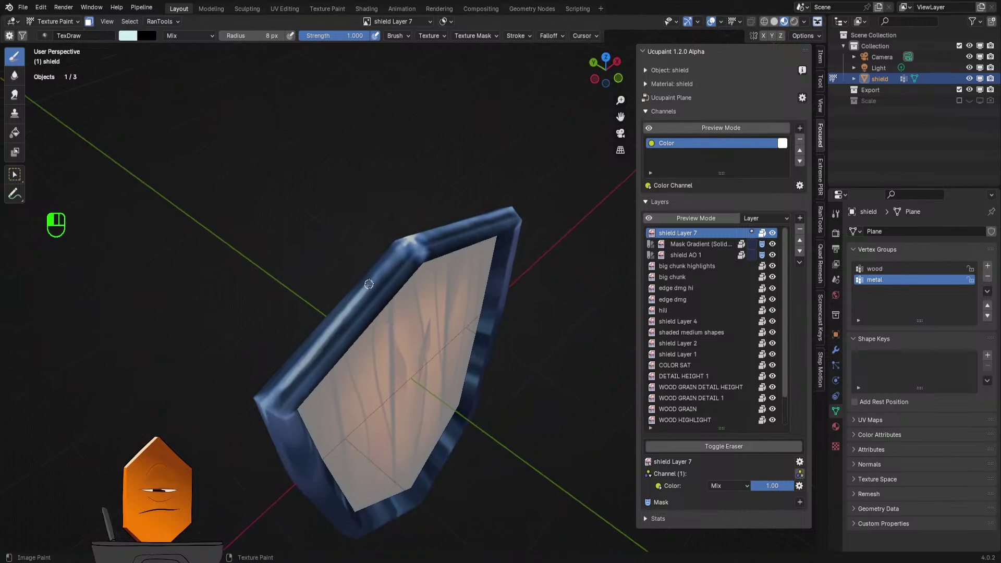
pyautogui.hotkey('ctrl', 'z')
pyautogui.hotkey('ctrl', 'z')
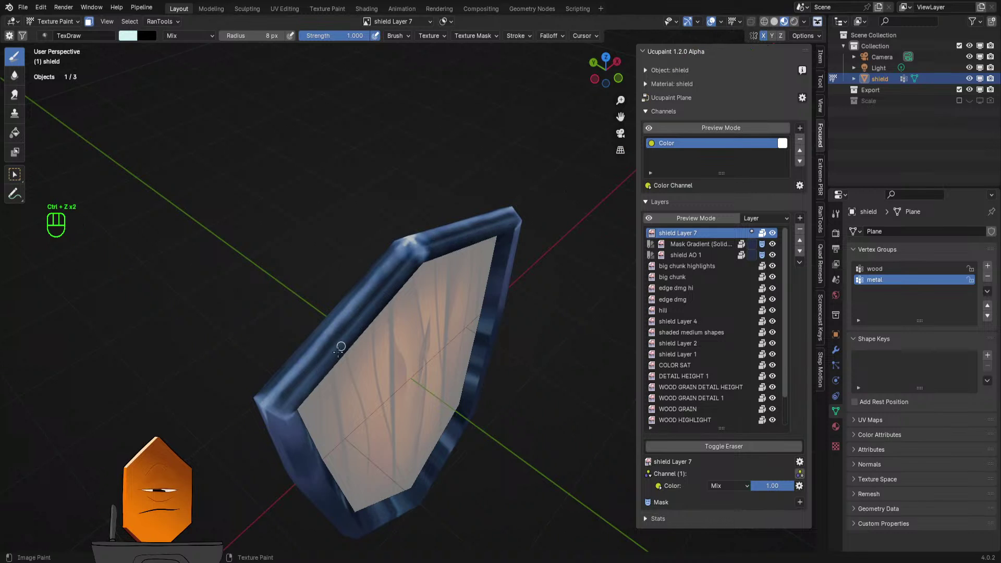
pyautogui.moveTo(314, 351); pyautogui.dragTo(402, 254)
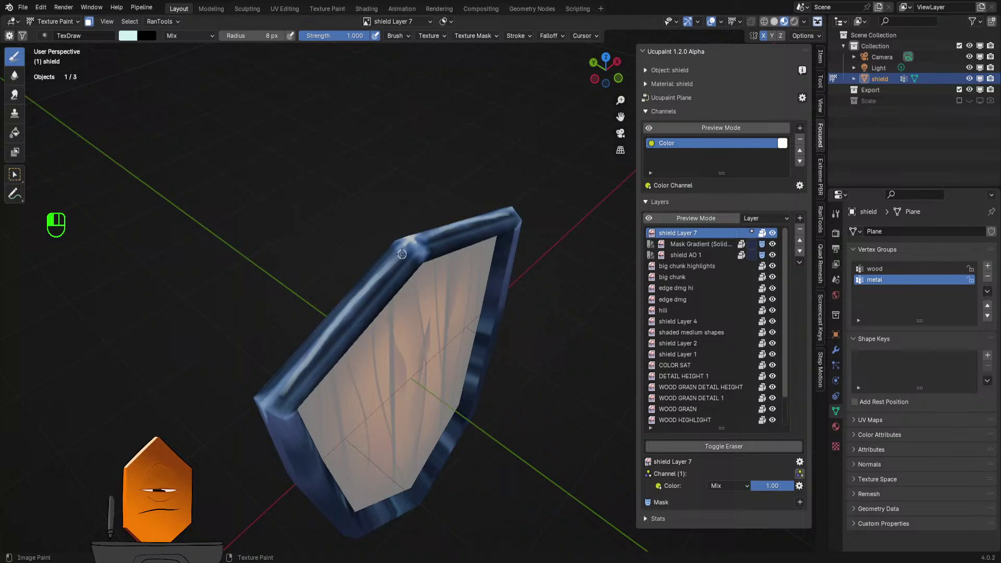
pyautogui.hotkey('ctrl', 'z')
# - Change the brush's stroke method to Line and set its radius to 5 px
pyautogui.click(518, 36)
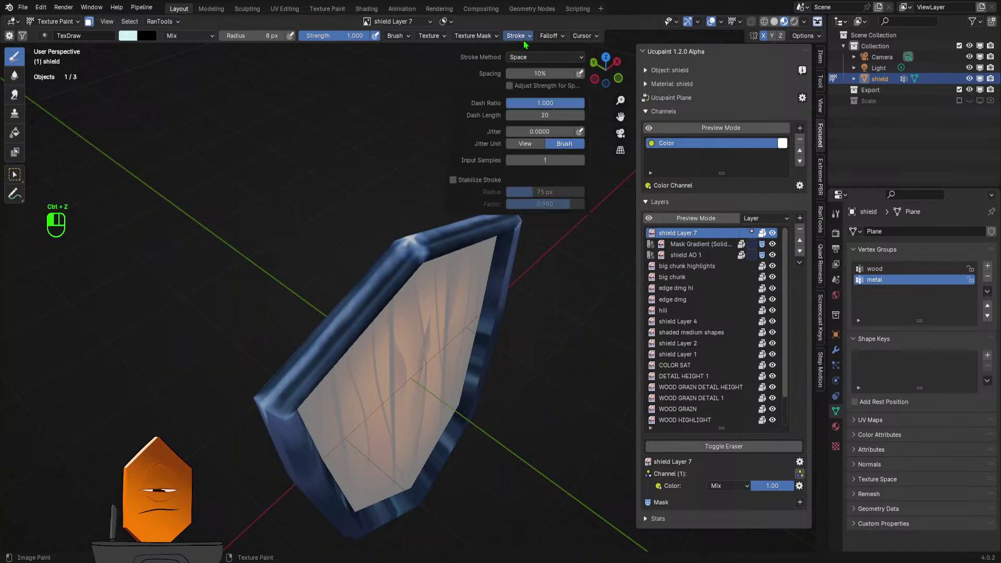
pyautogui.click(545, 57)
pyautogui.click(524, 118)
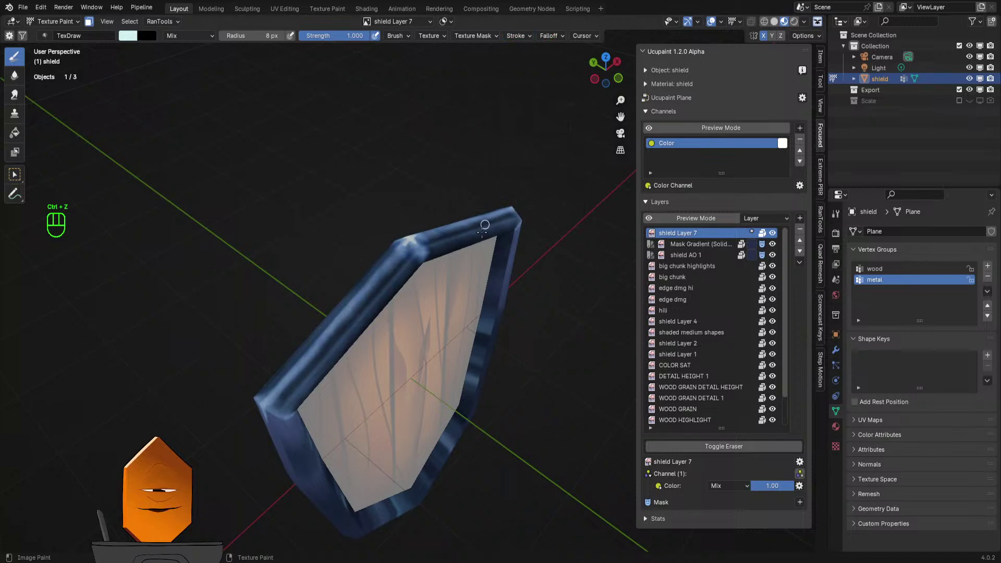
pyautogui.press('f')
pyautogui.click(282, 393)
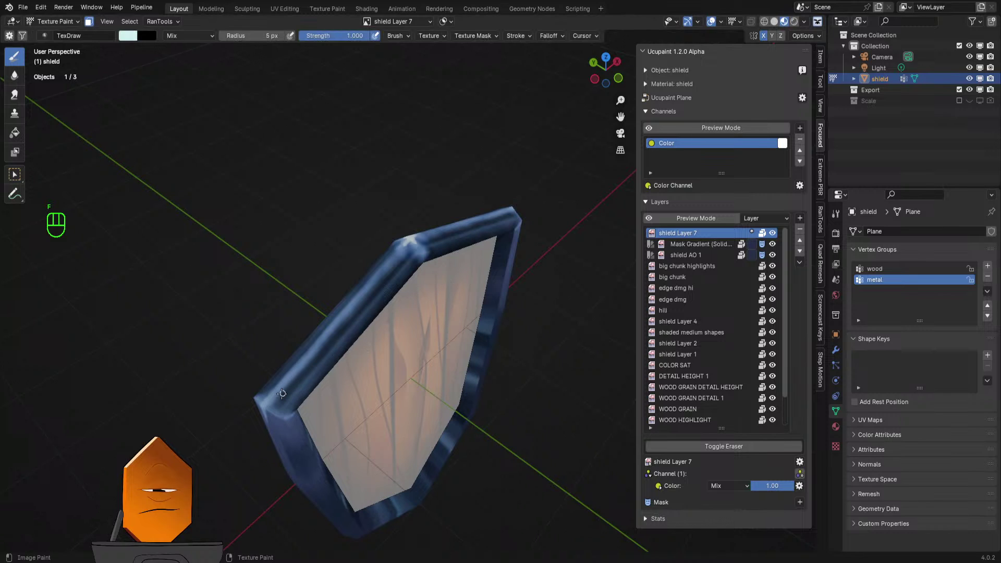
pyautogui.moveTo(387, 273); pyautogui.dragTo(387, 274)
pyautogui.hotkey('ctrl', 'z')
pyautogui.moveTo(317, 349); pyautogui.dragTo(406, 250)
pyautogui.moveTo(427, 242); pyautogui.dragTo(458, 259, button='middle')
pyautogui.moveTo(502, 236)
pyautogui.mouseDown(button='middle')
pyautogui.moveTo(398, 270)
pyautogui.moveTo(492, 307)
pyautogui.moveTo(458, 280)
pyautogui.mouseUp(button='middle')
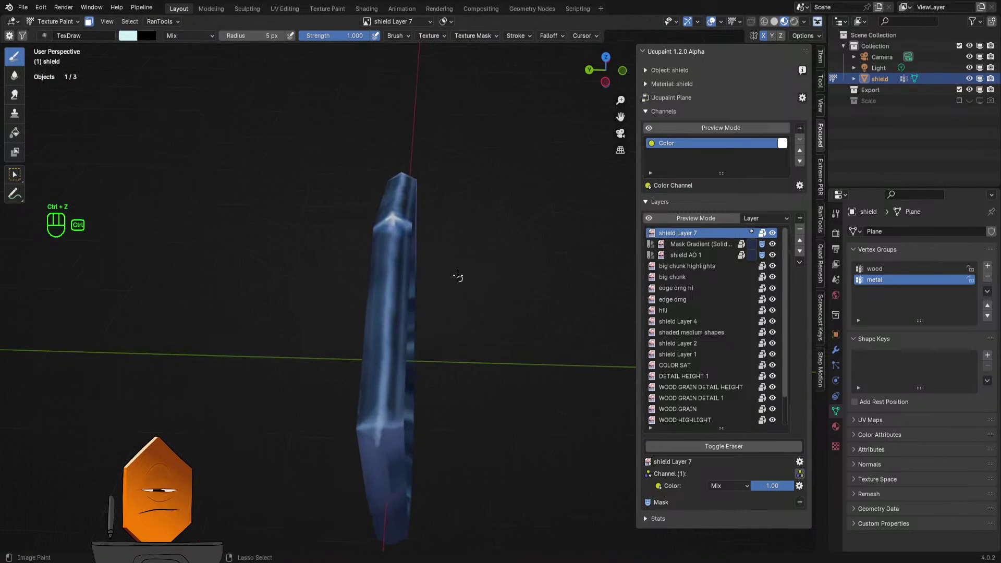
pyautogui.press('f')
pyautogui.click(400, 246)
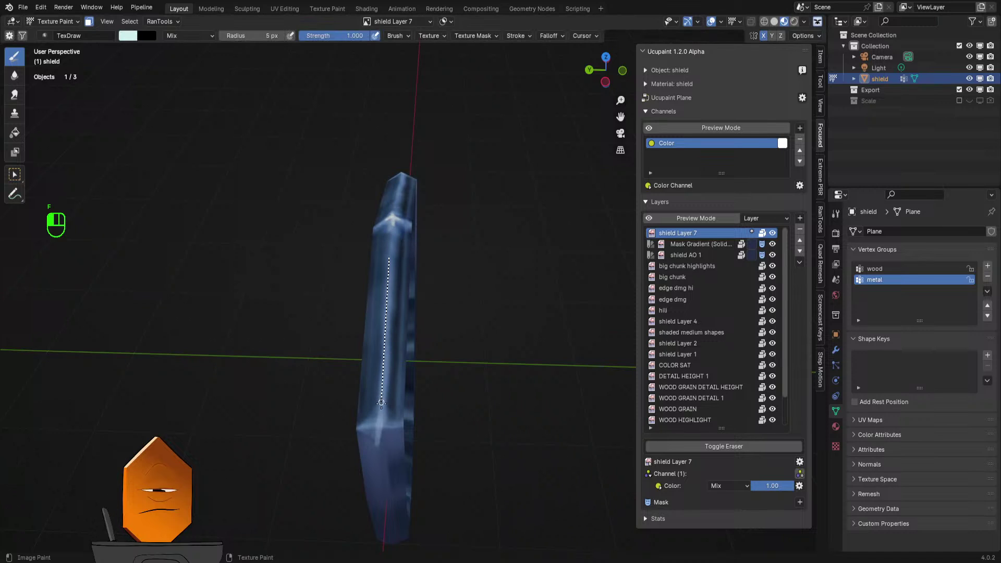
pyautogui.moveTo(381, 402); pyautogui.dragTo(379, 424)
pyautogui.hotkey('ctrl', 'z')
# - Keep the brush strength at 1.000 and set the brush radius to 2 px
pyautogui.hotkey('shift', 'f')
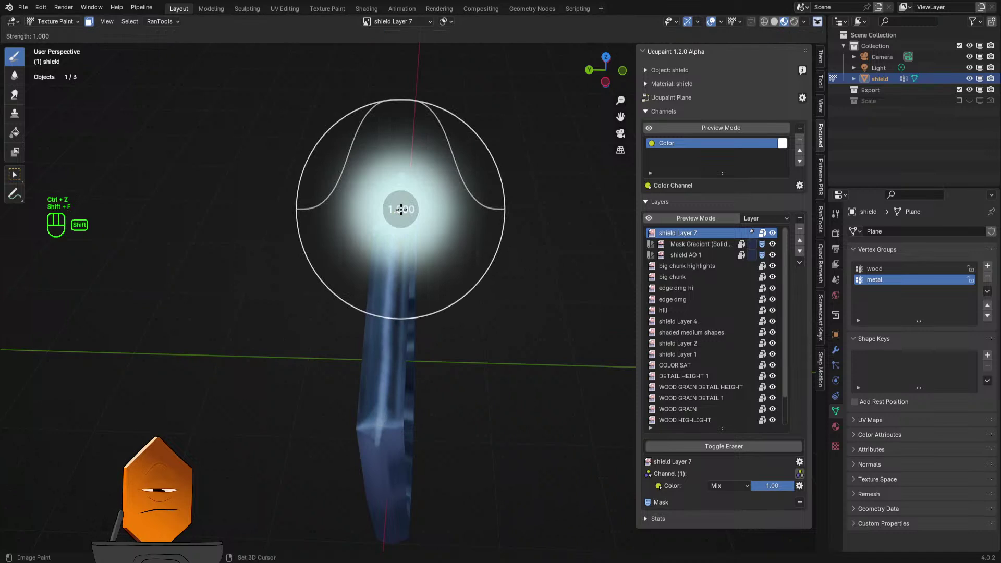
pyautogui.click(400, 211)
pyautogui.press('f')
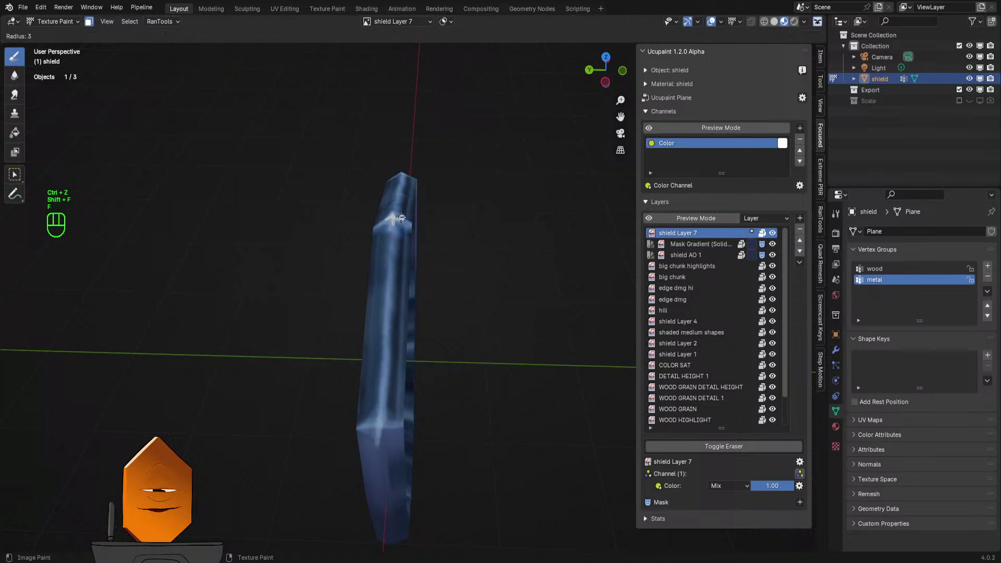
pyautogui.click(400, 228)
pyautogui.moveTo(279, 125); pyautogui.dragTo(284, 170, button='middle')
pyautogui.press('f')
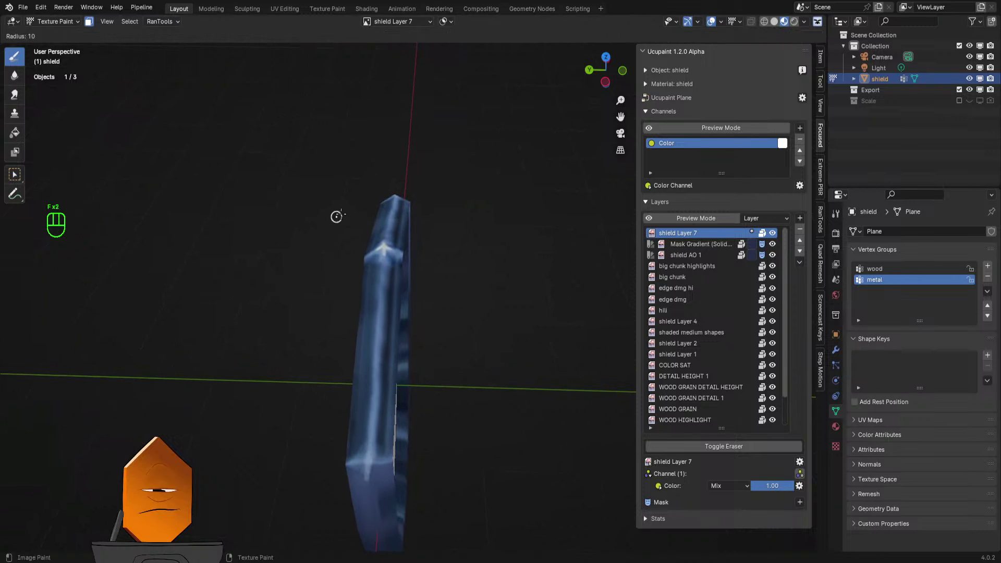
pyautogui.click(338, 218)
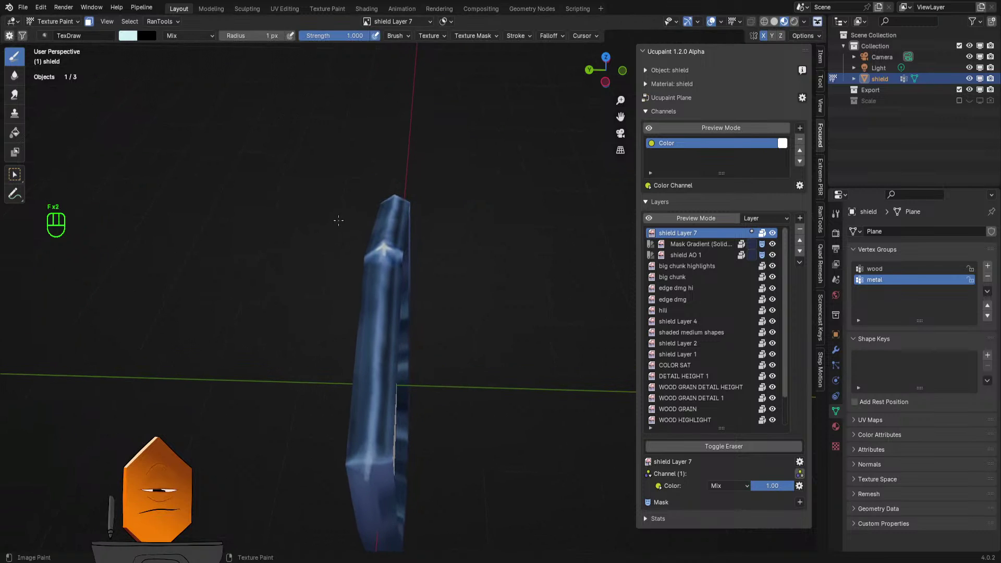
pyautogui.press('f')
pyautogui.click(338, 220)
pyautogui.press('f')
pyautogui.click(338, 221)
pyautogui.click(277, 37)
pyautogui.write('2')
pyautogui.press('Return')
# - Paint thin straight pale highlights along the rim's top outer edges and one crossing them at the central peak
pyautogui.press('KP_7')
pyautogui.keyDown('shift'); pyautogui.moveTo(315, 277); pyautogui.dragTo(263, 277, button='middle'); pyautogui.keyUp('shift')
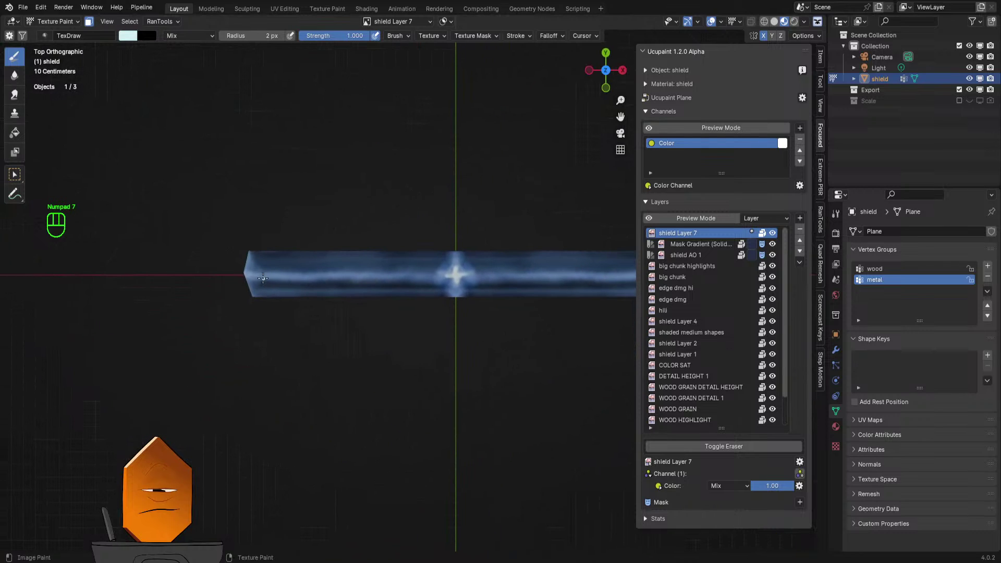
pyautogui.moveTo(419, 278); pyautogui.dragTo(460, 275)
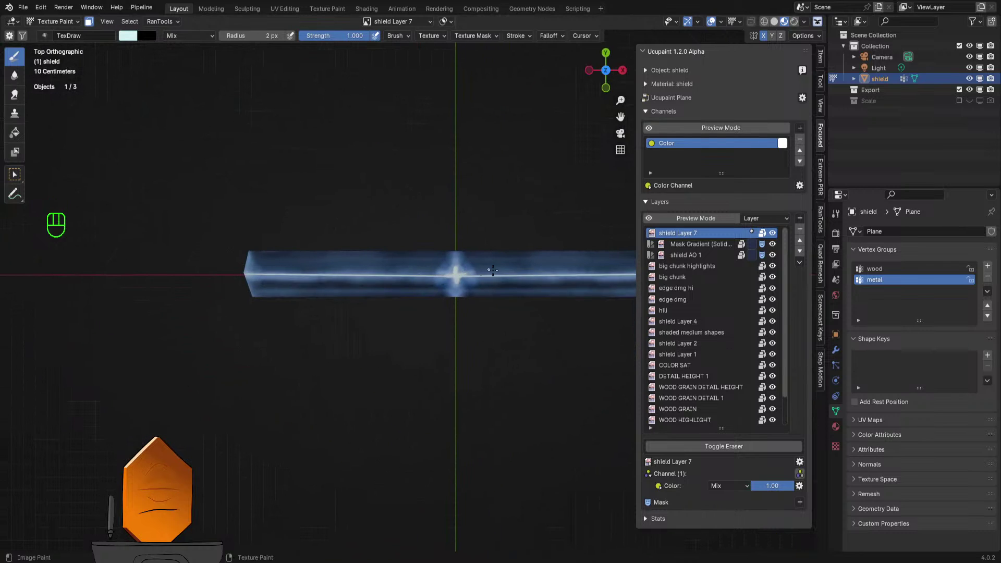
pyautogui.keyDown('shift'); pyautogui.moveTo(506, 233); pyautogui.dragTo(462, 219, button='middle'); pyautogui.keyUp('shift')
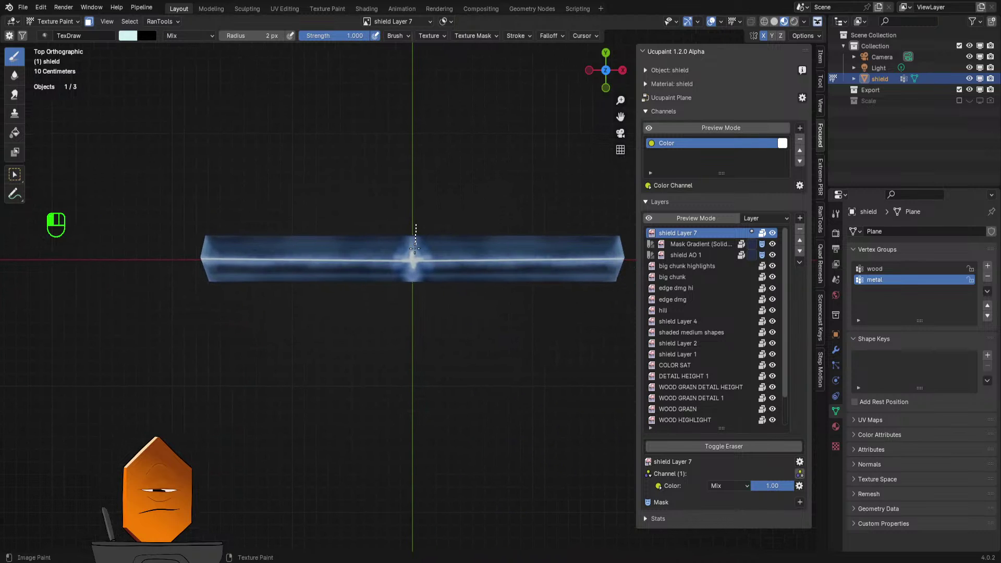
pyautogui.hotkey('ctrl', 'z')
pyautogui.moveTo(412, 294); pyautogui.dragTo(412, 295)
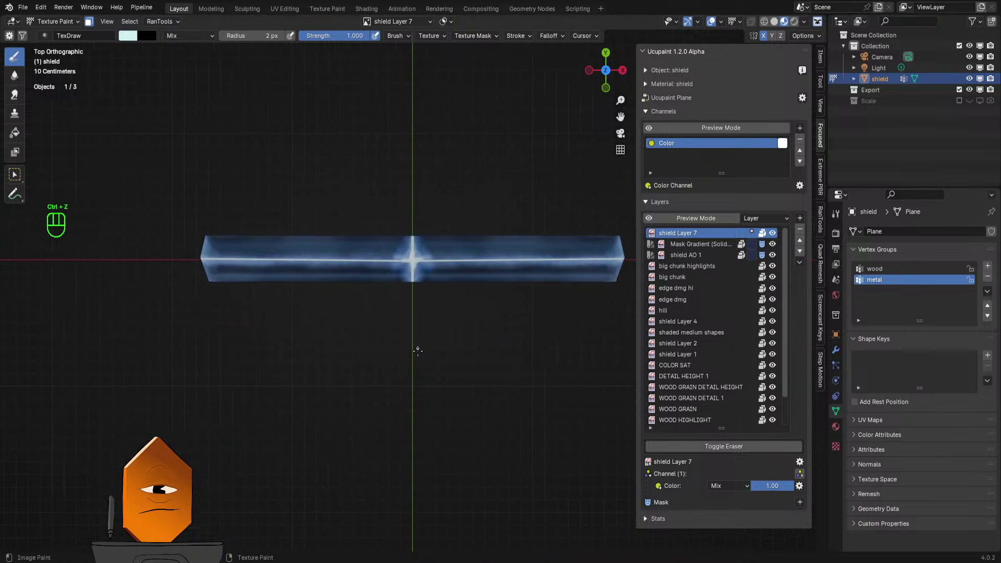
# - Undo the latest highlight strokes at the rim's upper side corner and save the file
pyautogui.moveTo(452, 302)
pyautogui.mouseDown(button='middle')
pyautogui.moveTo(456, 223)
pyautogui.moveTo(485, 200)
pyautogui.moveTo(365, 250)
pyautogui.moveTo(518, 257)
pyautogui.moveTo(357, 221)
pyautogui.moveTo(316, 251)
pyautogui.mouseUp(button='middle')
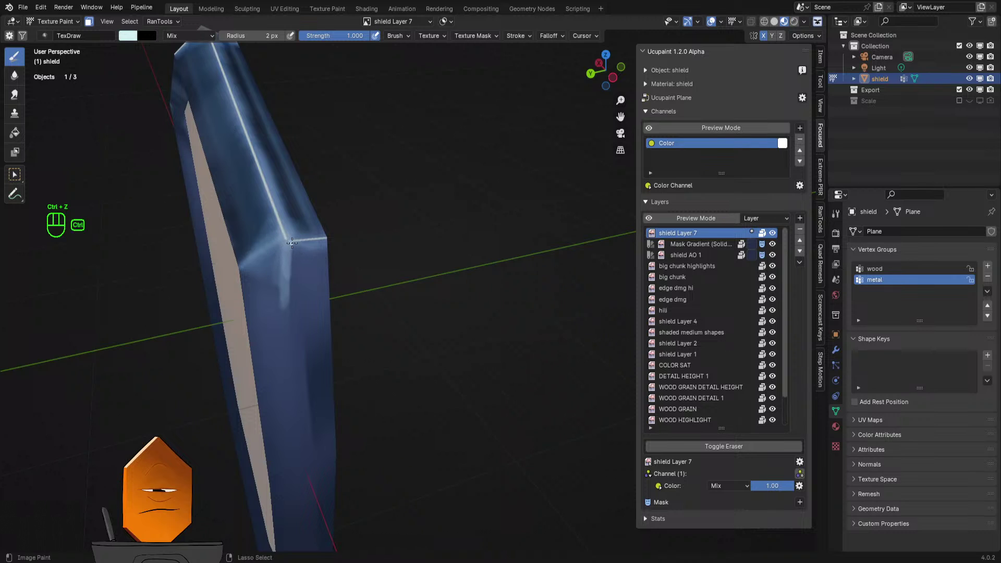
pyautogui.hotkey('ctrl', 'z')
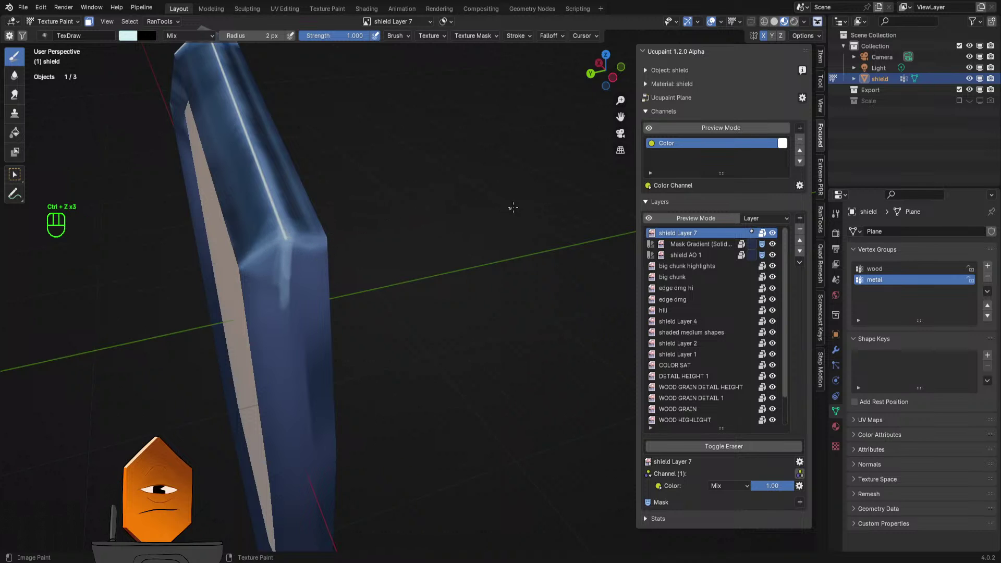
pyautogui.hotkey('ctrl', 'z')
pyautogui.moveTo(518, 202)
pyautogui.keyDown('ctrl'); pyautogui.mouseDown(button='middle')
pyautogui.moveTo(471, 259)
pyautogui.moveTo(391, 253)
pyautogui.mouseUp(button='middle'); pyautogui.keyUp('ctrl')
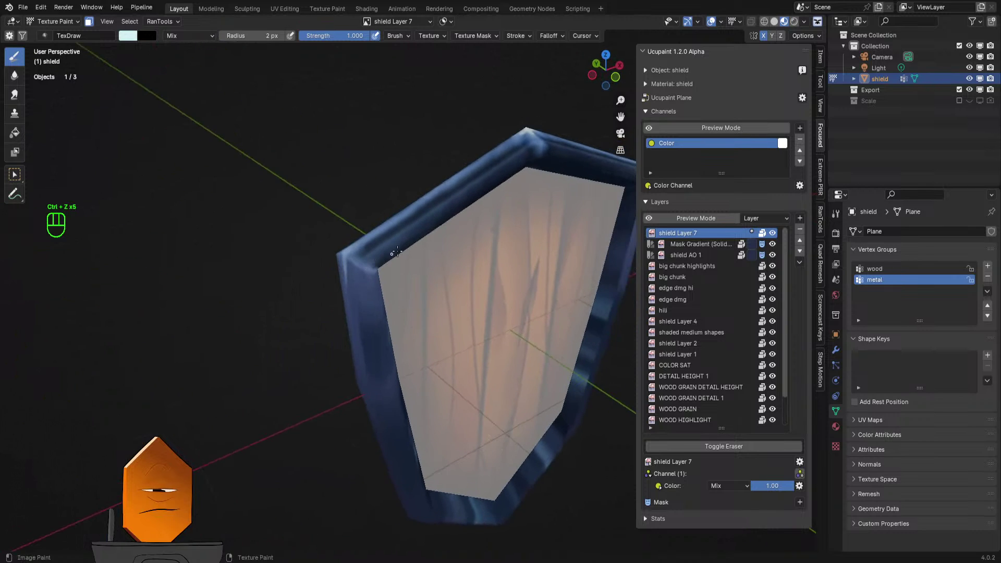
pyautogui.moveTo(461, 229)
pyautogui.keyDown('shift'); pyautogui.mouseDown(button='middle')
pyautogui.moveTo(363, 241)
pyautogui.moveTo(469, 261)
pyautogui.moveTo(449, 276)
pyautogui.mouseUp(button='middle'); pyautogui.keyUp('shift')
pyautogui.scroll(-3, 433, 284)
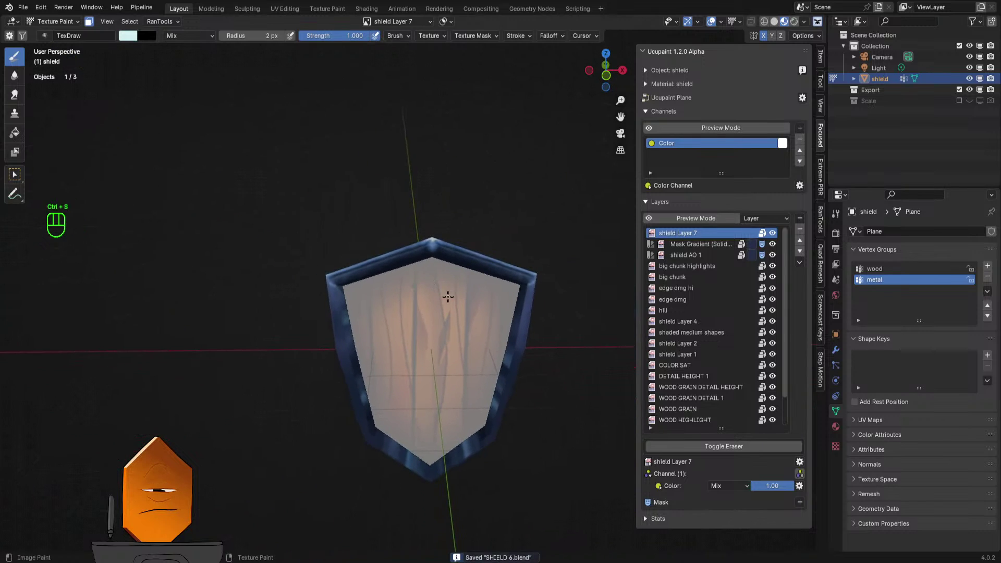
pyautogui.keyDown('shift'); pyautogui.moveTo(506, 229); pyautogui.dragTo(445, 186, button='middle'); pyautogui.keyUp('shift')
pyautogui.scroll(3, 448, 188)
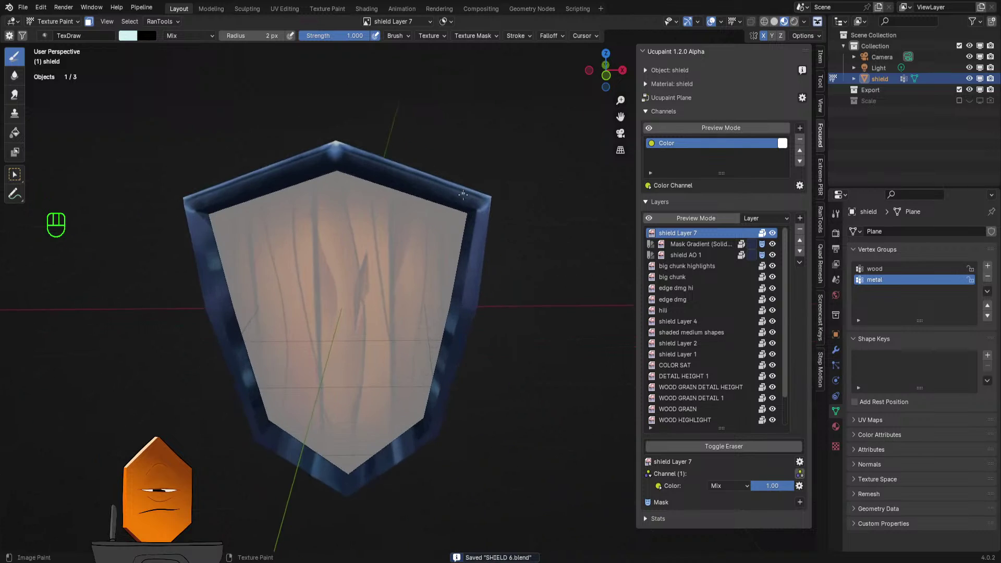
pyautogui.keyDown('shift'); pyautogui.moveTo(491, 213); pyautogui.dragTo(508, 214, button='middle'); pyautogui.keyUp('shift')
pyautogui.hotkey('ctrl', 's')
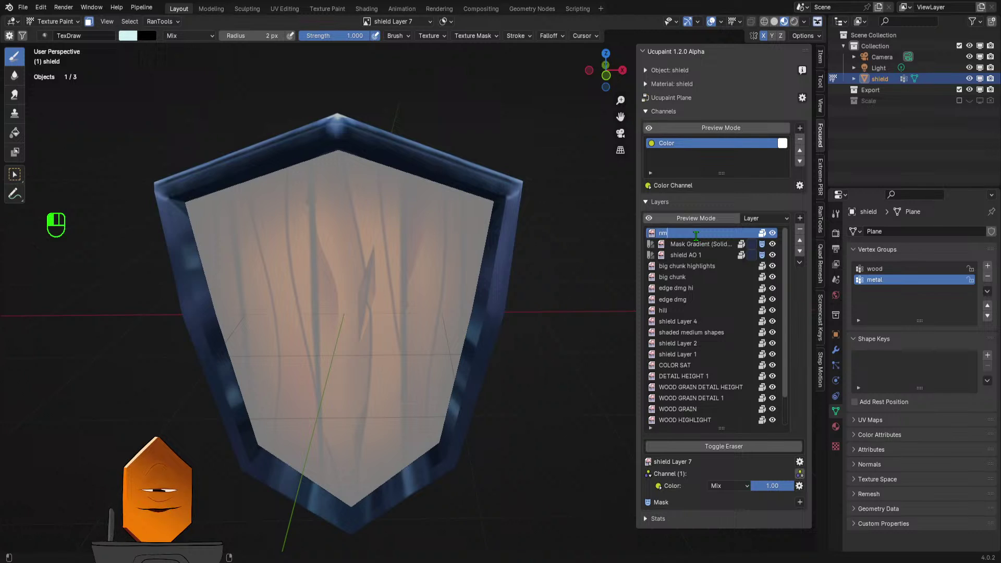
# - Rename the painted reflection layer "nmm" and add a white solid color layer in Mix mode above it
pyautogui.write('m')
pyautogui.press('Return')
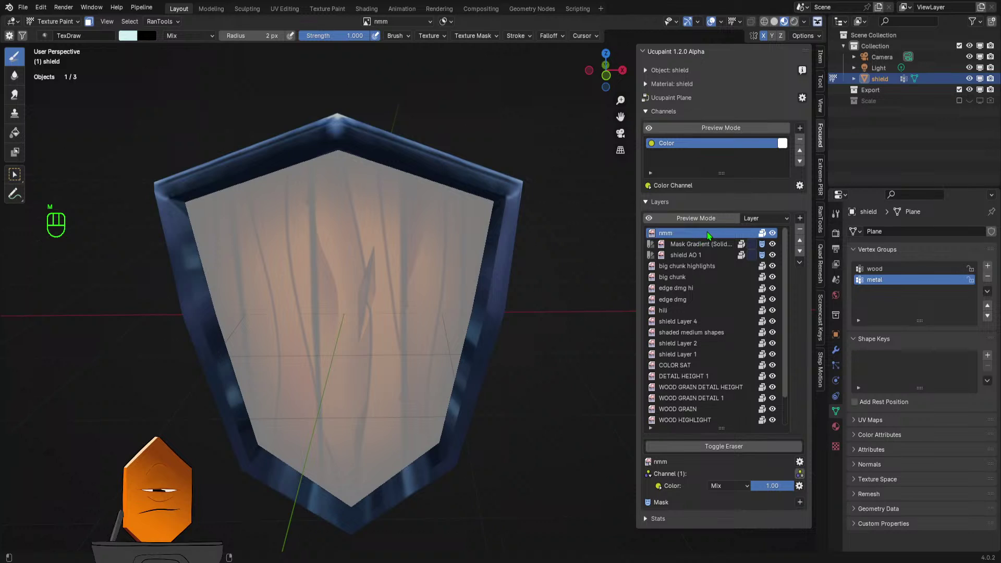
pyautogui.click(801, 219)
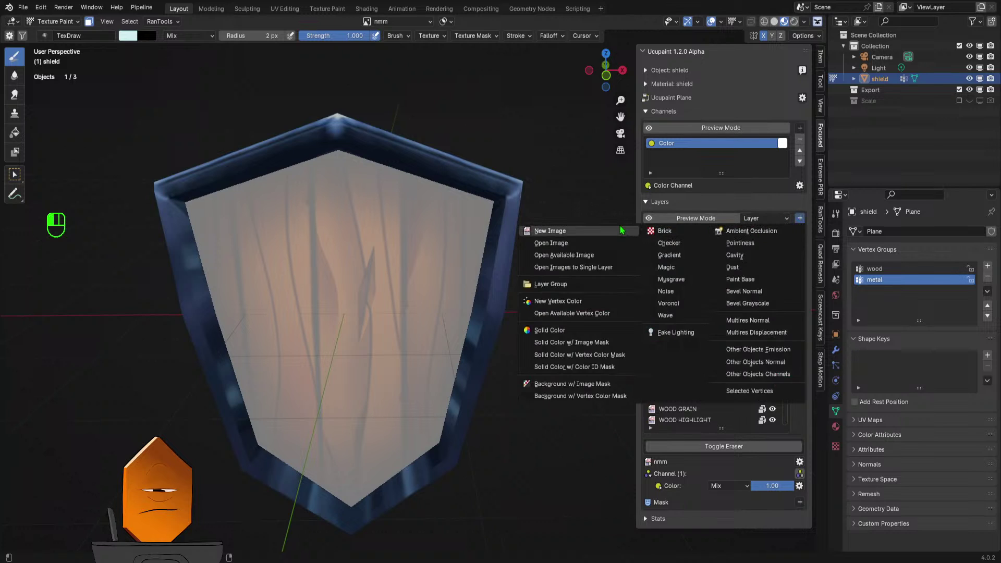
pyautogui.click(607, 332)
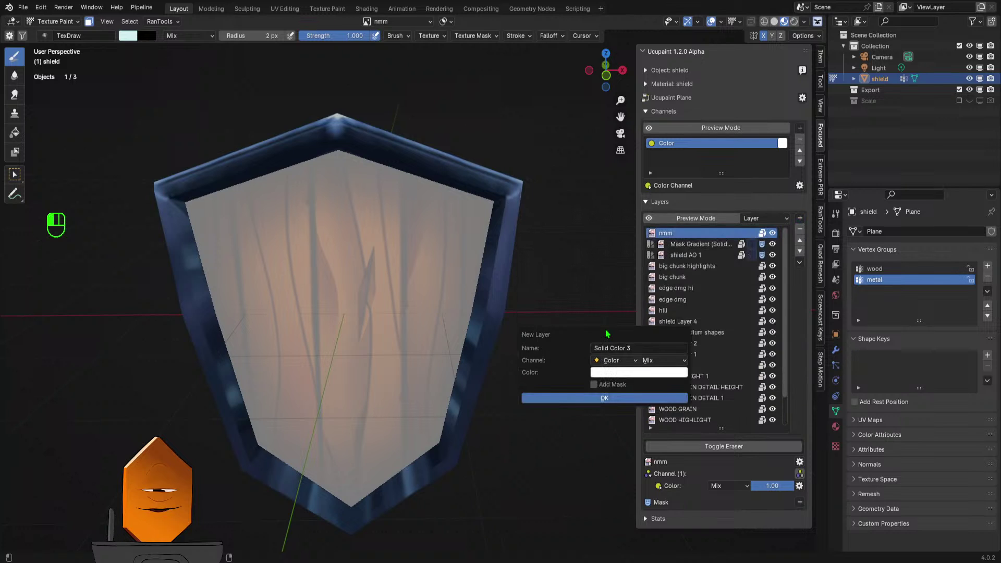
pyautogui.click(658, 398)
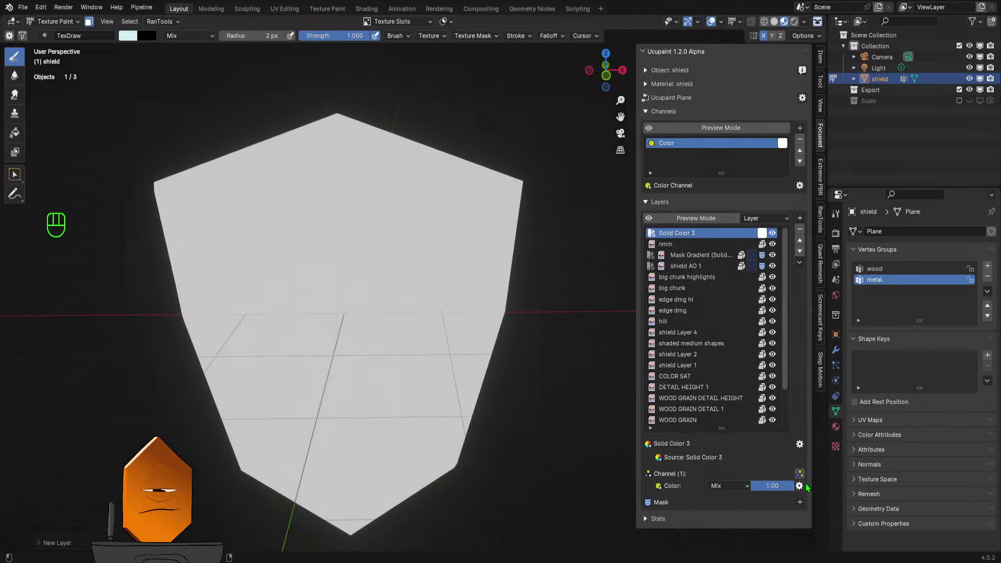
# - Bake a Bevel Grayscale mask for the solid color layer with 4 bevel samples, 0.05 bevel radius and 1024 × 1024 resolution
pyautogui.click(800, 502)
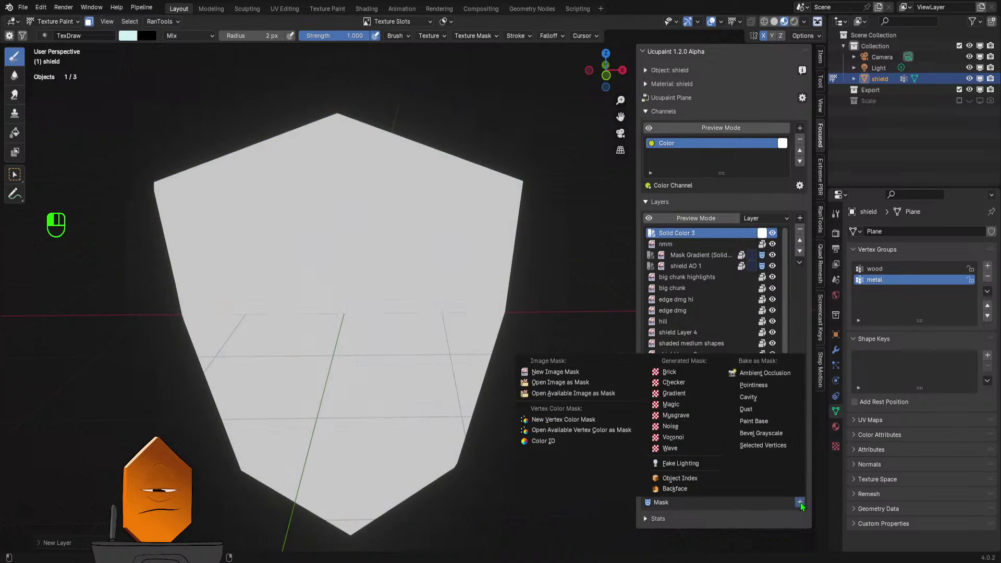
pyautogui.click(775, 439)
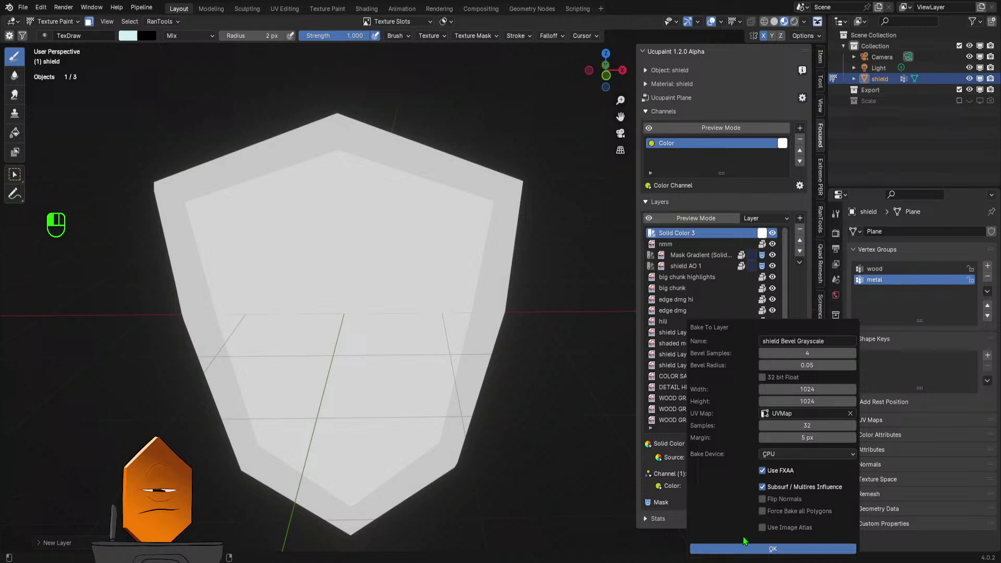
pyautogui.press('Return')
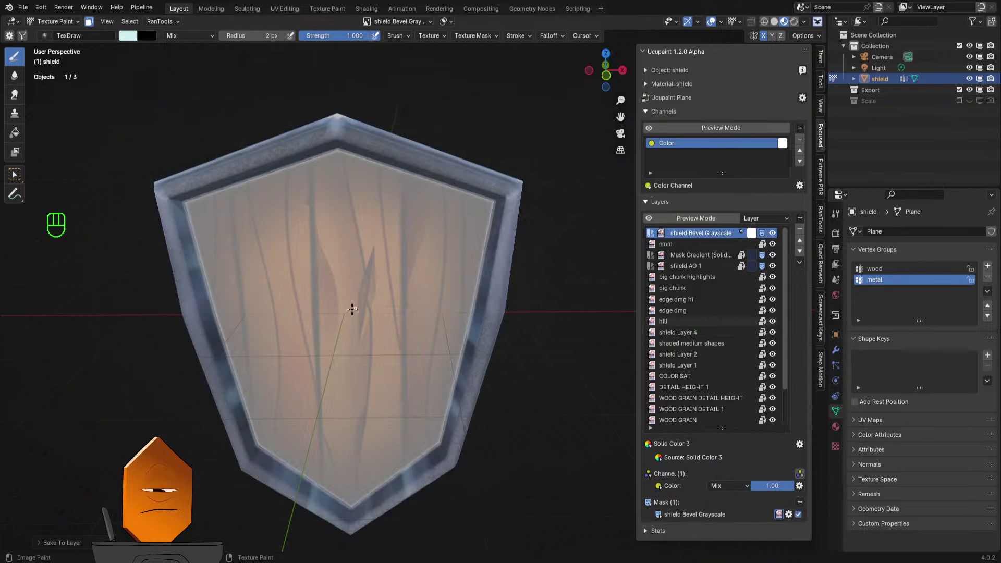
# - Undo the bevel mask bake and bake a Bevel Grayscale mask again with 12 bevel samples, 0.05 radius and 1024 × 1024 resolution
pyautogui.moveTo(513, 322); pyautogui.dragTo(556, 366, button='middle')
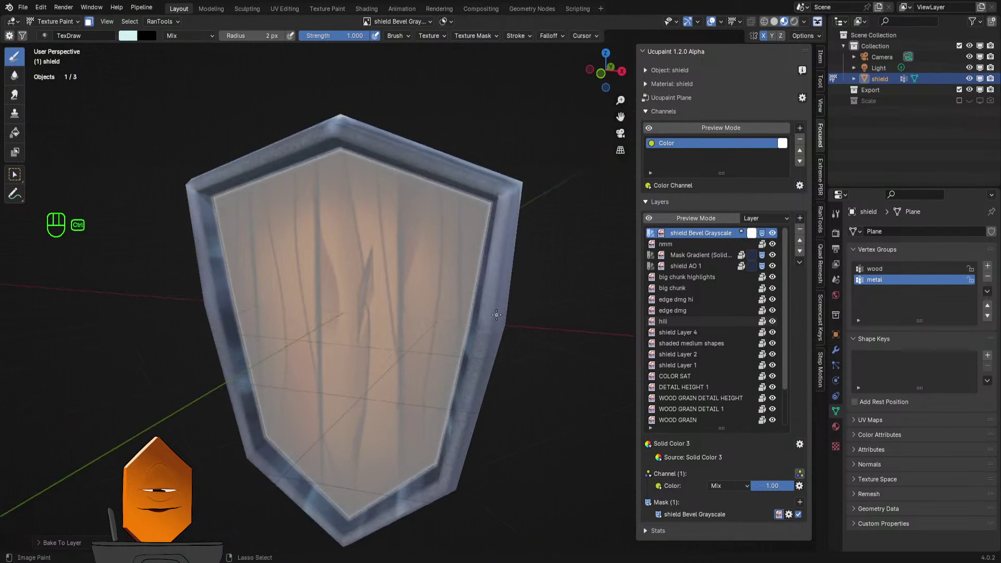
pyautogui.hotkey('ctrl', 'z')
pyautogui.click(800, 502)
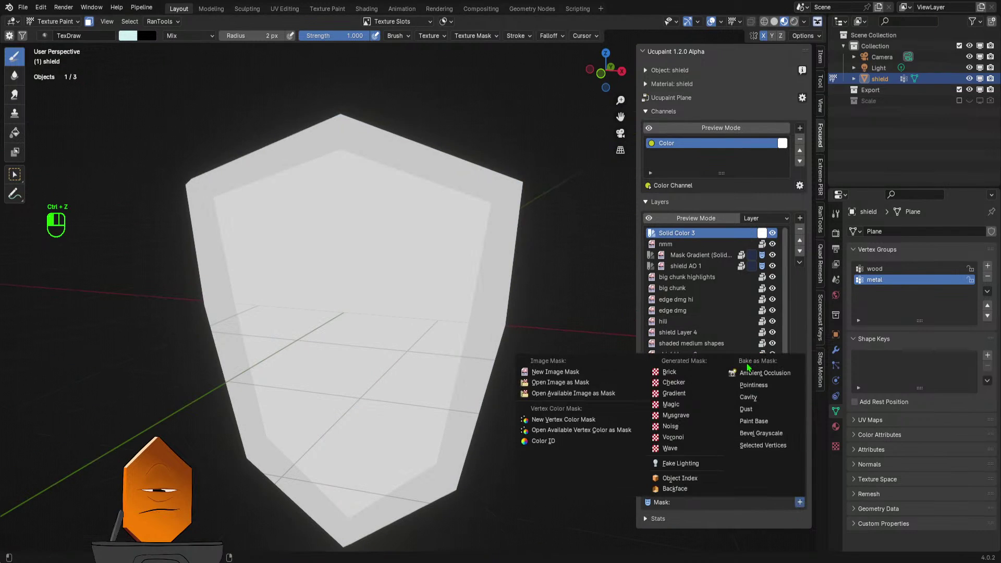
pyautogui.click(762, 433)
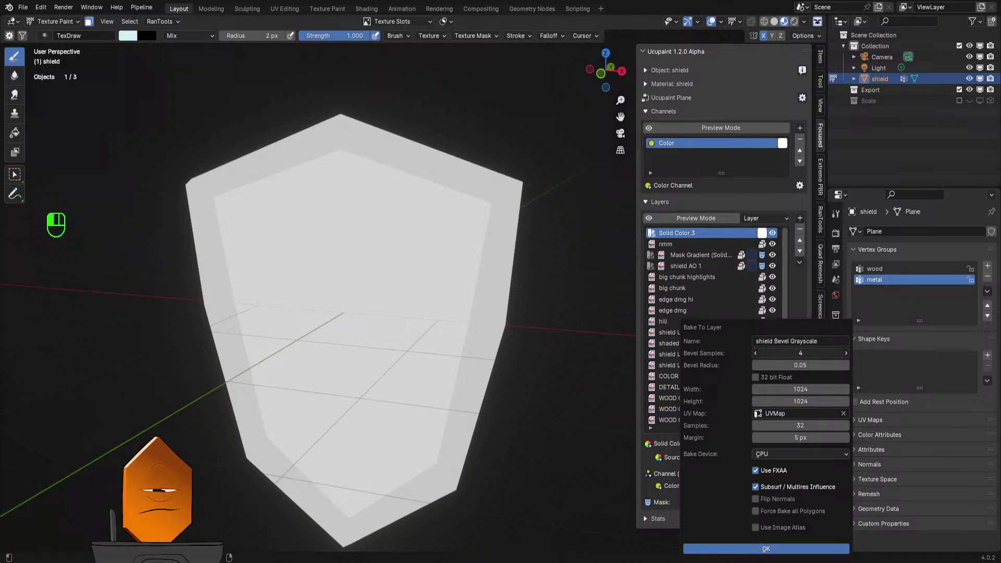
pyautogui.press('Return')
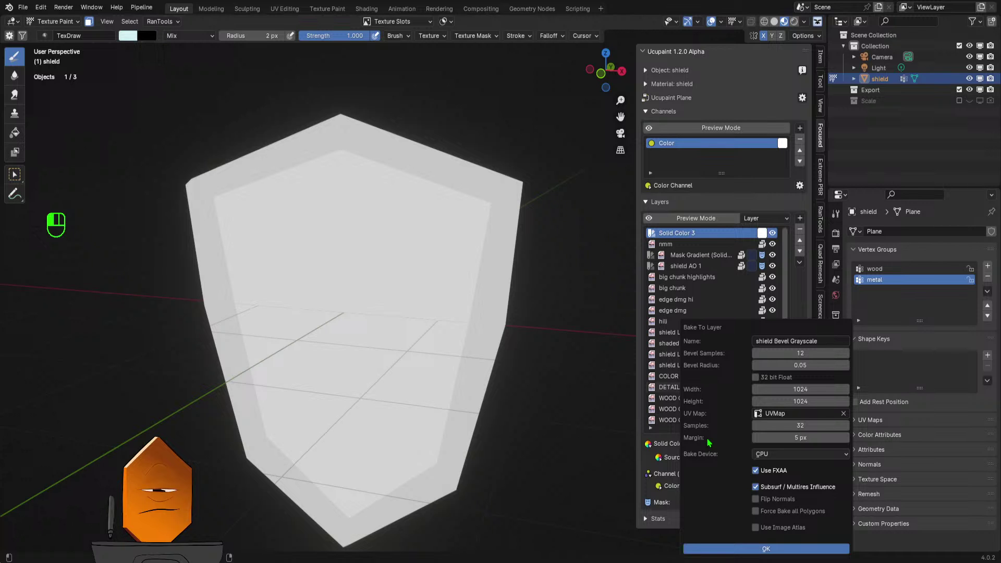
# - Add a Ramp modifier to the solid color layer's bevel mask
pyautogui.moveTo(574, 323)
pyautogui.mouseDown(button='middle')
pyautogui.moveTo(437, 336)
pyautogui.moveTo(401, 351)
pyautogui.moveTo(422, 286)
pyautogui.moveTo(404, 323)
pyautogui.mouseUp(button='middle')
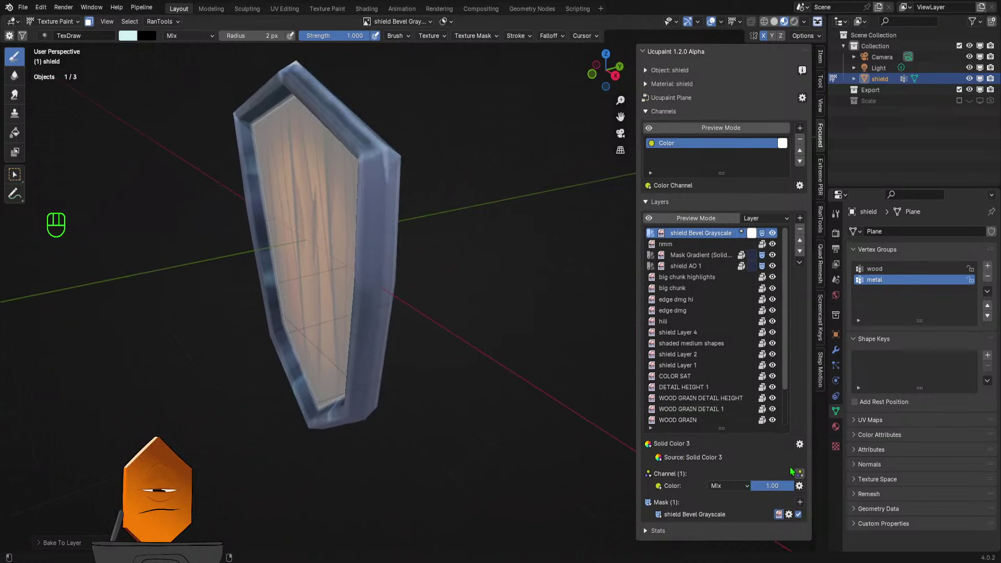
pyautogui.click(789, 515)
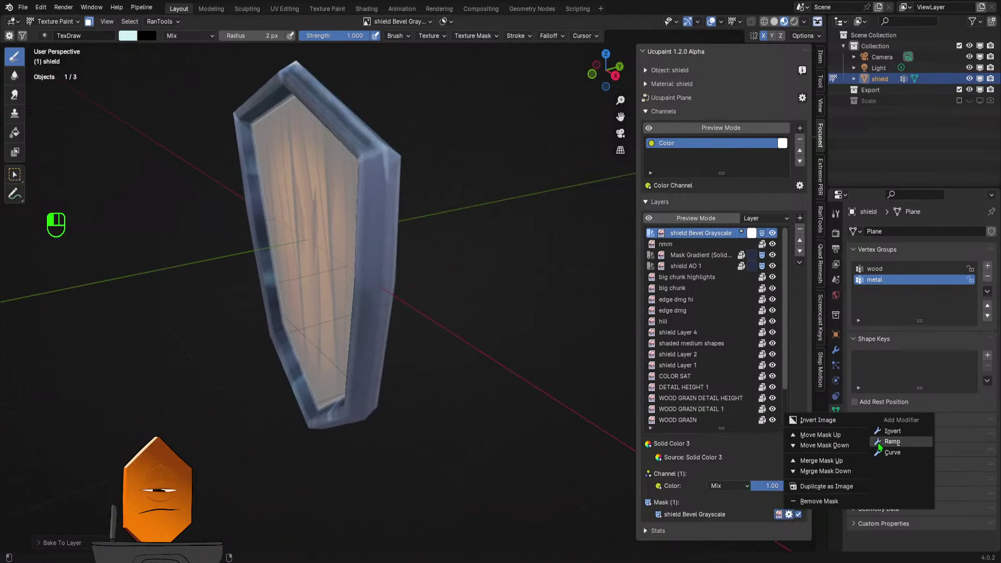
pyautogui.click(892, 447)
pyautogui.moveTo(406, 370); pyautogui.dragTo(496, 406, button='middle')
pyautogui.scroll(-2, 759, 464)
pyautogui.scroll(-3, 758, 464)
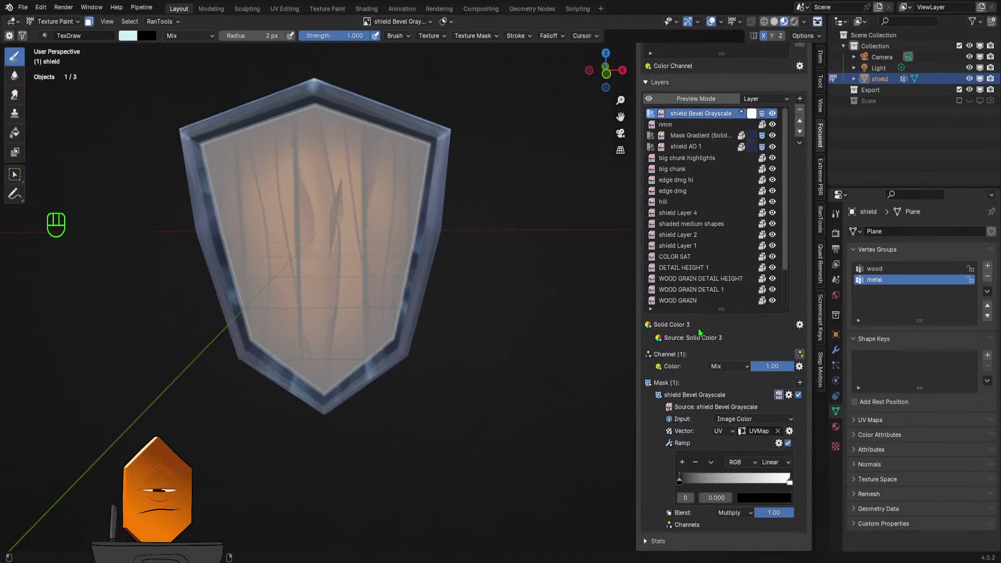
pyautogui.scroll(1, 699, 332)
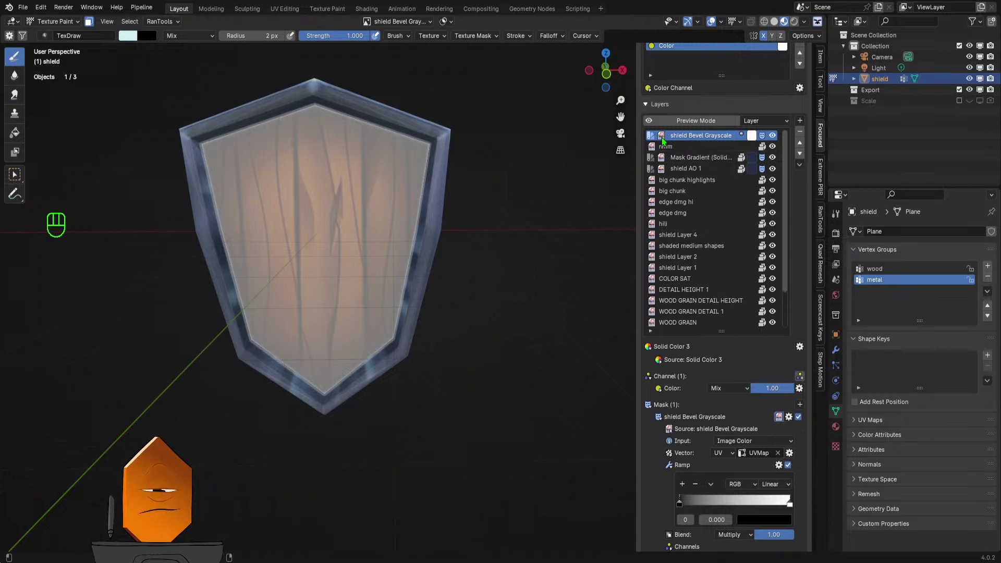
# - Set the layer preview type to Specific Mask / Override and turn on the preview to inspect the bevel mask
pyautogui.click(814, 157)
pyautogui.moveTo(813, 151); pyautogui.dragTo(808, 79)
pyautogui.click(702, 125)
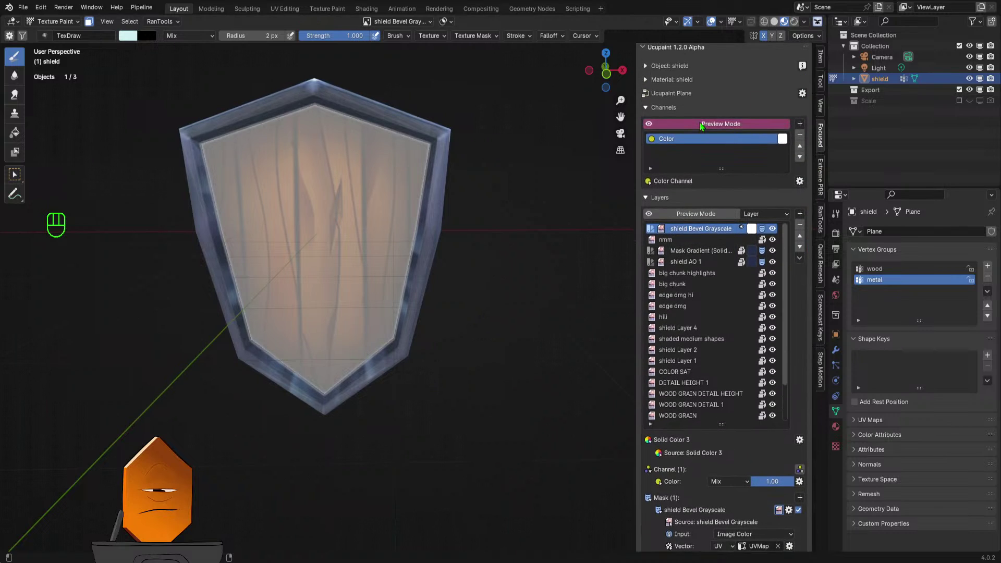
pyautogui.click(702, 125)
pyautogui.click(764, 214)
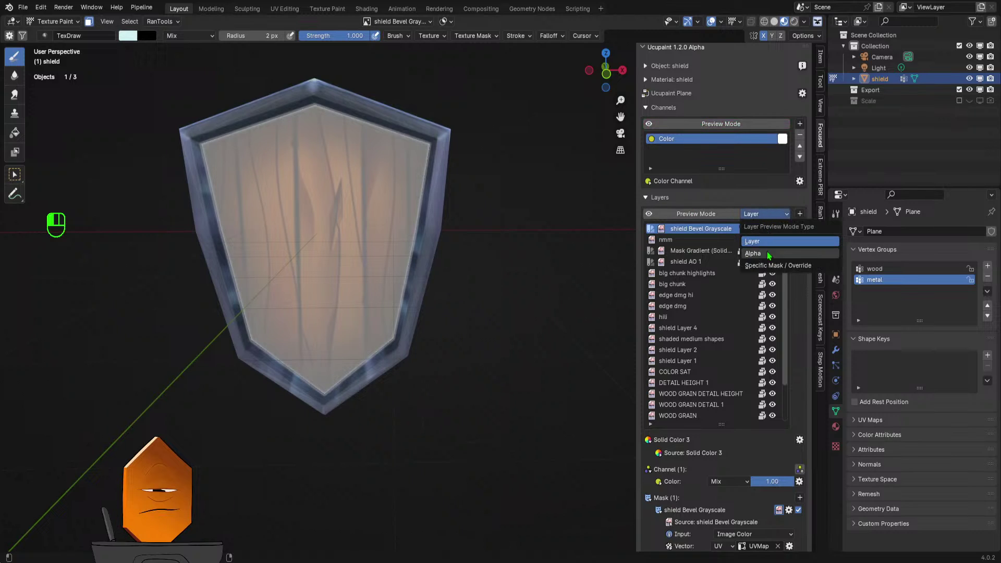
pyautogui.click(770, 266)
pyautogui.click(713, 214)
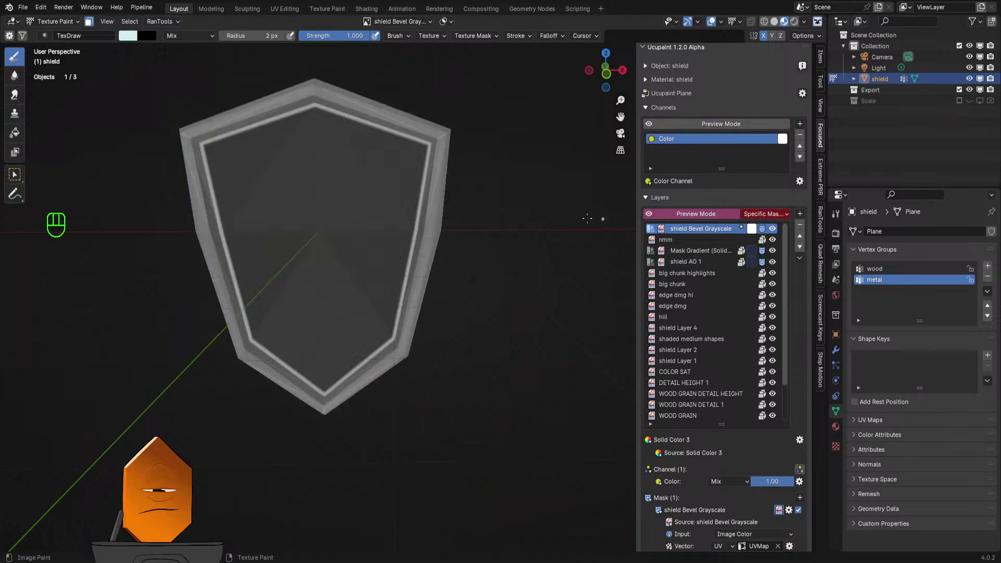
pyautogui.moveTo(588, 219); pyautogui.dragTo(547, 197, button='middle')
# - Move the bevel mask ramp's black stop to 0.182 and try shifting its white stop and reversing the gradient
pyautogui.scroll(-4, 718, 324)
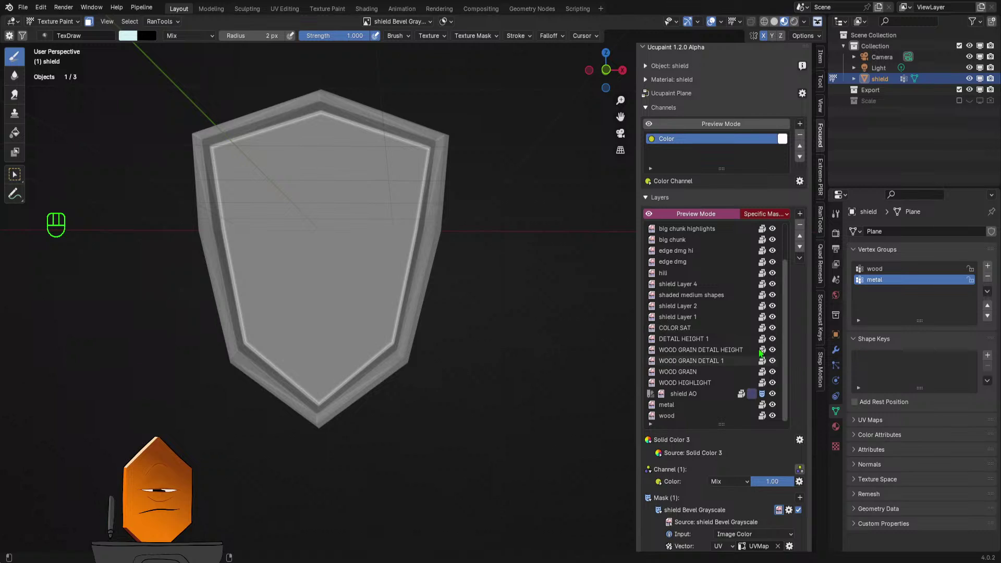
pyautogui.scroll(-5, 760, 353)
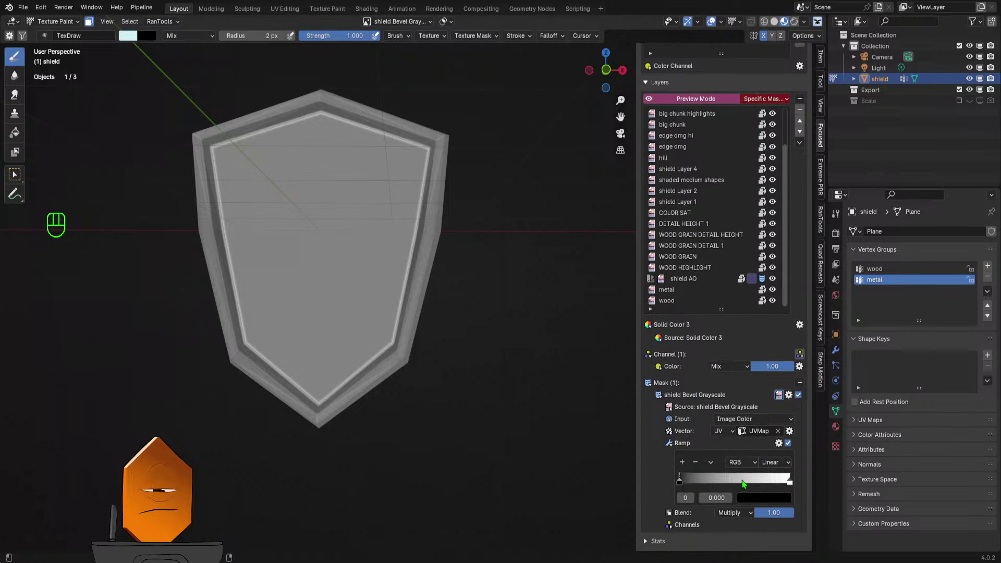
pyautogui.moveTo(679, 481); pyautogui.dragTo(700, 484)
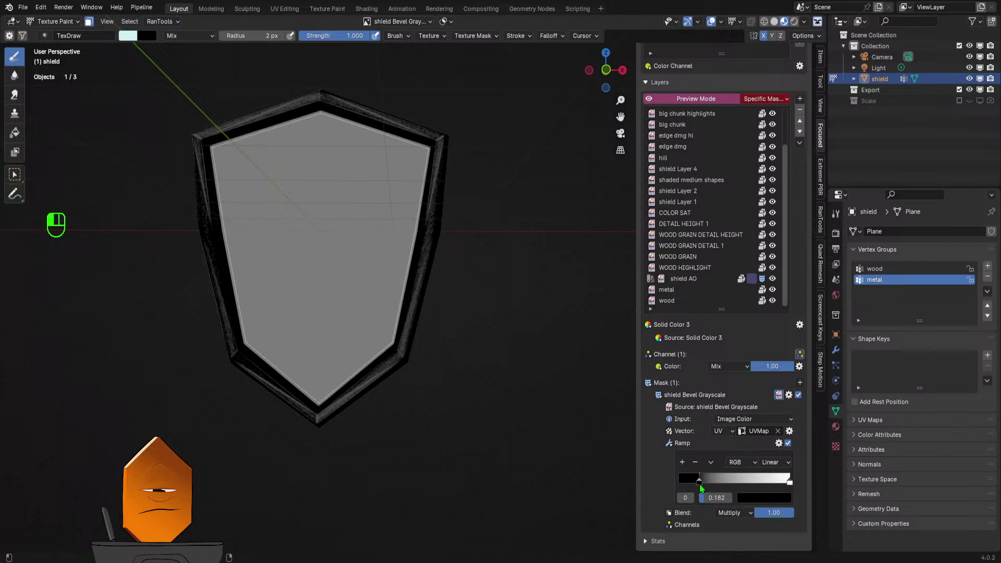
pyautogui.moveTo(790, 482); pyautogui.dragTo(769, 484)
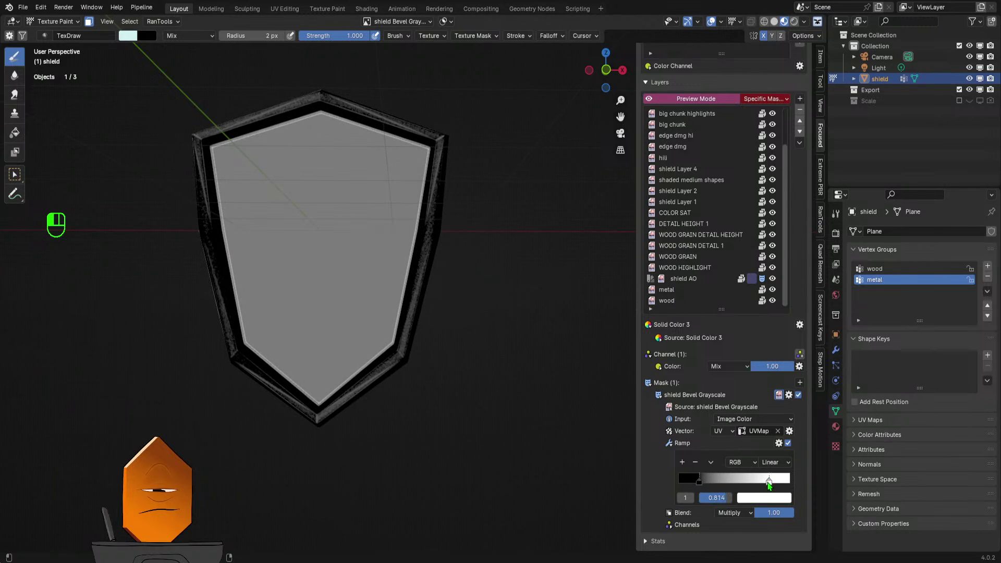
pyautogui.moveTo(699, 483); pyautogui.dragTo(662, 482)
pyautogui.moveTo(778, 486)
pyautogui.mouseDown()
pyautogui.moveTo(696, 494)
pyautogui.moveTo(772, 487)
pyautogui.mouseUp()
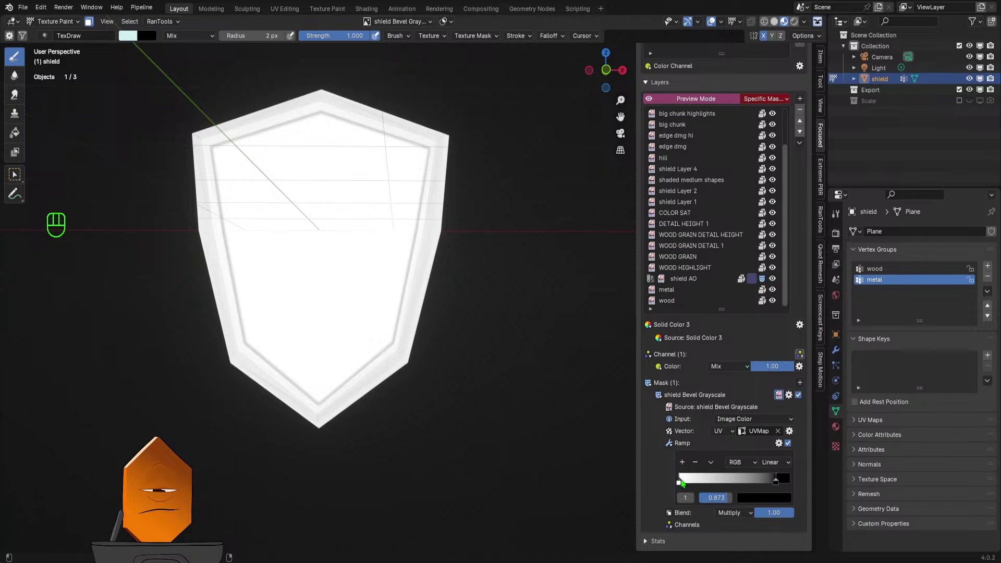
pyautogui.moveTo(682, 482)
pyautogui.mouseDown()
pyautogui.moveTo(793, 481)
pyautogui.moveTo(683, 479)
pyautogui.moveTo(697, 478)
pyautogui.moveTo(689, 471)
pyautogui.mouseUp()
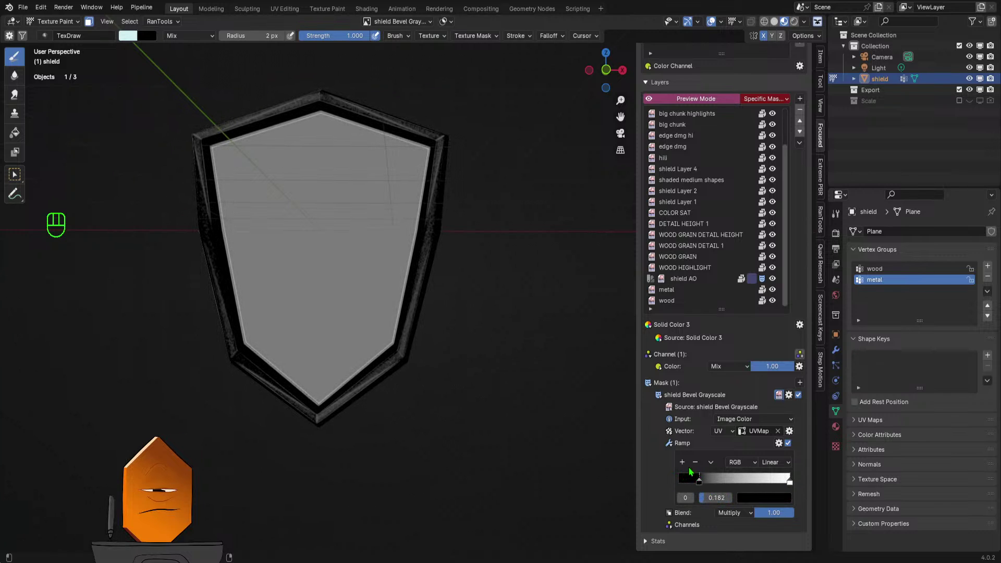
# - Turn off the mask preview and tighten the ramp by setting the black stop to 0.173 with the white stop close beside it
pyautogui.moveTo(485, 324); pyautogui.dragTo(482, 371, button='middle')
pyautogui.click(725, 99)
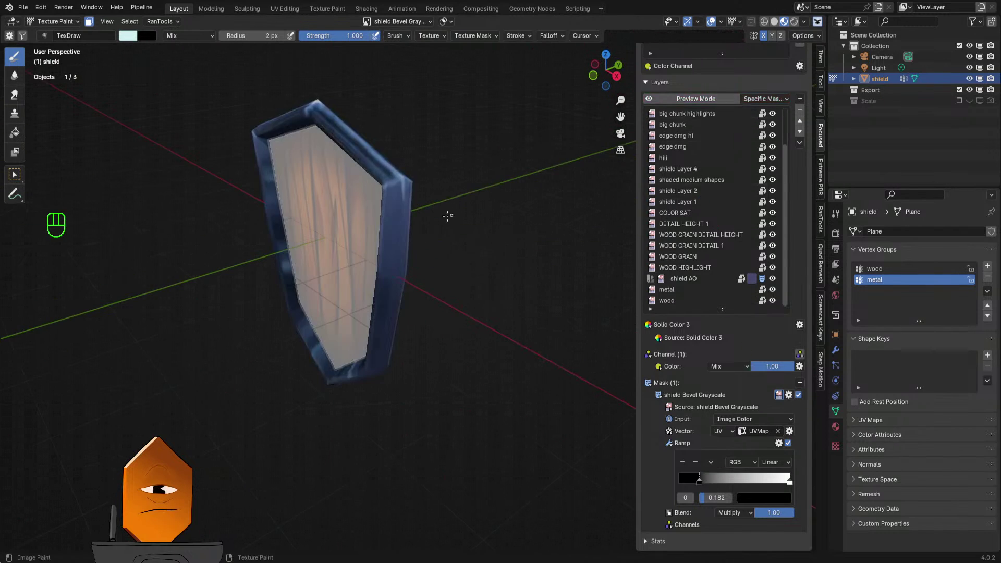
pyautogui.moveTo(448, 215); pyautogui.dragTo(553, 340, button='middle')
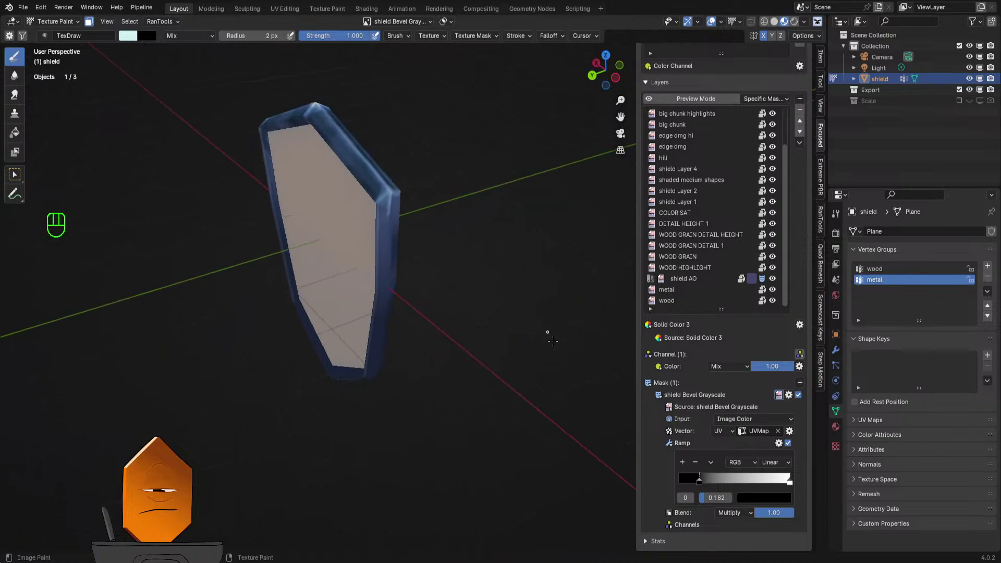
pyautogui.moveTo(709, 486)
pyautogui.mouseDown()
pyautogui.moveTo(774, 477)
pyautogui.moveTo(687, 477)
pyautogui.mouseUp()
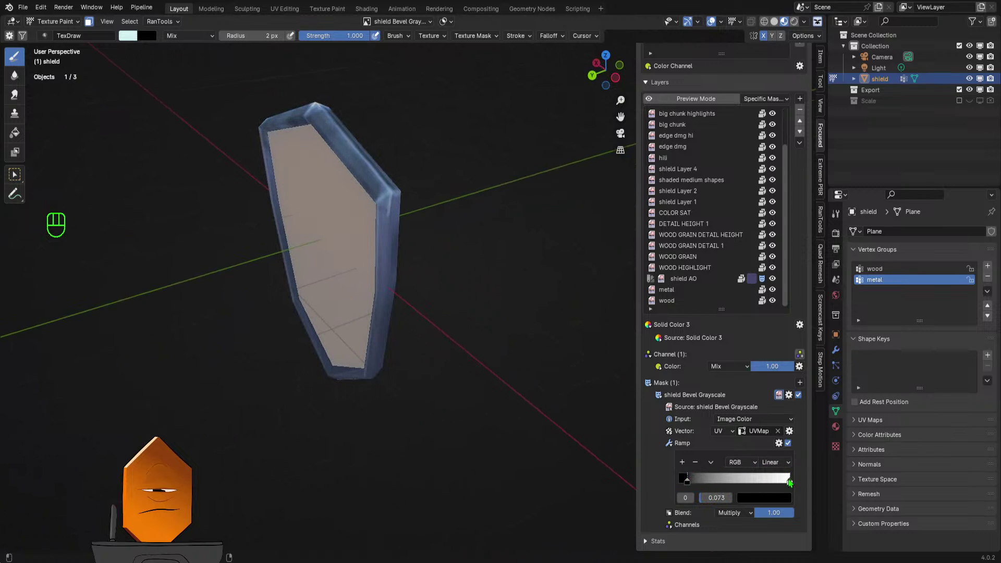
pyautogui.moveTo(789, 482); pyautogui.dragTo(700, 488)
pyautogui.moveTo(469, 365); pyautogui.dragTo(428, 383, button='middle')
pyautogui.scroll(4, 737, 196)
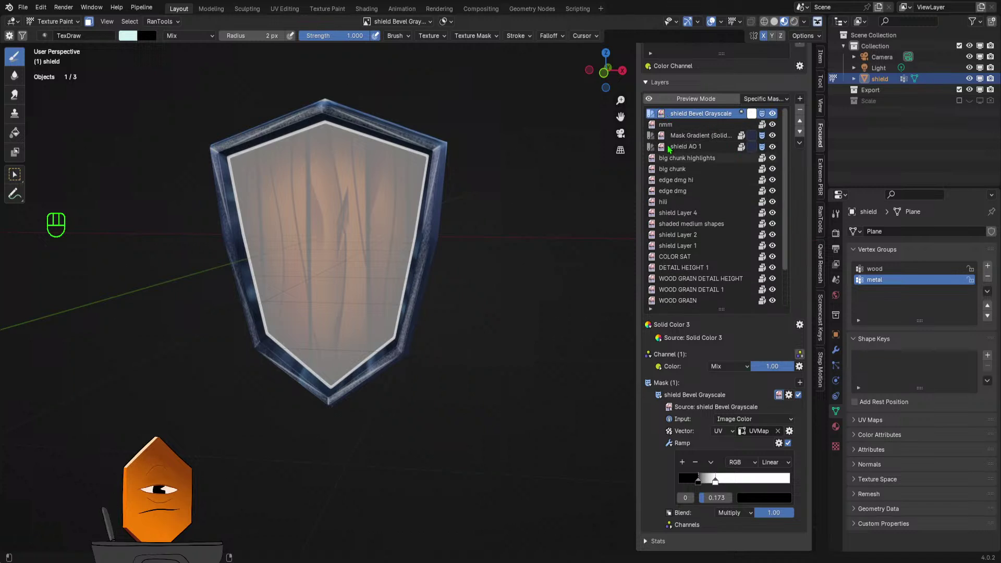
# - Replace the solid color layer's bevel mask with a baked Dust mask at 1024 × 1024 and 1 sample
pyautogui.click(789, 394)
pyautogui.click(809, 488)
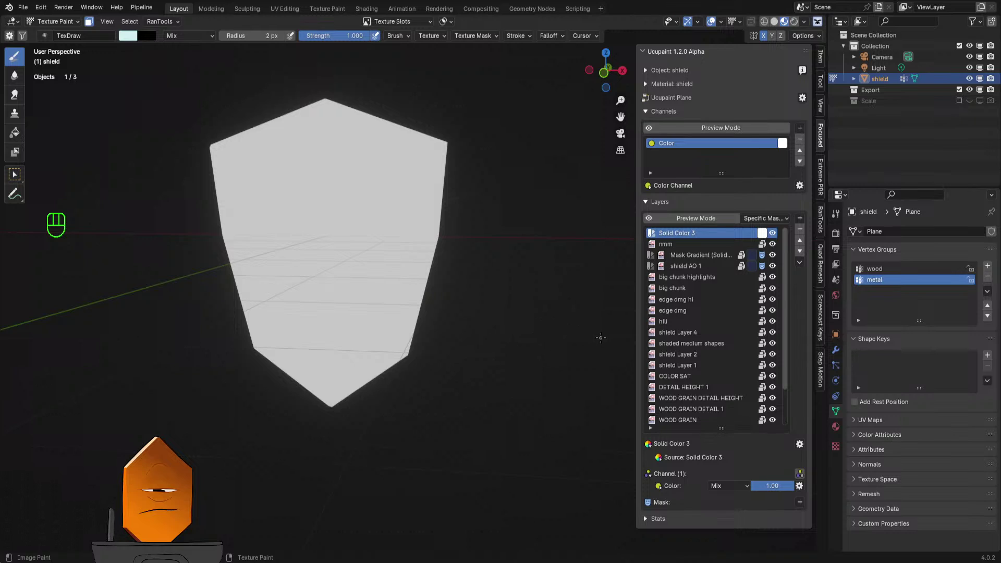
pyautogui.click(800, 503)
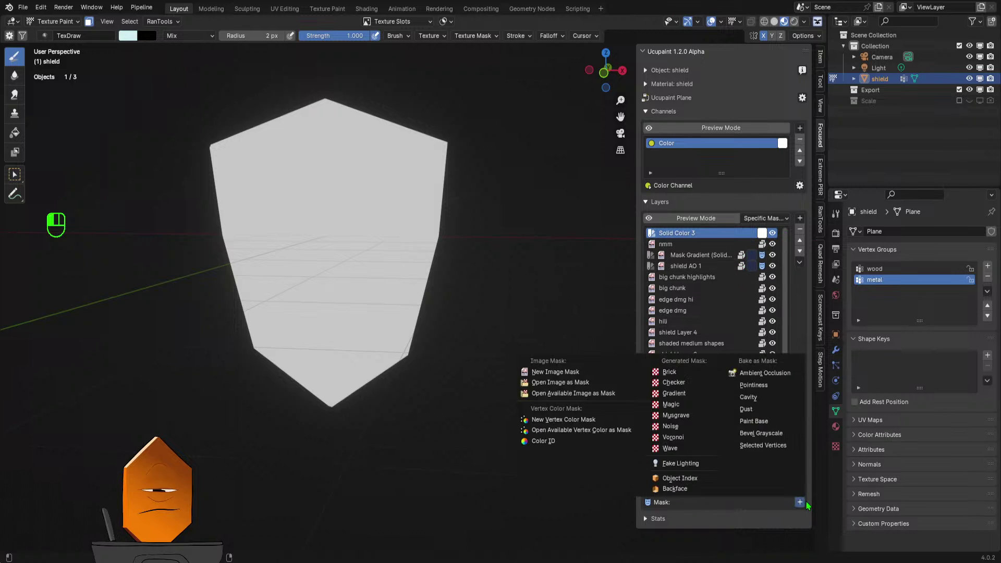
pyautogui.press('Escape')
pyautogui.click(803, 502)
pyautogui.click(781, 411)
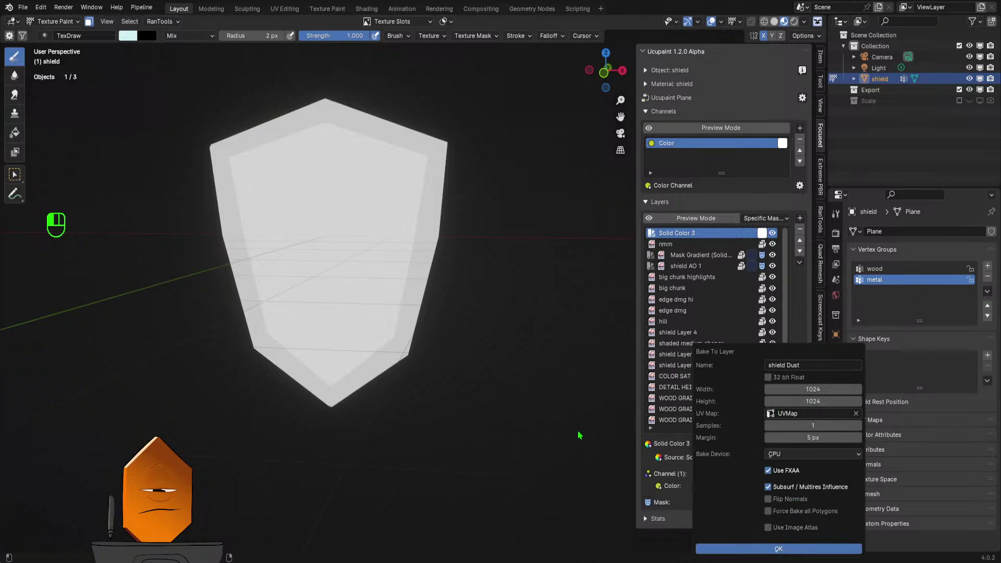
pyautogui.press('Return')
pyautogui.moveTo(578, 295)
pyautogui.mouseDown(button='middle')
pyautogui.moveTo(416, 308)
pyautogui.moveTo(320, 284)
pyautogui.moveTo(478, 319)
pyautogui.moveTo(579, 300)
pyautogui.mouseUp(button='middle')
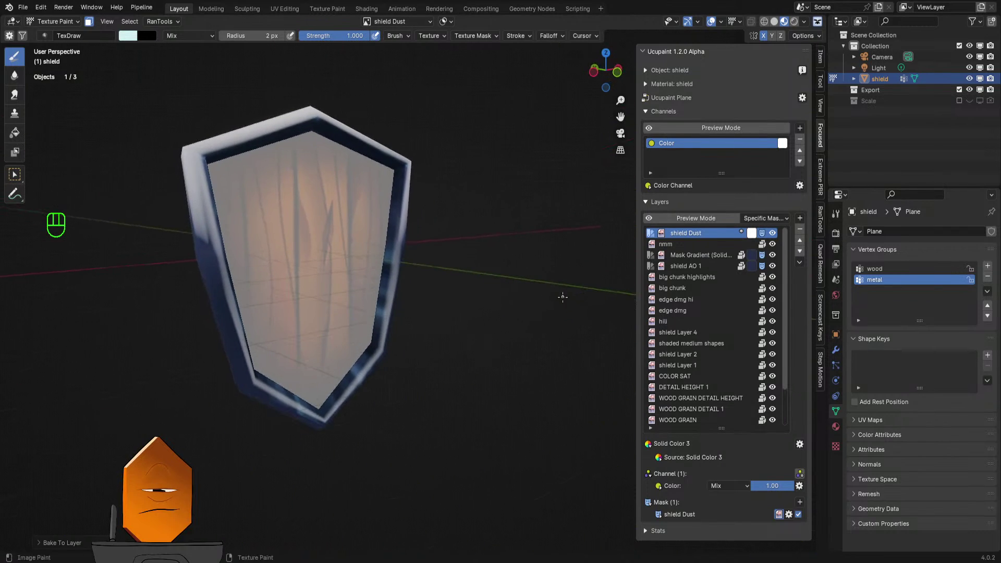
# - Set the dust-masked solid color layer to Overlay blending with an opacity of 0.48
pyautogui.click(729, 486)
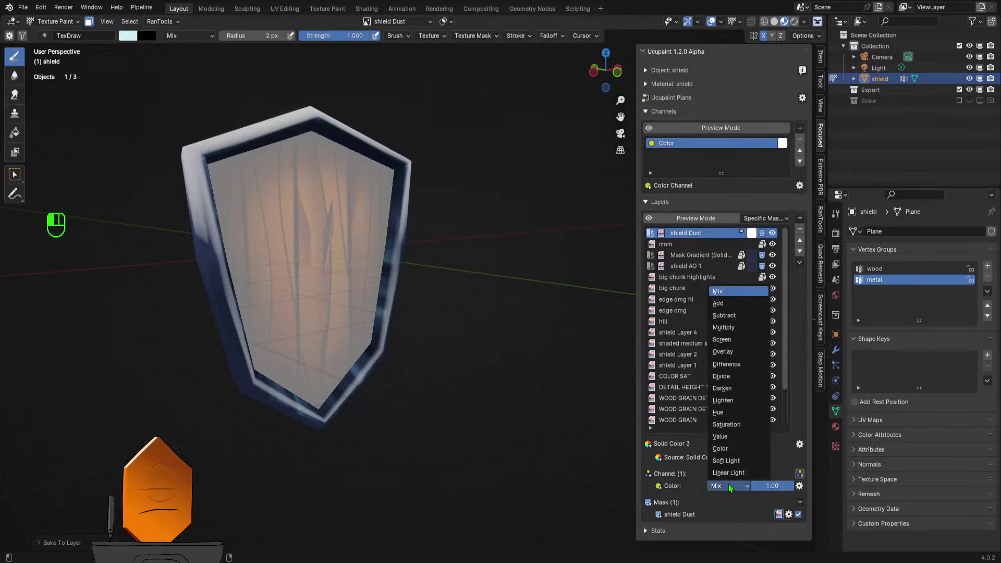
pyautogui.click(725, 352)
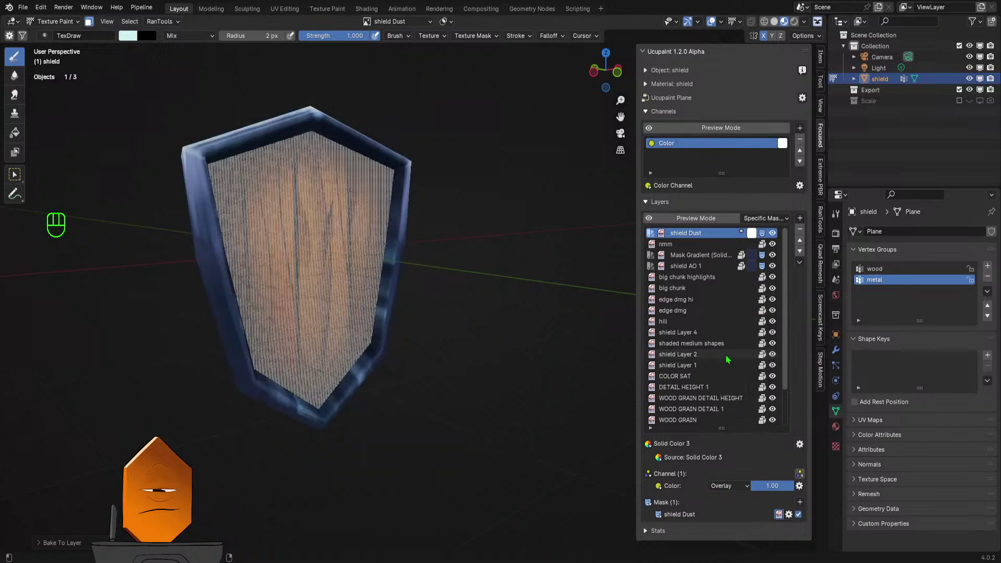
pyautogui.moveTo(500, 396); pyautogui.dragTo(540, 402, button='middle')
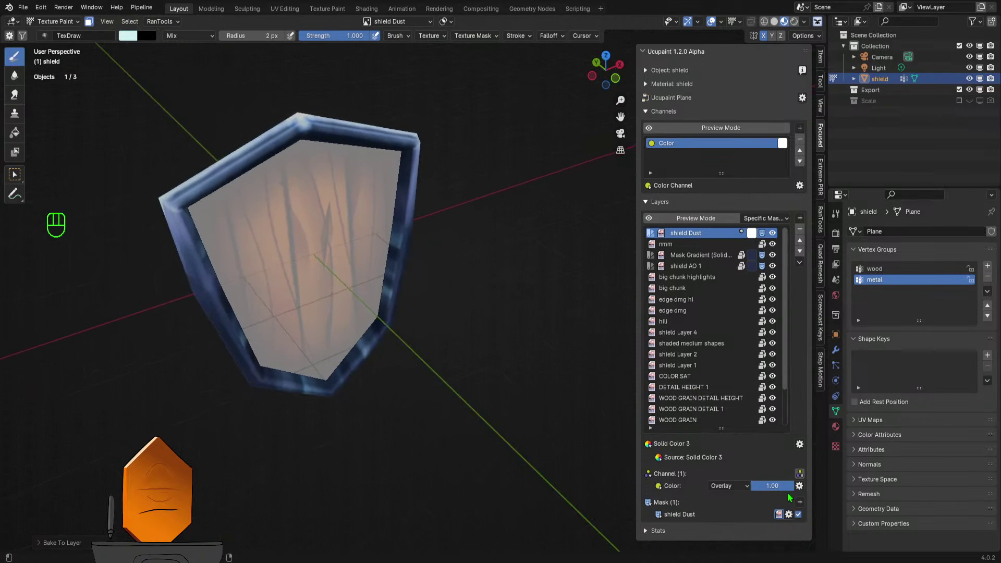
pyautogui.moveTo(787, 486)
pyautogui.mouseDown()
pyautogui.moveTo(753, 487)
pyautogui.moveTo(795, 486)
pyautogui.moveTo(771, 487)
pyautogui.mouseUp()
# - Turn off face selection masking so the whole shield displays with its full texture
pyautogui.click(88, 22)
pyautogui.moveTo(397, 292); pyautogui.dragTo(471, 311, button='middle')
pyautogui.moveTo(498, 232); pyautogui.dragTo(500, 355, button='middle')
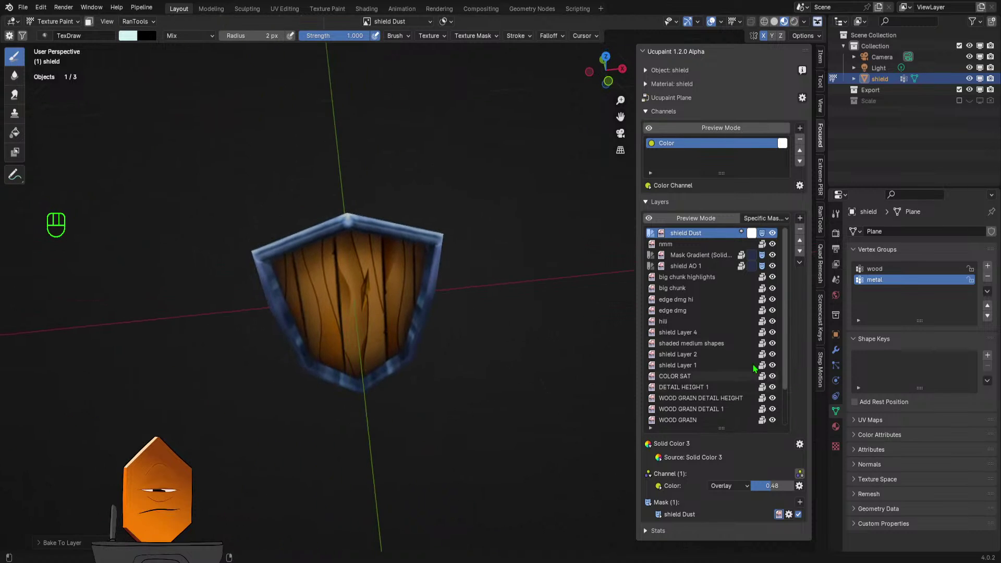
# - Toggle the dust-masked layer's visibility repeatedly to compare the shield with and without its edge highlights
pyautogui.click(773, 233)
pyautogui.click(773, 233)
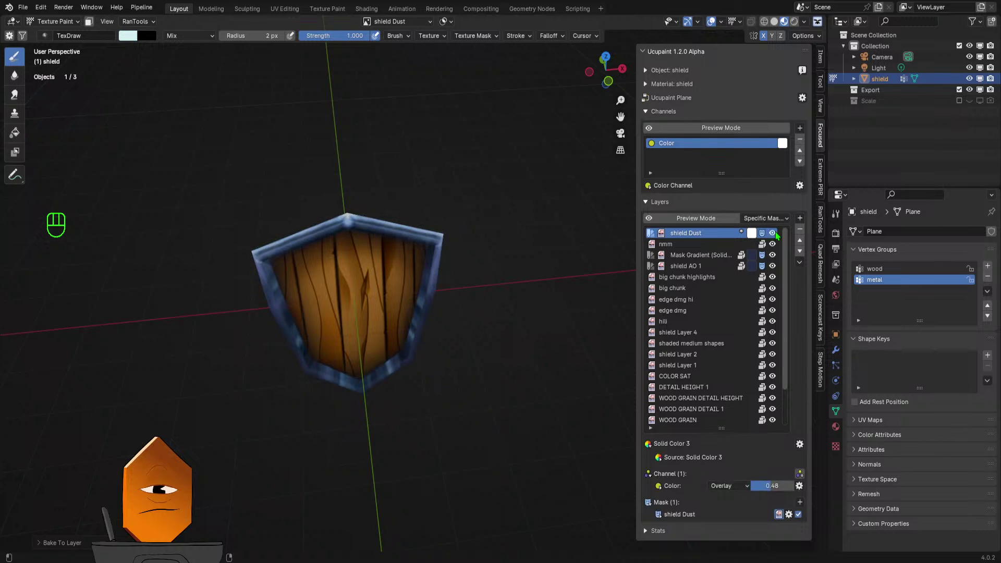
pyautogui.click(773, 233)
pyautogui.click(773, 233)
pyautogui.click(773, 234)
pyautogui.click(773, 233)
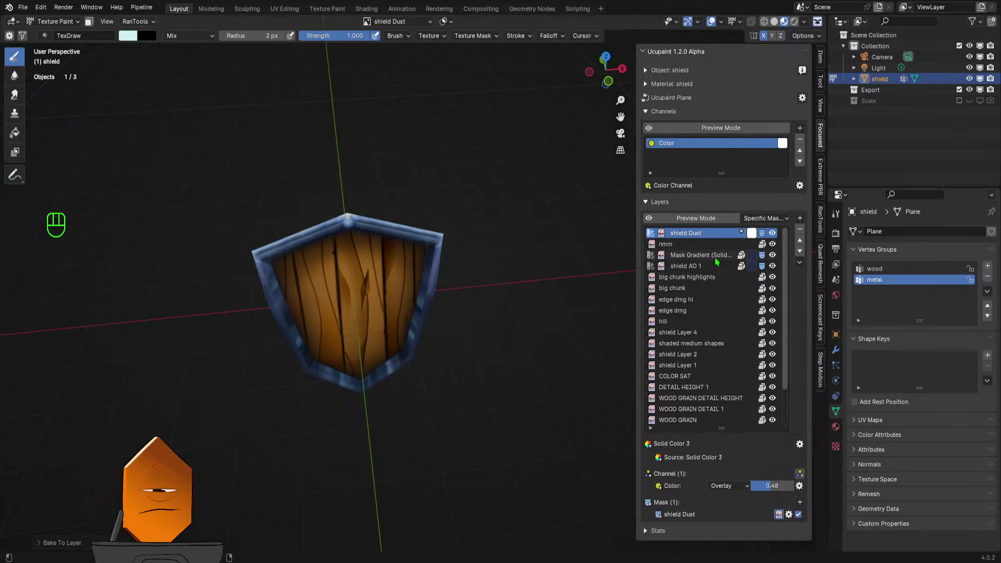
pyautogui.moveTo(508, 365)
pyautogui.mouseDown(button='middle')
pyautogui.moveTo(514, 318)
pyautogui.moveTo(506, 353)
pyautogui.mouseUp(button='middle')
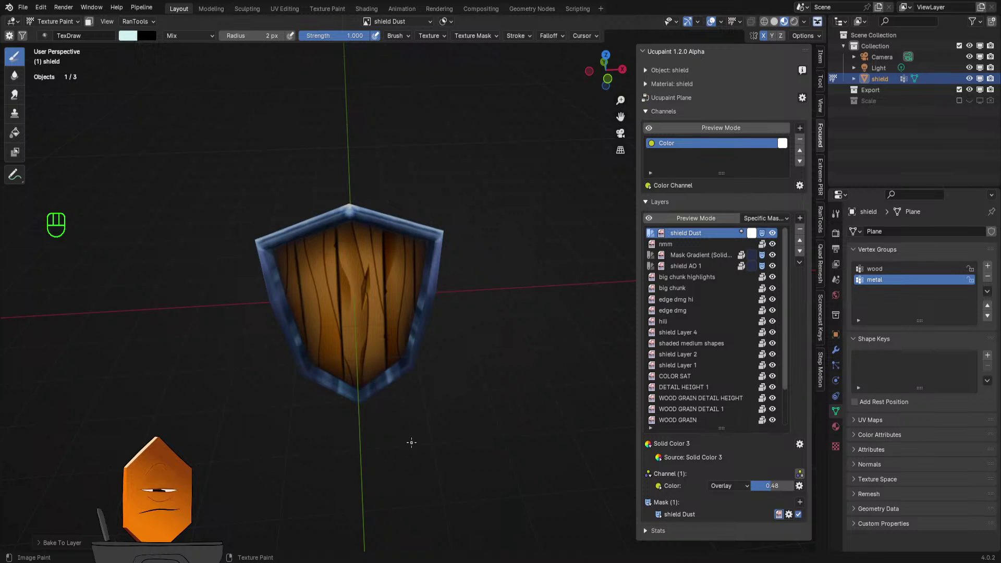
# - Make the nmm layer active for painting, set the brush radius to 32 px and switch to the front view
pyautogui.click(682, 244)
pyautogui.keyDown('shift'); pyautogui.moveTo(394, 358); pyautogui.dragTo(396, 384, button='middle'); pyautogui.keyUp('shift')
pyautogui.keyDown('ctrl'); pyautogui.moveTo(397, 385); pyautogui.dragTo(428, 350, button='middle'); pyautogui.keyUp('ctrl')
pyautogui.keyDown('shift'); pyautogui.moveTo(427, 351); pyautogui.dragTo(402, 384, button='middle'); pyautogui.keyUp('shift')
pyautogui.press('f')
pyautogui.click(445, 346)
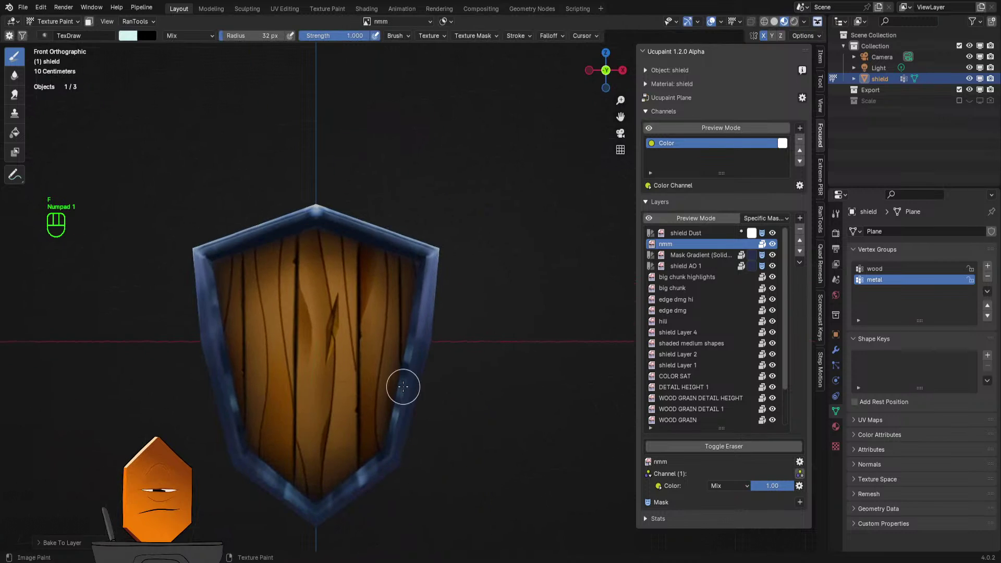
pyautogui.press('KP_1')
# - Select the inner bevel faces down the right side of the shield's metal rim in Edit Mode
pyautogui.hotkey('ctrl', 'Tab')
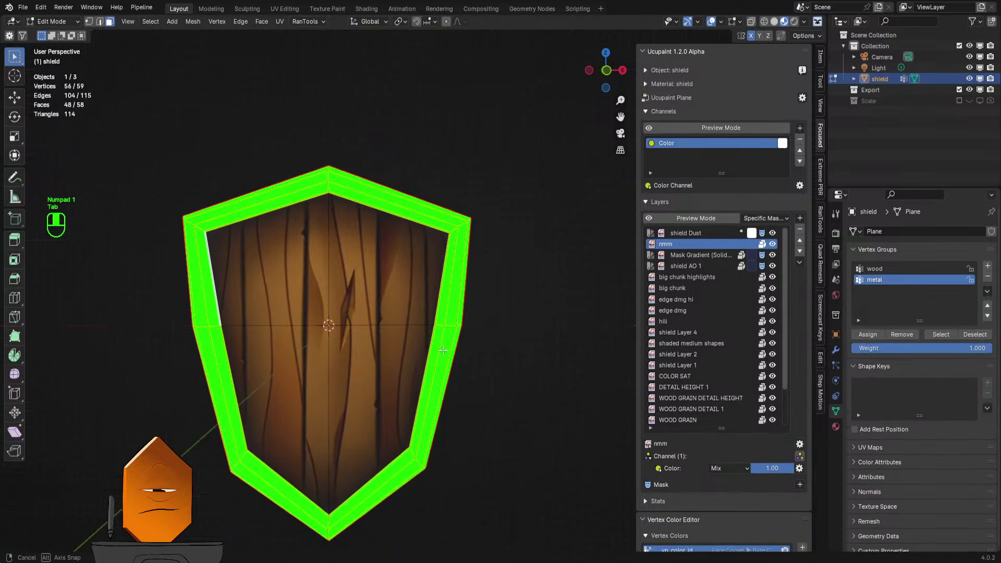
pyautogui.moveTo(447, 361); pyautogui.dragTo(472, 347, button='middle')
pyautogui.press('Tab')
pyautogui.scroll(4, 433, 301)
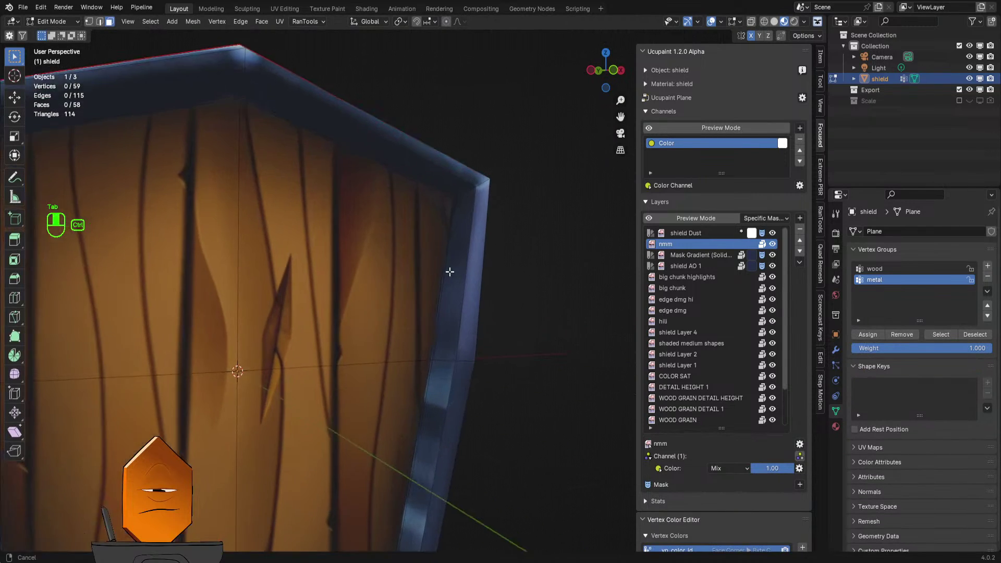
pyautogui.click(438, 322)
pyautogui.keyDown('shift'); pyautogui.click(436, 334); pyautogui.keyUp('shift')
pyautogui.keyDown('shift'); pyautogui.click(428, 377); pyautogui.keyUp('shift')
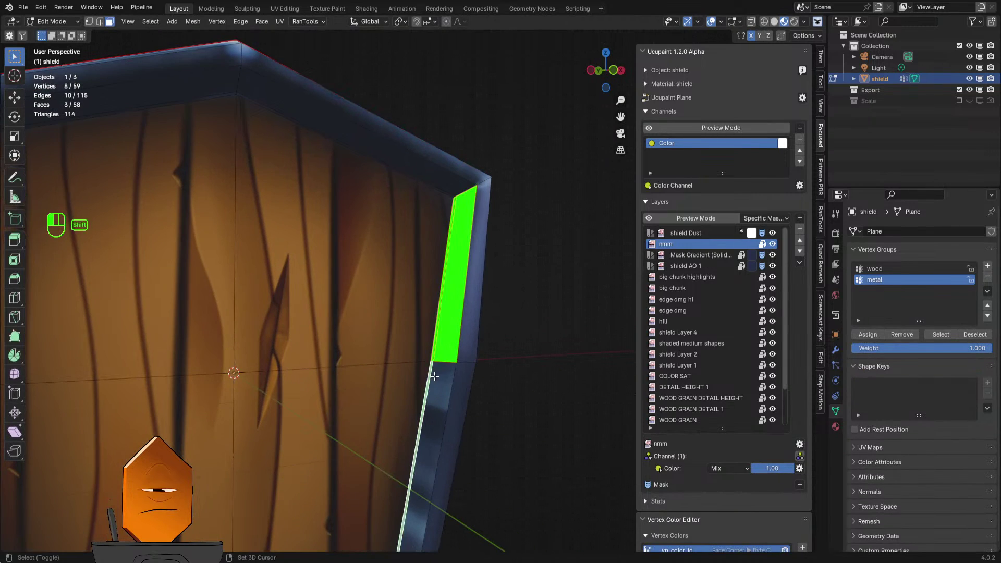
pyautogui.keyDown('shift'); pyautogui.scroll(-5, 459, 389); pyautogui.keyUp('shift')
pyautogui.keyDown('shift'); pyautogui.click(447, 392); pyautogui.keyUp('shift')
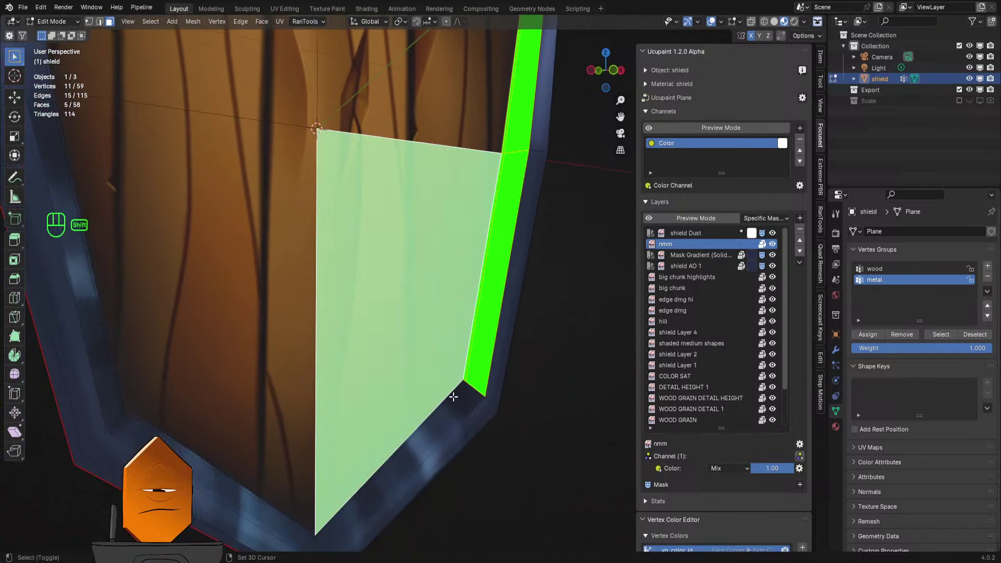
# - Extend the face selection along the bottom and up the left side of the rim's inner bevel
pyautogui.keyDown('shift'); pyautogui.click(442, 401); pyautogui.keyUp('shift')
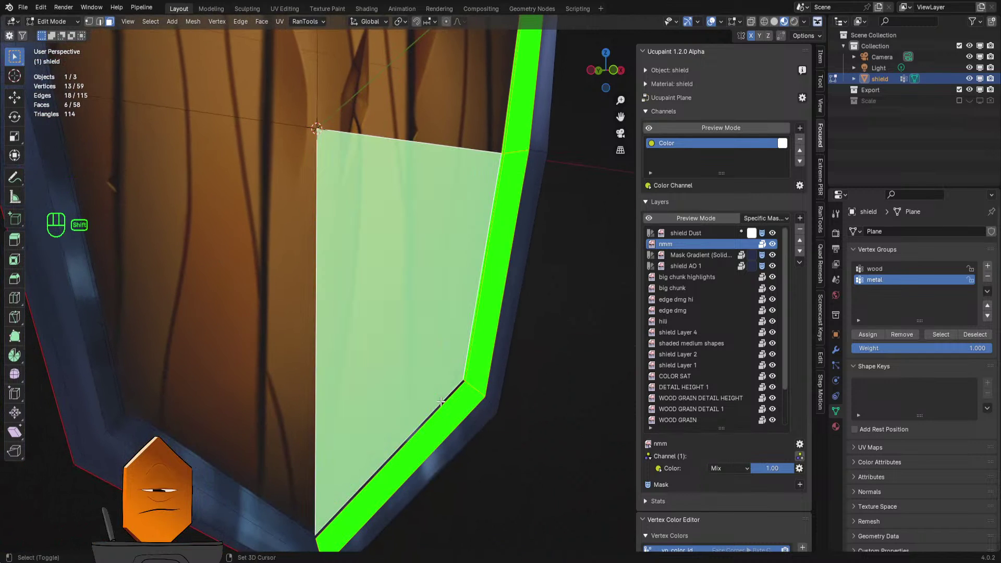
pyautogui.keyDown('shift'); pyautogui.click(441, 402); pyautogui.keyUp('shift')
pyautogui.keyDown('shift'); pyautogui.click(443, 403); pyautogui.keyUp('shift')
pyautogui.keyDown('shift'); pyautogui.click(261, 525); pyautogui.keyUp('shift')
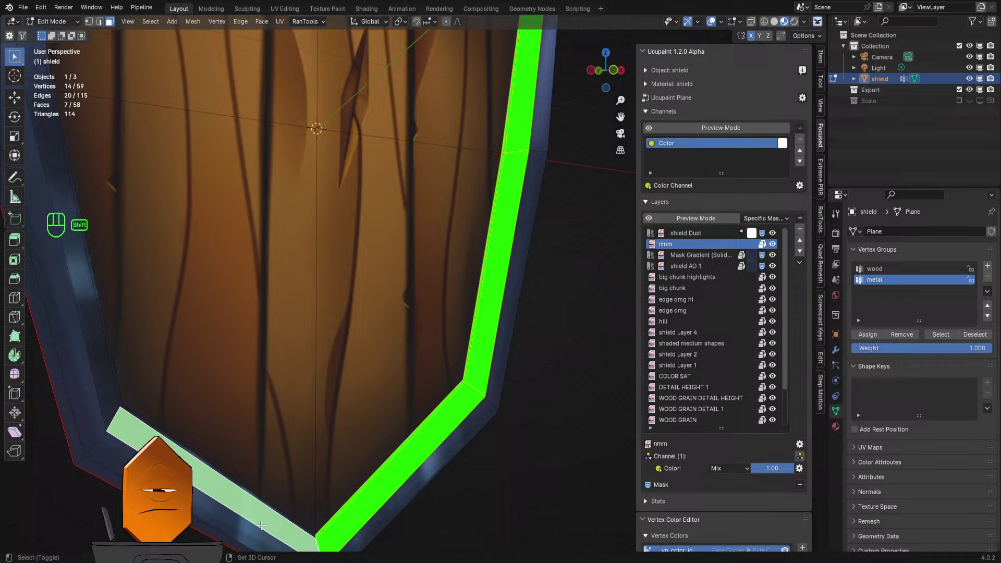
pyautogui.keyDown('shift'); pyautogui.click(252, 493); pyautogui.keyUp('shift')
pyautogui.keyDown('shift'); pyautogui.click(101, 330); pyautogui.keyUp('shift')
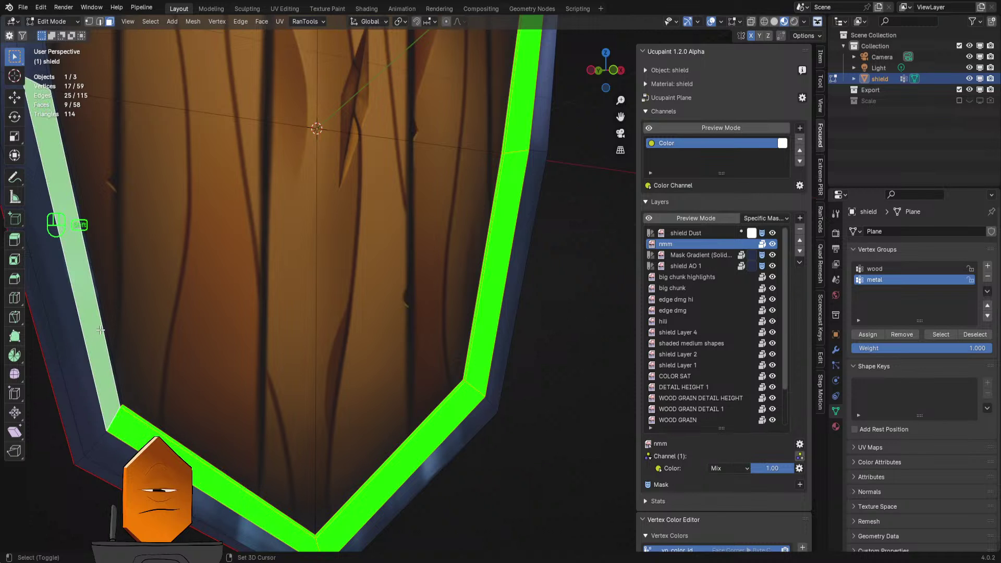
pyautogui.keyDown('shift'); pyautogui.click(103, 325); pyautogui.keyUp('shift')
pyautogui.moveTo(104, 325); pyautogui.dragTo(179, 287, button='middle')
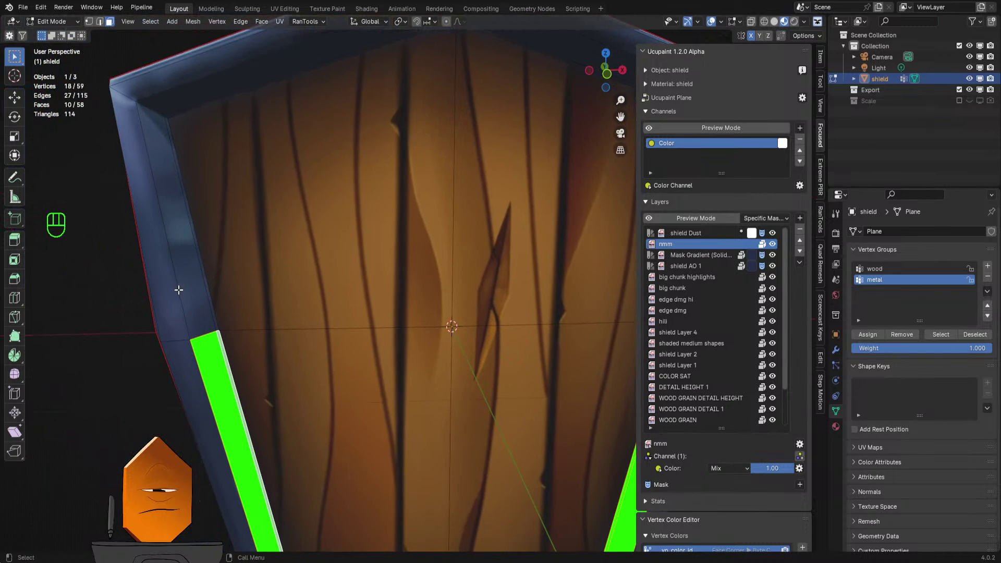
pyautogui.keyDown('shift'); pyautogui.click(198, 275); pyautogui.keyUp('shift')
pyautogui.keyDown('shift'); pyautogui.click(201, 265); pyautogui.keyUp('shift')
pyautogui.press('KP_Decimal')
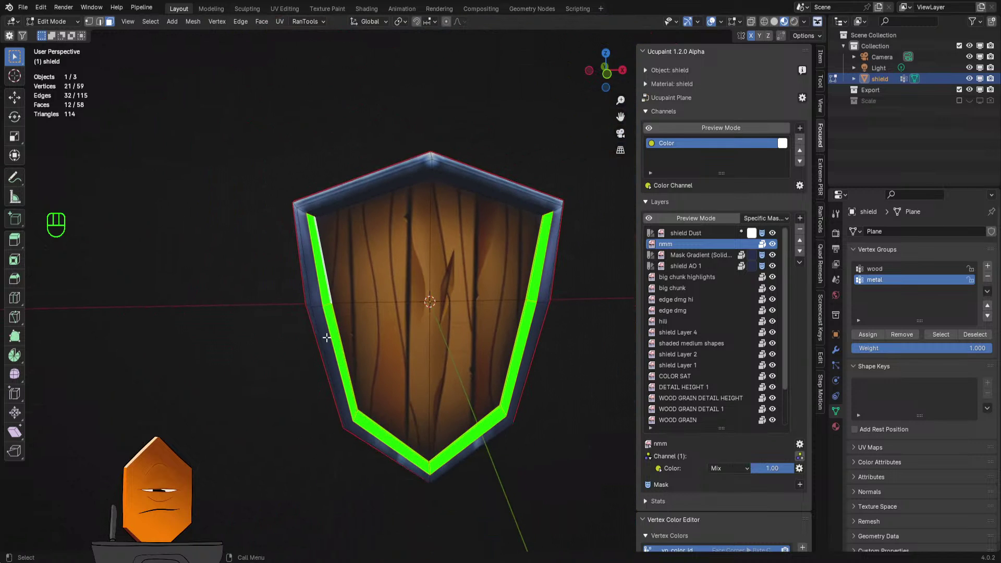
# - Return to Texture Paint, undo the stray stroke and mask painting to the selected inner rim faces in the front view
pyautogui.press('Tab')
pyautogui.click(527, 242)
pyautogui.moveTo(527, 242)
pyautogui.mouseDown(button='middle')
pyautogui.moveTo(251, 308)
pyautogui.moveTo(275, 286)
pyautogui.mouseUp(button='middle')
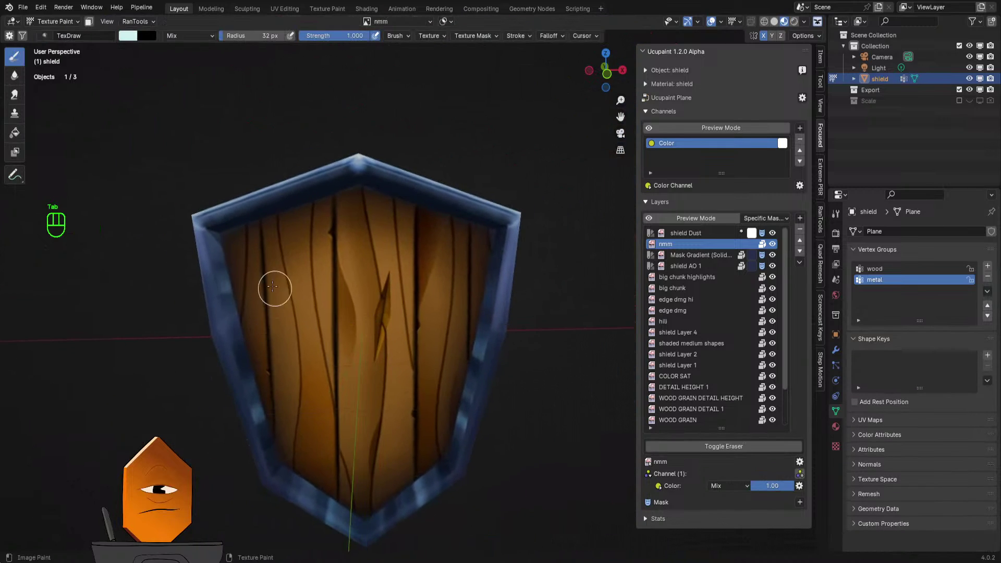
pyautogui.moveTo(275, 286); pyautogui.dragTo(284, 298)
pyautogui.hotkey('ctrl', 'z')
pyautogui.moveTo(331, 317)
pyautogui.mouseDown(button='middle')
pyautogui.moveTo(324, 355)
pyautogui.moveTo(325, 314)
pyautogui.mouseUp(button='middle')
pyautogui.click(89, 22)
pyautogui.press('KP_1')
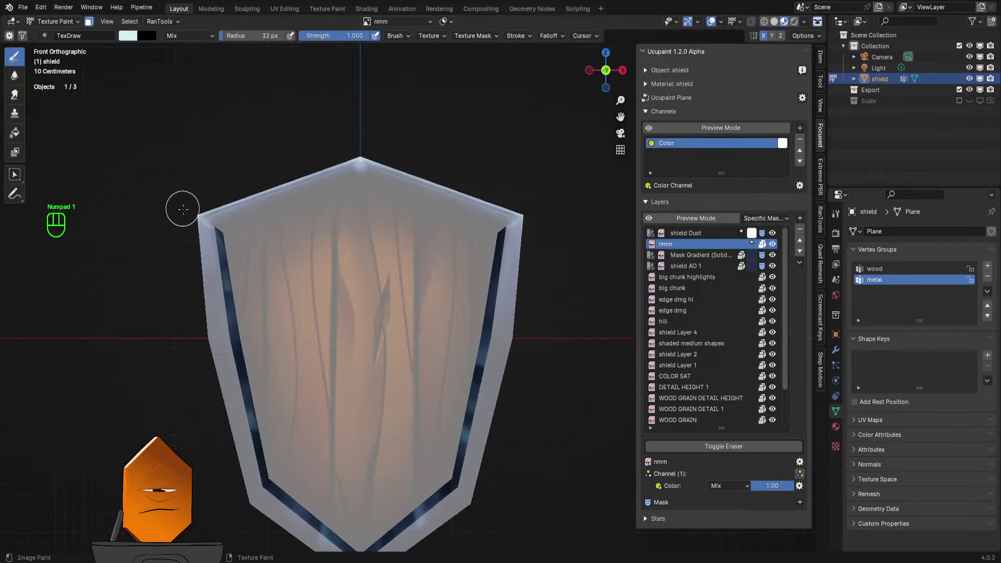
# - Set the brush's stroke method to Space
pyautogui.click(547, 36)
pyautogui.moveTo(518, 36)
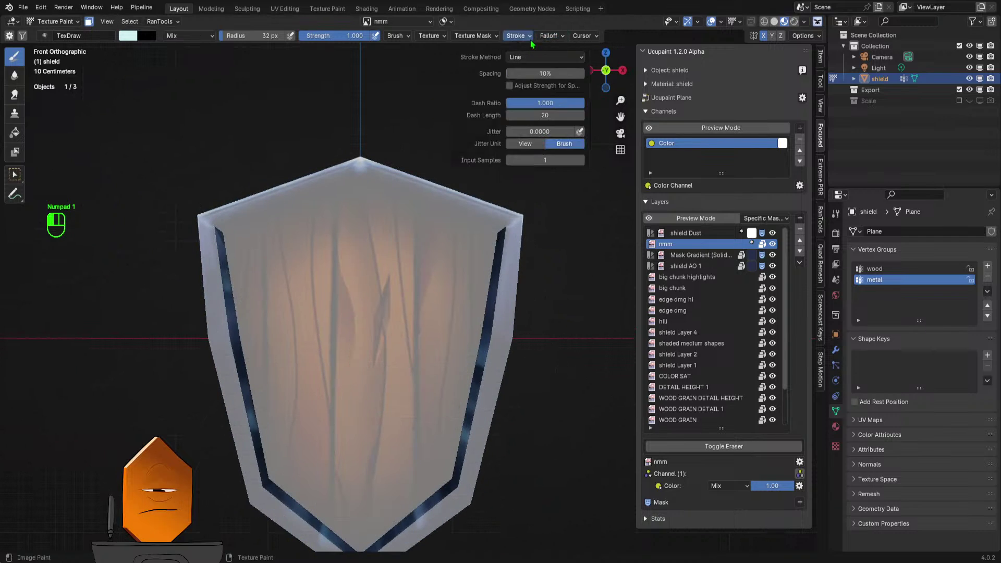
pyautogui.click(532, 61)
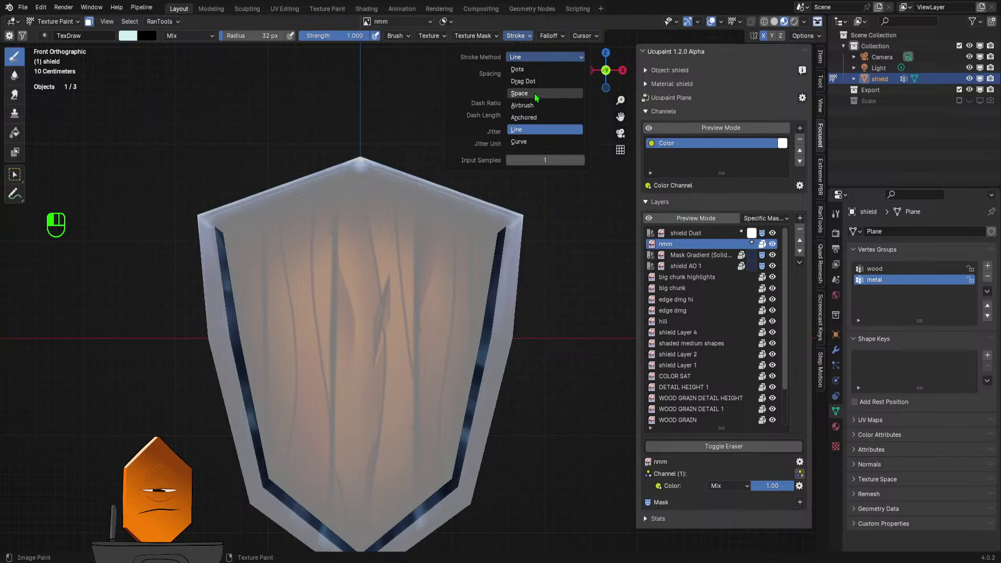
pyautogui.click(539, 96)
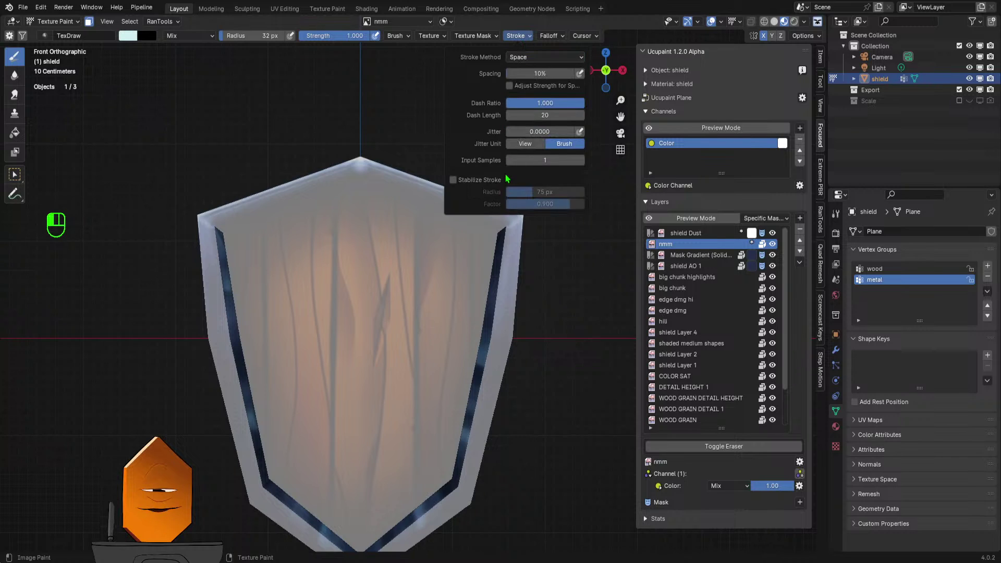
# - Sample a dark blue from the rim and cover the old reflections on the inner bevel with it
pyautogui.press('s')
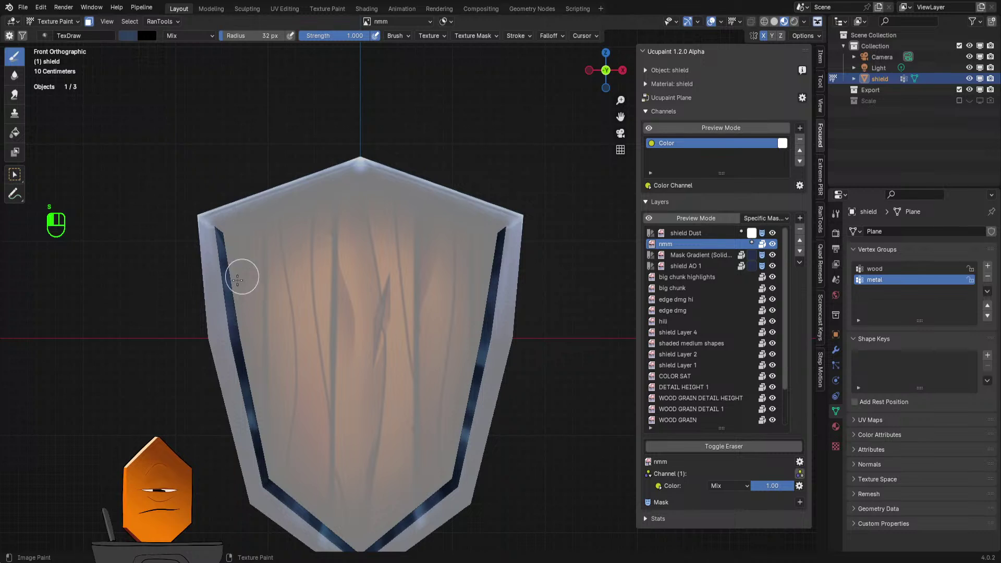
pyautogui.moveTo(238, 281)
pyautogui.mouseDown()
pyautogui.moveTo(222, 250)
pyautogui.moveTo(242, 380)
pyautogui.moveTo(284, 510)
pyautogui.moveTo(354, 528)
pyautogui.moveTo(345, 517)
pyautogui.mouseUp()
pyautogui.moveTo(403, 500); pyautogui.dragTo(405, 514)
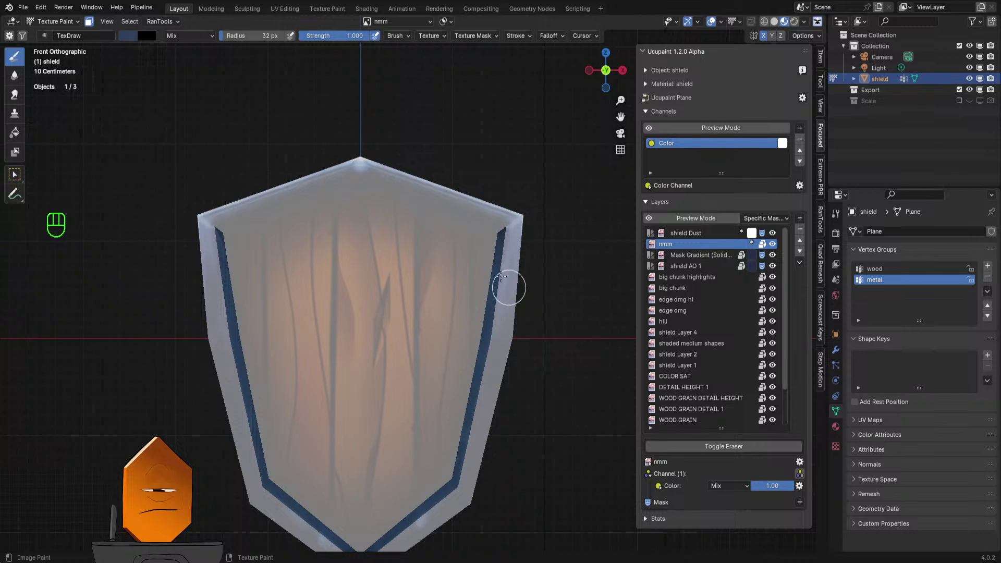
# - Darken the brush color to a value of 0.108 and paint dark reflections along the right side of the inner bevel
pyautogui.click(128, 34)
pyautogui.click(223, 133)
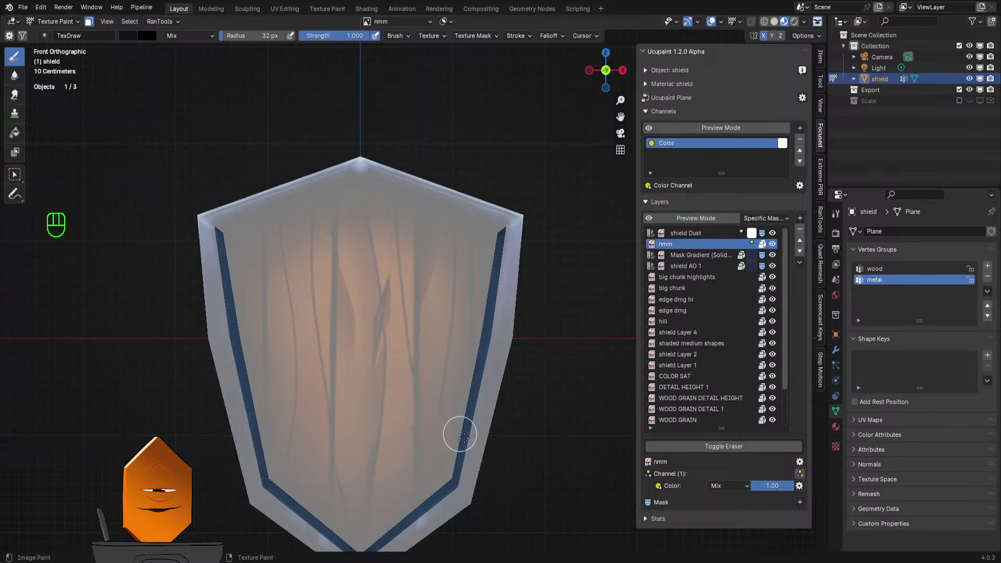
pyautogui.hotkey('ctrl', 'z')
pyautogui.keyDown('ctrl'); pyautogui.moveTo(547, 284); pyautogui.dragTo(521, 344, button='middle'); pyautogui.keyUp('ctrl')
pyautogui.keyDown('shift'); pyautogui.moveTo(490, 245); pyautogui.dragTo(480, 278, button='middle'); pyautogui.keyUp('shift')
pyautogui.keyDown('ctrl'); pyautogui.moveTo(479, 301); pyautogui.dragTo(513, 256, button='middle'); pyautogui.keyUp('ctrl')
pyautogui.keyDown('ctrl'); pyautogui.moveTo(530, 310); pyautogui.dragTo(554, 262, button='middle'); pyautogui.keyUp('ctrl')
pyautogui.moveTo(554, 261)
pyautogui.keyDown('shift'); pyautogui.mouseDown(button='middle')
pyautogui.moveTo(551, 273)
pyautogui.moveTo(473, 261)
pyautogui.mouseUp(button='middle'); pyautogui.keyUp('shift')
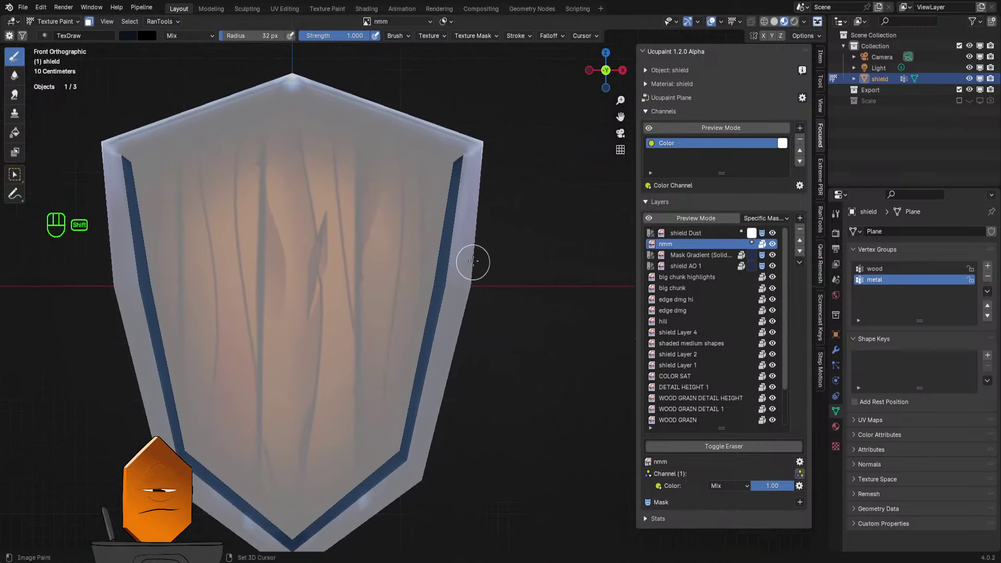
pyautogui.moveTo(427, 268)
pyautogui.mouseDown()
pyautogui.moveTo(480, 273)
pyautogui.moveTo(445, 227)
pyautogui.moveTo(494, 148)
pyautogui.moveTo(477, 156)
pyautogui.mouseUp()
pyautogui.moveTo(398, 409)
pyautogui.mouseDown()
pyautogui.moveTo(395, 434)
pyautogui.moveTo(389, 421)
pyautogui.moveTo(447, 302)
pyautogui.moveTo(429, 292)
pyautogui.moveTo(456, 337)
pyautogui.mouseUp()
# - Paint dark reflections around the bottom point and up the left side of the inner bevel
pyautogui.keyDown('shift'); pyautogui.moveTo(518, 239); pyautogui.dragTo(557, 198, button='middle'); pyautogui.keyUp('shift')
pyautogui.keyDown('ctrl'); pyautogui.moveTo(505, 280); pyautogui.dragTo(524, 272, button='middle'); pyautogui.keyUp('ctrl')
pyautogui.keyDown('shift'); pyautogui.moveTo(389, 409); pyautogui.dragTo(394, 376, button='middle'); pyautogui.keyUp('shift')
pyautogui.keyDown('ctrl'); pyautogui.moveTo(441, 334); pyautogui.dragTo(446, 302, button='middle'); pyautogui.keyUp('ctrl')
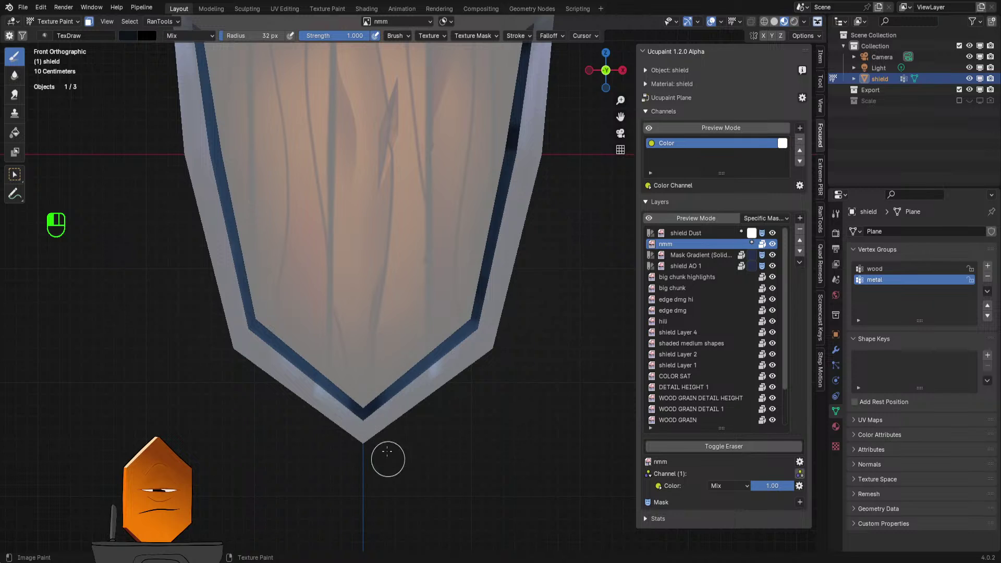
pyautogui.moveTo(409, 434)
pyautogui.mouseDown()
pyautogui.moveTo(431, 369)
pyautogui.moveTo(455, 404)
pyautogui.mouseUp()
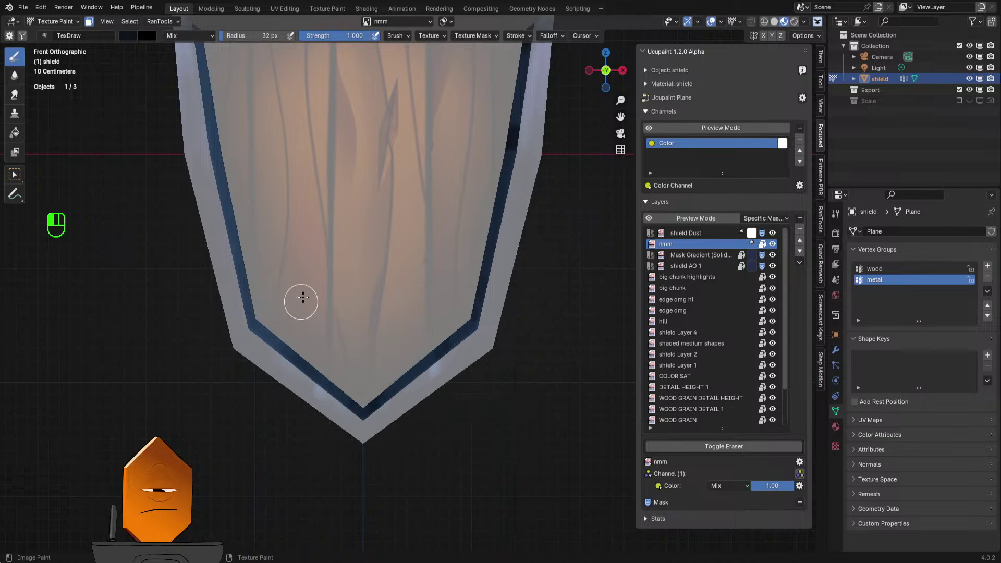
pyautogui.press('KP_Decimal')
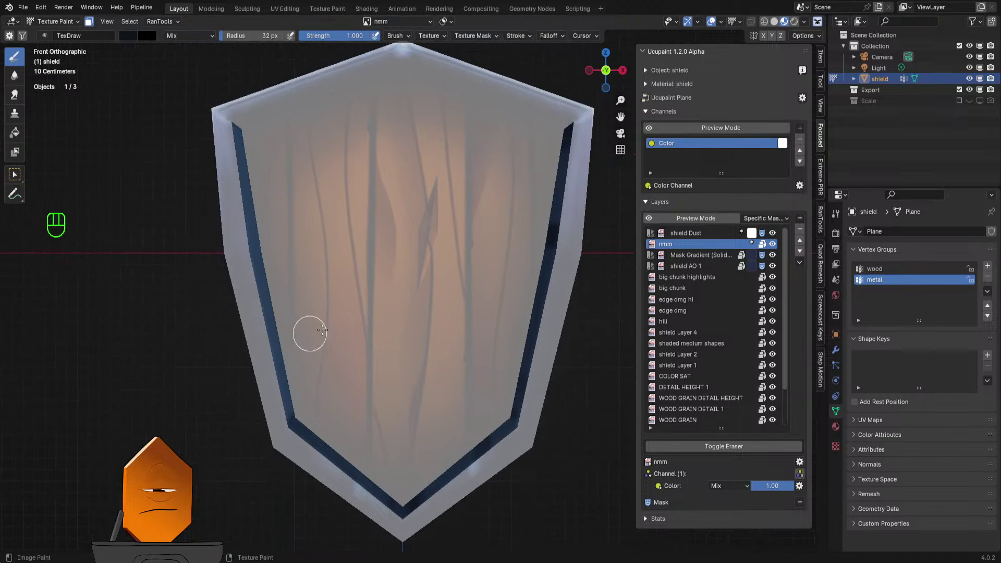
pyautogui.moveTo(291, 395)
pyautogui.mouseDown()
pyautogui.moveTo(307, 376)
pyautogui.moveTo(268, 372)
pyautogui.moveTo(225, 320)
pyautogui.moveTo(272, 292)
pyautogui.moveTo(252, 276)
pyautogui.moveTo(279, 212)
pyautogui.moveTo(224, 217)
pyautogui.moveTo(227, 149)
pyautogui.moveTo(283, 293)
pyautogui.mouseUp()
pyautogui.scroll(-2, 278, 293)
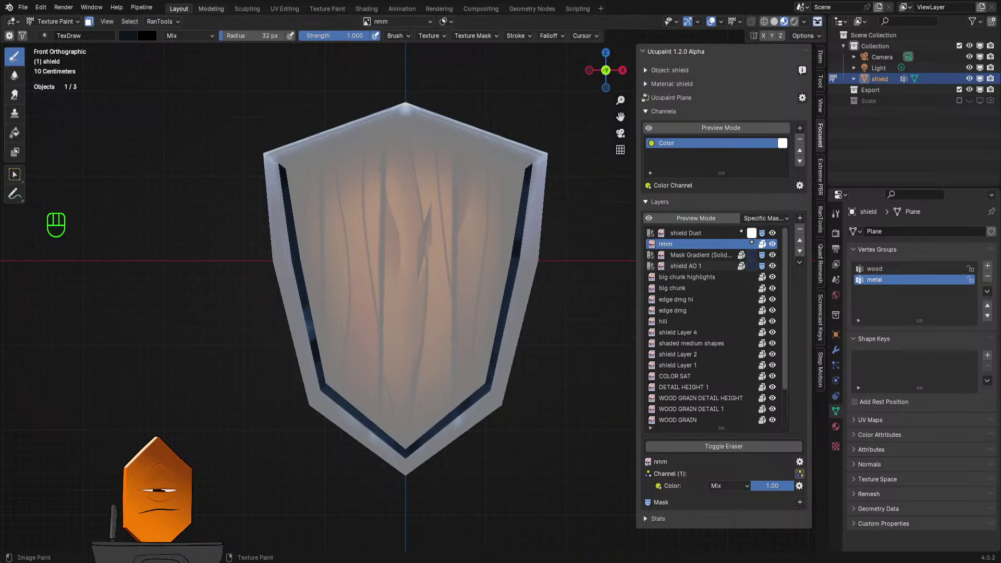
# - Brighten the brush color to a value of 0.443 and paint a lighter reflection on the right inner bevel with a 38 px radius
pyautogui.click(128, 37)
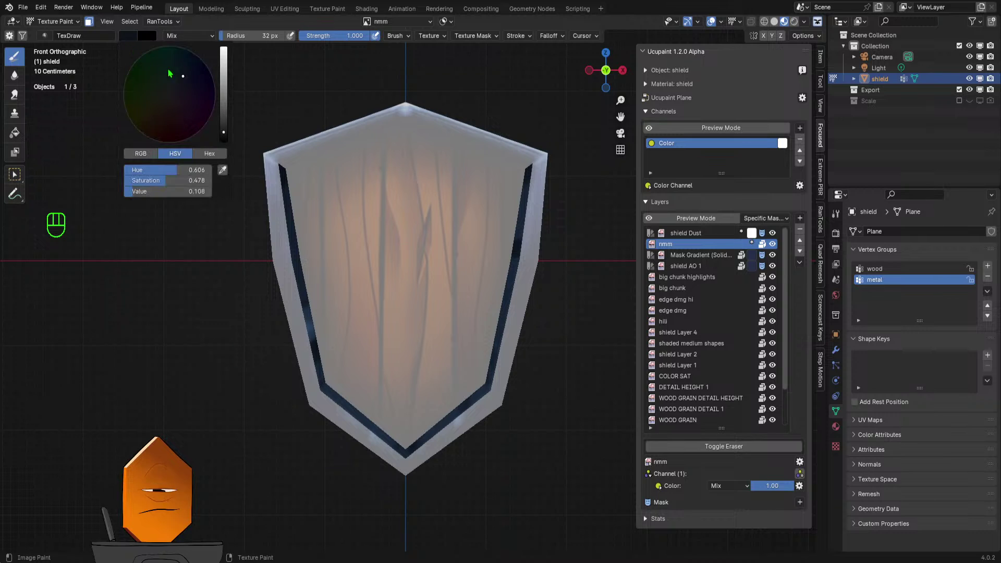
pyautogui.click(225, 106)
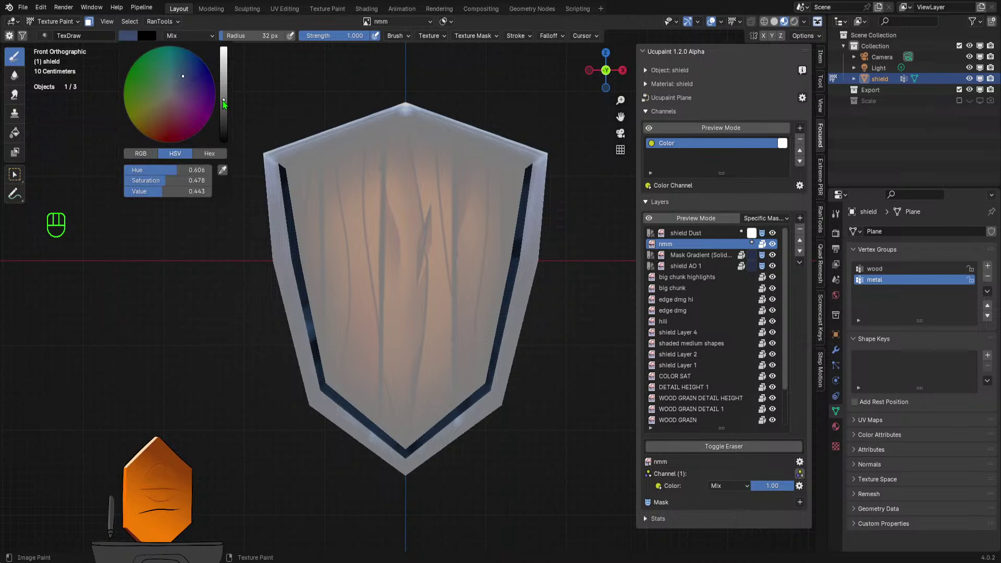
pyautogui.scroll(3, 521, 360)
pyautogui.press('f')
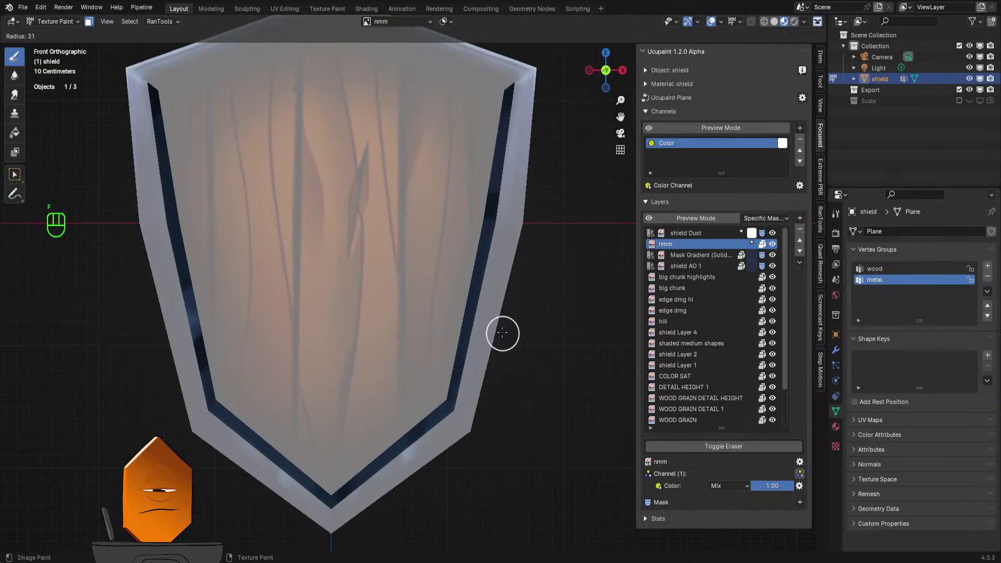
pyautogui.click(497, 332)
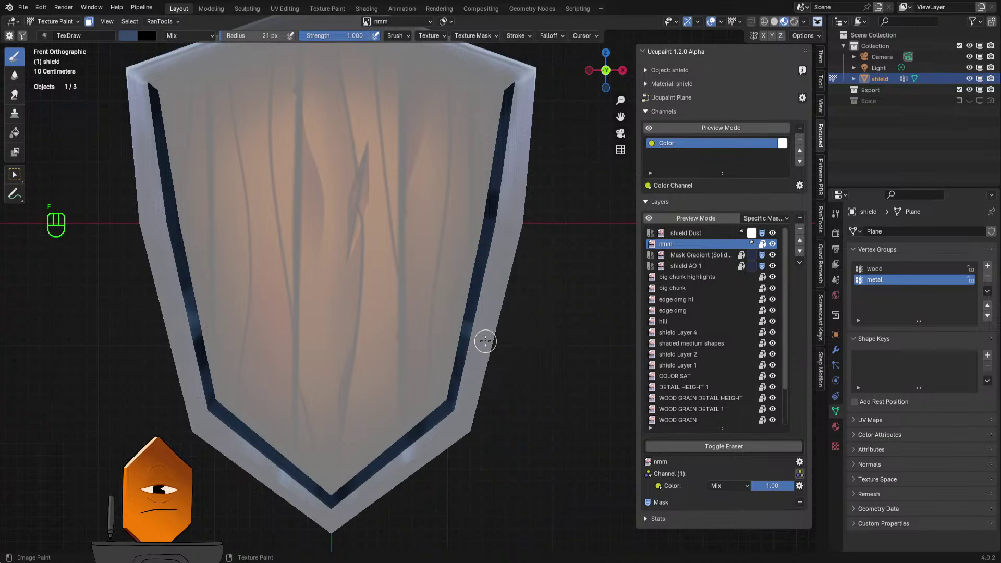
pyautogui.hotkey('ctrl', 'z')
pyautogui.hotkey('ctrl', 'z')
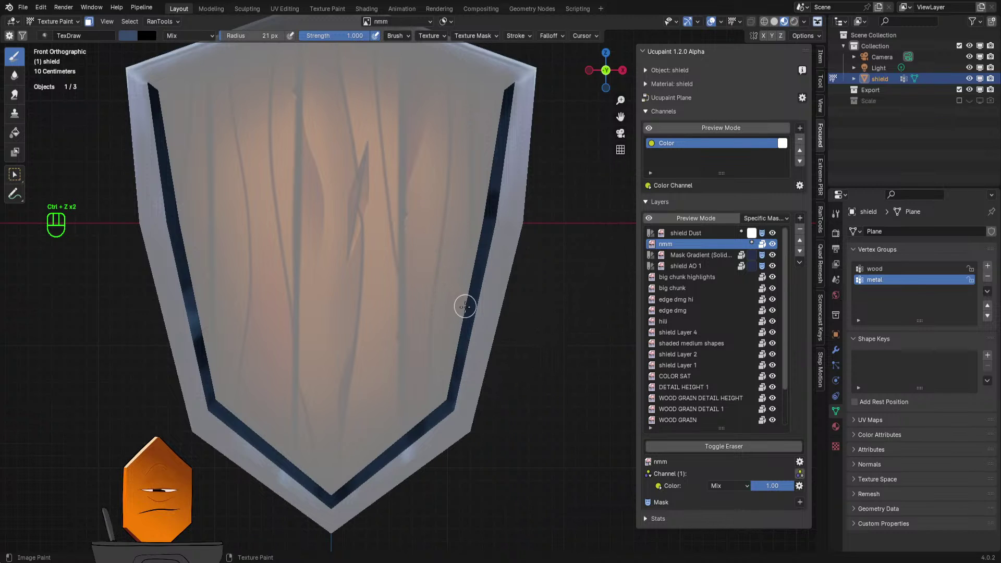
pyautogui.press('f')
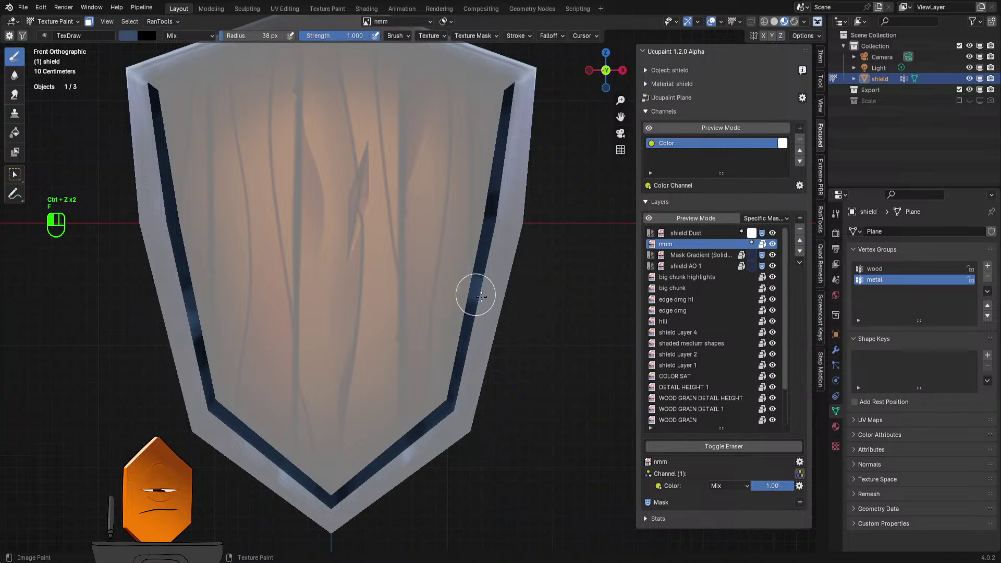
pyautogui.click(452, 284)
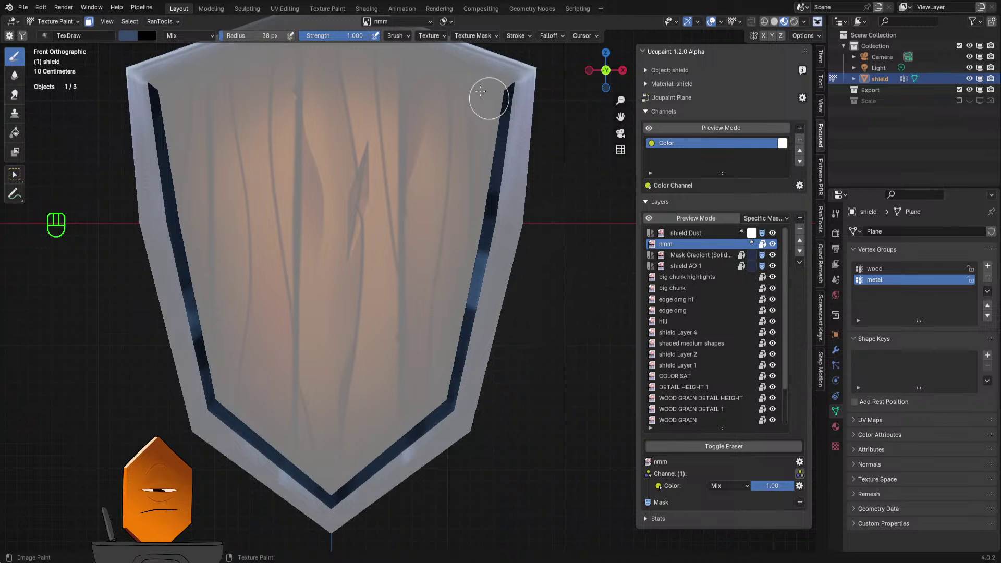
# - Select the faces of the metal vertex group and return to Texture Paint with painting limited to the rim
pyautogui.press('a')
pyautogui.hotkey('ctrl', 'z')
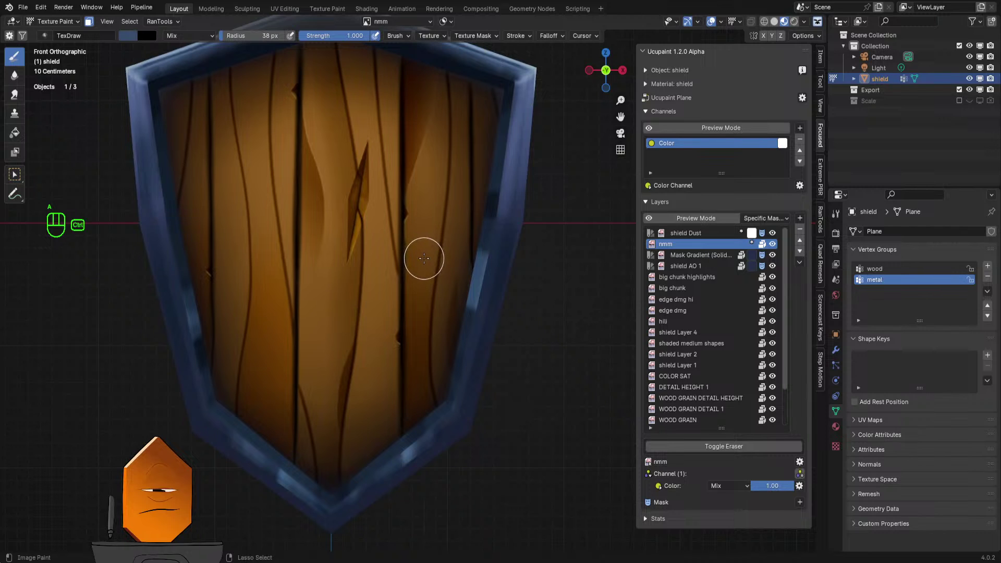
pyautogui.press('Tab')
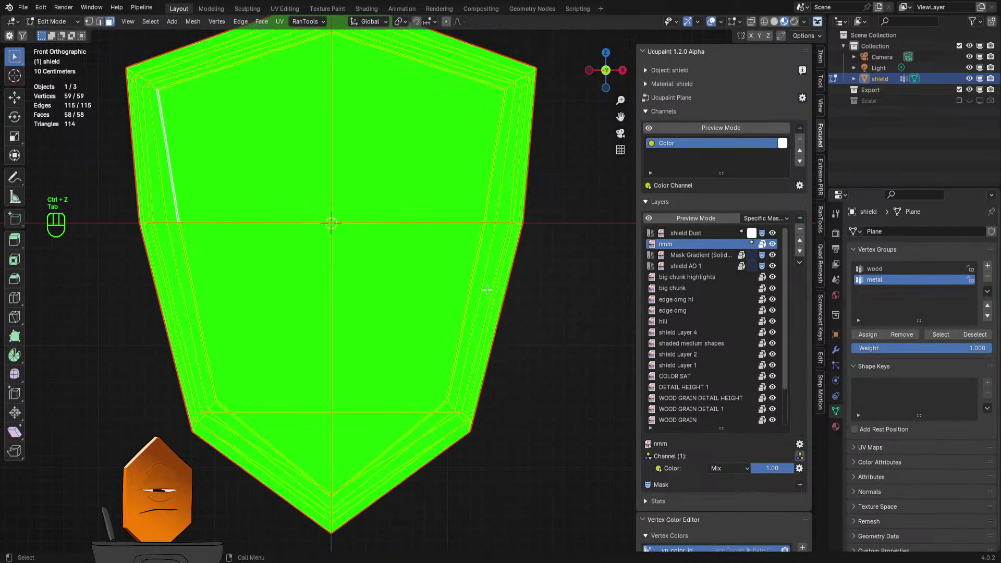
pyautogui.hotkey('ctrl', 'z')
pyautogui.press('Tab')
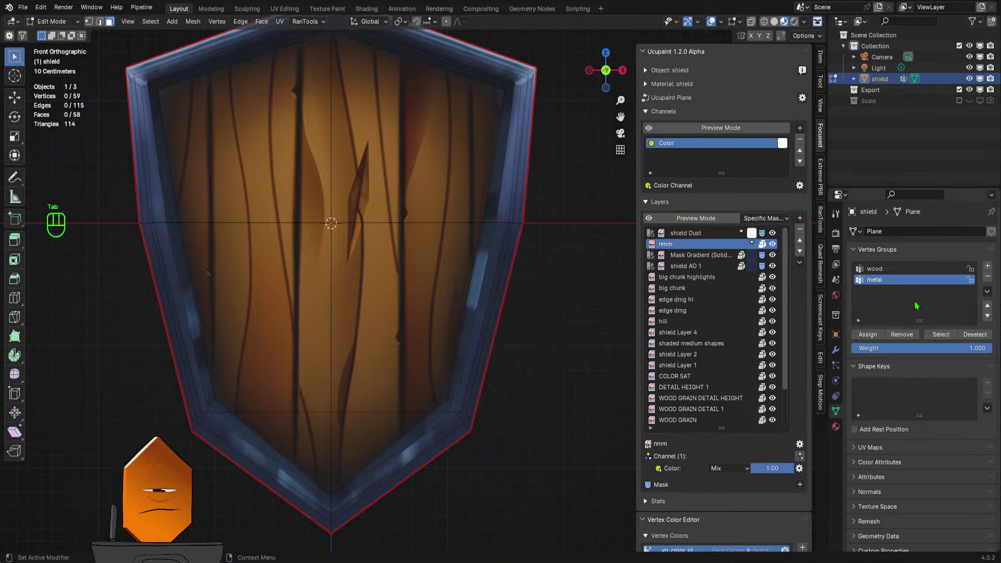
pyautogui.click(939, 333)
pyautogui.press('Tab')
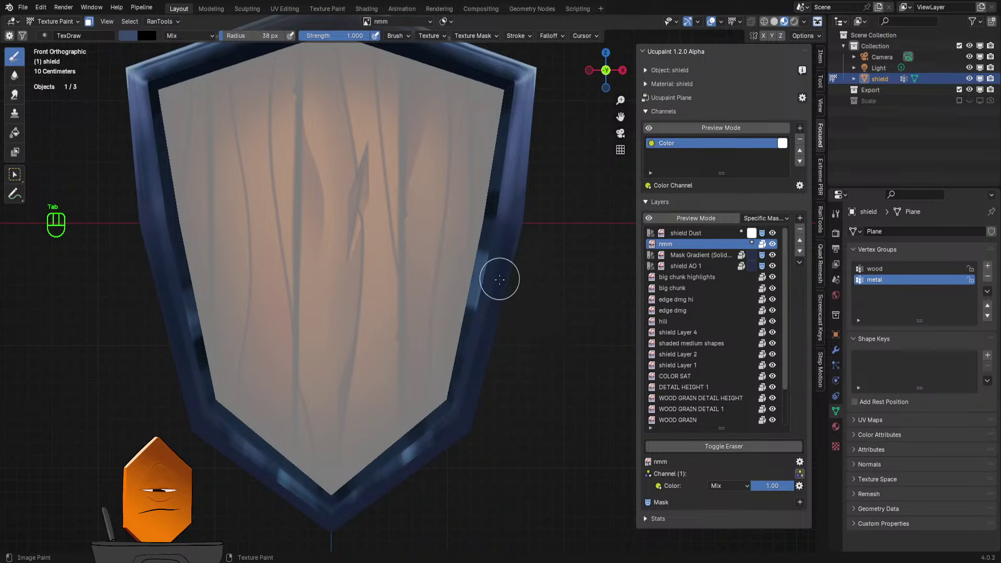
# - In Edit Mode, clear the selection and select the inner bevel faces along the shield's right side, including their thin inner edge faces
pyautogui.moveTo(499, 291); pyautogui.dragTo(525, 320, button='middle')
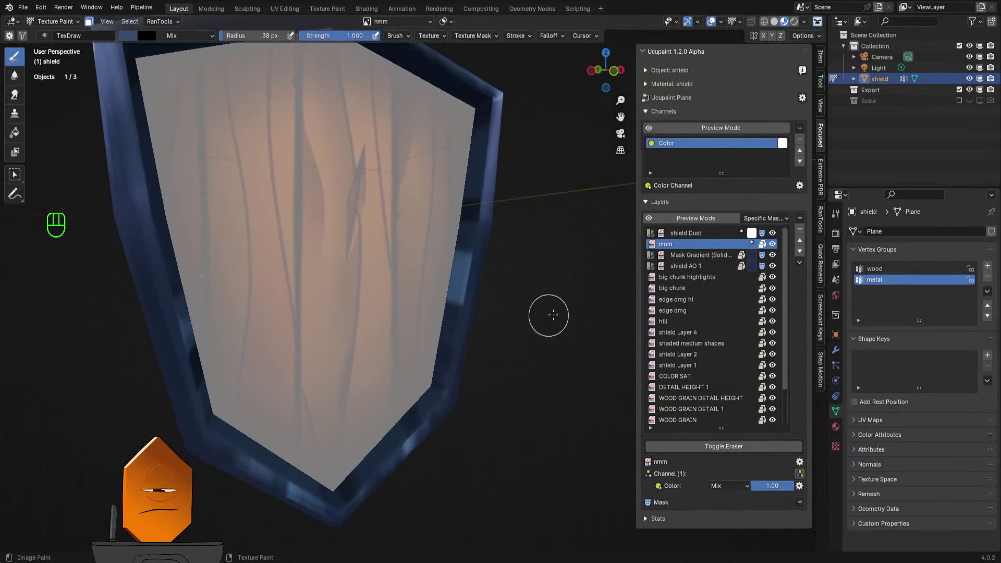
pyautogui.press('Tab')
pyautogui.click(566, 293)
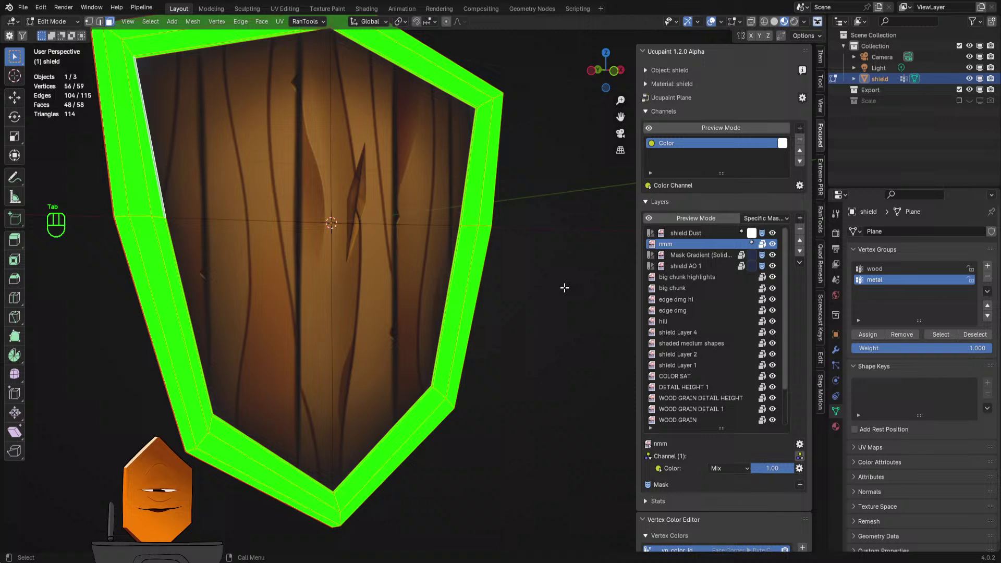
pyautogui.click(543, 271)
pyautogui.scroll(6, 480, 214)
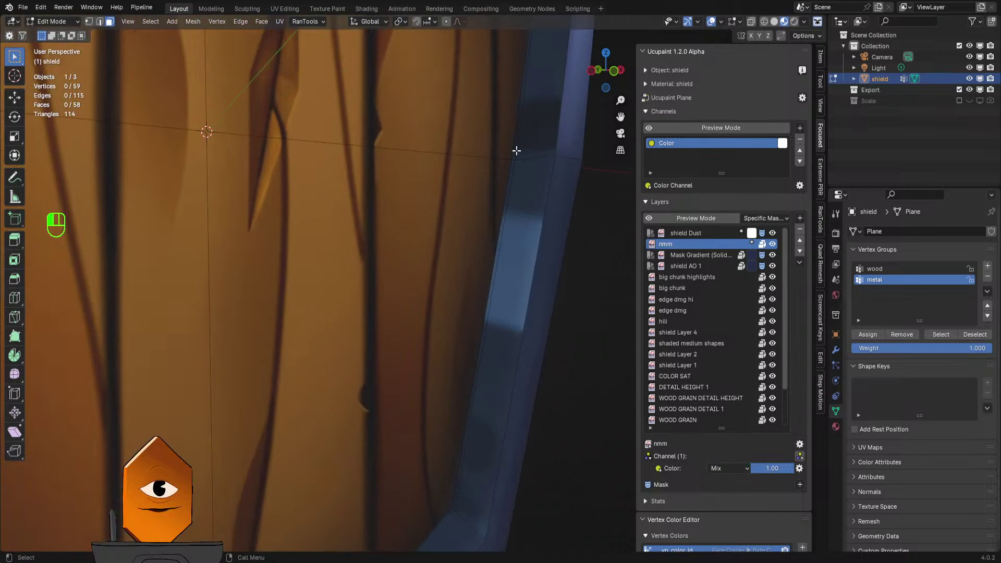
pyautogui.click(516, 150)
pyautogui.keyDown('shift'); pyautogui.click(508, 178); pyautogui.keyUp('shift')
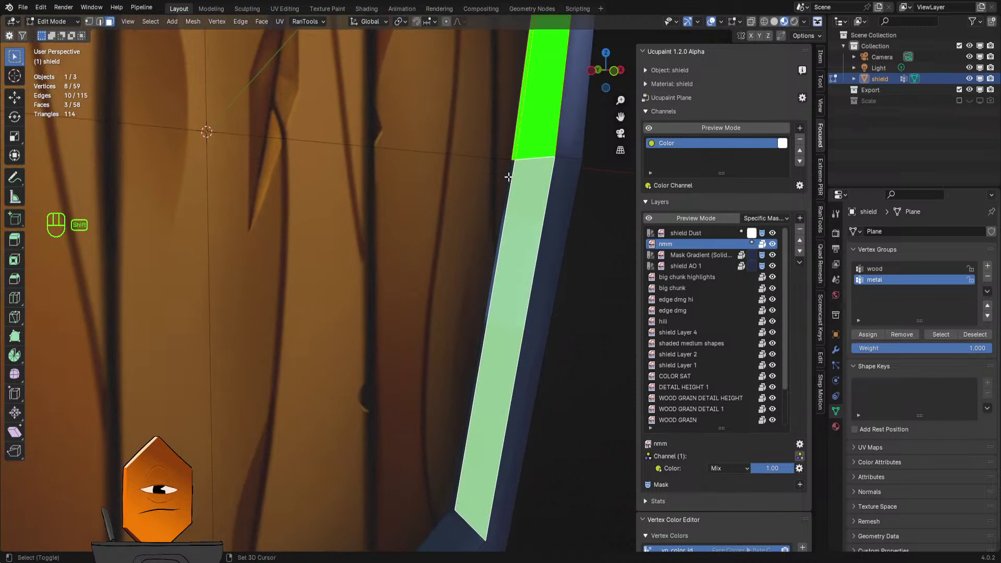
pyautogui.keyDown('shift'); pyautogui.click(510, 194); pyautogui.keyUp('shift')
pyautogui.keyDown('shift'); pyautogui.click(499, 180); pyautogui.keyUp('shift')
pyautogui.keyDown('shift'); pyautogui.click(512, 178); pyautogui.keyUp('shift')
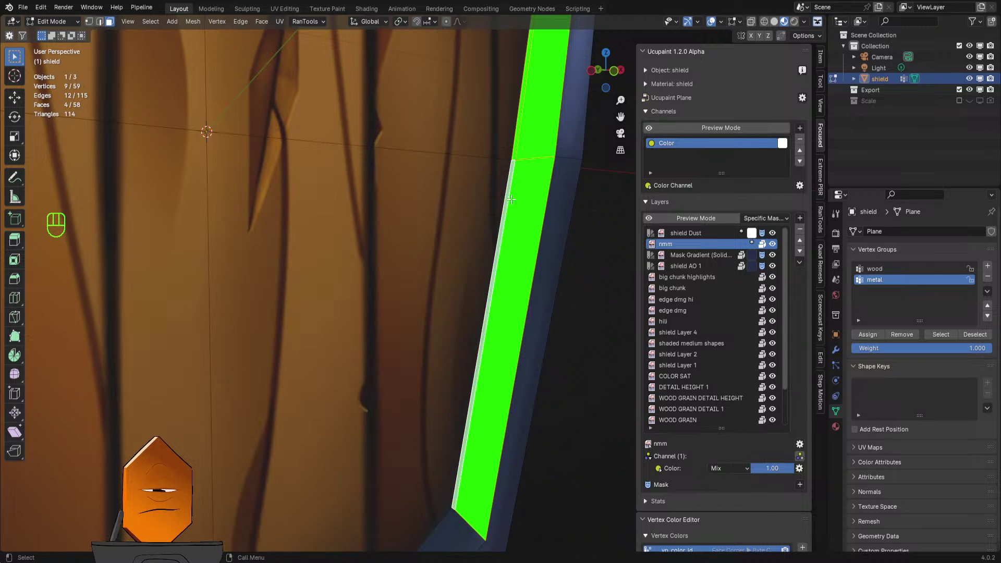
# - Extend the face selection along the inner bevel around the bottom point and up the shield's left side
pyautogui.keyDown('shift'); pyautogui.moveTo(512, 179); pyautogui.dragTo(513, 229, button='middle'); pyautogui.keyUp('shift')
pyautogui.scroll(-2, 527, 313)
pyautogui.keyDown('shift'); pyautogui.moveTo(555, 489); pyautogui.dragTo(584, 313, button='middle'); pyautogui.keyUp('shift')
pyautogui.scroll(2, 584, 313)
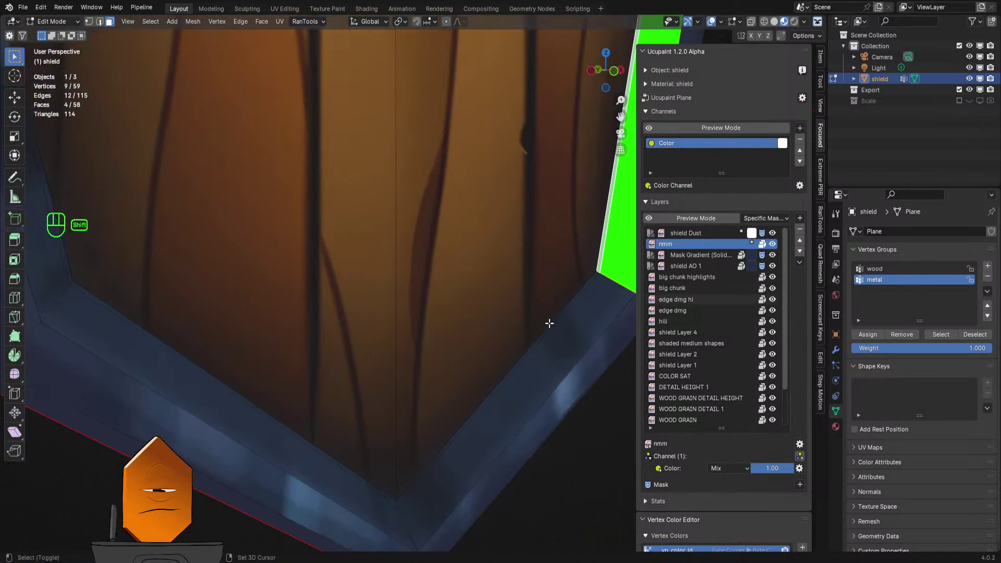
pyautogui.keyDown('shift'); pyautogui.click(560, 395); pyautogui.keyUp('shift')
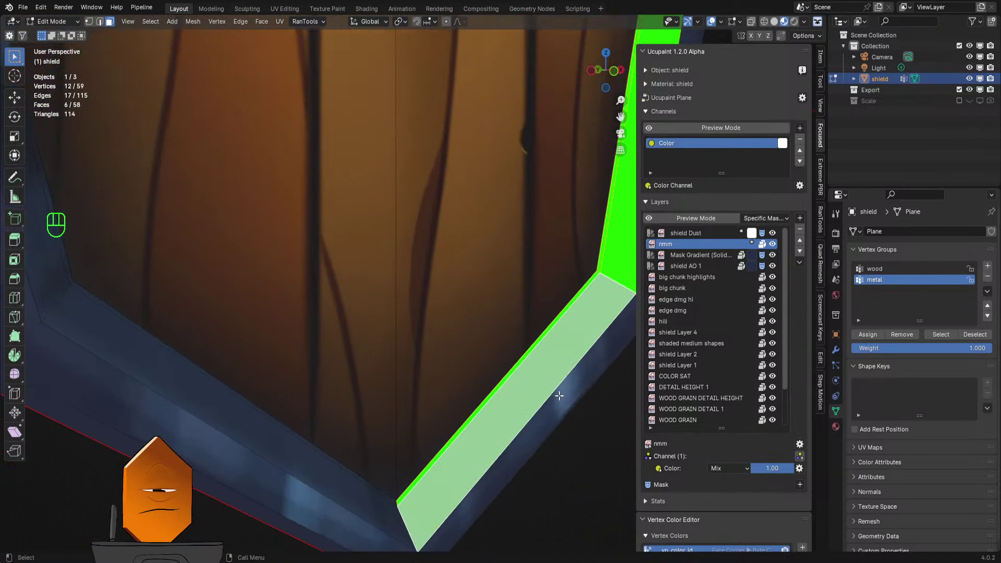
pyautogui.keyDown('shift'); pyautogui.click(296, 437); pyautogui.keyUp('shift')
pyautogui.keyDown('shift'); pyautogui.moveTo(217, 323); pyautogui.dragTo(179, 271, button='middle'); pyautogui.keyUp('shift')
pyautogui.keyDown('shift'); pyautogui.click(183, 271); pyautogui.keyUp('shift')
pyautogui.keyDown('shift'); pyautogui.moveTo(196, 150); pyautogui.dragTo(246, 217, button='middle'); pyautogui.keyUp('shift')
pyautogui.keyDown('shift'); pyautogui.click(280, 332); pyautogui.keyUp('shift')
pyautogui.keyDown('shift'); pyautogui.click(269, 335); pyautogui.keyUp('shift')
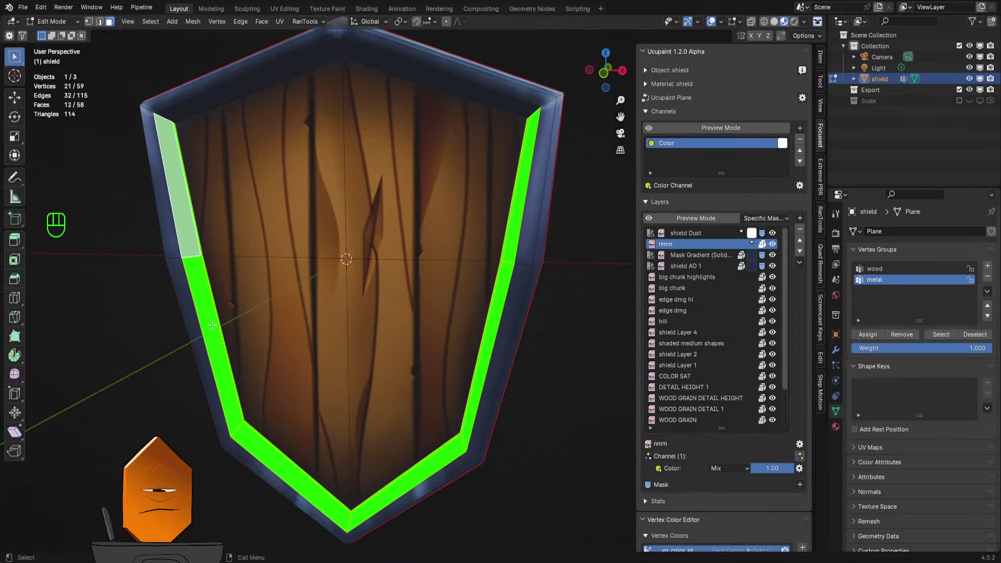
# - Create a vertex group named "inside metal" for the selected bevel faces and switch to Texture Paint
pyautogui.moveTo(313, 438); pyautogui.dragTo(362, 449, button='middle')
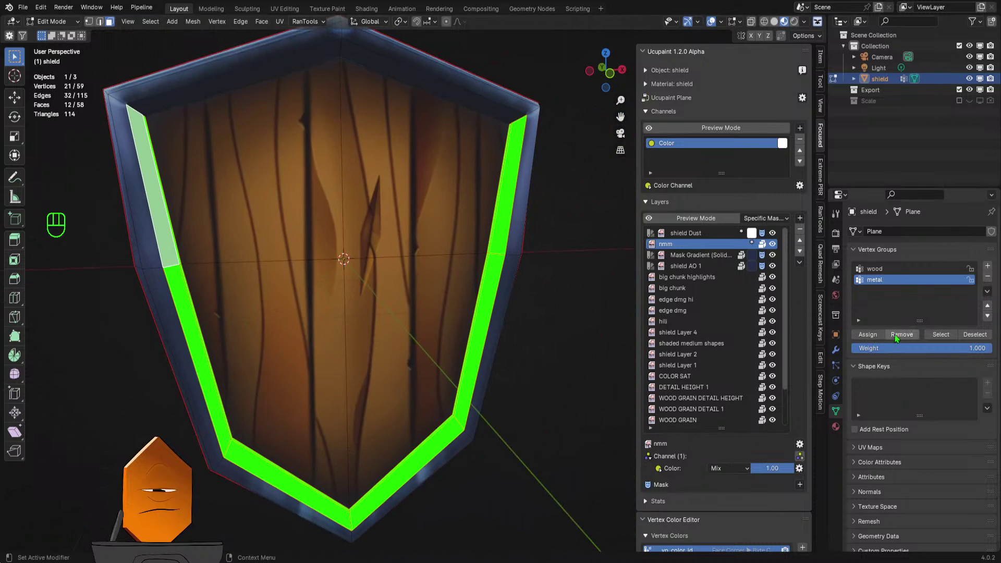
pyautogui.click(987, 266)
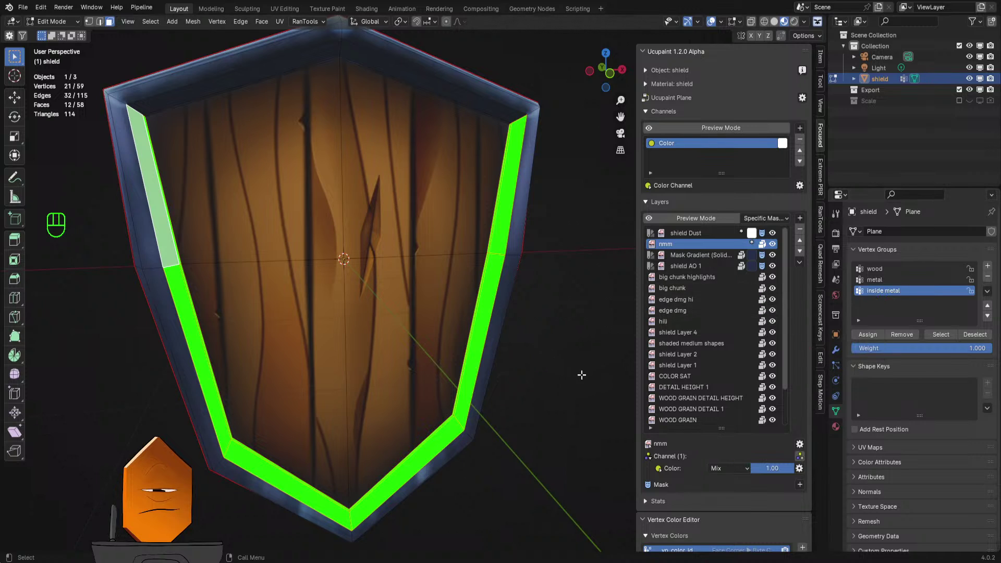
pyautogui.hotkey('ctrl', 'Tab')
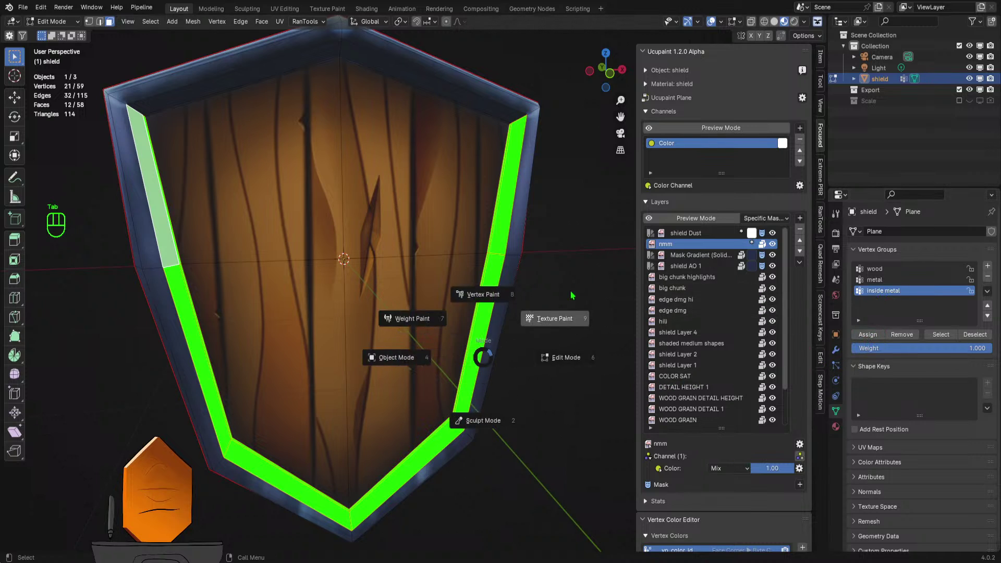
pyautogui.click(527, 320)
# - Sample the blue on the right inner bevel, brighten it, paint a lighter reflection there, and undo the last stroke
pyautogui.scroll(5, 530, 318)
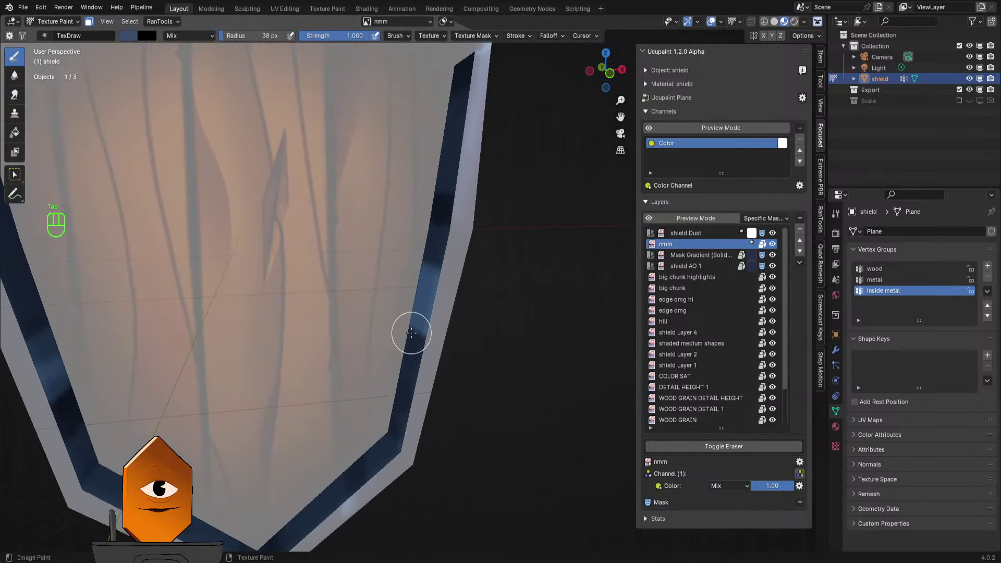
pyautogui.press('s')
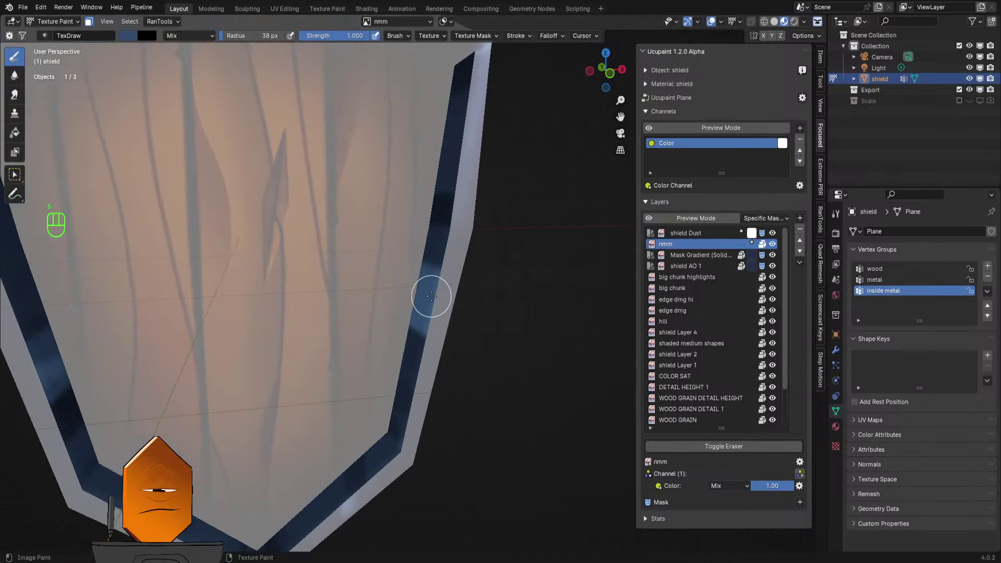
pyautogui.rightClick(490, 309)
pyautogui.click(493, 251)
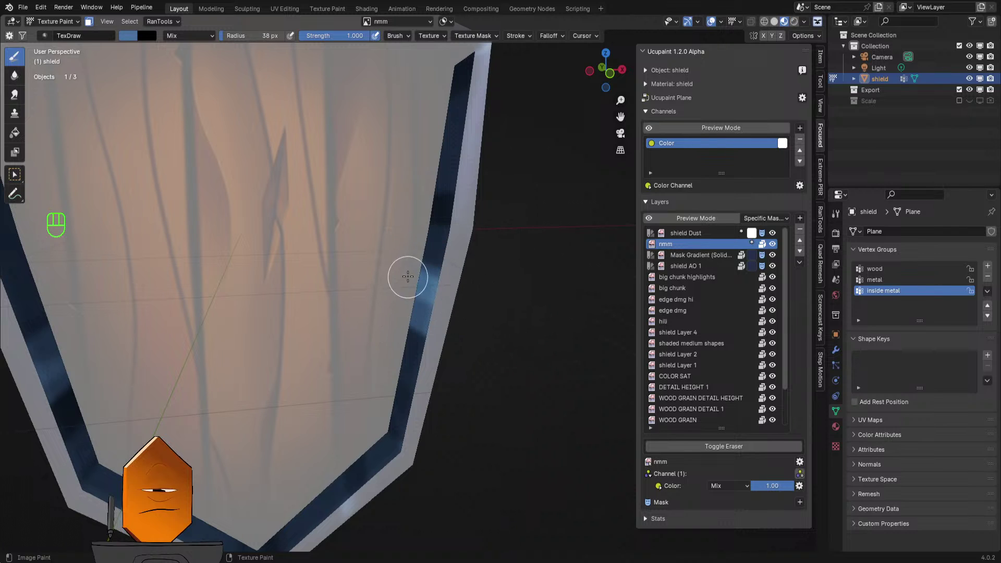
pyautogui.hotkey('ctrl', 'z')
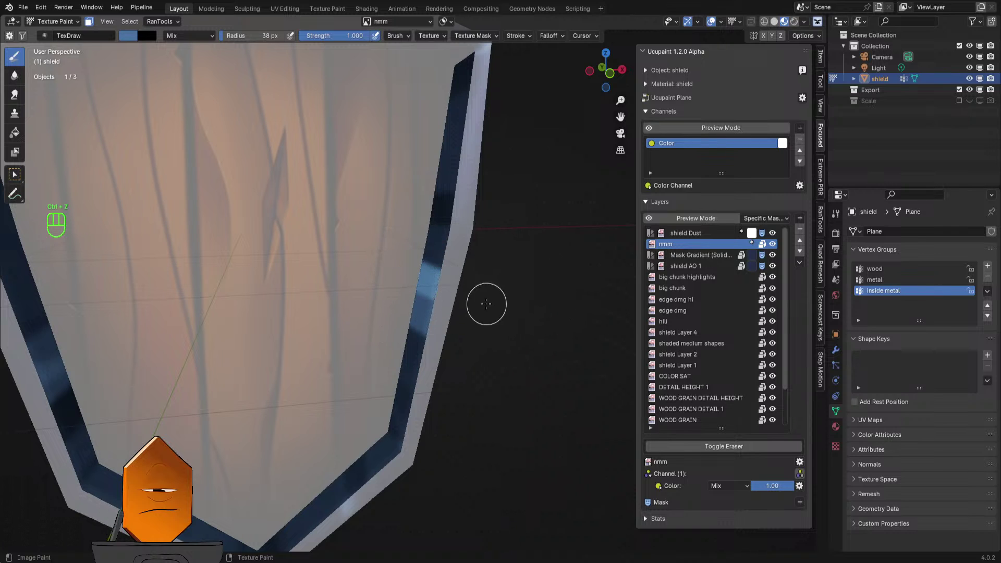
# - Reduce the brush radius to 25 px and paint a brighter blue band and a pale cyan highlight on the right inner bevel
pyautogui.rightClick(447, 287)
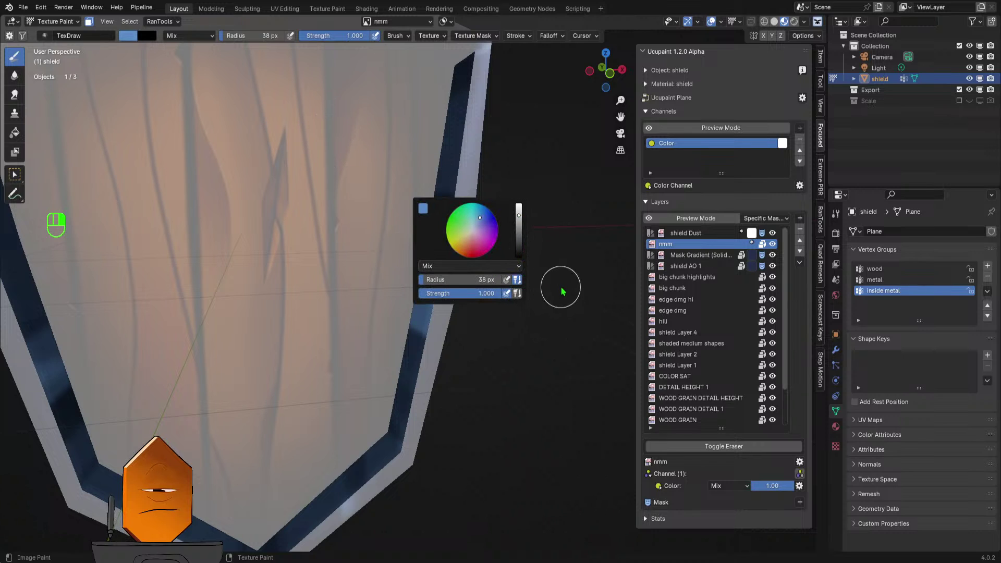
pyautogui.press('f')
pyautogui.click(429, 275)
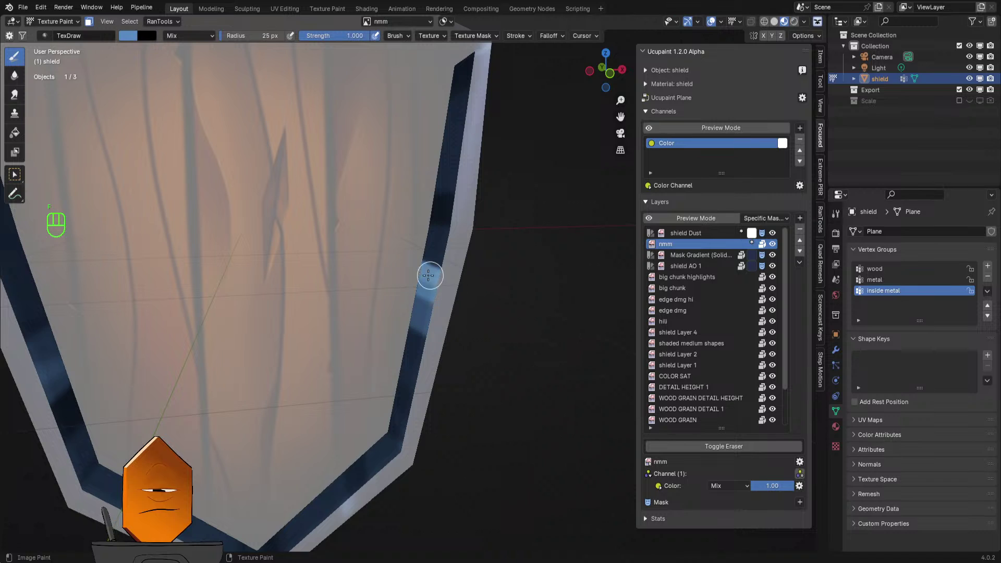
pyautogui.rightClick(543, 265)
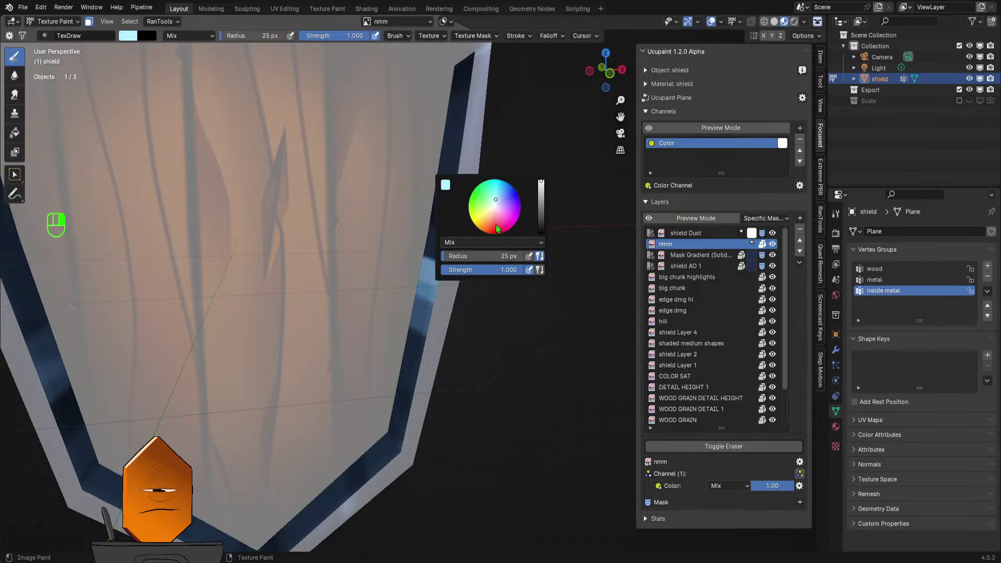
pyautogui.moveTo(407, 255); pyautogui.dragTo(451, 271)
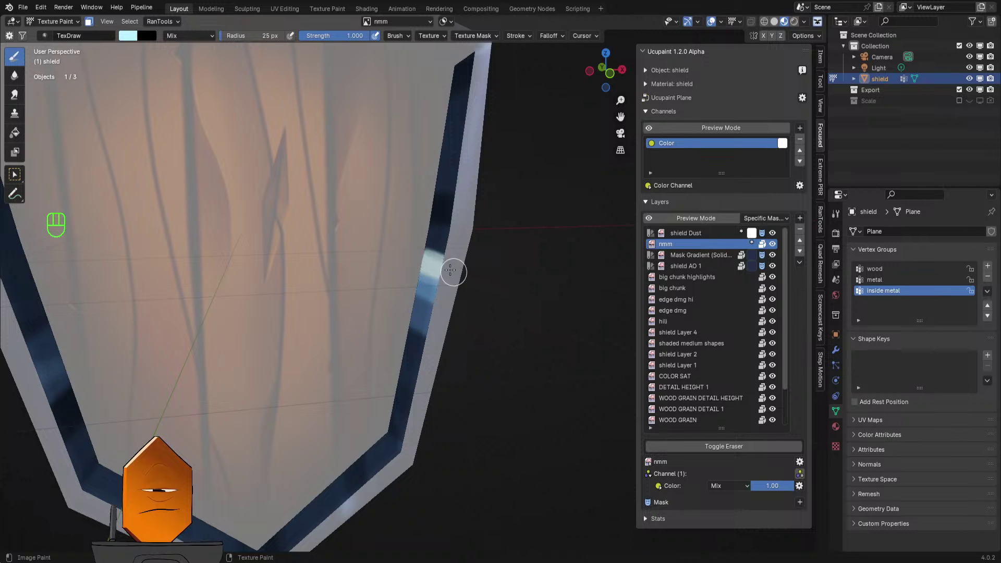
# - Sample the dark navy of the bevel and sharpen the upper edge of the pale highlight on the right side
pyautogui.keyDown('ctrl'); pyautogui.moveTo(541, 218); pyautogui.dragTo(495, 342, button='middle'); pyautogui.keyUp('ctrl')
pyautogui.keyDown('ctrl'); pyautogui.moveTo(530, 244); pyautogui.dragTo(553, 248, button='middle'); pyautogui.keyUp('ctrl')
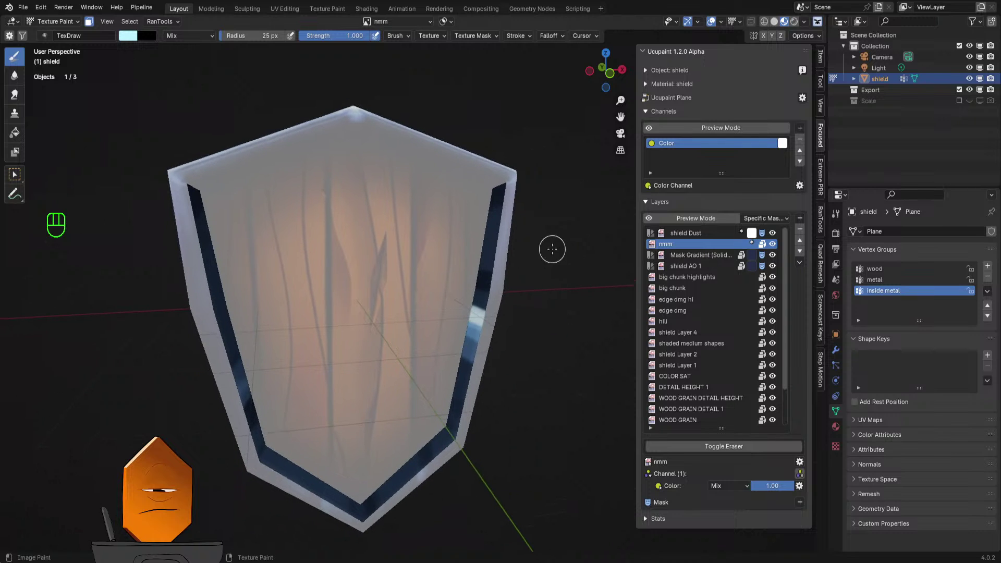
pyautogui.moveTo(523, 302); pyautogui.dragTo(559, 307, button='middle')
pyautogui.keyDown('shift'); pyautogui.moveTo(541, 305); pyautogui.dragTo(462, 304, button='middle'); pyautogui.keyUp('shift')
pyautogui.keyDown('ctrl'); pyautogui.moveTo(459, 318); pyautogui.dragTo(455, 277, button='middle'); pyautogui.keyUp('ctrl')
pyautogui.press('s')
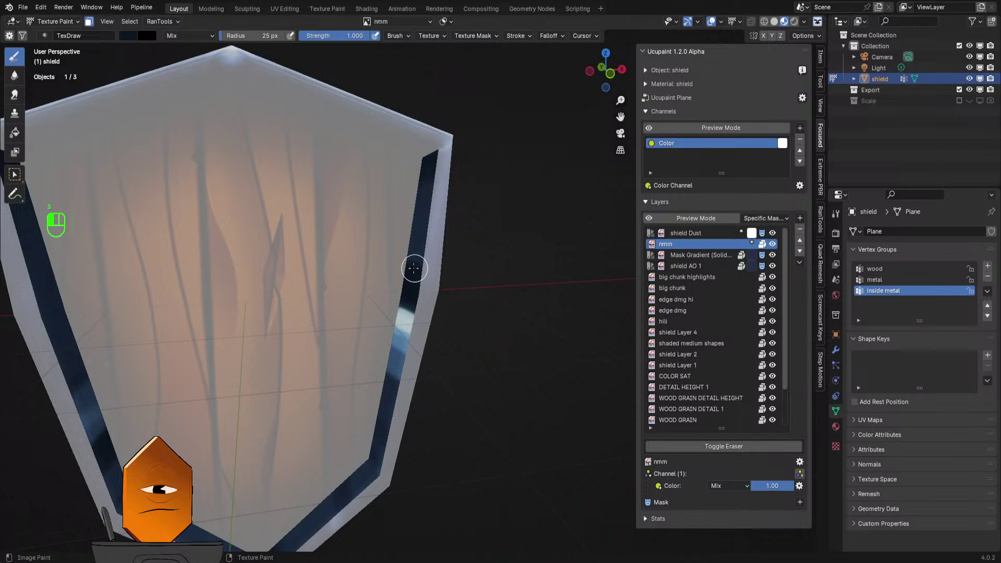
pyautogui.keyDown('ctrl'); pyautogui.moveTo(527, 217); pyautogui.dragTo(489, 277, button='middle'); pyautogui.keyUp('ctrl')
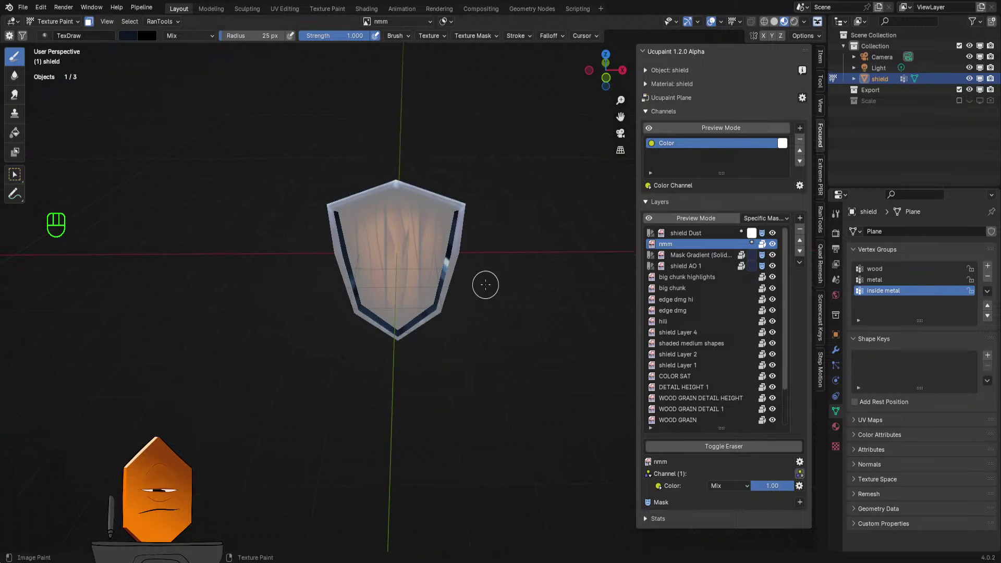
pyautogui.keyDown('ctrl'); pyautogui.moveTo(488, 262); pyautogui.dragTo(510, 287, button='middle'); pyautogui.keyUp('ctrl')
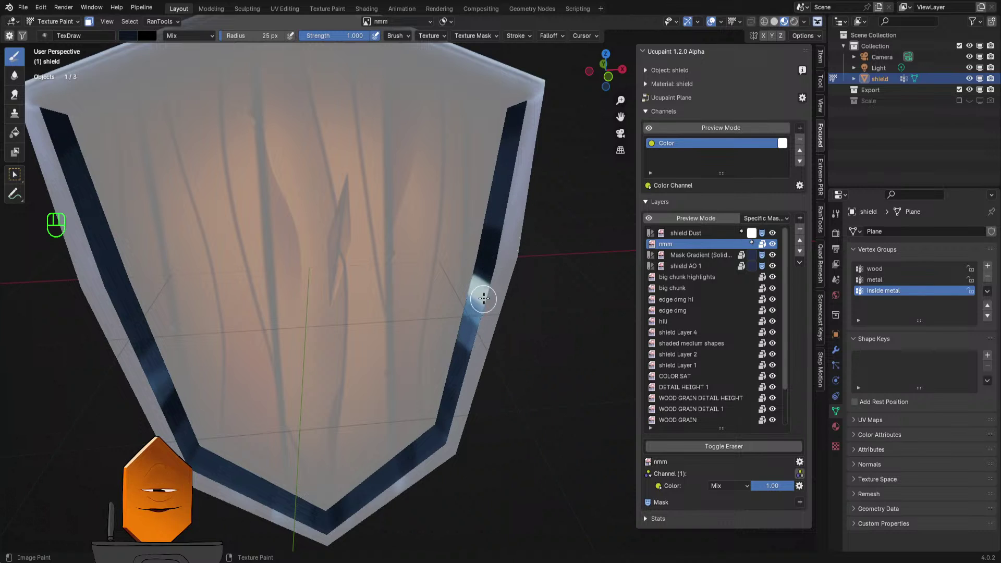
# - Sample the pale highlight color and paint a highlight on the lower-right bevel, blending it with sampled mid blue and dark navy
pyautogui.press('s')
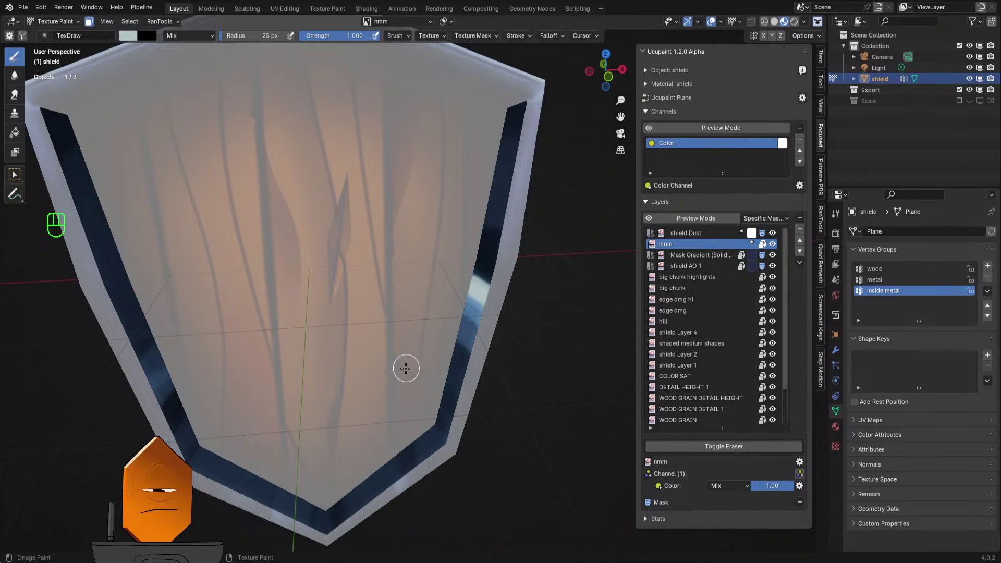
pyautogui.moveTo(365, 462)
pyautogui.mouseDown()
pyautogui.moveTo(371, 489)
pyautogui.moveTo(384, 496)
pyautogui.moveTo(376, 461)
pyautogui.moveTo(394, 466)
pyautogui.moveTo(391, 440)
pyautogui.moveTo(404, 461)
pyautogui.mouseUp()
pyautogui.press('s')
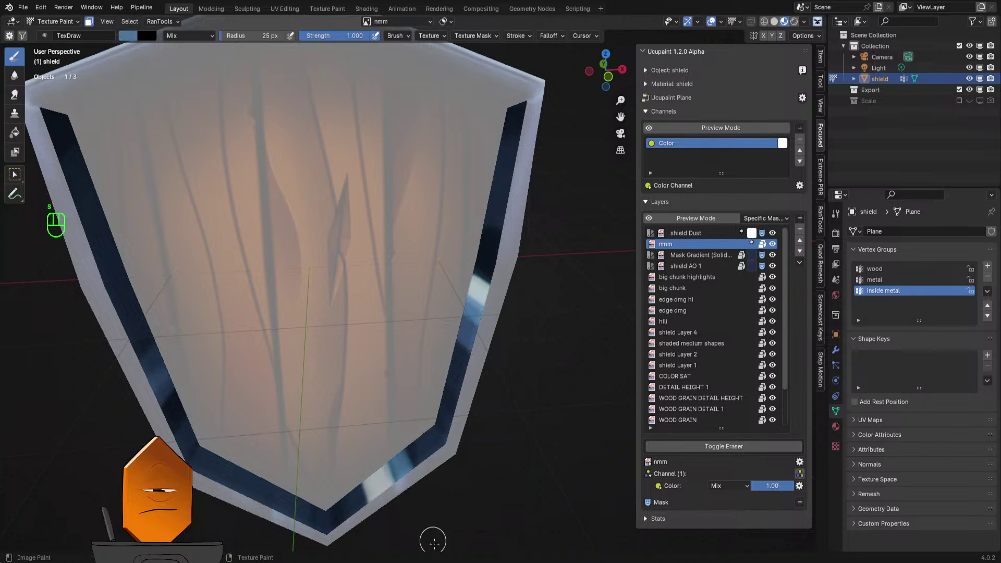
pyautogui.moveTo(360, 500)
pyautogui.mouseDown()
pyautogui.moveTo(370, 535)
pyautogui.moveTo(346, 474)
pyautogui.moveTo(358, 524)
pyautogui.mouseUp()
pyautogui.press('s')
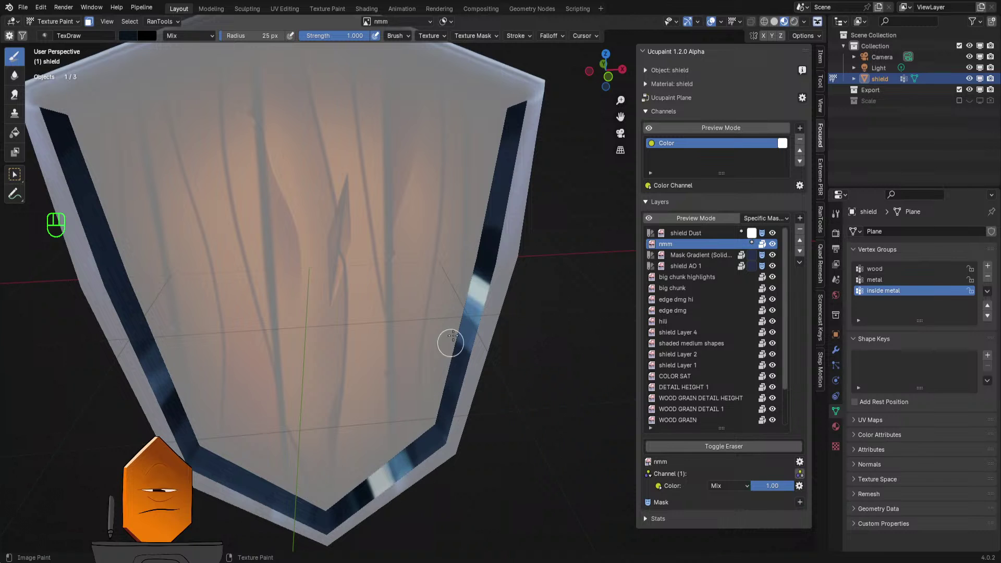
# - Paint dark navy over the pale highlight midway along the right inner bevel
pyautogui.scroll(-7, 450, 343)
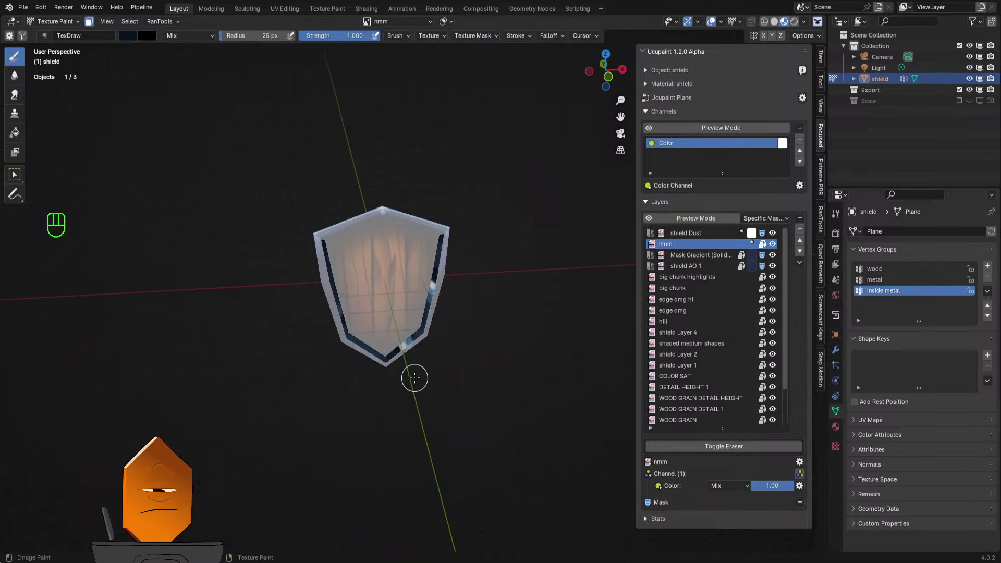
pyautogui.scroll(8, 415, 378)
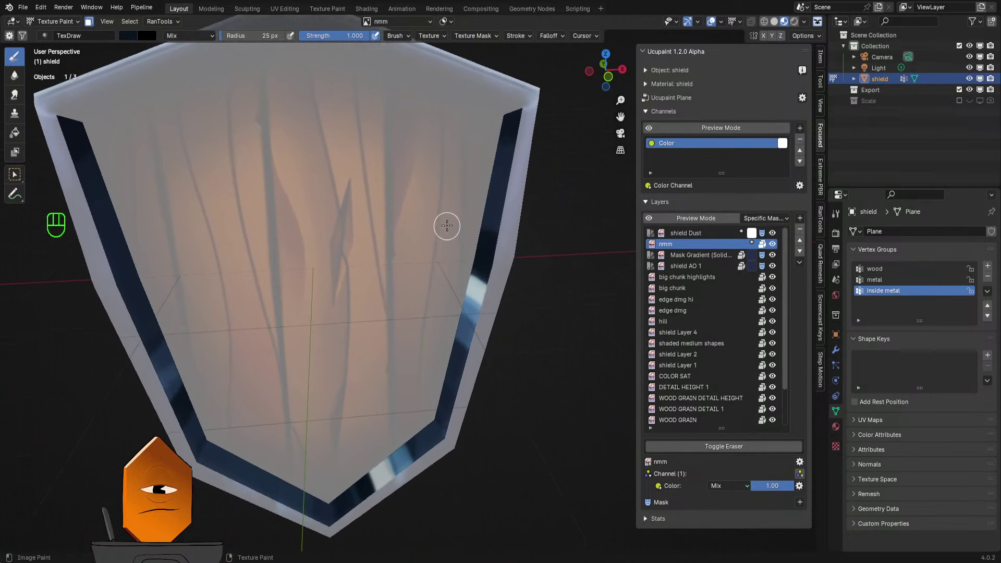
pyautogui.keyDown('ctrl'); pyautogui.moveTo(447, 233); pyautogui.dragTo(439, 323, button='middle'); pyautogui.keyUp('ctrl')
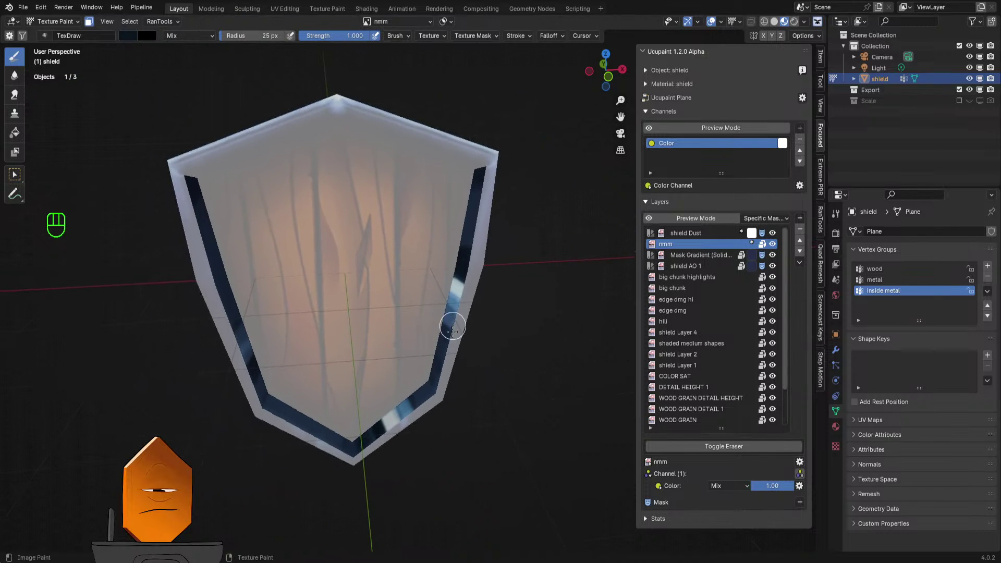
pyautogui.scroll(3, 454, 287)
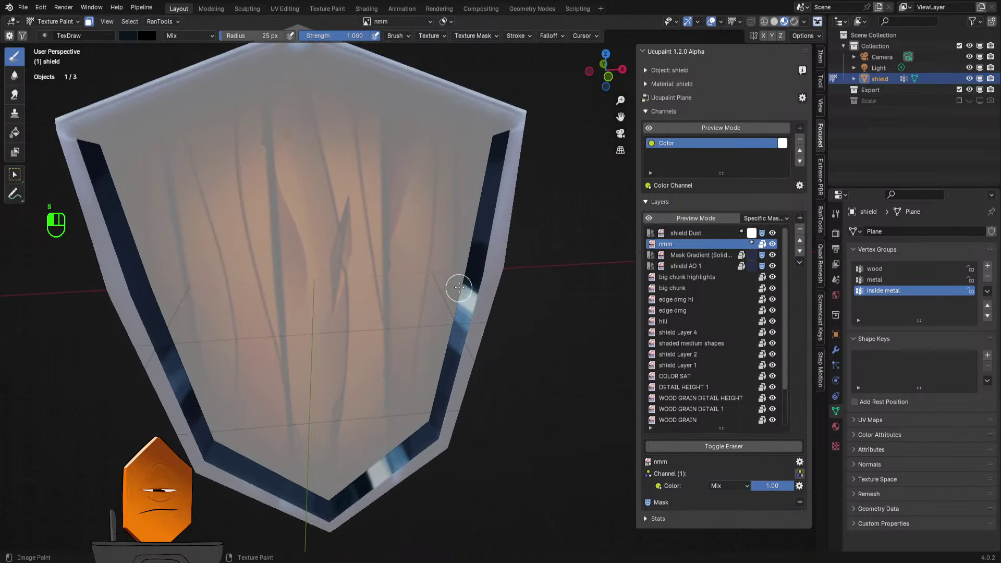
pyautogui.moveTo(459, 288); pyautogui.dragTo(463, 304)
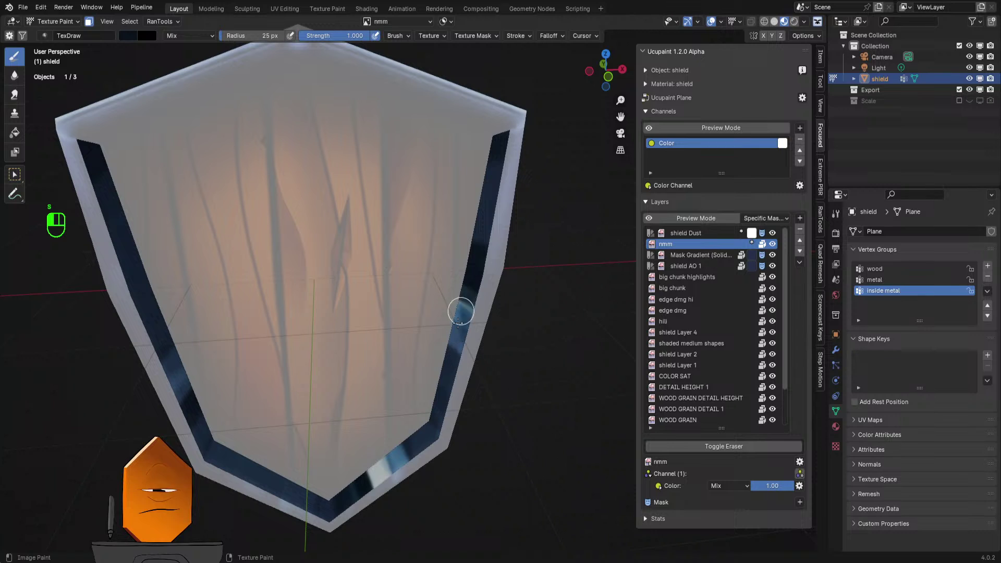
# - Paint a pale highlight on the right bevel just above the lower-right corner and blend its upper edge with sampled blue and dark navy
pyautogui.press('s')
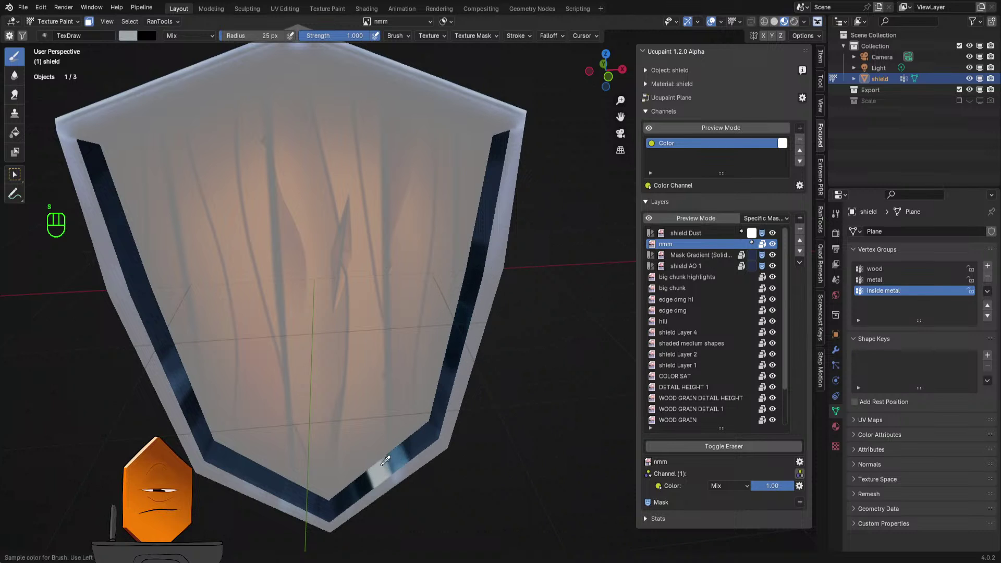
pyautogui.moveTo(424, 402); pyautogui.dragTo(472, 452)
pyautogui.moveTo(416, 381)
pyautogui.mouseDown()
pyautogui.moveTo(469, 446)
pyautogui.moveTo(421, 386)
pyautogui.mouseUp()
pyautogui.press('s')
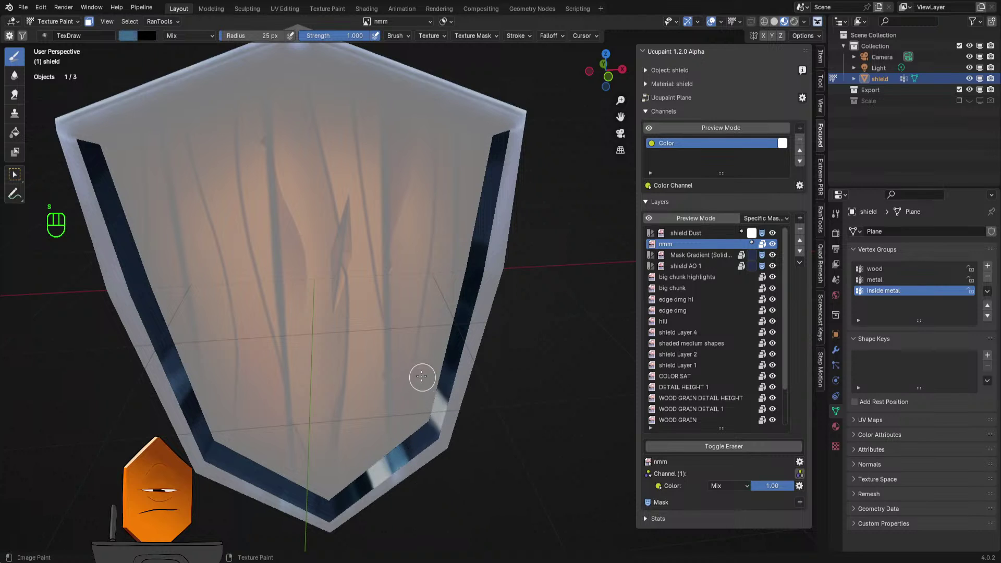
pyautogui.press('s')
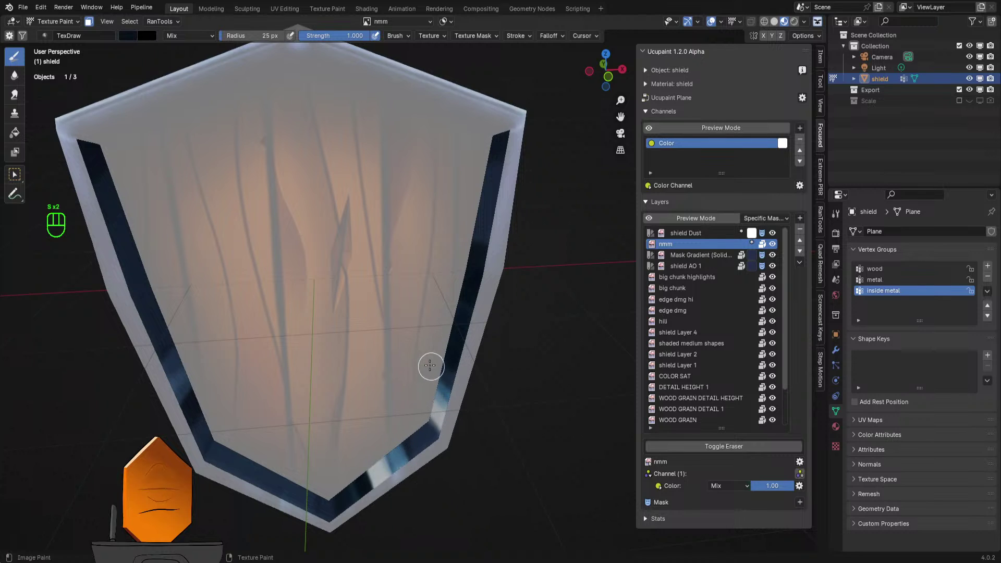
pyautogui.moveTo(451, 407); pyautogui.dragTo(424, 368)
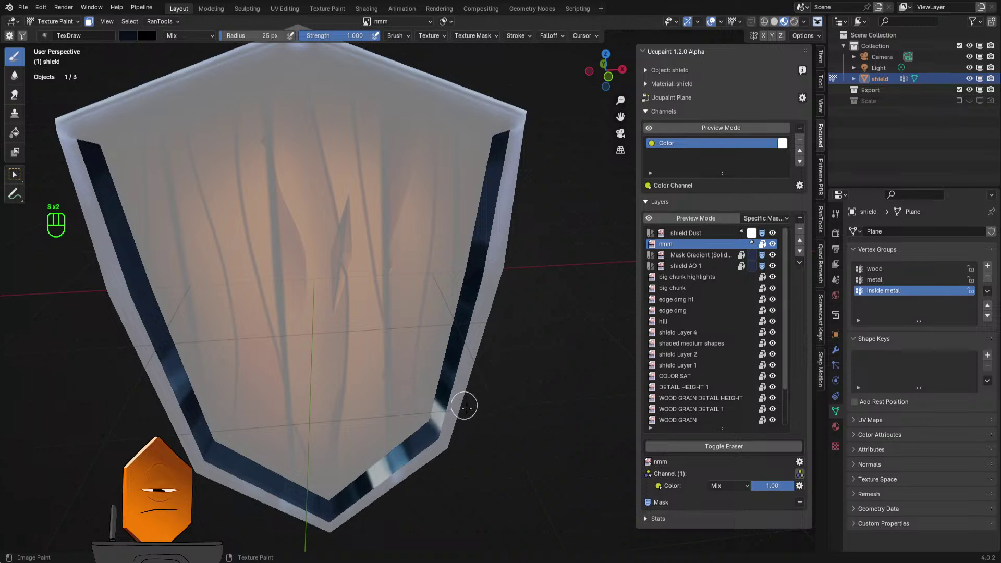
# - Sample a mid blue from the bevel and paint blue reflections along the middle of the right inner bevel
pyautogui.press('s')
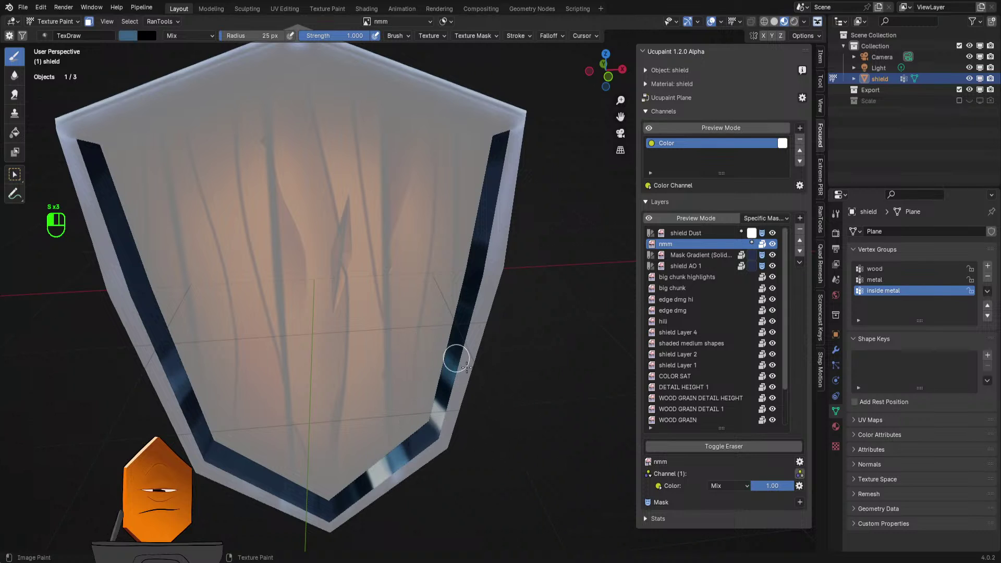
pyautogui.moveTo(447, 280); pyautogui.dragTo(525, 305)
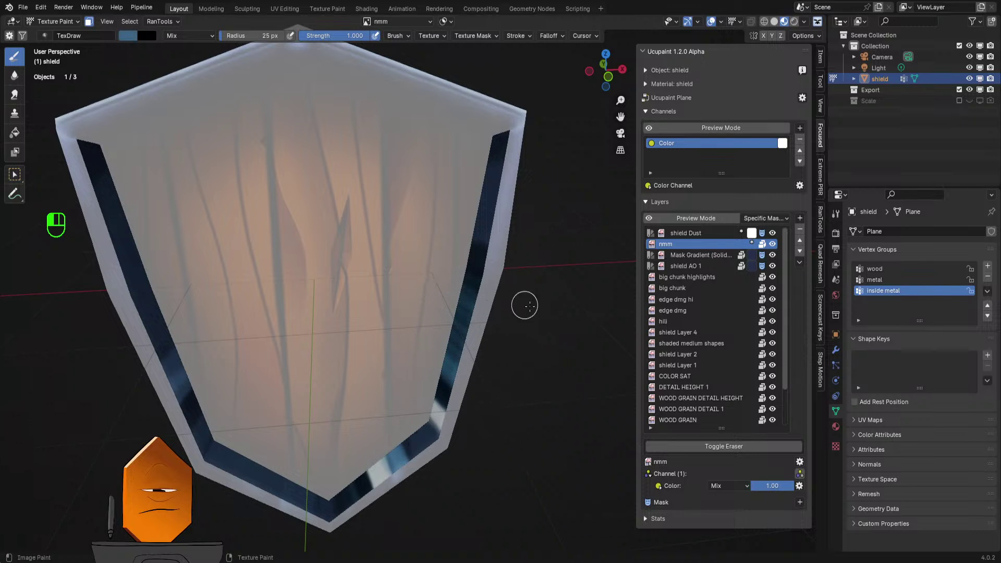
pyautogui.moveTo(465, 255); pyautogui.dragTo(526, 263)
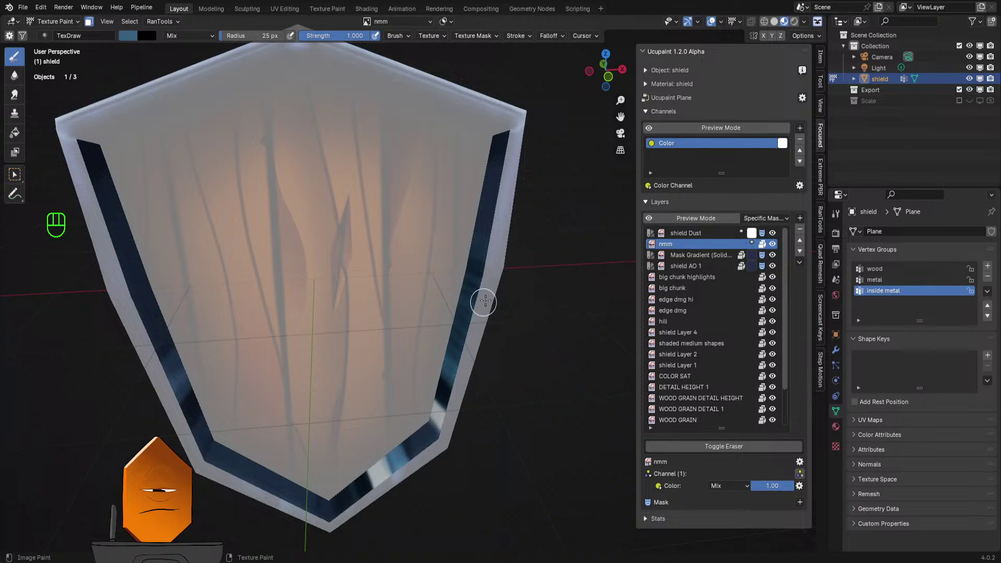
pyautogui.scroll(-4, 485, 301)
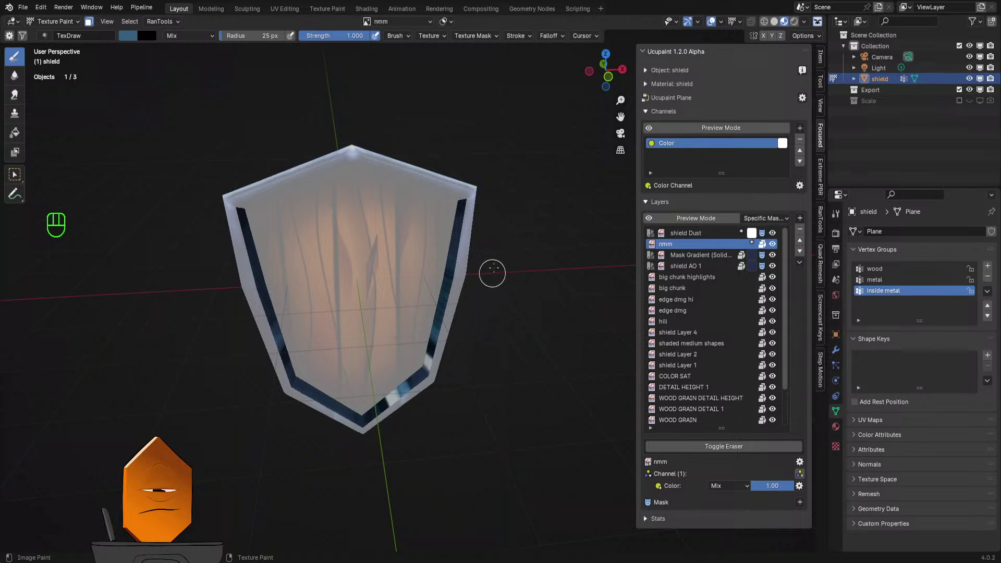
# - Sample dark navy and darken the bevel around its lower-right corner, below the pale highlight
pyautogui.scroll(5, 442, 335)
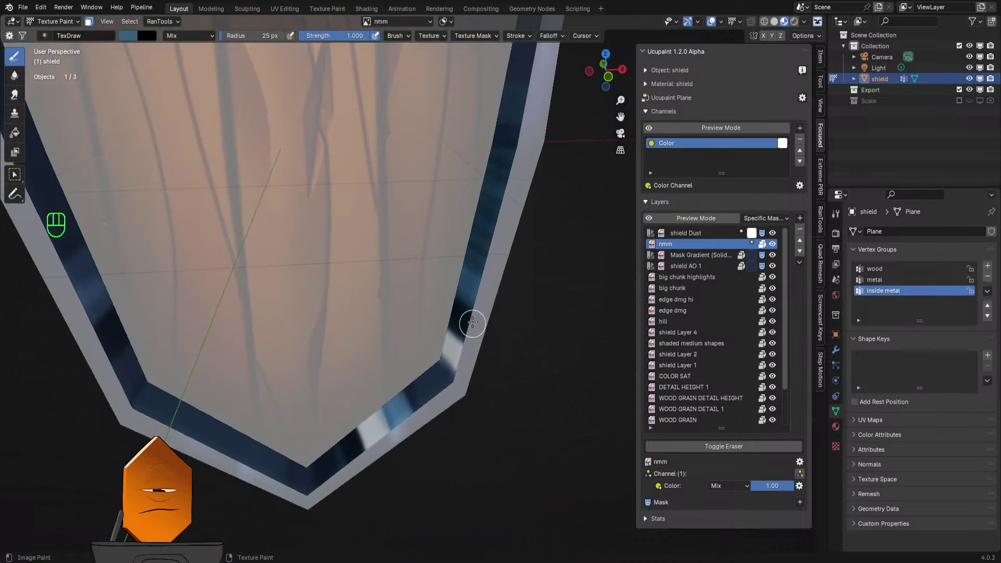
pyautogui.press('s')
pyautogui.moveTo(425, 347)
pyautogui.mouseDown()
pyautogui.moveTo(440, 365)
pyautogui.moveTo(446, 403)
pyautogui.mouseUp()
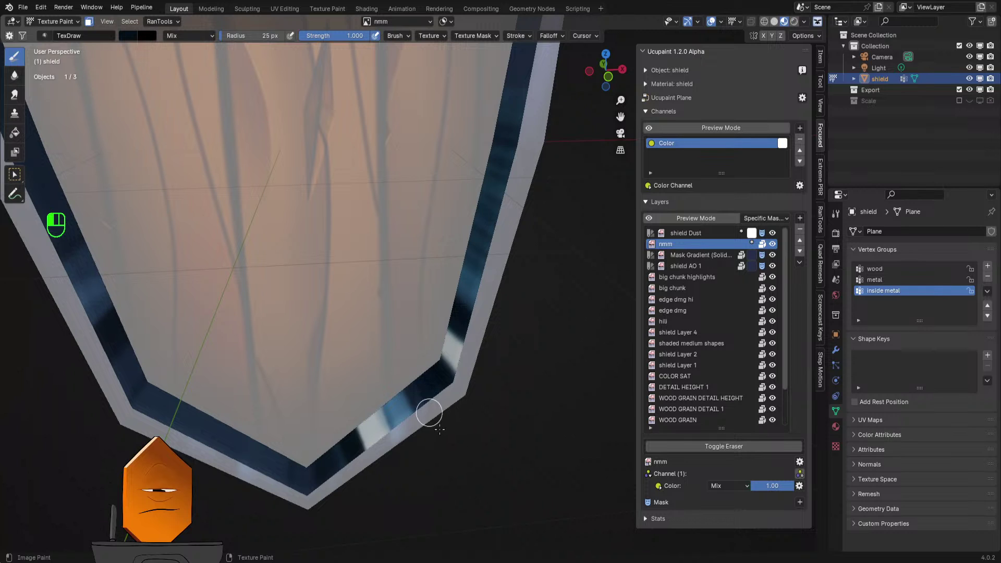
# - Sample the pale highlight color, paint a highlight on the lower-left bevel near the bottom tip, and blend it with sampled darker tones
pyautogui.keyDown('ctrl'); pyautogui.moveTo(439, 428); pyautogui.dragTo(465, 308, button='middle'); pyautogui.keyUp('ctrl')
pyautogui.scroll(8, 472, 186)
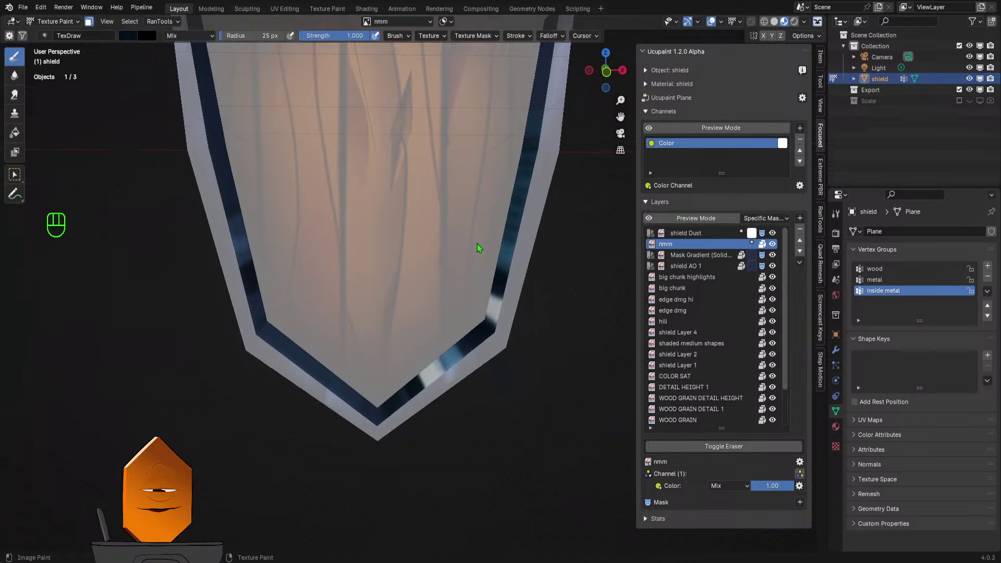
pyautogui.scroll(3, 485, 250)
pyautogui.scroll(-8, 489, 308)
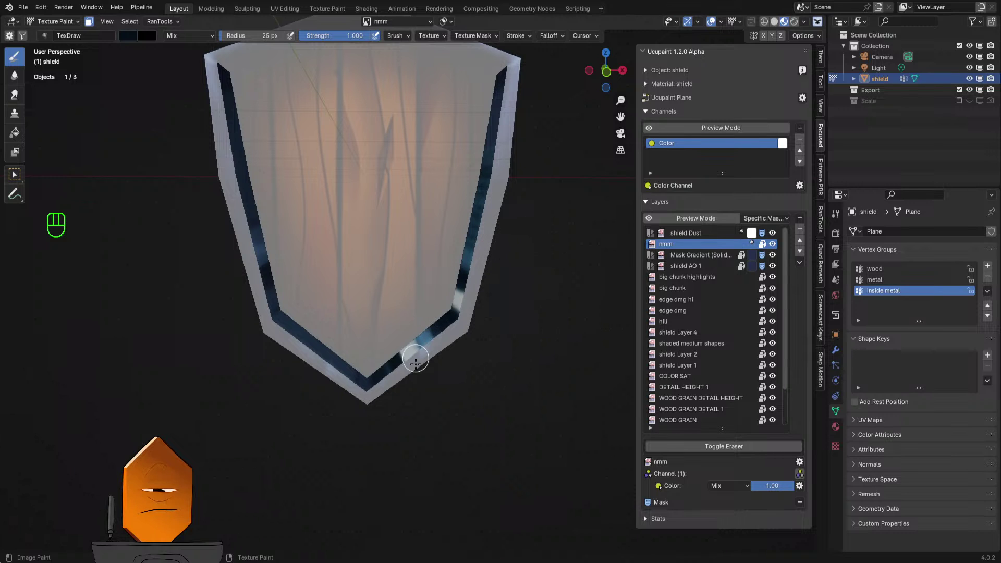
pyautogui.scroll(2, 433, 360)
pyautogui.press('s')
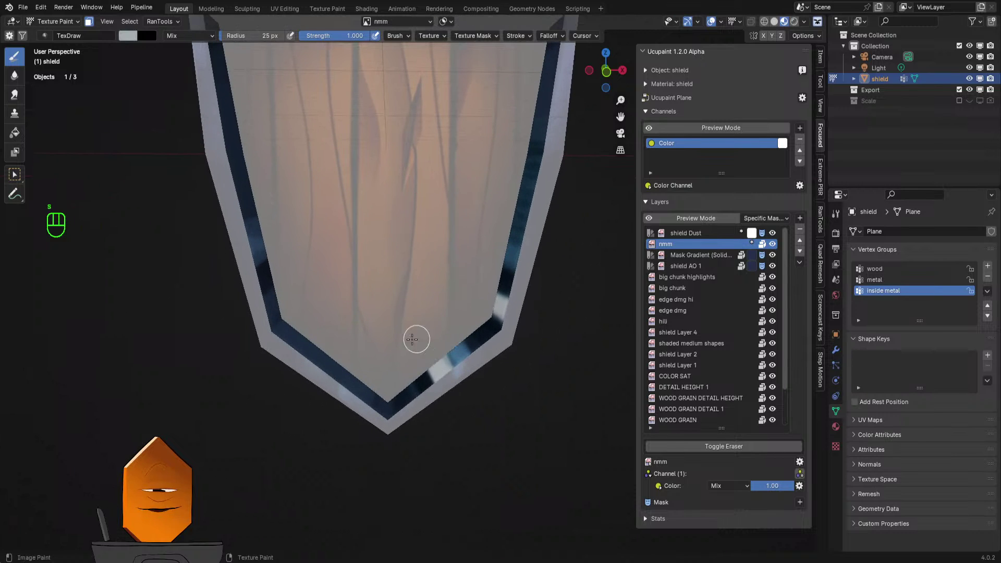
pyautogui.moveTo(340, 364)
pyautogui.mouseDown()
pyautogui.moveTo(347, 413)
pyautogui.moveTo(384, 373)
pyautogui.moveTo(349, 424)
pyautogui.moveTo(377, 347)
pyautogui.mouseUp()
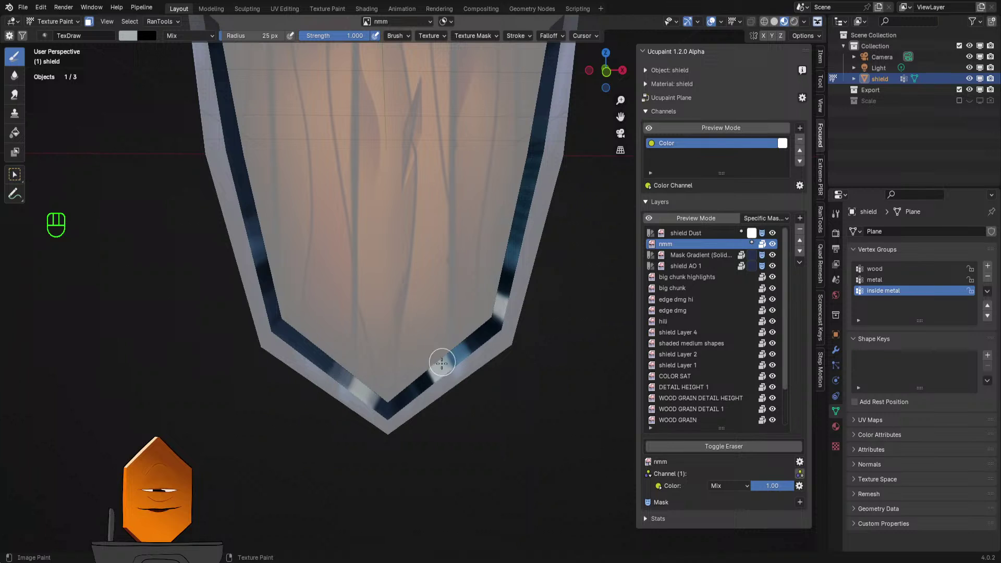
pyautogui.press('s')
pyautogui.press('s')
pyautogui.press('s')
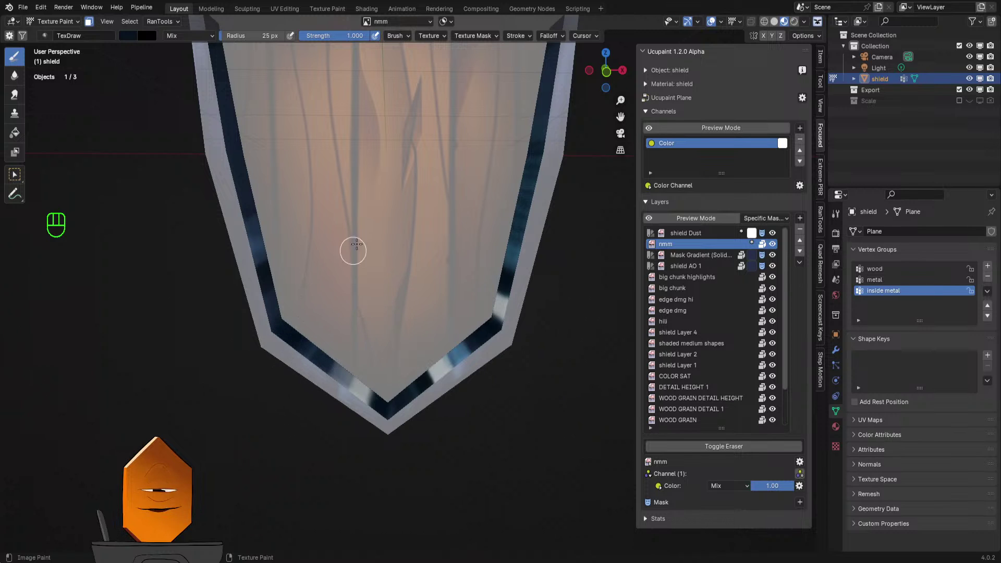
# - Sample the pale highlight color and extend the highlight upward from the lower-right corner along the right bevel
pyautogui.scroll(-3, 365, 271)
pyautogui.press('s')
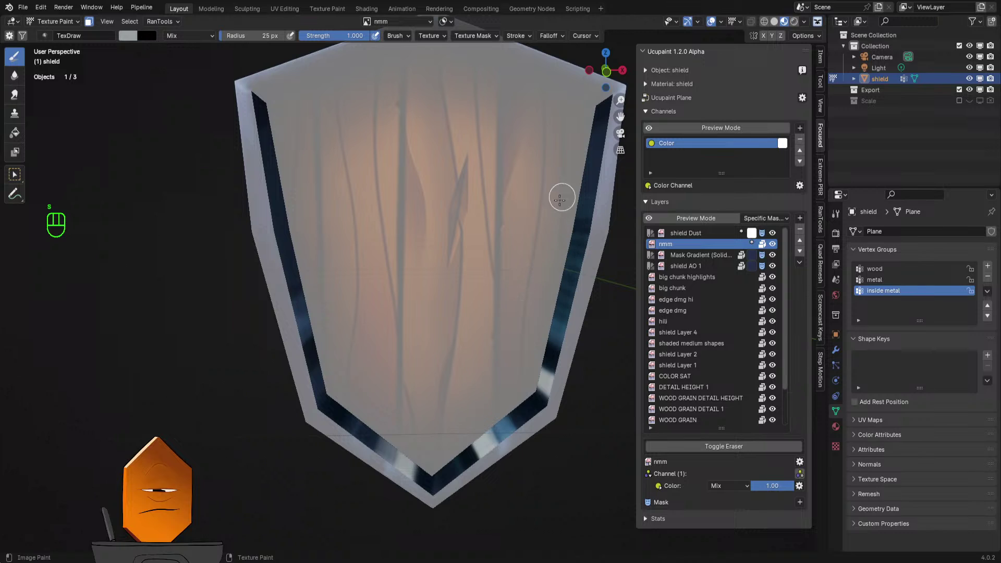
pyautogui.moveTo(547, 364)
pyautogui.mouseDown()
pyautogui.moveTo(606, 368)
pyautogui.moveTo(566, 291)
pyautogui.moveTo(589, 284)
pyautogui.mouseUp()
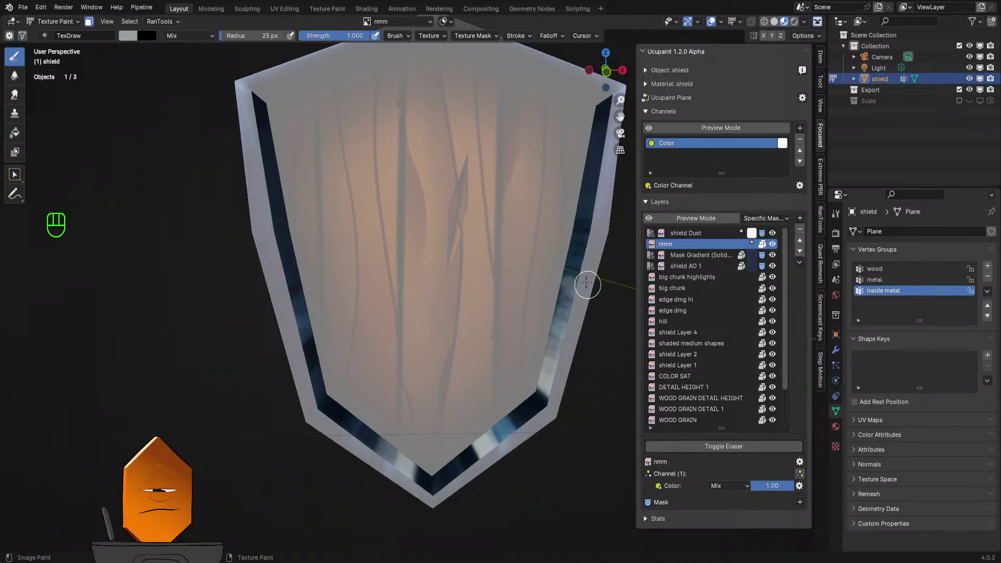
# - Sample dark navy and paint it over the upper part of the right bevel above the extended highlight
pyautogui.press('s')
pyautogui.click(524, 402)
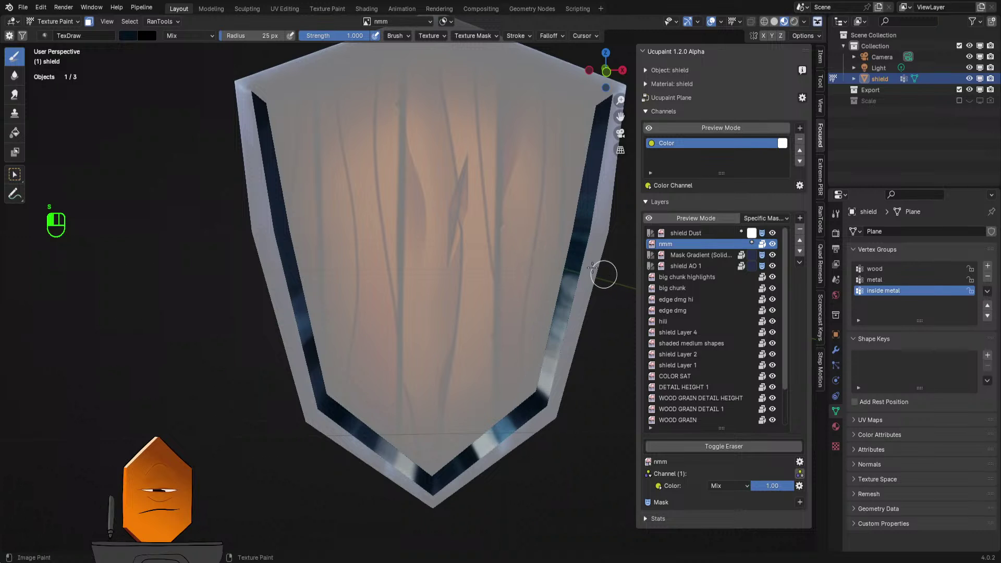
pyautogui.moveTo(582, 206); pyautogui.dragTo(604, 198)
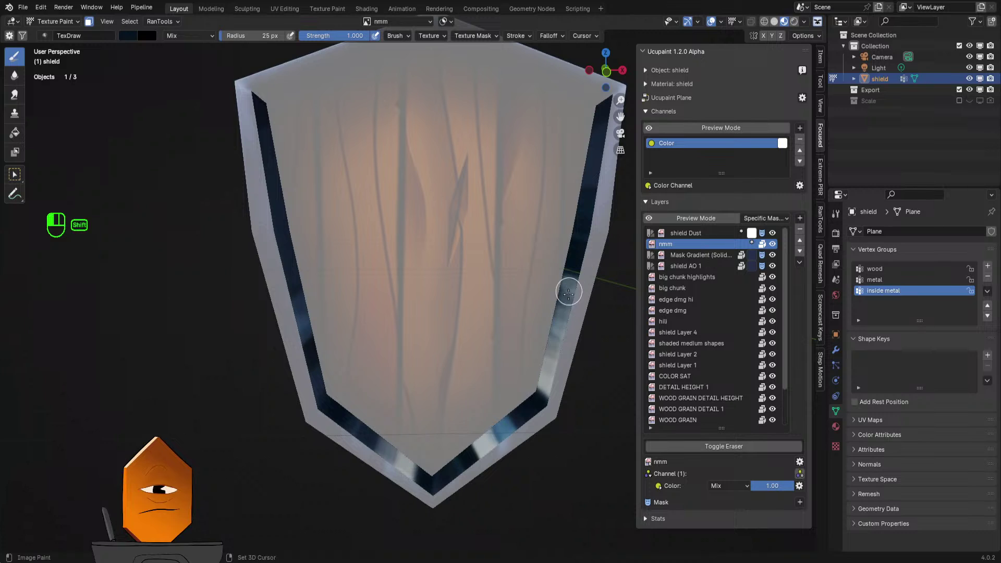
# - Undo the dark stroke on the right bevel and blend the highlight into the navy with a sampled grey-blue
pyautogui.scroll(5, 556, 327)
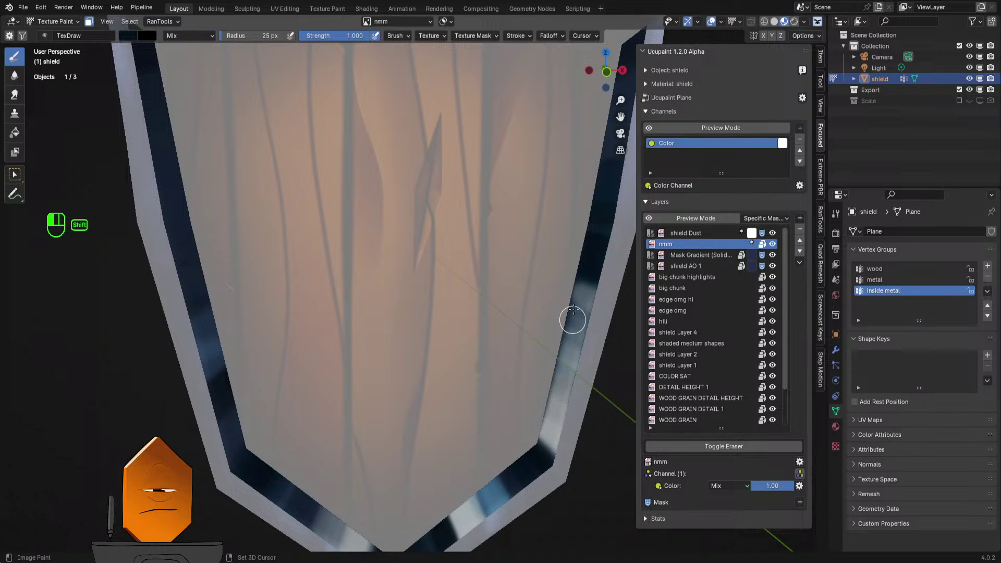
pyautogui.moveTo(574, 310)
pyautogui.keyDown('shift'); pyautogui.mouseDown()
pyautogui.moveTo(579, 290)
pyautogui.moveTo(563, 349)
pyautogui.moveTo(583, 258)
pyautogui.moveTo(606, 288)
pyautogui.moveTo(585, 297)
pyautogui.mouseUp(); pyautogui.keyUp('shift')
pyautogui.hotkey('ctrl', 'z')
pyautogui.press('s')
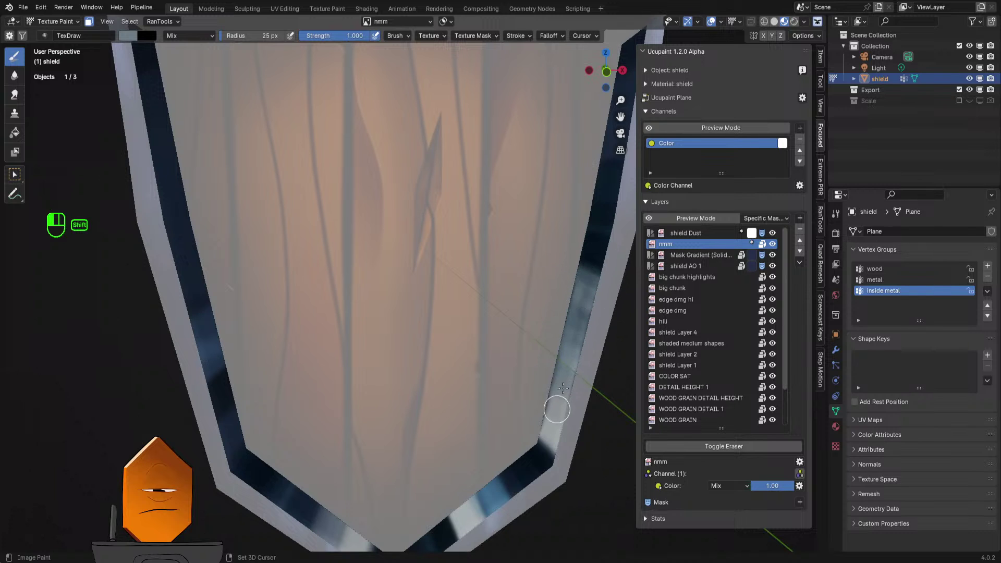
pyautogui.keyDown('shift'); pyautogui.moveTo(563, 388); pyautogui.dragTo(546, 413); pyautogui.keyUp('shift')
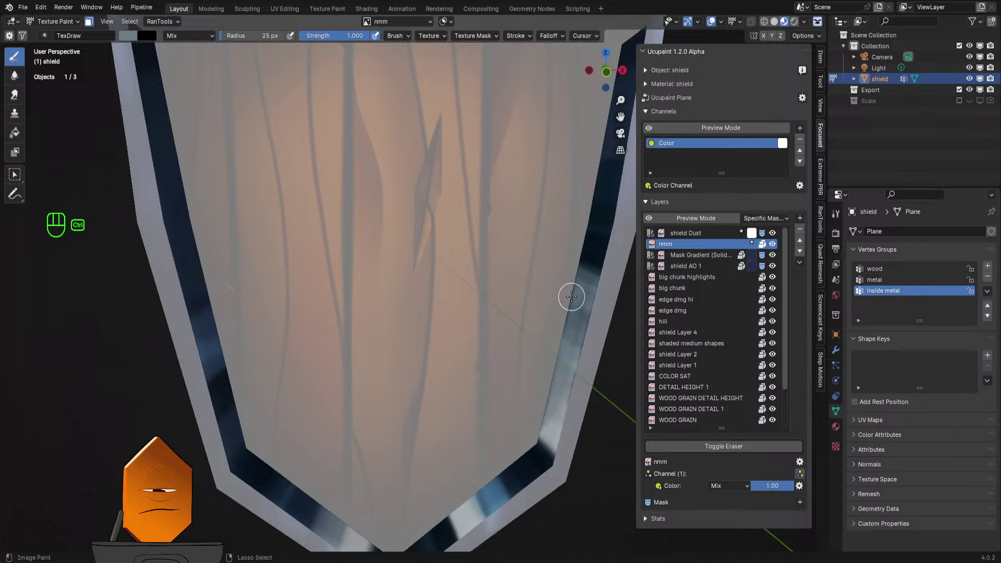
# - Set the brush radius to 39 px and its strength to 0.424 for softer blending on the bevel
pyautogui.moveTo(570, 290)
pyautogui.keyDown('ctrl'); pyautogui.mouseDown(button='middle')
pyautogui.moveTo(517, 382)
pyautogui.moveTo(523, 296)
pyautogui.moveTo(508, 313)
pyautogui.moveTo(496, 288)
pyautogui.mouseUp(button='middle'); pyautogui.keyUp('ctrl')
pyautogui.scroll(1, 496, 286)
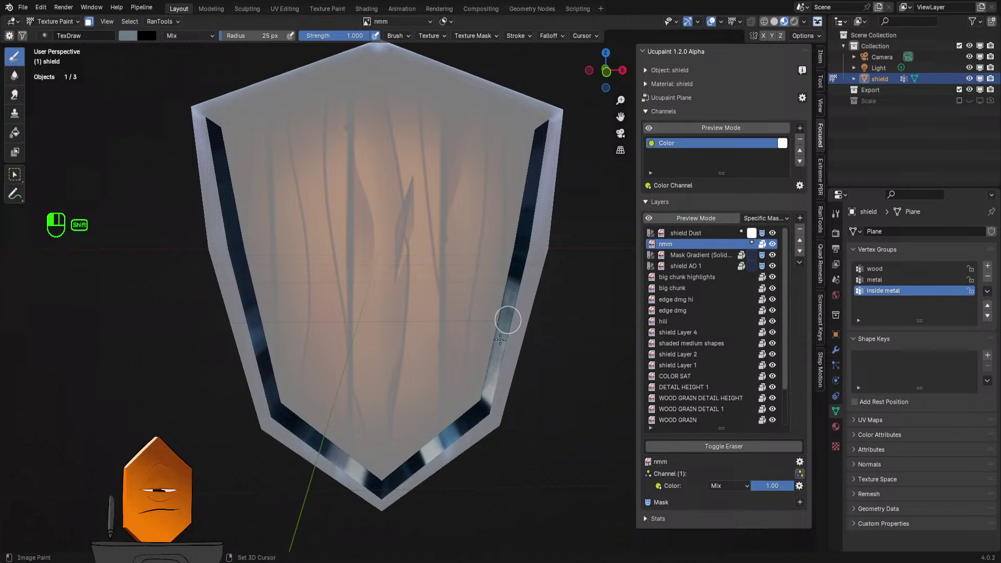
pyautogui.moveTo(543, 297)
pyautogui.keyDown('ctrl'); pyautogui.mouseDown(button='middle')
pyautogui.moveTo(526, 346)
pyautogui.moveTo(539, 297)
pyautogui.mouseUp(button='middle'); pyautogui.keyUp('ctrl')
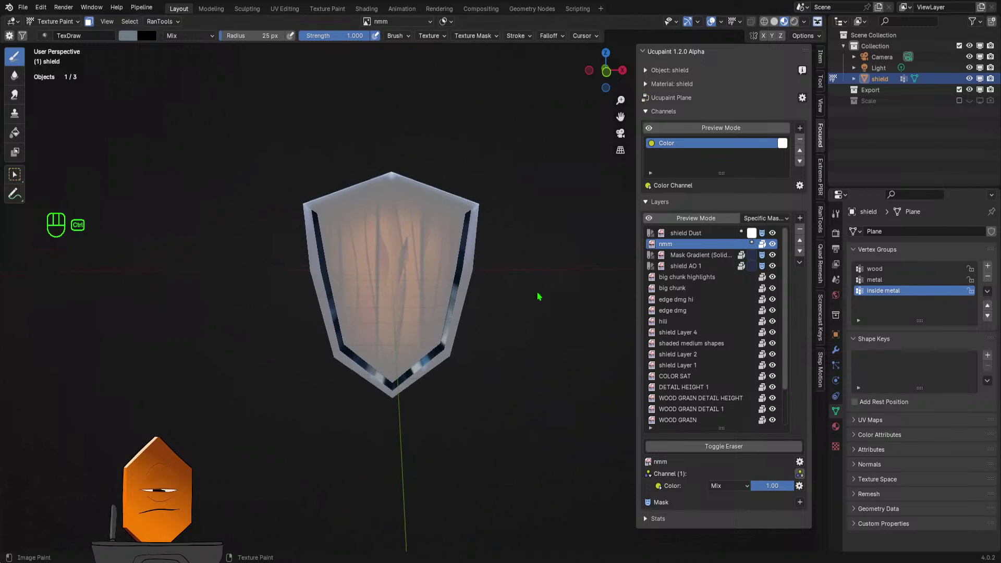
pyautogui.scroll(4, 539, 296)
pyautogui.keyDown('shift'); pyautogui.moveTo(529, 214); pyautogui.dragTo(500, 301, button='middle'); pyautogui.keyUp('shift')
pyautogui.press('f')
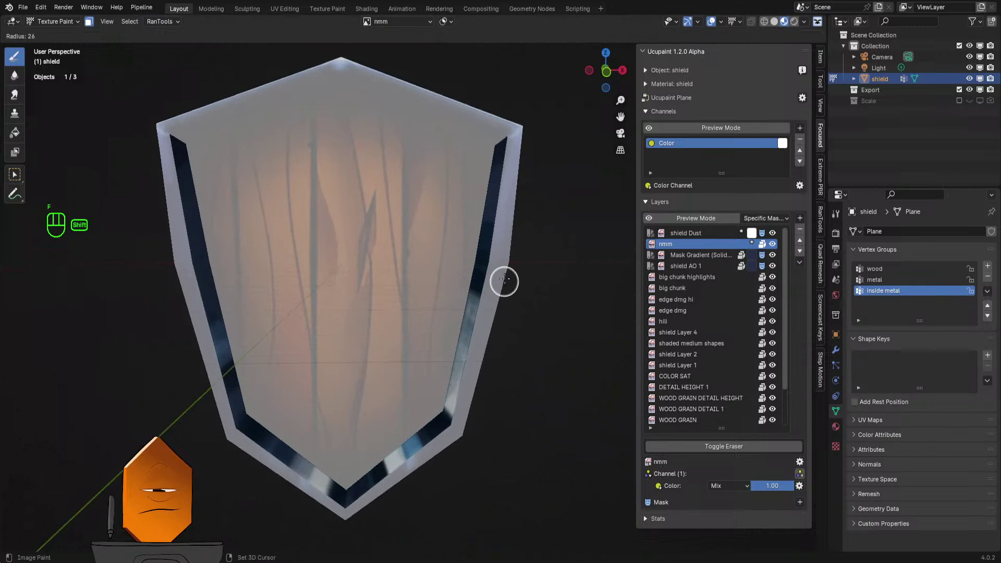
pyautogui.click(504, 281)
pyautogui.hotkey('shift', 'f')
pyautogui.click(467, 319)
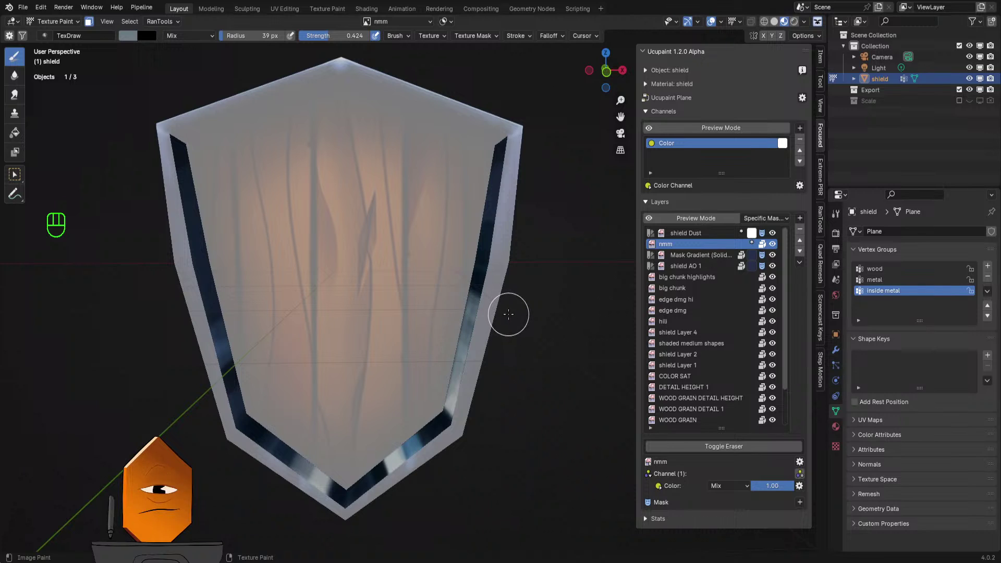
# - Enlarge the brush radius to 76 px and glaze grey-blue softly over the dark middle of the right bevel
pyautogui.scroll(5, 514, 295)
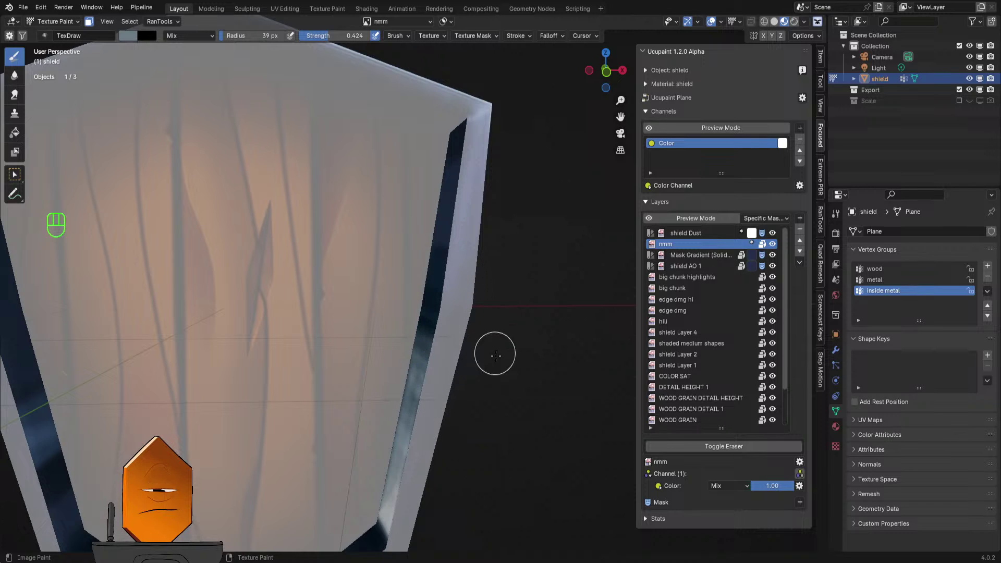
pyautogui.press('f')
pyautogui.click(446, 322)
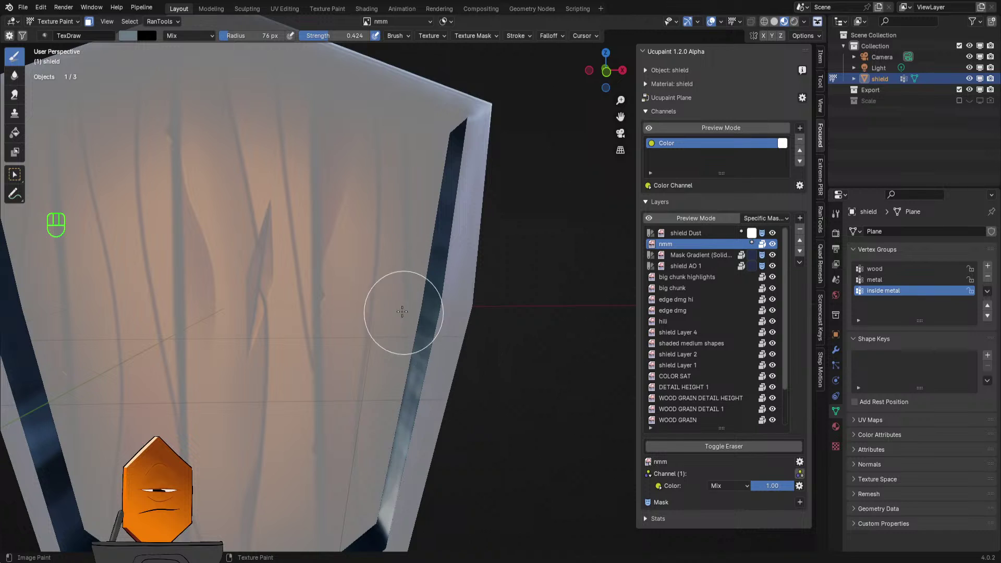
pyautogui.scroll(-4, 529, 237)
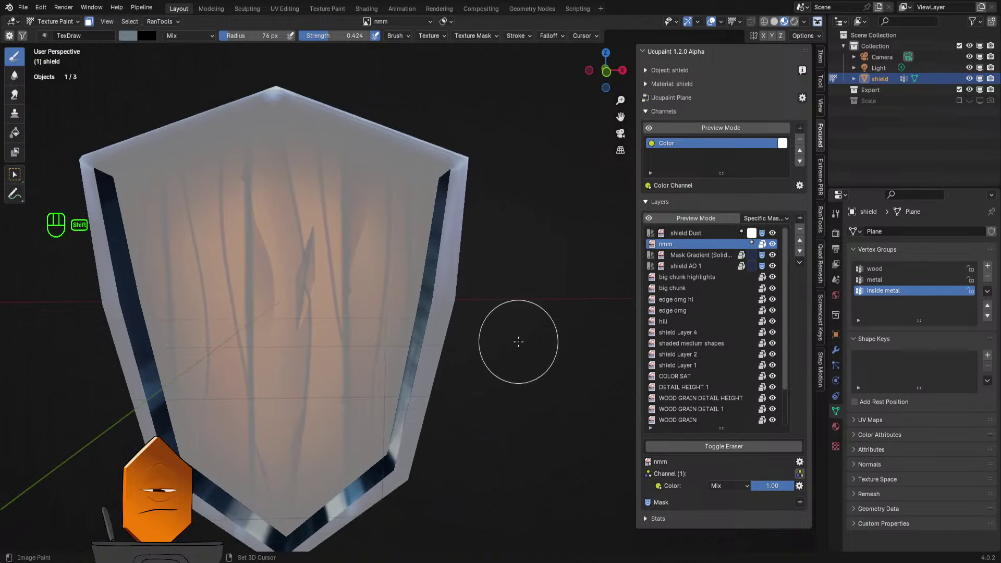
pyautogui.scroll(-3, 589, 234)
pyautogui.moveTo(532, 313)
pyautogui.mouseDown(button='middle')
pyautogui.moveTo(523, 311)
pyautogui.moveTo(583, 297)
pyautogui.moveTo(532, 398)
pyautogui.mouseUp(button='middle')
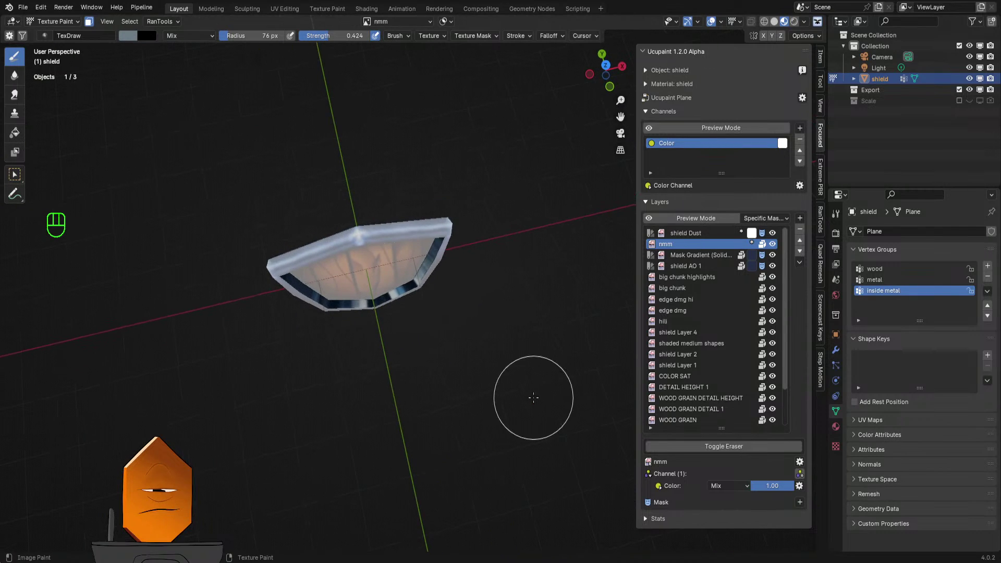
pyautogui.moveTo(523, 296); pyautogui.dragTo(525, 245, button='middle')
# - Reduce the brush radius to 30 px and paint soft grey-blue over the lower-right bevel between the corner and the bottom tip
pyautogui.scroll(4, 526, 234)
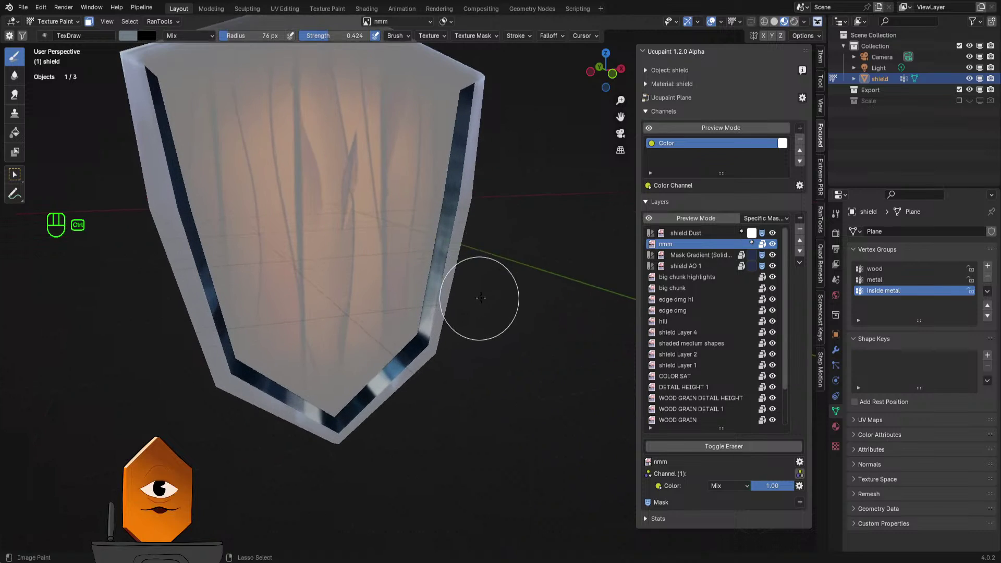
pyautogui.press('f')
pyautogui.press('f')
pyautogui.press('f')
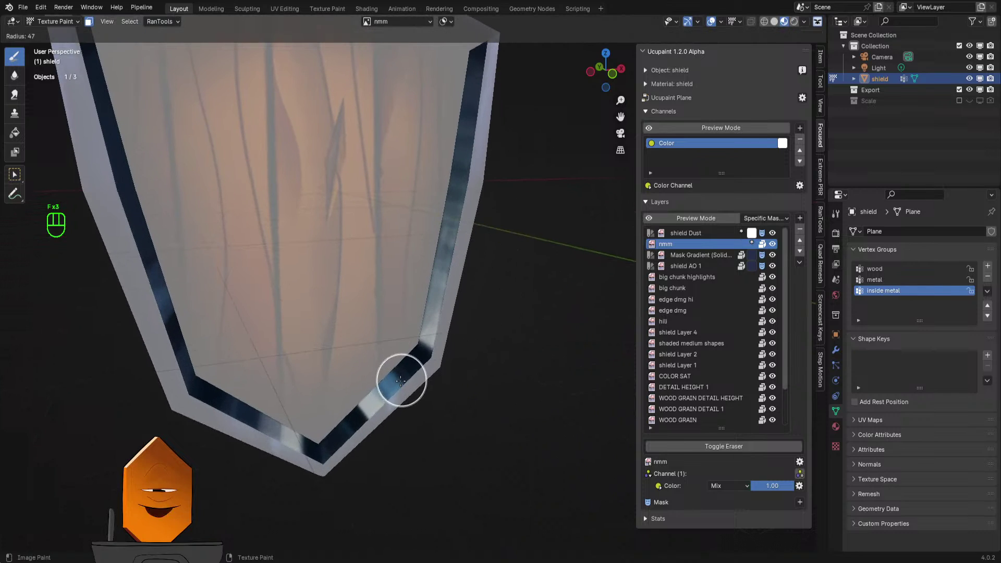
pyautogui.moveTo(389, 395); pyautogui.dragTo(378, 399)
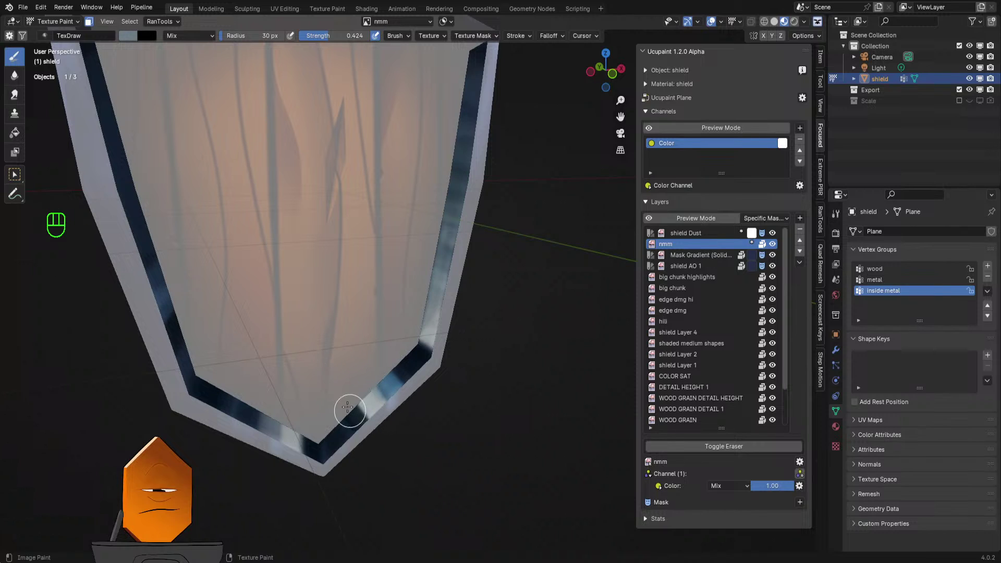
pyautogui.moveTo(346, 409); pyautogui.dragTo(334, 405)
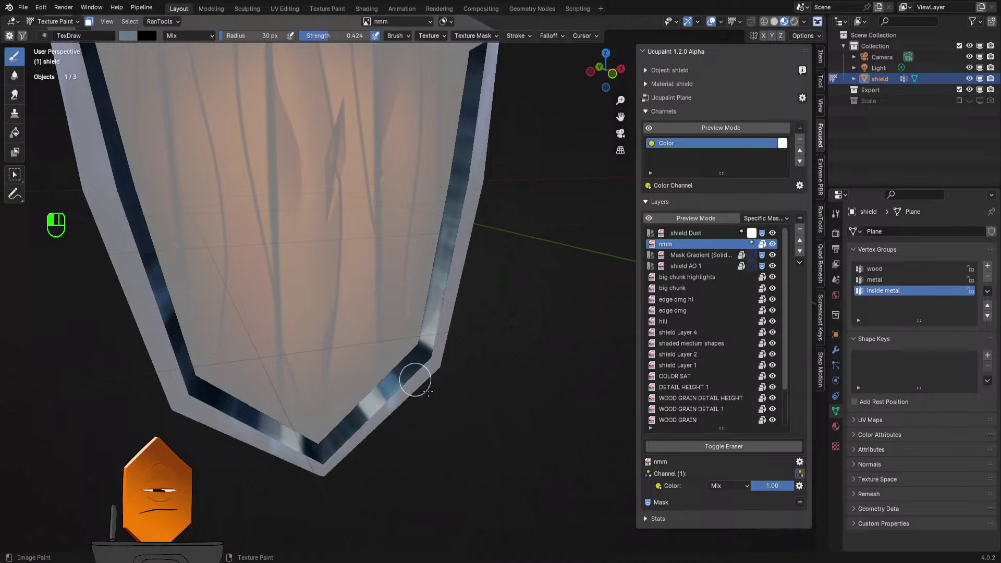
pyautogui.scroll(-5, 477, 193)
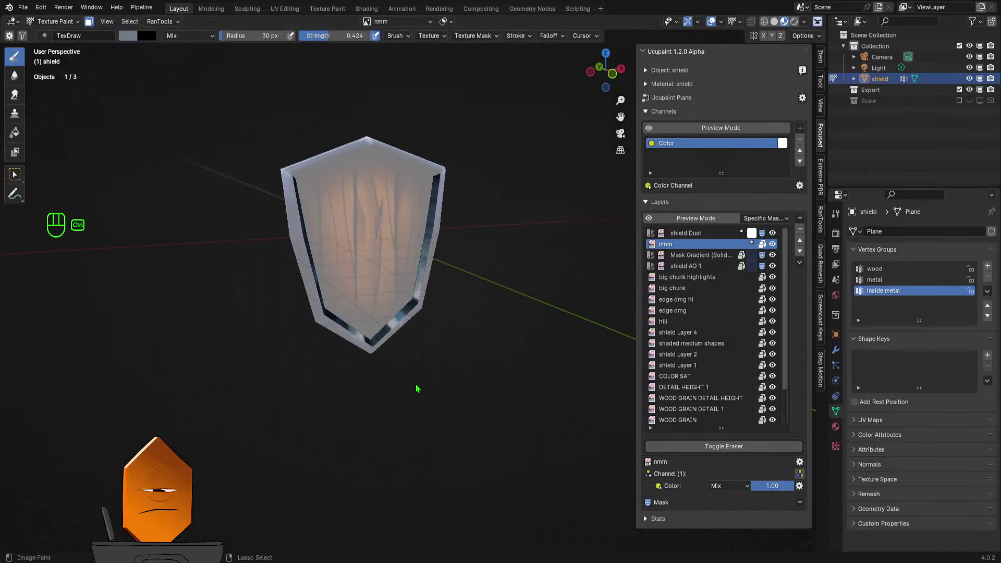
pyautogui.scroll(6, 406, 257)
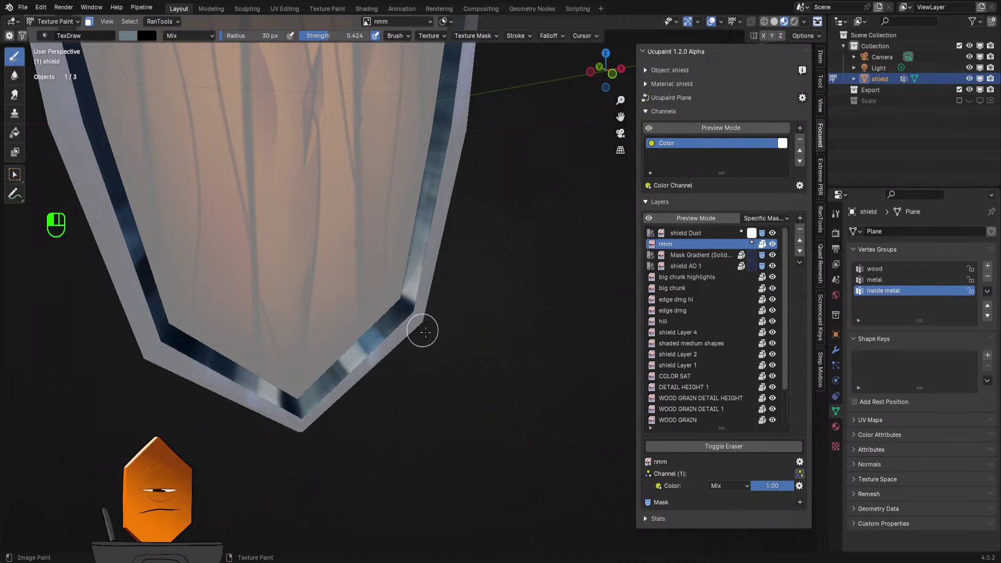
pyautogui.moveTo(426, 332); pyautogui.dragTo(436, 332)
# - Sample dark navy and paint soft dark accents beside the highlight on the lower-right bevel
pyautogui.keyDown('ctrl'); pyautogui.moveTo(473, 145); pyautogui.dragTo(438, 333, button='middle'); pyautogui.keyUp('ctrl')
pyautogui.keyDown('shift'); pyautogui.moveTo(437, 241); pyautogui.dragTo(442, 275, button='middle'); pyautogui.keyUp('shift')
pyautogui.moveTo(441, 313)
pyautogui.keyDown('ctrl'); pyautogui.mouseDown(button='middle')
pyautogui.moveTo(435, 242)
pyautogui.moveTo(429, 290)
pyautogui.moveTo(399, 322)
pyautogui.mouseUp(button='middle'); pyautogui.keyUp('ctrl')
pyautogui.scroll(2, 405, 334)
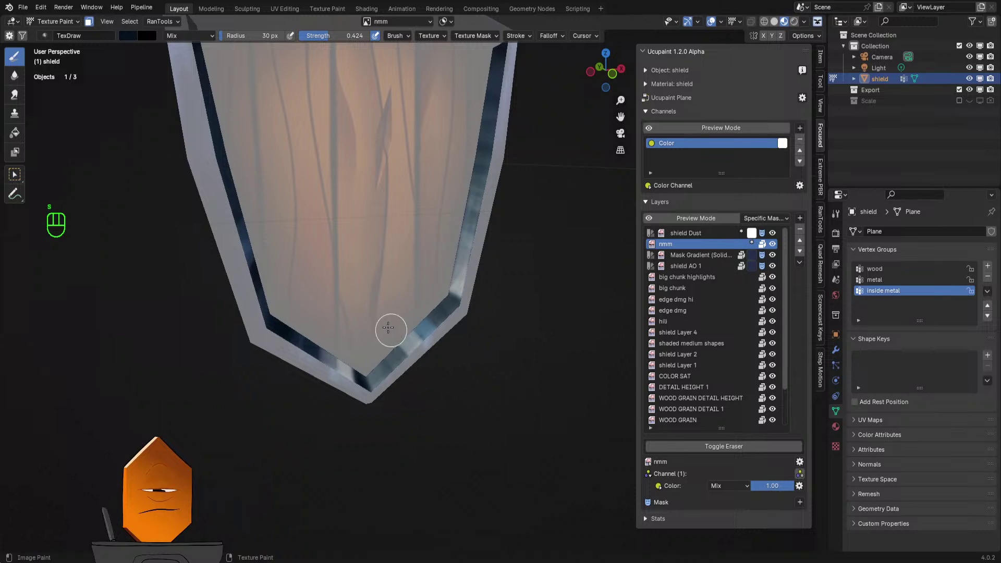
pyautogui.moveTo(419, 314); pyautogui.dragTo(465, 349)
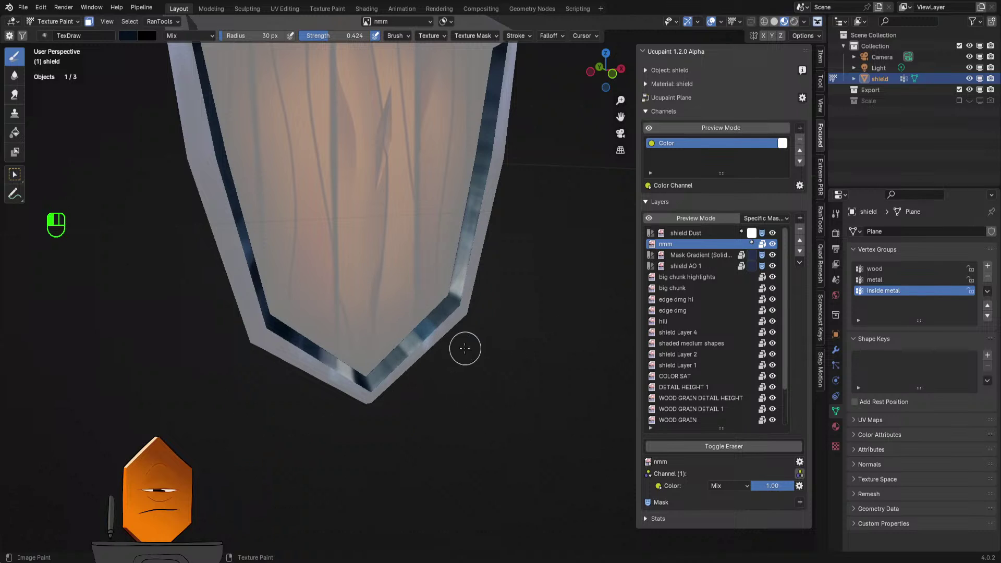
pyautogui.moveTo(398, 349); pyautogui.dragTo(403, 384)
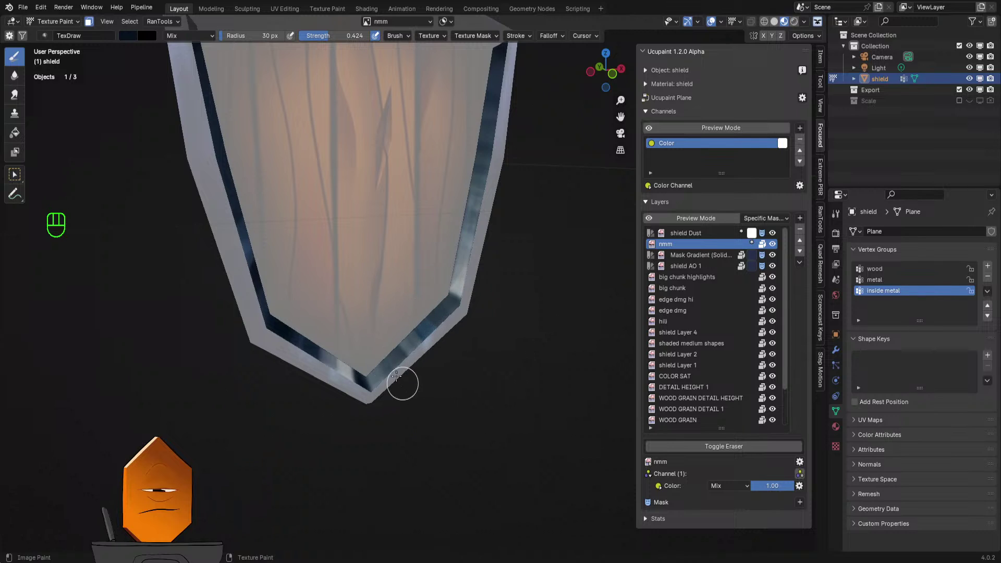
# - Sample a light grey, set the brush radius to 14 px and paint pale reflections on the inner bevel around the bottom tip
pyautogui.keyDown('ctrl'); pyautogui.moveTo(429, 376); pyautogui.dragTo(446, 334, button='middle'); pyautogui.keyUp('ctrl')
pyautogui.keyDown('ctrl'); pyautogui.moveTo(447, 334); pyautogui.dragTo(465, 318, button='middle'); pyautogui.keyUp('ctrl')
pyautogui.press('s')
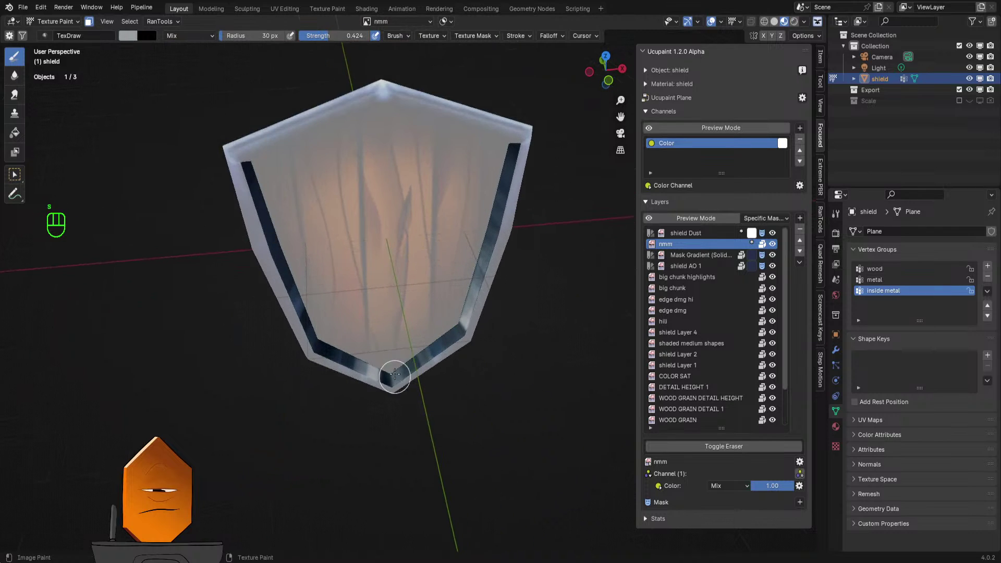
pyautogui.press('f')
pyautogui.click(460, 321)
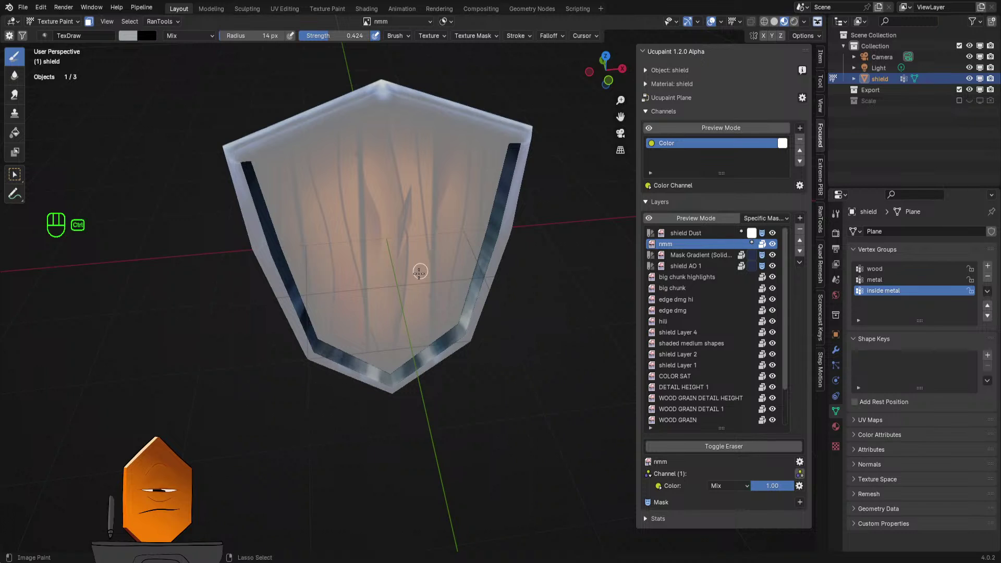
# - Paint soft light grey over the lower-left inner bevel between the bottom tip and the corner
pyautogui.scroll(-5, 417, 271)
pyautogui.moveTo(418, 270)
pyautogui.mouseDown(button='middle')
pyautogui.moveTo(440, 259)
pyautogui.moveTo(418, 286)
pyautogui.mouseUp(button='middle')
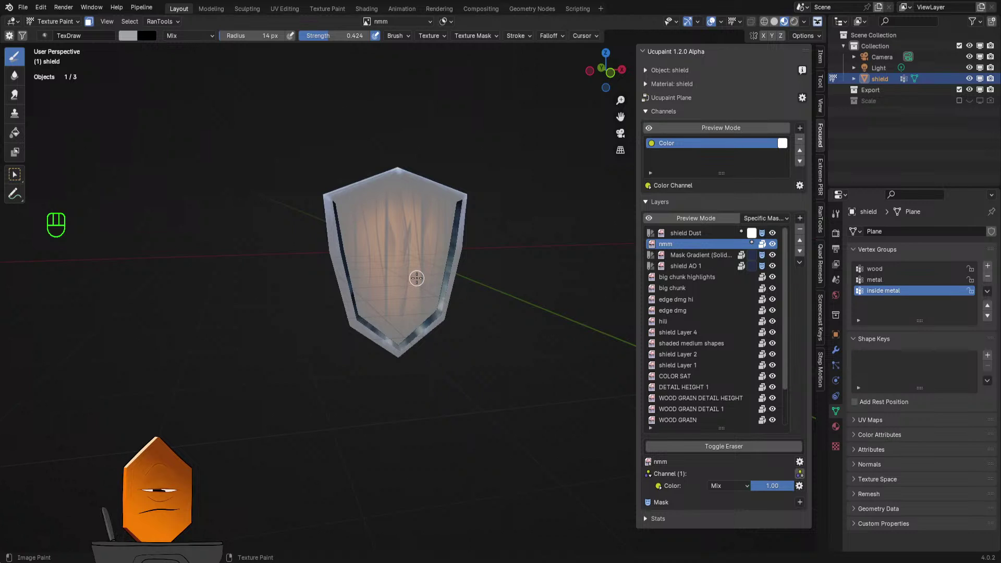
pyautogui.moveTo(398, 253); pyautogui.dragTo(384, 311, button='middle')
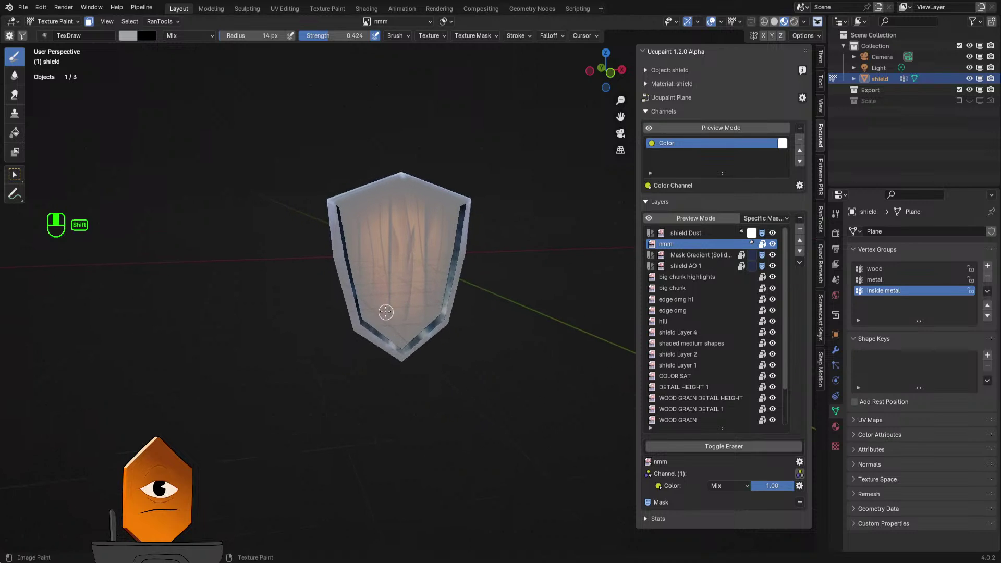
pyautogui.scroll(4, 387, 283)
pyautogui.scroll(3, 387, 283)
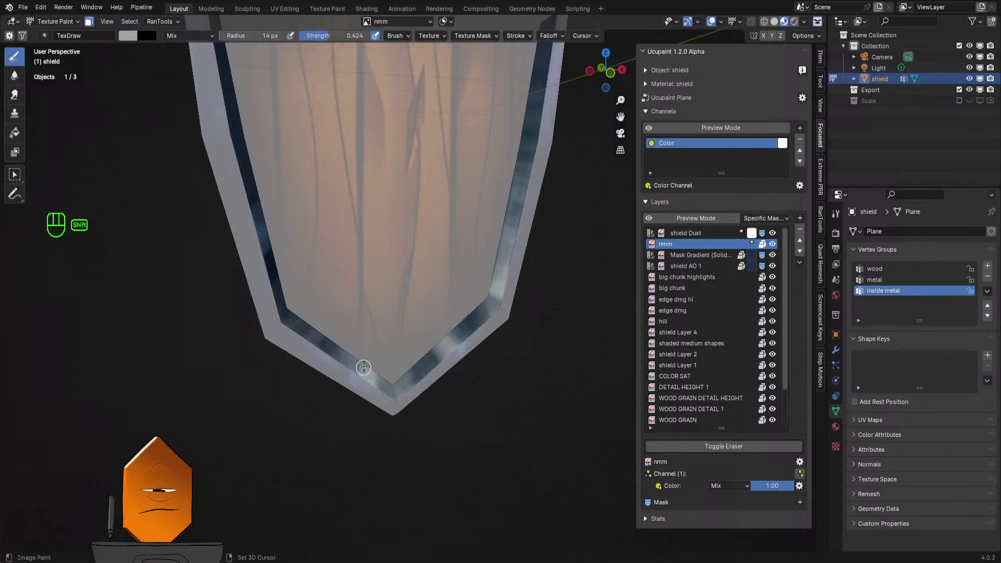
pyautogui.moveTo(362, 357)
pyautogui.mouseDown()
pyautogui.moveTo(376, 330)
pyautogui.moveTo(322, 342)
pyautogui.mouseUp()
pyautogui.keyDown('shift'); pyautogui.moveTo(291, 295); pyautogui.dragTo(353, 350, button='middle'); pyautogui.keyUp('shift')
pyautogui.moveTo(353, 314)
pyautogui.keyDown('ctrl'); pyautogui.mouseDown(button='middle')
pyautogui.moveTo(376, 273)
pyautogui.moveTo(312, 346)
pyautogui.moveTo(320, 358)
pyautogui.mouseUp(button='middle'); pyautogui.keyUp('ctrl')
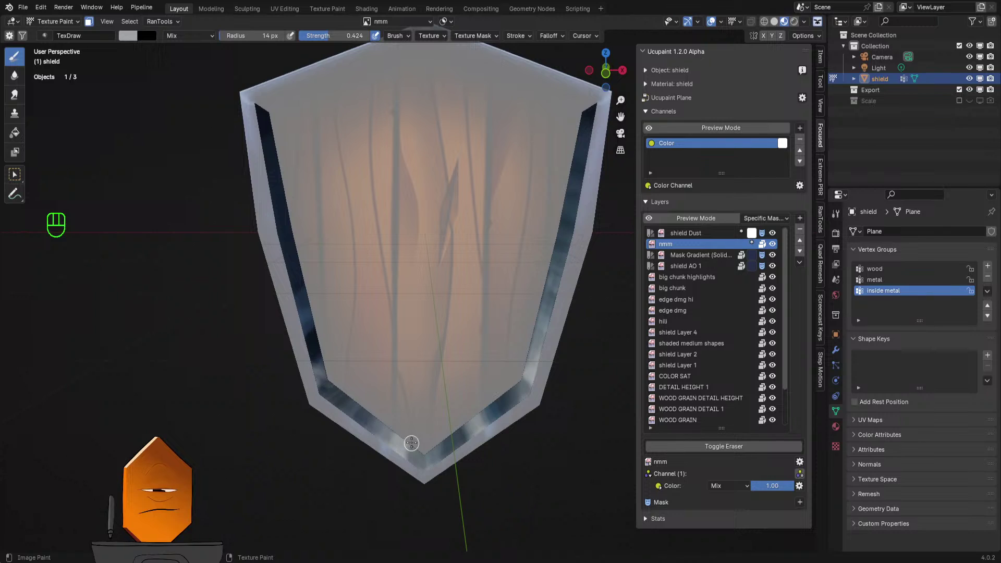
# - Sample grey from the bevel, highlight its lower-left corner, and paint grey reflections up the left bevel with a 19 px brush
pyautogui.press('s')
pyautogui.press('s')
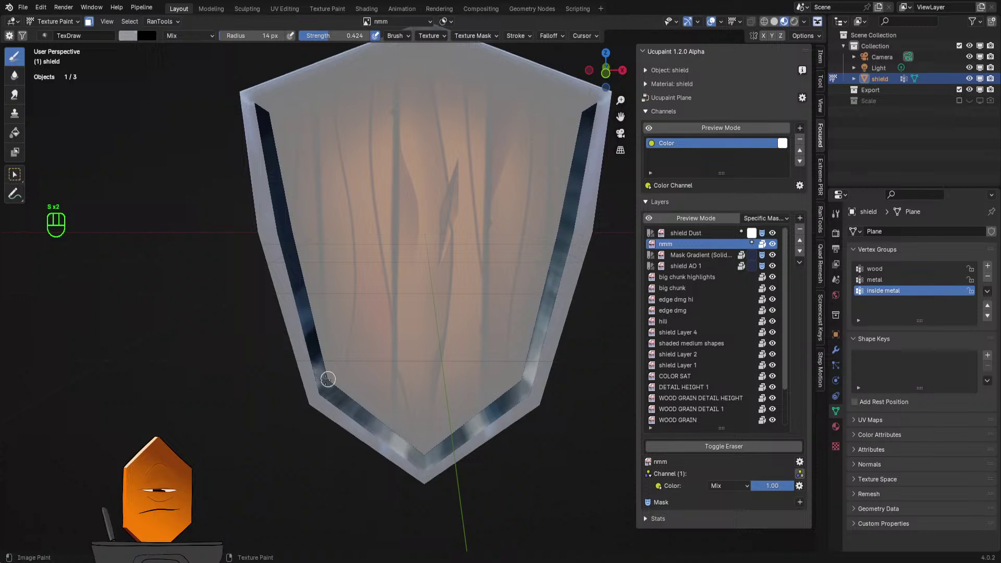
pyautogui.moveTo(328, 371)
pyautogui.mouseDown()
pyautogui.moveTo(302, 358)
pyautogui.moveTo(319, 375)
pyautogui.mouseUp()
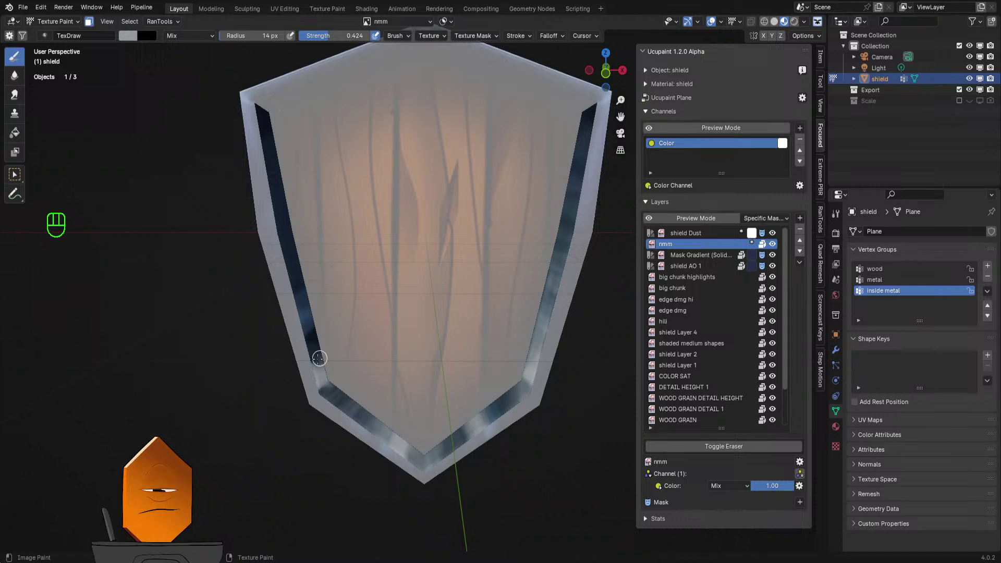
pyautogui.press('f')
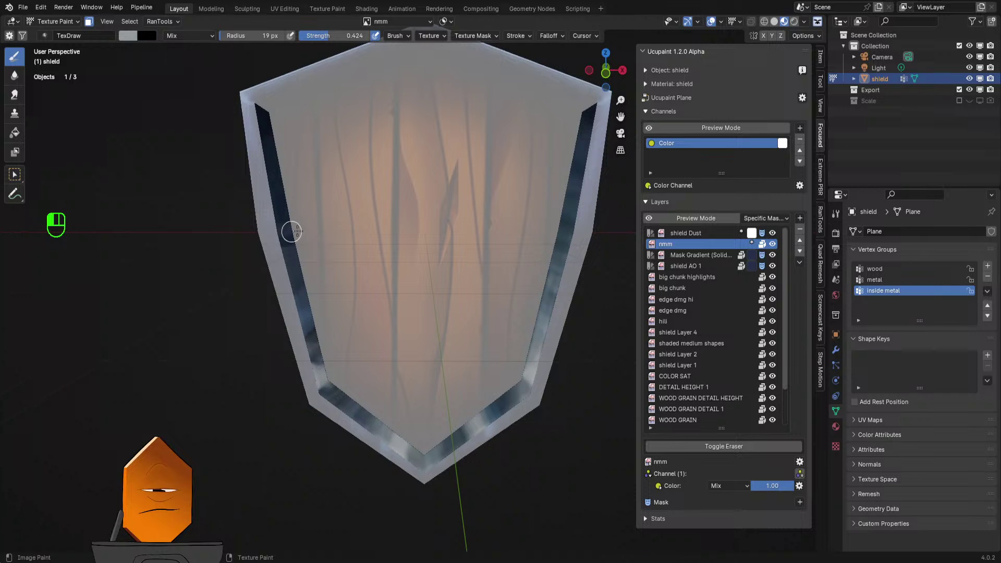
pyautogui.moveTo(294, 210)
pyautogui.mouseDown()
pyautogui.moveTo(286, 154)
pyautogui.moveTo(297, 171)
pyautogui.moveTo(282, 195)
pyautogui.moveTo(284, 232)
pyautogui.mouseUp()
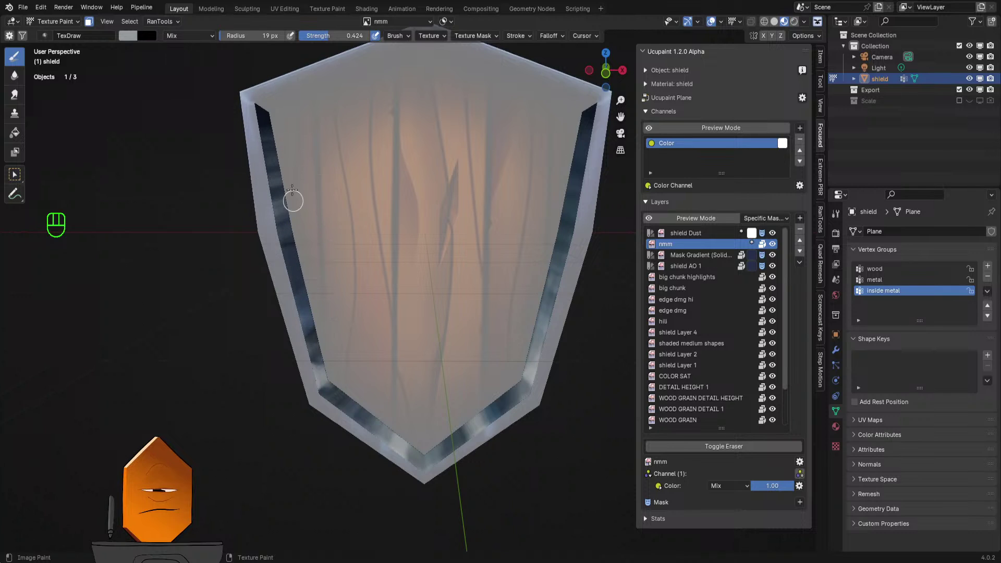
pyautogui.keyDown('shift'); pyautogui.moveTo(278, 191); pyautogui.dragTo(278, 203); pyautogui.keyUp('shift')
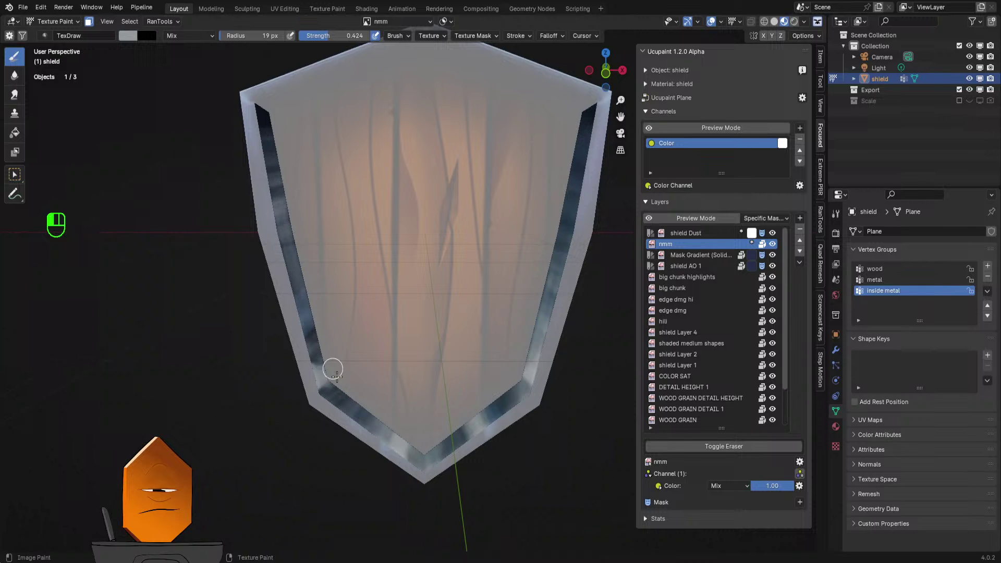
# - Select all faces in the paint mask and inspect the rim around the shield's bottom tip
pyautogui.scroll(-4, 357, 291)
pyautogui.moveTo(384, 286); pyautogui.dragTo(403, 320, button='middle')
pyautogui.press('a')
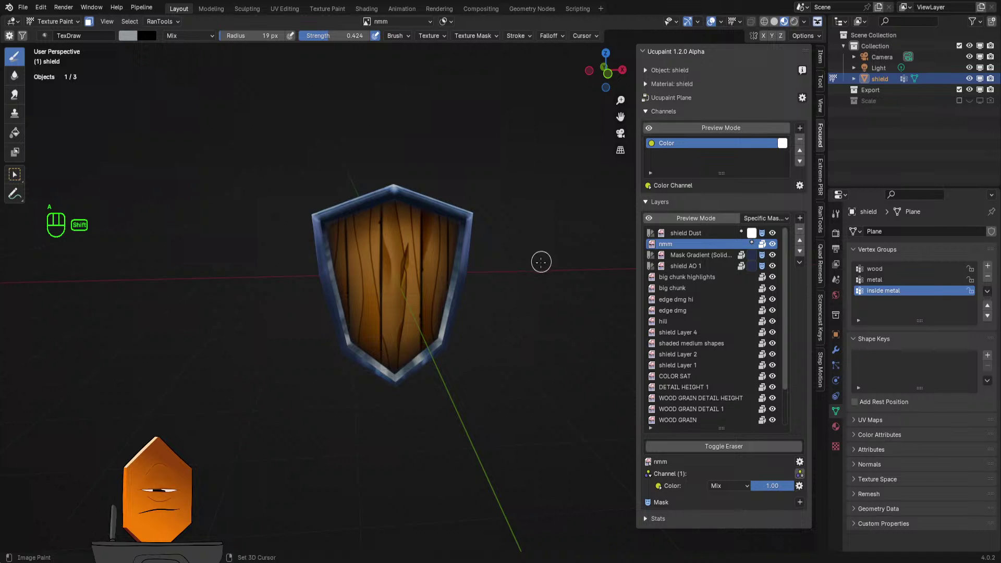
pyautogui.keyDown('shift'); pyautogui.moveTo(540, 264); pyautogui.dragTo(517, 284, button='middle'); pyautogui.keyUp('shift')
pyautogui.moveTo(527, 221); pyautogui.dragTo(478, 284, button='middle')
pyautogui.scroll(6, 447, 354)
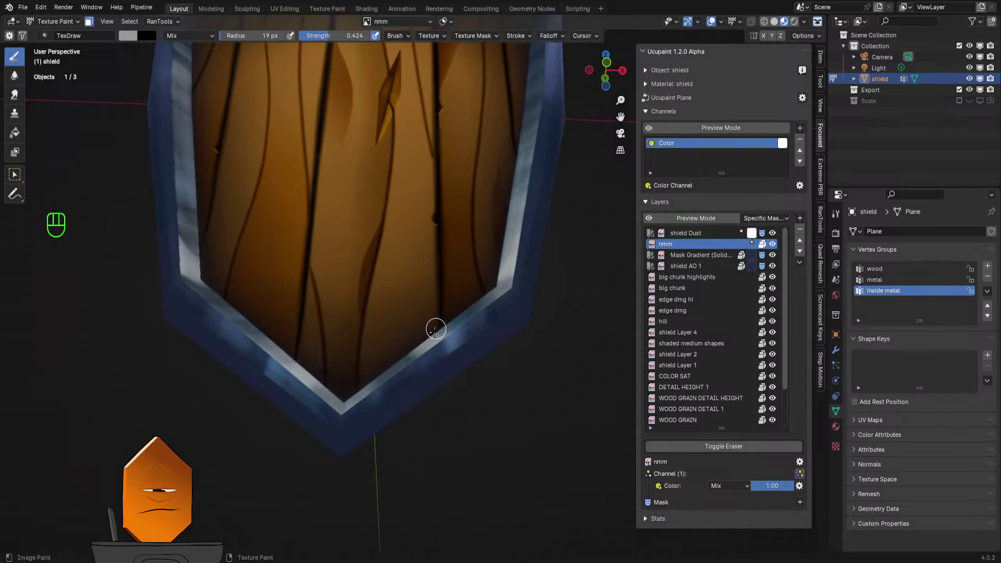
# - Set the brush radius to 29 px and switch the brush to the eraser
pyautogui.press('f')
pyautogui.click(452, 344)
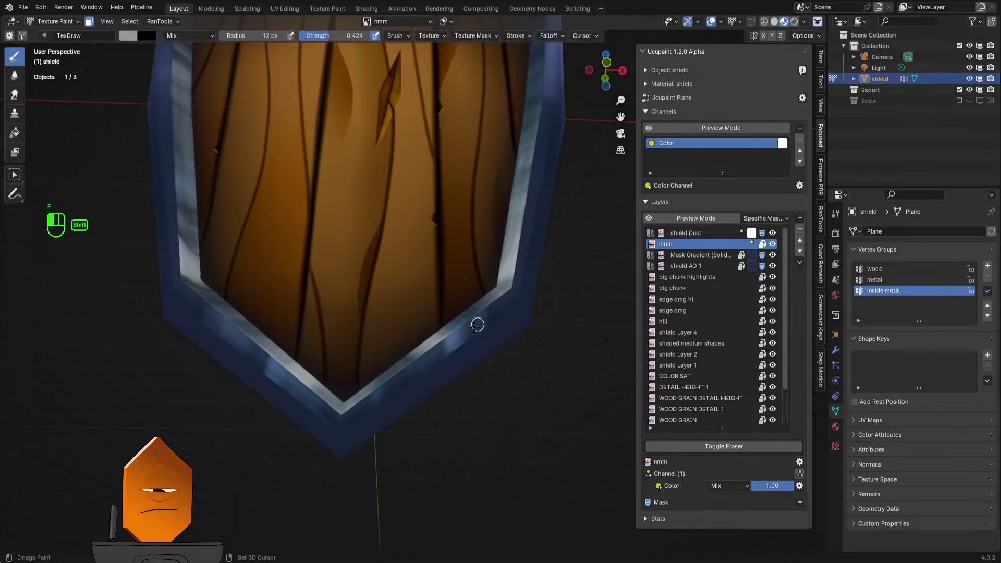
pyautogui.moveTo(475, 342)
pyautogui.mouseDown(button='middle')
pyautogui.moveTo(444, 334)
pyautogui.moveTo(494, 330)
pyautogui.moveTo(494, 351)
pyautogui.mouseUp(button='middle')
pyautogui.press('f')
pyautogui.click(491, 337)
pyautogui.press('q')
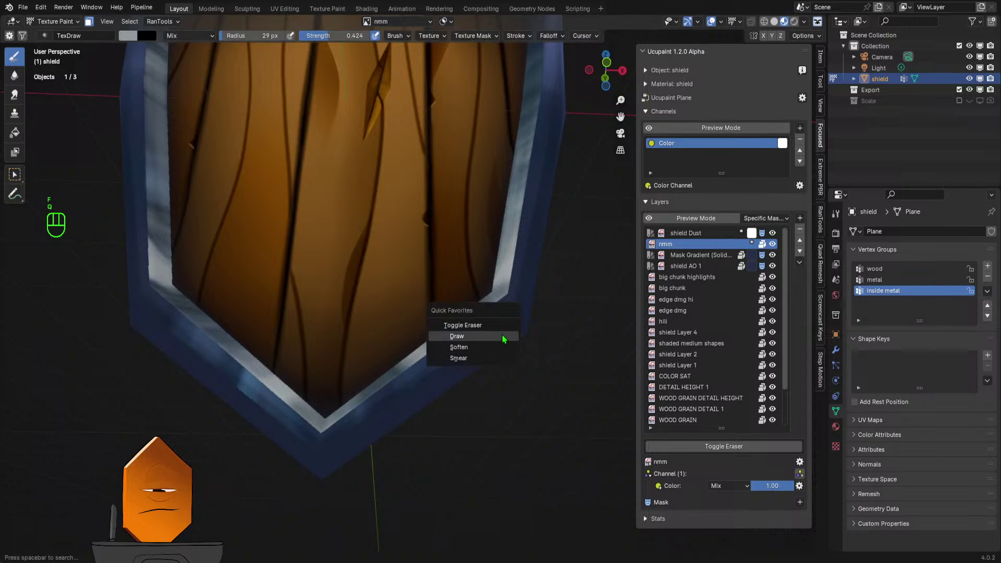
pyautogui.click(495, 329)
# - Set the eraser strength to 1.000 and erase the stray pale paint from the lower-right outer rim
pyautogui.moveTo(446, 361)
pyautogui.mouseDown()
pyautogui.moveTo(425, 371)
pyautogui.moveTo(459, 342)
pyautogui.mouseUp()
pyautogui.hotkey('shift', 'f')
pyautogui.click(469, 316)
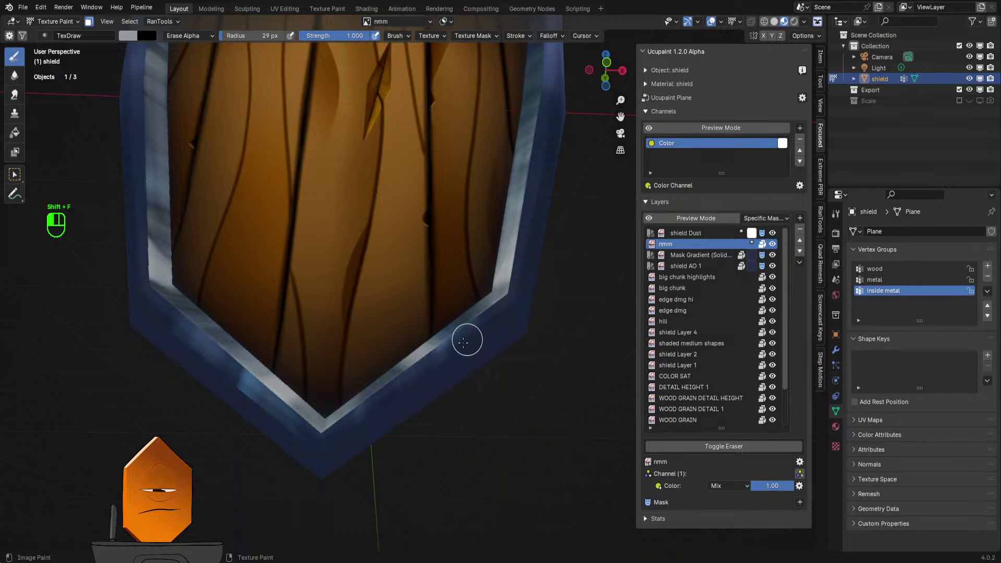
pyautogui.moveTo(405, 384)
pyautogui.mouseDown()
pyautogui.moveTo(351, 423)
pyautogui.moveTo(481, 338)
pyautogui.mouseUp()
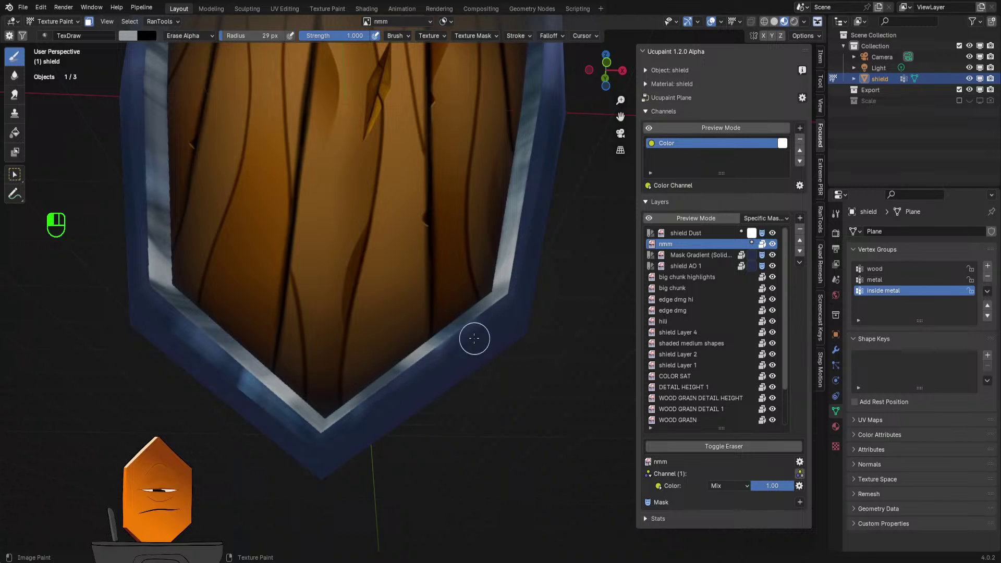
pyautogui.moveTo(437, 362)
pyautogui.mouseDown()
pyautogui.moveTo(358, 415)
pyautogui.moveTo(527, 297)
pyautogui.mouseUp()
# - Reduce the eraser radius to 14 px for finer cleanup beside the bevel
pyautogui.moveTo(527, 297)
pyautogui.mouseDown(button='middle')
pyautogui.moveTo(509, 310)
pyautogui.moveTo(527, 347)
pyautogui.mouseUp(button='middle')
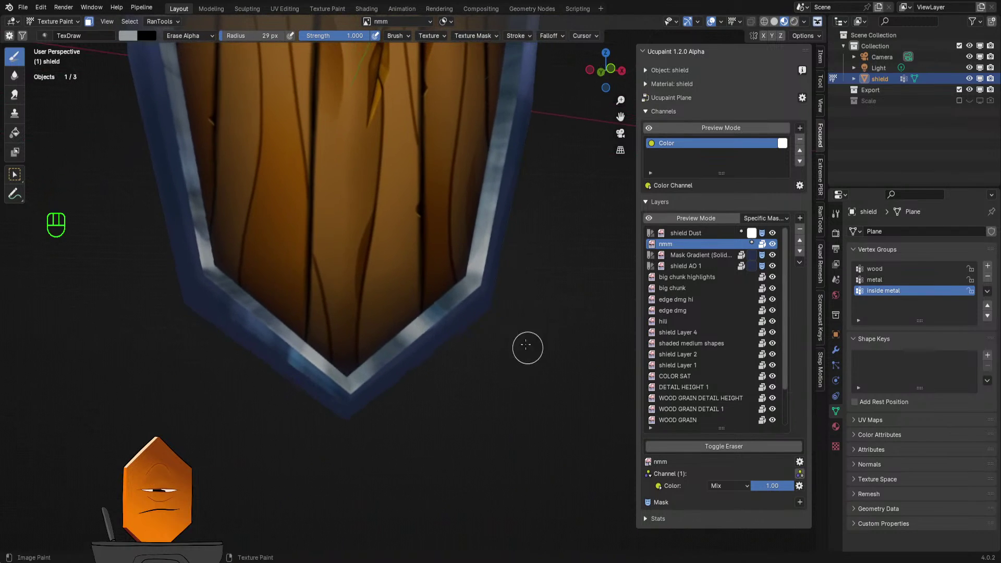
pyautogui.press('f')
pyautogui.click(445, 332)
pyautogui.moveTo(441, 380)
pyautogui.keyDown('ctrl'); pyautogui.mouseDown(button='middle')
pyautogui.moveTo(482, 279)
pyautogui.moveTo(474, 342)
pyautogui.mouseUp(button='middle'); pyautogui.keyUp('ctrl')
pyautogui.press('f')
pyautogui.click(467, 355)
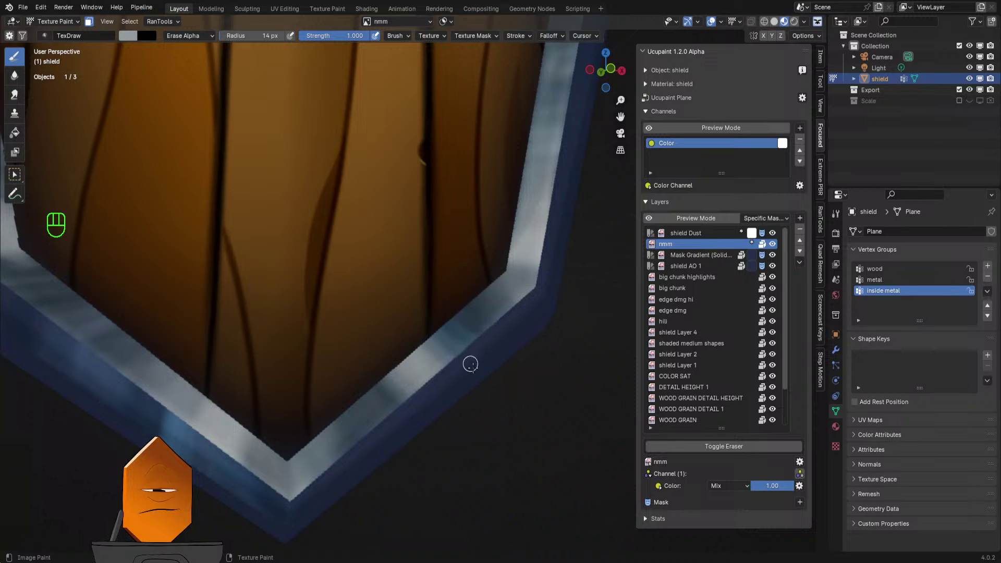
# - Align to the front view and set the eraser's stroke method to Line
pyautogui.keyDown('ctrl'); pyautogui.moveTo(500, 316); pyautogui.dragTo(521, 318, button='middle'); pyautogui.keyUp('ctrl')
pyautogui.keyDown('shift'); pyautogui.moveTo(516, 264); pyautogui.dragTo(507, 317, button='middle'); pyautogui.keyUp('shift')
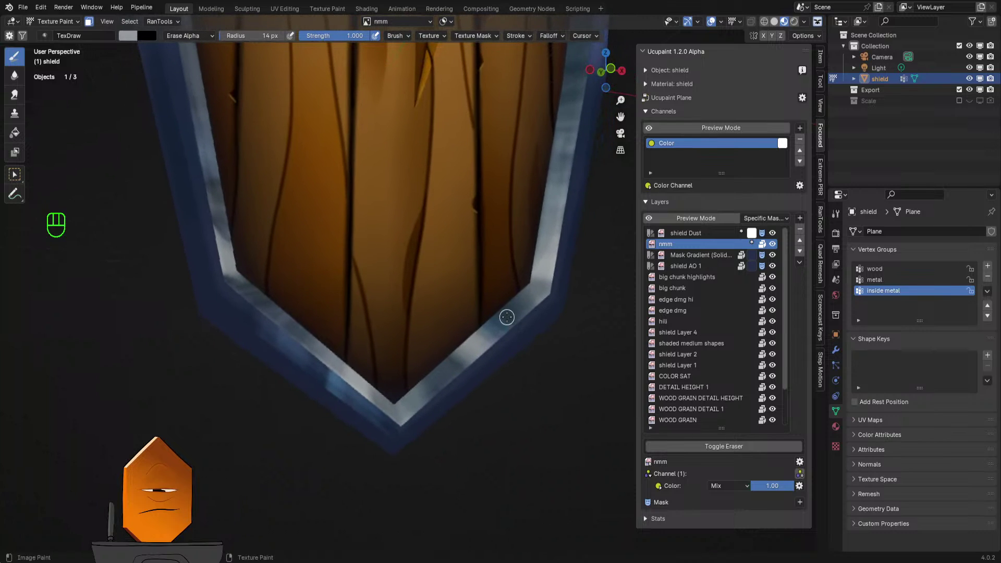
pyautogui.keyDown('ctrl'); pyautogui.moveTo(356, 359); pyautogui.dragTo(418, 376, button='middle'); pyautogui.keyUp('ctrl')
pyautogui.press('KP_1')
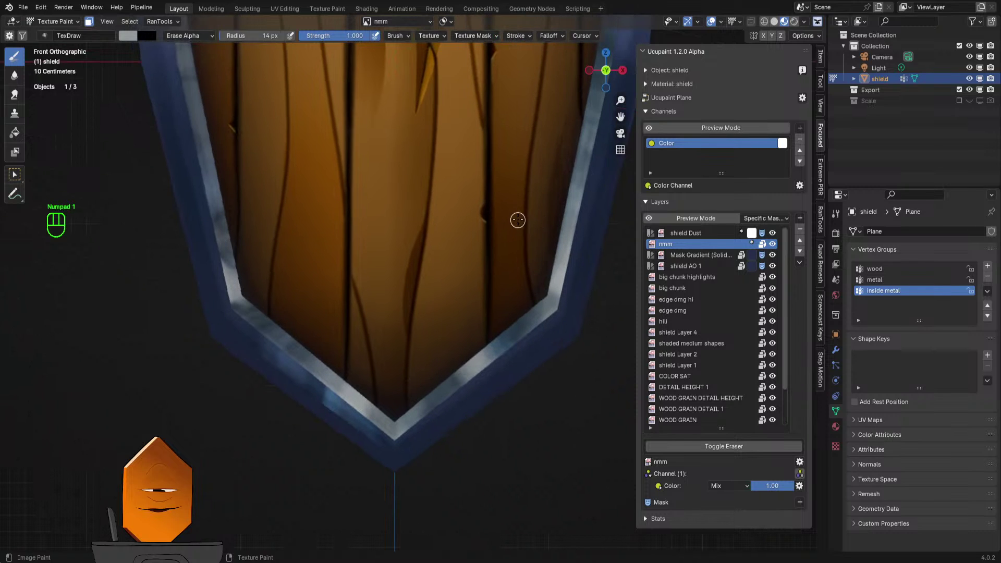
pyautogui.scroll(-4, 422, 314)
pyautogui.scroll(4, 468, 124)
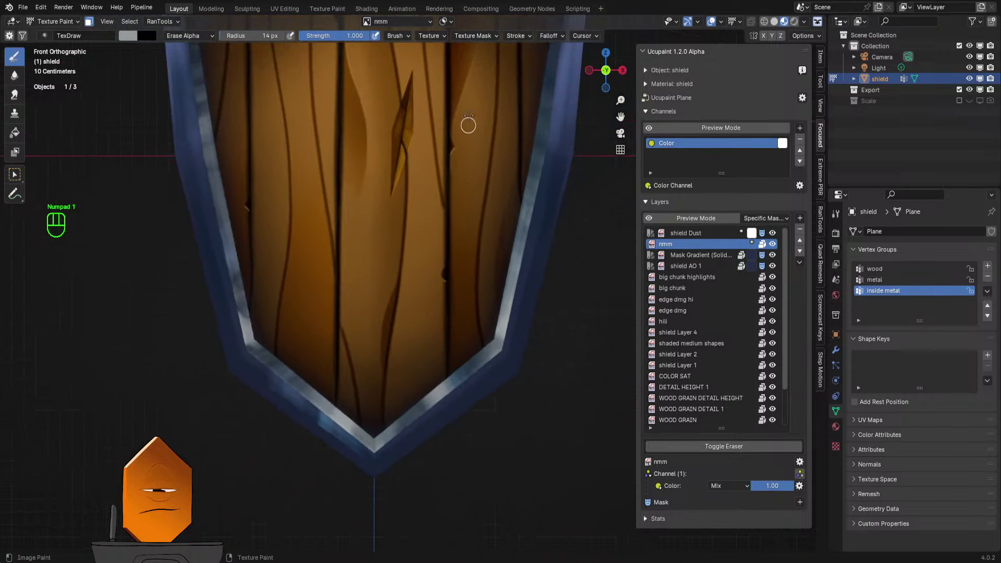
pyautogui.click(549, 35)
pyautogui.moveTo(517, 36)
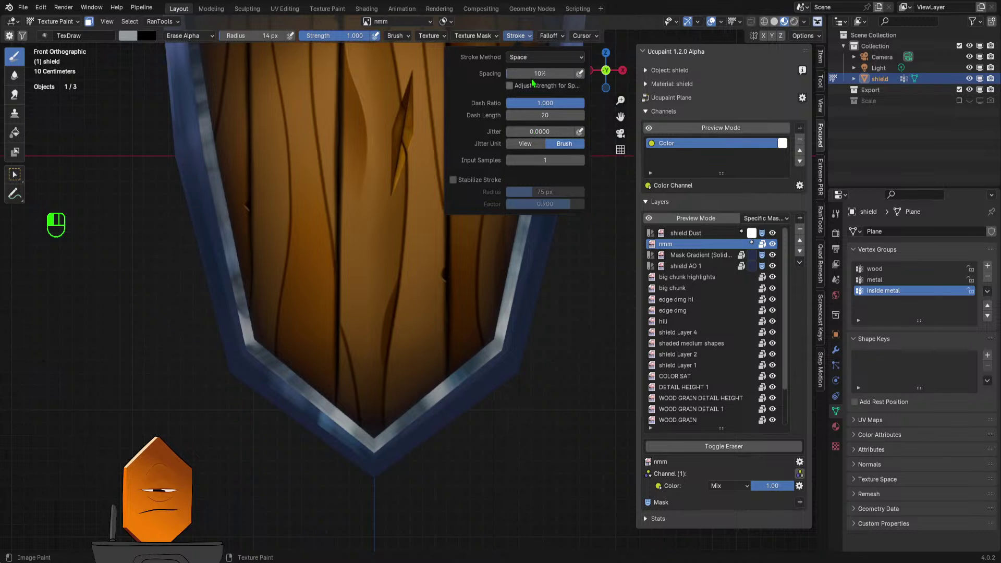
pyautogui.click(545, 56)
pyautogui.click(545, 128)
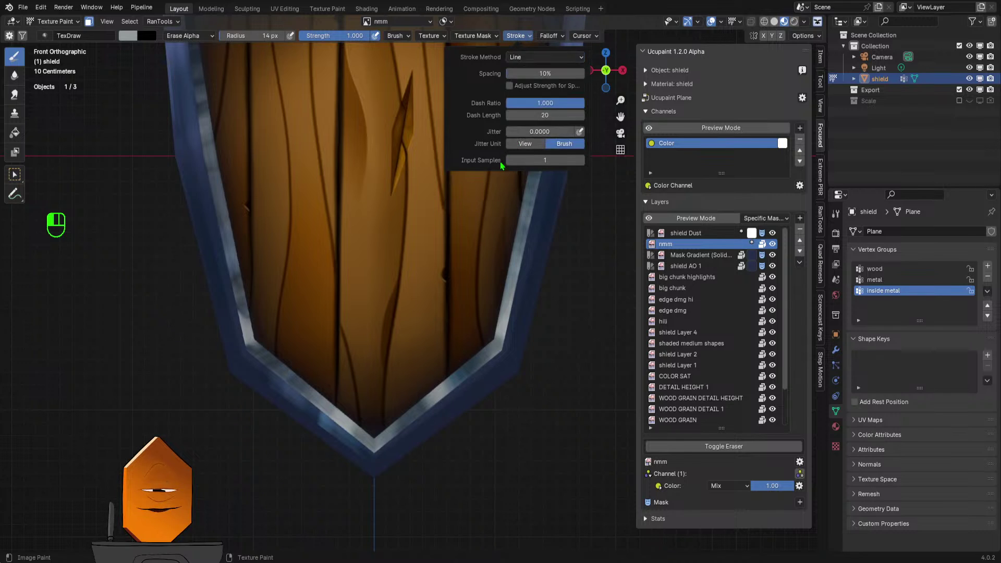
# - Erase the stray pale paint along the lower-left outer rim with straight strokes and save the file
pyautogui.moveTo(238, 356)
pyautogui.mouseDown()
pyautogui.moveTo(318, 404)
pyautogui.moveTo(390, 474)
pyautogui.mouseUp()
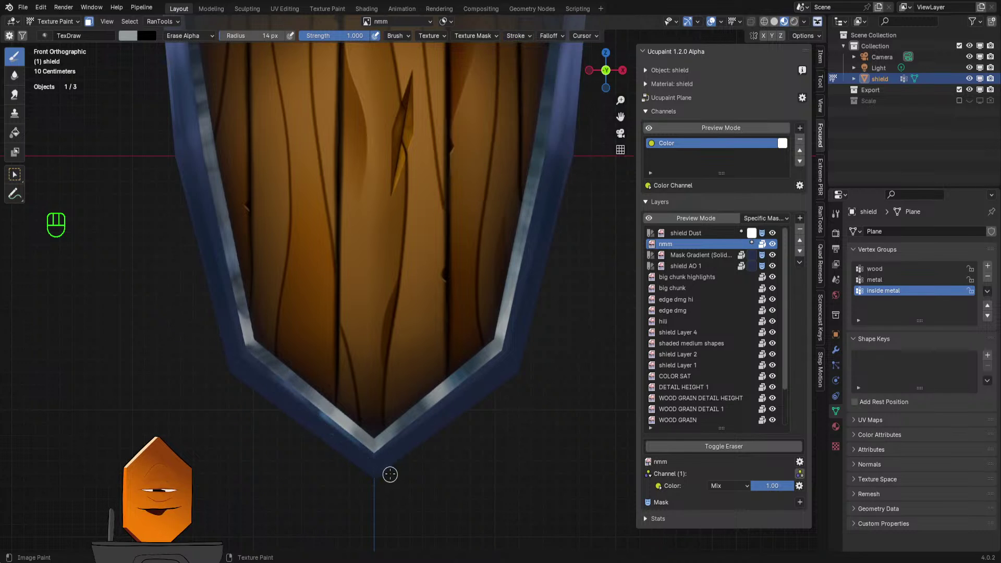
pyautogui.moveTo(245, 364); pyautogui.dragTo(385, 474)
pyautogui.moveTo(240, 357)
pyautogui.mouseDown()
pyautogui.moveTo(377, 451)
pyautogui.moveTo(382, 465)
pyautogui.mouseUp()
pyautogui.moveTo(240, 350); pyautogui.dragTo(384, 474)
pyautogui.hotkey('ctrl', 'z')
pyautogui.moveTo(239, 367); pyautogui.dragTo(390, 471)
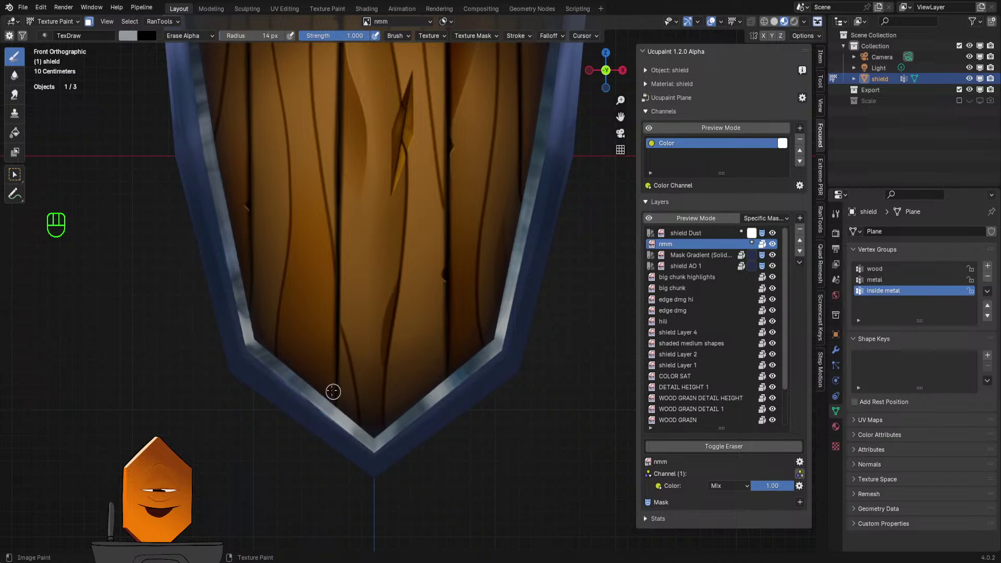
pyautogui.moveTo(244, 359); pyautogui.dragTo(377, 460)
pyautogui.moveTo(254, 361); pyautogui.dragTo(351, 449)
pyautogui.scroll(-5, 312, 298)
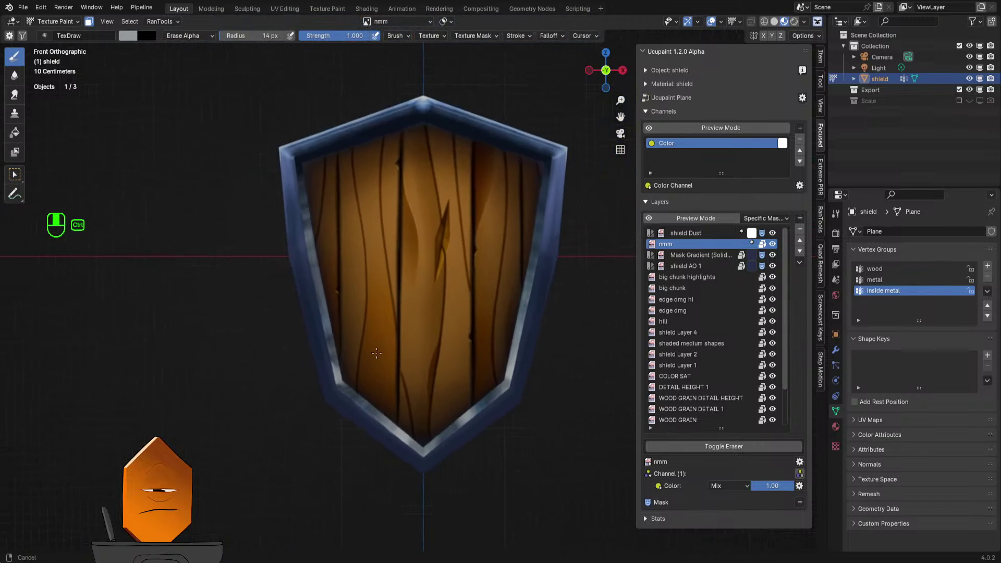
pyautogui.hotkey('ctrl', 's')
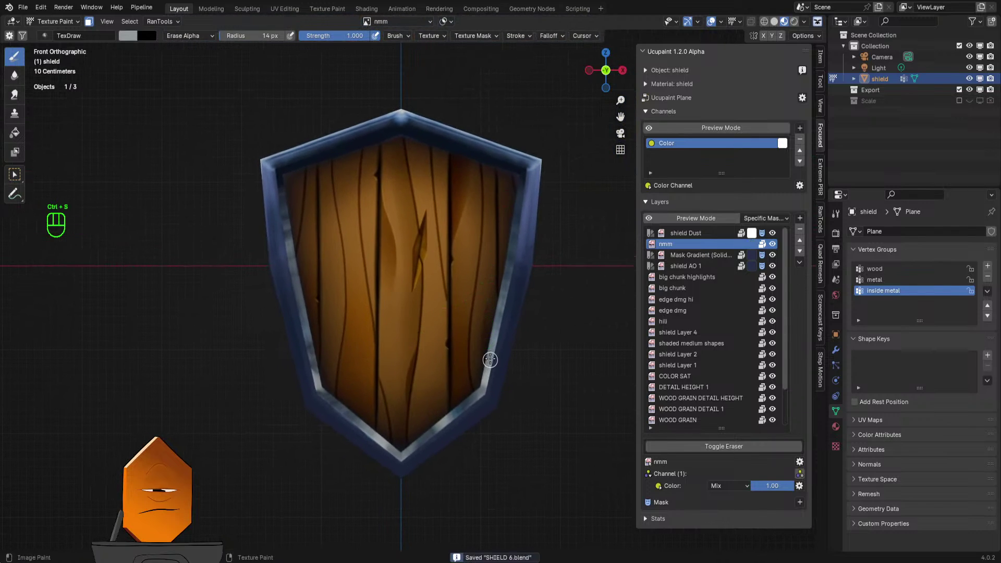
# - Deselect all faces in Edit Mode, select the metal vertex group and return to texture painting with only those faces paintable
pyautogui.scroll(-3, 511, 245)
pyautogui.moveTo(509, 257)
pyautogui.mouseDown(button='middle')
pyautogui.moveTo(507, 310)
pyautogui.moveTo(511, 280)
pyautogui.moveTo(510, 311)
pyautogui.moveTo(514, 301)
pyautogui.moveTo(509, 277)
pyautogui.moveTo(485, 345)
pyautogui.moveTo(491, 281)
pyautogui.moveTo(474, 286)
pyautogui.mouseUp(button='middle')
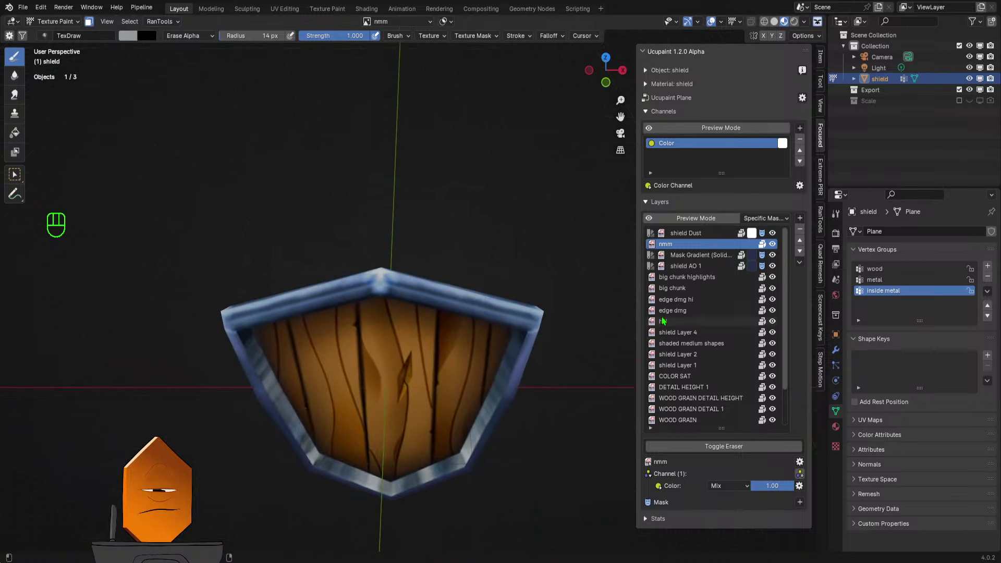
pyautogui.press('Tab')
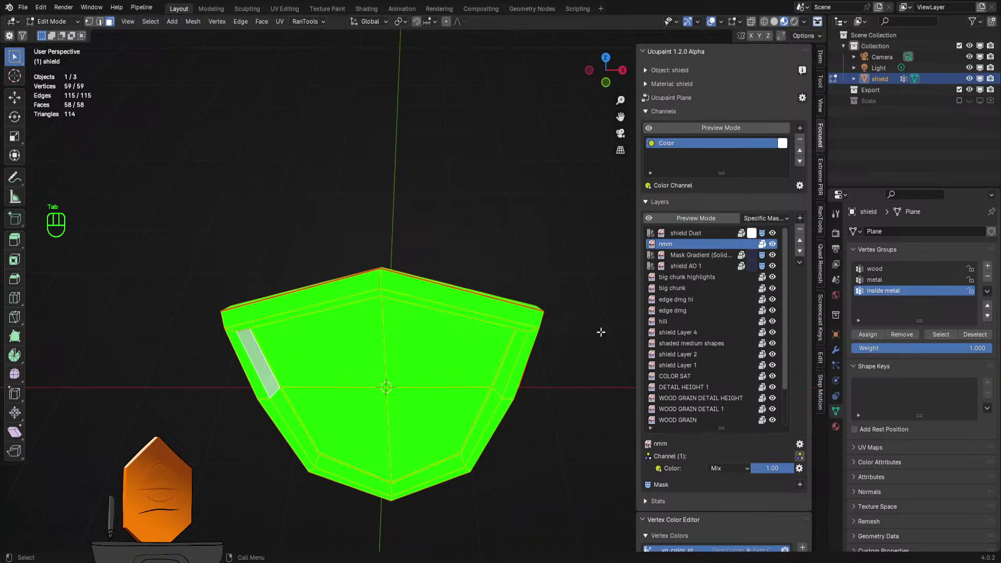
pyautogui.click(881, 281)
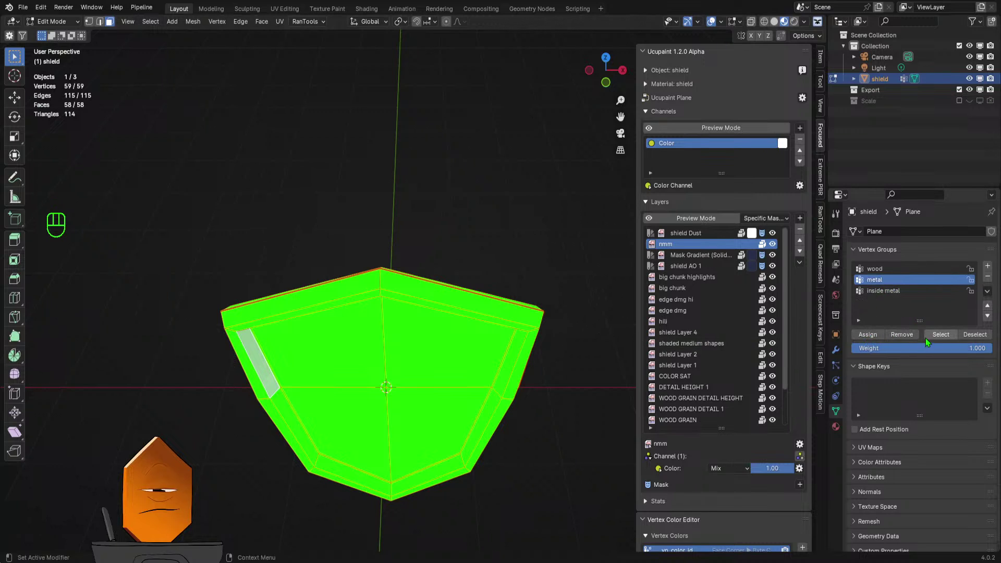
pyautogui.click(619, 320)
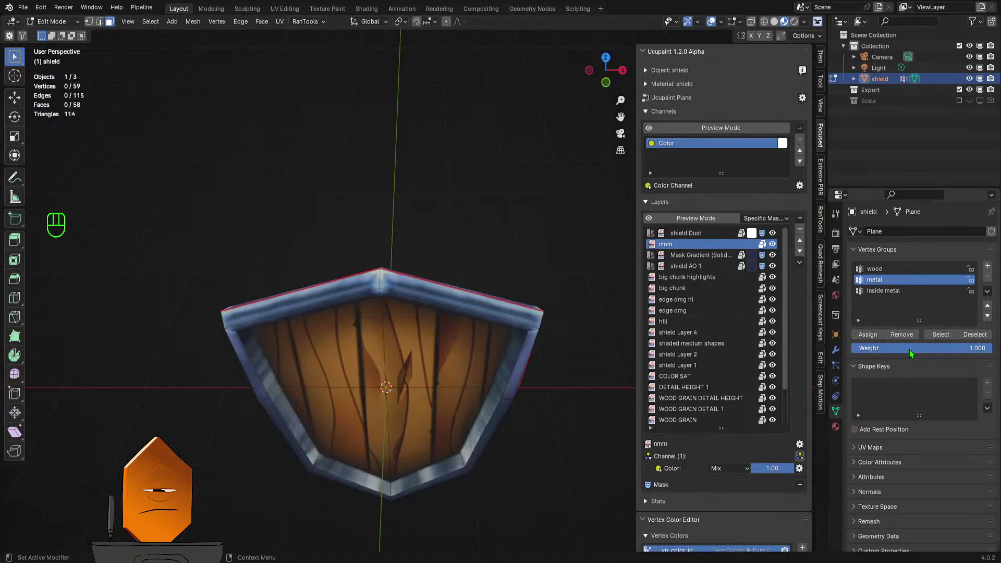
pyautogui.click(937, 335)
pyautogui.press('Tab')
pyautogui.moveTo(563, 261); pyautogui.dragTo(461, 266, button='middle')
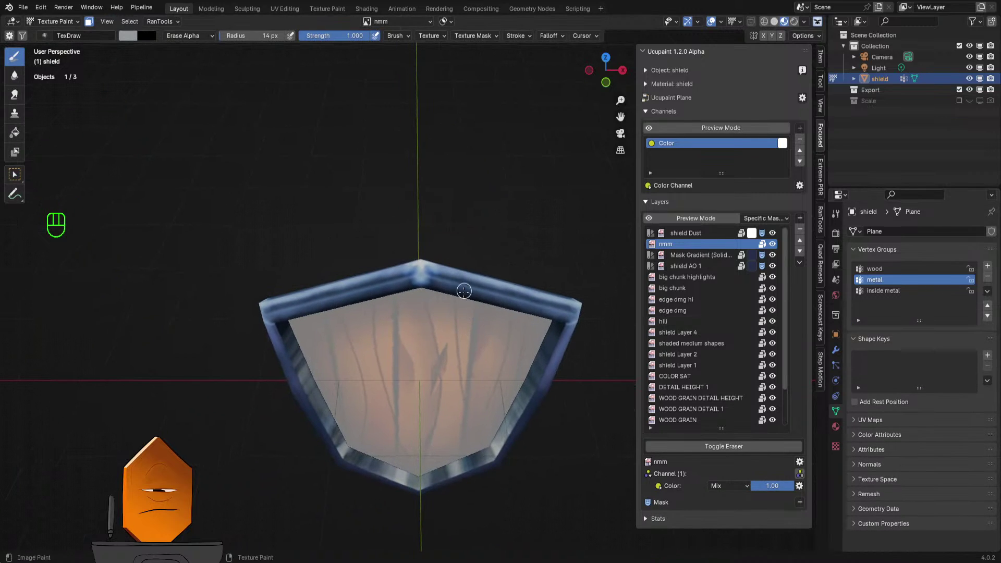
# - Align to the top view and undo the last brush strokes on the rim's upper side
pyautogui.hotkey('ctrl', 'z')
pyautogui.moveTo(512, 271); pyautogui.dragTo(468, 325, button='middle')
pyautogui.press('KP_7')
pyautogui.keyDown('ctrl'); pyautogui.scroll(3, 398, 309); pyautogui.keyUp('ctrl')
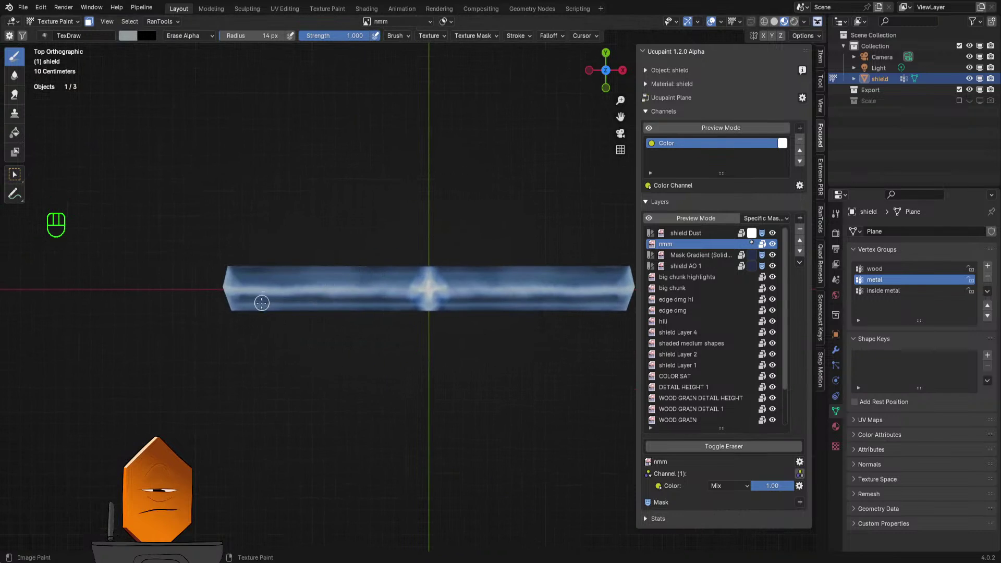
pyautogui.hotkey('ctrl', 'z')
pyautogui.hotkey('ctrl', 'z')
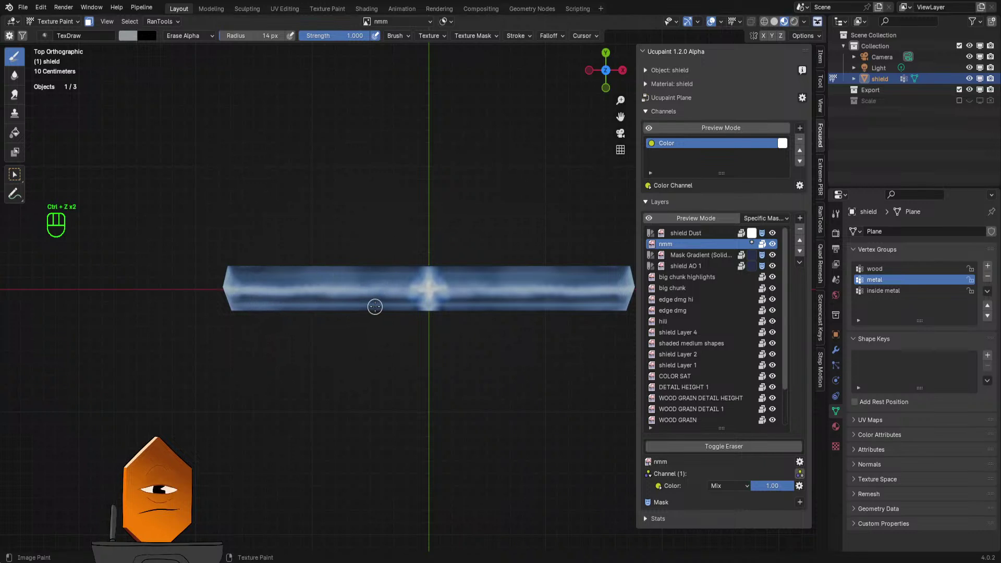
# - Try a straight stroke in the sampled blue across the left half of the rim's upper side, and undo it
pyautogui.press('s')
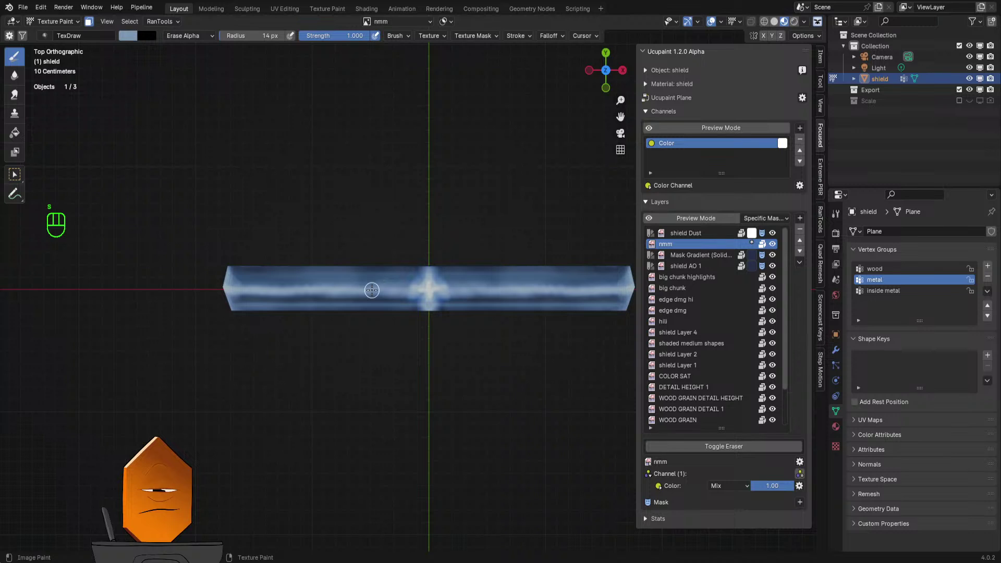
pyautogui.moveTo(372, 278)
pyautogui.mouseDown()
pyautogui.moveTo(373, 297)
pyautogui.moveTo(364, 297)
pyautogui.mouseUp()
pyautogui.hotkey('ctrl', 'z')
pyautogui.hotkey('ctrl', 'z')
pyautogui.moveTo(393, 331); pyautogui.dragTo(391, 273, button='middle')
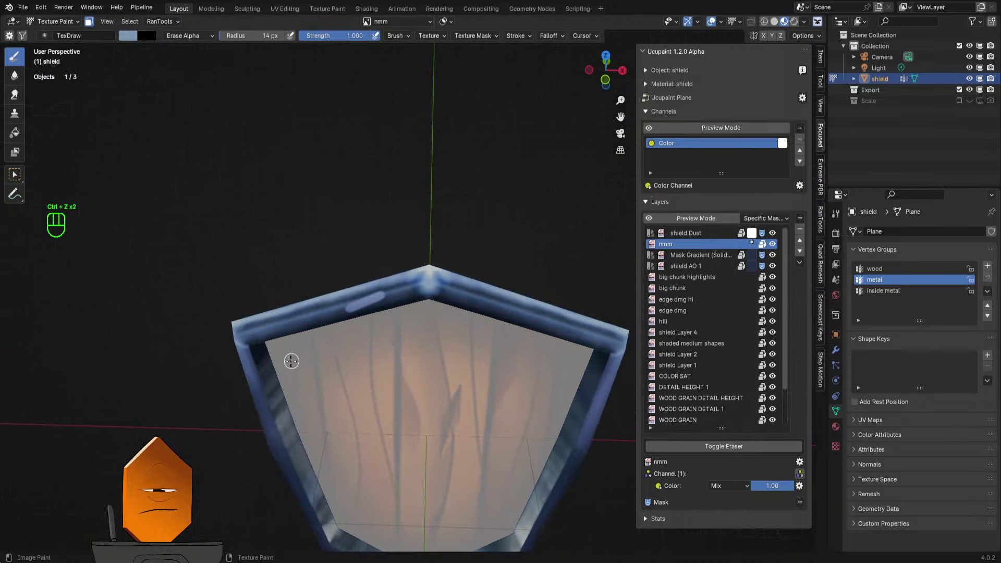
pyautogui.hotkey('ctrl', 'z')
# - Set the brush's stroke method to Dots, undo the last test stroke and align to the top view
pyautogui.click(518, 36)
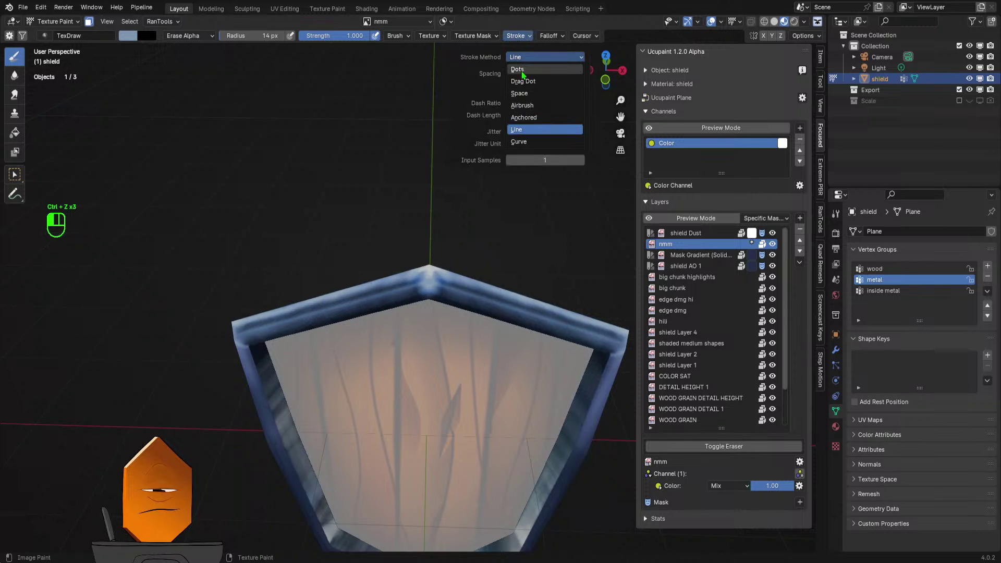
pyautogui.hotkey('ctrl', 'z')
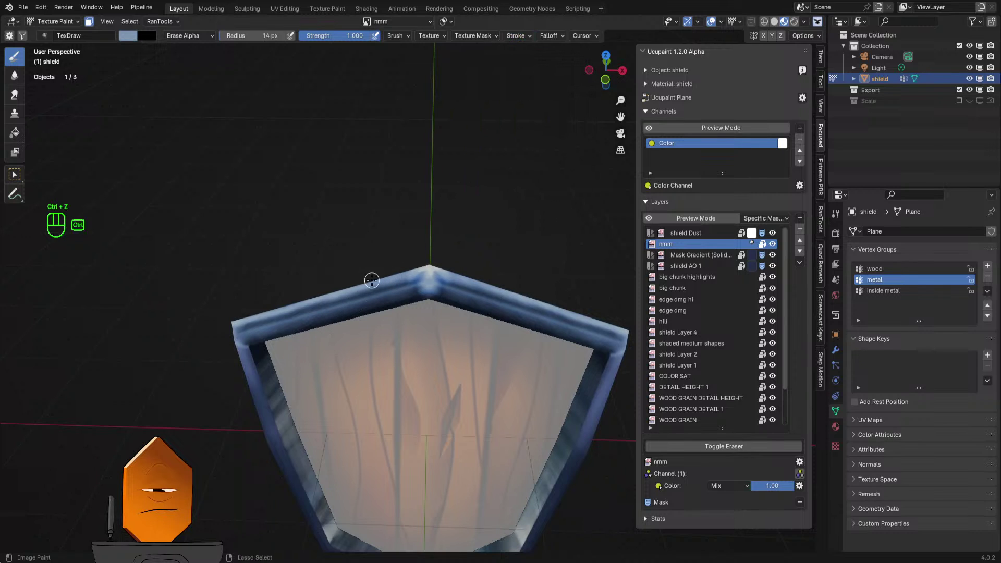
pyautogui.moveTo(369, 279); pyautogui.dragTo(373, 340, button='middle')
pyautogui.press('KP_7')
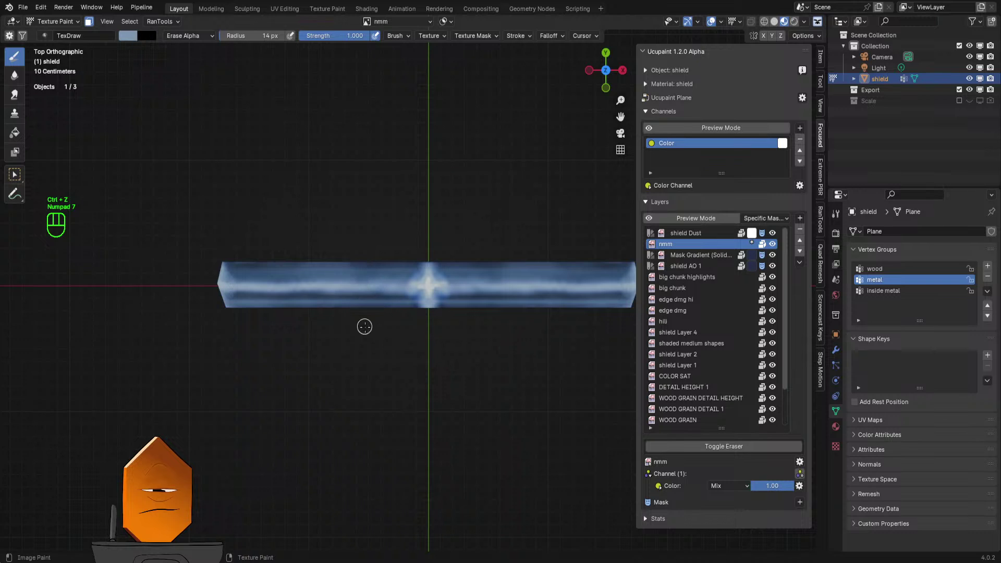
# - Make all faces paintable, hide the overlays and examine the whole shield's wood and metal rim from the front
pyautogui.moveTo(367, 339)
pyautogui.mouseDown(button='middle')
pyautogui.moveTo(409, 232)
pyautogui.moveTo(440, 293)
pyautogui.moveTo(490, 293)
pyautogui.moveTo(511, 314)
pyautogui.moveTo(516, 291)
pyautogui.moveTo(516, 333)
pyautogui.moveTo(527, 281)
pyautogui.moveTo(561, 261)
pyautogui.moveTo(539, 288)
pyautogui.moveTo(495, 270)
pyautogui.moveTo(492, 258)
pyautogui.mouseUp(button='middle')
pyautogui.press('a')
pyautogui.hotkey('shift', 'alt', 'z')
pyautogui.keyDown('shift'); pyautogui.moveTo(498, 292); pyautogui.dragTo(496, 147, button='middle'); pyautogui.keyUp('shift')
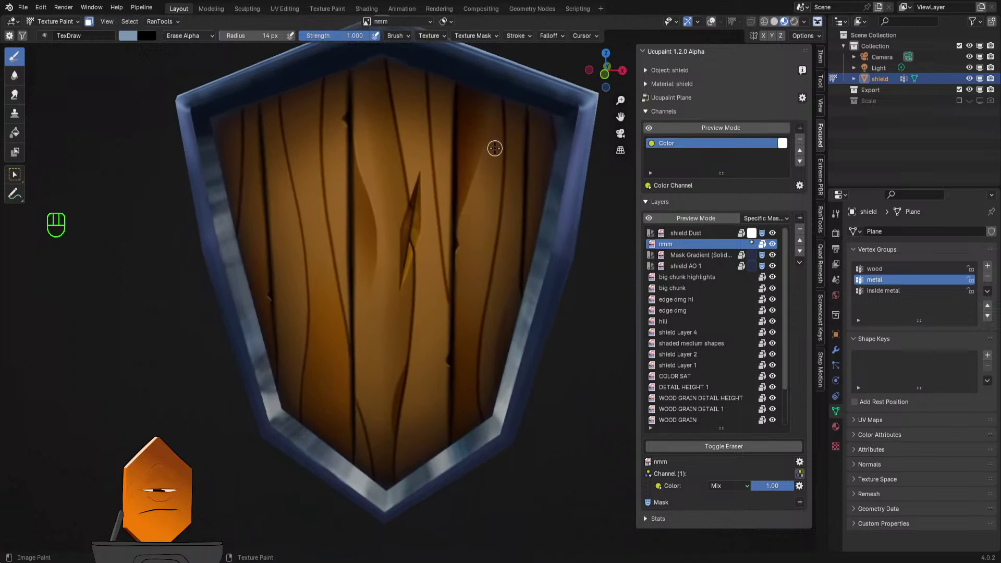
pyautogui.moveTo(520, 262); pyautogui.dragTo(563, 249, button='middle')
pyautogui.moveTo(559, 249)
pyautogui.mouseDown(button='middle')
pyautogui.moveTo(562, 229)
pyautogui.moveTo(529, 257)
pyautogui.mouseUp(button='middle')
# - Examine the shield's mesh in Edit Mode with solid shading and overlays shown, deselect everything and return to face selection
pyautogui.press('Tab')
pyautogui.press('z')
pyautogui.click(593, 269)
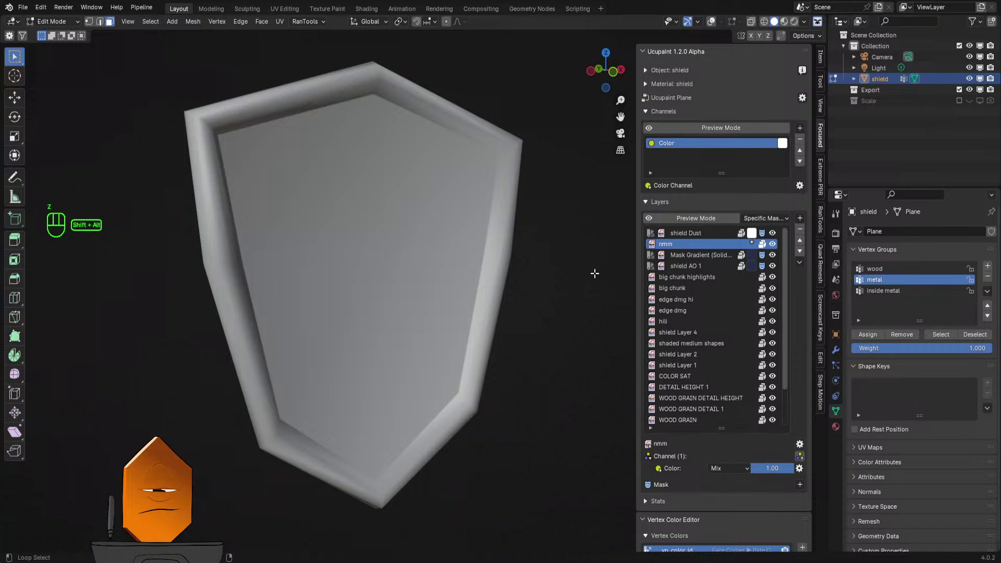
pyautogui.hotkey('shift', 'alt', 'z')
pyautogui.hotkey('alt', 'a')
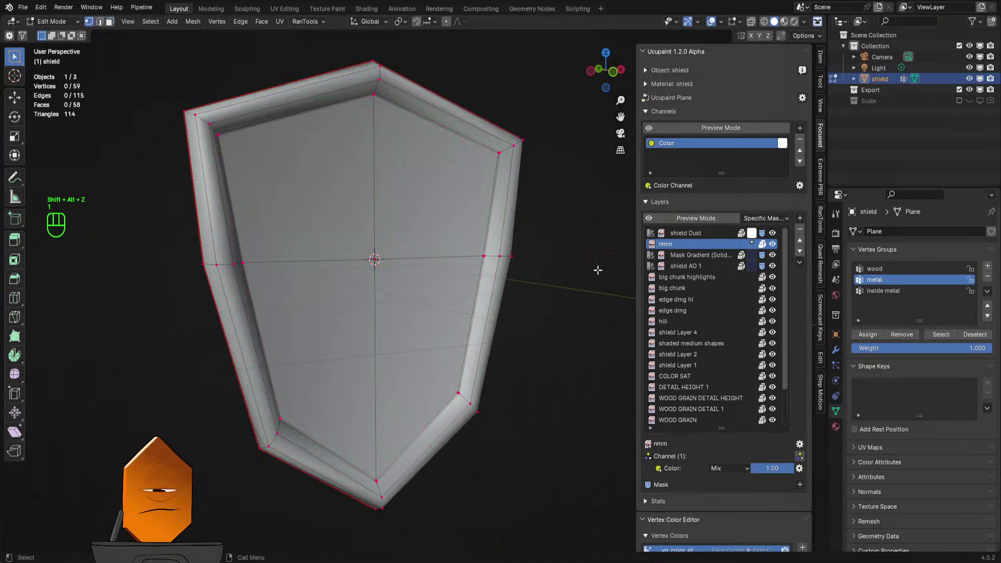
pyautogui.moveTo(599, 271); pyautogui.dragTo(570, 265, button='middle')
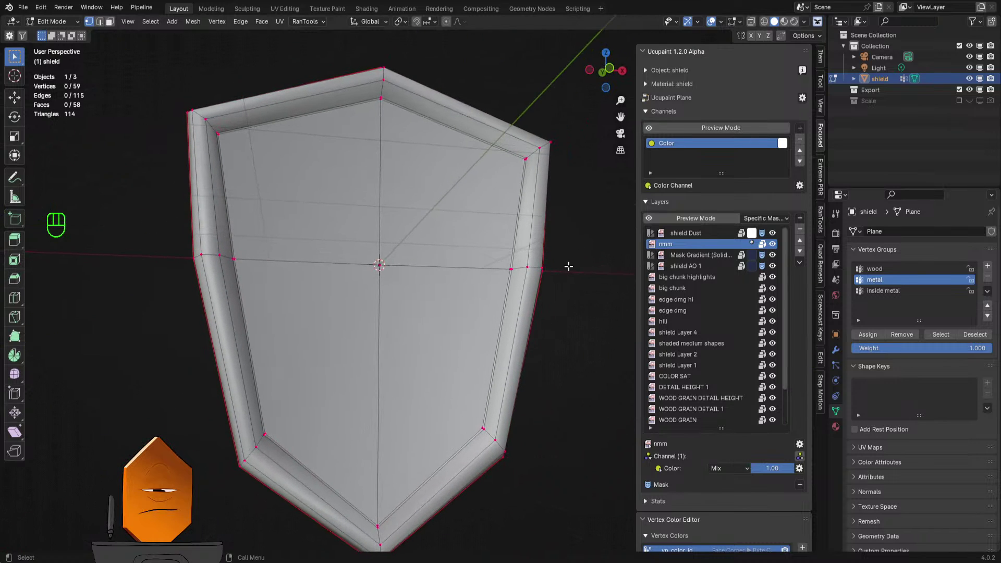
pyautogui.press('Tab')
pyautogui.press('3')
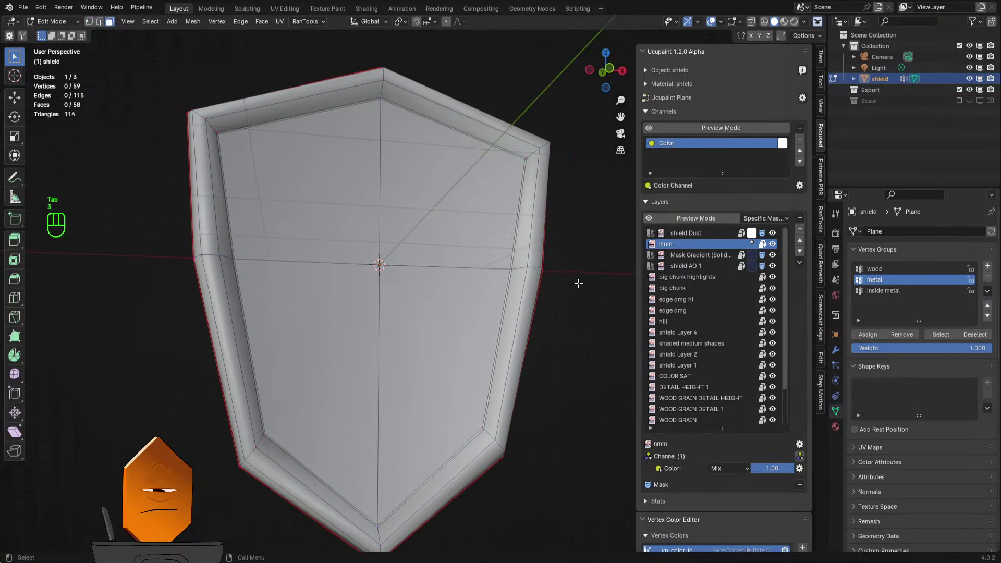
# - Restore the textured Material Preview shading, return to Texture Paint mode and look at the rim's upper side
pyautogui.press('z')
pyautogui.click(576, 340)
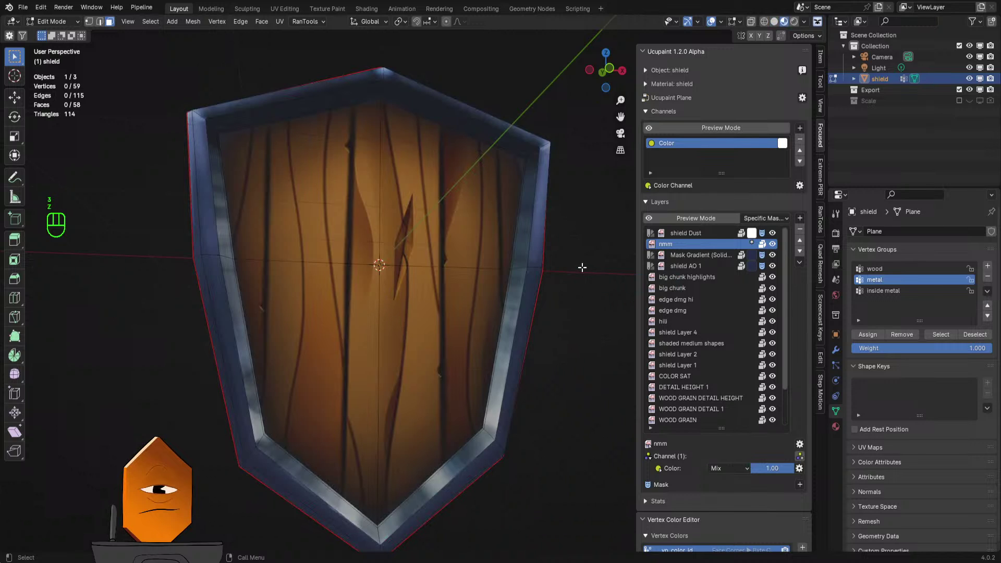
pyautogui.press('Tab')
pyautogui.click(618, 238)
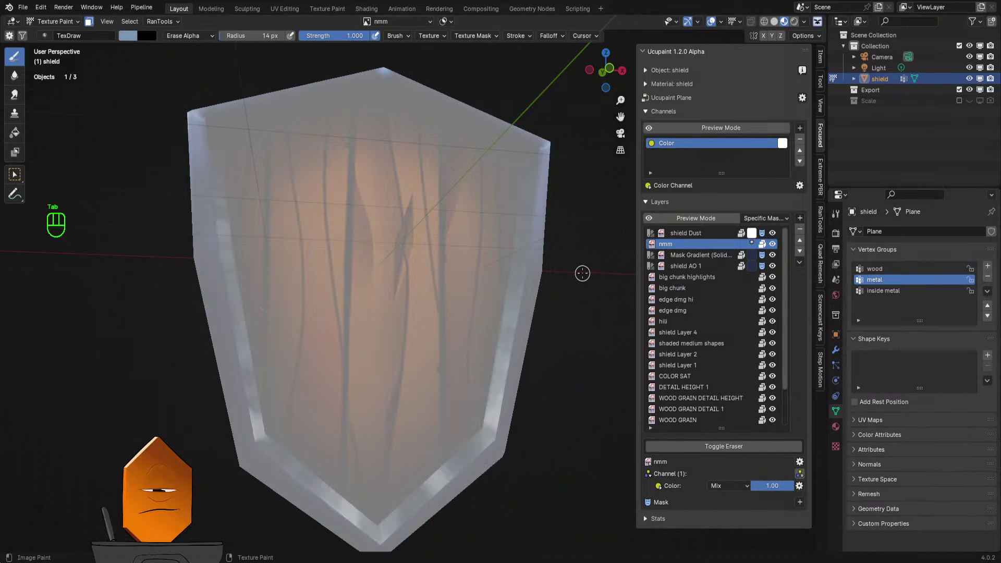
pyautogui.moveTo(582, 273)
pyautogui.mouseDown(button='middle')
pyautogui.moveTo(573, 331)
pyautogui.moveTo(574, 318)
pyautogui.mouseUp(button='middle')
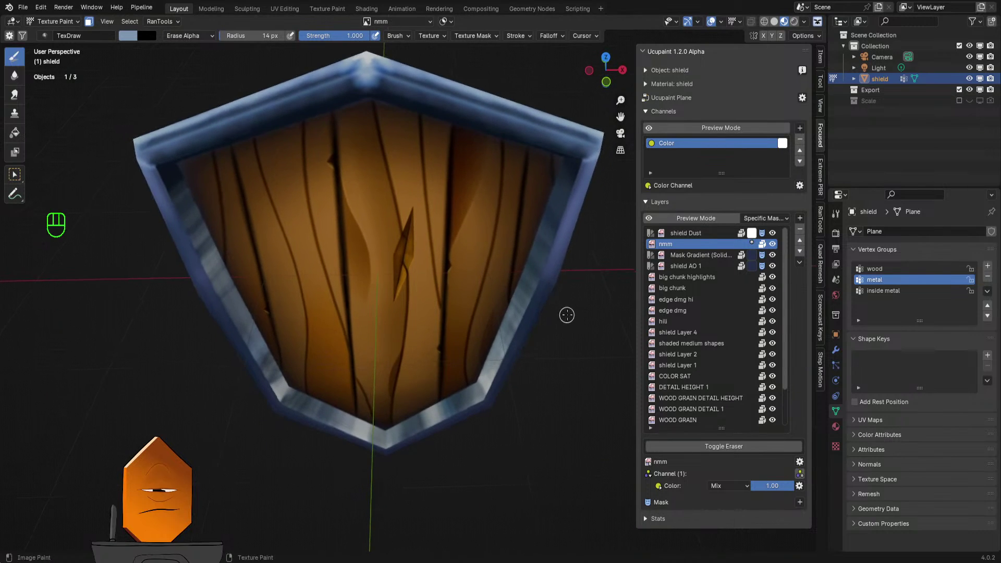
# - Select the metal vertex group's faces in Edit Mode and return to texture painting in the top view
pyautogui.press('Tab')
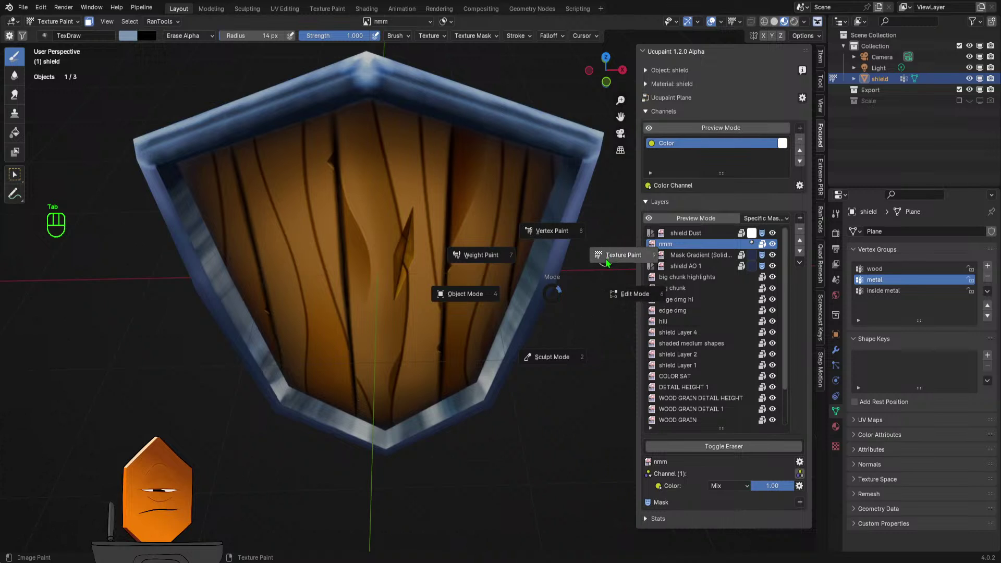
pyautogui.click(624, 293)
pyautogui.click(599, 342)
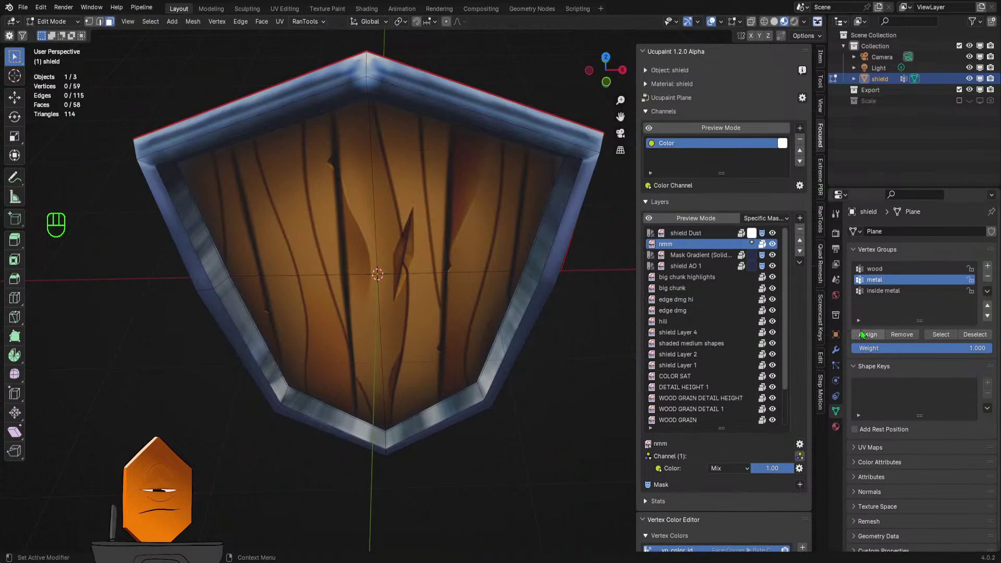
pyautogui.click(941, 335)
pyautogui.press('Tab')
pyautogui.moveTo(539, 300)
pyautogui.mouseDown(button='middle')
pyautogui.moveTo(521, 412)
pyautogui.moveTo(505, 322)
pyautogui.mouseUp(button='middle')
pyautogui.press('KP_7')
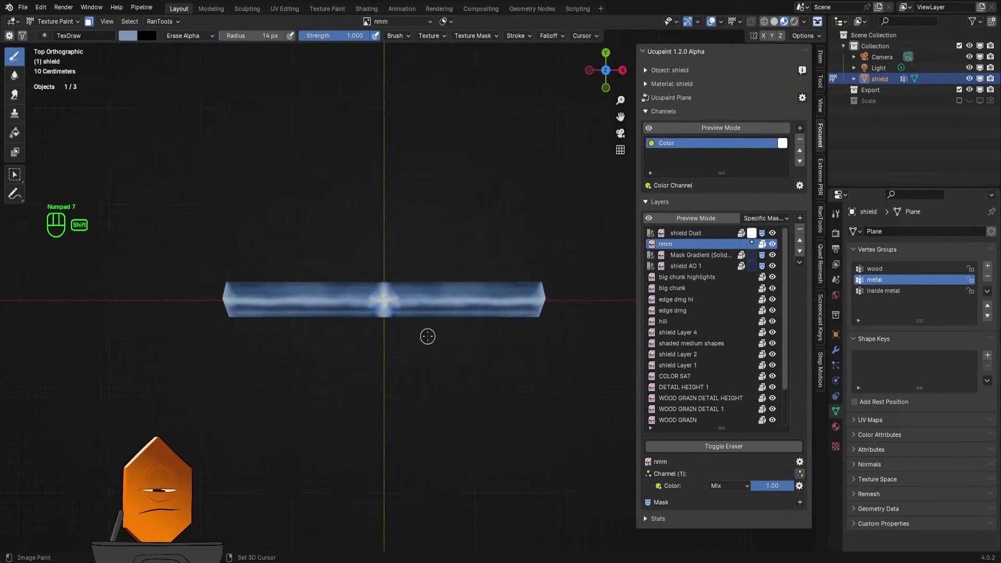
pyautogui.scroll(2, 427, 335)
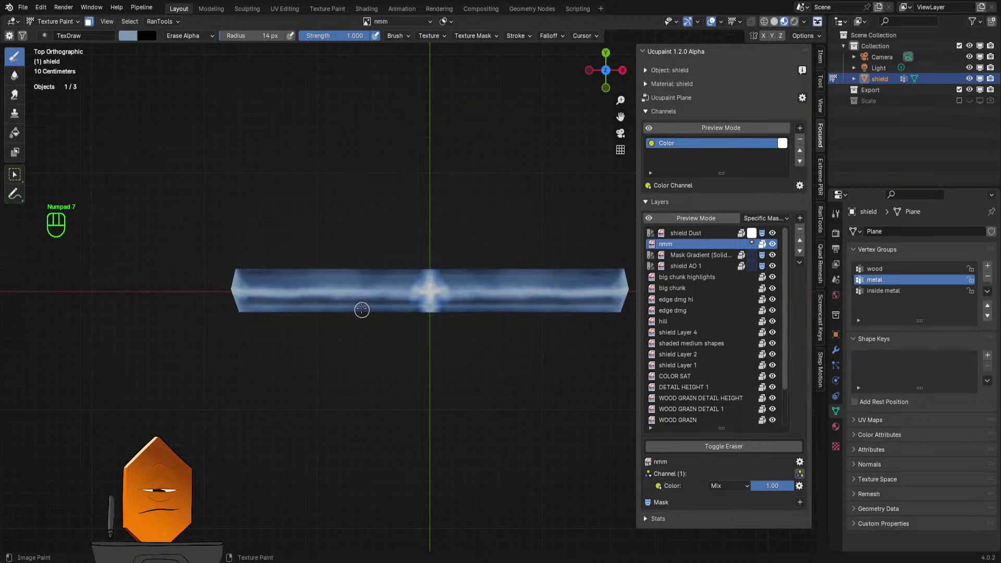
pyautogui.keyDown('shift'); pyautogui.moveTo(373, 329); pyautogui.dragTo(449, 316, button='middle'); pyautogui.keyUp('shift')
# - Limit texture painting to the two front-facing faces of the rim's upper side and align to the top view
pyautogui.press('Tab')
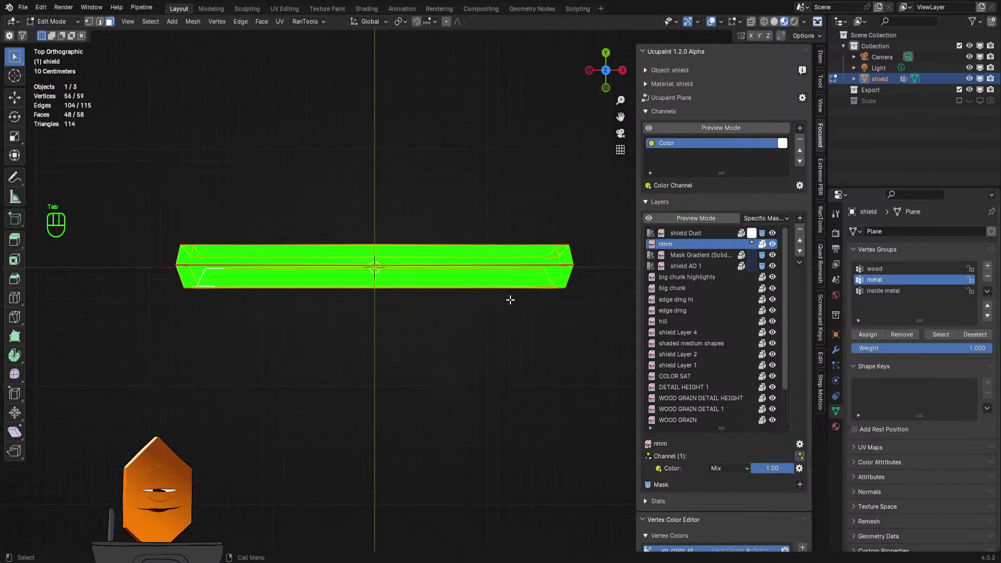
pyautogui.moveTo(402, 240); pyautogui.dragTo(305, 162, button='middle')
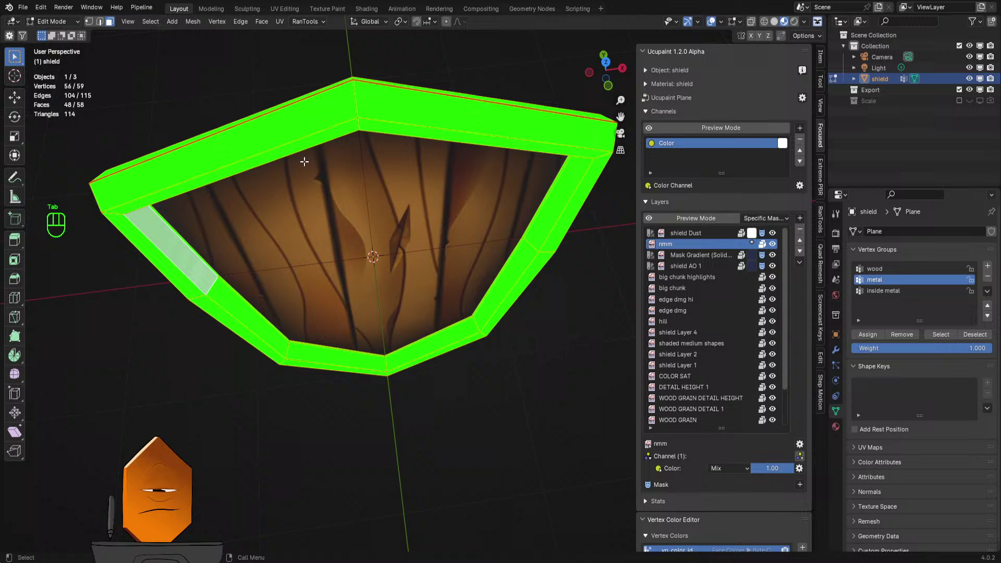
pyautogui.click(330, 119)
pyautogui.keyDown('shift'); pyautogui.click(388, 138); pyautogui.keyUp('shift')
pyautogui.moveTo(388, 139)
pyautogui.mouseDown(button='middle')
pyautogui.moveTo(386, 161)
pyautogui.moveTo(454, 255)
pyautogui.mouseUp(button='middle')
pyautogui.press('Tab')
pyautogui.press('KP_7')
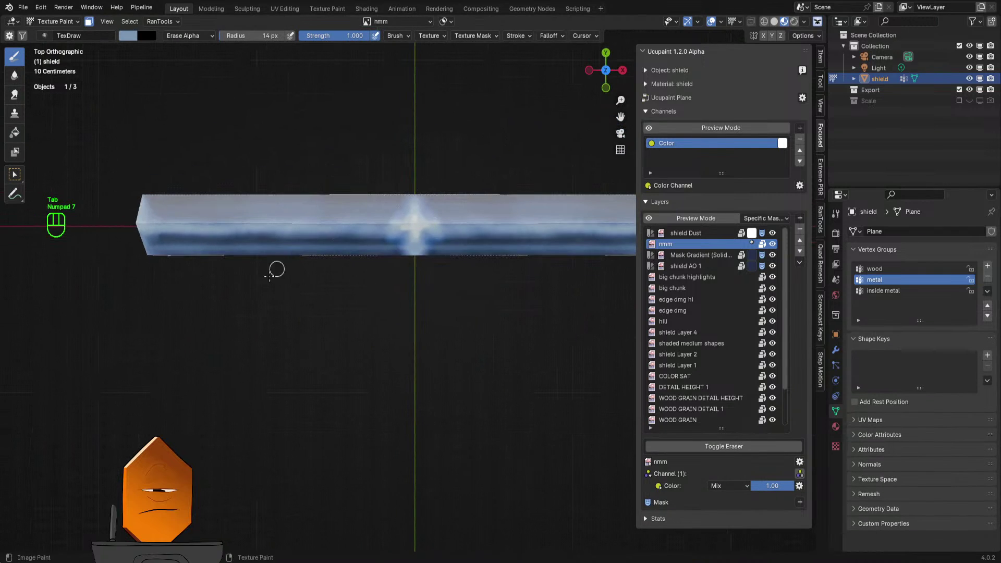
# - Try a vertical blue reflection across the upper rim's left half with a 43 px brush at strength 1.000, and undo the strokes
pyautogui.press('f')
pyautogui.click(234, 227)
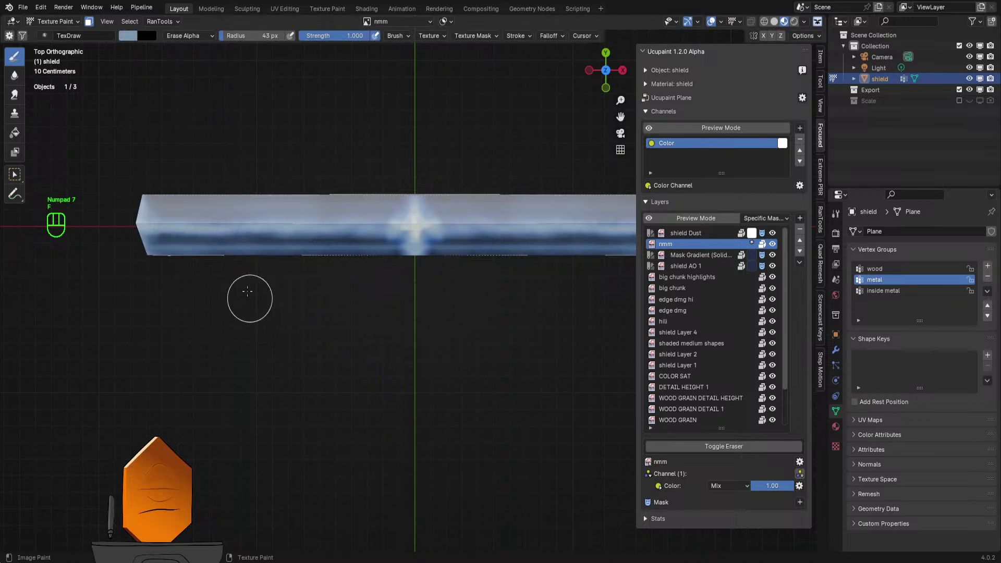
pyautogui.hotkey('shift', 'f')
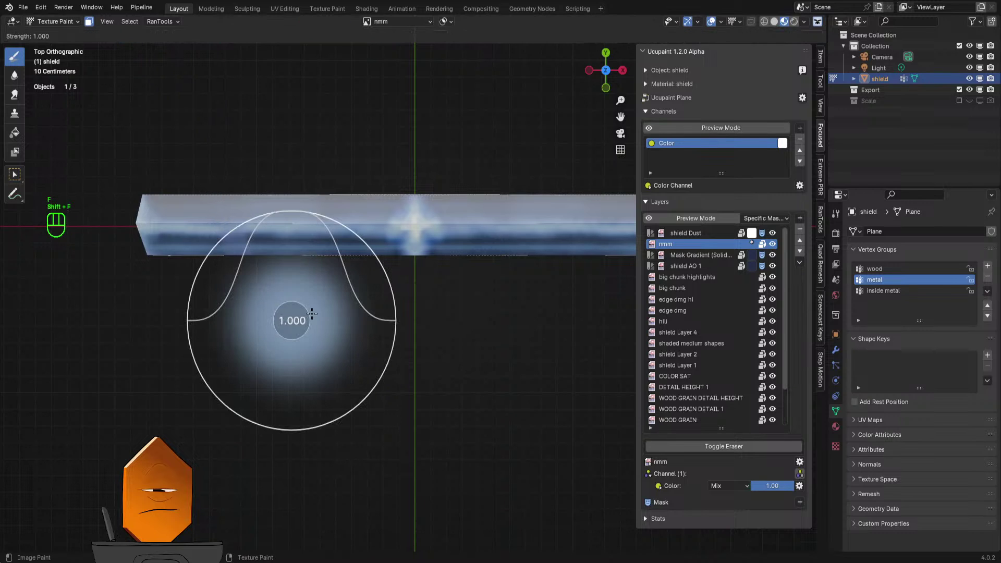
pyautogui.click(312, 313)
pyautogui.press('s')
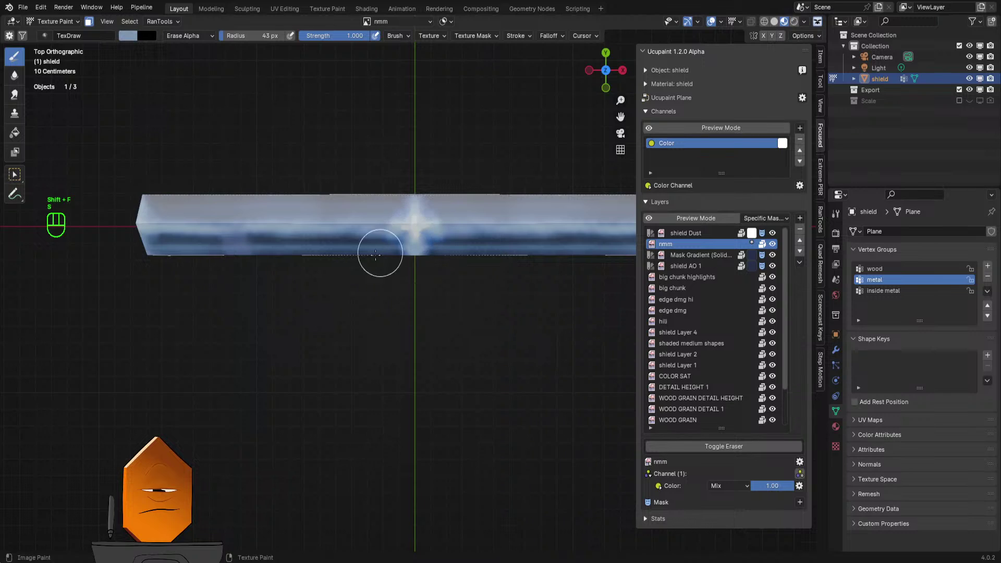
pyautogui.click(239, 229)
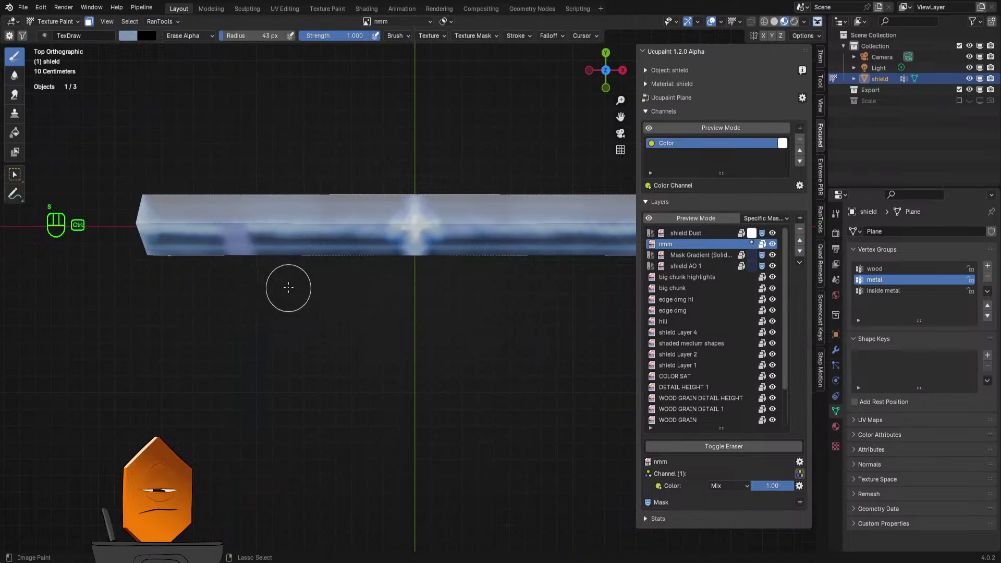
pyautogui.hotkey('ctrl', 'z')
pyautogui.hotkey('ctrl', 'z')
pyautogui.hotkey('ctrl', 'z')
# - Sample the pale central highlight, set the brush radius to 31 px and paint a vertical reflection across the upper rim's left half
pyautogui.press('s')
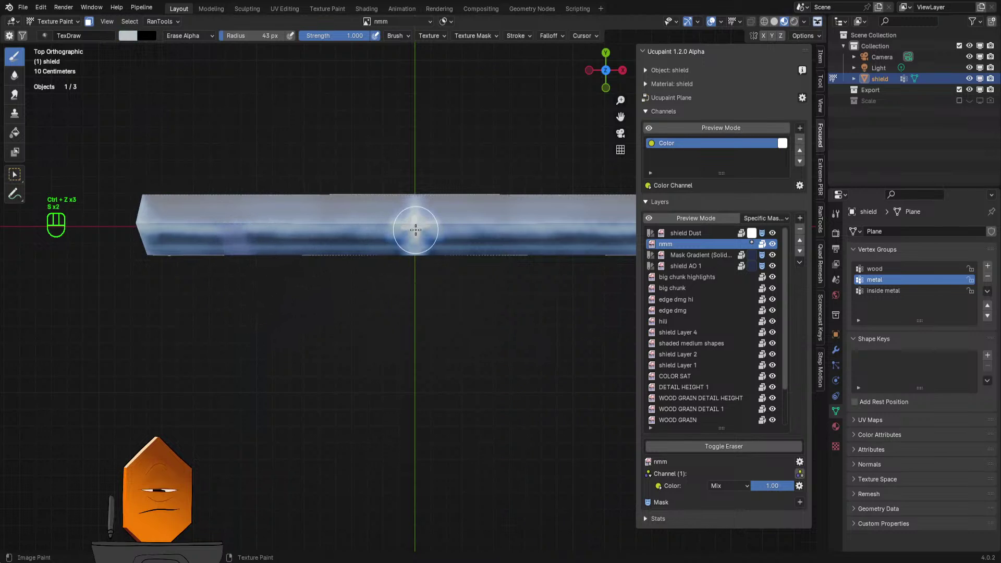
pyautogui.click(416, 229)
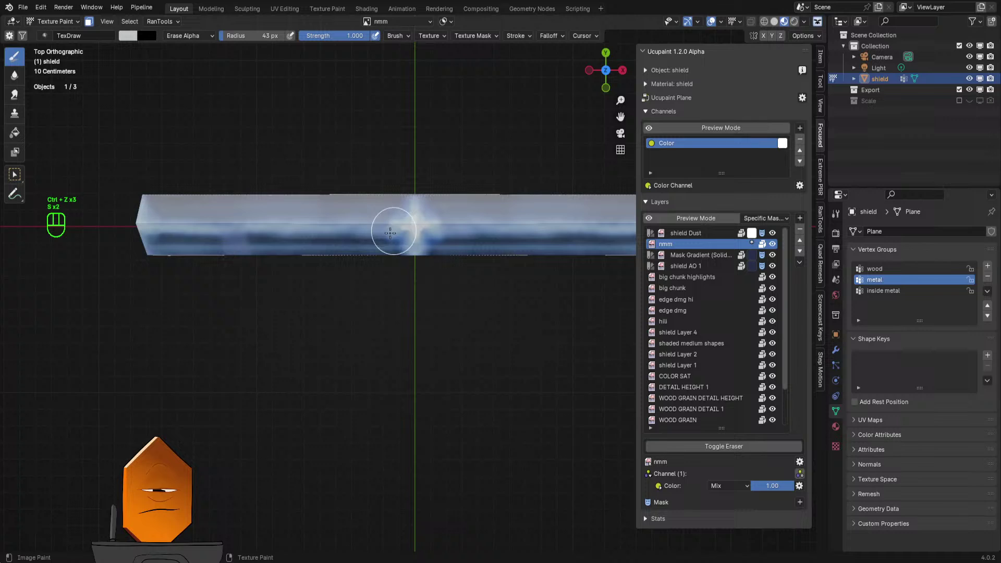
pyautogui.rightClick(376, 300)
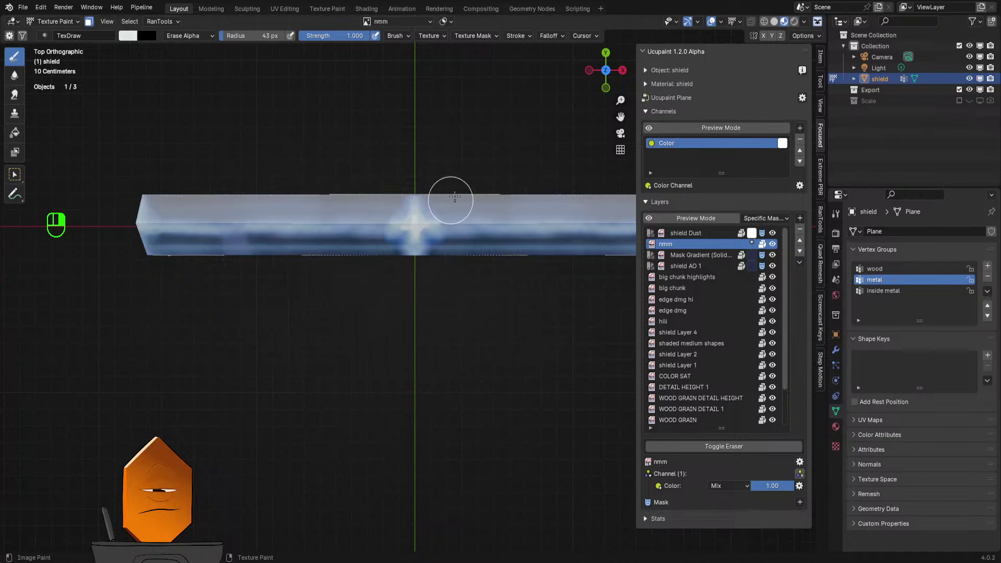
pyautogui.press('f')
pyautogui.click(258, 254)
pyautogui.moveTo(237, 232); pyautogui.dragTo(241, 246)
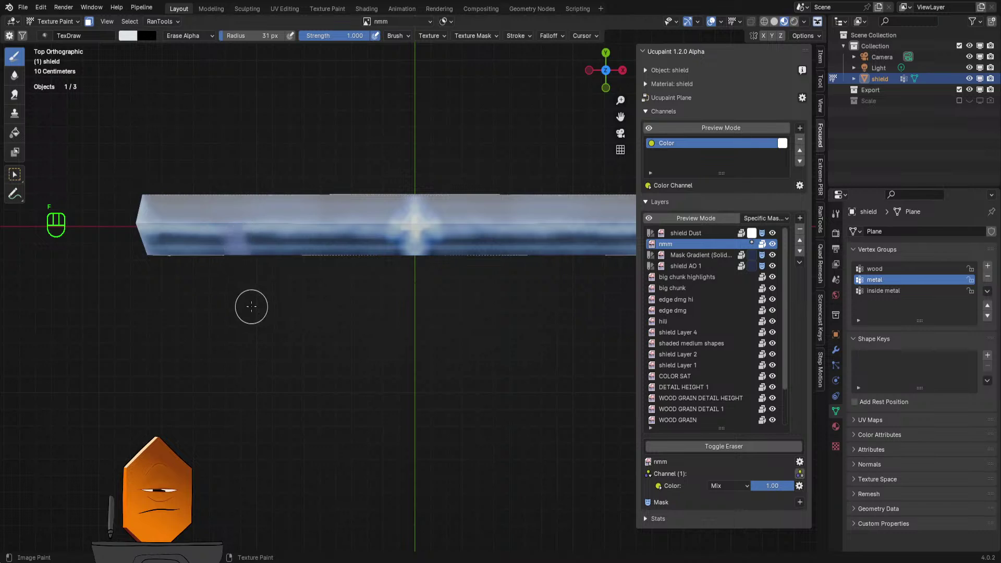
# - Undo all the reflection strokes on the left half of the rim's upper side
pyautogui.moveTo(297, 340); pyautogui.dragTo(286, 296, button='middle')
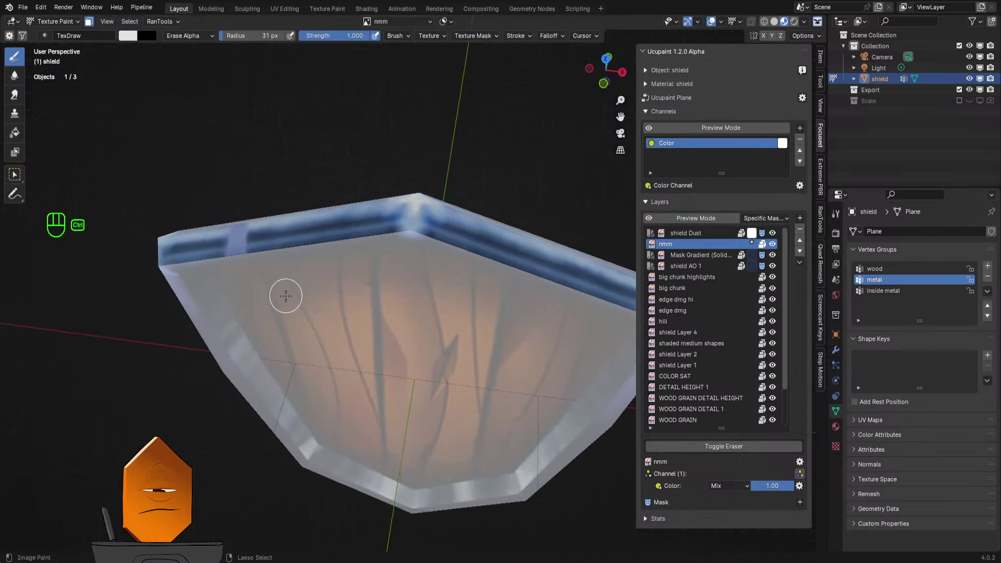
pyautogui.hotkey('ctrl', 'z')
pyautogui.hotkey('ctrl', 'z')
pyautogui.hotkey('ctrl', 'z')
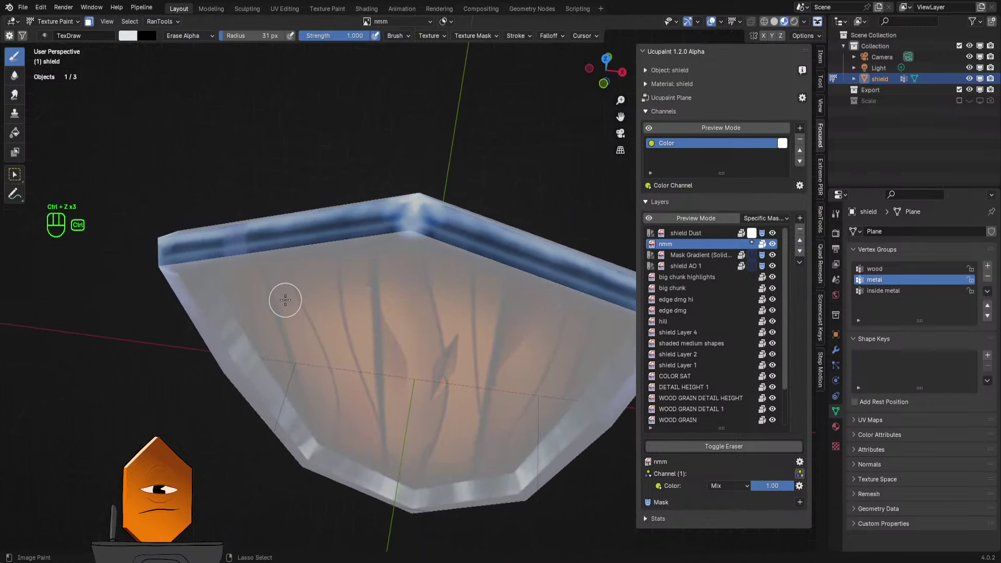
pyautogui.hotkey('ctrl', 'z')
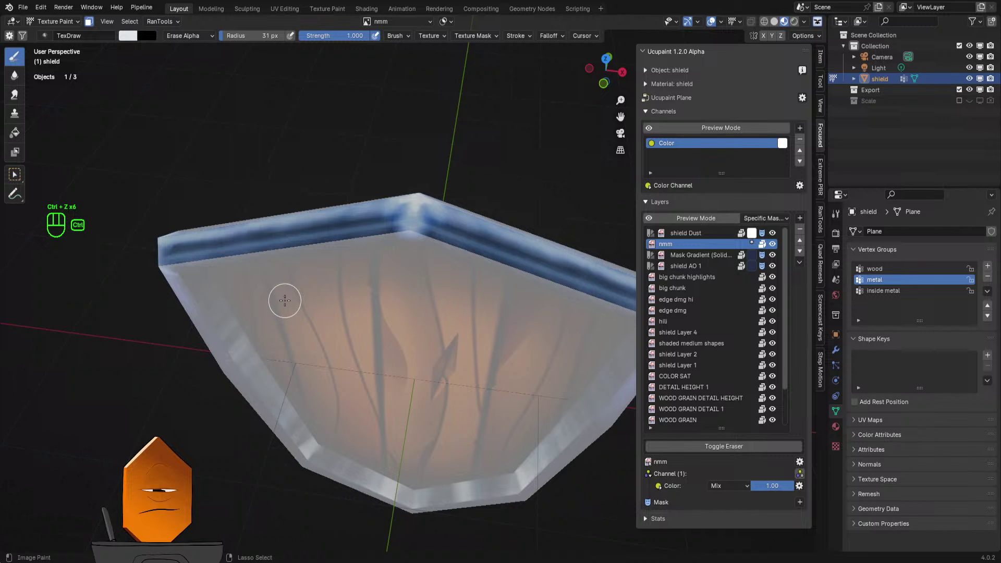
# - Make all faces paintable again, select the shield Dust layer and save the file
pyautogui.moveTo(285, 301)
pyautogui.mouseDown(button='middle')
pyautogui.moveTo(409, 287)
pyautogui.moveTo(417, 233)
pyautogui.moveTo(429, 230)
pyautogui.mouseUp(button='middle')
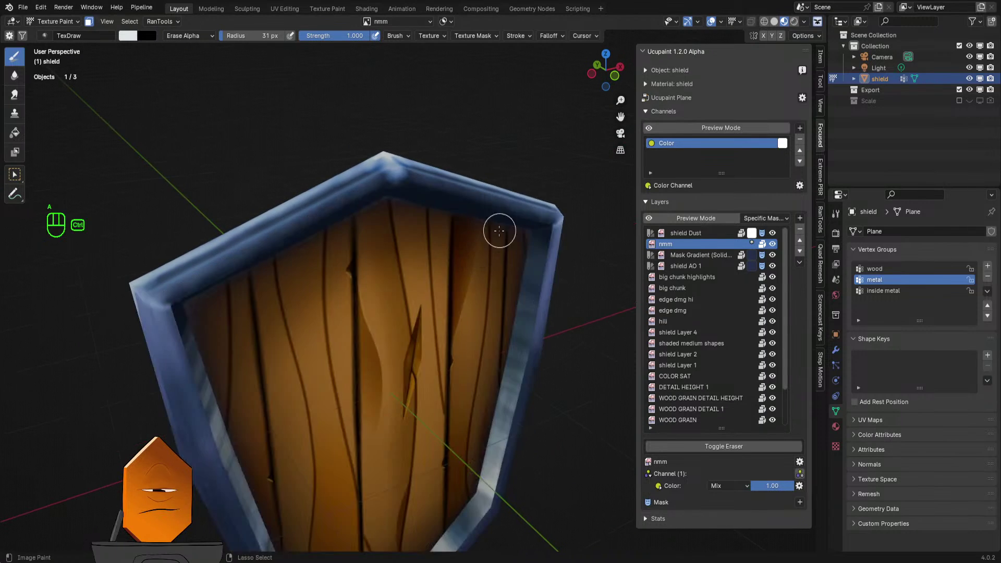
pyautogui.scroll(-3, 532, 258)
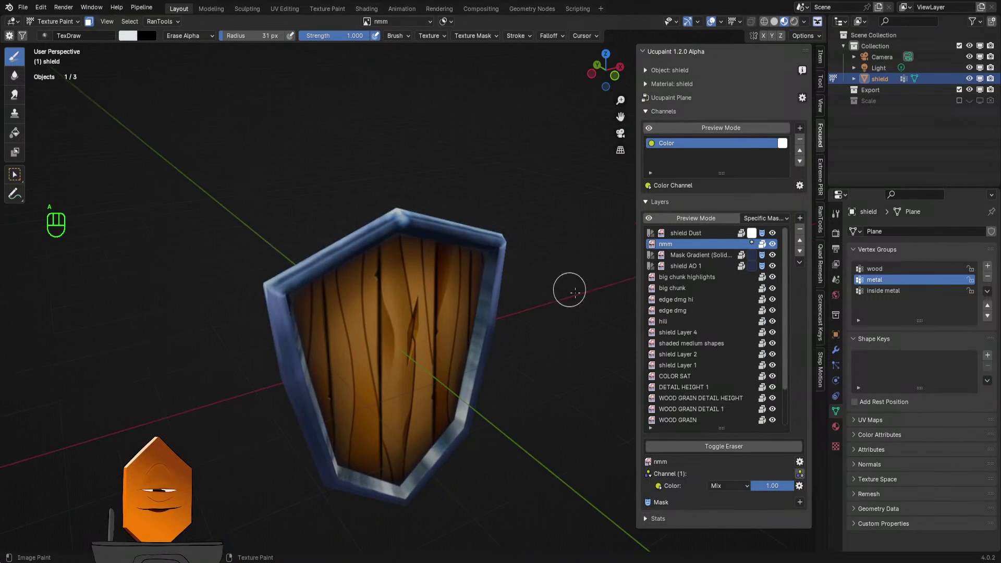
pyautogui.keyDown('ctrl'); pyautogui.click(701, 233); pyautogui.keyUp('ctrl')
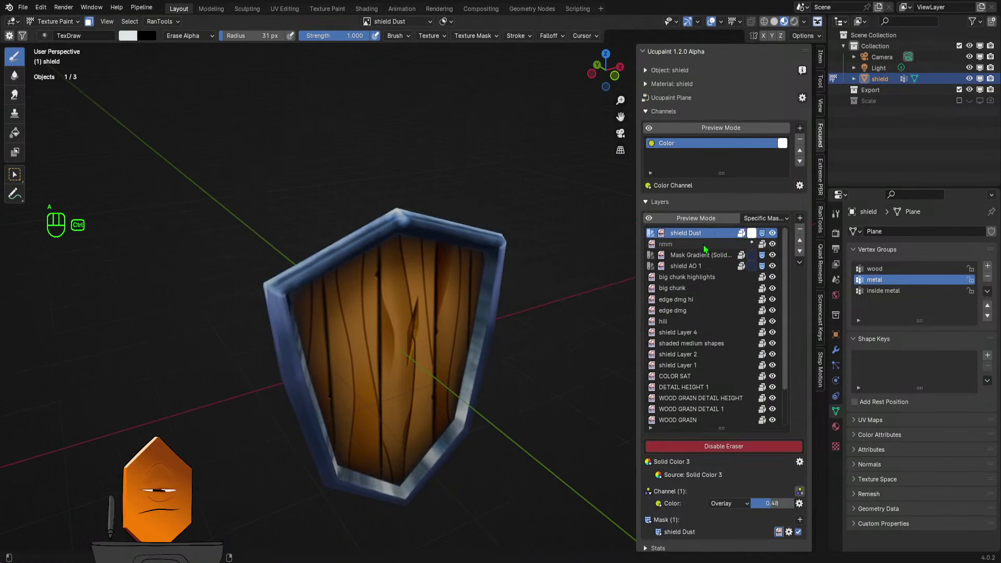
pyautogui.hotkey('ctrl', 's')
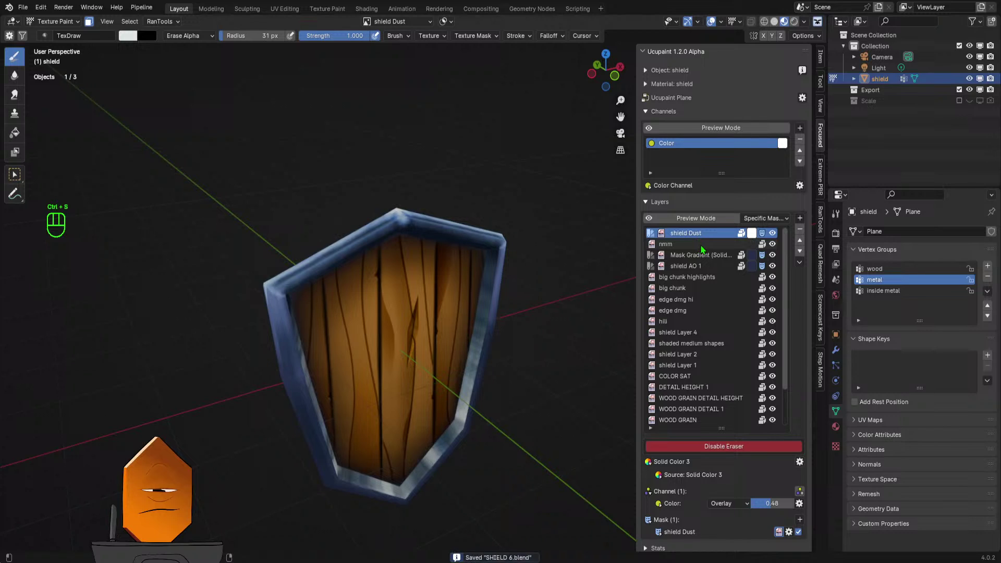
# - Turn off the eraser on the shield Dust layer so the brush paints normally again
pyautogui.click(719, 447)
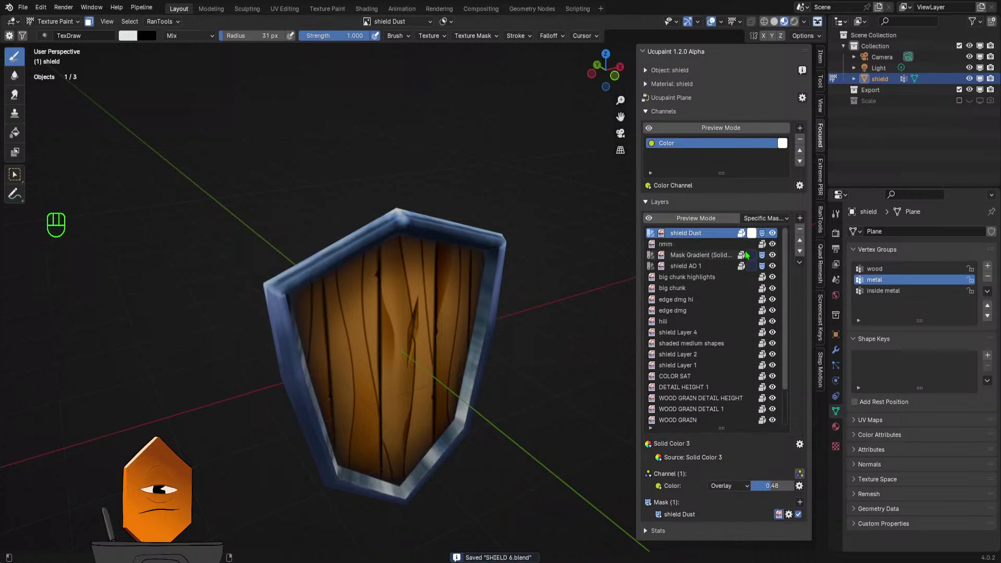
pyautogui.click(800, 261)
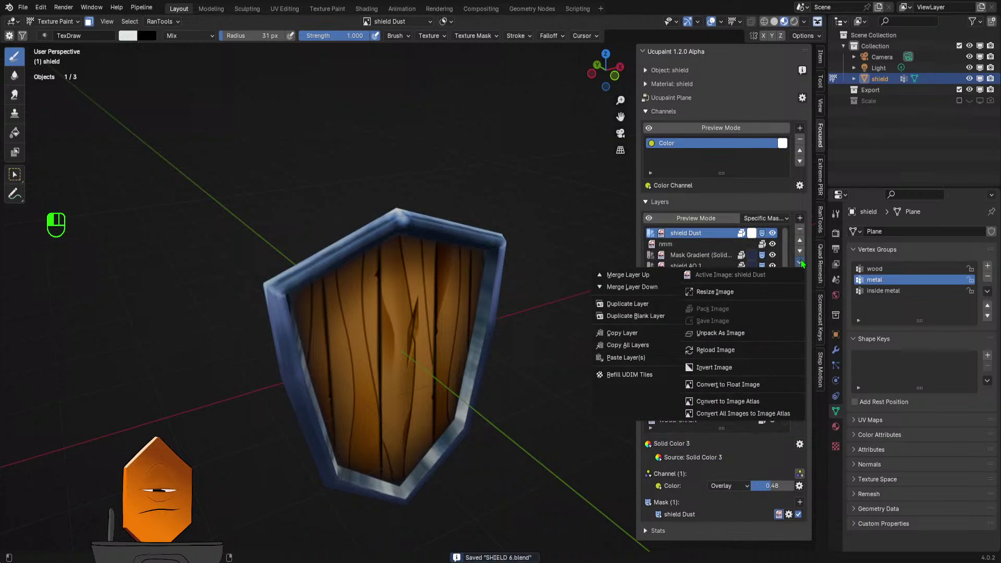
pyautogui.click(655, 298)
pyautogui.click(641, 364)
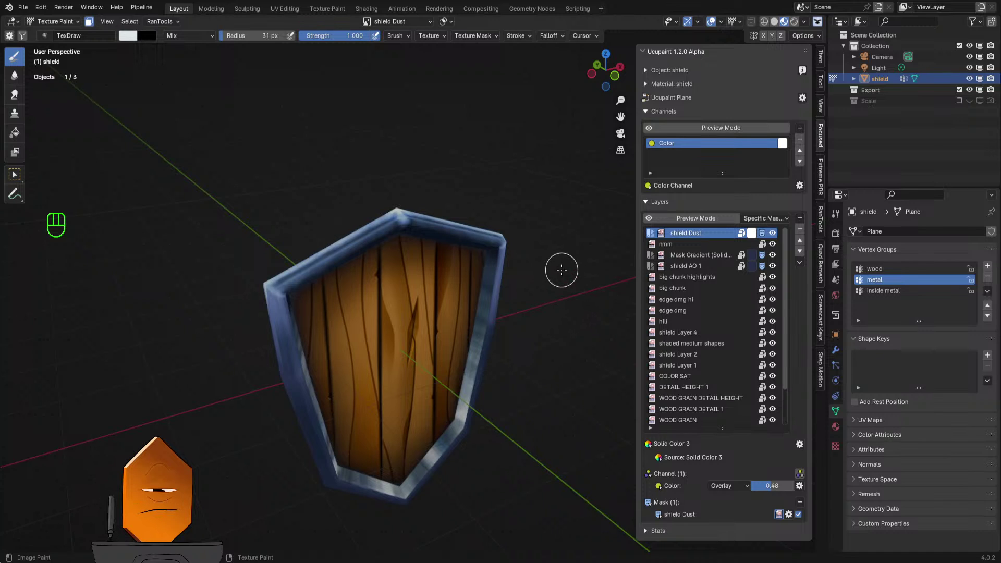
# - Add a new 1024 x 1024 image layer named light nmm top above the shield Dust layer, with Mix blending
pyautogui.moveTo(561, 270); pyautogui.dragTo(545, 375, button='middle')
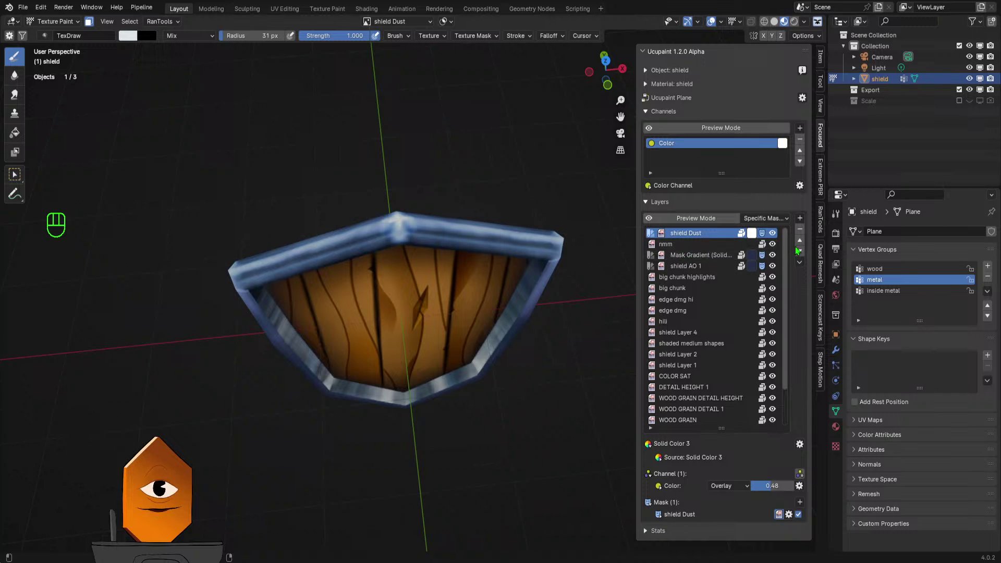
pyautogui.click(800, 218)
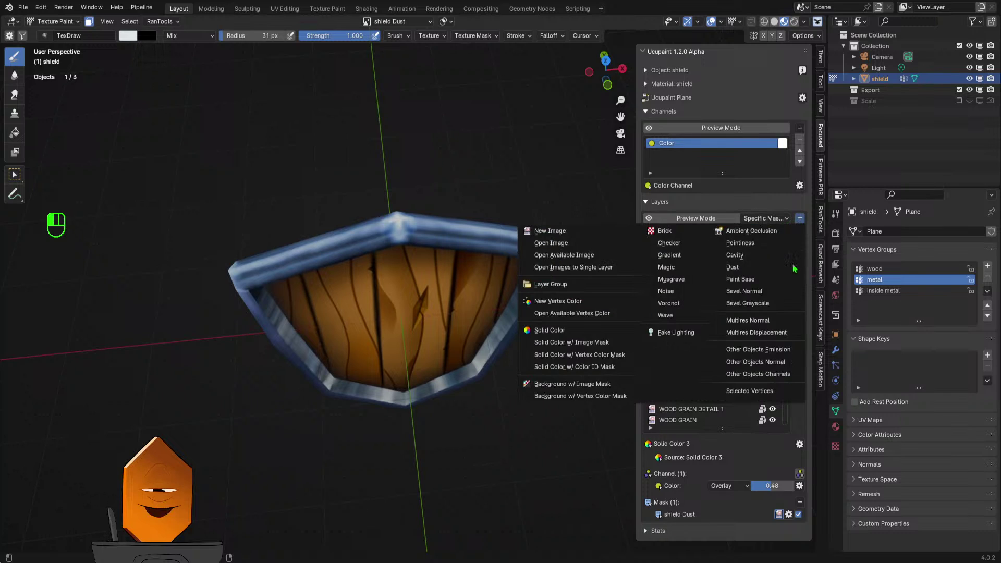
pyautogui.click(600, 231)
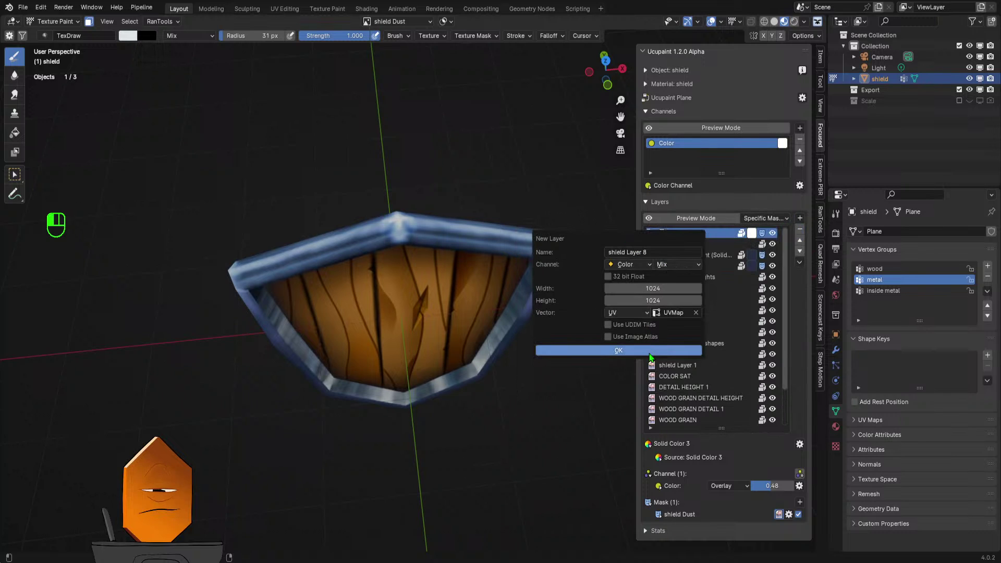
pyautogui.click(621, 251)
pyautogui.write('u')
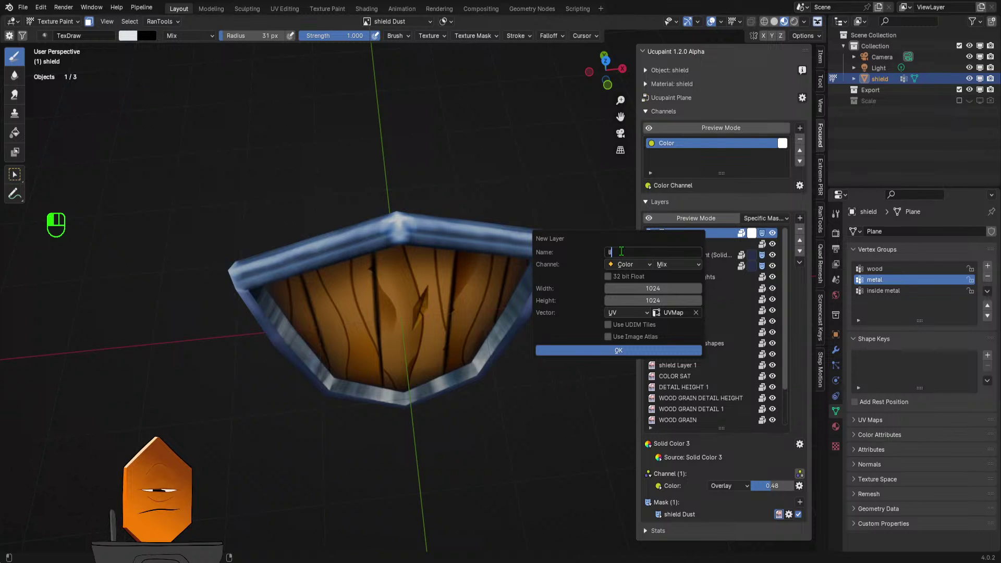
pyautogui.write('ightmmm top')
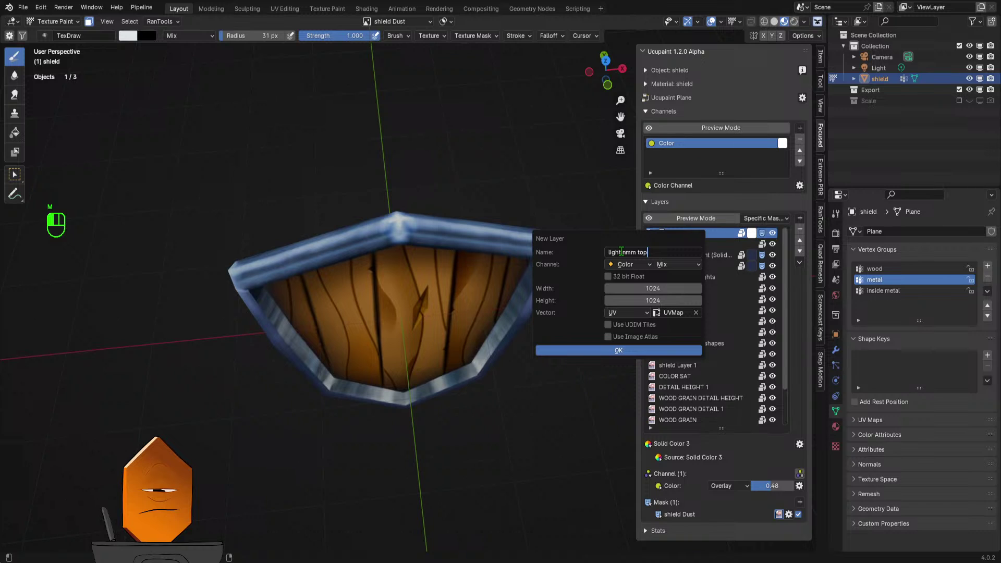
pyautogui.press('Return')
pyautogui.click(636, 350)
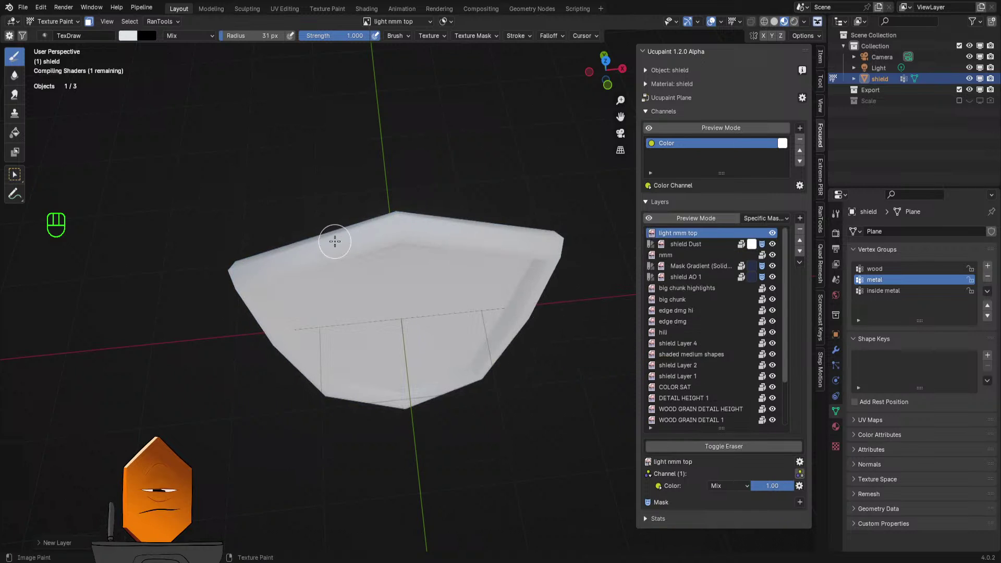
# - Try a pale highlight on the left half of the upper rim with a 38 px brush, and undo the stroke
pyautogui.moveTo(396, 233)
pyautogui.mouseDown(button='middle')
pyautogui.moveTo(387, 243)
pyautogui.moveTo(412, 287)
pyautogui.moveTo(447, 257)
pyautogui.mouseUp(button='middle')
pyautogui.press('f')
pyautogui.click(424, 238)
pyautogui.press('f')
pyautogui.click(385, 273)
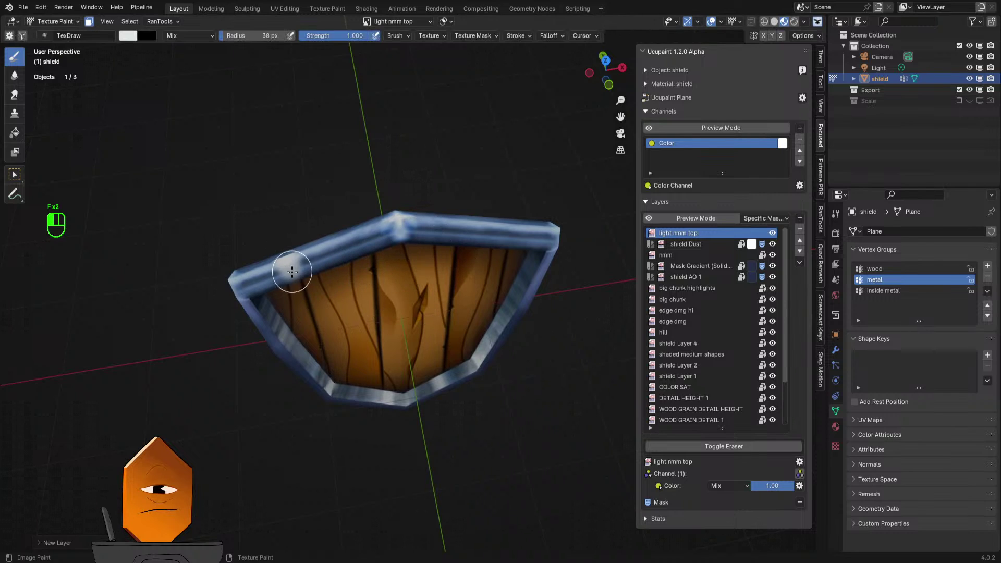
pyautogui.hotkey('ctrl', 'z')
# - Set the brush strength to 0.376 and the radius to 29 px
pyautogui.hotkey('shift', 'f')
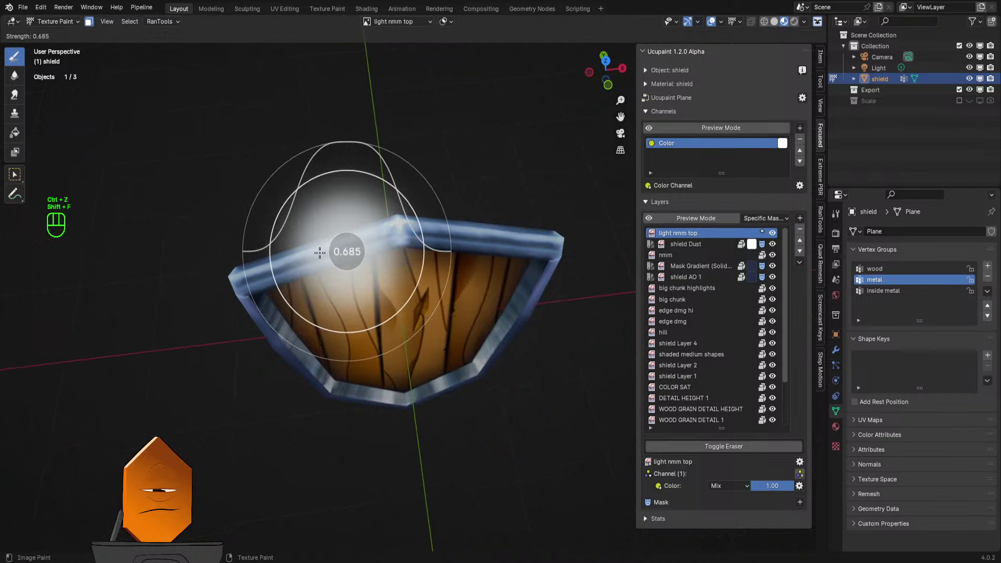
pyautogui.click(293, 260)
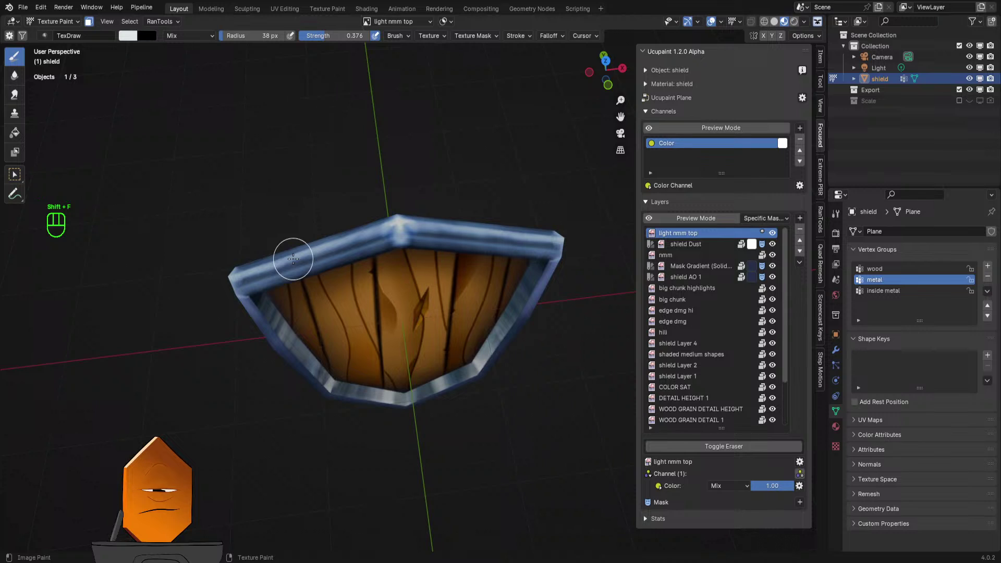
pyautogui.press('f')
pyautogui.click(367, 246)
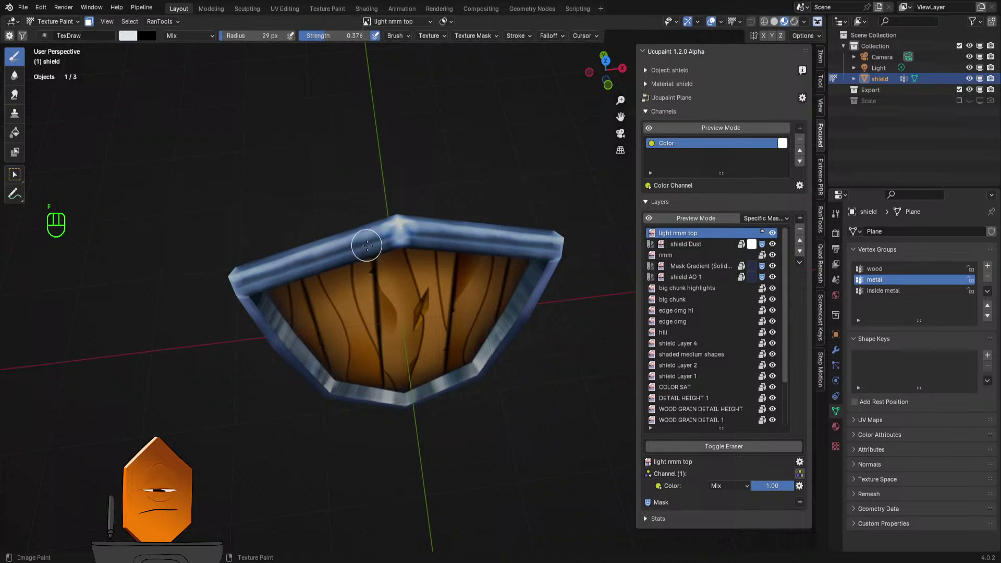
# - In top view, try a soft pale reflection across the rim near its left end, and undo all of its strokes
pyautogui.press('KP_7')
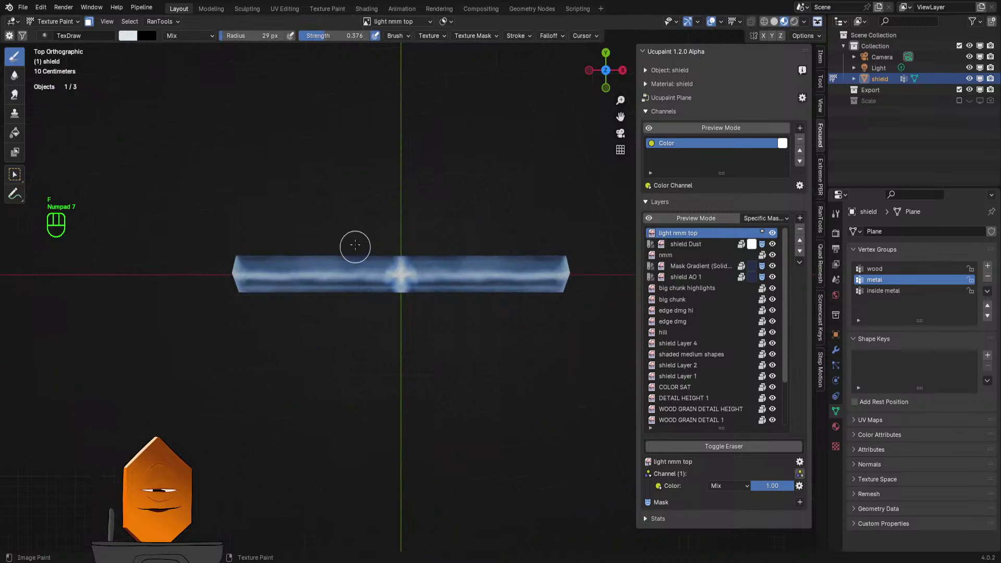
pyautogui.keyDown('shift'); pyautogui.moveTo(361, 268); pyautogui.dragTo(414, 251, button='middle'); pyautogui.keyUp('shift')
pyautogui.scroll(3, 398, 219)
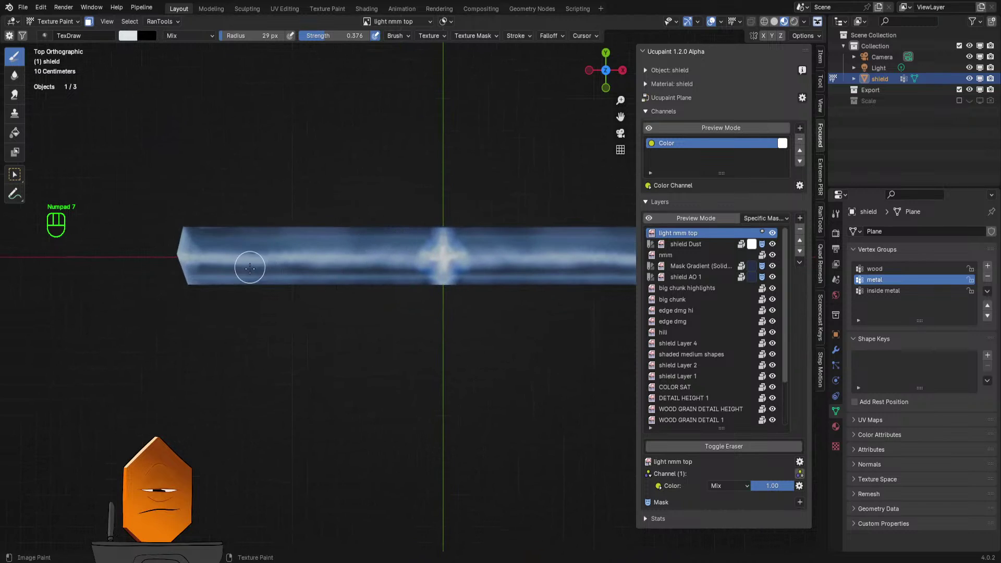
pyautogui.moveTo(230, 274); pyautogui.dragTo(239, 281)
pyautogui.keyDown('shift'); pyautogui.moveTo(333, 322); pyautogui.dragTo(306, 335, button='middle'); pyautogui.keyUp('shift')
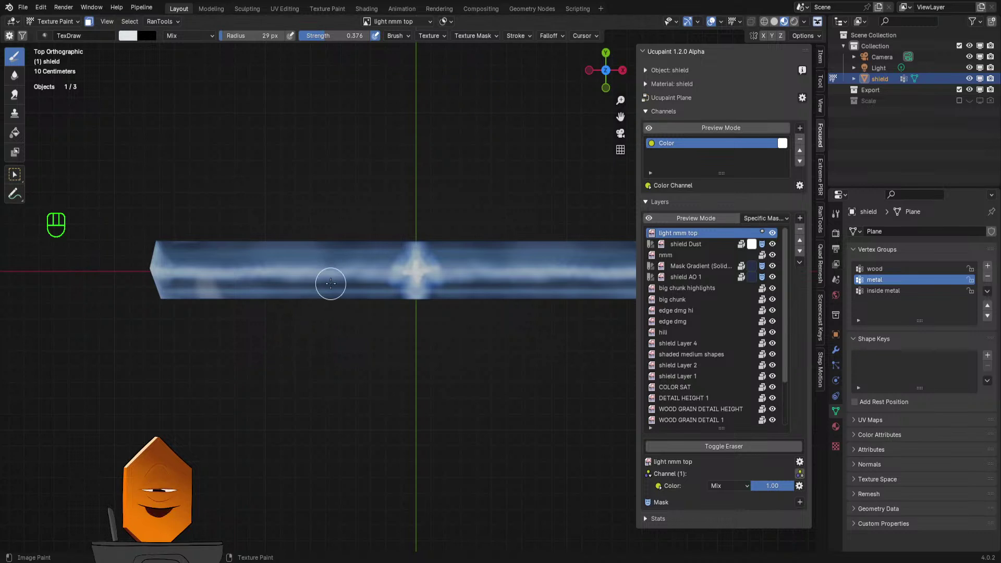
pyautogui.hotkey('ctrl', 'z')
pyautogui.hotkey('ctrl', 'z')
pyautogui.hotkey('ctrl', 'z')
pyautogui.hotkey('ctrl', 'z')
pyautogui.hotkey('ctrl', 'z')
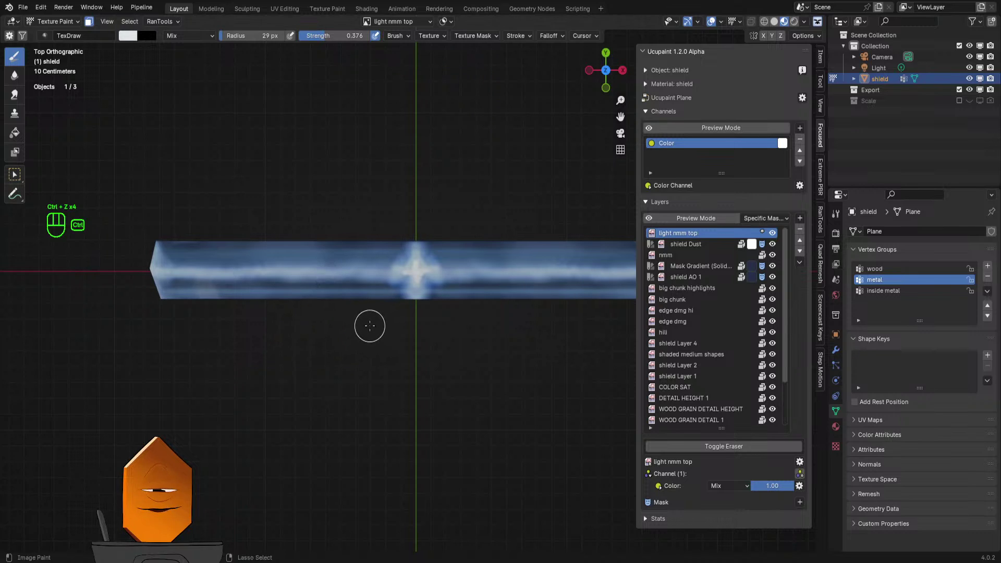
pyautogui.hotkey('ctrl', 'z')
pyautogui.keyDown('shift'); pyautogui.moveTo(369, 325); pyautogui.dragTo(315, 322, button='middle'); pyautogui.keyUp('shift')
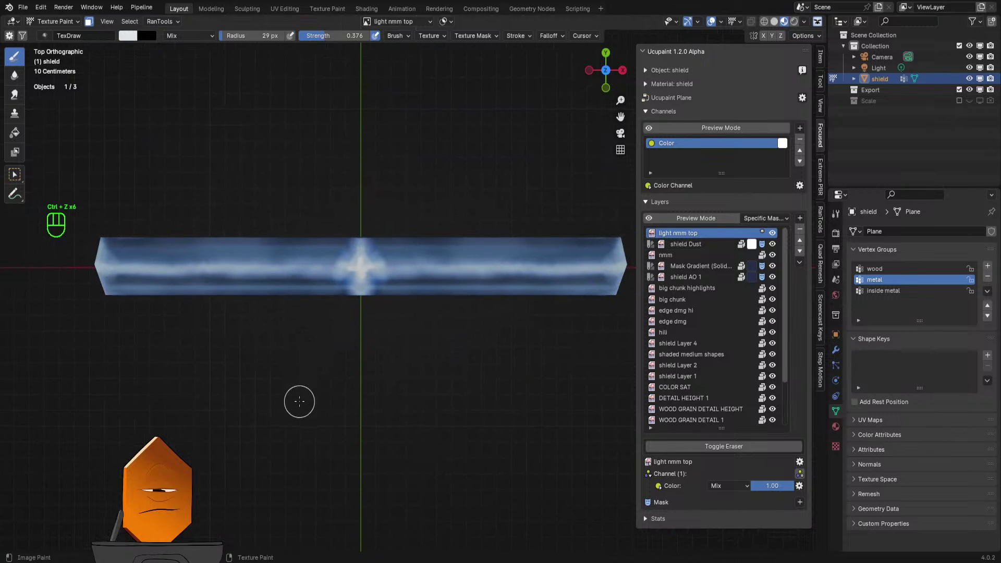
# - Select the nmm layer and broaden the pale highlight at the centre of the rim's top into a soft diamond shape
pyautogui.keyDown('shift'); pyautogui.moveTo(306, 353); pyautogui.dragTo(295, 346, button='middle'); pyautogui.keyUp('shift')
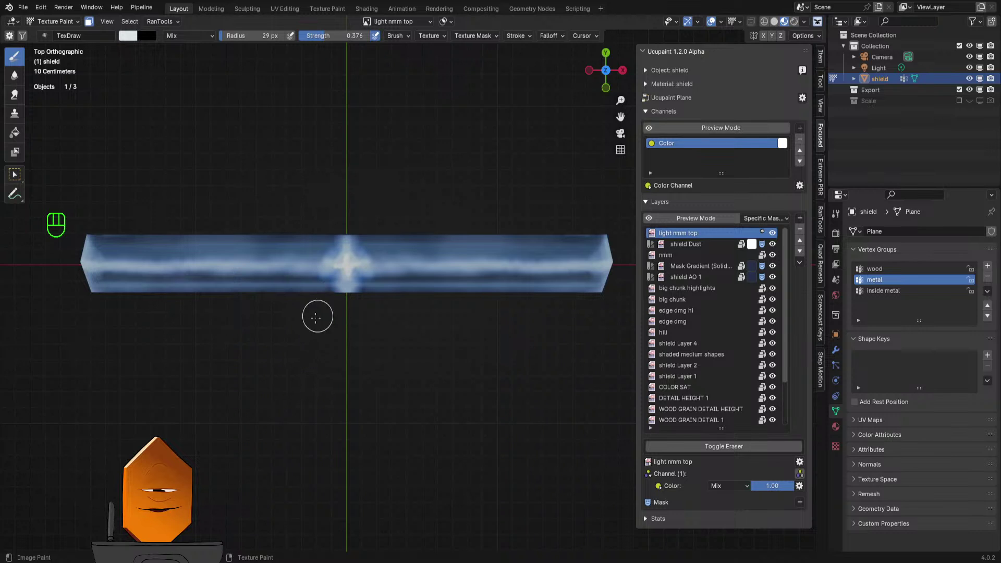
pyautogui.click(653, 256)
pyautogui.keyDown('ctrl'); pyautogui.moveTo(372, 259); pyautogui.dragTo(329, 328, button='middle'); pyautogui.keyUp('ctrl')
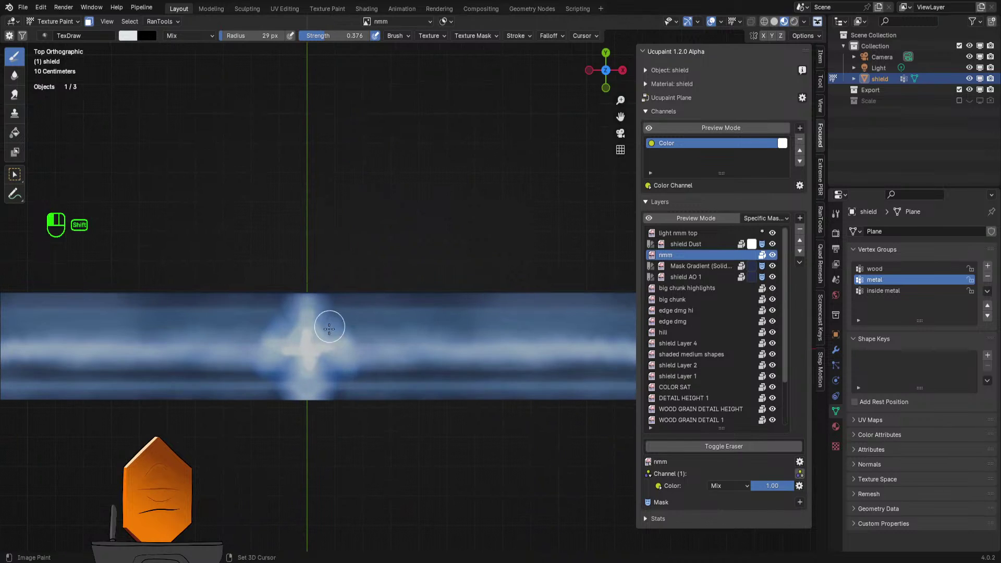
pyautogui.moveTo(324, 316)
pyautogui.keyDown('shift'); pyautogui.mouseDown()
pyautogui.moveTo(309, 362)
pyautogui.moveTo(318, 317)
pyautogui.moveTo(302, 327)
pyautogui.moveTo(277, 318)
pyautogui.moveTo(324, 328)
pyautogui.moveTo(339, 343)
pyautogui.moveTo(318, 362)
pyautogui.moveTo(279, 365)
pyautogui.moveTo(299, 340)
pyautogui.moveTo(239, 349)
pyautogui.moveTo(349, 357)
pyautogui.moveTo(274, 375)
pyautogui.moveTo(297, 375)
pyautogui.moveTo(316, 358)
pyautogui.mouseUp(); pyautogui.keyUp('shift')
pyautogui.click(14, 95)
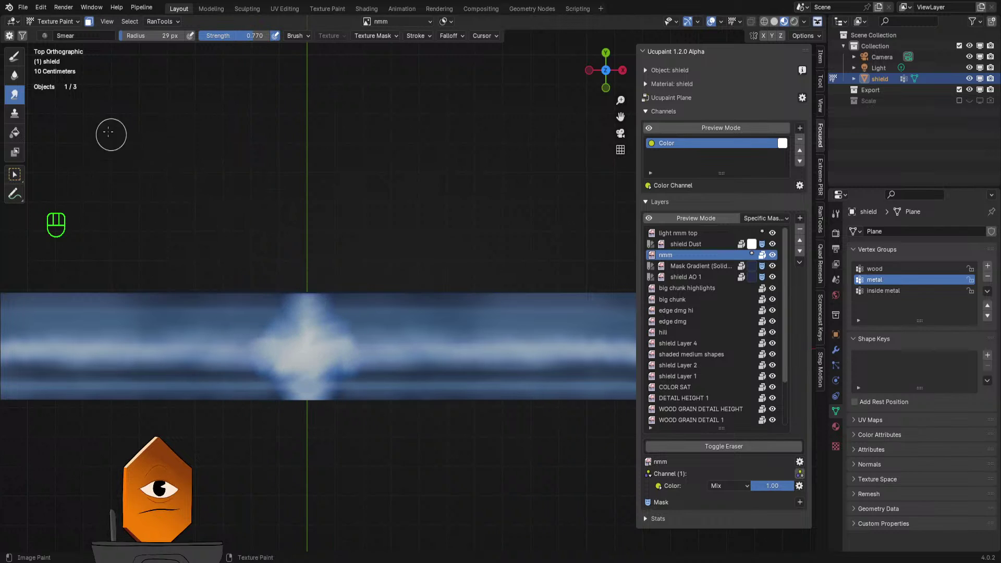
pyautogui.click(16, 58)
# - Check the whole shield from the front and save the file
pyautogui.moveTo(440, 205)
pyautogui.keyDown('ctrl'); pyautogui.mouseDown(button='middle')
pyautogui.moveTo(388, 349)
pyautogui.moveTo(408, 232)
pyautogui.moveTo(405, 309)
pyautogui.moveTo(392, 269)
pyautogui.mouseUp(button='middle'); pyautogui.keyUp('ctrl')
pyautogui.scroll(-1, 402, 279)
pyautogui.moveTo(409, 332)
pyautogui.mouseDown(button='middle')
pyautogui.moveTo(425, 312)
pyautogui.moveTo(492, 315)
pyautogui.moveTo(475, 305)
pyautogui.mouseUp(button='middle')
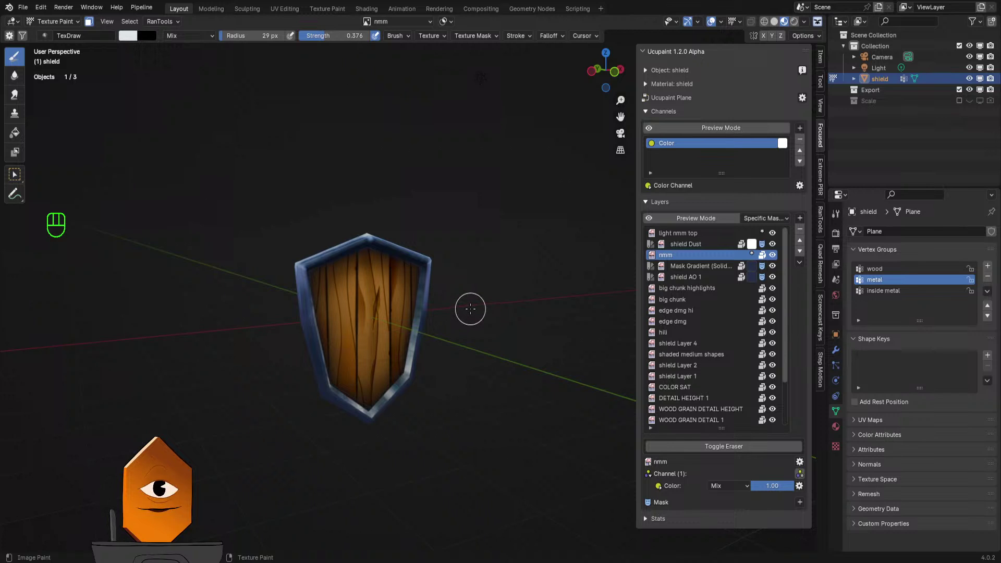
pyautogui.moveTo(469, 306)
pyautogui.mouseDown(button='middle')
pyautogui.moveTo(452, 299)
pyautogui.moveTo(451, 319)
pyautogui.mouseUp(button='middle')
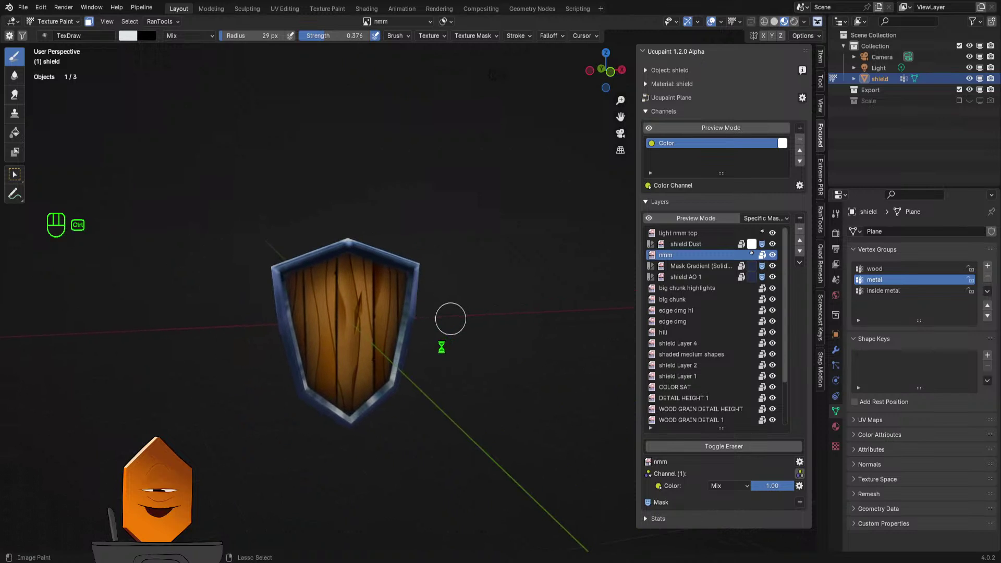
pyautogui.hotkey('ctrl', 's')
pyautogui.scroll(2, 472, 336)
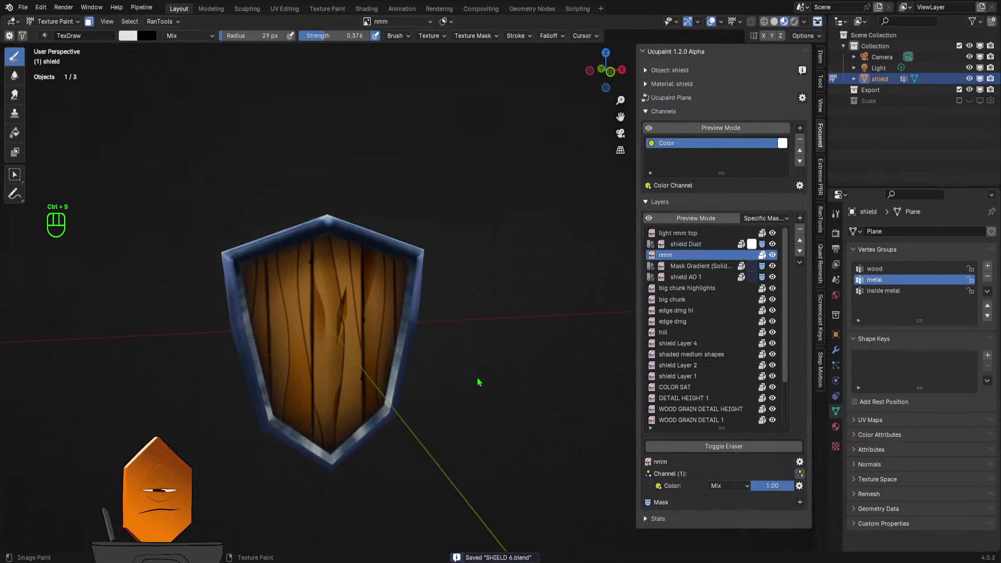
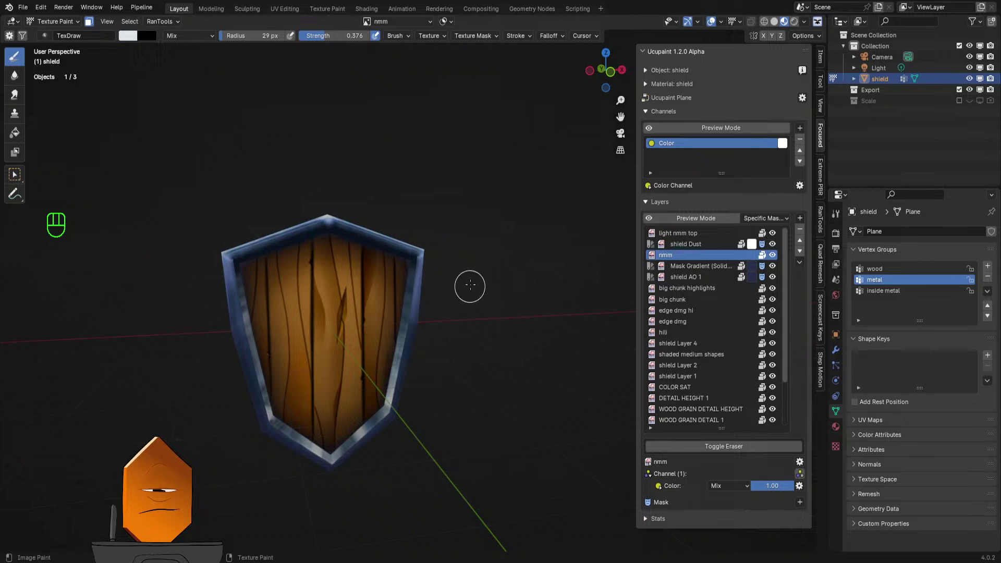
# - On the nmm layer, smear the lower part of the pale reflection at the rim's apex on the shield's back
pyautogui.moveTo(453, 307); pyautogui.dragTo(294, 279, button='middle')
pyautogui.keyDown('shift'); pyautogui.moveTo(342, 157); pyautogui.dragTo(384, 212, button='middle'); pyautogui.keyUp('shift')
pyautogui.scroll(4, 385, 212)
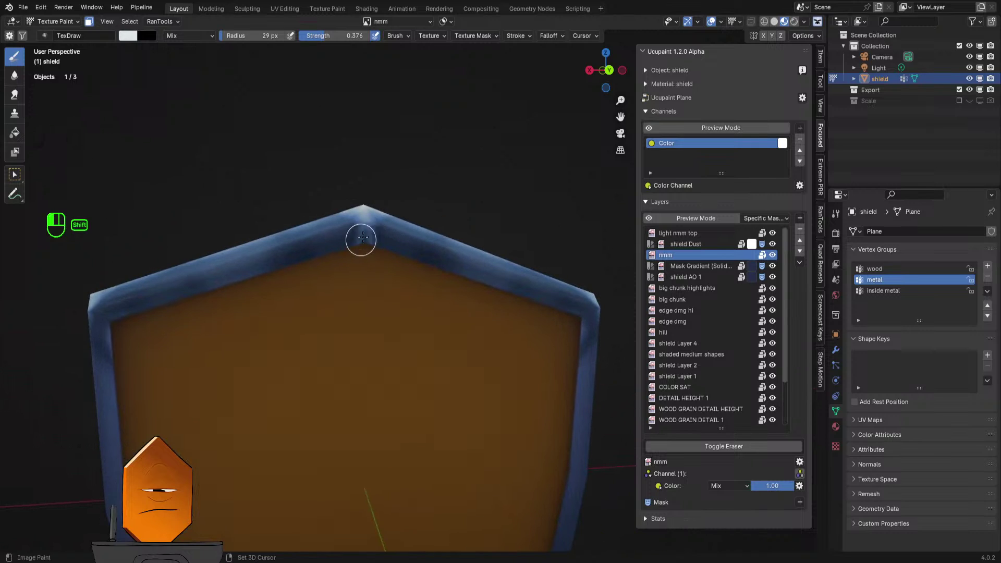
pyautogui.keyDown('shift'); pyautogui.moveTo(360, 246); pyautogui.dragTo(367, 257, button='middle'); pyautogui.keyUp('shift')
pyautogui.scroll(2, 392, 268)
pyautogui.click(678, 233)
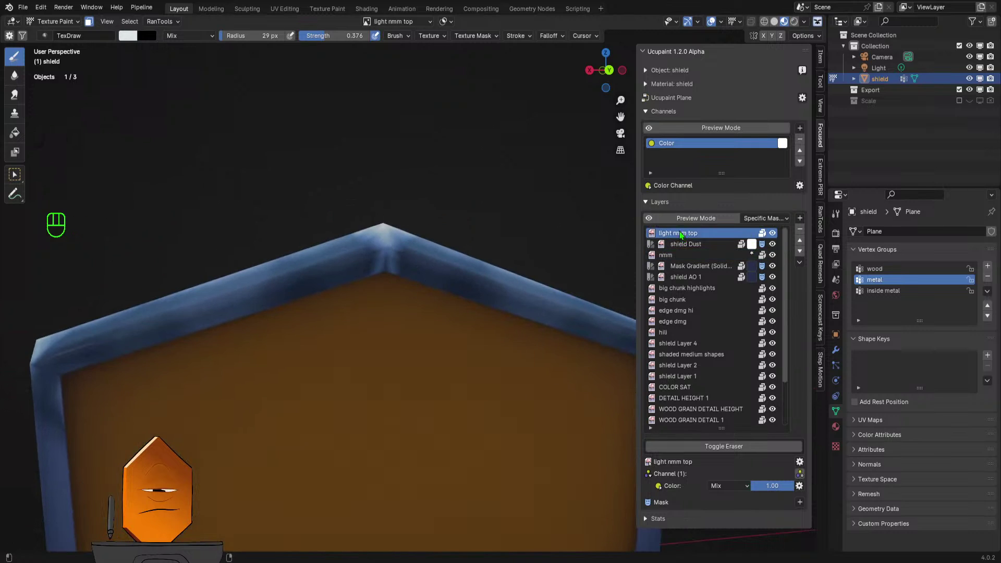
pyautogui.click(708, 257)
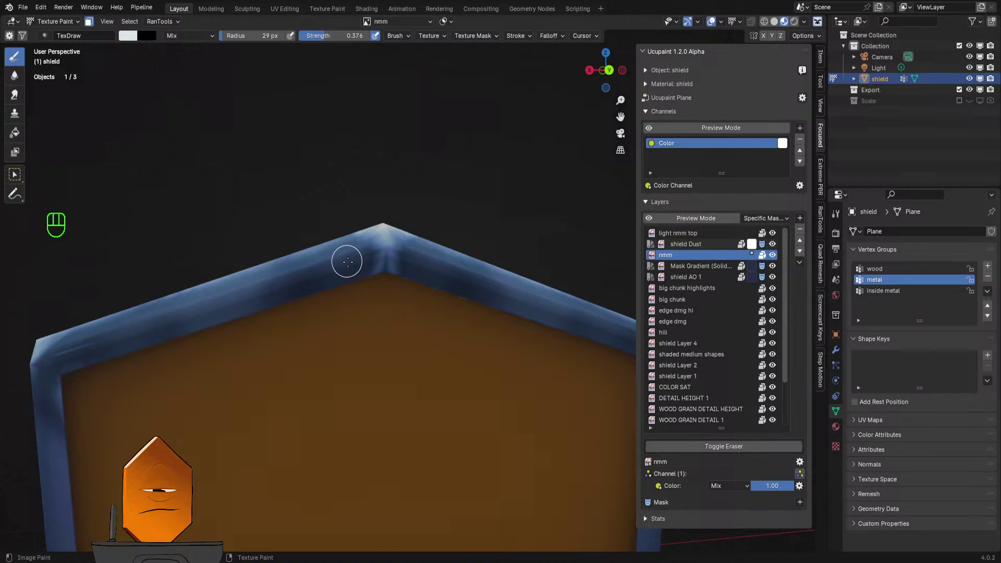
pyautogui.press('q')
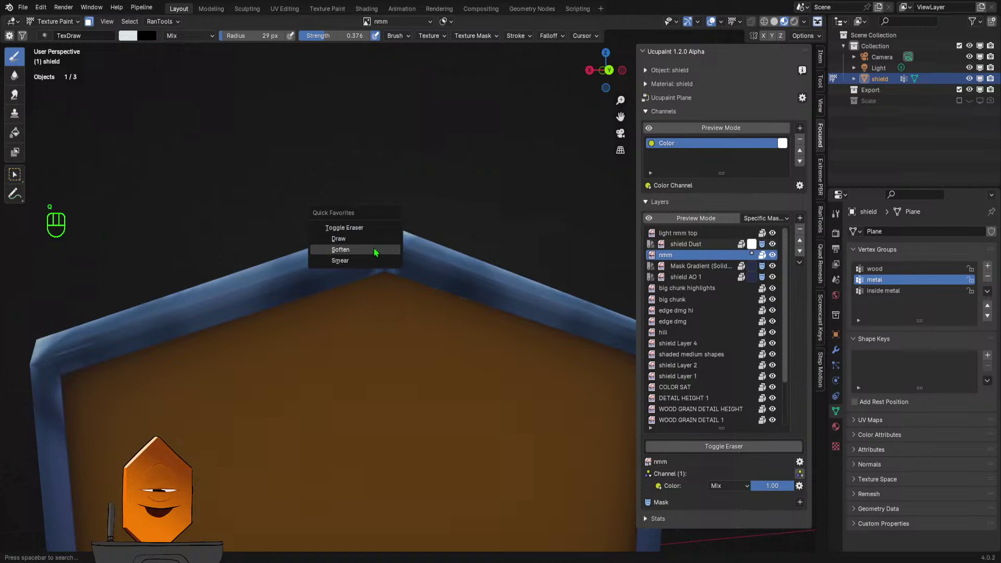
pyautogui.click(374, 251)
pyautogui.press('q')
pyautogui.click(375, 263)
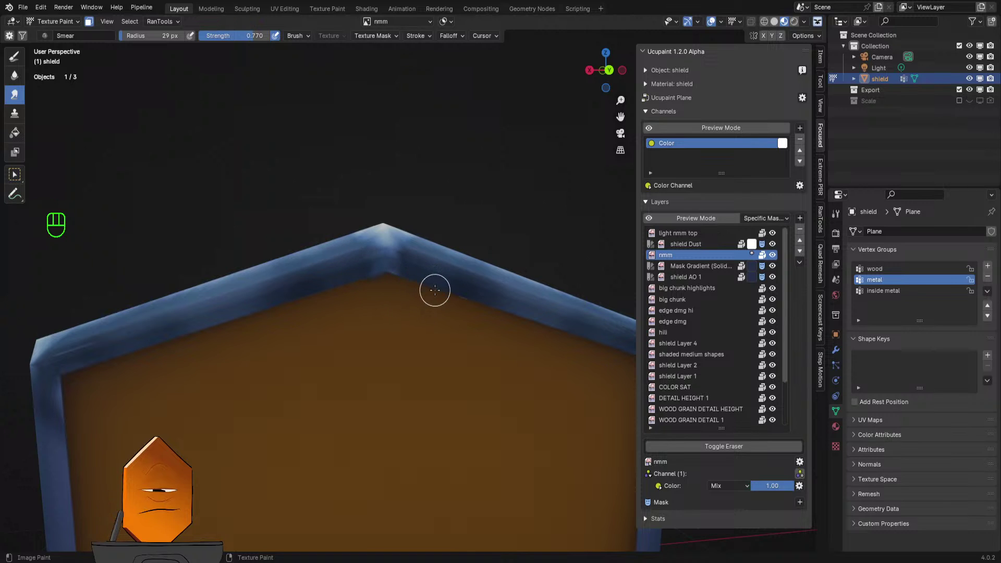
# - Return to the Draw brush, sample the rim's dark blue, try painting over the rear apex reflection and undo the stroke
pyautogui.press('q')
pyautogui.click(402, 268)
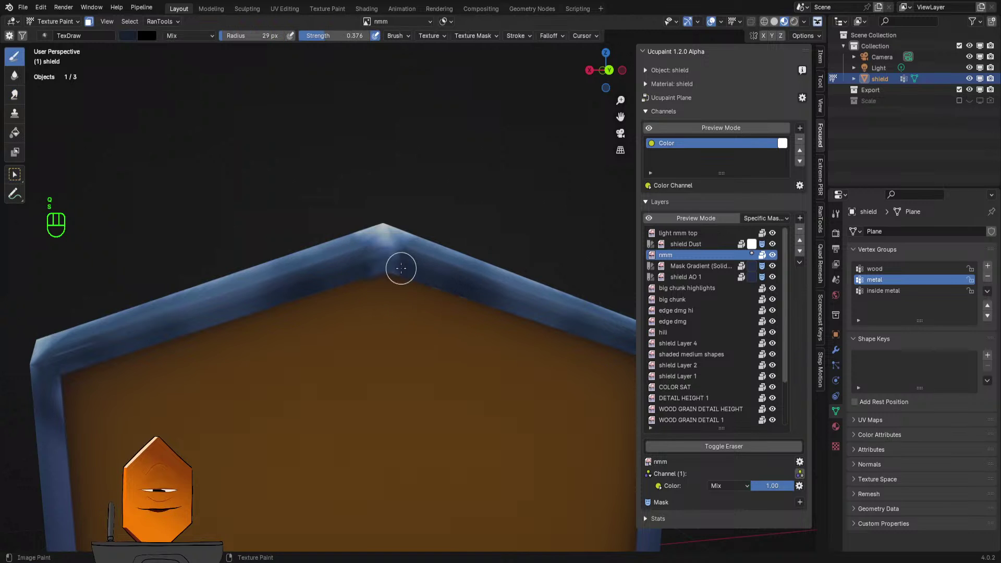
pyautogui.hotkey('ctrl', 'z')
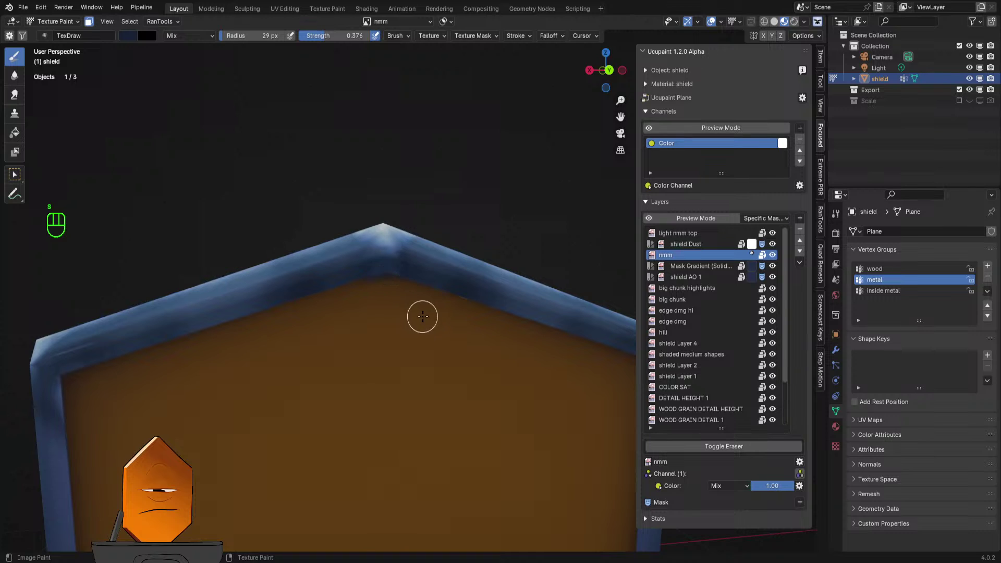
# - Undo the last strokes and limit the paint mask to the faces of the shield's metal rim
pyautogui.hotkey('ctrl', 'z')
pyautogui.hotkey('ctrl', 'z')
pyautogui.moveTo(445, 302); pyautogui.dragTo(440, 248, button='middle')
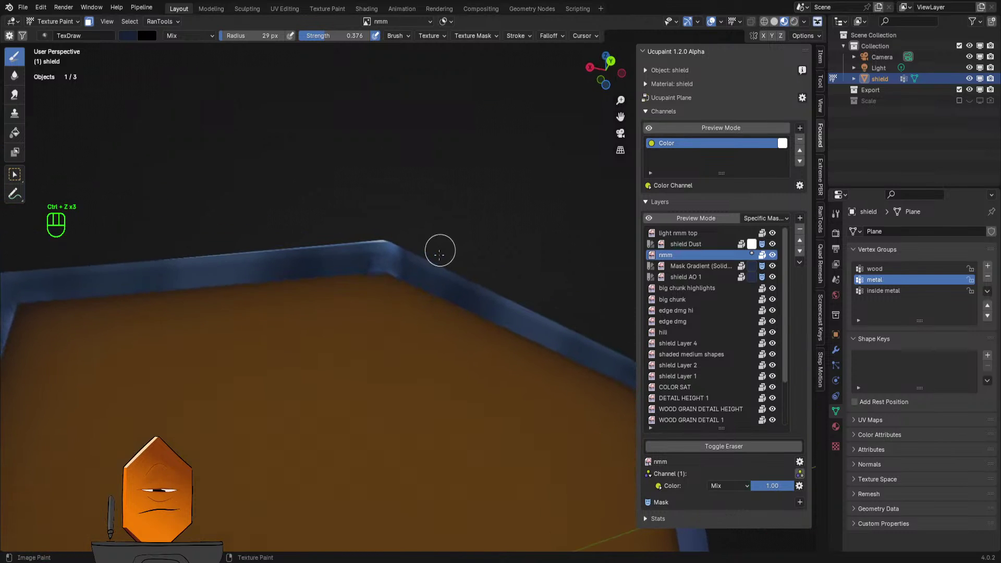
pyautogui.press('Tab')
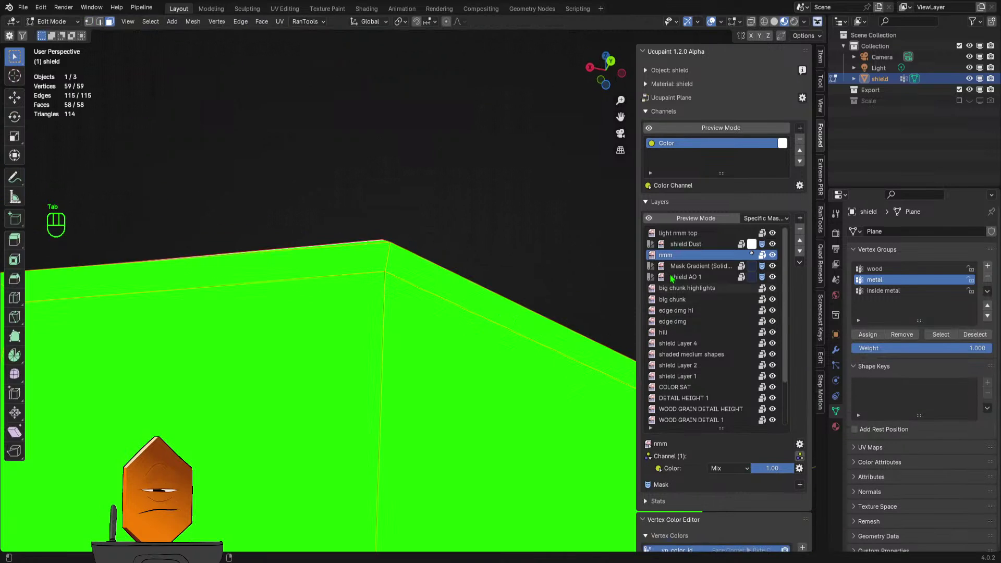
pyautogui.hotkey('alt', 'a')
pyautogui.keyDown('alt'); pyautogui.click(436, 276); pyautogui.keyUp('alt')
pyautogui.press('Tab')
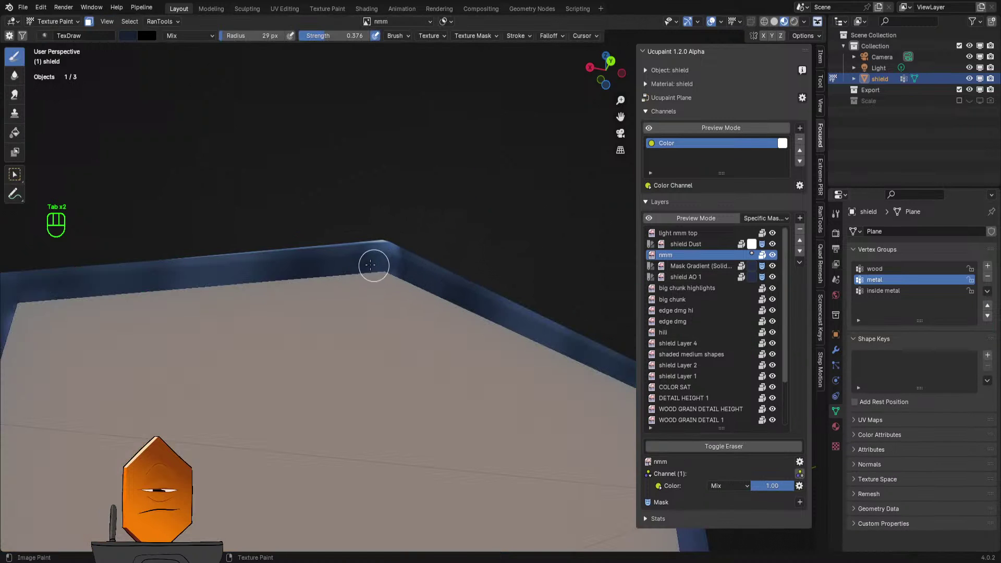
# - Sample a dark blue from the rim and paint shadow along the upper inner rim on the nmm layer
pyautogui.press('s')
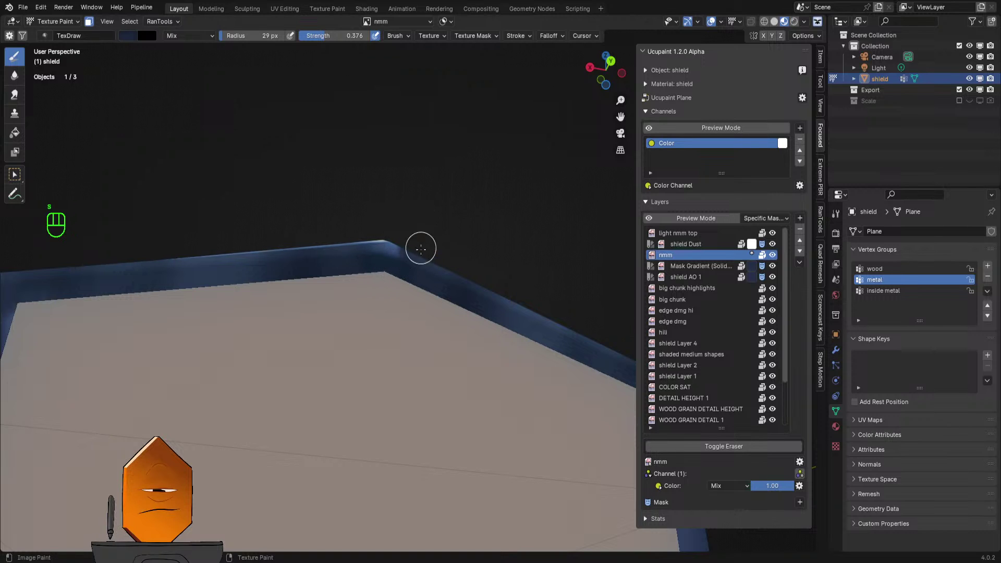
pyautogui.moveTo(421, 248); pyautogui.dragTo(517, 240, button='middle')
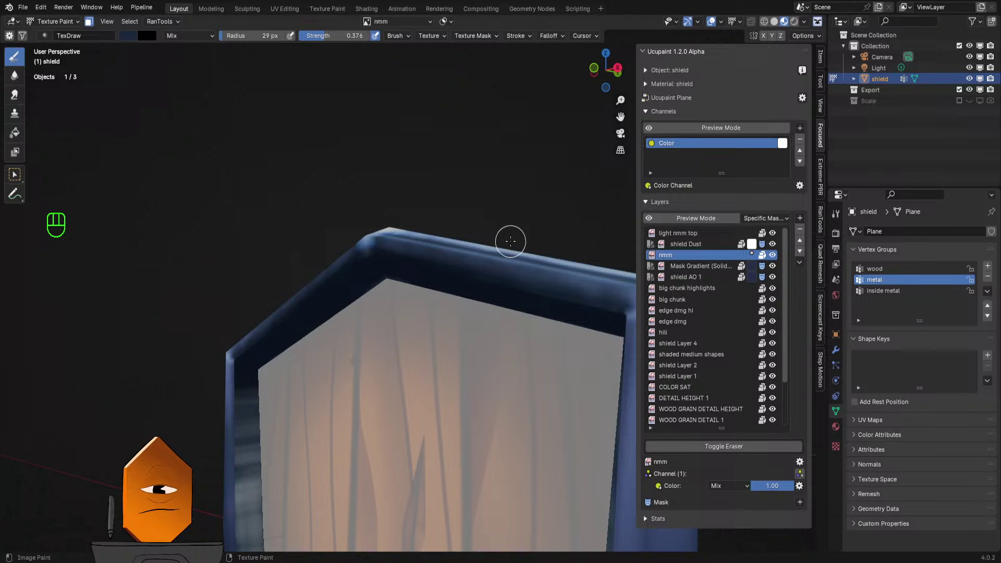
pyautogui.moveTo(437, 255); pyautogui.dragTo(491, 264, button='middle')
pyautogui.moveTo(489, 298)
pyautogui.keyDown('ctrl'); pyautogui.mouseDown(button='middle')
pyautogui.moveTo(492, 349)
pyautogui.moveTo(459, 208)
pyautogui.moveTo(482, 308)
pyautogui.moveTo(497, 255)
pyautogui.moveTo(480, 327)
pyautogui.moveTo(497, 330)
pyautogui.moveTo(485, 333)
pyautogui.mouseUp(button='middle'); pyautogui.keyUp('ctrl')
pyautogui.scroll(3, 431, 339)
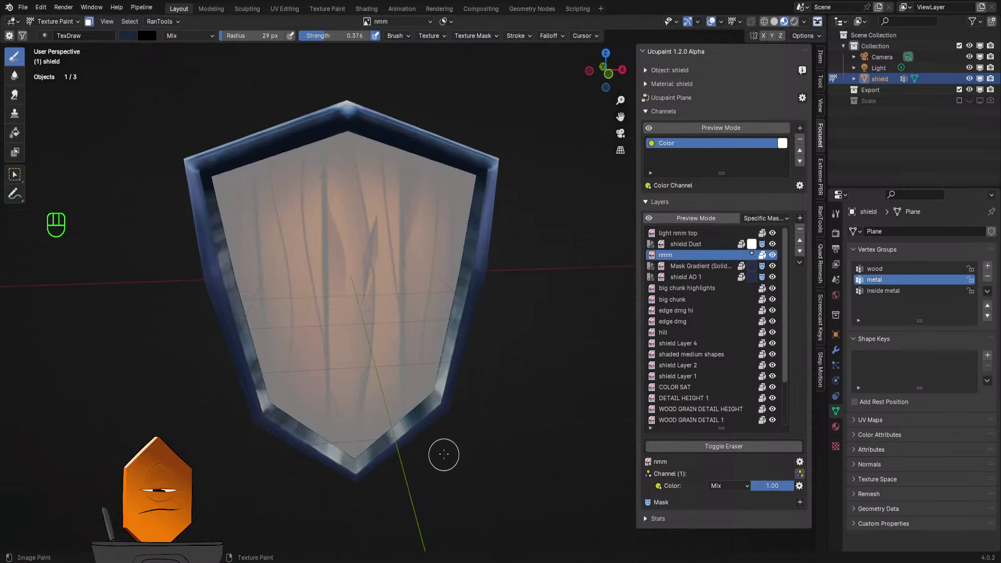
# - Undo the last two strokes and reduce the brush radius to 16 px
pyautogui.hotkey('ctrl', 'z')
pyautogui.hotkey('ctrl', 'z')
pyautogui.press('f')
pyautogui.click(420, 424)
pyautogui.press('f')
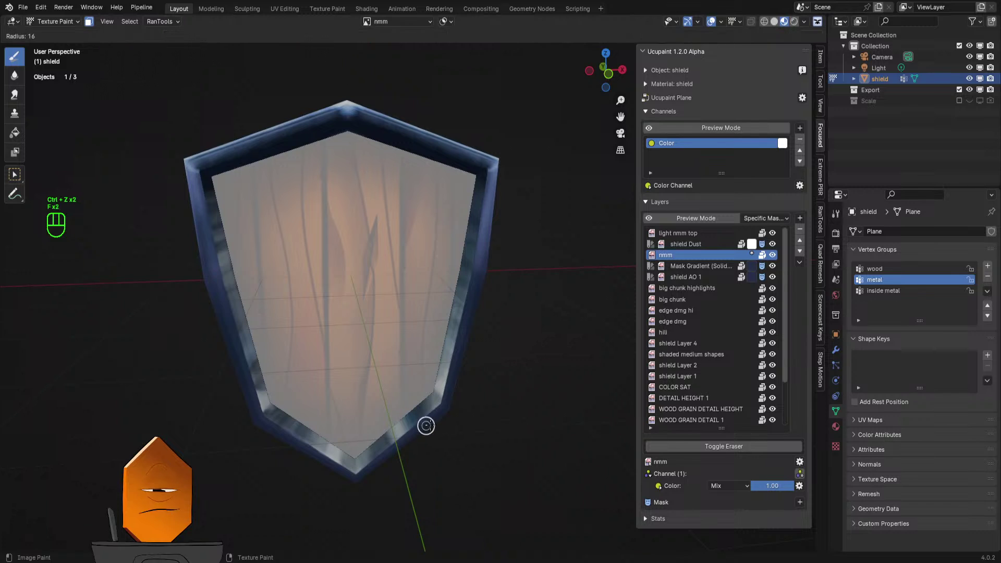
pyautogui.click(426, 426)
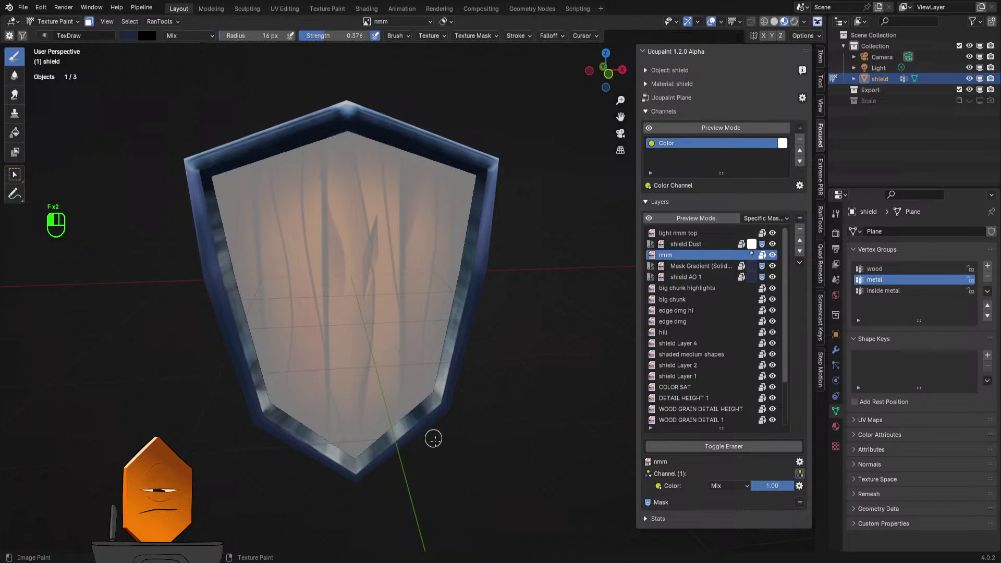
# - Paint dark reflection bands on the lower-right inner rim and undo the unwanted strokes
pyautogui.keyDown('ctrl'); pyautogui.moveTo(458, 341); pyautogui.dragTo(471, 514, button='middle'); pyautogui.keyUp('ctrl')
pyautogui.moveTo(453, 365); pyautogui.dragTo(478, 380, button='middle')
pyautogui.scroll(3, 460, 388)
pyautogui.scroll(2, 431, 371)
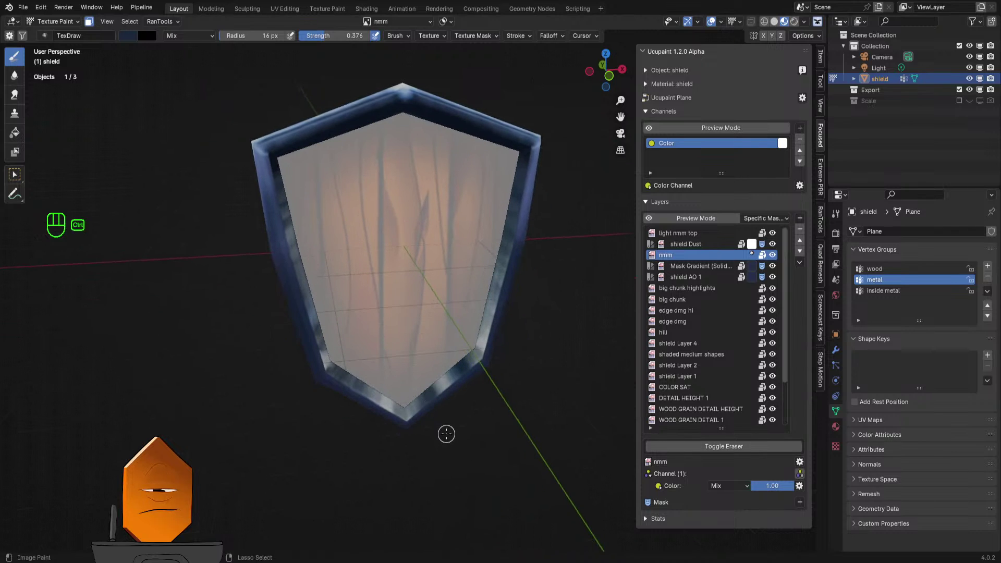
pyautogui.hotkey('ctrl', 'z')
pyautogui.hotkey('ctrl', 'z')
# - Set the brush strength to 1.000 and test a stroke across the lower inner rim
pyautogui.hotkey('shift', 'f')
pyautogui.click(509, 384)
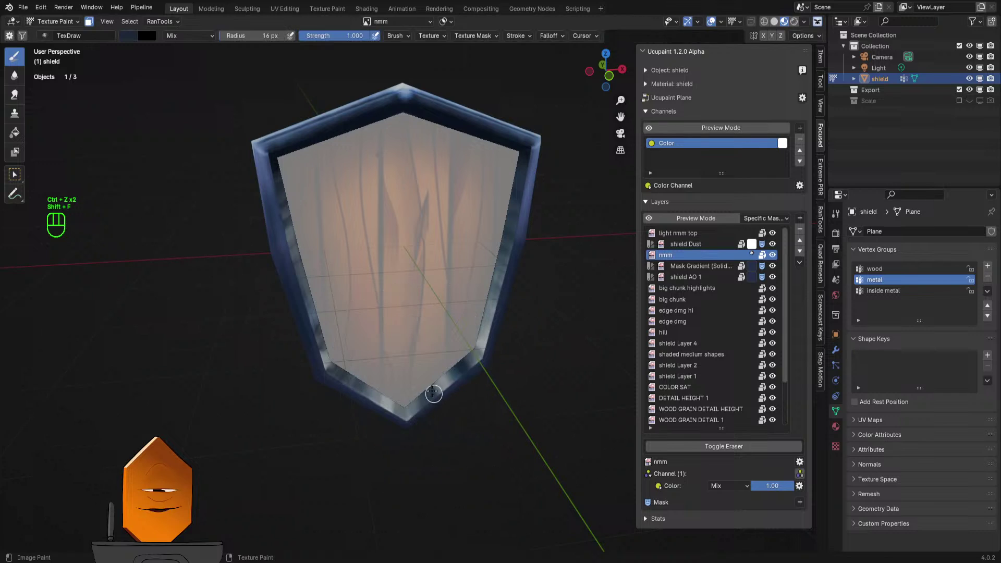
pyautogui.moveTo(434, 395); pyautogui.dragTo(474, 452)
pyautogui.hotkey('ctrl', 'z')
pyautogui.press('s')
pyautogui.press('a')
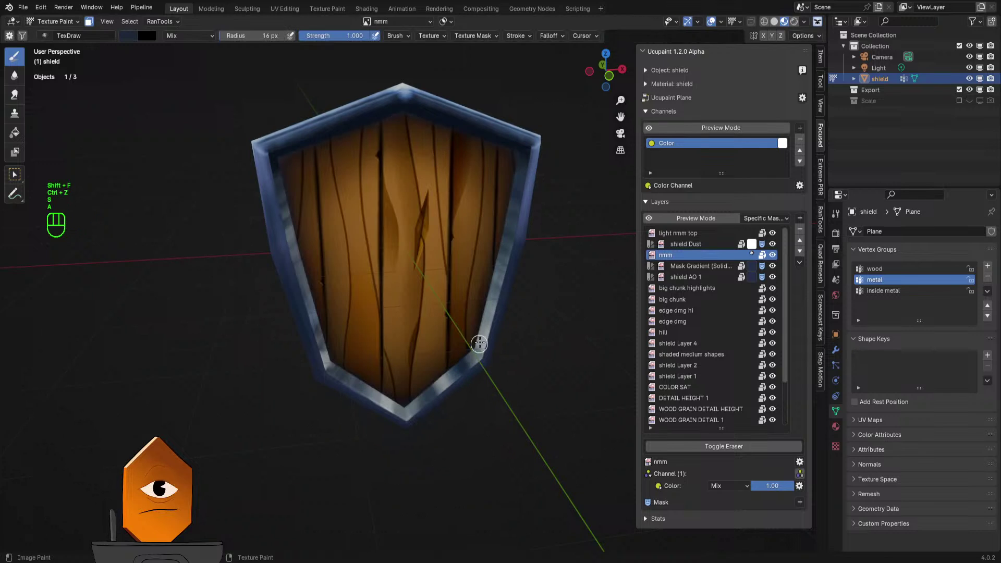
# - Select the faces of the metal vertex group in Edit Mode and return to Texture Paint with them as the mask
pyautogui.press('Tab')
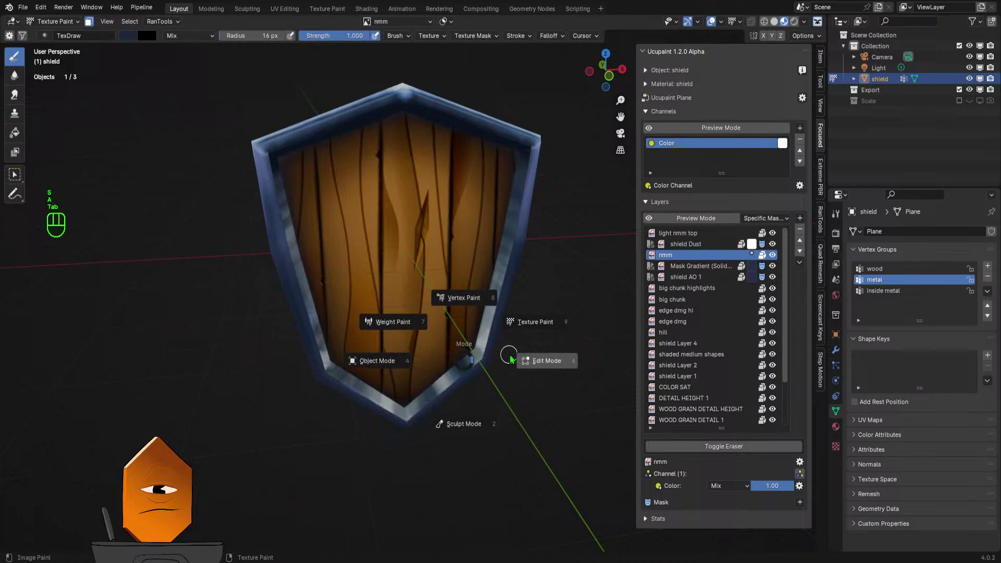
pyautogui.click(527, 358)
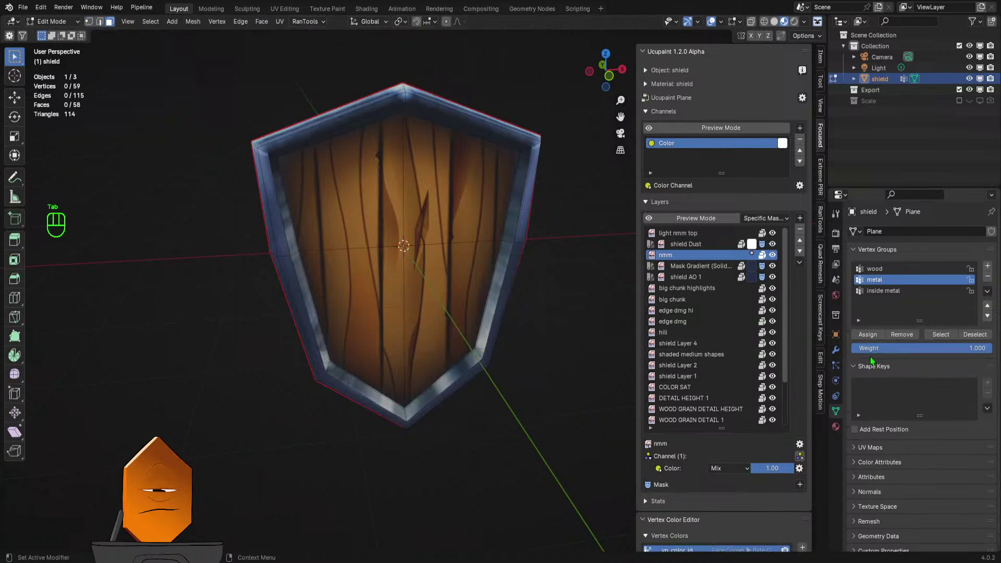
pyautogui.click(939, 334)
pyautogui.press('Tab')
pyautogui.click(501, 307)
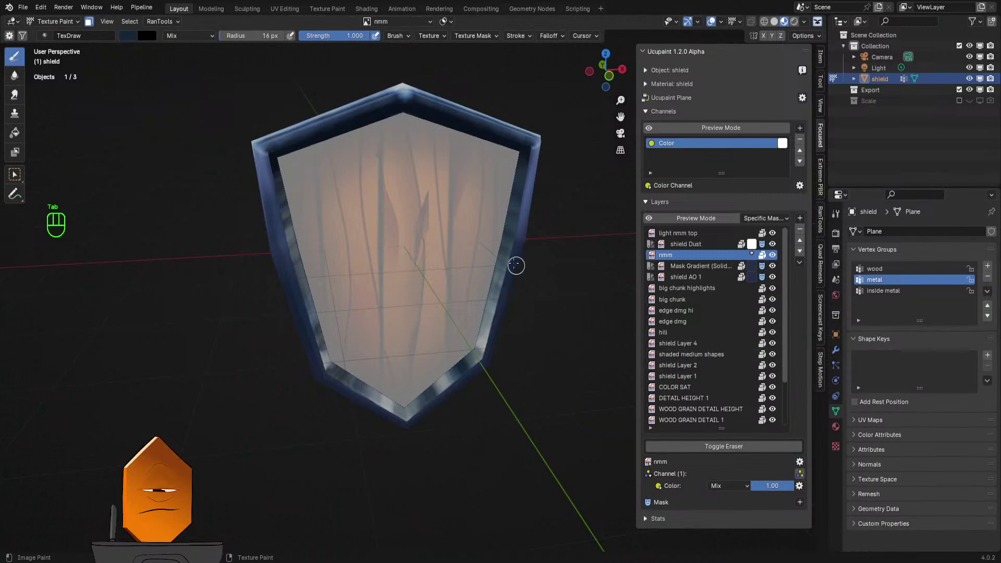
# - Sample a dark rim colour and paint dark reflections along the lower inner rim, undoing unwanted strokes
pyautogui.press('s')
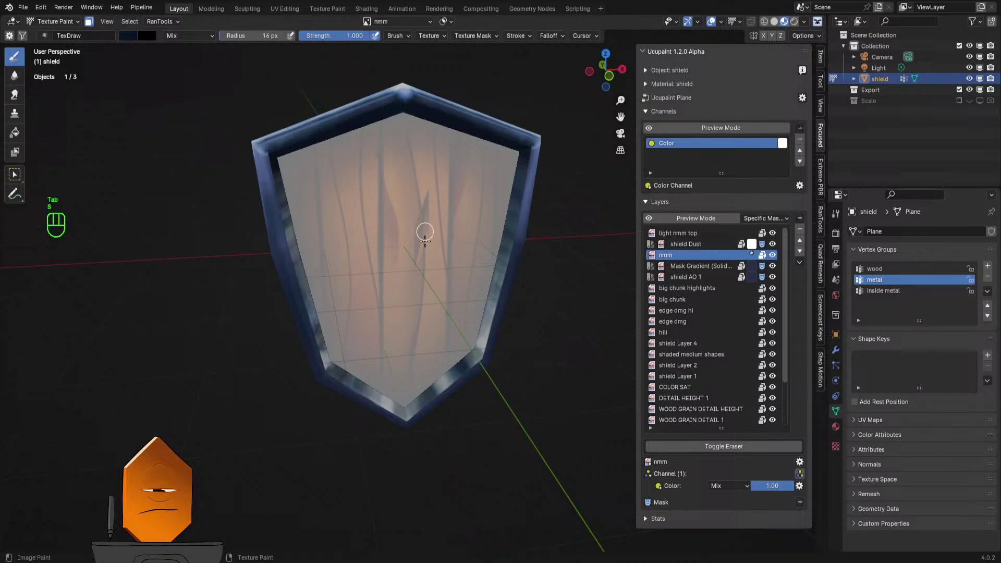
pyautogui.hotkey('ctrl', 'z')
pyautogui.hotkey('ctrl', 'z')
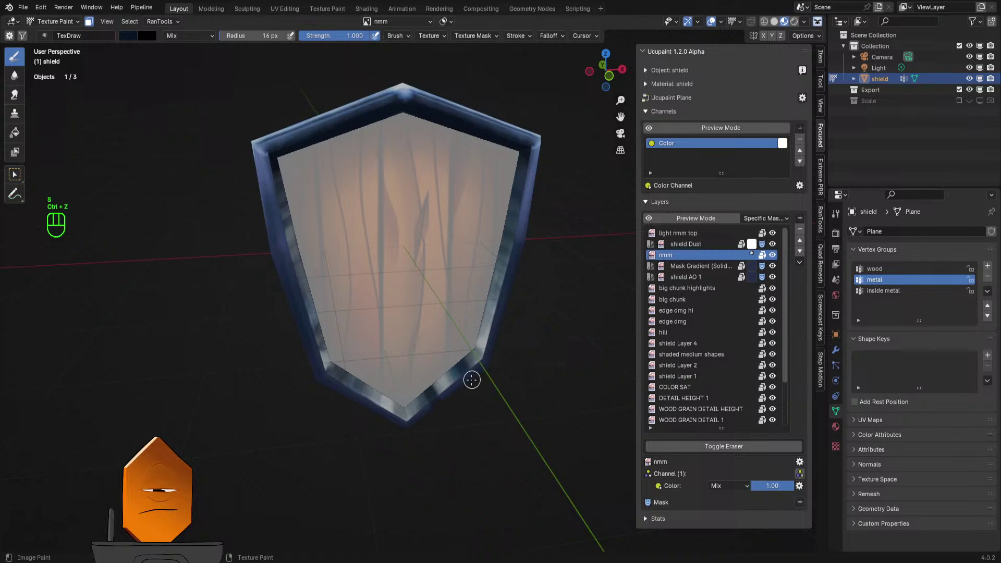
pyautogui.moveTo(471, 385)
pyautogui.mouseDown(button='middle')
pyautogui.moveTo(460, 425)
pyautogui.moveTo(451, 413)
pyautogui.mouseUp(button='middle')
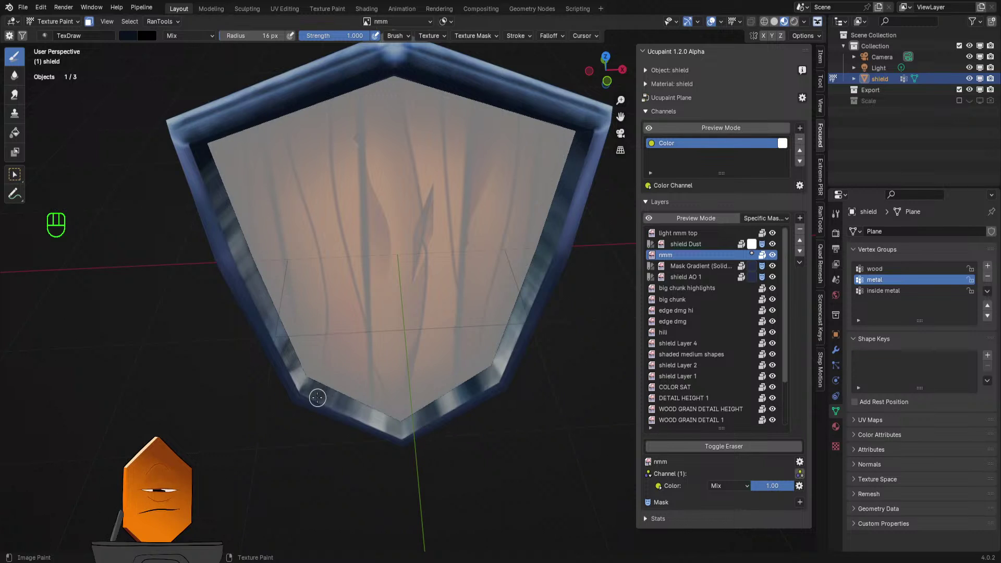
pyautogui.hotkey('ctrl', 'z')
pyautogui.hotkey('ctrl', 'z')
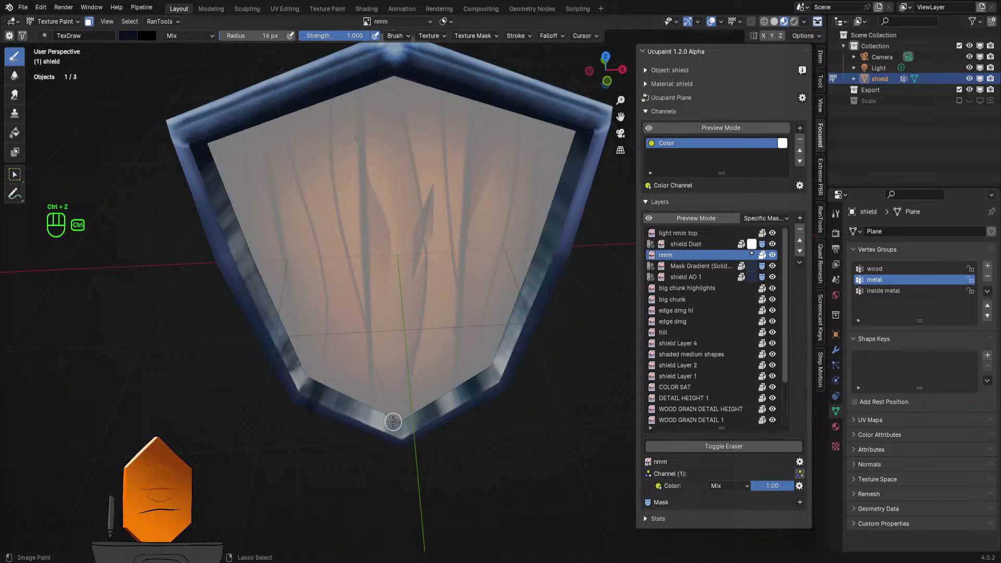
pyautogui.hotkey('ctrl', 'z')
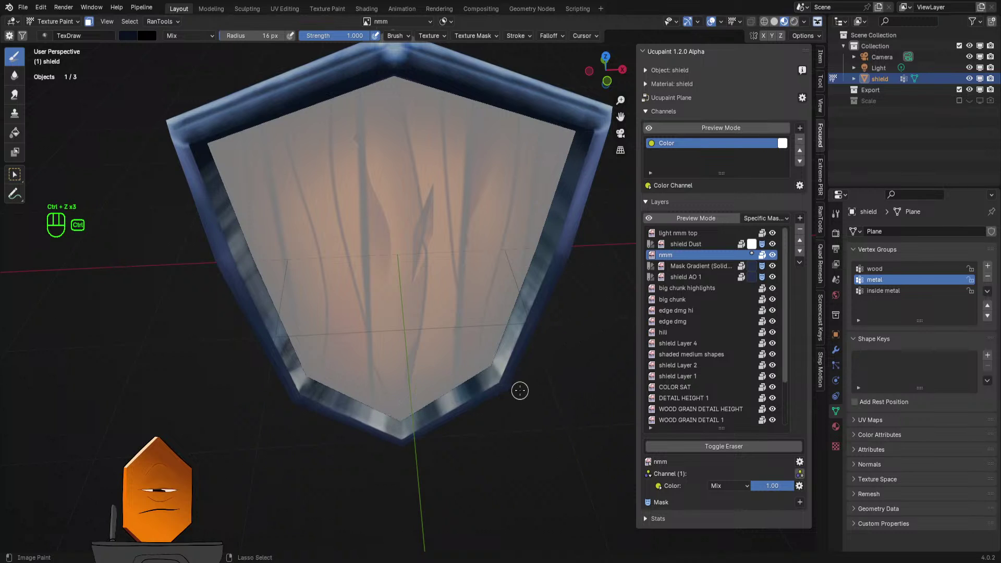
# - Restrict the paint mask to the faces of the inside metal vertex group and return to Texture Paint
pyautogui.press('Tab')
pyautogui.click(594, 377)
pyautogui.click(889, 291)
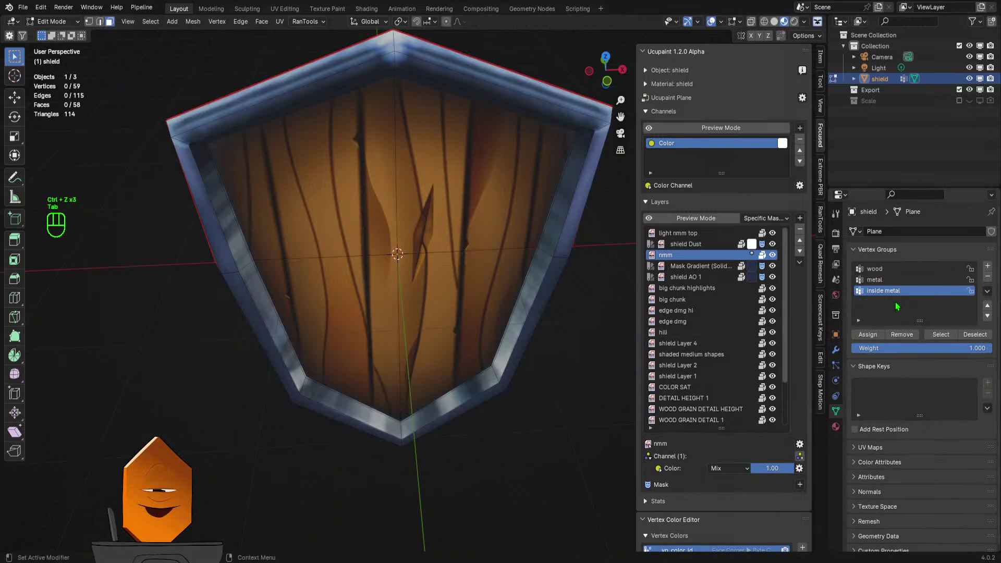
pyautogui.click(934, 334)
pyautogui.press('Tab')
pyautogui.click(542, 369)
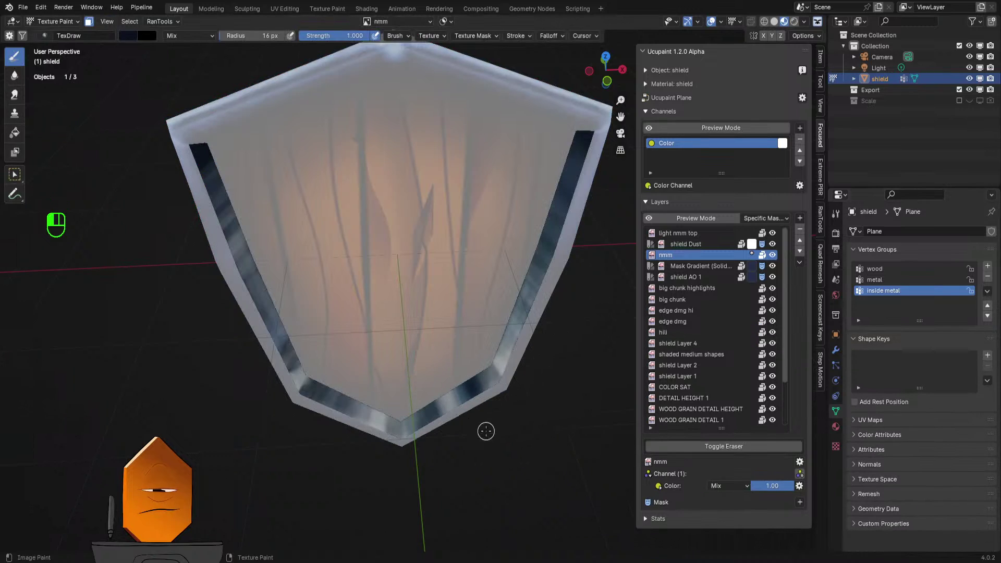
# - Refine the dark metallic reflections on the lower segments of the inside metal, undoing strokes that do not fit
pyautogui.keyDown('ctrl'); pyautogui.moveTo(528, 257); pyautogui.dragTo(465, 401, button='middle'); pyautogui.keyUp('ctrl')
pyautogui.hotkey('ctrl', 'z')
pyautogui.hotkey('ctrl', 'z')
pyautogui.scroll(2, 464, 359)
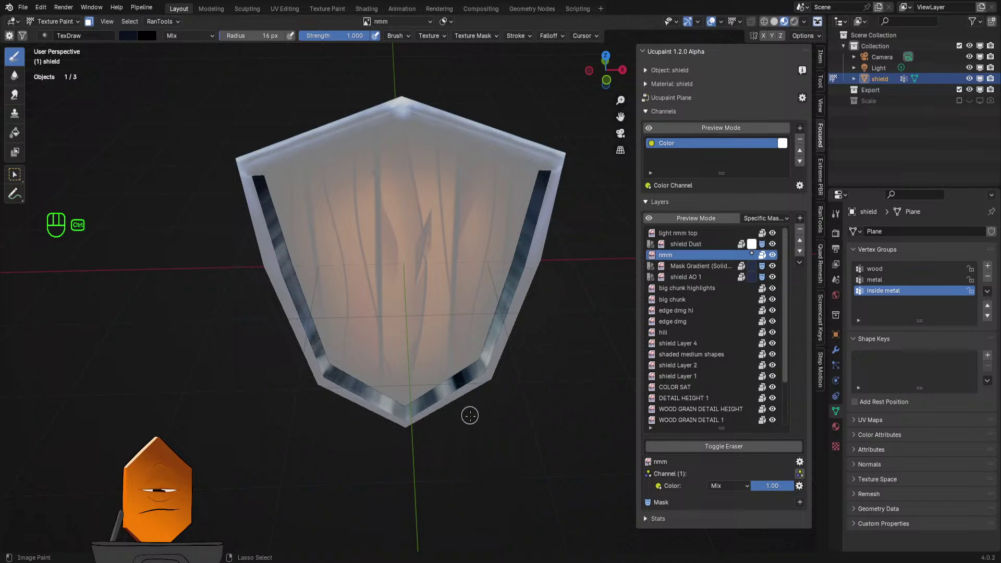
pyautogui.hotkey('ctrl', 'z')
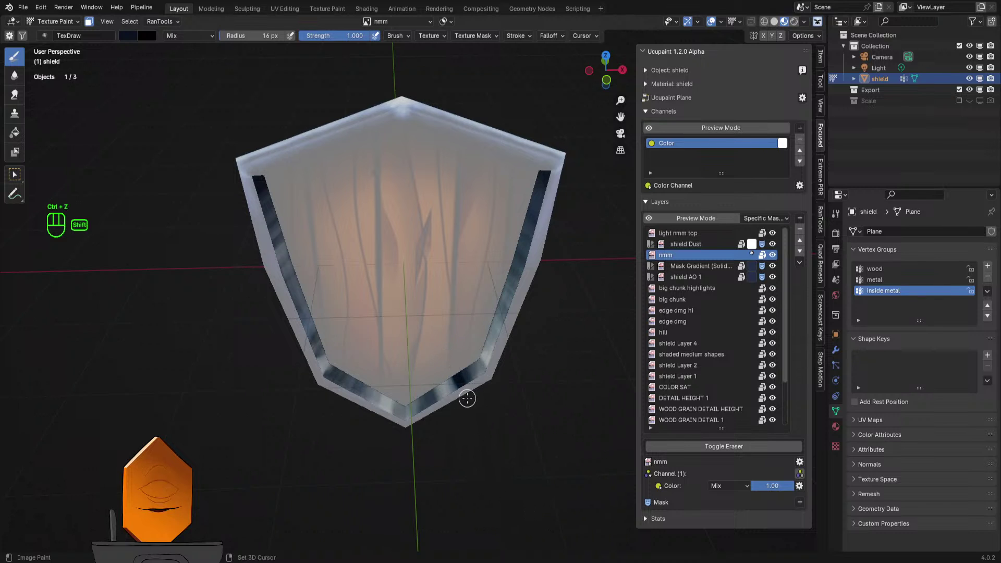
pyautogui.scroll(5, 468, 400)
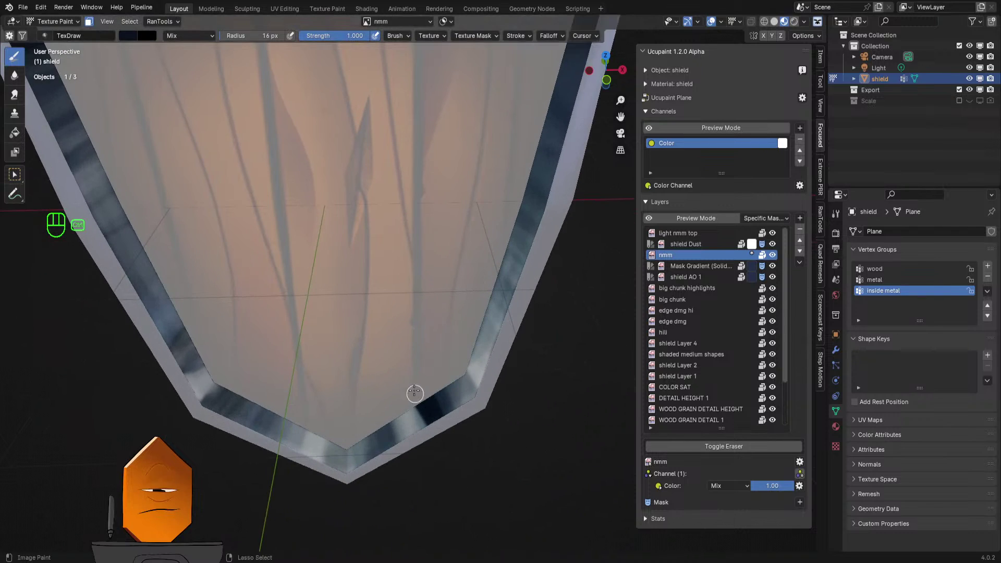
pyautogui.hotkey('ctrl', 'z')
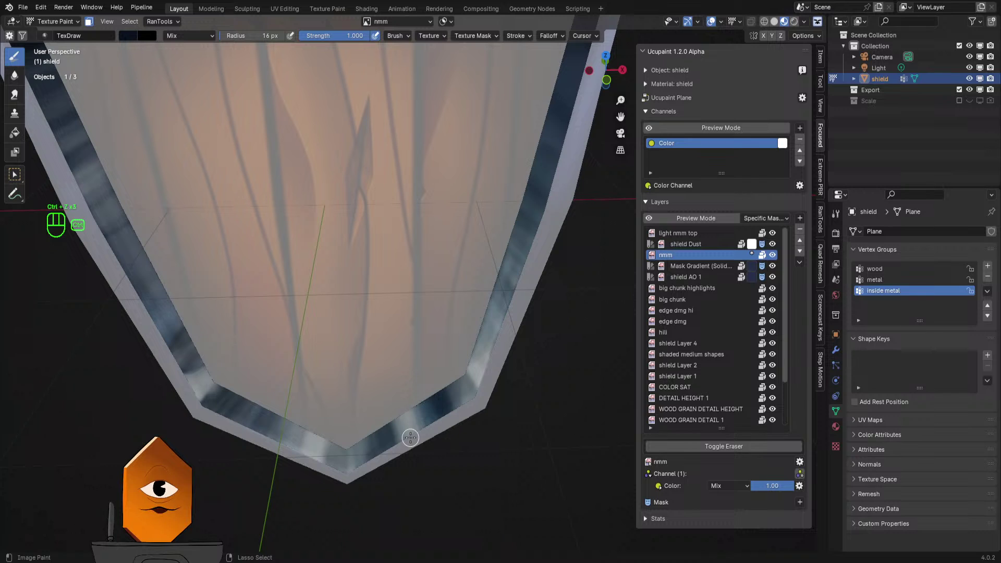
pyautogui.hotkey('ctrl', 'z')
pyautogui.hotkey('ctrl', 'z')
pyautogui.hotkey('ctrl', 'z')
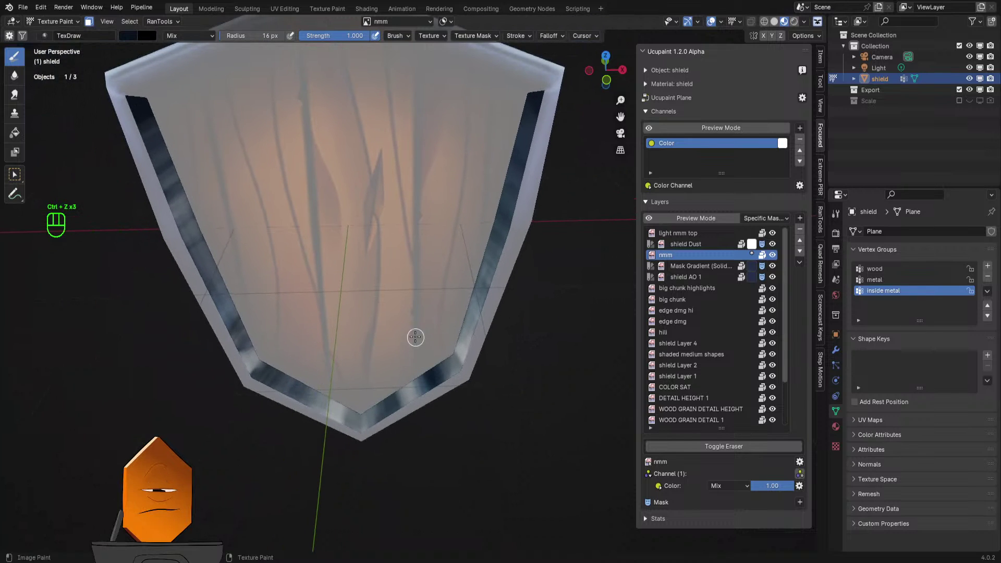
# - Turn off the face paint mask to show the whole shield and save the file
pyautogui.scroll(-5, 469, 308)
pyautogui.moveTo(464, 282); pyautogui.dragTo(509, 263, button='middle')
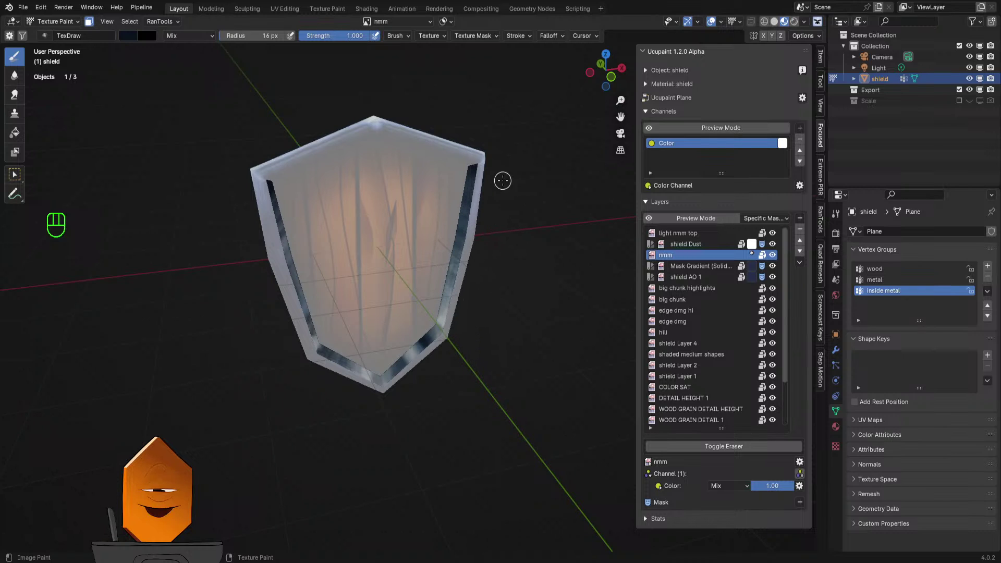
pyautogui.moveTo(507, 268)
pyautogui.mouseDown(button='middle')
pyautogui.moveTo(479, 269)
pyautogui.moveTo(458, 330)
pyautogui.mouseUp(button='middle')
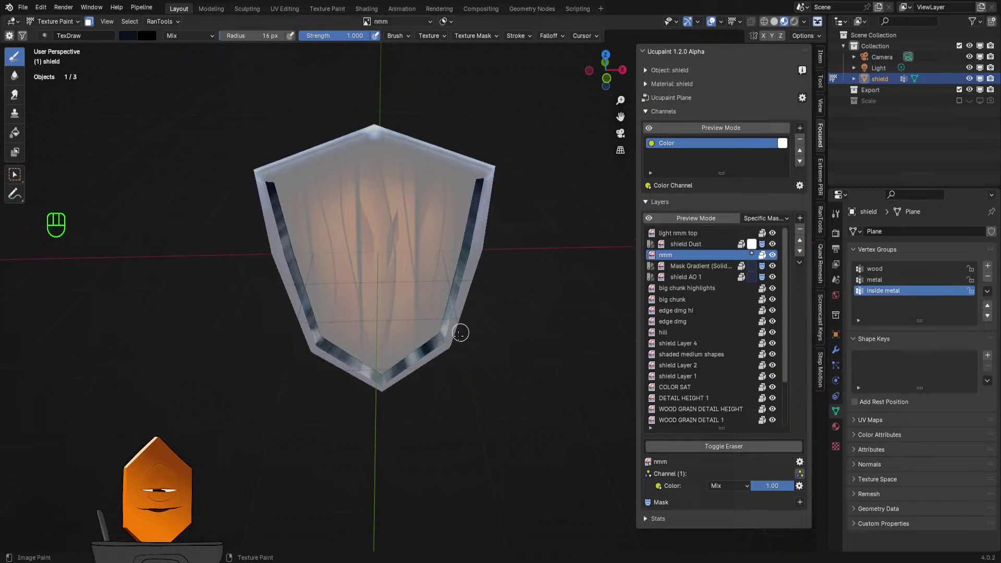
pyautogui.moveTo(515, 313)
pyautogui.mouseDown(button='middle')
pyautogui.moveTo(506, 339)
pyautogui.moveTo(515, 311)
pyautogui.moveTo(501, 301)
pyautogui.moveTo(505, 311)
pyautogui.moveTo(552, 303)
pyautogui.moveTo(432, 304)
pyautogui.moveTo(501, 271)
pyautogui.moveTo(500, 302)
pyautogui.moveTo(472, 313)
pyautogui.moveTo(518, 351)
pyautogui.moveTo(485, 354)
pyautogui.moveTo(517, 347)
pyautogui.moveTo(523, 279)
pyautogui.moveTo(485, 304)
pyautogui.moveTo(502, 349)
pyautogui.moveTo(506, 261)
pyautogui.mouseUp(button='middle')
pyautogui.hotkey('ctrl', 's')
pyautogui.scroll(2, 509, 225)
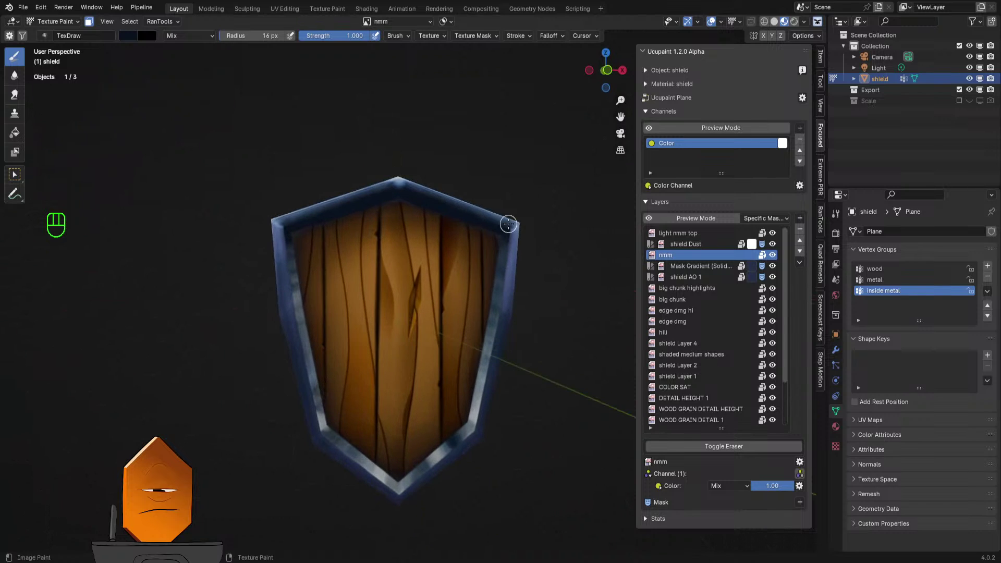
pyautogui.moveTo(435, 341)
pyautogui.mouseDown(button='middle')
pyautogui.moveTo(465, 340)
pyautogui.moveTo(463, 319)
pyautogui.moveTo(453, 341)
pyautogui.mouseUp(button='middle')
pyautogui.press('ctrl')
pyautogui.press('ctrl')
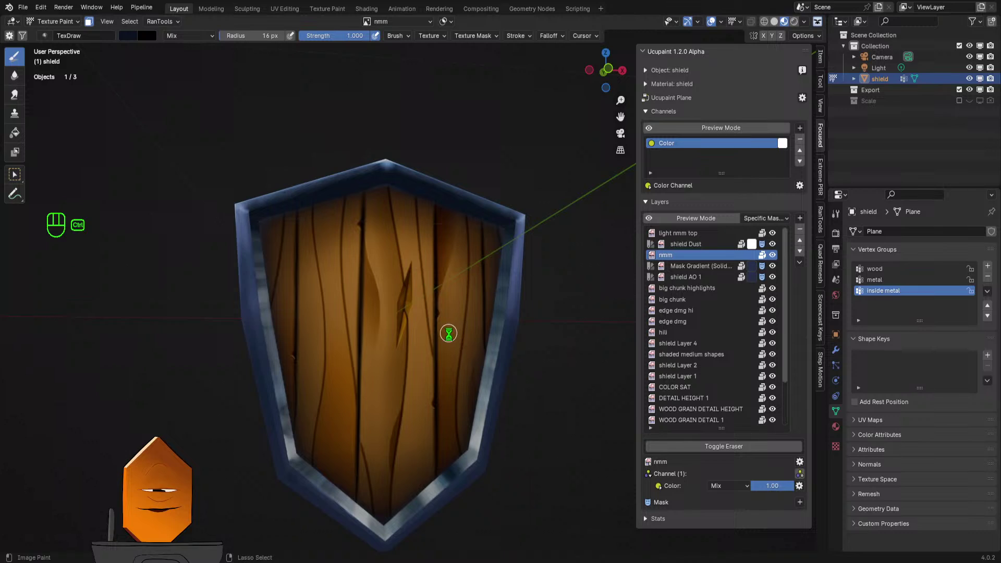
pyautogui.hotkey('ctrl', 's')
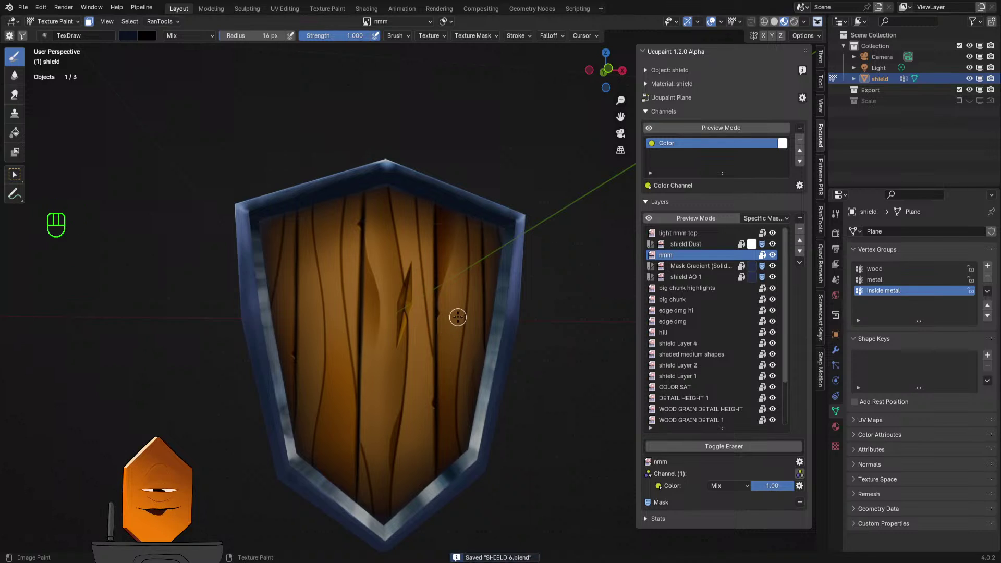
# - Make the big chunk layer active and view the shield from the front in orthographic projection
pyautogui.click(800, 262)
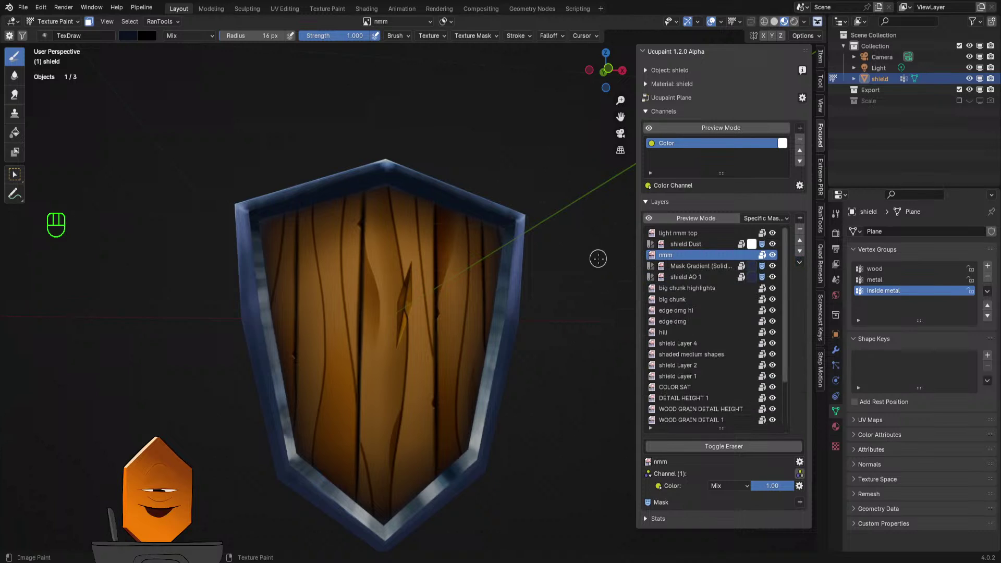
pyautogui.click(680, 300)
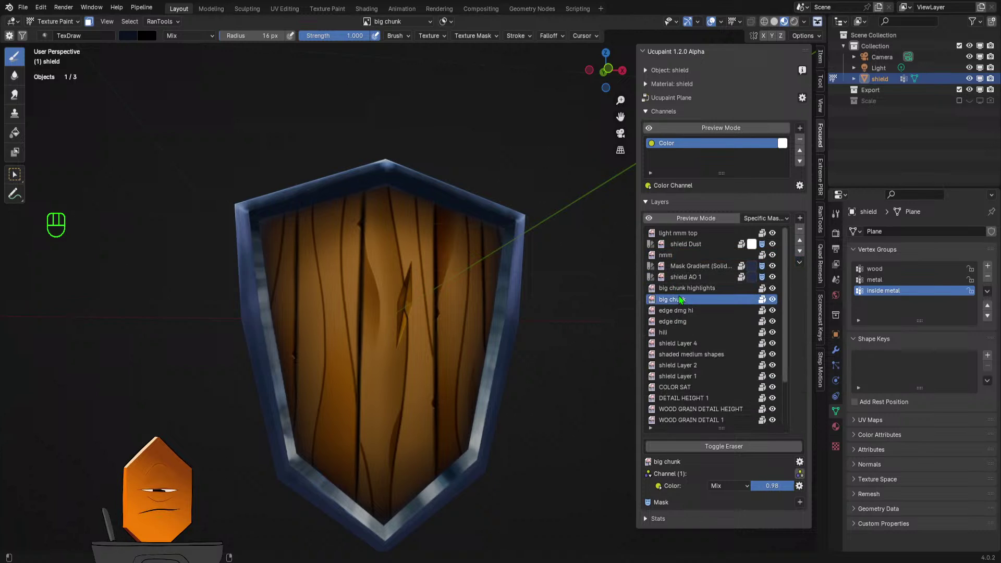
pyautogui.moveTo(587, 335); pyautogui.dragTo(581, 344, button='middle')
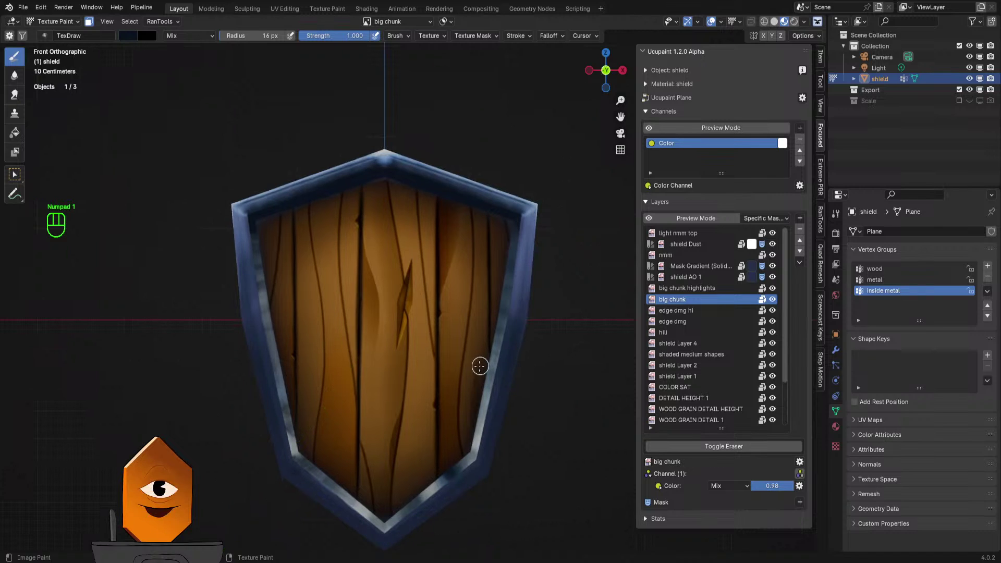
pyautogui.press('KP_1')
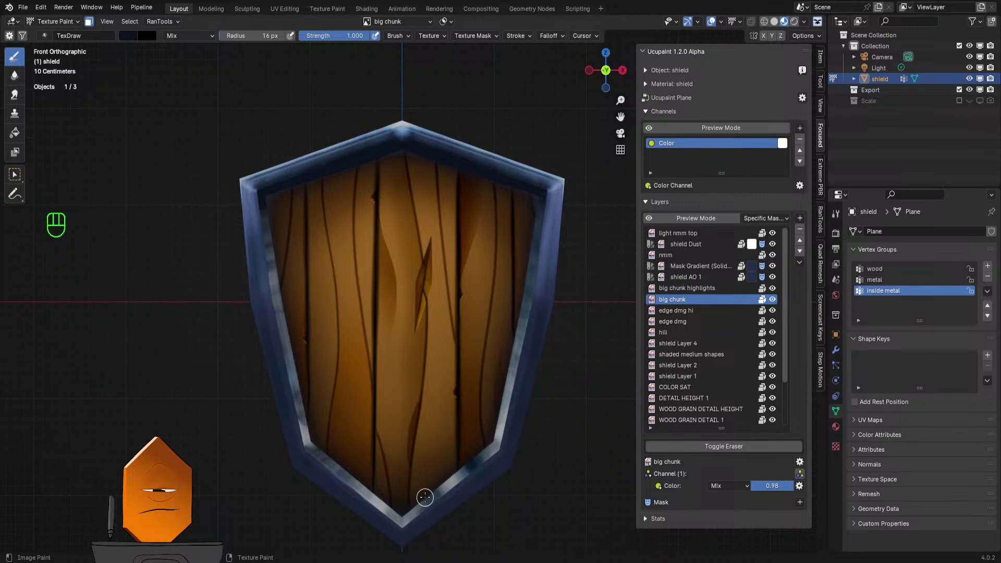
# - Add a new 4096 × 4096 image layer directly above the big chunk layer
pyautogui.click(800, 218)
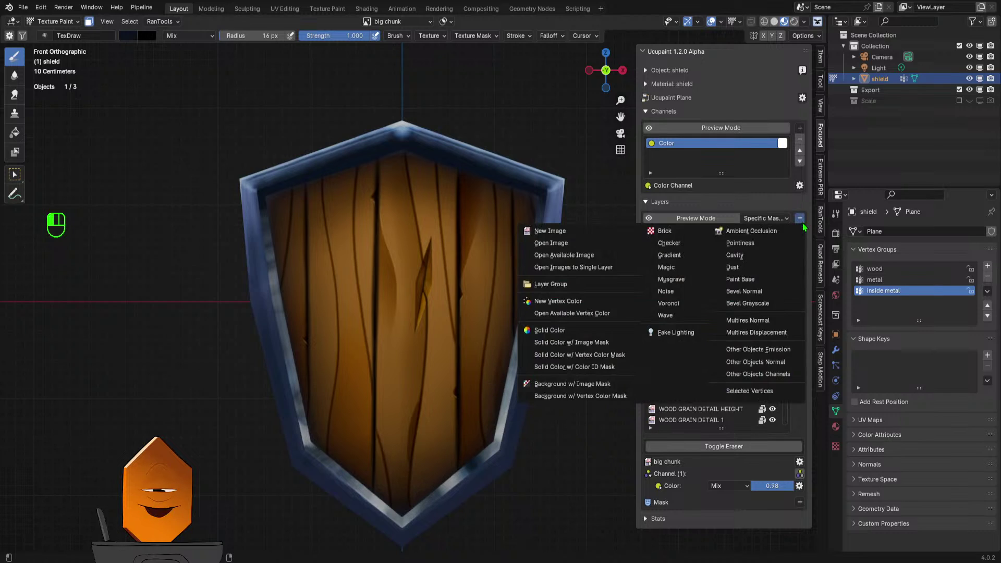
pyautogui.click(632, 232)
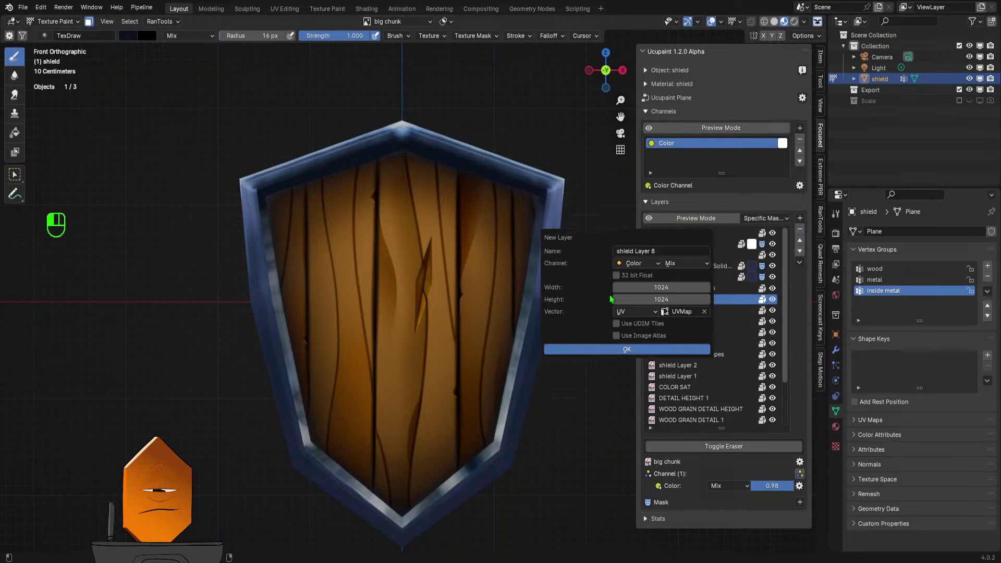
pyautogui.click(657, 286)
pyautogui.write('4')
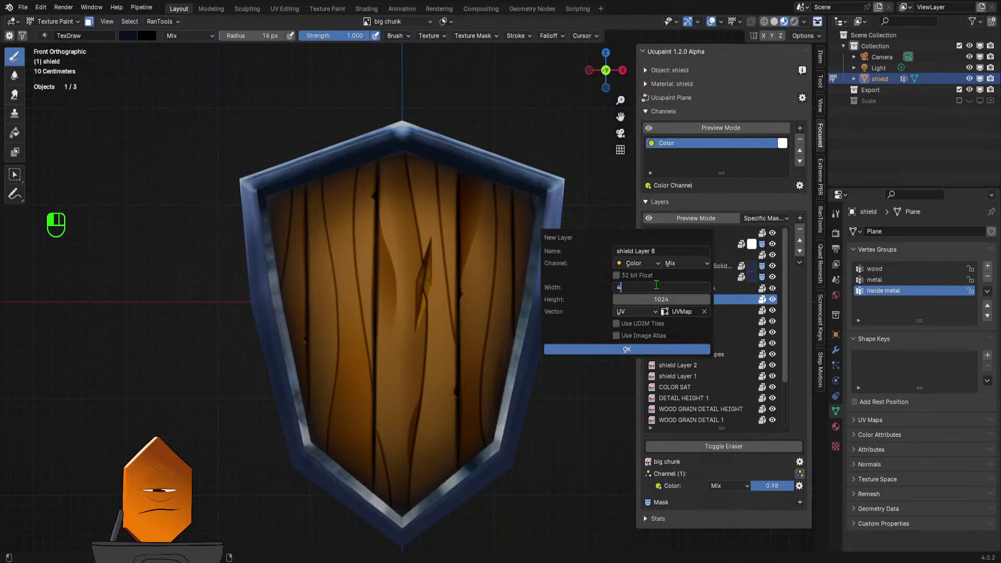
pyautogui.write('096')
pyautogui.click(645, 300)
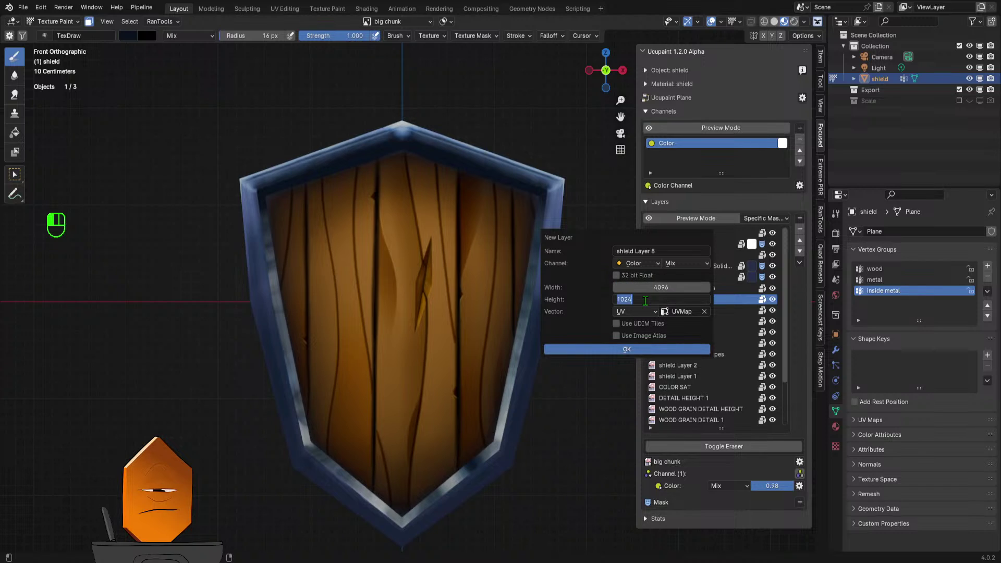
pyautogui.write('4096')
pyautogui.press('Return')
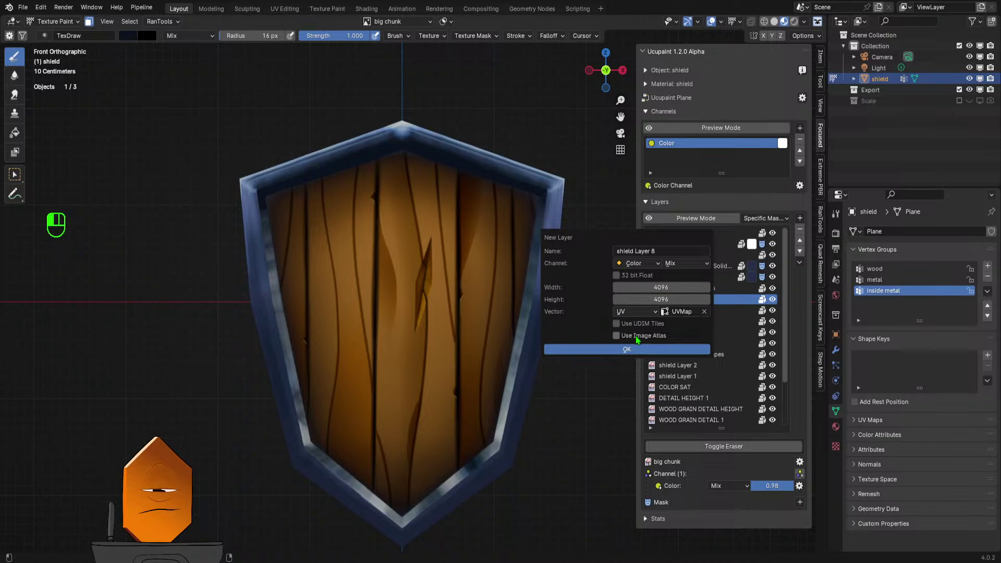
pyautogui.click(631, 349)
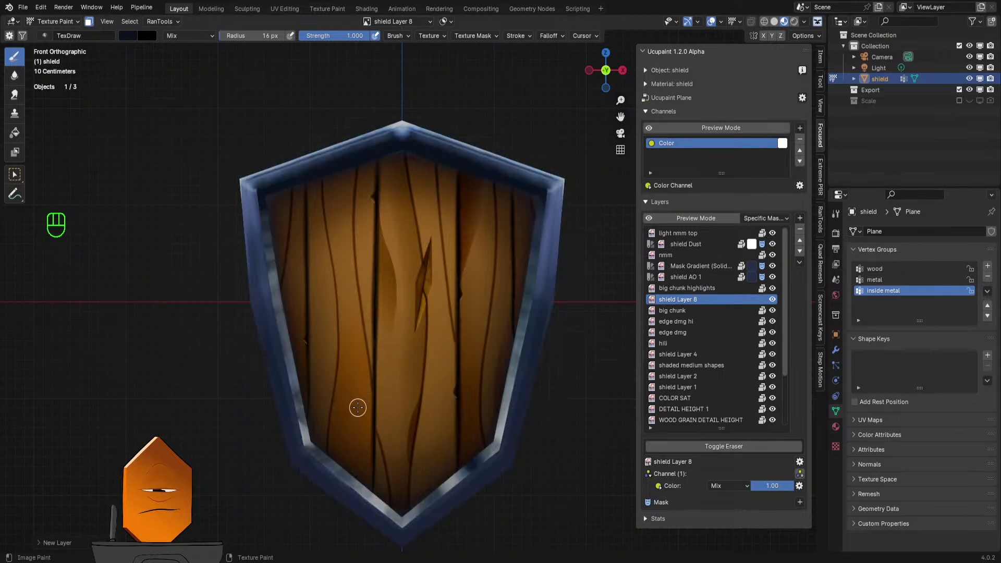
# - Try to paint a dark brown knot on the lower orange plank with a 33 px brush
pyautogui.click(357, 408)
pyautogui.hotkey('ctrl', 'z')
pyautogui.press('s')
pyautogui.press('f')
pyautogui.click(366, 415)
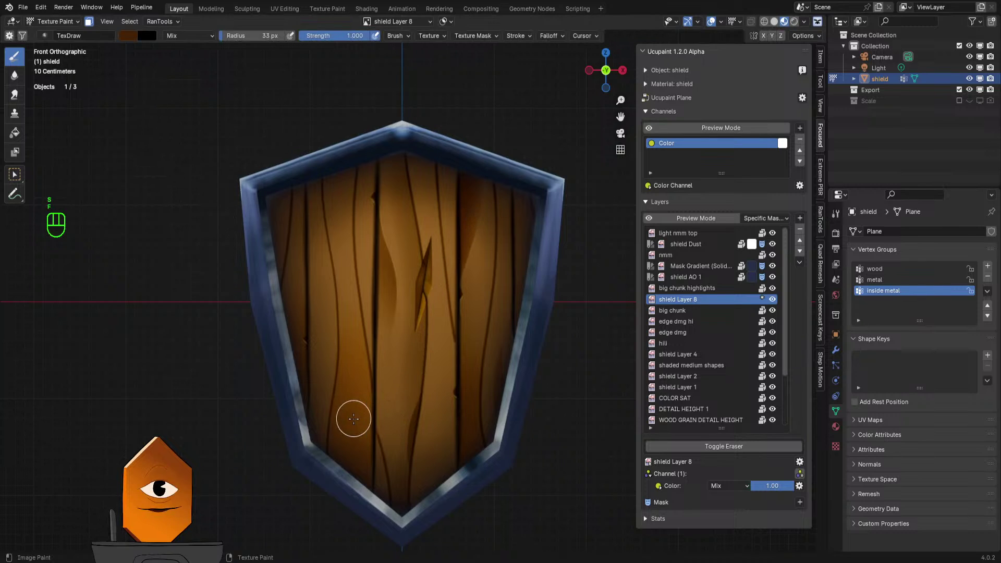
pyautogui.click(353, 419)
pyautogui.hotkey('ctrl', 'z')
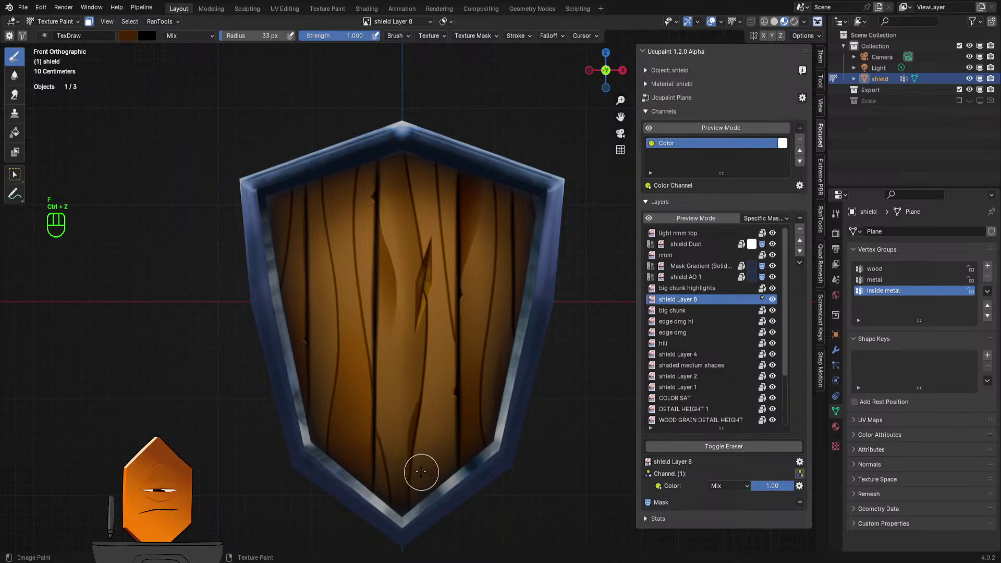
pyautogui.click(394, 386)
pyautogui.hotkey('ctrl', 'z')
pyautogui.click(353, 382)
pyautogui.scroll(-7, 538, 443)
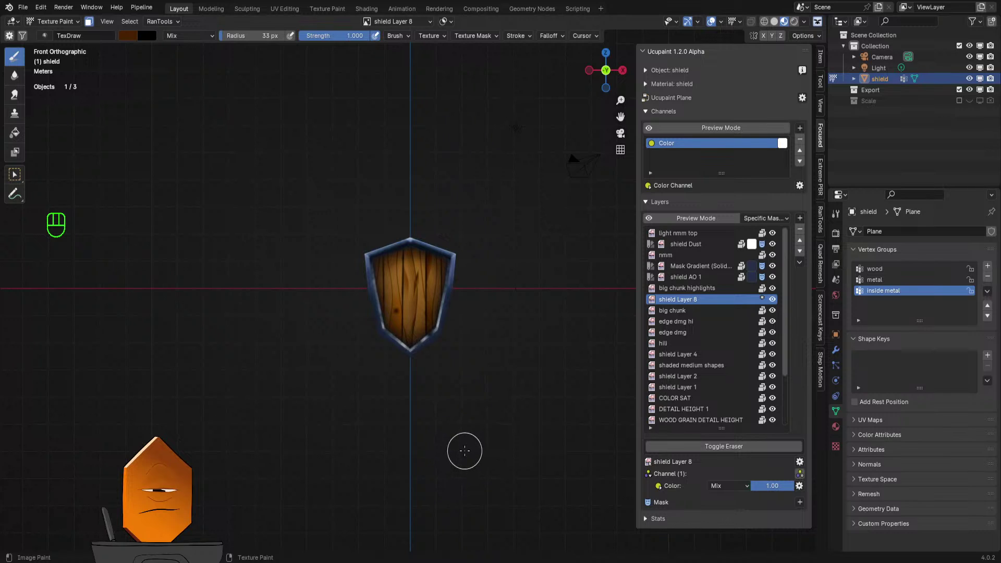
pyautogui.keyDown('ctrl'); pyautogui.moveTo(465, 443); pyautogui.dragTo(480, 306, button='middle'); pyautogui.keyUp('ctrl')
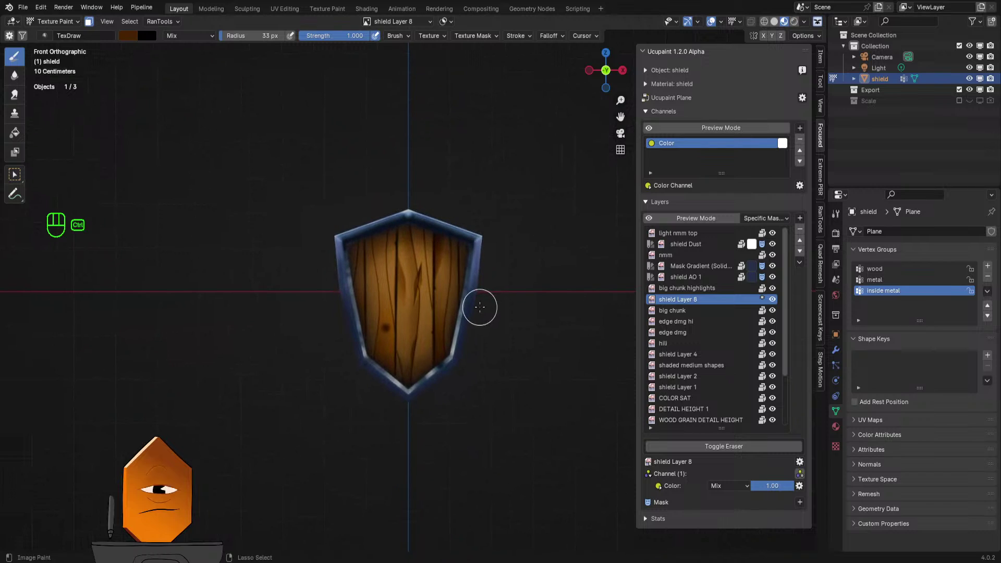
pyautogui.hotkey('ctrl', 'z')
pyautogui.keyDown('shift'); pyautogui.moveTo(443, 360); pyautogui.dragTo(436, 396, button='middle'); pyautogui.keyUp('shift')
pyautogui.keyDown('ctrl'); pyautogui.moveTo(436, 395); pyautogui.dragTo(449, 307, button='middle'); pyautogui.keyUp('ctrl')
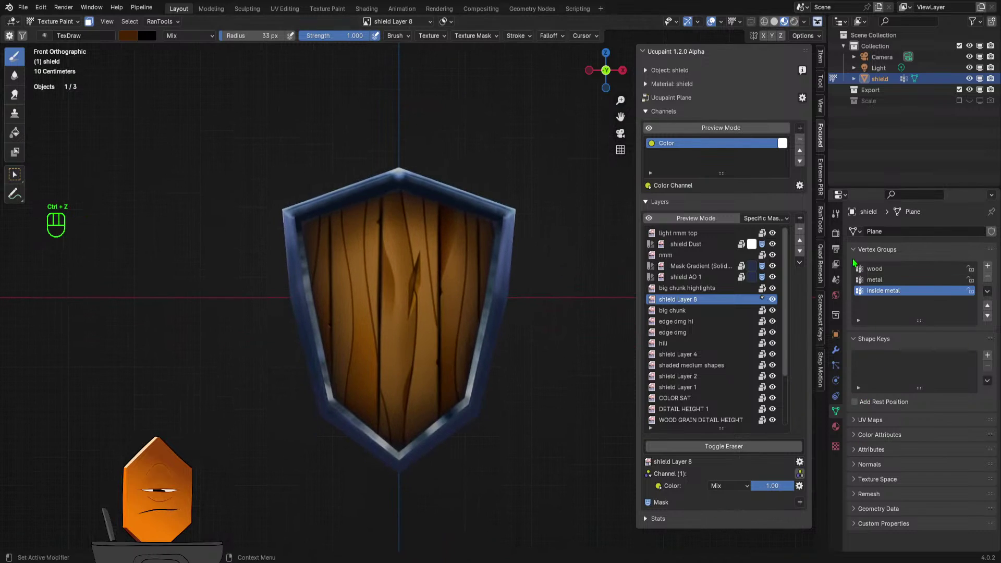
# - Set the external Screen Grab Size to 4096 × 4096 px and send the view to Photoshop with Quick Edit
pyautogui.click(836, 215)
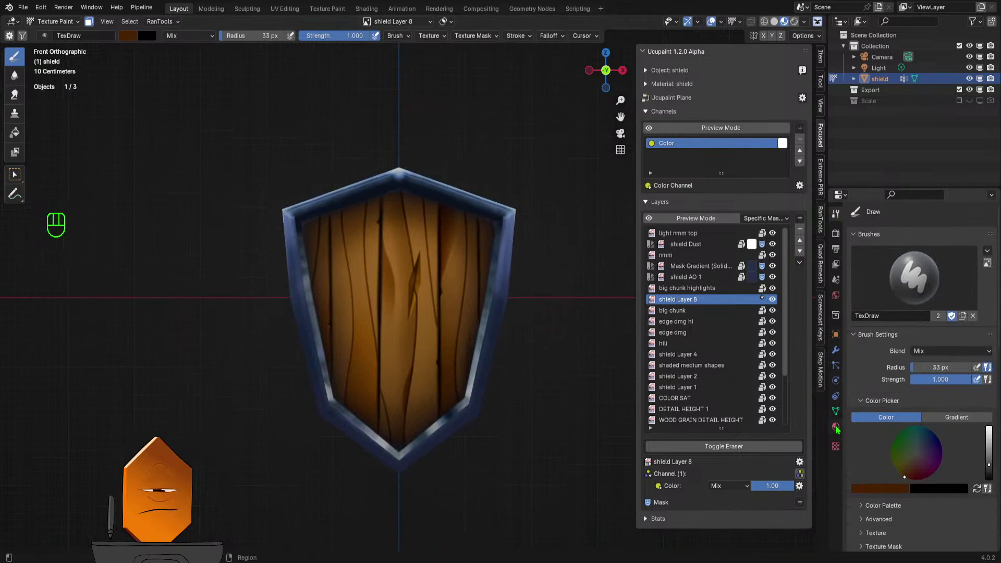
pyautogui.scroll(-10, 898, 455)
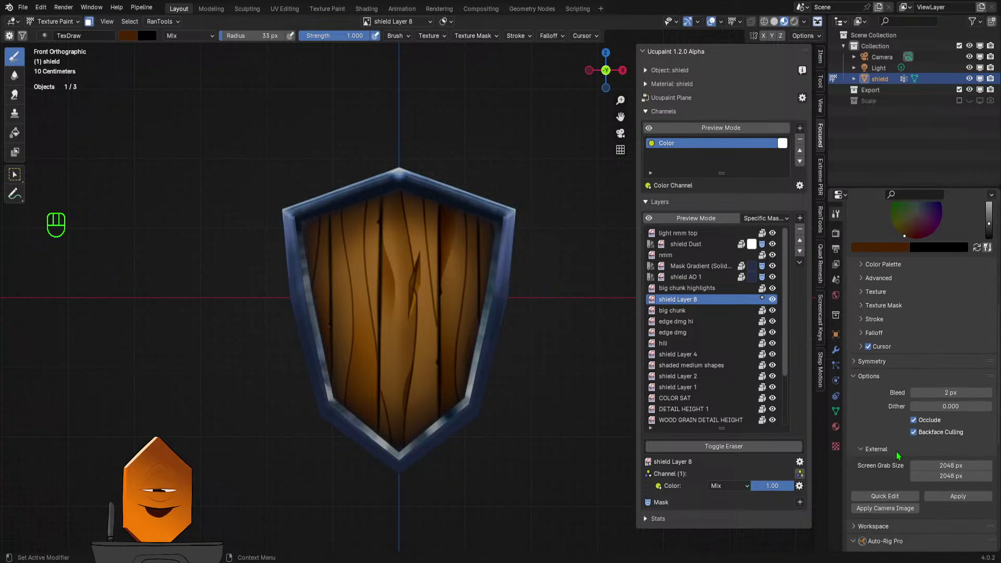
pyautogui.scroll(-1, 898, 455)
pyautogui.click(944, 444)
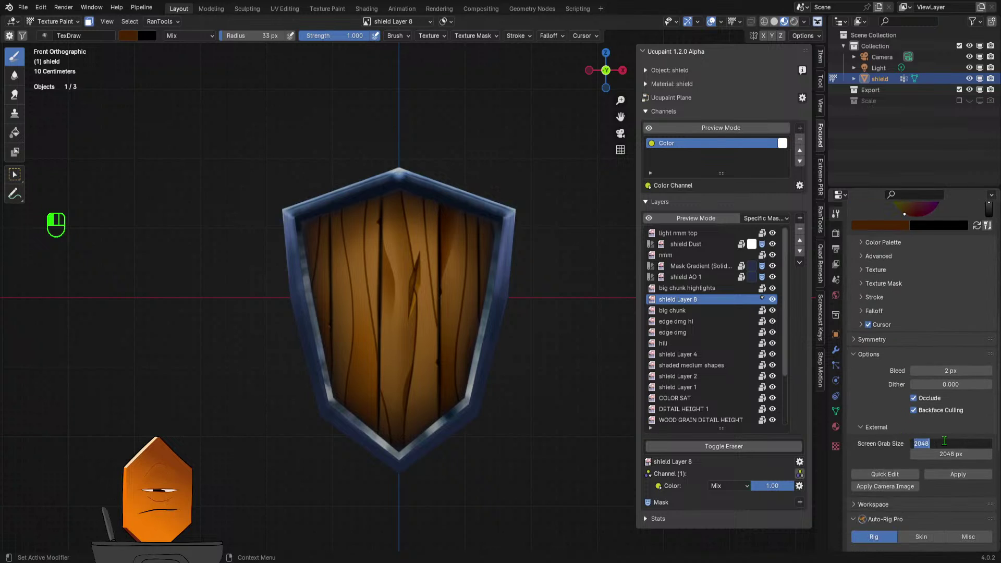
pyautogui.write('4096')
pyautogui.click(949, 454)
pyautogui.write('4096')
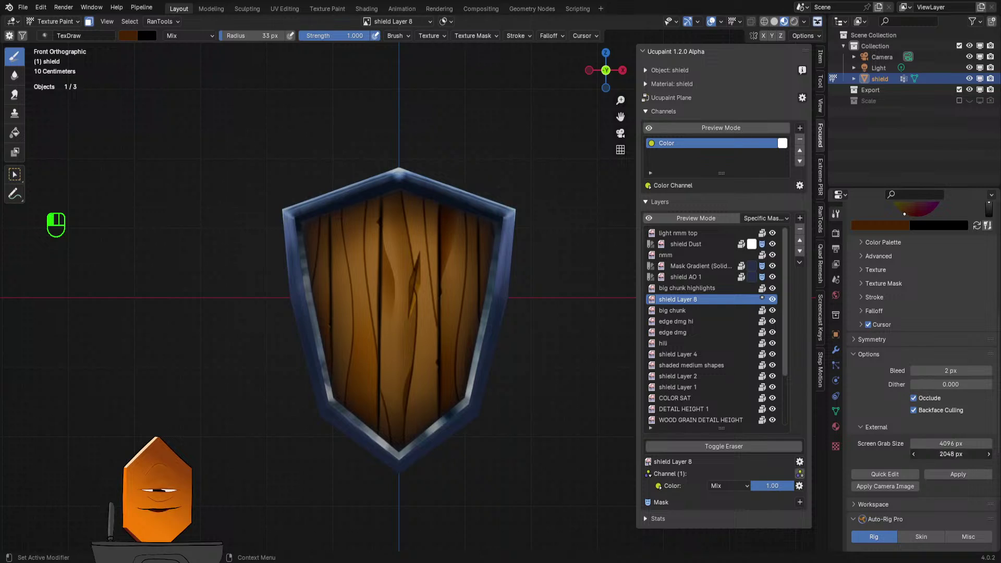
pyautogui.press('Return')
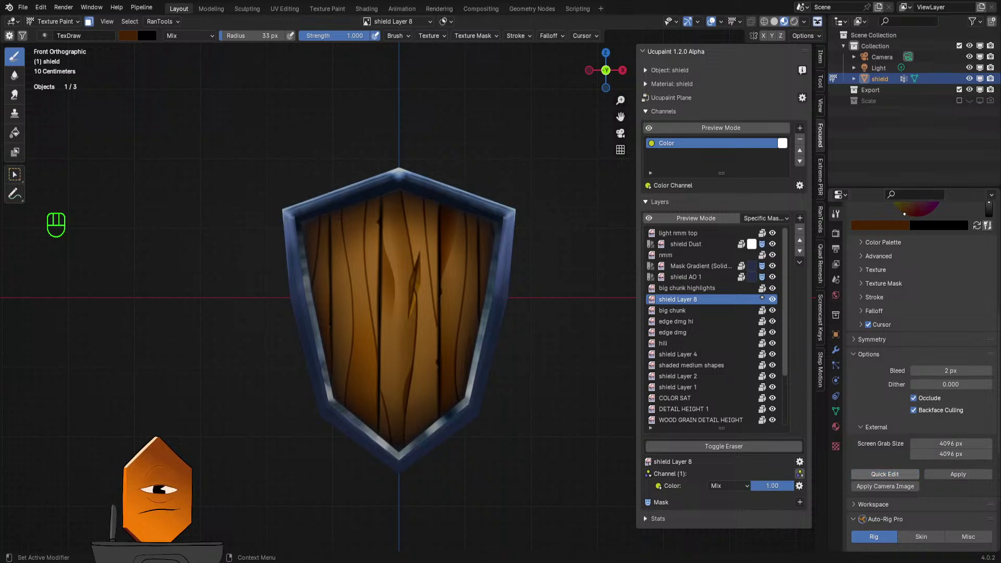
pyautogui.click(885, 474)
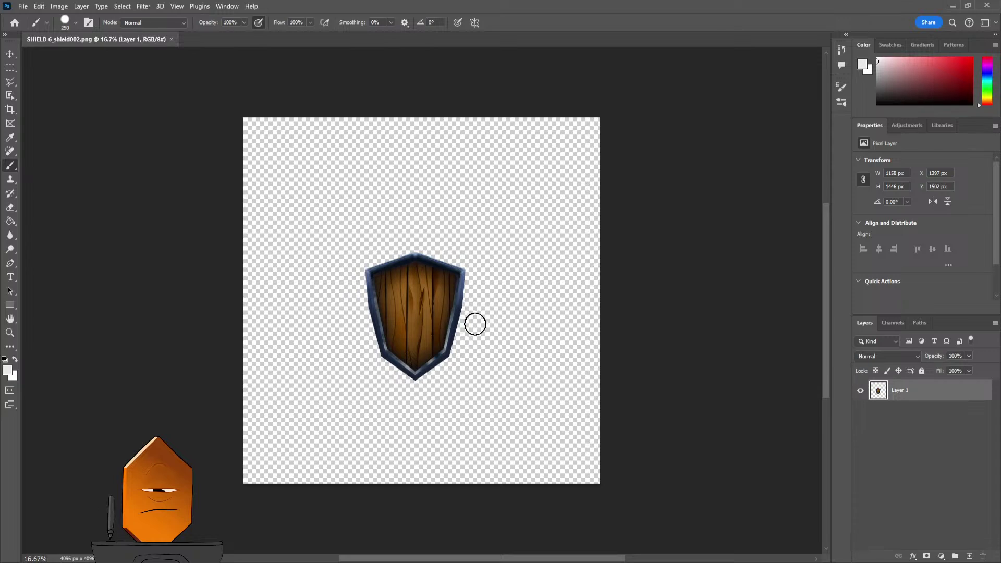
# - Reduce the brush size to 9 px, add an empty layer above the shield image and set brush smoothing to 69%
pyautogui.keyDown('alt'); pyautogui.scroll(6, 465, 364); pyautogui.keyUp('alt')
pyautogui.moveTo(587, 298); pyautogui.dragTo(735, 410)
pyautogui.moveTo(407, 125)
pyautogui.mouseDown()
pyautogui.moveTo(518, 245)
pyautogui.moveTo(533, 213)
pyautogui.mouseUp()
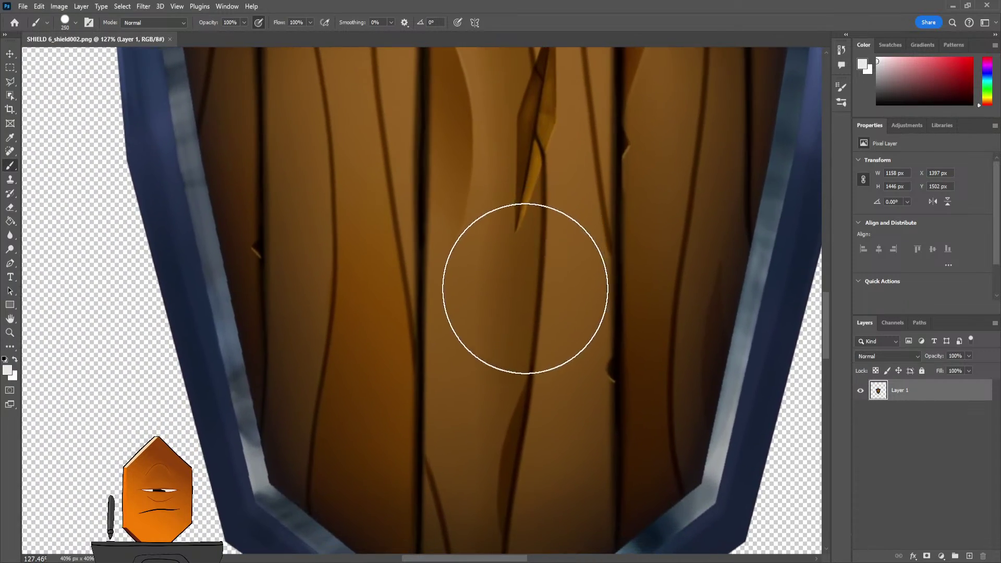
pyautogui.moveTo(514, 302); pyautogui.dragTo(521, 282)
pyautogui.press('[')
pyautogui.press('[')
pyautogui.press('[')
pyautogui.press('[')
pyautogui.press('[')
pyautogui.press('[')
pyautogui.press('[')
pyautogui.press('[')
pyautogui.press('[')
pyautogui.press('[')
pyautogui.press('[')
pyautogui.press('[')
pyautogui.press('[')
pyautogui.press('[')
pyautogui.press('[')
pyautogui.press('[')
pyautogui.press('[')
pyautogui.press('[')
pyautogui.press('[')
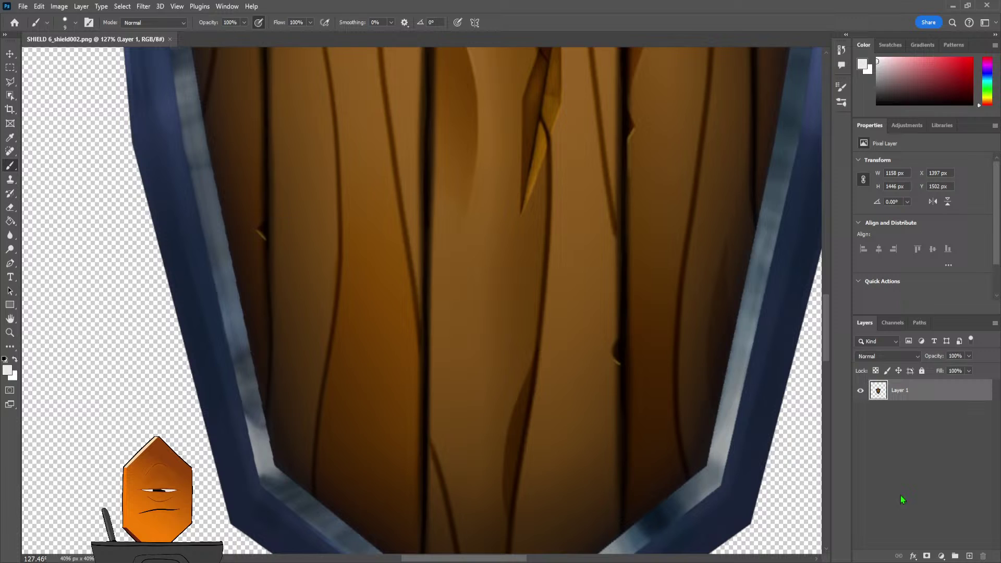
pyautogui.click(969, 556)
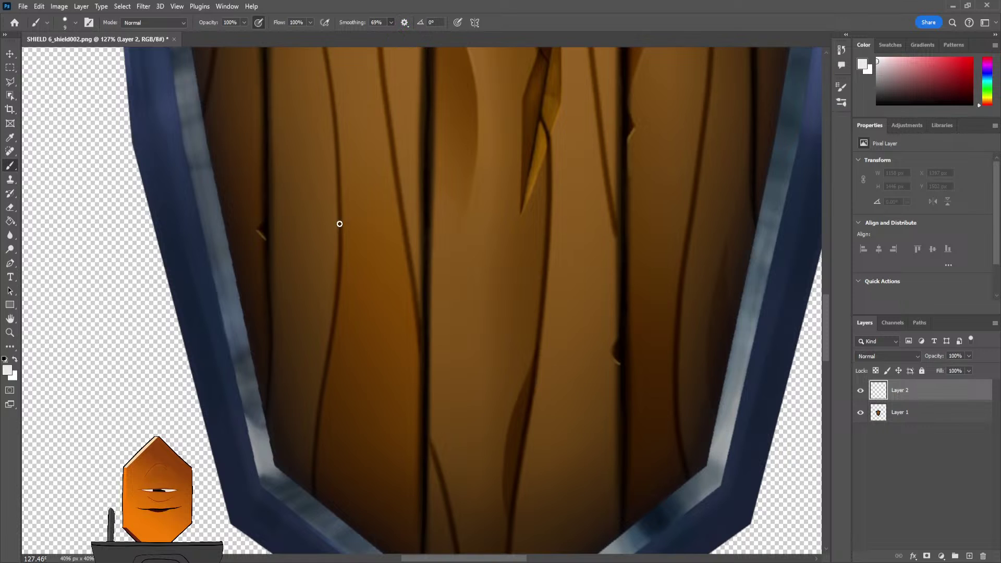
# - Try a light test stroke on the orange-brown plank of the shield
pyautogui.moveTo(378, 324); pyautogui.dragTo(371, 367)
pyautogui.hotkey('ctrl', 'z')
pyautogui.press('s')
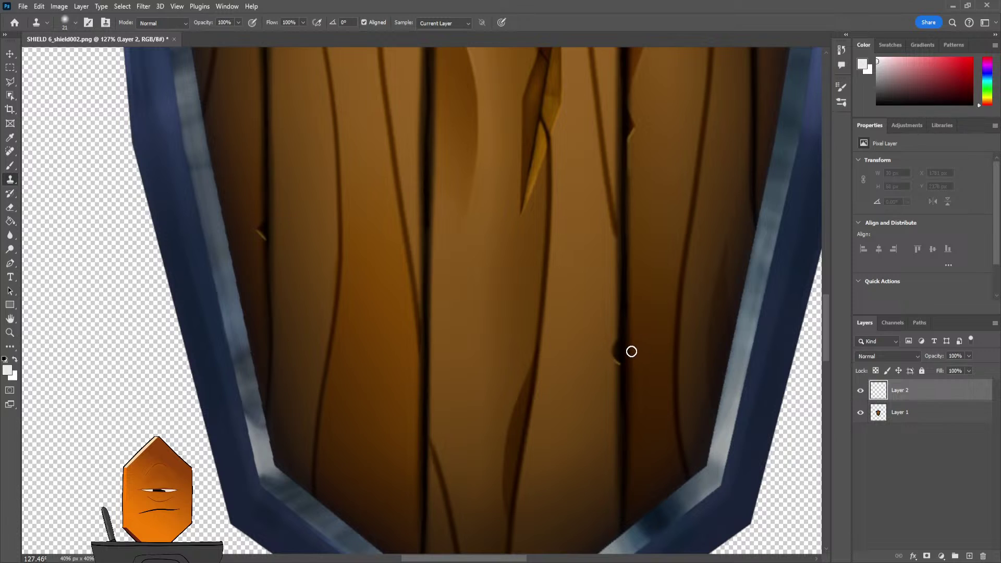
pyautogui.press('b')
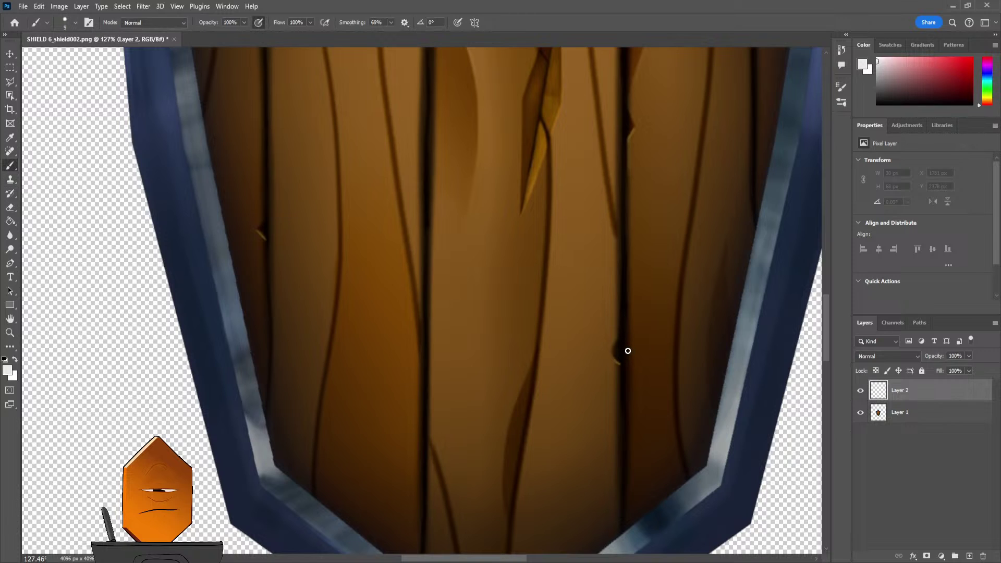
# - Sample a very dark brown from the wood grain lines as the brush color and reduce the brush size to 5 px
pyautogui.keyDown('alt'); pyautogui.click(628, 320); pyautogui.keyUp('alt')
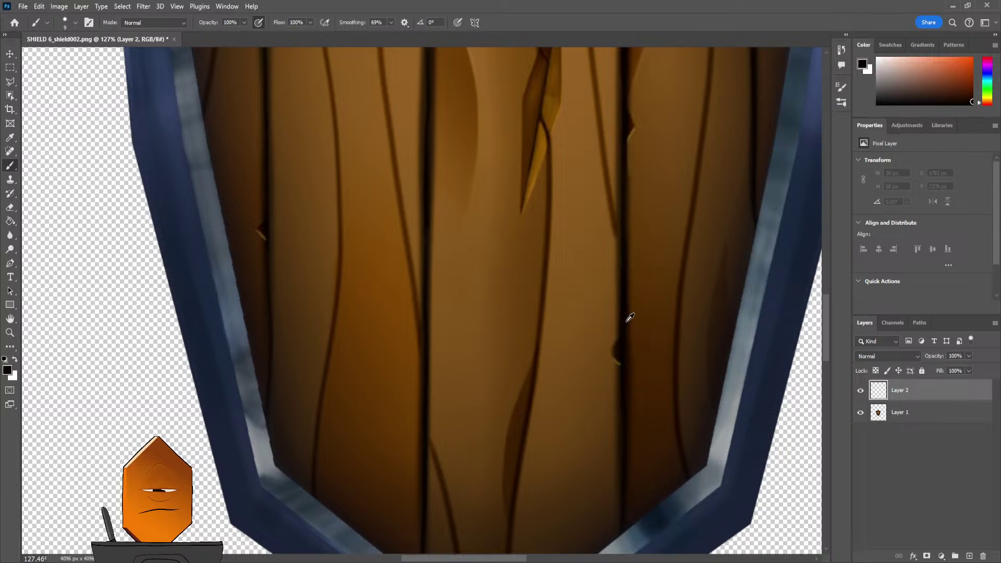
pyautogui.keyDown('alt'); pyautogui.click(677, 372); pyautogui.keyUp('alt')
pyautogui.hotkey('ctrl', 'z')
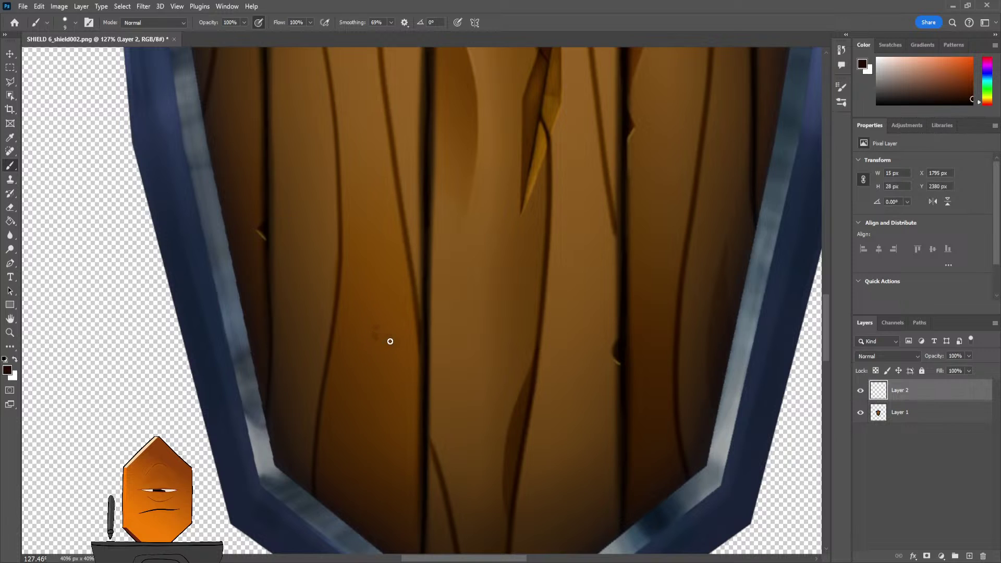
pyautogui.press('[')
pyautogui.press('[')
pyautogui.press('[')
pyautogui.press('[')
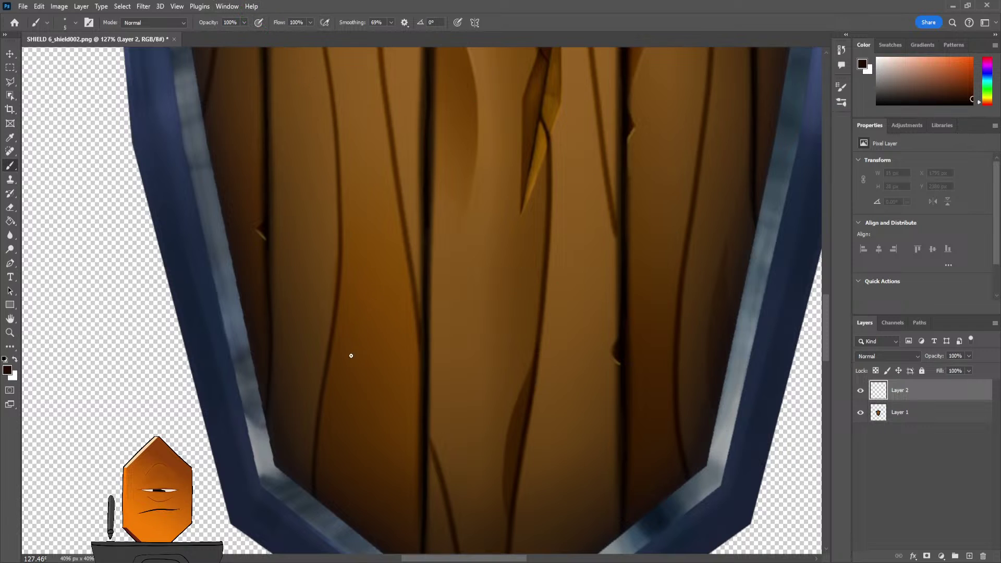
# - Try to paint an open, curved wood knot outline in dark brown on the orange-brown plank
pyautogui.moveTo(382, 348); pyautogui.dragTo(370, 380)
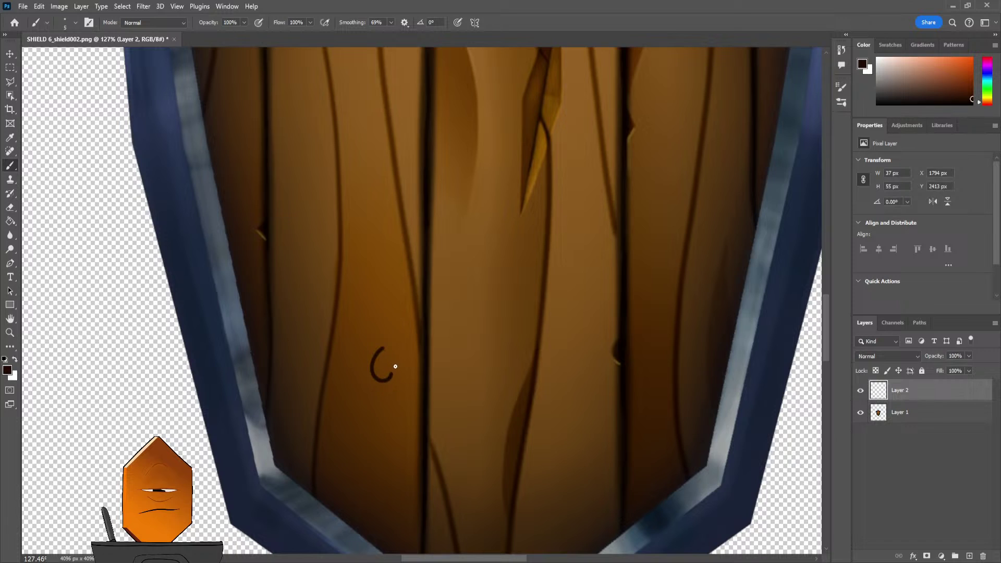
pyautogui.hotkey('ctrl', 'z')
pyautogui.press('s')
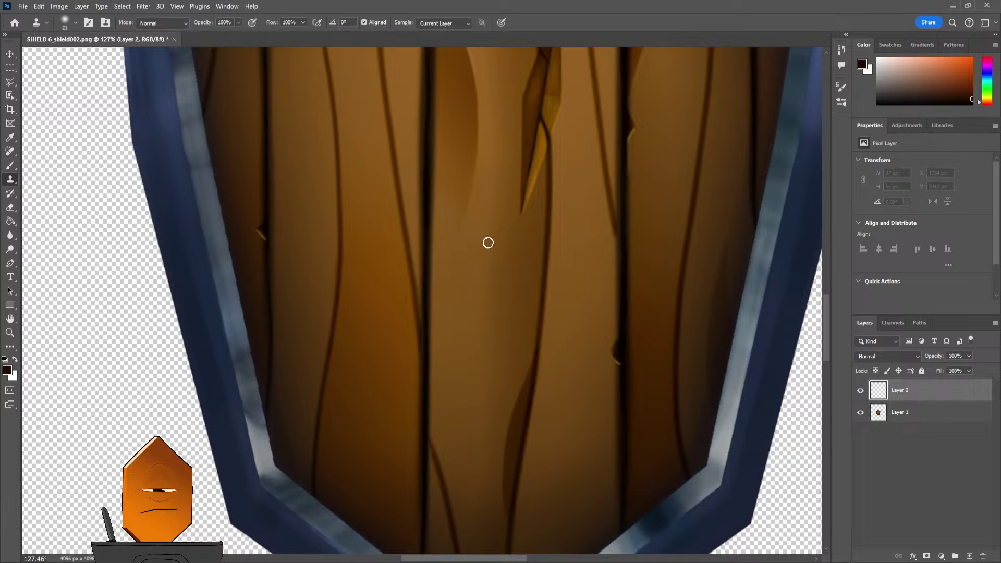
pyautogui.press('b')
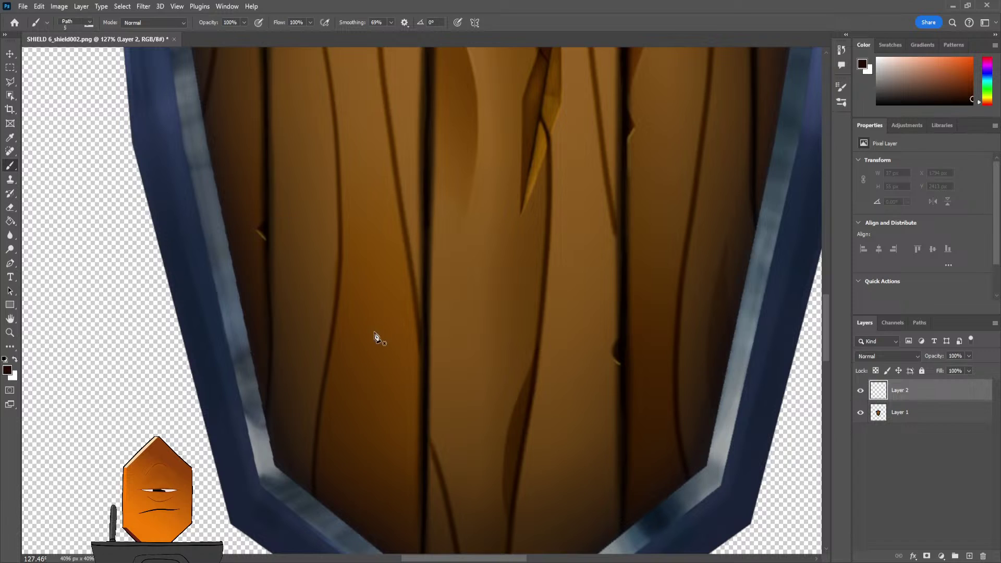
pyautogui.press('p')
pyautogui.press('b')
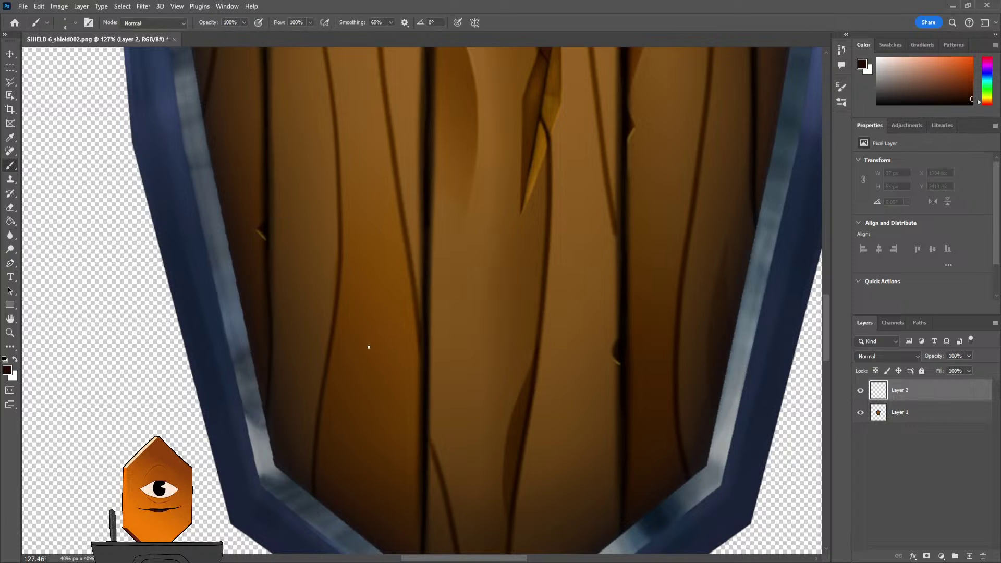
pyautogui.moveTo(377, 332)
pyautogui.mouseDown()
pyautogui.moveTo(366, 345)
pyautogui.moveTo(380, 358)
pyautogui.mouseUp()
pyautogui.hotkey('ctrl', 'z')
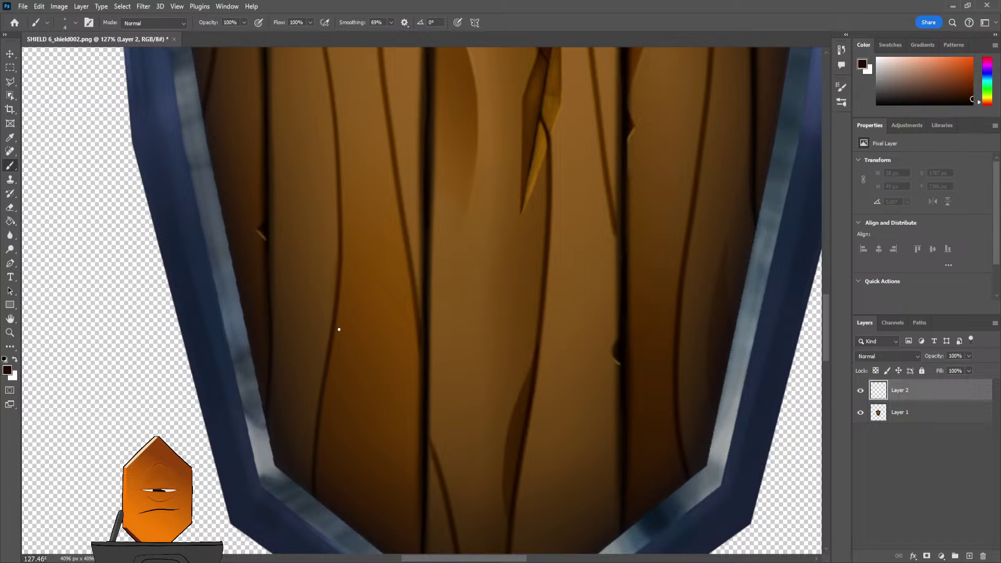
# - Try to paint a knot of concentric rings with short grain lines around it on the orange-brown plank
pyautogui.moveTo(378, 340); pyautogui.dragTo(383, 344)
pyautogui.moveTo(392, 363)
pyautogui.mouseDown()
pyautogui.moveTo(399, 348)
pyautogui.moveTo(387, 325)
pyautogui.mouseUp()
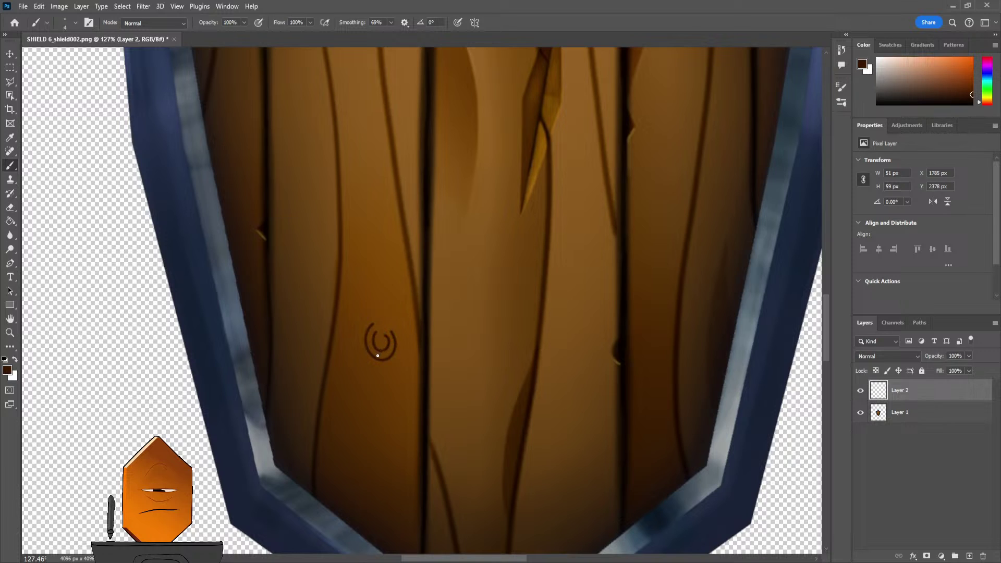
pyautogui.moveTo(364, 321); pyautogui.dragTo(364, 320)
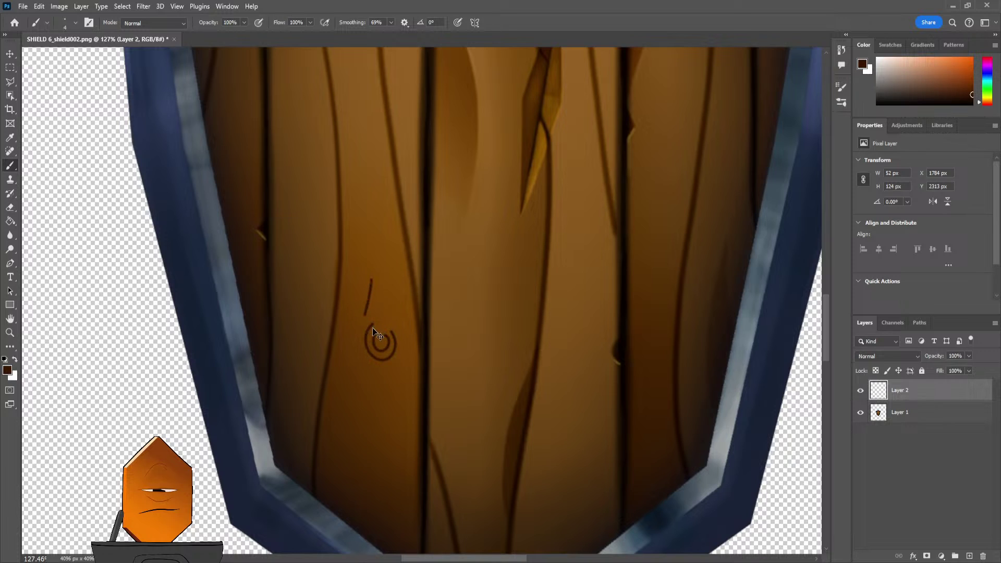
pyautogui.hotkey('ctrl', 'z')
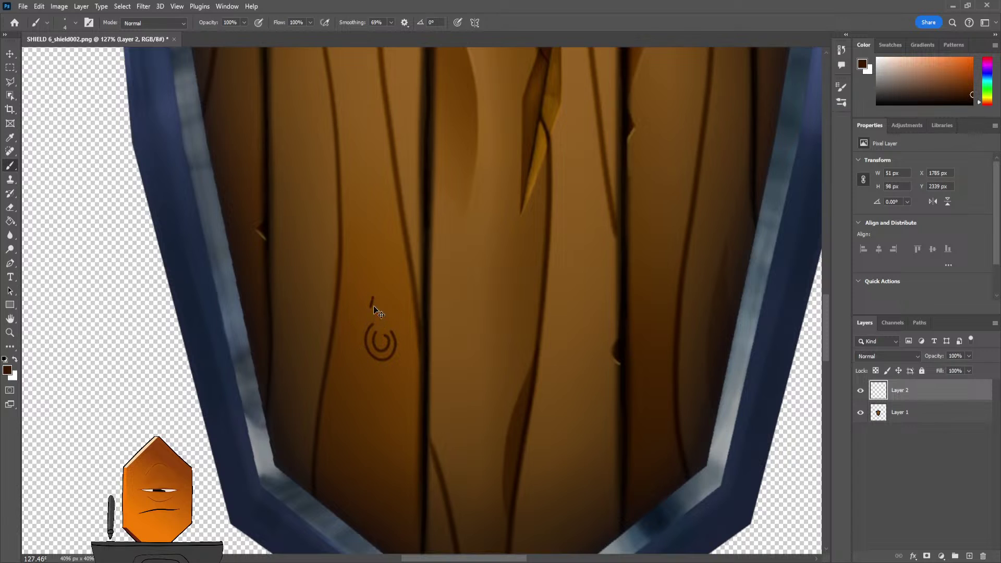
pyautogui.hotkey('ctrl', 'z')
pyautogui.moveTo(372, 373); pyautogui.dragTo(395, 364)
pyautogui.hotkey('ctrl', 'z')
pyautogui.hotkey('ctrl', 'z')
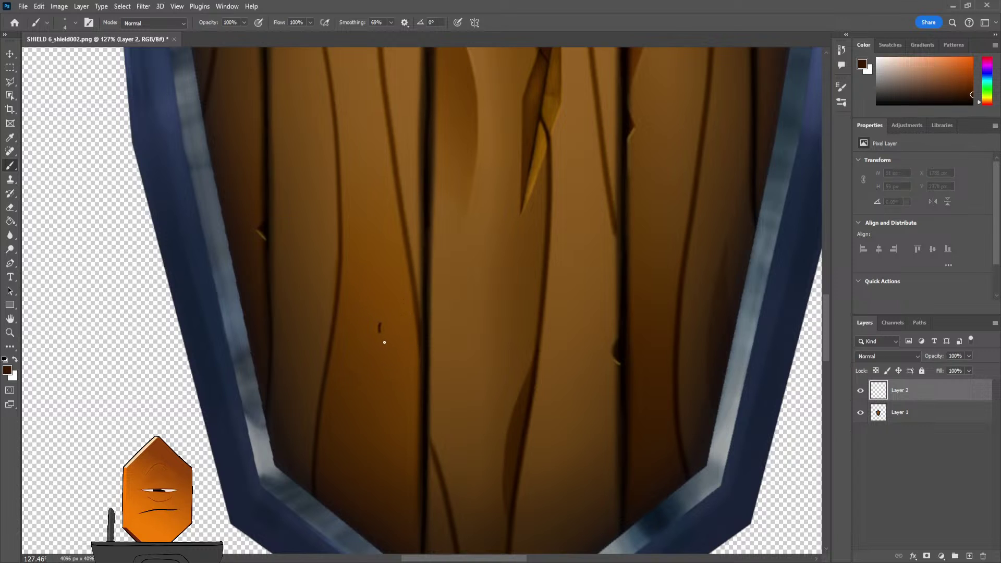
# - Try to paint a small oval knot surrounded by open curved ring lines in dark brown on the orange-brown plank
pyautogui.moveTo(380, 323); pyautogui.dragTo(387, 334)
pyautogui.hotkey('ctrl', 'z')
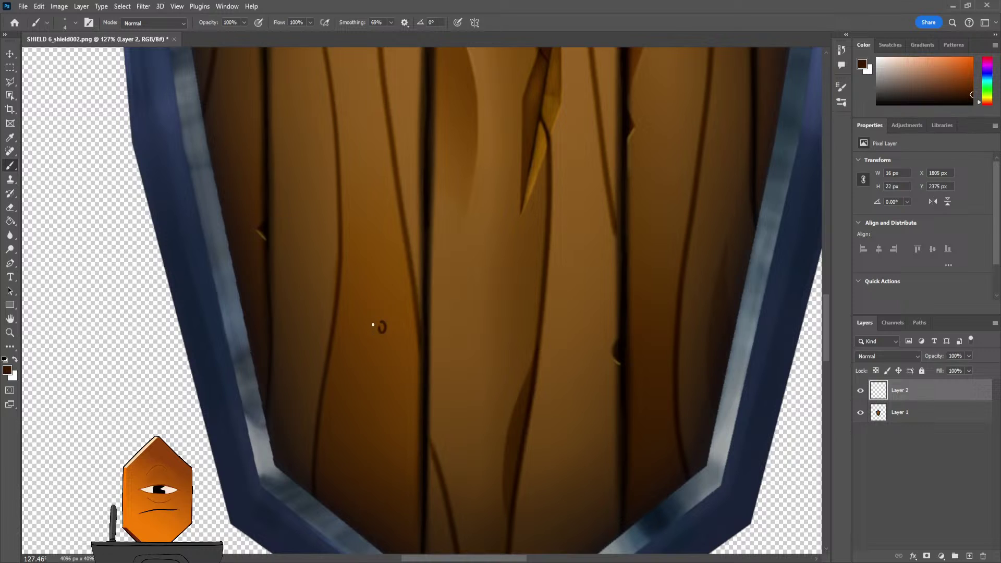
pyautogui.moveTo(373, 322); pyautogui.dragTo(377, 353)
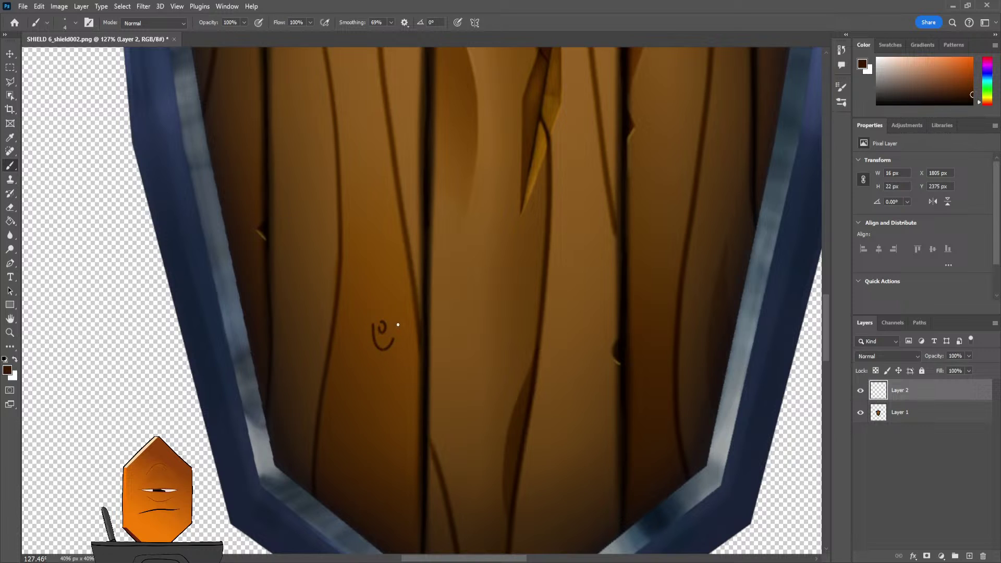
pyautogui.moveTo(383, 301); pyautogui.dragTo(373, 335)
pyautogui.moveTo(378, 285); pyautogui.dragTo(393, 274)
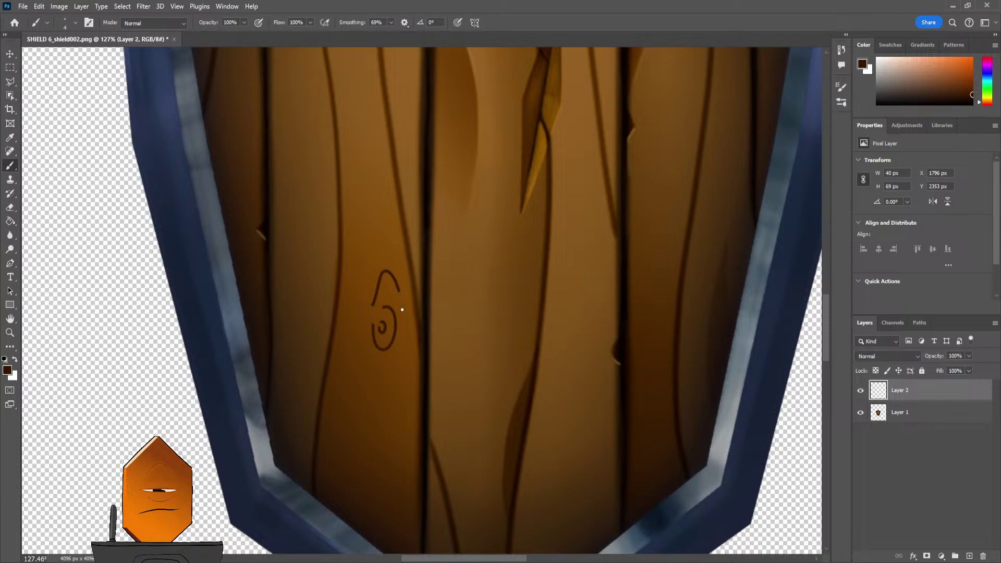
pyautogui.moveTo(396, 372); pyautogui.dragTo(391, 394)
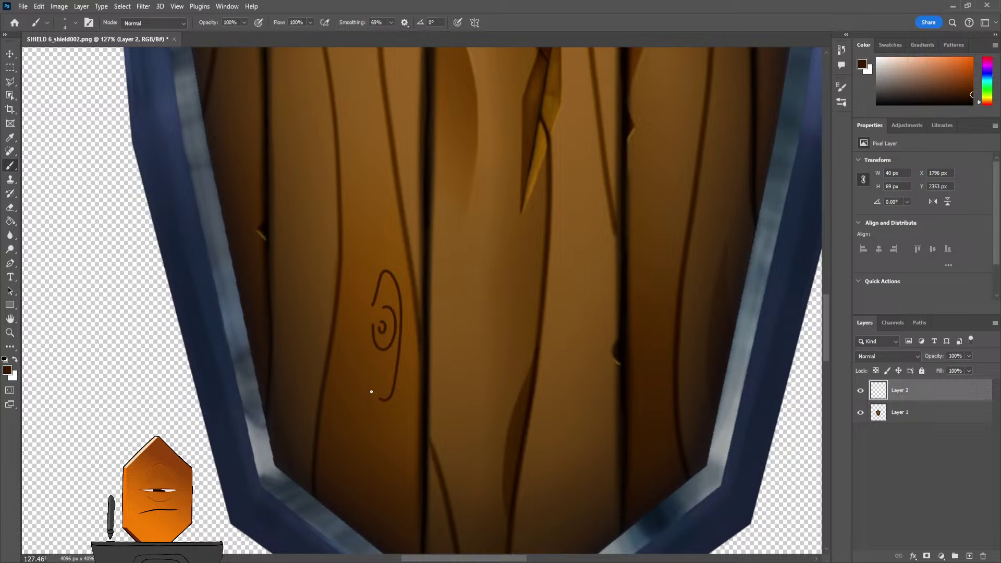
# - Merge the knot layer down, and undo both the merge and all of the knot strokes
pyautogui.hotkey('ctrl', 'e')
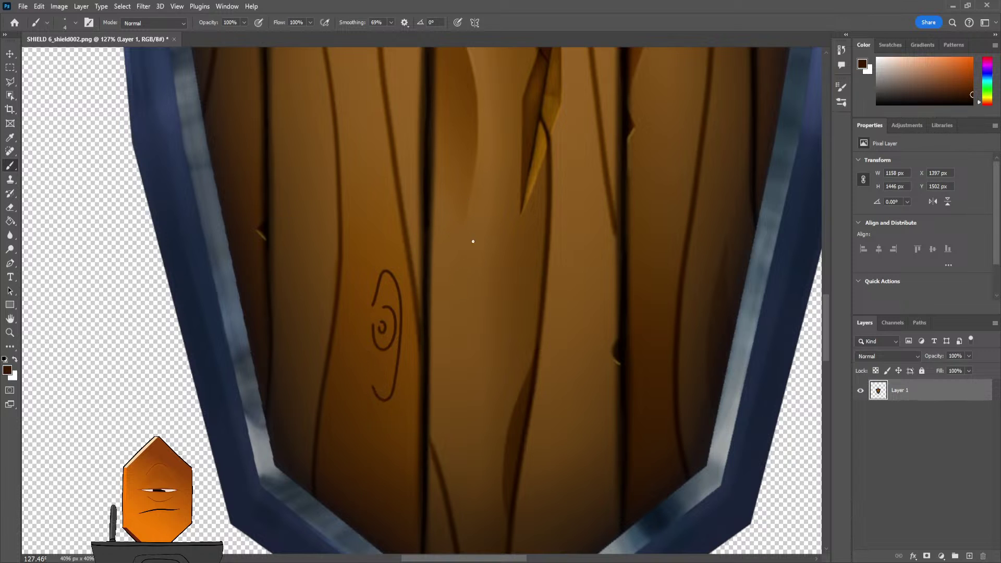
pyautogui.moveTo(514, 221)
pyautogui.keyDown('ctrl'); pyautogui.mouseDown()
pyautogui.moveTo(463, 342)
pyautogui.moveTo(441, 343)
pyautogui.mouseUp(); pyautogui.keyUp('ctrl')
pyautogui.hotkey('ctrl', 'z')
pyautogui.hotkey('ctrl', 'z')
pyautogui.hotkey('ctrl', 'z')
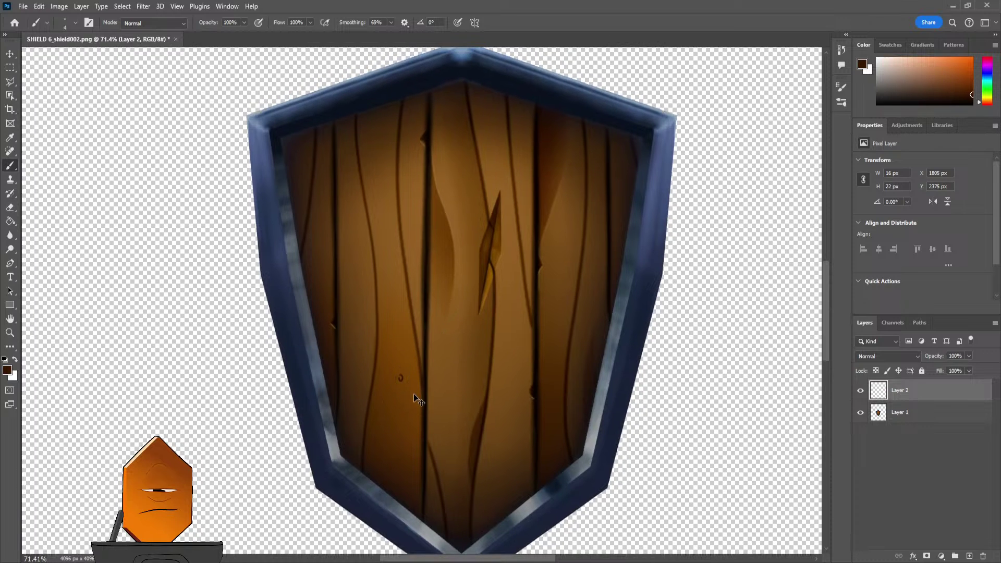
pyautogui.hotkey('ctrl', 'z')
pyautogui.press('e')
pyautogui.hotkey('shift', 'e')
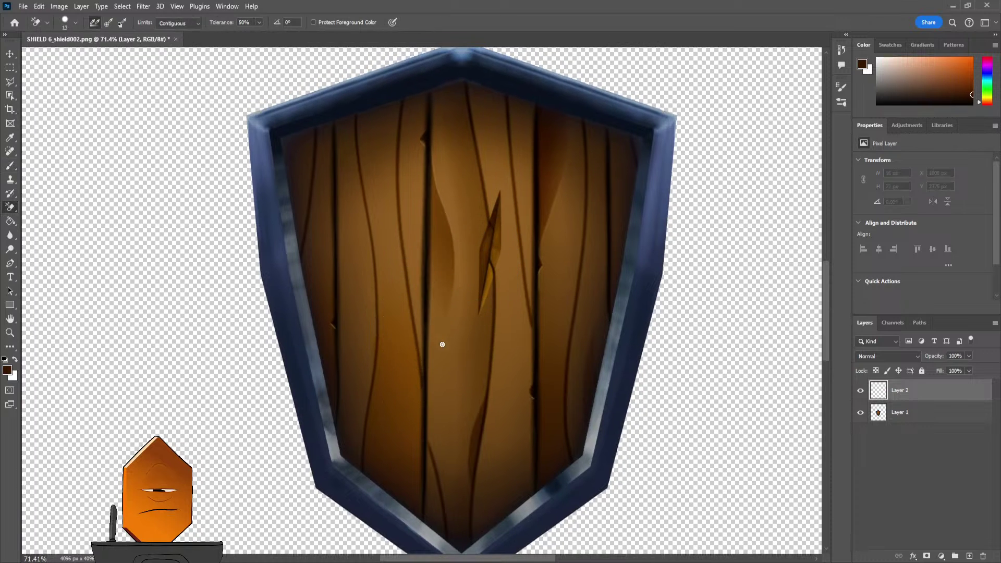
pyautogui.moveTo(442, 345); pyautogui.dragTo(431, 320)
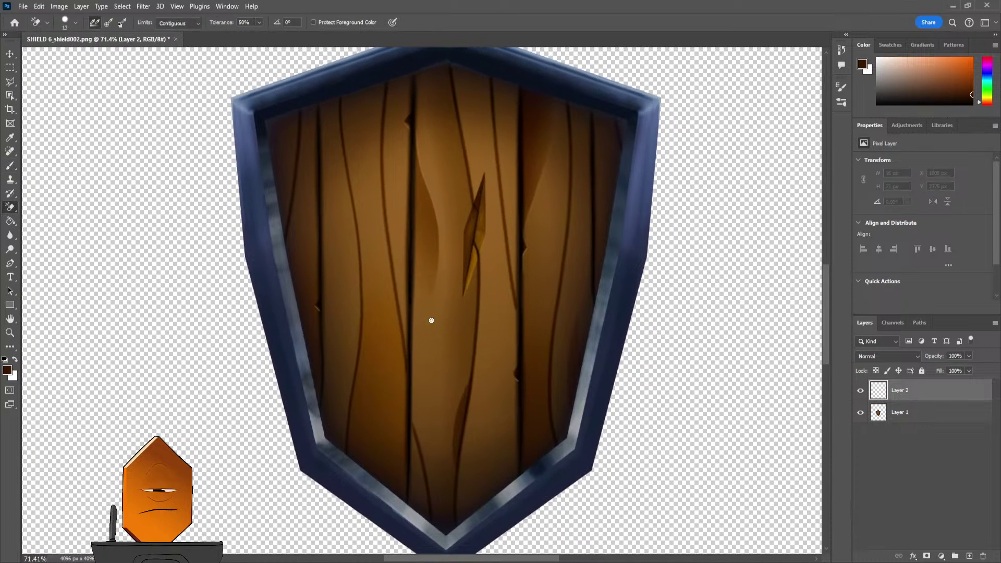
pyautogui.keyDown('alt'); pyautogui.click(389, 365); pyautogui.keyUp('alt')
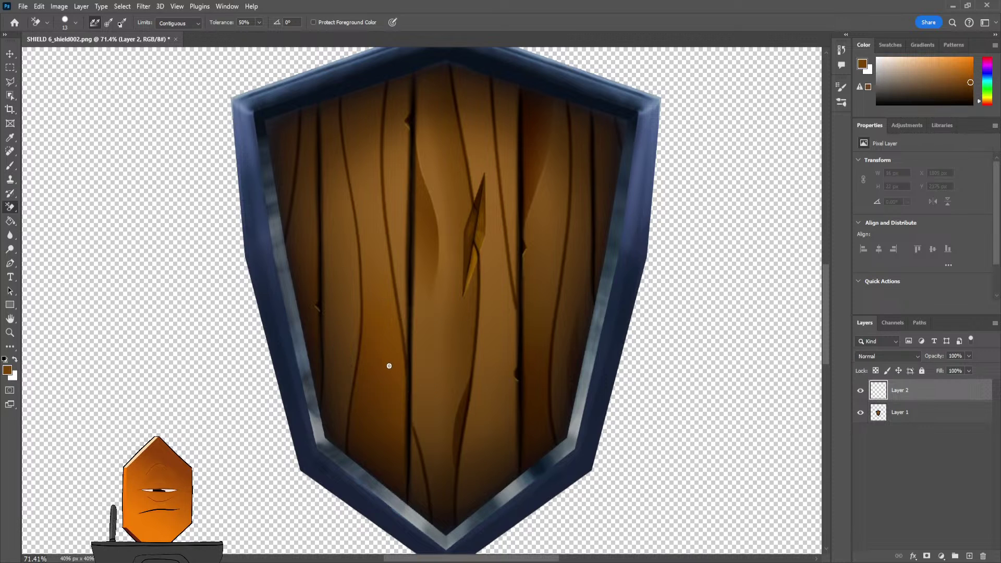
pyautogui.hotkey('ctrl', 'z')
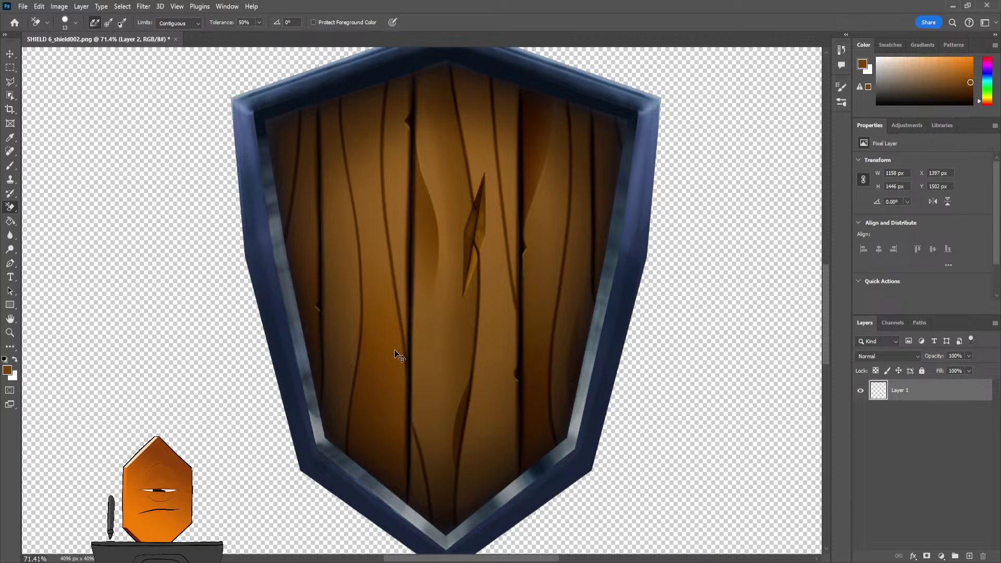
pyautogui.hotkey('ctrl', 'shift', 'z')
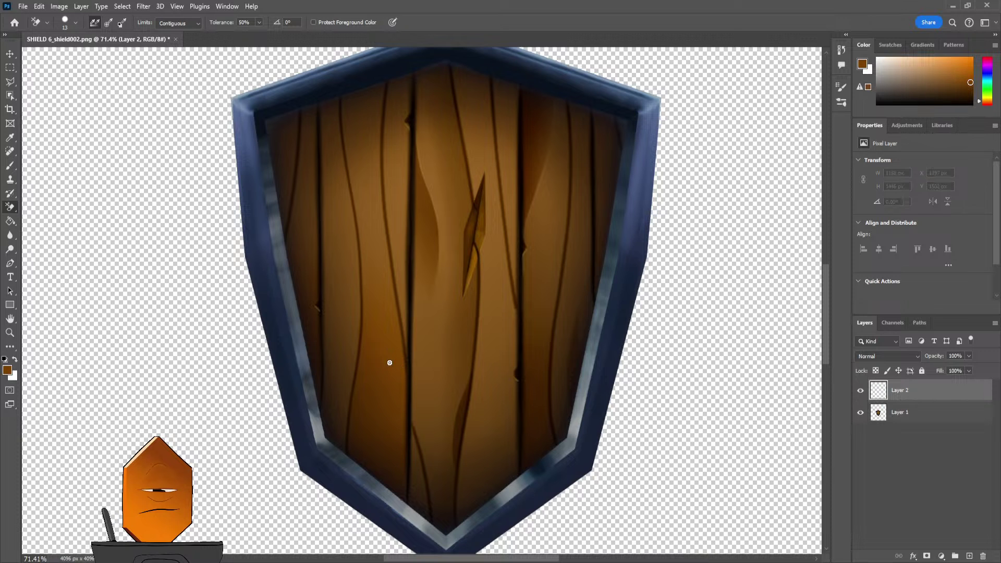
pyautogui.keyDown('ctrl'); pyautogui.moveTo(390, 366); pyautogui.dragTo(480, 317); pyautogui.keyUp('ctrl')
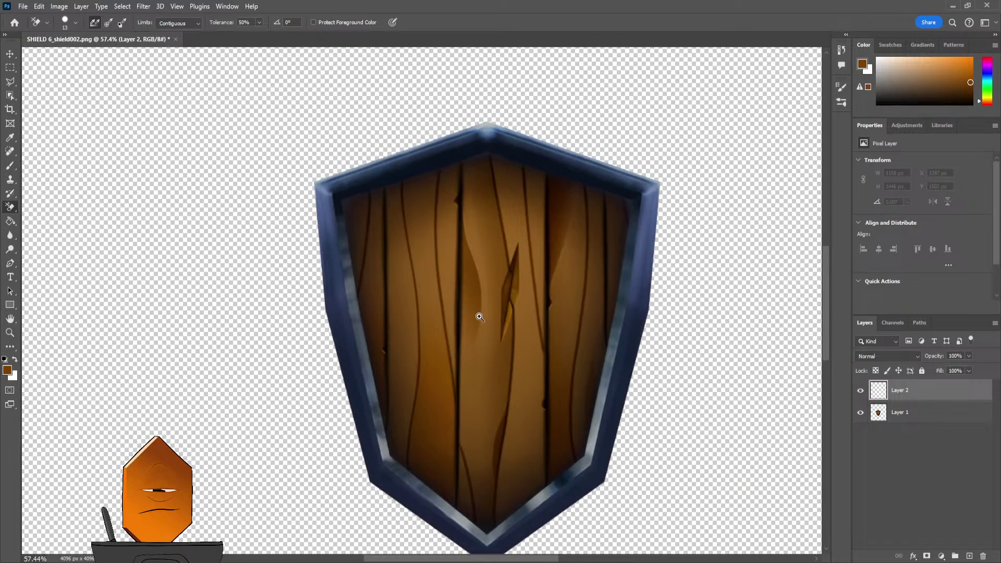
pyautogui.keyDown('ctrl'); pyautogui.moveTo(447, 350); pyautogui.dragTo(489, 259); pyautogui.keyUp('ctrl')
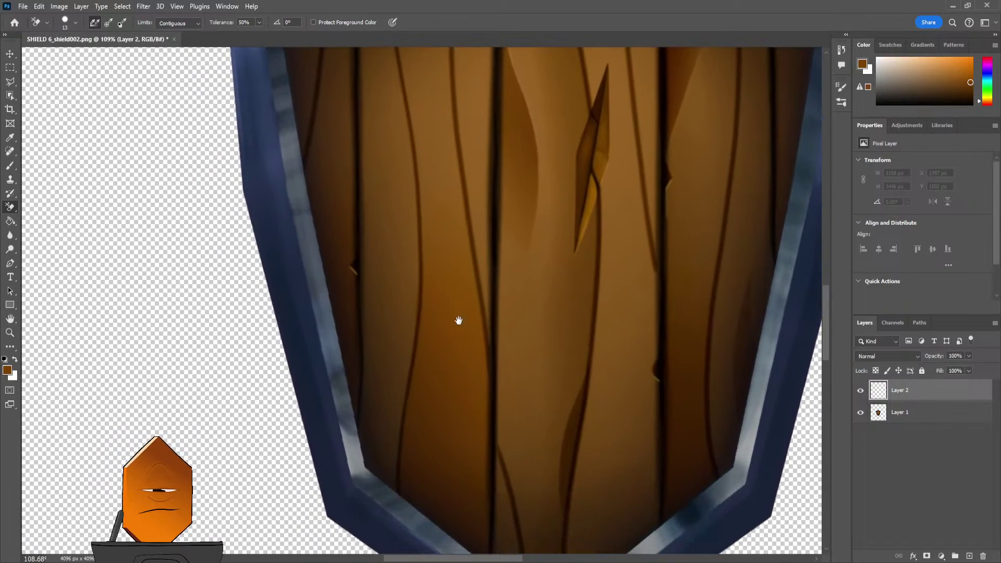
pyautogui.moveTo(459, 319)
pyautogui.mouseDown()
pyautogui.moveTo(447, 294)
pyautogui.moveTo(477, 271)
pyautogui.moveTo(458, 297)
pyautogui.mouseUp()
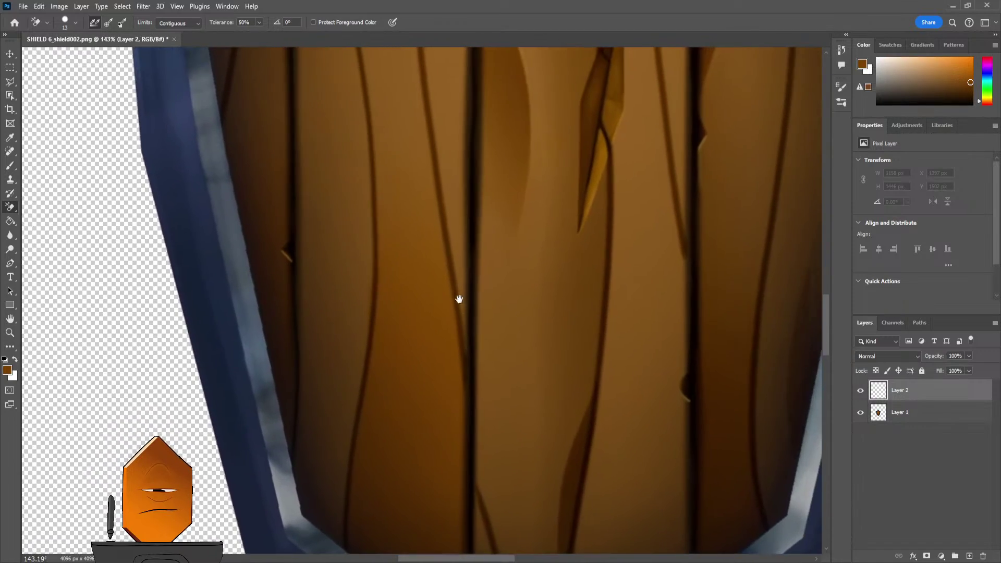
# - Sample a dark brown from the crack's shaded edge for the Brush, set smoothing to 22%, and enlarge the brush slightly
pyautogui.keyDown('alt'); pyautogui.click(587, 141); pyautogui.keyUp('alt')
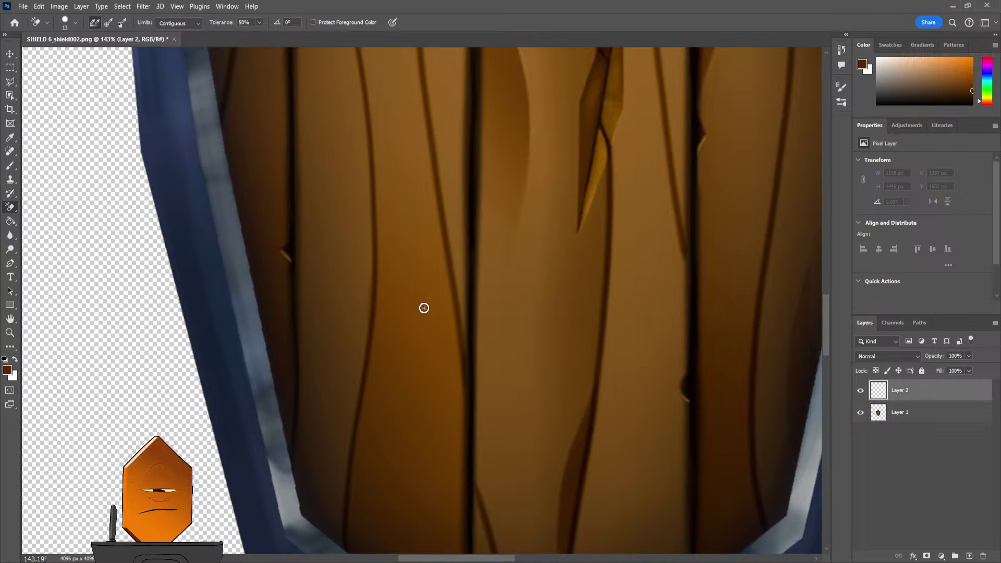
pyautogui.press('b')
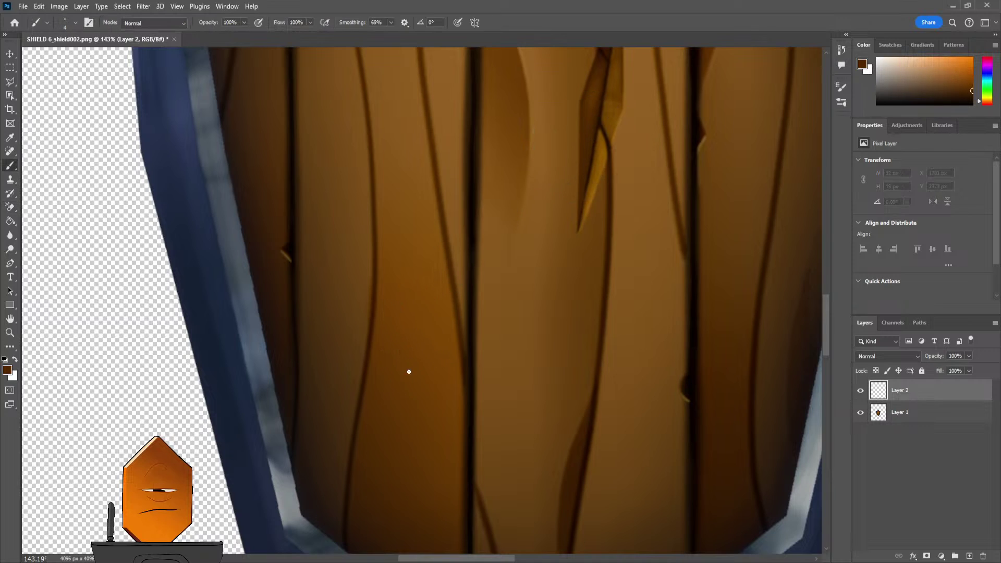
pyautogui.click(392, 25)
pyautogui.moveTo(392, 34); pyautogui.dragTo(369, 36)
pyautogui.press(']')
# - Try a short curved test stroke on the orange-brown plank and undo it
pyautogui.moveTo(403, 319)
pyautogui.mouseDown()
pyautogui.moveTo(429, 339)
pyautogui.moveTo(435, 324)
pyautogui.mouseUp()
pyautogui.hotkey('ctrl', 'z')
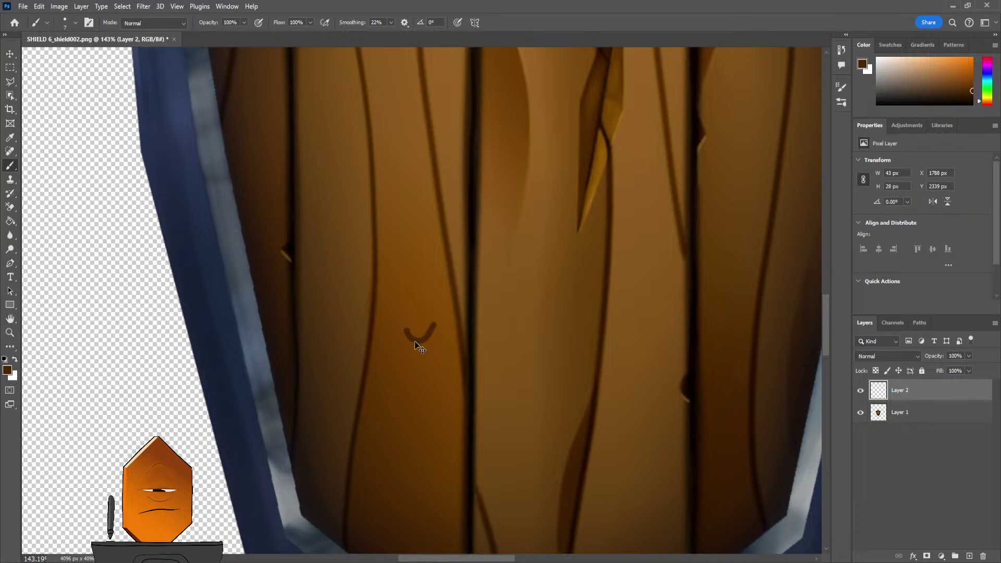
pyautogui.hotkey('ctrl', 'z')
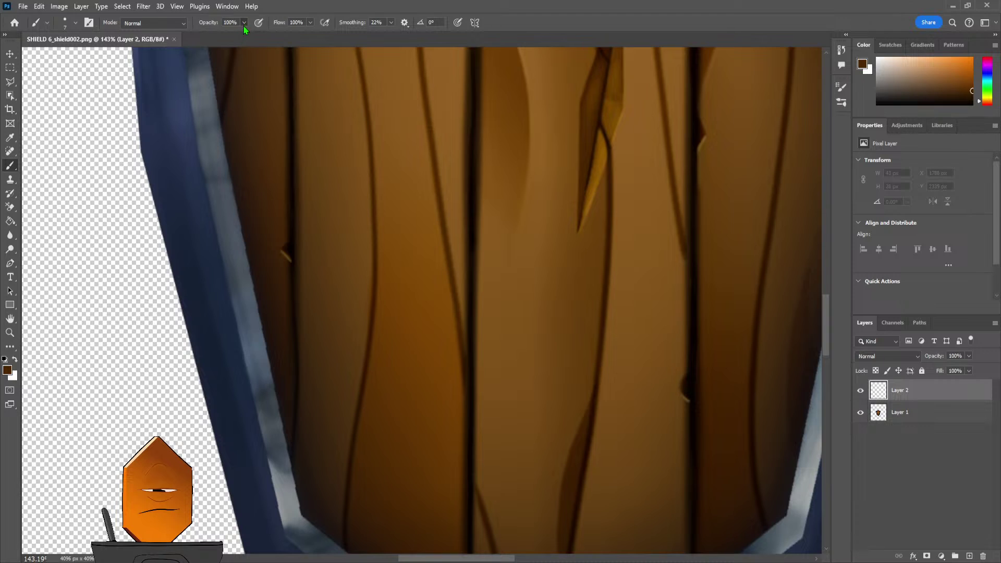
# - Enable pen pressure for brush opacity and paint a soft, short dark brown arc on the orange-brown plank
pyautogui.press('3')
pyautogui.press('5')
pyautogui.press('0')
pyautogui.click(259, 23)
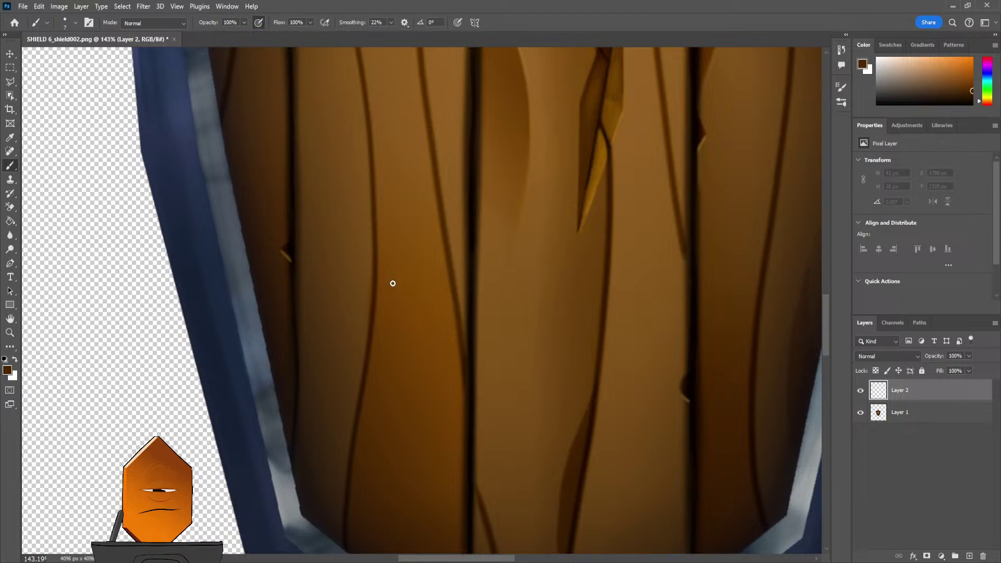
pyautogui.moveTo(407, 318); pyautogui.dragTo(425, 320)
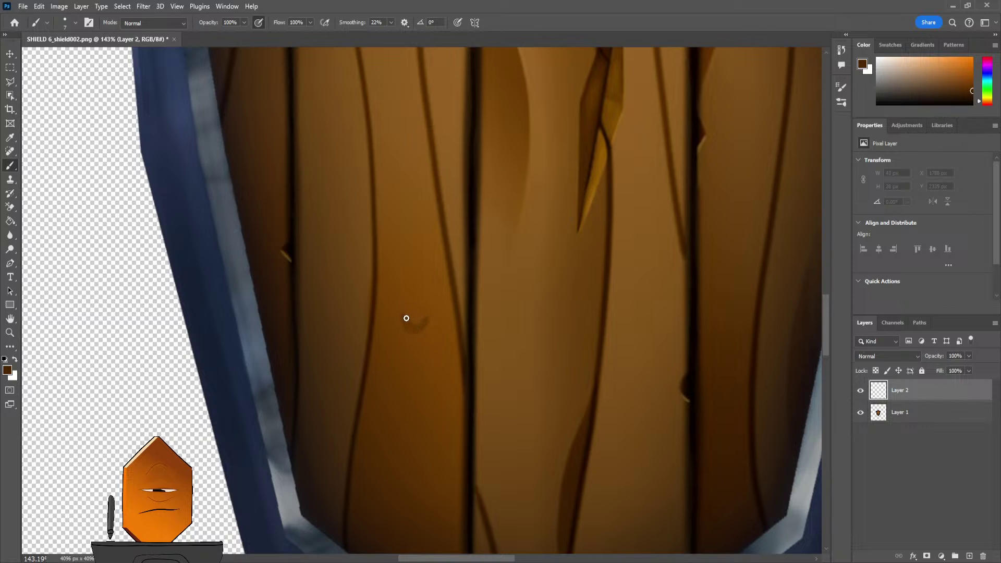
pyautogui.moveTo(409, 325); pyautogui.dragTo(408, 317)
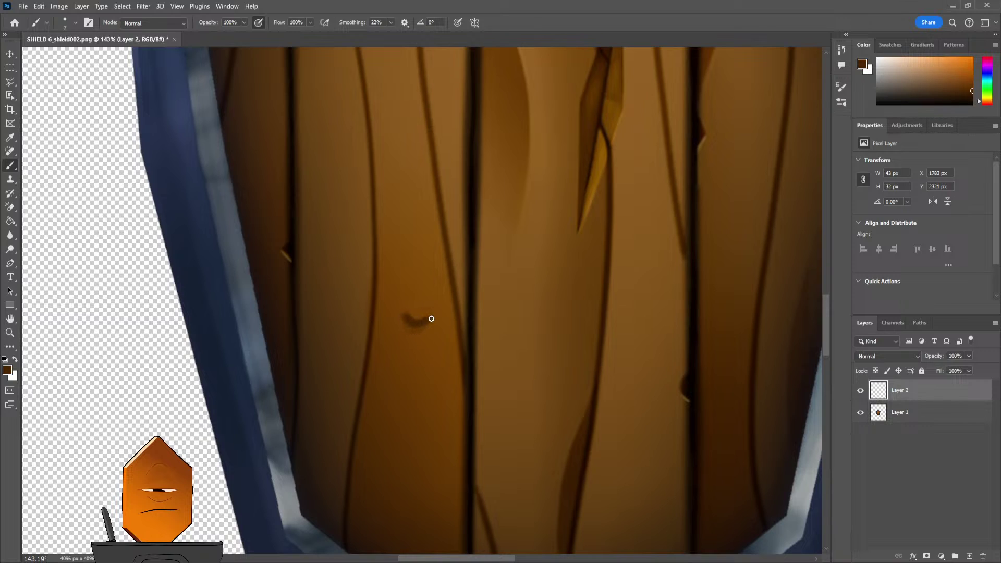
# - Sample a near-black brown from the gap between planks and darken the upper edge of the painted arc
pyautogui.press('s')
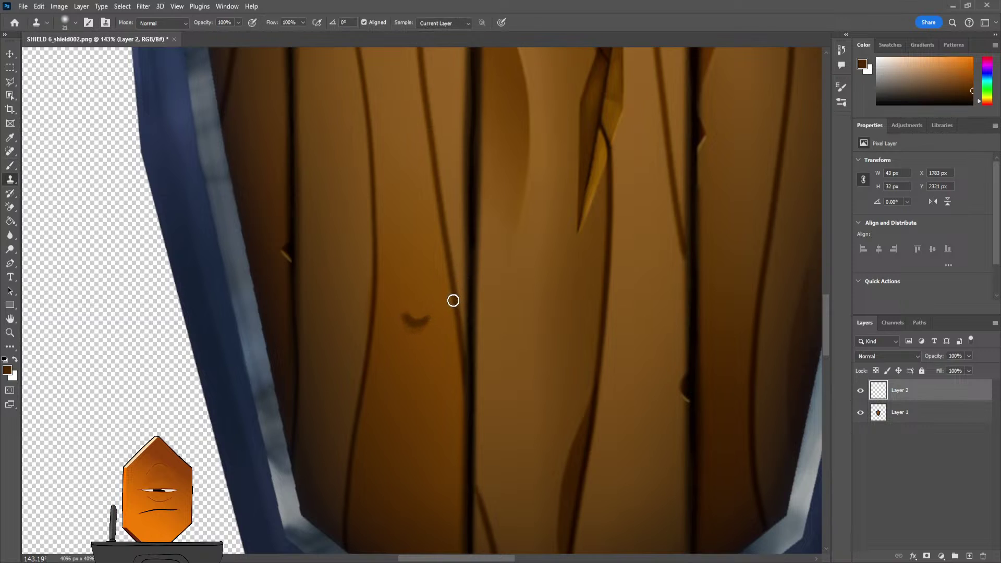
pyautogui.press('b')
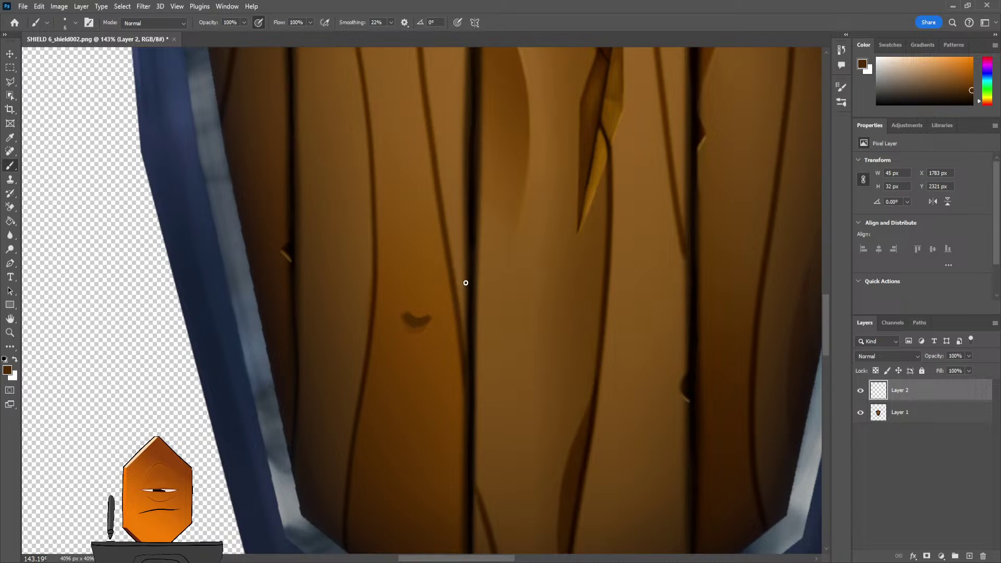
pyautogui.press('s')
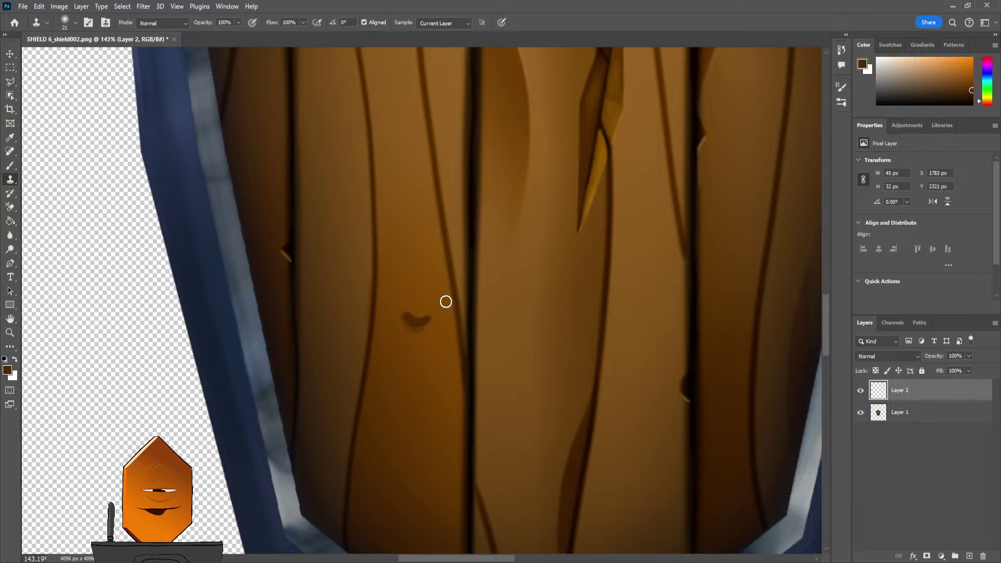
pyautogui.press('b')
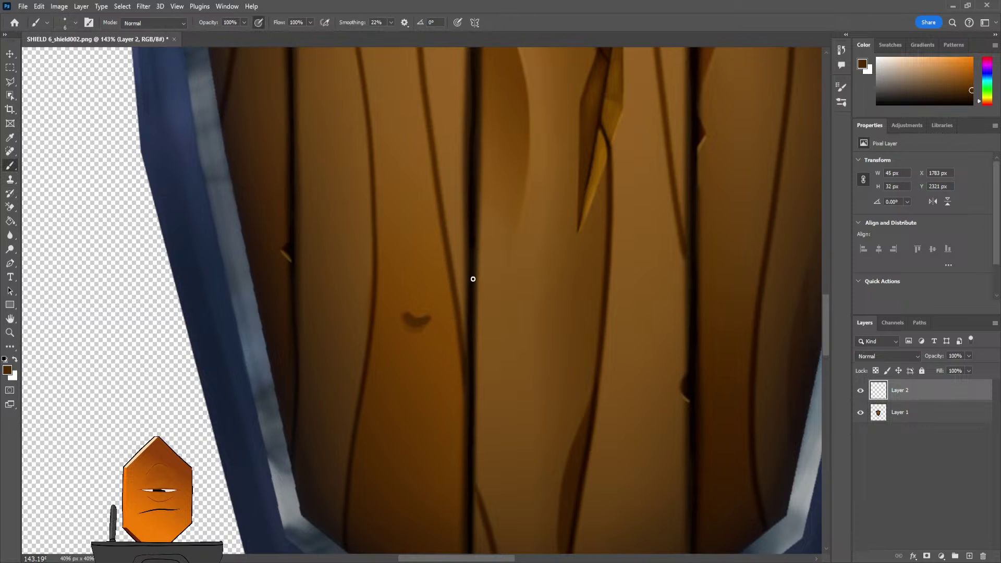
pyautogui.keyDown('alt'); pyautogui.click(467, 280); pyautogui.keyUp('alt')
pyautogui.moveTo(414, 314); pyautogui.dragTo(428, 316)
# - Sample light browns from the surrounding wood and paint a rounded highlight directly above the dark arc
pyautogui.keyDown('alt'); pyautogui.click(616, 124); pyautogui.keyUp('alt')
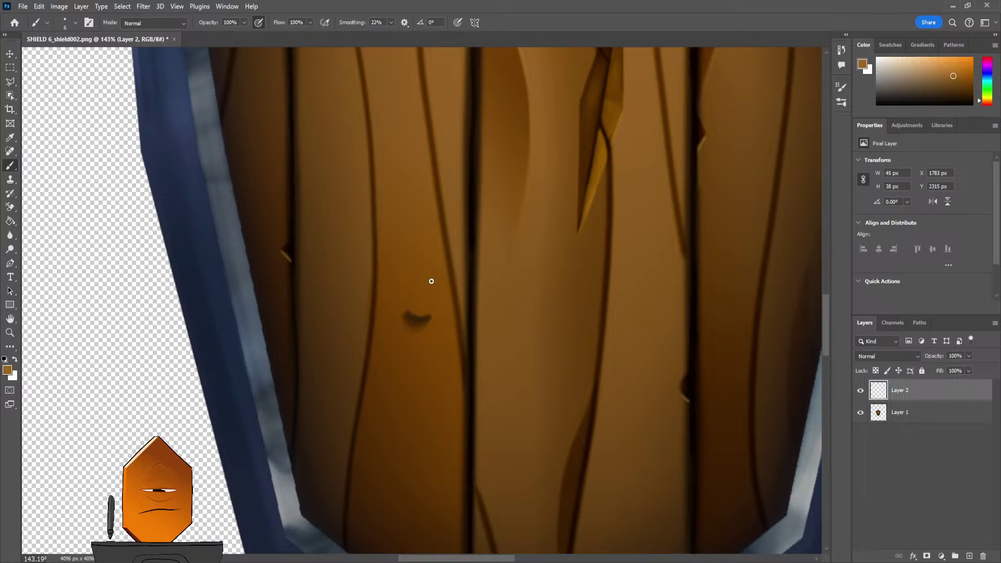
pyautogui.moveTo(426, 294); pyautogui.dragTo(412, 297)
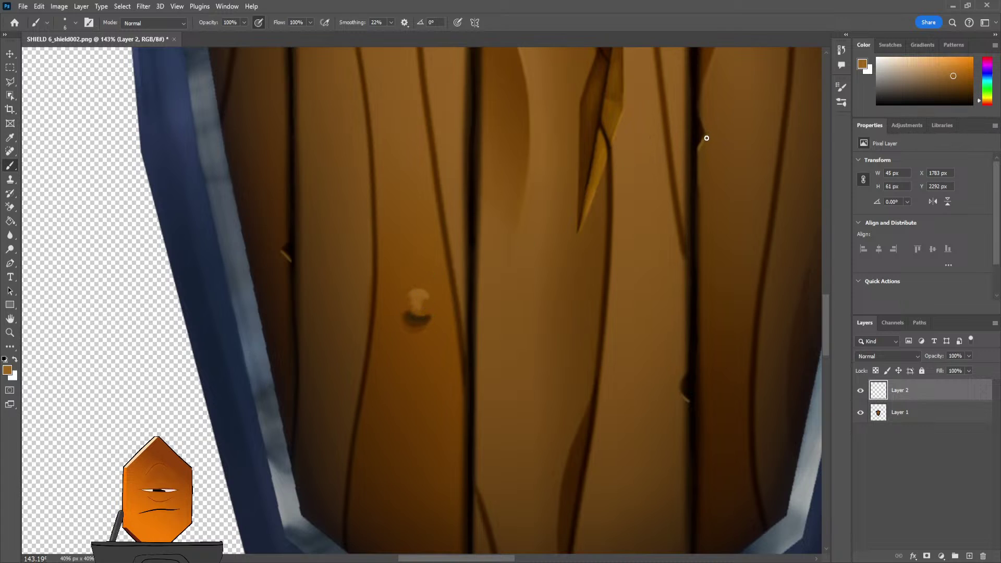
pyautogui.keyDown('alt'); pyautogui.click(623, 115); pyautogui.keyUp('alt')
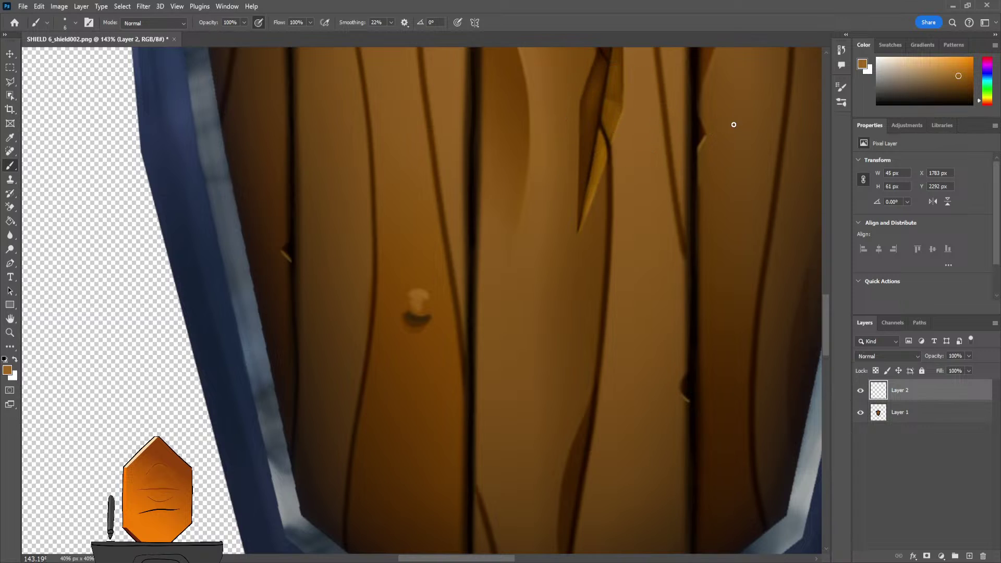
pyautogui.keyDown('alt'); pyautogui.click(528, 65); pyautogui.keyUp('alt')
pyautogui.moveTo(408, 295); pyautogui.dragTo(411, 295)
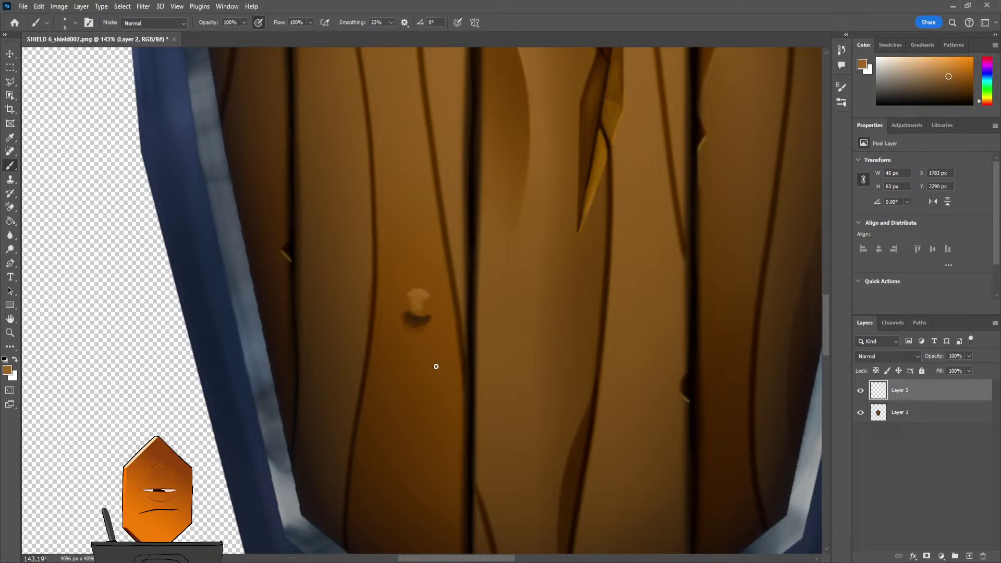
# - Sample the arc's dark brown and paint a faint second curve beneath and around it
pyautogui.keyDown('alt'); pyautogui.click(415, 318); pyautogui.keyUp('alt')
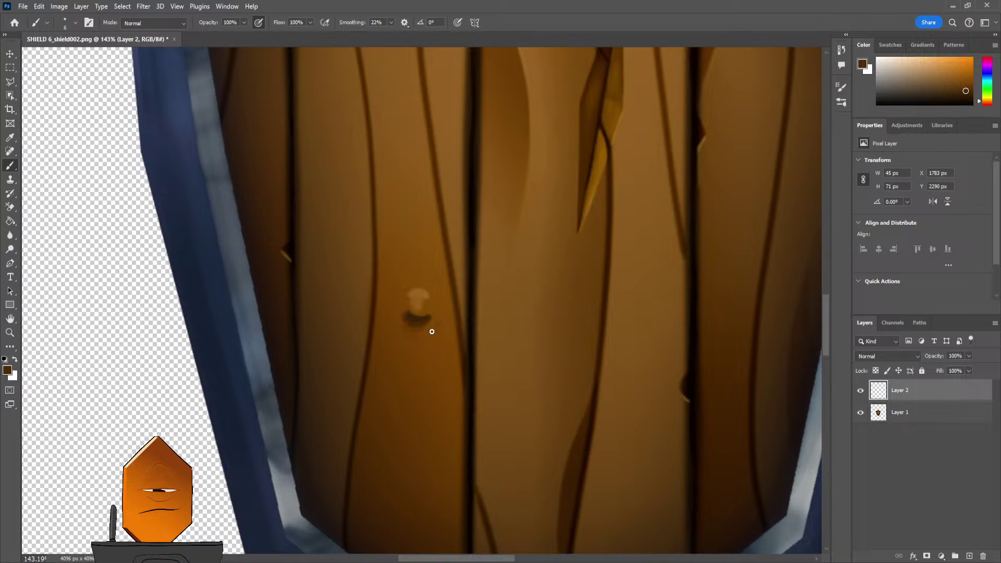
pyautogui.moveTo(399, 328); pyautogui.dragTo(439, 322)
# - Fade the highlight above the dark arc using the Eraser at 60 px, and return to the Brush tool
pyautogui.press('e')
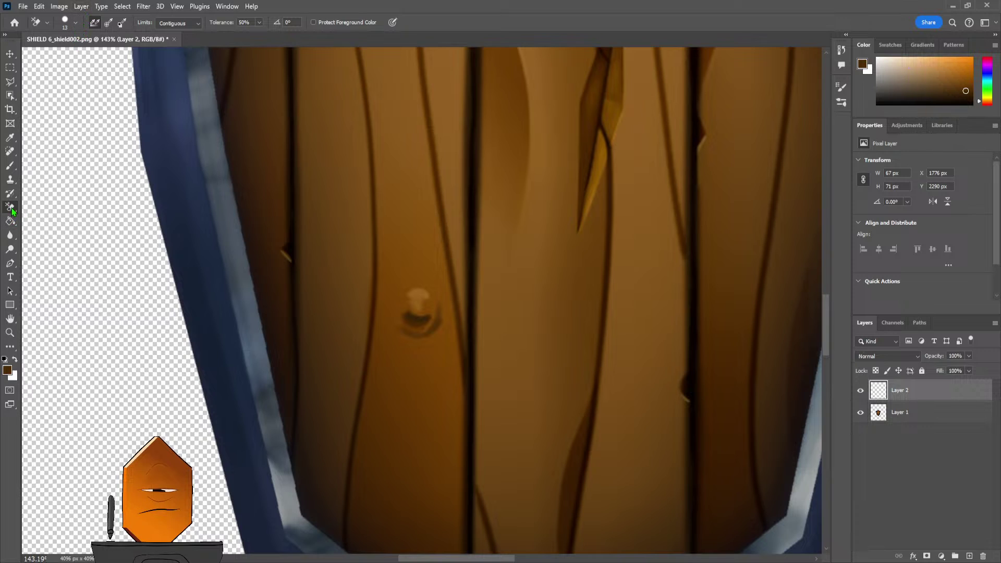
pyautogui.click(41, 206)
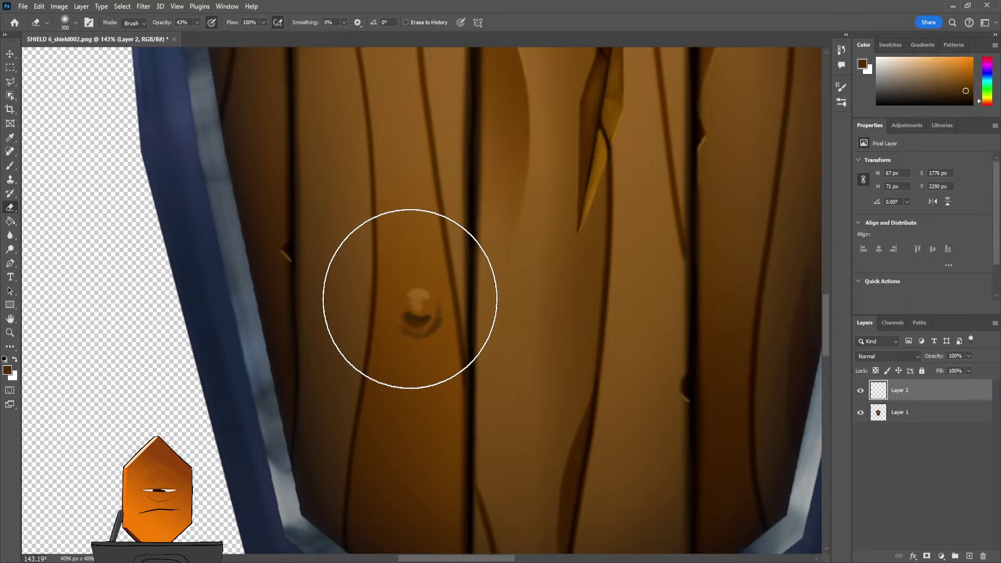
pyautogui.press('[')
pyautogui.press('[')
pyautogui.press('[')
pyautogui.press('[')
pyautogui.press('[')
pyautogui.press('[')
pyautogui.press('[')
pyautogui.press('[')
pyautogui.press('[')
pyautogui.press('[')
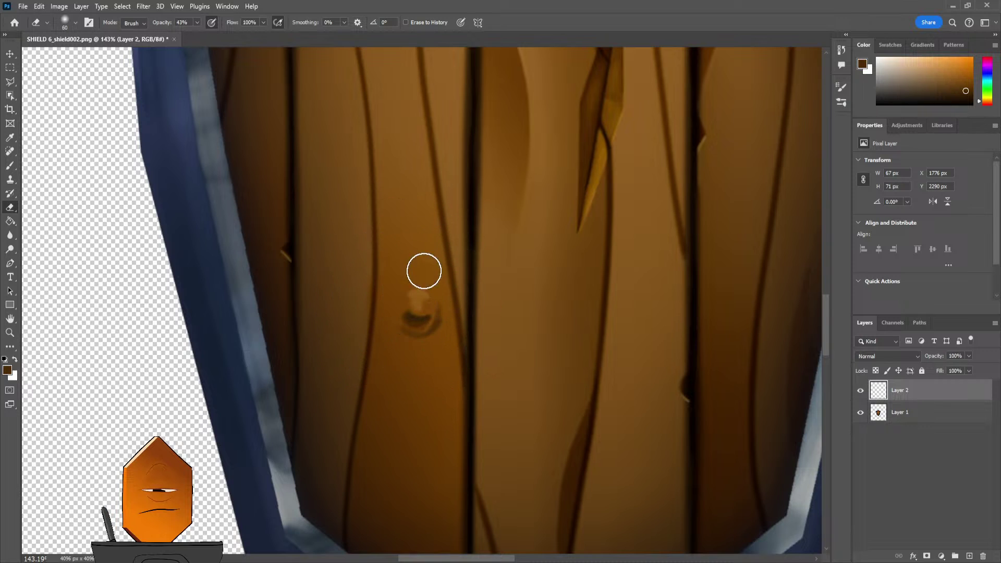
pyautogui.moveTo(439, 277)
pyautogui.mouseDown()
pyautogui.moveTo(429, 277)
pyautogui.moveTo(431, 302)
pyautogui.moveTo(418, 282)
pyautogui.mouseUp()
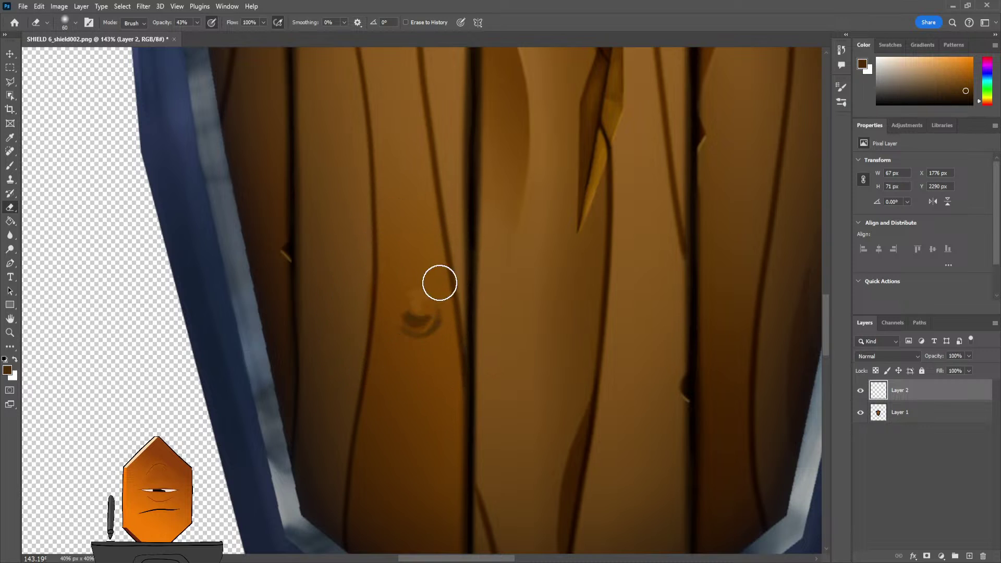
pyautogui.press('b')
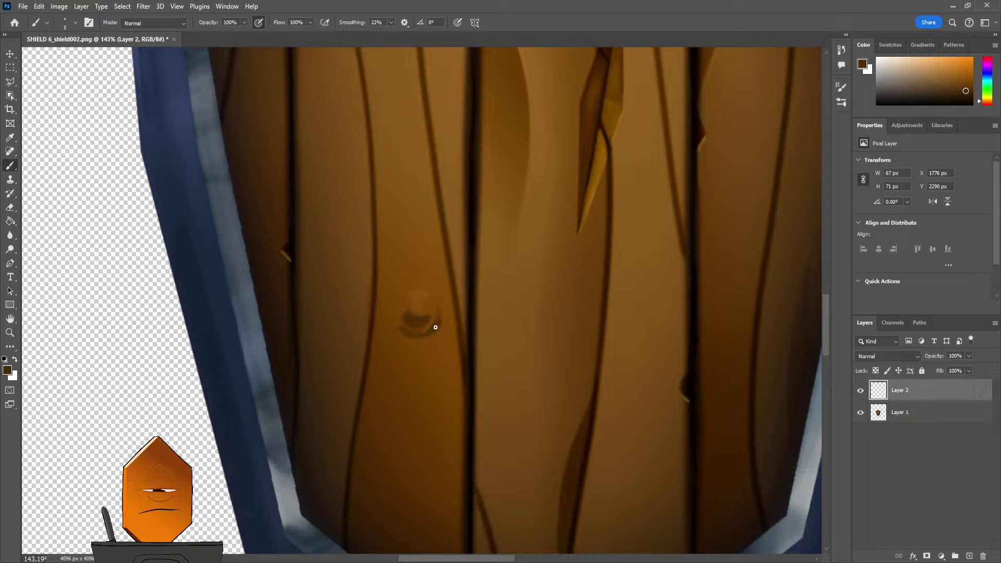
pyautogui.hotkey('ctrl', 'e')
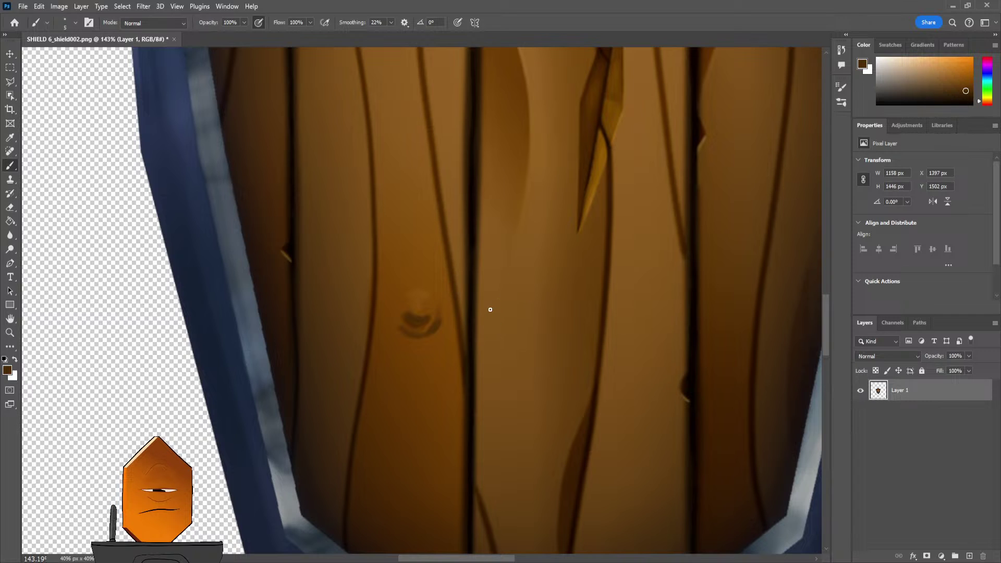
pyautogui.hotkey('ctrl', 'shift', 'alt', 'n')
pyautogui.keyDown('alt'); pyautogui.scroll(-5, 517, 275); pyautogui.keyUp('alt')
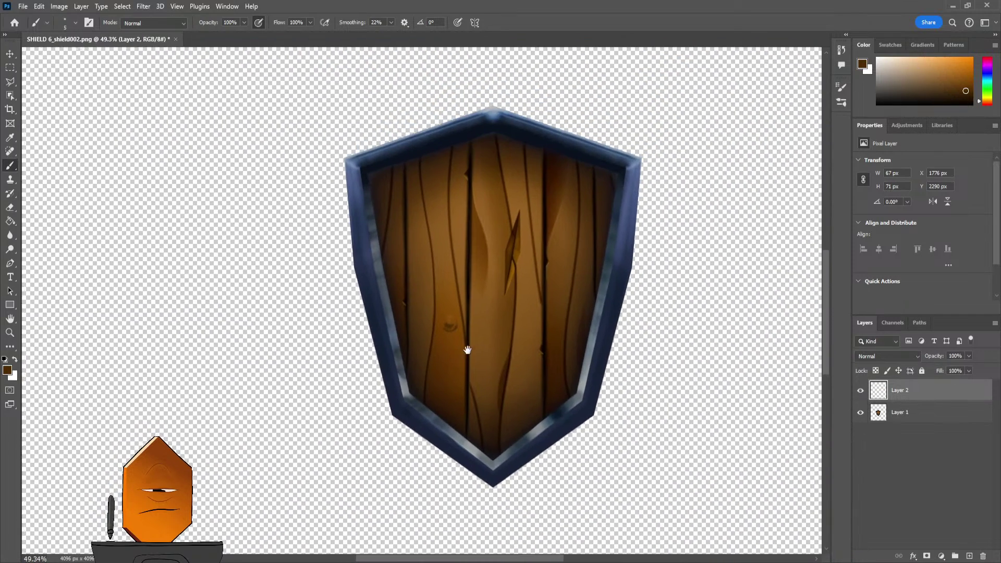
# - Select the painted knot with a rectangular marquee and move it farther down the same plank using Free Transform
pyautogui.moveTo(467, 350); pyautogui.dragTo(470, 315)
pyautogui.keyDown('ctrl'); pyautogui.moveTo(470, 315); pyautogui.dragTo(501, 283); pyautogui.keyUp('ctrl')
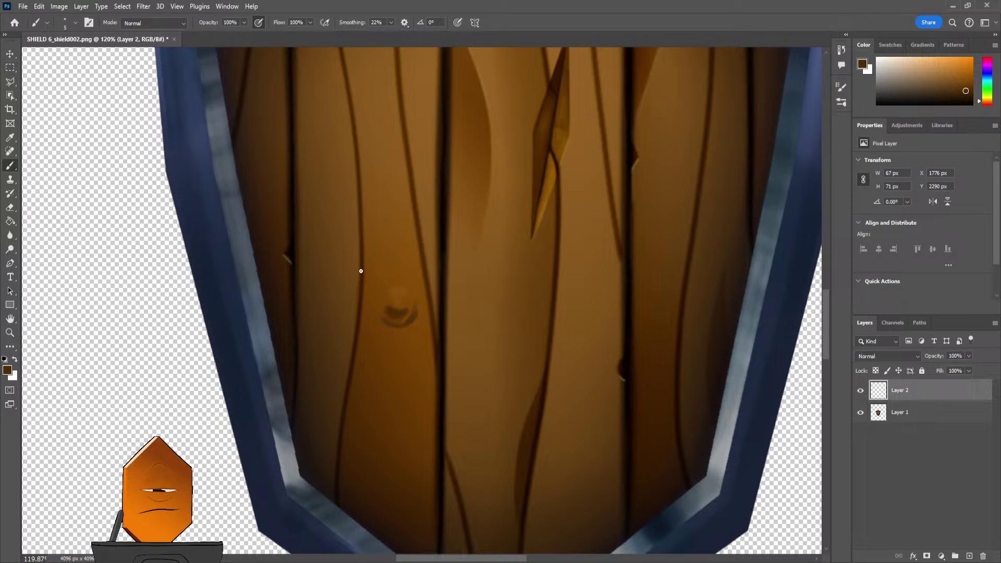
pyautogui.click(10, 67)
pyautogui.moveTo(349, 266)
pyautogui.mouseDown()
pyautogui.moveTo(440, 330)
pyautogui.moveTo(451, 379)
pyautogui.mouseUp()
pyautogui.hotkey('ctrl', 't')
pyautogui.moveTo(428, 332); pyautogui.dragTo(431, 408)
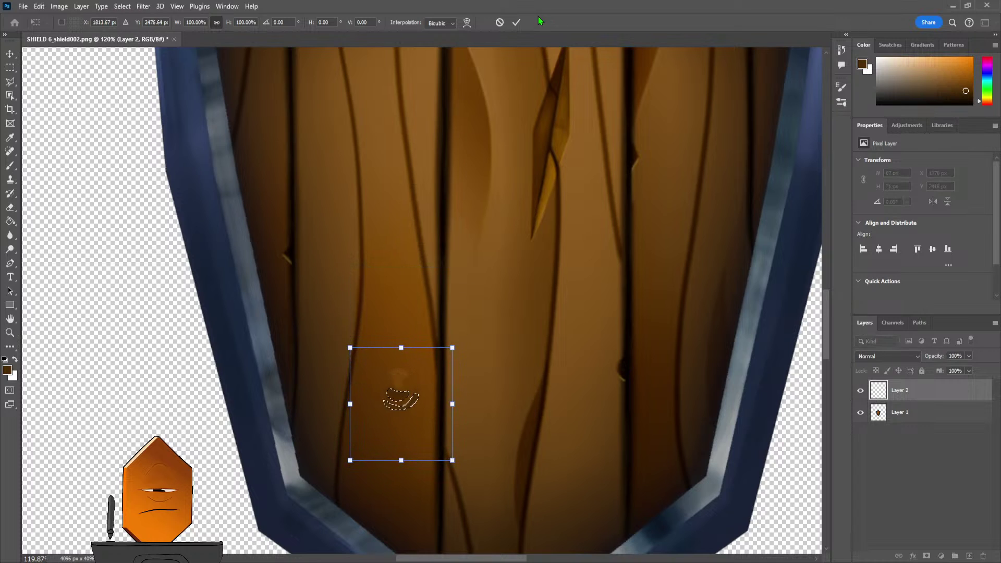
pyautogui.click(516, 22)
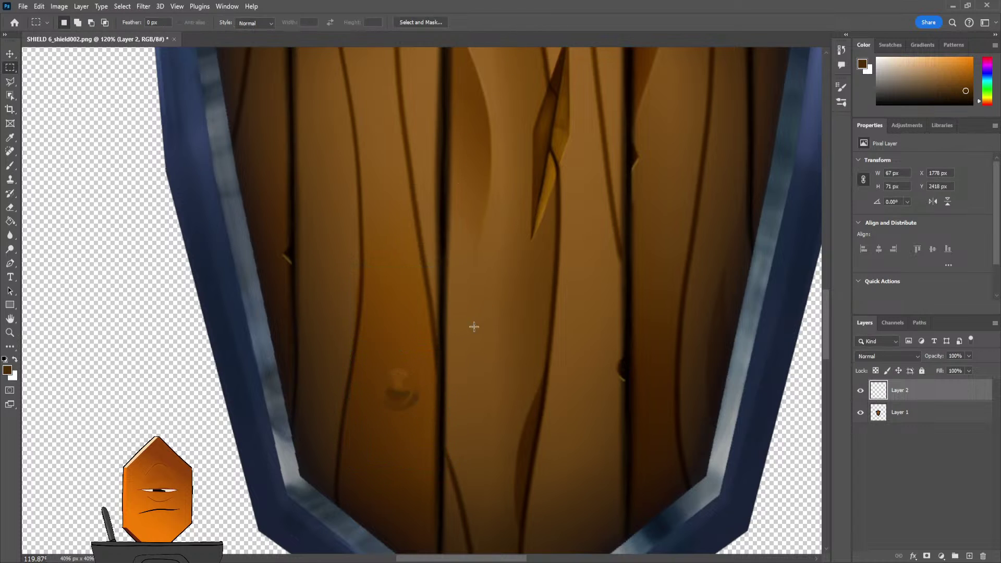
# - Sample near-black from the gap between planks and paint thin dark lines along the knot's inner and outer arcs
pyautogui.keyDown('ctrl'); pyautogui.moveTo(514, 313); pyautogui.dragTo(470, 280); pyautogui.keyUp('ctrl')
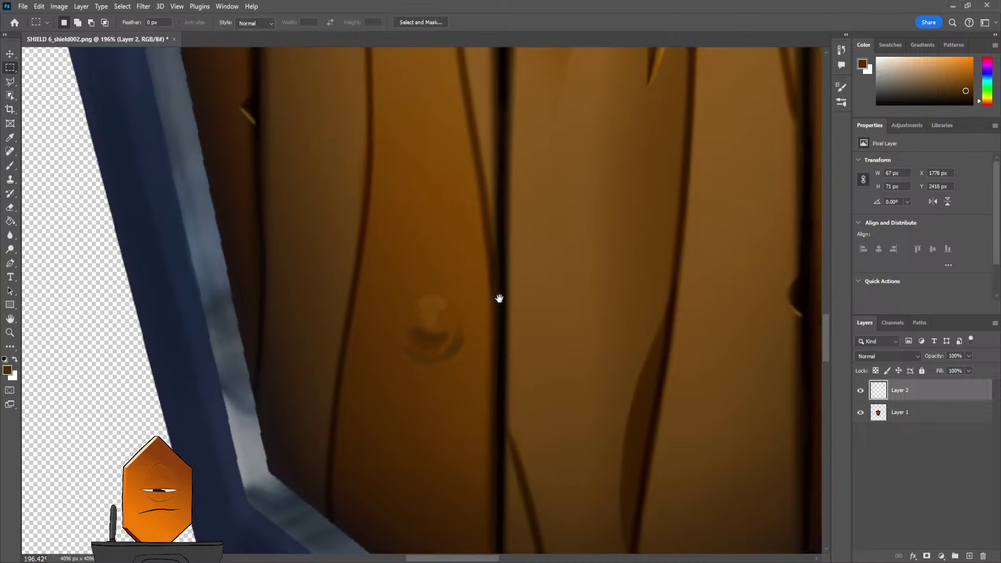
pyautogui.press('s')
pyautogui.press('b')
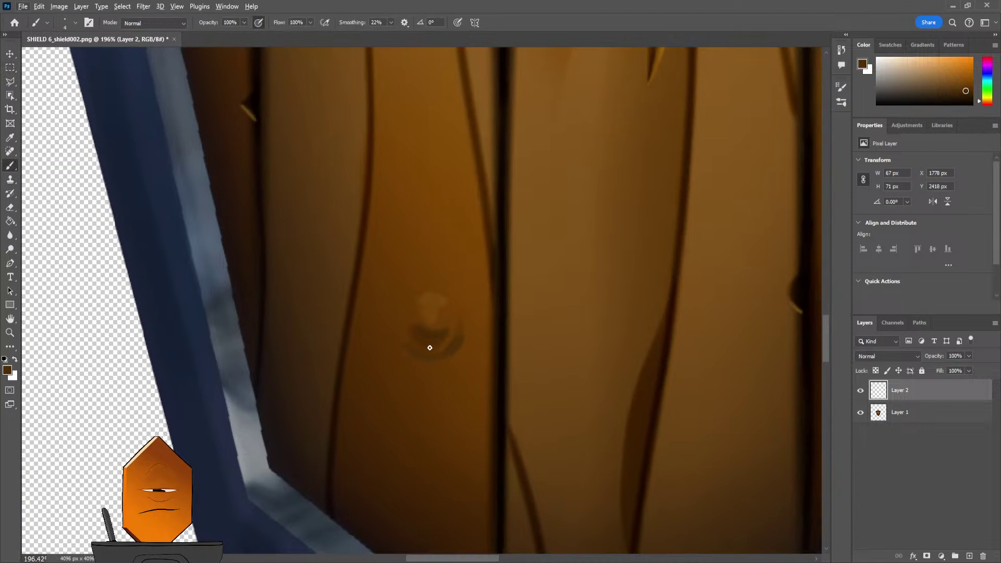
pyautogui.keyDown('alt'); pyautogui.click(502, 314); pyautogui.keyUp('alt')
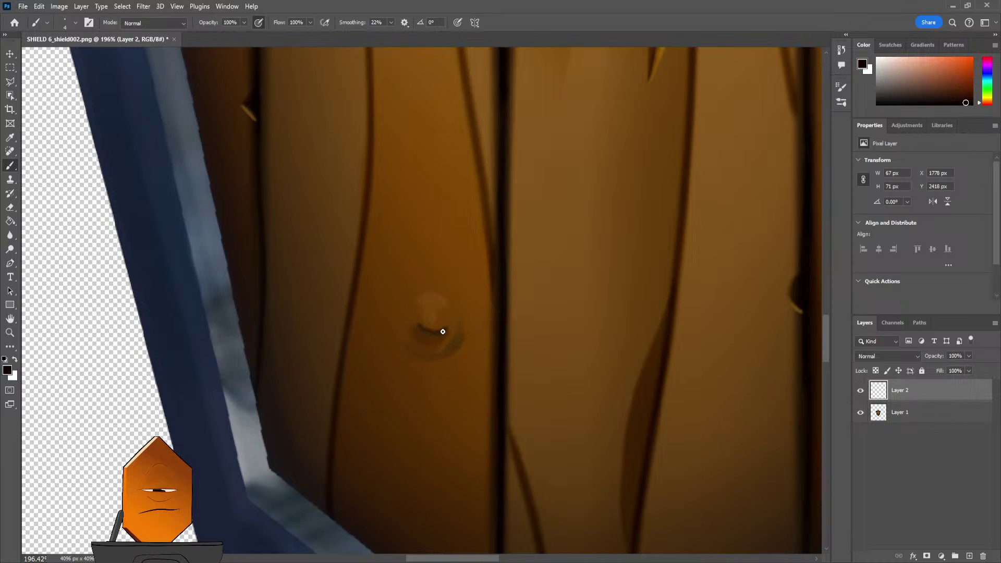
pyautogui.hotkey('ctrl', 'z')
pyautogui.moveTo(419, 326)
pyautogui.mouseDown()
pyautogui.moveTo(445, 328)
pyautogui.moveTo(431, 351)
pyautogui.moveTo(452, 346)
pyautogui.mouseUp()
pyautogui.moveTo(401, 327); pyautogui.dragTo(461, 320)
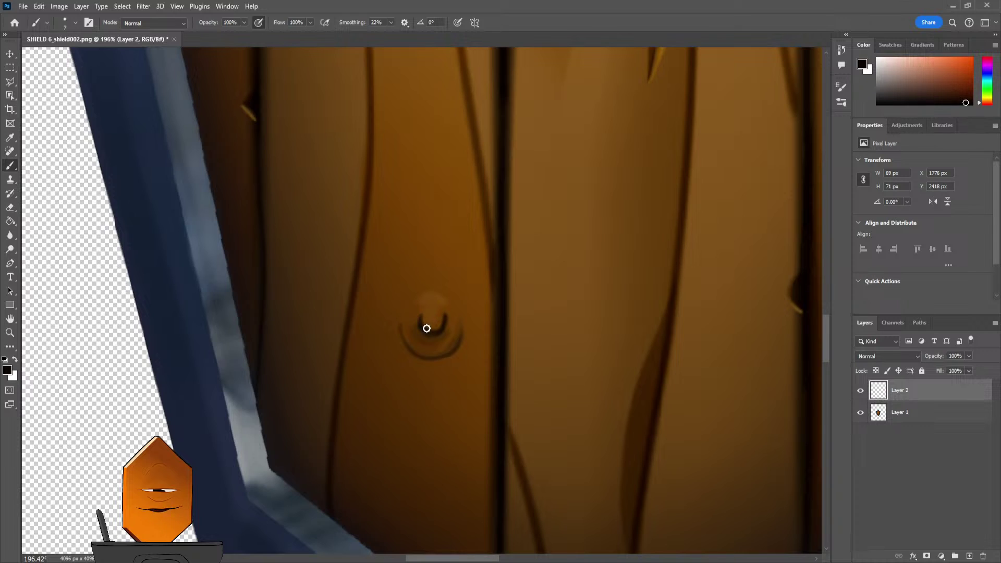
# - Shade the area beneath the knot's inner arc with the Brush at 42% opacity and 15 px
pyautogui.press(']')
pyautogui.press(']')
pyautogui.press(']')
pyautogui.press(']')
pyautogui.press(']')
pyautogui.press(']')
pyautogui.press(']')
pyautogui.press(']')
pyautogui.press(']')
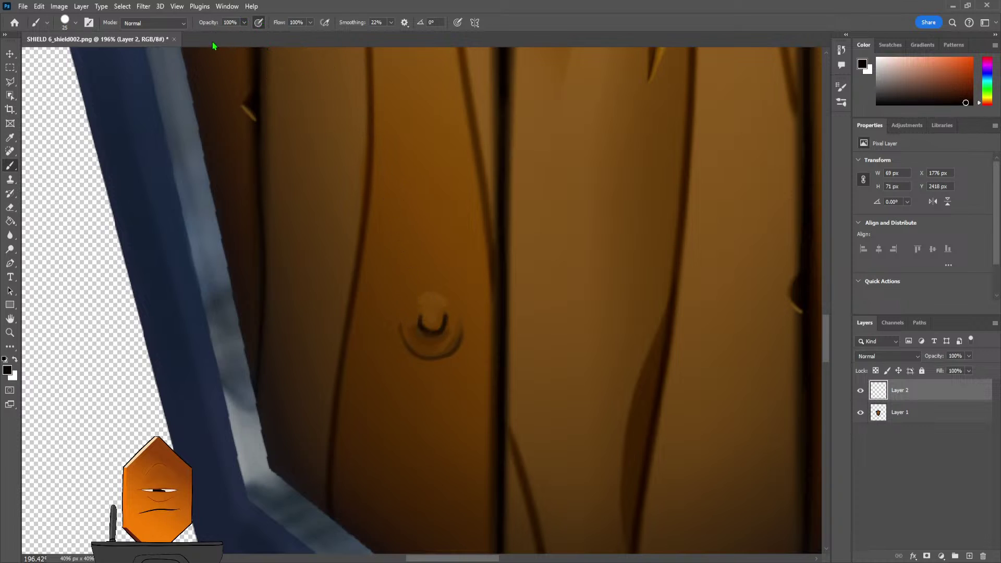
pyautogui.press('4')
pyautogui.press('2')
pyautogui.moveTo(425, 353); pyautogui.dragTo(426, 328)
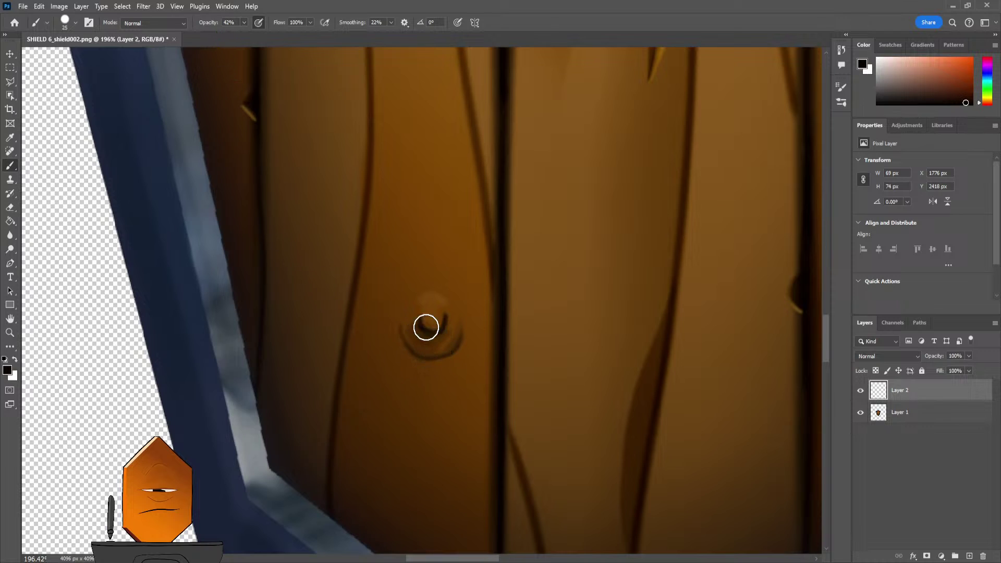
pyautogui.hotkey('ctrl', 'z')
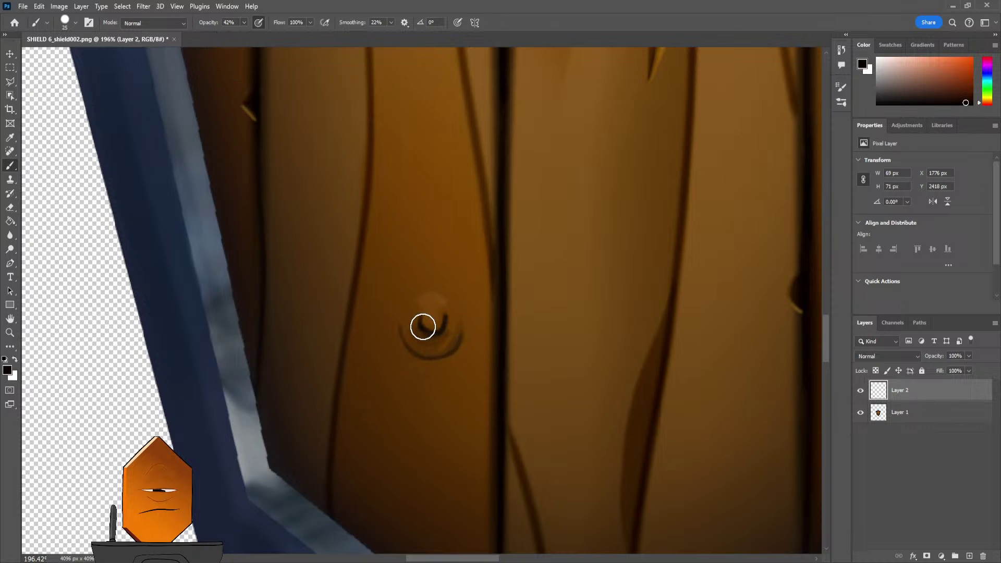
pyautogui.press('[')
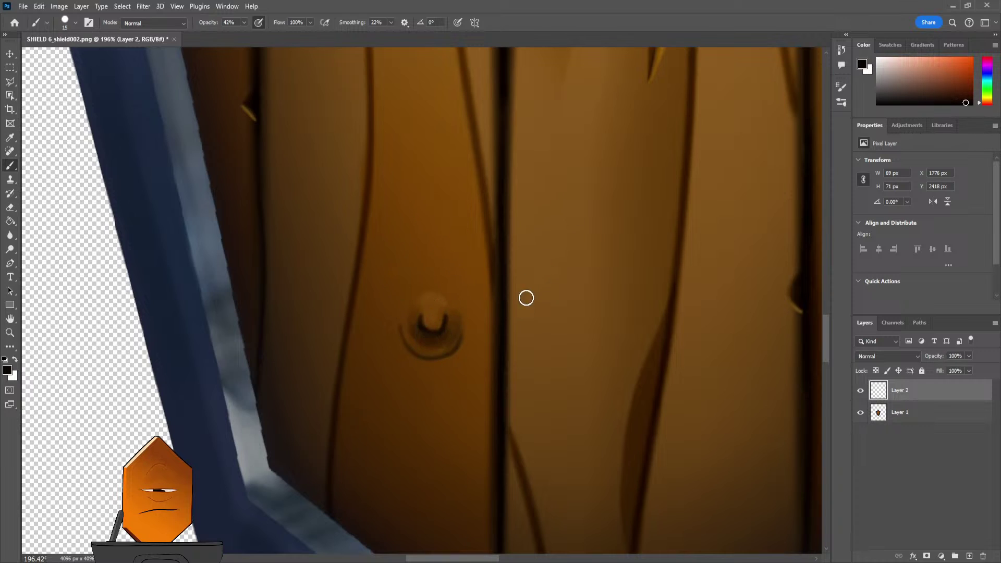
# - Fade the knot's highlight and dark arcs using the Eraser at 60 px and 43% opacity, and return to the Brush tool
pyautogui.keyDown('alt'); pyautogui.scroll(-10, 537, 290); pyautogui.keyUp('alt')
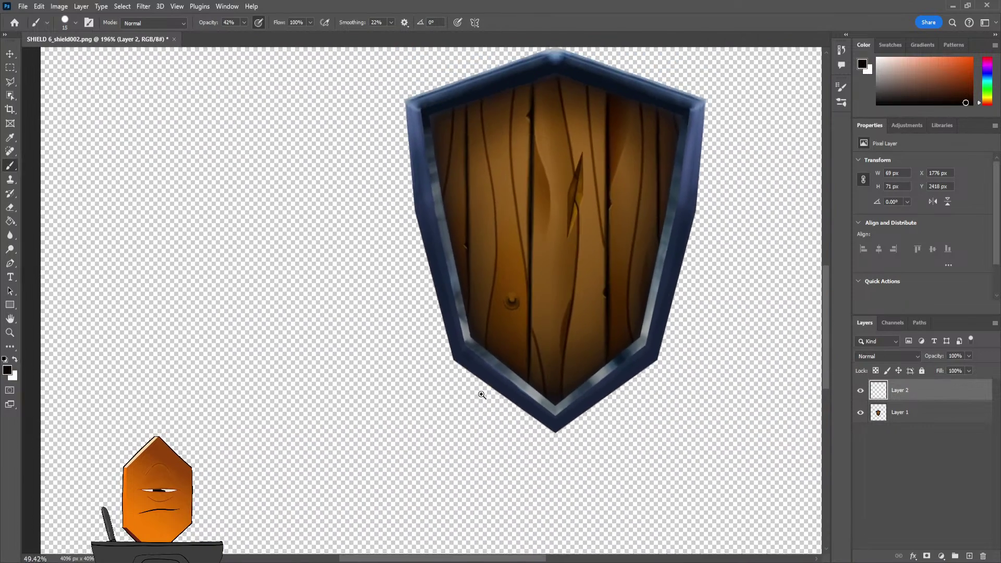
pyautogui.keyDown('alt'); pyautogui.scroll(5, 470, 314); pyautogui.keyUp('alt')
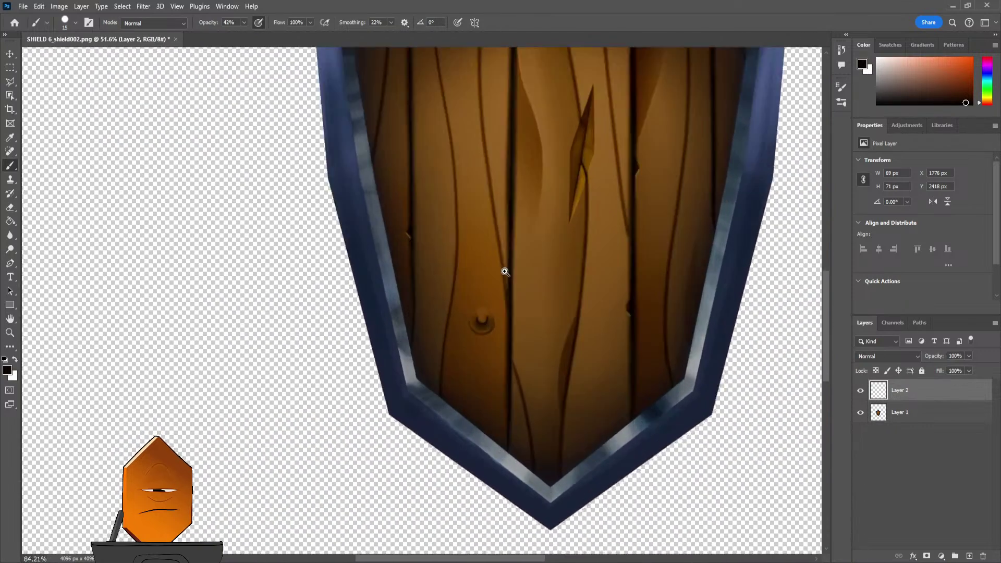
pyautogui.keyDown('alt'); pyautogui.scroll(3, 510, 277); pyautogui.keyUp('alt')
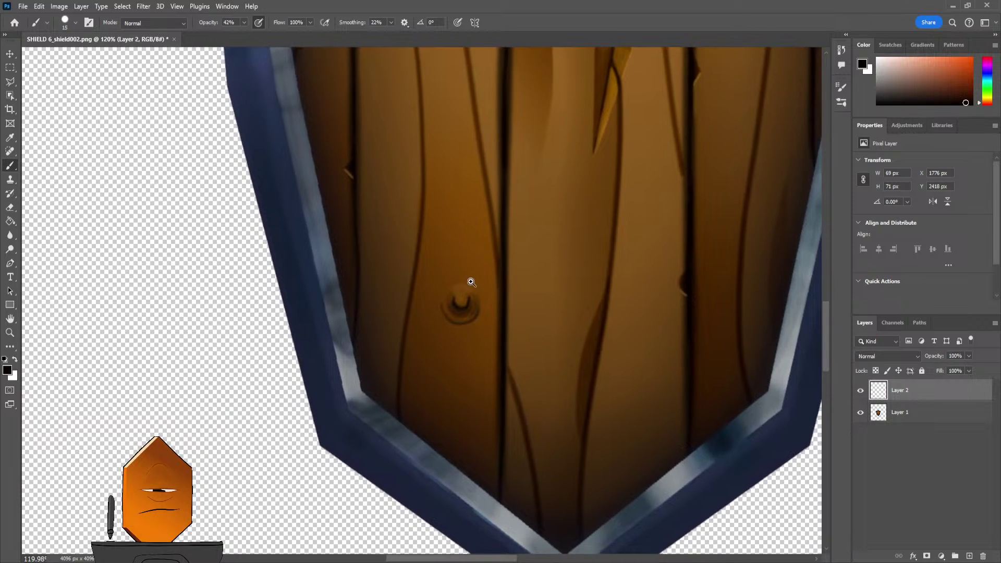
pyautogui.press('e')
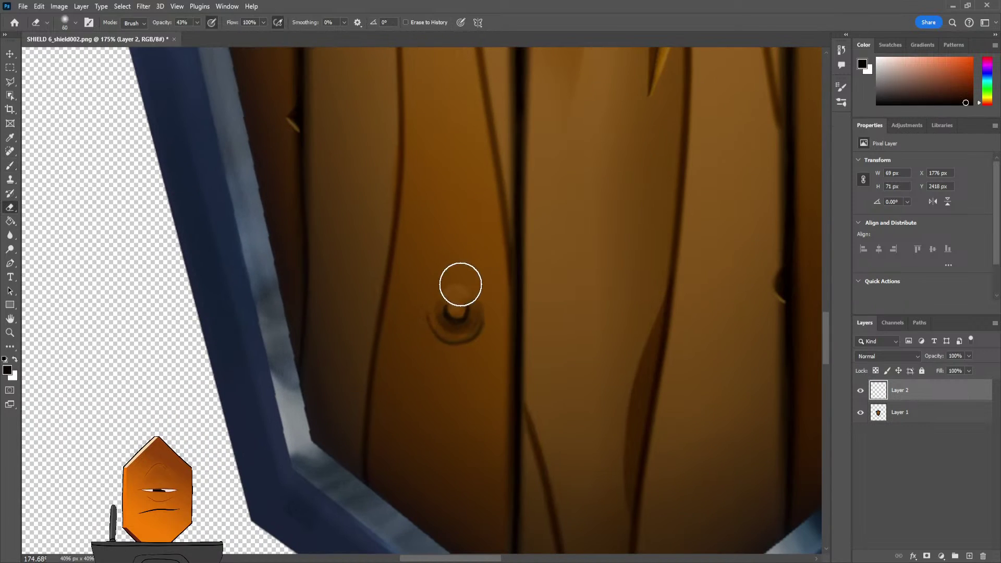
pyautogui.moveTo(464, 269)
pyautogui.mouseDown()
pyautogui.moveTo(471, 257)
pyautogui.moveTo(487, 268)
pyautogui.moveTo(459, 299)
pyautogui.moveTo(492, 336)
pyautogui.moveTo(452, 309)
pyautogui.moveTo(485, 362)
pyautogui.moveTo(452, 312)
pyautogui.moveTo(483, 328)
pyautogui.moveTo(464, 290)
pyautogui.moveTo(477, 306)
pyautogui.mouseUp()
pyautogui.press('s')
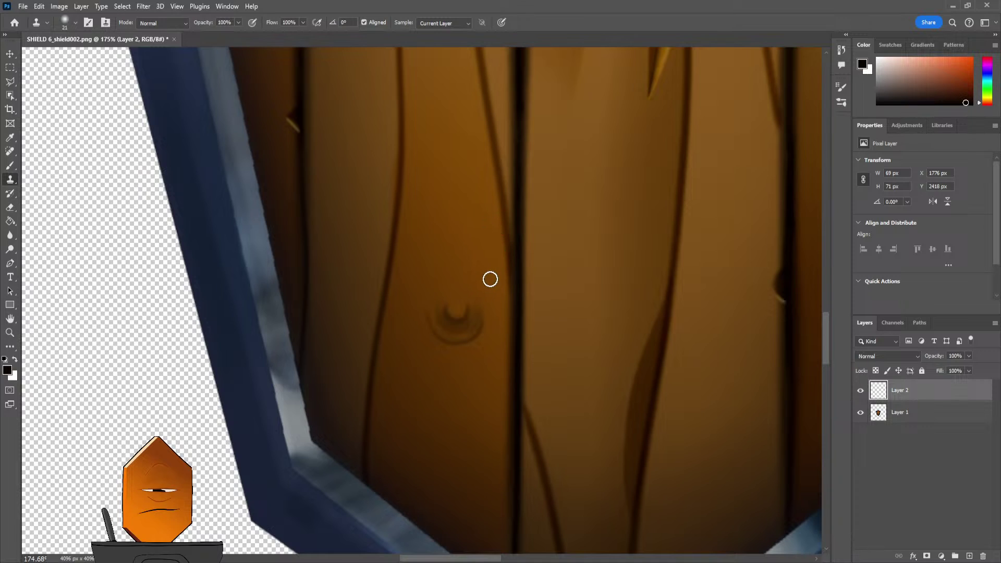
pyautogui.press('b')
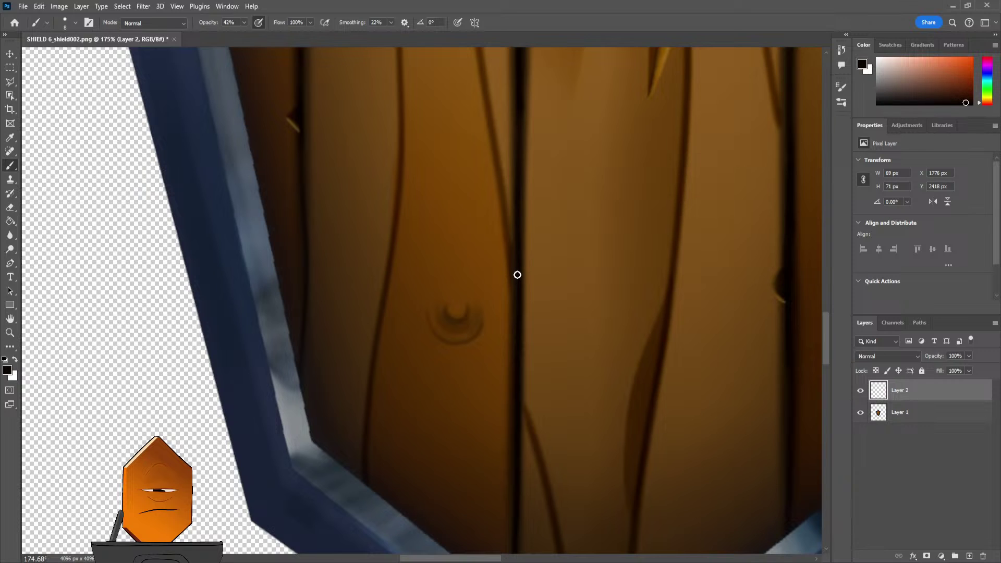
# - Merge the knot layer into Layer 1 and darken the knot's inner arc with near-black brown sampled from the plank gap
pyautogui.keyDown('alt'); pyautogui.click(516, 281); pyautogui.keyUp('alt')
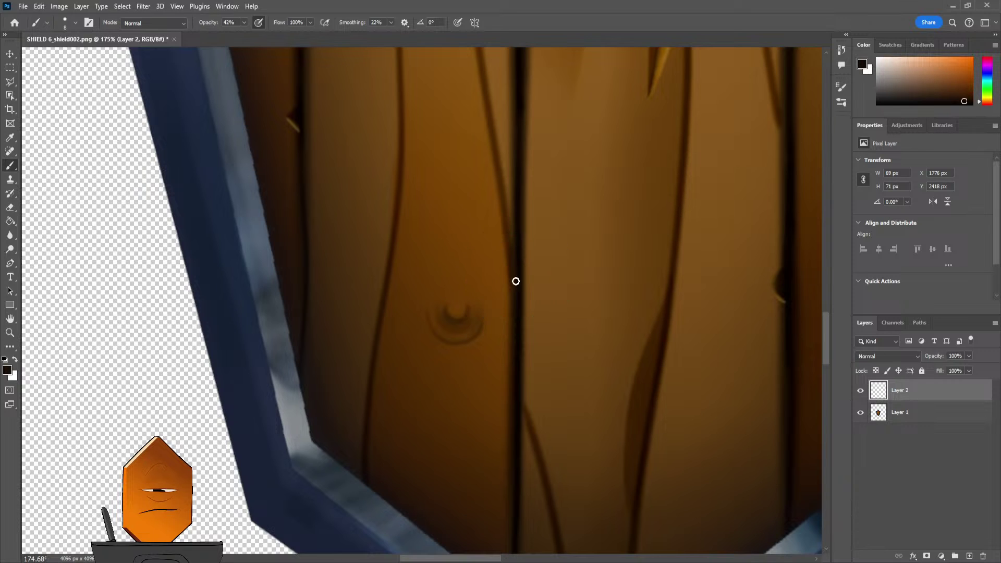
pyautogui.hotkey('ctrl', 'e')
pyautogui.moveTo(471, 326)
pyautogui.keyDown('ctrl'); pyautogui.mouseDown()
pyautogui.moveTo(518, 272)
pyautogui.moveTo(455, 343)
pyautogui.mouseUp(); pyautogui.keyUp('ctrl')
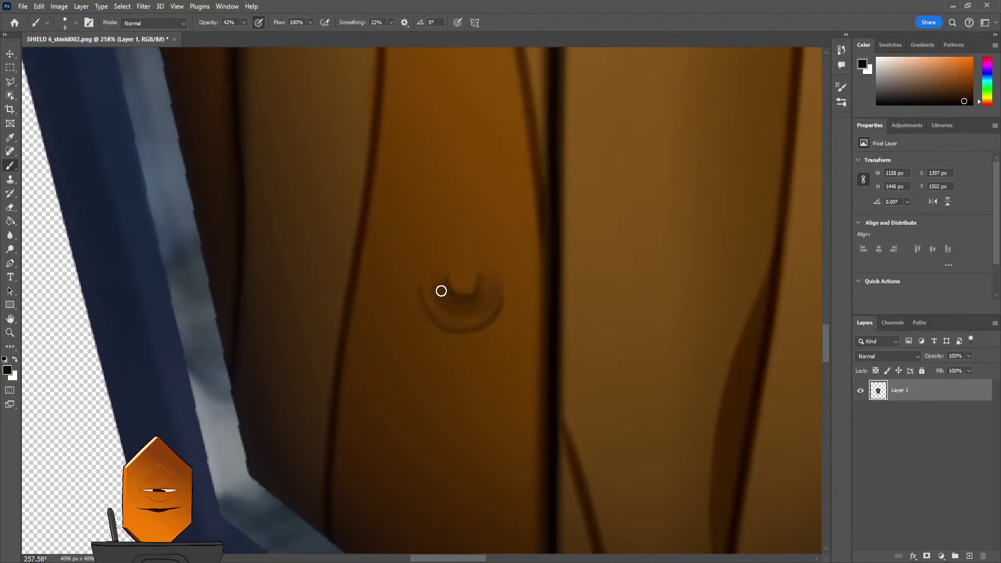
pyautogui.press('[')
pyautogui.press('[')
pyautogui.moveTo(447, 281); pyautogui.dragTo(465, 300)
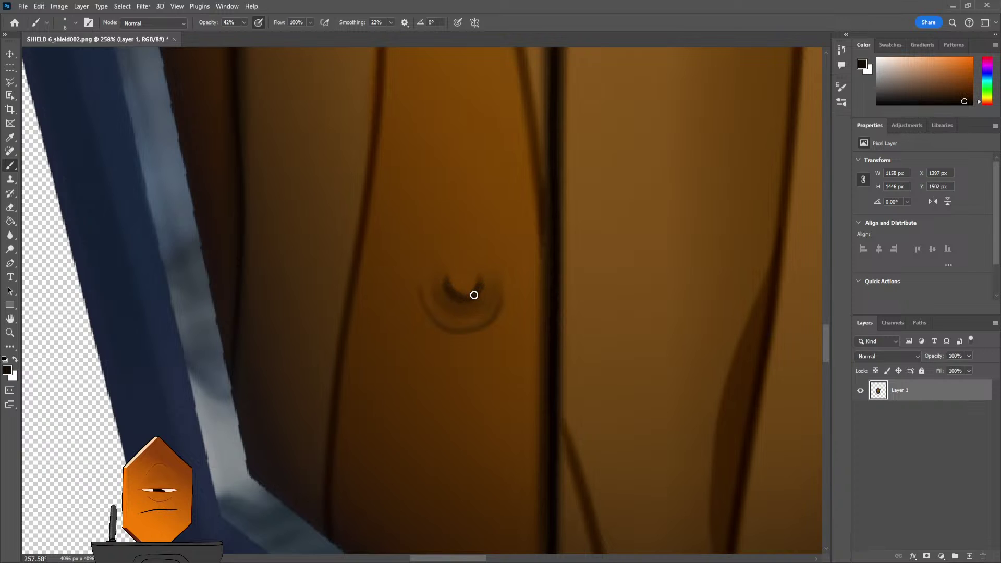
# - Sample near-black from the plank gap, curl the inner arc up into a hooked ring, and darken the outer arc
pyautogui.press('[')
pyautogui.press('[')
pyautogui.keyDown('alt'); pyautogui.click(554, 277); pyautogui.keyUp('alt')
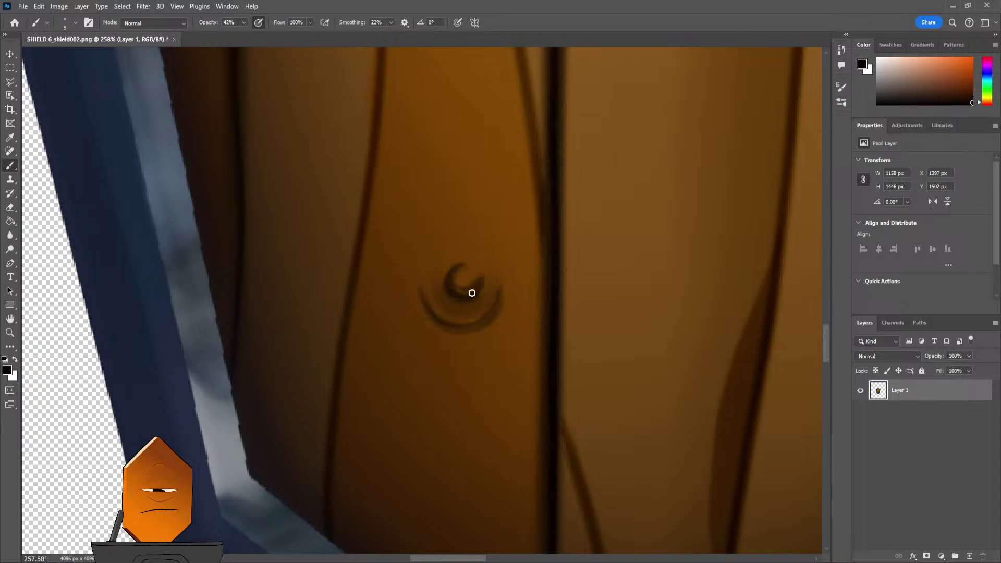
pyautogui.press(']')
pyautogui.press(']')
pyautogui.press(']')
pyautogui.press(']')
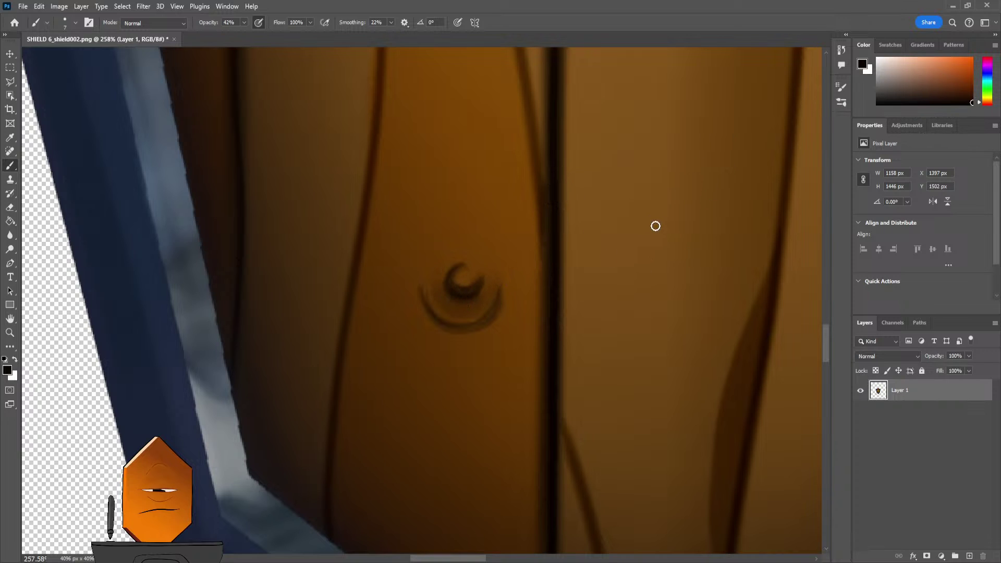
# - Sample golden brown from the splinter, brighten it slightly, and paint thin highlights around the knot's inner ring with a 3 px brush
pyautogui.keyDown('ctrl'); pyautogui.moveTo(679, 196); pyautogui.dragTo(645, 238); pyautogui.keyUp('ctrl')
pyautogui.moveTo(686, 177); pyautogui.dragTo(568, 356)
pyautogui.keyDown('ctrl'); pyautogui.moveTo(619, 221); pyautogui.dragTo(655, 208); pyautogui.keyUp('ctrl')
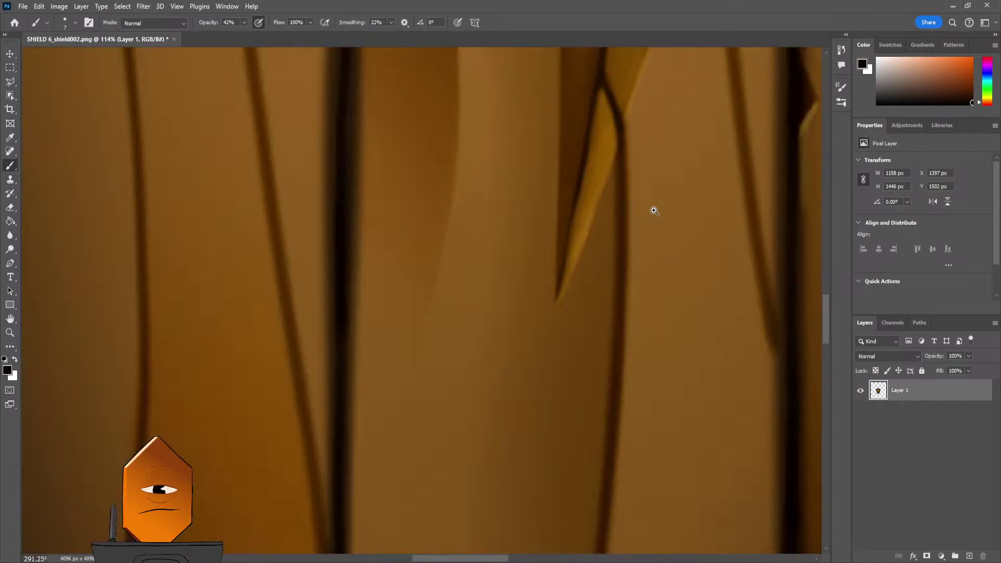
pyautogui.keyDown('alt'); pyautogui.click(585, 234); pyautogui.keyUp('alt')
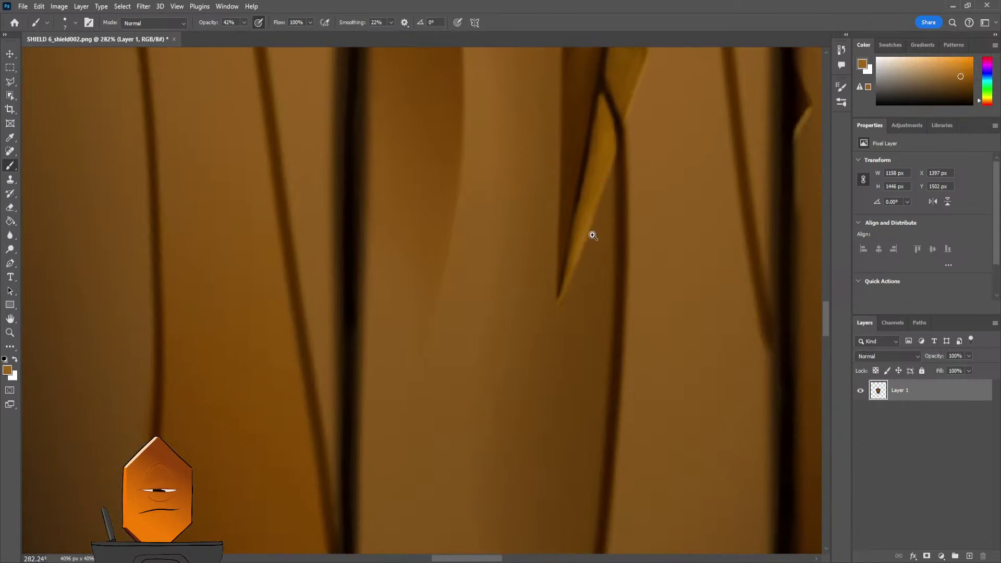
pyautogui.moveTo(590, 233)
pyautogui.keyDown('ctrl'); pyautogui.mouseDown()
pyautogui.moveTo(548, 304)
pyautogui.moveTo(497, 262)
pyautogui.moveTo(536, 208)
pyautogui.moveTo(514, 287)
pyautogui.moveTo(514, 271)
pyautogui.mouseUp(); pyautogui.keyUp('ctrl')
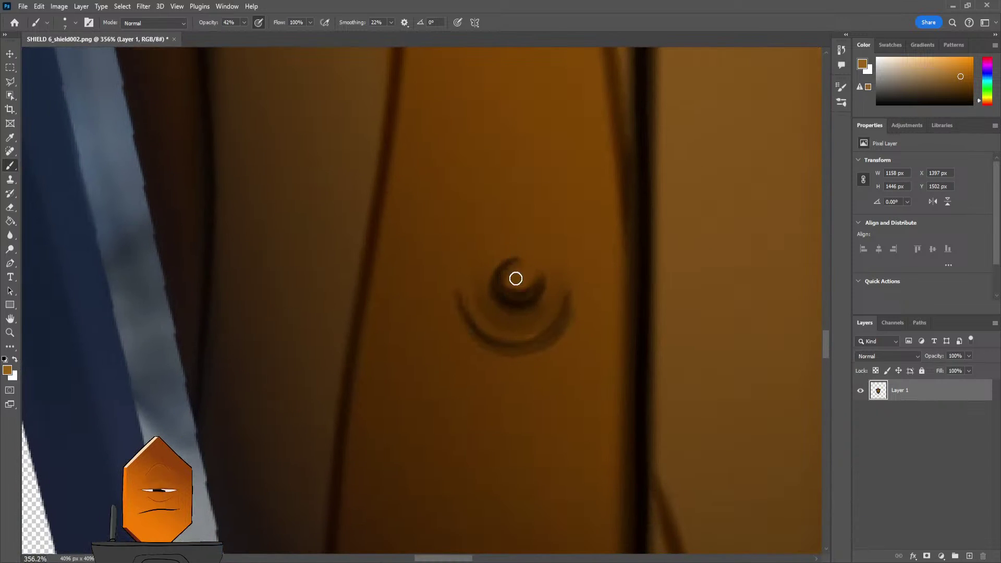
pyautogui.press('[')
pyautogui.press('[')
pyautogui.press('[')
pyautogui.press('[')
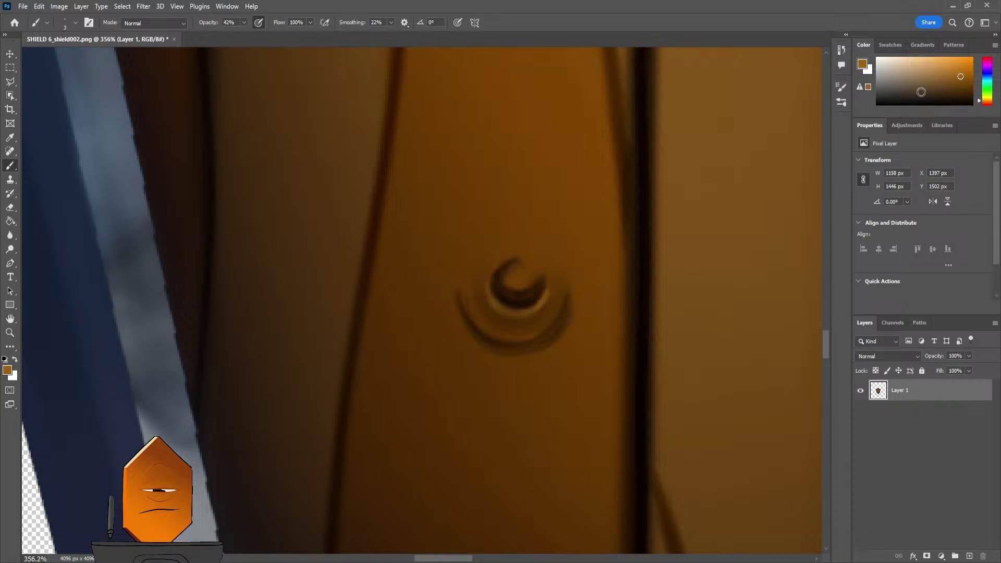
pyautogui.click(961, 71)
pyautogui.moveTo(491, 290)
pyautogui.mouseDown()
pyautogui.moveTo(523, 313)
pyautogui.moveTo(546, 291)
pyautogui.mouseUp()
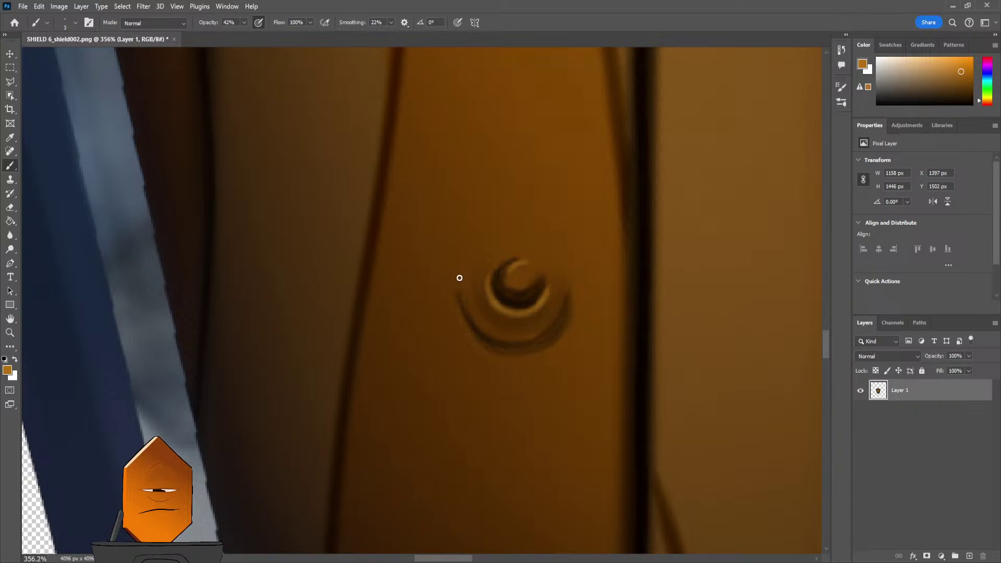
# - Set the brush smoothing to 75% and paint a thin golden highlight along the outside of the knot's outer arc
pyautogui.click(392, 23)
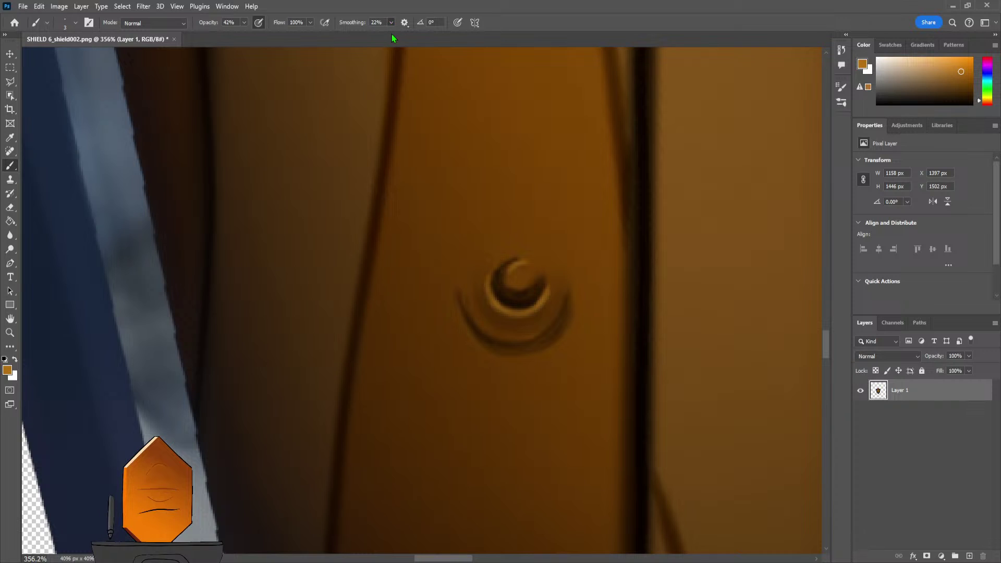
pyautogui.moveTo(392, 36); pyautogui.dragTo(417, 35)
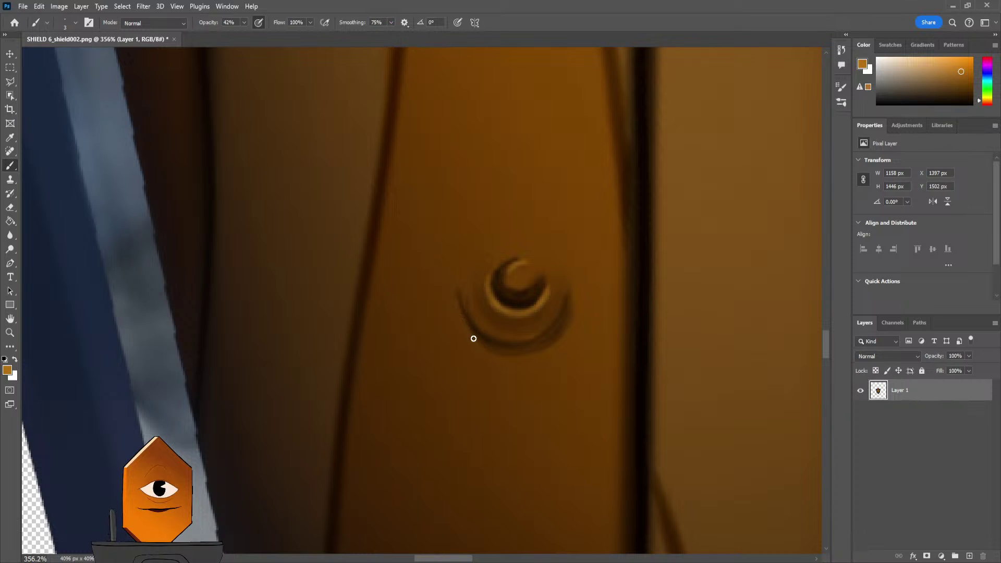
pyautogui.moveTo(477, 328); pyautogui.dragTo(460, 313)
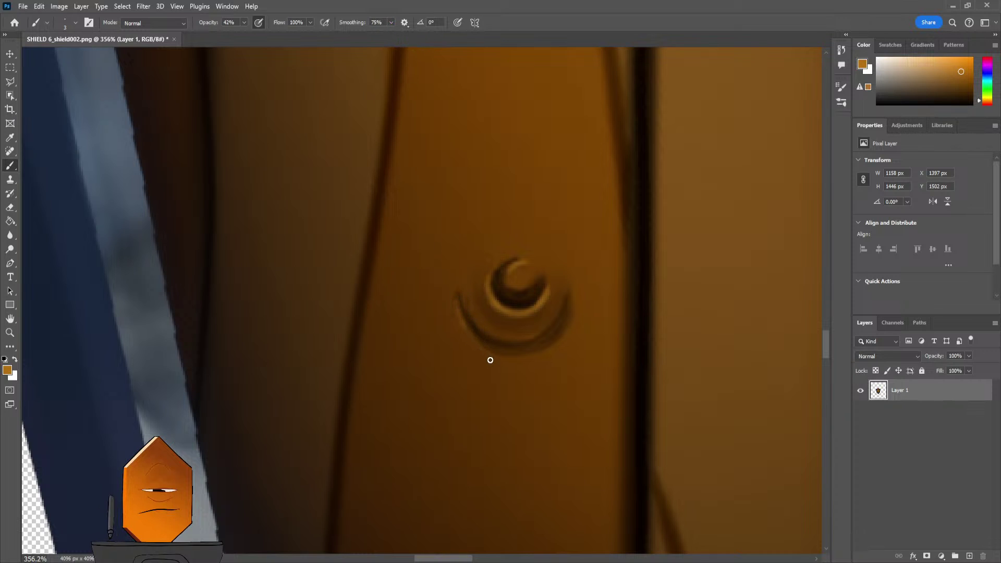
pyautogui.moveTo(490, 359)
pyautogui.mouseDown()
pyautogui.moveTo(534, 362)
pyautogui.moveTo(564, 347)
pyautogui.moveTo(588, 301)
pyautogui.mouseUp()
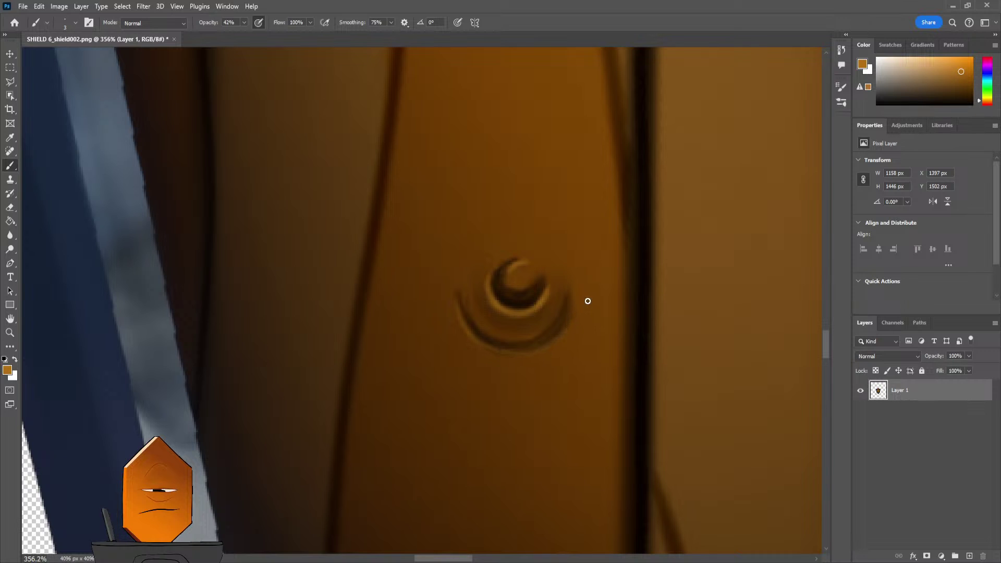
pyautogui.hotkey('ctrl', 'z')
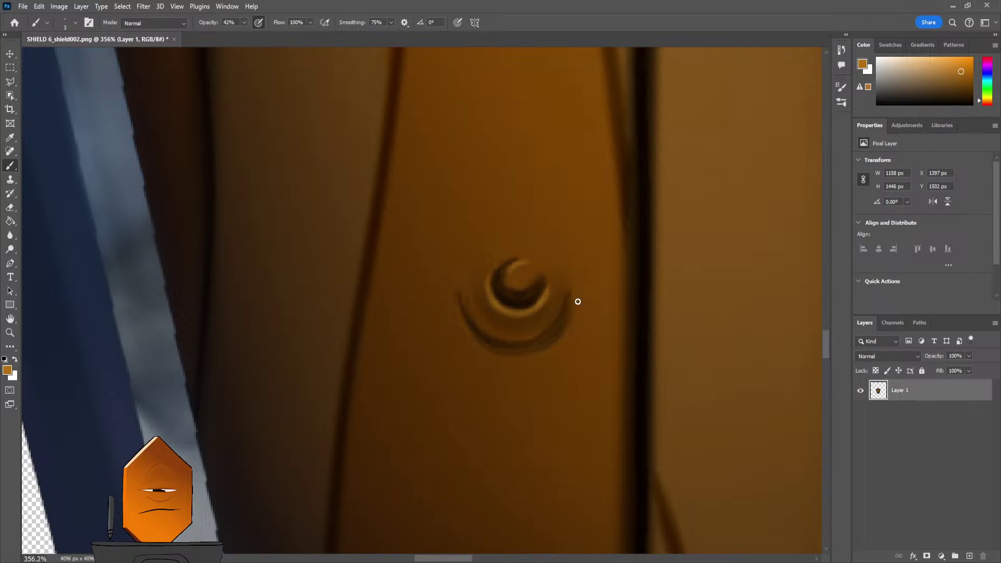
pyautogui.moveTo(534, 351)
pyautogui.mouseDown()
pyautogui.moveTo(572, 324)
pyautogui.moveTo(579, 297)
pyautogui.mouseUp()
pyautogui.moveTo(568, 331)
pyautogui.mouseDown()
pyautogui.moveTo(517, 361)
pyautogui.moveTo(480, 350)
pyautogui.moveTo(458, 311)
pyautogui.moveTo(459, 281)
pyautogui.mouseUp()
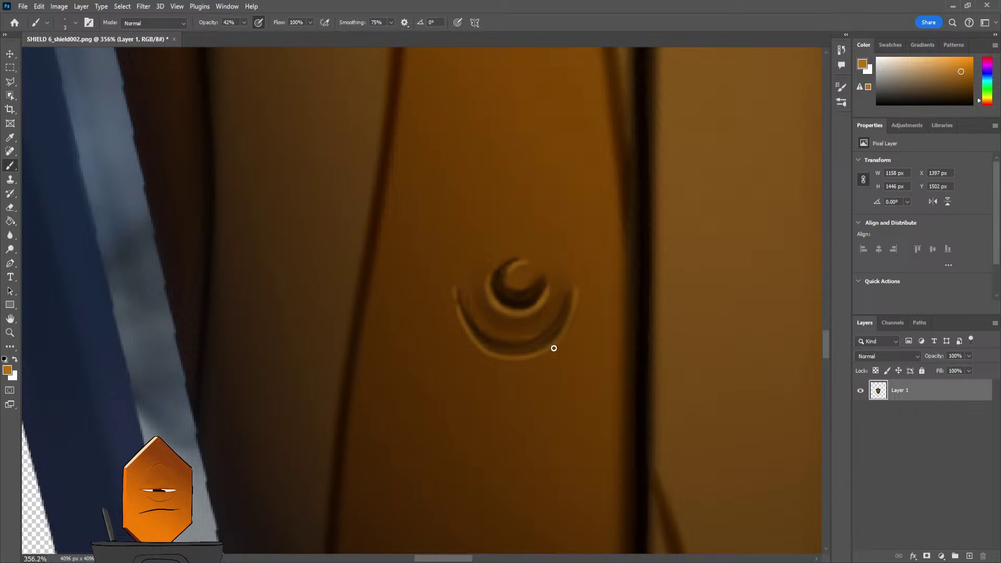
# - Compare the knot with and without the golden highlight along its outer arc, leaving the highlight in place
pyautogui.keyDown('ctrl'); pyautogui.moveTo(643, 276); pyautogui.dragTo(607, 317); pyautogui.keyUp('ctrl')
pyautogui.moveTo(645, 253); pyautogui.dragTo(533, 296)
pyautogui.moveTo(582, 247)
pyautogui.keyDown('ctrl'); pyautogui.mouseDown()
pyautogui.moveTo(536, 322)
pyautogui.moveTo(570, 272)
pyautogui.moveTo(539, 314)
pyautogui.moveTo(518, 297)
pyautogui.moveTo(461, 347)
pyautogui.moveTo(480, 287)
pyautogui.moveTo(501, 296)
pyautogui.moveTo(472, 300)
pyautogui.moveTo(480, 286)
pyautogui.moveTo(503, 297)
pyautogui.mouseUp(); pyautogui.keyUp('ctrl')
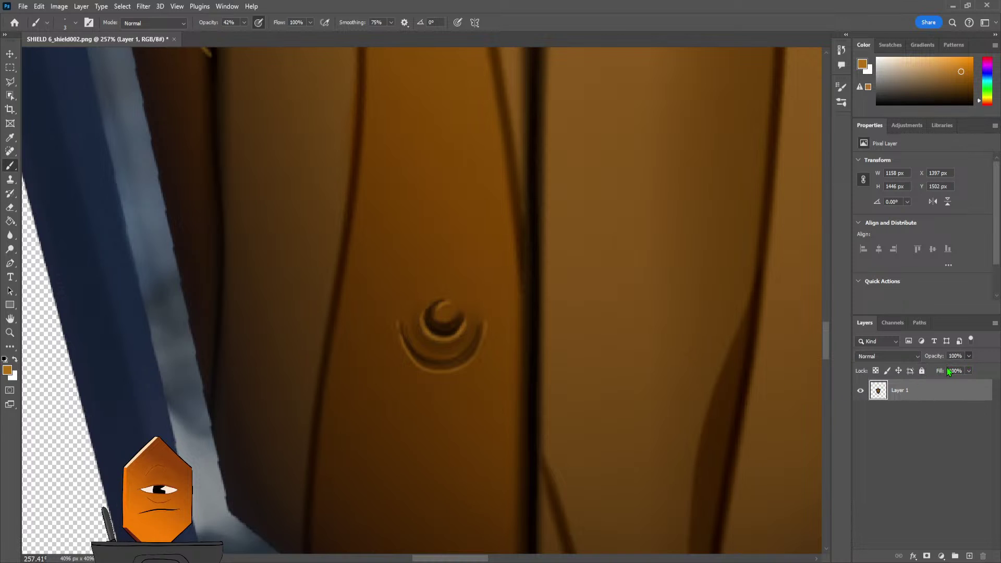
pyautogui.moveTo(948, 371); pyautogui.dragTo(776, 358)
pyautogui.hotkey('ctrl', 'z')
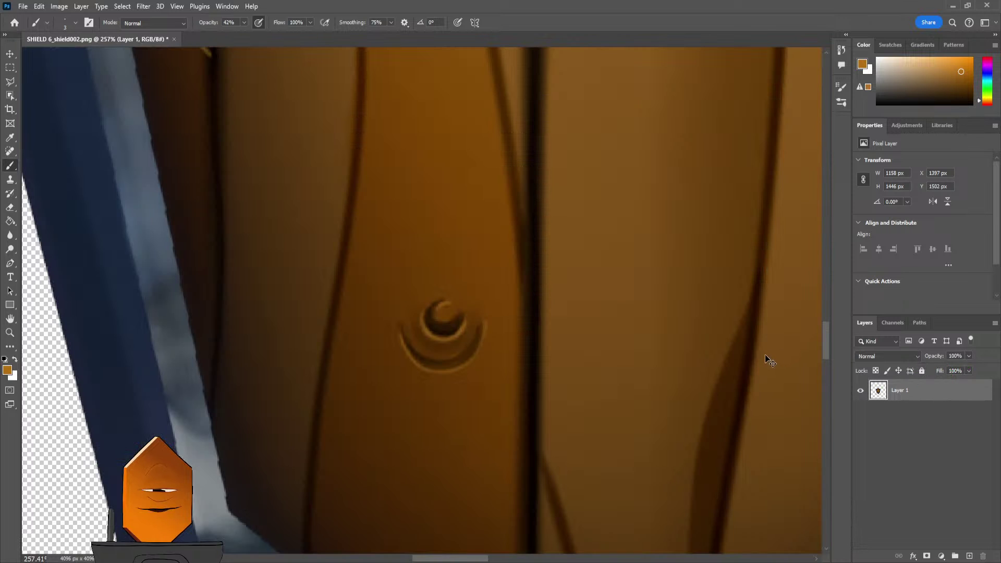
pyautogui.hotkey('ctrl', 'z')
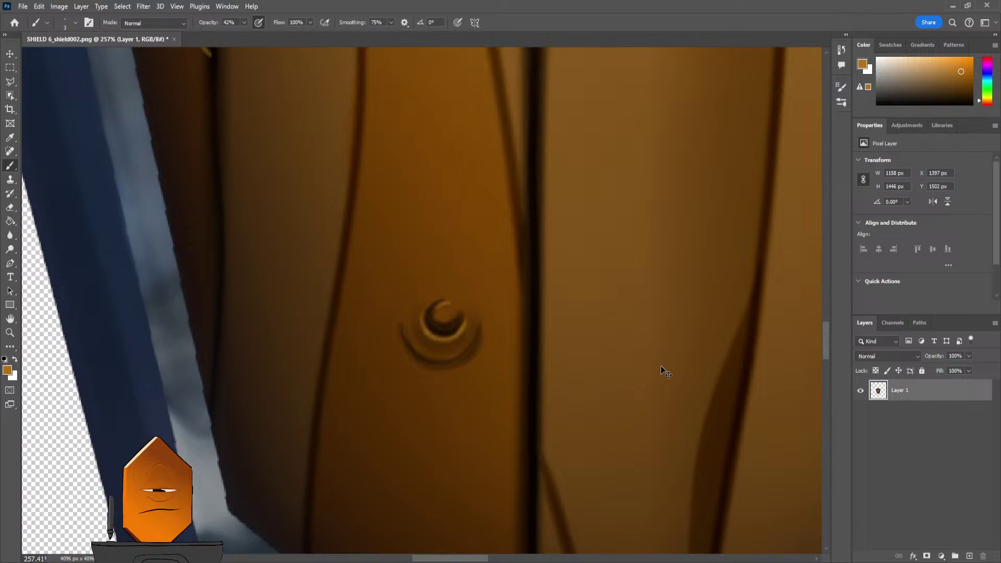
pyautogui.hotkey('ctrl', 'shift', 'z')
pyautogui.hotkey('ctrl', 'shift', 'z')
pyautogui.hotkey('ctrl', 'z')
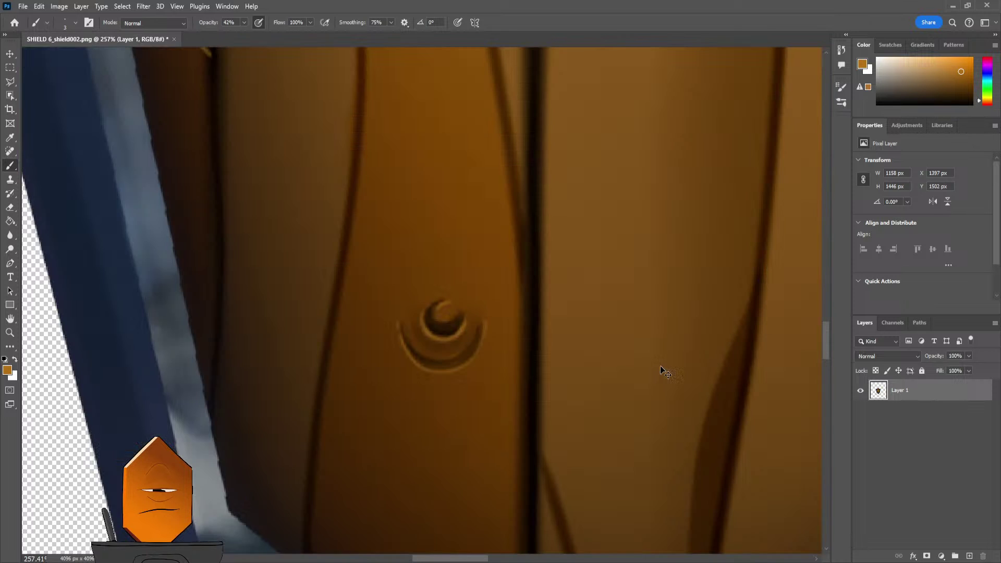
# - Copy a rectangular area around the knot, about 103 by 101 px, from Layer 1 onto a new layer
pyautogui.click(9, 67)
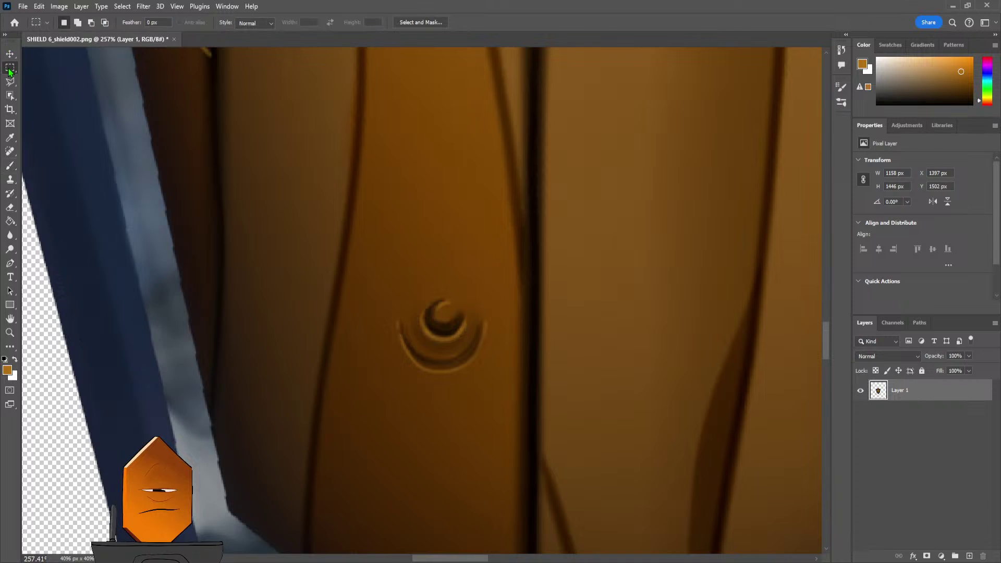
pyautogui.moveTo(371, 262); pyautogui.dragTo(509, 401)
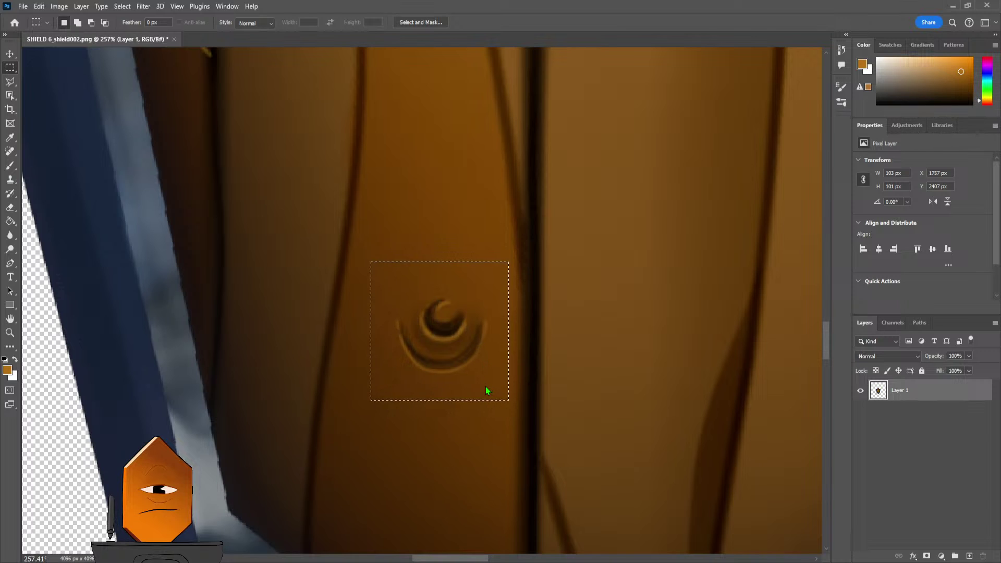
pyautogui.hotkey('ctrl', 'j')
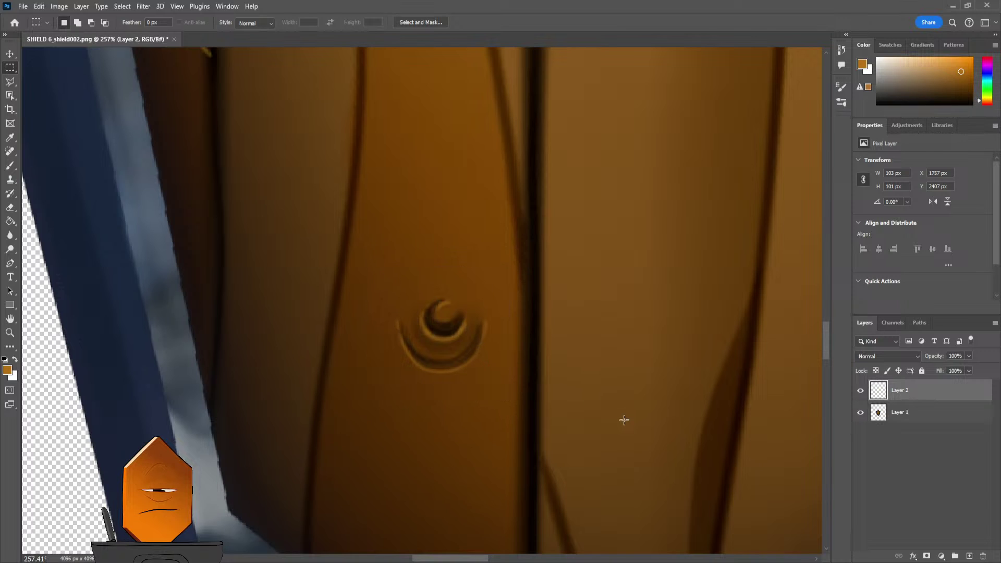
# - Delete Layer 1 so only the copied knot patch remains, and save the PNG
pyautogui.click(861, 412)
pyautogui.click(860, 412)
pyautogui.click(915, 416)
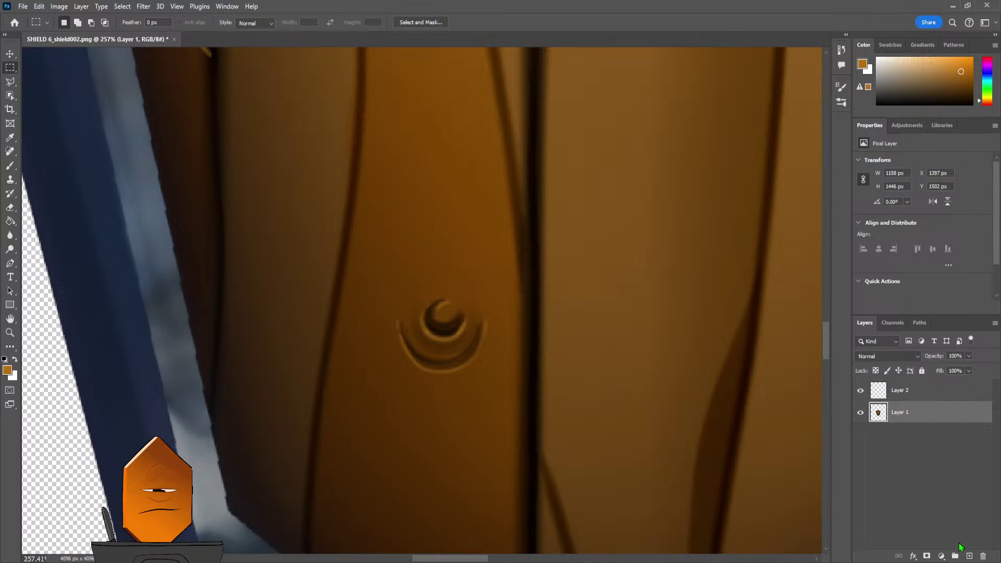
pyautogui.click(984, 557)
pyautogui.hotkey('ctrl', 's')
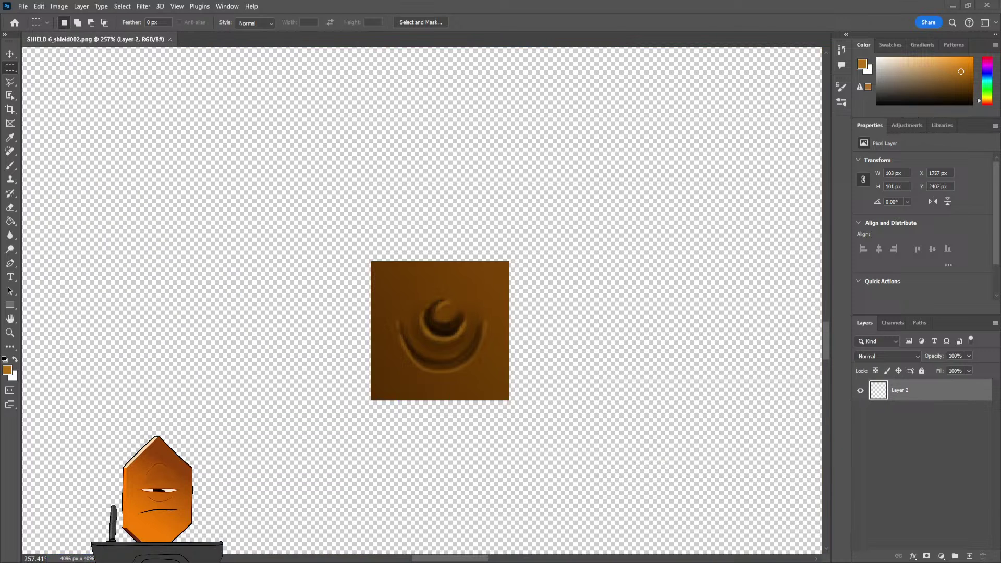
# - Switch to Blender and apply the externally edited knot image to shield Layer 8
pyautogui.hotkey('alt', 'Tab')
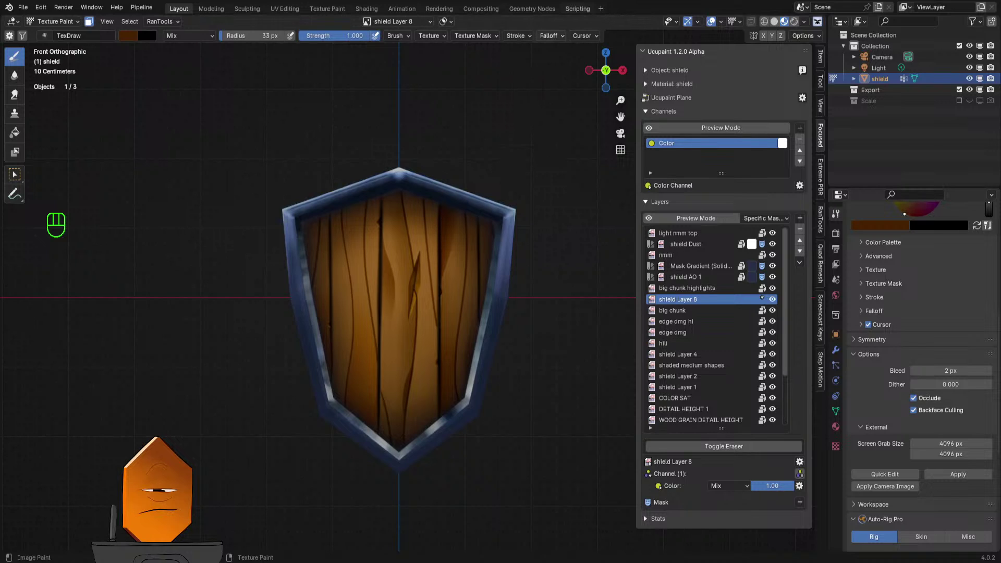
pyautogui.click(938, 474)
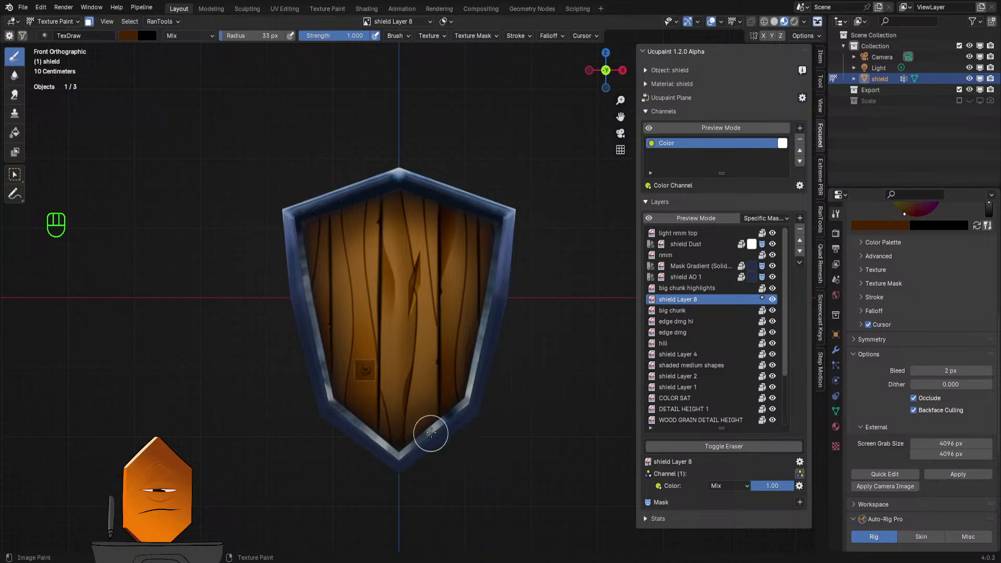
pyautogui.keyDown('ctrl'); pyautogui.hscroll(-2, 397, 376); pyautogui.keyUp('ctrl')
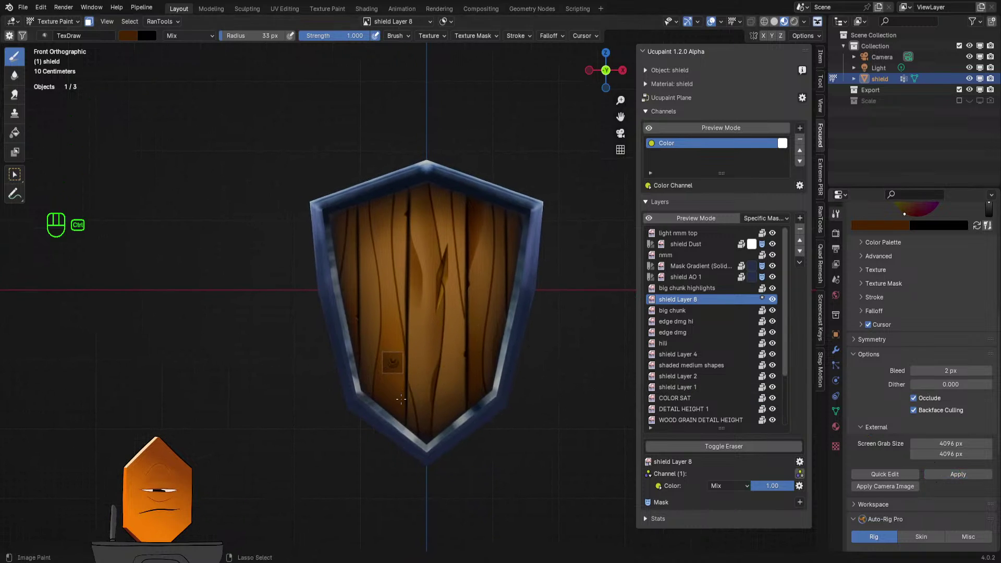
pyautogui.moveTo(401, 399)
pyautogui.keyDown('ctrl'); pyautogui.mouseDown(button='middle')
pyautogui.moveTo(485, 204)
pyautogui.moveTo(477, 273)
pyautogui.mouseUp(button='middle'); pyautogui.keyUp('ctrl')
pyautogui.scroll(1, 476, 273)
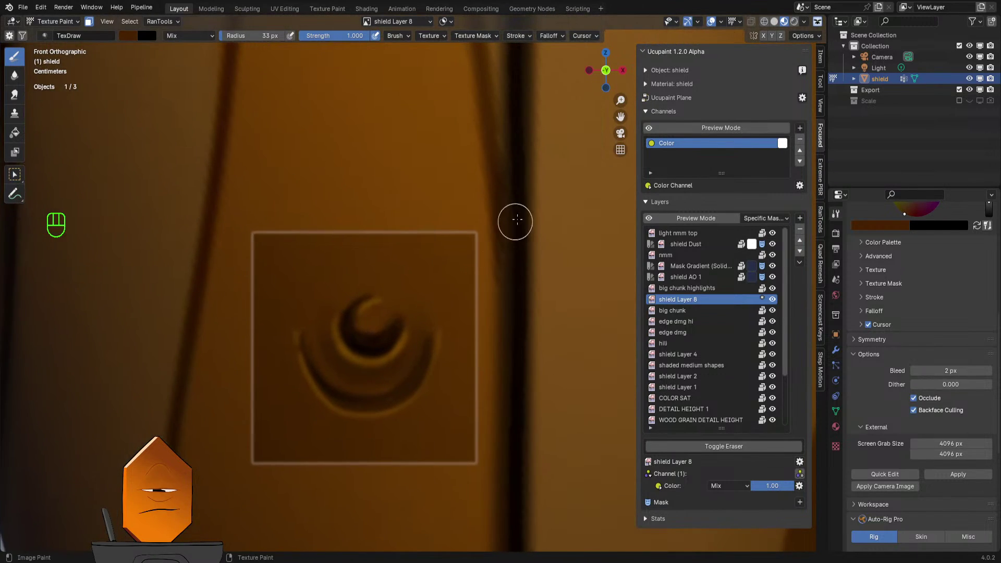
pyautogui.scroll(-2, 517, 219)
pyautogui.keyDown('ctrl'); pyautogui.hscroll(1, 478, 268); pyautogui.keyUp('ctrl')
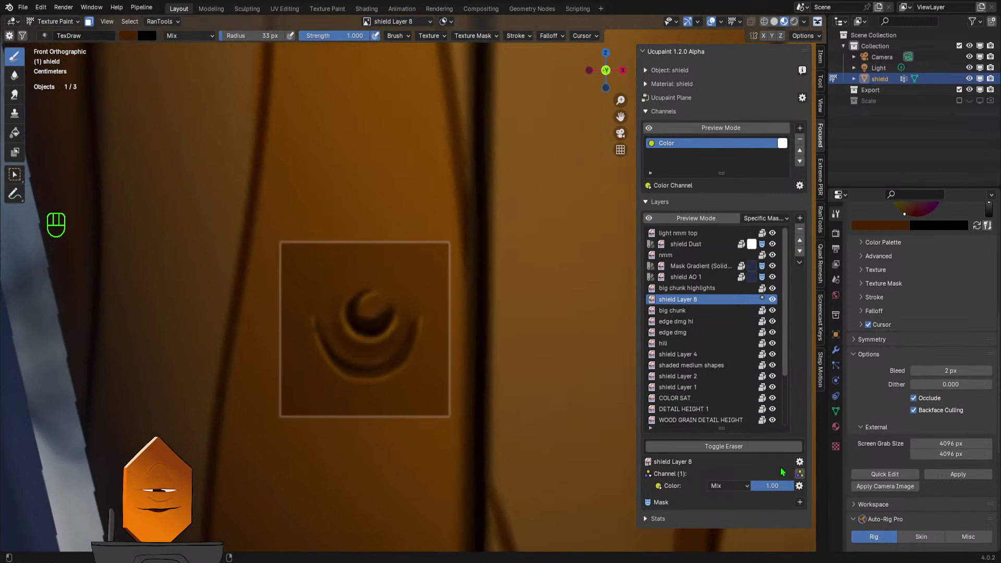
# - Try the Screen and Overlay blend modes on shield Layer 8's color channel, and restore Mix
pyautogui.moveTo(780, 483)
pyautogui.mouseDown()
pyautogui.moveTo(746, 486)
pyautogui.moveTo(798, 491)
pyautogui.mouseUp()
pyautogui.click(727, 487)
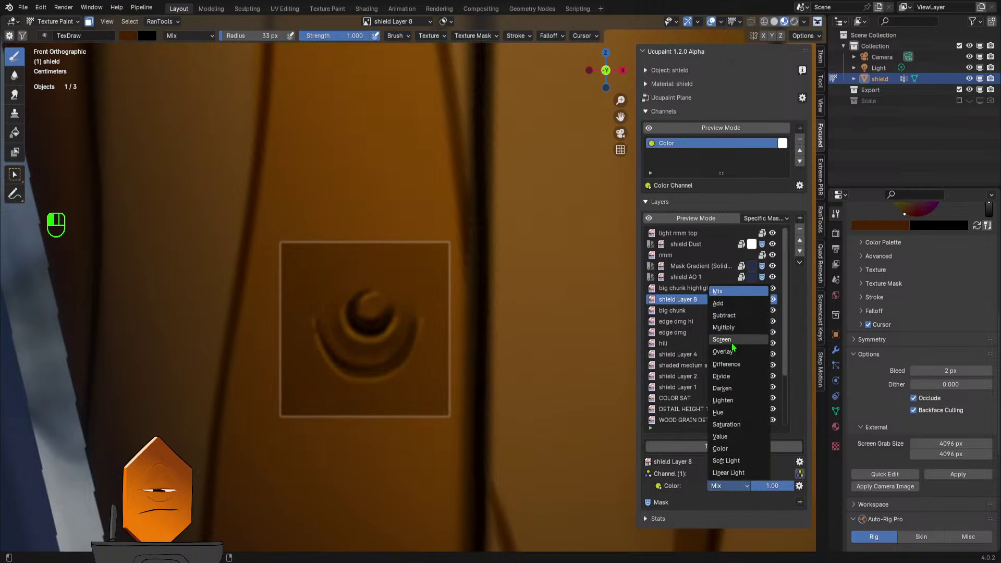
pyautogui.click(729, 340)
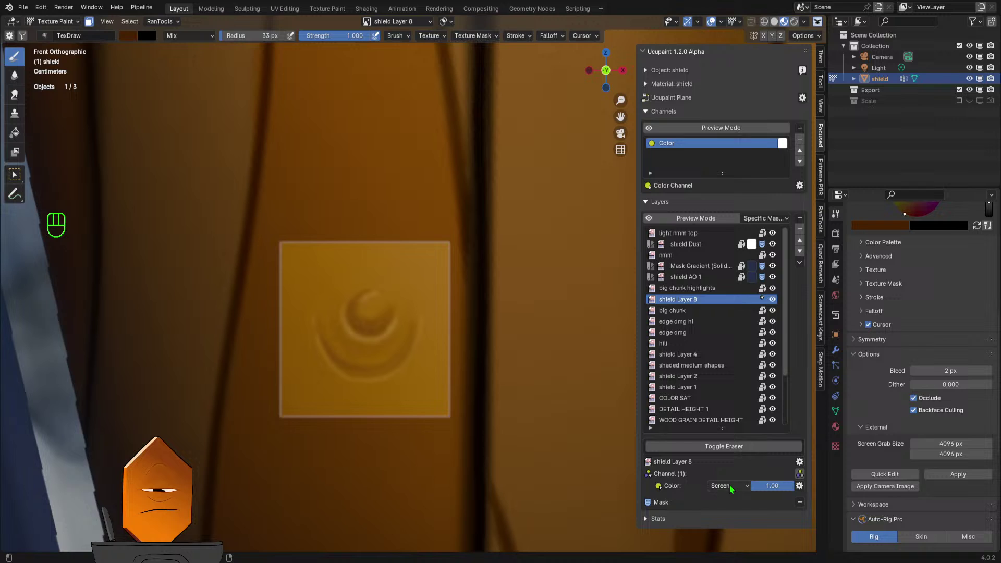
pyautogui.click(731, 485)
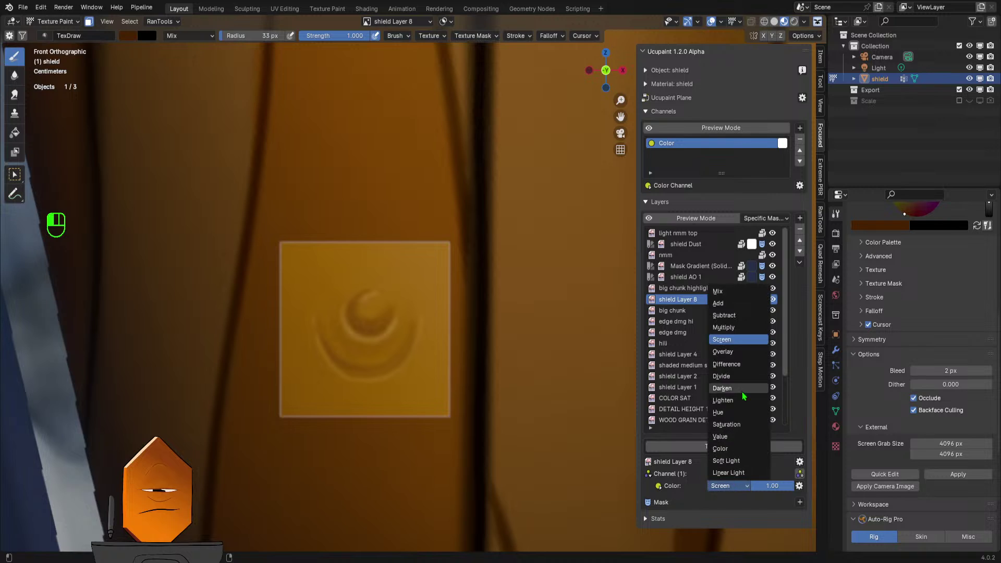
pyautogui.click(738, 353)
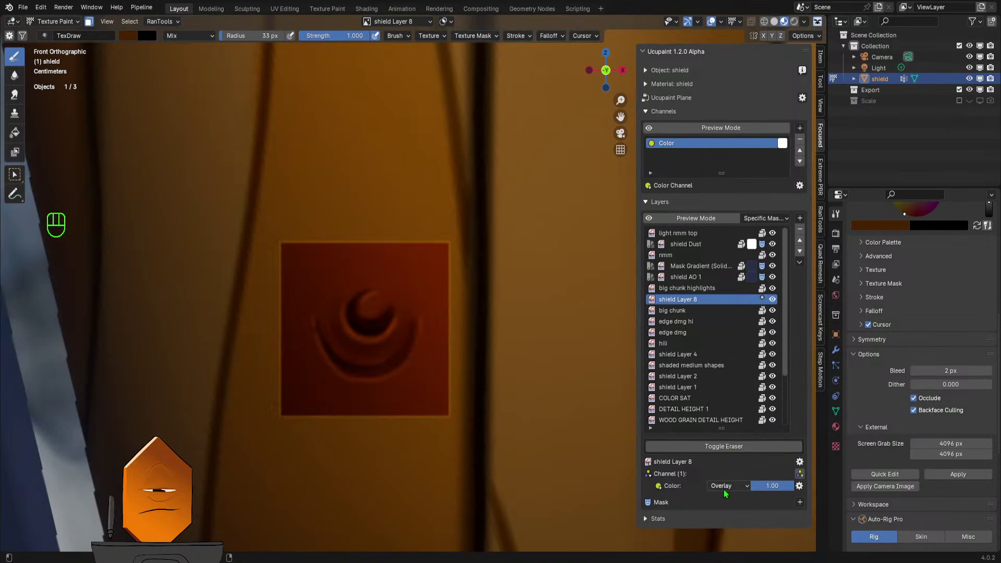
pyautogui.click(727, 487)
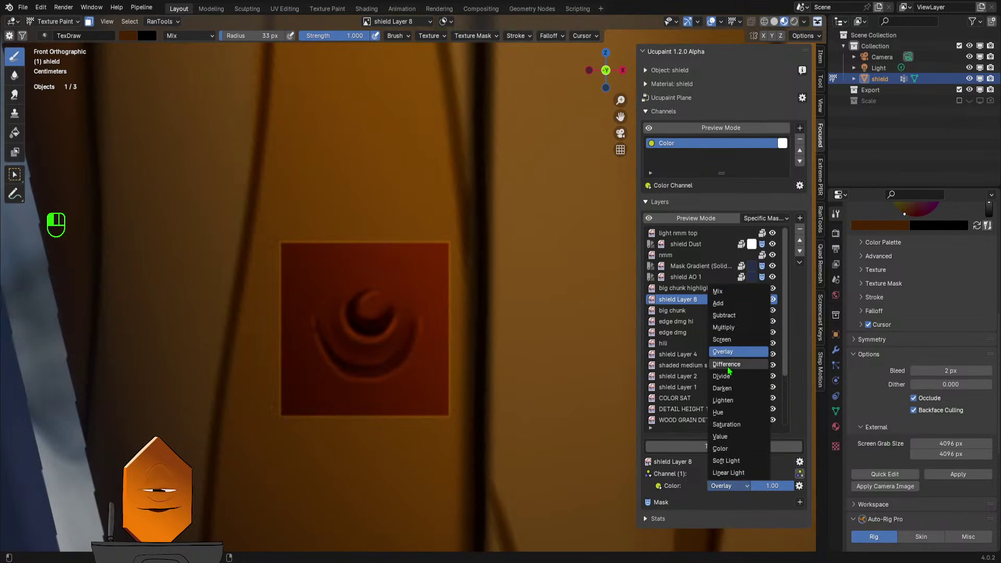
pyautogui.click(722, 292)
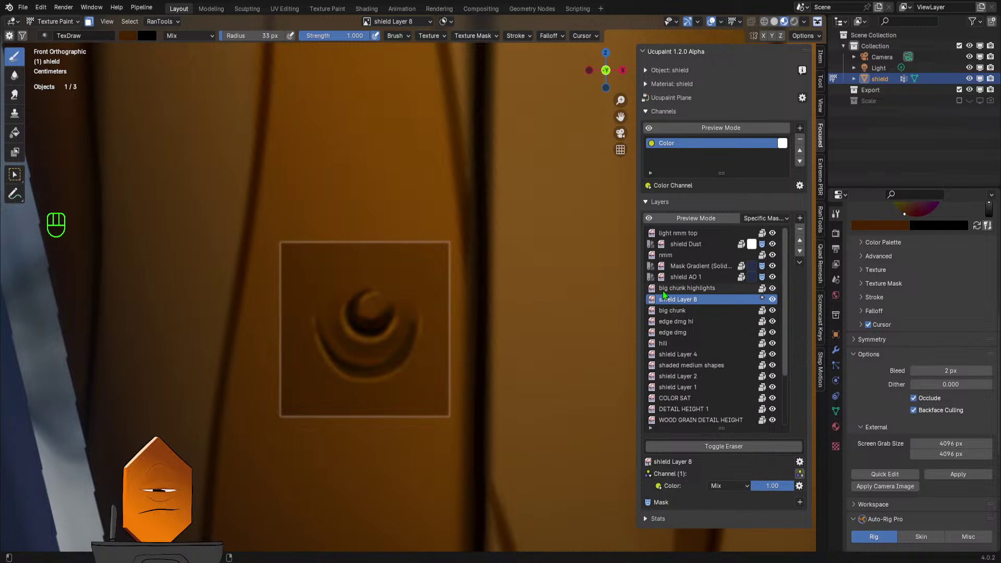
# - Undo the knot patch projection on shield Layer 8
pyautogui.moveTo(532, 288)
pyautogui.keyDown('ctrl'); pyautogui.mouseDown(button='middle')
pyautogui.moveTo(490, 420)
pyautogui.moveTo(487, 370)
pyautogui.moveTo(522, 326)
pyautogui.mouseUp(button='middle'); pyautogui.keyUp('ctrl')
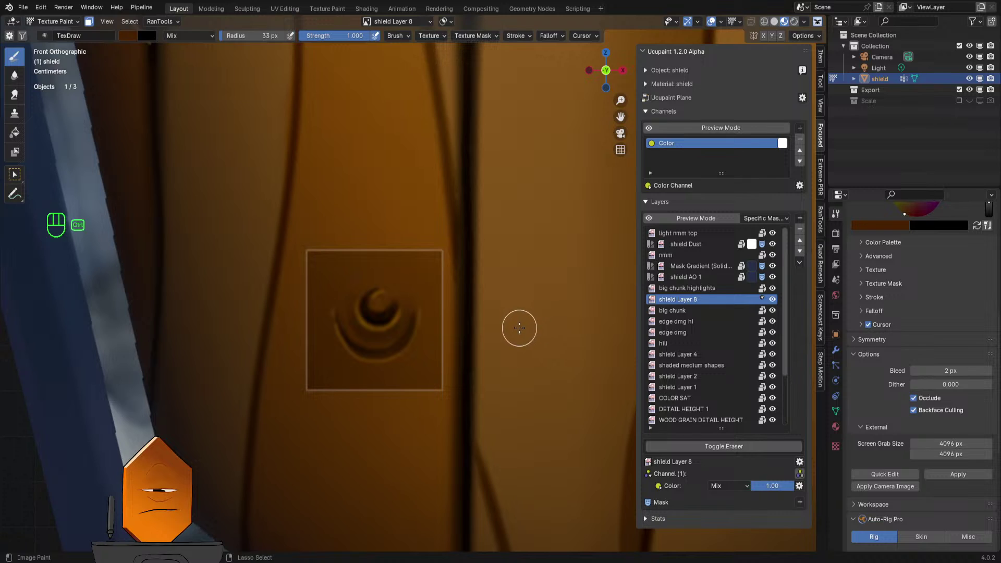
pyautogui.hotkey('ctrl', 'z')
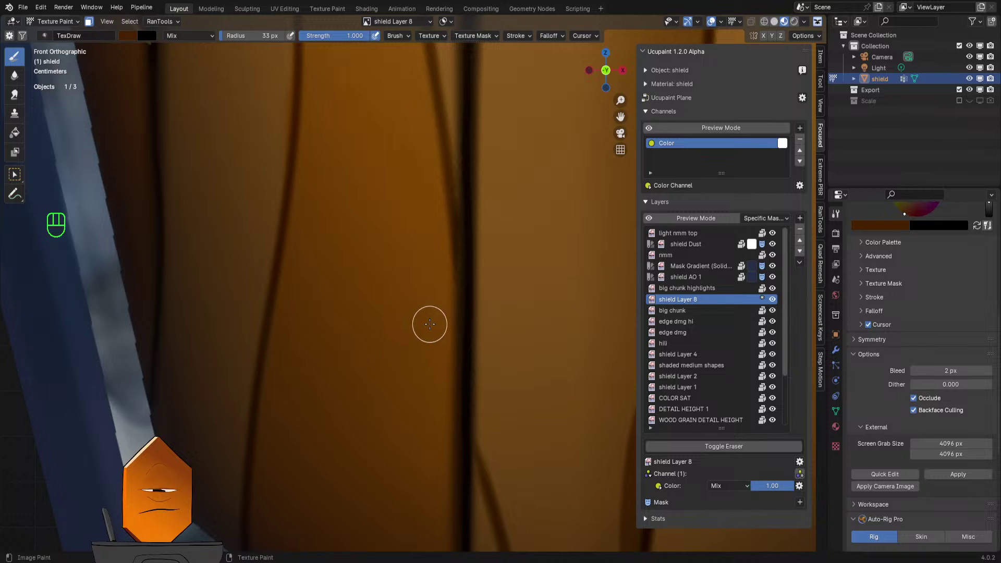
# - Sample dark brown from the plank's wood grain line, set the brush radius to 8 px, and check the stroke settings
pyautogui.press('f')
pyautogui.click(443, 315)
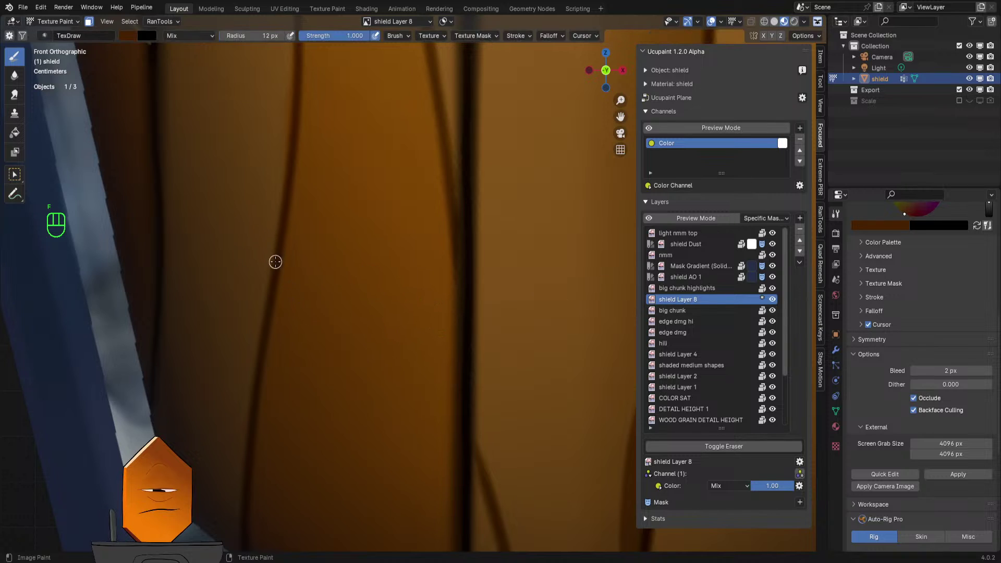
pyautogui.press('s')
pyautogui.press('s')
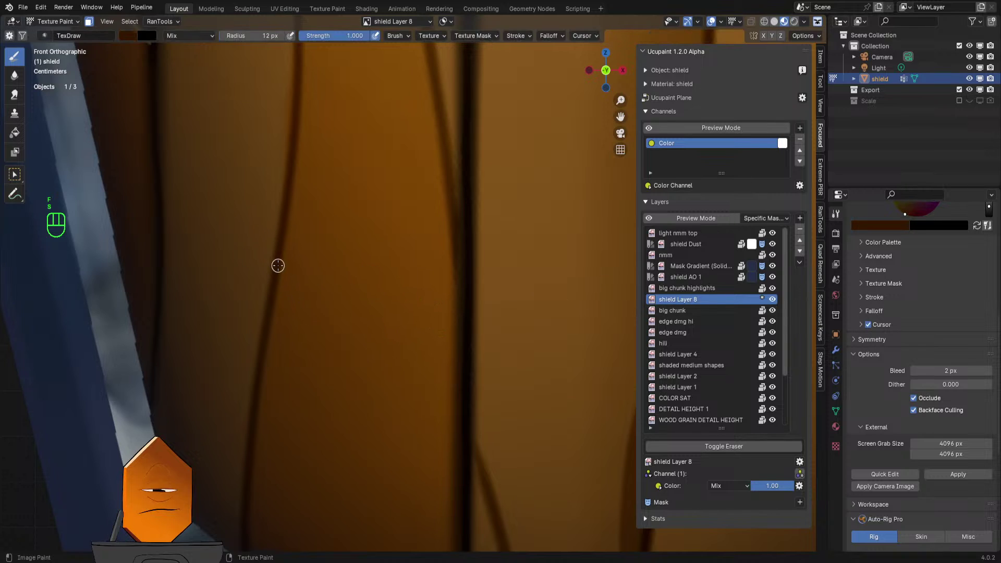
pyautogui.press('f')
pyautogui.click(362, 340)
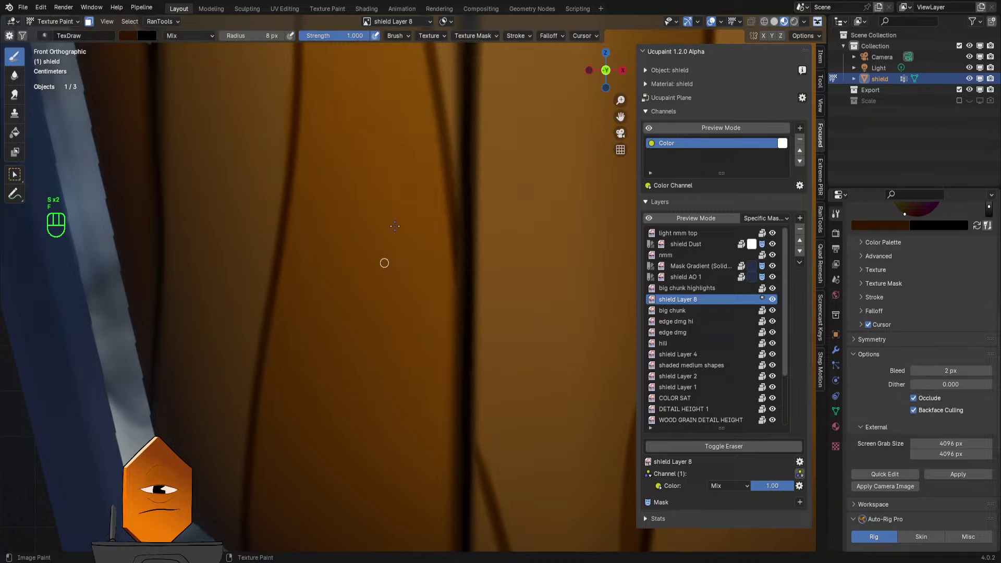
pyautogui.click(516, 36)
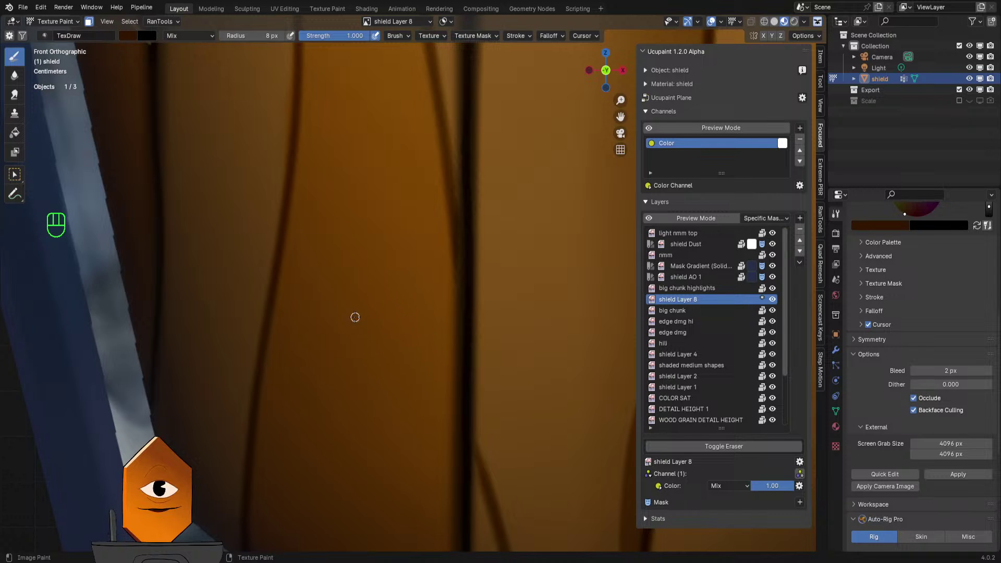
pyautogui.keyDown('shift'); pyautogui.moveTo(415, 300); pyautogui.dragTo(448, 271, button='middle'); pyautogui.keyUp('shift')
pyautogui.keyDown('ctrl'); pyautogui.moveTo(447, 240); pyautogui.dragTo(406, 324, button='middle'); pyautogui.keyUp('ctrl')
pyautogui.keyDown('ctrl'); pyautogui.moveTo(423, 284); pyautogui.dragTo(454, 207, button='middle'); pyautogui.keyUp('ctrl')
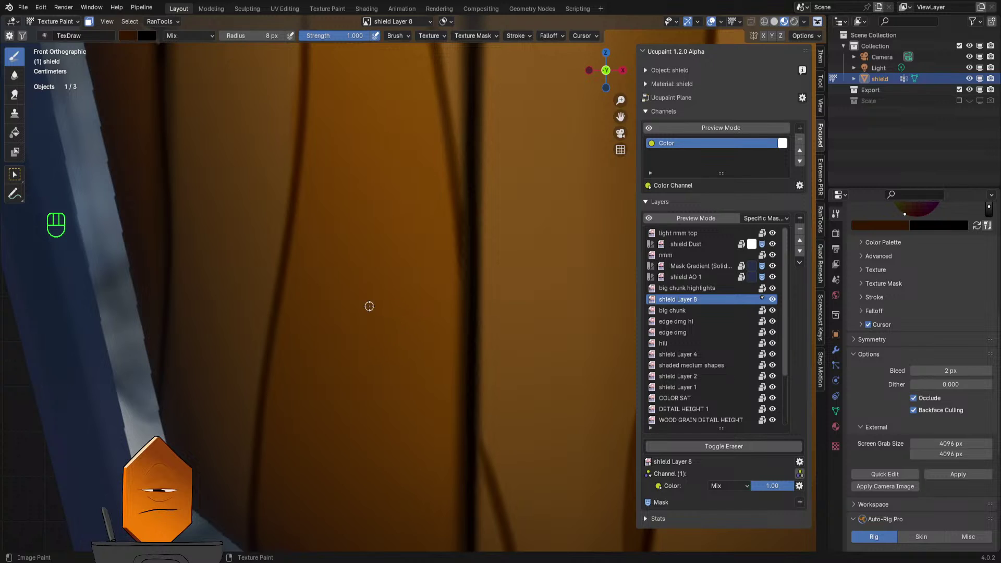
# - Paint a small dark C-shaped curl in the middle of the plank as the knot's inner ring, undoing unsatisfactory strokes
pyautogui.moveTo(361, 347)
pyautogui.mouseDown()
pyautogui.moveTo(384, 369)
pyautogui.moveTo(414, 351)
pyautogui.moveTo(423, 331)
pyautogui.mouseUp()
pyautogui.hotkey('ctrl', 'z')
pyautogui.click(508, 36)
pyautogui.moveTo(392, 373); pyautogui.dragTo(390, 371)
pyautogui.hotkey('ctrl', 'z')
pyautogui.moveTo(353, 336)
pyautogui.mouseDown()
pyautogui.moveTo(365, 351)
pyautogui.moveTo(404, 329)
pyautogui.moveTo(395, 345)
pyautogui.moveTo(371, 298)
pyautogui.moveTo(408, 317)
pyautogui.mouseUp()
pyautogui.hotkey('ctrl', 'z')
pyautogui.keyDown('ctrl'); pyautogui.moveTo(387, 343); pyautogui.dragTo(386, 315, button='middle'); pyautogui.keyUp('ctrl')
pyautogui.moveTo(385, 299); pyautogui.dragTo(356, 328)
pyautogui.hotkey('ctrl', 'z')
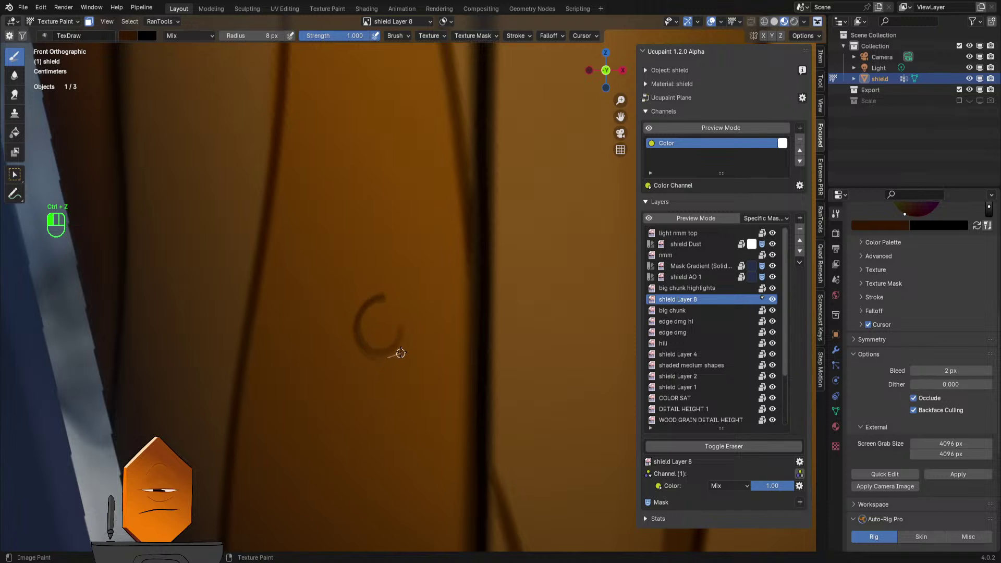
# - Paint a dark outer arc around the inner curl, and thicken the knot's lines with a 16 px brush radius
pyautogui.keyDown('shift'); pyautogui.moveTo(336, 328); pyautogui.dragTo(330, 281, button='middle'); pyautogui.keyUp('shift')
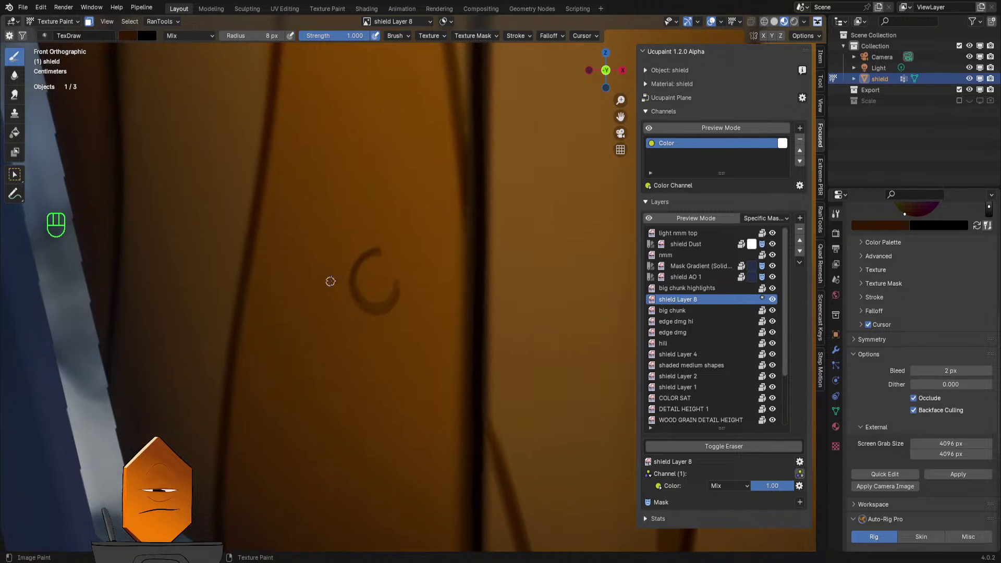
pyautogui.moveTo(336, 338)
pyautogui.mouseDown()
pyautogui.moveTo(391, 362)
pyautogui.moveTo(424, 321)
pyautogui.moveTo(417, 279)
pyautogui.mouseUp()
pyautogui.press('f')
pyautogui.click(350, 255)
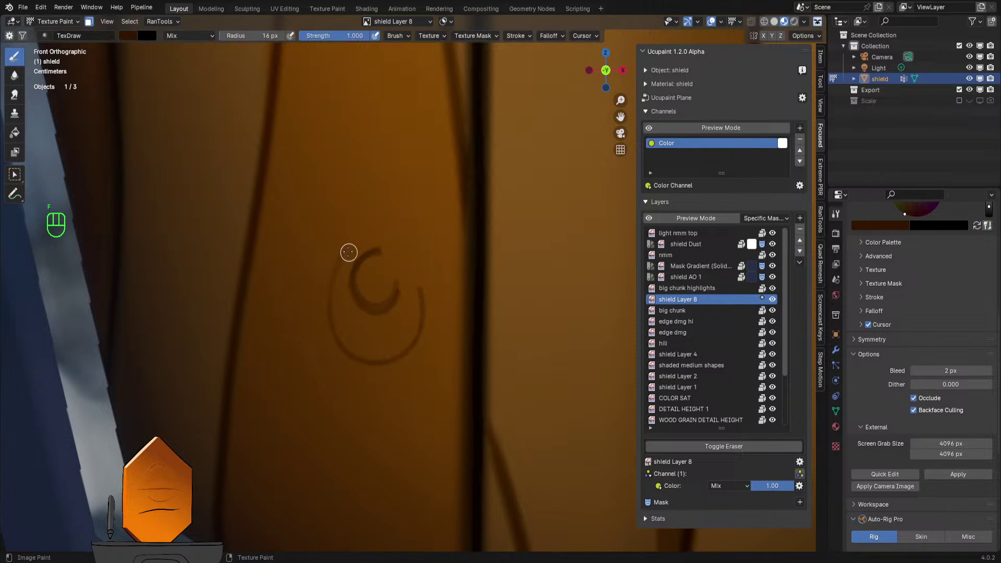
pyautogui.moveTo(347, 252)
pyautogui.mouseDown()
pyautogui.moveTo(333, 285)
pyautogui.moveTo(334, 333)
pyautogui.moveTo(358, 363)
pyautogui.moveTo(409, 358)
pyautogui.moveTo(432, 313)
pyautogui.moveTo(425, 258)
pyautogui.moveTo(362, 286)
pyautogui.moveTo(378, 308)
pyautogui.mouseUp()
pyautogui.hotkey('ctrl', 'z')
pyautogui.moveTo(380, 251)
pyautogui.mouseDown()
pyautogui.moveTo(364, 262)
pyautogui.moveTo(382, 301)
pyautogui.mouseUp()
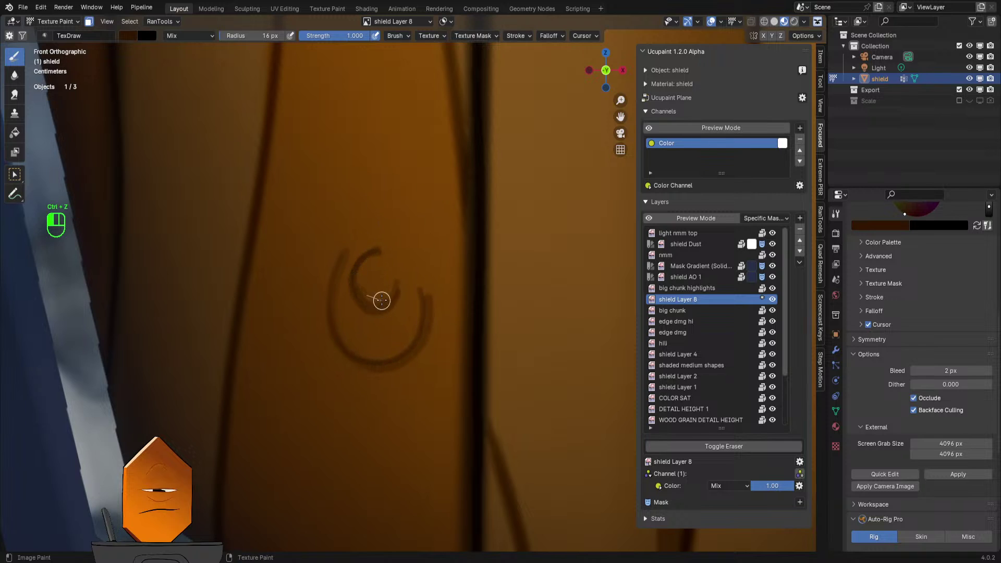
pyautogui.hotkey('ctrl', 'z')
pyautogui.moveTo(368, 251)
pyautogui.mouseDown()
pyautogui.moveTo(360, 292)
pyautogui.moveTo(390, 301)
pyautogui.moveTo(409, 270)
pyautogui.mouseUp()
# - Set the brush radius to 12 px and darken the knot's outer arc along its left, bottom and right sides
pyautogui.press('f')
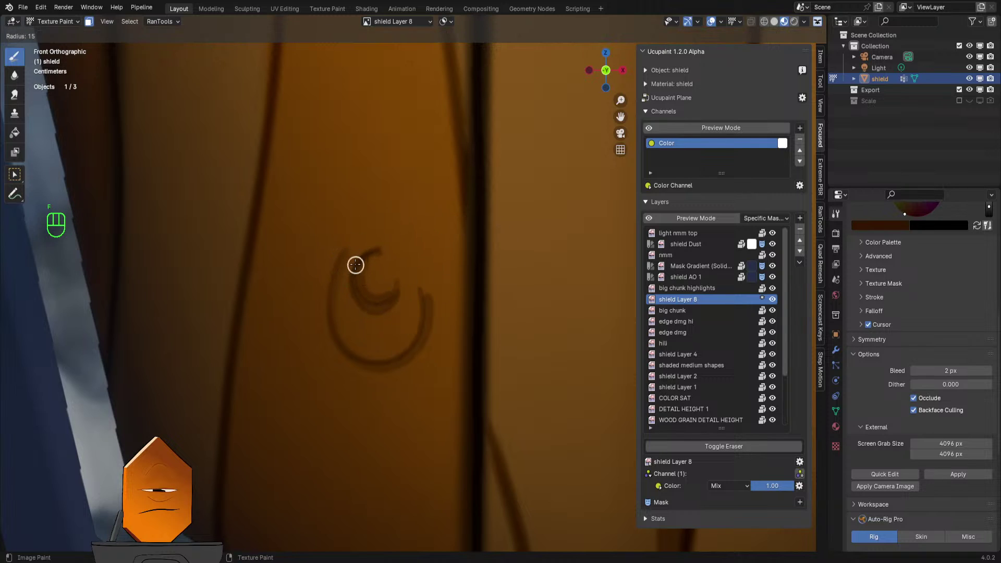
pyautogui.click(344, 271)
pyautogui.hotkey('shift', 'f')
pyautogui.click(438, 266)
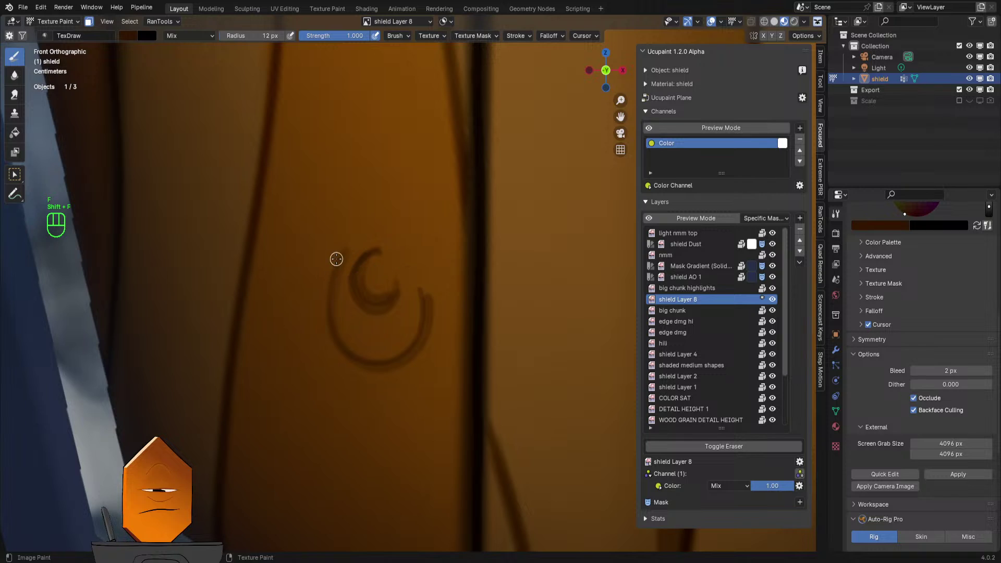
pyautogui.moveTo(333, 338)
pyautogui.mouseDown()
pyautogui.moveTo(353, 358)
pyautogui.moveTo(389, 365)
pyautogui.moveTo(420, 343)
pyautogui.moveTo(429, 284)
pyautogui.mouseUp()
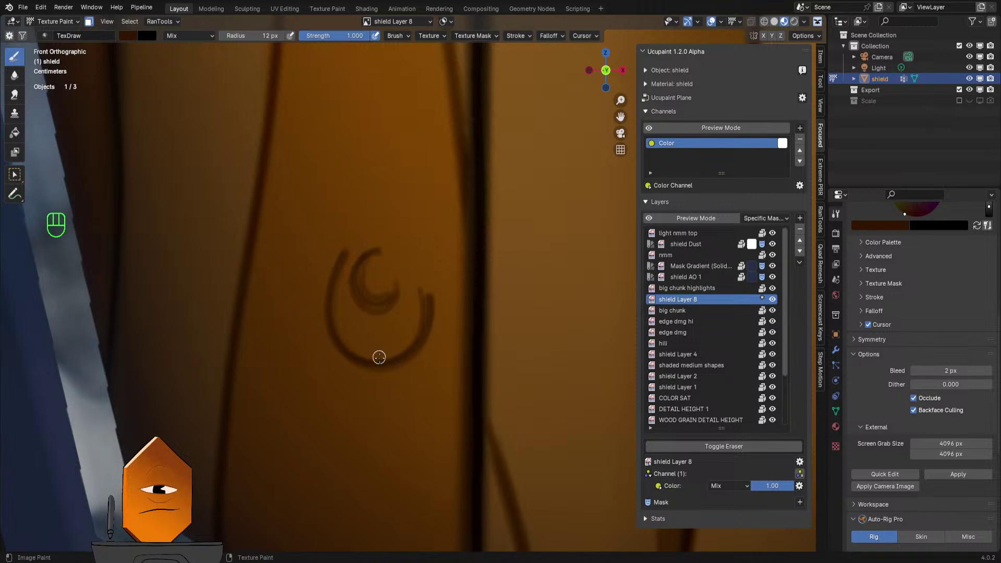
# - Soften the knot's outer arc and inner curl with a 33 px brush, the Space stroke method and Stabilize Stroke turned off
pyautogui.press('f')
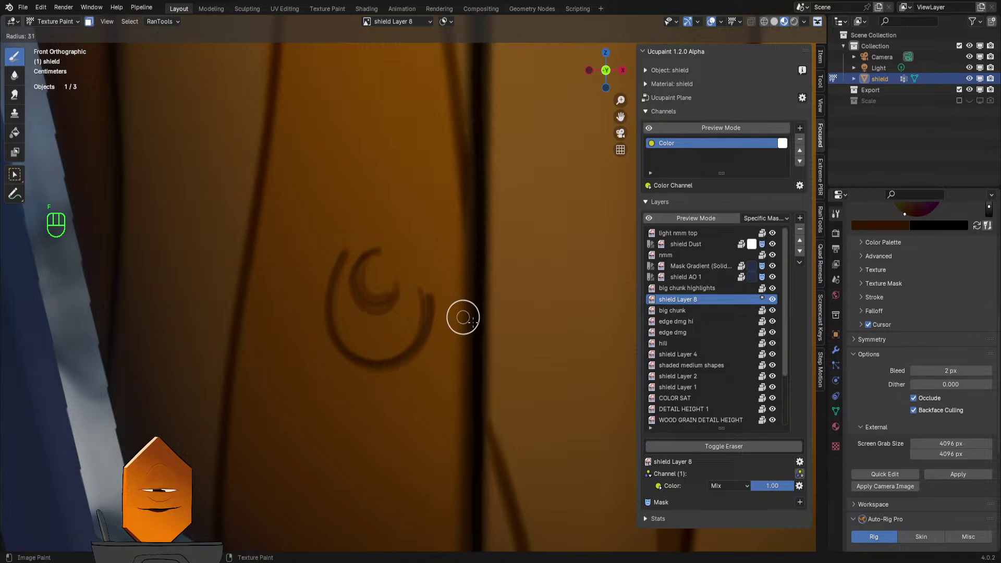
pyautogui.click(479, 319)
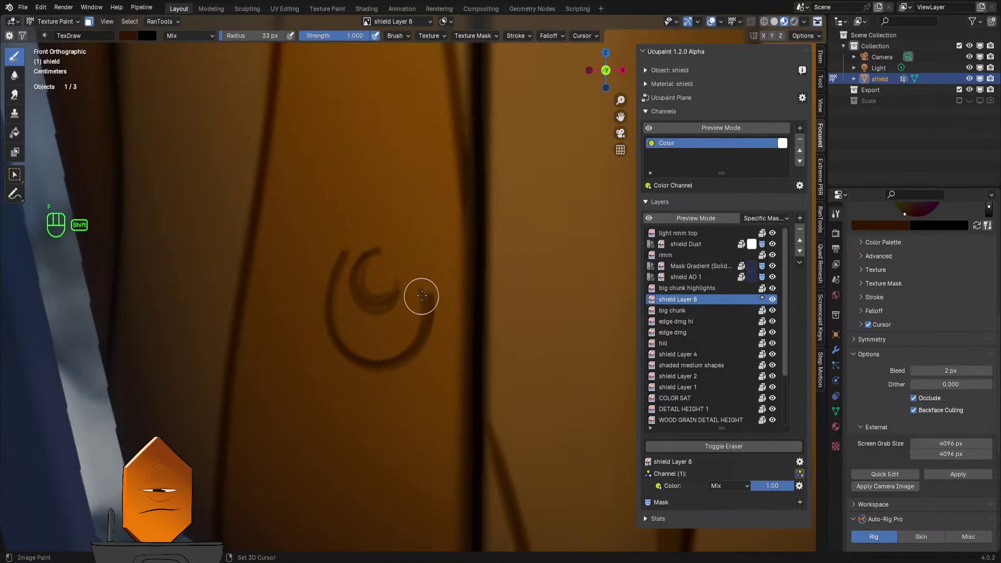
pyautogui.click(518, 36)
pyautogui.click(523, 57)
pyautogui.click(525, 96)
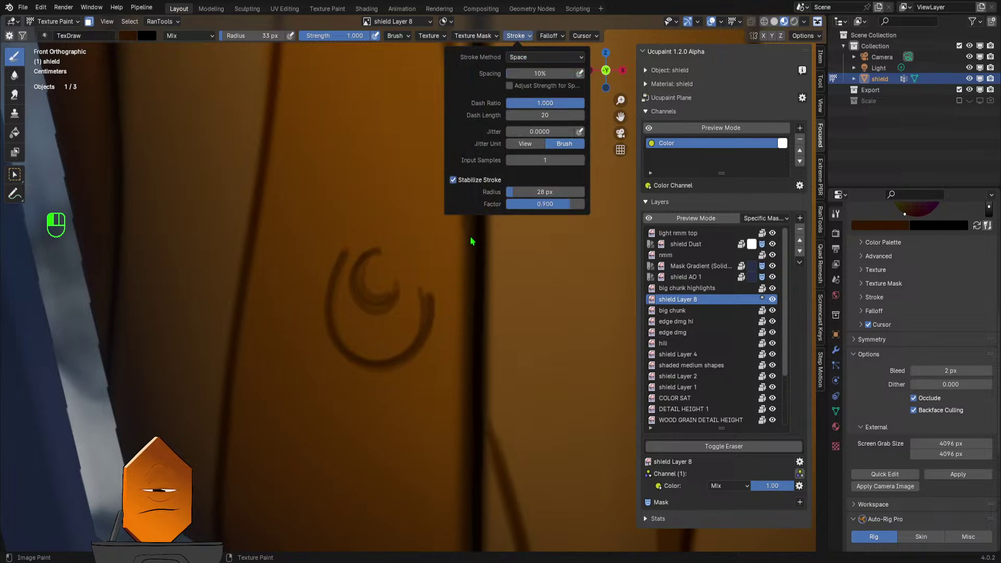
pyautogui.click(453, 180)
pyautogui.moveTo(426, 305)
pyautogui.keyDown('shift'); pyautogui.mouseDown()
pyautogui.moveTo(425, 291)
pyautogui.moveTo(389, 358)
pyautogui.moveTo(371, 351)
pyautogui.moveTo(337, 272)
pyautogui.moveTo(331, 290)
pyautogui.mouseUp(); pyautogui.keyUp('shift')
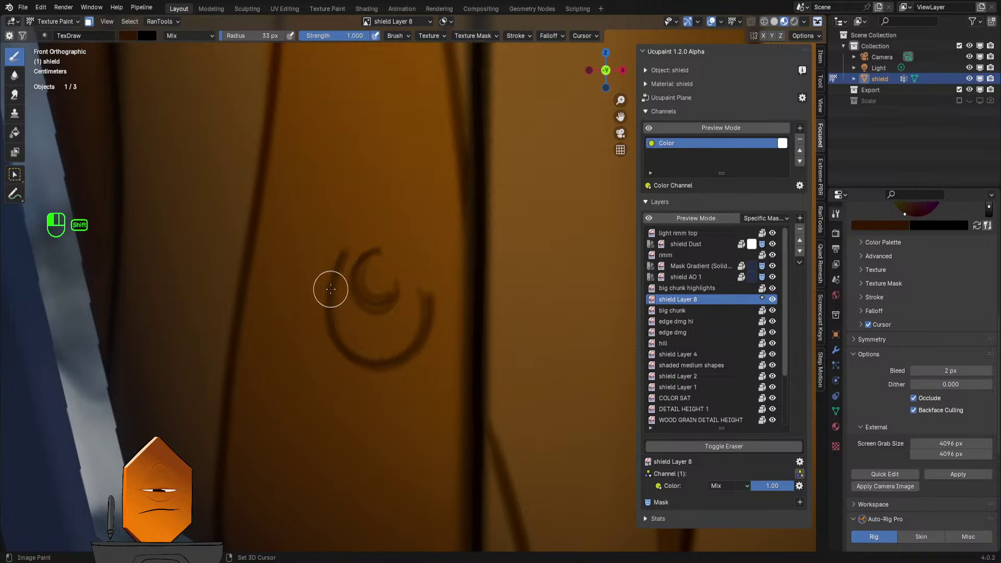
pyautogui.moveTo(378, 252)
pyautogui.keyDown('shift'); pyautogui.mouseDown()
pyautogui.moveTo(399, 295)
pyautogui.moveTo(383, 247)
pyautogui.mouseUp(); pyautogui.keyUp('shift')
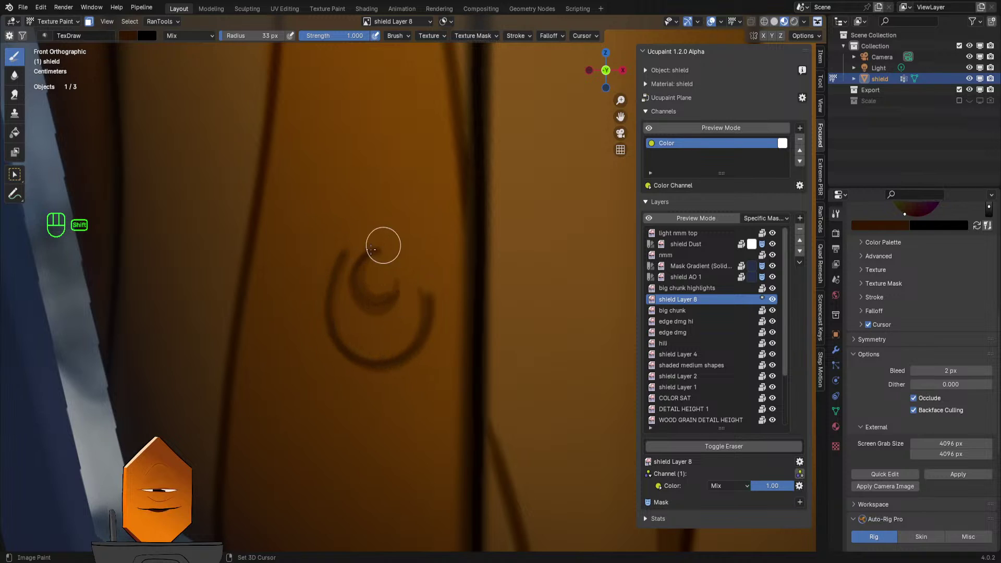
# - Toggle the eraser and, at a 24 px radius, trim the outer arc's right tip and the inner curl's upper end
pyautogui.press('q')
pyautogui.click(425, 323)
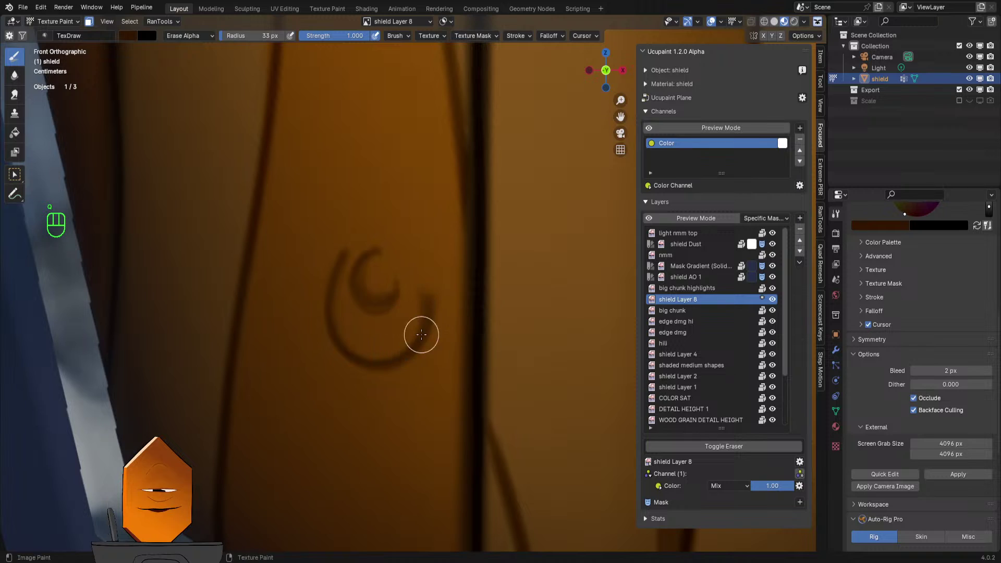
pyautogui.press('f')
pyautogui.click(435, 287)
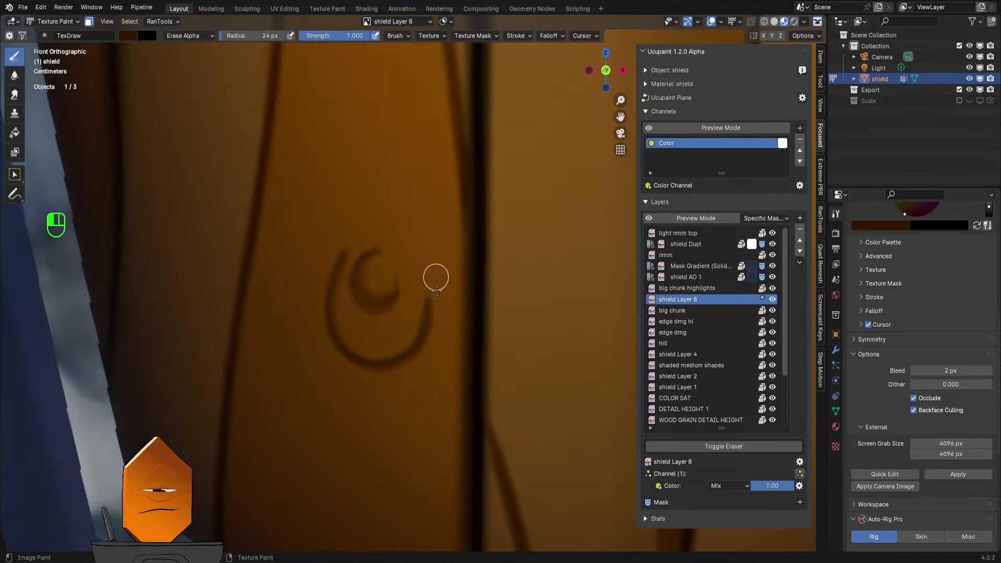
pyautogui.moveTo(425, 284)
pyautogui.mouseDown()
pyautogui.moveTo(449, 292)
pyautogui.moveTo(441, 329)
pyautogui.mouseUp()
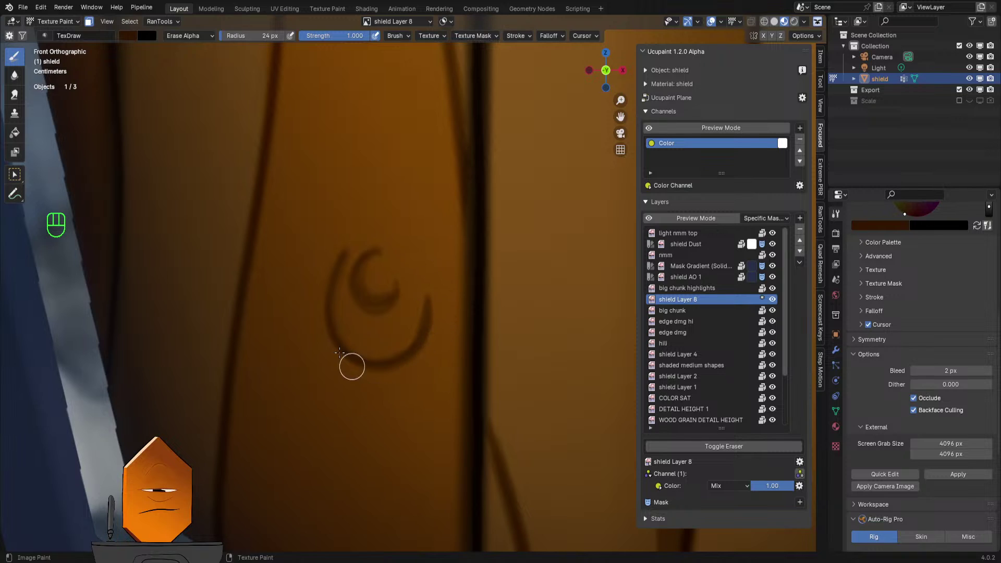
pyautogui.moveTo(357, 239)
pyautogui.mouseDown()
pyautogui.moveTo(350, 232)
pyautogui.moveTo(406, 285)
pyautogui.mouseUp()
pyautogui.moveTo(376, 234); pyautogui.dragTo(395, 264)
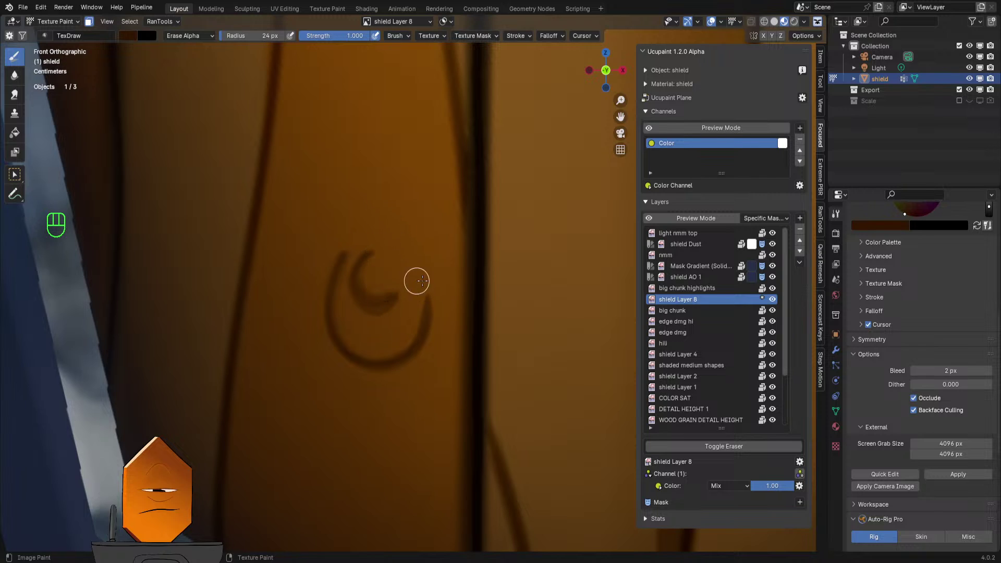
# - Switch back to painting, extend the inner curl's right end at a 14 px radius, and darken both knot arcs at 9 px
pyautogui.press('q')
pyautogui.press('f')
pyautogui.click(409, 283)
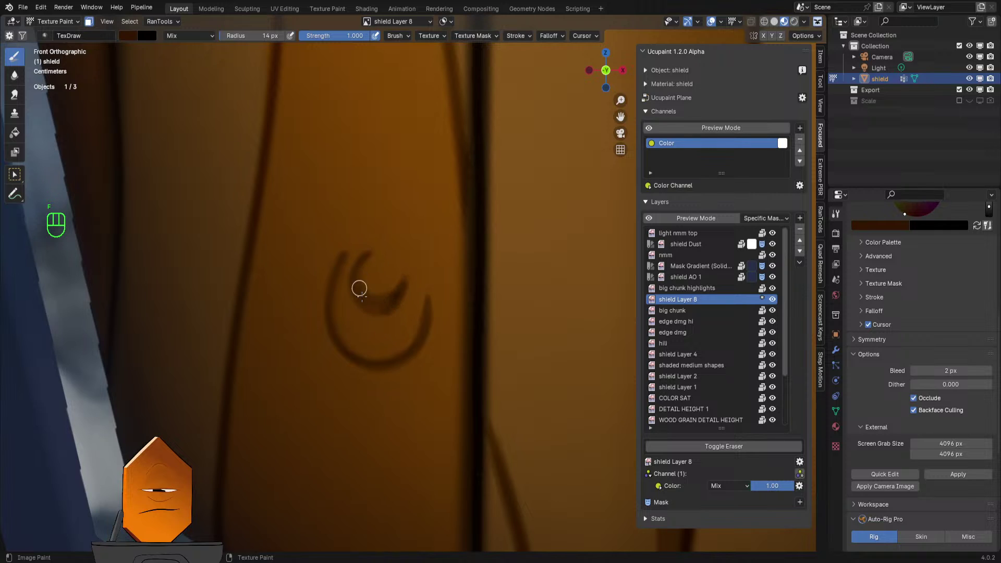
pyautogui.press('f')
pyautogui.click(319, 304)
pyautogui.hotkey('ctrl', 'z')
pyautogui.press('f')
pyautogui.click(364, 259)
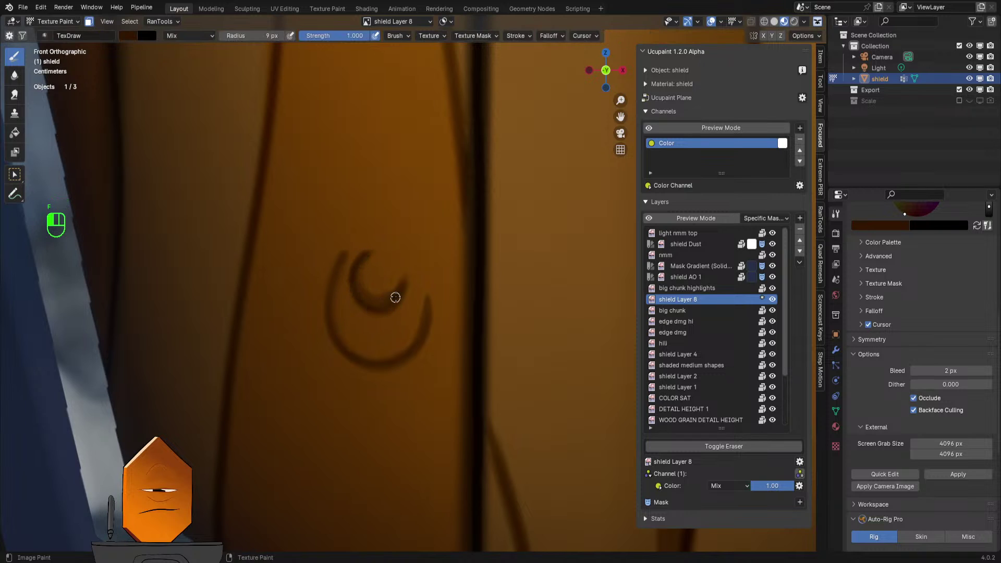
pyautogui.moveTo(334, 282); pyautogui.dragTo(329, 334)
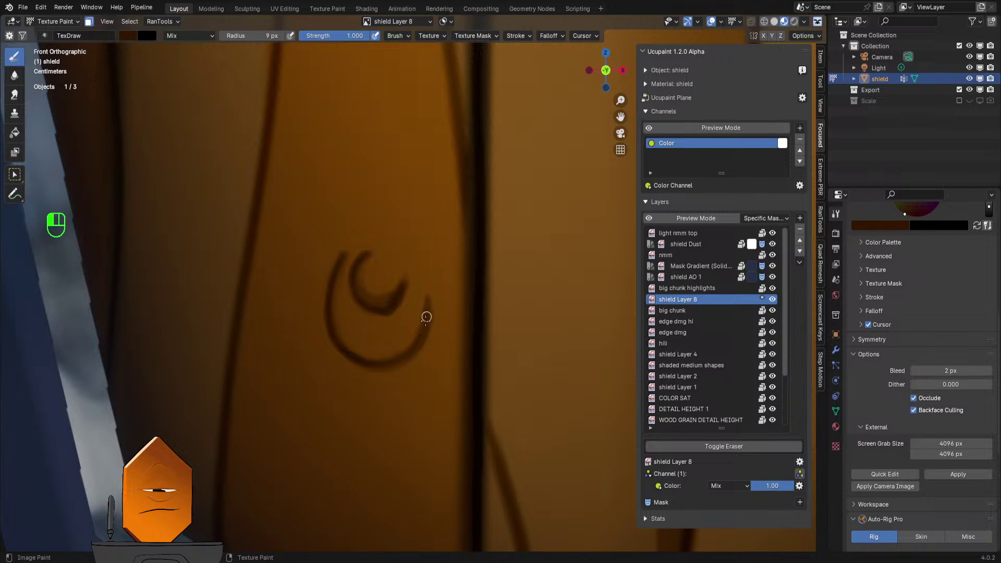
pyautogui.moveTo(397, 358); pyautogui.dragTo(373, 366)
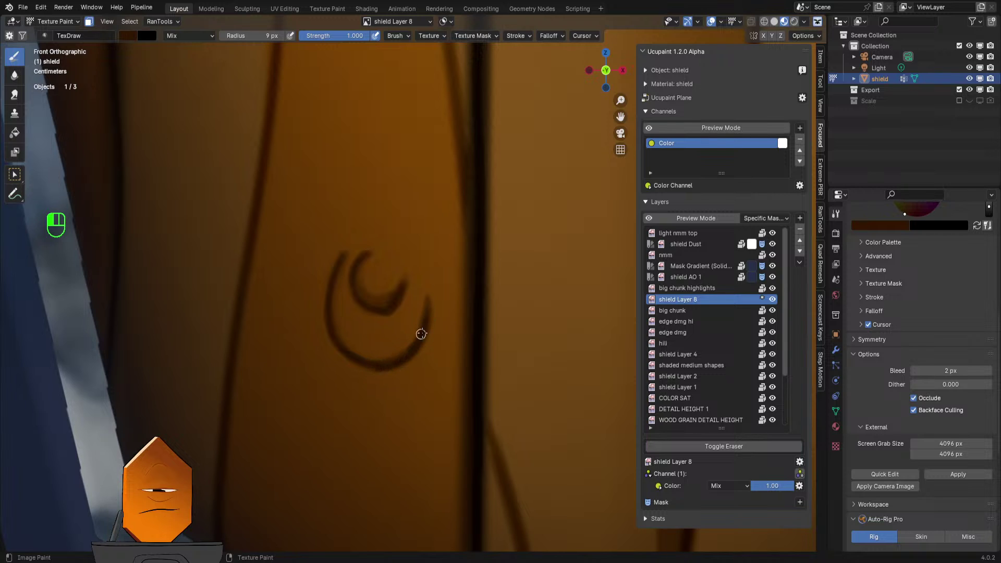
# - Undo the last stroke on the knot and examine the knot against the whole shield
pyautogui.hotkey('ctrl', 'space')
pyautogui.hotkey('ctrl', 'space')
pyautogui.hotkey('ctrl', 'space')
pyautogui.hotkey('ctrl', 'space')
pyautogui.hotkey('ctrl', 'space')
pyautogui.hotkey('ctrl', 'z')
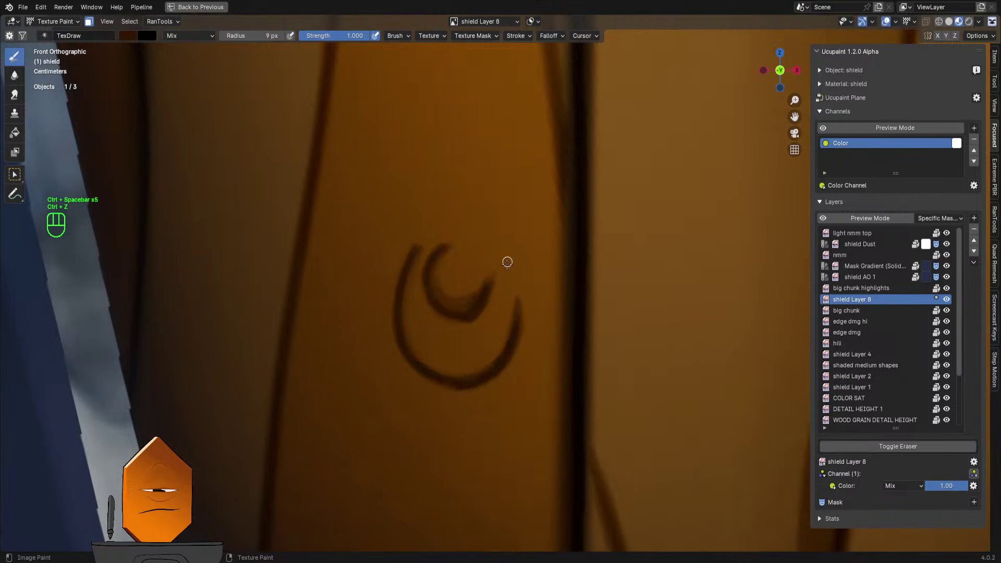
pyautogui.hotkey('ctrl', 'space')
pyautogui.scroll(-12, 506, 268)
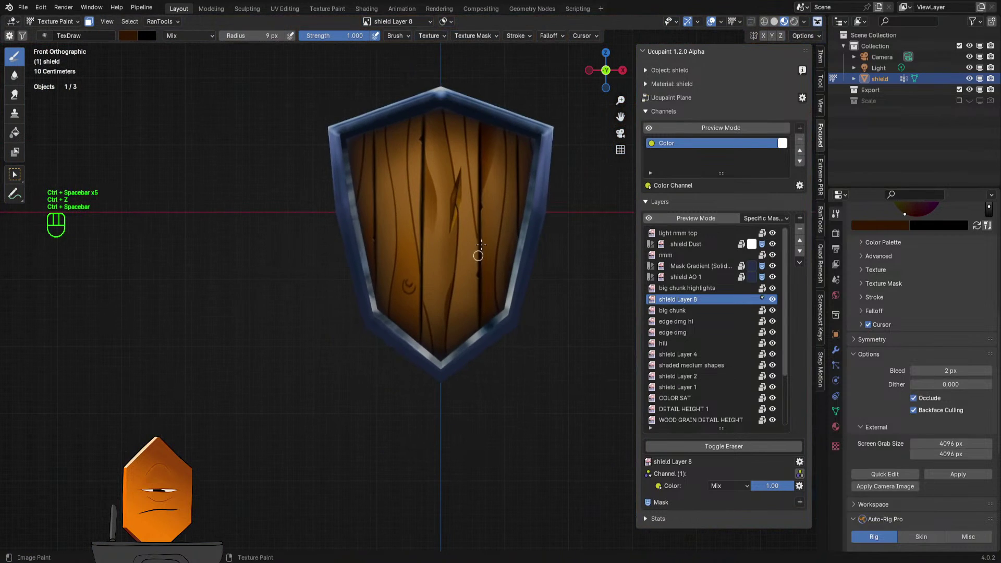
pyautogui.scroll(12, 453, 331)
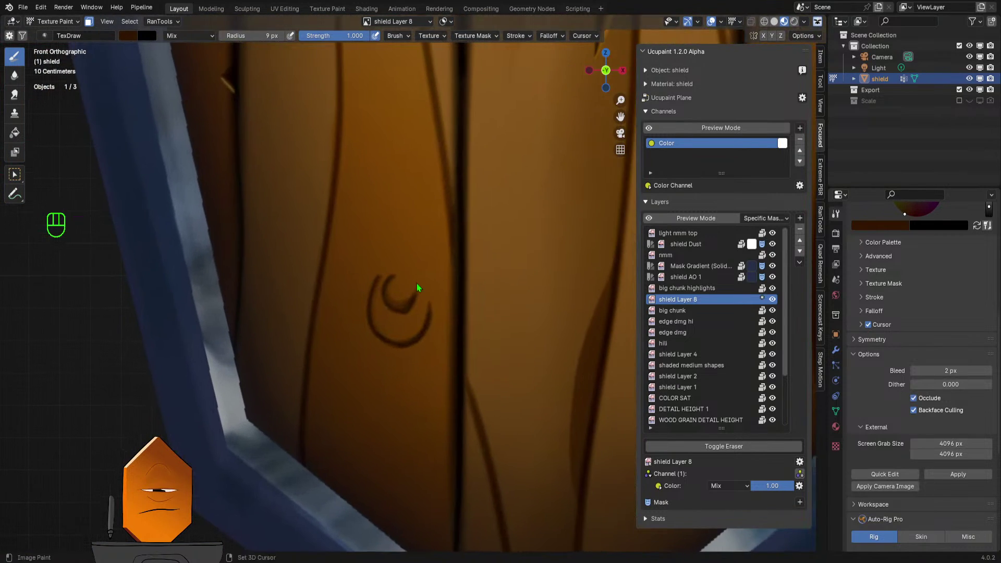
pyautogui.keyDown('ctrl'); pyautogui.scroll(-2, 474, 236); pyautogui.keyUp('ctrl')
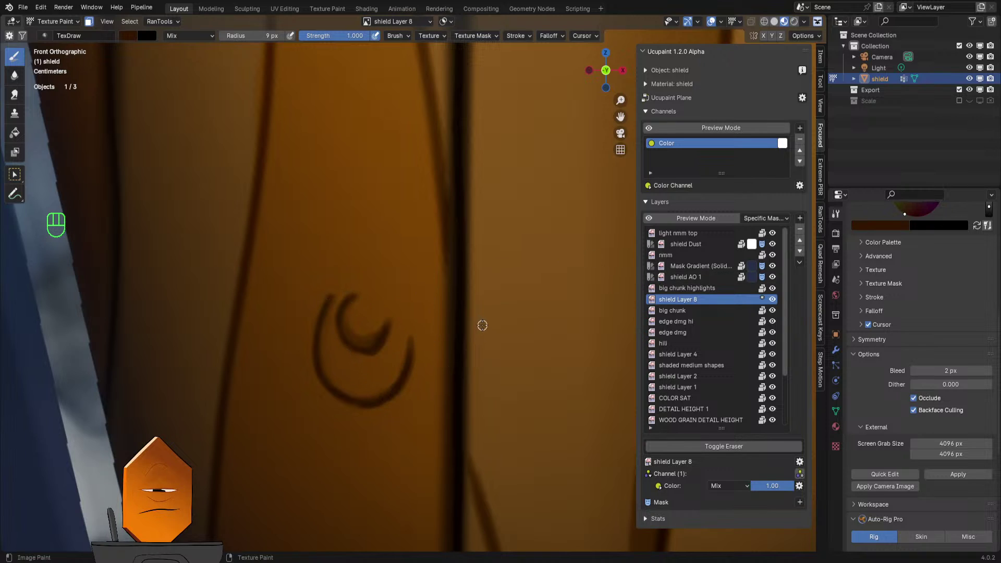
# - Sample a light brown from the highlighted edge of the carved shape on the middle plank
pyautogui.rightClick(506, 322)
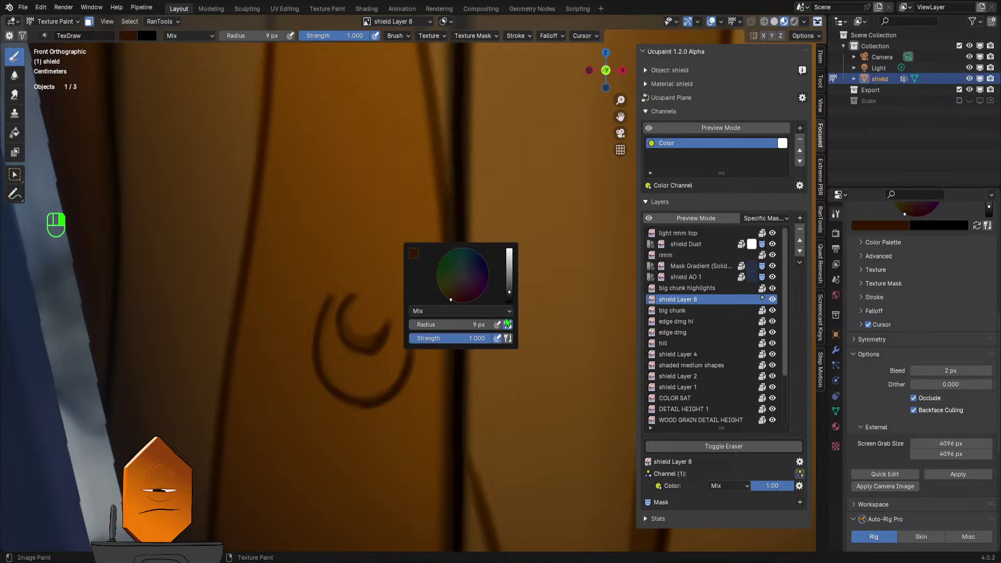
pyautogui.click(135, 38)
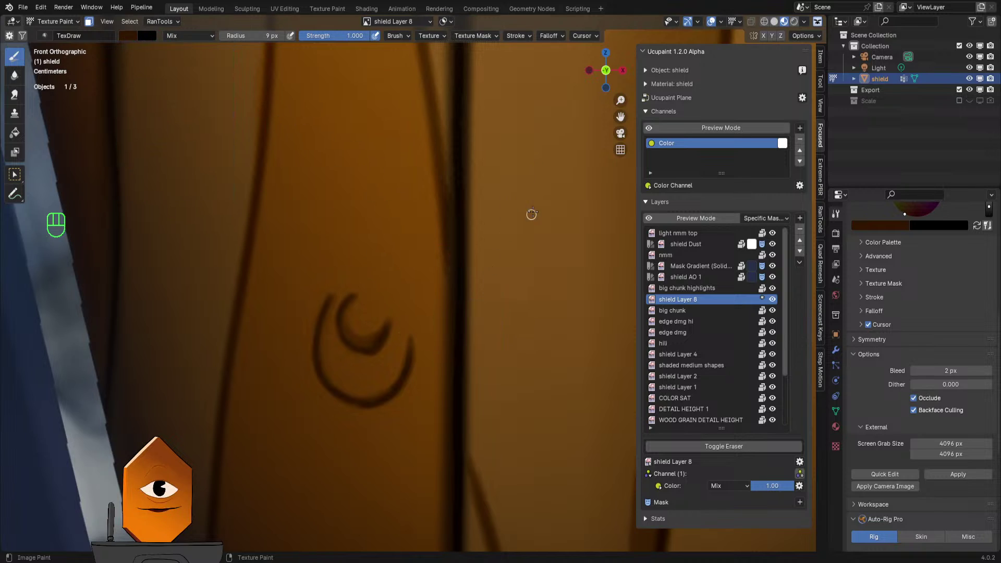
pyautogui.keyDown('ctrl'); pyautogui.moveTo(543, 215); pyautogui.dragTo(470, 213, button='middle'); pyautogui.keyUp('ctrl')
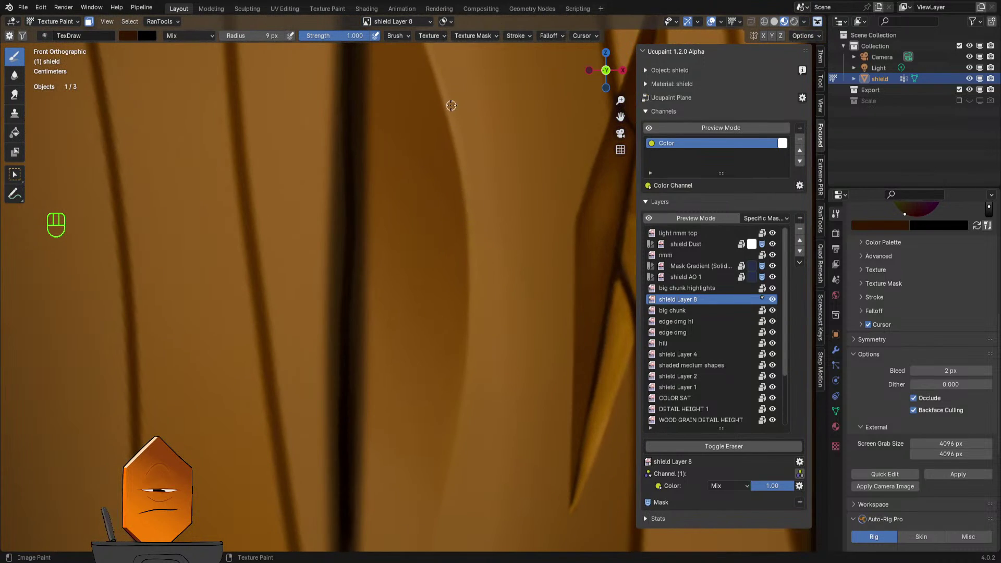
pyautogui.press('s')
# - Paint thin light brown highlights along the outer edges of the inner curl's upper end and the outer arc's left and bottom sides
pyautogui.scroll(-5, 431, 362)
pyautogui.scroll(3, 488, 190)
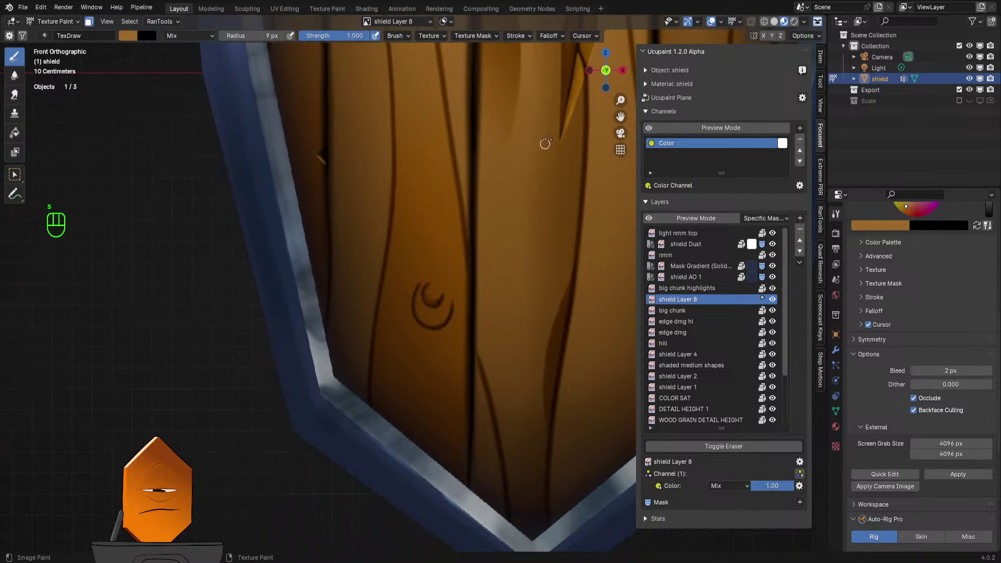
pyautogui.scroll(3, 545, 143)
pyautogui.scroll(2, 434, 273)
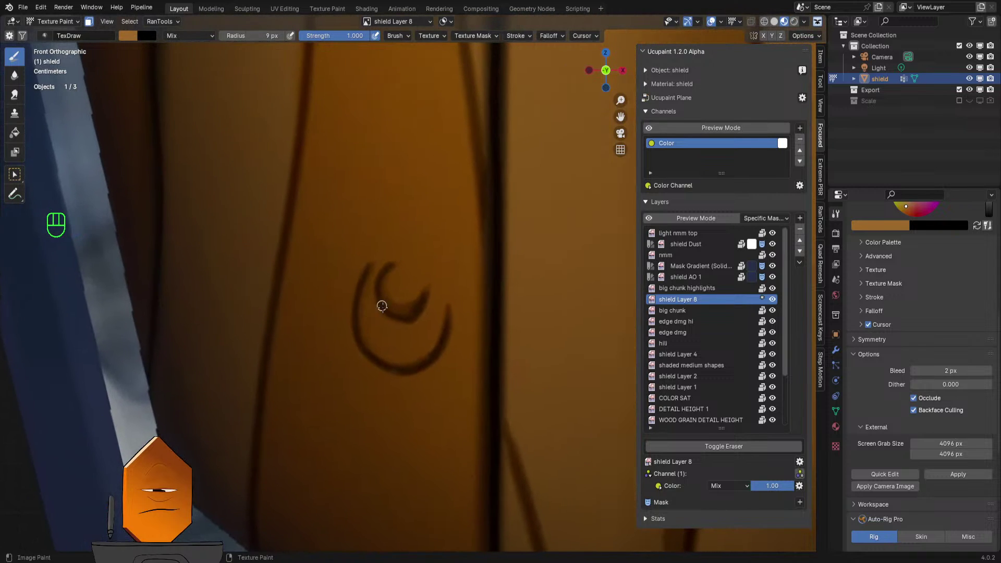
pyautogui.scroll(2, 382, 306)
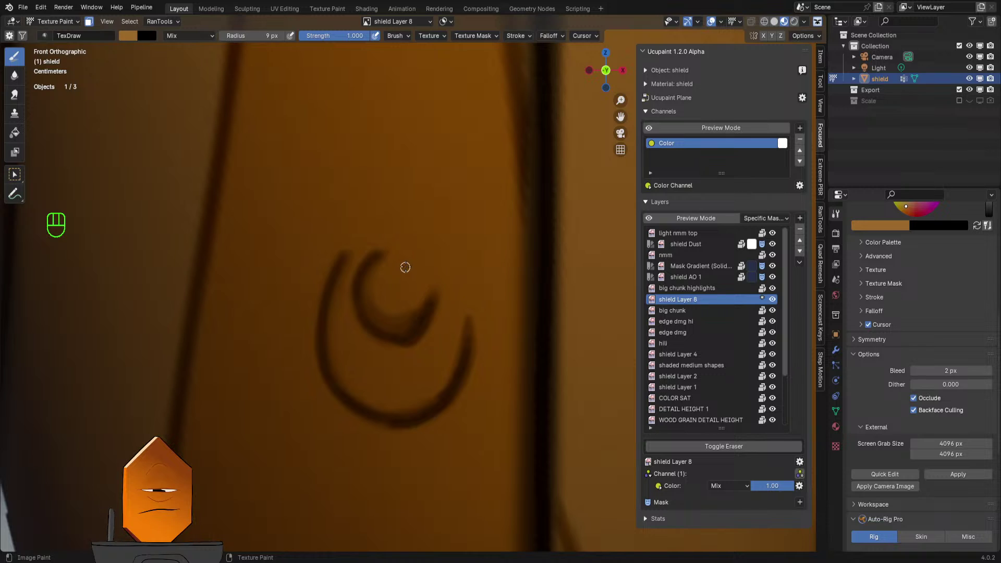
pyautogui.moveTo(405, 268)
pyautogui.keyDown('shift'); pyautogui.mouseDown(button='middle')
pyautogui.moveTo(400, 281)
pyautogui.moveTo(425, 257)
pyautogui.moveTo(432, 219)
pyautogui.mouseUp(button='middle'); pyautogui.keyUp('shift')
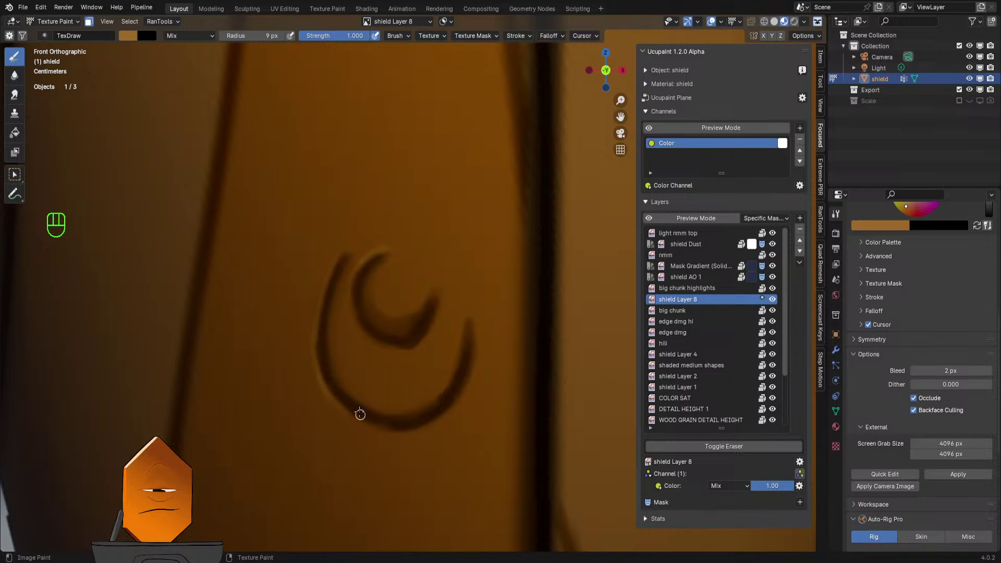
pyautogui.keyDown('shift'); pyautogui.moveTo(414, 346); pyautogui.dragTo(385, 219, button='middle'); pyautogui.keyUp('shift')
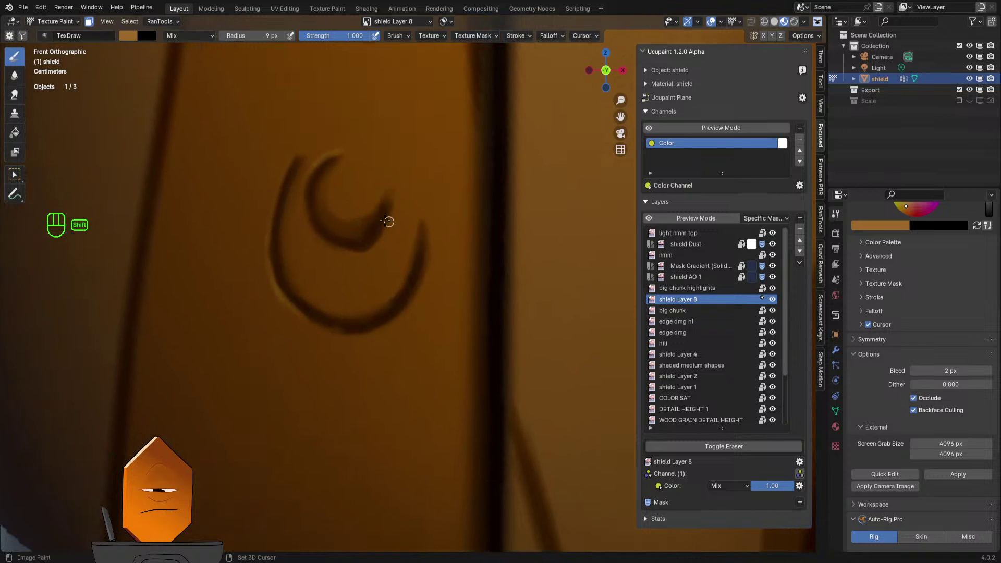
pyautogui.hotkey('ctrl', 'z')
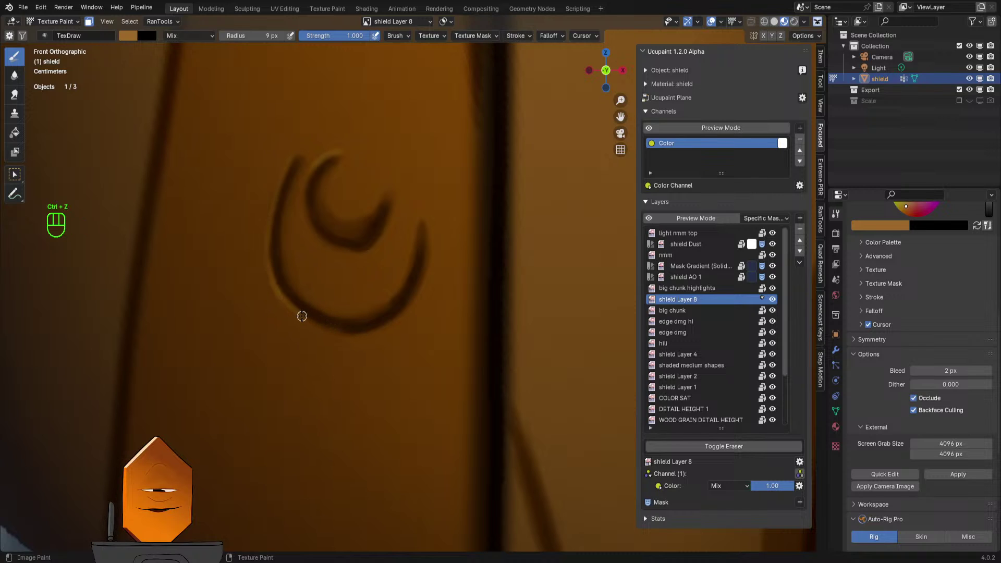
pyautogui.moveTo(308, 320)
pyautogui.mouseDown()
pyautogui.moveTo(378, 331)
pyautogui.moveTo(411, 312)
pyautogui.mouseUp()
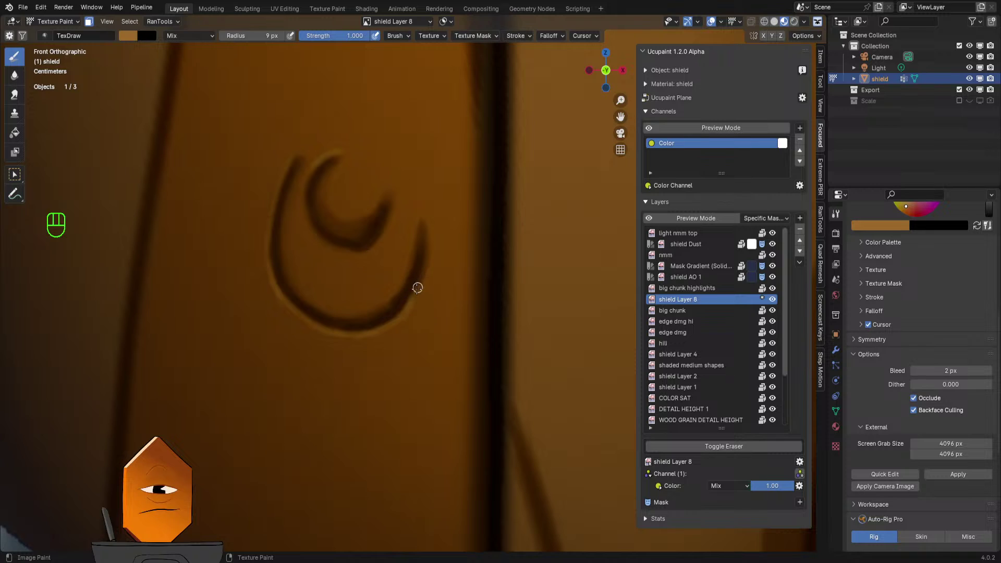
# - Undo the rough highlight strokes and repaint light brown edges along the outer arc's right side and the inner curl's underside
pyautogui.hotkey('ctrl', 'z')
pyautogui.hotkey('ctrl', 'z')
pyautogui.hotkey('ctrl', 'z')
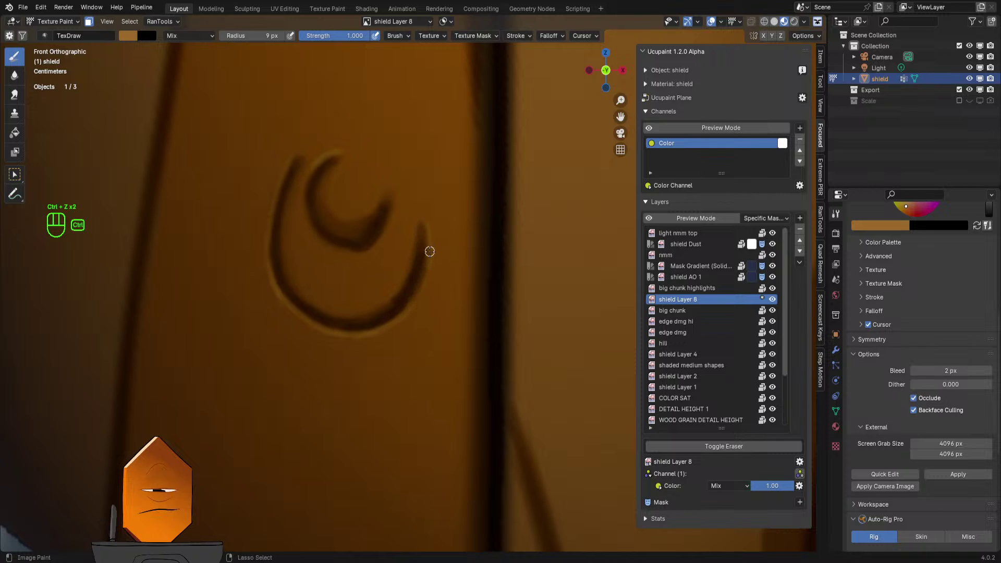
pyautogui.click(429, 268)
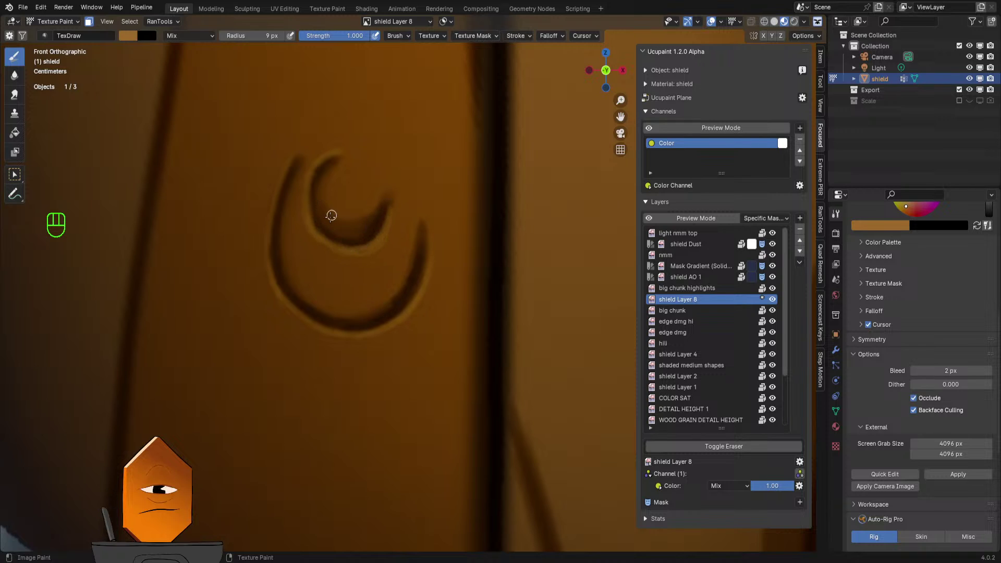
# - Toggle the eraser and, at a 32 px radius, erase the upper left end of the knot's inner curl
pyautogui.keyDown('ctrl'); pyautogui.moveTo(389, 208); pyautogui.dragTo(397, 298, button='middle'); pyautogui.keyUp('ctrl')
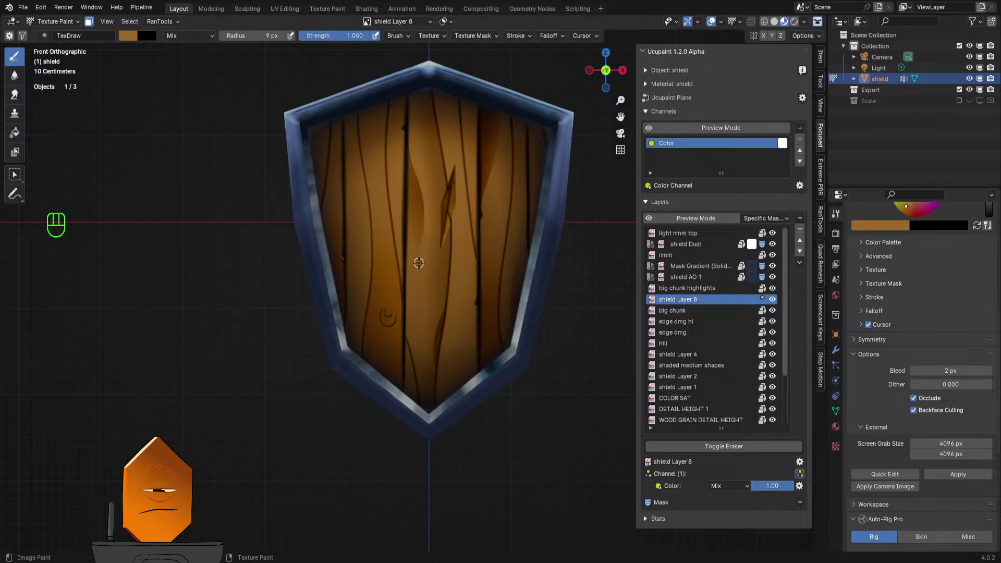
pyautogui.keyDown('ctrl'); pyautogui.moveTo(406, 277); pyautogui.dragTo(426, 217, button='middle'); pyautogui.keyUp('ctrl')
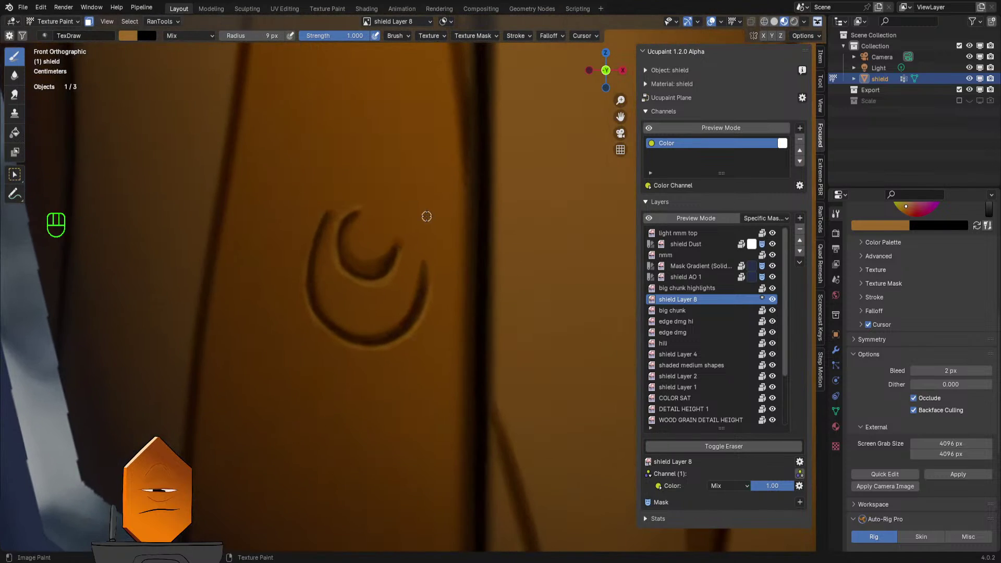
pyautogui.scroll(1, 425, 240)
pyautogui.keyDown('shift'); pyautogui.moveTo(346, 230); pyautogui.dragTo(389, 226, button='middle'); pyautogui.keyUp('shift')
pyautogui.press('q')
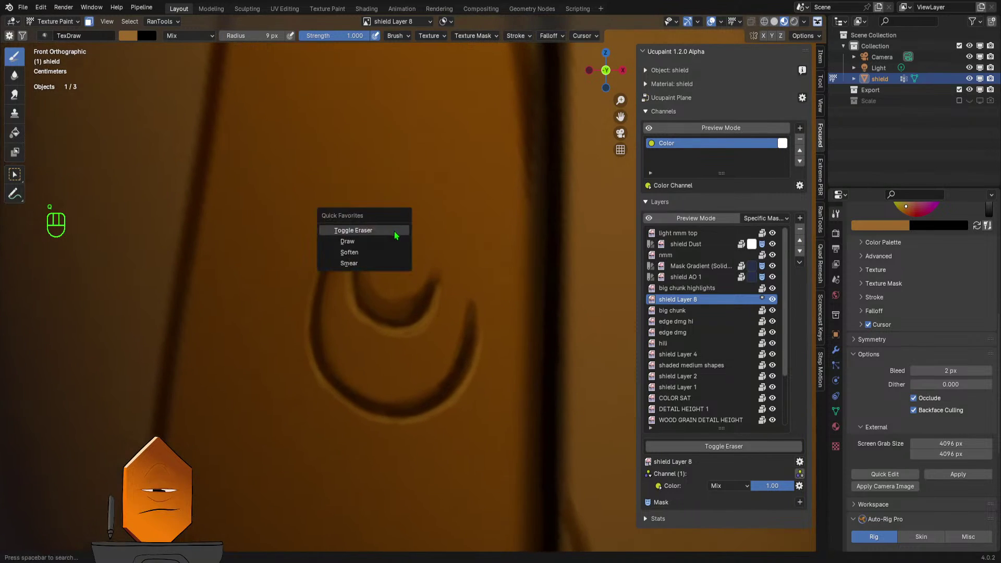
pyautogui.click(395, 232)
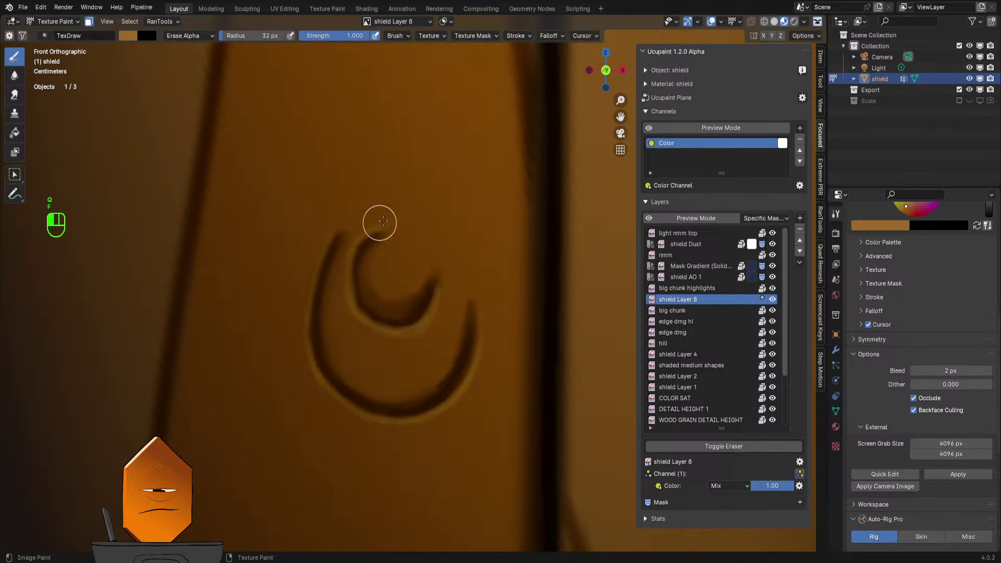
pyautogui.moveTo(383, 221)
pyautogui.mouseDown()
pyautogui.moveTo(367, 235)
pyautogui.moveTo(376, 241)
pyautogui.moveTo(364, 263)
pyautogui.moveTo(355, 256)
pyautogui.moveTo(391, 234)
pyautogui.moveTo(353, 279)
pyautogui.moveTo(347, 273)
pyautogui.moveTo(357, 286)
pyautogui.mouseUp()
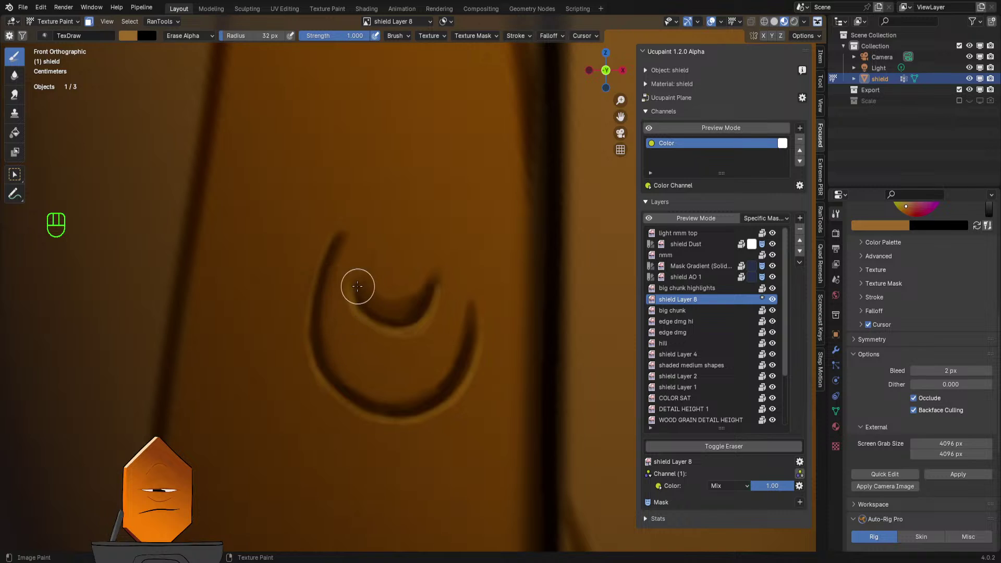
# - Set the eraser radius to 12 px and trim the edges around the inner curl's two upper ends
pyautogui.press('f')
pyautogui.click(351, 287)
pyautogui.hotkey('shift', 'f')
pyautogui.click(360, 288)
pyautogui.press('f')
pyautogui.click(361, 289)
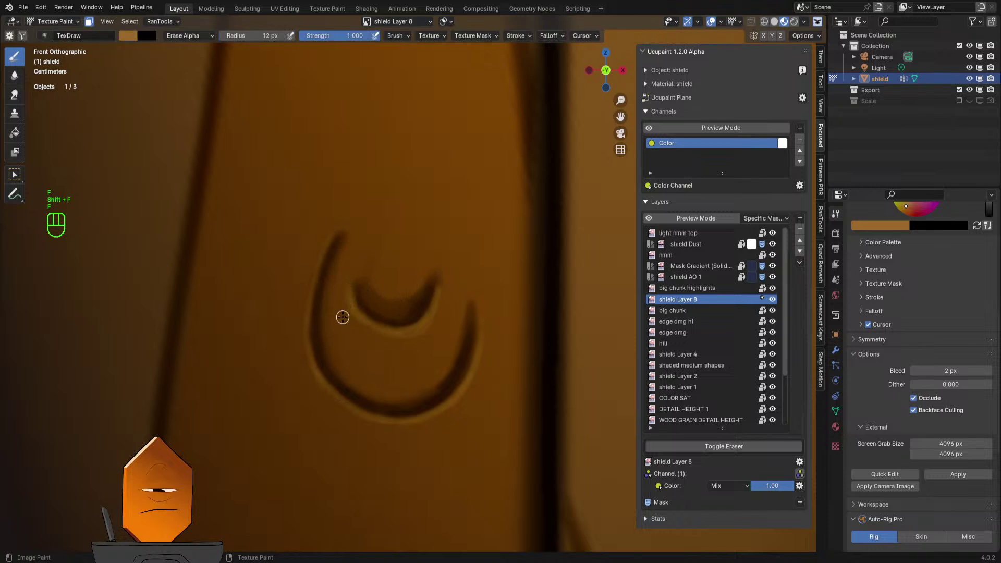
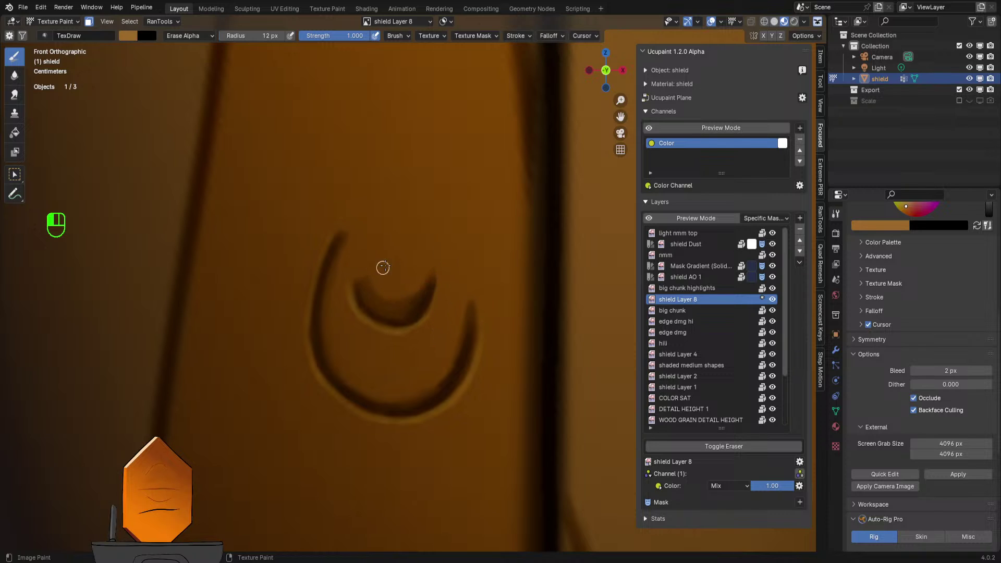
# - Enlarge the eraser radius to 27 px and erase lightly between the outer arc's upper left end and the inner curl
pyautogui.press('f')
pyautogui.moveTo(338, 304)
pyautogui.mouseDown()
pyautogui.moveTo(351, 278)
pyautogui.moveTo(337, 324)
pyautogui.mouseUp()
pyautogui.click(365, 273)
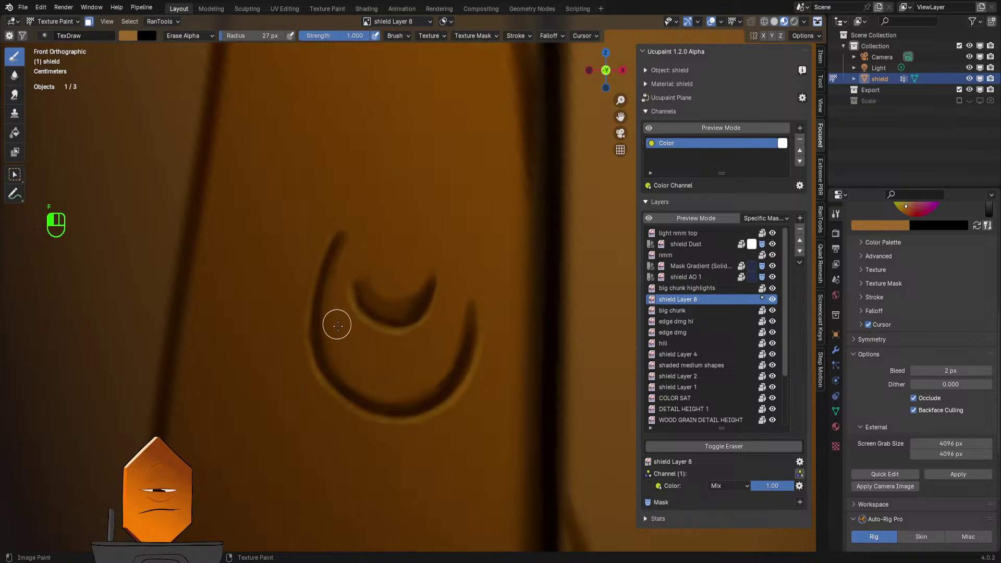
pyautogui.moveTo(363, 243); pyautogui.dragTo(338, 341)
pyautogui.moveTo(374, 222); pyautogui.dragTo(358, 237)
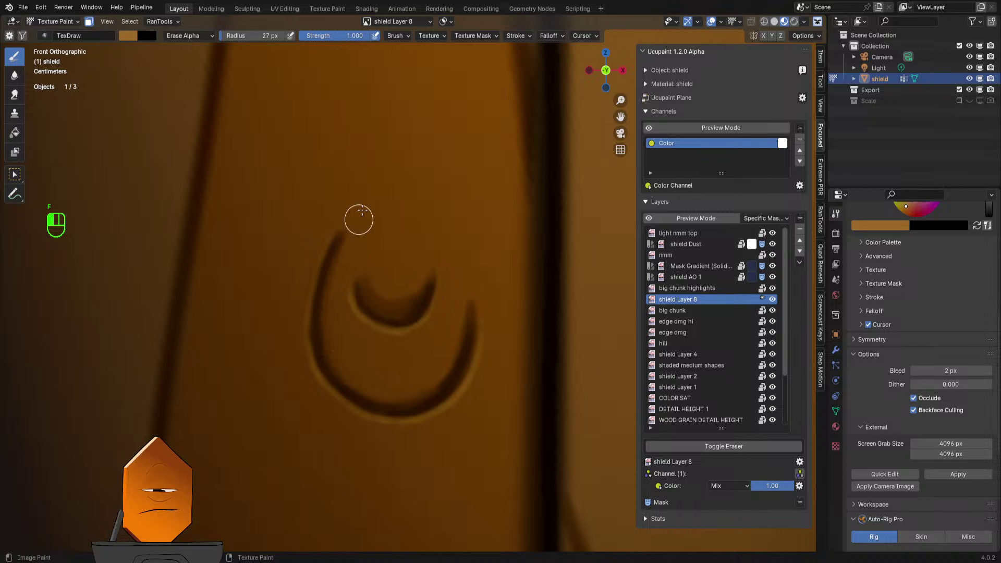
# - Try shield Layer 8 at 0.48 opacity, judge the knot against the whole shield, and restore the opacity to 1.00
pyautogui.scroll(-10, 369, 307)
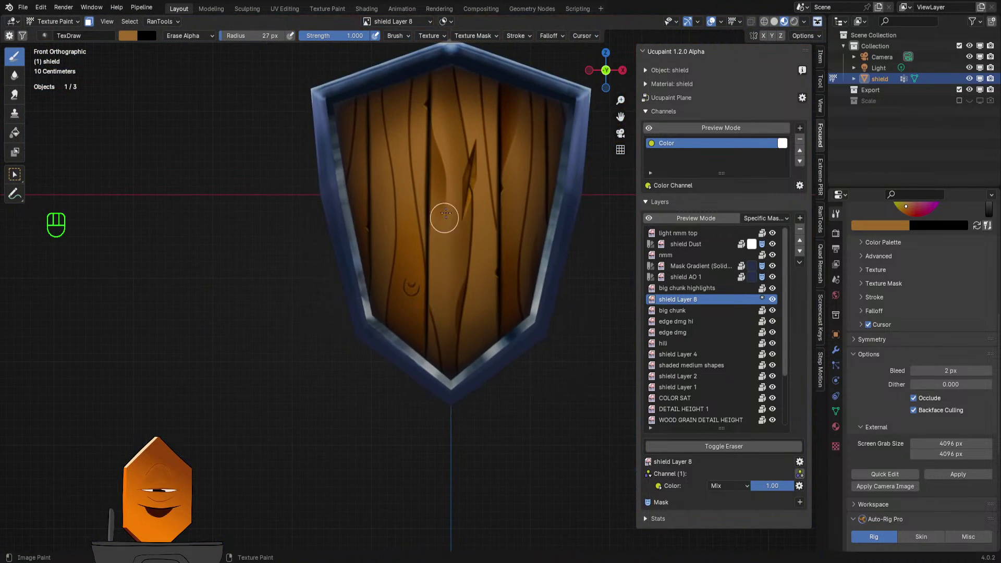
pyautogui.keyDown('shift'); pyautogui.moveTo(446, 213); pyautogui.dragTo(412, 375, button='middle'); pyautogui.keyUp('shift')
pyautogui.keyDown('shift'); pyautogui.moveTo(412, 374); pyautogui.dragTo(417, 380, button='middle'); pyautogui.keyUp('shift')
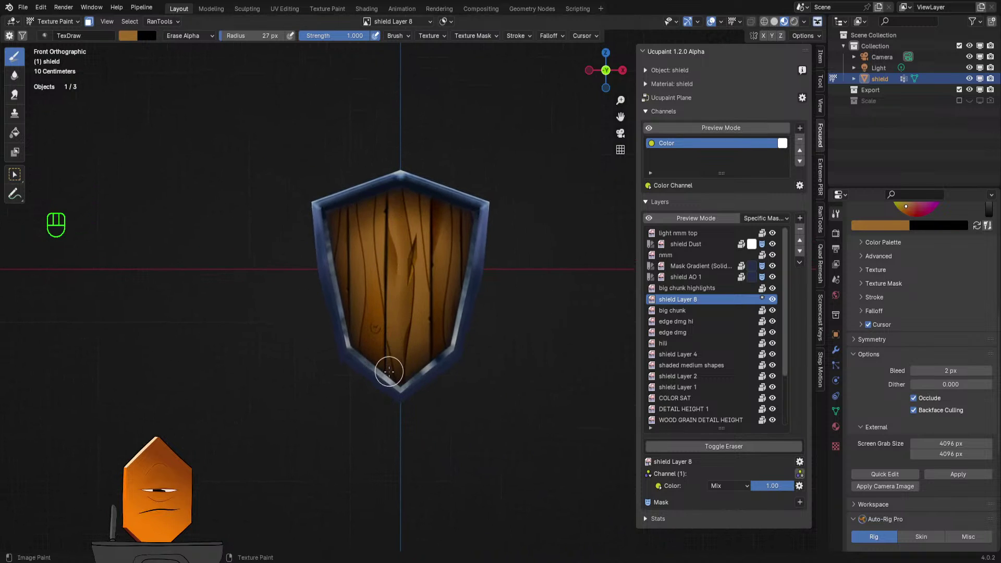
pyautogui.moveTo(389, 387)
pyautogui.keyDown('shift'); pyautogui.mouseDown(button='middle')
pyautogui.moveTo(403, 394)
pyautogui.moveTo(393, 331)
pyautogui.moveTo(423, 272)
pyautogui.moveTo(415, 292)
pyautogui.mouseUp(button='middle'); pyautogui.keyUp('shift')
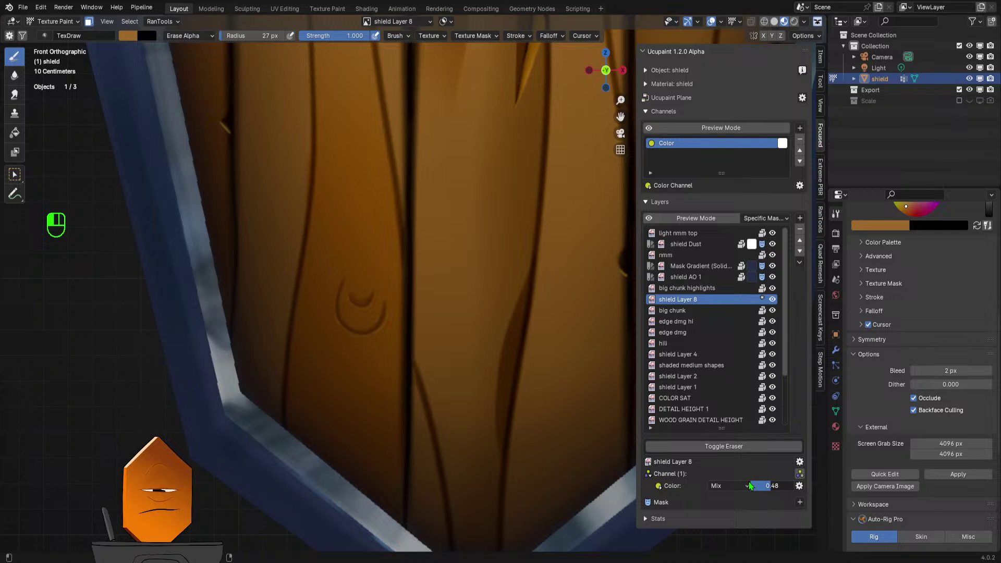
pyautogui.hotkey('shift', 'c')
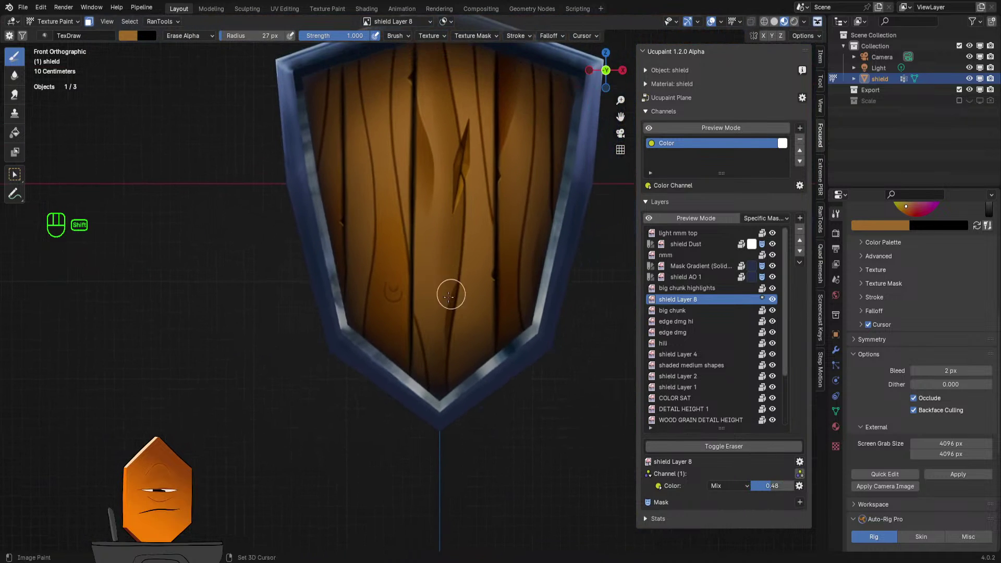
pyautogui.moveTo(449, 296)
pyautogui.keyDown('ctrl'); pyautogui.mouseDown(button='middle')
pyautogui.moveTo(403, 355)
pyautogui.moveTo(432, 292)
pyautogui.moveTo(535, 322)
pyautogui.mouseUp(button='middle'); pyautogui.keyUp('ctrl')
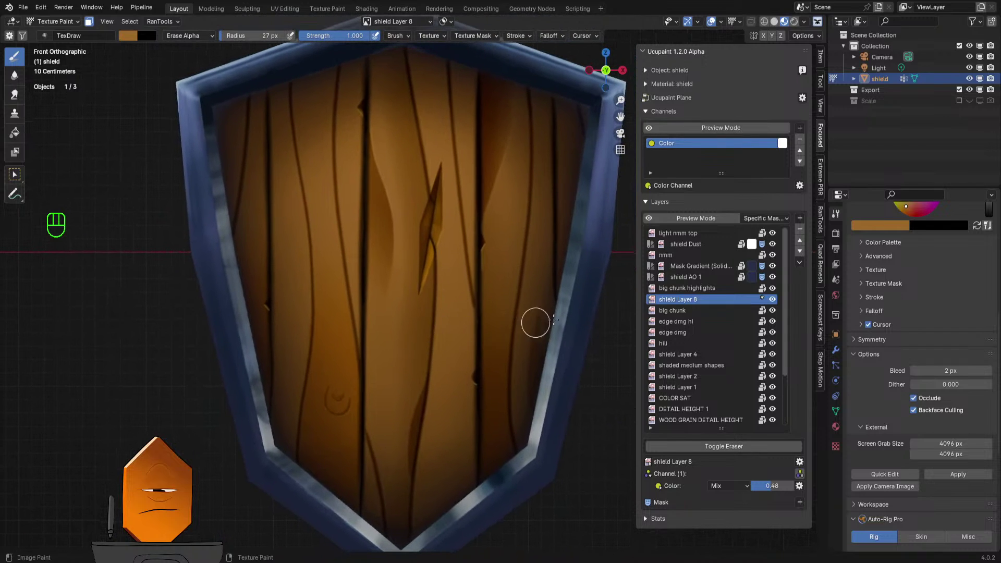
pyautogui.keyDown('shift'); pyautogui.moveTo(463, 348); pyautogui.dragTo(457, 341, button='middle'); pyautogui.keyUp('shift')
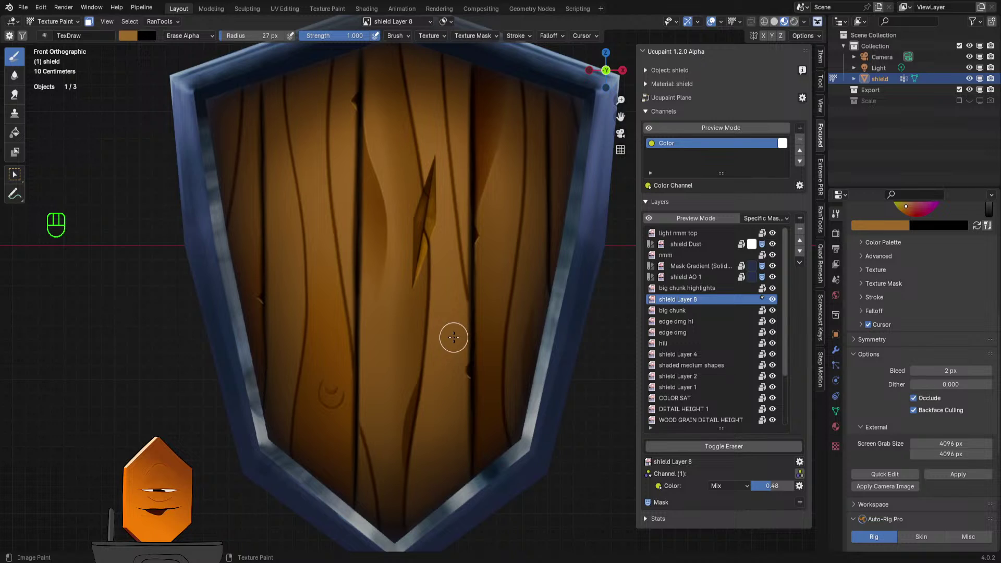
pyautogui.keyDown('shift'); pyautogui.scroll(-1, 459, 330); pyautogui.keyUp('shift')
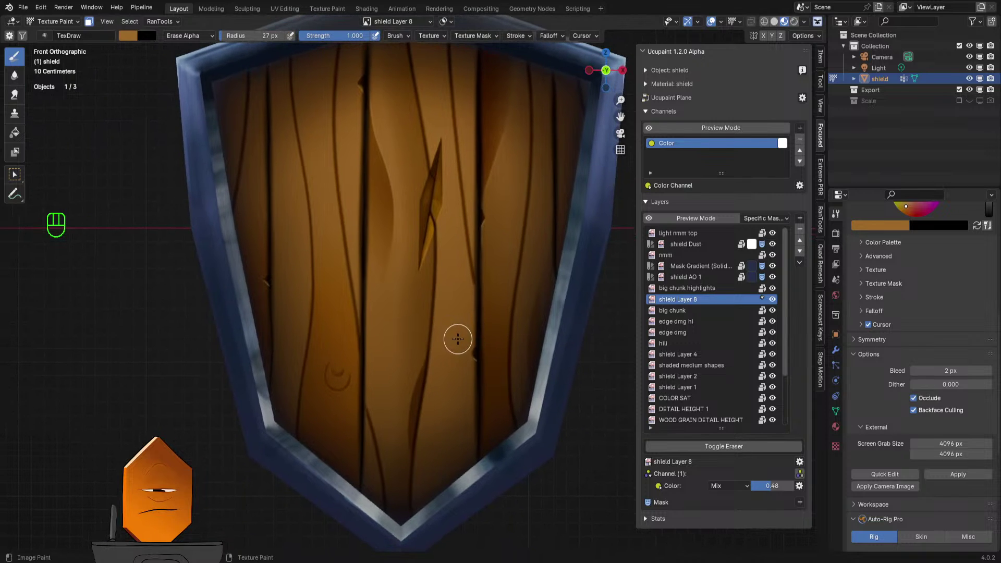
pyautogui.keyDown('ctrl'); pyautogui.scroll(-2, 464, 317); pyautogui.keyUp('ctrl')
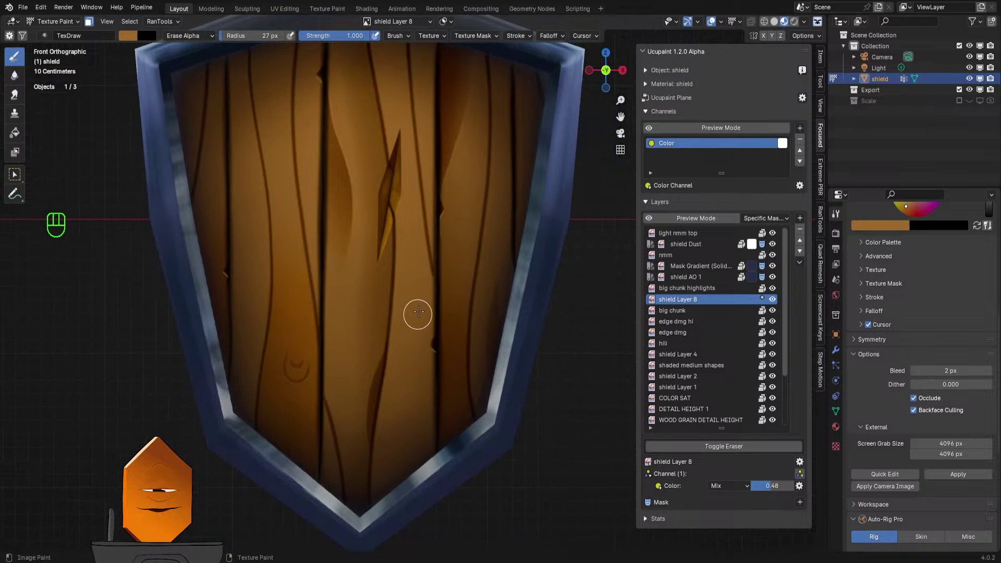
pyautogui.keyDown('shift'); pyautogui.moveTo(413, 308); pyautogui.dragTo(516, 278, button='middle'); pyautogui.keyUp('shift')
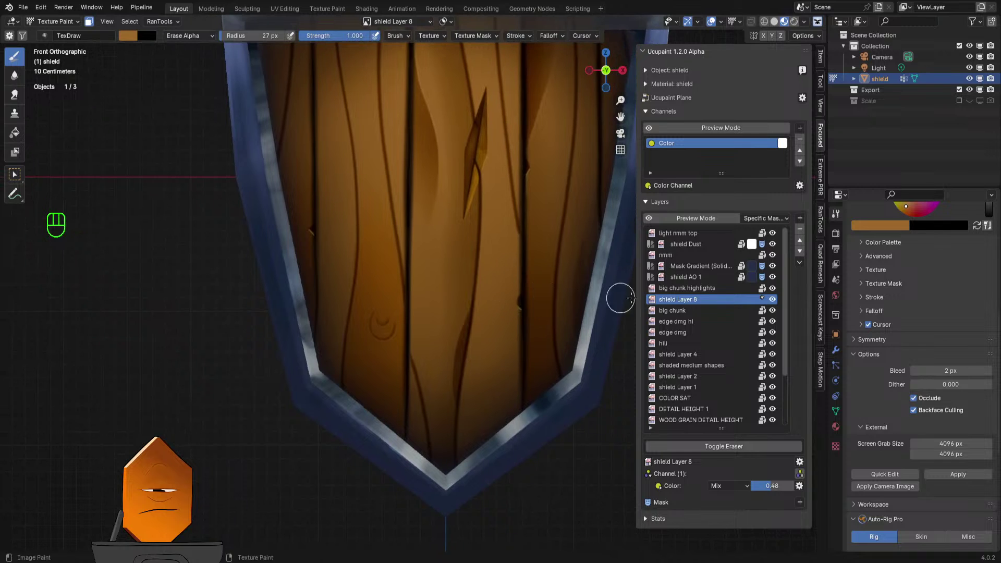
pyautogui.scroll(5, 452, 380)
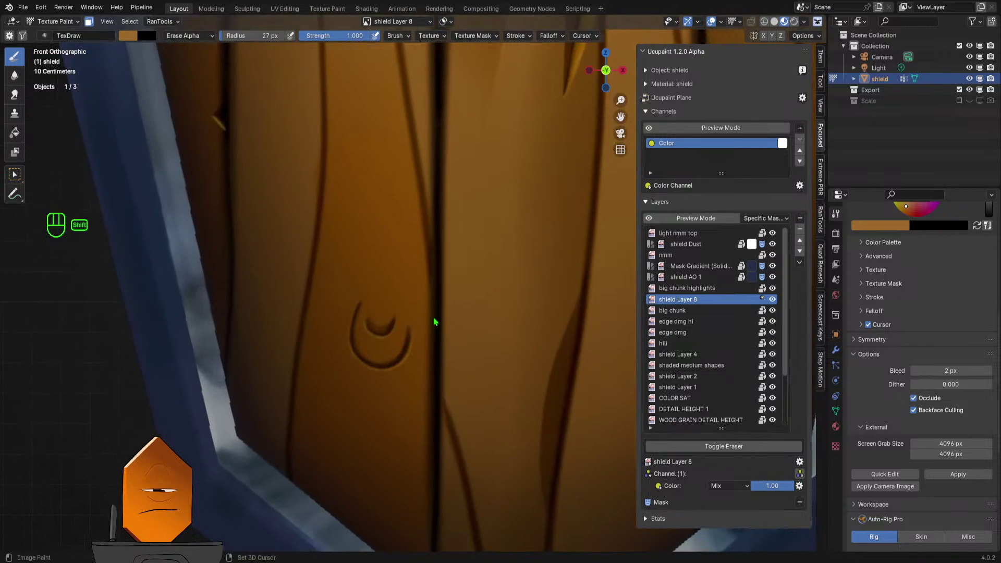
# - Sample dark brown from the knot, set the brush radius to 7 px and turn the eraser off
pyautogui.scroll(2, 434, 318)
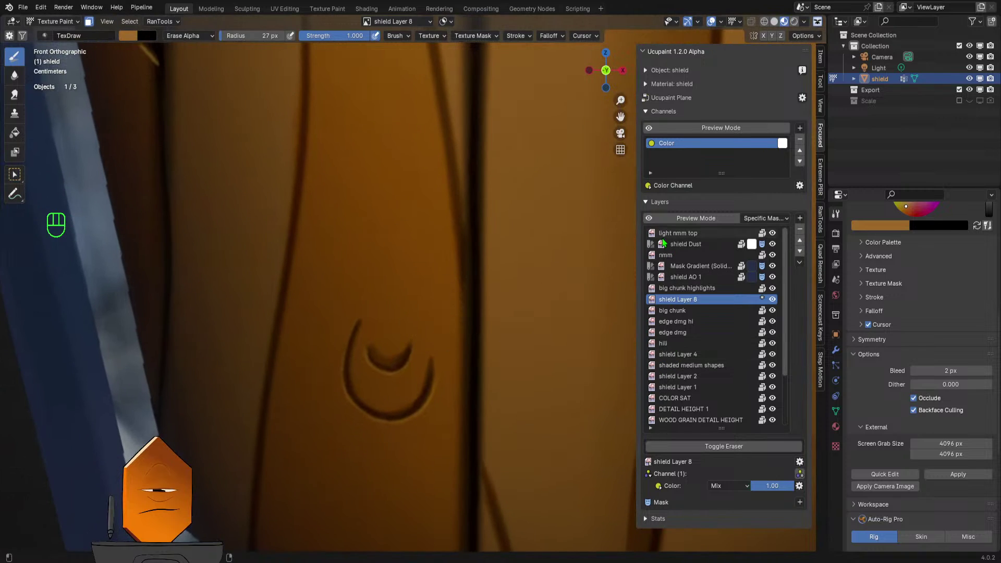
pyautogui.moveTo(393, 342)
pyautogui.keyDown('ctrl'); pyautogui.mouseDown(button='middle')
pyautogui.moveTo(421, 351)
pyautogui.moveTo(433, 375)
pyautogui.mouseUp(button='middle'); pyautogui.keyUp('ctrl')
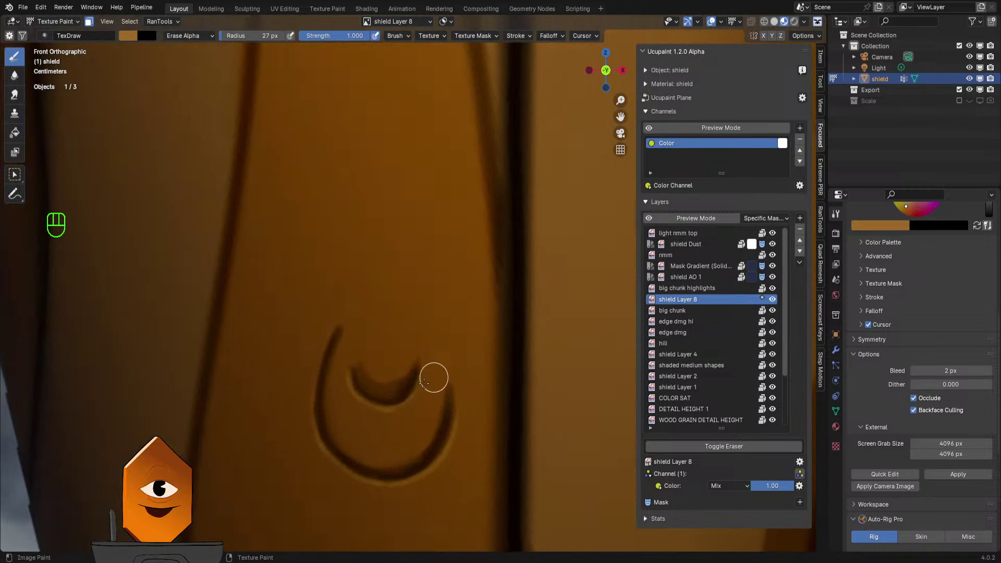
pyautogui.press('s')
pyautogui.press('f')
pyautogui.click(396, 389)
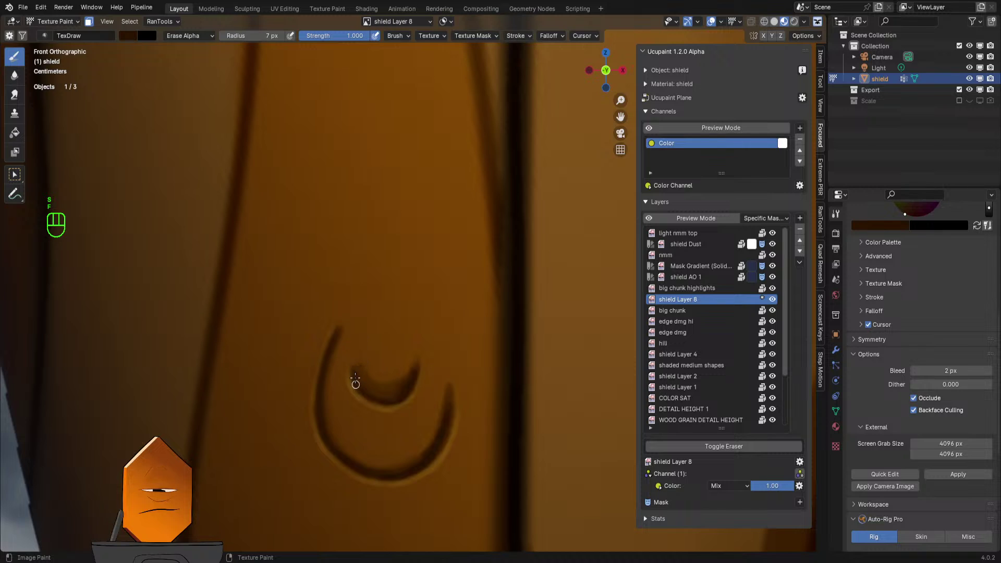
pyautogui.press('q')
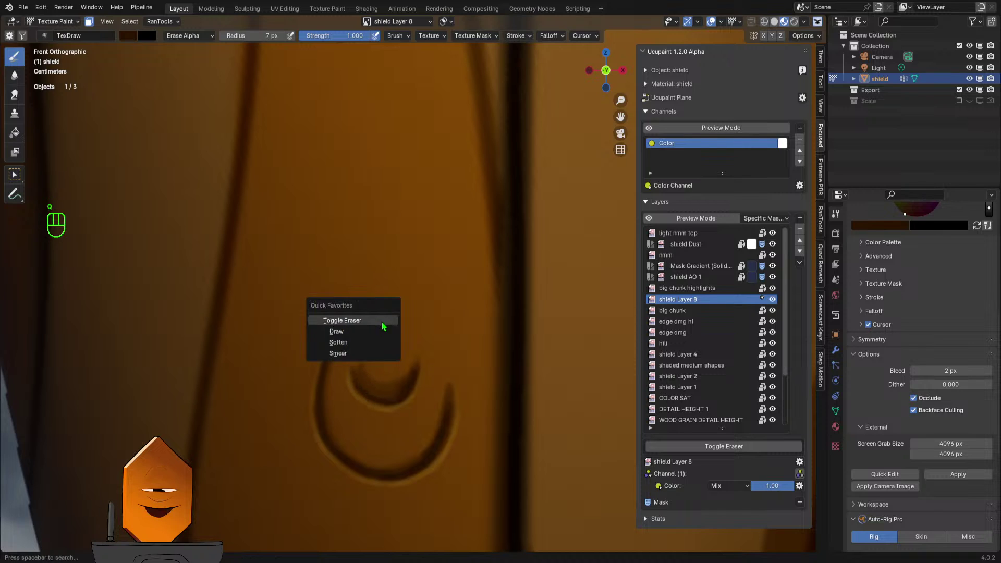
pyautogui.click(384, 324)
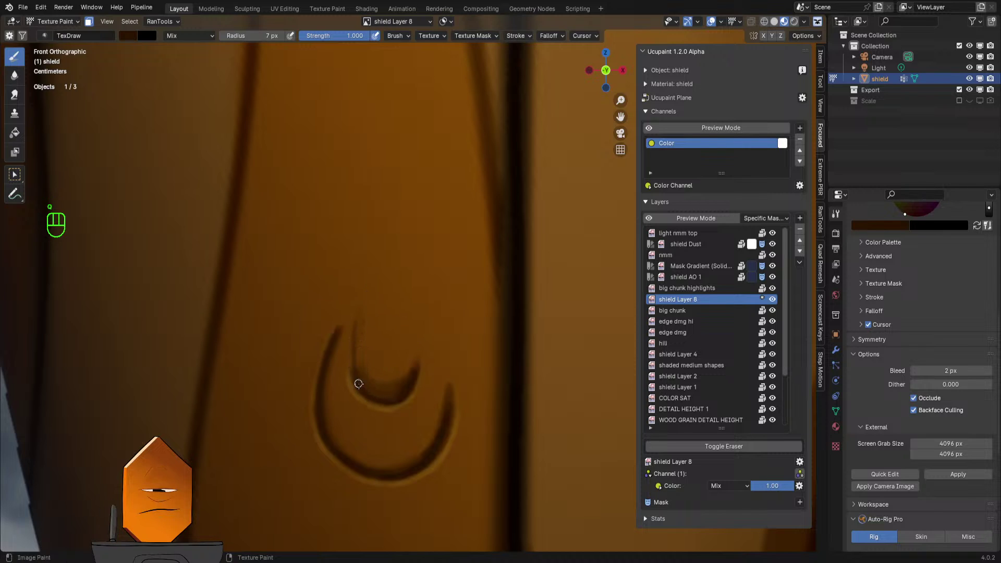
# - Undo the rough dark line above the inner curl's left end and adjust the brush's stroke options
pyautogui.hotkey('ctrl', 'z')
pyautogui.hotkey('ctrl', 'z')
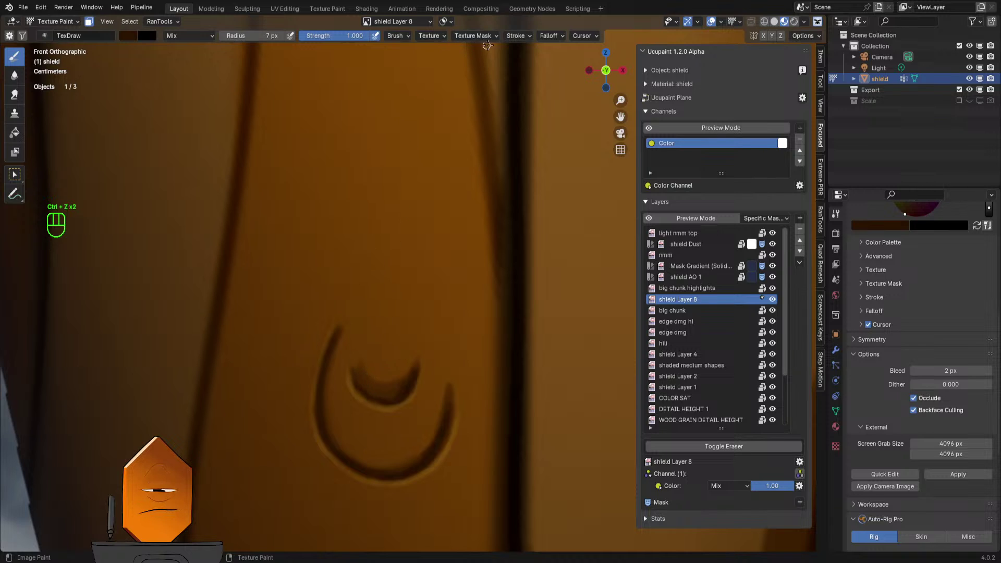
pyautogui.click(516, 35)
pyautogui.click(481, 181)
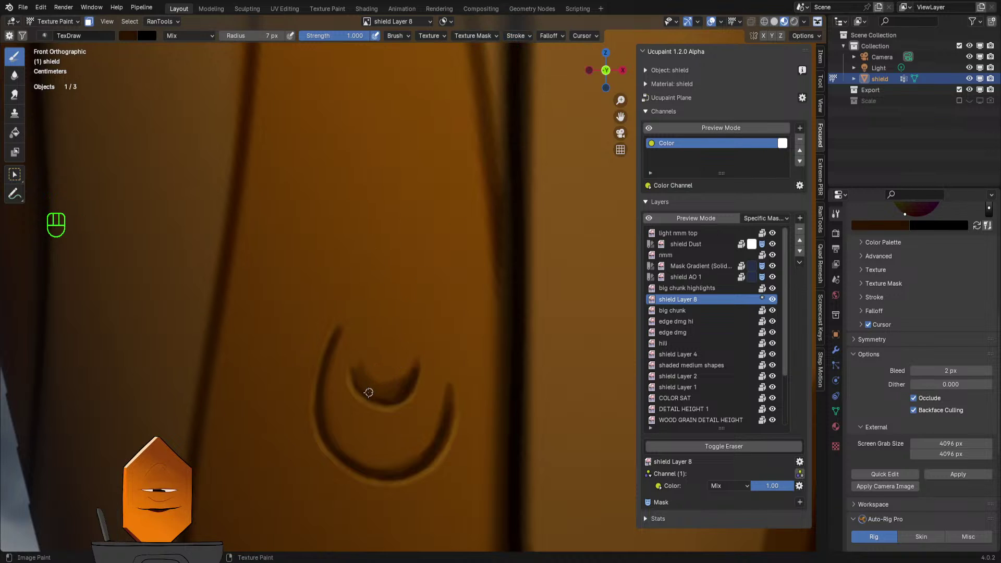
# - Redo the line from the inner curl's left end, painting a thin dark brown teardrop outline that closes the inner ring
pyautogui.hotkey('ctrl', 'z')
pyautogui.moveTo(358, 384)
pyautogui.mouseDown()
pyautogui.moveTo(360, 348)
pyautogui.moveTo(392, 286)
pyautogui.moveTo(380, 315)
pyautogui.mouseUp()
pyautogui.hotkey('ctrl', 'z')
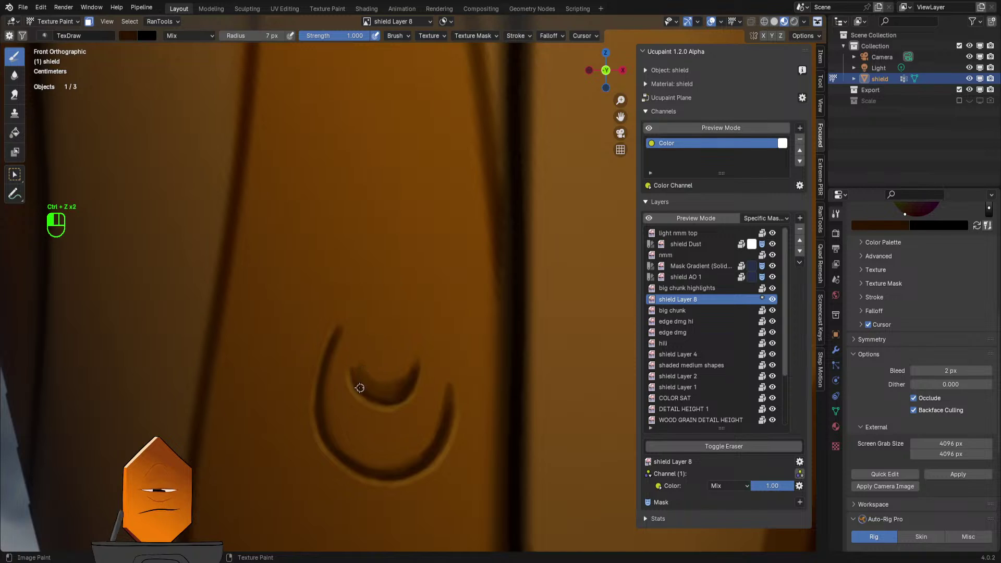
pyautogui.hotkey('ctrl', 'z')
pyautogui.moveTo(373, 313)
pyautogui.mouseDown()
pyautogui.moveTo(391, 284)
pyautogui.moveTo(411, 298)
pyautogui.mouseUp()
pyautogui.moveTo(420, 346); pyautogui.dragTo(411, 405)
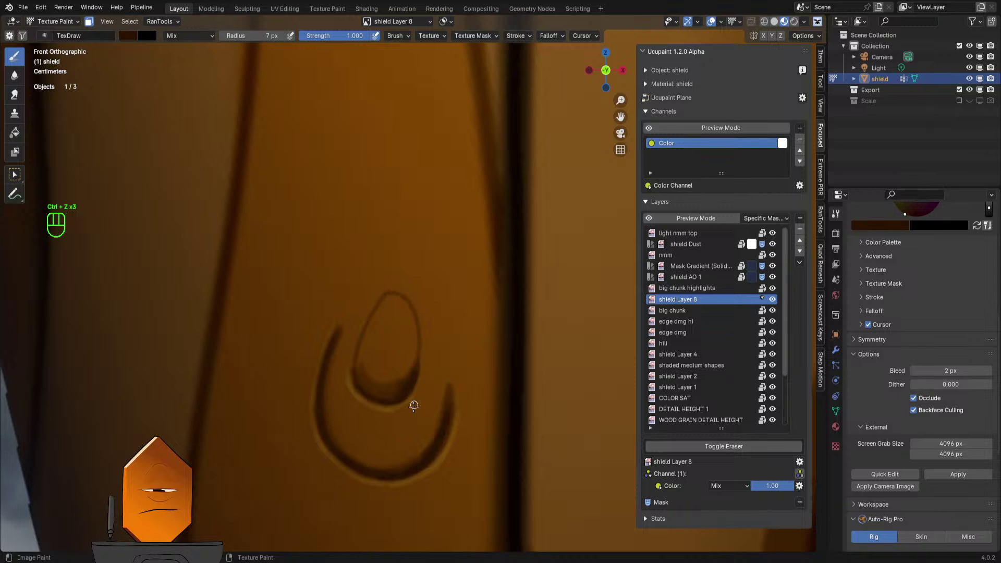
# - Extend both upper ends of the outer arc upward with thin dark brown lines
pyautogui.scroll(-2, 485, 253)
pyautogui.keyDown('shift'); pyautogui.moveTo(377, 233); pyautogui.dragTo(376, 249, button='middle'); pyautogui.keyUp('shift')
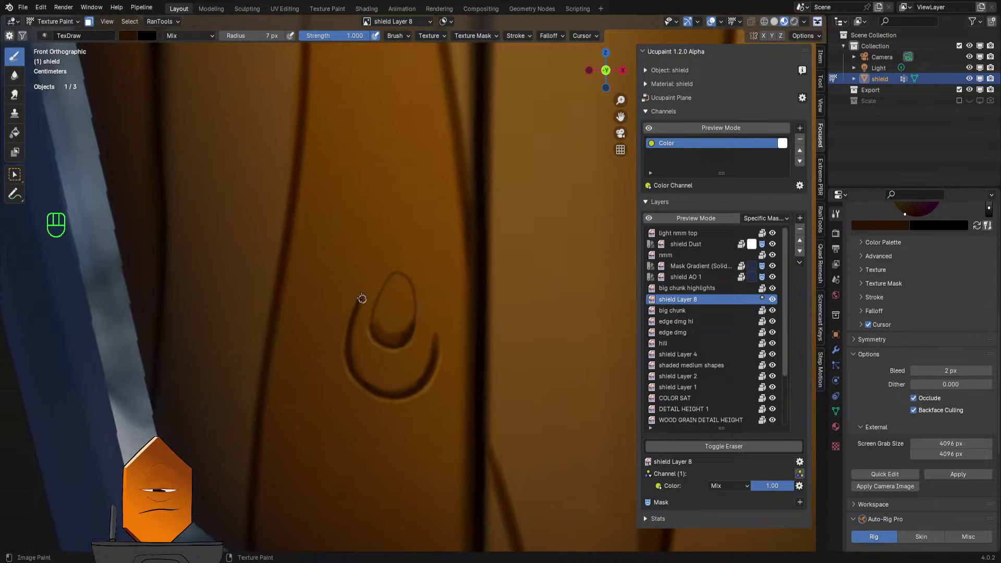
pyautogui.keyDown('shift'); pyautogui.moveTo(435, 306); pyautogui.dragTo(432, 295, button='middle'); pyautogui.keyUp('shift')
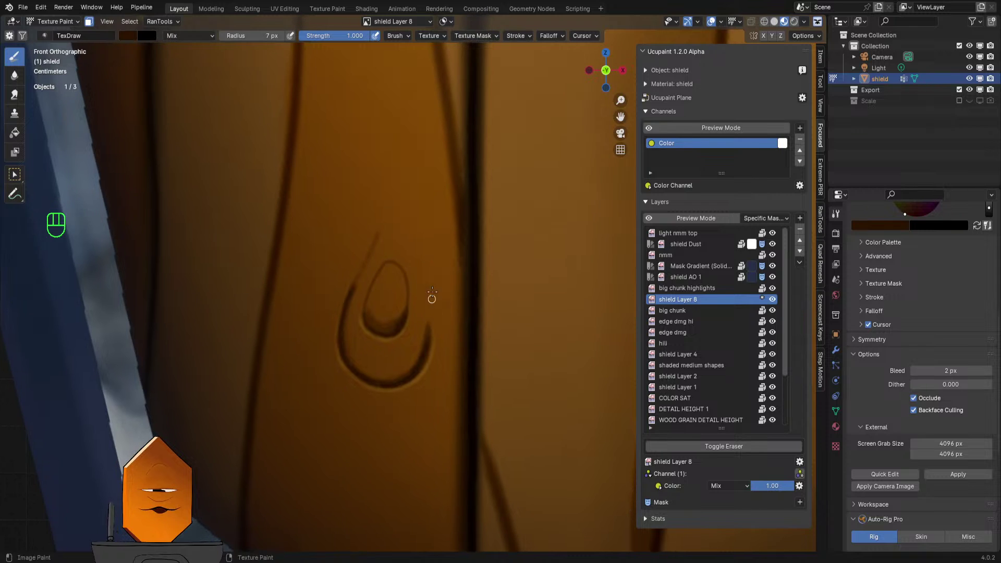
pyautogui.scroll(-4, 429, 360)
pyautogui.scroll(5, 396, 299)
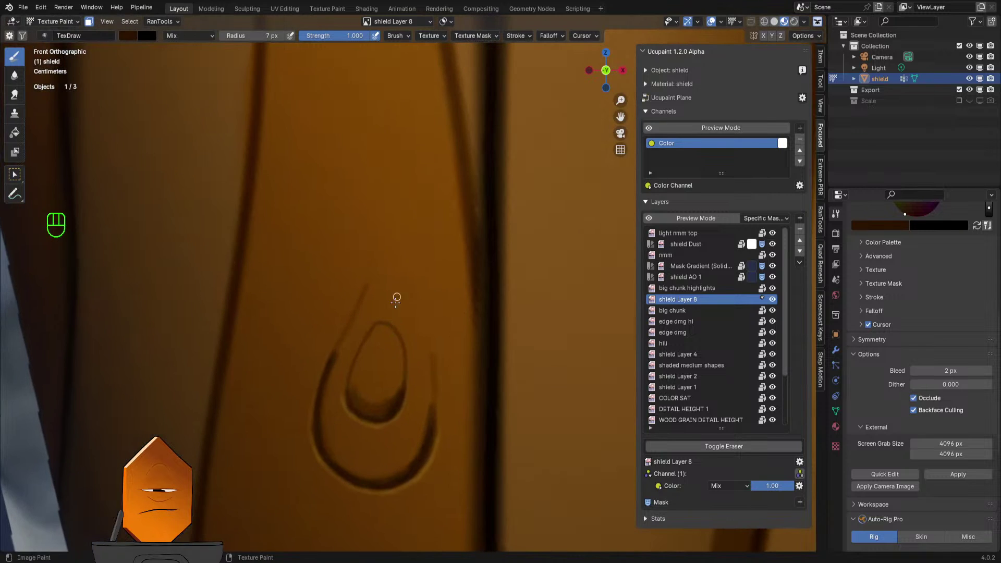
# - Close the top of the outer ring with a dark brown arch and darken the lines along both sides
pyautogui.scroll(-8, 395, 295)
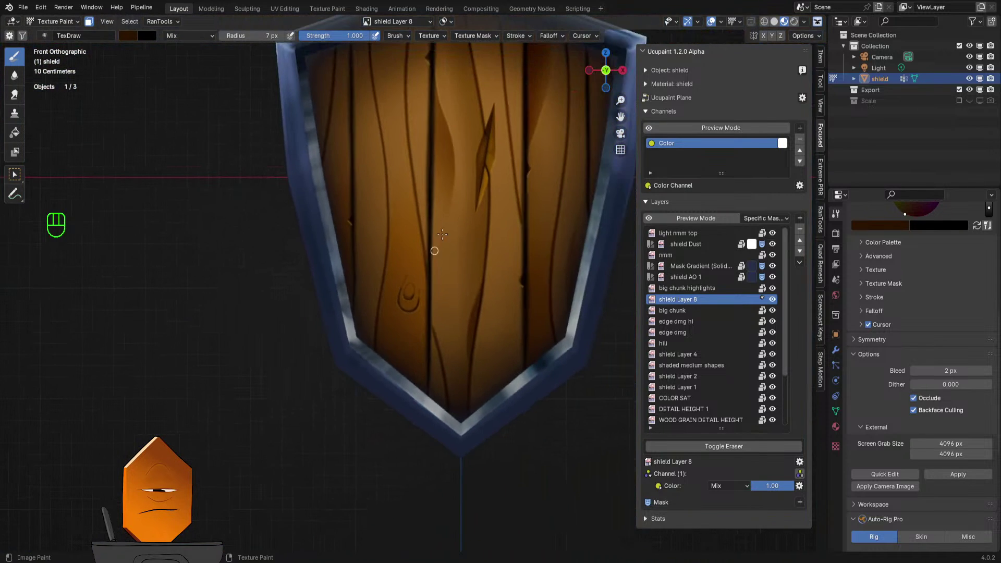
pyautogui.scroll(7, 402, 342)
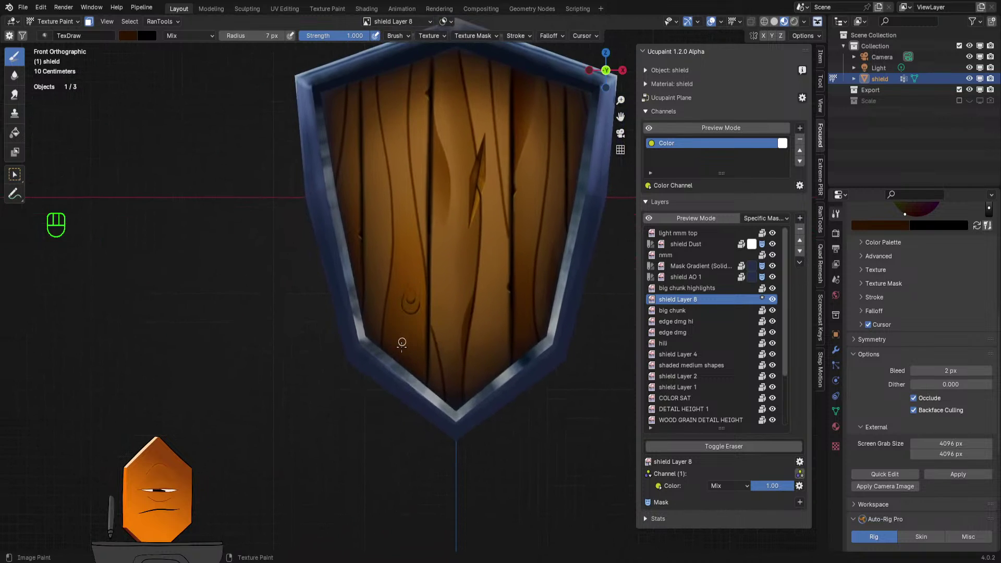
pyautogui.scroll(5, 411, 288)
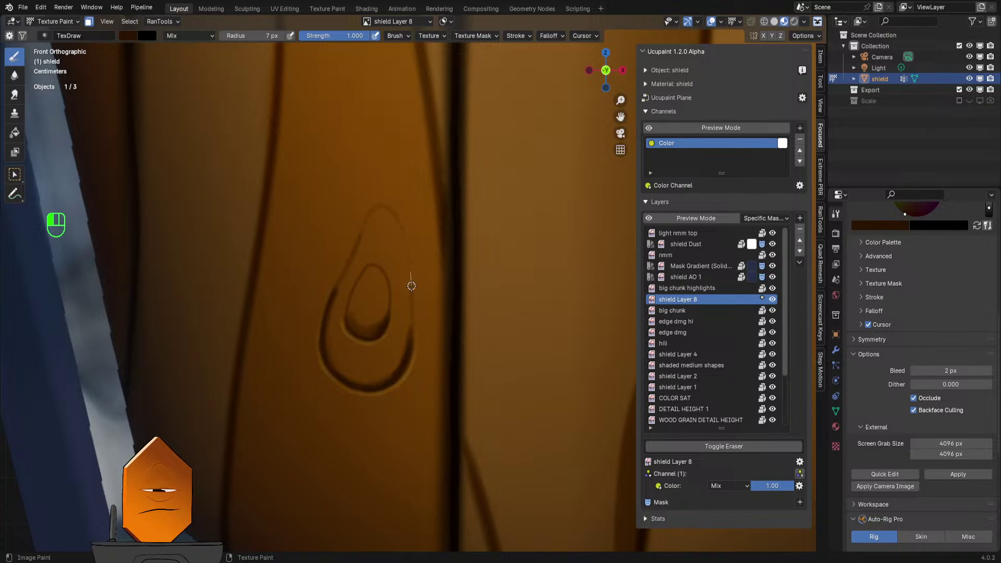
pyautogui.moveTo(331, 294); pyautogui.dragTo(369, 218)
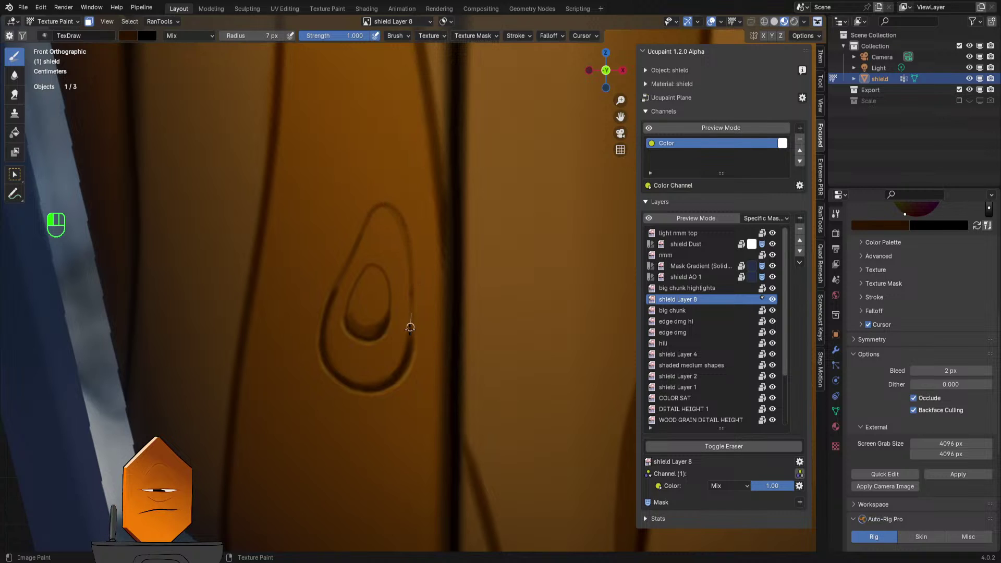
# - Set the brush radius to 24 px and paint soft dark shading inside the bottom of the outer ring
pyautogui.scroll(-3, 406, 313)
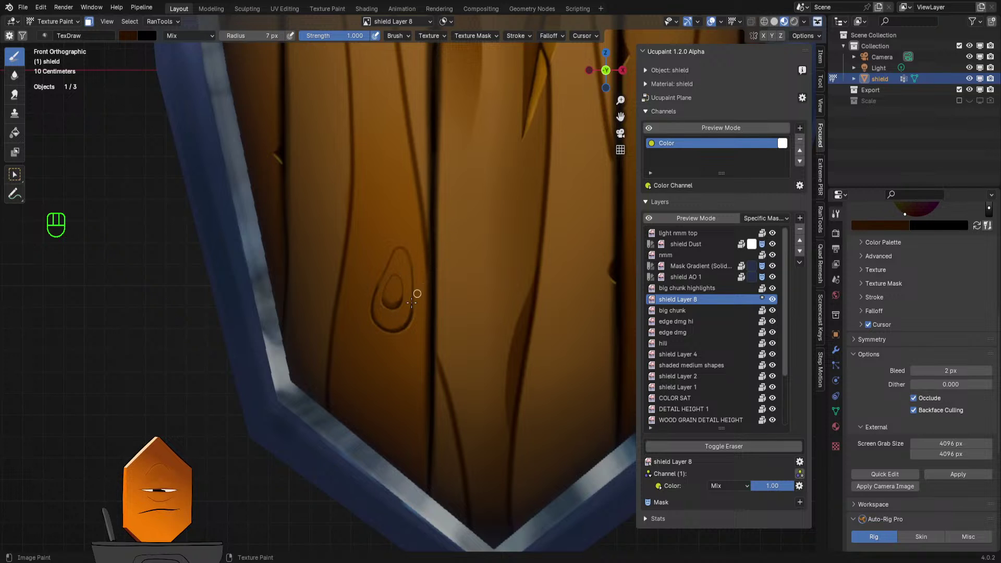
pyautogui.moveTo(417, 293)
pyautogui.keyDown('shift'); pyautogui.mouseDown(button='middle')
pyautogui.moveTo(420, 306)
pyautogui.moveTo(383, 360)
pyautogui.mouseUp(button='middle'); pyautogui.keyUp('shift')
pyautogui.keyDown('shift'); pyautogui.moveTo(383, 360); pyautogui.dragTo(415, 255, button='middle'); pyautogui.keyUp('shift')
pyautogui.moveTo(404, 290)
pyautogui.keyDown('shift'); pyautogui.mouseDown(button='middle')
pyautogui.moveTo(389, 323)
pyautogui.moveTo(358, 297)
pyautogui.mouseUp(button='middle'); pyautogui.keyUp('shift')
pyautogui.press('f')
pyautogui.click(358, 303)
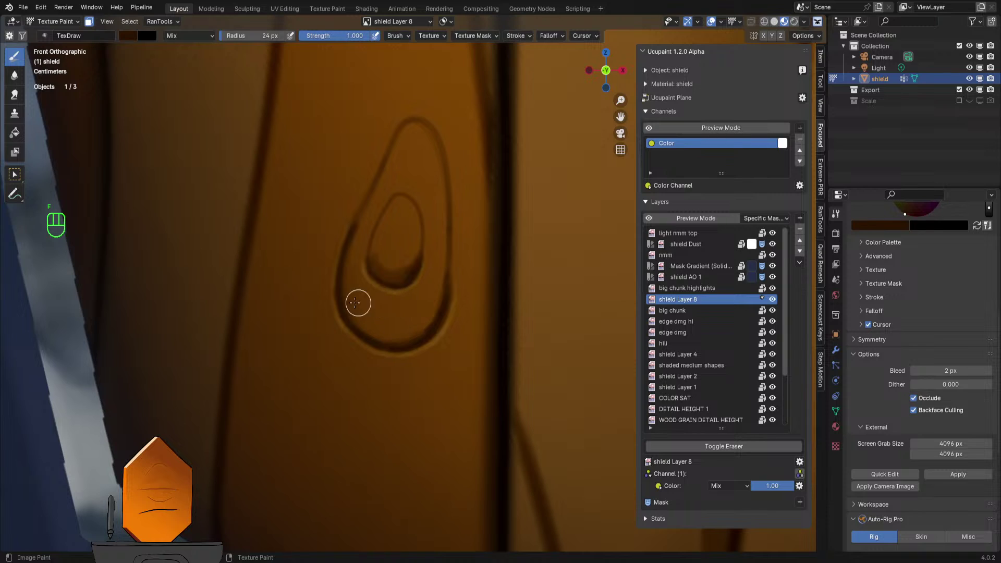
pyautogui.hotkey('ctrl', 'z')
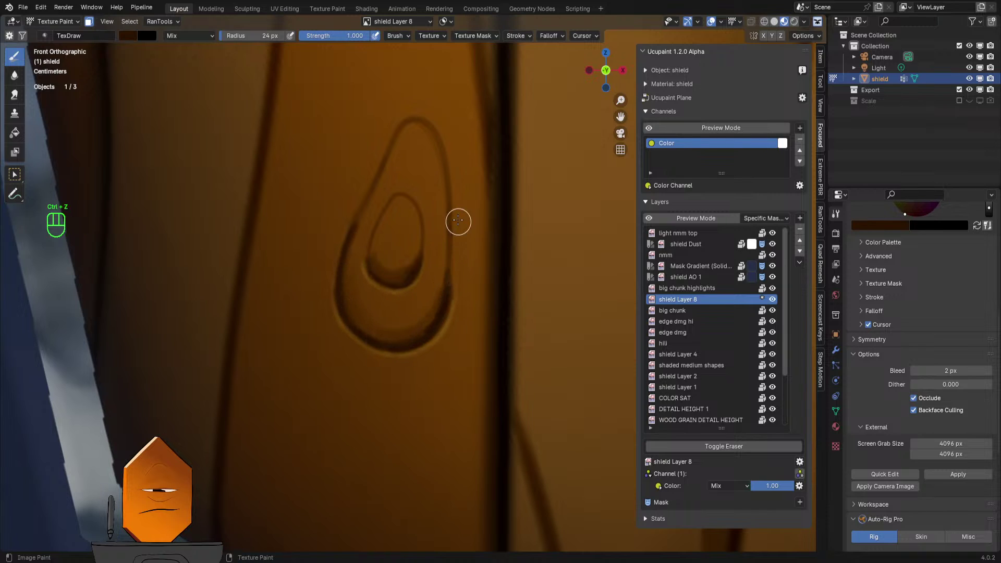
pyautogui.moveTo(360, 328)
pyautogui.mouseDown()
pyautogui.moveTo(407, 339)
pyautogui.moveTo(445, 302)
pyautogui.moveTo(459, 221)
pyautogui.mouseUp()
# - Reduce the brush radius to 12 px and shade the inside left edge of the inner ring
pyautogui.press('f')
pyautogui.press('f')
pyautogui.press('f')
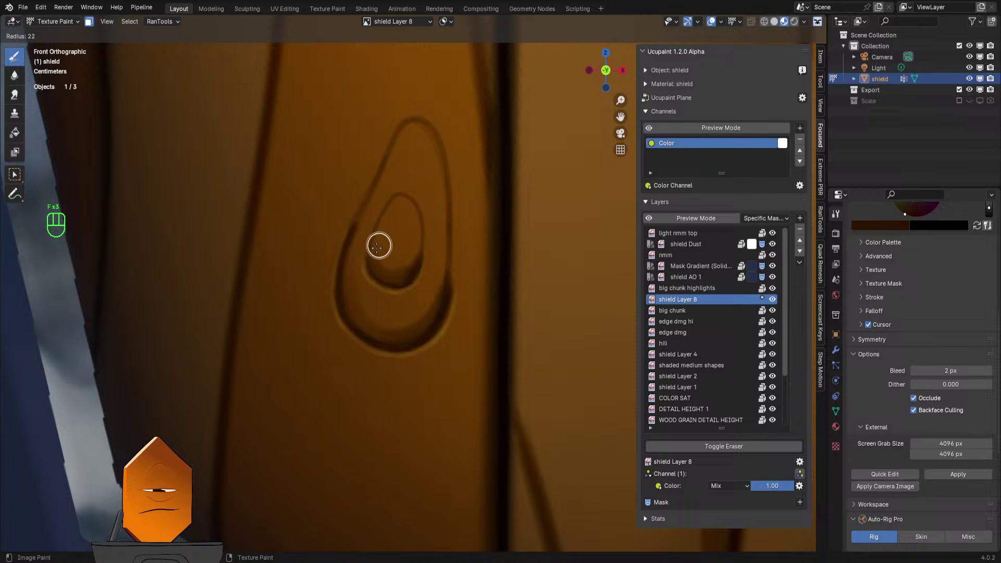
pyautogui.click(378, 245)
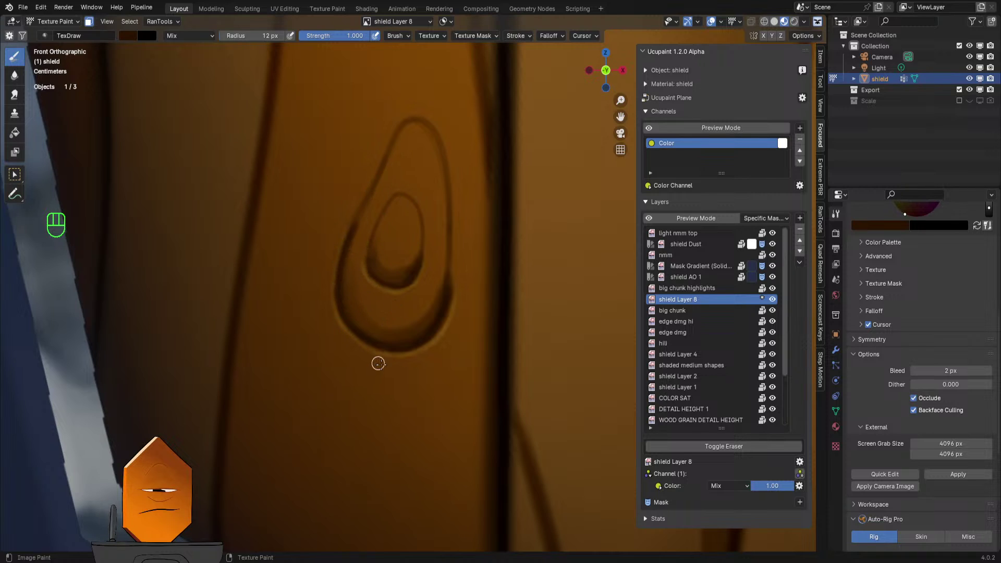
# - Set the brush radius to 9 px and darken the right edge of the outer ring
pyautogui.press('f')
pyautogui.click(450, 208)
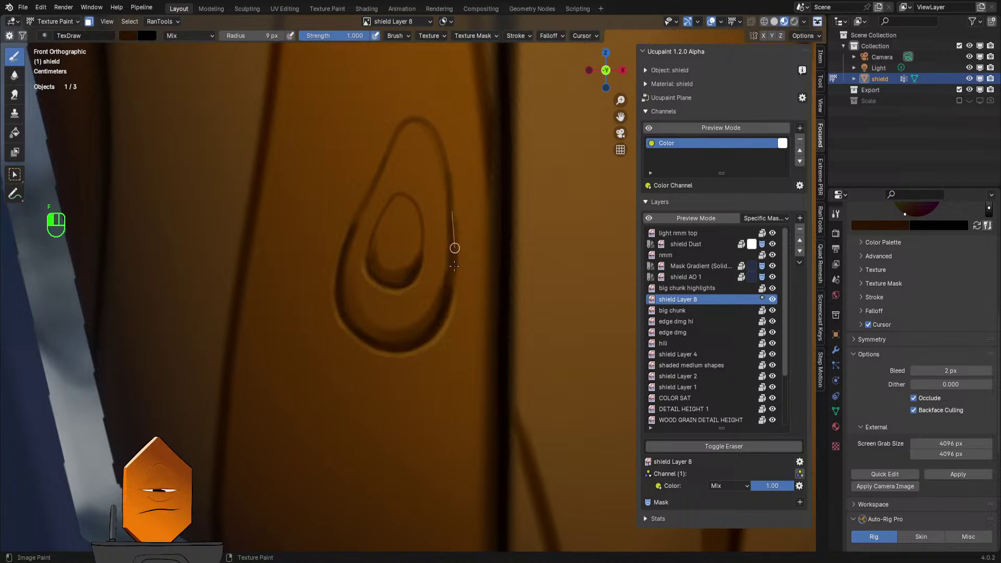
pyautogui.press('f')
pyautogui.click(379, 229)
pyautogui.scroll(3, 385, 242)
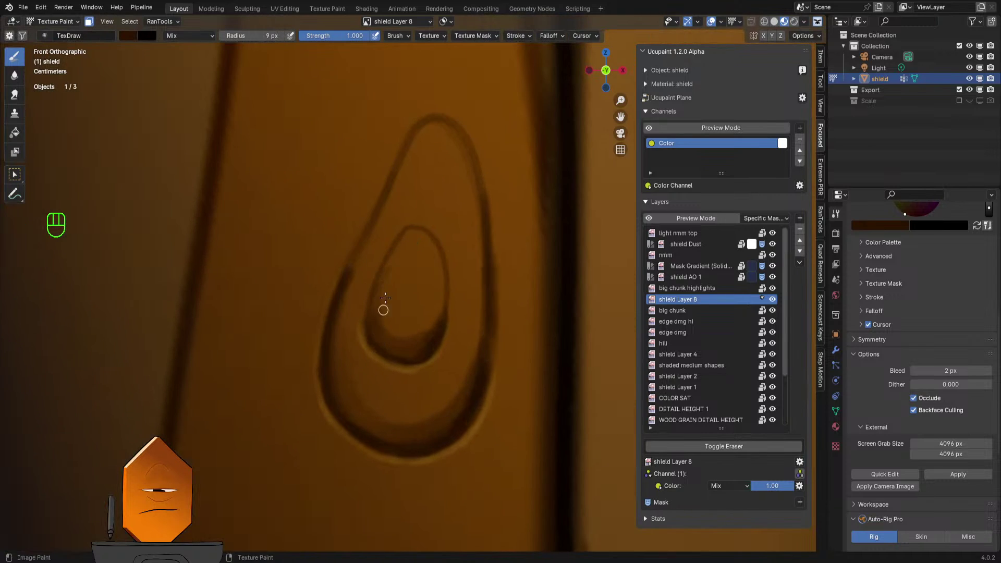
# - Turn off Stabilize Stroke and darken the inside left edge of the inner ring
pyautogui.click(515, 35)
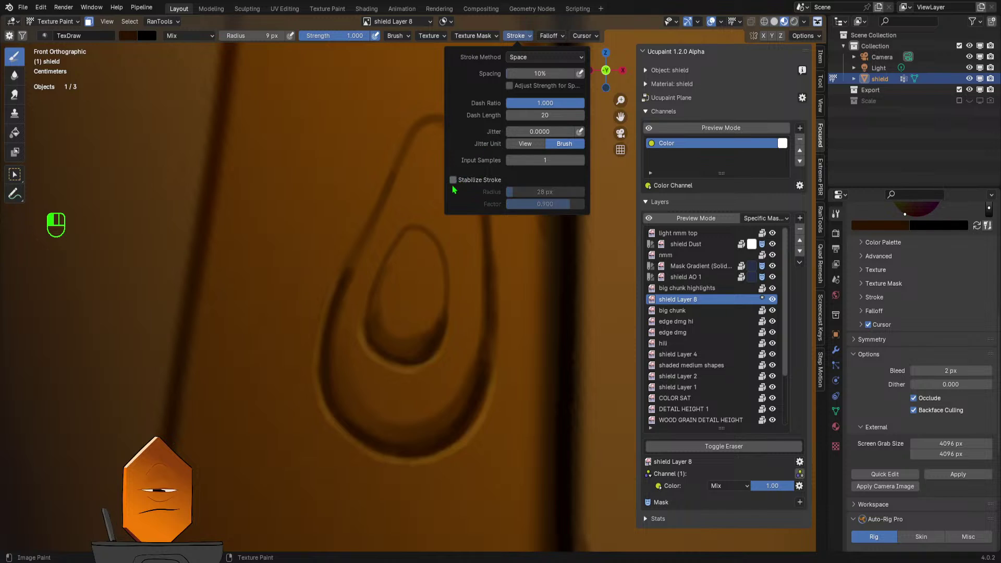
pyautogui.moveTo(367, 350); pyautogui.dragTo(372, 356)
pyautogui.moveTo(382, 280); pyautogui.dragTo(370, 351)
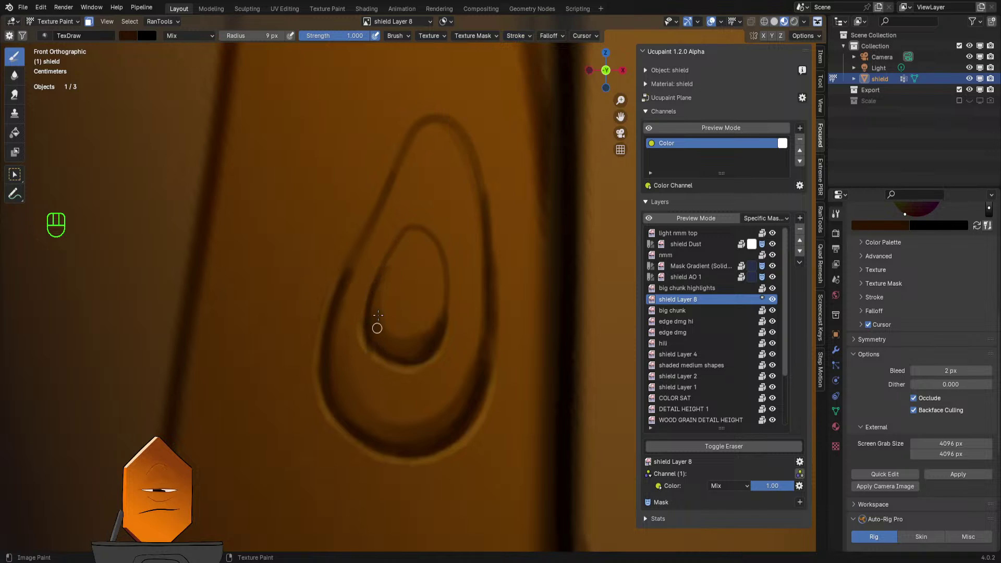
# - Soften the inner ring's lower shading with a 15 px brush and darken its upper outline with a 7 px brush
pyautogui.press('f')
pyautogui.click(380, 308)
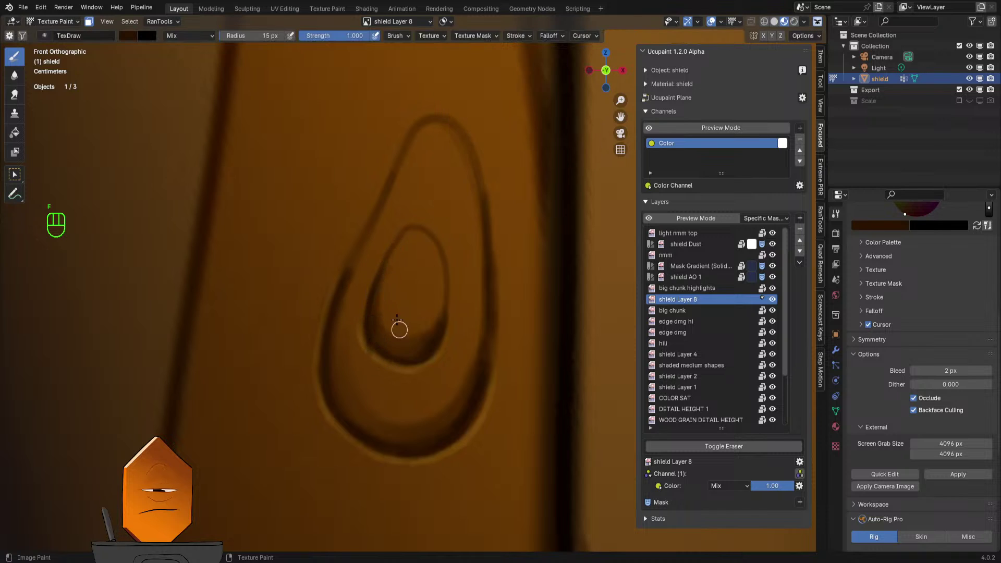
pyautogui.press('f')
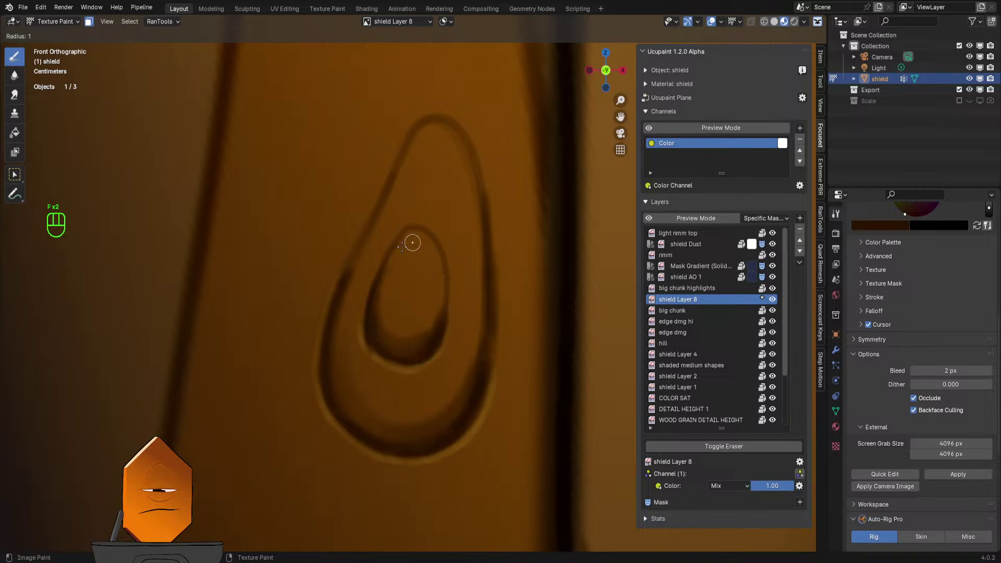
pyautogui.click(397, 258)
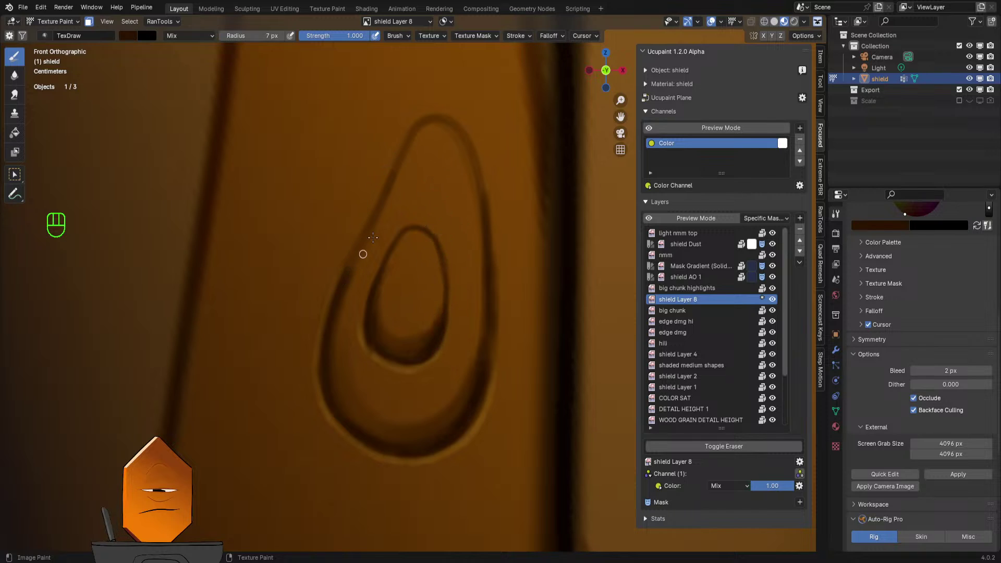
# - Turn on Stabilize Stroke and darken the outer ring's top arch and both sides with the 7 px brush
pyautogui.click(516, 37)
pyautogui.click(454, 178)
pyautogui.click(518, 35)
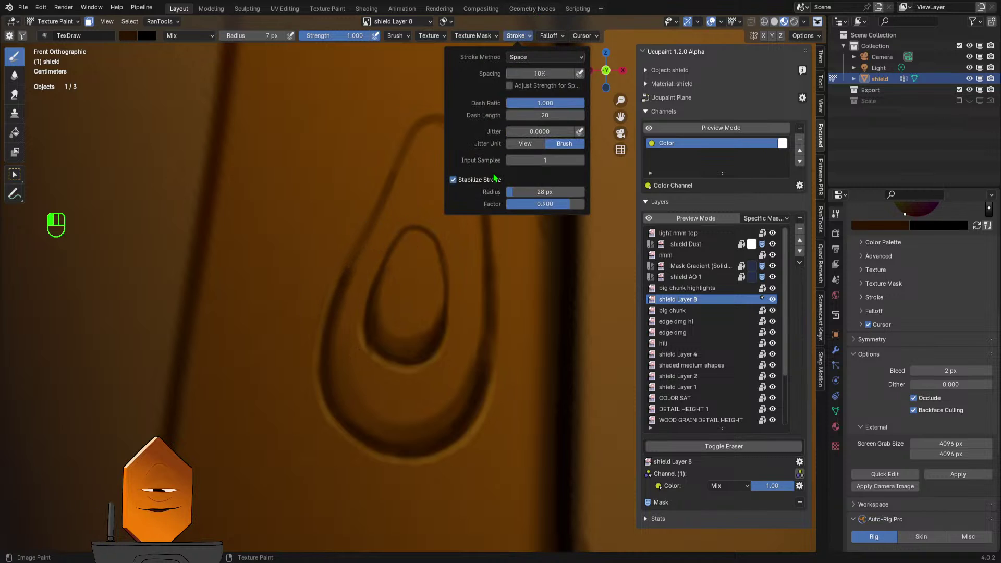
pyautogui.rightClick(474, 184)
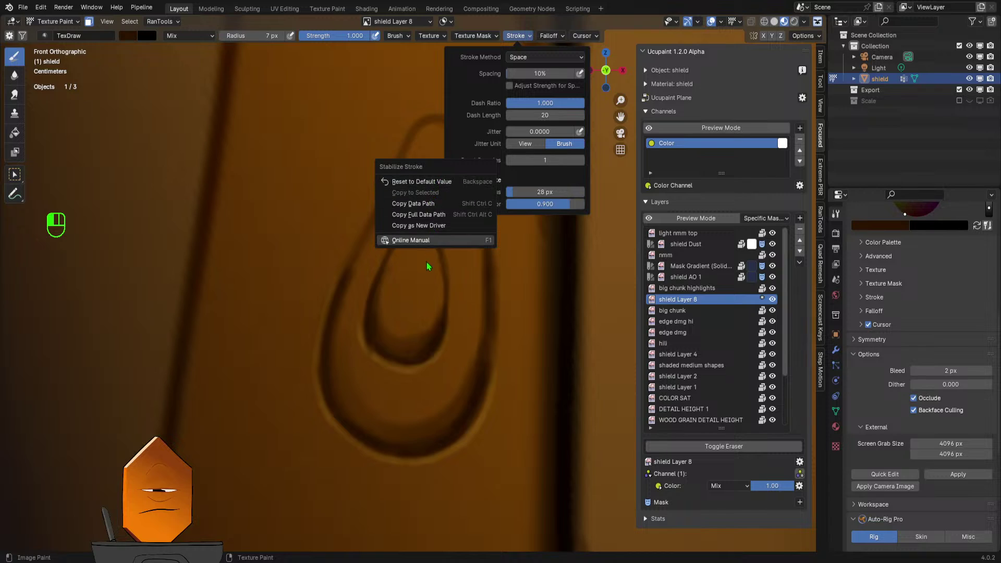
pyautogui.moveTo(344, 280); pyautogui.dragTo(402, 154)
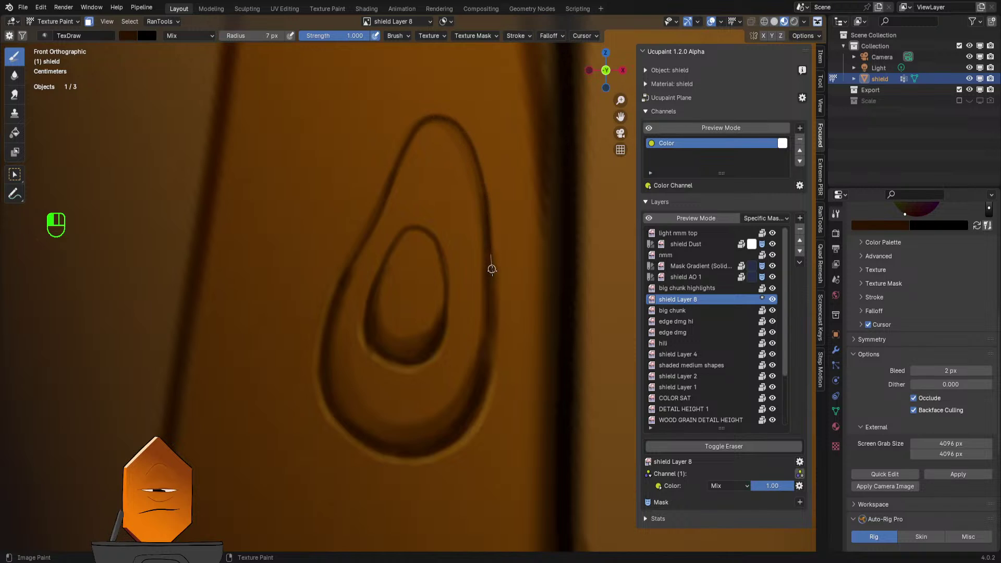
pyautogui.moveTo(486, 344); pyautogui.dragTo(477, 396)
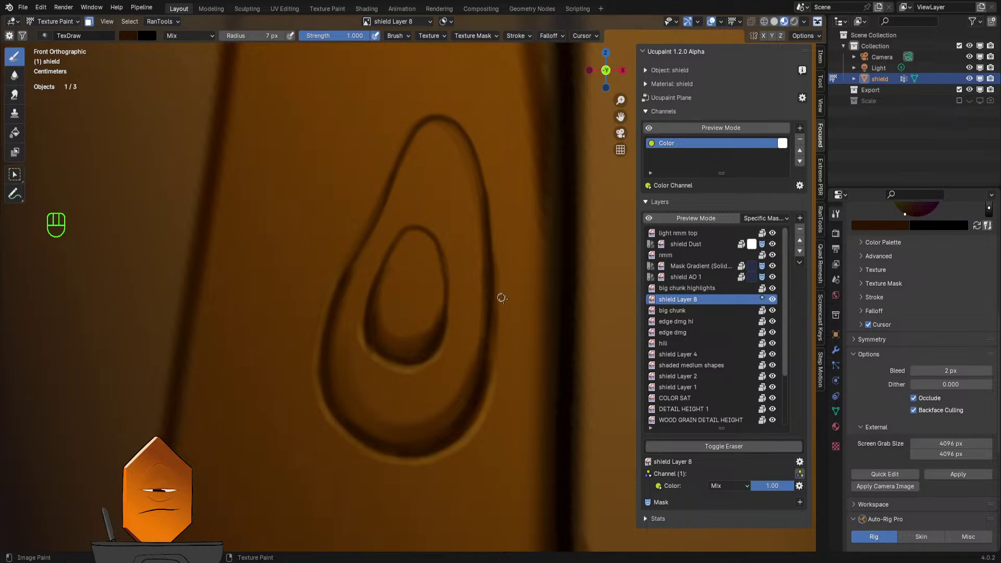
# - Examine how the wood knot reads against the rest of the shield from a distance
pyautogui.scroll(-8, 523, 269)
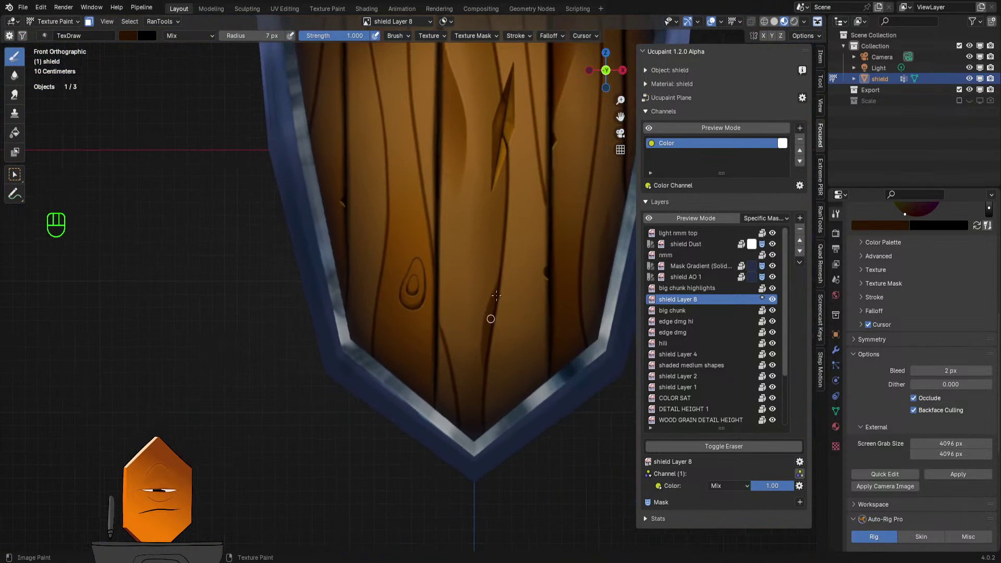
pyautogui.keyDown('ctrl'); pyautogui.moveTo(542, 202); pyautogui.dragTo(516, 287, button='middle'); pyautogui.keyUp('ctrl')
pyautogui.keyDown('shift'); pyautogui.moveTo(485, 292); pyautogui.dragTo(477, 326, button='middle'); pyautogui.keyUp('shift')
pyautogui.moveTo(470, 334)
pyautogui.keyDown('ctrl'); pyautogui.mouseDown(button='middle')
pyautogui.moveTo(465, 282)
pyautogui.moveTo(450, 330)
pyautogui.moveTo(480, 259)
pyautogui.moveTo(478, 230)
pyautogui.mouseUp(button='middle'); pyautogui.keyUp('ctrl')
pyautogui.keyDown('ctrl'); pyautogui.moveTo(439, 298); pyautogui.dragTo(448, 224, button='middle'); pyautogui.keyUp('ctrl')
pyautogui.moveTo(444, 272)
pyautogui.keyDown('shift'); pyautogui.mouseDown(button='middle')
pyautogui.moveTo(435, 267)
pyautogui.moveTo(445, 235)
pyautogui.mouseUp(button='middle'); pyautogui.keyUp('shift')
pyautogui.scroll(5, 412, 280)
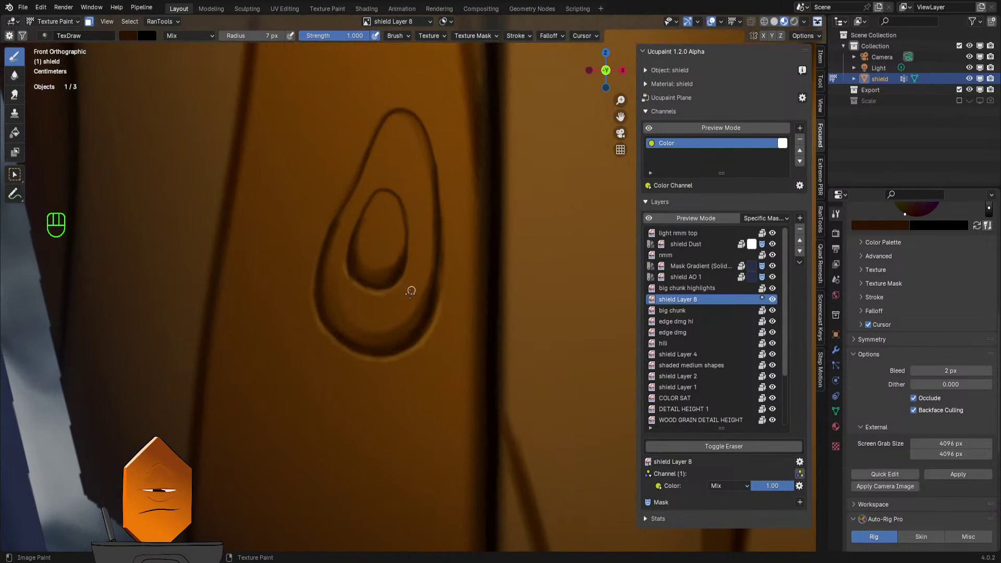
# - Try to paint a sampled mid-brown between the two rings with an 18 px brush, and undo the strokes
pyautogui.scroll(1, 440, 289)
pyautogui.click(526, 37)
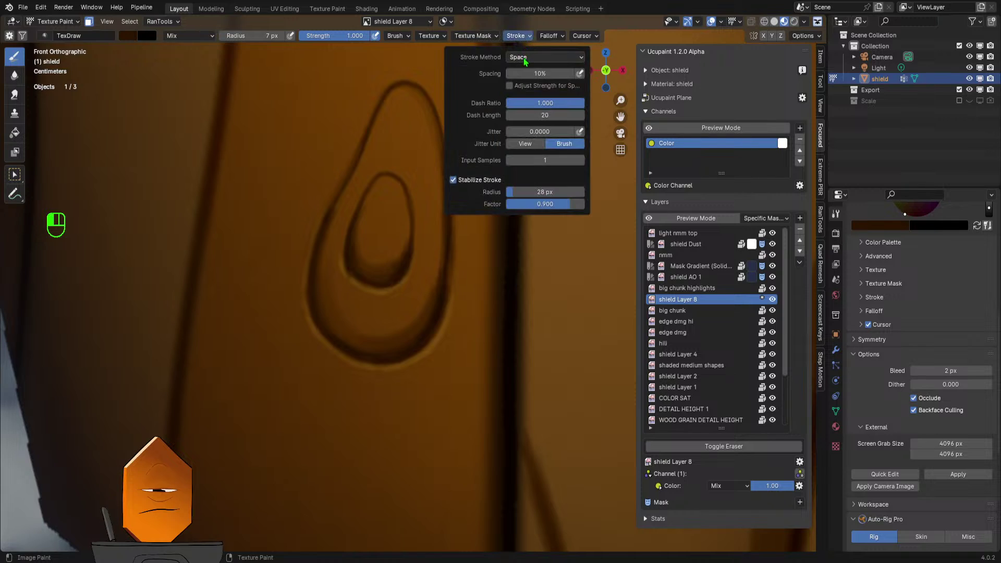
pyautogui.press('s')
pyautogui.press('f')
pyautogui.click(368, 291)
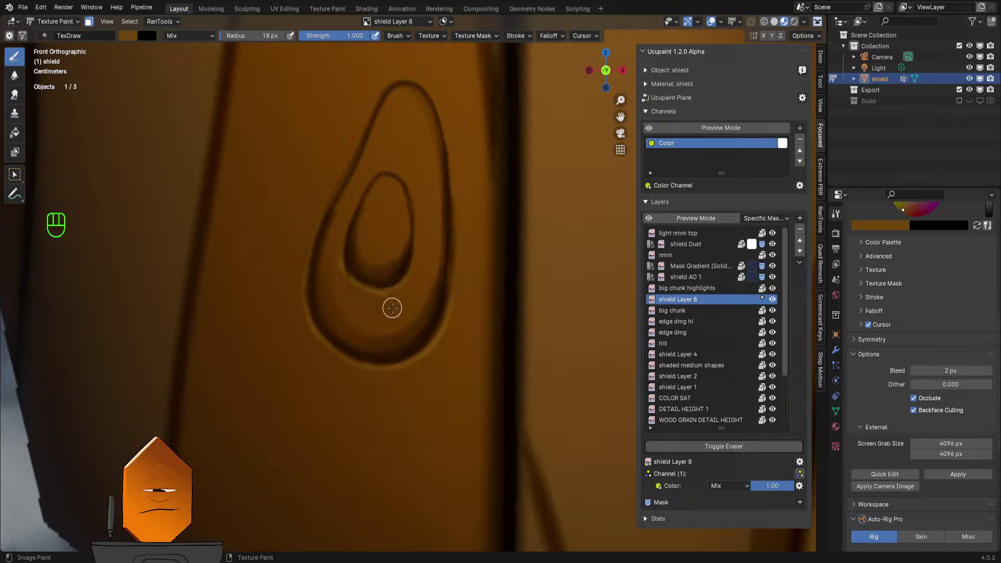
pyautogui.hotkey('ctrl', 'z')
pyautogui.hotkey('ctrl', 'z')
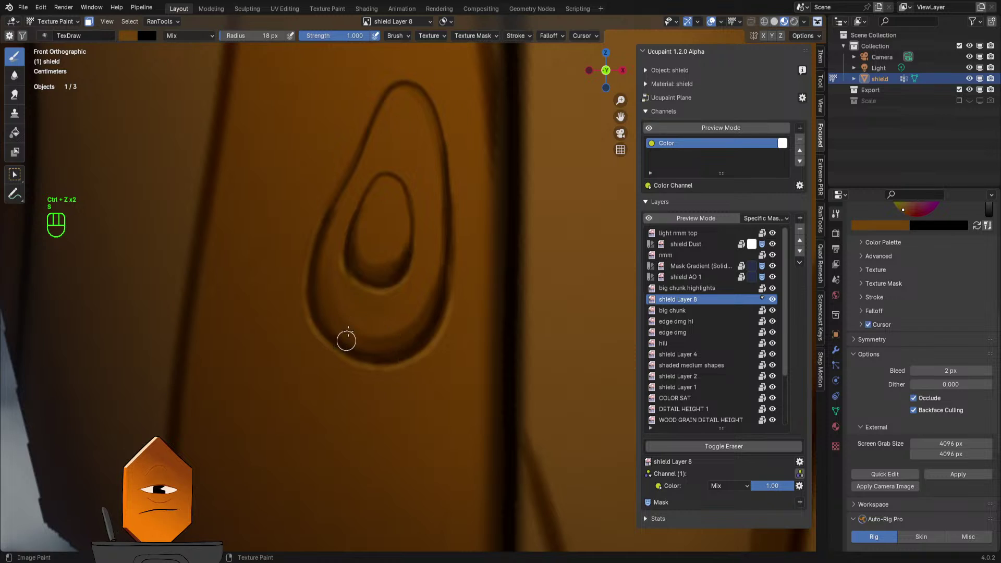
# - Sample the light brown beneath the inner ring, brighten the brush colour slightly and undo the test stroke
pyautogui.press('s')
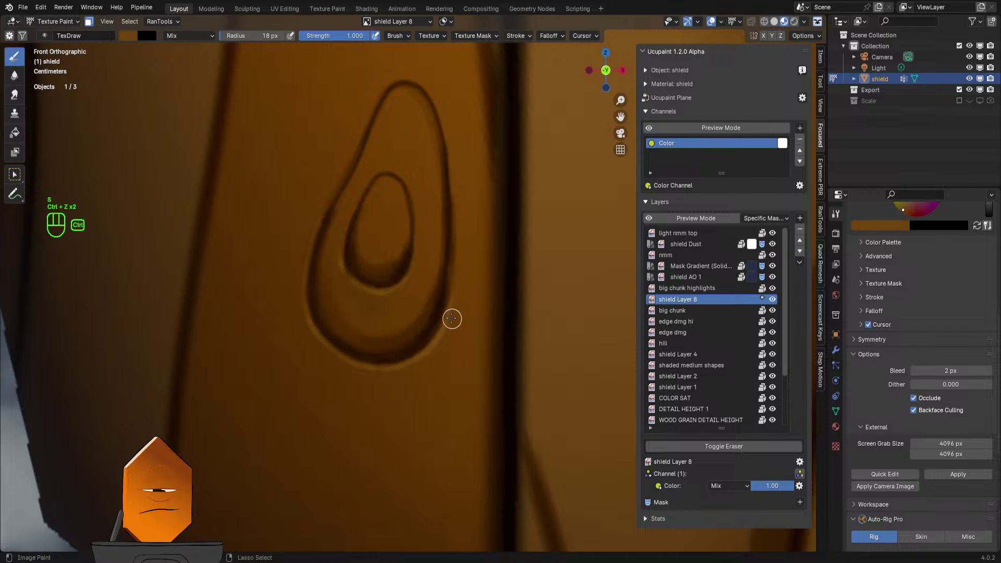
pyautogui.scroll(2, 454, 317)
pyautogui.scroll(3, 387, 287)
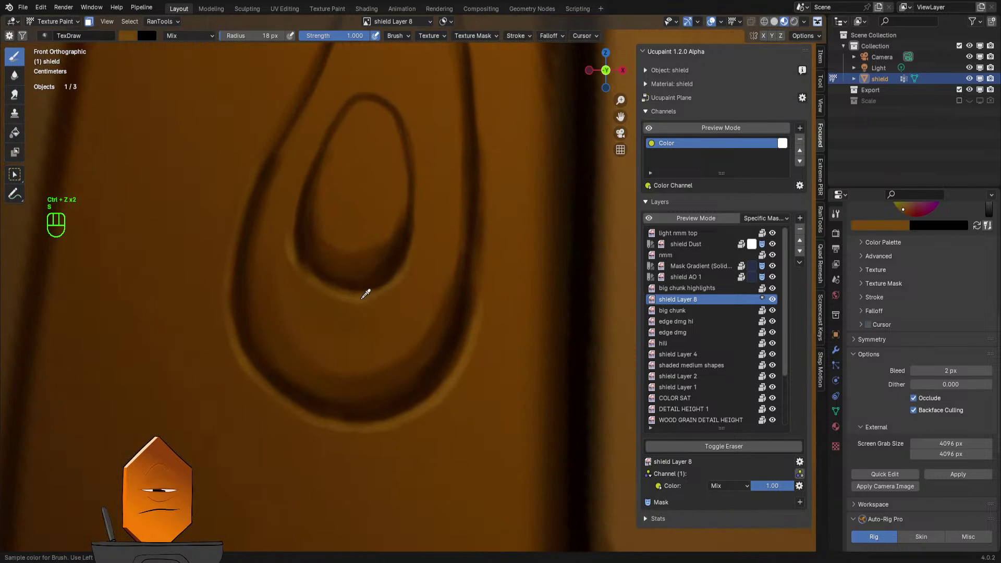
pyautogui.press('s')
pyautogui.click(867, 227)
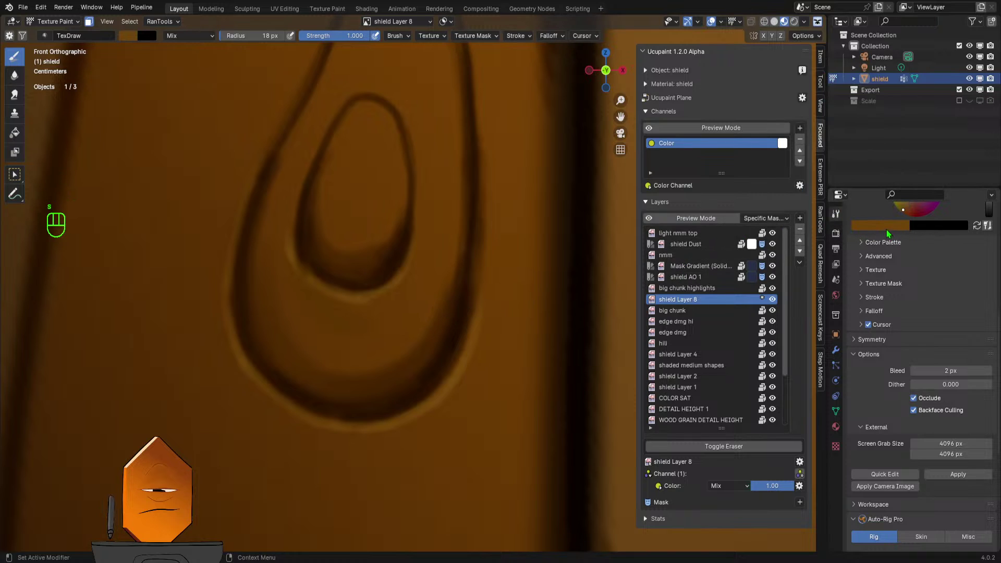
pyautogui.click(887, 227)
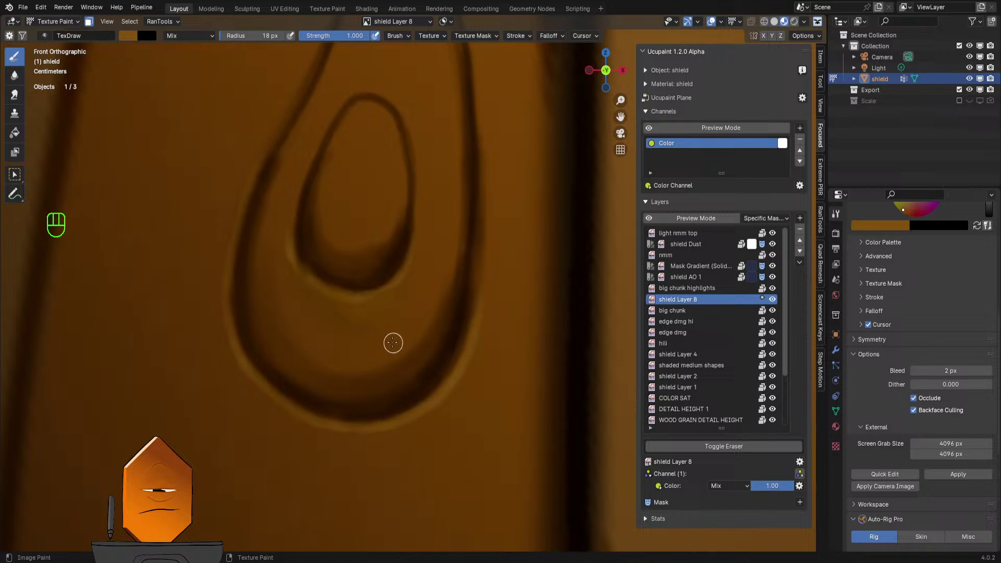
pyautogui.hotkey('ctrl', 'z')
# - Raise the brush colour's value further and undo the test strokes beneath the inner ring
pyautogui.click(887, 224)
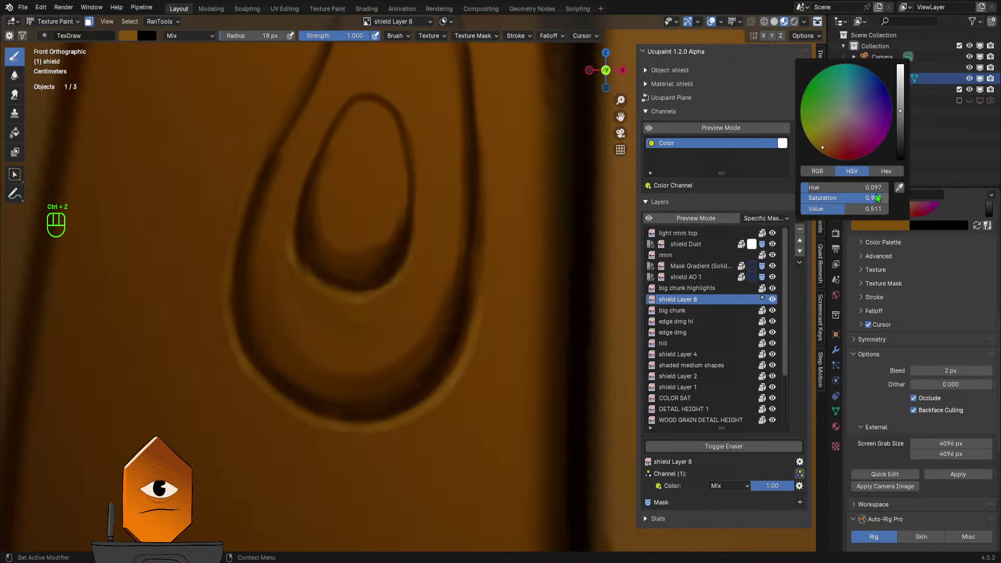
pyautogui.moveTo(838, 210); pyautogui.dragTo(857, 215)
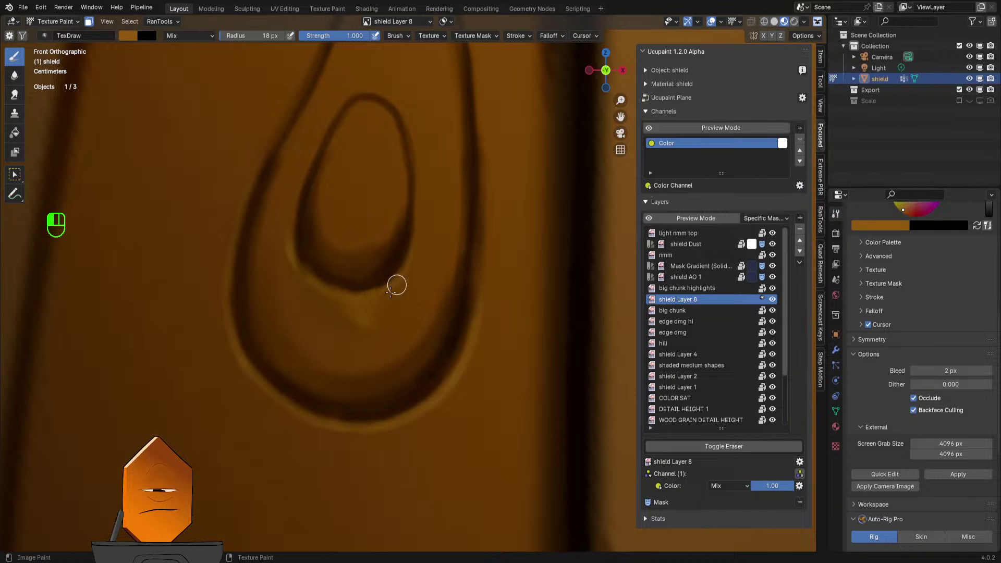
pyautogui.hotkey('ctrl', 'z')
pyautogui.hotkey('ctrl', 'z')
pyautogui.hotkey('ctrl', 'z')
pyautogui.hotkey('ctrl', 'z')
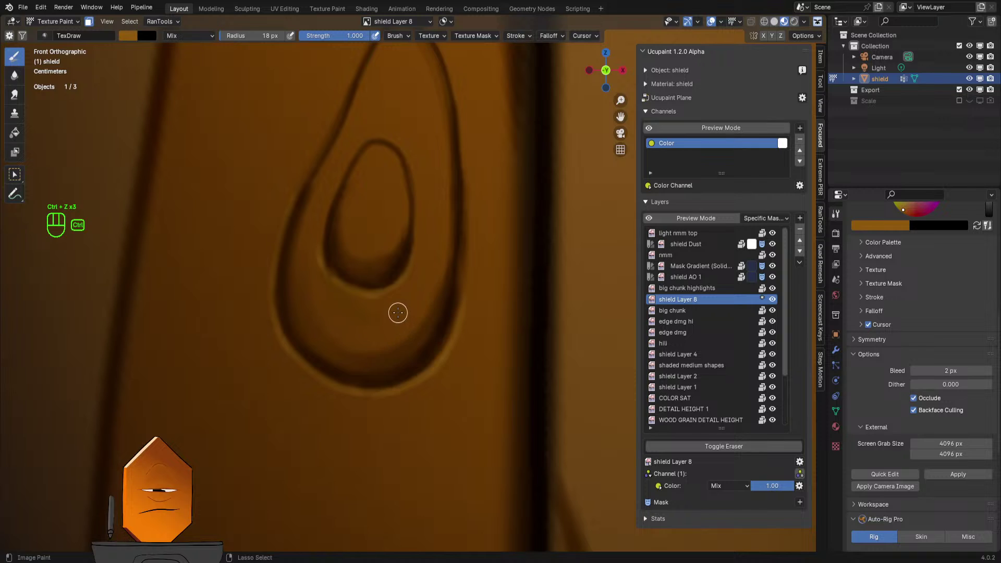
# - Paint a soft golden highlight between the rings beneath the inner ring with a 26 px brush, undoing the stray stroke
pyautogui.press('f')
pyautogui.click(419, 313)
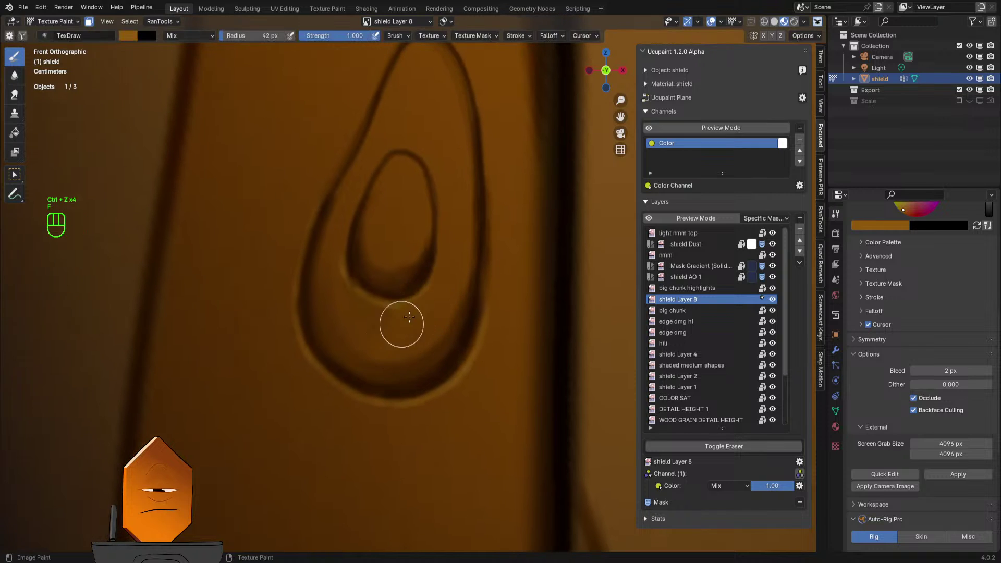
pyautogui.press('f')
pyautogui.moveTo(387, 318)
pyautogui.mouseDown()
pyautogui.moveTo(395, 324)
pyautogui.moveTo(360, 299)
pyautogui.moveTo(343, 267)
pyautogui.mouseUp()
pyautogui.click(406, 318)
pyautogui.moveTo(421, 309); pyautogui.dragTo(420, 304)
pyautogui.hotkey('ctrl', 'space')
pyautogui.hotkey('ctrl', 'space')
pyautogui.hotkey('ctrl', 'space')
pyautogui.hotkey('ctrl', 'space')
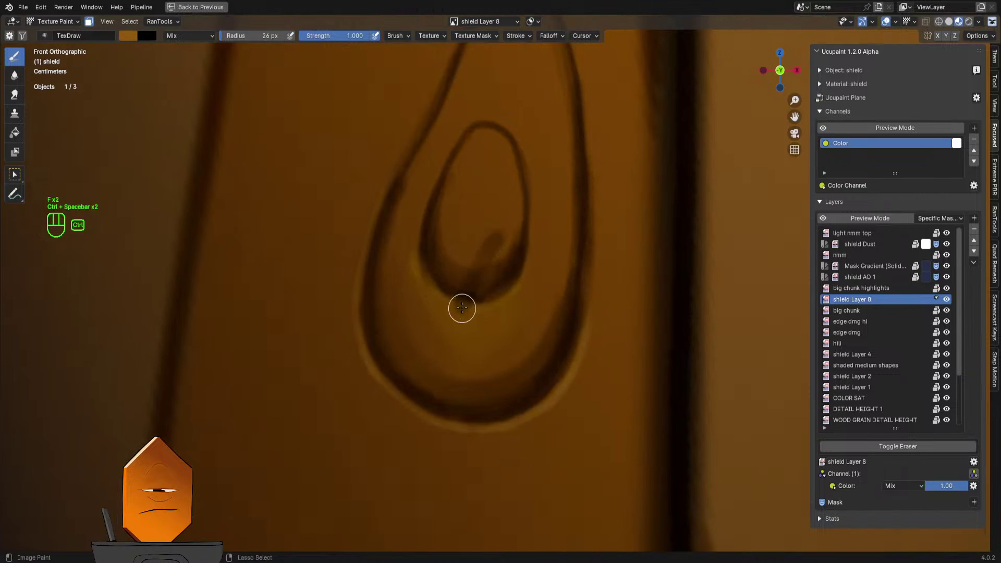
pyautogui.hotkey('ctrl', 'z')
# - Reduce the brush radius to 8 px and refine the highlight along the inner ring's lower outside edge
pyautogui.scroll(-5, 490, 274)
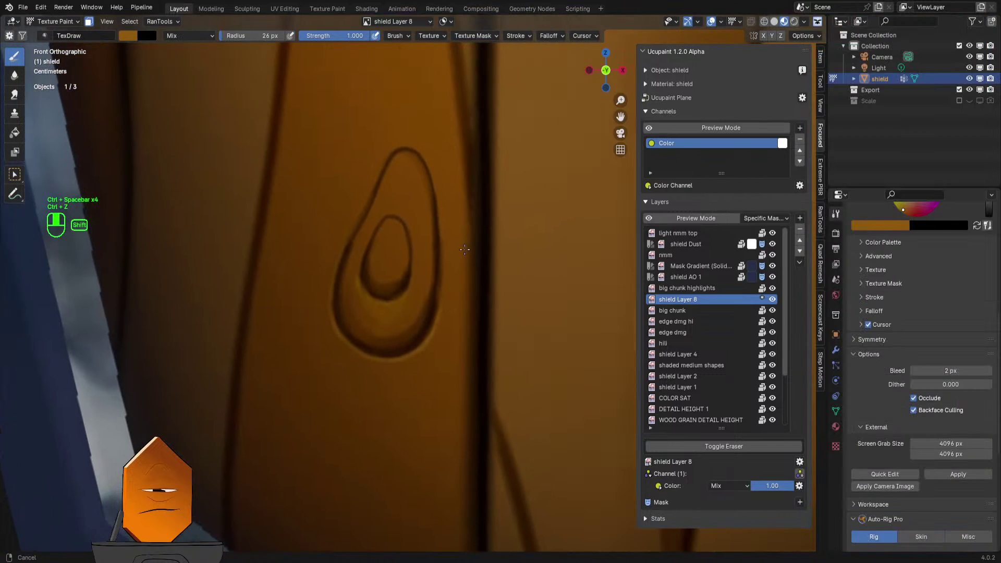
pyautogui.scroll(-2, 420, 316)
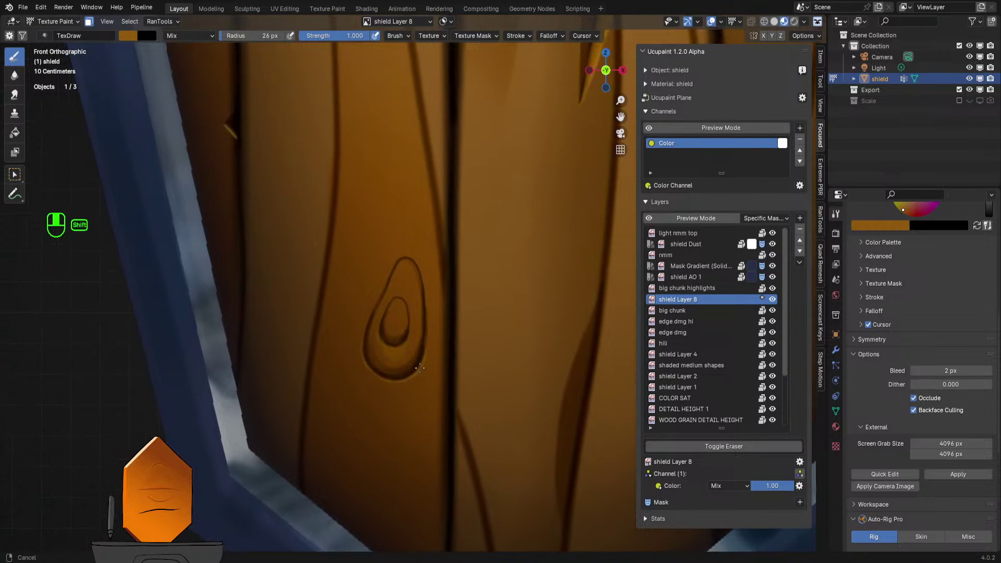
pyautogui.scroll(5, 446, 277)
pyautogui.press('s')
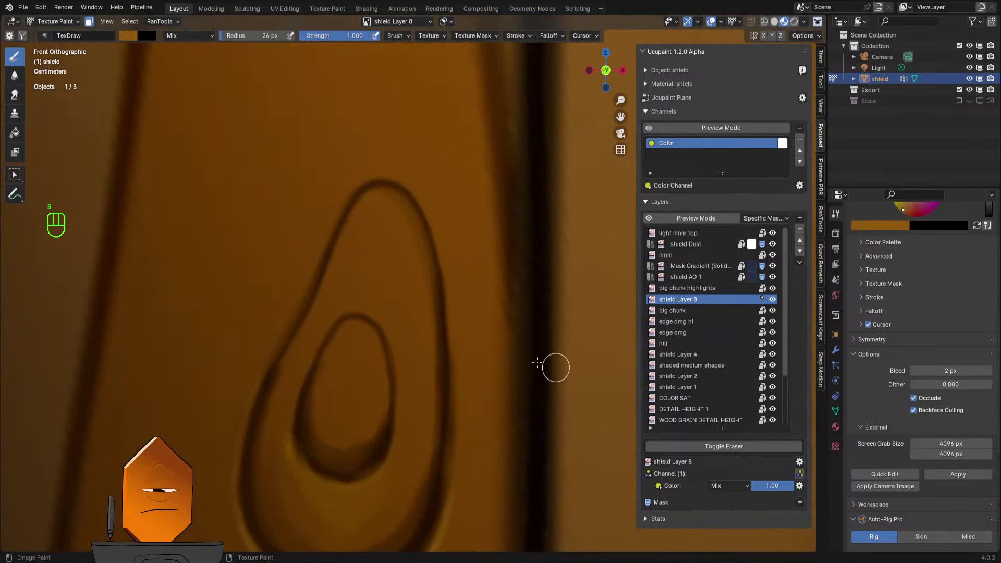
pyautogui.press('f')
pyautogui.click(390, 467)
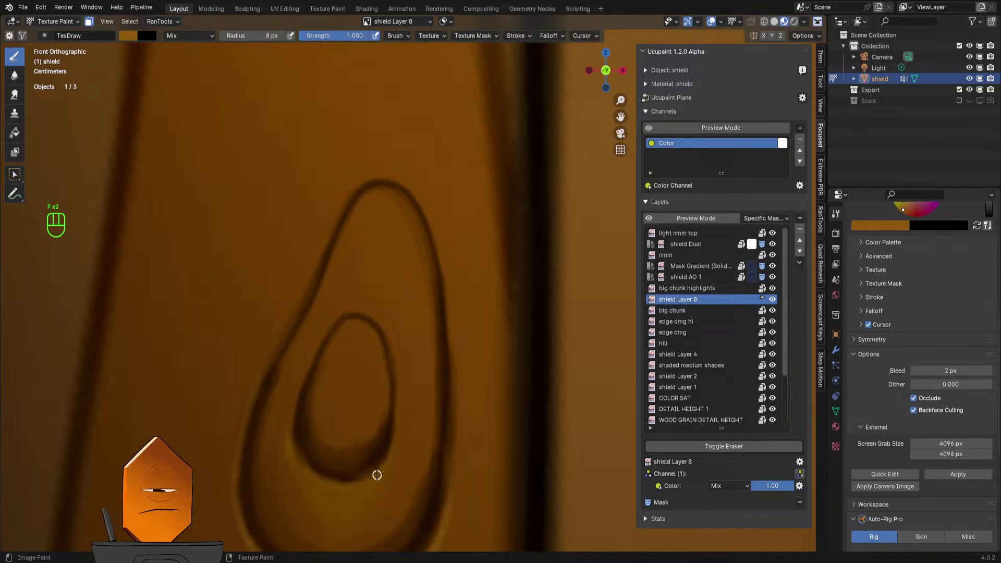
# - Set the brush radius to 5 px and paint a thin light edge inside the inner ring's top, undoing unwanted strokes
pyautogui.press('f')
pyautogui.click(339, 351)
pyautogui.press('f')
pyautogui.click(335, 333)
pyautogui.hotkey('ctrl', 'z')
pyautogui.press('f')
pyautogui.hotkey('ctrl', 'z')
pyautogui.press('f')
pyautogui.click(331, 354)
# - Sample the brown near the inner ring's top, brighten it to a light orange and set the brush radius to 6 px
pyautogui.press('s')
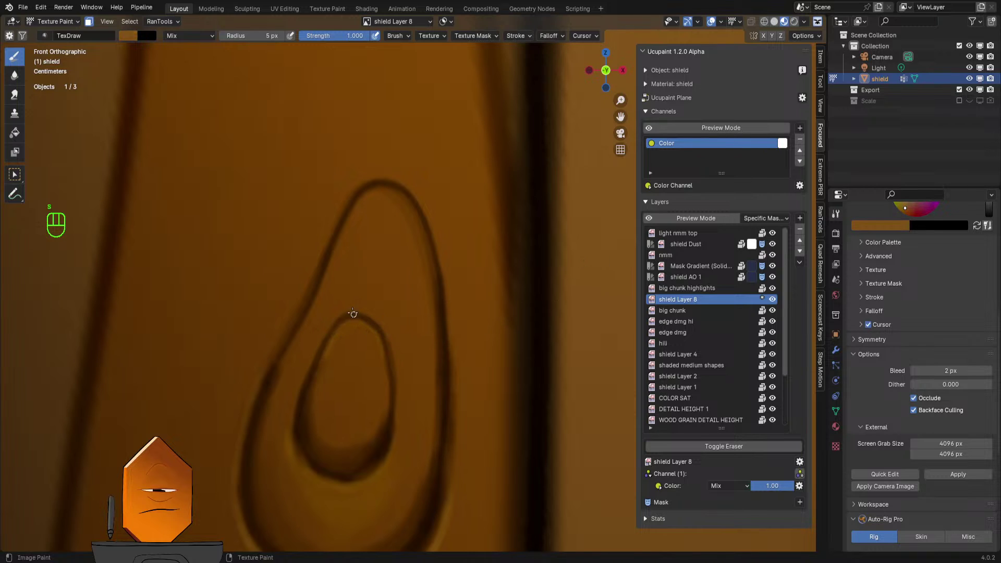
pyautogui.press('s')
pyautogui.click(883, 225)
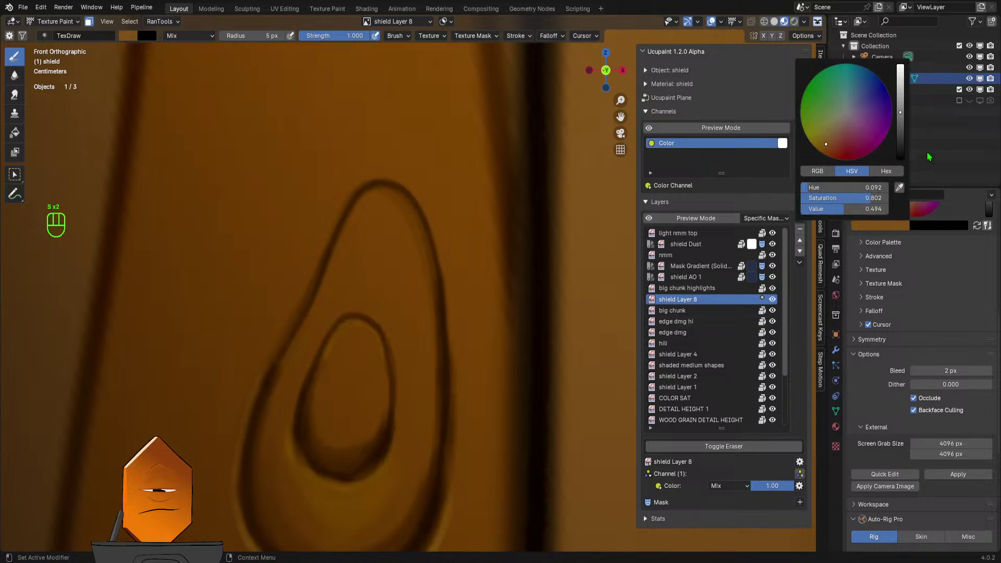
pyautogui.click(901, 88)
pyautogui.press('f')
pyautogui.click(331, 346)
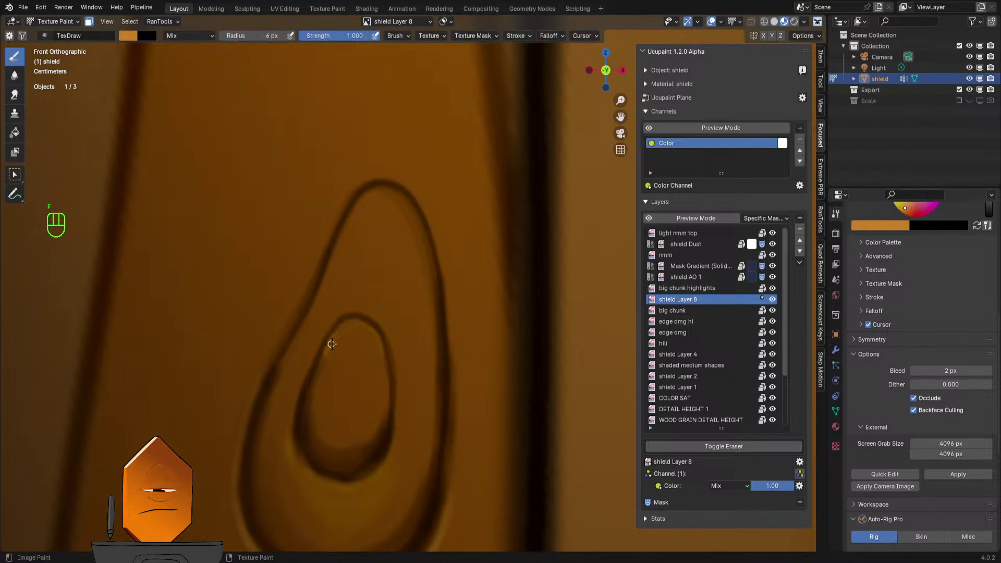
# - With an 8 px brush, highlight the inner ring's upper inside edge and the lower outside edges of both rings
pyautogui.press('f')
pyautogui.click(333, 344)
pyautogui.moveTo(324, 357); pyautogui.dragTo(340, 327)
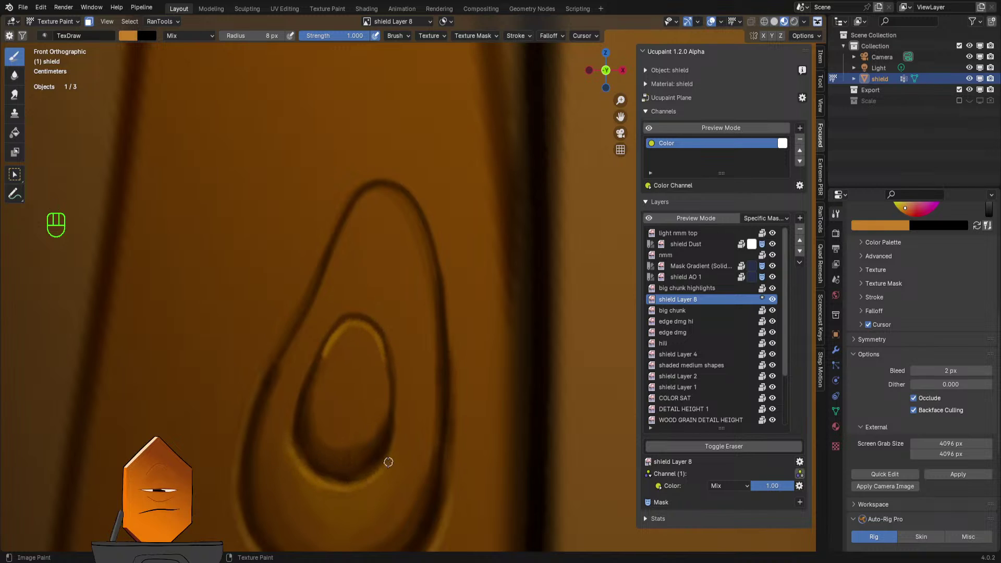
pyautogui.moveTo(388, 462); pyautogui.dragTo(383, 471)
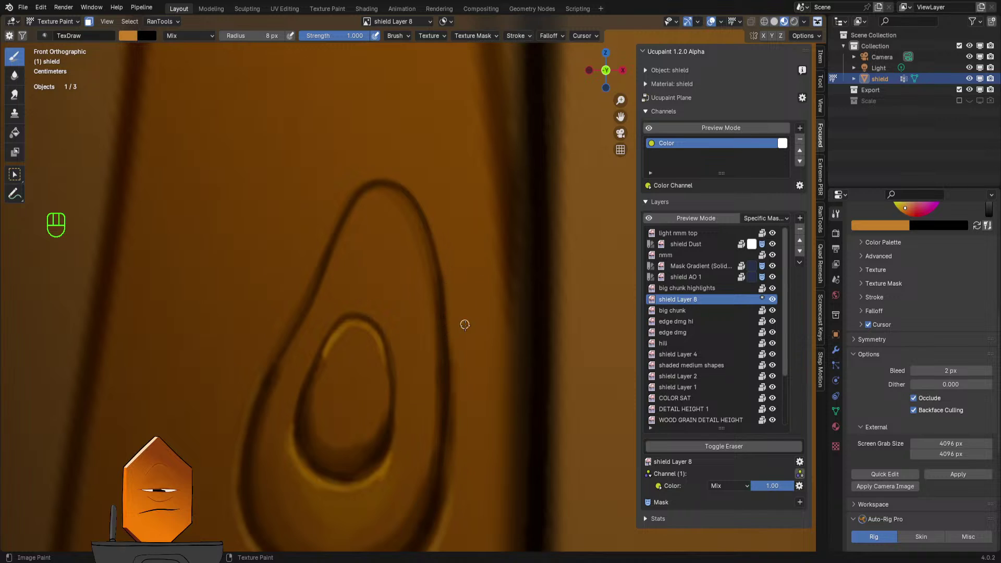
pyautogui.press('space')
pyautogui.press('space')
pyautogui.press('space')
pyautogui.press('space')
pyautogui.press('space')
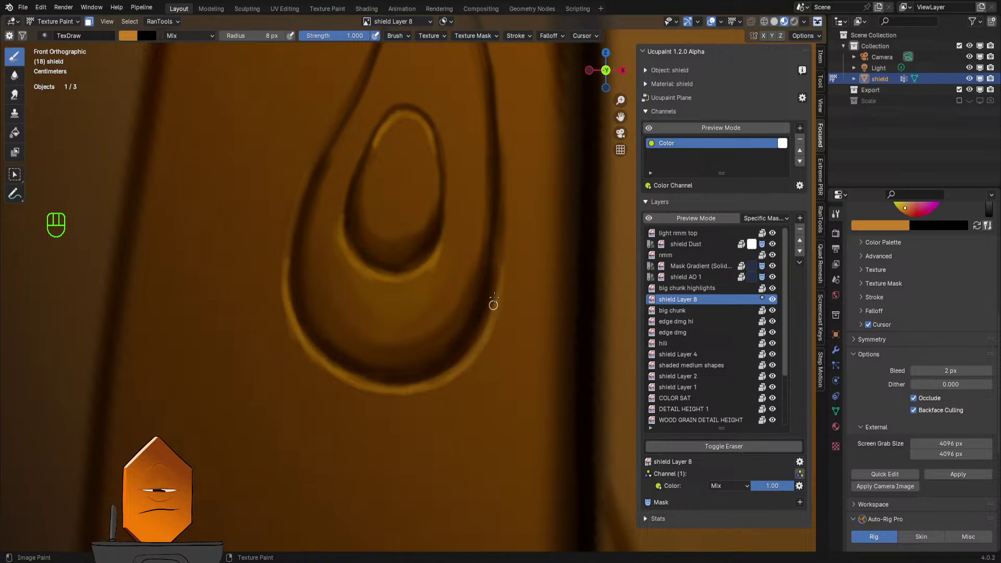
# - Soften the highlight along the inner ring's upper inside edge with the 8 px brush
pyautogui.scroll(3, 323, 228)
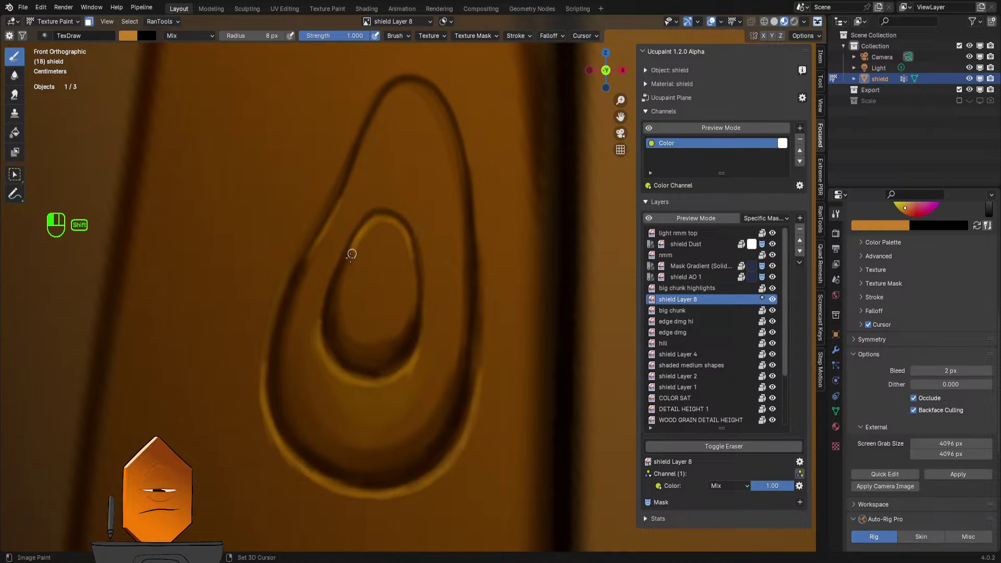
pyautogui.keyDown('shift'); pyautogui.moveTo(403, 242); pyautogui.dragTo(416, 271); pyautogui.keyUp('shift')
pyautogui.keyDown('shift'); pyautogui.moveTo(477, 161); pyautogui.dragTo(429, 277, button='middle'); pyautogui.keyUp('shift')
# - Sample the dark brown at the outer ring's top and shade inside its upper end with a 34 px brush
pyautogui.press('f')
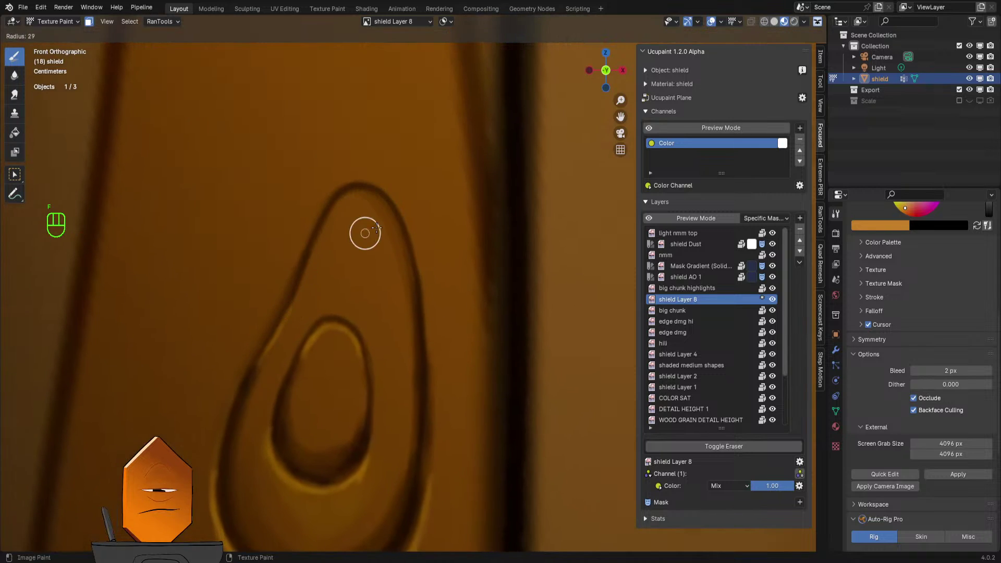
pyautogui.click(371, 194)
pyautogui.press('s')
pyautogui.click(366, 187)
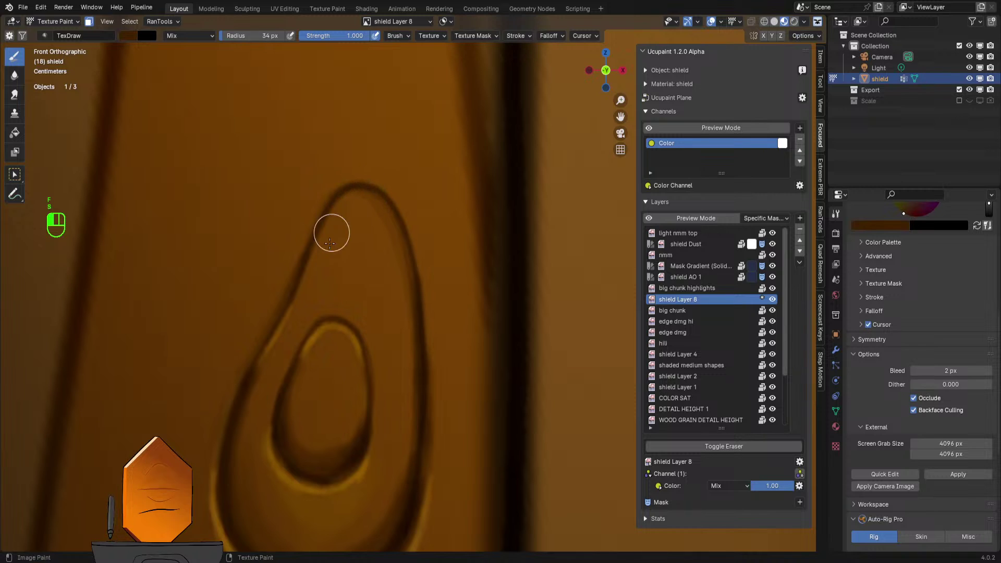
pyautogui.hotkey('ctrl', 'z')
pyautogui.moveTo(308, 282)
pyautogui.mouseDown()
pyautogui.moveTo(327, 237)
pyautogui.moveTo(378, 223)
pyautogui.moveTo(403, 261)
pyautogui.mouseUp()
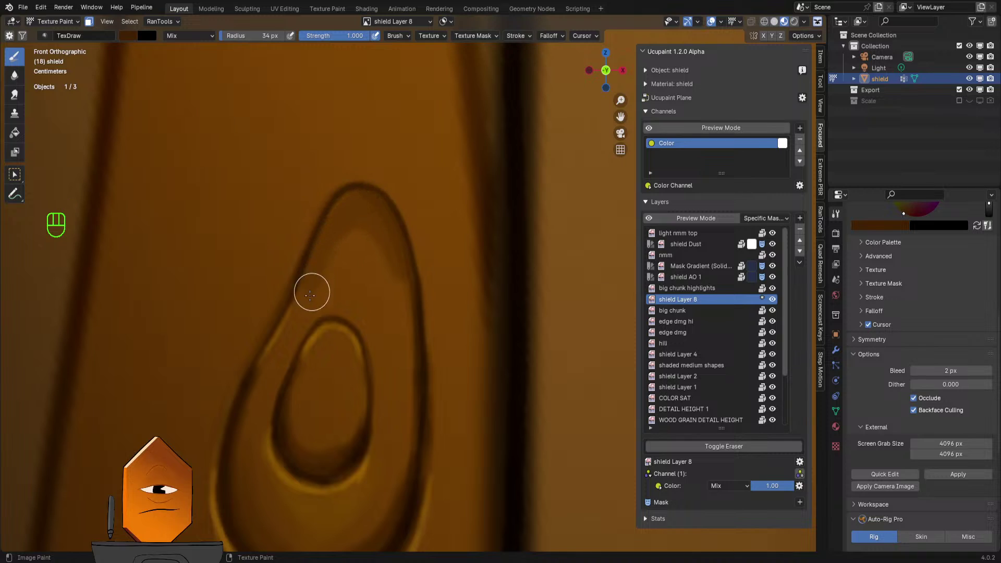
# - Extend and blend the shading inside the outer ring's top, using brush radii of 26, 16 and 22 px
pyautogui.press('f')
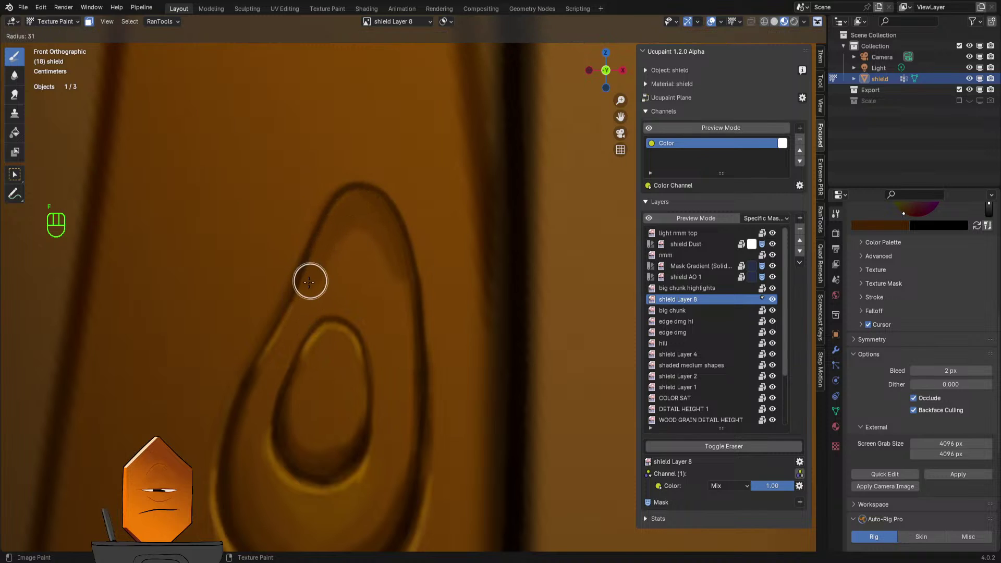
pyautogui.click(311, 280)
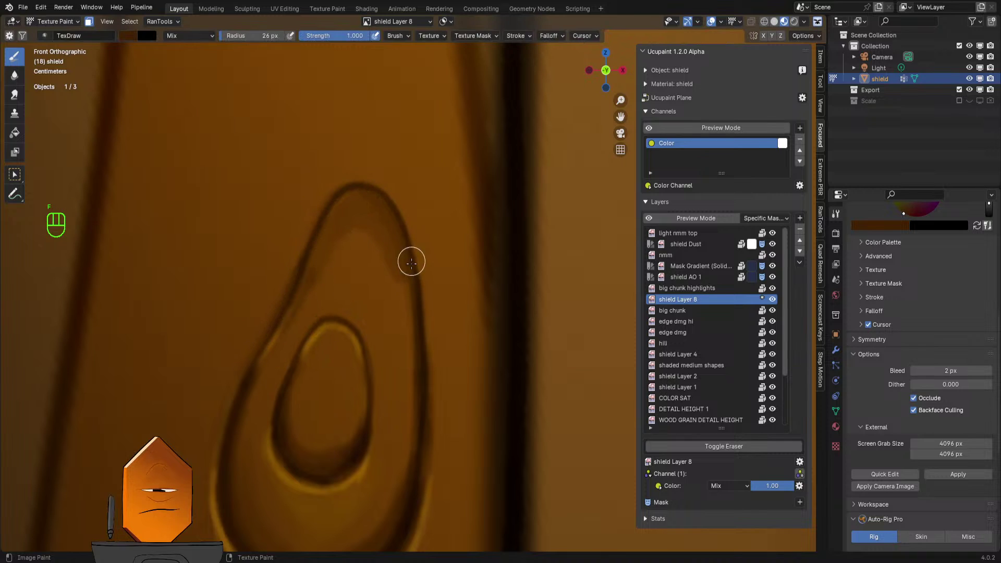
pyautogui.moveTo(332, 235)
pyautogui.keyDown('shift'); pyautogui.mouseDown()
pyautogui.moveTo(298, 309)
pyautogui.moveTo(371, 206)
pyautogui.moveTo(410, 282)
pyautogui.moveTo(378, 205)
pyautogui.moveTo(345, 205)
pyautogui.moveTo(336, 219)
pyautogui.mouseUp(); pyautogui.keyUp('shift')
pyautogui.press('f')
pyautogui.click(280, 319)
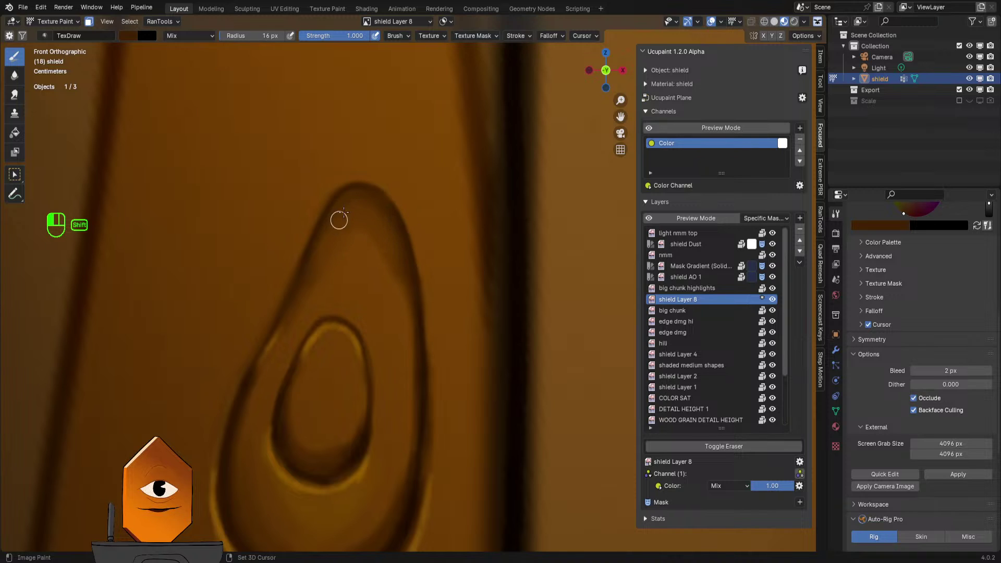
pyautogui.press('f')
pyautogui.click(403, 305)
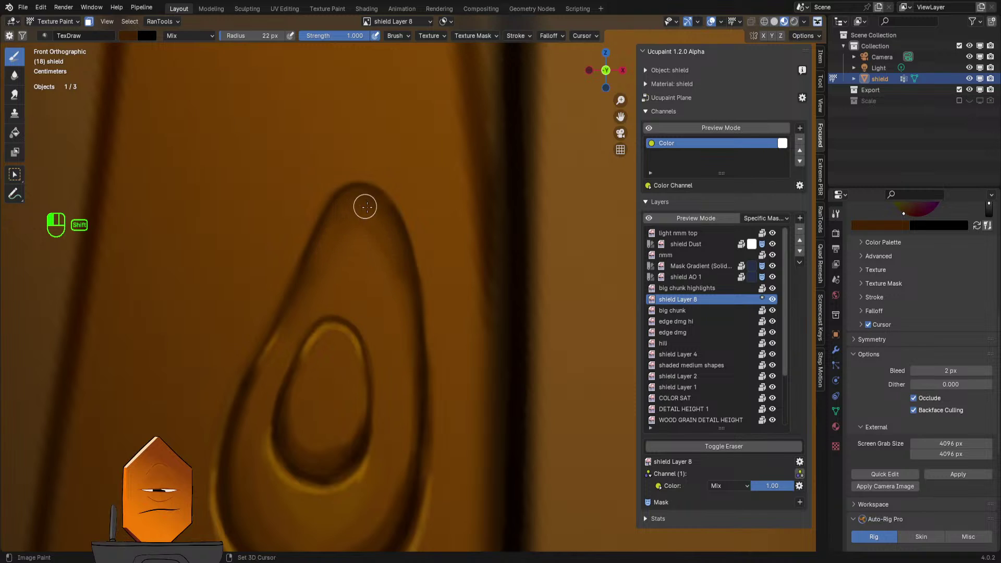
# - Resample a dark brown, undo the last two strokes and darken the outer ring's upper inside edge with a 12 px brush
pyautogui.press('s')
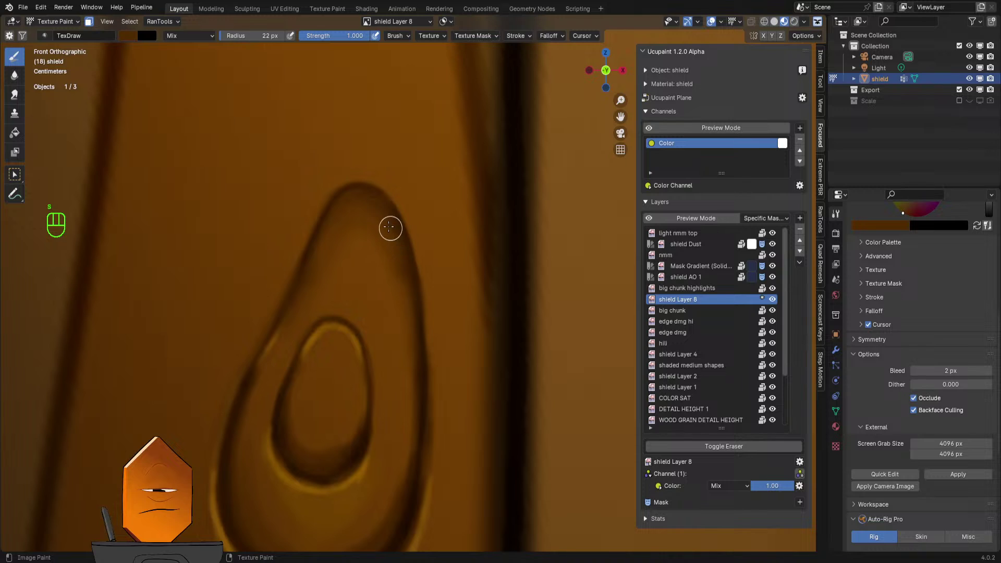
pyautogui.hotkey('ctrl', 'z')
pyautogui.hotkey('ctrl', 'z')
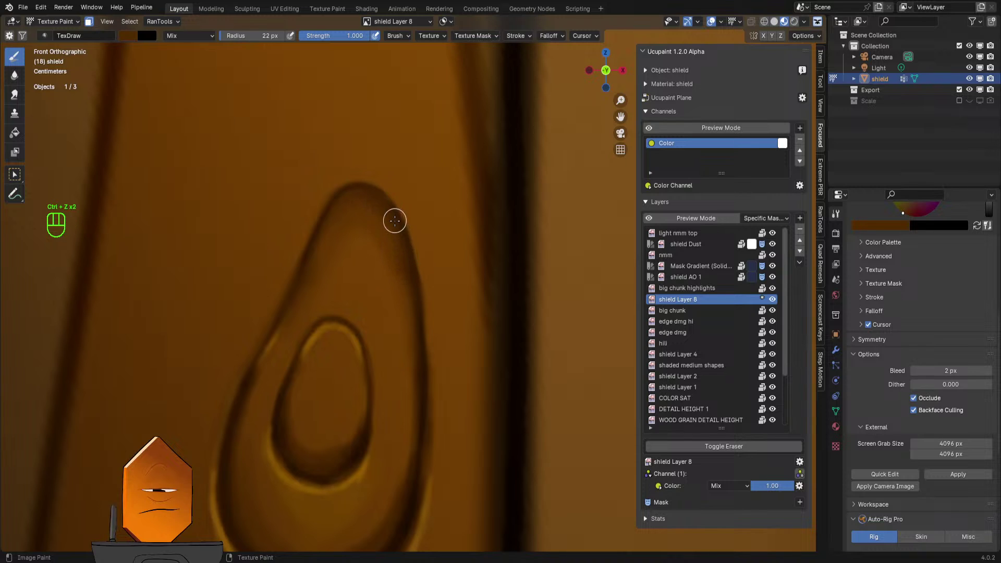
pyautogui.press('f')
pyautogui.press('f')
pyautogui.click(397, 228)
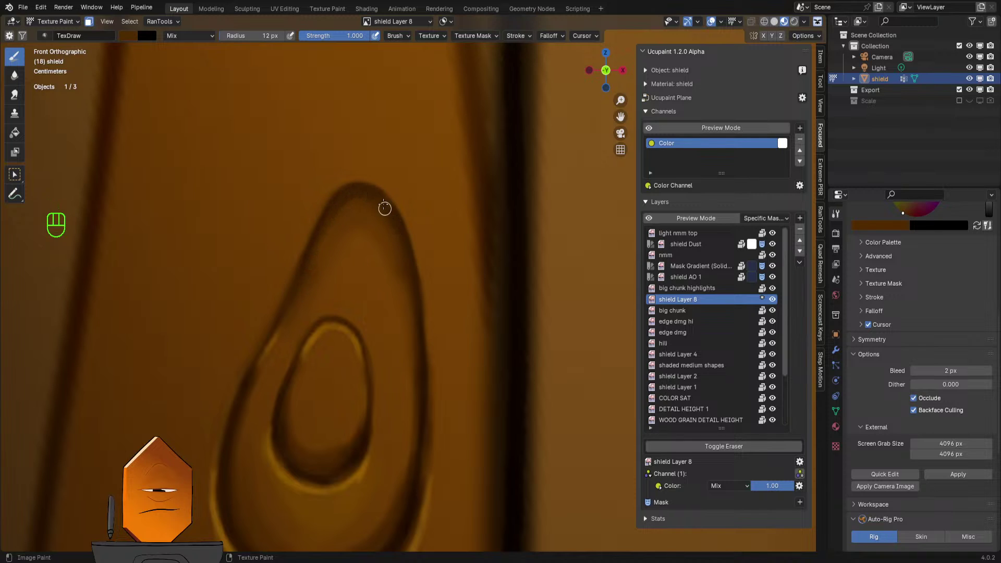
# - Refine the dark shading inside the outer ring's top and left side, using brush radii of 27 and 6 px
pyautogui.press('f')
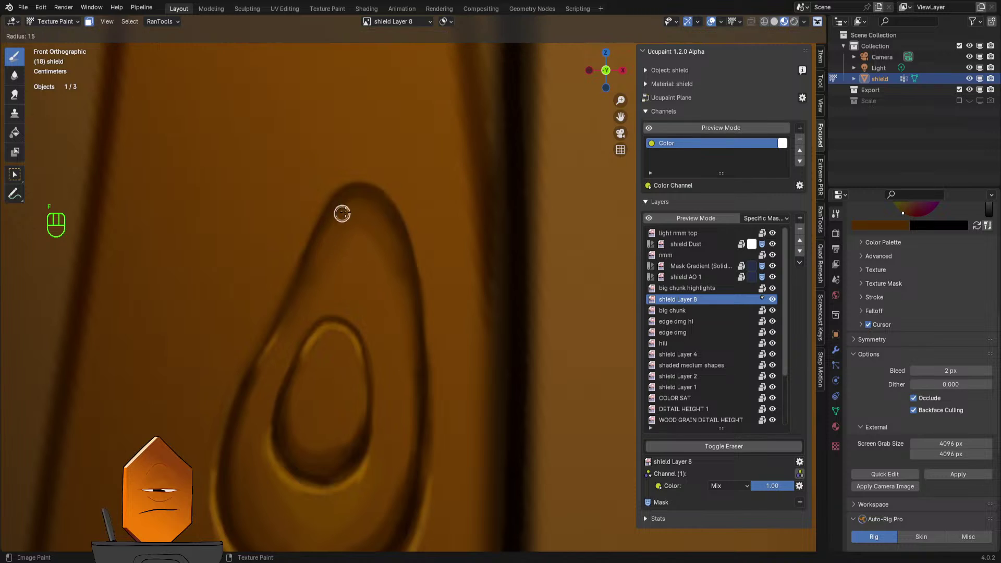
pyautogui.click(336, 223)
pyautogui.press('f')
pyautogui.click(349, 215)
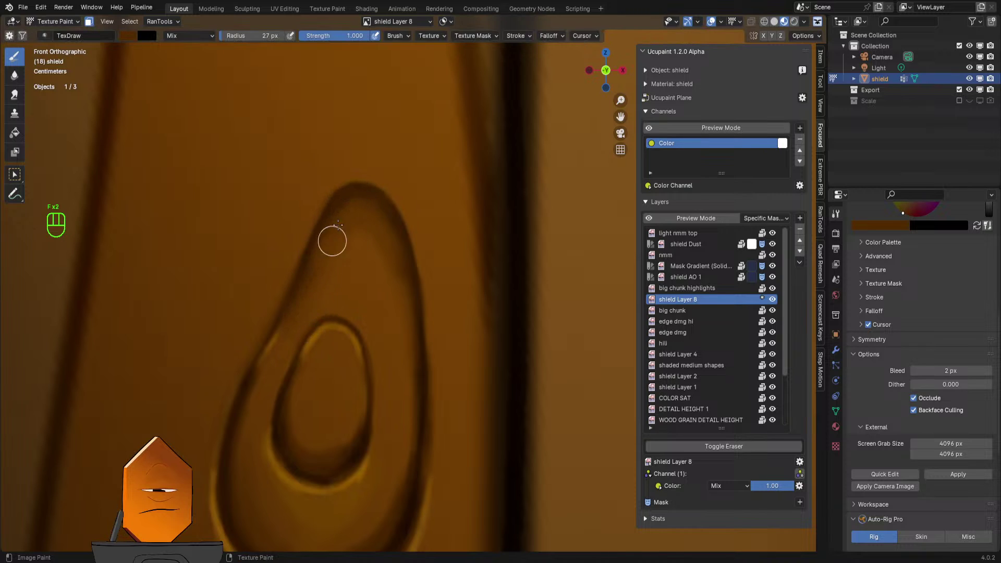
pyautogui.press('f')
pyautogui.click(346, 202)
pyautogui.press('f')
pyautogui.click(300, 276)
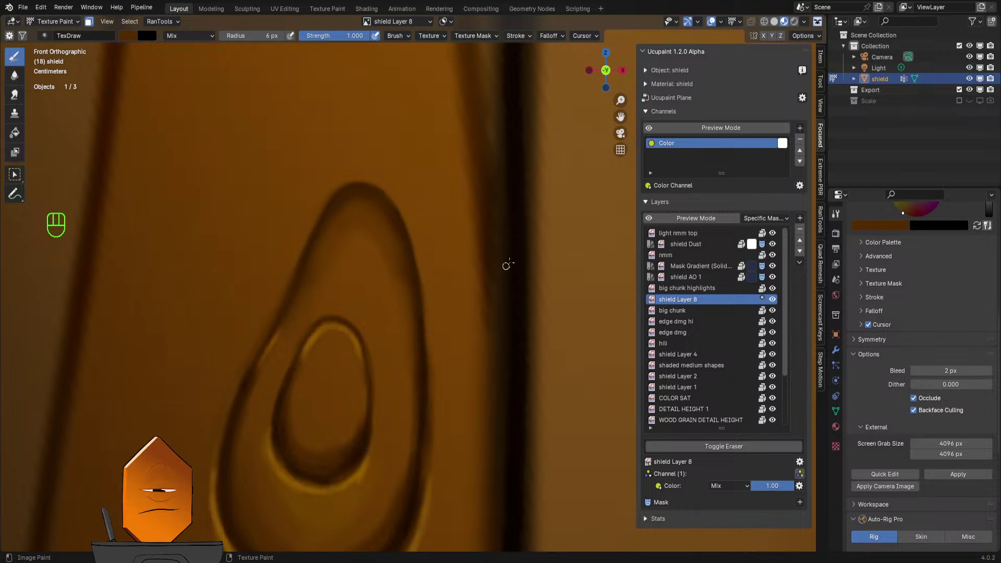
# - Try a color opacity of 0.76 on shield Layer 8 while checking the knot against the whole shield
pyautogui.scroll(-10, 506, 266)
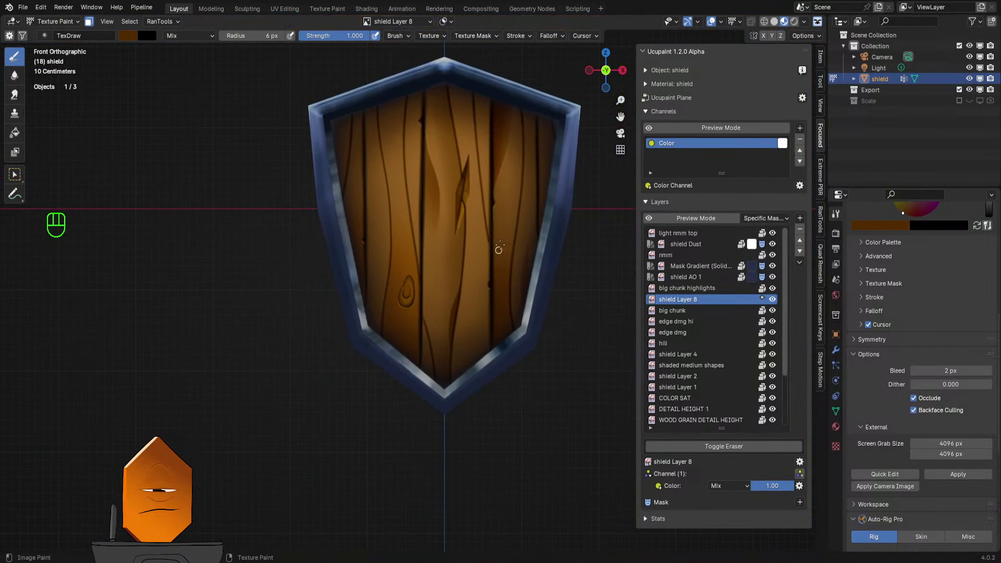
pyautogui.keyDown('shift'); pyautogui.moveTo(479, 264); pyautogui.dragTo(445, 274, button='middle'); pyautogui.keyUp('shift')
pyautogui.keyDown('shift'); pyautogui.moveTo(446, 274); pyautogui.dragTo(426, 258, button='middle'); pyautogui.keyUp('shift')
pyautogui.keyDown('shift'); pyautogui.moveTo(444, 312); pyautogui.dragTo(457, 297, button='middle'); pyautogui.keyUp('shift')
pyautogui.keyDown('ctrl'); pyautogui.moveTo(462, 333); pyautogui.dragTo(464, 311, button='middle'); pyautogui.keyUp('ctrl')
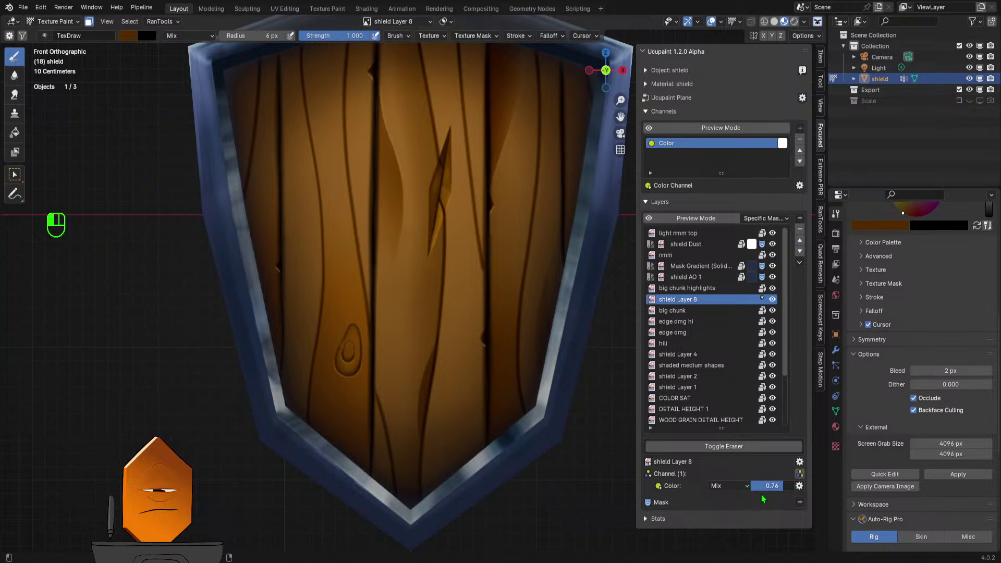
pyautogui.keyDown('ctrl'); pyautogui.moveTo(405, 426); pyautogui.dragTo(443, 230, button='middle'); pyautogui.keyUp('ctrl')
pyautogui.keyDown('shift'); pyautogui.moveTo(454, 247); pyautogui.dragTo(396, 230, button='middle'); pyautogui.keyUp('shift')
pyautogui.keyDown('ctrl'); pyautogui.moveTo(398, 292); pyautogui.dragTo(403, 240, button='middle'); pyautogui.keyUp('ctrl')
# - Set the brush radius to 17 px and restore shield Layer 8's color opacity to 1.00
pyautogui.press('f')
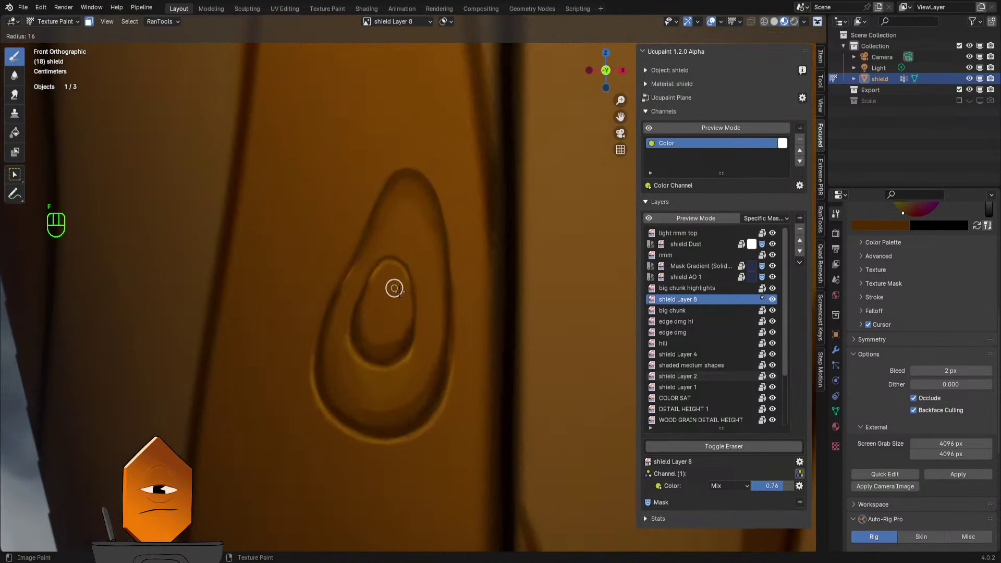
pyautogui.click(405, 289)
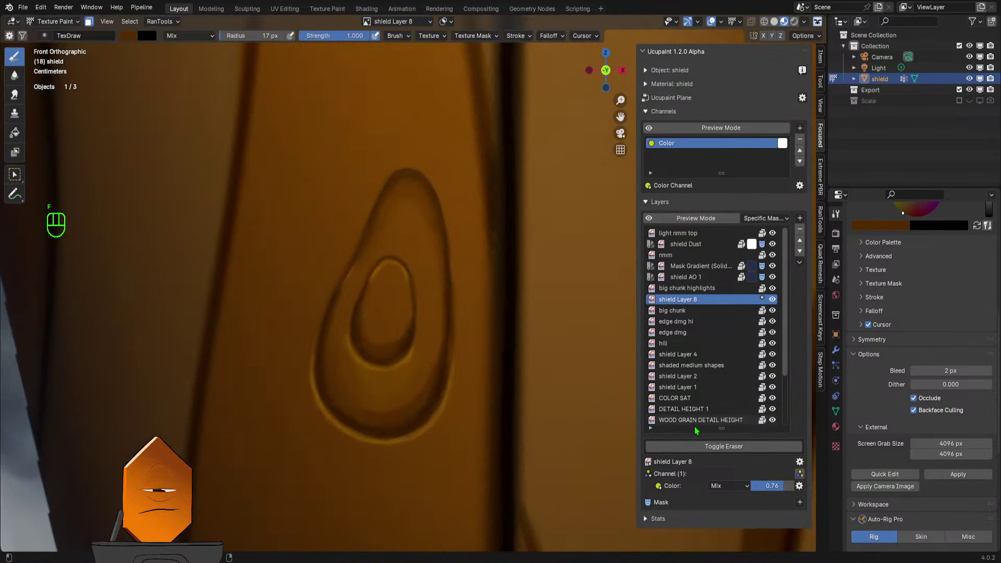
pyautogui.moveTo(777, 486); pyautogui.dragTo(798, 486)
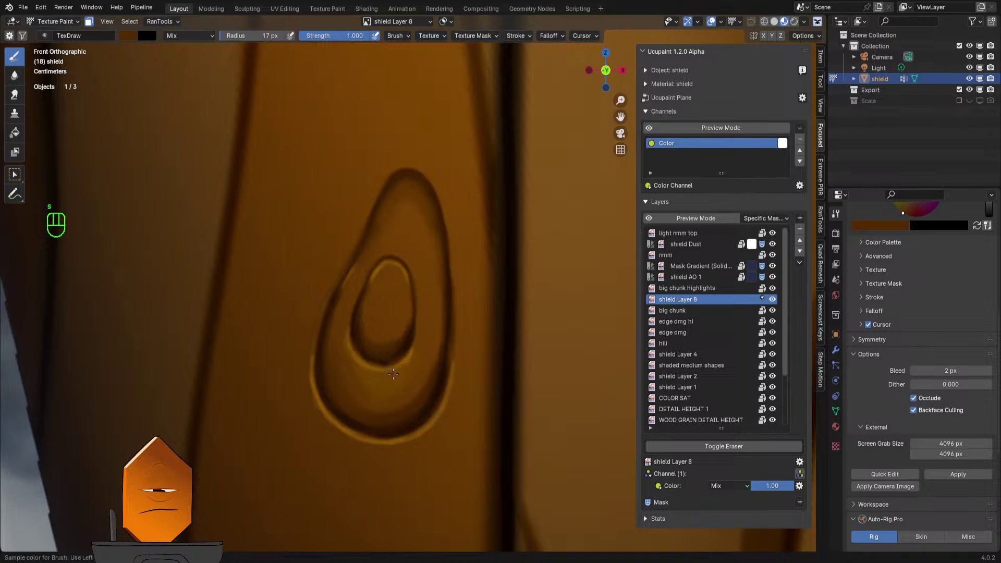
# - Sample the brown below the inner ring, undo the recent test strokes and brighten the brush color to orange
pyautogui.press('s')
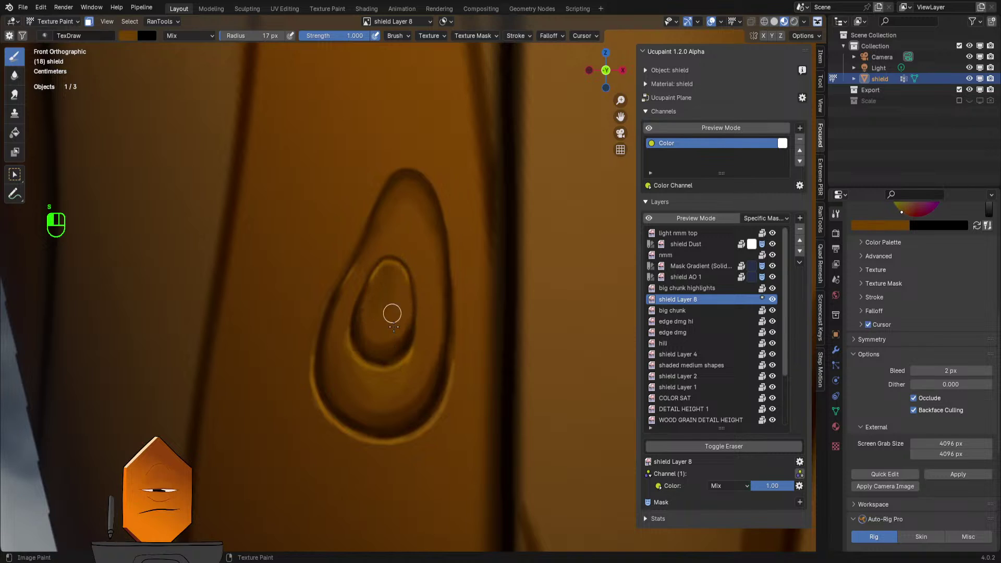
pyautogui.hotkey('ctrl', 'z')
pyautogui.hotkey('ctrl', 'z')
pyautogui.hotkey('ctrl', 'z')
pyautogui.hotkey('ctrl', 'z')
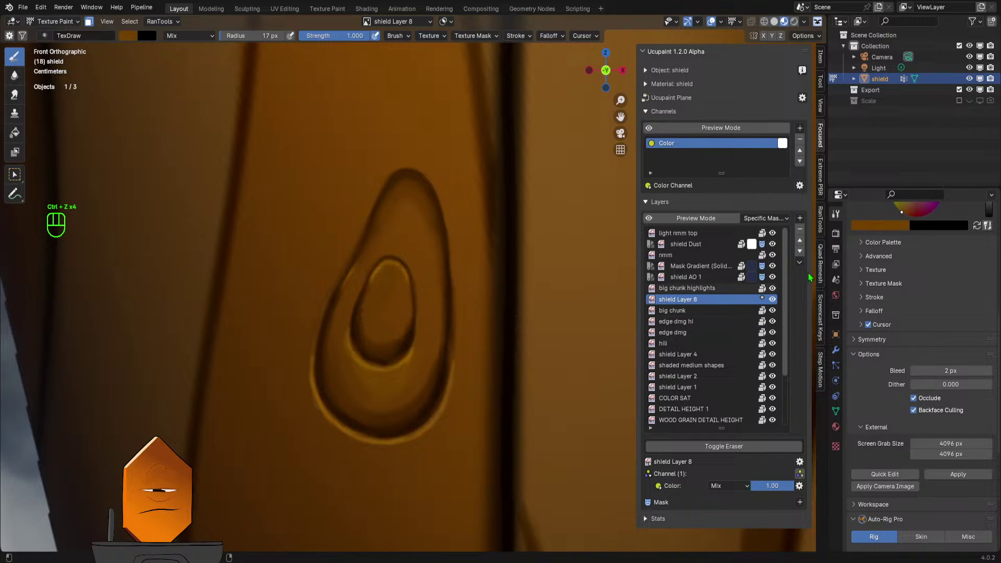
pyautogui.click(861, 226)
pyautogui.click(902, 89)
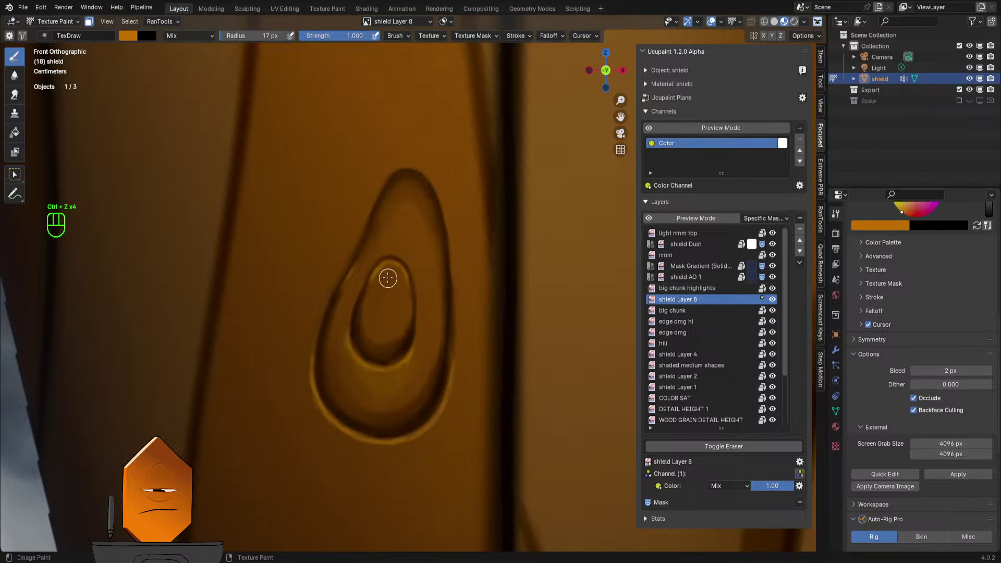
# - Undo the full-strength test strokes, lower the brush strength to 0.309 and paint a soft orange glow inside the inner ring
pyautogui.moveTo(378, 280); pyautogui.dragTo(380, 313)
pyautogui.hotkey('ctrl', 'z')
pyautogui.hotkey('ctrl', 'z')
pyautogui.hotkey('shift', 'f')
pyautogui.click(355, 297)
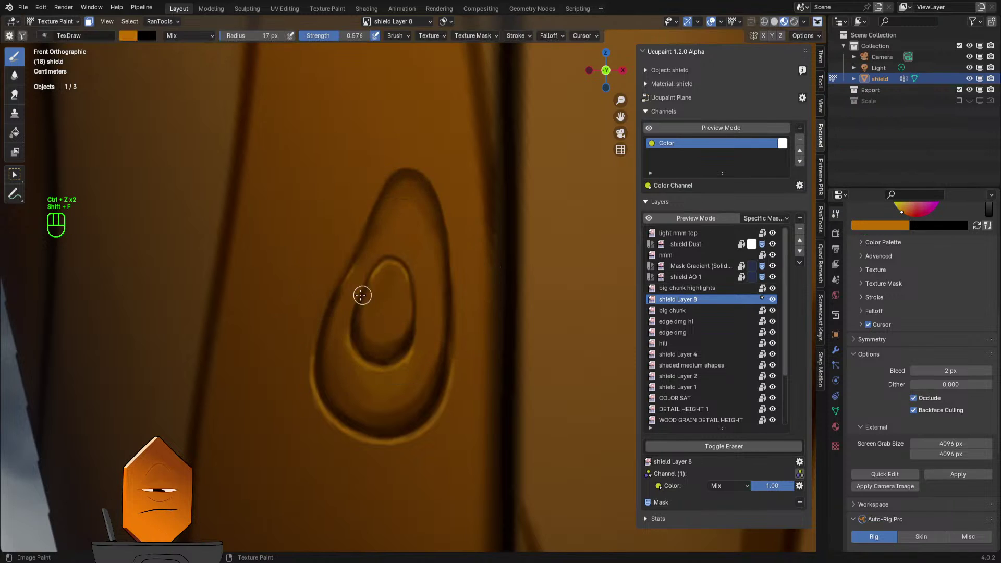
pyautogui.hotkey('shift', 'f')
pyautogui.click(382, 292)
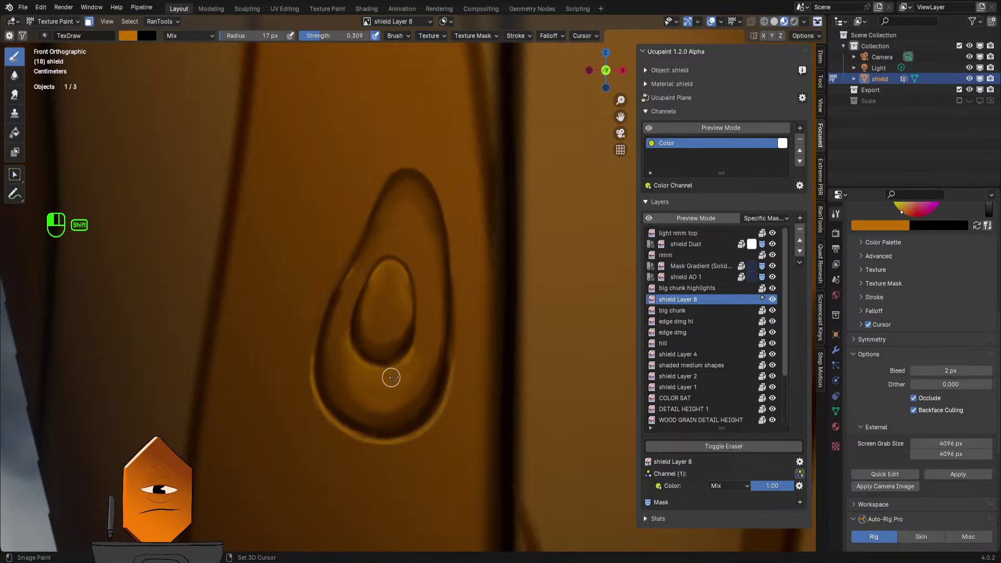
# - Blend the glow below the inner ring with a 46 px brush and undo the last blending stroke
pyautogui.moveTo(341, 342)
pyautogui.keyDown('shift'); pyautogui.mouseDown()
pyautogui.moveTo(347, 370)
pyautogui.moveTo(357, 346)
pyautogui.mouseUp(); pyautogui.keyUp('shift')
pyautogui.press('f')
pyautogui.click(378, 392)
pyautogui.moveTo(405, 391)
pyautogui.keyDown('shift'); pyautogui.mouseDown()
pyautogui.moveTo(415, 382)
pyautogui.moveTo(376, 391)
pyautogui.moveTo(346, 353)
pyautogui.moveTo(392, 402)
pyautogui.mouseUp(); pyautogui.keyUp('shift')
pyautogui.moveTo(392, 296)
pyautogui.keyDown('shift'); pyautogui.mouseDown()
pyautogui.moveTo(405, 371)
pyautogui.moveTo(367, 258)
pyautogui.moveTo(342, 393)
pyautogui.moveTo(360, 409)
pyautogui.mouseUp(); pyautogui.keyUp('shift')
pyautogui.hotkey('ctrl', 'z')
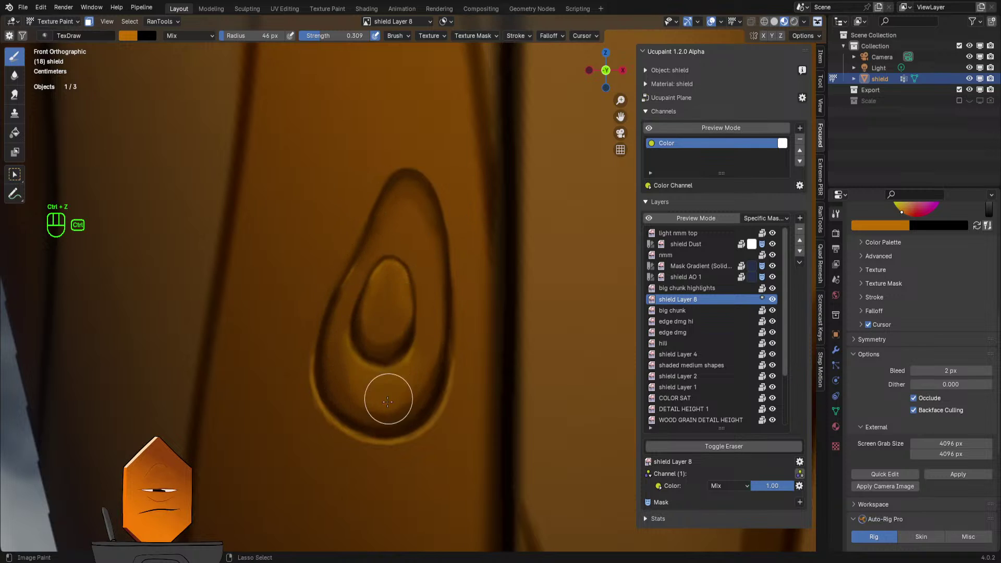
# - Touch up and soften the outer ring's edge highlights with brush radii of 7, 18 and 9 px
pyautogui.press('f')
pyautogui.click(368, 285)
pyautogui.press('f')
pyautogui.click(351, 293)
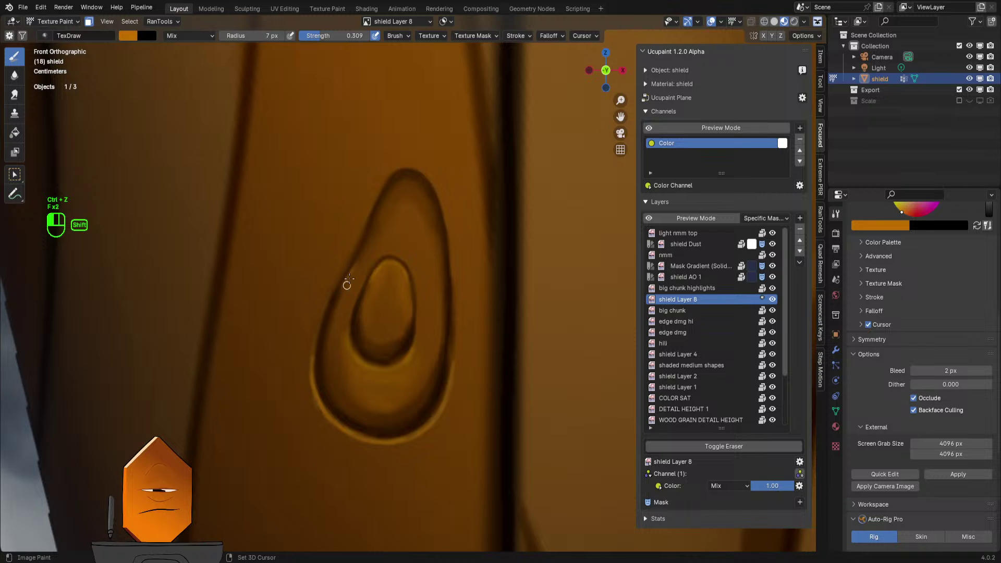
pyautogui.keyDown('ctrl'); pyautogui.moveTo(384, 298); pyautogui.dragTo(432, 226, button='middle'); pyautogui.keyUp('ctrl')
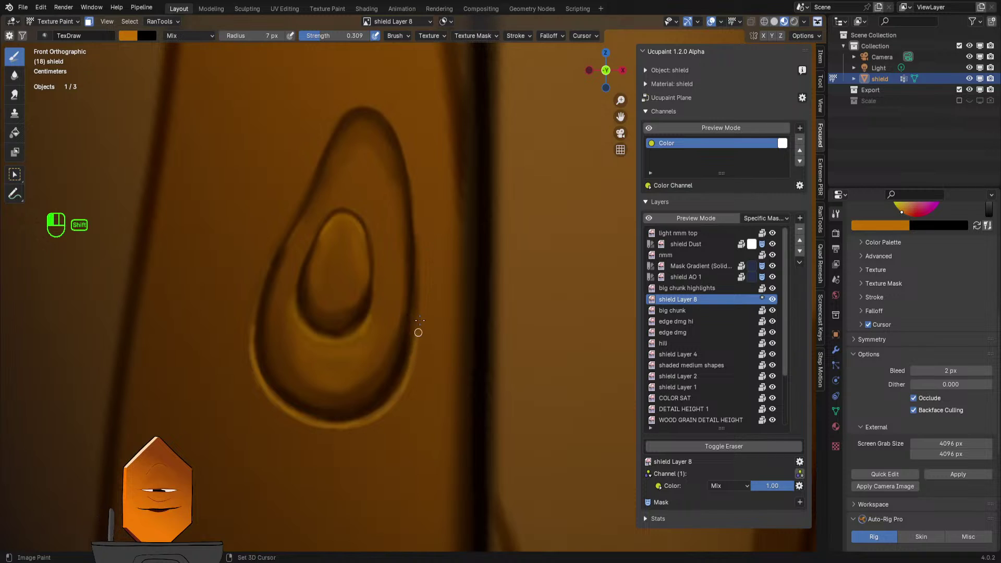
pyautogui.keyDown('shift'); pyautogui.moveTo(412, 364); pyautogui.dragTo(406, 364); pyautogui.keyUp('shift')
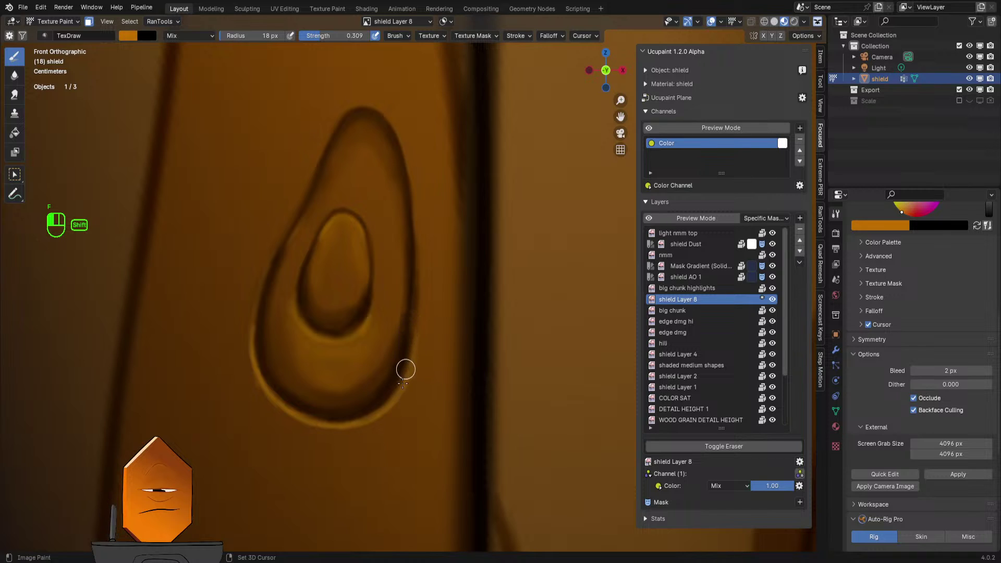
pyautogui.press('f')
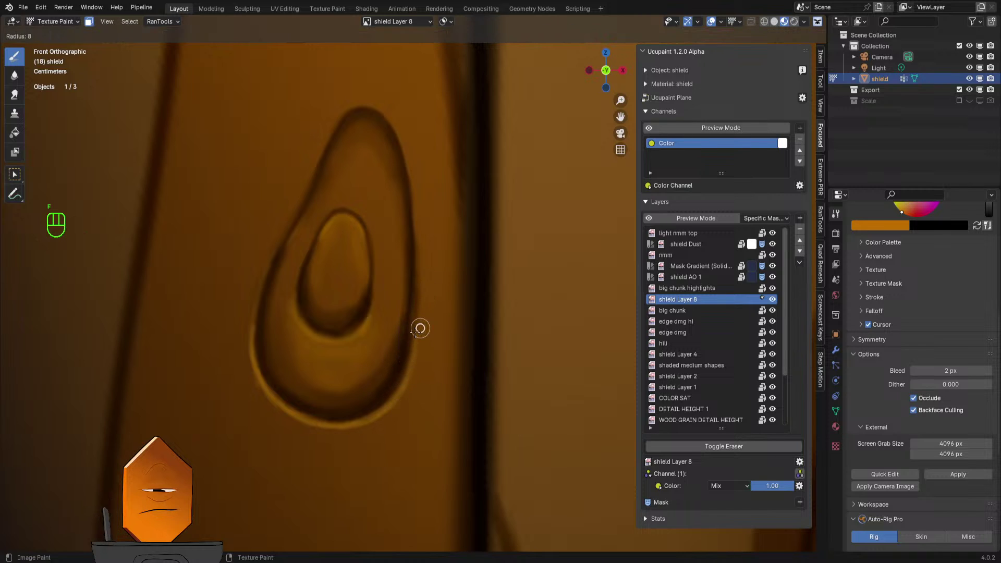
pyautogui.click(418, 328)
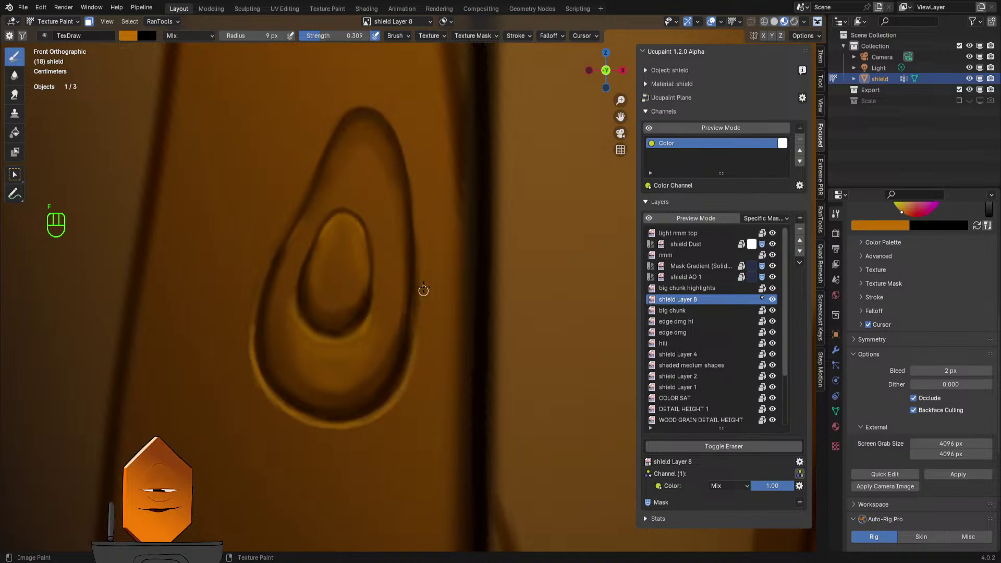
# - Sample the brown near the outer ring, darken its lower right edge with the 9 px brush and undo the last two strokes
pyautogui.press('s')
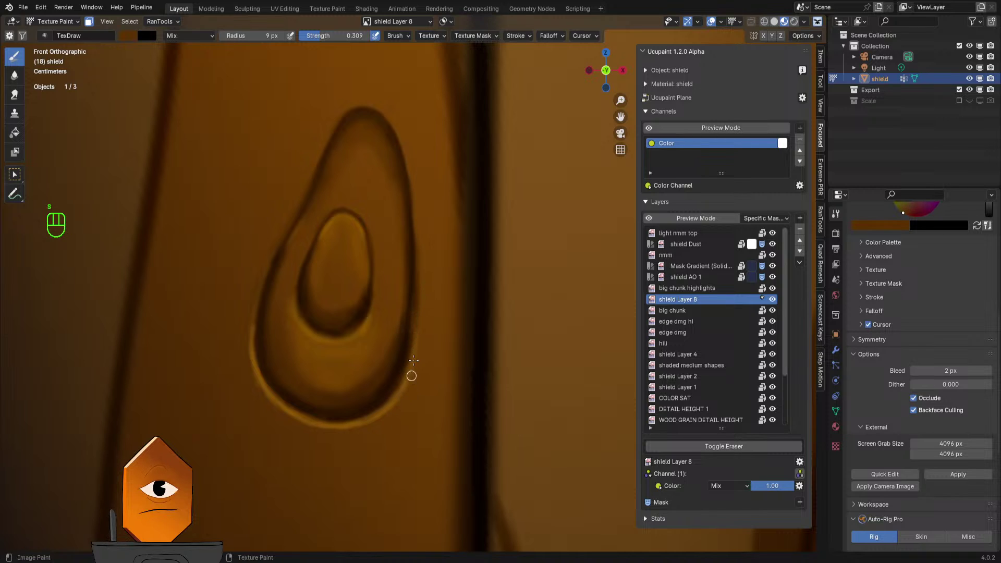
pyautogui.moveTo(416, 345); pyautogui.dragTo(408, 368)
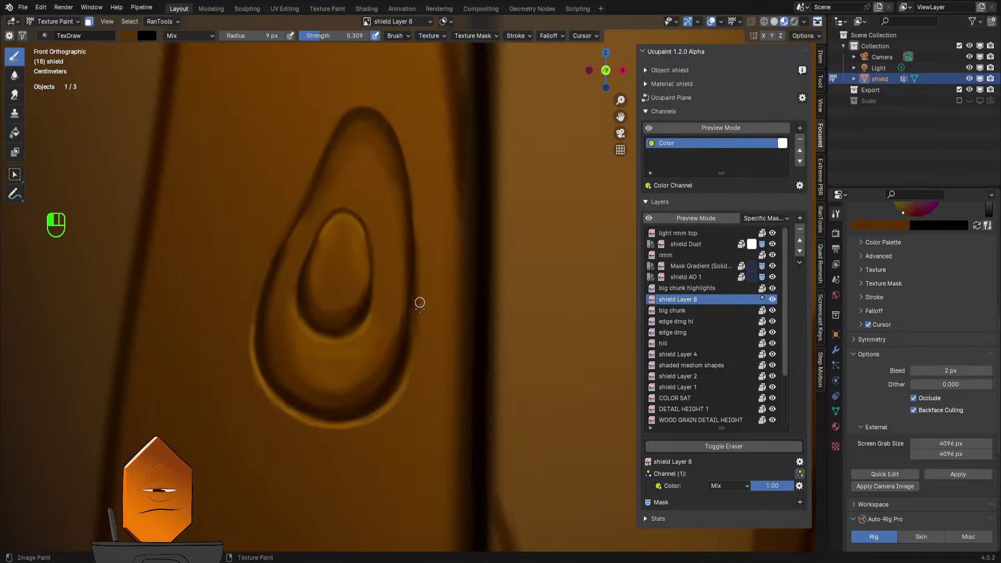
pyautogui.moveTo(420, 303); pyautogui.dragTo(406, 381)
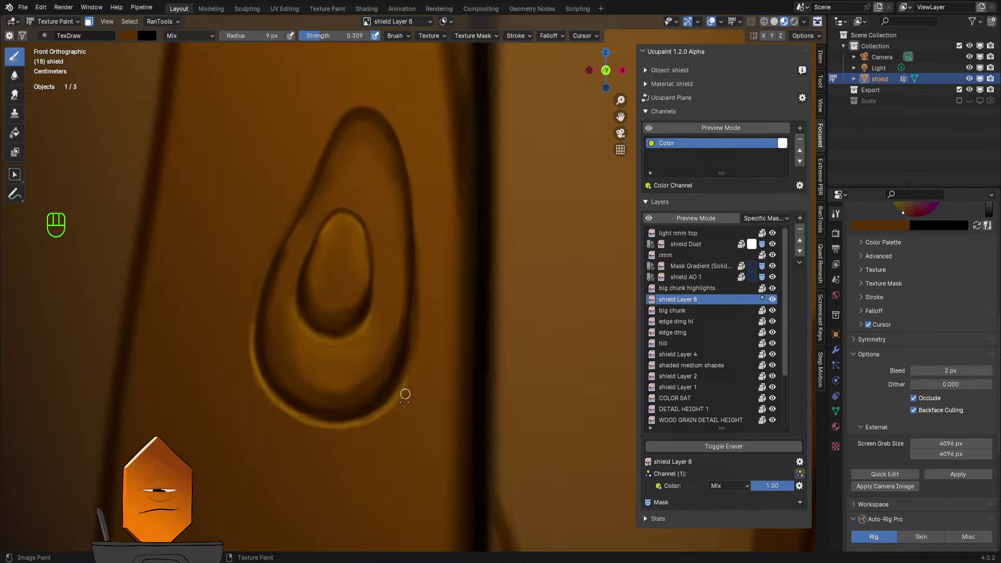
pyautogui.scroll(-5, 435, 339)
pyautogui.scroll(5, 429, 312)
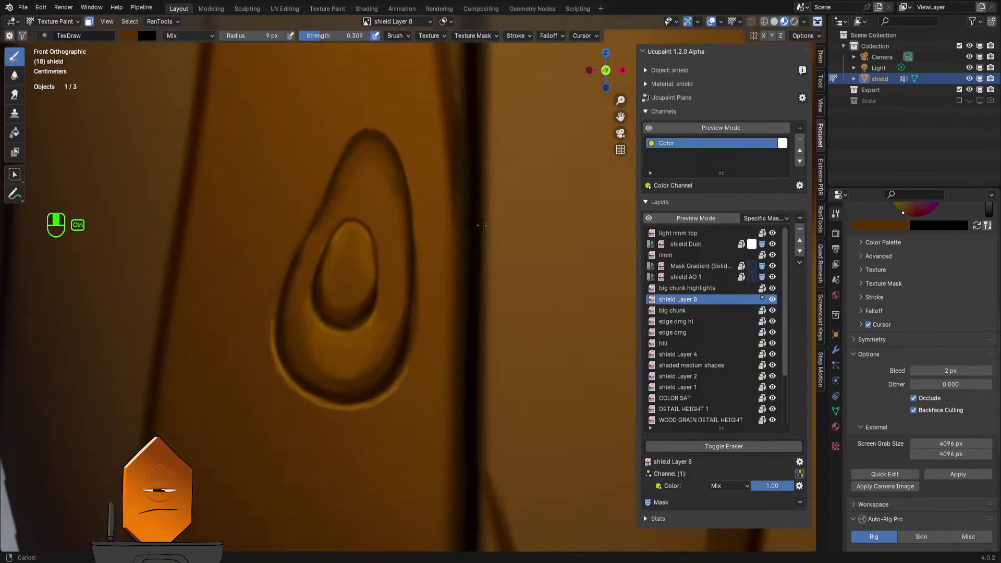
pyautogui.press('s')
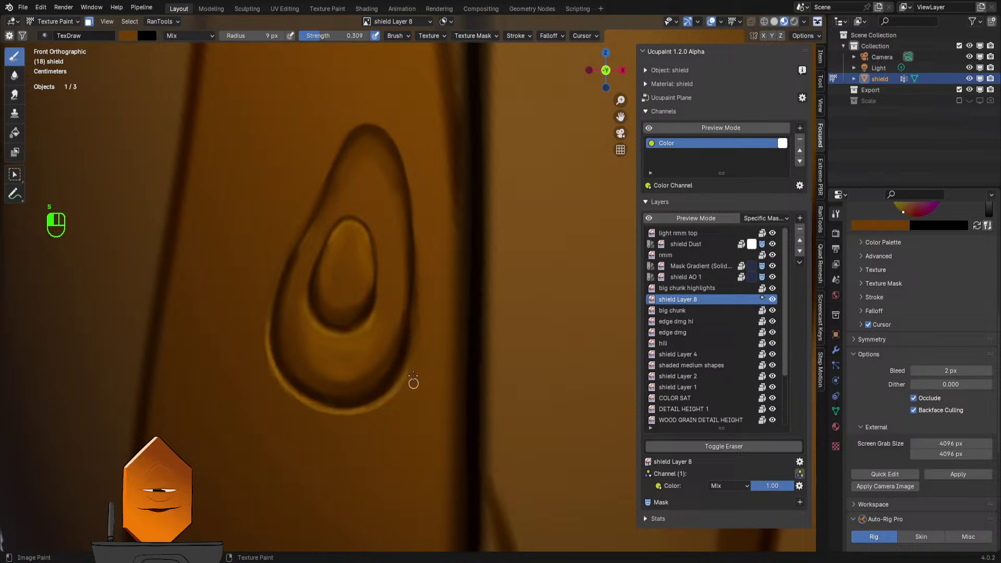
pyautogui.hotkey('ctrl', 'z')
pyautogui.hotkey('ctrl', 'z')
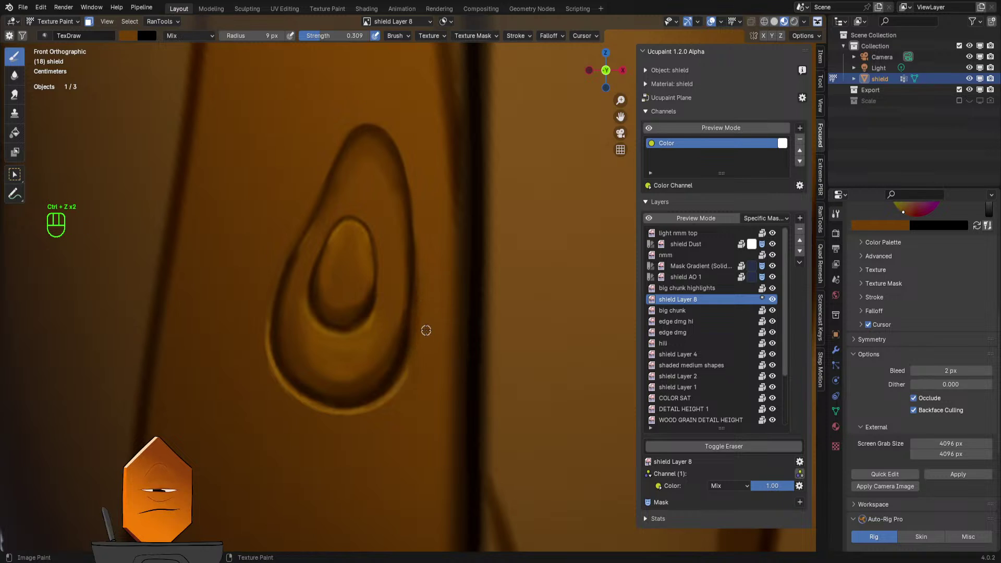
# - Enable the eraser with a 16 px radius and 0.982 strength, and clean up the paint around the outer ring's edge
pyautogui.press('f')
pyautogui.click(436, 327)
pyautogui.press('q')
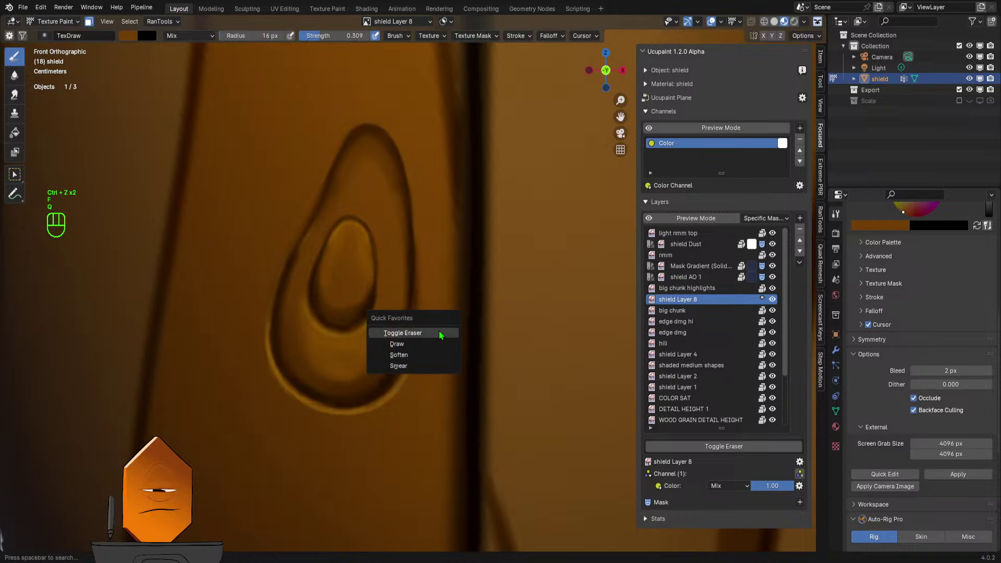
pyautogui.click(440, 332)
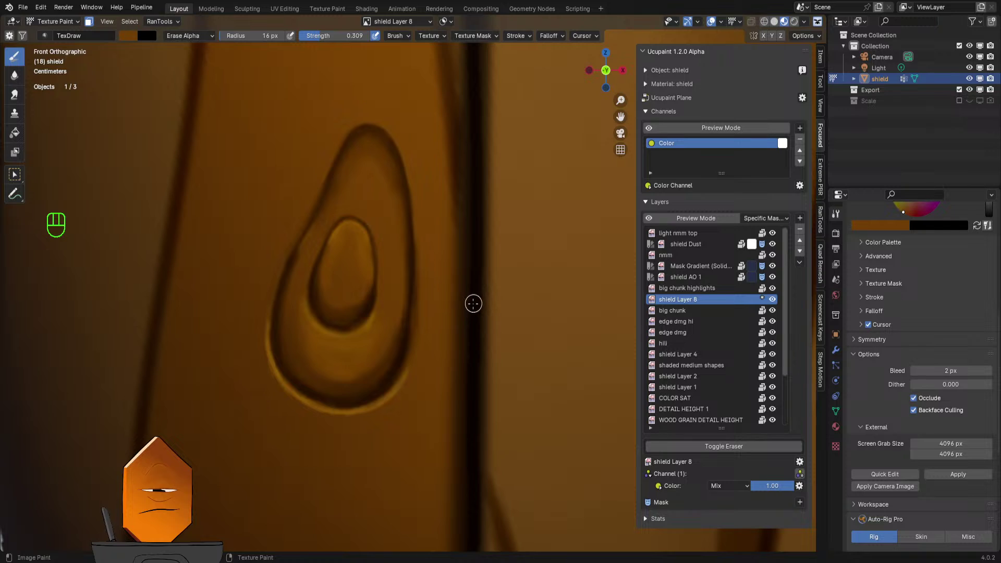
pyautogui.hotkey('shift', 'f')
pyautogui.click(532, 321)
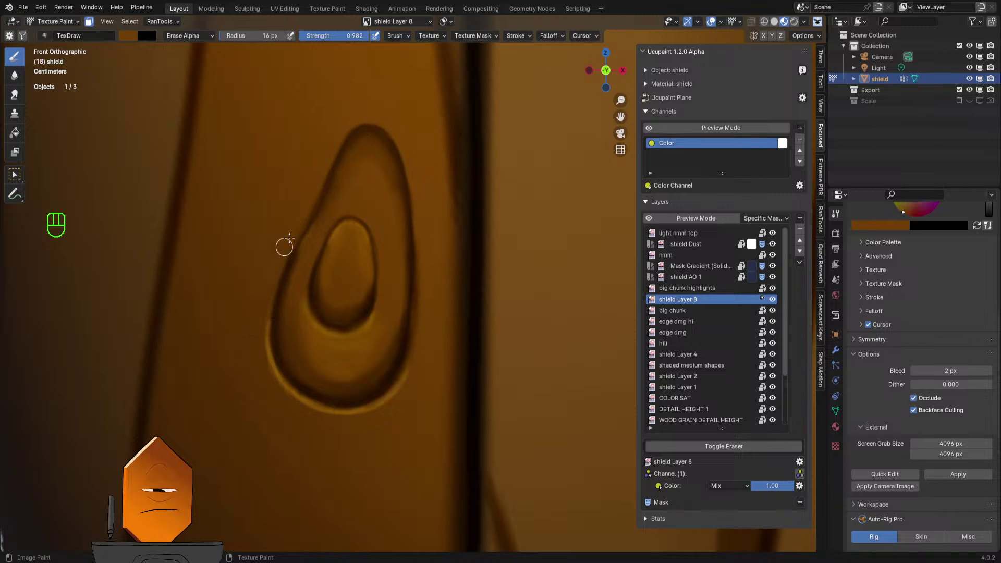
pyautogui.press('shift')
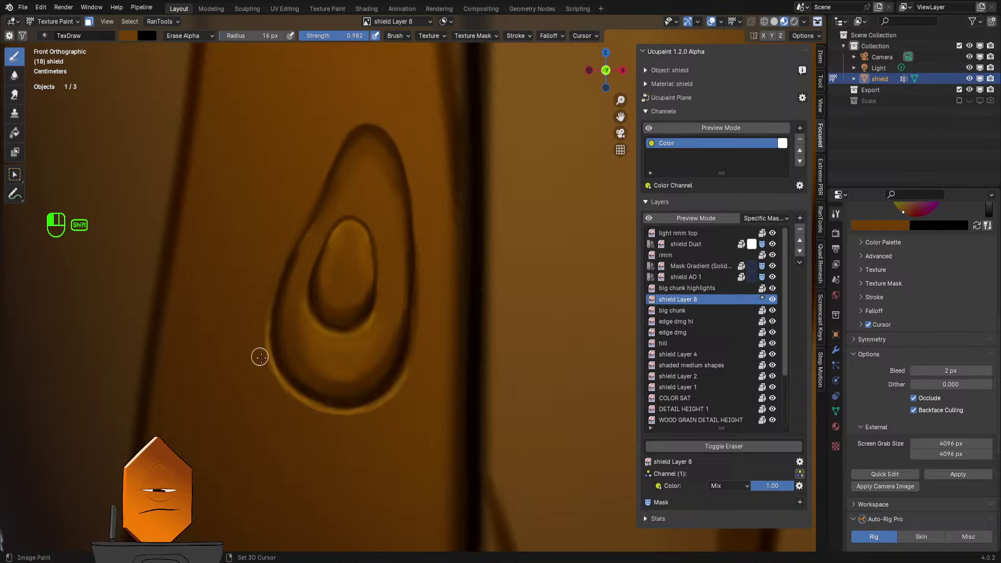
pyautogui.keyDown('shift'); pyautogui.rightClick(264, 358); pyautogui.keyUp('shift')
pyautogui.moveTo(321, 415)
pyautogui.keyDown('shift'); pyautogui.mouseDown(button='right')
pyautogui.moveTo(398, 403)
pyautogui.moveTo(500, 286)
pyautogui.mouseUp(button='right'); pyautogui.keyUp('shift')
pyautogui.press('shift')
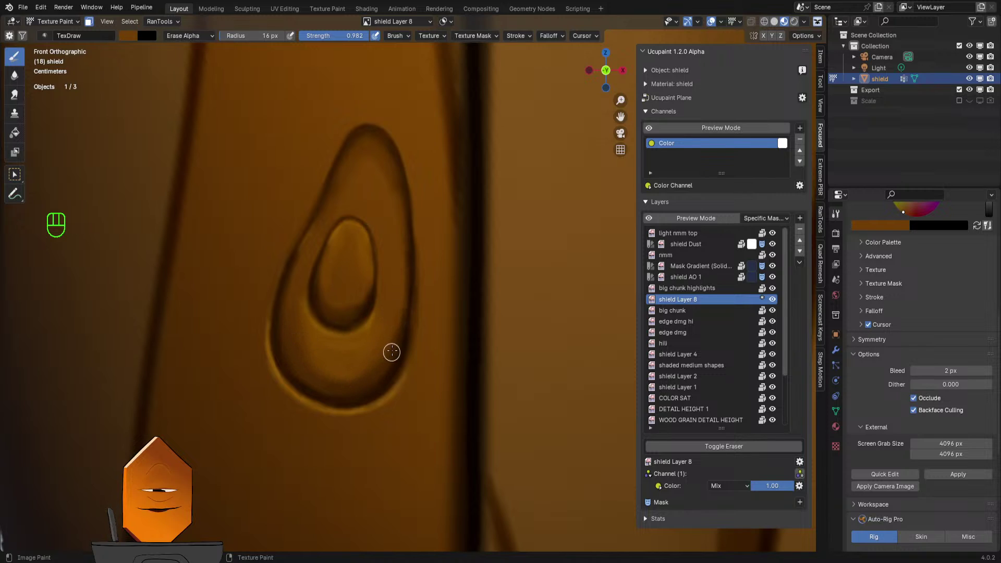
pyautogui.press('shift')
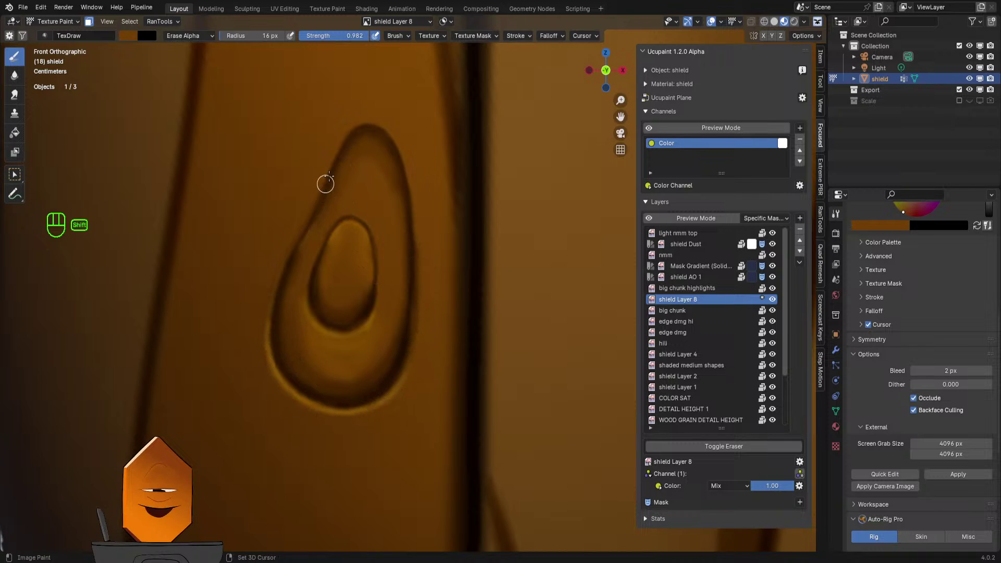
# - Undo the last two strokes on the knot, sample the orange inside the inner ring and adjust the brush color's brightness
pyautogui.scroll(-8, 469, 248)
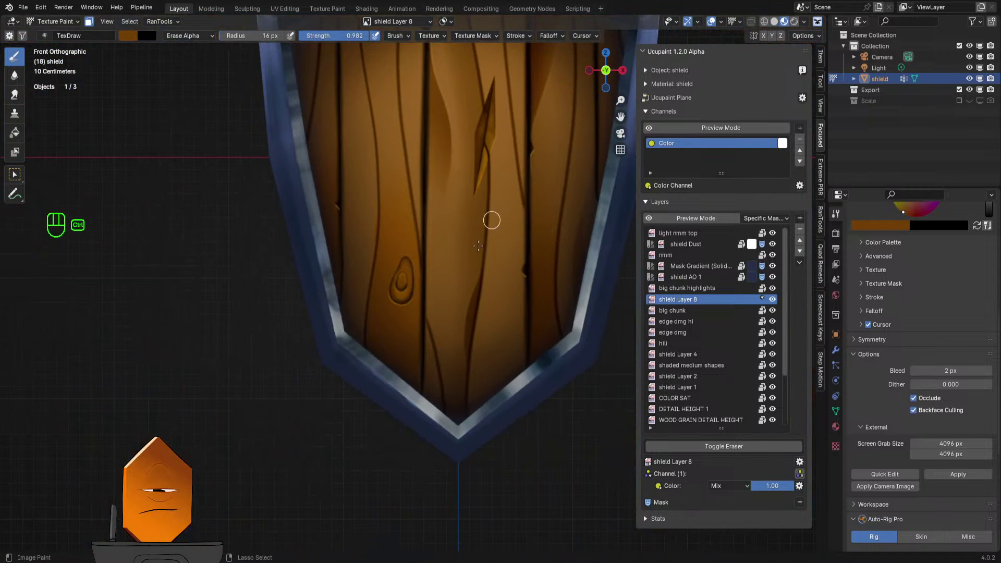
pyautogui.keyDown('ctrl'); pyautogui.moveTo(478, 245); pyautogui.dragTo(477, 302, button='middle'); pyautogui.keyUp('ctrl')
pyautogui.keyDown('shift'); pyautogui.moveTo(477, 302); pyautogui.dragTo(431, 333, button='middle'); pyautogui.keyUp('shift')
pyautogui.keyDown('ctrl'); pyautogui.moveTo(438, 323); pyautogui.dragTo(449, 266, button='middle'); pyautogui.keyUp('ctrl')
pyautogui.keyDown('ctrl'); pyautogui.moveTo(373, 368); pyautogui.dragTo(368, 345, button='middle'); pyautogui.keyUp('ctrl')
pyautogui.keyDown('shift'); pyautogui.moveTo(368, 345); pyautogui.dragTo(429, 243, button='middle'); pyautogui.keyUp('shift')
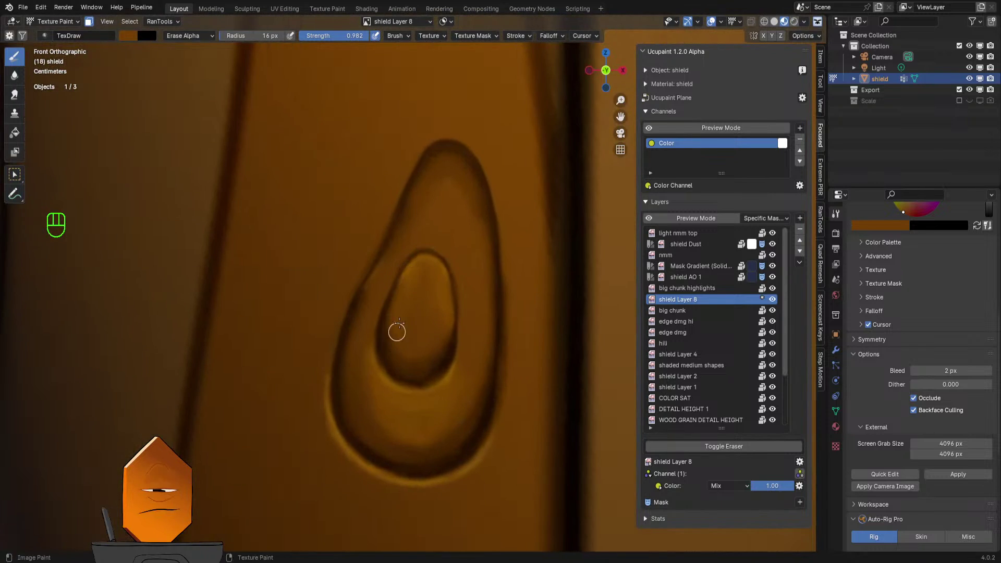
pyautogui.hotkey('ctrl', 'z')
pyautogui.hotkey('ctrl', 'z')
pyautogui.press('s')
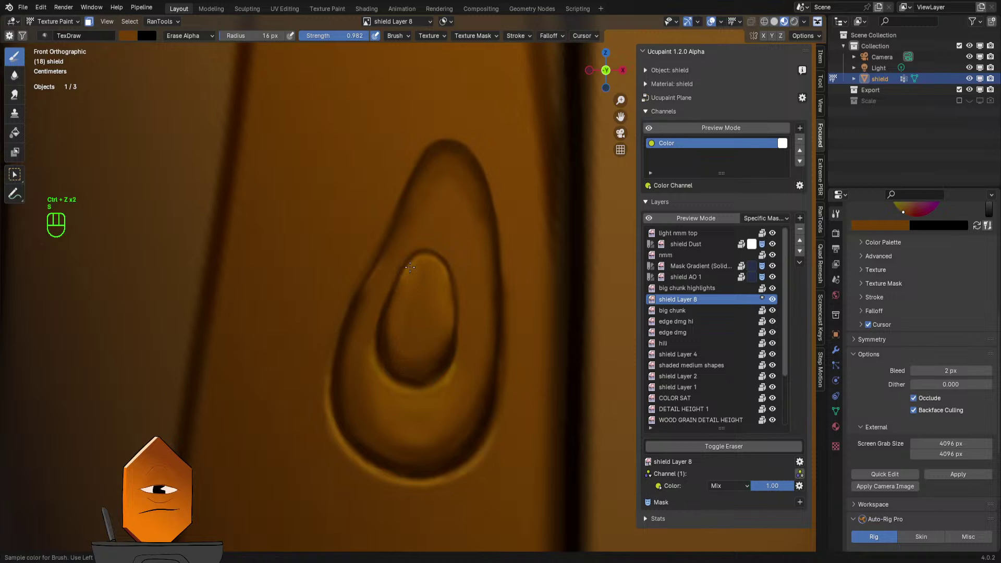
pyautogui.click(853, 226)
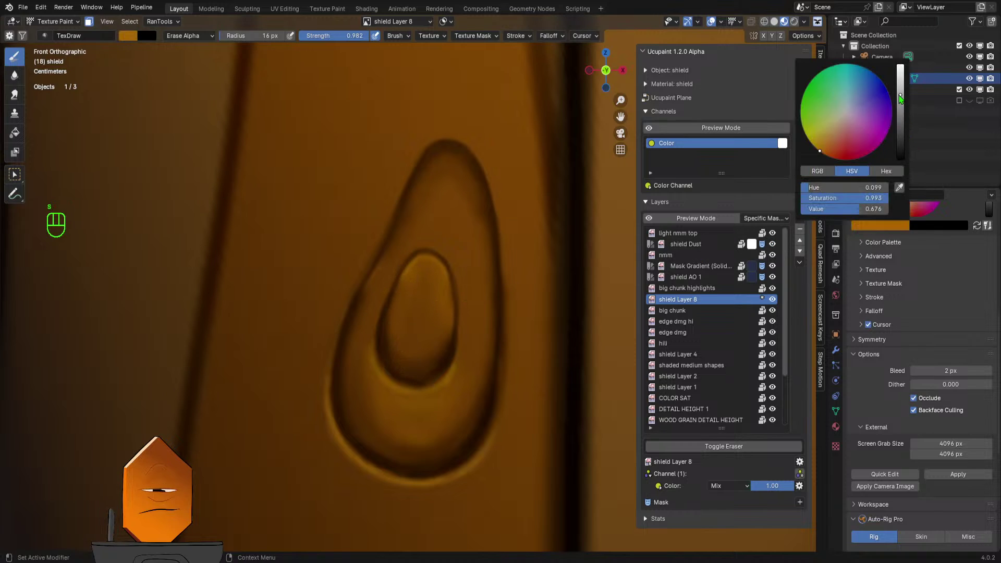
# - Try strokes inside the inner ring, undo the last three and brighten the brush orange further
pyautogui.moveTo(405, 288)
pyautogui.mouseDown()
pyautogui.moveTo(412, 270)
pyautogui.moveTo(393, 335)
pyautogui.moveTo(404, 295)
pyautogui.mouseUp()
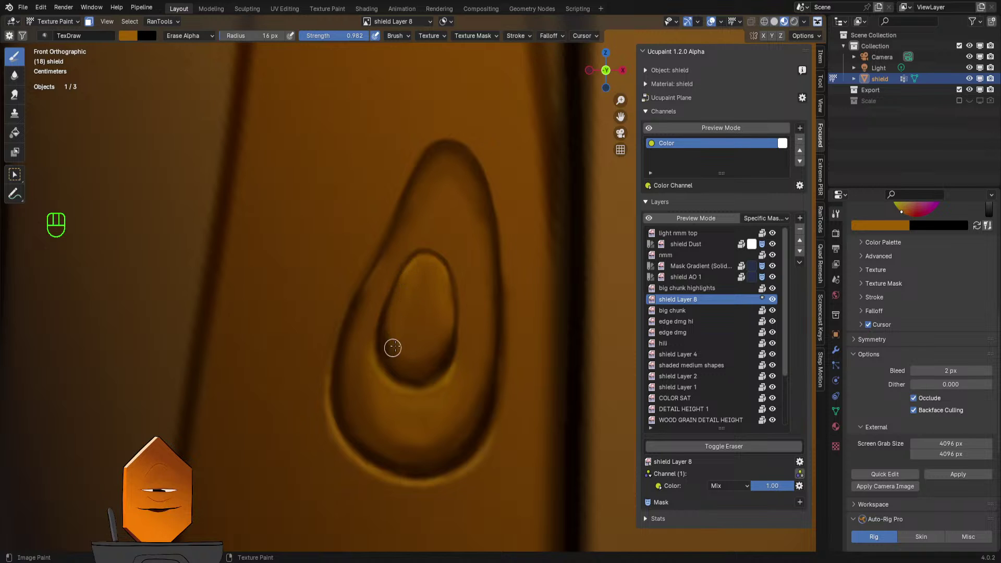
pyautogui.moveTo(484, 226)
pyautogui.keyDown('ctrl'); pyautogui.mouseDown(button='middle')
pyautogui.moveTo(454, 415)
pyautogui.moveTo(443, 405)
pyautogui.moveTo(436, 309)
pyautogui.moveTo(483, 198)
pyautogui.moveTo(449, 268)
pyautogui.mouseUp(button='middle'); pyautogui.keyUp('ctrl')
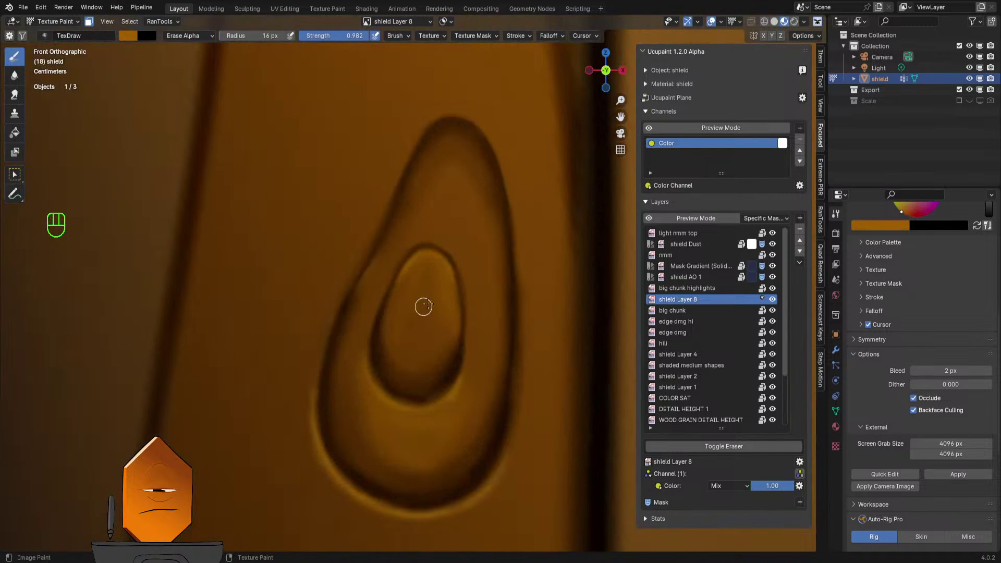
pyautogui.click(882, 228)
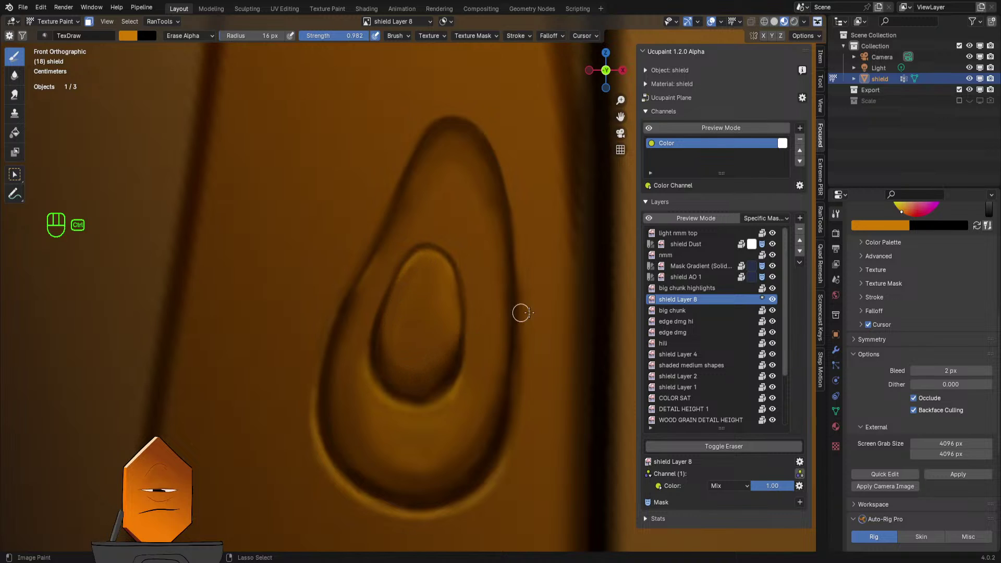
pyautogui.hotkey('ctrl', 'z')
pyautogui.hotkey('ctrl', 'z')
pyautogui.hotkey('ctrl', 'z')
pyautogui.click(900, 227)
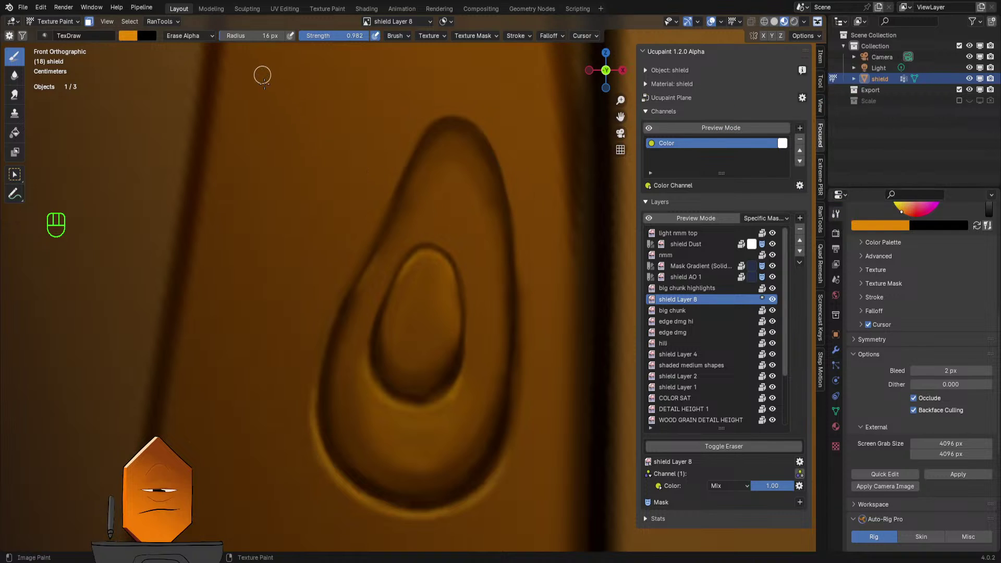
# - Turn off the eraser, set the strength to 0.273 and paint orange highlights inside and below the inner ring with 16 and 57 px brushes
pyautogui.press('q')
pyautogui.click(446, 308)
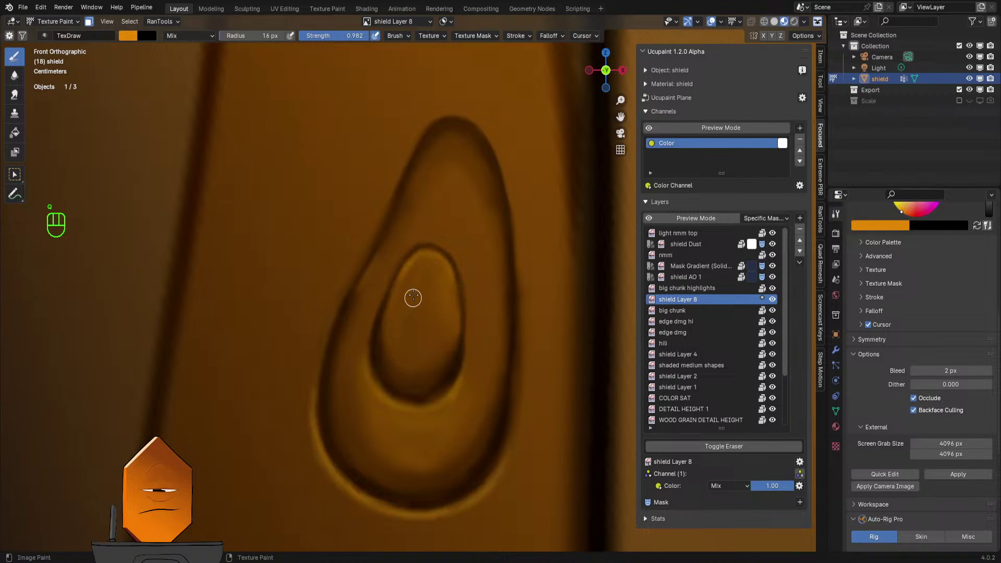
pyautogui.hotkey('shift', 'f')
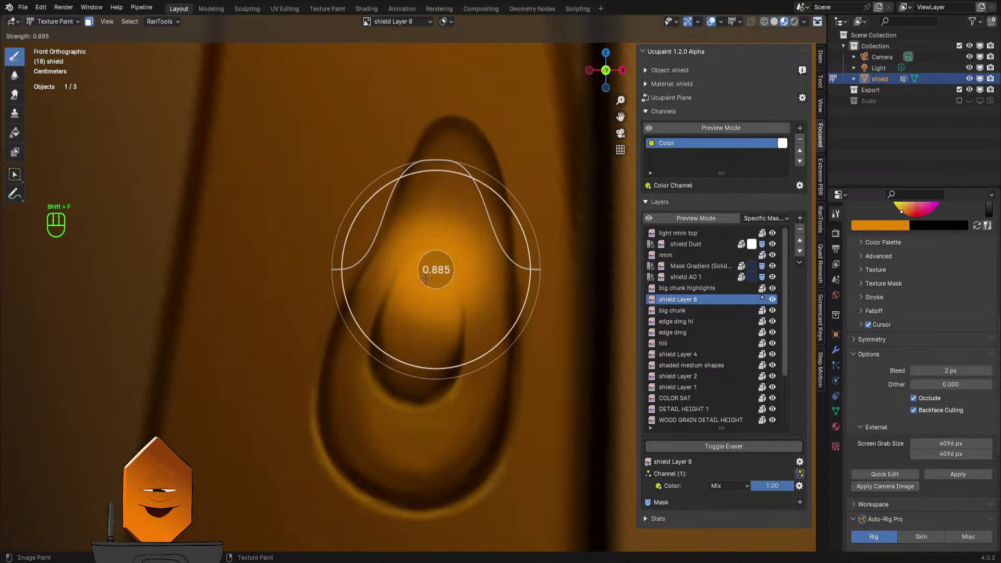
pyautogui.click(391, 303)
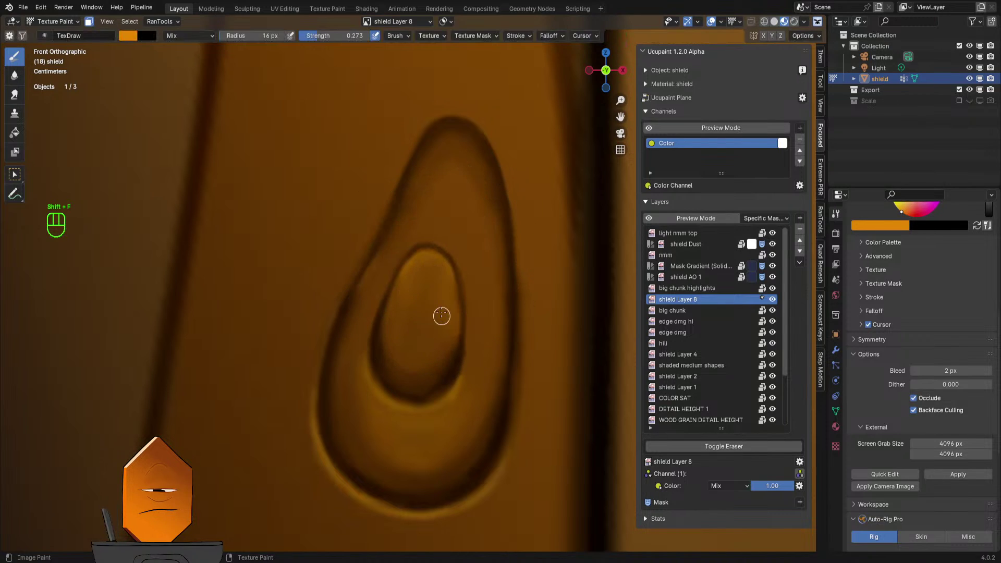
pyautogui.moveTo(442, 316)
pyautogui.mouseDown()
pyautogui.moveTo(445, 297)
pyautogui.moveTo(405, 286)
pyautogui.moveTo(411, 268)
pyautogui.moveTo(404, 316)
pyautogui.moveTo(436, 271)
pyautogui.moveTo(452, 310)
pyautogui.moveTo(368, 348)
pyautogui.mouseUp()
pyautogui.moveTo(455, 369)
pyautogui.mouseDown()
pyautogui.moveTo(374, 449)
pyautogui.moveTo(460, 387)
pyautogui.mouseUp()
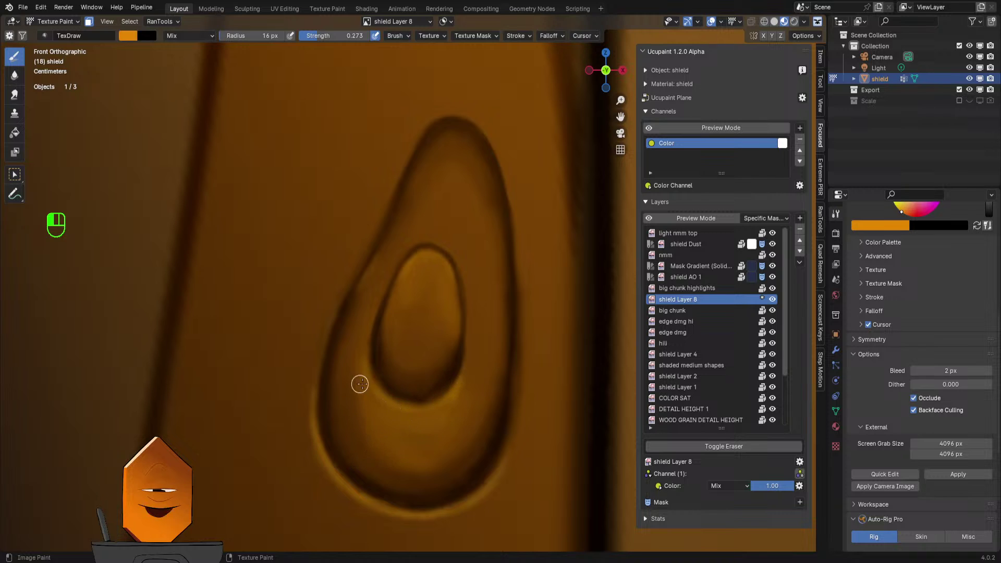
pyautogui.moveTo(360, 384)
pyautogui.mouseDown()
pyautogui.moveTo(370, 385)
pyautogui.moveTo(382, 409)
pyautogui.moveTo(374, 395)
pyautogui.moveTo(364, 409)
pyautogui.moveTo(418, 438)
pyautogui.moveTo(368, 380)
pyautogui.moveTo(385, 410)
pyautogui.moveTo(449, 404)
pyautogui.moveTo(451, 419)
pyautogui.mouseUp()
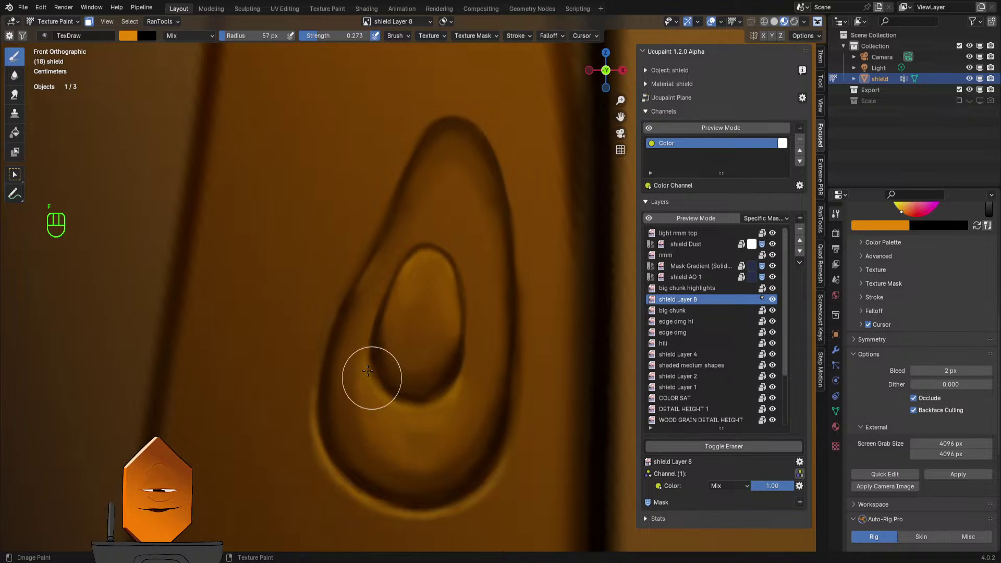
pyautogui.moveTo(458, 420); pyautogui.dragTo(426, 438)
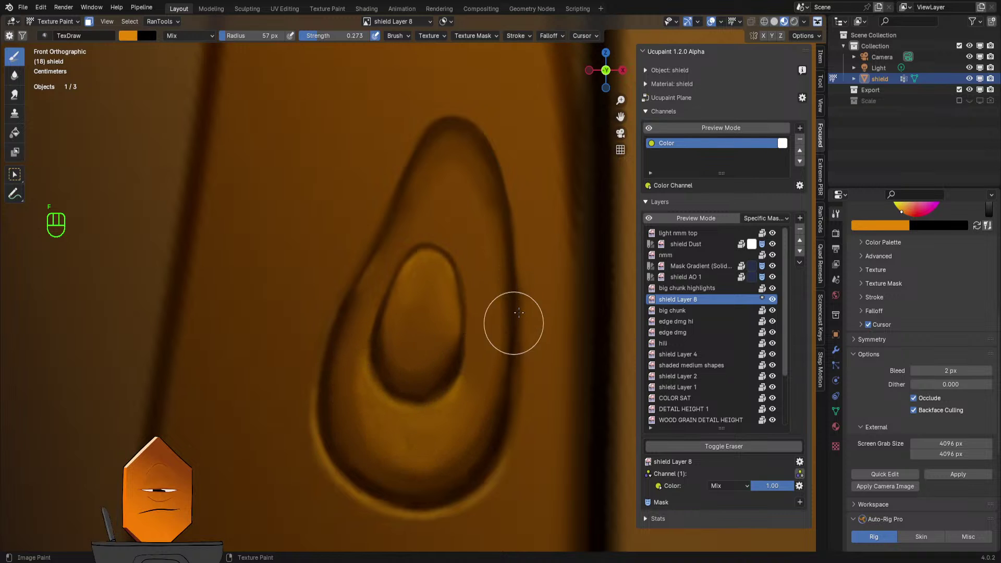
# - Lower the color channel opacity of shield Layer 8 to 0.69 and save the file
pyautogui.scroll(-4, 515, 325)
pyautogui.scroll(-6, 468, 282)
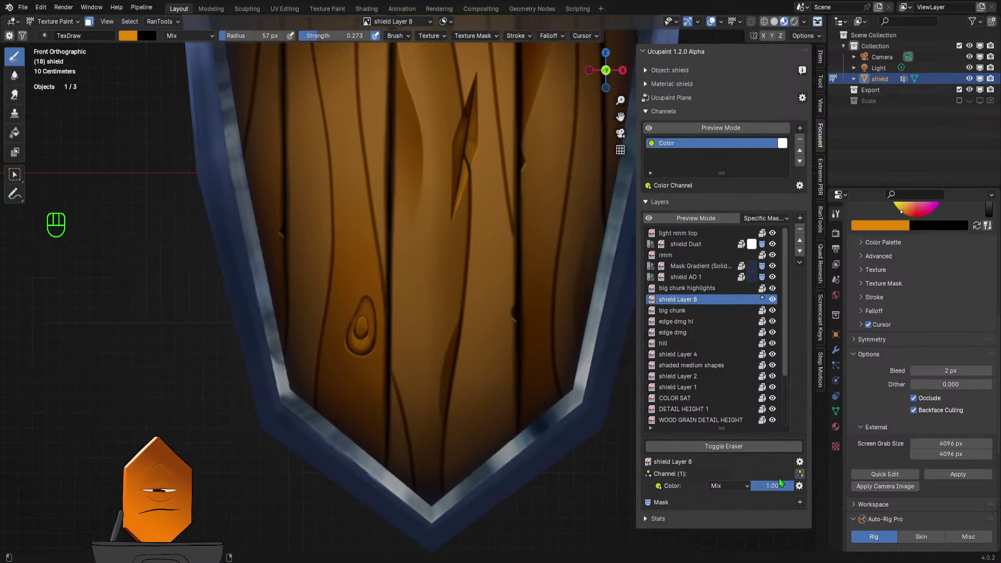
pyautogui.moveTo(778, 490); pyautogui.dragTo(756, 501)
pyautogui.scroll(-5, 491, 319)
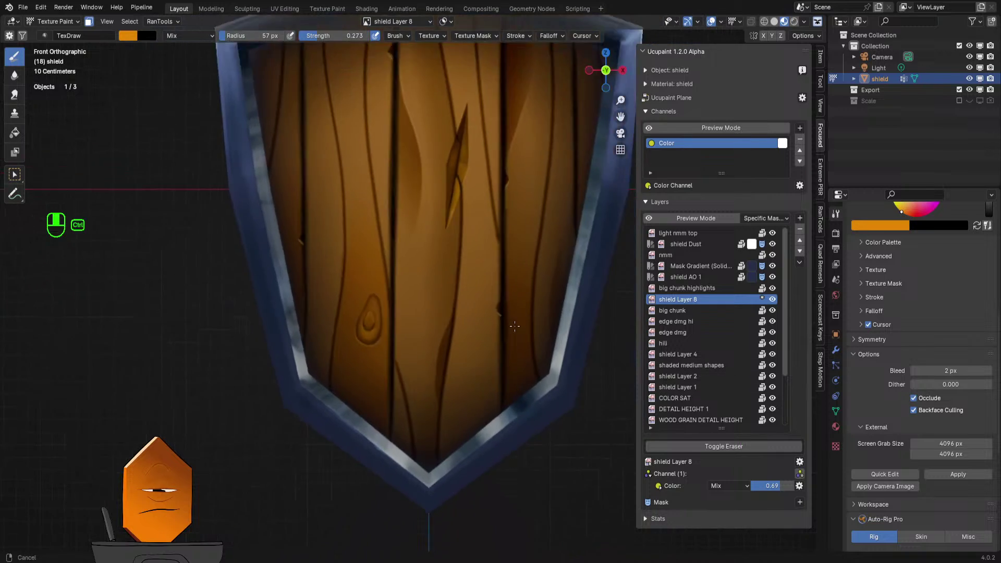
pyautogui.keyDown('shift'); pyautogui.moveTo(492, 319); pyautogui.dragTo(496, 332, button='middle'); pyautogui.keyUp('shift')
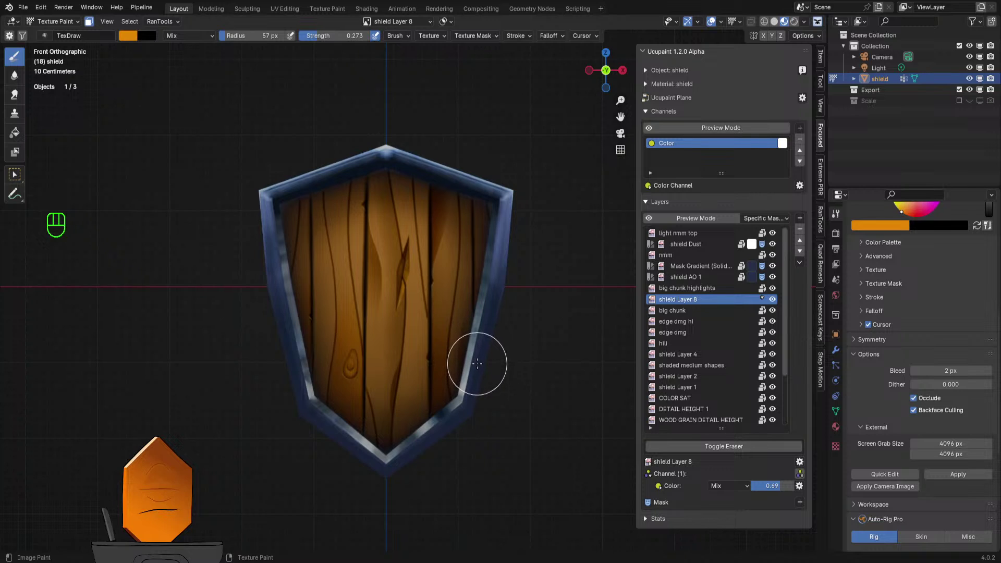
pyautogui.moveTo(480, 380)
pyautogui.keyDown('shift'); pyautogui.mouseDown(button='middle')
pyautogui.moveTo(504, 349)
pyautogui.moveTo(496, 359)
pyautogui.mouseUp(button='middle'); pyautogui.keyUp('shift')
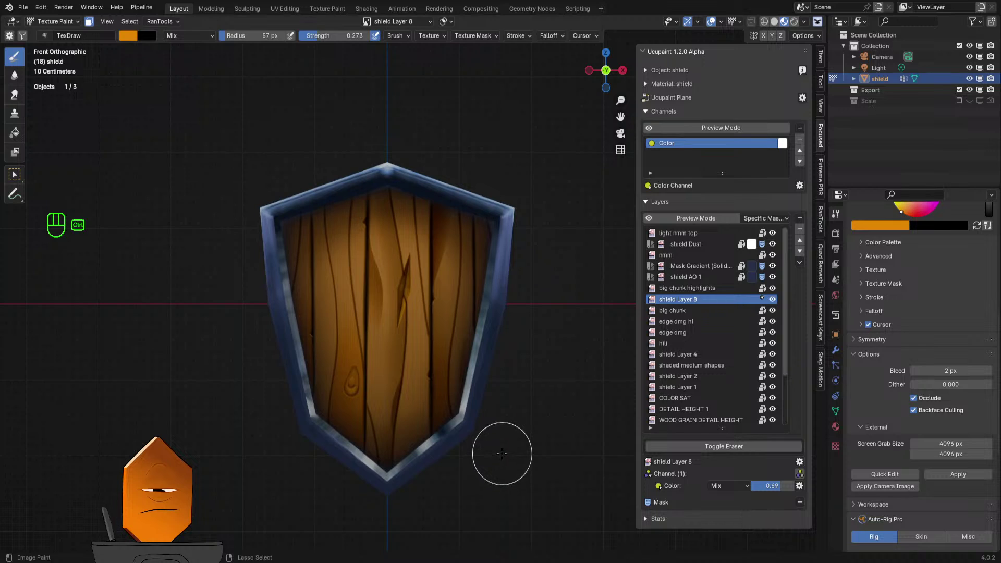
pyautogui.hotkey('ctrl', 's')
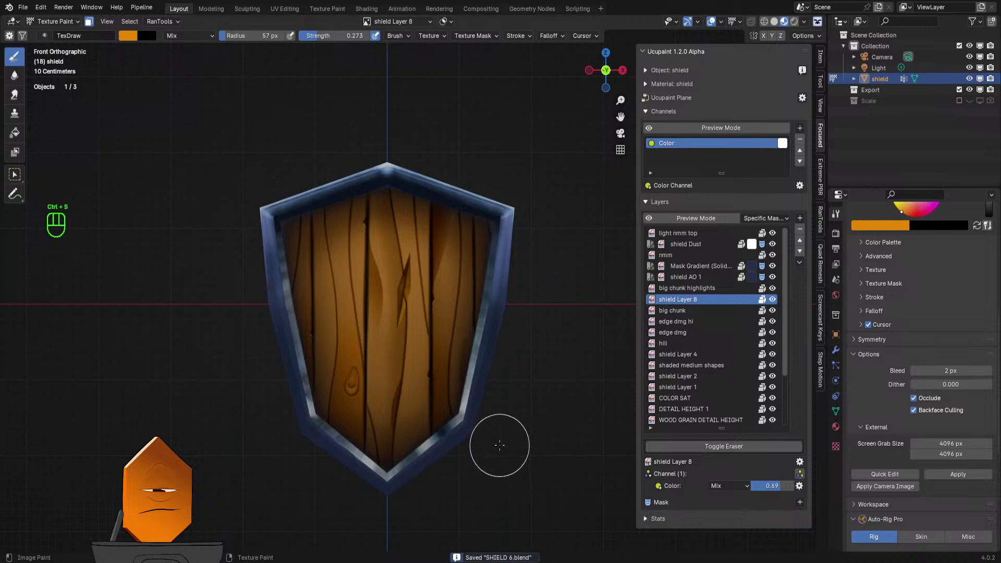